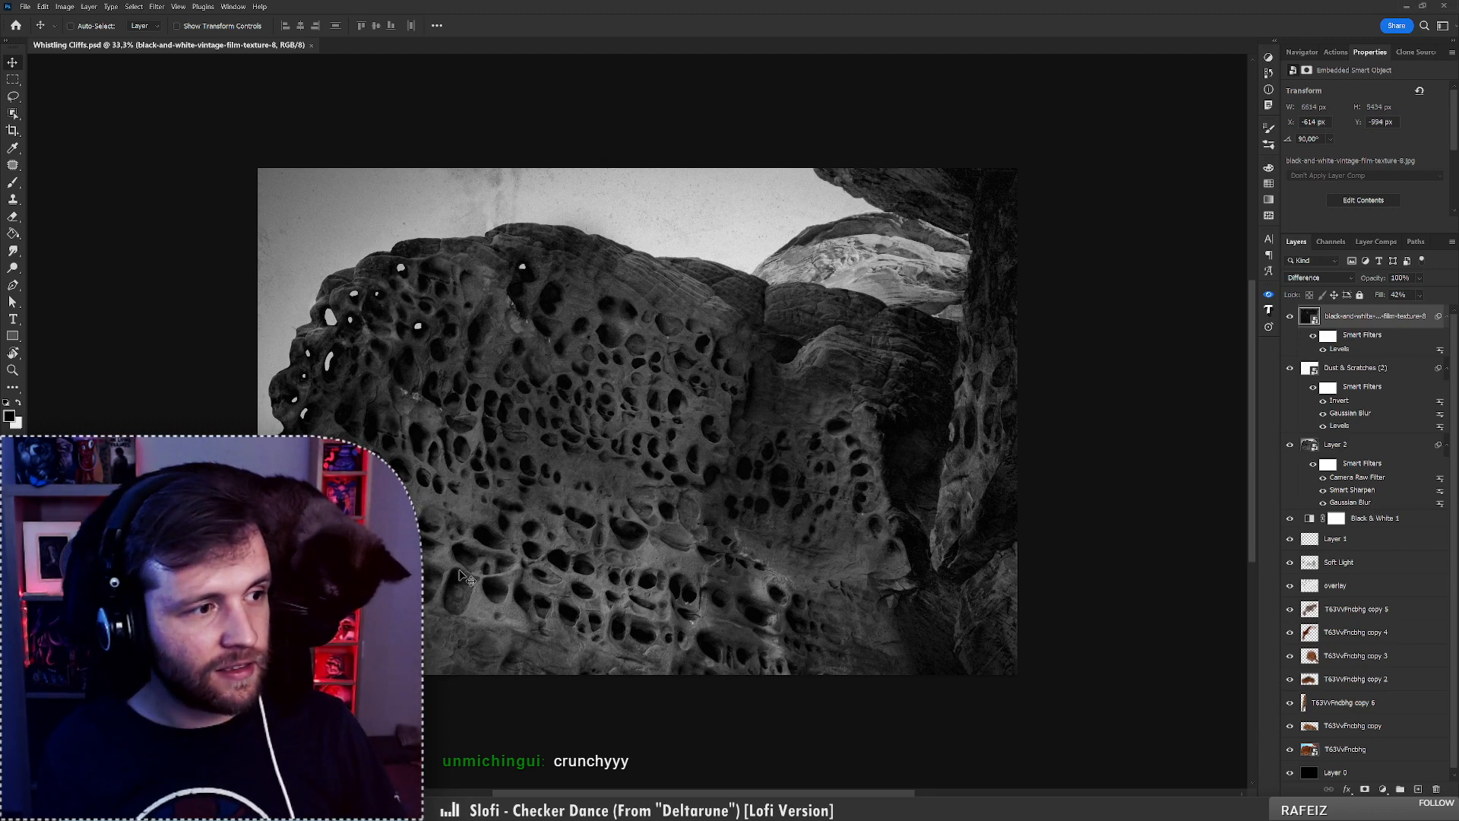
scroll(576, 532, down, 3)
scroll(631, 412, up, 2)
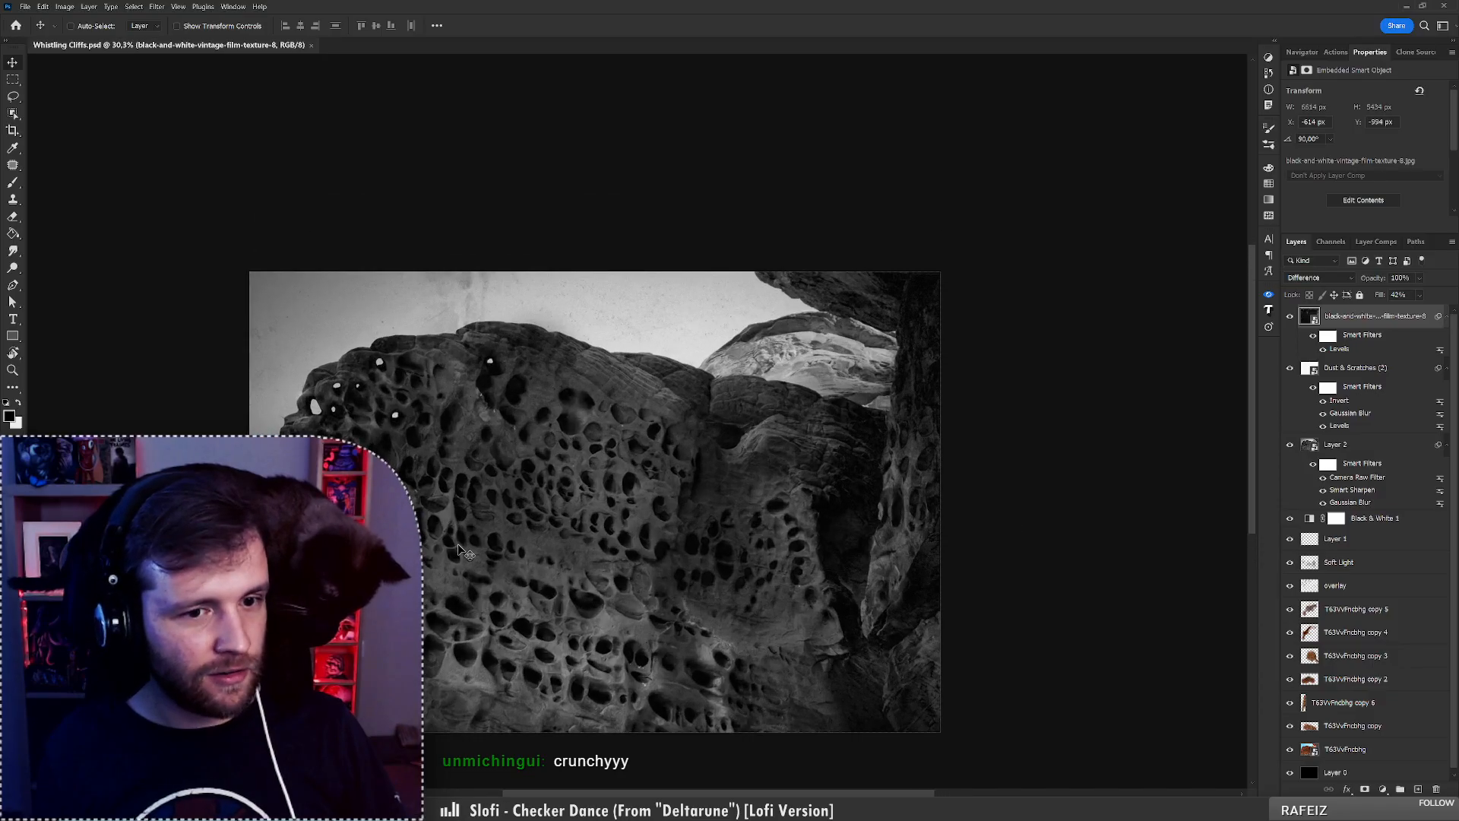
drag(457, 545, 606, 473)
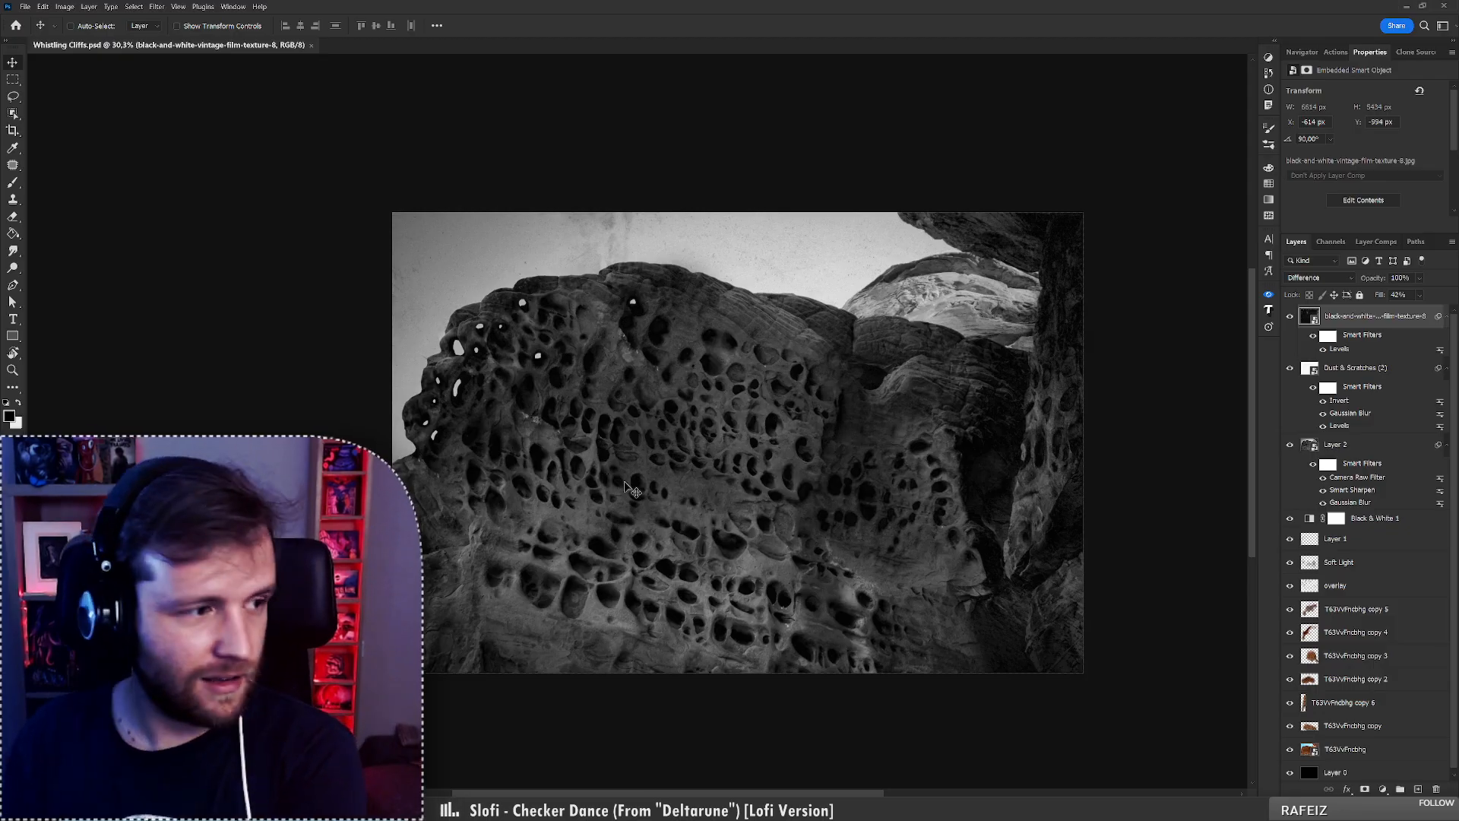
key(alt+b)
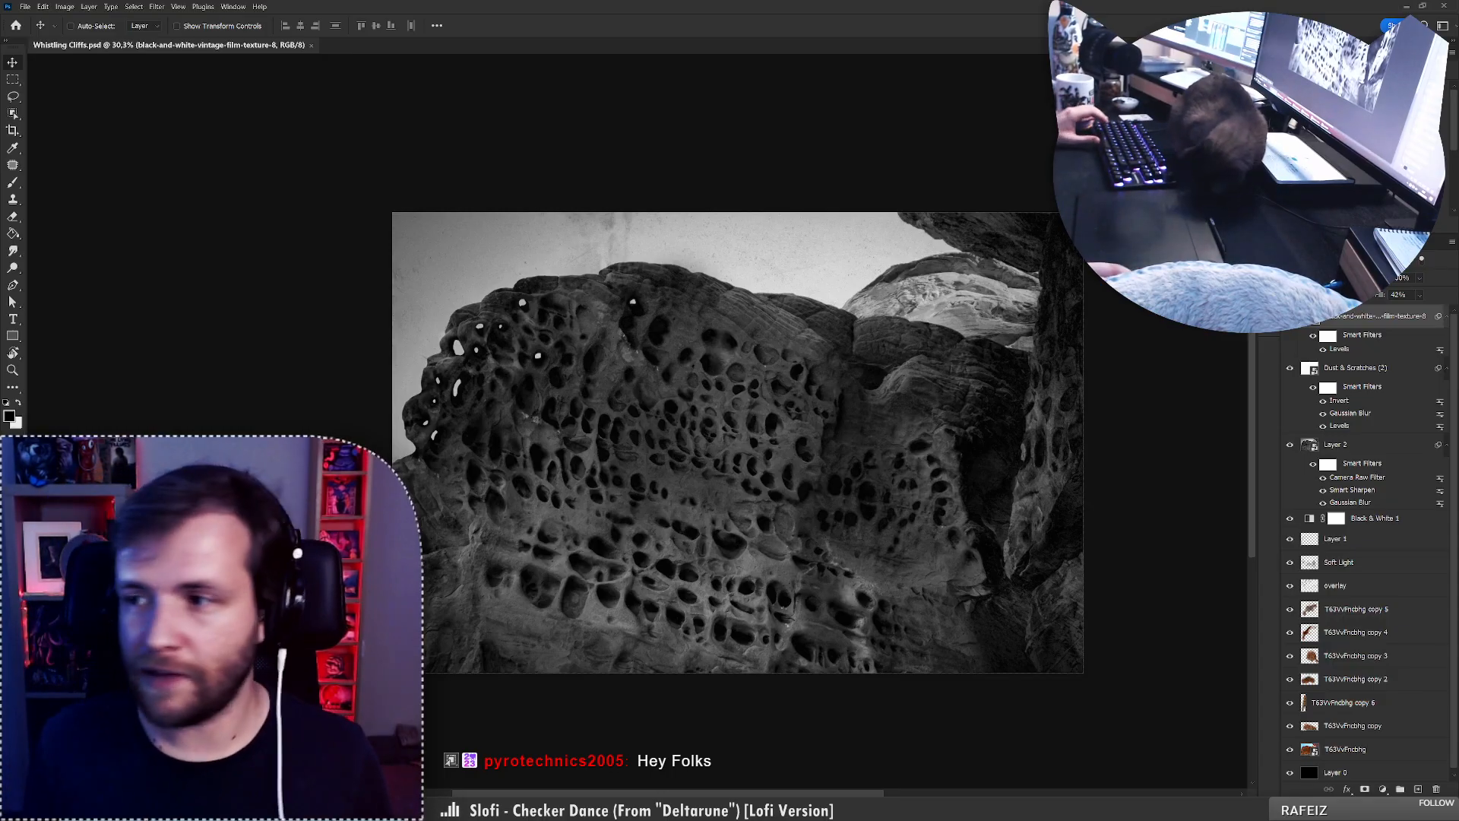
Switch to the image viewer, browse Flower Parasite.jpg, Carnyx.jpg, Golden Child.jpg, Living Stone.jpg and Phoenix.jpg, and close it.
key(alt+Tab)
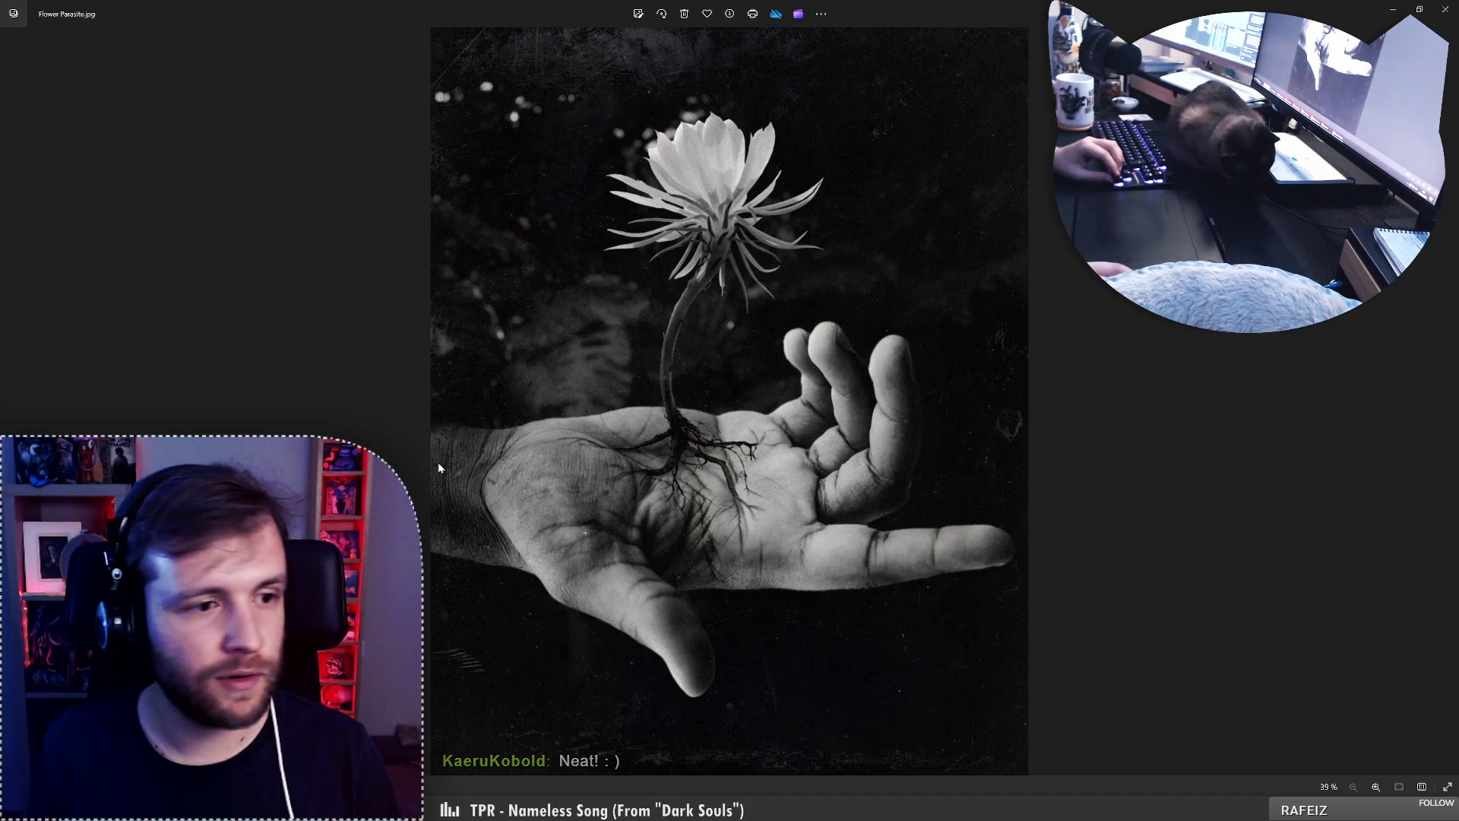
key(Right)
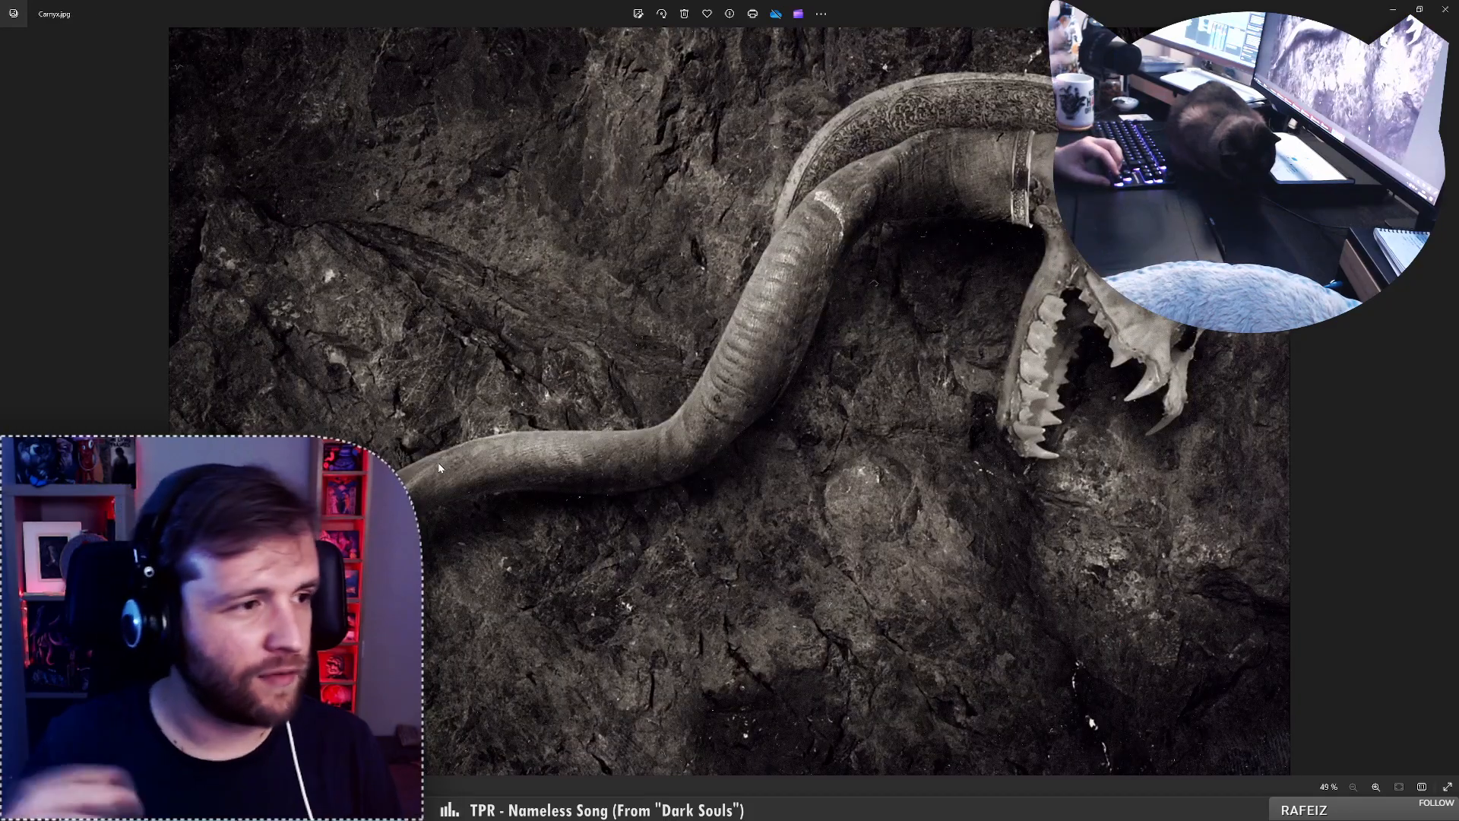
double_click(905, 14)
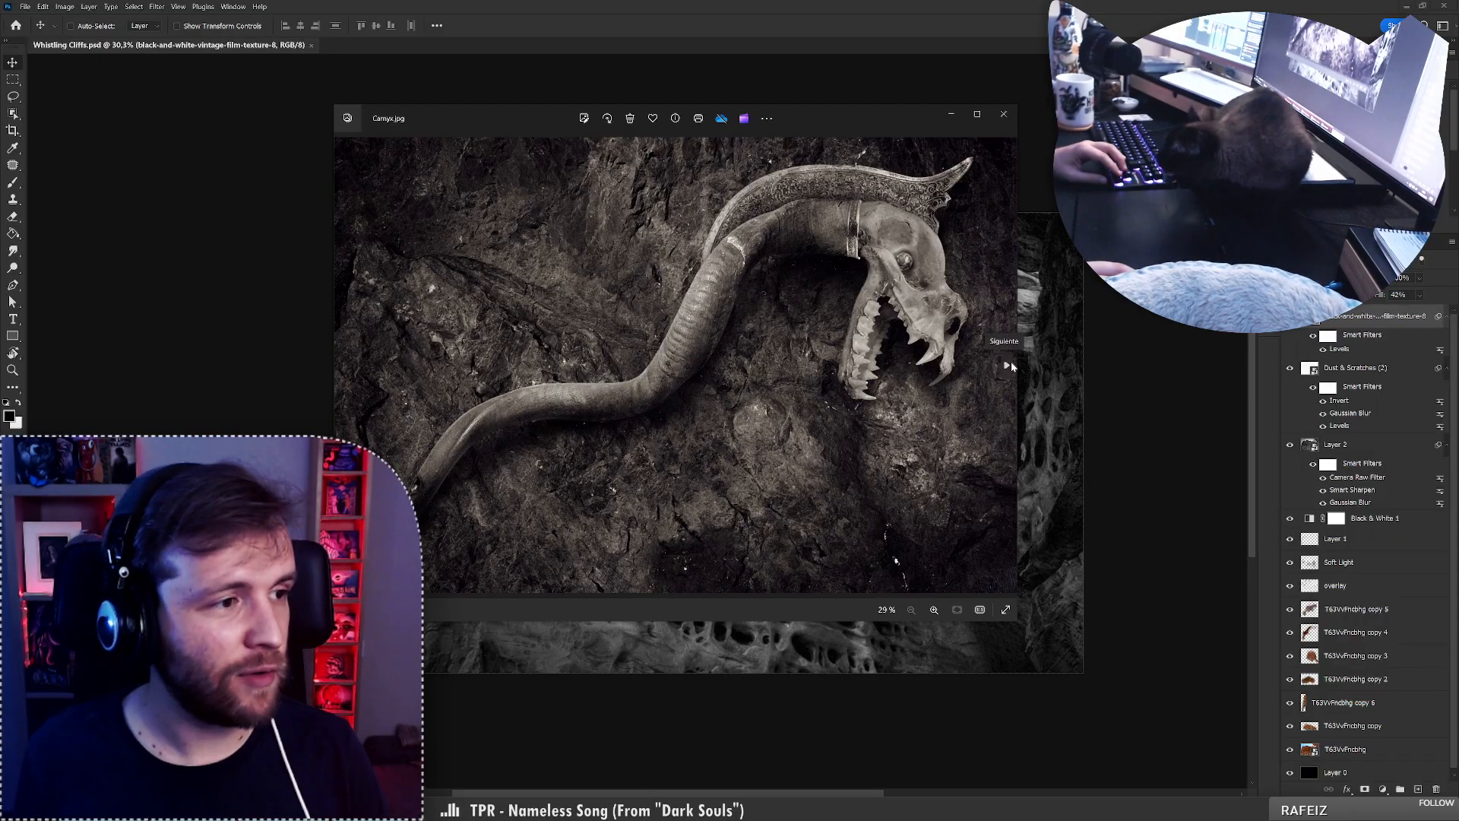
drag(809, 122, 759, 124)
click(957, 369)
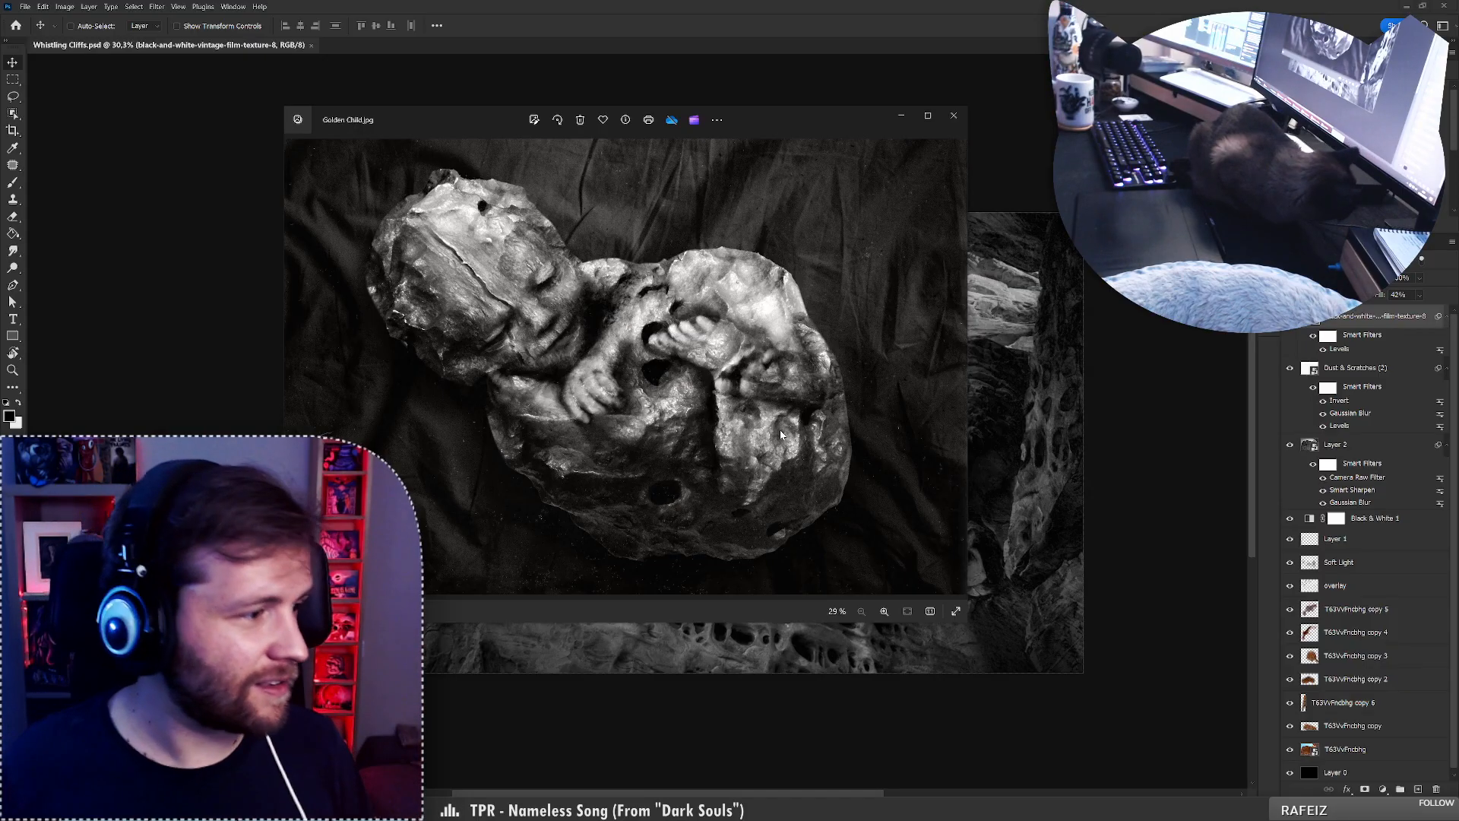
click(956, 367)
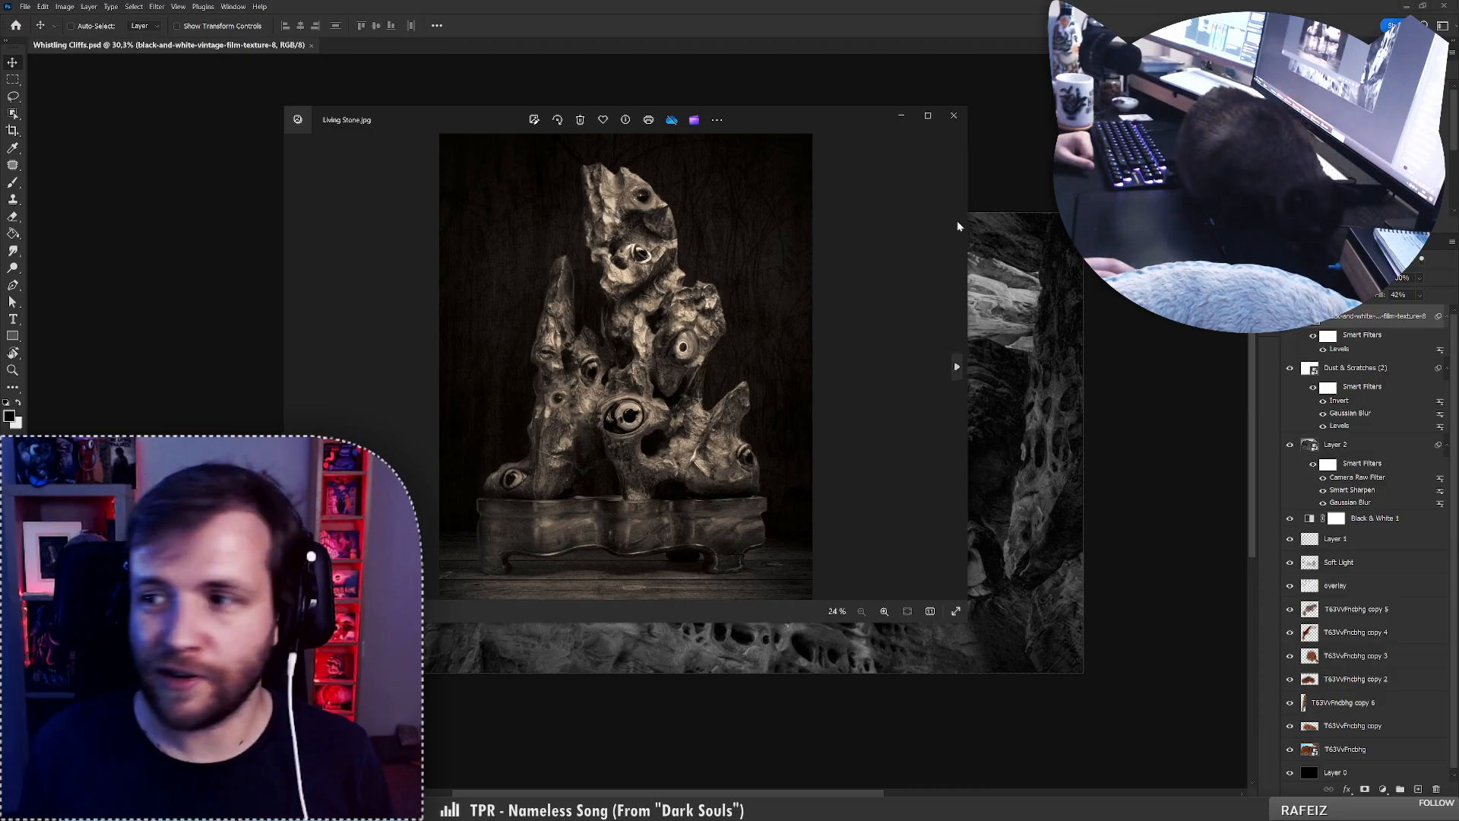
click(956, 367)
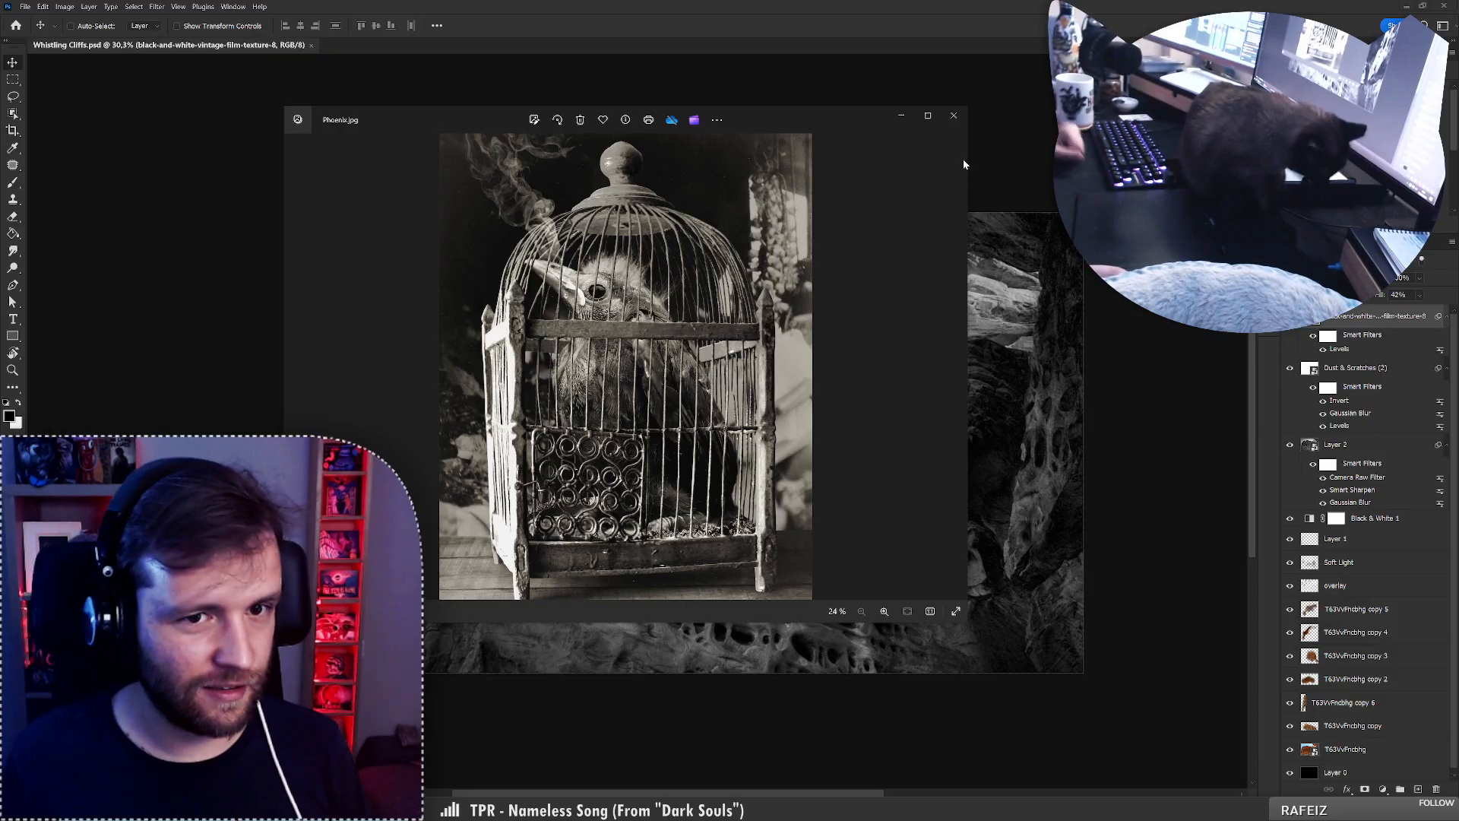
click(954, 115)
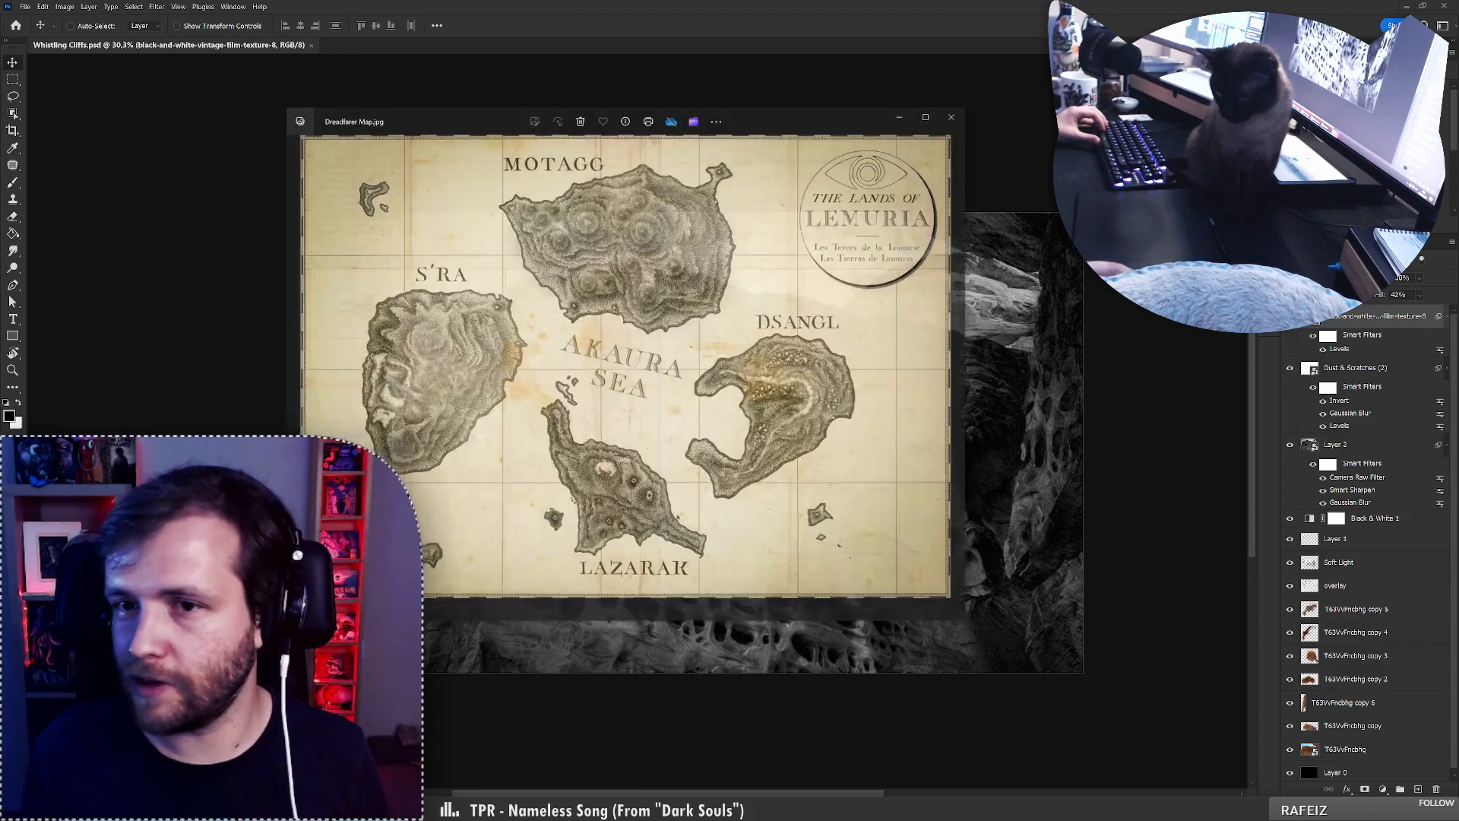
Examine Dreadfarer Map.jpg over the canvas, looking closely at the area around the Akaura Sea and Dsangl.
drag(785, 117, 871, 86)
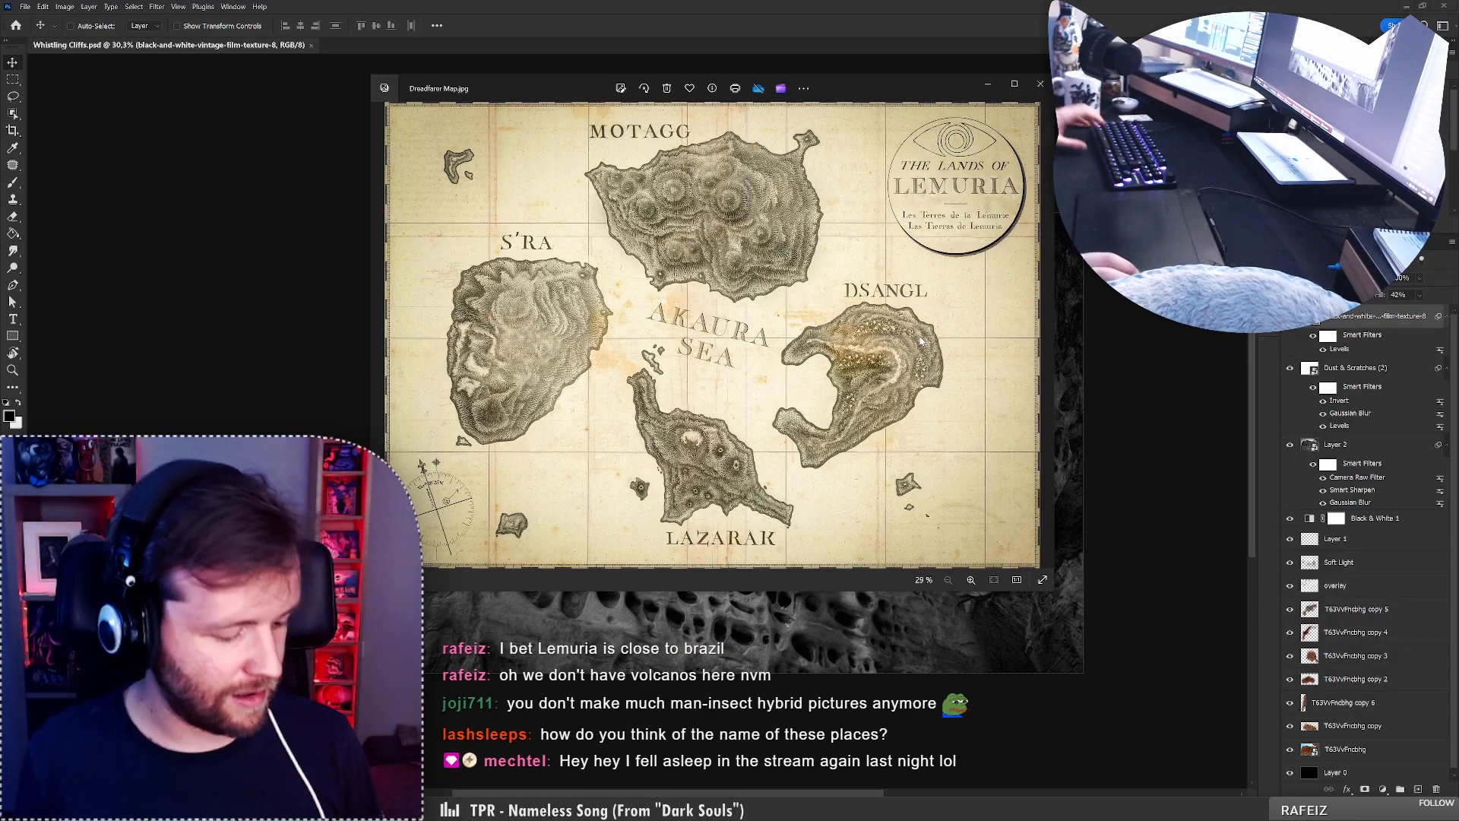
key(alt+b)
scroll(812, 366, up, 2)
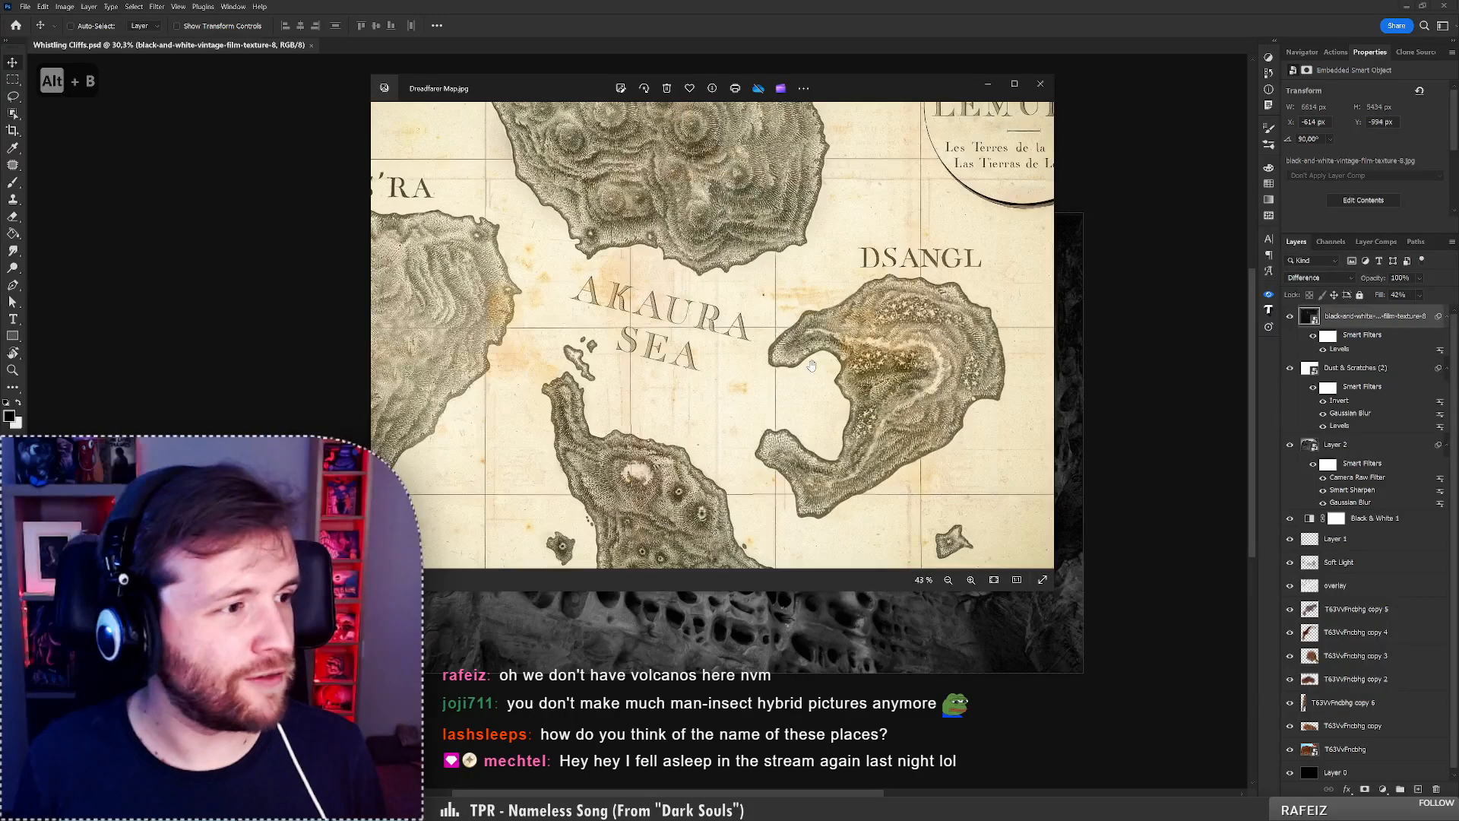
scroll(813, 366, down, 2)
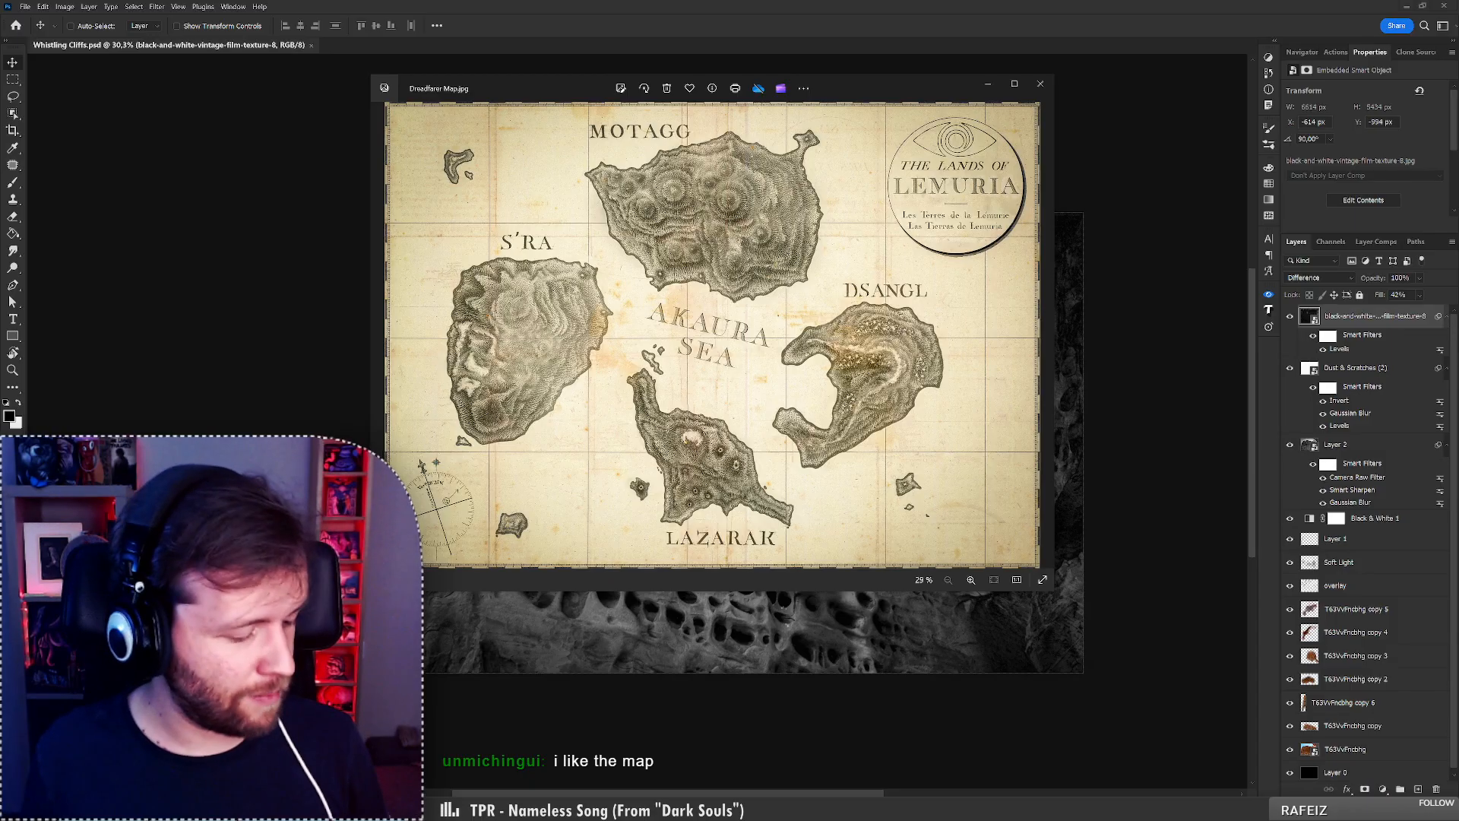
key(alt+b)
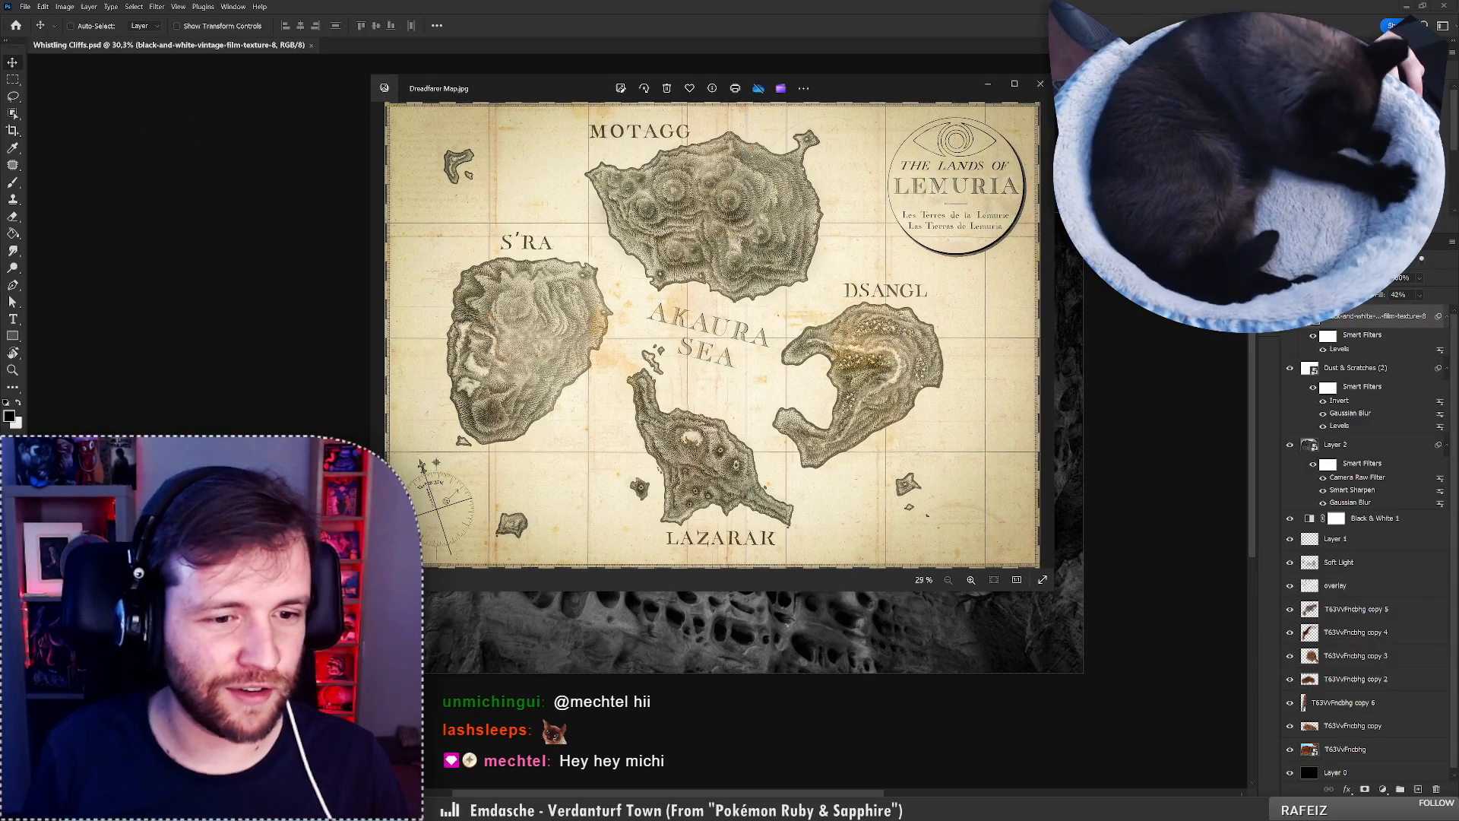
Enlarge the map window, inspect the island of Lazarak, and close the Akaura postcard and the map.
drag(371, 592, 332, 652)
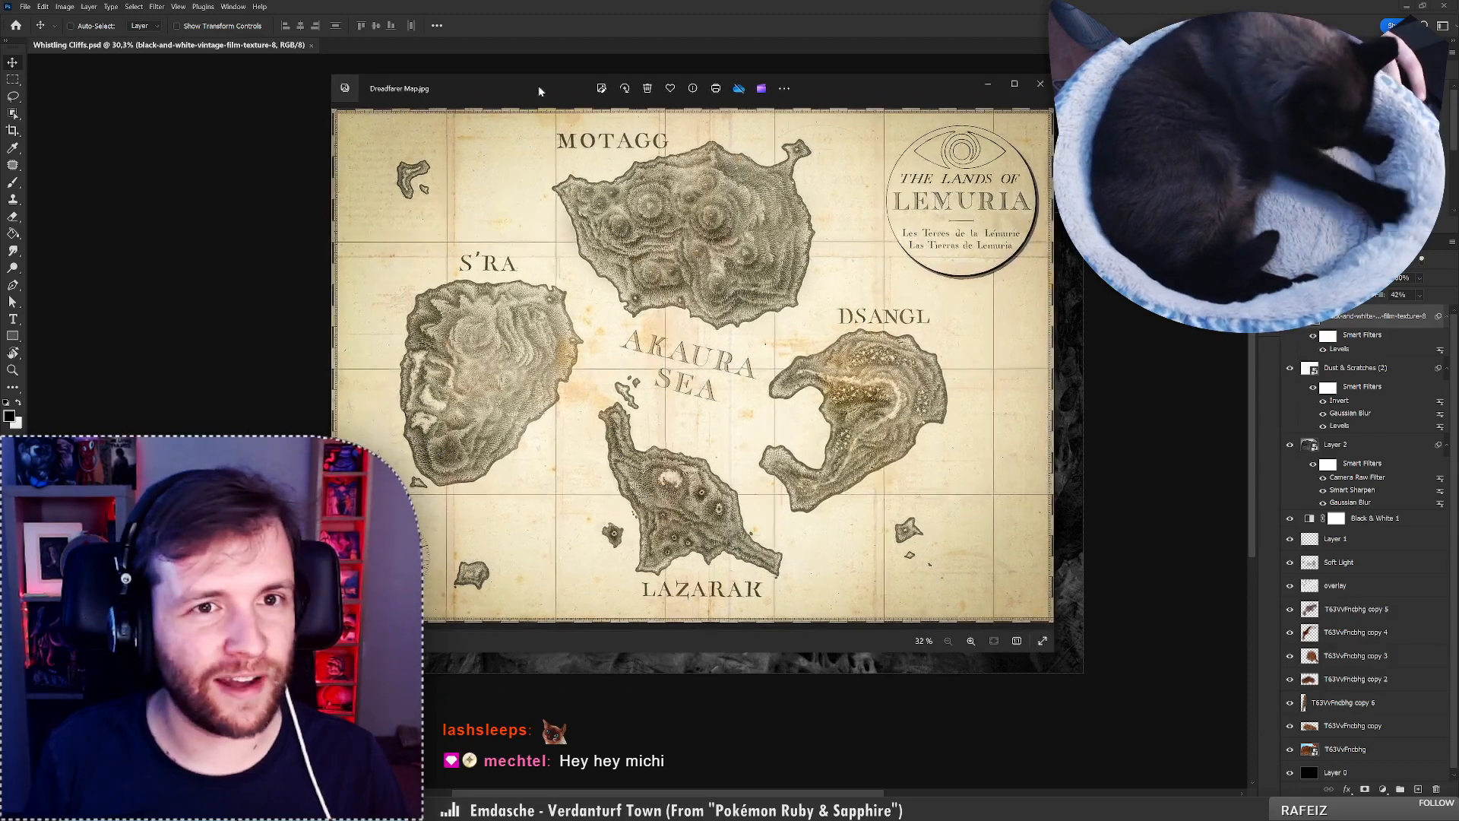
drag(539, 89, 564, 87)
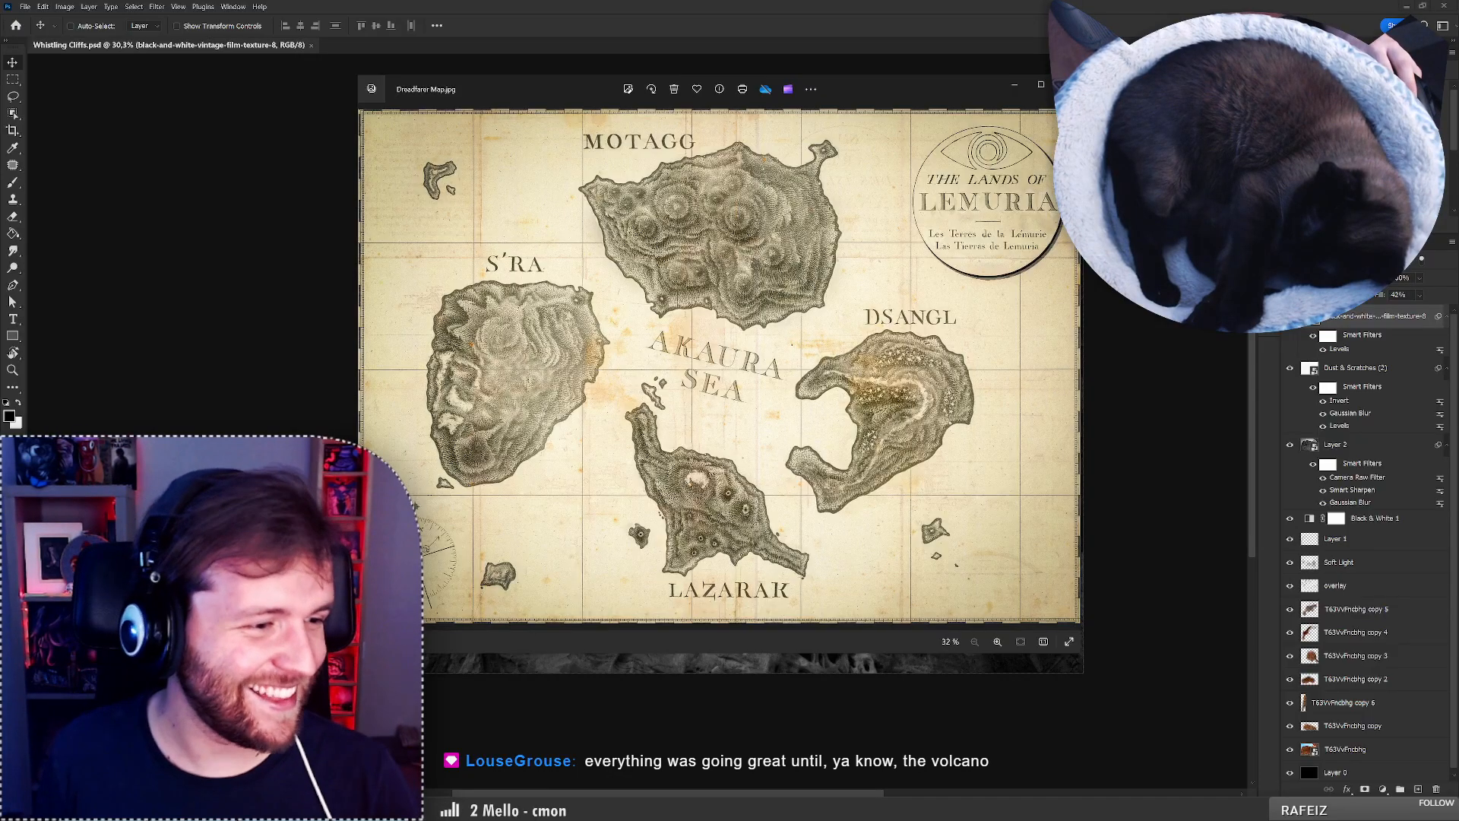
scroll(692, 523, up, 5)
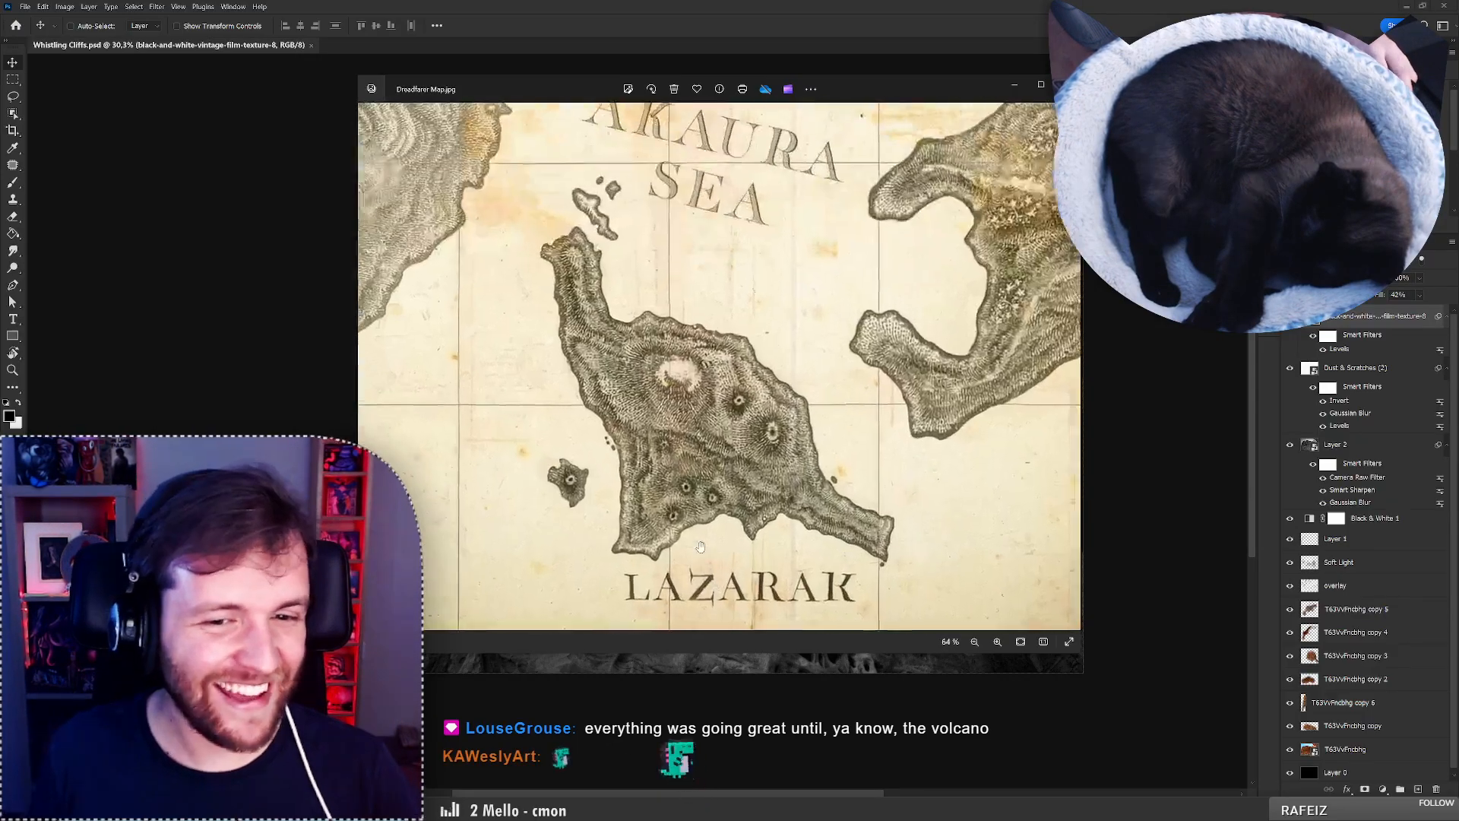
scroll(692, 522, down, 5)
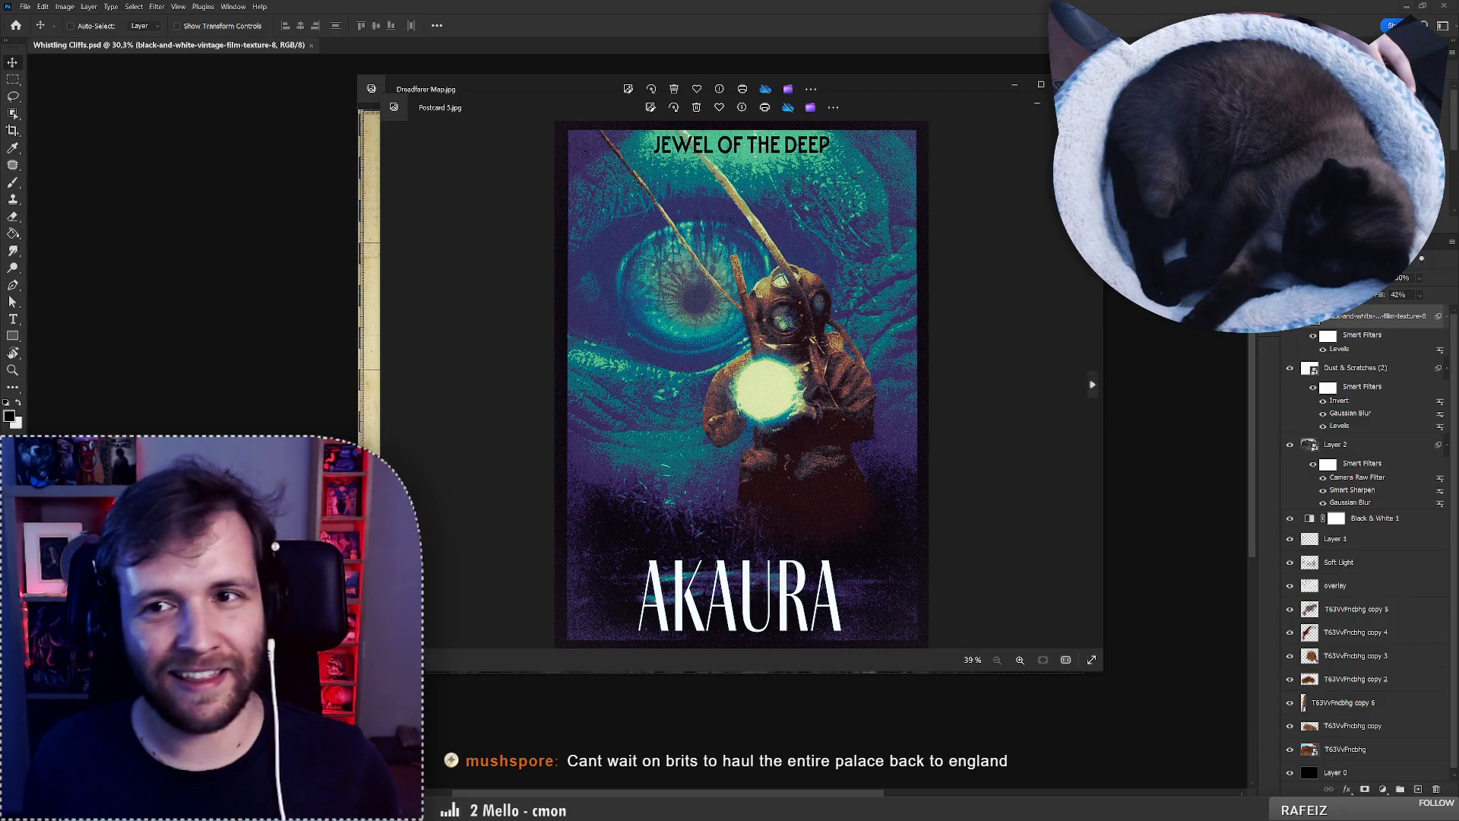
click(1090, 103)
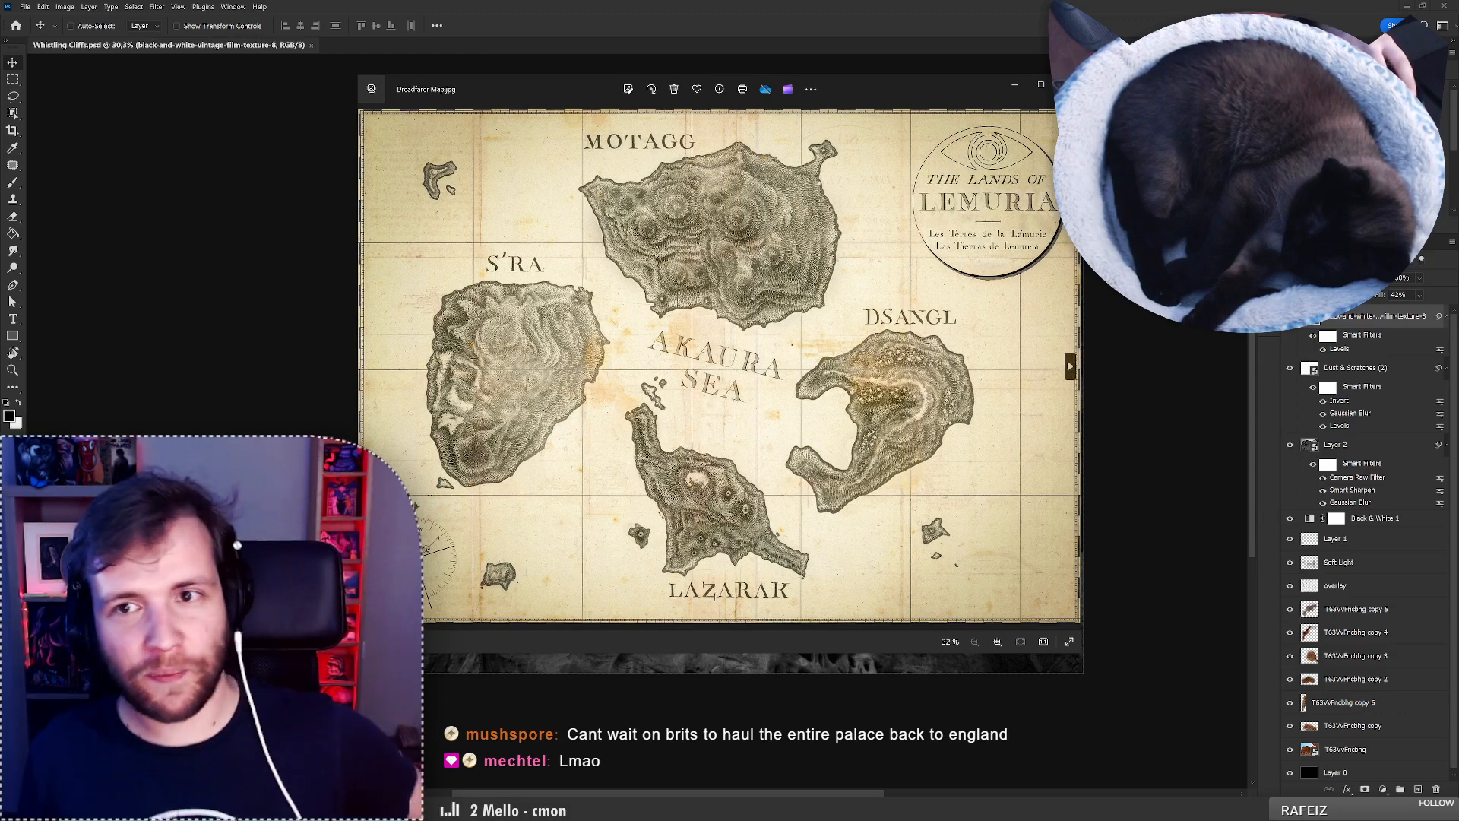
click(1068, 85)
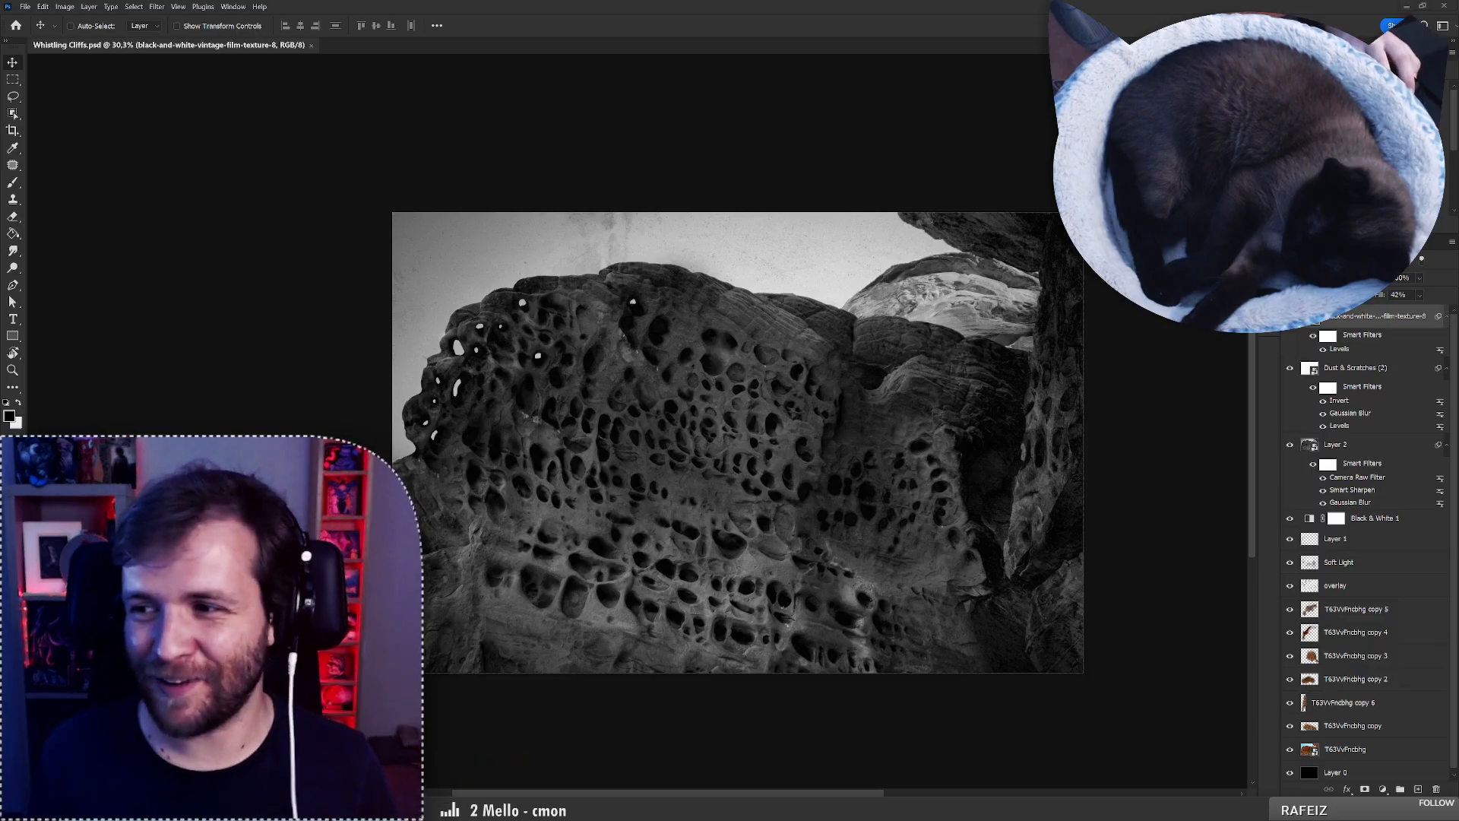
Bring back the map to inspect the island of Motagg, and view Postcard 2.jpg at full window size before closing it.
key(alt+Tab)
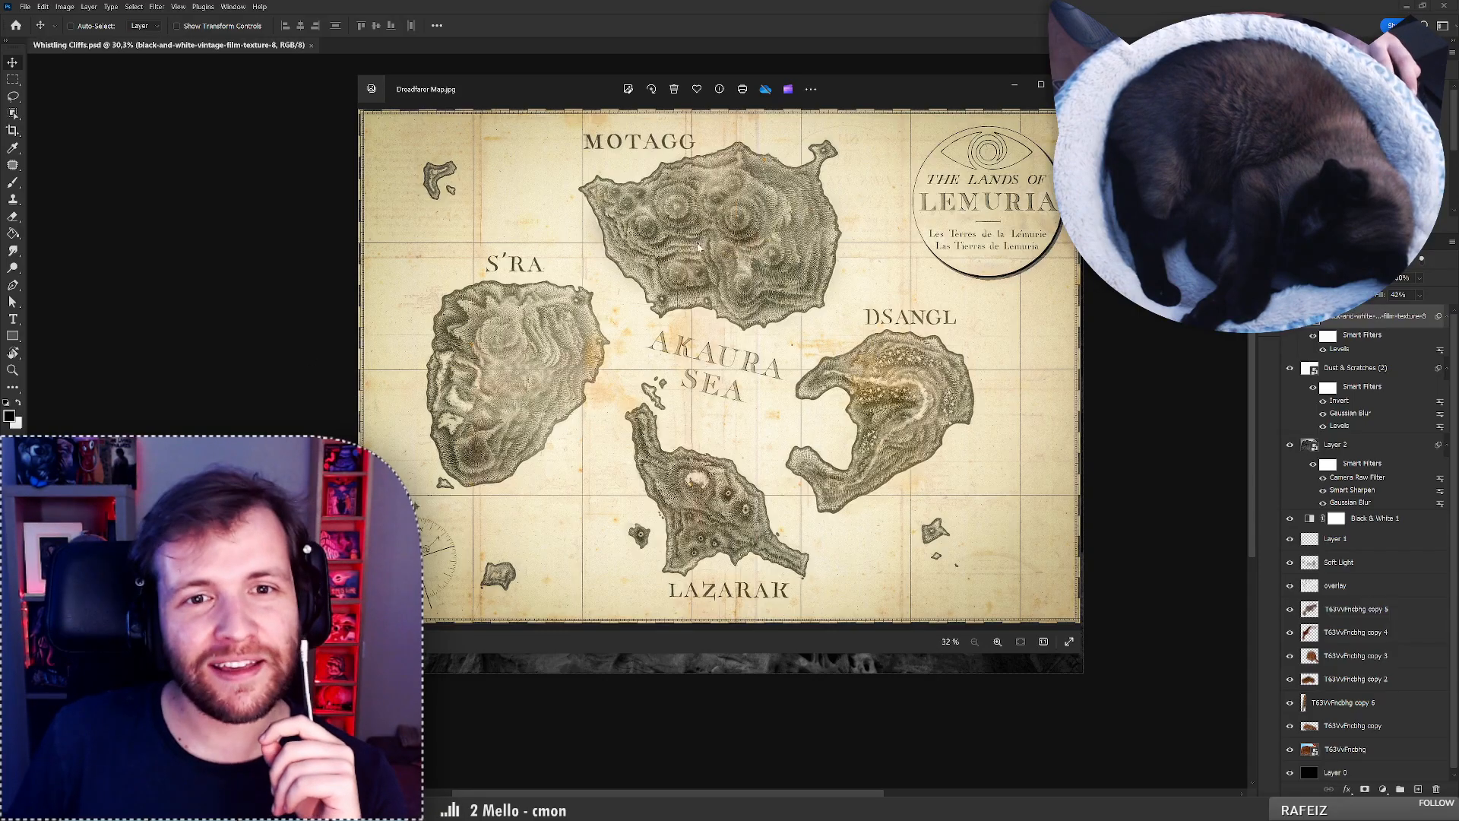
scroll(669, 196, up, 2)
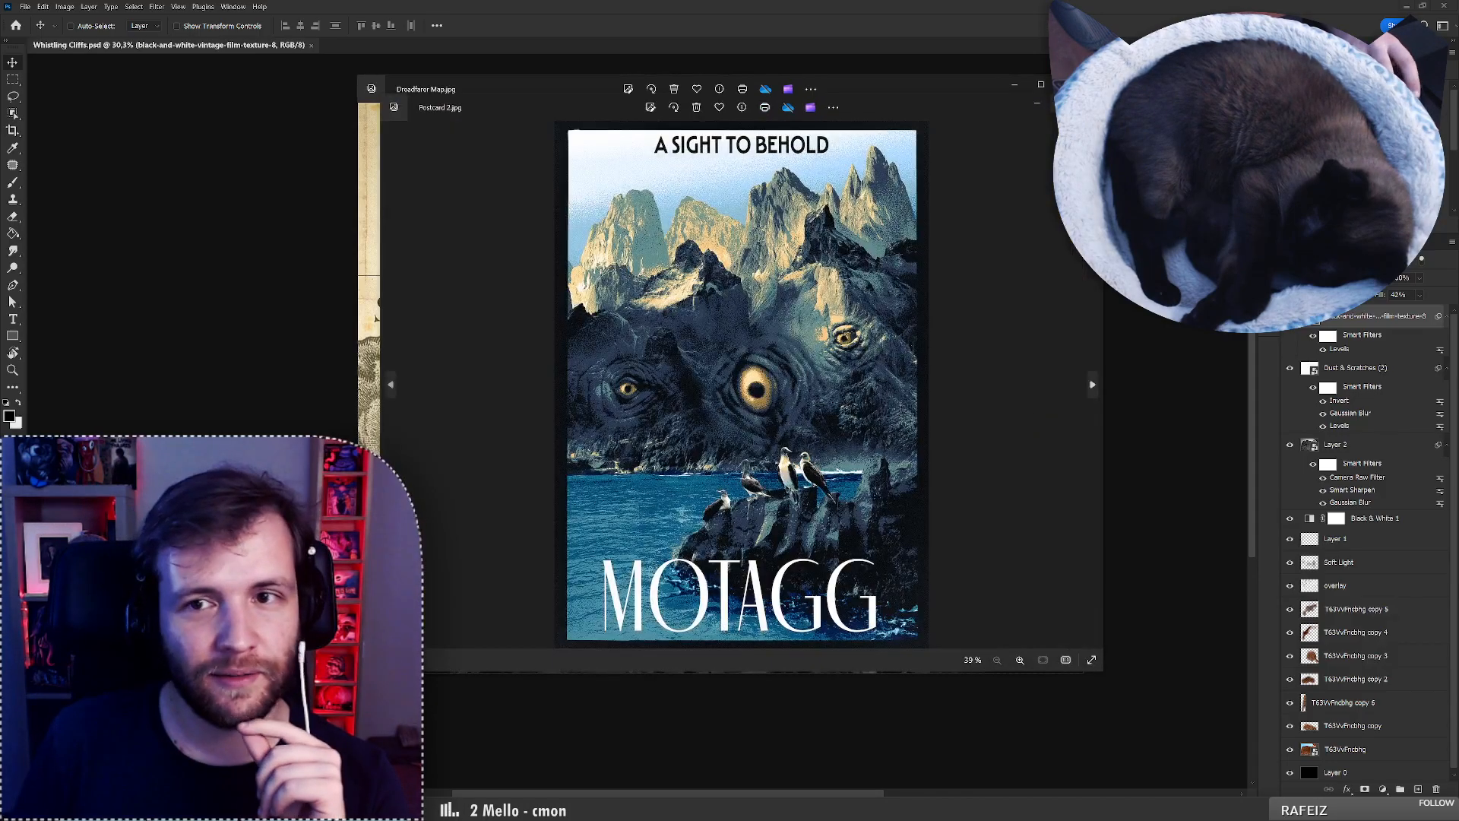
click(1064, 104)
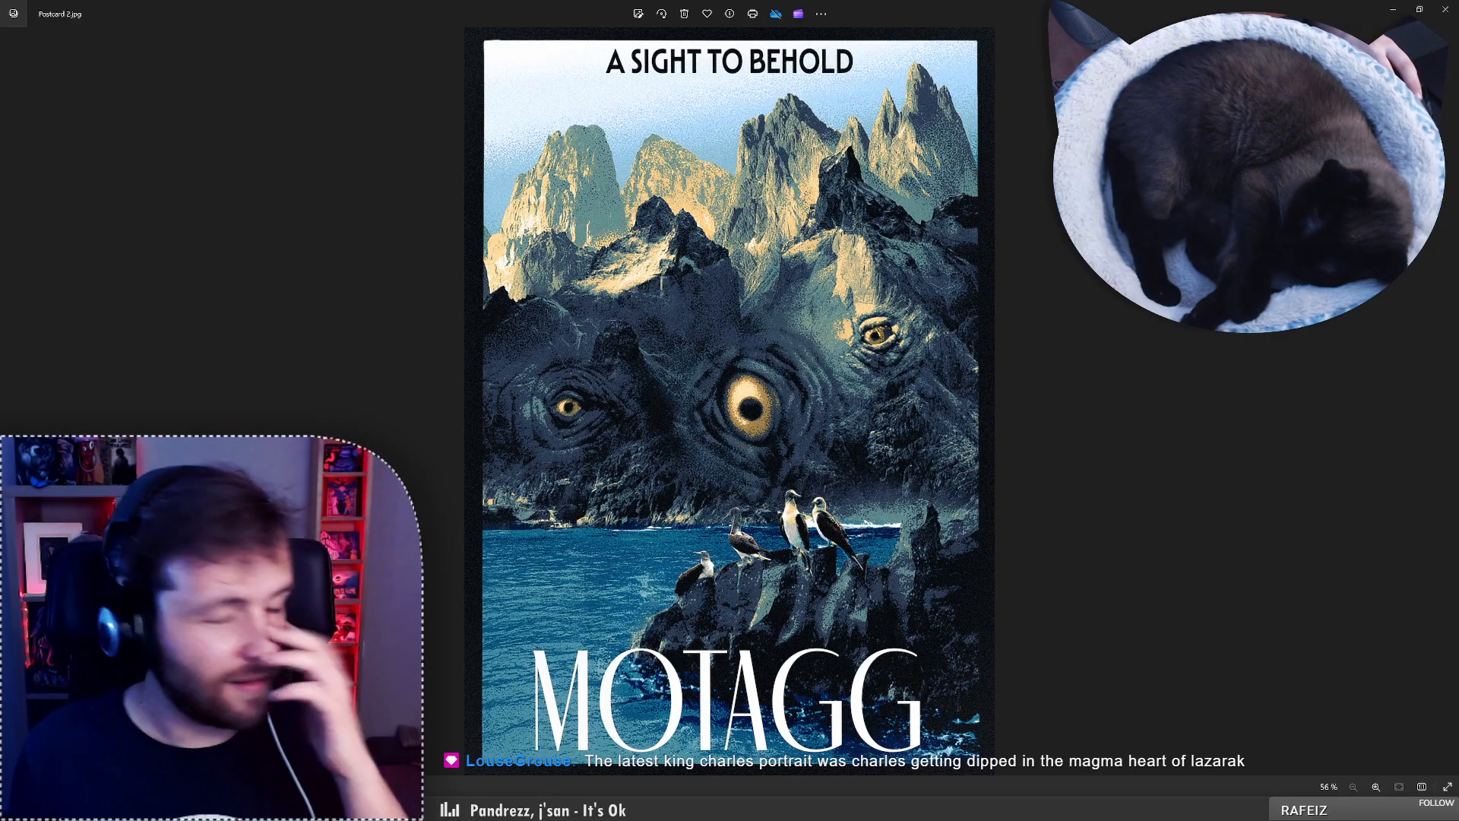
click(1446, 10)
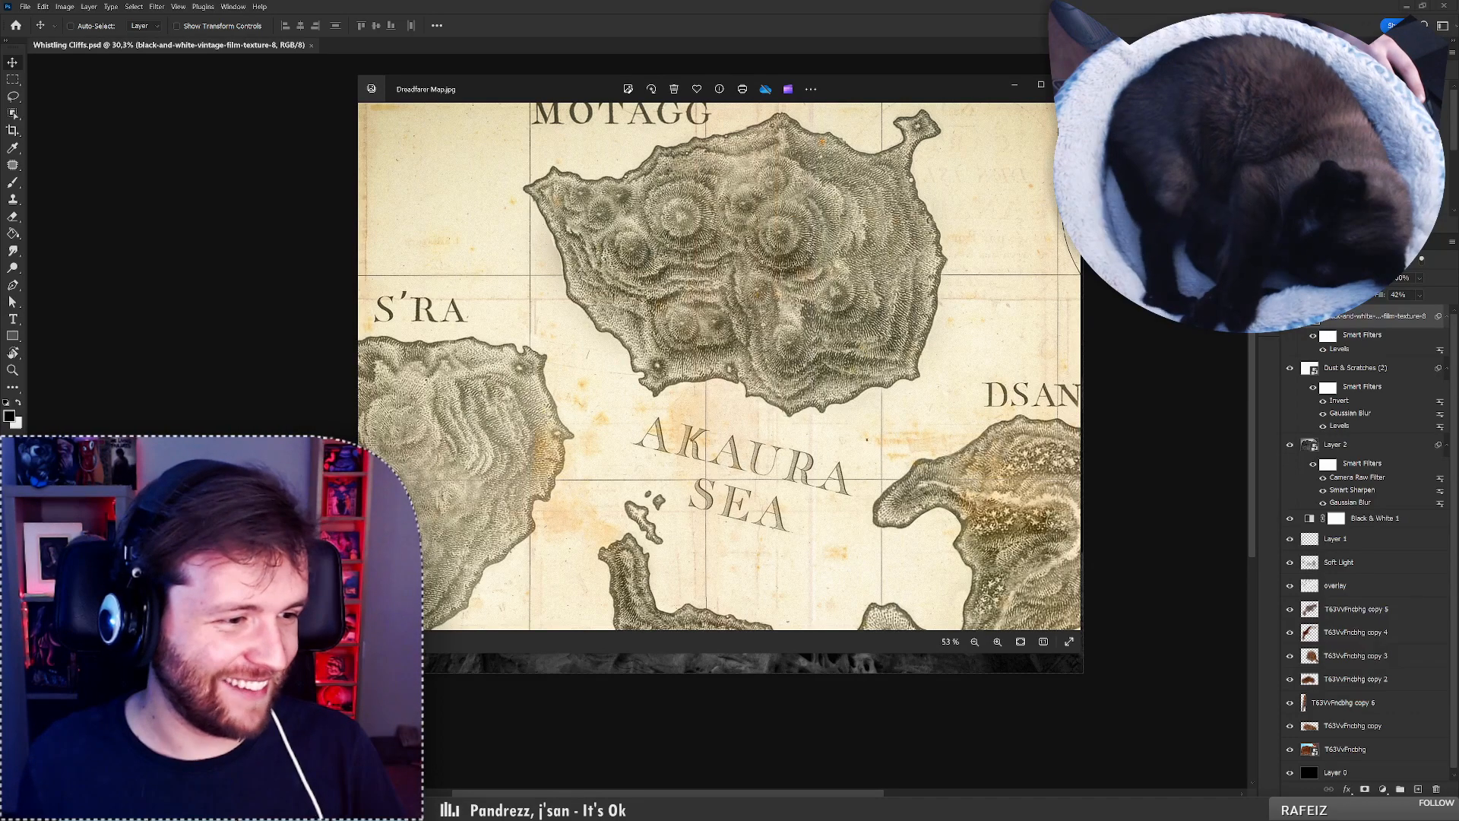
Review the whole map in a larger, repositioned window and close it to return to the cliff composite.
scroll(850, 373, down, 5)
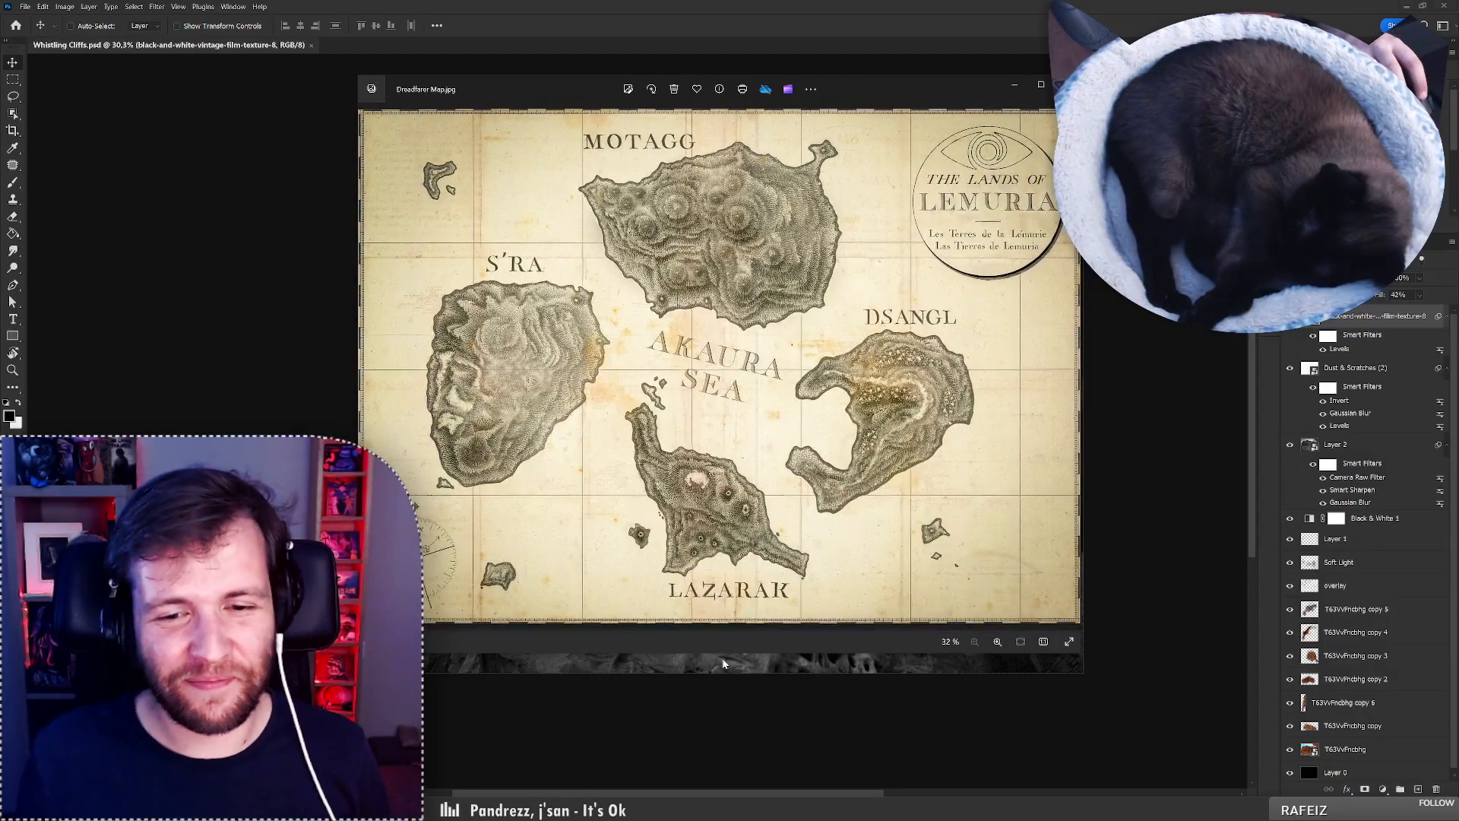
drag(359, 654, 304, 684)
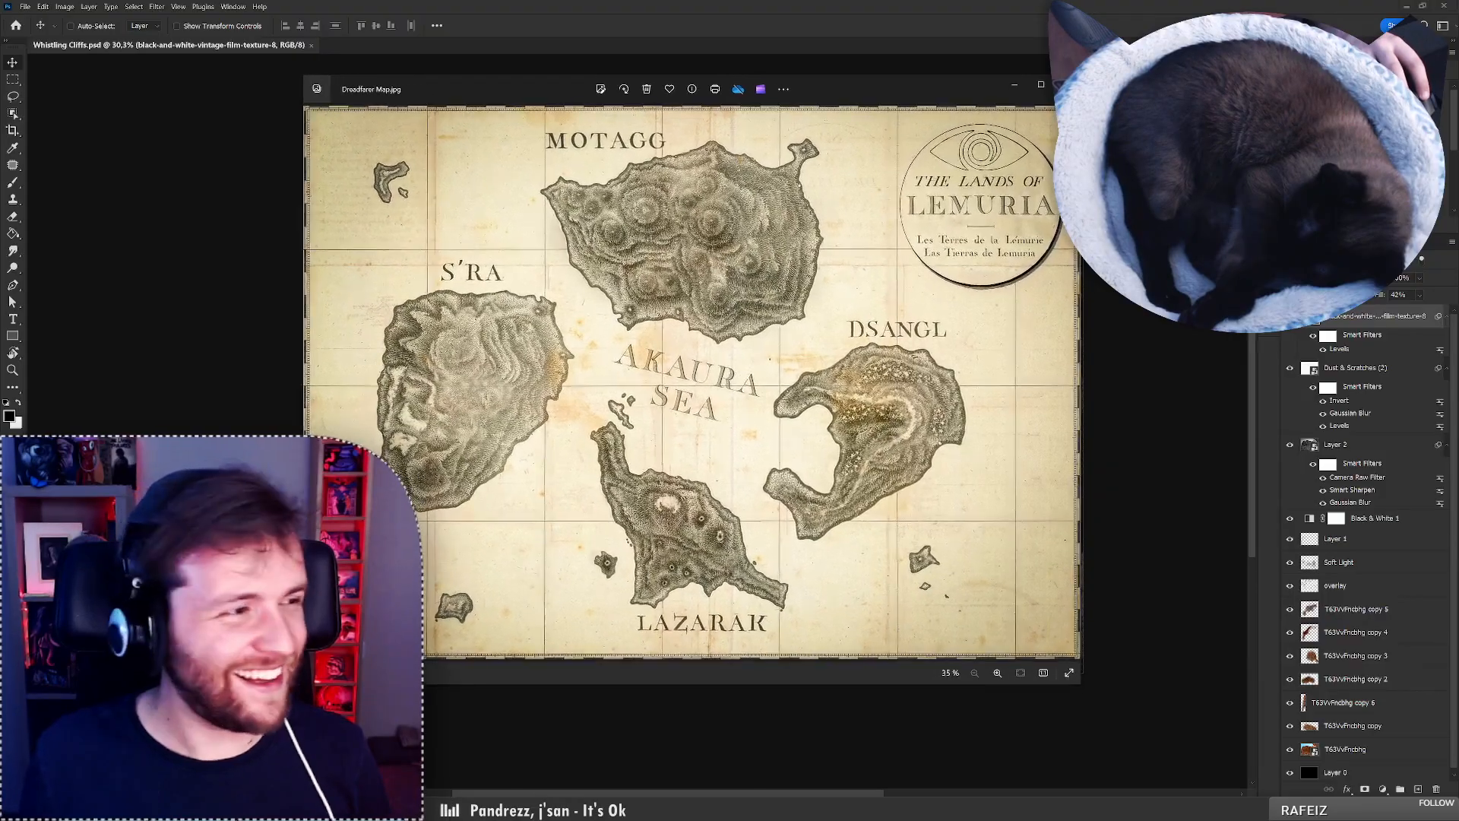
mouse_move(849, 86)
mouse_down()
mouse_move(919, 93)
mouse_move(865, 75)
mouse_up()
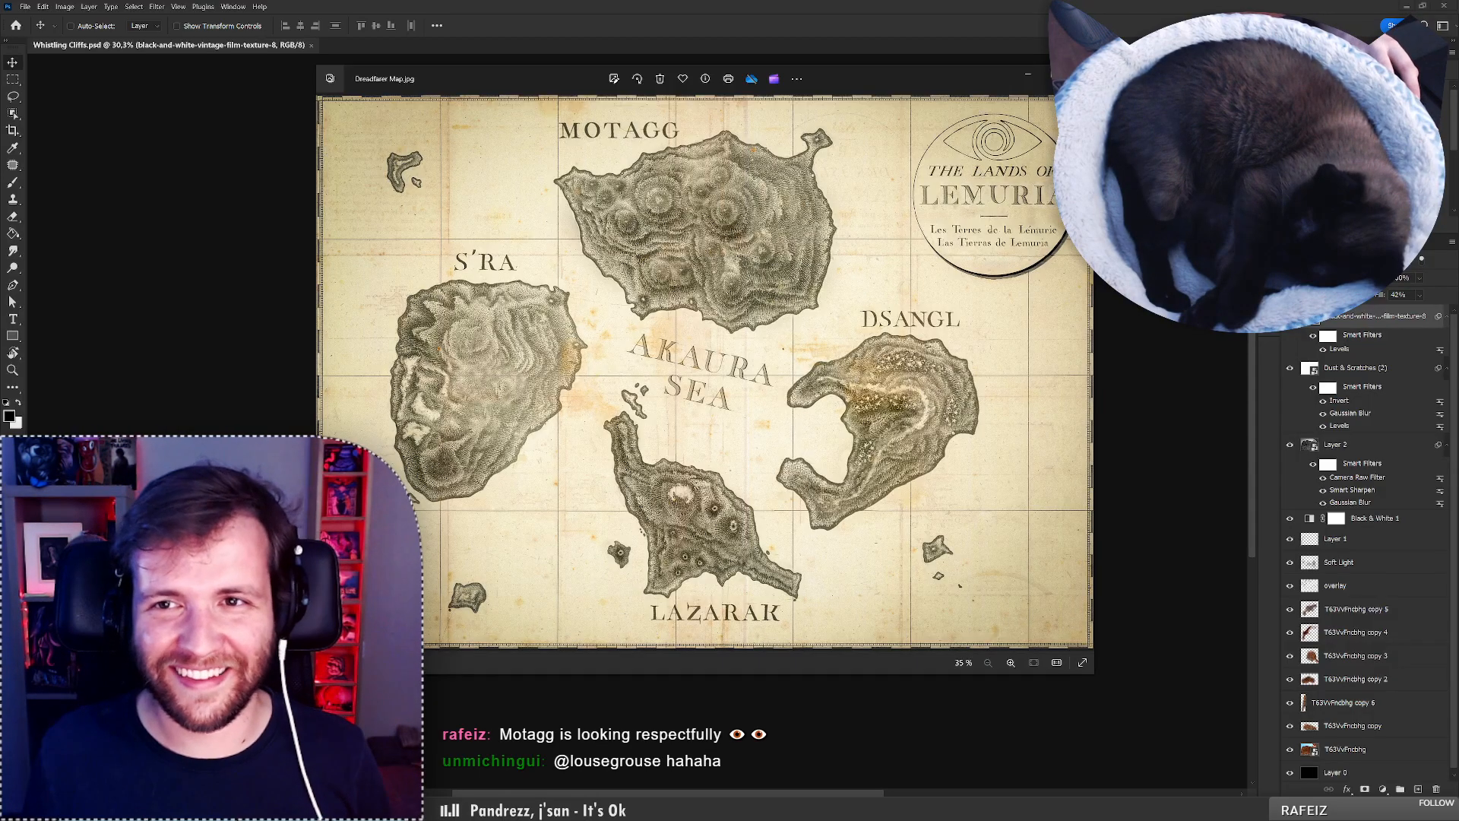
click(1081, 75)
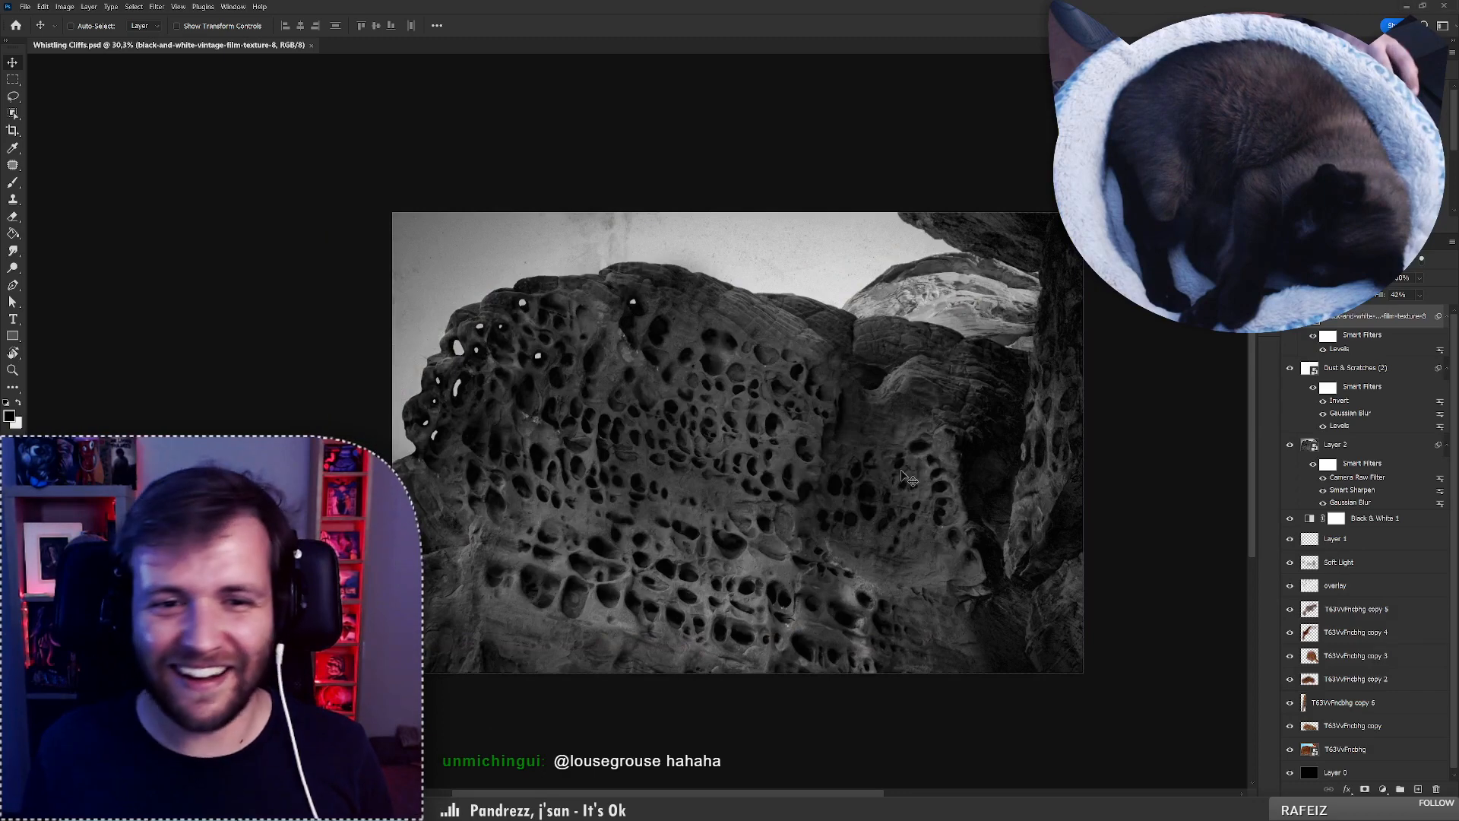
Isolate the original rock photo layer above Layer 0, inspect its small holes up close, and restore all layers' visibility.
scroll(636, 430, down, 3)
scroll(628, 479, up, 4)
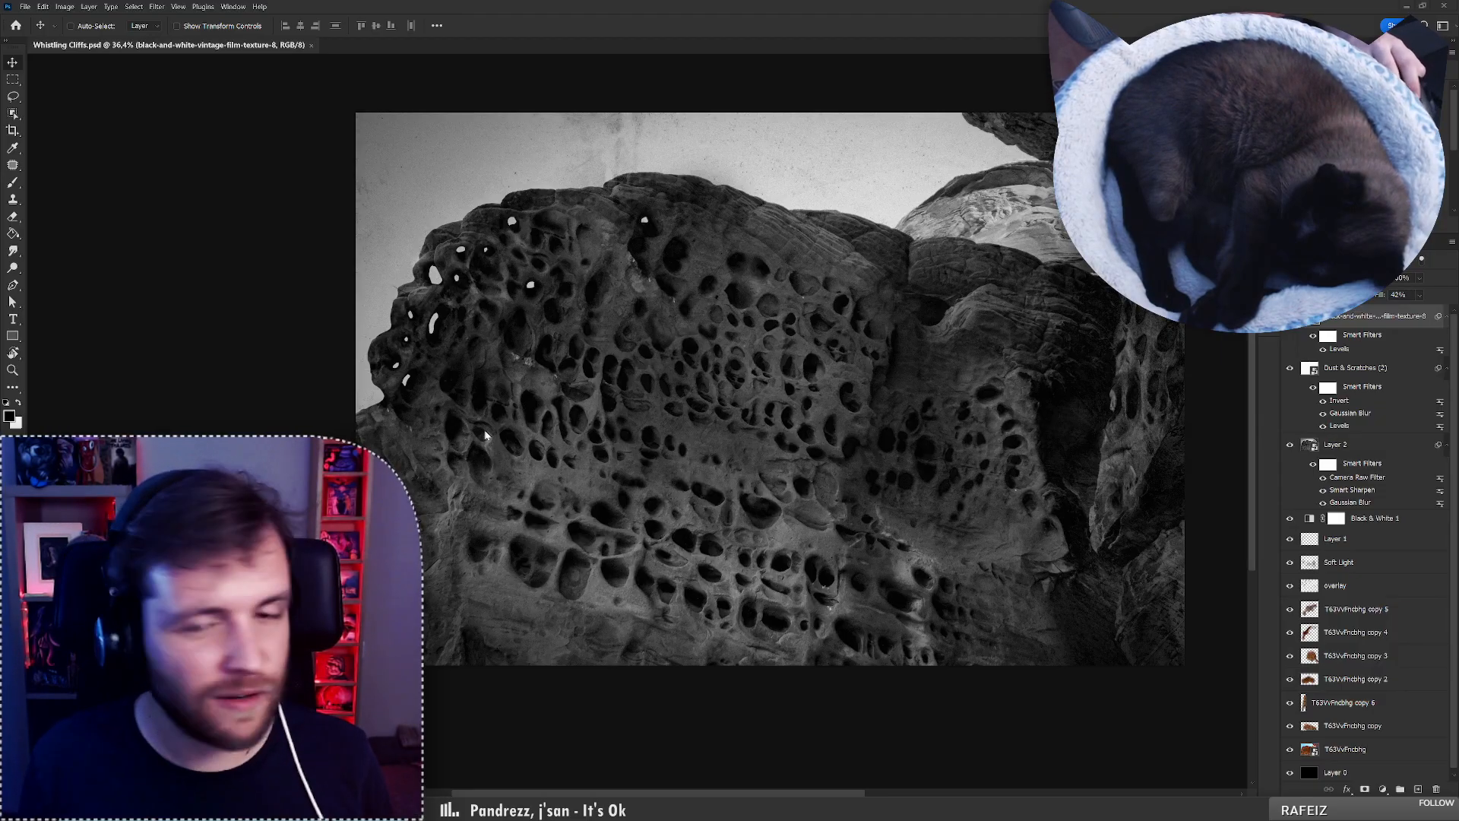
scroll(1367, 680, down, 1)
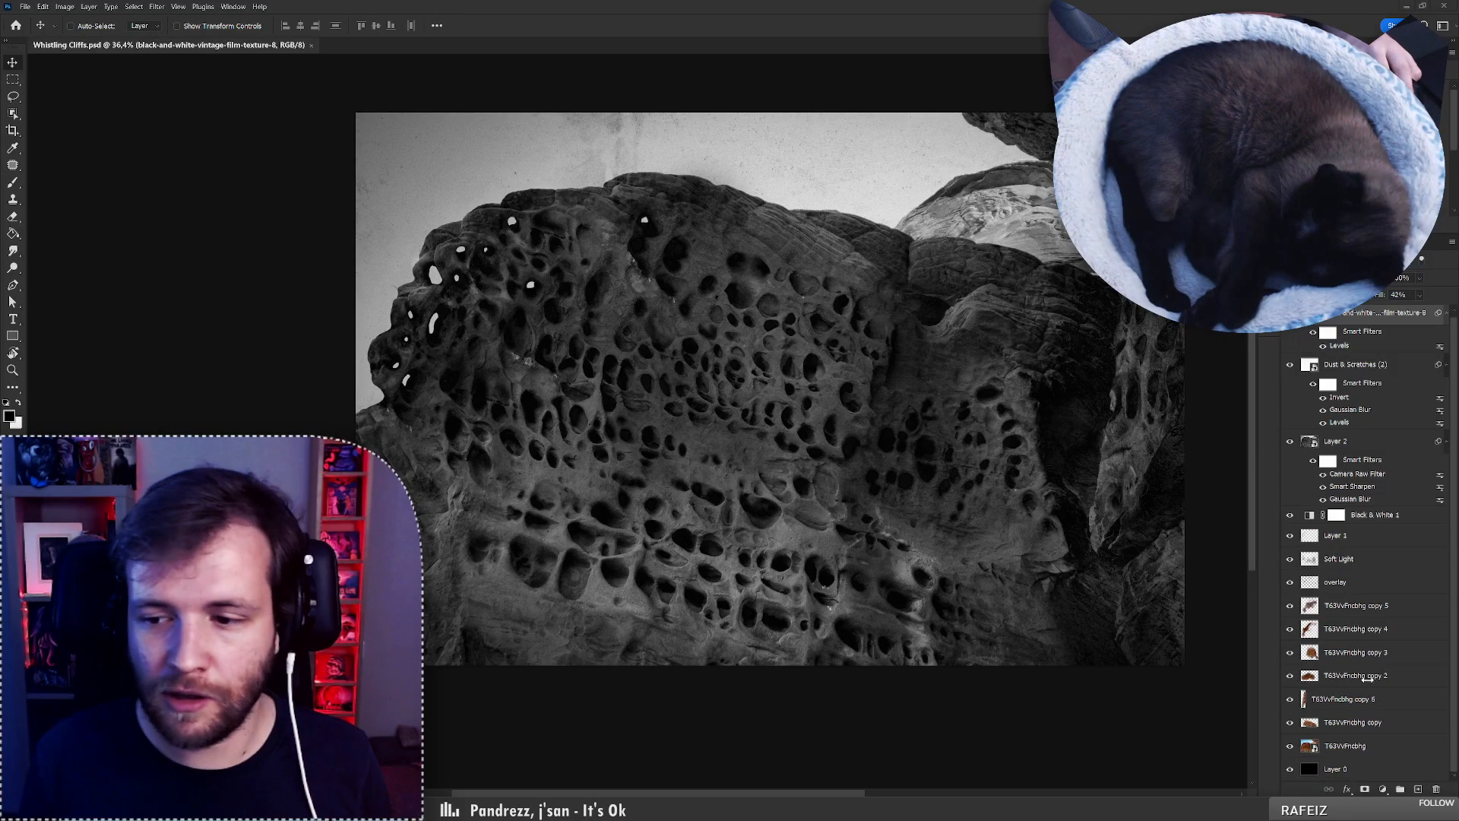
alt+click(1290, 745)
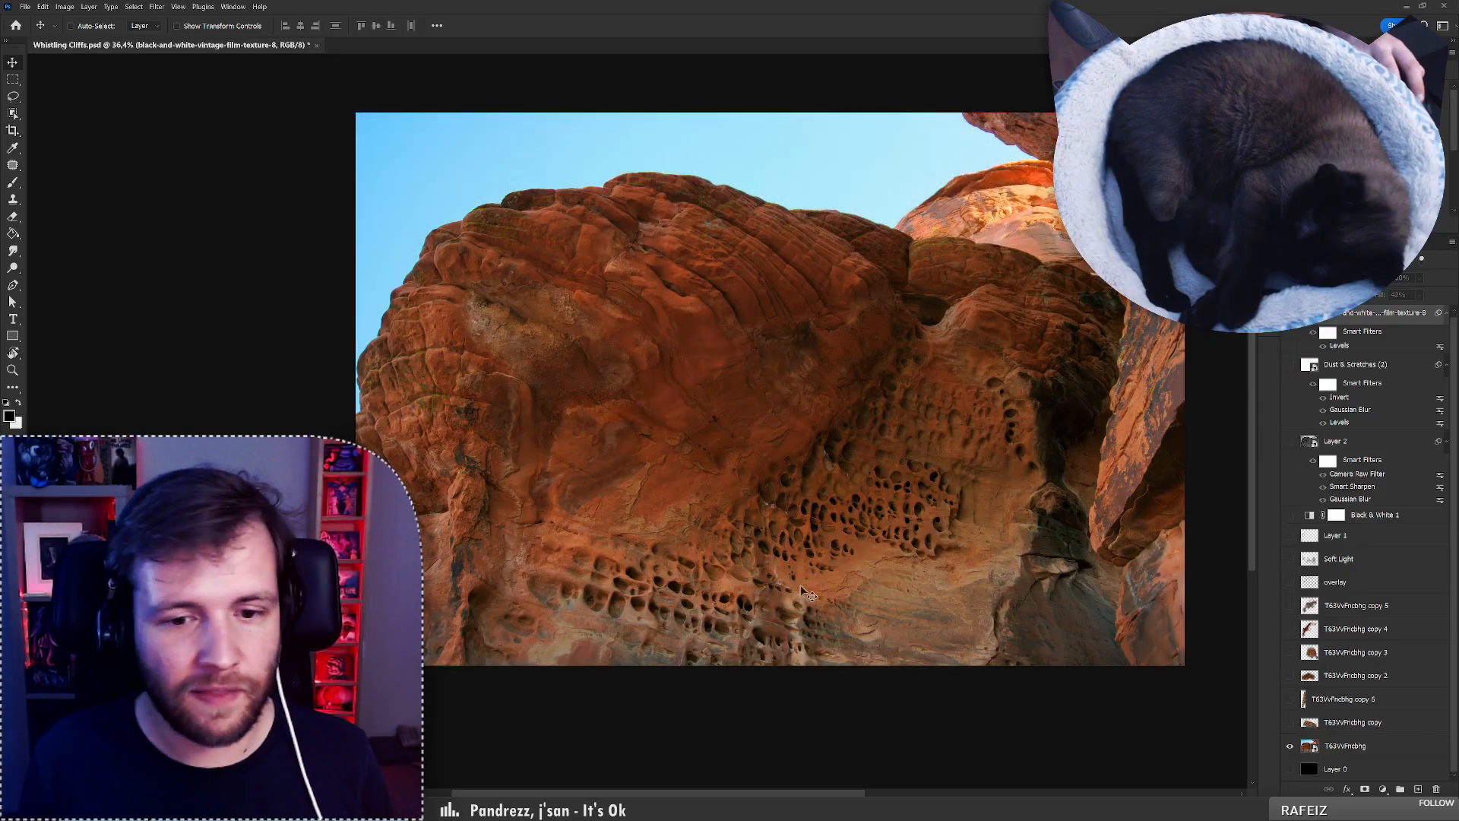
scroll(860, 625, up, 3)
scroll(775, 418, down, 1)
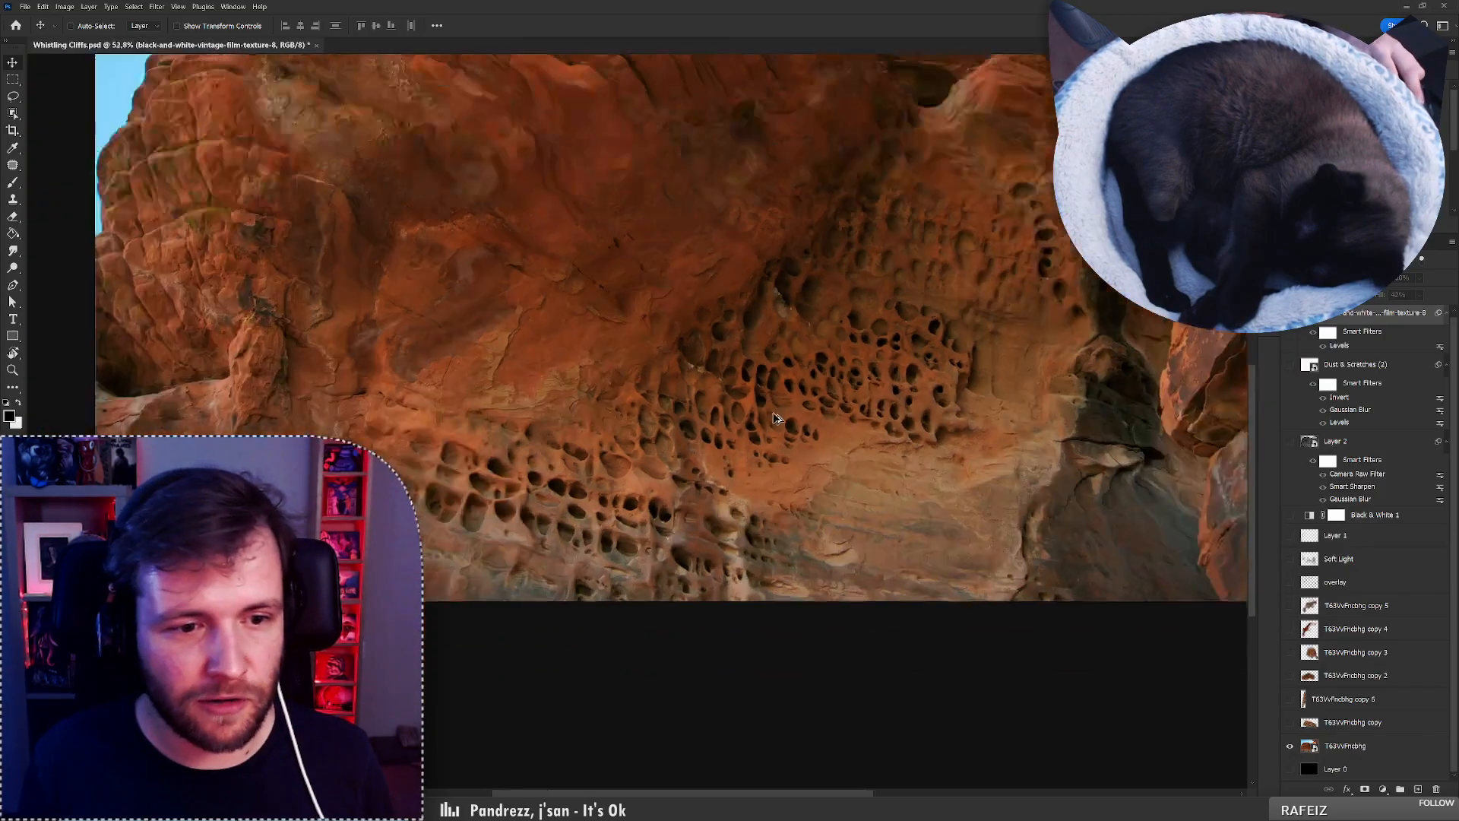
scroll(775, 418, down, 2)
key(ctrl+z)
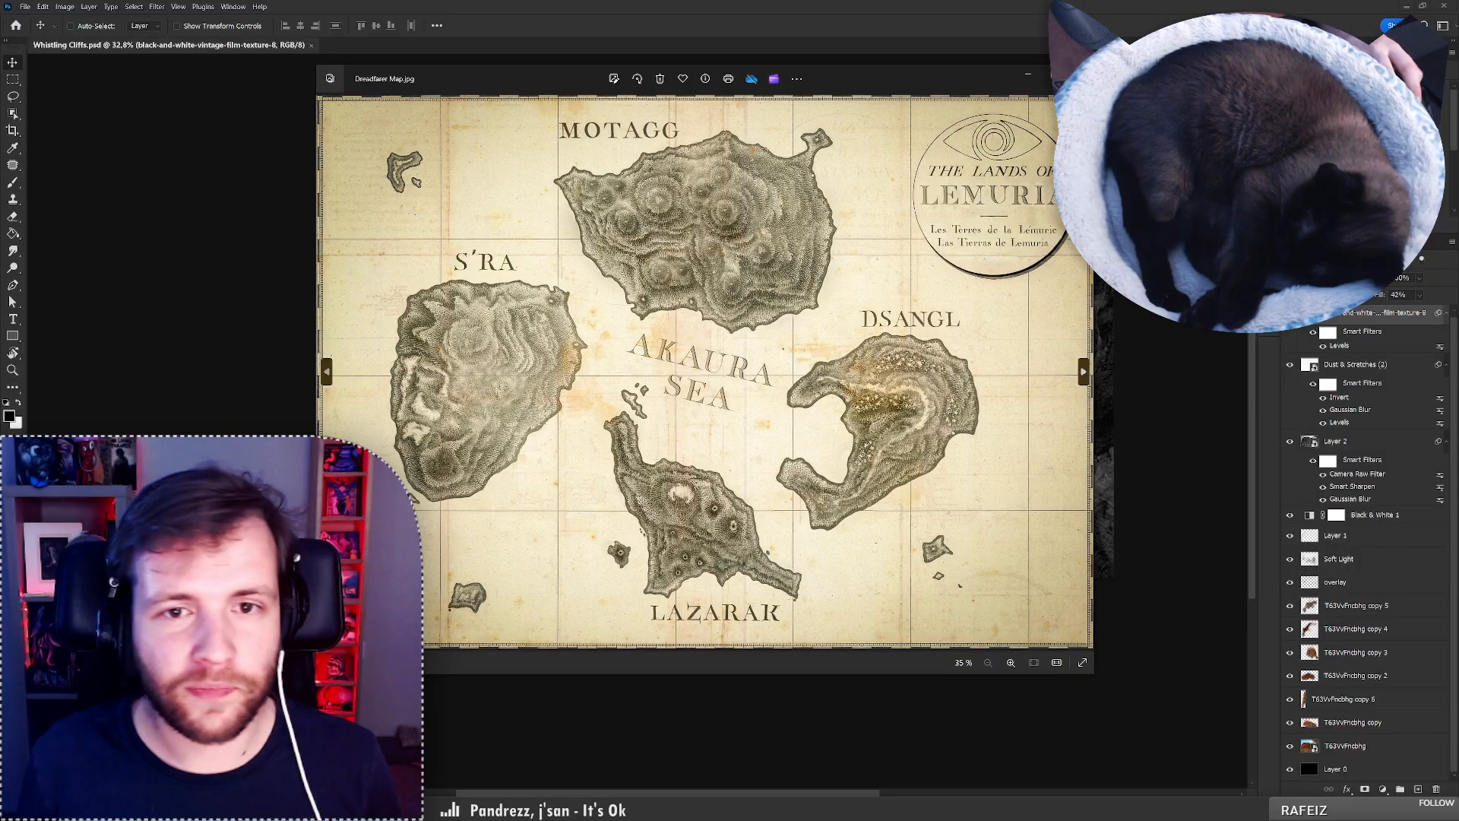
Close the Dreadfarer map, switch to Firefox and search Google Images for "naranjo de bulnes".
click(1081, 75)
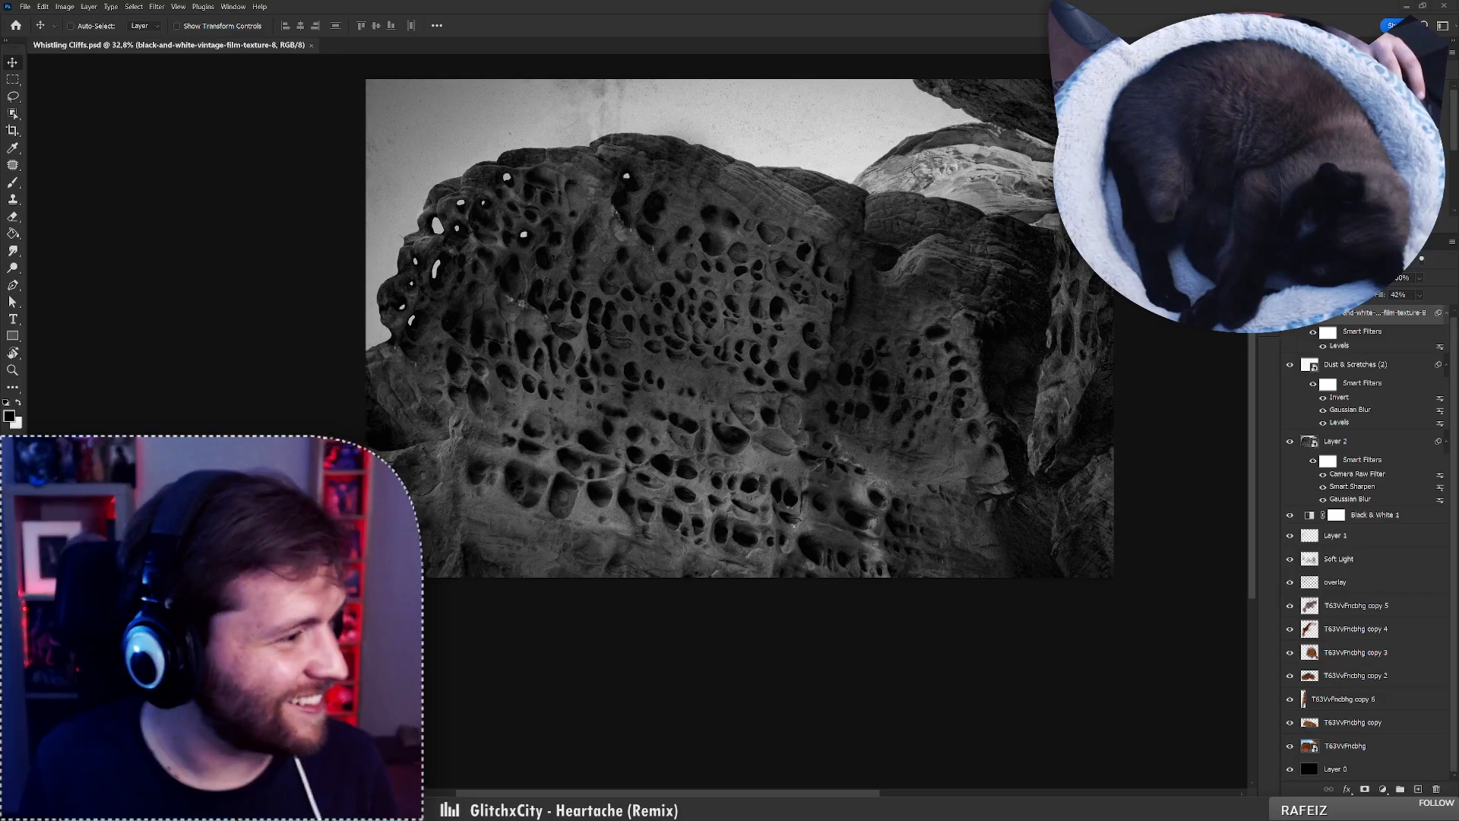
key(alt+Tab)
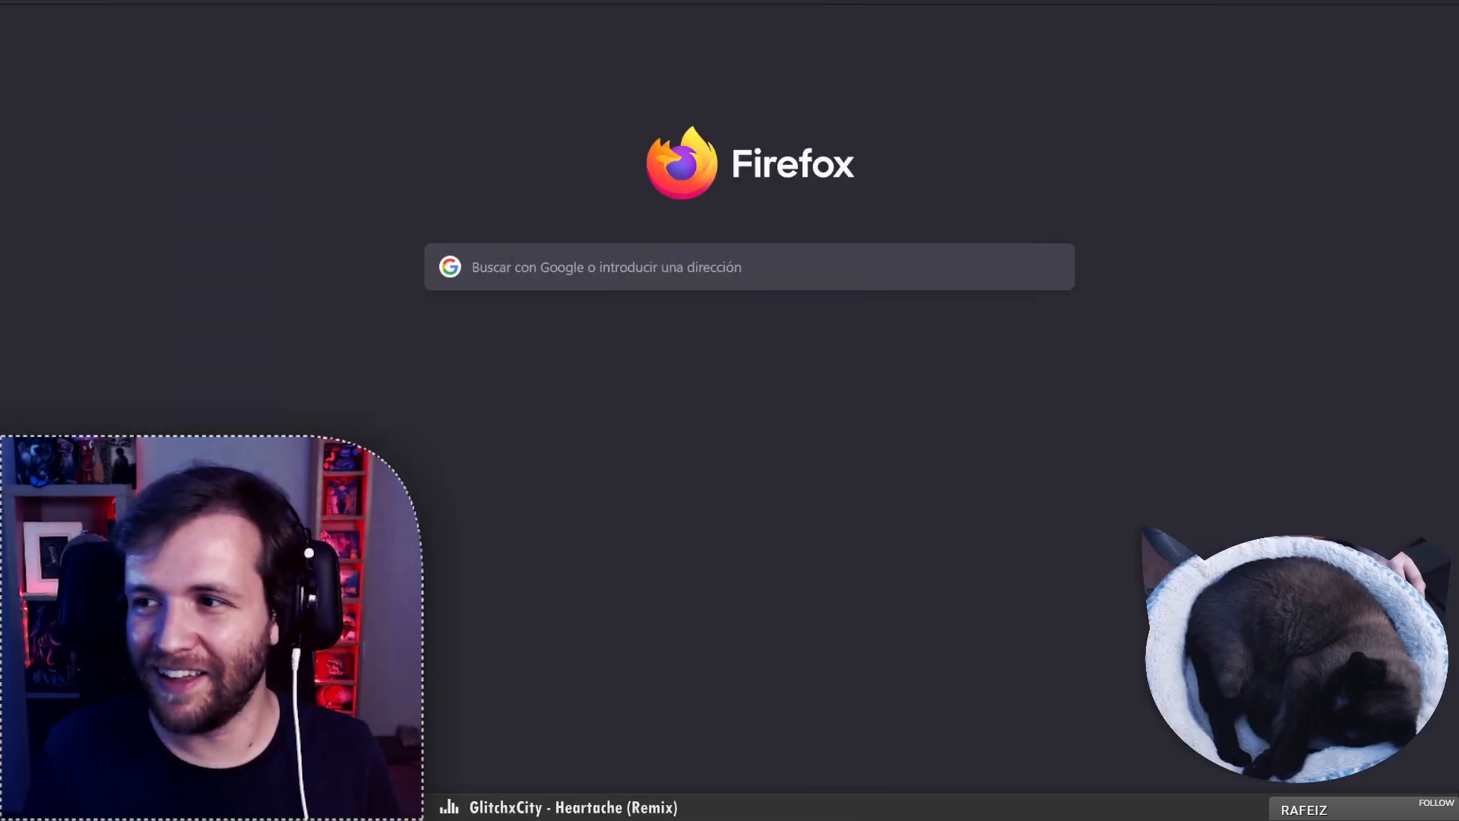
key(ctrl+l)
text(naranjo de)
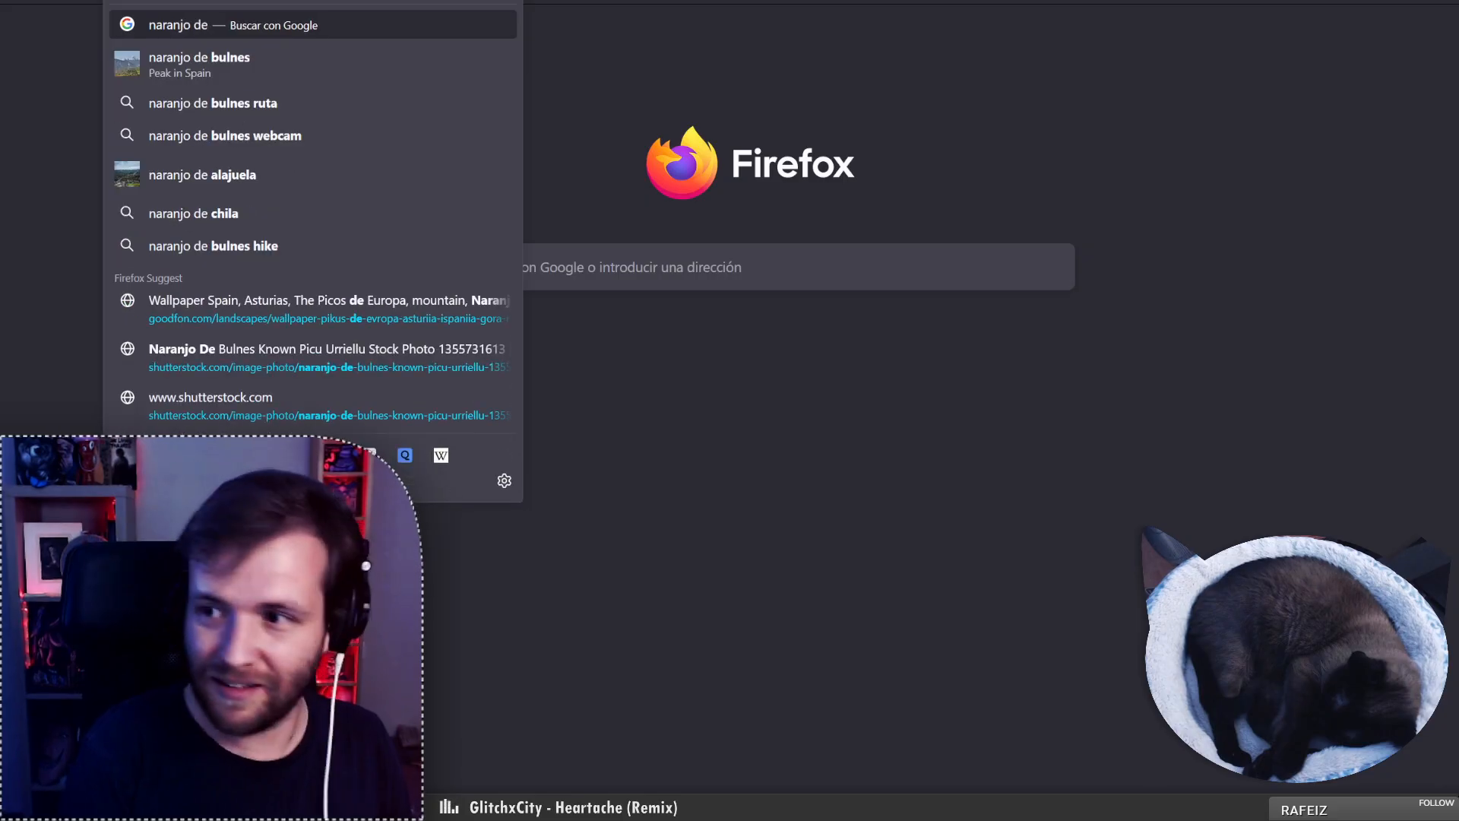
key(Down)
key(Return)
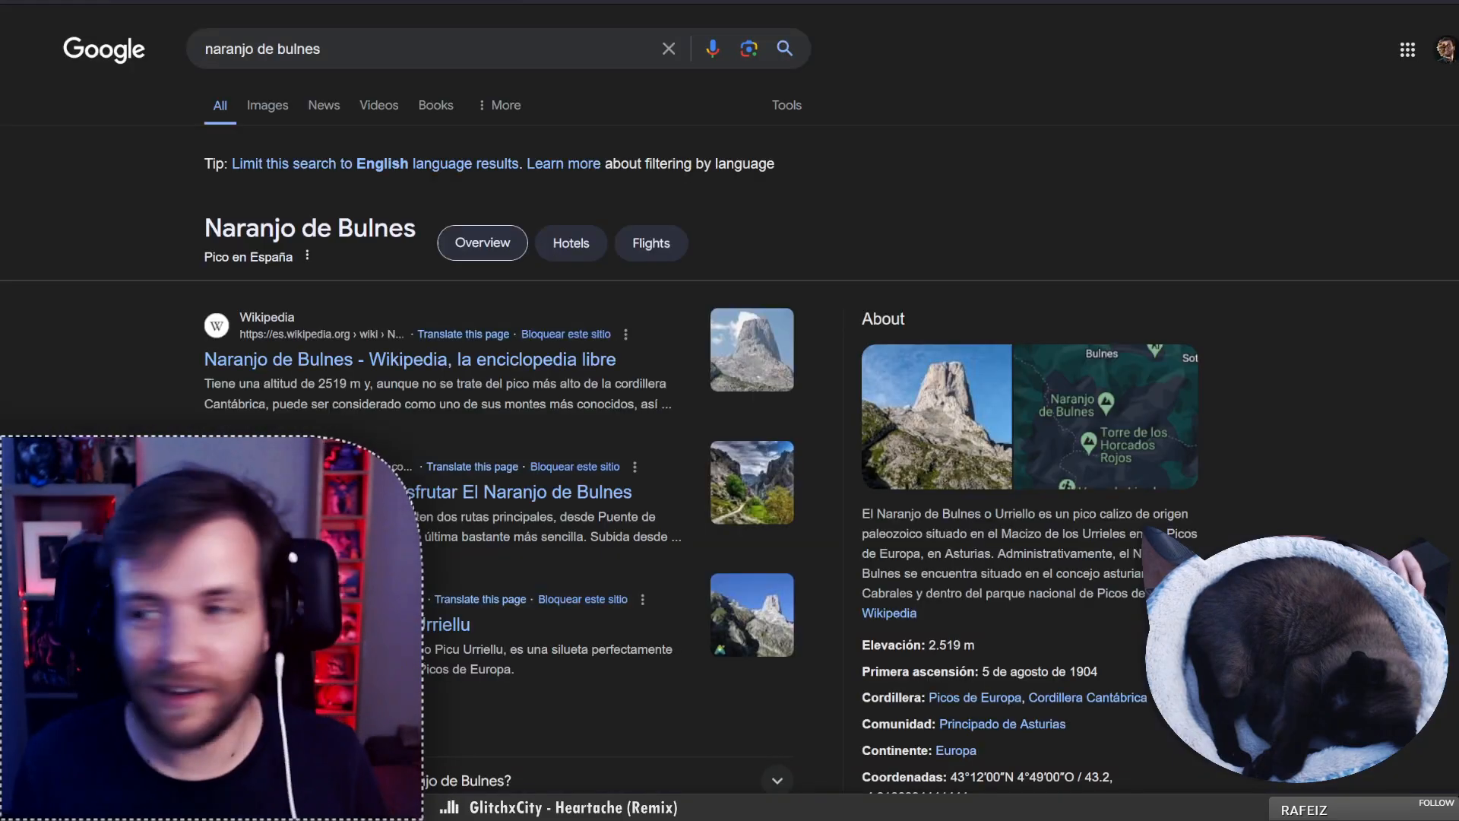
click(264, 106)
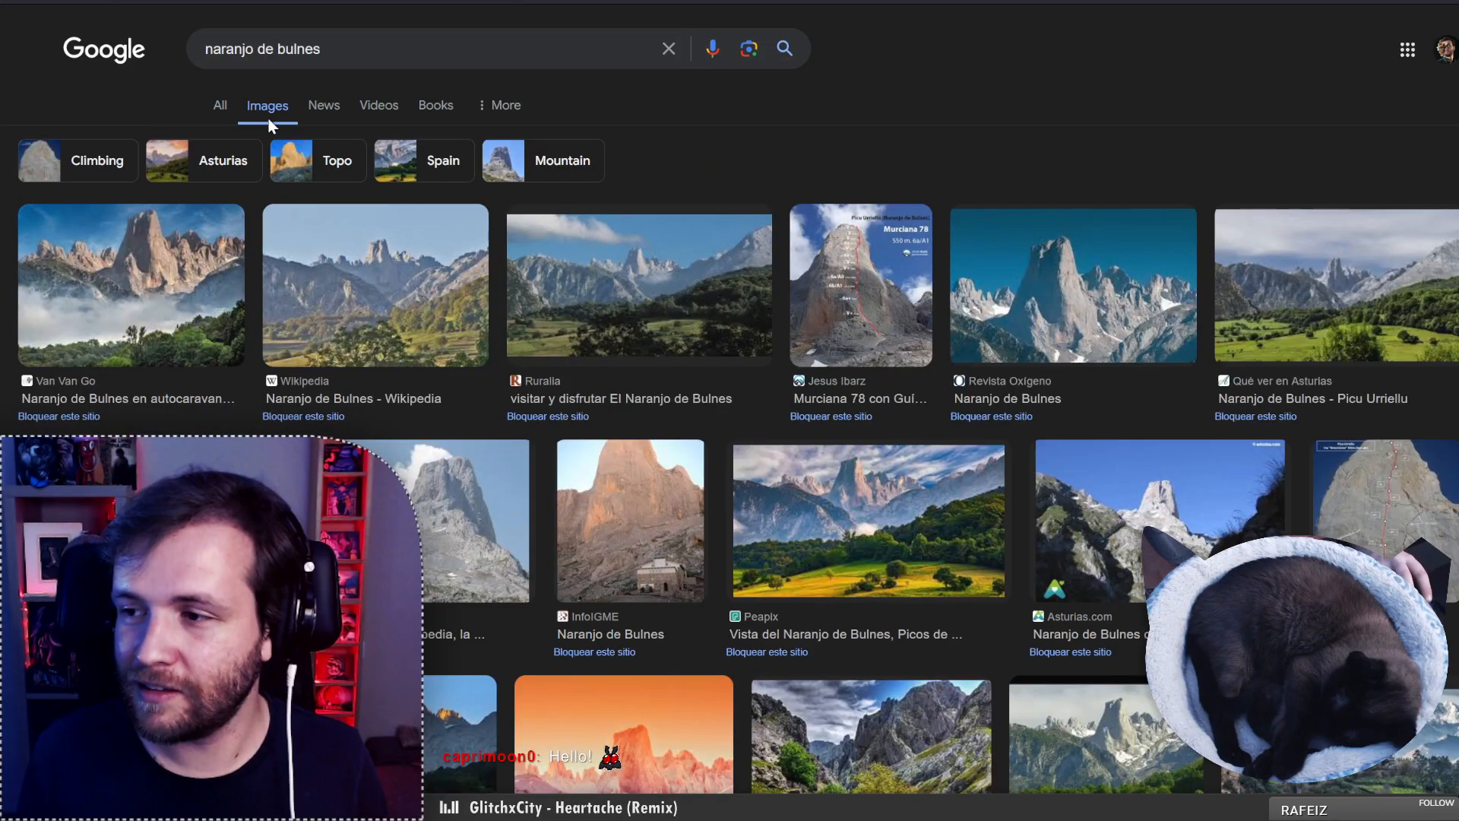
Examine several photos of Naranjo de Bulnes, including the Van Van Go, Qué ver en Asturias and Wikipedia results, for the peak's shape.
click(333, 286)
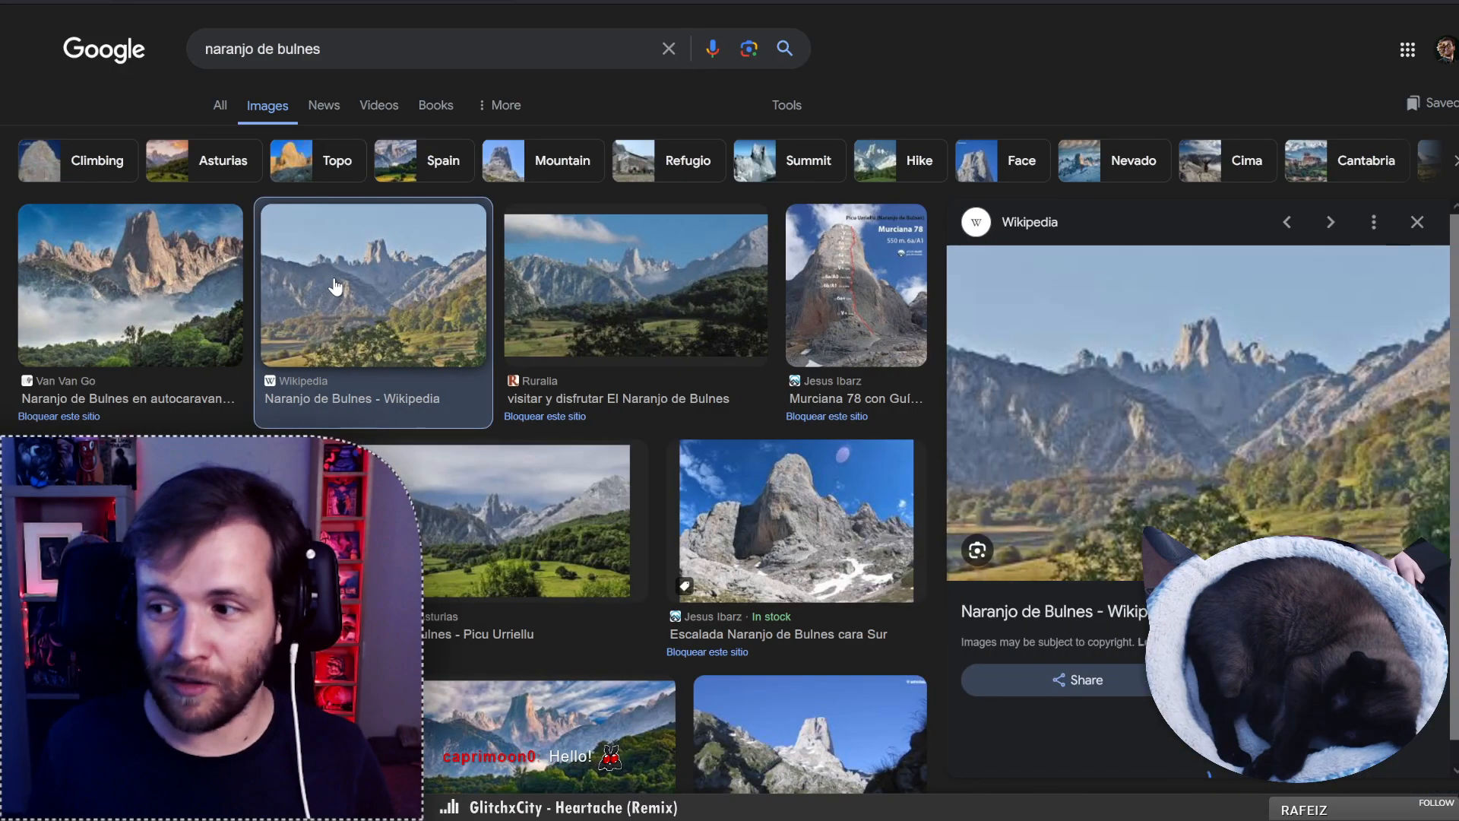
click(216, 263)
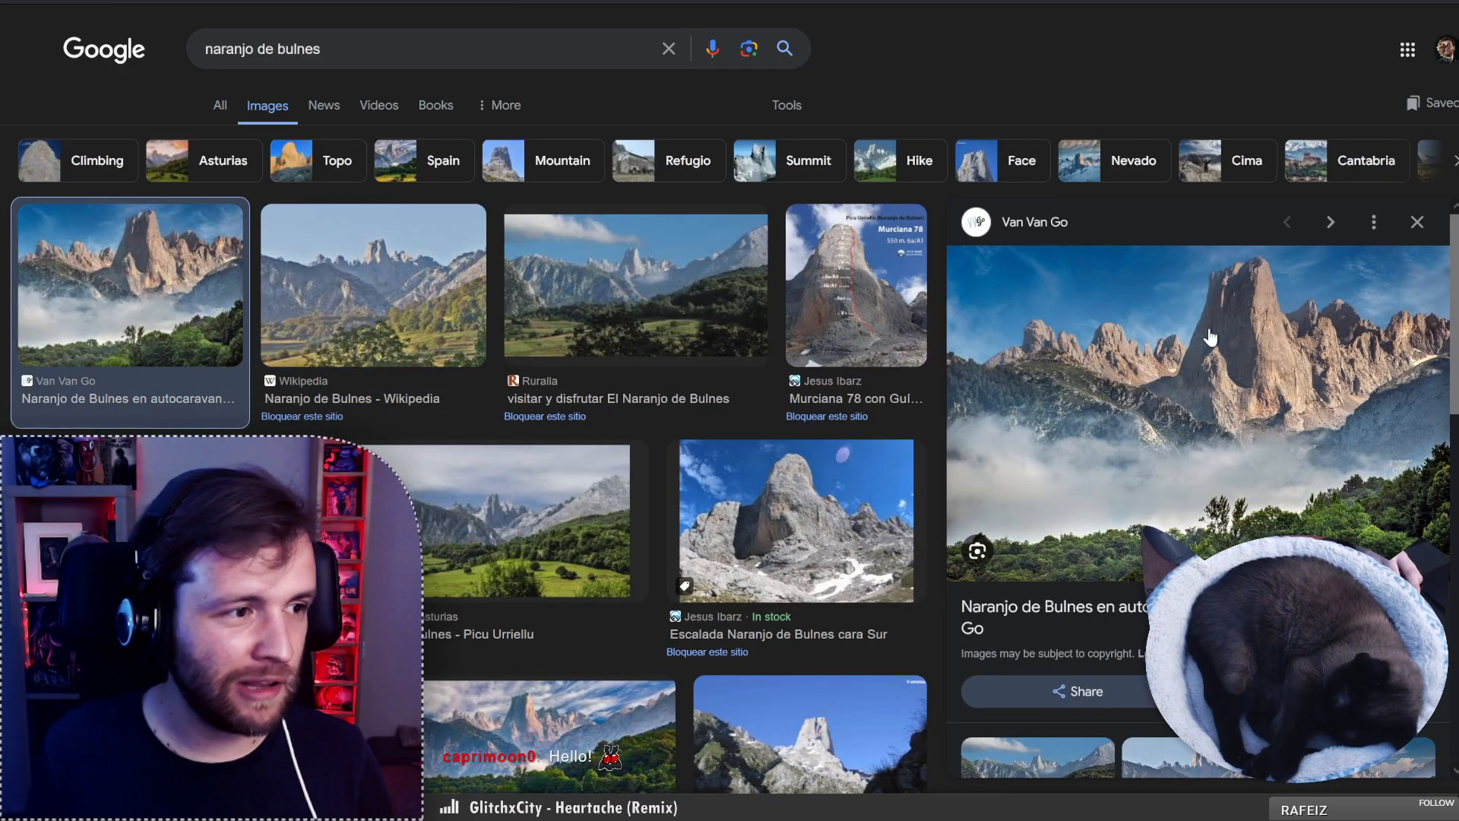
click(581, 541)
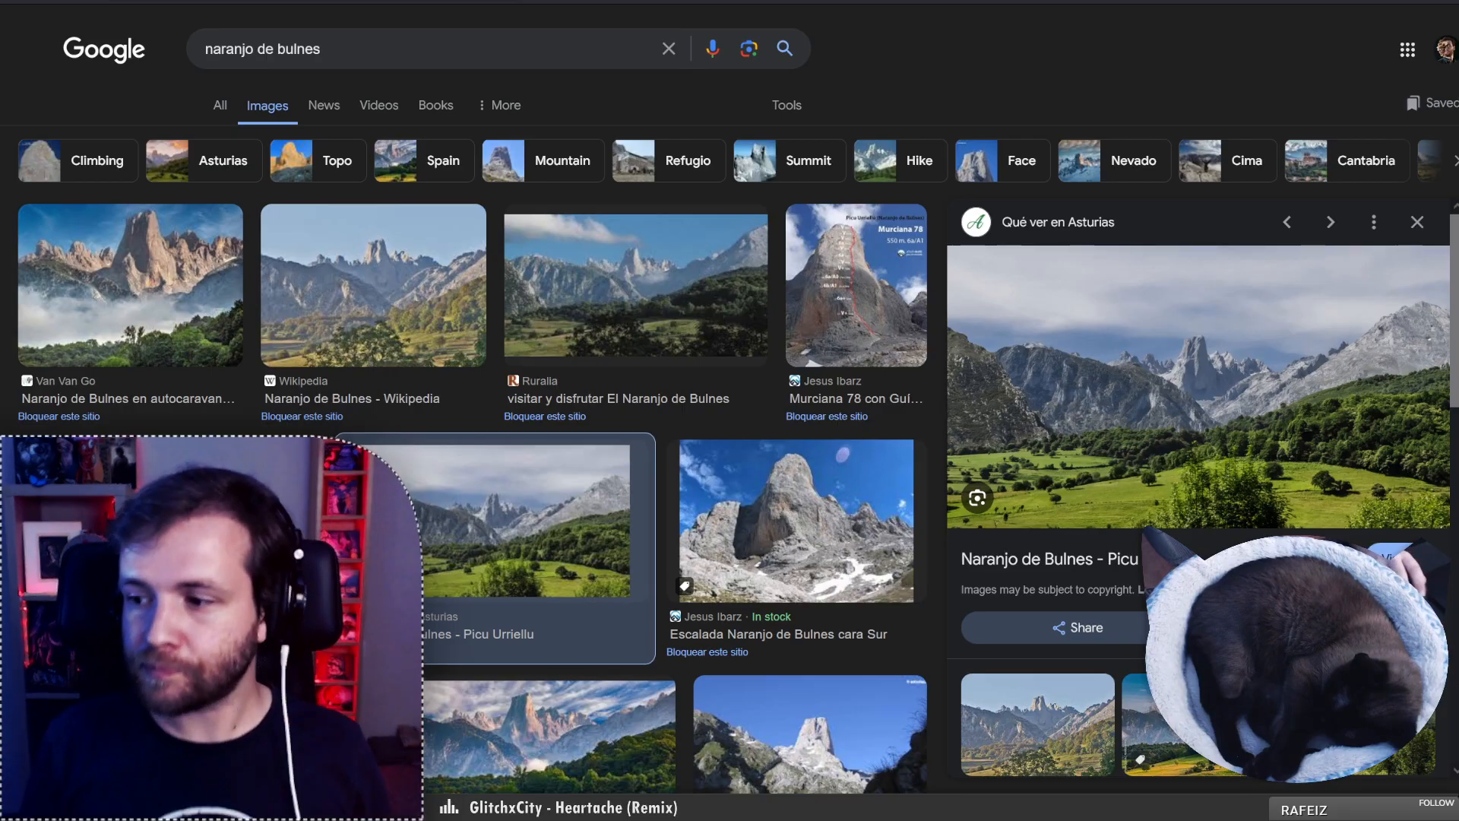
scroll(228, 532, down, 4)
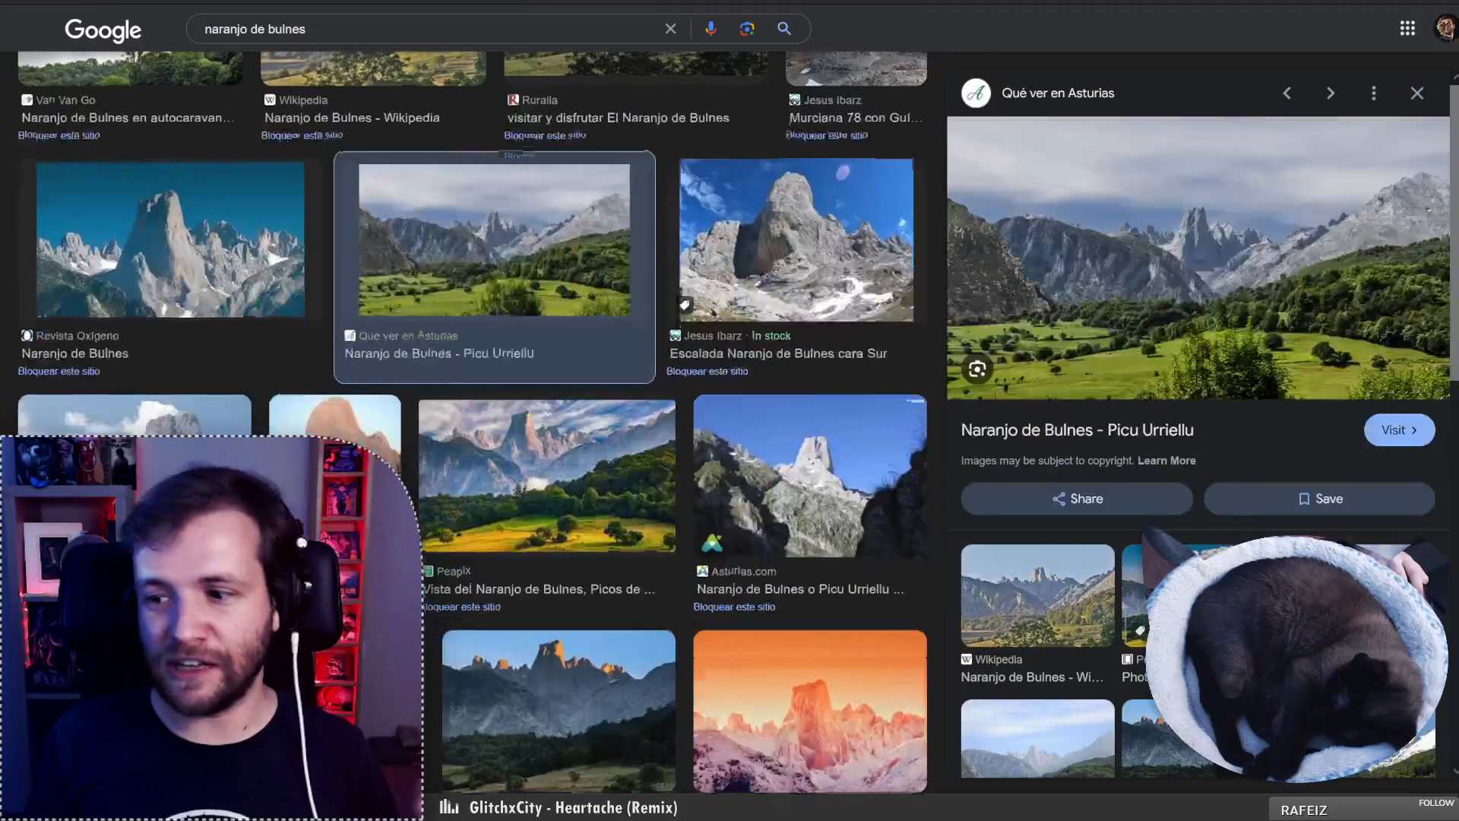
click(134, 471)
scroll(166, 330, up, 4)
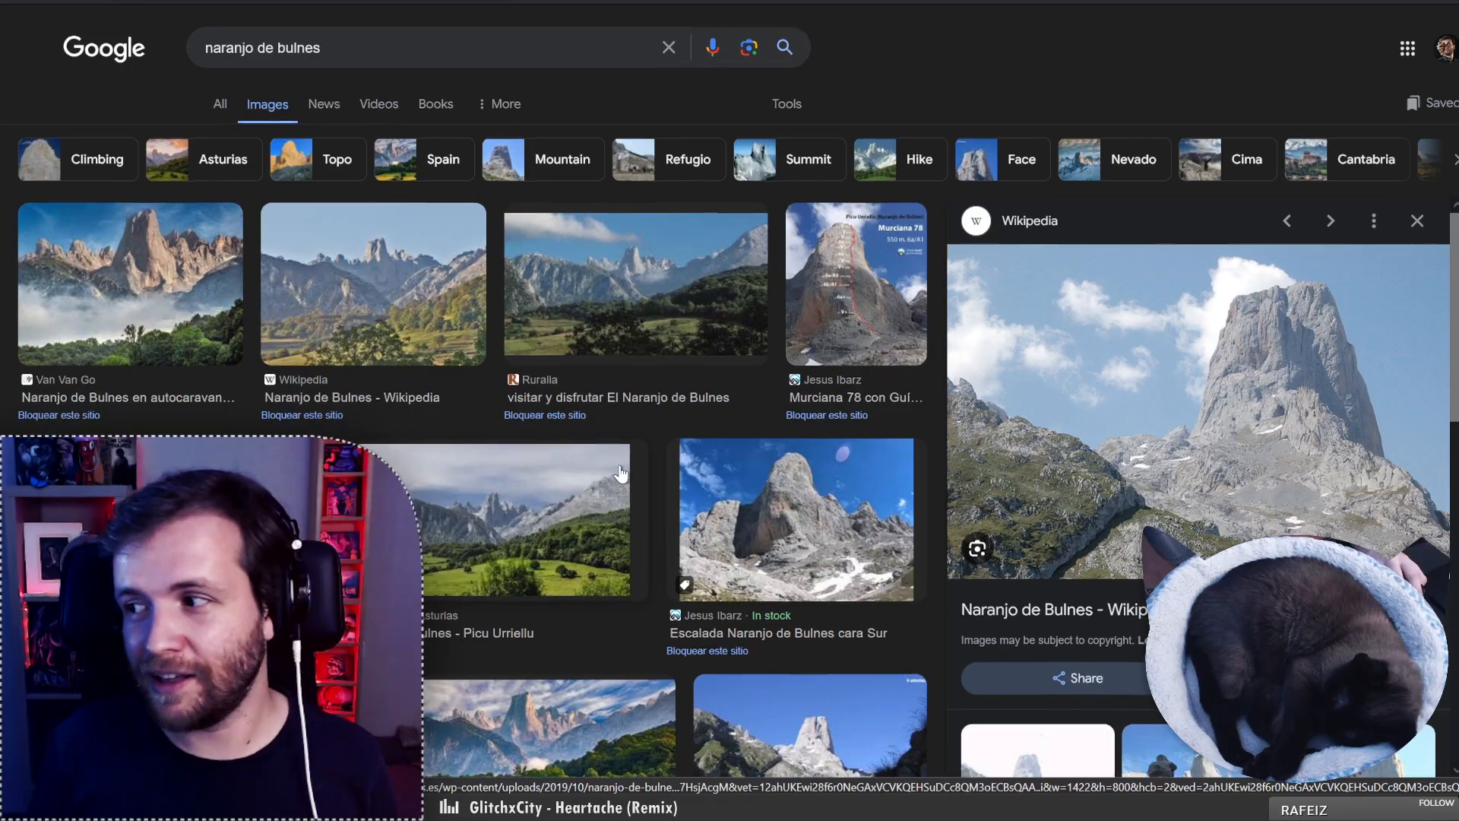
scroll(621, 474, down, 2)
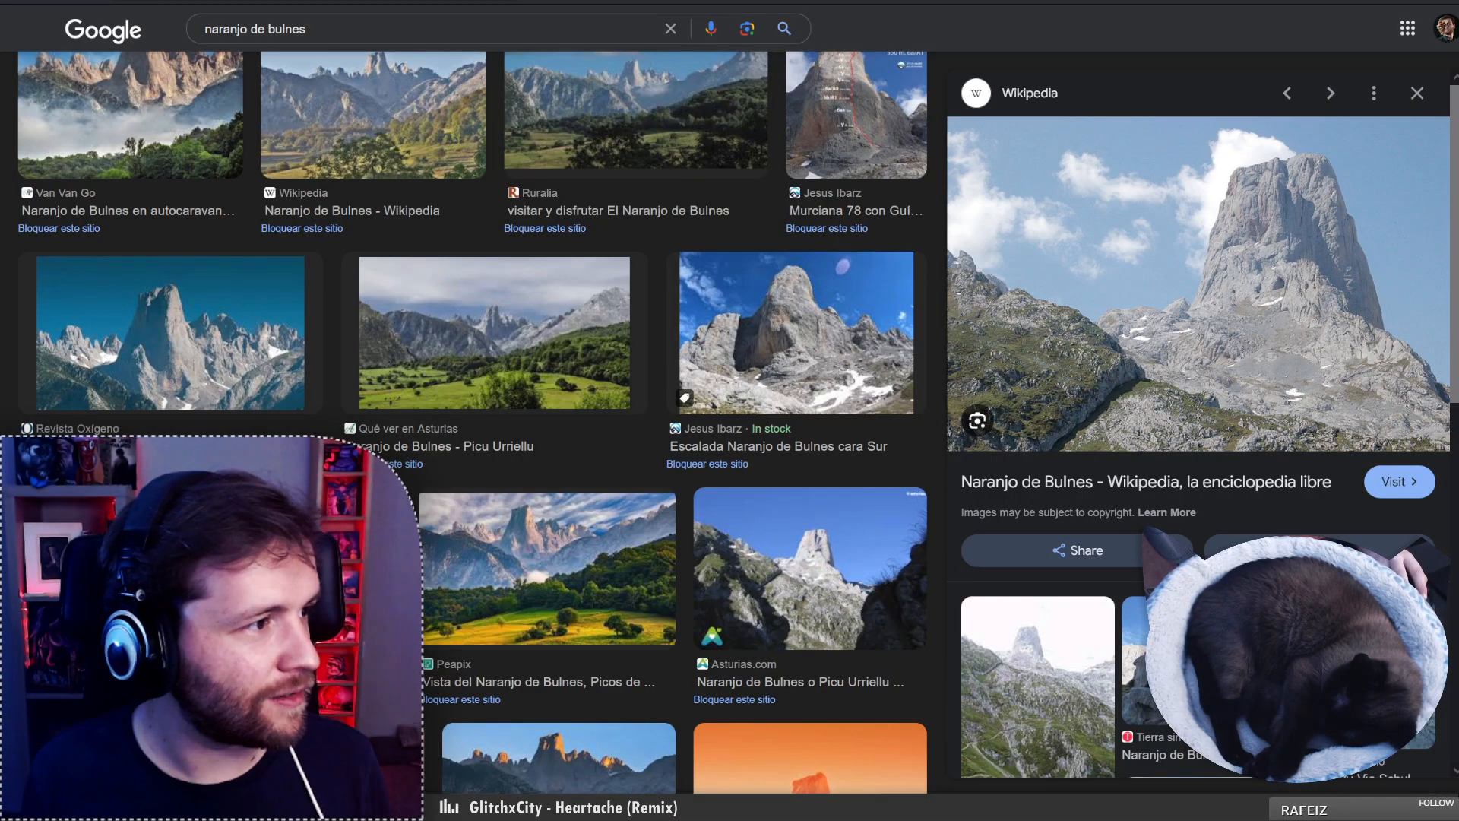
scroll(544, 384, up, 3)
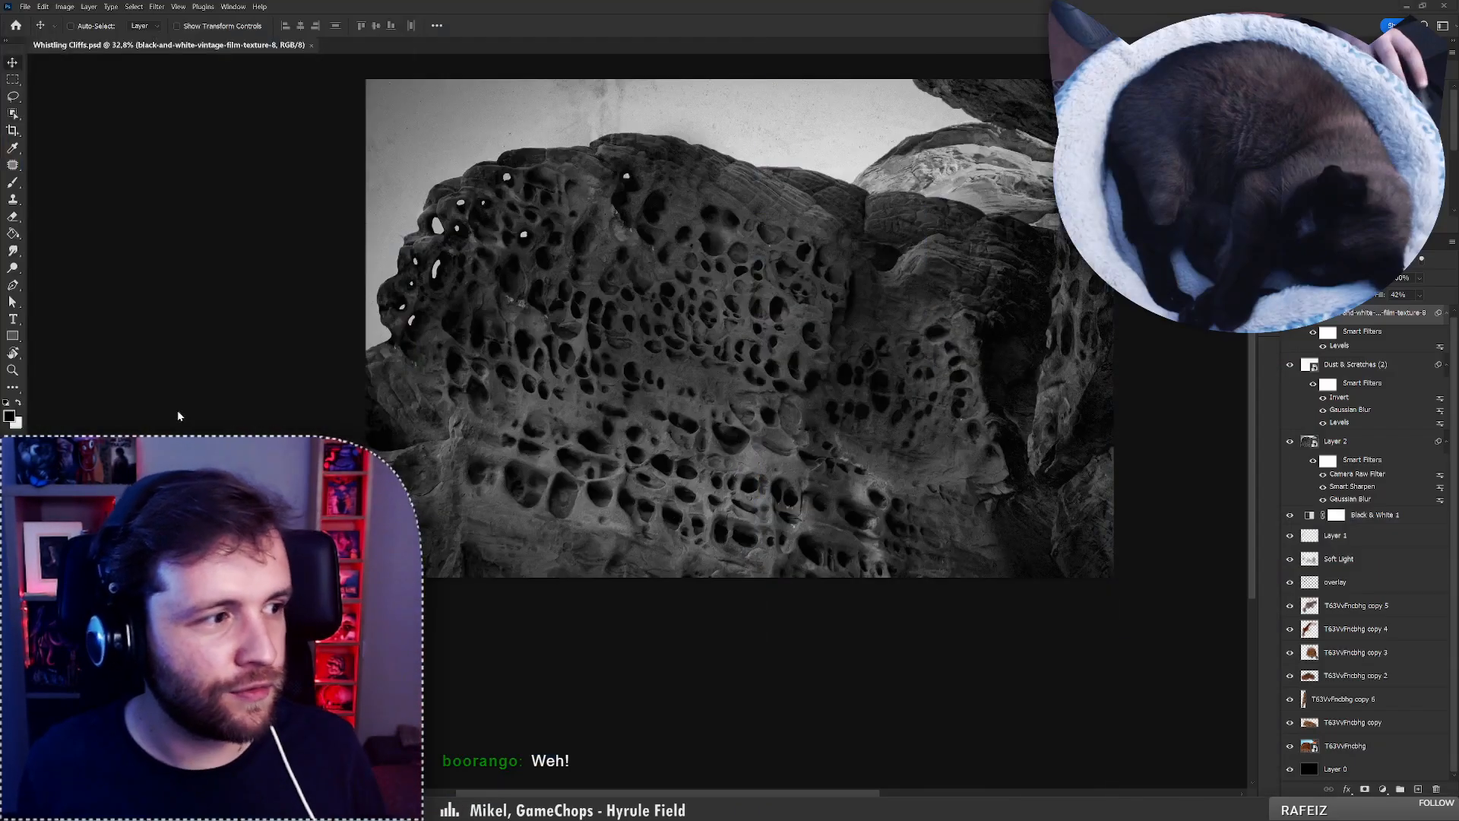
Return to Photoshop and search Free Stock Search 2 Pro for photos of "bulnes".
scroll(1009, 443, up, 1)
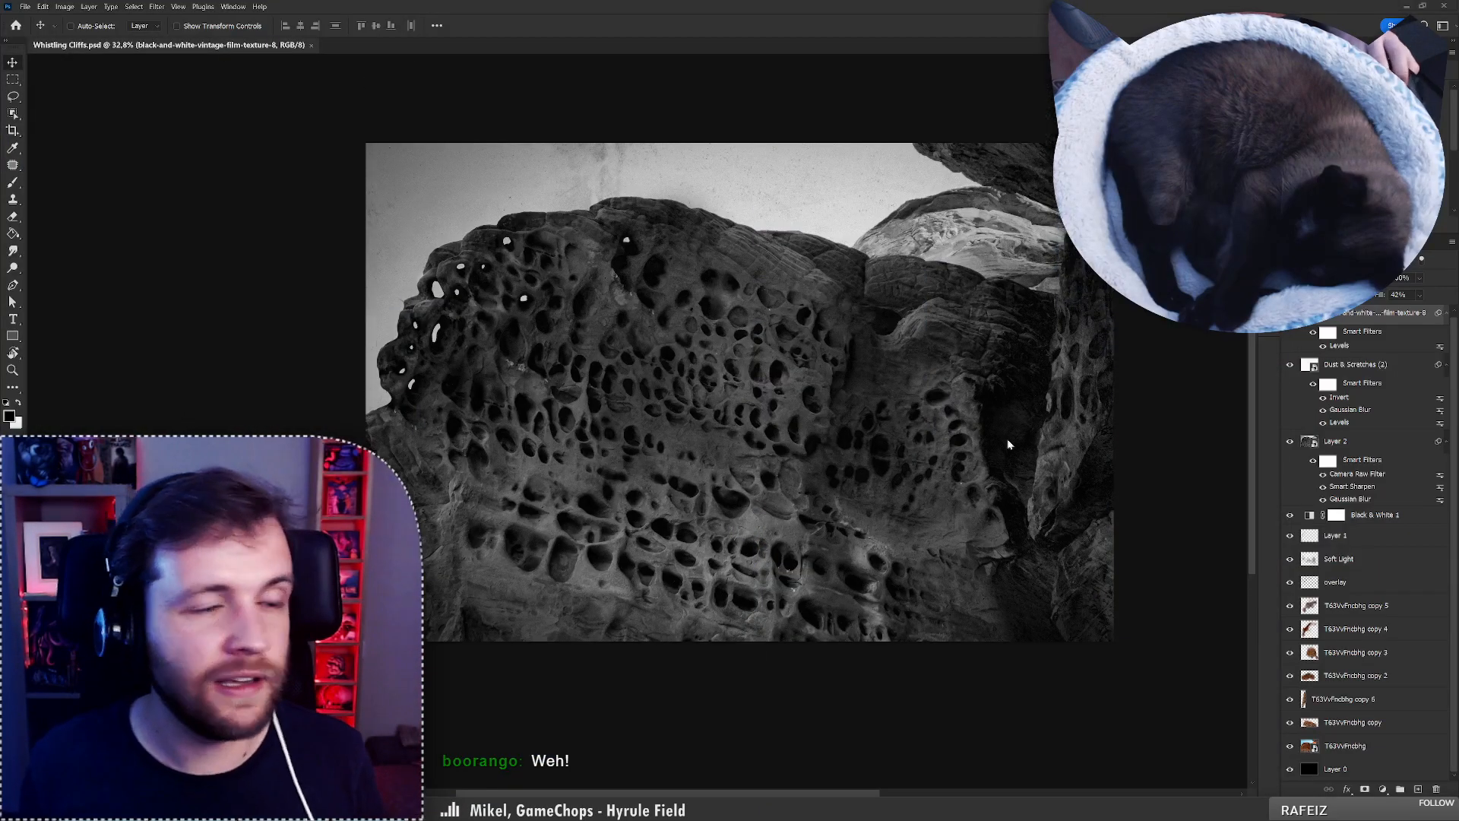
click(1268, 63)
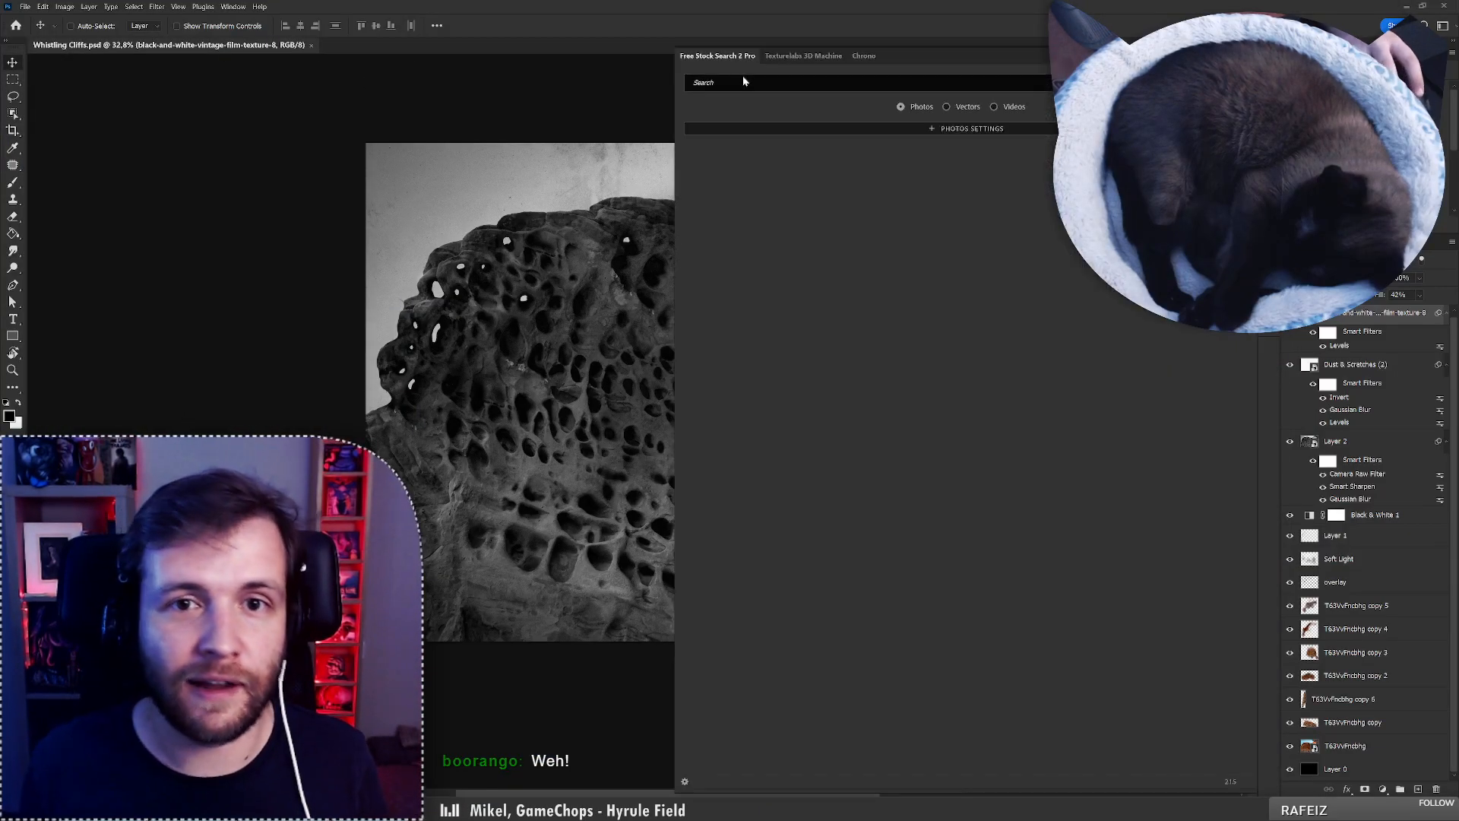
click(740, 85)
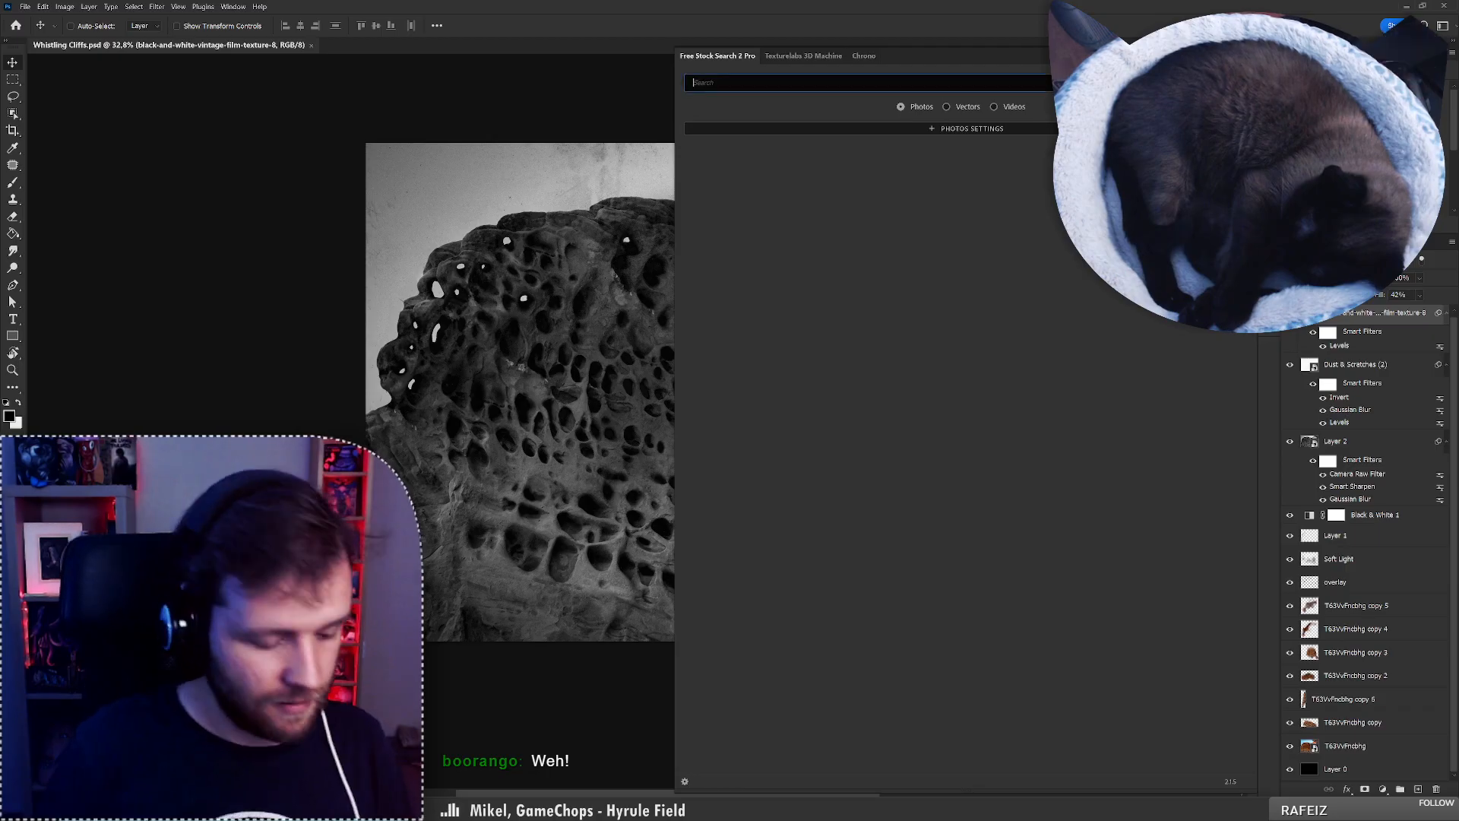
text(narankj)
key(BackSpace)
key(BackSpace)
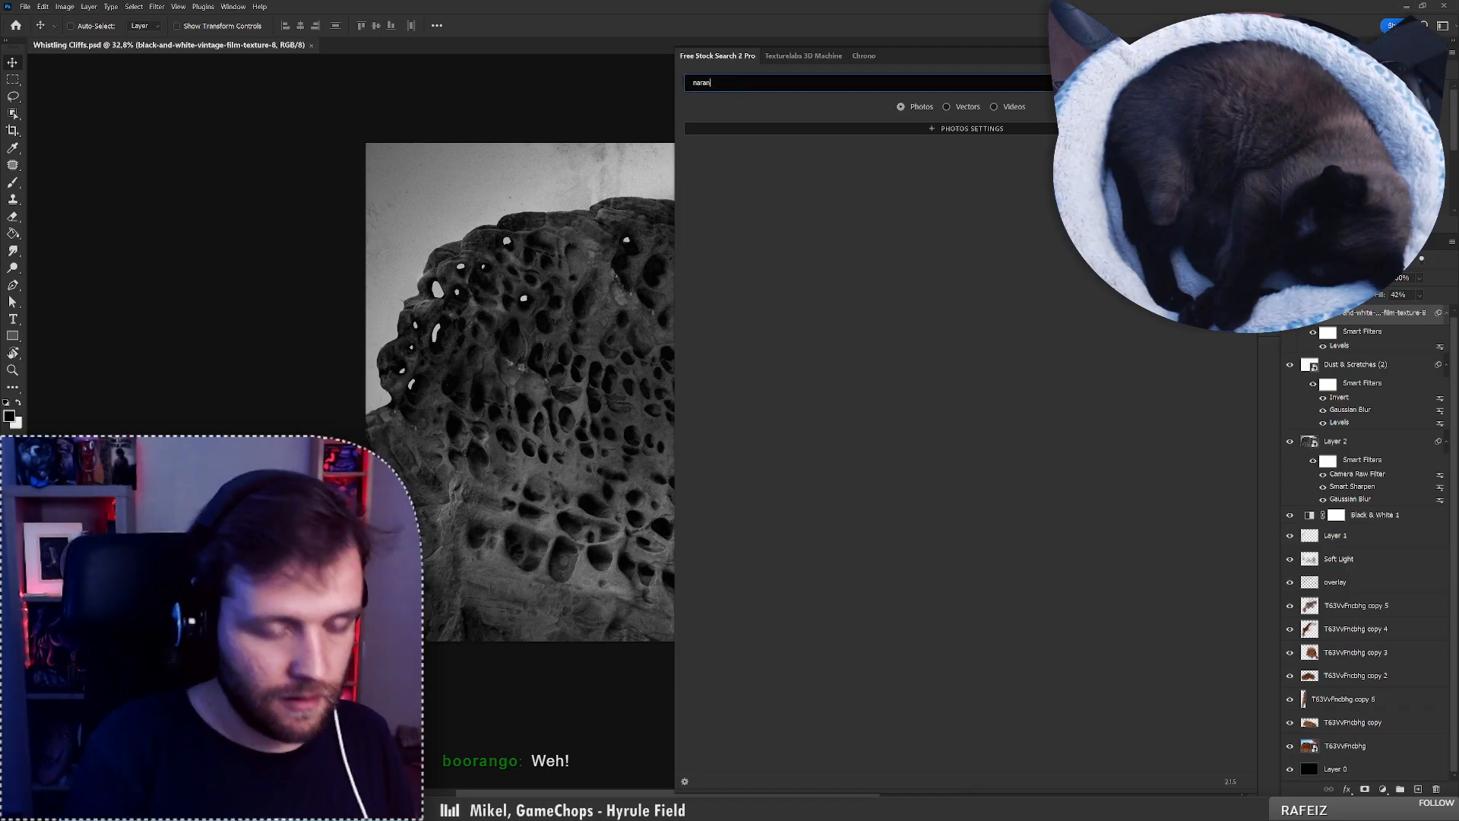
text(jo de bulnes)
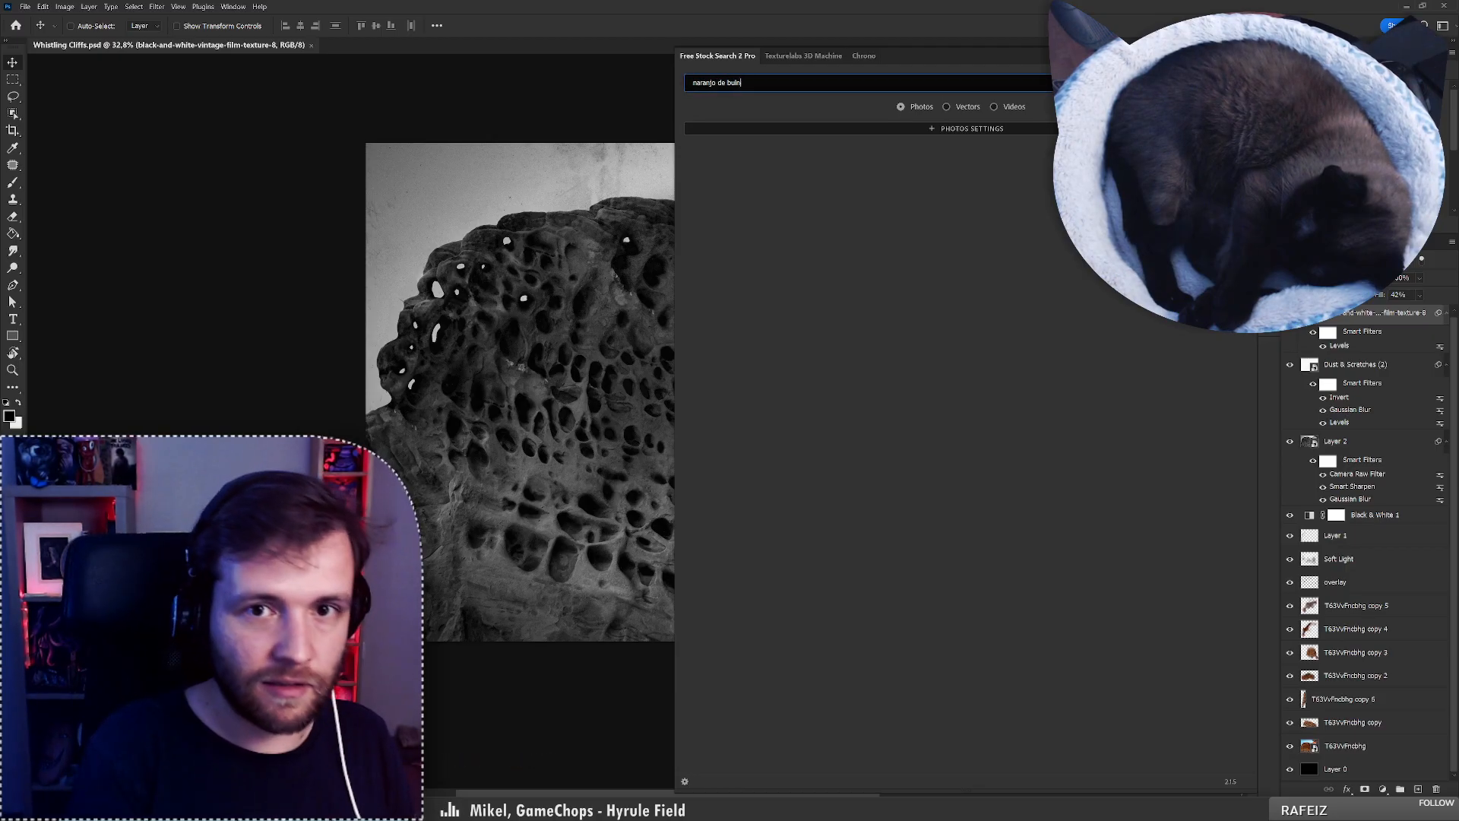
click(727, 82)
key(BackSpace)
key(BackSpace)
key(BackSpace)
key(BackSpace)
key(BackSpace)
key(BackSpace)
key(BackSpace)
key(BackSpace)
key(BackSpace)
key(BackSpace)
key(BackSpace)
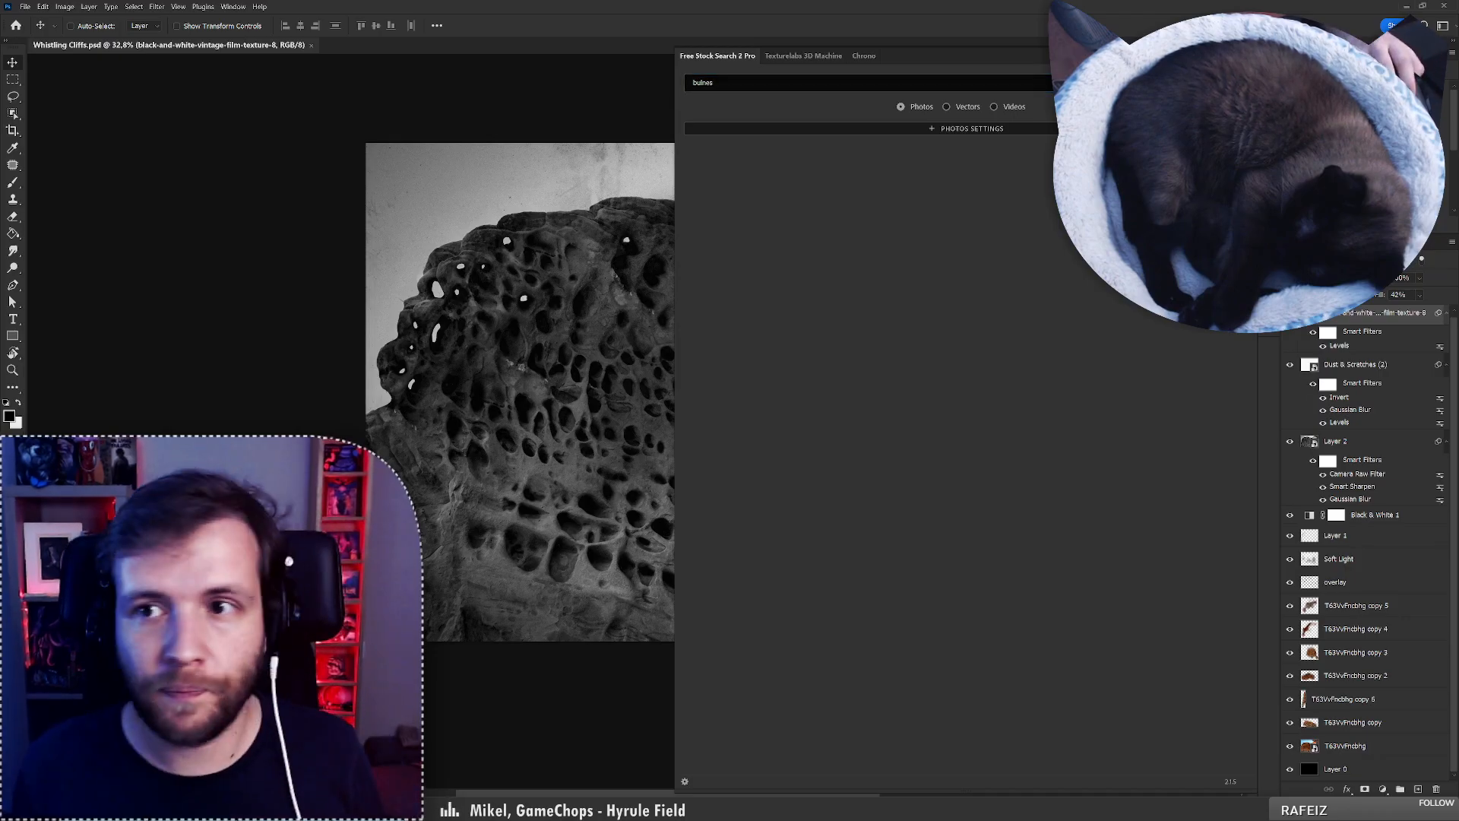
key(Return)
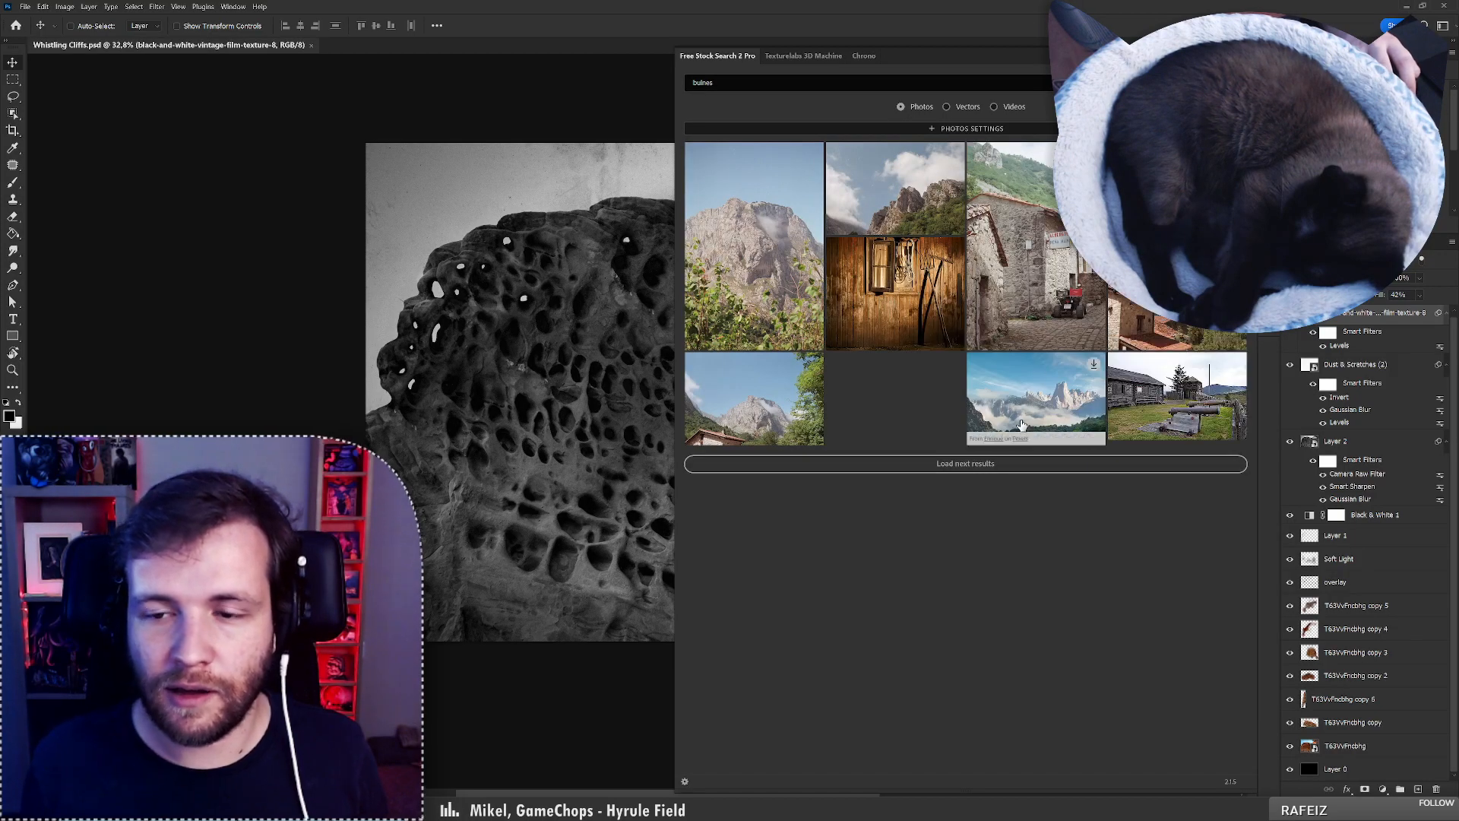
Place the stock photo of the rocky peak above low clouds into the document and collapse the stock search.
click(1007, 465)
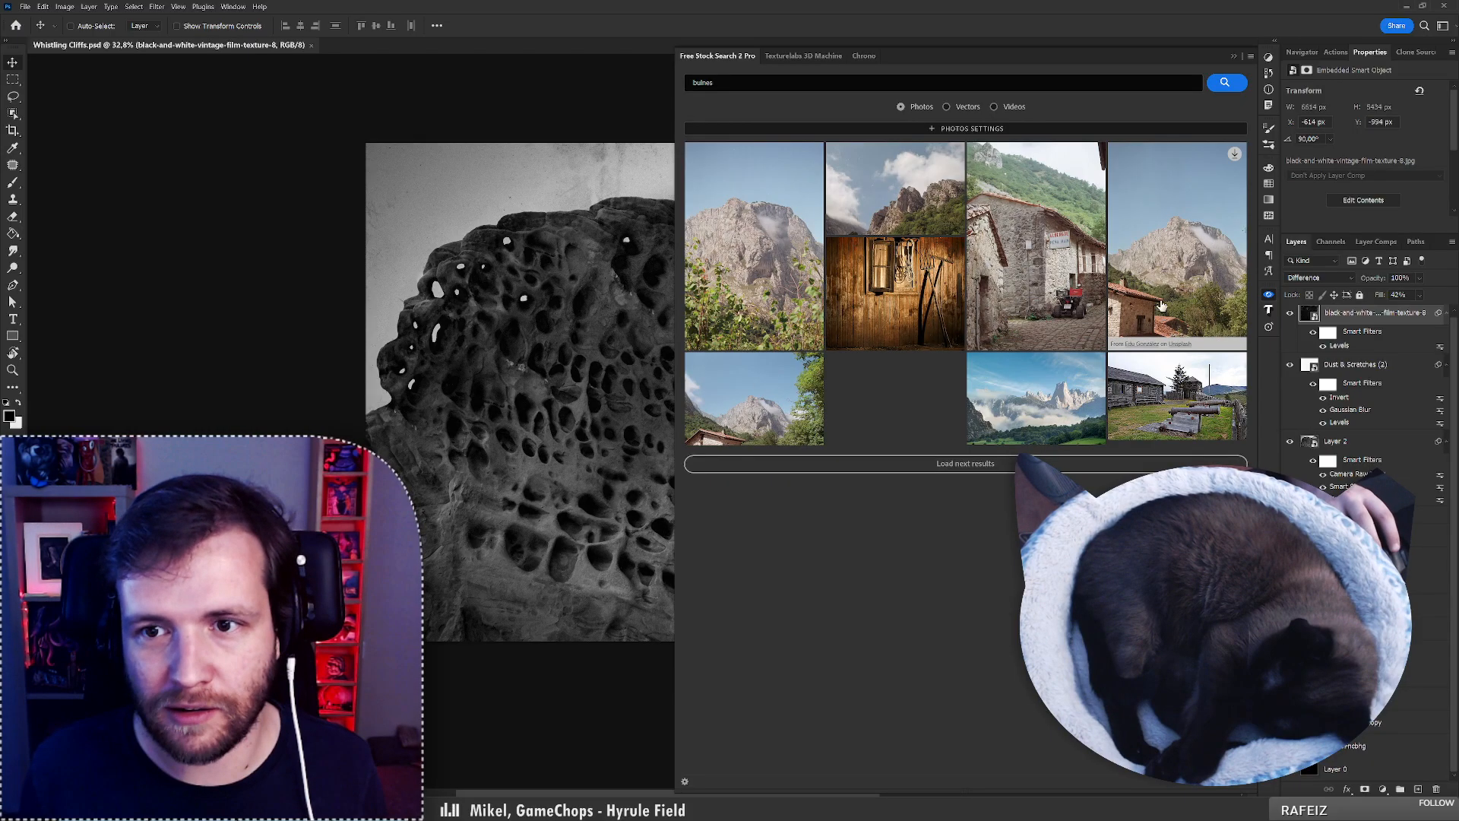
click(1049, 399)
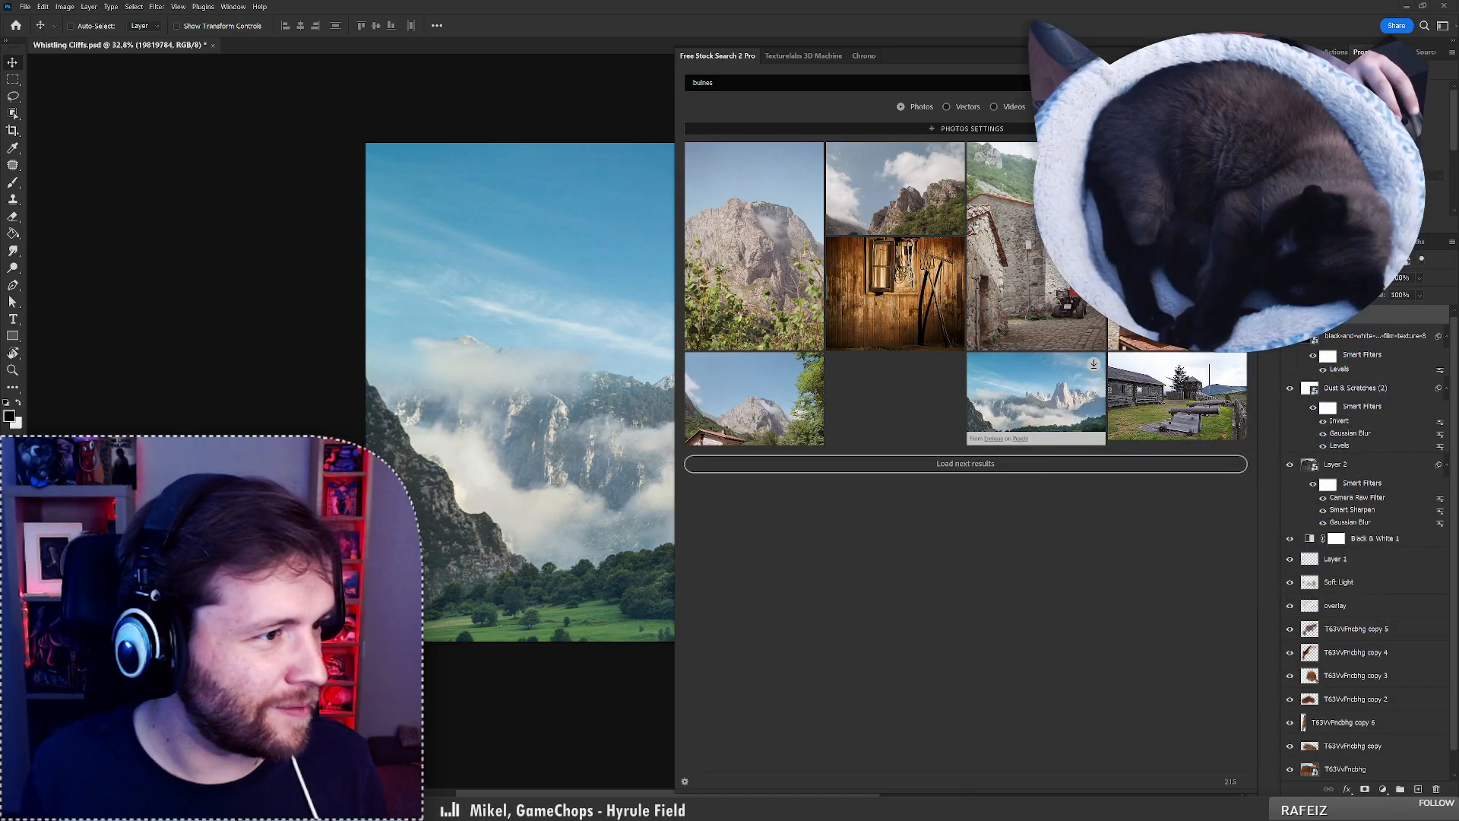
click(1239, 56)
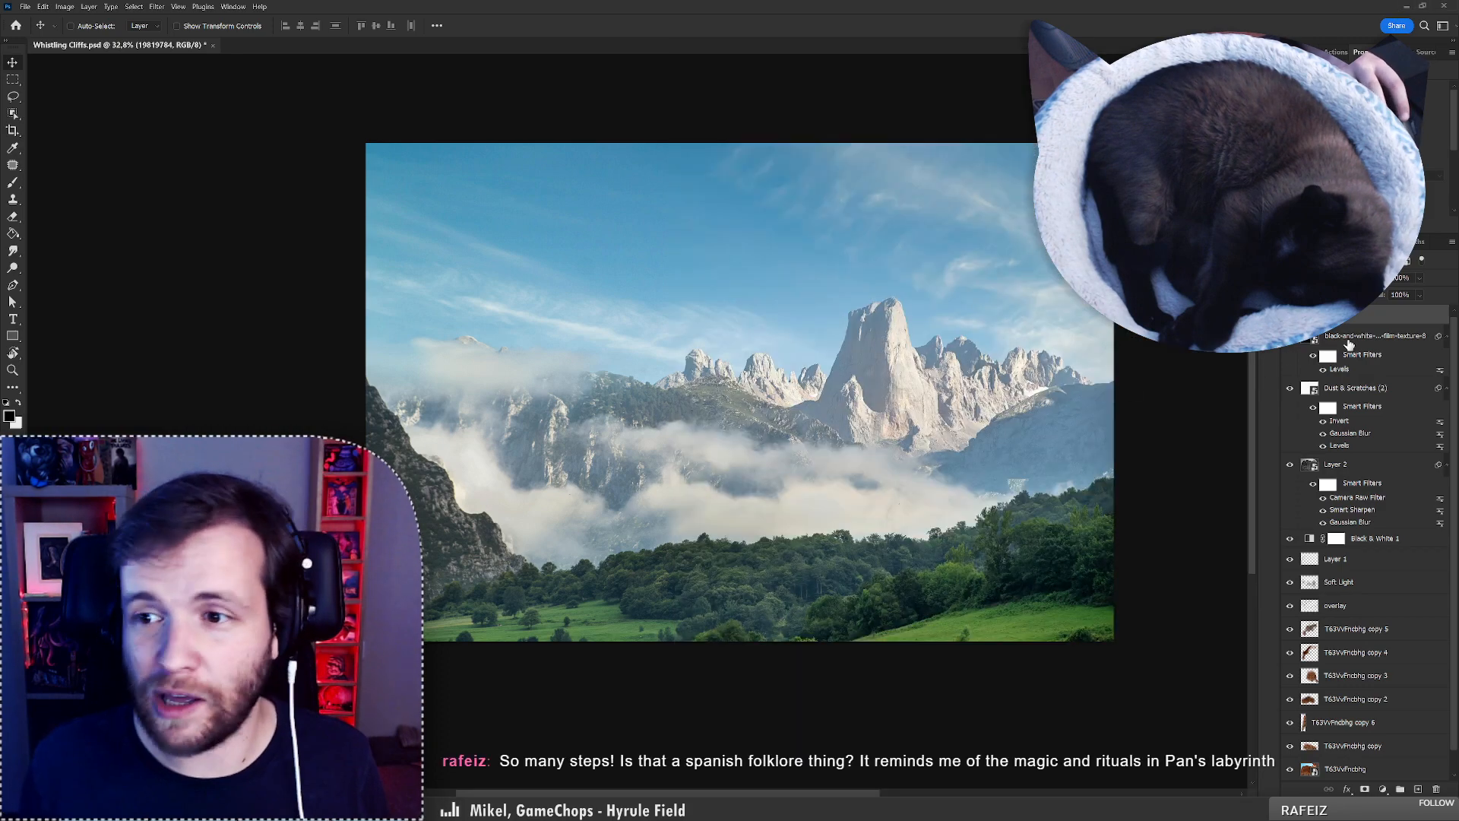
Move the film texture, Dust & Scratches (2) and Layer 2 above the mountain photo, and hide Layer 2 and Dust & Scratches (2).
click(1349, 341)
shift+click(1331, 465)
drag(1339, 340, 1338, 318)
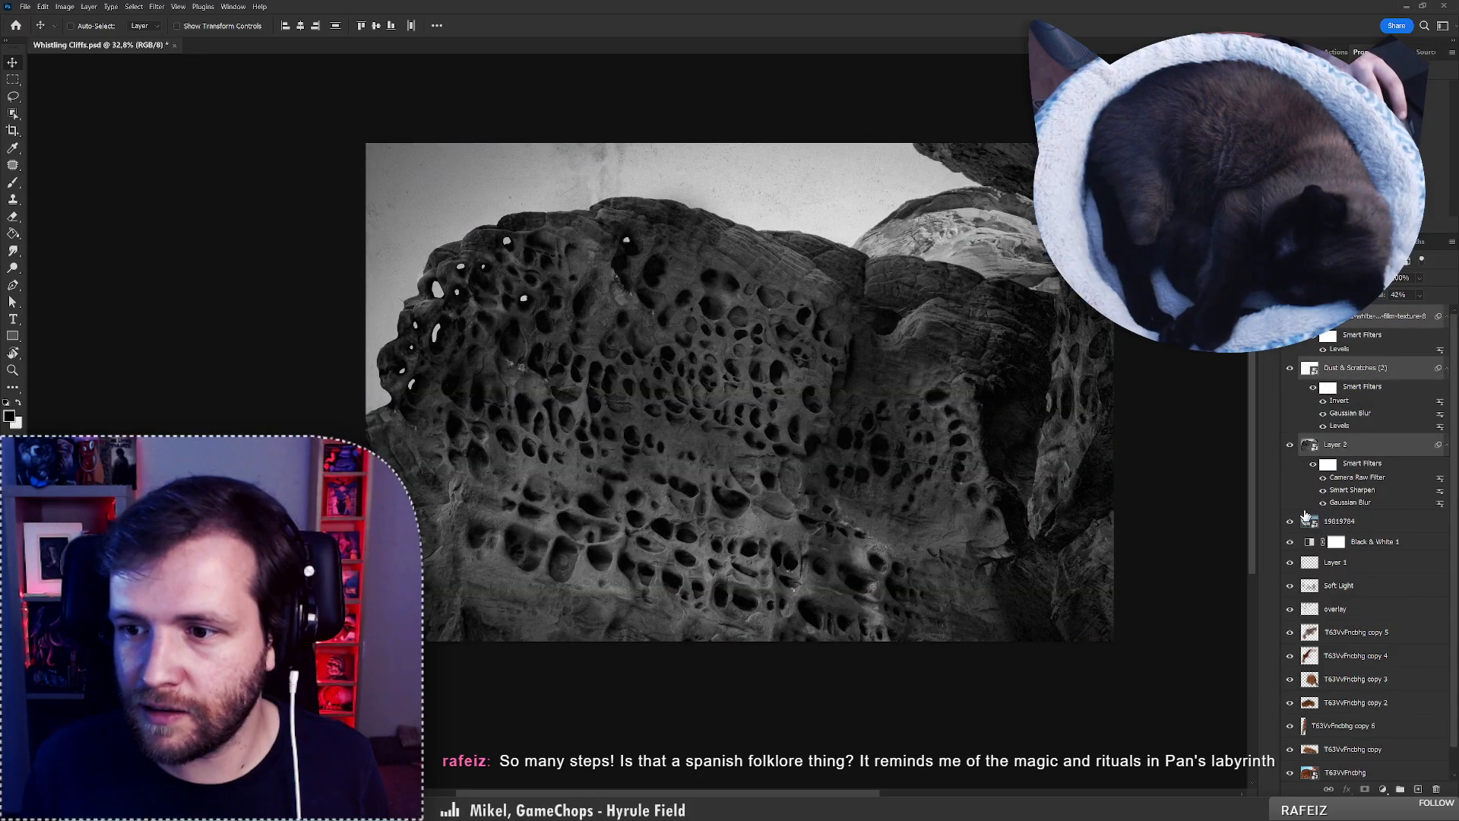
click(1290, 444)
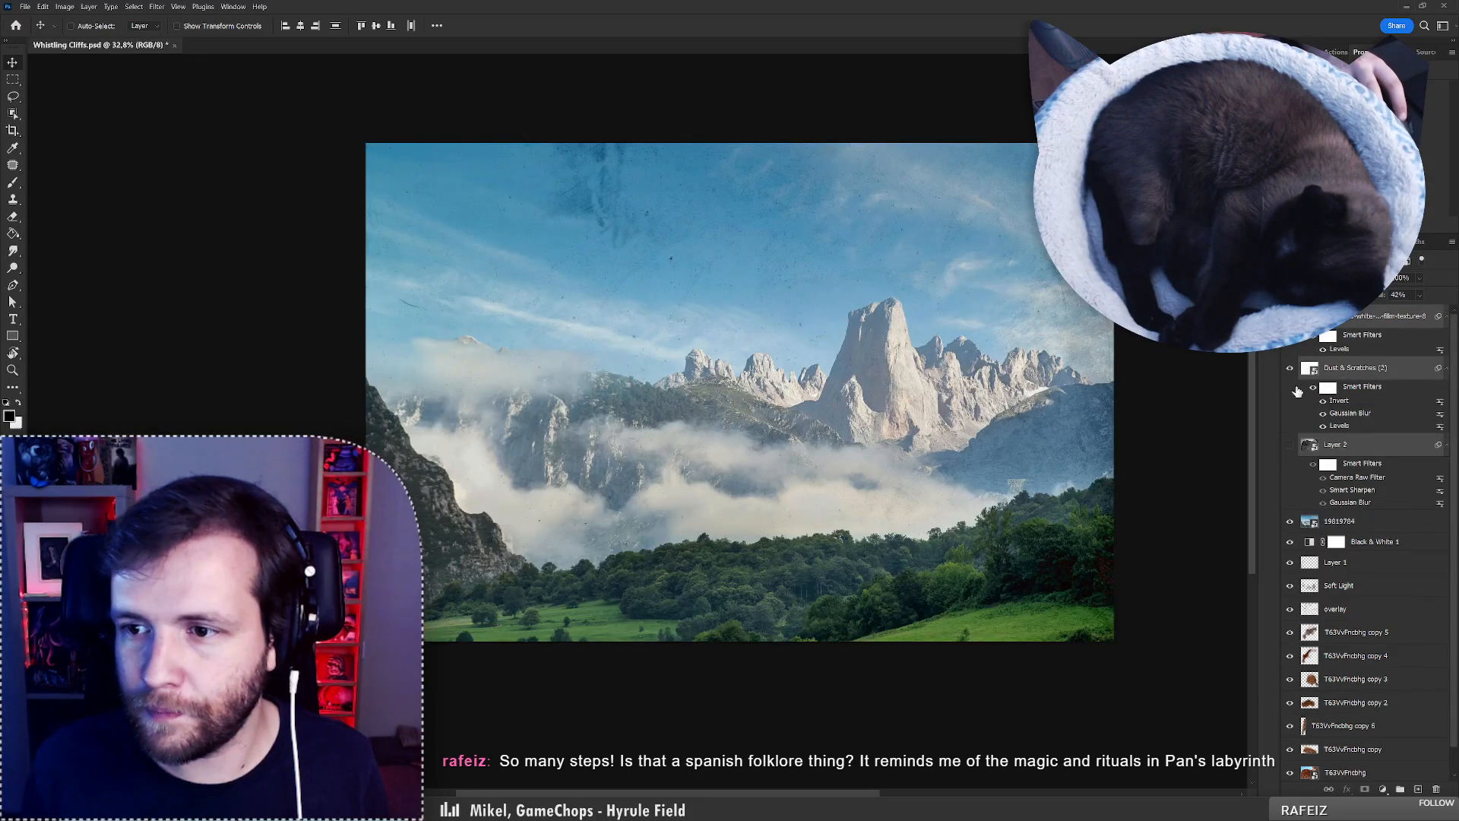
click(1290, 368)
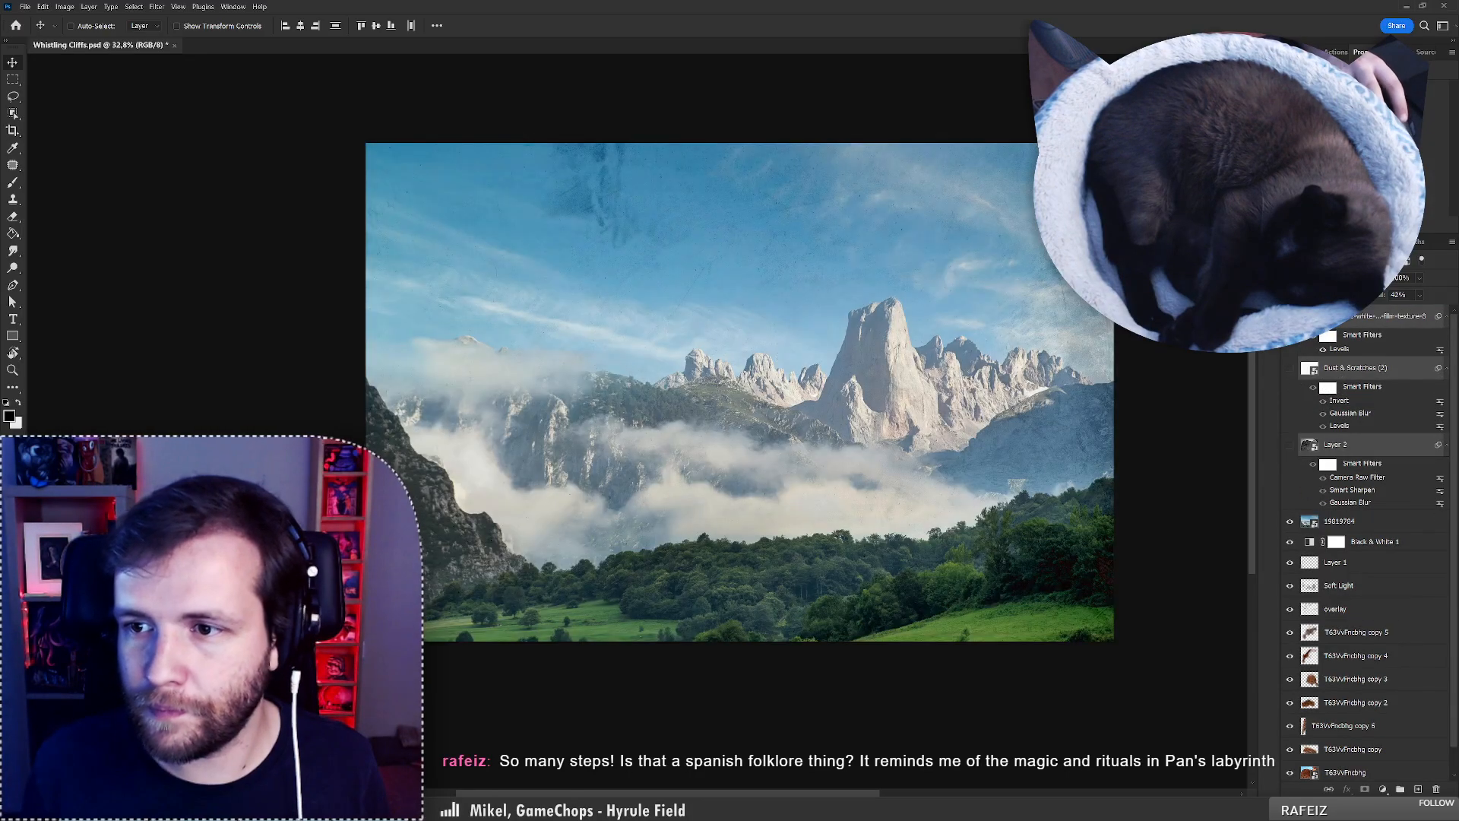
Move the Black & White 1 adjustment above the mountain photo and delete all old cliff layers between the photo and Layer 0.
drag(1385, 548, 1387, 514)
click(1377, 562)
scroll(1380, 563, down, 1)
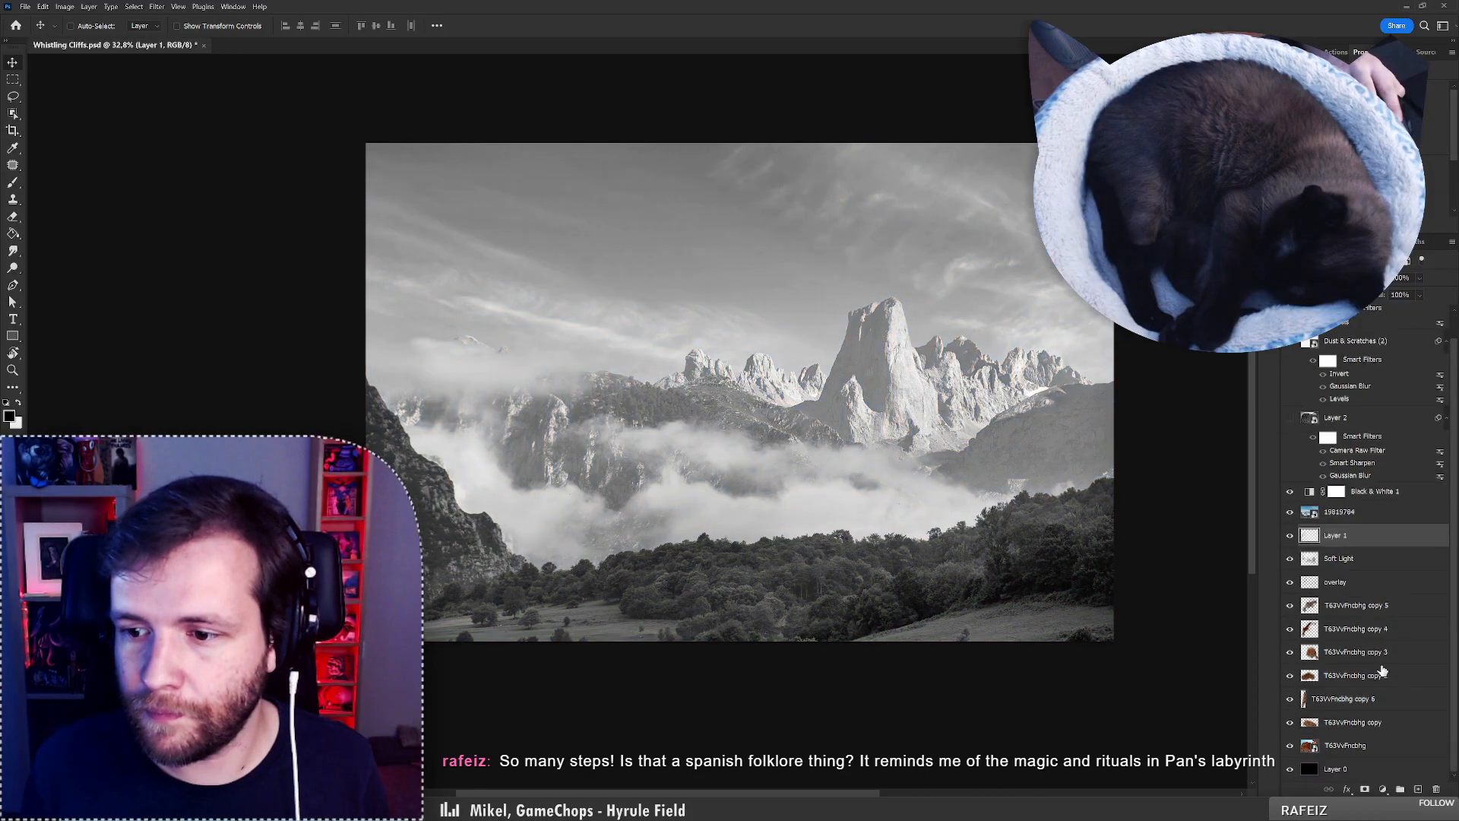
shift+click(1399, 746)
click(1436, 790)
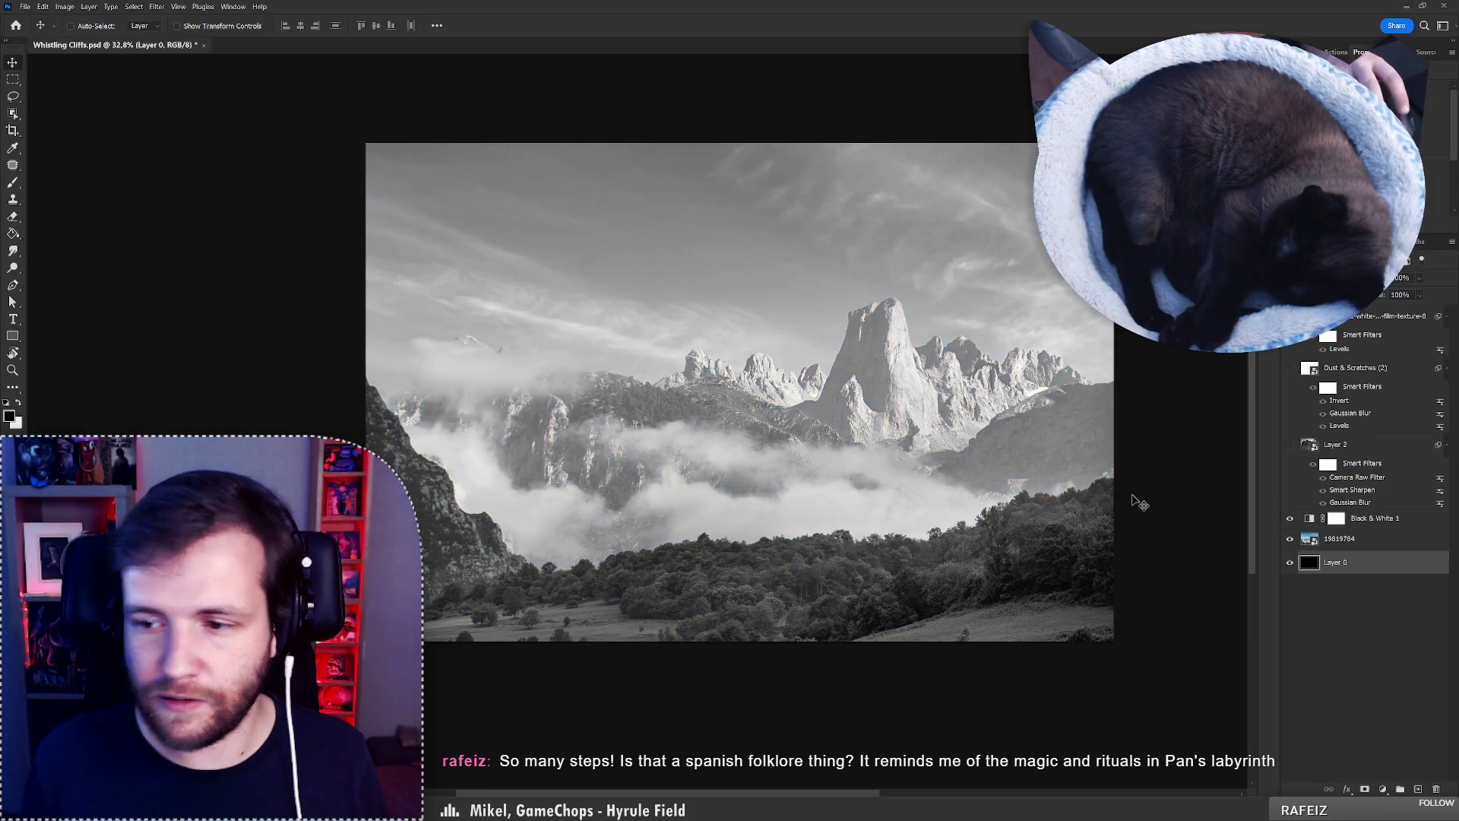
Save the document as a new Photoshop file named Orange Tree in the Dreadfarer folder.
key(ctrl+shift+s)
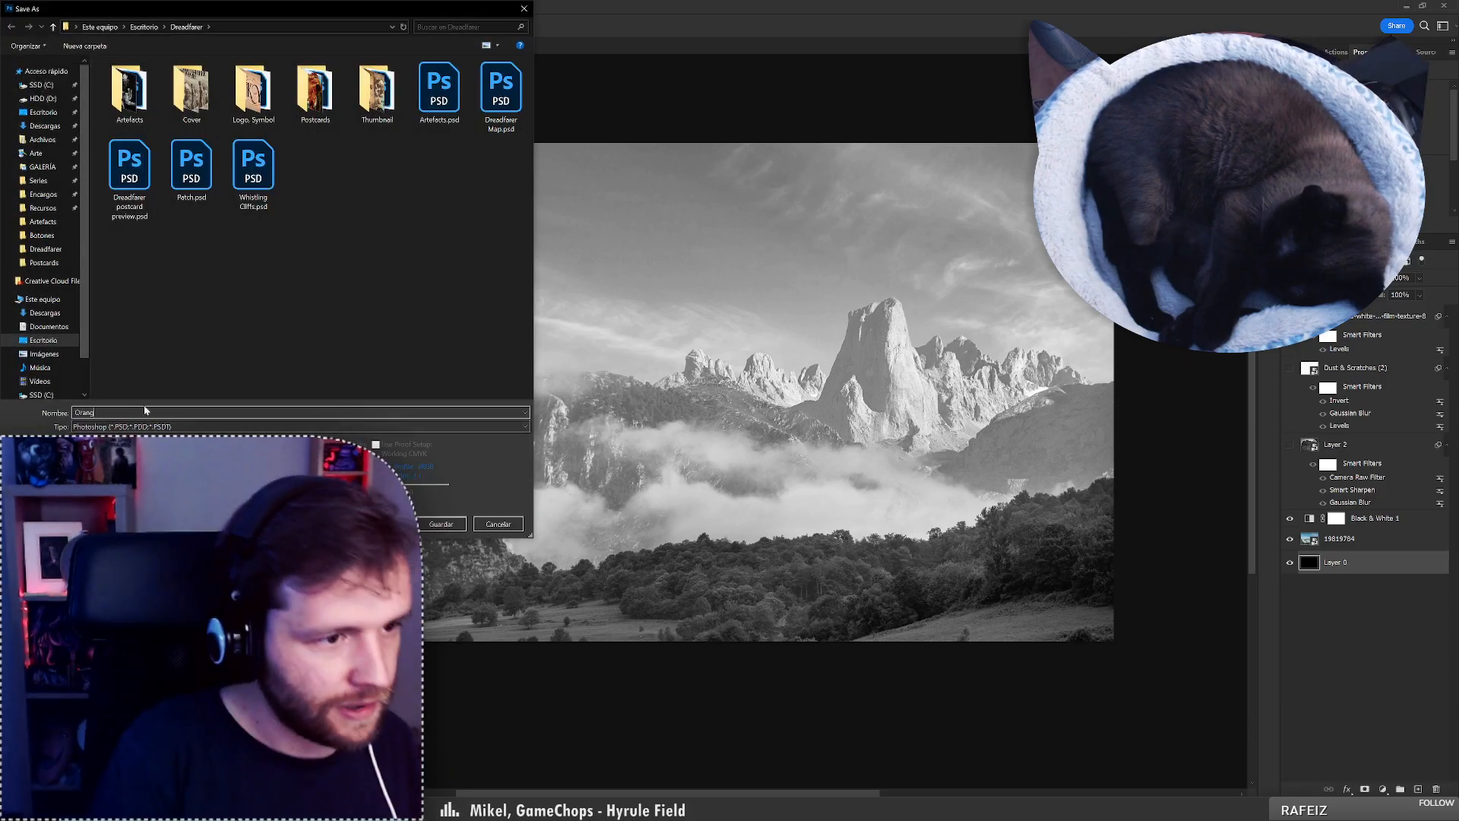
text(Orange Tree)
key(Return)
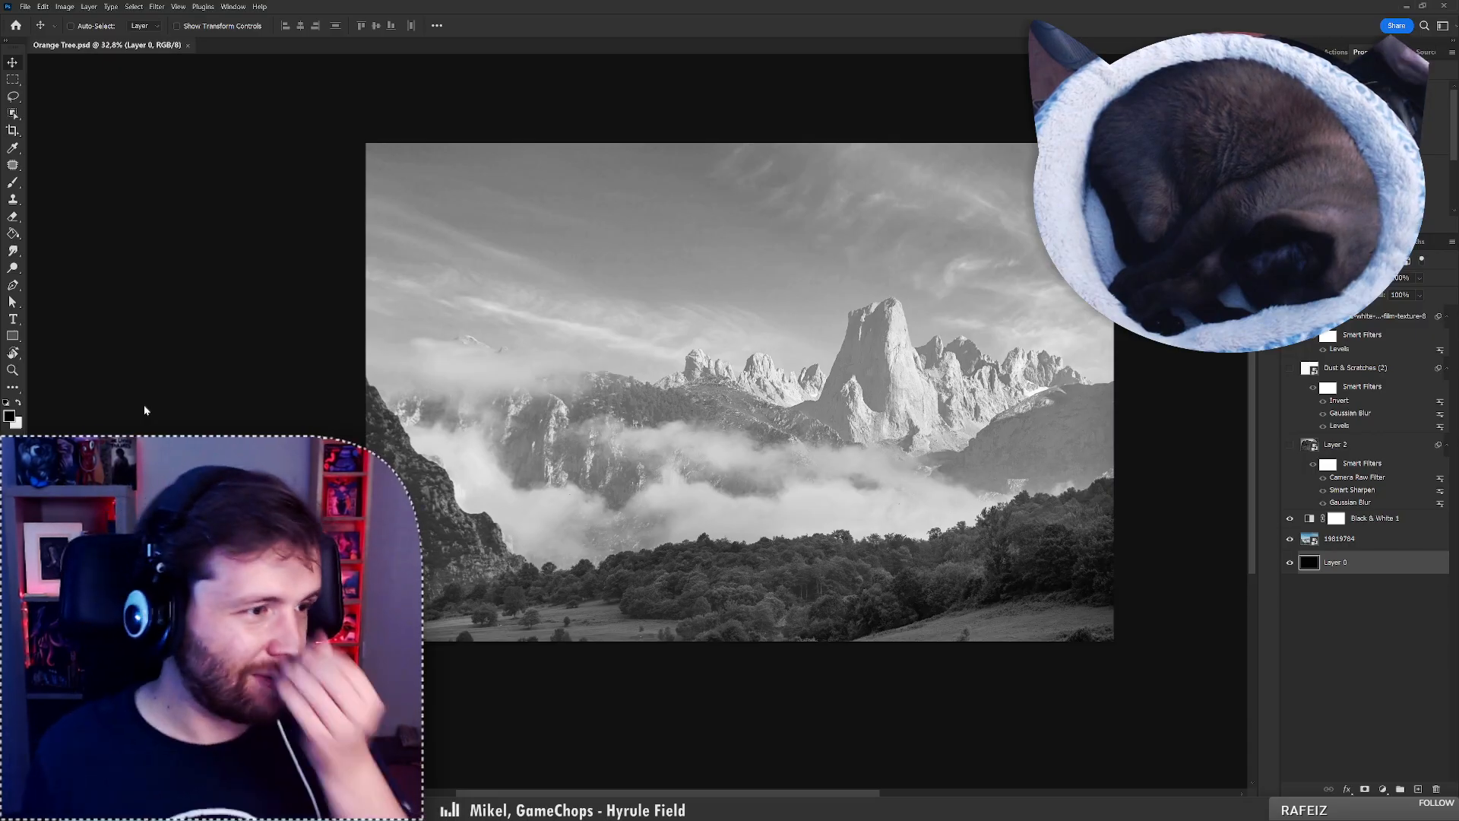
Enlarge the mountain photo proportionally beyond the canvas and reposition it so the main peak dominates near the centre of the frame.
click(1369, 539)
key(ctrl+t)
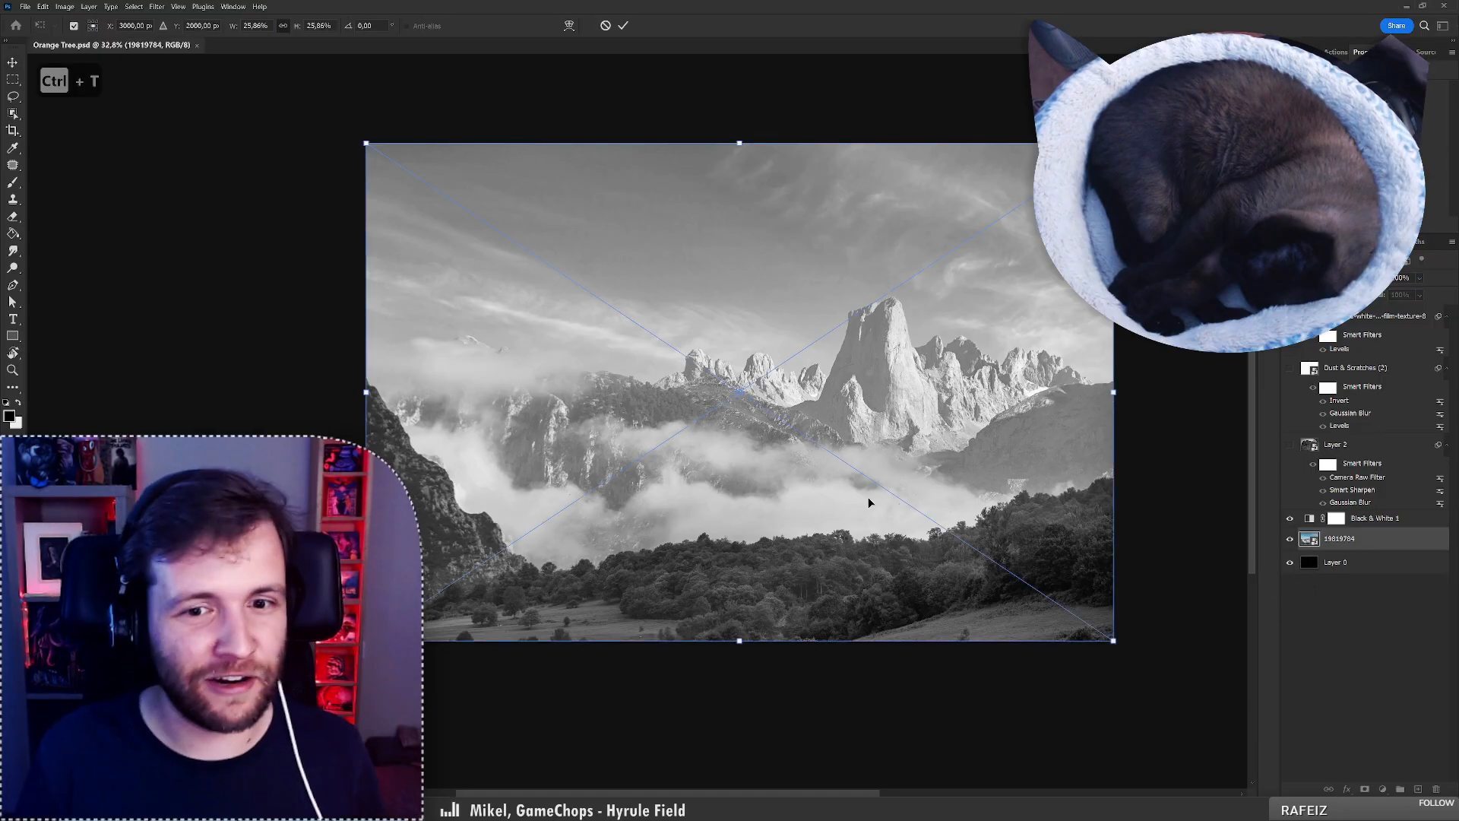
drag(366, 392, 119, 391)
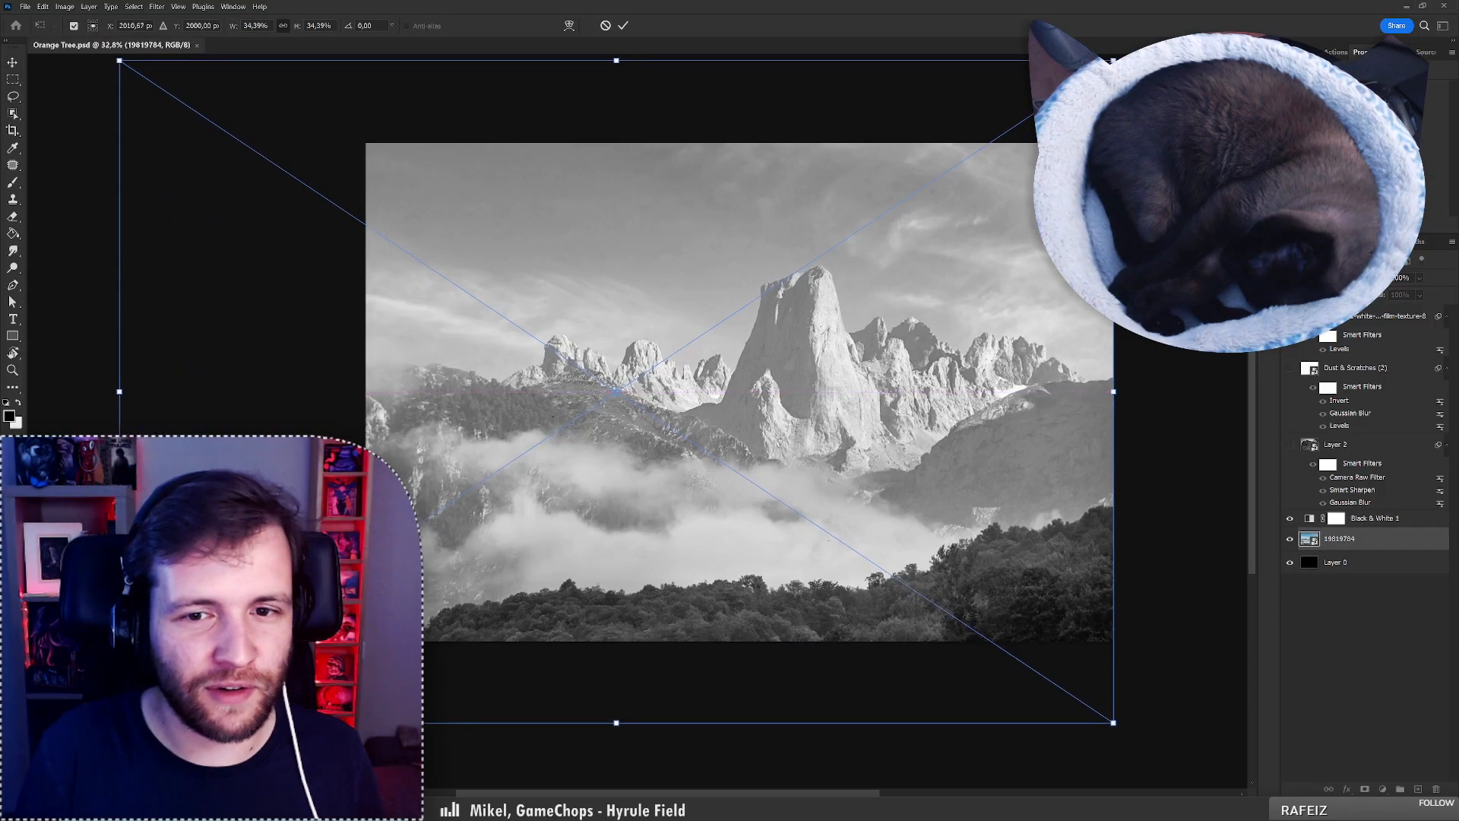
drag(874, 362, 720, 414)
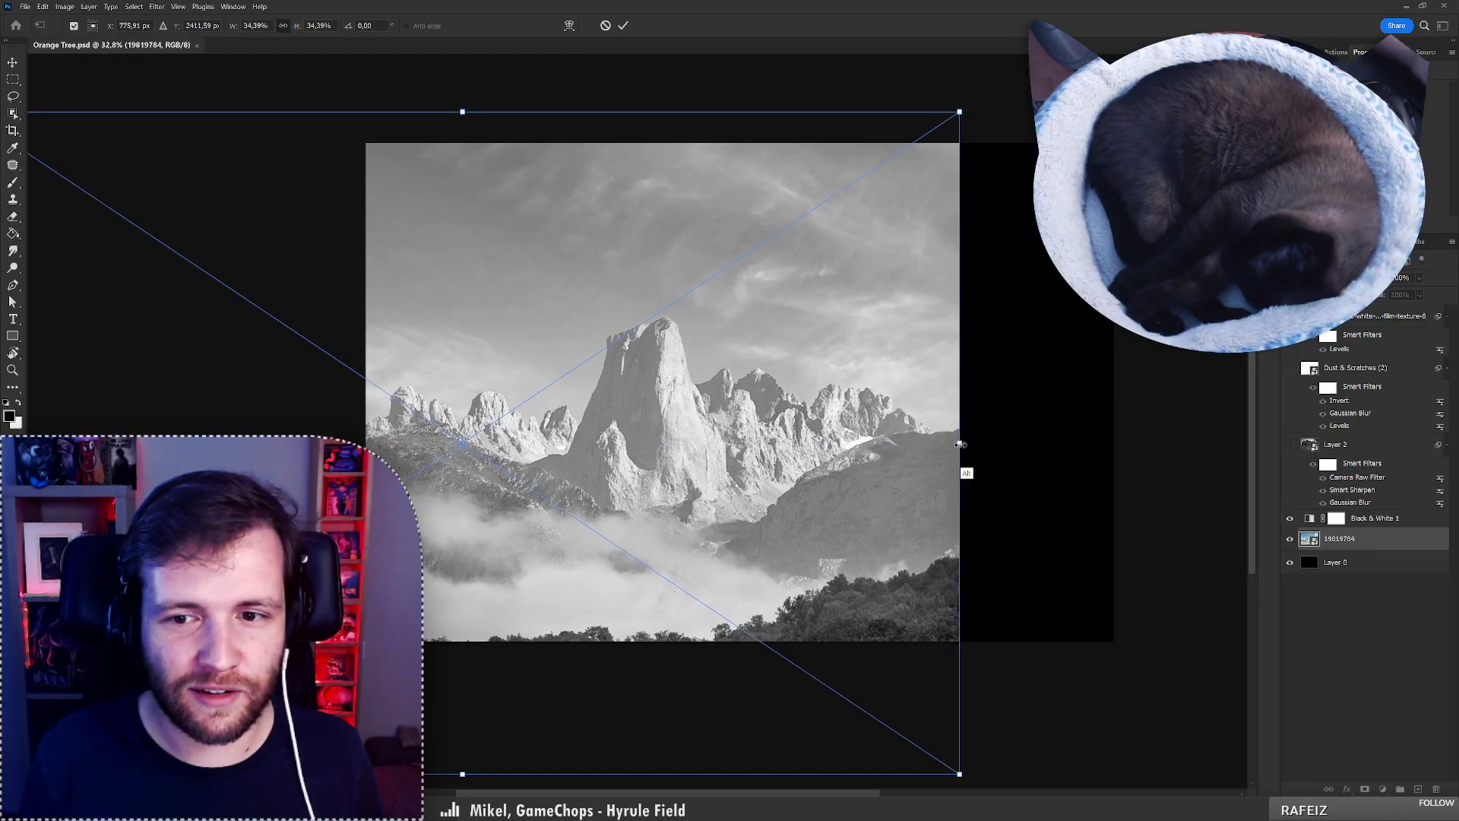
drag(961, 444, 1218, 444)
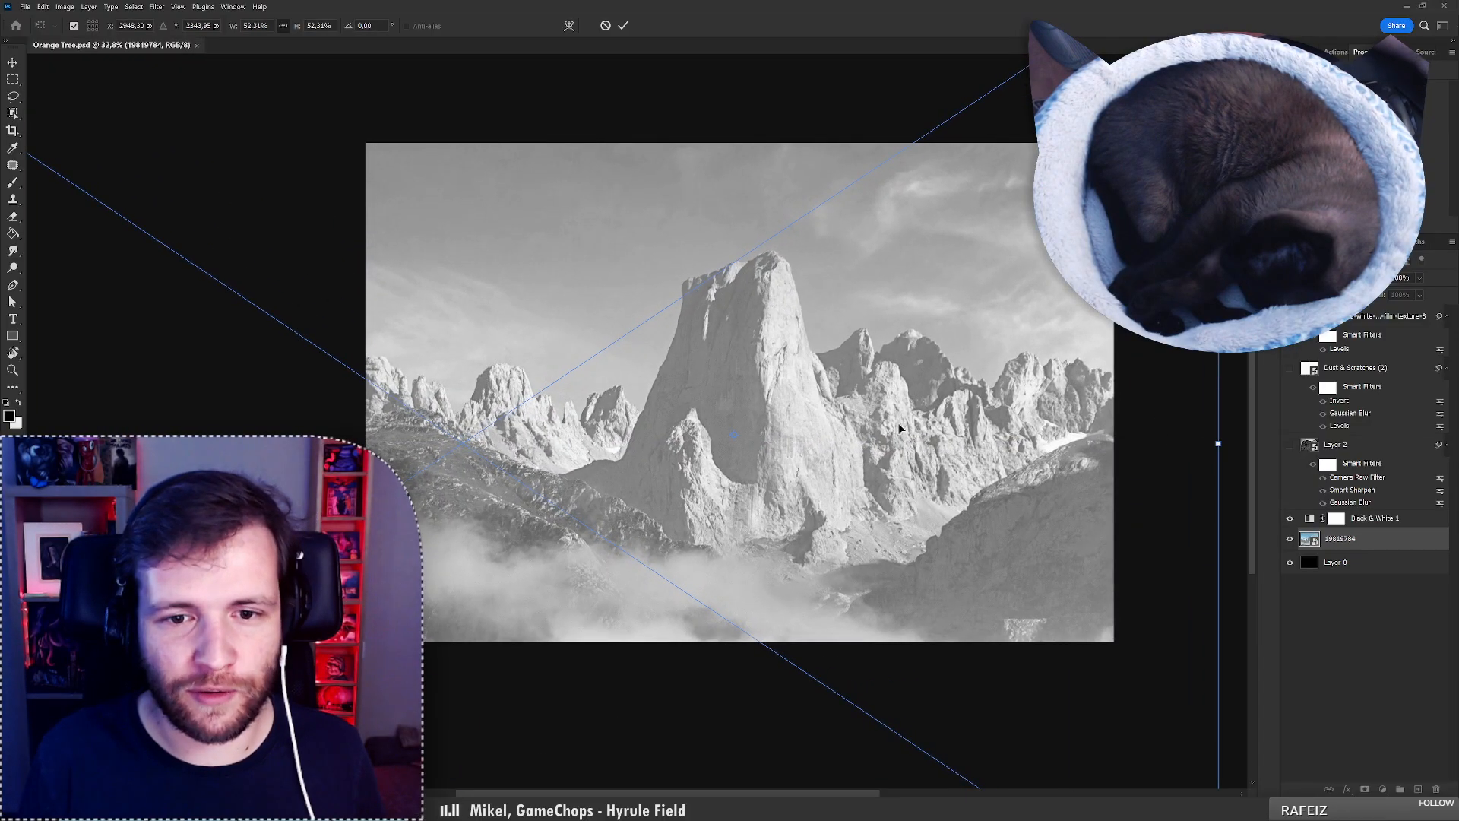
drag(876, 403, 817, 447)
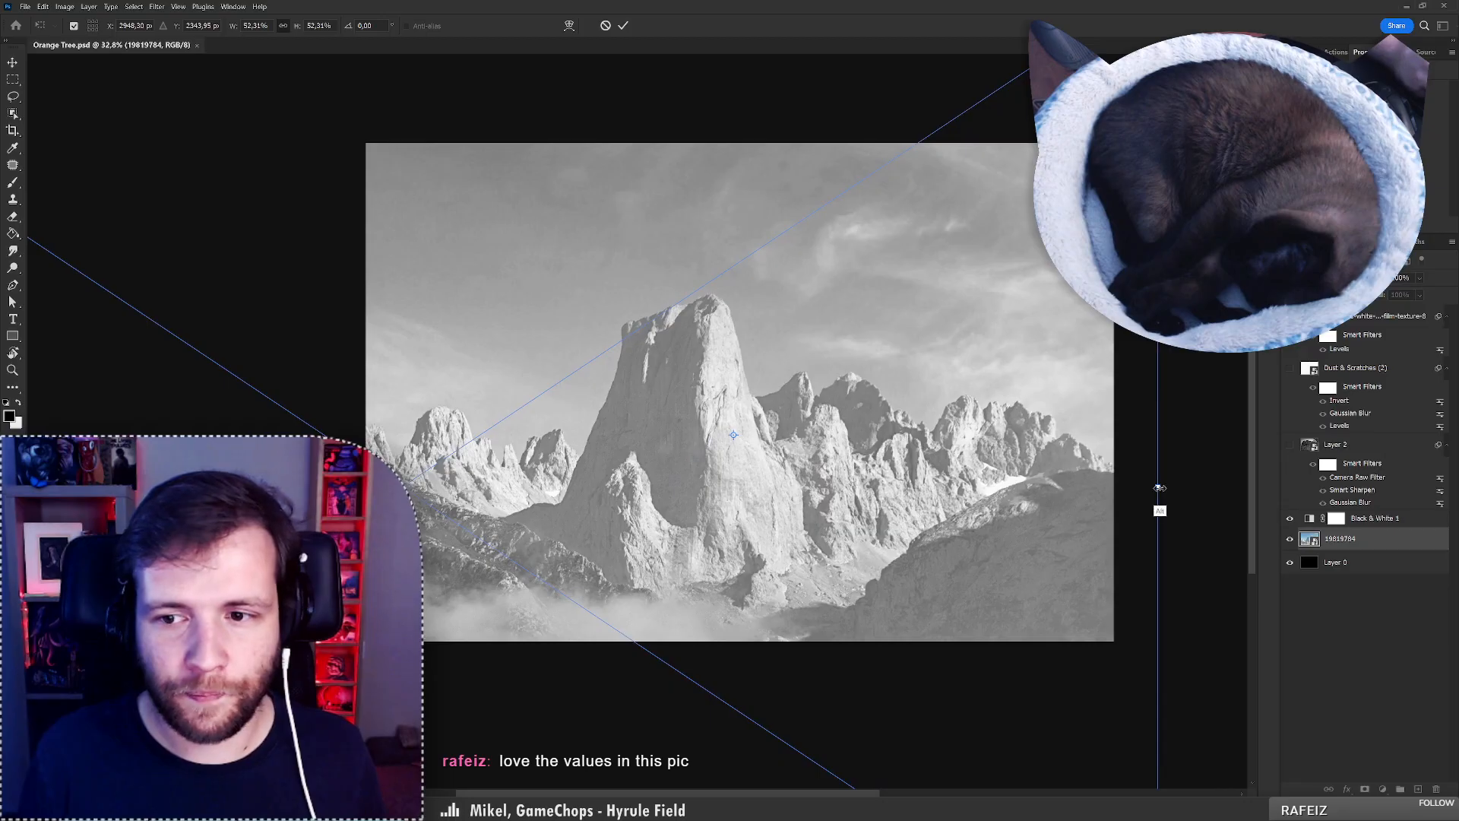
drag(1158, 488, 1223, 487)
drag(830, 437, 885, 469)
key(Return)
key(z)
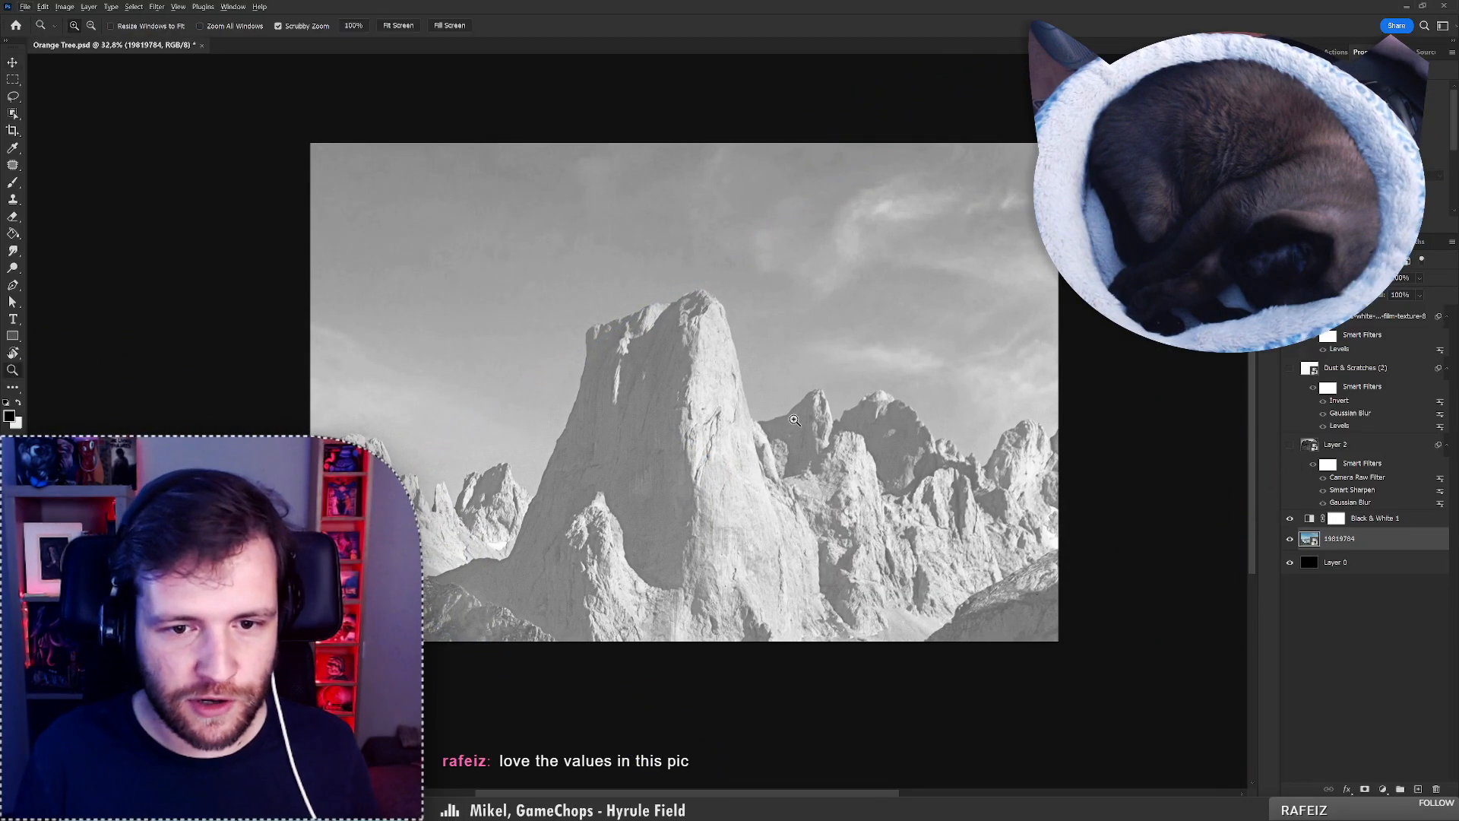
Enlarge the mountain photo proportionally to 91.31% and reposition it so the main peak rises from the canvas's lower centre.
mouse_move(784, 432)
mouse_down()
mouse_move(742, 447)
mouse_move(800, 435)
mouse_up()
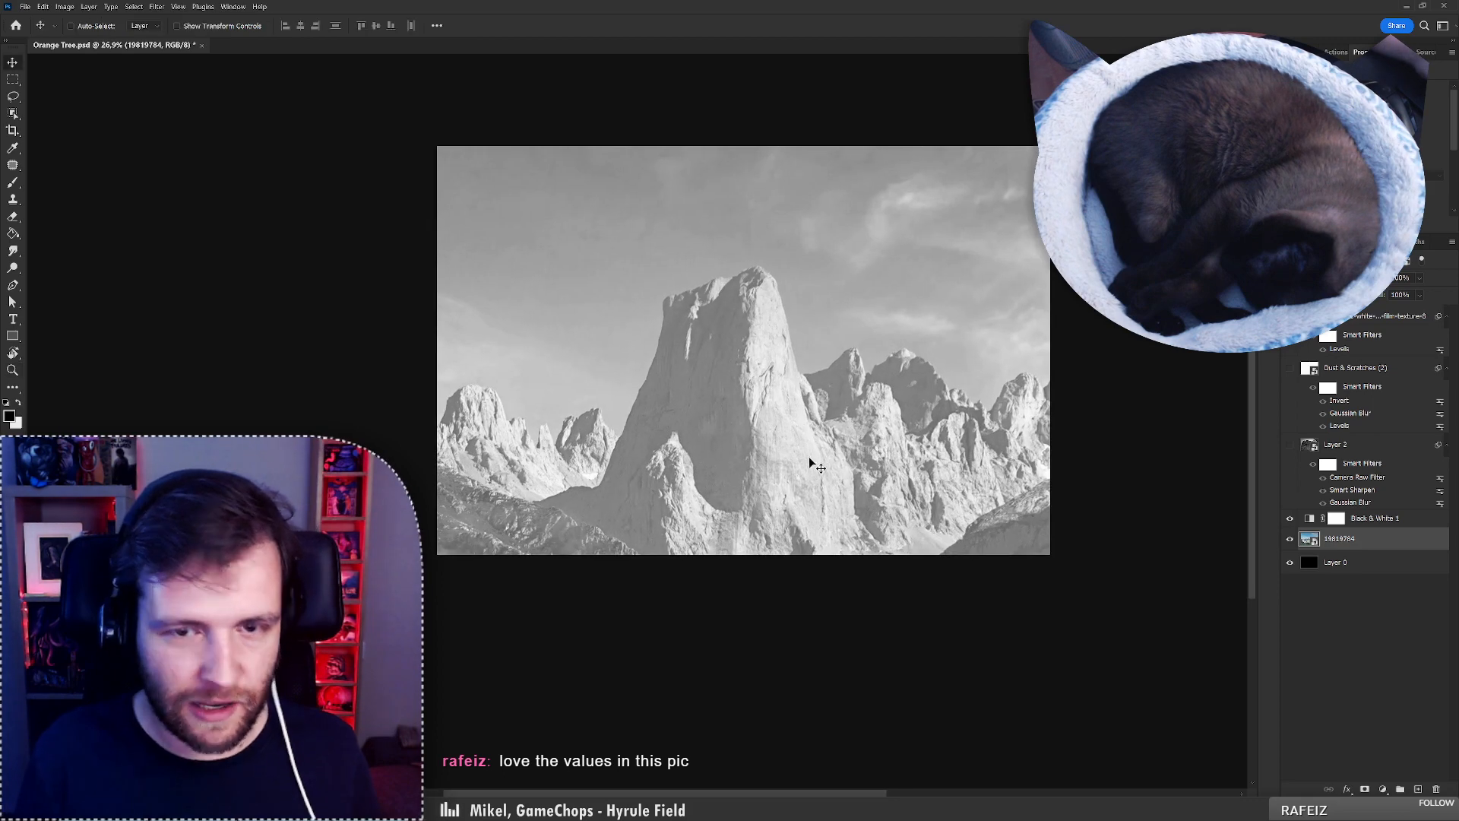
key(ctrl+t)
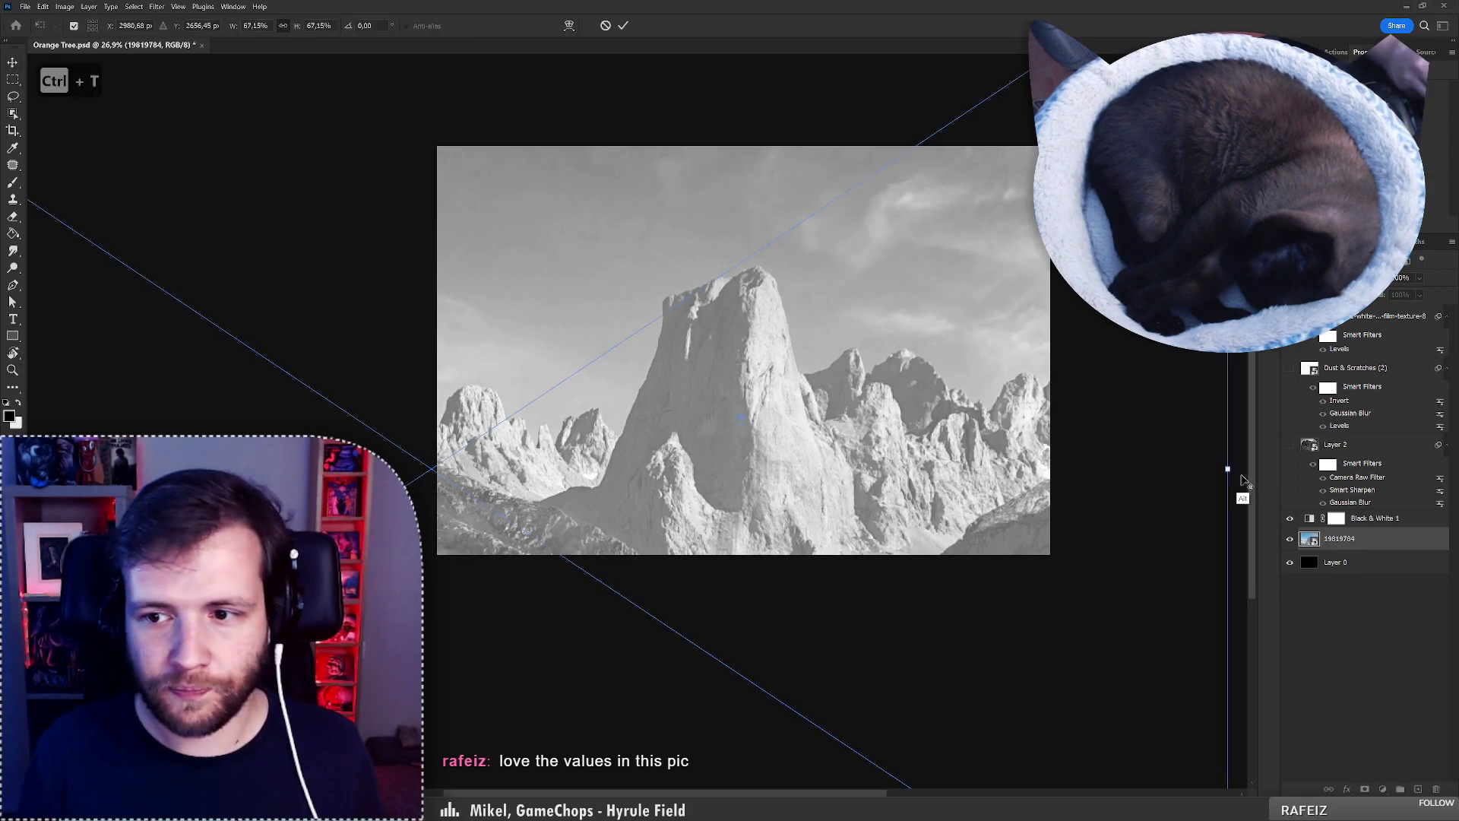
drag(1233, 477, 1120, 486)
drag(773, 411, 784, 451)
key(Return)
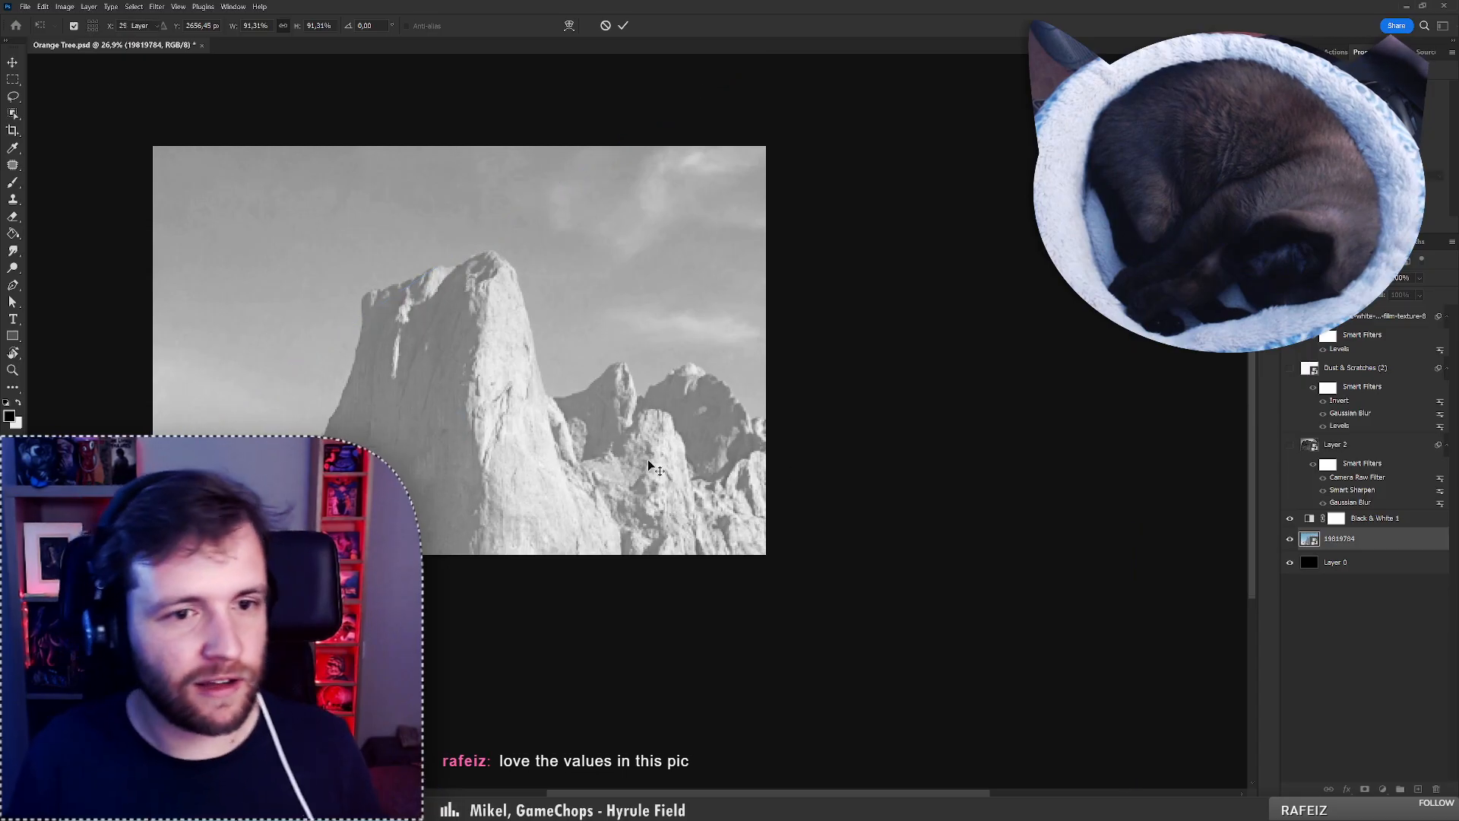
drag(421, 368, 667, 427)
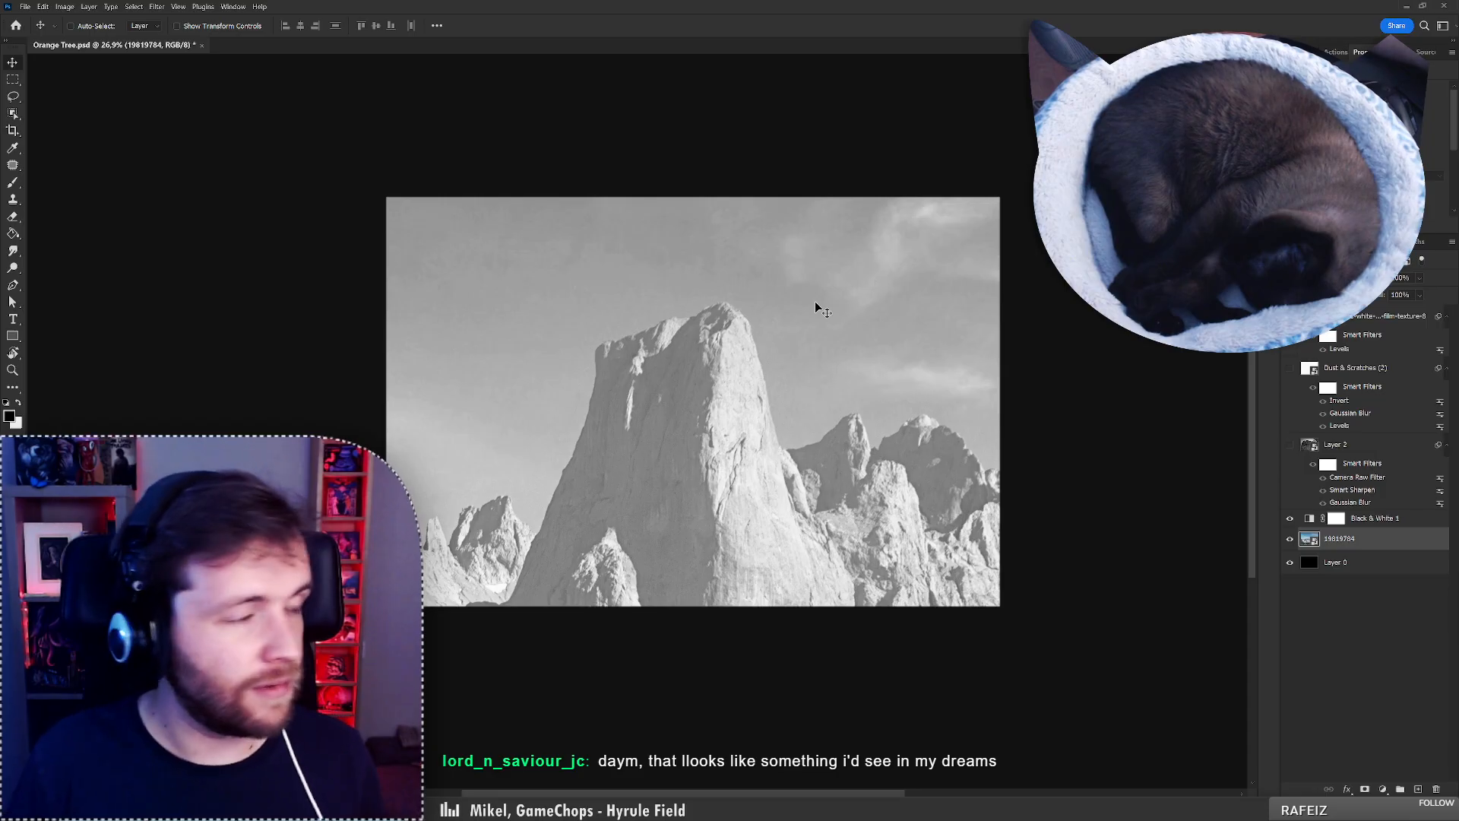
mouse_move(700, 399)
mouse_down()
mouse_move(700, 429)
mouse_move(704, 417)
mouse_up()
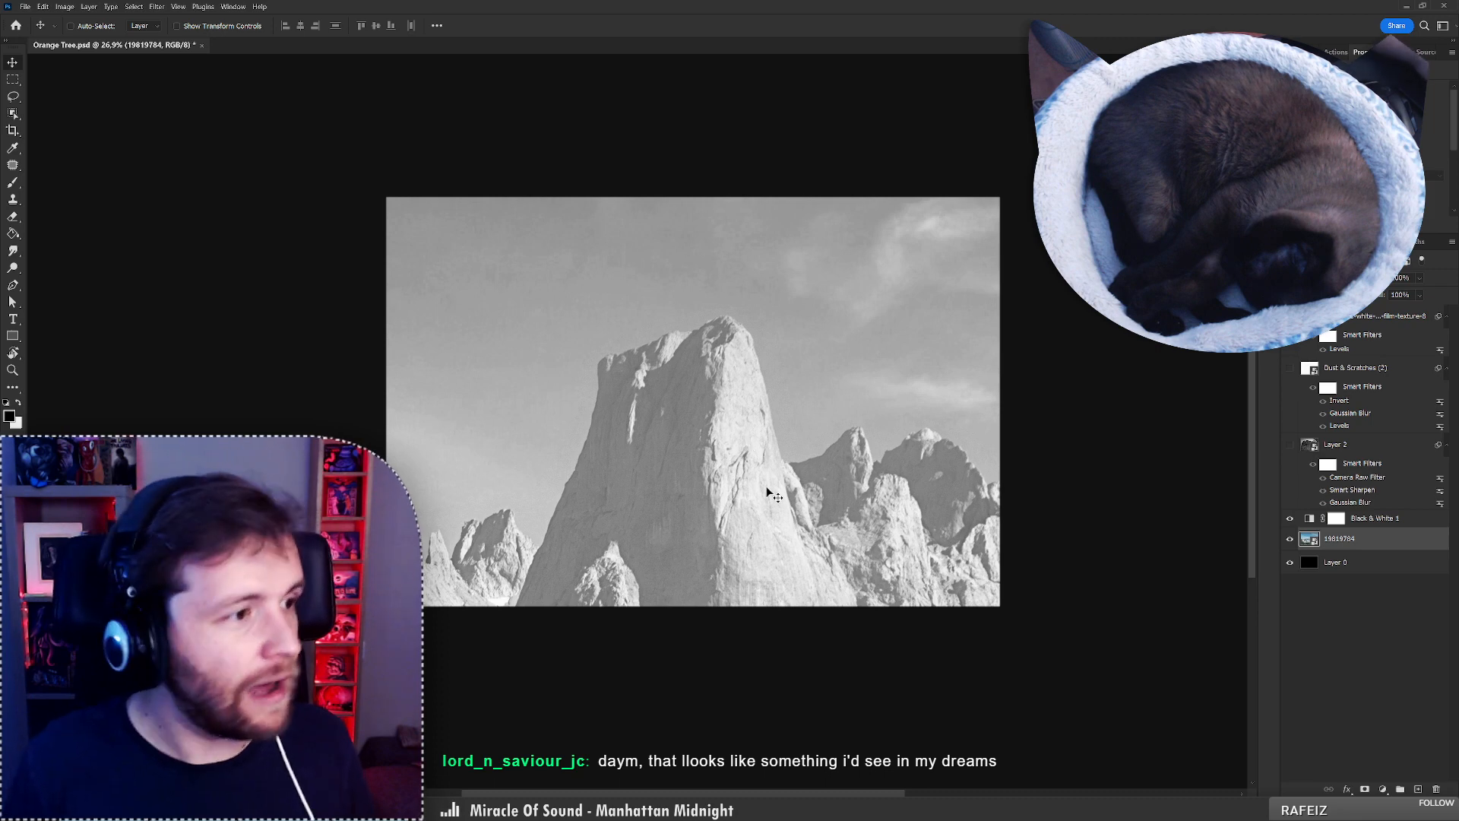
Apply Levels to the mountain photo with input black 102, midtones 0.69 and white 234.
key(ctrl+l)
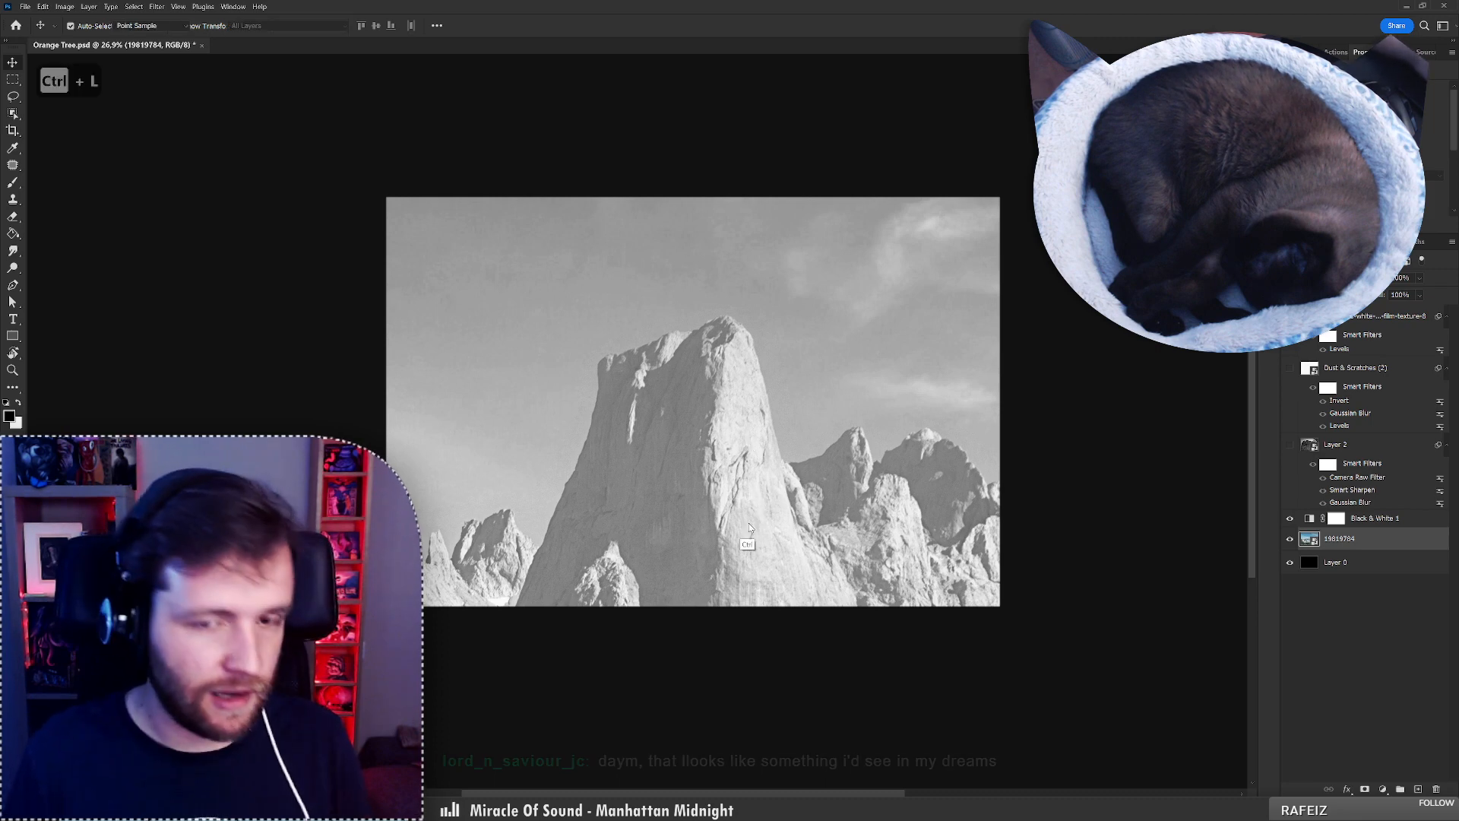
drag(620, 314, 751, 326)
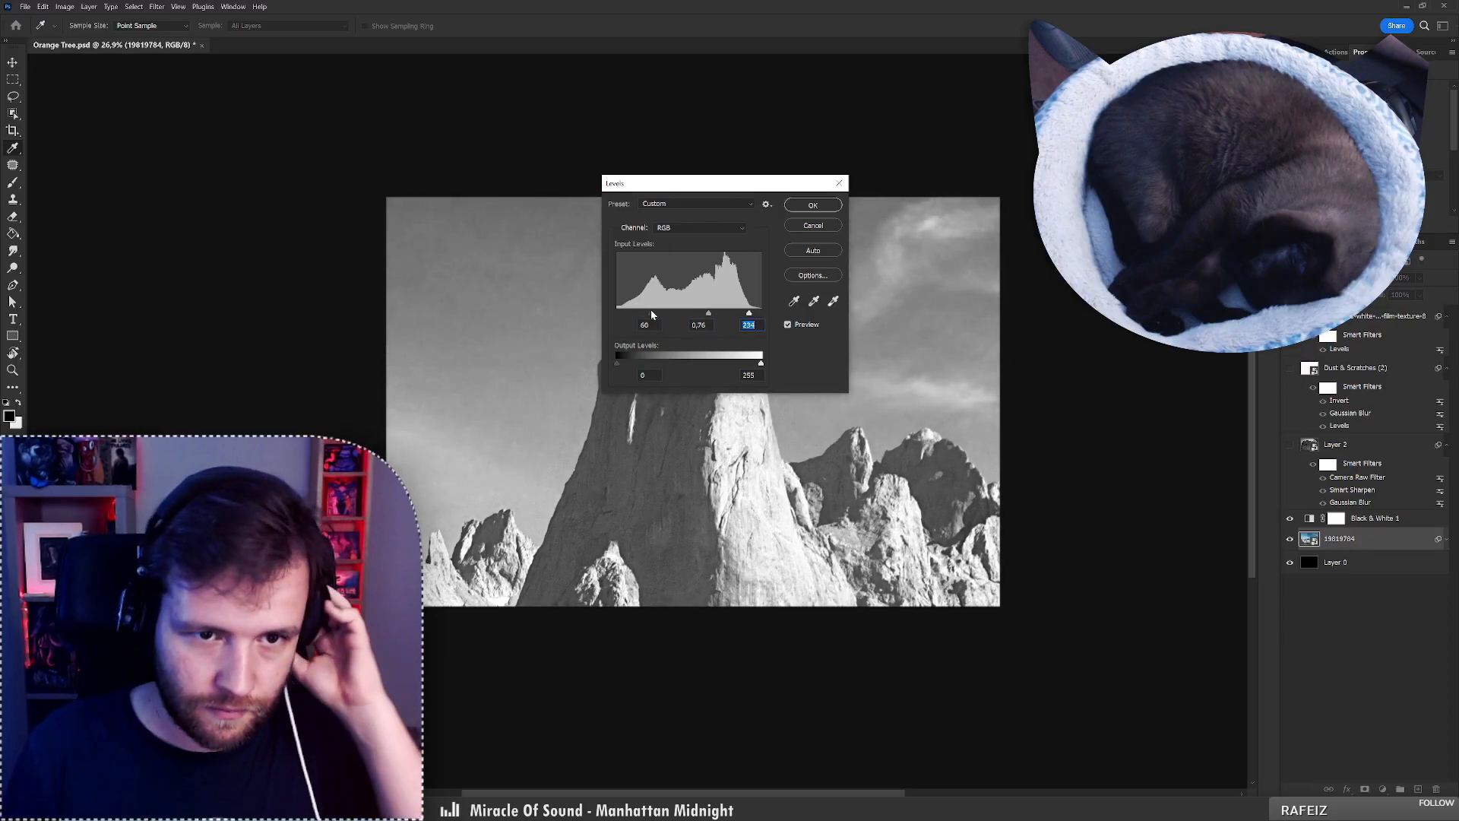
drag(653, 315, 720, 330)
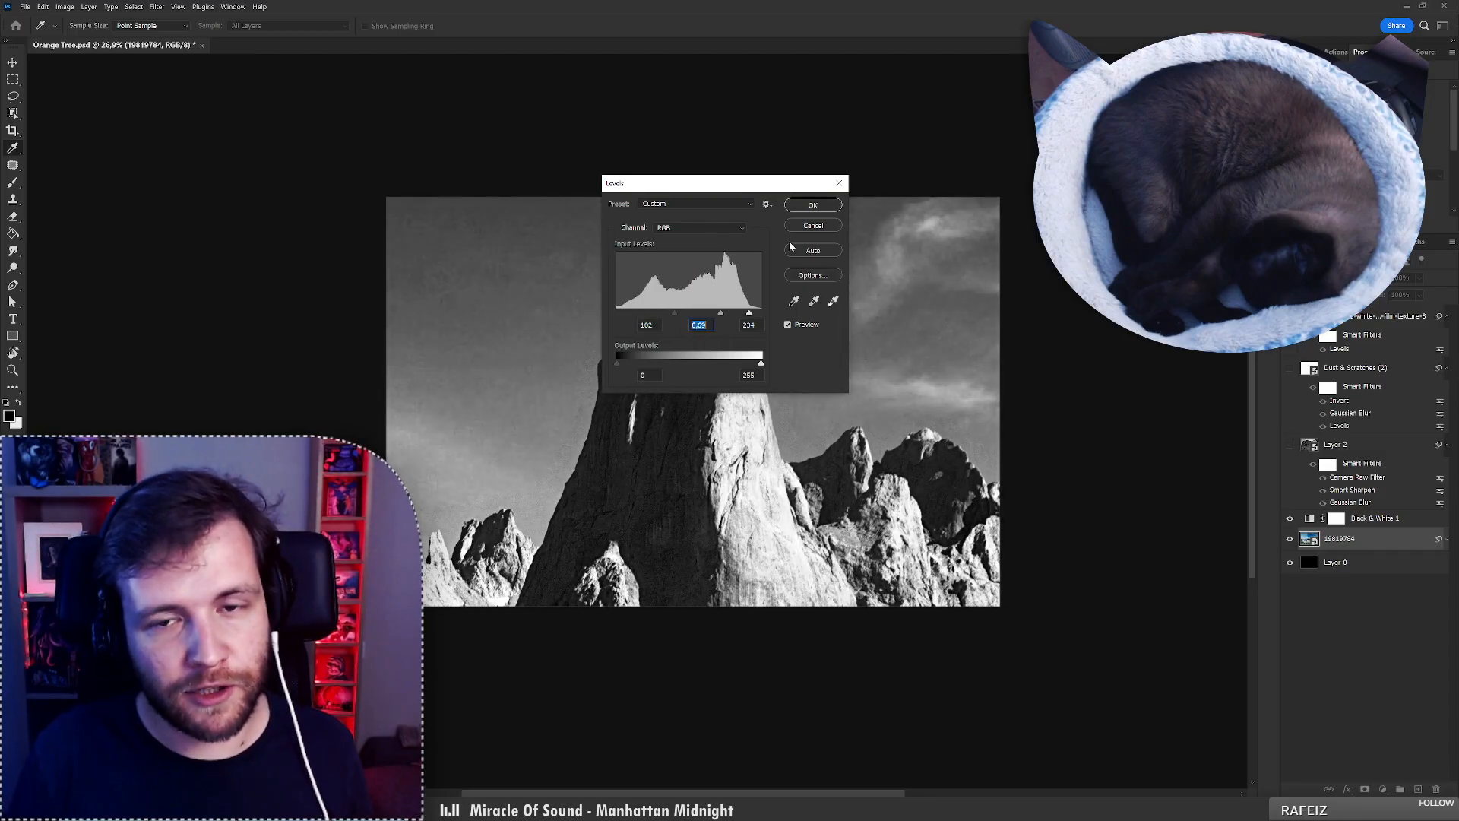
click(809, 204)
key(z)
click(775, 363)
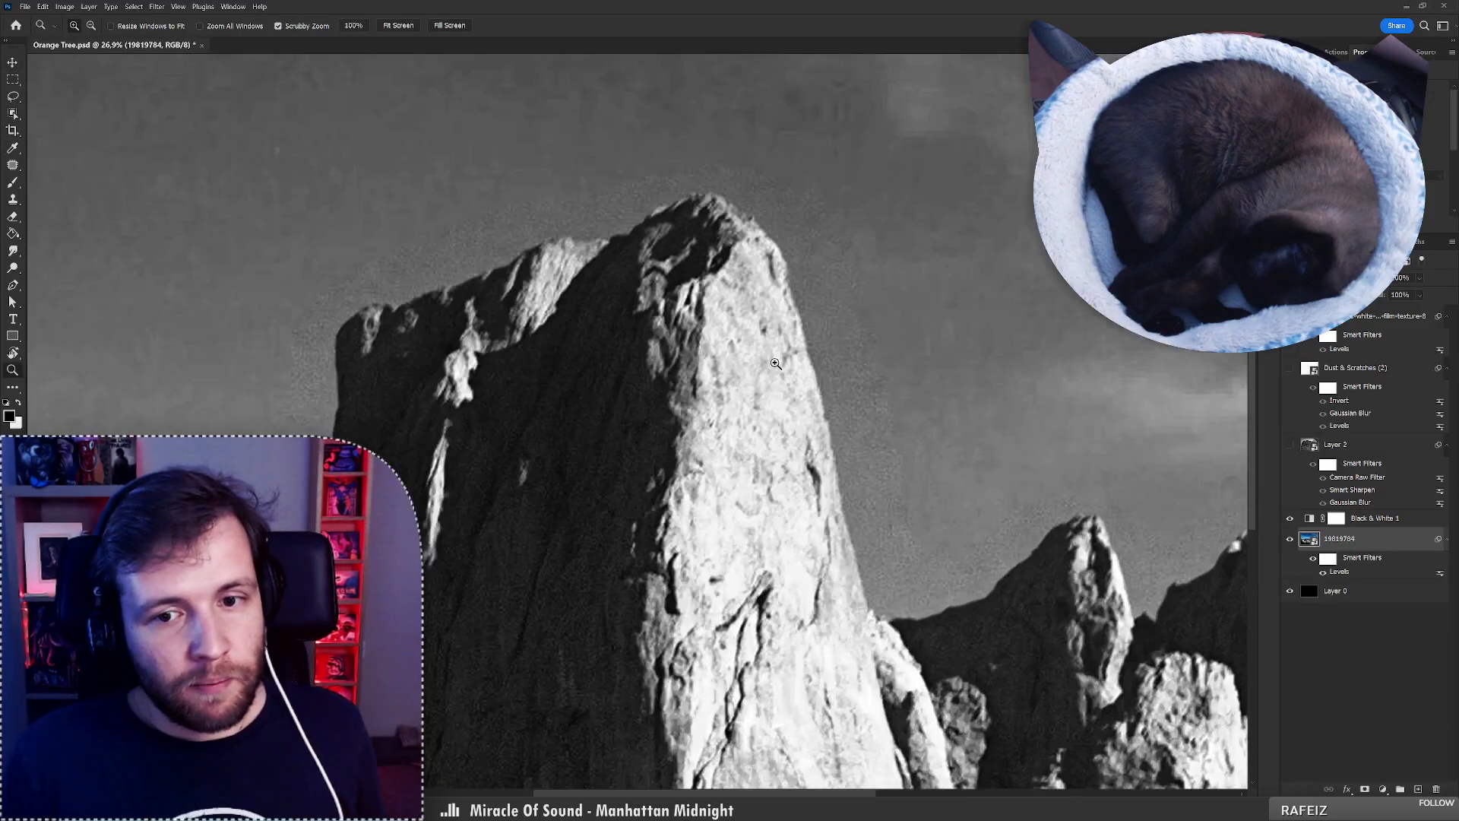
drag(775, 364, 805, 403)
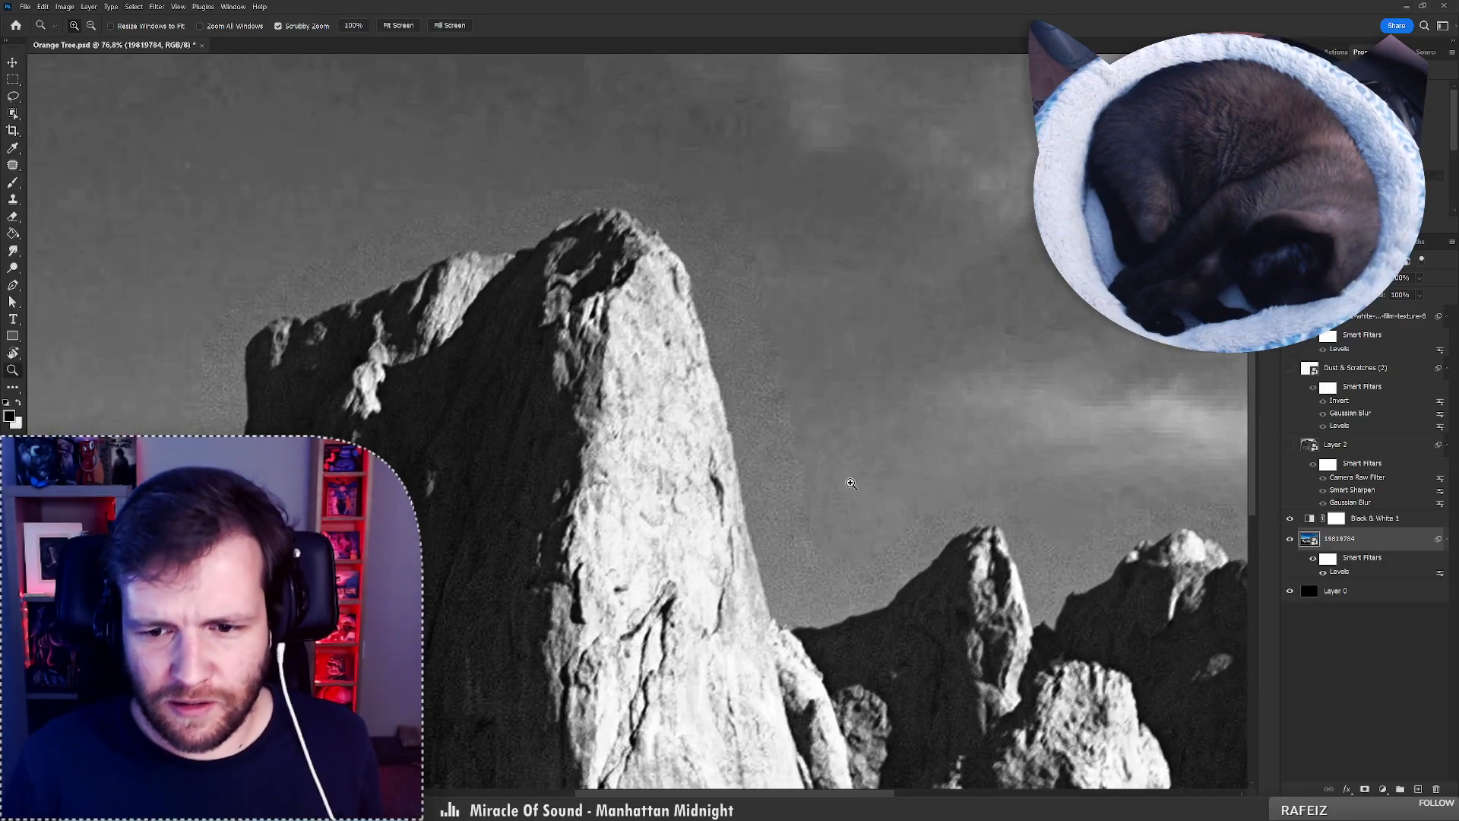
key(v)
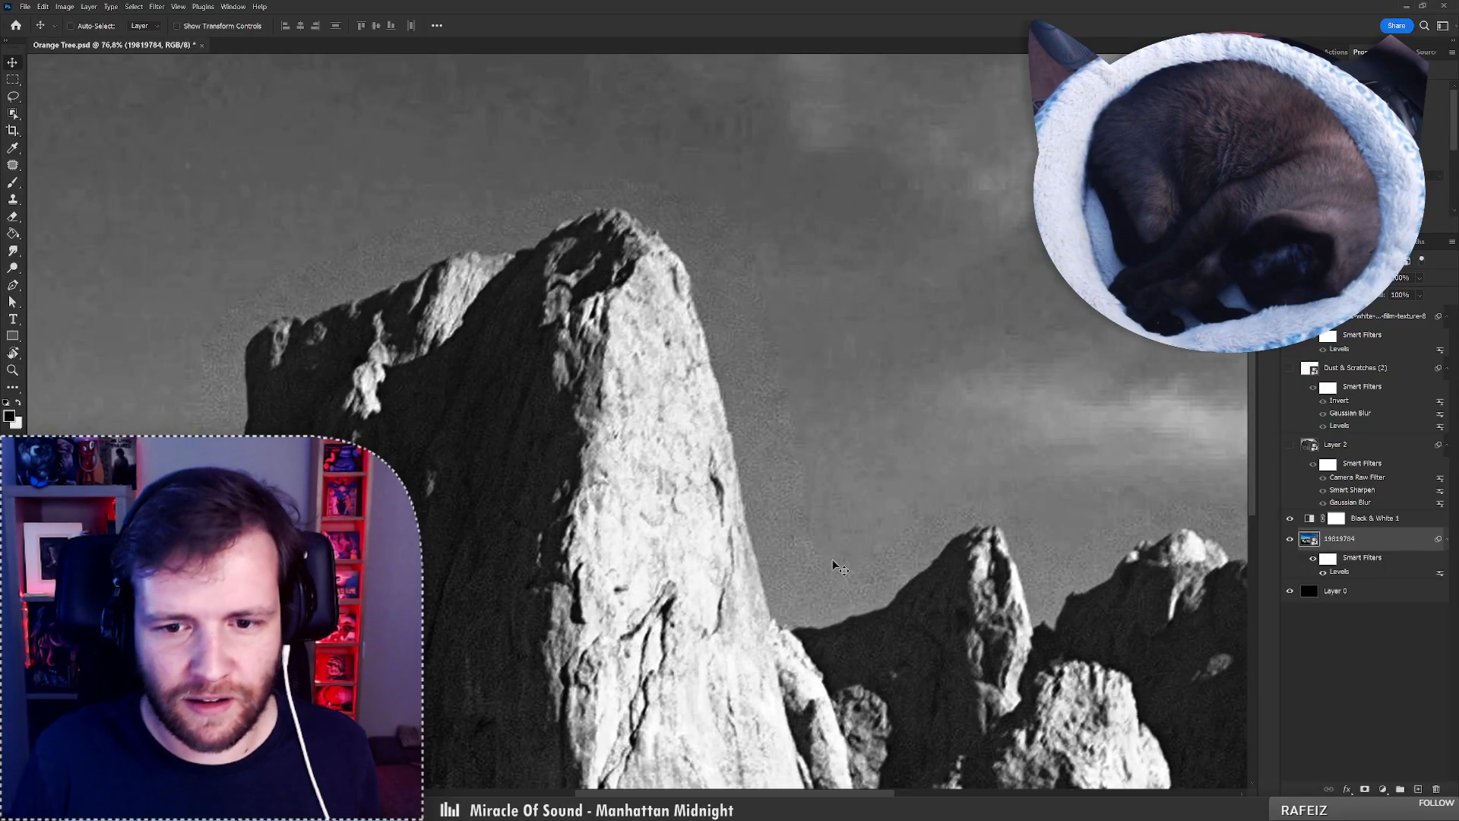
Hide the Black & White 1 adjustment, duplicate the mountain photo layer and shrink the copy so the wider landscape fits the canvas.
click(1290, 519)
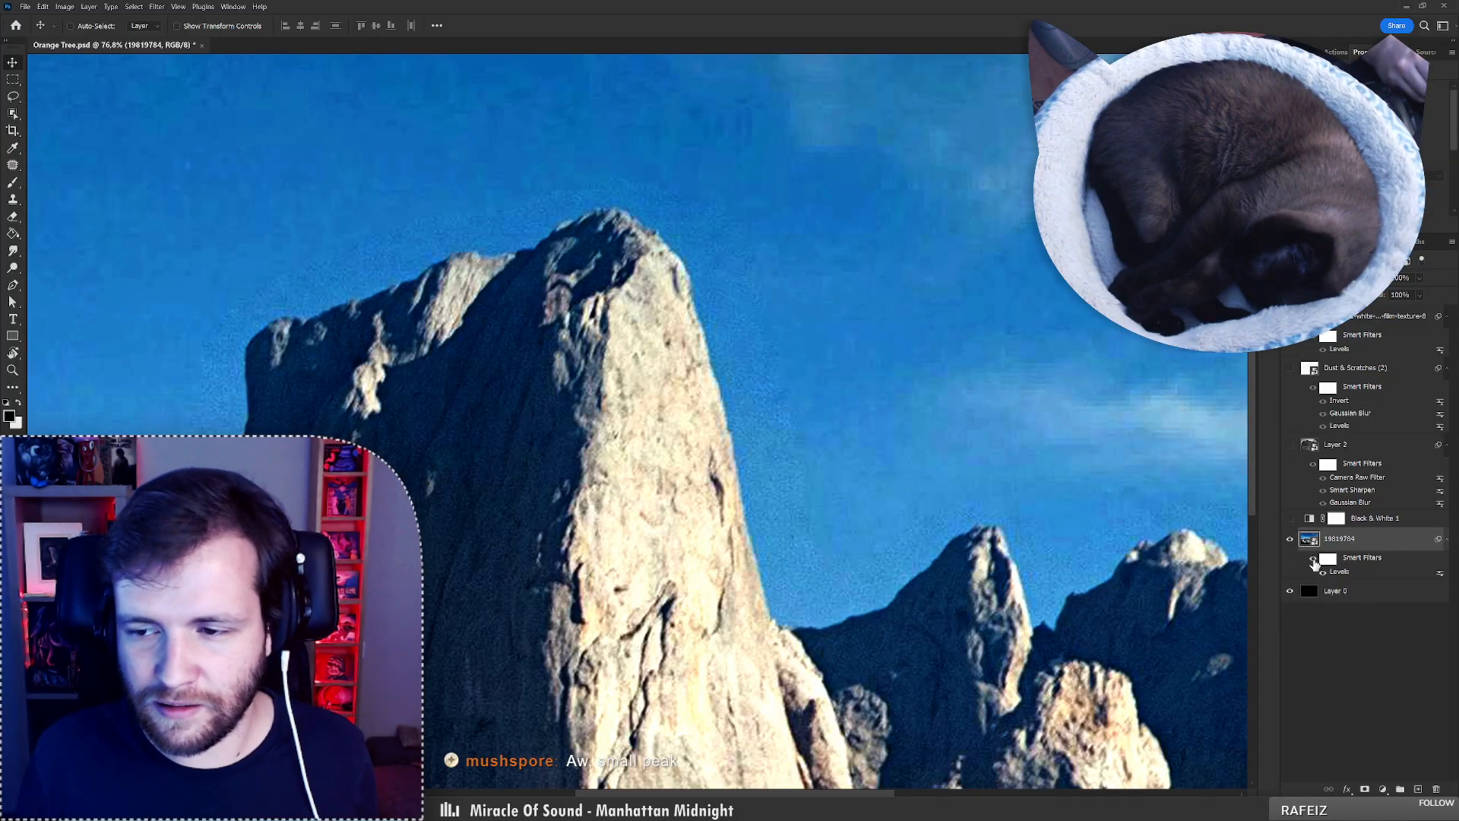
key(z)
mouse_move(538, 269)
mouse_down()
mouse_move(510, 278)
mouse_move(532, 278)
mouse_up()
key(v)
key(ctrl+j)
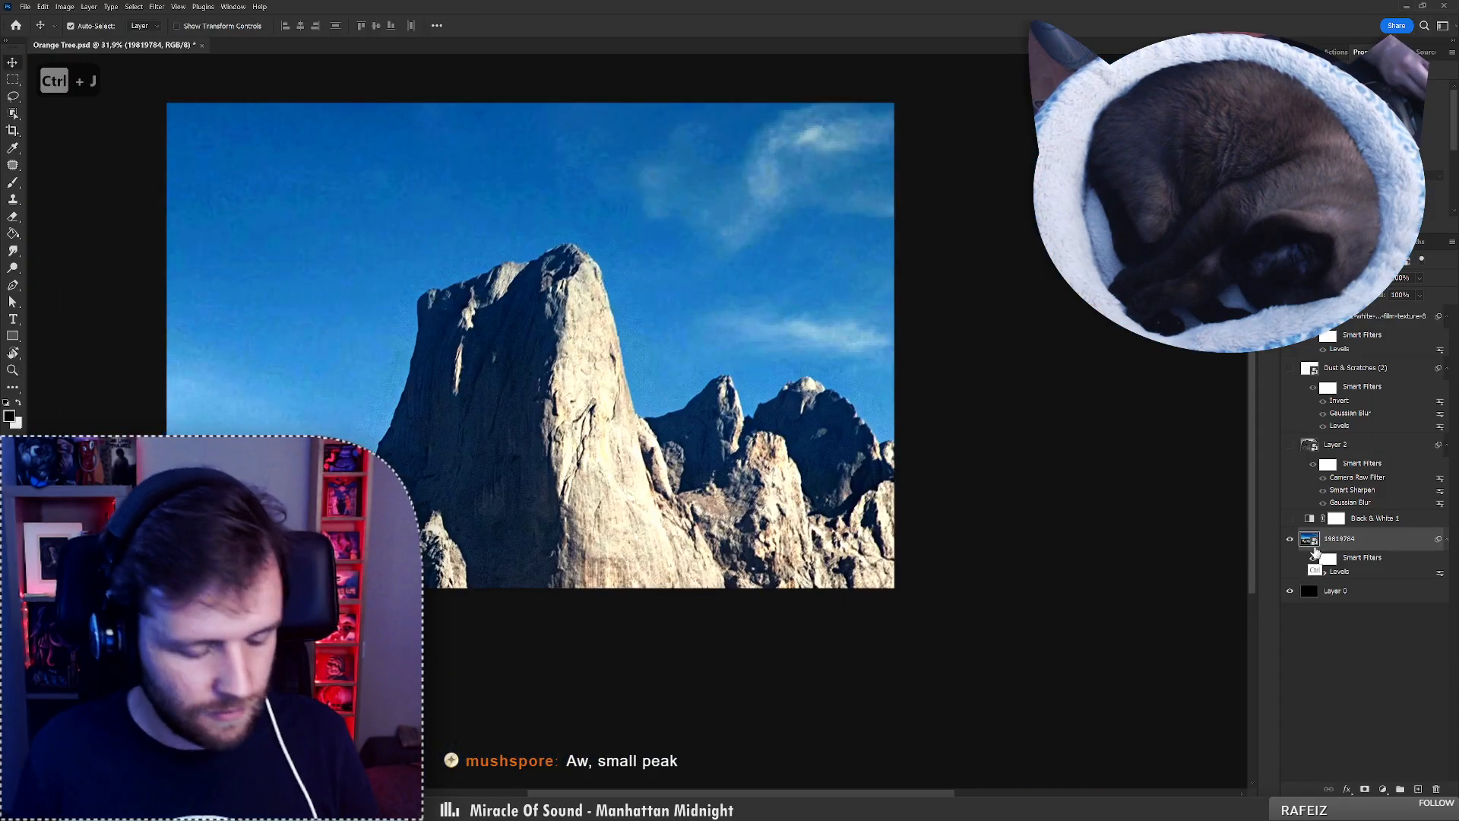
key(ctrl+t)
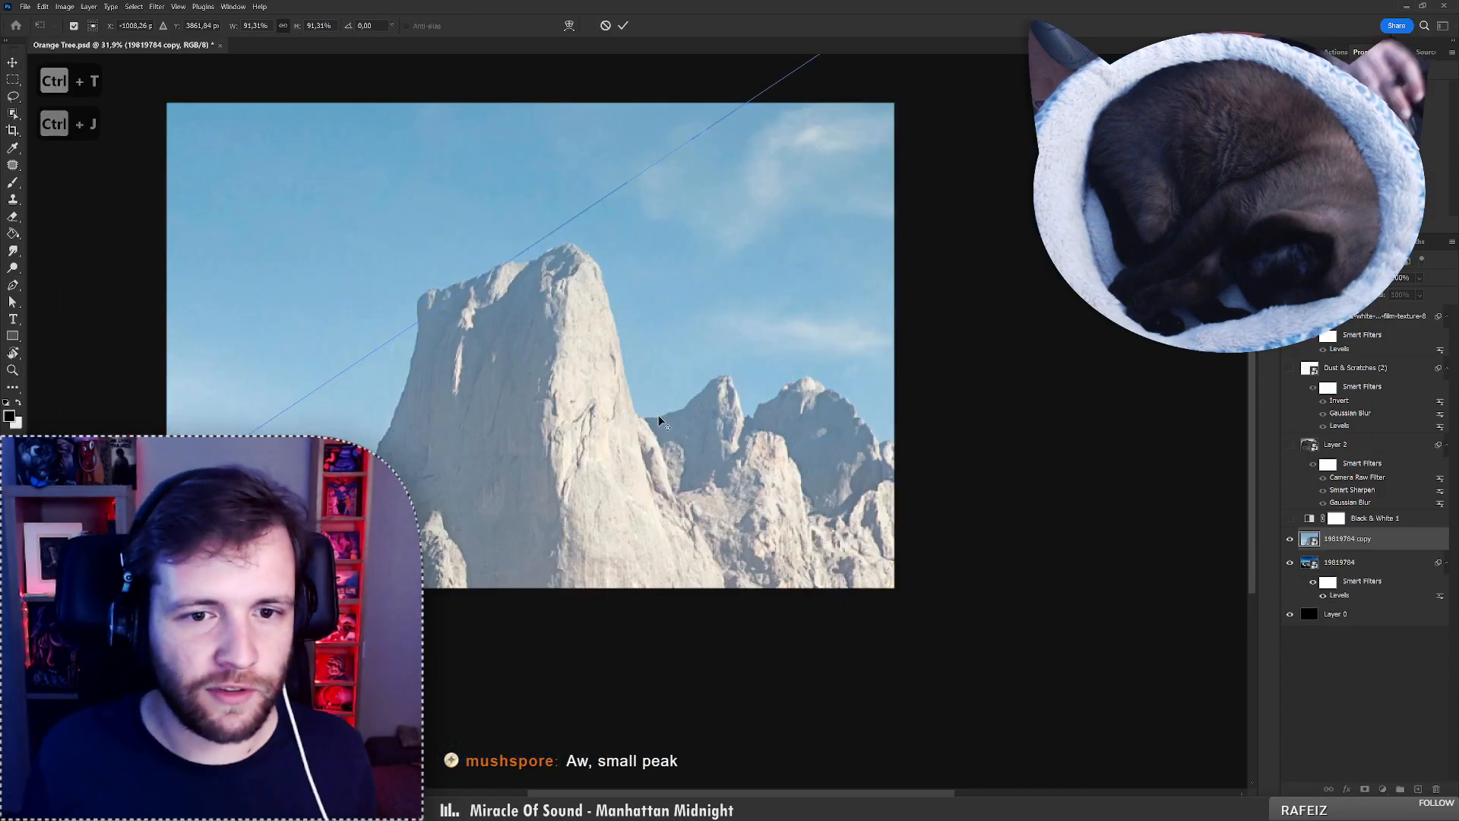
key(ctrl+0)
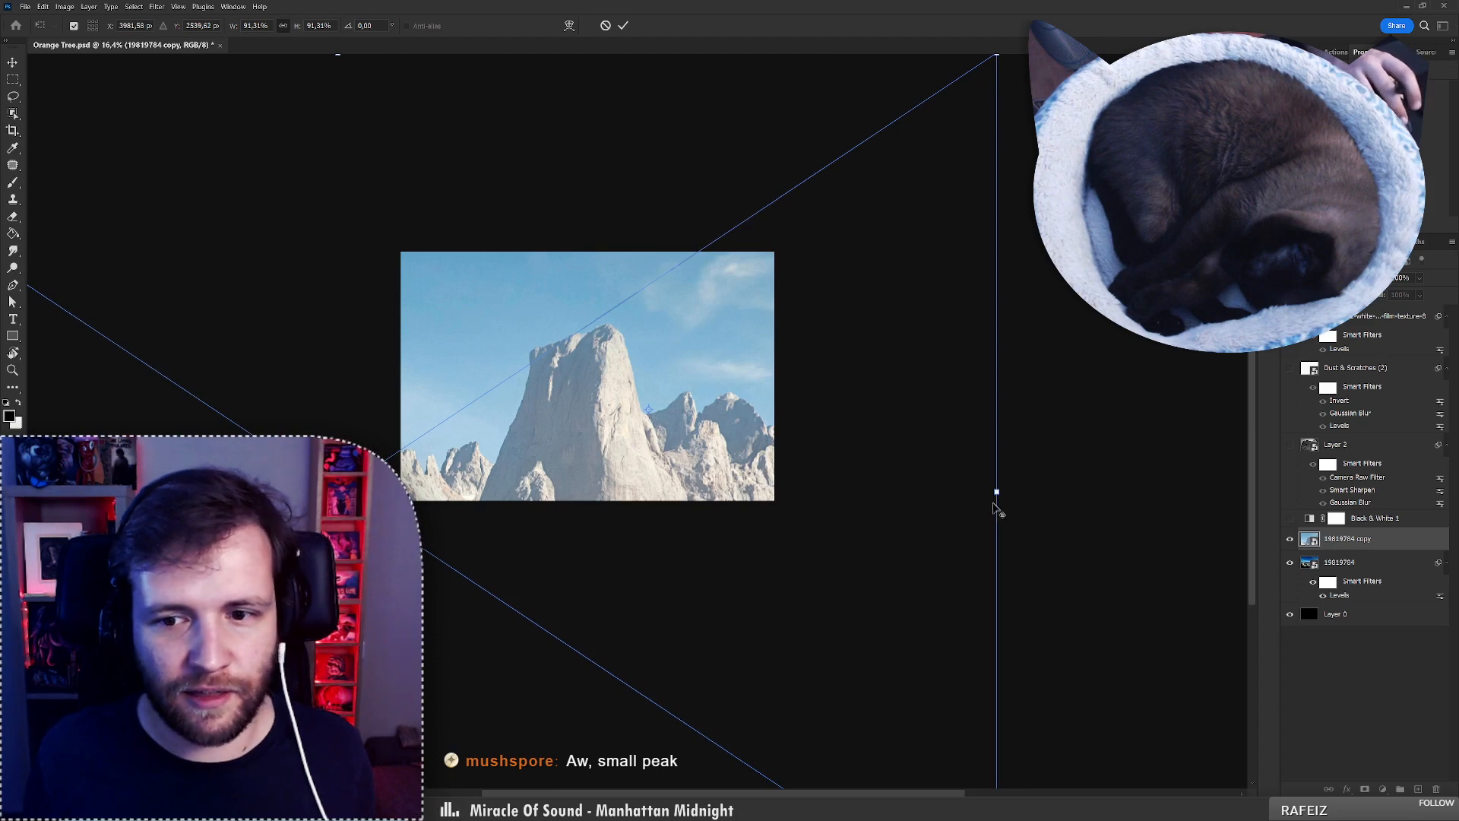
drag(994, 503, 724, 401)
key(Return)
key(ctrl+0)
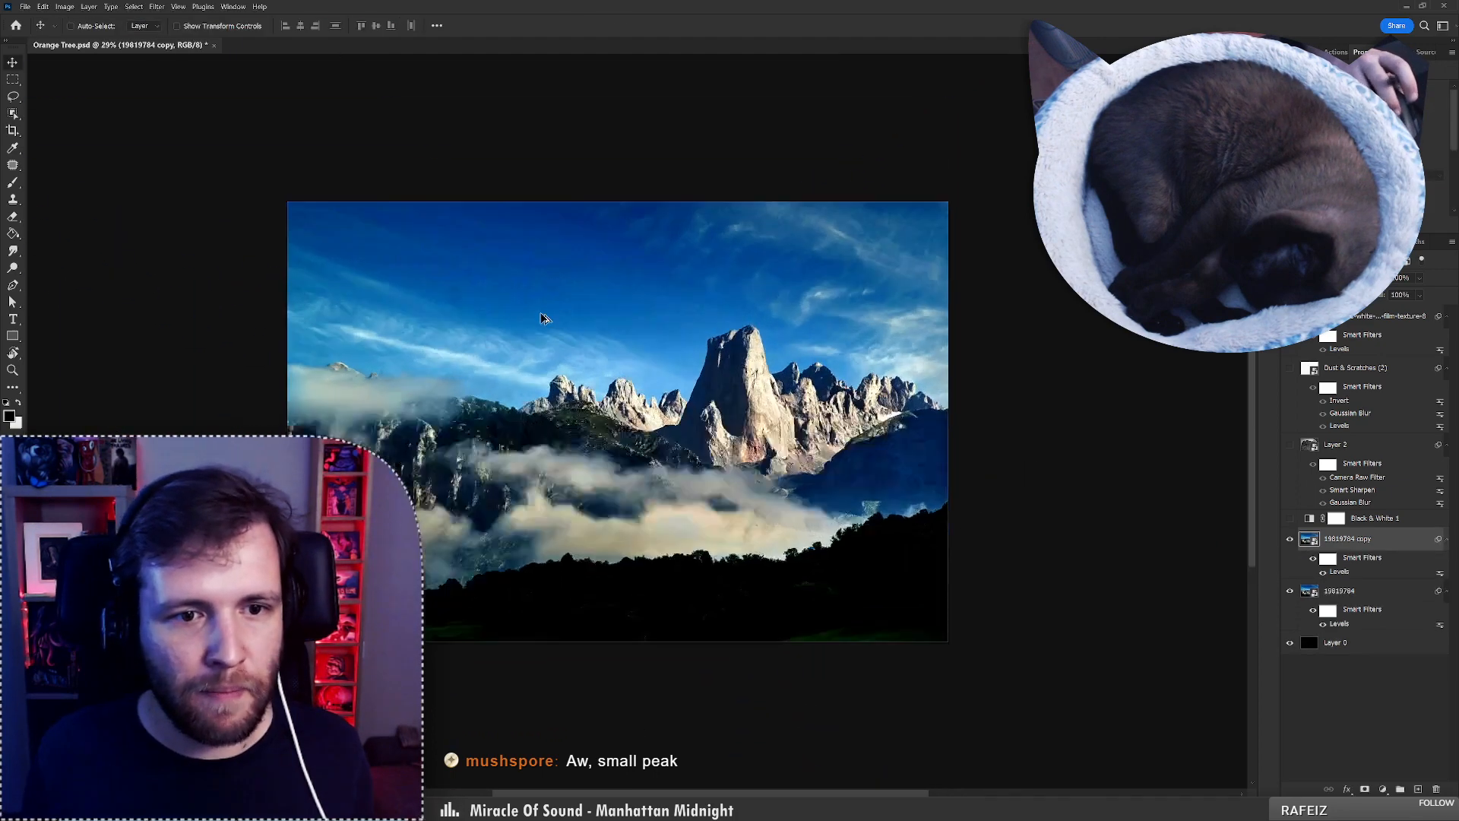
Examine the full landscape's peaks, sky and cloud detail, comparing the photo copy with its smart filters off and on.
scroll(543, 318, up, 10)
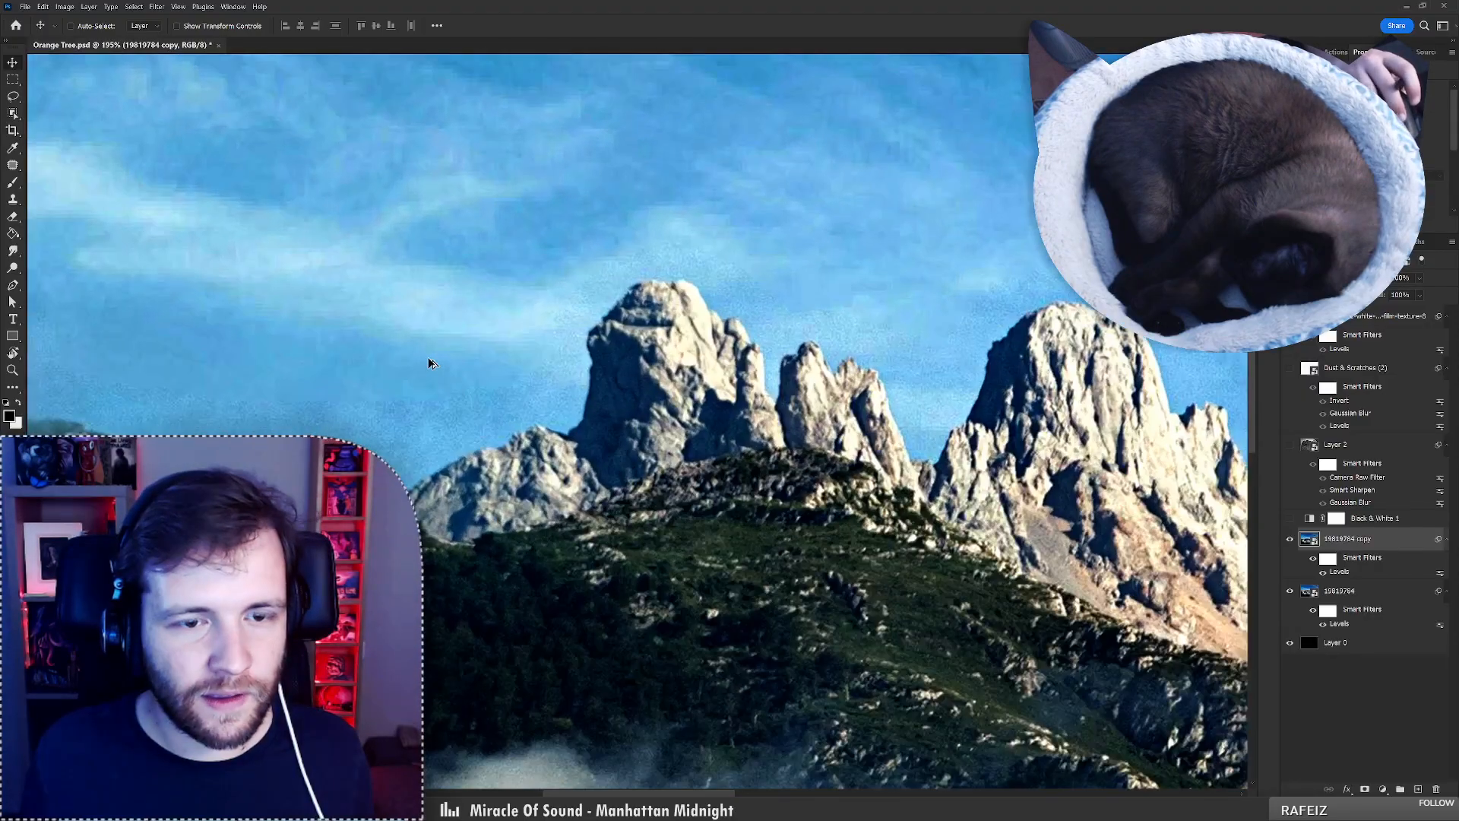
scroll(427, 357, down, 12)
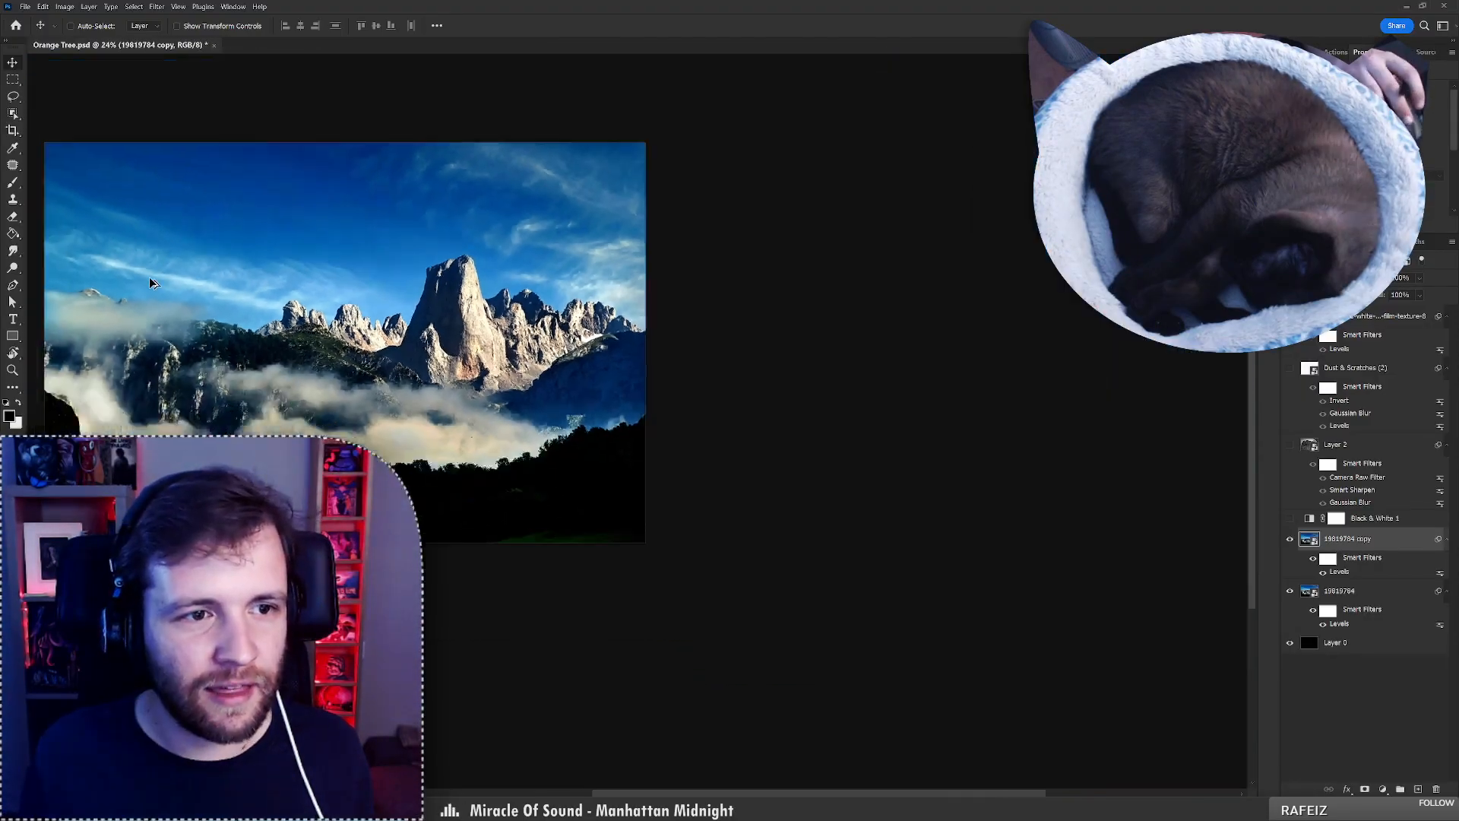
scroll(152, 274, up, 2)
drag(329, 317, 456, 314)
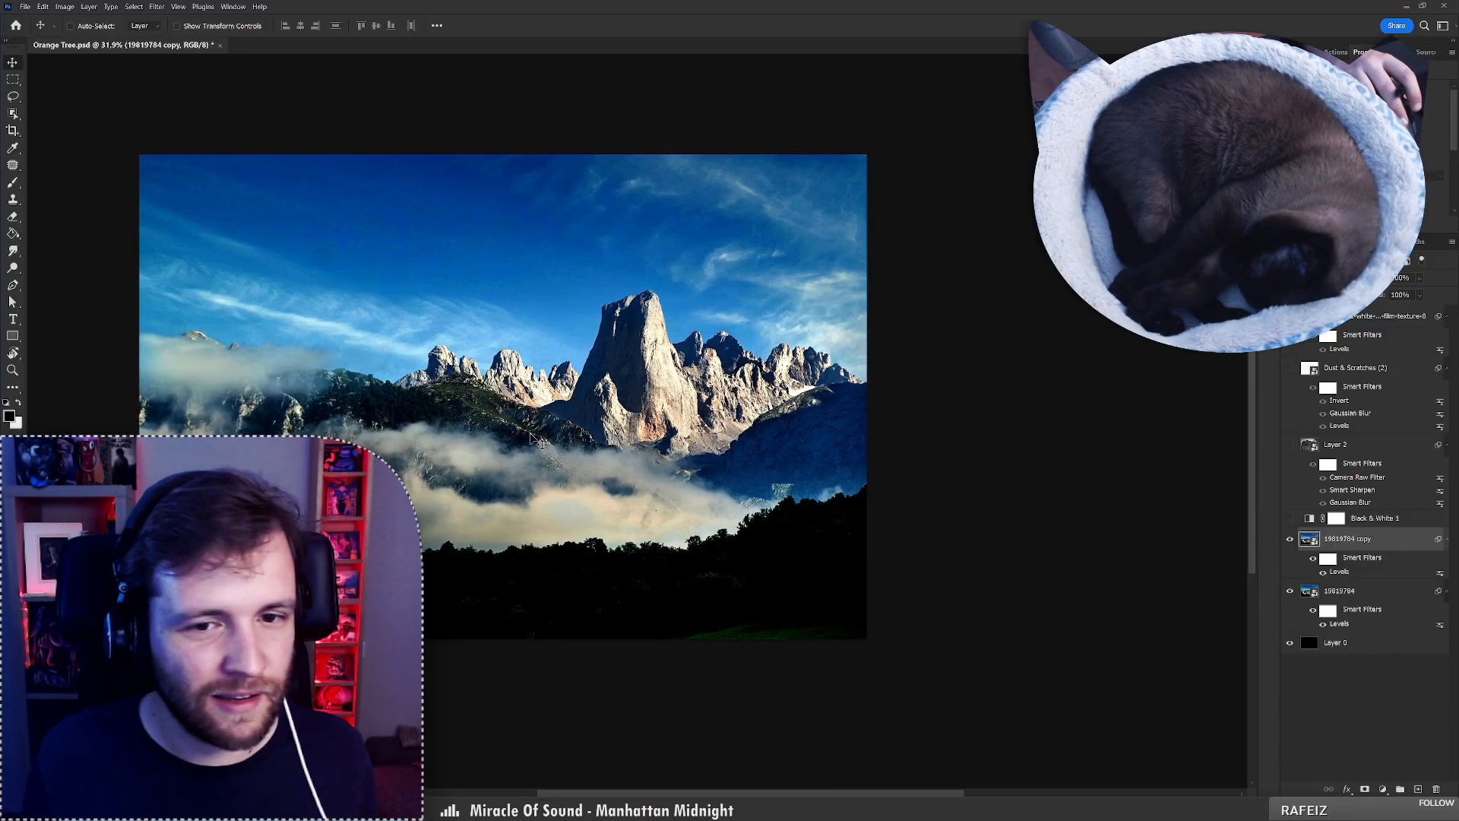
click(1313, 559)
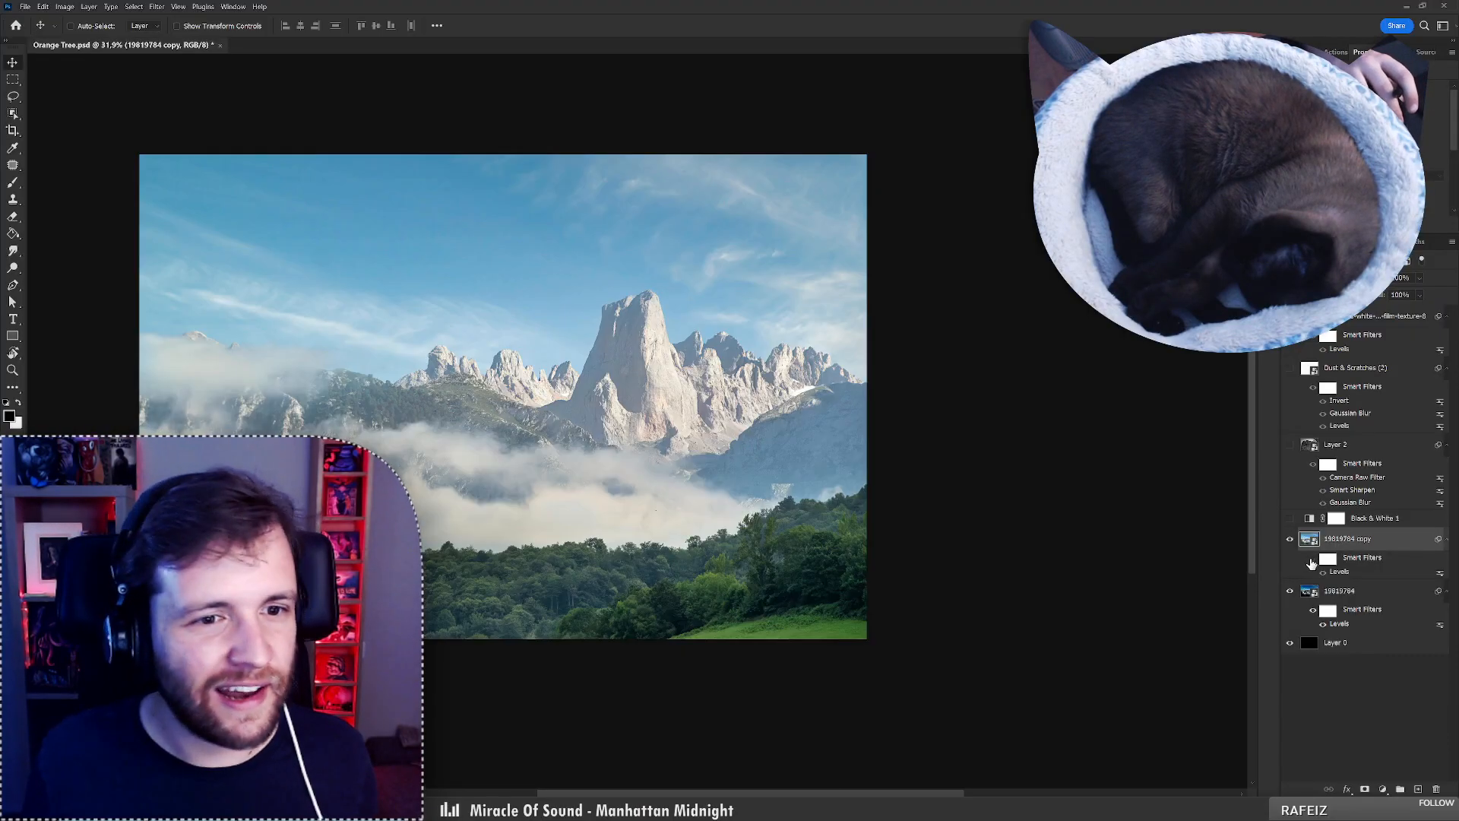
click(1313, 561)
drag(456, 273, 600, 289)
scroll(608, 228, up, 10)
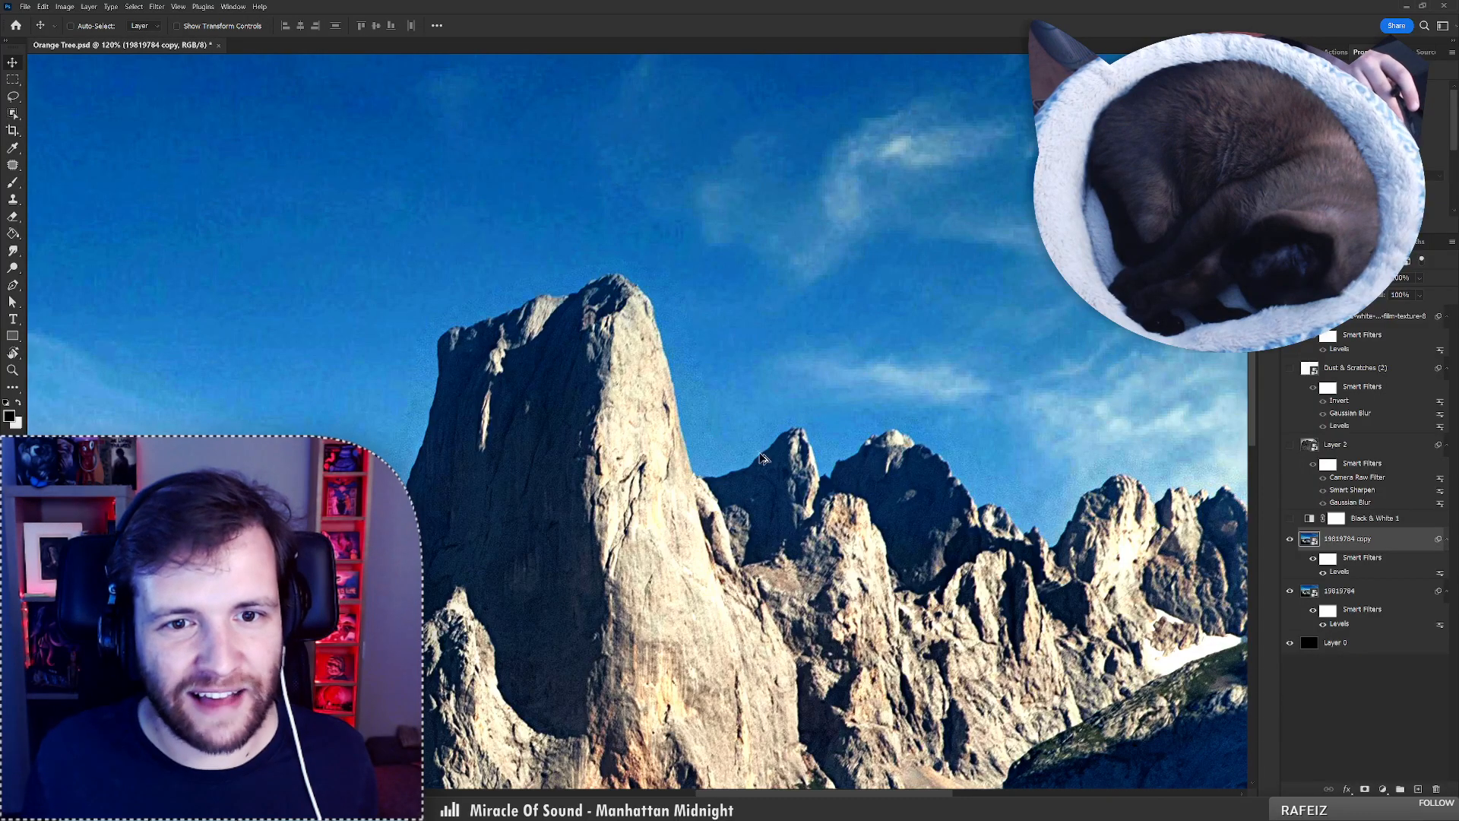
scroll(684, 346, up, 4)
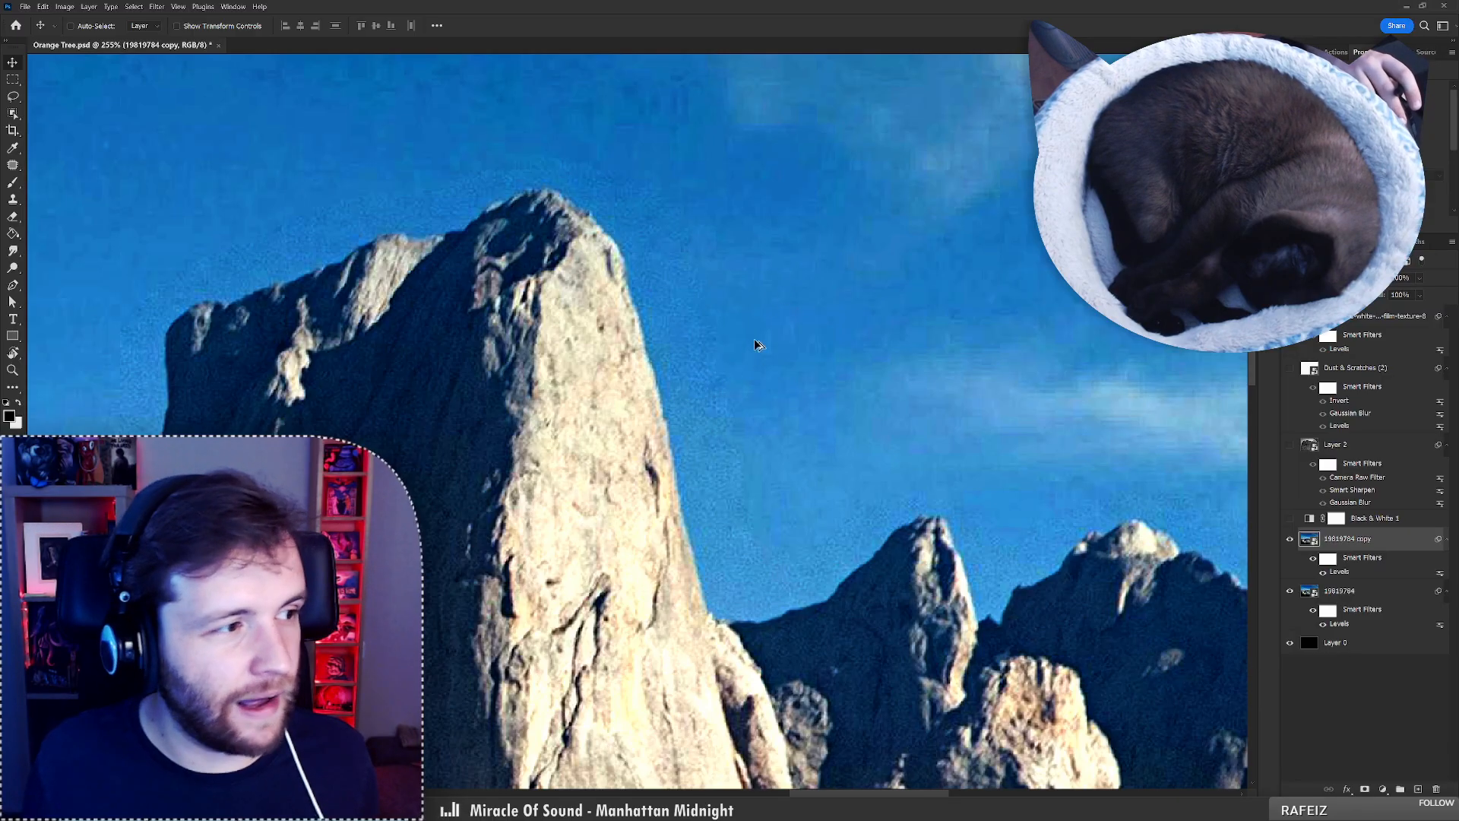
scroll(754, 339, down, 8)
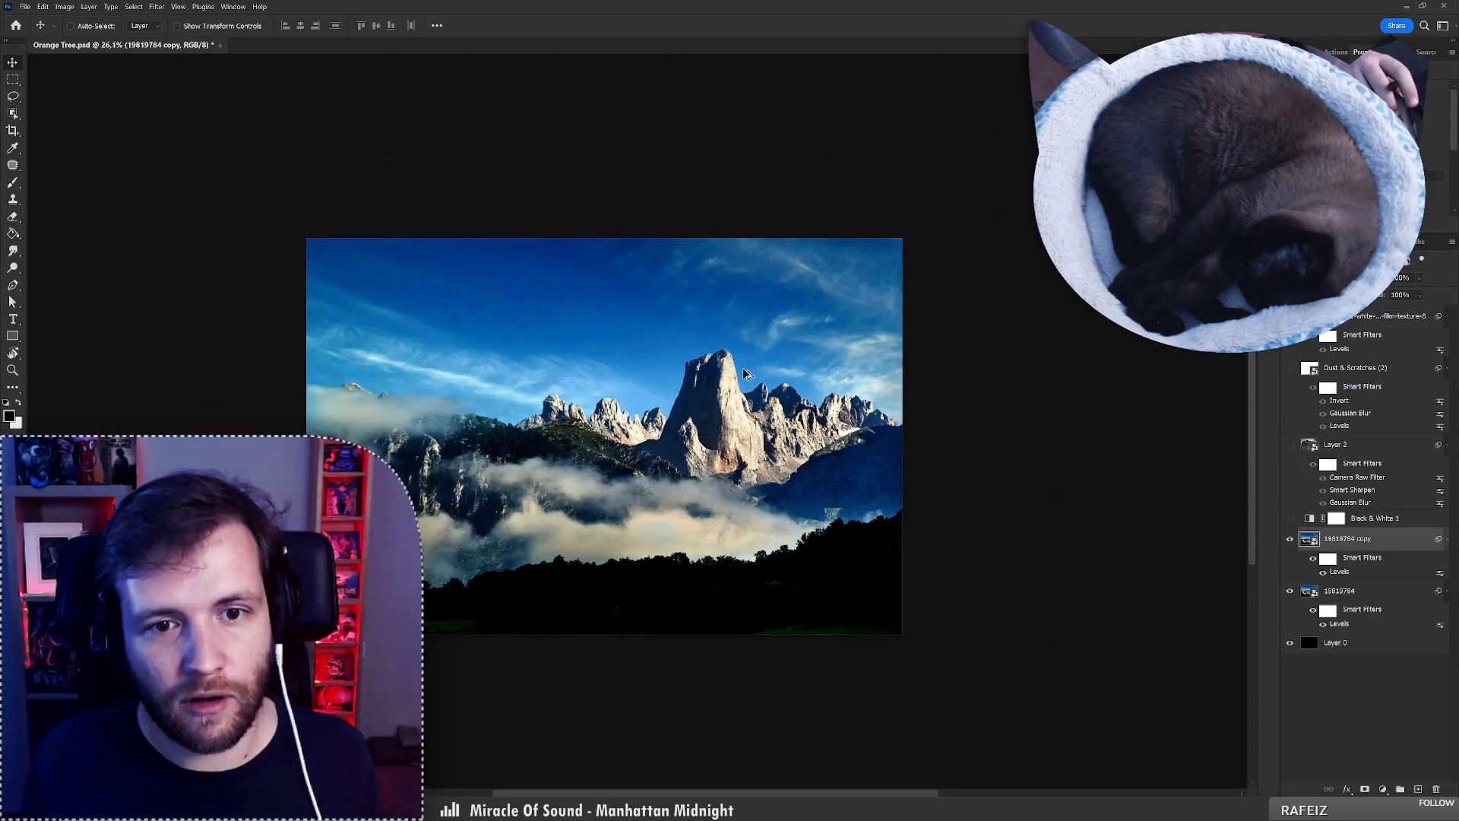
scroll(745, 372, up, 1)
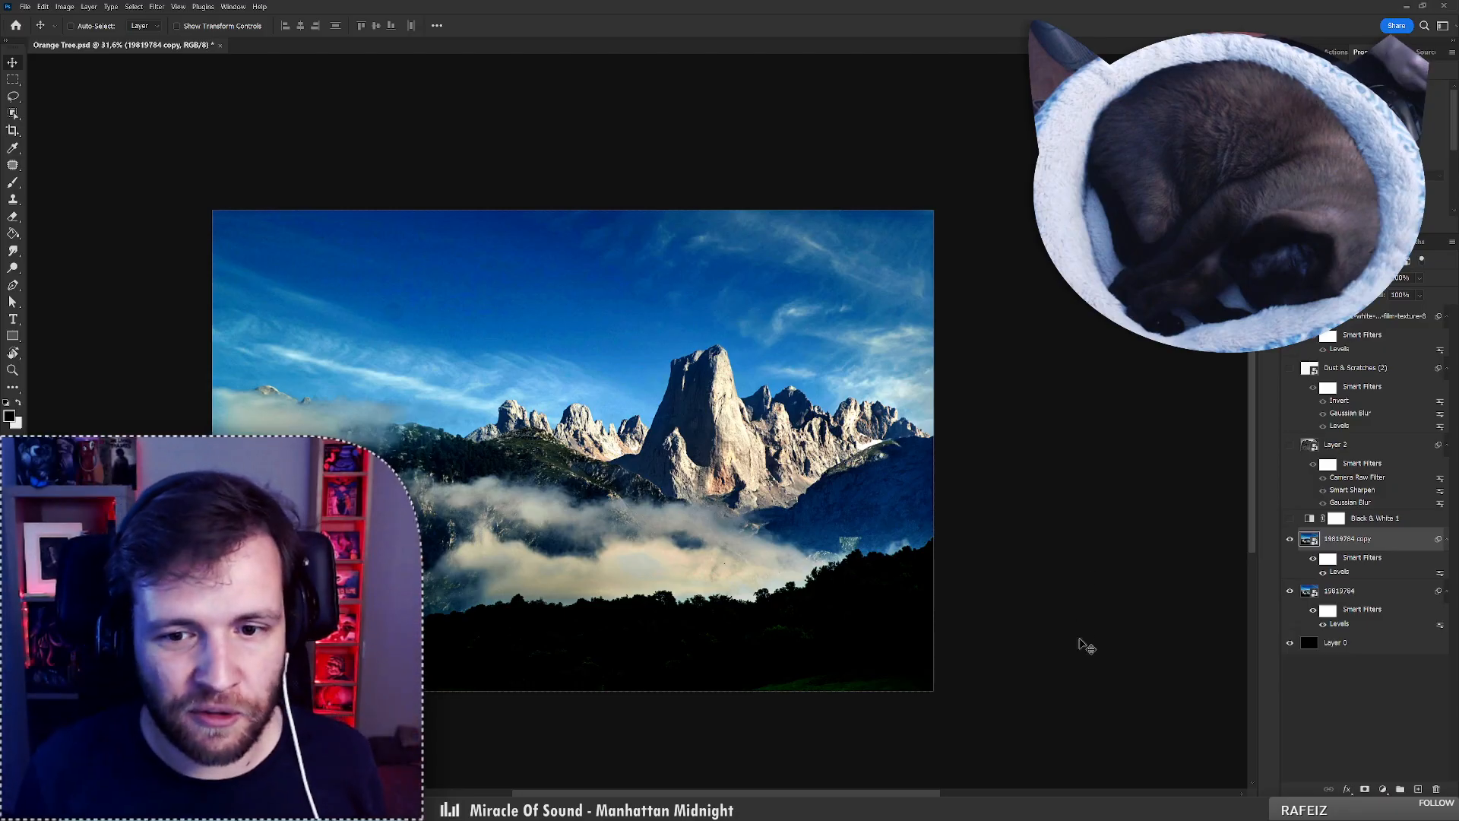
Discard the shrunken photo copy and show the Black & White 1 adjustment again.
key(ctrl+z)
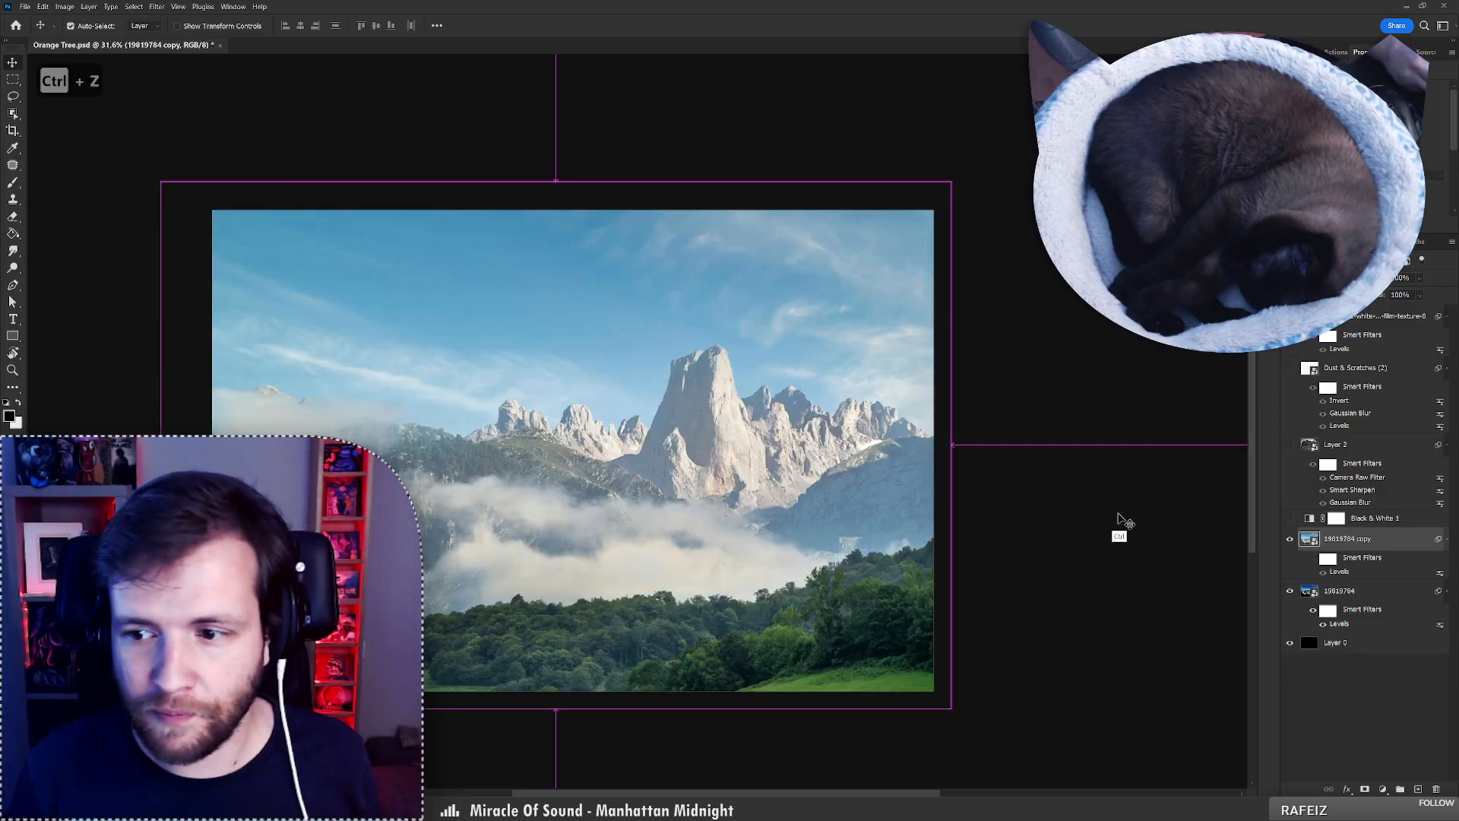
key(ctrl+z)
key(ctrl+z)
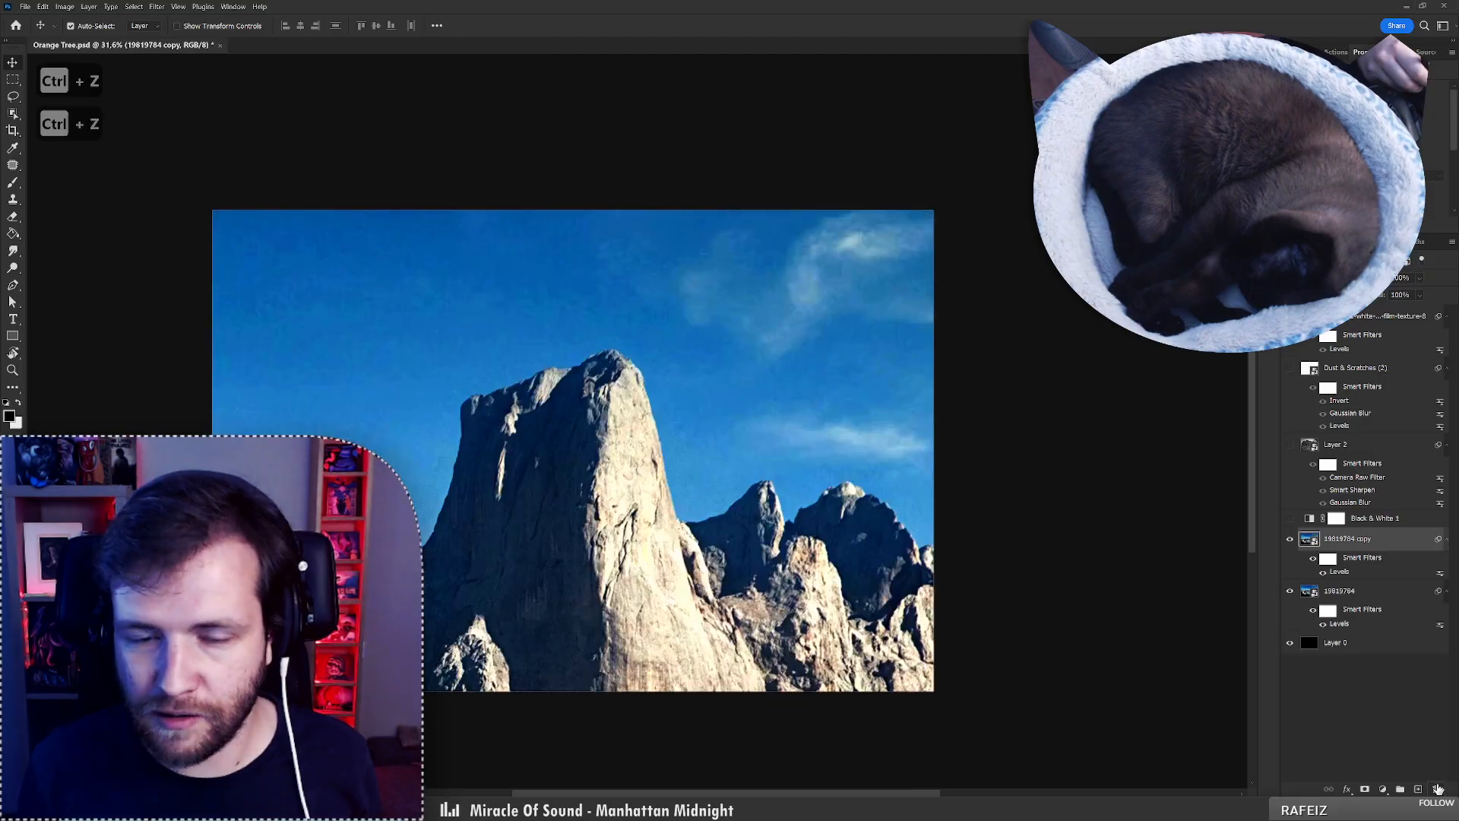
key(ctrl+z)
key(ctrl+z)
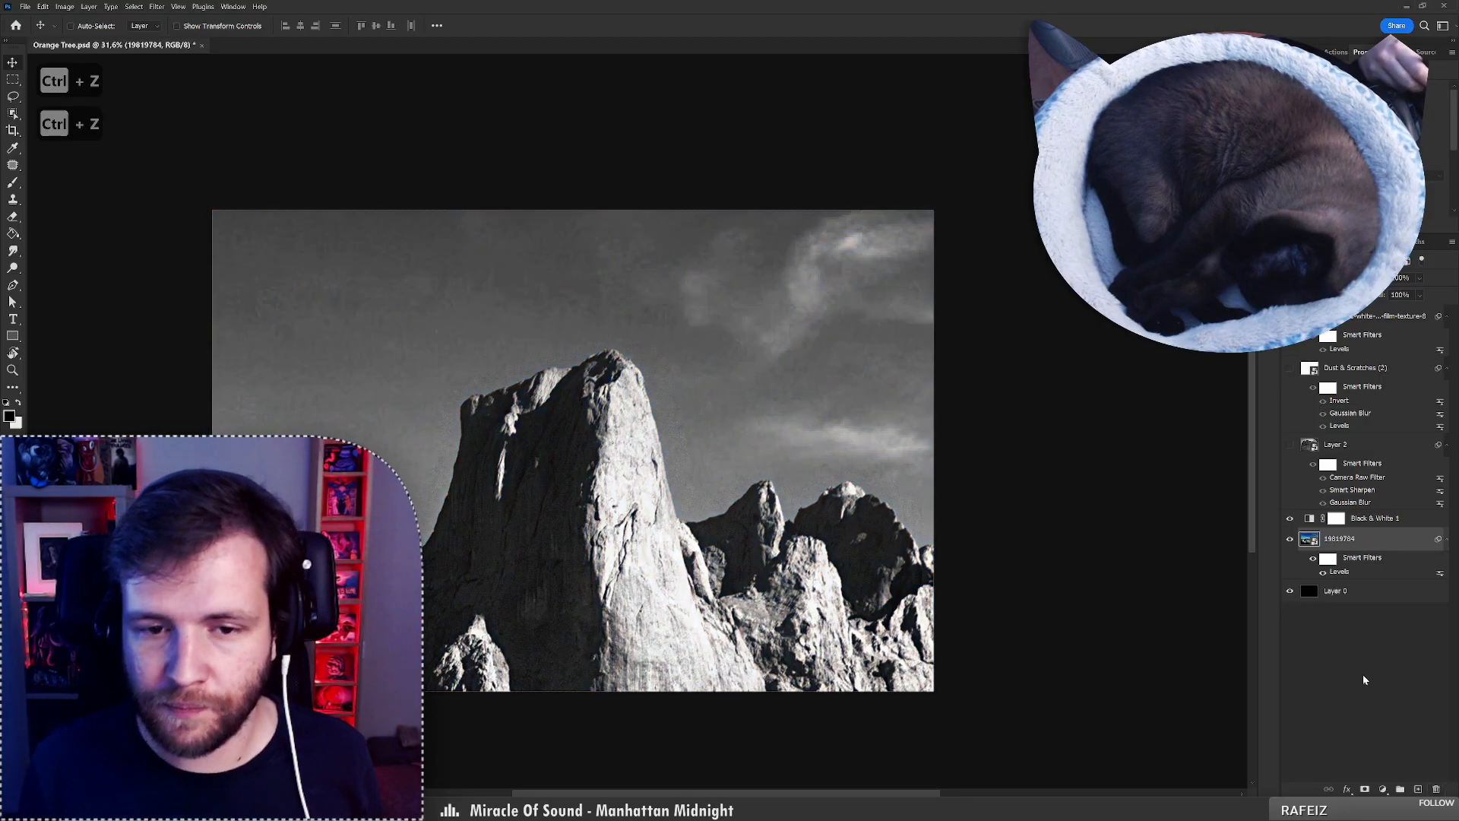
Search the free stock photos for sky and place the tall image of wispy clouds over dunes above the mountain photo.
drag(555, 502, 637, 468)
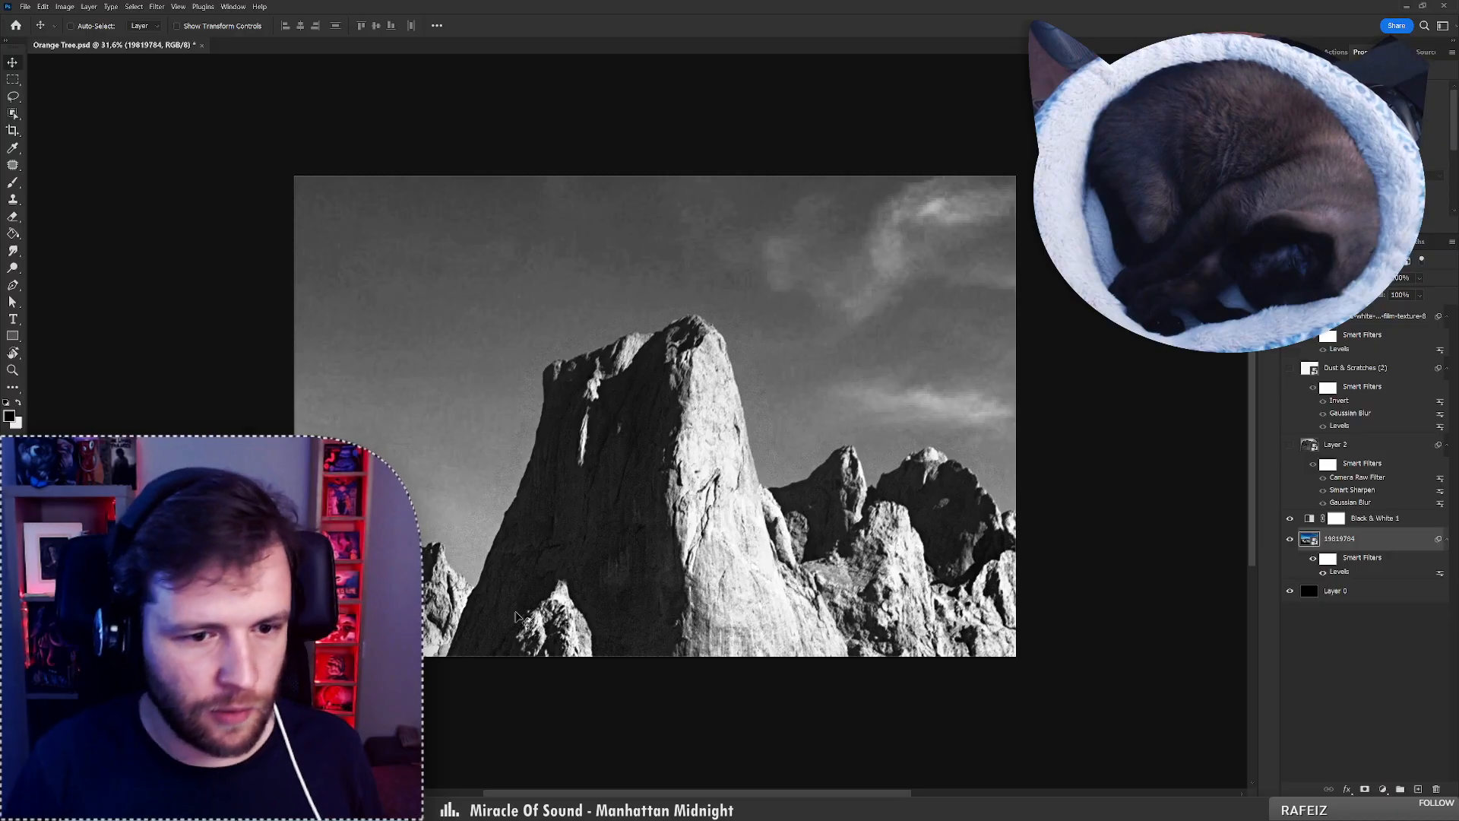
scroll(889, 413, up, 3)
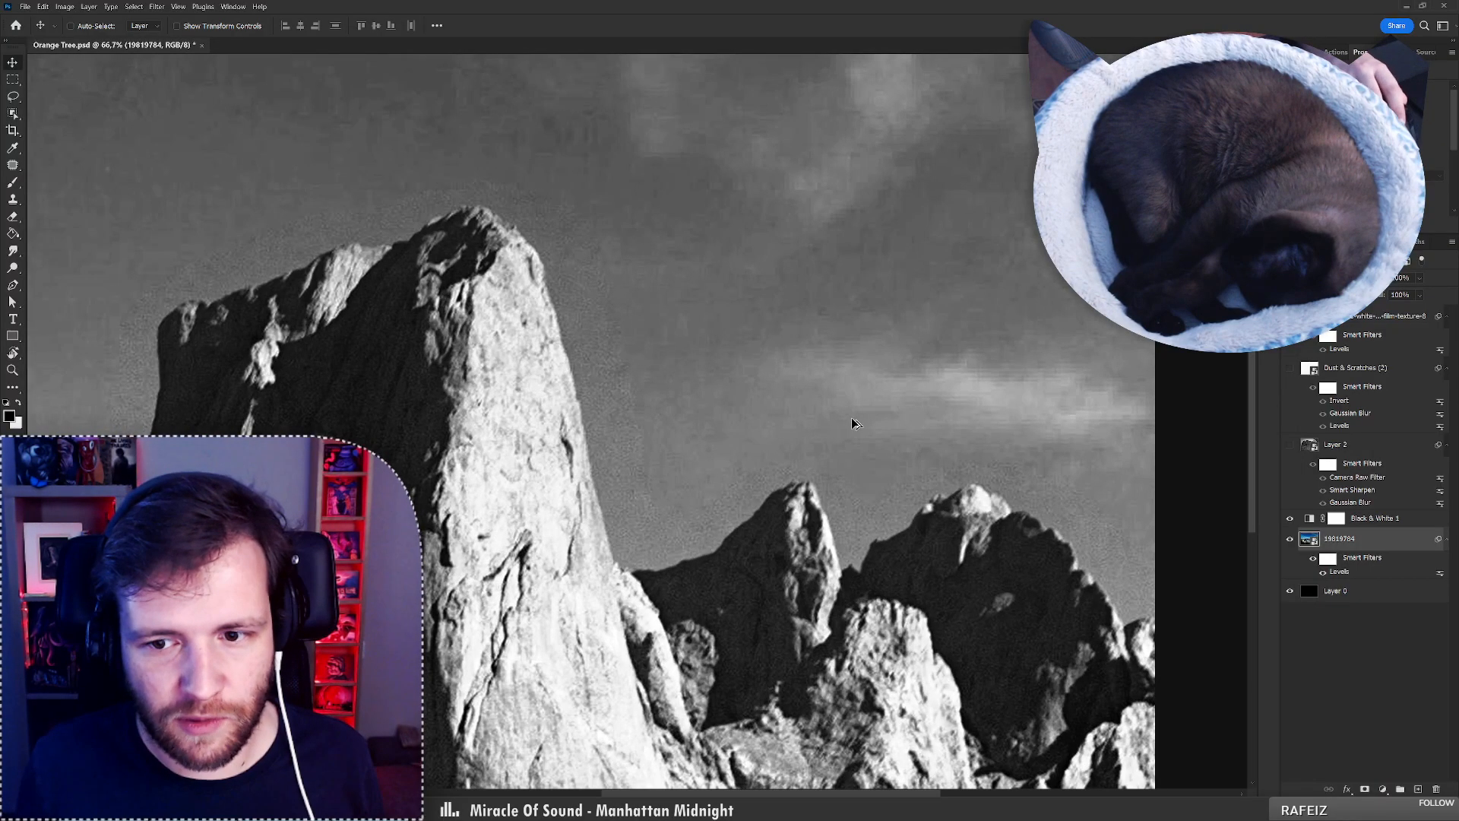
scroll(691, 378, down, 4)
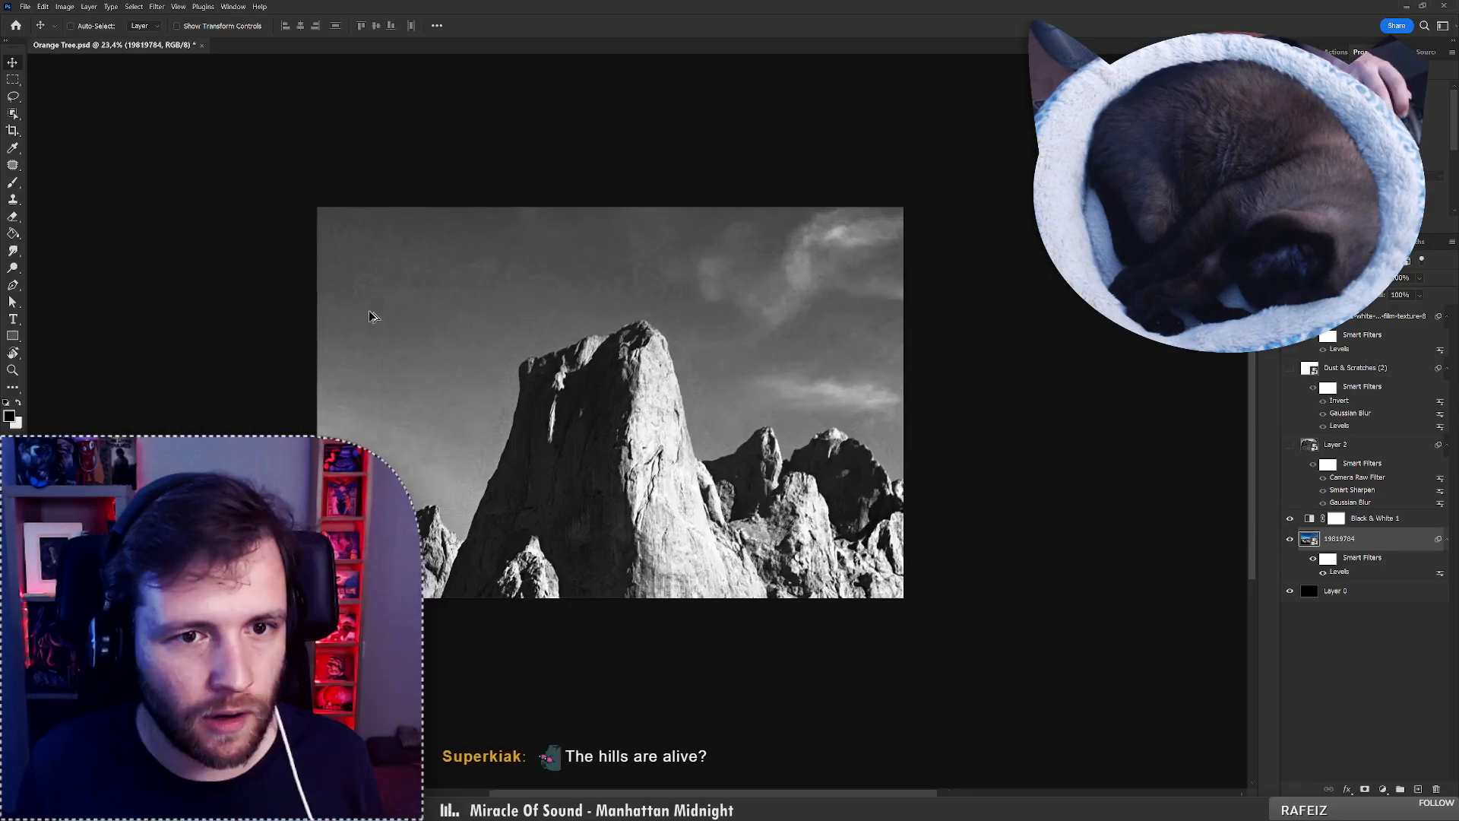
scroll(368, 310, up, 2)
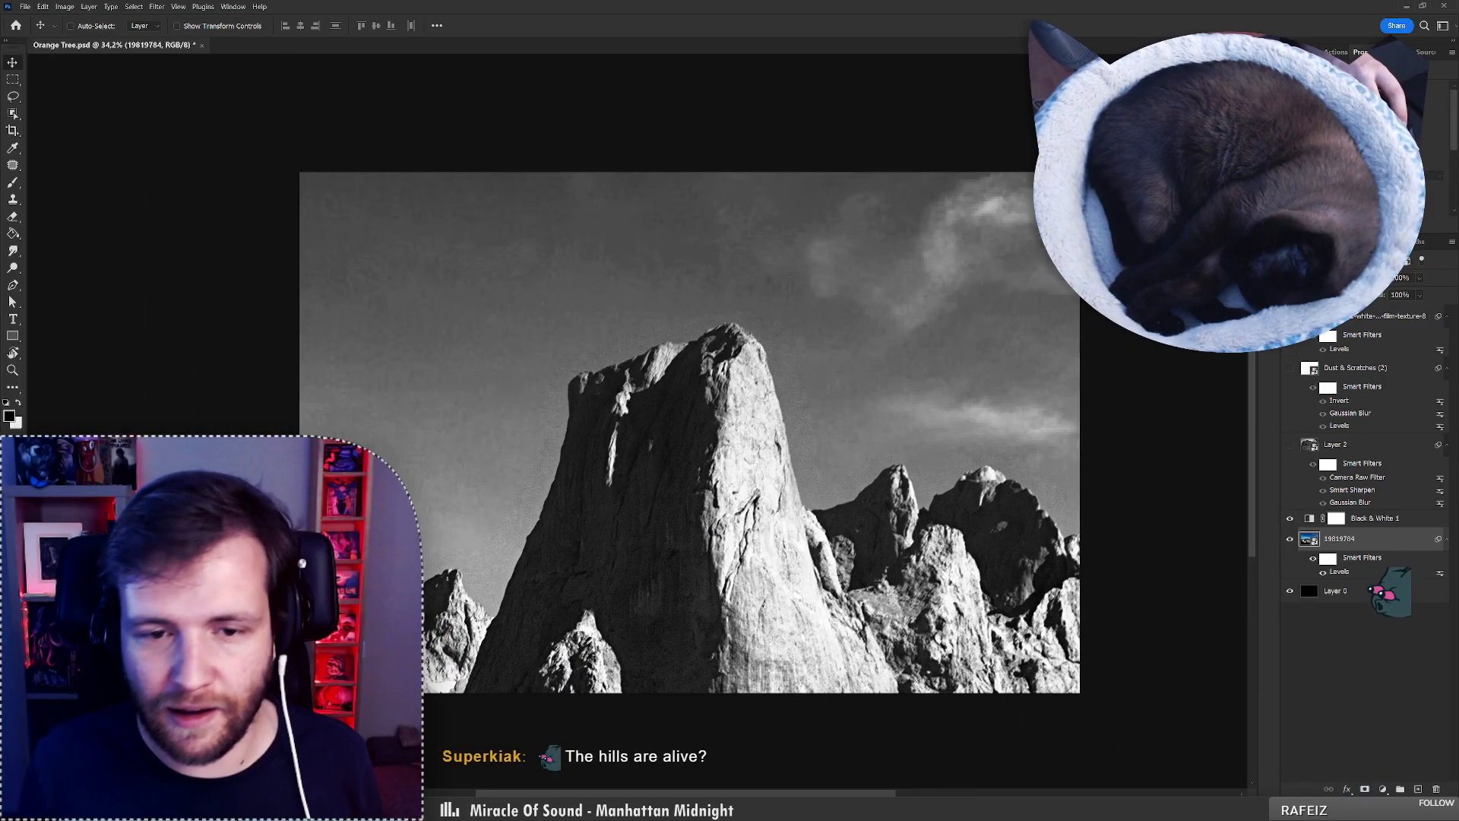
click(1269, 68)
drag(731, 83, 625, 92)
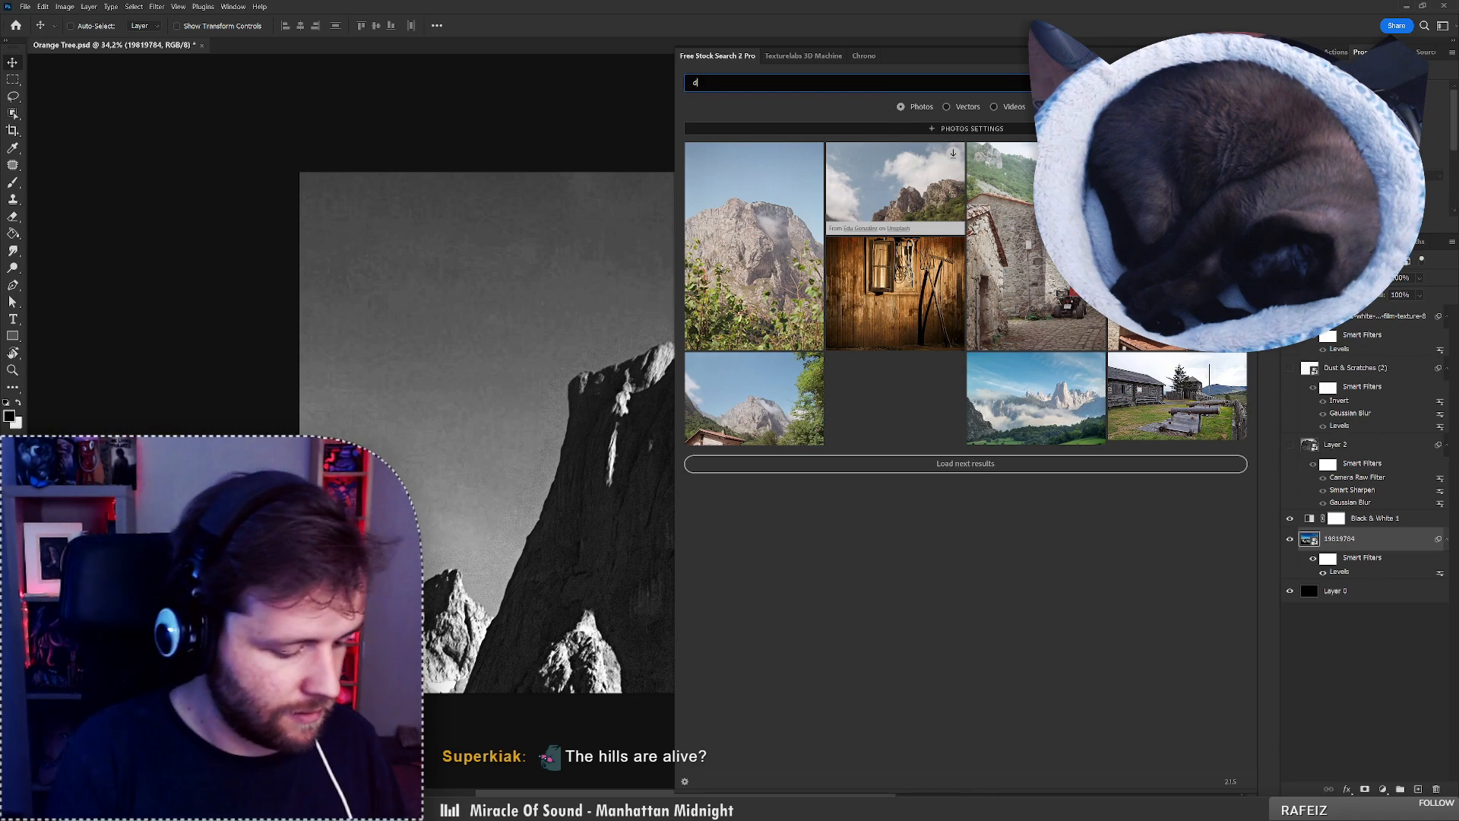
text(y)
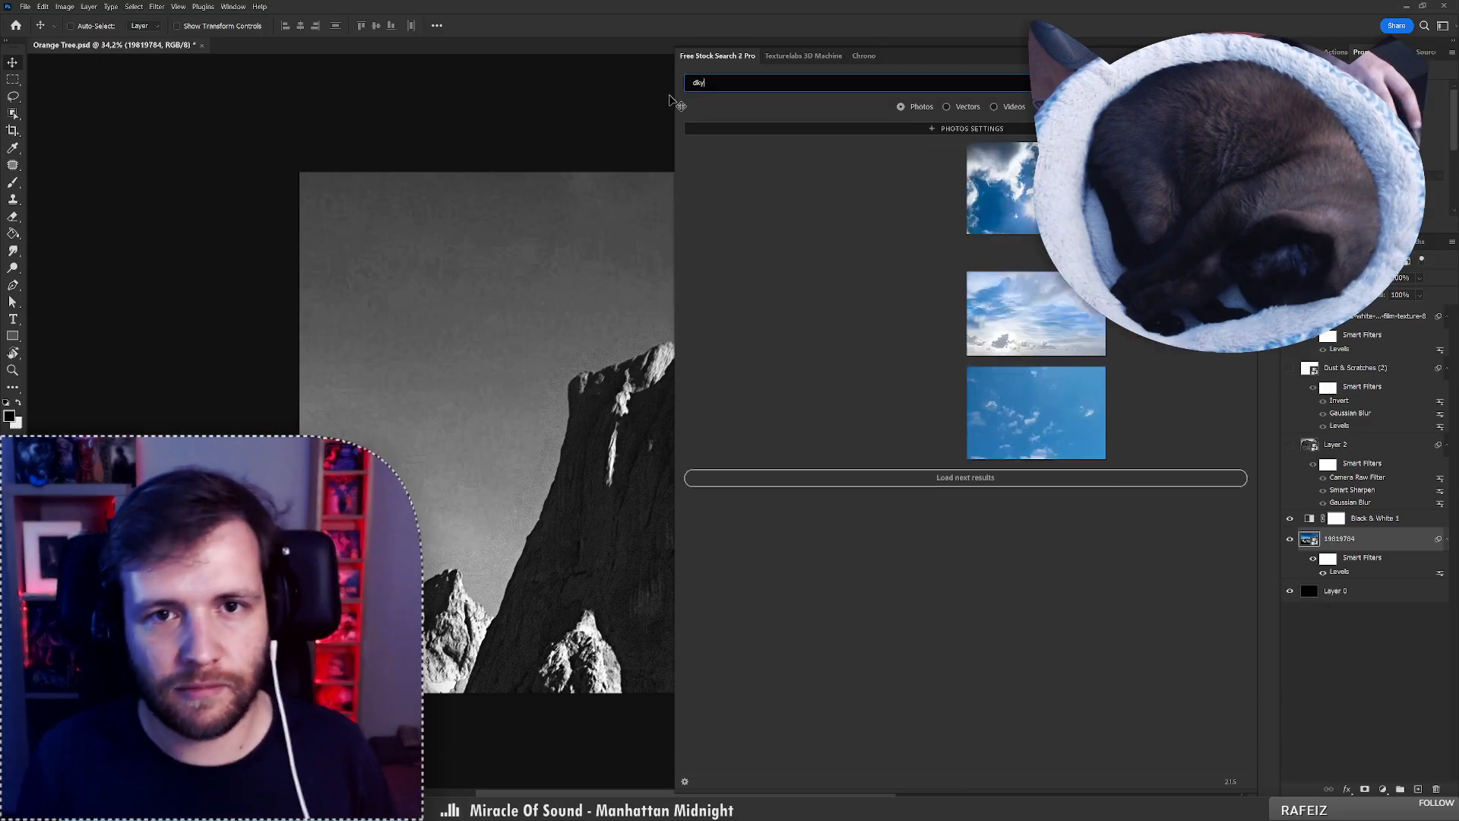
key(ctrl+a)
text(sky)
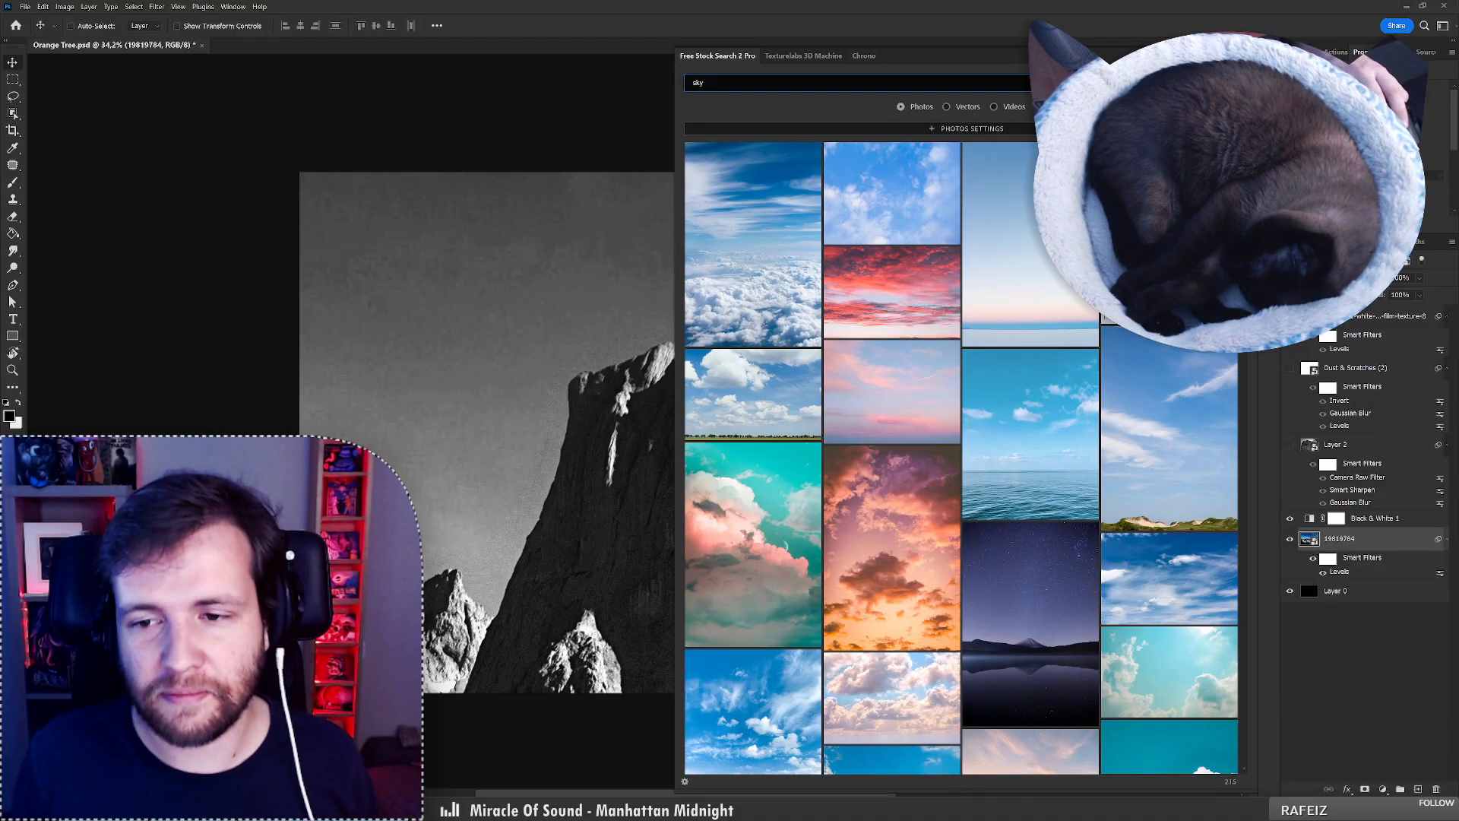
click(1168, 501)
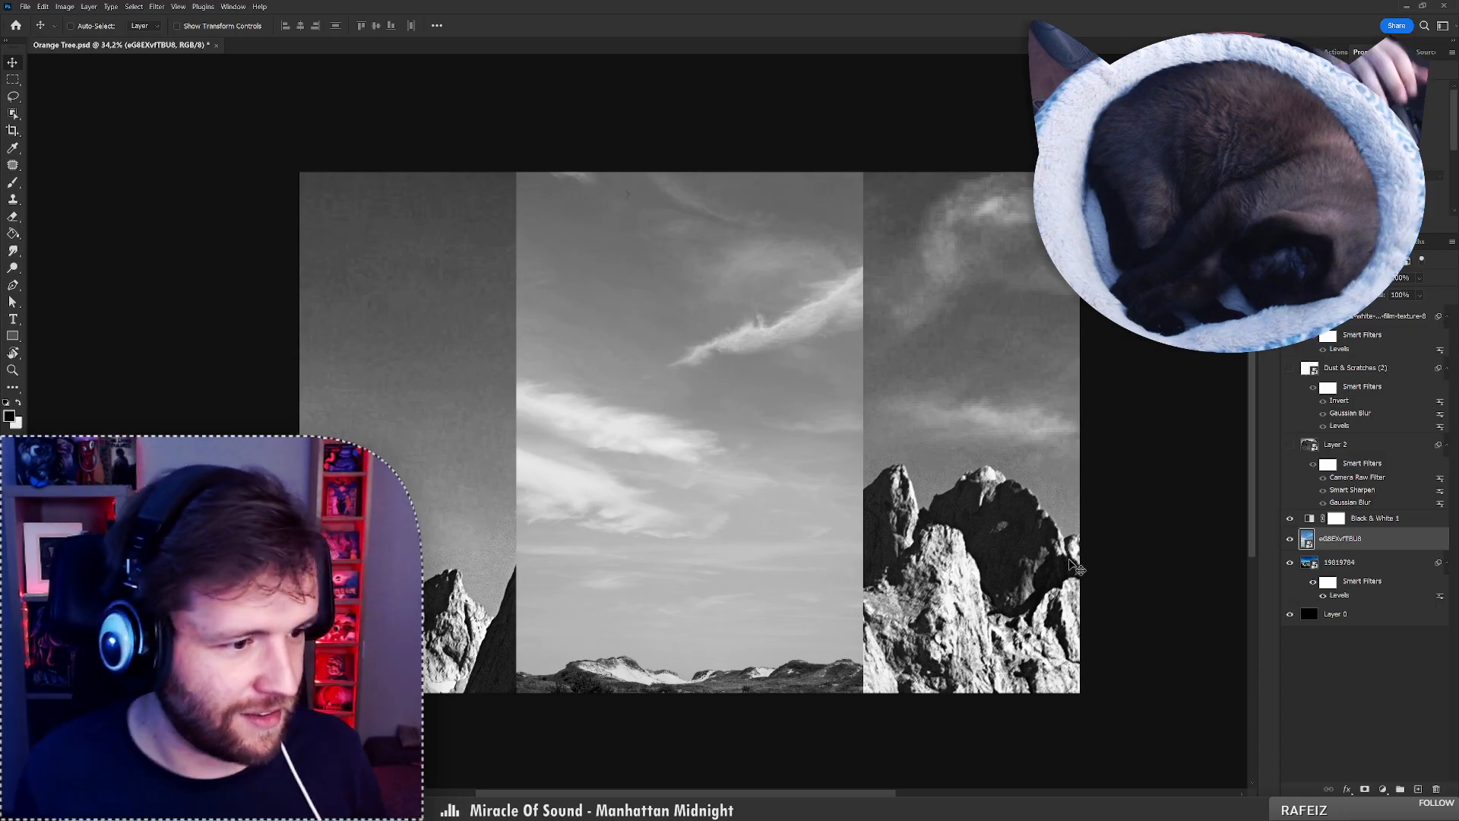
Enlarge the sky photo proportionally until it spans the full canvas width and hide its layer.
click(1289, 540)
click(1290, 540)
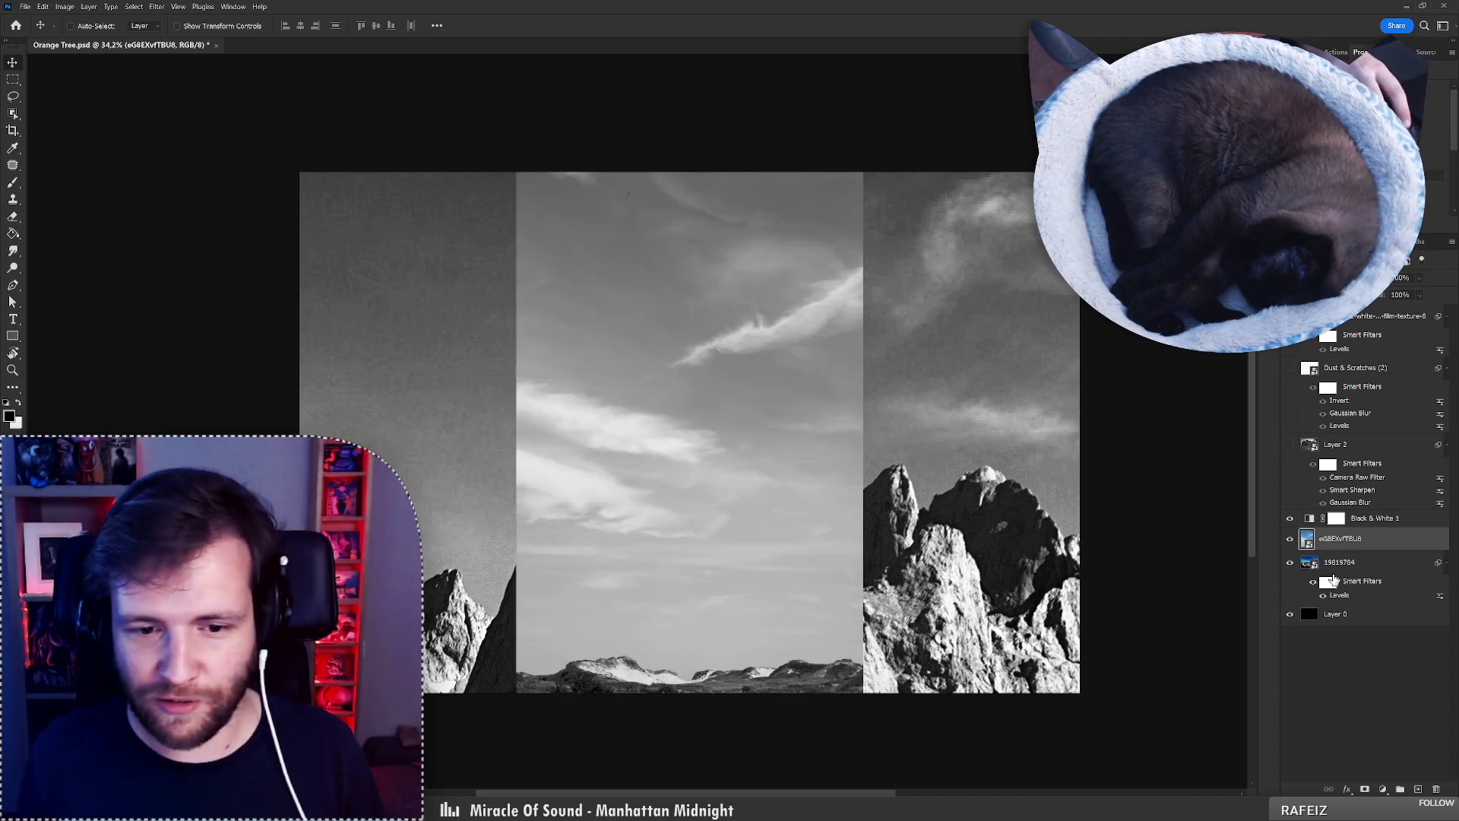
key(ctrl+t)
drag(863, 431, 1079, 431)
key(Return)
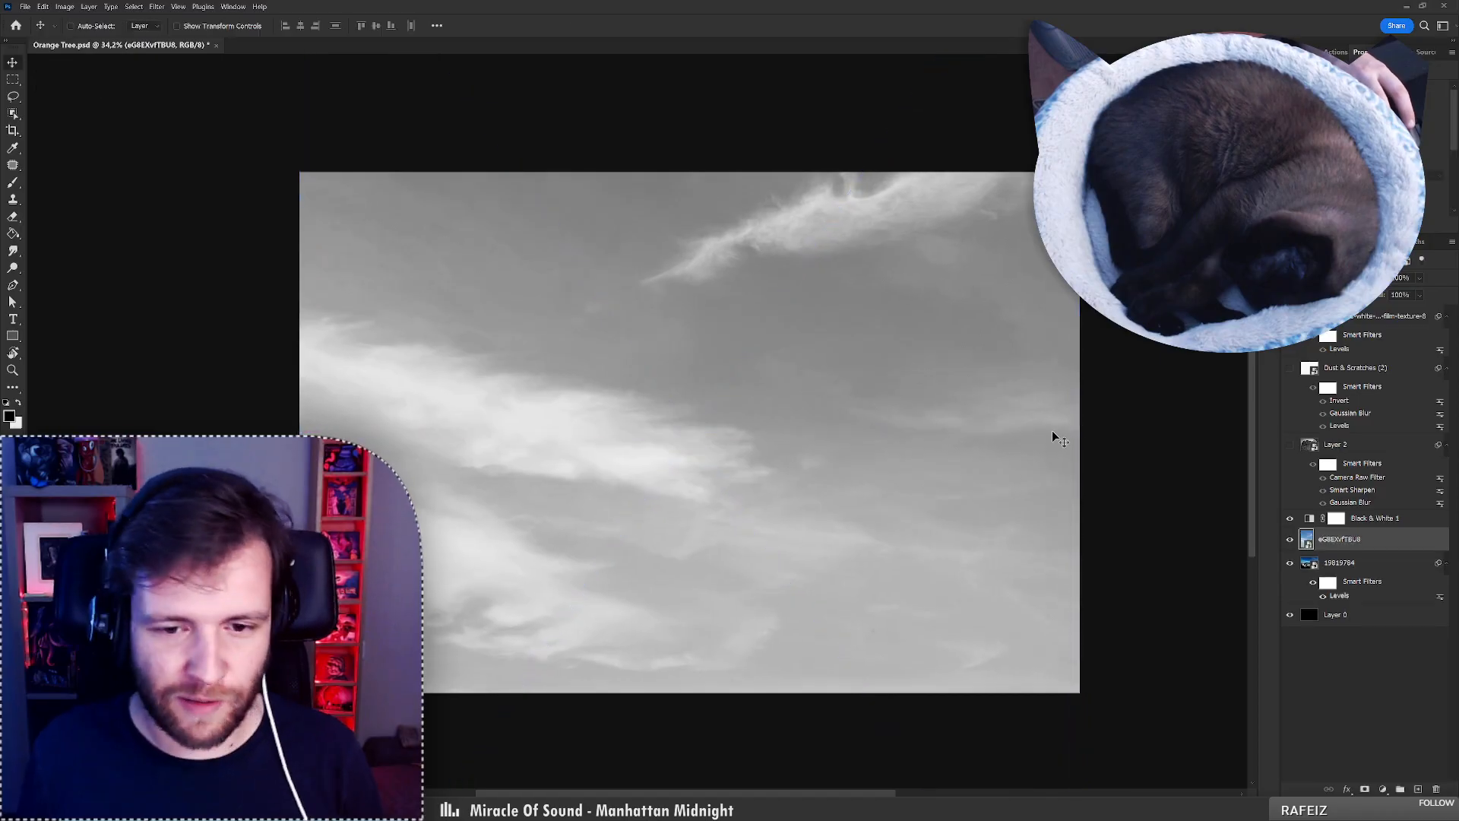
key(ctrl+comma)
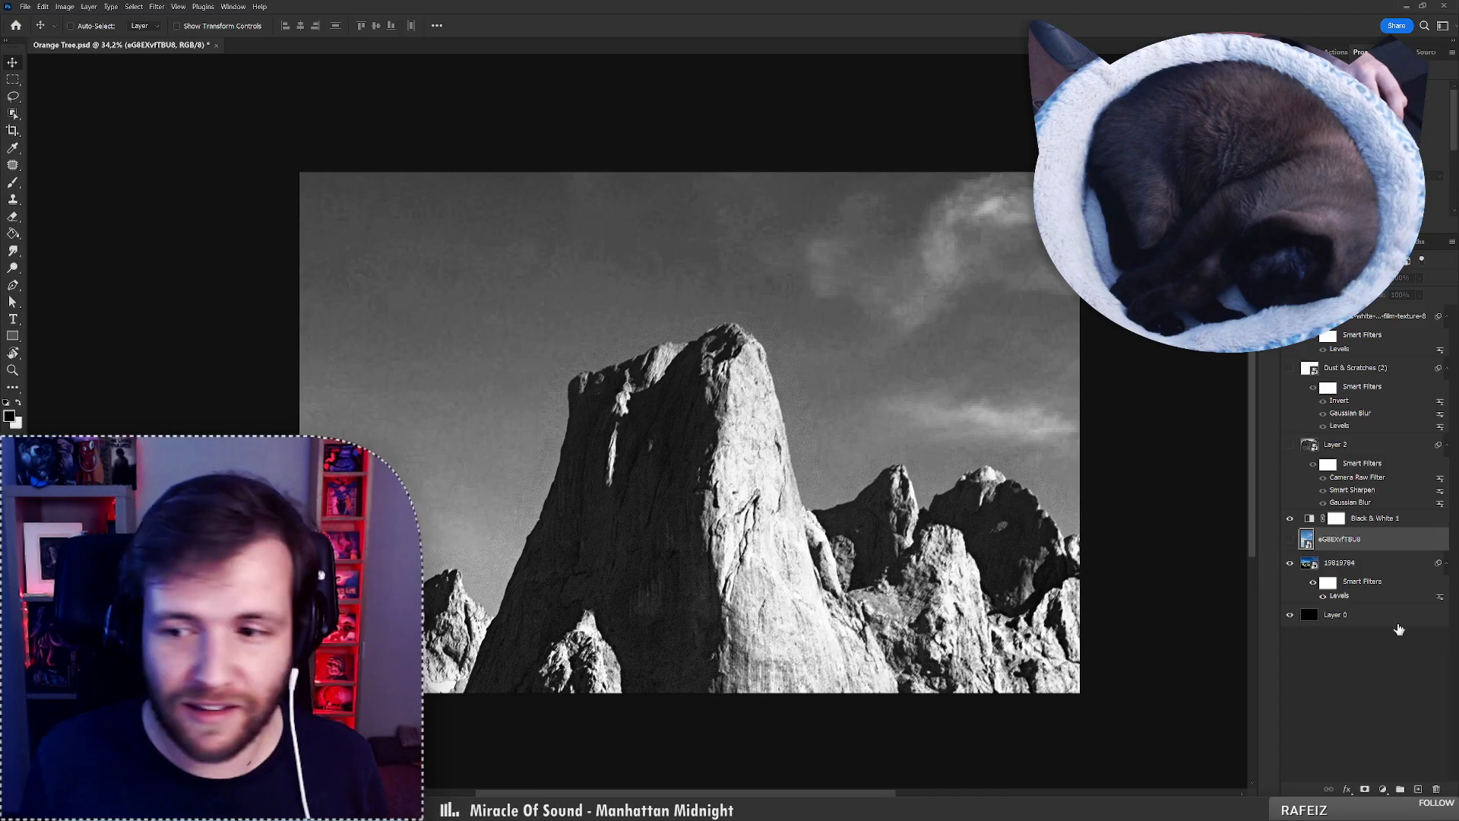
Restore the previous selection of the mountain silhouettes and turn it into a layer mask on the mountain photo.
key(alt+bracketleft)
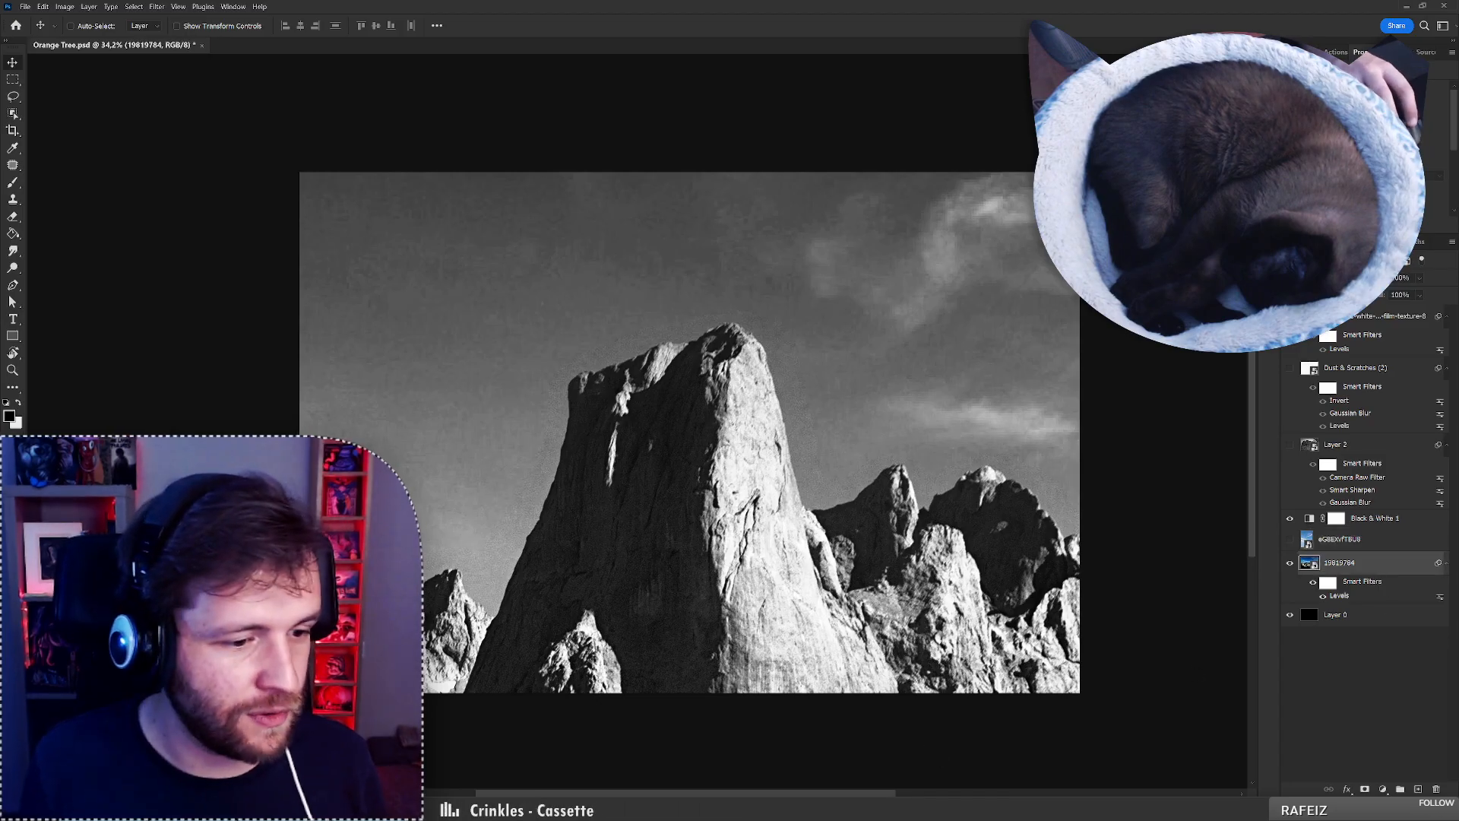
key(ctrl+shift+d)
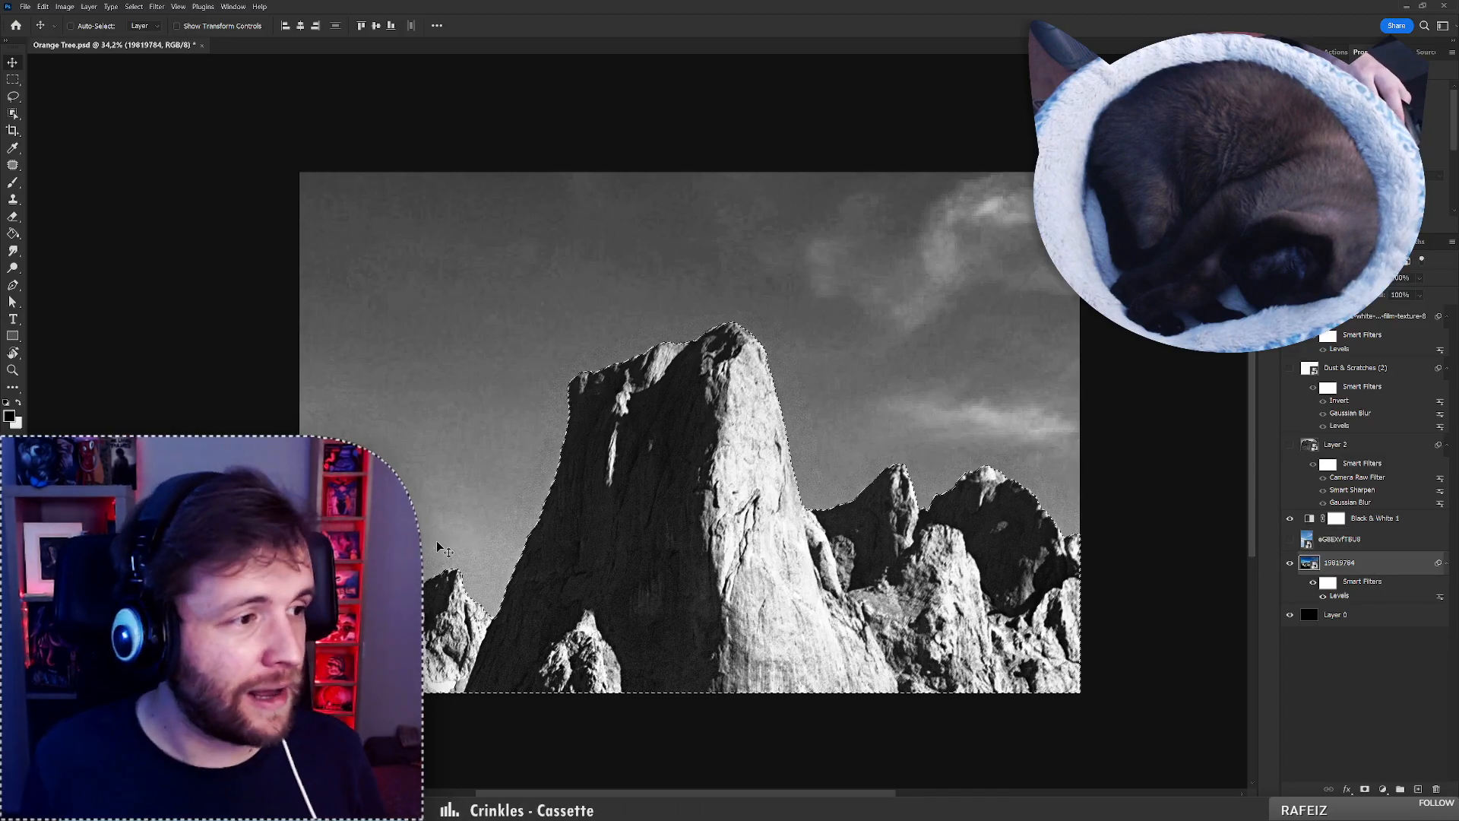
scroll(581, 548, down, 2)
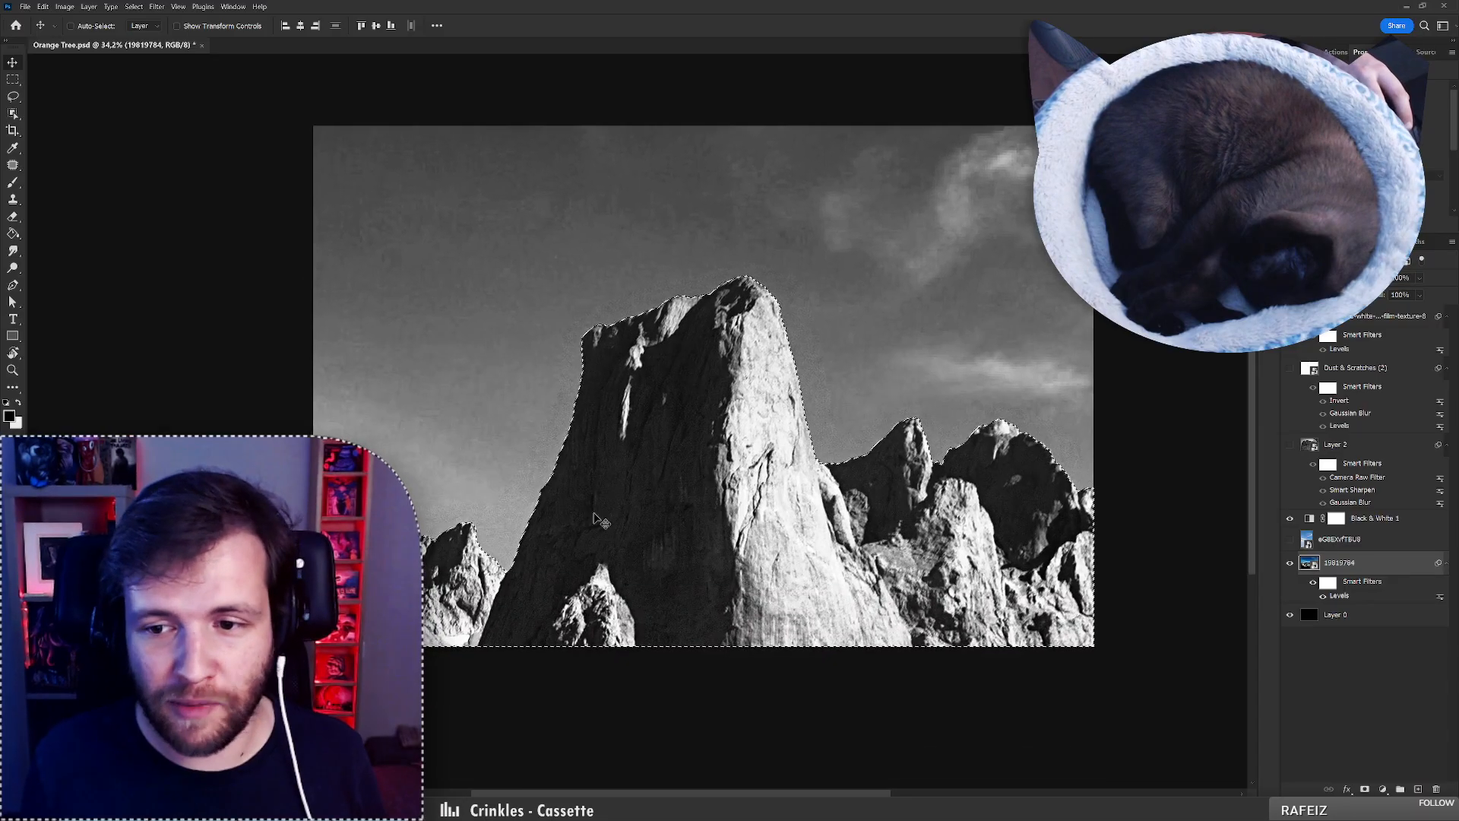
key(l)
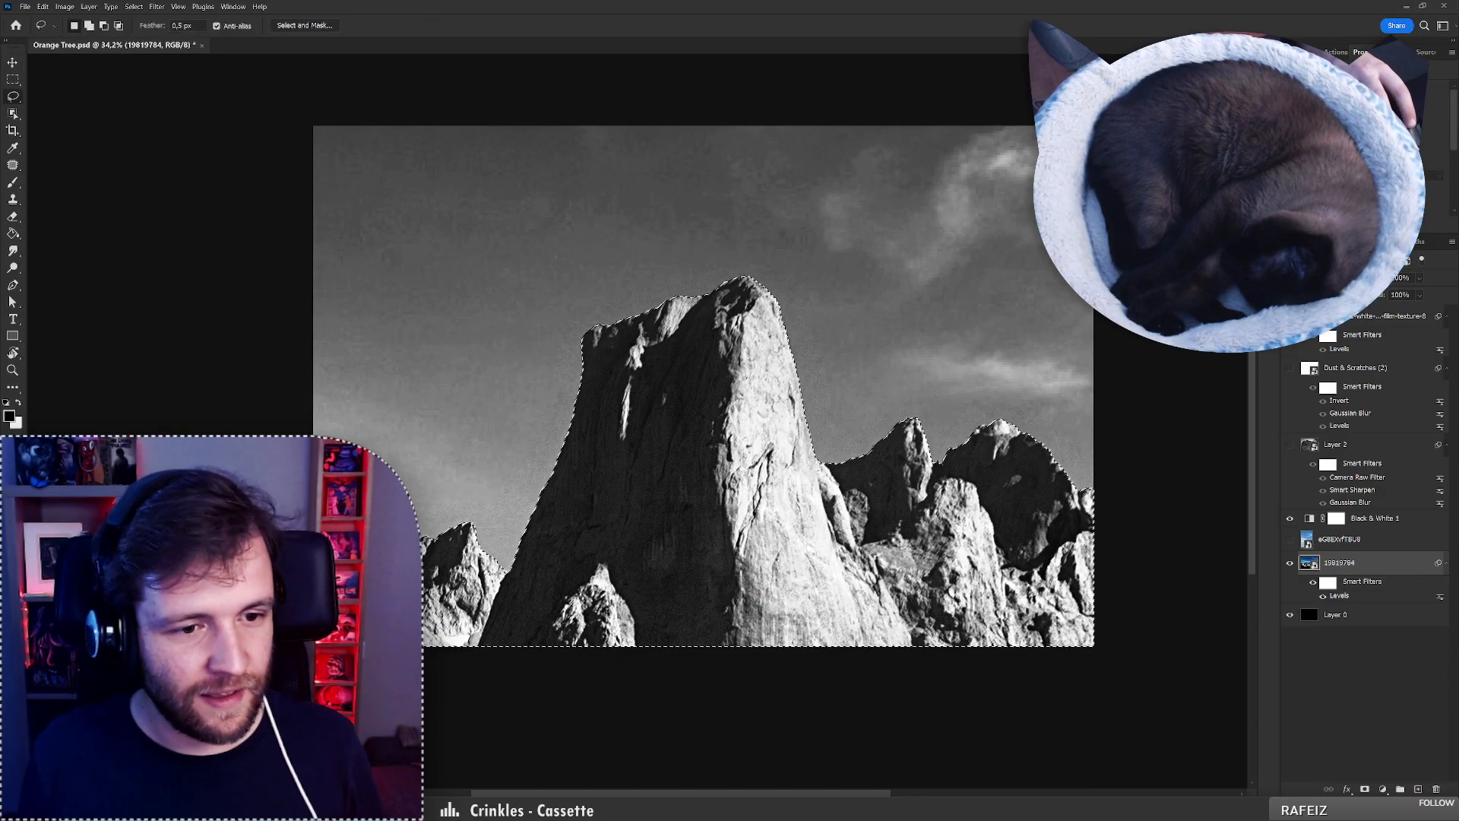
key(ctrl+z)
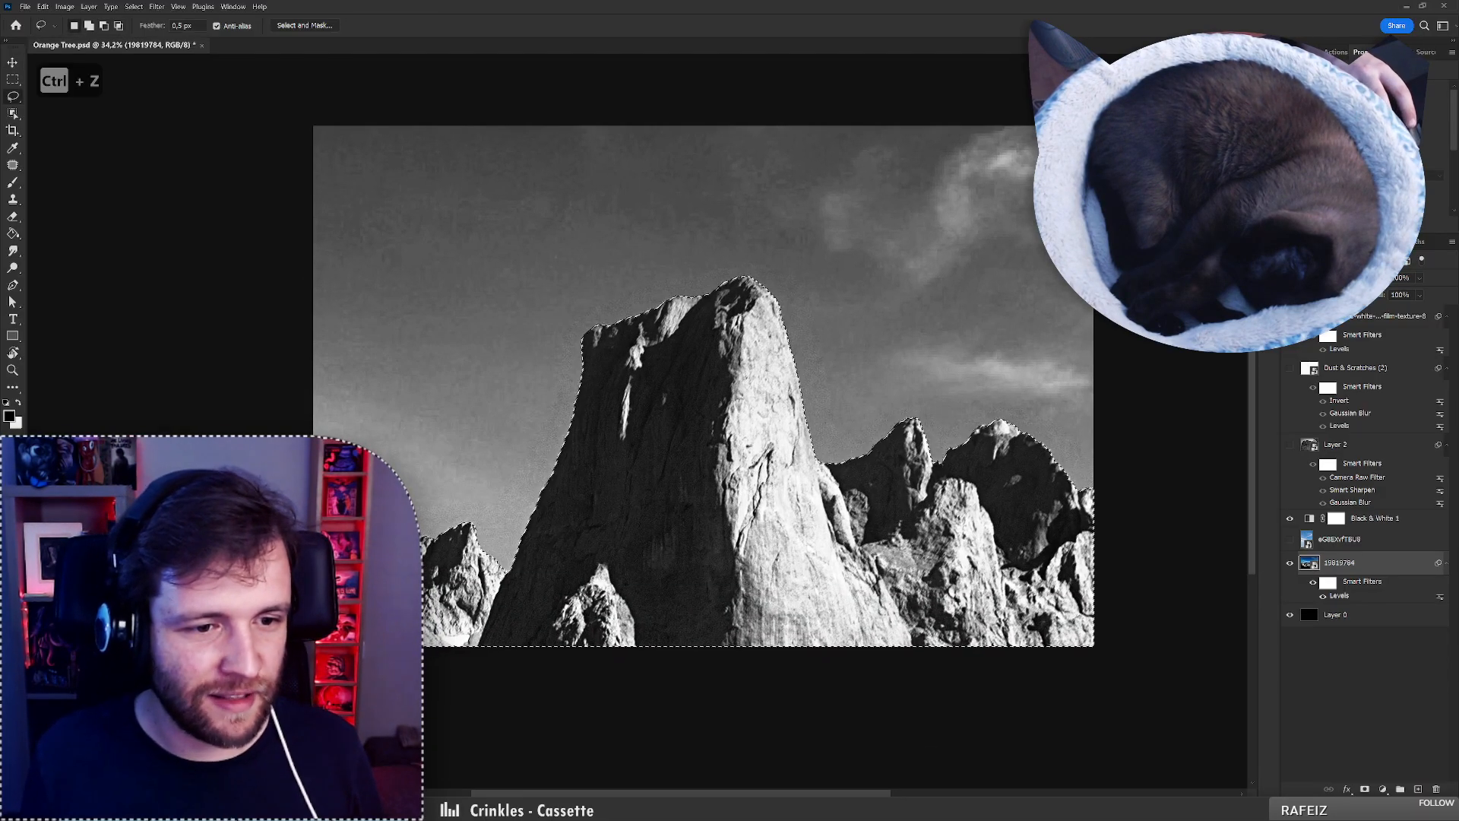
mouse_move(426, 618)
mouse_down()
mouse_move(1004, 652)
mouse_move(1100, 499)
mouse_move(1140, 567)
mouse_up()
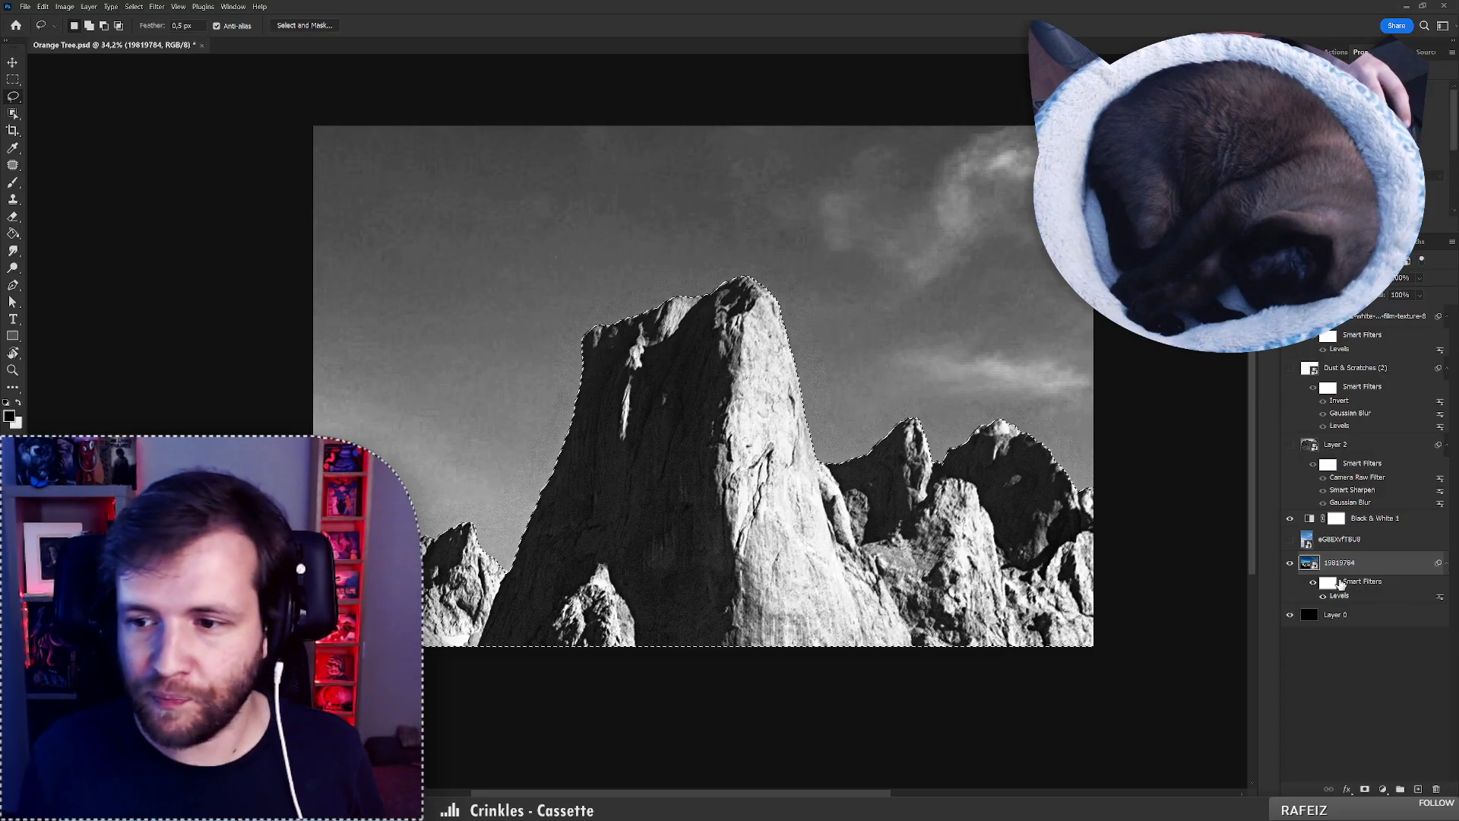
click(1365, 790)
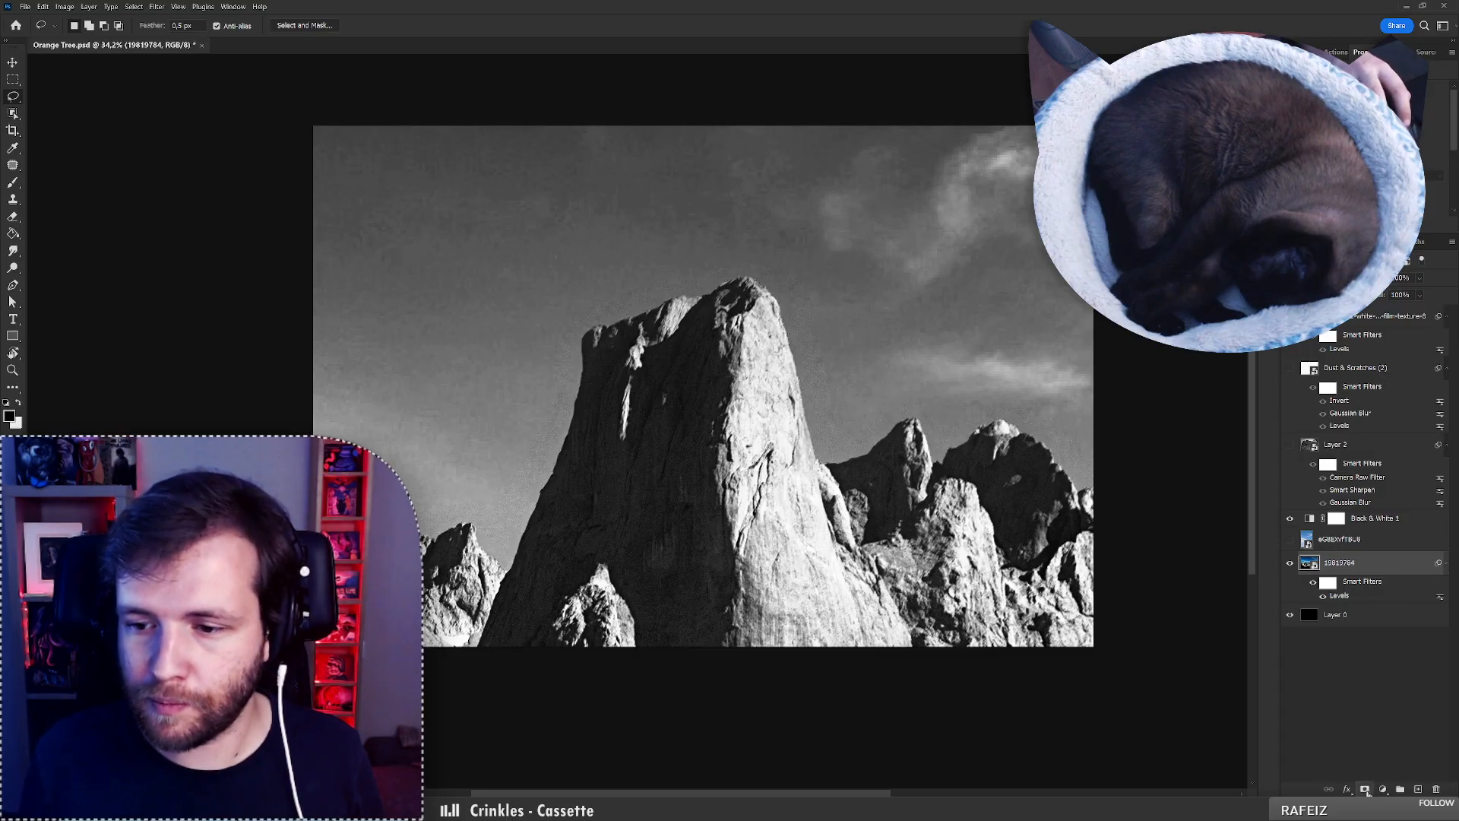
Move the sky photo layer below the masked mountain layer, show it and compare the result with the mask off and on.
drag(1342, 538, 1345, 593)
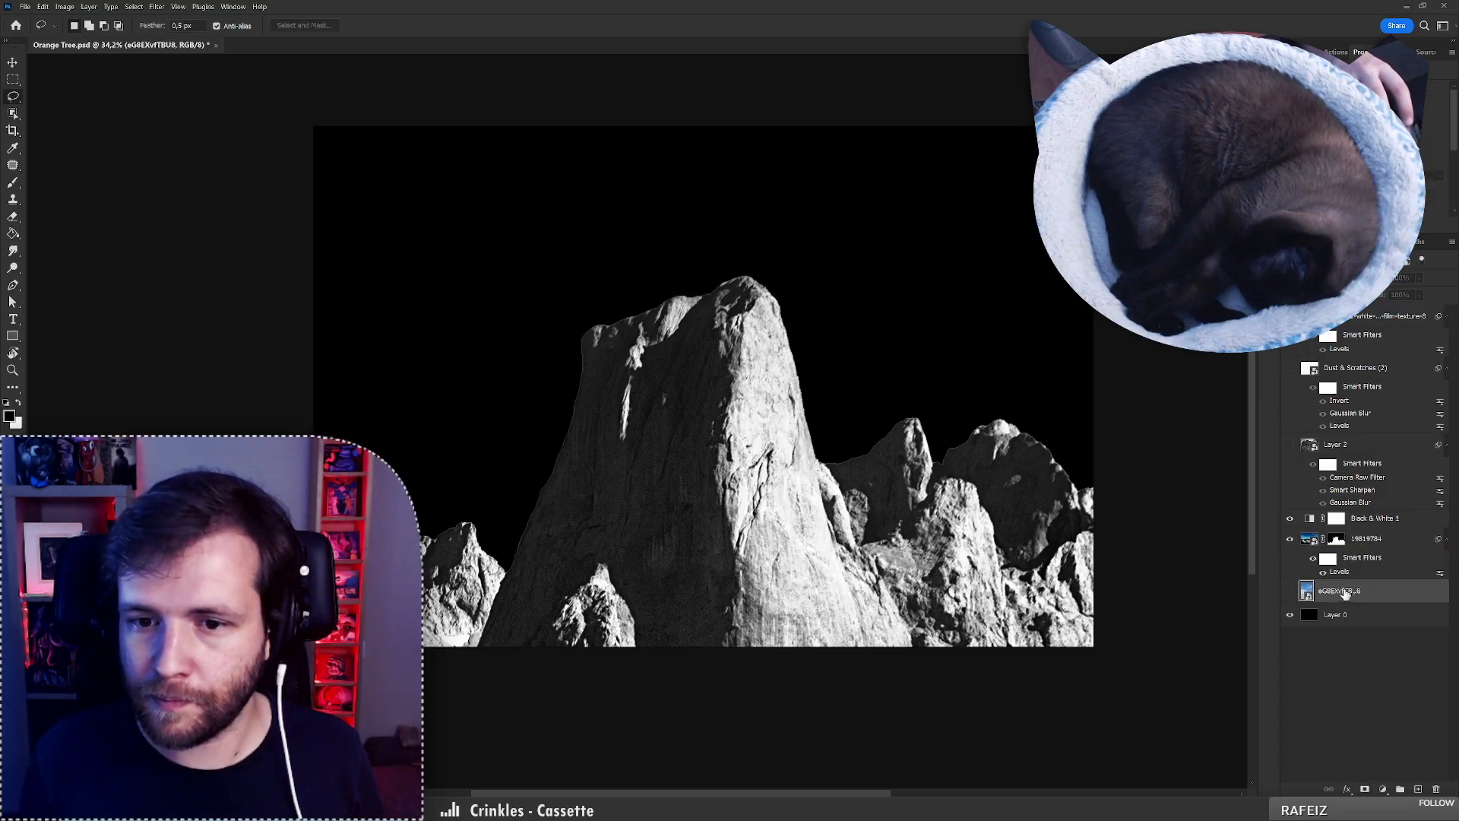
click(1290, 591)
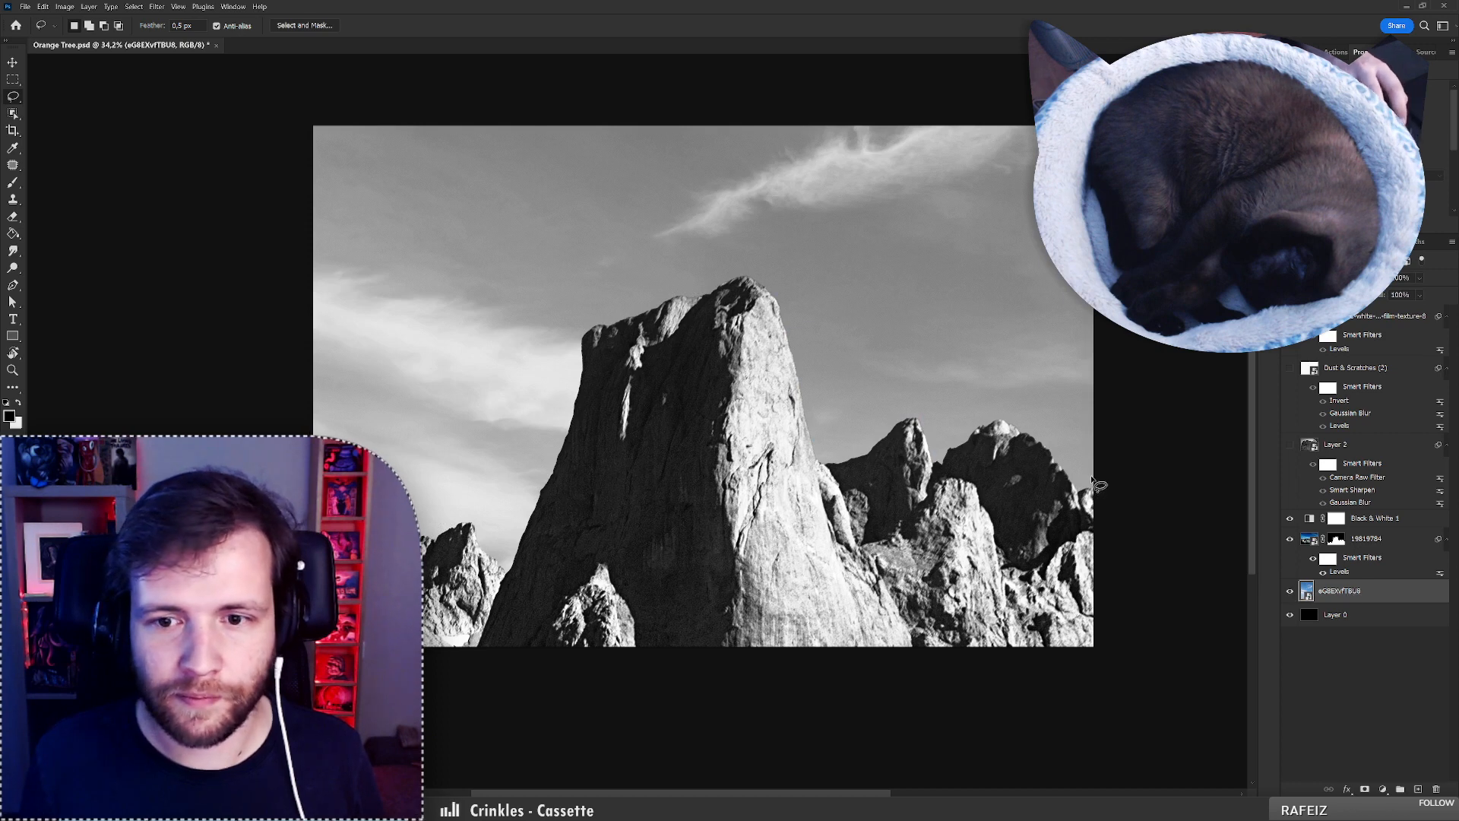
shift+click(1339, 545)
shift+click(1339, 544)
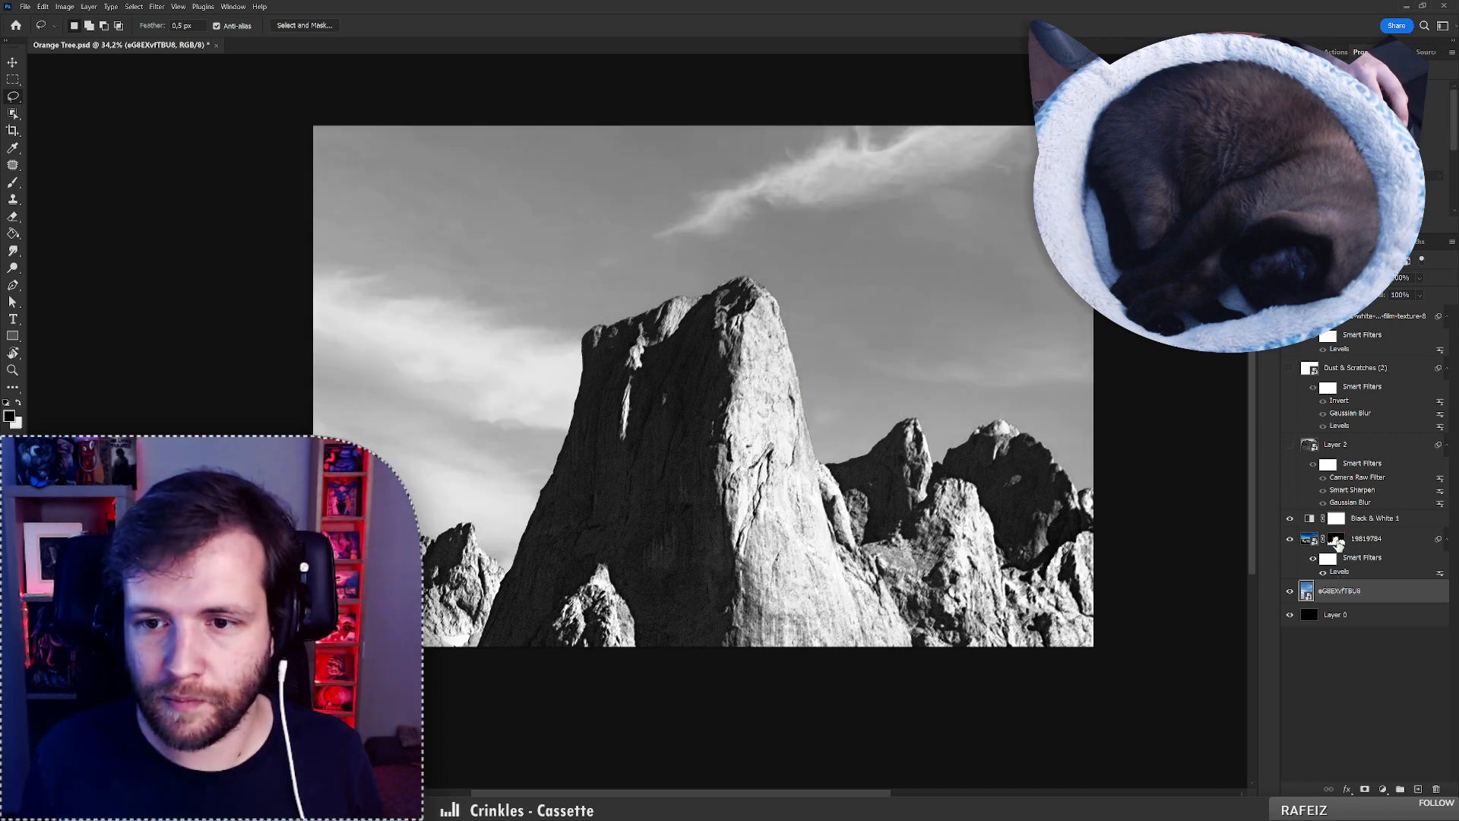
Try shifting the sky photo sideways behind the mountain.
key(ctrl+t)
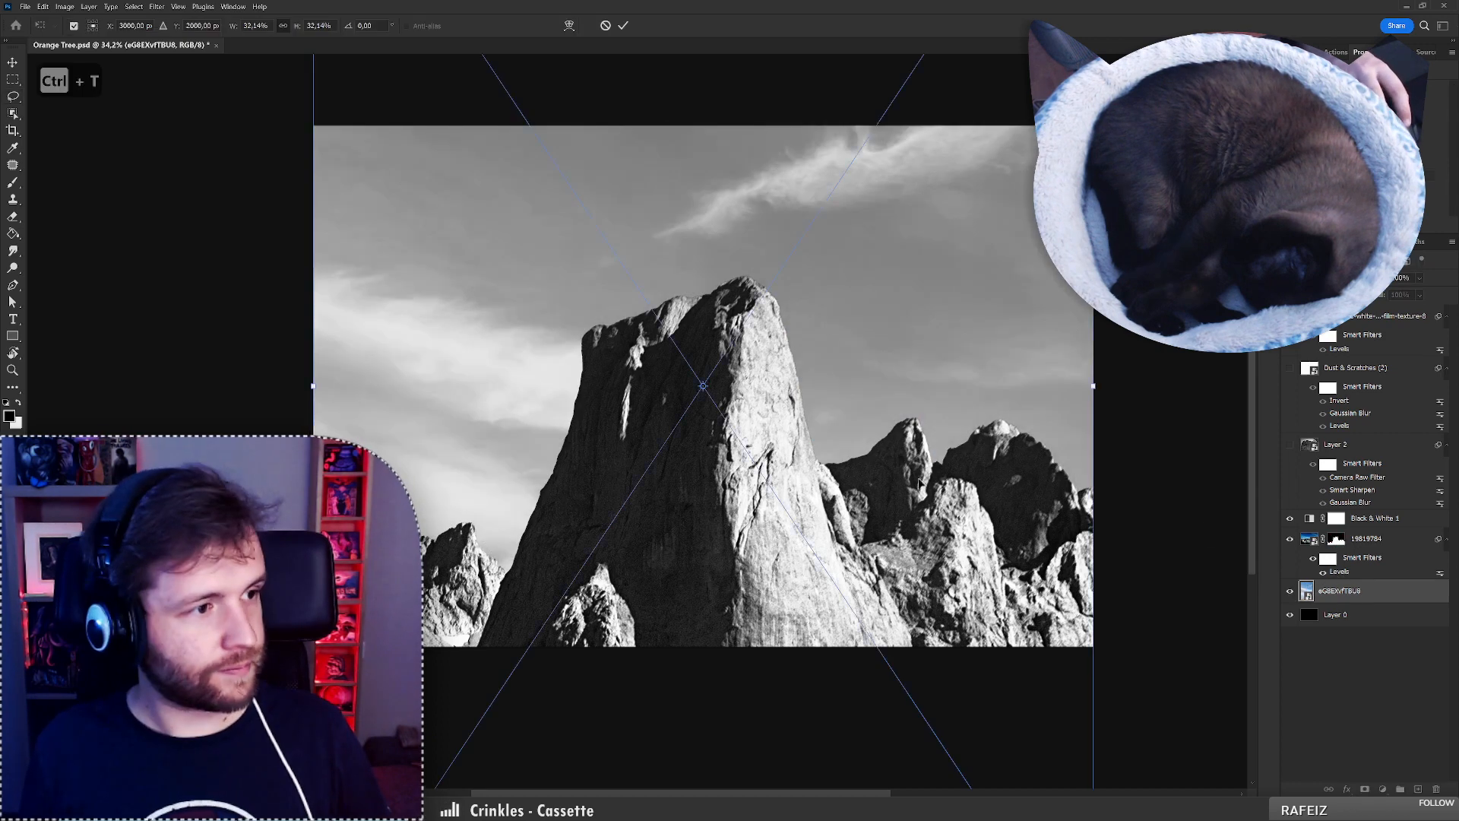
drag(753, 487, 846, 496)
key(ctrl+z)
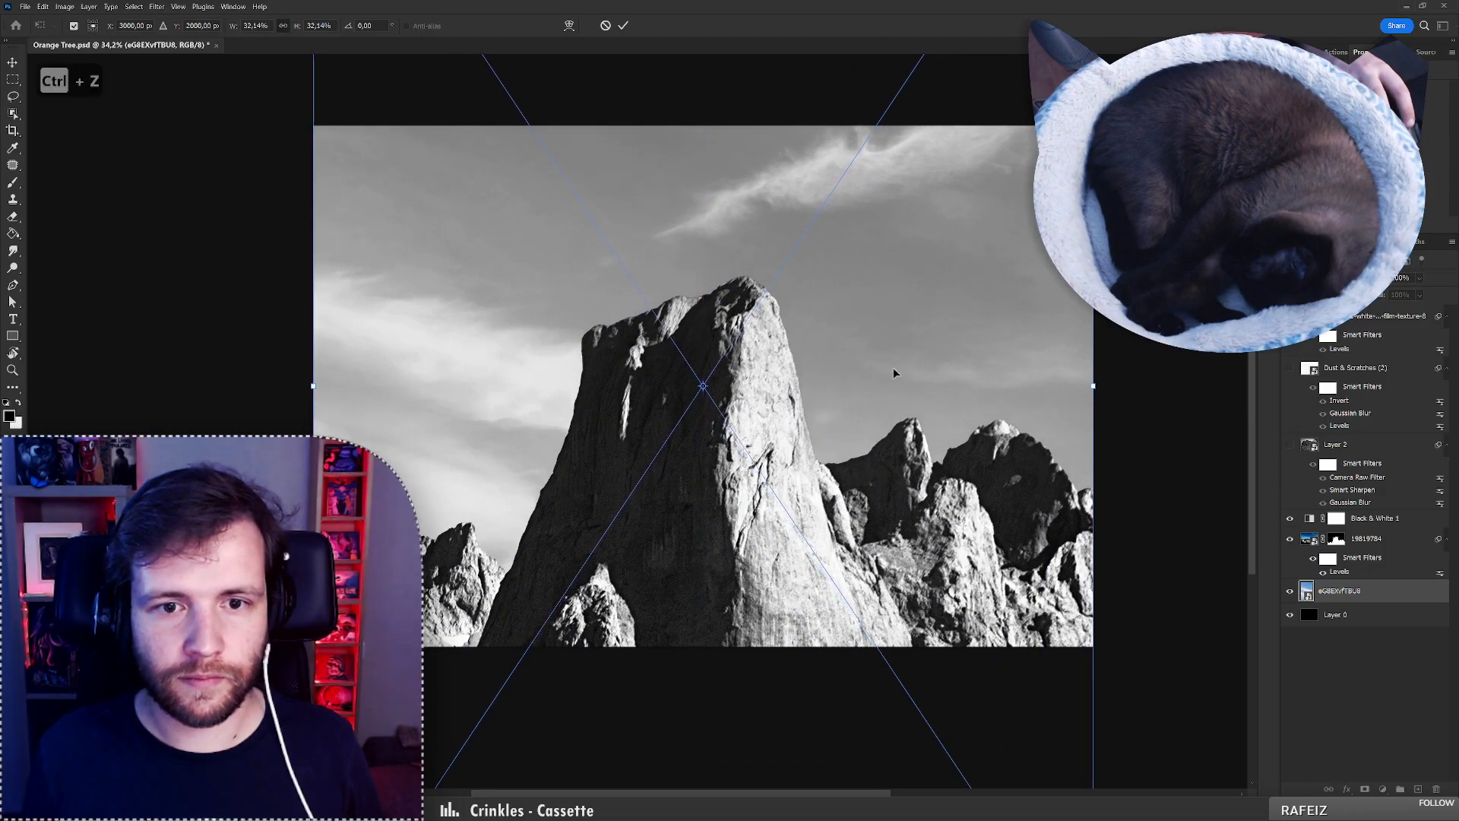
click(624, 26)
Soften the edge of the mountain layer's mask in Select and Mask with a feather of about 2.7 px.
scroll(752, 262, up, 2)
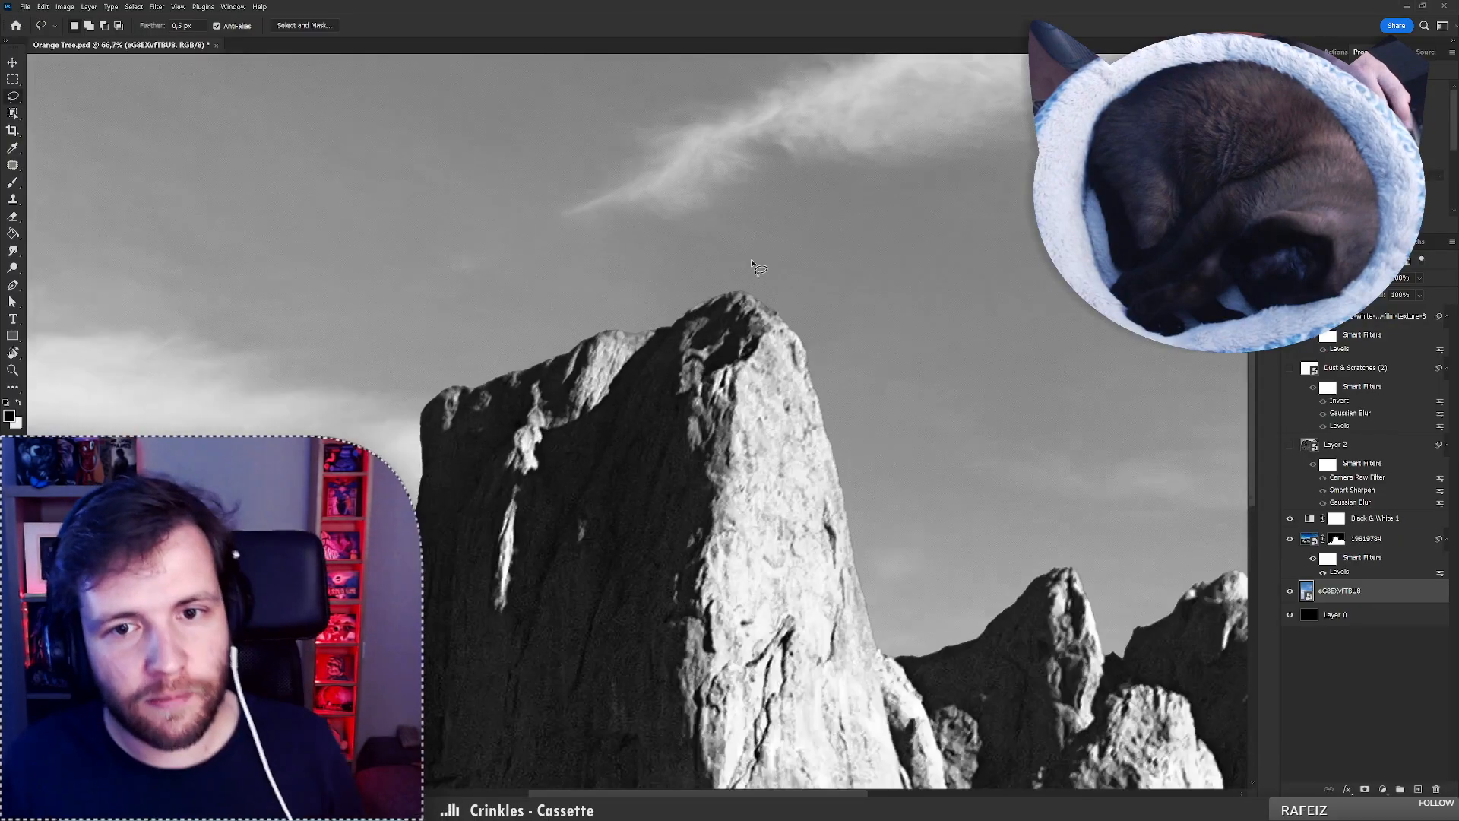
scroll(752, 266, up, 2)
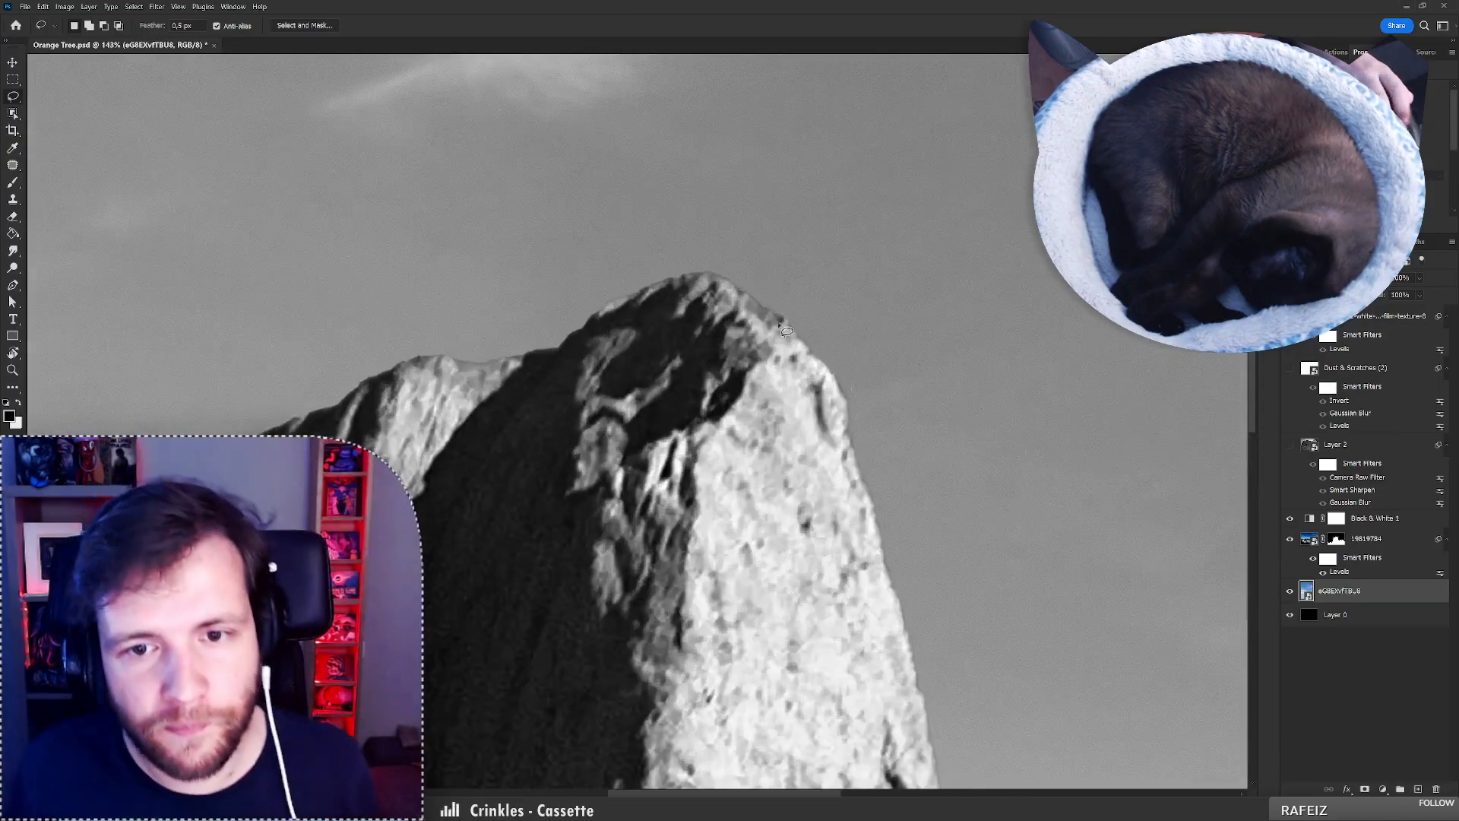
click(1337, 539)
key(ctrl+alt+r)
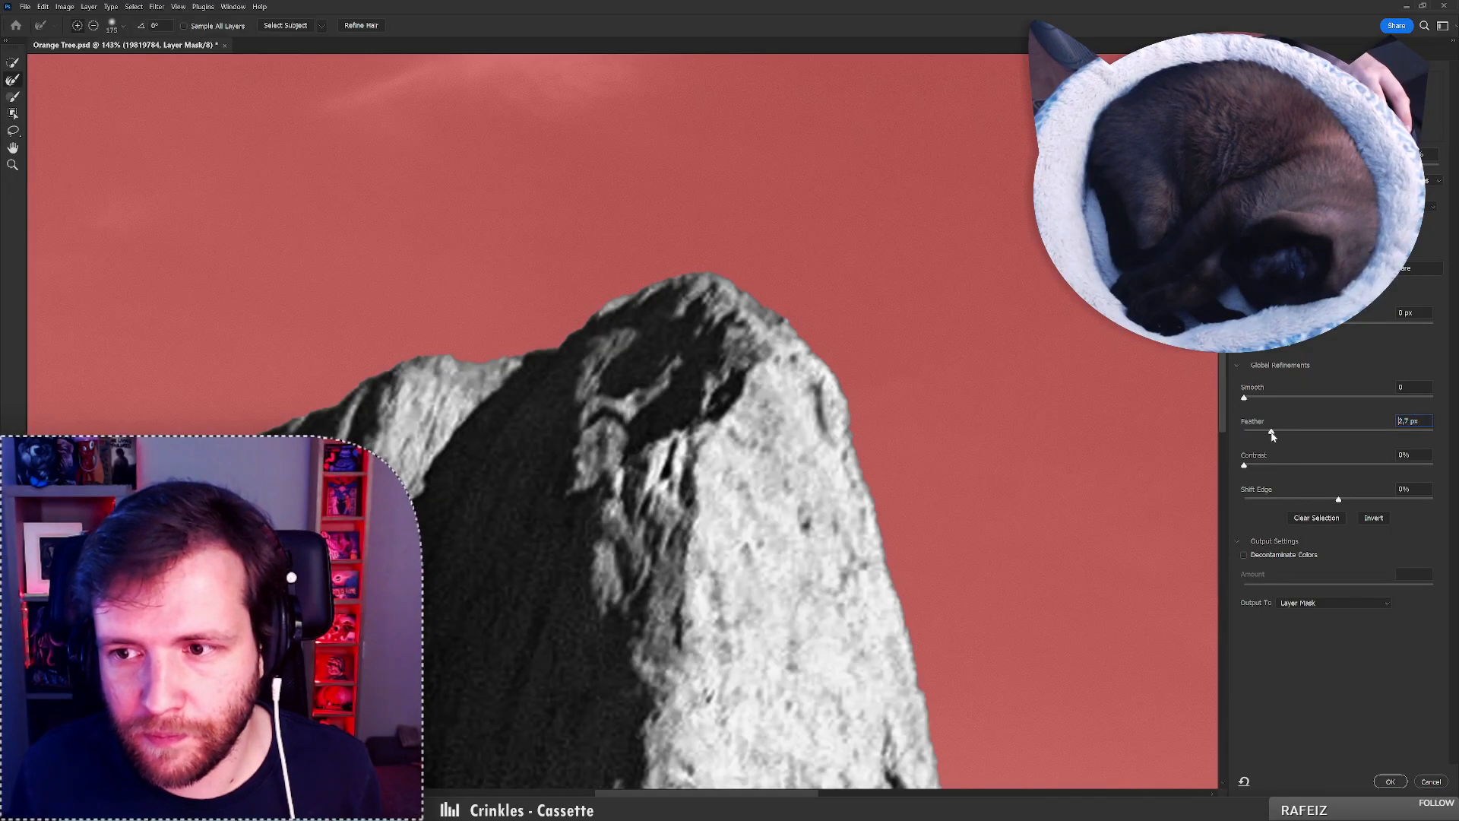
click(1380, 787)
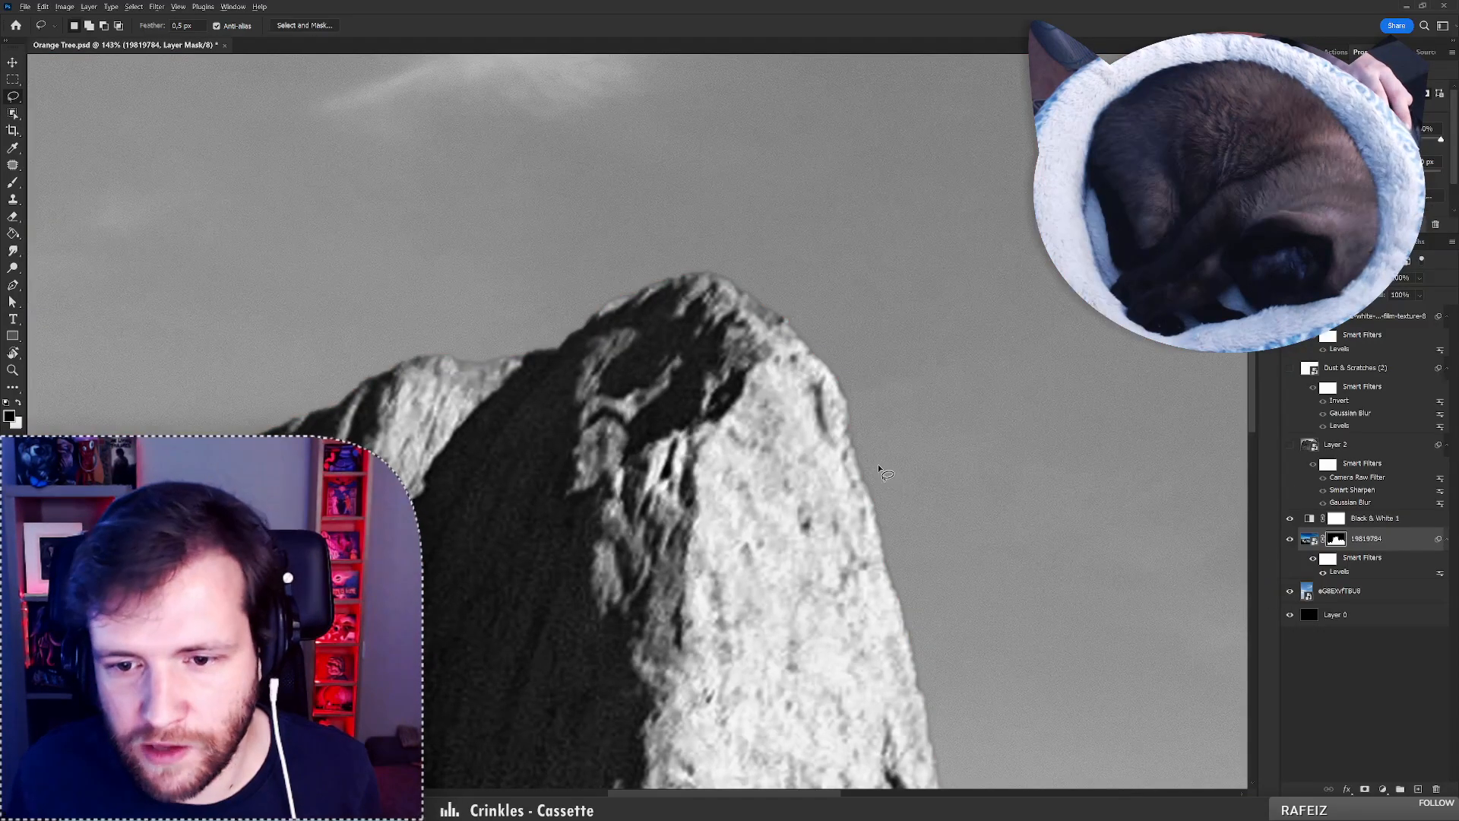
scroll(877, 463, down, 4)
drag(893, 633, 805, 475)
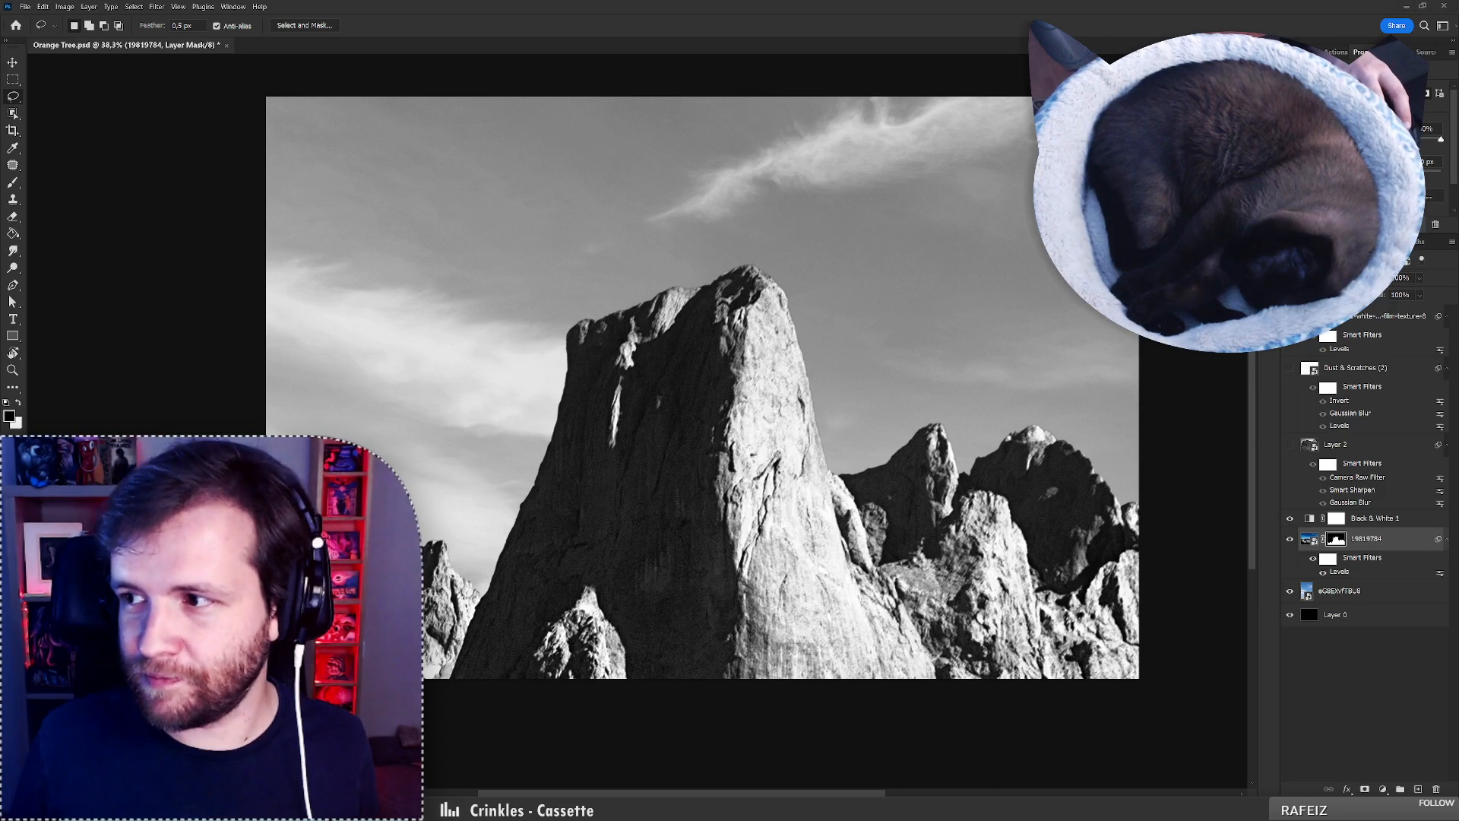
Switch to the image viewer, examine the finished Postcard 2.jpg poster at full size and close it.
key(alt+Tab)
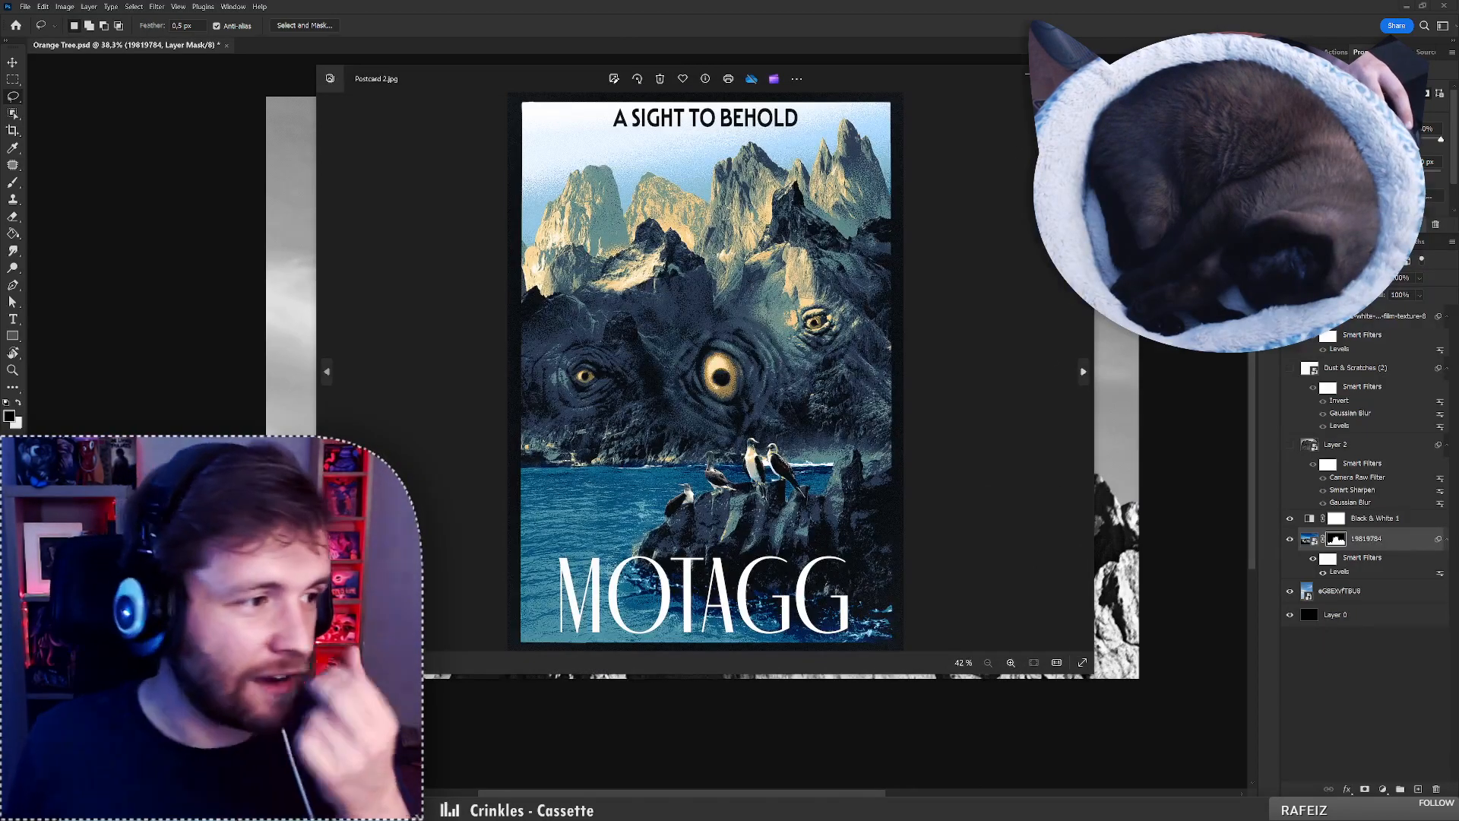
click(1054, 74)
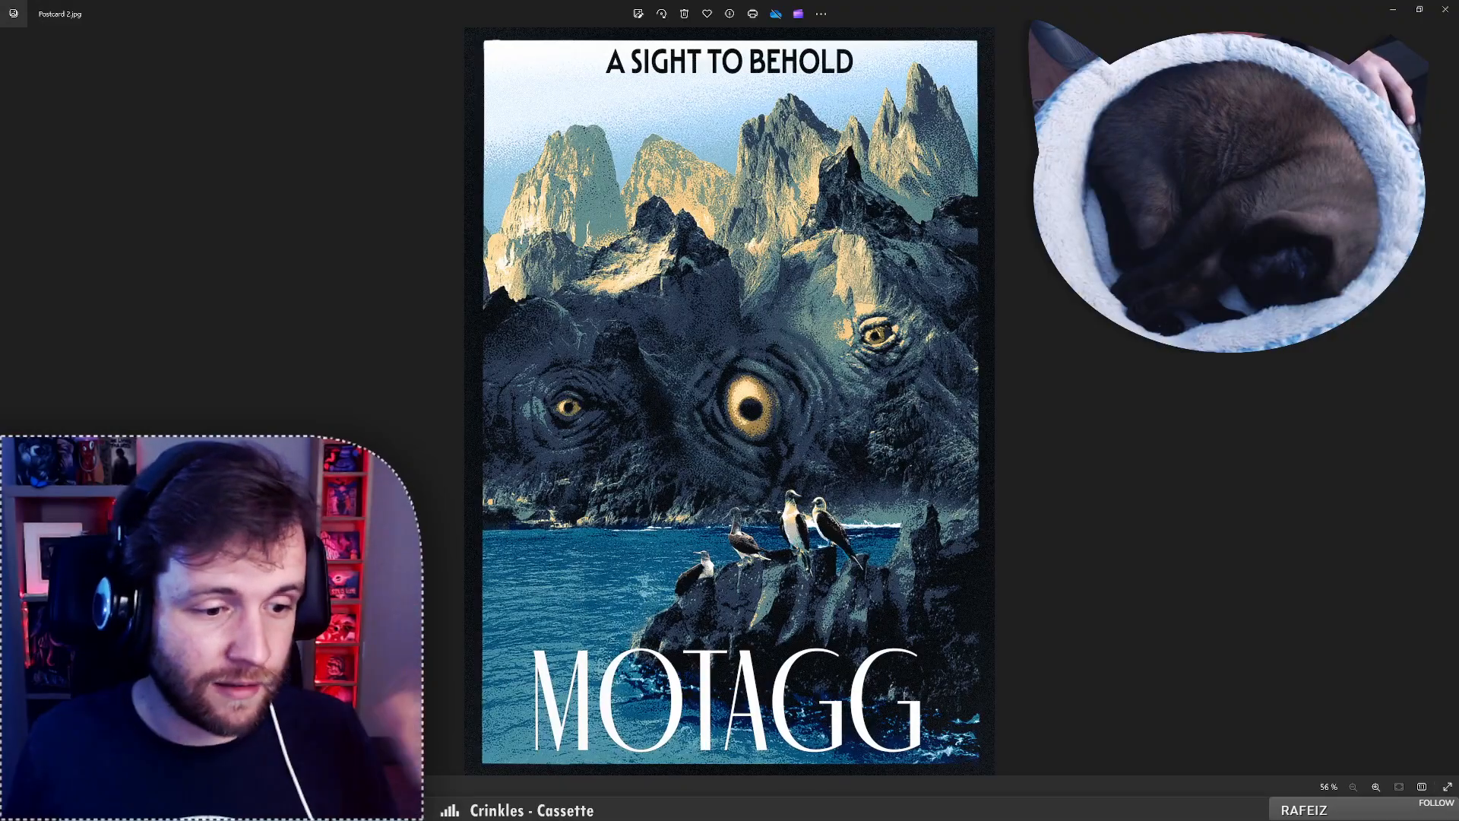
key(alt+Tab)
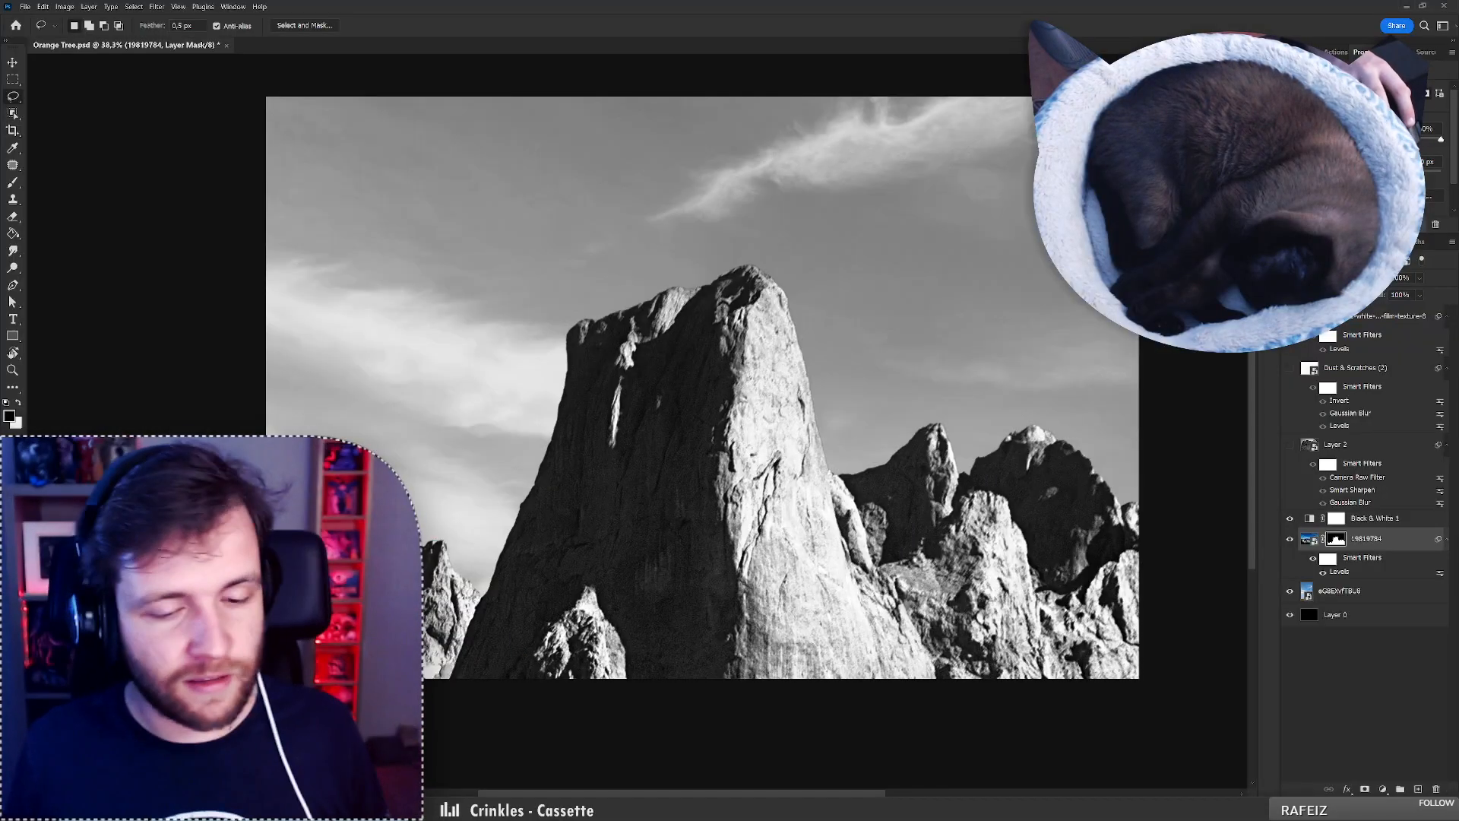
key(alt+Tab)
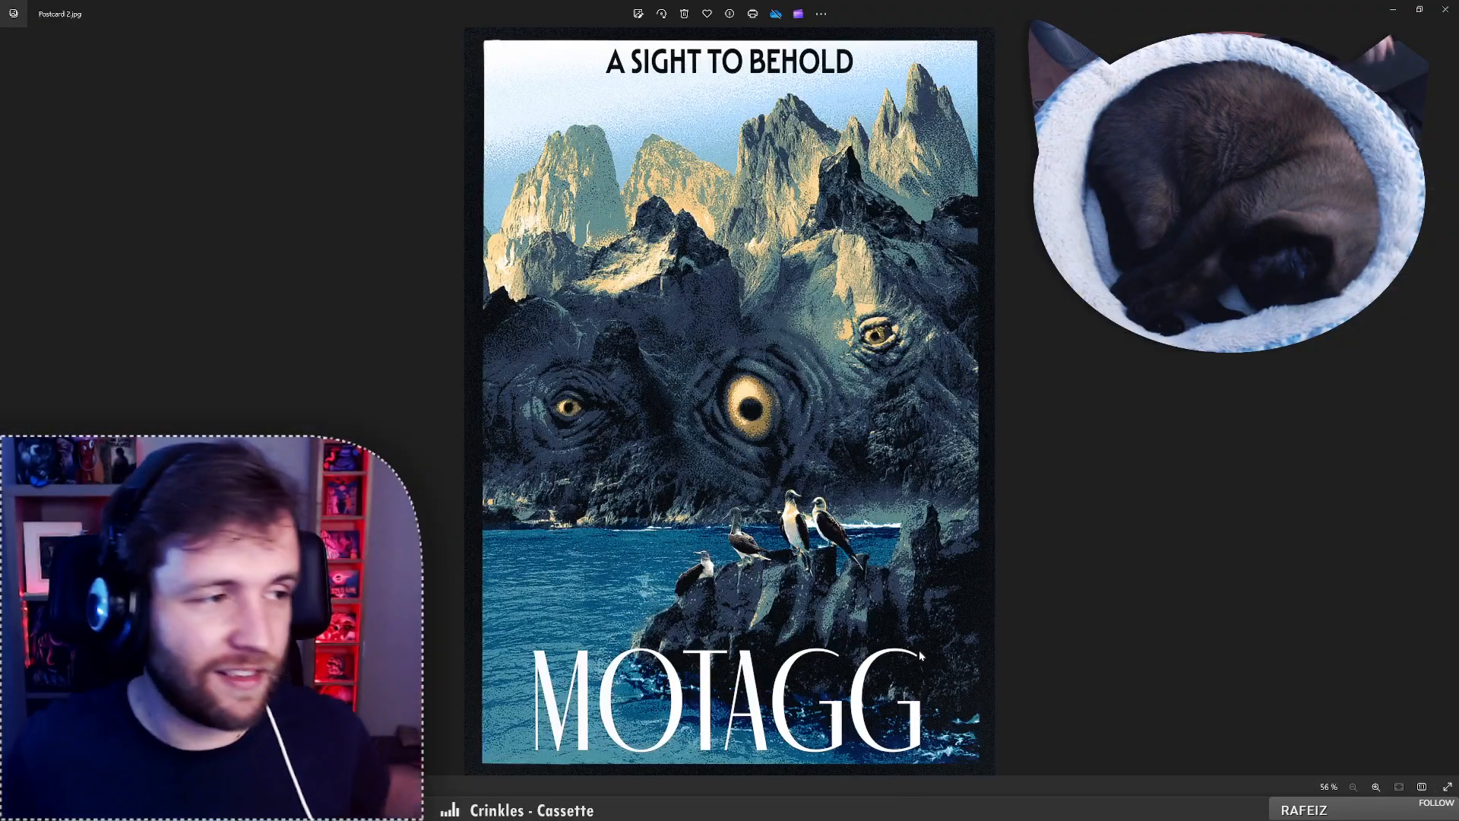
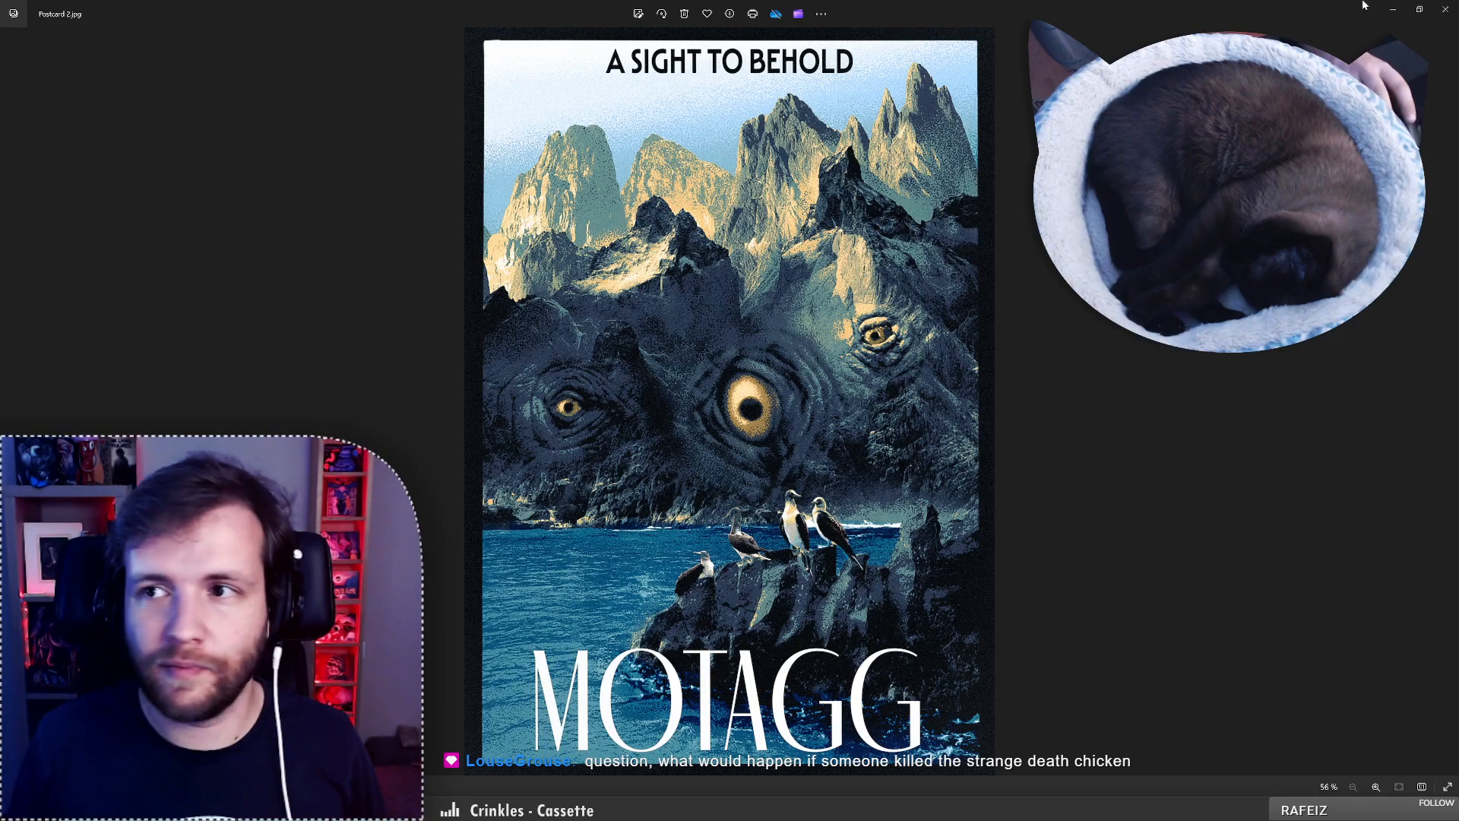
click(1446, 10)
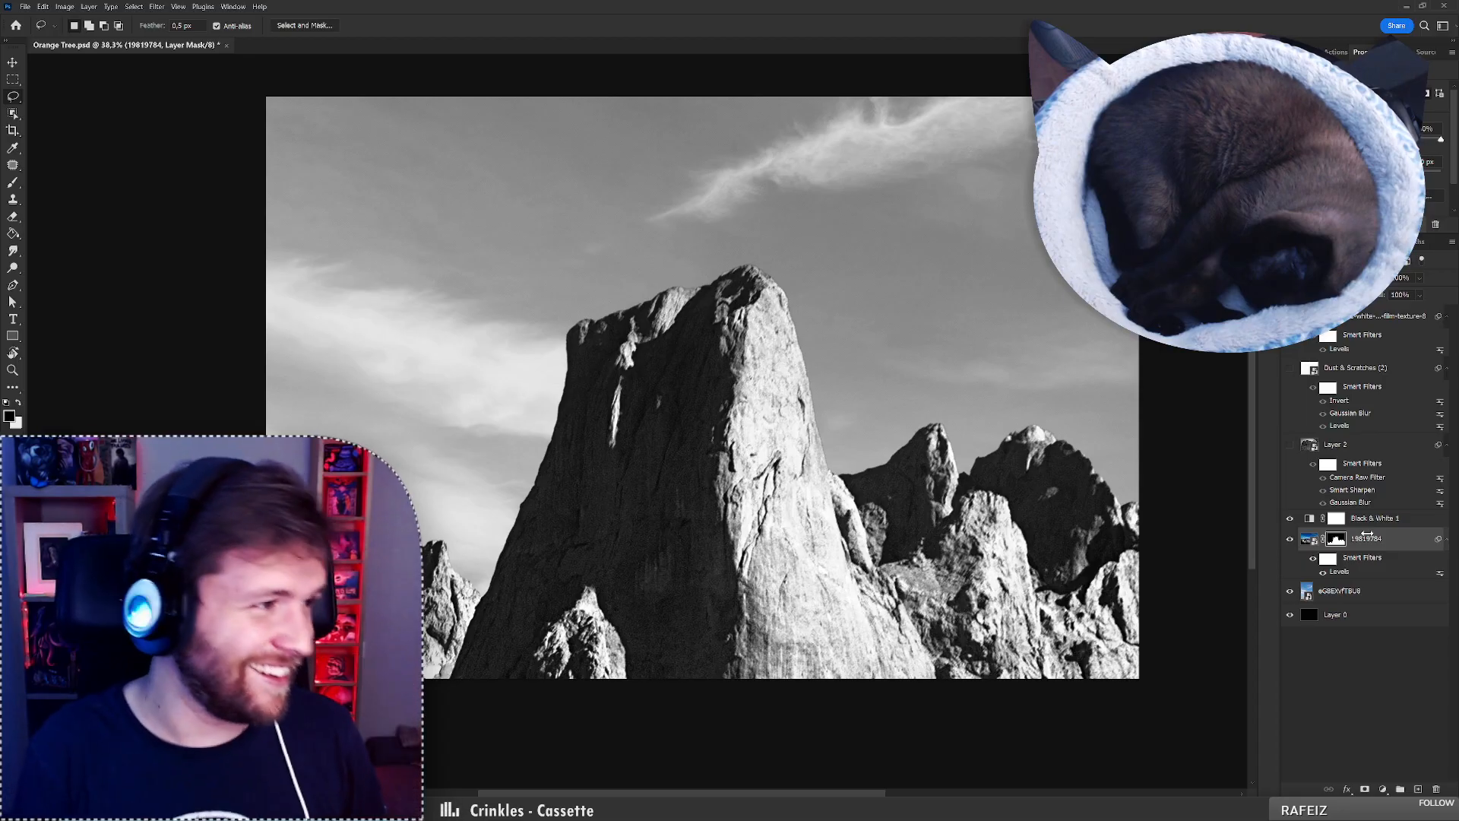
Brighten the mountain photo's Levels smart filter by slightly lowering the black input level and setting the midtones to 1.00.
click(1290, 541)
click(1290, 540)
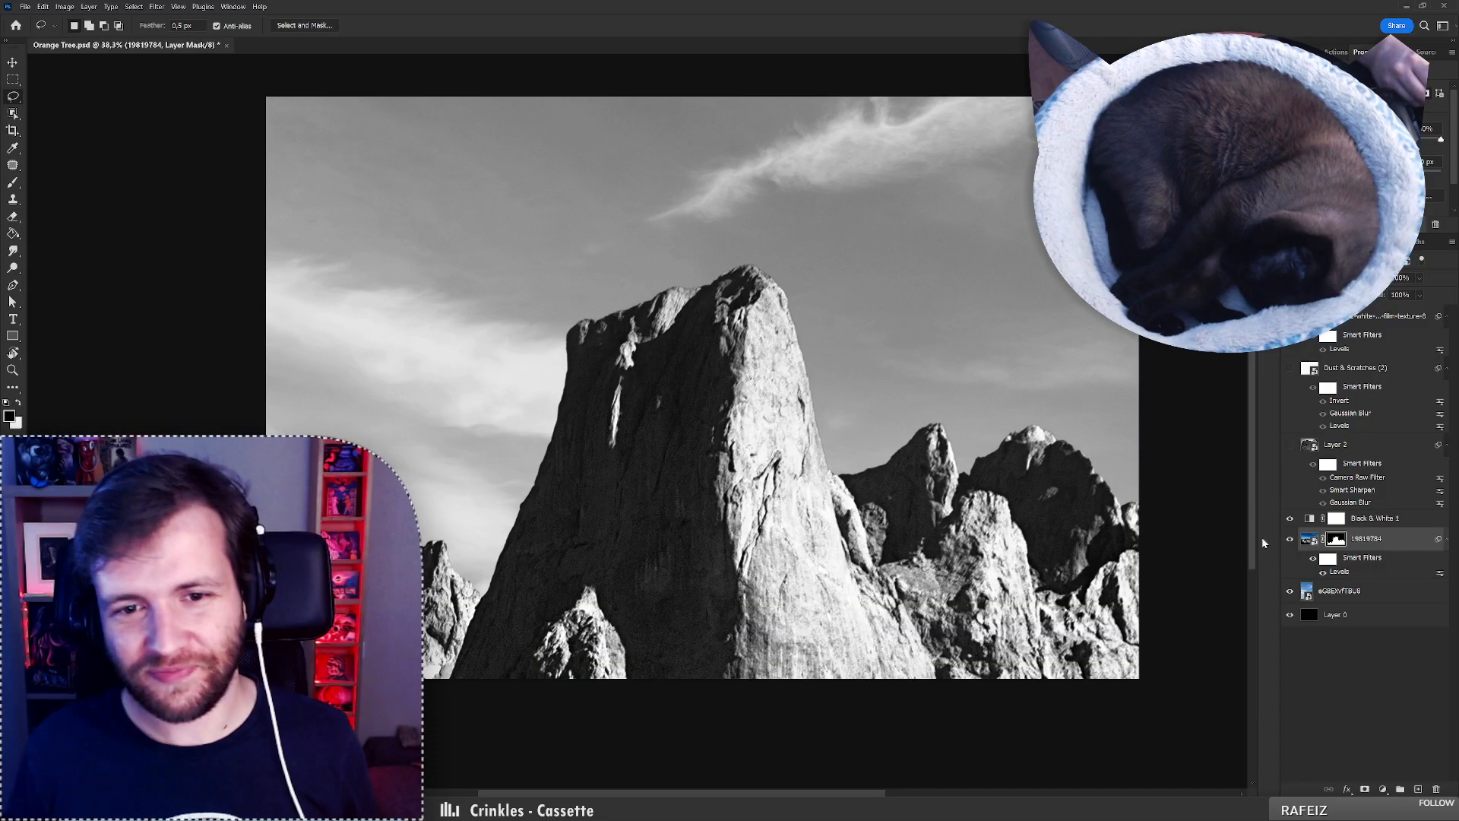
double_click(1339, 571)
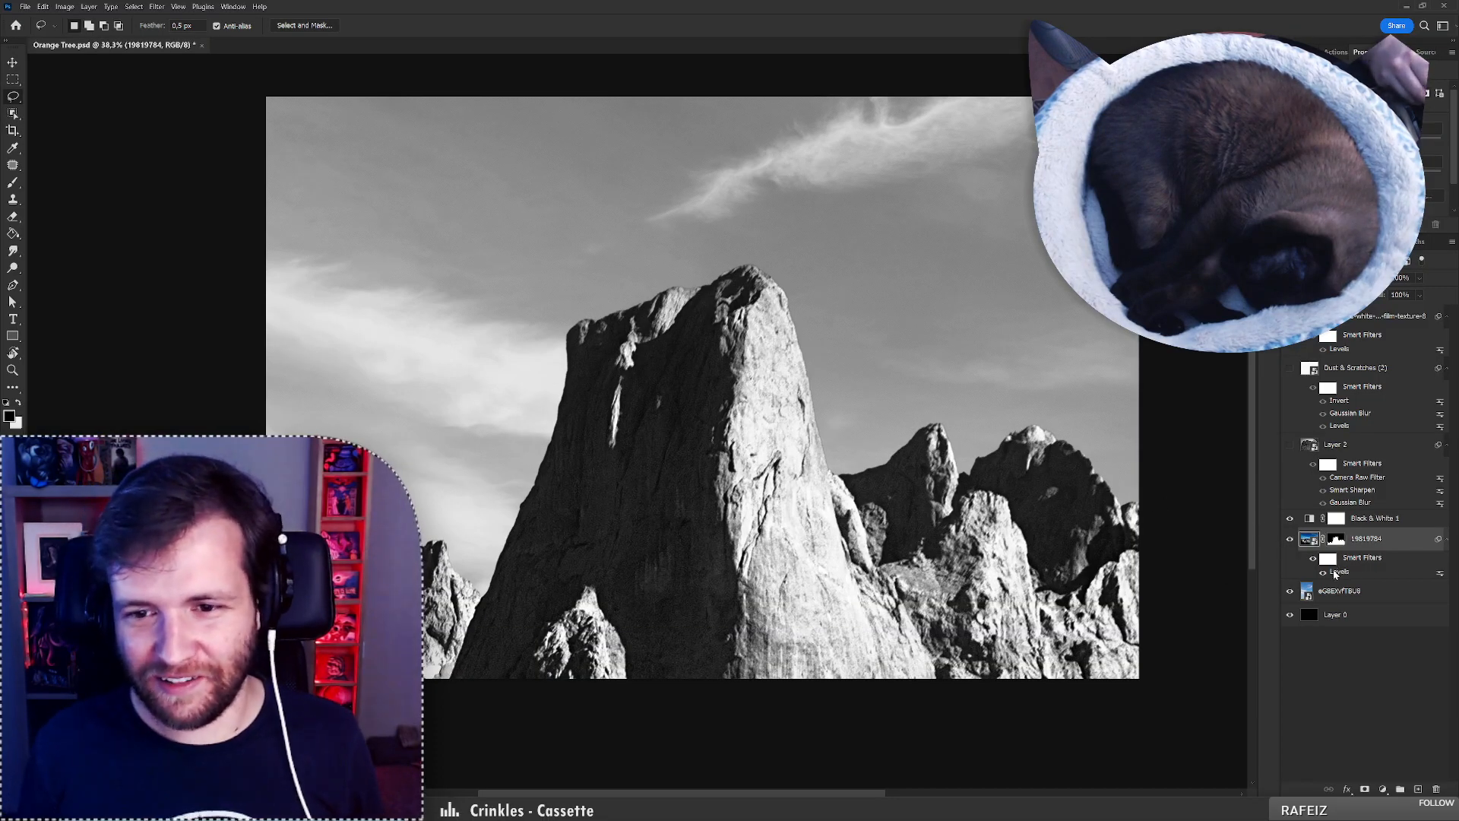
drag(757, 186, 1097, 247)
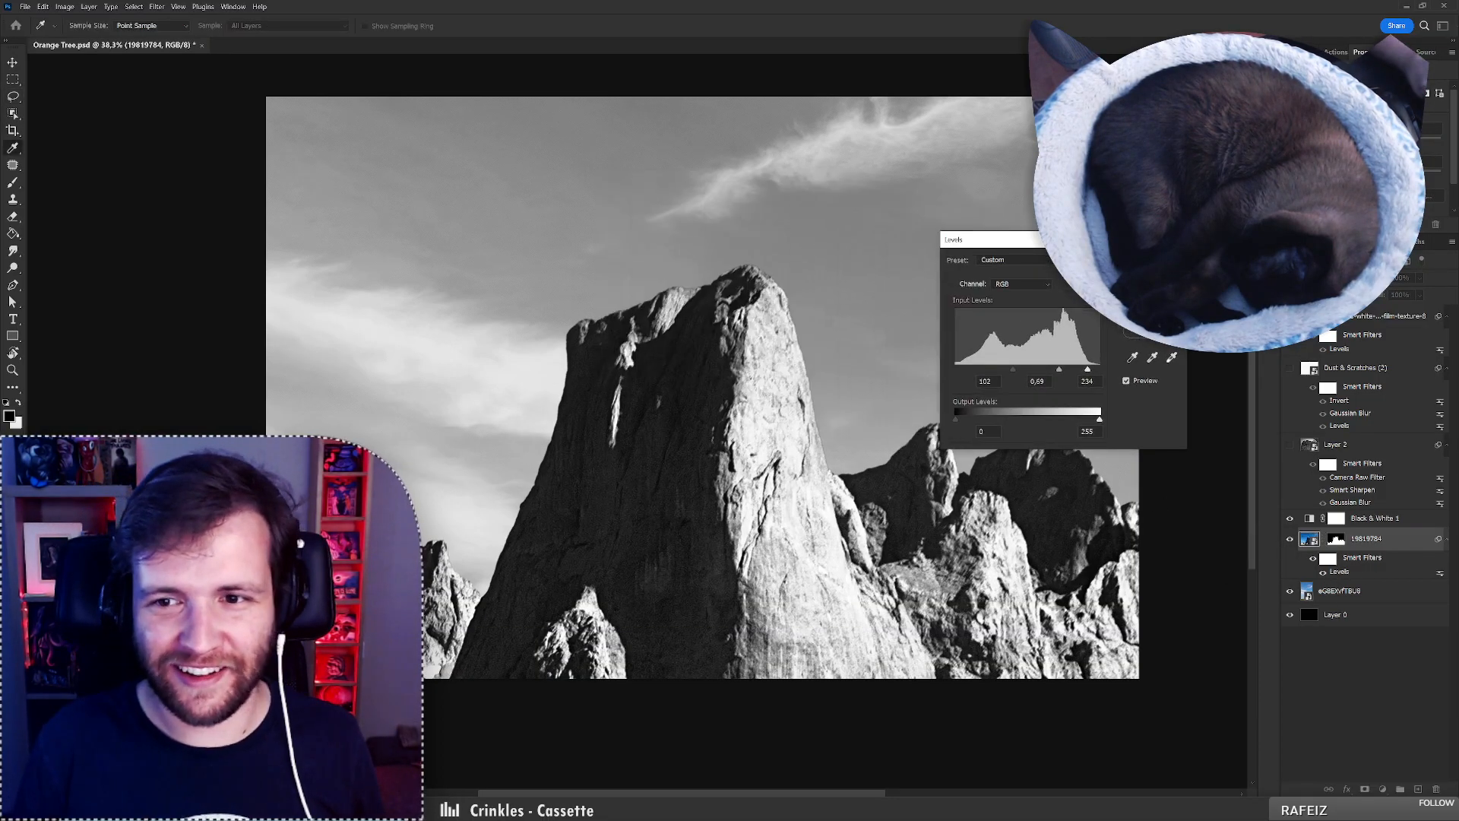
drag(1015, 371, 1011, 370)
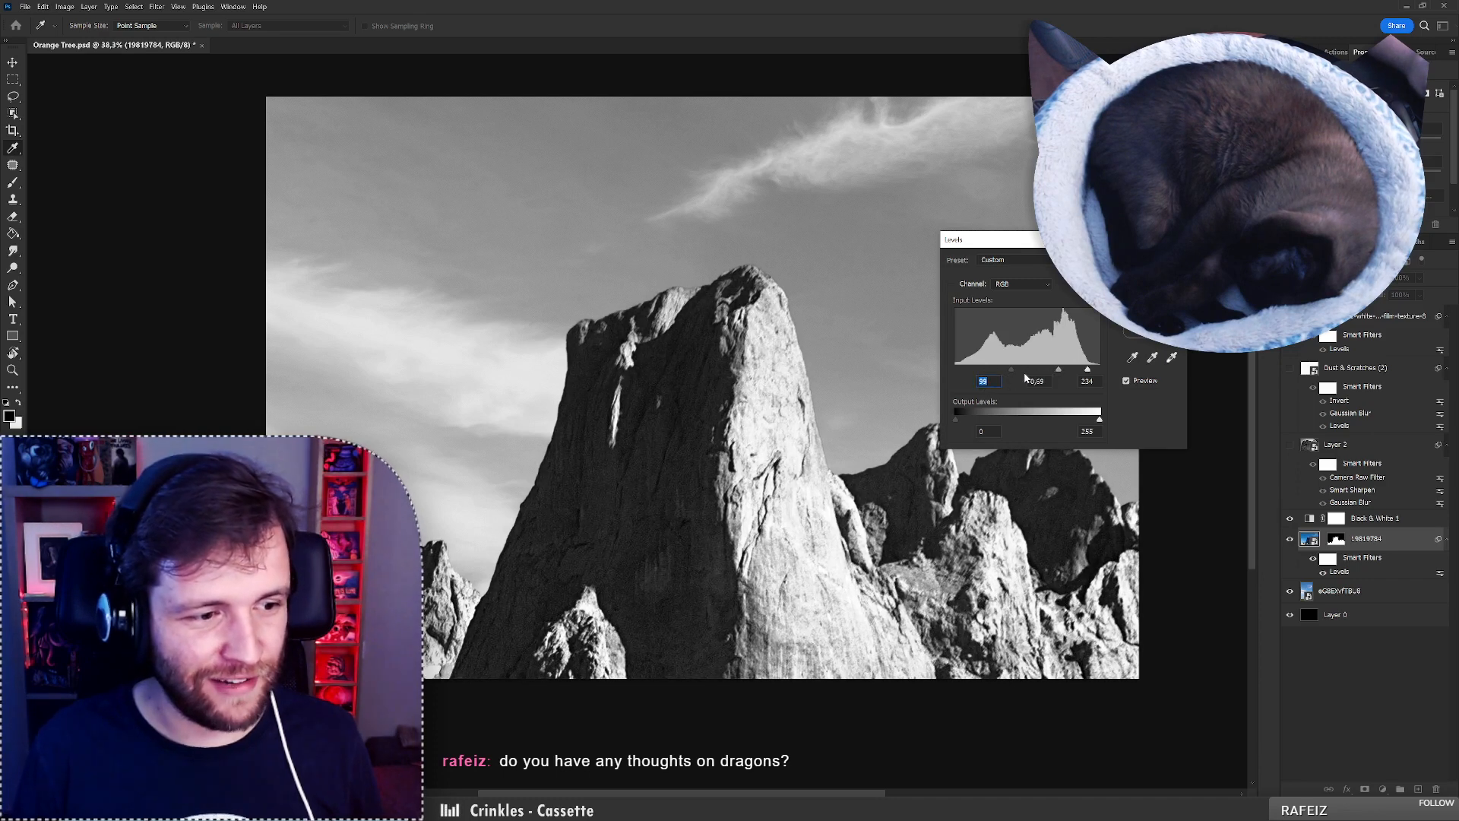
drag(1059, 370, 1051, 383)
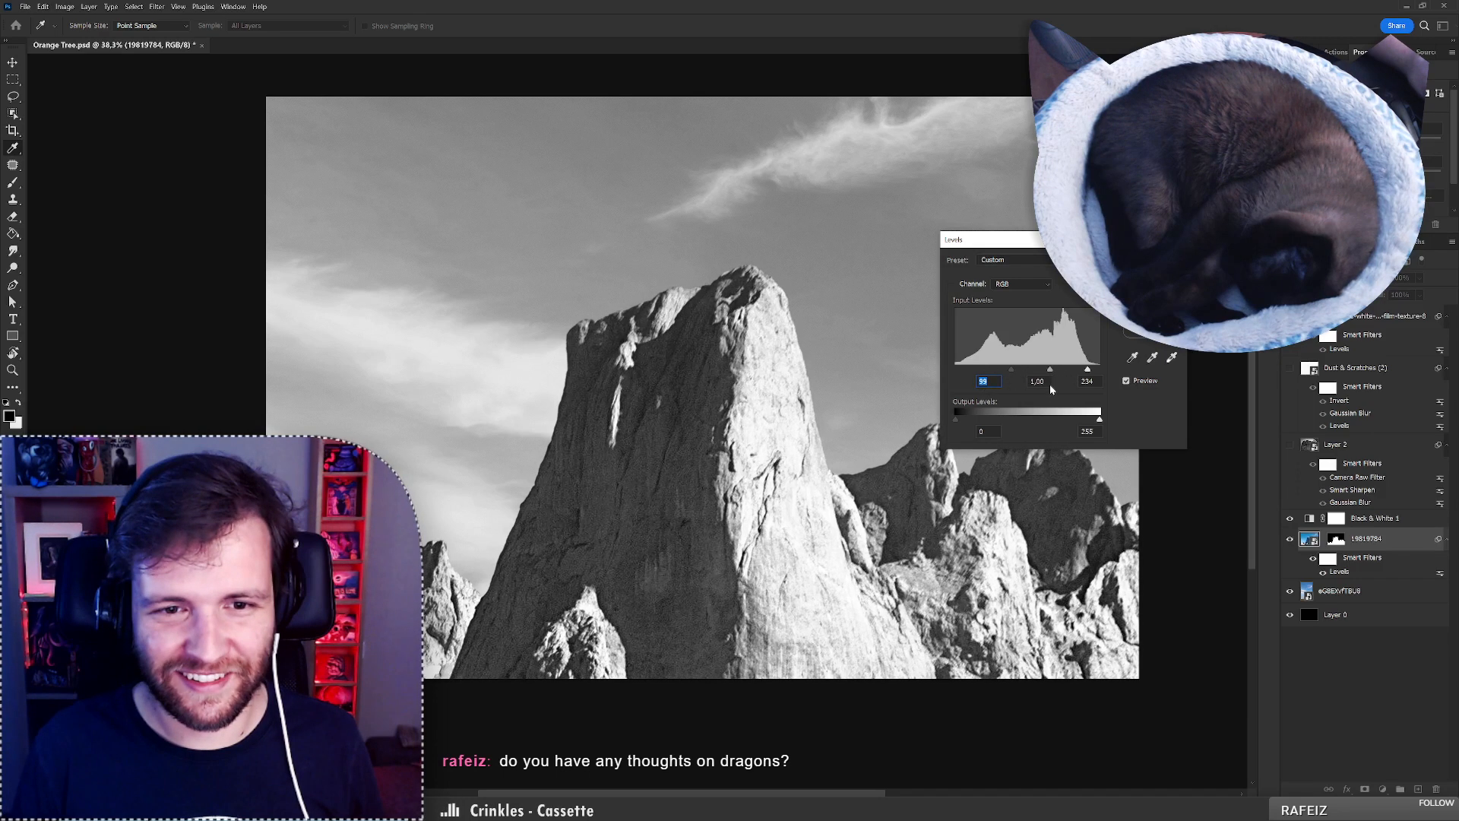
key(Return)
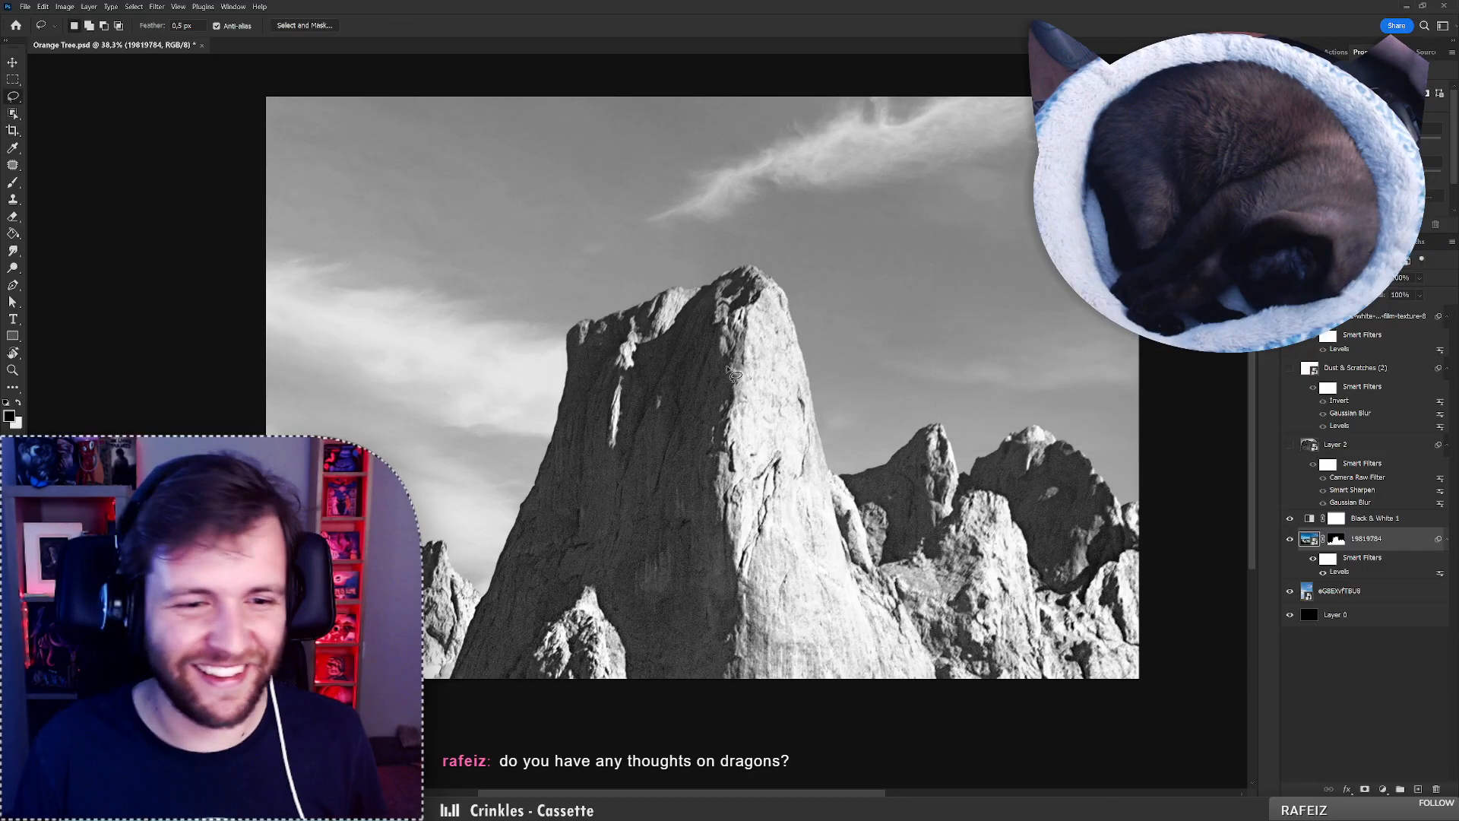
Examine the whole composition from further out, comparing the original and replacement skies by switching the mountain mask off and on.
key(z)
mouse_move(652, 448)
mouse_down()
mouse_move(597, 454)
mouse_move(635, 460)
mouse_up()
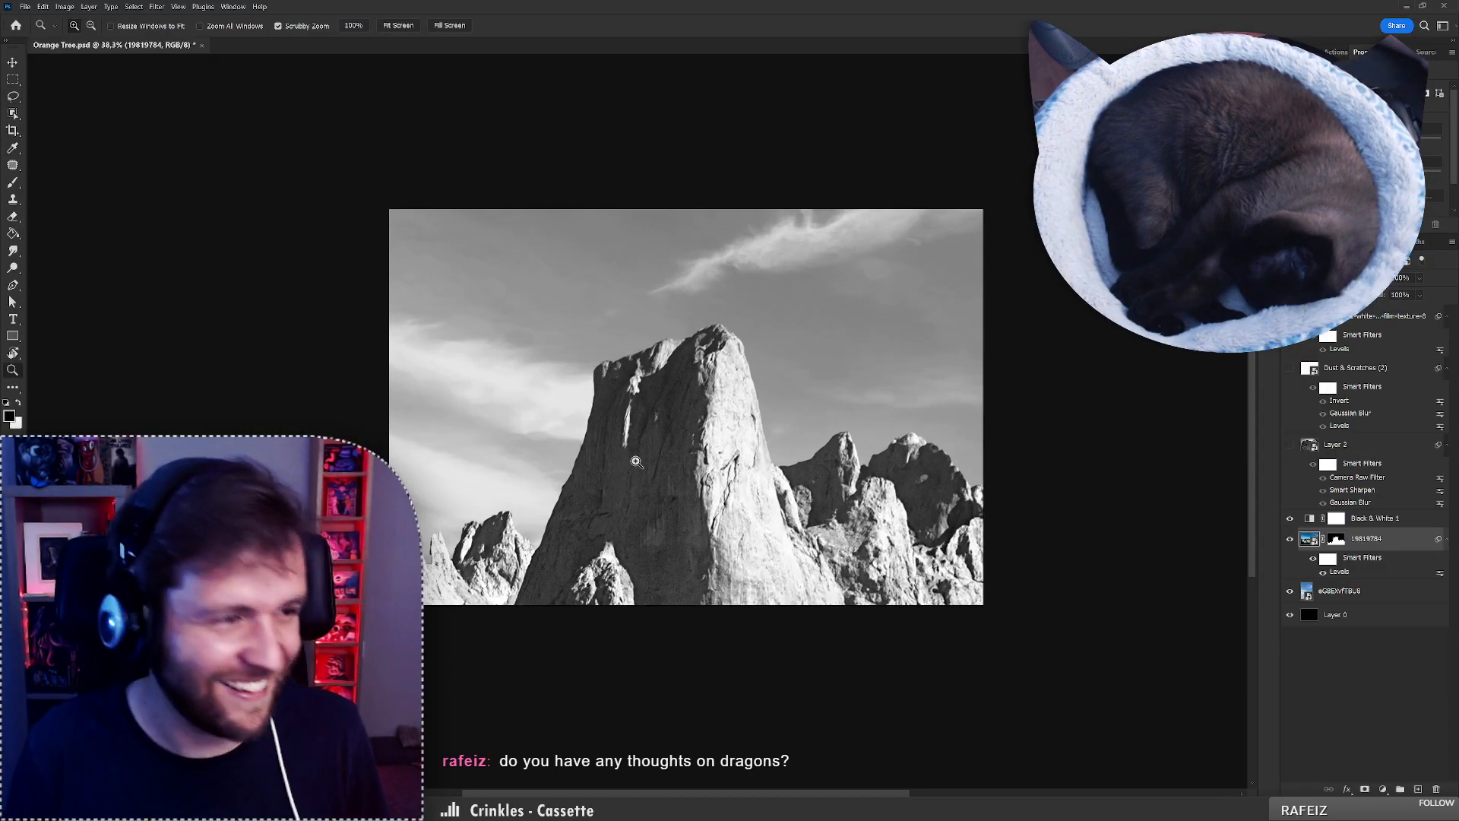
key(l)
drag(632, 534, 667, 522)
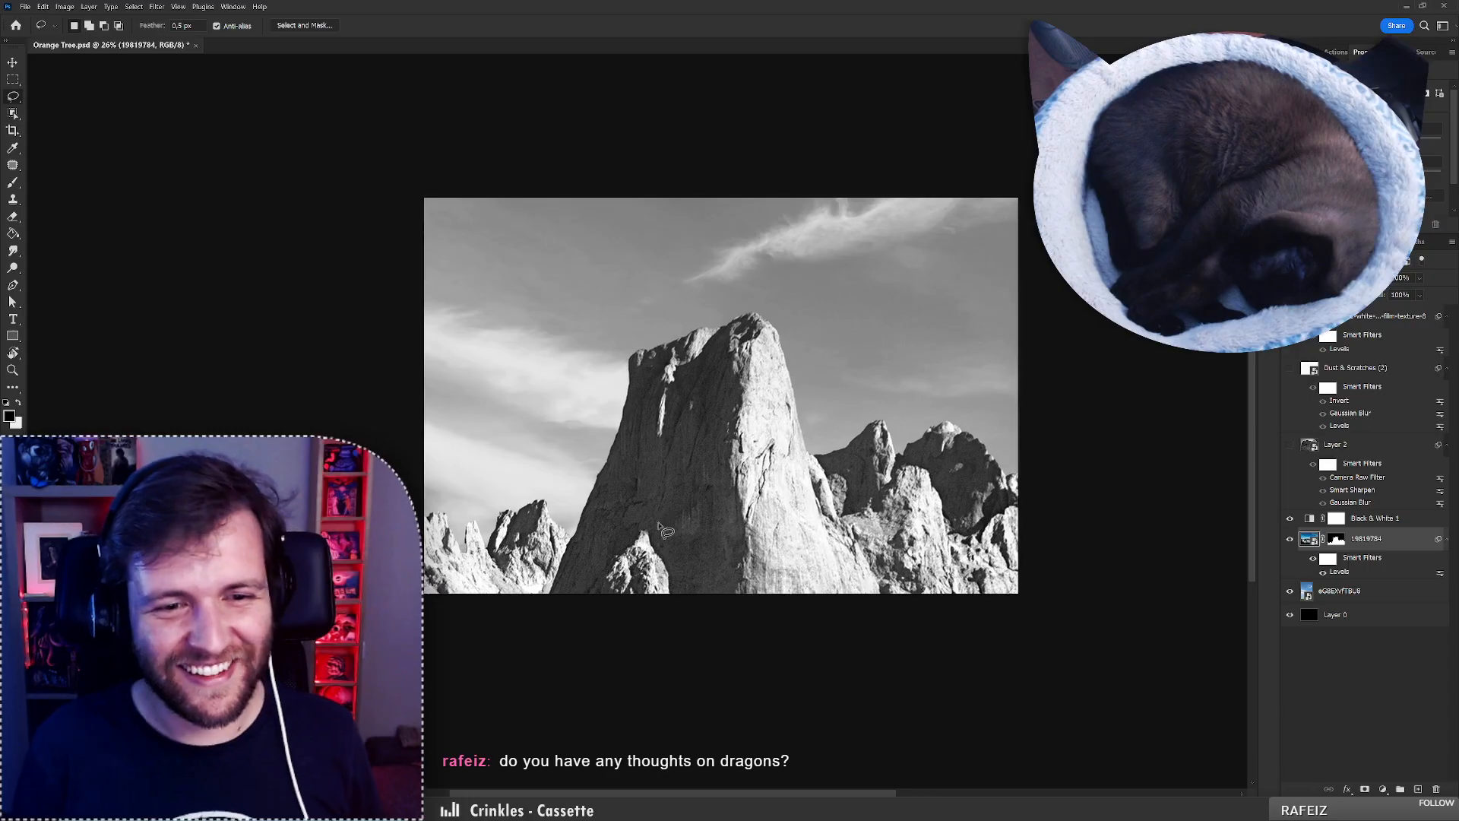
shift+click(1336, 539)
shift+click(1336, 539)
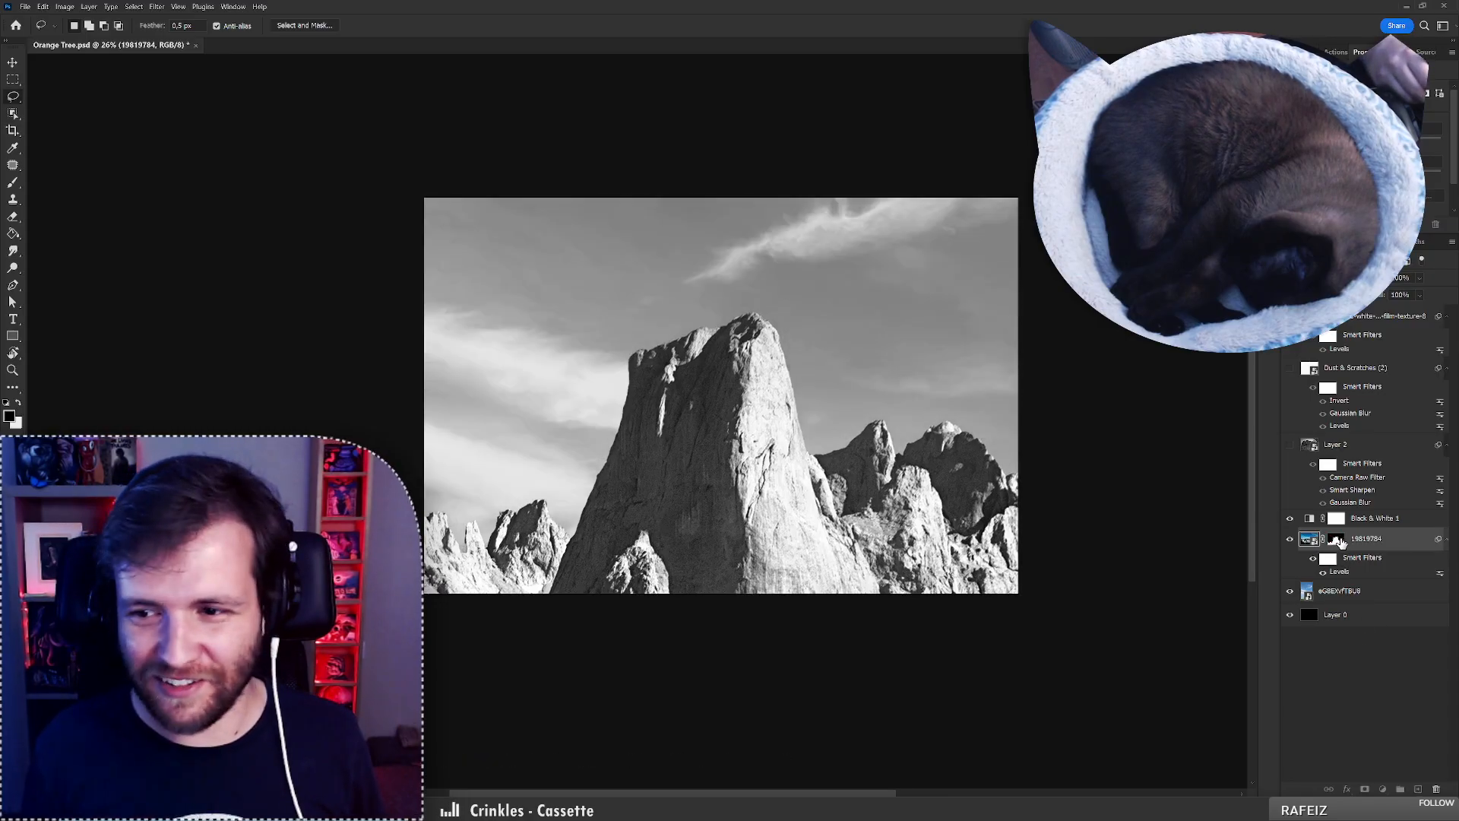
Retouch the mountain layer's mask along the lower edge of the small rock spire, painting in white with a hard round brush.
key(z)
drag(490, 538, 490, 538)
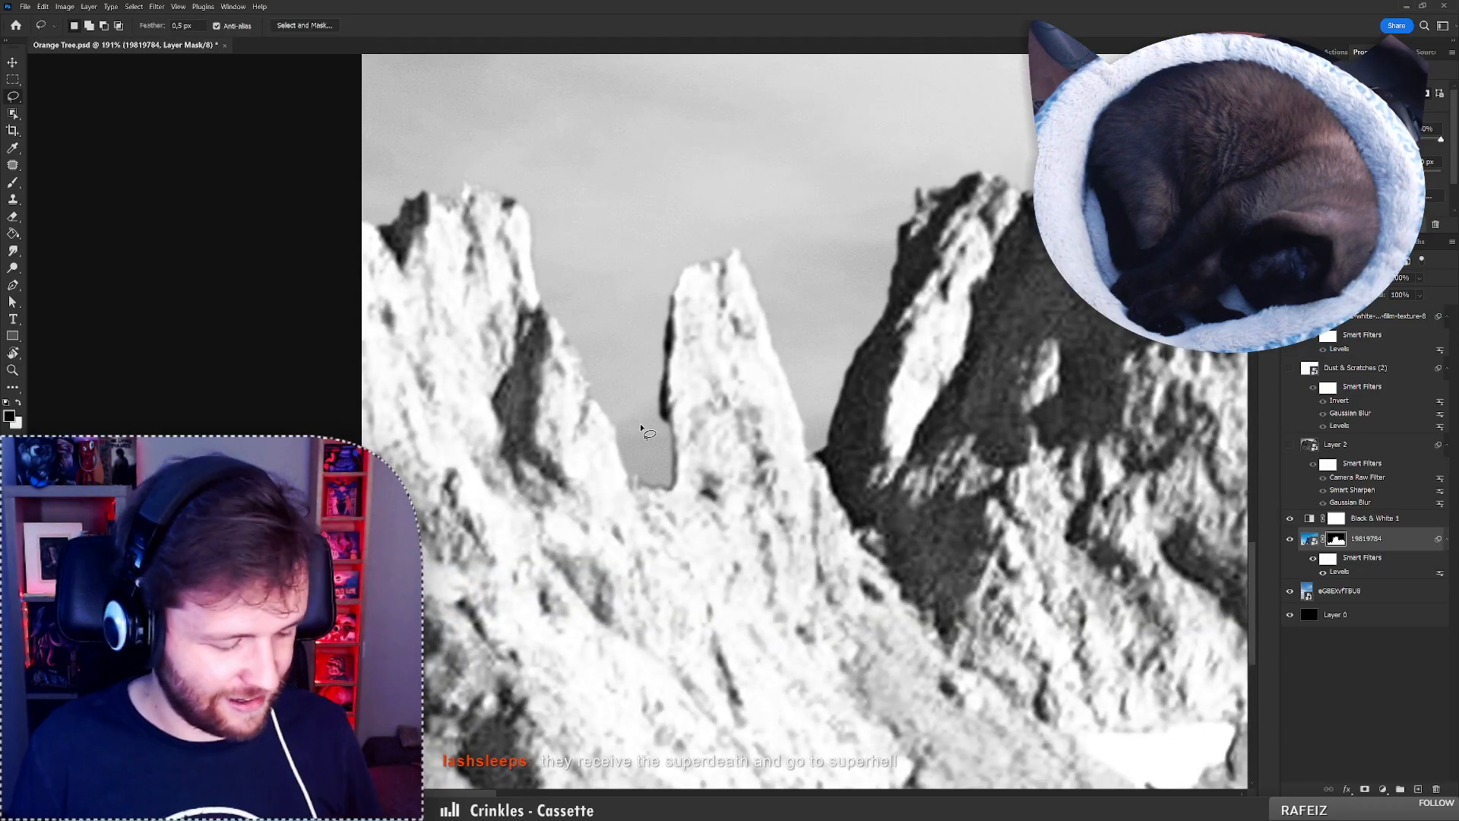
key(b)
right_click(701, 493)
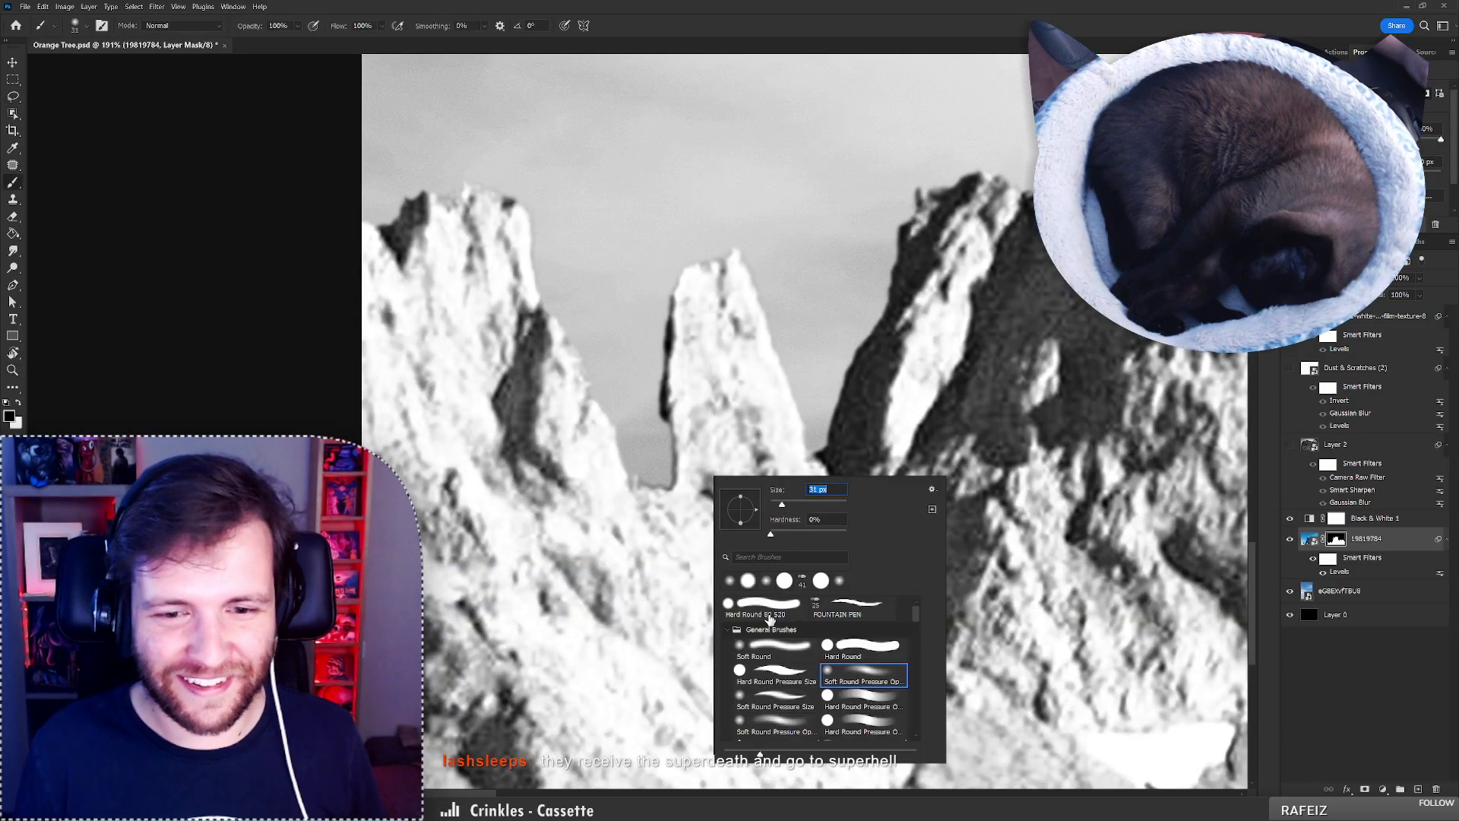
click(766, 604)
drag(674, 415, 661, 507)
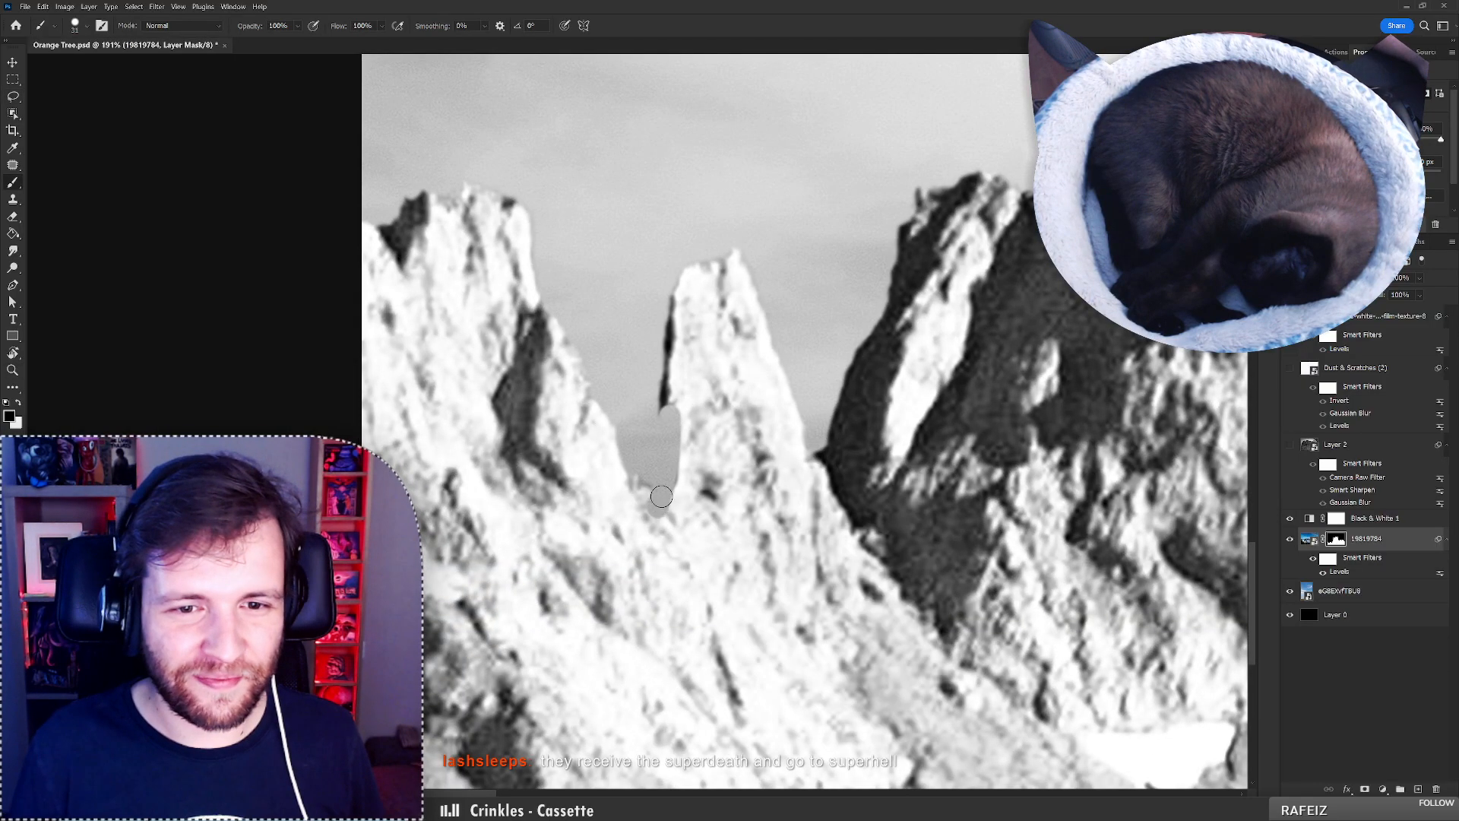
key(ctrl+z)
key(x)
mouse_move(674, 415)
mouse_down()
mouse_move(662, 480)
mouse_move(665, 450)
mouse_move(593, 464)
mouse_move(850, 375)
mouse_up()
right_click(704, 460)
click(785, 608)
key(z)
key(b)
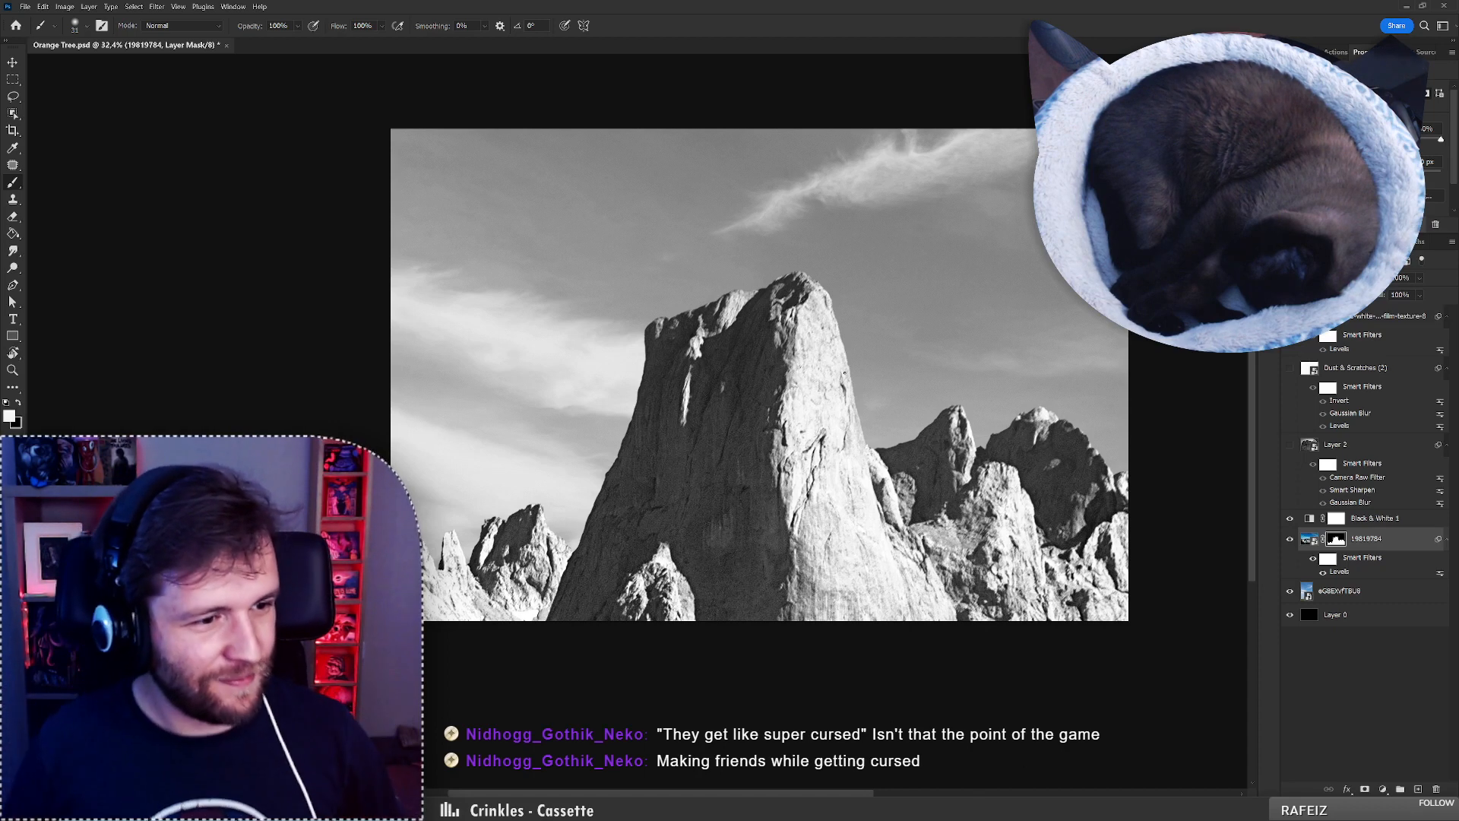
Adjust the mountain photo's Levels smart filter to a black input level of 107 and midtones of 1.17.
key(z)
mouse_move(799, 426)
mouse_down()
mouse_move(729, 426)
mouse_move(798, 427)
mouse_up()
drag(833, 352, 844, 338)
mouse_move(812, 470)
mouse_down()
mouse_move(771, 470)
mouse_move(799, 469)
mouse_up()
key(b)
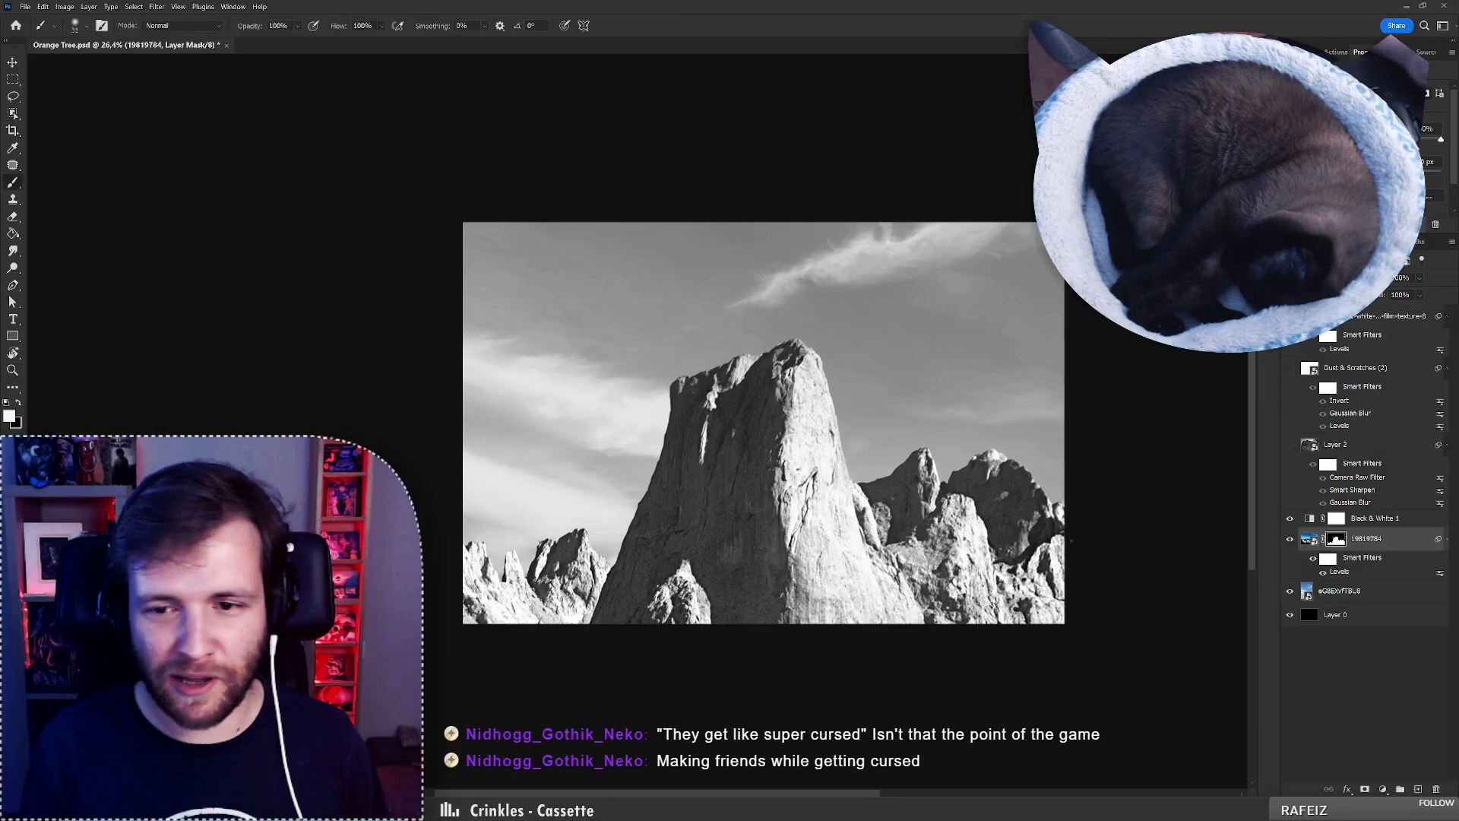
double_click(1339, 571)
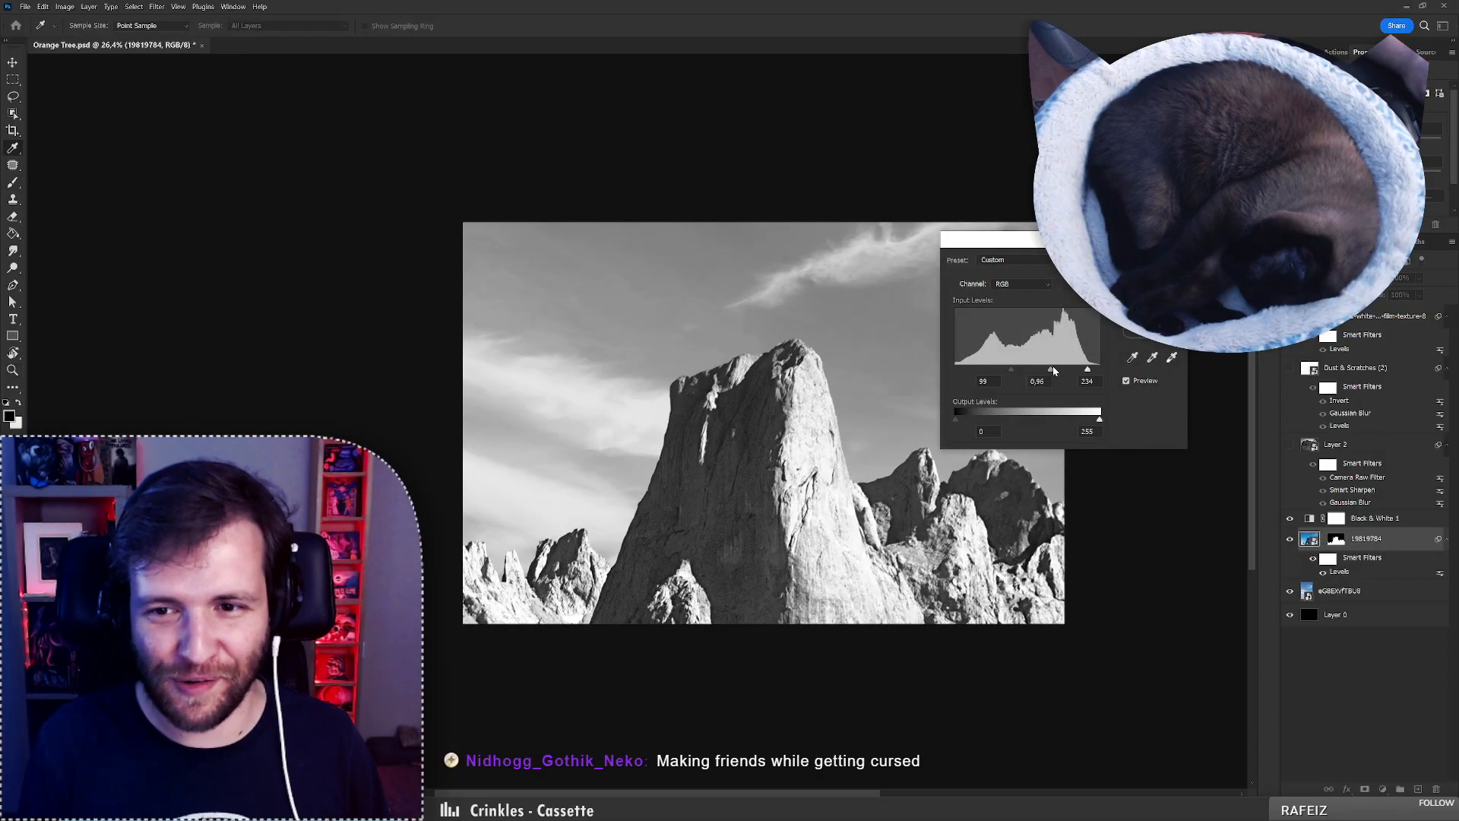
drag(1013, 371, 1050, 373)
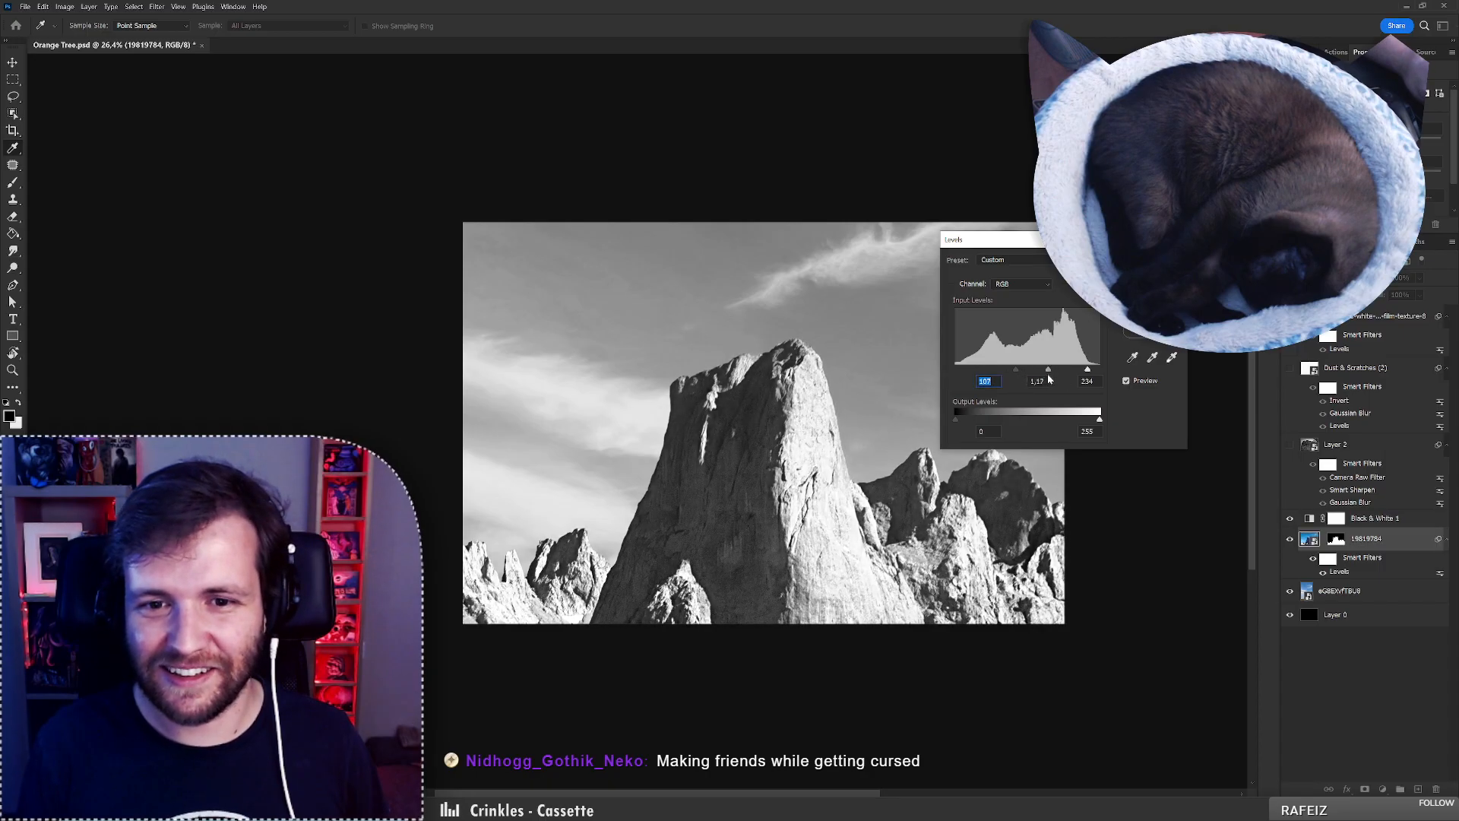
key(Return)
key(b)
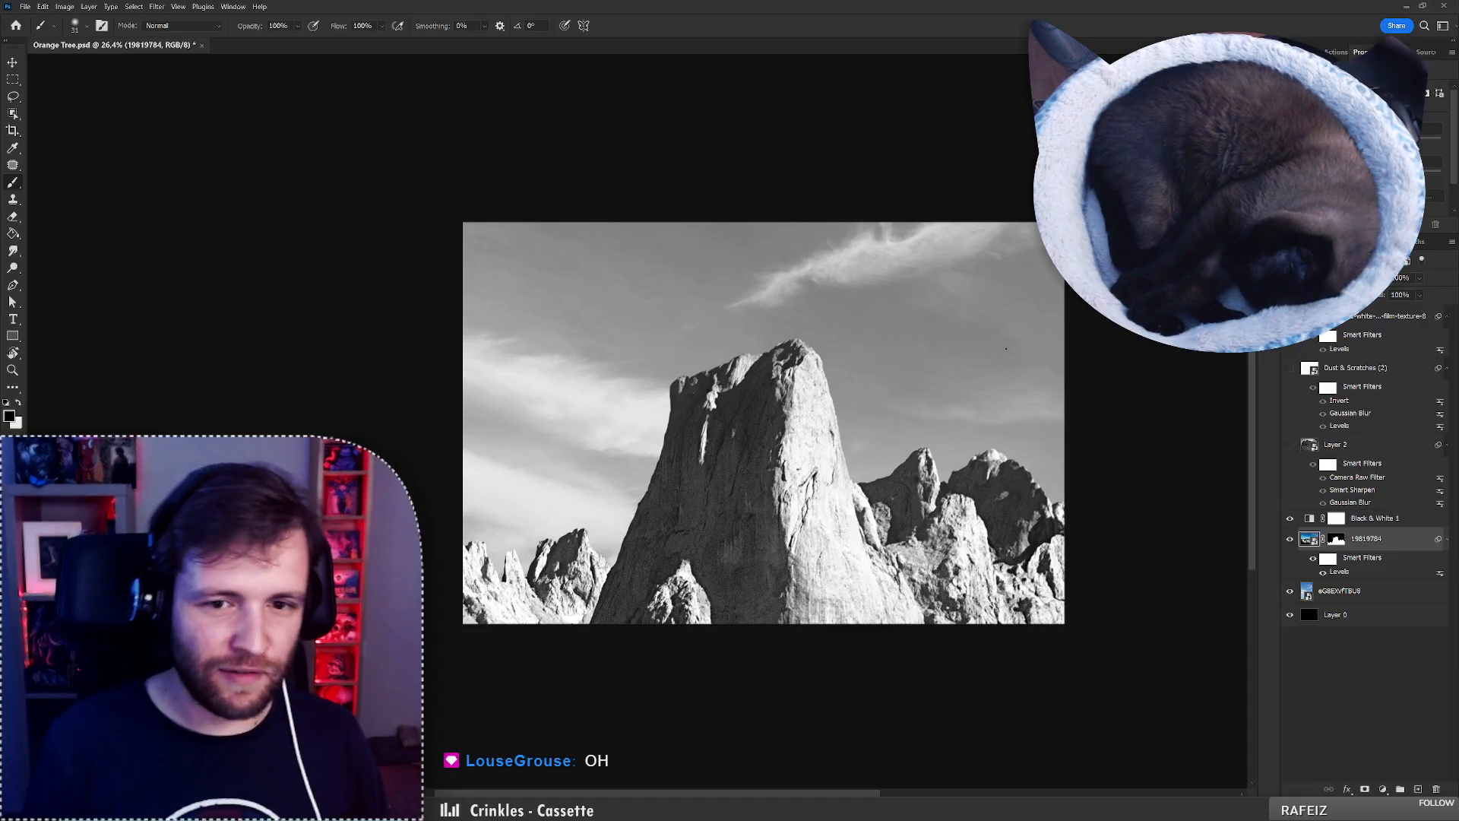
Darken the stock sky layer with a Levels smart filter, setting the midtones to about 0.58.
click(1340, 590)
key(ctrl+l)
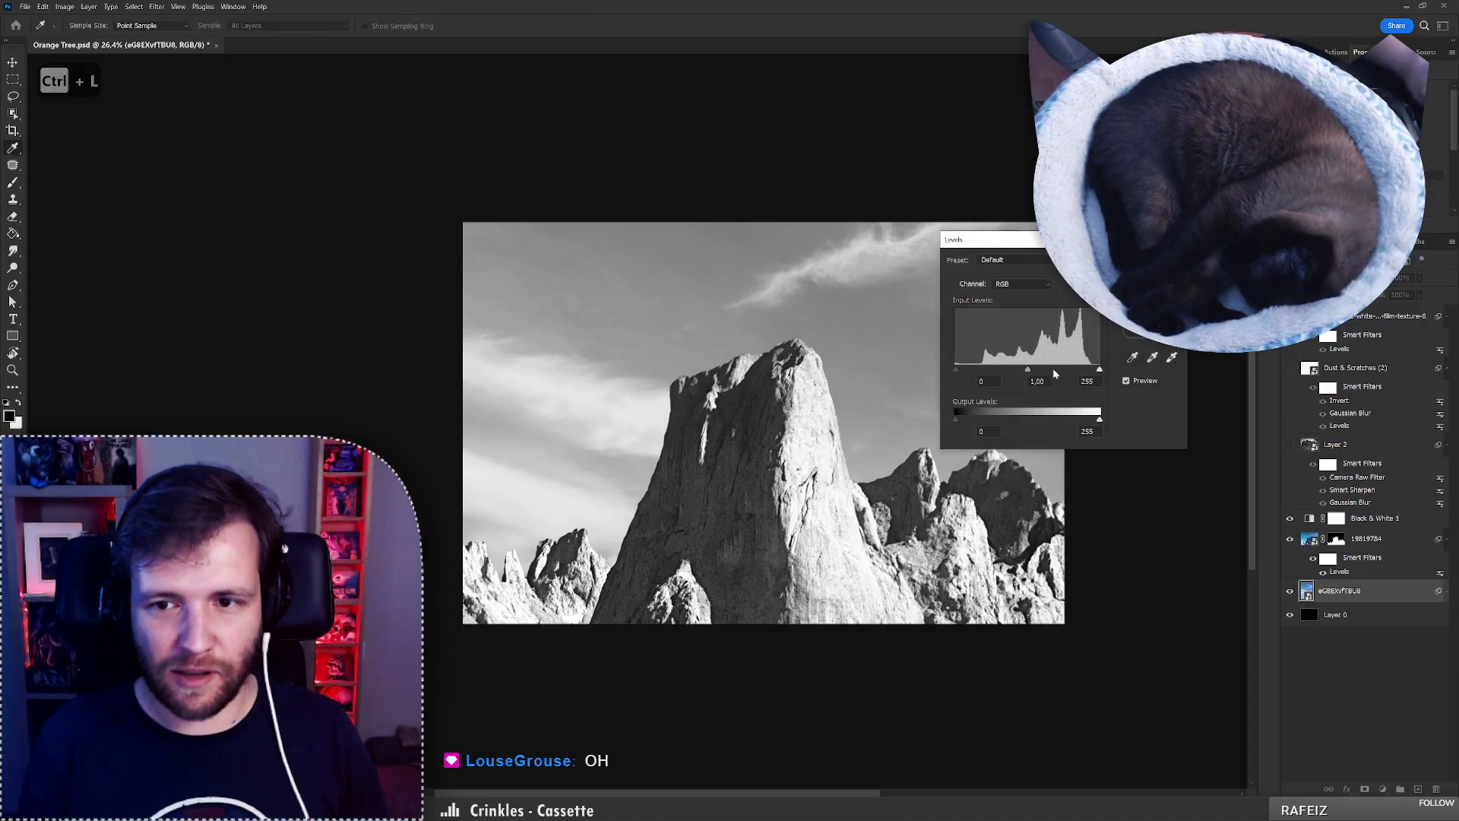
drag(1031, 371, 1057, 380)
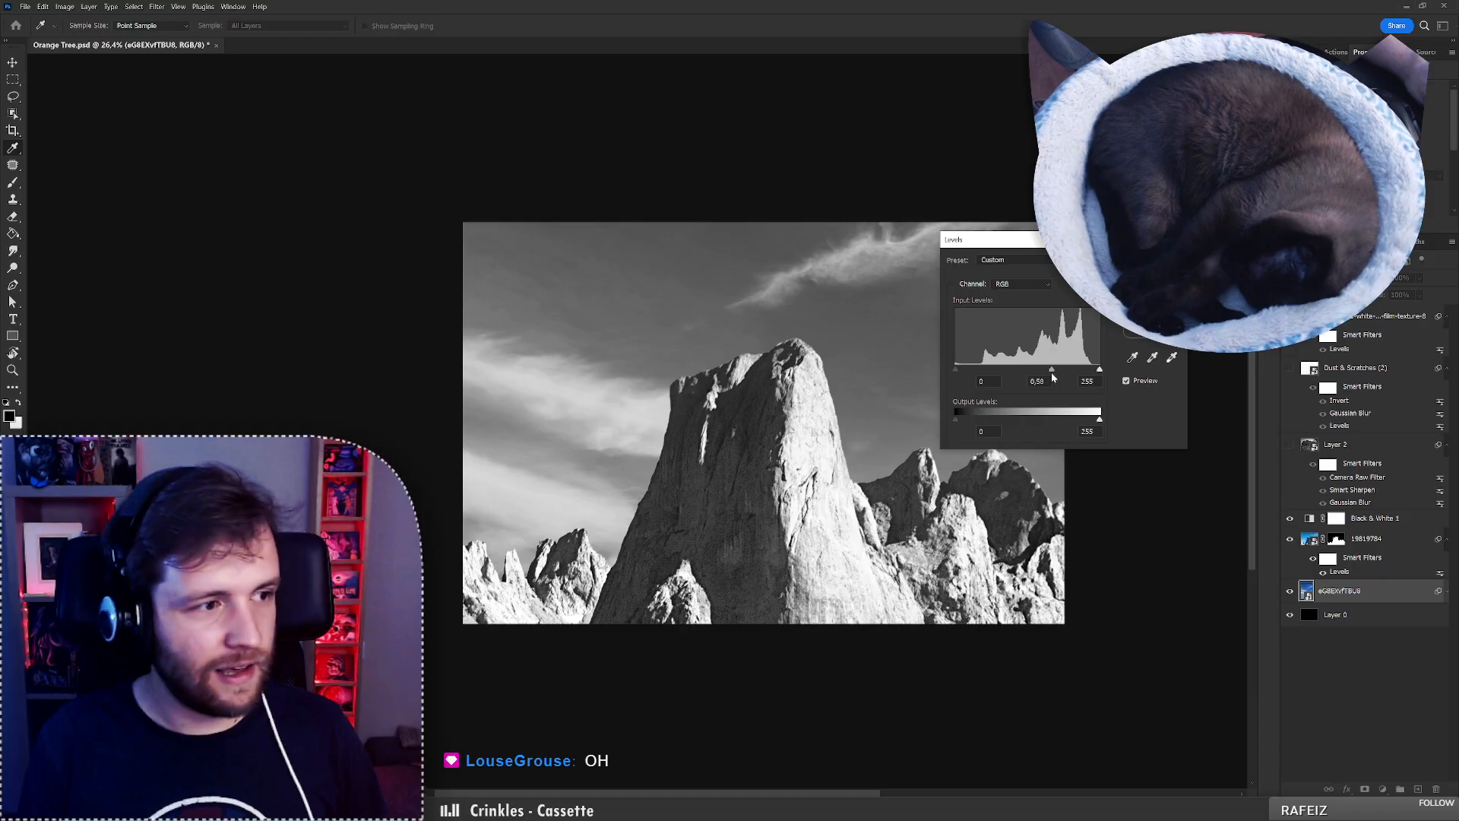
click(1038, 380)
key(Return)
key(b)
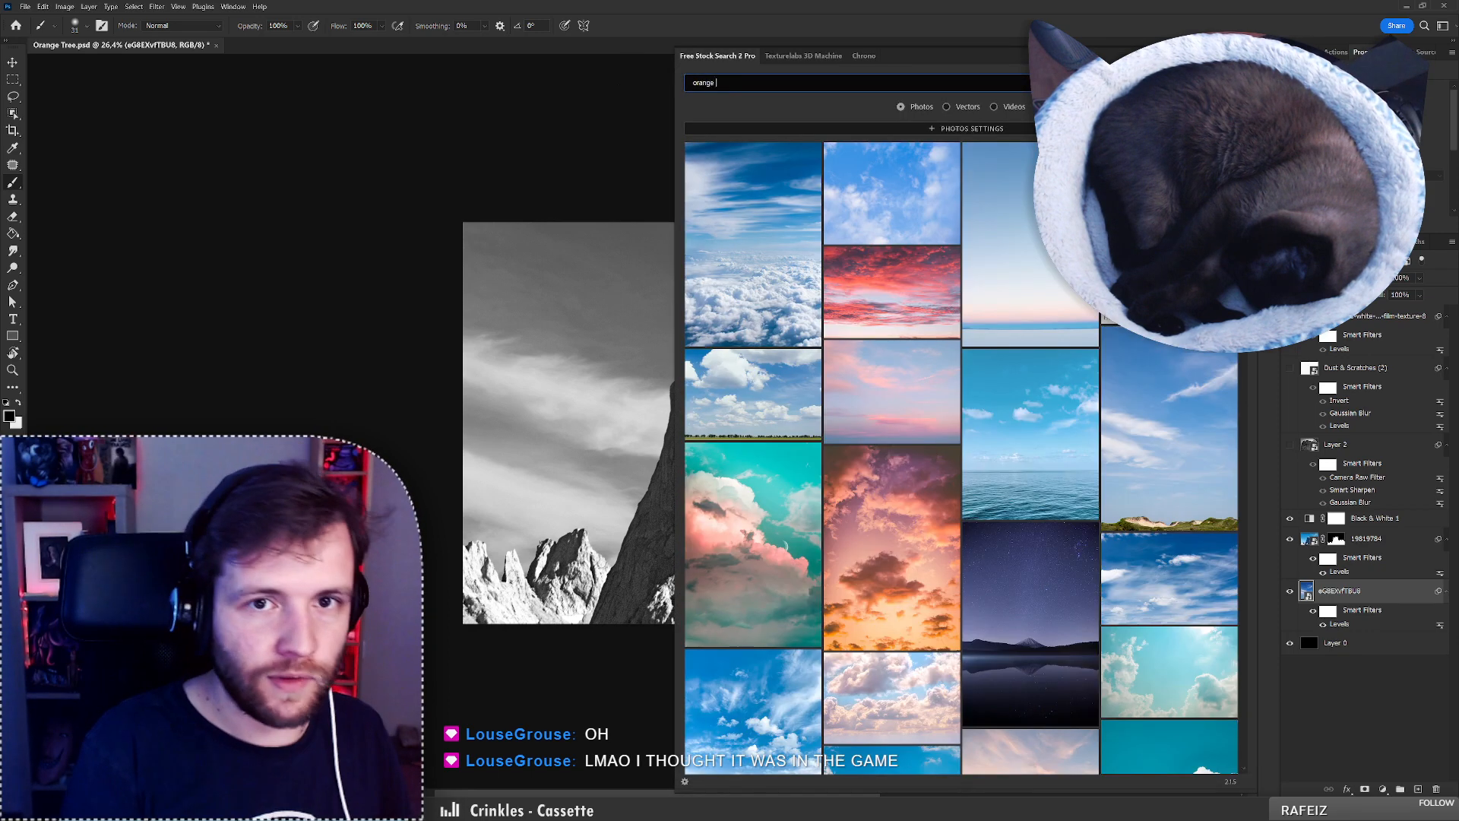
Search the stock photo library for "orange tree" and look through the first batch of photos.
text(ree)
key(Return)
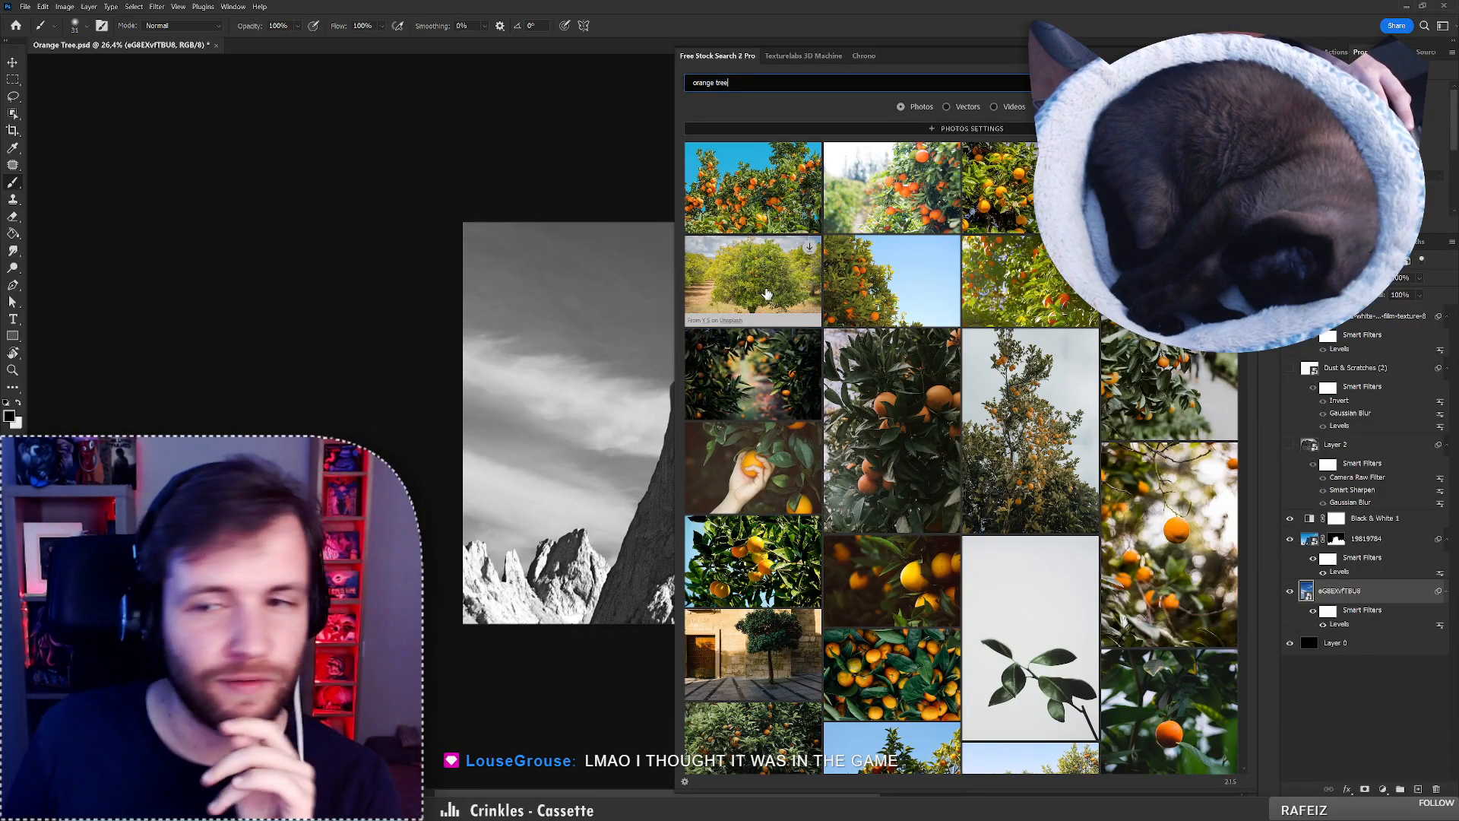
scroll(772, 425, down, 3)
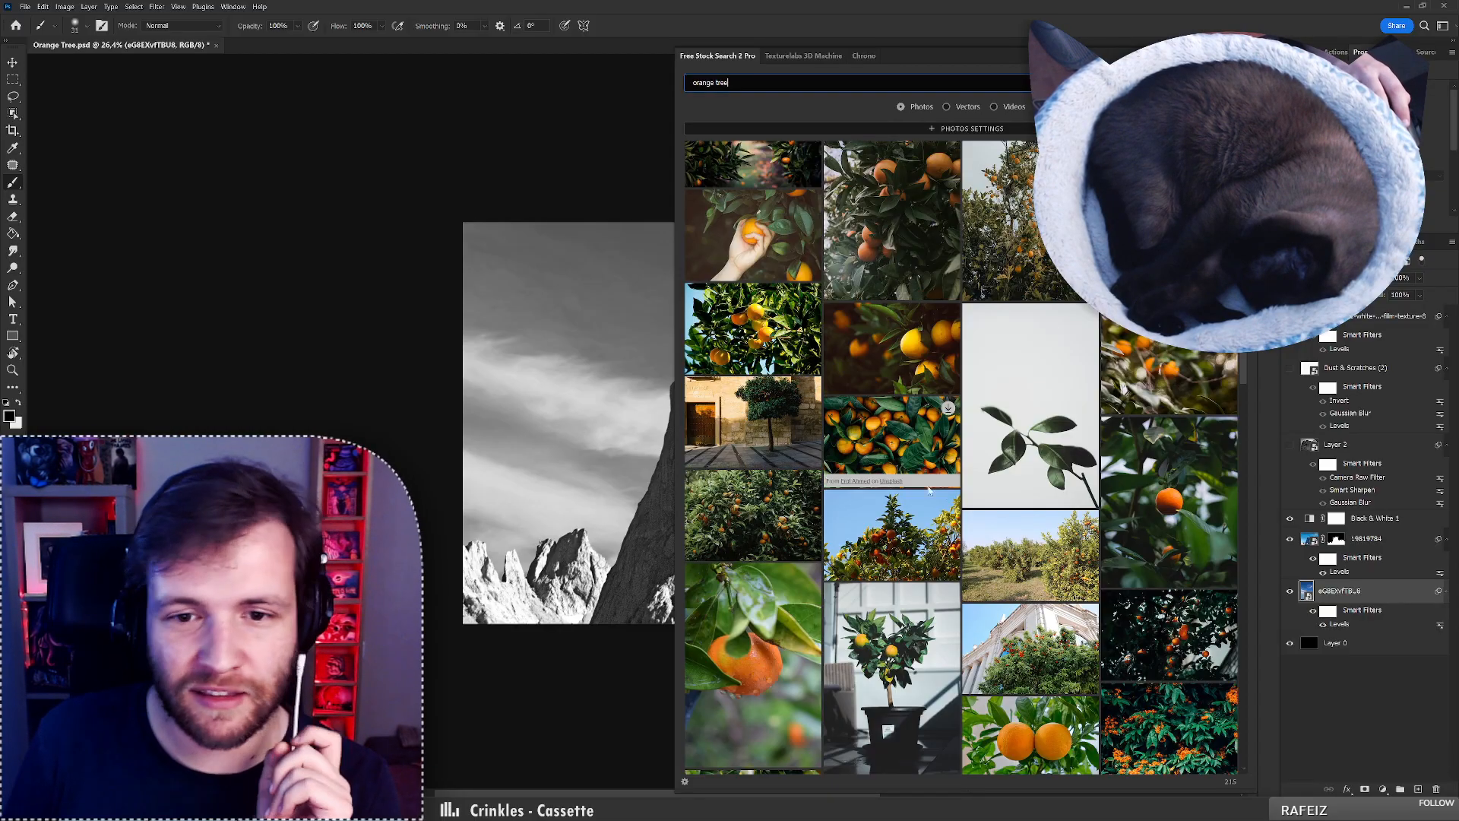
scroll(893, 478, down, 3)
scroll(948, 501, down, 3)
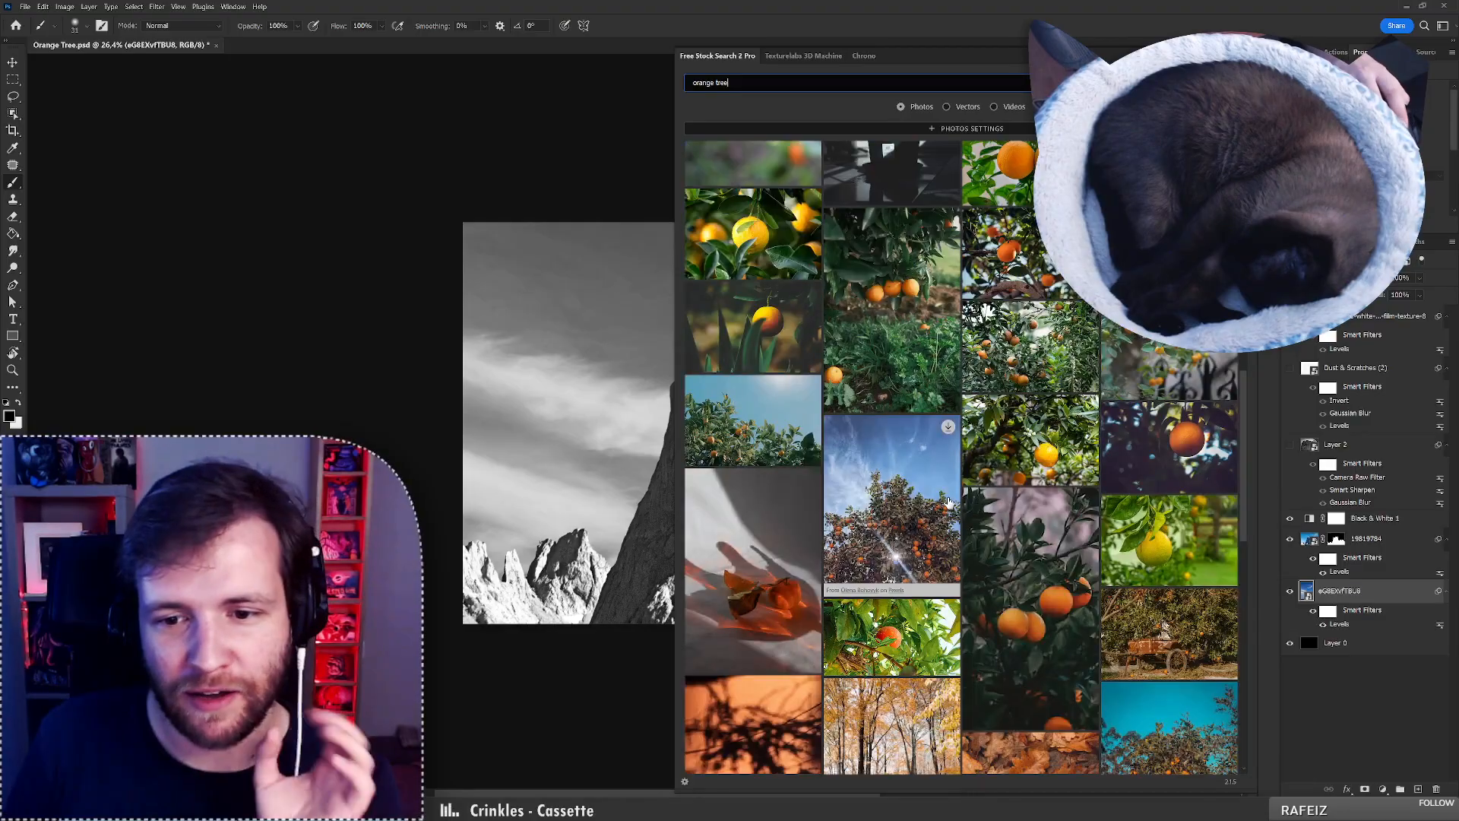
scroll(948, 501, down, 3)
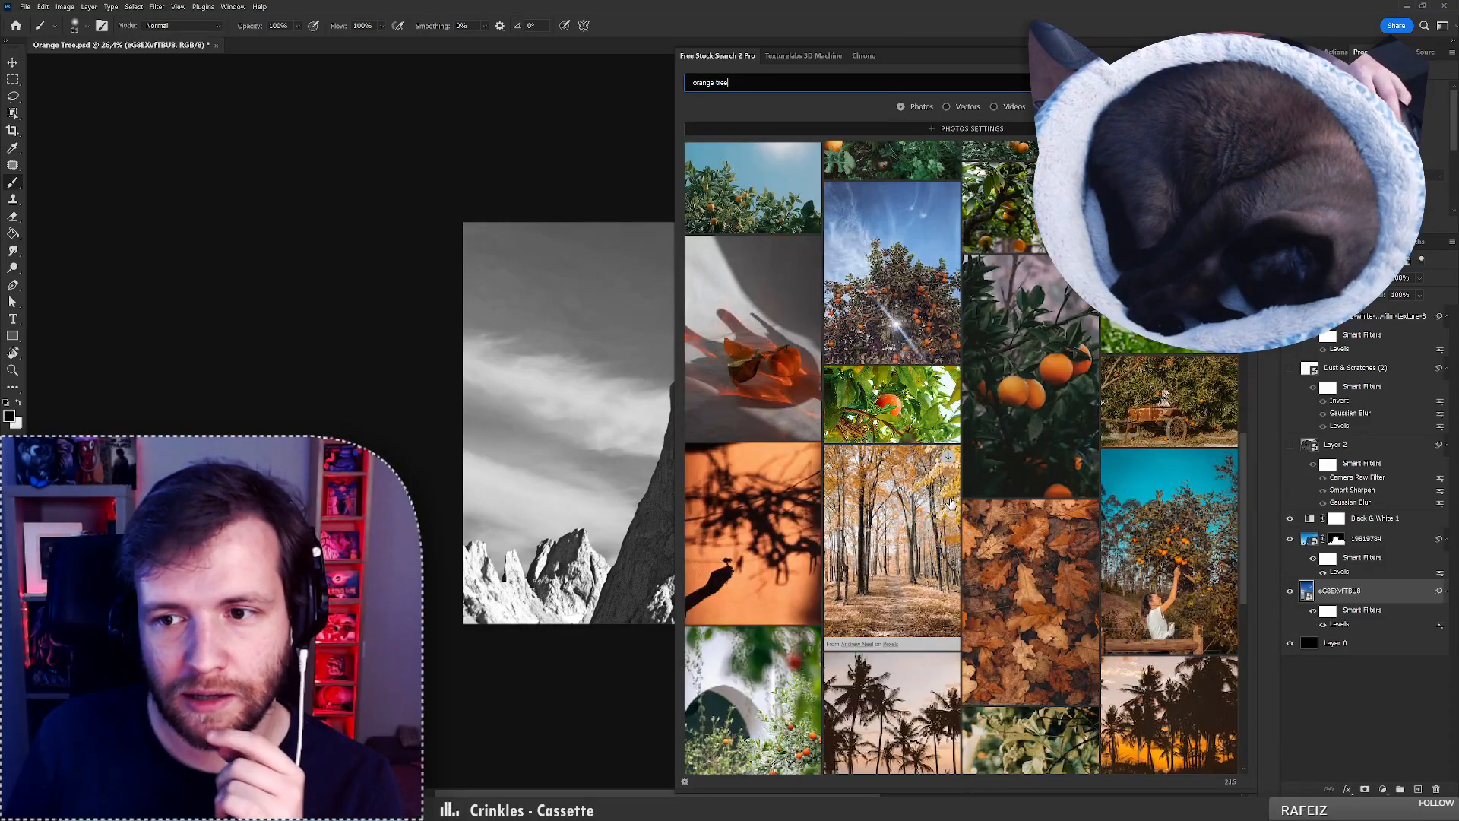
scroll(853, 519, up, 4)
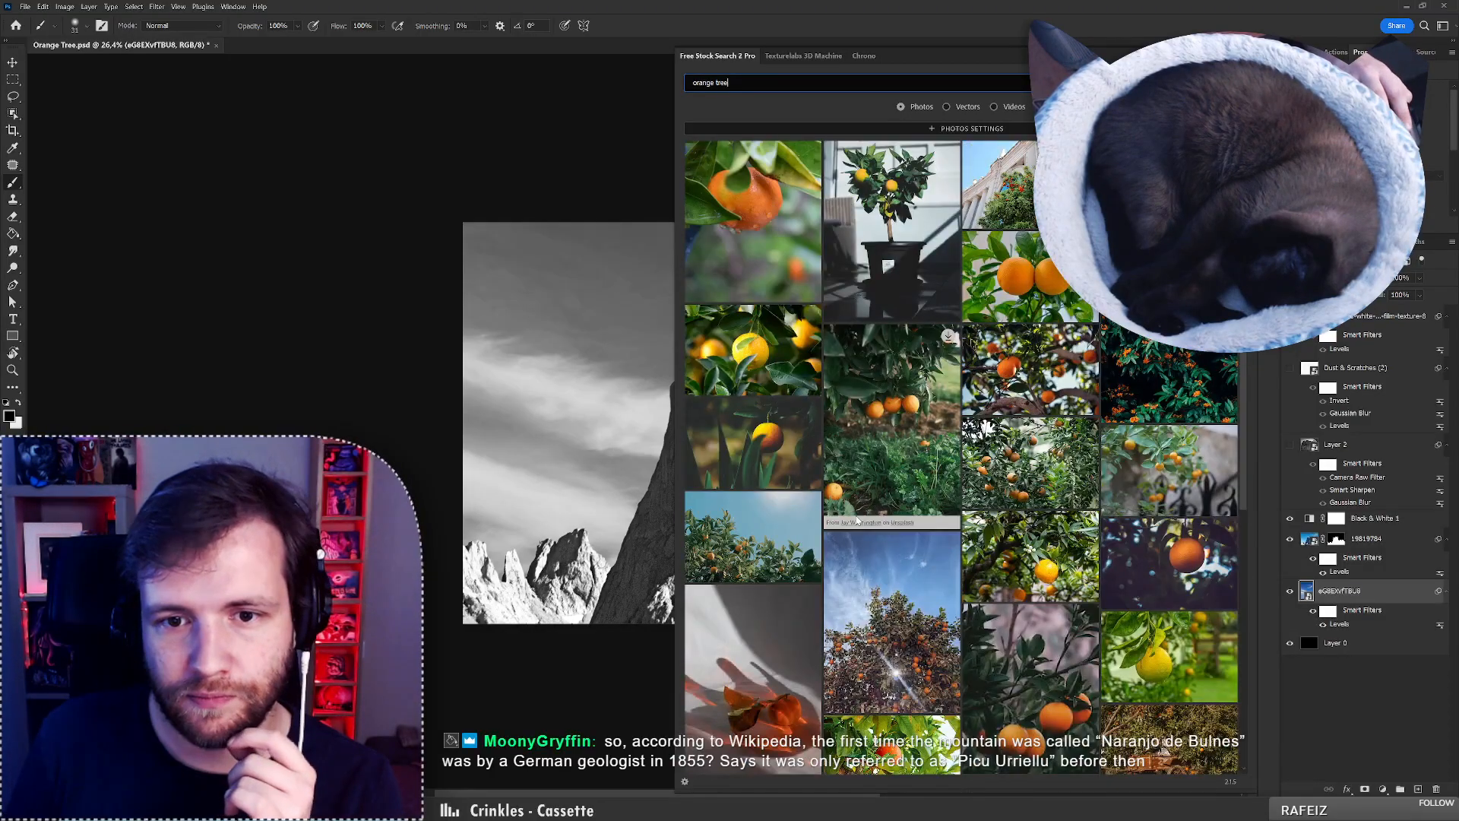
scroll(856, 521, down, 10)
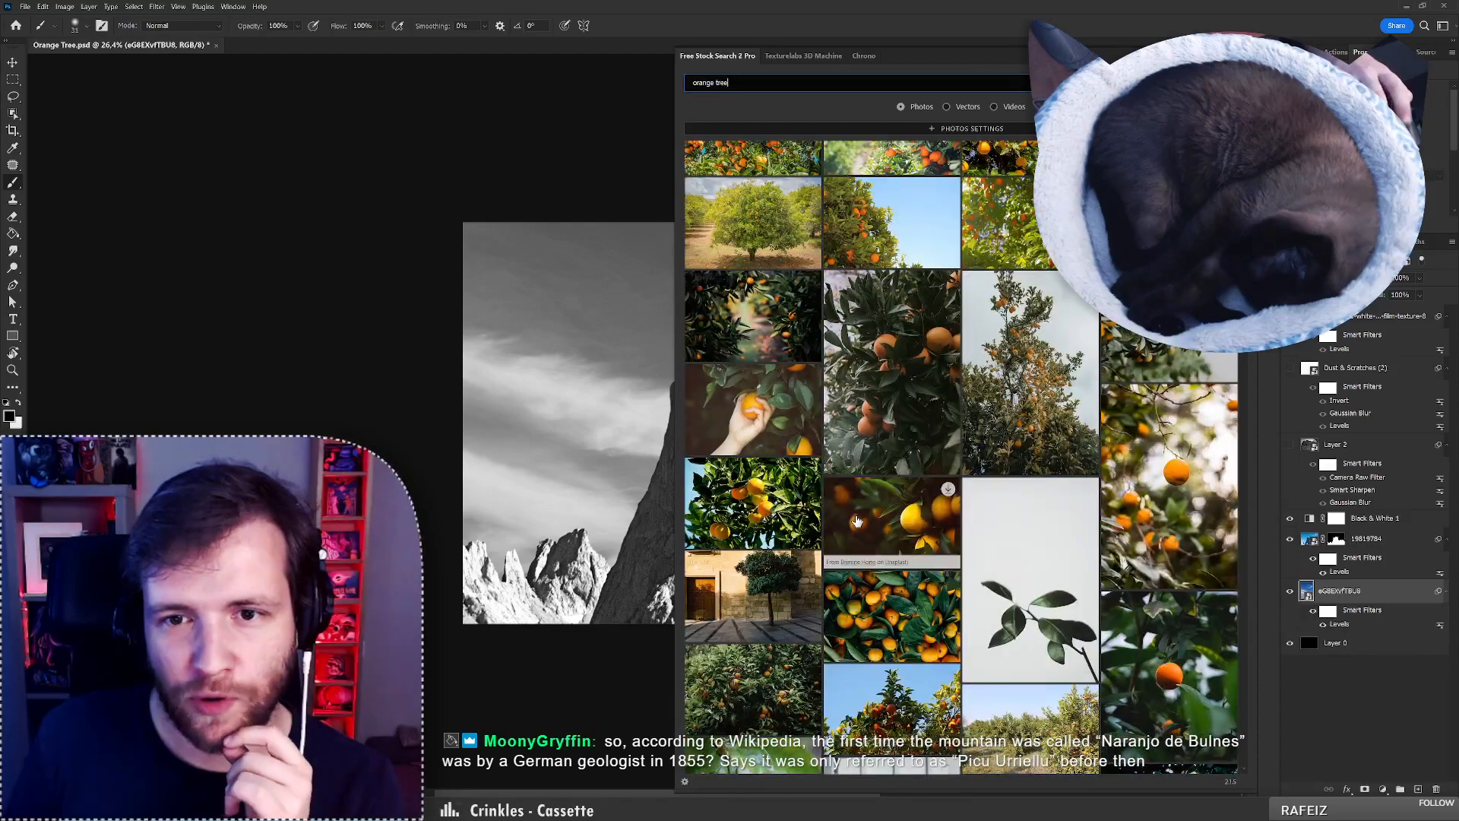
scroll(856, 521, up, 1)
scroll(857, 520, down, 8)
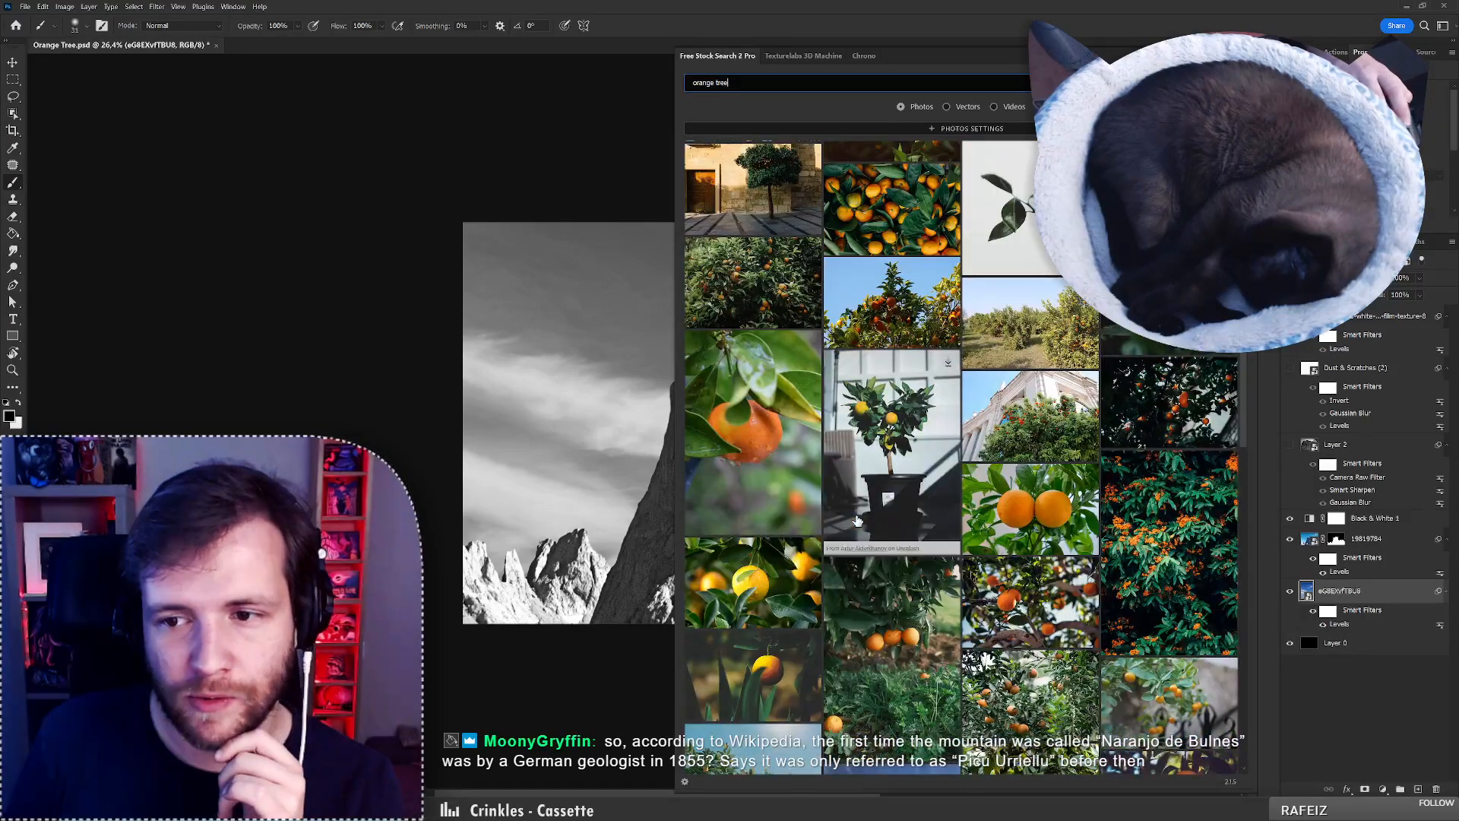
scroll(857, 520, down, 5)
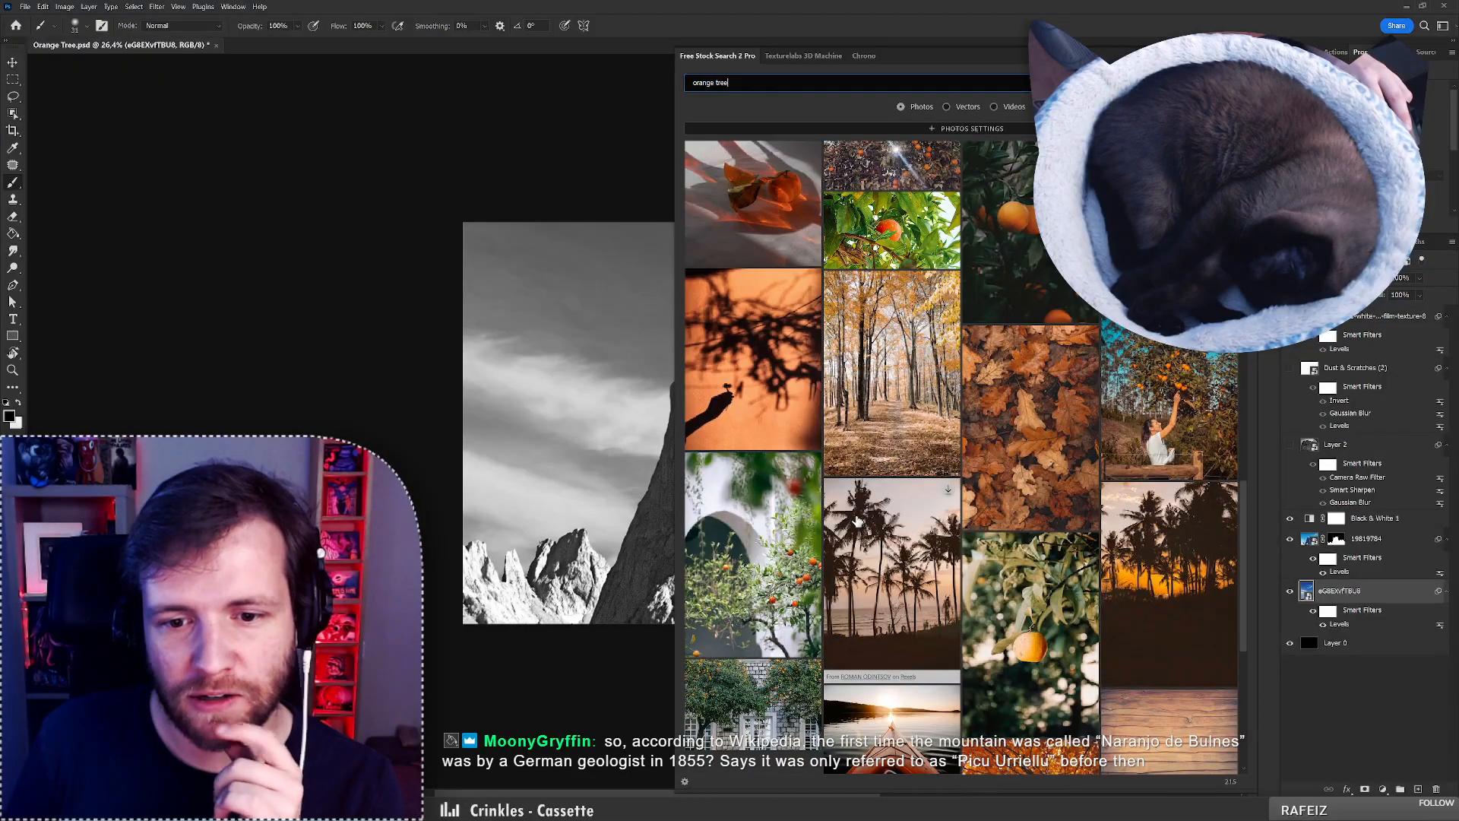
scroll(857, 521, down, 4)
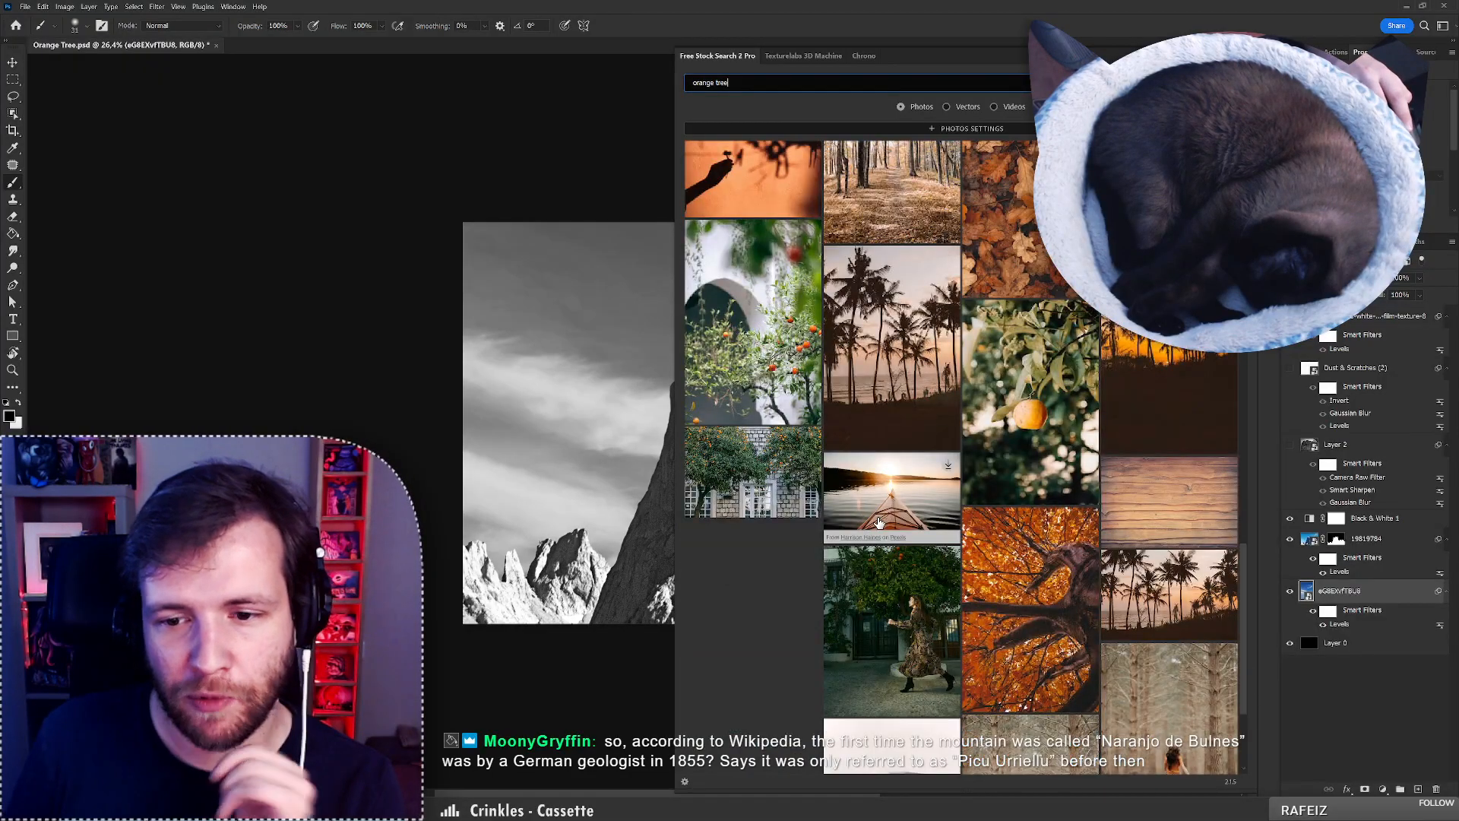
Look through the second batch of "orange tree" stock photos to its end.
scroll(879, 521, down, 3)
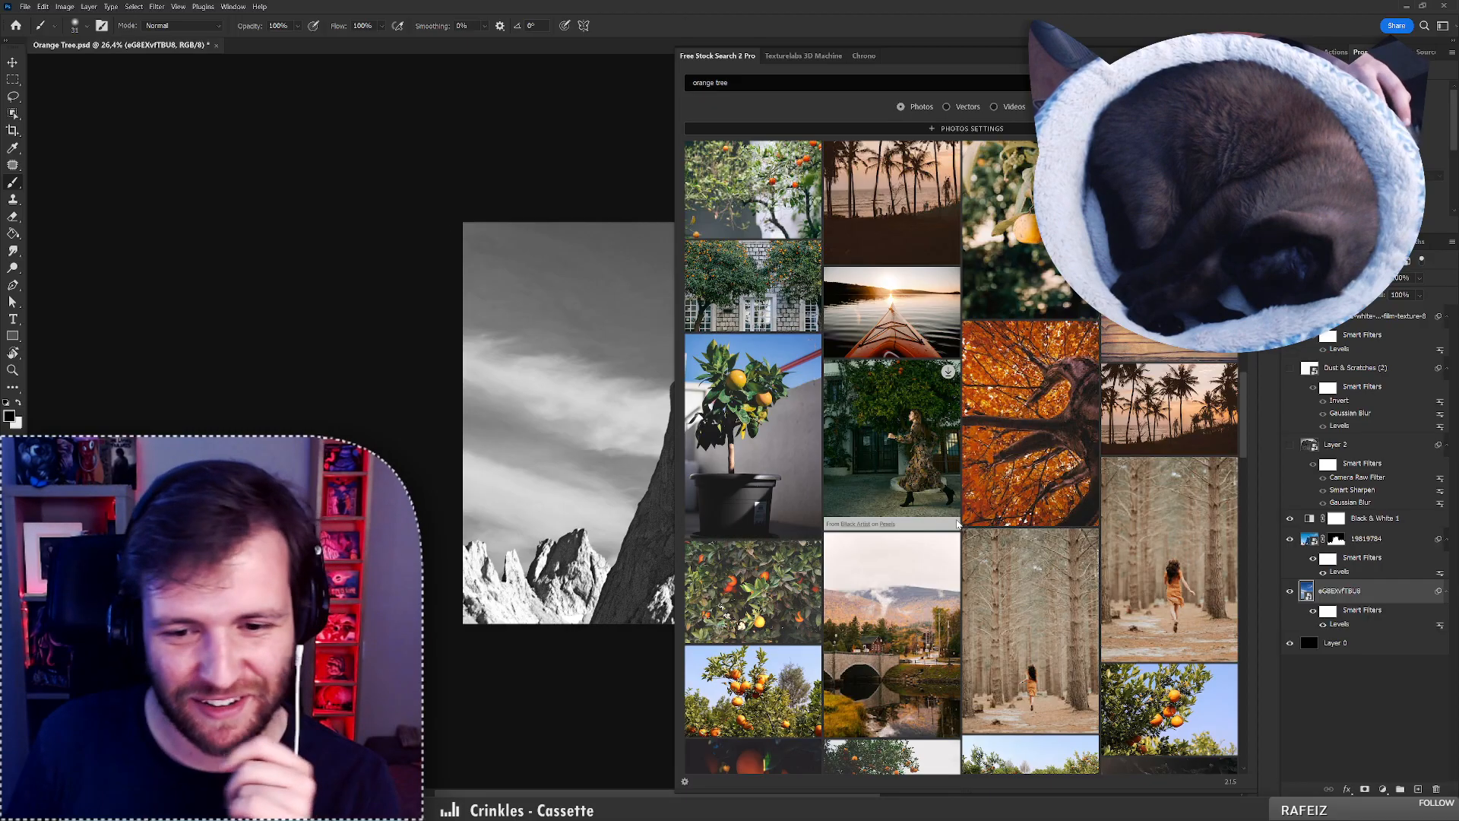
scroll(948, 373, down, 5)
scroll(956, 524, down, 4)
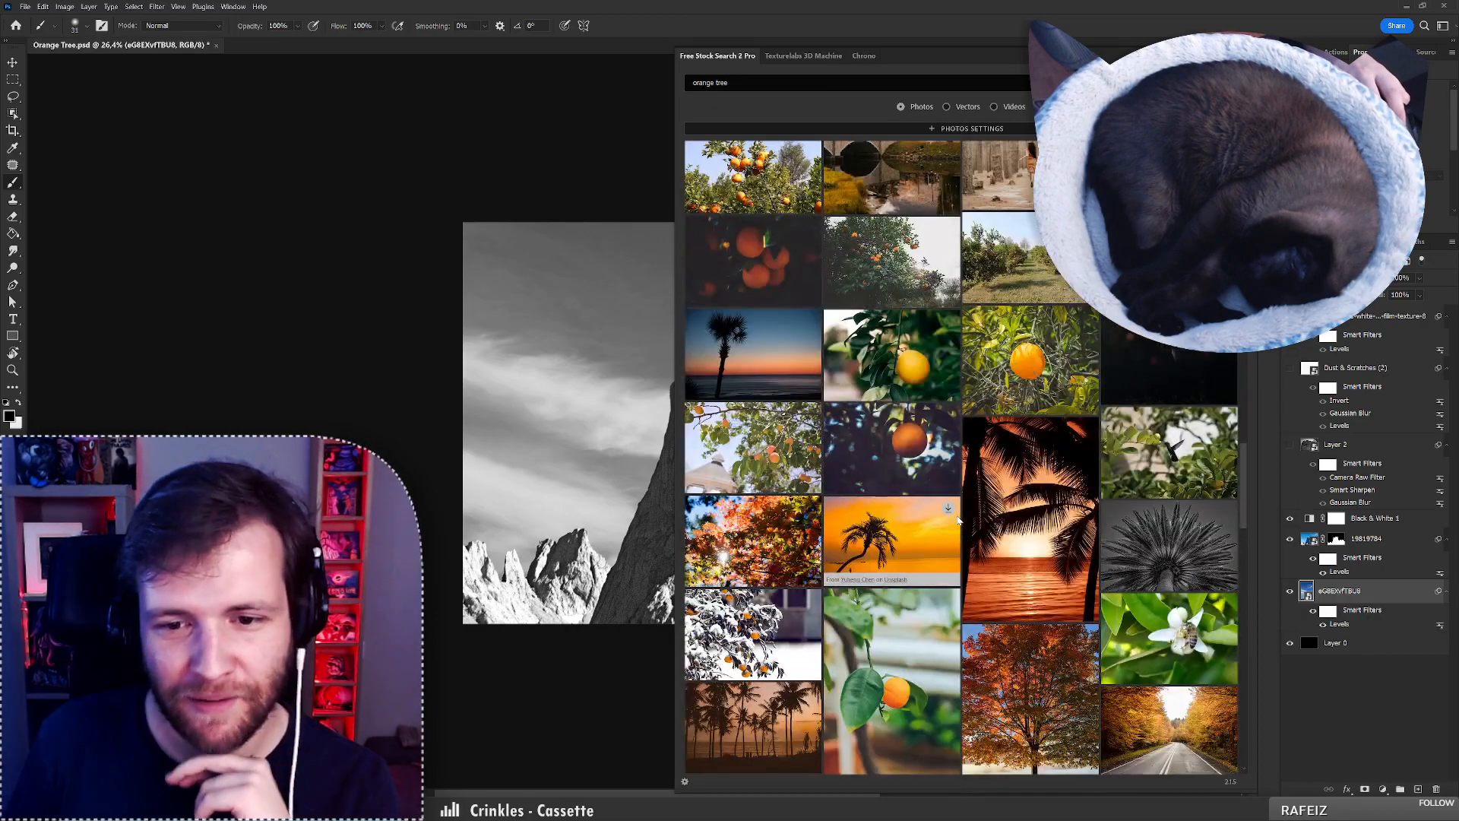
click(954, 511)
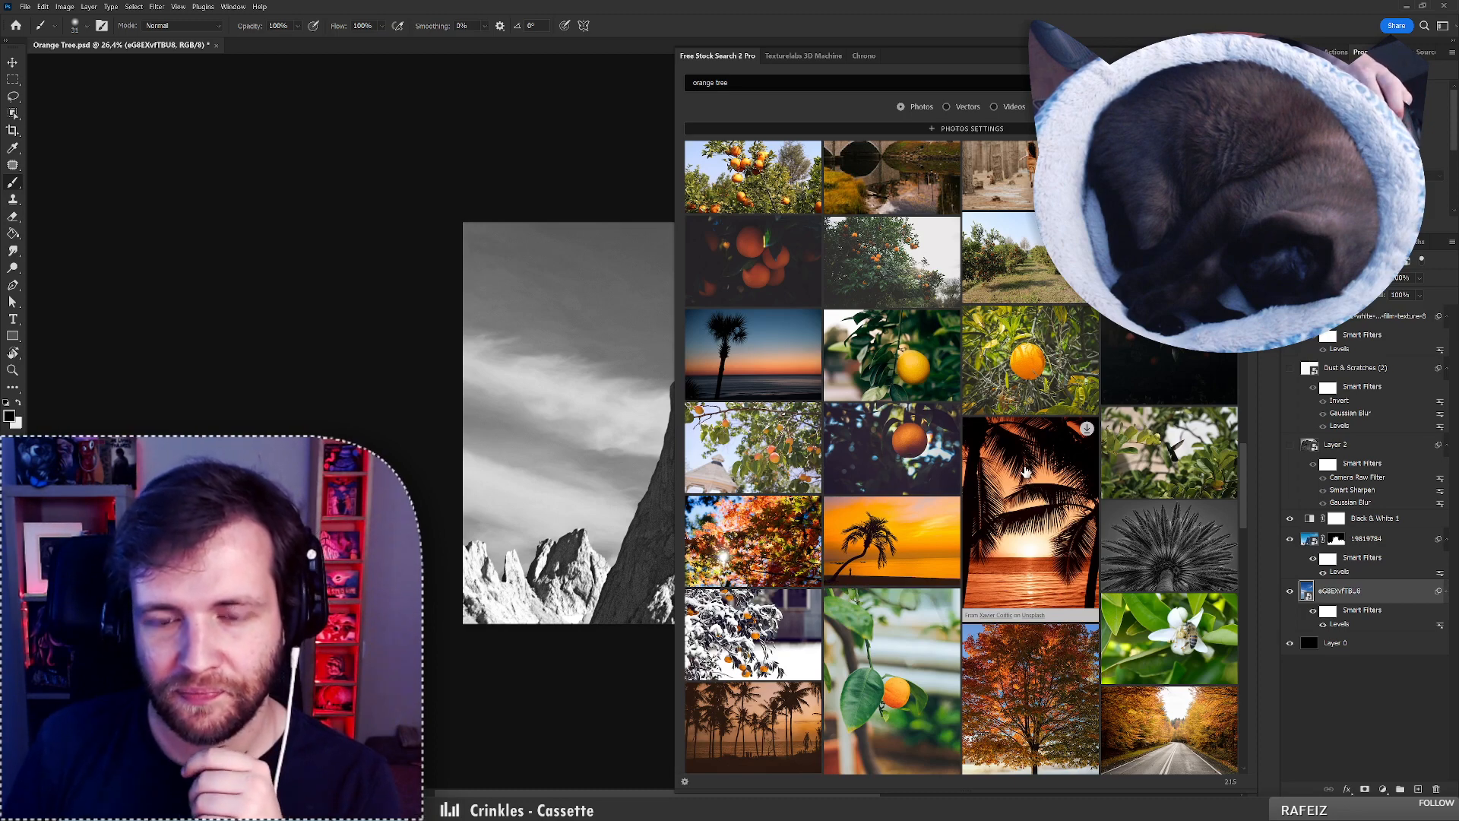
scroll(1026, 471, down, 5)
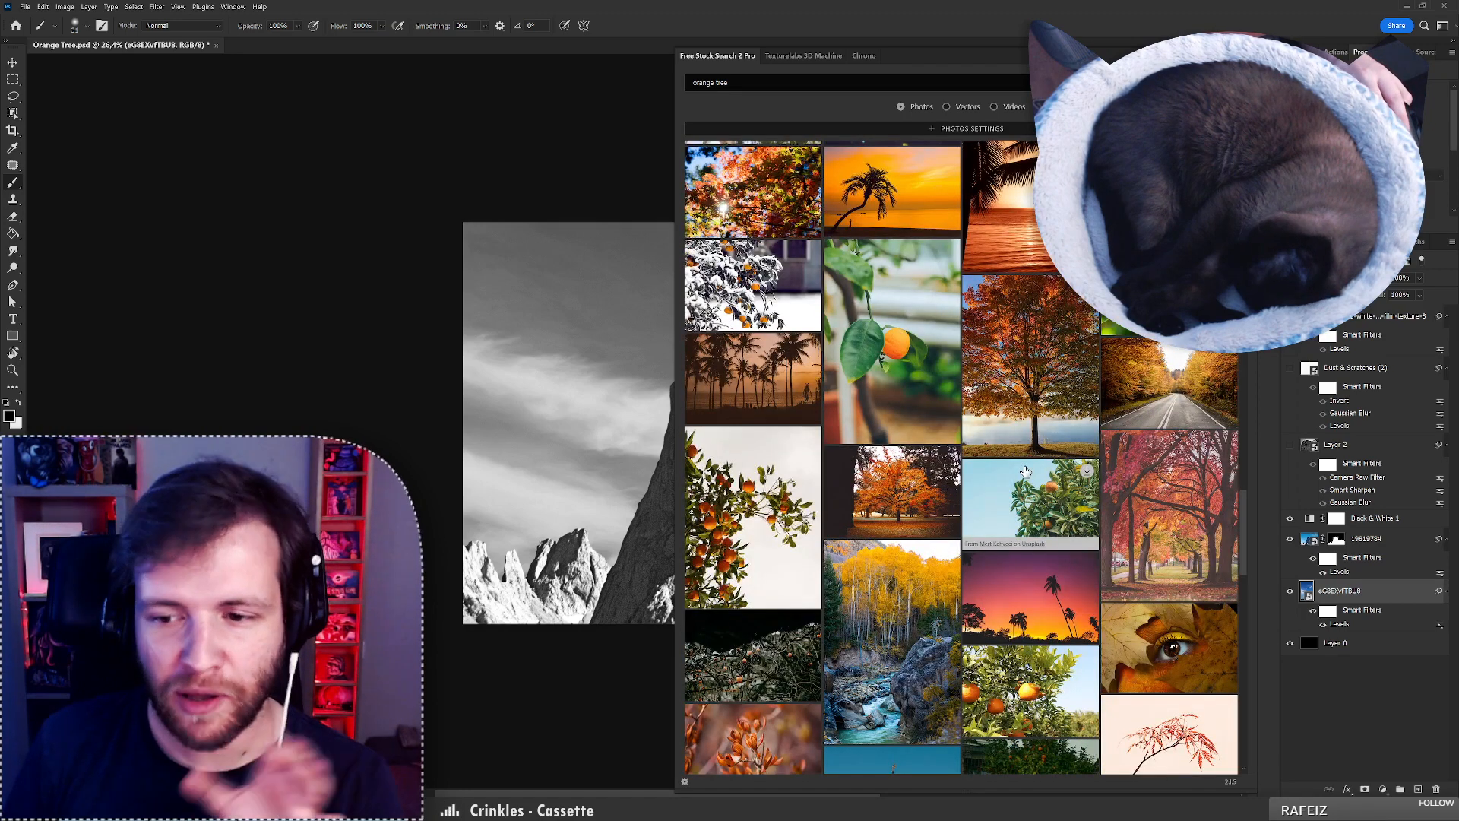
scroll(1027, 465, down, 3)
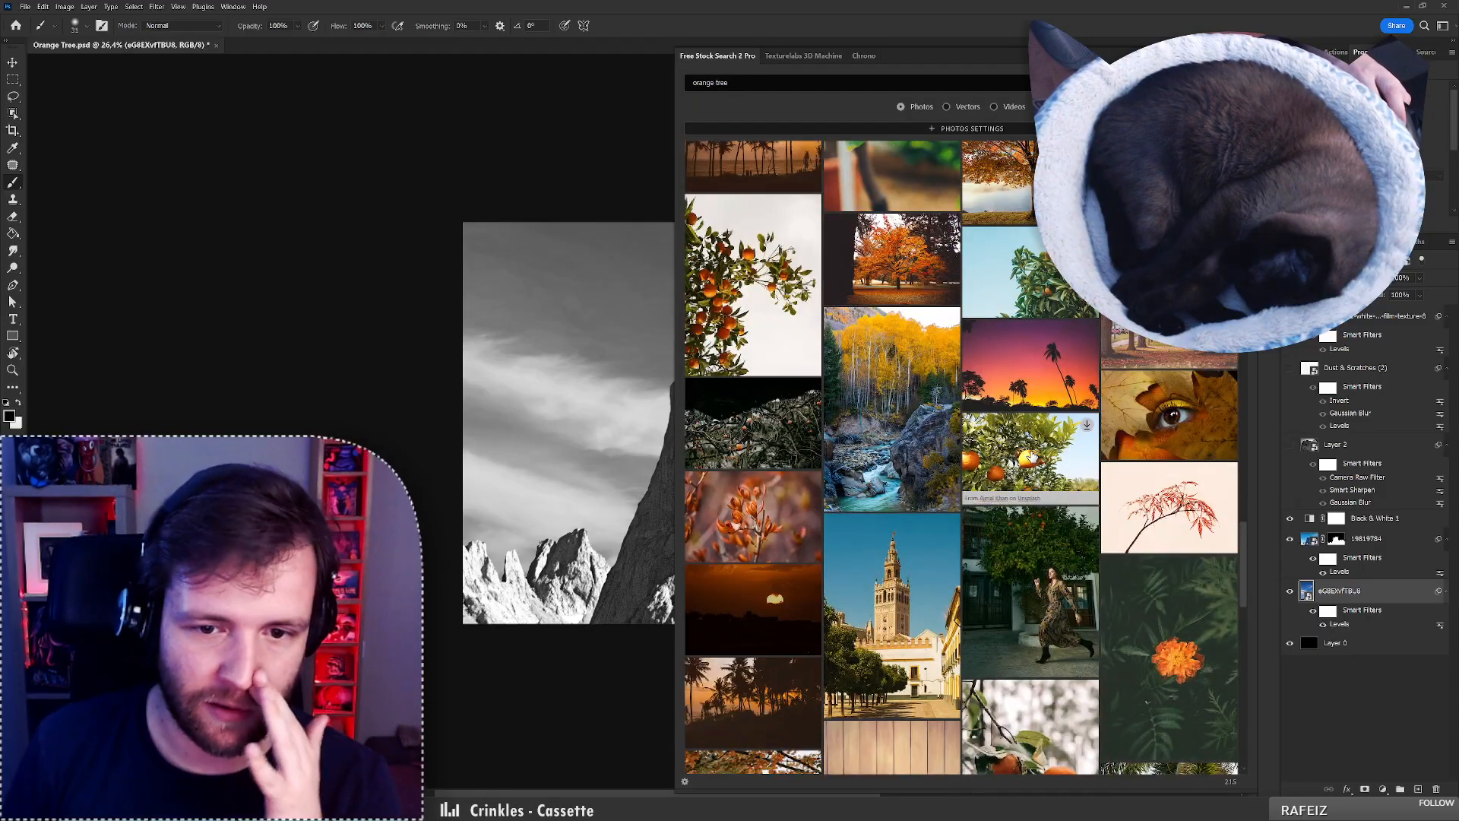
scroll(1029, 460, down, 3)
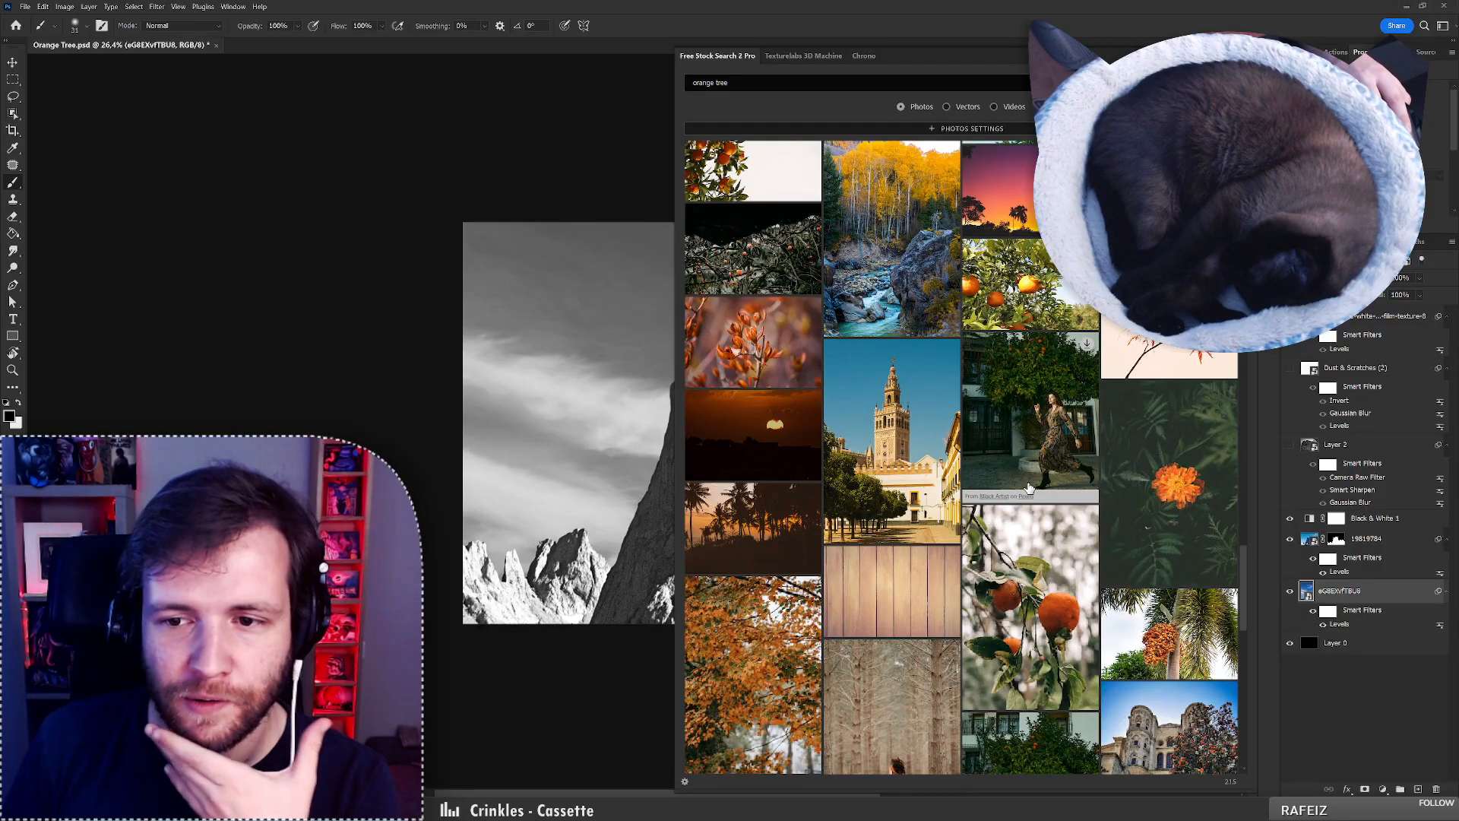
scroll(1030, 487, down, 3)
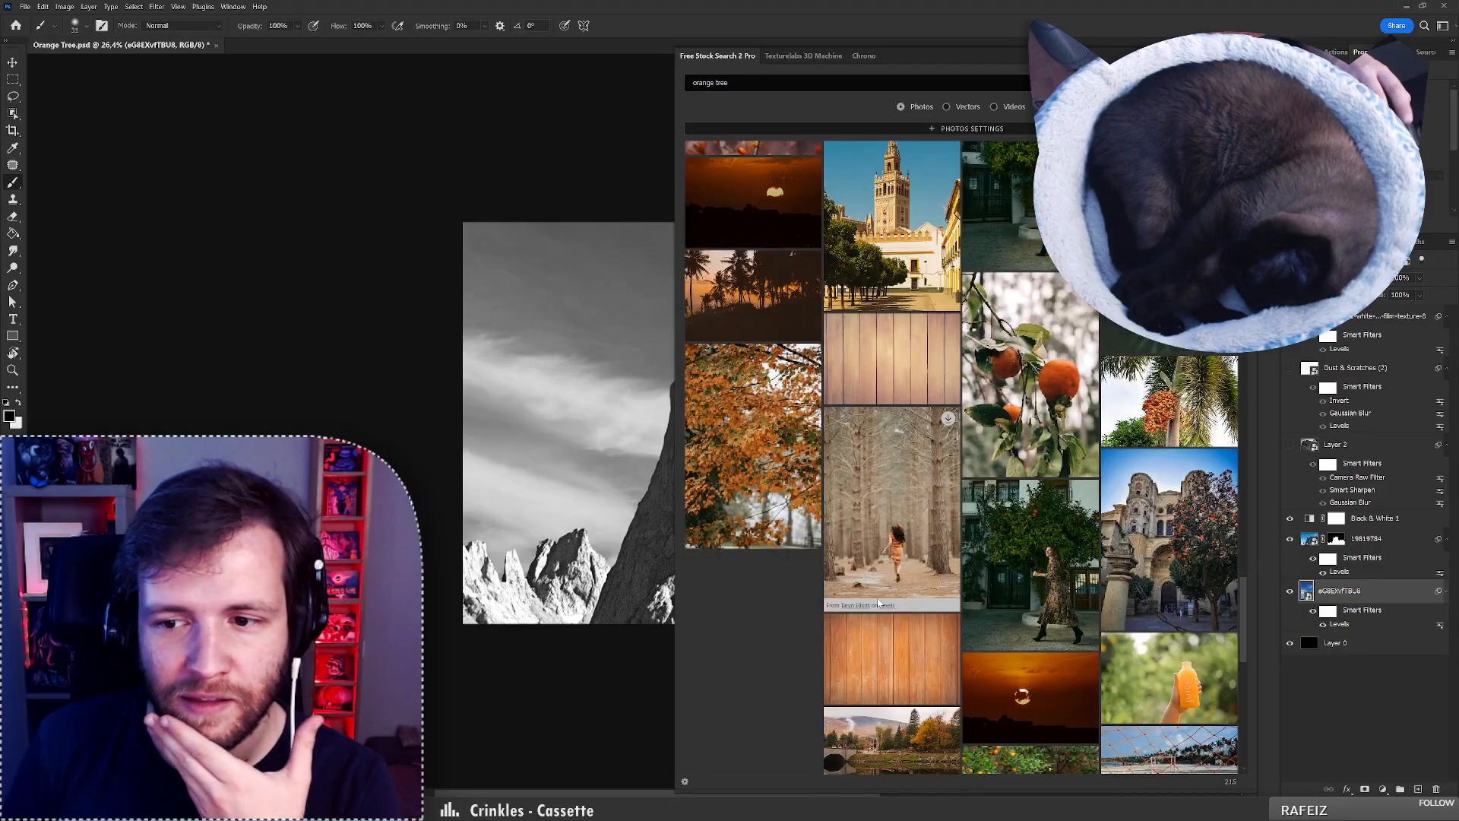
scroll(877, 593, down, 7)
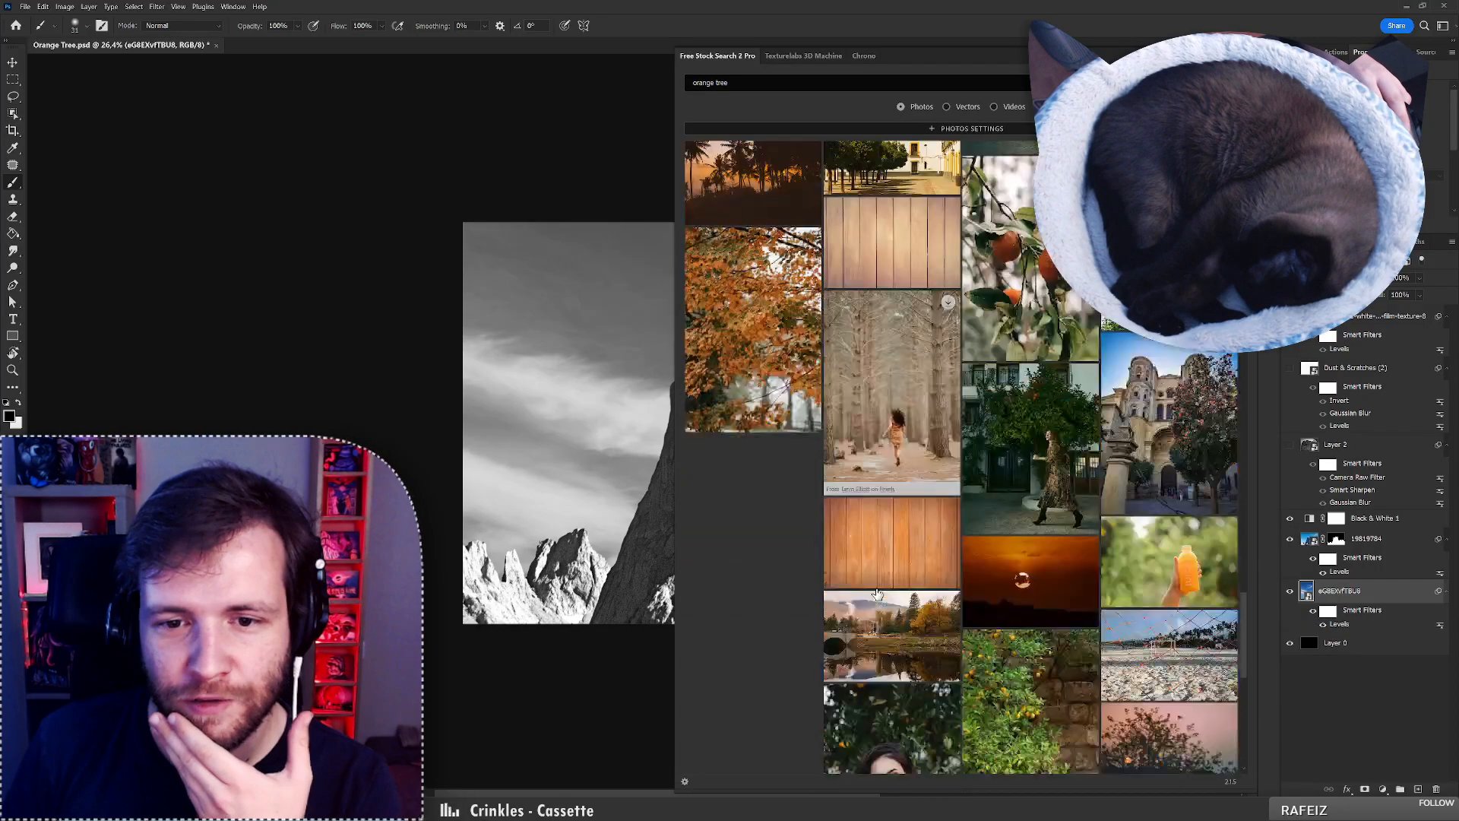
scroll(881, 775, down, 3)
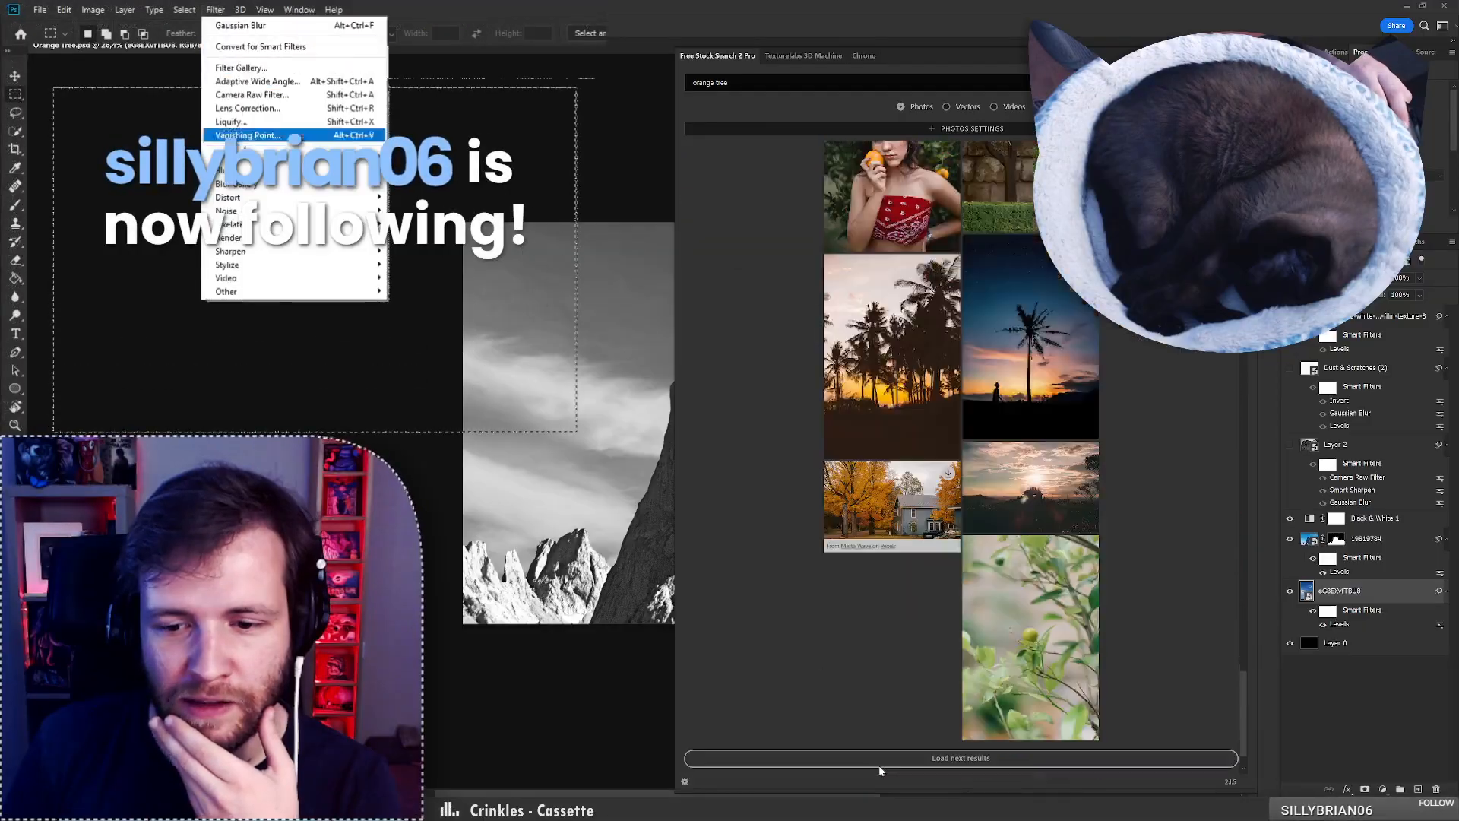
Import the stock photo of the leafy tree standing in a garden beneath a metal arch into the document.
scroll(859, 631, up, 6)
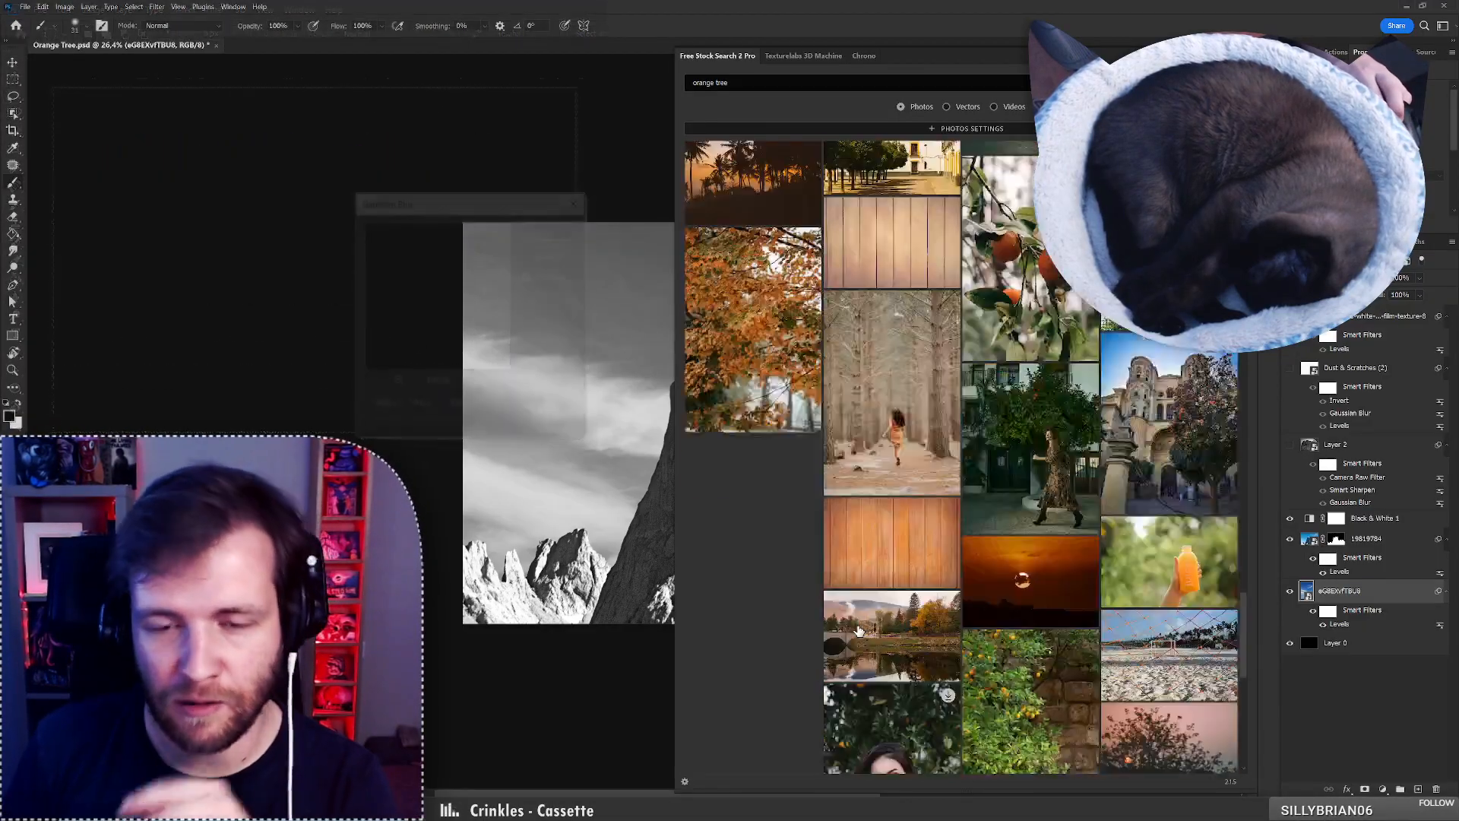
scroll(859, 631, down, 1)
scroll(858, 631, down, 5)
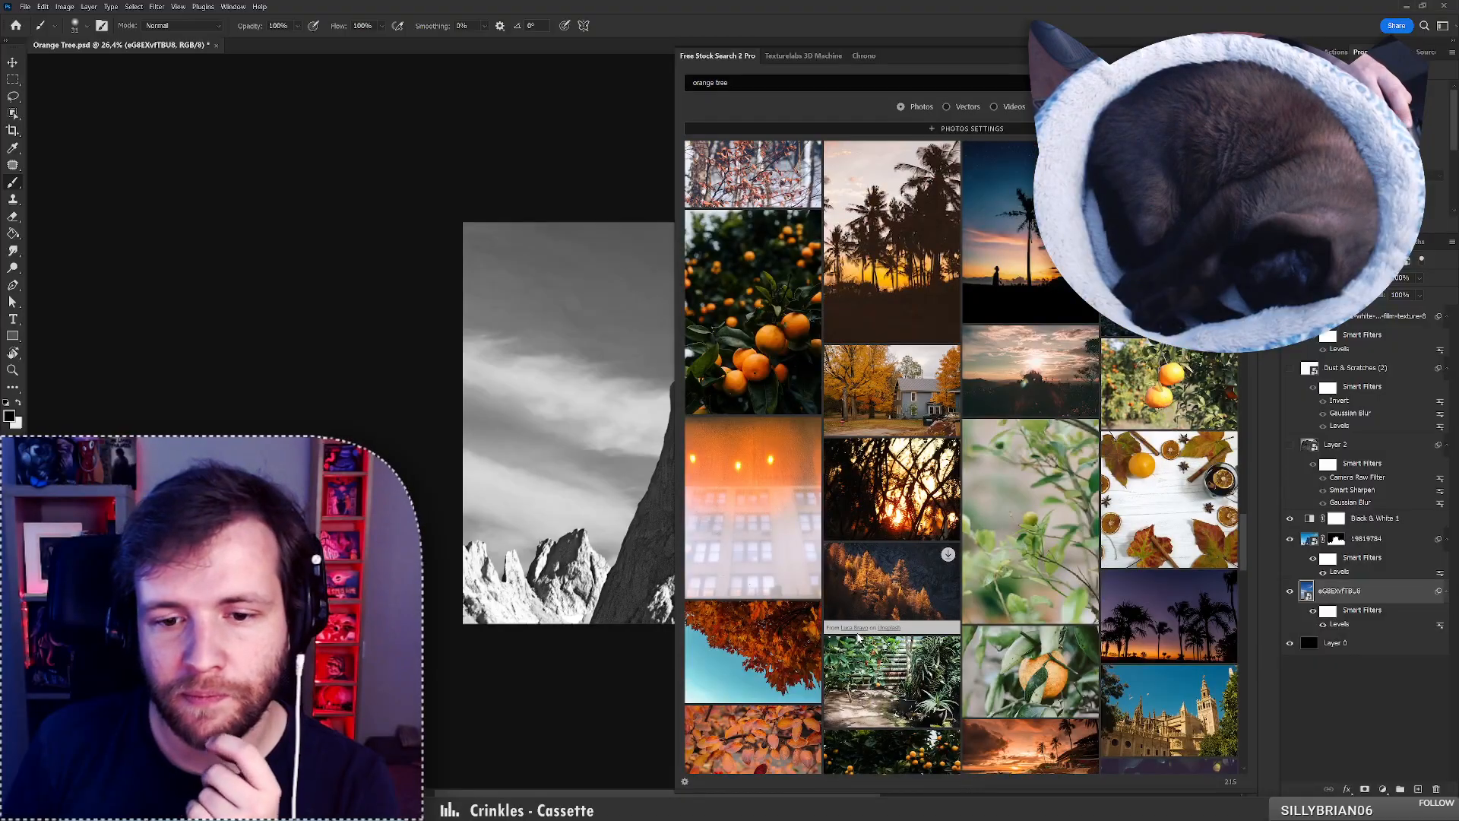
scroll(857, 638, down, 4)
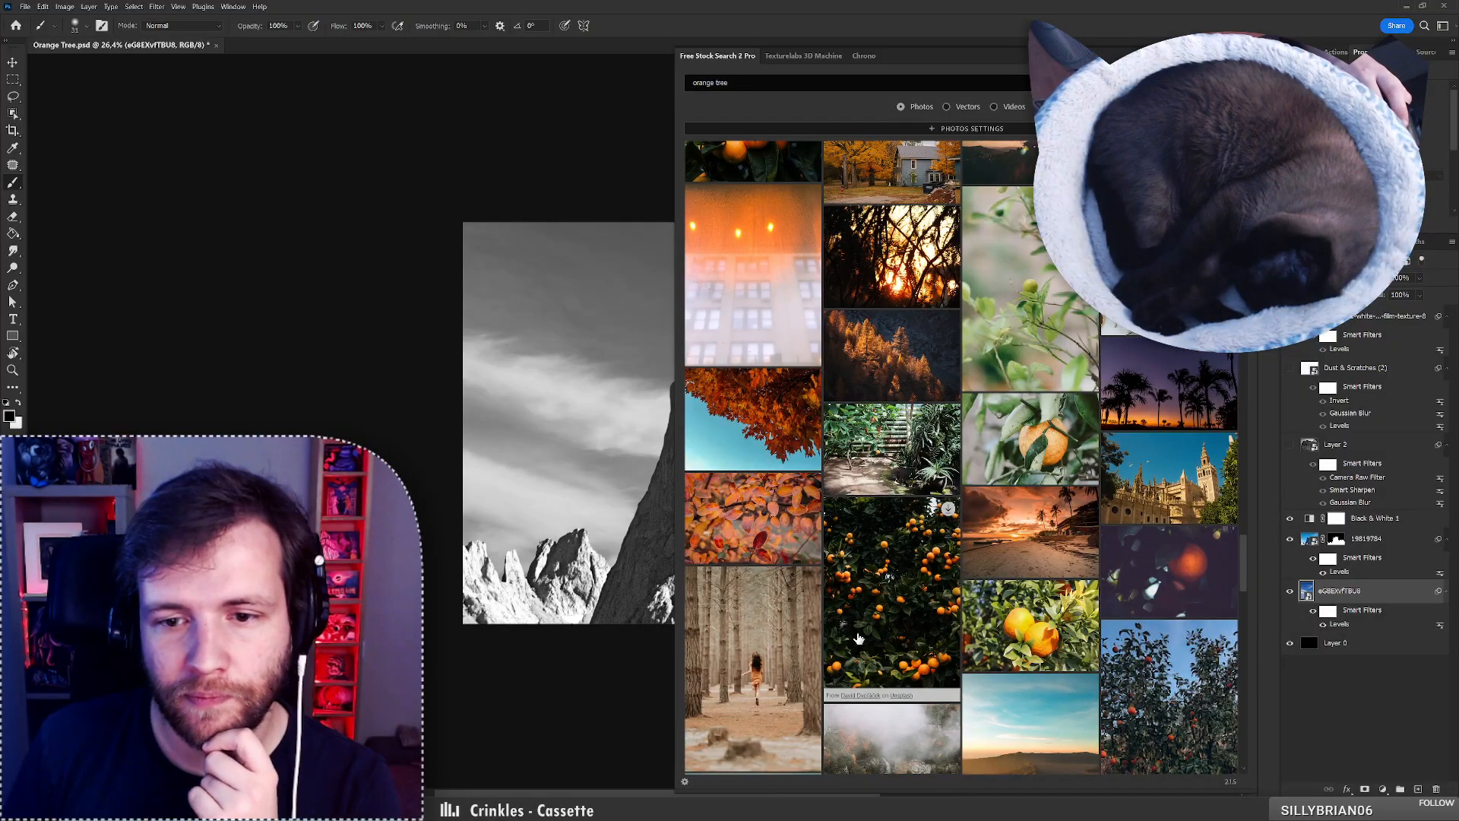
scroll(859, 639, down, 5)
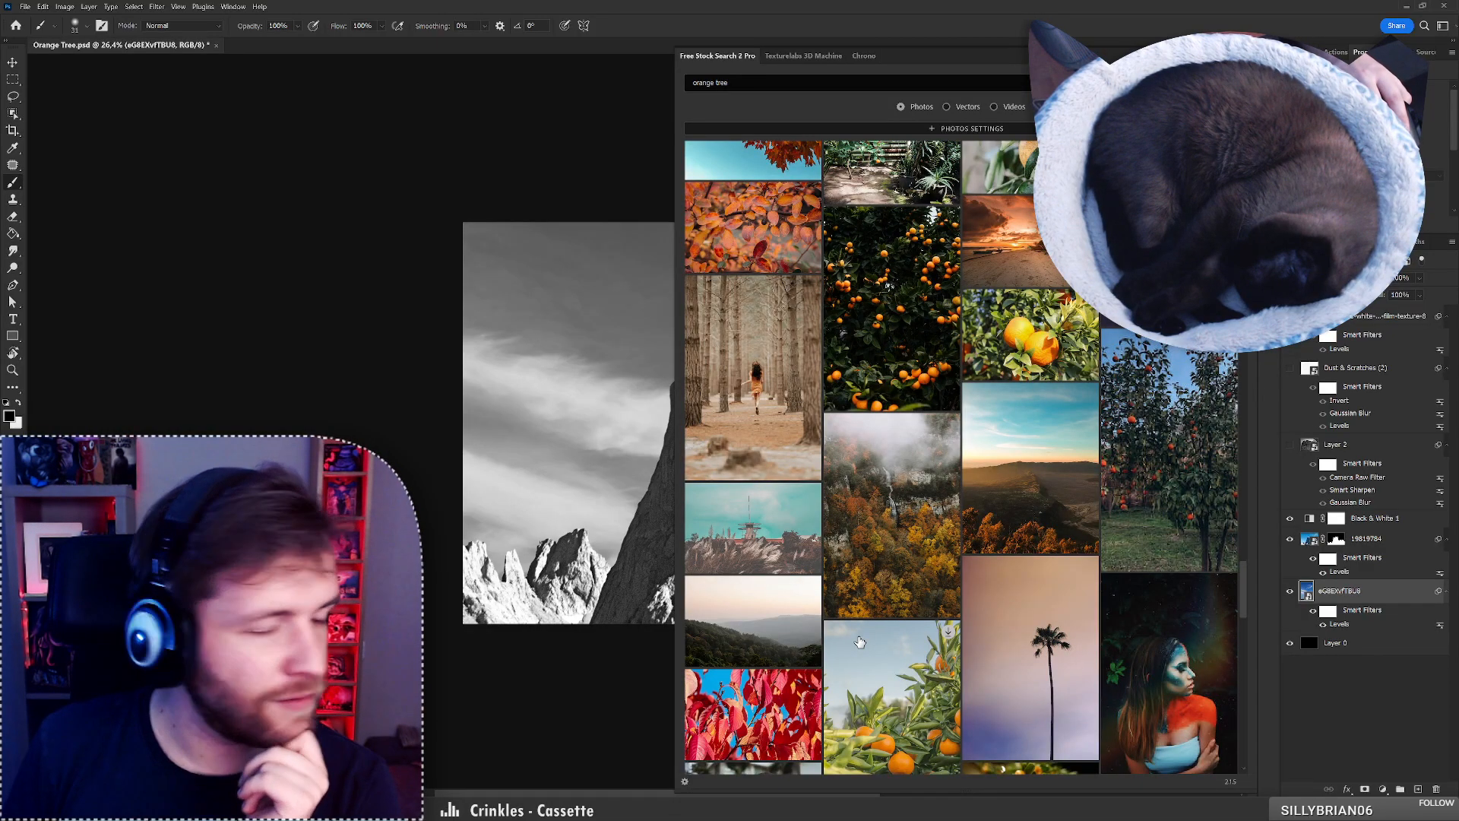
scroll(859, 642, down, 7)
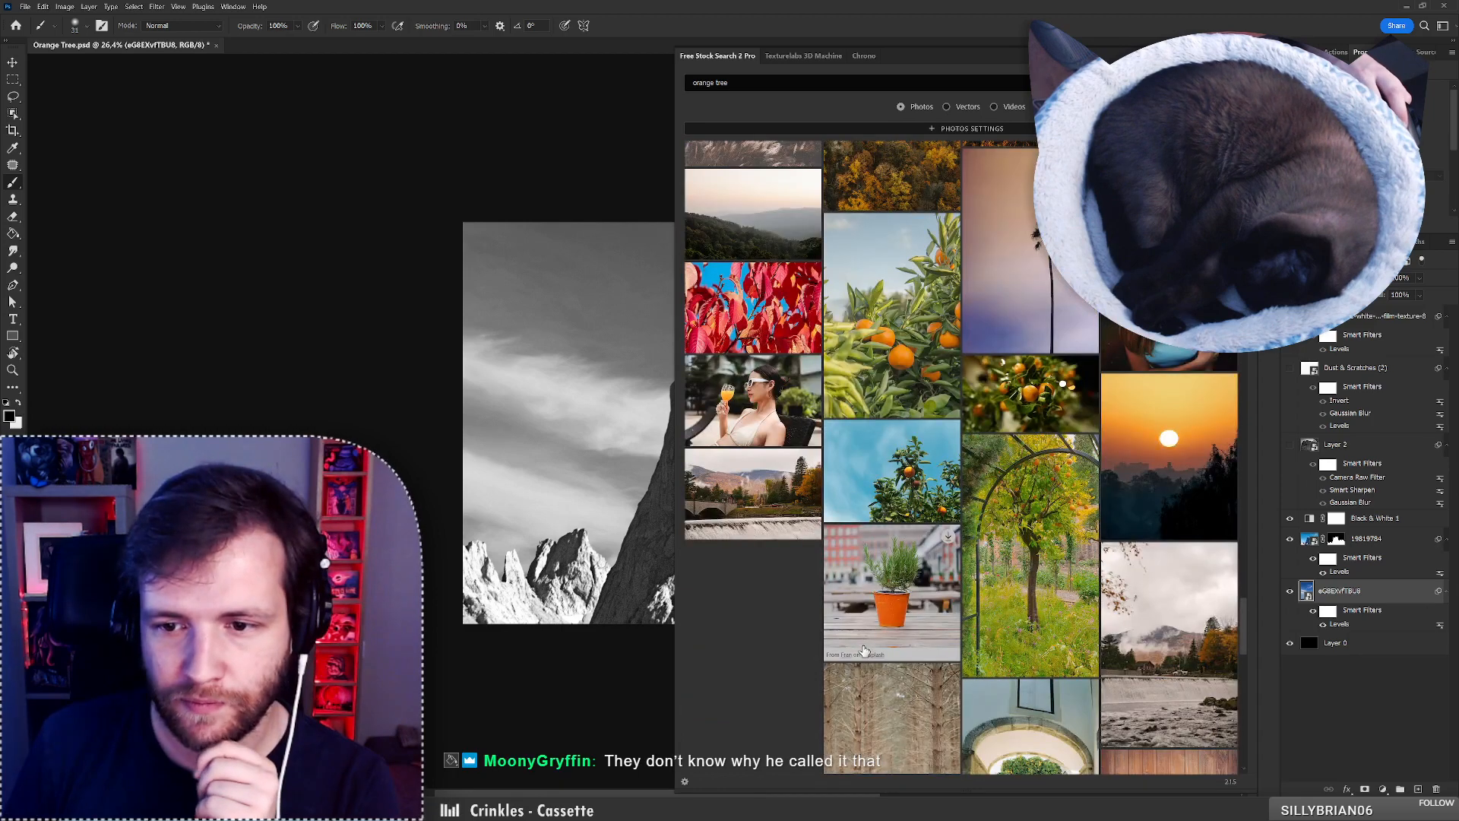
scroll(1052, 544, down, 2)
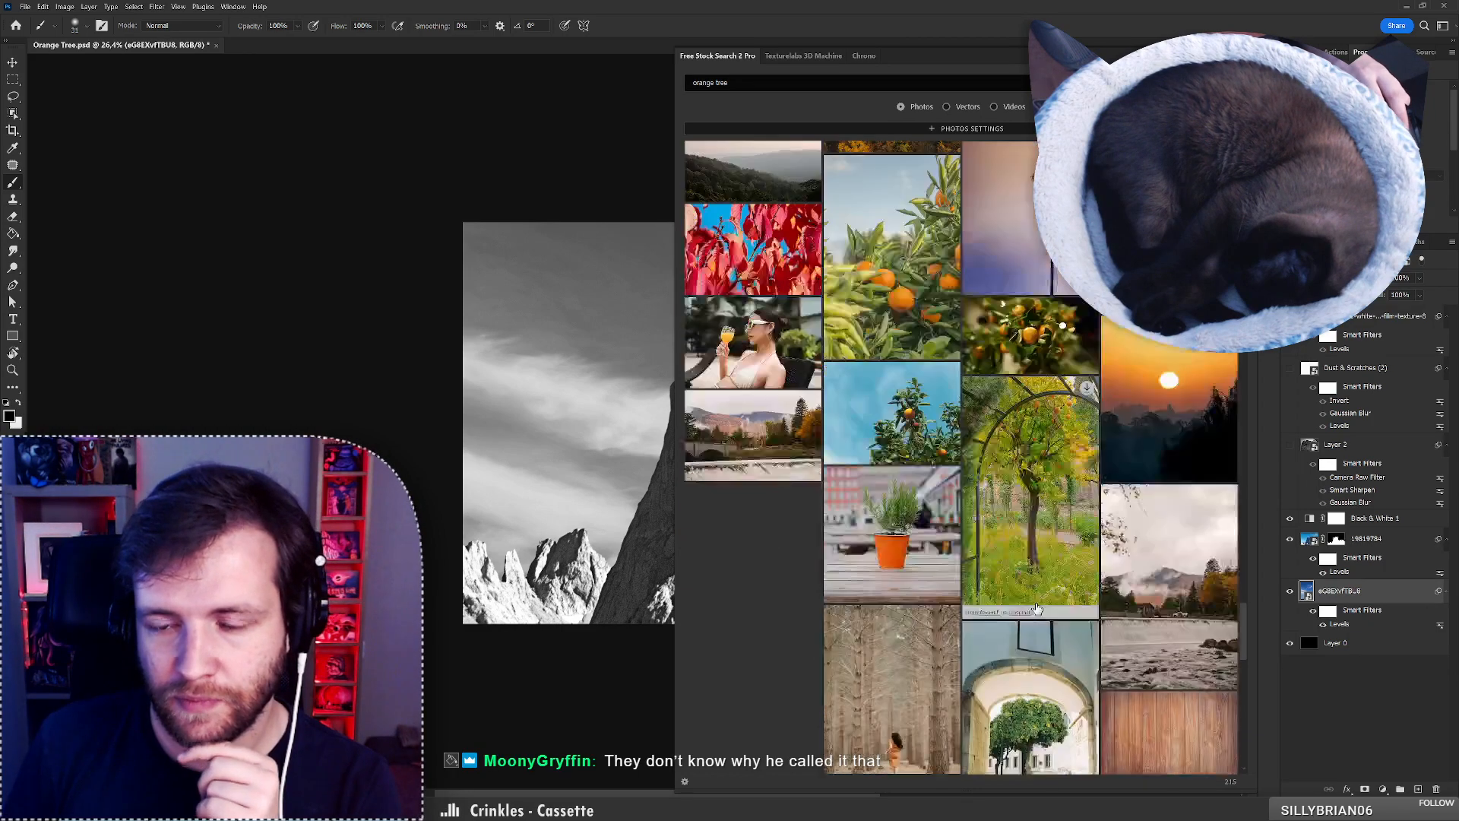
click(1054, 448)
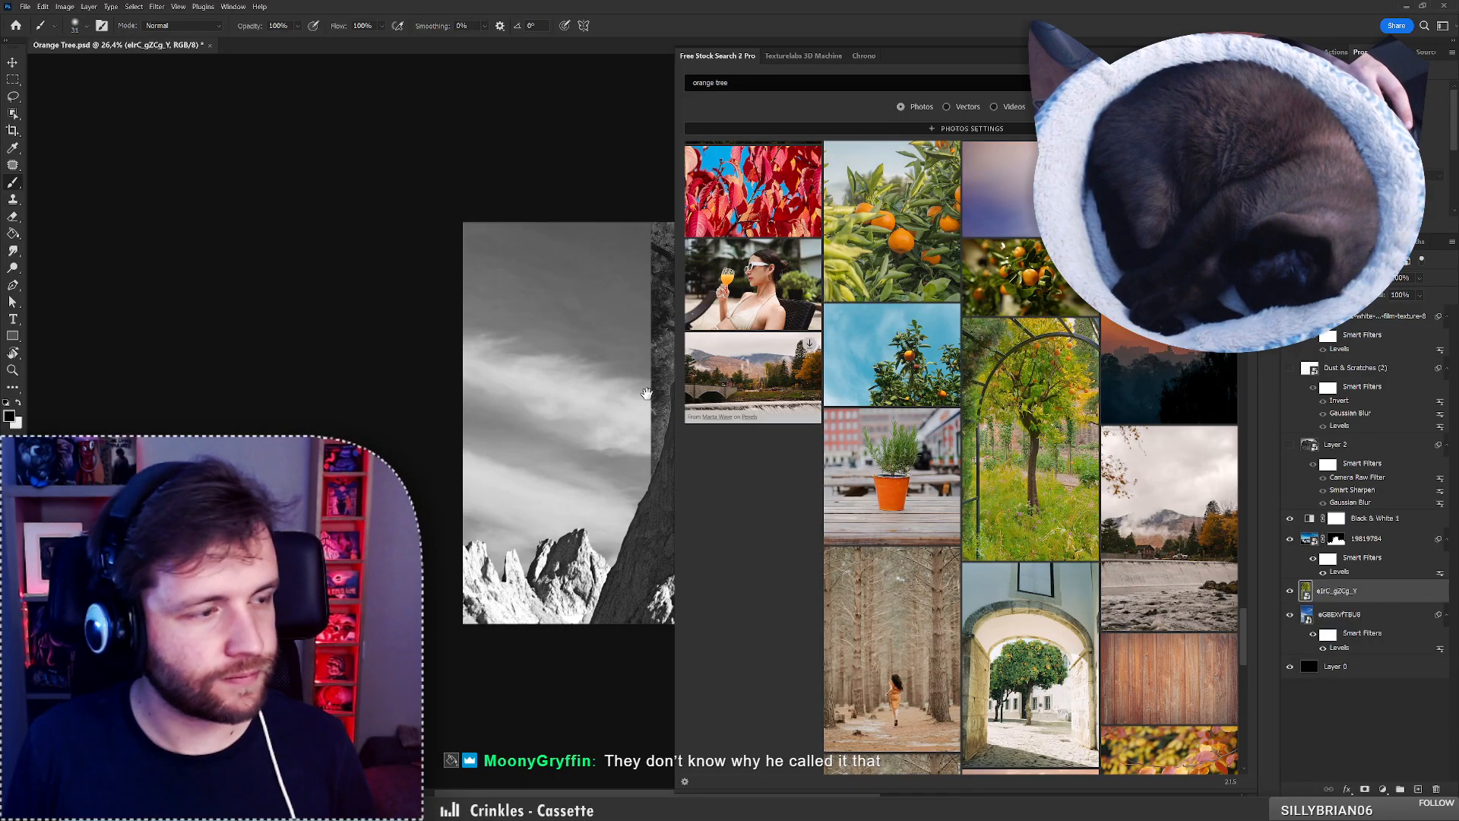
Place the garden tree layer above the mountain photo layer and move the picture to the canvas's left edge.
drag(653, 401, 361, 352)
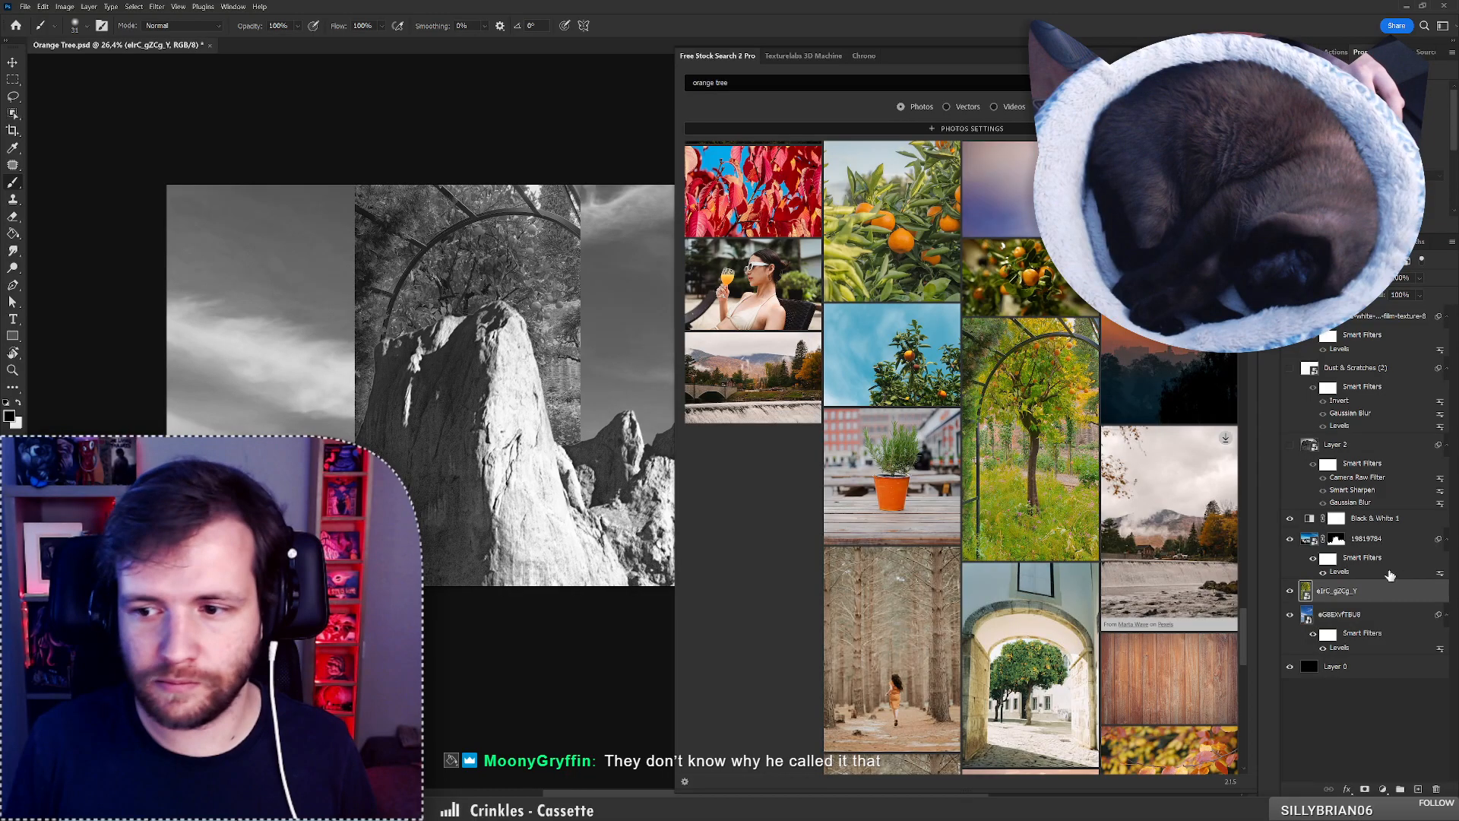
drag(1367, 588, 1361, 530)
drag(463, 388, 275, 394)
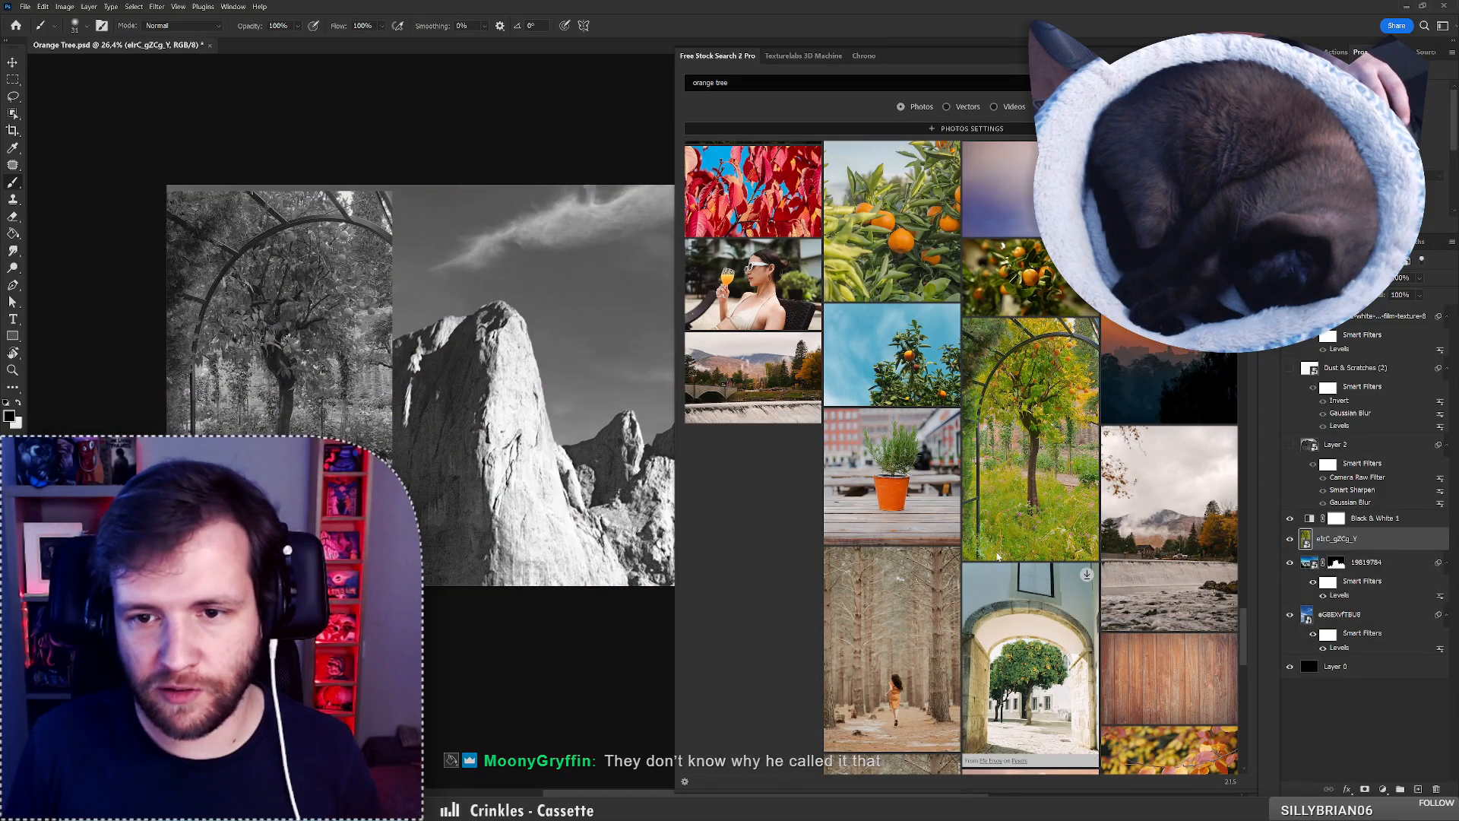
Import the stock photo of the orange tree seen through a stone archway and inspect the tree up close.
scroll(975, 473, down, 1)
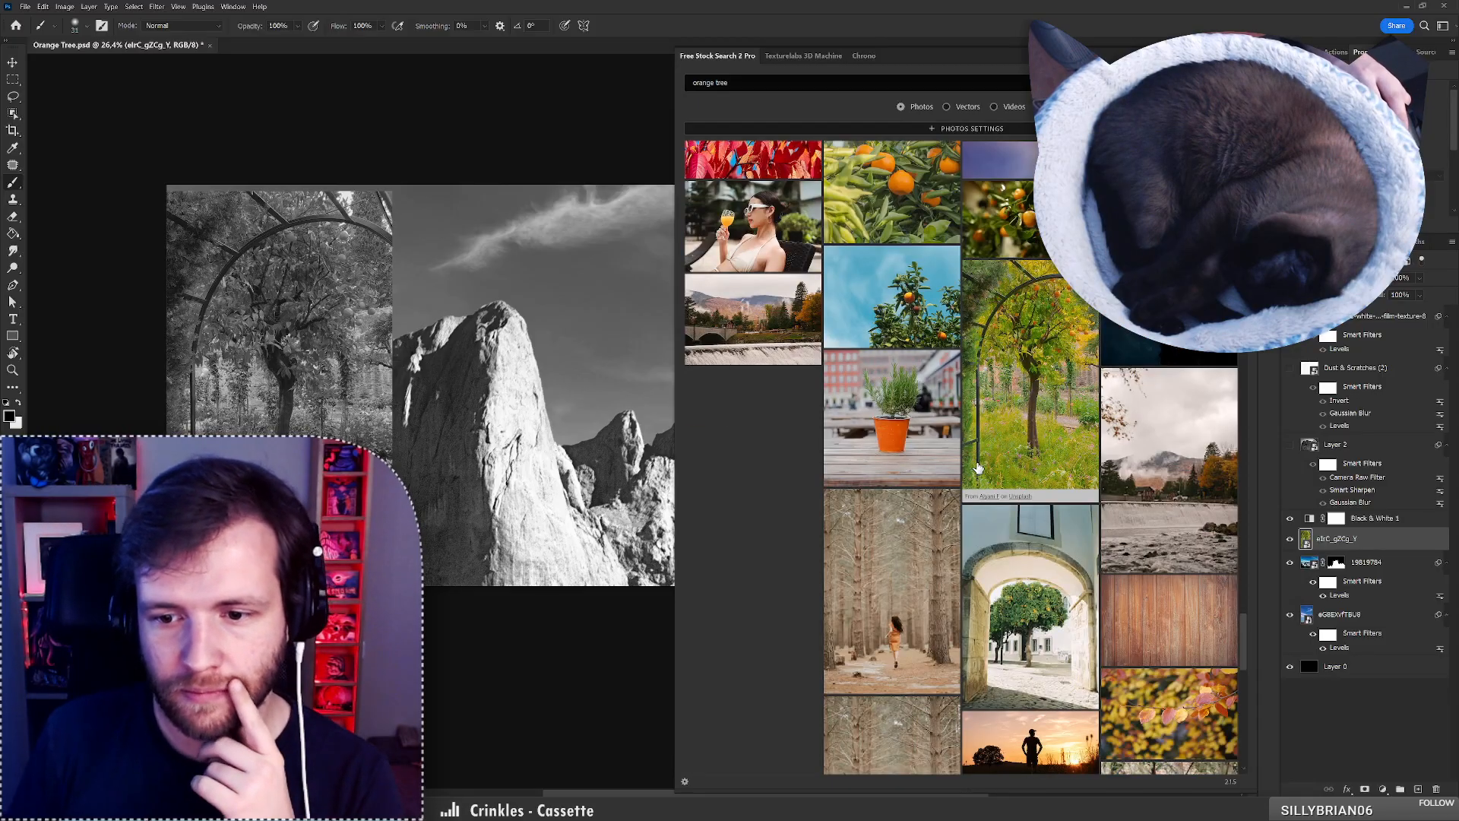
scroll(978, 470, down, 1)
click(1052, 562)
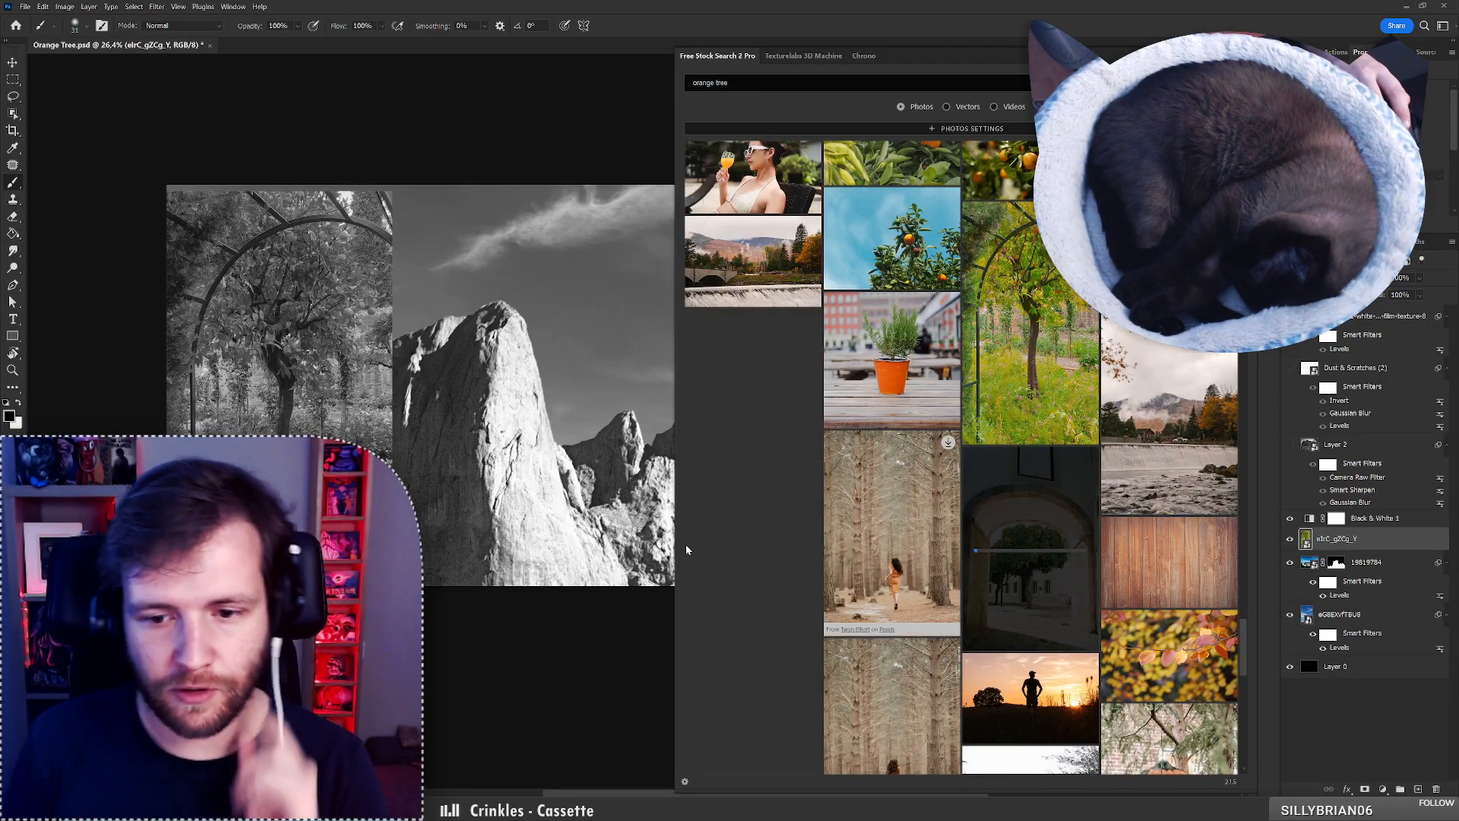
scroll(468, 456, up, 5)
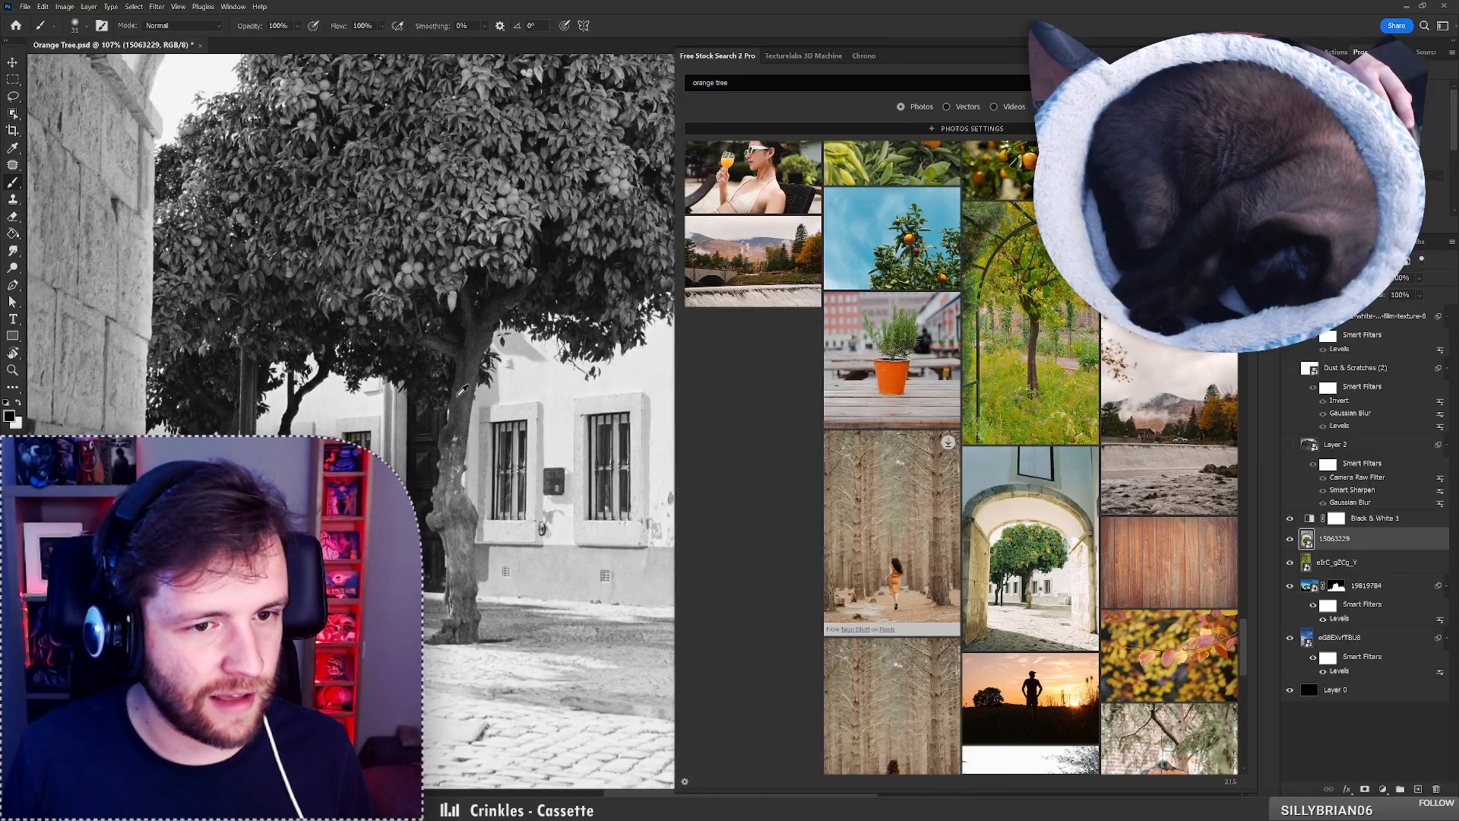
scroll(445, 613, down, 5)
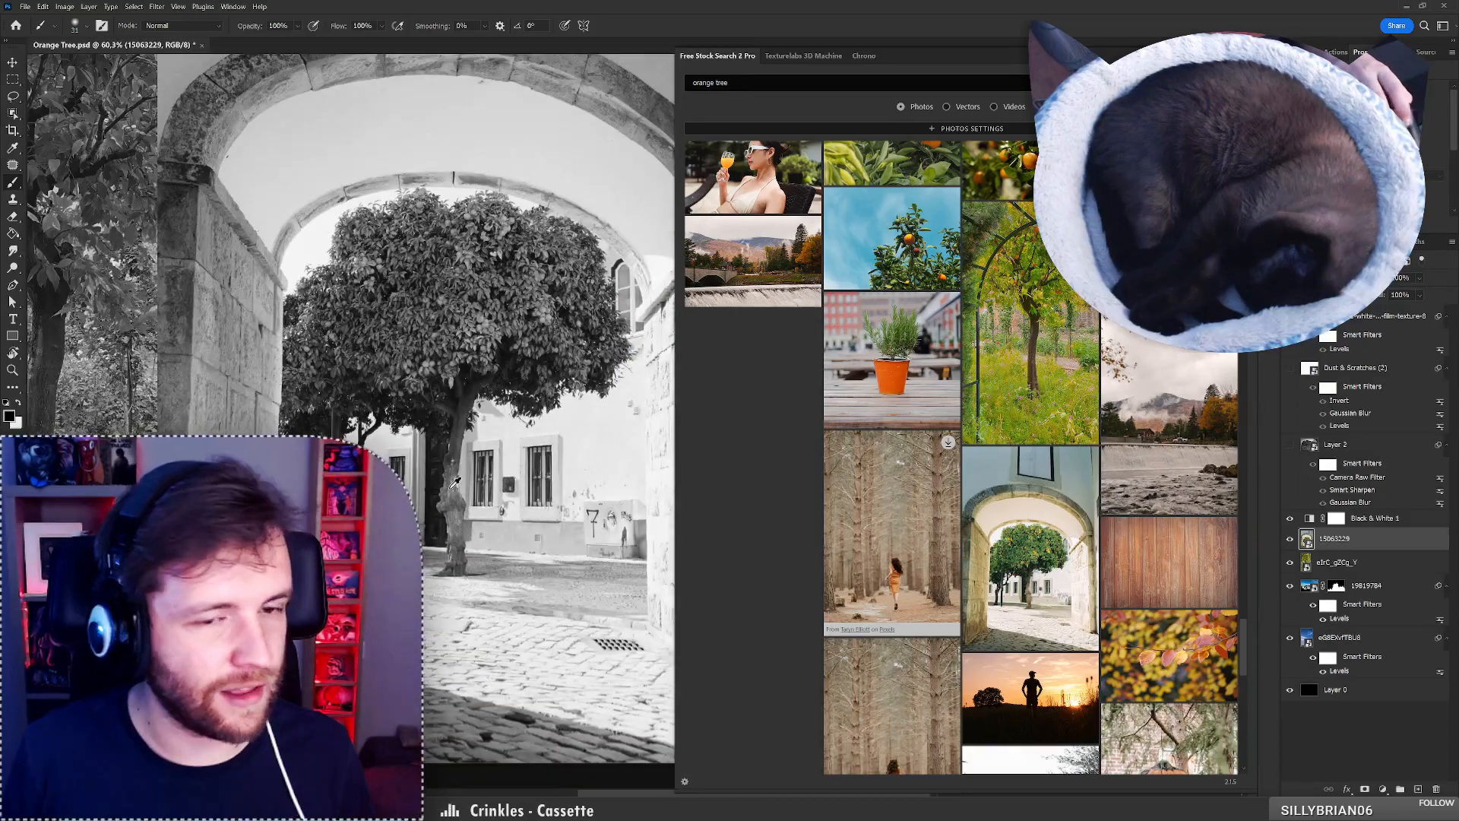
scroll(456, 480, up, 1)
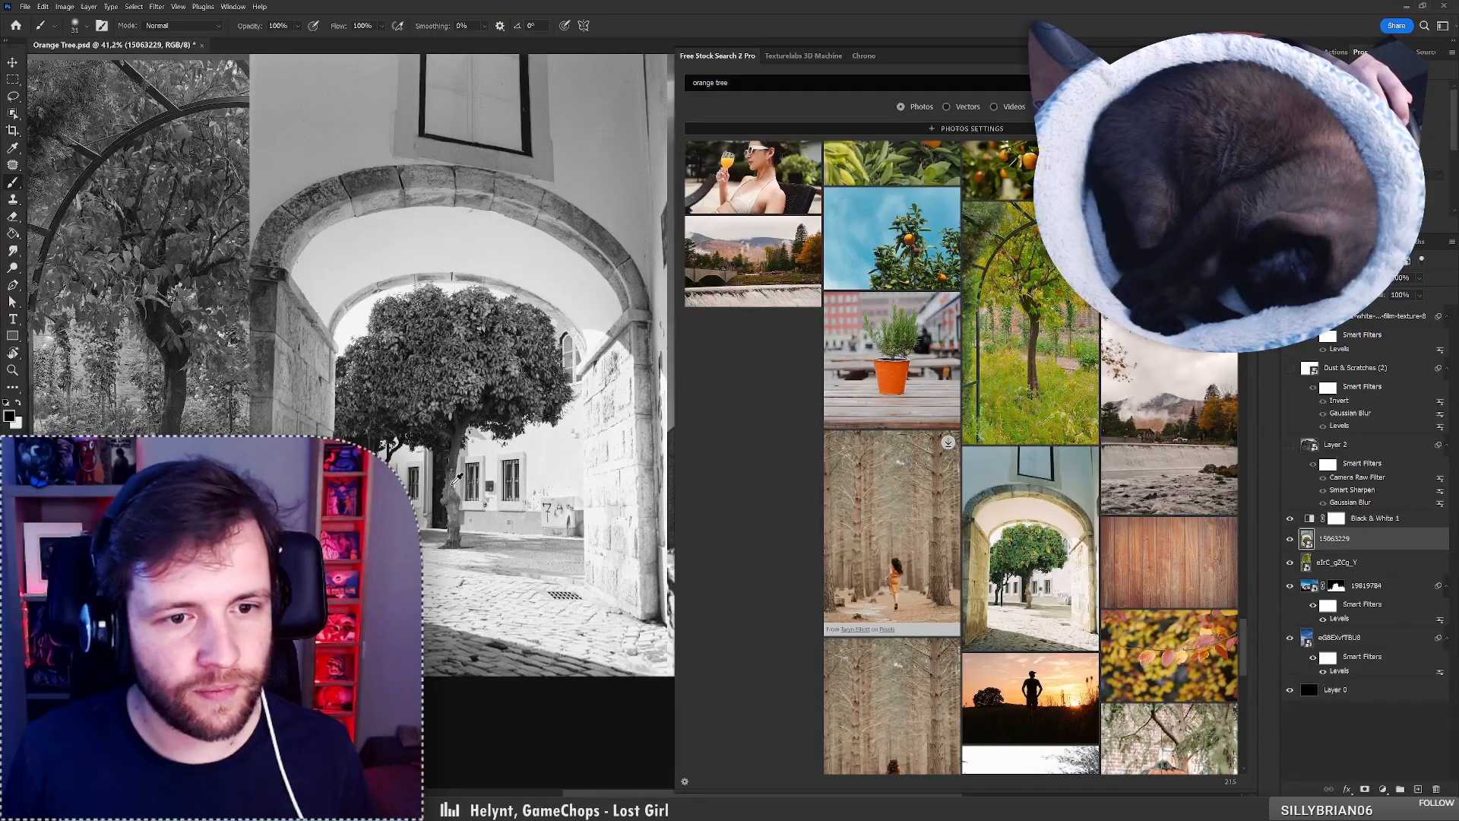
scroll(457, 477, down, 2)
scroll(457, 477, up, 1)
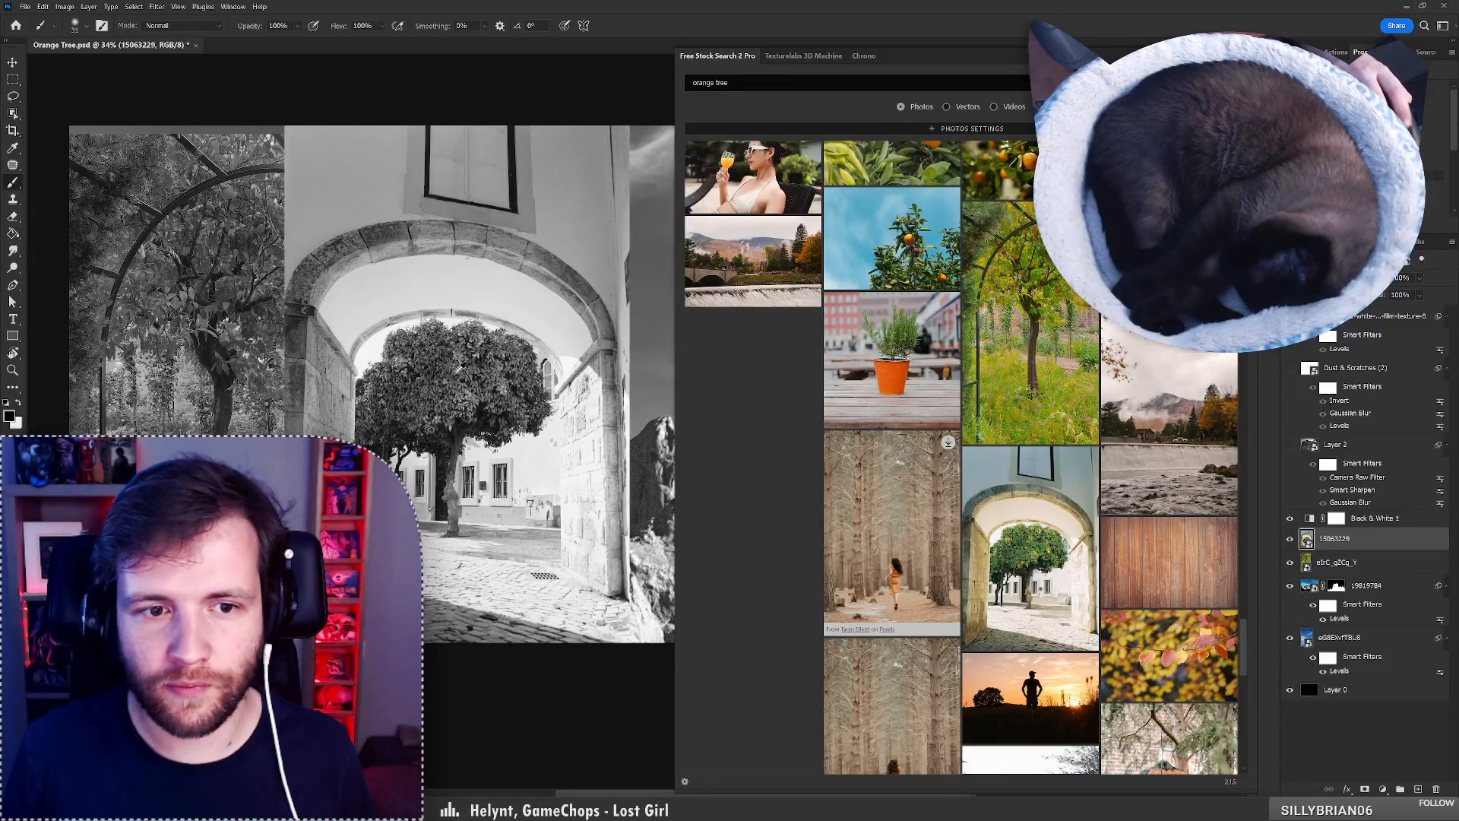
Compare the archway orange tree in colour and in black and white by toggling the Black & White adjustment's visibility.
scroll(459, 368, up, 3)
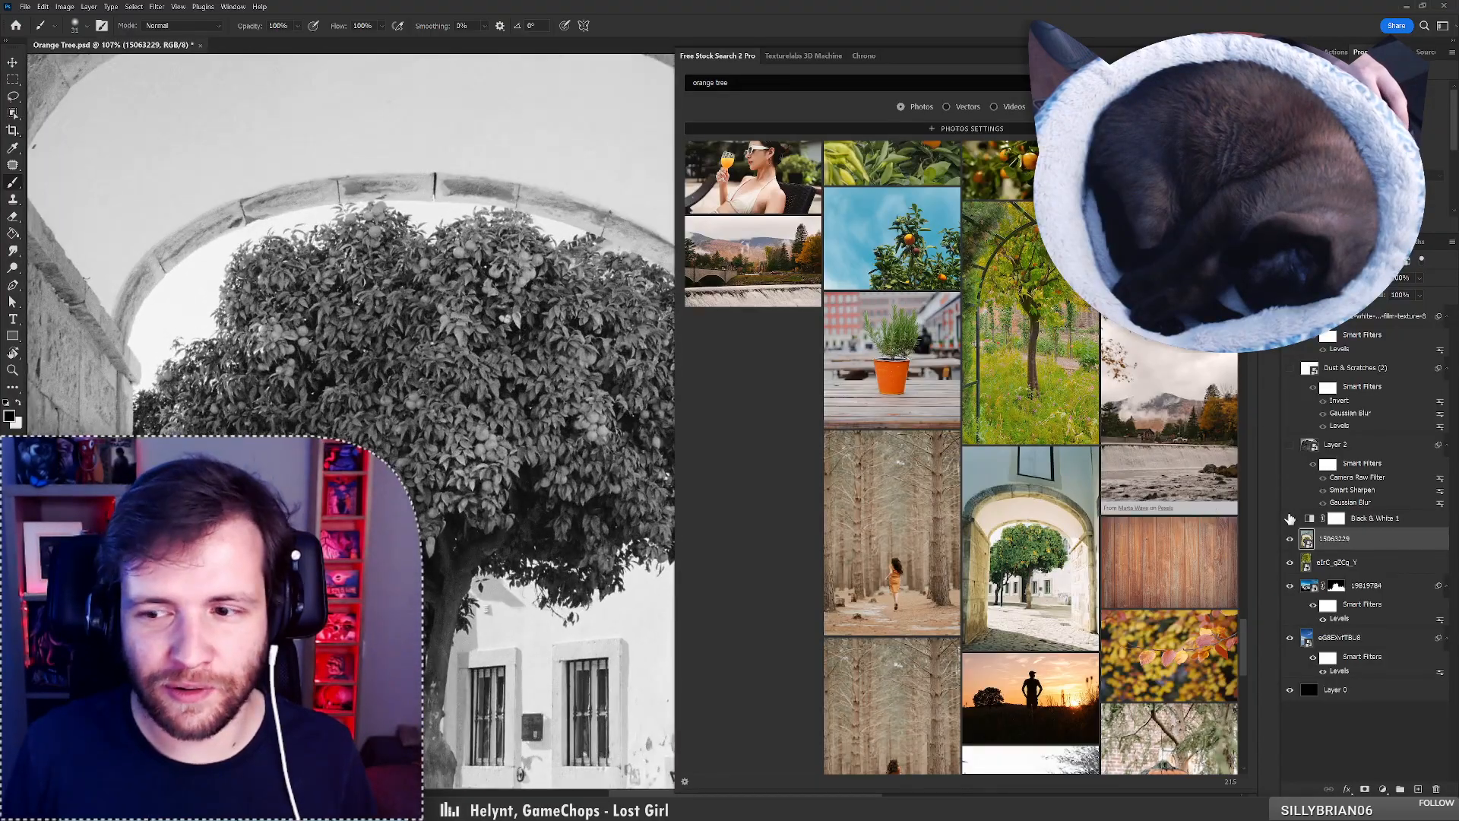
click(1290, 519)
click(1290, 518)
click(1290, 518)
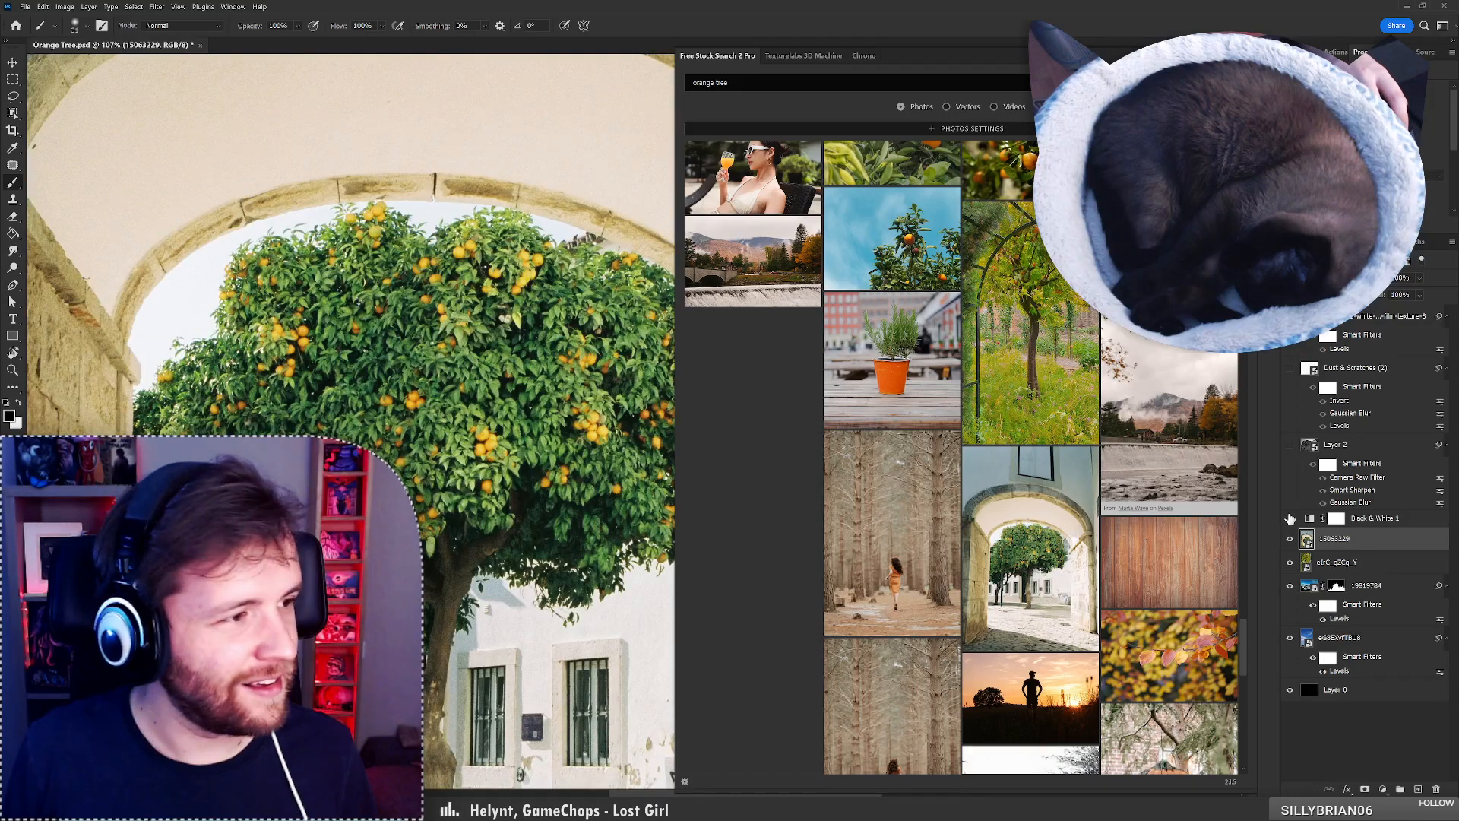
click(1290, 518)
drag(569, 488, 513, 414)
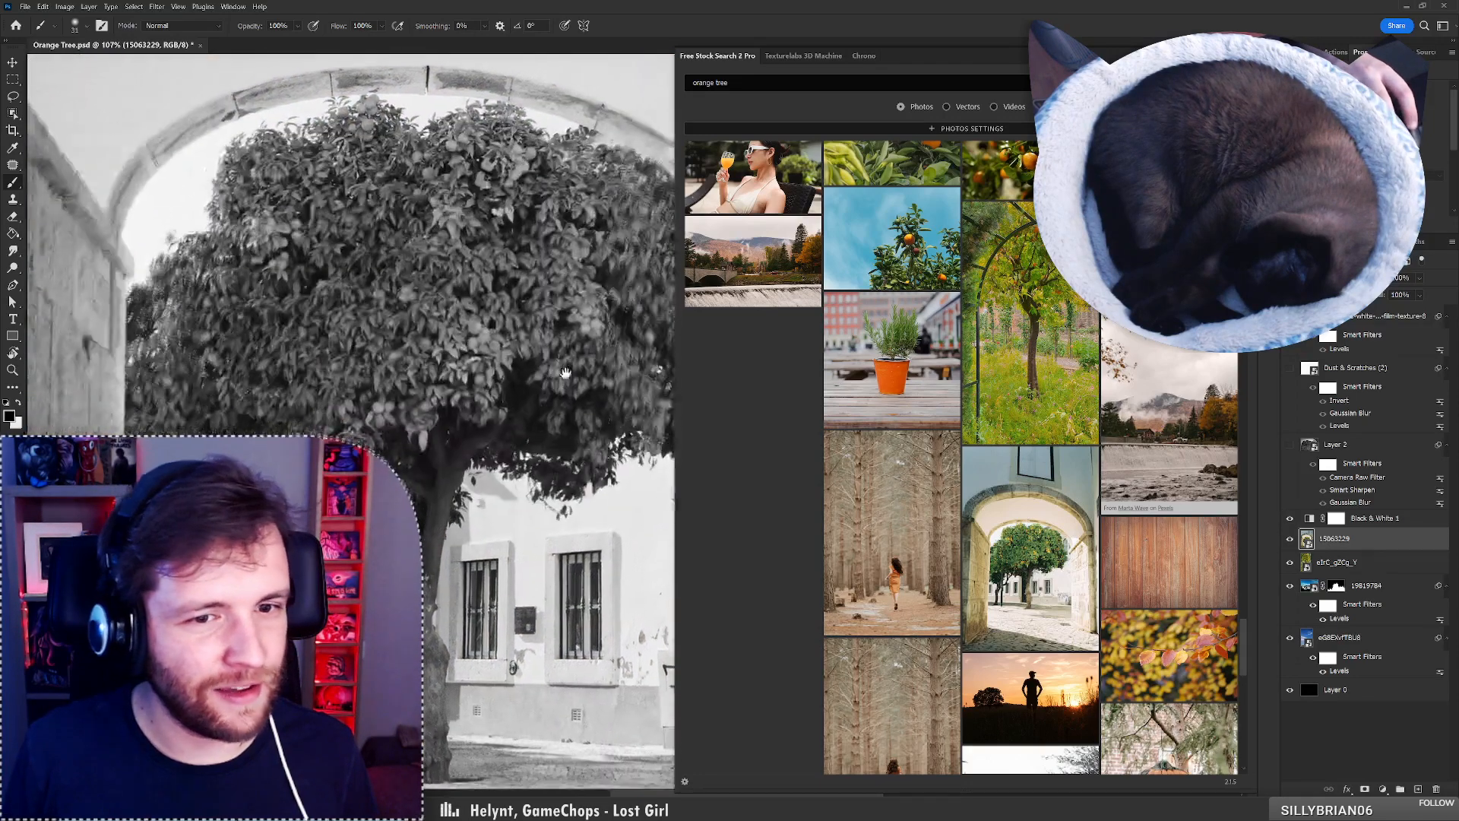
scroll(435, 310, down, 5)
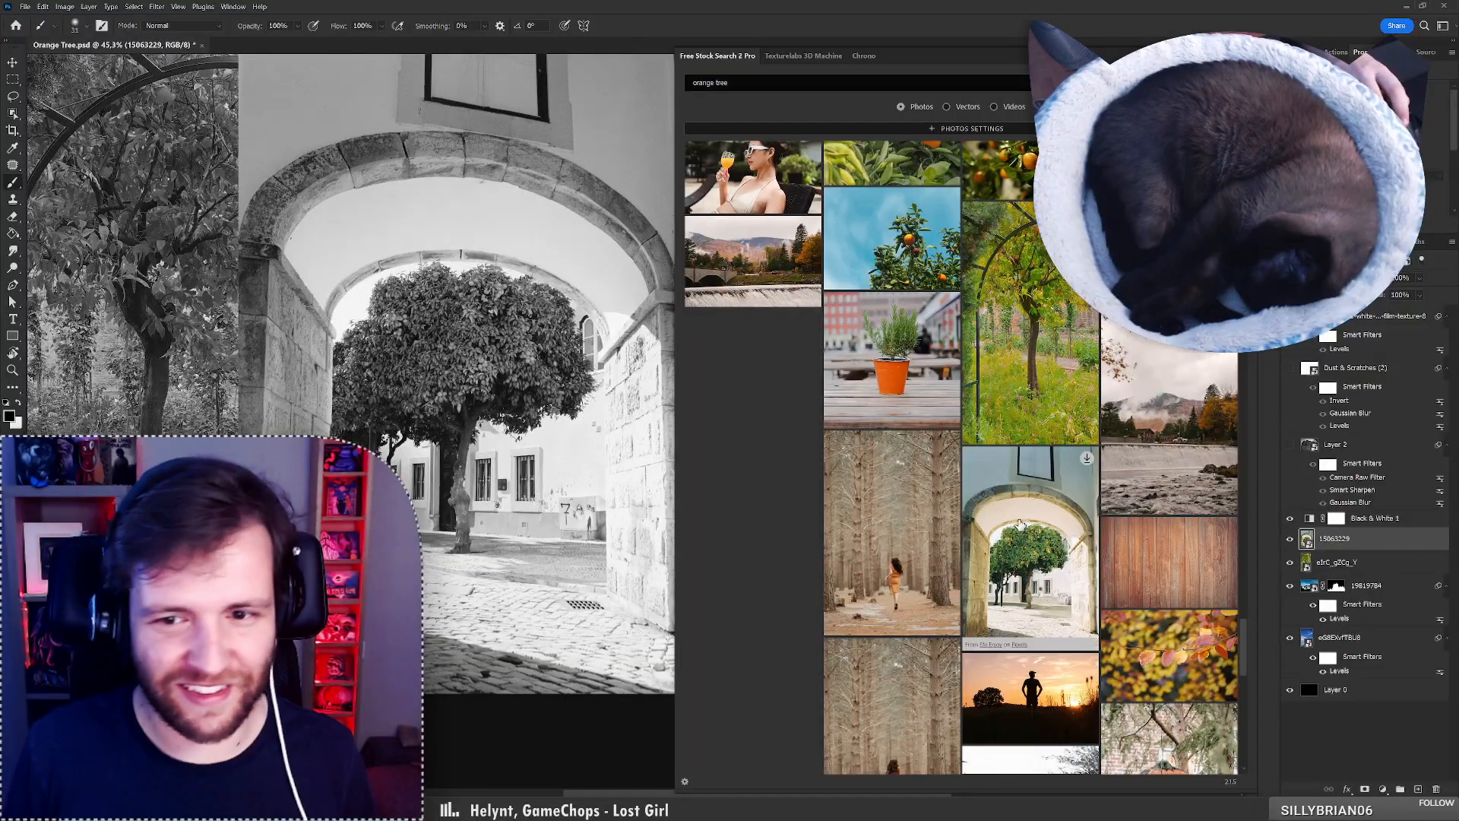
scroll(457, 345, down, 3)
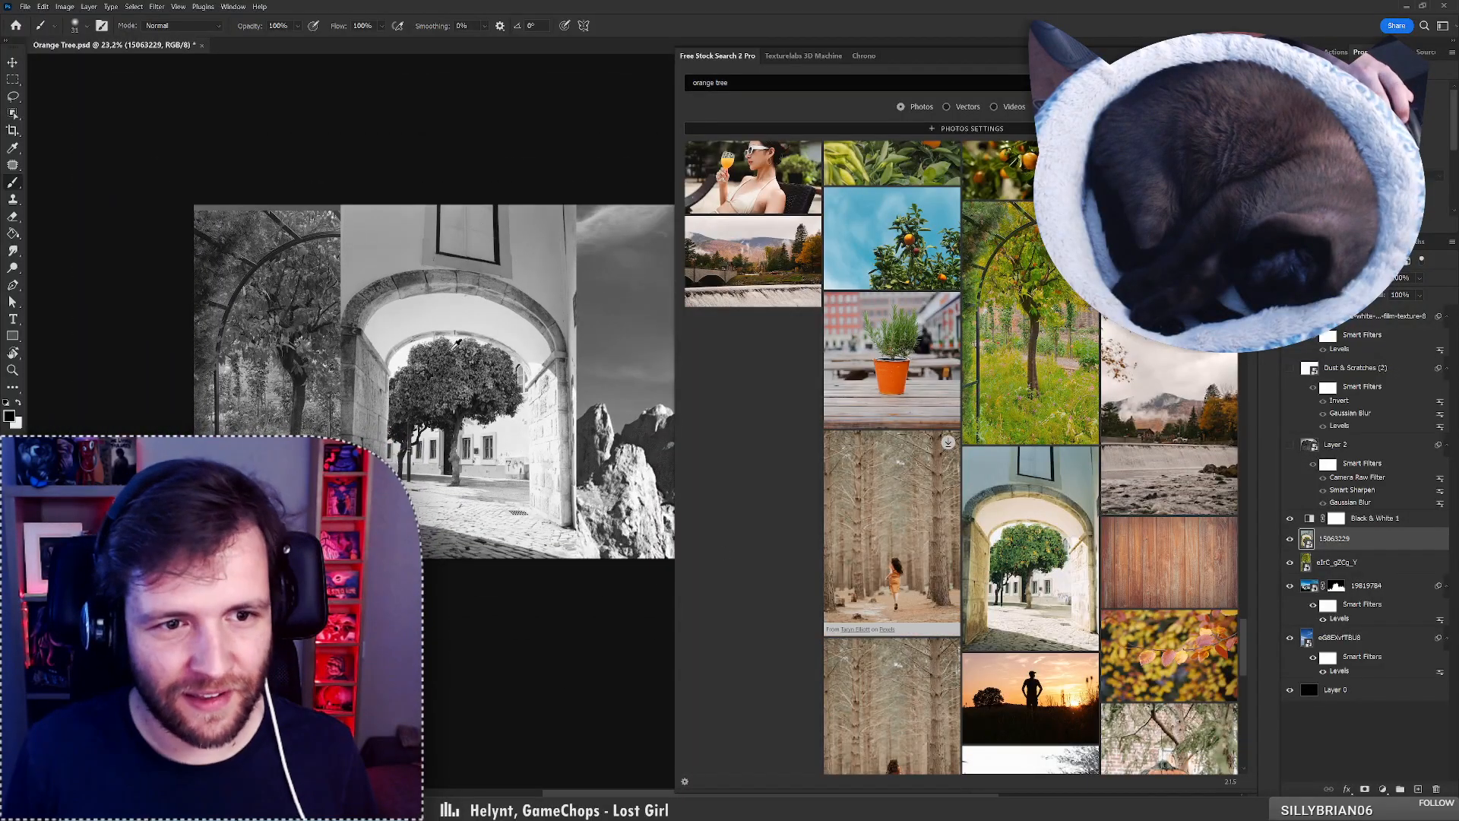
scroll(460, 346, up, 2)
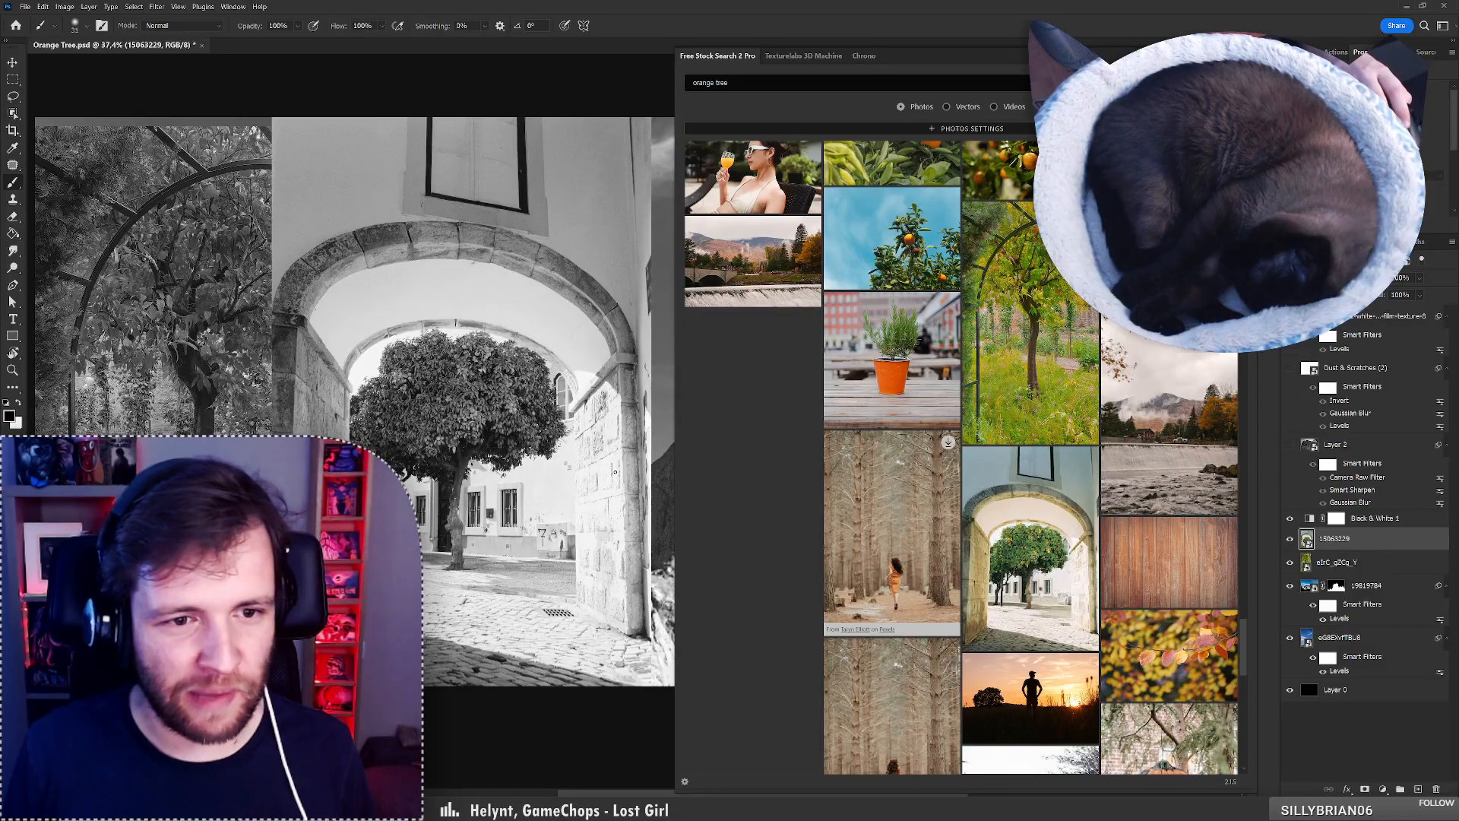
scroll(1102, 563, down, 4)
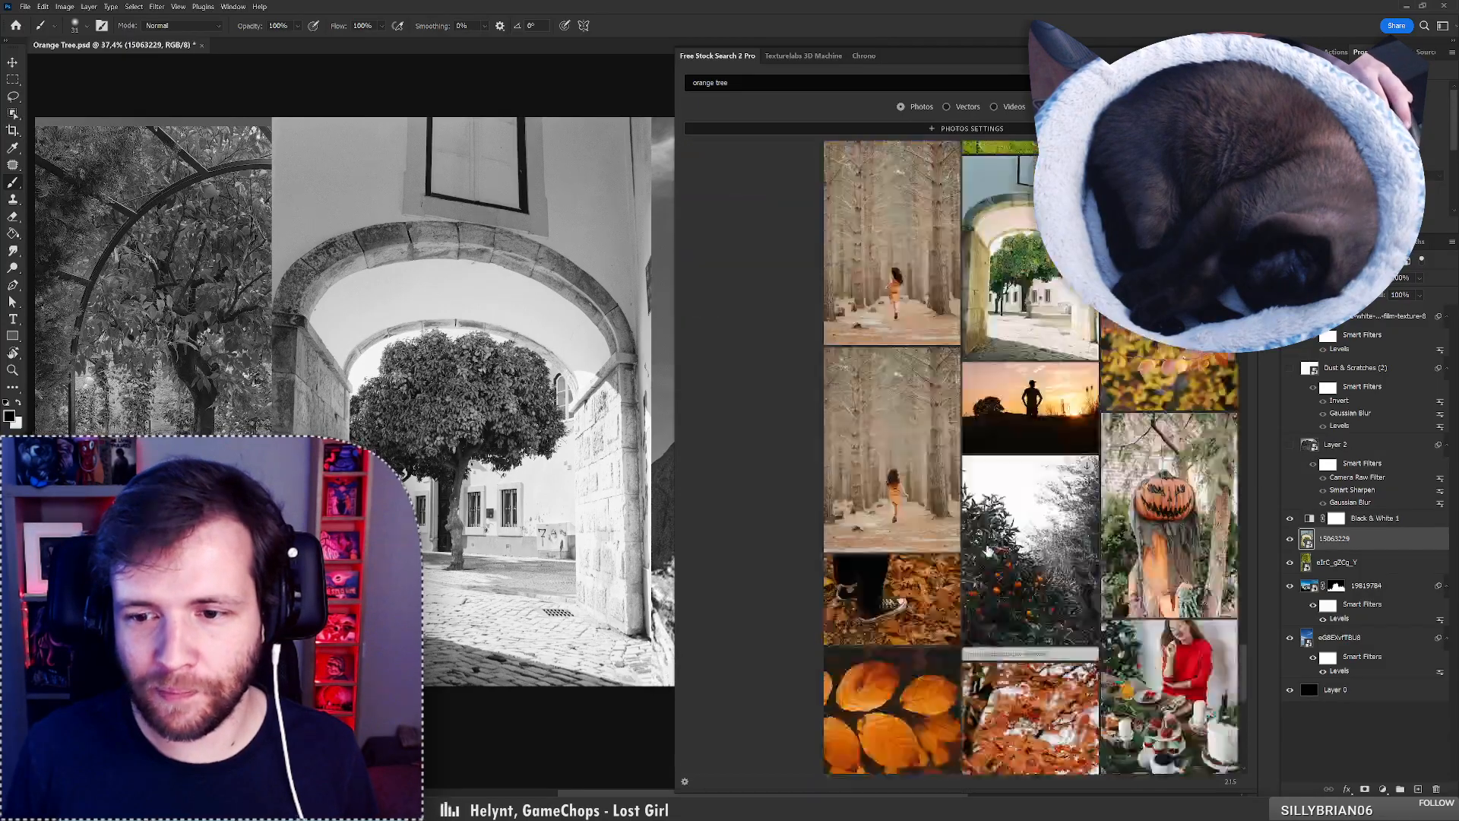
Try darkening the tree's foliage through the Black & White adjustment's colour mix and undo the change.
click(1408, 522)
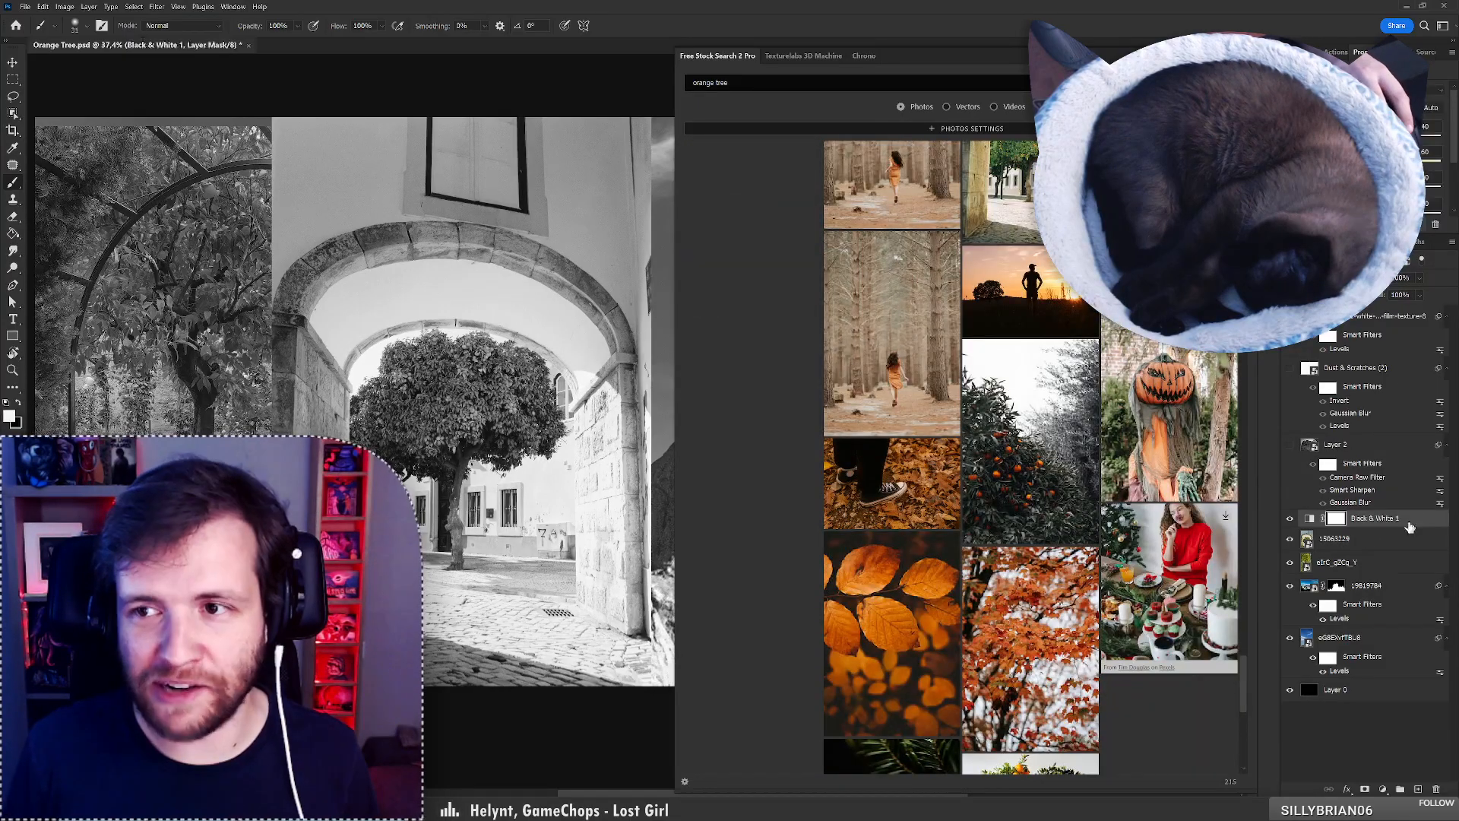
drag(1363, 188, 1300, 188)
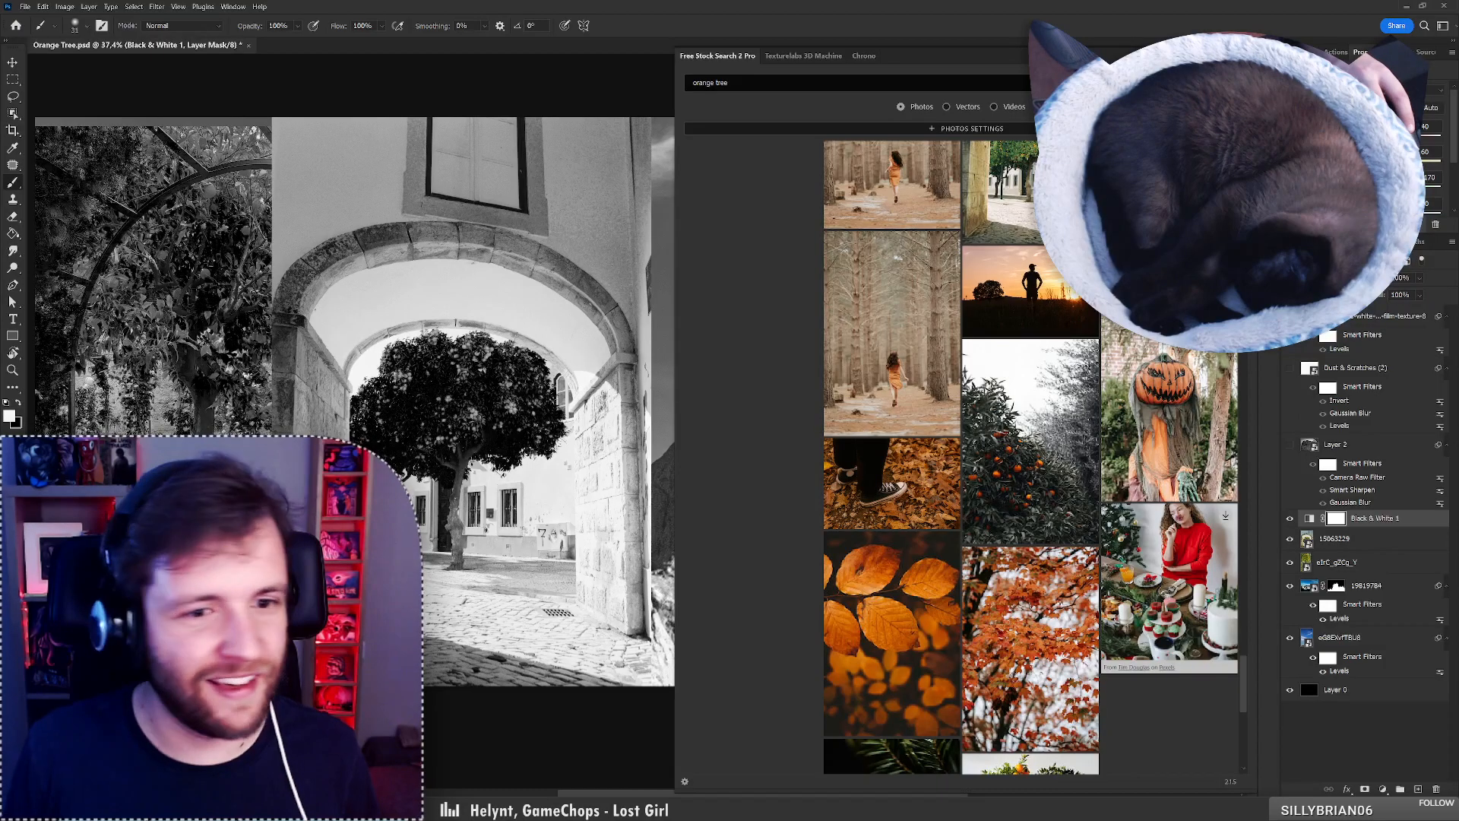
key(ctrl+z)
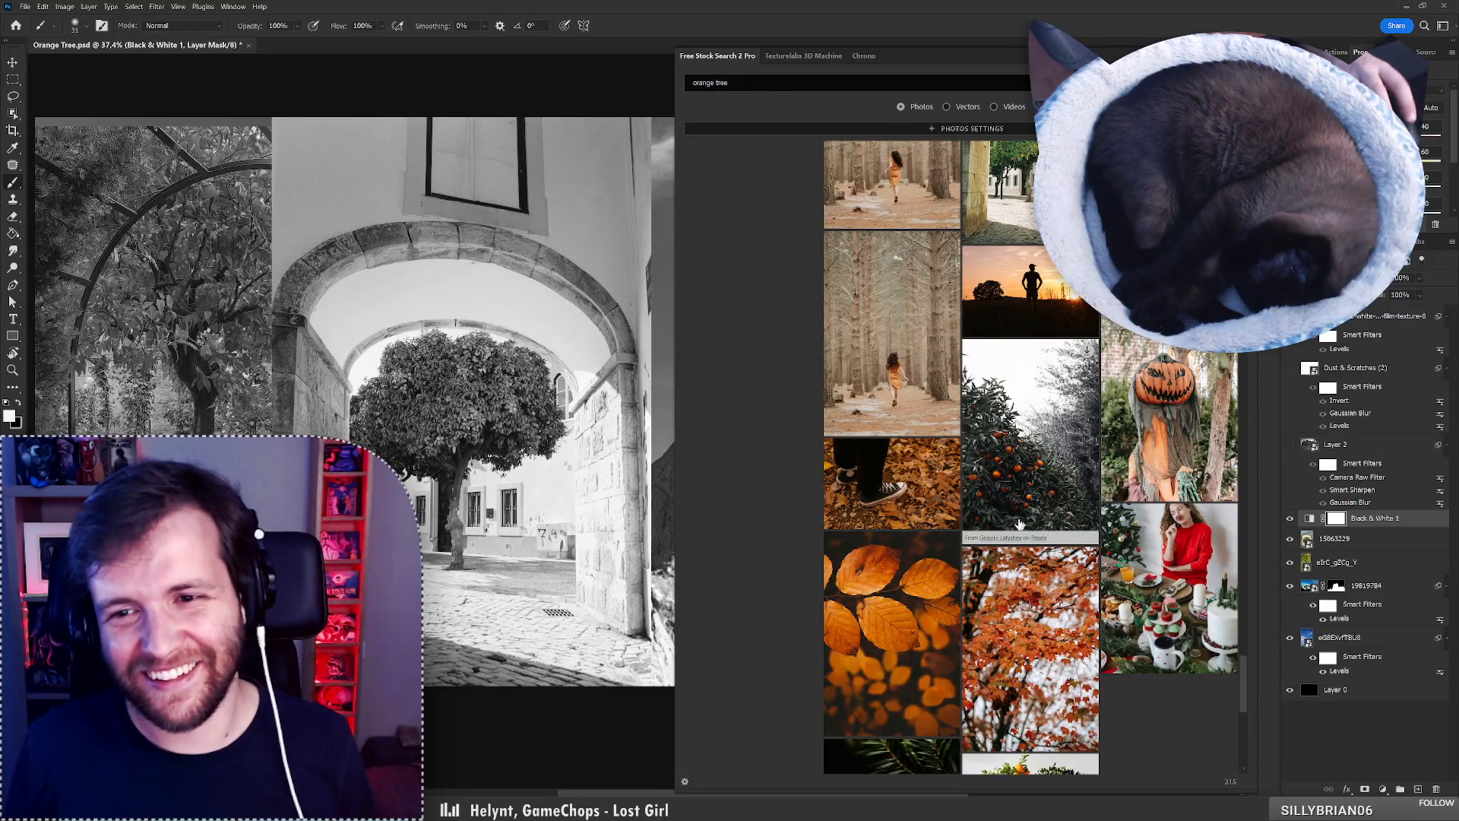
Import the stock photo of the fruit-laden orange tree with a woman reclining beneath it on a white background.
scroll(961, 693, down, 3)
scroll(961, 693, down, 5)
scroll(947, 695, up, 3)
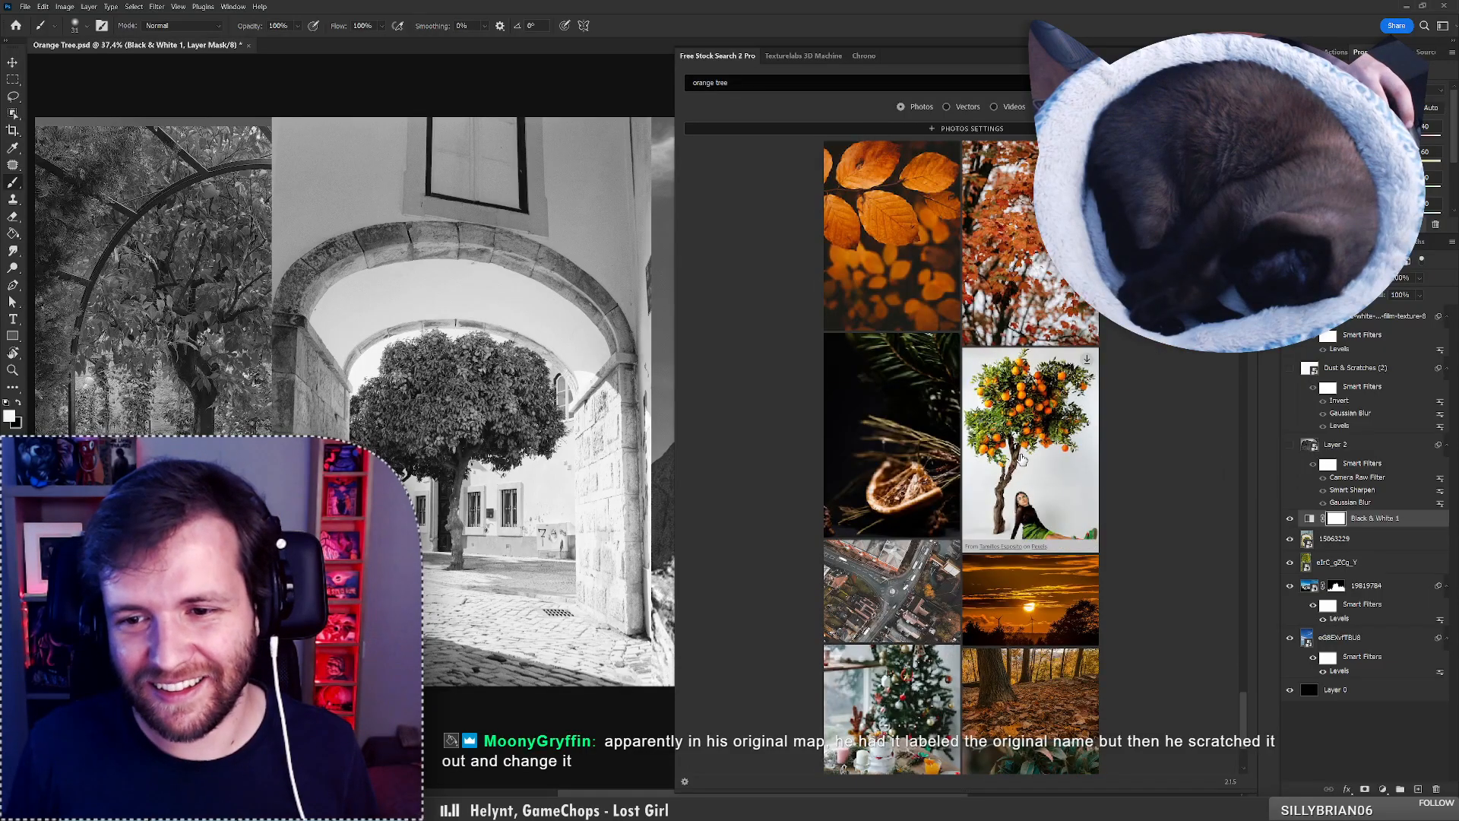
click(1031, 493)
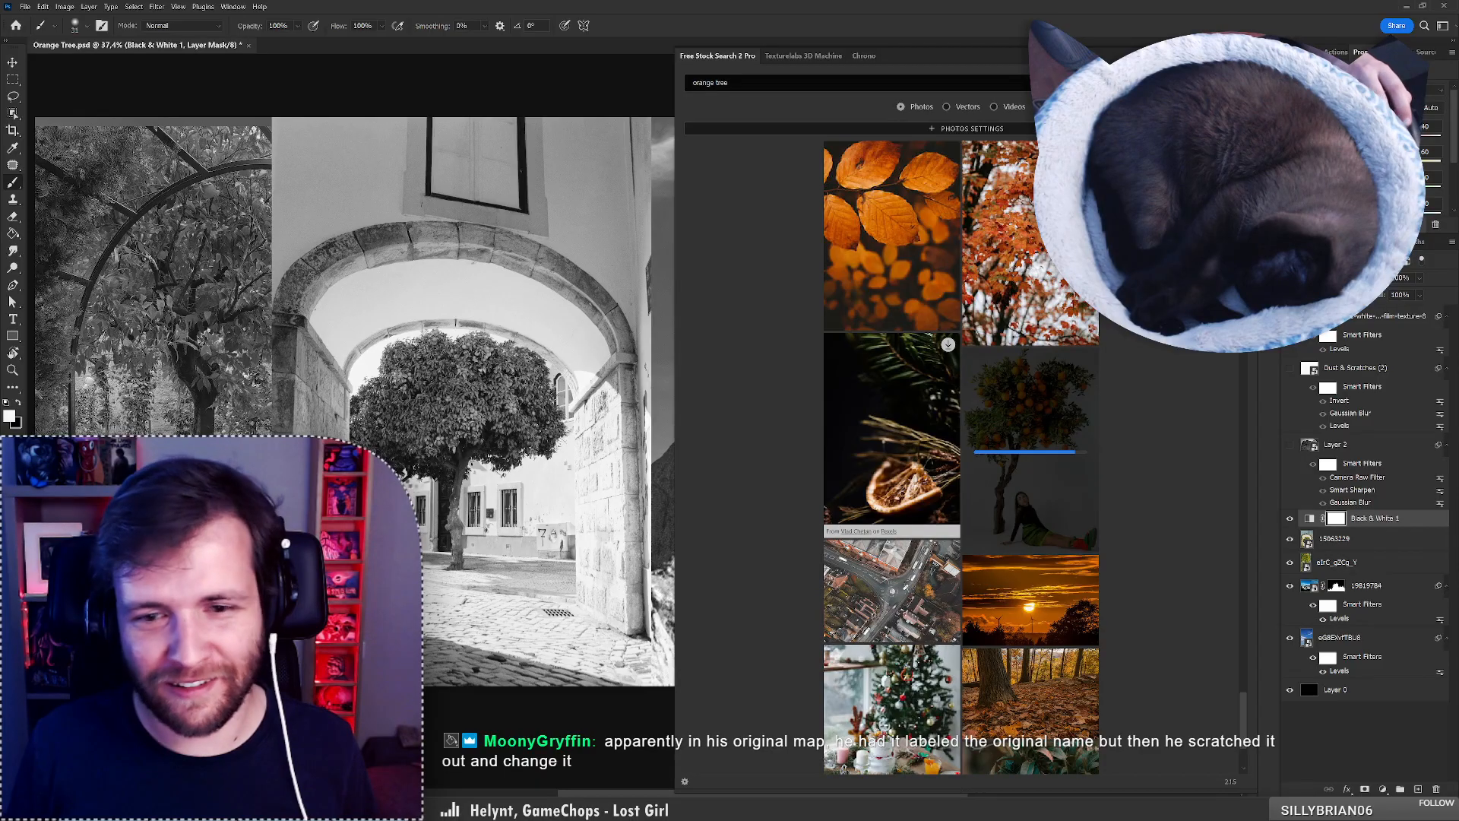
Examine the fruit-laden tree photo's branches, trunk and the woman at its base, both up close and as a whole.
scroll(365, 535, up, 6)
scroll(365, 534, down, 4)
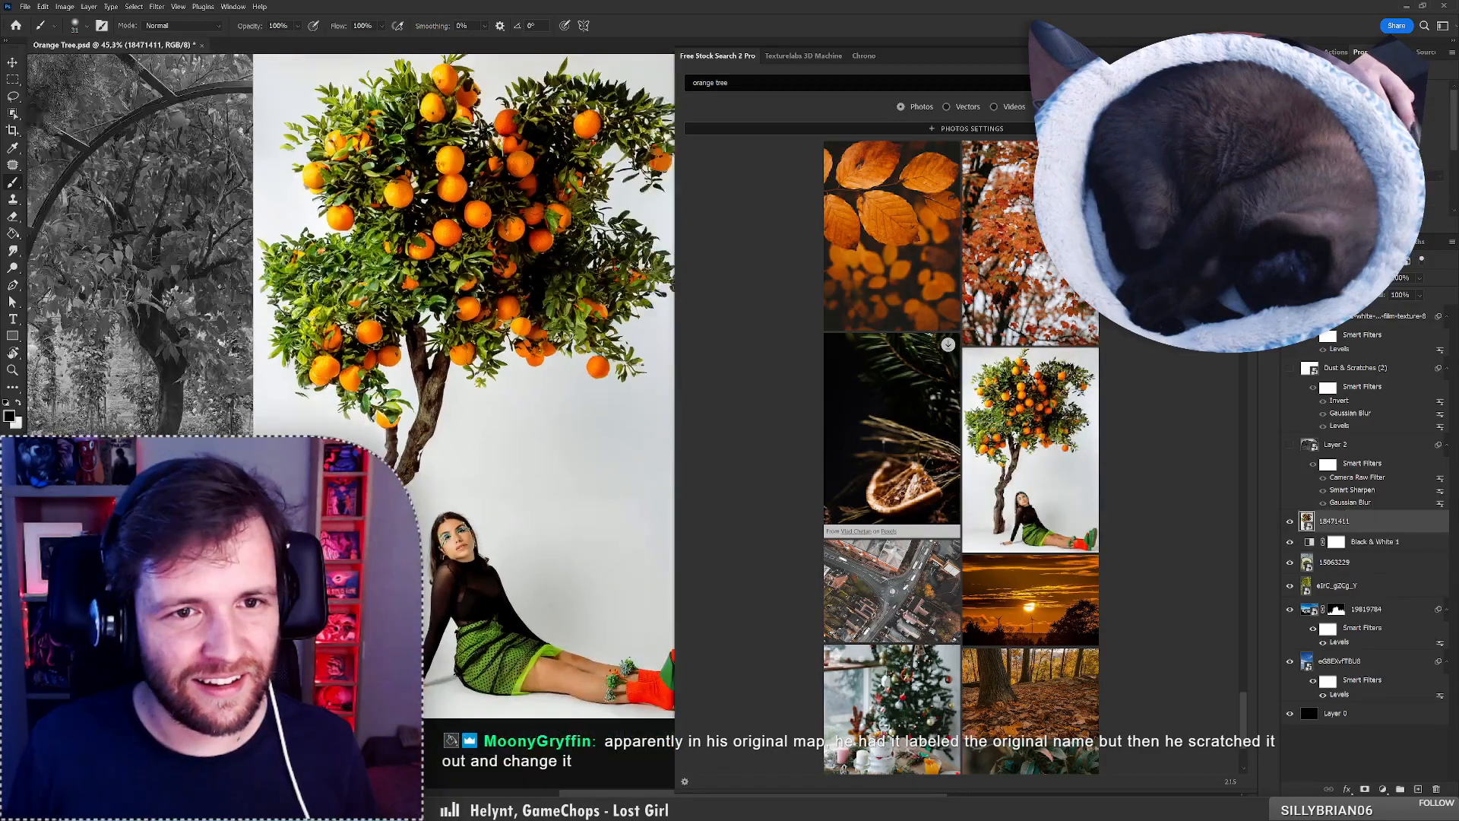
scroll(354, 551, down, 1)
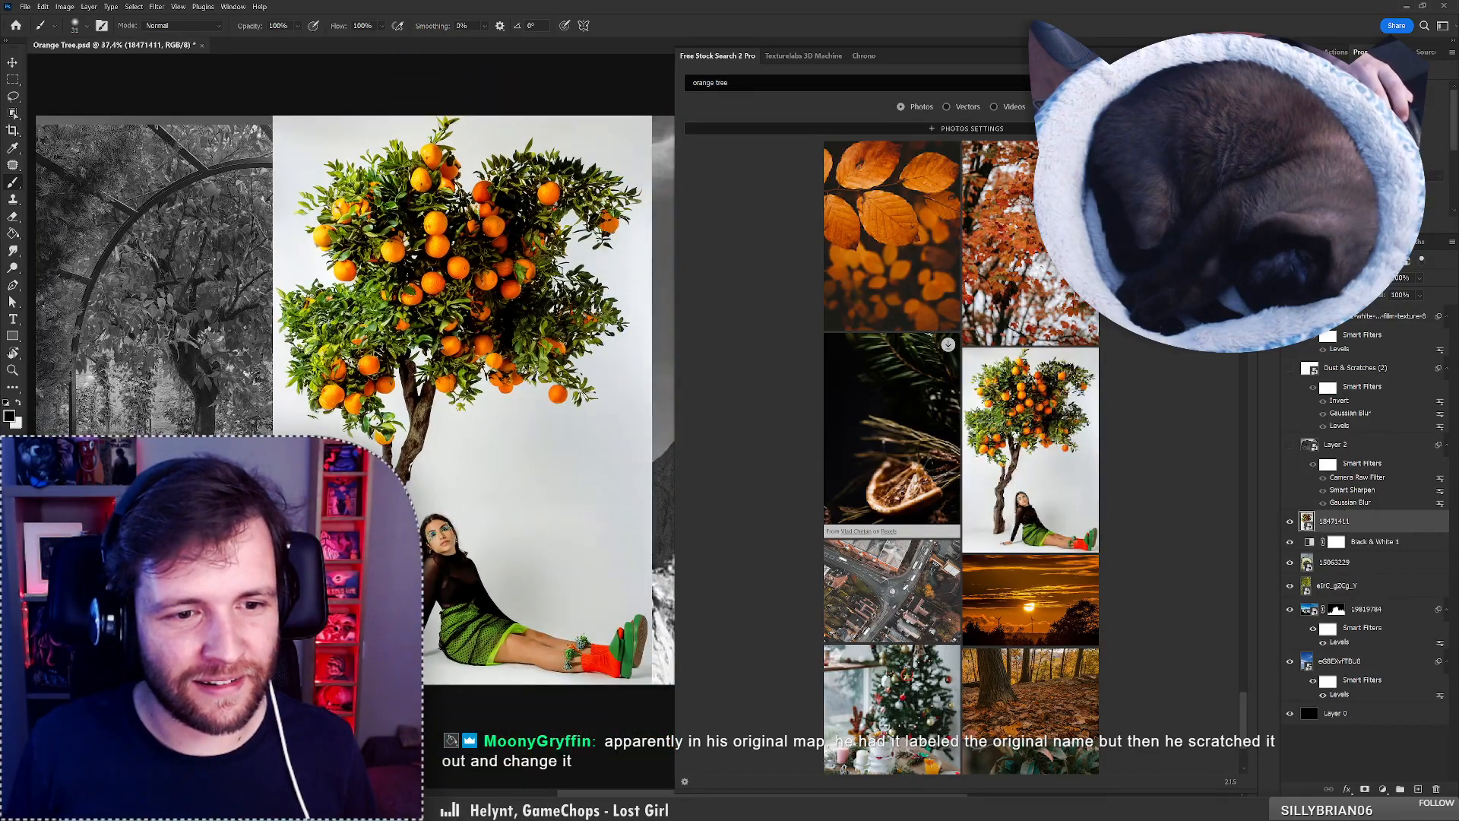
scroll(419, 344, up, 5)
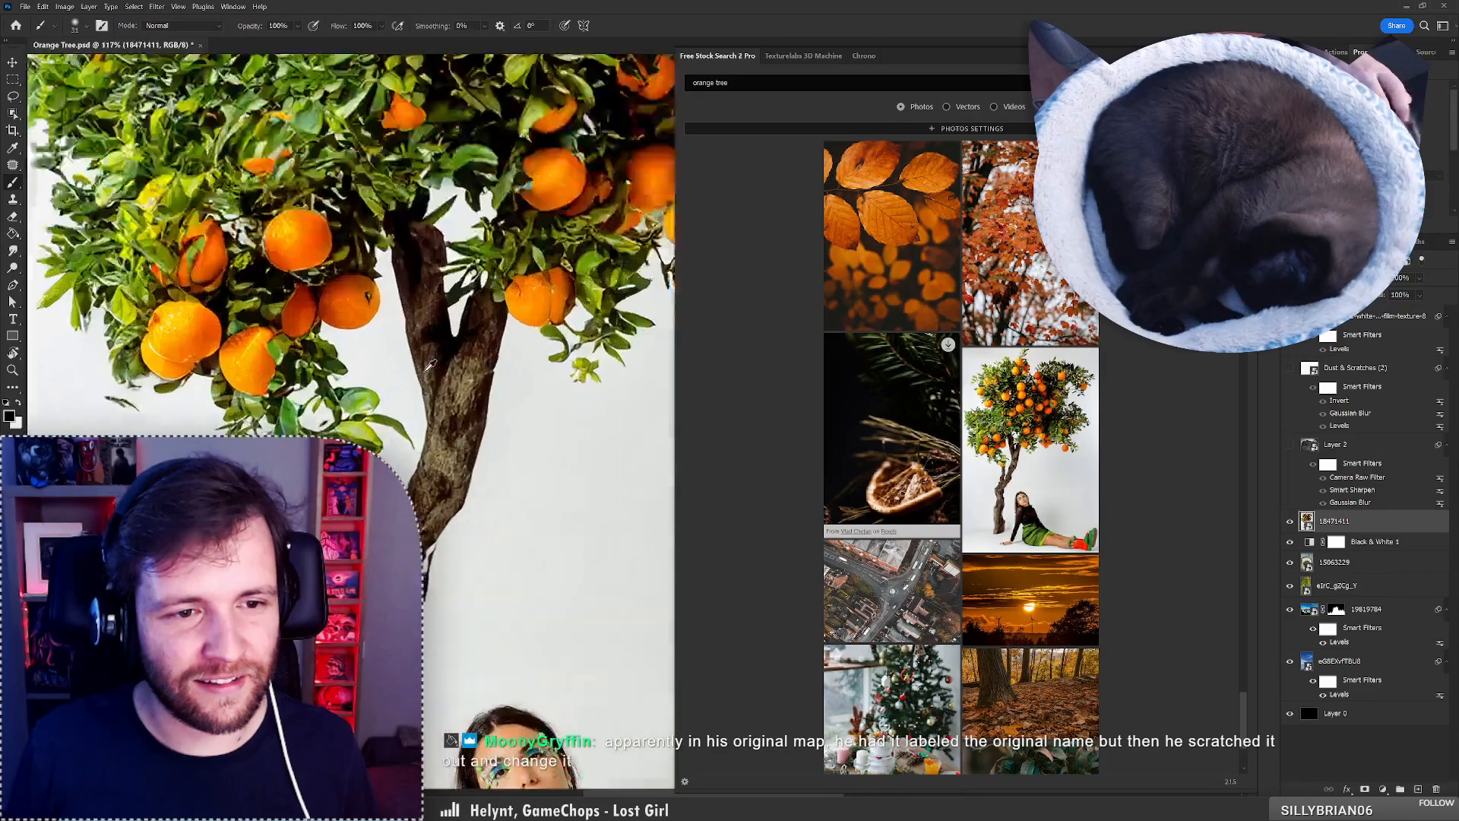
scroll(430, 367, down, 1)
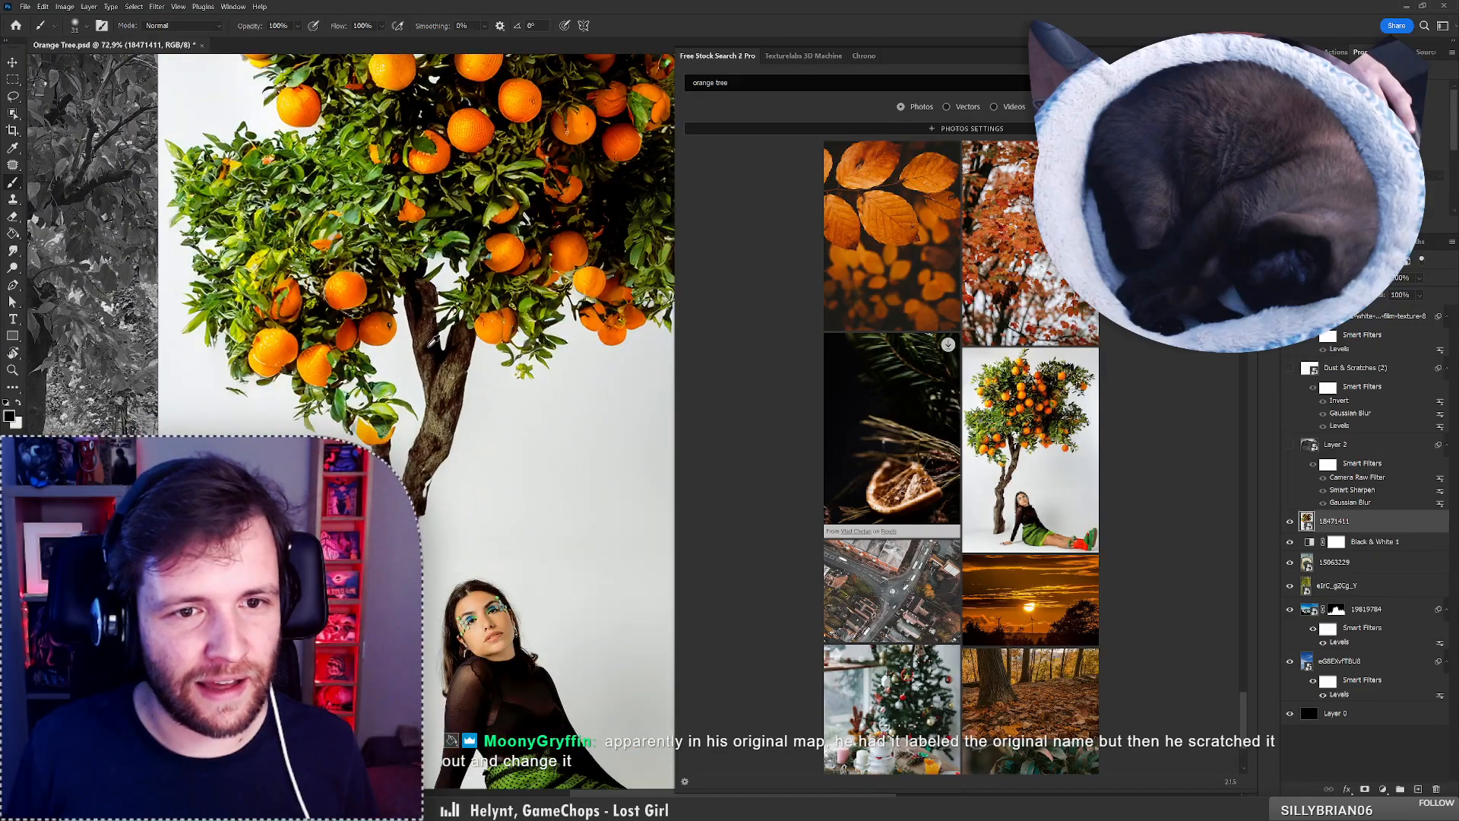
scroll(431, 341, down, 3)
scroll(444, 371, up, 1)
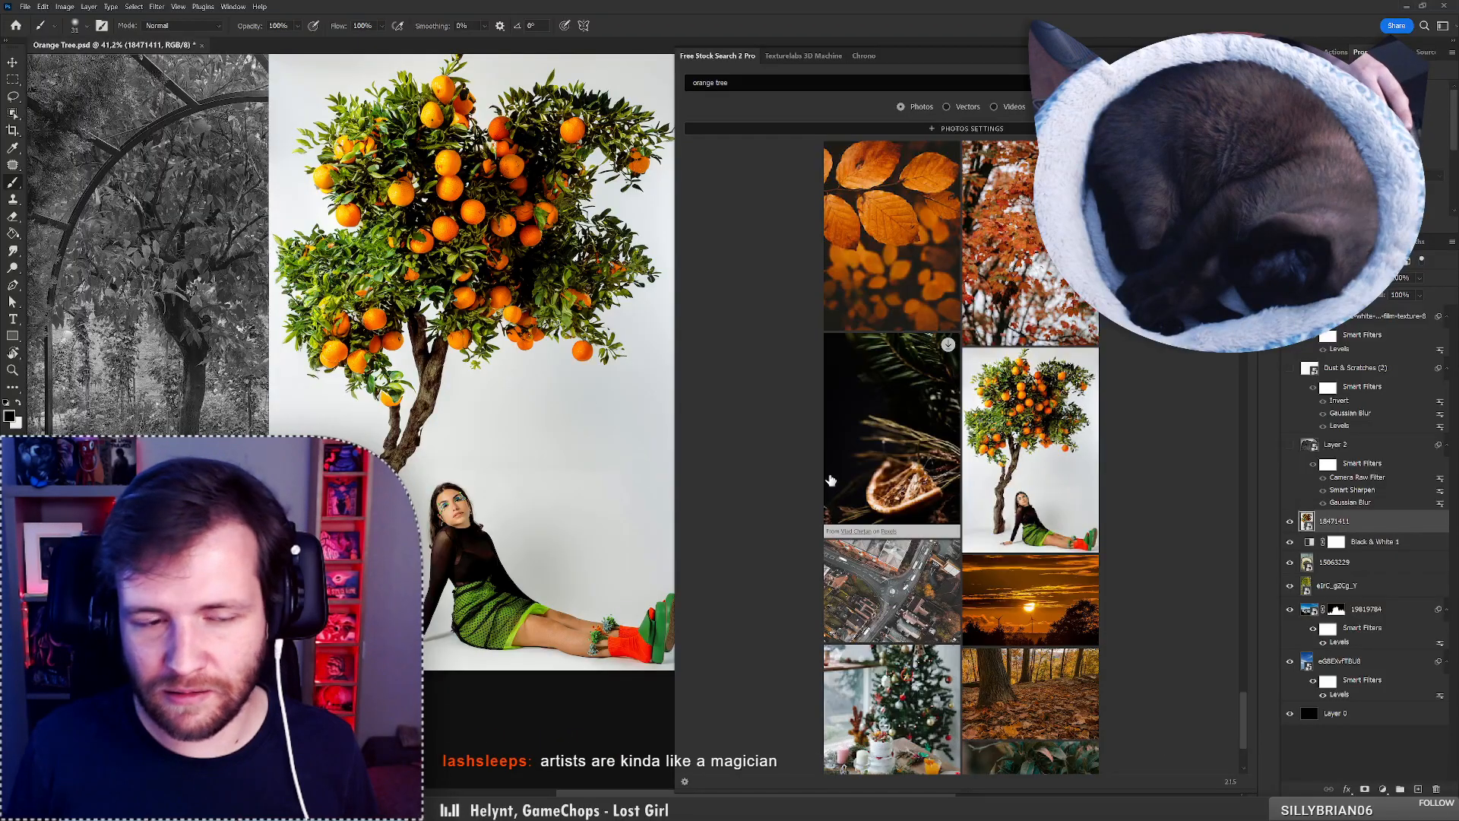
mouse_move(499, 524)
mouse_down()
mouse_move(560, 491)
mouse_move(587, 494)
mouse_move(556, 494)
mouse_move(516, 523)
mouse_up()
Load the next batch of "orange tree" photos and put the layer of the tree with the woman beneath the Black & White adjustment.
scroll(781, 559, down, 3)
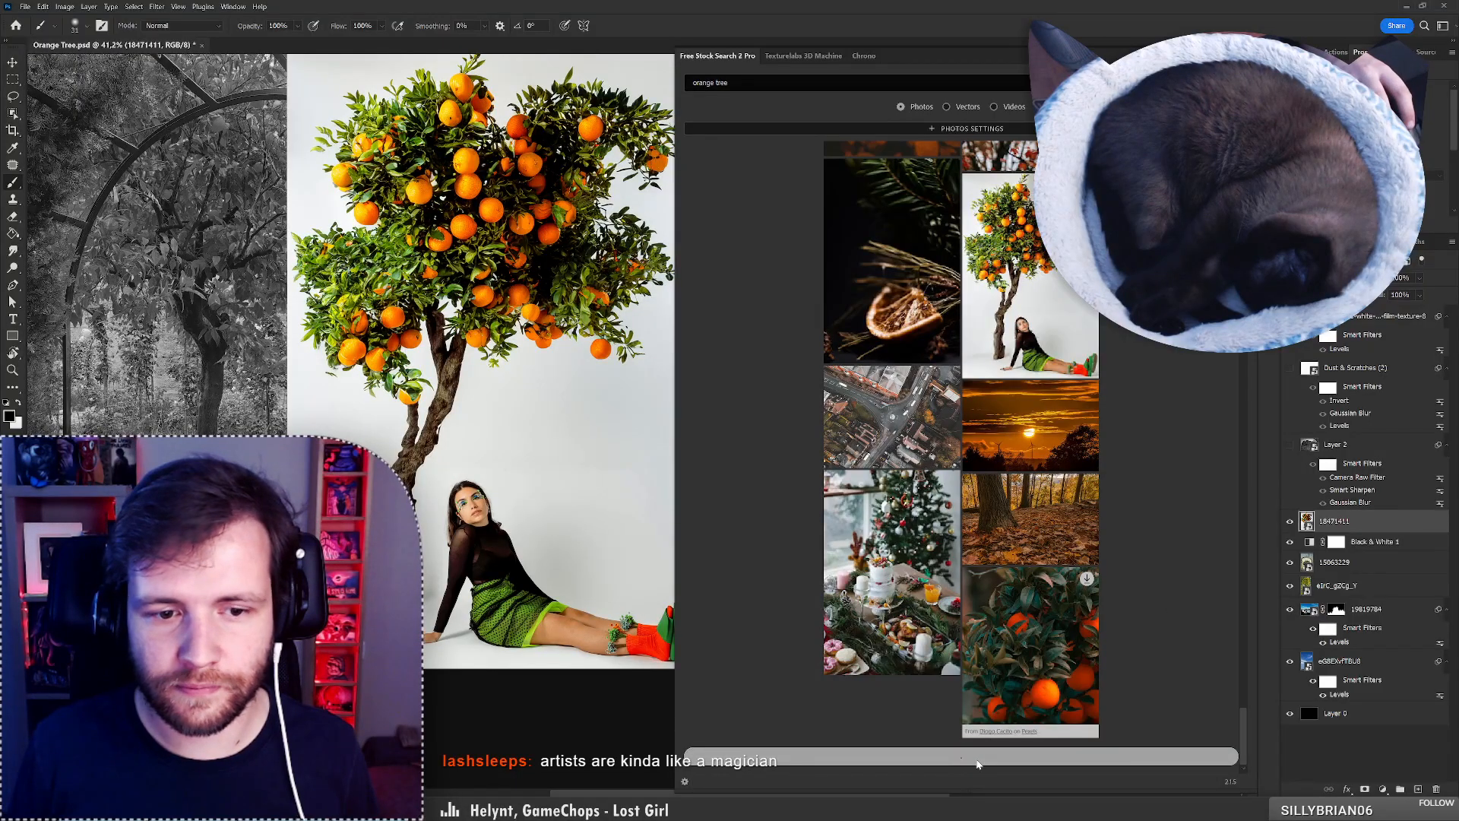
key(ctrl+[)
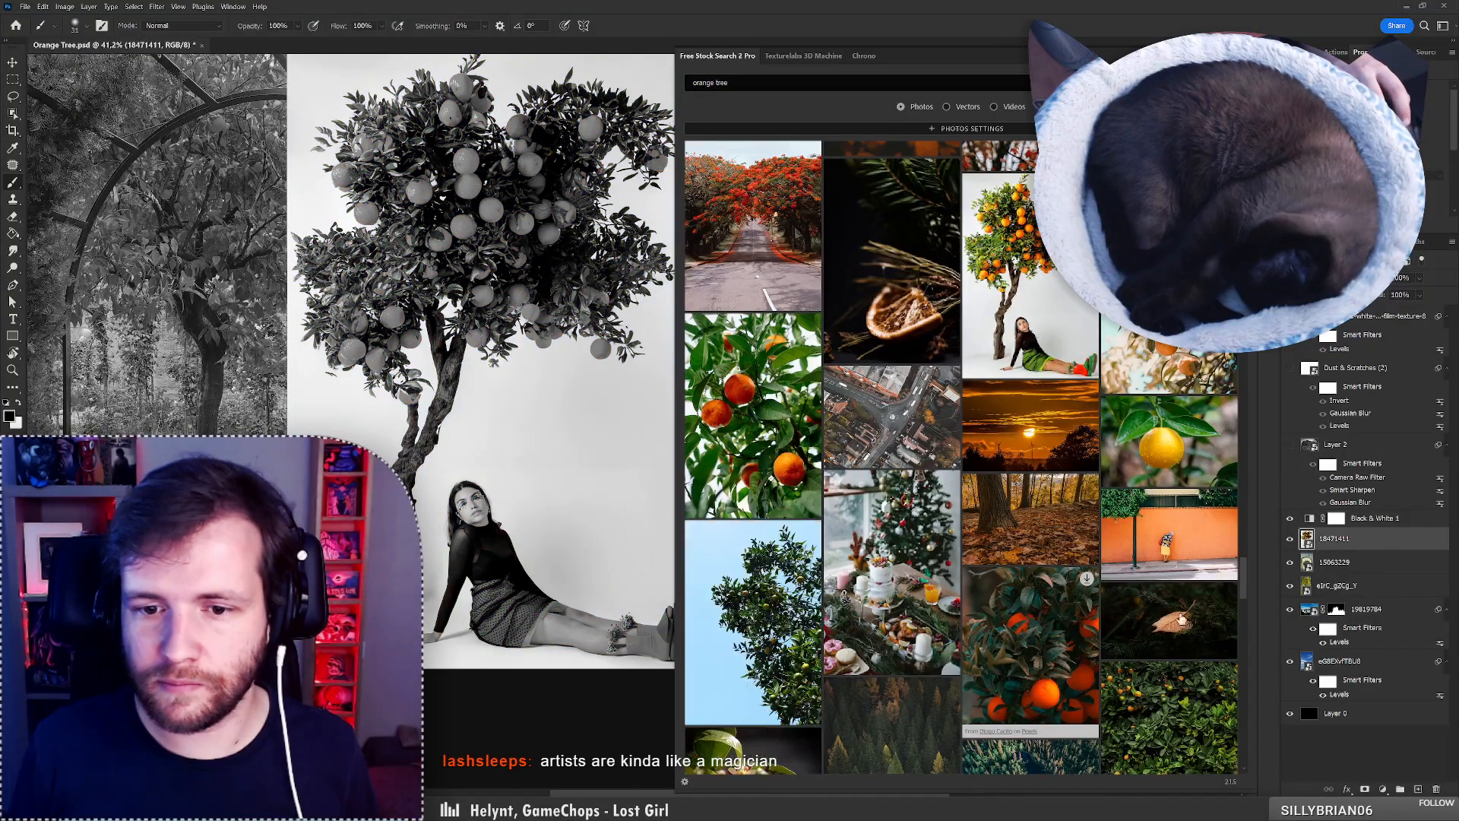
scroll(1181, 619, down, 5)
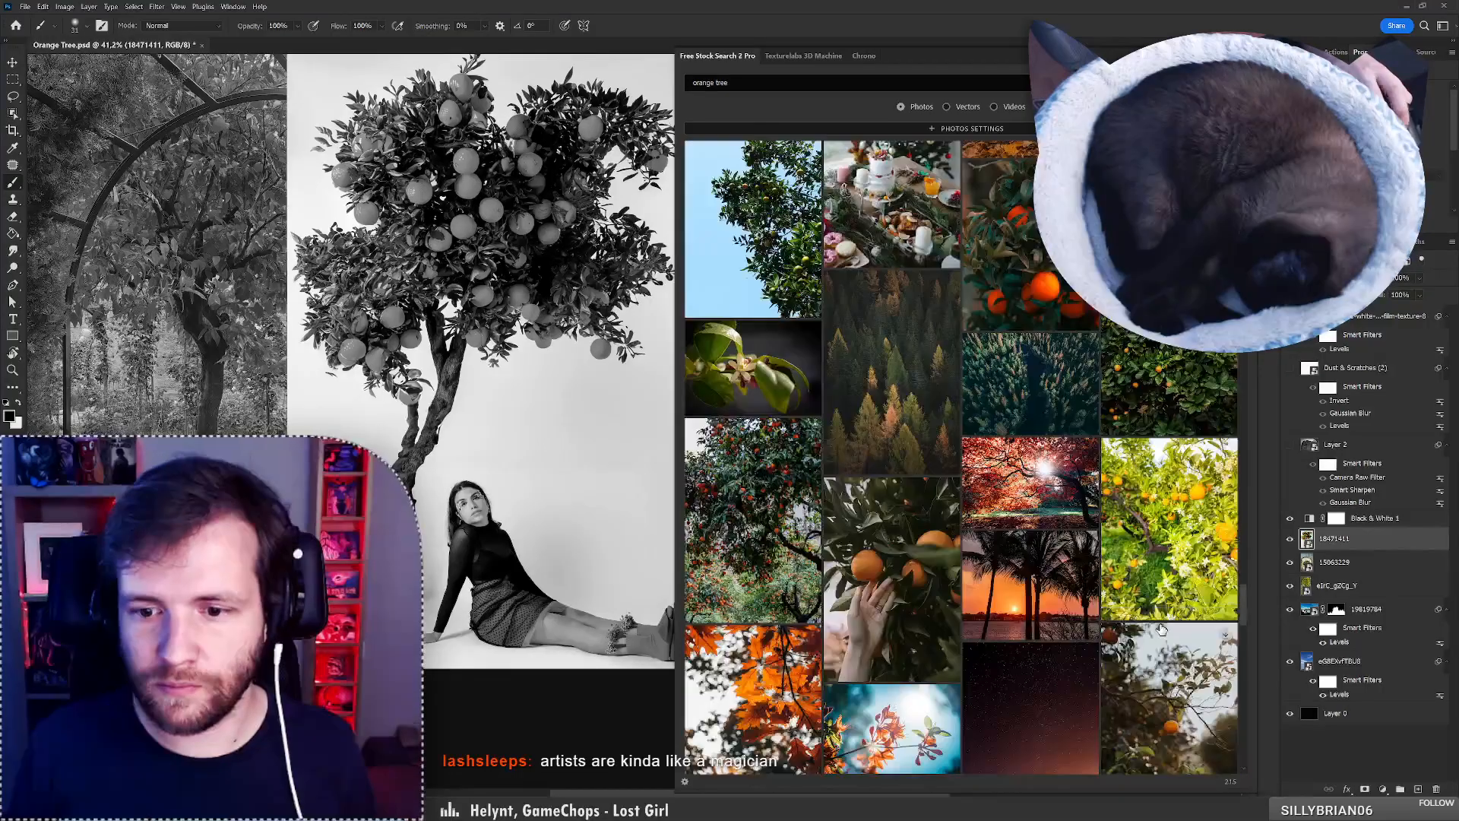
Find the stock photo of a dense orange tree beside a parked scooter on a street and import it beneath the Black & White adjustment.
scroll(1161, 629, down, 10)
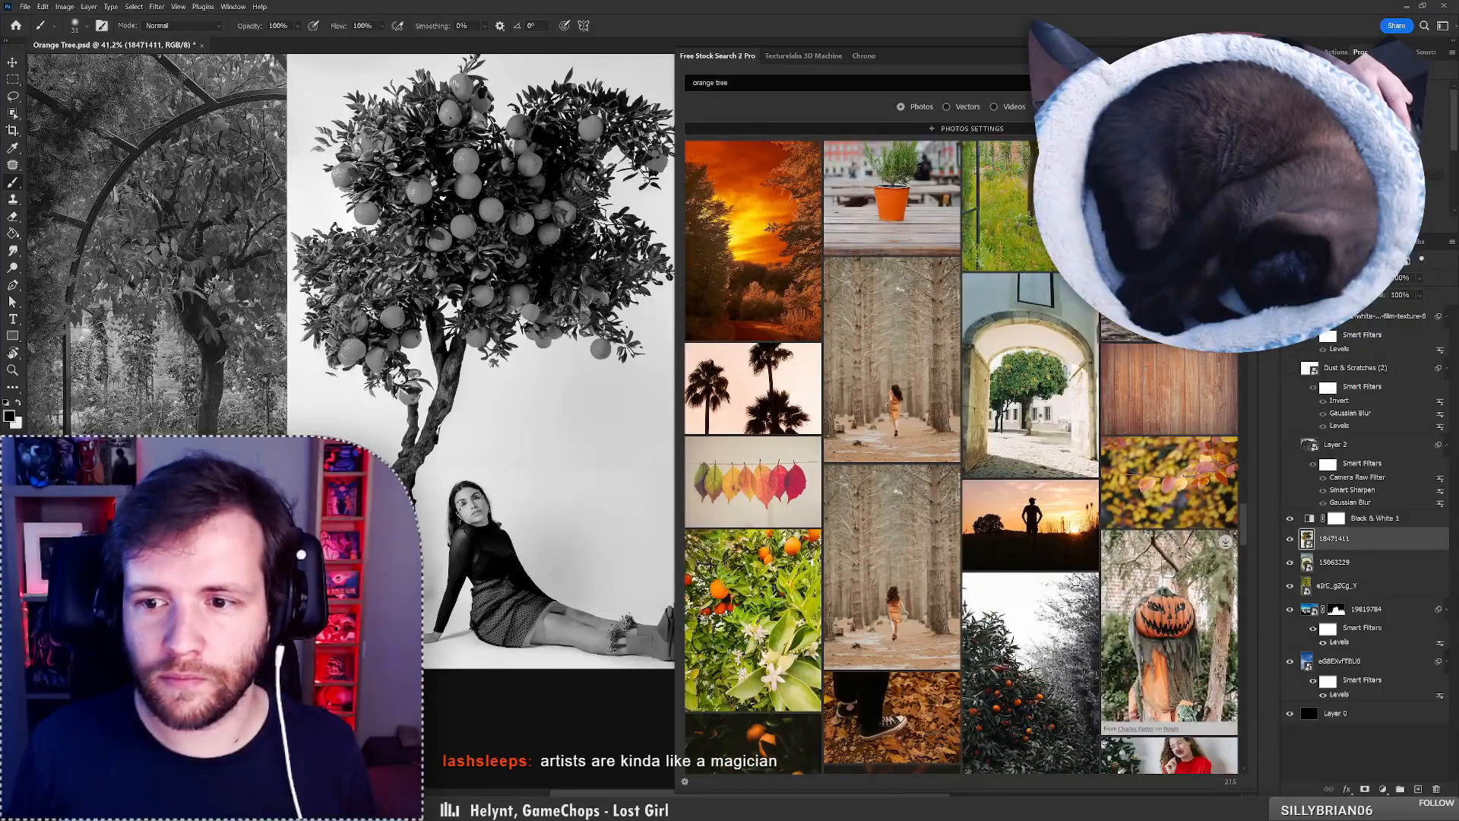
scroll(1102, 578, down, 10)
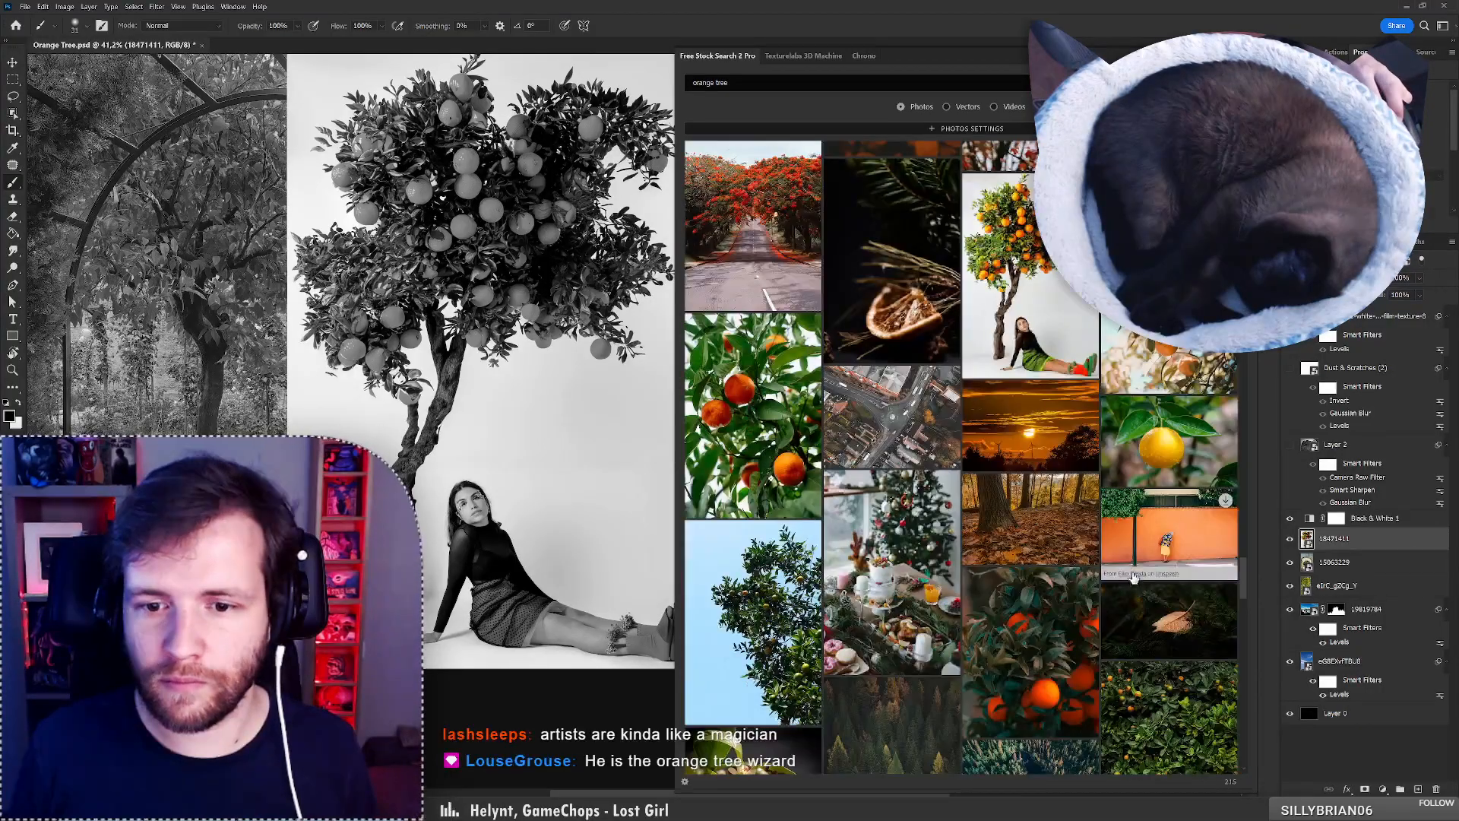
scroll(1132, 576, down, 15)
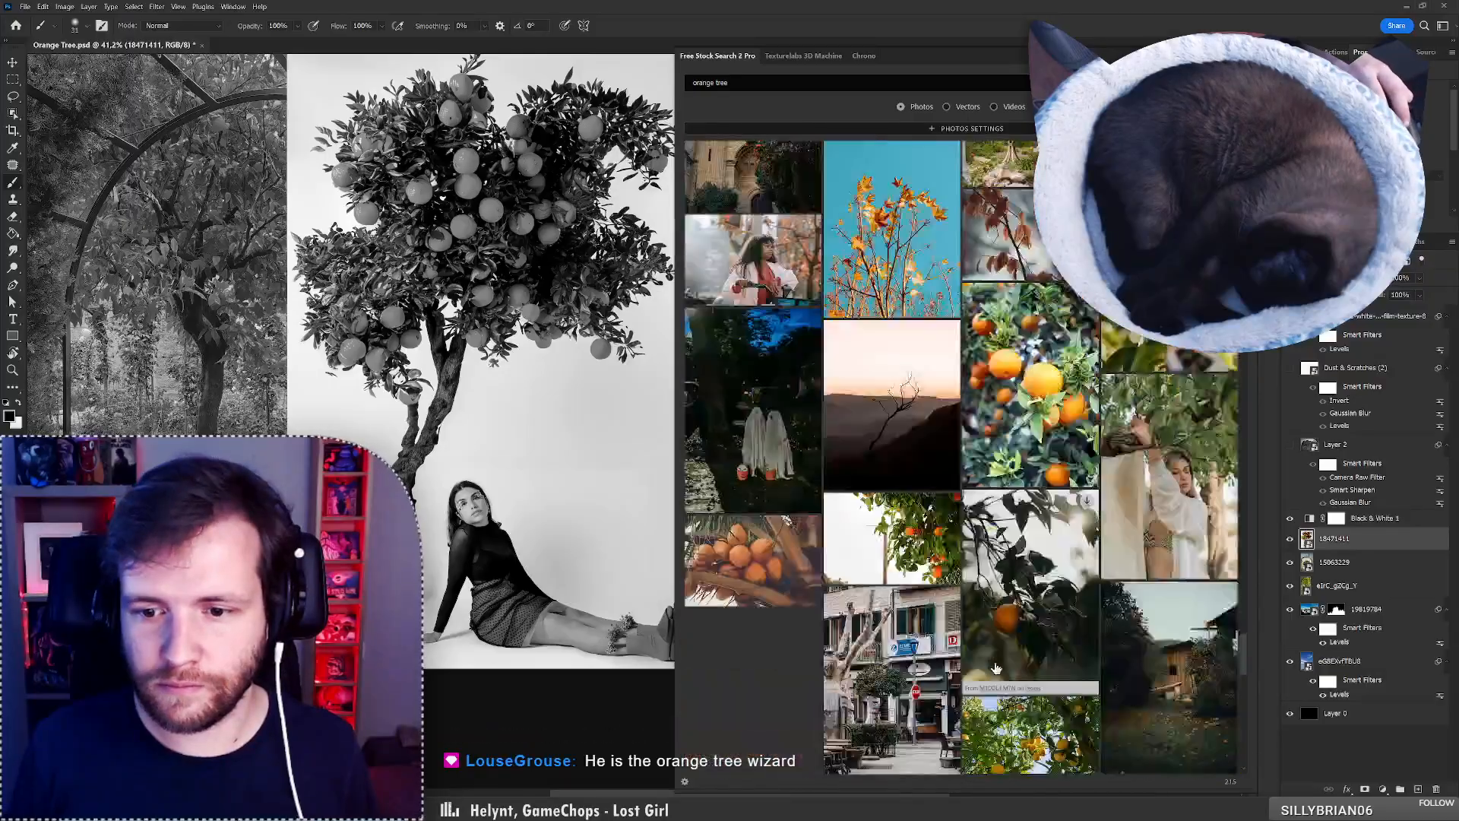
scroll(996, 667, down, 2)
scroll(996, 667, down, 4)
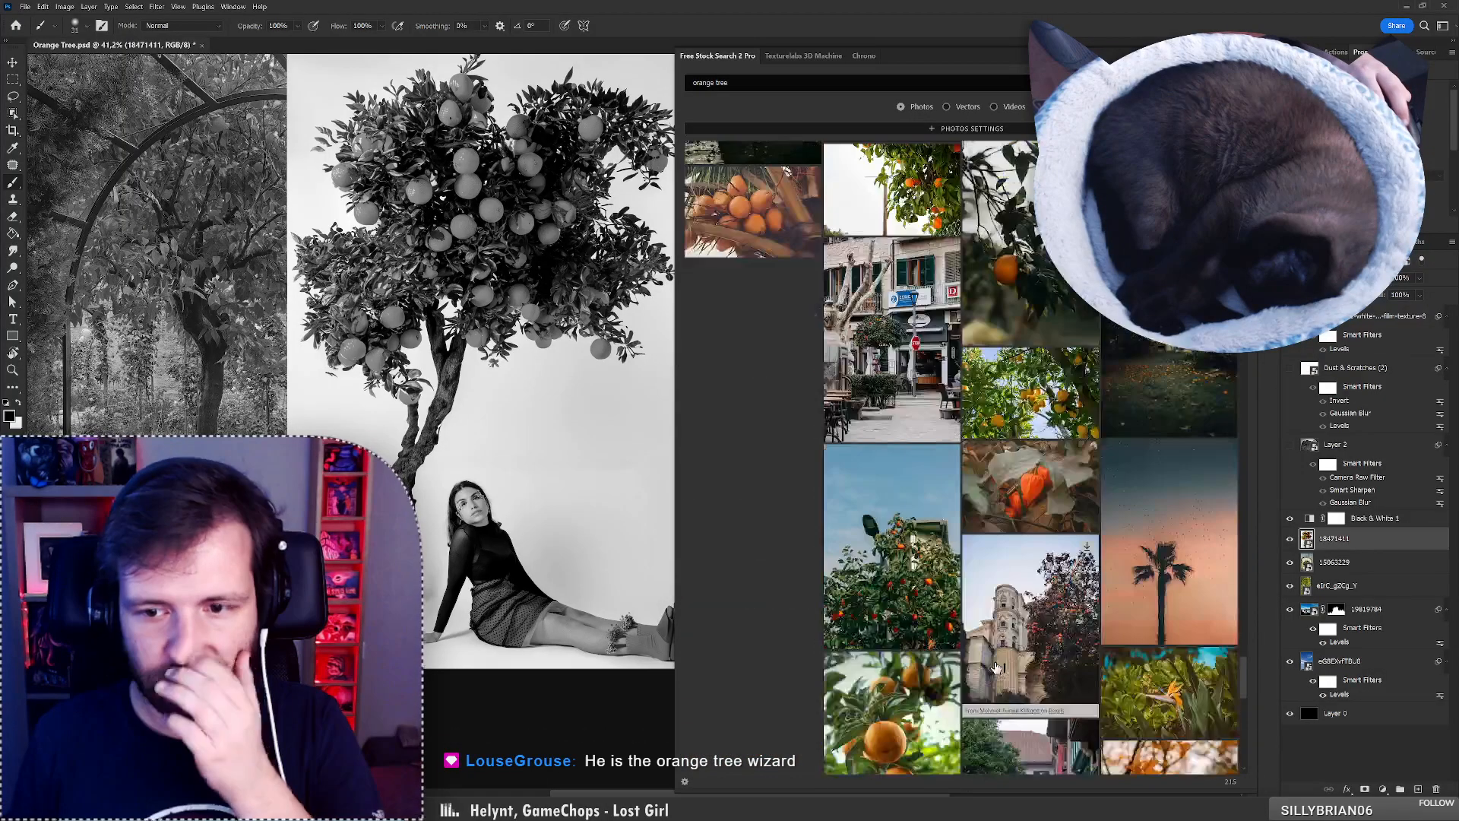
scroll(995, 667, down, 10)
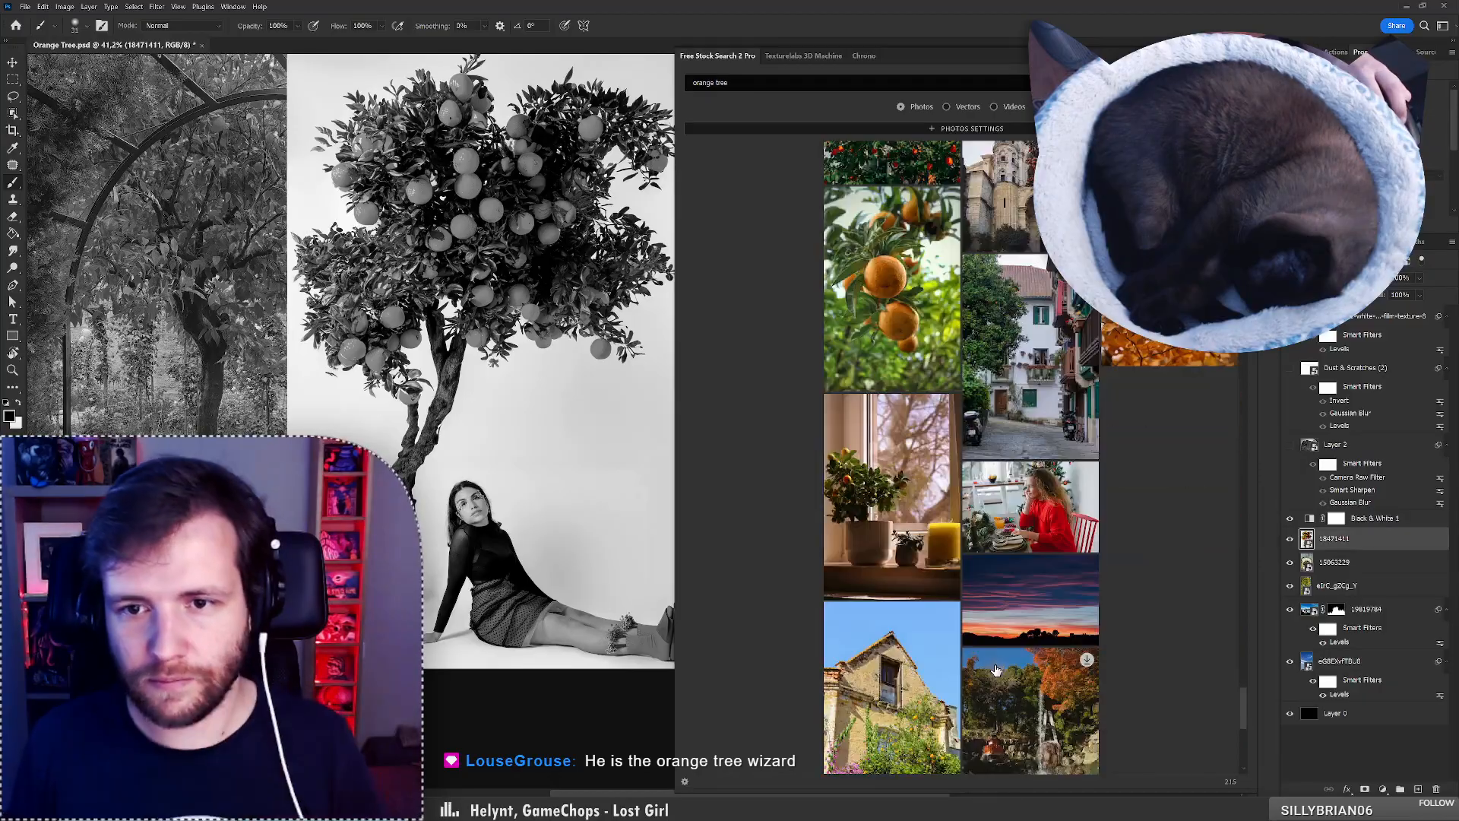
scroll(990, 686, down, 5)
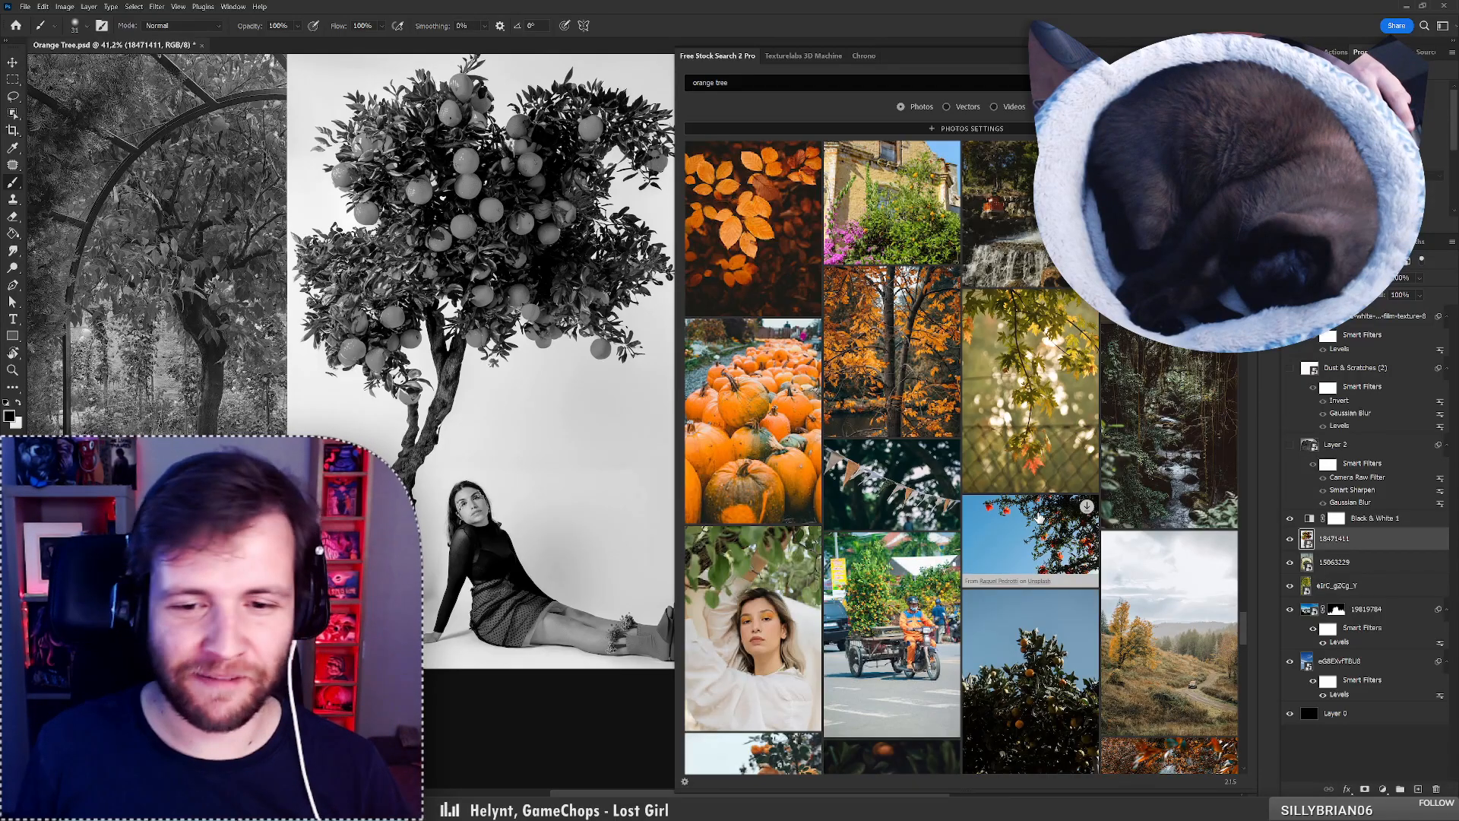
scroll(1039, 517, down, 5)
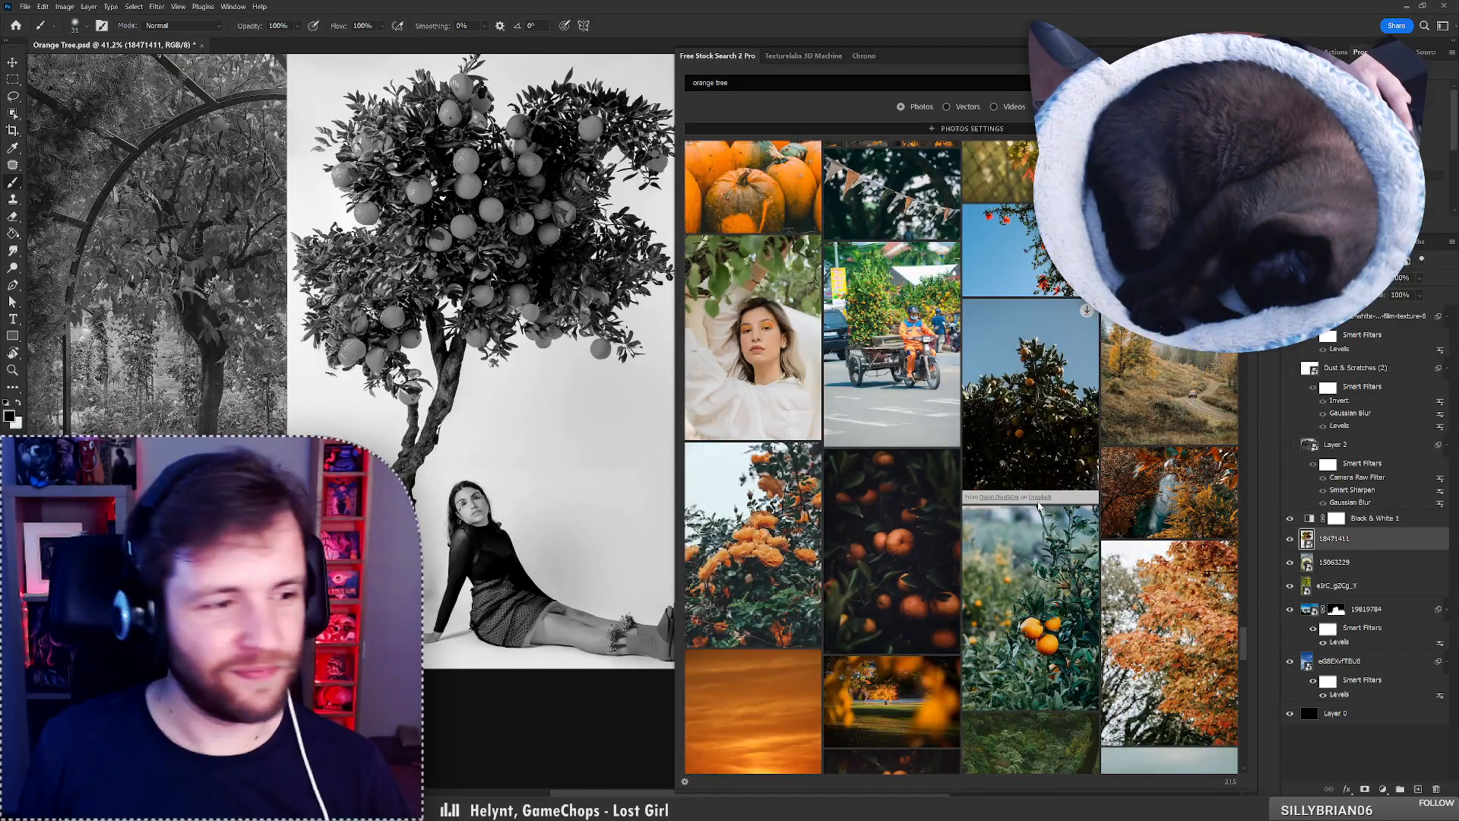
scroll(1039, 506, down, 2)
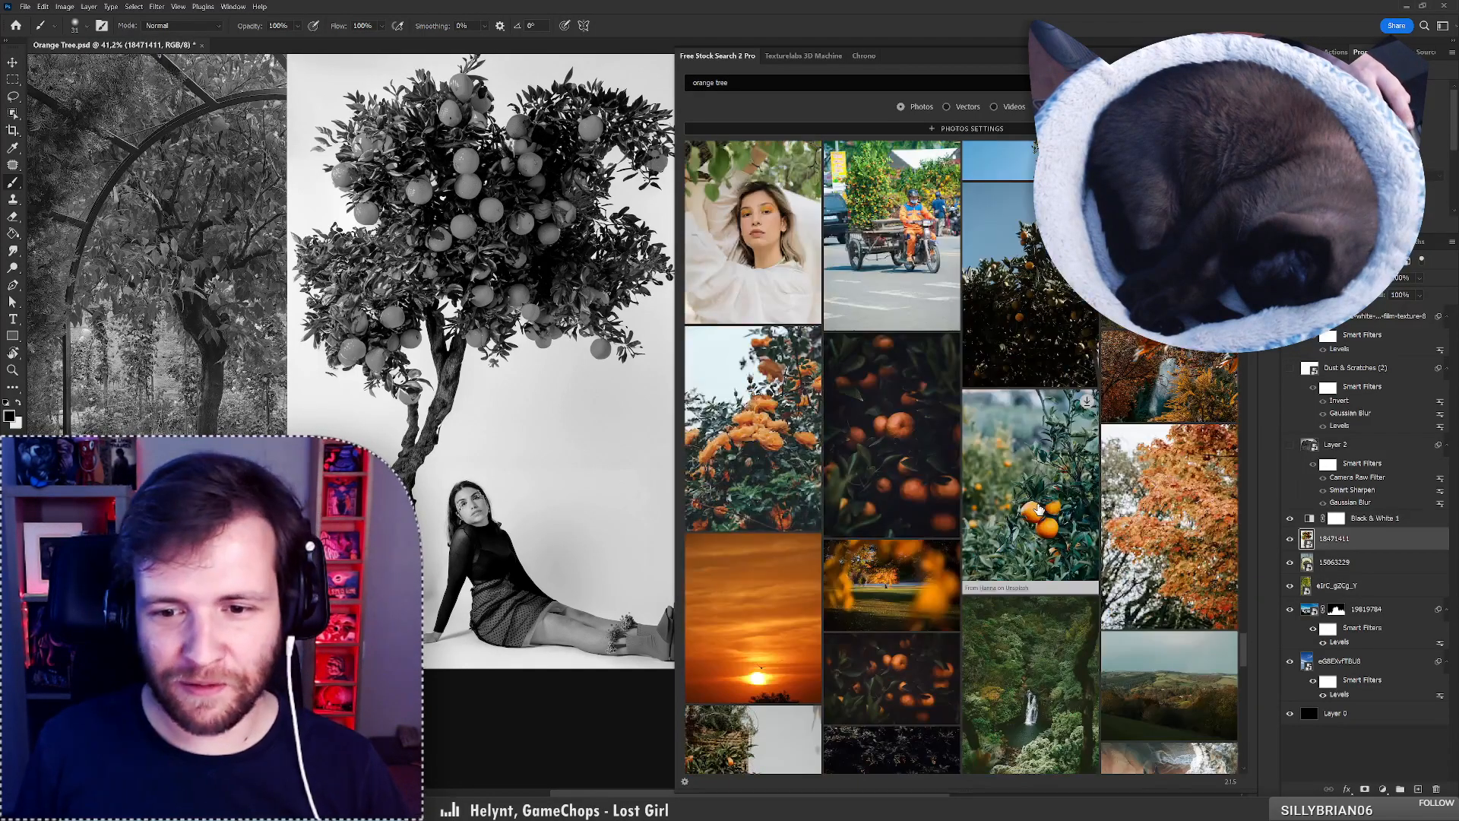
scroll(1039, 509, down, 4)
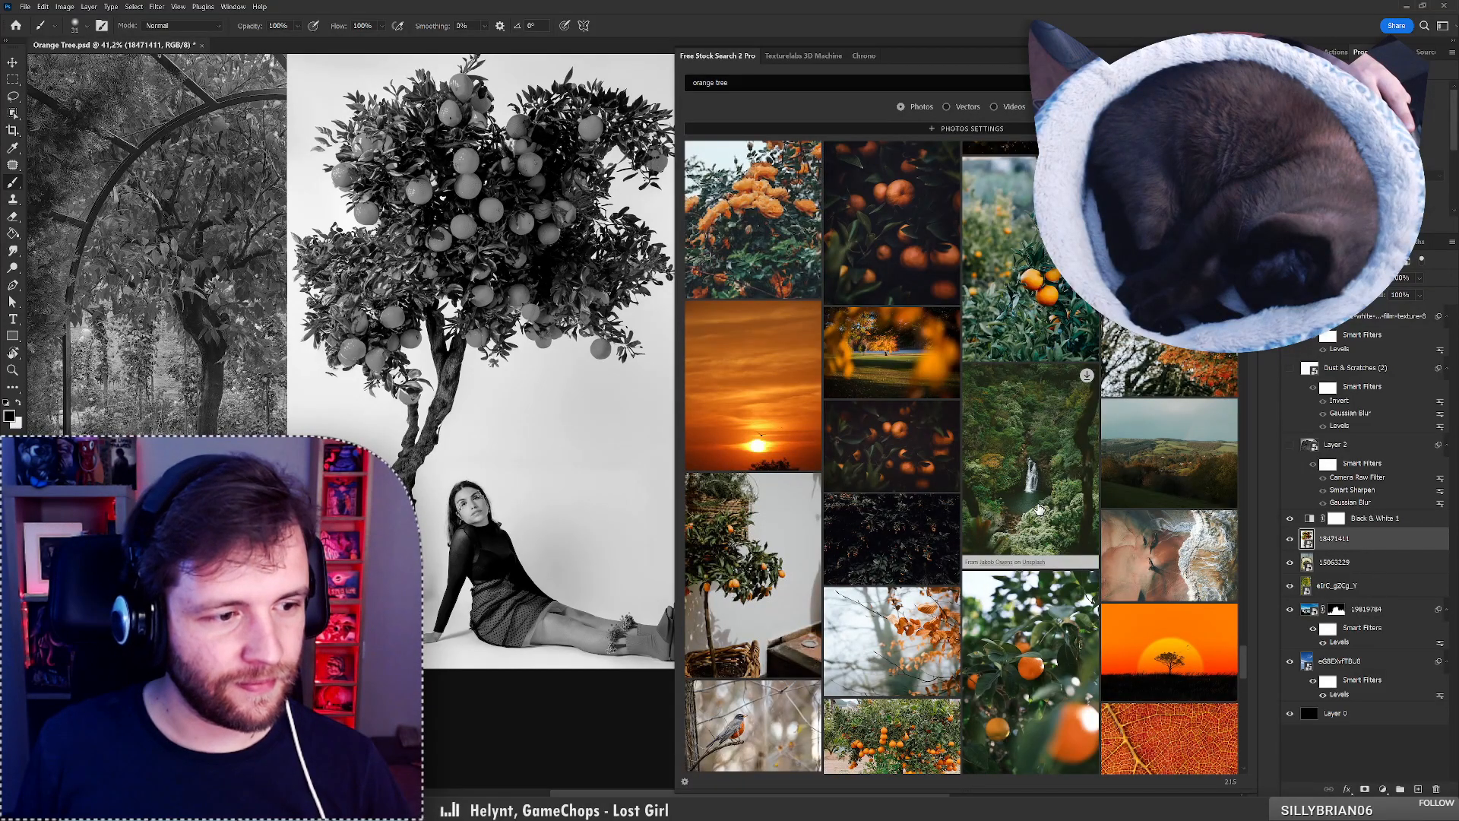
scroll(1039, 509, down, 4)
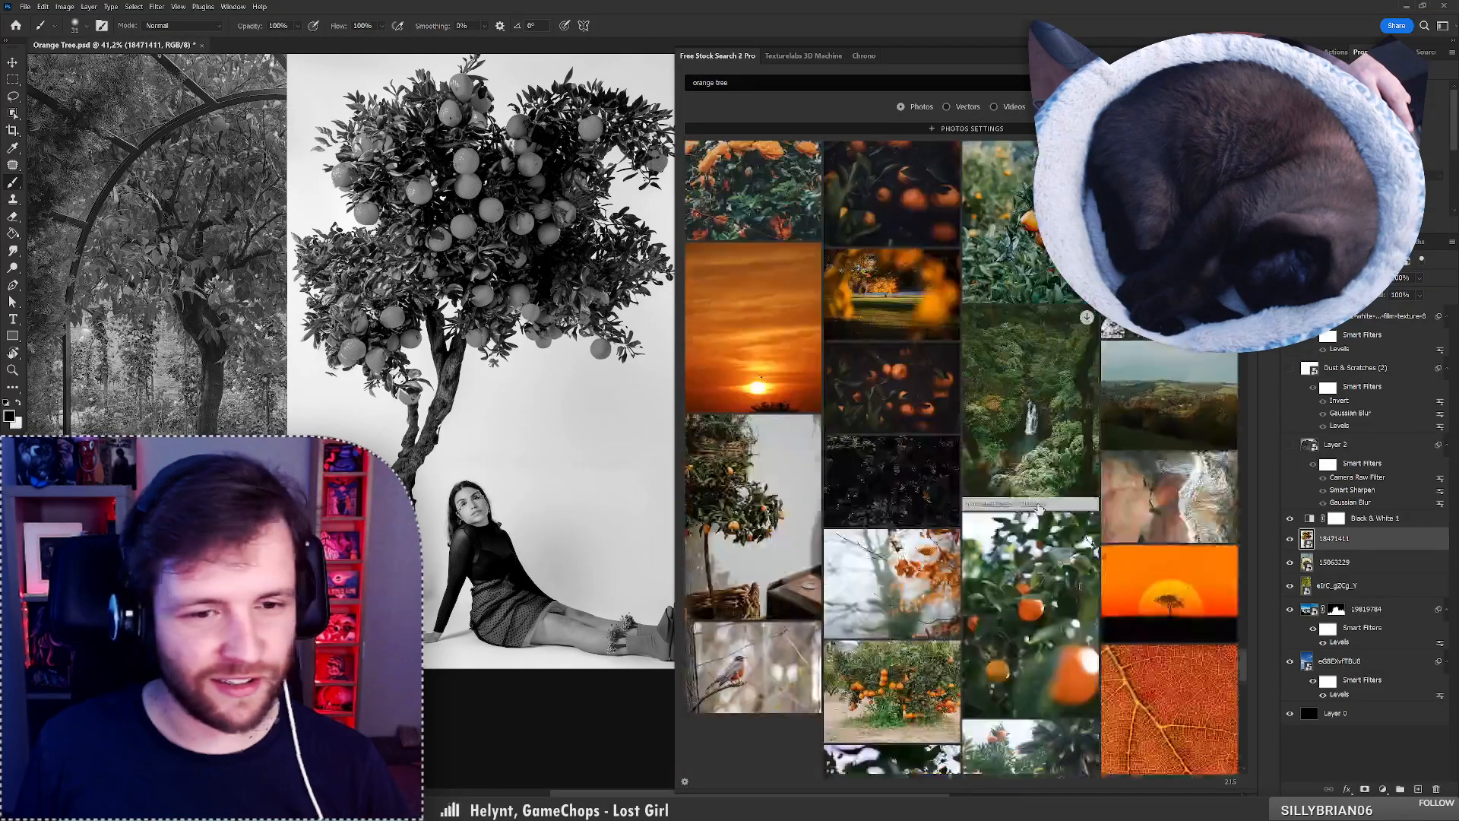
scroll(1039, 509, down, 3)
scroll(1039, 509, up, 6)
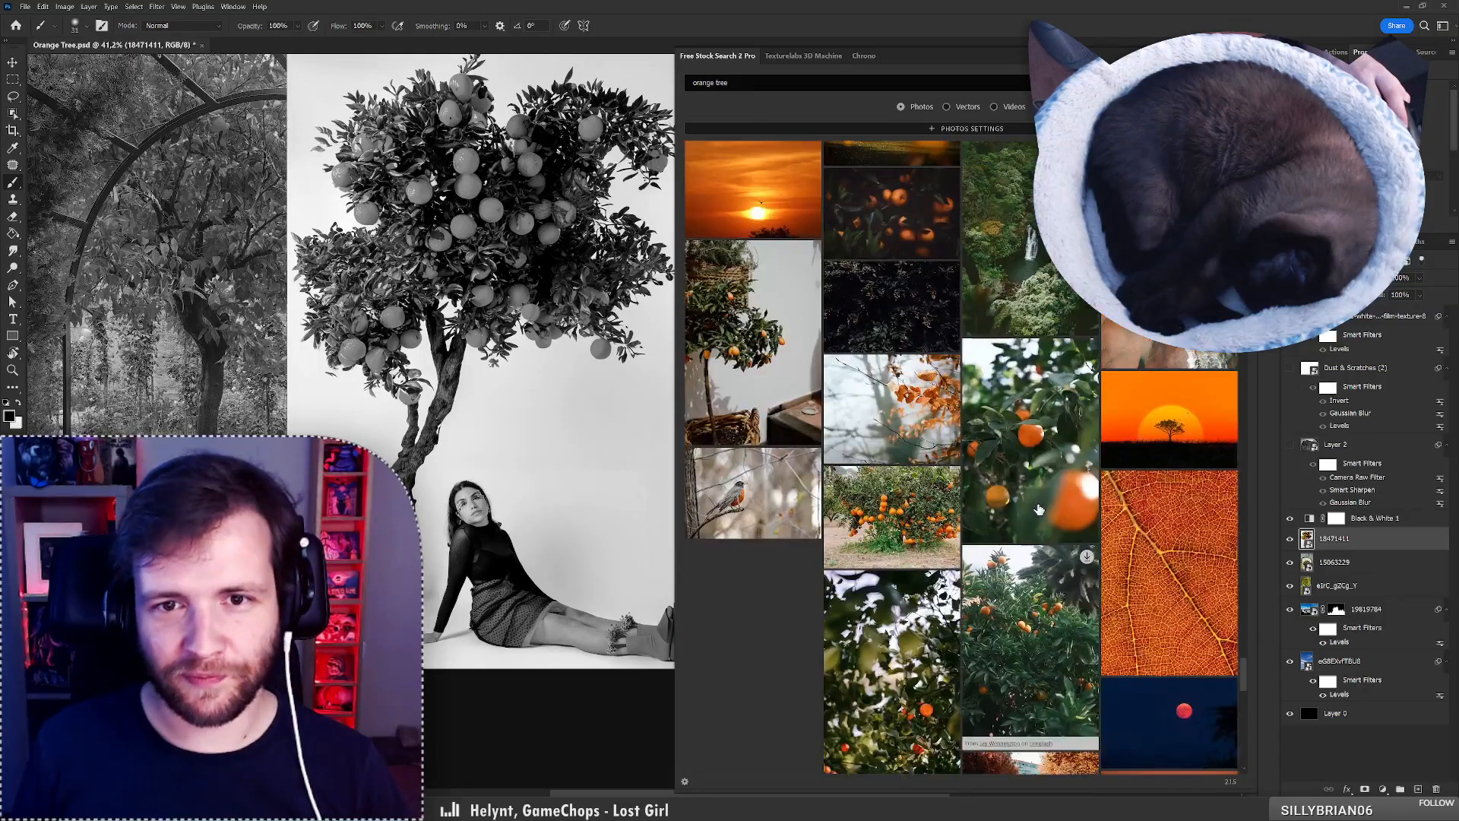
scroll(1039, 509, down, 9)
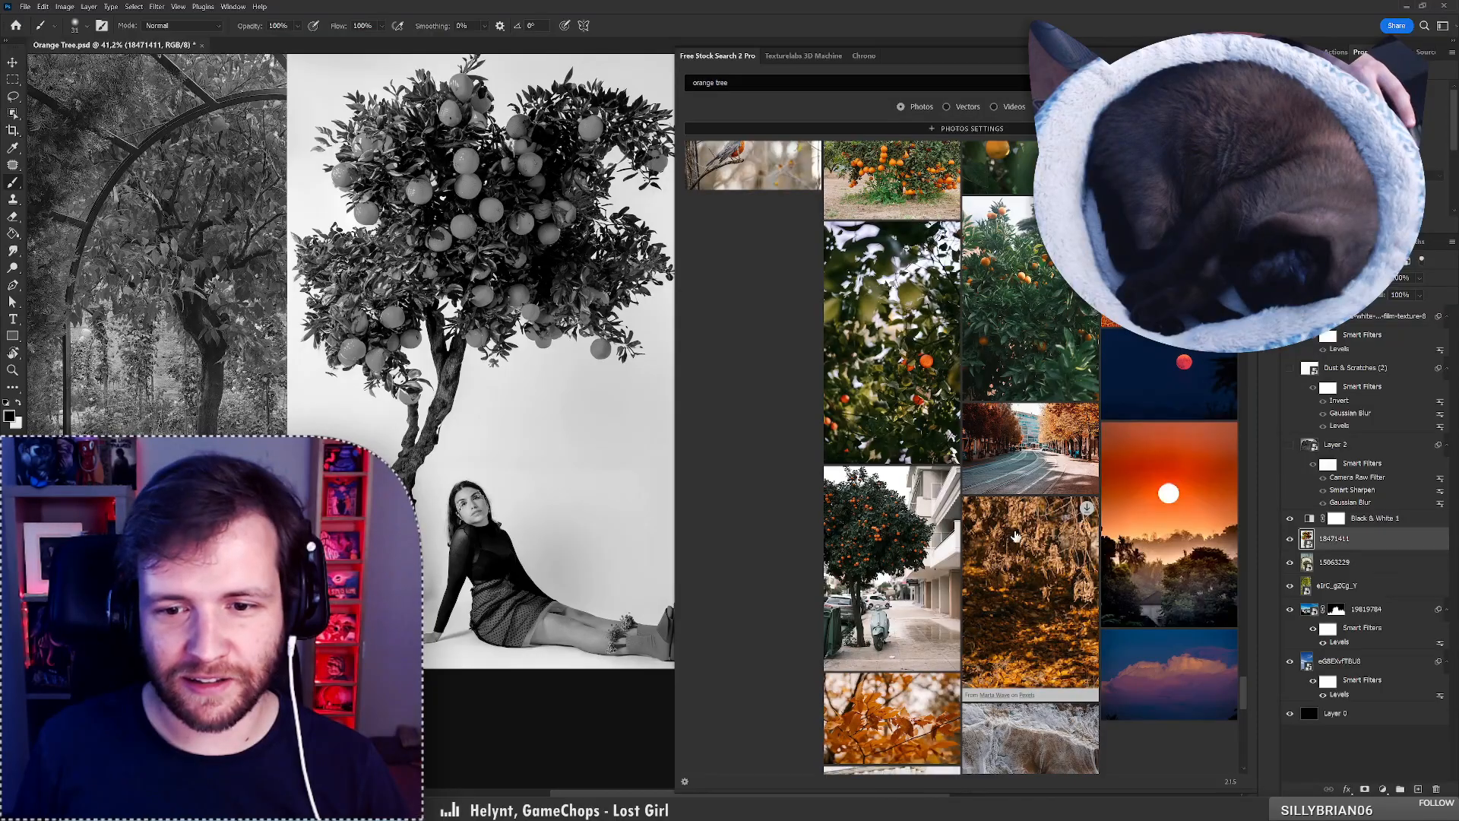
click(897, 564)
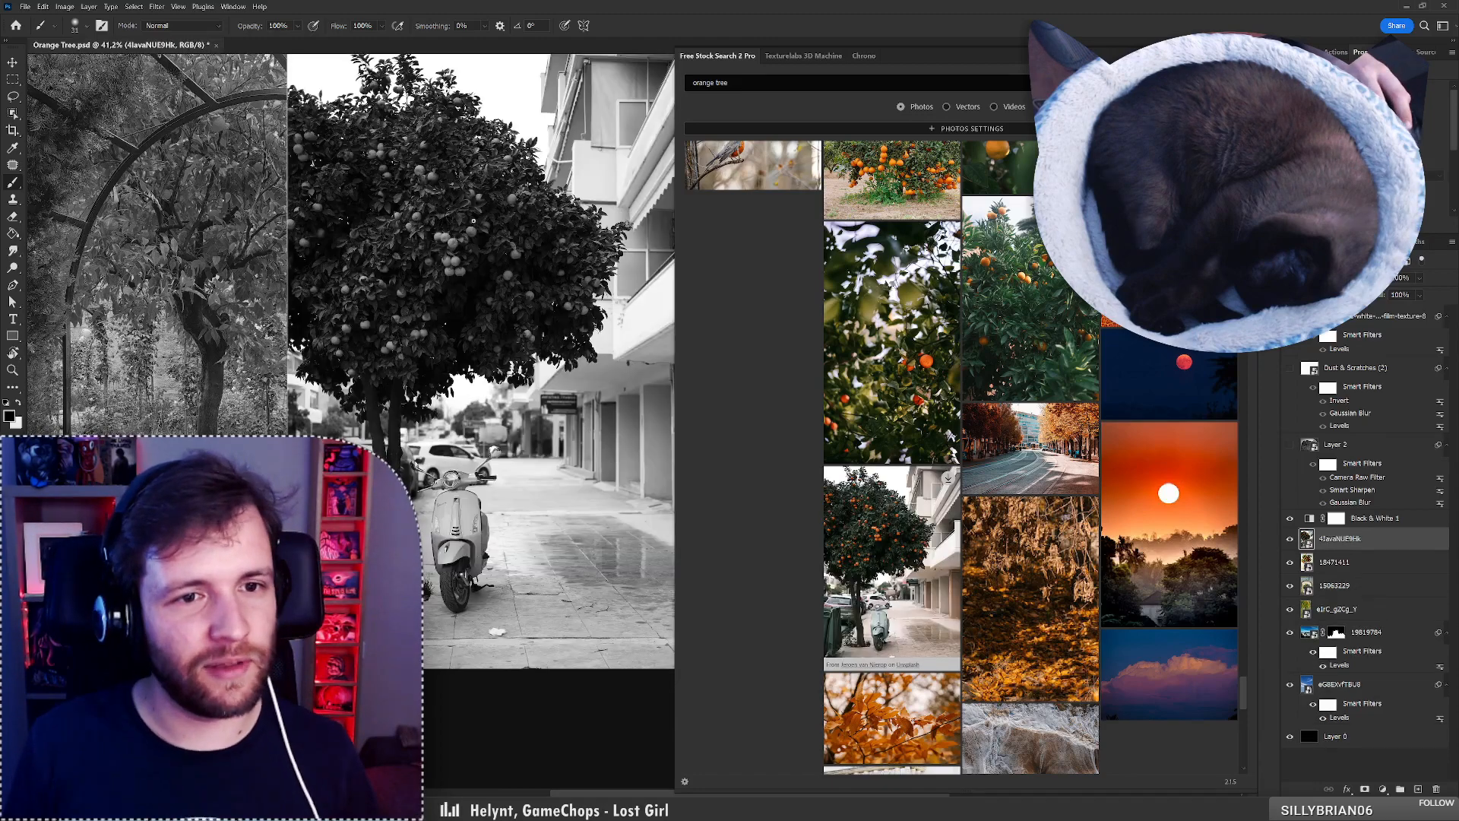
Examine the street orange tree's foliage and fruit up close, and view its layer alone in colour before restoring the other layers.
scroll(441, 245, up, 2)
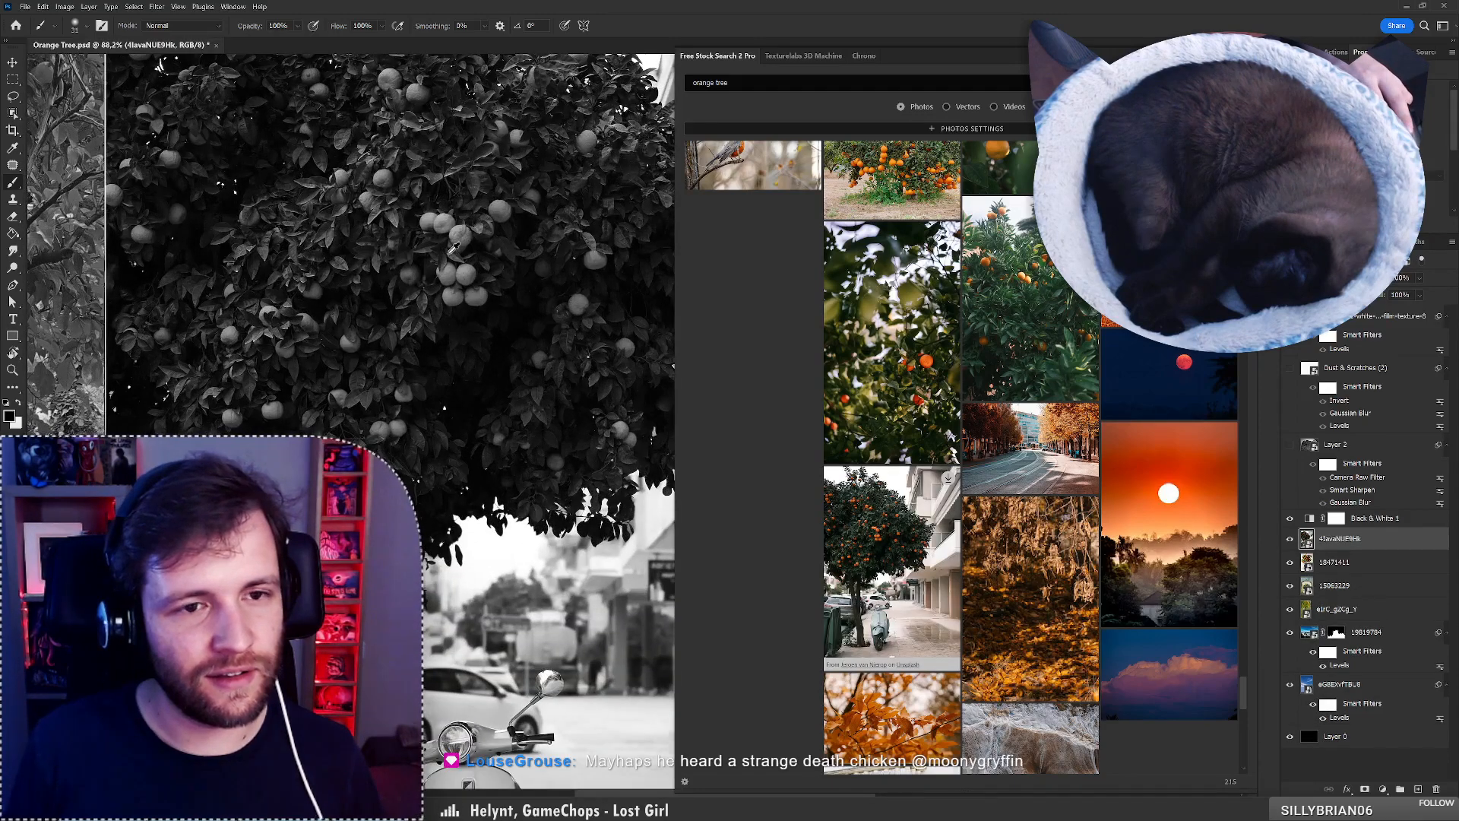
scroll(453, 247, down, 2)
scroll(453, 247, up, 1)
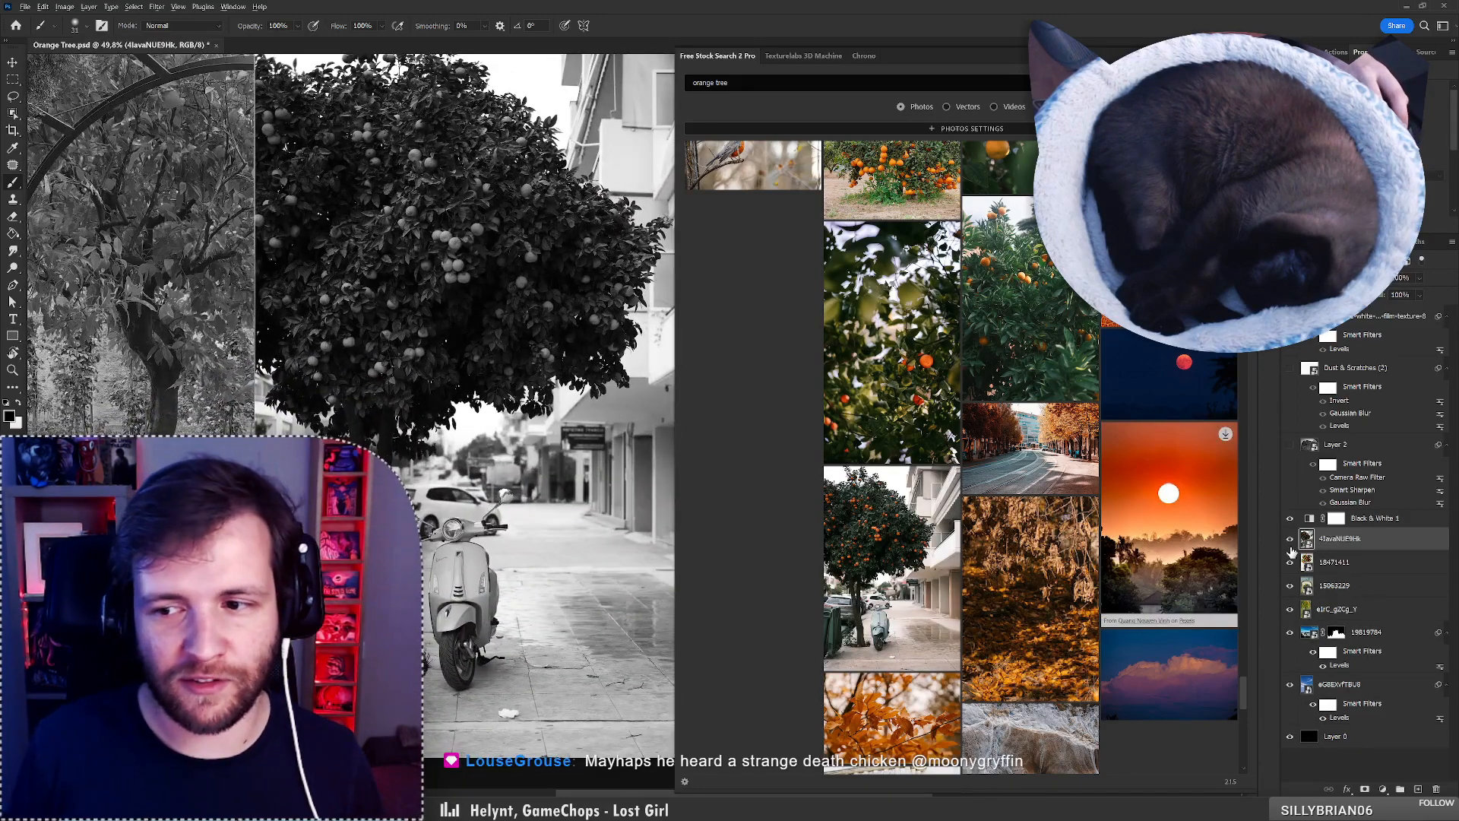
alt+click(1290, 538)
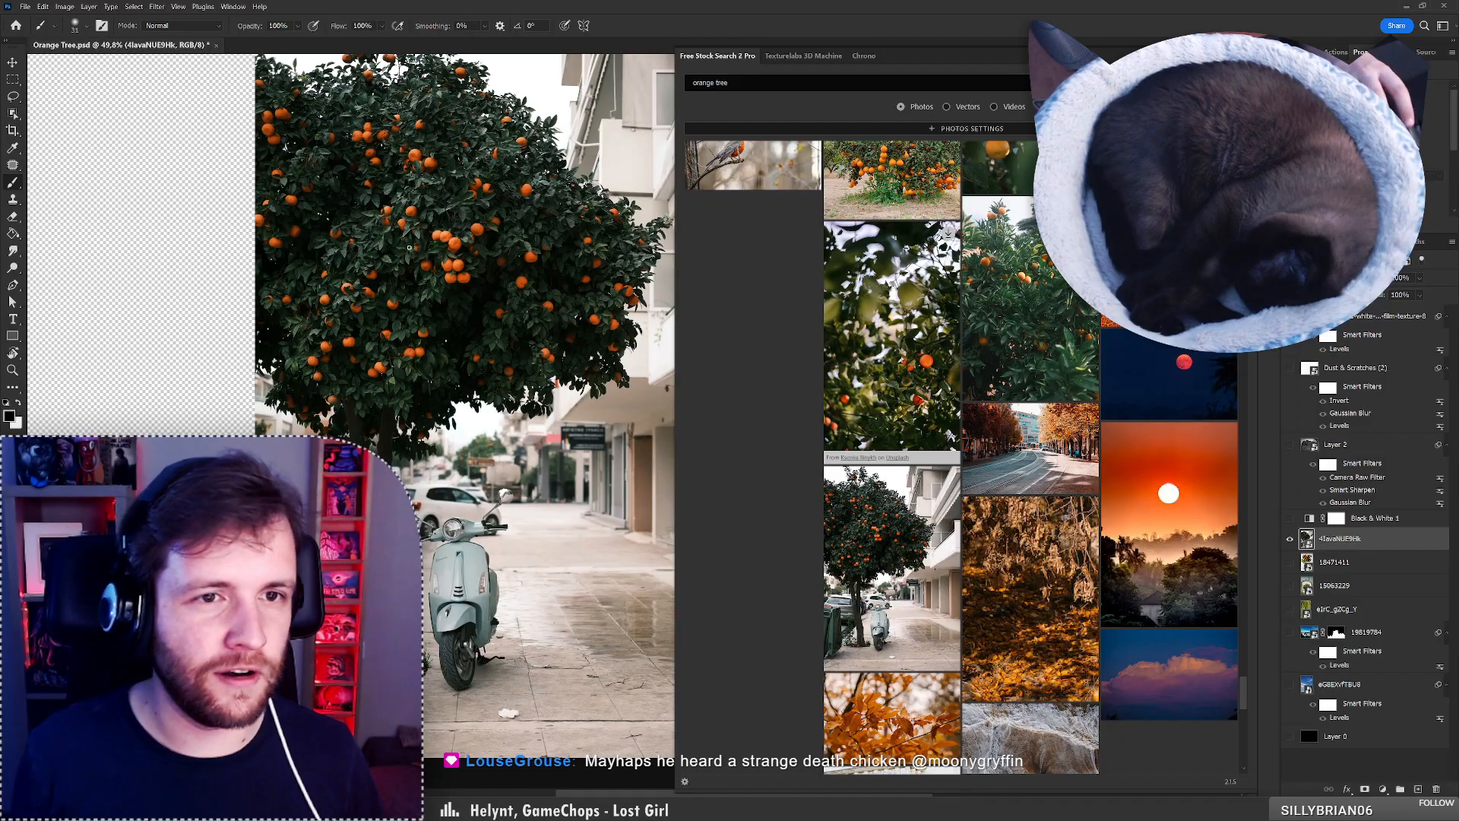
key(ctrl+z)
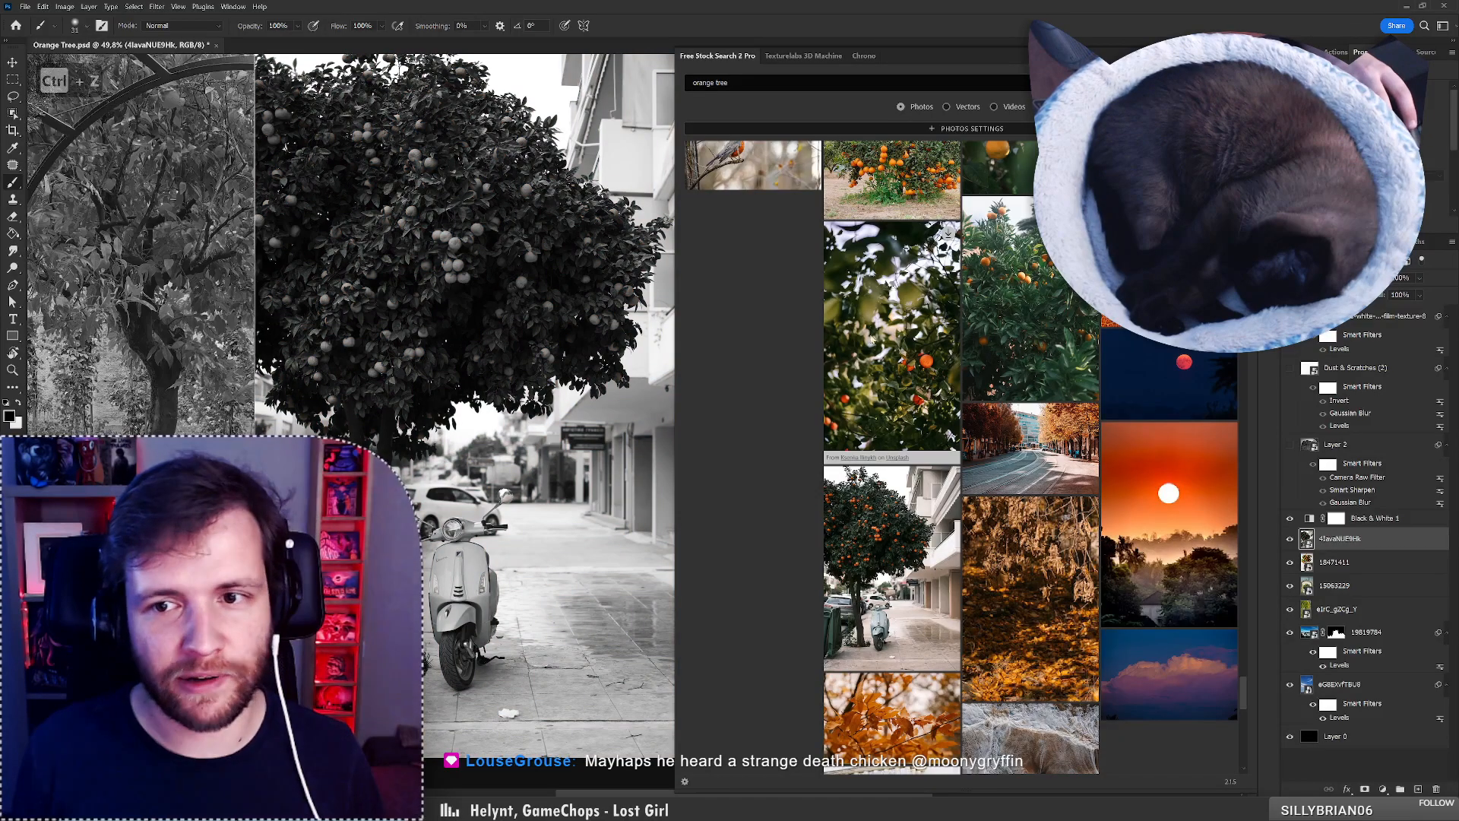
Look through further "orange tree" photos, loading more results, for other whole trees with a visible trunk.
scroll(959, 393, down, 10)
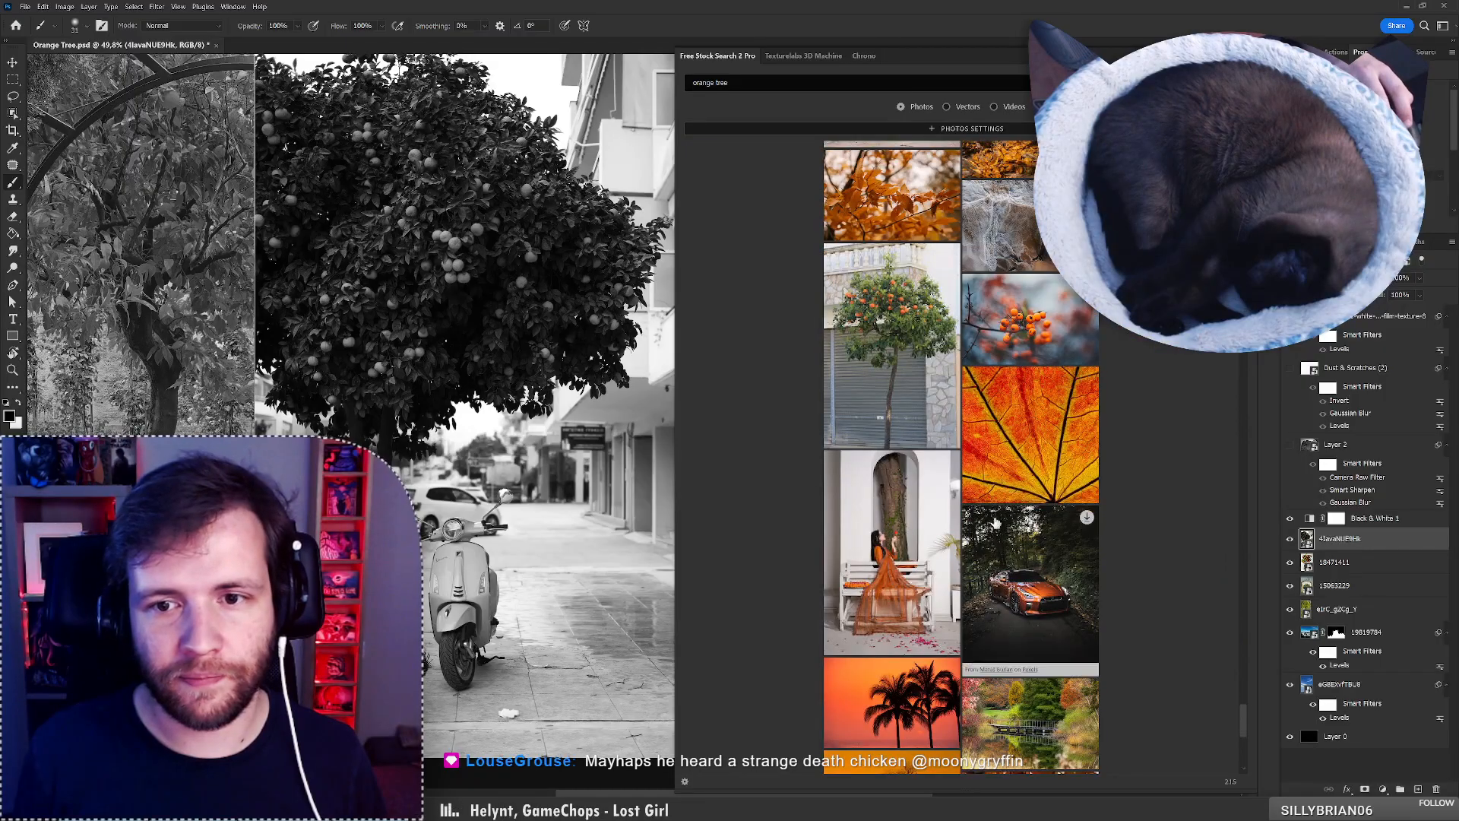
scroll(816, 553, down, 3)
scroll(816, 548, down, 5)
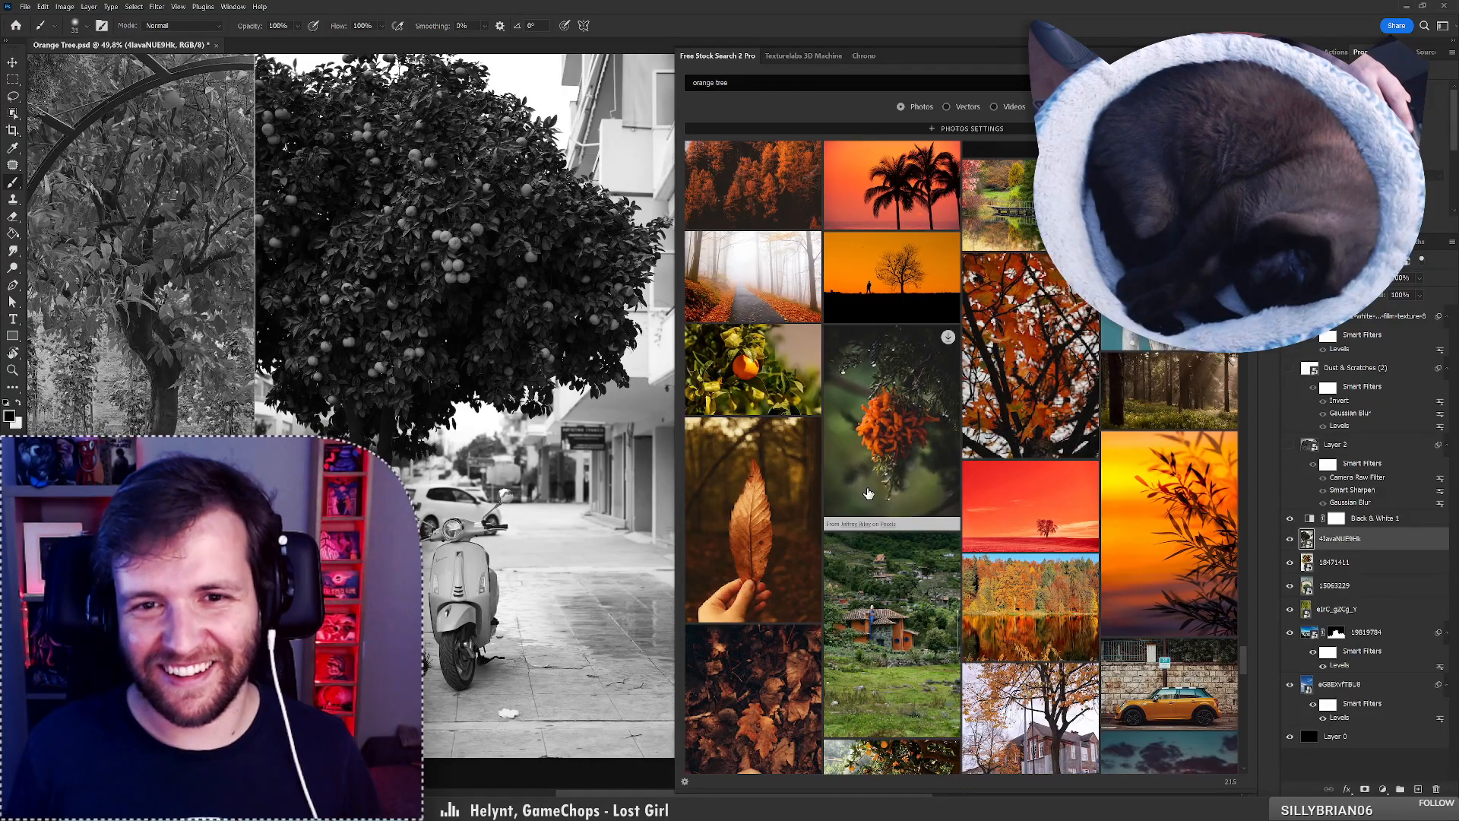
scroll(867, 516, down, 4)
scroll(869, 493, down, 5)
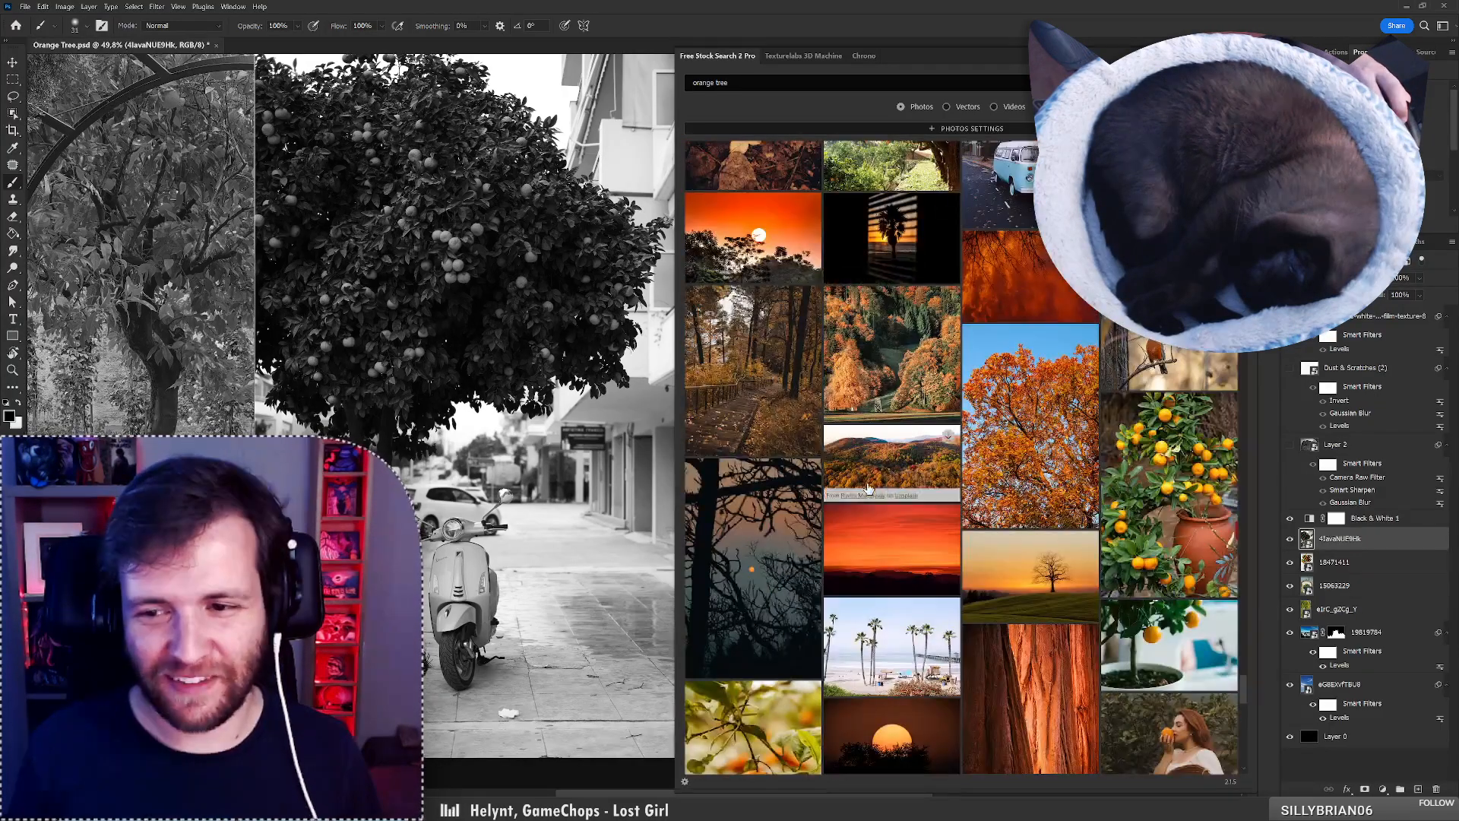
scroll(869, 491, down, 4)
scroll(869, 486, down, 10)
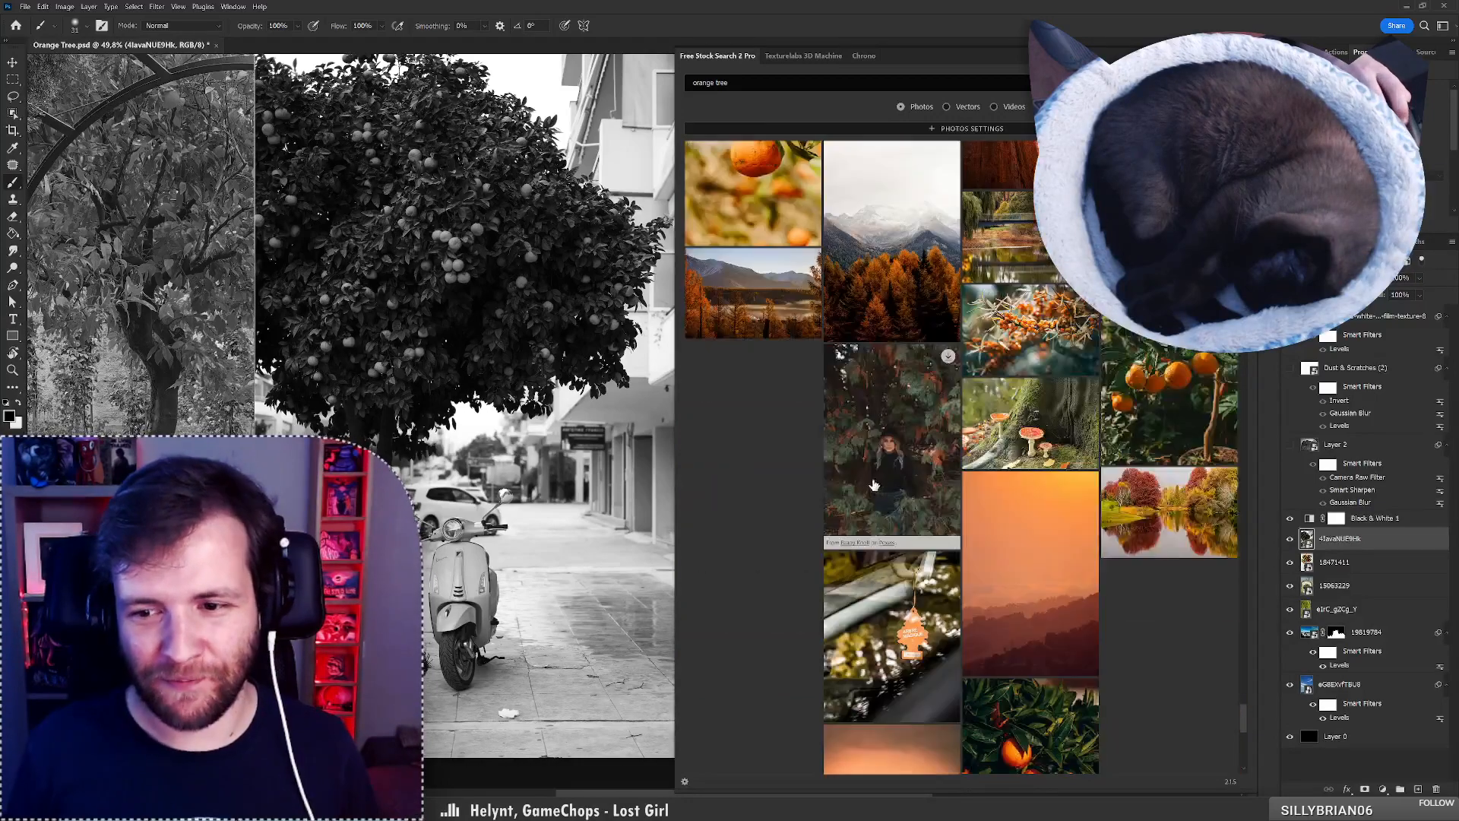
scroll(884, 472, down, 6)
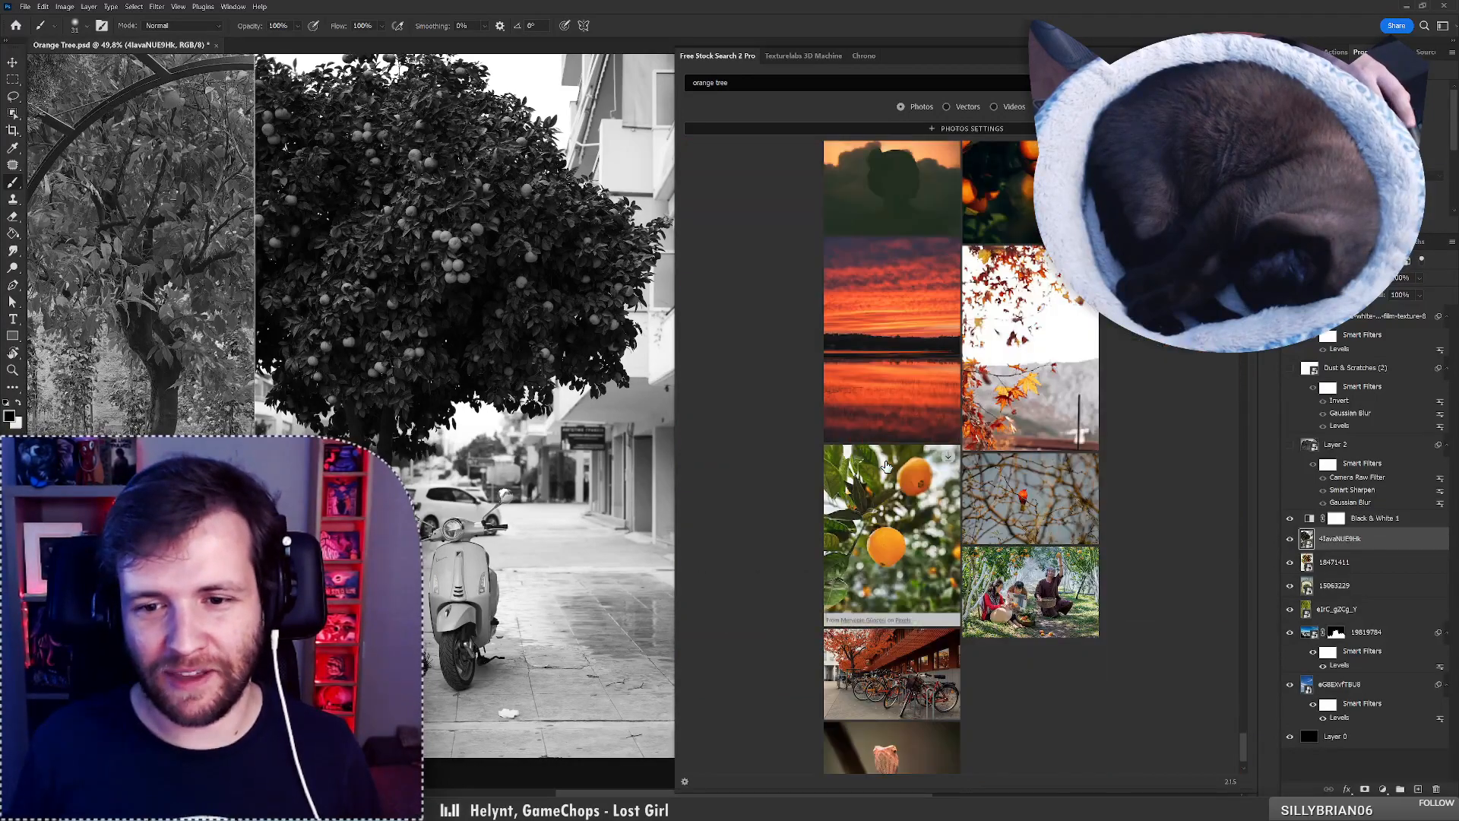
click(971, 757)
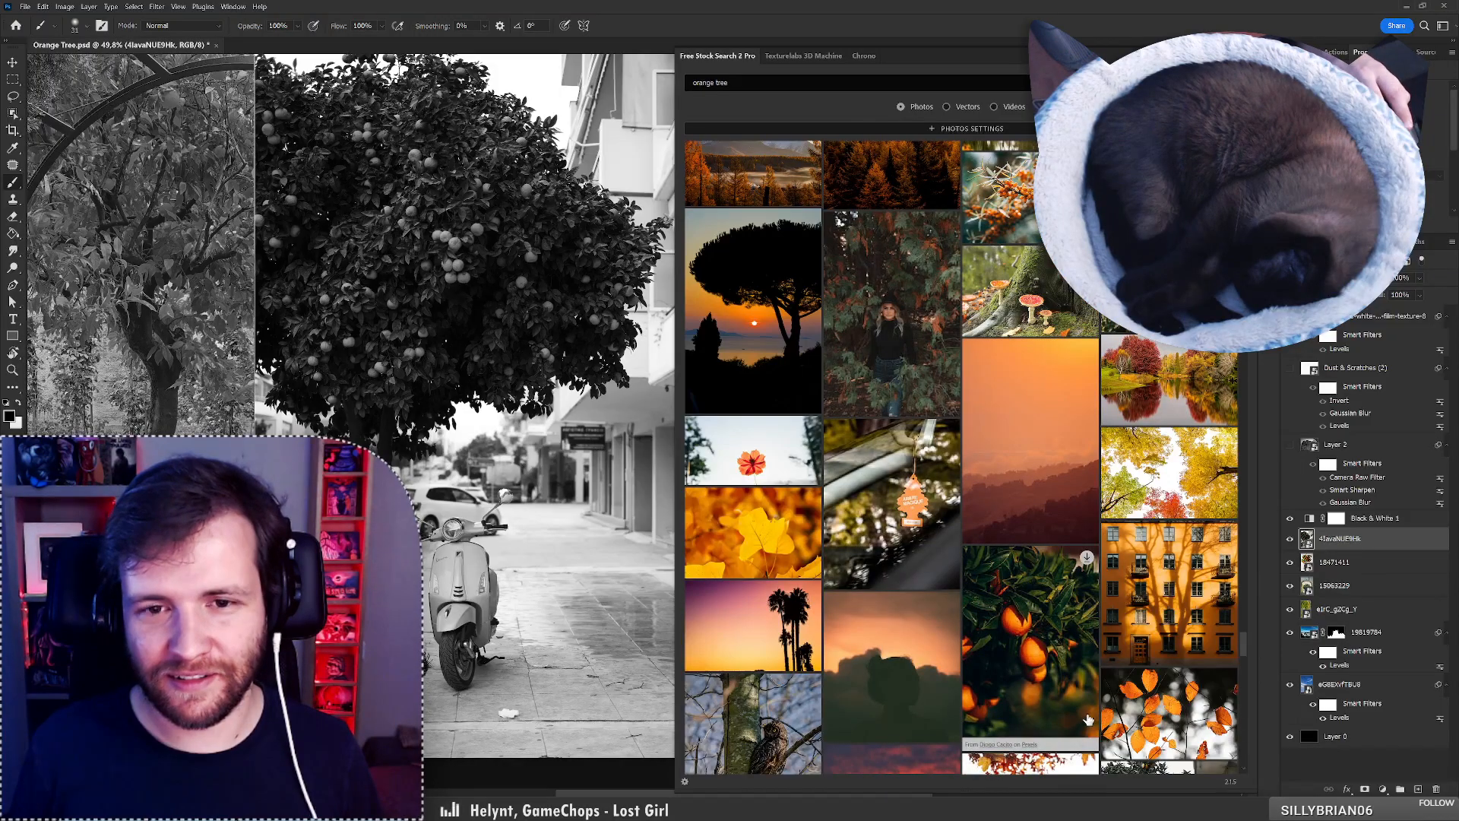
scroll(985, 604, down, 7)
scroll(1088, 717, down, 1)
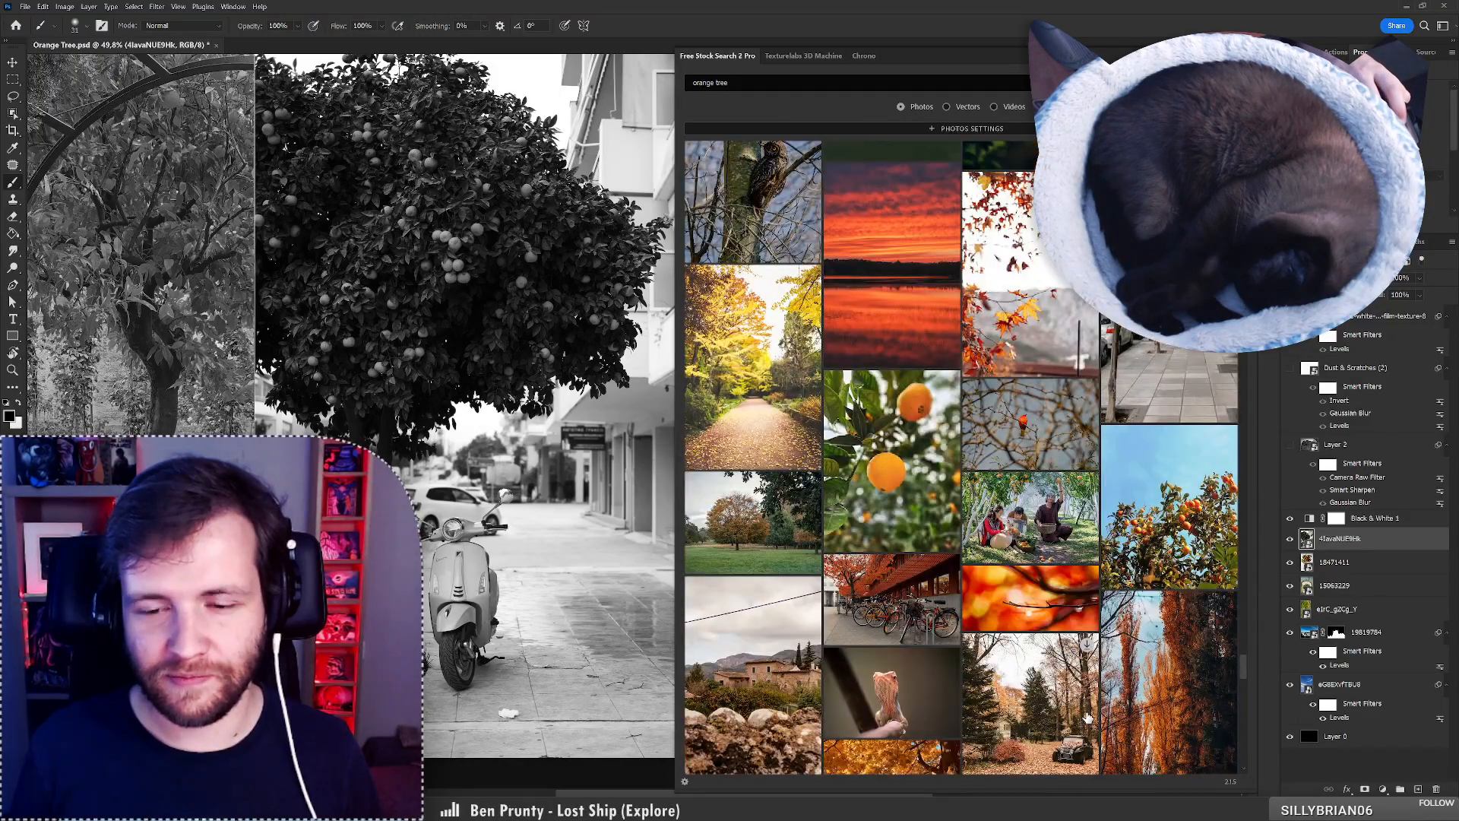
scroll(1088, 717, down, 5)
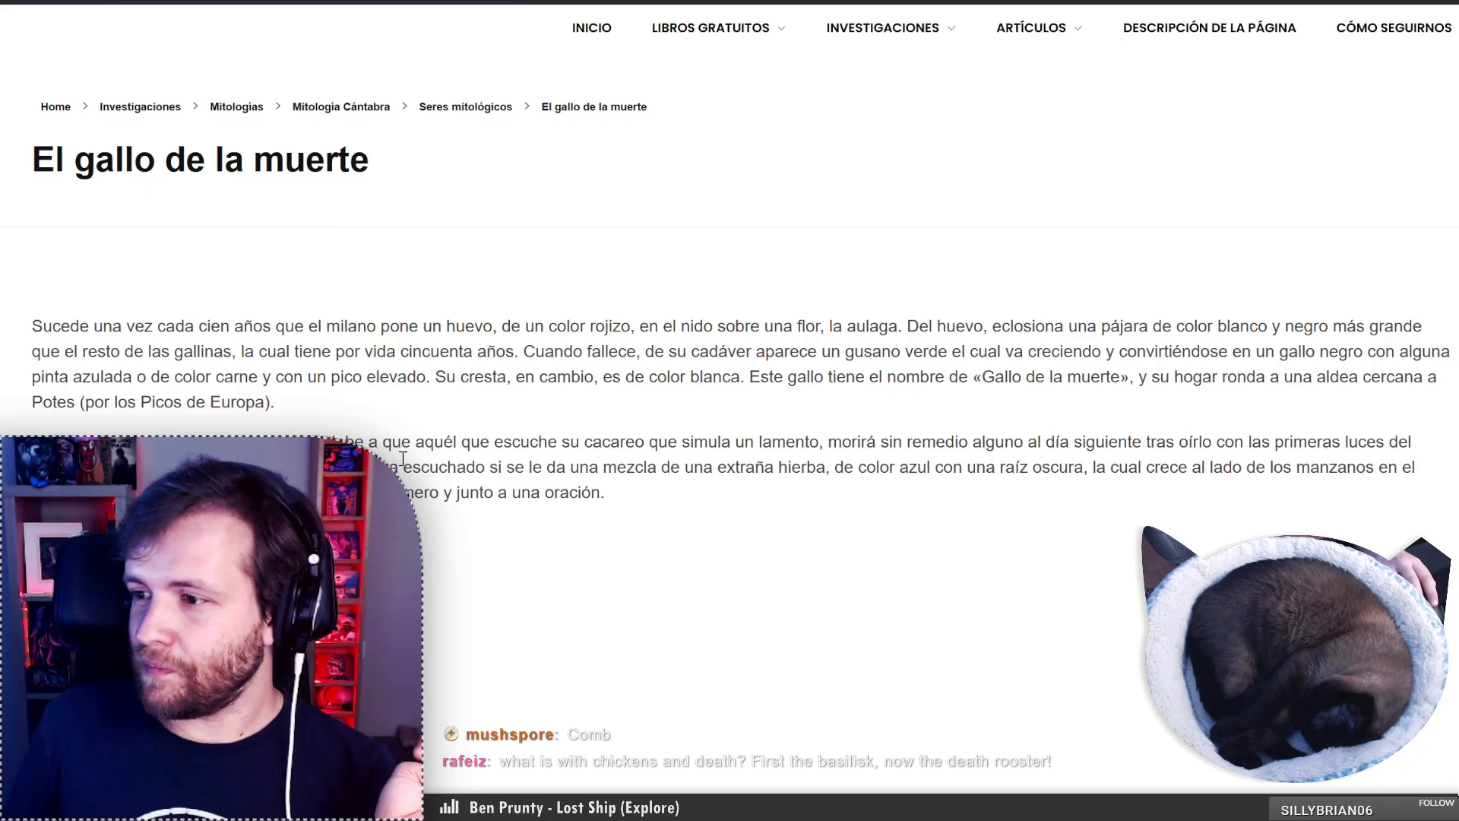
Read the web article "El gallo de la muerte", including its paragraph on legends and beliefs.
scroll(509, 447, down, 2)
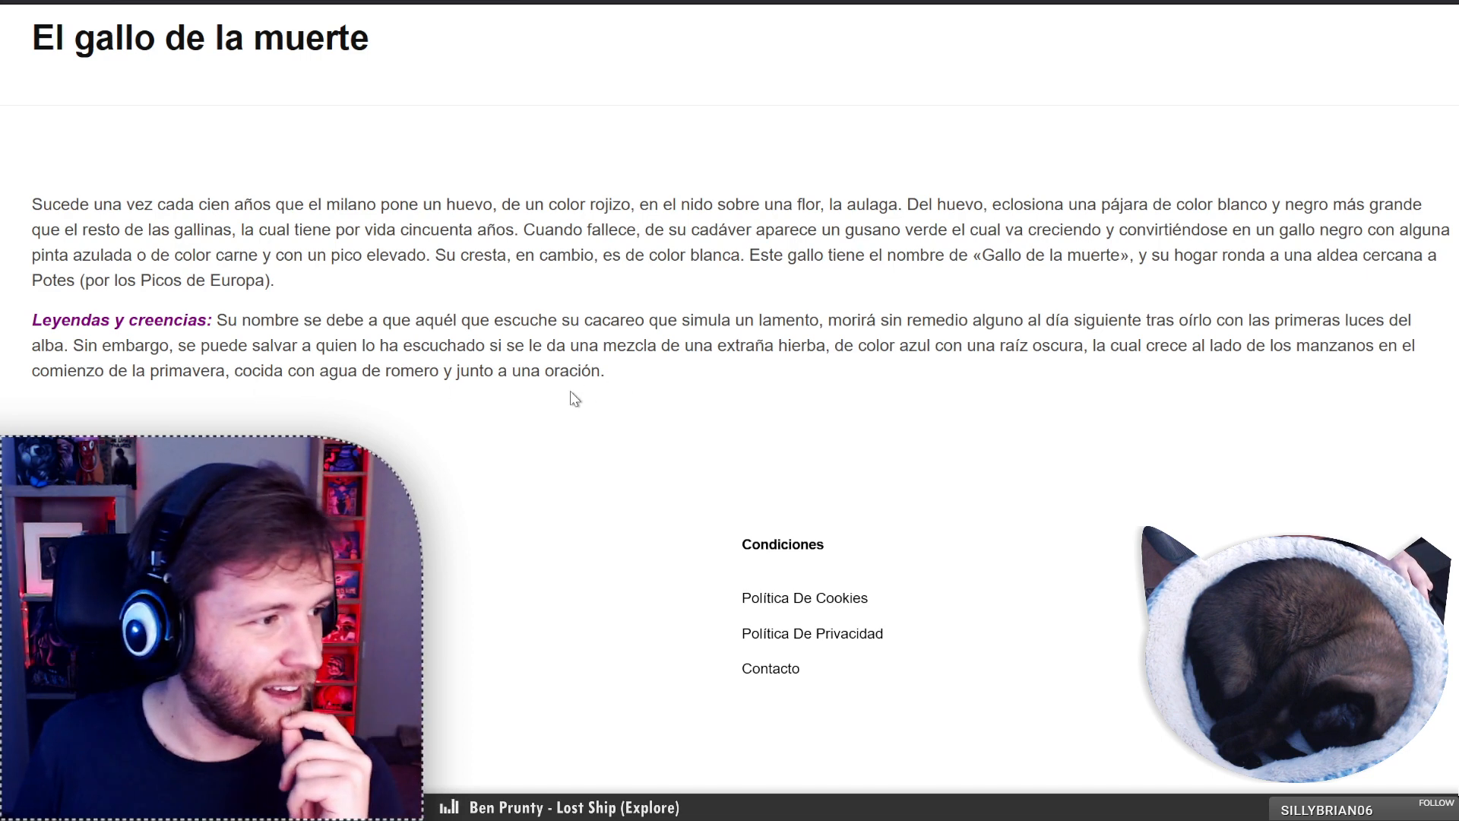
scroll(622, 524, up, 2)
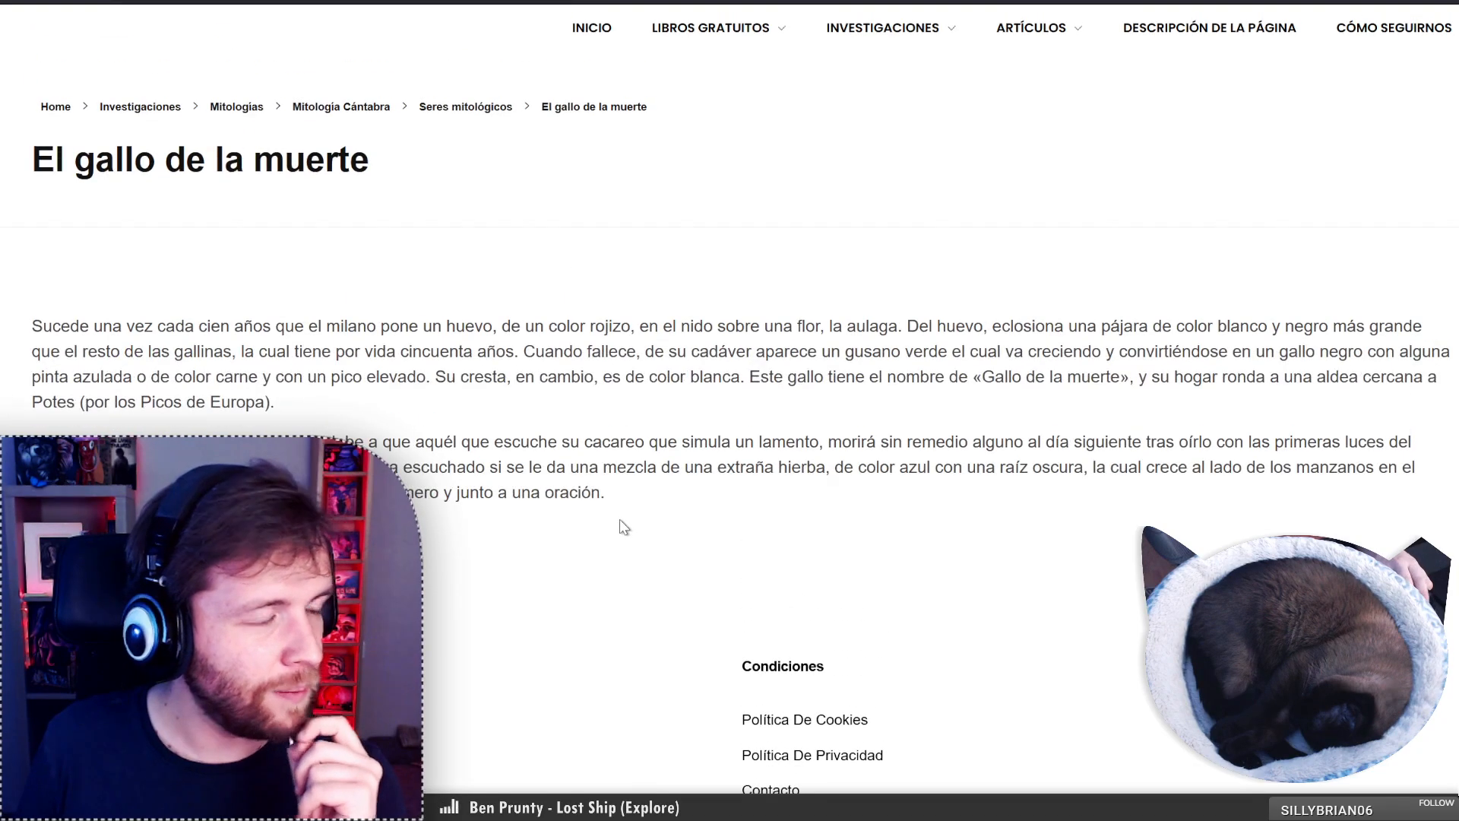
scroll(622, 526, down, 2)
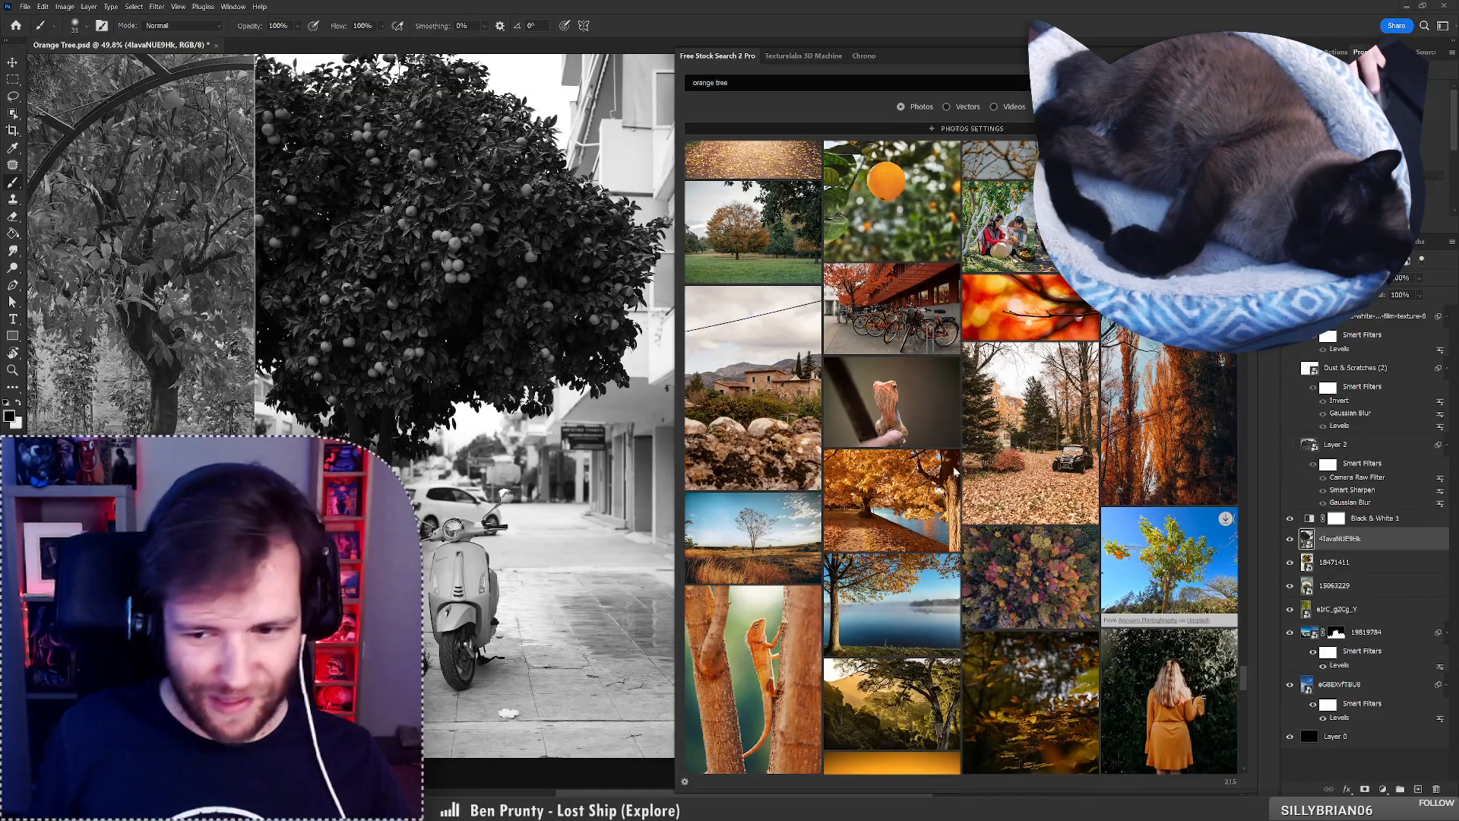
Look through the remaining loaded "orange tree" photos for a whole tree with fruit and a visible trunk.
scroll(955, 472, down, 3)
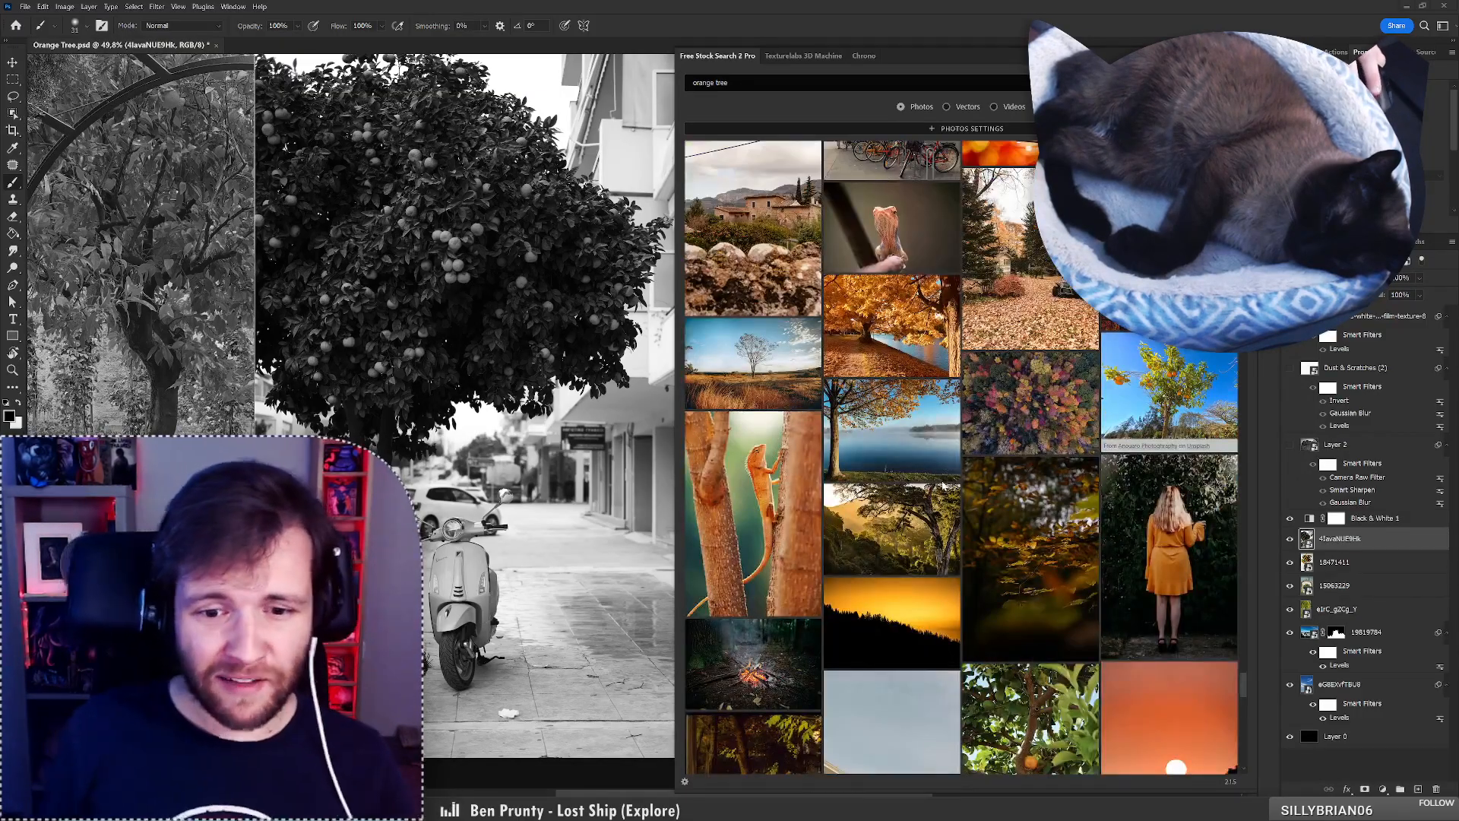
scroll(942, 485, down, 4)
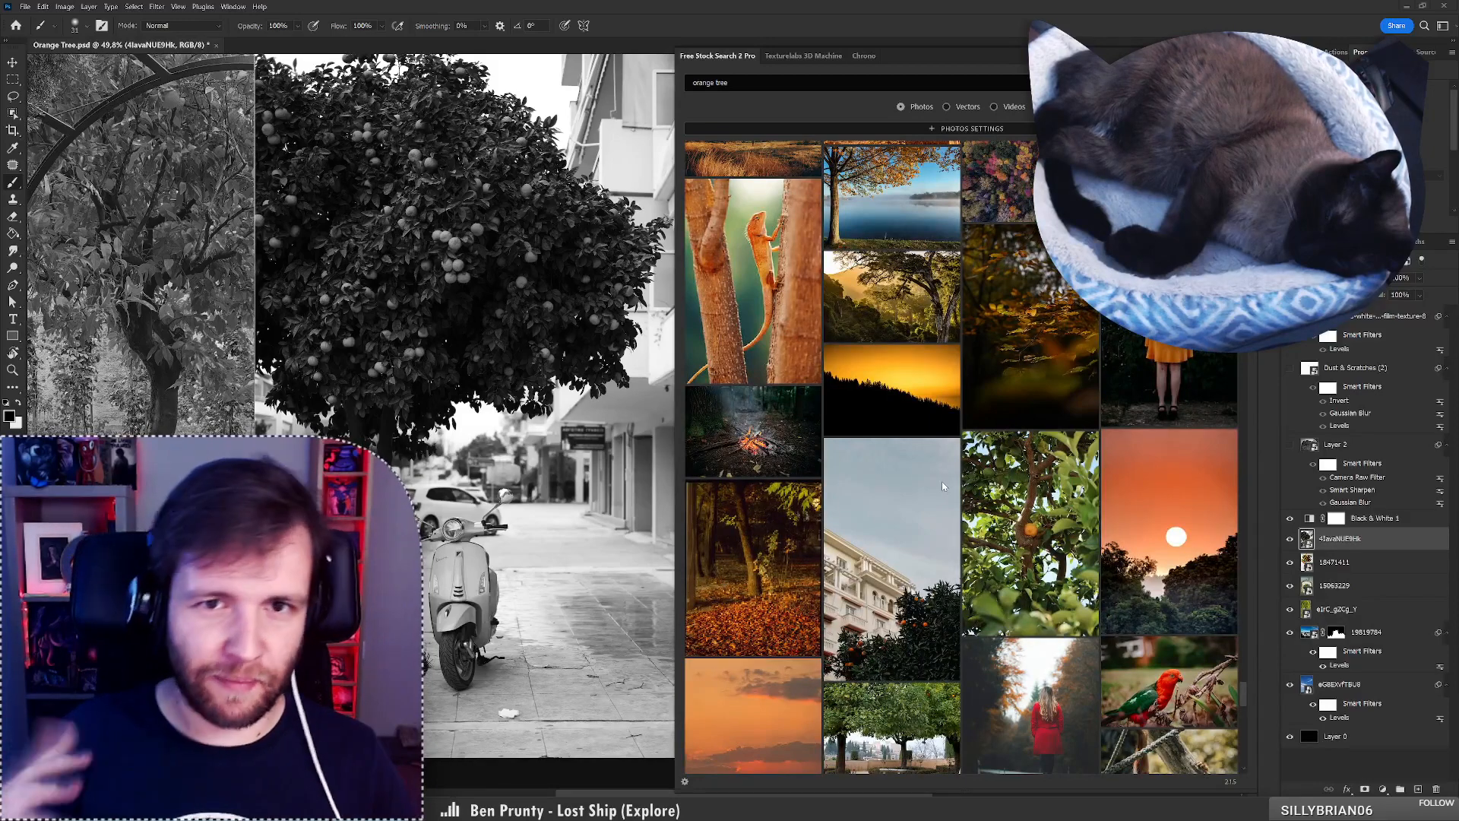
scroll(947, 472, down, 5)
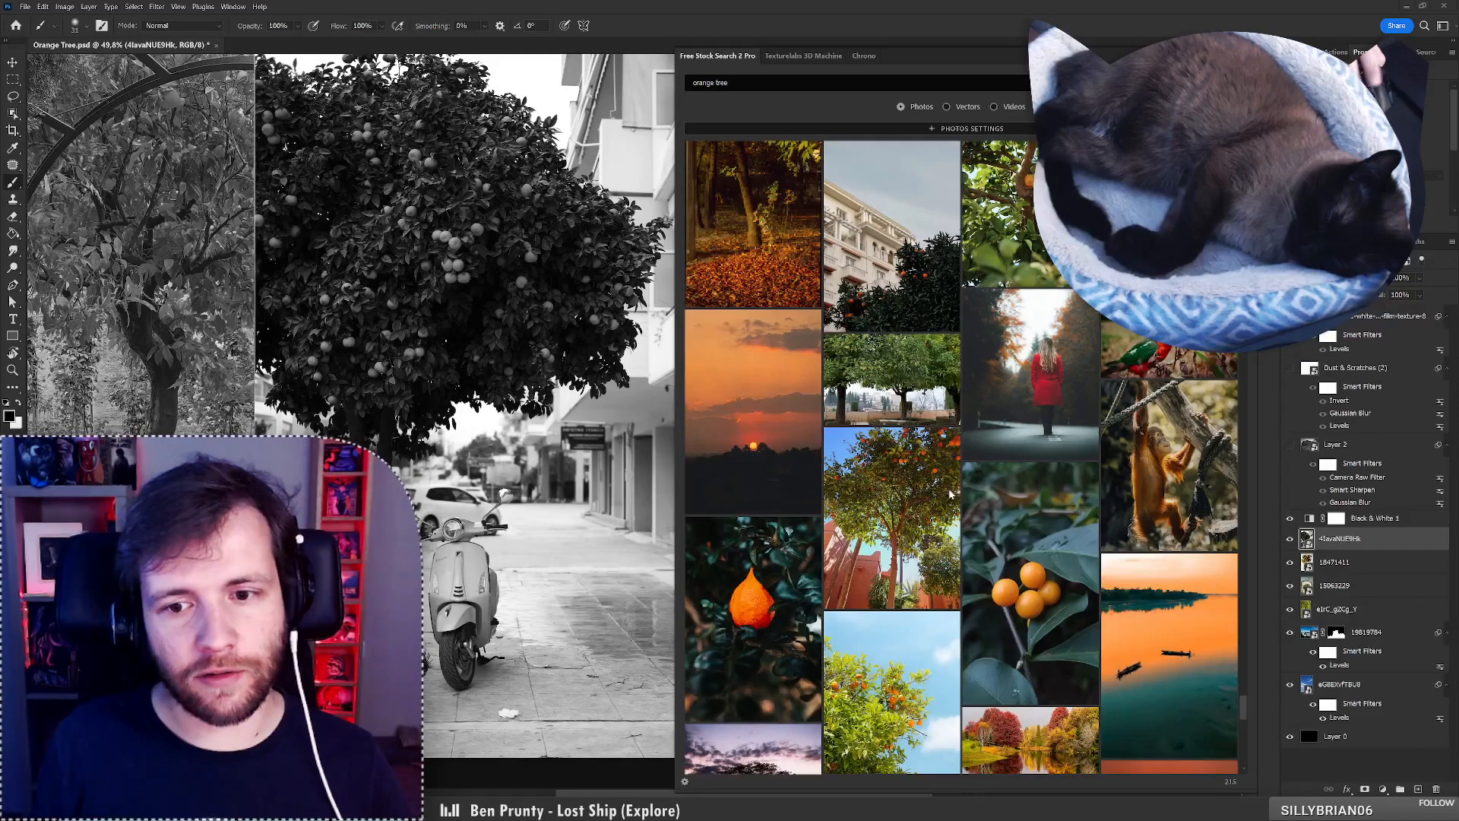
scroll(903, 491, down, 5)
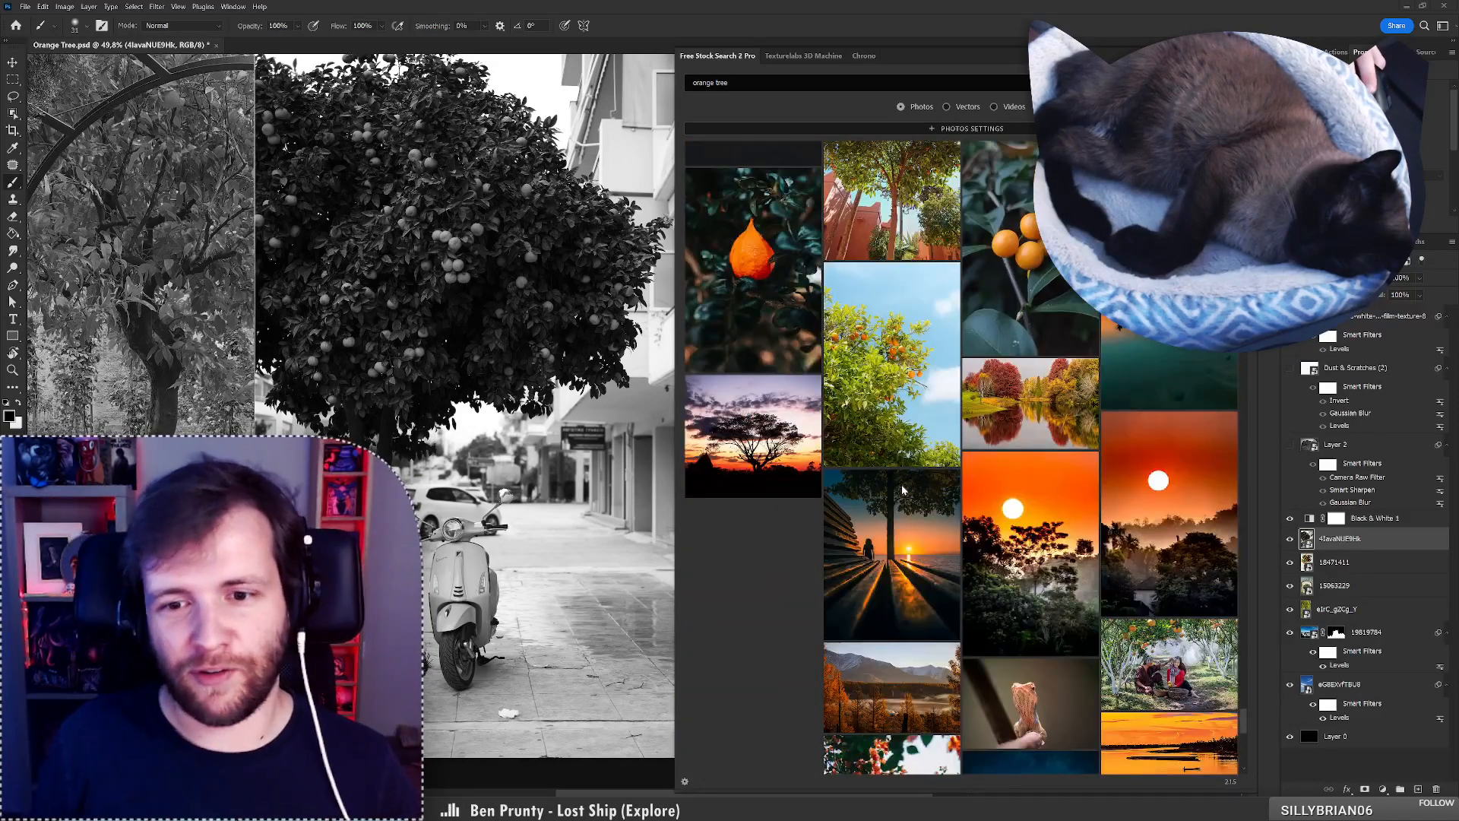
scroll(904, 556, down, 5)
scroll(838, 741, down, 7)
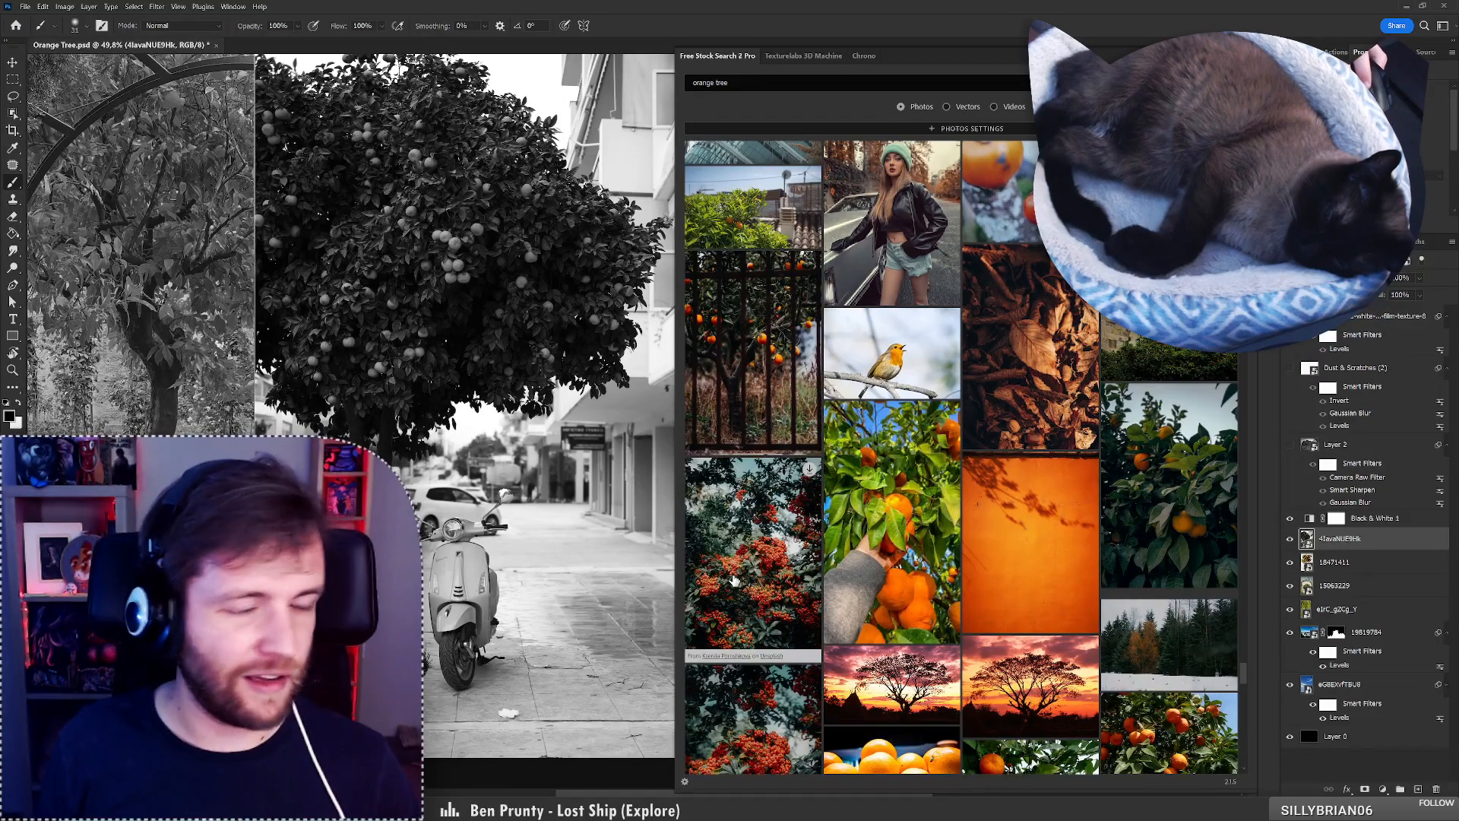
scroll(786, 615, down, 10)
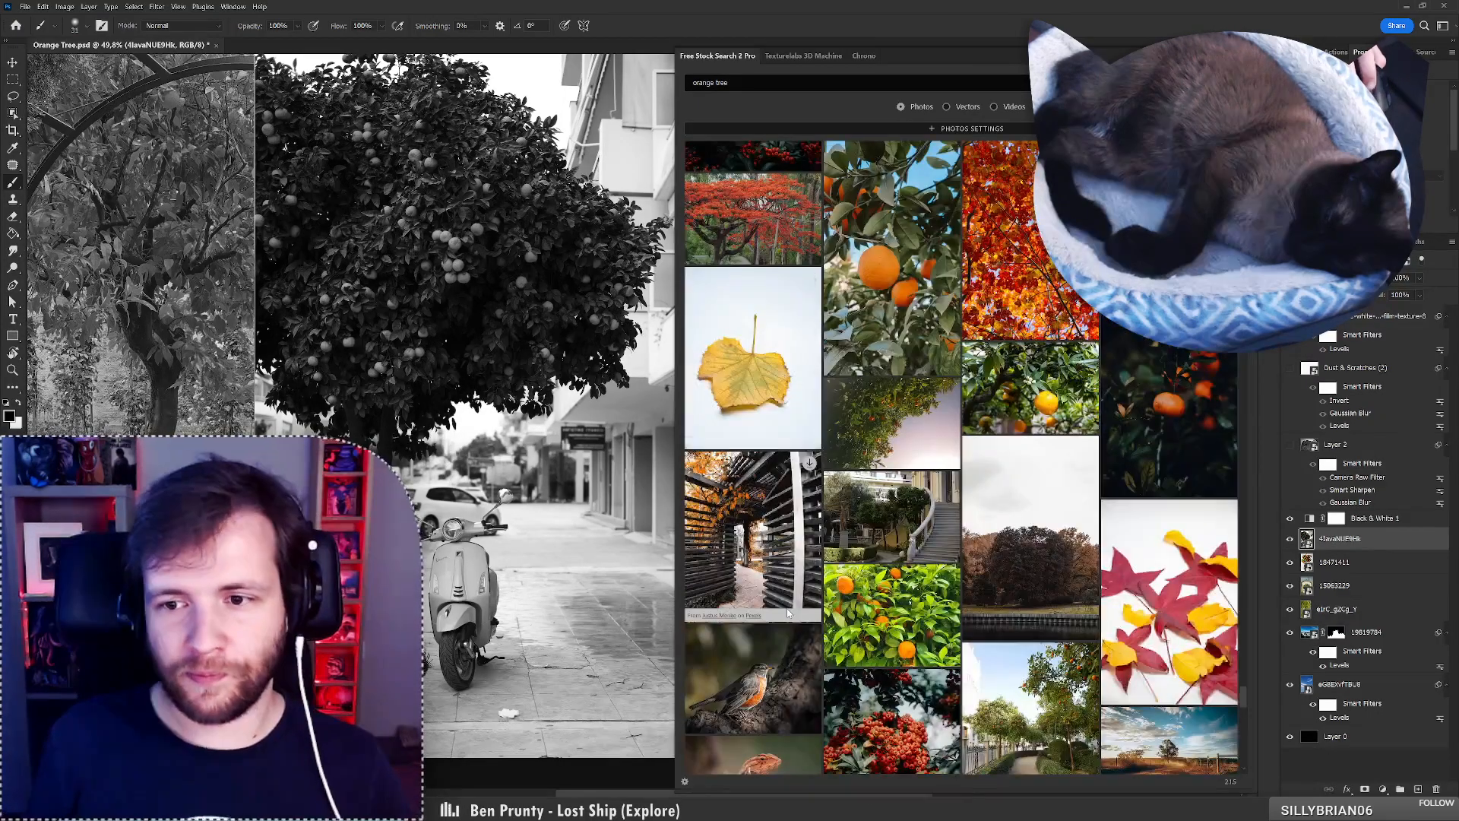
scroll(787, 608, down, 3)
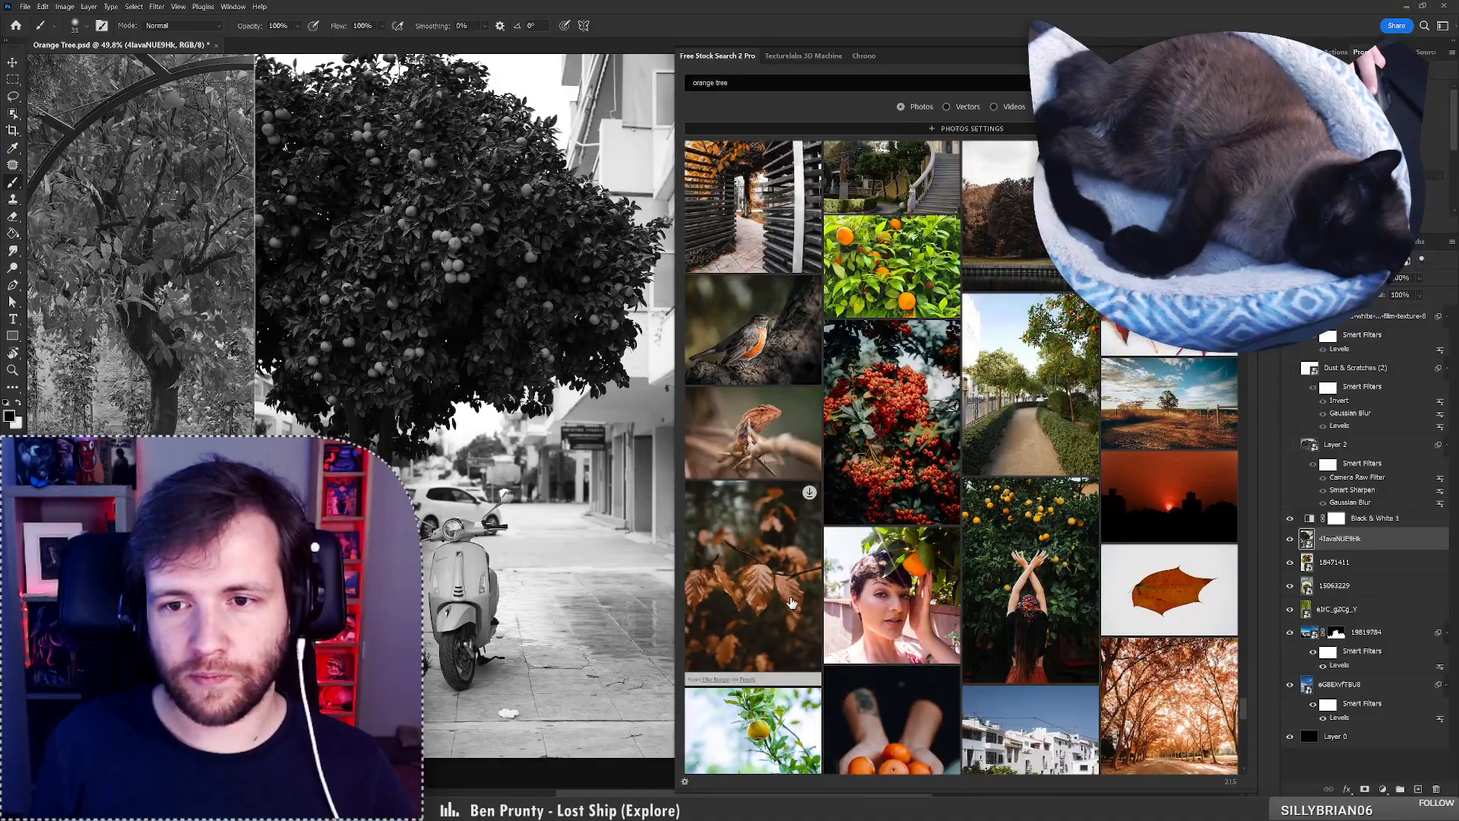
scroll(791, 603, down, 8)
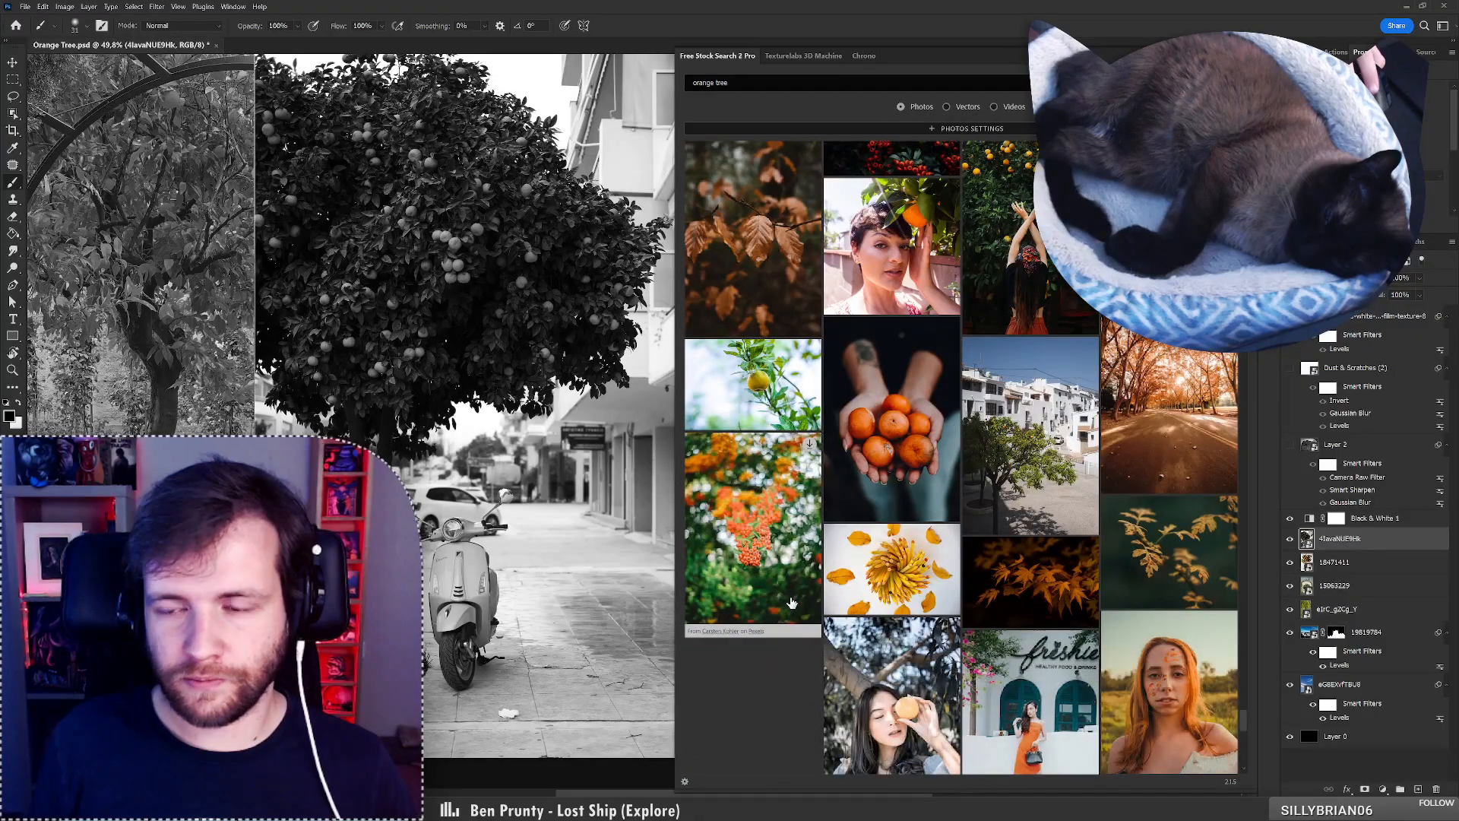
scroll(791, 602, down, 8)
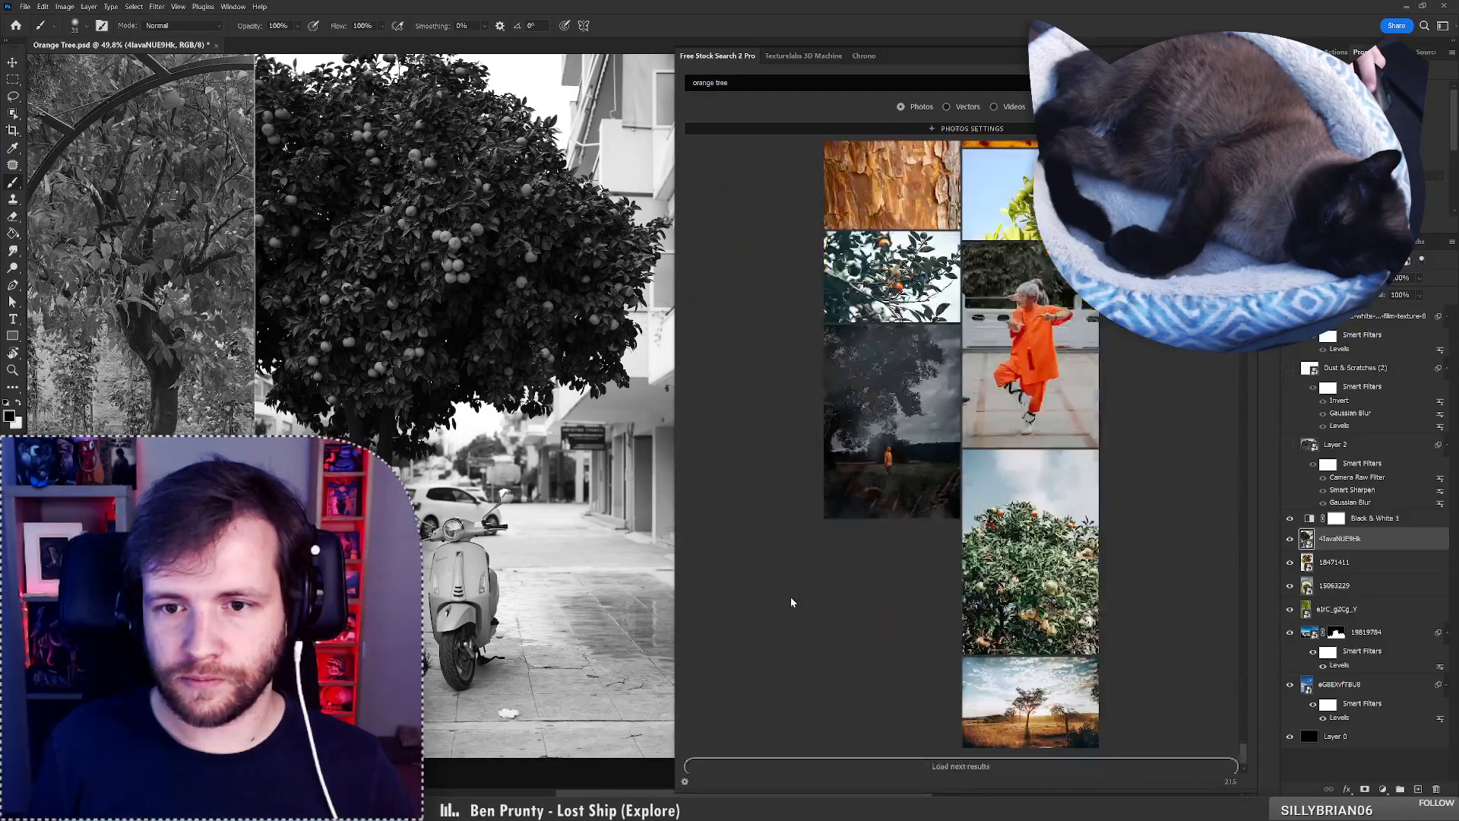
Load the next set of "orange tree" results and scan it for a complete, isolated orange tree.
click(830, 758)
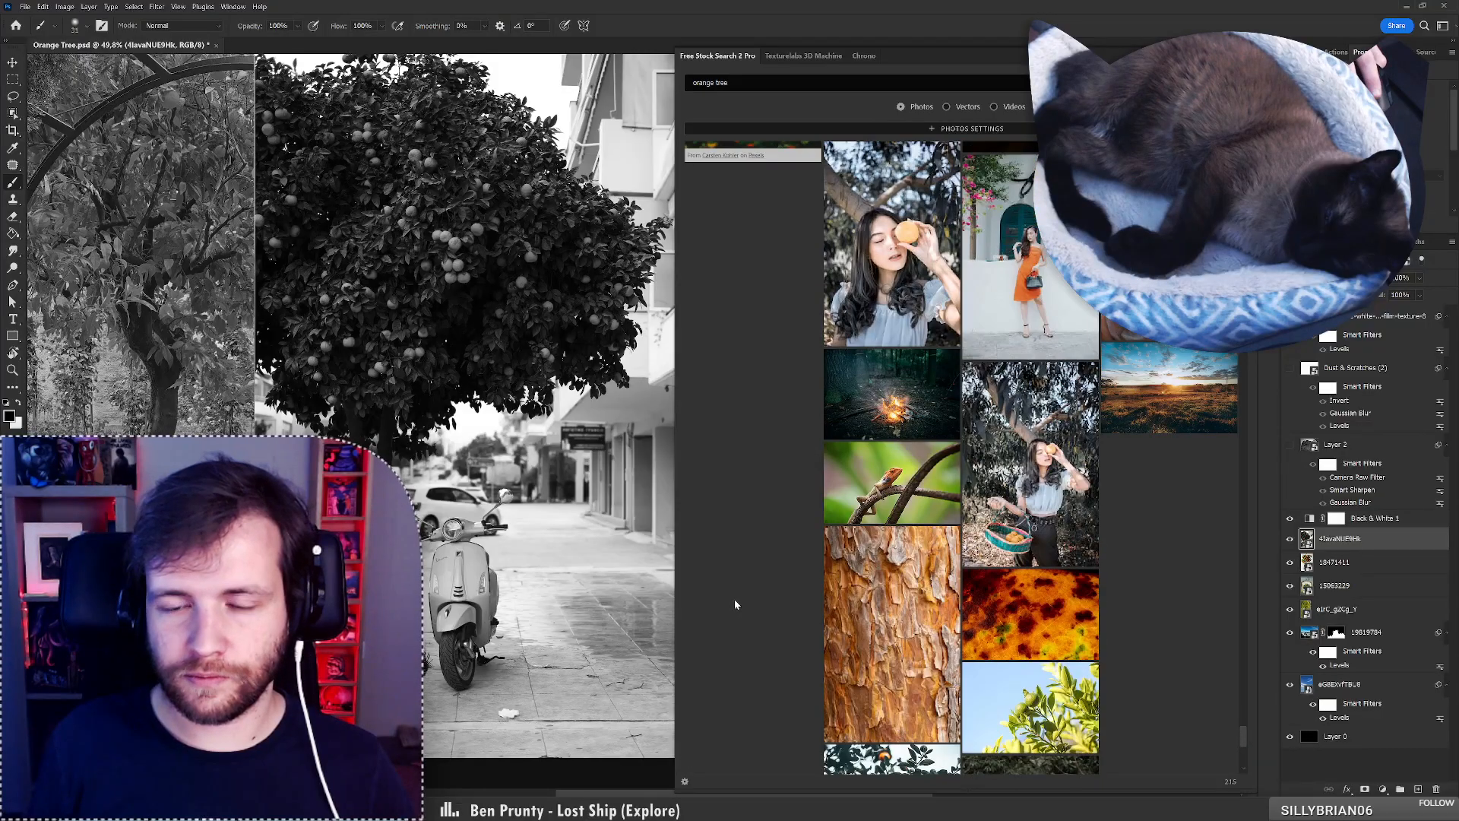
scroll(737, 600, down, 8)
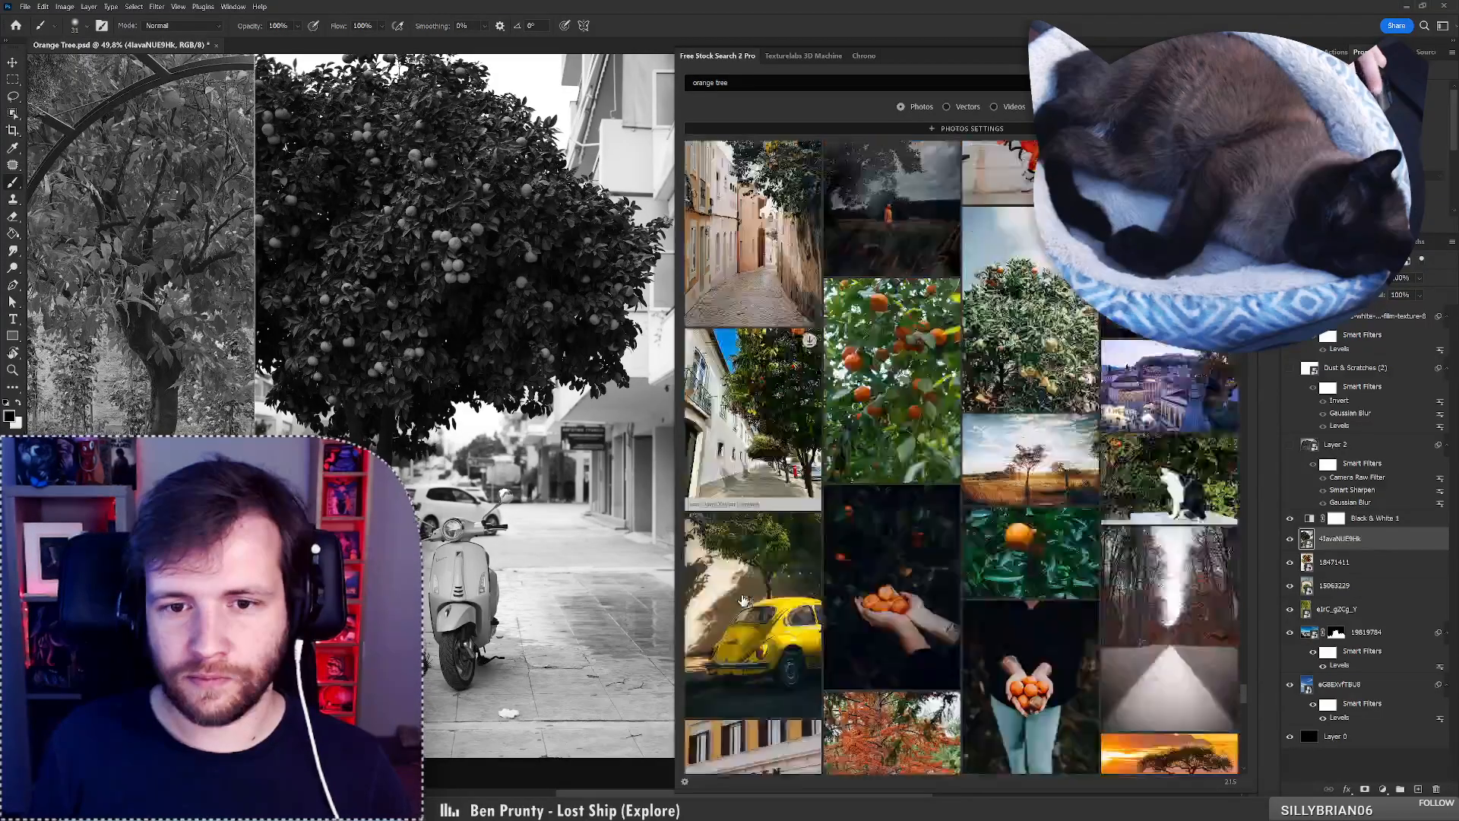
scroll(743, 599, down, 6)
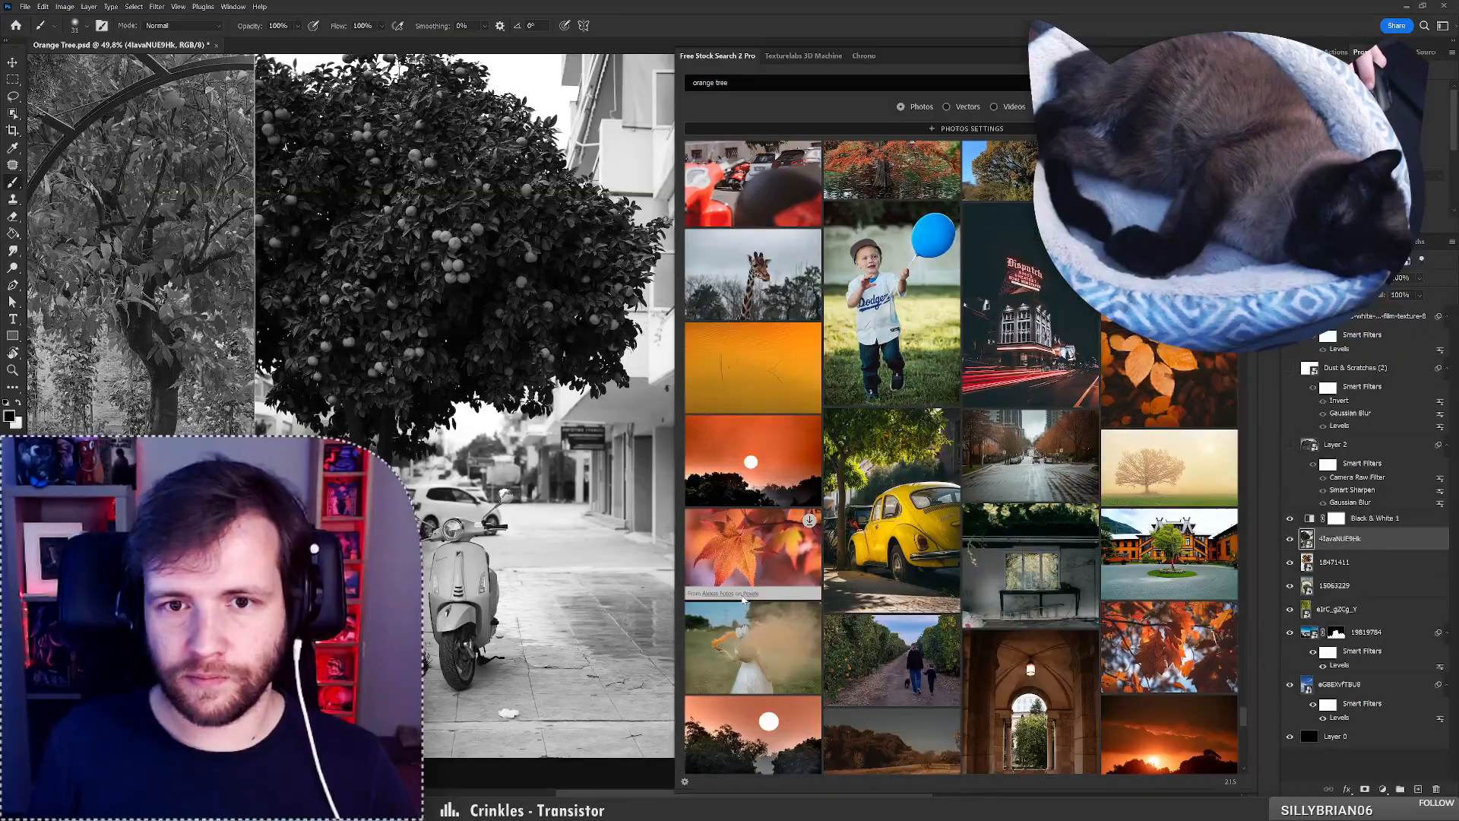
scroll(743, 600, down, 3)
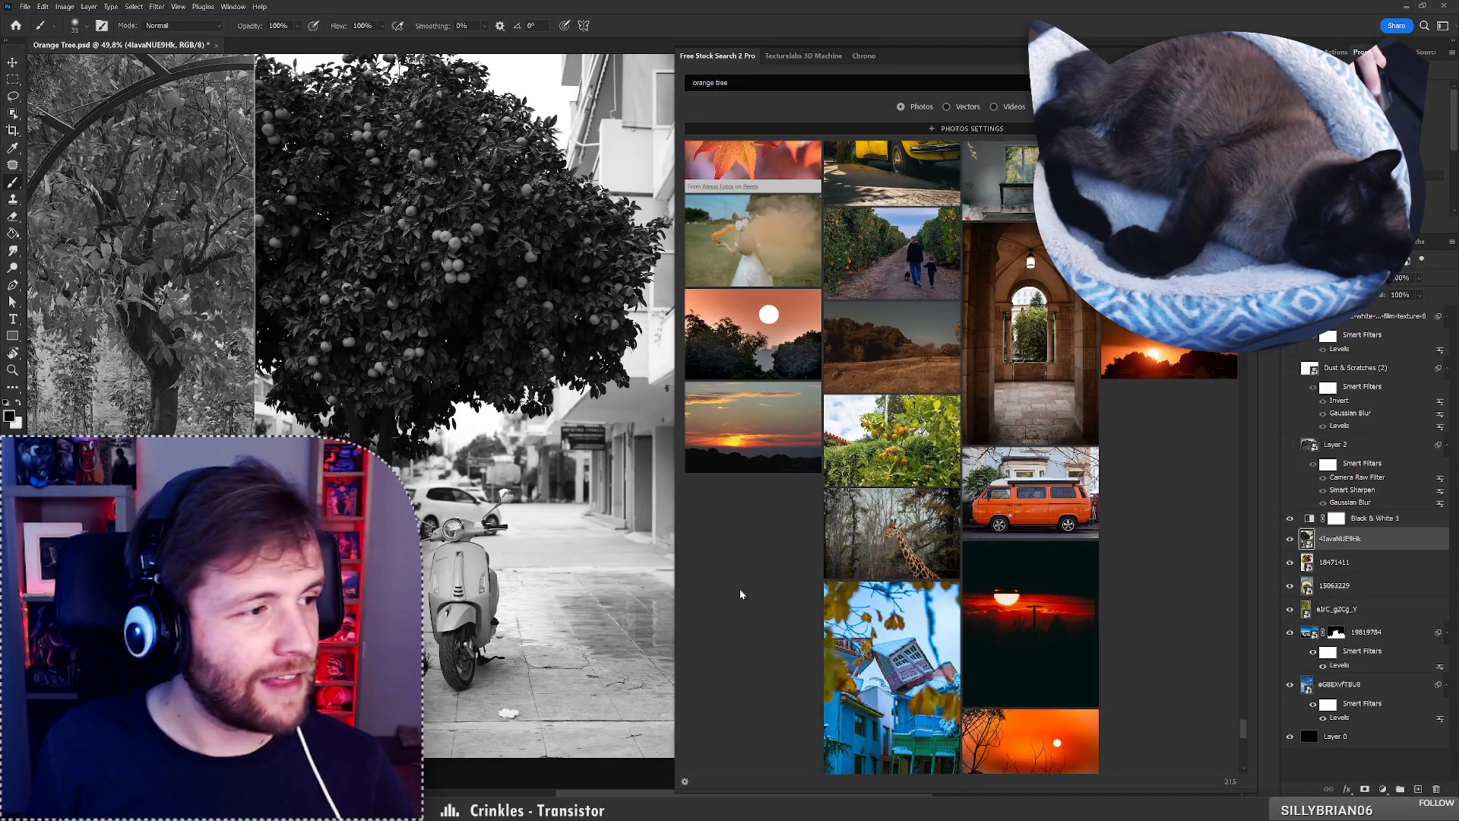
scroll(739, 596, down, 5)
scroll(759, 691, down, 8)
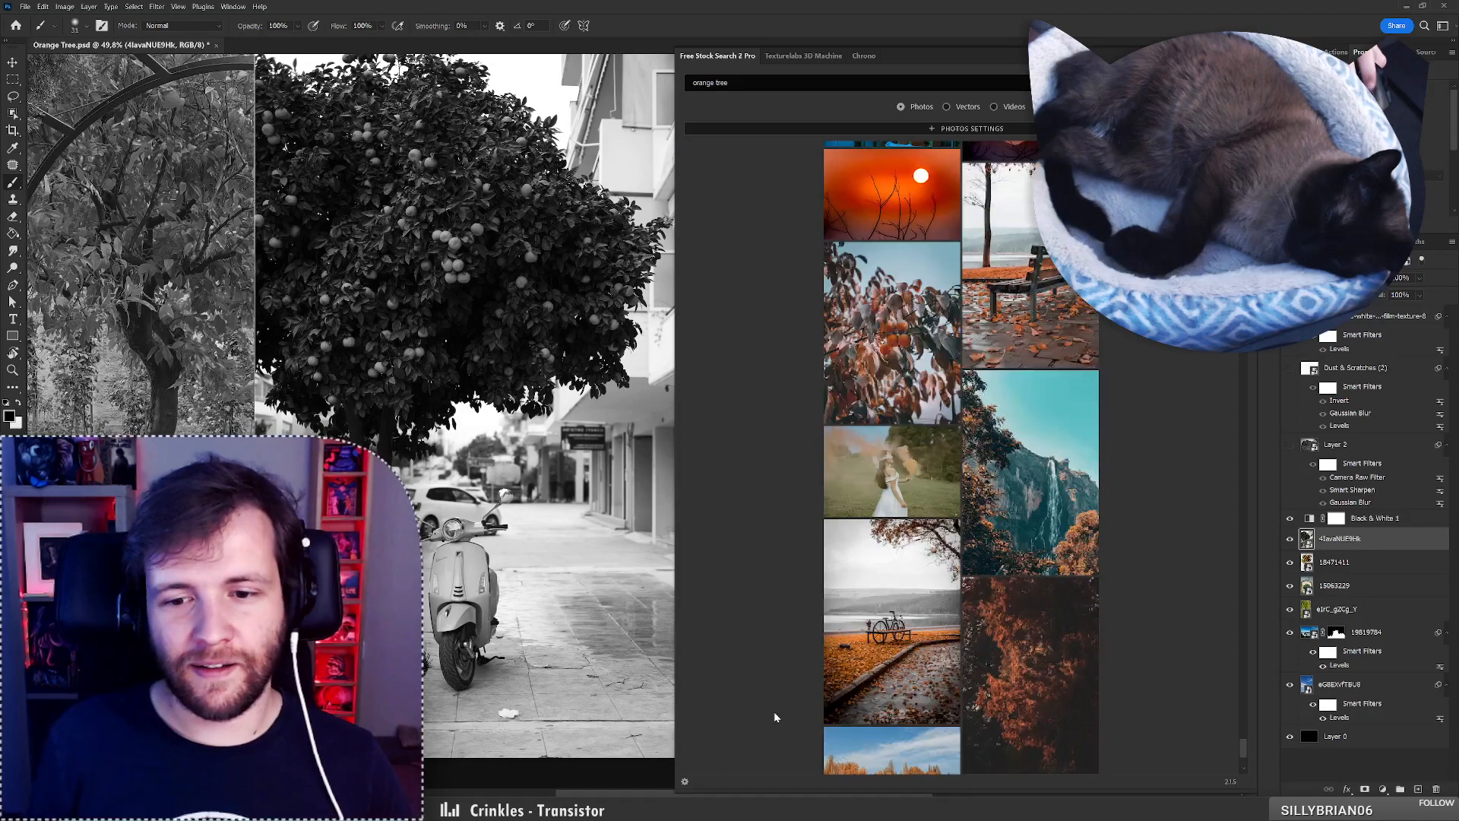
Load another page of "orange tree" photos and examine it through to the end for usable trees.
click(809, 755)
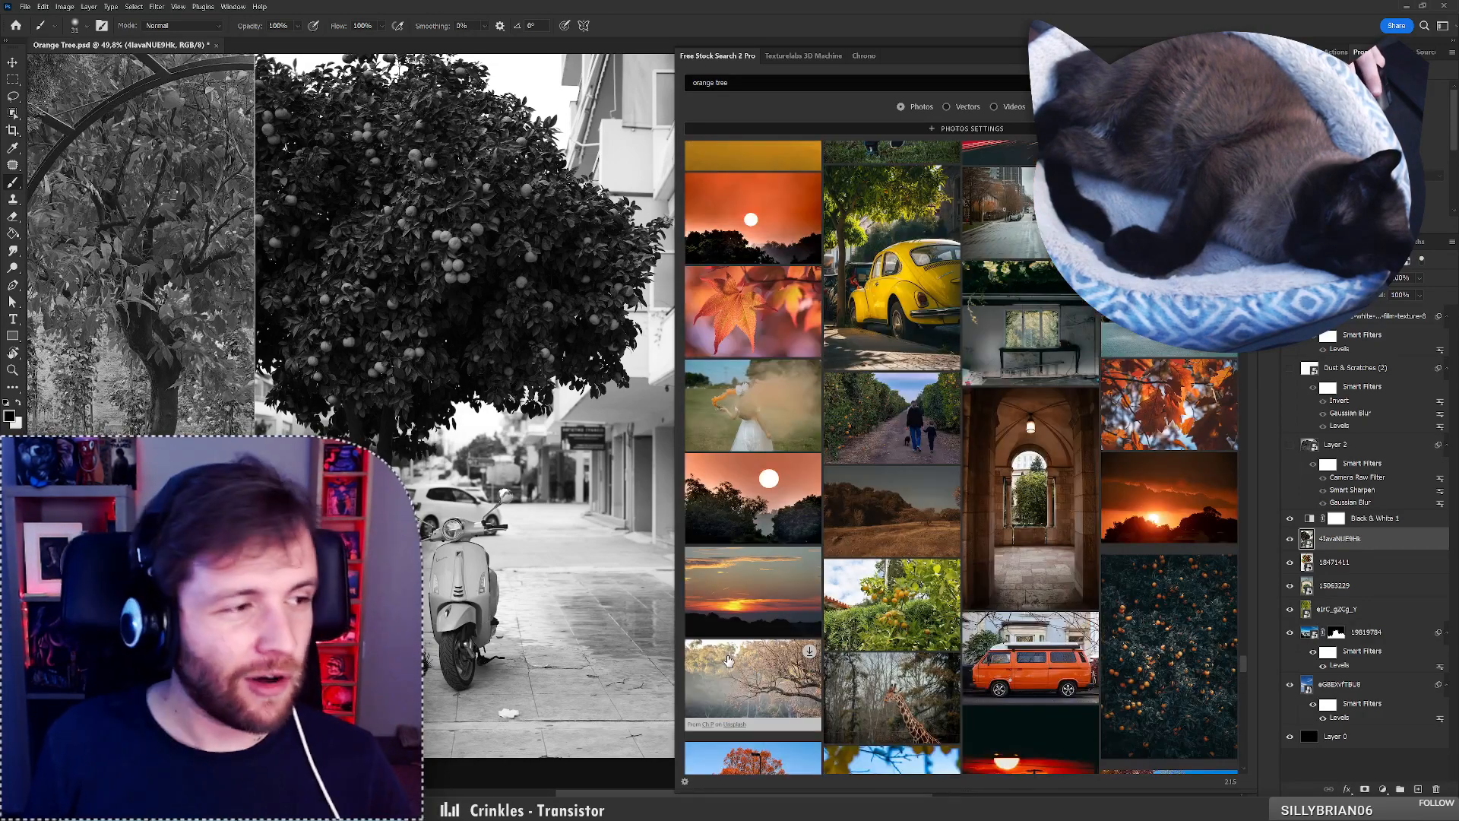
scroll(731, 635, down, 5)
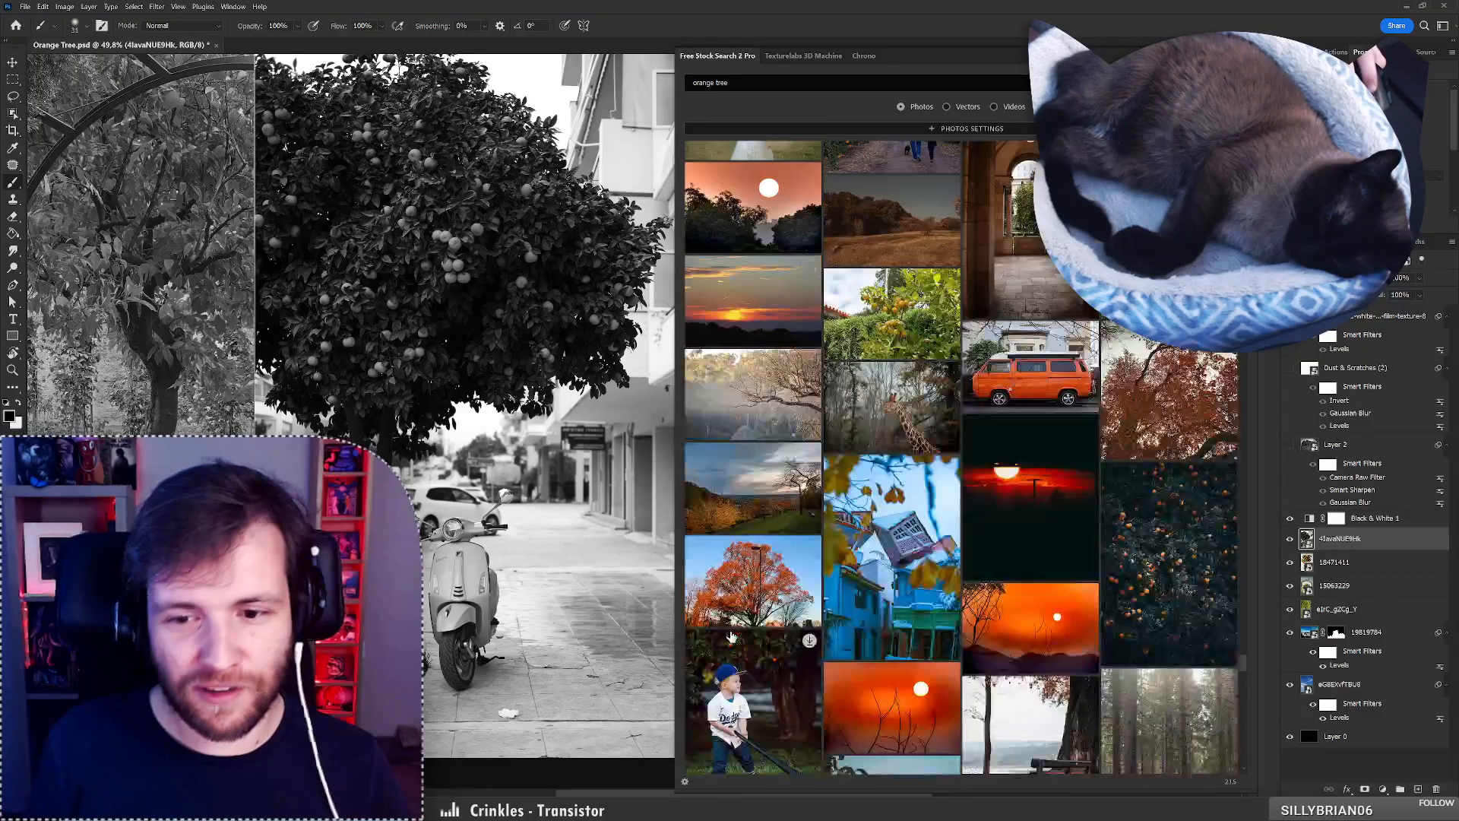
scroll(731, 636, down, 5)
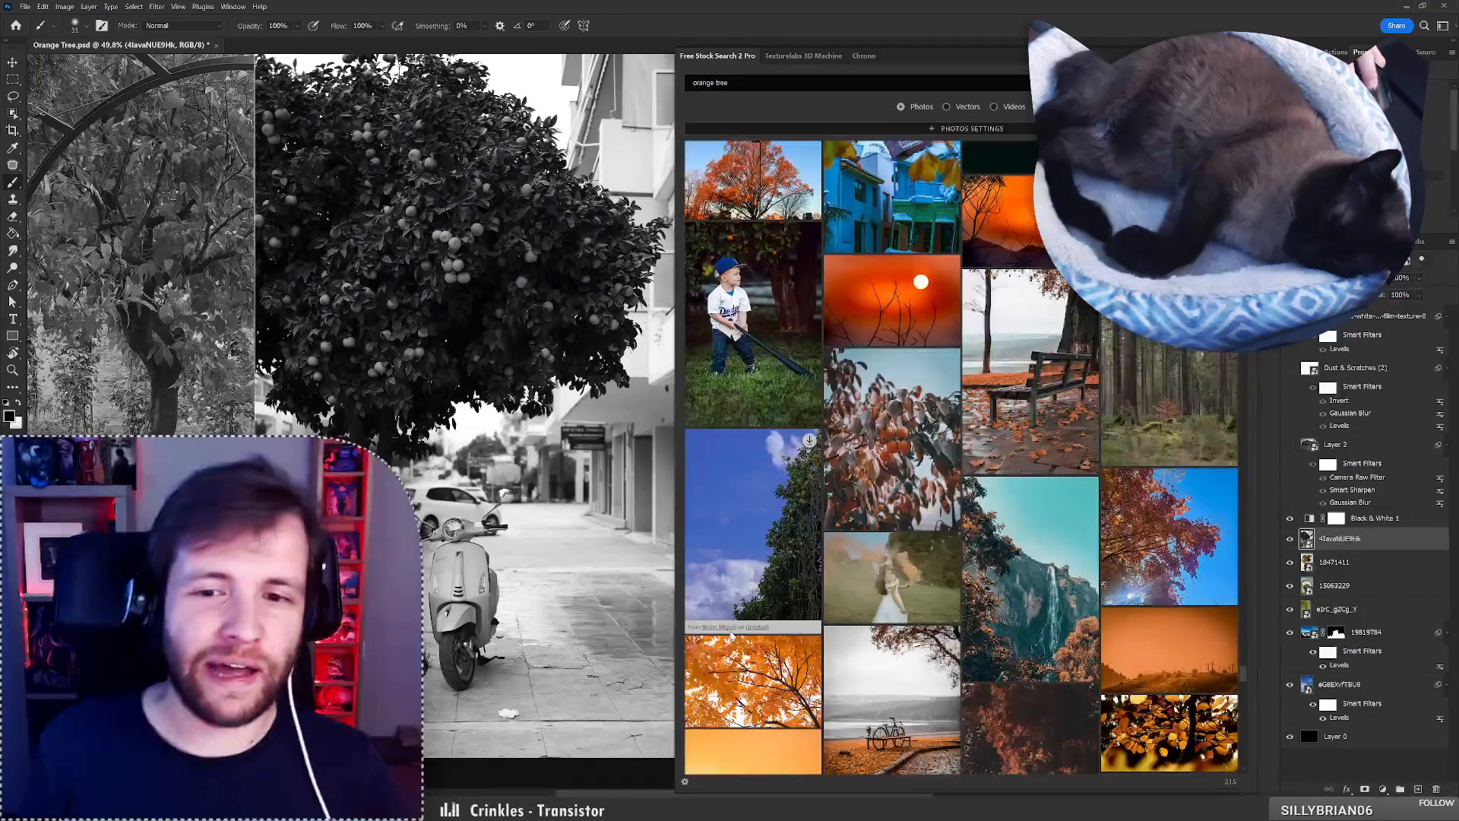
scroll(731, 636, down, 3)
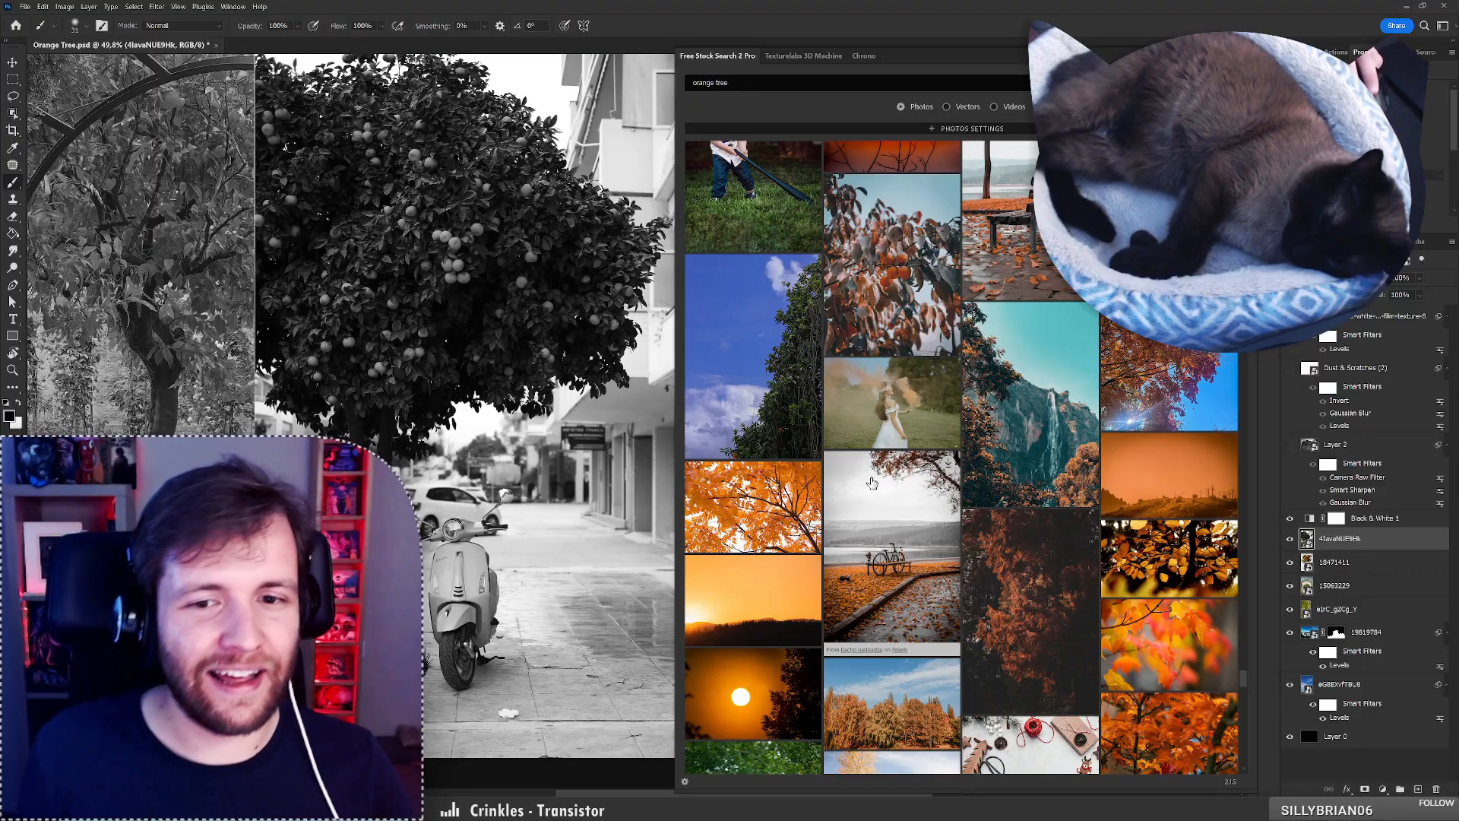
scroll(938, 450, down, 3)
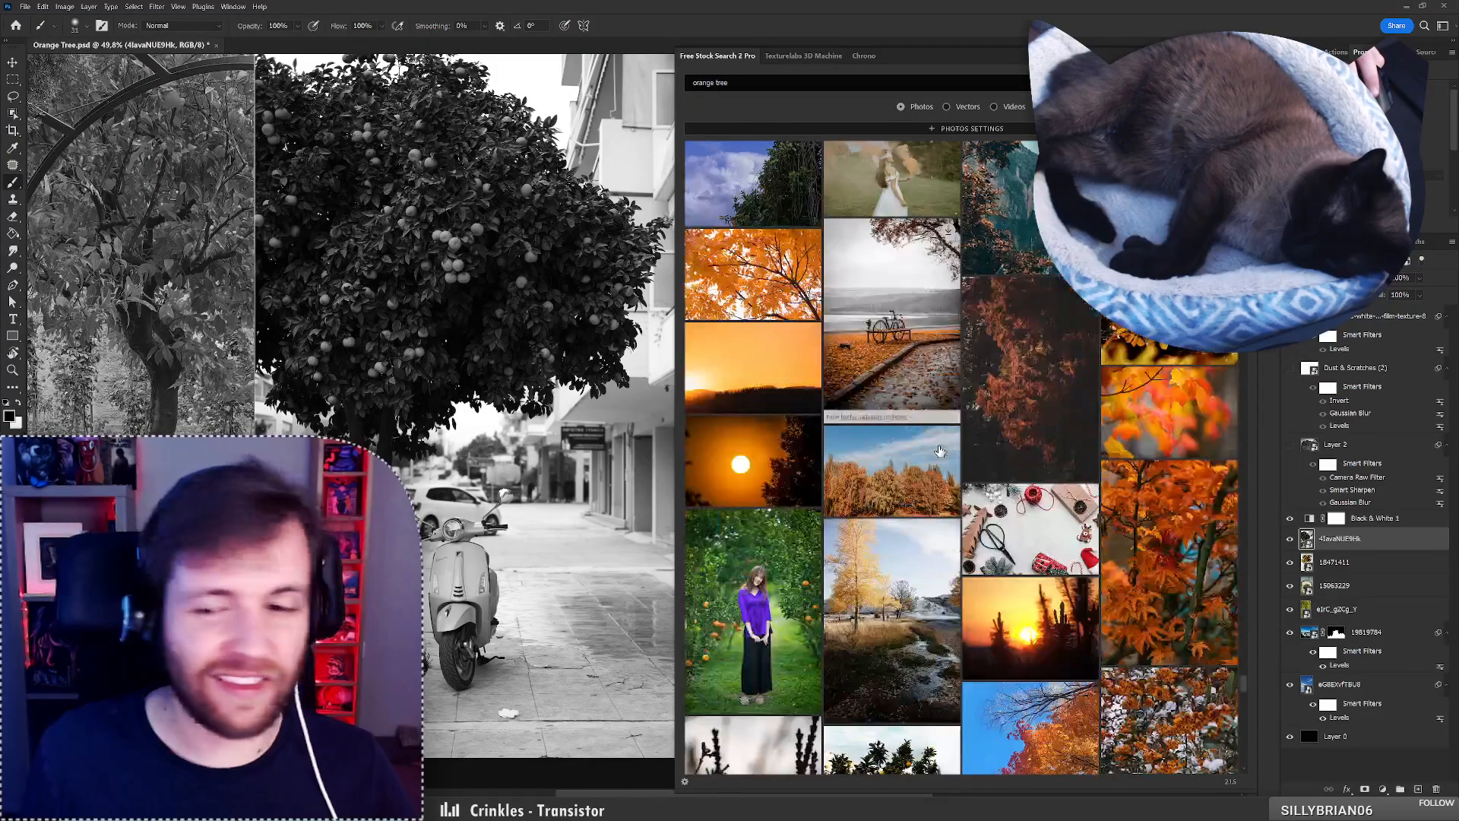
scroll(939, 450, down, 5)
scroll(940, 450, down, 8)
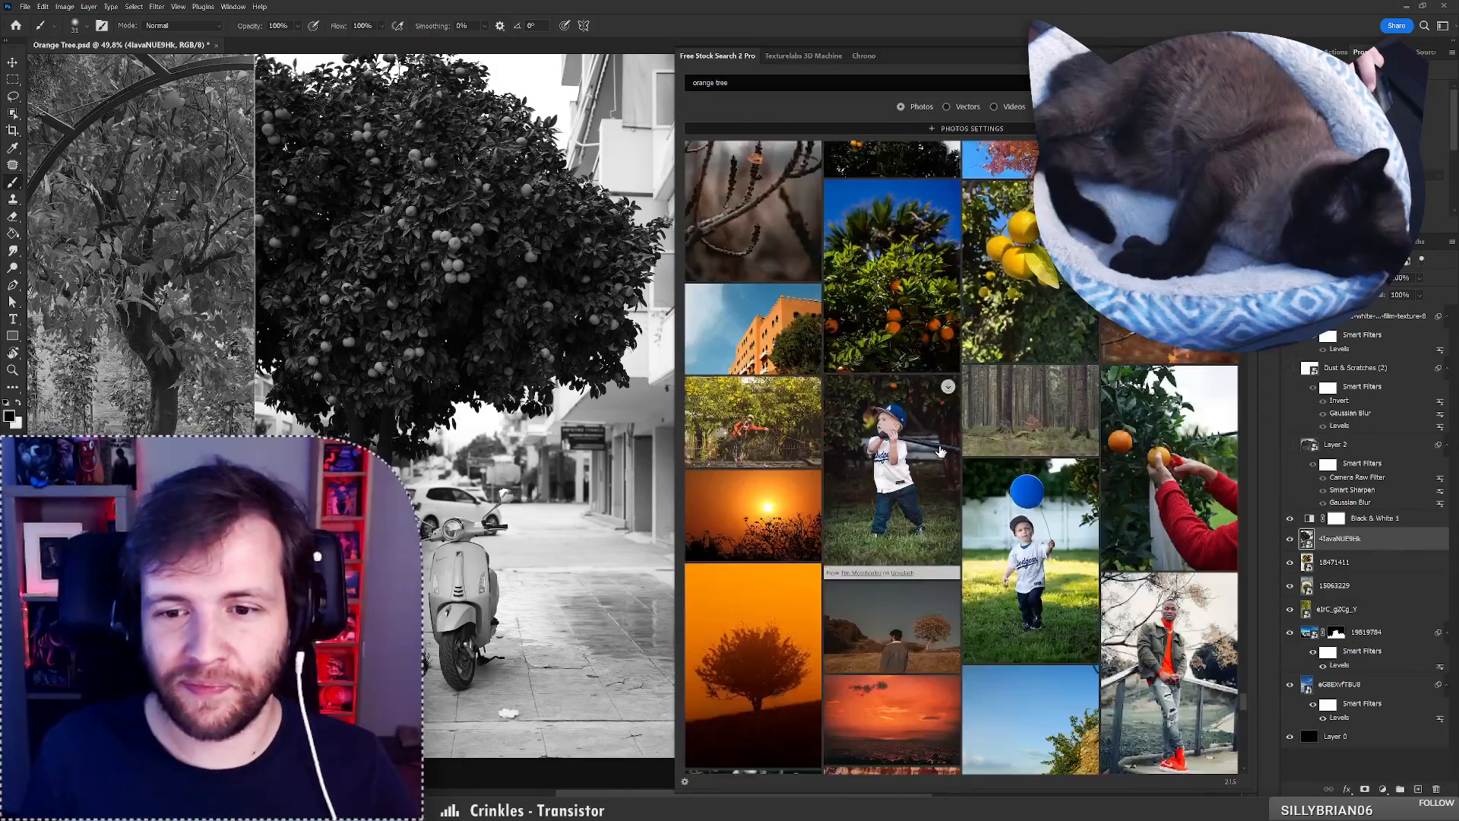
scroll(940, 451, down, 2)
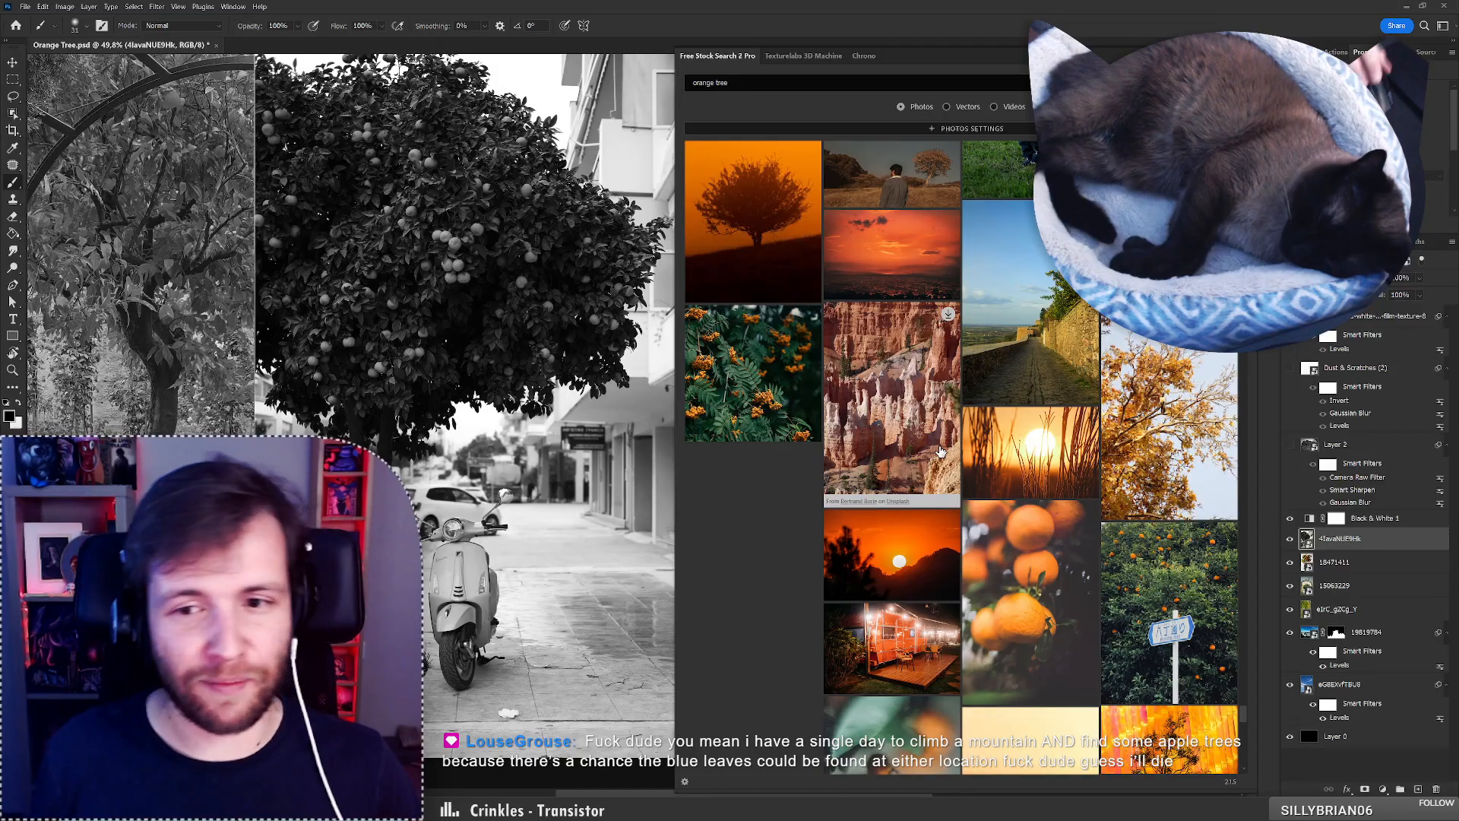
scroll(940, 452, down, 2)
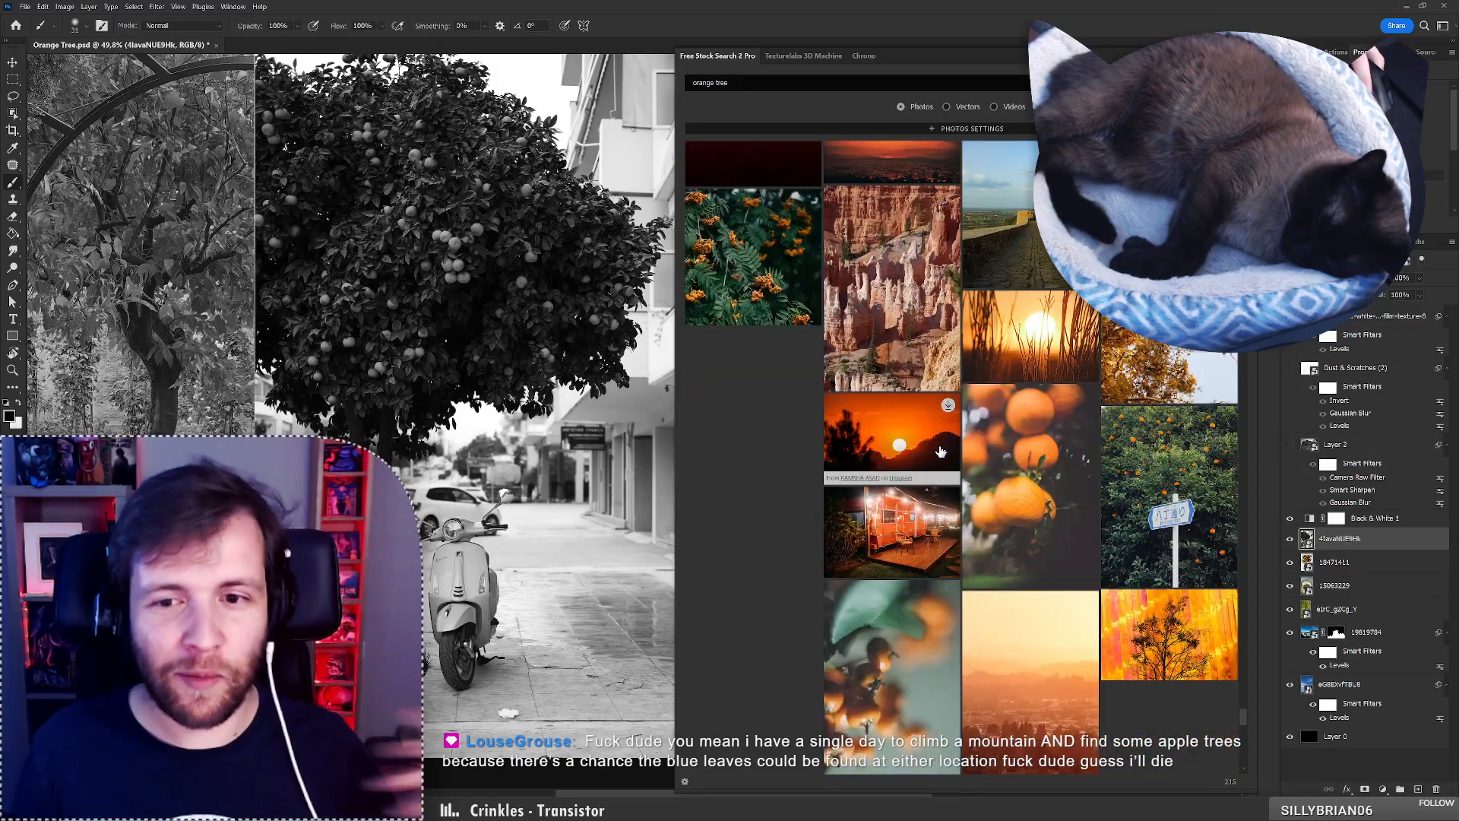
scroll(941, 452, down, 10)
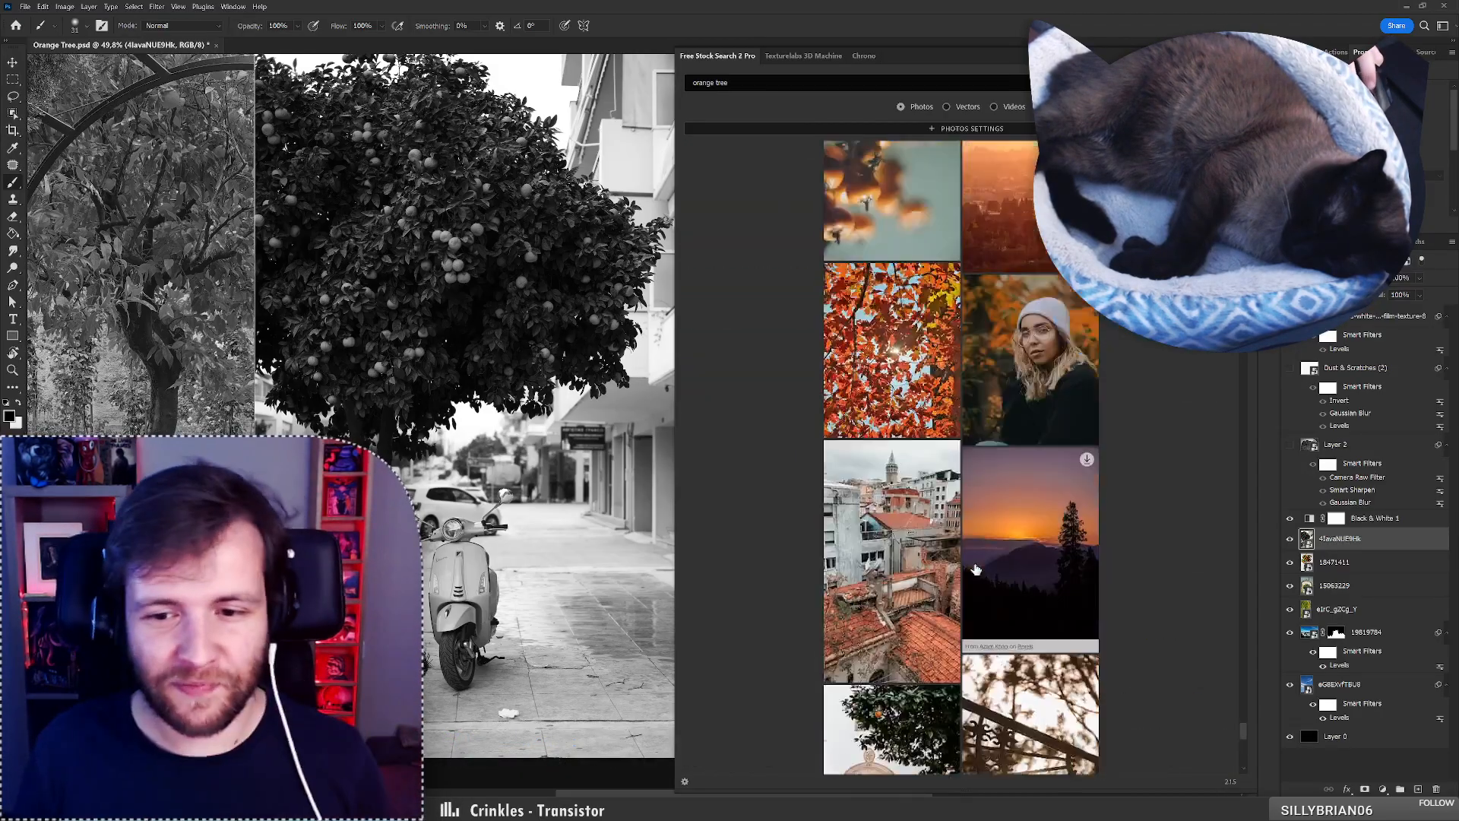
scroll(940, 452, down, 10)
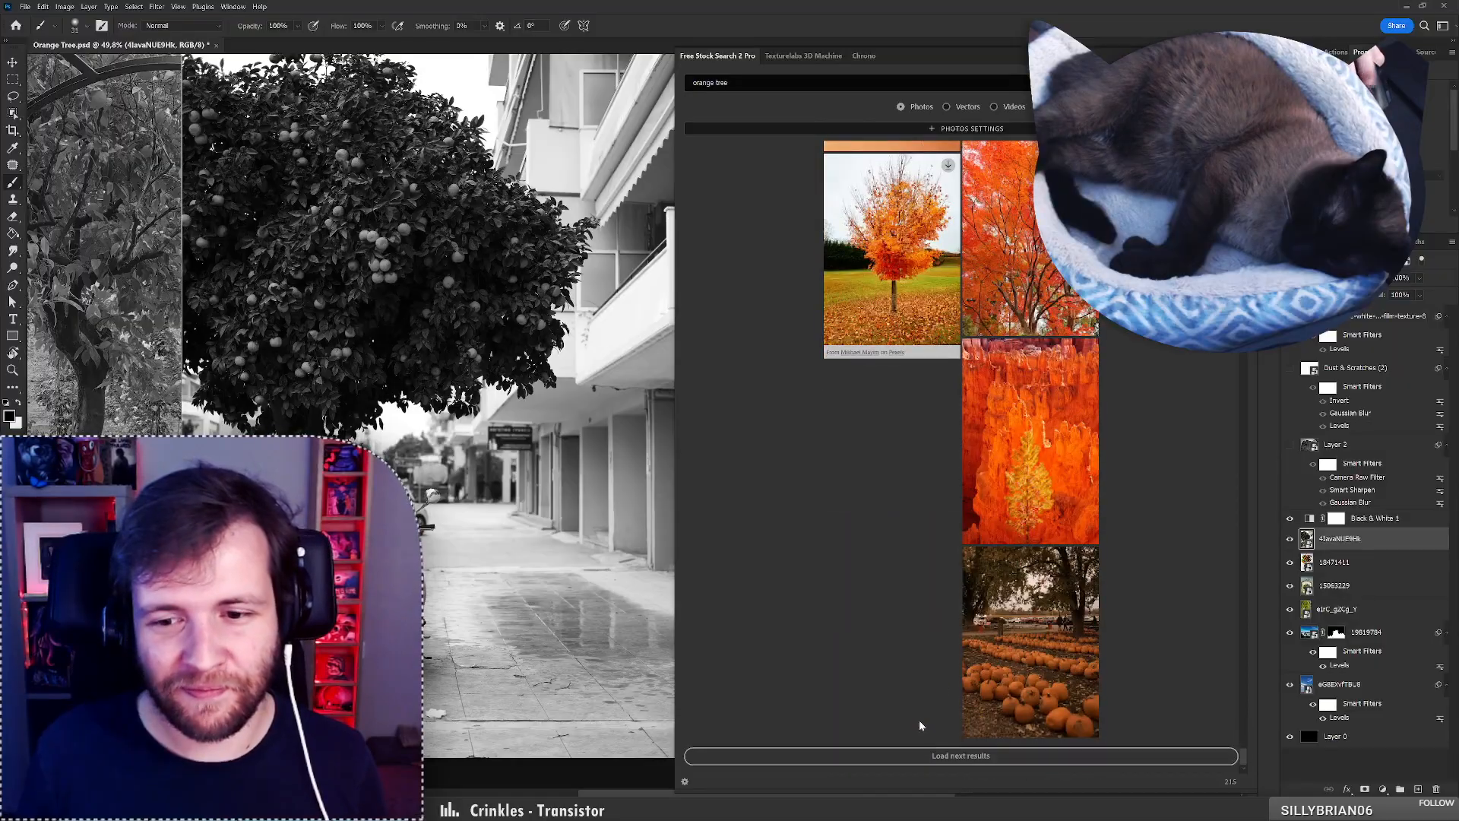
Close the stock search panel and hide the street orange tree layer, uncovering the studio tree with the seated woman.
click(1238, 55)
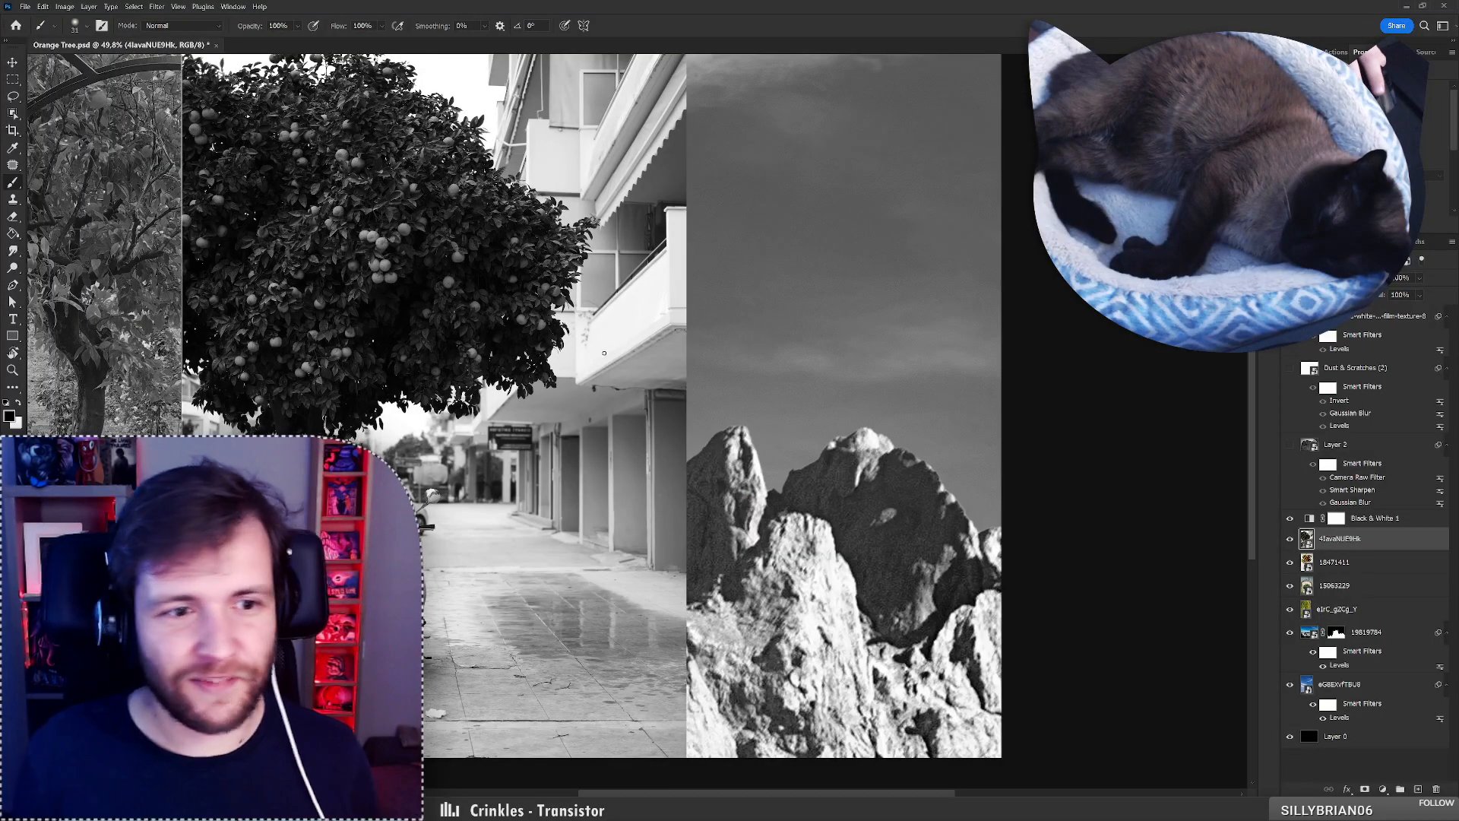
scroll(371, 390, down, 3)
scroll(184, 308, up, 2)
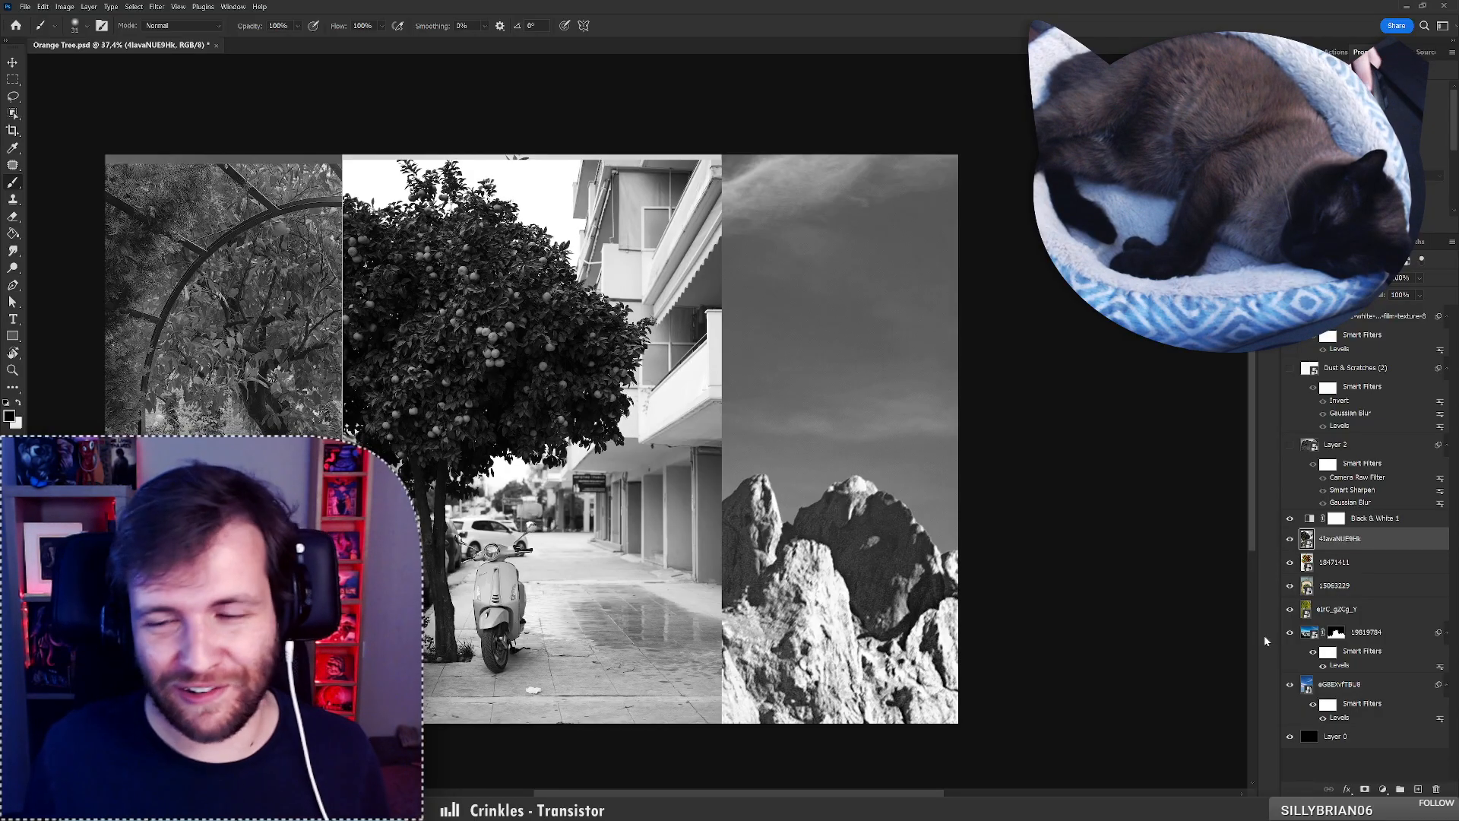
click(1290, 540)
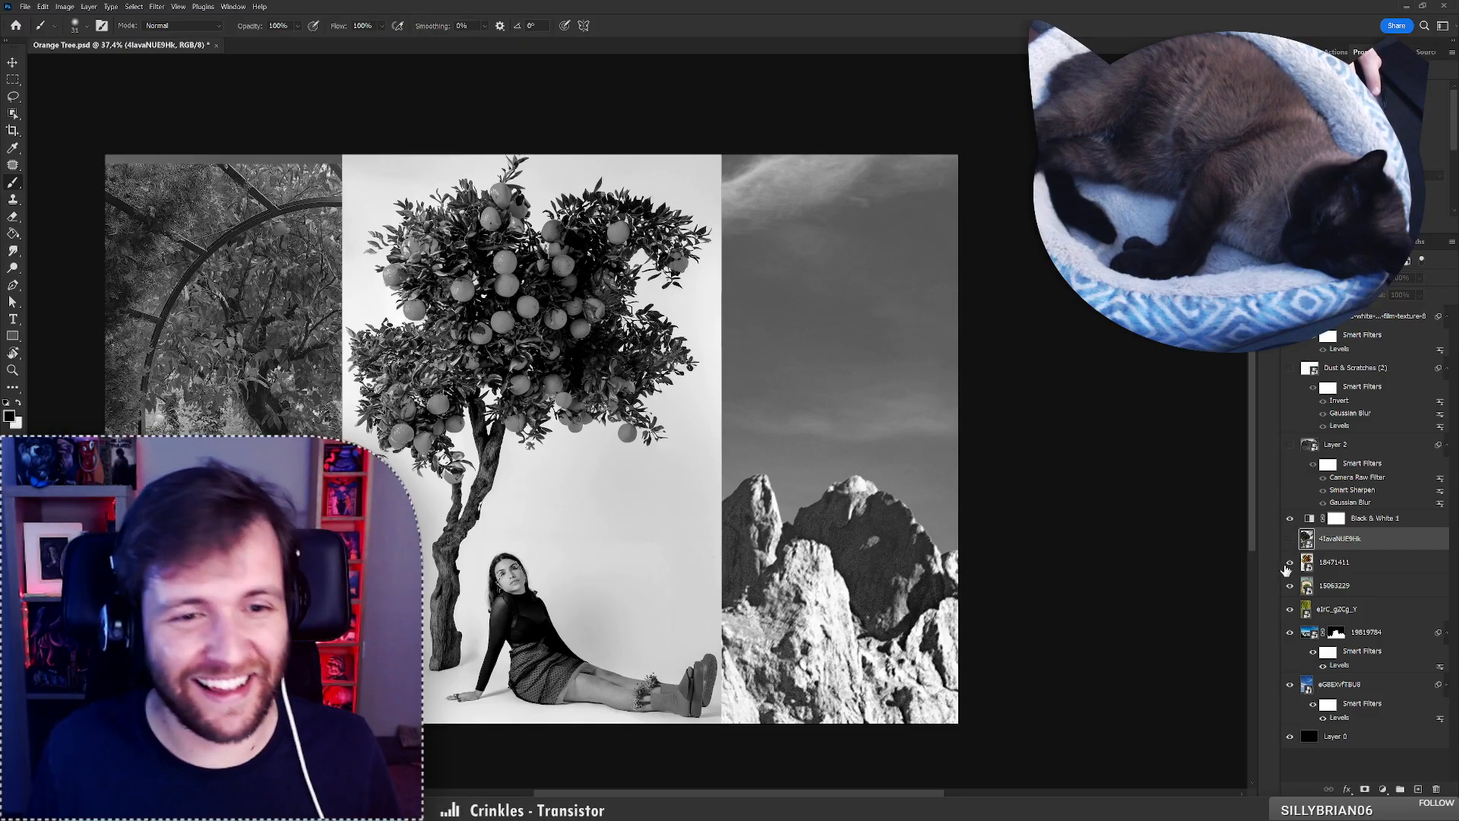
Try selecting the base of the studio tree's trunk with Object Selection in Lasso mode, on layer 15063229 and again on layer 18471411.
click(1326, 585)
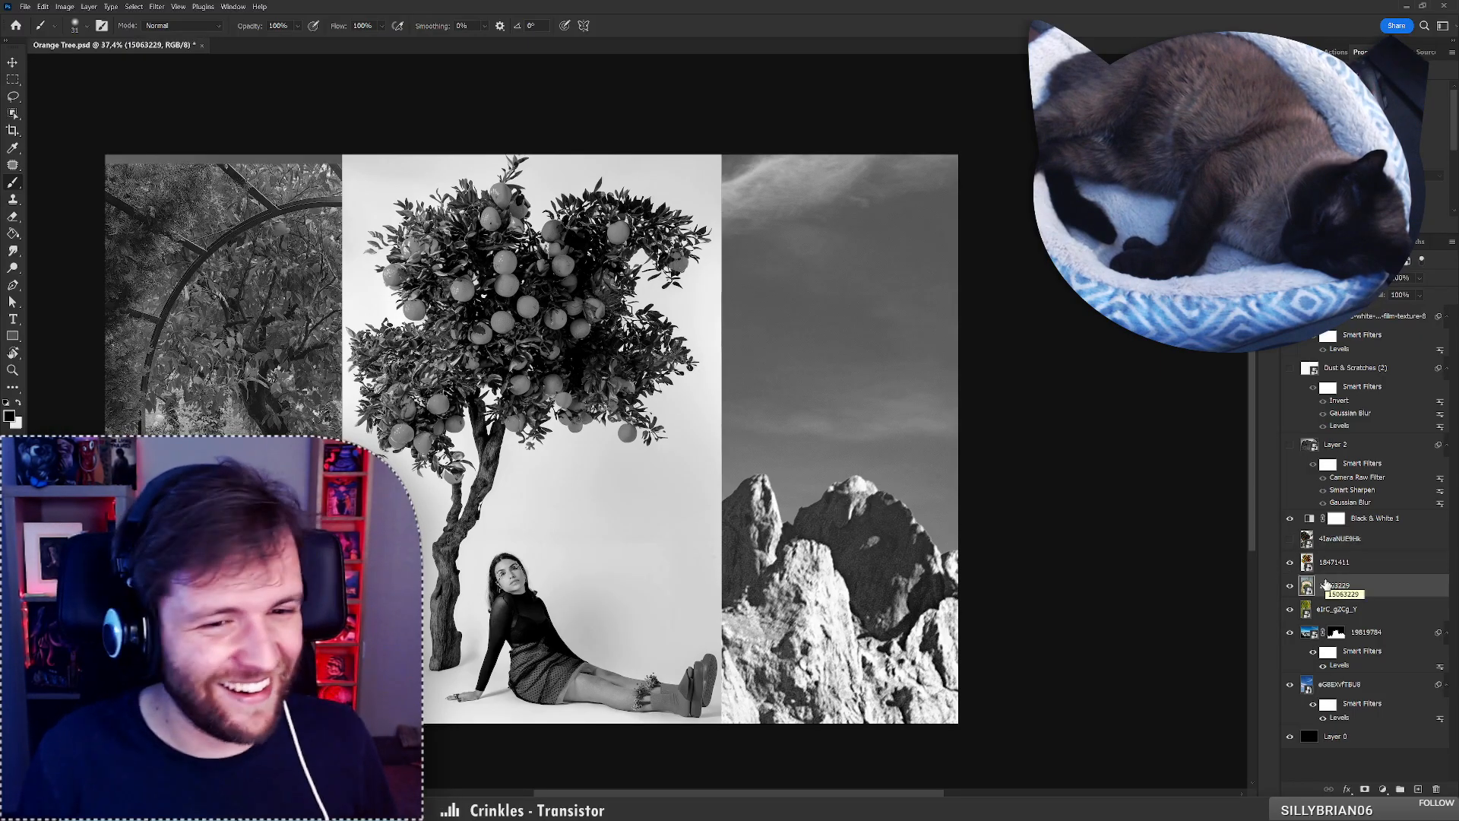
drag(431, 565, 514, 501)
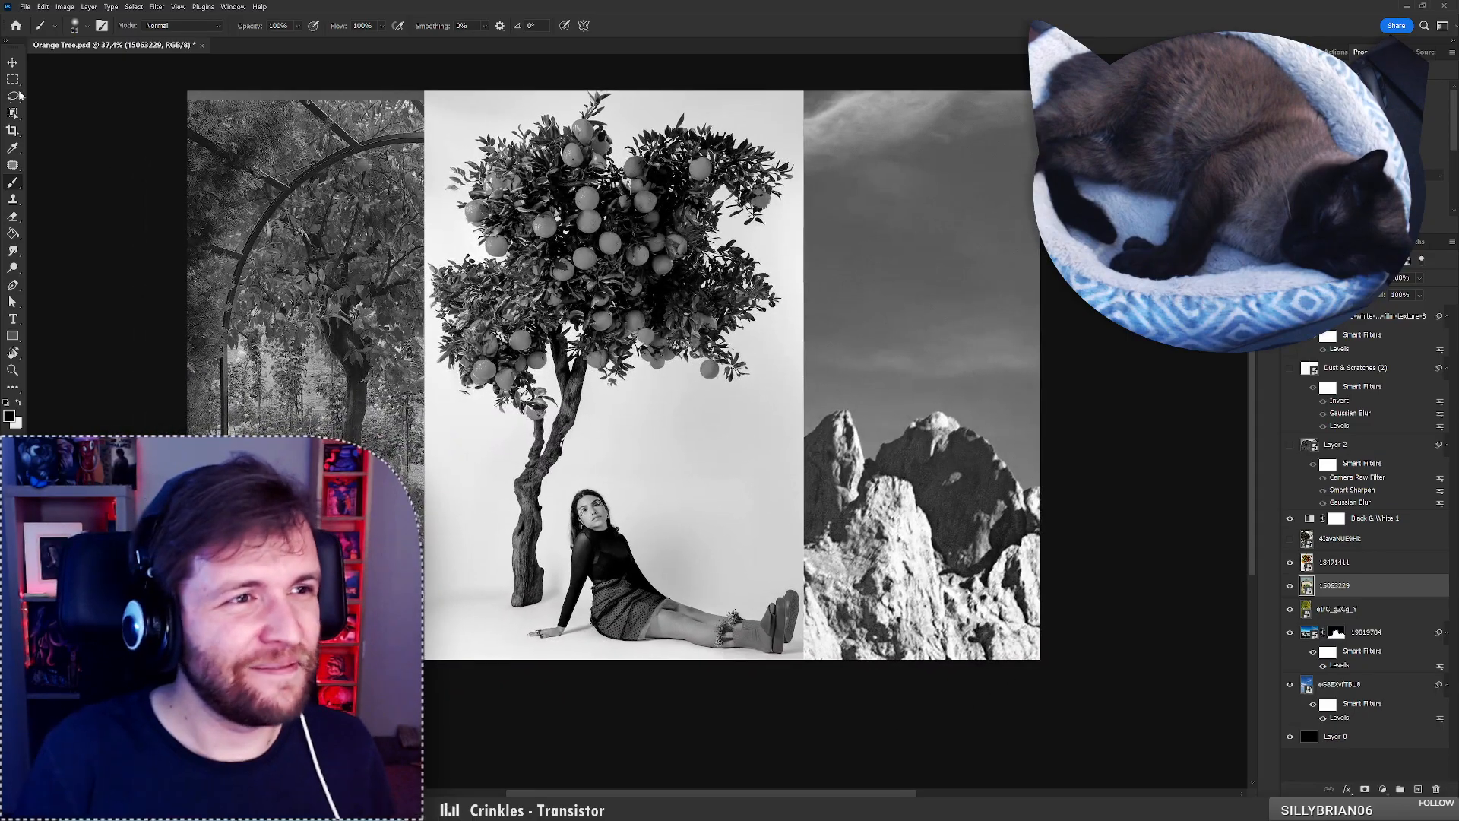
click(14, 112)
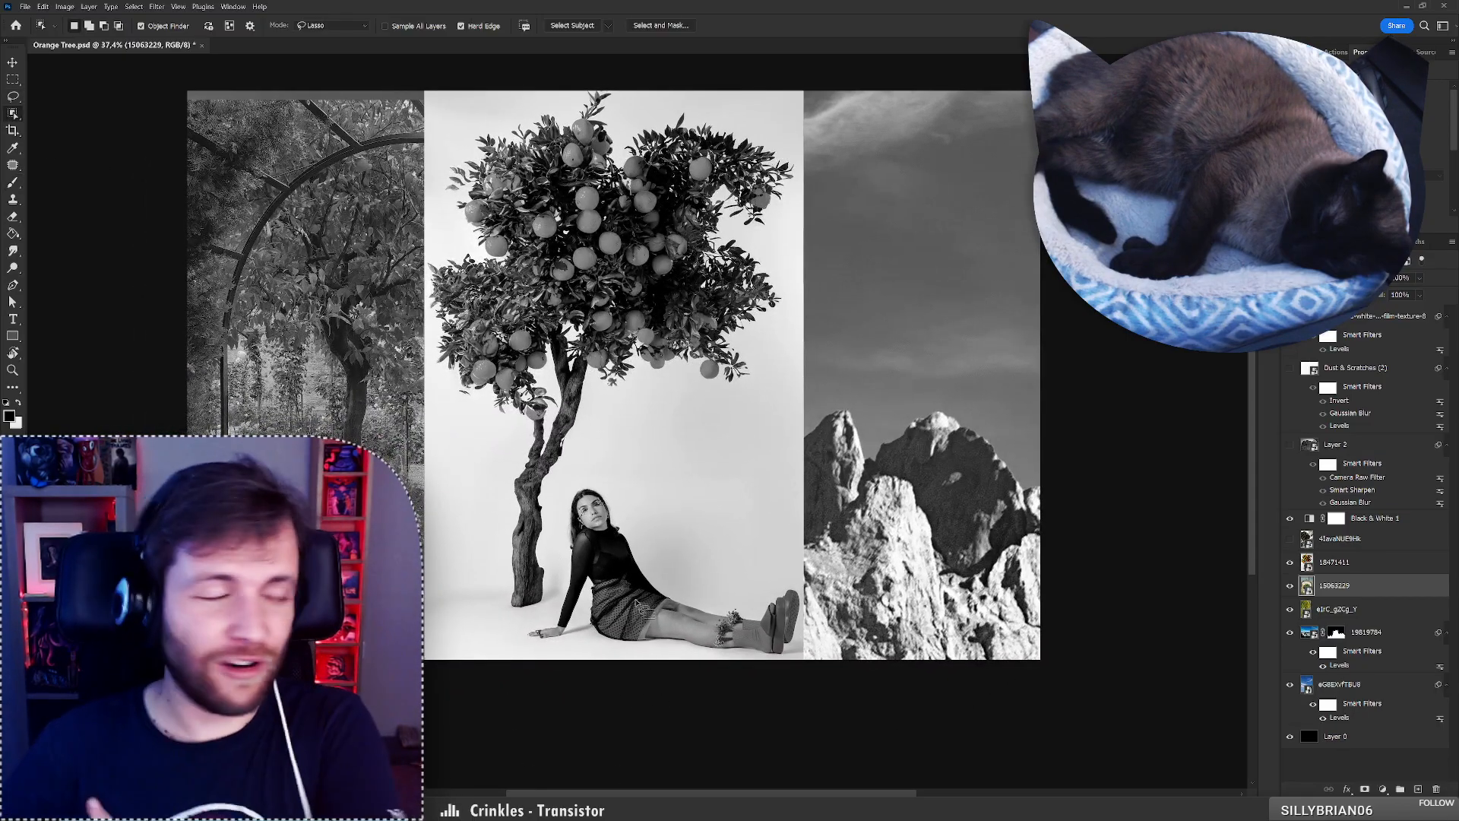
mouse_move(507, 601)
mouse_down()
mouse_move(511, 488)
mouse_move(531, 421)
mouse_move(560, 393)
mouse_move(551, 353)
mouse_move(584, 389)
mouse_move(525, 619)
mouse_up()
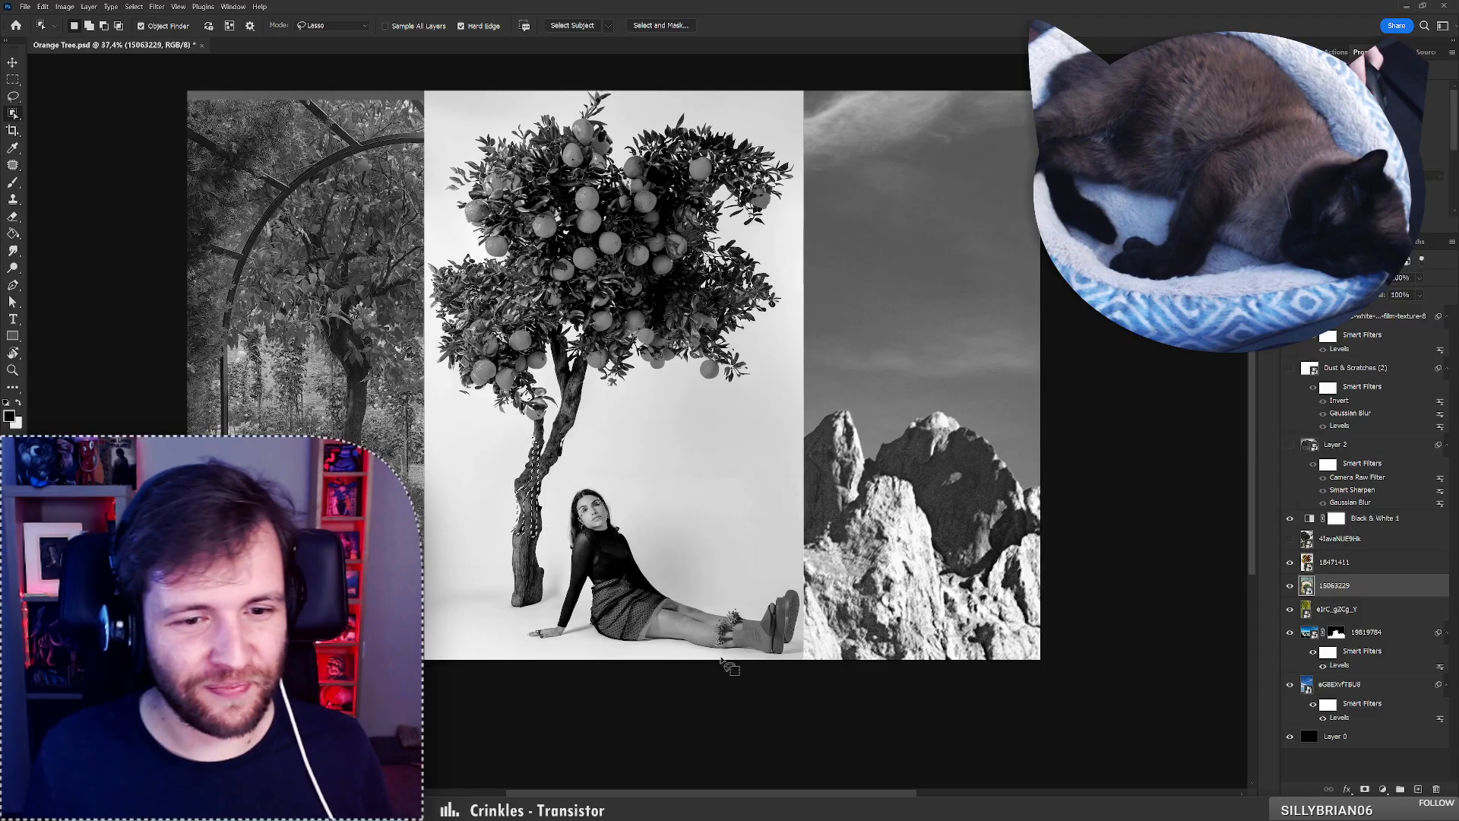
key(ctrl+d)
click(1335, 562)
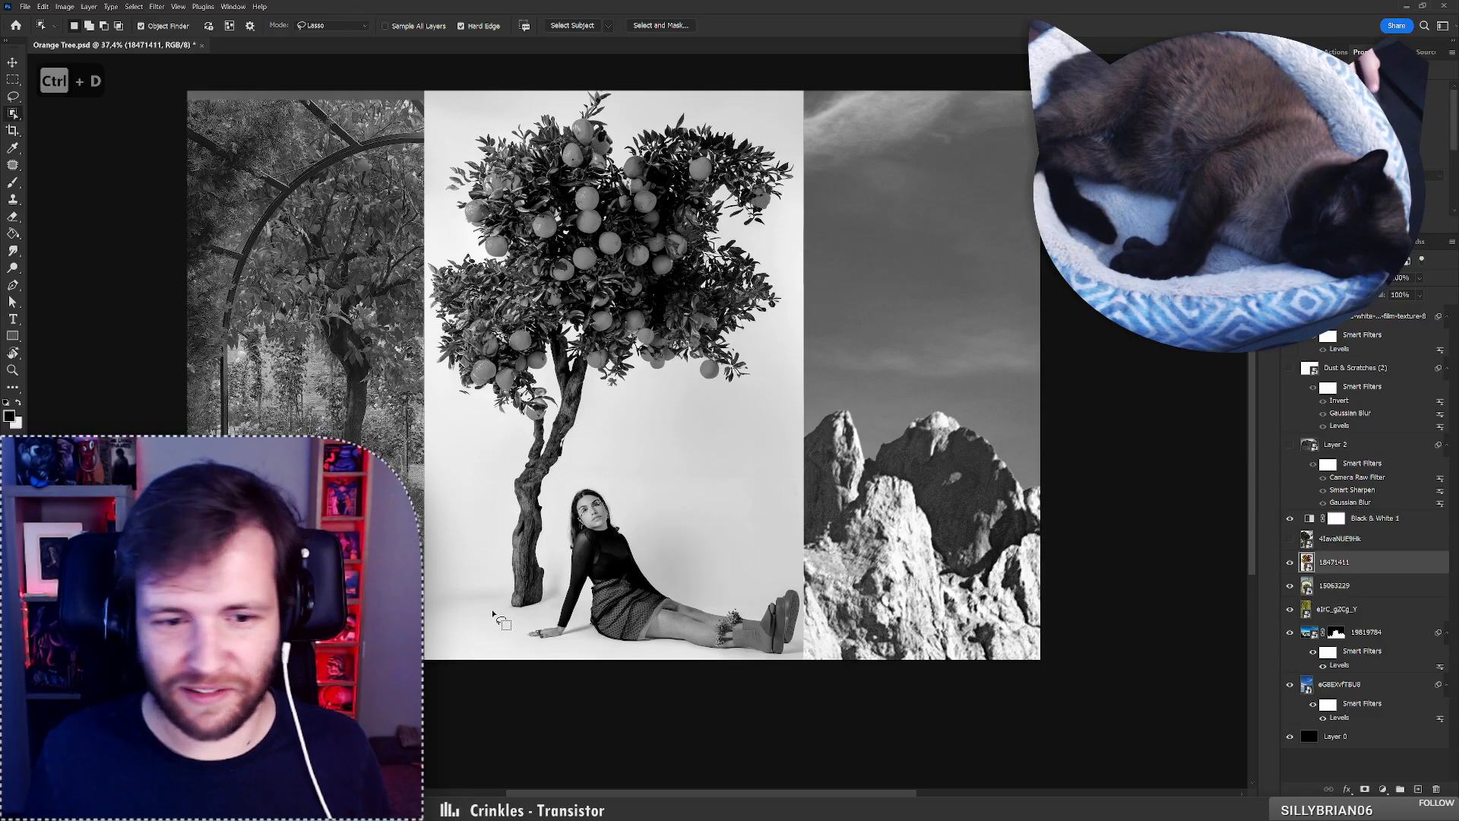
mouse_move(502, 602)
mouse_down()
mouse_move(522, 460)
mouse_move(563, 412)
mouse_move(549, 370)
mouse_move(589, 375)
mouse_move(592, 402)
mouse_move(556, 485)
mouse_move(524, 608)
mouse_up()
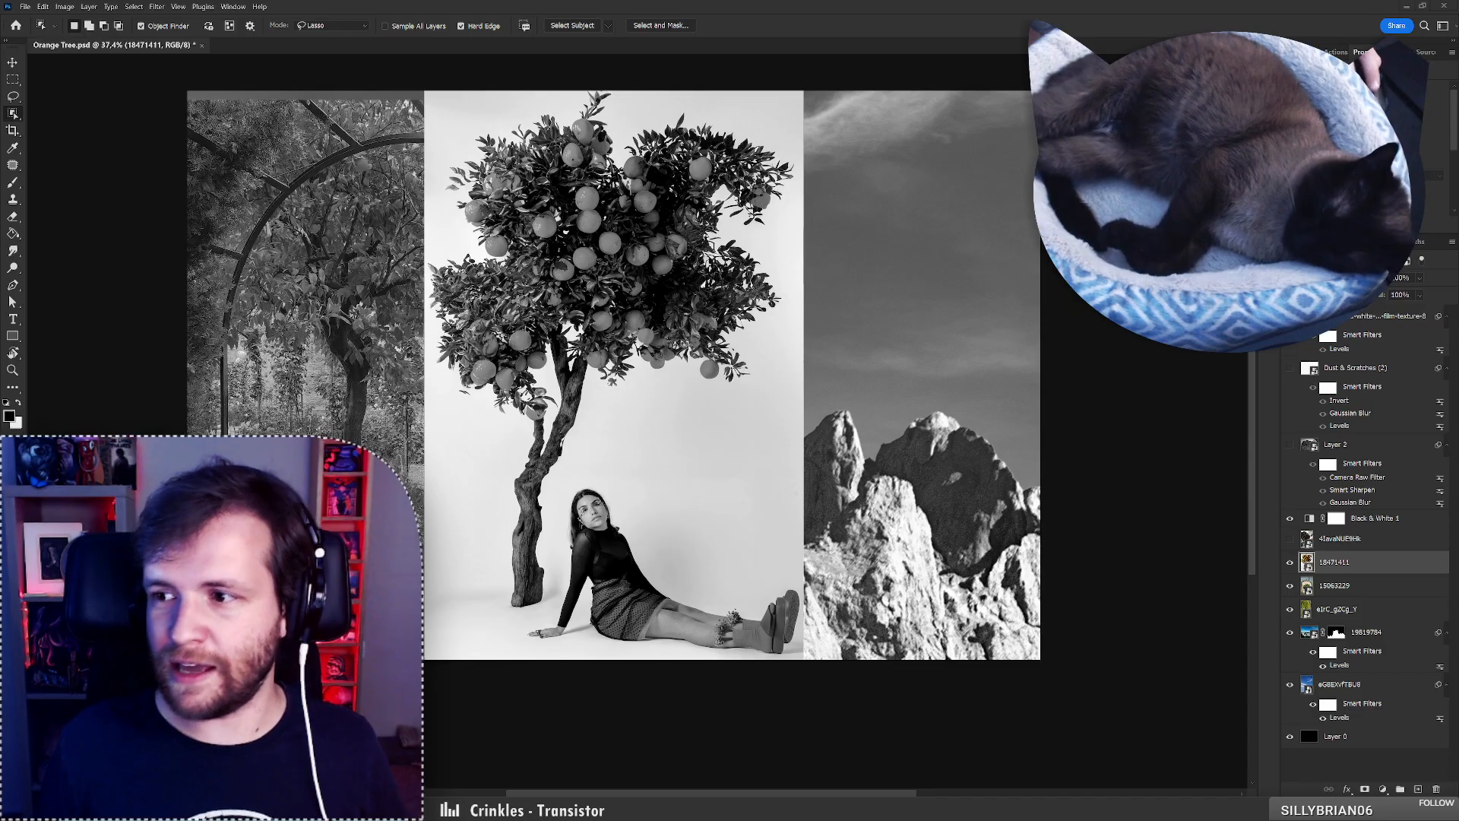
Switch to the browser's "potes pueblo" image results and open the ELLE photo of Potes with stone houses and a bridge.
key(alt+Tab)
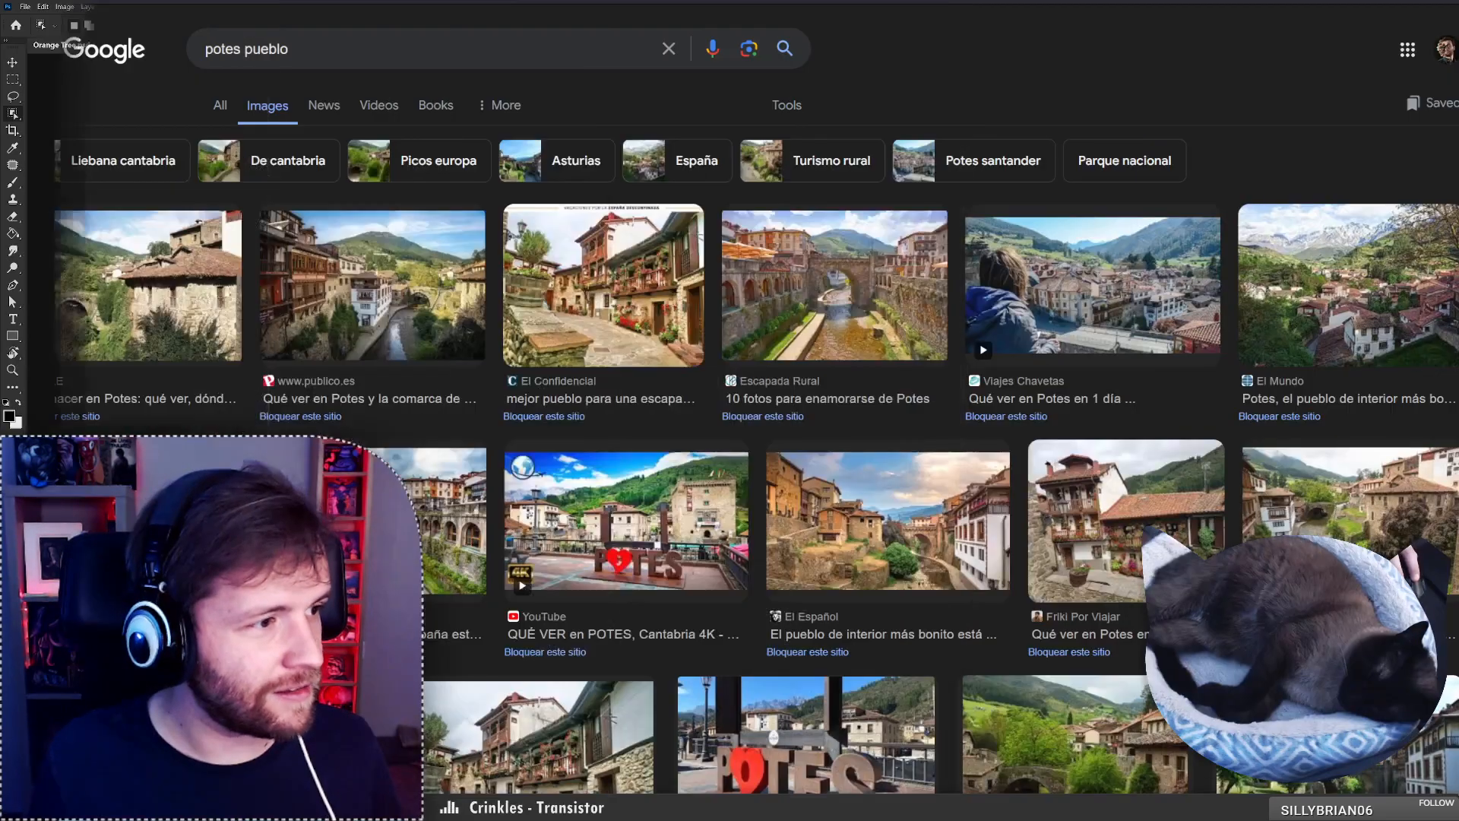
click(129, 285)
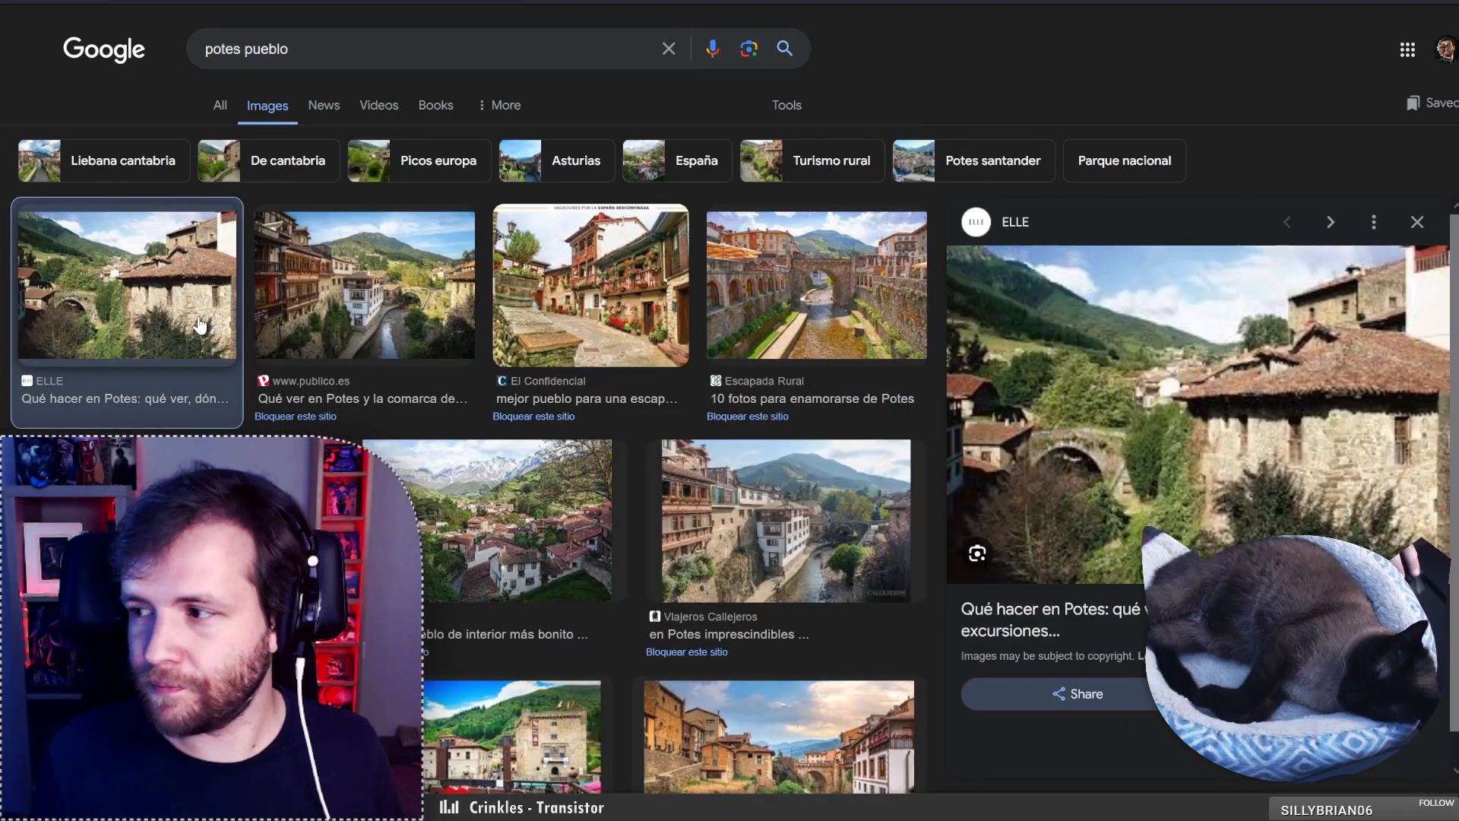
Examine further "potes pueblo" photos, including the publico.es, Escapada Rural, El Mundo, Viajeros Callejeros, Legal Sport and El Español images.
scroll(1125, 349, down, 1)
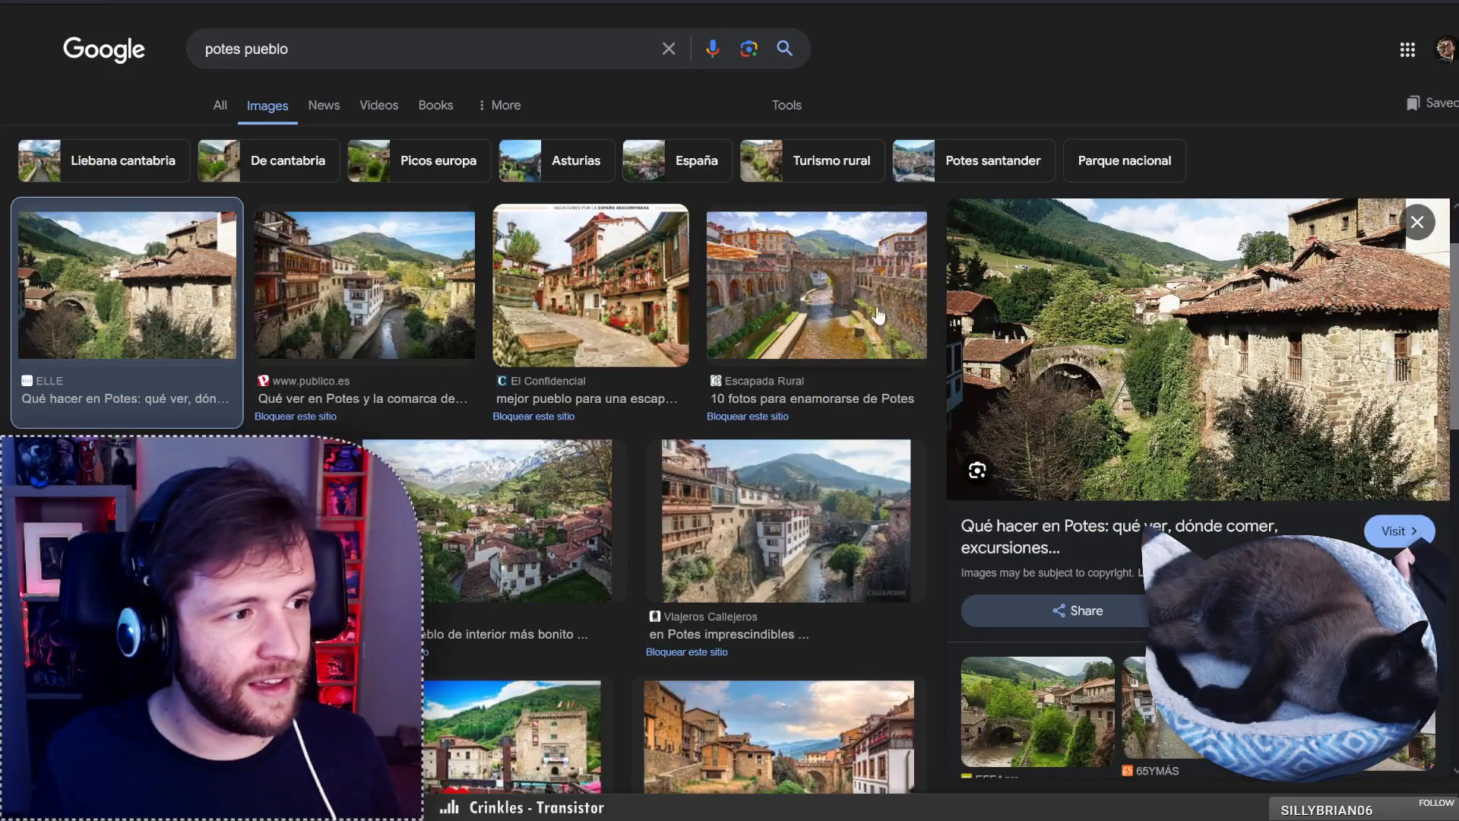
click(378, 291)
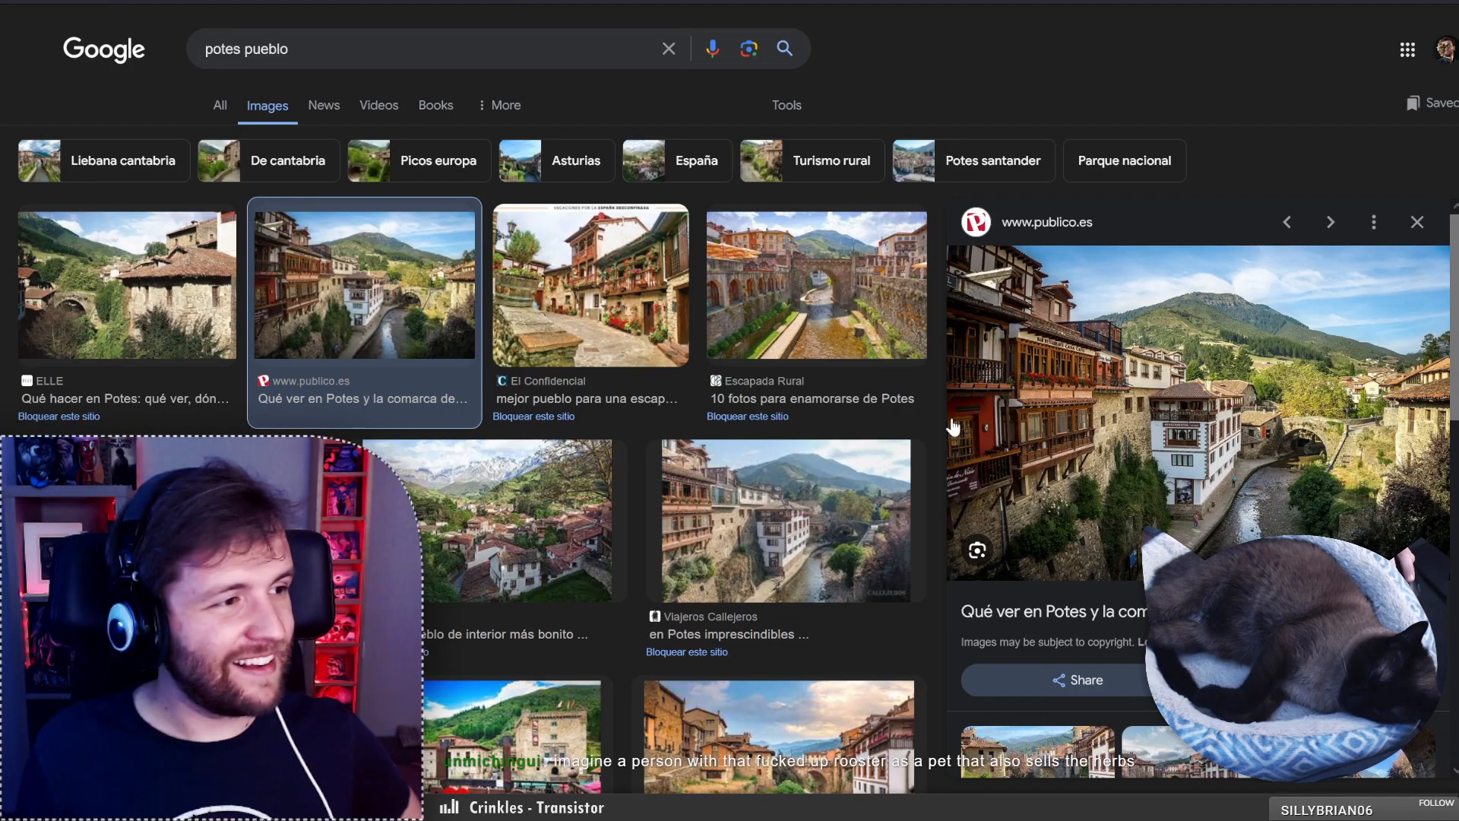
click(788, 310)
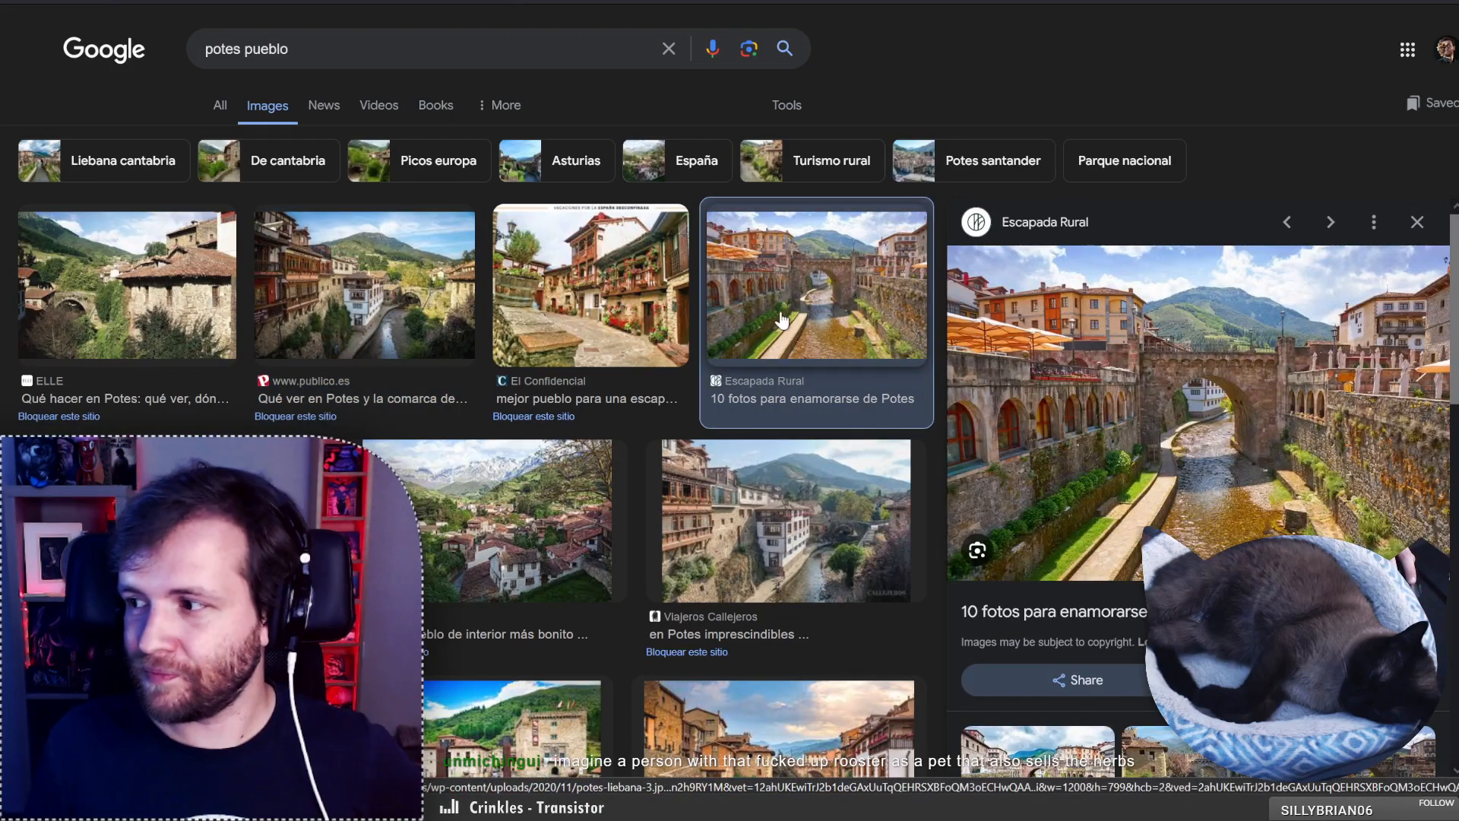
click(444, 532)
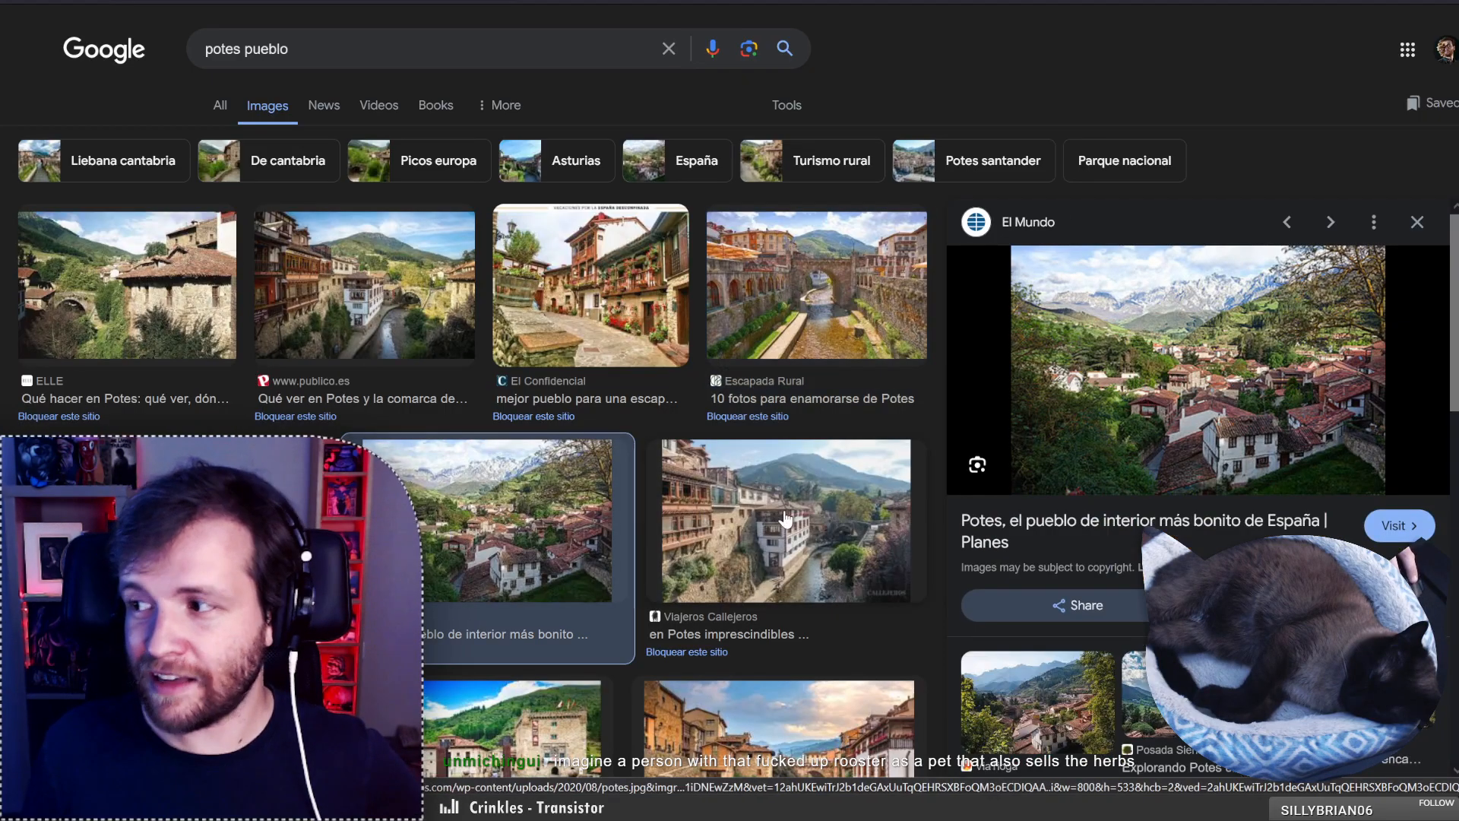
click(751, 502)
scroll(270, 372, down, 5)
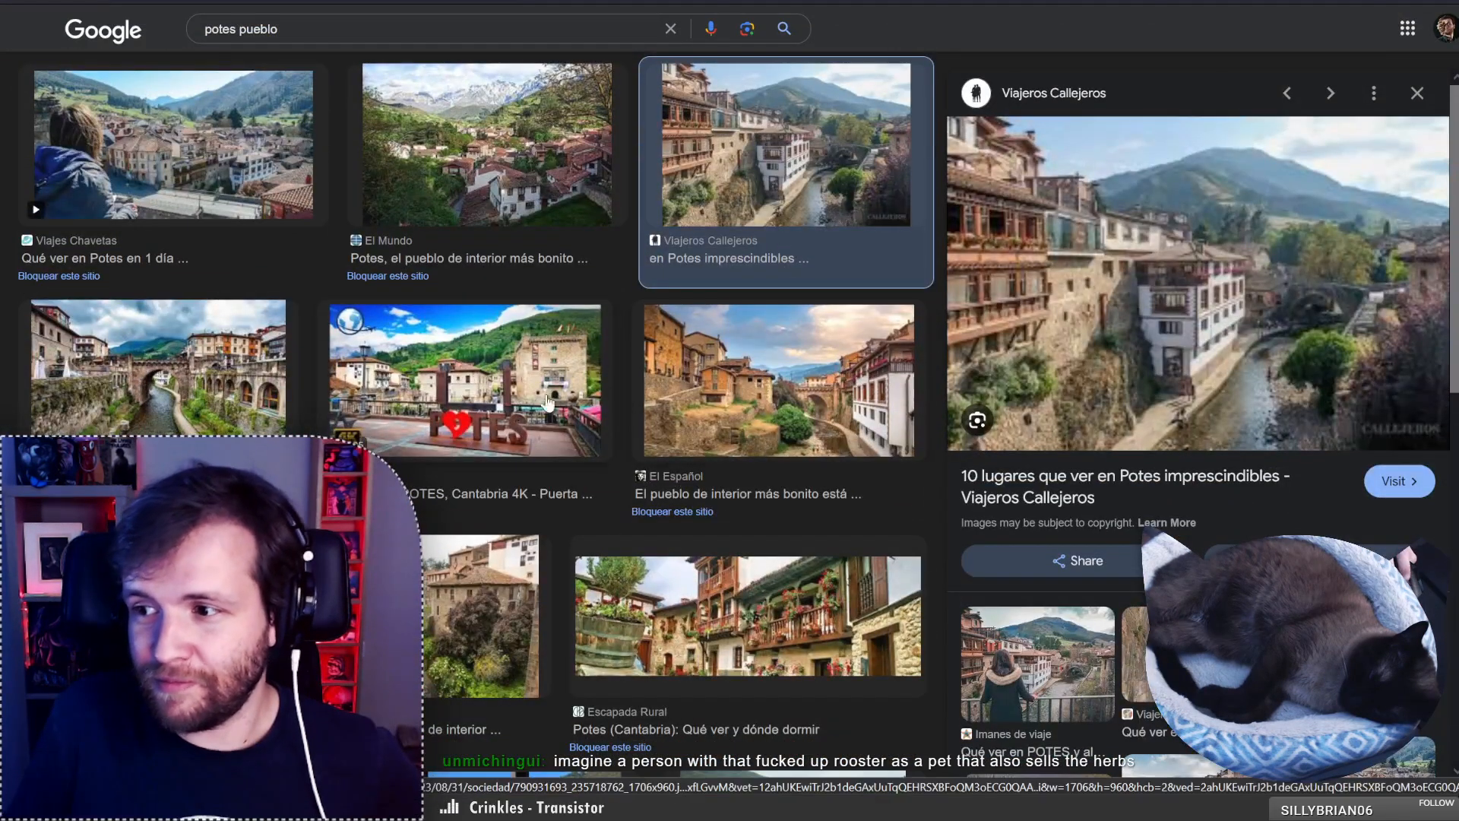
click(270, 372)
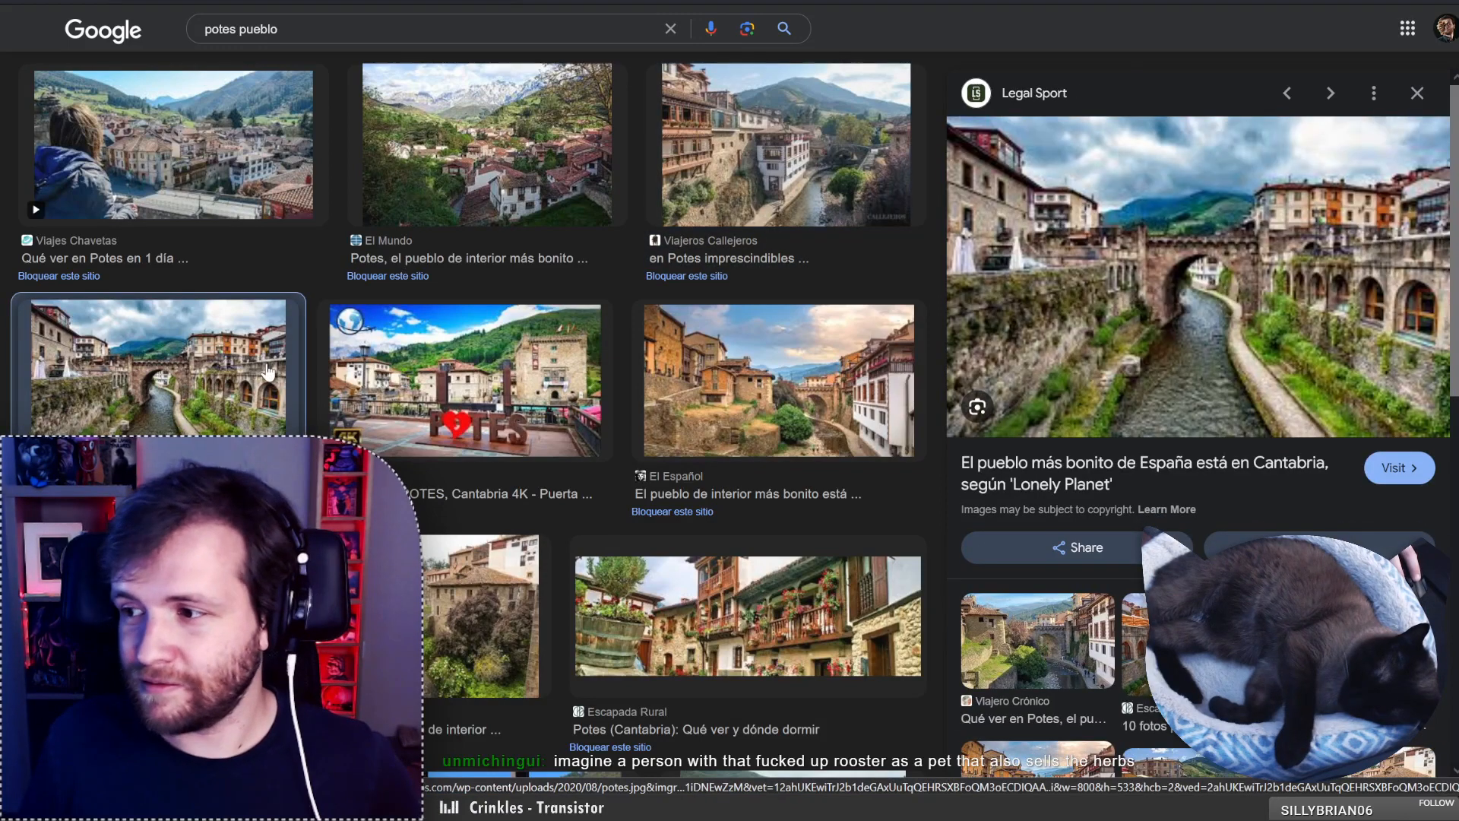
click(790, 384)
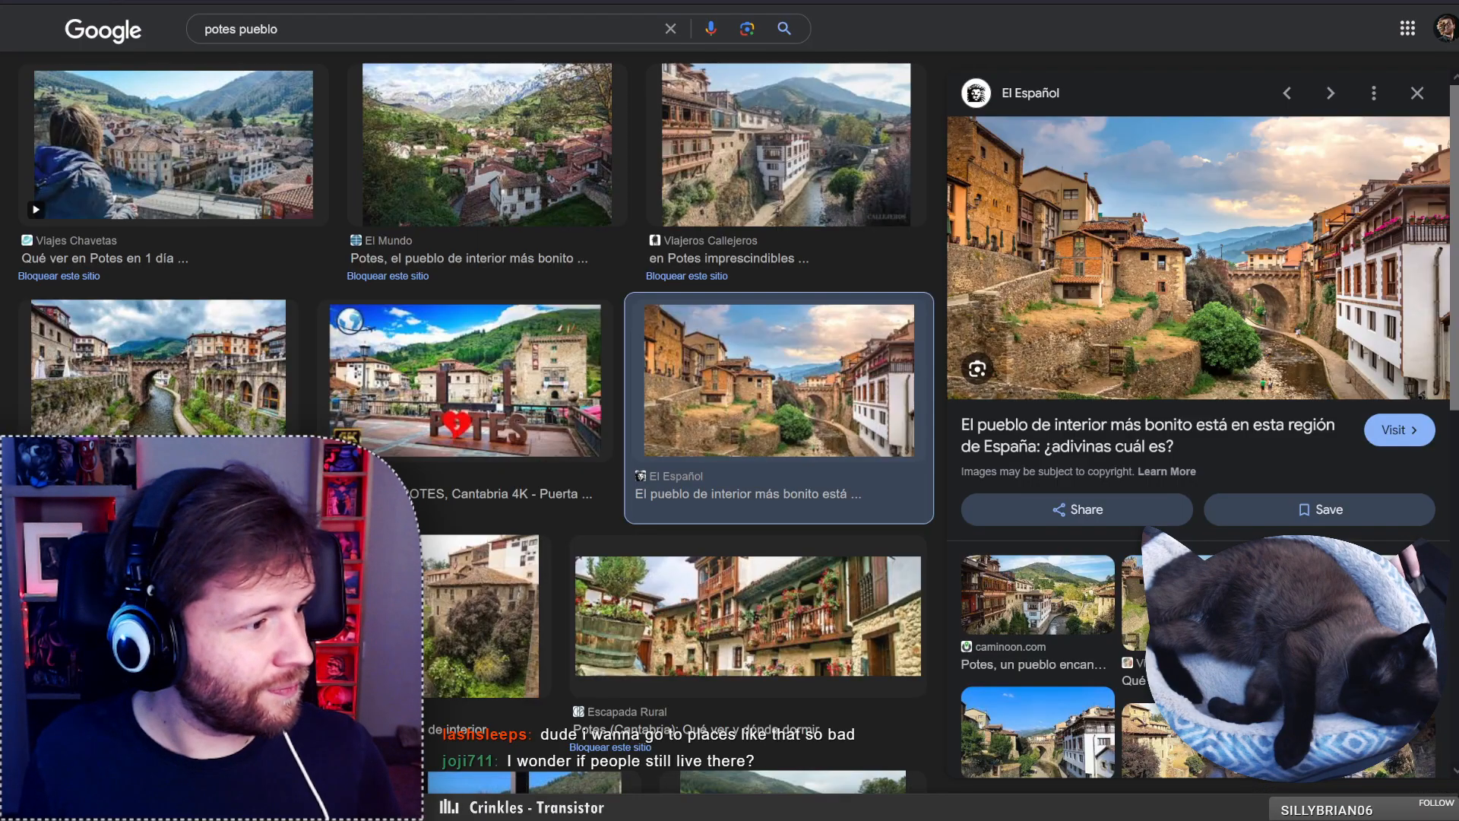
Switch back to Photoshop, remove the hanging fruit from the studio tree's trunk selection with the Lasso, and mask layer 18471411 to the trunk.
key(alt+Tab)
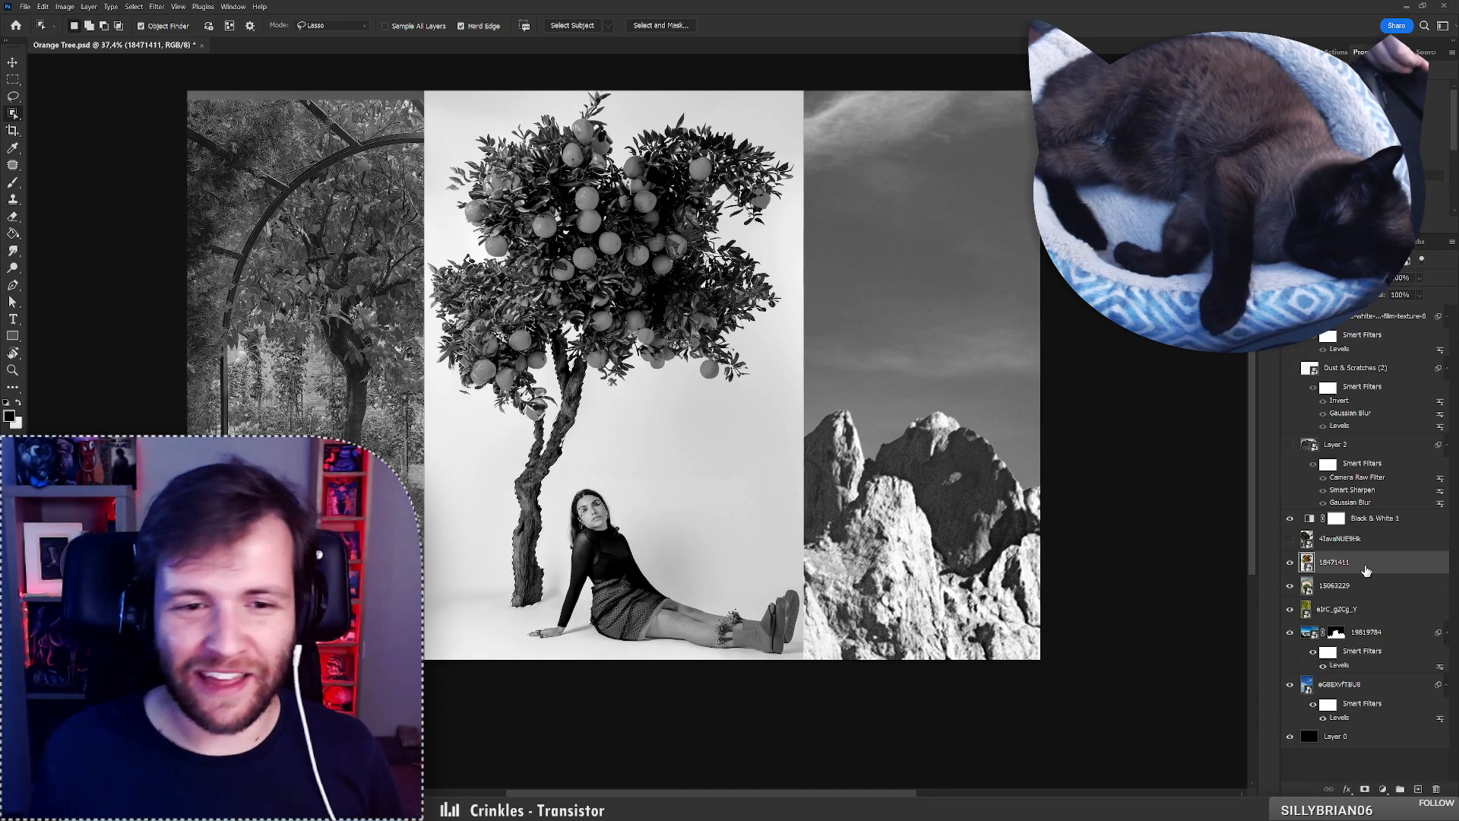
key(z)
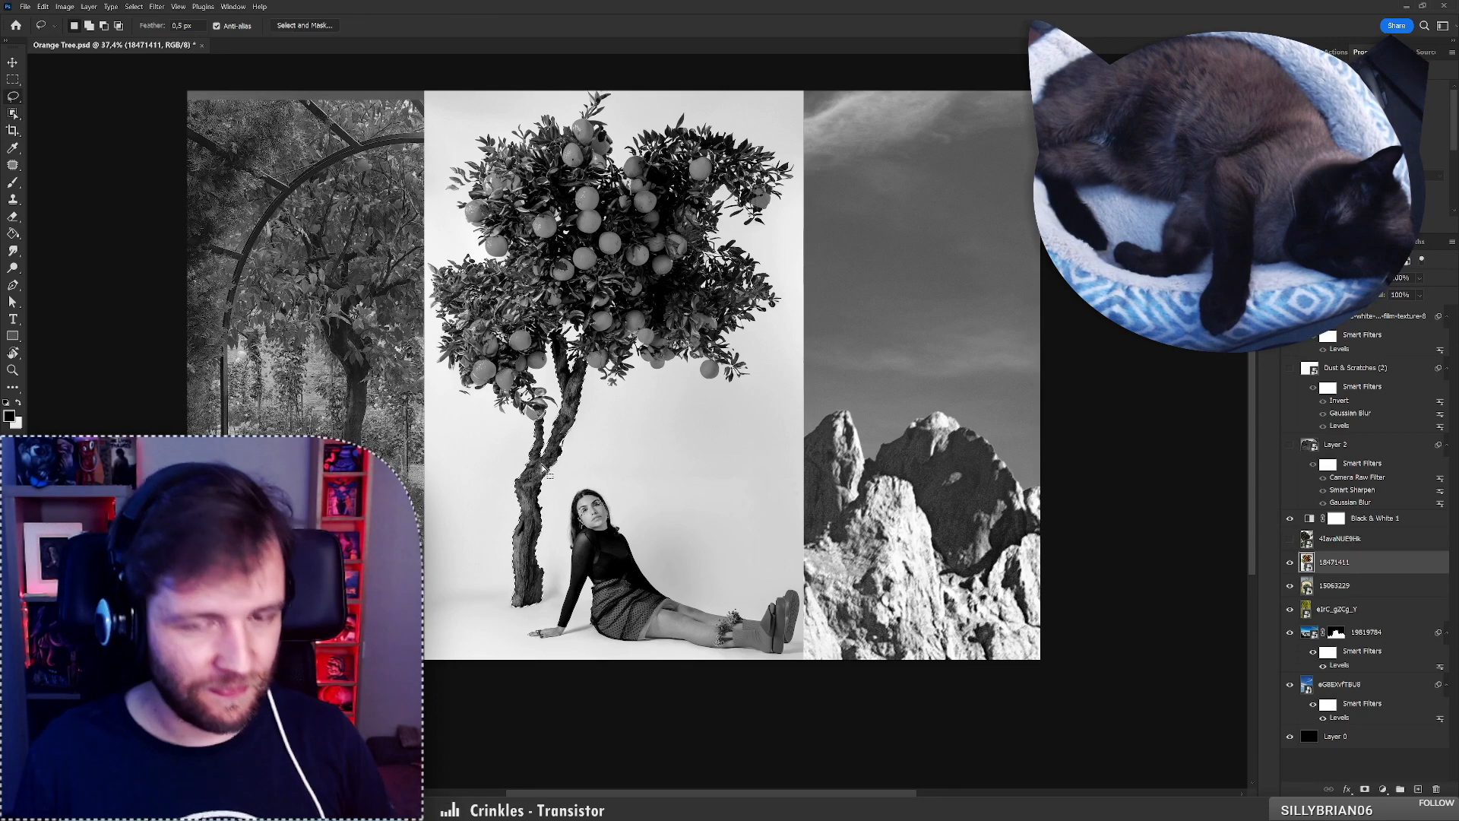
drag(535, 426, 650, 426)
key(l)
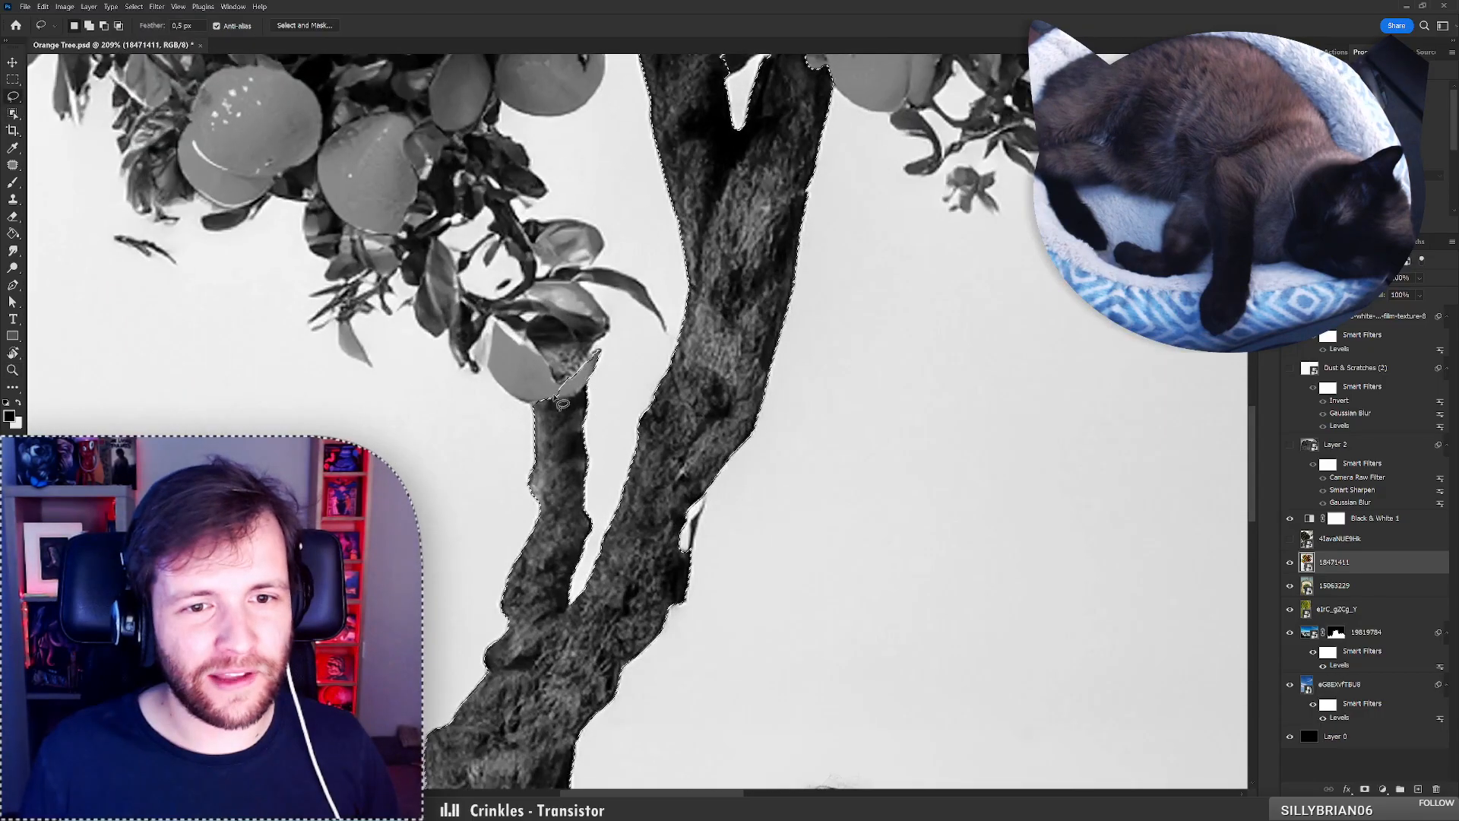
drag(533, 401, 541, 339)
key(z)
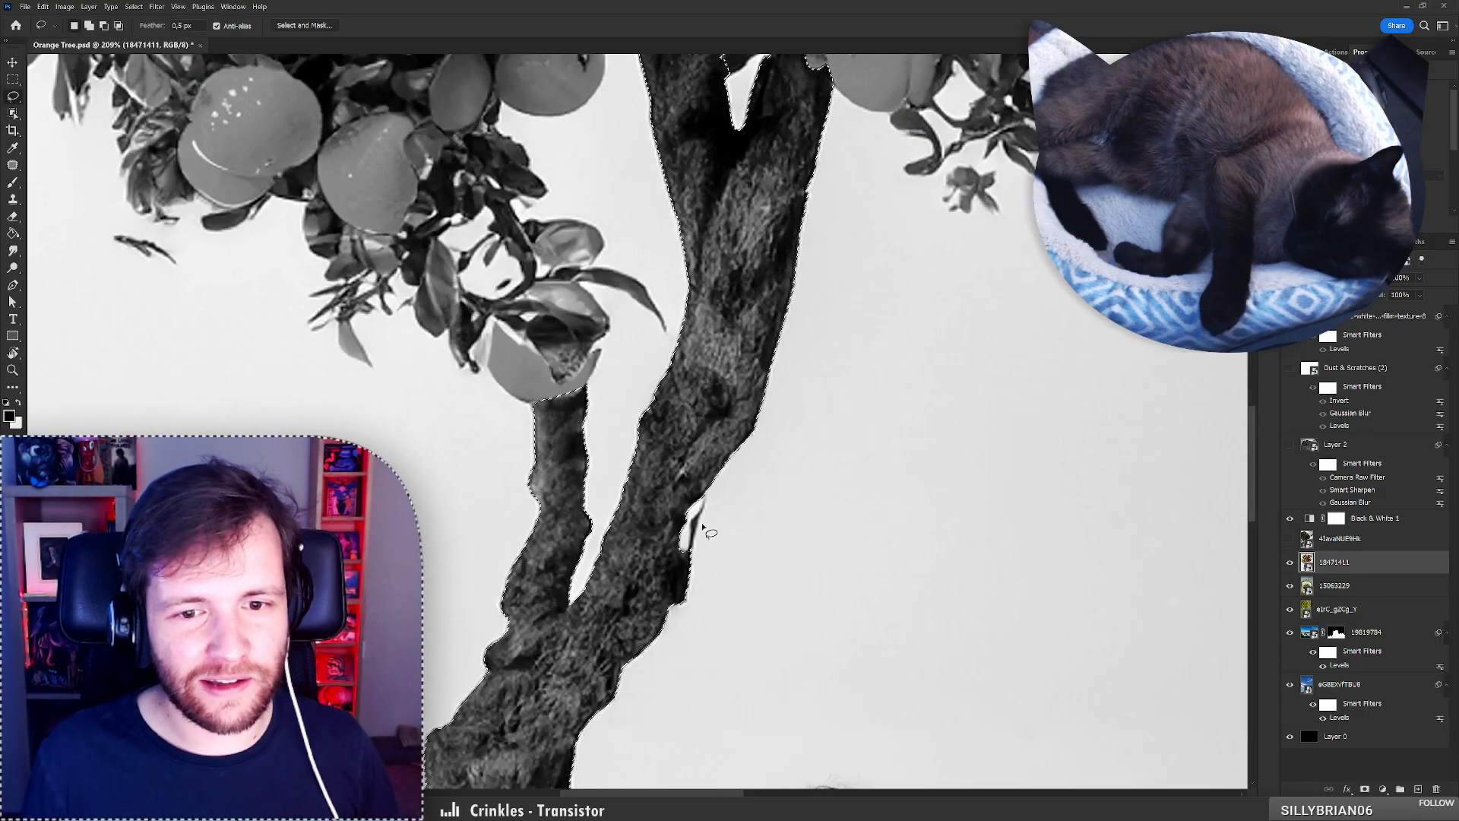
drag(718, 498, 660, 460)
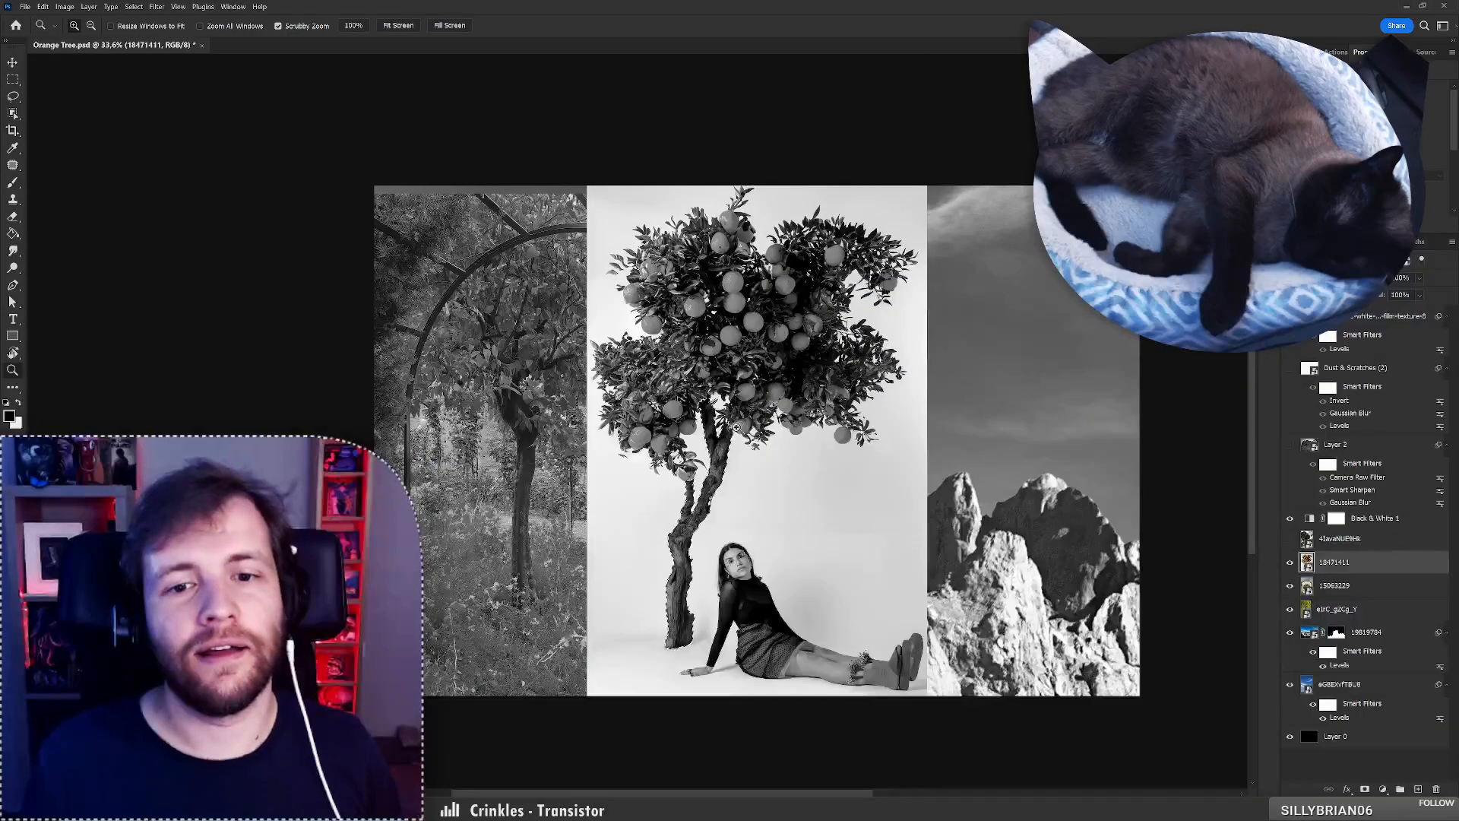
drag(738, 429, 785, 409)
mouse_move(642, 403)
mouse_down()
mouse_move(672, 399)
mouse_move(651, 361)
mouse_move(651, 459)
mouse_move(687, 475)
mouse_move(688, 389)
mouse_move(665, 357)
mouse_move(695, 342)
mouse_move(675, 255)
mouse_move(660, 295)
mouse_move(654, 266)
mouse_move(564, 268)
mouse_up()
key(l)
key(z)
drag(700, 274, 724, 275)
key(l)
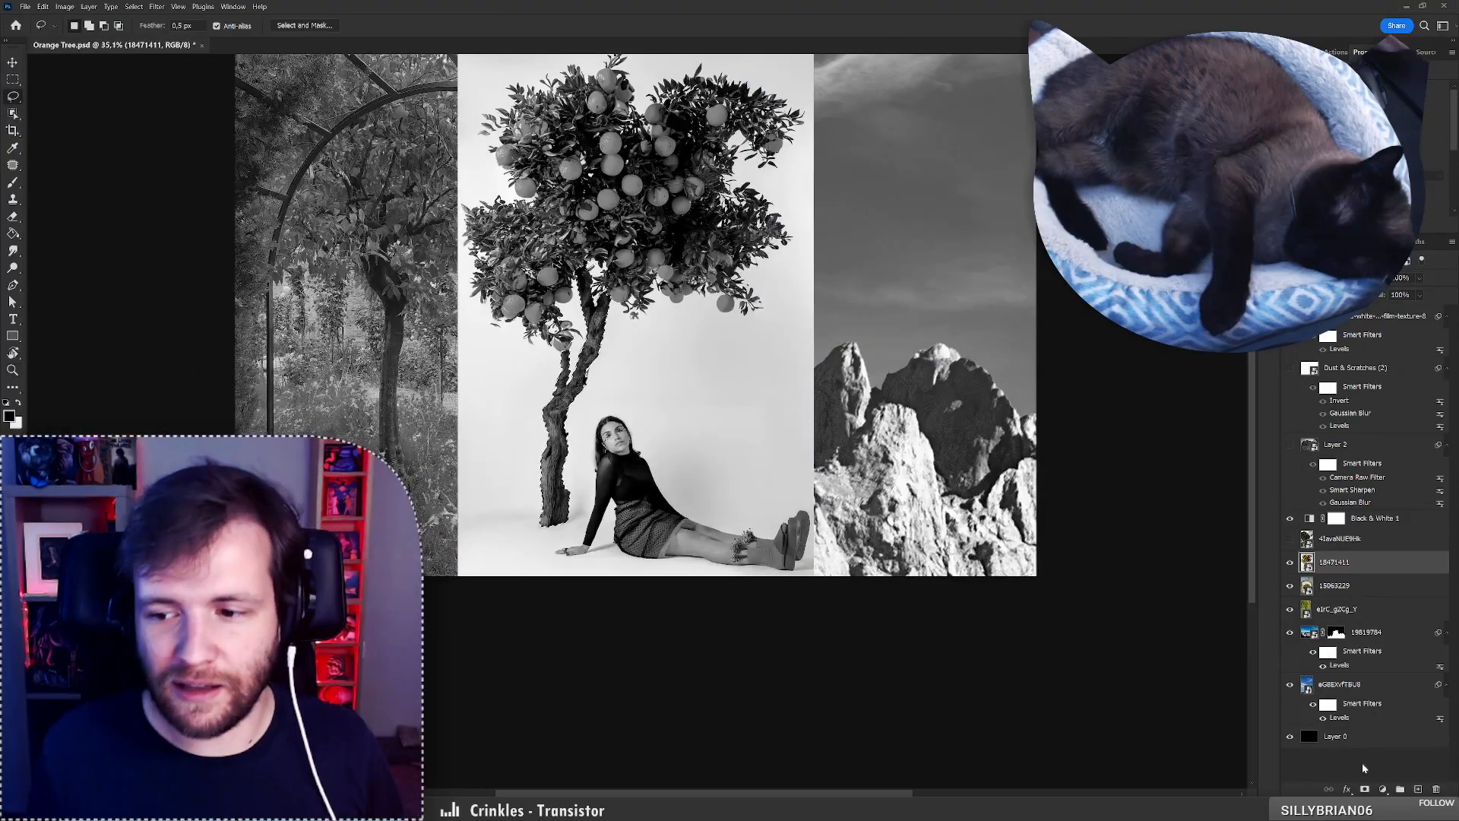
click(1365, 789)
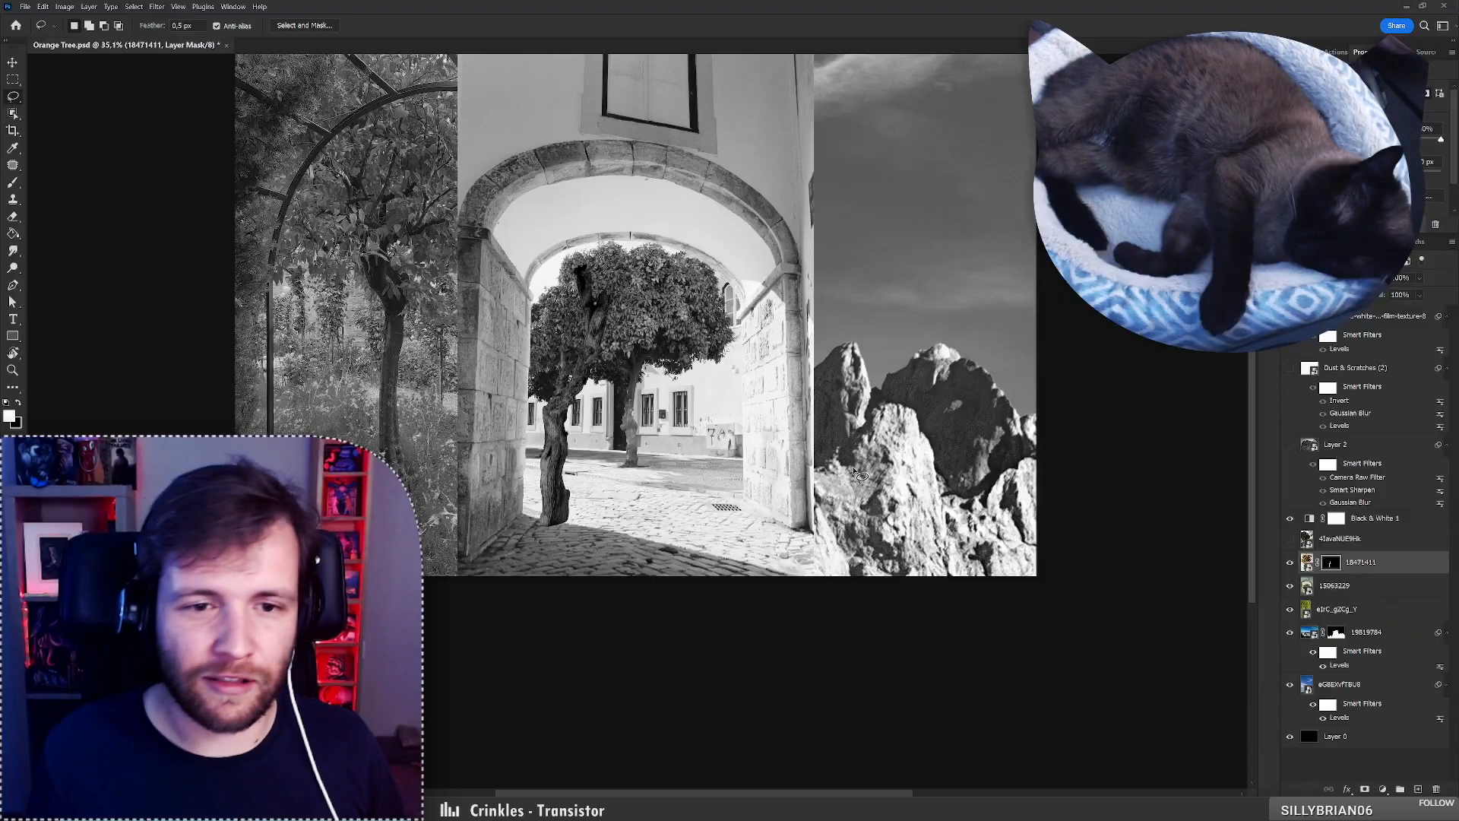
Hide layer 15063229 and the garden tree layer beneath it, and move the masked trunk up onto the mountain's summit.
click(1290, 585)
click(1289, 608)
drag(535, 429, 625, 216)
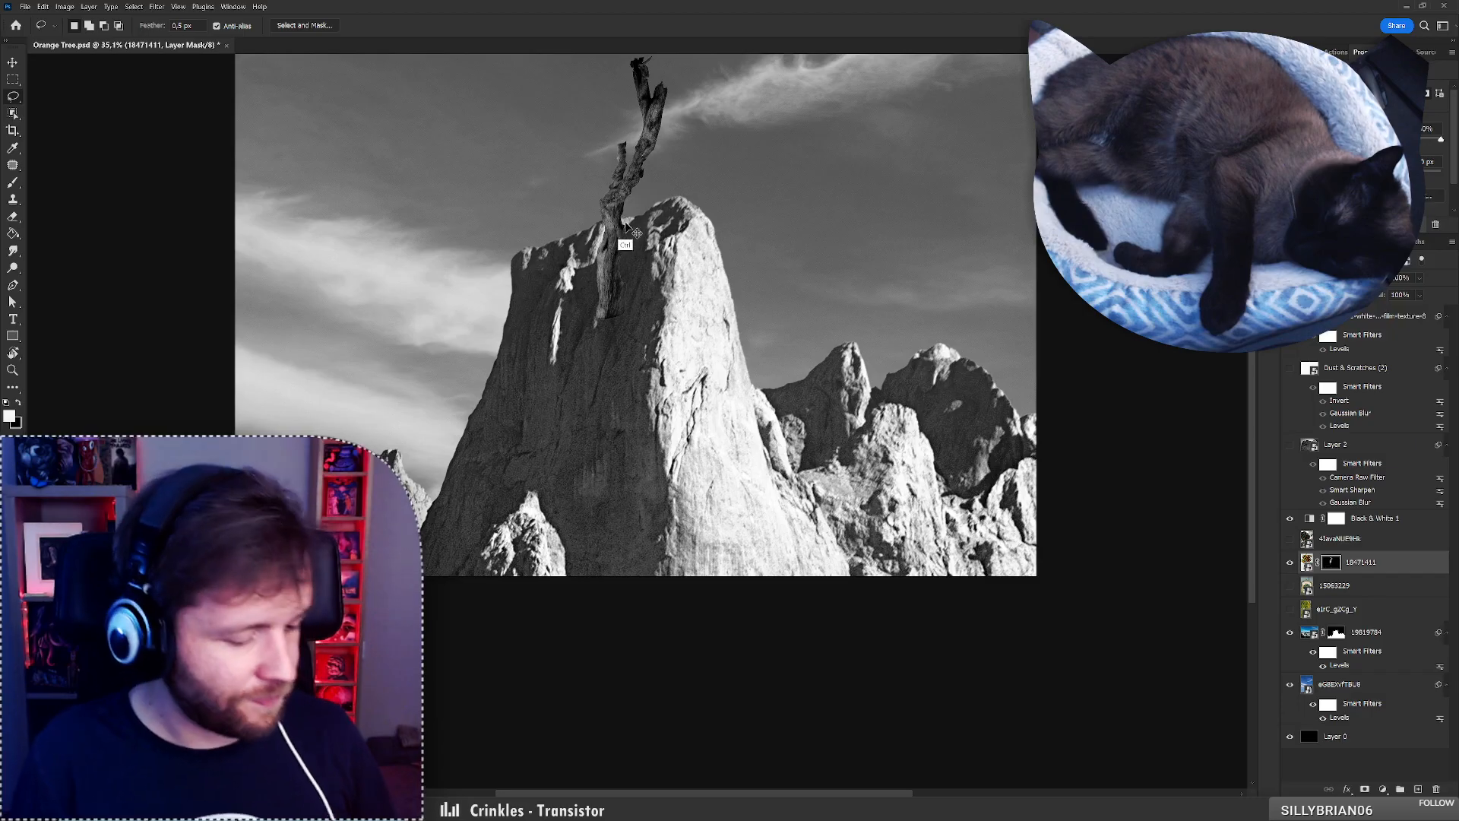
Scale the masked trunk down to about 41.1% with Free Transform and set its base on the summit ridge.
key(ctrl+t)
drag(865, 371, 791, 255)
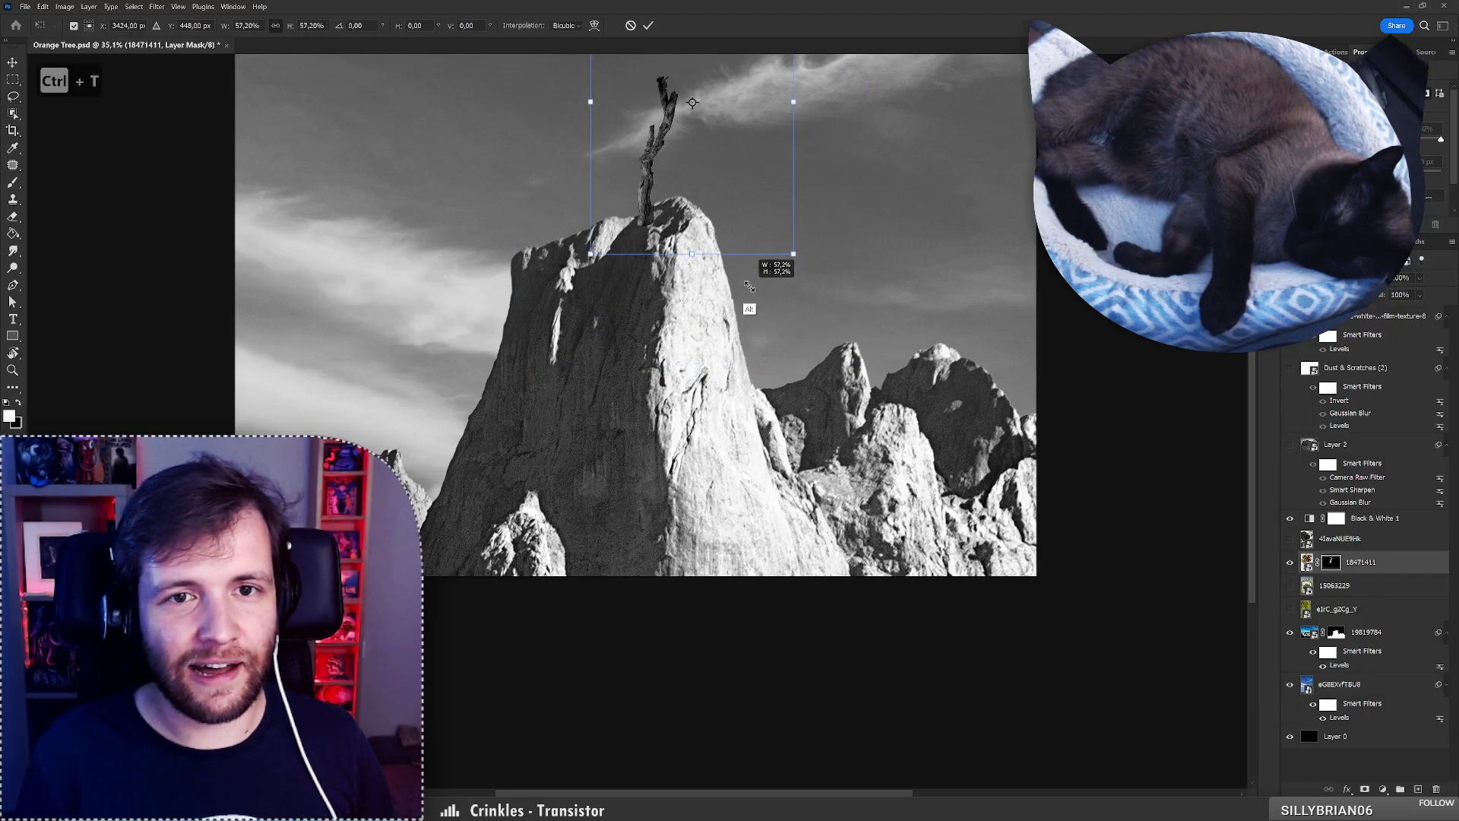
drag(686, 194, 682, 329)
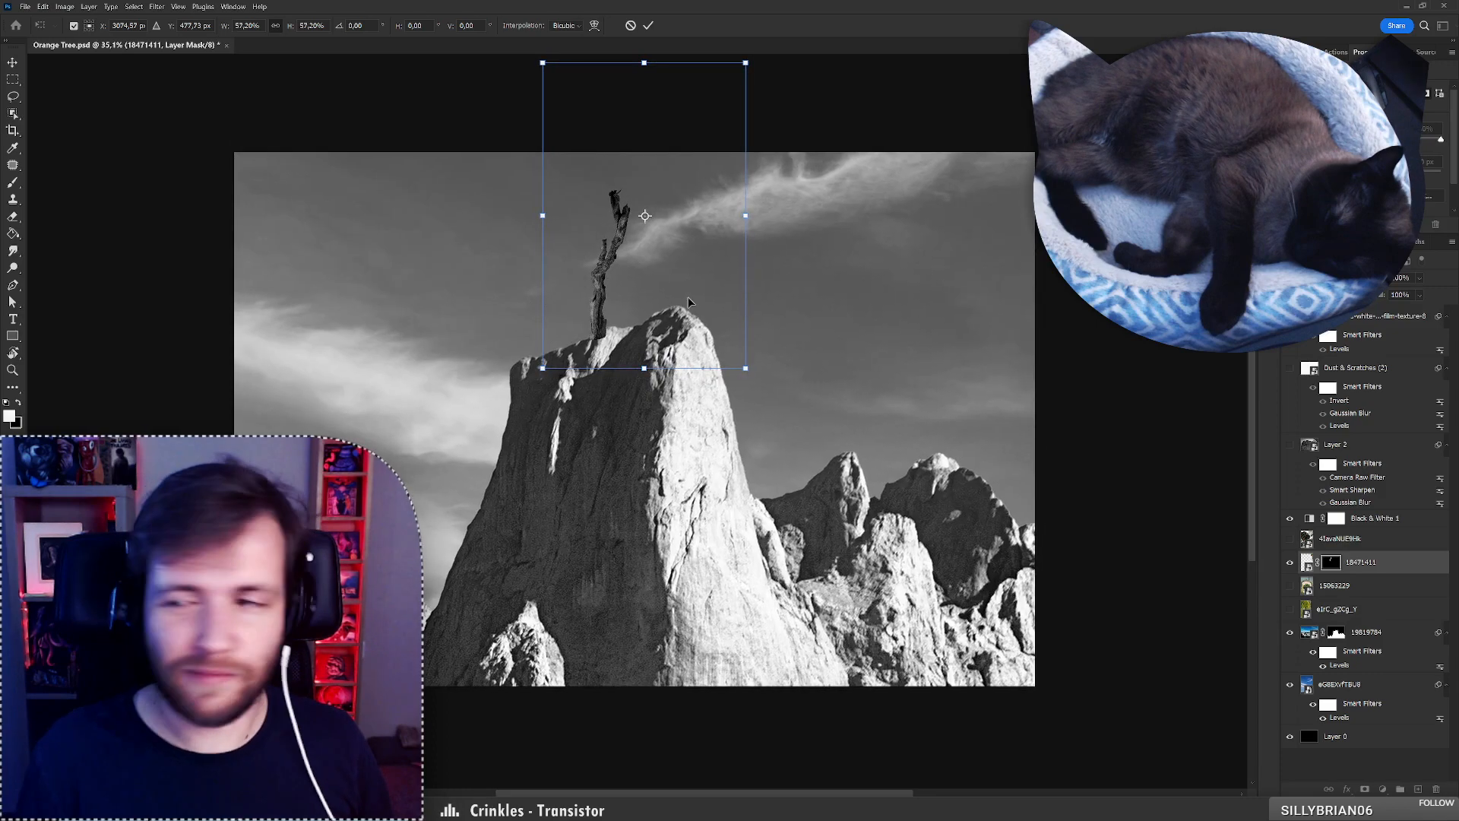
alt+click(598, 337)
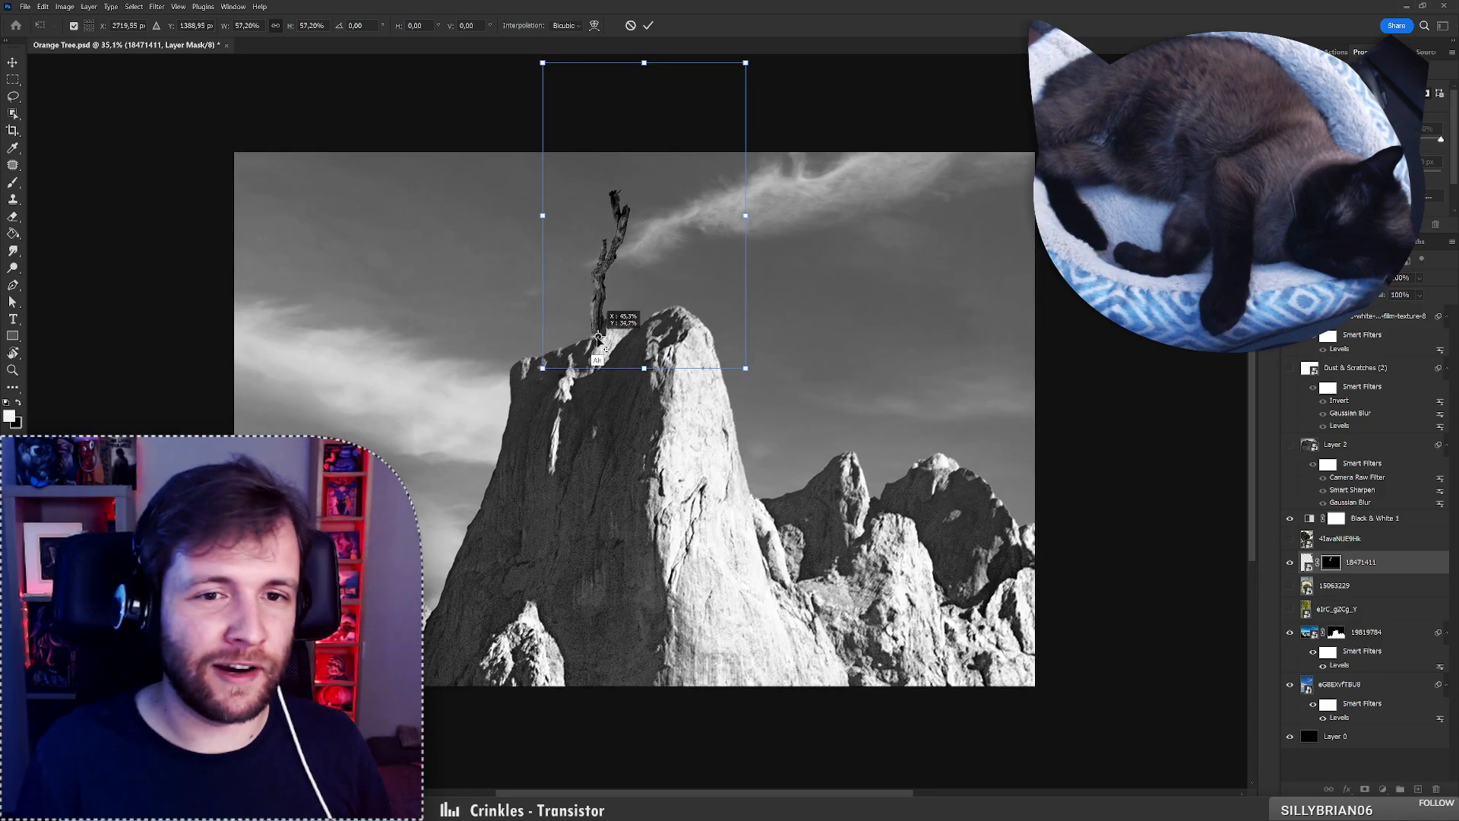
drag(746, 63, 694, 132)
key(Return)
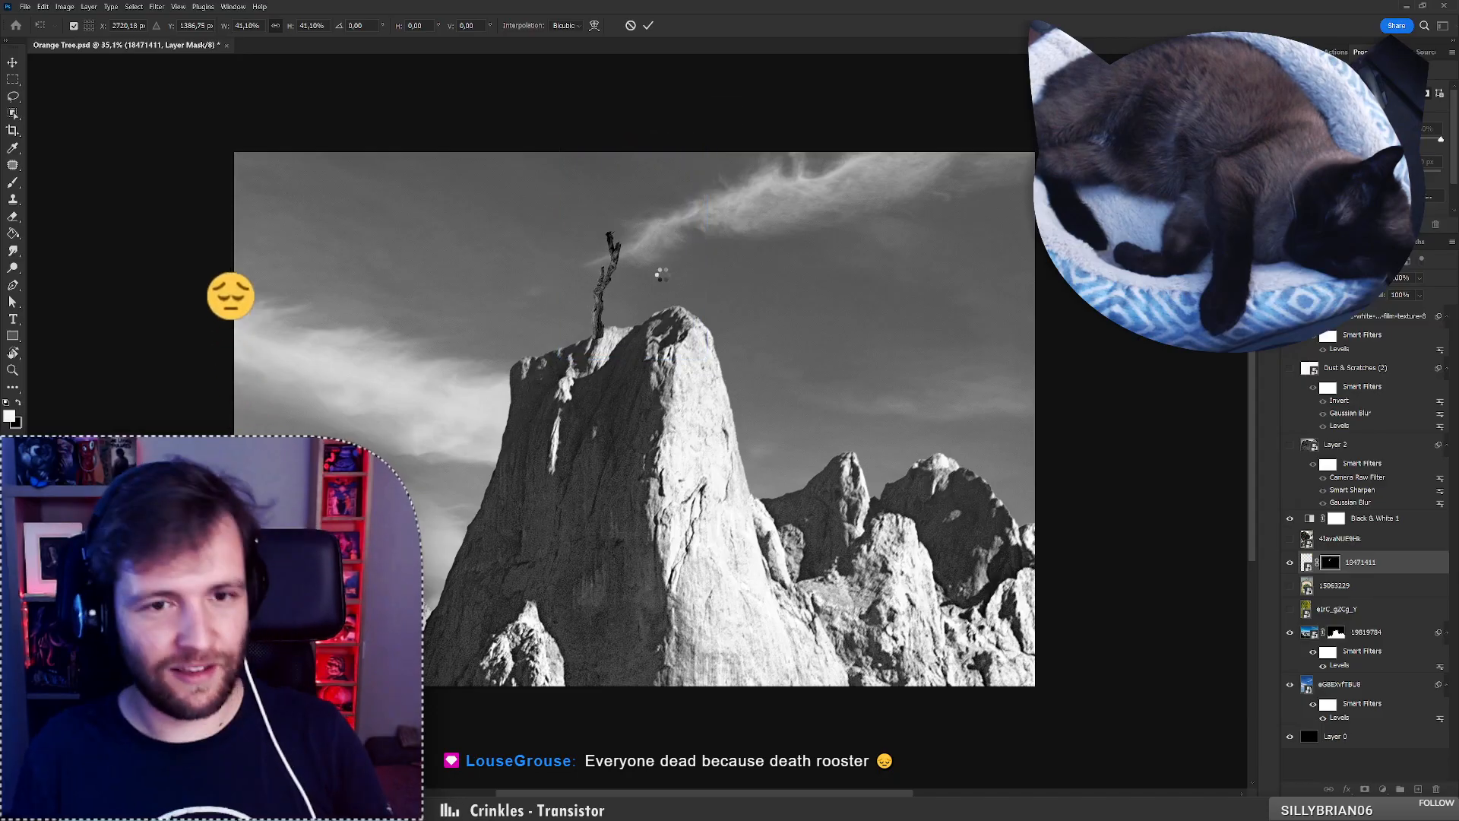
key(l)
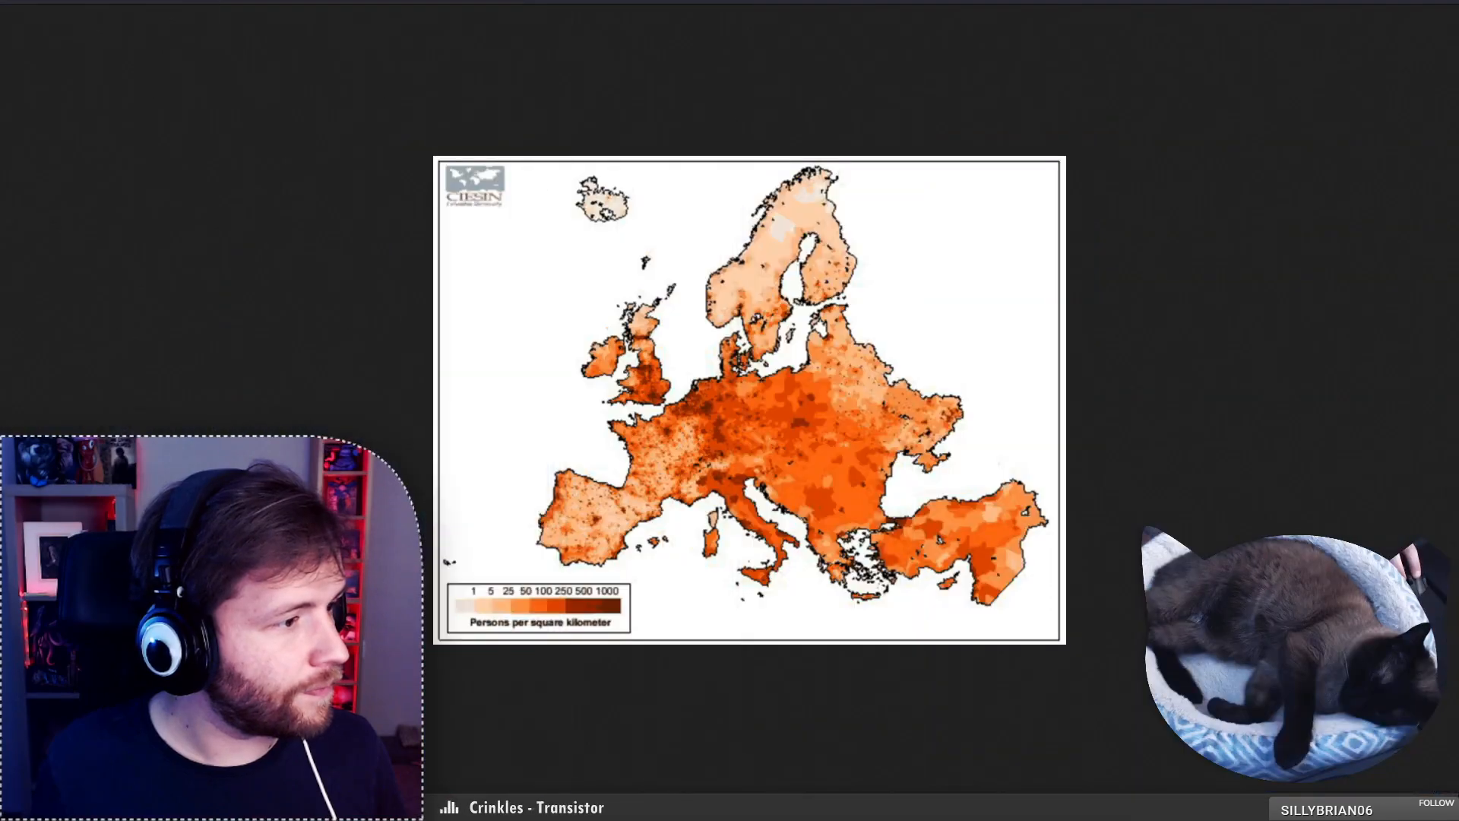
Examine the CIESIN population density map of Europe at a larger size.
scroll(726, 576, up, 5)
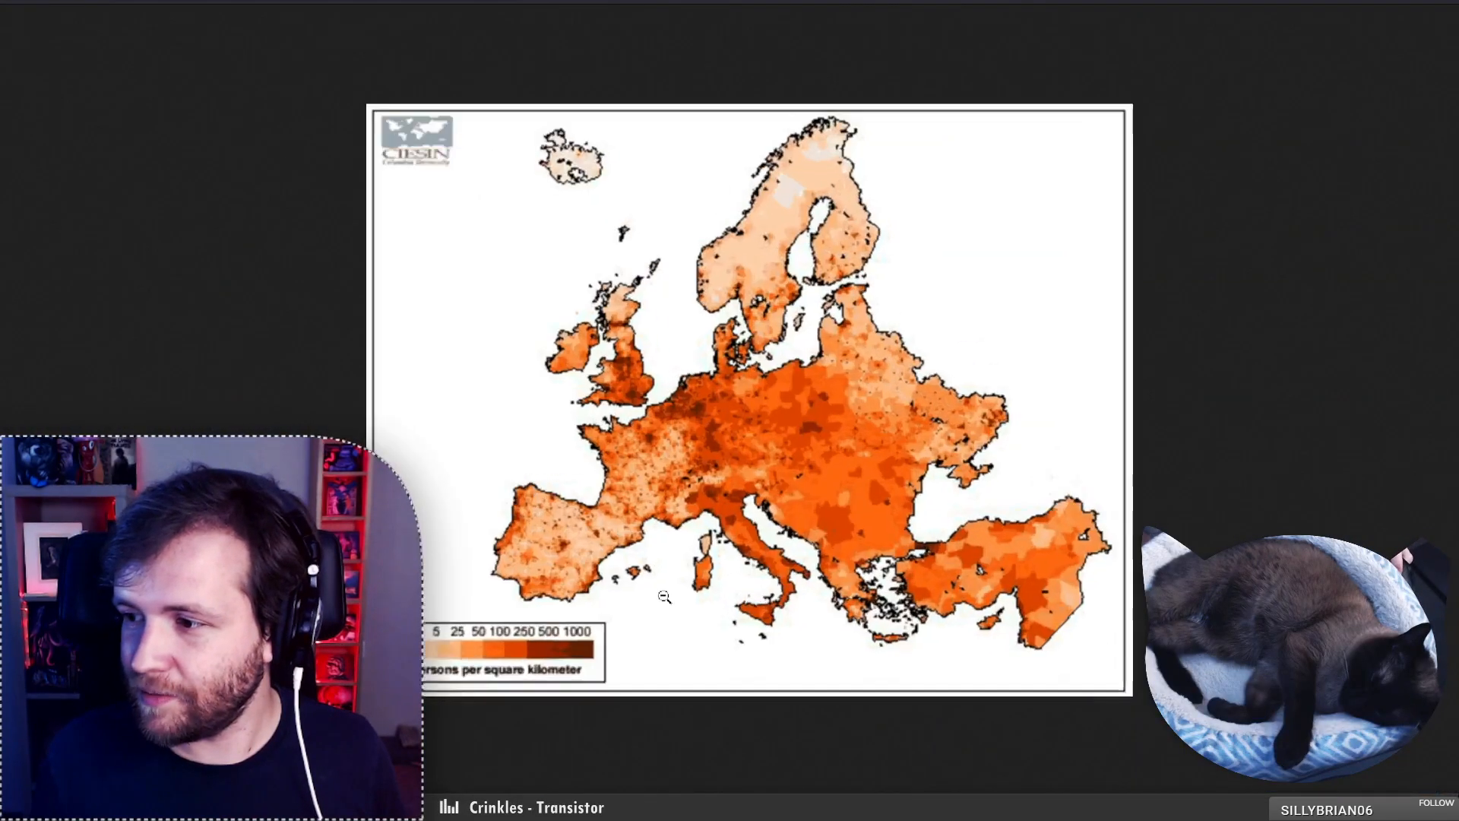
scroll(750, 399, down, 1)
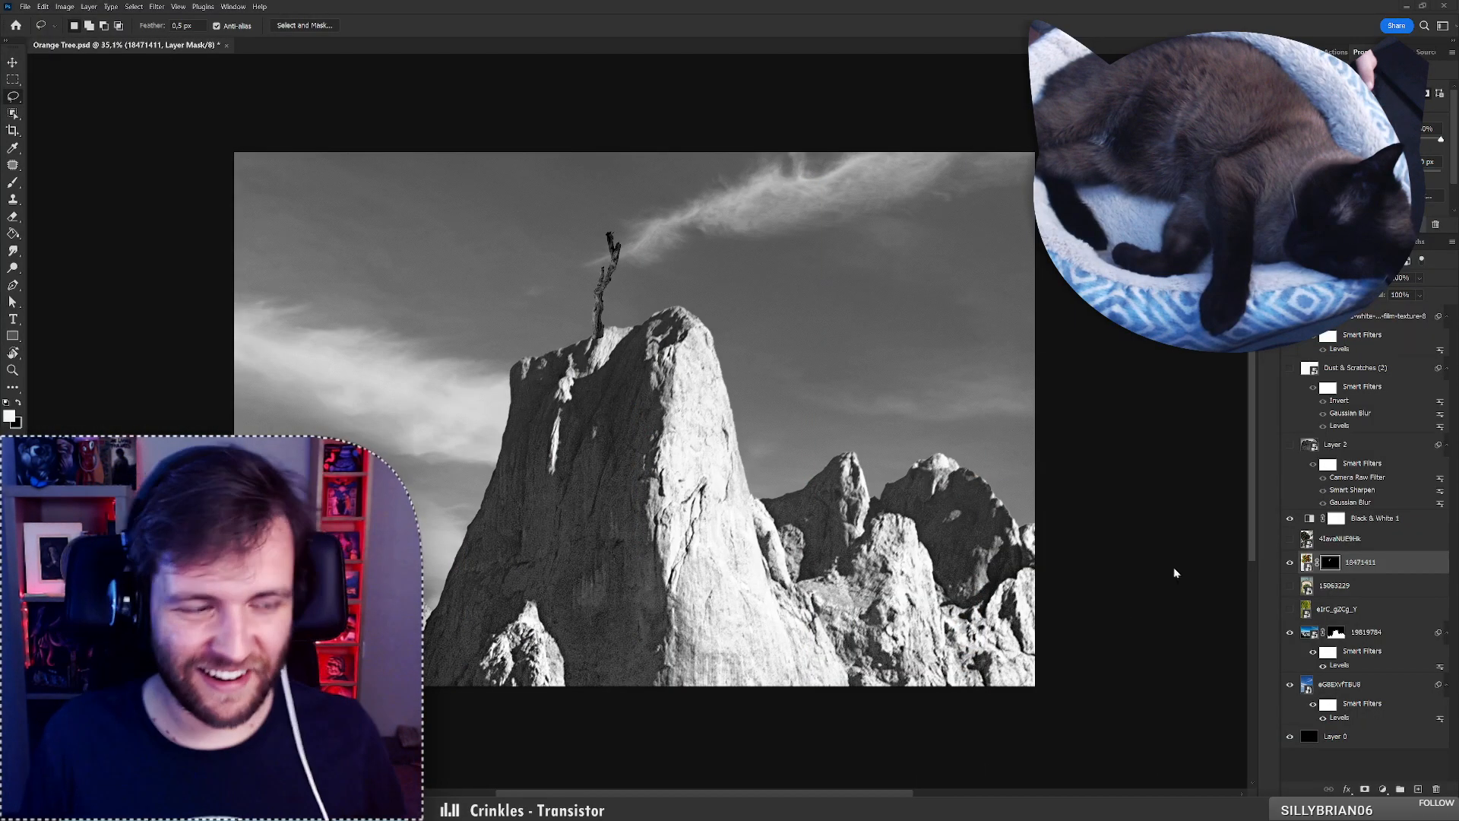
Save the document and compare the mountain with and without the trunk layer.
key(ctrl+s)
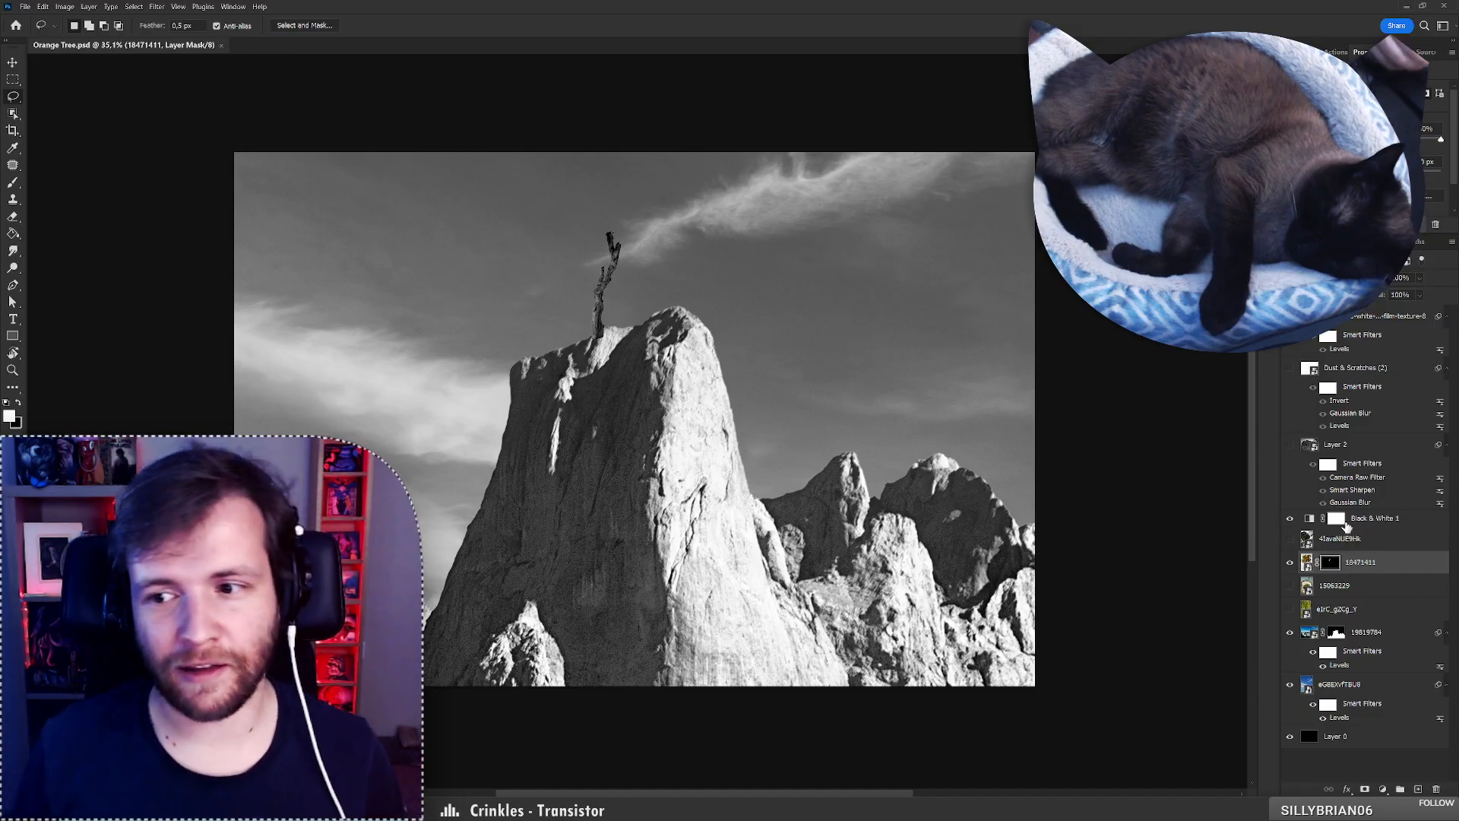
click(1290, 563)
click(1290, 563)
Scale layer 18471411 down to about 86.17% around the trunk's base.
click(1376, 571)
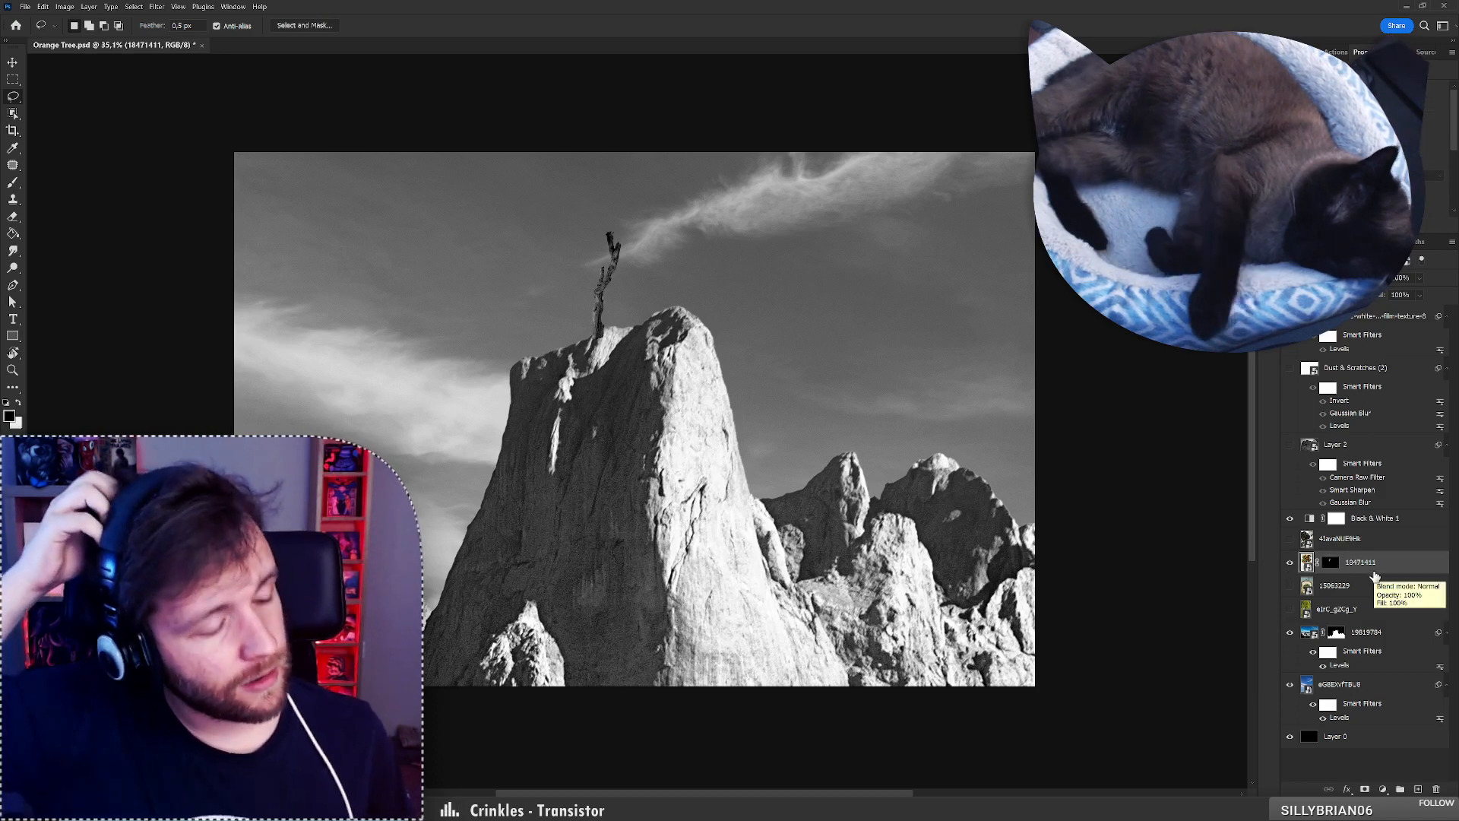
key(ctrl+t)
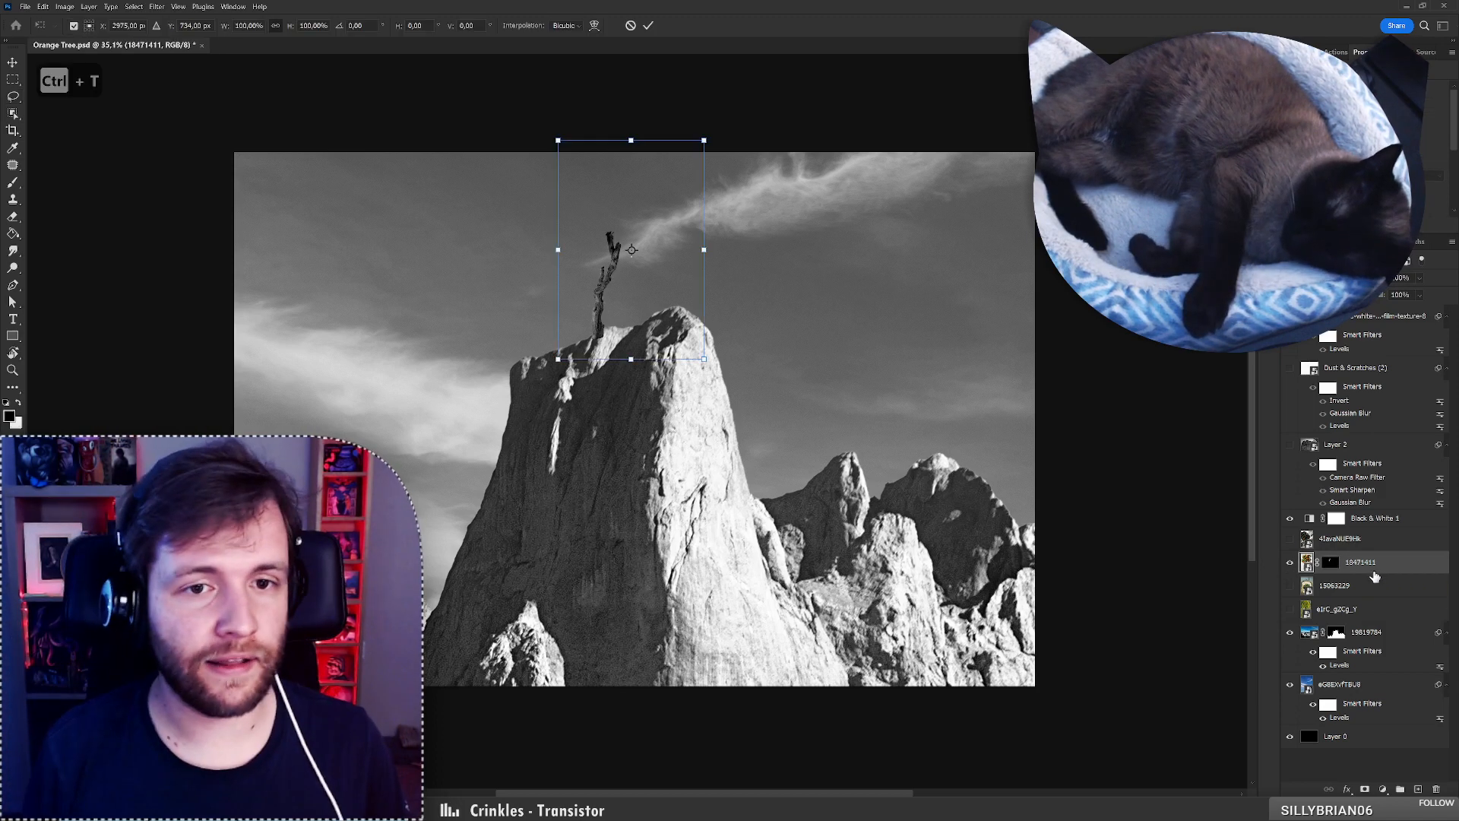
alt+click(597, 330)
drag(704, 140, 692, 175)
key(Return)
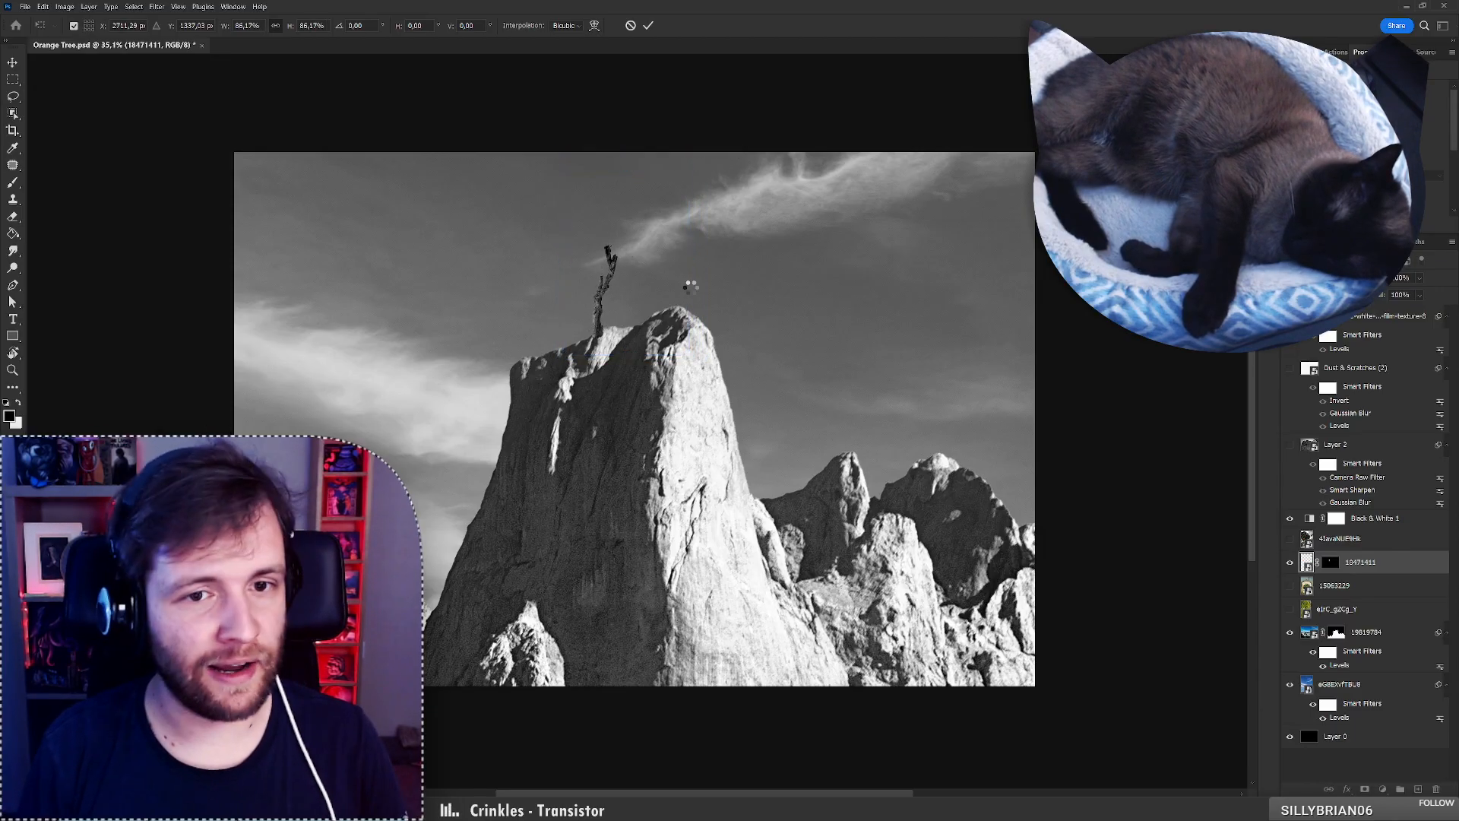
Place layer 18471411 beneath mountain layer 19819784 and shift the trunk slightly left along the summit ridge.
key(l)
key(ctrl+bracketleft)
key(ctrl+bracketleft)
key(ctrl+bracketleft)
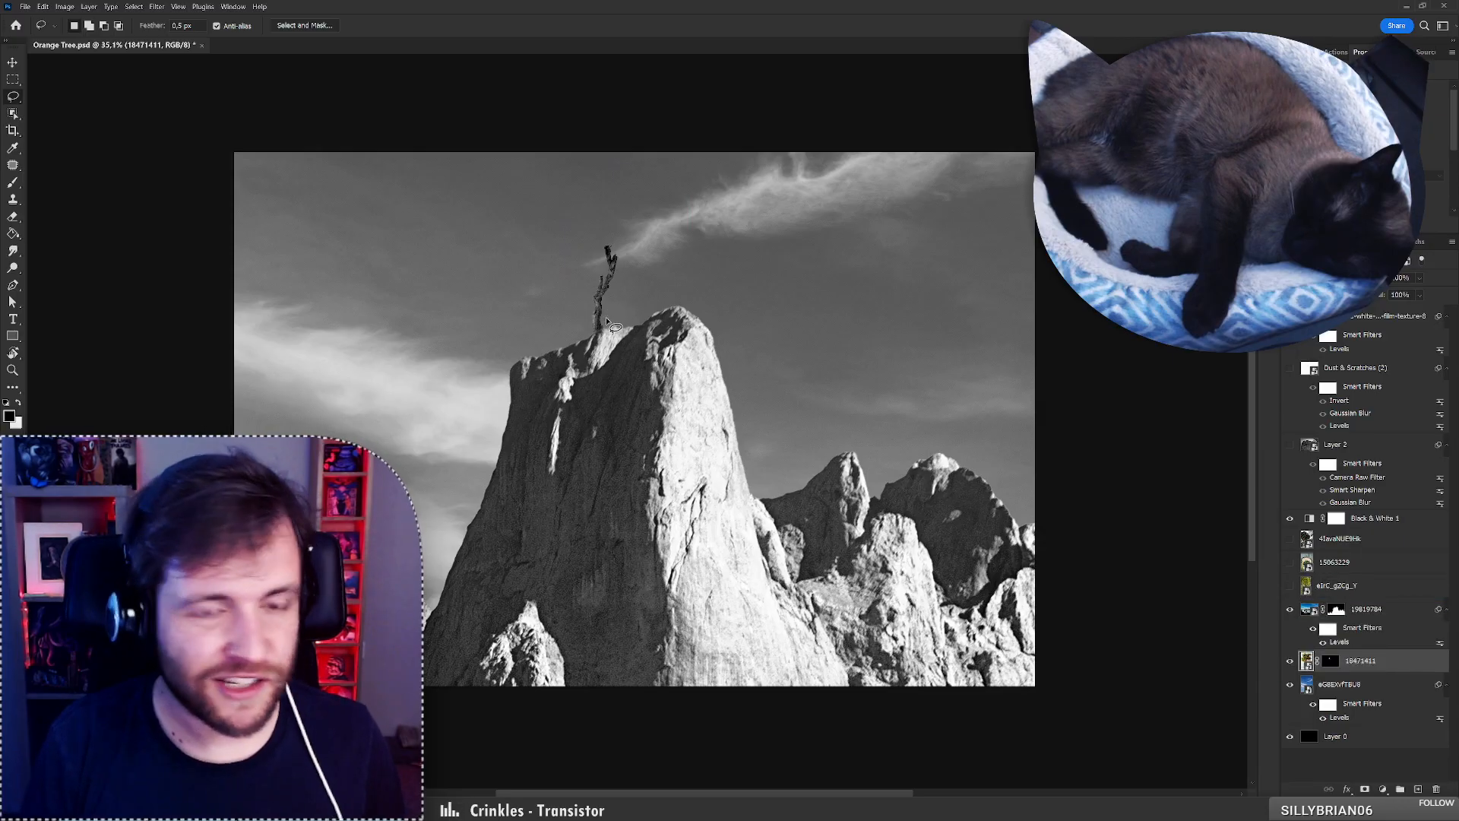
drag(608, 326, 602, 326)
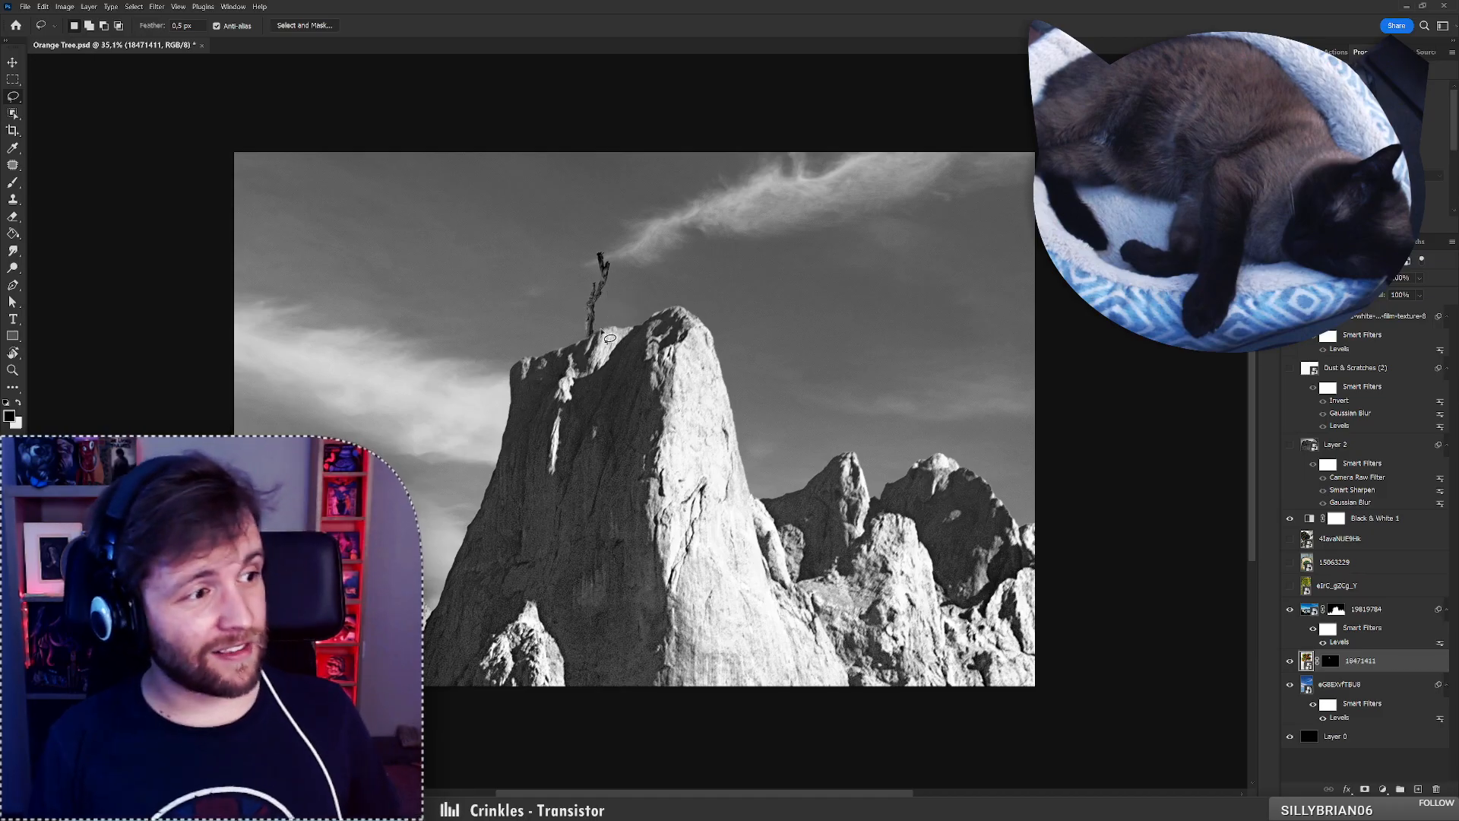
key(z)
mouse_move(561, 307)
mouse_down()
mouse_move(609, 296)
mouse_move(557, 314)
mouse_move(585, 308)
mouse_move(562, 312)
mouse_move(567, 295)
mouse_up()
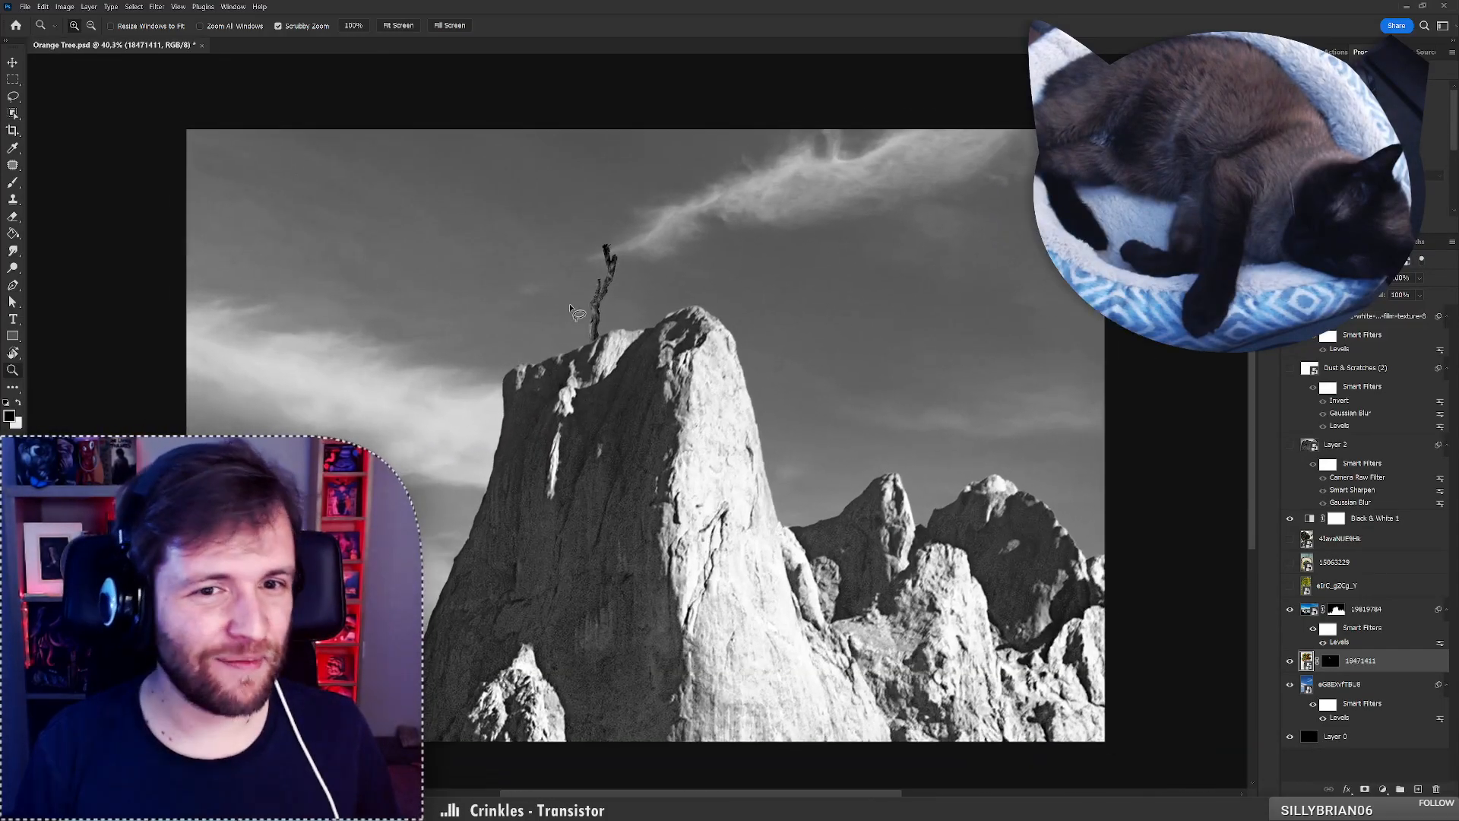
key(l)
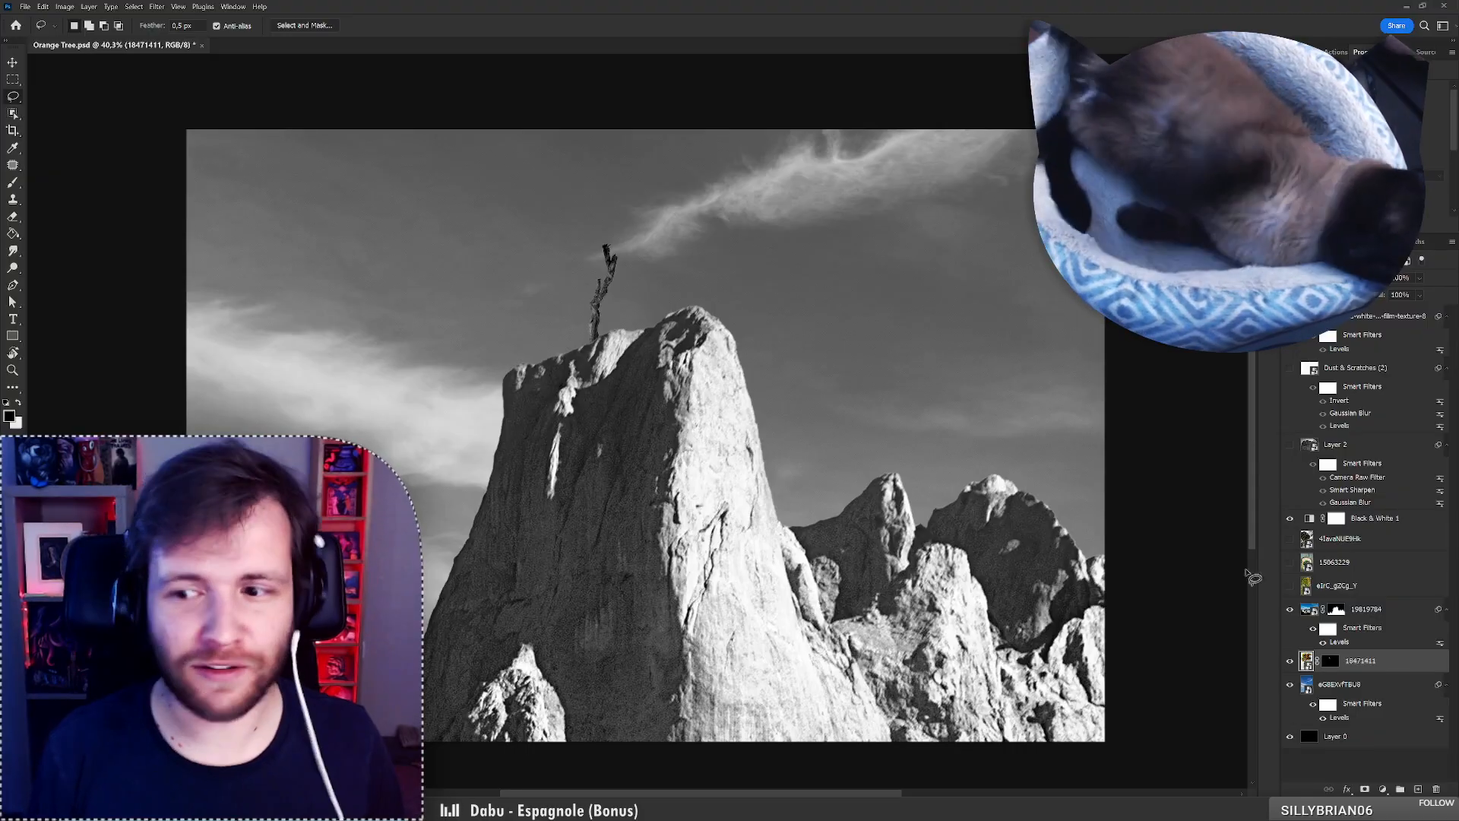
Show and hide the garden, archway and street orange tree layers one by one to compare the trees.
click(1292, 587)
click(1292, 587)
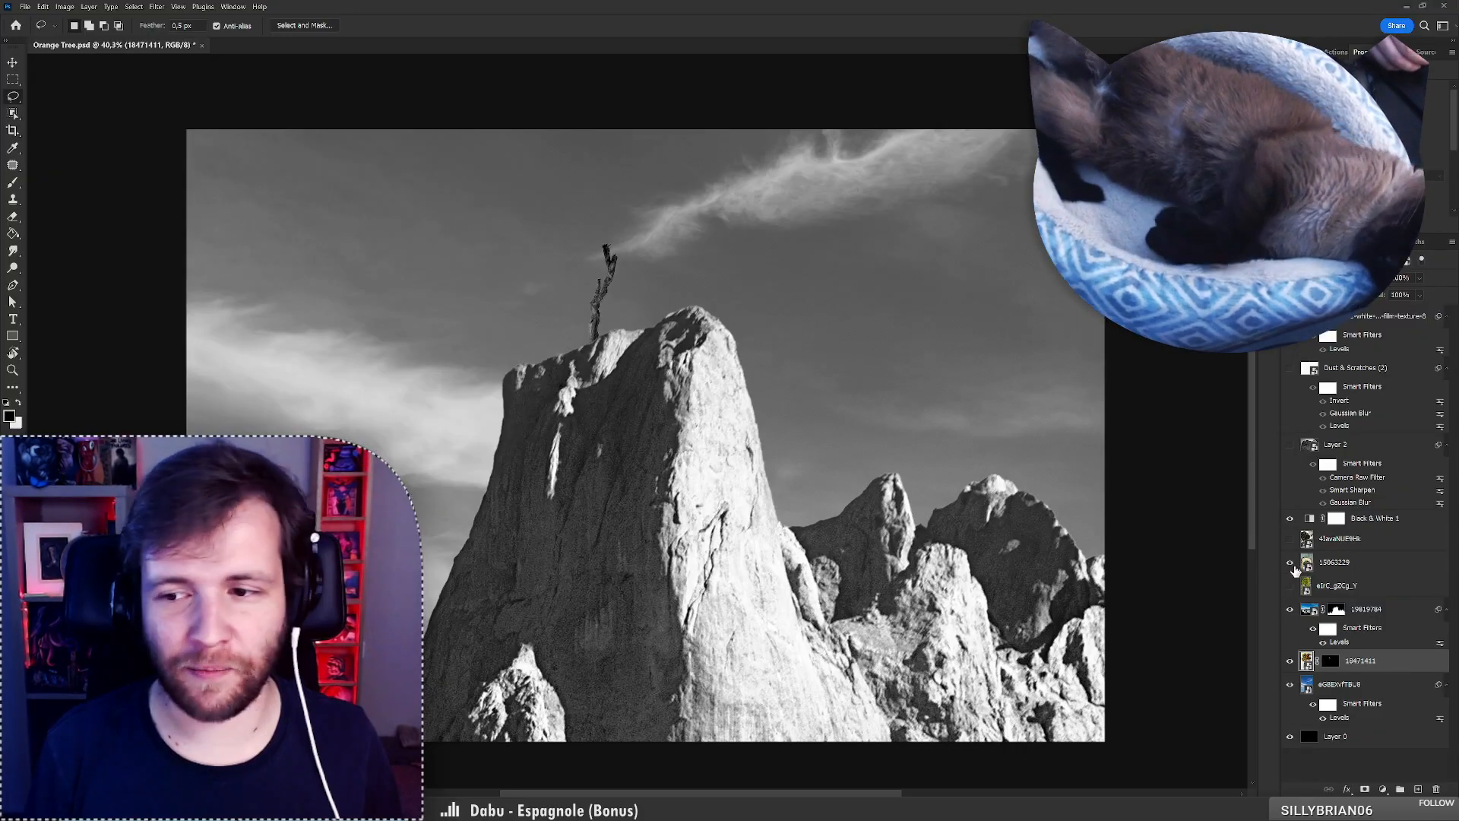
click(1292, 563)
click(1290, 563)
click(1290, 539)
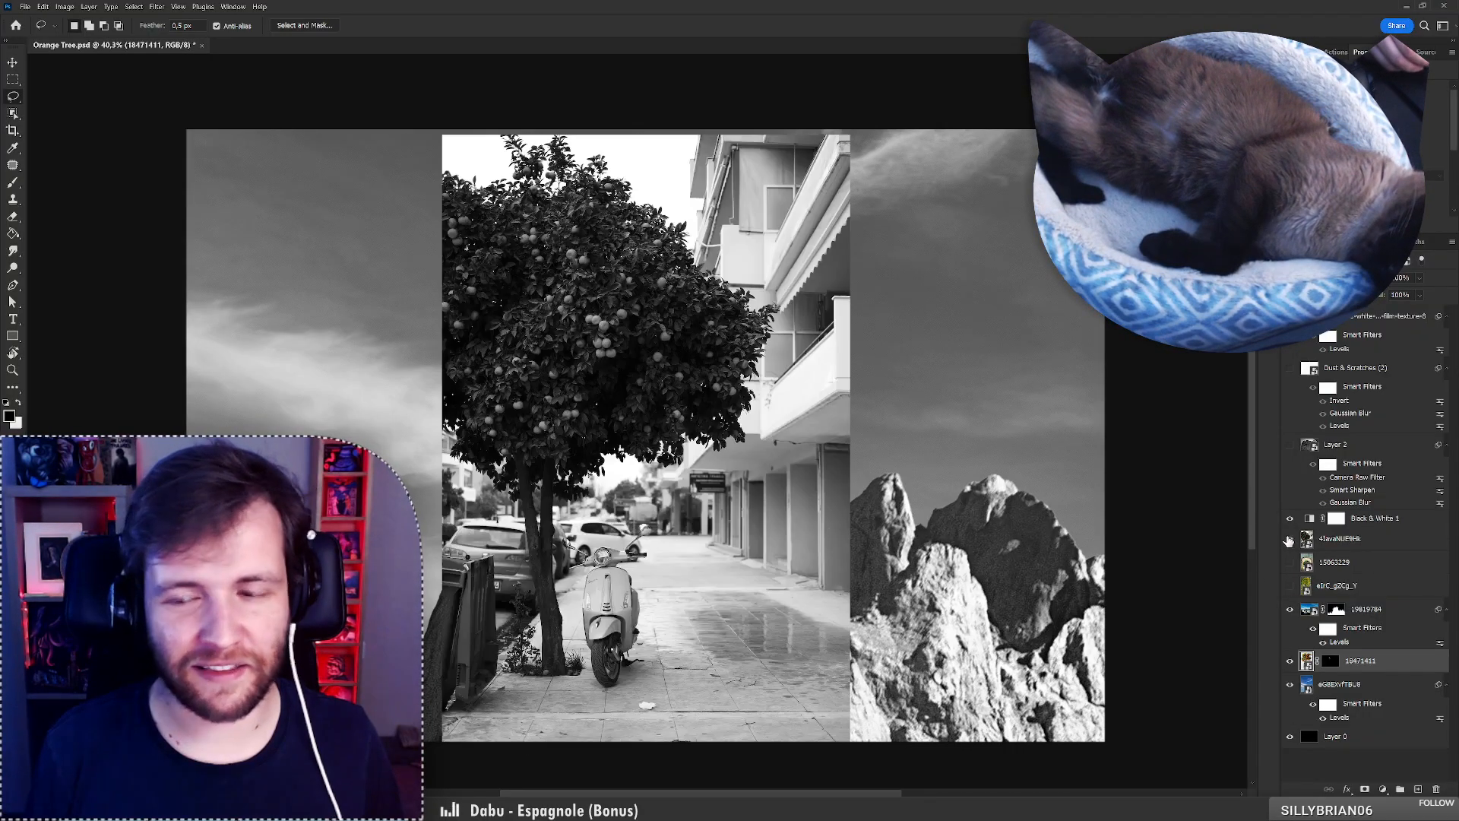
click(1290, 539)
Show archway layer 15063229 and make an Object Selection around the large foreground orange tree, from crown to trunk base.
click(1290, 562)
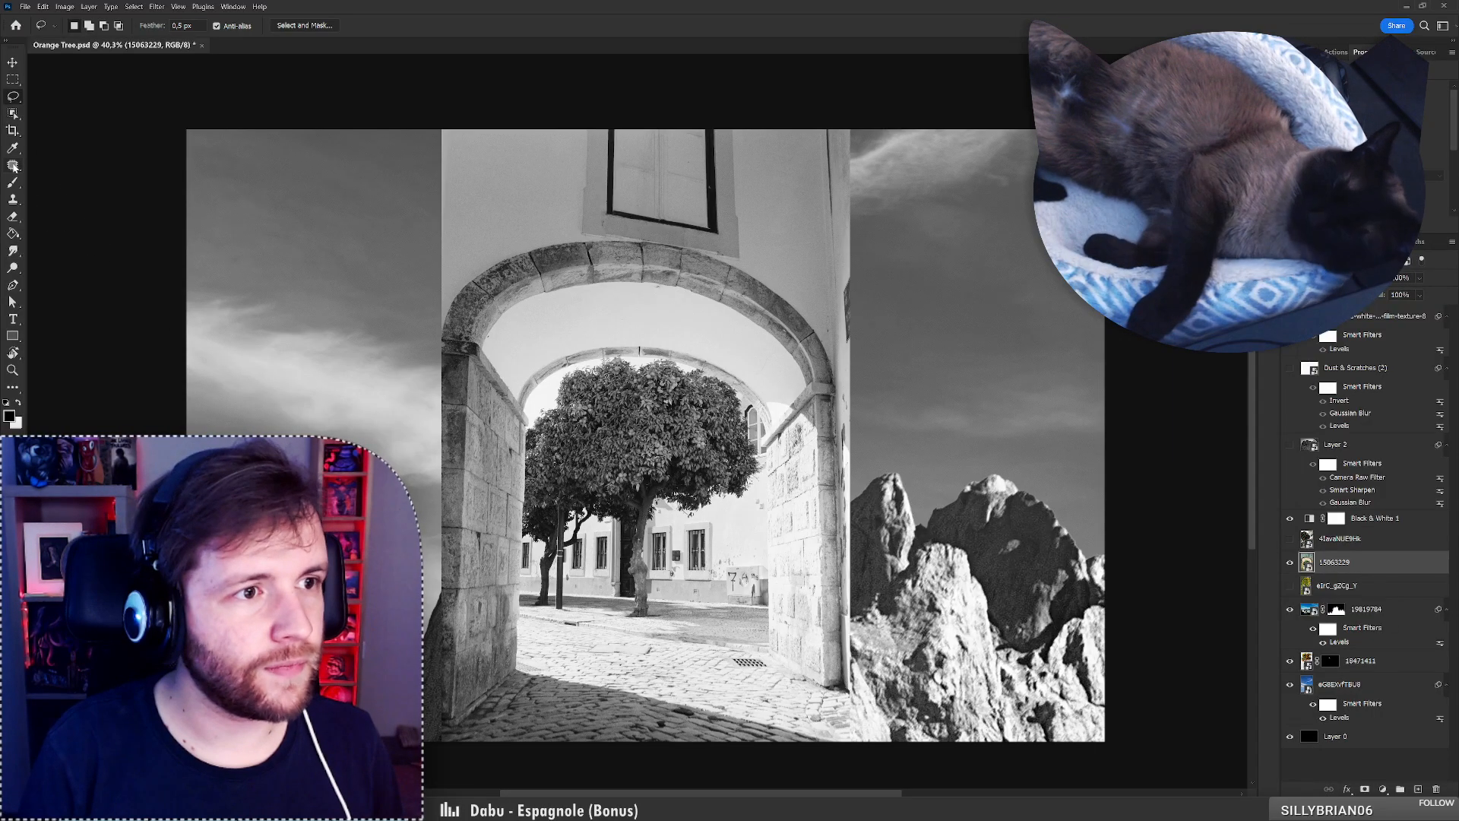
key(w)
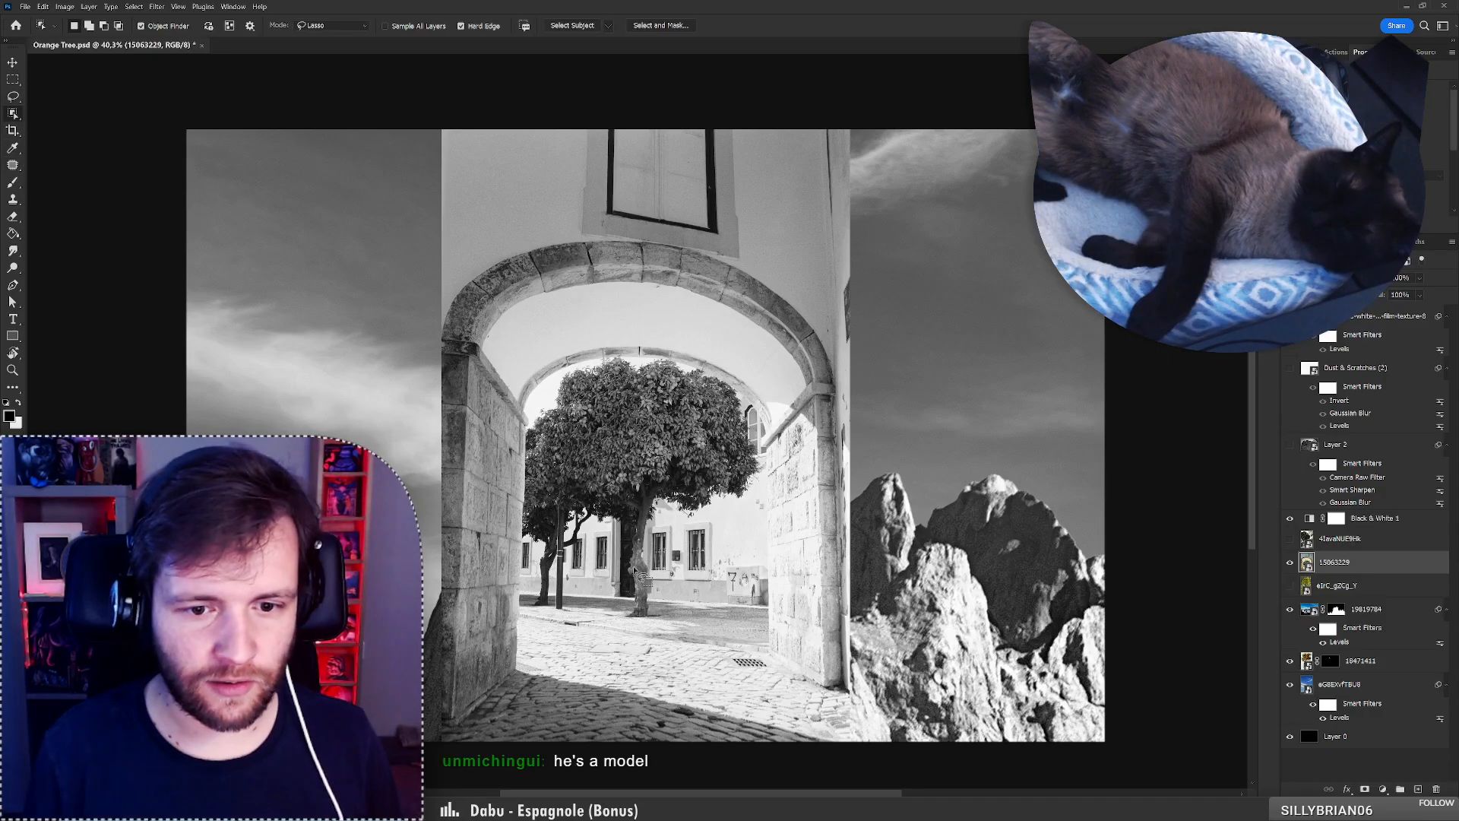
mouse_move(637, 514)
mouse_down()
mouse_move(538, 473)
mouse_move(546, 409)
mouse_up()
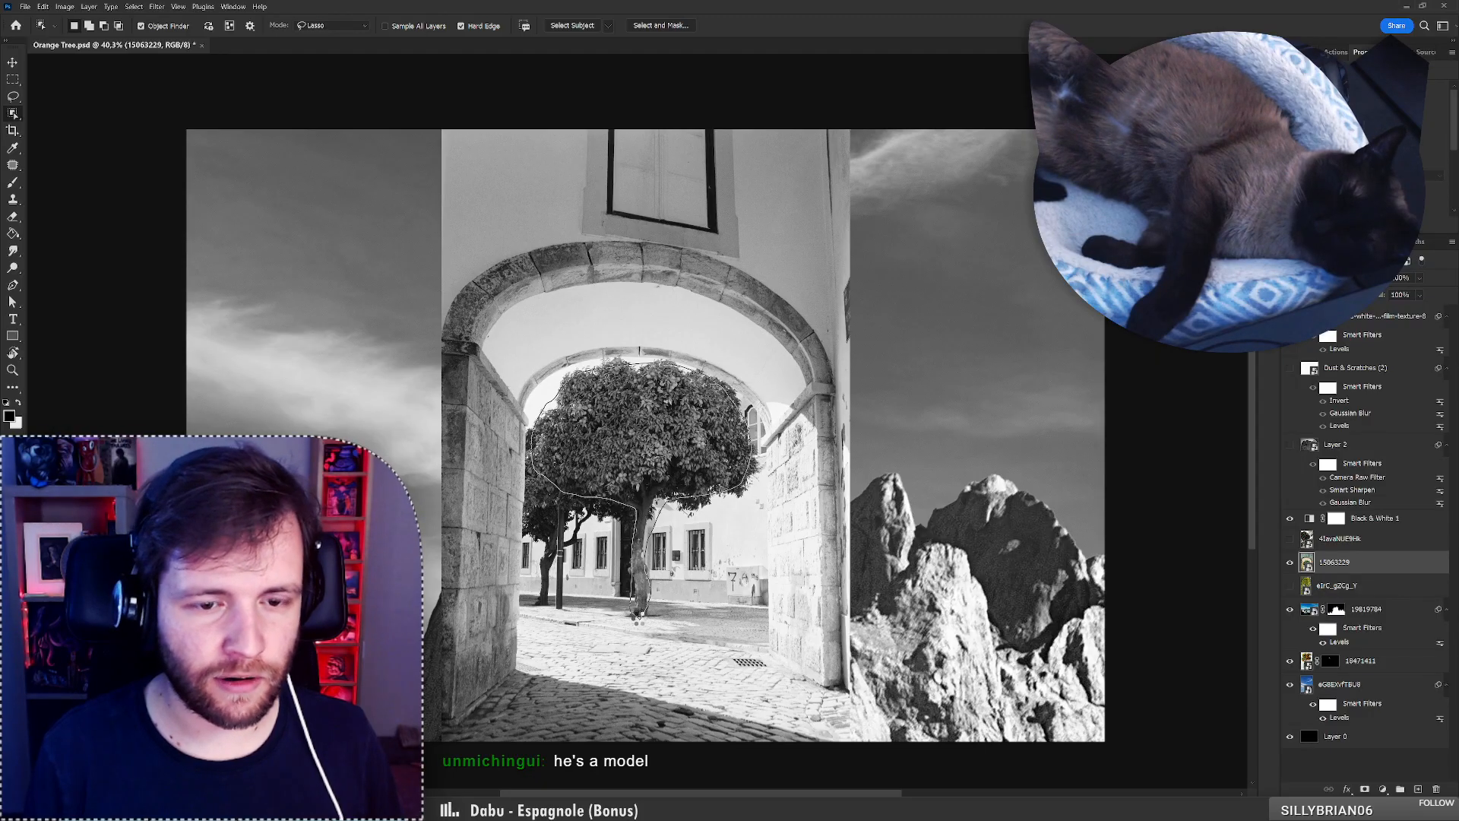
drag(643, 617, 643, 617)
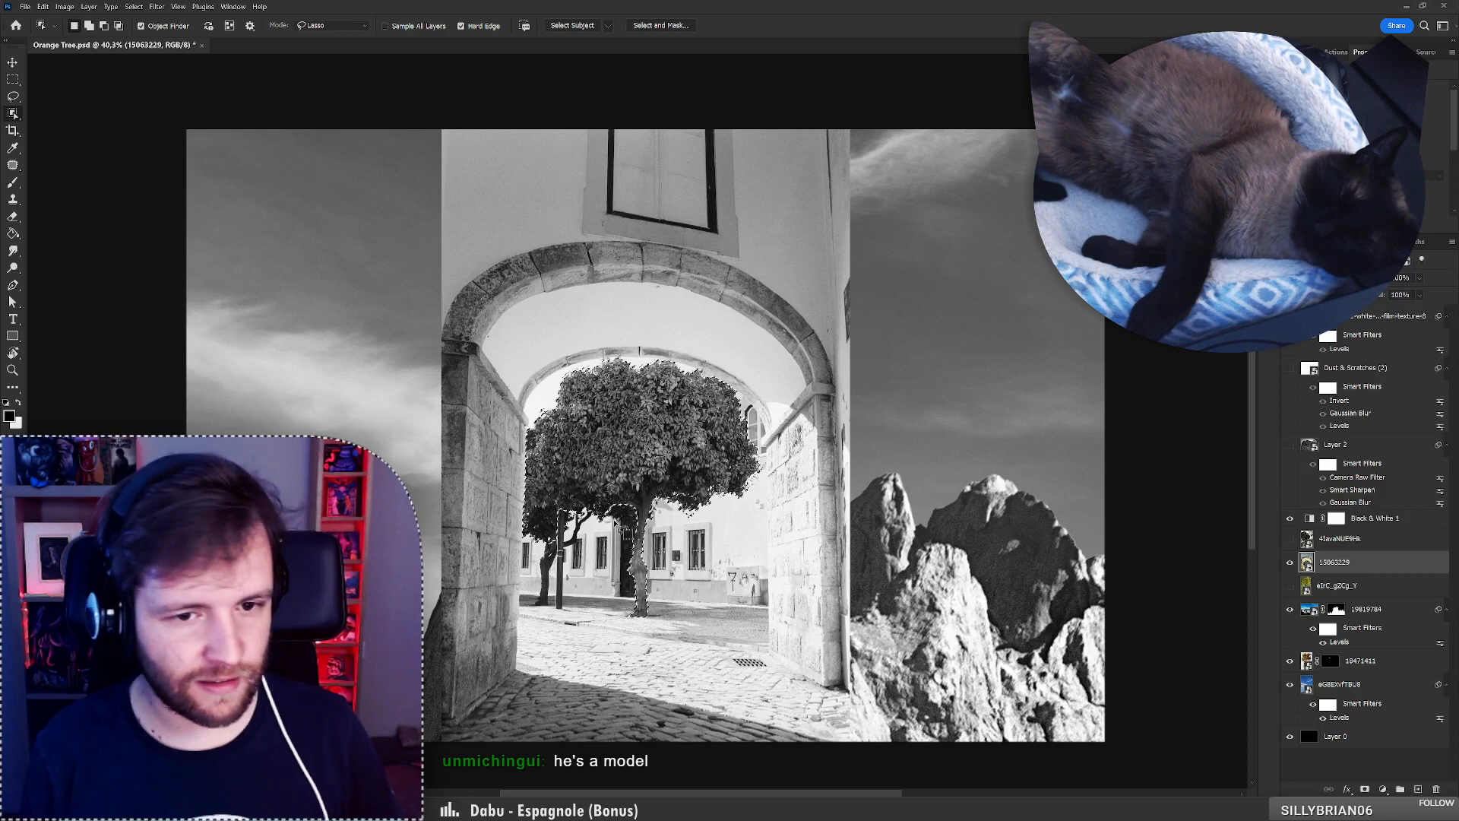
Subtract the background tree's foliage beside the foreground crown's left edge from the selection.
scroll(564, 502, up, 5)
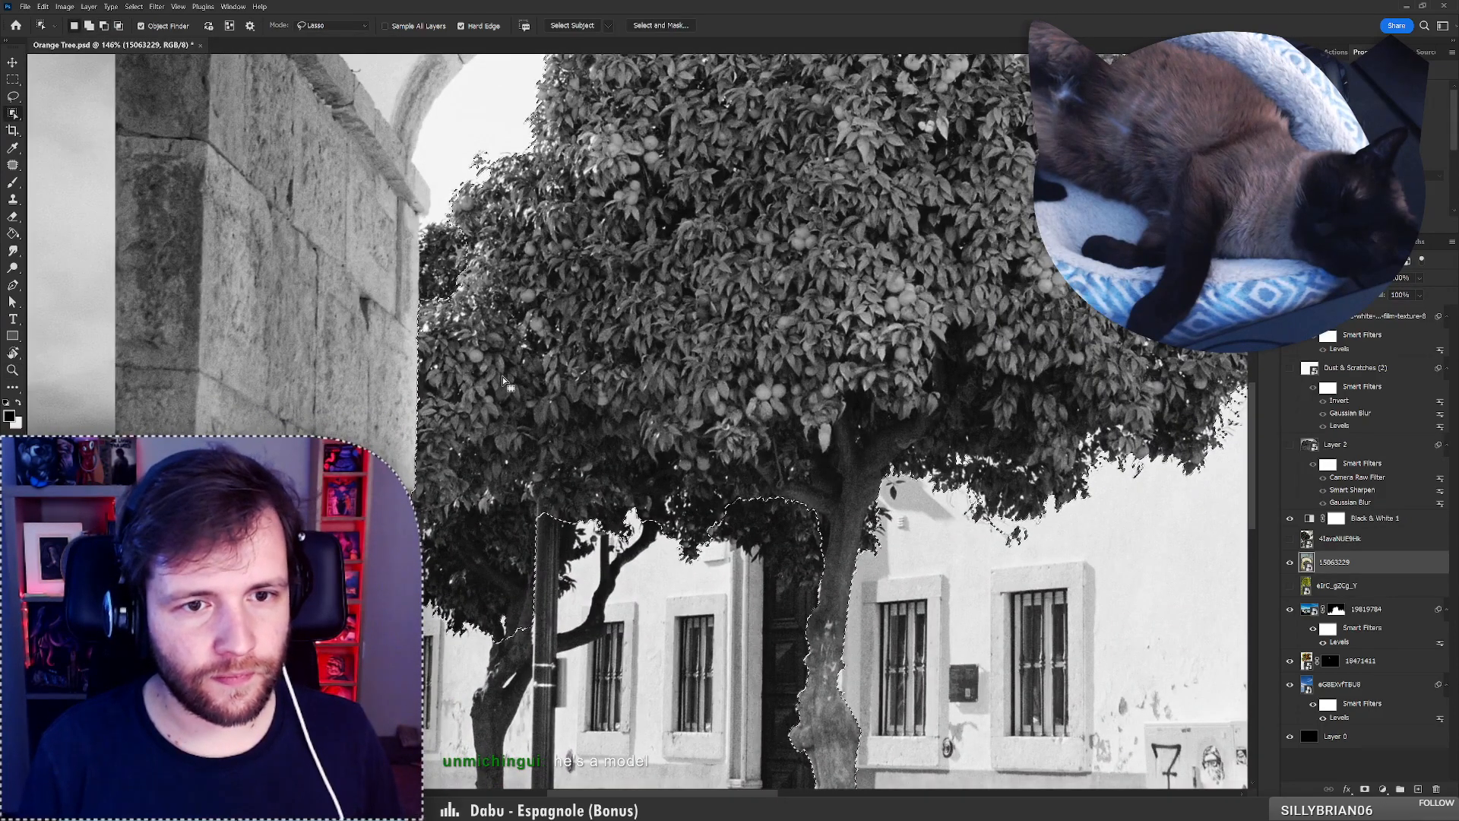
mouse_move(423, 295)
mouse_down()
mouse_move(470, 301)
mouse_move(536, 355)
mouse_move(533, 406)
mouse_move(552, 441)
mouse_move(542, 623)
mouse_move(363, 304)
mouse_up()
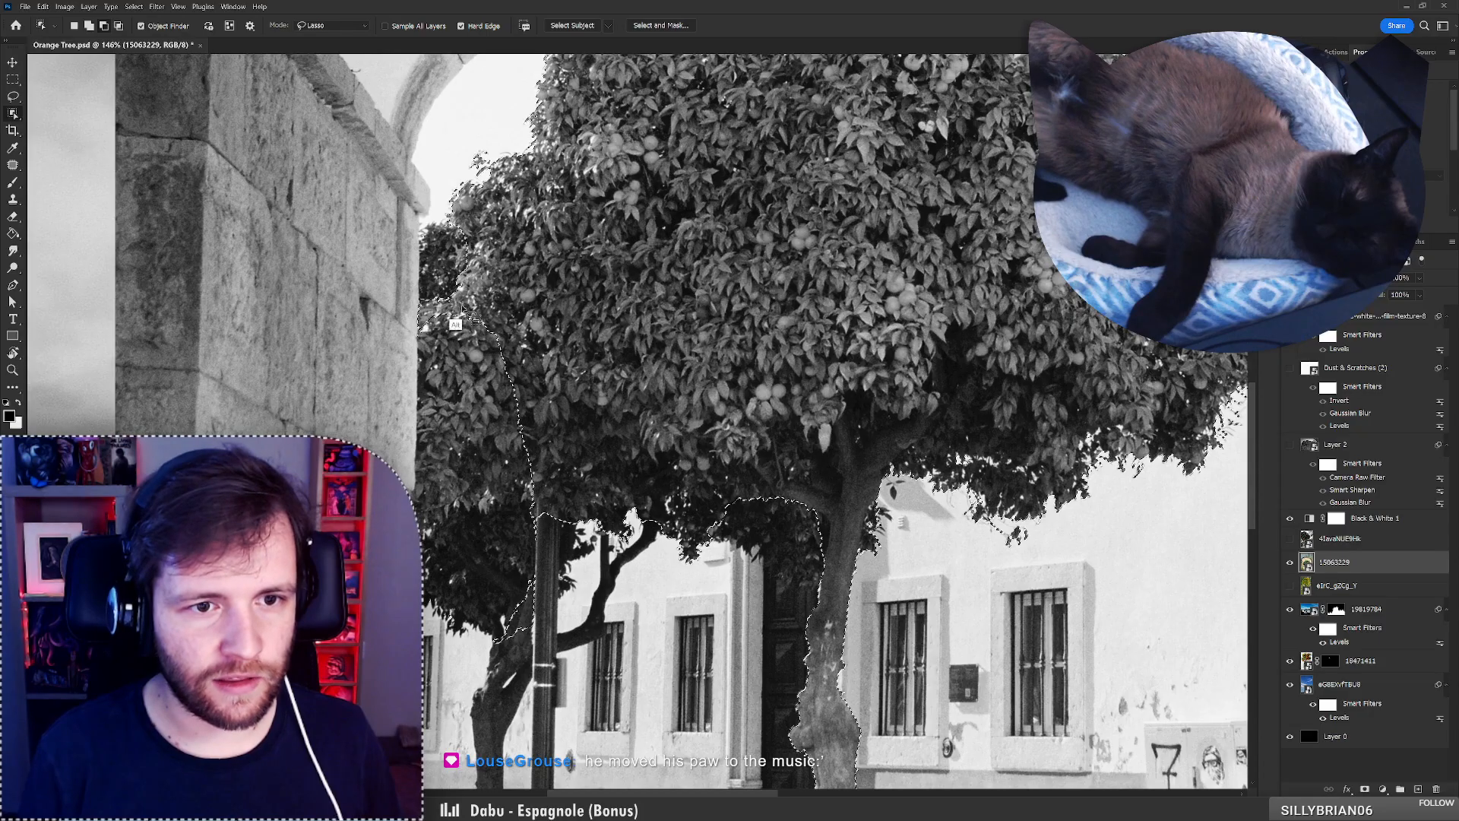
mouse_move(455, 289)
mouse_down()
mouse_move(522, 326)
mouse_move(542, 432)
mouse_move(531, 520)
mouse_up()
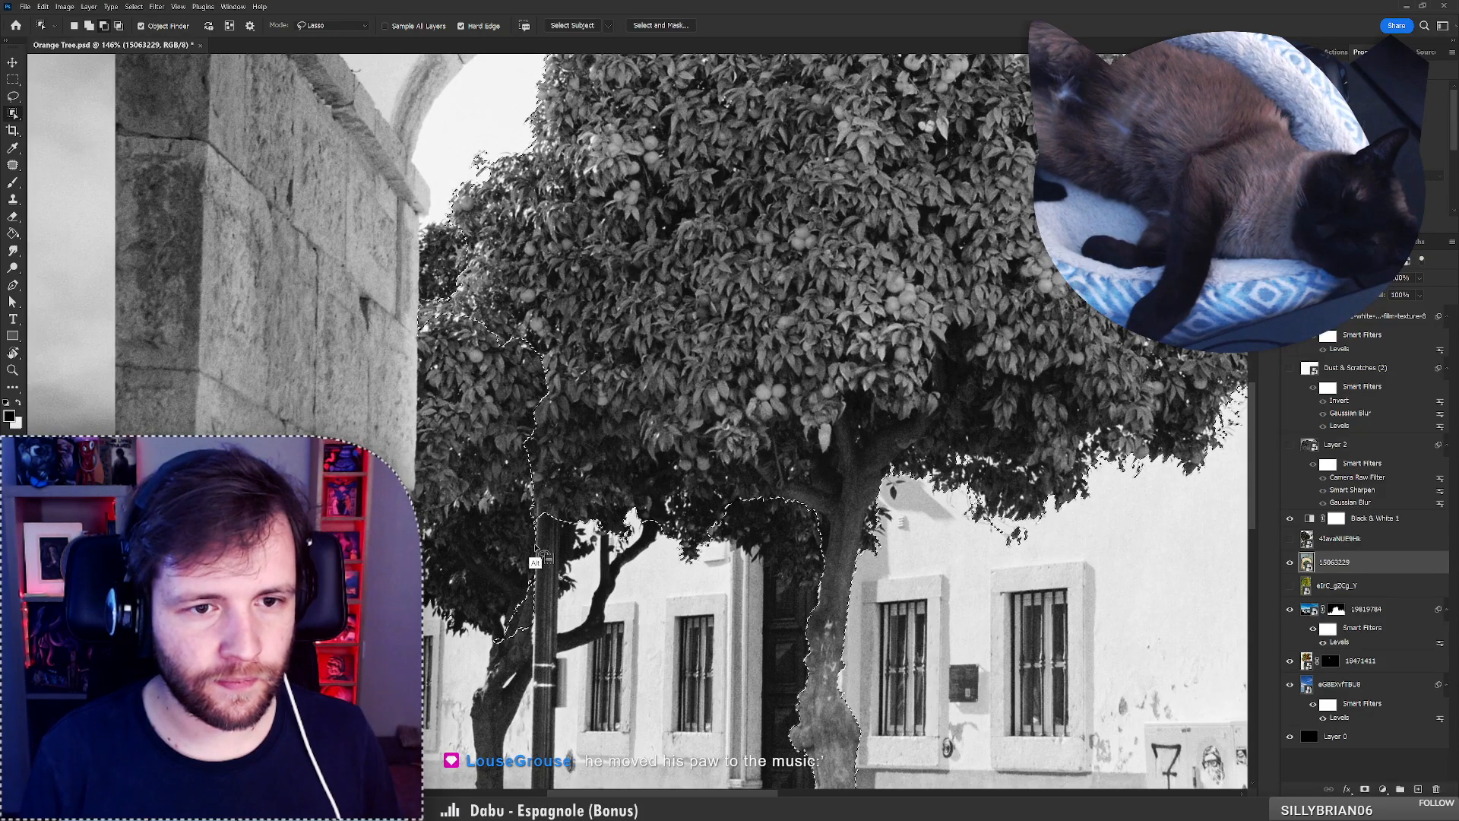
mouse_move(523, 348)
mouse_down()
mouse_move(461, 292)
mouse_move(386, 309)
mouse_move(520, 393)
mouse_up()
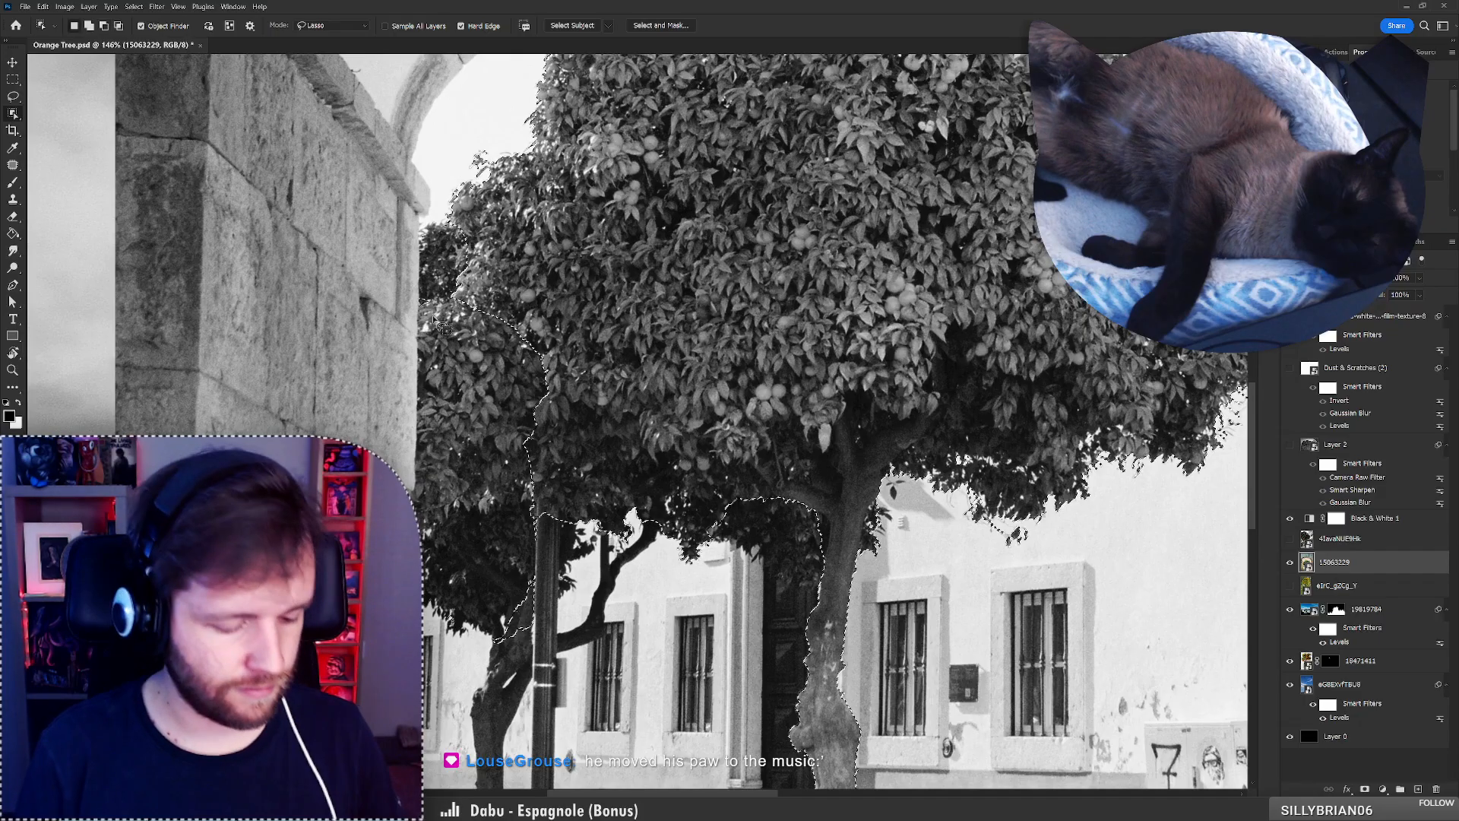
key(l)
mouse_move(454, 298)
mouse_down()
mouse_move(431, 225)
mouse_move(394, 308)
mouse_move(427, 562)
mouse_move(475, 568)
mouse_move(499, 409)
mouse_move(482, 338)
mouse_up()
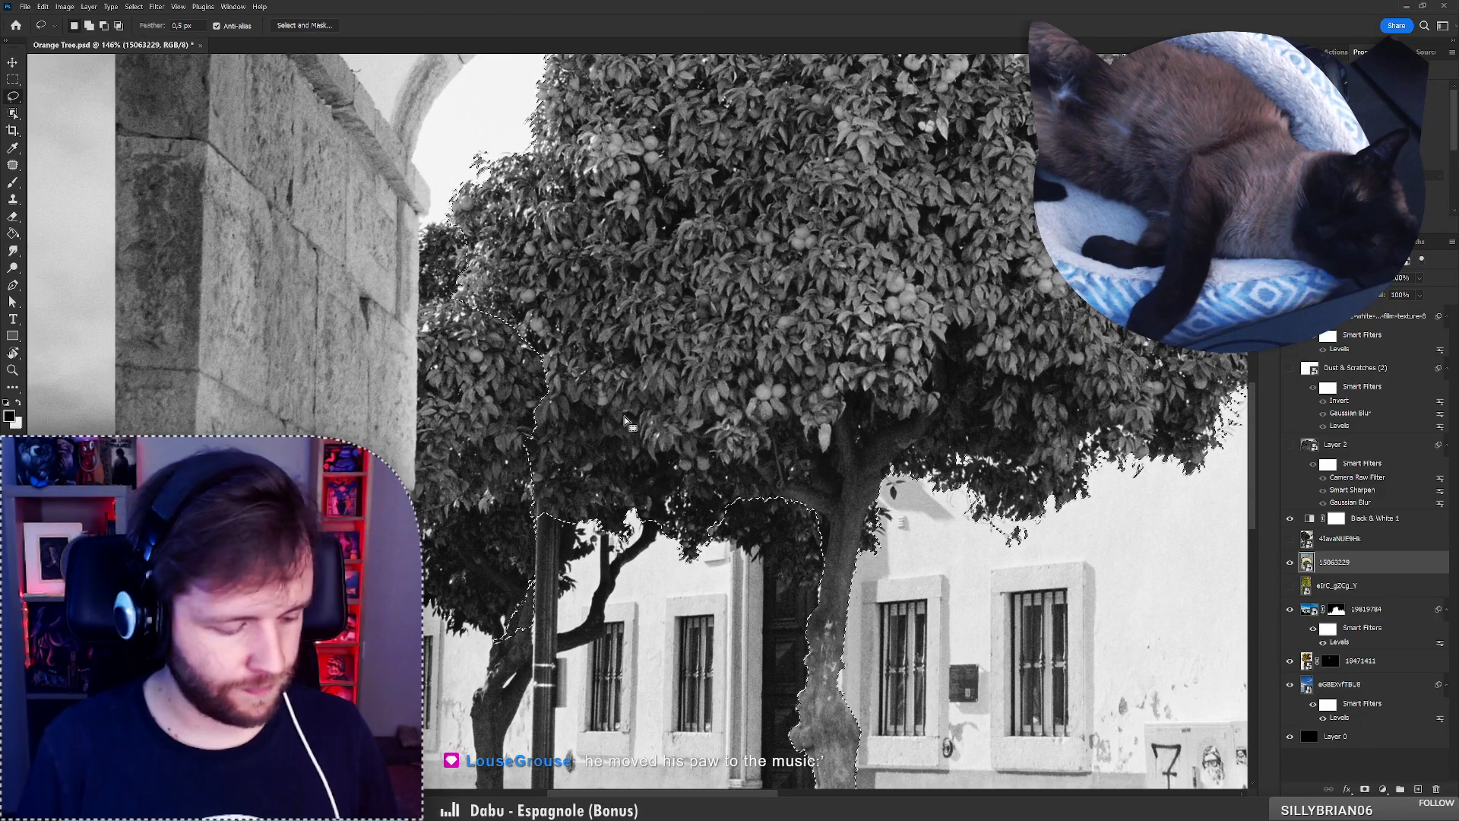
Subtract the background foliage between the lamp post and the trunk beneath the crown from the selection.
key(w)
mouse_move(537, 380)
mouse_down()
mouse_move(688, 486)
mouse_move(749, 486)
mouse_move(786, 601)
mouse_move(487, 556)
mouse_move(506, 401)
mouse_move(541, 417)
mouse_move(582, 406)
mouse_move(628, 464)
mouse_move(535, 548)
mouse_up()
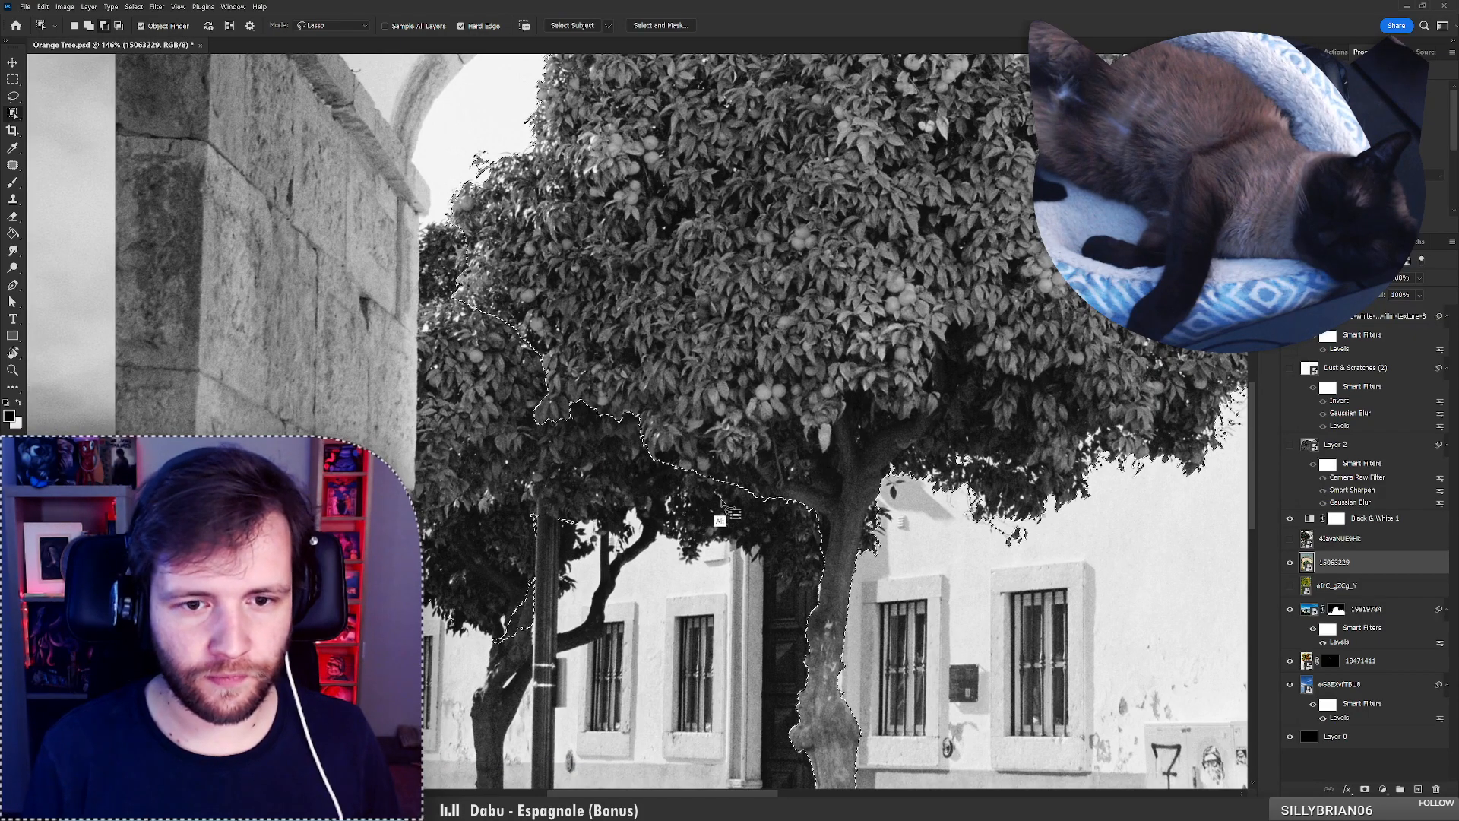
mouse_move(683, 471)
mouse_down()
mouse_move(732, 465)
mouse_move(788, 517)
mouse_move(678, 525)
mouse_move(636, 436)
mouse_move(632, 376)
mouse_up()
key(l)
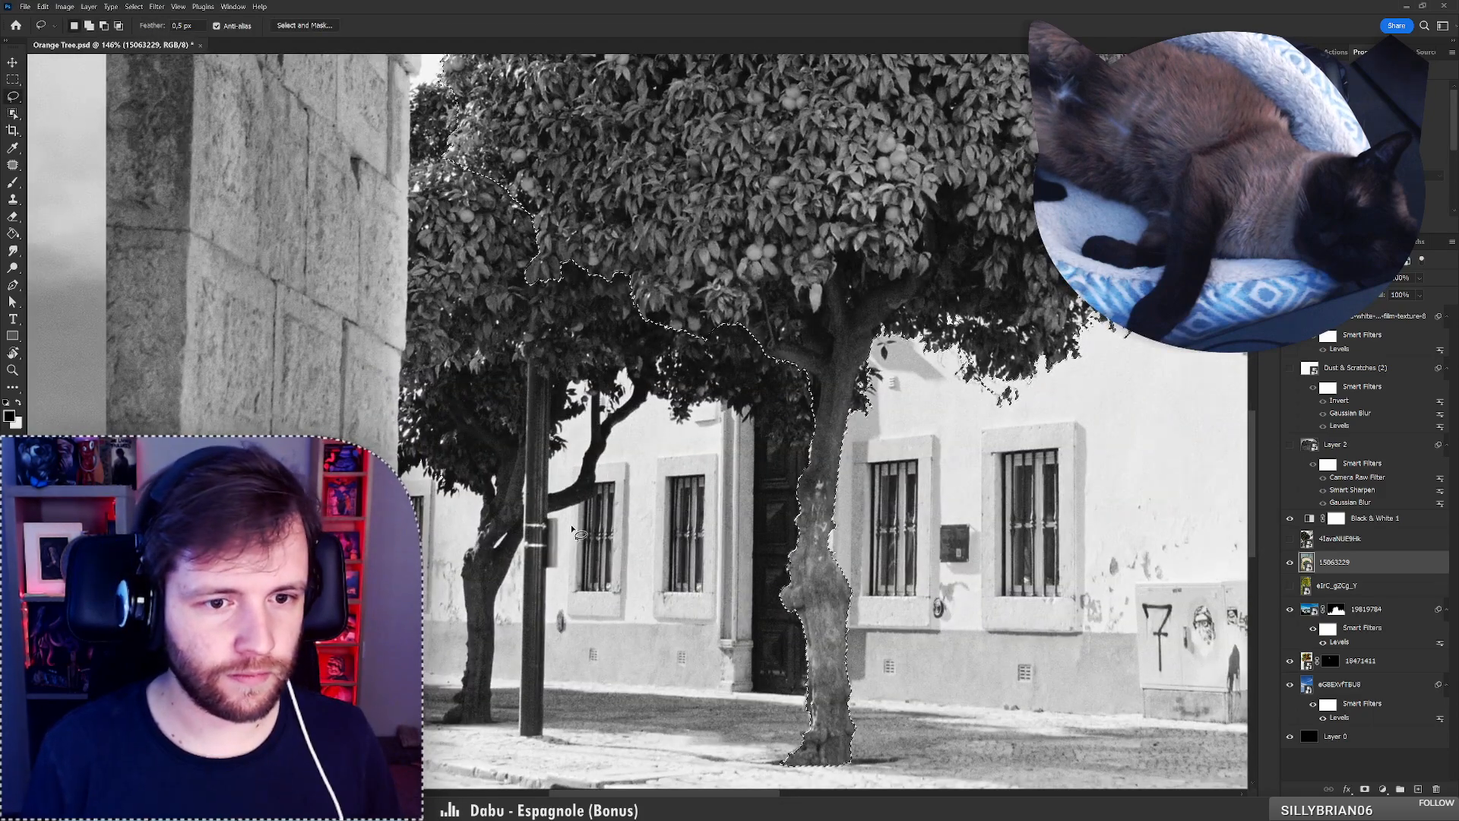
Mask layer 15063229 to the selected tree and move the cut-out tree into the open sky left of the summit.
key(z)
drag(579, 491, 542, 480)
drag(630, 369, 655, 377)
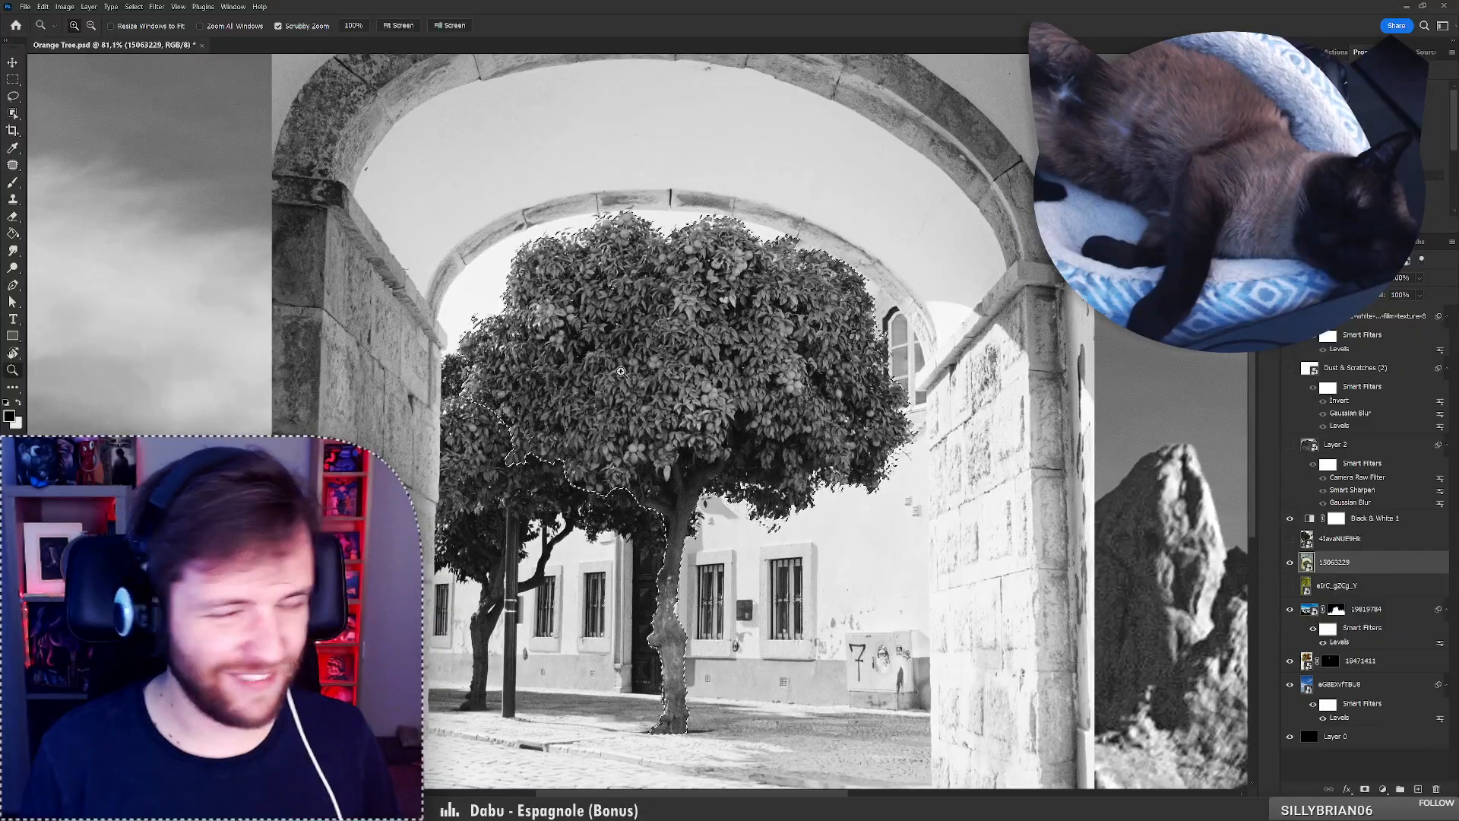
key(l)
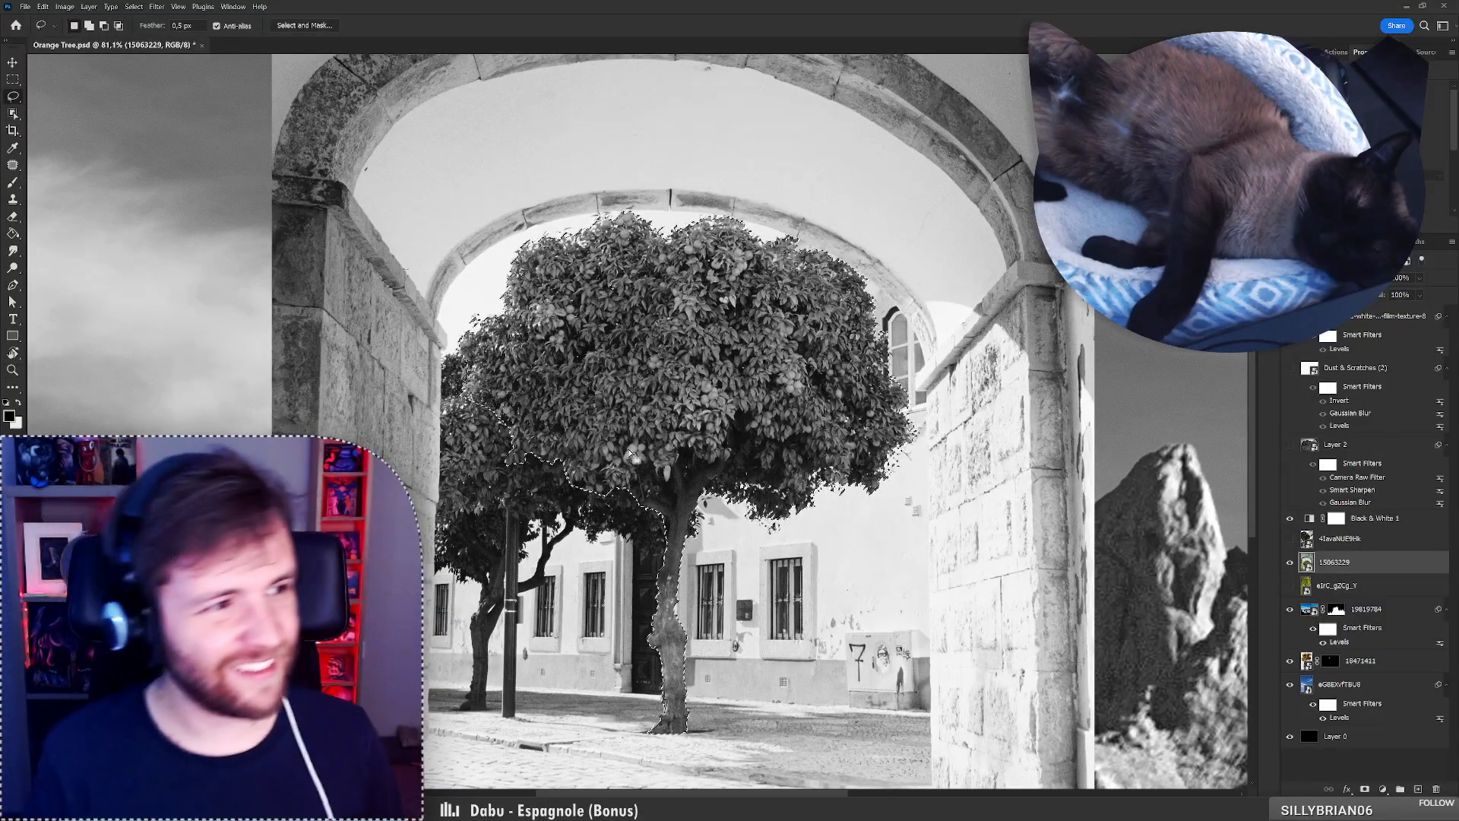
click(1365, 789)
key(ctrl+space)
drag(675, 428, 544, 428)
drag(655, 384, 741, 395)
mouse_move(723, 490)
mouse_down()
mouse_move(589, 384)
mouse_move(342, 304)
mouse_move(399, 285)
mouse_up()
key(ctrl+space)
drag(378, 226, 378, 184)
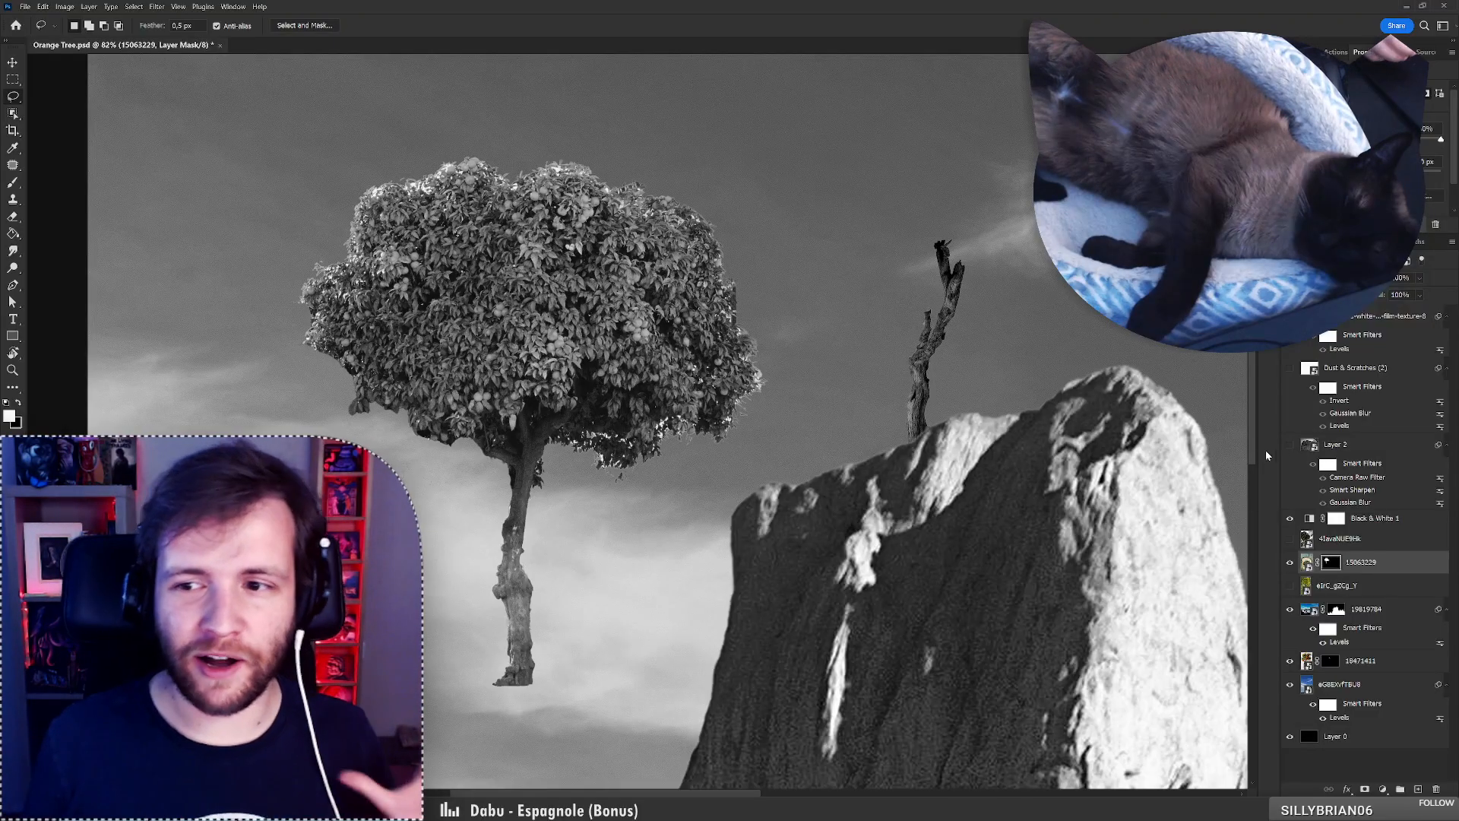
Select the Black & White 1 adjustment and compare the composite in colour and in black and white.
click(1403, 521)
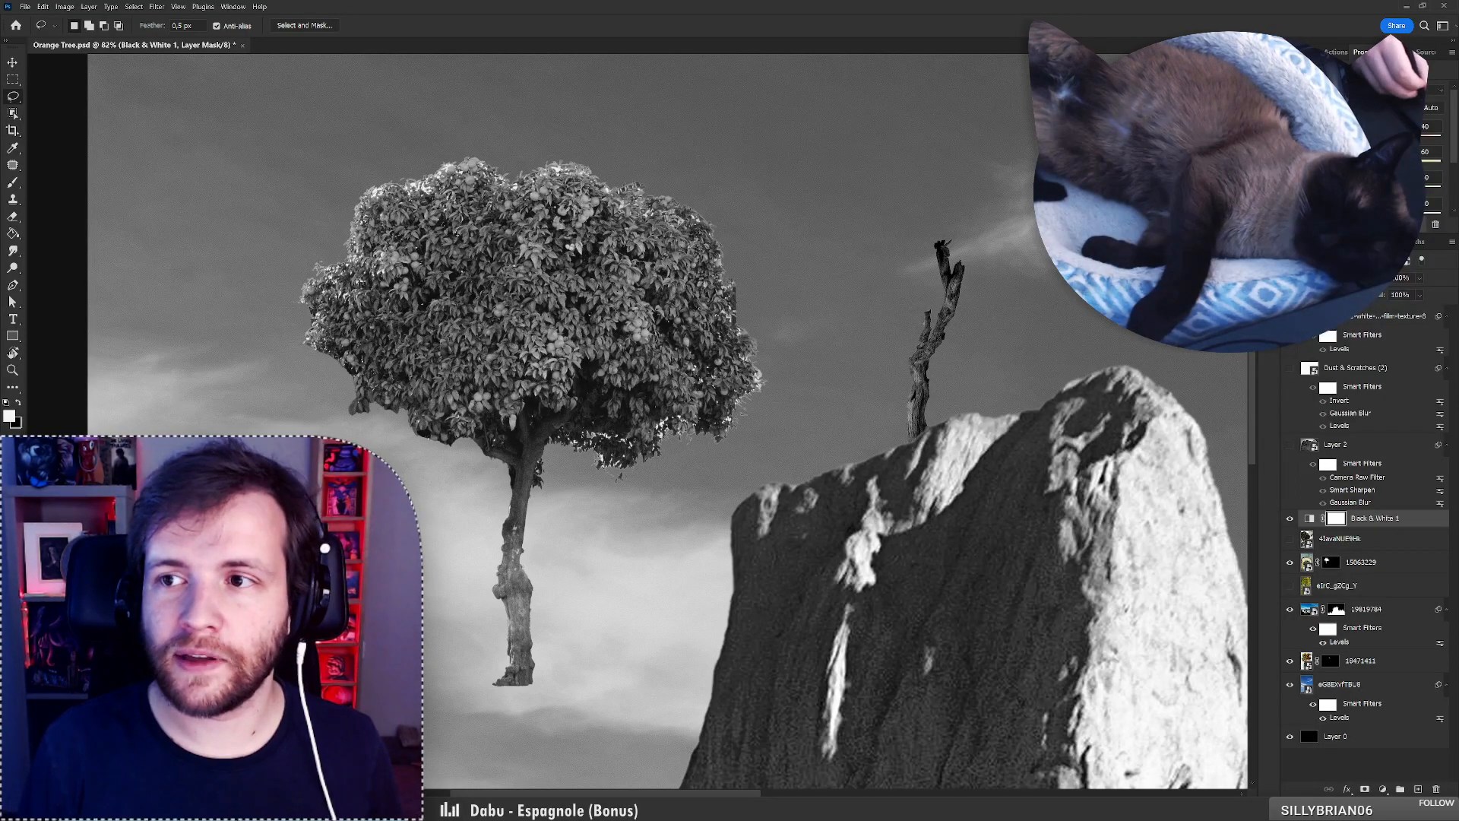
click(1291, 519)
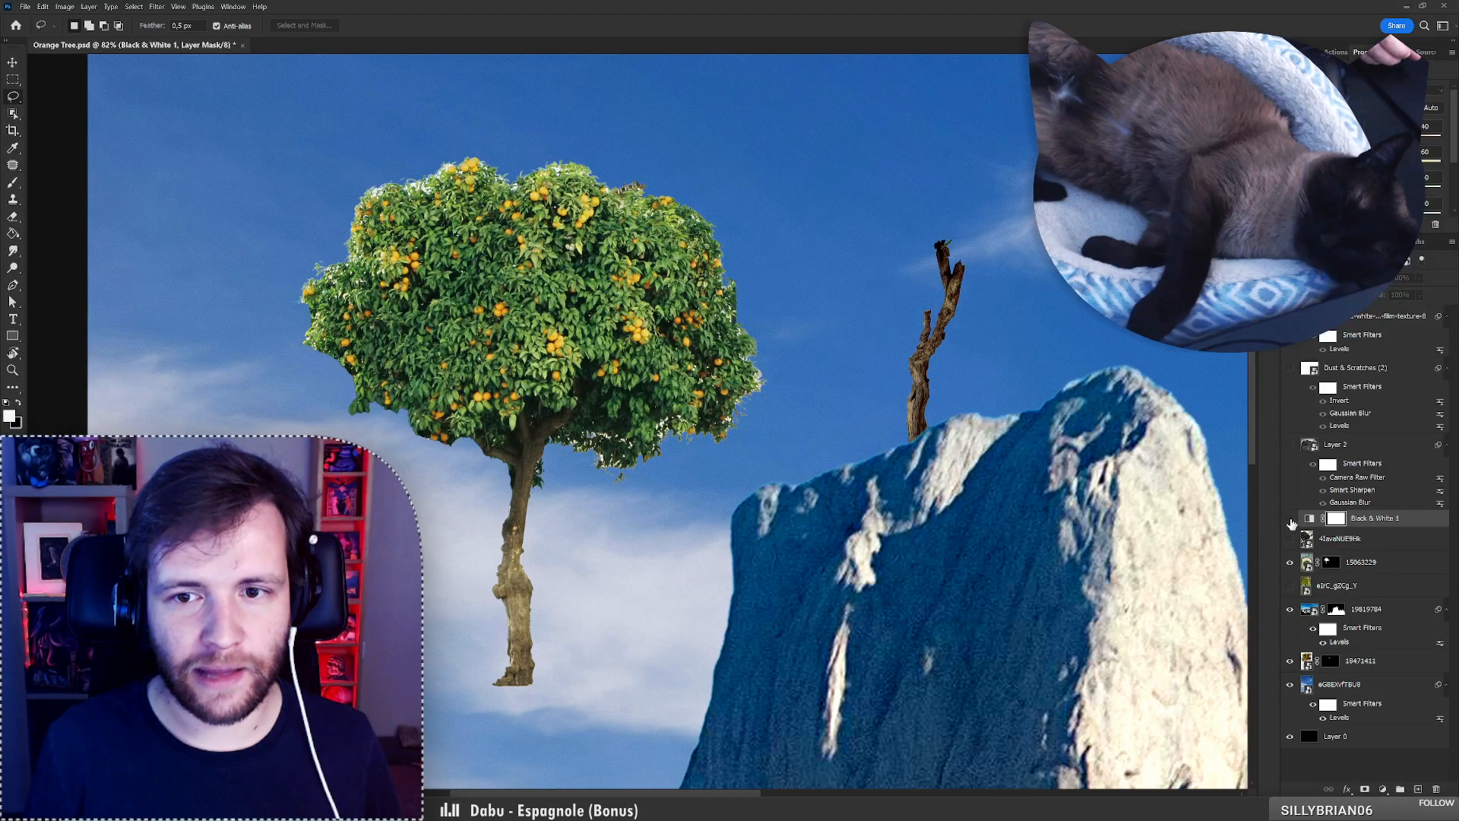
click(1290, 518)
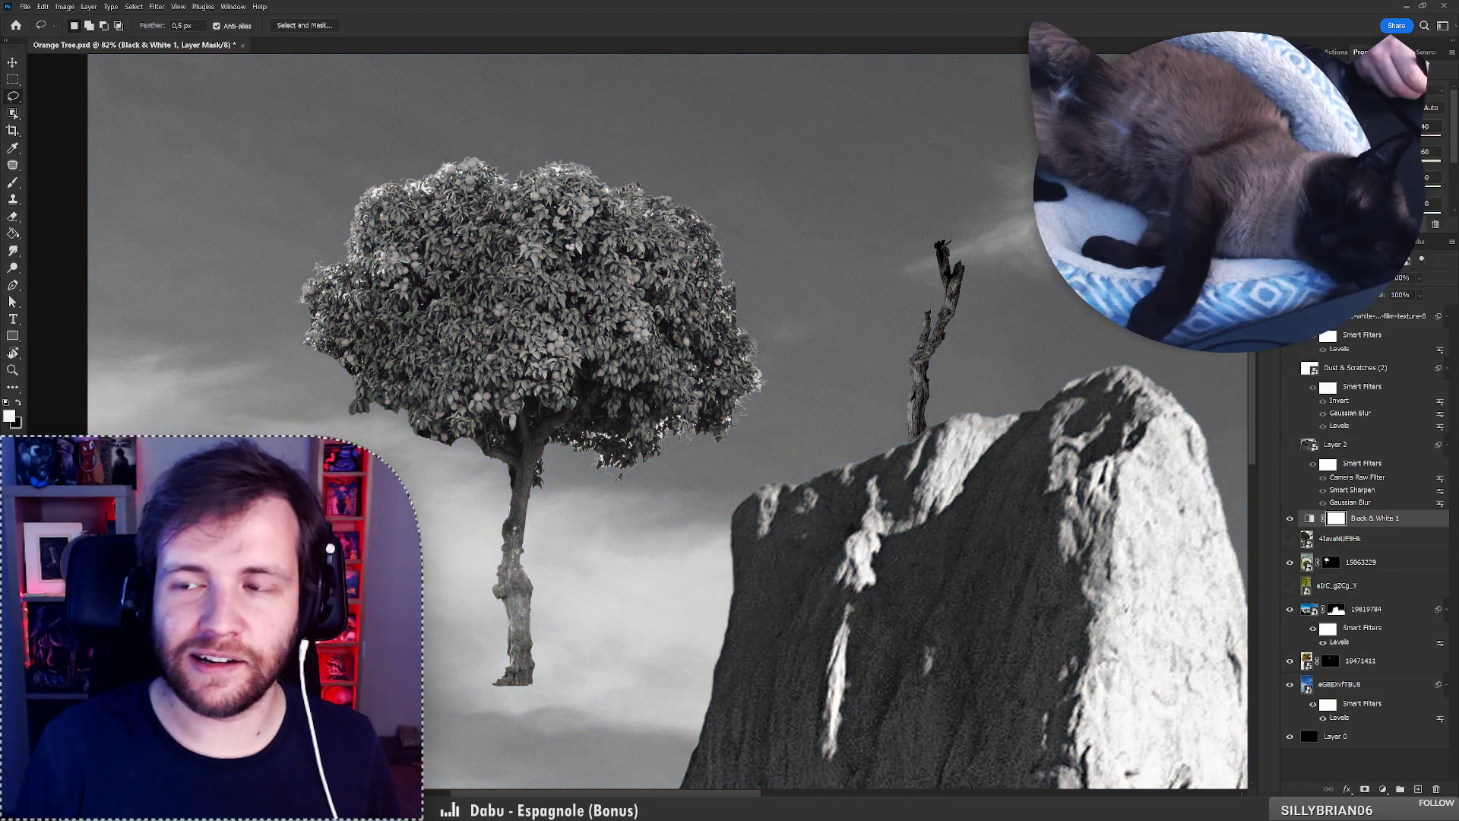
Lower the greens in the Black & White 1 adjustment to -78 to darken the leaves around the oranges.
mouse_move(1365, 161)
mouse_down()
mouse_move(1333, 161)
mouse_move(1360, 160)
mouse_up()
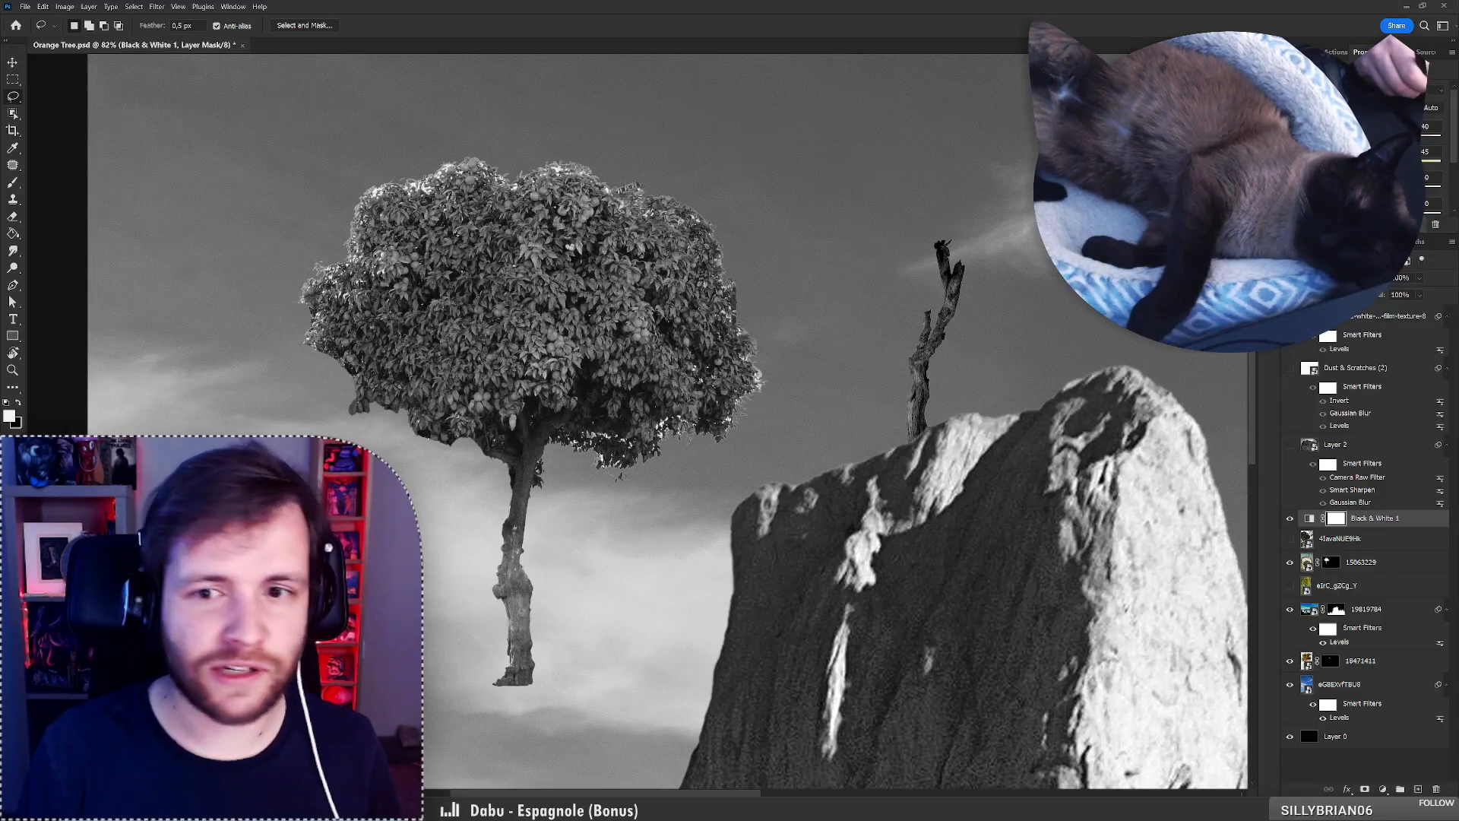
key(ctrl+z)
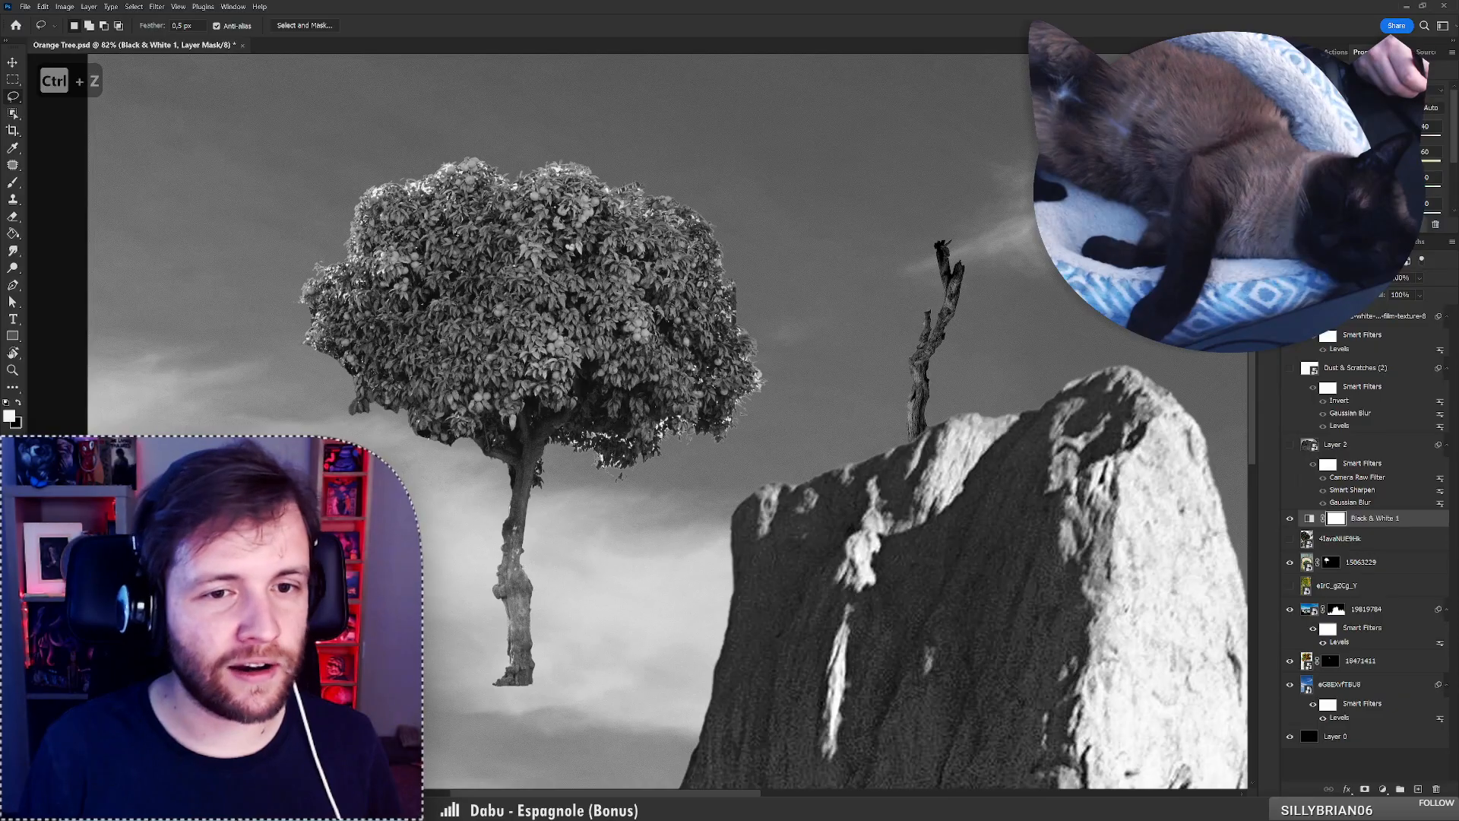
mouse_move(1360, 186)
mouse_down()
mouse_move(1345, 186)
mouse_move(1368, 186)
mouse_up()
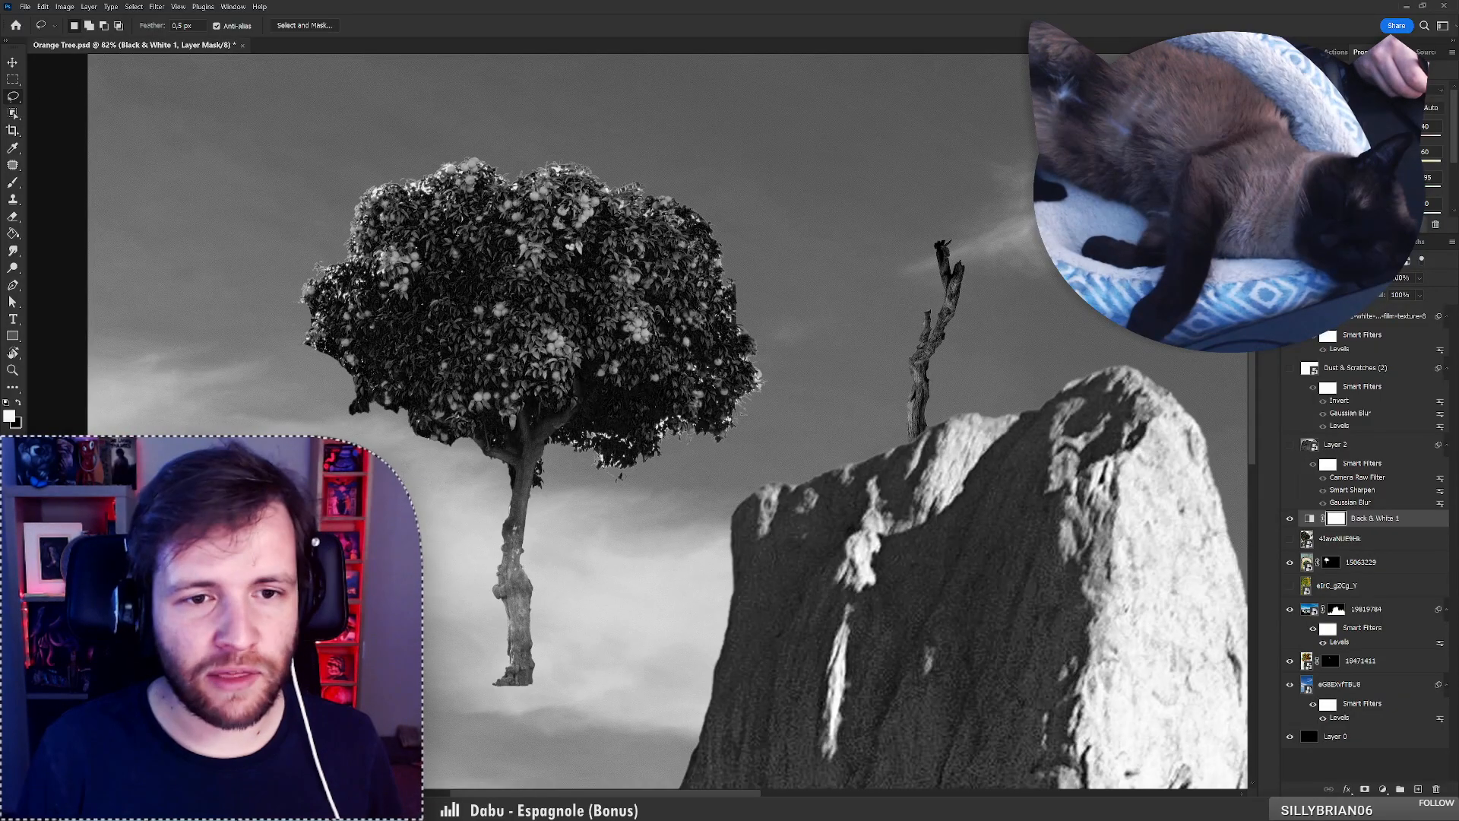
drag(1453, 154, 1361, 178)
key(ctrl+z)
key(z)
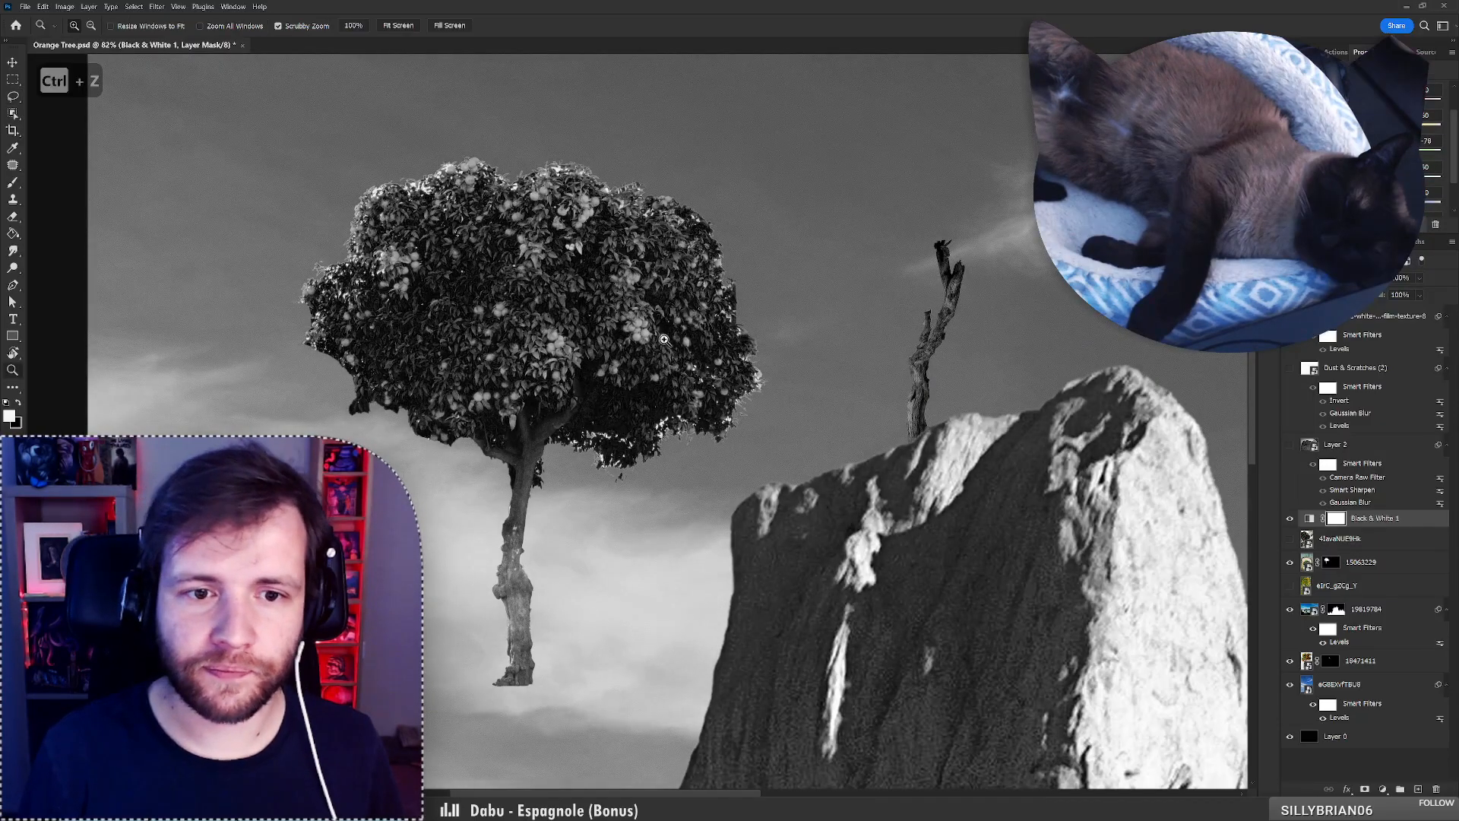
drag(651, 344, 612, 358)
key(l)
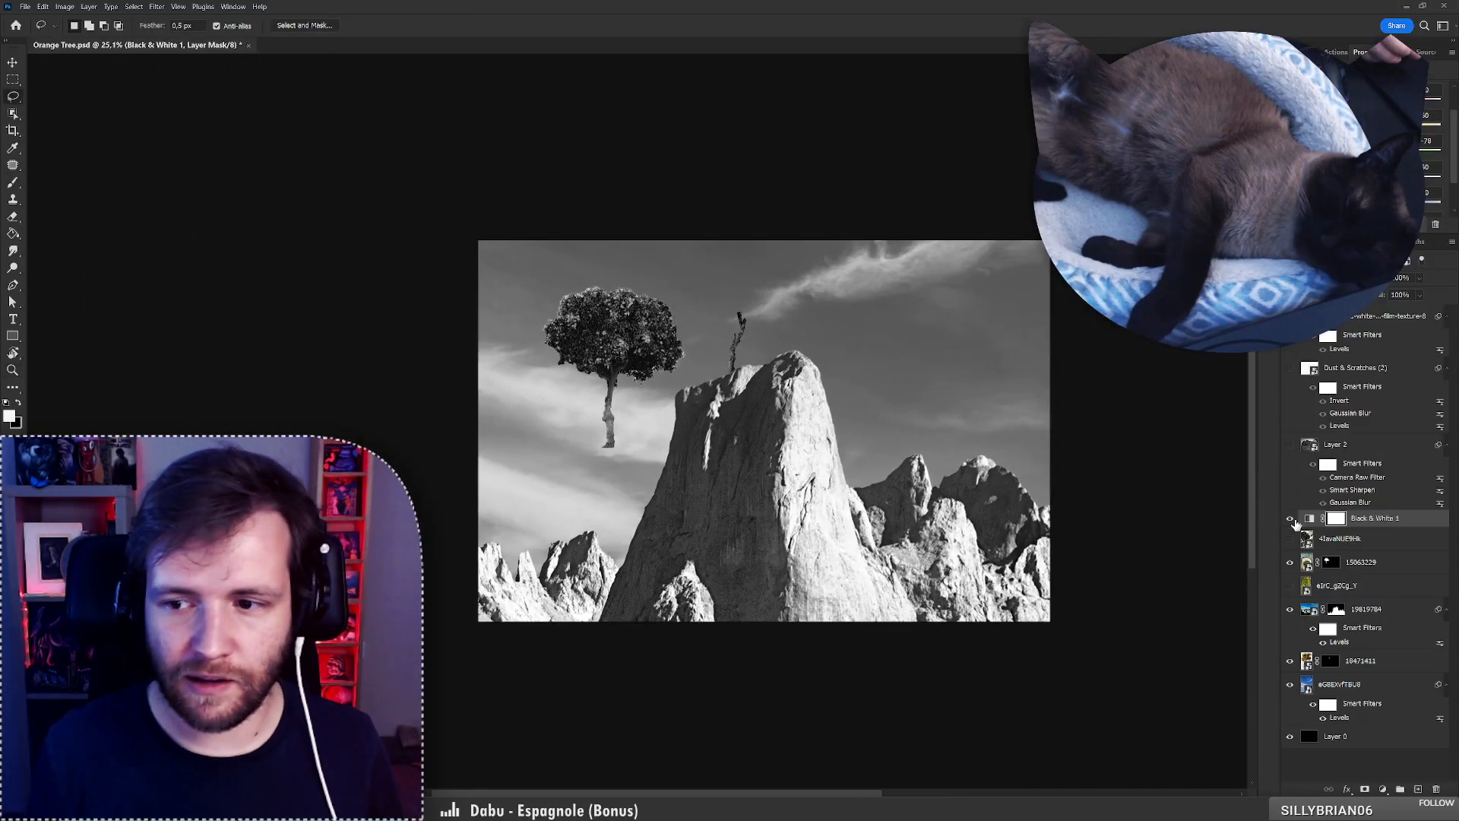
Compare the composite with and without Black & White 1, and lower the adjustment's greens further to -103.
click(1290, 520)
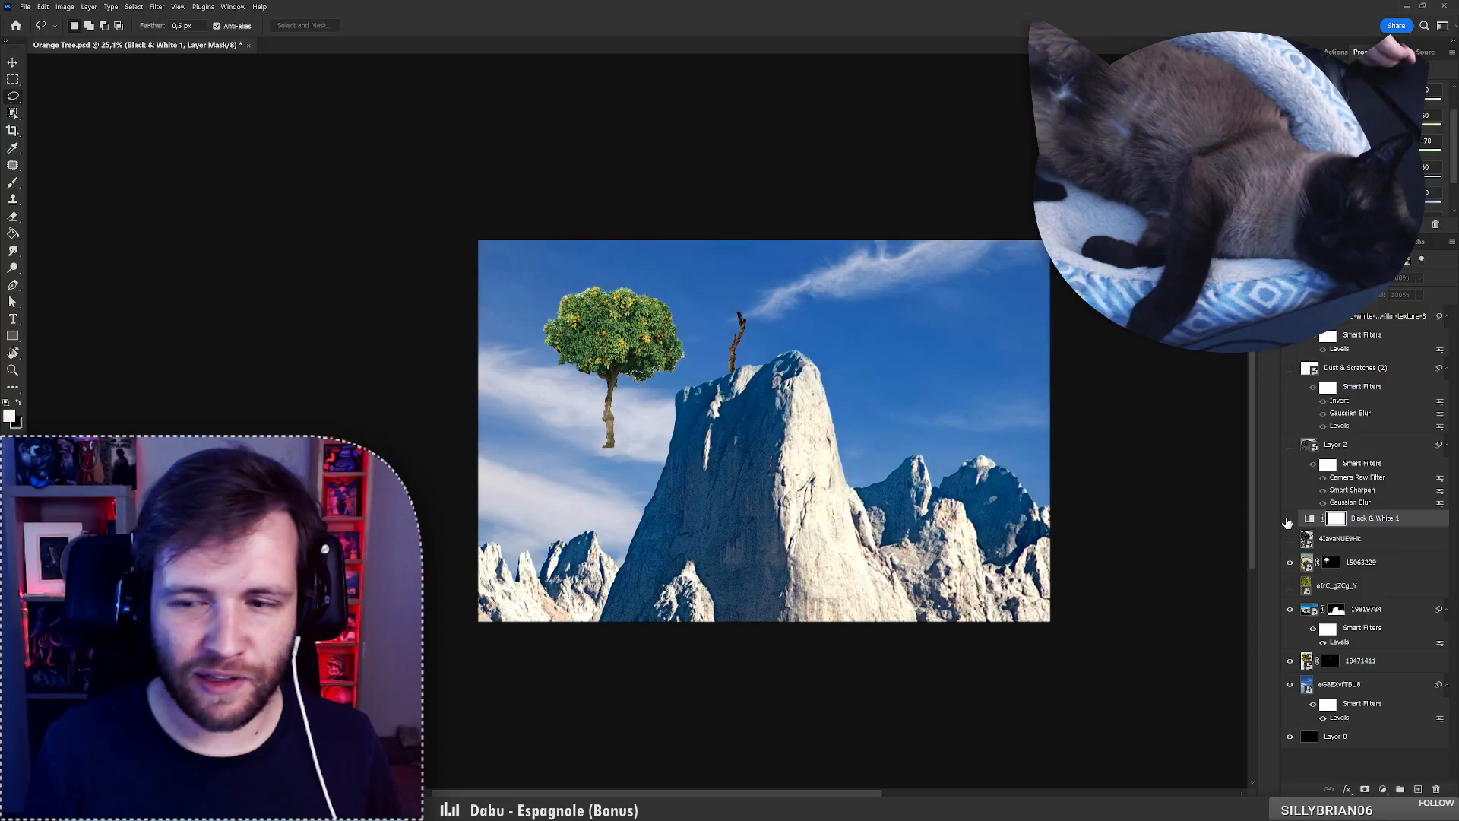
click(1290, 518)
scroll(617, 317, up, 3)
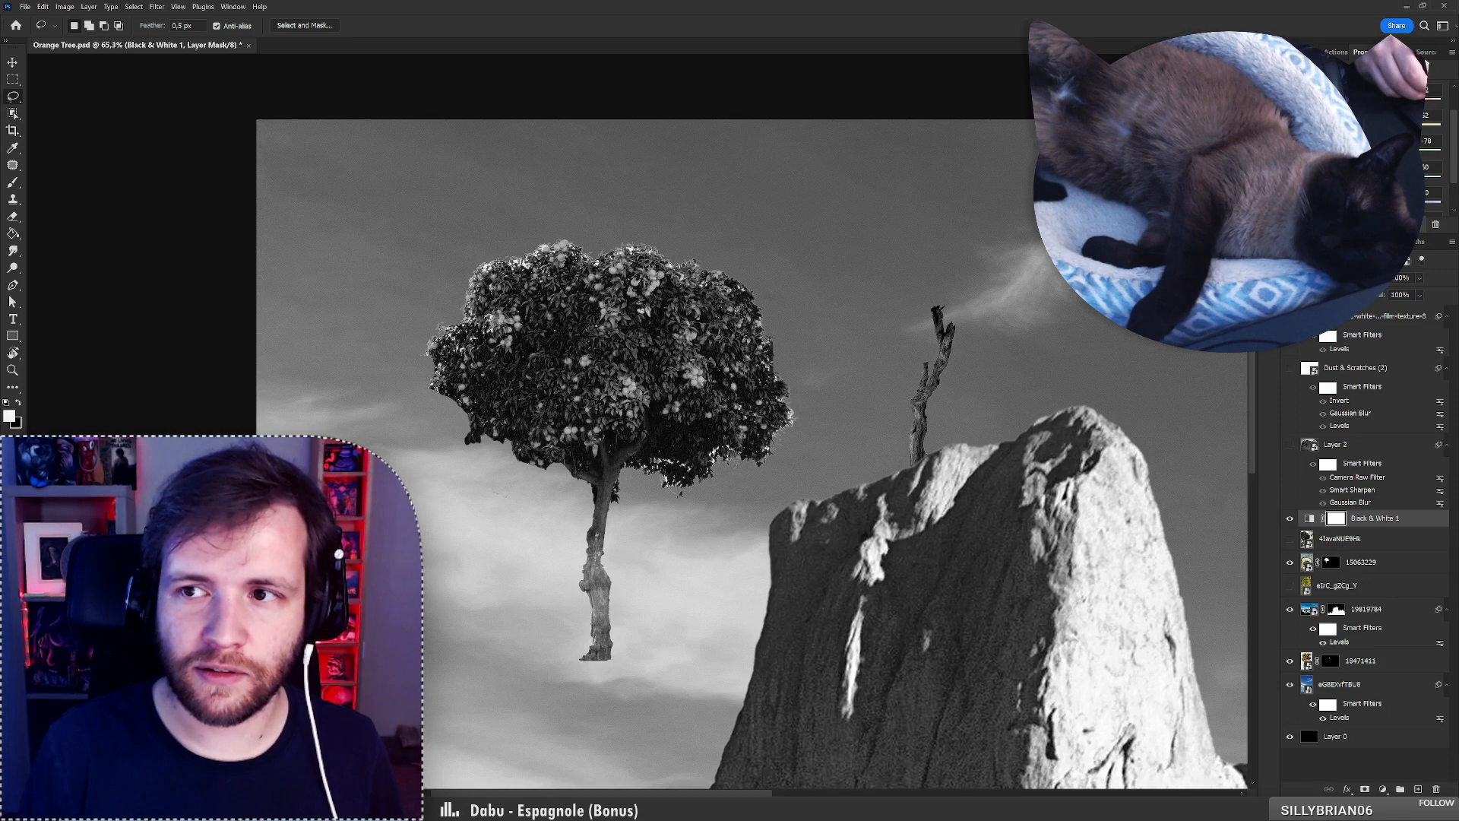
drag(1320, 152, 1320, 152)
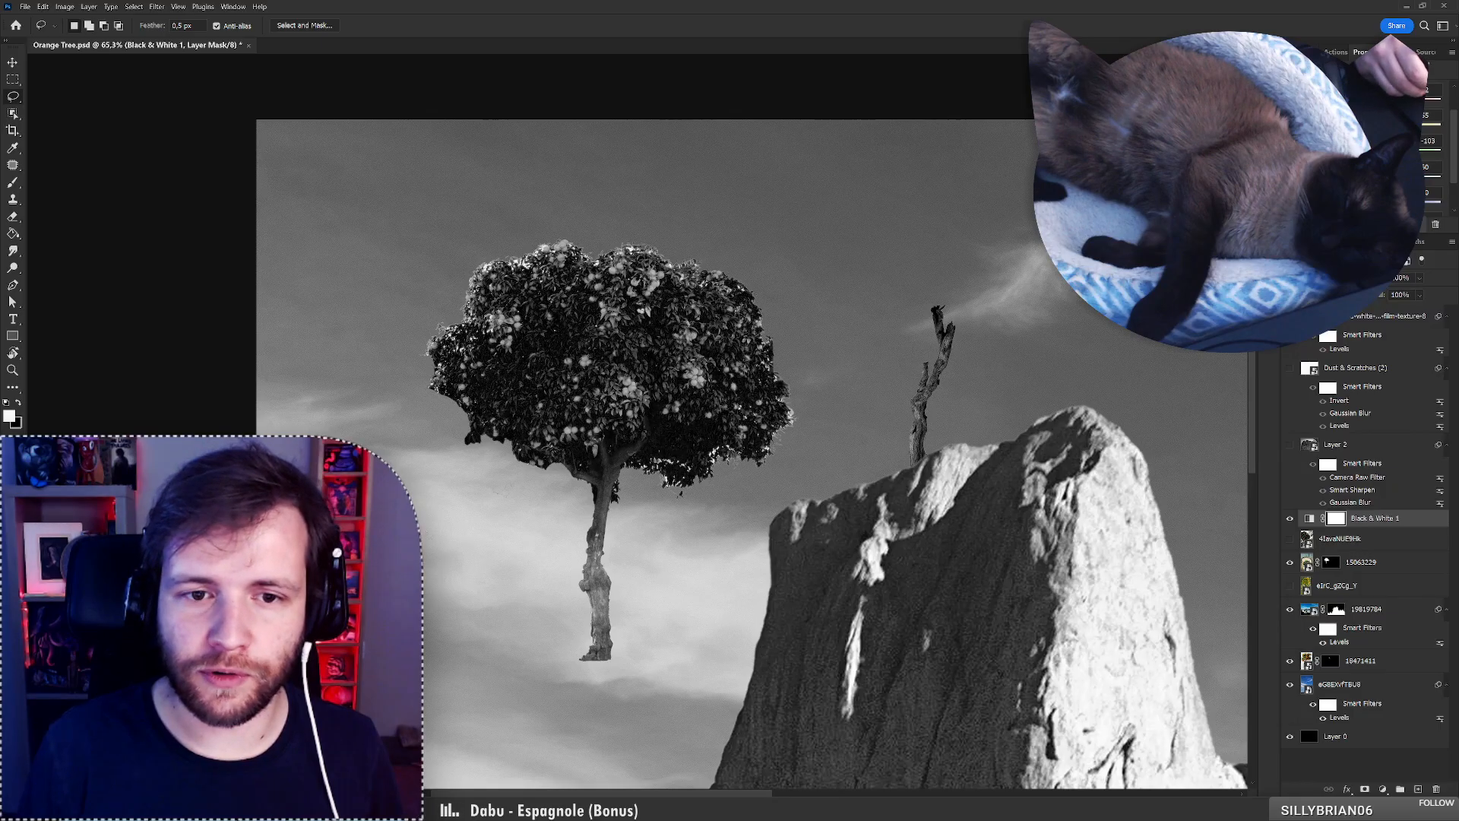
key(z)
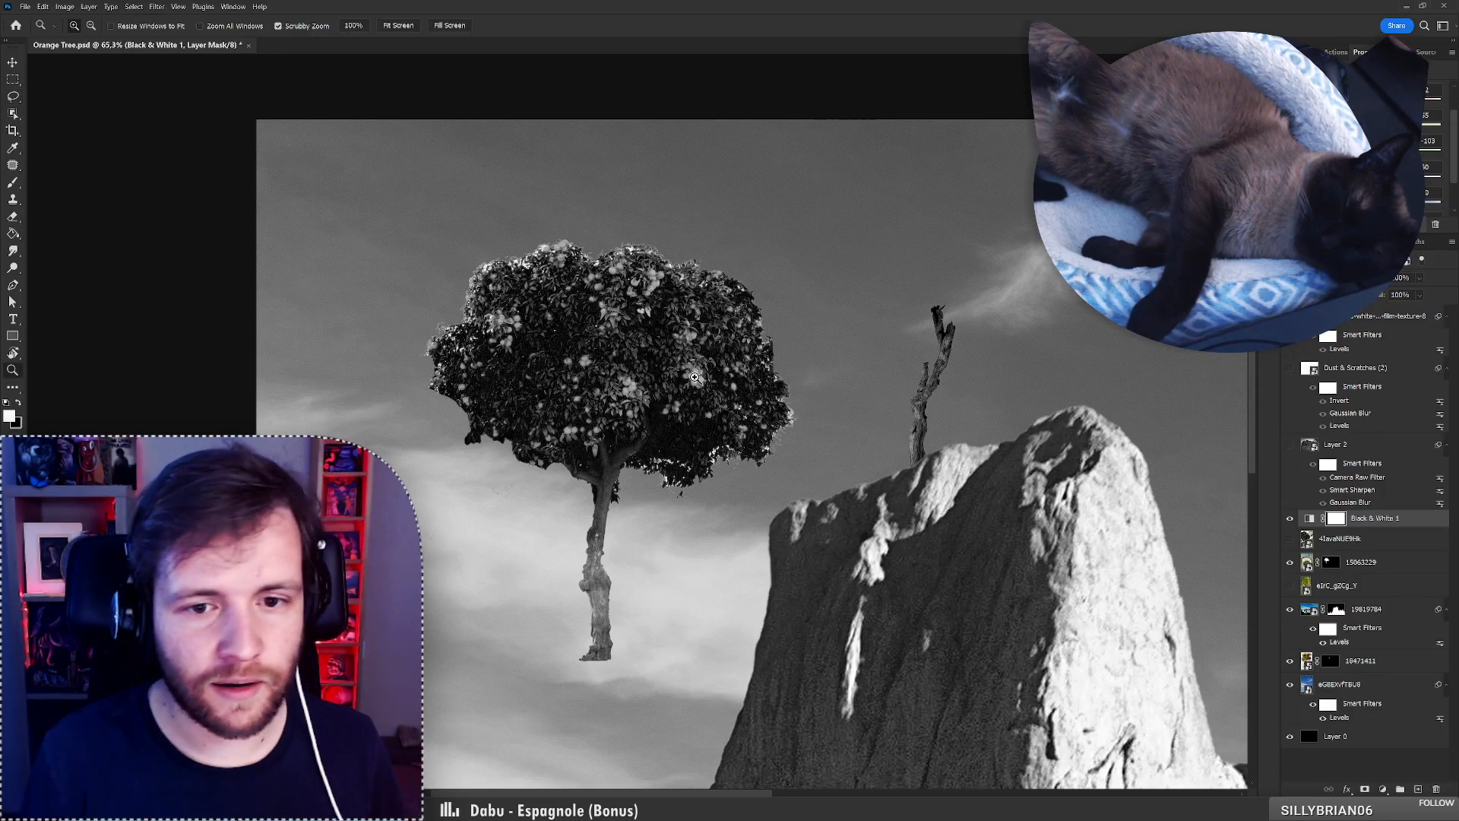
mouse_move(688, 382)
mouse_down()
mouse_move(663, 386)
mouse_move(715, 386)
mouse_up()
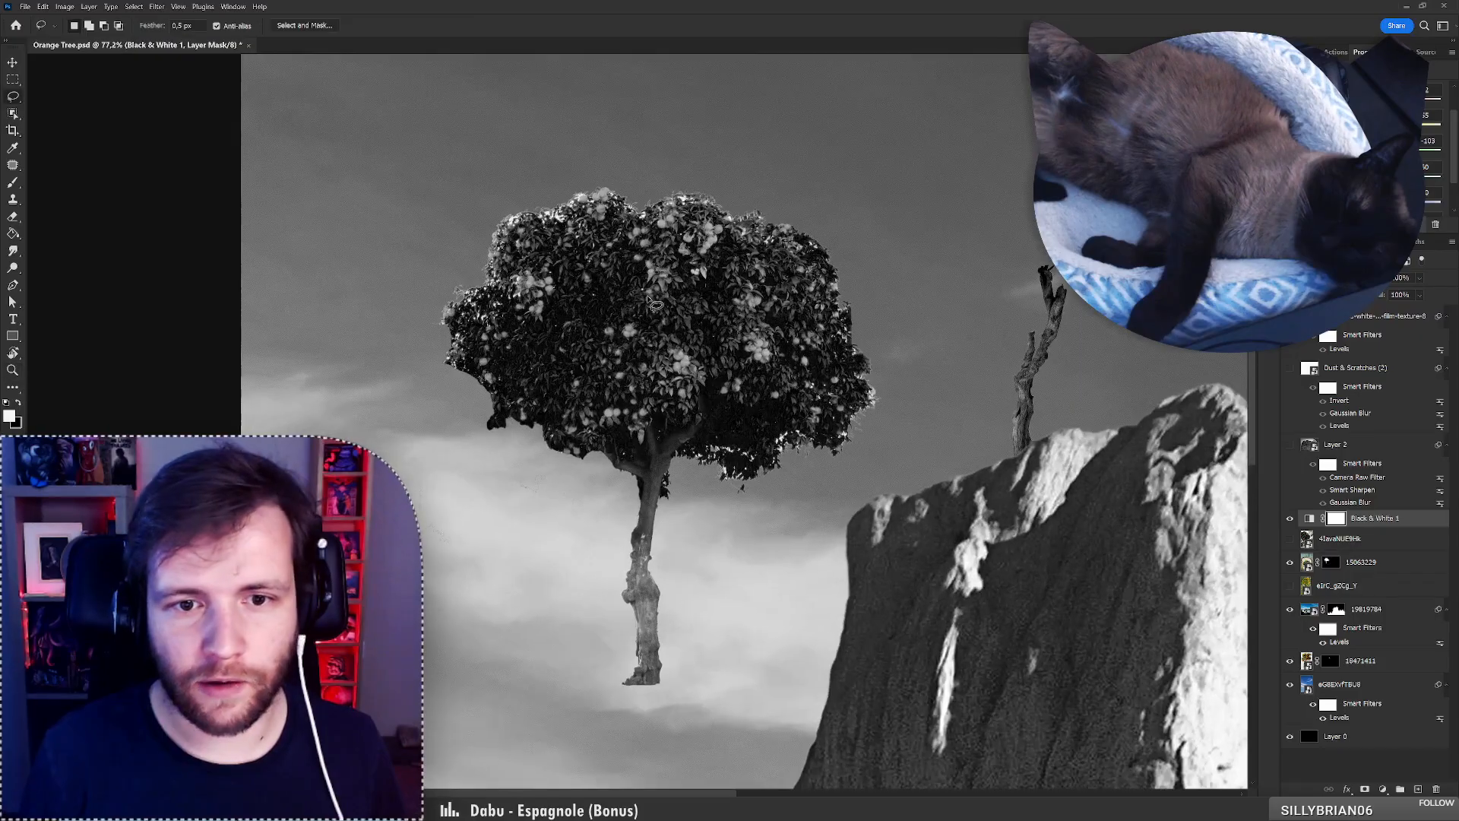
Open layer 15063229's mask in Select and Mask and brush Refine Edge along the crown's right edge.
double_click(1330, 562)
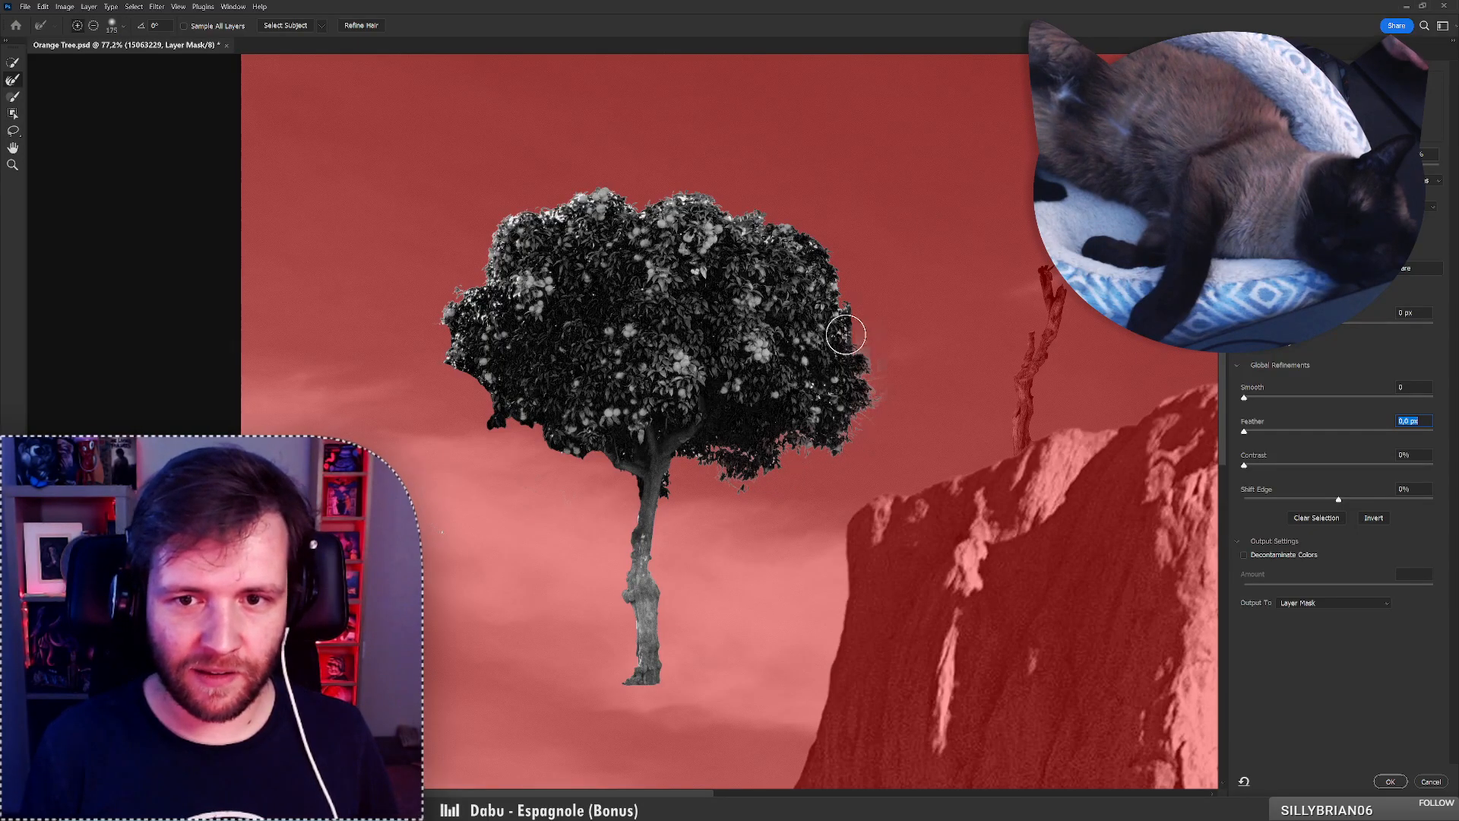
drag(846, 335, 845, 300)
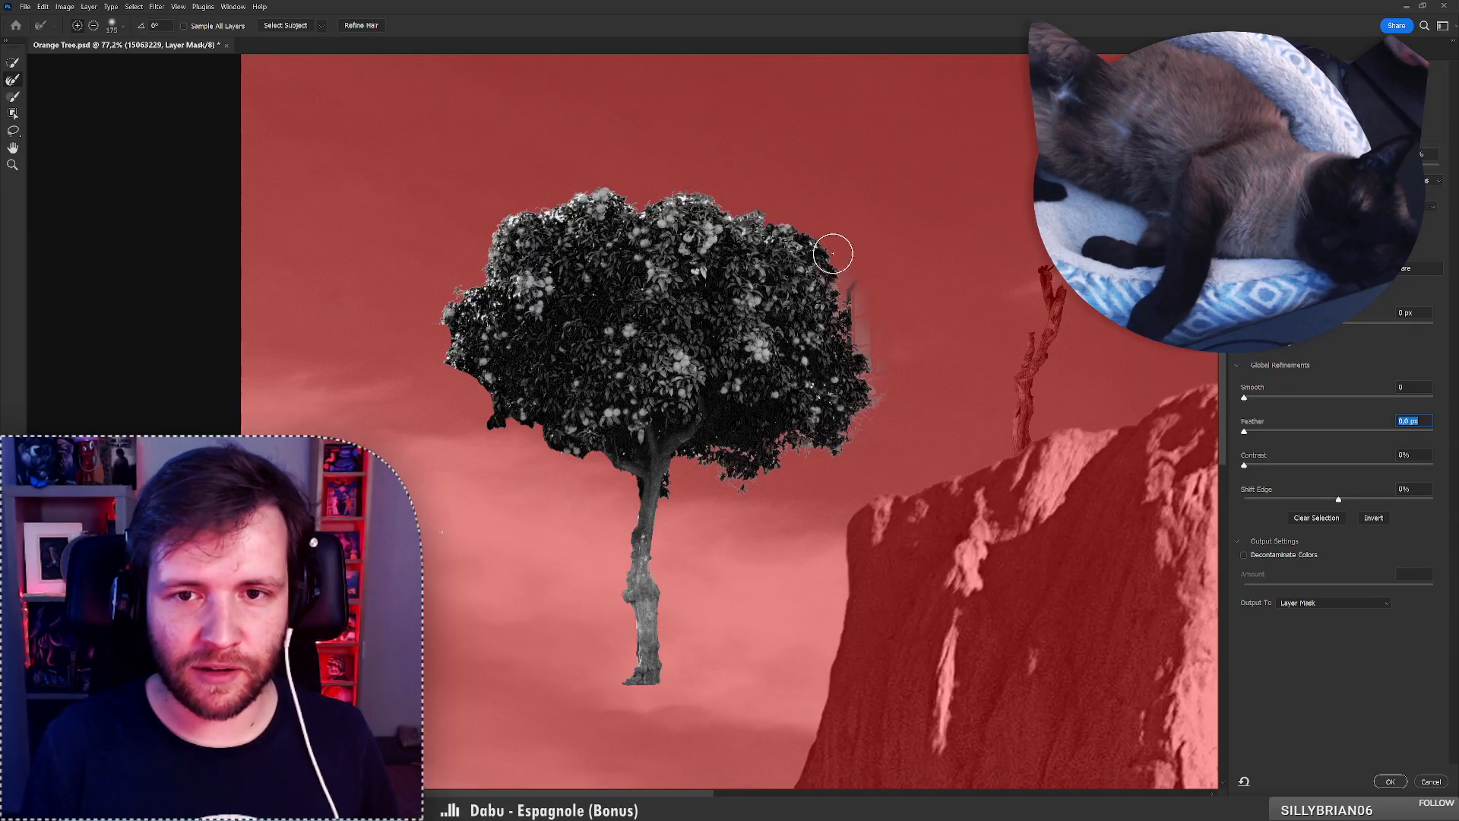
key(ctrl+z)
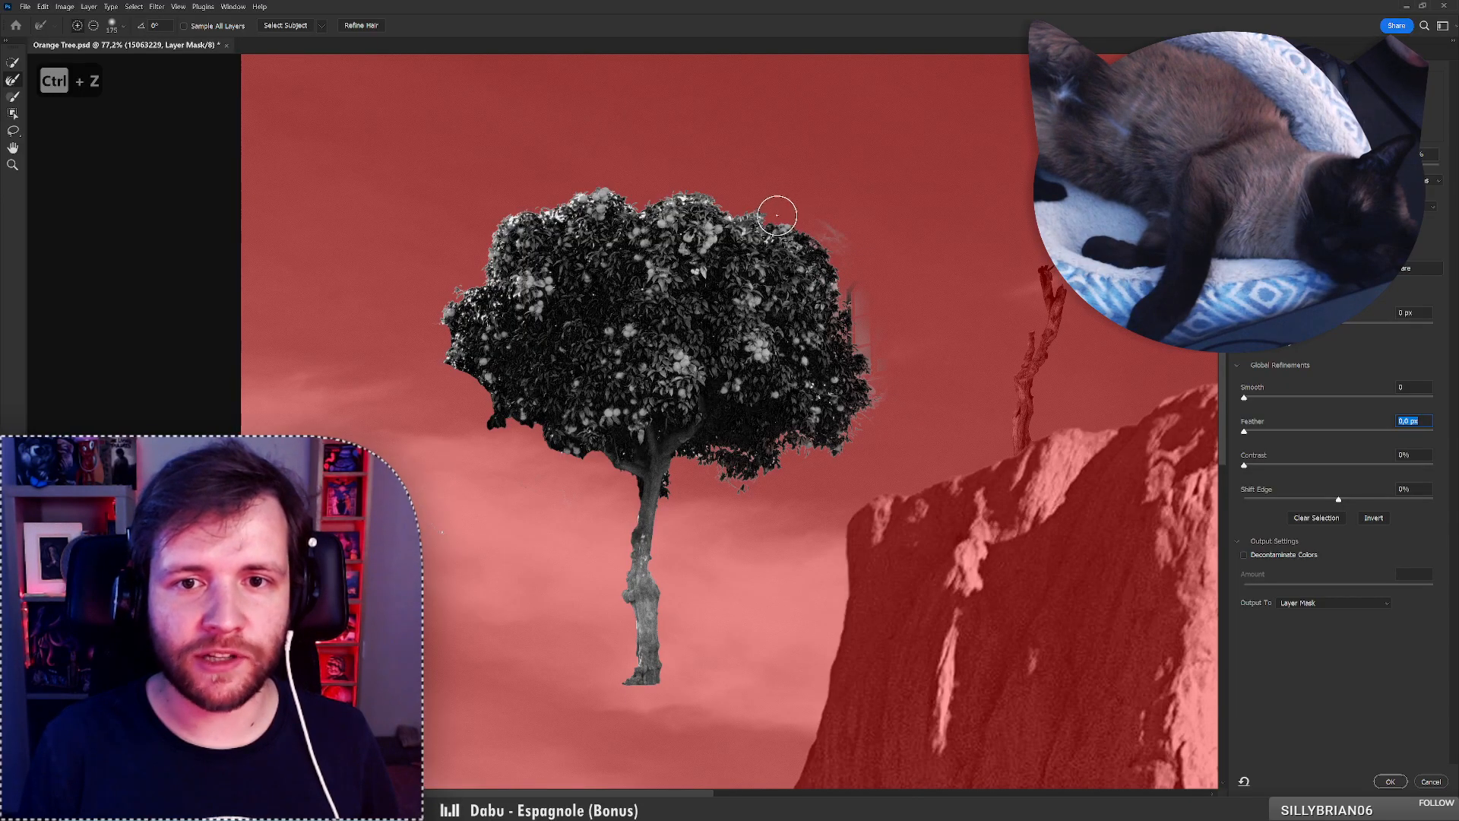
Try refining the crown's upper-right edge with the large brush and undo those strokes.
drag(777, 216, 736, 206)
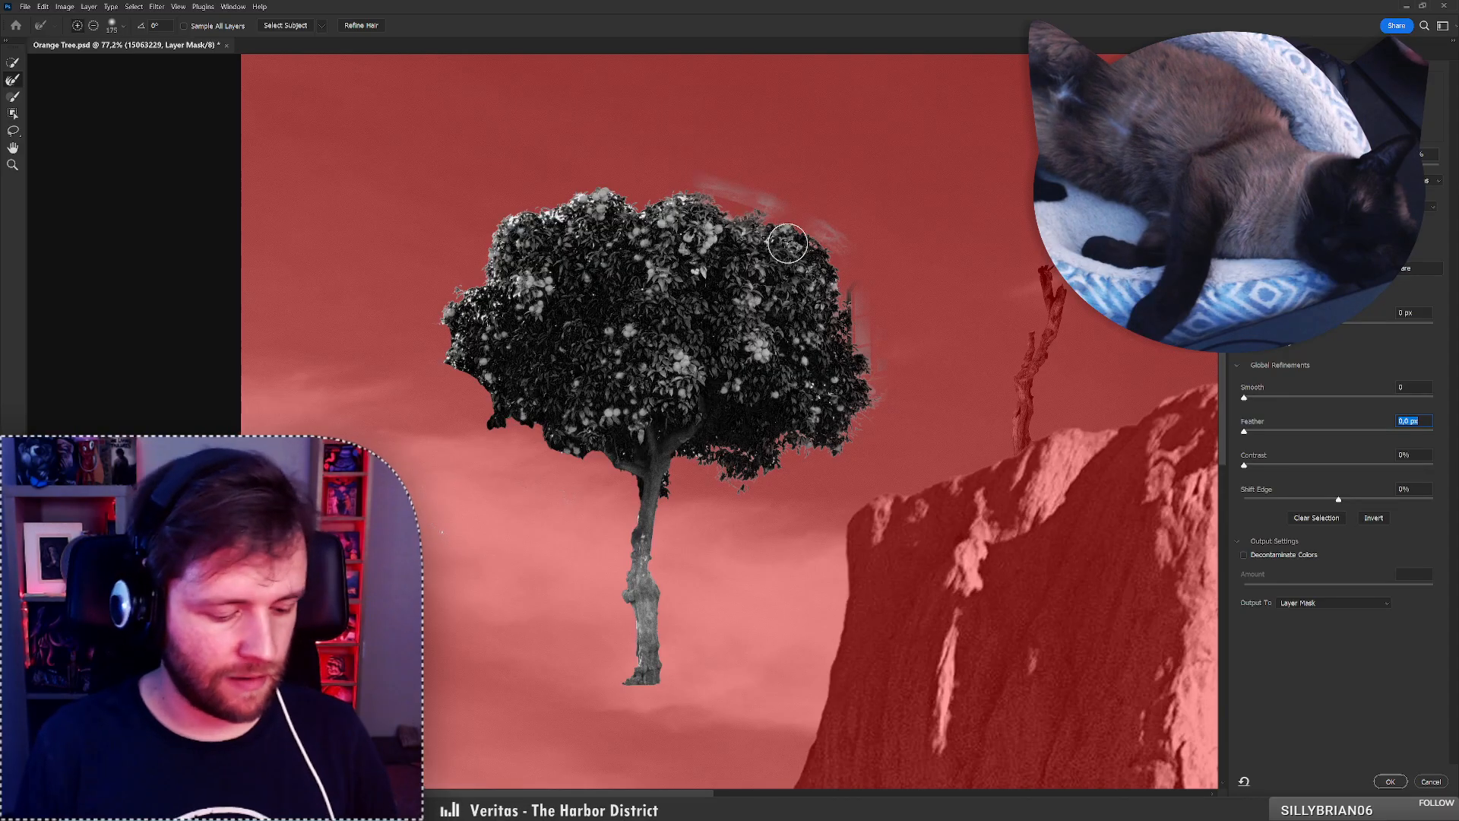
key(ctrl+z)
key(ctrl+z)
key(ctrl+z)
key(ctrl+z)
key(ctrl+z)
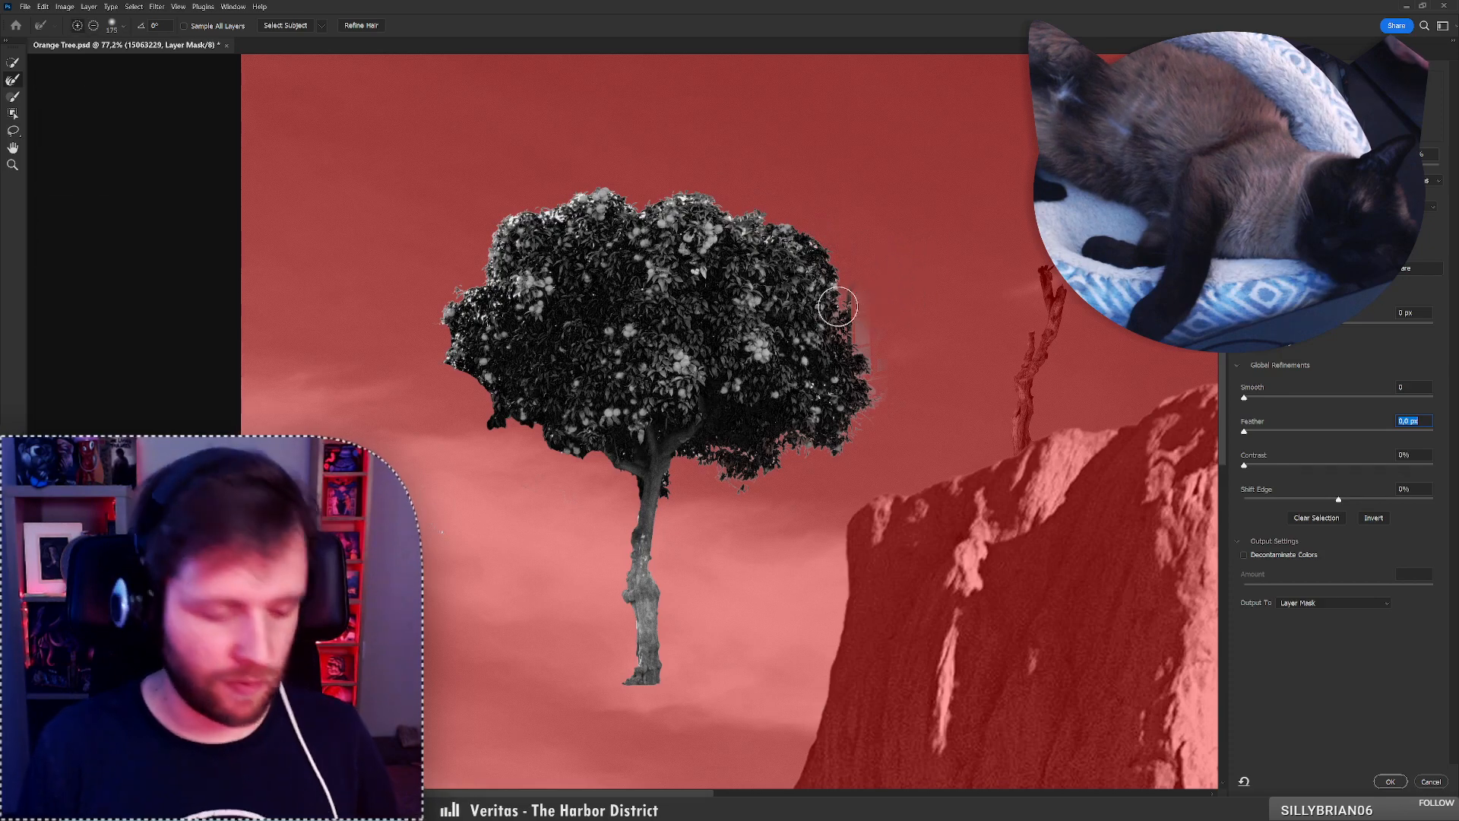
text(,,,)
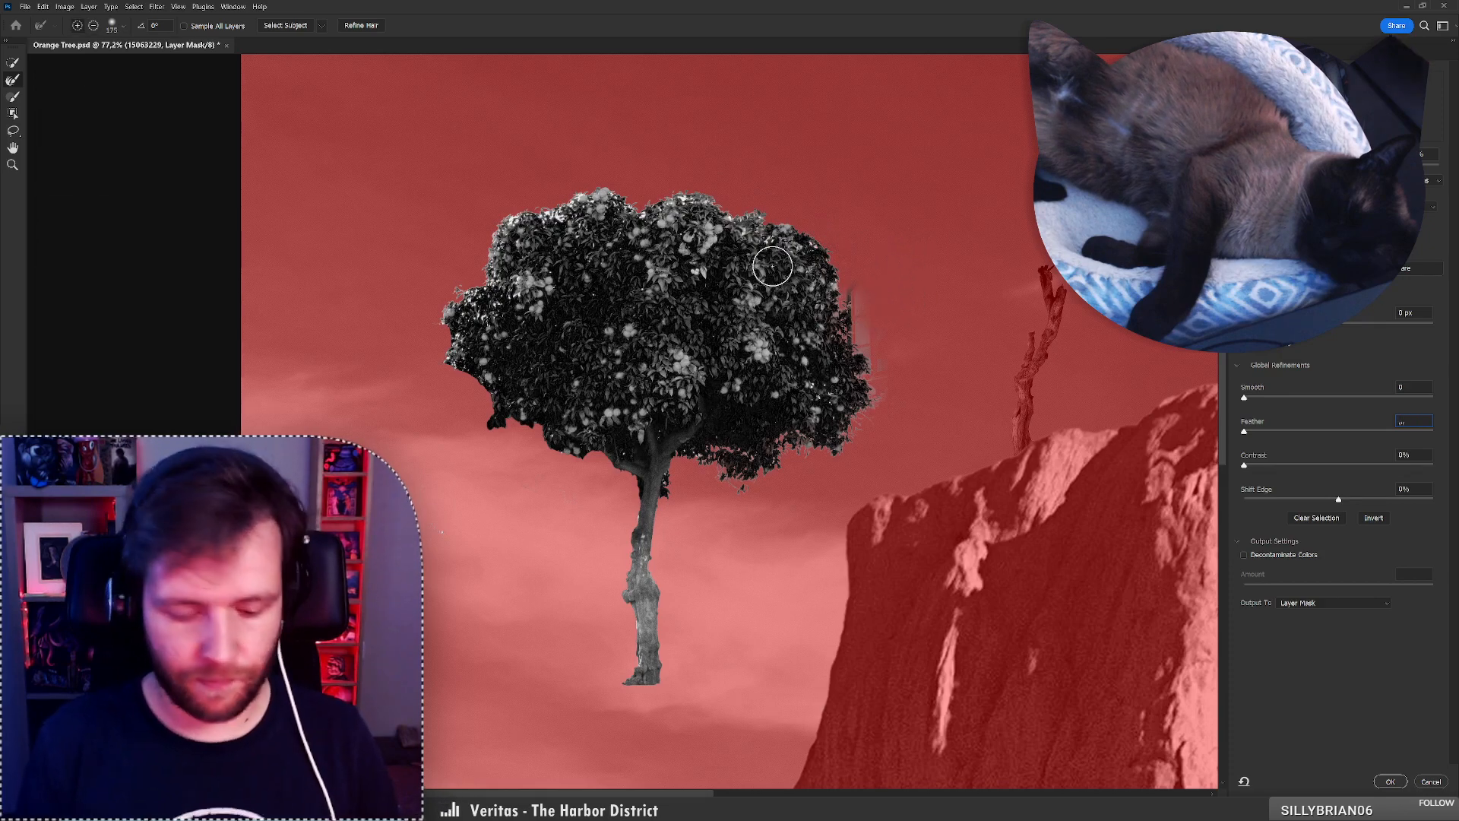
key(BackSpace)
key(BackSpace)
key(Return)
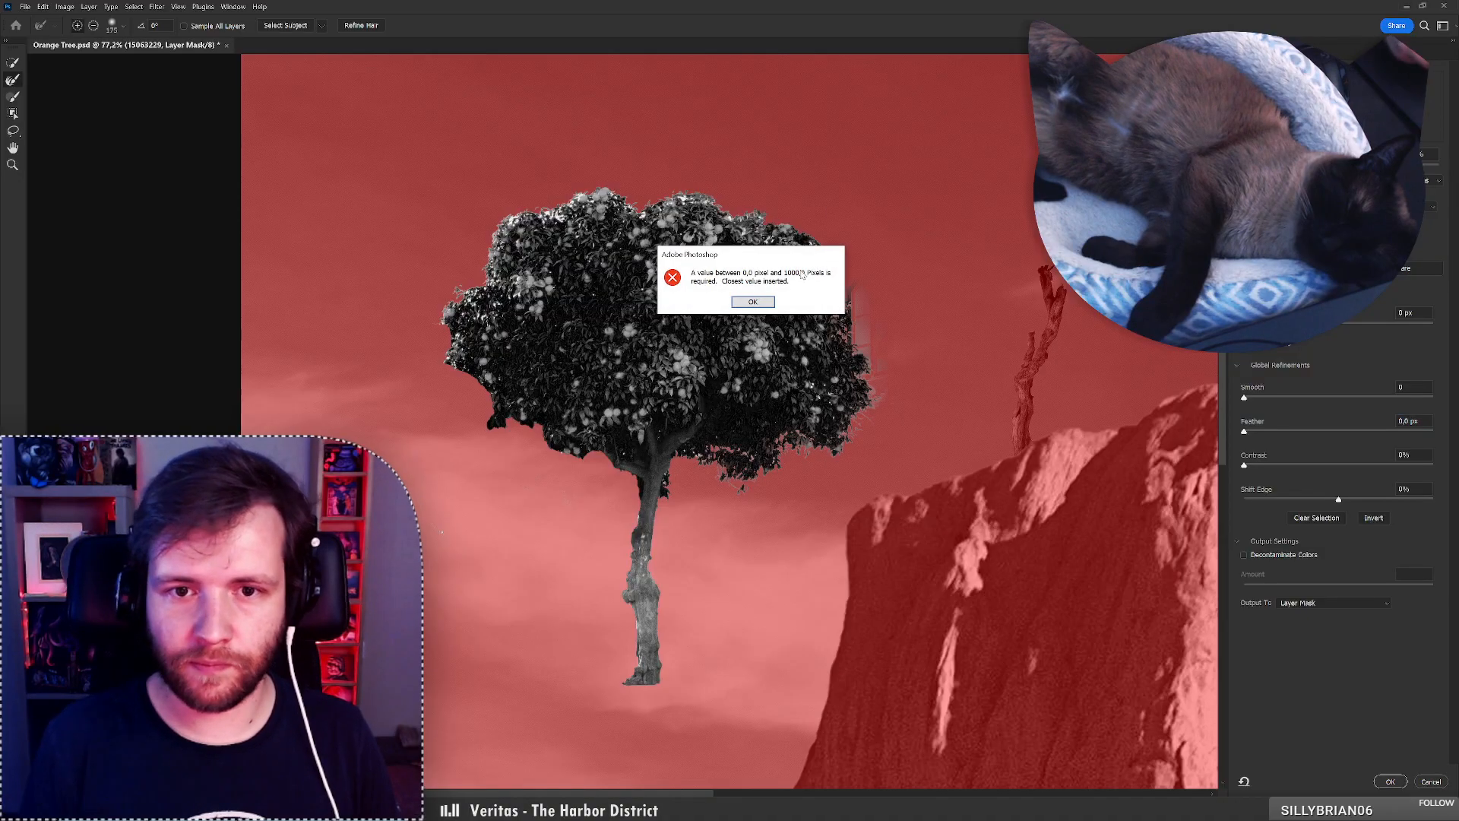
click(753, 303)
Refine the crown's lower-left edge with a smaller Refine Edge brush, undo the unwanted strokes and apply the refined mask.
key(comma)
key(comma)
key(comma)
key(comma)
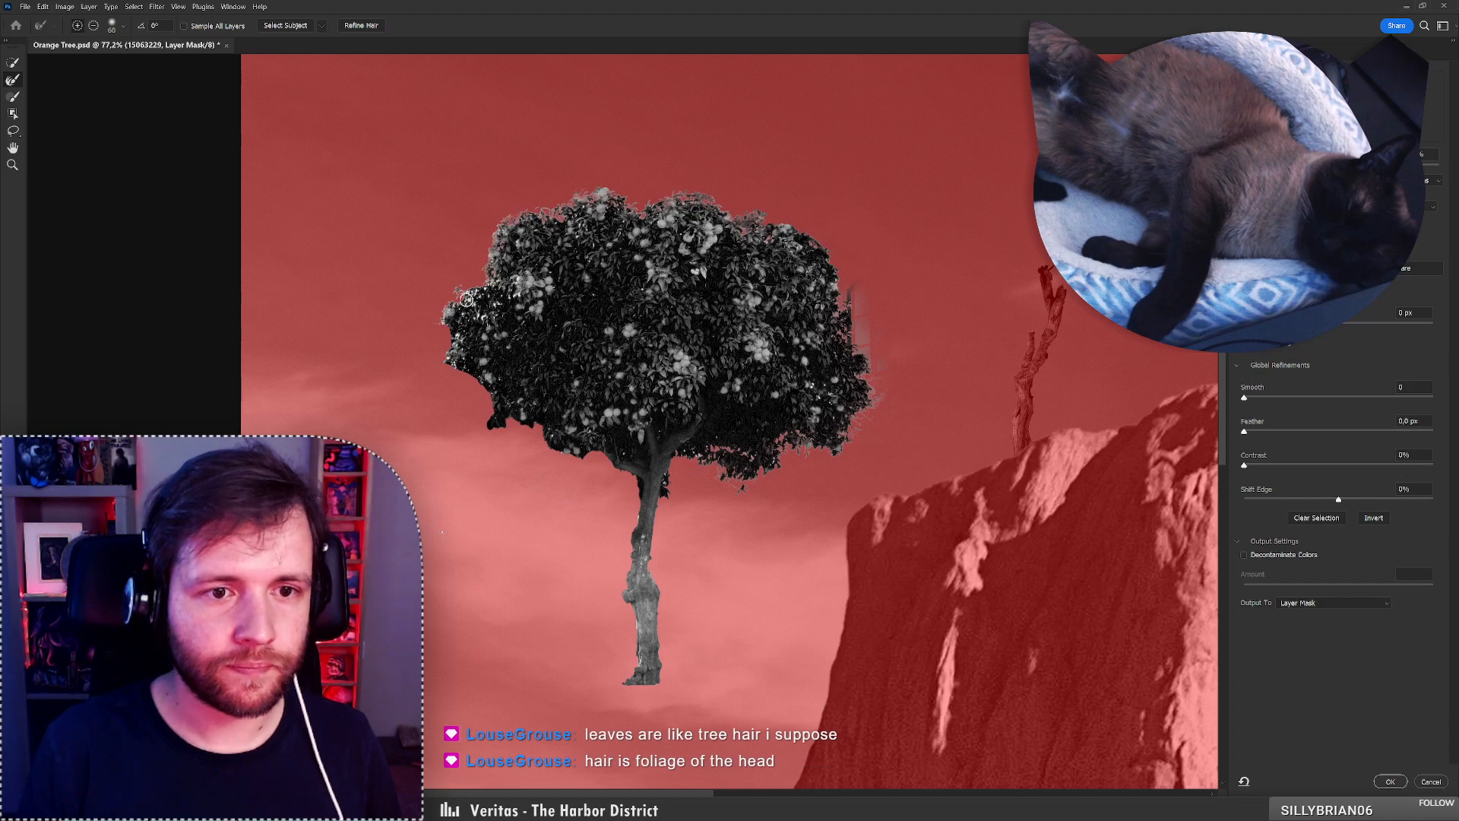
key(ctrl+z)
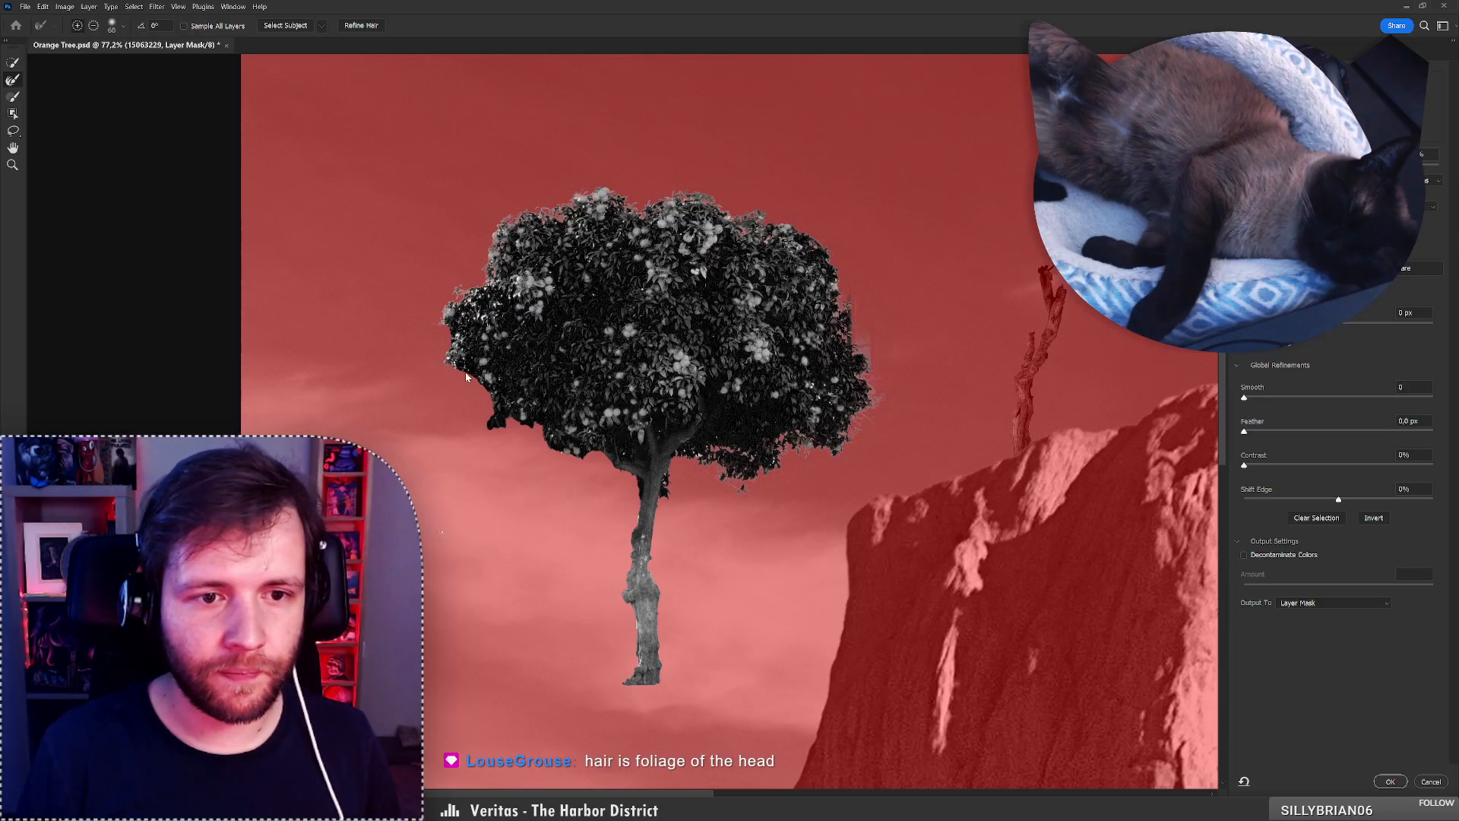
key(ctrl+z)
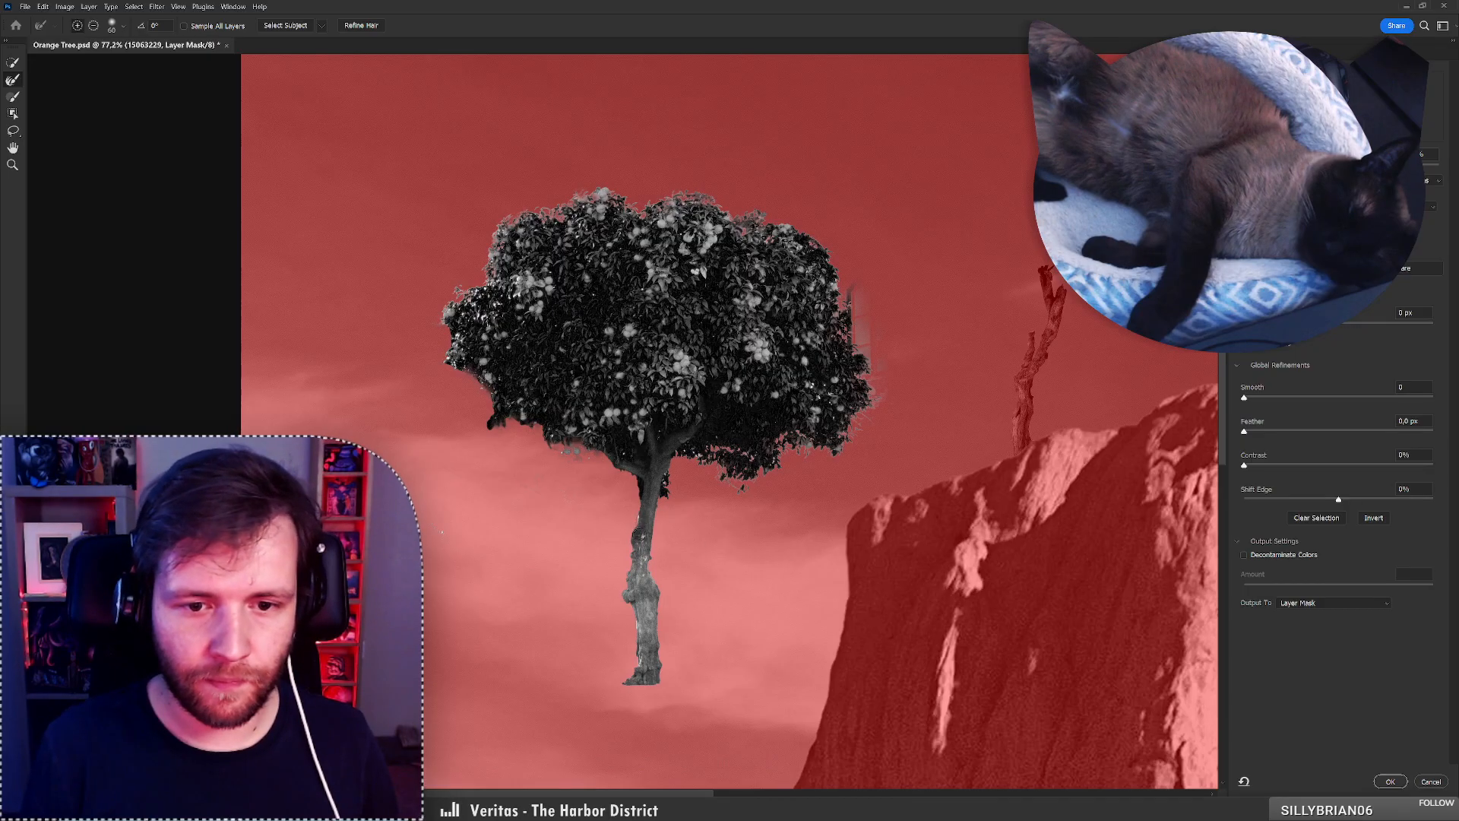
key(ctrl+z)
key(ctrl+z)
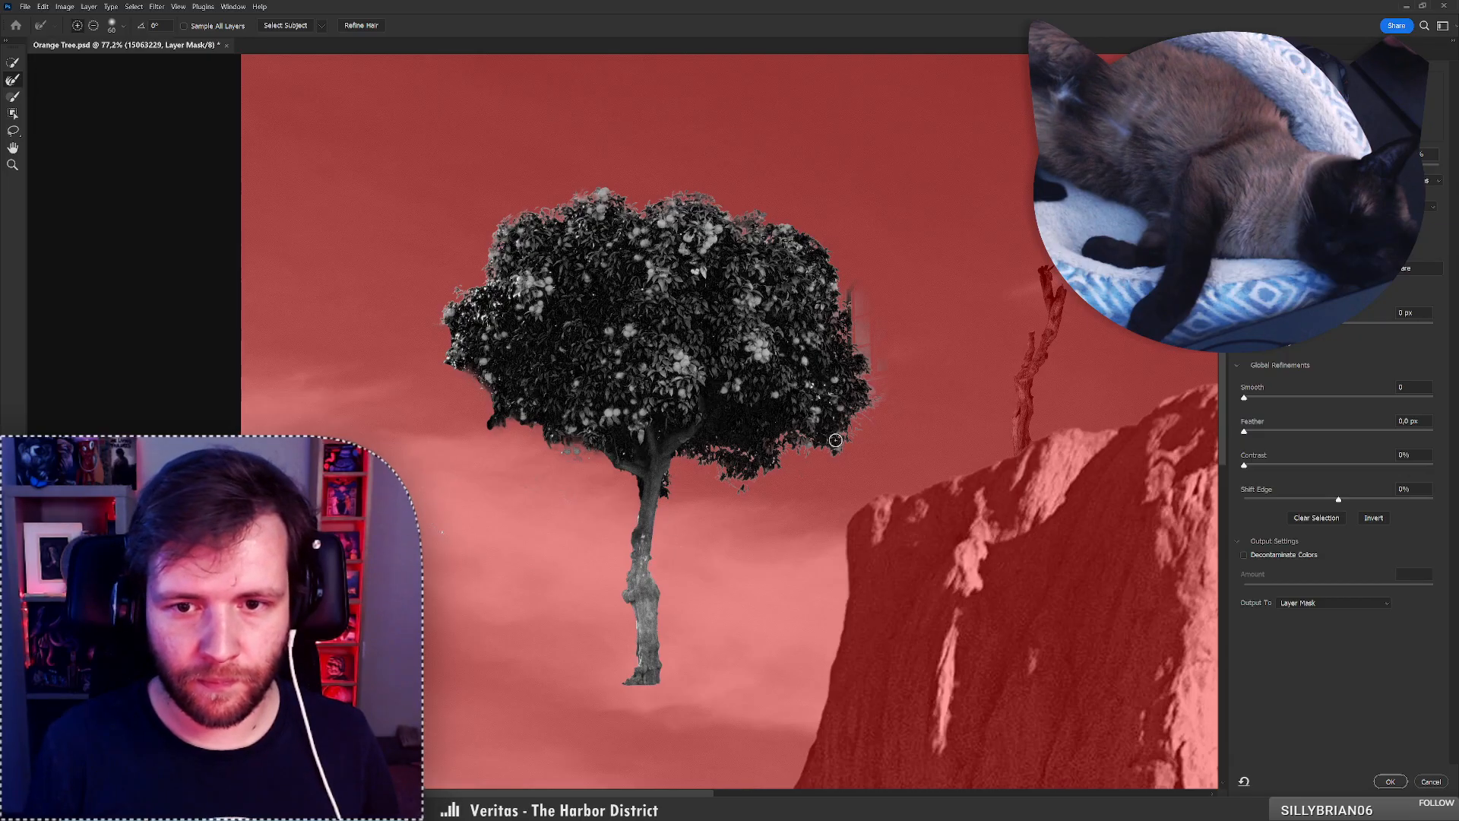
click(1390, 782)
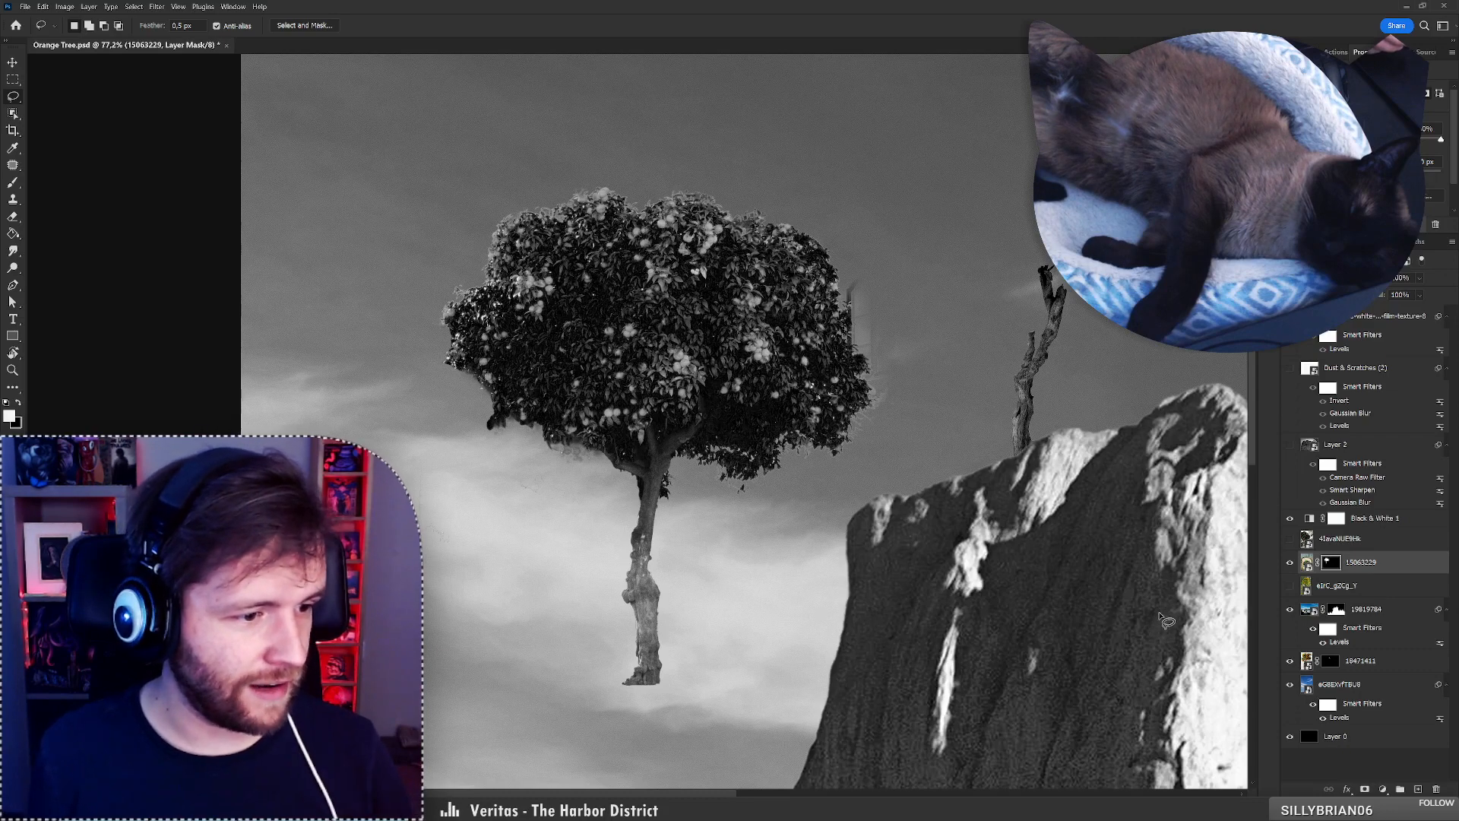
Reopen the tree mask in Select and Mask, set Shift Edge to -11% and apply it.
double_click(1332, 563)
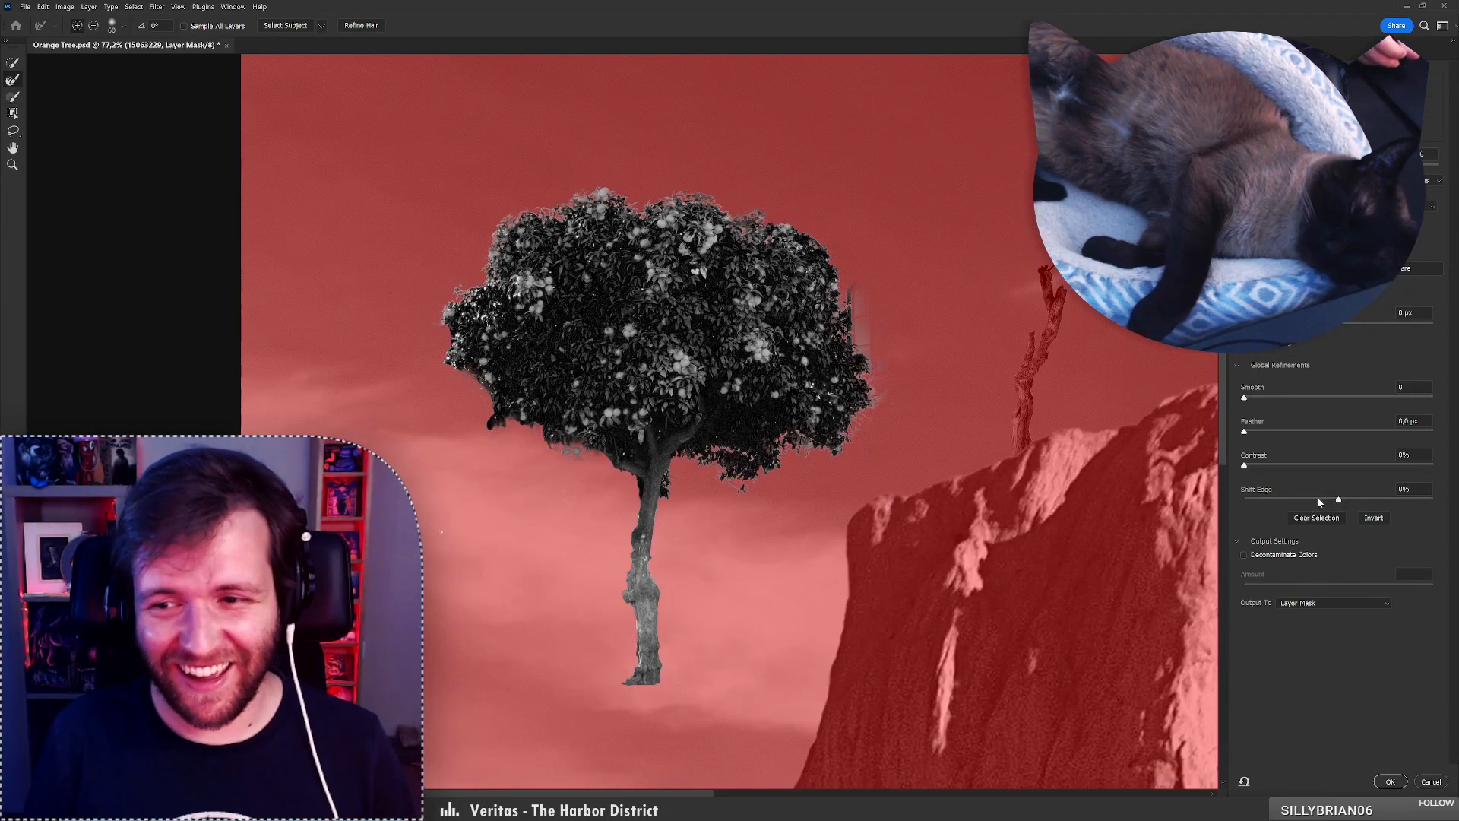
click(1318, 500)
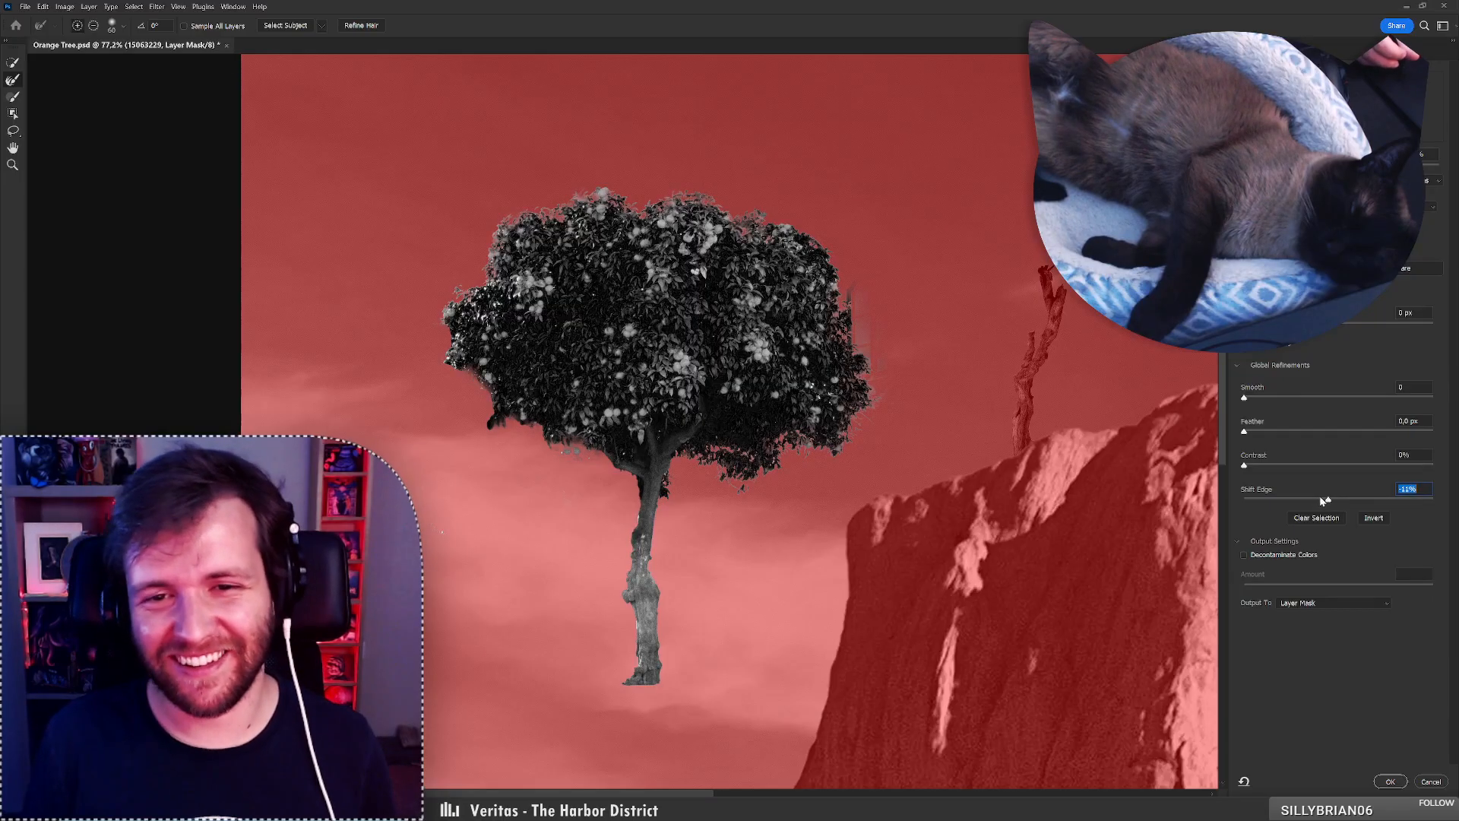
click(1393, 782)
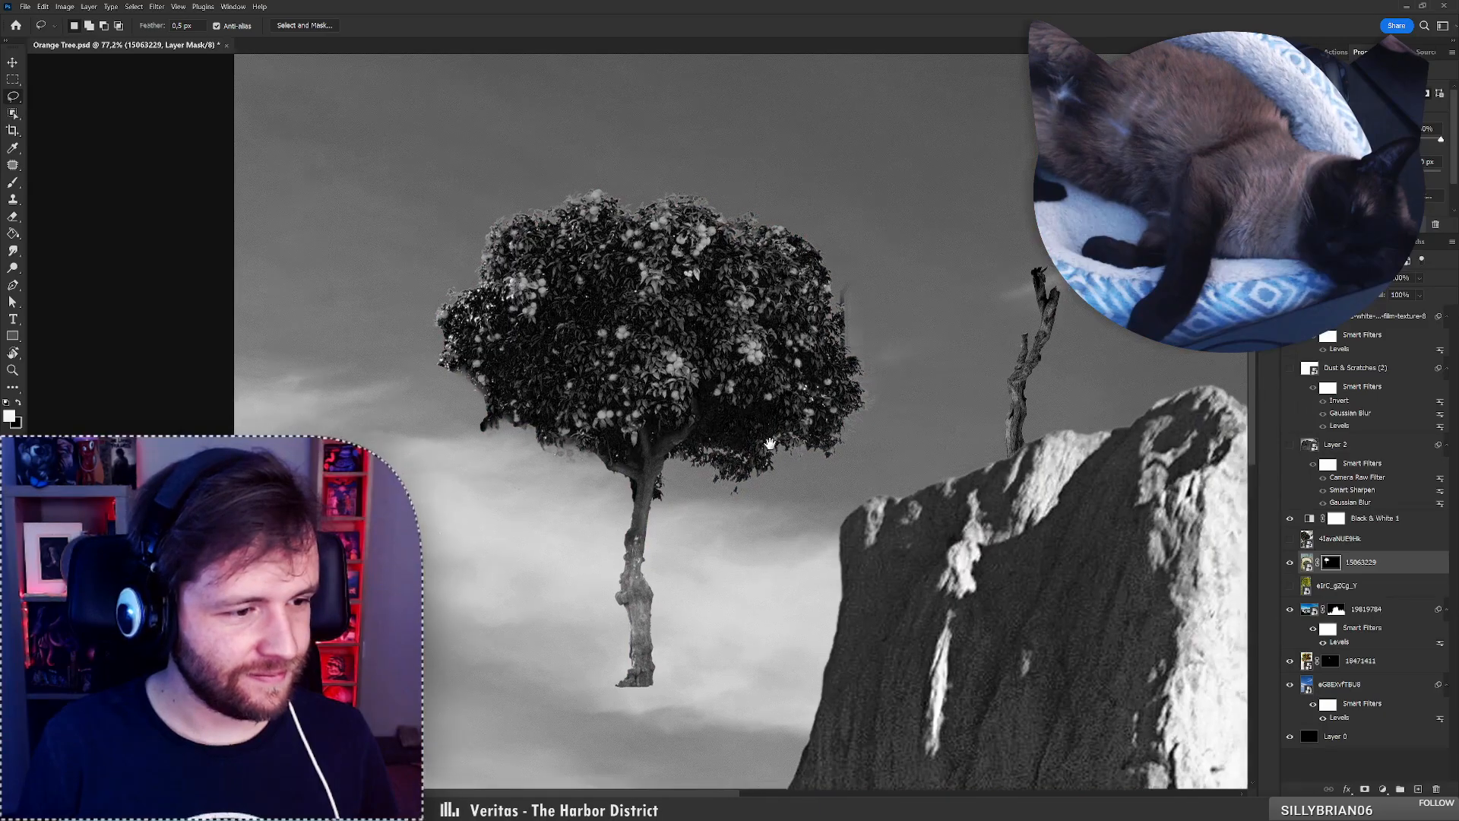
Move the orange tree across onto the near shoulder of the cliff, beside the dead trunk.
drag(805, 444, 711, 479)
key(b)
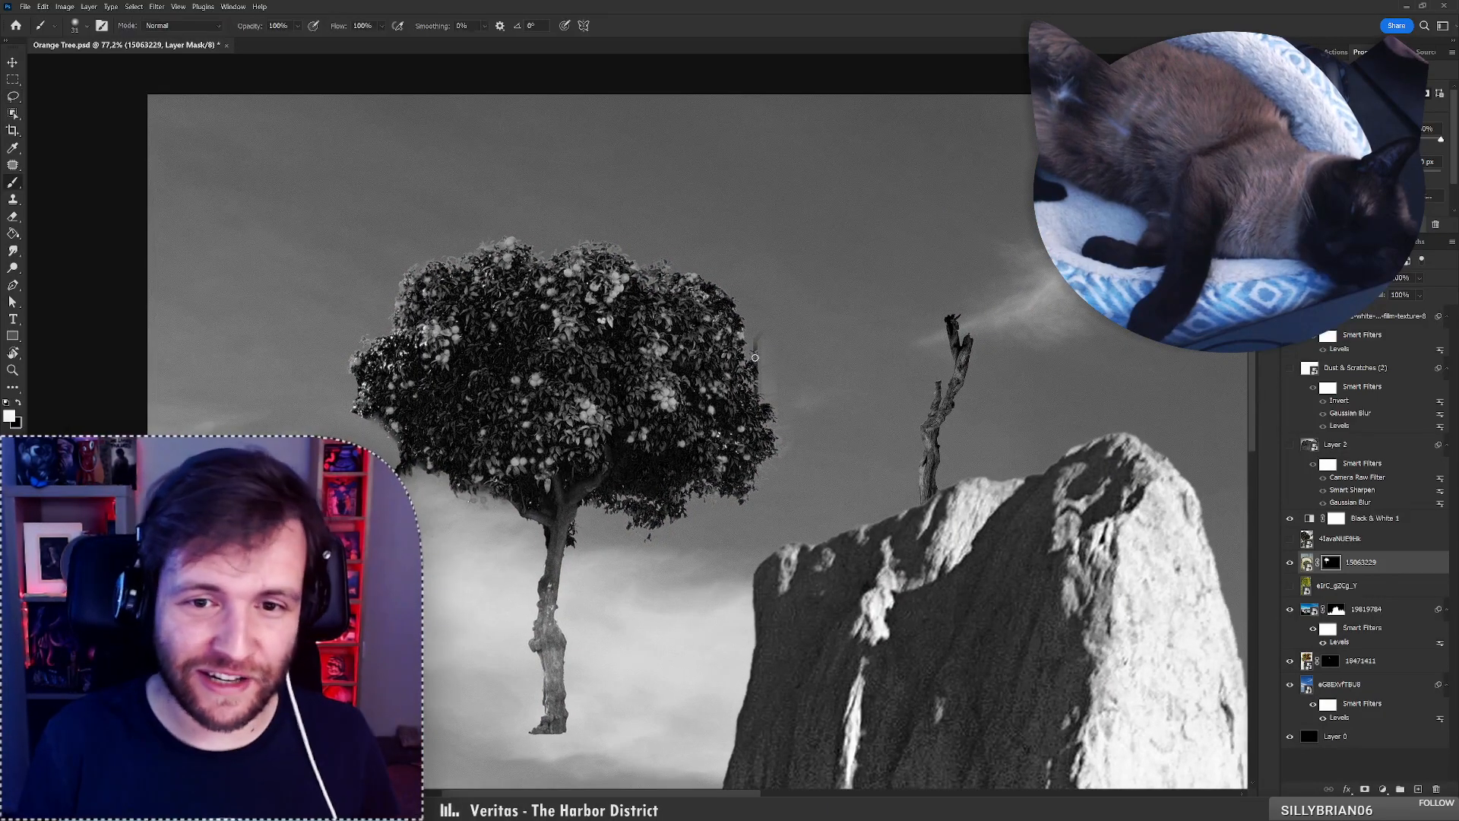
key(ctrl+z)
key(x)
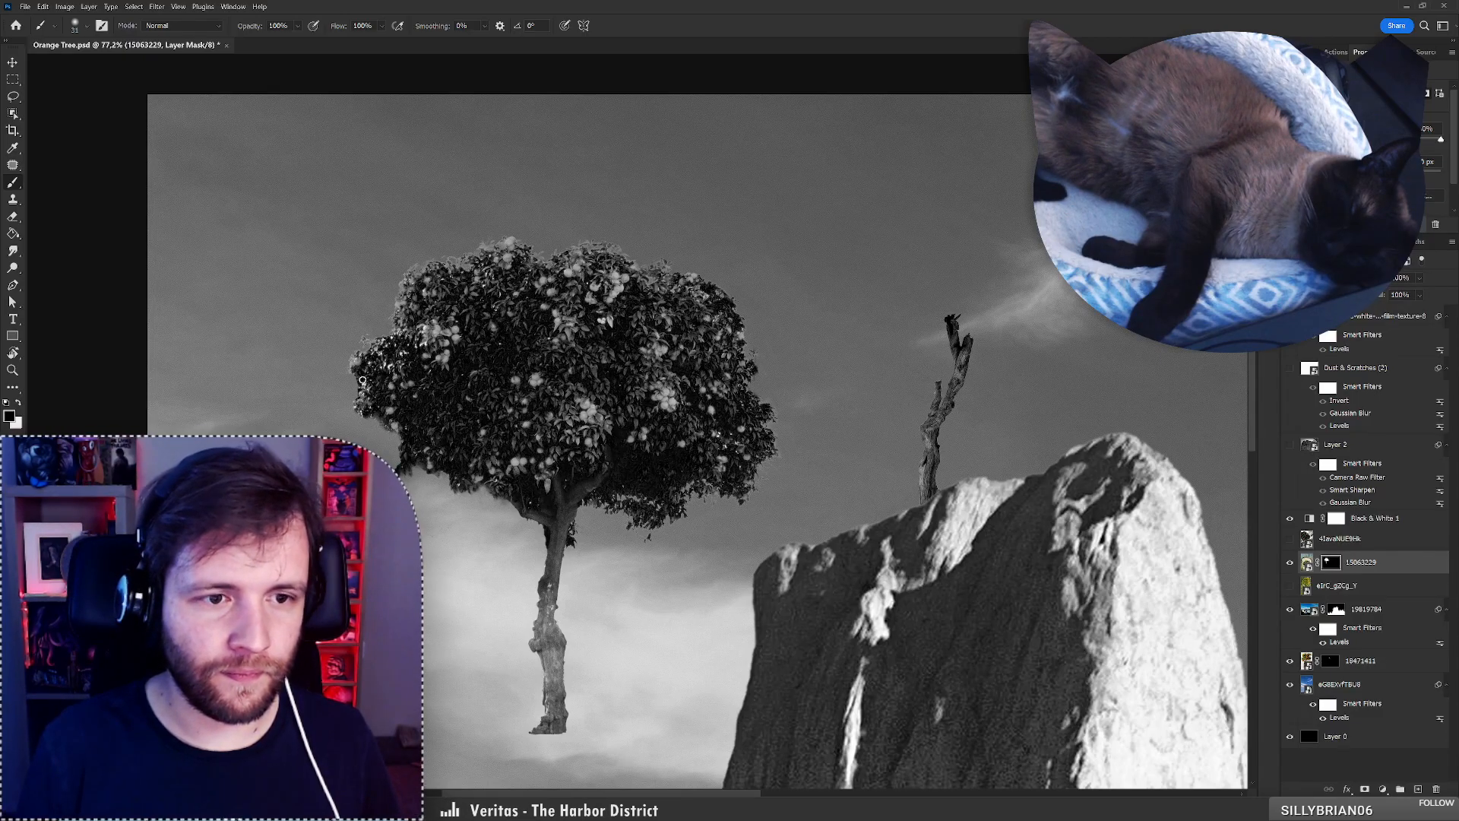
key(z)
mouse_move(362, 380)
mouse_down()
mouse_move(296, 376)
mouse_move(367, 357)
mouse_up()
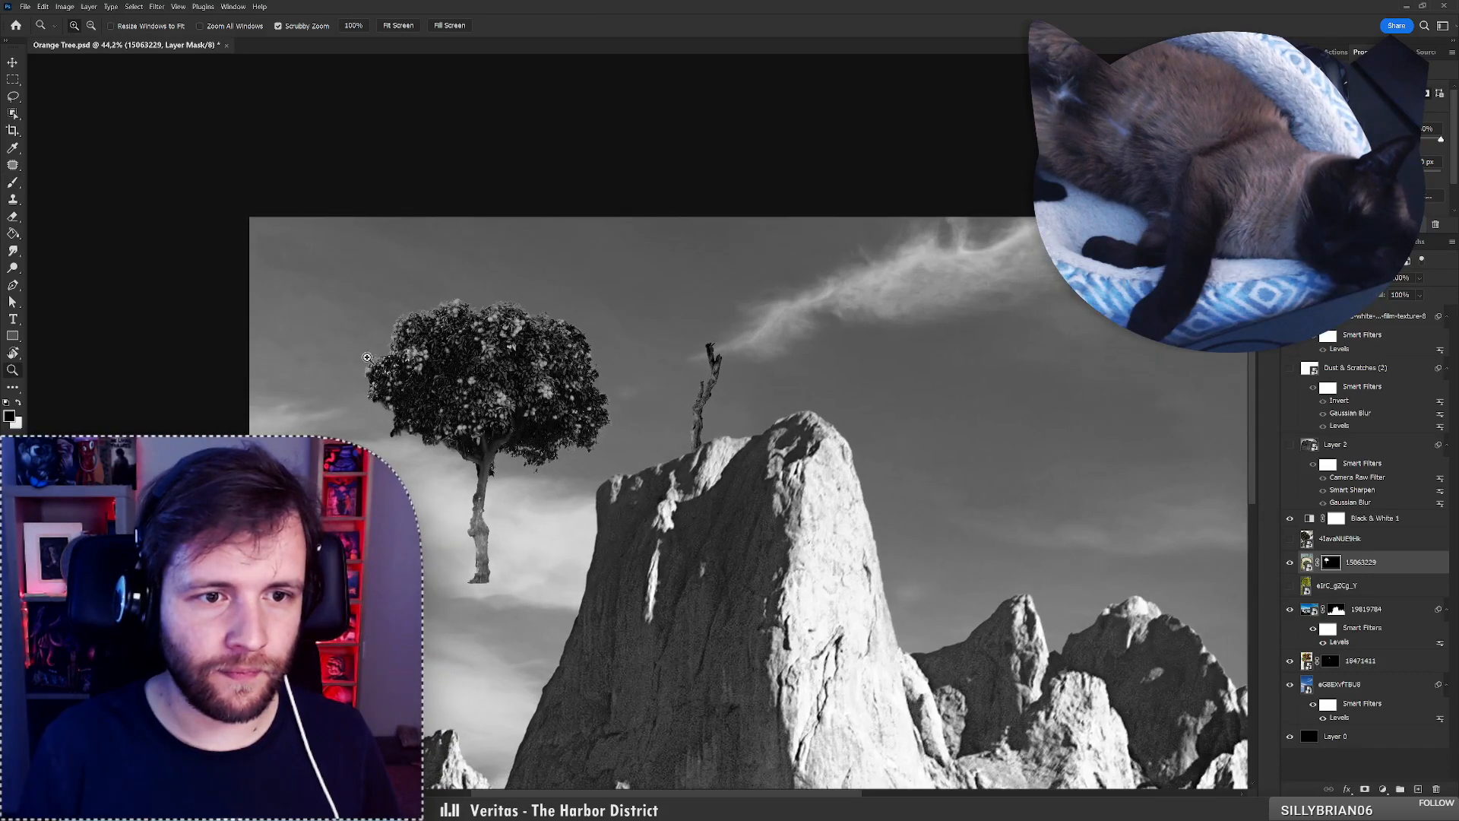
key(b)
mouse_move(537, 441)
ctrl+mouse_down()
mouse_move(606, 391)
mouse_move(749, 368)
mouse_move(694, 369)
ctrl+mouse_up()
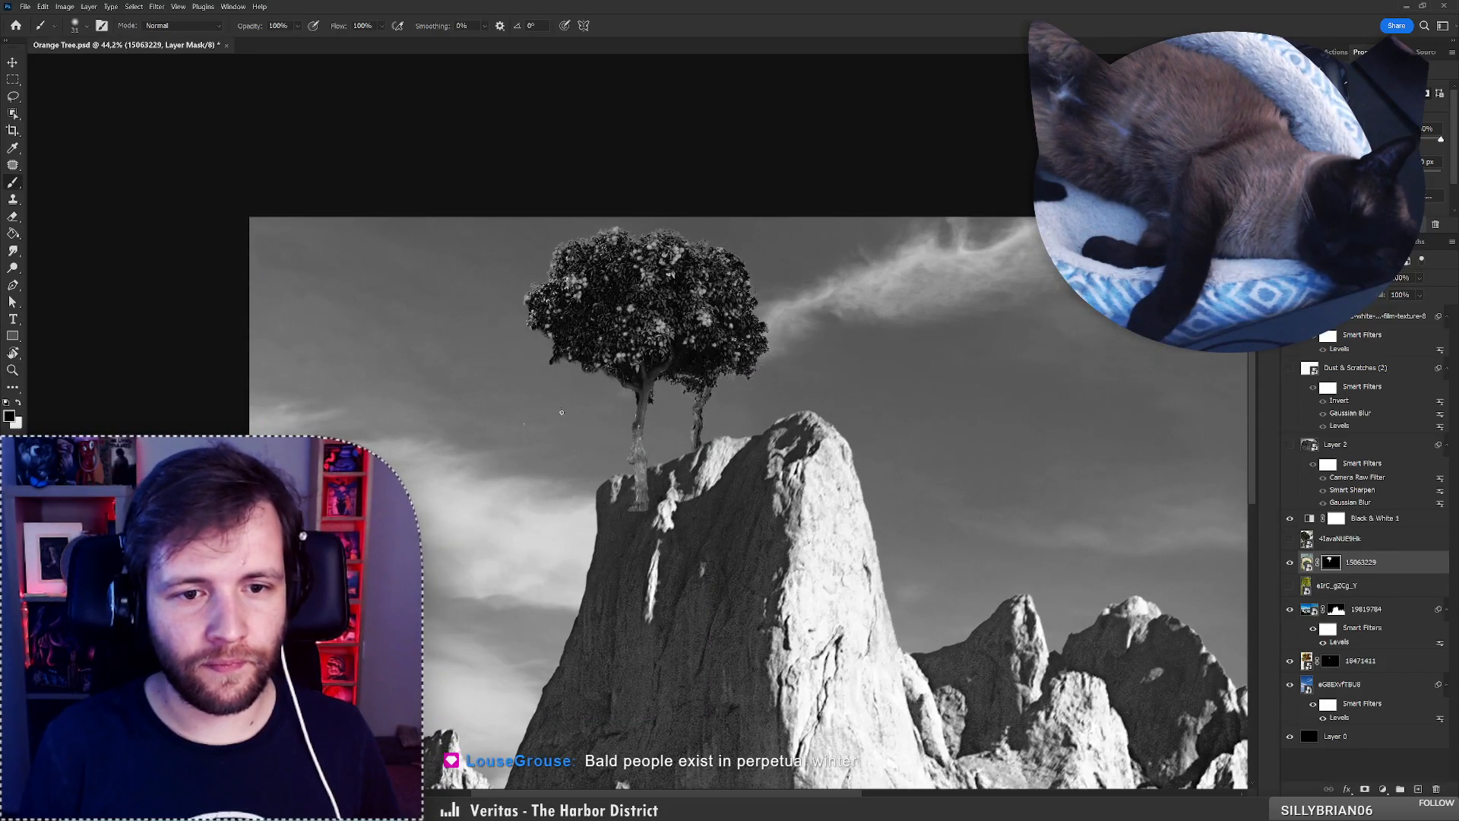
Show layer 15063229's mask on its own and choose the Hard Round brush with 75% hardness for cleaning it up.
key(z)
key(b)
mouse_move(506, 423)
mouse_down()
mouse_move(608, 425)
mouse_move(540, 428)
mouse_up()
key(z)
key(b)
alt+click(1336, 566)
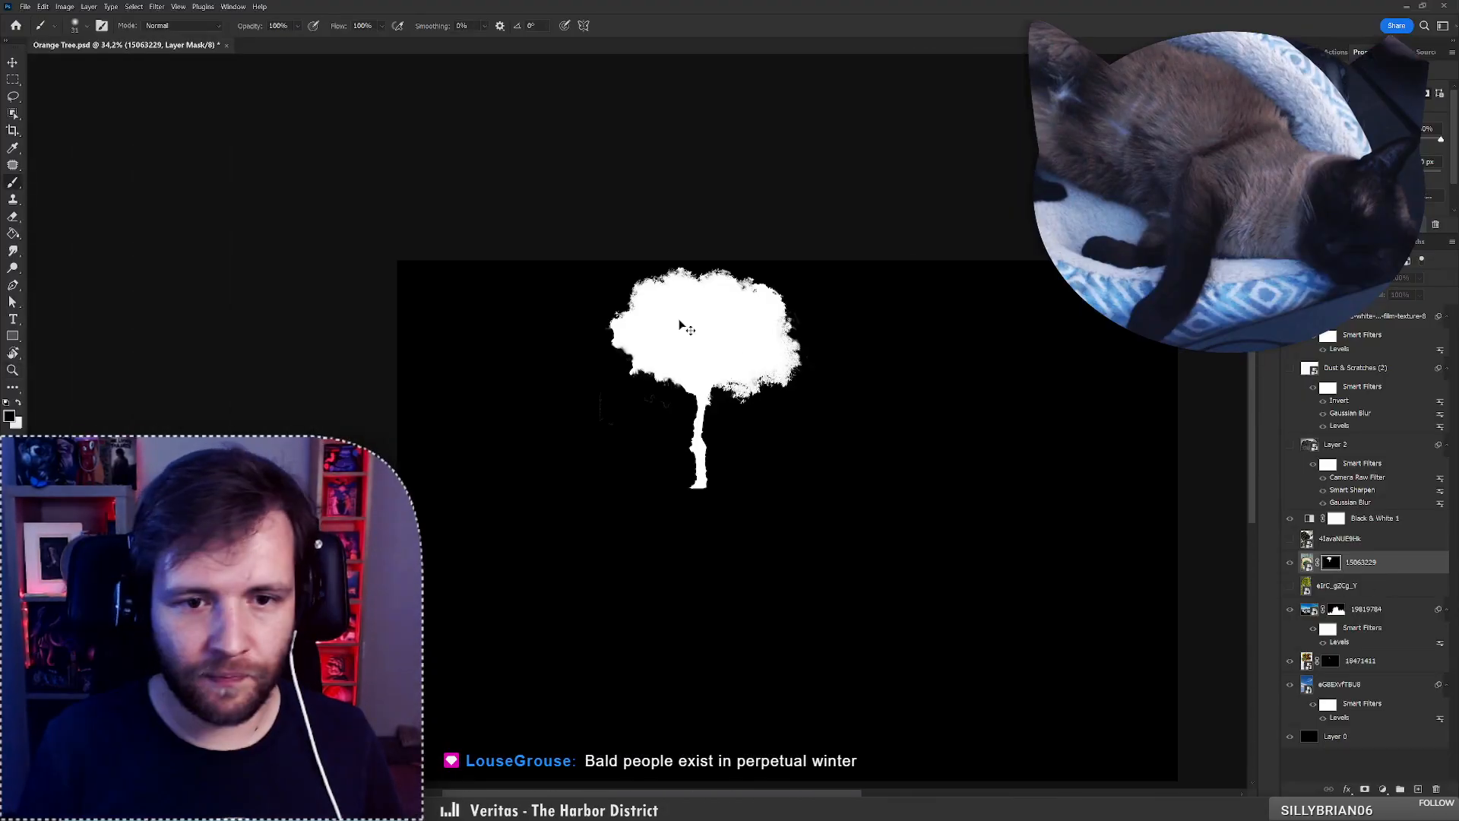
key(z)
drag(658, 481, 697, 465)
key(b)
right_click(697, 464)
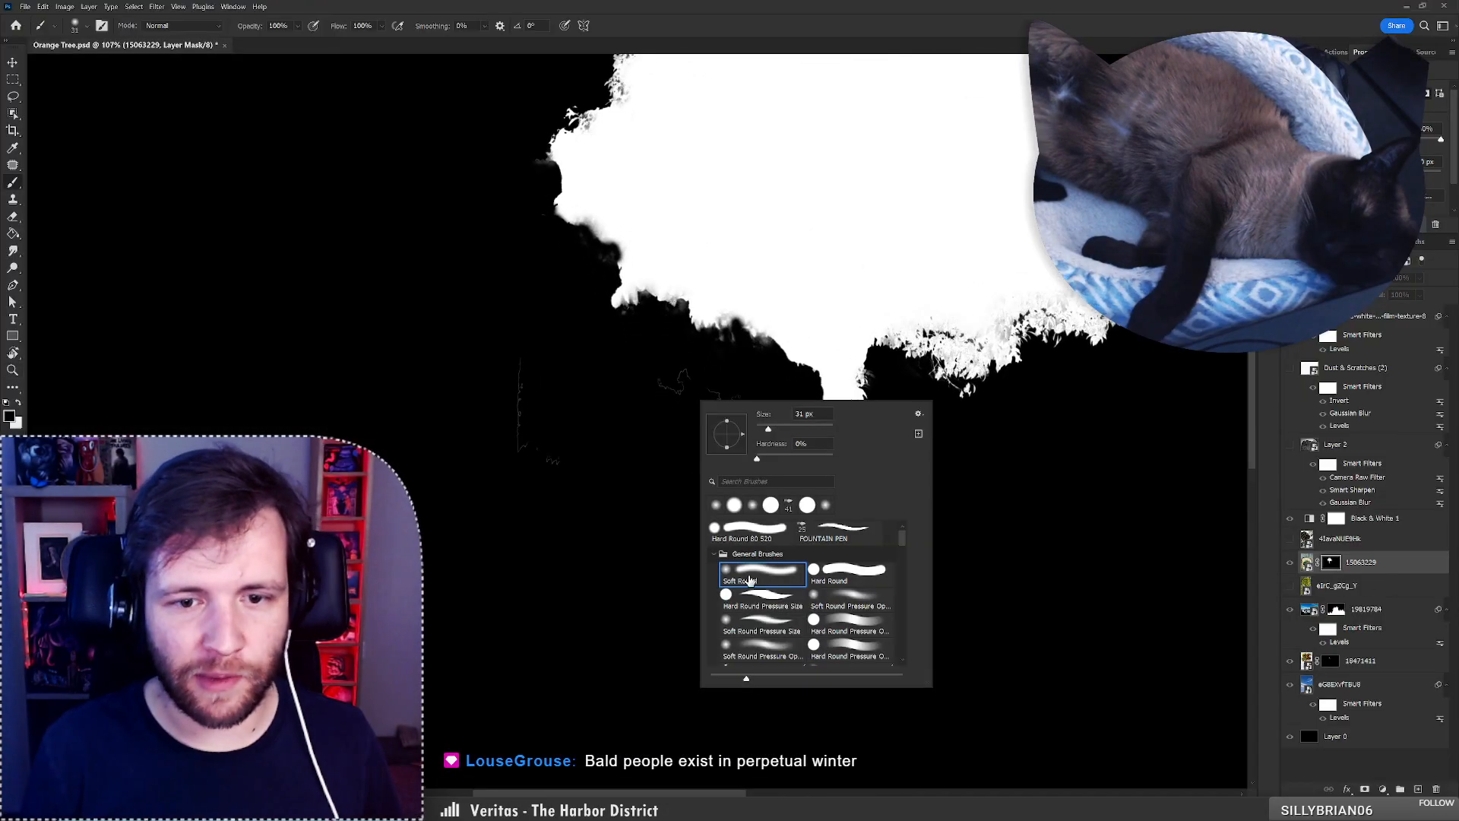
click(756, 538)
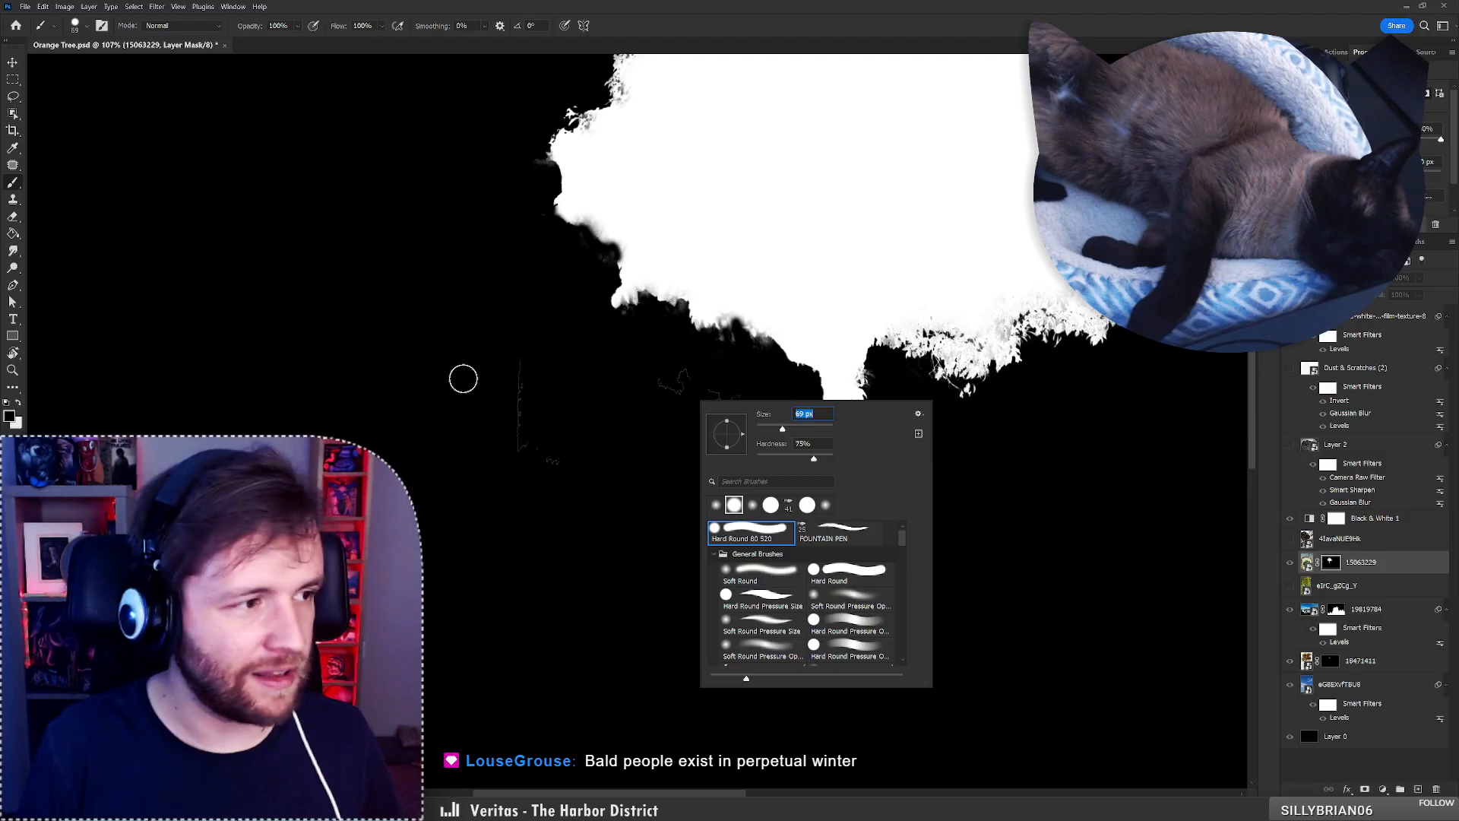
click(637, 449)
Paint out the stray faint marks beside the trunk and crown in black on the mask, and return to the composite.
key(z)
mouse_move(524, 408)
mouse_down()
mouse_move(586, 389)
mouse_move(526, 411)
mouse_move(522, 379)
mouse_move(522, 431)
mouse_move(609, 452)
mouse_up()
key(b)
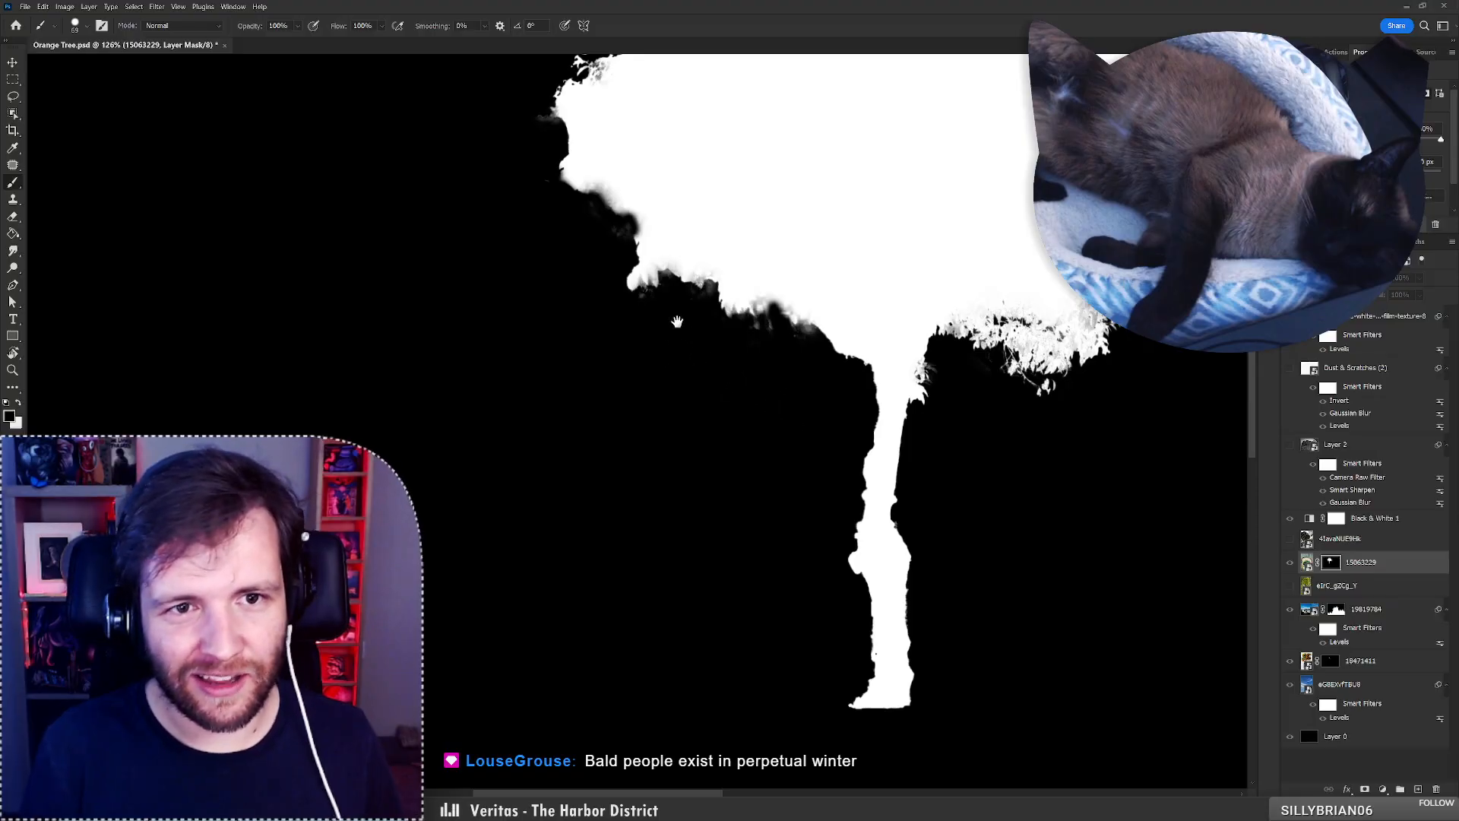
mouse_move(672, 346)
mouse_down()
mouse_move(519, 566)
mouse_move(376, 503)
mouse_up()
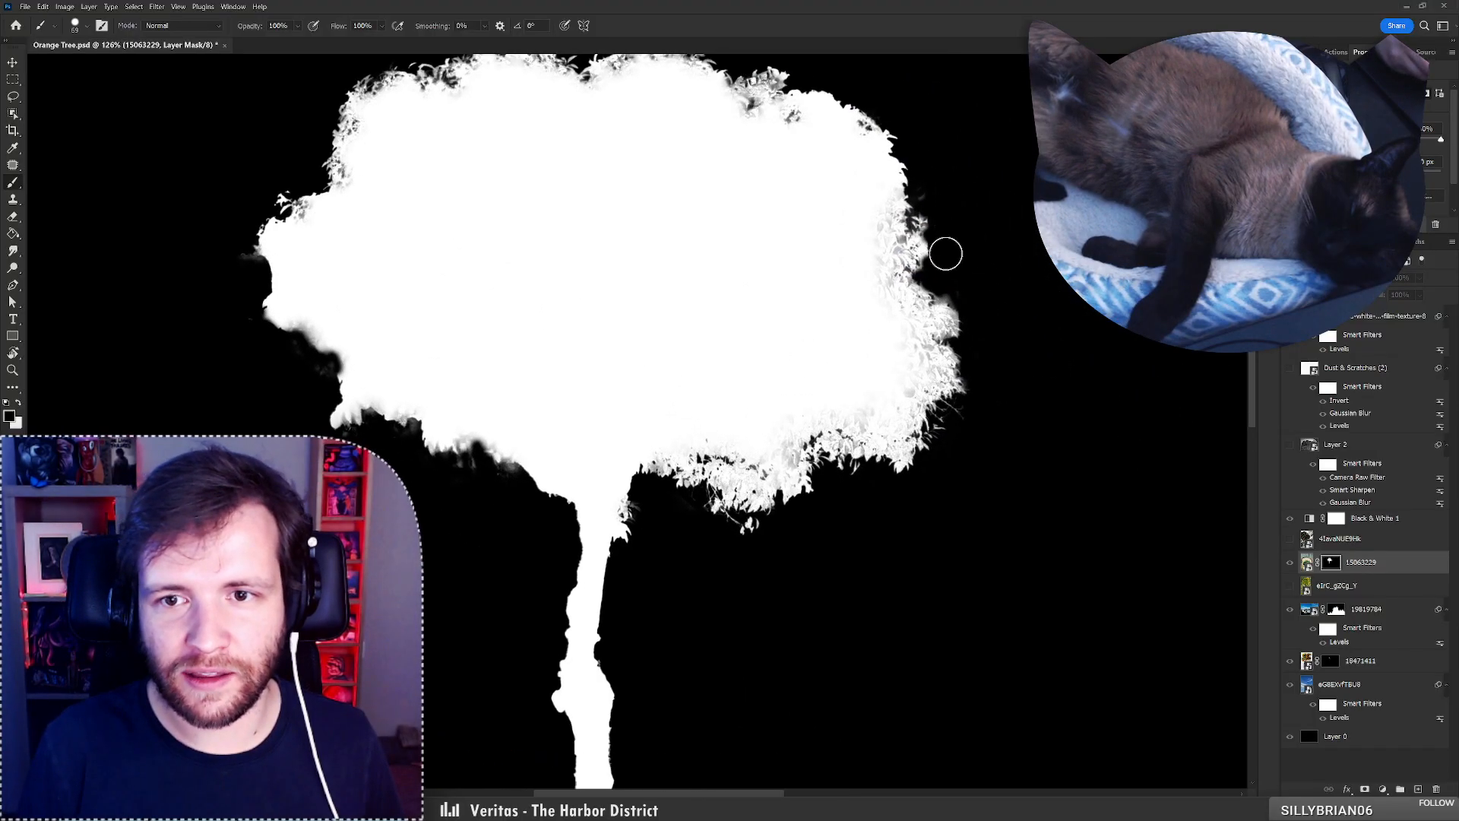
mouse_move(844, 279)
mouse_down()
mouse_move(806, 262)
mouse_move(826, 258)
mouse_up()
alt+click(1331, 563)
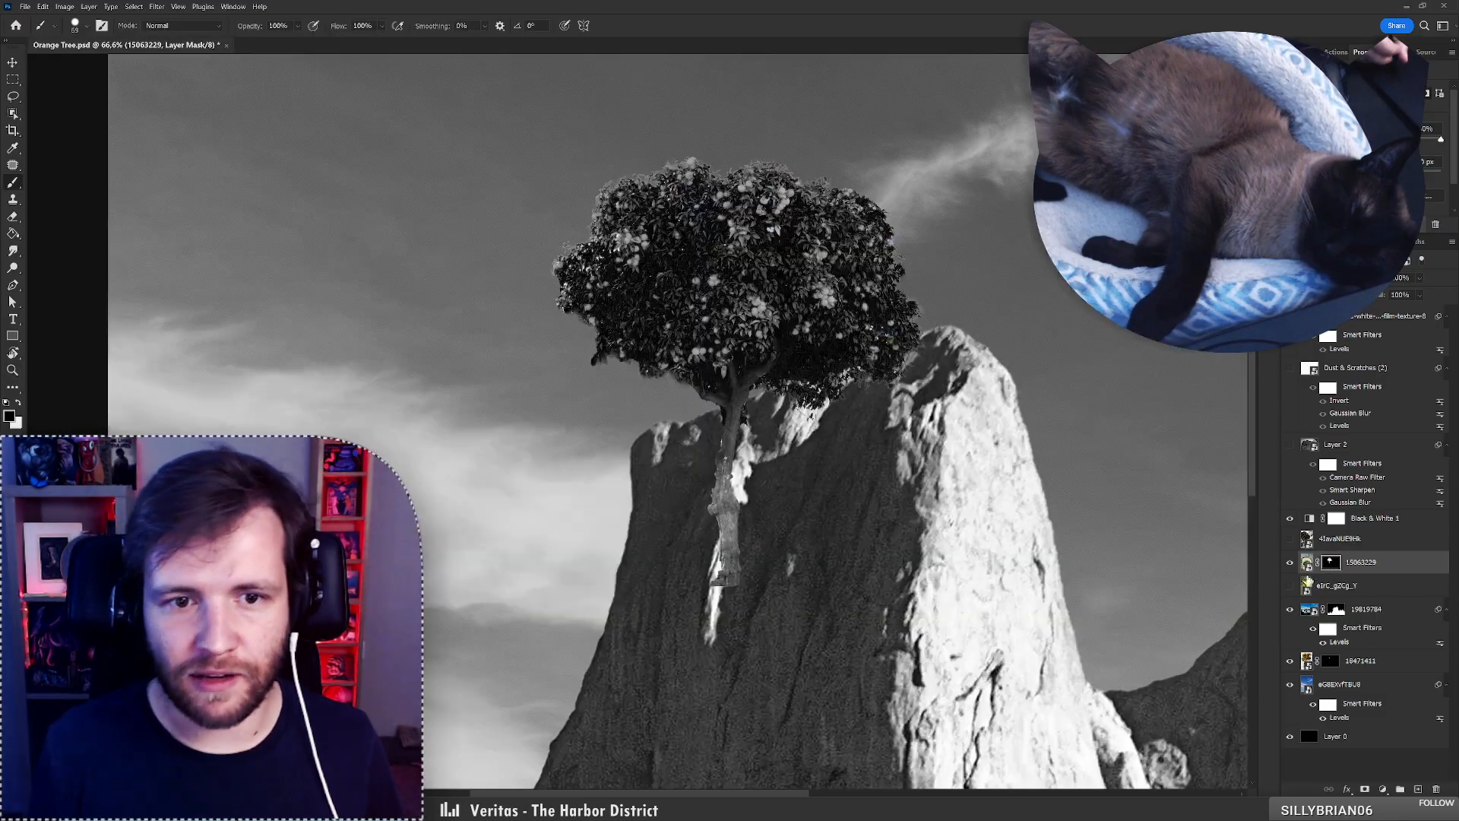
Move the orange tree off the cliff into the open sky beside it and put layer 15063229 in a group.
drag(671, 341, 707, 329)
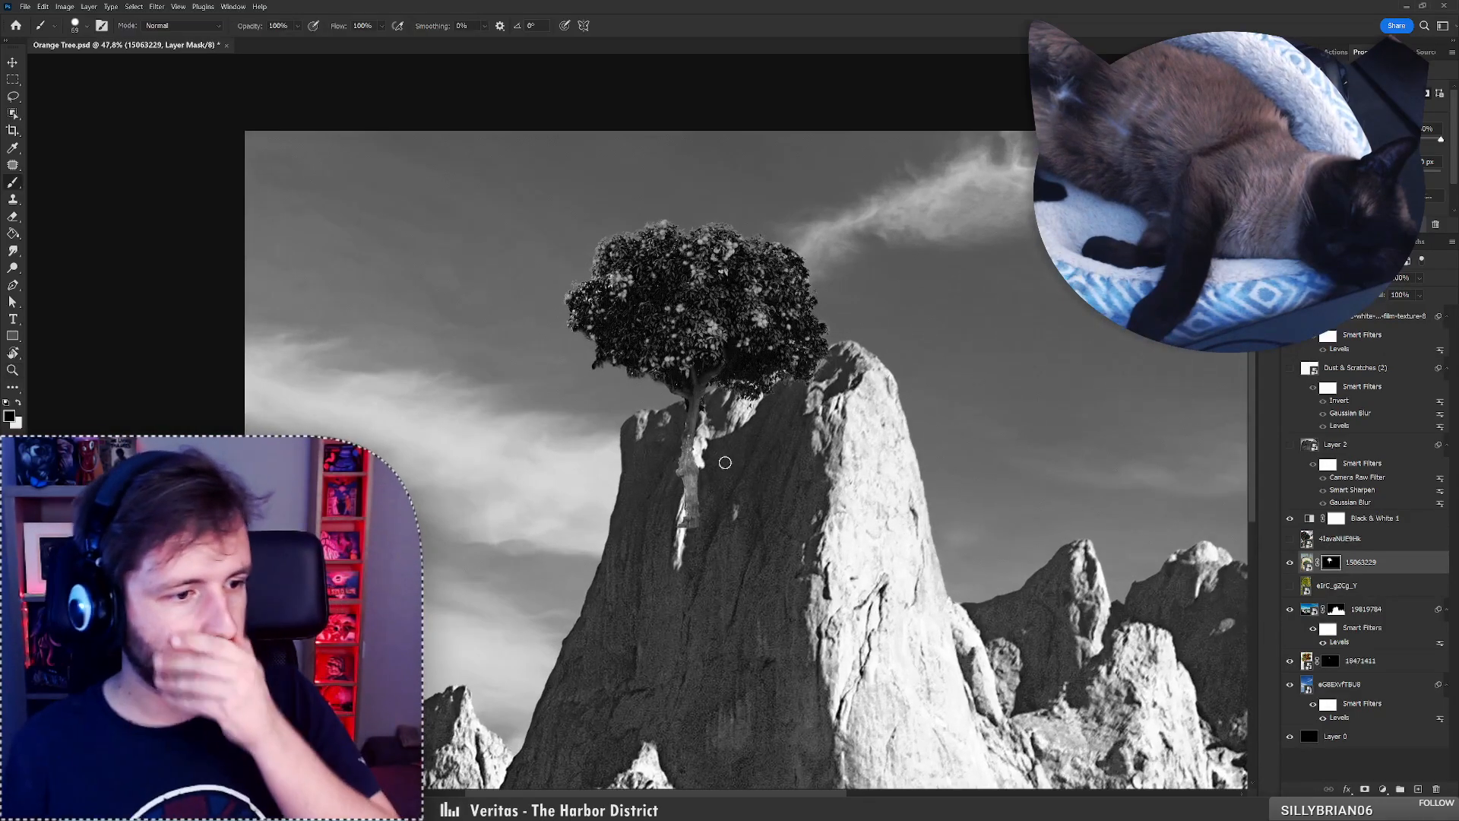
drag(651, 394, 655, 399)
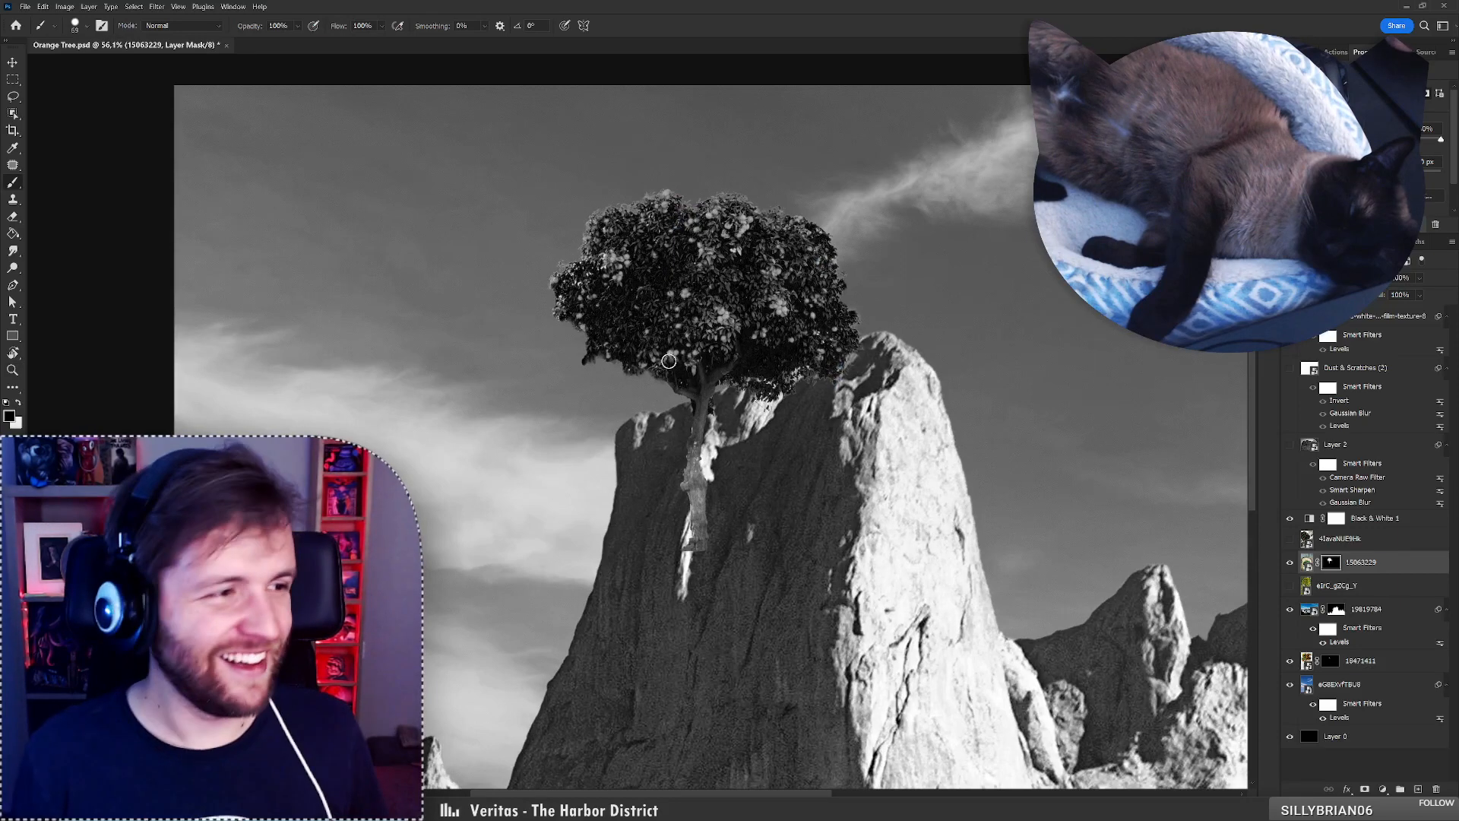
mouse_move(715, 327)
mouse_down()
mouse_move(475, 339)
mouse_move(490, 348)
mouse_move(482, 338)
mouse_move(568, 279)
mouse_up()
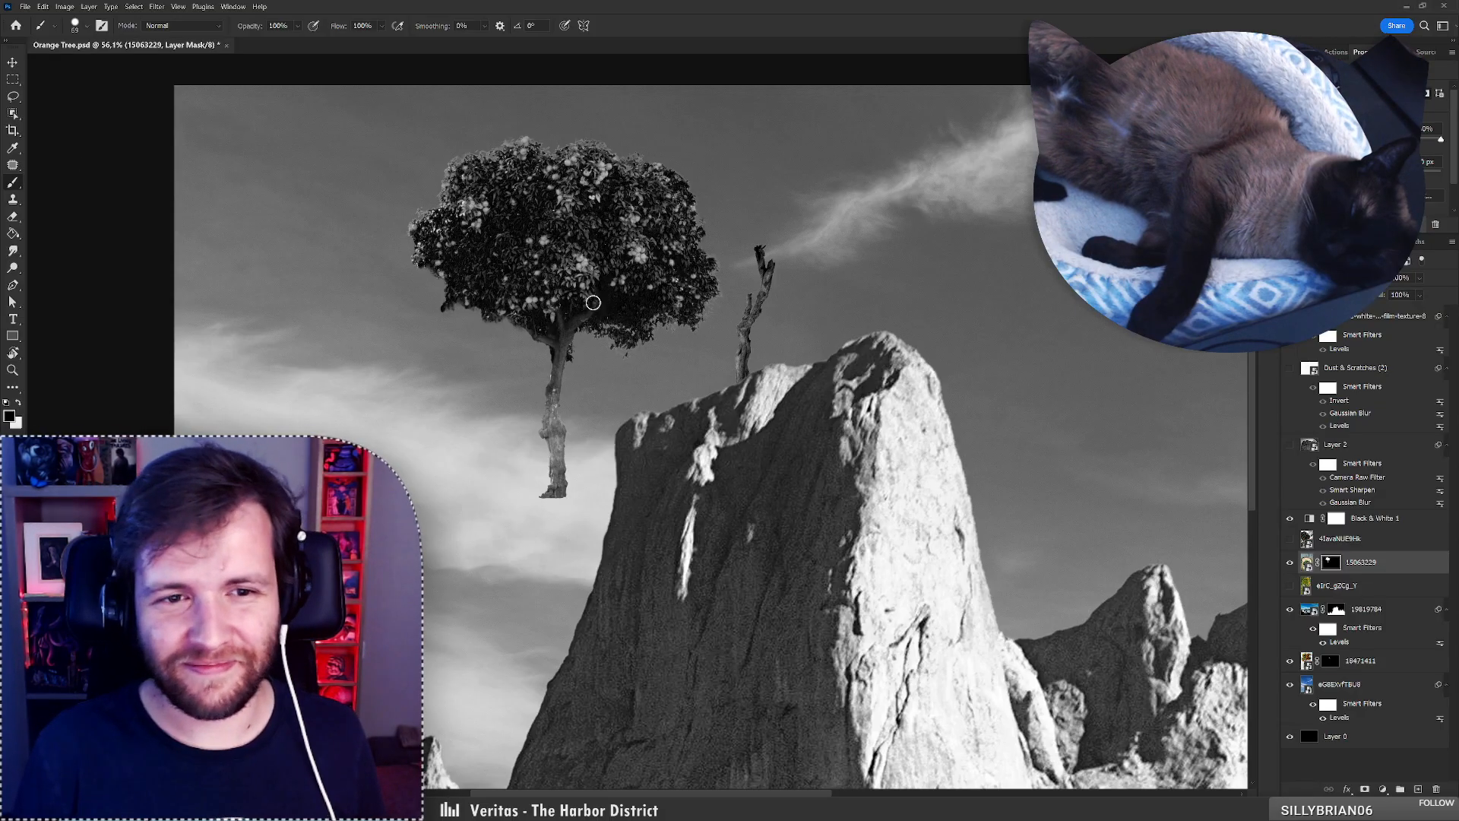
mouse_move(580, 325)
mouse_down()
mouse_move(643, 334)
mouse_move(509, 332)
mouse_move(534, 333)
mouse_up()
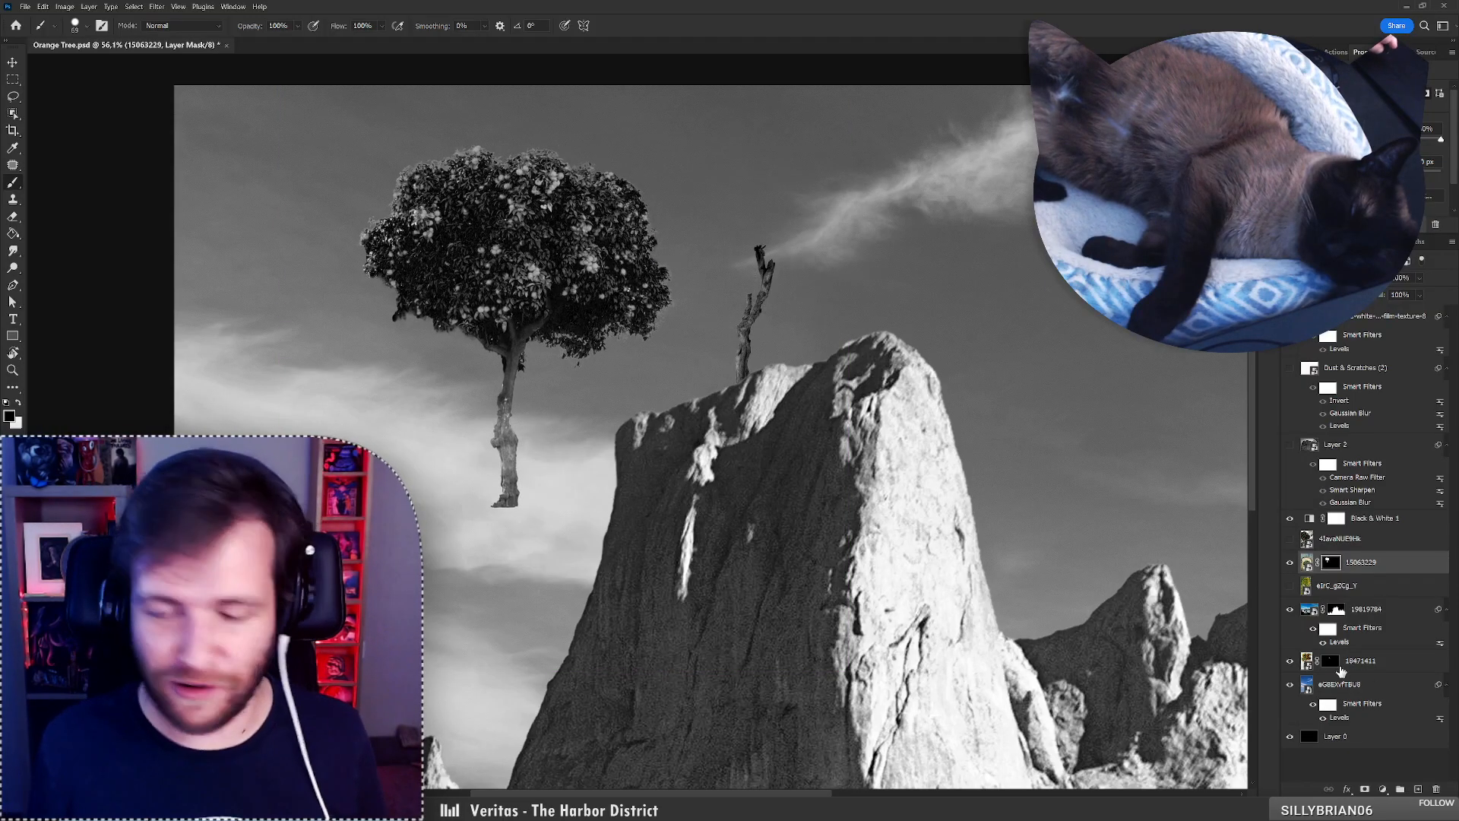
key(ctrl+g)
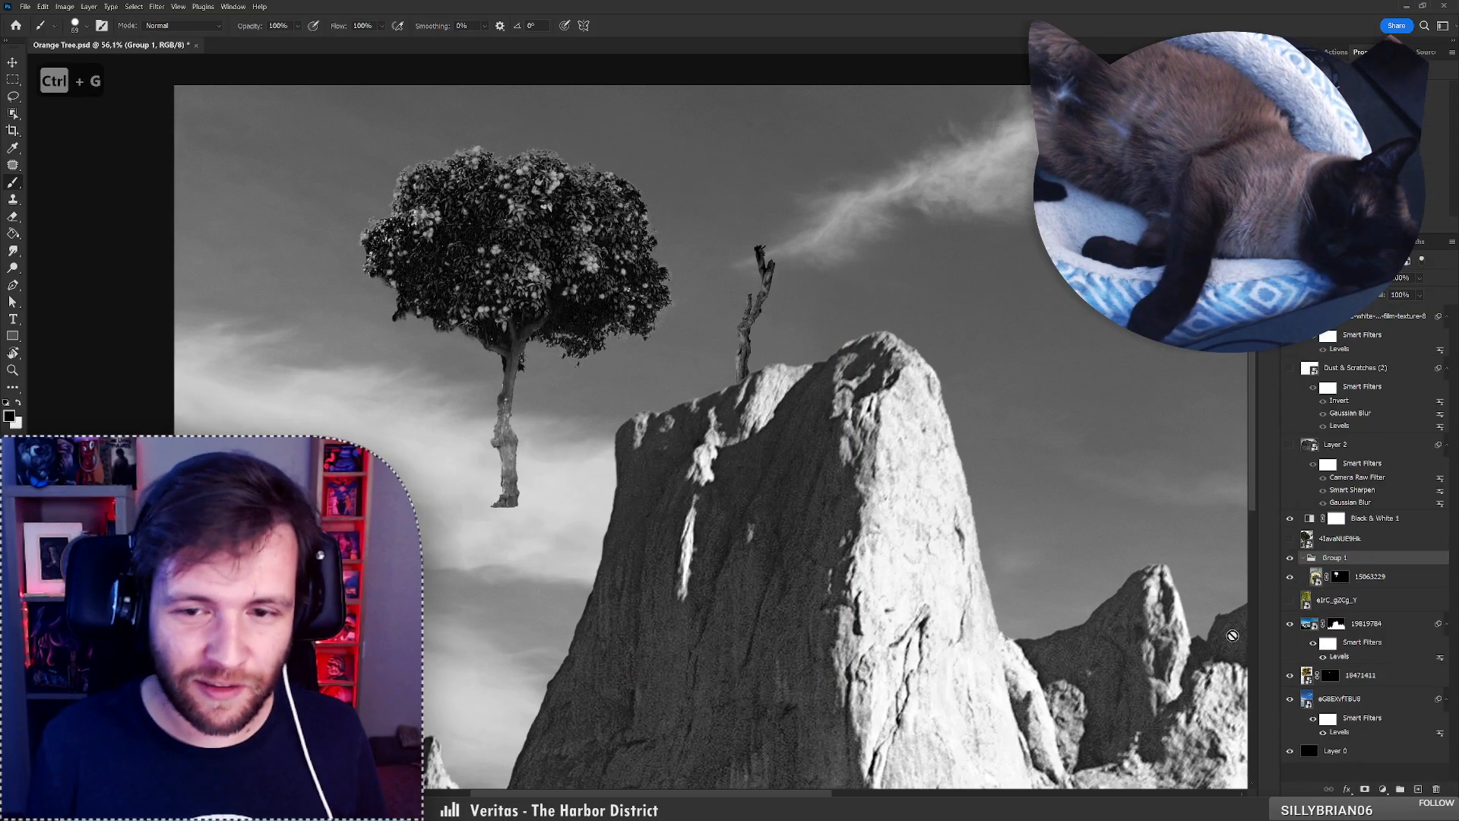
Try the Fountain Pen brush with a looping scribble on a new layer in the group, and undo the scribble and layer.
click(1419, 789)
right_click(569, 416)
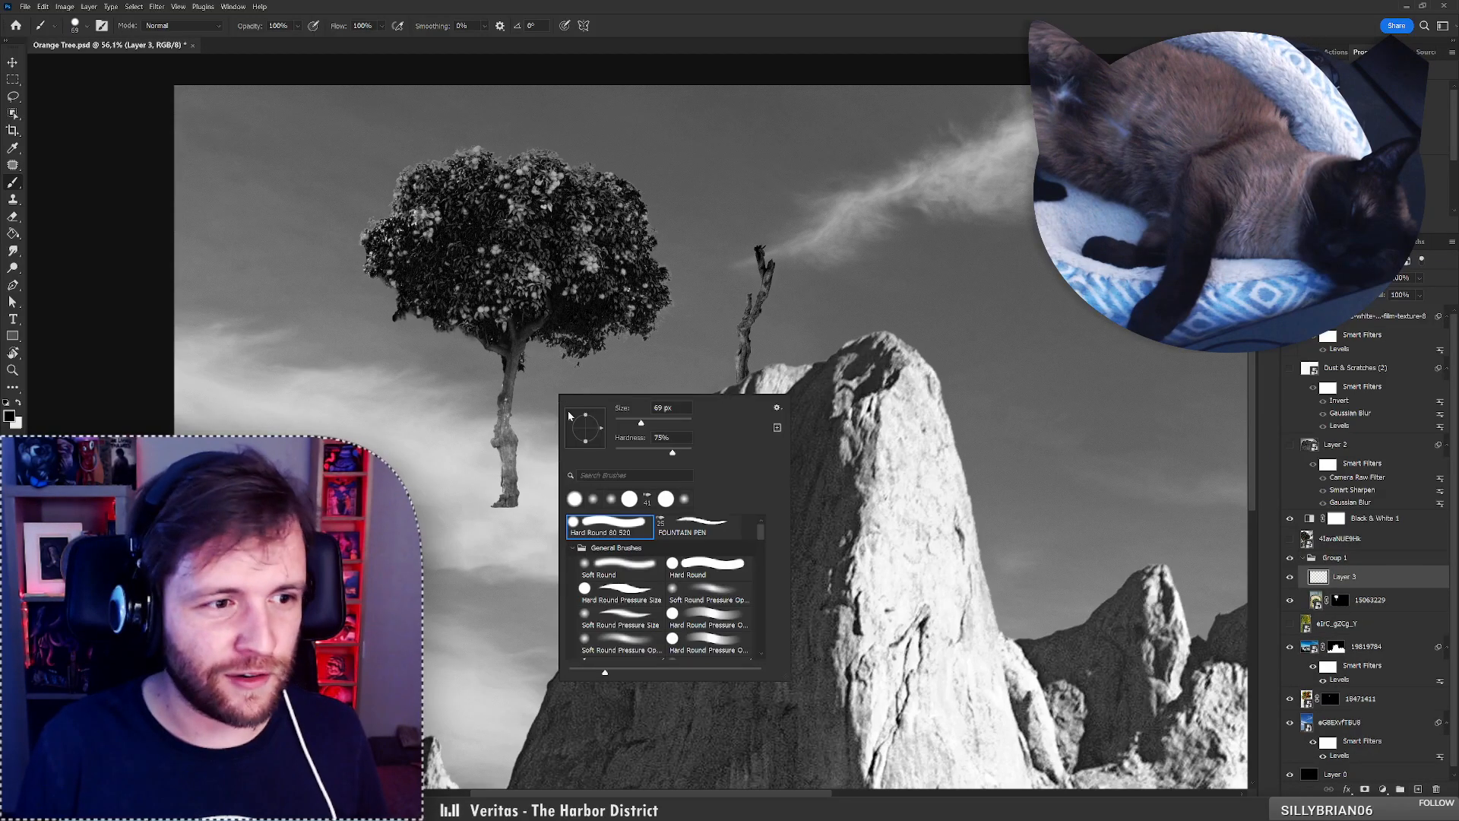
click(709, 530)
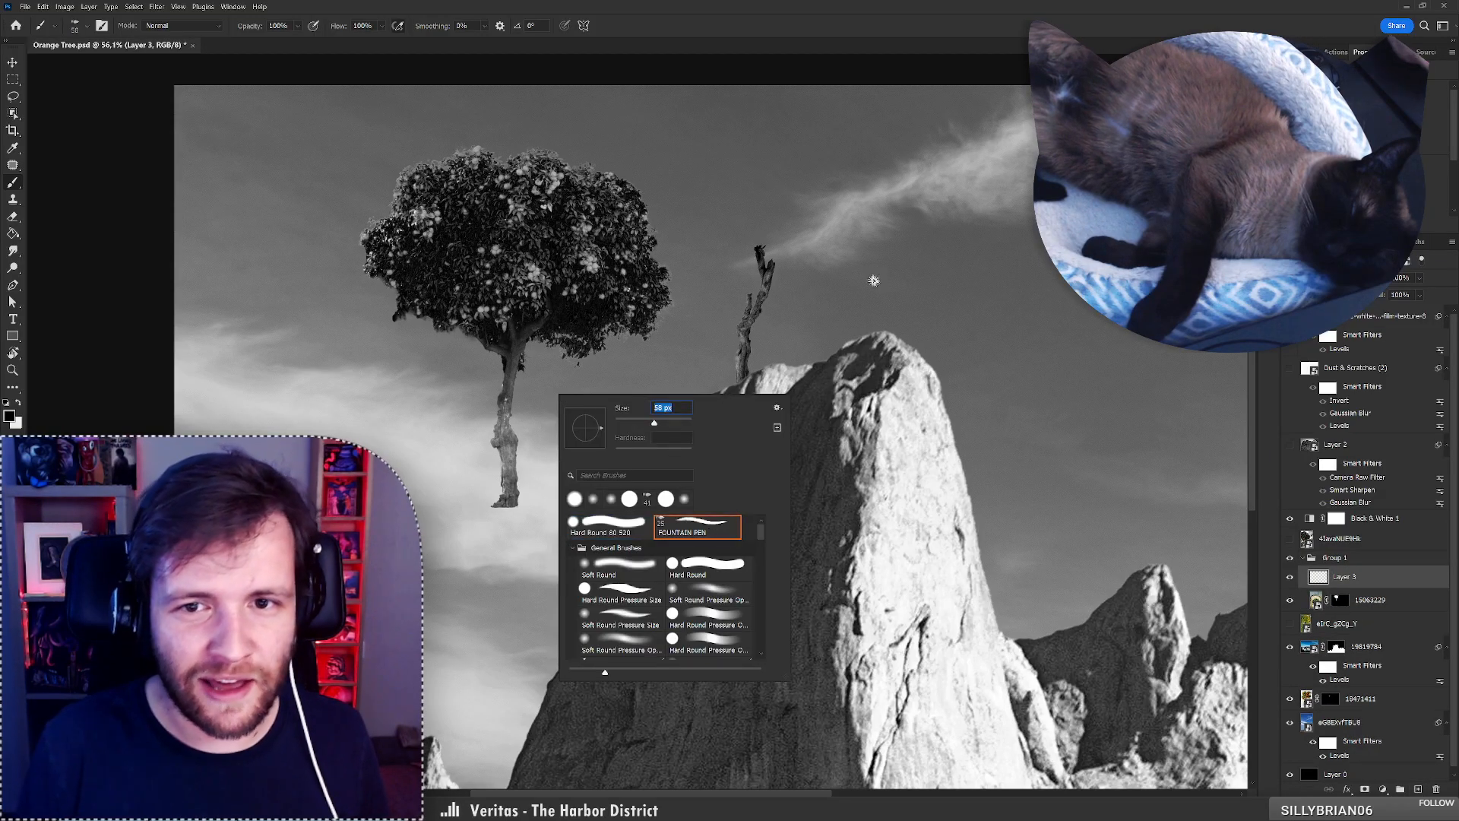
mouse_move(844, 262)
mouse_down()
mouse_move(862, 208)
mouse_move(887, 209)
mouse_move(852, 165)
mouse_up()
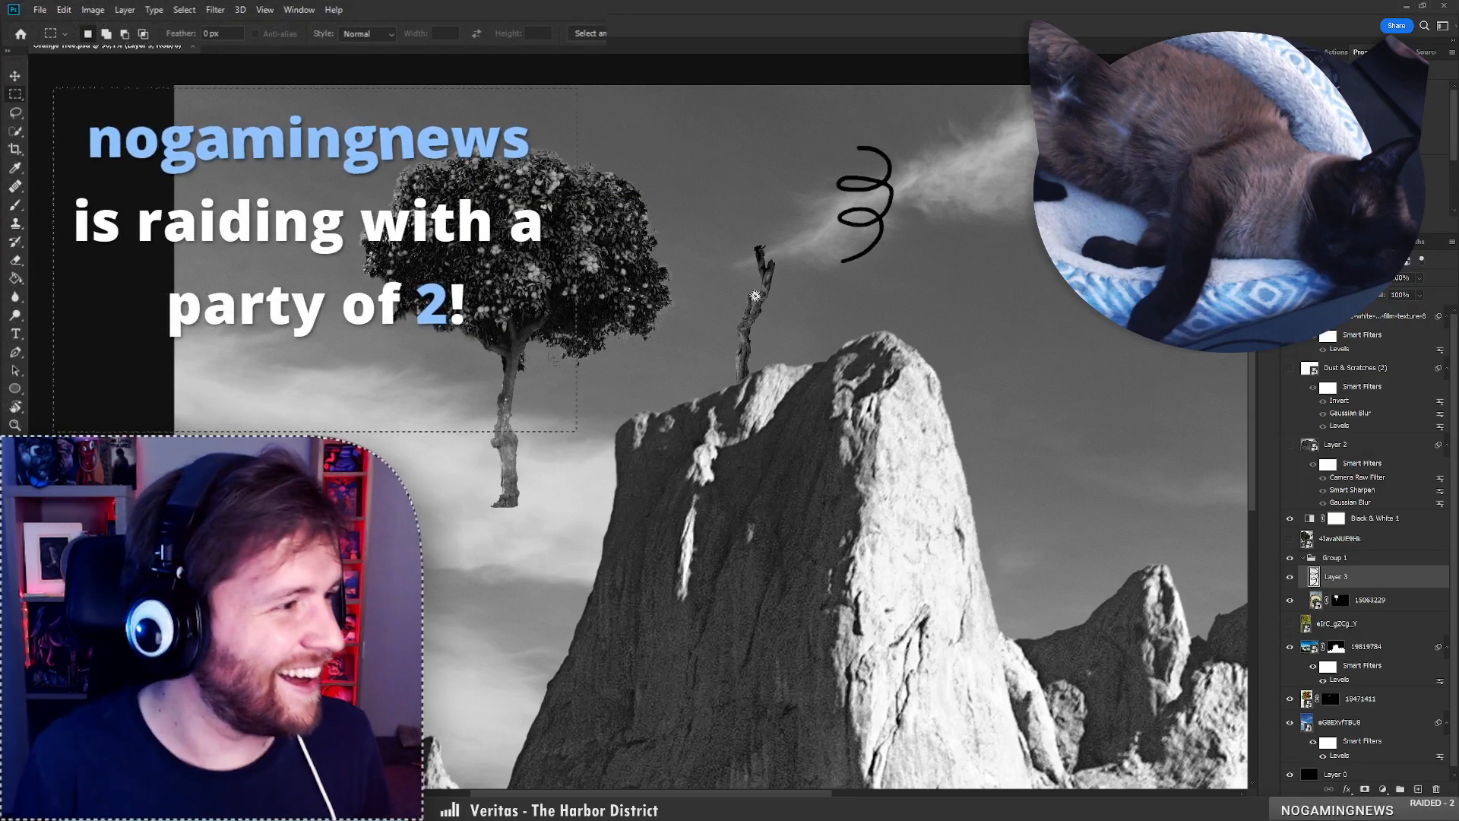
click(216, 9)
mouse_move(223, 170)
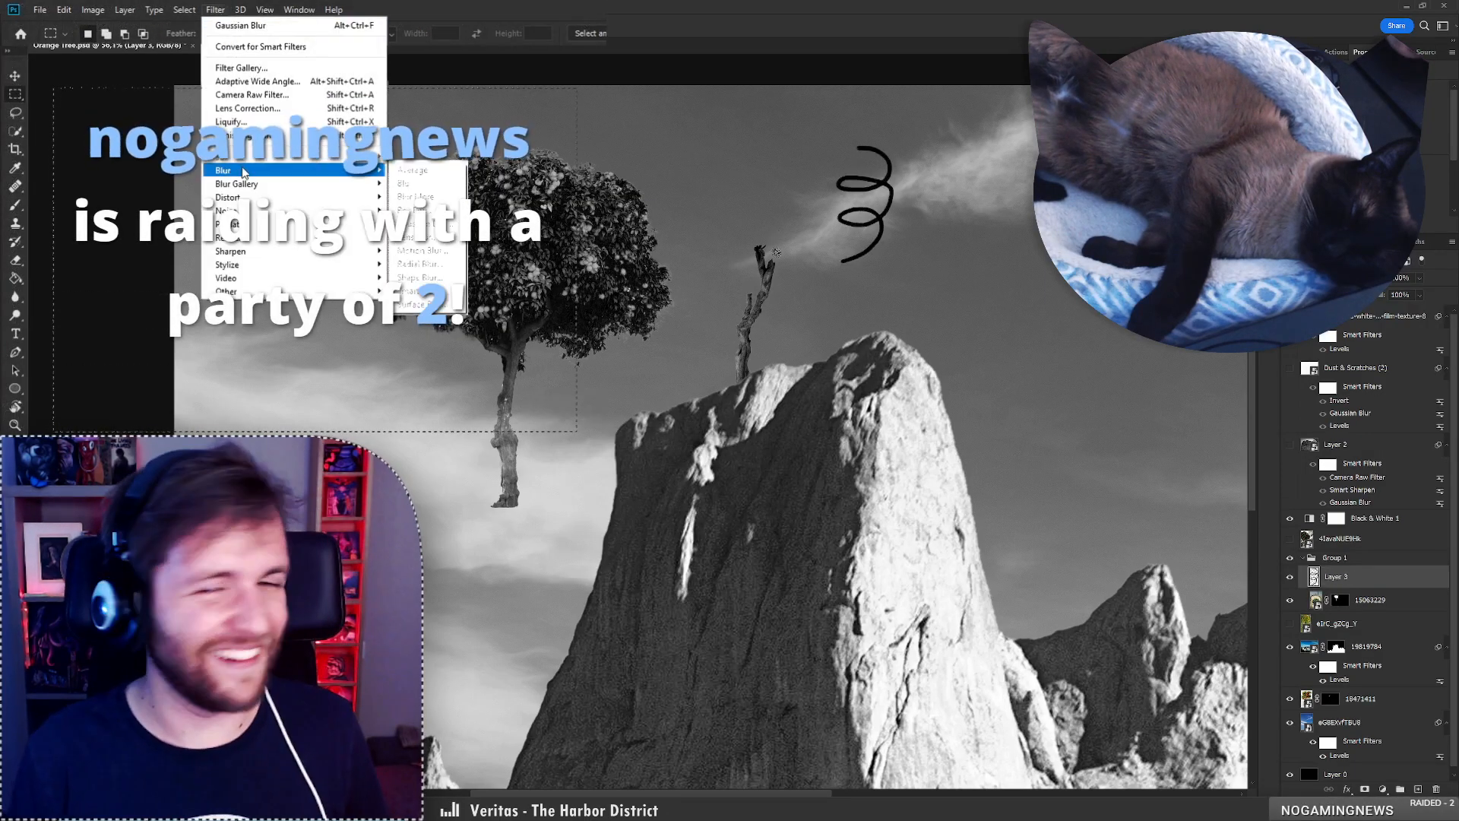
click(417, 223)
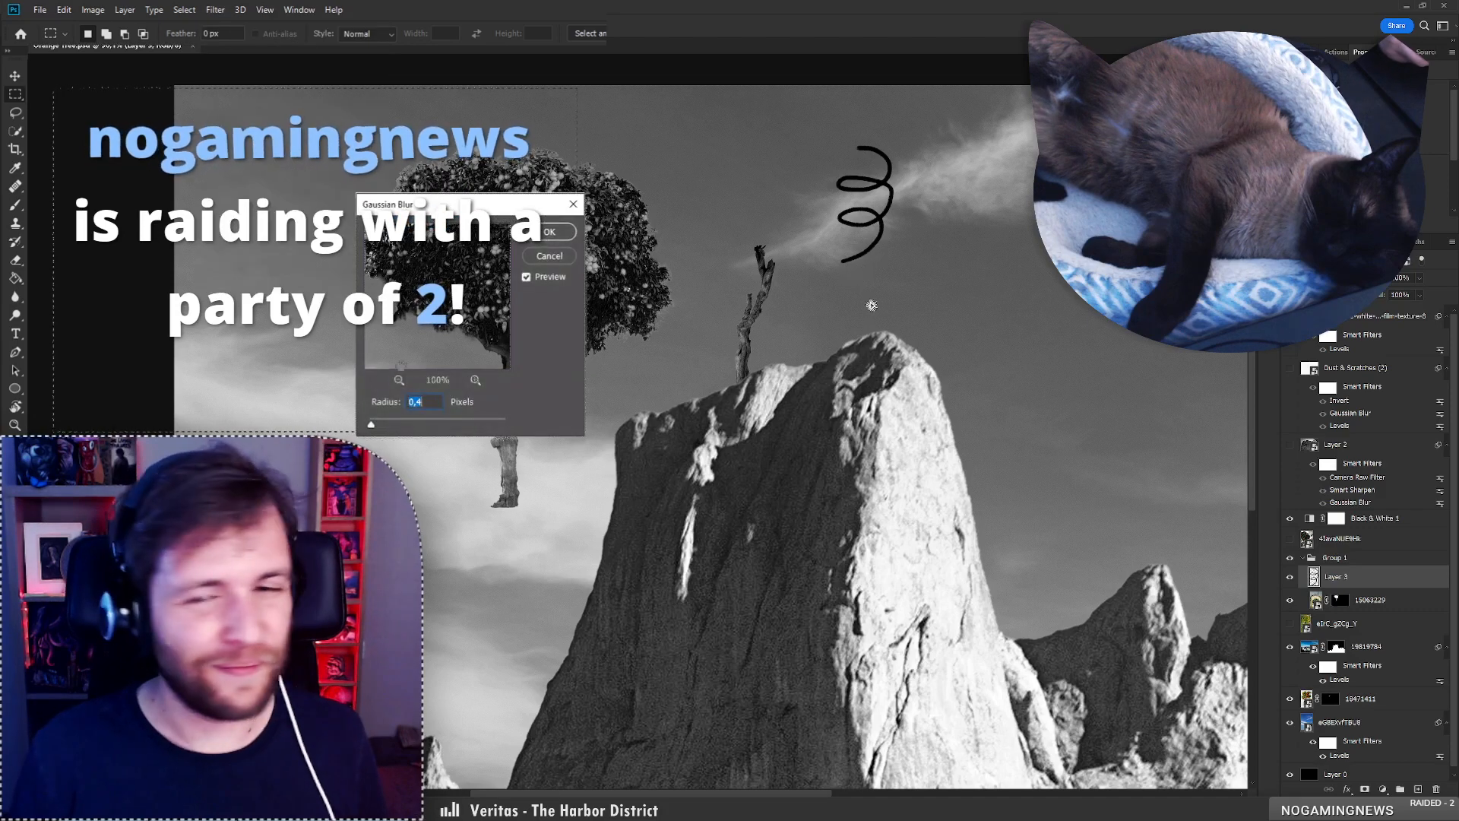
key(ctrl+z)
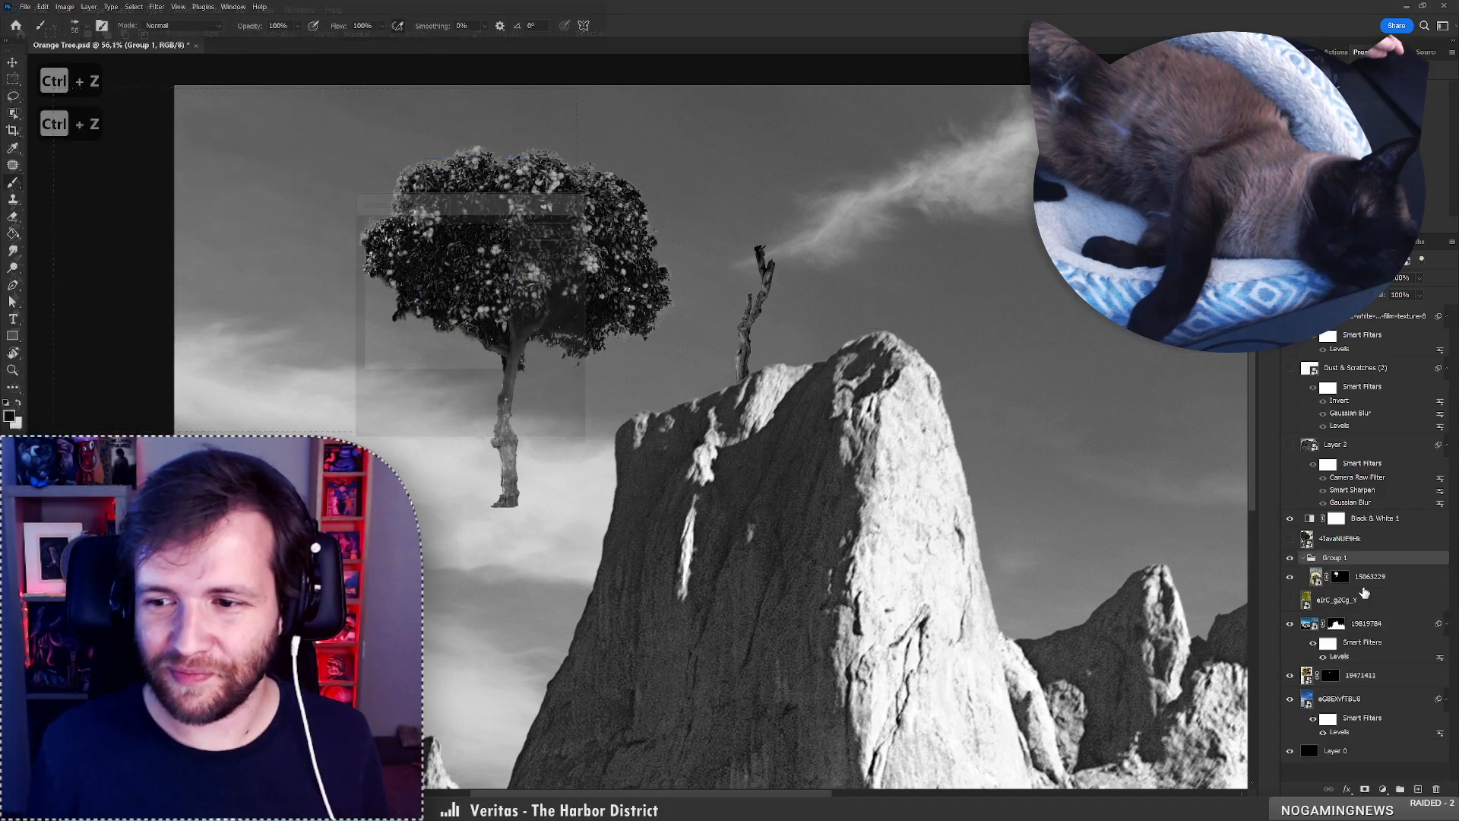
Add a layer mask to Group 1 and paint out the tree's lower trunk in black with an enlarged Hard Round brush.
click(1364, 789)
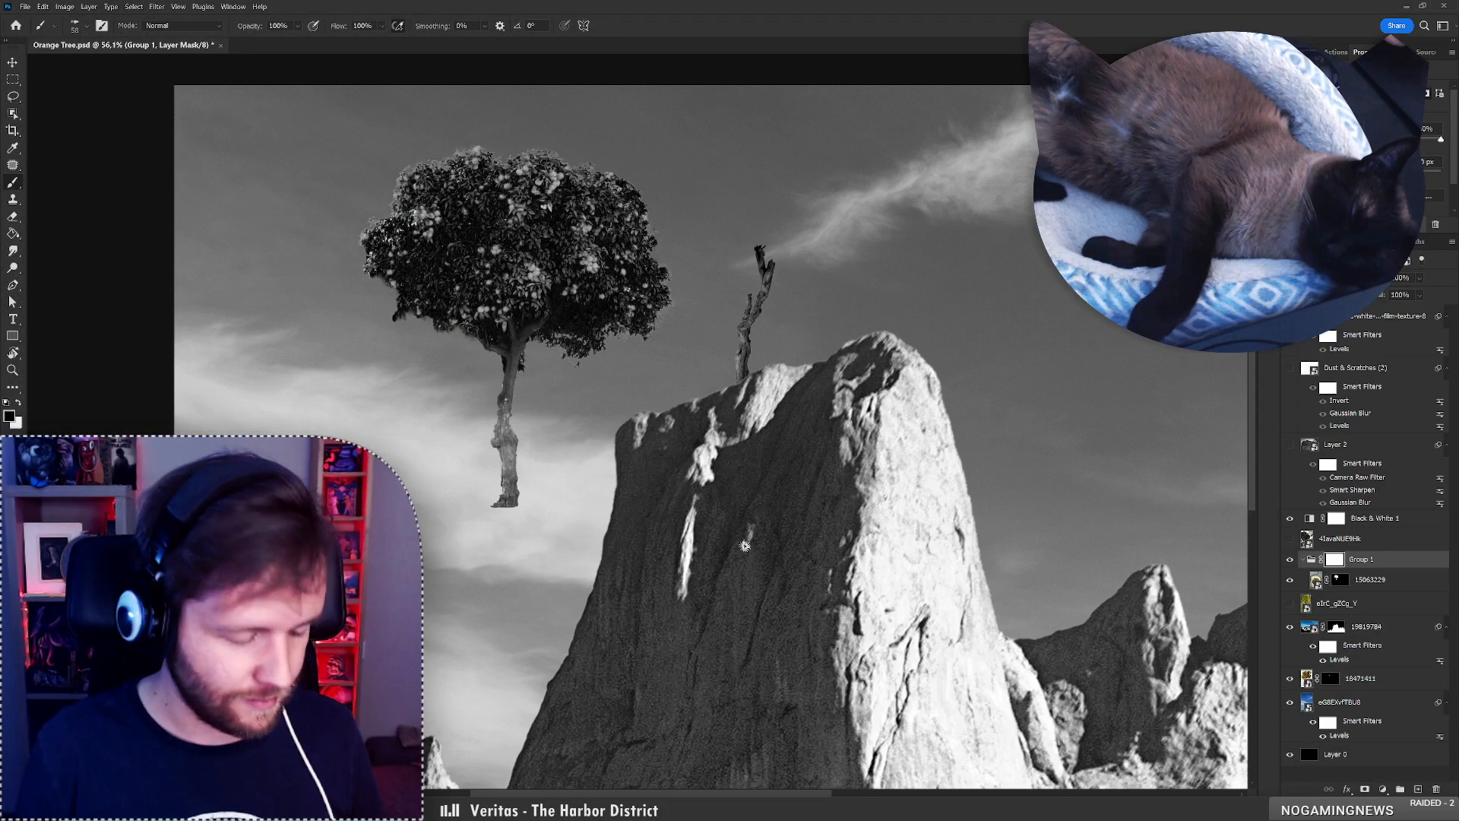
right_click(592, 400)
click(665, 531)
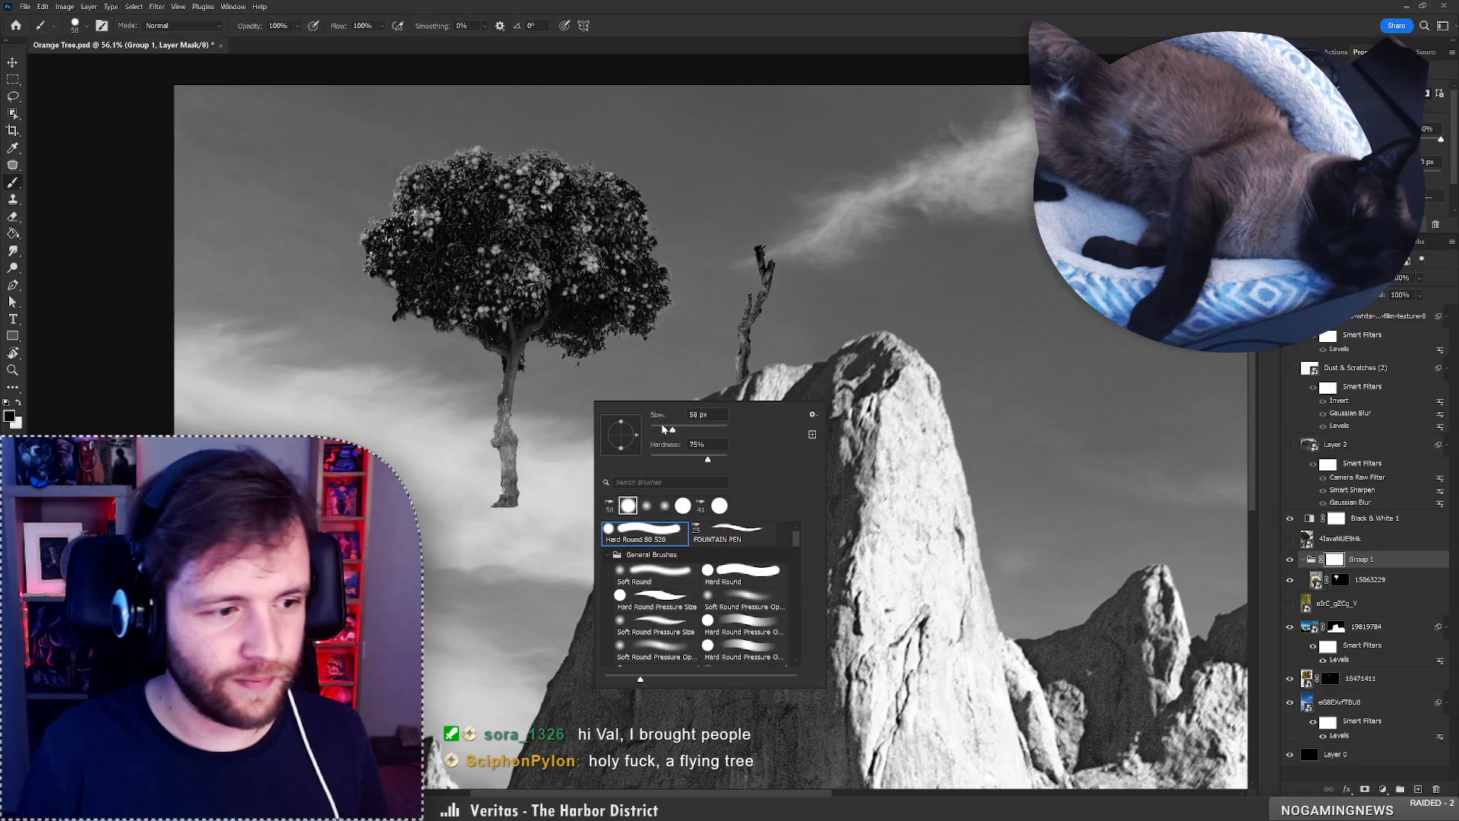
click(700, 430)
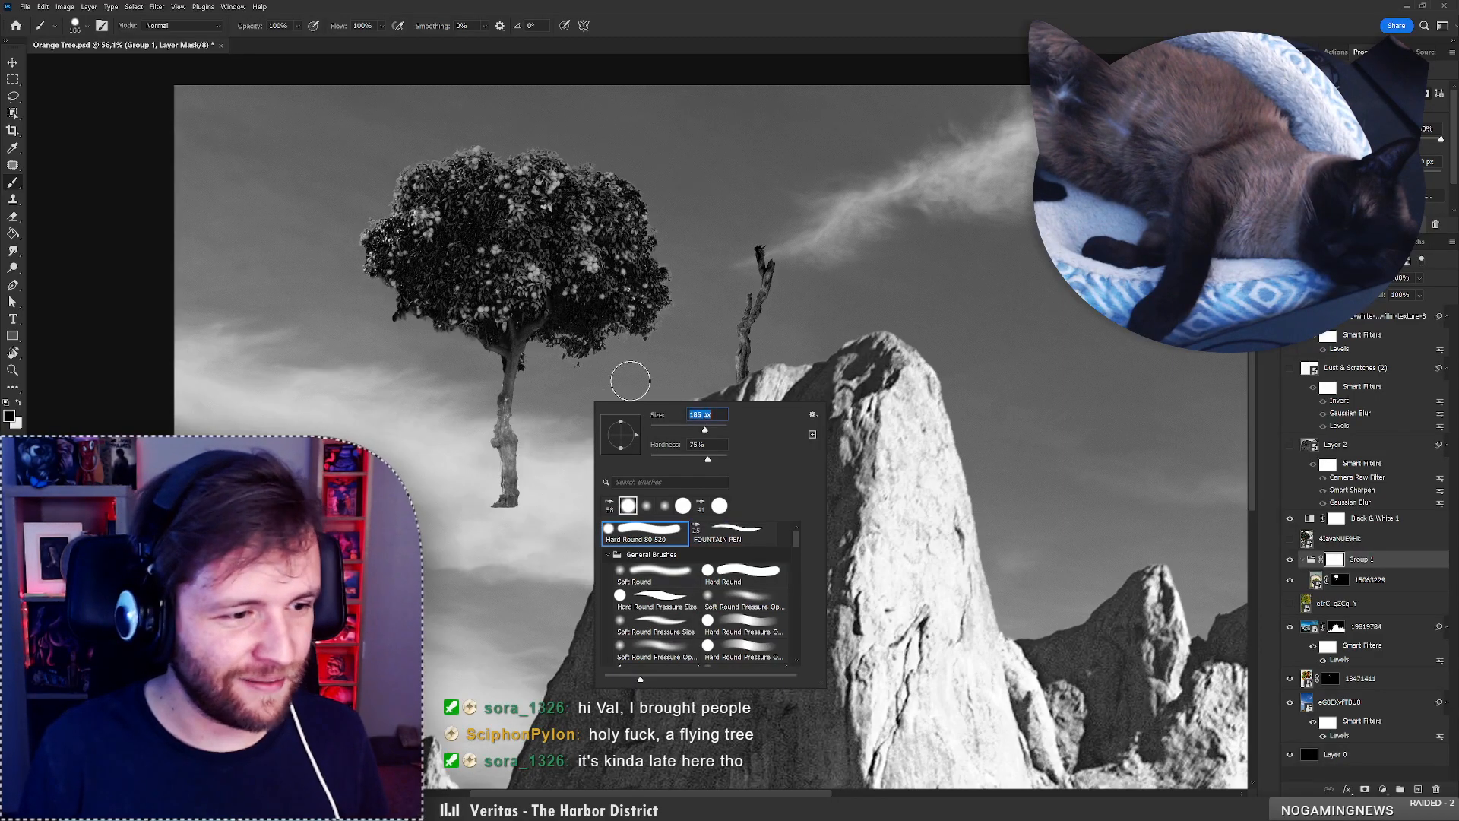
click(453, 434)
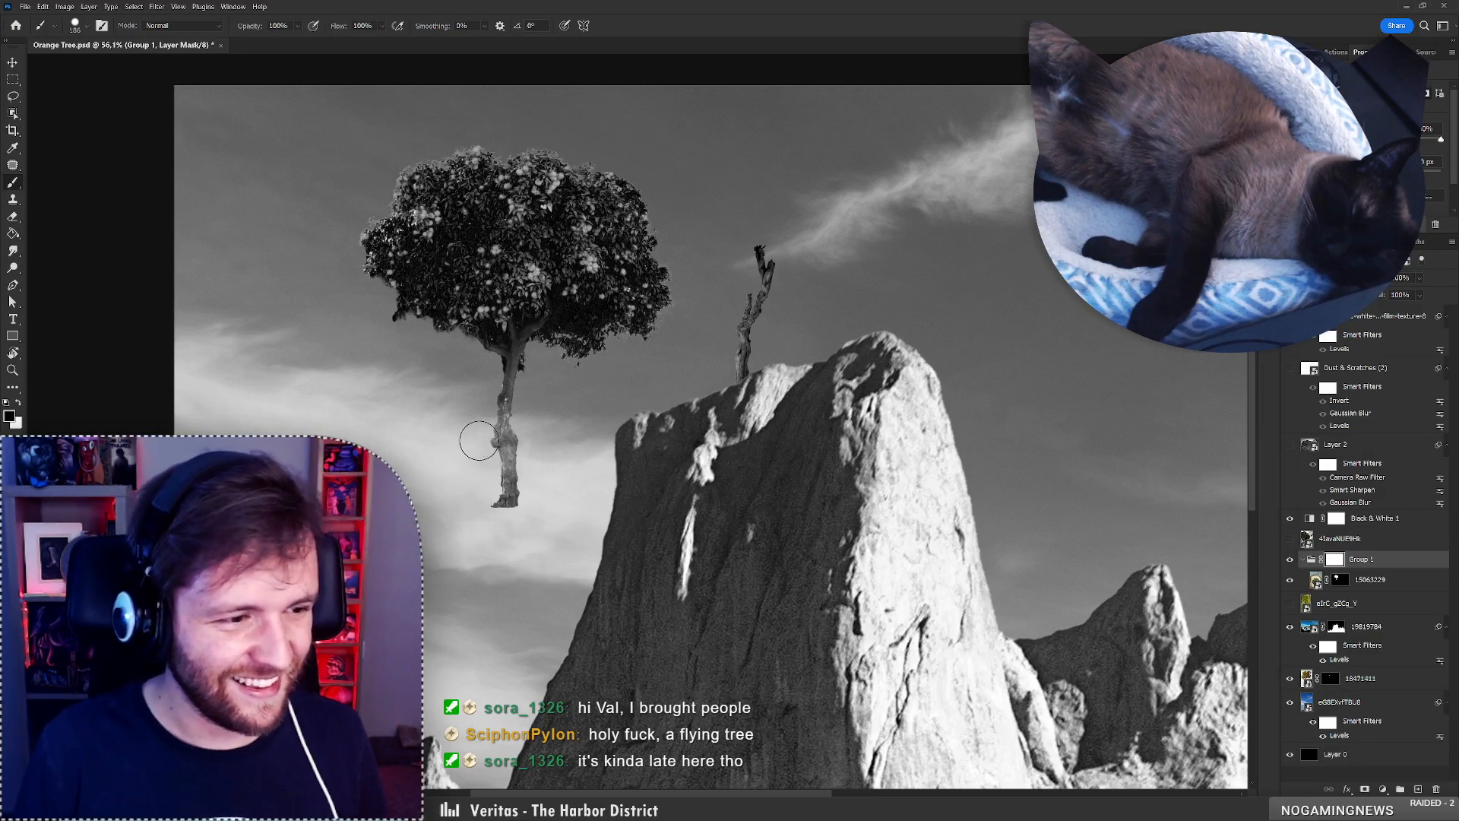
drag(496, 450, 502, 513)
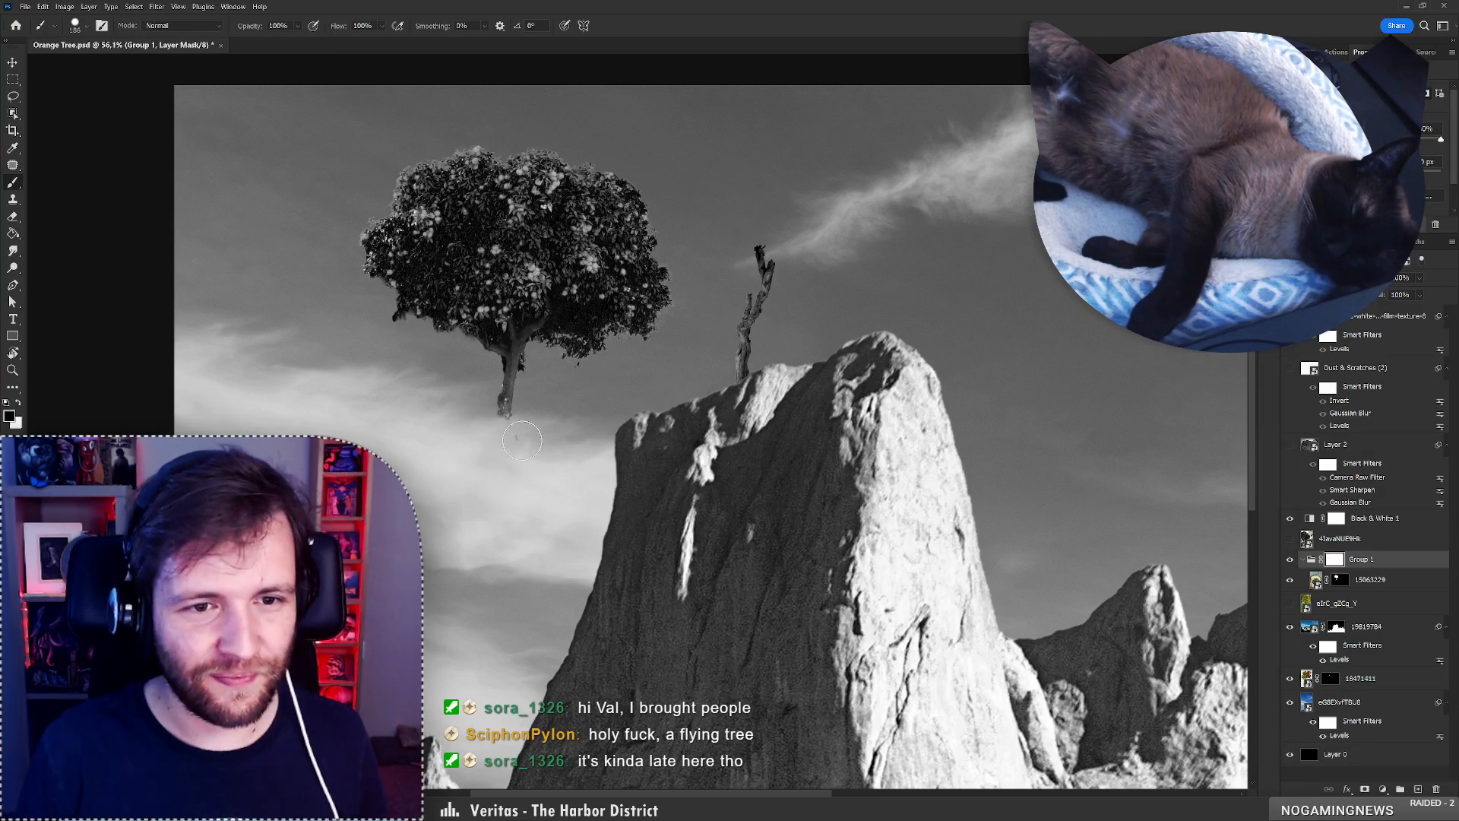
mouse_move(522, 440)
mouse_down()
mouse_move(519, 407)
mouse_move(506, 406)
mouse_move(523, 405)
mouse_move(492, 403)
mouse_move(518, 395)
mouse_up()
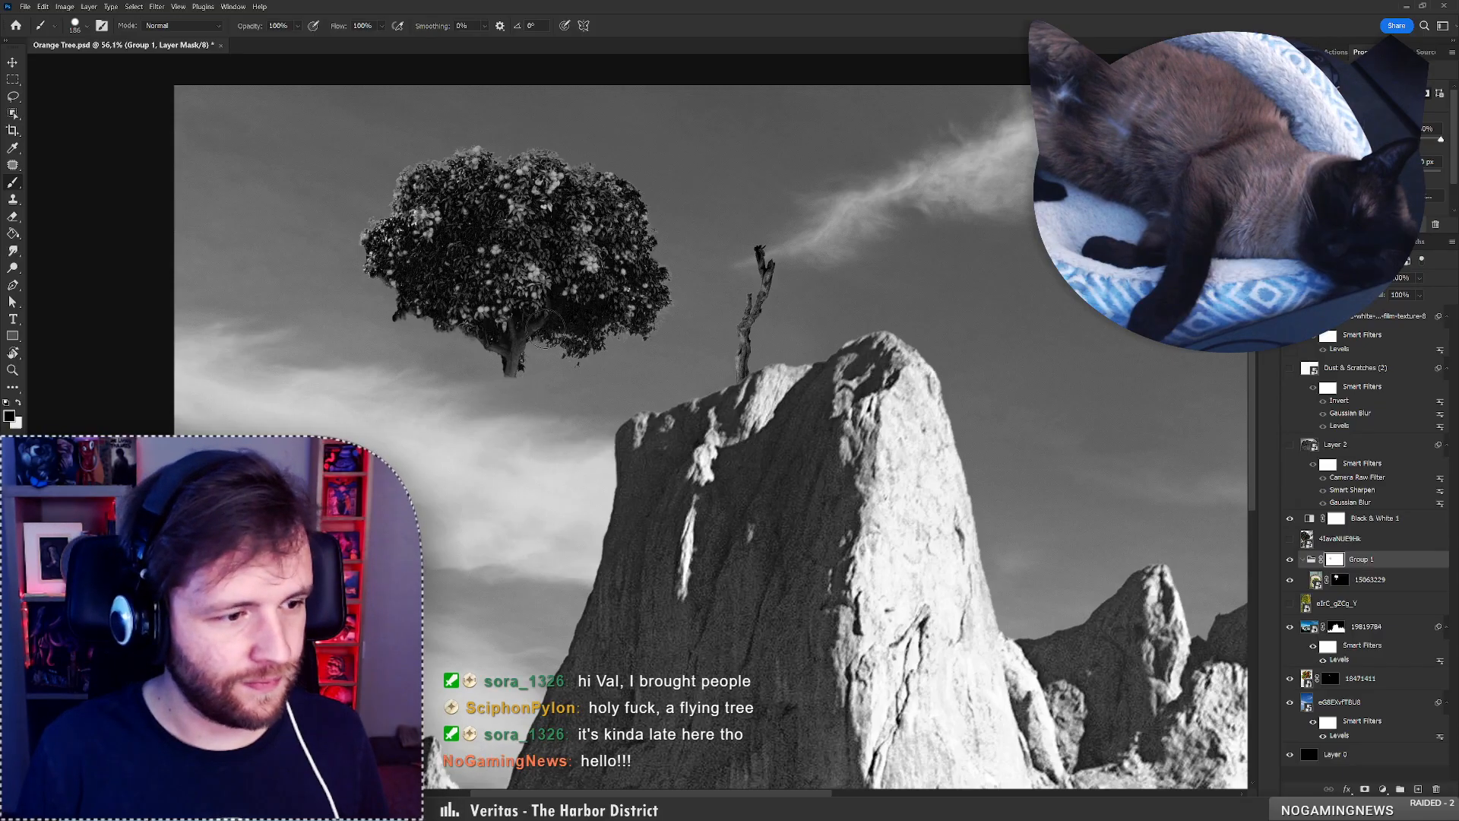
Place the Group 1 tree crown on top of the bare trunk, scaled to about 87% and tilted slightly clockwise.
mouse_move(544, 327)
mouse_down()
mouse_move(737, 259)
mouse_move(791, 261)
mouse_move(776, 283)
mouse_move(665, 311)
mouse_up()
key(ctrl+t)
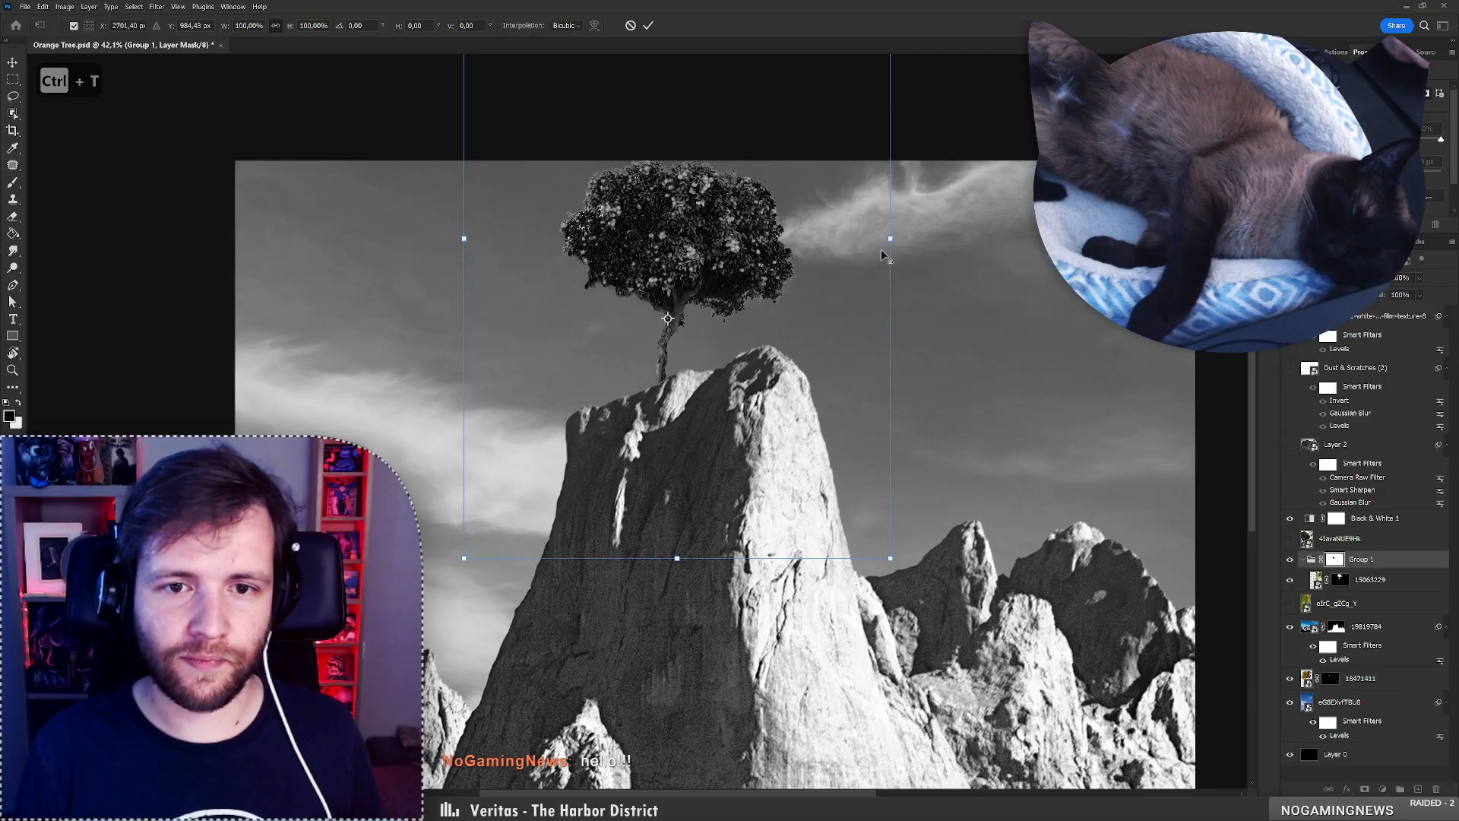
drag(882, 255, 913, 275)
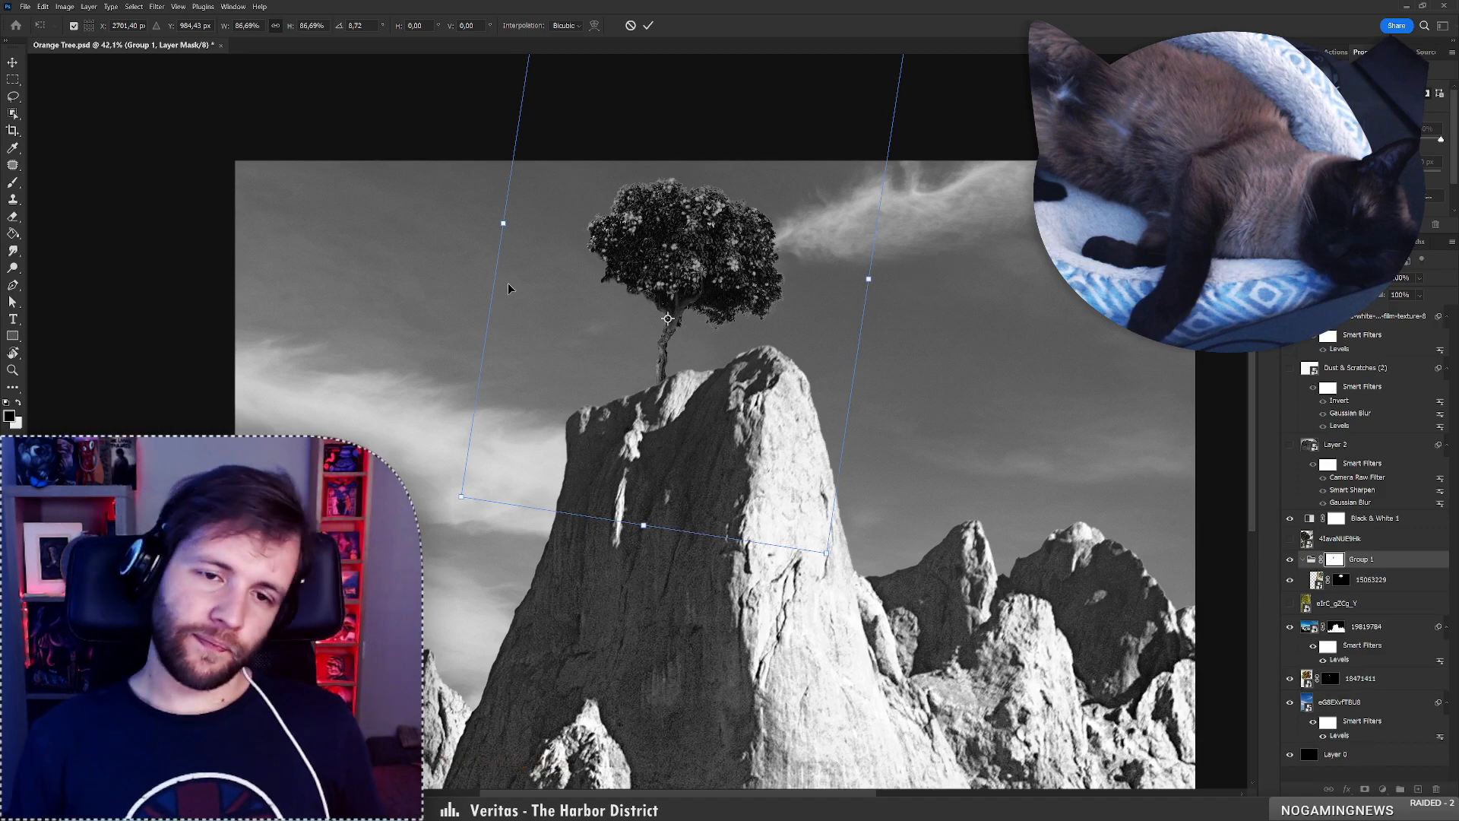
drag(733, 296, 734, 293)
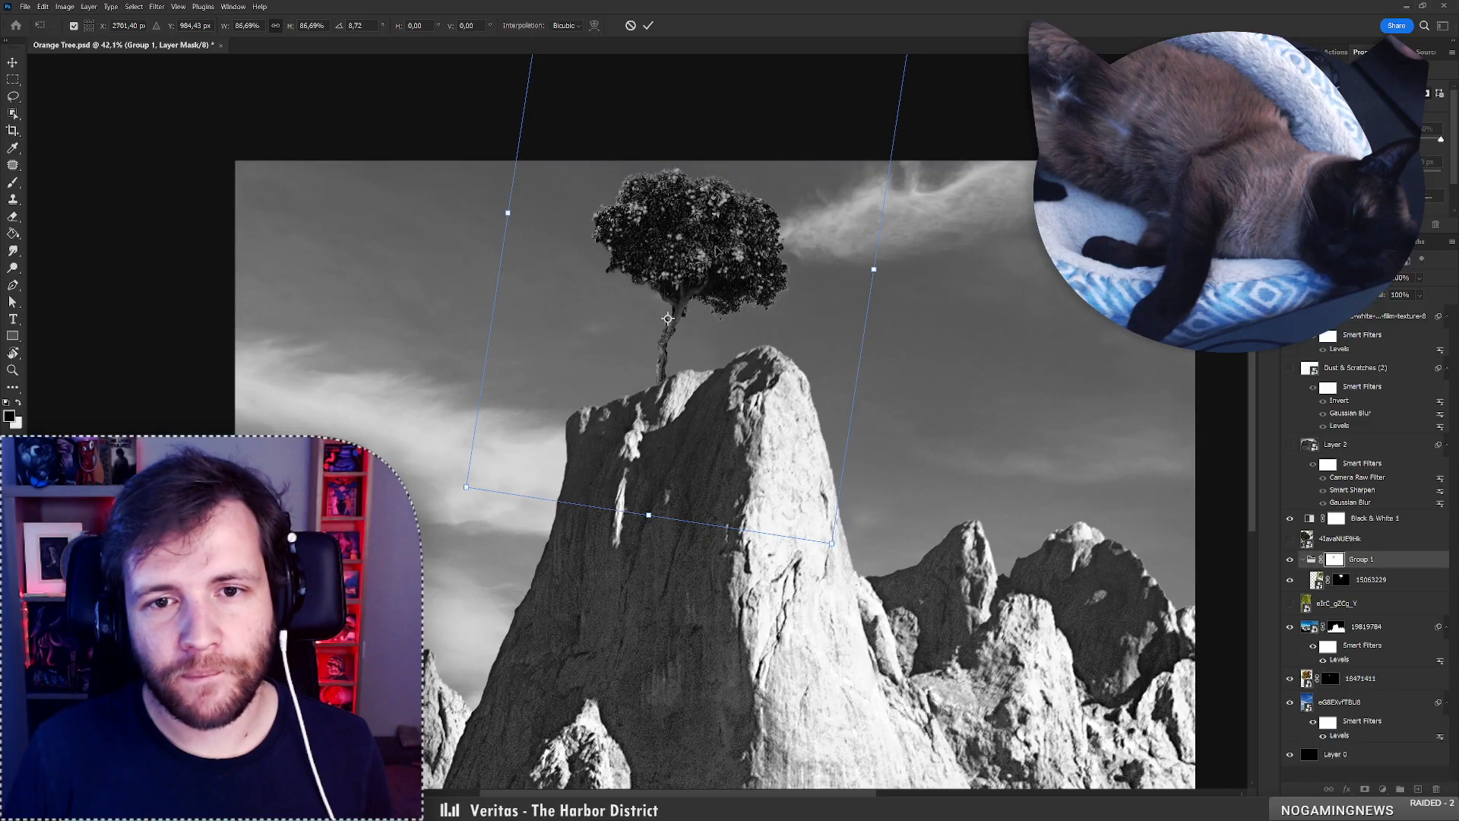
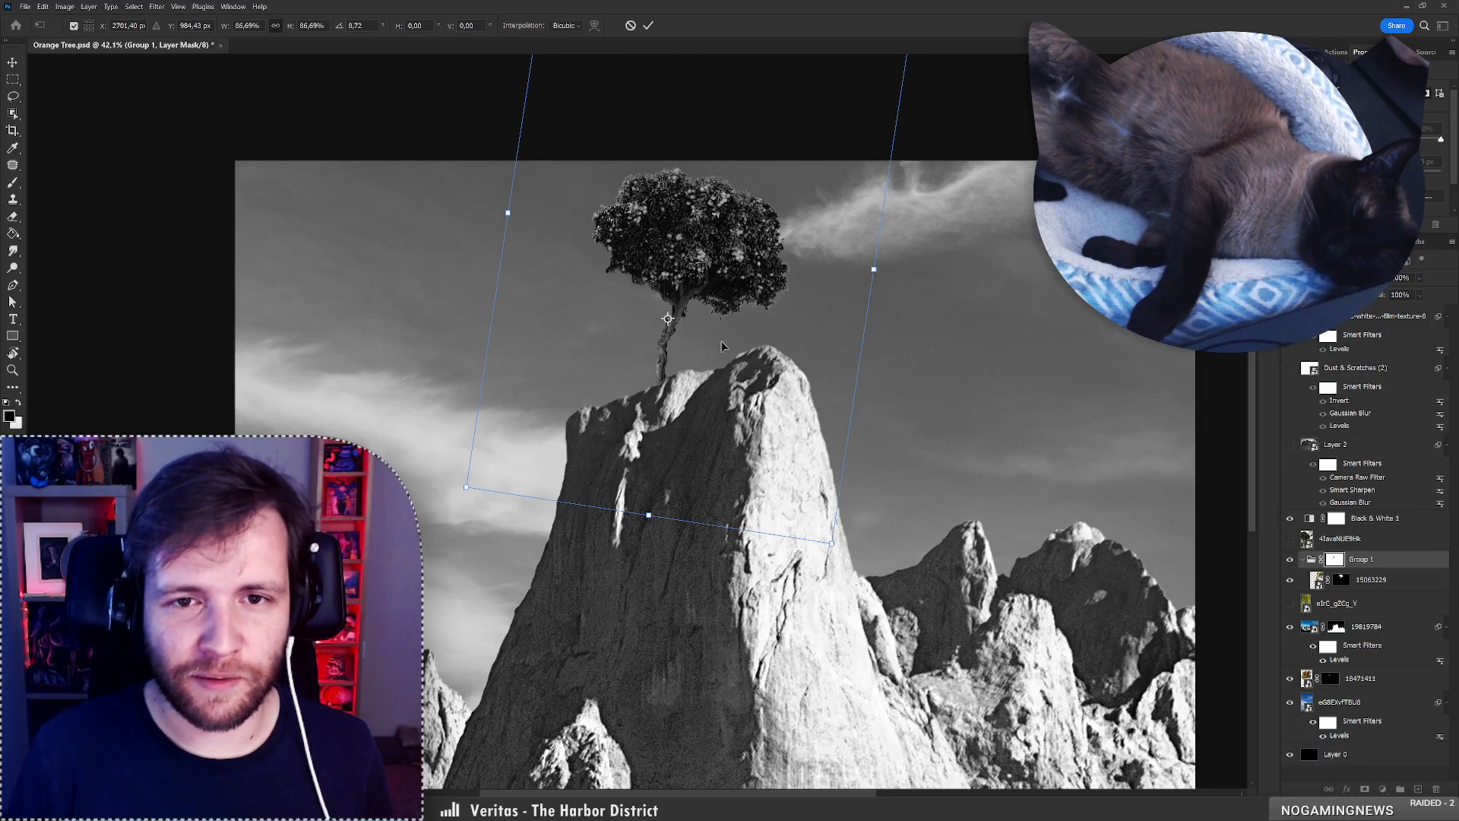
drag(722, 267, 720, 274)
key(Return)
Touch up the joint between crown and trunk on the Group 1 mask with a smaller brush, undoing the first attempt.
key(b)
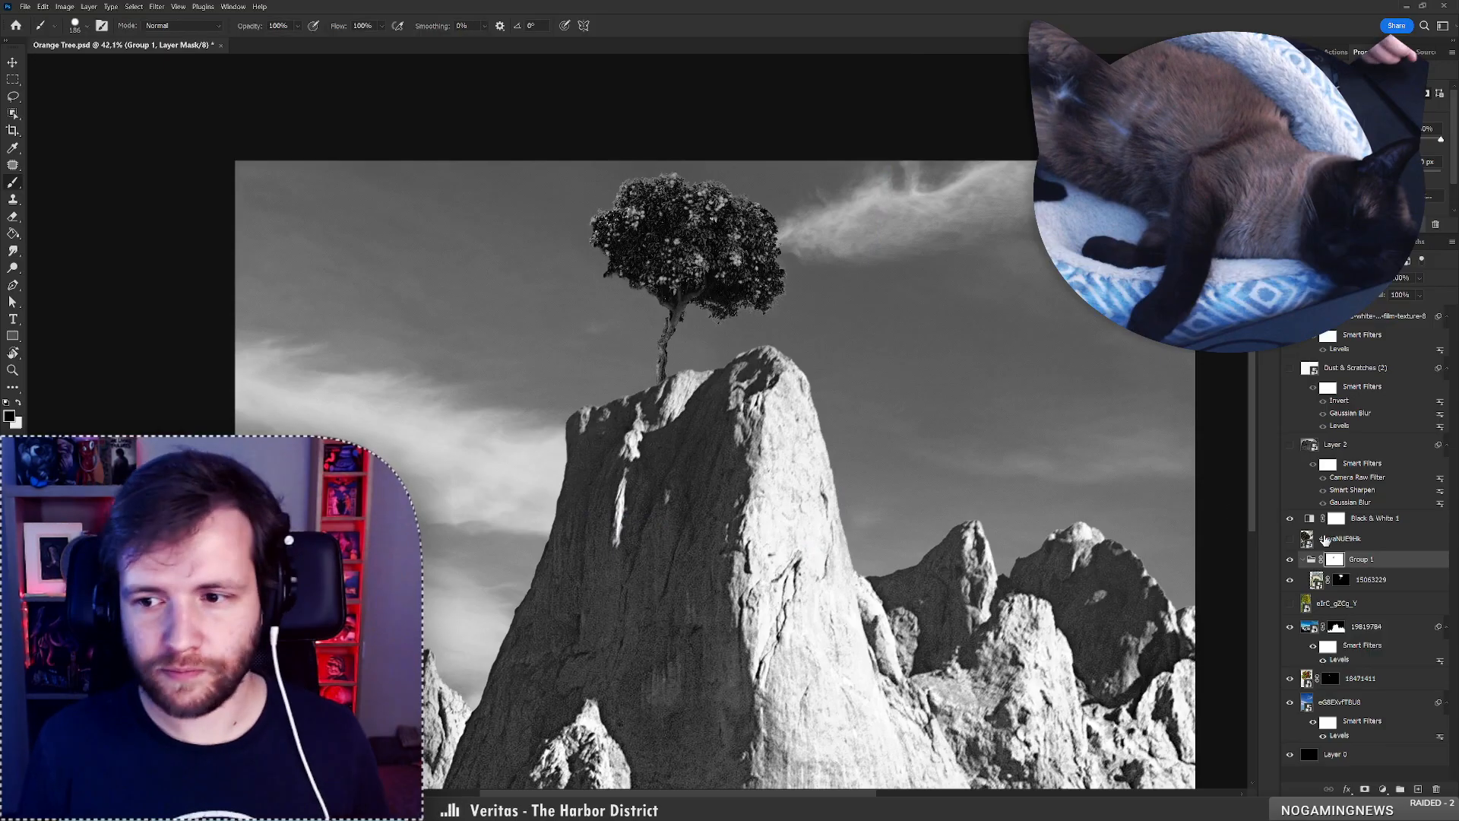
key(x)
key(ctrl+z)
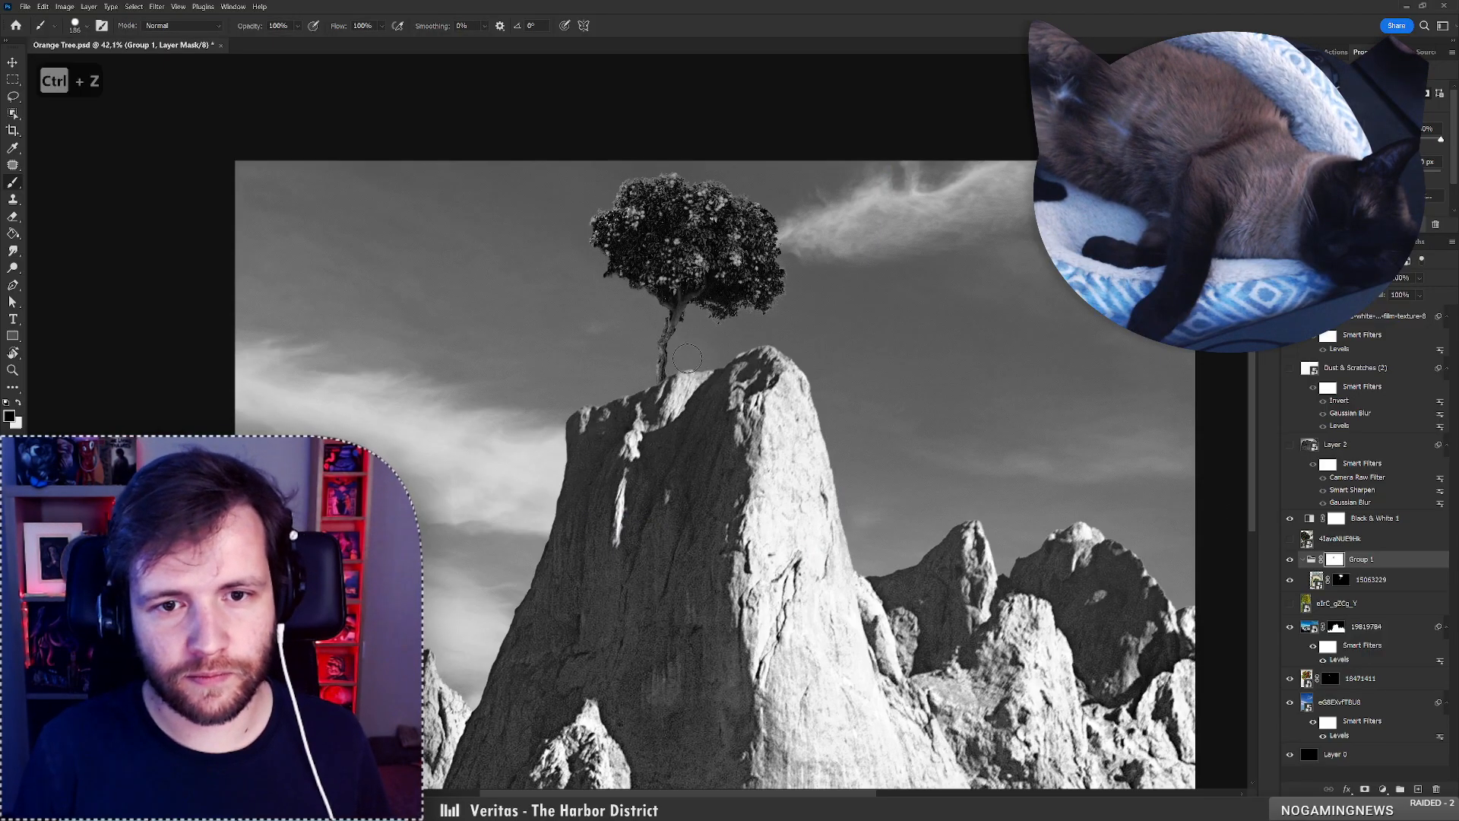
right_click(687, 332)
drag(672, 323, 674, 342)
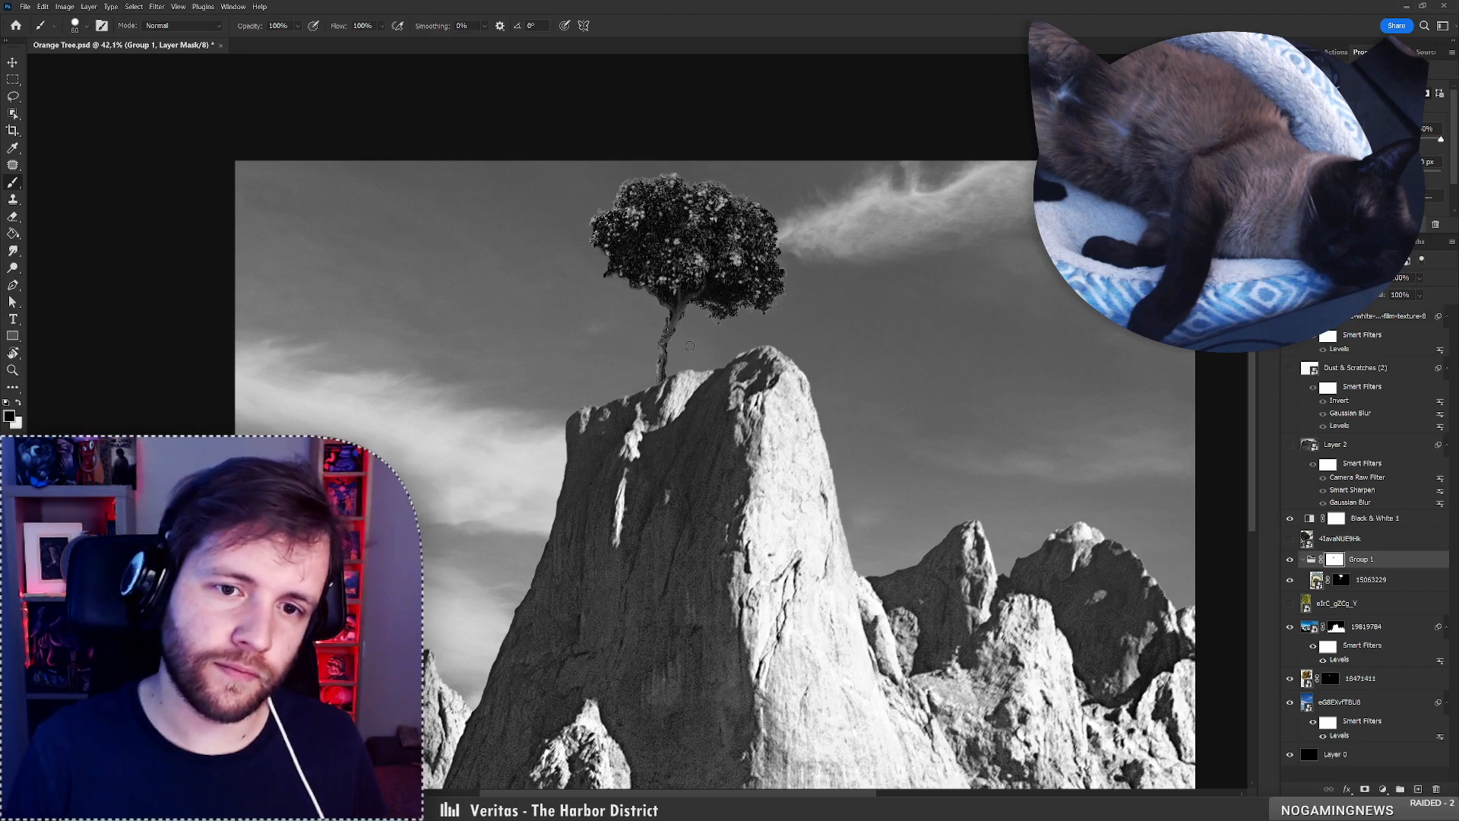
Select layer 19819784 and extend the canvas upward with the Crop tool to add more sky above the tree.
key(z)
mouse_move(643, 279)
mouse_down()
mouse_move(671, 281)
mouse_move(620, 289)
mouse_move(817, 267)
mouse_up()
key(b)
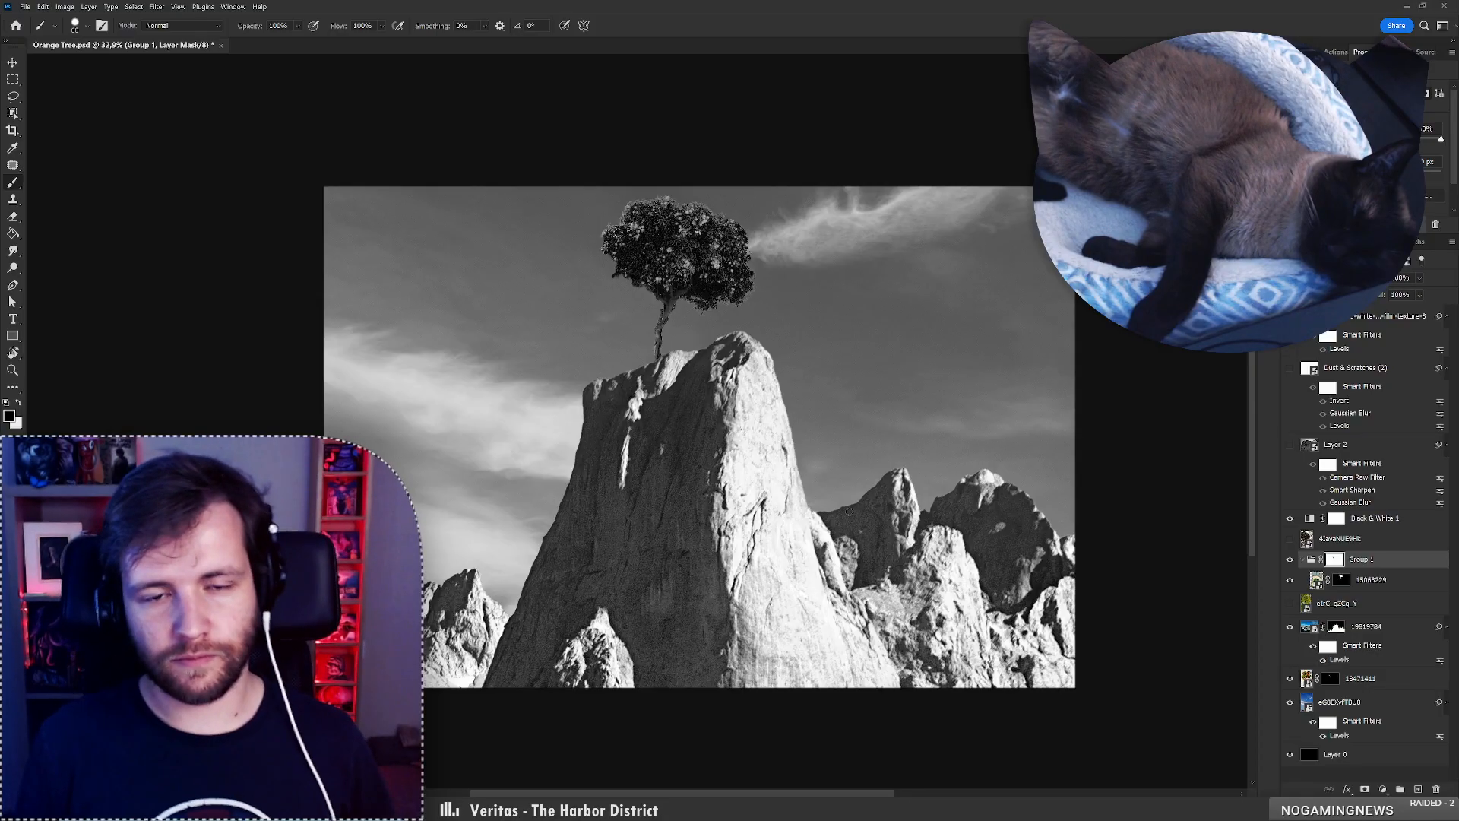
key(z)
mouse_move(662, 243)
mouse_down()
mouse_move(697, 243)
mouse_move(619, 246)
mouse_move(632, 247)
mouse_up()
key(b)
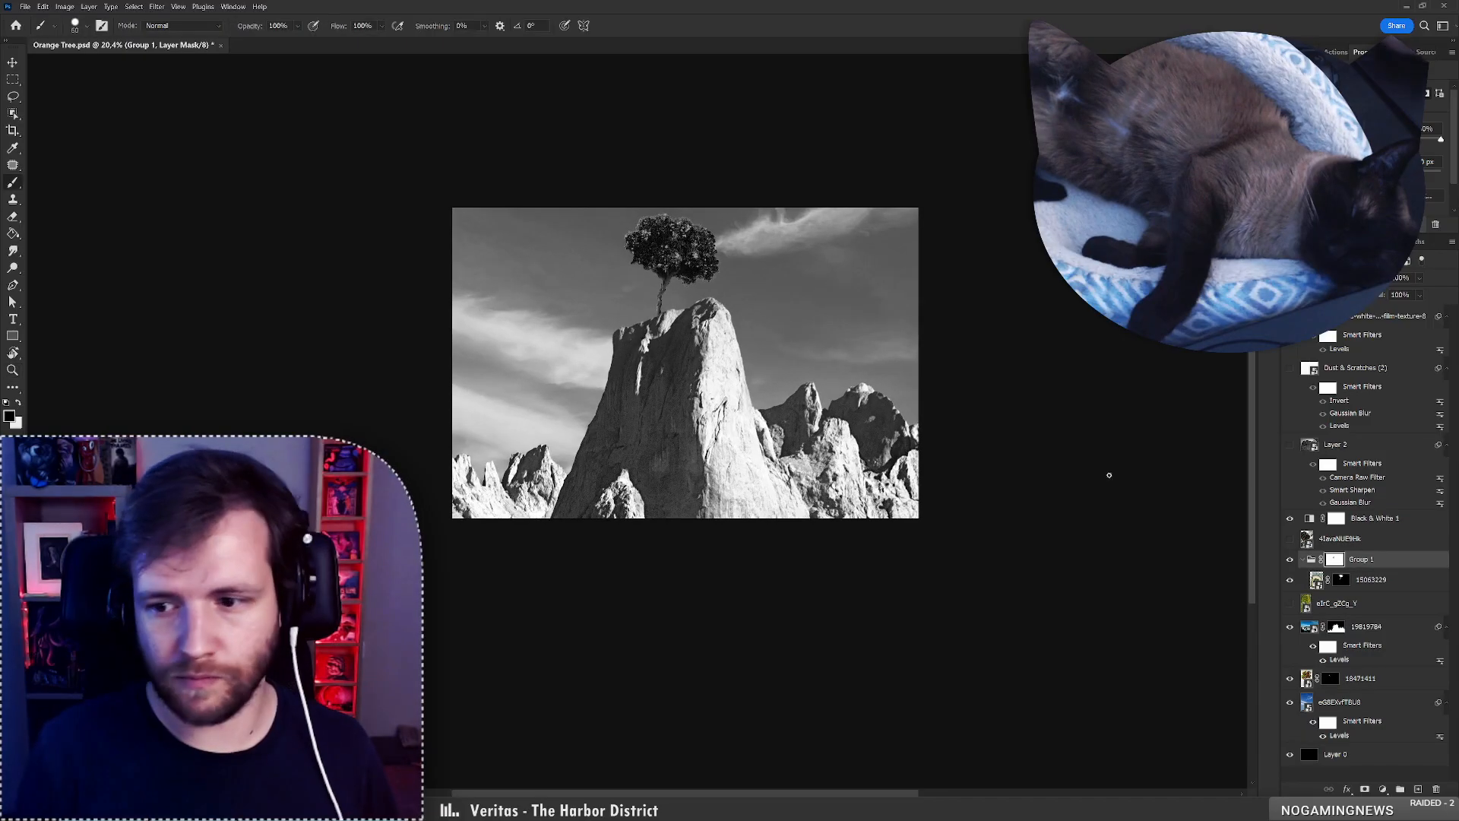
click(1399, 630)
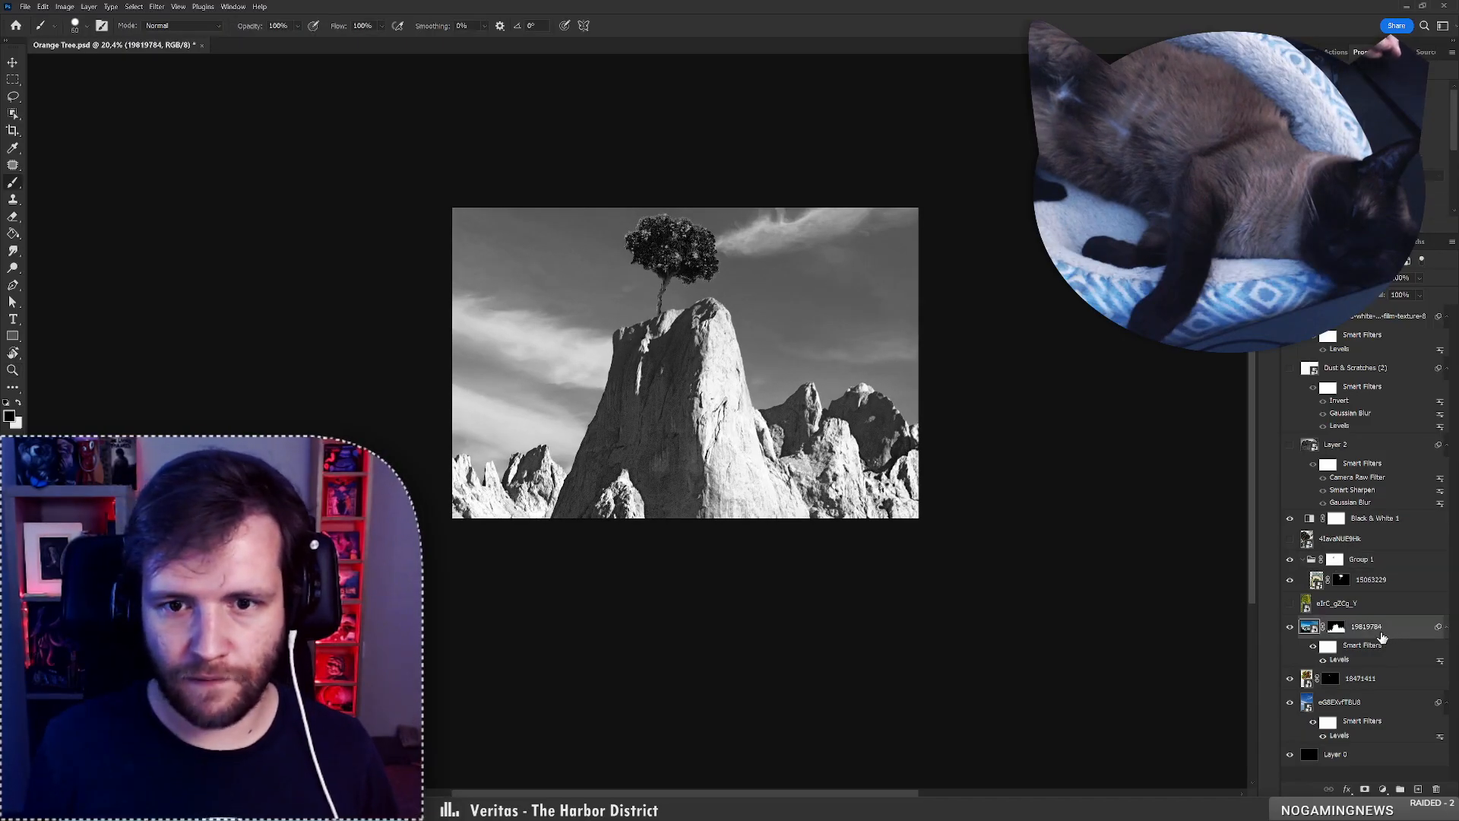
key(c)
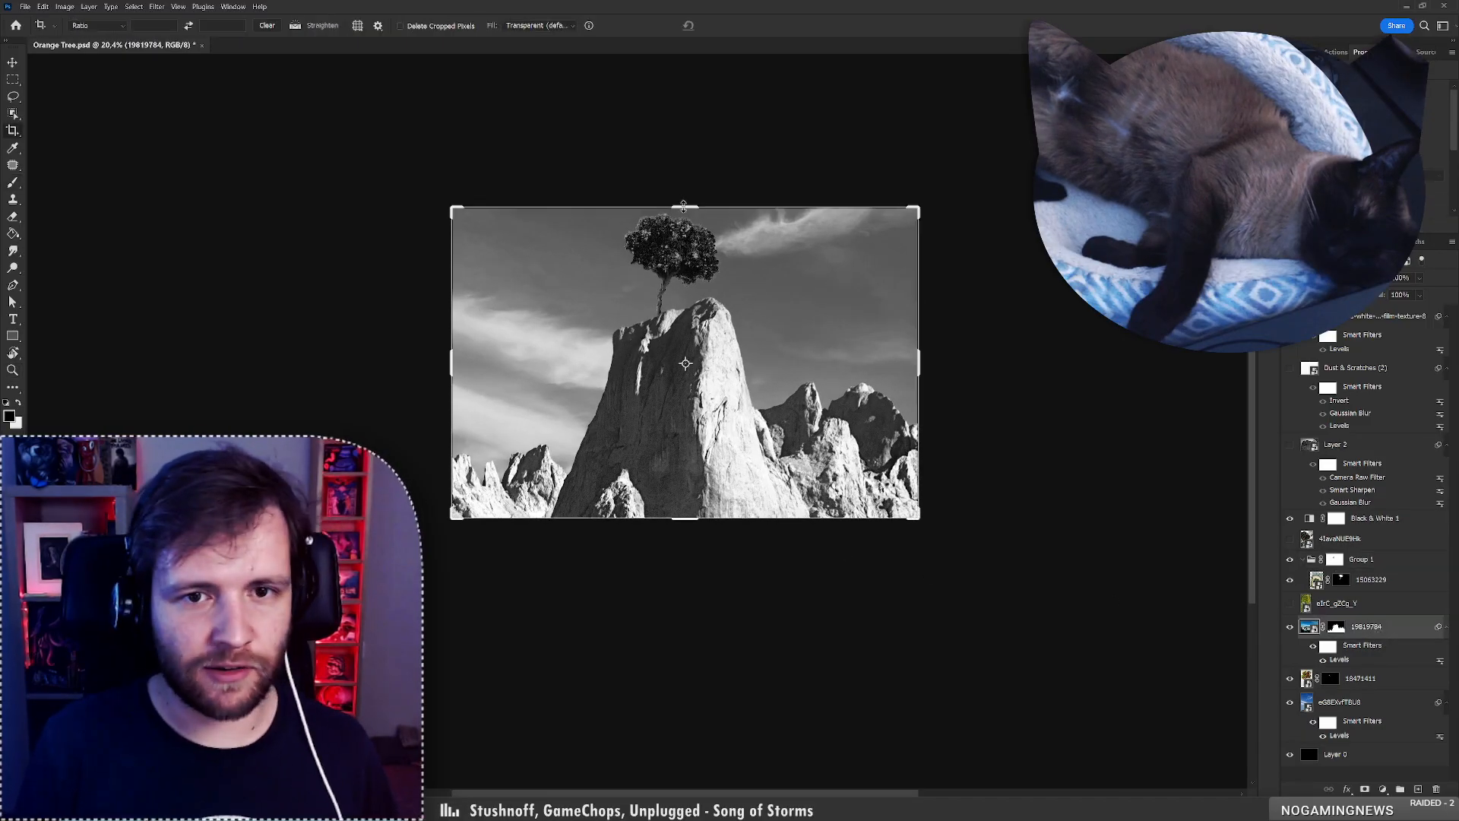
drag(683, 206, 683, 184)
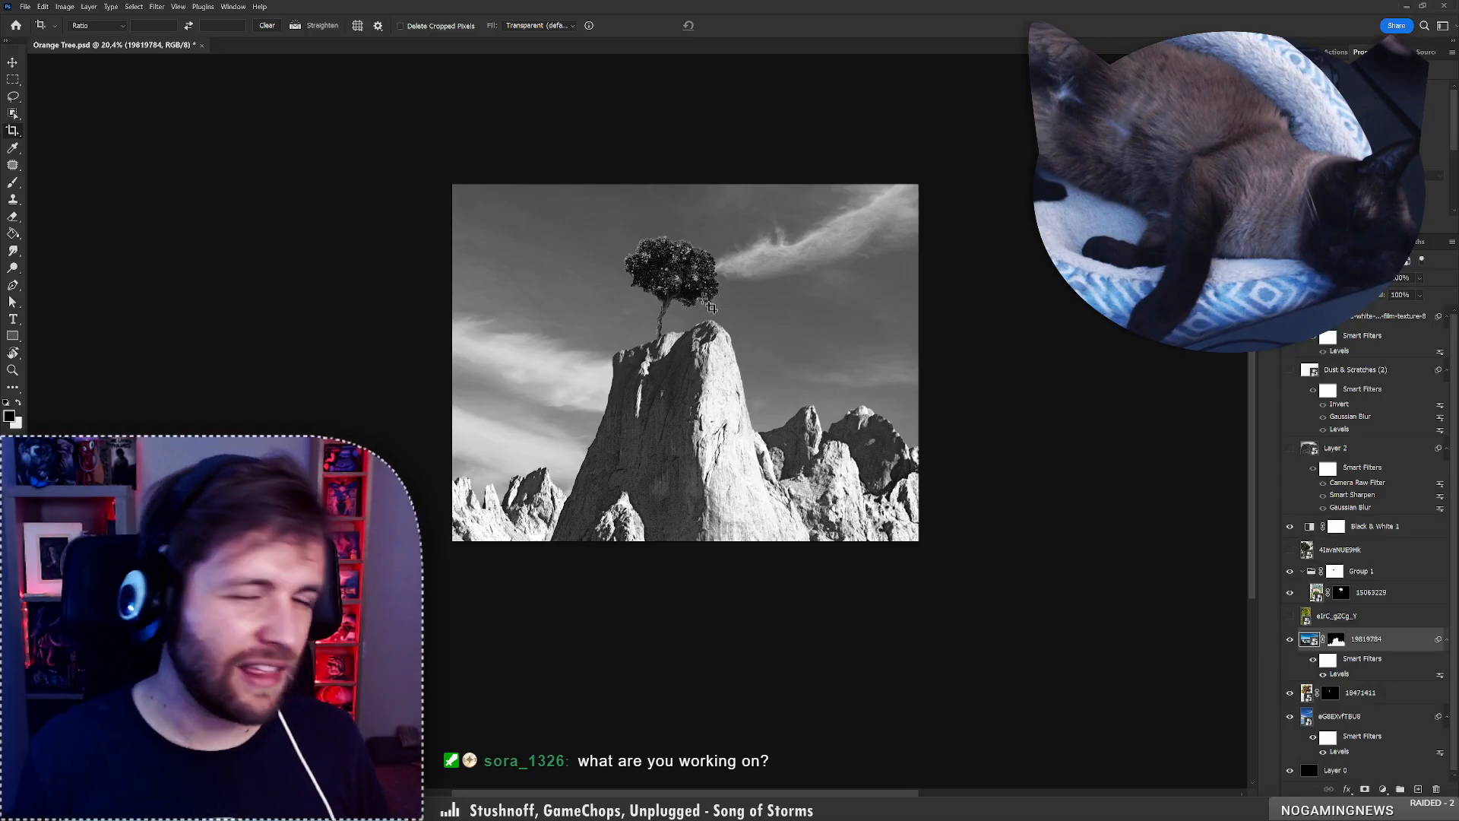
Select Group 1 and layer 18471411 together and scale the whole tree up to about 112% with Free Transform.
key(z)
mouse_move(663, 234)
mouse_down()
mouse_move(691, 228)
mouse_move(672, 236)
mouse_up()
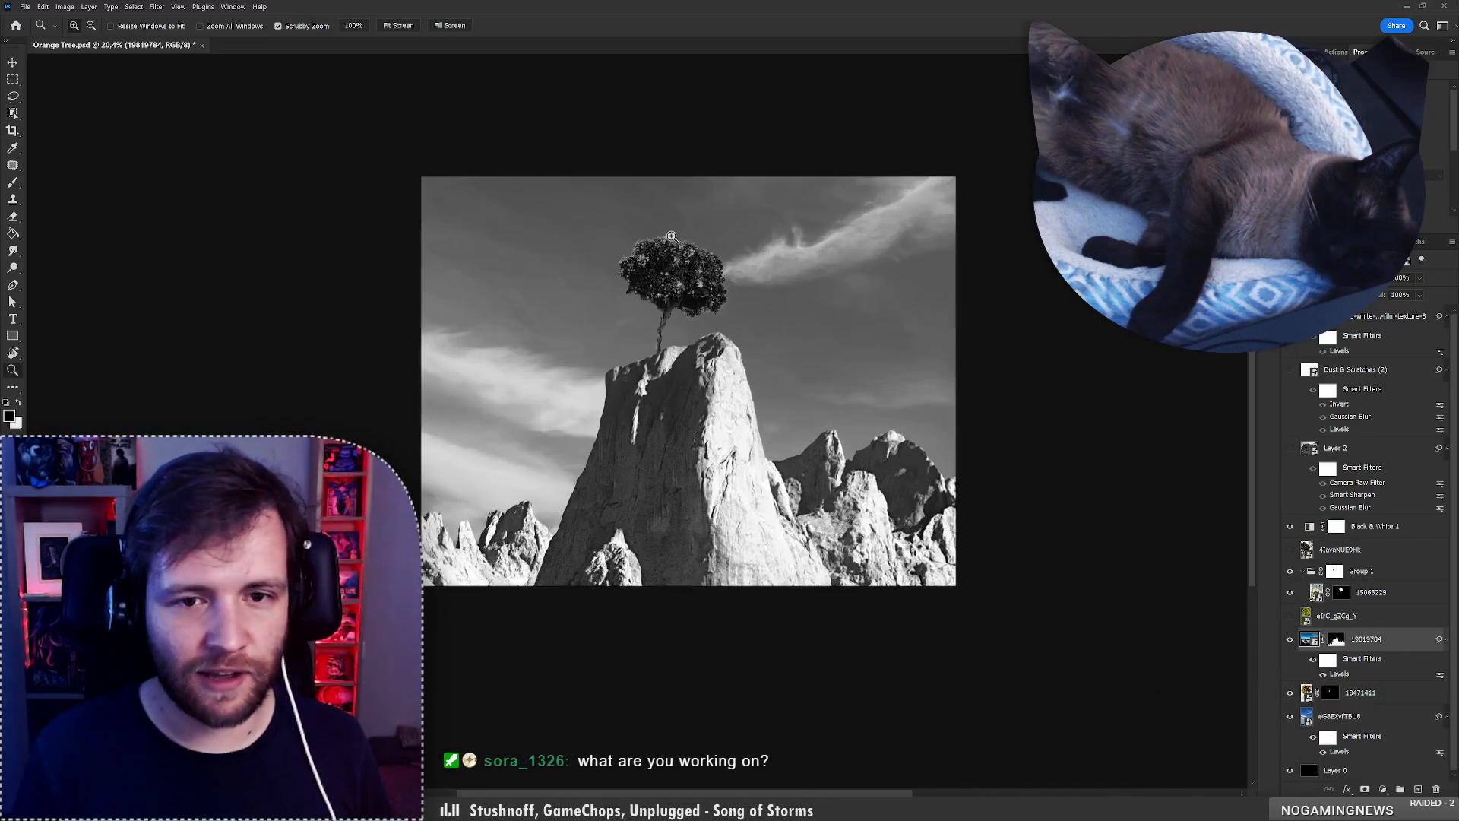
key(c)
click(1335, 570)
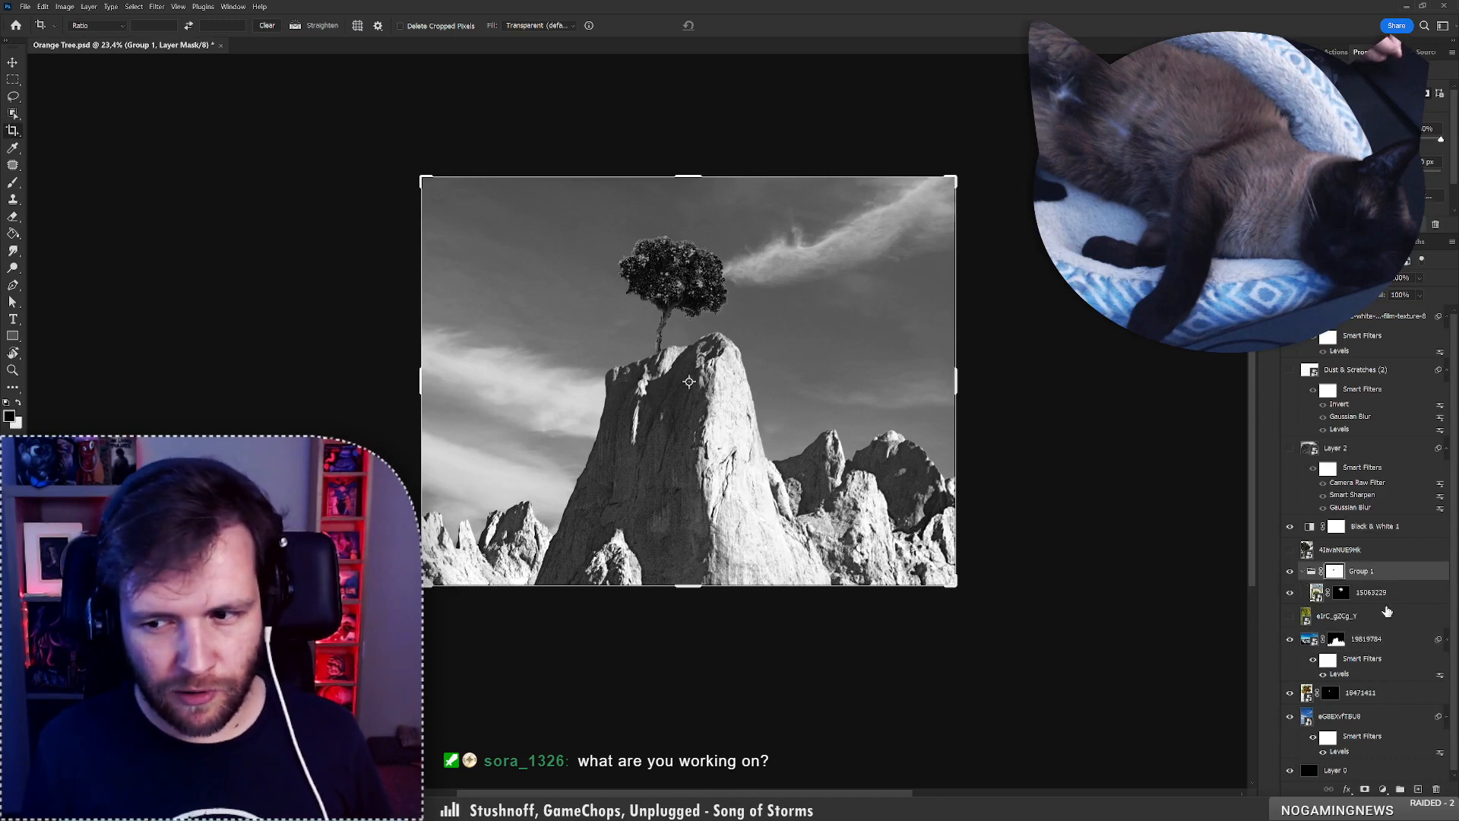
ctrl+click(1391, 698)
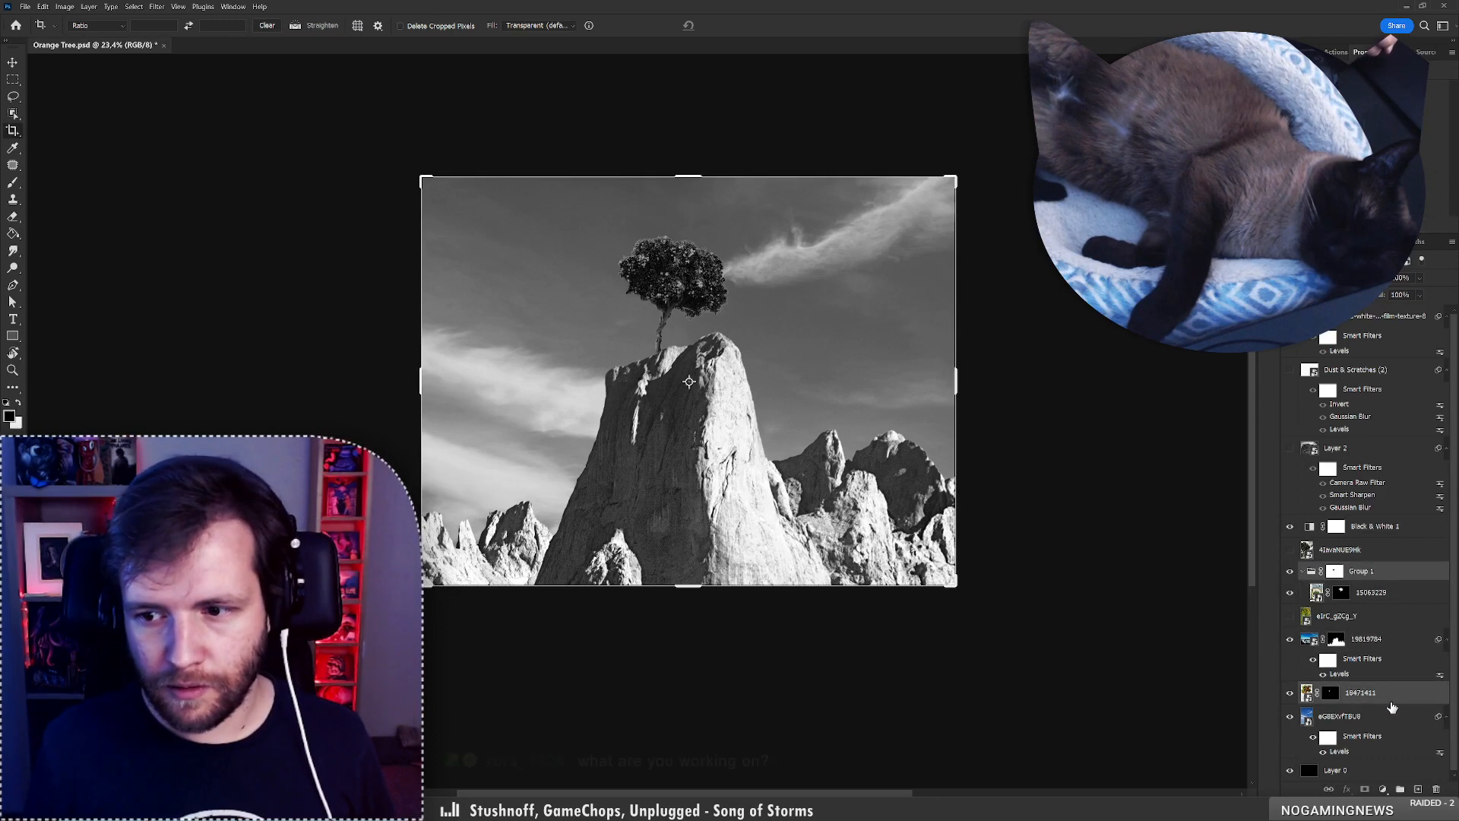
key(ctrl+t)
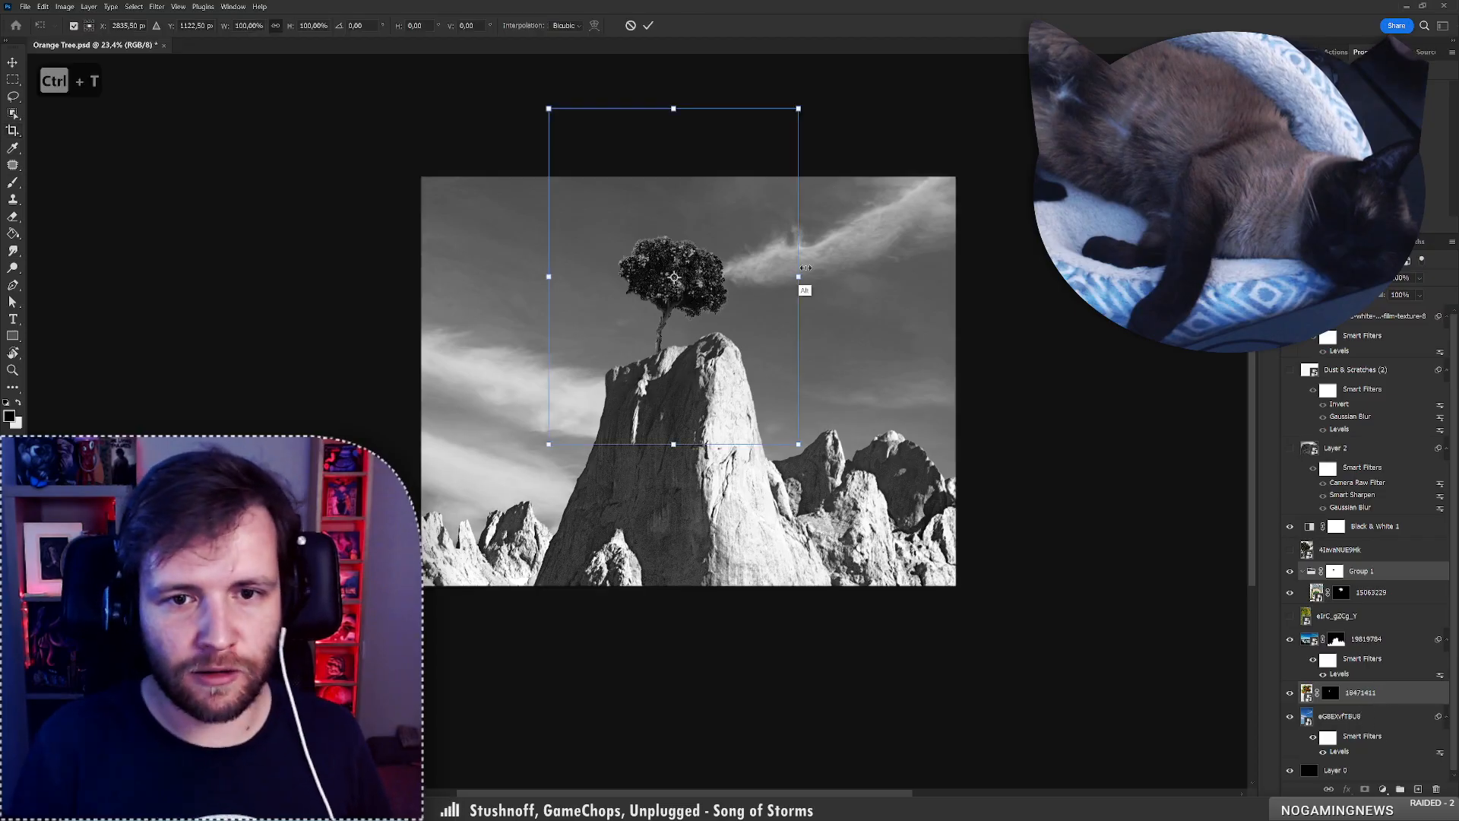
mouse_move(798, 271)
mouse_down()
mouse_move(827, 267)
mouse_move(814, 267)
mouse_up()
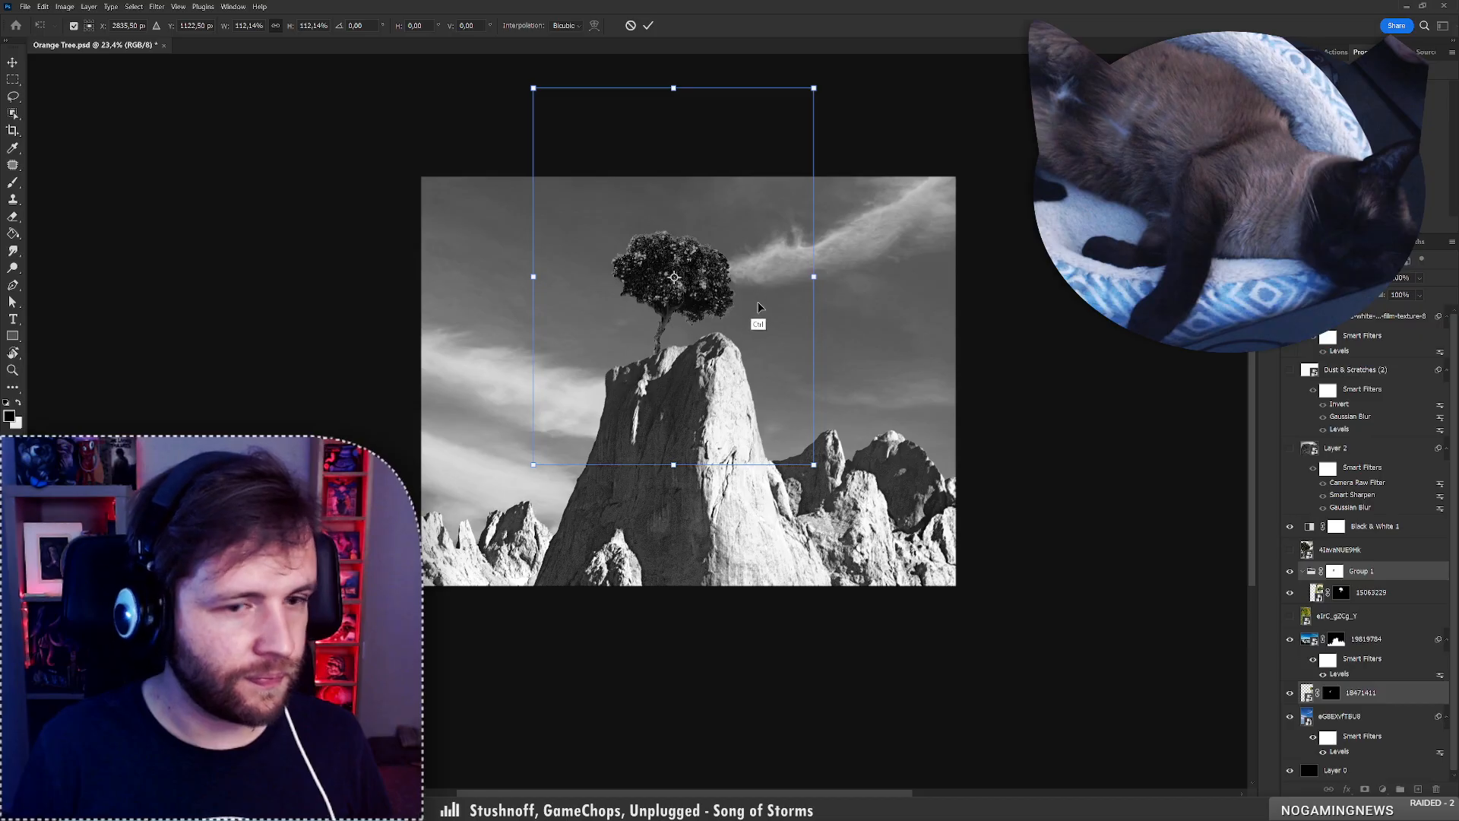
Reposition the tree on top of the cliff, rotate it by 0.56°, and apply the transform.
mouse_move(758, 307)
mouse_down()
mouse_move(759, 280)
mouse_move(761, 295)
mouse_move(835, 274)
mouse_move(842, 295)
mouse_move(819, 271)
mouse_move(757, 295)
mouse_up()
alt+click(659, 355)
key(Return)
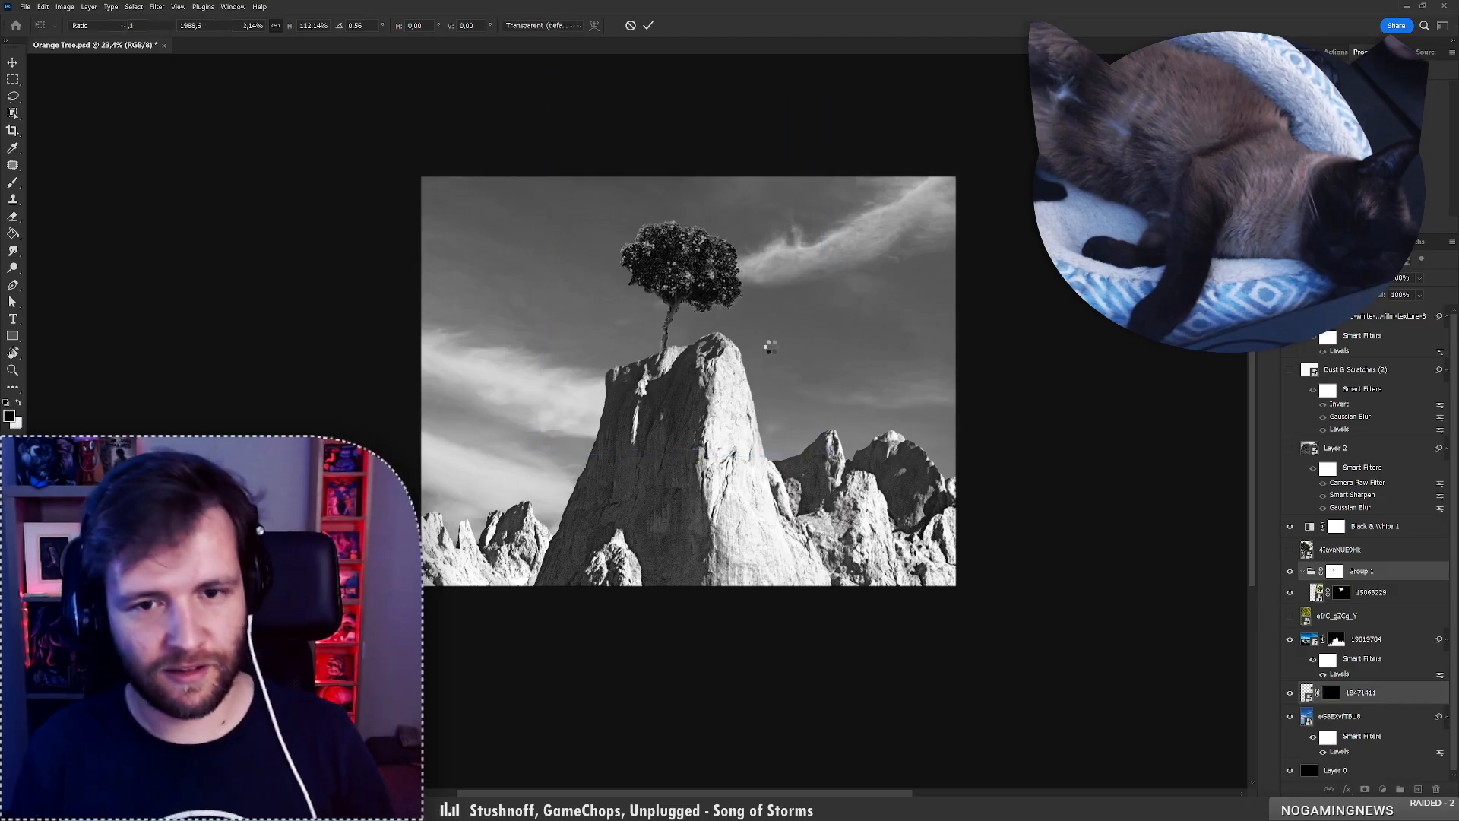
Compare the image with Group 1 hidden and shown, and examine the tree's trunk and canopy up close.
key(c)
key(b)
key(z)
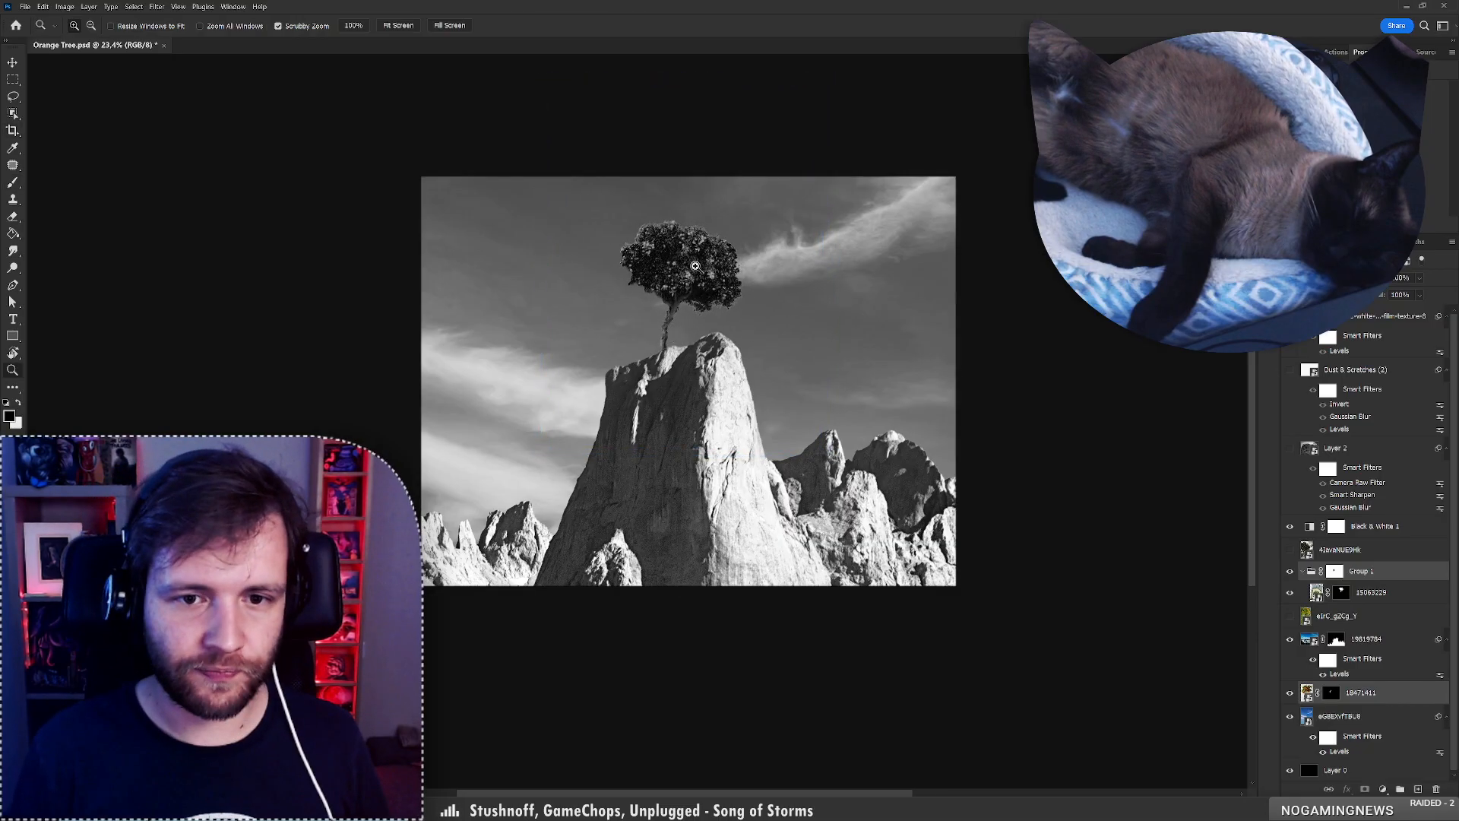
mouse_move(683, 289)
mouse_down()
mouse_move(648, 295)
mouse_move(692, 292)
mouse_up()
key(b)
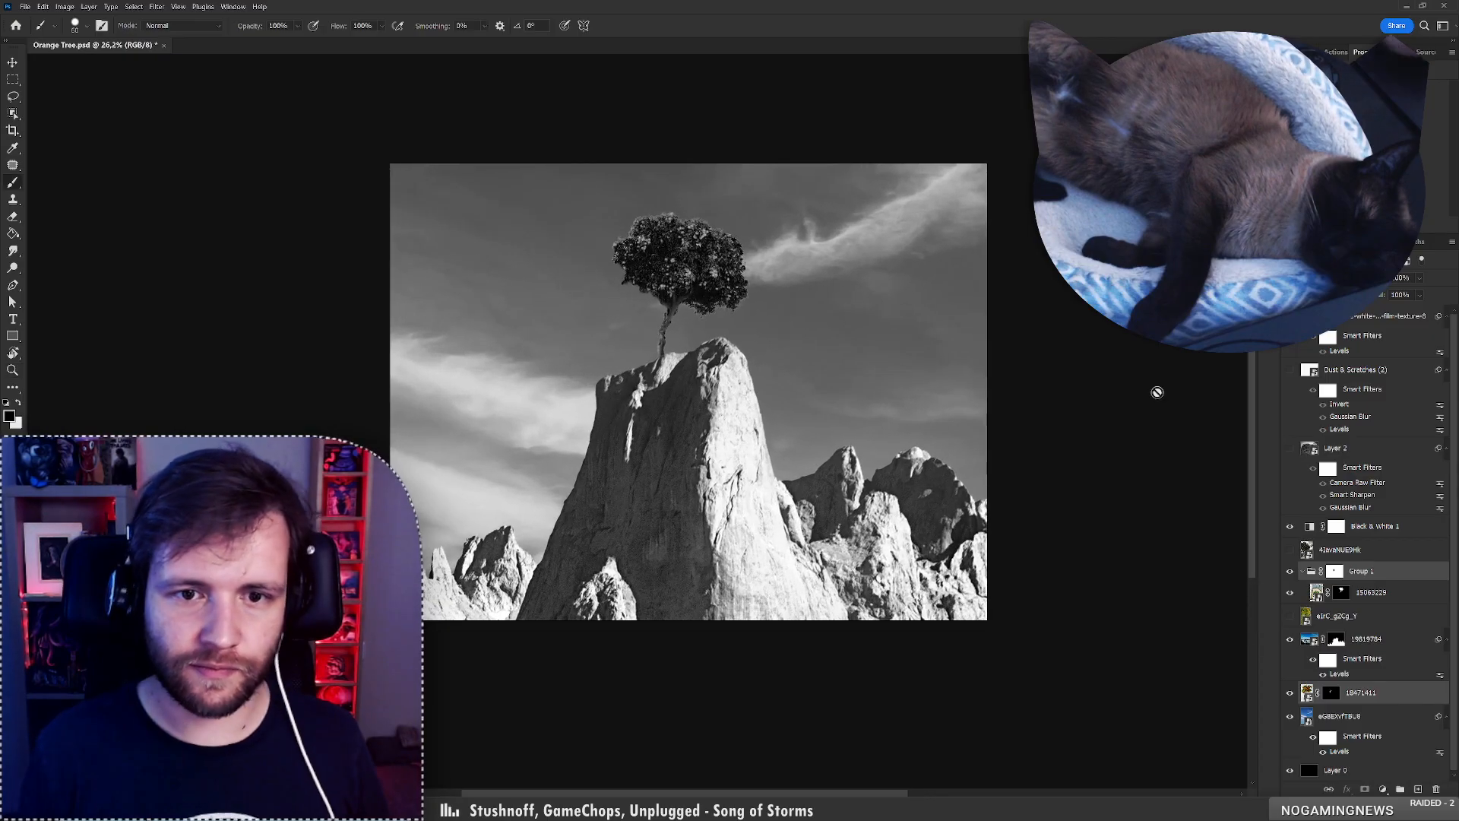
click(1290, 573)
click(1290, 573)
click(1335, 571)
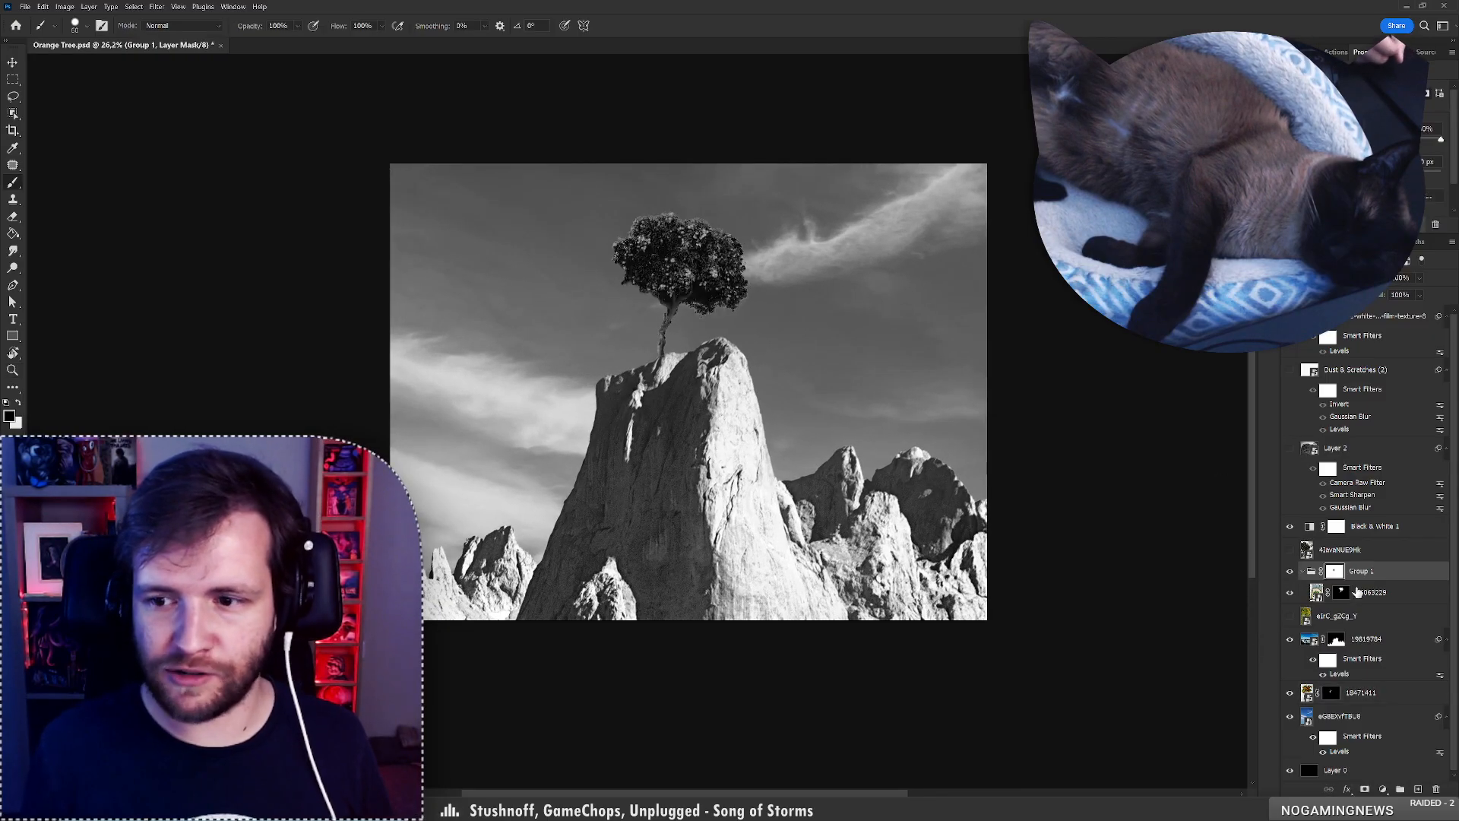
key(z)
drag(665, 298, 707, 300)
key(b)
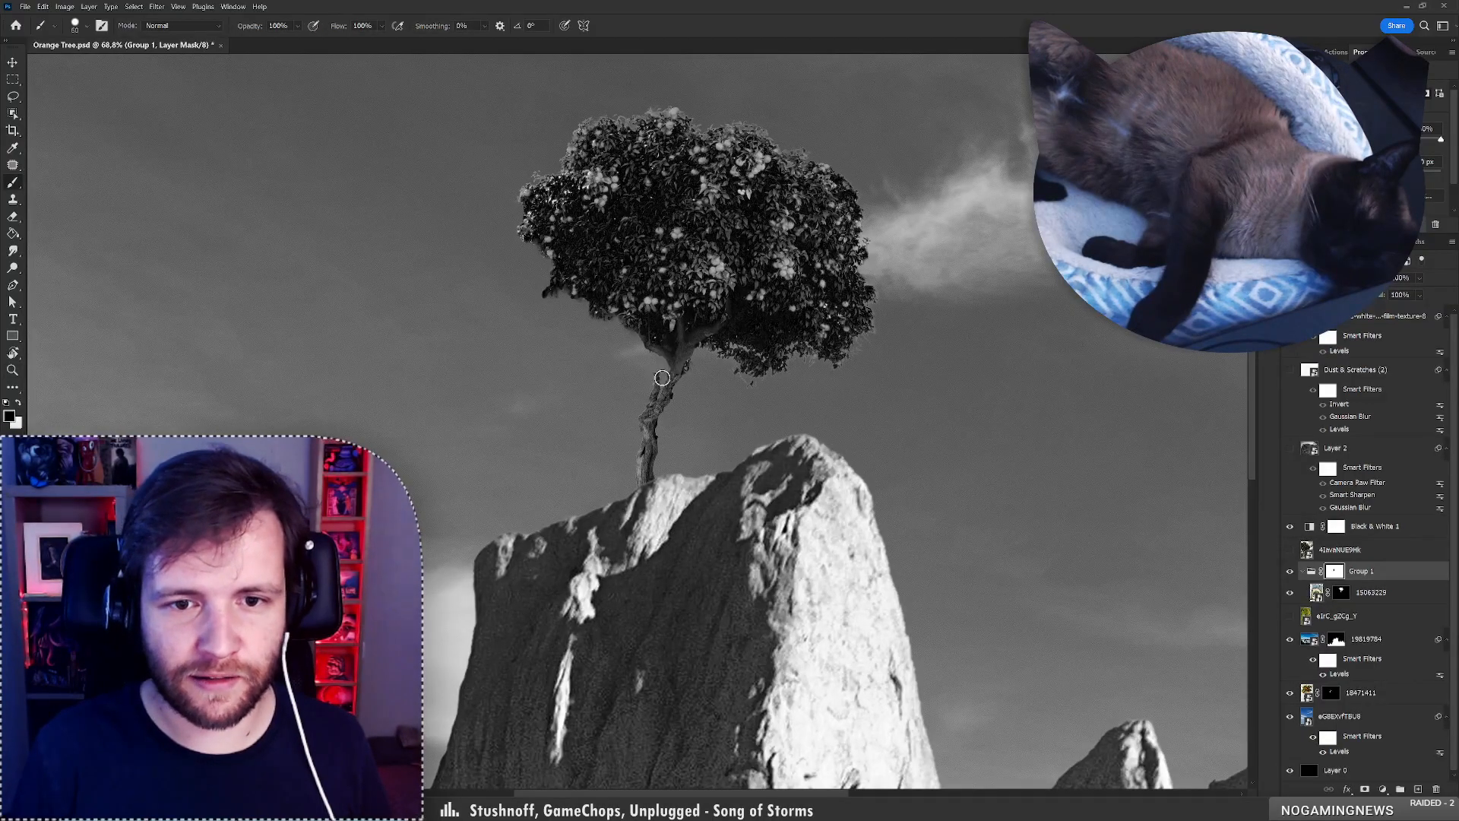
mouse_move(689, 378)
mouse_down()
mouse_move(632, 365)
mouse_move(752, 363)
mouse_move(624, 274)
mouse_move(647, 278)
mouse_up()
key(z)
key(b)
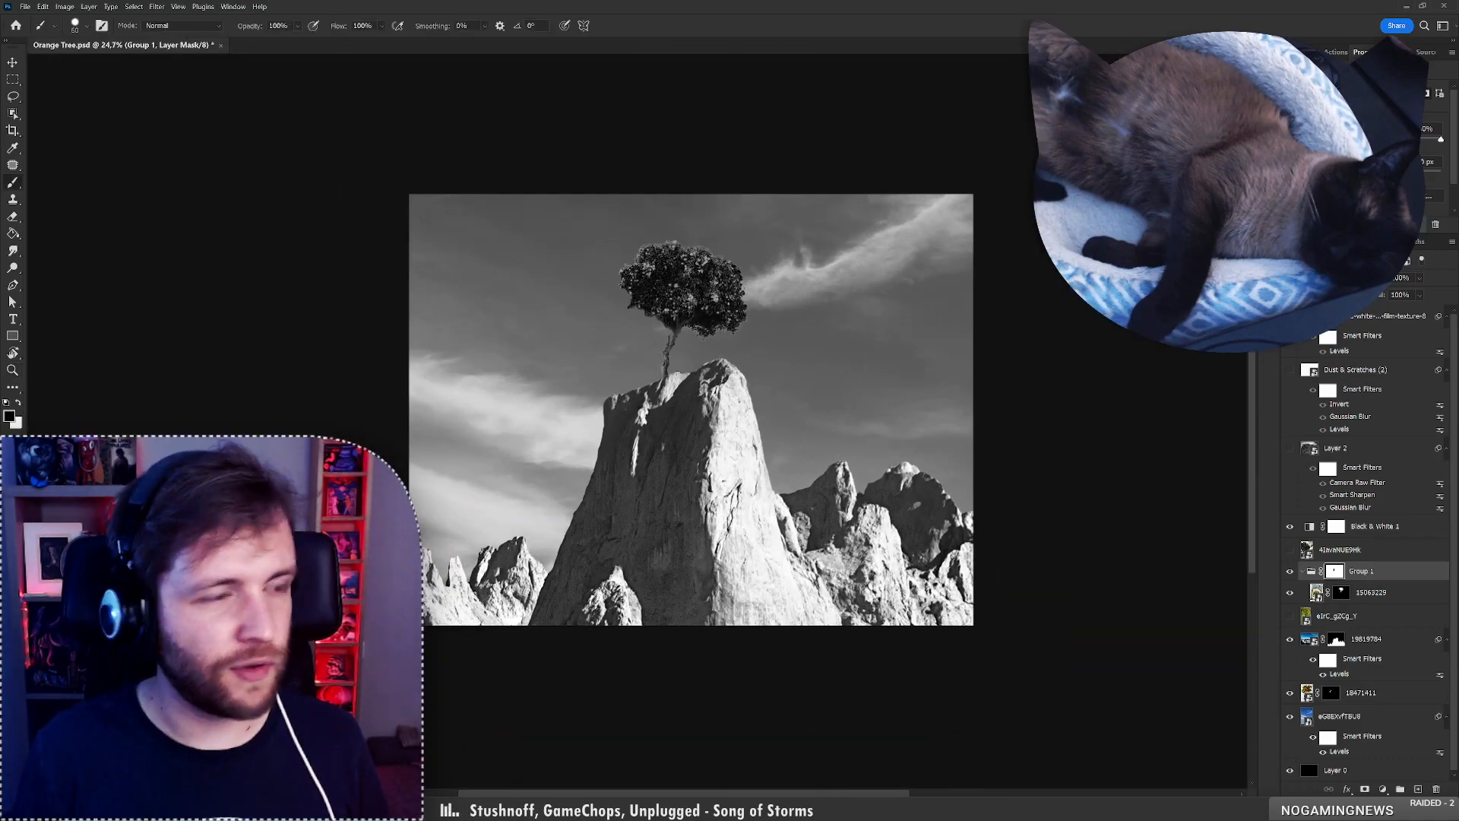
Brighten tree layer 15063229 with Levels, setting the midtones to 1.23 and the white input level to 204.
key(alt+bracketleft)
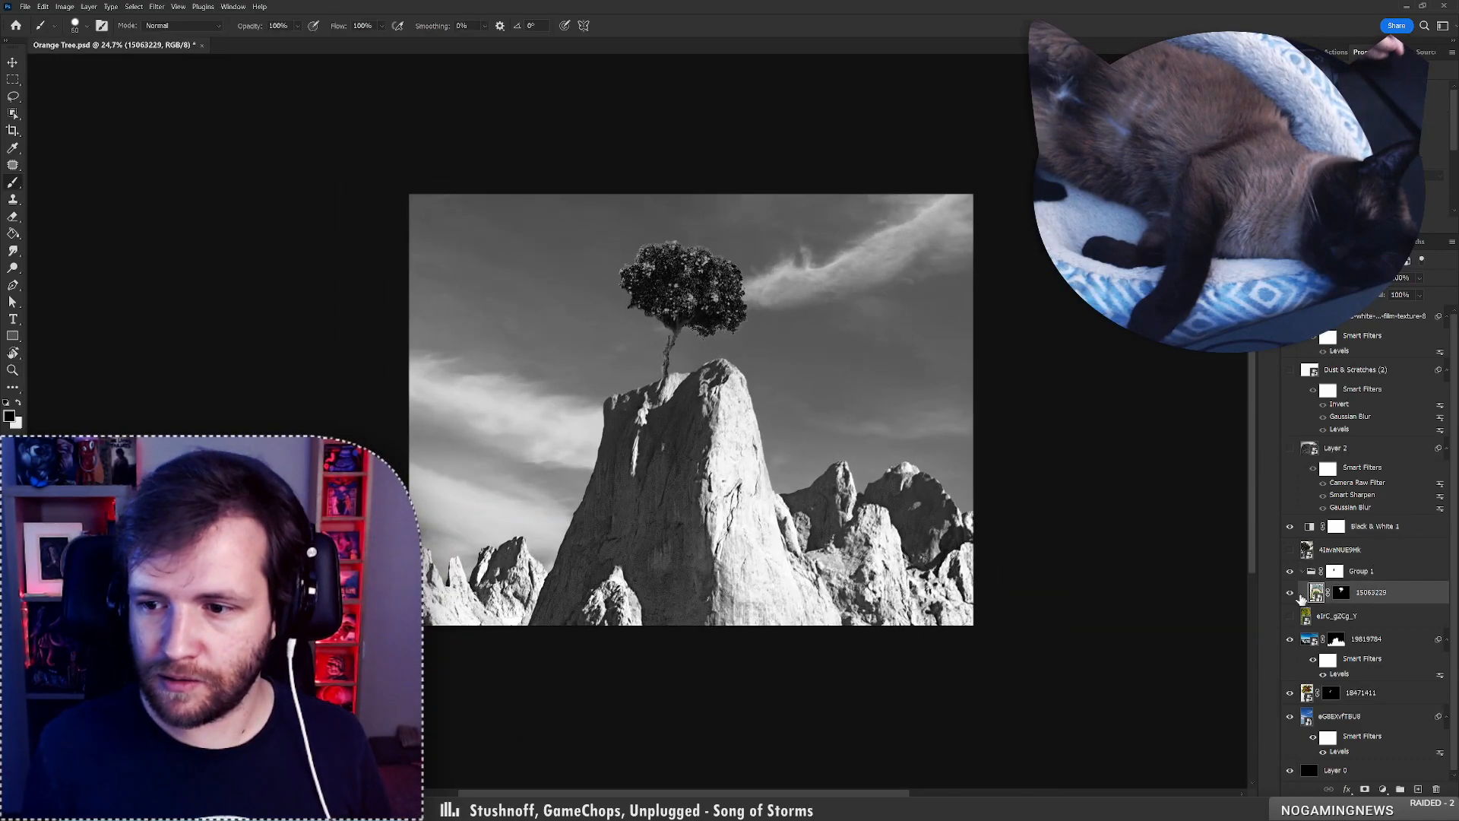
key(z)
mouse_move(747, 320)
mouse_down()
mouse_move(790, 316)
mouse_move(668, 281)
mouse_move(703, 257)
mouse_up()
key(b)
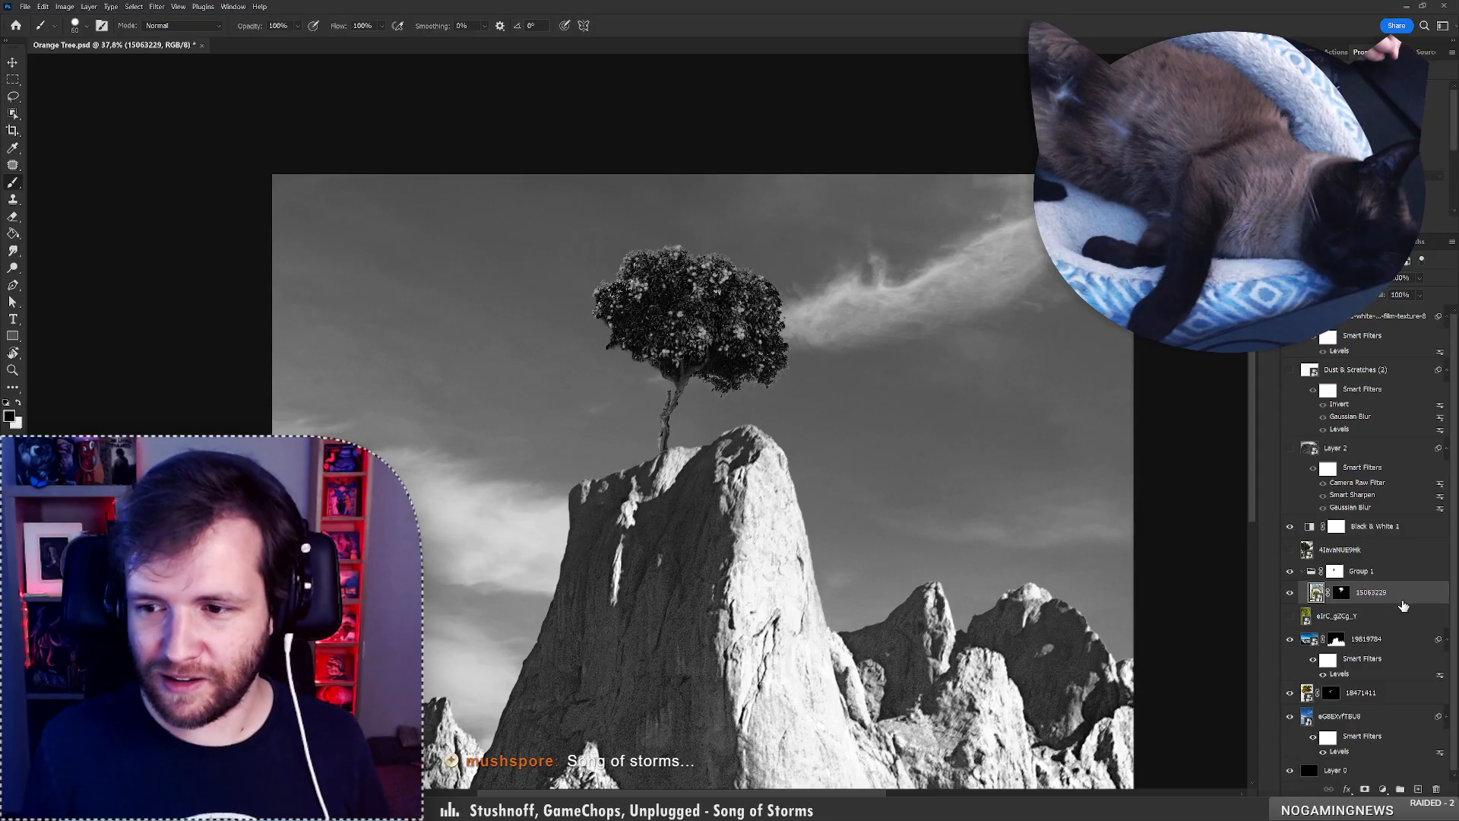
key(ctrl+l)
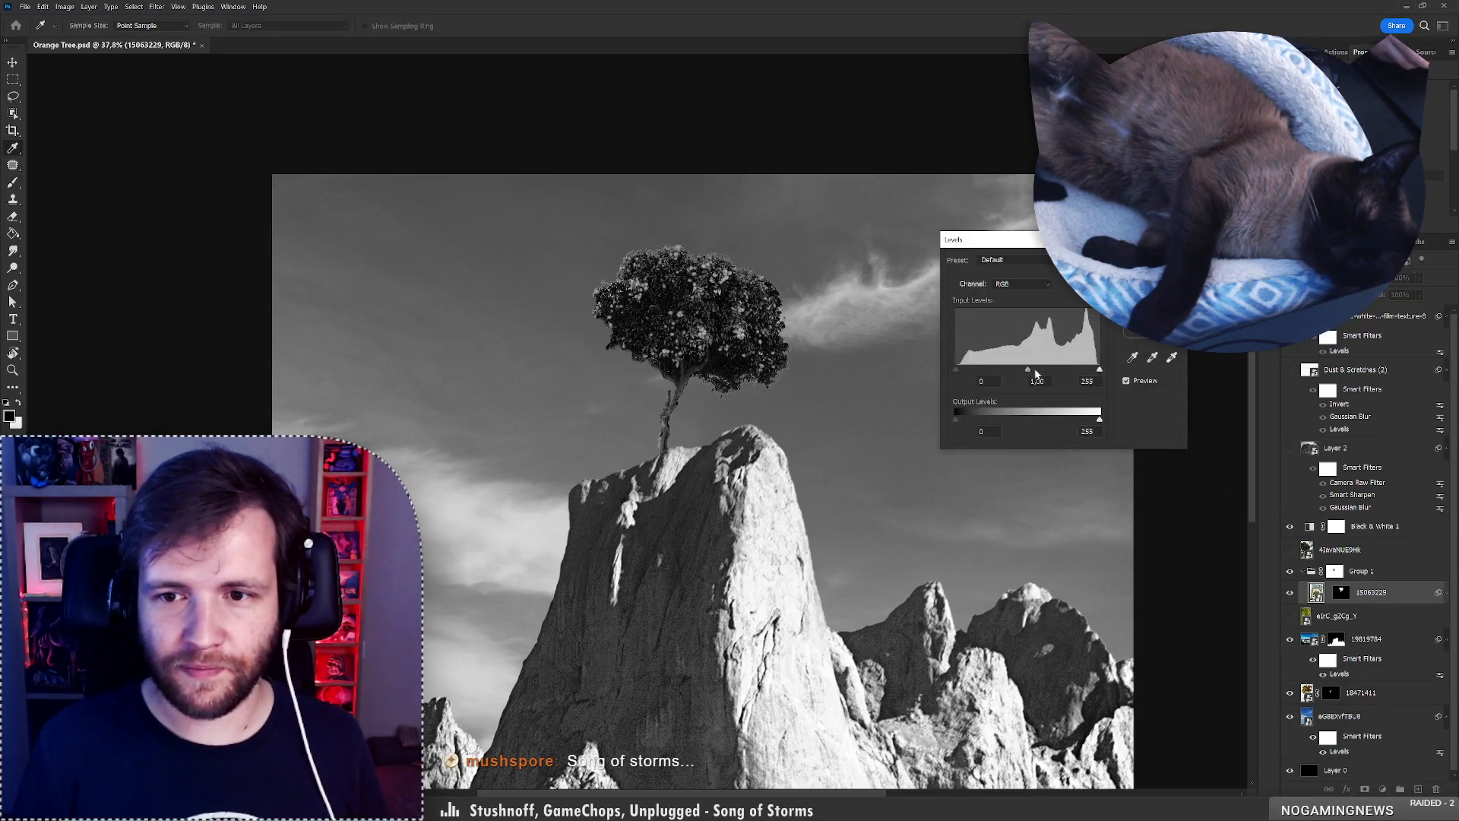
drag(1030, 371, 1013, 386)
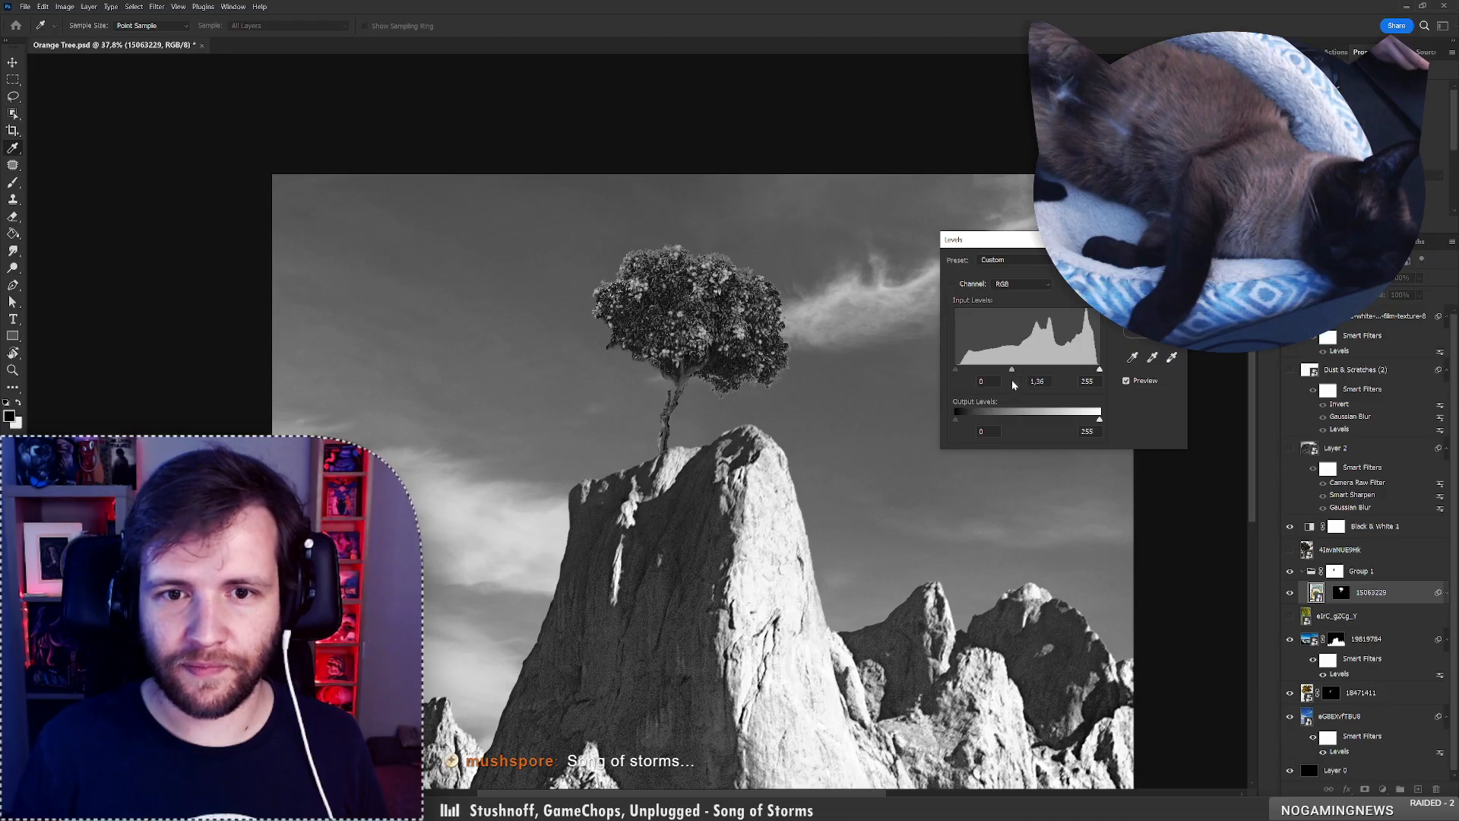
drag(1099, 370, 1007, 384)
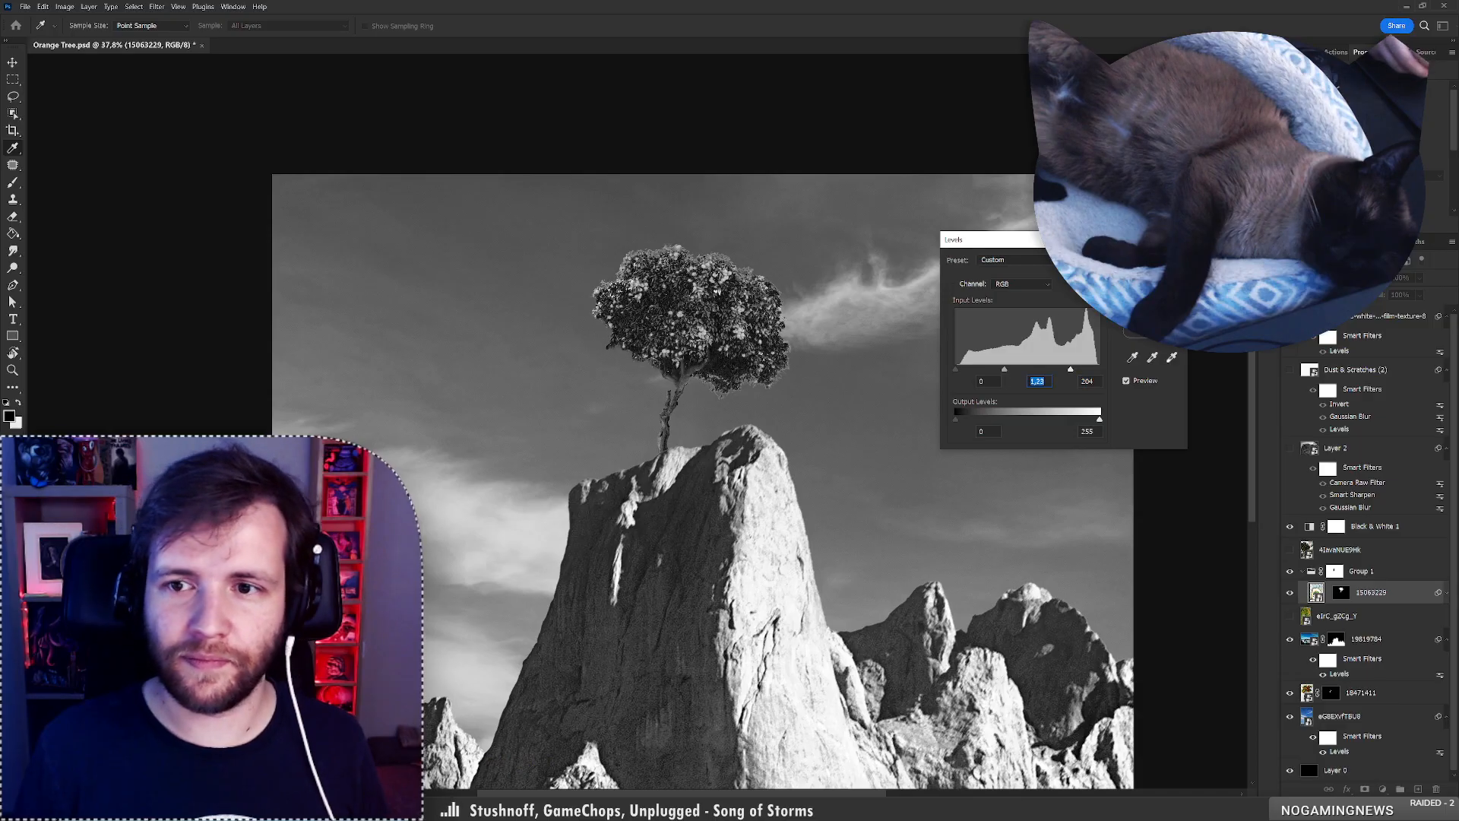
key(Return)
Open the mask of tree layer 15063229 for refinement, shift its edge inward and set Feather to 1.6 px.
key(z)
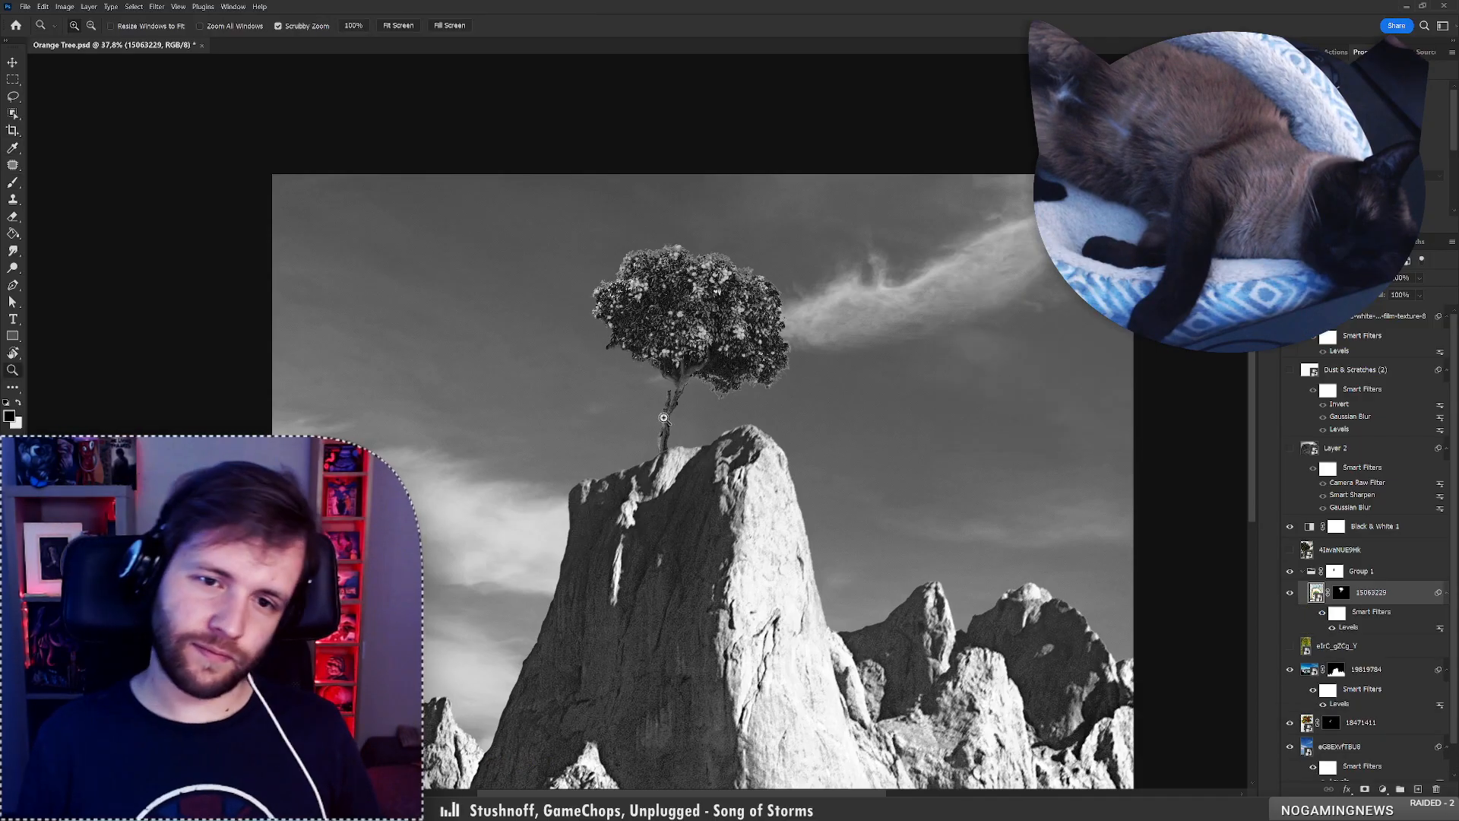
mouse_move(675, 401)
mouse_down()
mouse_move(656, 401)
mouse_move(685, 399)
mouse_up()
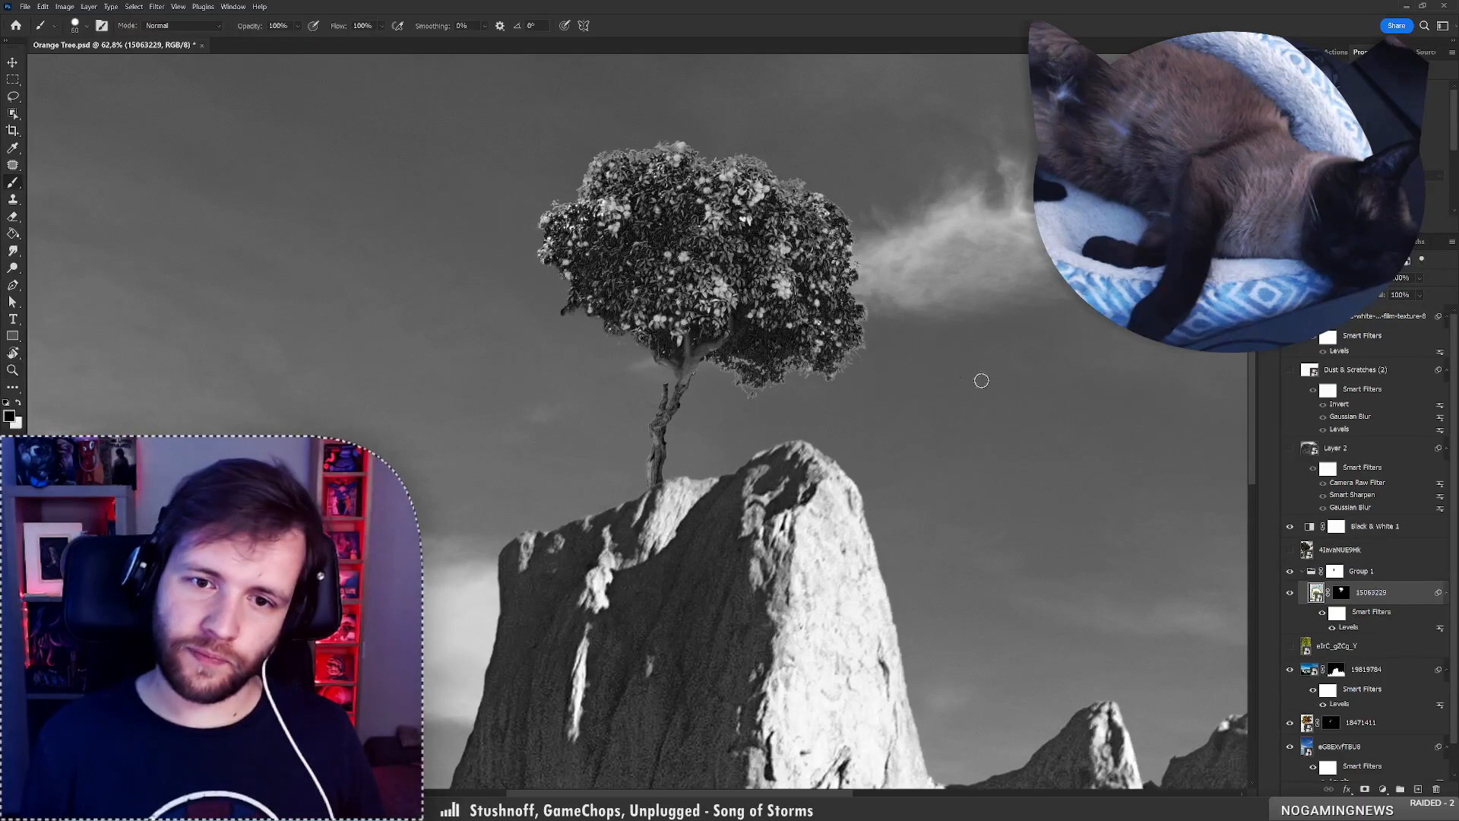
key(z)
mouse_move(829, 367)
mouse_down()
mouse_move(859, 369)
mouse_move(814, 401)
mouse_up()
key(z)
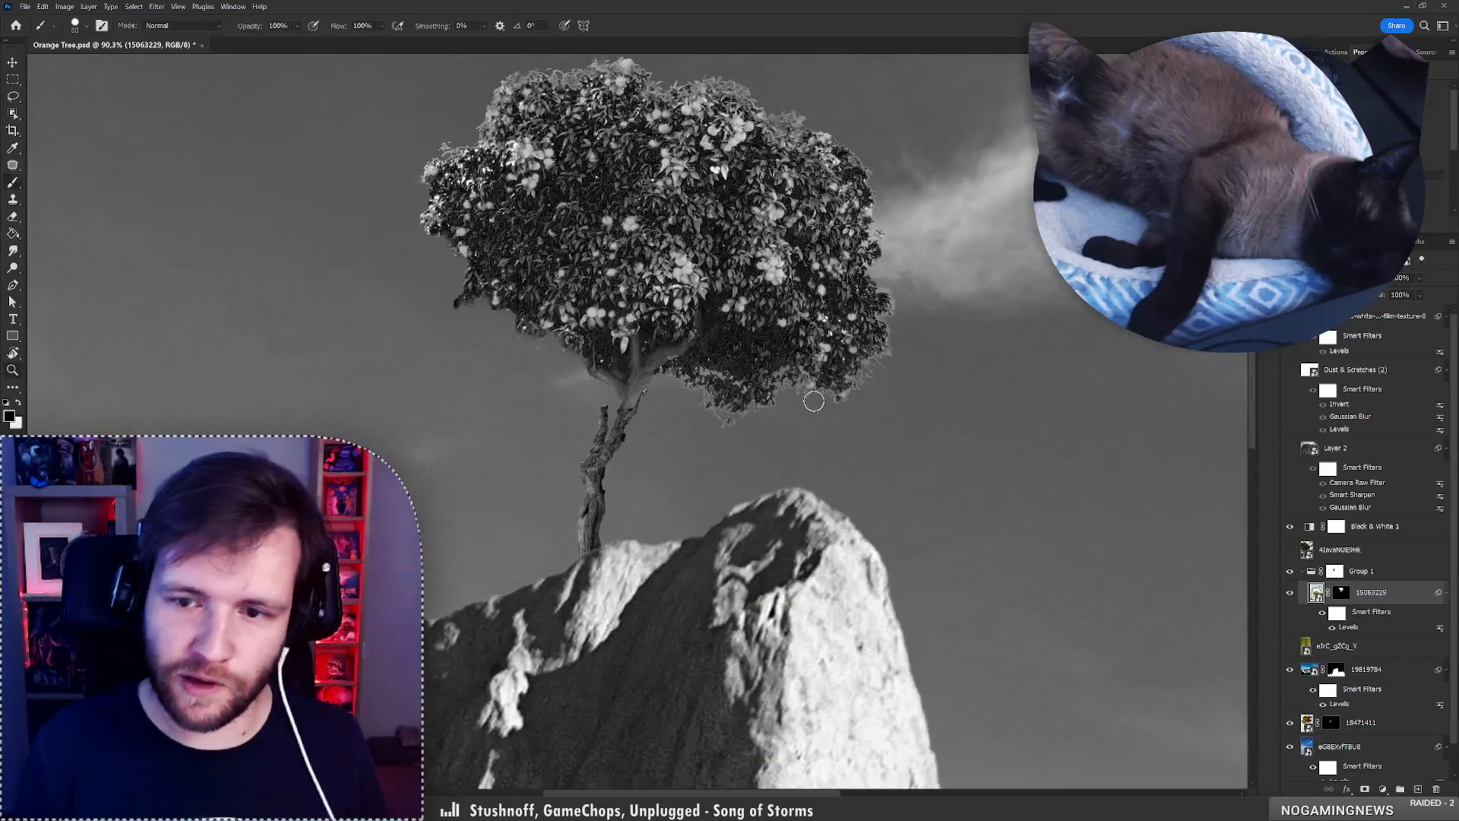
double_click(1341, 593)
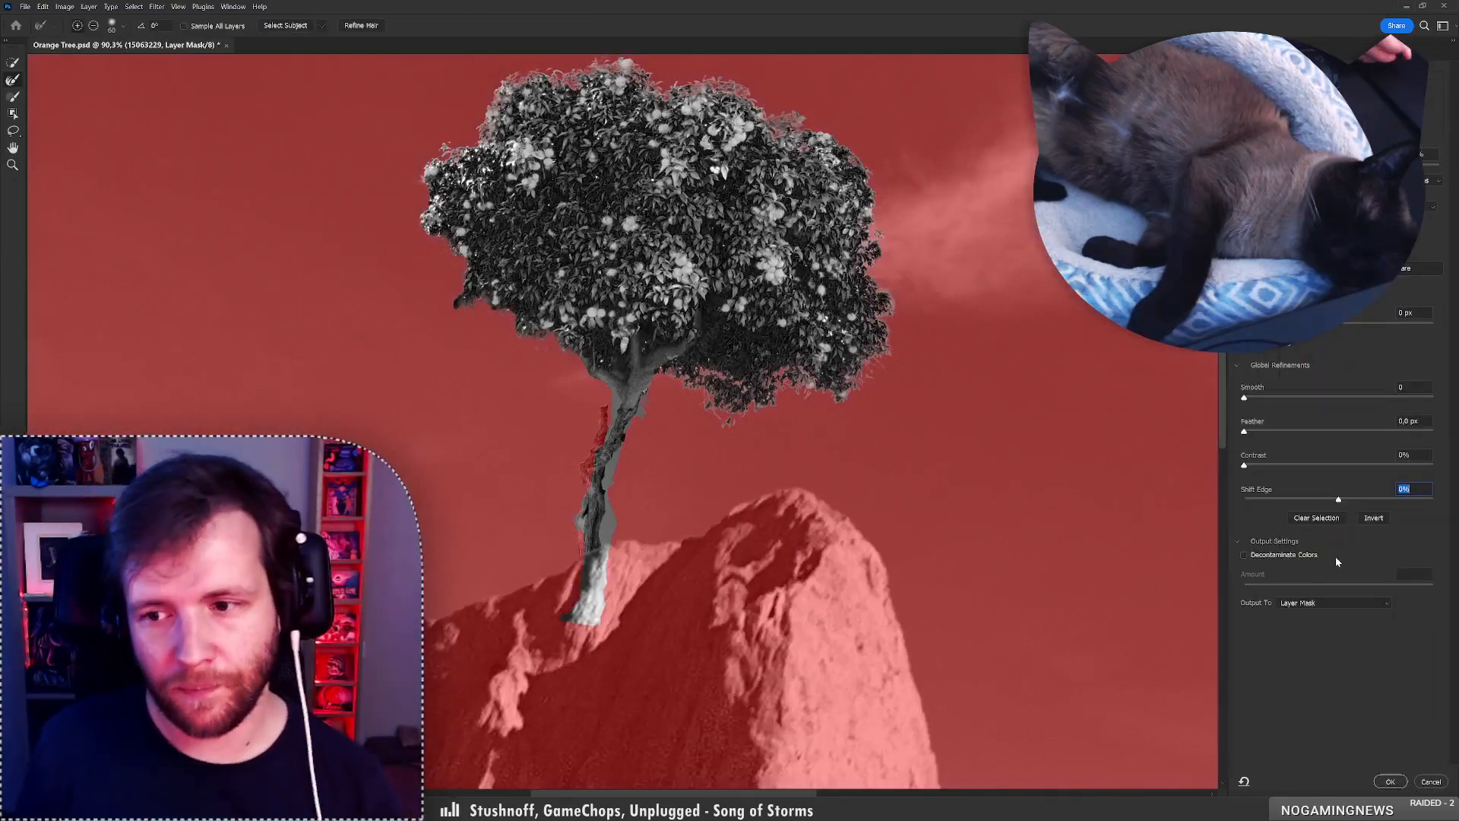
drag(1339, 499, 1324, 500)
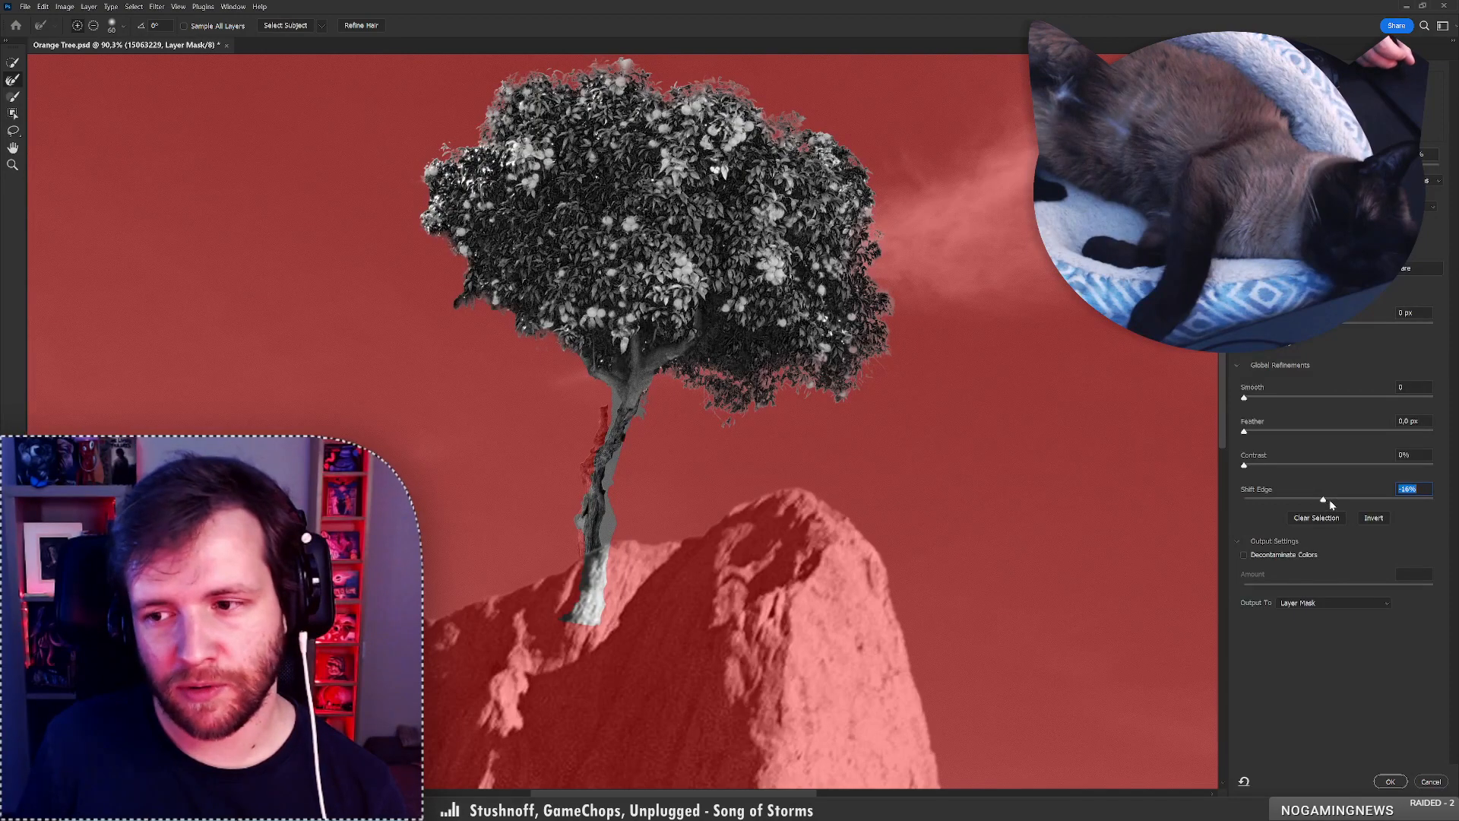
click(1329, 500)
click(1262, 432)
Set the tree mask's Contrast to 29% and Shift Edge to -28%, and apply the refinement to the layer mask.
click(1268, 466)
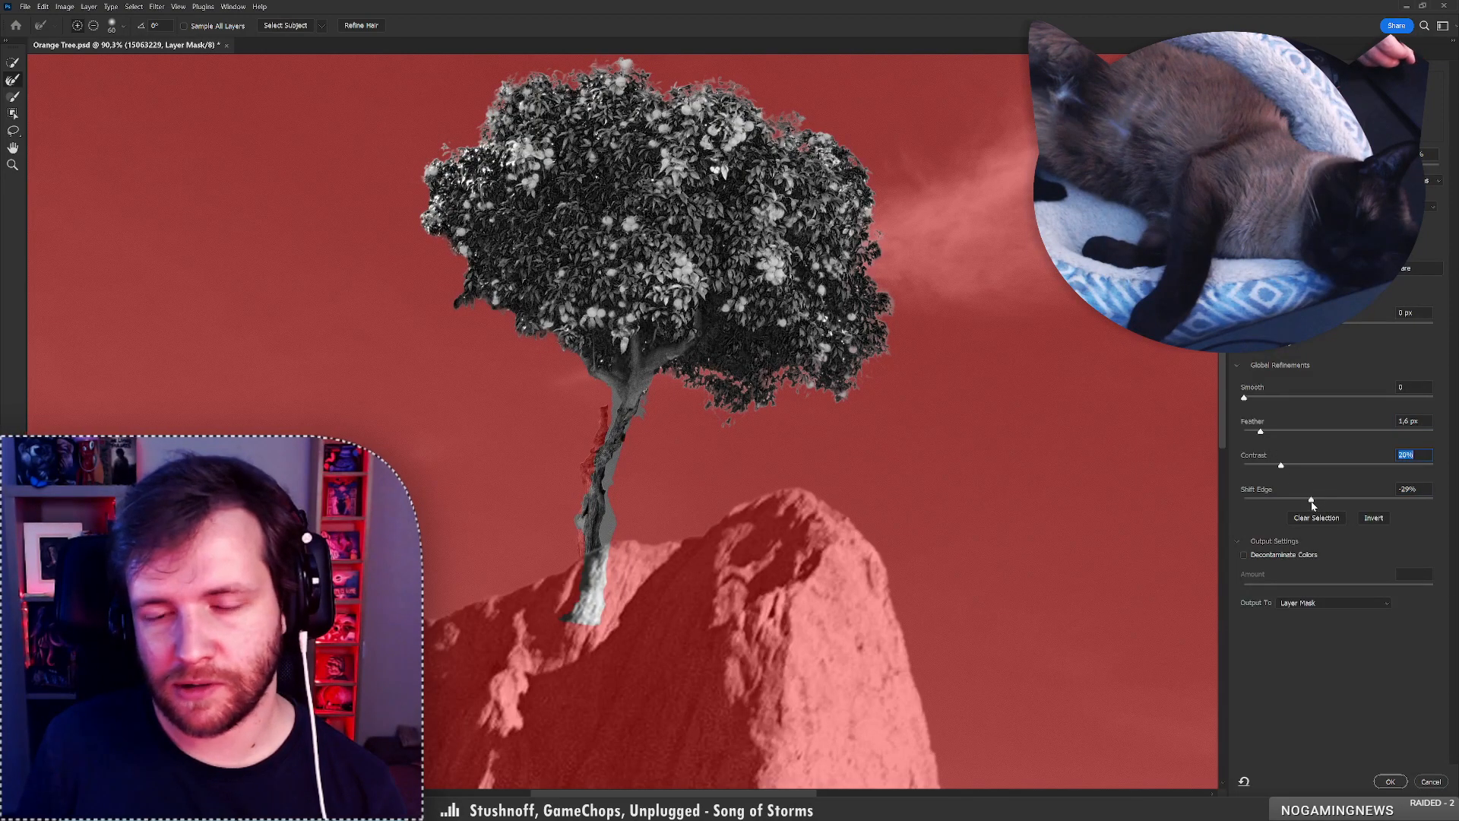
click(1311, 501)
click(1304, 466)
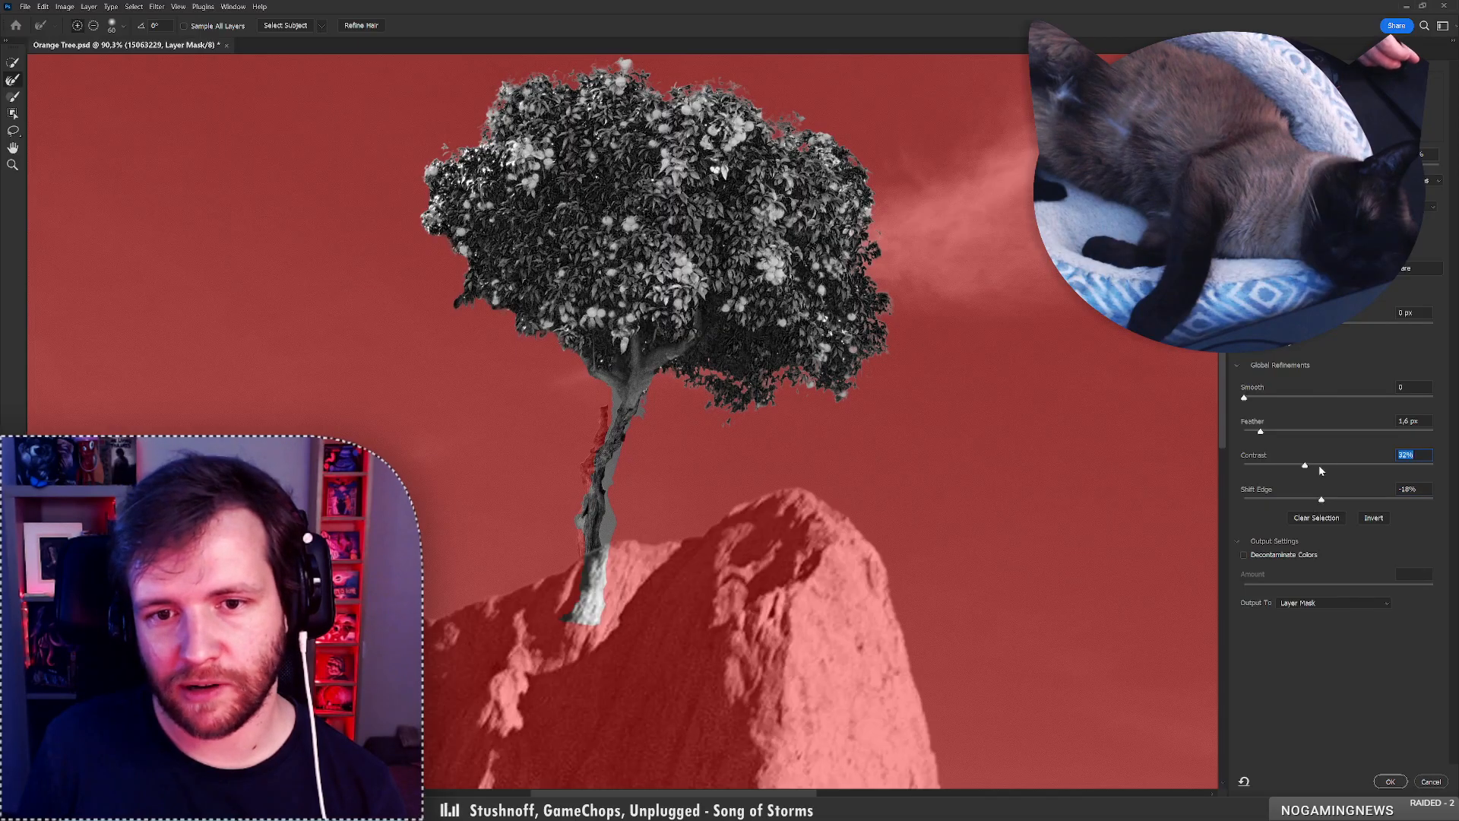
click(1320, 466)
click(1300, 466)
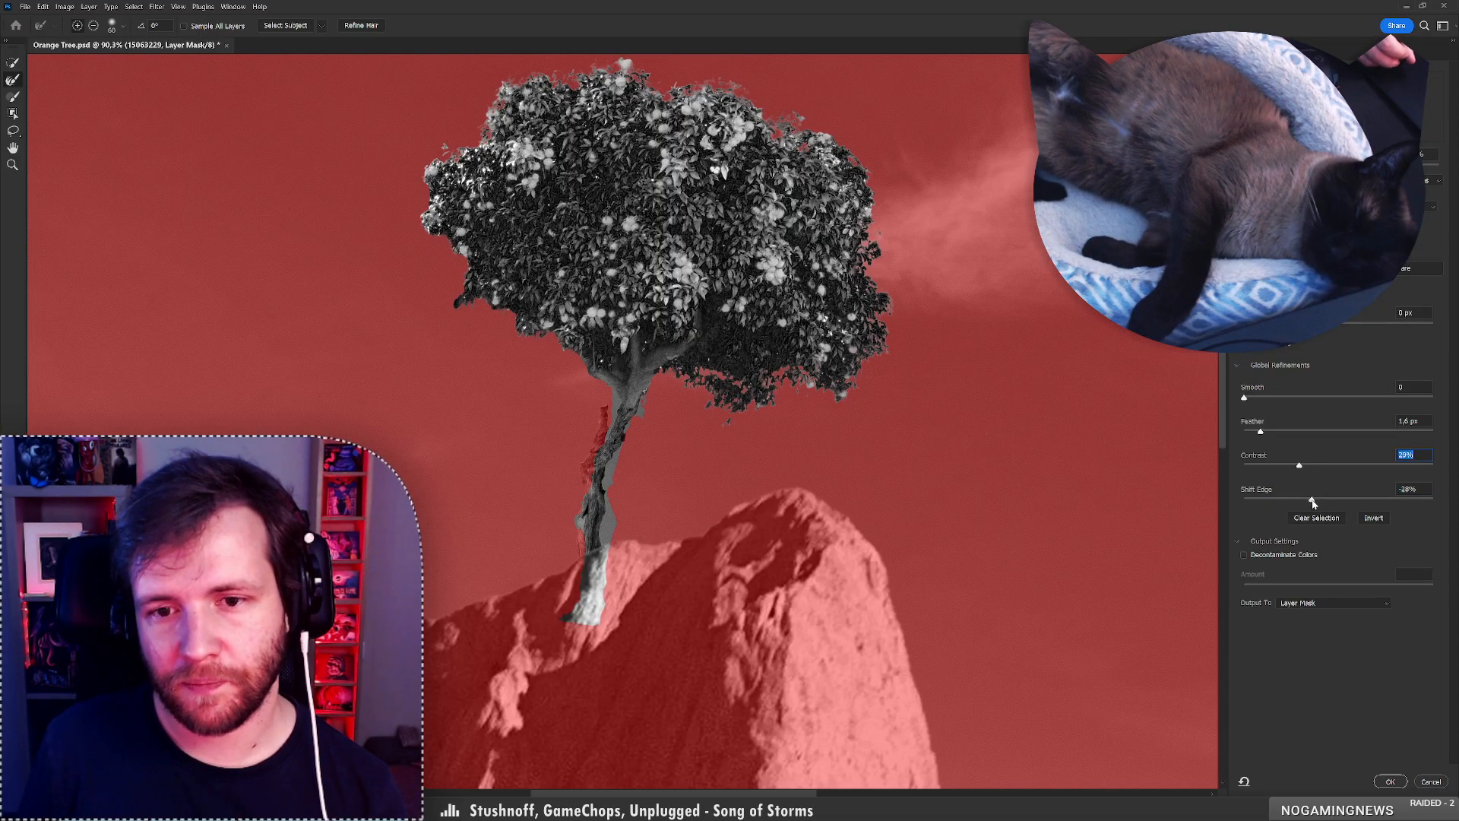
click(1313, 501)
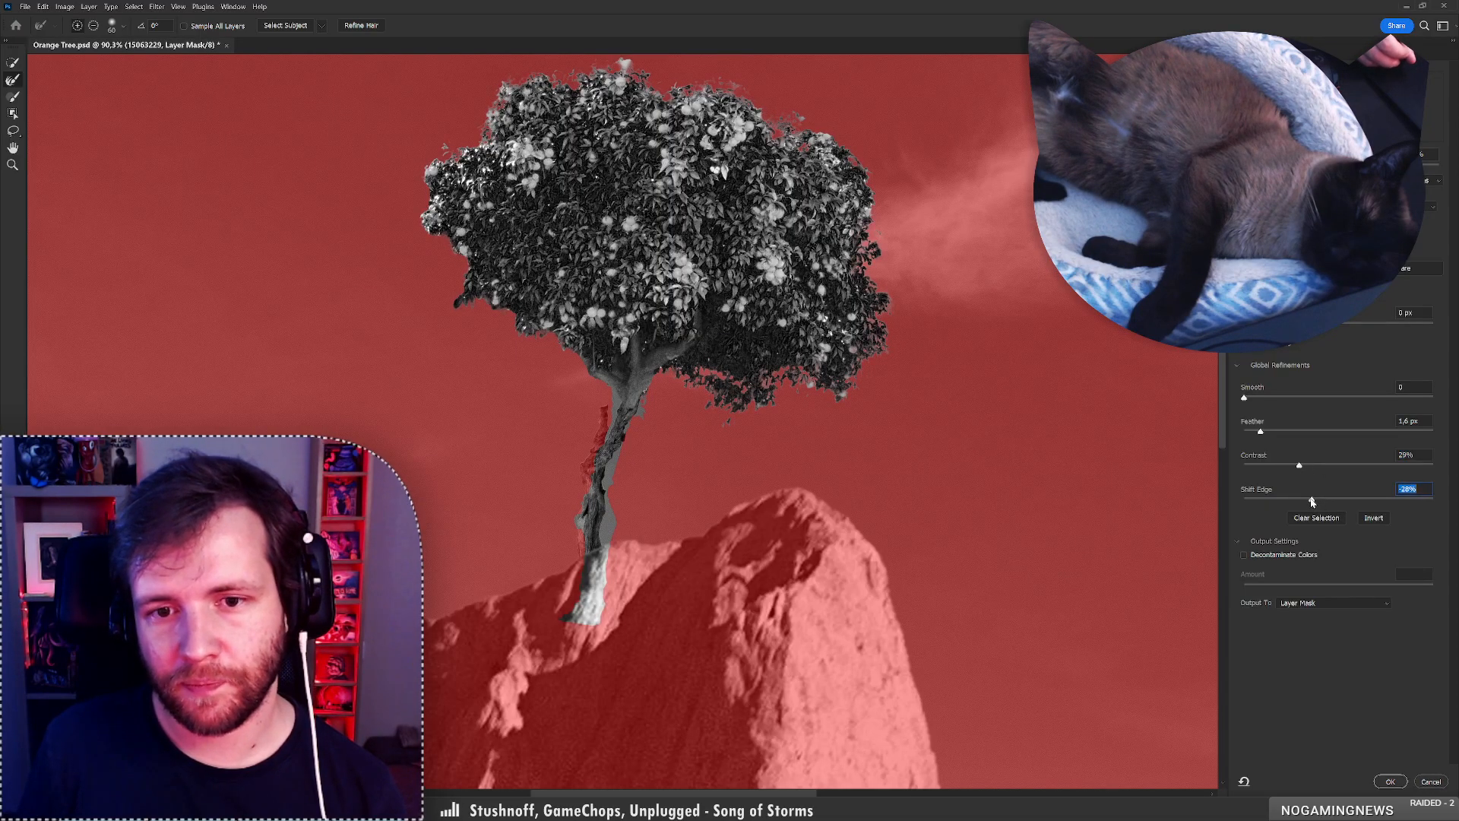
click(1388, 781)
Add a clipped Soft Light layer above tree layer 15063229 and choose the Soft Round Pressure Opacity brush.
drag(848, 386, 804, 417)
key(b)
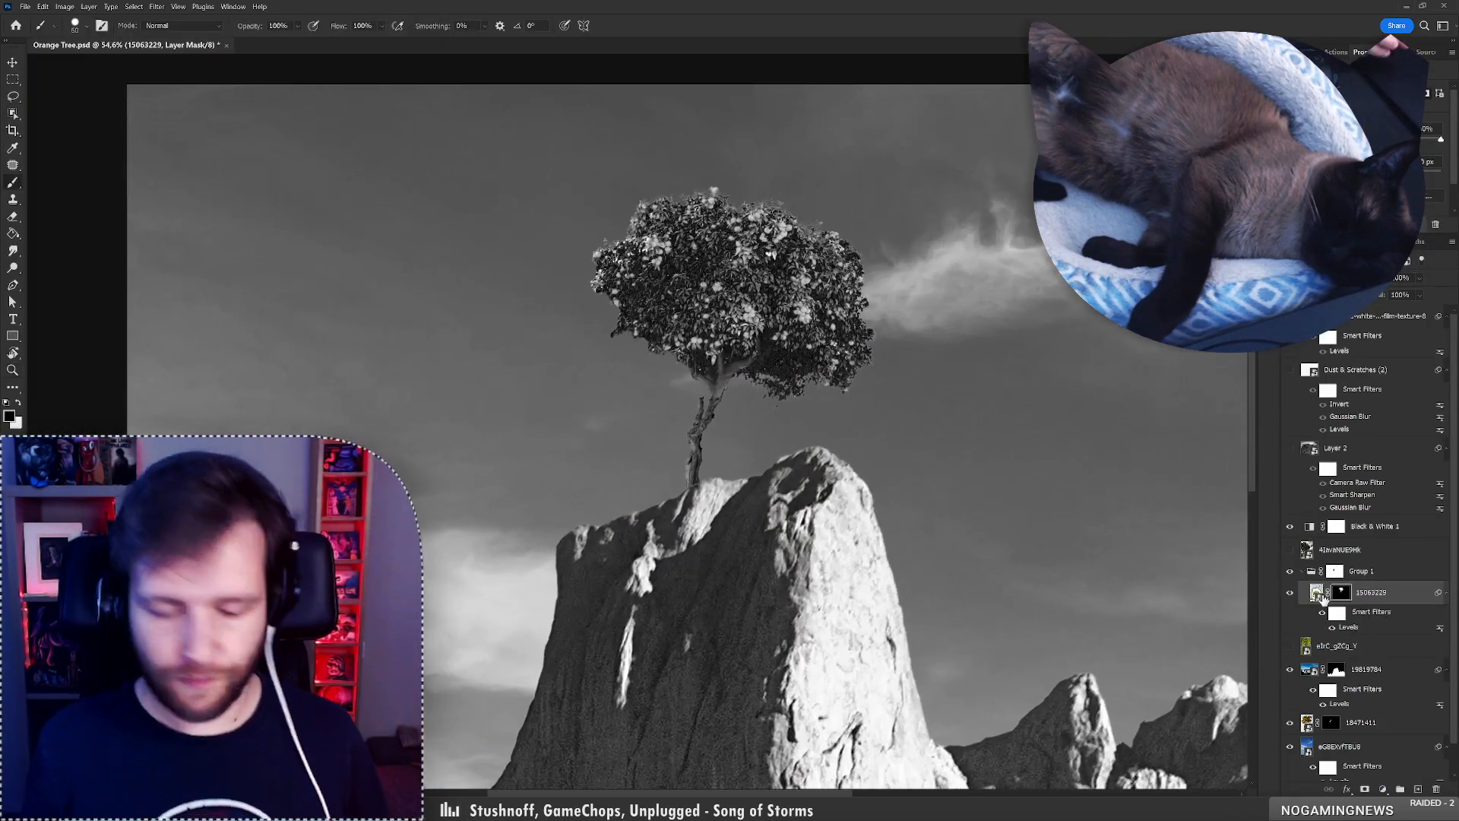
key(F2)
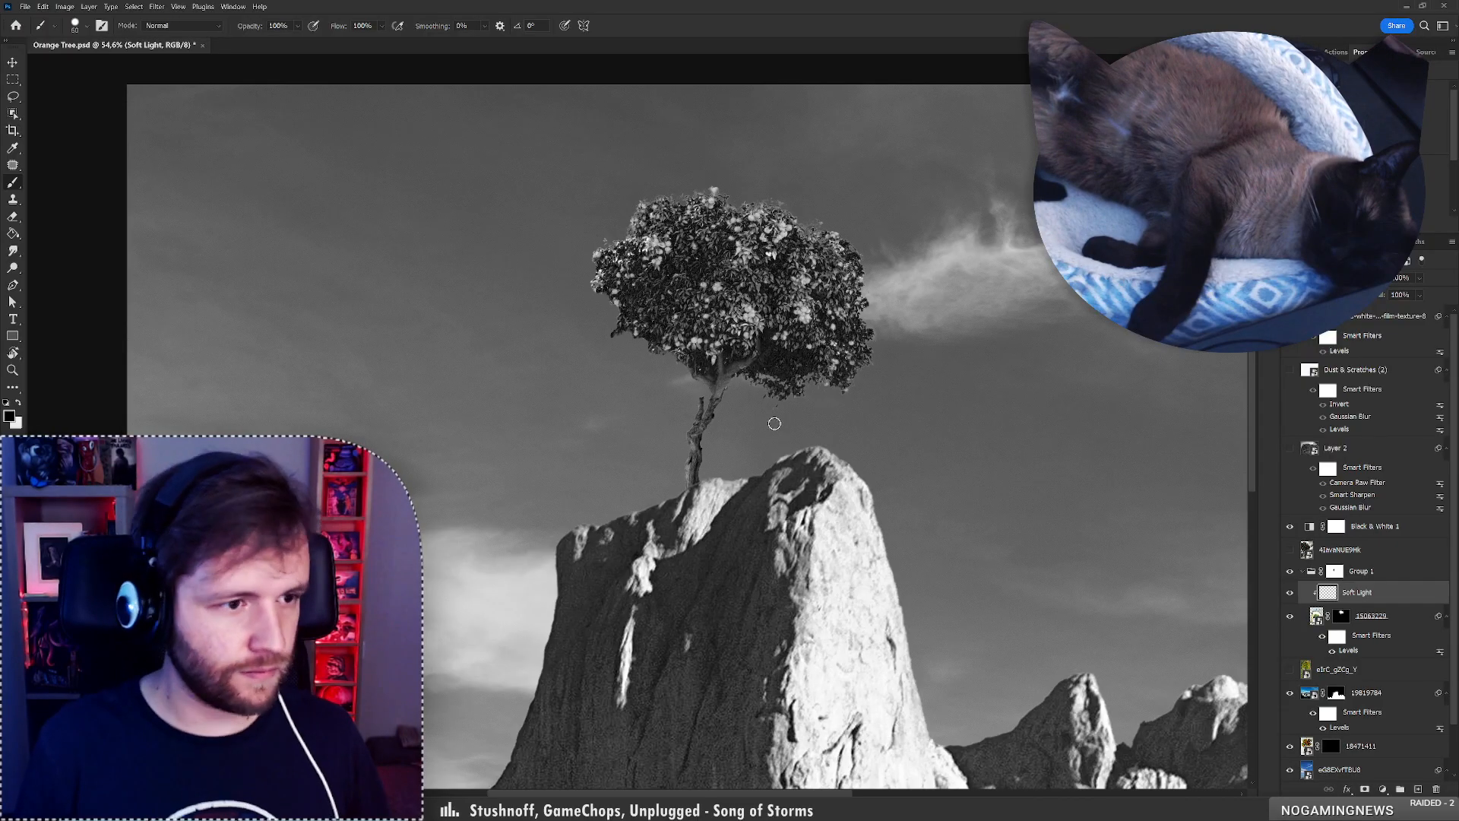
right_click(773, 459)
click(925, 638)
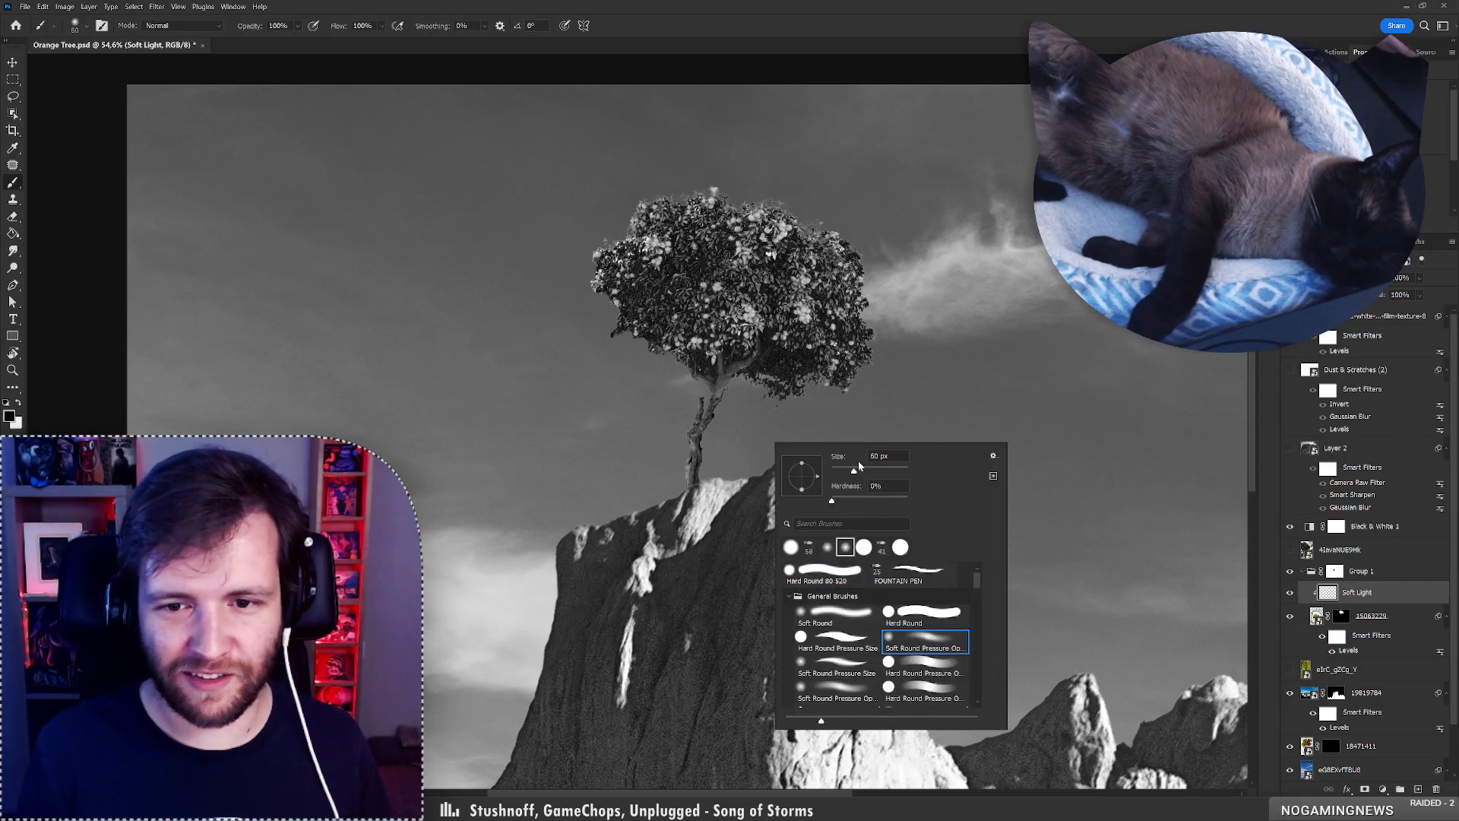
click(759, 404)
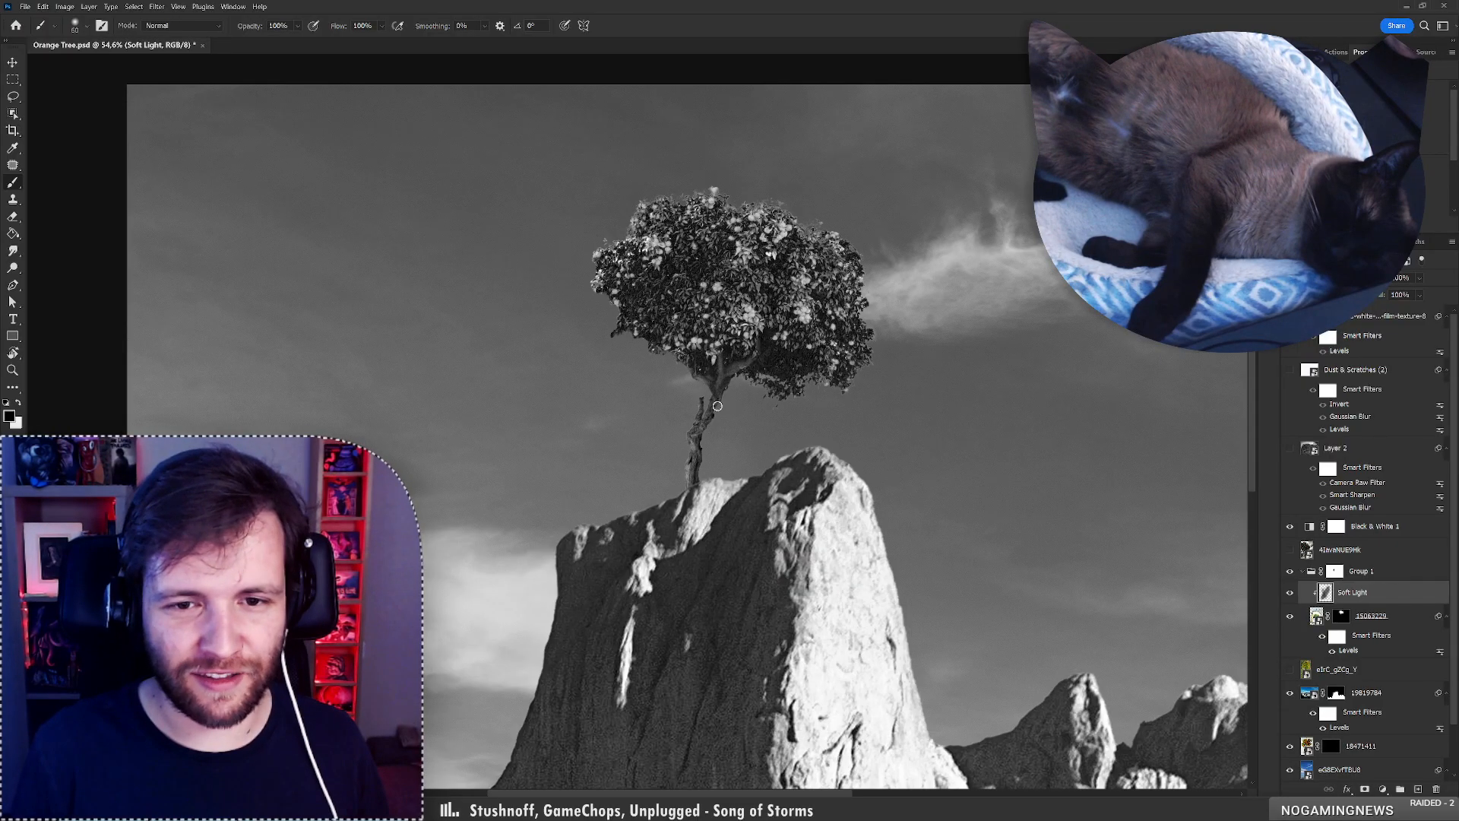
Undo the first brush strokes and paint shading around the trunk and lower branches with a 93 px brush.
key(ctrl+z)
key(ctrl+z)
right_click(751, 420)
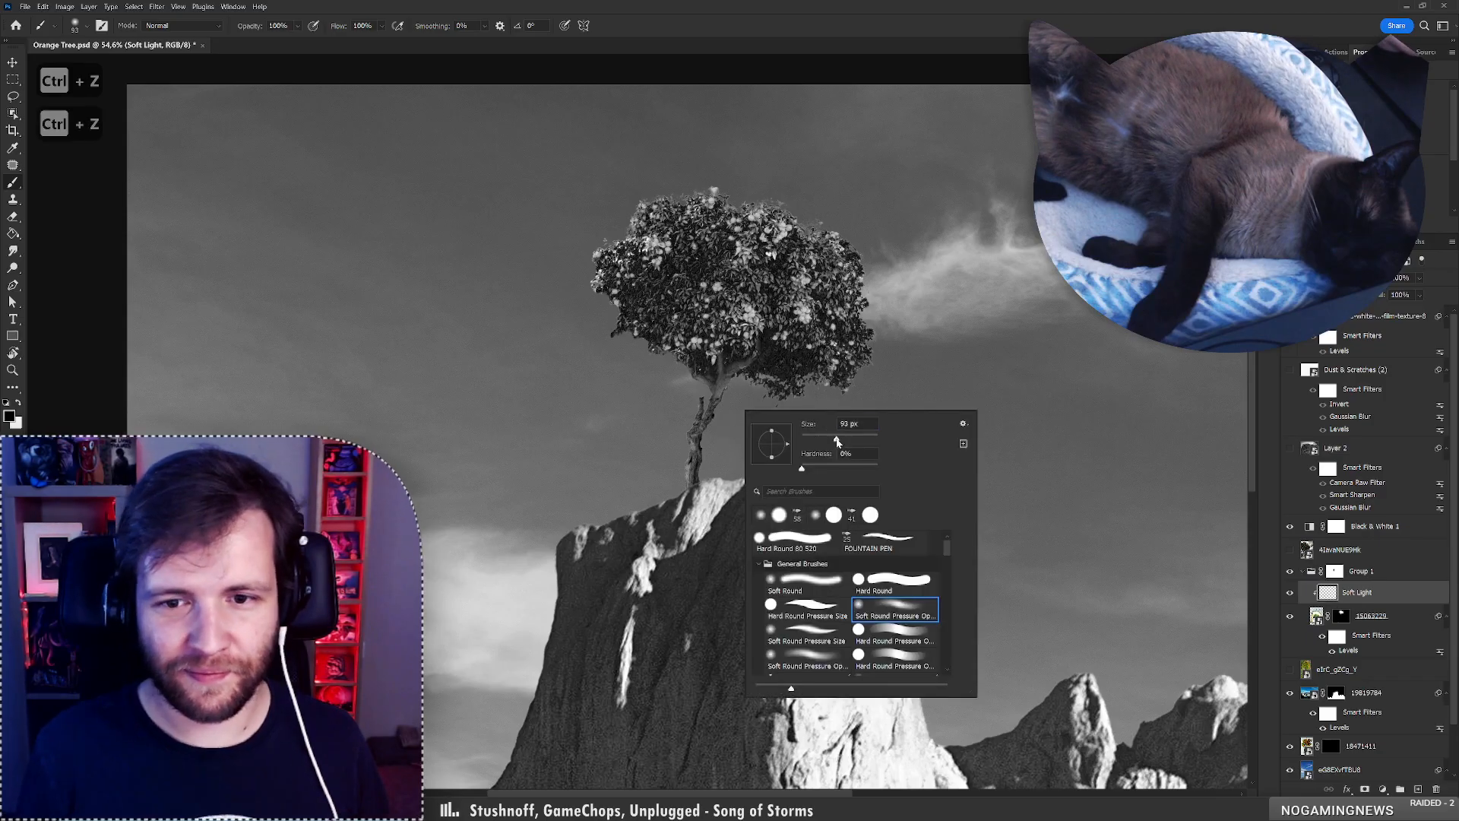
drag(837, 441, 828, 442)
click(684, 376)
mouse_move(684, 376)
mouse_down()
mouse_move(724, 385)
mouse_move(754, 363)
mouse_move(711, 413)
mouse_move(752, 403)
mouse_move(638, 396)
mouse_move(746, 383)
mouse_up()
key(ctrl+z)
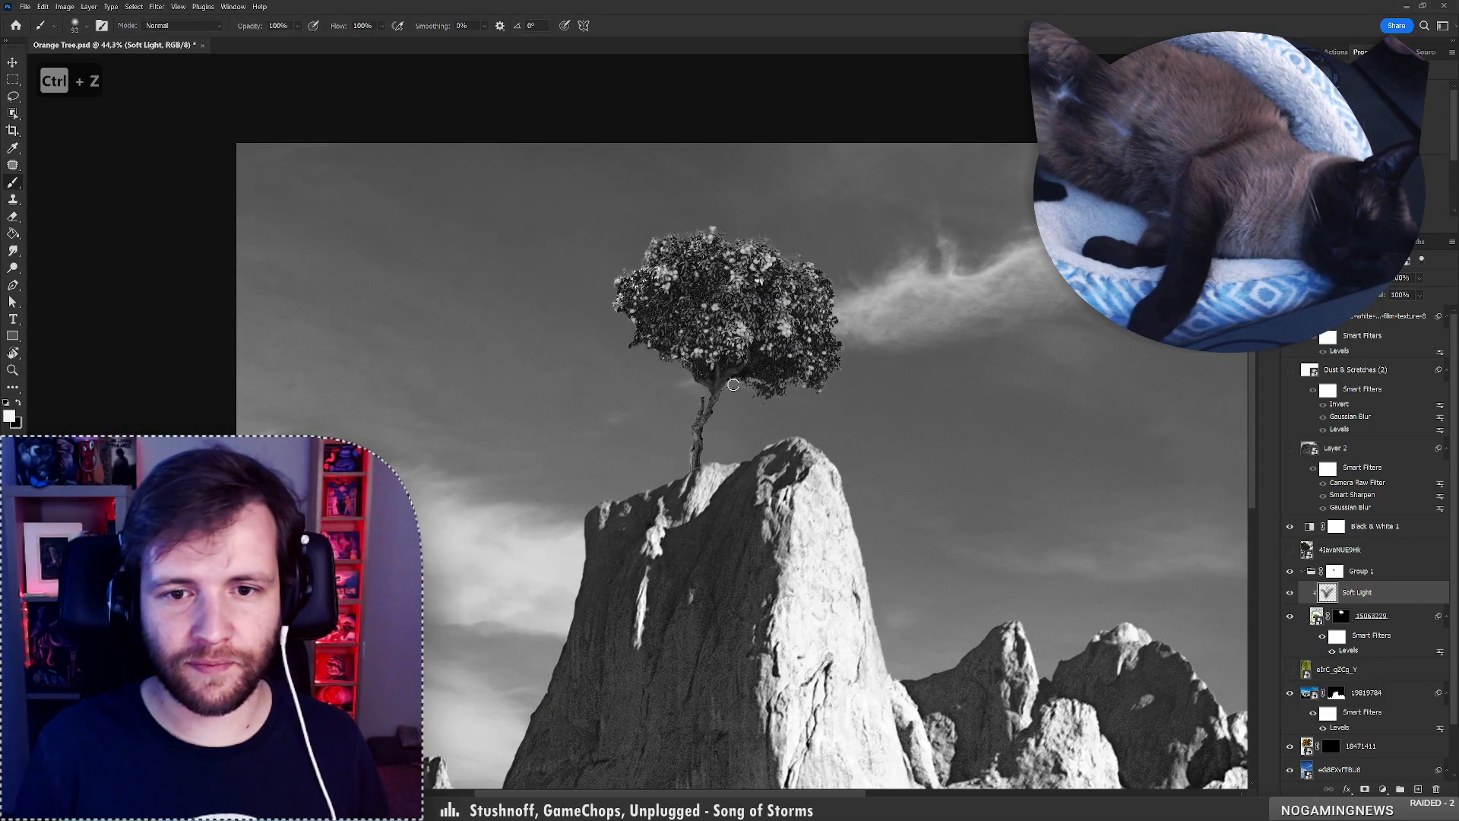
Enlarge the brush and paint white highlights and black shadows across the tree's canopy on the Soft Light layer.
right_click(846, 302)
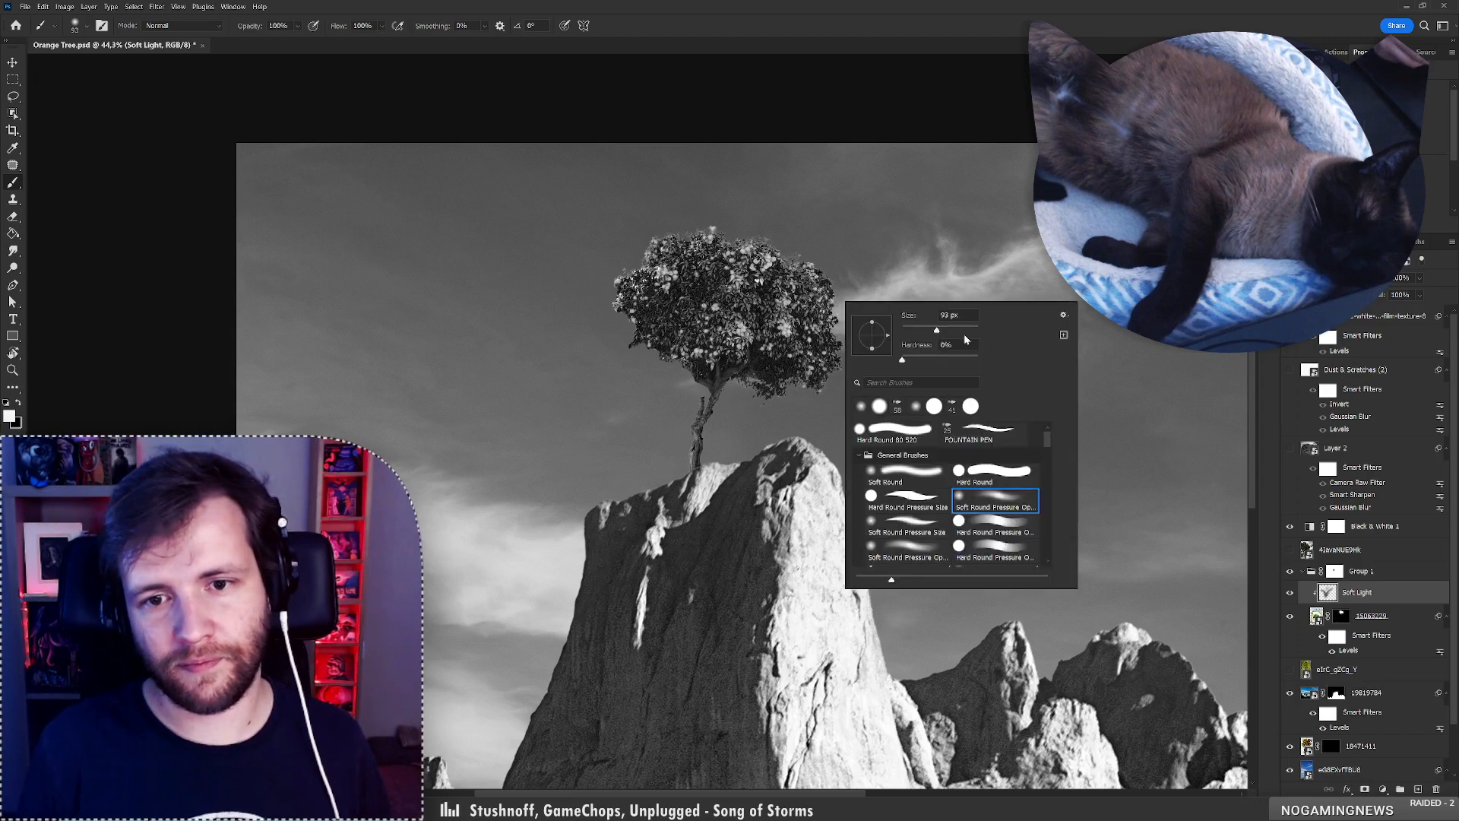
key(Return)
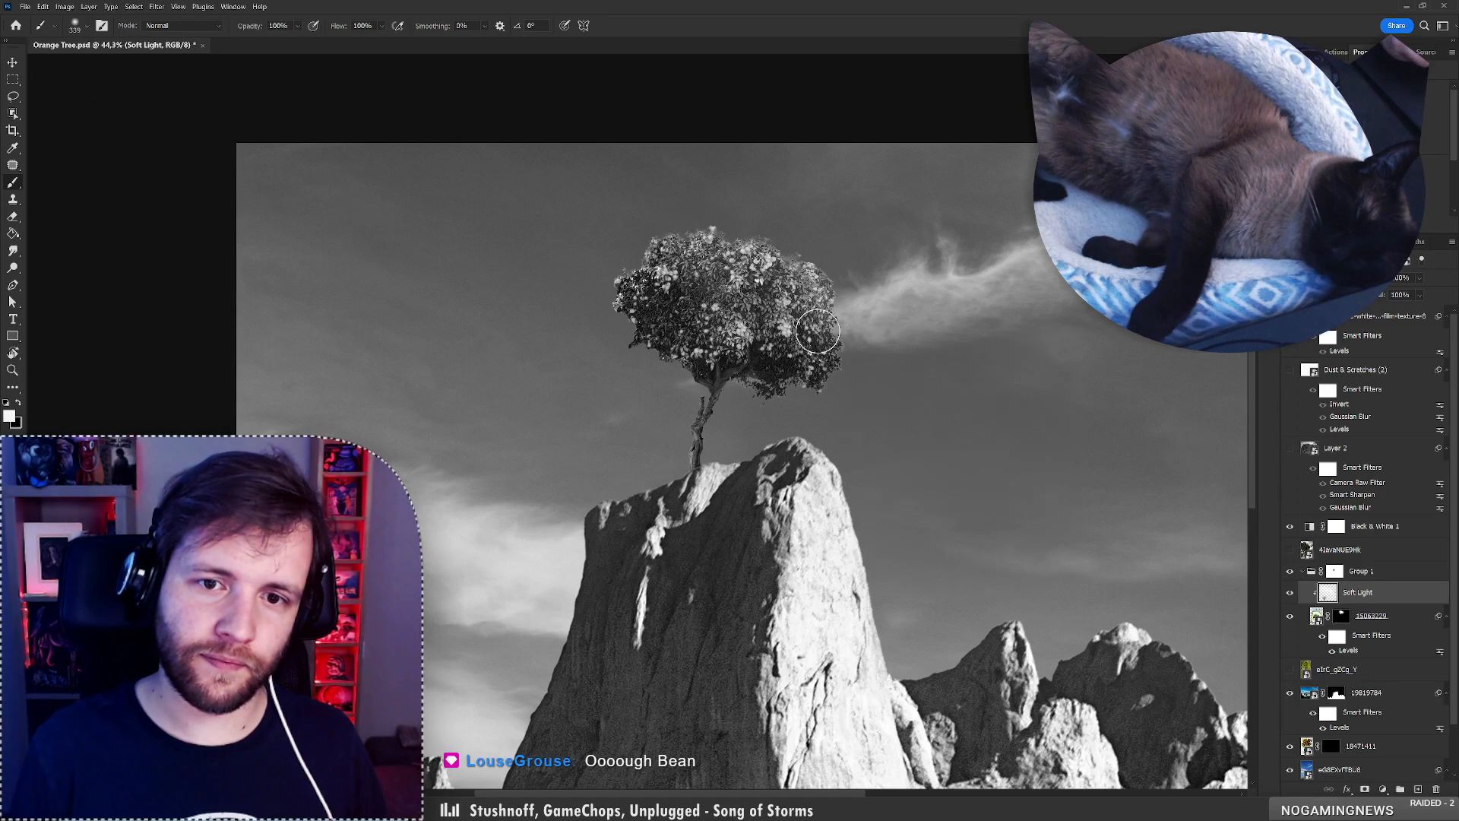
key(x)
mouse_move(814, 319)
mouse_down()
mouse_move(768, 311)
mouse_move(681, 259)
mouse_move(740, 329)
mouse_move(695, 375)
mouse_up()
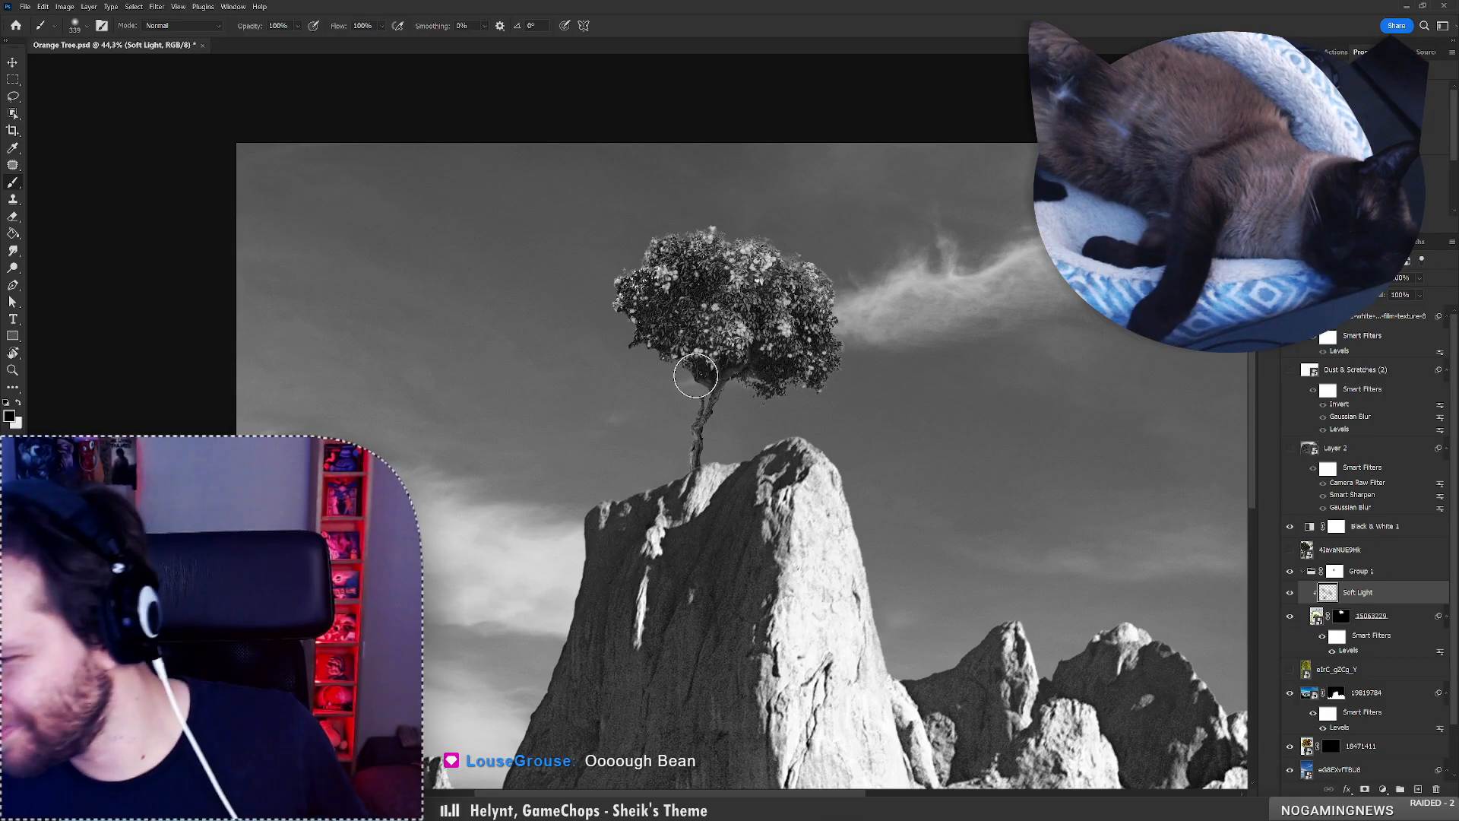
key(x)
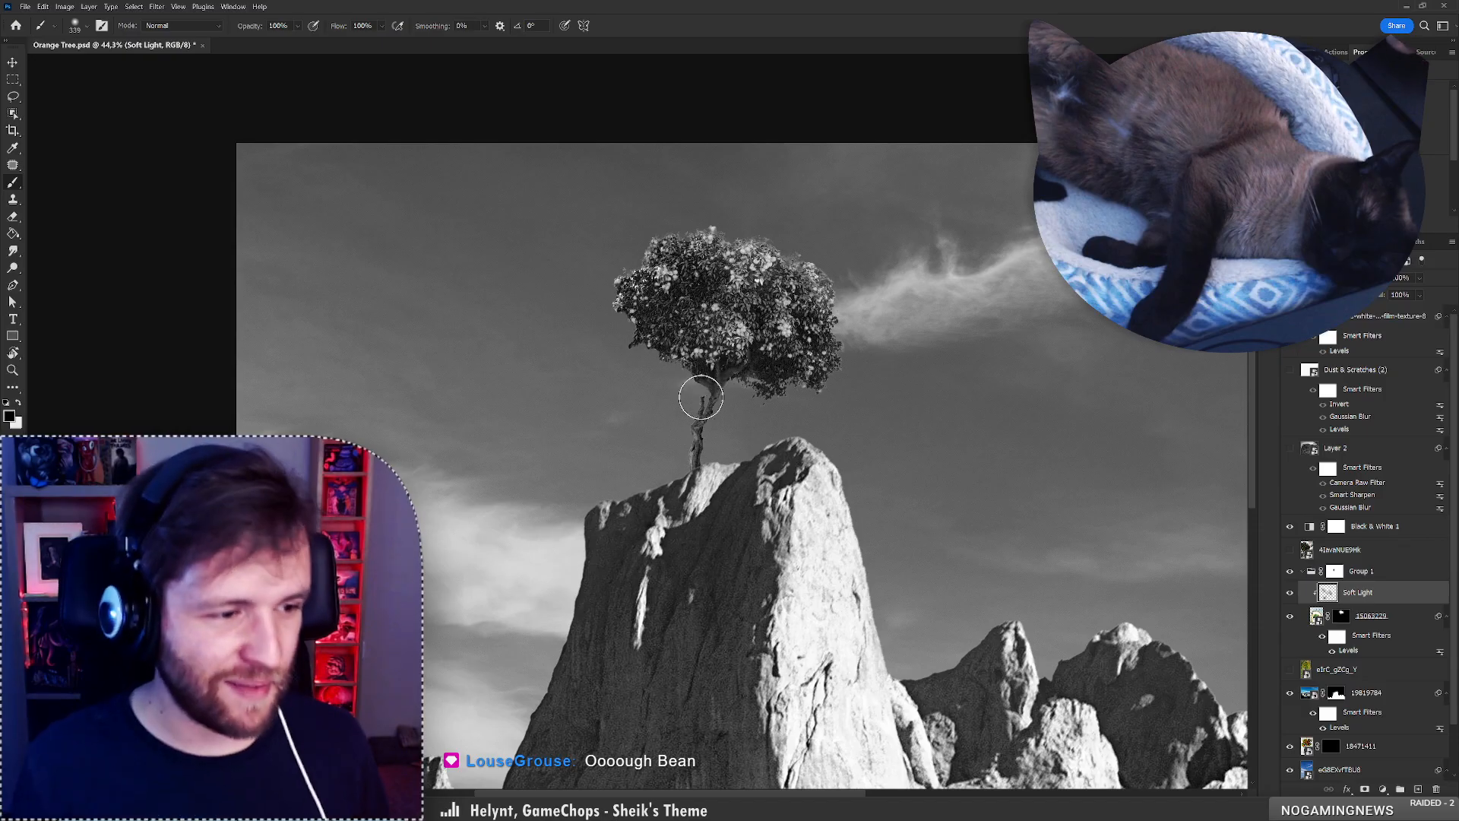
key(ctrl+z)
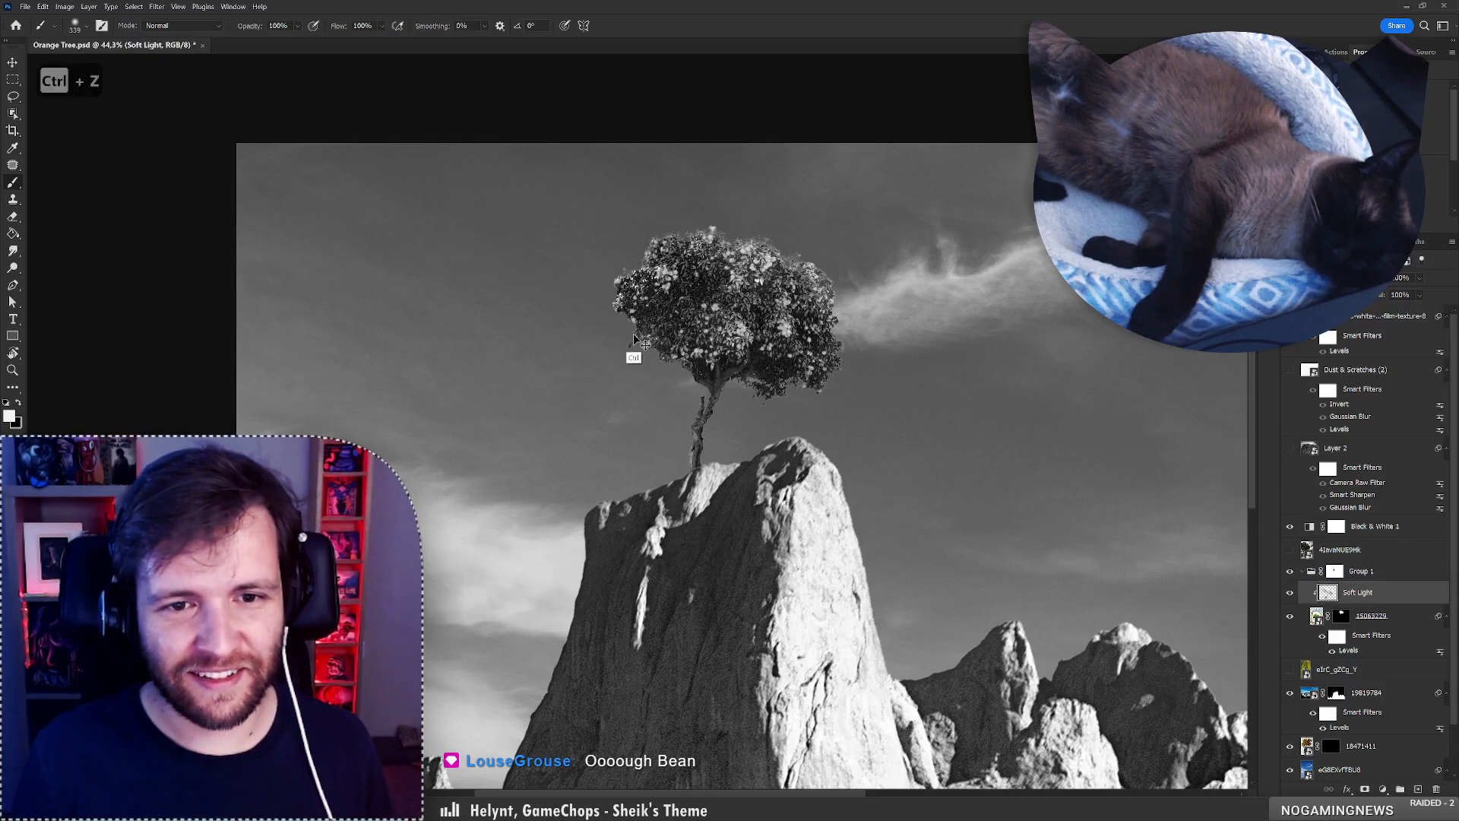
key(x)
key(x)
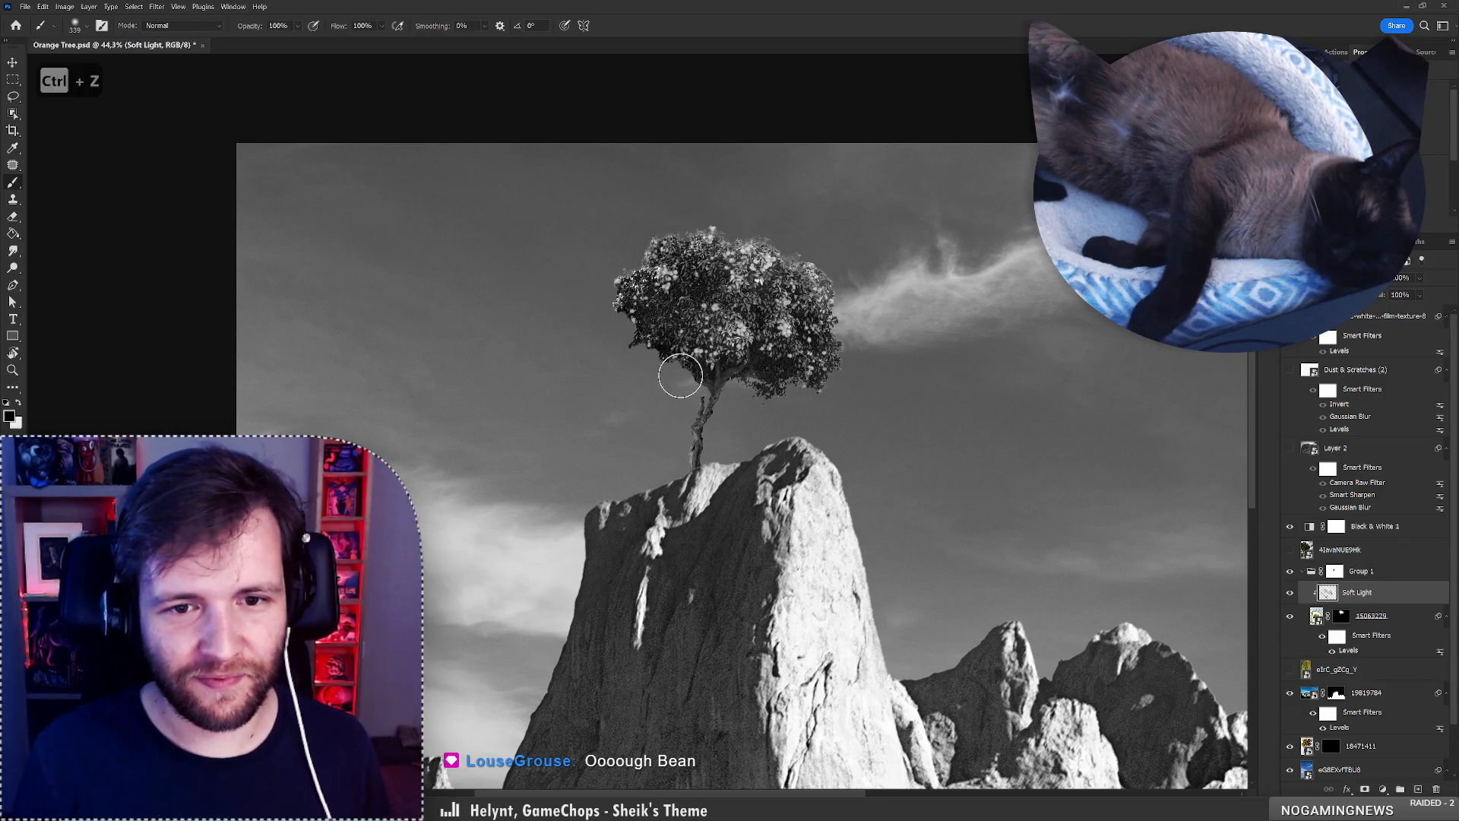
key(z)
drag(696, 323, 667, 351)
key(b)
key(x)
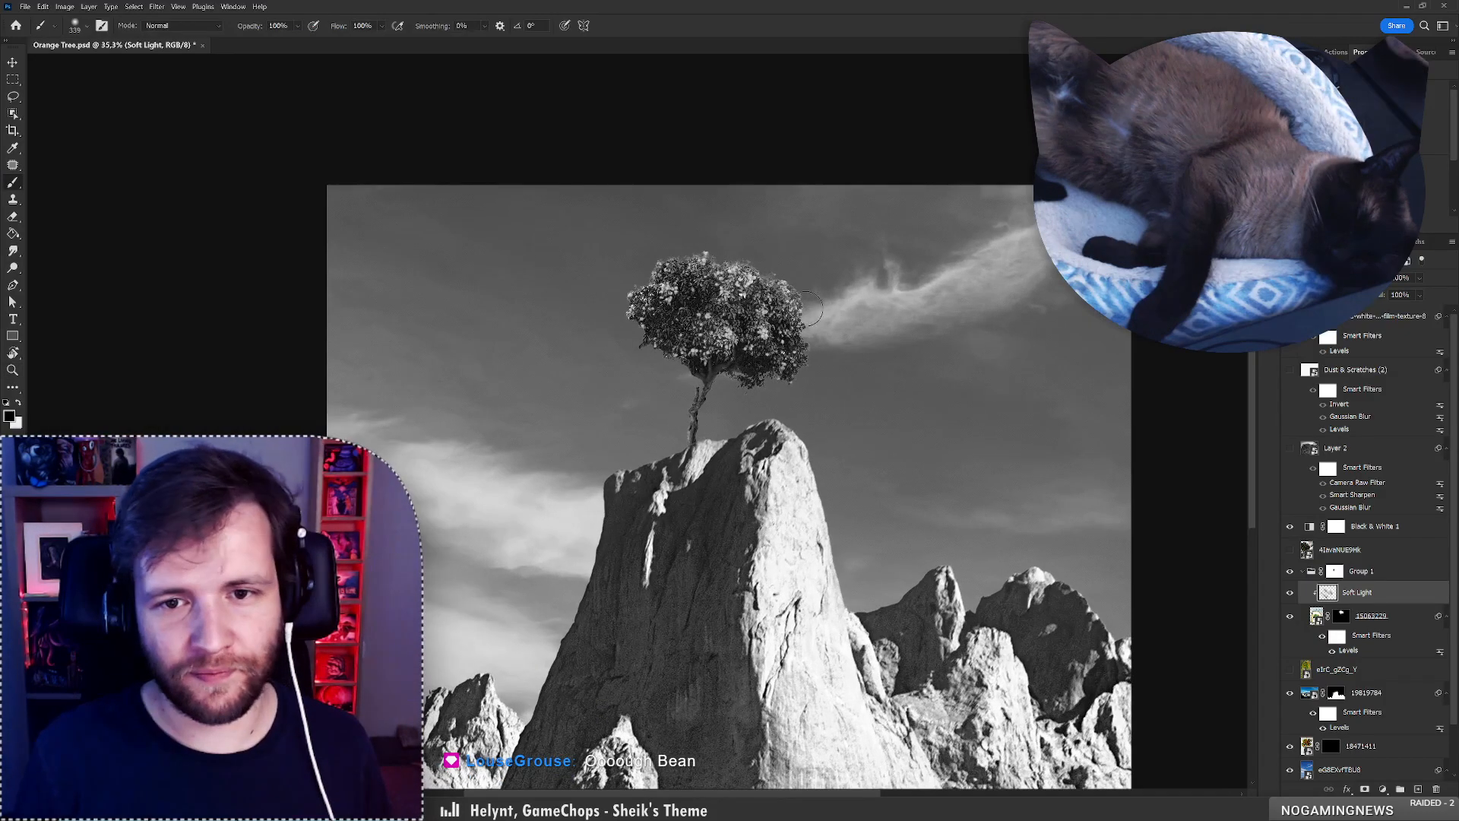
drag(803, 305, 816, 355)
key(ctrl+z)
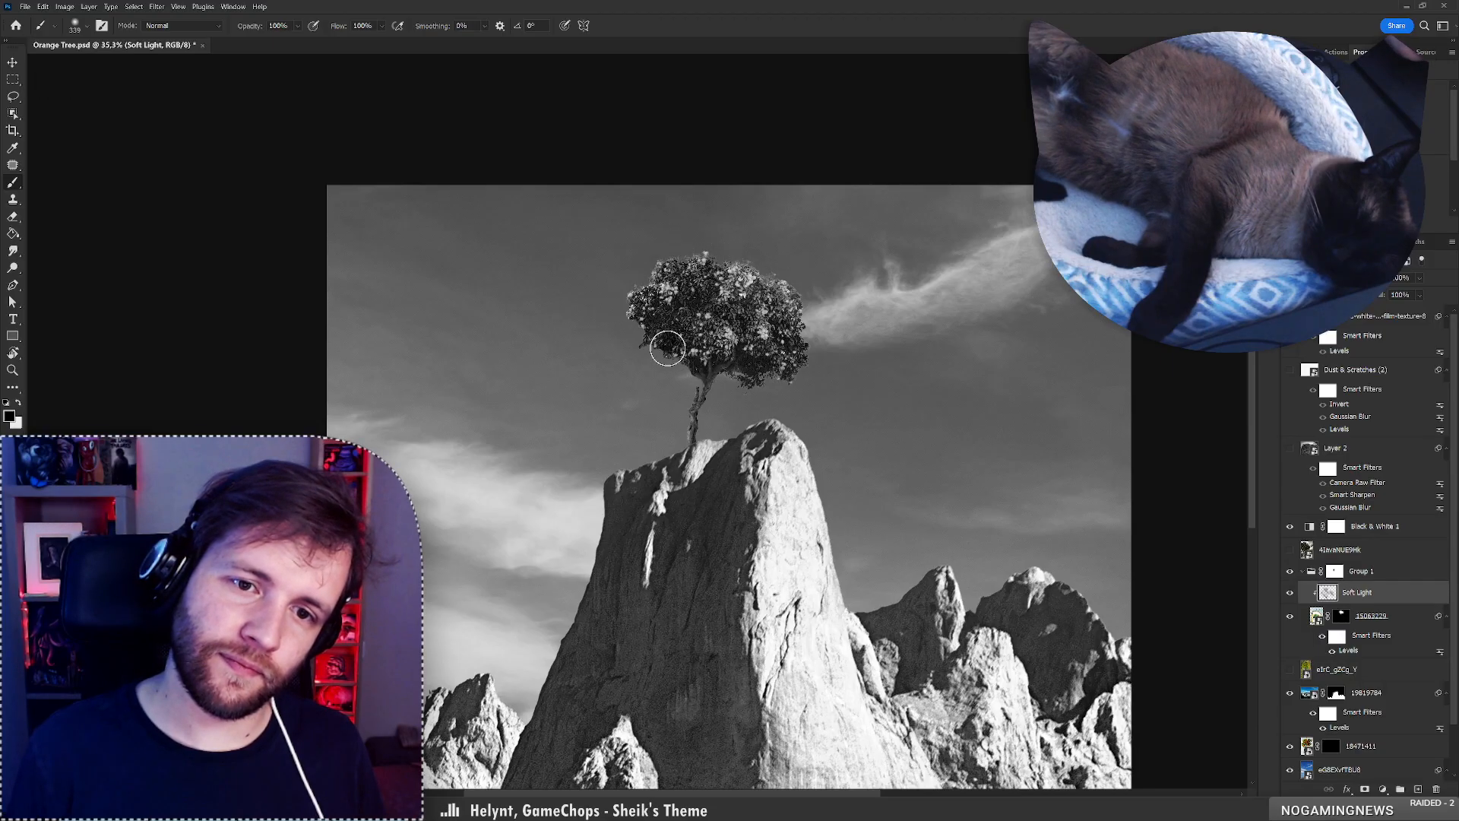
drag(769, 384, 705, 329)
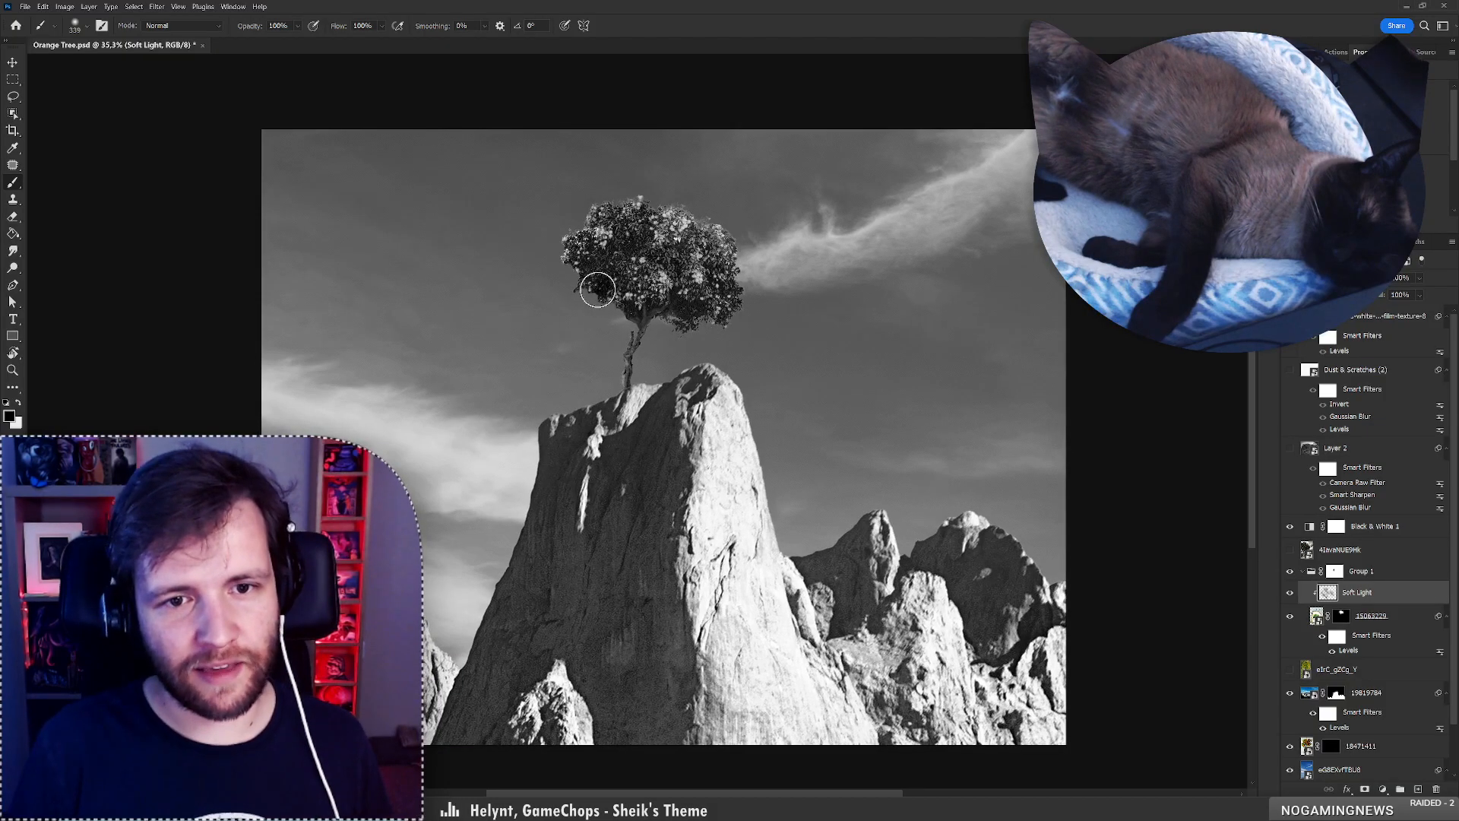
key(ctrl+z)
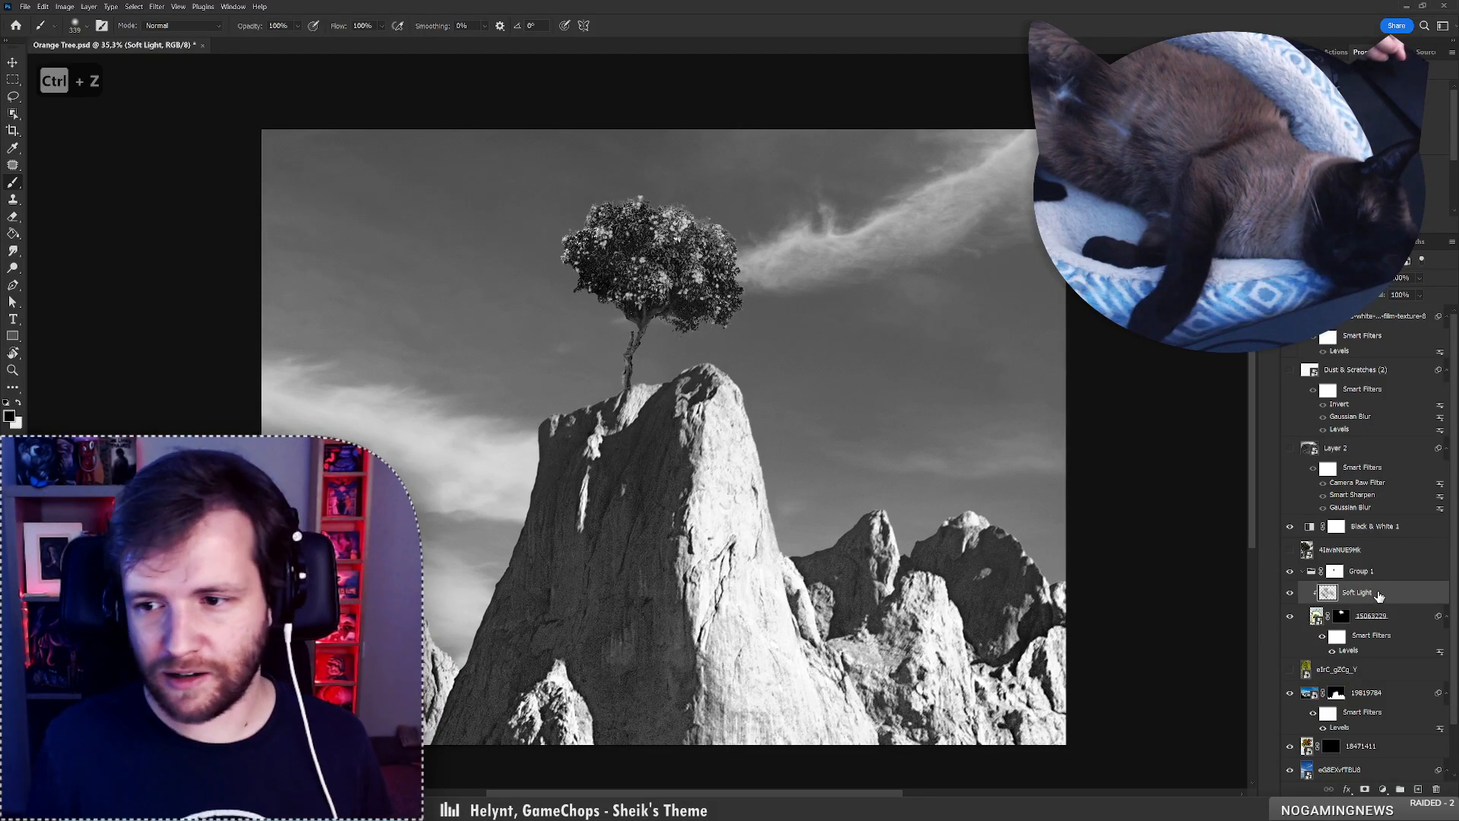
Add a clipped Levels adjustment layer above the Soft Light layer and lift the tree's dark tones to a softer grey.
click(1382, 790)
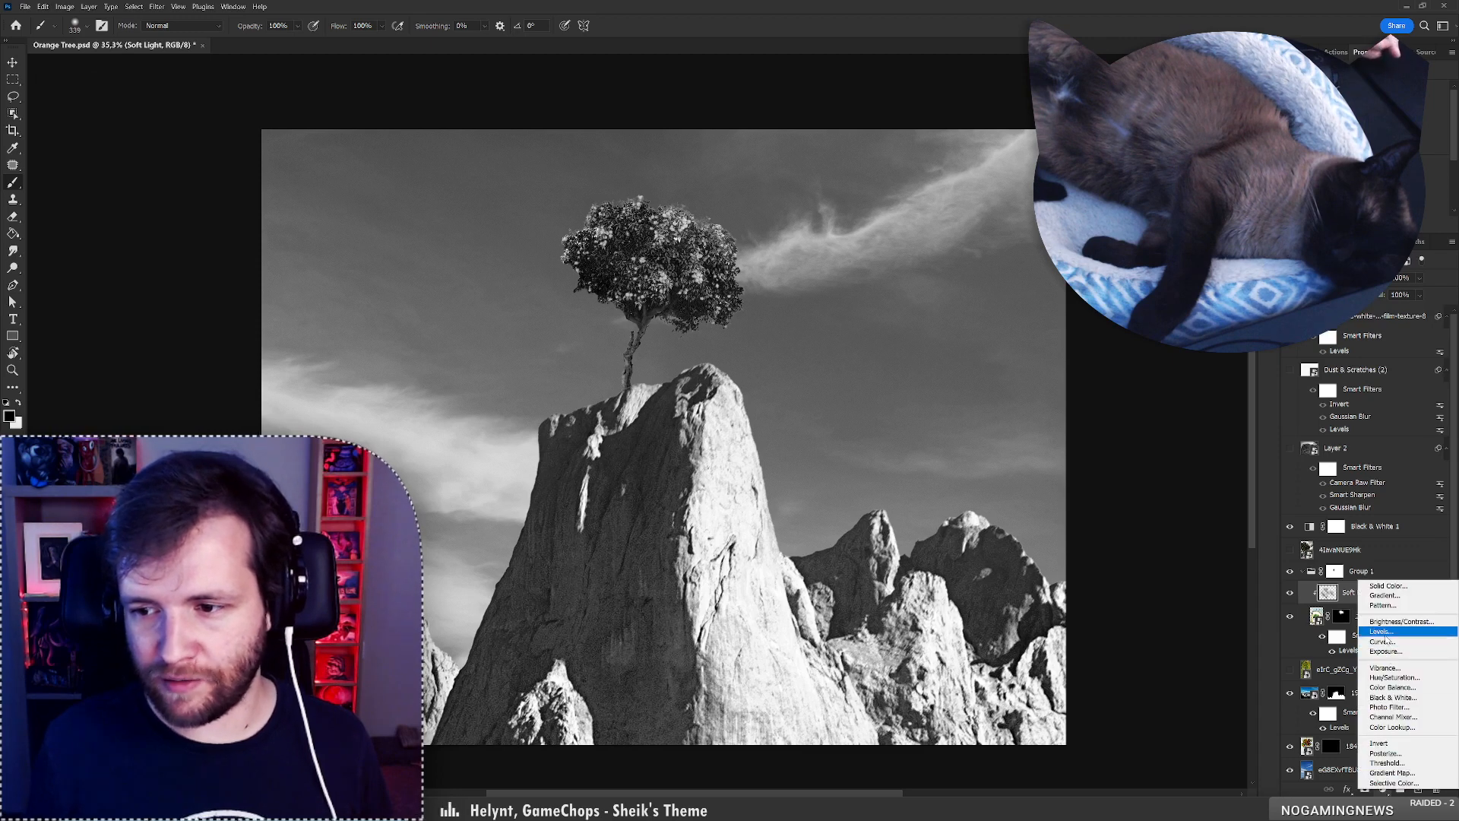
click(1381, 631)
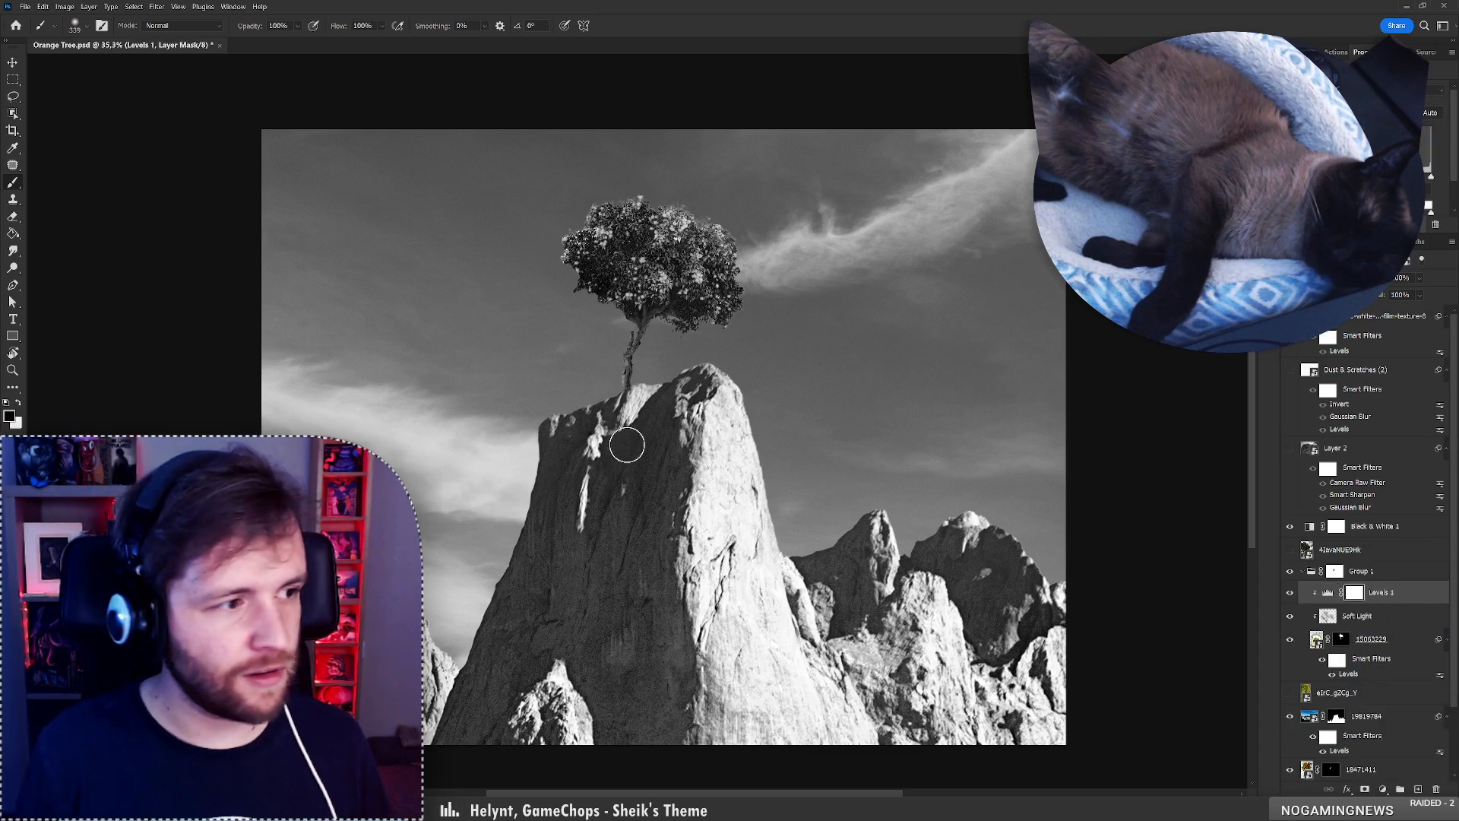
key(x)
click(1419, 597)
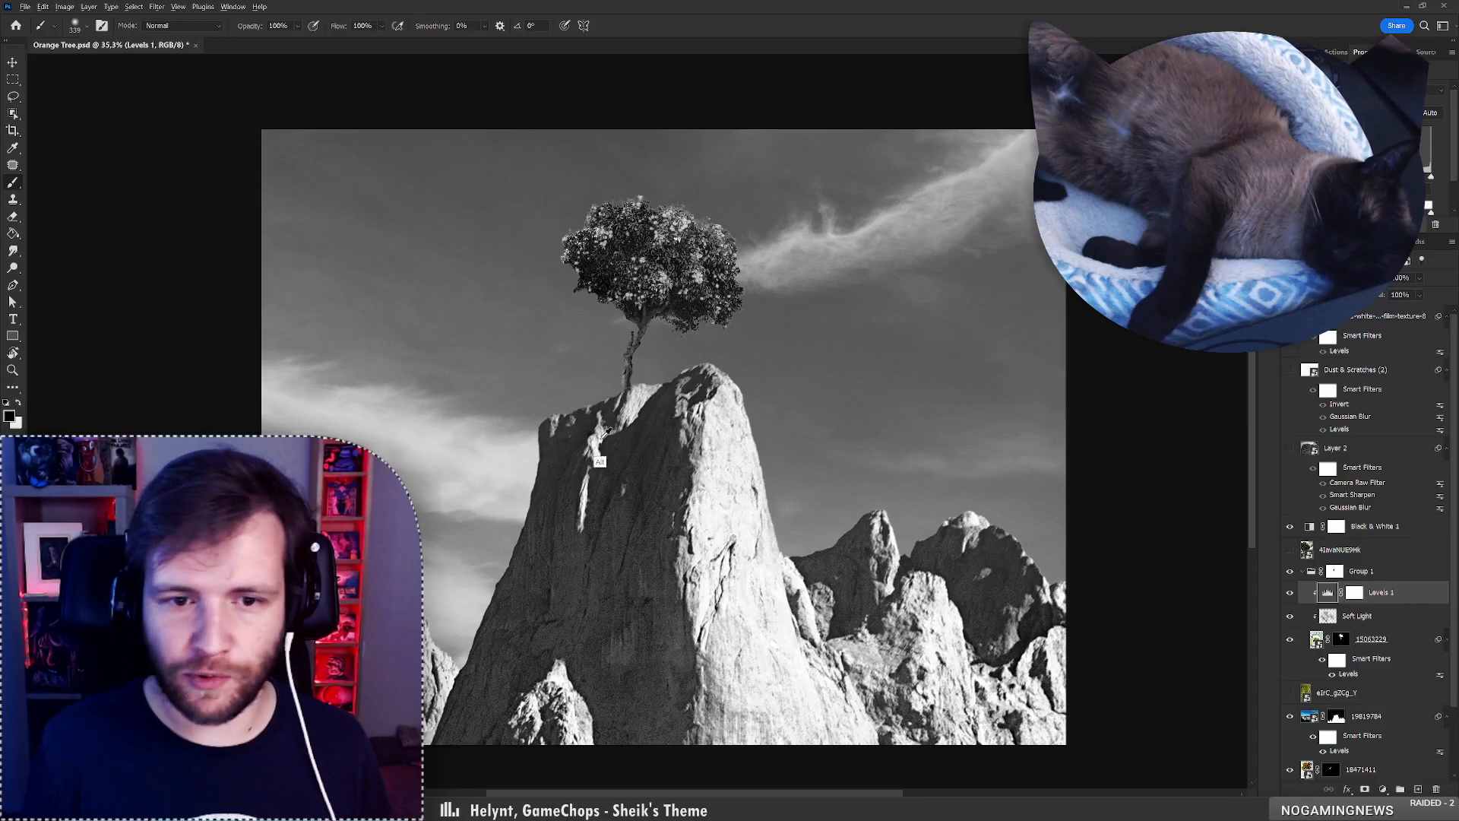
click(10, 416)
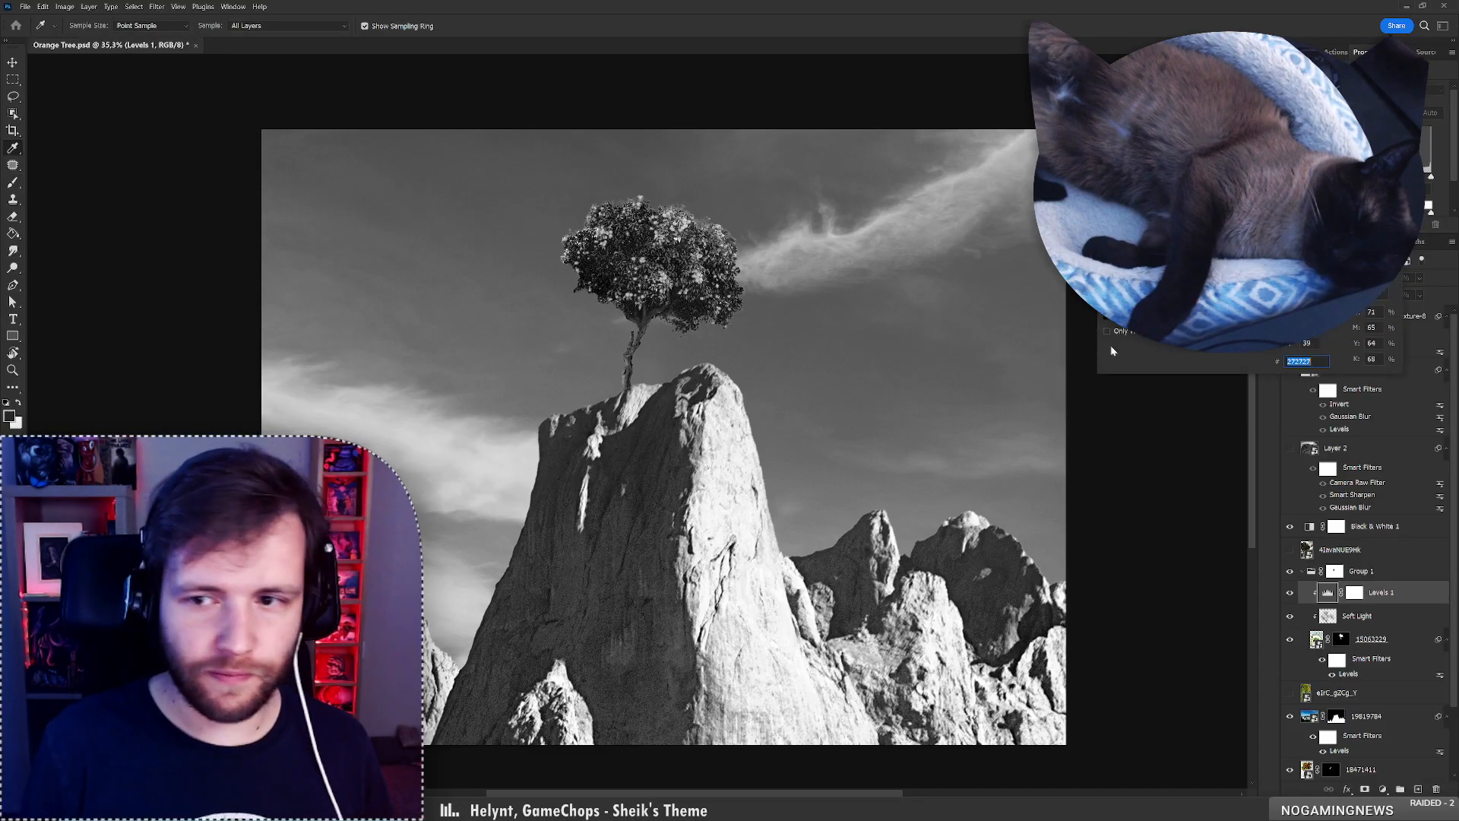
key(Escape)
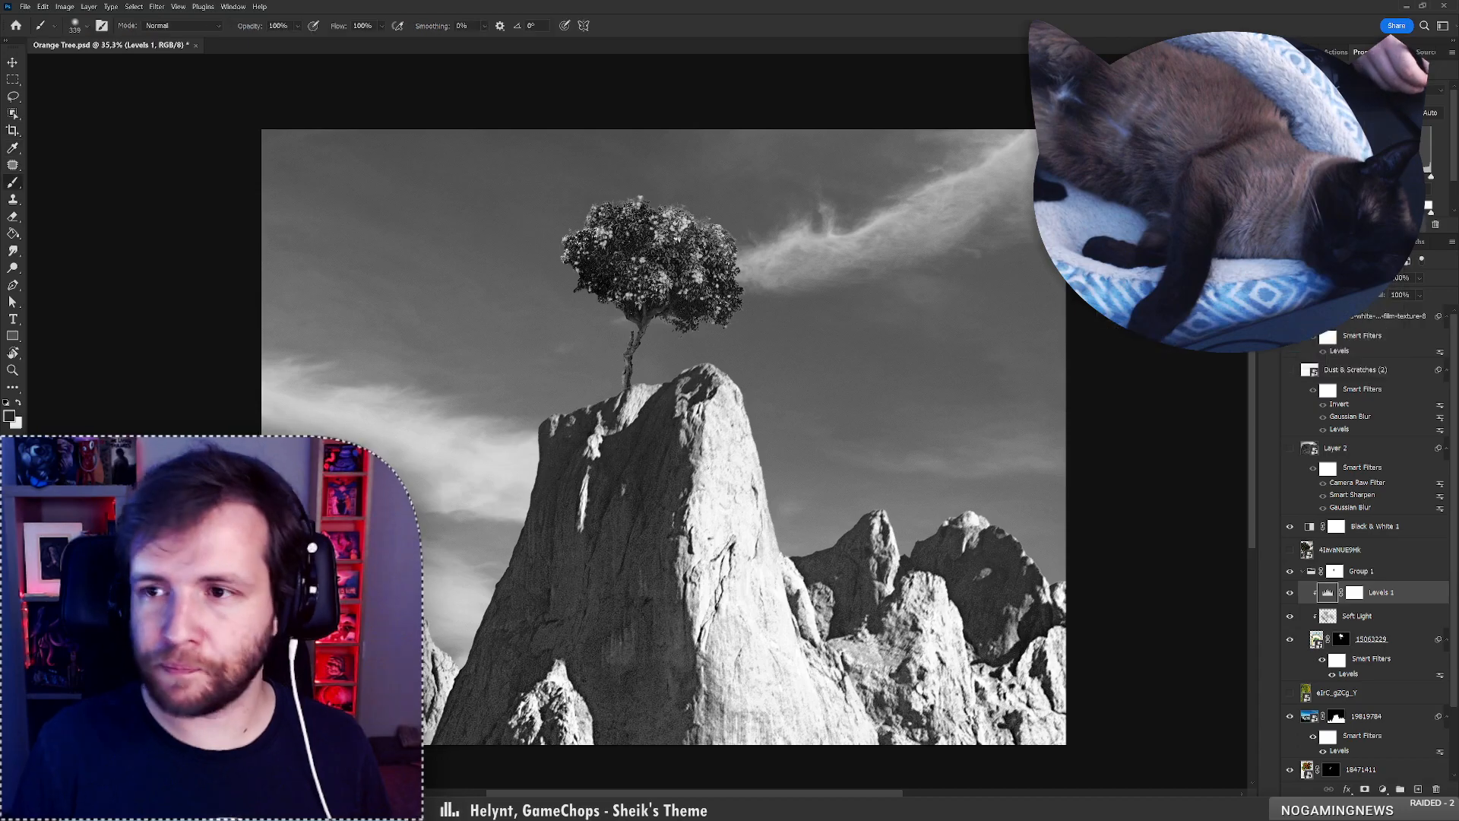
drag(1455, 172, 1456, 202)
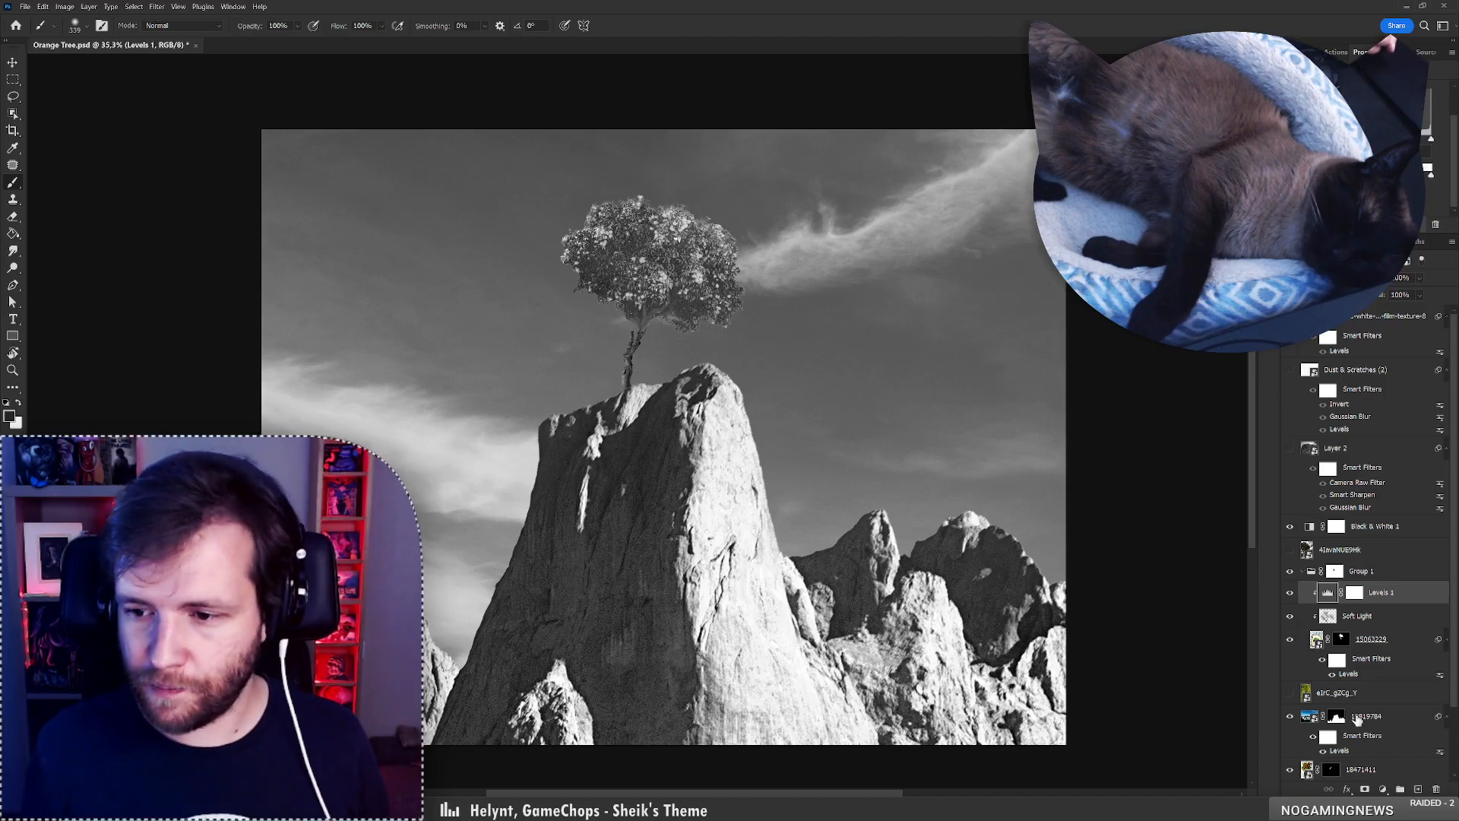
Put layer 18471411 in its own group directly beneath tree layer 15063229 and move Levels 1 above Group 1.
drag(1385, 764, 1365, 686)
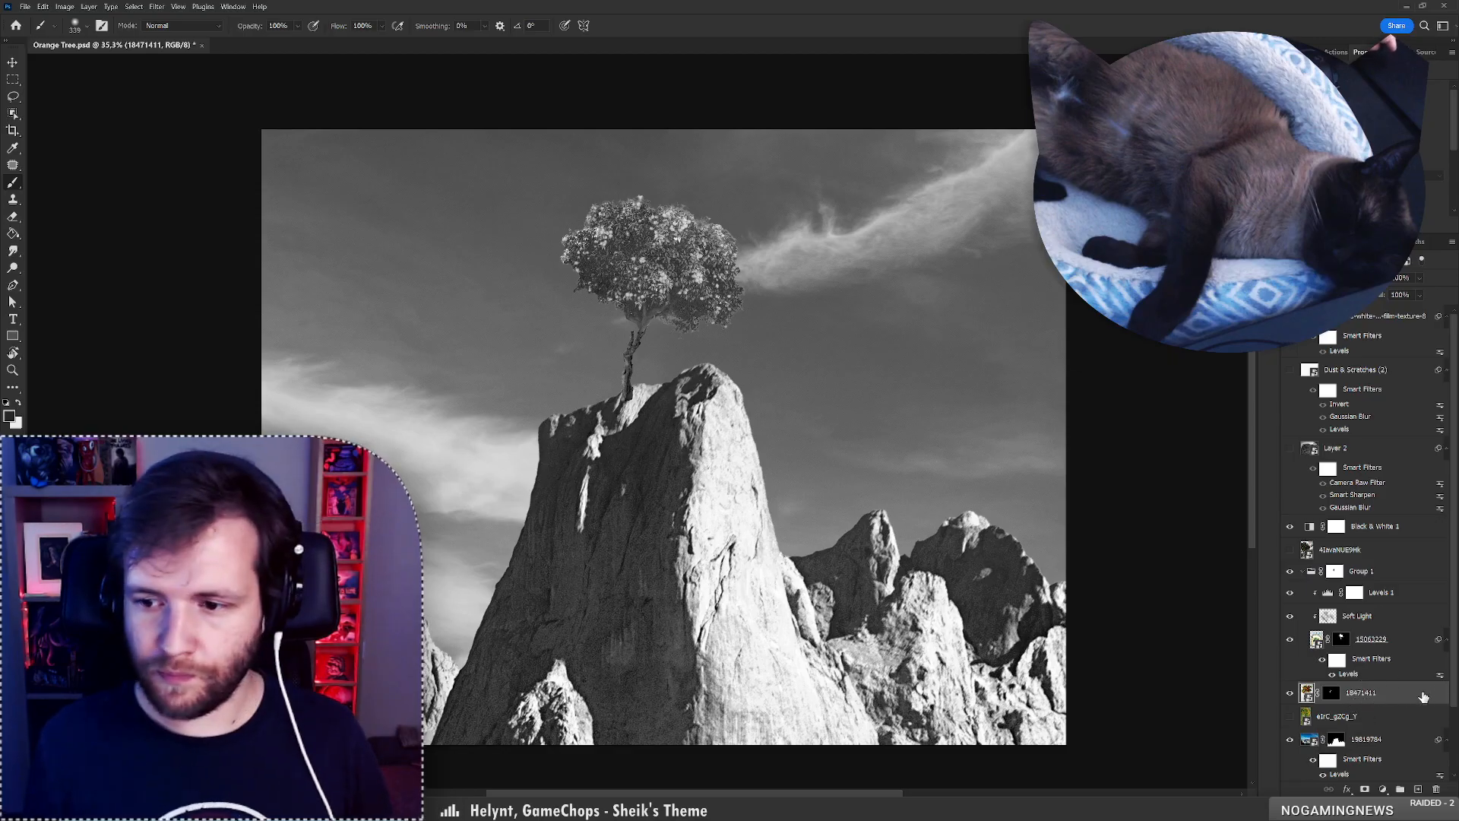
key(ctrl+g)
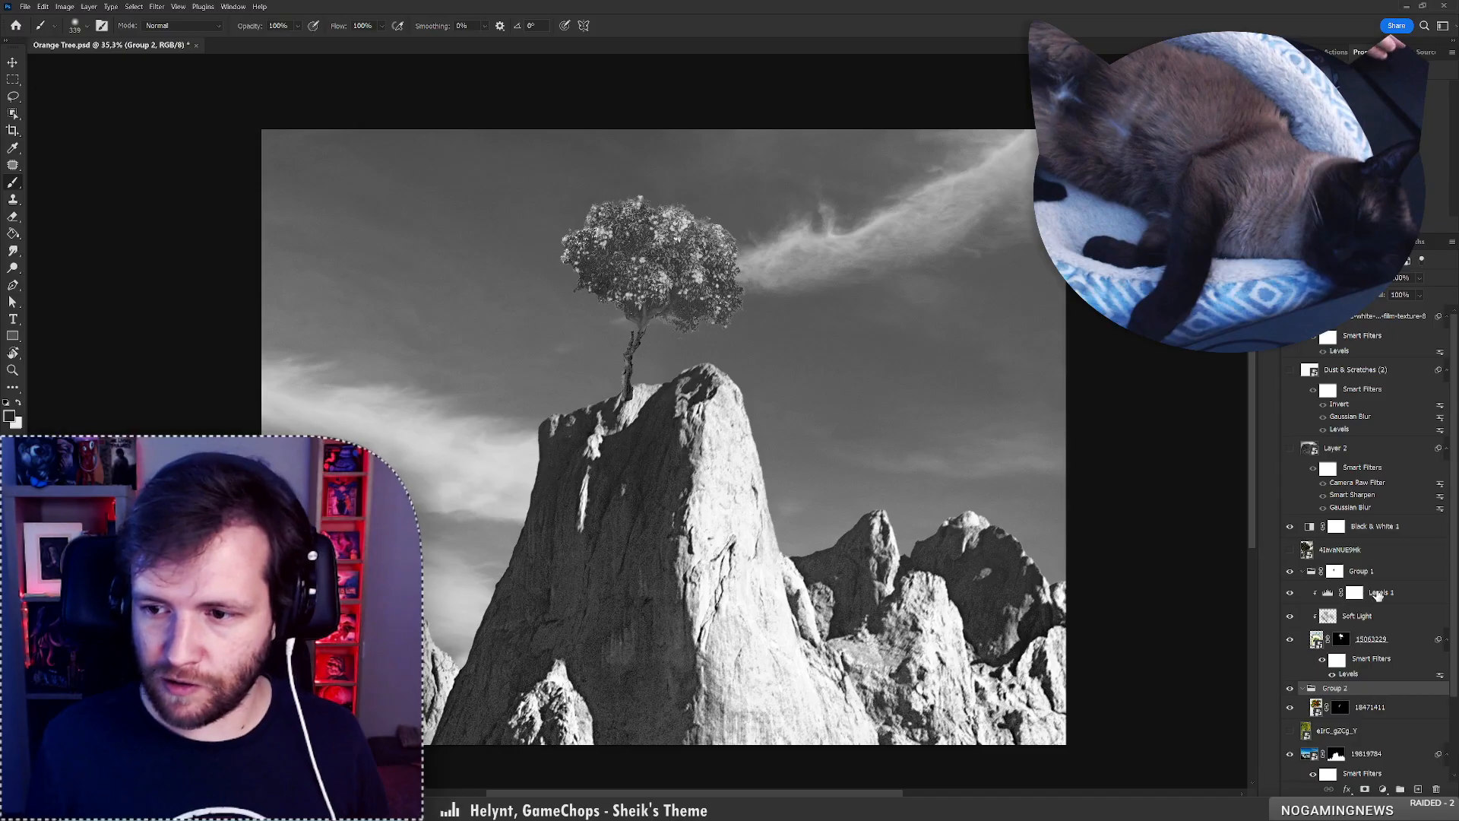
click(1378, 595)
key(ctrl+])
Combine Group 1 and Group 2 into a new group named tree and clip Levels 1 to it.
click(1373, 595)
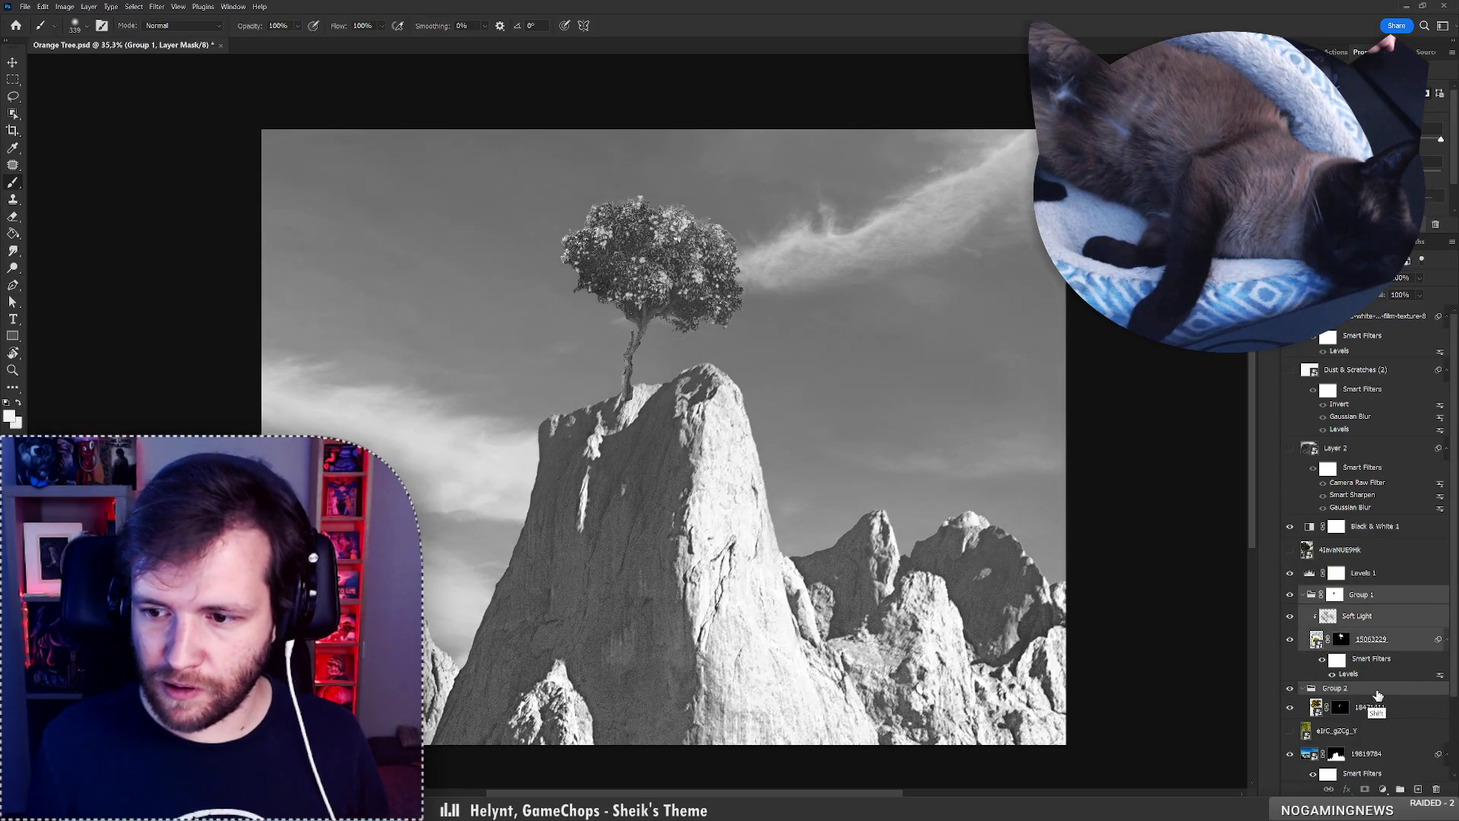
shift+click(1365, 688)
key(ctrl+g)
double_click(1334, 593)
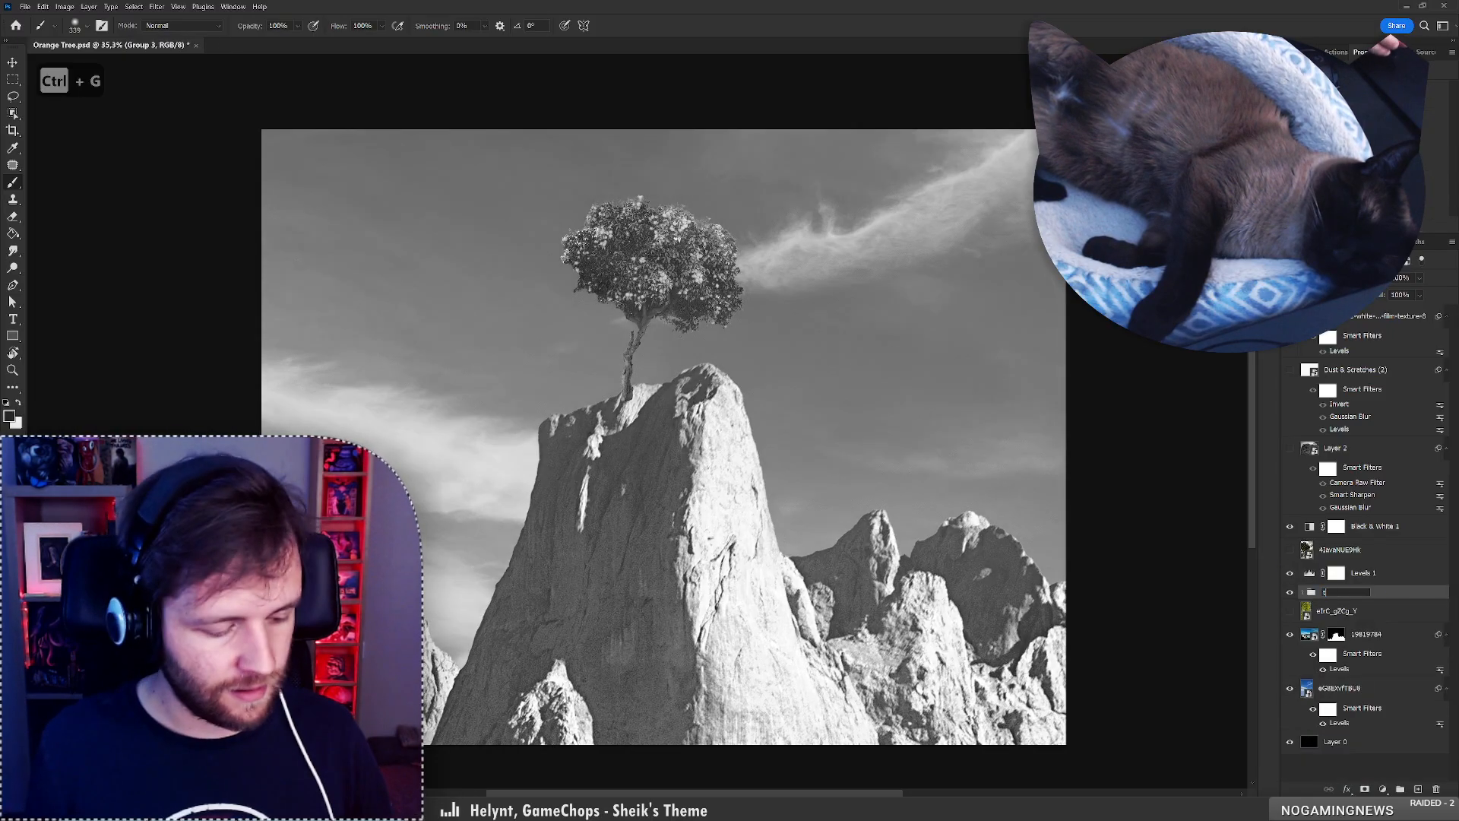
text(tree)
key(Return)
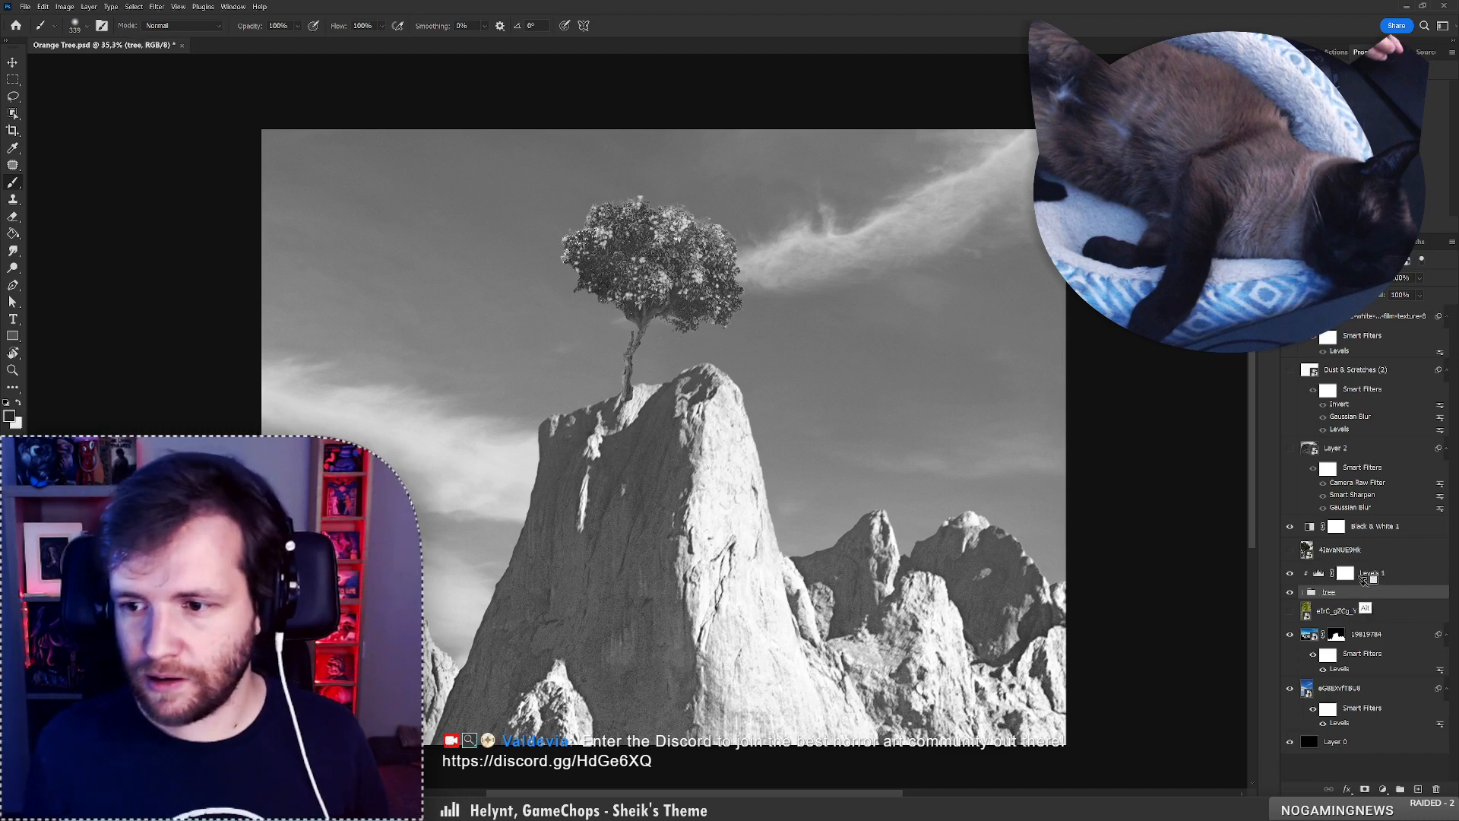
alt+click(1360, 583)
Add a layer mask to Group 2 and hide the excess at the trunk's base with a 54 px black brush.
click(1302, 592)
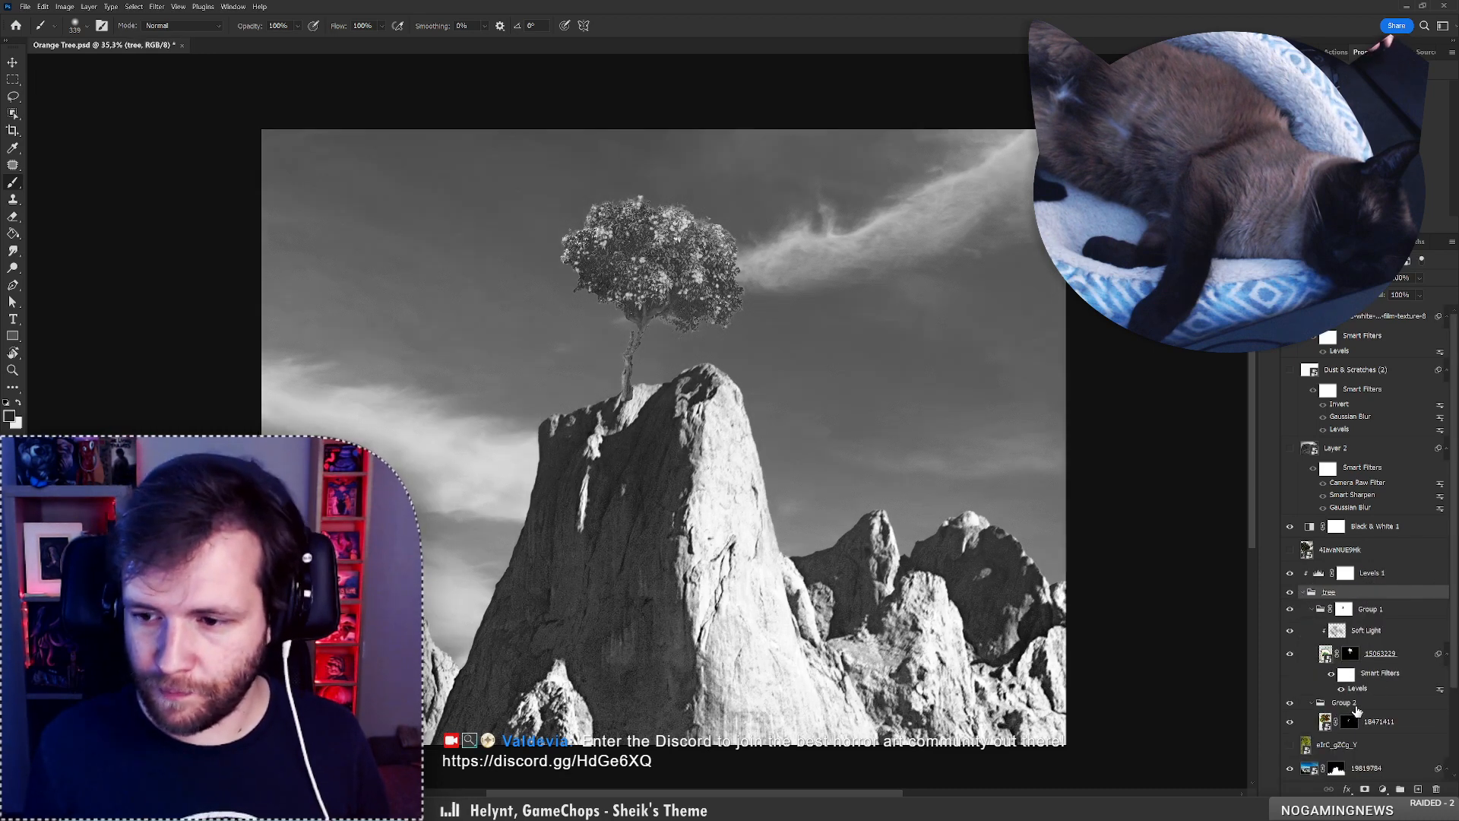
click(1357, 707)
click(1365, 791)
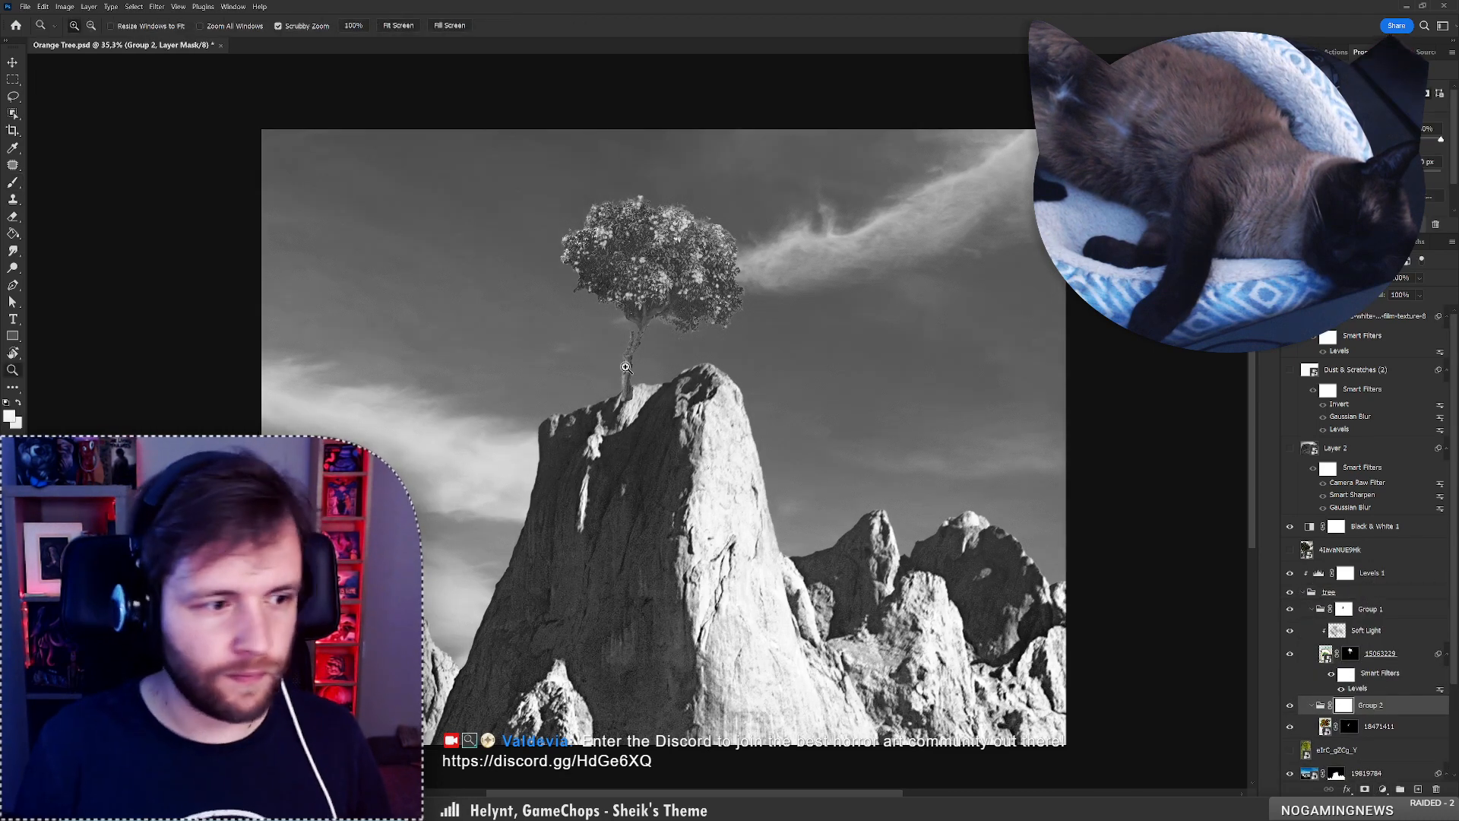
scroll(643, 372, up, 3)
right_click(726, 432)
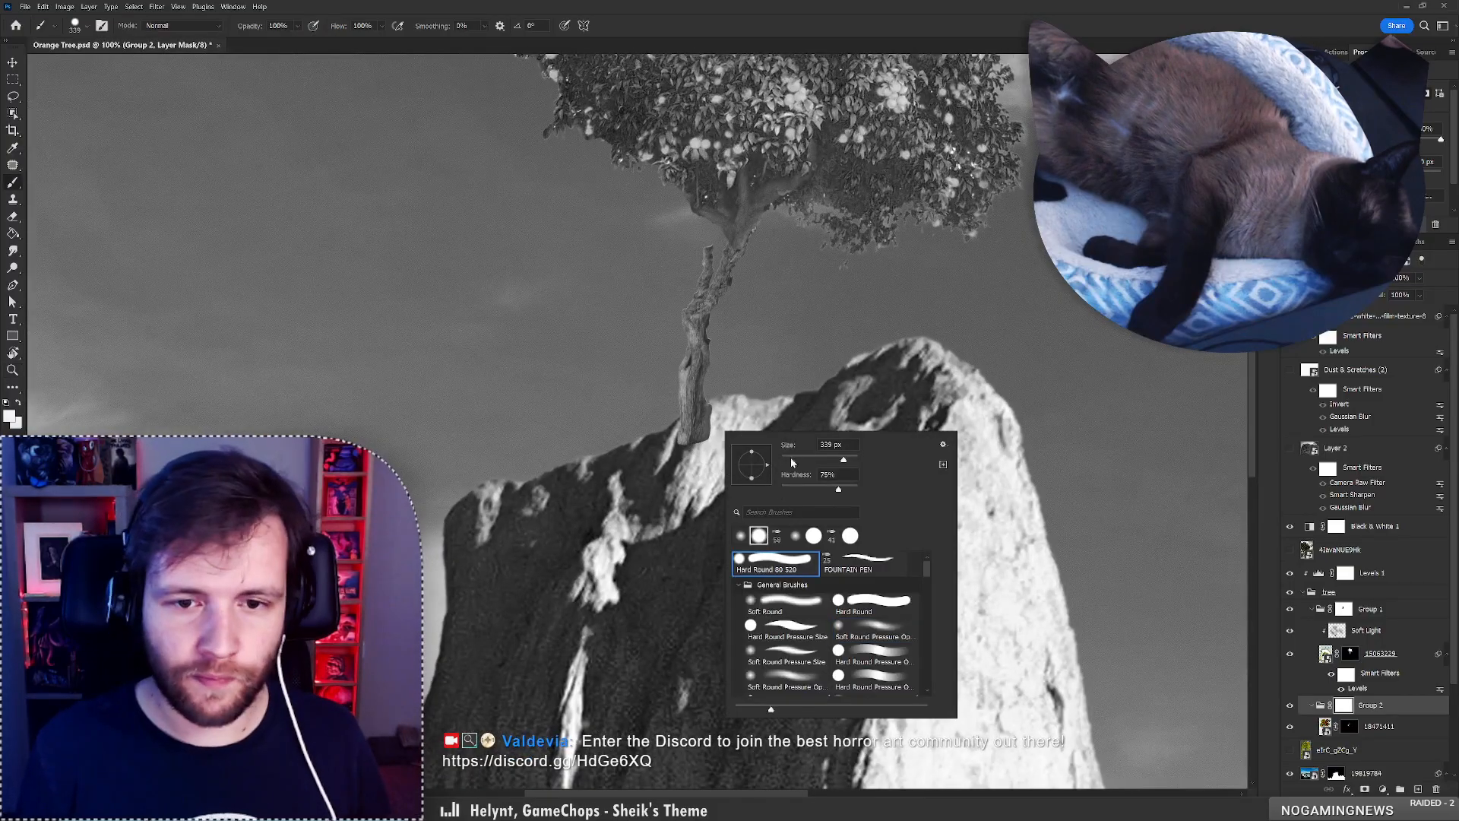
key(Return)
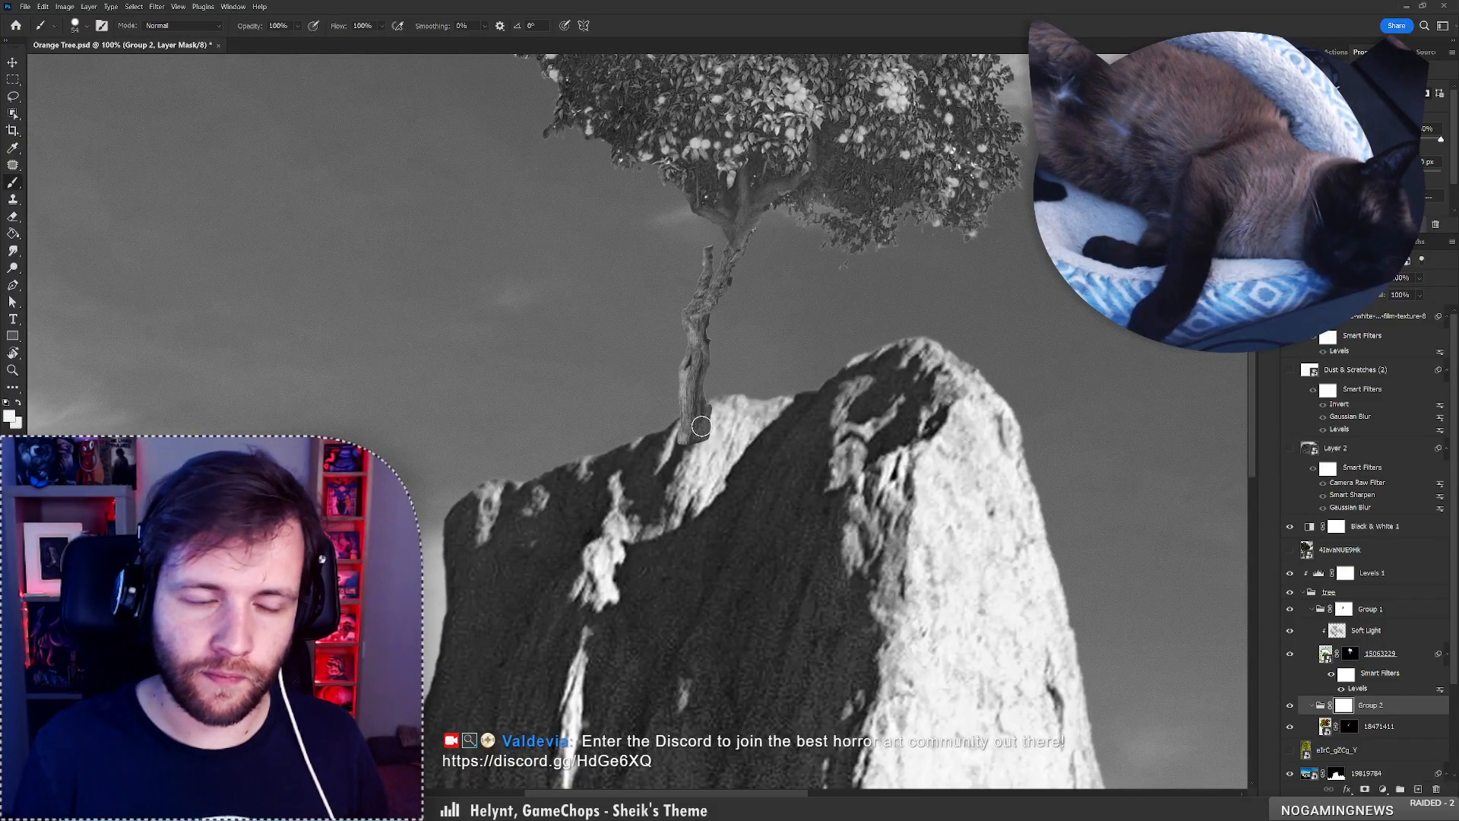
key(x)
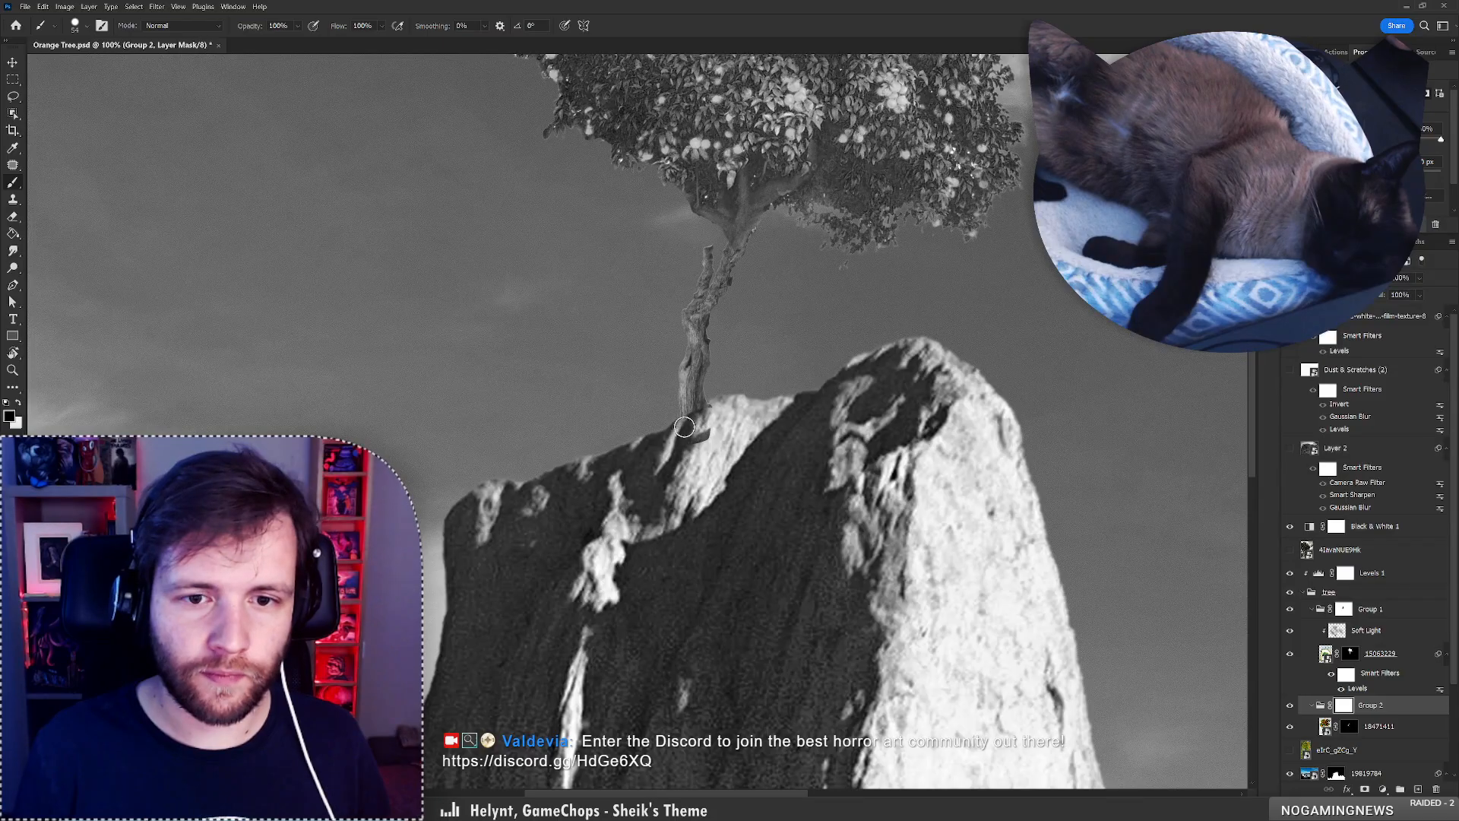
scroll(714, 430, down, 5)
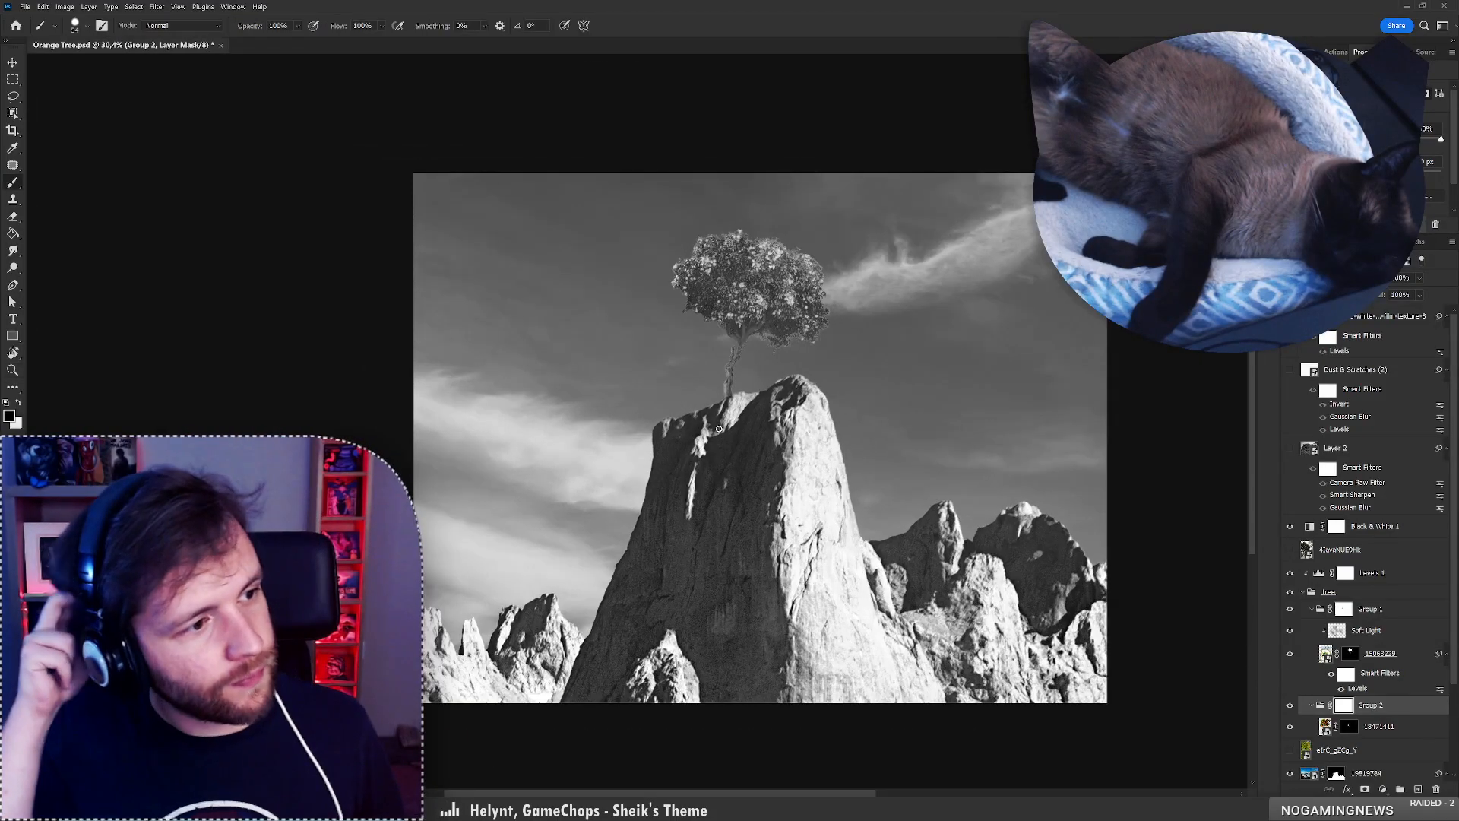
Darken the tree's shadows in the Levels 1 adjustment clipped to the tree group, comparing the result with and without the change.
click(1407, 573)
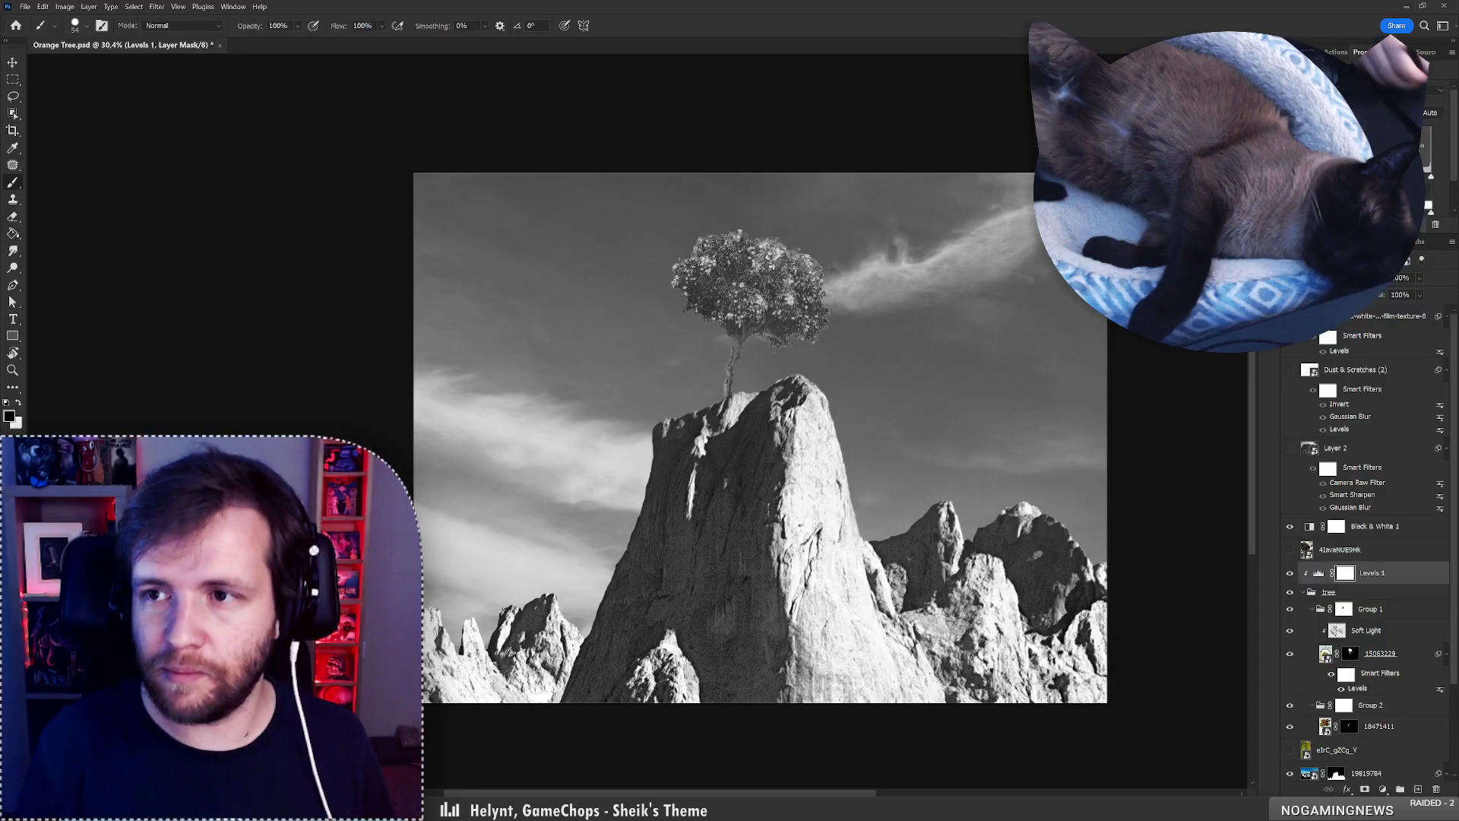
drag(1306, 176, 1324, 177)
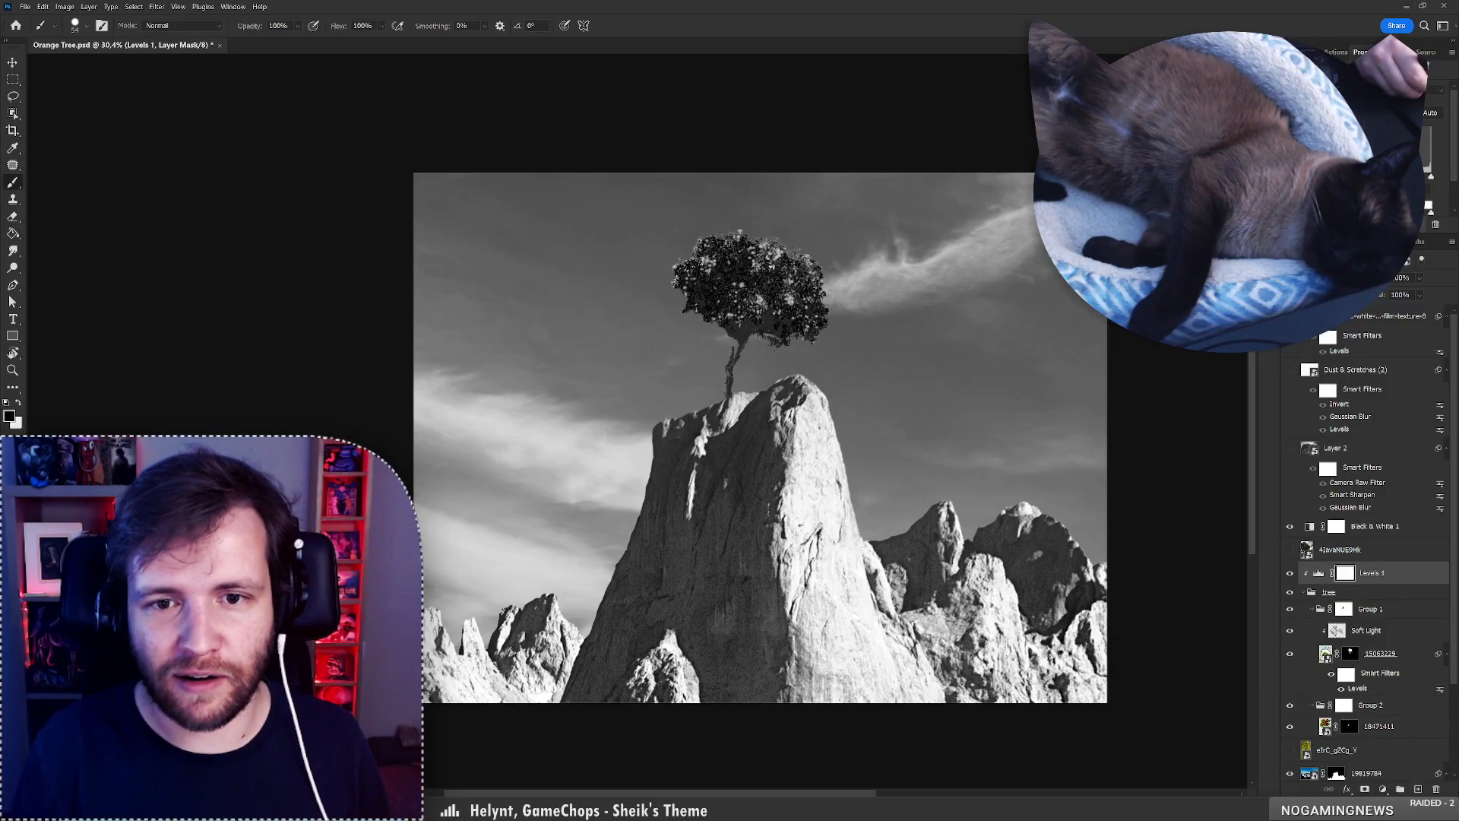
key(z)
mouse_move(759, 315)
mouse_down()
mouse_move(874, 301)
mouse_move(736, 310)
mouse_move(825, 312)
mouse_up()
key(ctrl+z)
key(z)
key(z)
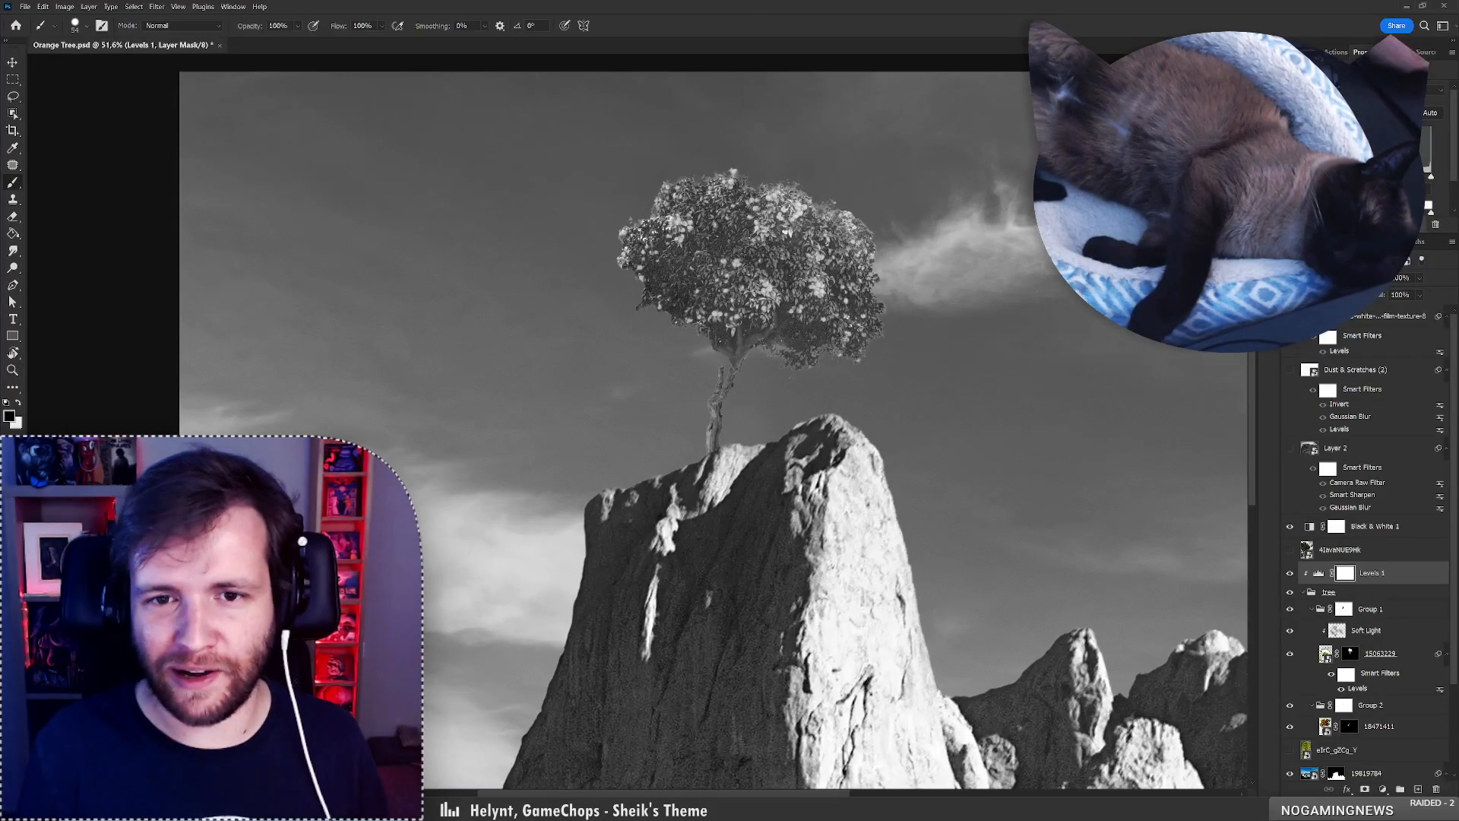
drag(1306, 177, 1324, 176)
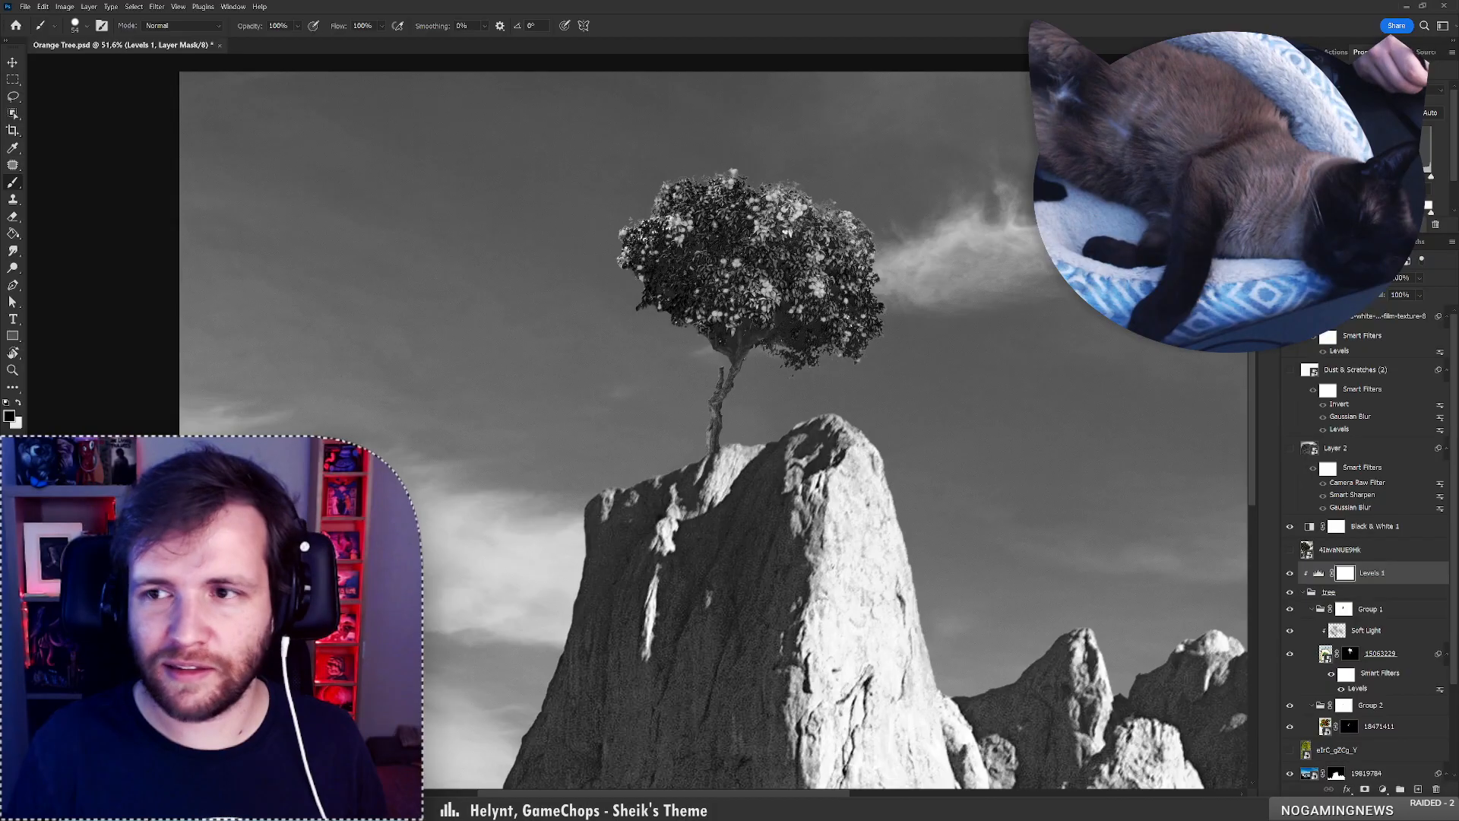
key(ctrl+z)
key(ctrl+shift+z)
key(ctrl+shift+z)
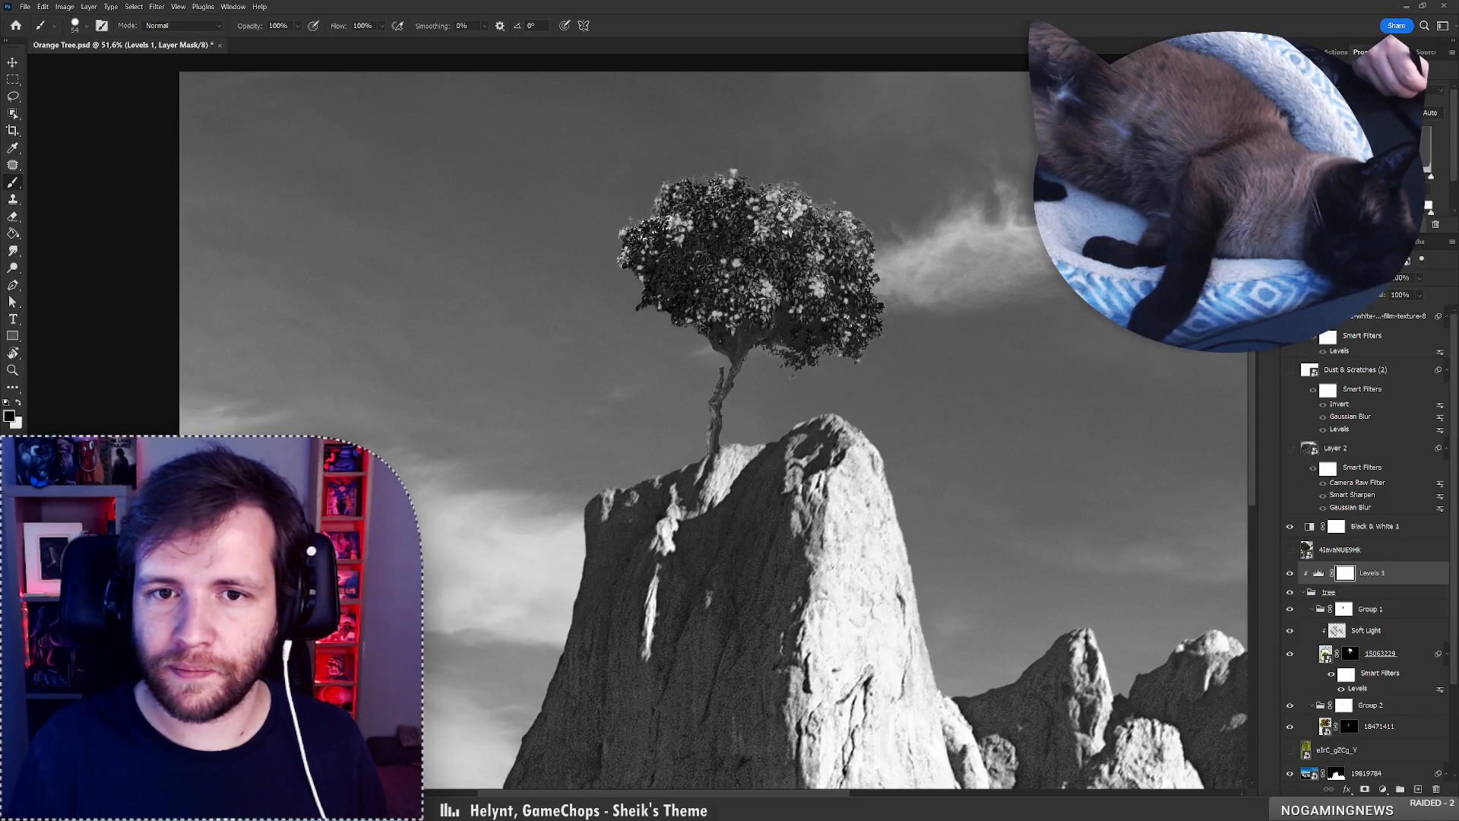
key(z)
mouse_move(793, 322)
mouse_down()
mouse_move(743, 329)
mouse_move(772, 327)
mouse_up()
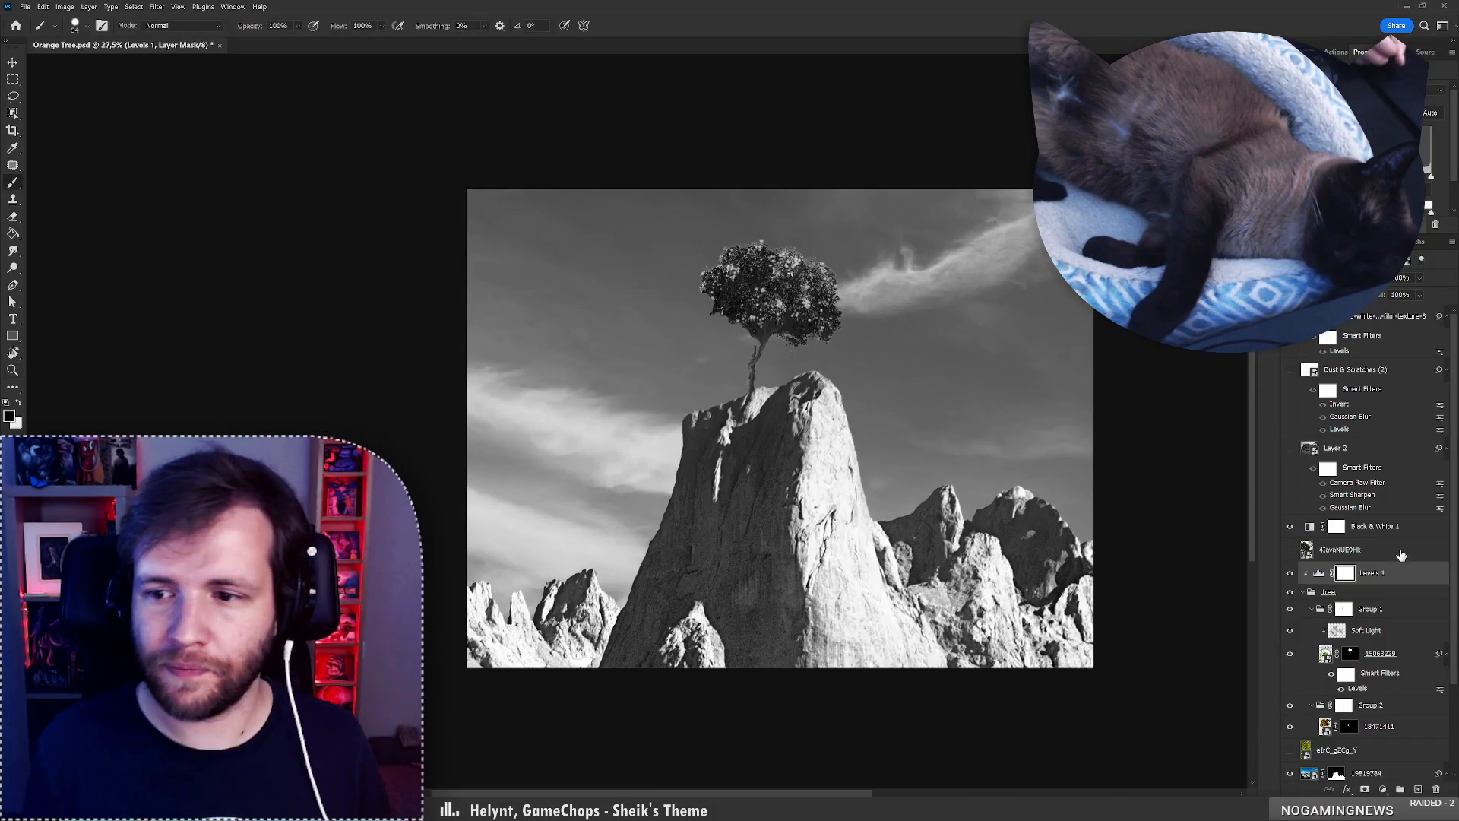
Edit the Levels smart filter on tree layer 15063229, raising the shadow input and setting the midtones to 1.
click(1398, 527)
key(ctrl+z)
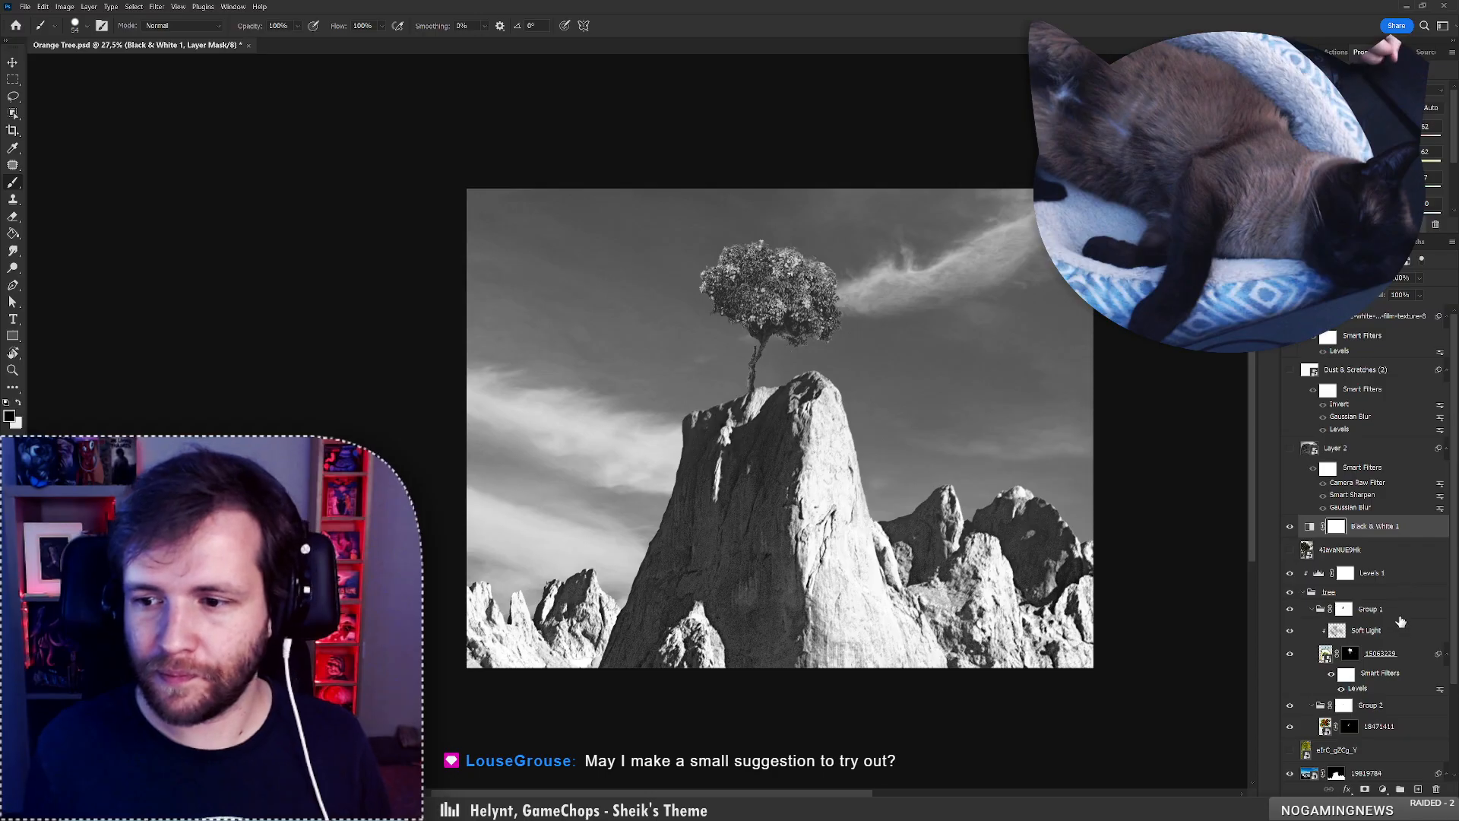
double_click(1343, 687)
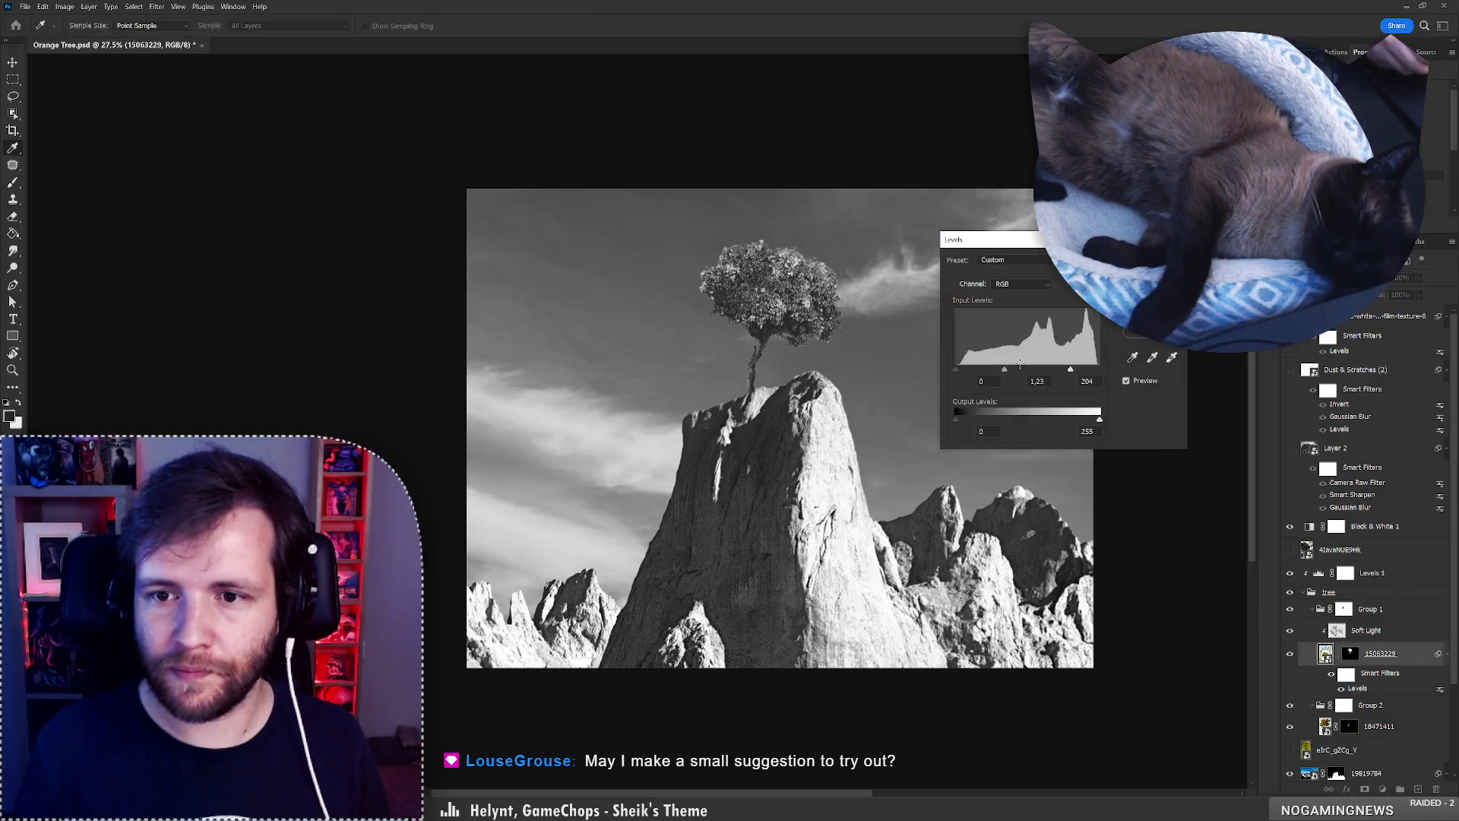
key(ctrl+z)
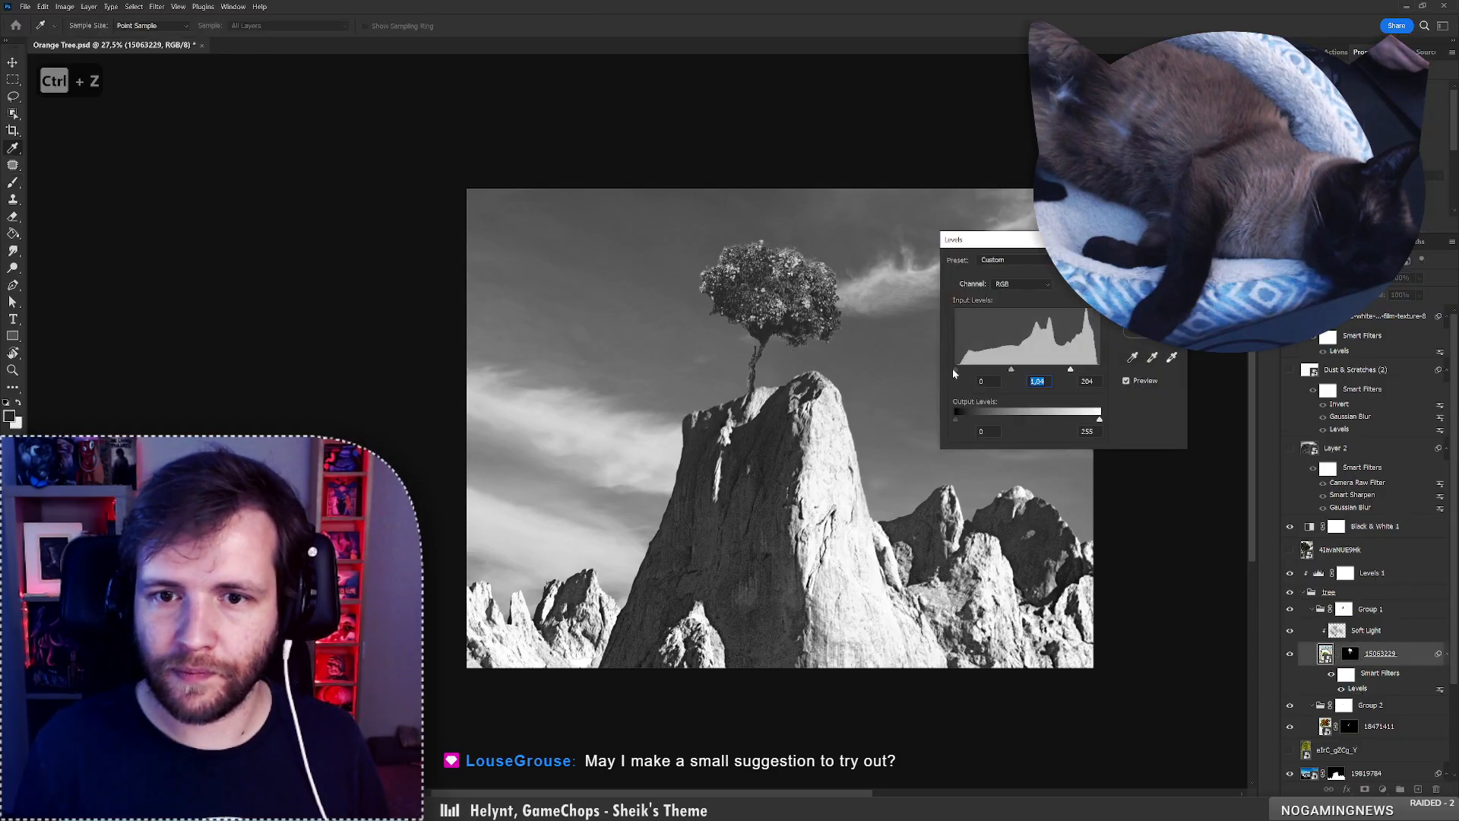
drag(956, 370, 965, 370)
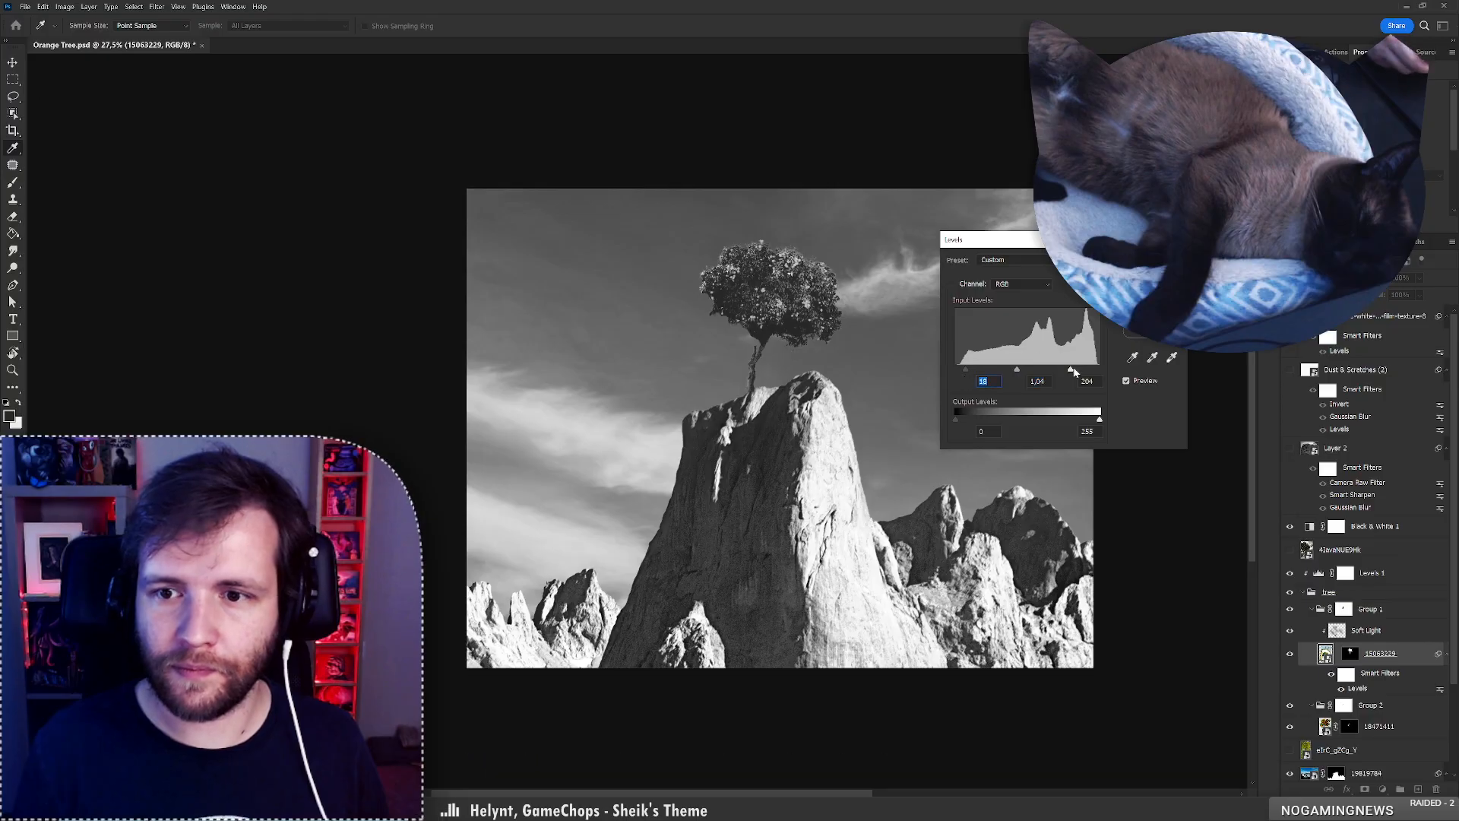
drag(1074, 371, 966, 375)
drag(1076, 370, 1020, 381)
text(1)
key(Return)
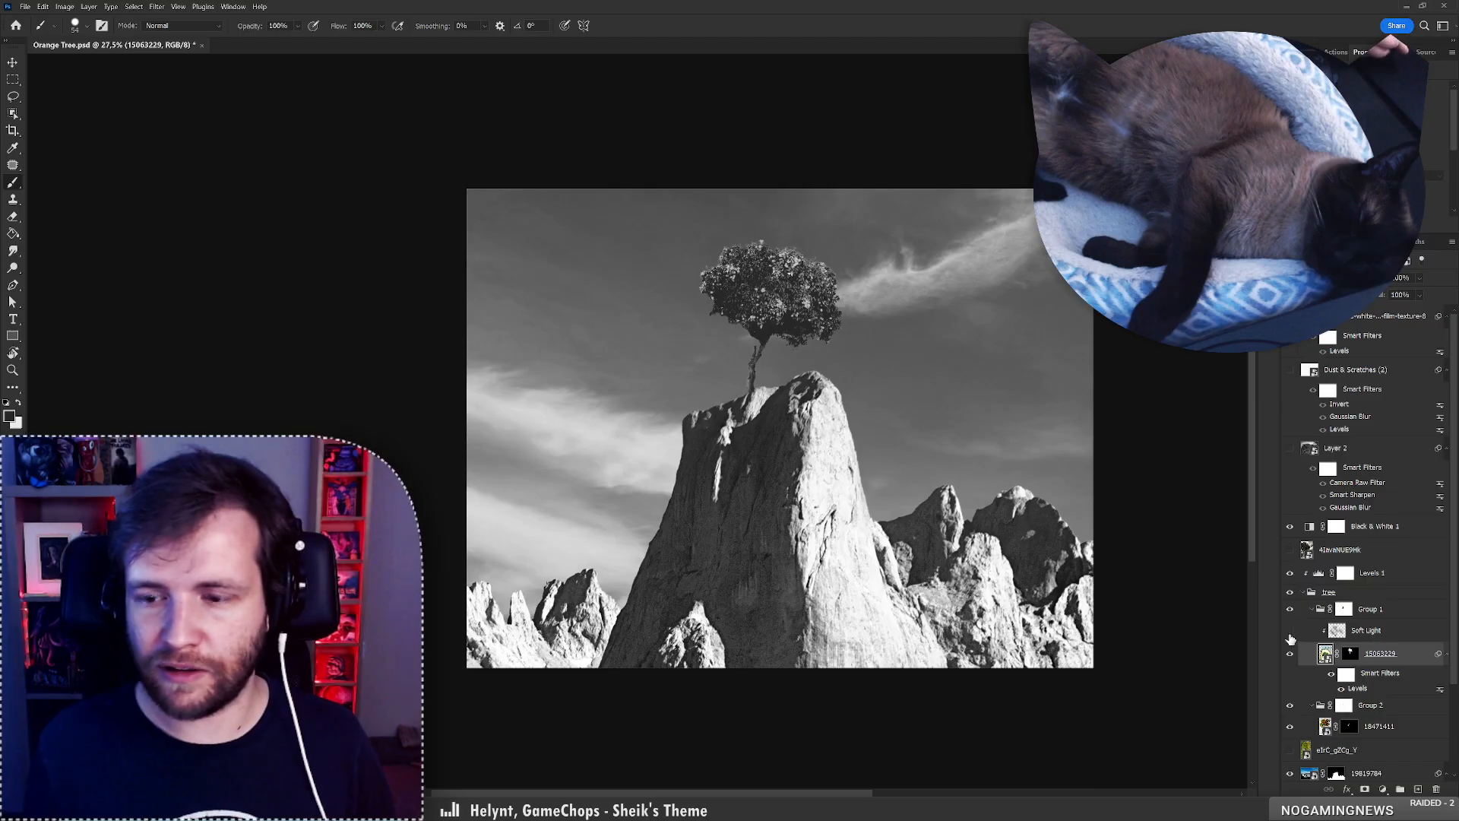
Choose a larger soft round pressure-opacity brush and try shading the upper trunk on Group 1's Soft Light layer, undoing the last stroke.
click(1331, 631)
key(e)
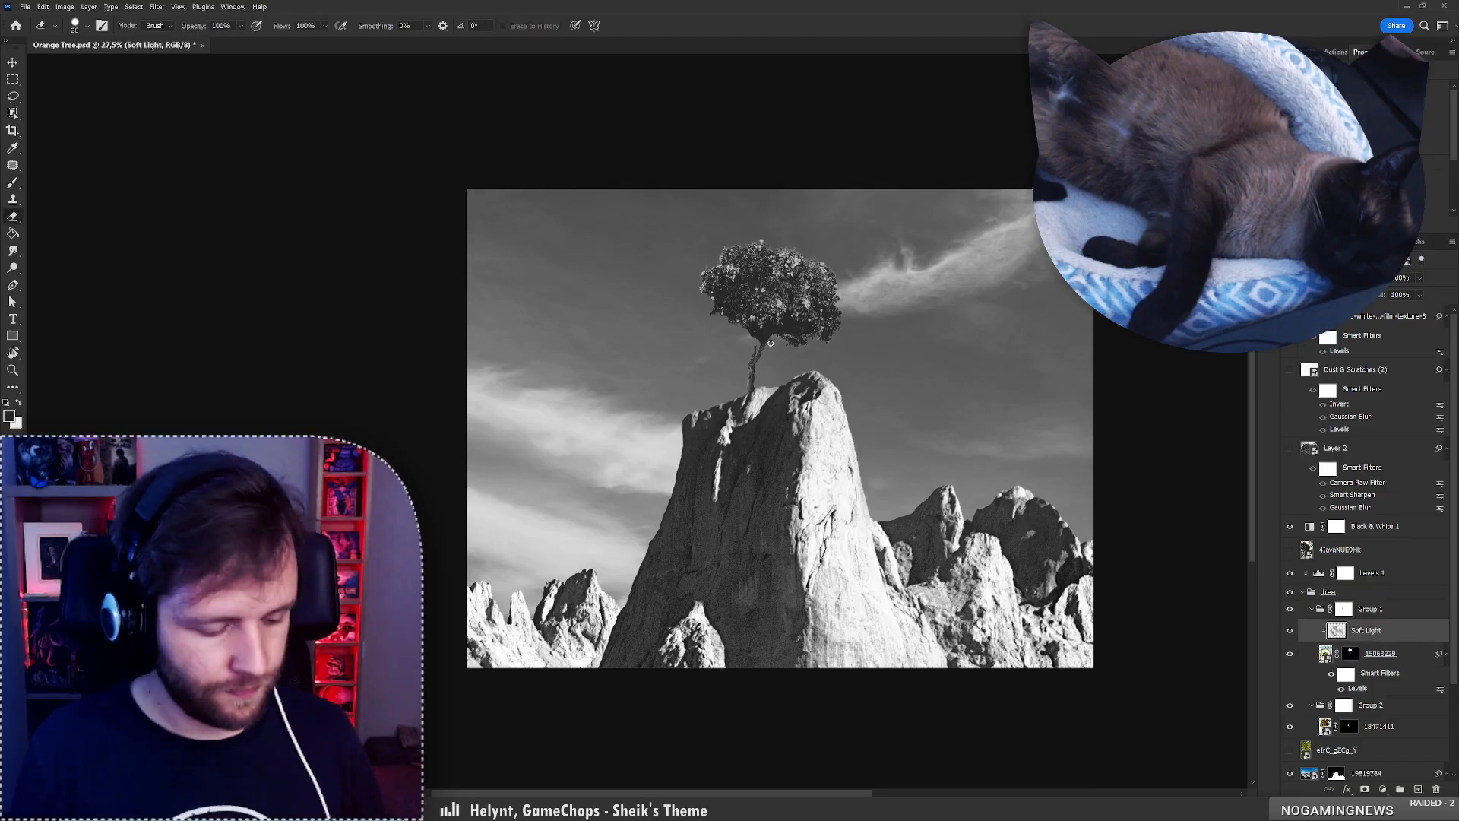
key(b)
drag(782, 332, 825, 336)
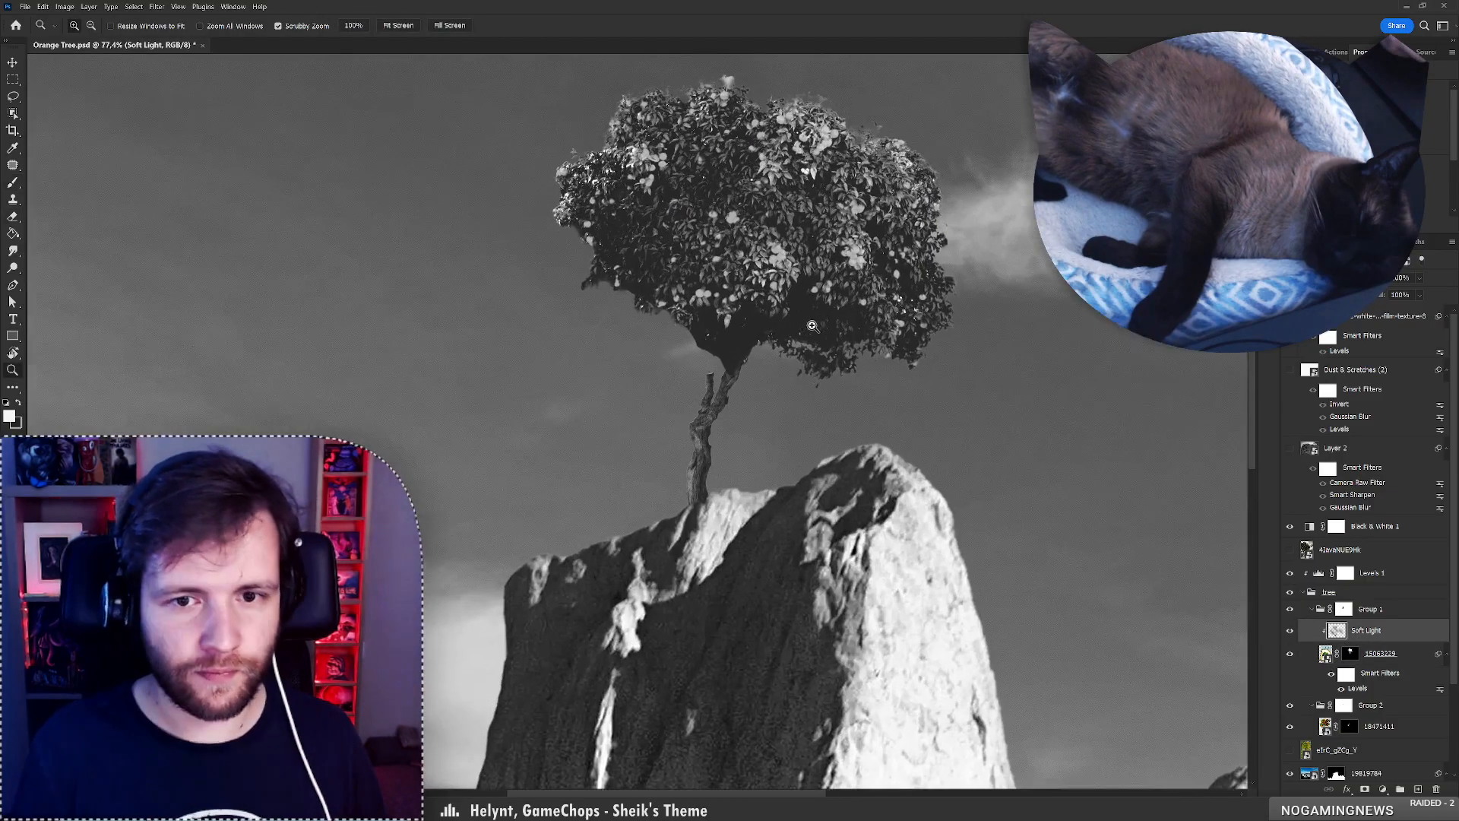
right_click(759, 352)
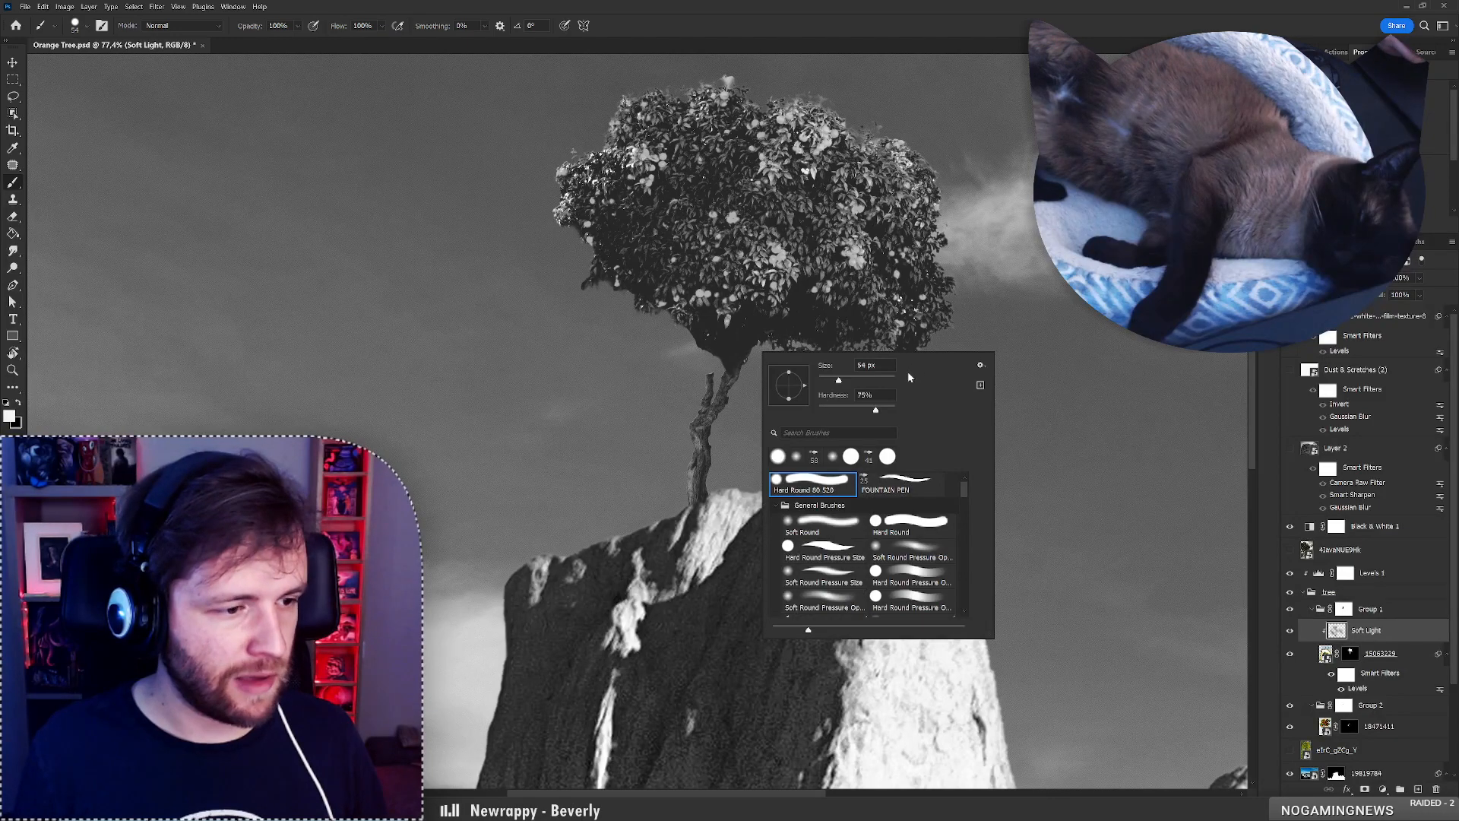
click(872, 379)
click(912, 543)
click(716, 375)
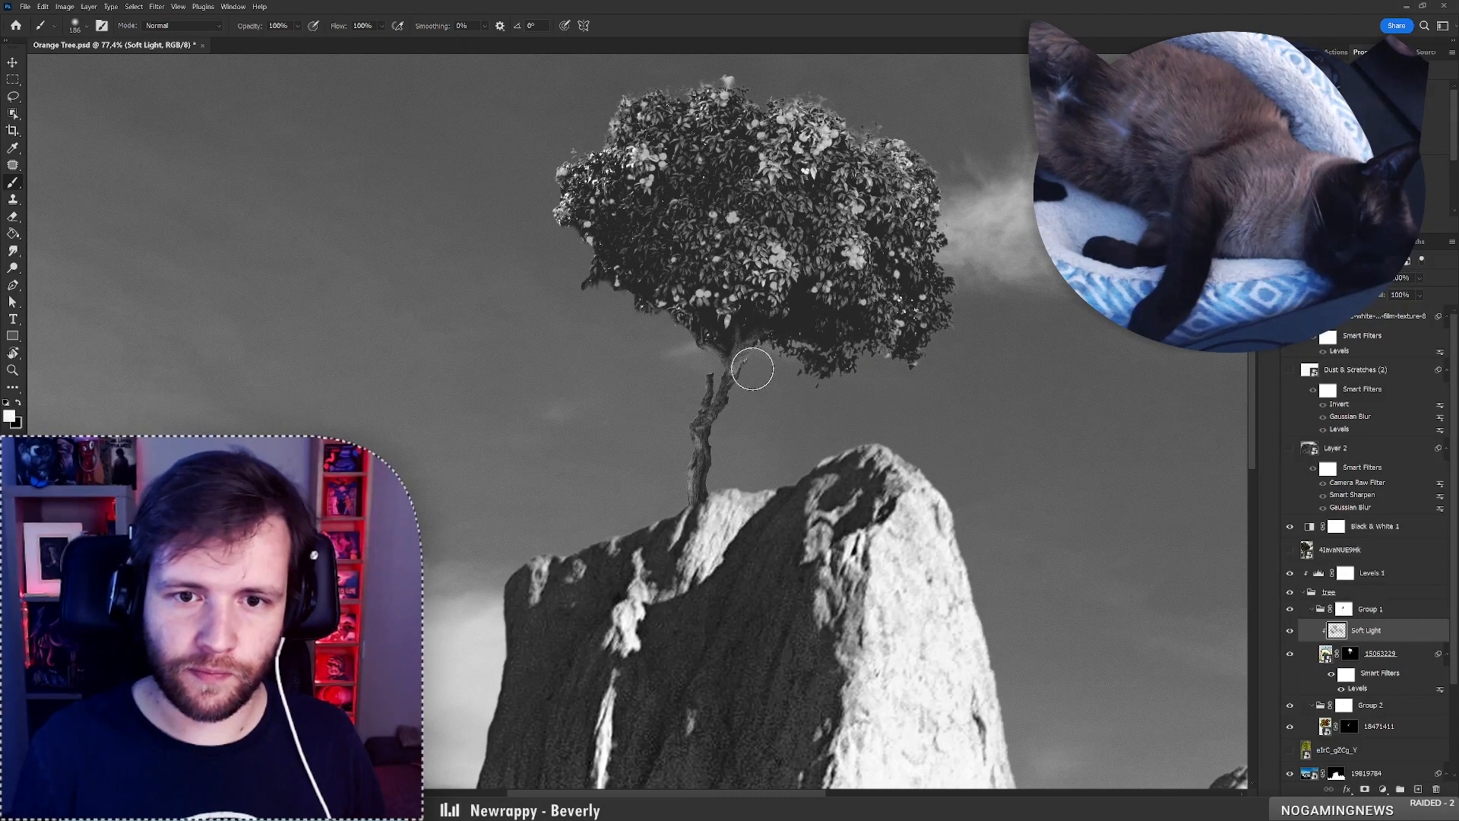
key(x)
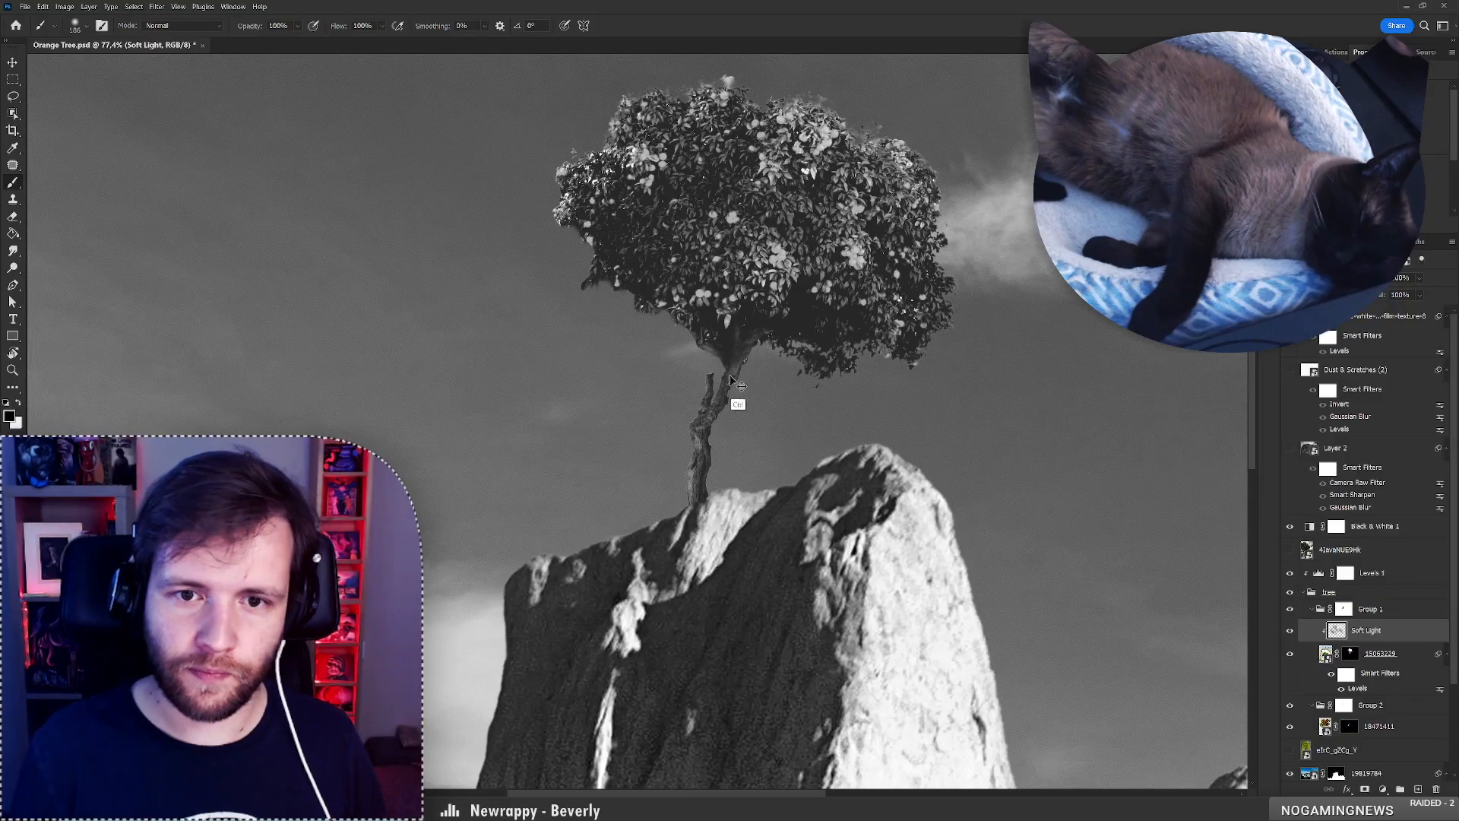
key(ctrl+z)
key(z)
mouse_move(768, 432)
mouse_down()
mouse_move(741, 442)
mouse_move(757, 441)
mouse_up()
Add a Soft Light layer clipped to trunk layer 18471411 in Group 2 and paint light and shadow on the trunk.
click(1414, 731)
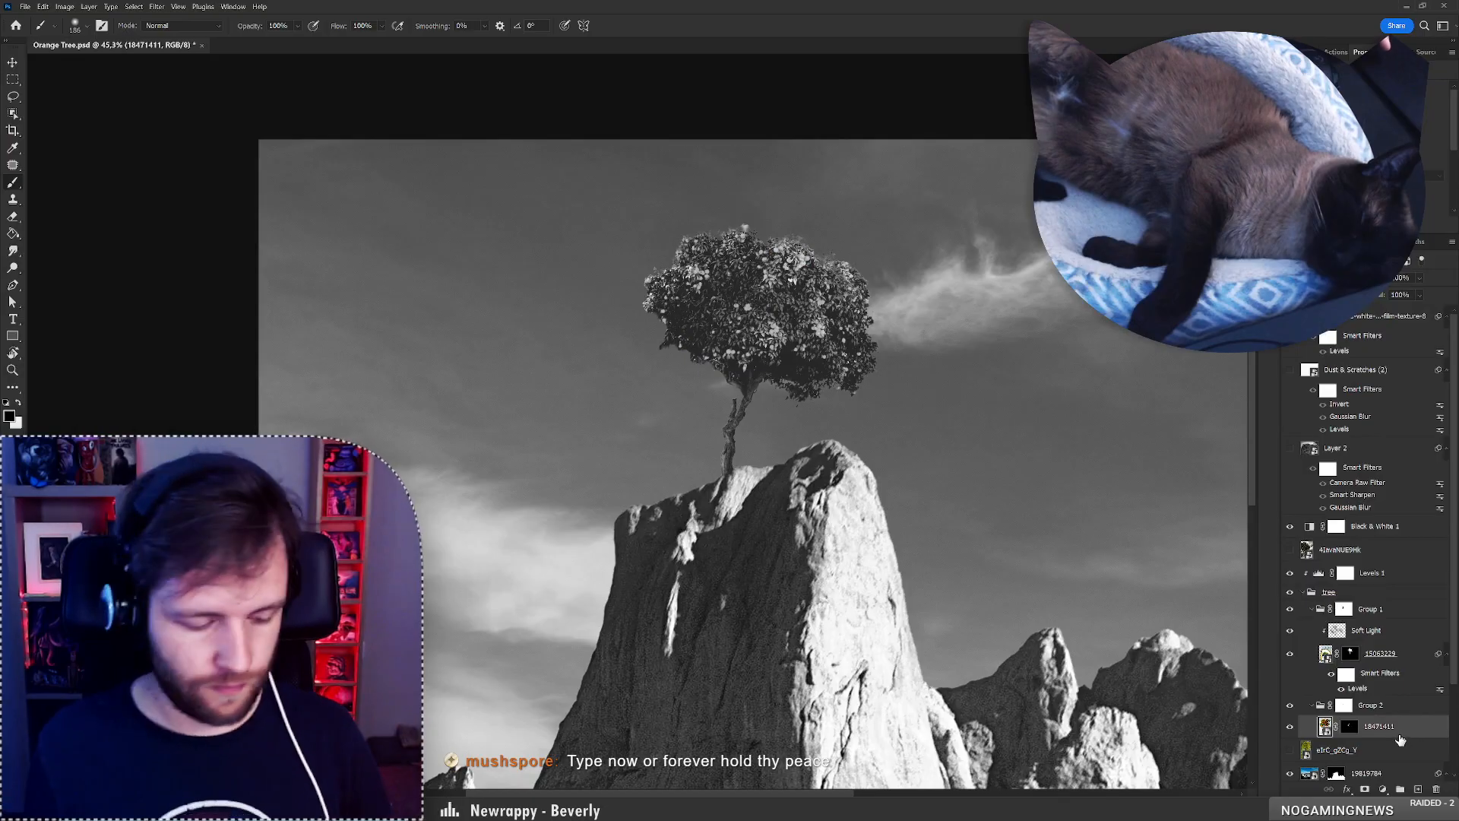
key(F2)
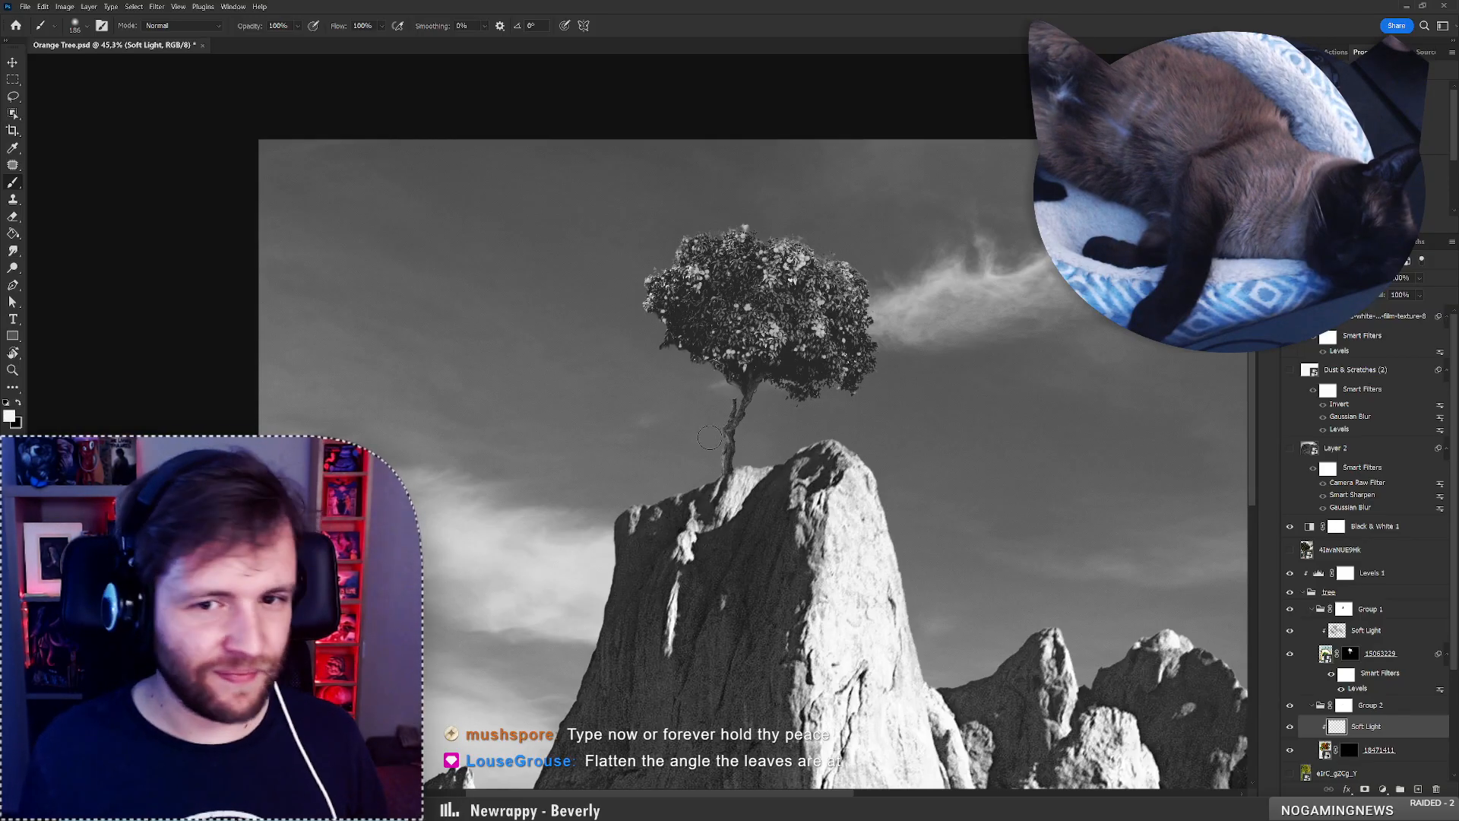
key(ctrl+z)
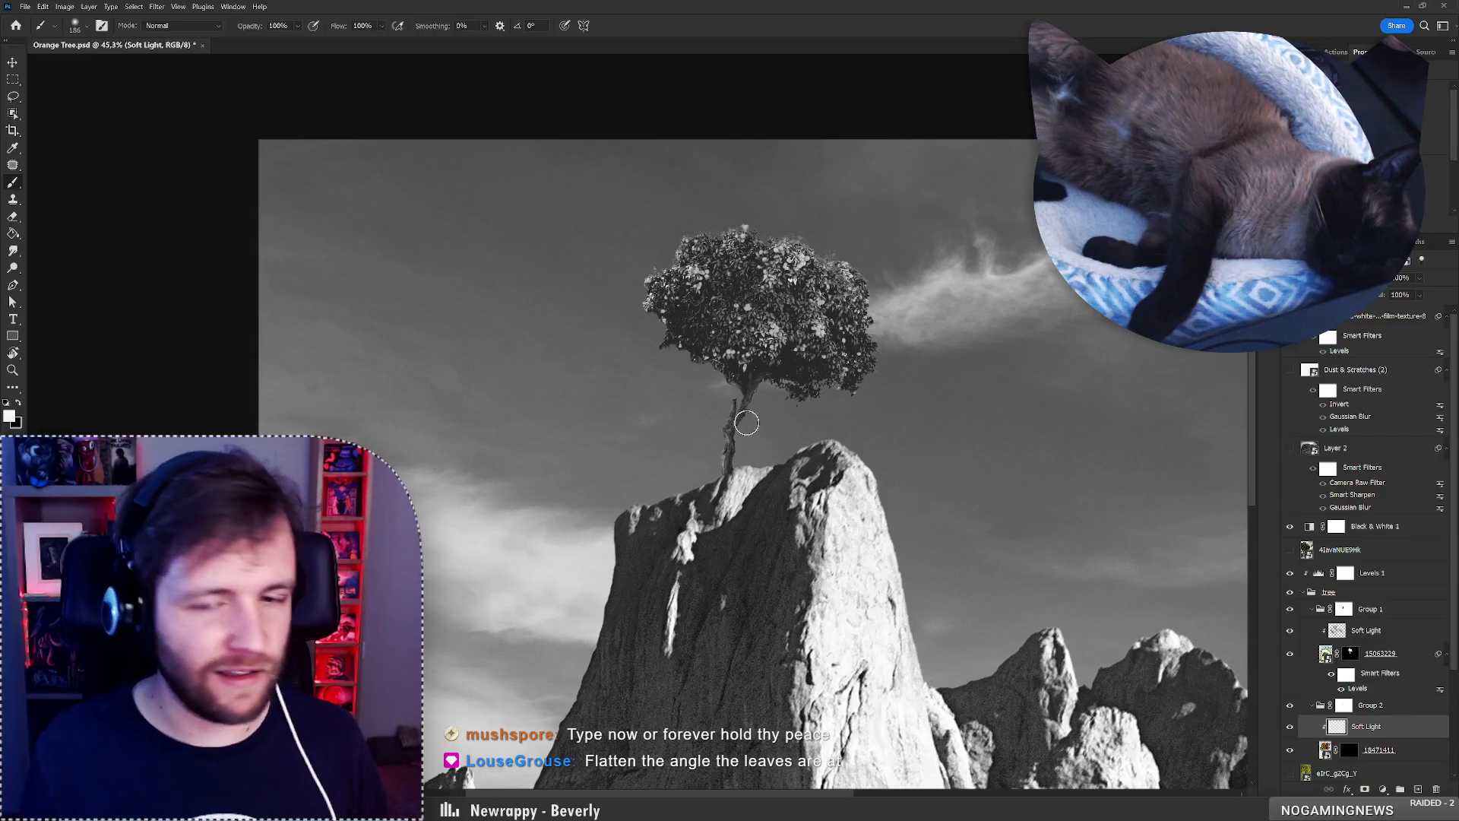
mouse_move(742, 462)
mouse_down()
mouse_move(763, 403)
mouse_move(724, 484)
mouse_up()
key(x)
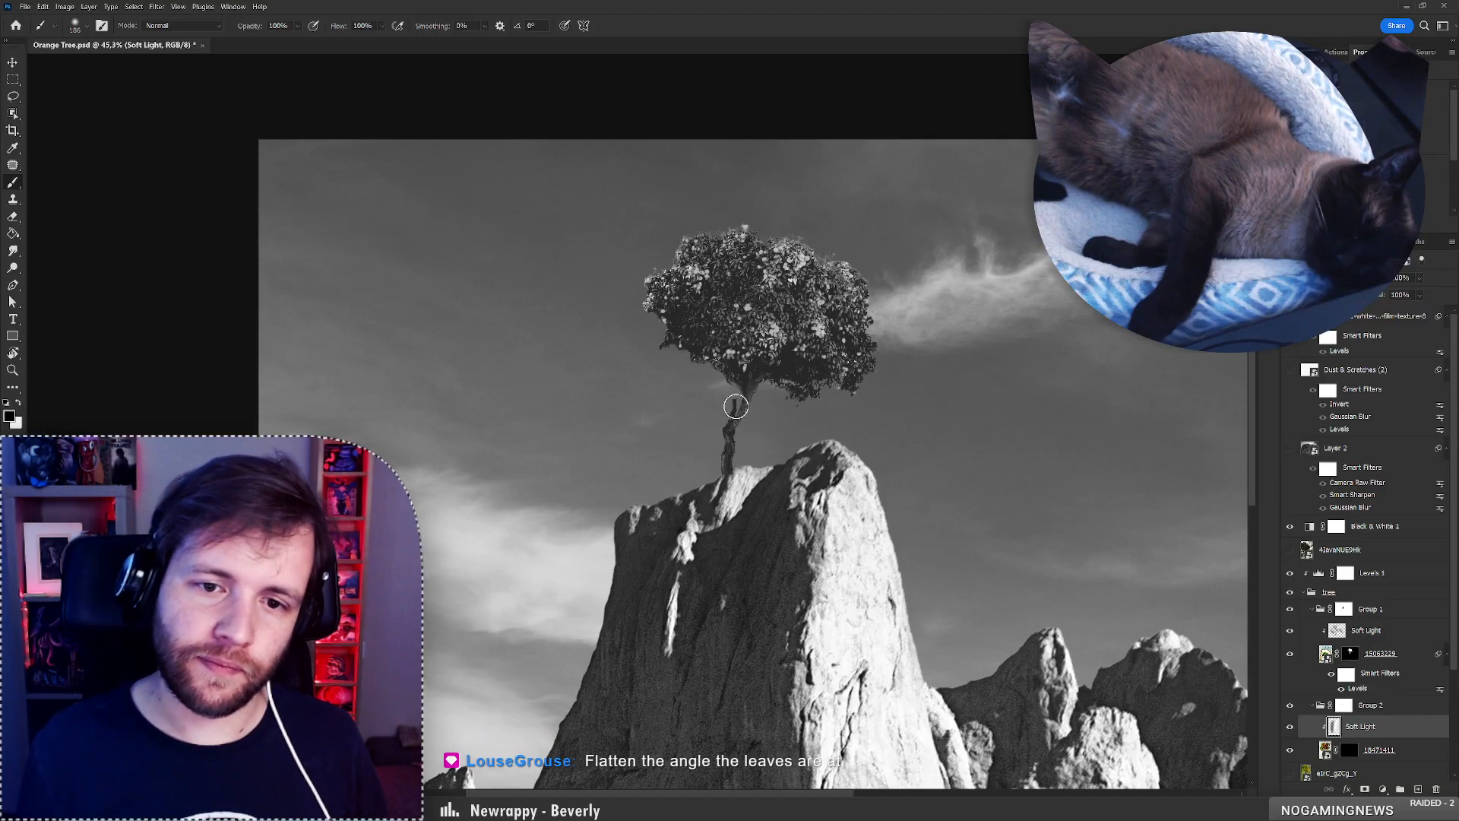
key(z)
mouse_move(762, 436)
mouse_down()
mouse_move(716, 442)
mouse_move(767, 440)
mouse_up()
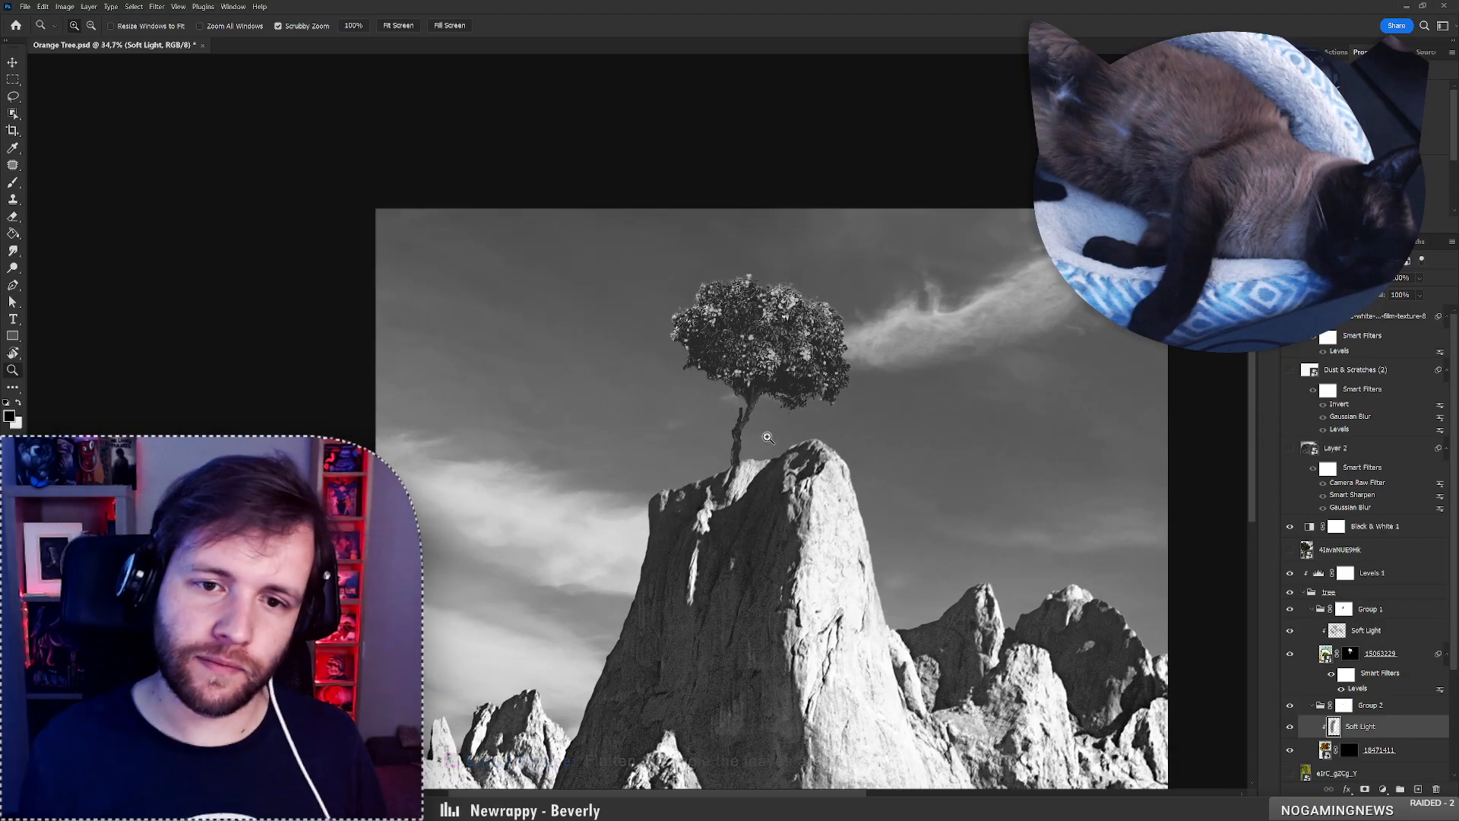
key(b)
Try refining the foliage's lower-left edge on layer 15063229's mask in Select and Mask, output to the layer mask, and undo it.
click(1349, 654)
double_click(1349, 657)
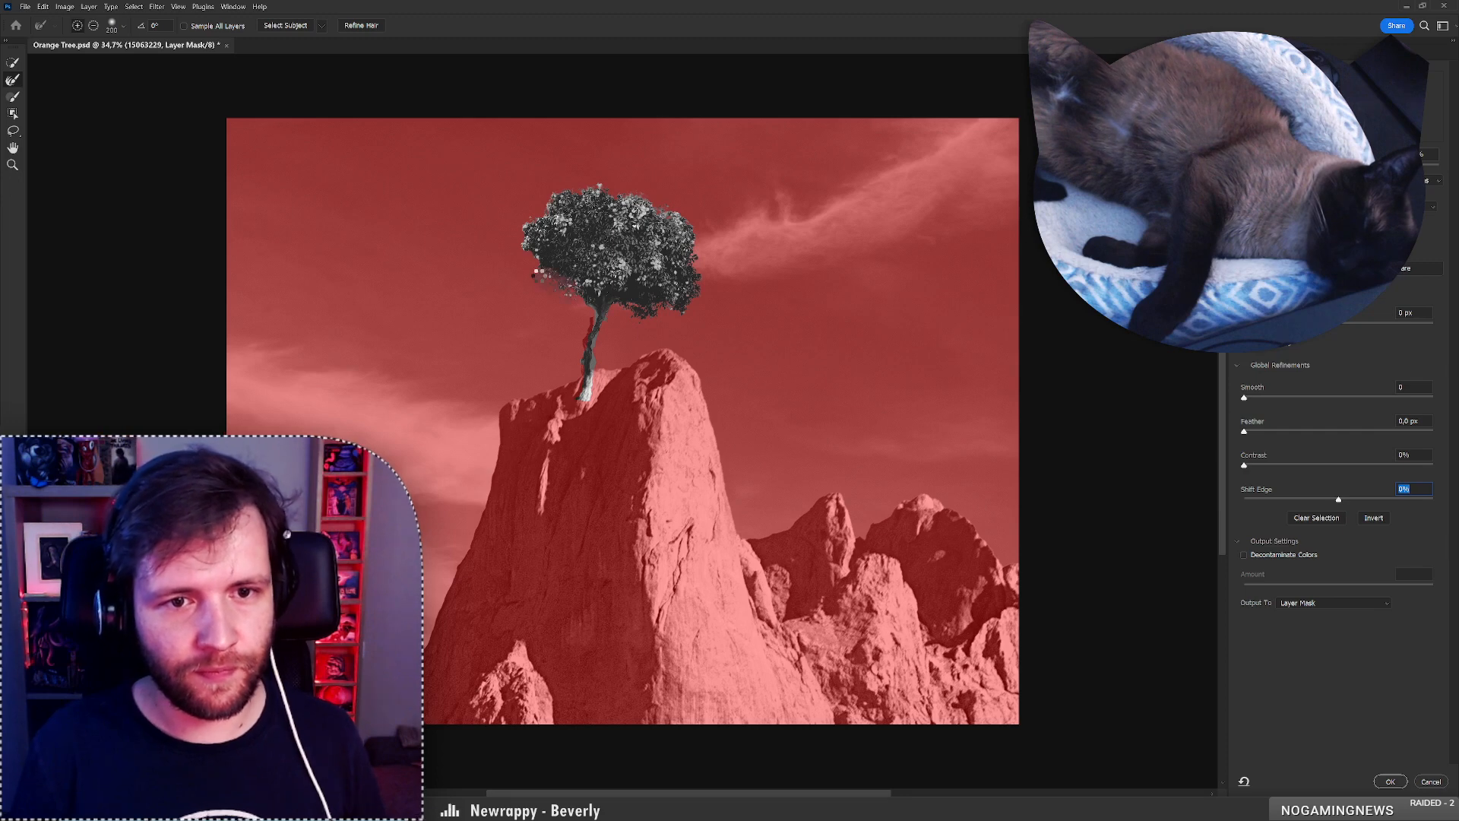
key(ctrl+z)
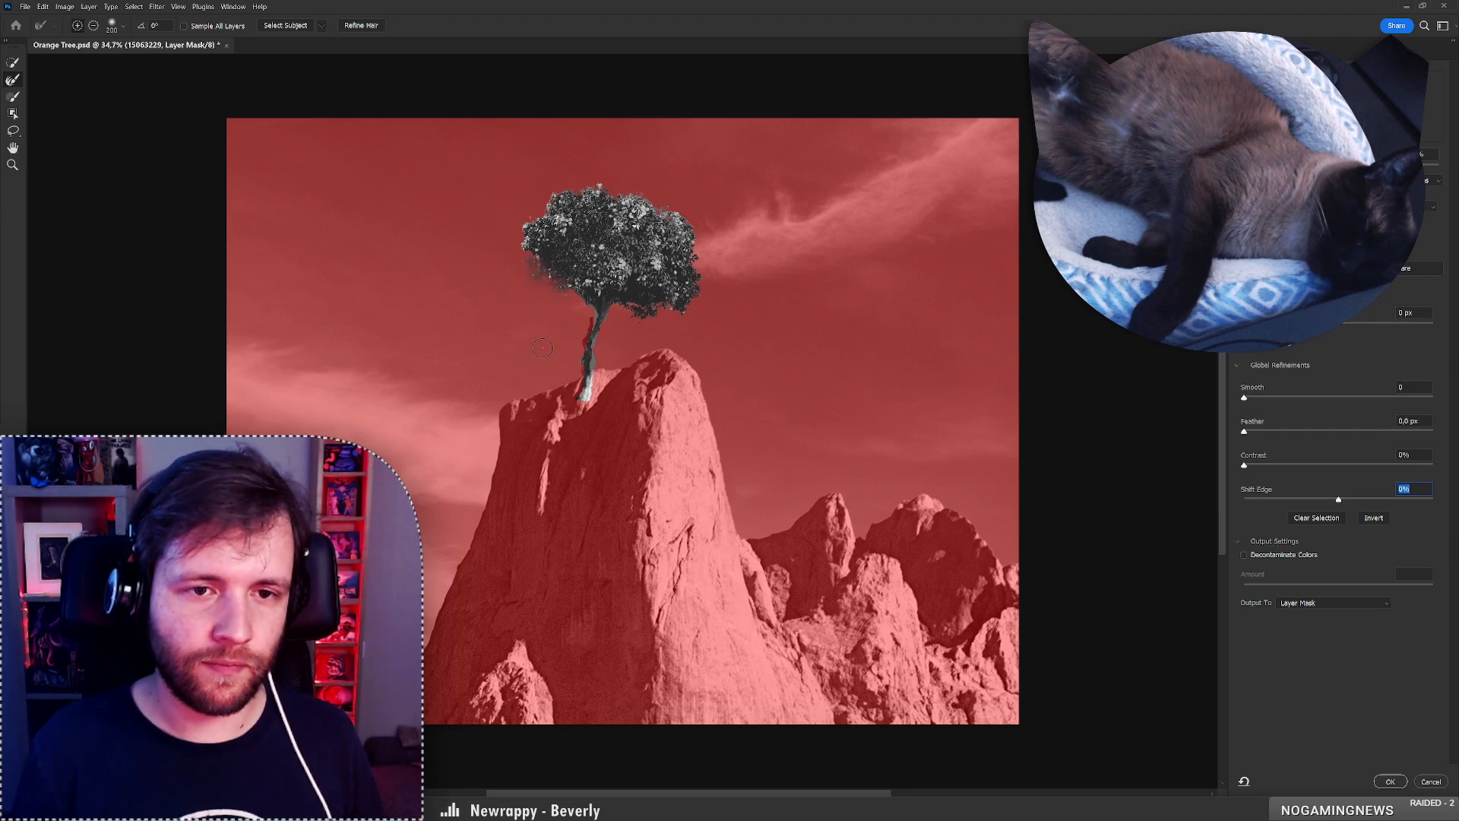
click(1391, 781)
key(z)
drag(542, 242, 601, 234)
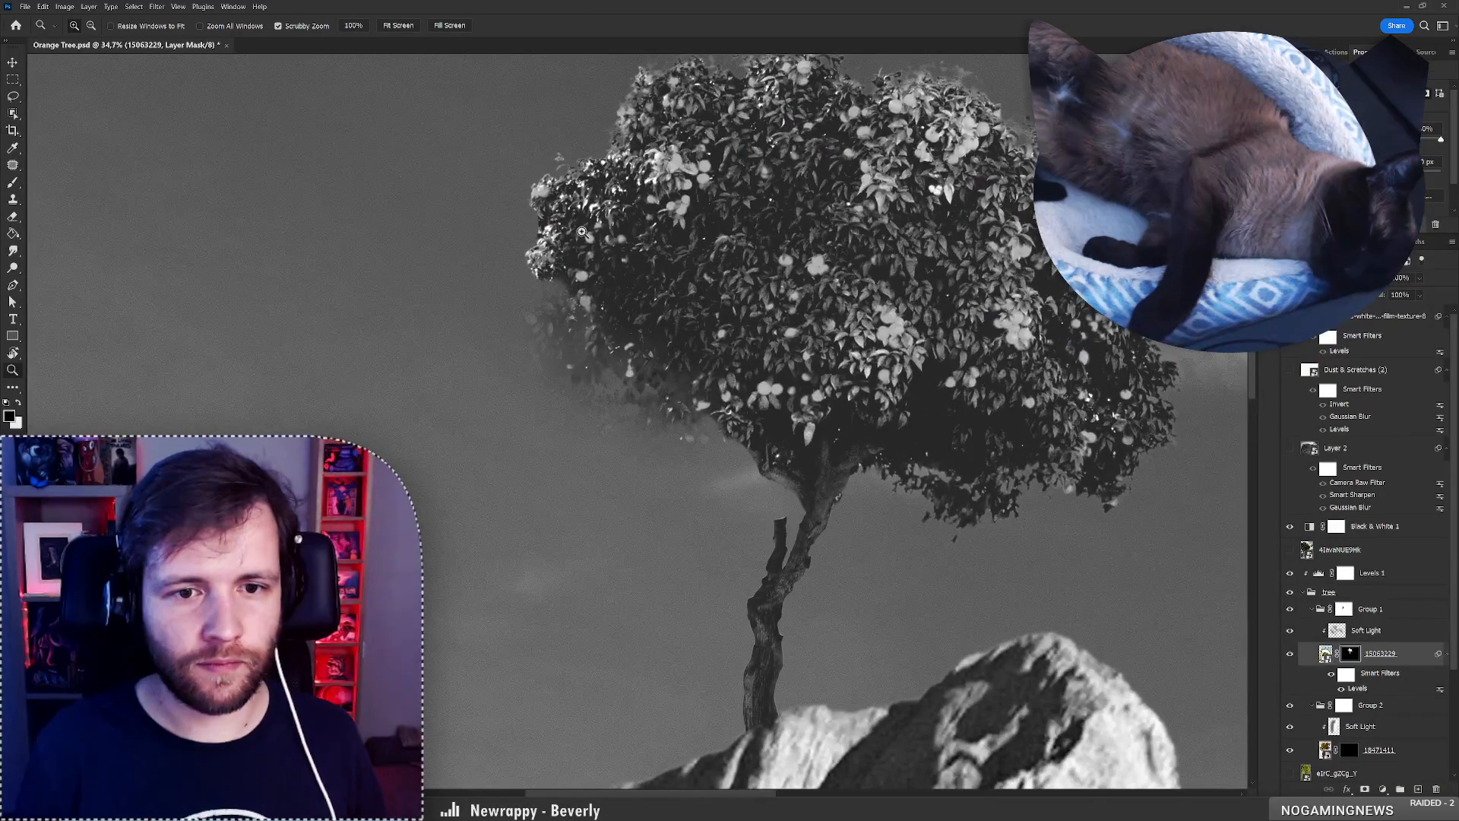
key(b)
key(ctrl+z)
key(ctrl+z)
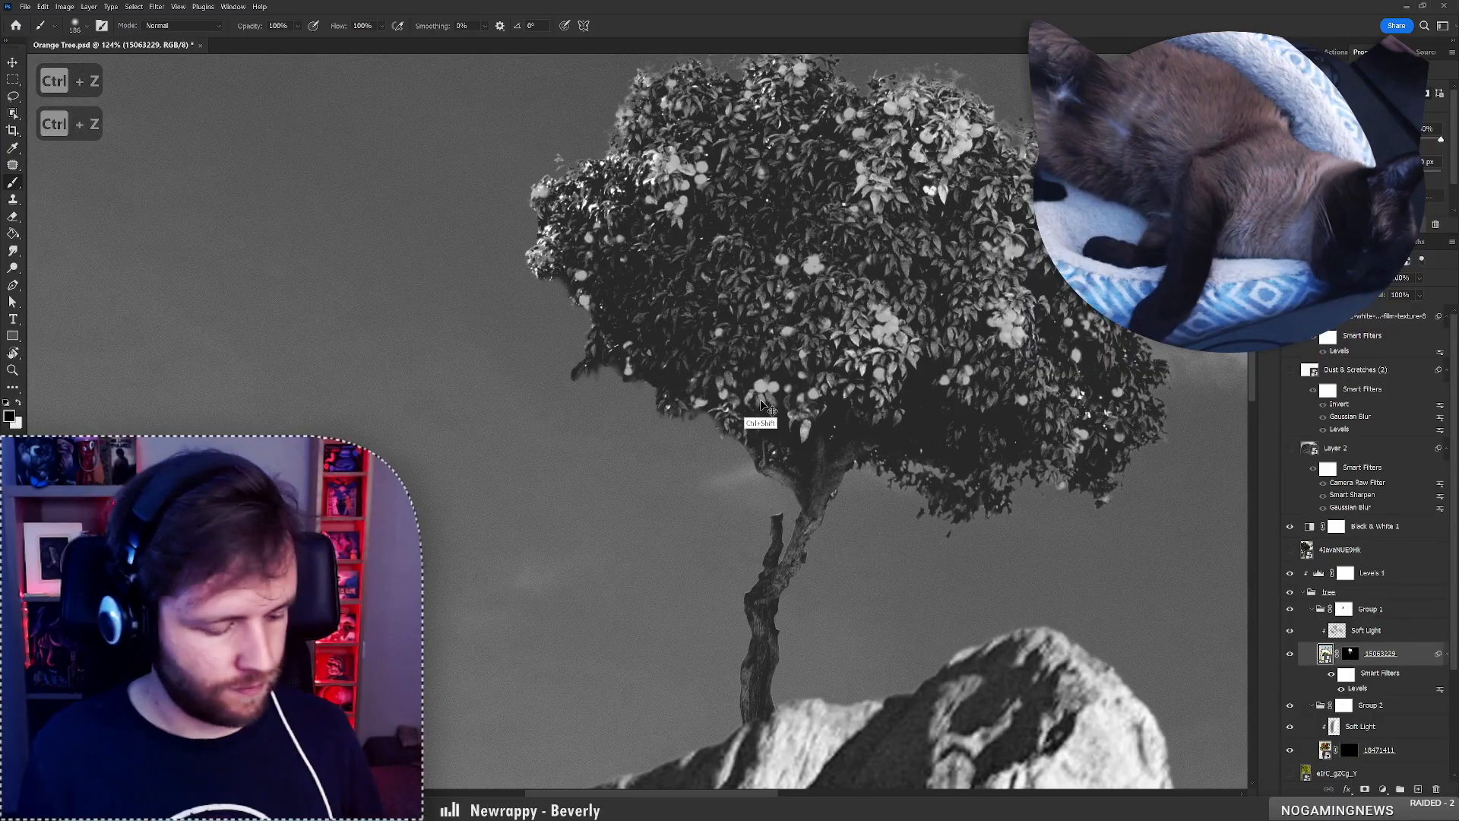
key(ctrl+shift+z)
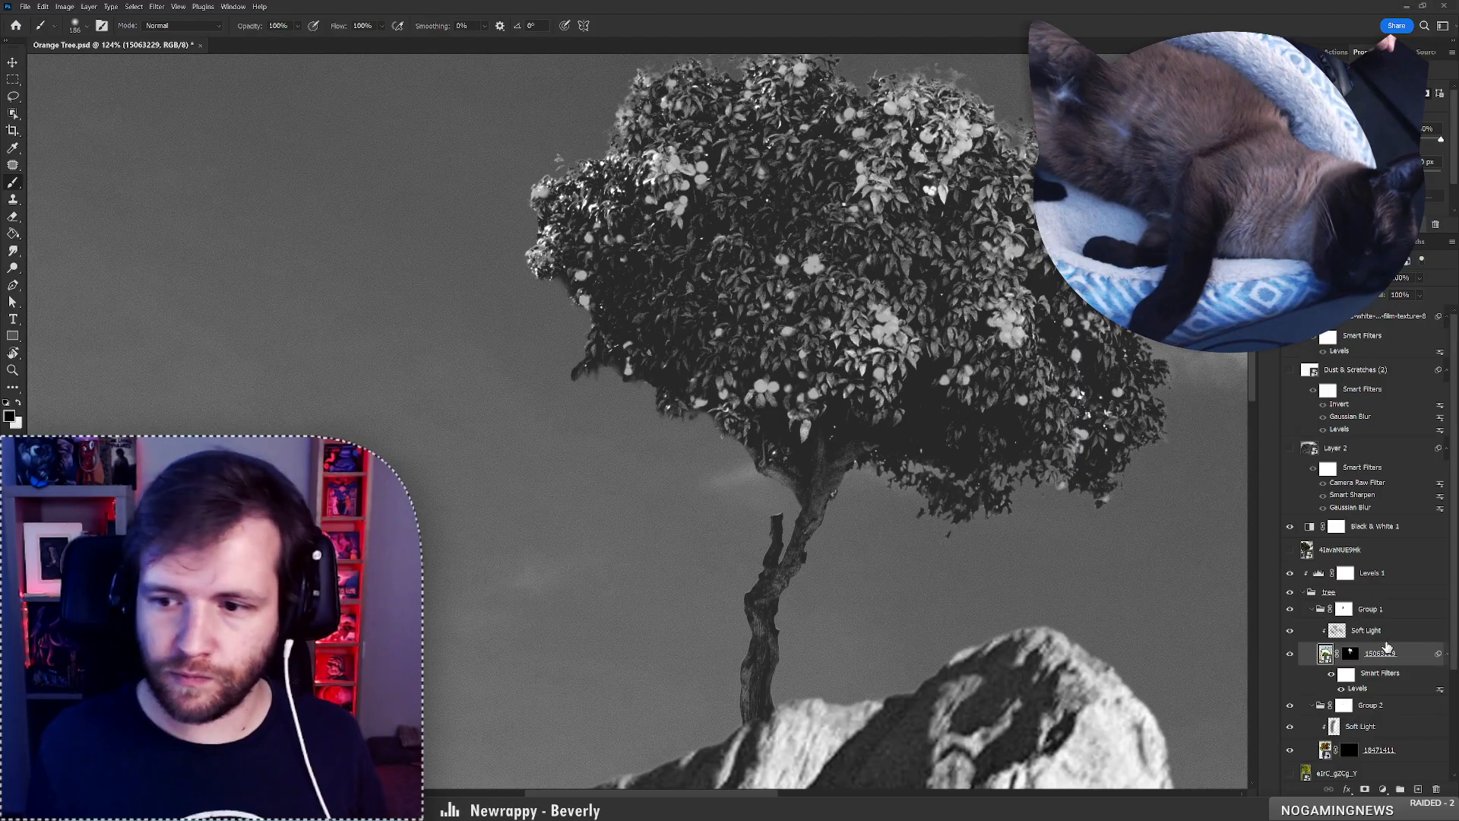
Paint white light on Group 1's Soft Light layer along the foliage's lower-left edge.
click(1387, 637)
key(x)
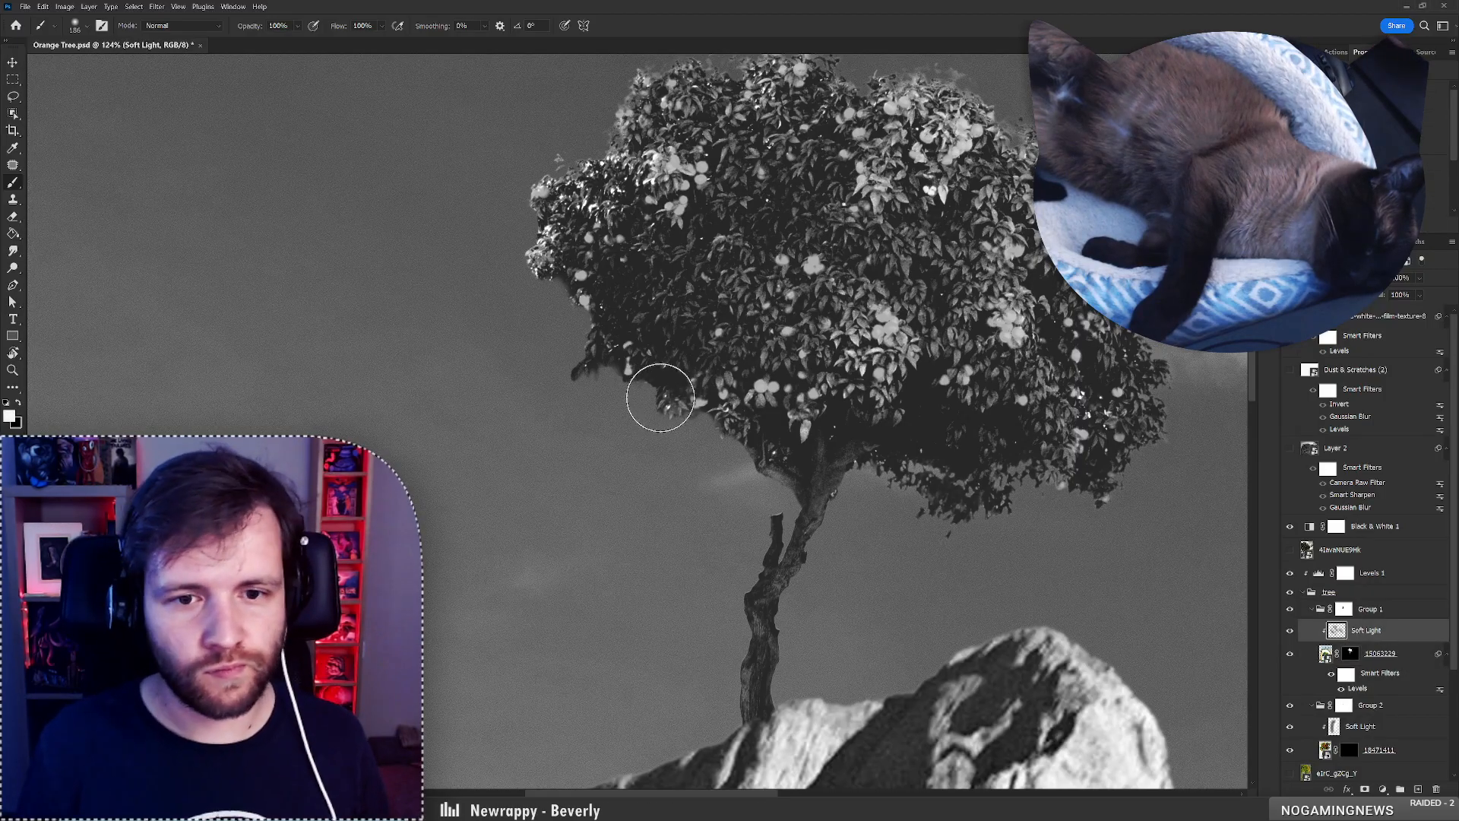
mouse_move(598, 372)
mouse_down()
mouse_move(584, 310)
mouse_move(624, 374)
mouse_move(647, 379)
mouse_move(587, 327)
mouse_up()
scroll(661, 395, down, 4)
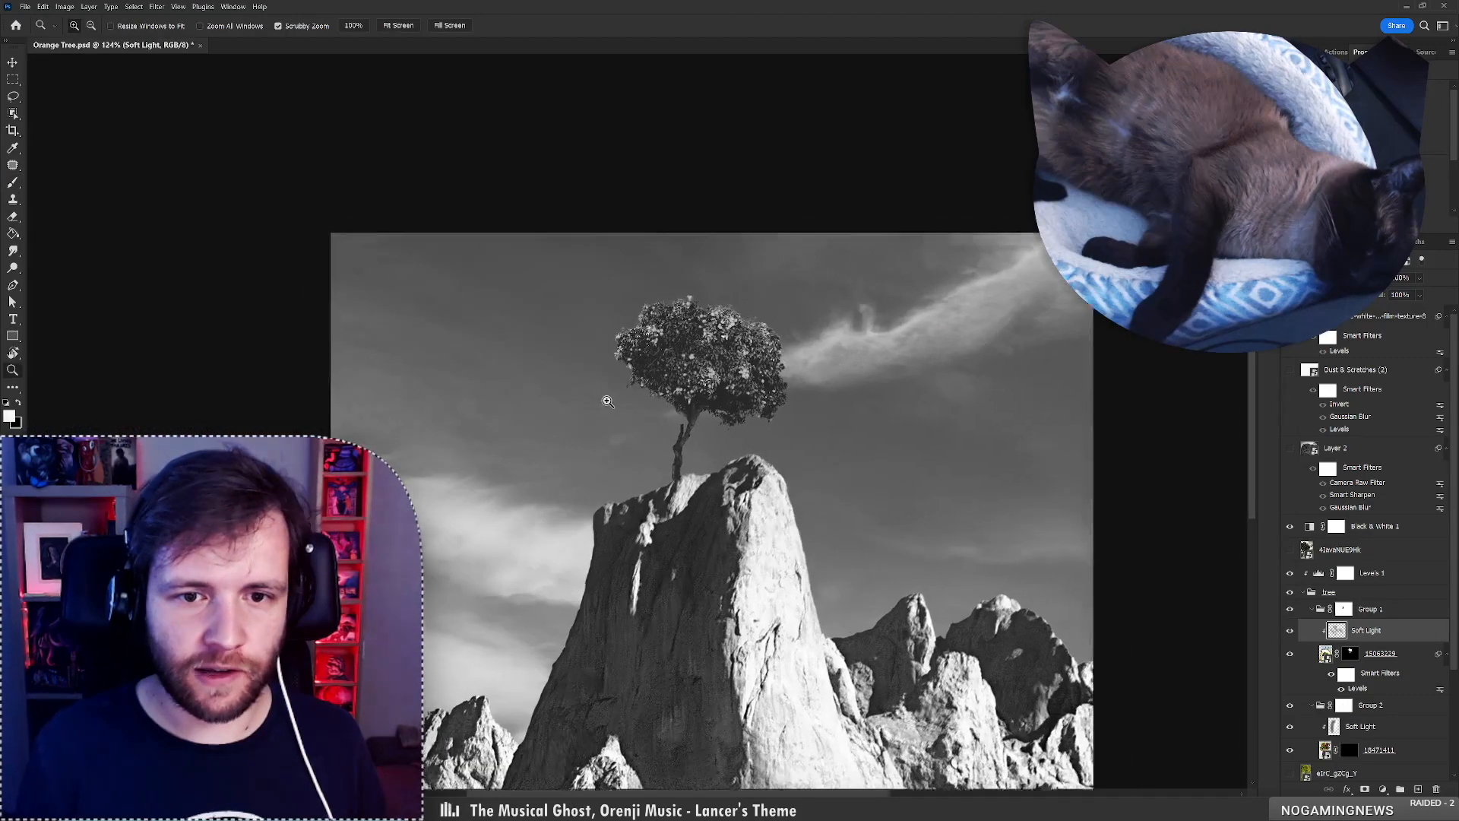
scroll(648, 390, up, 2)
Paint black shading on Group 1's Soft Light layer beneath the foliage near the trunk, undoing the stray stroke on its lower-left edge.
key(x)
mouse_move(634, 365)
mouse_down()
mouse_move(621, 371)
mouse_move(659, 406)
mouse_up()
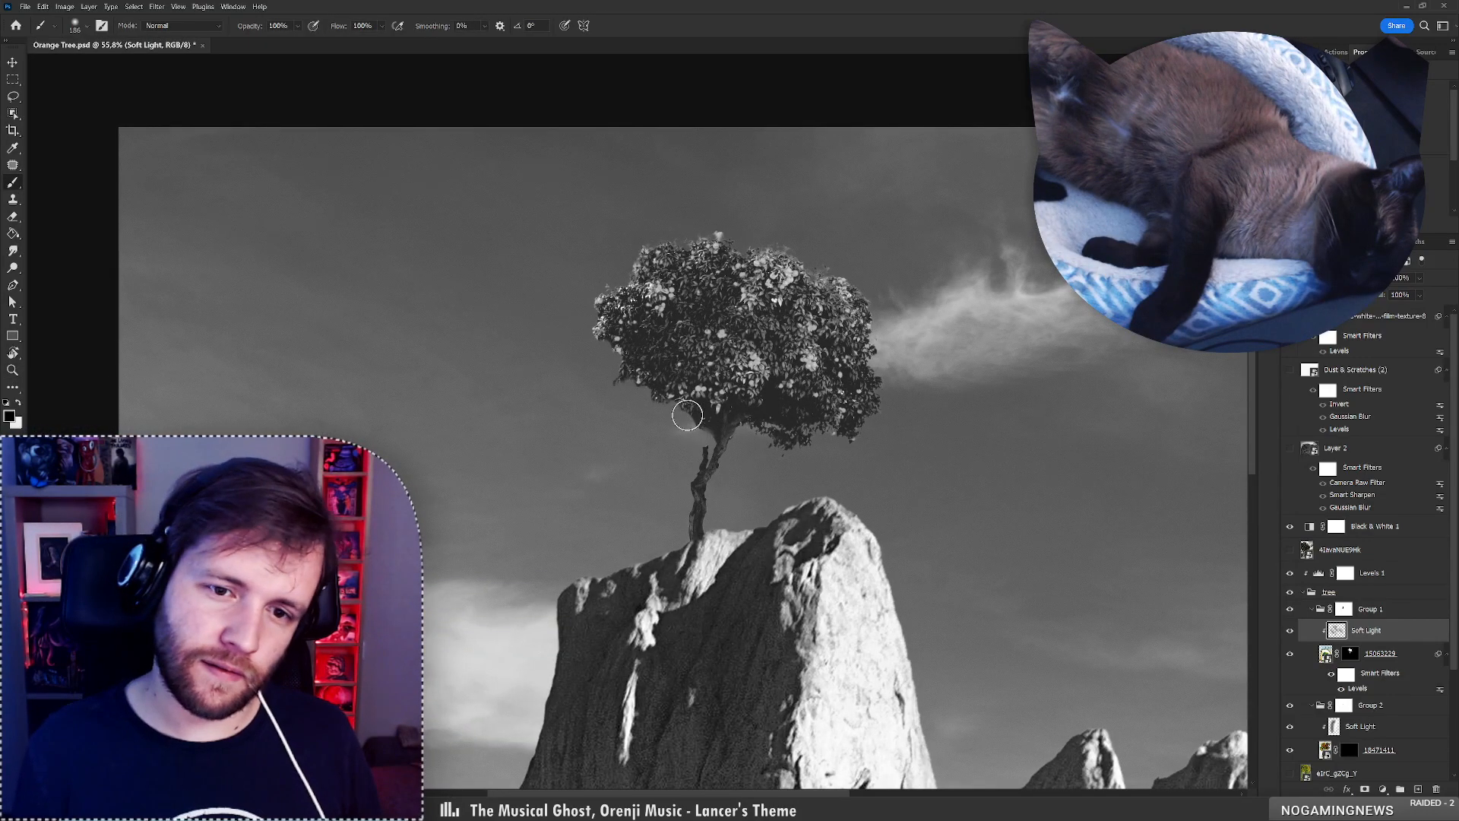
key(ctrl+z)
key(x)
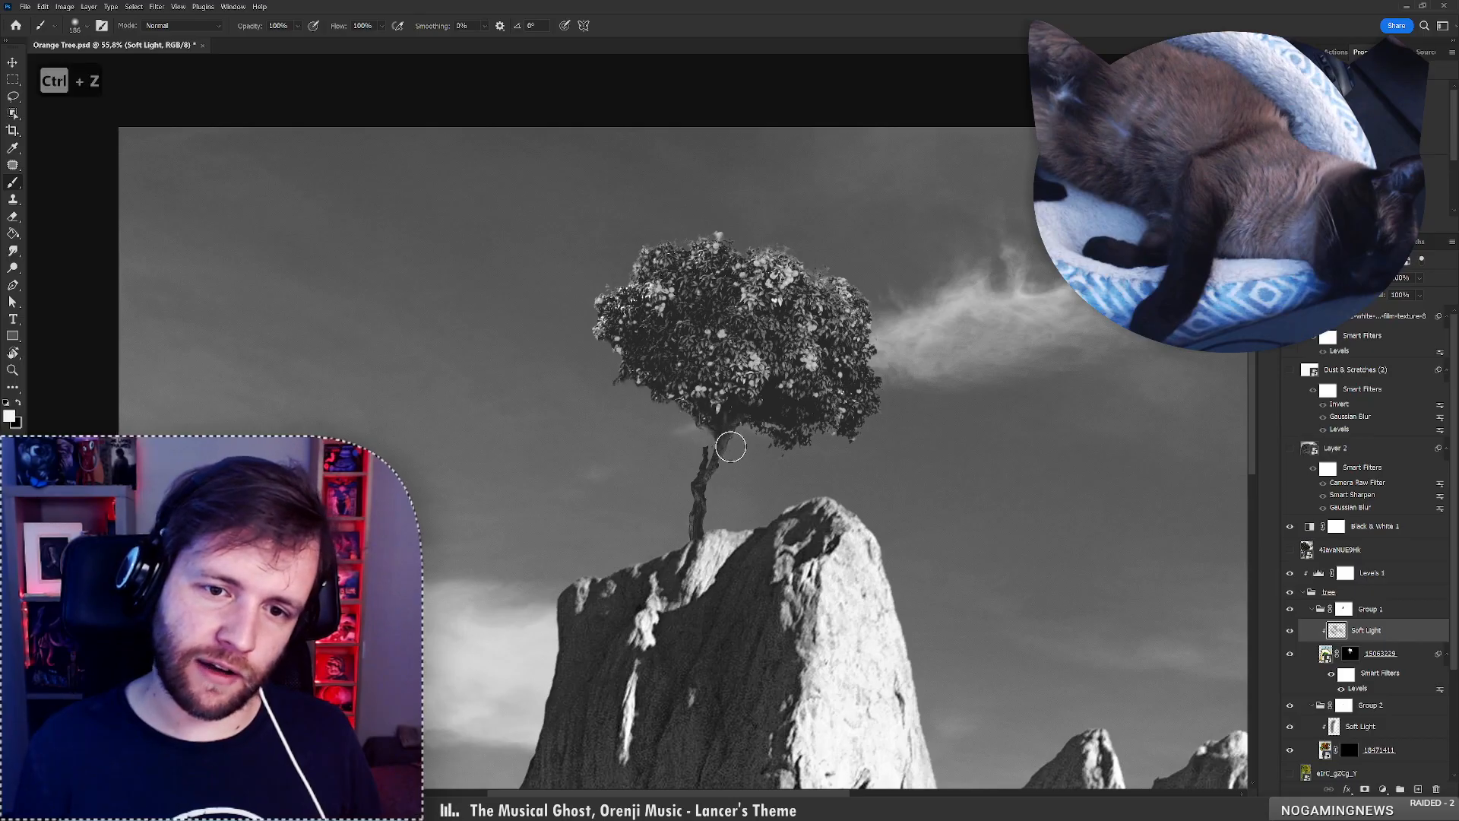
key(x)
key(z)
mouse_move(705, 422)
mouse_down()
mouse_move(653, 441)
mouse_move(749, 411)
mouse_up()
key(b)
drag(773, 464, 733, 398)
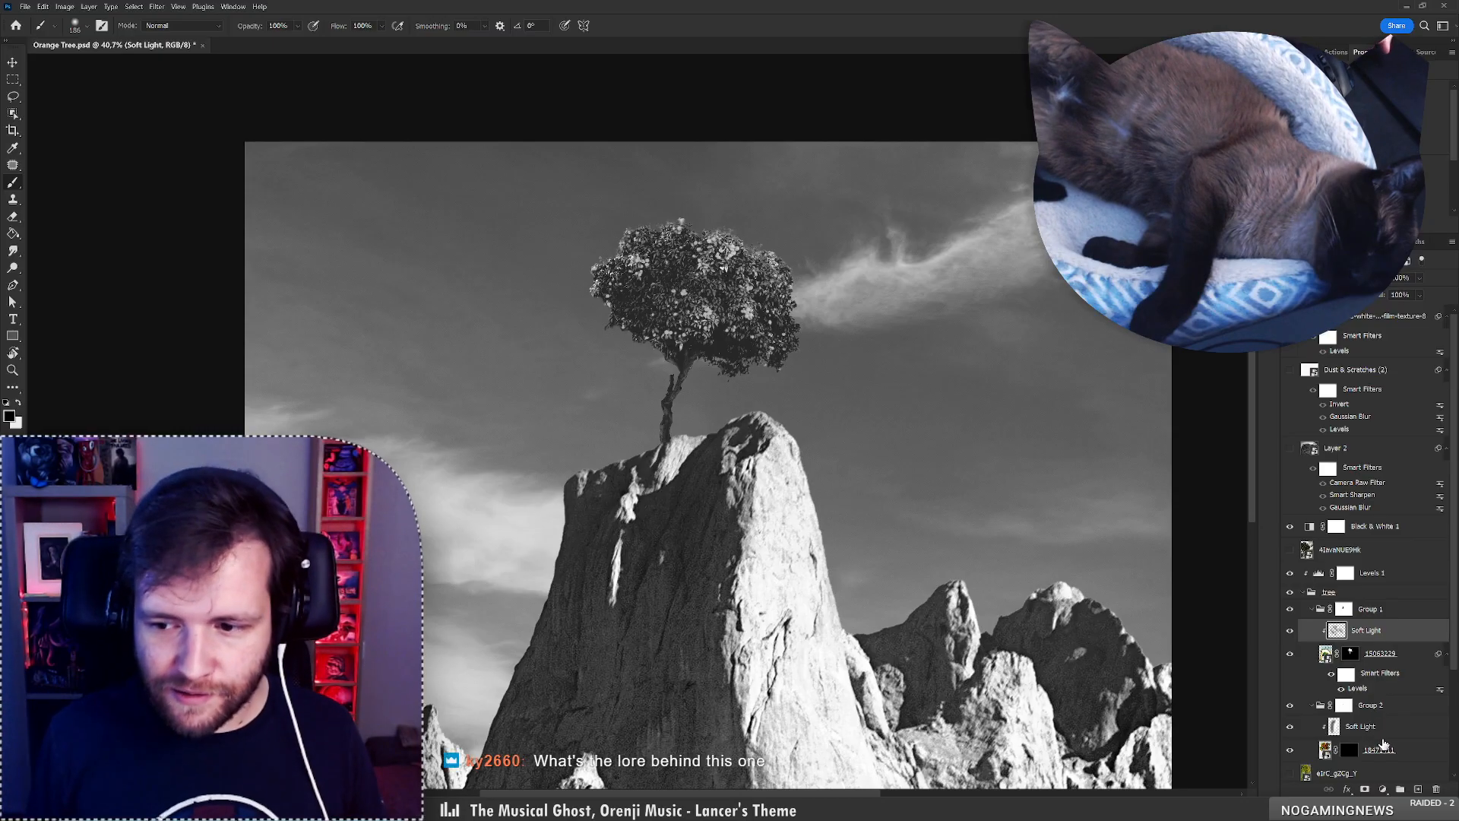
Free-transform trunk layer 18471411 together with its clipped Soft Light layer, moving the trunk left of the mountain, enlarging and skewing it.
click(1382, 750)
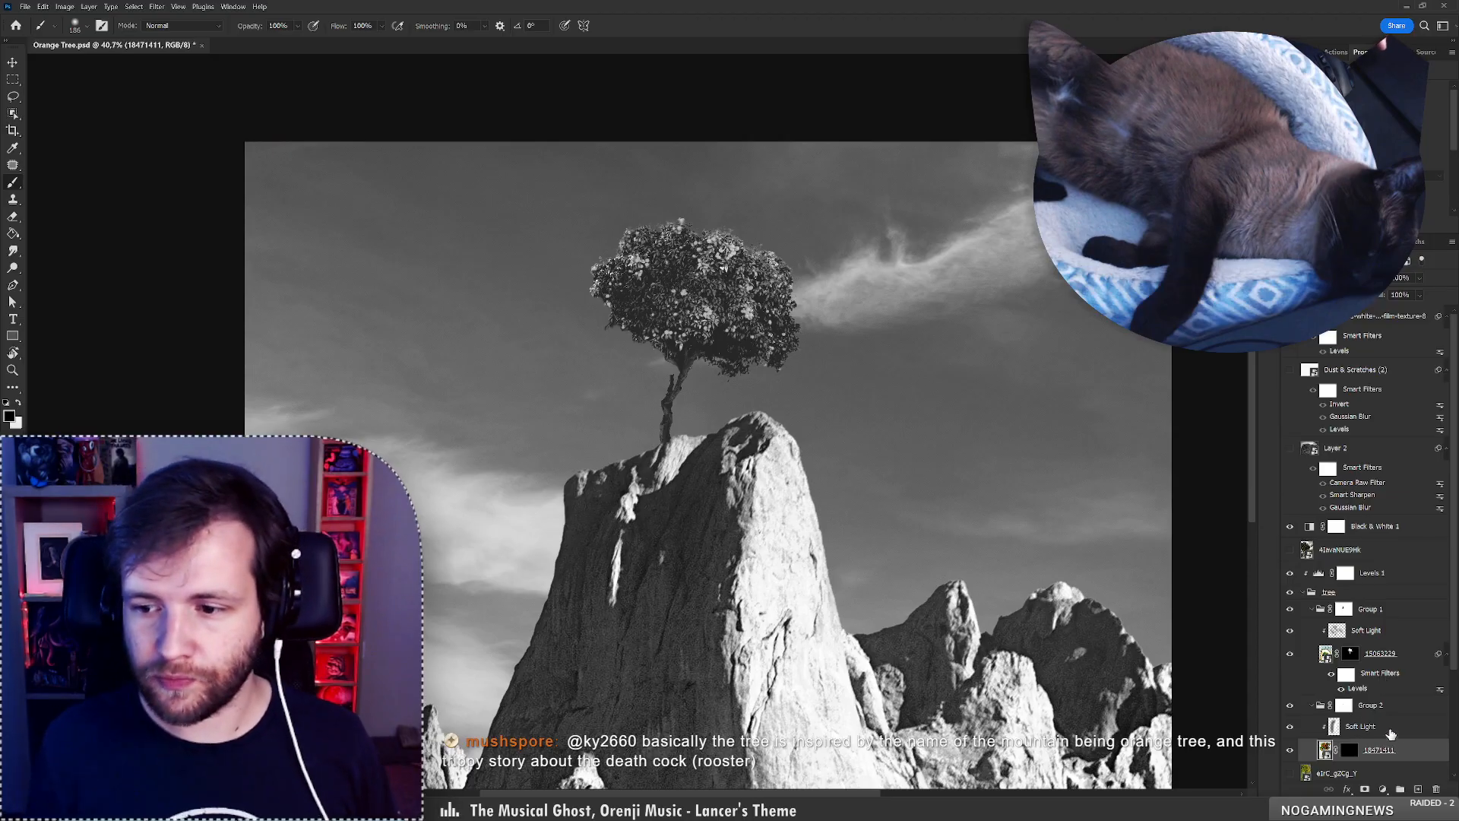
click(1354, 727)
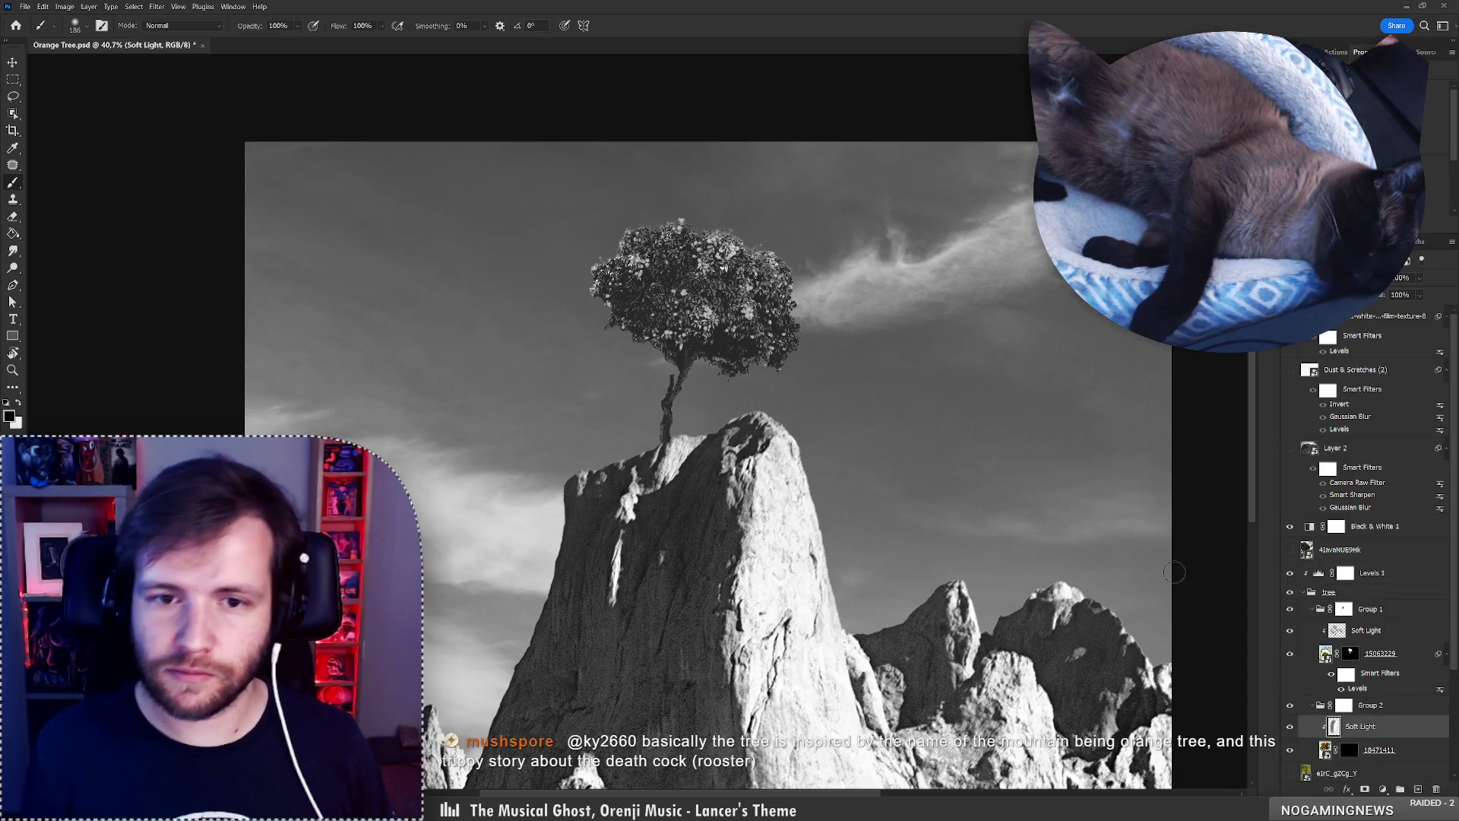
key(x)
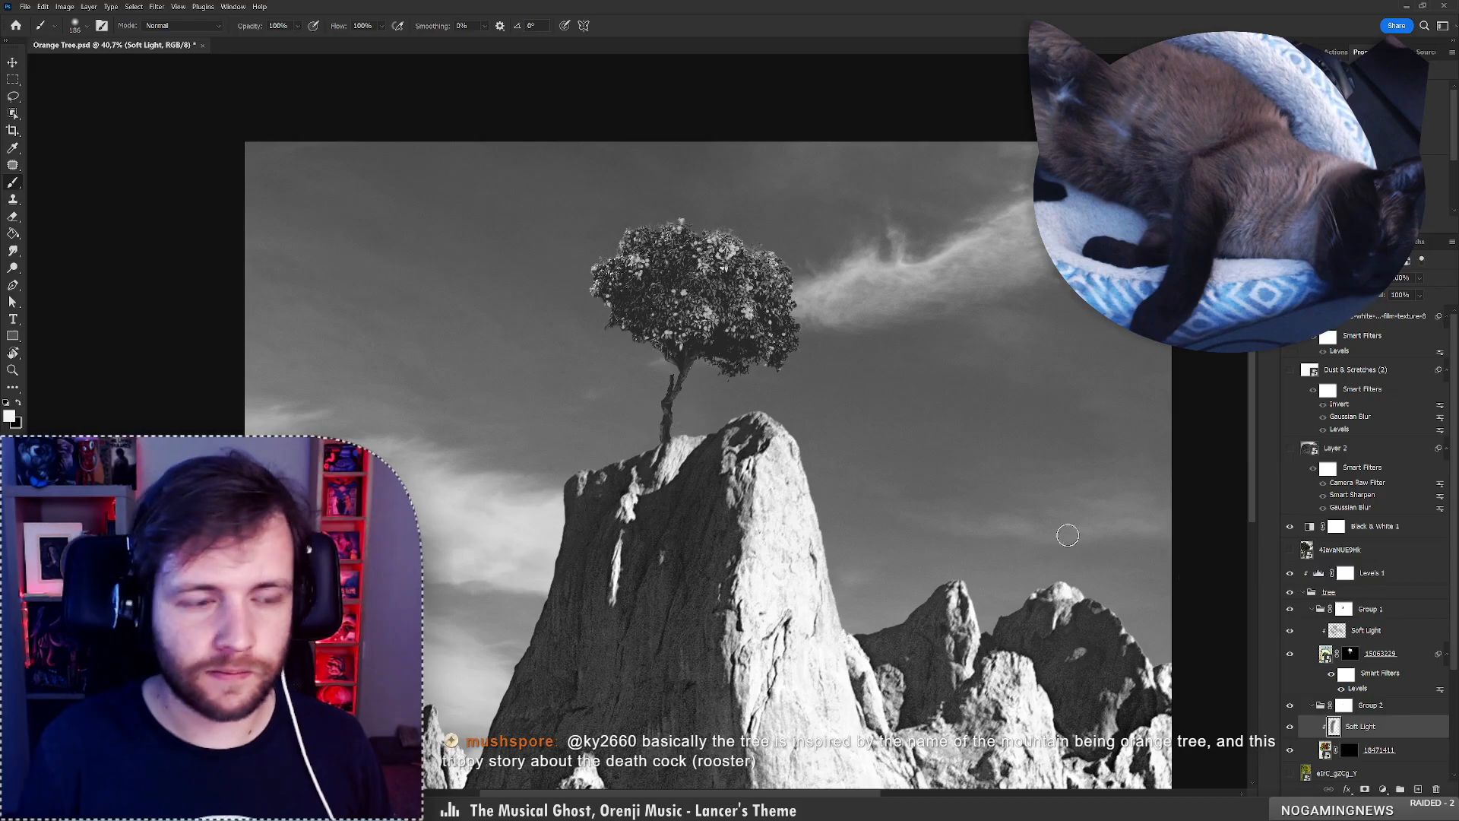
shift+click(1394, 751)
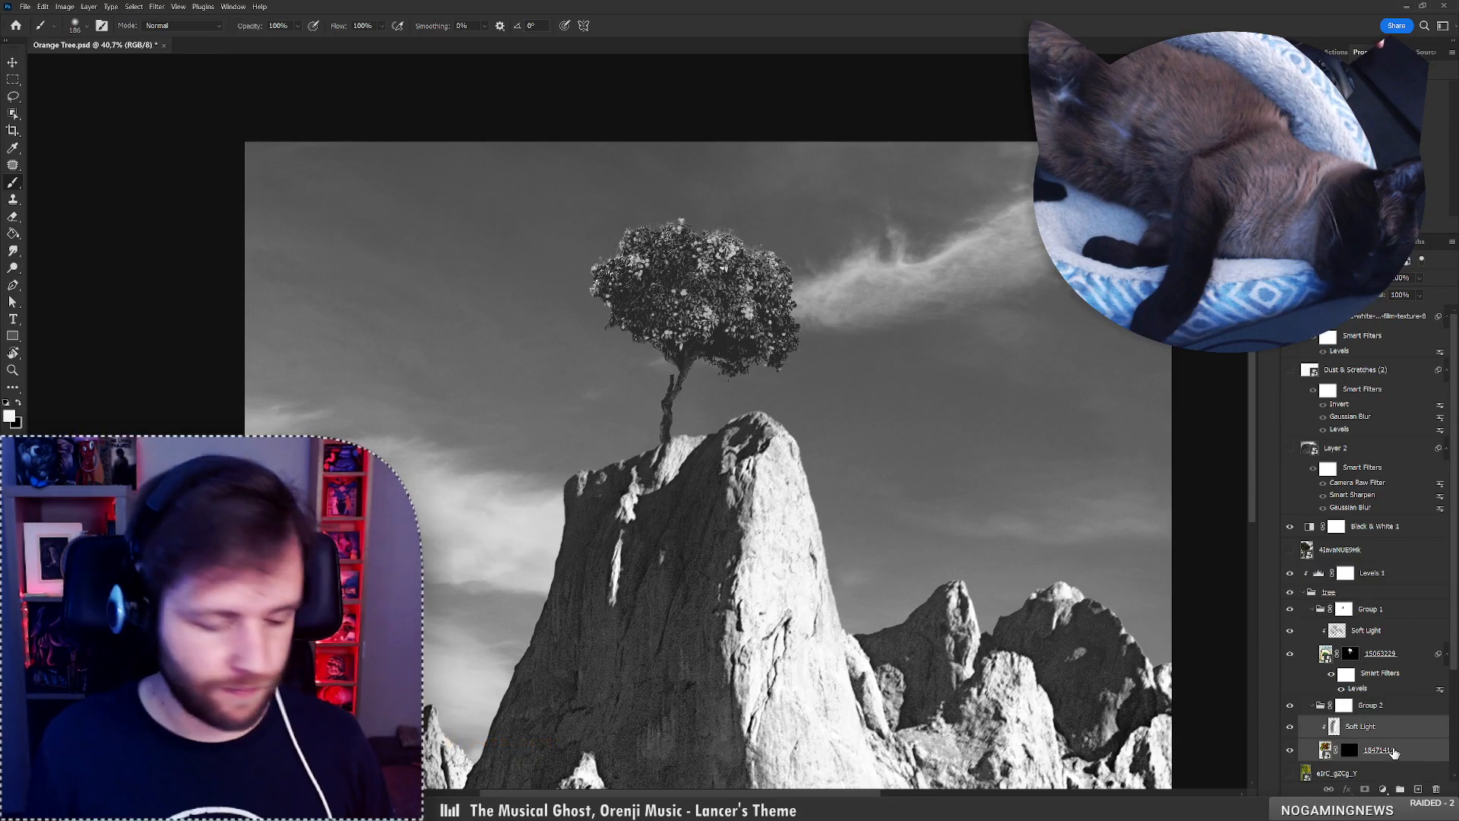
key(ctrl+t)
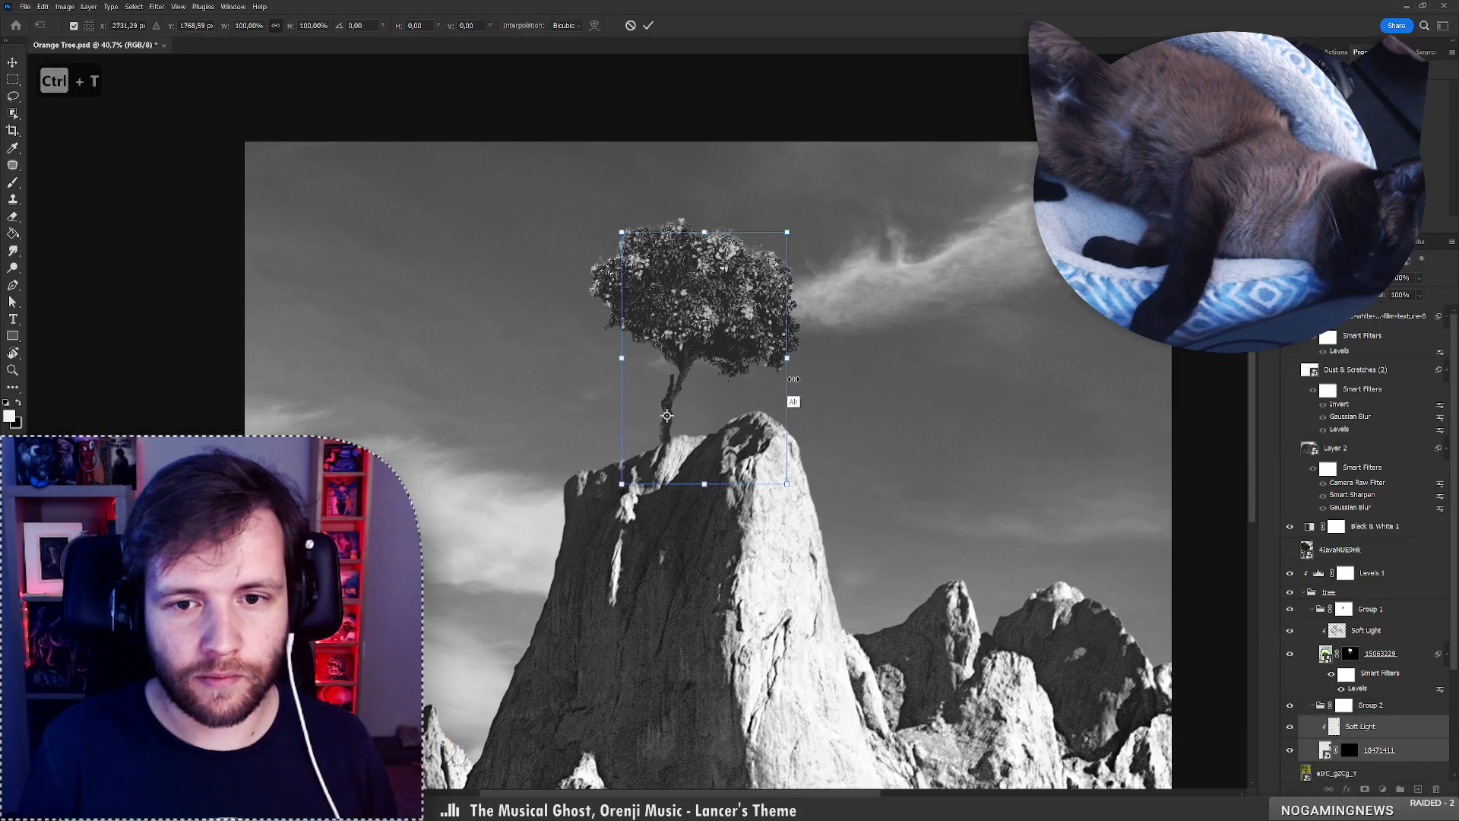
drag(793, 378, 448, 447)
key(ctrl+z)
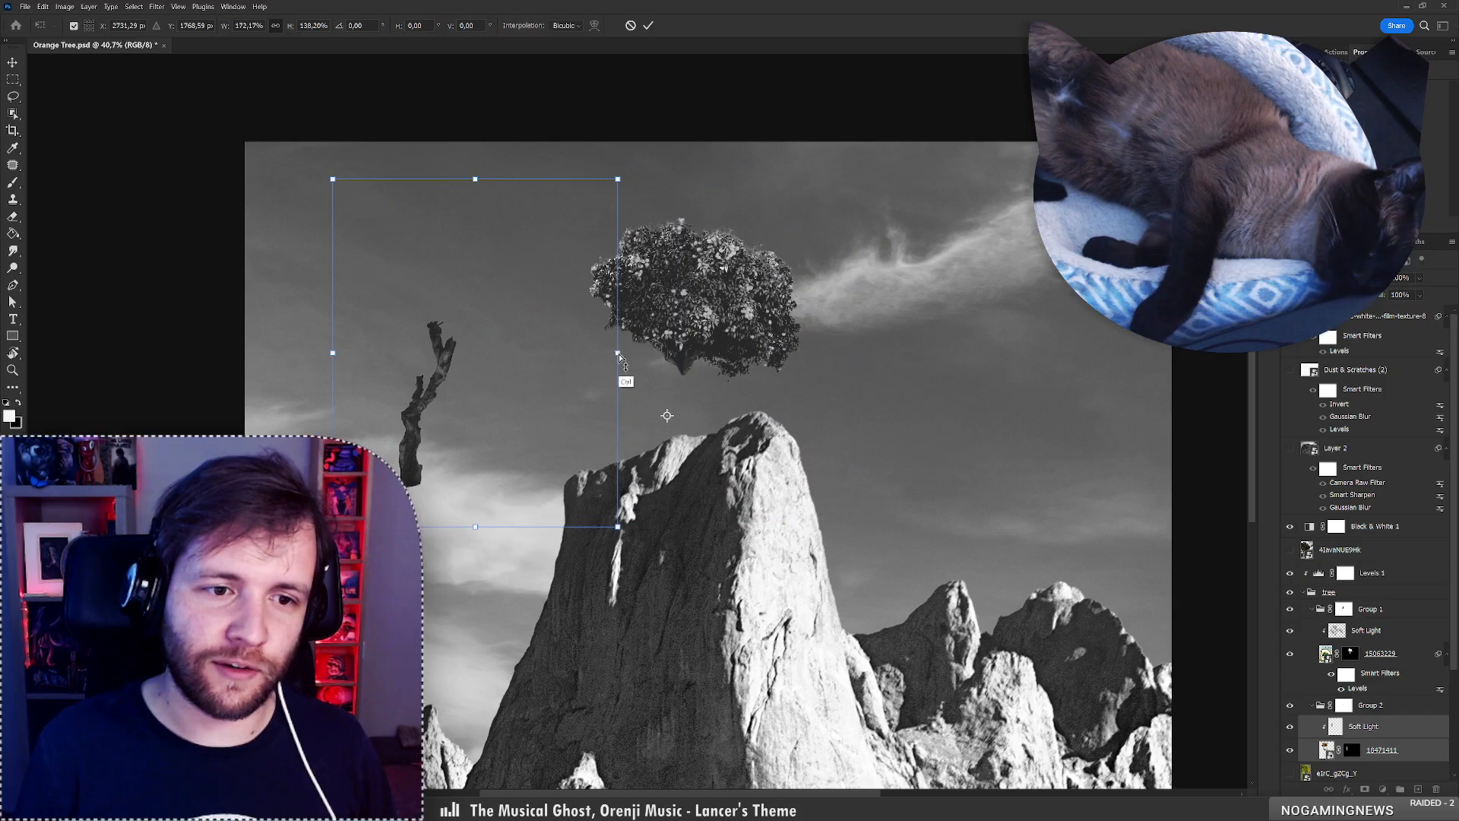
drag(619, 355, 649, 382)
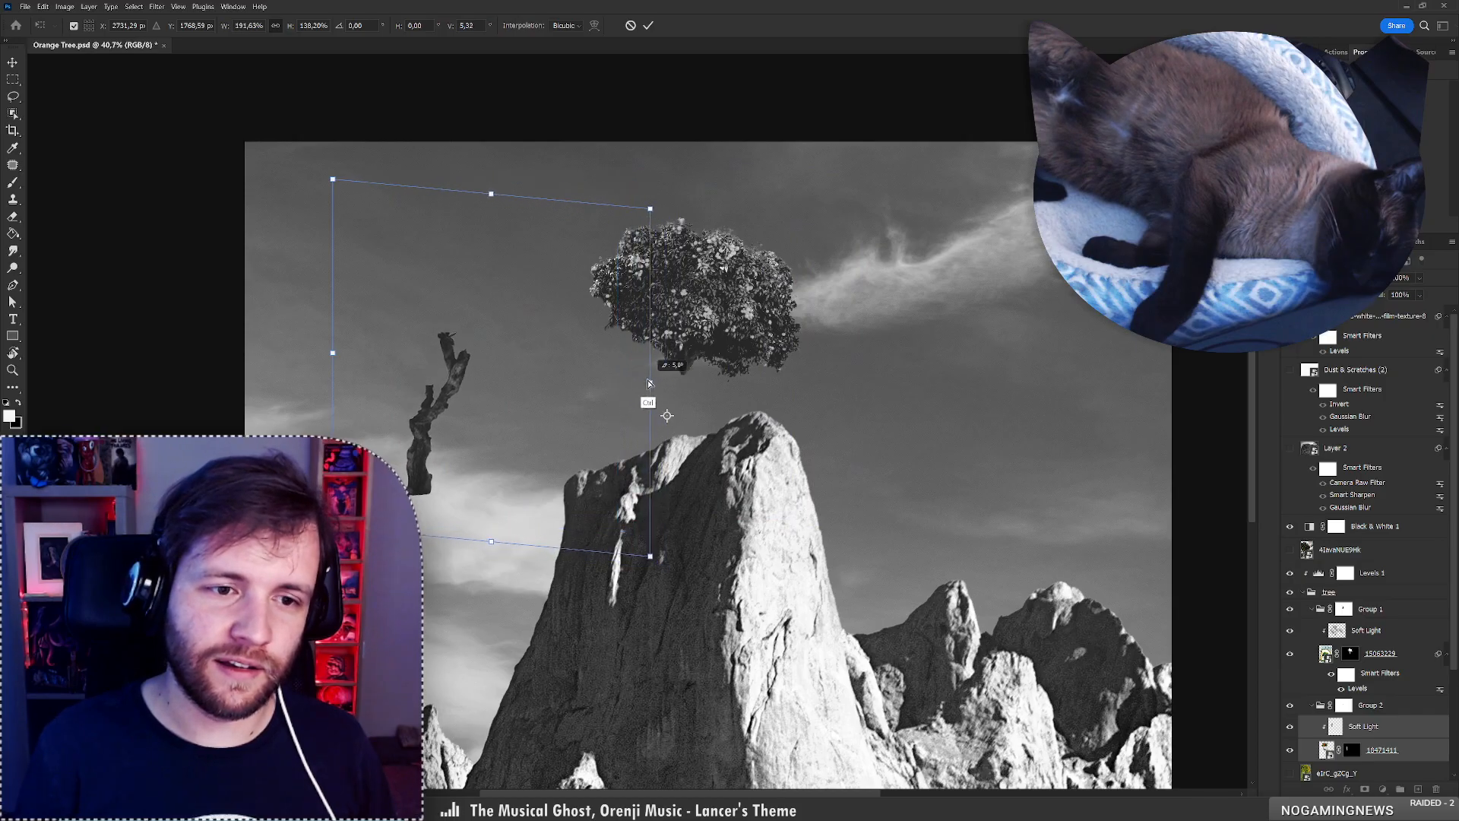
click(648, 25)
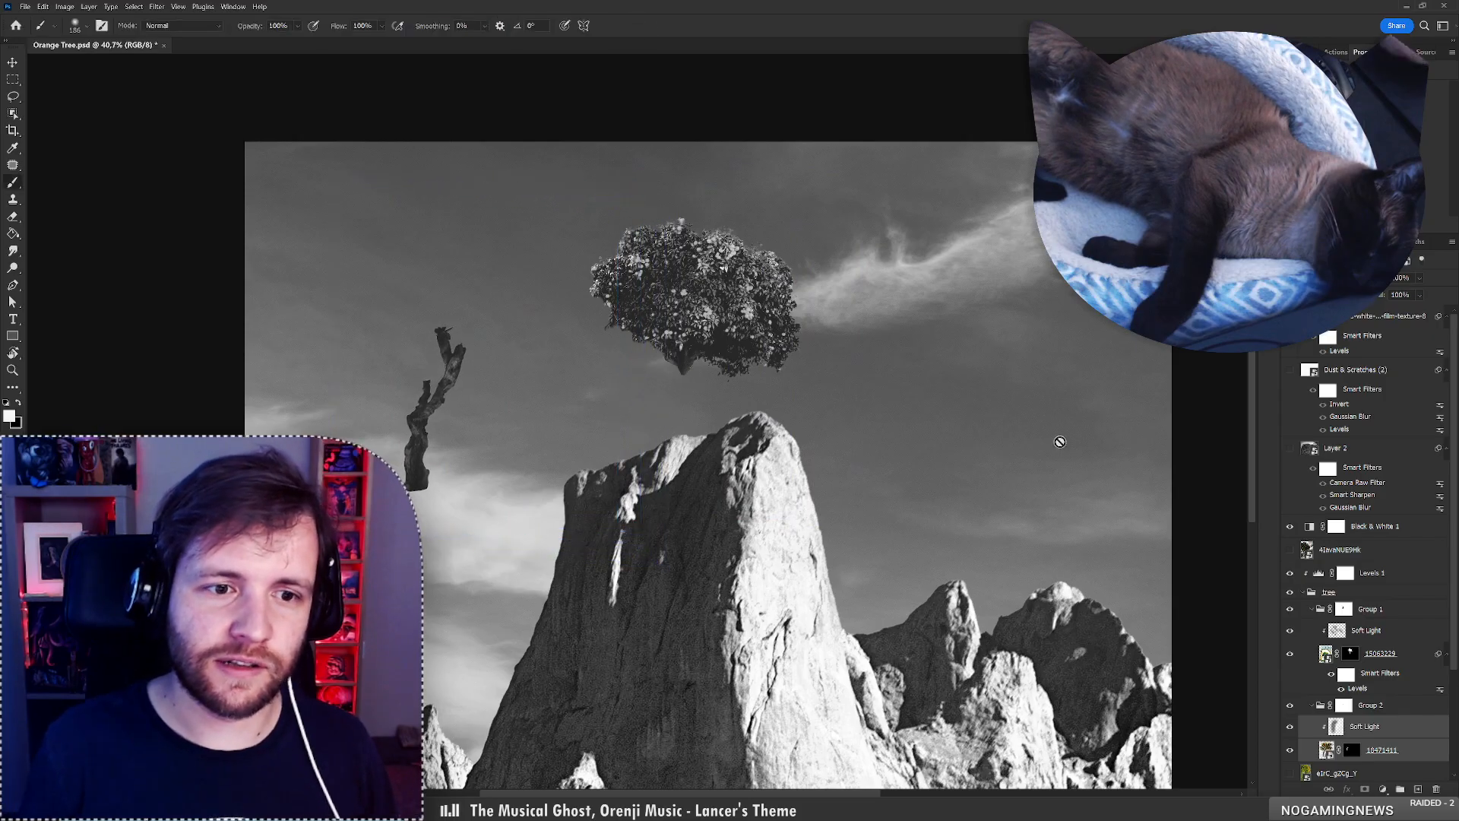
Combine trunk layer 18471411 and its Soft Light layer into one smart object and move the trunk back beneath the foliage.
click(1405, 752)
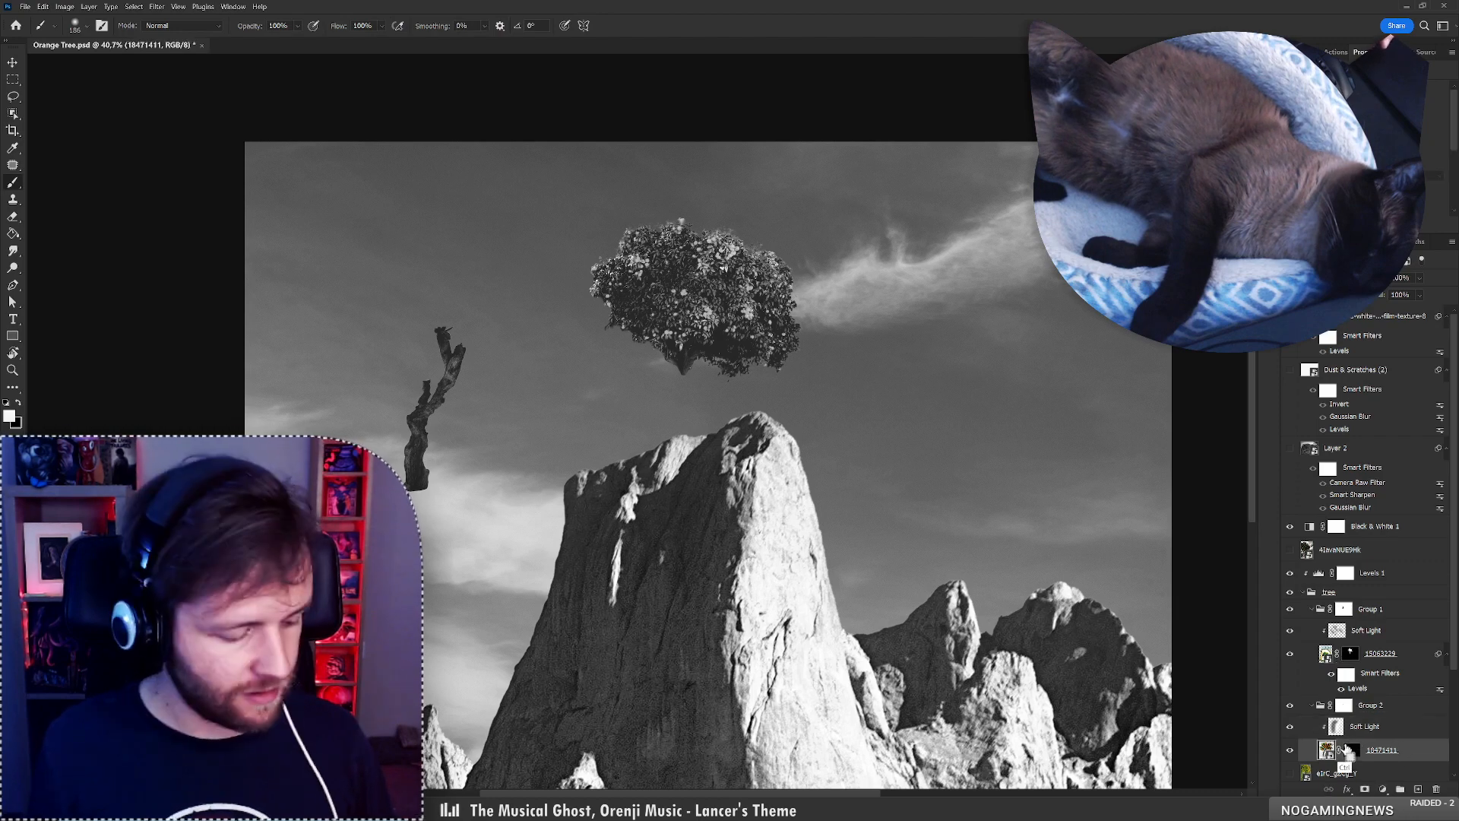
key(ctrl+backslash)
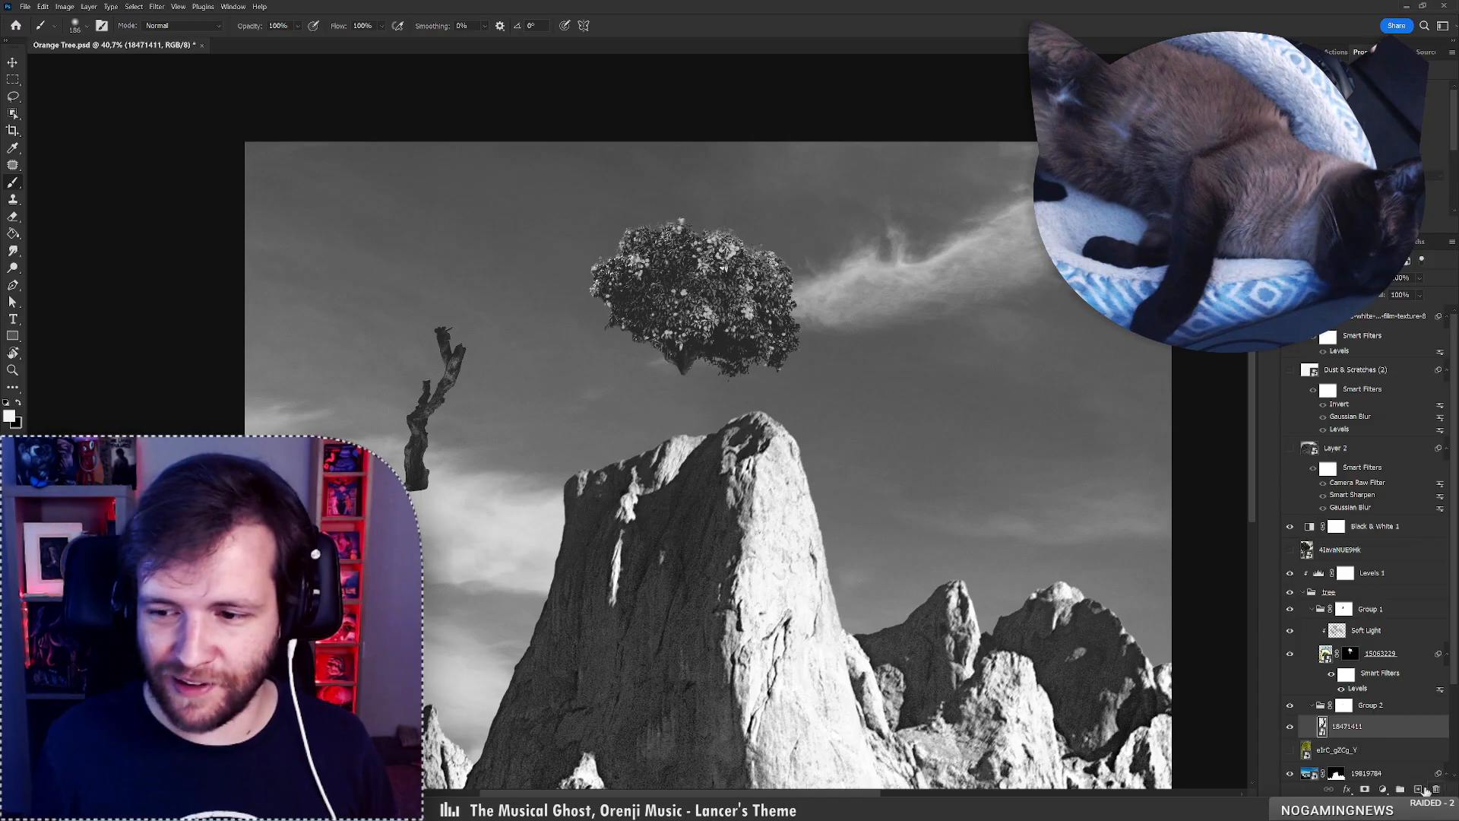
drag(438, 442, 654, 448)
key(ctrl+shift+p)
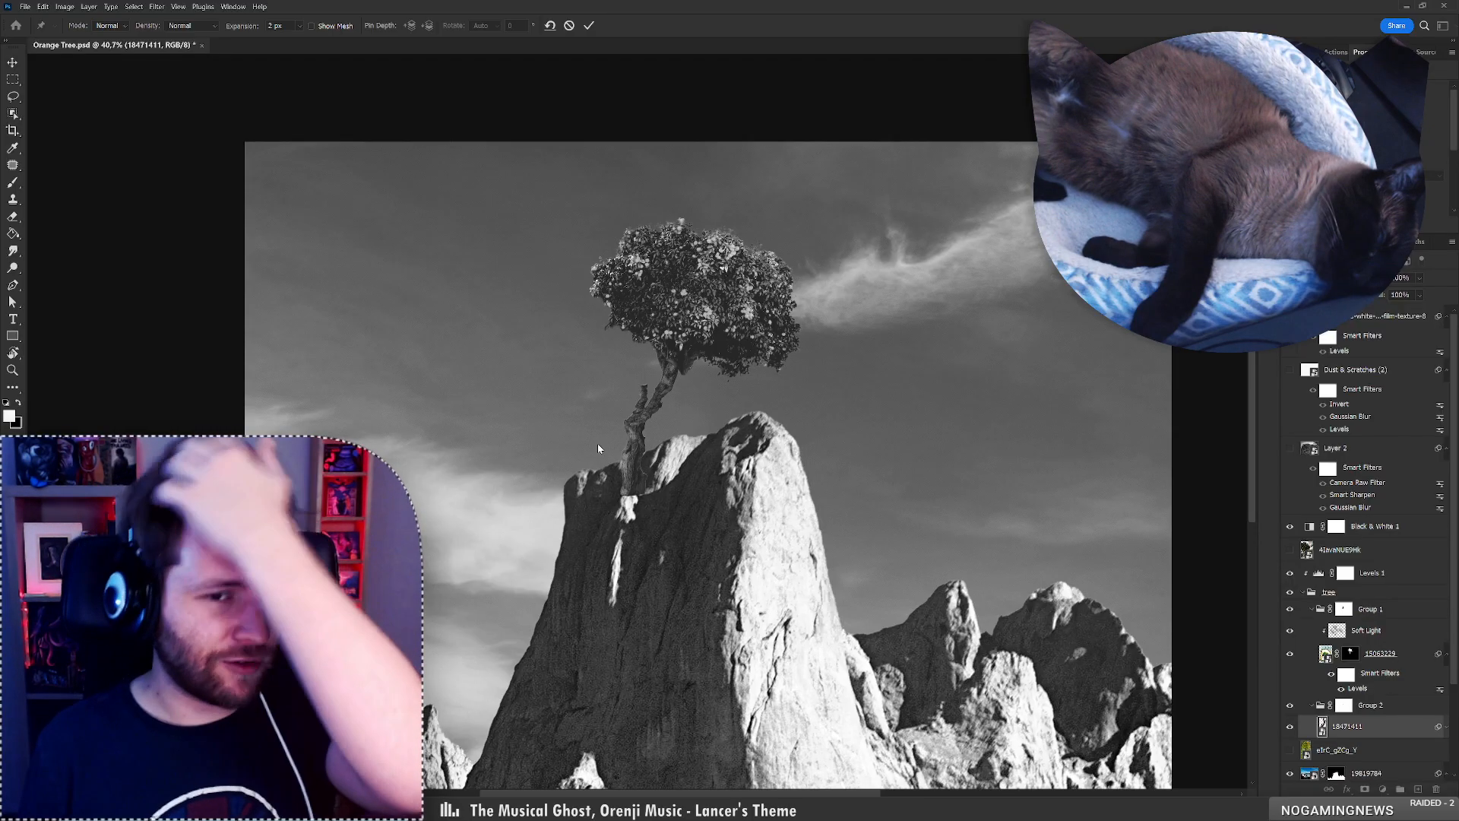
drag(655, 396, 571, 379)
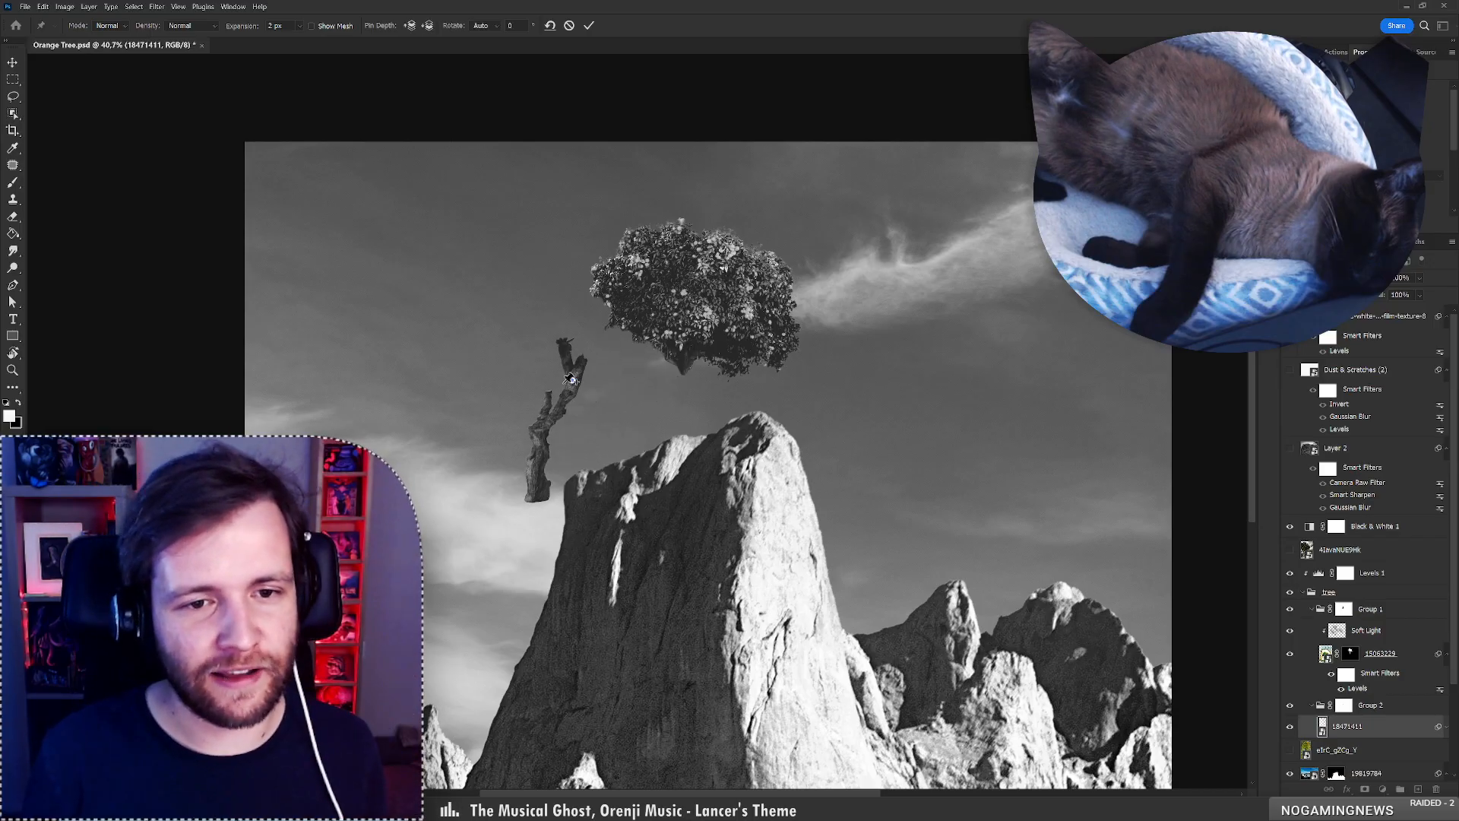
drag(545, 432, 560, 440)
drag(588, 487, 538, 488)
drag(560, 403, 598, 406)
alt+click(544, 401)
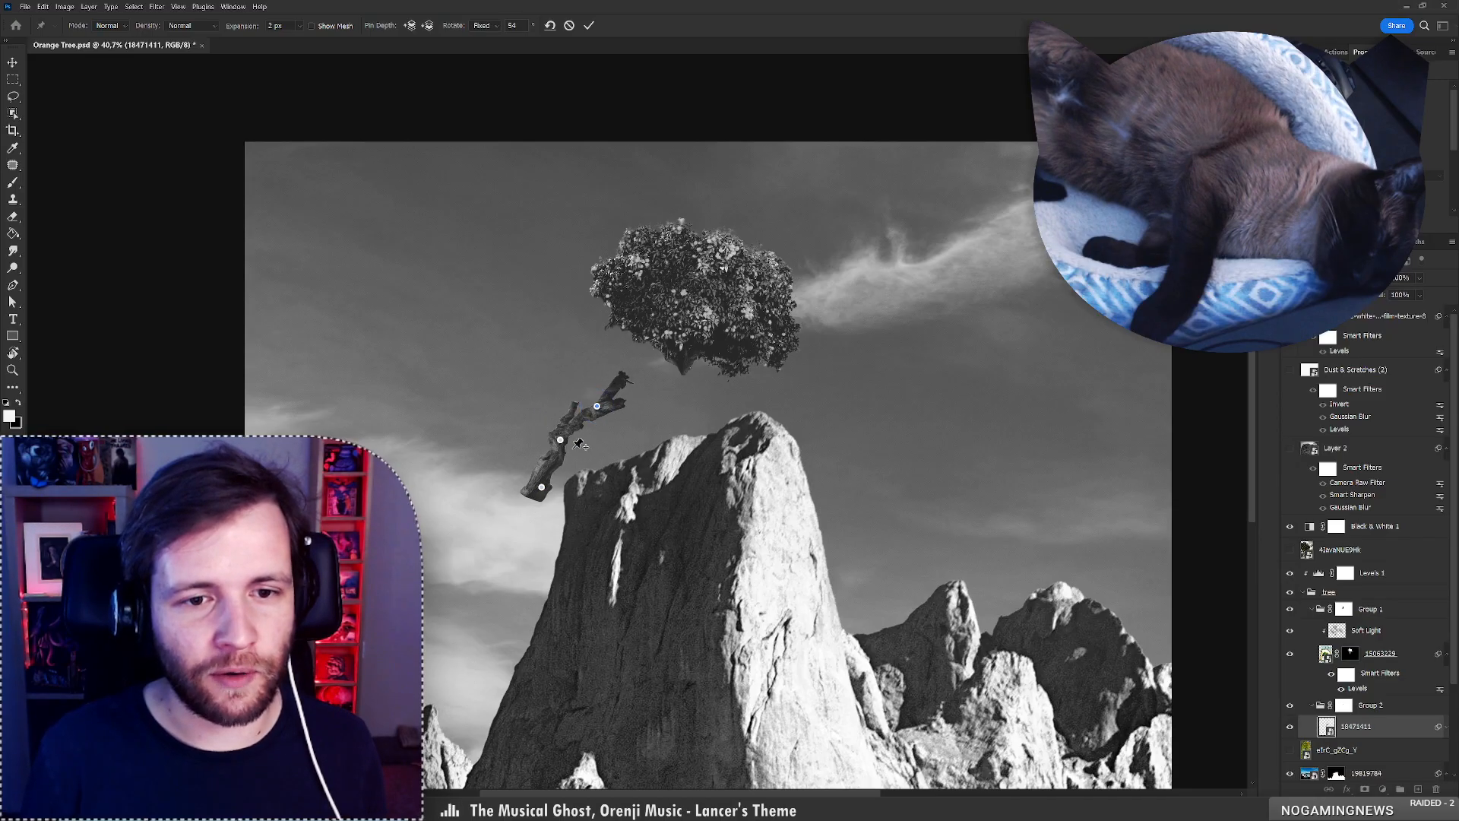
click(569, 26)
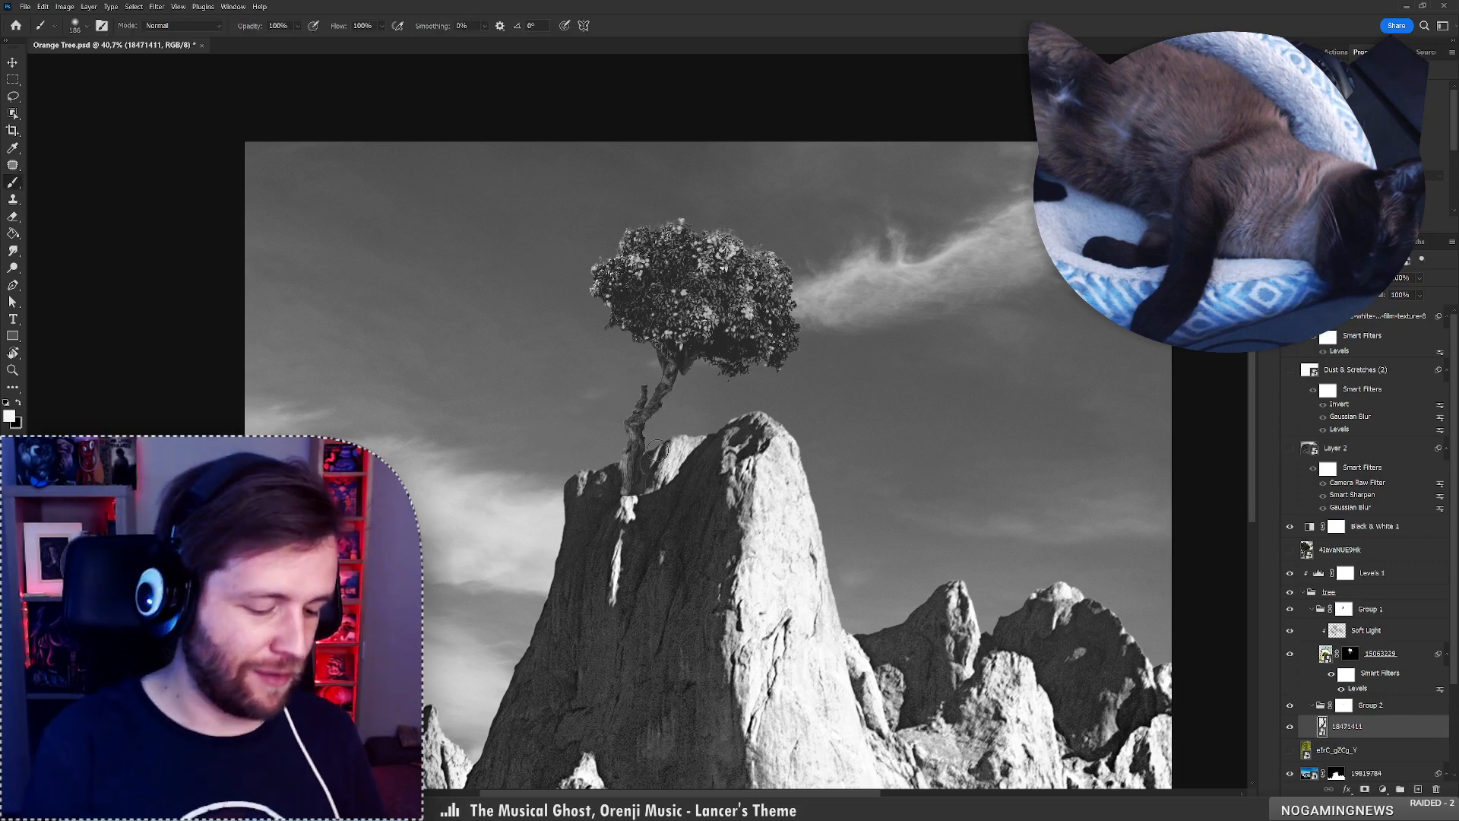
Puppet Warp trunk layer 18471411, pinning its base and bending the upper trunk right and up to meet the foliage above the mountain.
key(ctrl+shift+p)
click(630, 462)
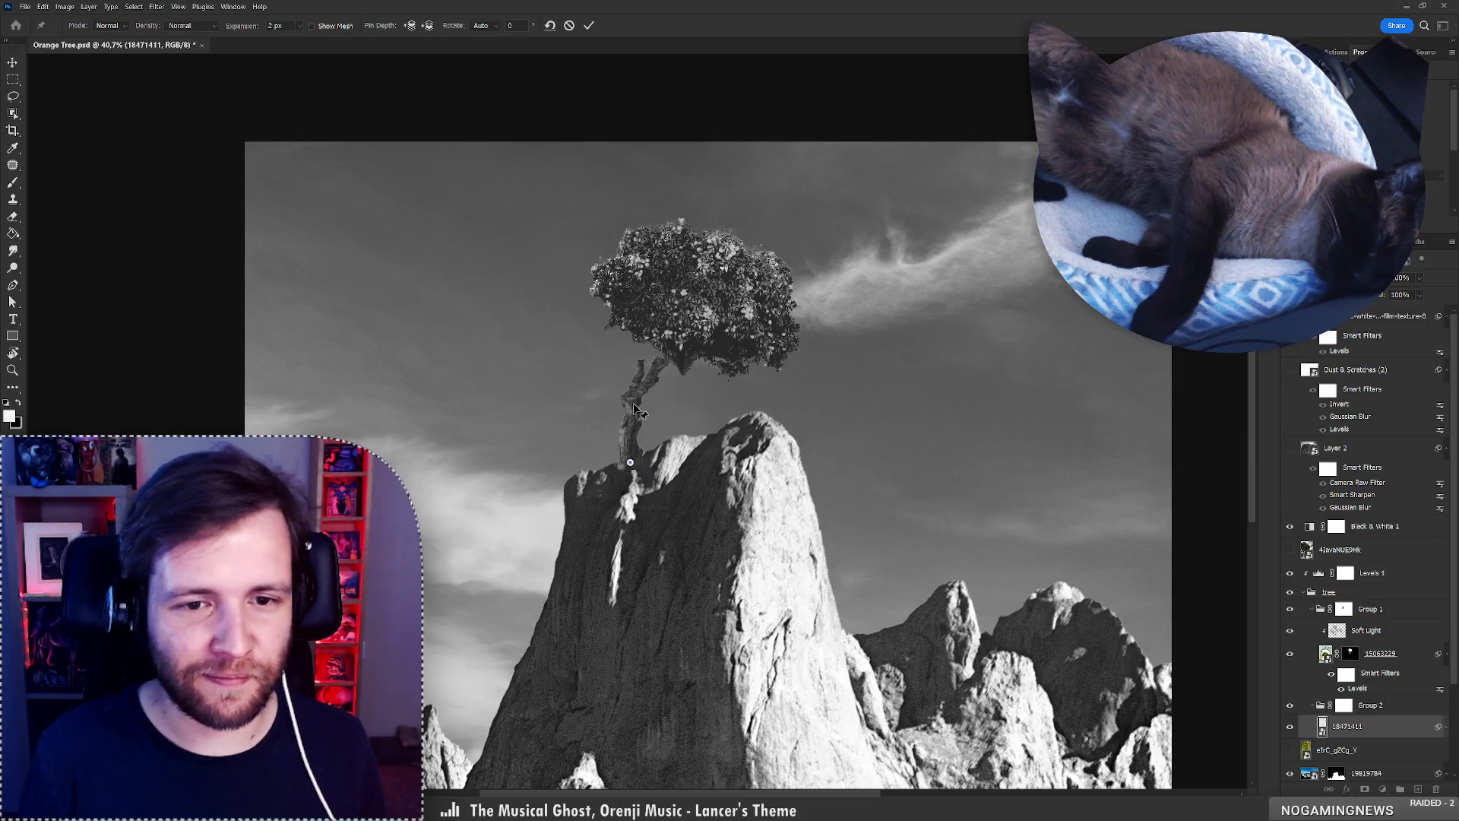
drag(634, 406, 665, 416)
drag(708, 373, 680, 409)
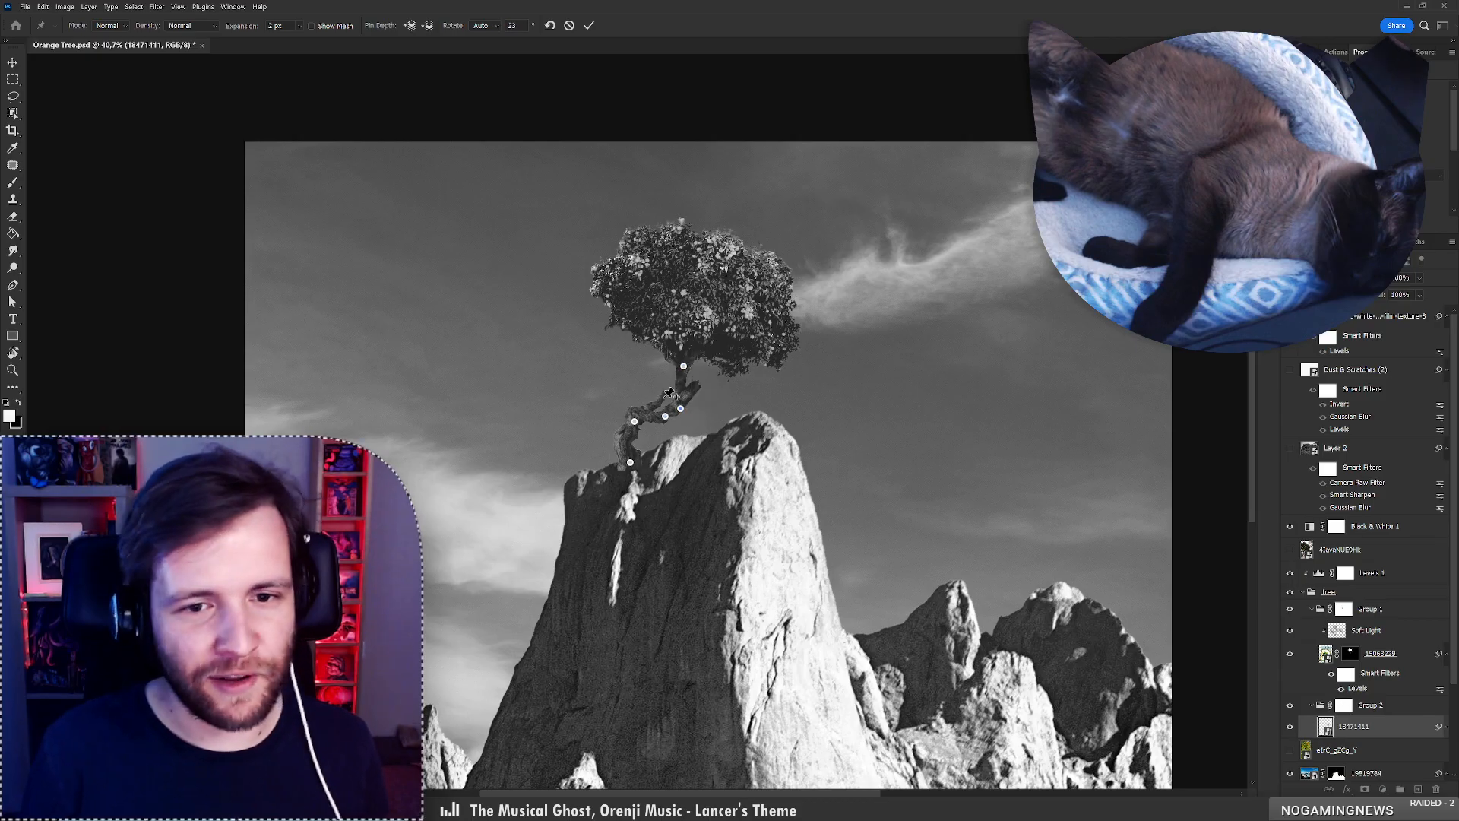
click(644, 404)
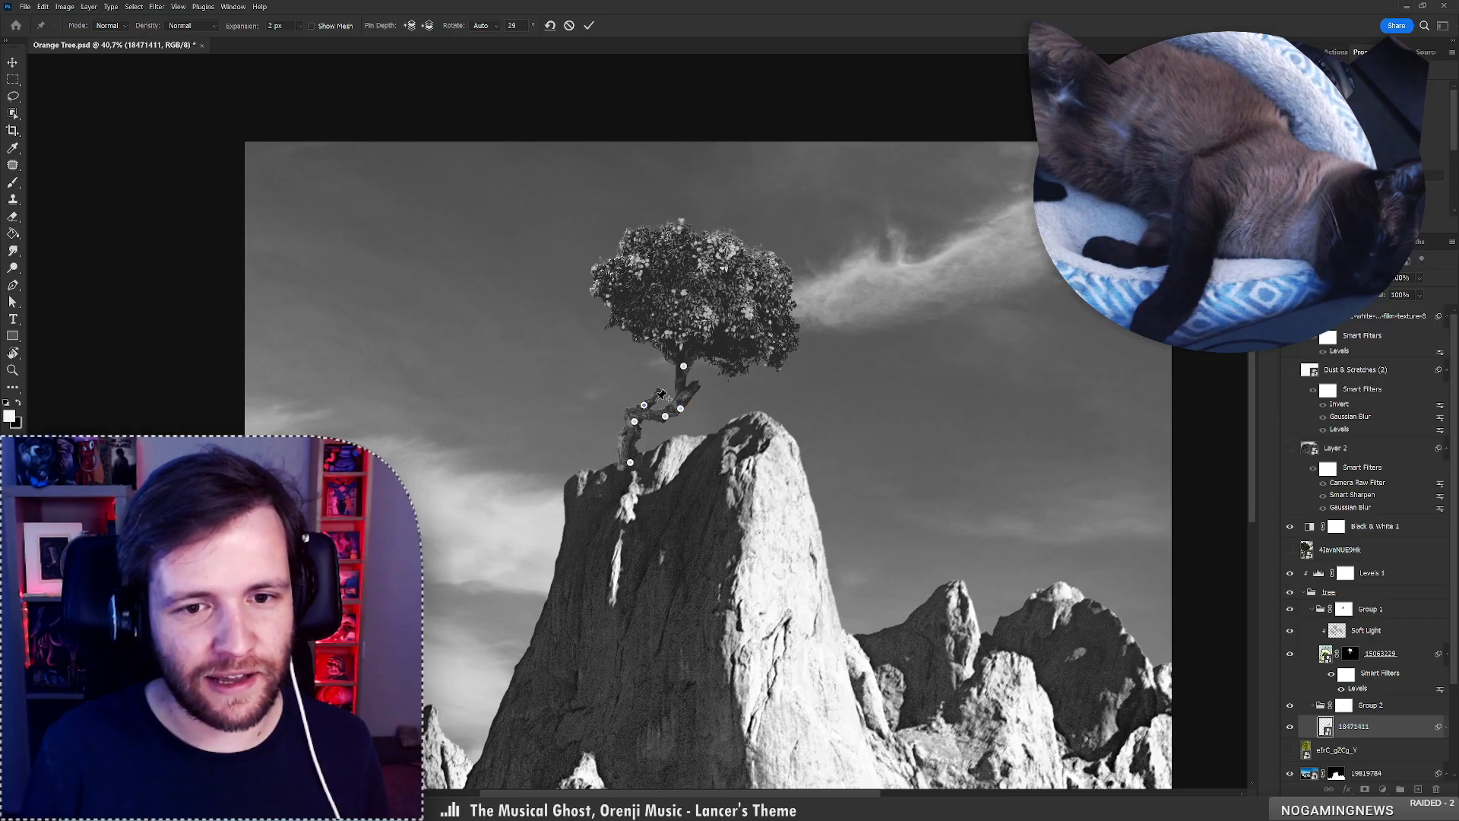
mouse_move(659, 395)
mouse_down()
mouse_move(668, 426)
mouse_move(593, 434)
mouse_move(615, 437)
mouse_up()
click(590, 26)
key(z)
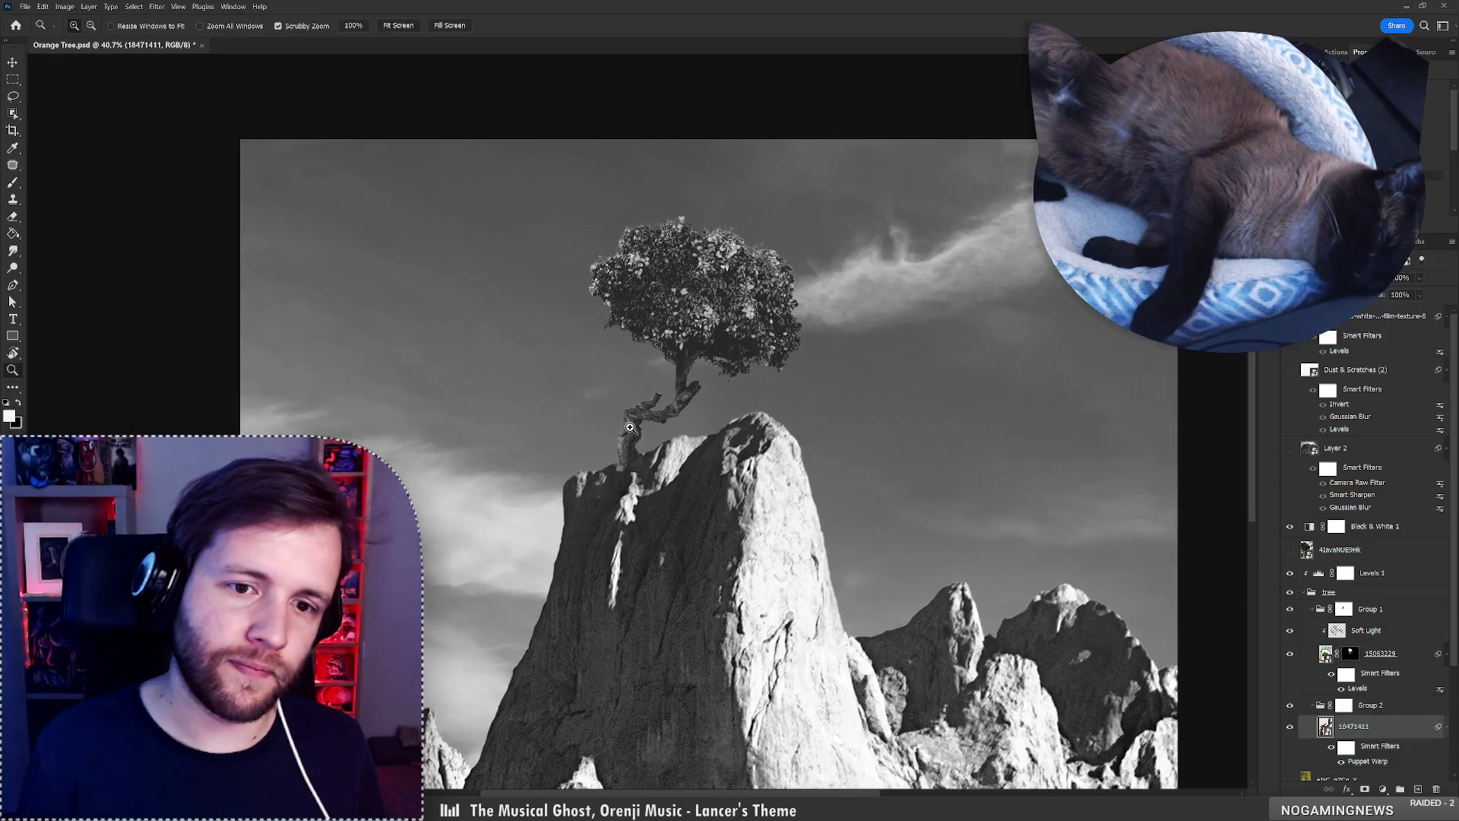
key(b)
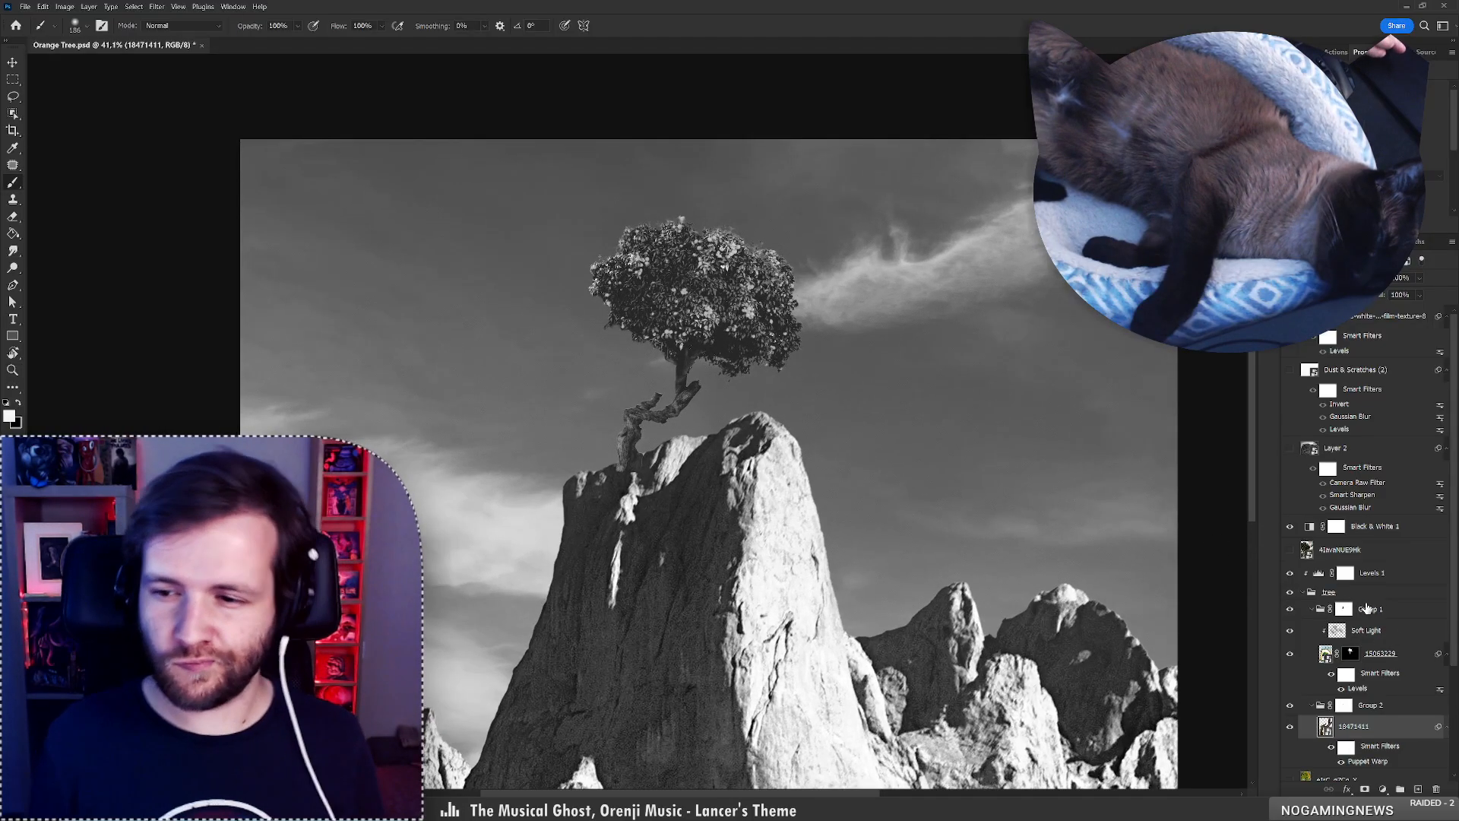
Free-transform Group 1, rotating the foliage slightly counter-clockwise around the point where it meets the trunk.
click(1376, 610)
key(ctrl+t)
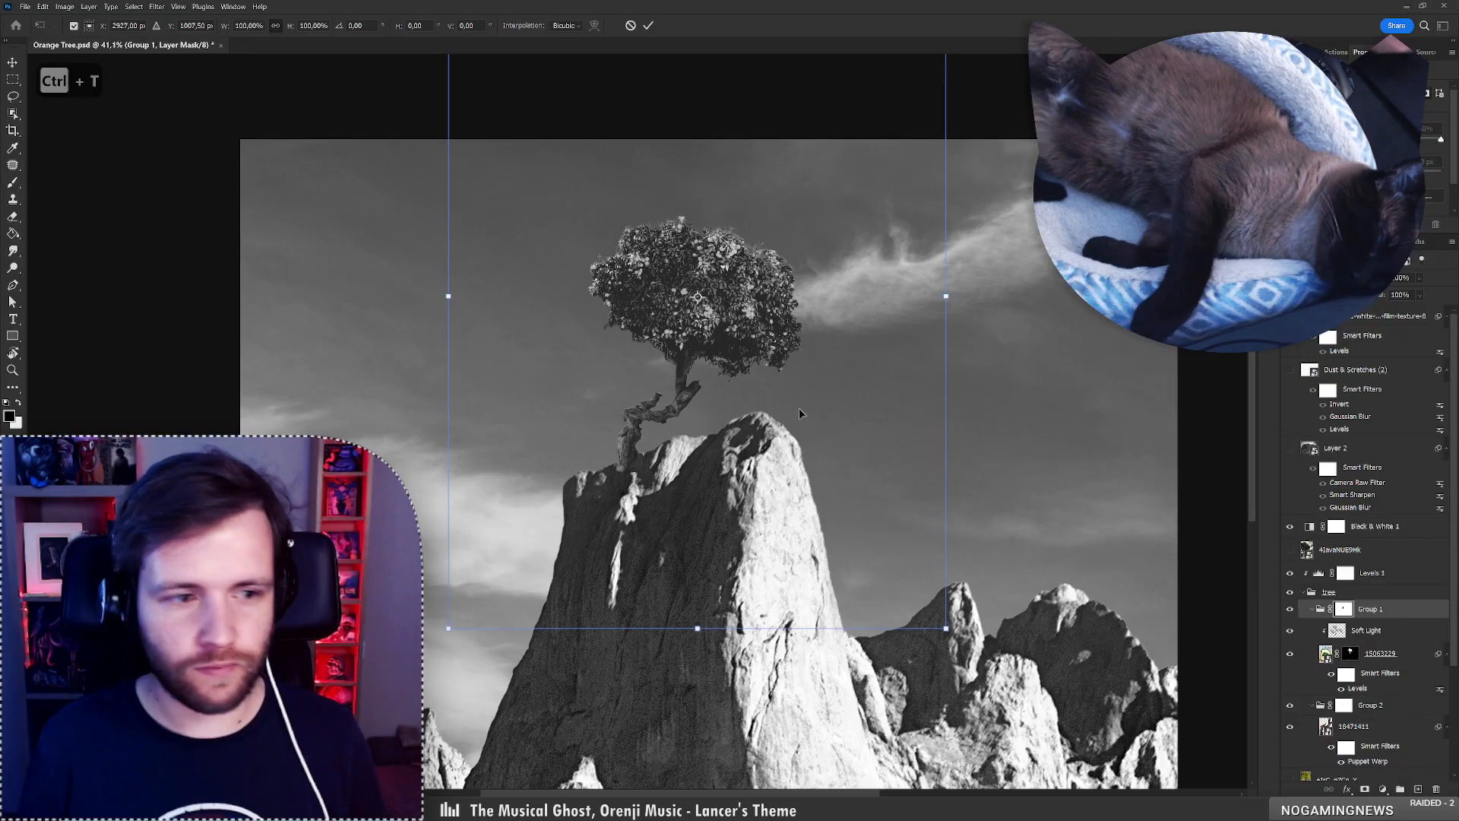
alt+click(688, 362)
drag(973, 347, 960, 283)
key(Return)
key(b)
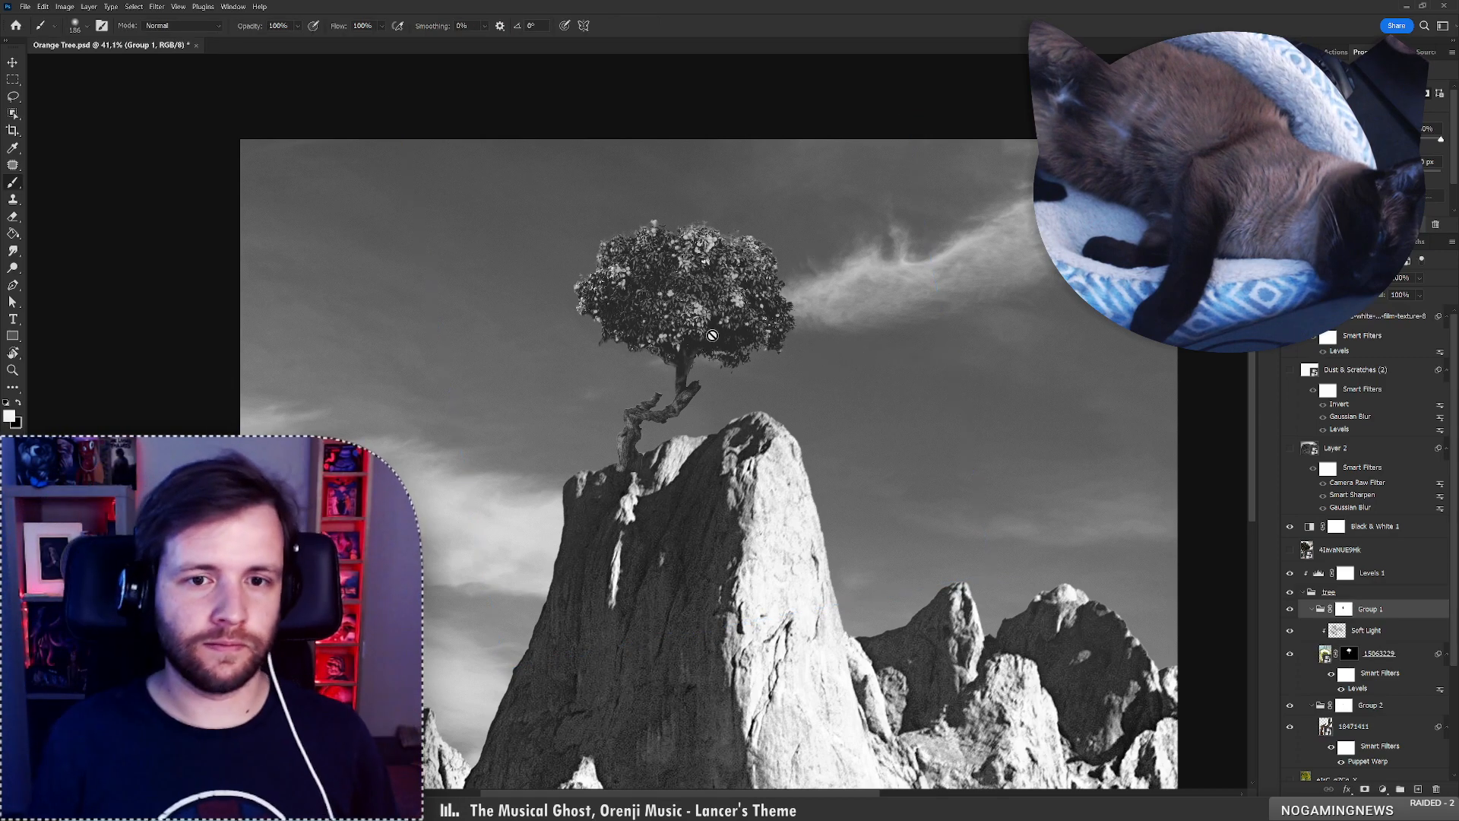
mouse_move(713, 335)
mouse_down()
mouse_move(721, 305)
mouse_move(713, 335)
mouse_move(625, 368)
mouse_move(456, 364)
mouse_move(643, 362)
mouse_up()
key(z)
key(b)
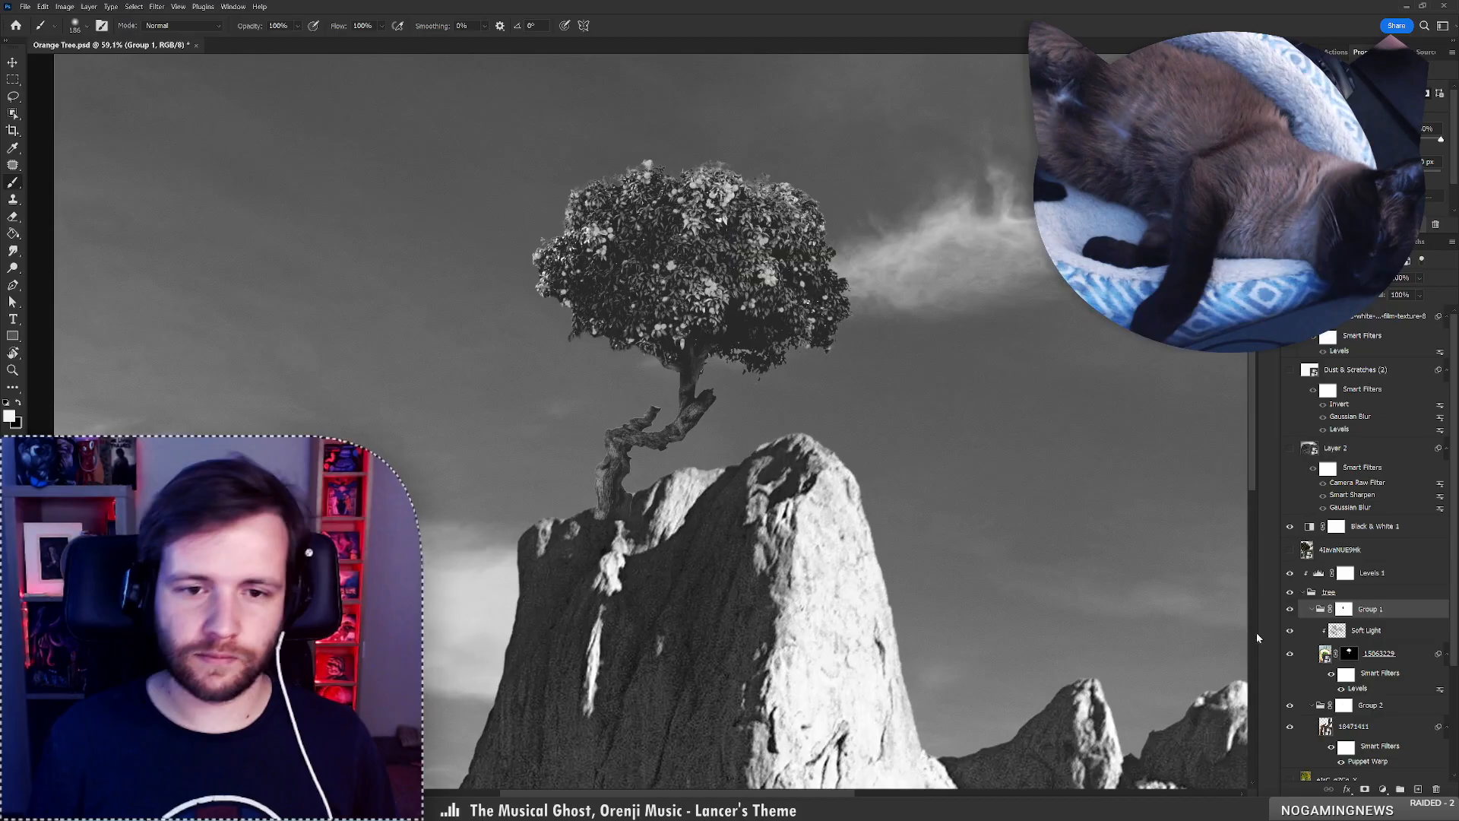
Toggle Group 1's layer mask off and on, and try painting black on it where the foliage meets the trunk.
shift+click(1344, 611)
shift+click(1347, 611)
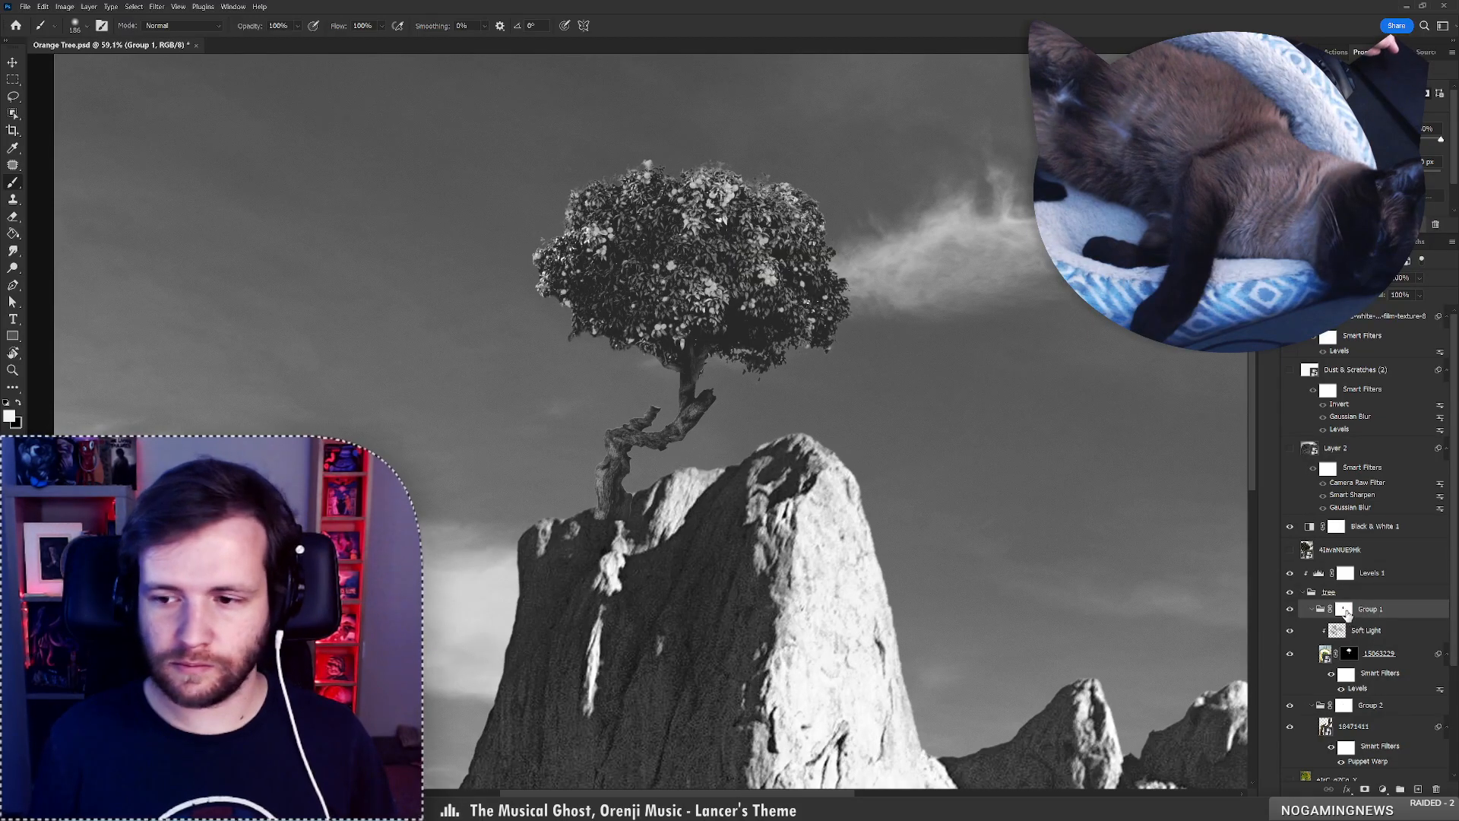
click(1345, 609)
key(x)
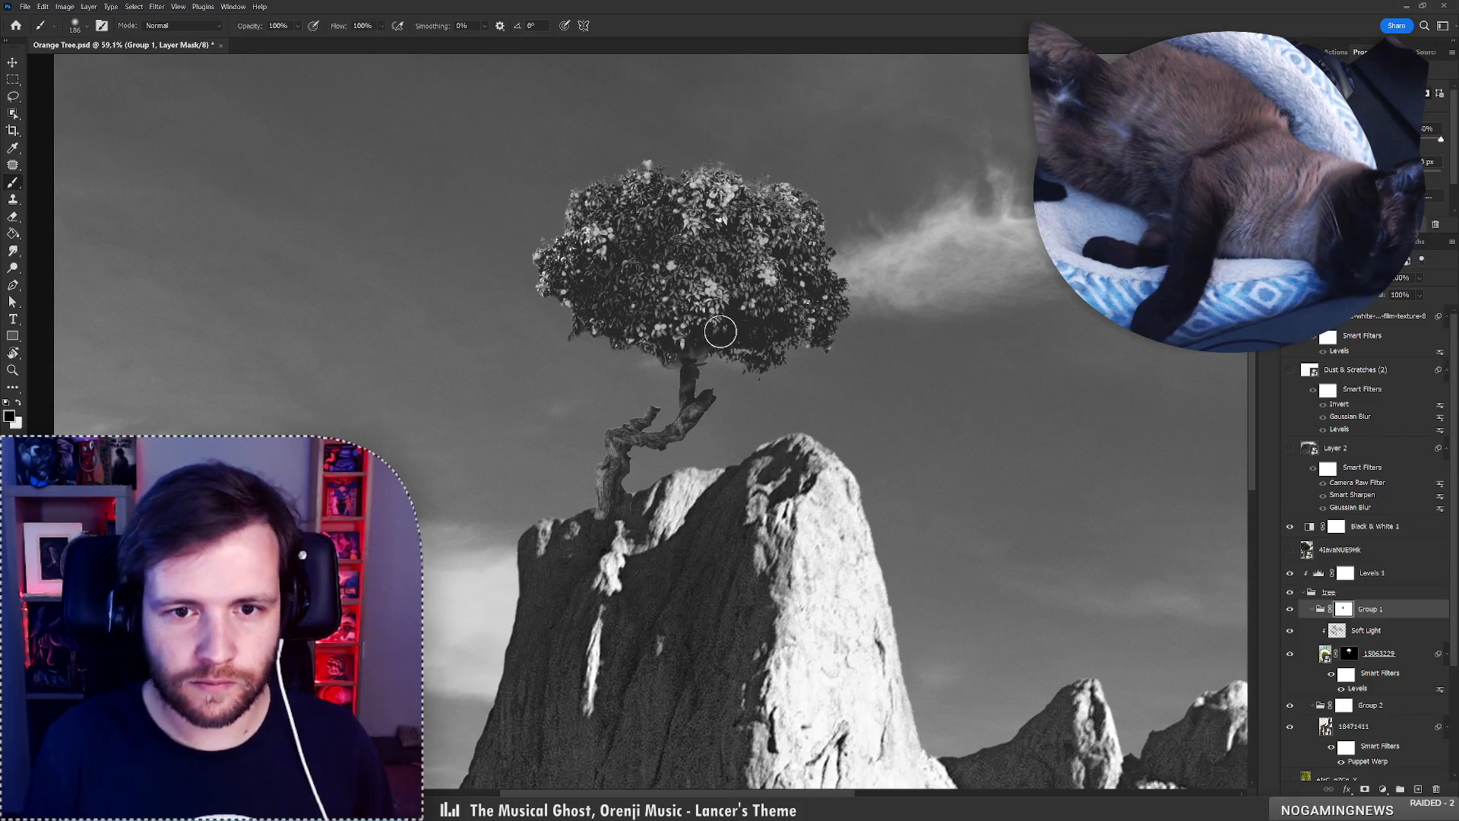
key(ctrl+z)
Move Group 1 down onto the trunk's upper end and rotate the foliage clockwise around that joint.
drag(695, 363, 707, 394)
key(ctrl+t)
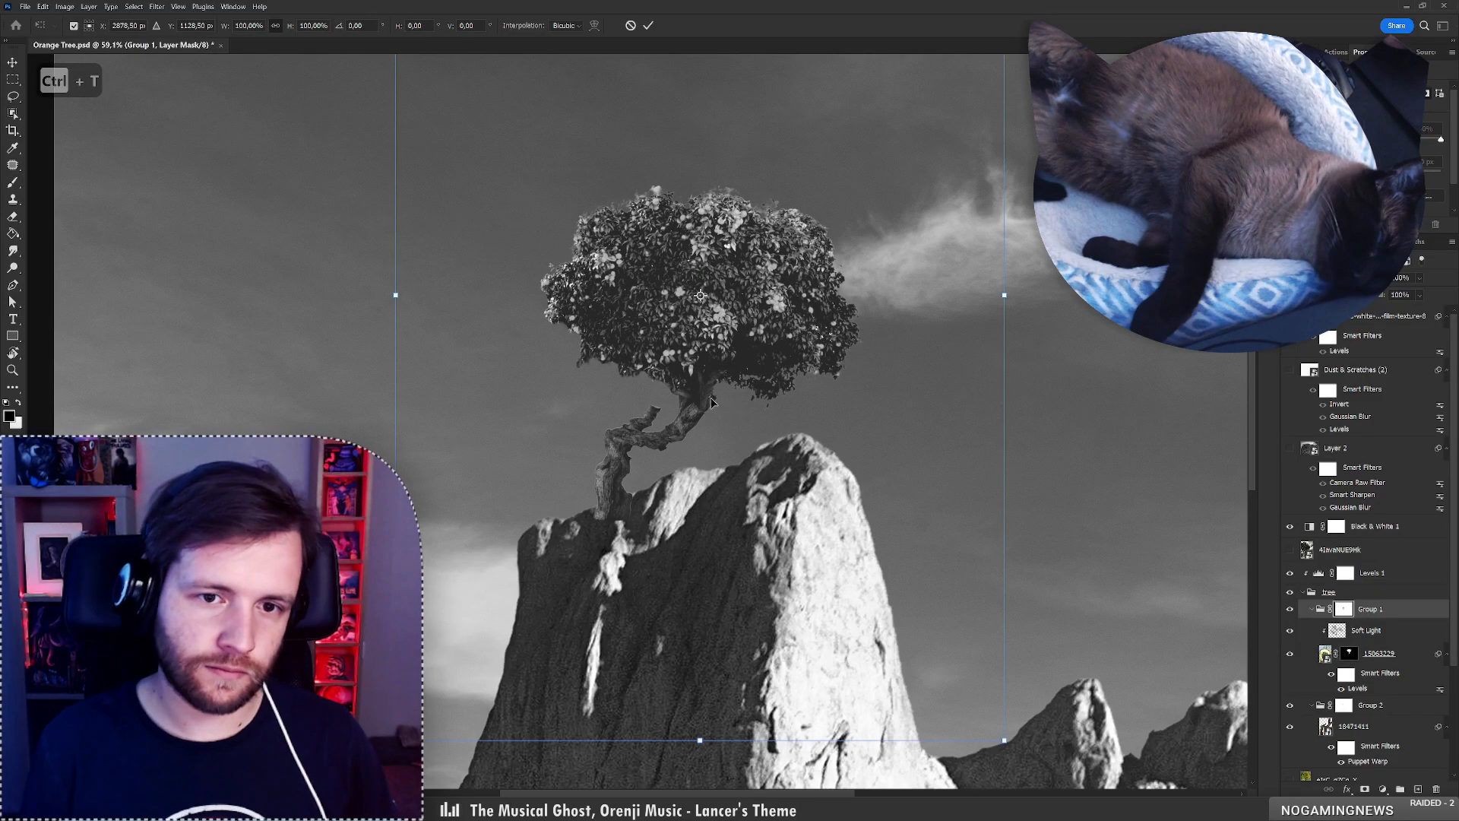
alt+click(696, 395)
drag(1038, 386, 1037, 444)
key(ctrl)
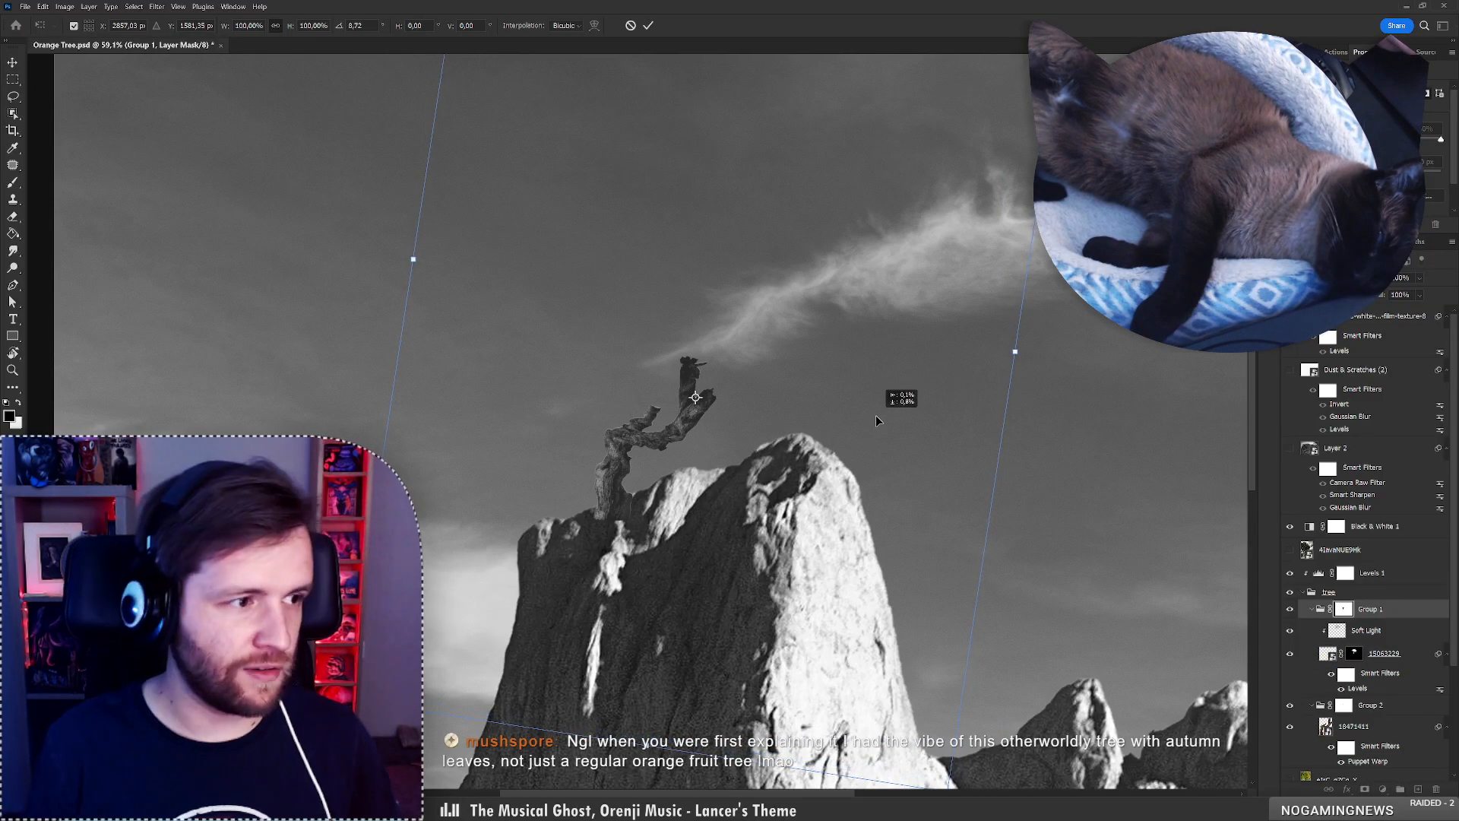
key(Return)
drag(812, 389, 813, 389)
Paint on Group 1's mask with an 87 px soft brush to blend the foliage's stem into the trunk, undoing stray strokes.
click(1342, 609)
key(x)
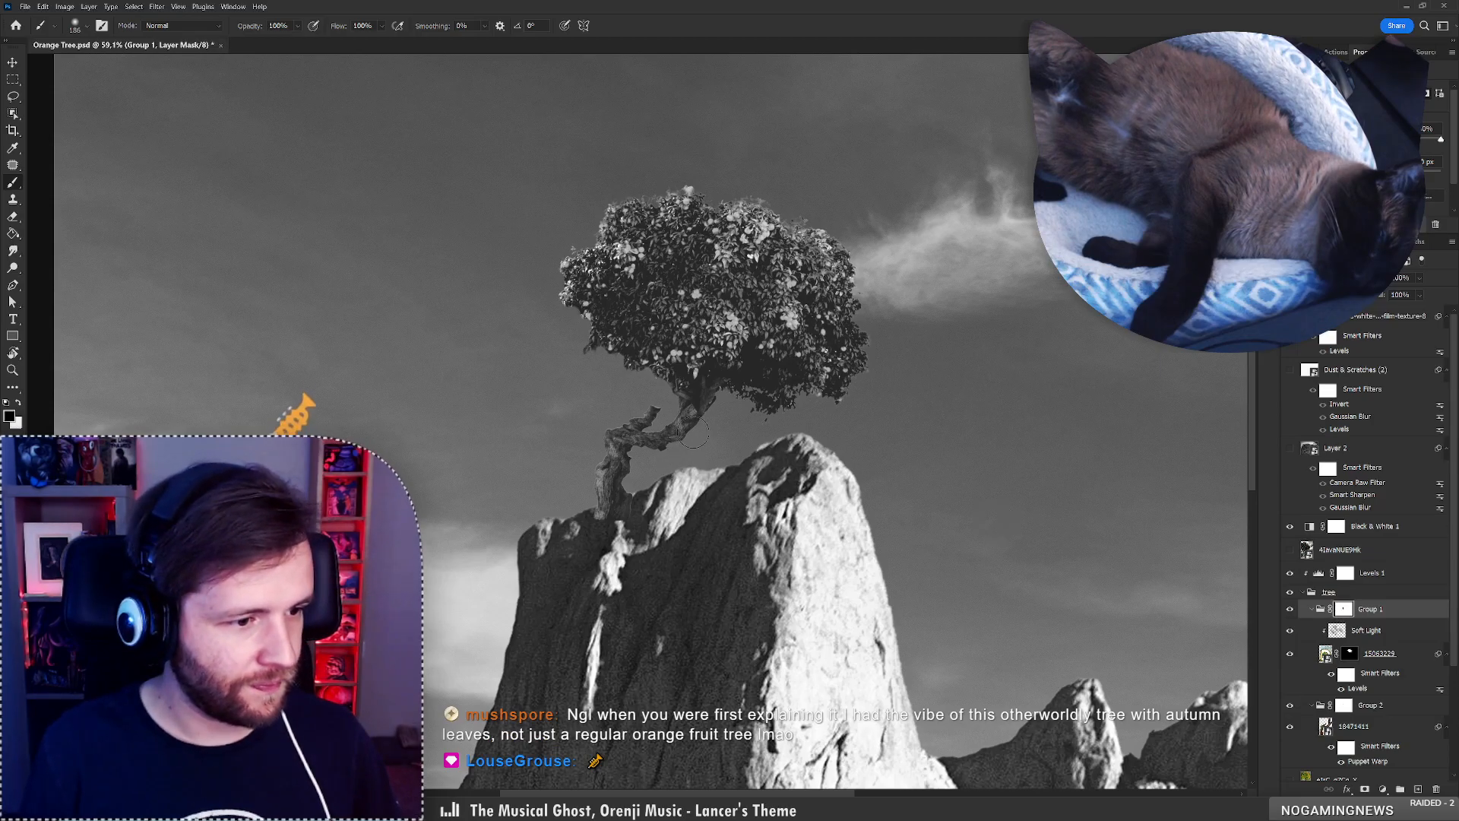
right_click(715, 440)
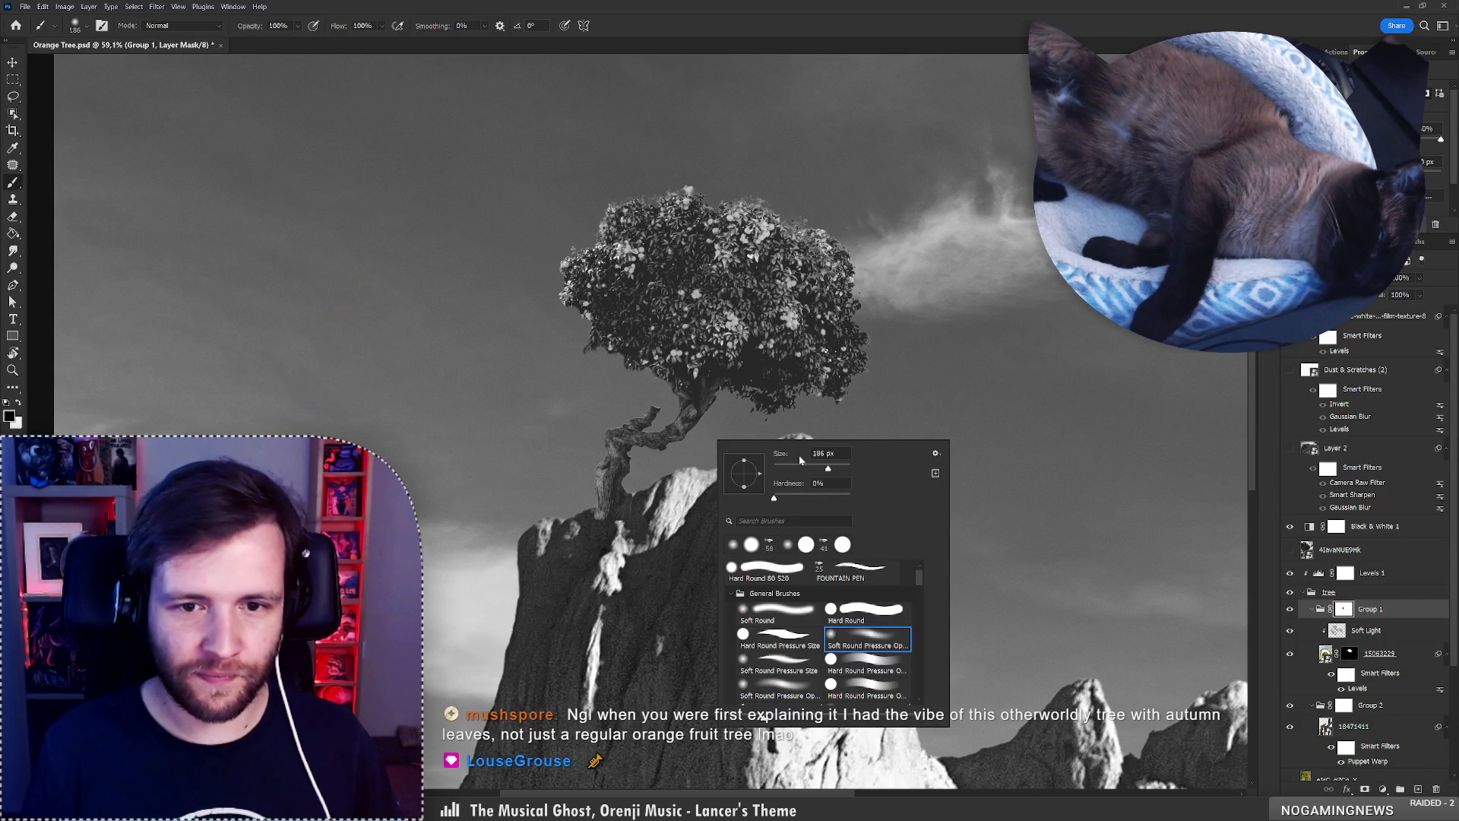
key(Return)
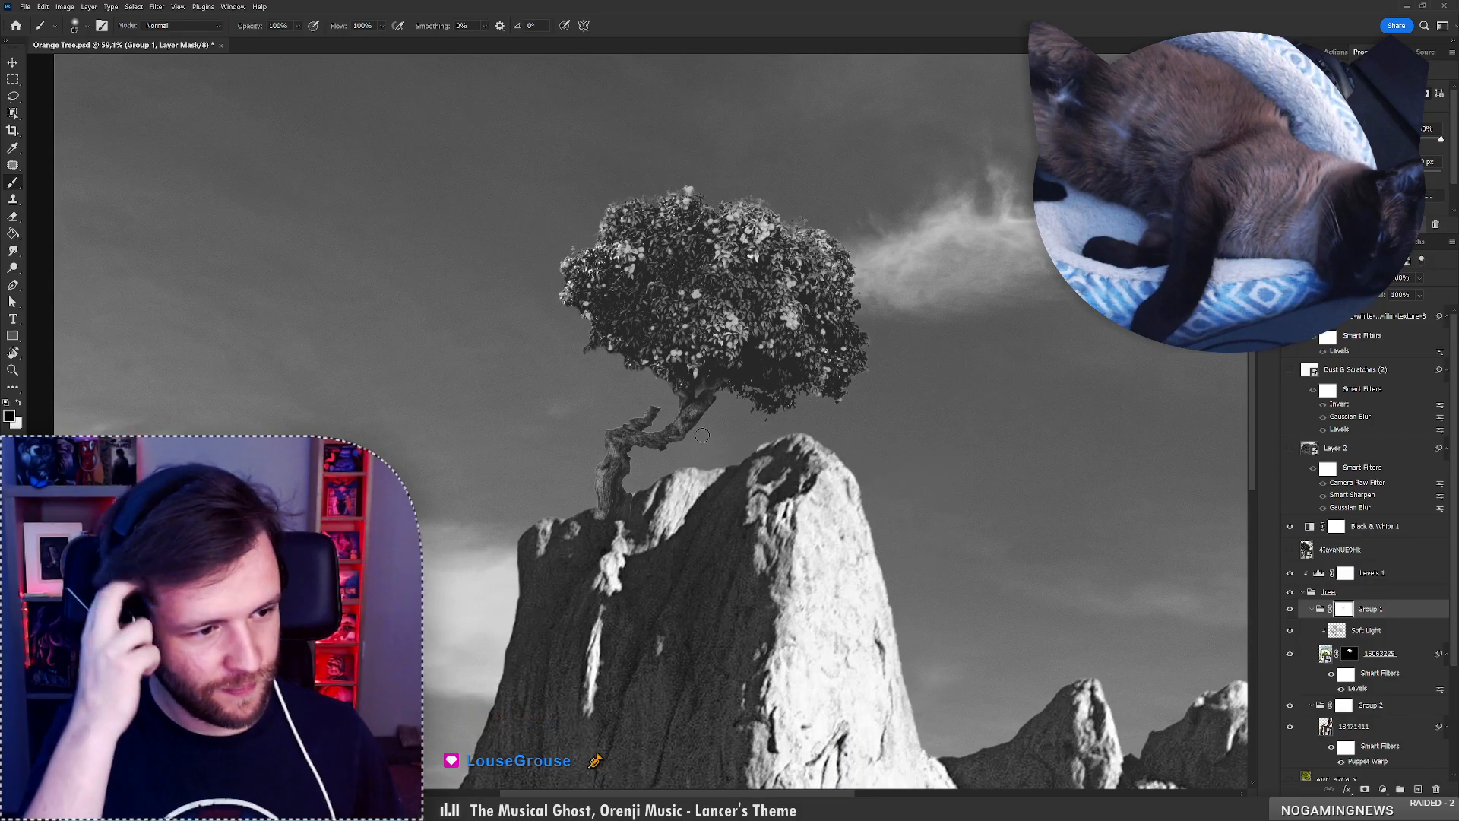
key(ctrl+z)
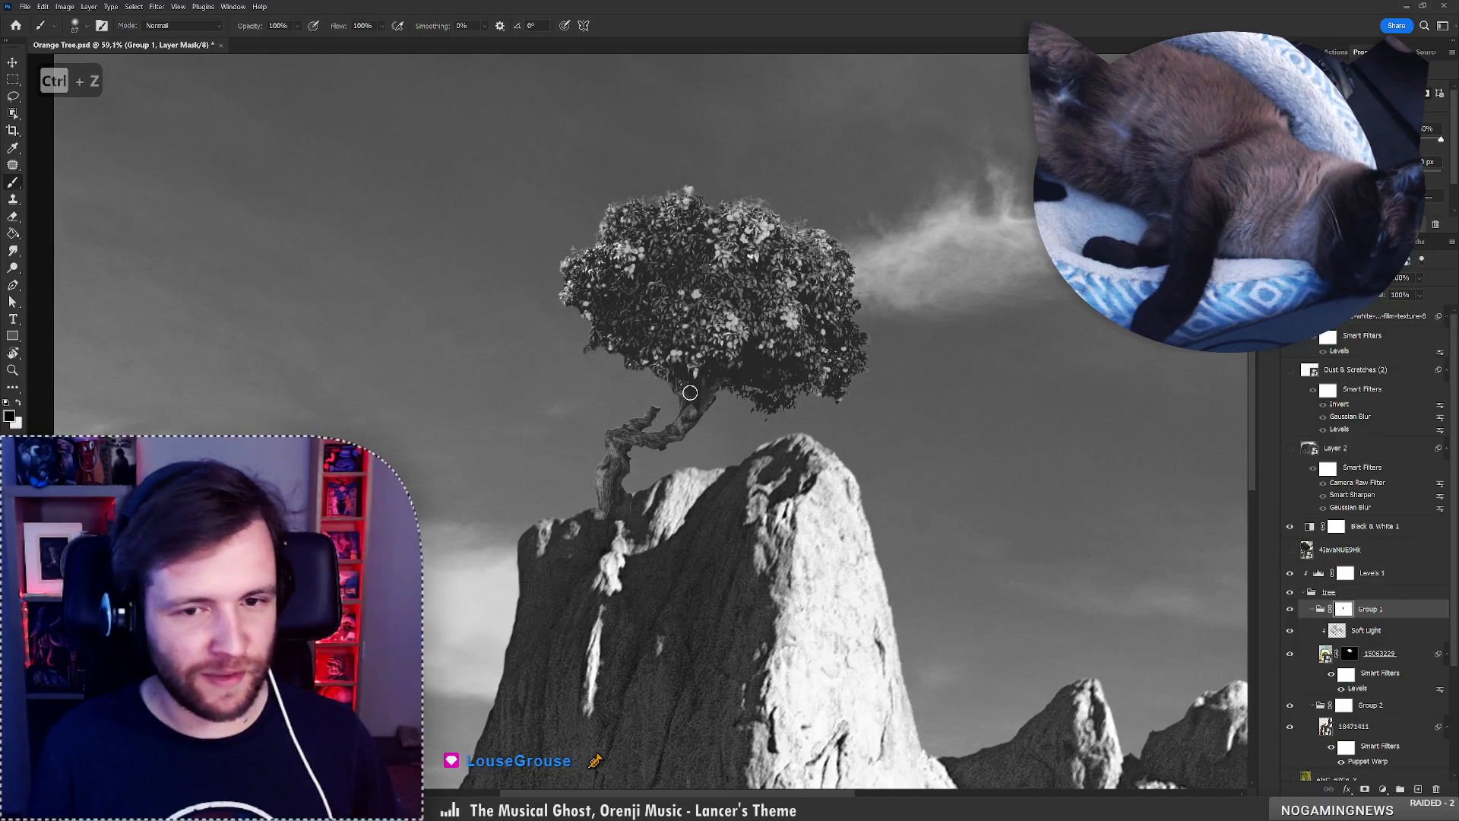
key(x)
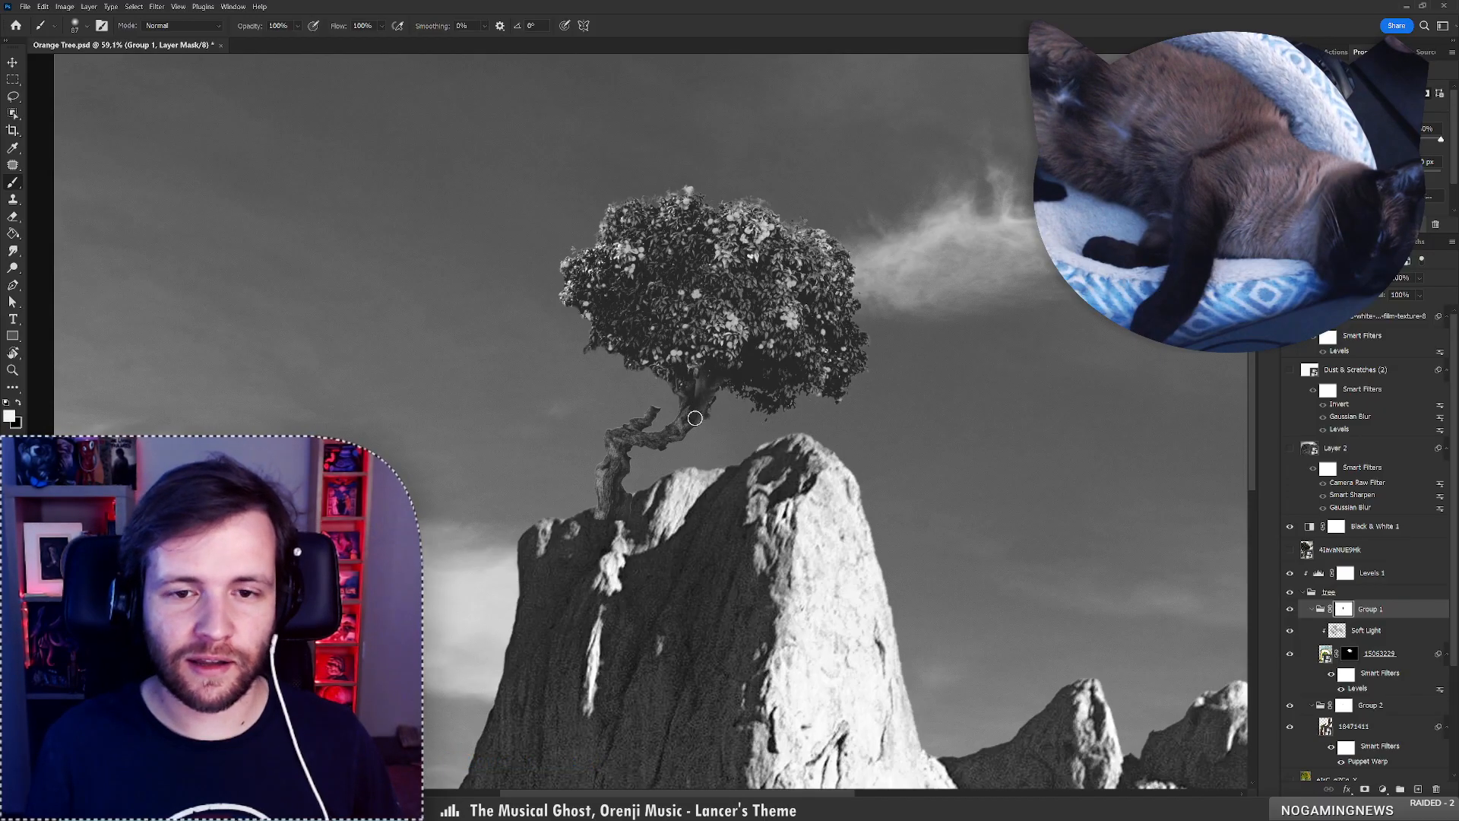
key(ctrl+z)
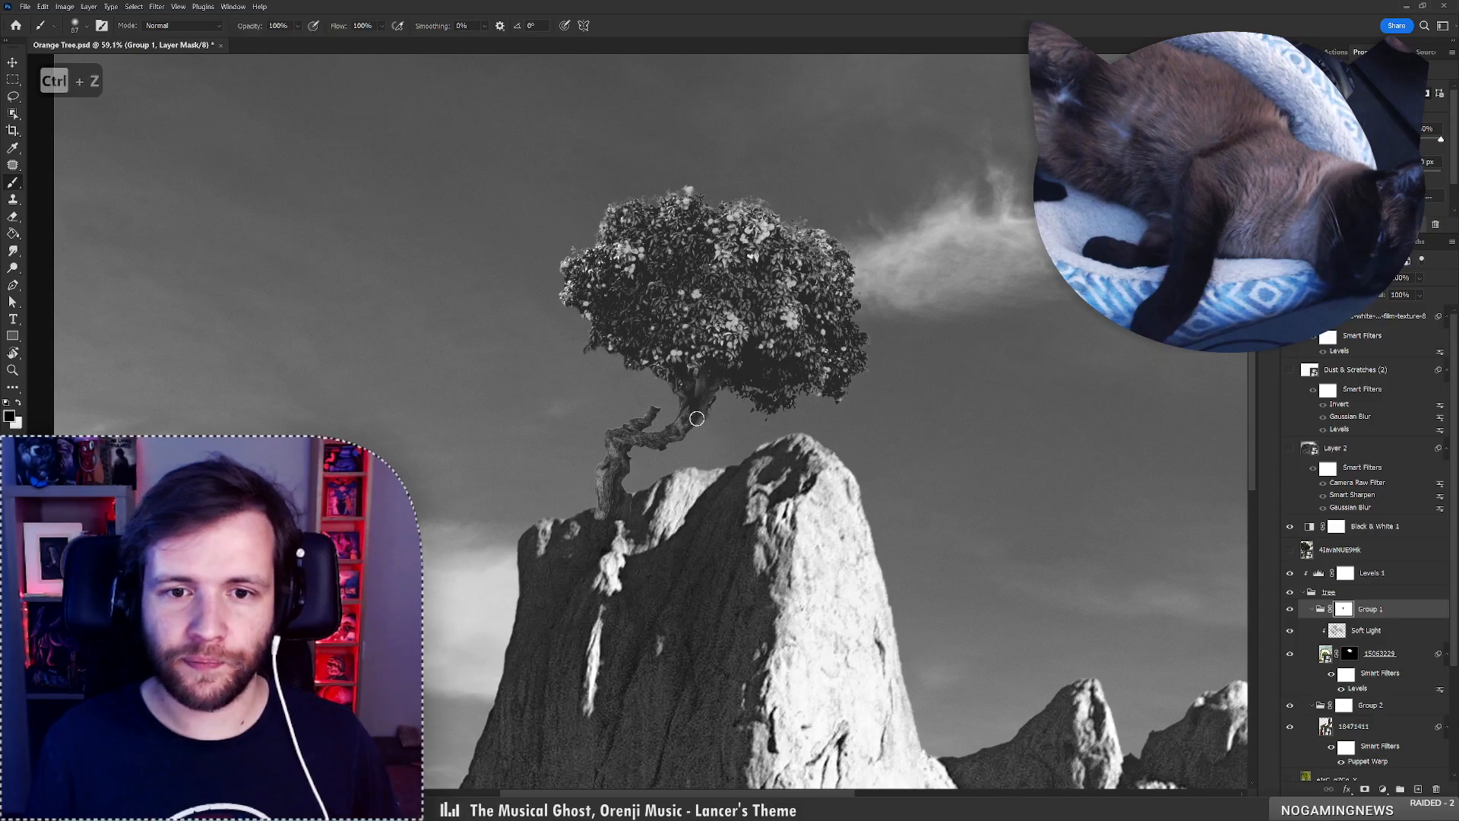
Reduce the brush to 39 px and touch up Group 1's mask in white and black where the trunk enters the foliage.
key(x)
right_click(723, 374)
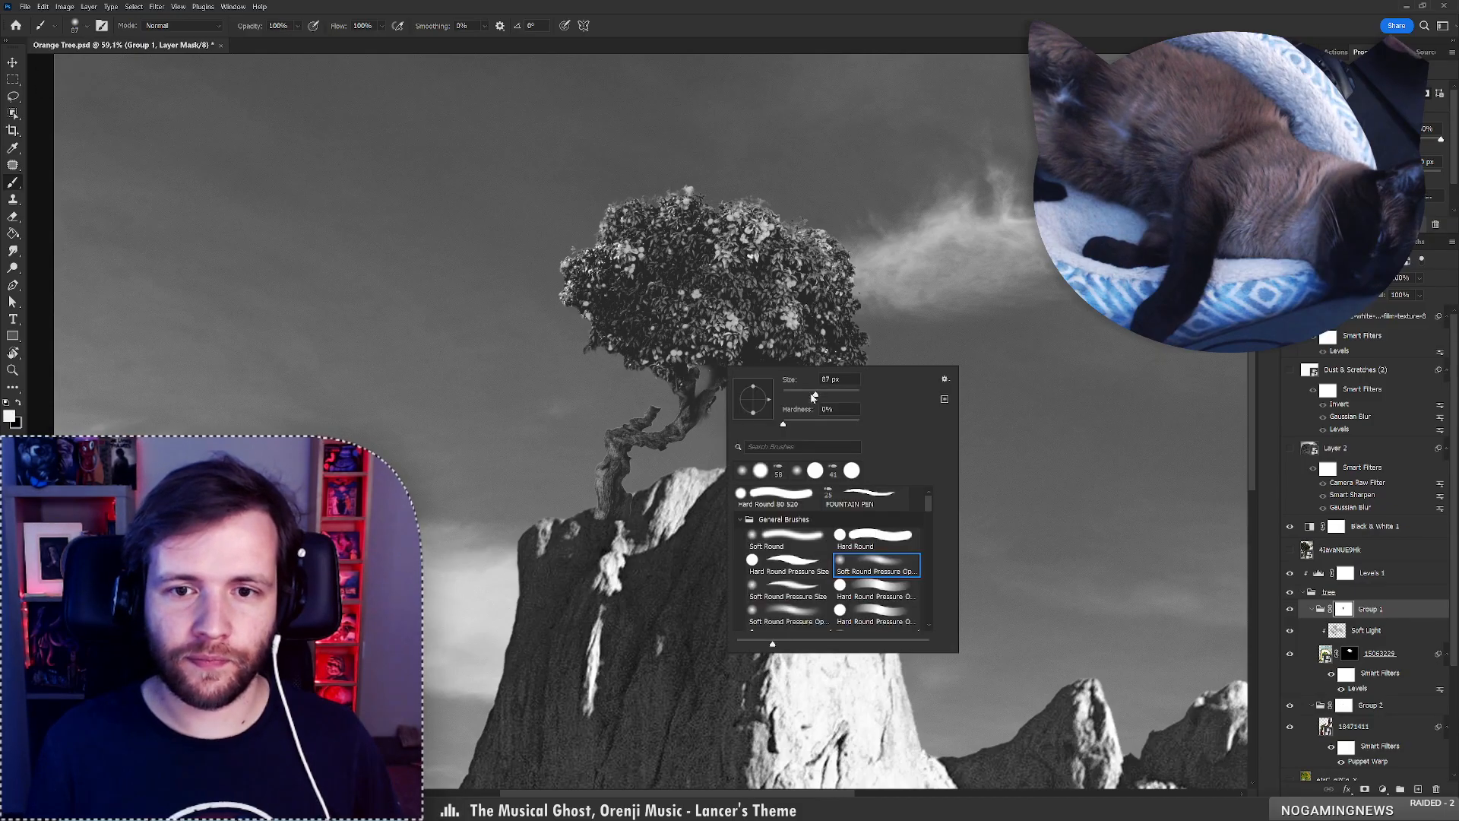
key(Escape)
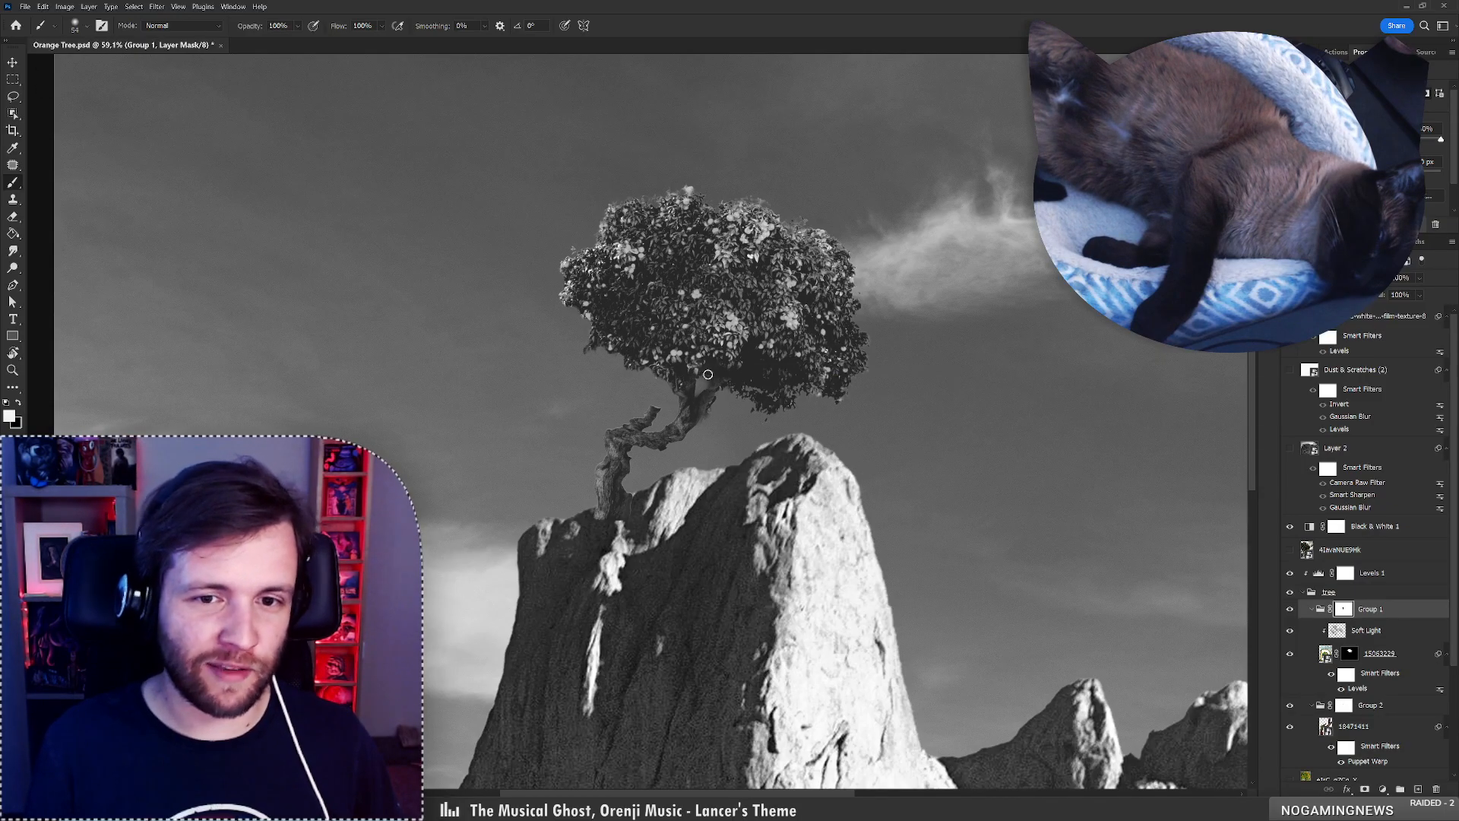
right_click(722, 375)
drag(827, 401, 818, 401)
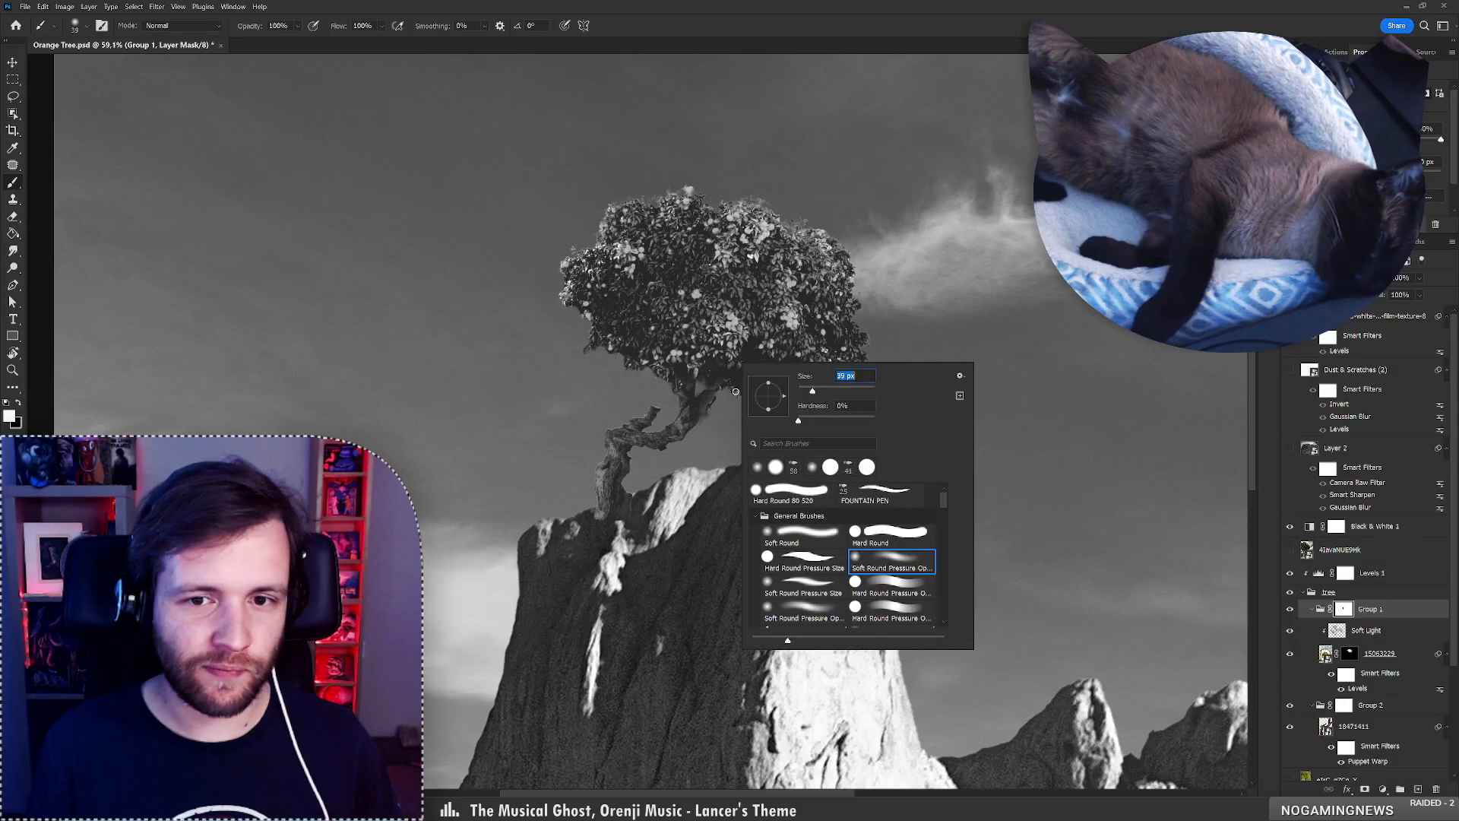
key(Return)
key(x)
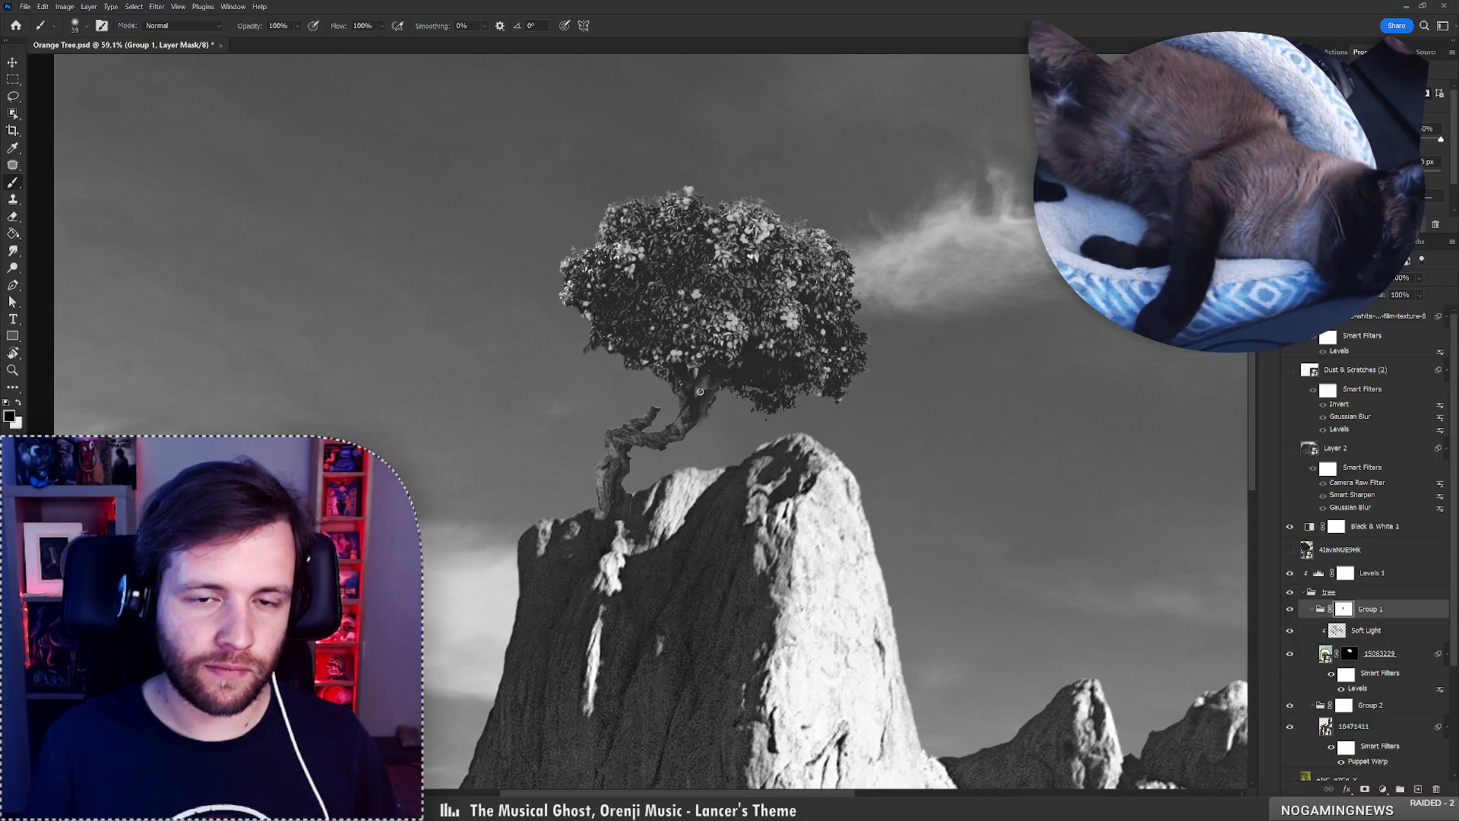
Shrink the brush further and refine Group 1's mask at the trunk's upper end, undoing unwanted strokes.
right_click(716, 400)
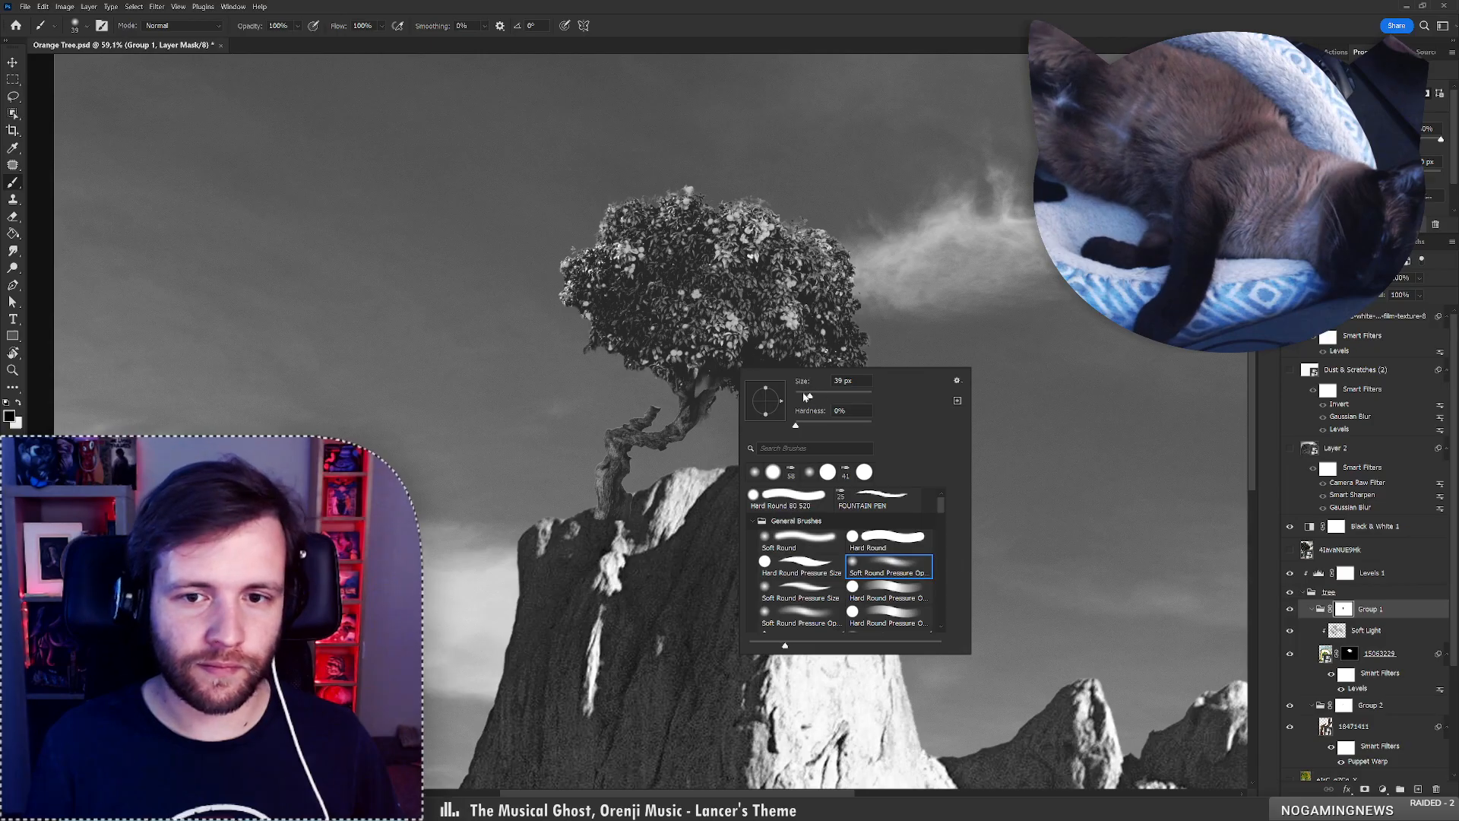
drag(818, 402, 804, 401)
key(Return)
key(x)
key(ctrl+z)
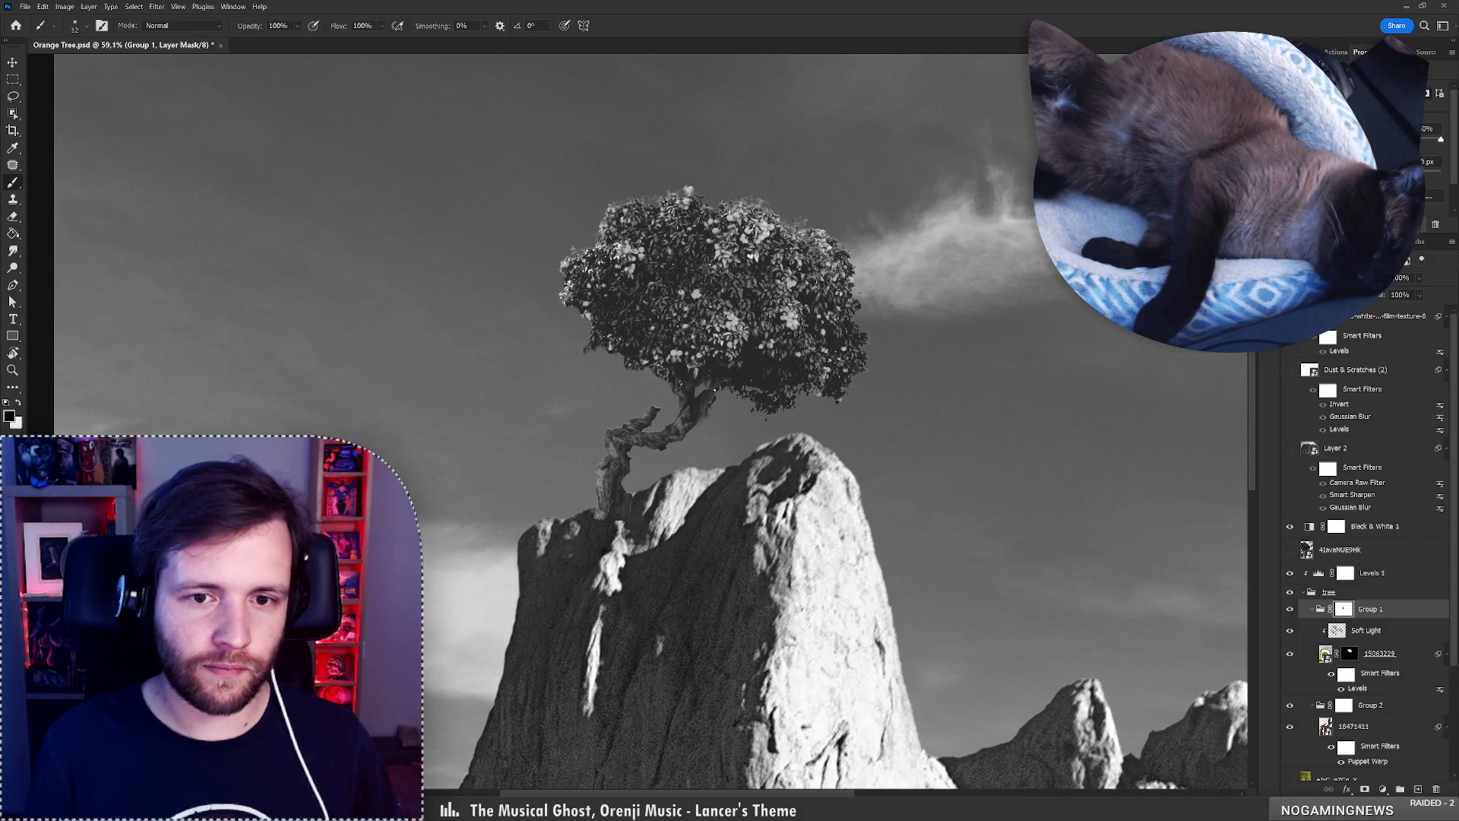
key(x)
key(ctrl+z)
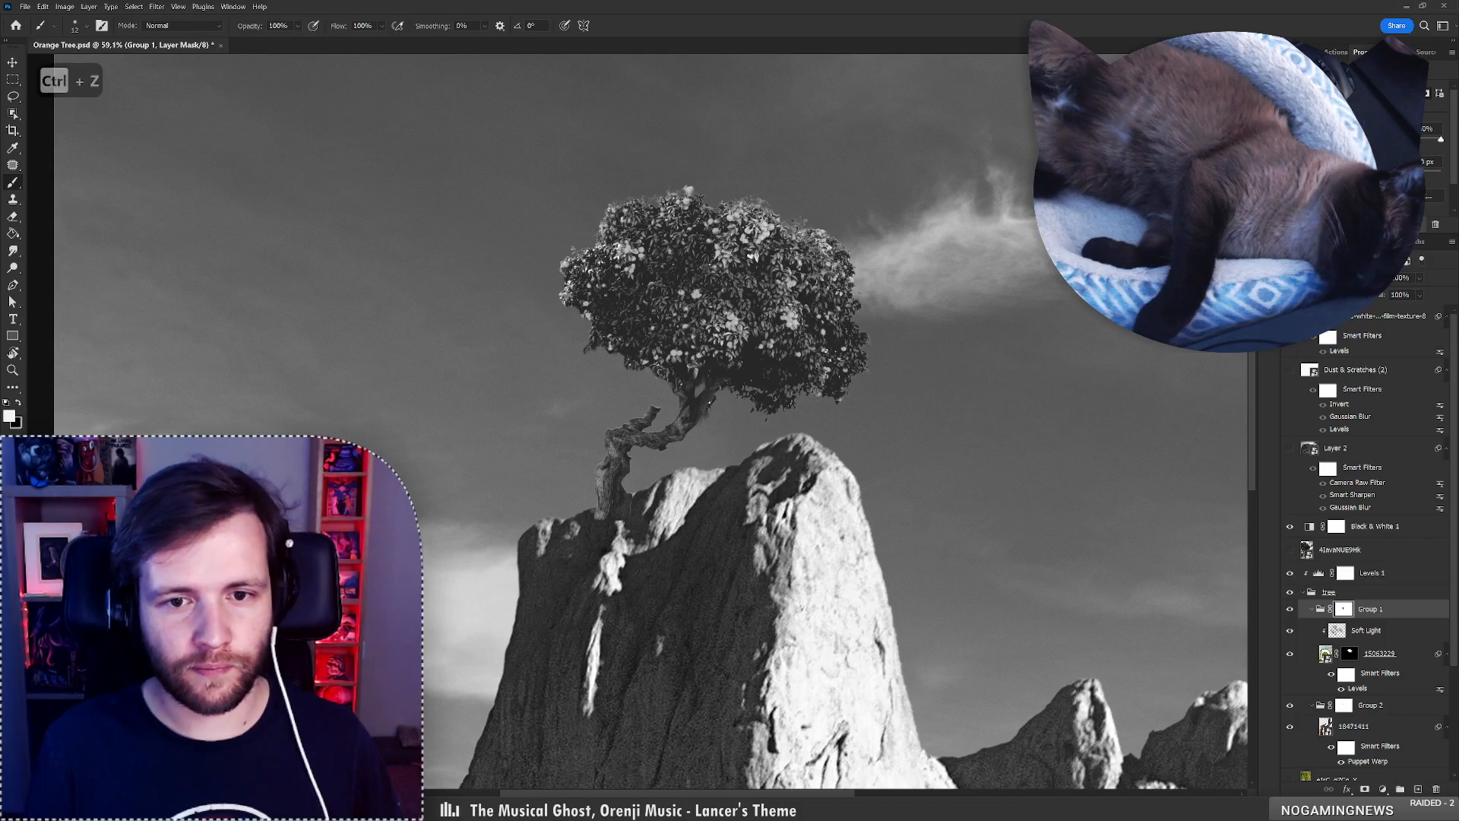
Enlarge the soft brush to 57 px and paint black on Group 1's mask along the upper trunk's right edge.
key(x)
right_click(737, 385)
drag(818, 417, 826, 417)
click(708, 410)
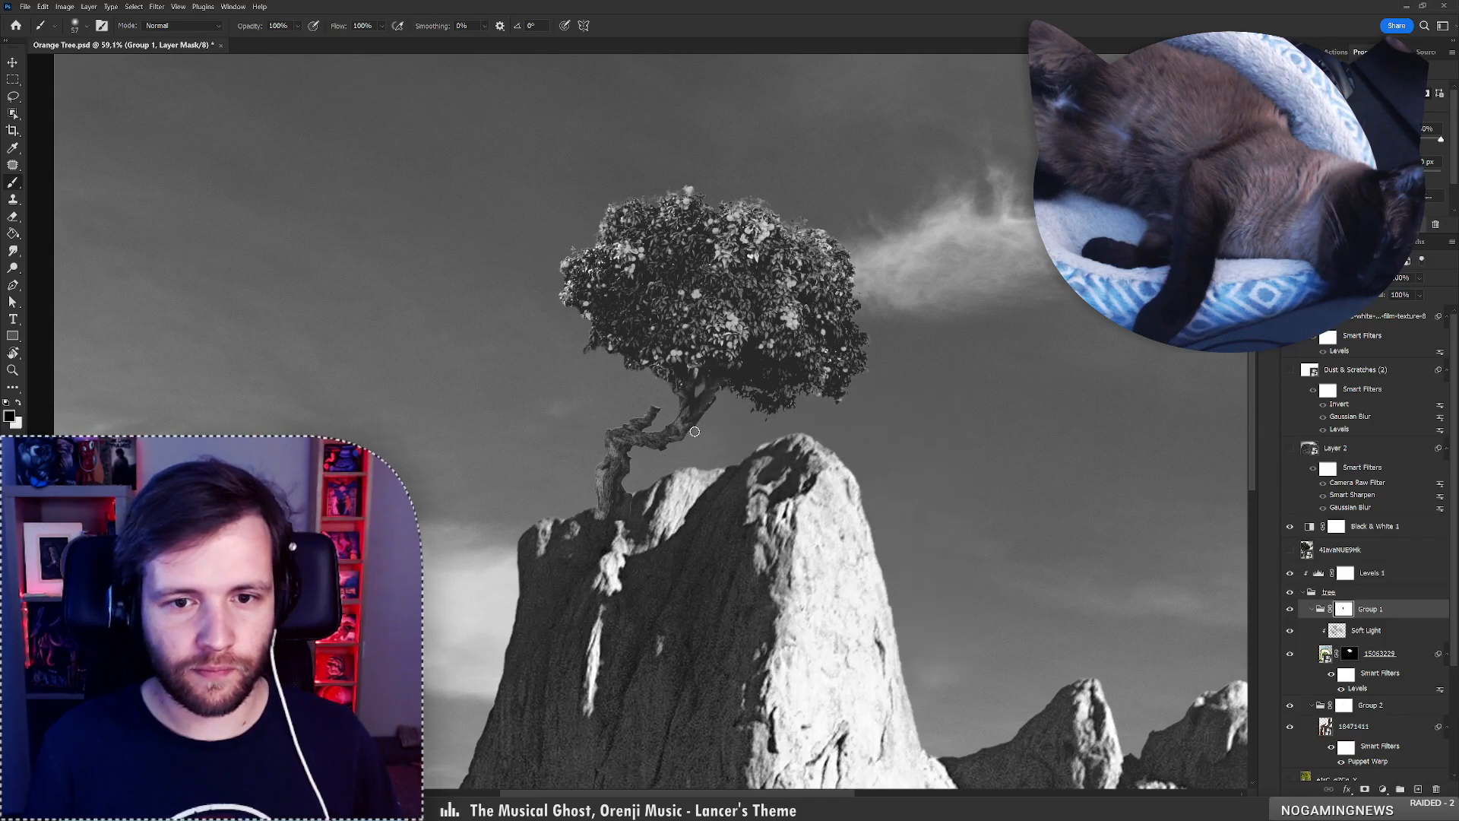
mouse_move(720, 413)
mouse_down()
mouse_move(749, 414)
mouse_move(694, 421)
mouse_move(604, 399)
mouse_move(640, 388)
mouse_up()
key(z)
key(b)
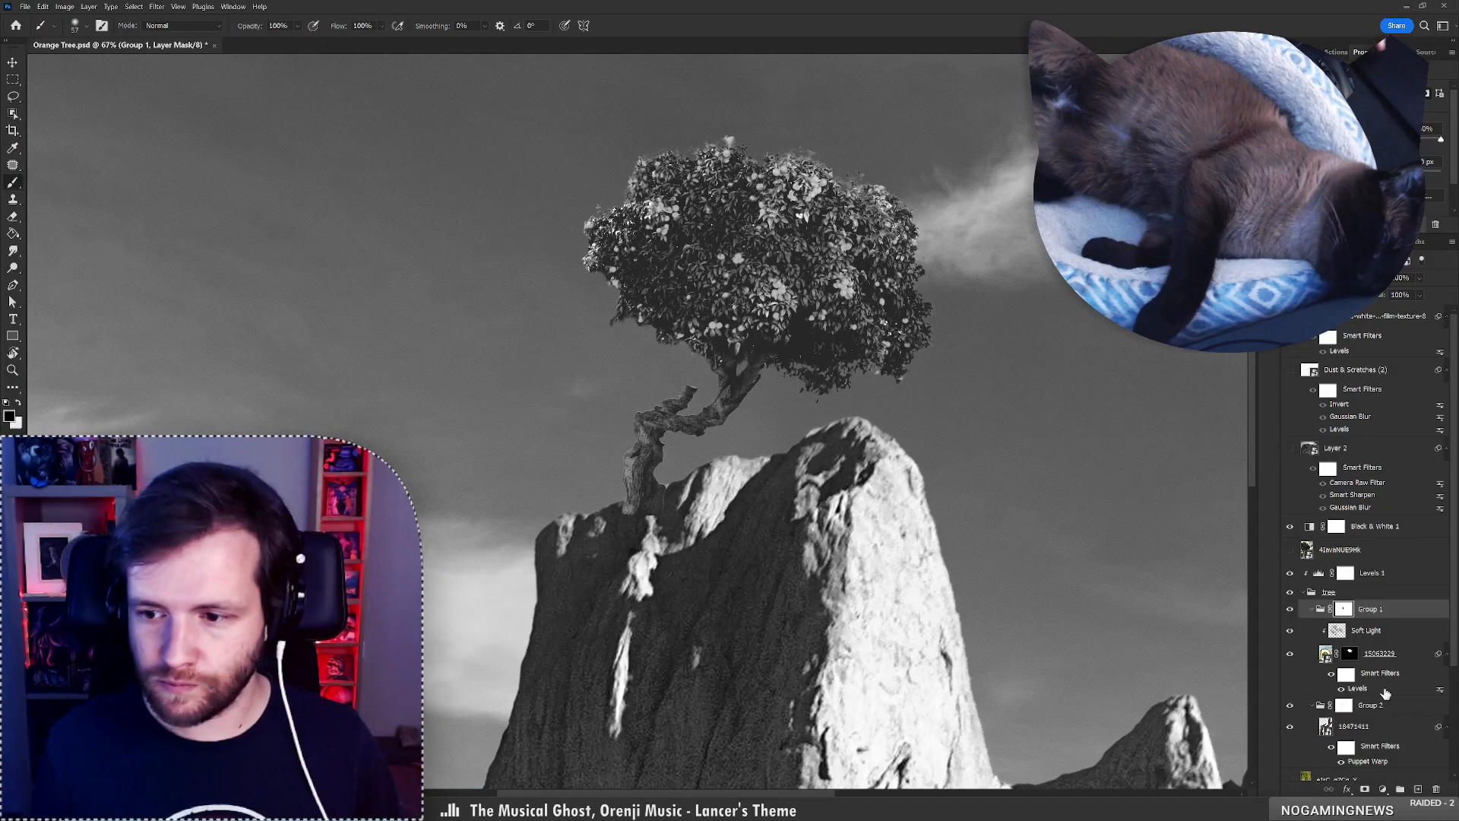
Reopen the trunk's Puppet Warp, reshape the side branch and bend, and add a pin on the upper trunk's right edge.
double_click(1368, 761)
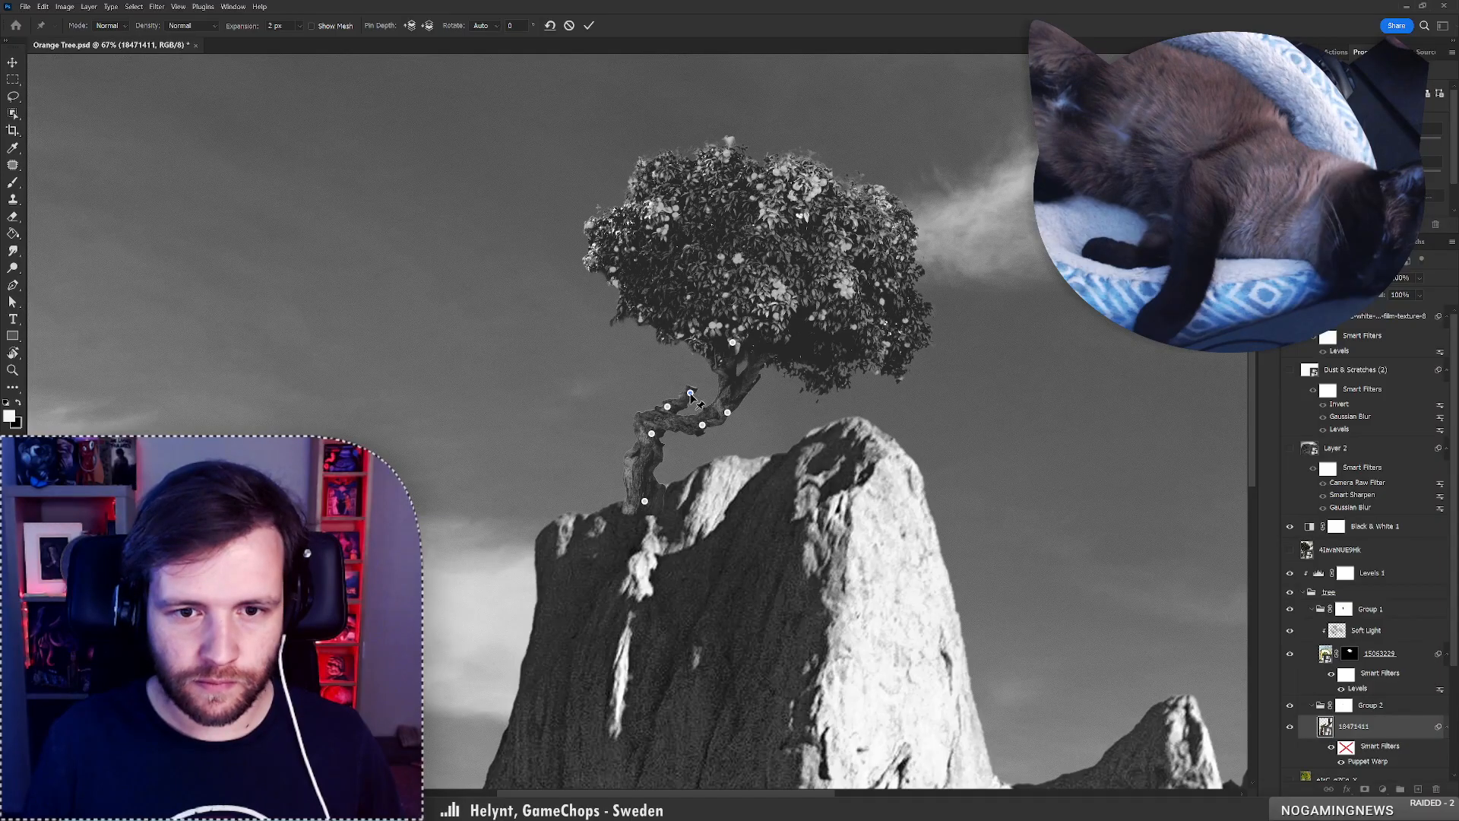
drag(690, 393, 706, 429)
click(662, 423)
click(728, 413)
key(ctrl+z)
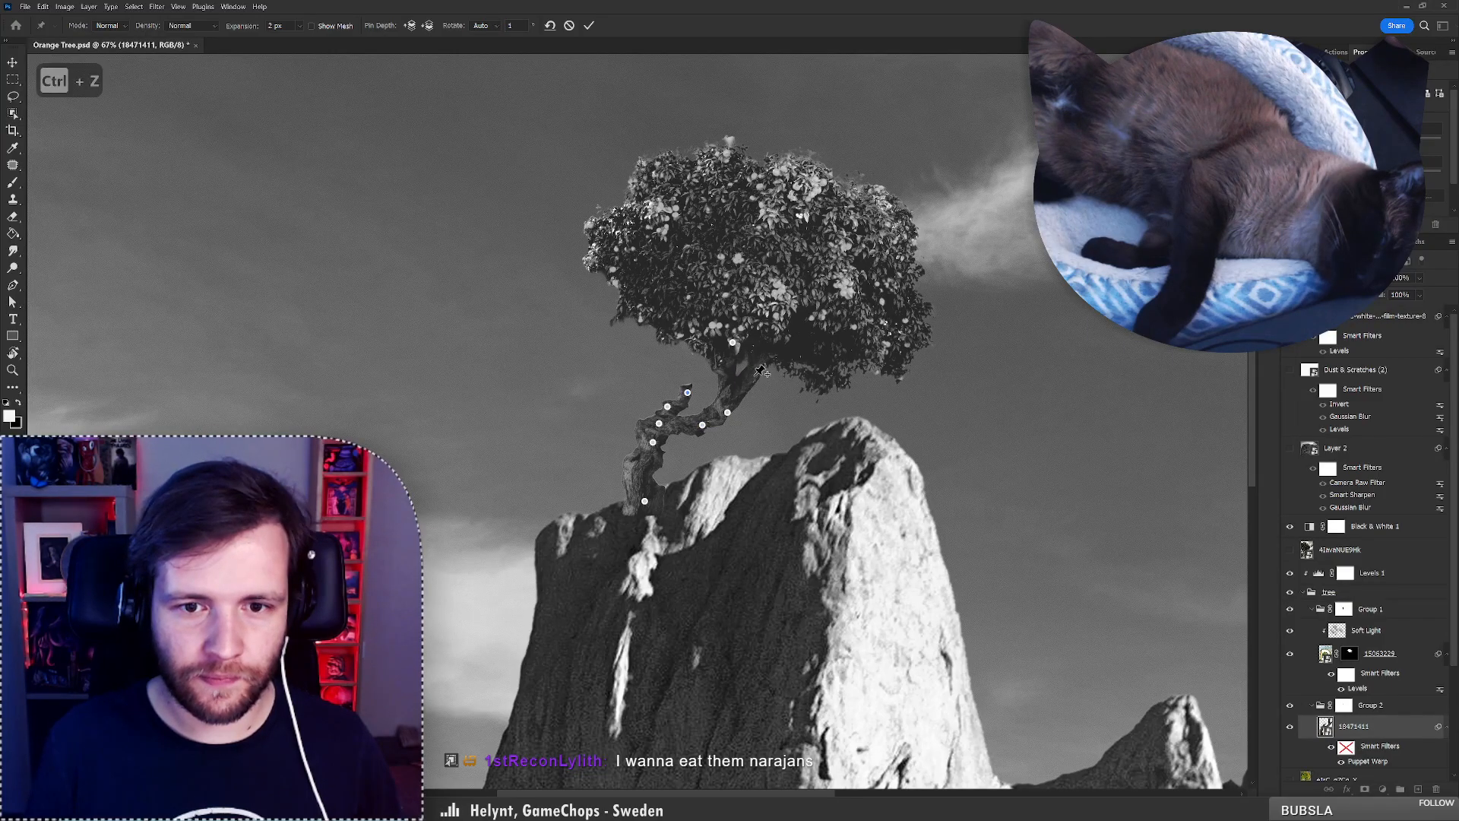
click(755, 373)
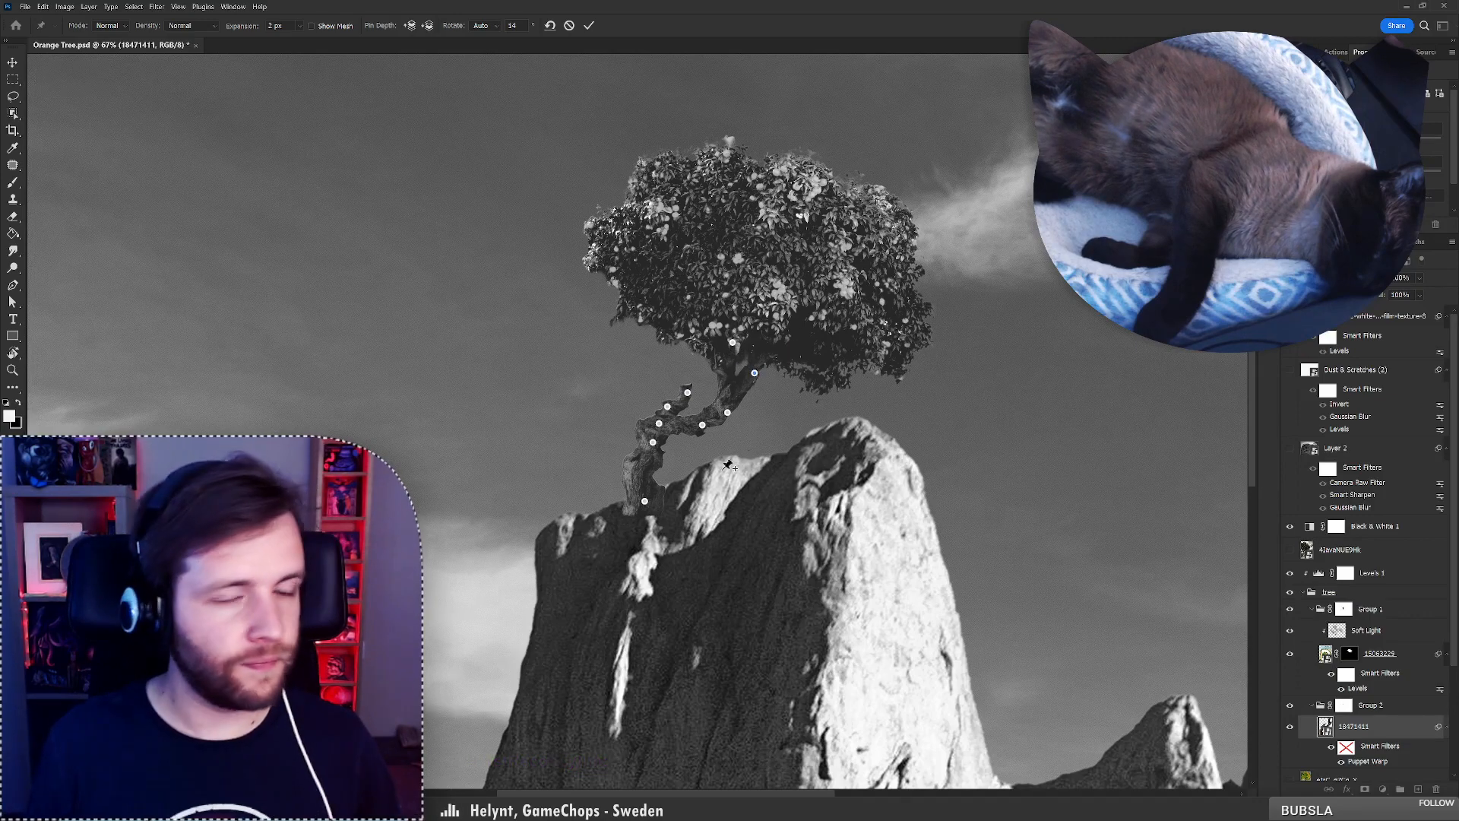
Raise the trunk's base pin, add a pin at the root to curve the base onto the rock, and apply the warp.
drag(645, 501, 643, 483)
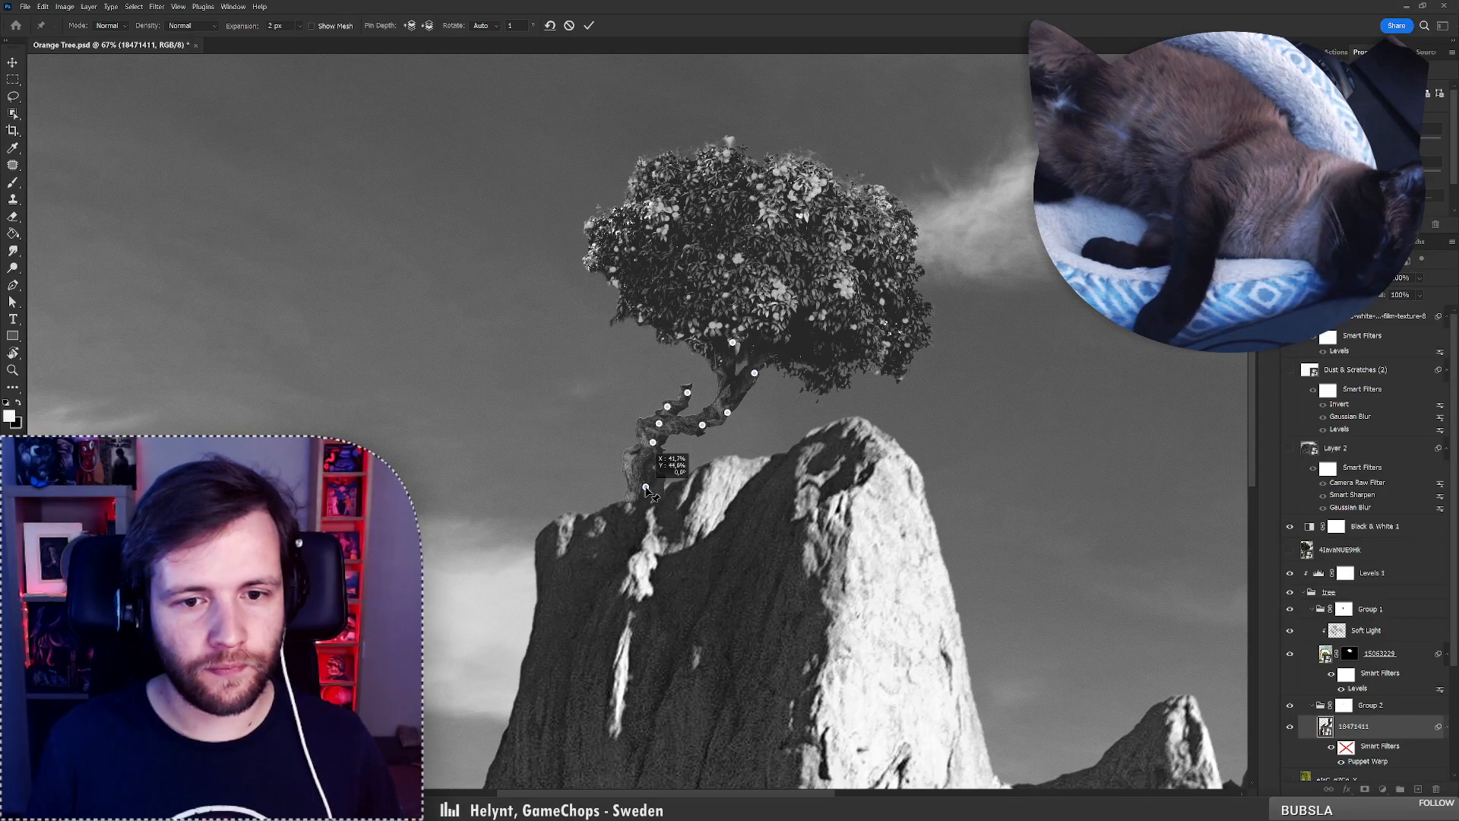
click(631, 503)
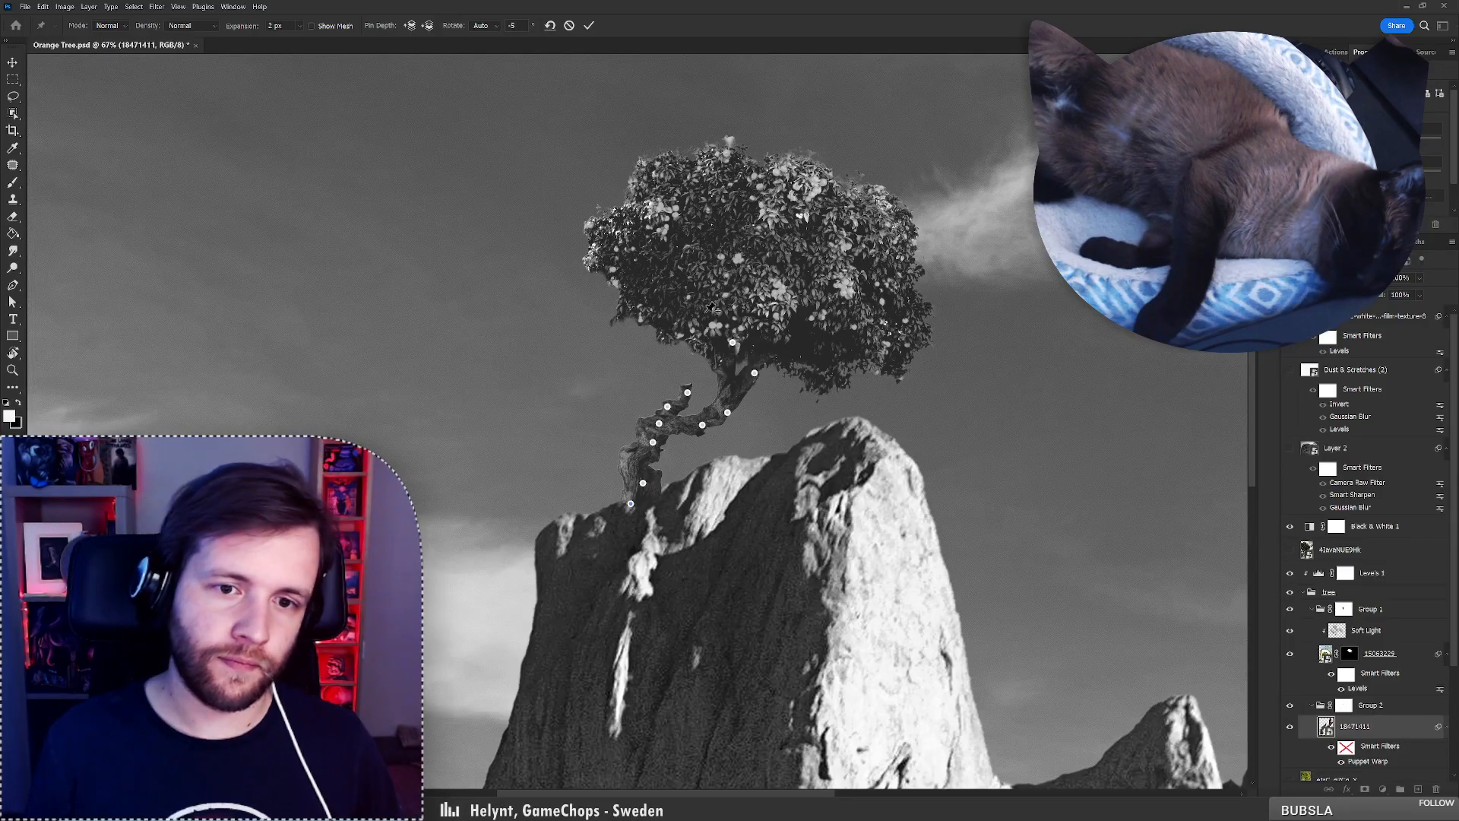
click(589, 26)
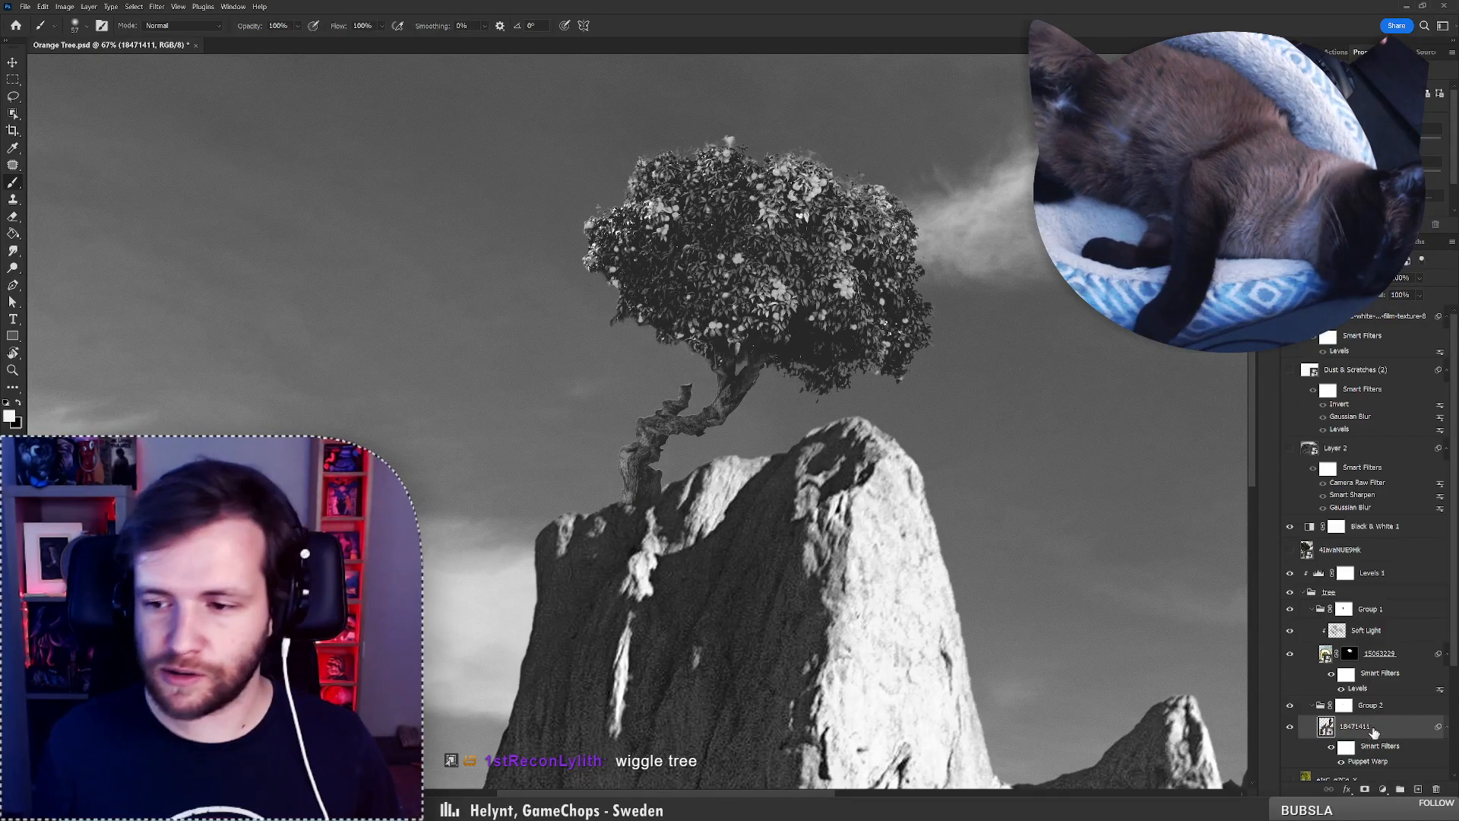
Select Group 2's mask and choose the Hard Round 80 520 brush preset for the trunk's base.
click(1343, 709)
right_click(630, 490)
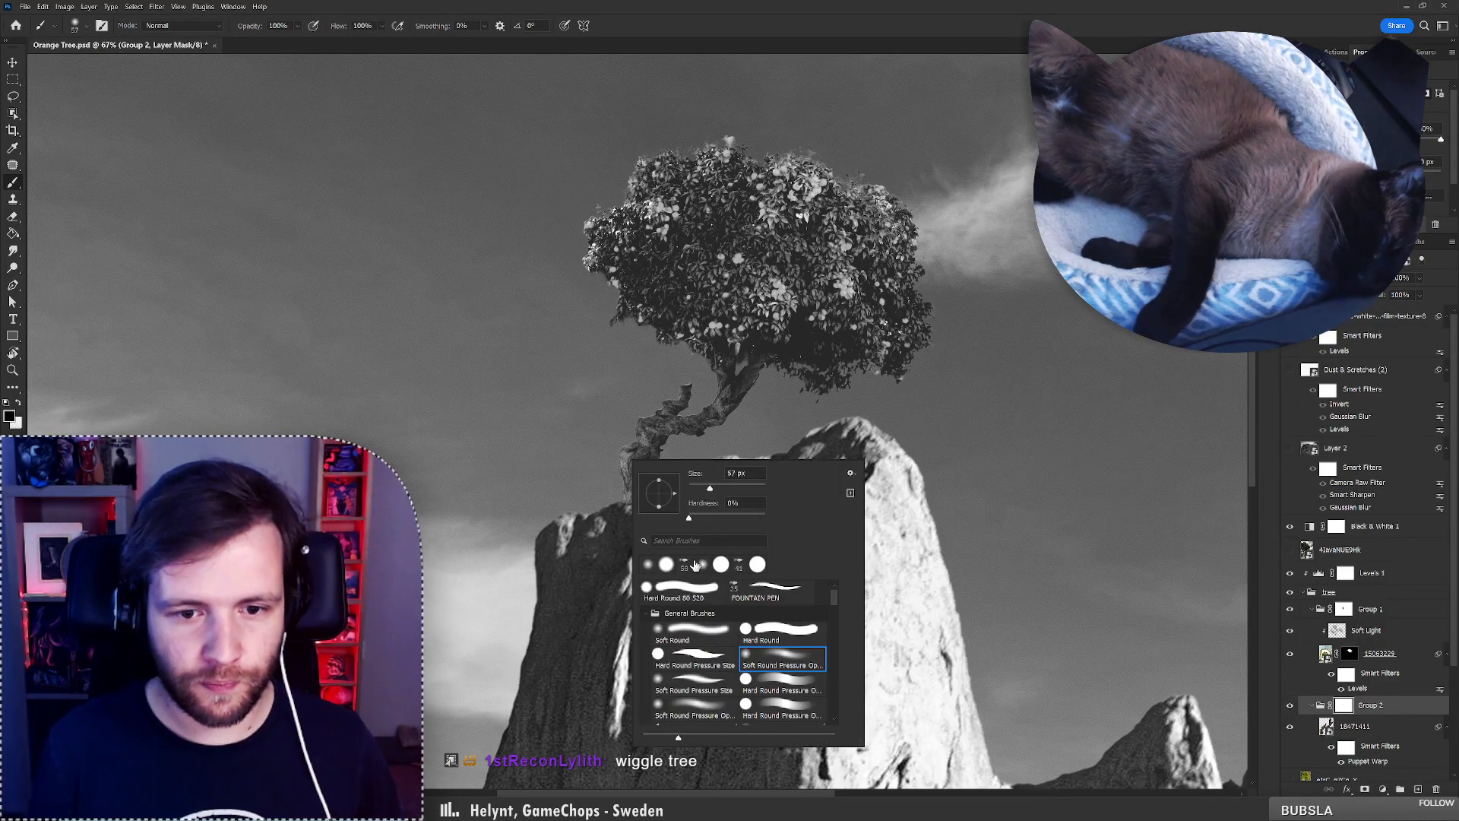
click(688, 591)
key(Return)
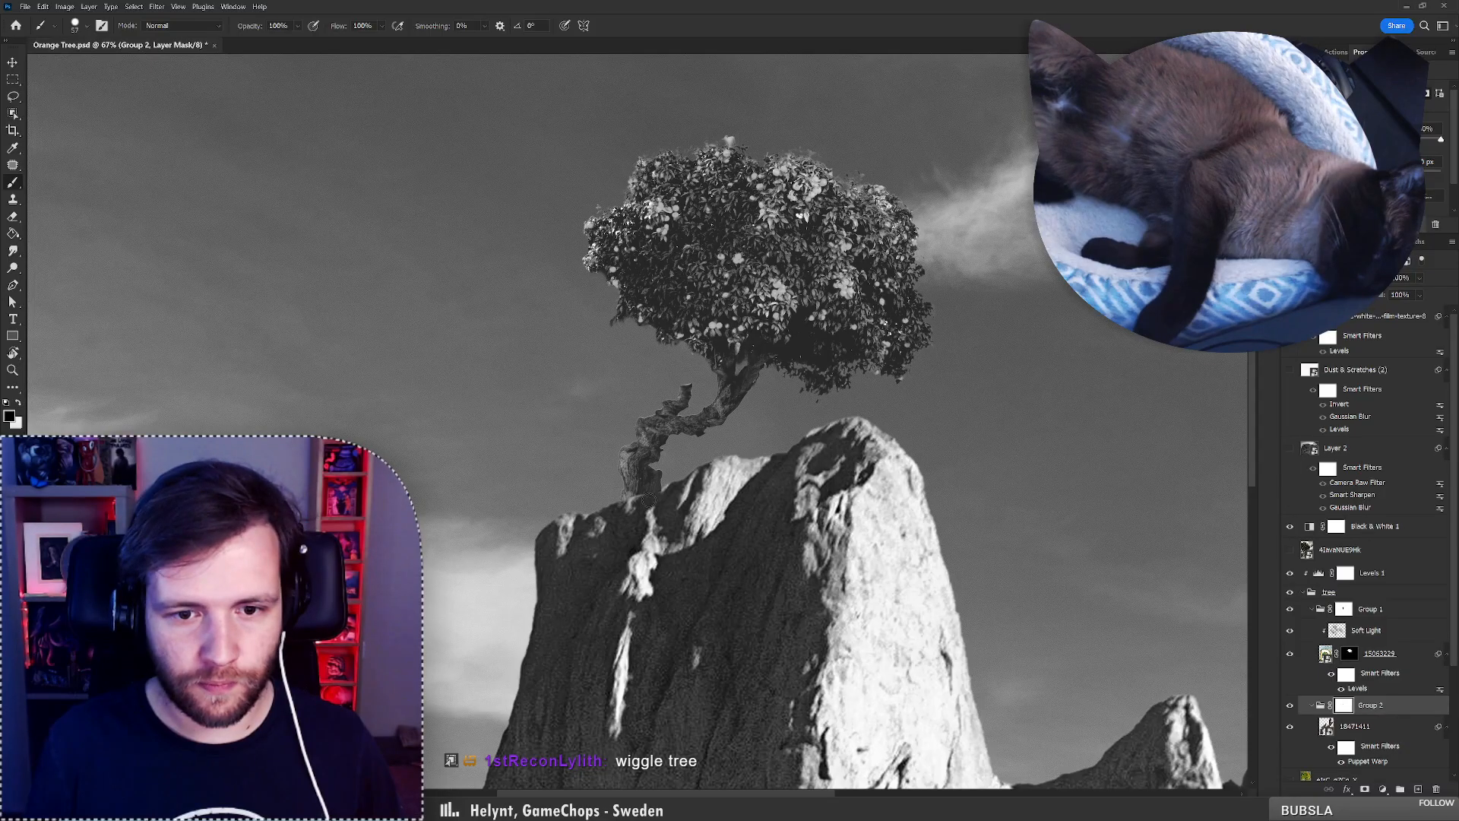
key(z)
mouse_move(638, 473)
mouse_down()
mouse_move(590, 473)
mouse_move(615, 473)
mouse_up()
key(b)
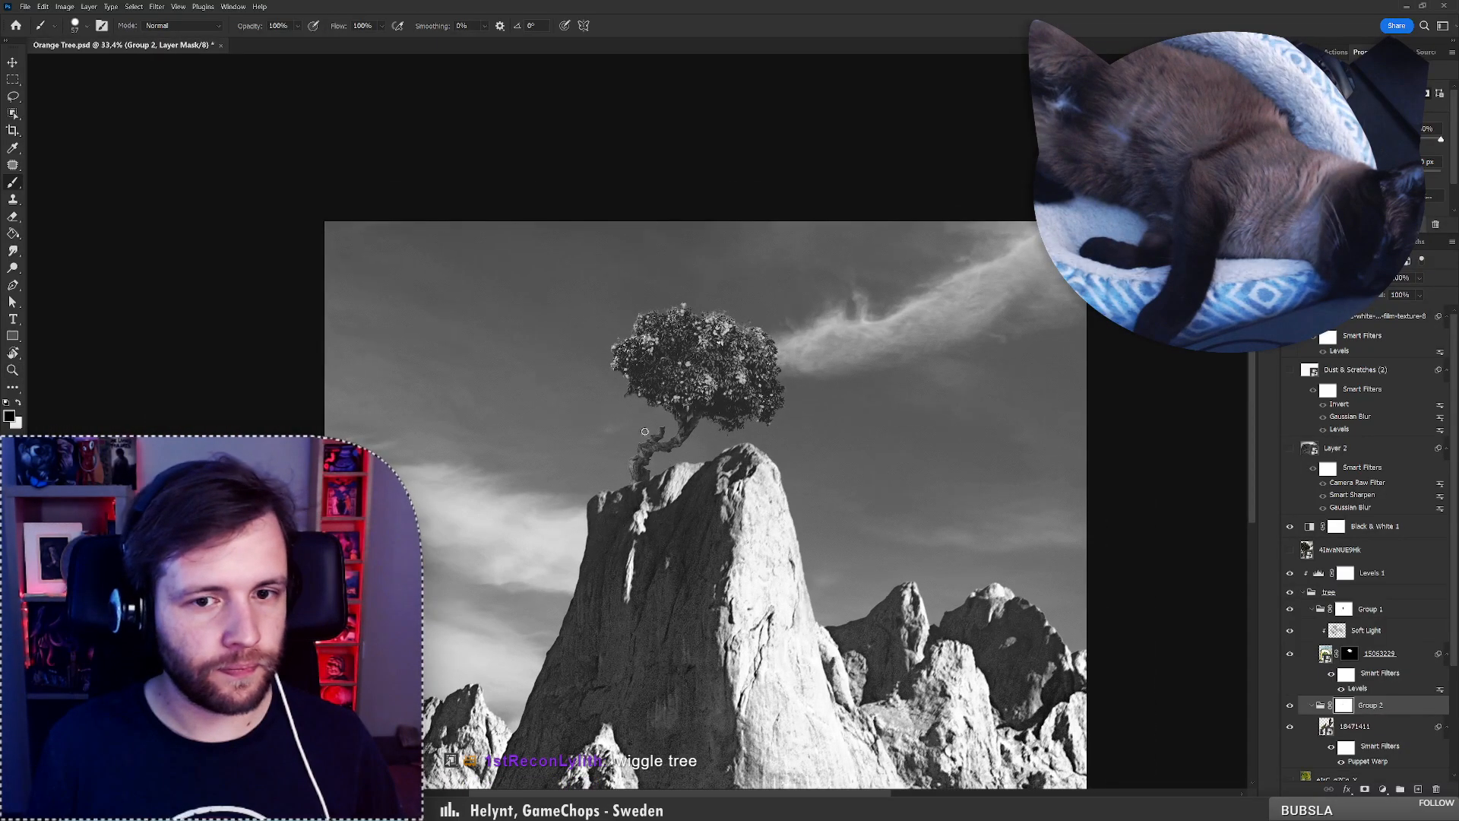
key(z)
drag(682, 405, 699, 376)
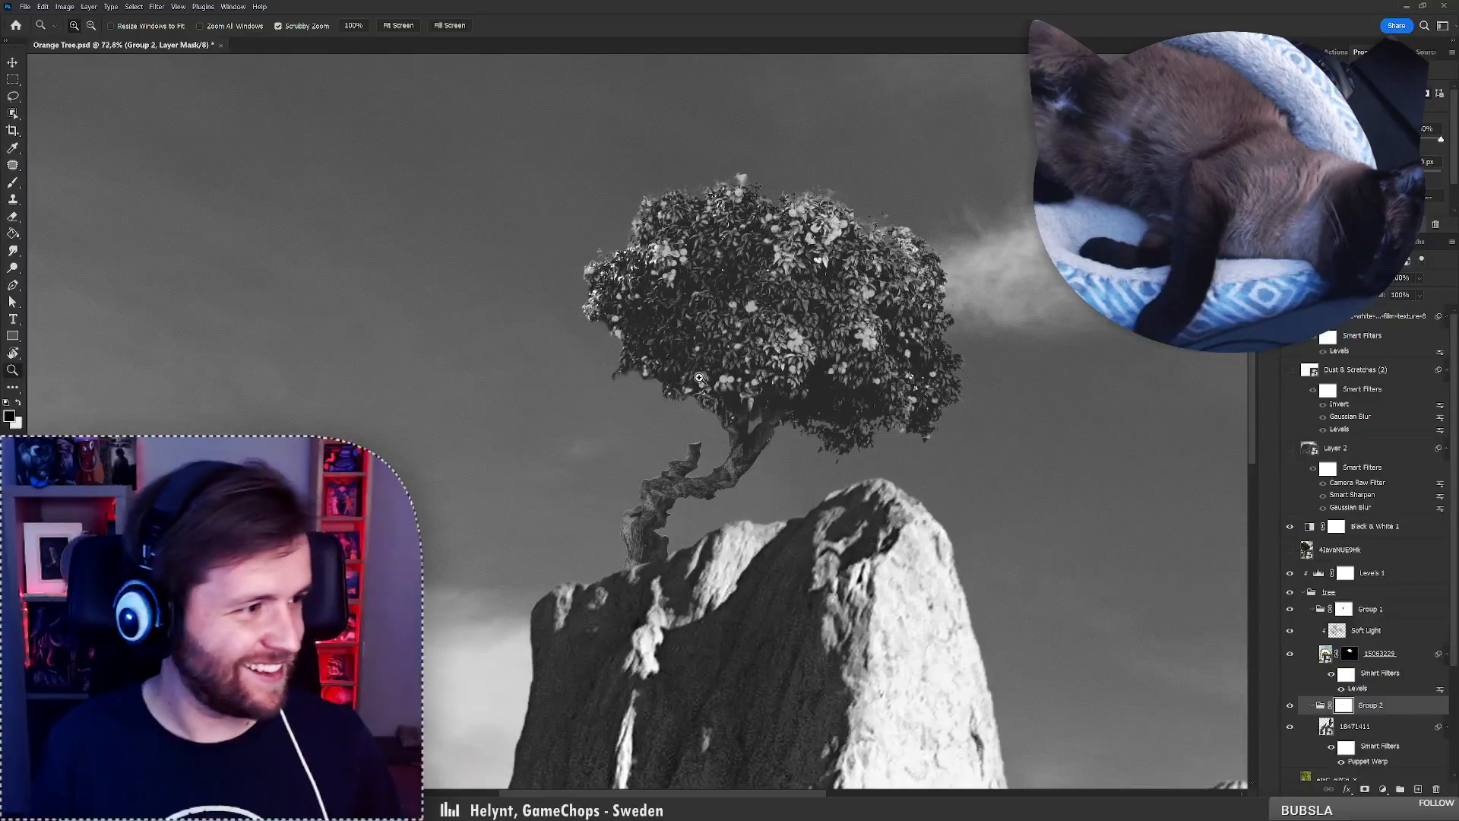
key(b)
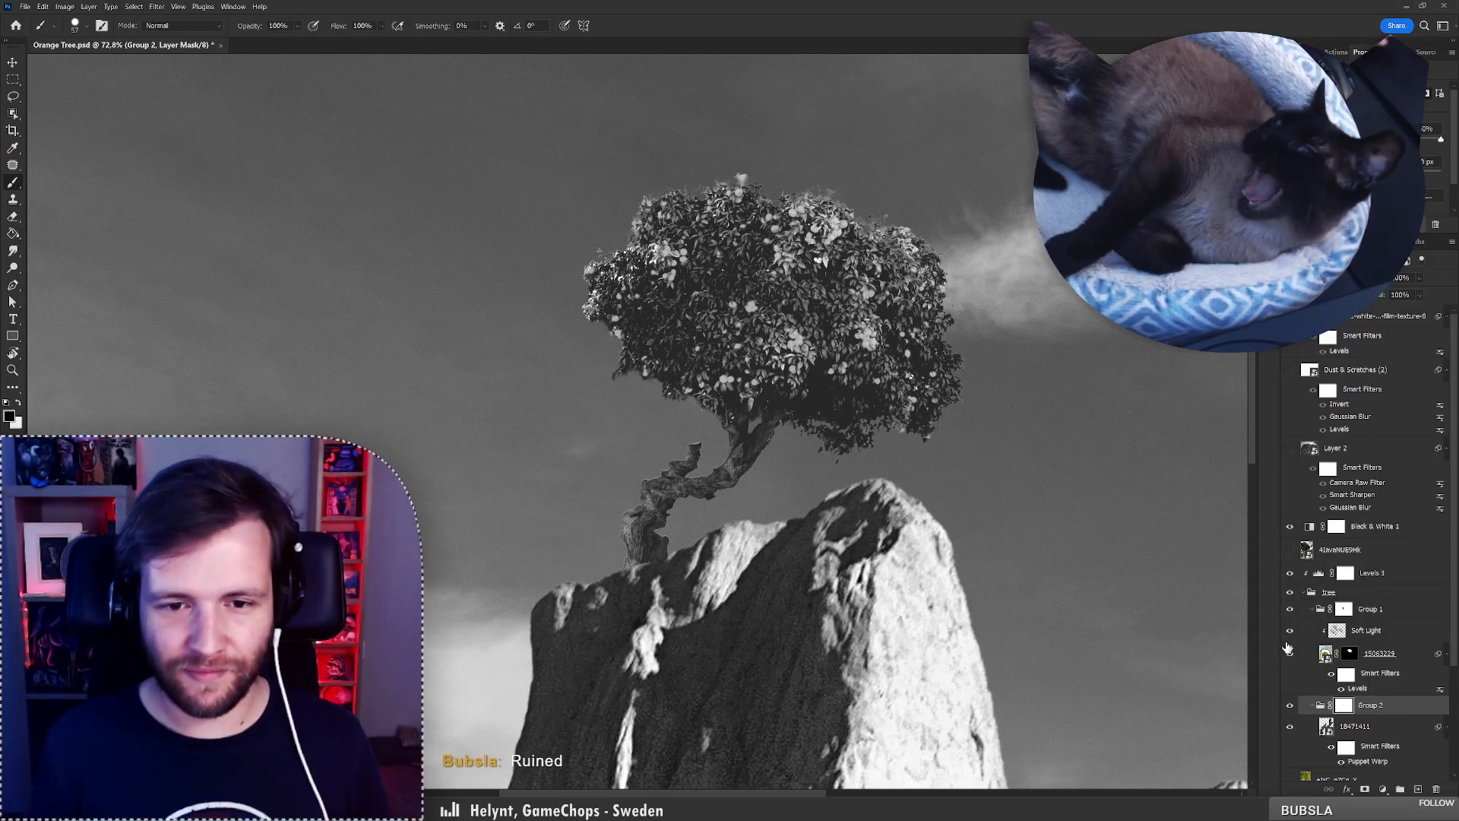
Add a clipped Soft Light layer above trunk layer 18471411 and choose the Soft Round Pressure Opacity brush.
click(1353, 728)
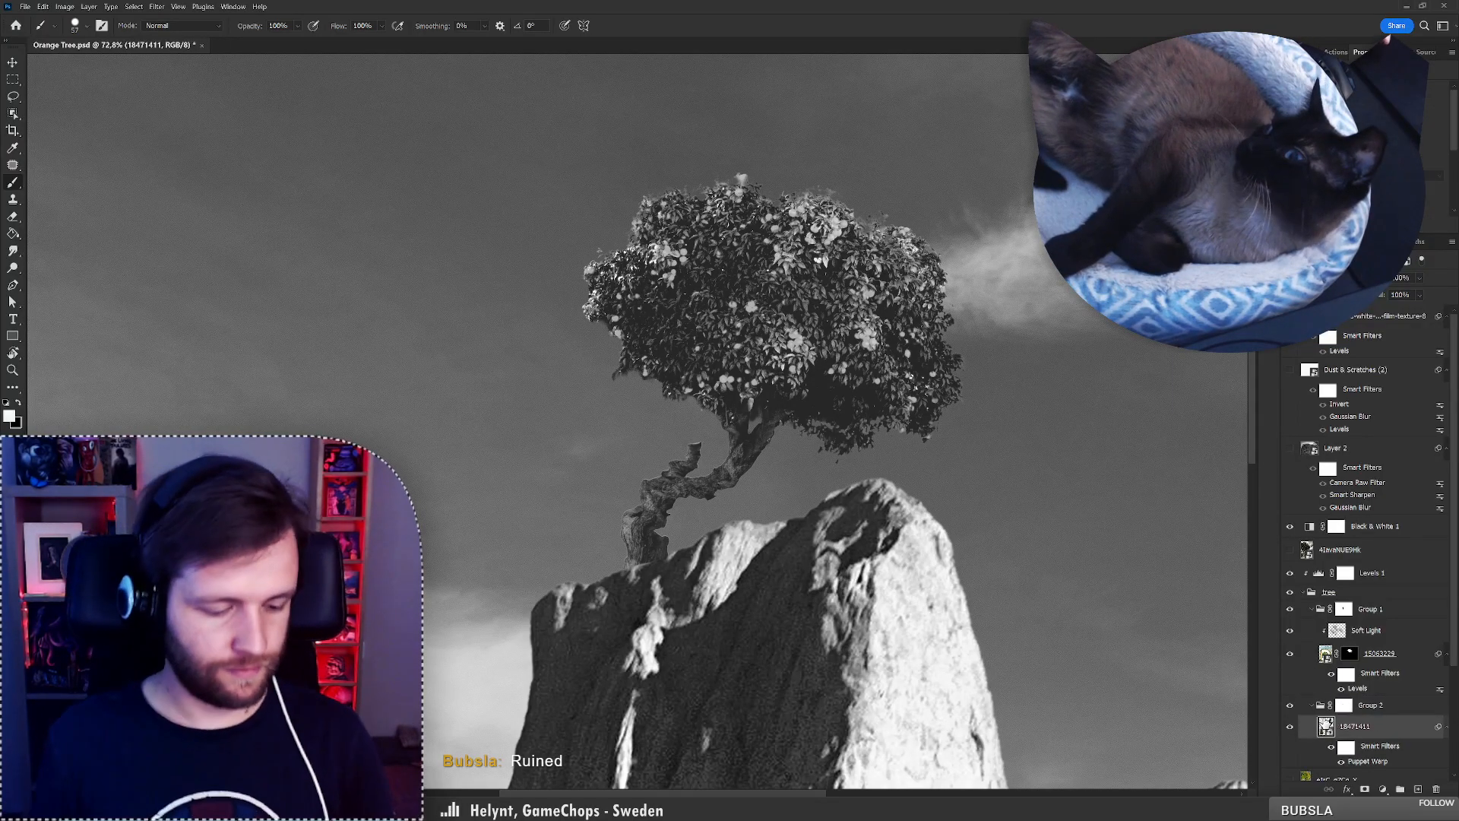
key(F2)
right_click(714, 449)
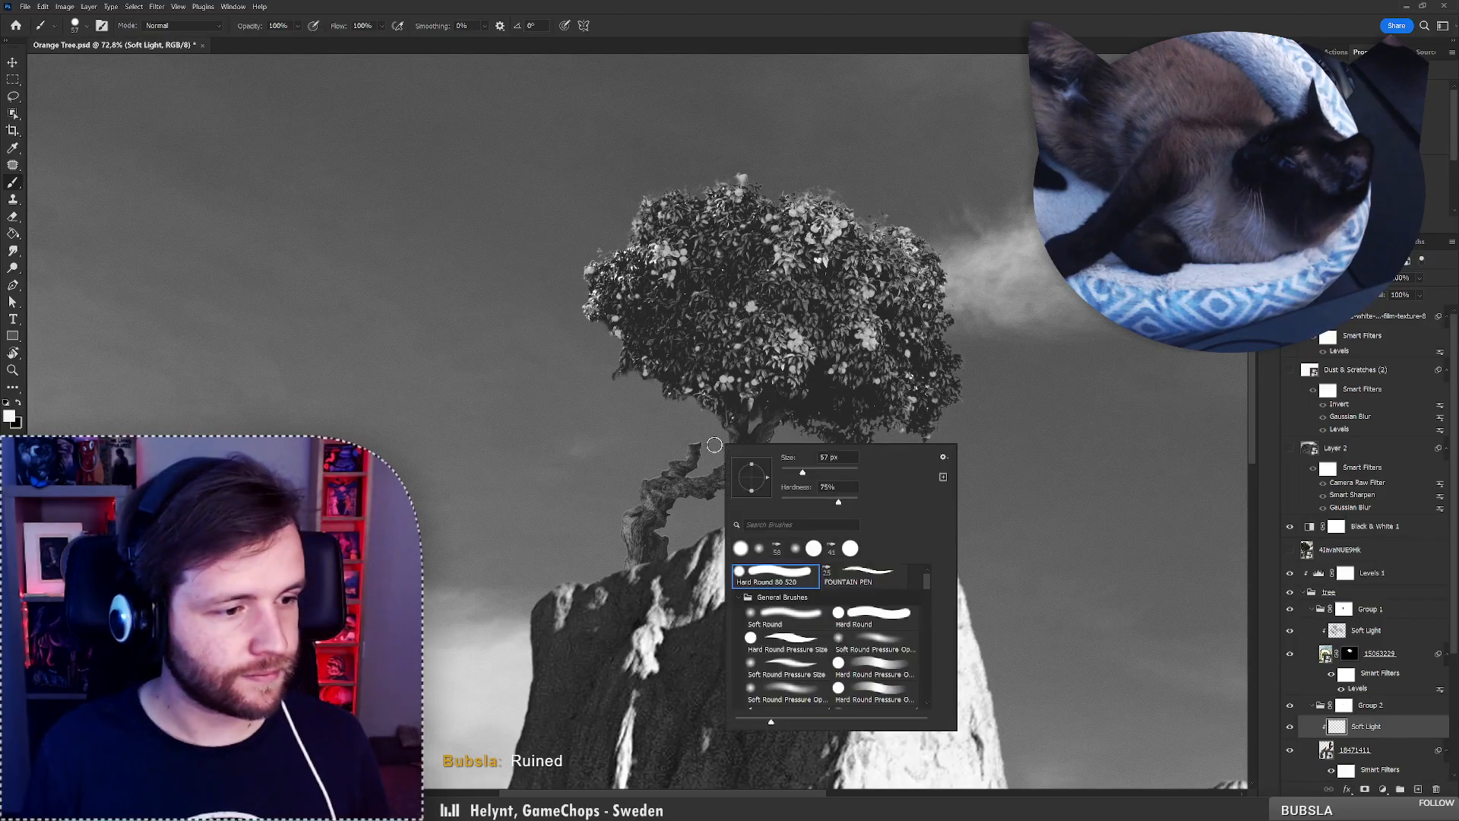
click(875, 642)
Darken the trunk with black strokes on its Soft Light layer, undoing the first stroke.
drag(708, 447, 683, 450)
key(ctrl+z)
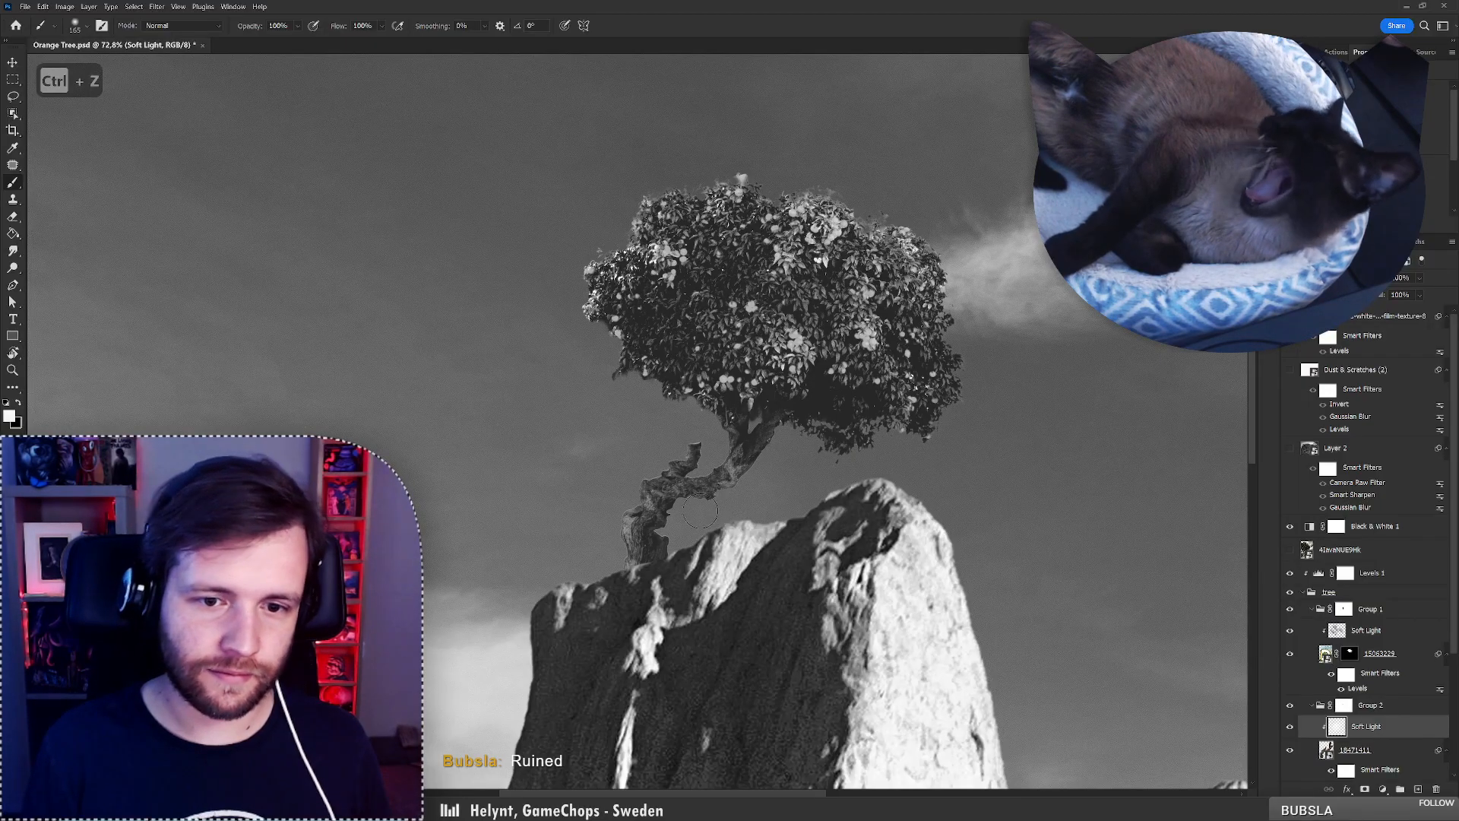
mouse_move(728, 492)
mouse_down()
mouse_move(679, 514)
mouse_move(671, 555)
mouse_move(681, 527)
mouse_move(634, 580)
mouse_move(626, 531)
mouse_move(624, 586)
mouse_move(633, 485)
mouse_move(635, 502)
mouse_move(618, 501)
mouse_move(630, 566)
mouse_up()
key(x)
mouse_move(722, 458)
mouse_down()
mouse_move(729, 422)
mouse_move(732, 453)
mouse_move(767, 422)
mouse_up()
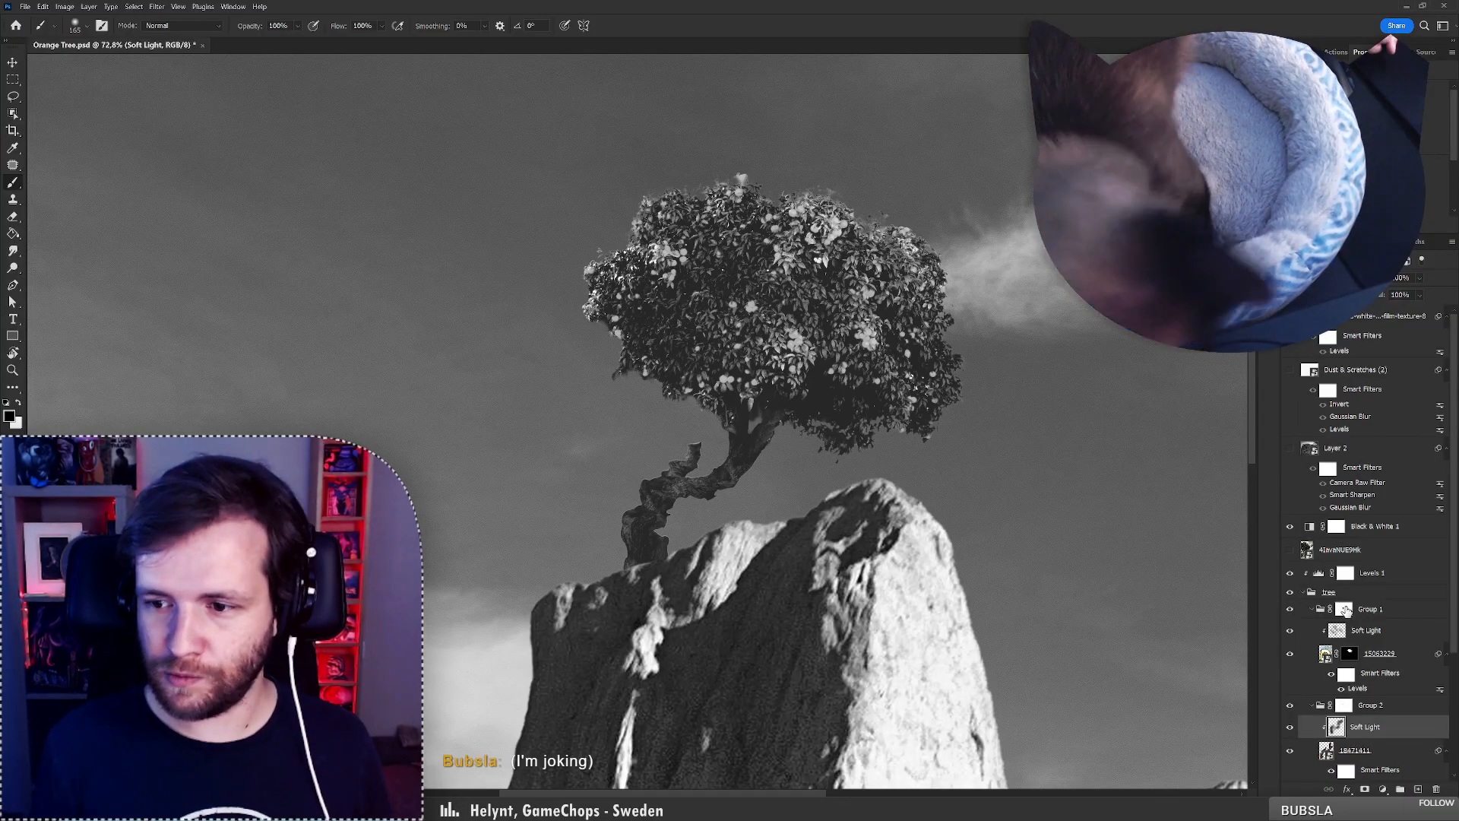
Try painting black on Group 1's mask at the upper trunk joint, undo the stroke, and set the brush to 13 px with white.
click(1345, 609)
right_click(829, 391)
drag(898, 420, 892, 420)
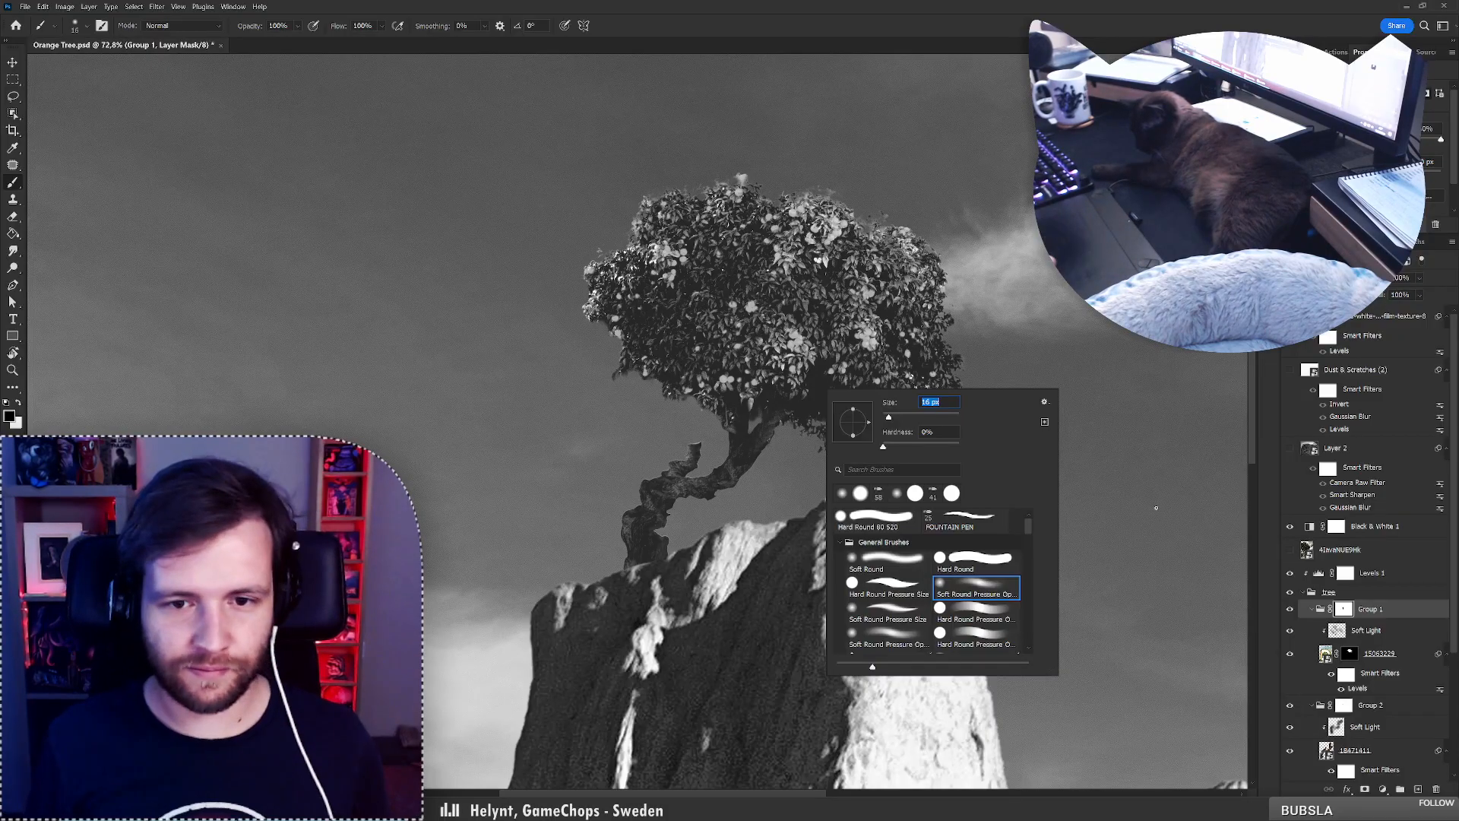
click(924, 418)
drag(769, 434, 792, 427)
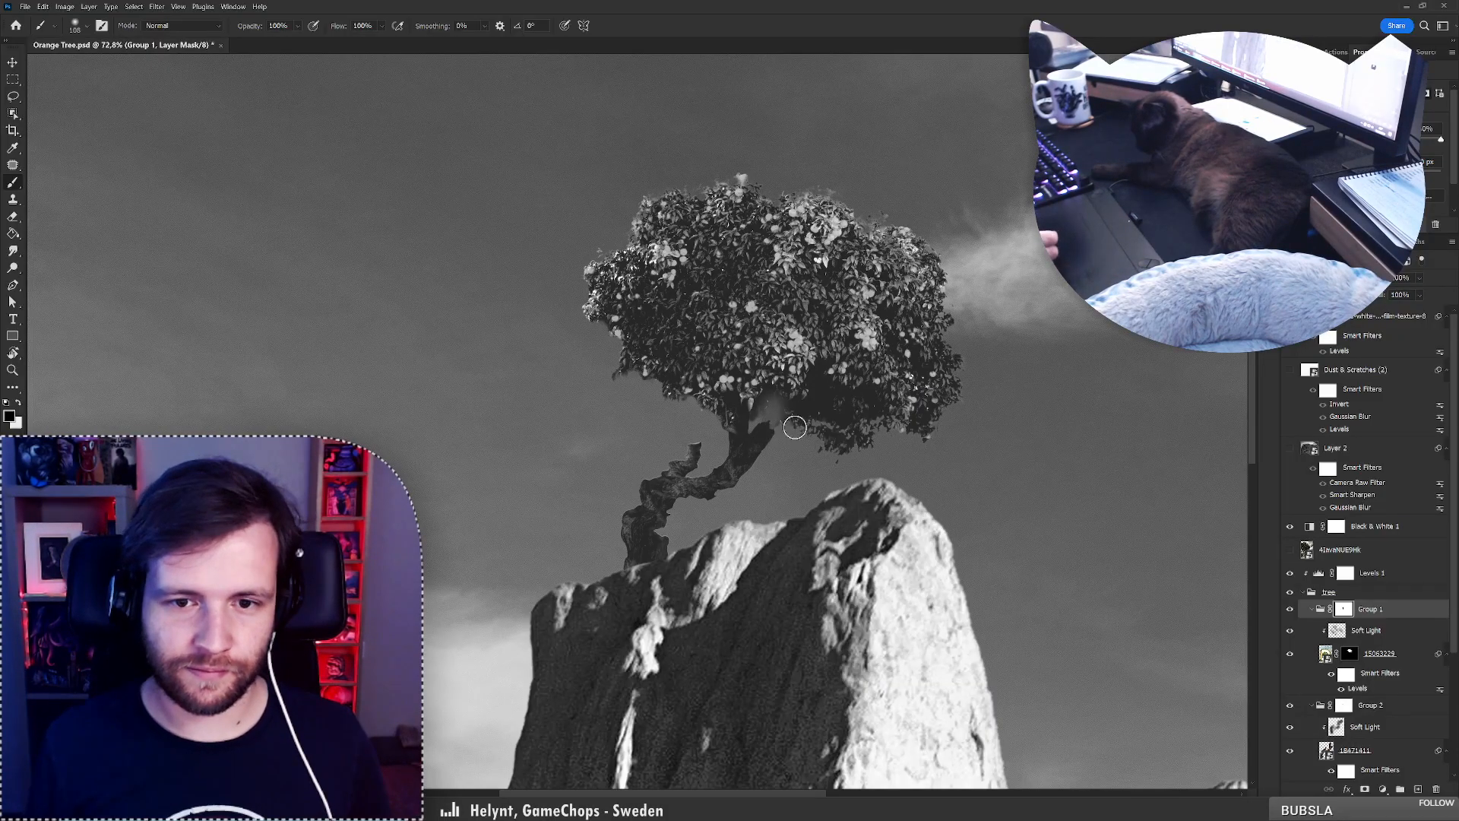
key(ctrl+z)
key(x)
right_click(792, 427)
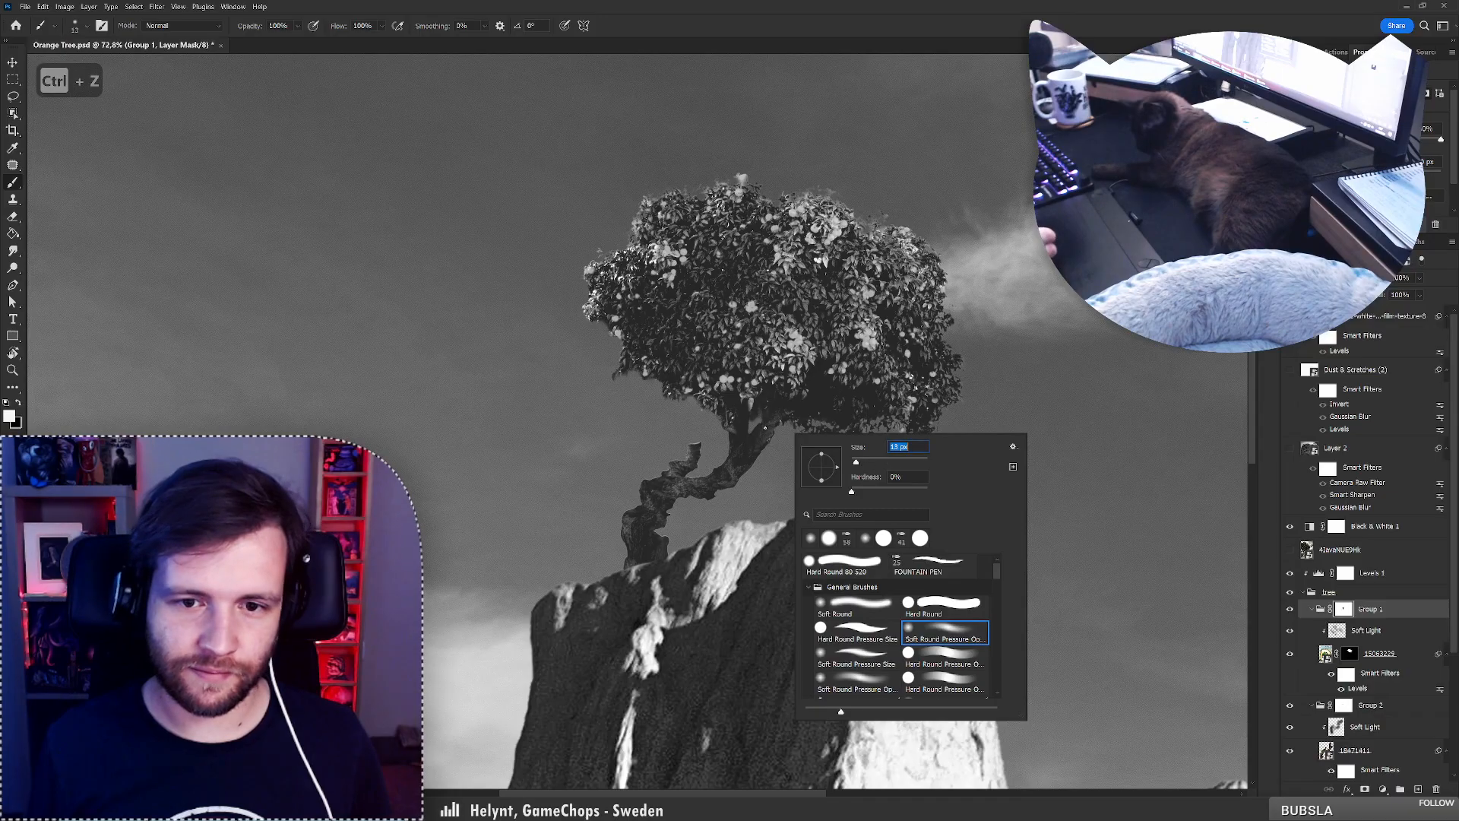
key(Return)
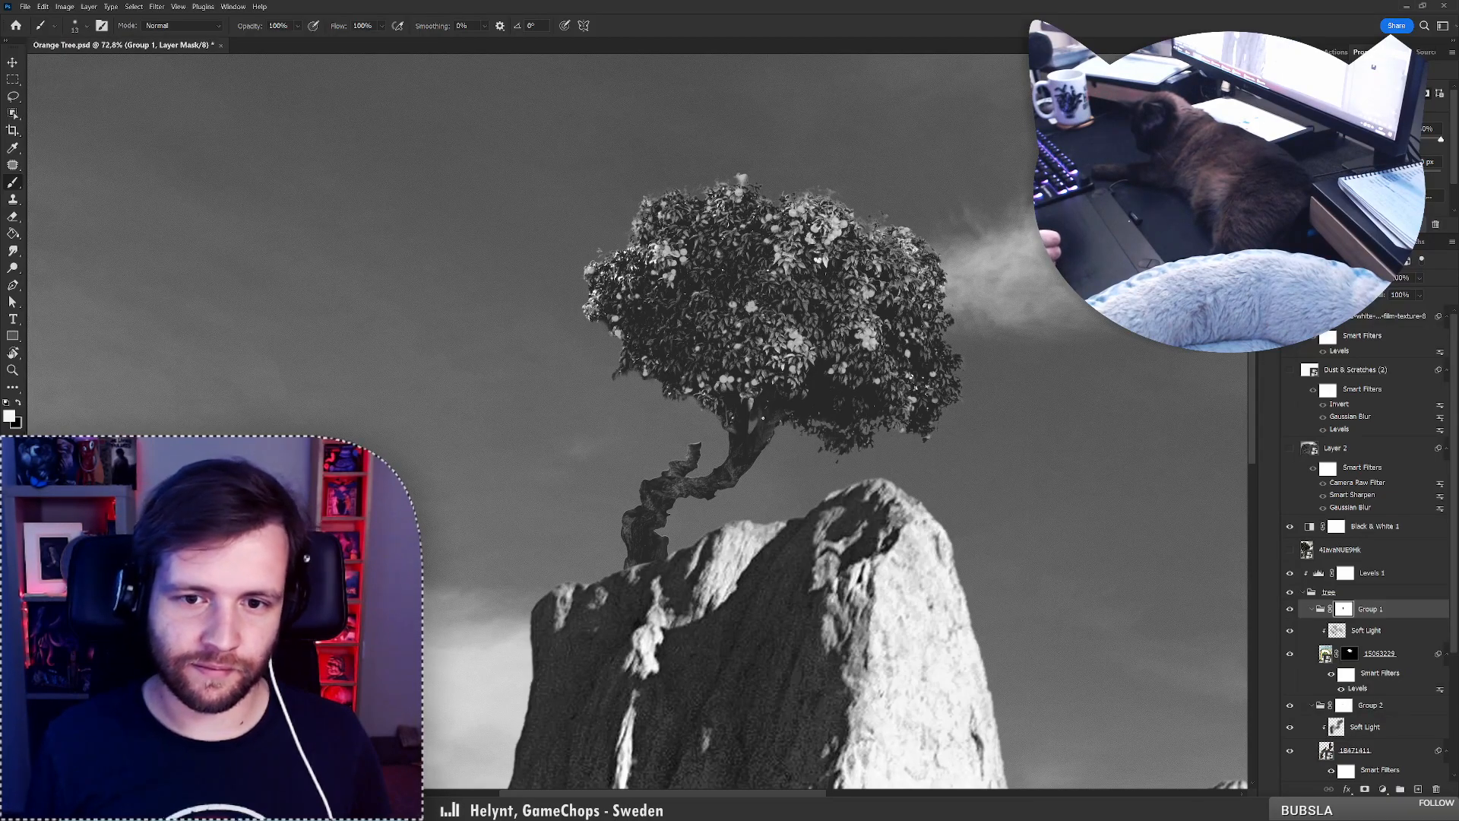
Compare the composite with and without the tree's Levels adjustment and the Black & White 1 layer.
key(ctrl+space)
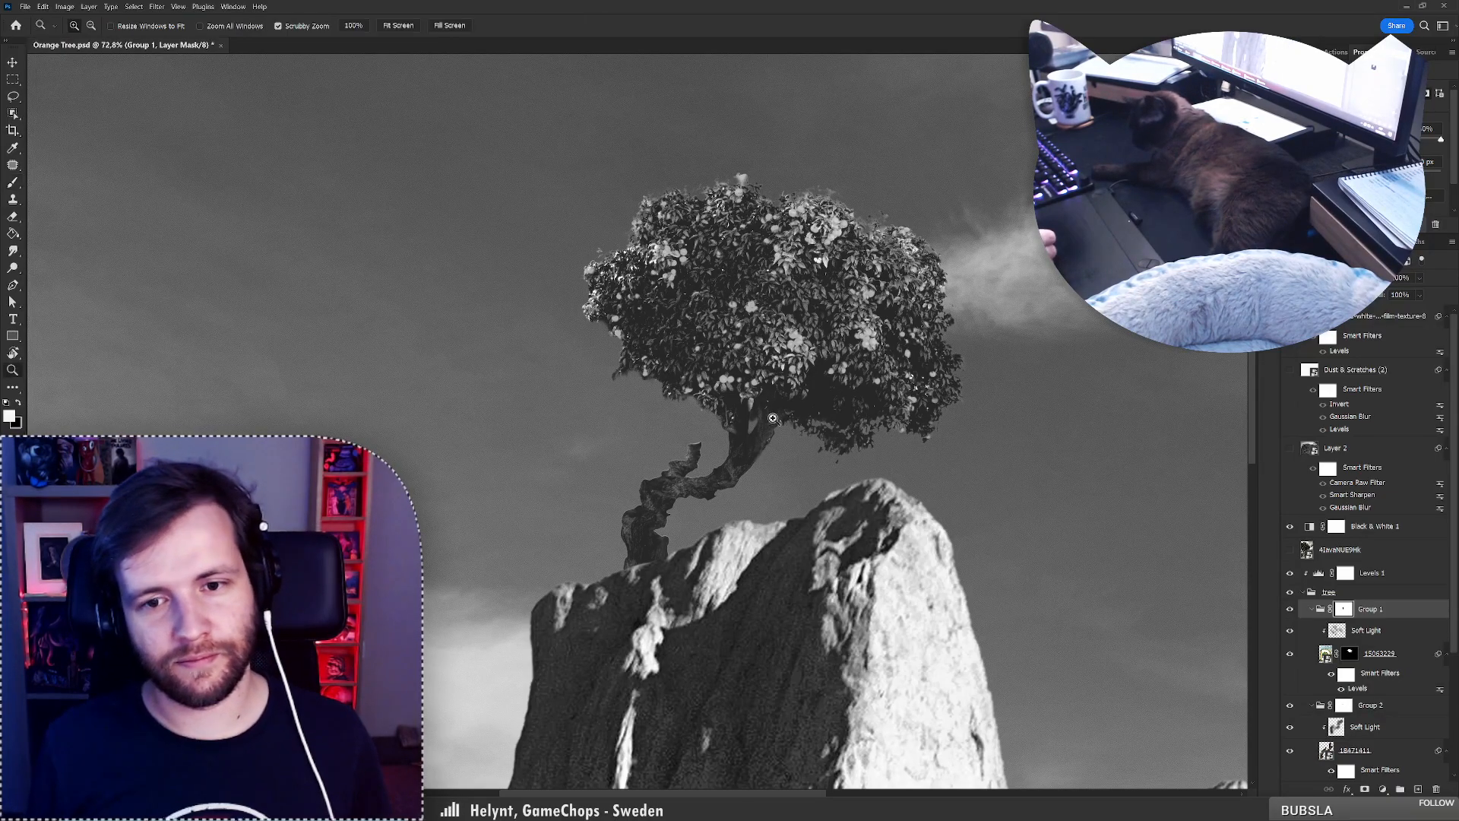
mouse_move(751, 404)
mouse_down()
mouse_move(704, 417)
mouse_move(764, 415)
mouse_move(762, 385)
mouse_move(709, 409)
mouse_move(725, 402)
mouse_up()
key(ctrl+space)
drag(711, 345, 768, 330)
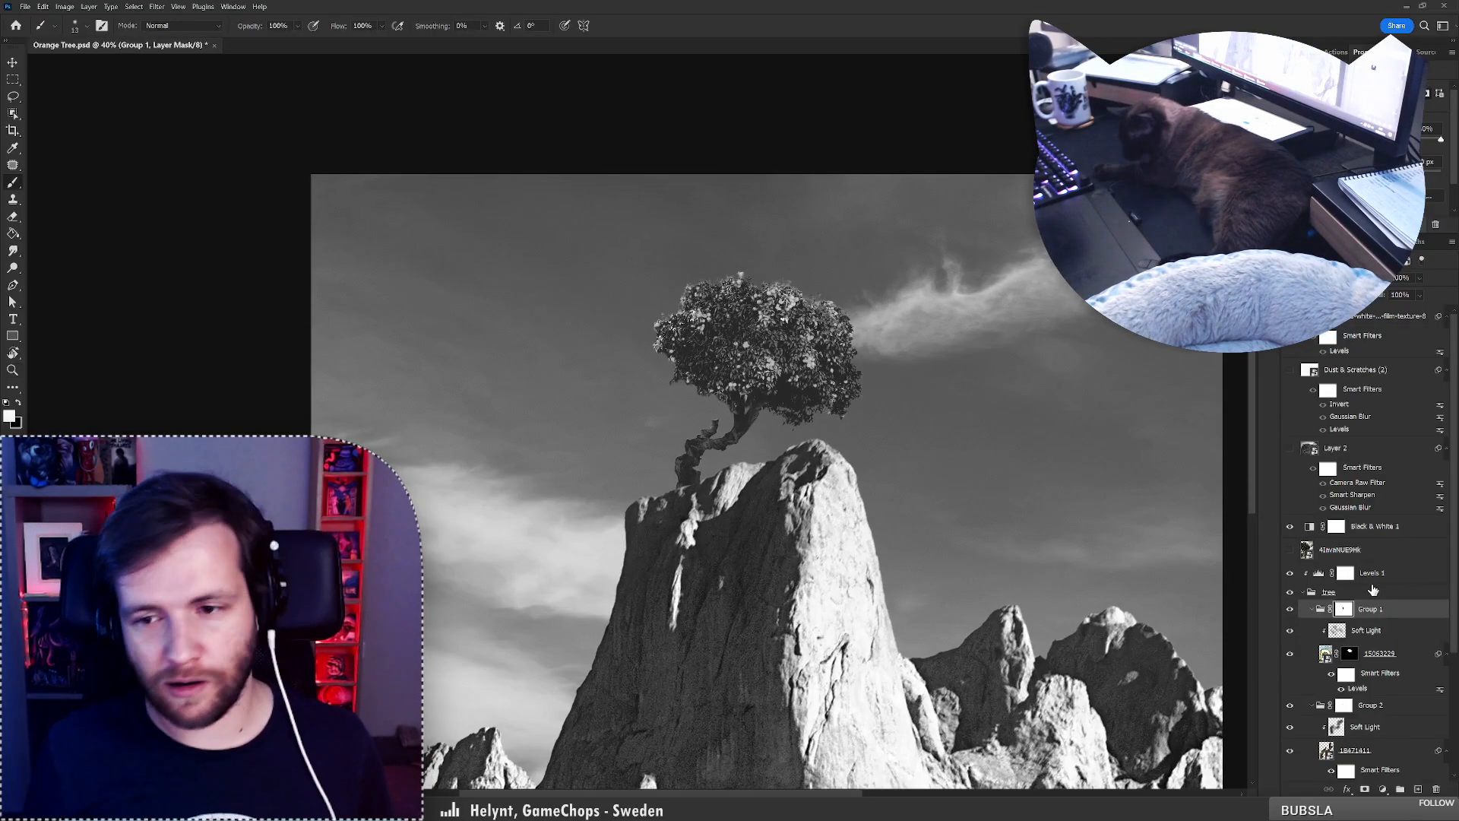
click(1293, 574)
click(1293, 573)
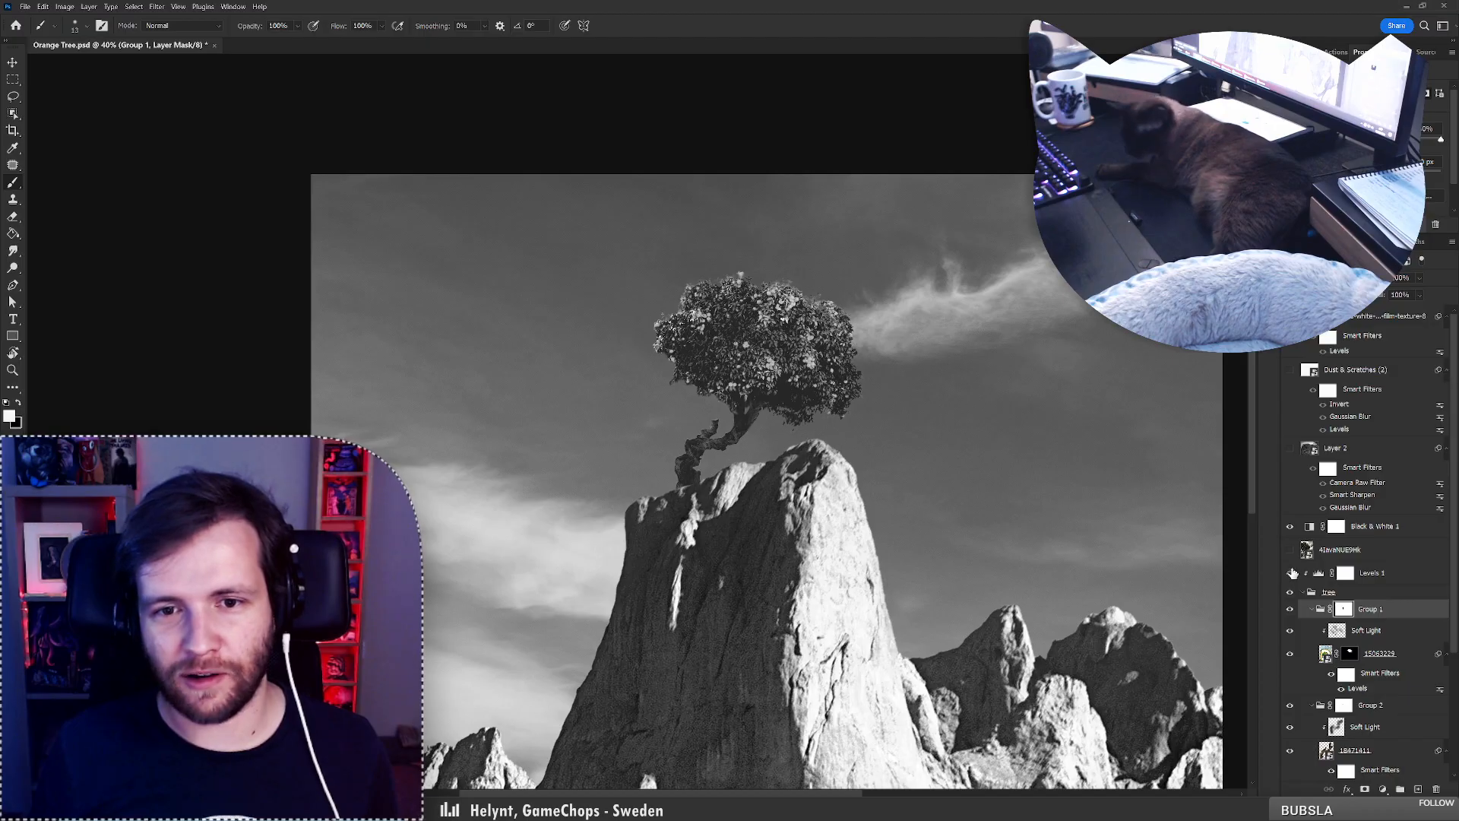
click(1290, 527)
click(1290, 529)
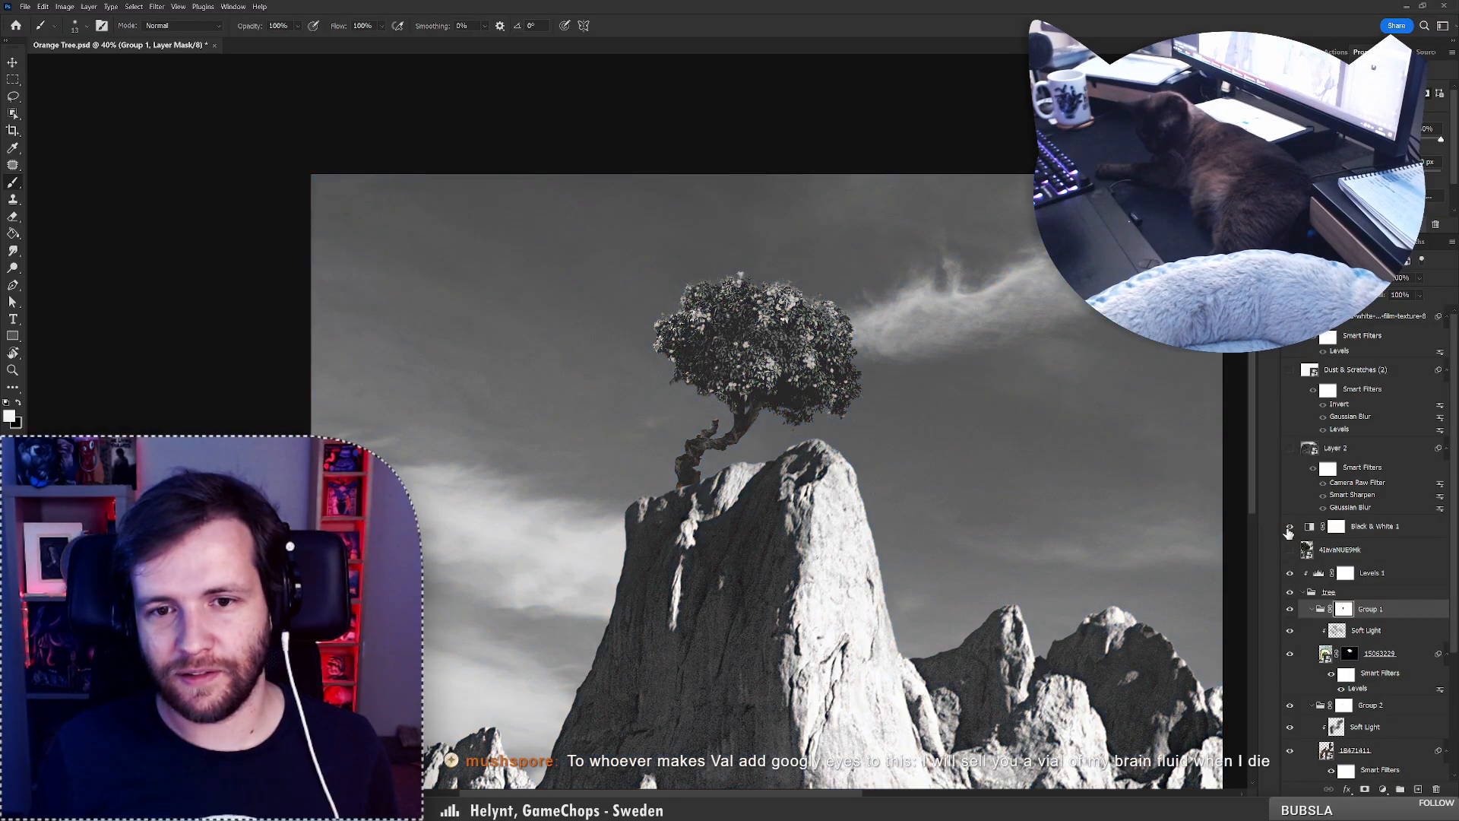
Raise the Greens value of the Black & White 1 adjustment to brighten the foliage.
click(1379, 530)
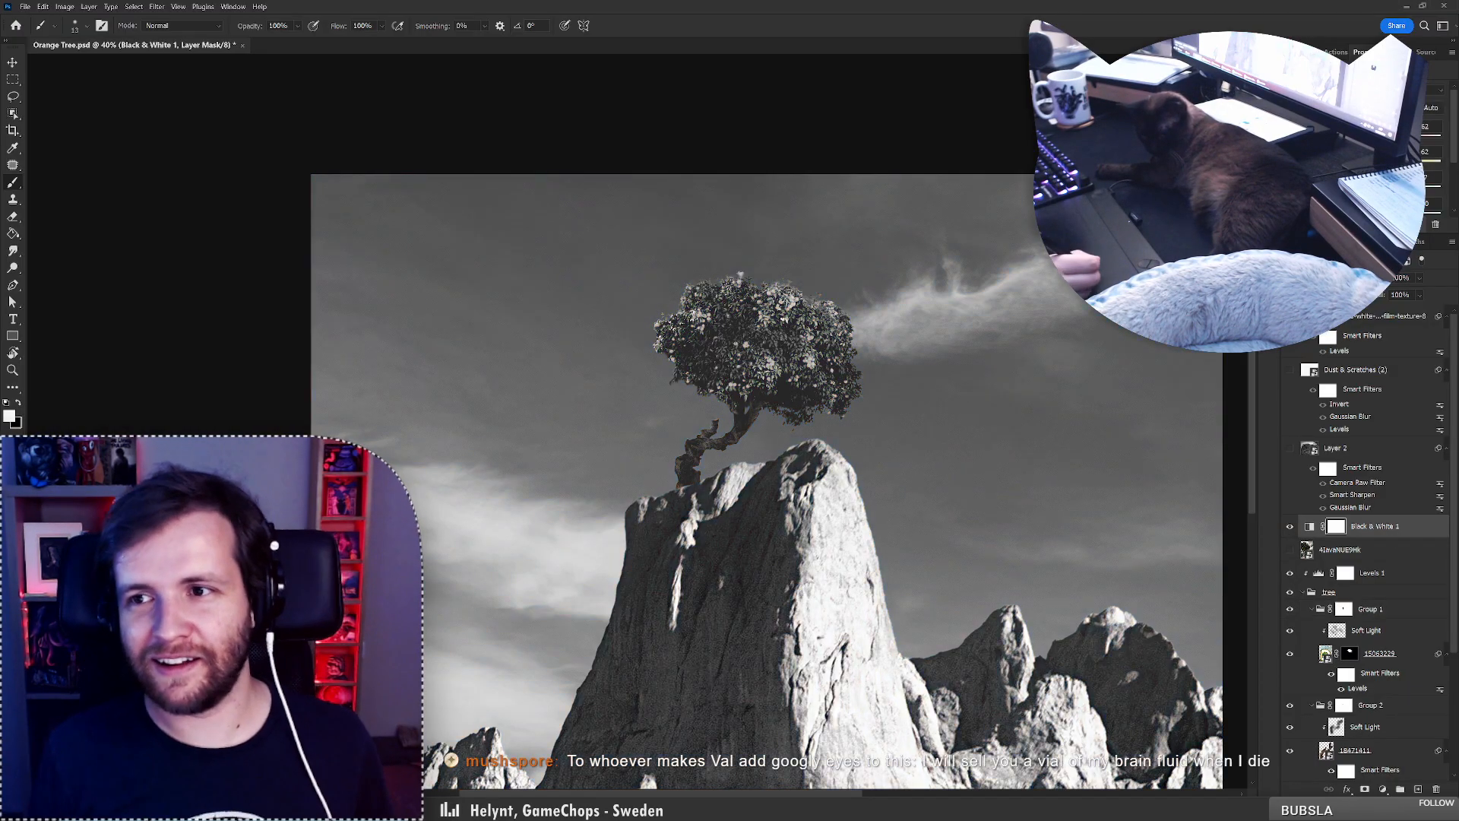
mouse_move(1364, 186)
mouse_down()
mouse_move(1326, 187)
mouse_move(1385, 186)
mouse_up()
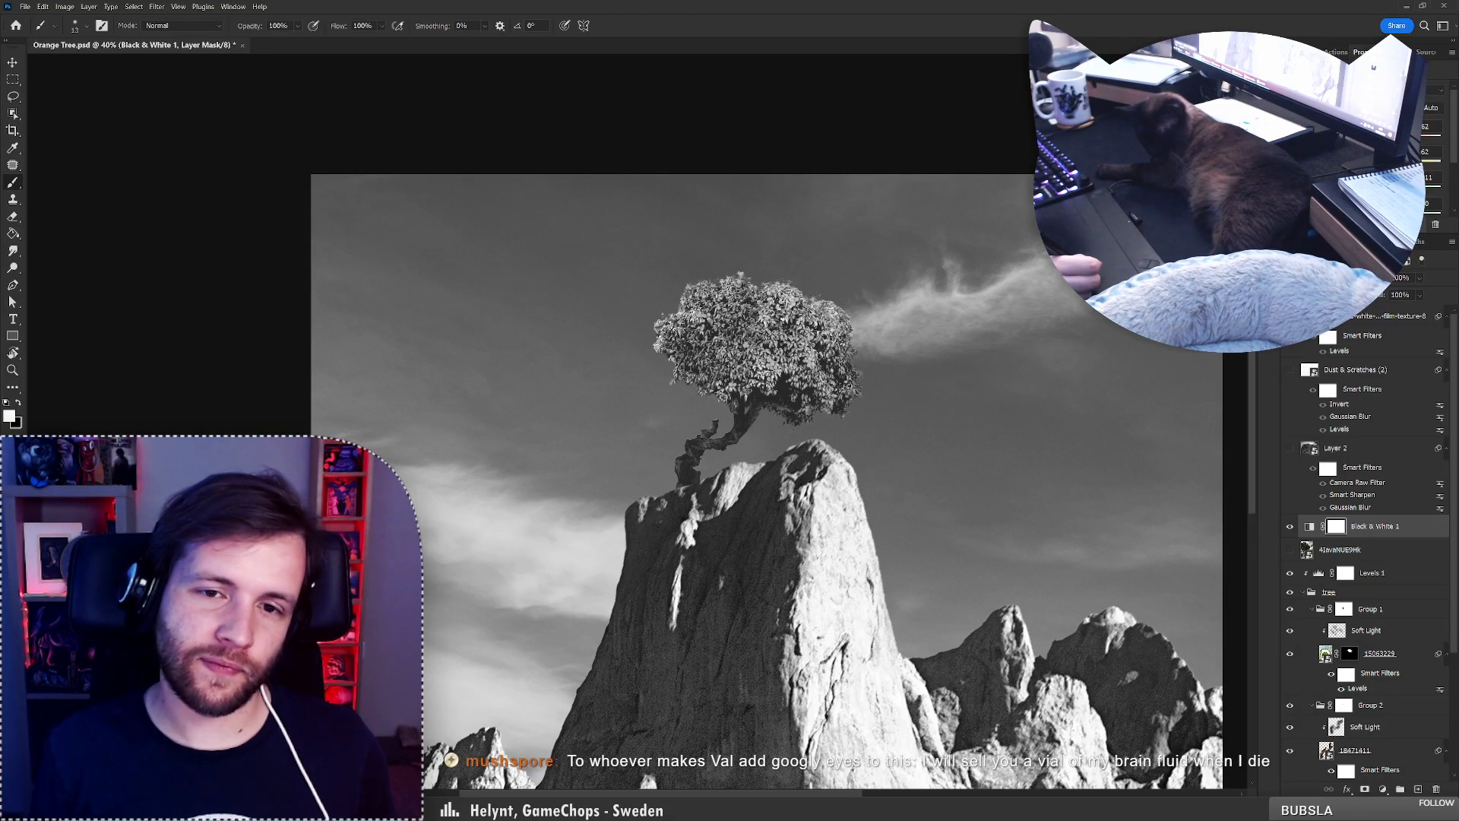
mouse_move(876, 339)
mouse_down()
mouse_move(820, 237)
mouse_move(669, 266)
mouse_move(772, 245)
mouse_move(703, 255)
mouse_move(767, 243)
mouse_move(668, 194)
mouse_move(650, 202)
mouse_move(714, 198)
mouse_up()
key(z)
key(b)
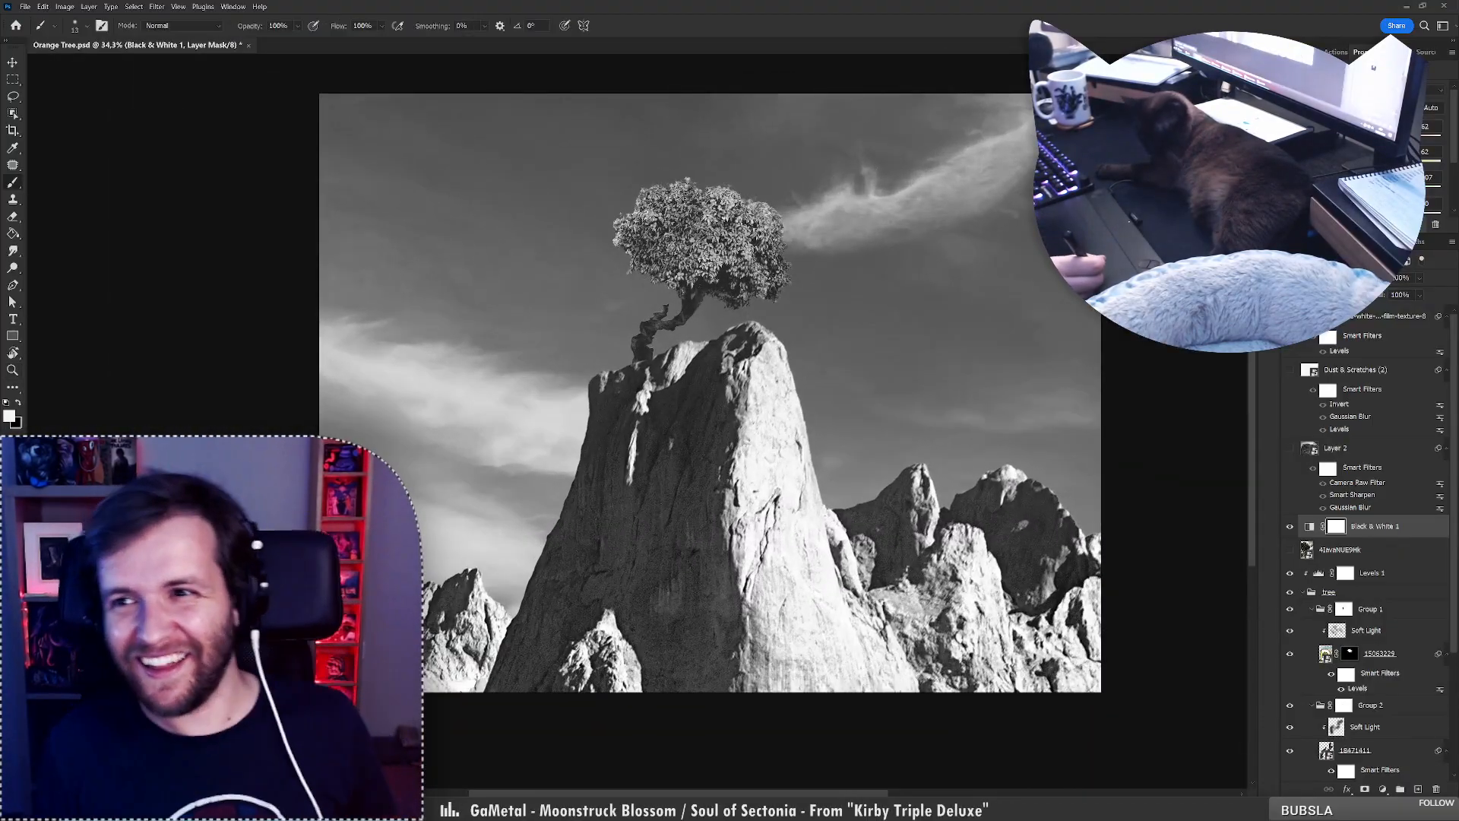
Rebalance the Reds, Yellows and Greens of the Black & White 1 adjustment, undoing unwanted changes.
mouse_move(1369, 163)
mouse_down()
mouse_move(1340, 163)
mouse_move(1382, 163)
mouse_move(1338, 137)
mouse_move(1333, 162)
mouse_move(1348, 163)
mouse_up()
key(ctrl+z)
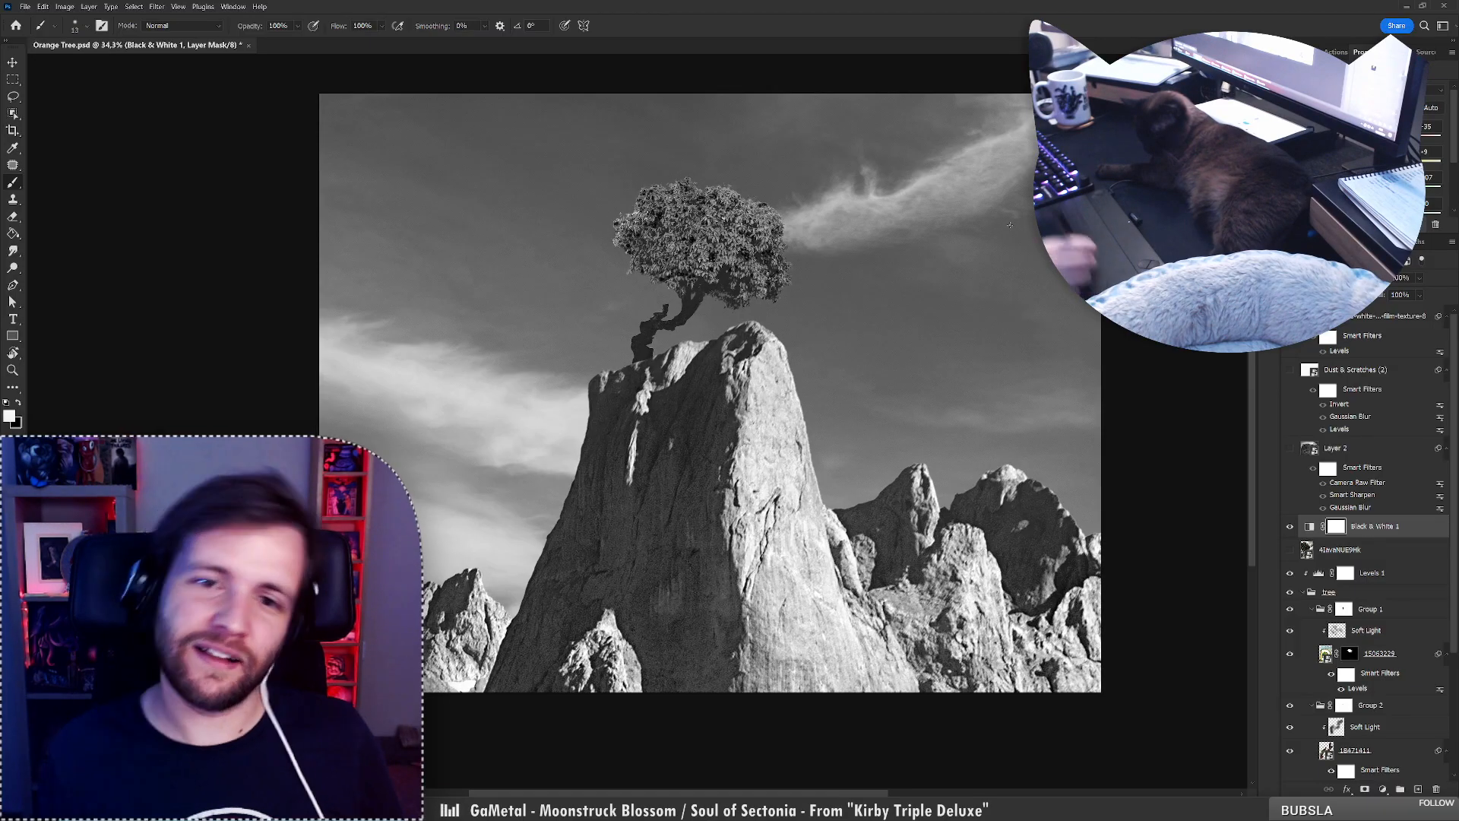
key(ctrl+z)
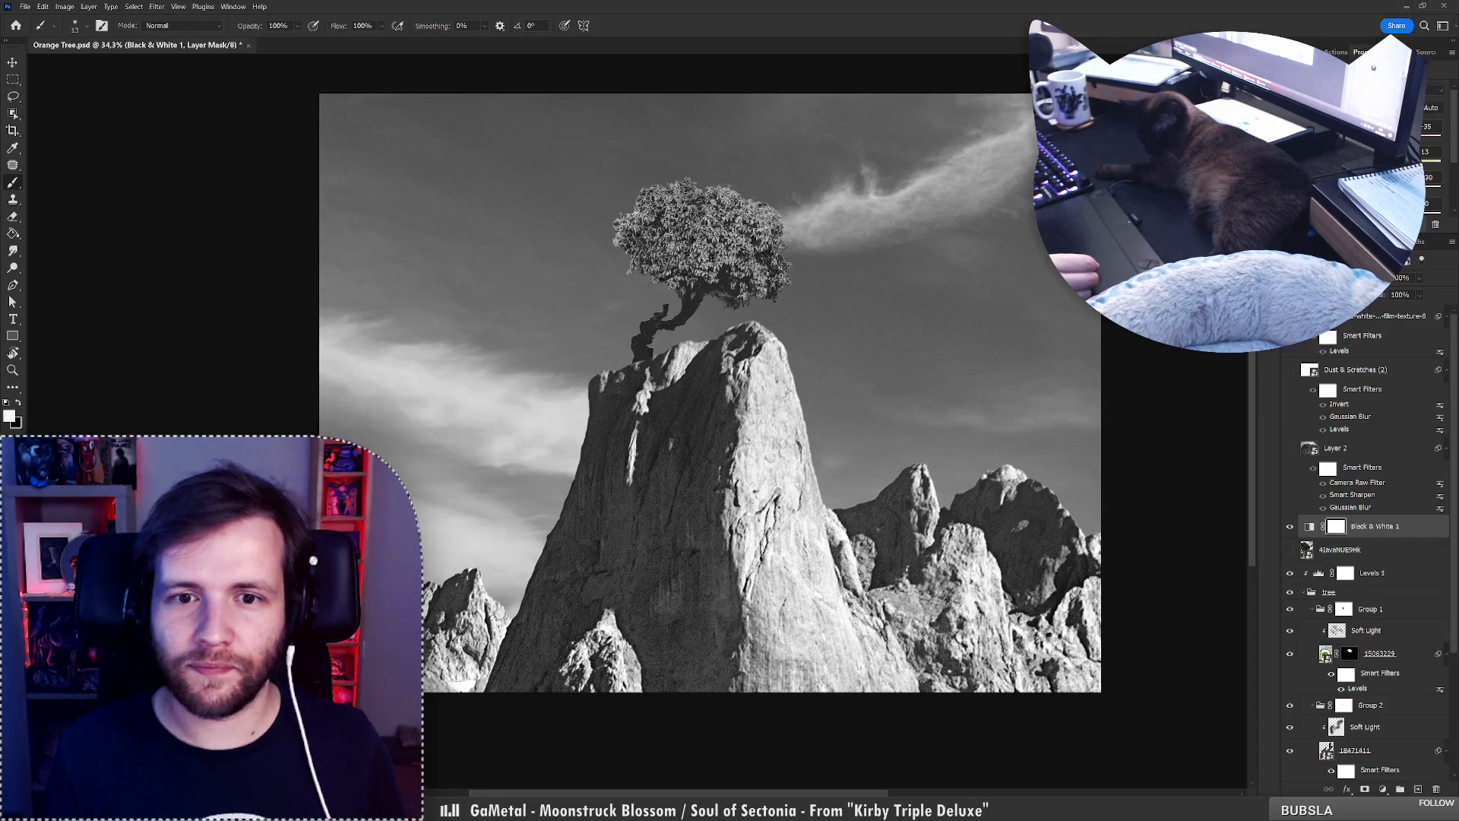
drag(1360, 190, 1369, 189)
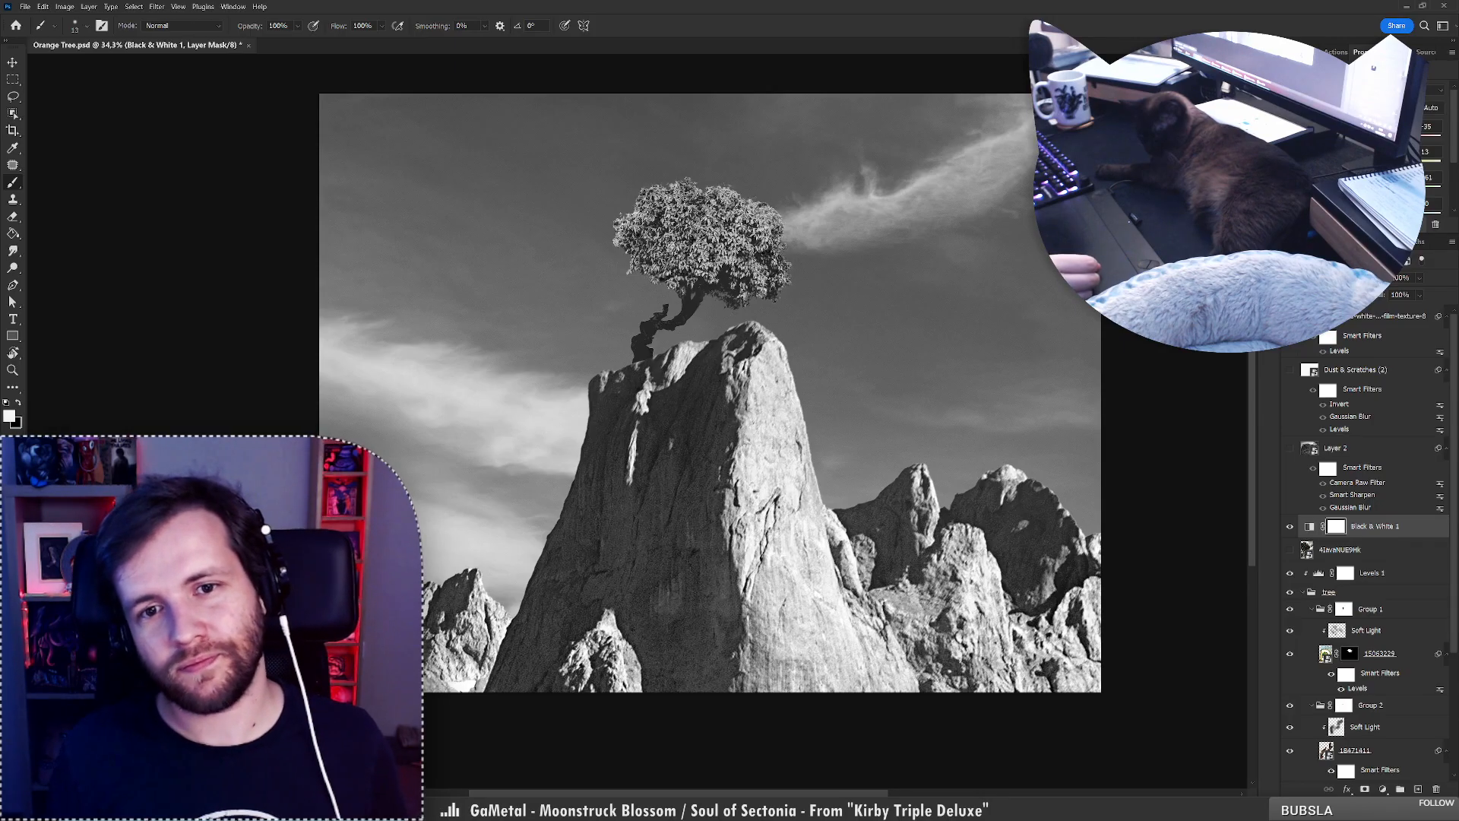
drag(1340, 138, 1347, 189)
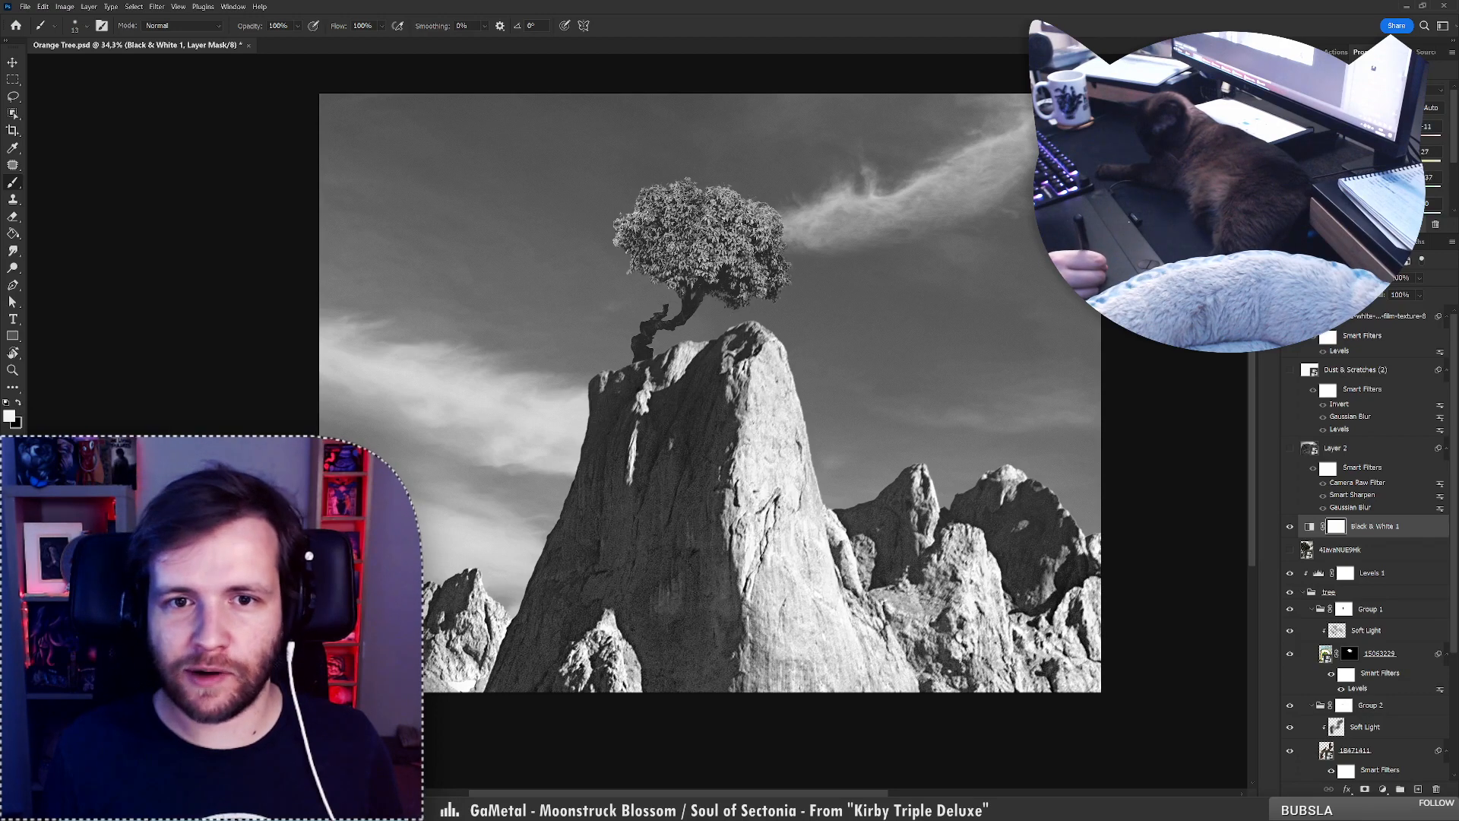
Shade the foliage on Group 1's Soft Light layer with a 279 px soft brush, undoing a black stroke and adding white highlights.
click(1391, 658)
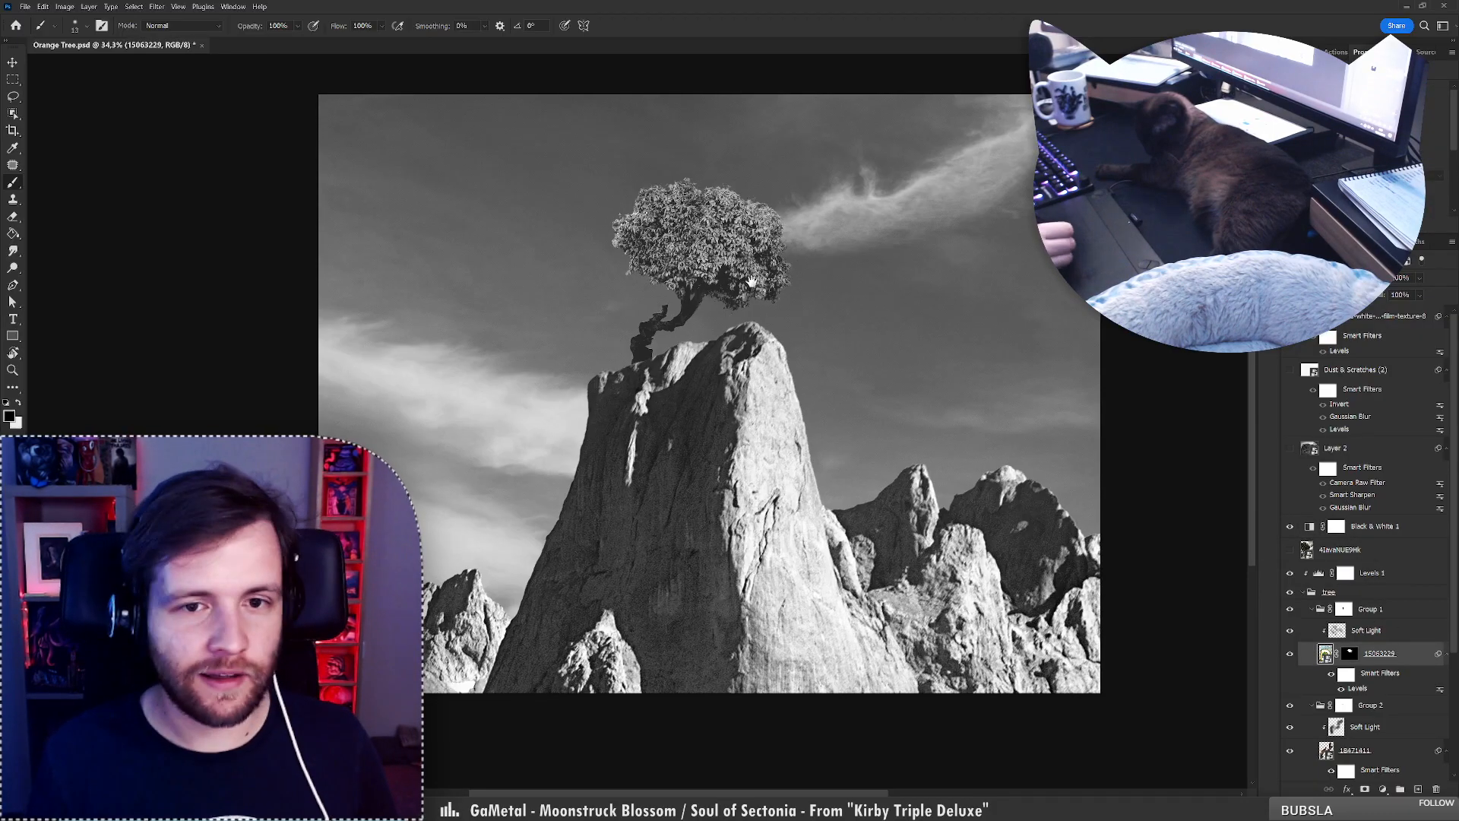
drag(751, 281, 751, 257)
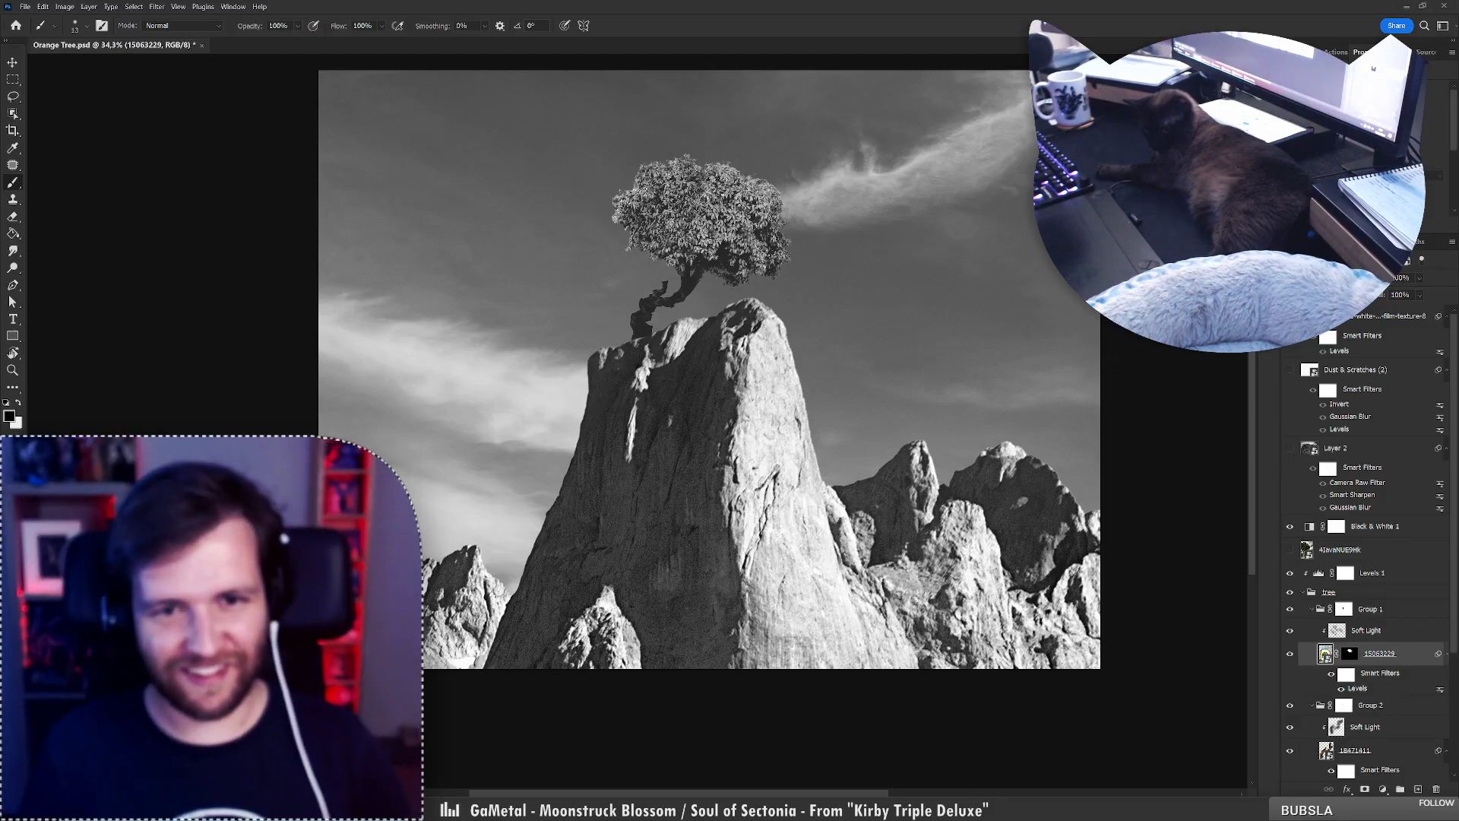
click(1388, 639)
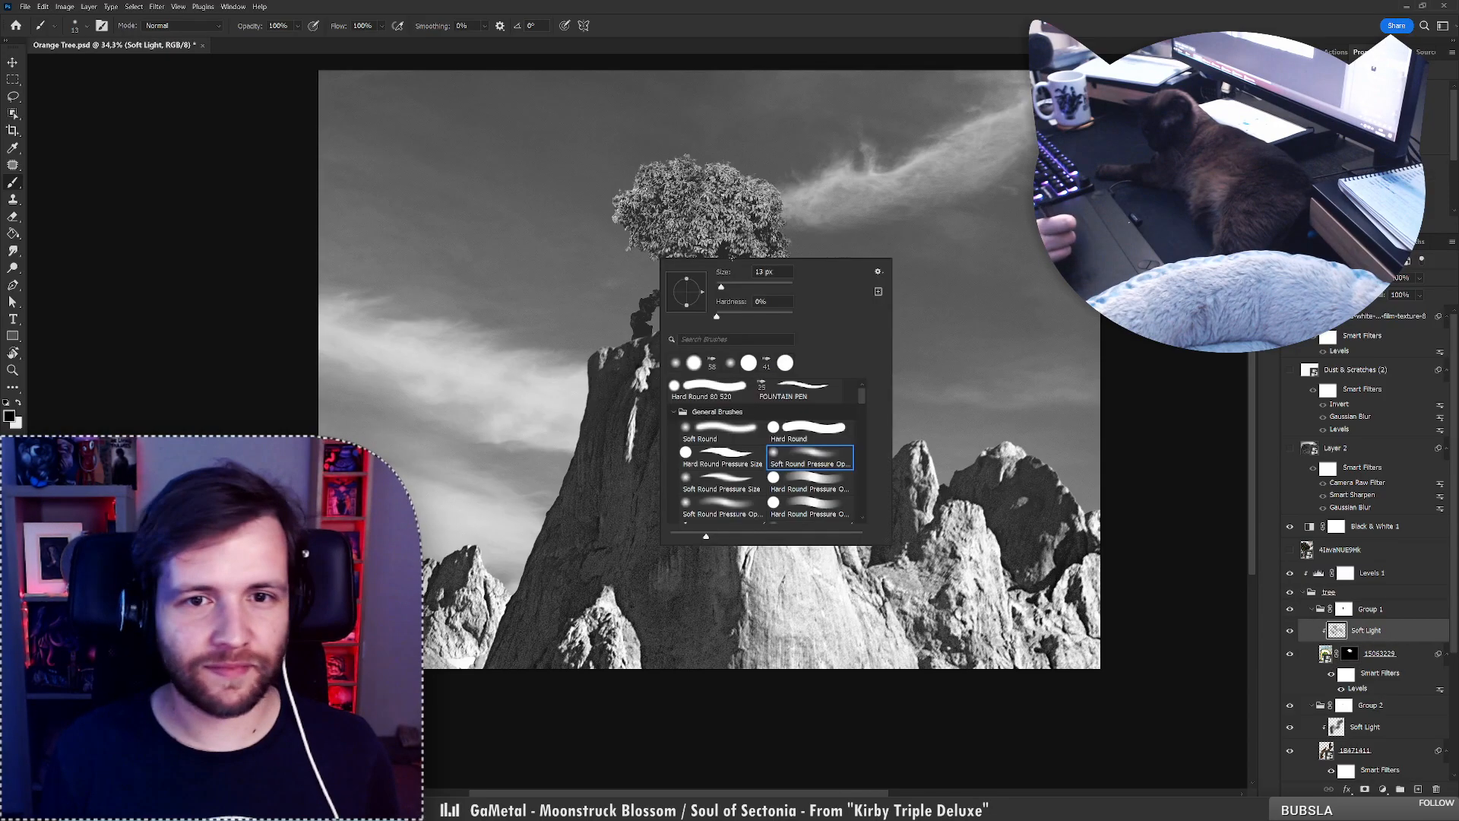
right_click(786, 289)
click(774, 285)
drag(630, 203, 671, 263)
key(ctrl+z)
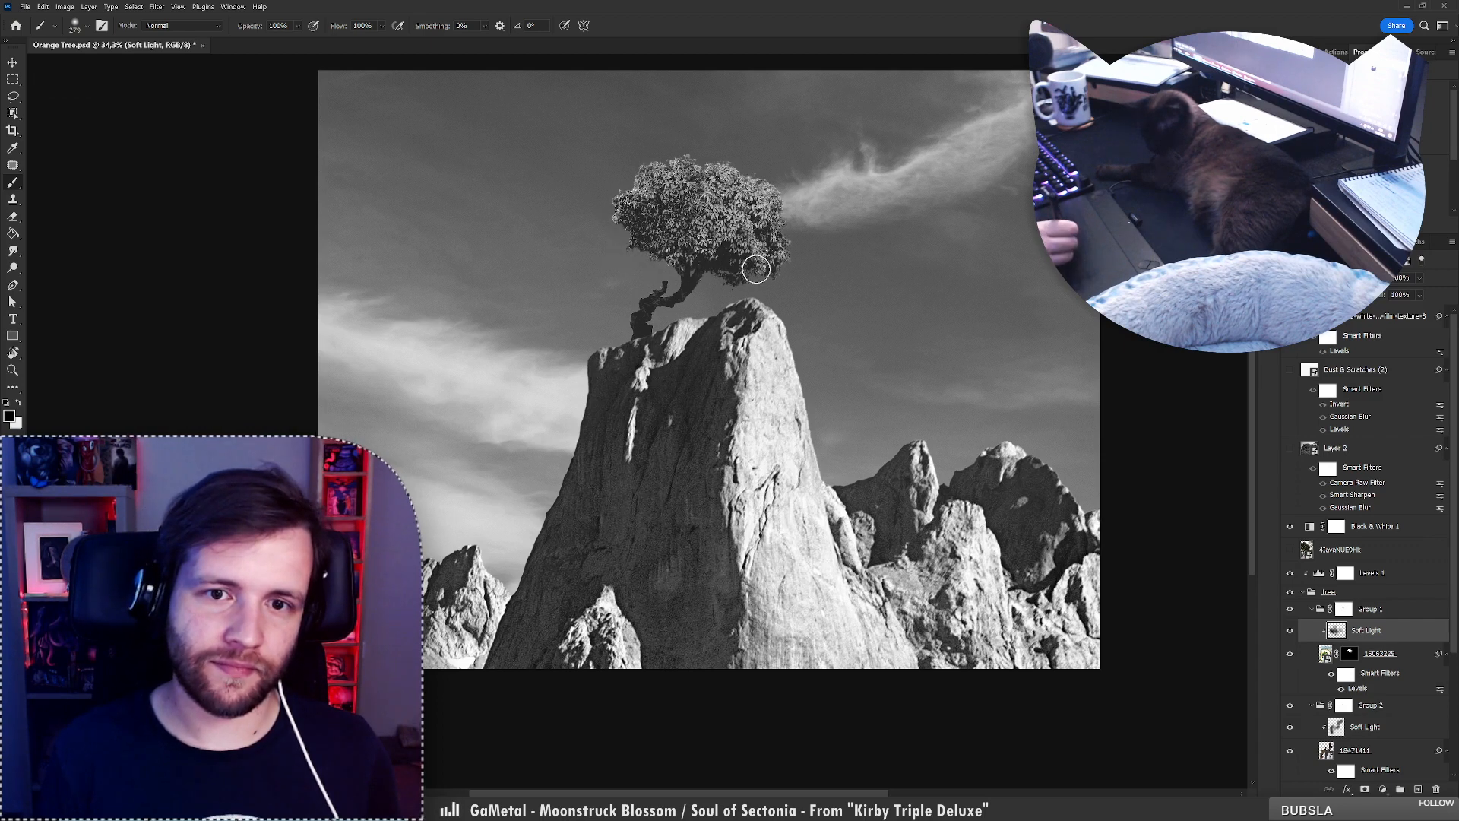
key(x)
drag(672, 199, 660, 191)
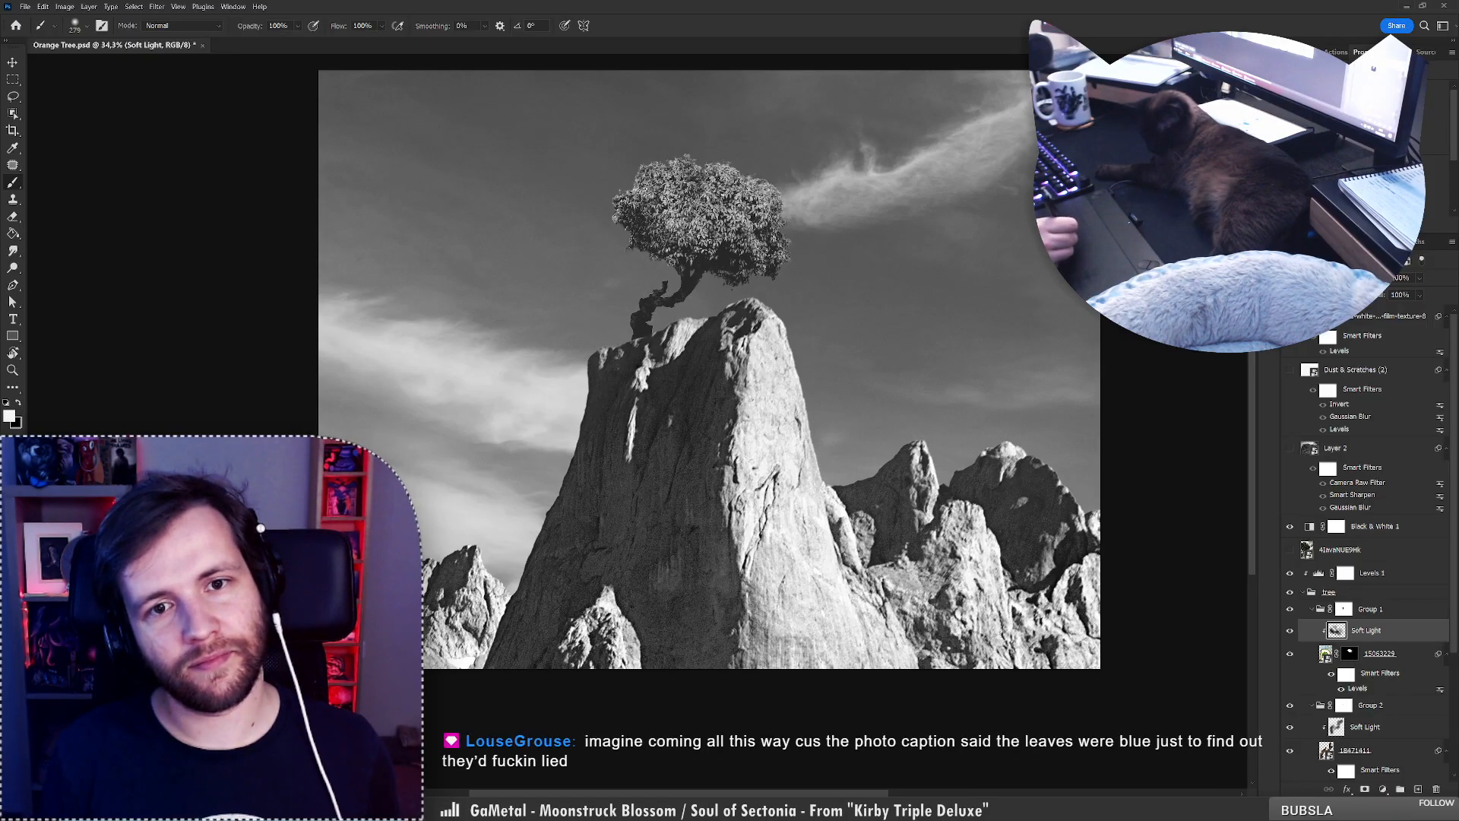
Add a Hue/Saturation adjustment clipped above the foliage's Soft Light layer and compare the image with Black & White 1 hidden.
click(1382, 790)
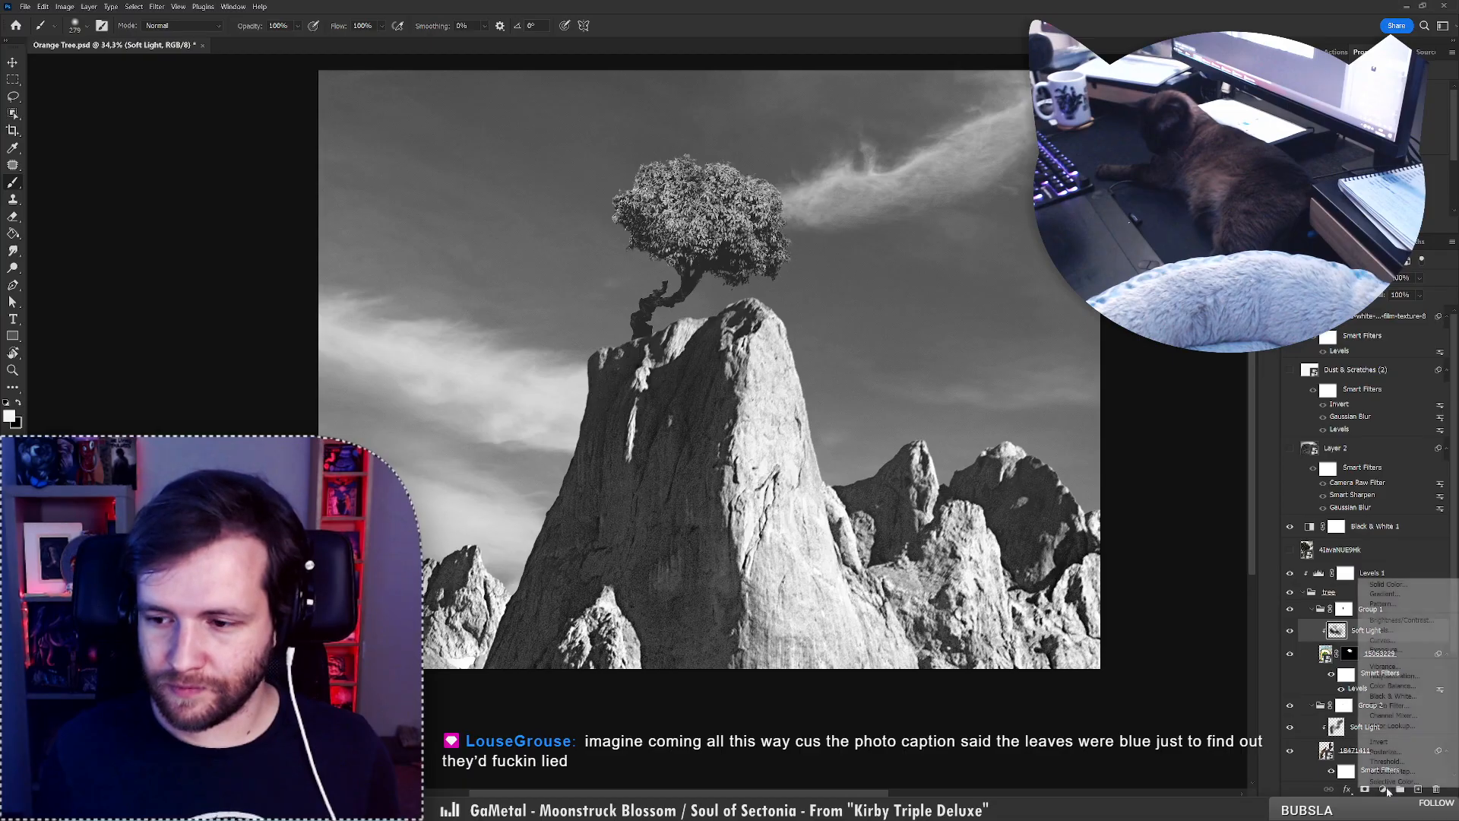
click(1399, 679)
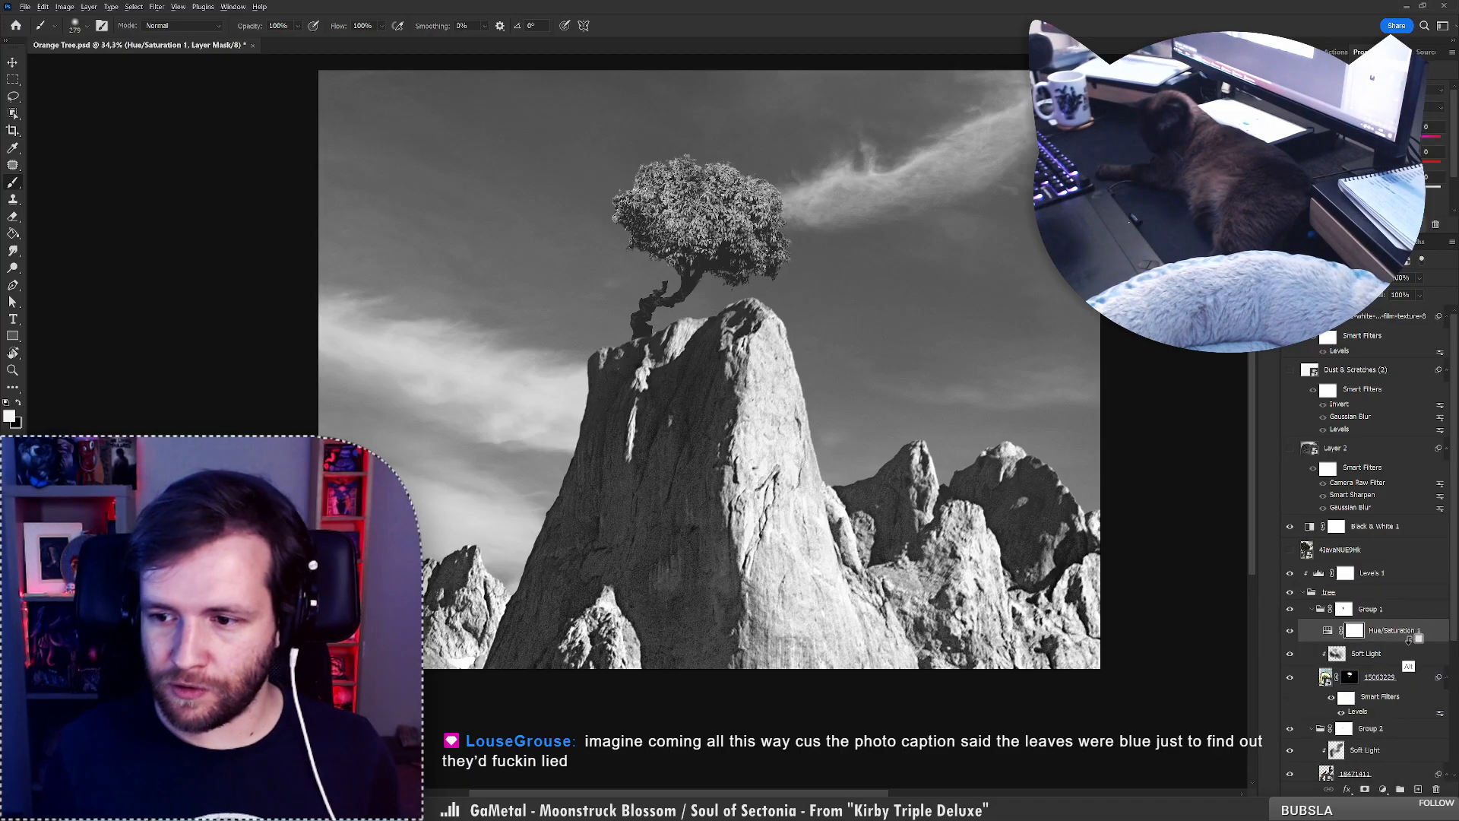
key(ctrl+alt+g)
click(1291, 526)
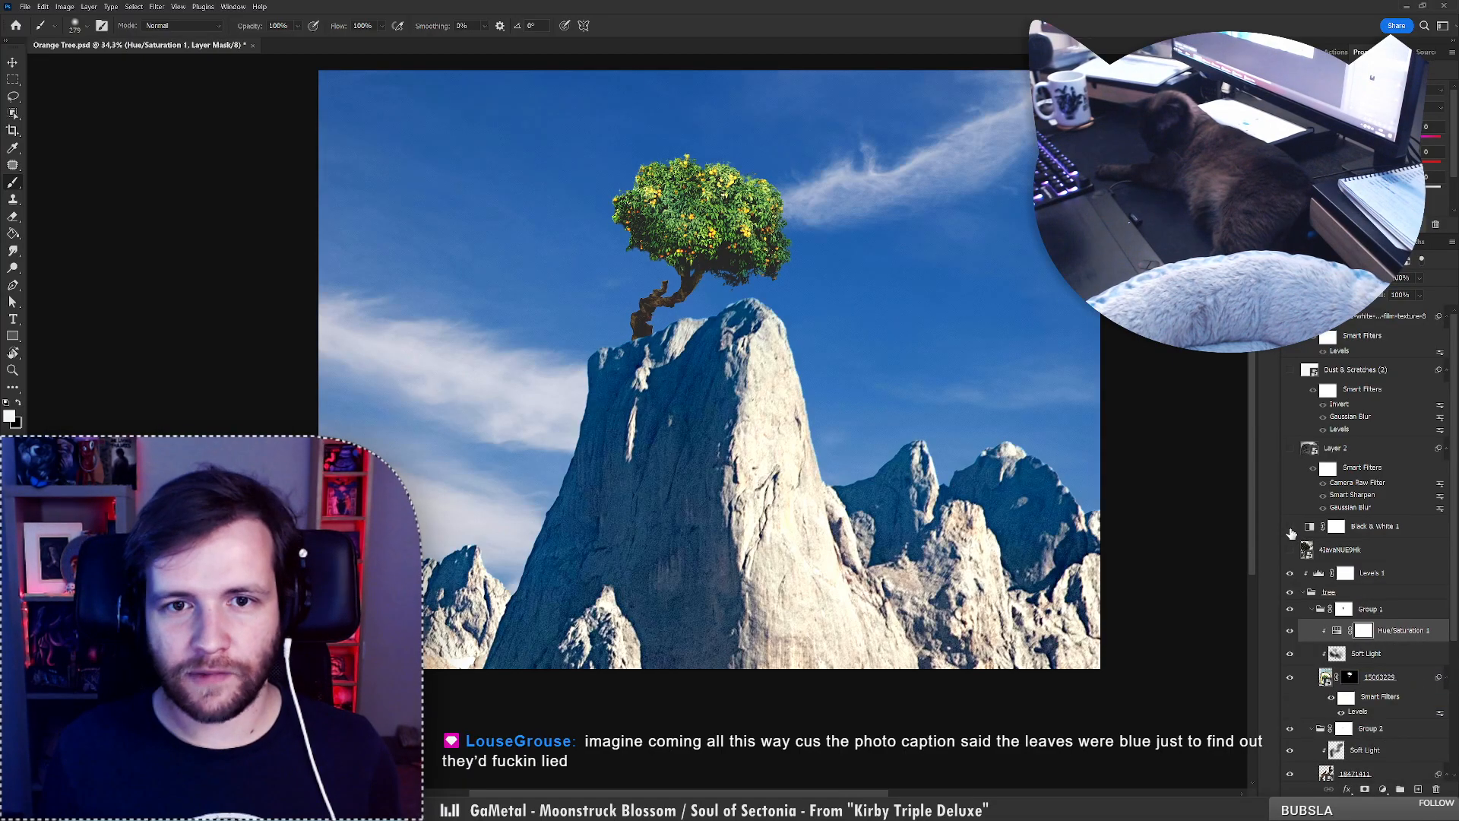
click(1291, 526)
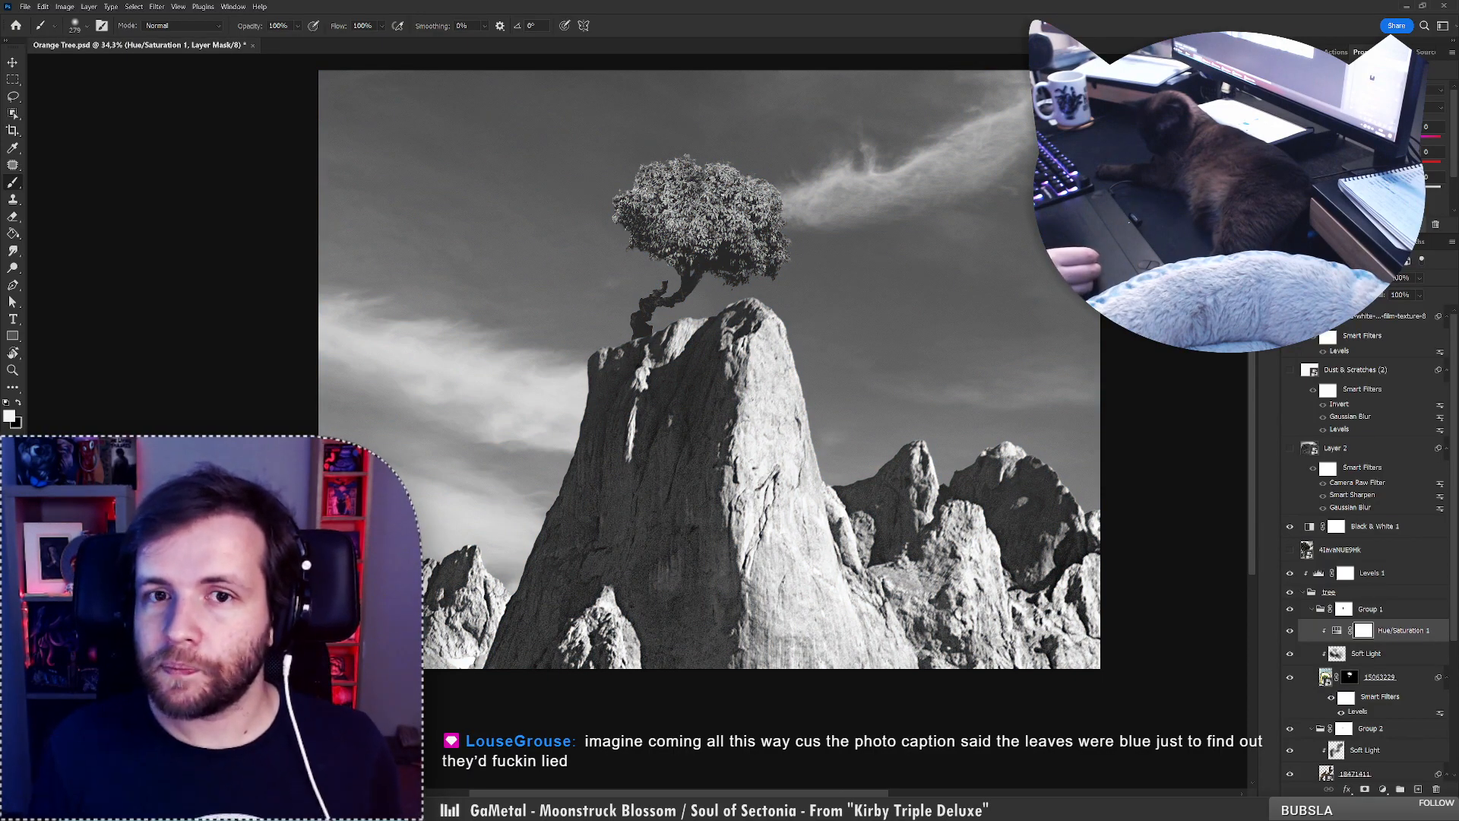
Set one colour range of Hue/Saturation 1 to saturation +4 and lightness −79, and lower the Yellows of Black & White 1.
click(1383, 107)
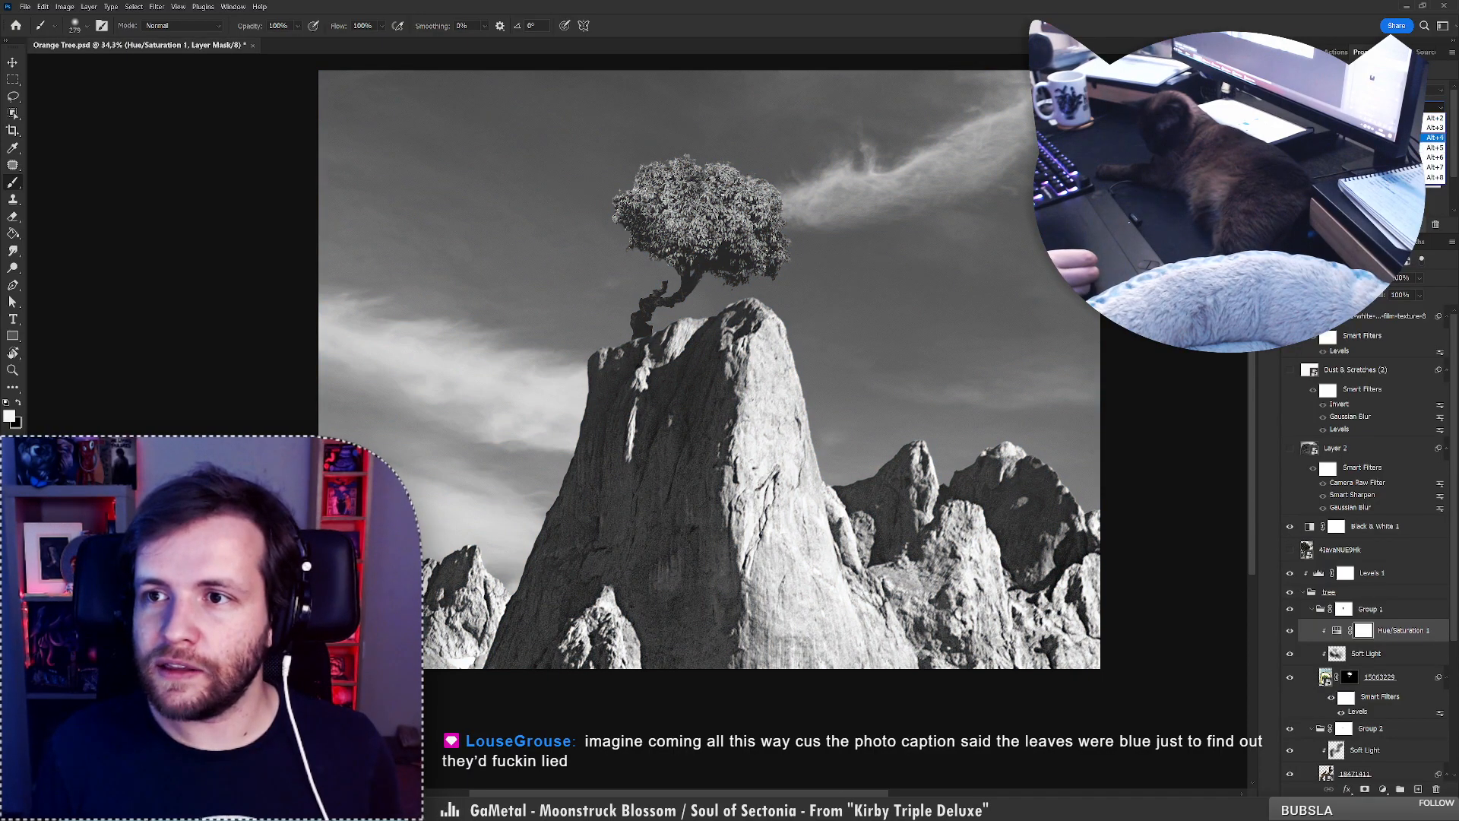
click(1435, 156)
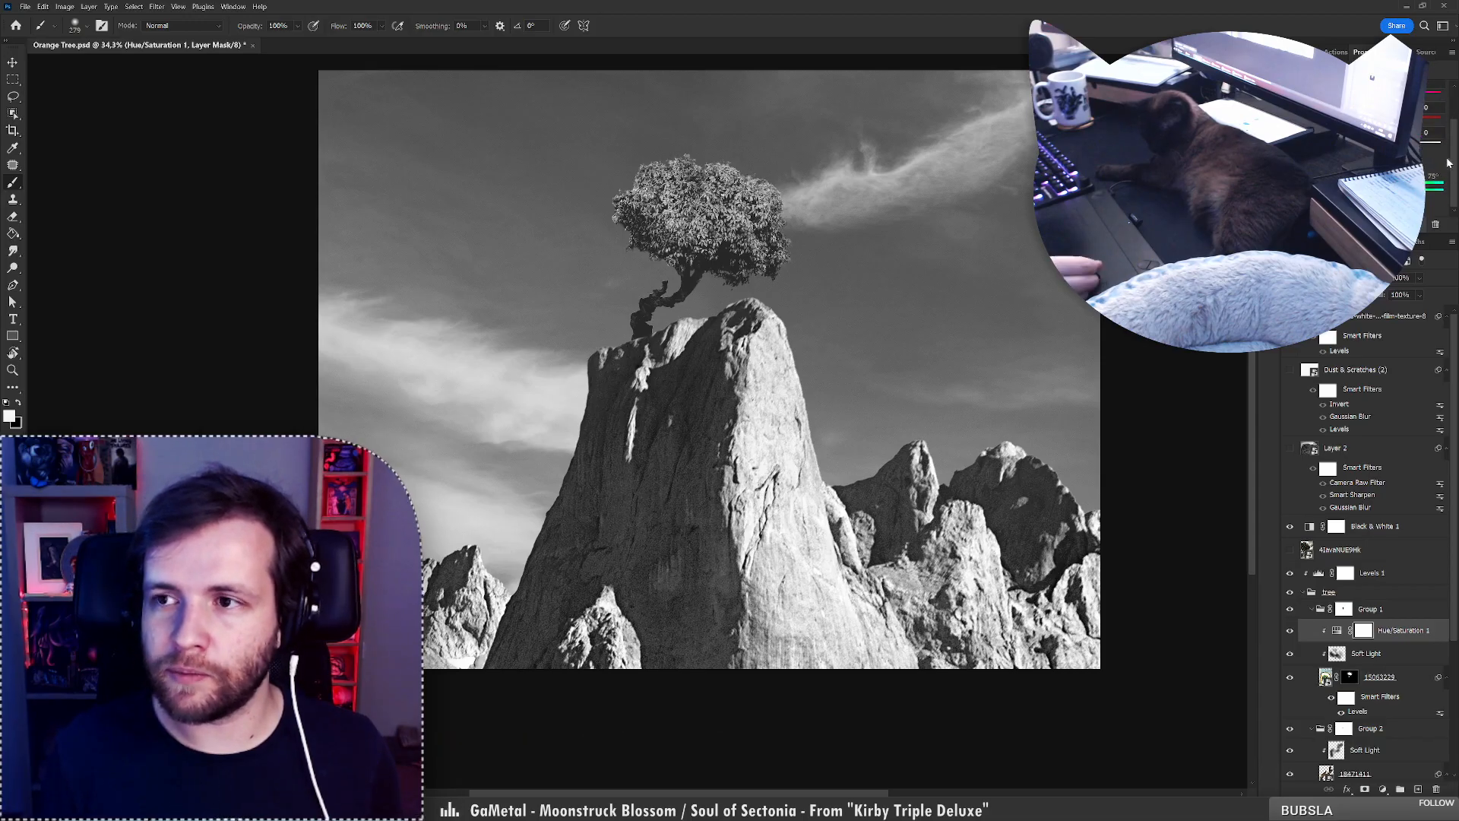
drag(1451, 160, 1293, 180)
drag(1384, 179, 1320, 179)
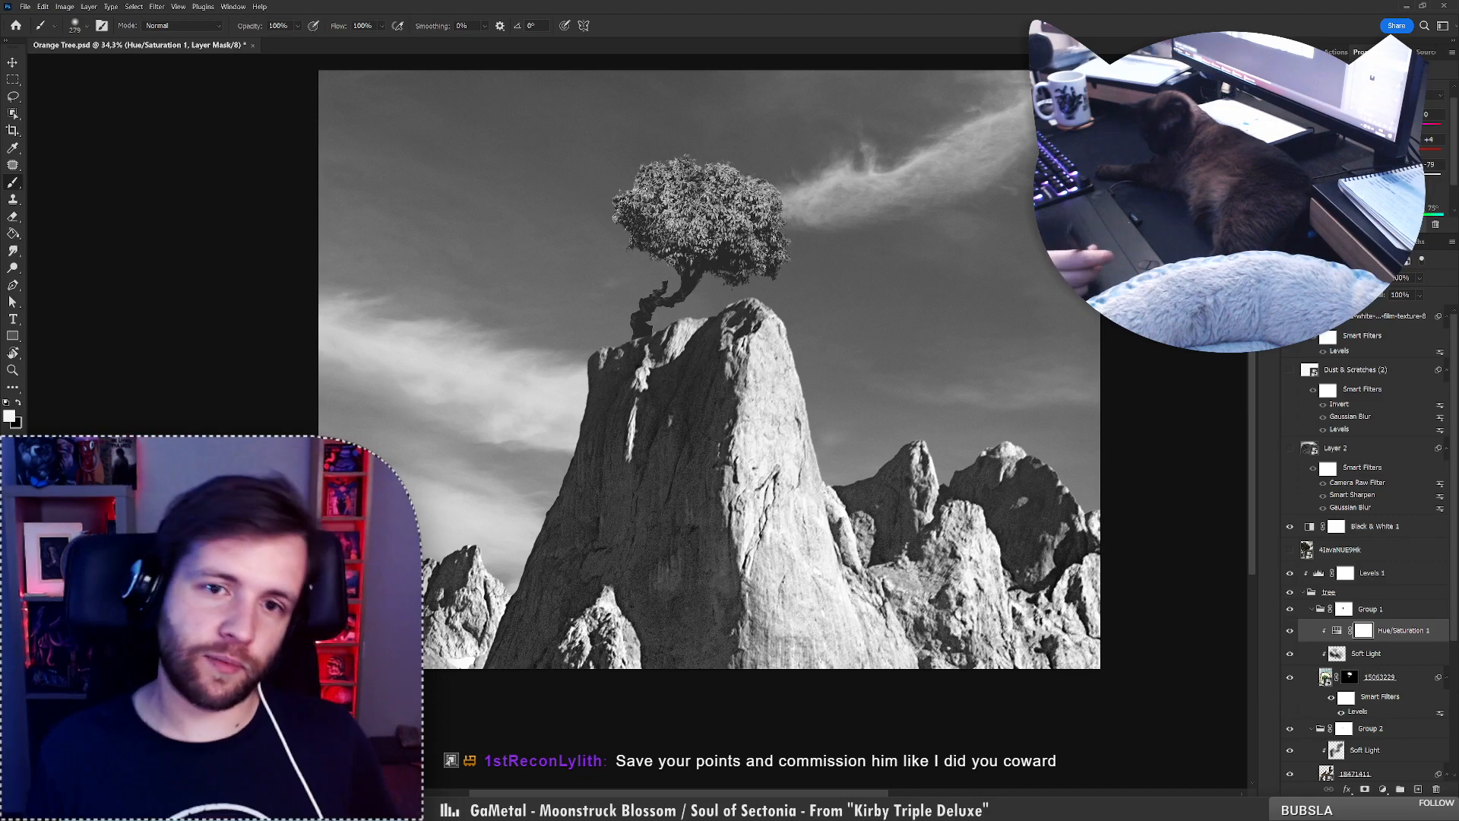
click(1380, 531)
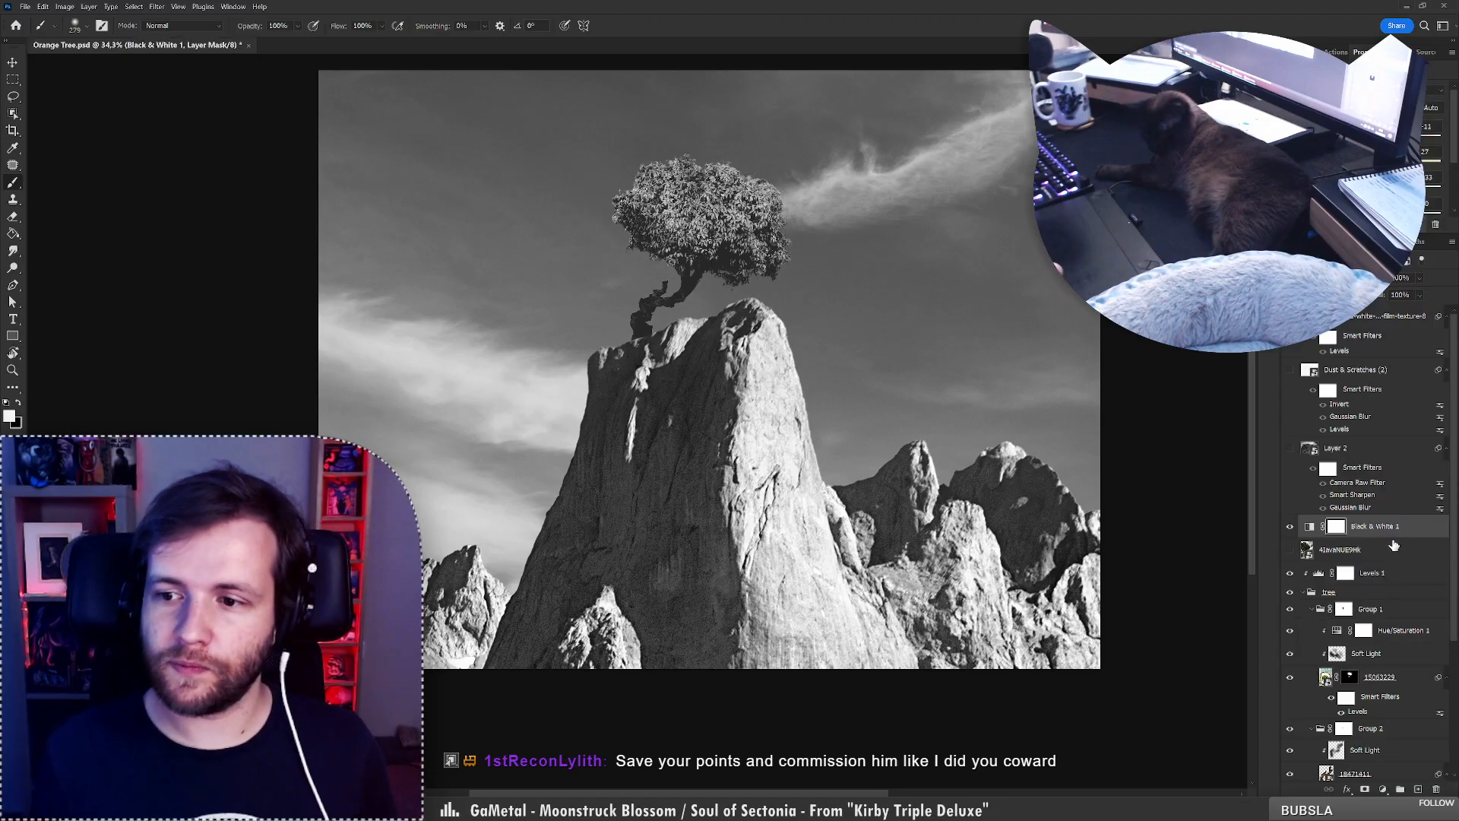
drag(1360, 161, 1355, 162)
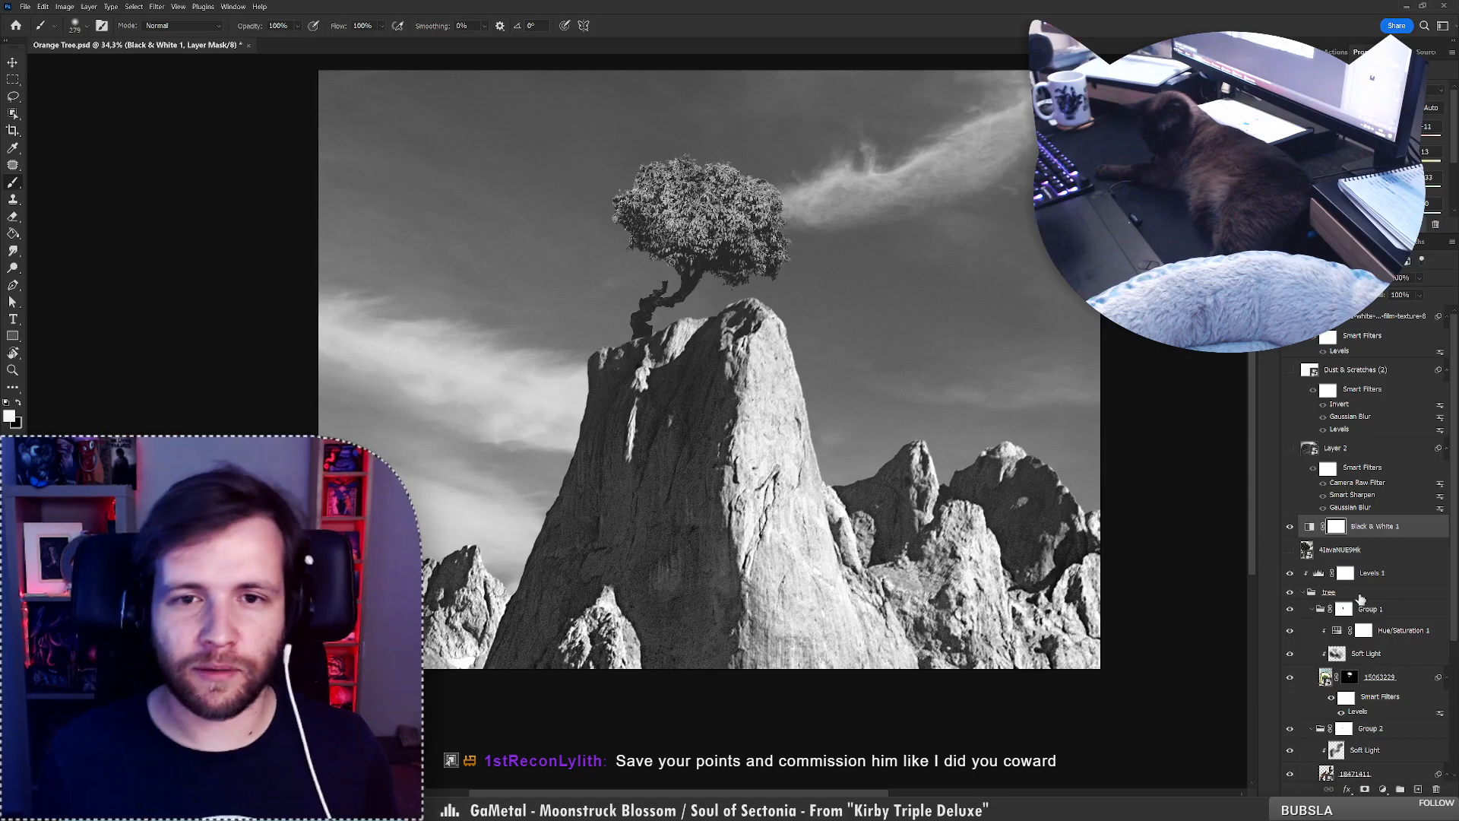
Set the Greens of Hue/Saturation 1 to saturation +5 and lightness −39, undoing a first try, and readjust Black & White 1's Greens.
click(1399, 639)
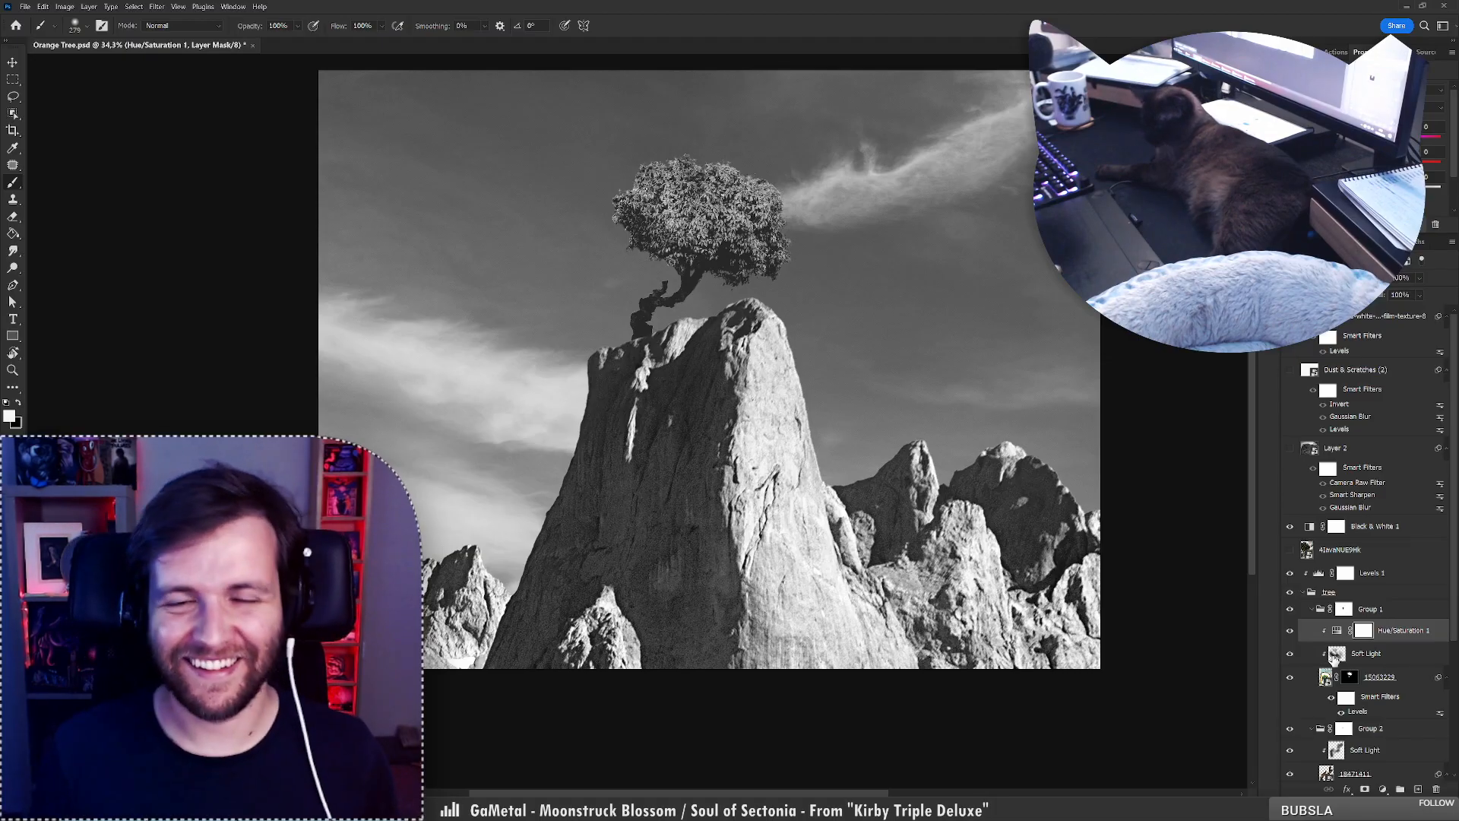
mouse_move(1365, 164)
mouse_down()
mouse_move(1379, 165)
mouse_move(1360, 164)
mouse_up()
key(ctrl+z)
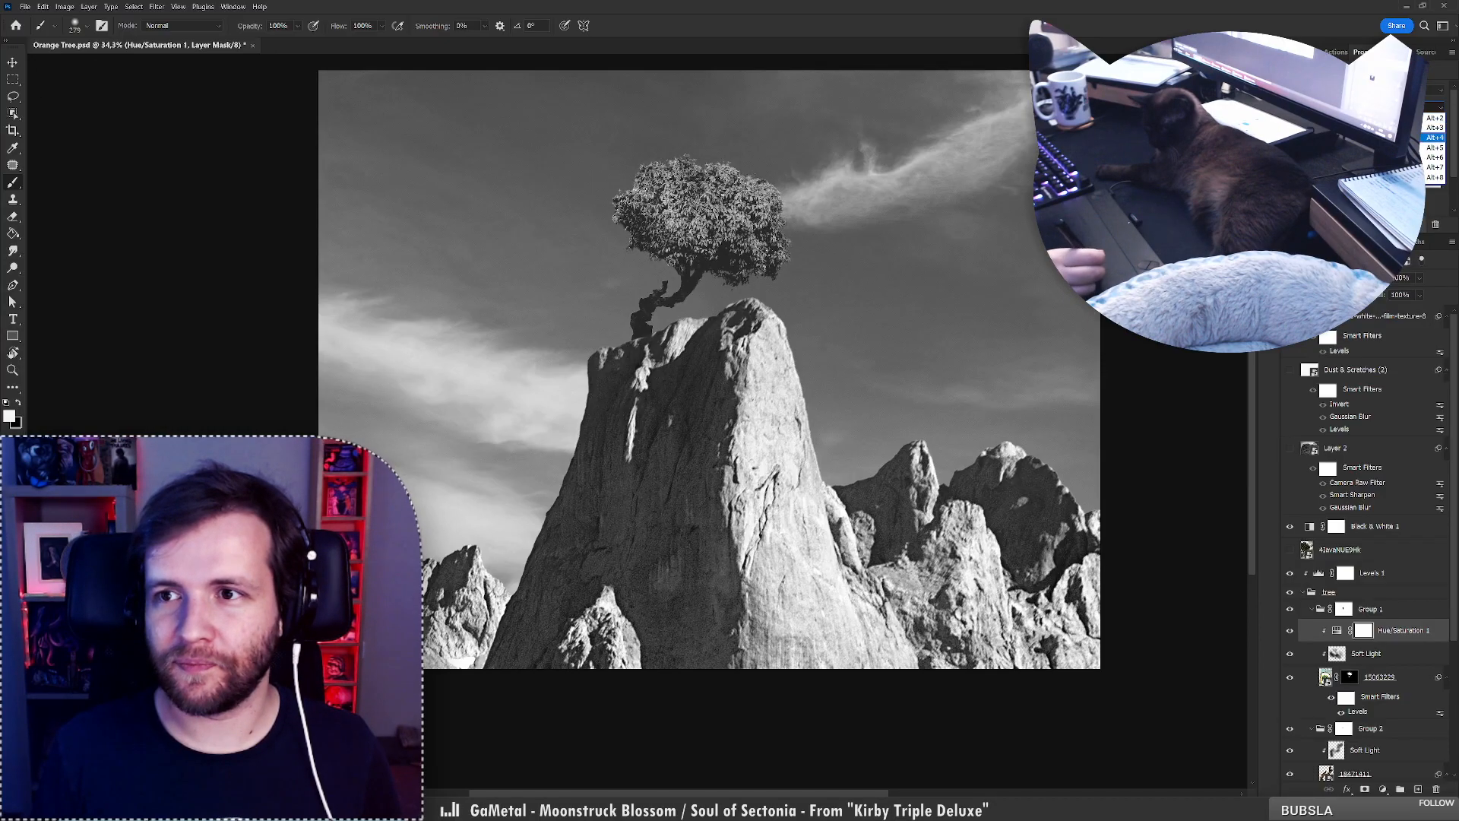
drag(1366, 164, 1337, 190)
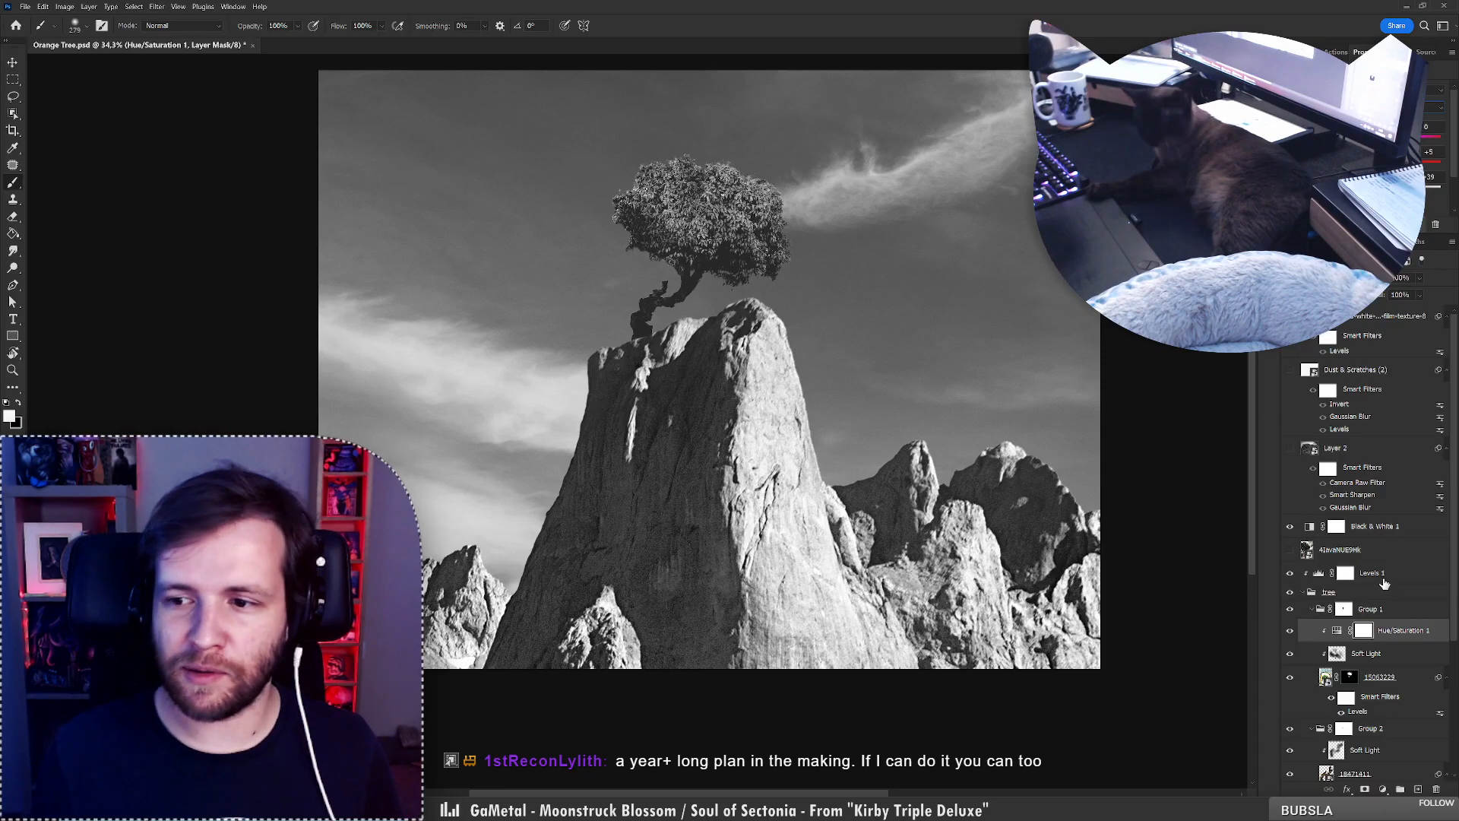
click(1377, 527)
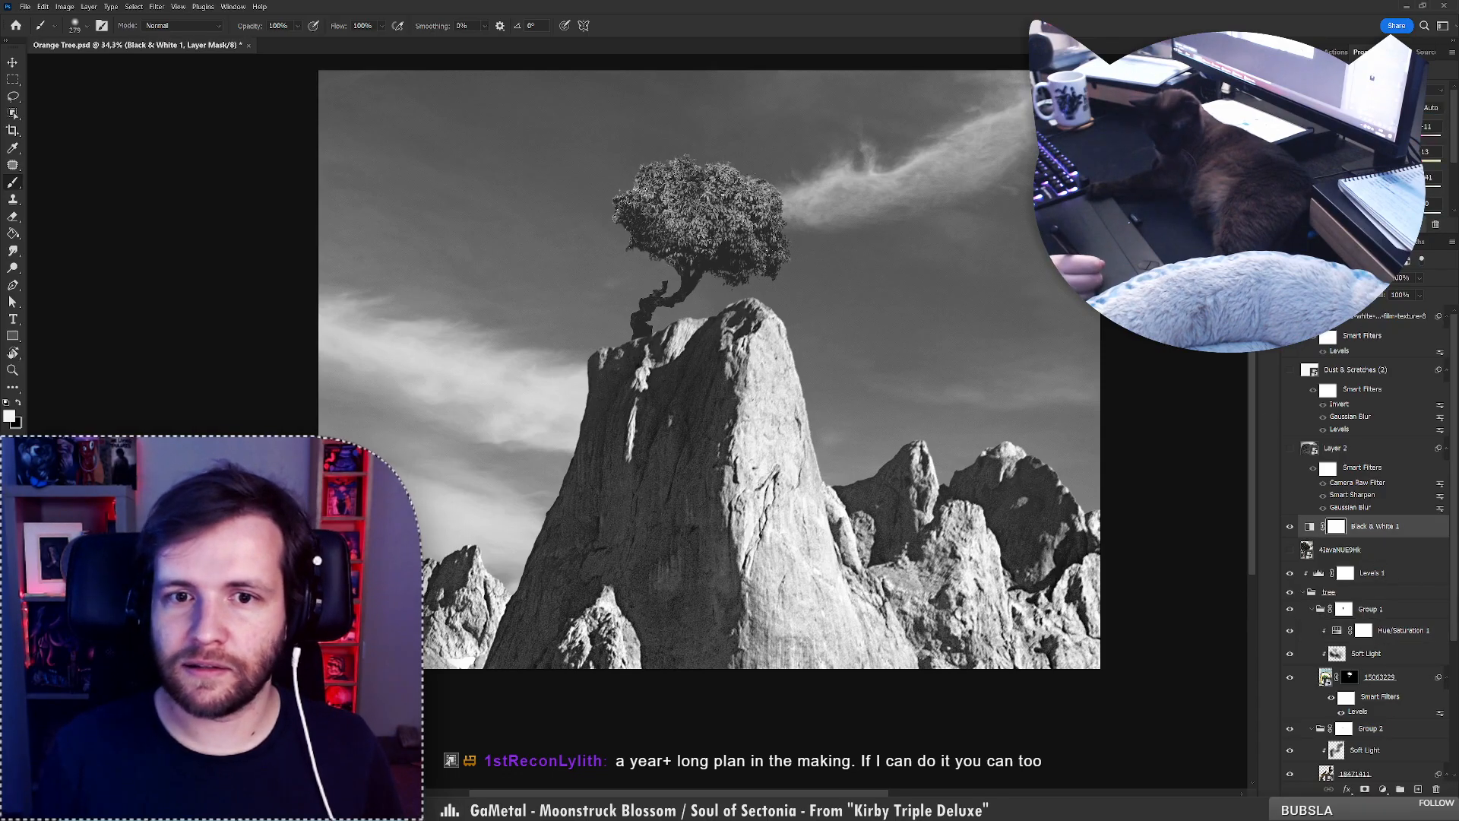
drag(1338, 189, 1344, 188)
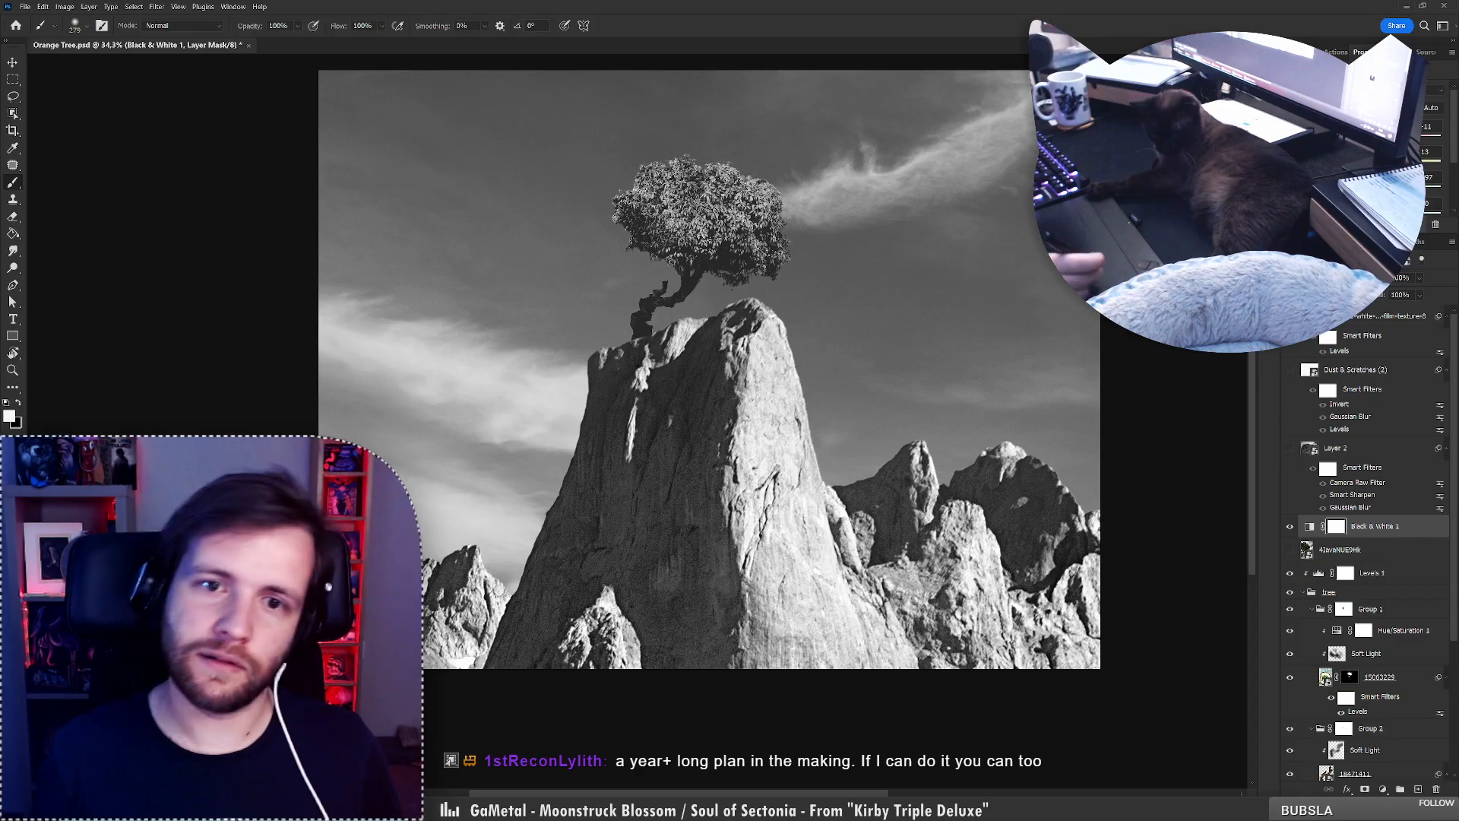
Lower the lightness of the Greens range in Hue/Saturation 1 to −69 and reselect Black & White 1.
click(1412, 635)
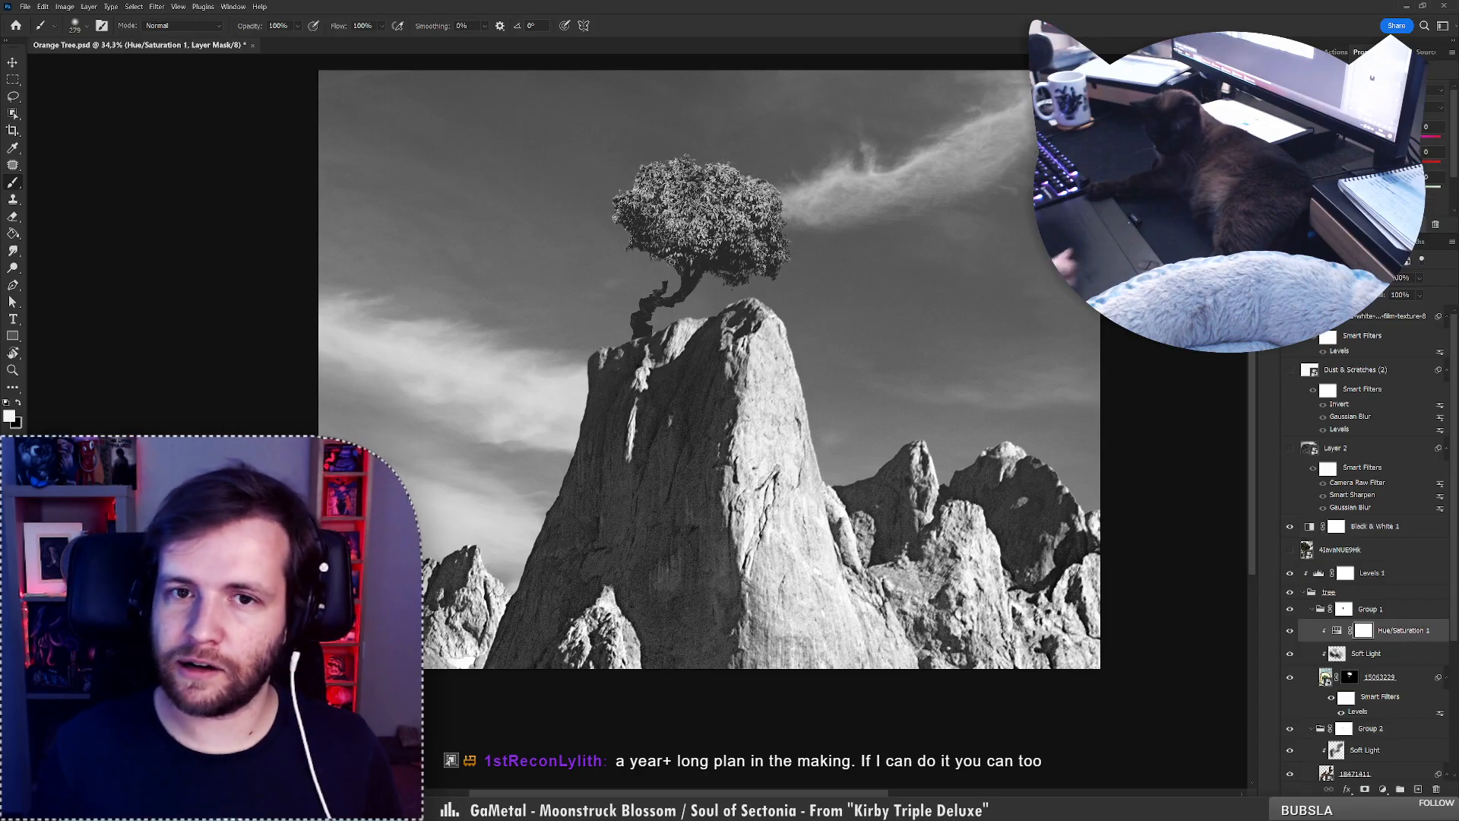
click(1372, 107)
click(1372, 147)
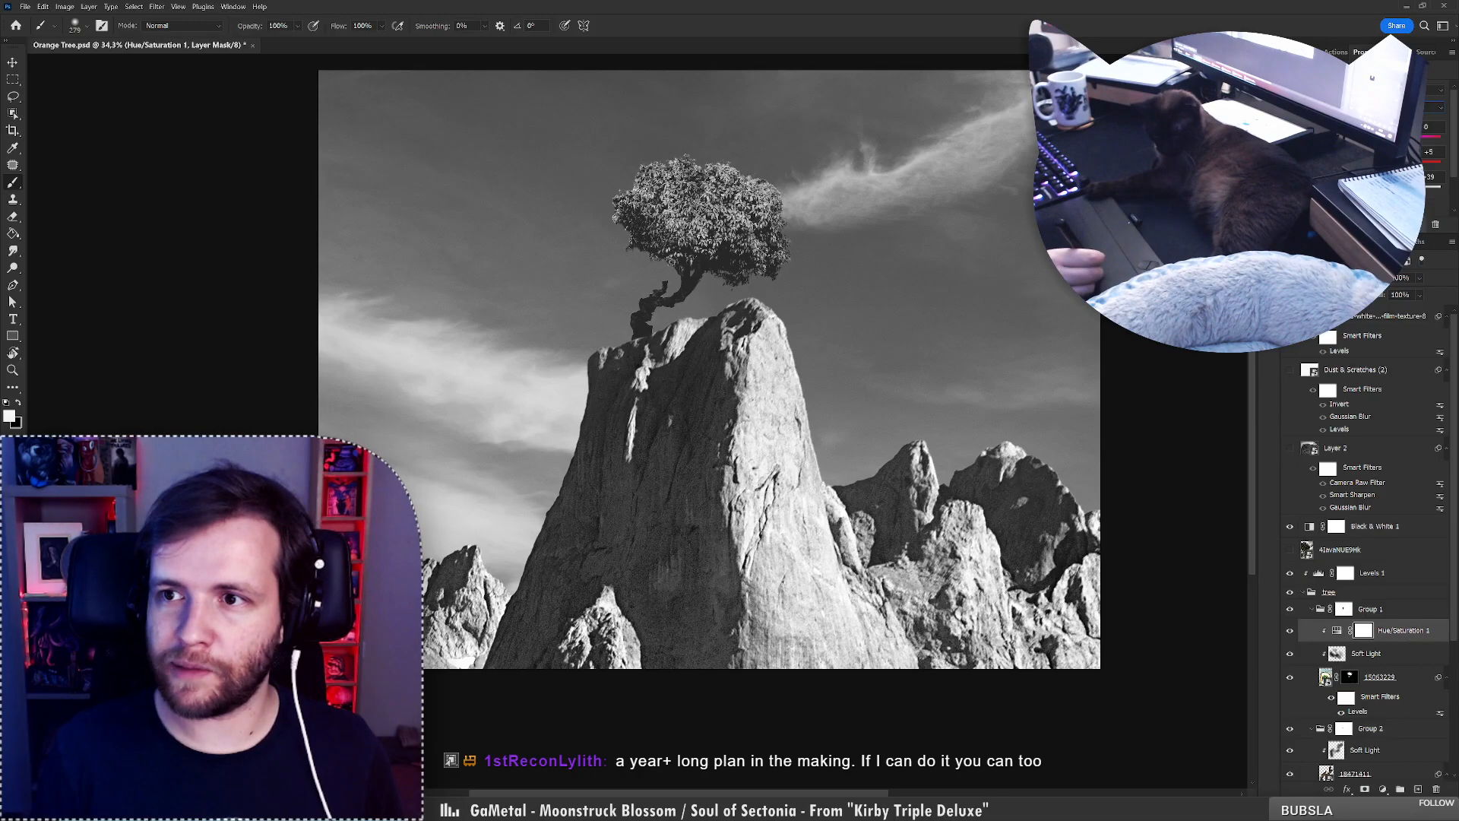
drag(1339, 188, 1309, 188)
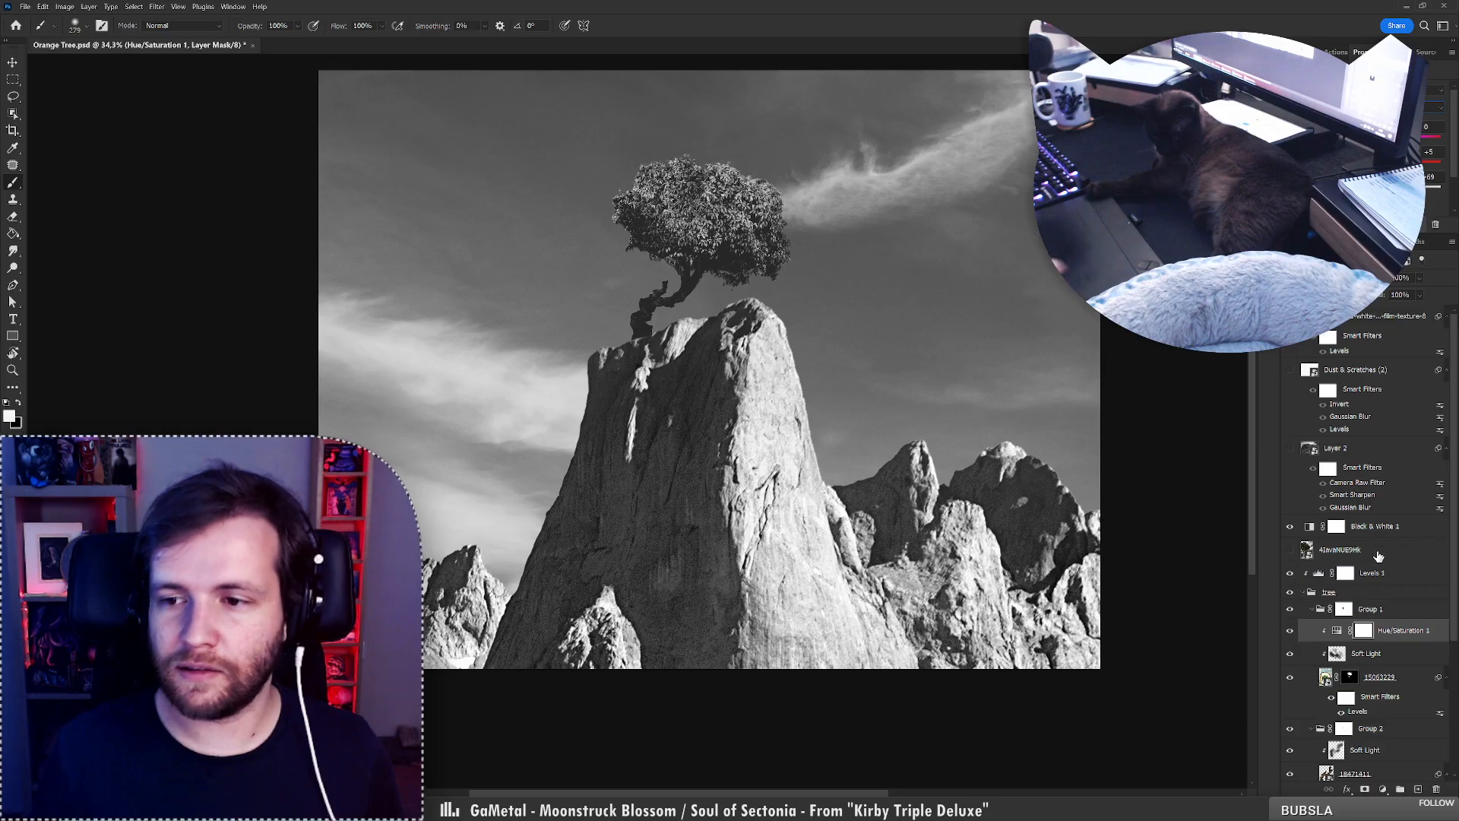
click(1382, 527)
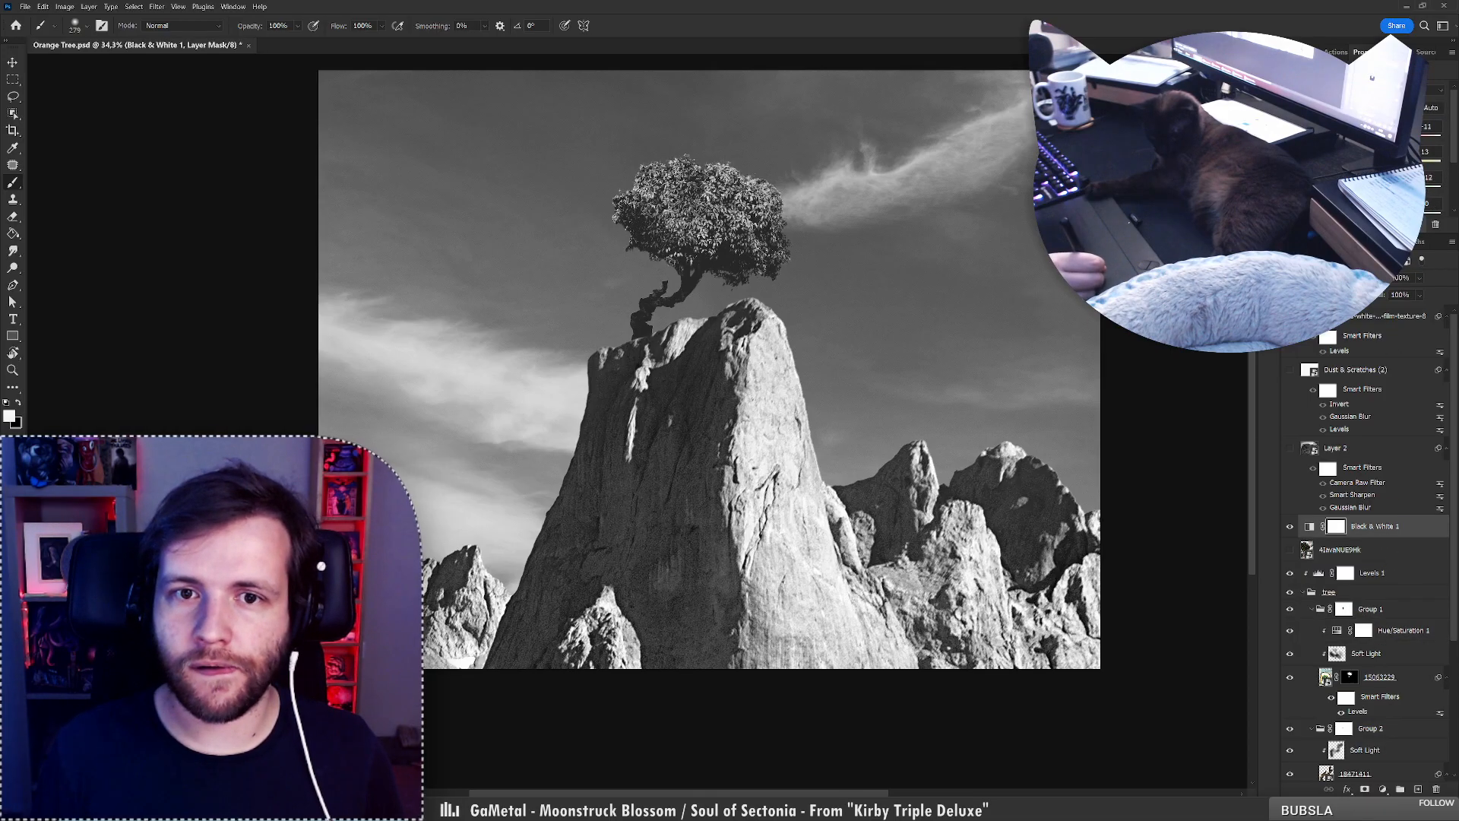
Select Group 1's Soft Light layer and make black the brush colour for shading the foliage.
key(z)
mouse_move(699, 184)
mouse_down()
mouse_move(735, 187)
mouse_move(699, 188)
mouse_up()
key(b)
key(space)
mouse_move(699, 286)
mouse_down()
mouse_move(675, 266)
mouse_move(665, 276)
mouse_up()
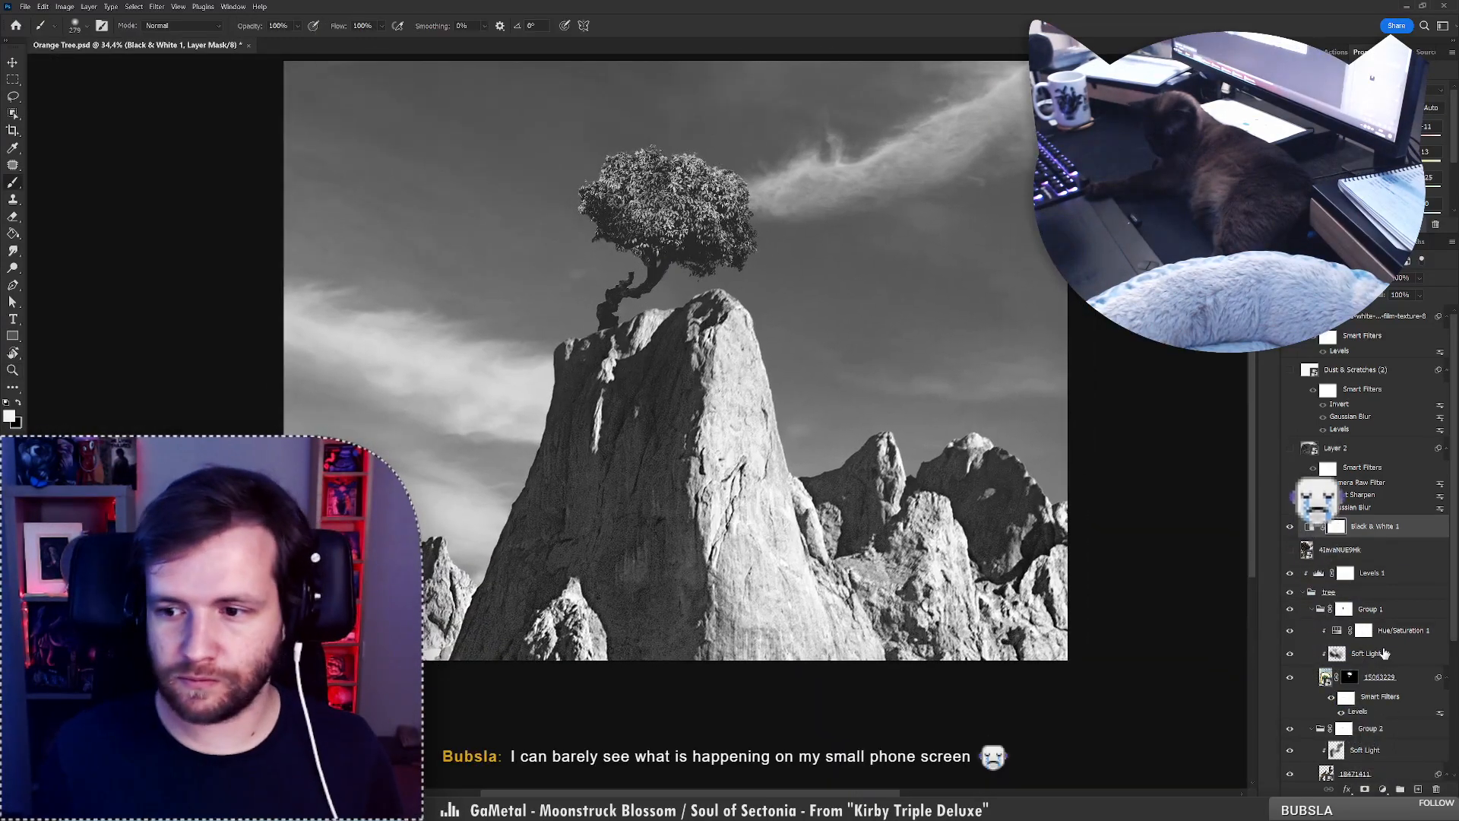
click(1366, 653)
key(x)
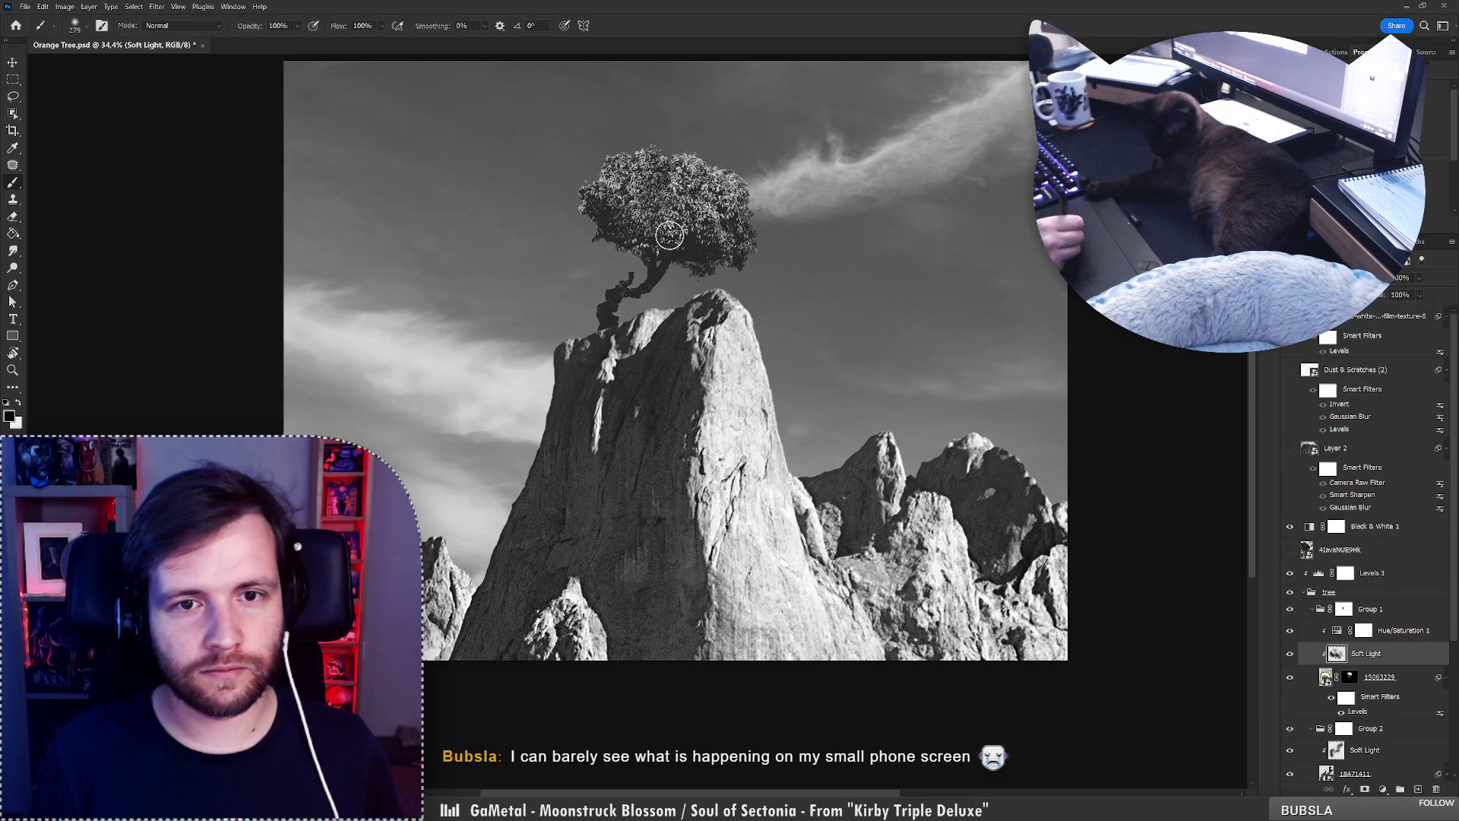
key(x)
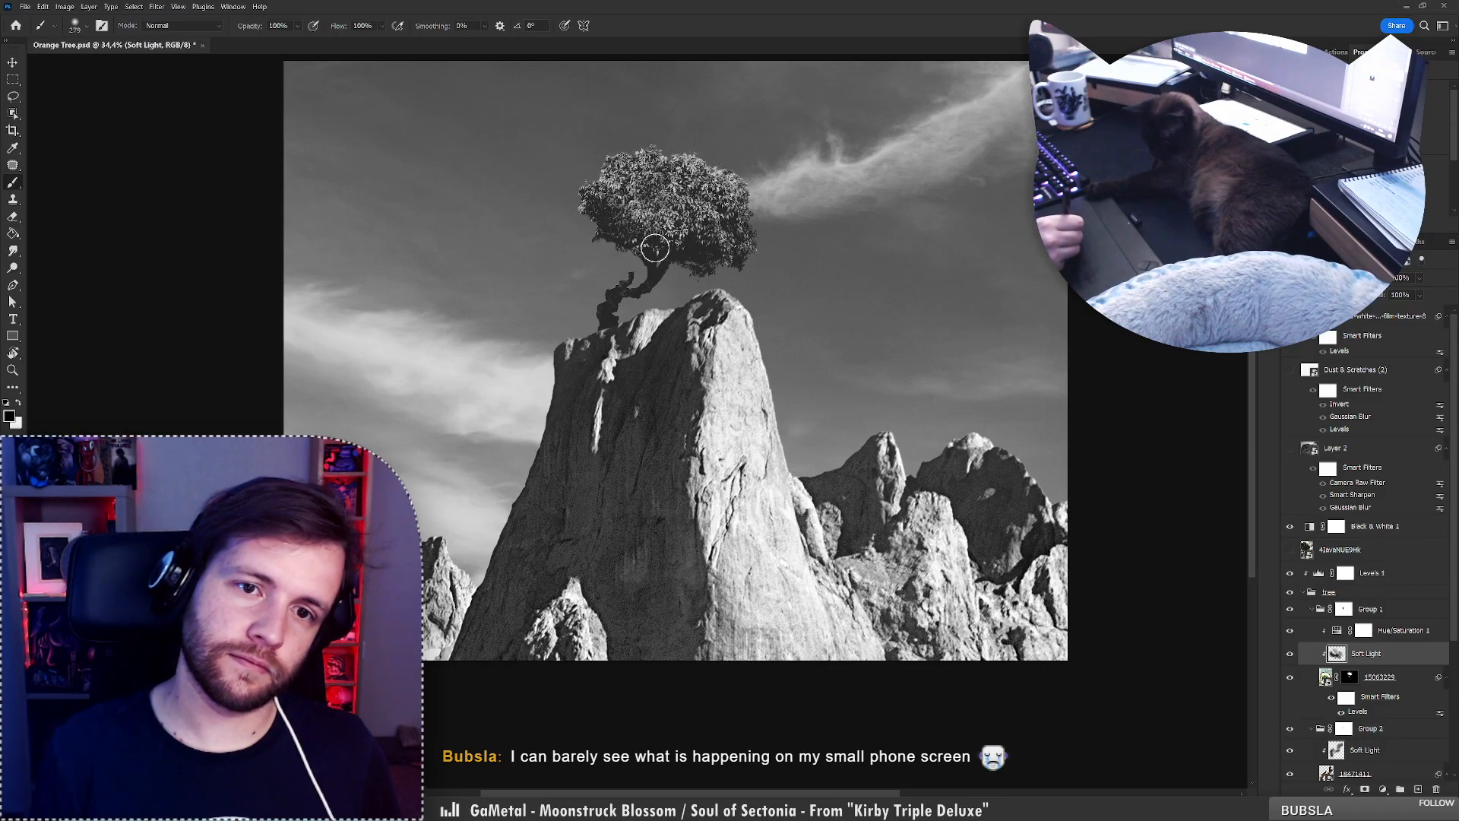
Examine the tree's tones against the whole mountain composite and its foliage detail up close.
key(z)
mouse_move(653, 204)
mouse_down()
mouse_move(608, 209)
mouse_move(643, 203)
mouse_up()
key(b)
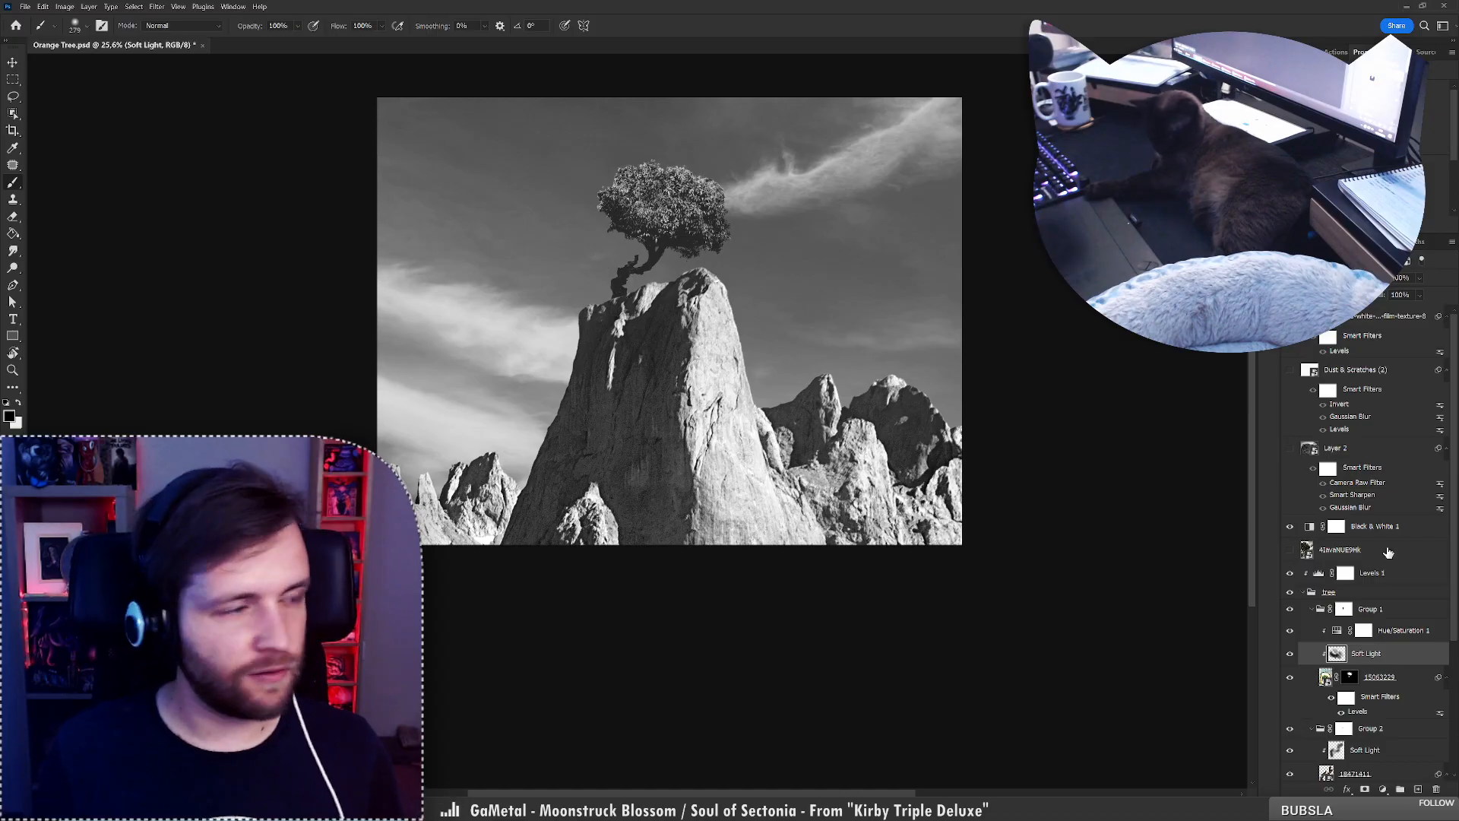
key(z)
mouse_move(646, 183)
mouse_down()
mouse_move(677, 183)
mouse_move(628, 184)
mouse_move(859, 232)
mouse_up()
key(b)
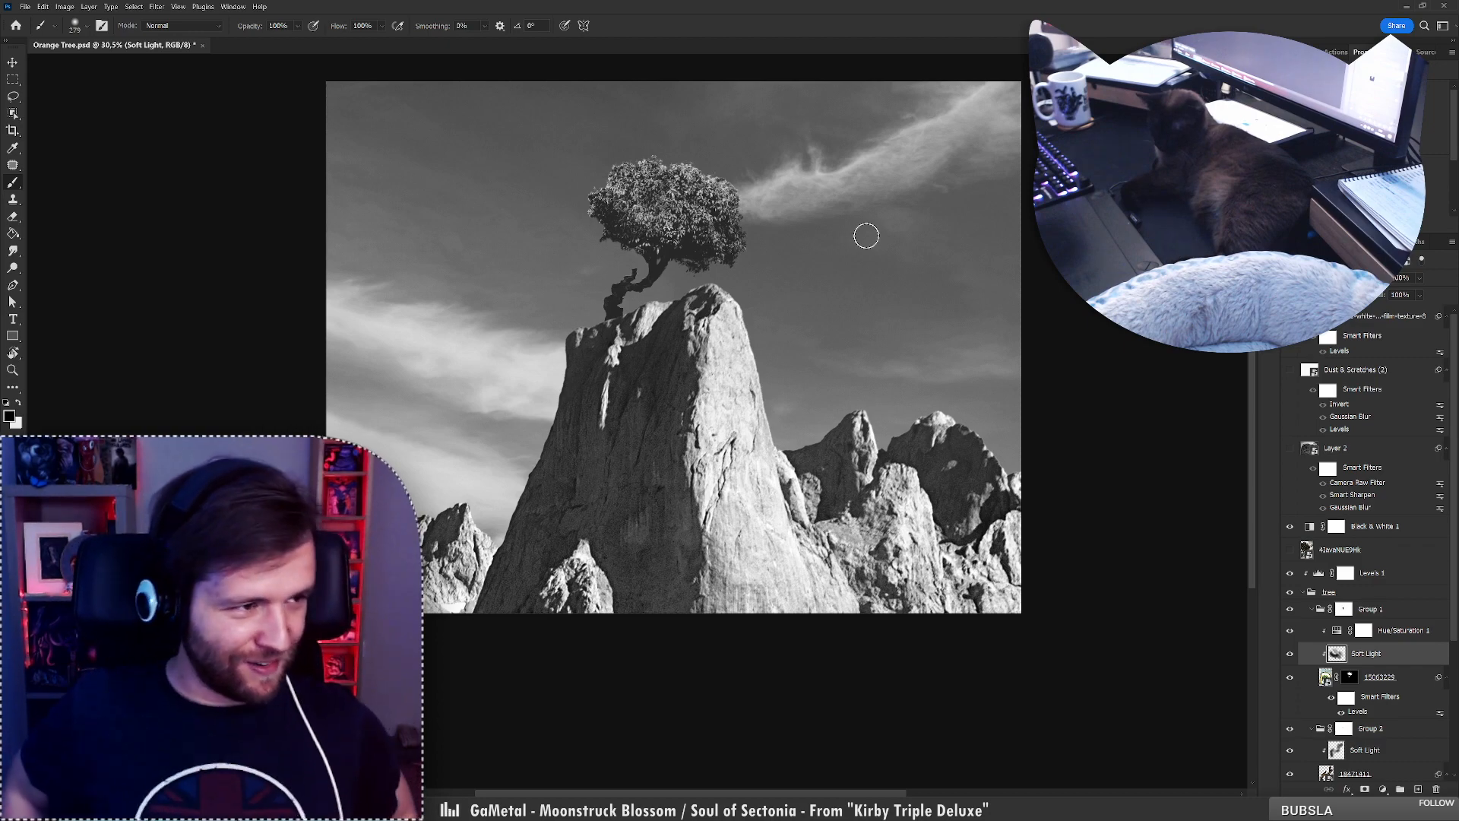
key(z)
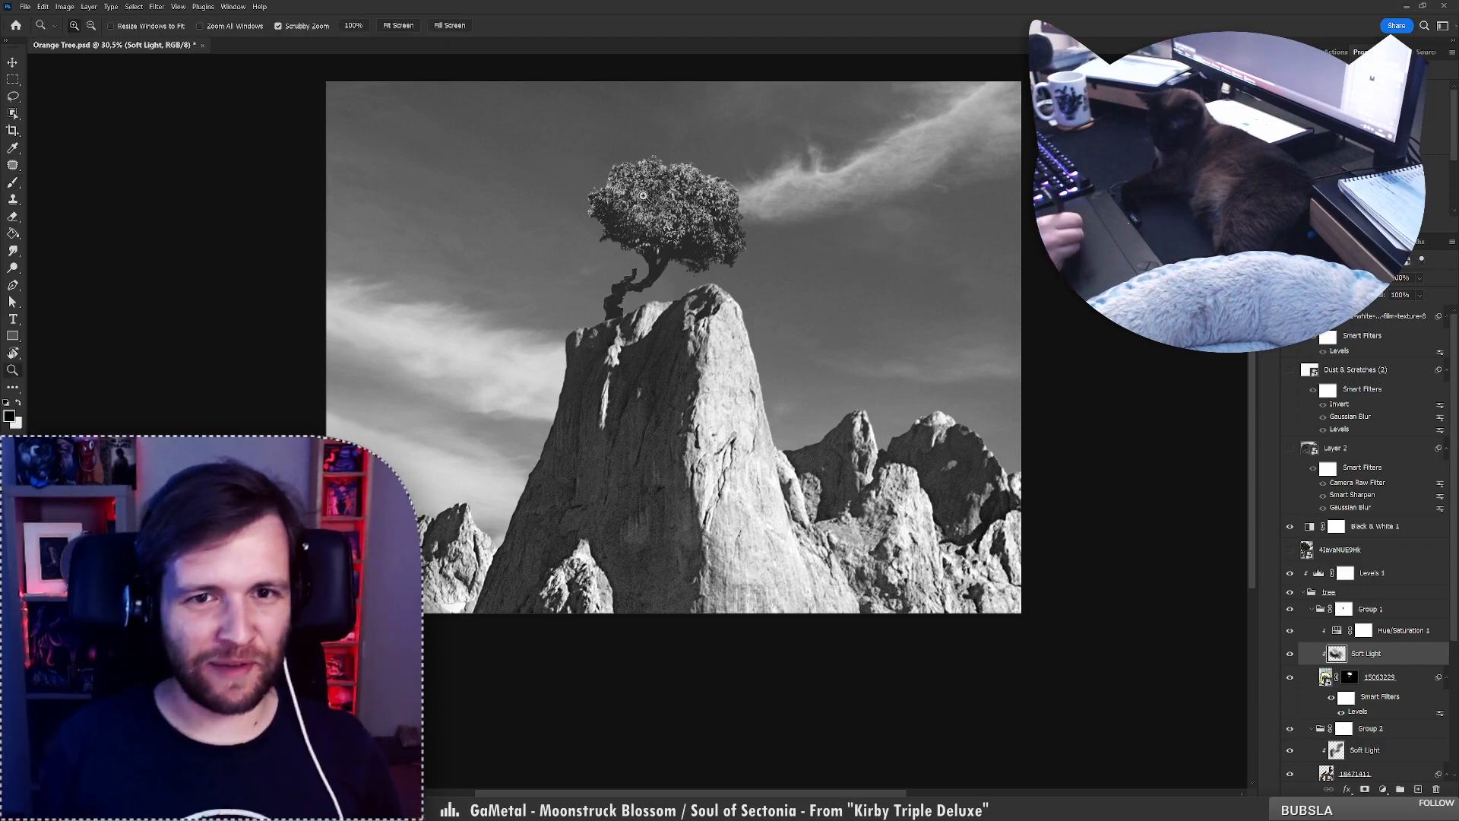
mouse_move(646, 199)
mouse_down()
mouse_move(693, 197)
mouse_move(678, 198)
mouse_up()
key(b)
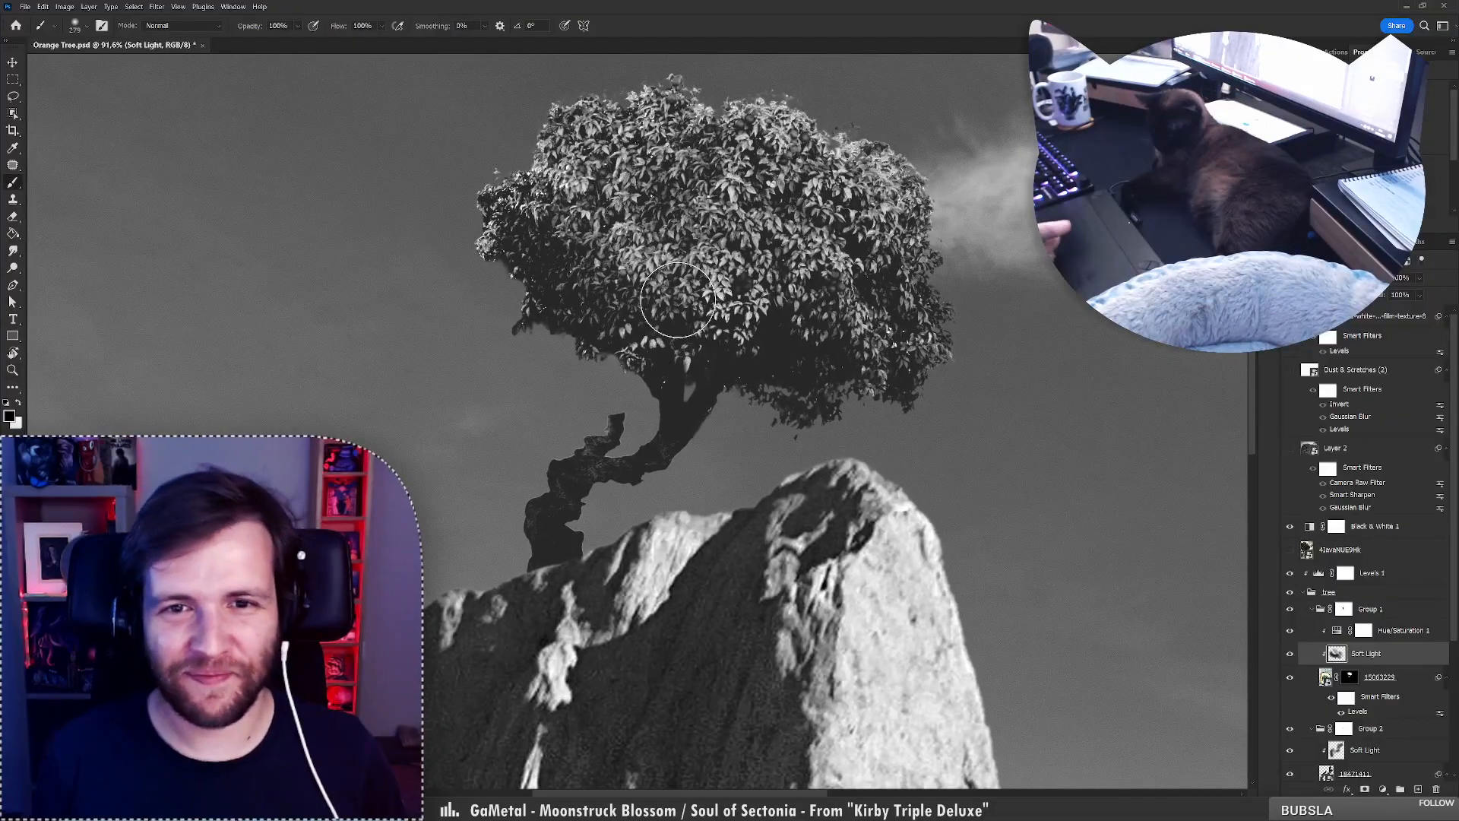
Set the Magentas range of Hue/Saturation 1 to saturation +14 and reduce its lightness.
click(1364, 630)
click(1388, 108)
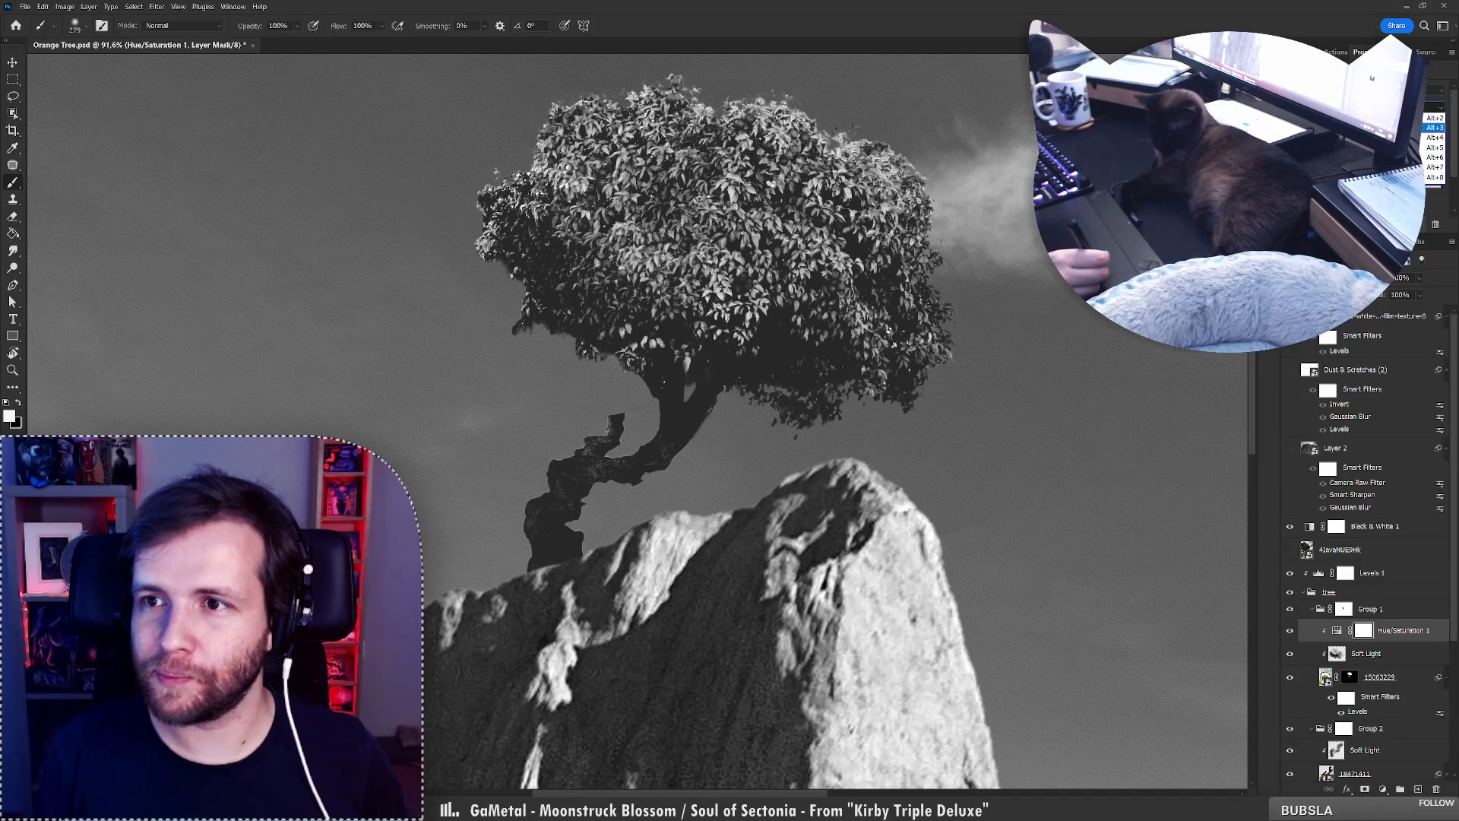
click(1435, 177)
mouse_move(1454, 192)
mouse_down()
mouse_move(1455, 161)
mouse_move(1455, 180)
mouse_up()
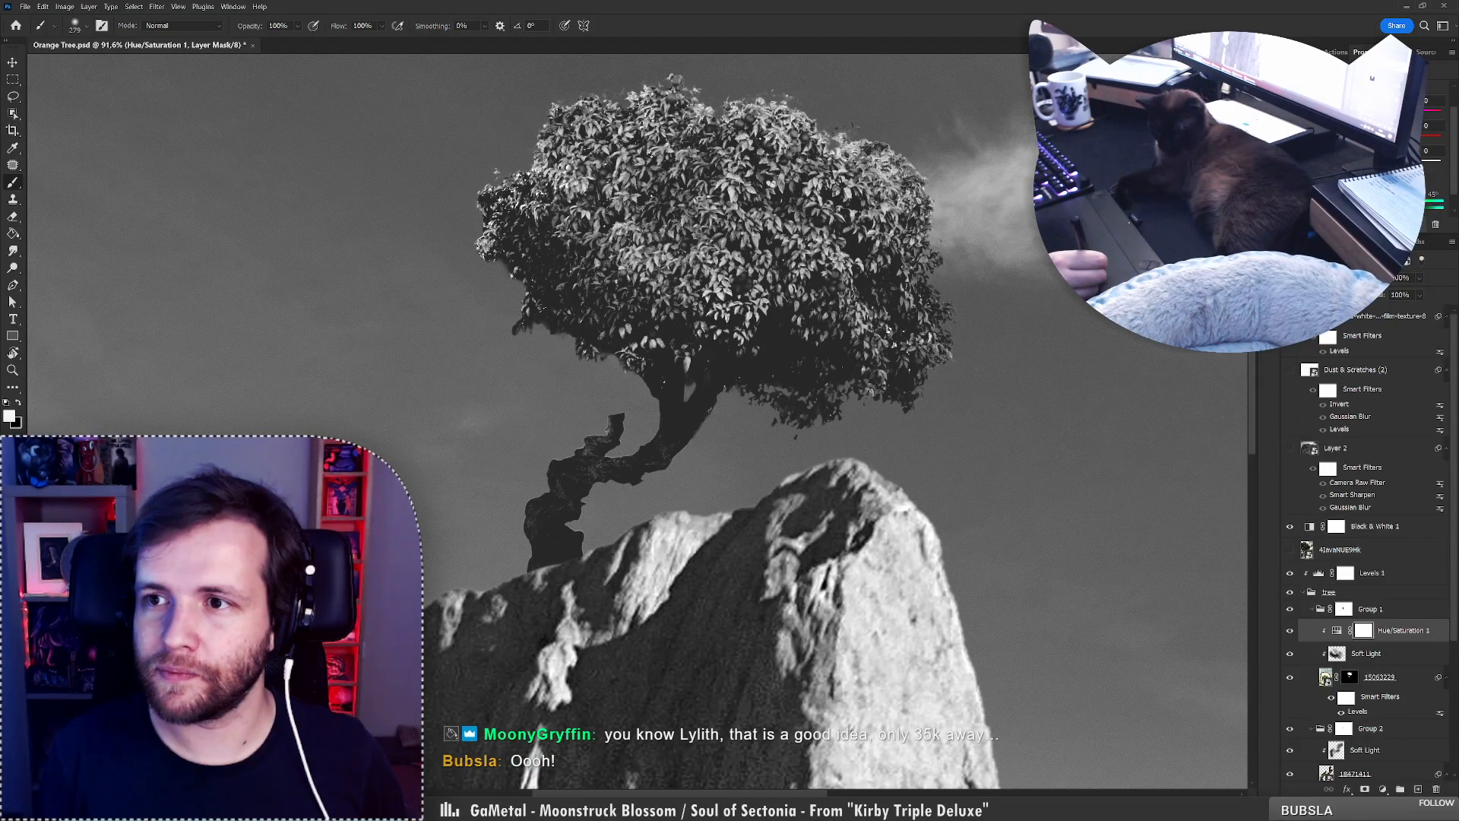
drag(1366, 162, 1291, 162)
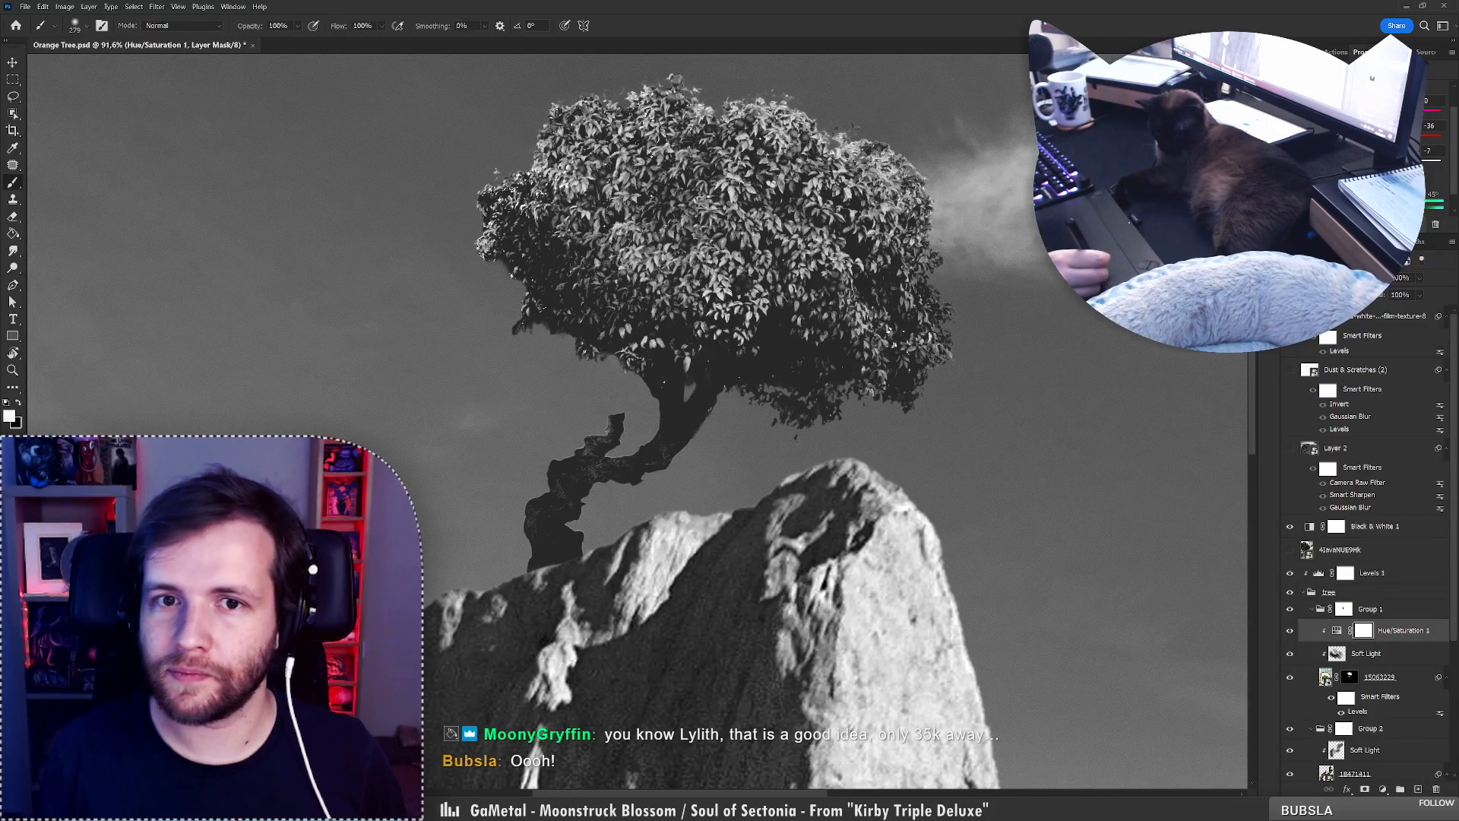
drag(1340, 138, 1378, 137)
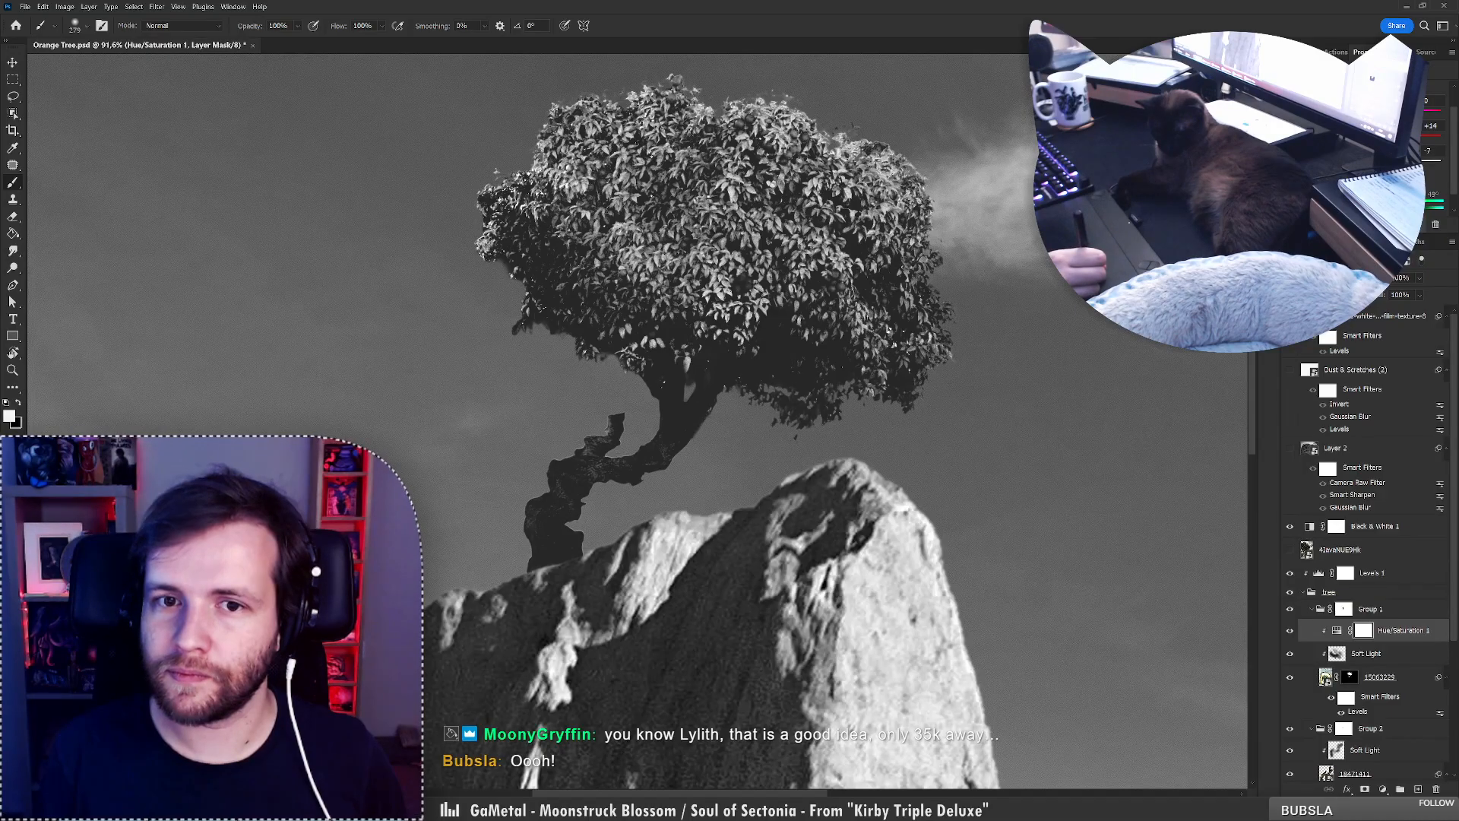
Add a layer mask to the puppet-warped trunk layer in Group 2.
click(1391, 535)
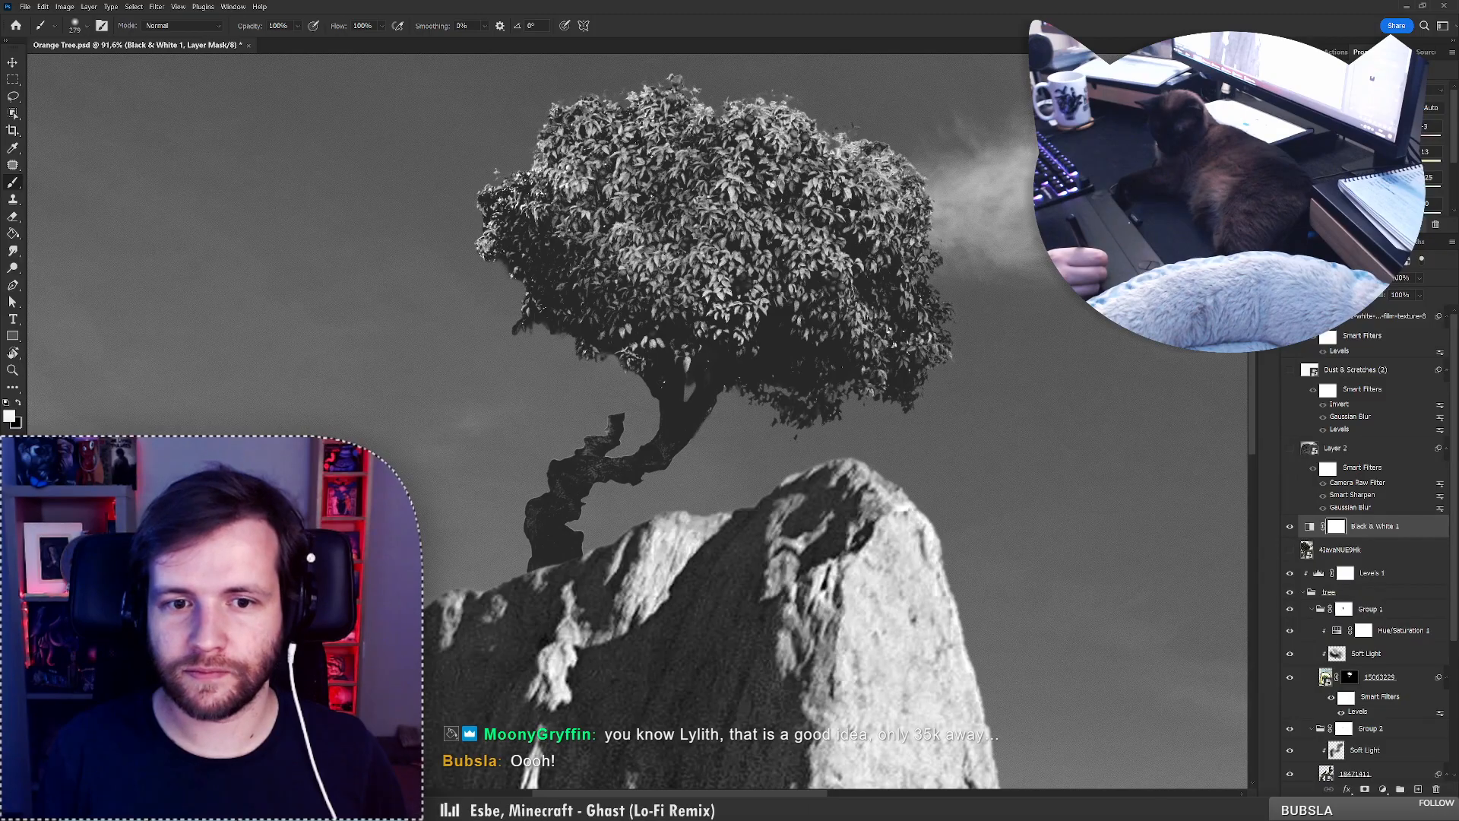
scroll(1455, 587, down, 5)
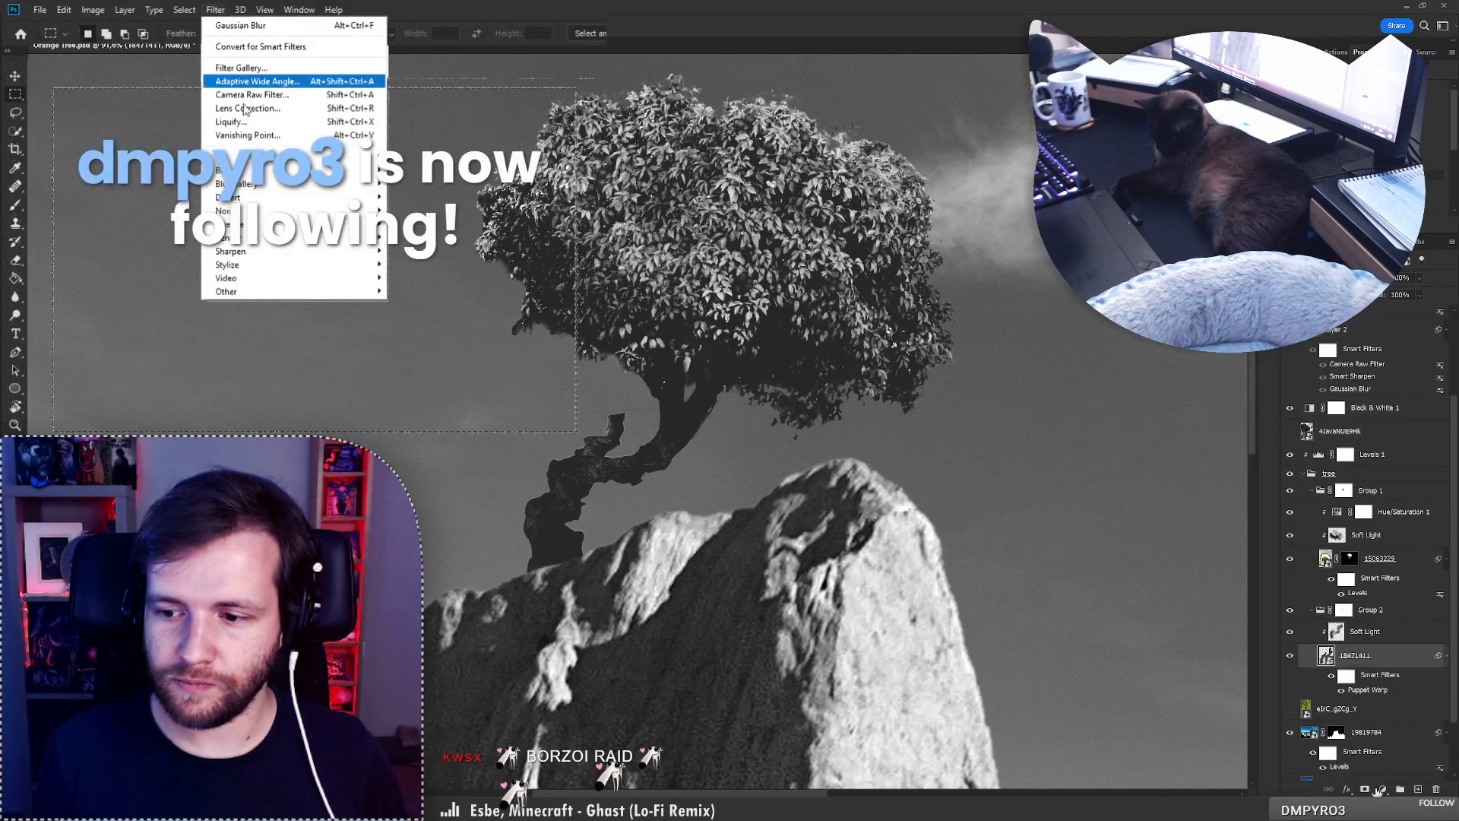
mouse_move(228, 170)
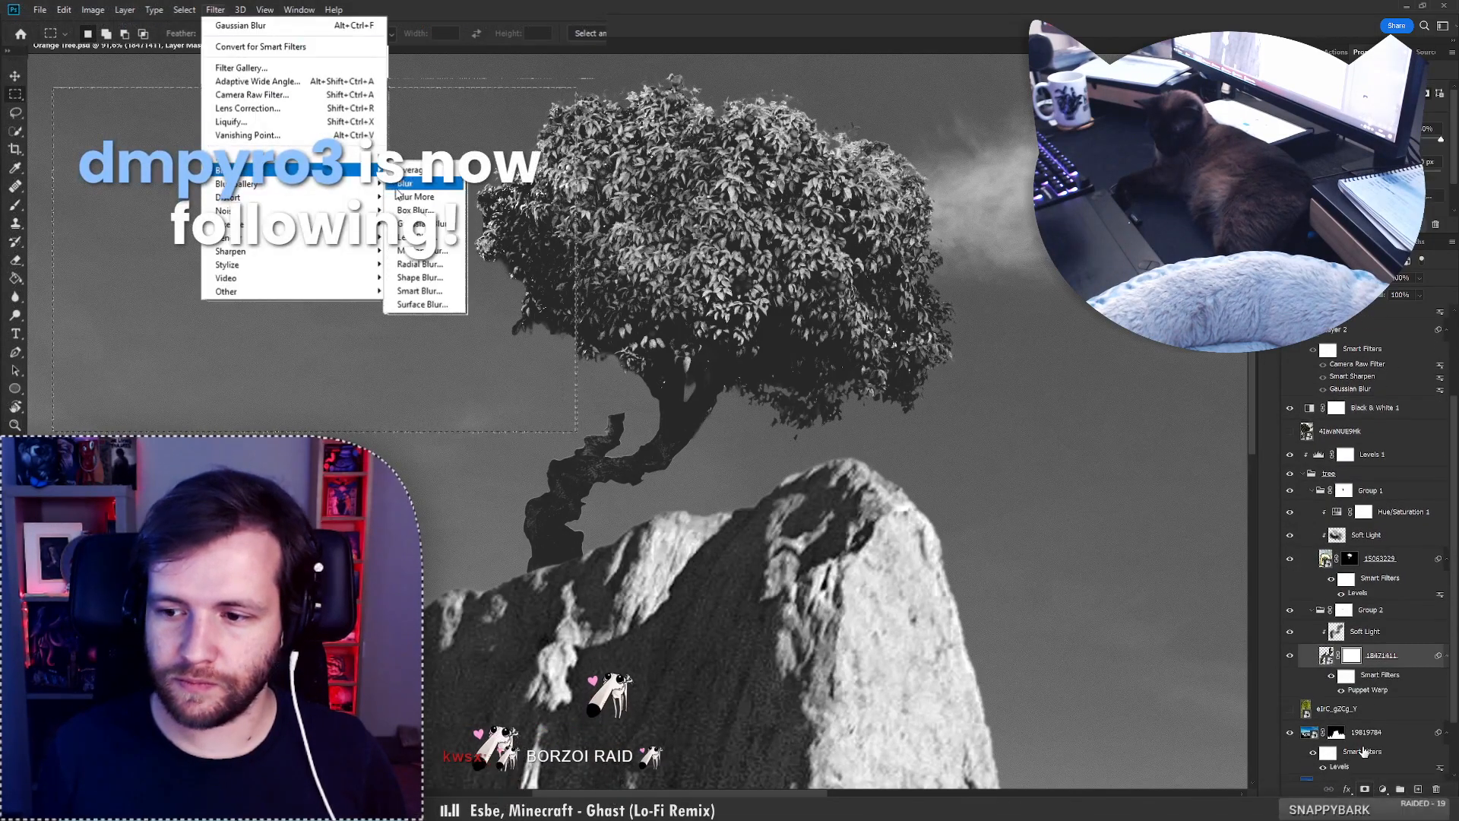
click(426, 224)
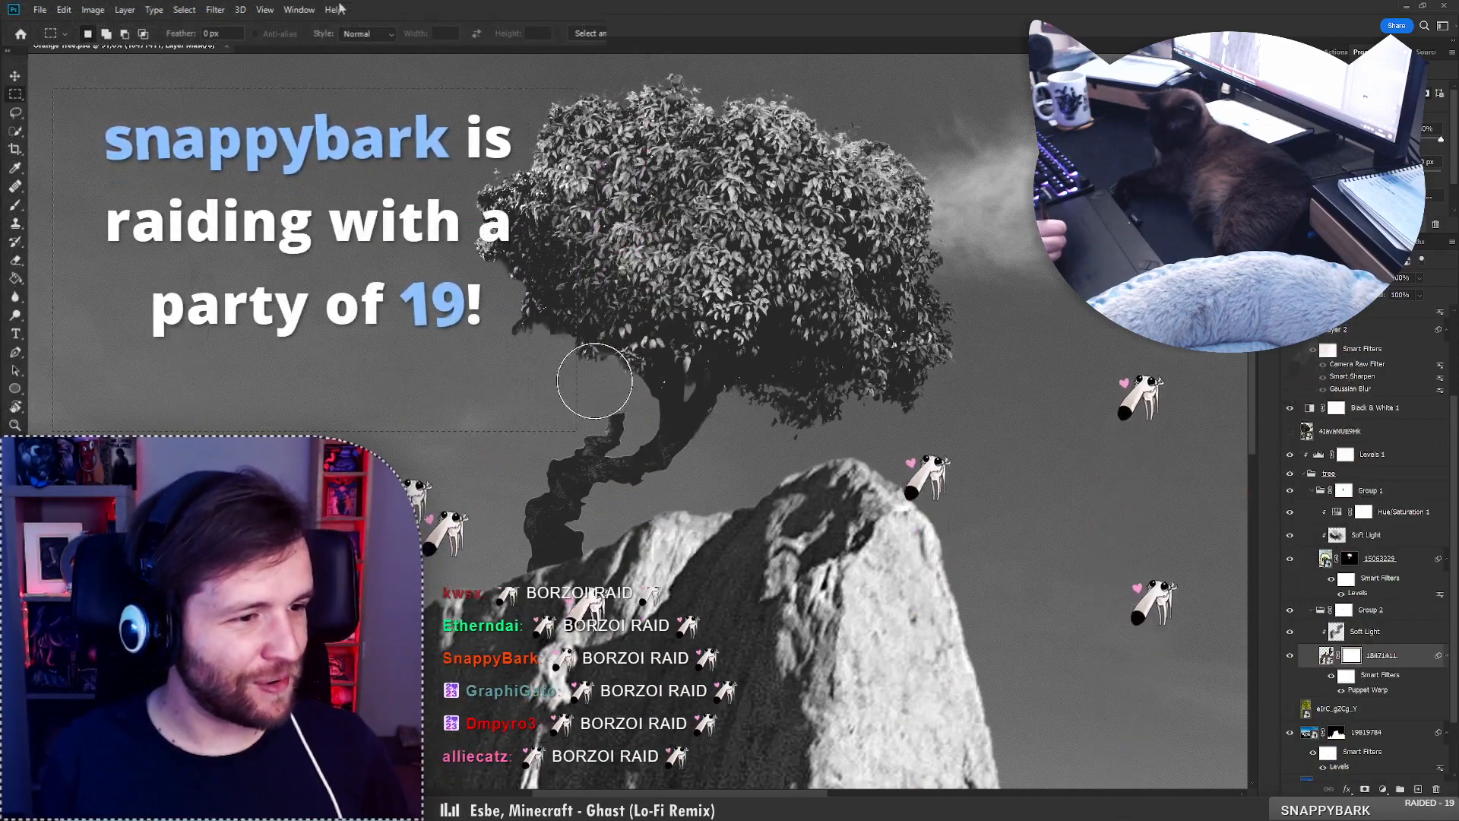
click(215, 9)
mouse_move(353, 184)
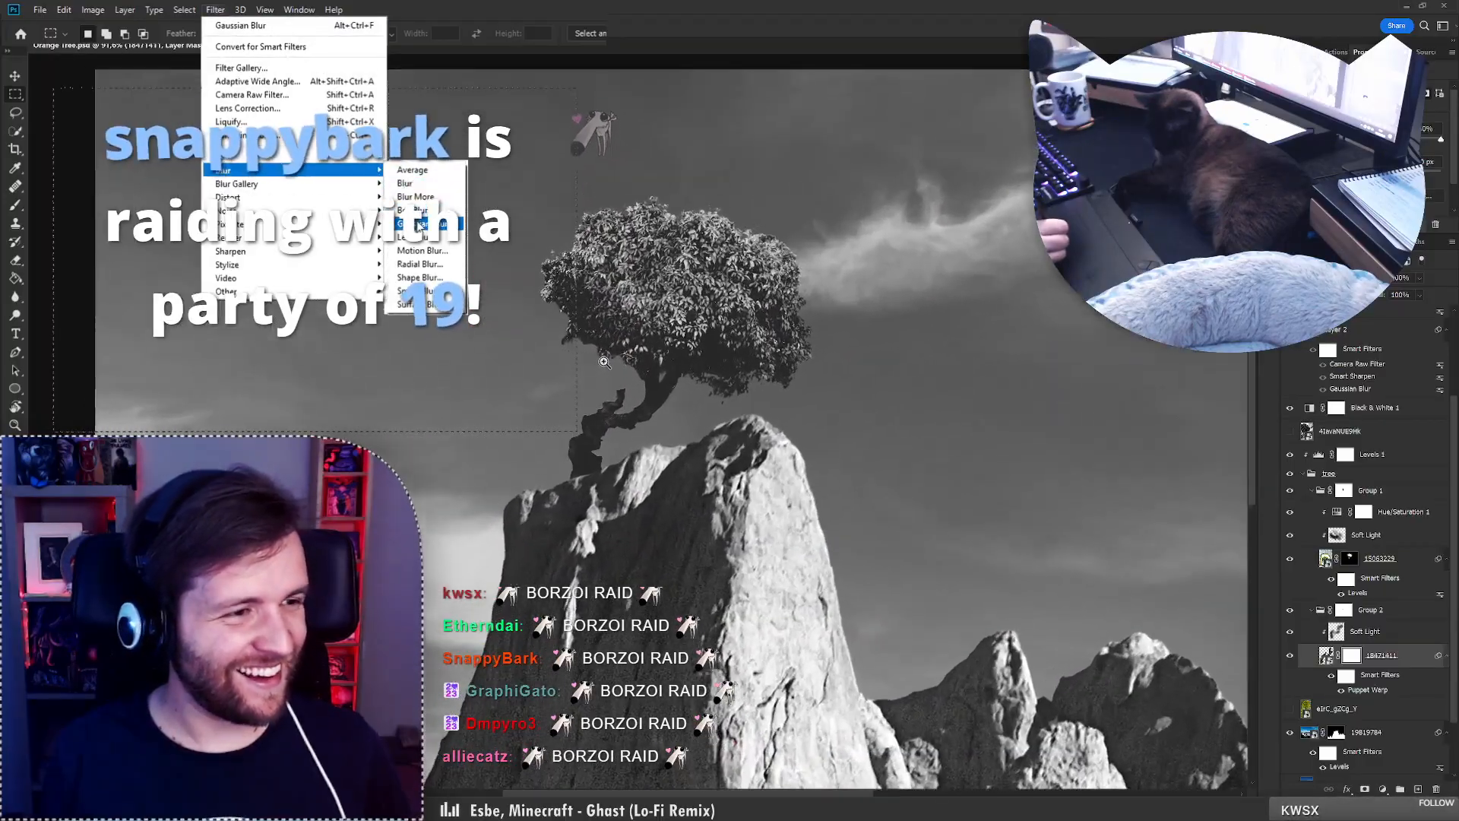
click(421, 224)
drag(383, 425, 414, 425)
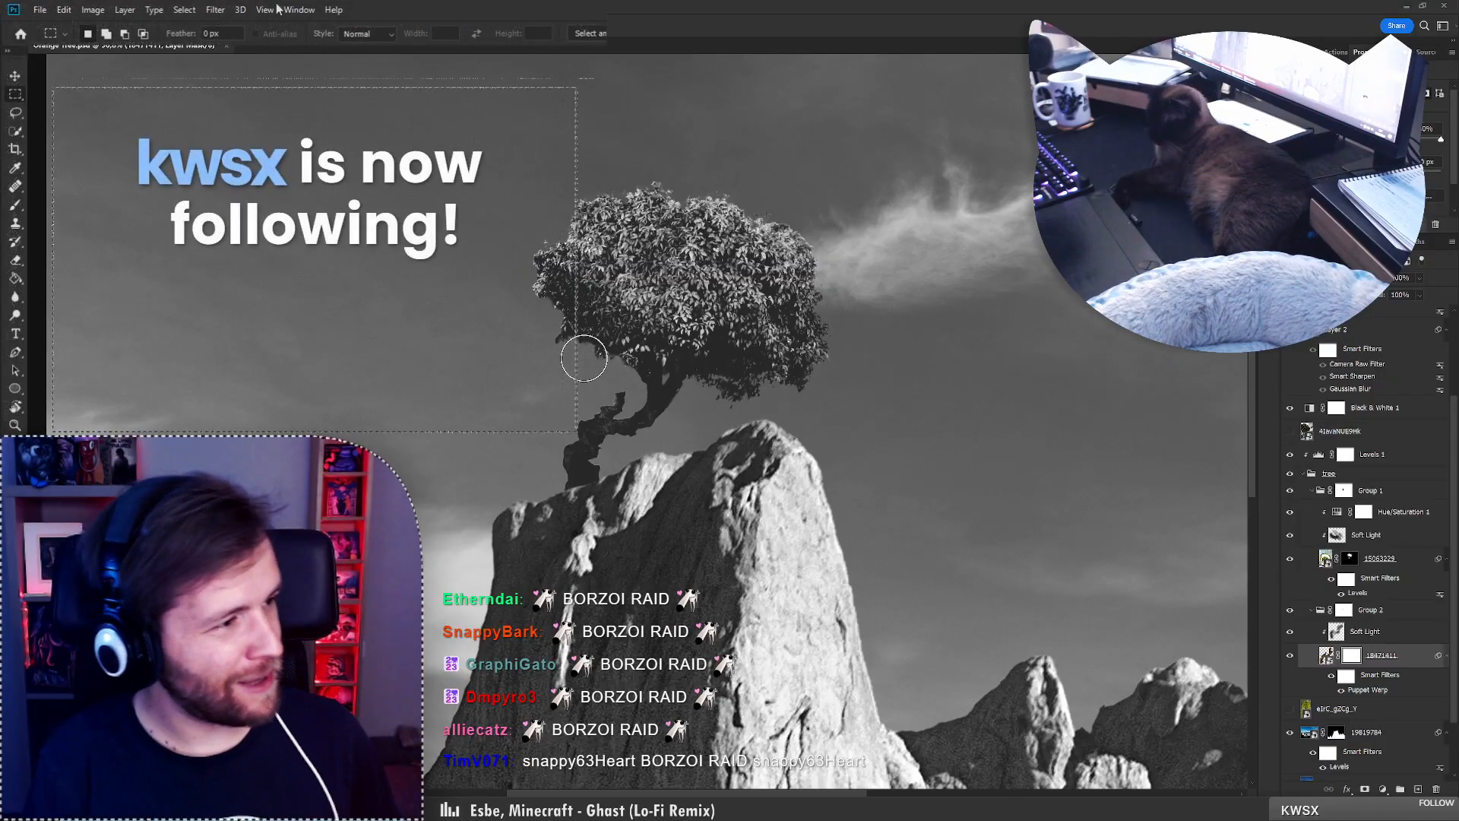
click(215, 9)
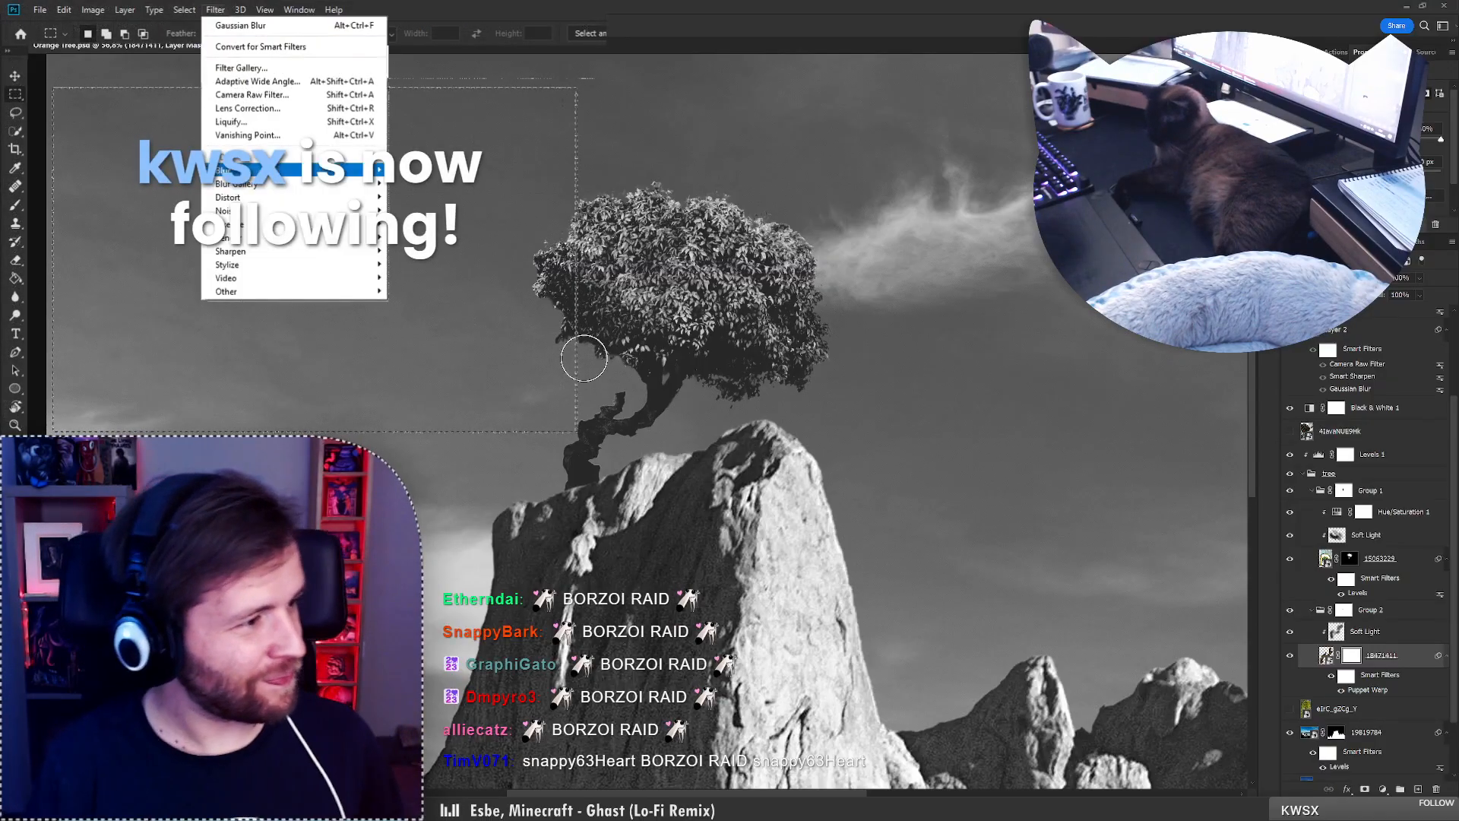
mouse_move(358, 183)
click(414, 197)
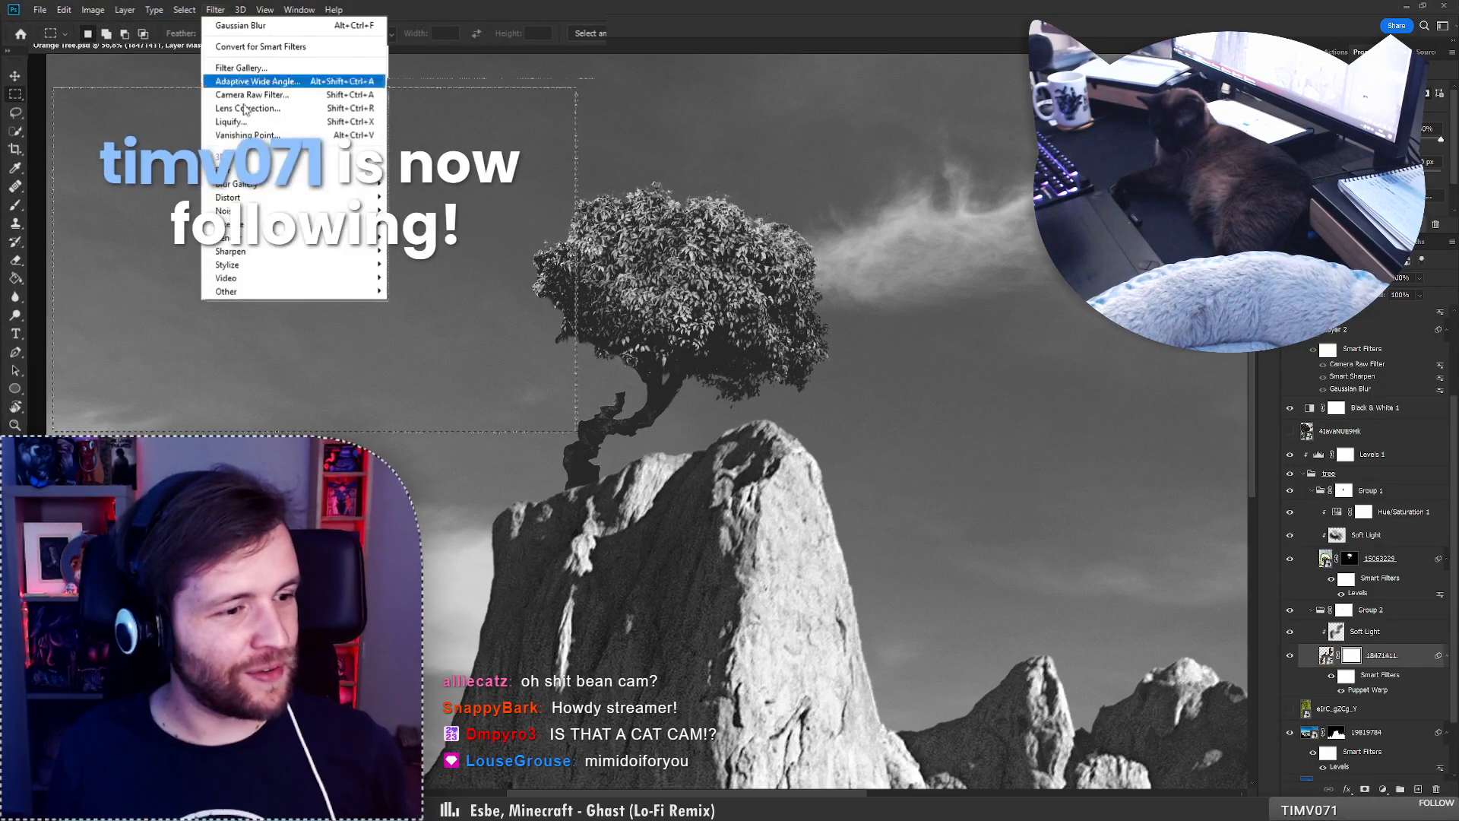
Select the Soft Light layer above the foliage in Group 1.
click(1327, 536)
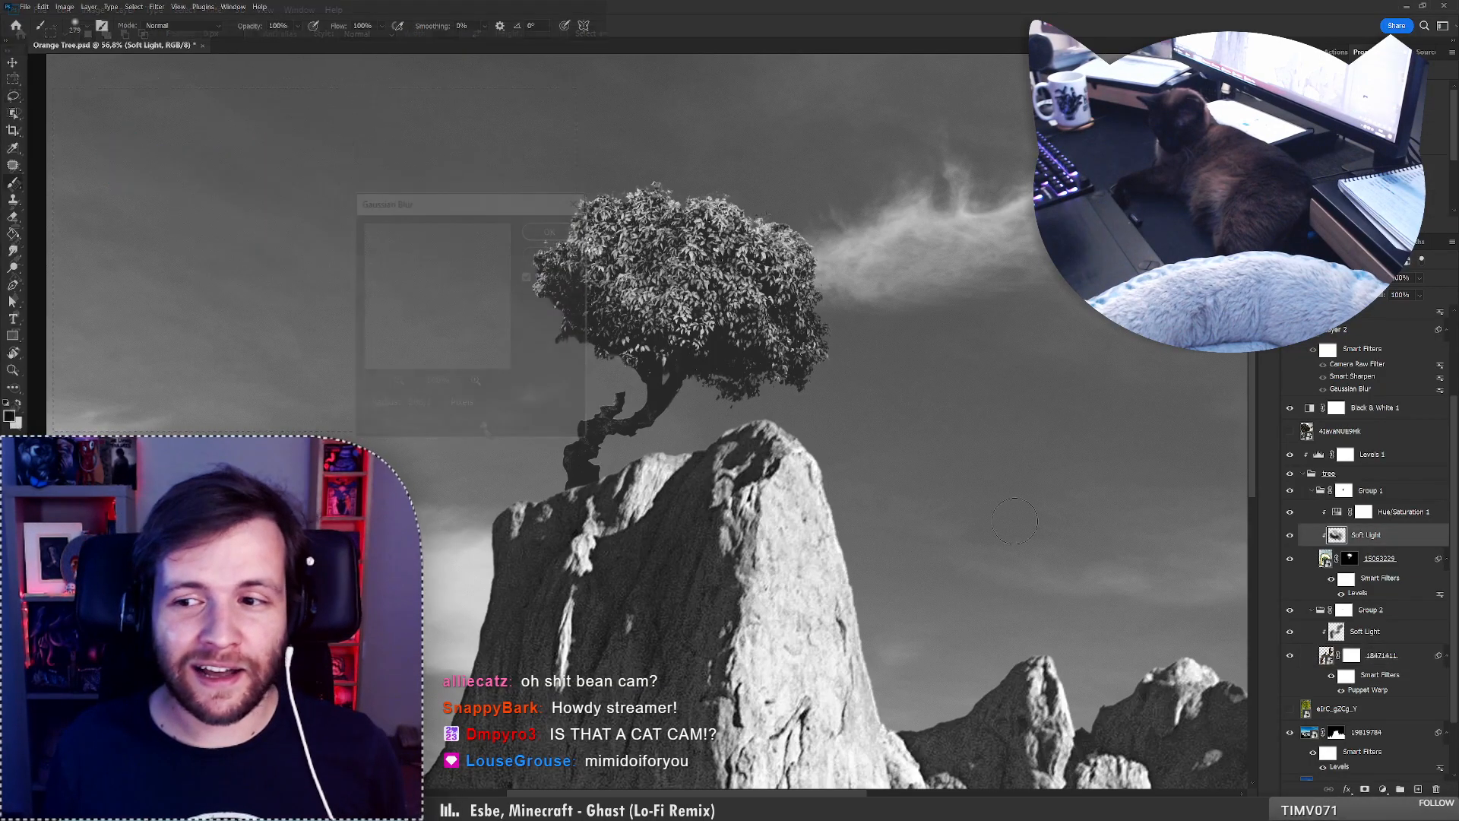
scroll(691, 449, down, 4)
scroll(733, 585, up, 2)
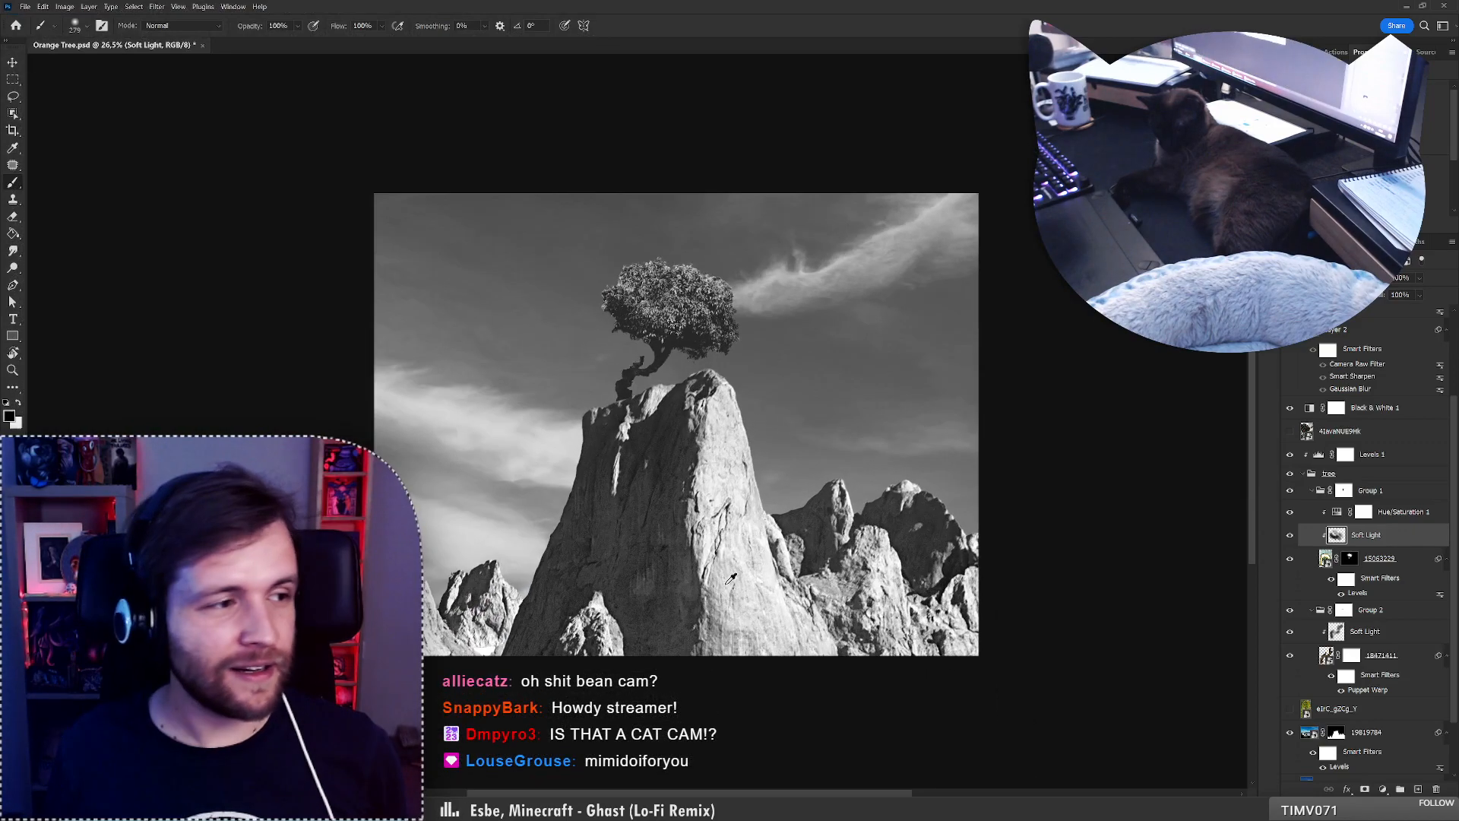
scroll(705, 545, up, 1)
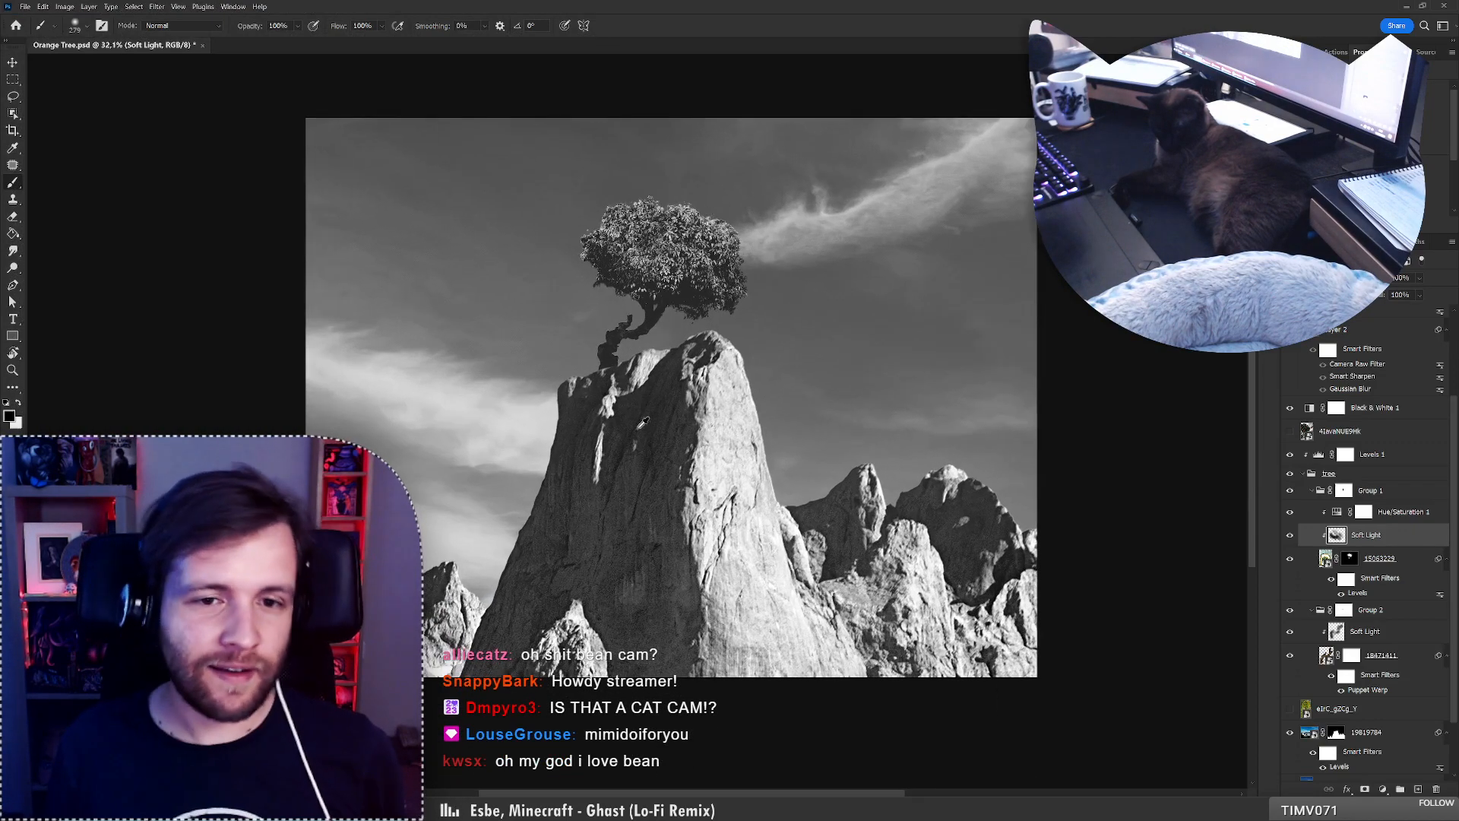
scroll(611, 298, up, 1)
scroll(611, 296, down, 2)
scroll(611, 289, up, 2)
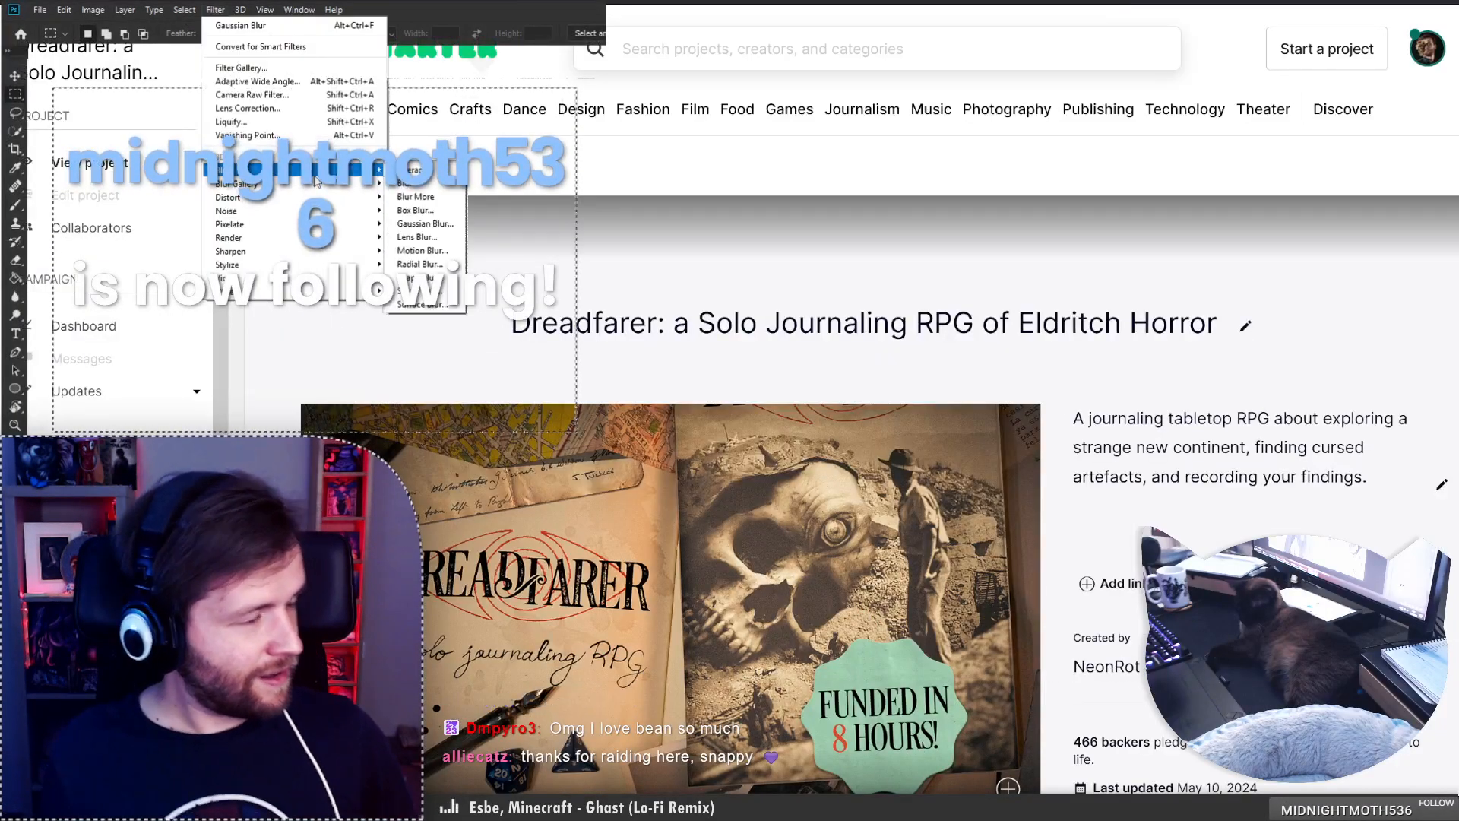
click(240, 25)
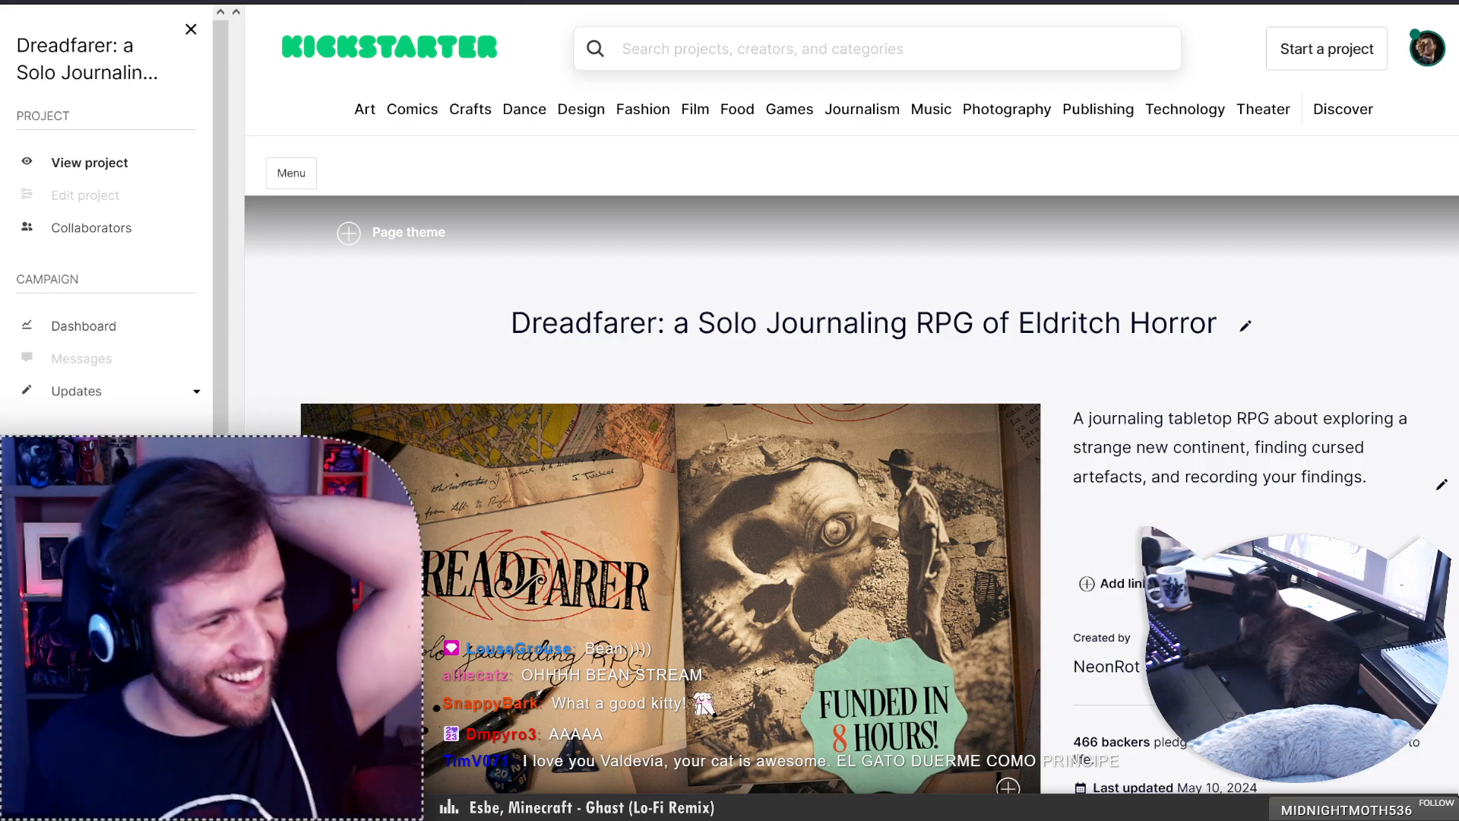
Look over the Dreadfarer campaign page on Kickstarter, covering its cover image, description and funding section.
scroll(852, 398, down, 5)
scroll(852, 398, up, 2)
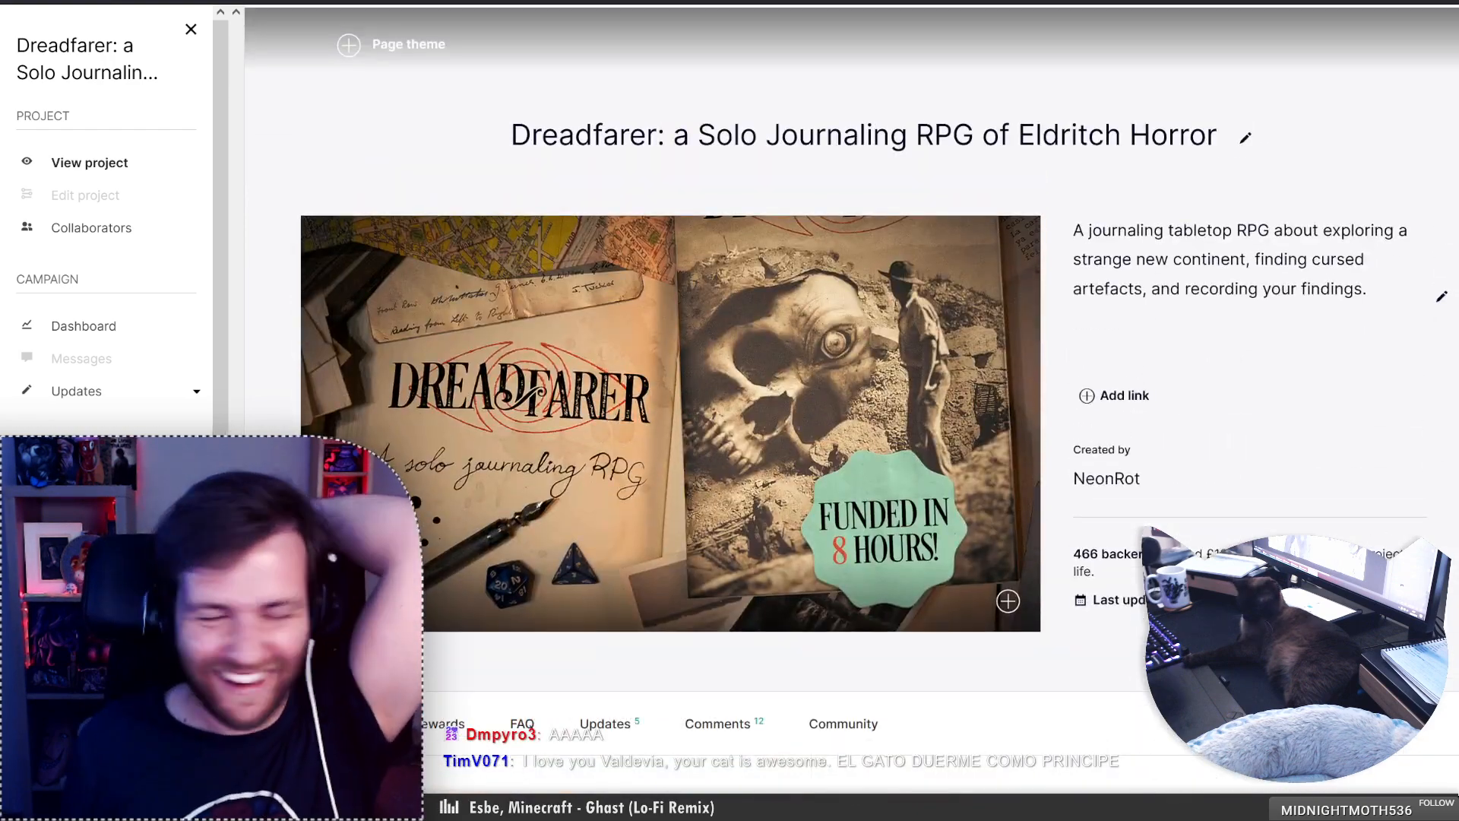
scroll(851, 398, down, 1)
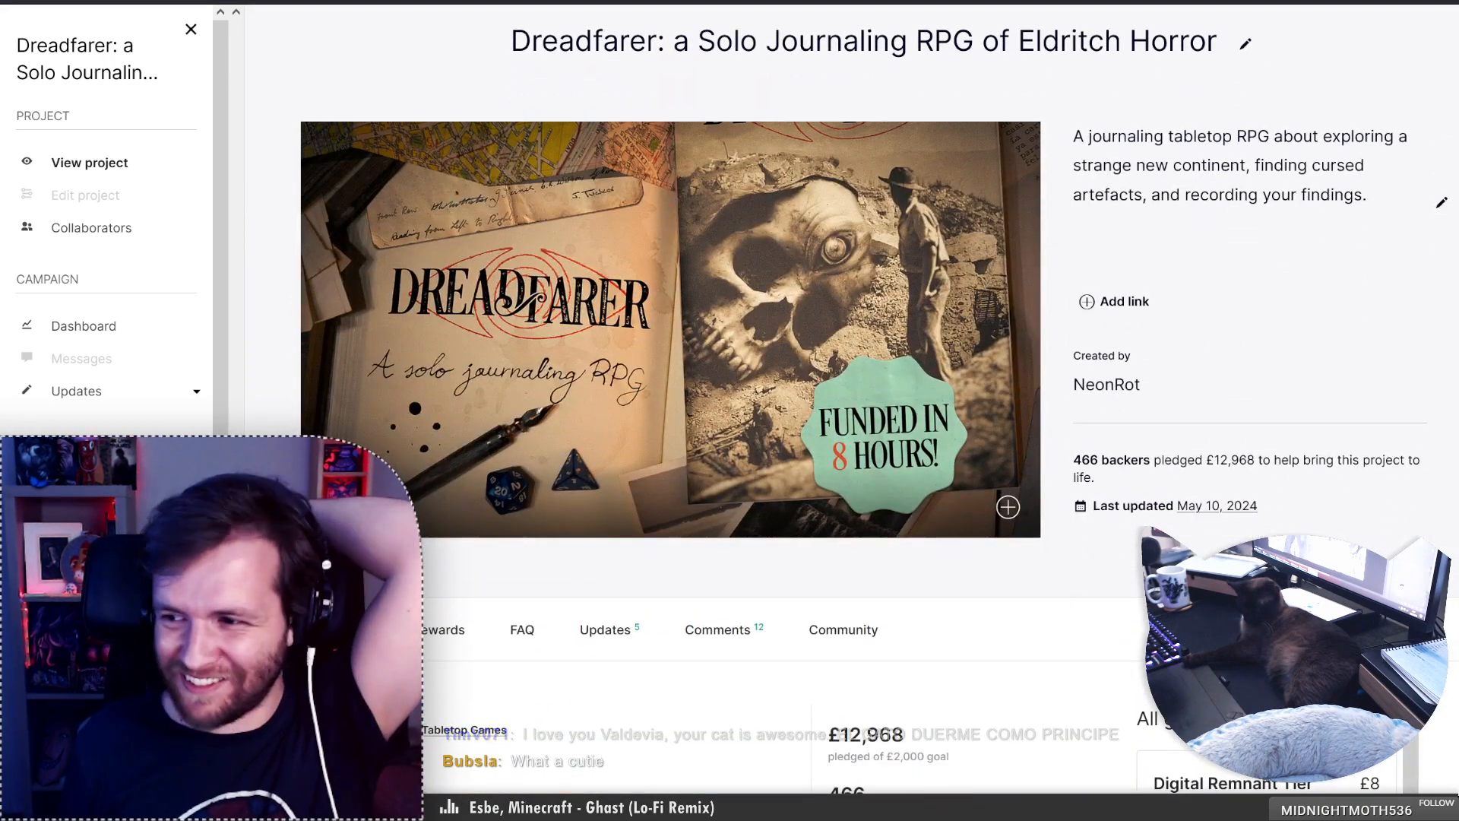
scroll(459, 576, up, 1)
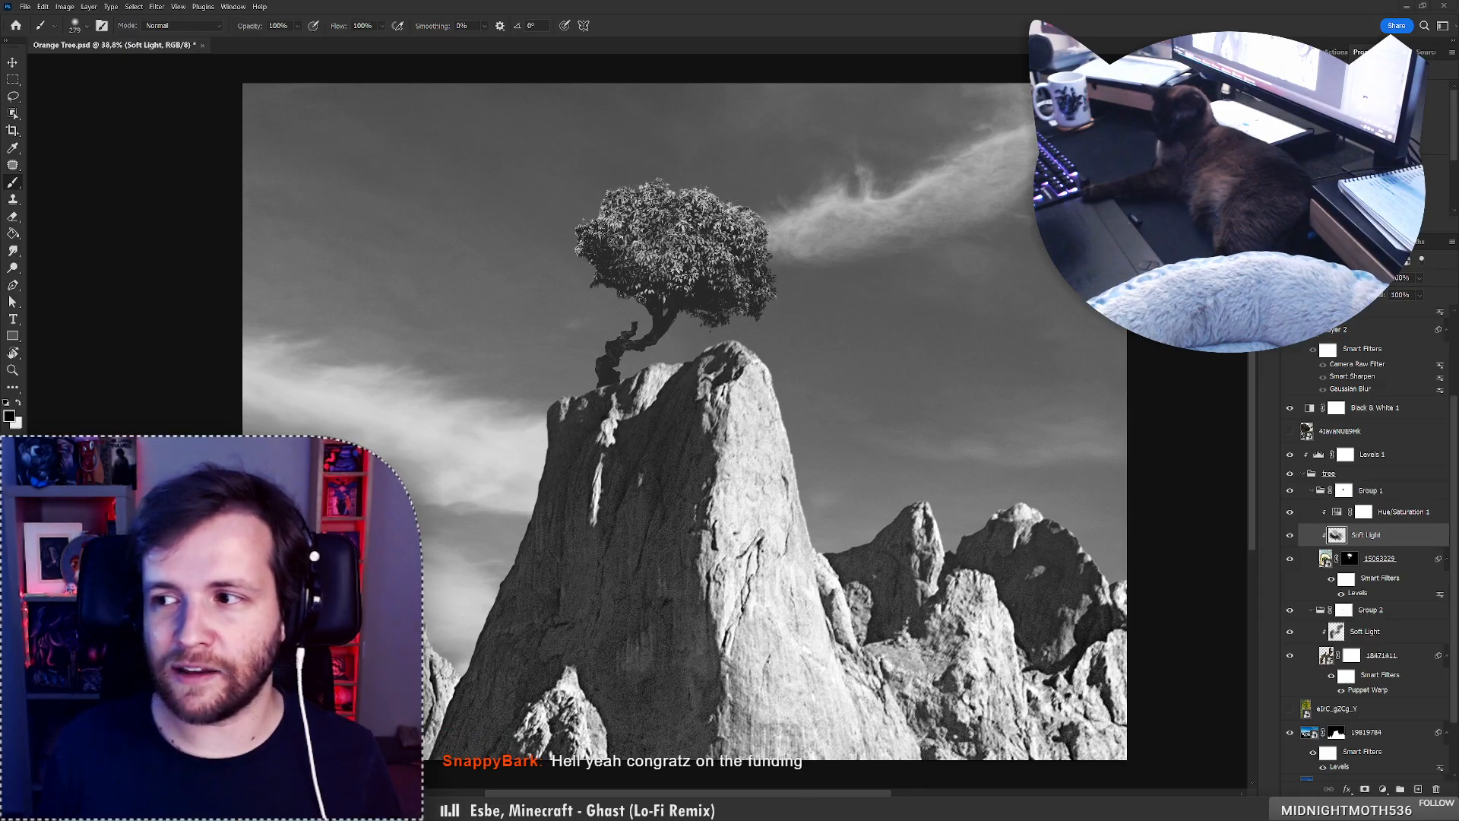
Switch to the image viewer, examine the islands in Dreadfarer Map.jpg up close, and close the image.
key(alt+Tab)
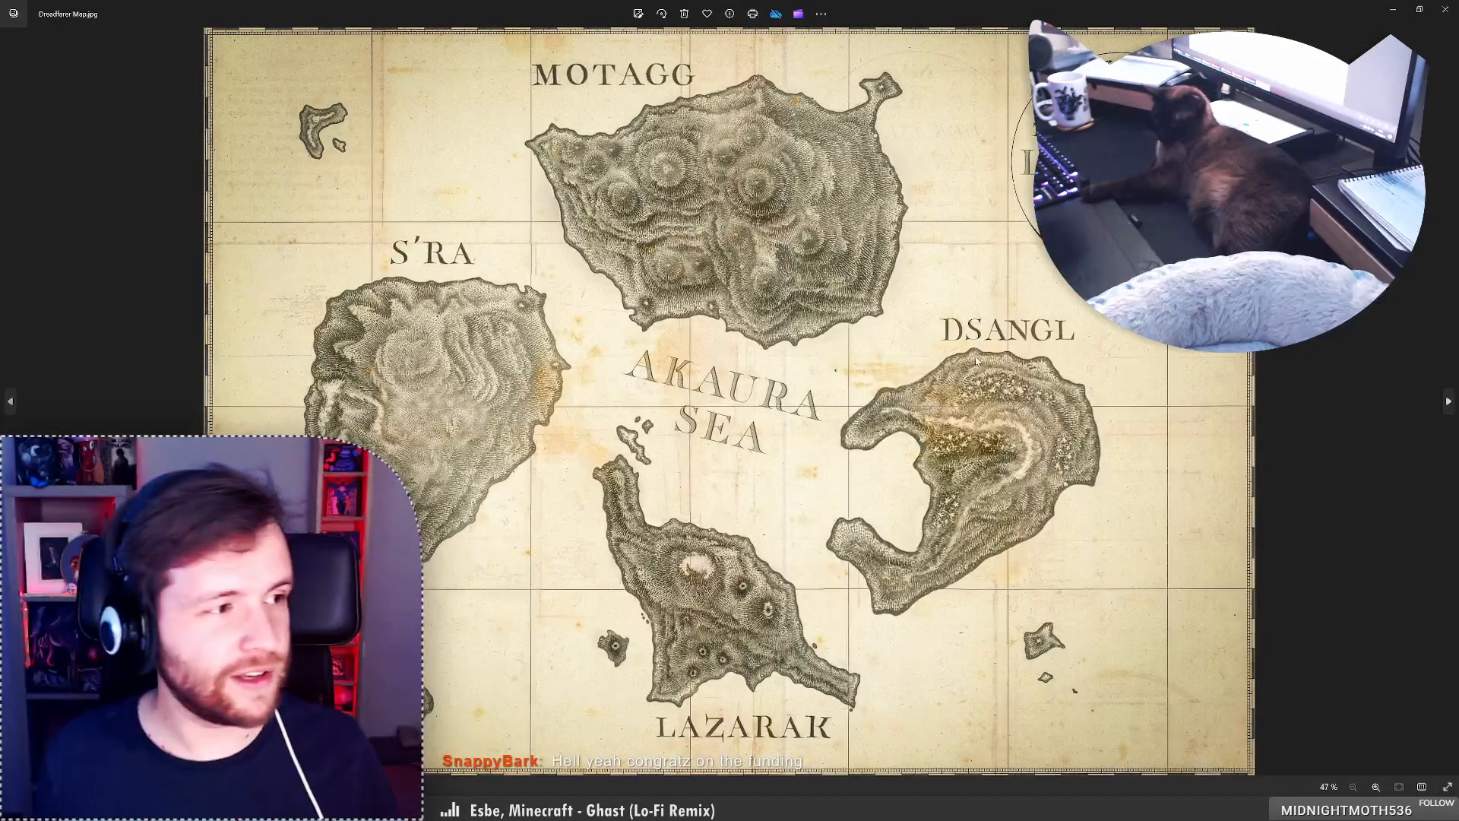
drag(1147, 12, 766, 95)
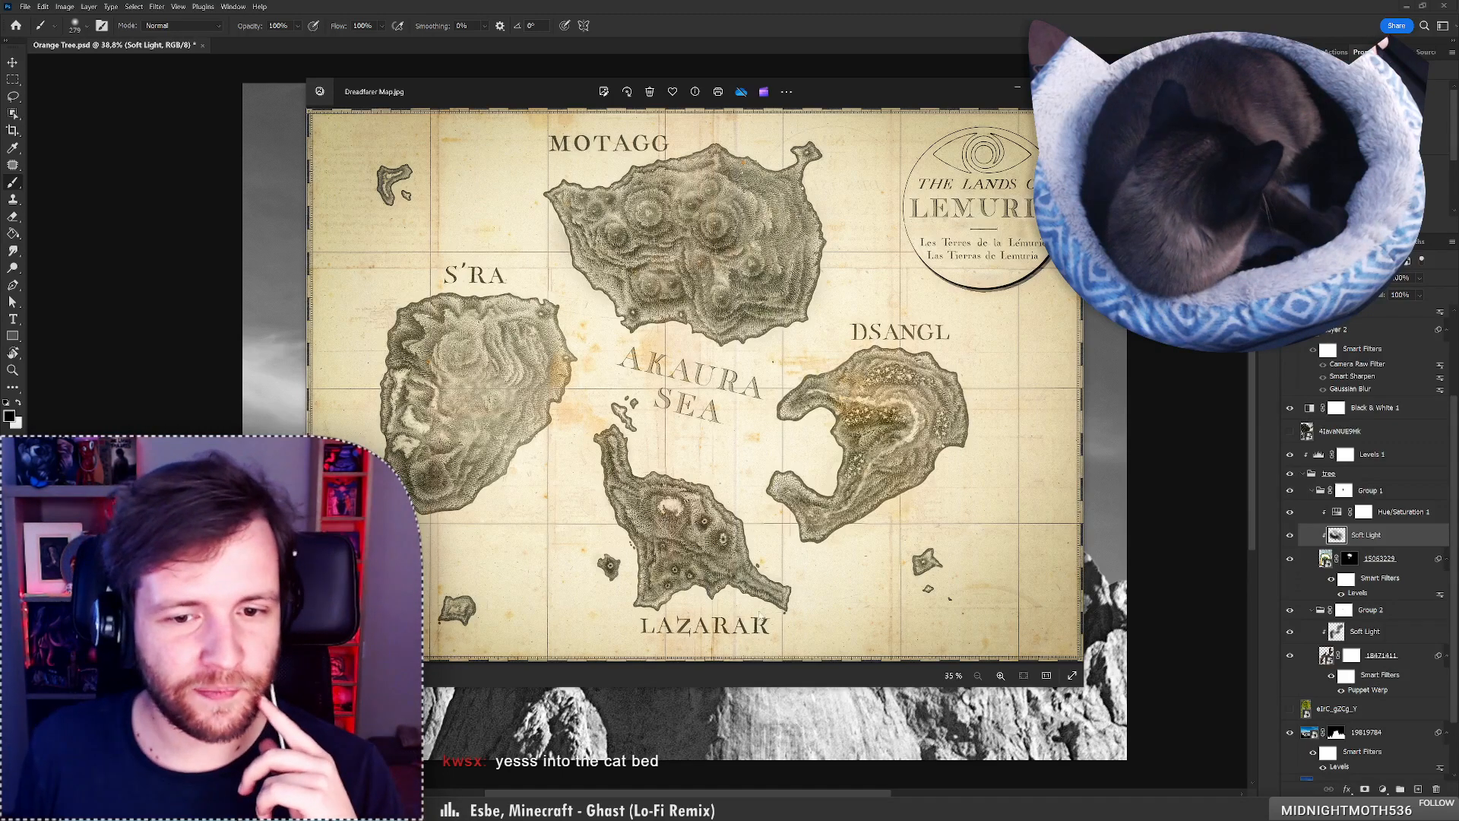
scroll(709, 580, up, 5)
scroll(709, 579, down, 2)
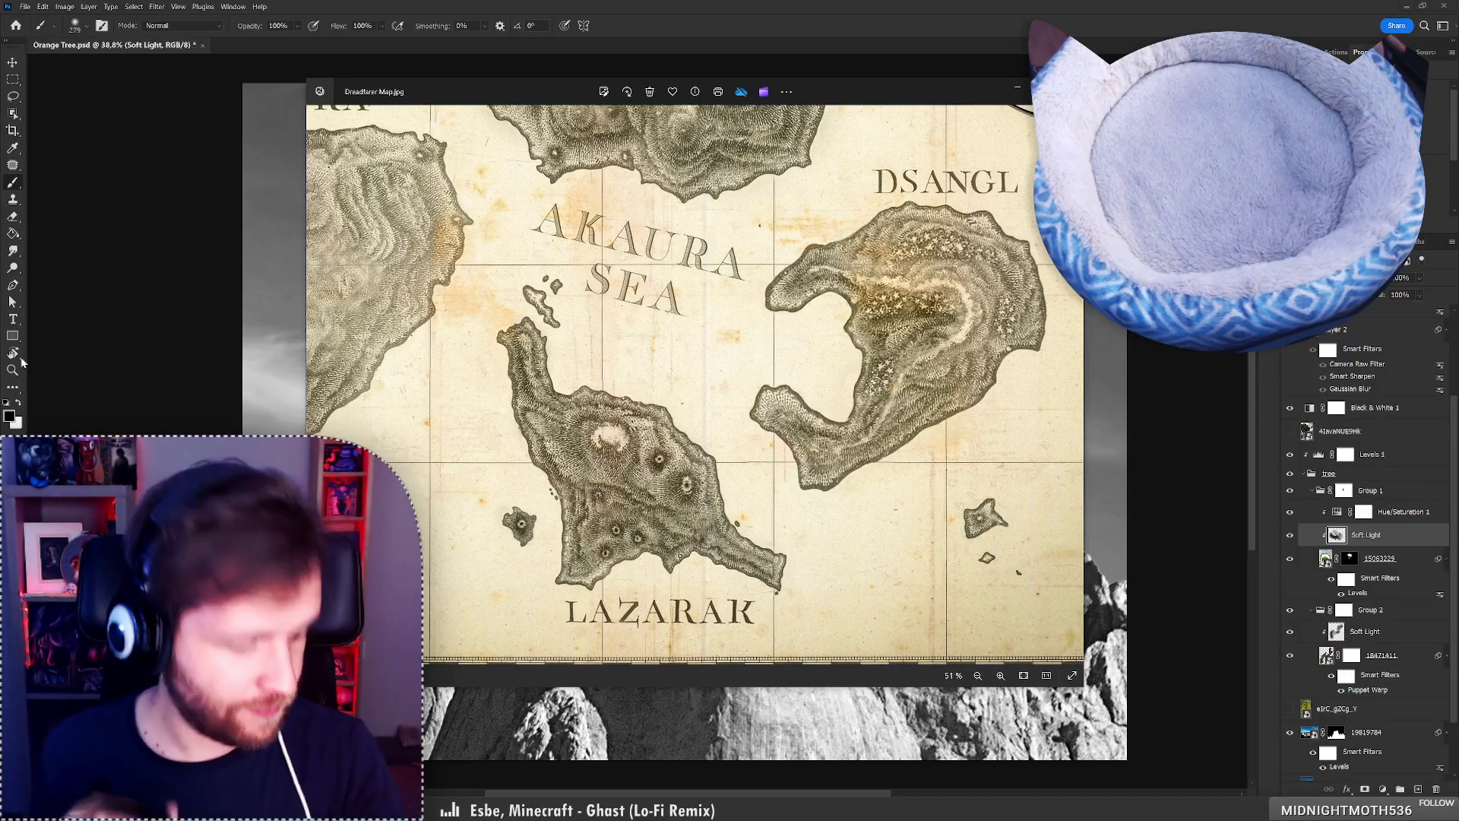
key(alt+b)
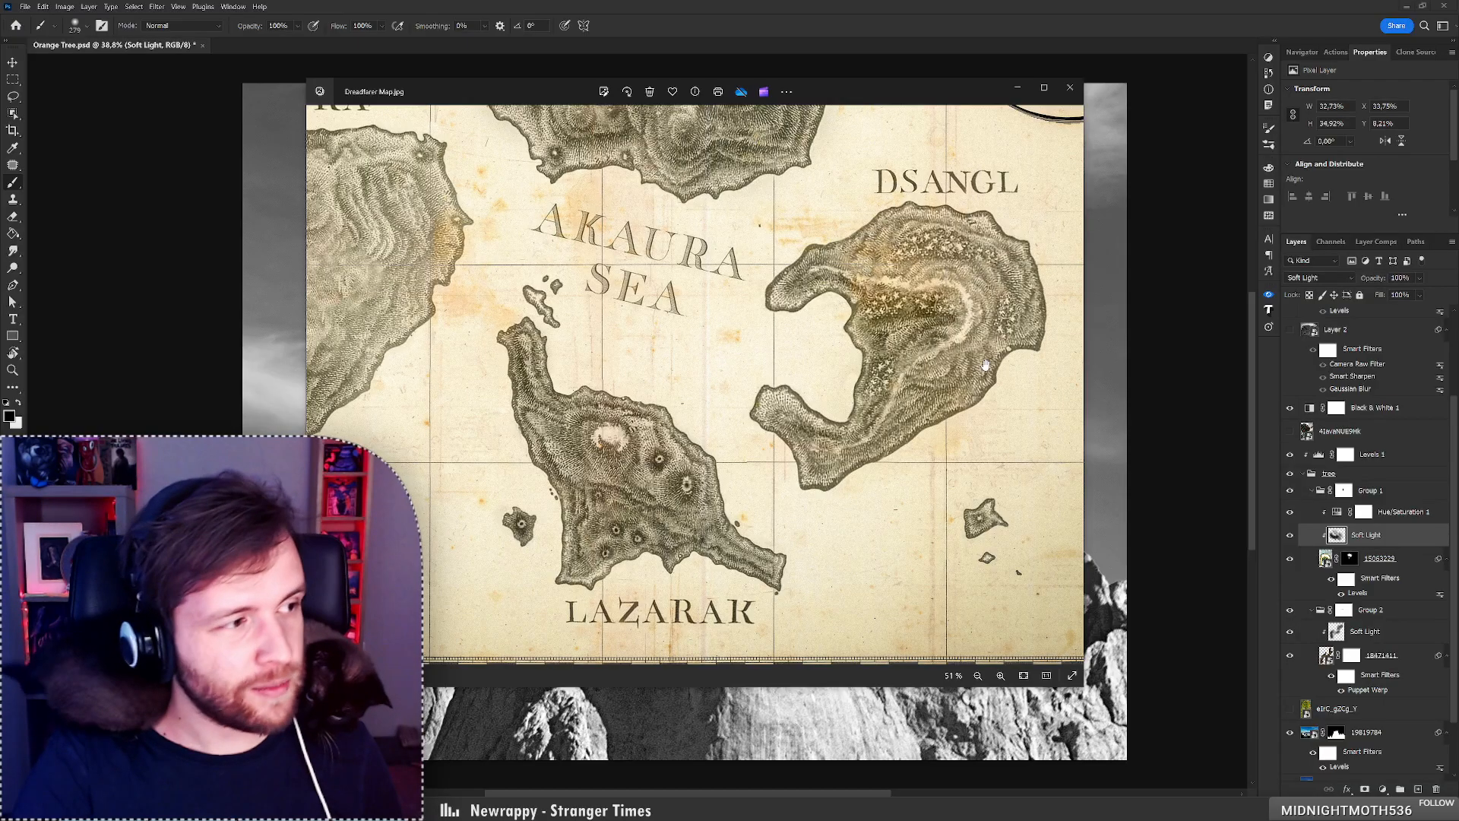
scroll(980, 304, down, 3)
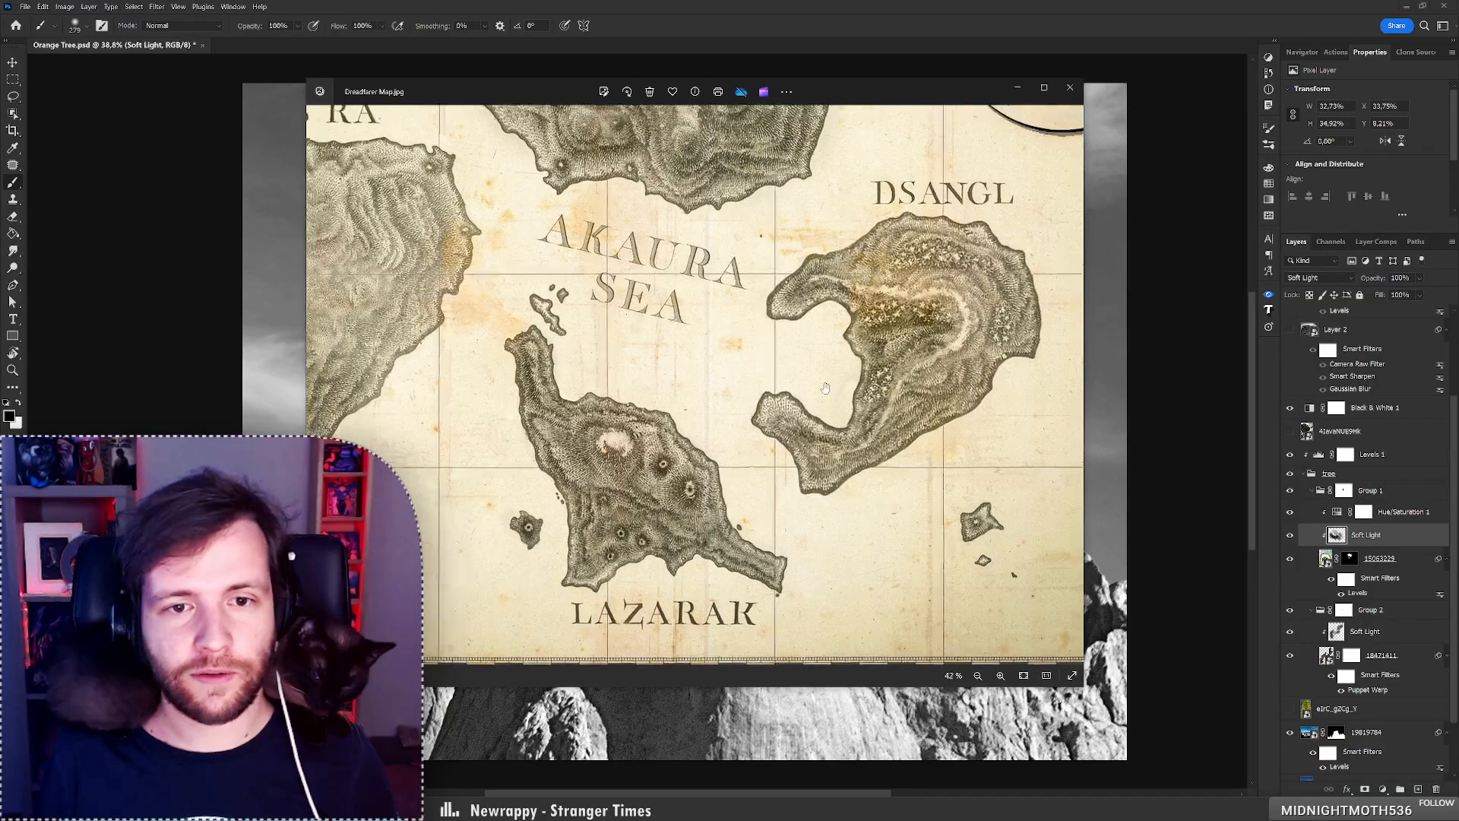
click(1070, 88)
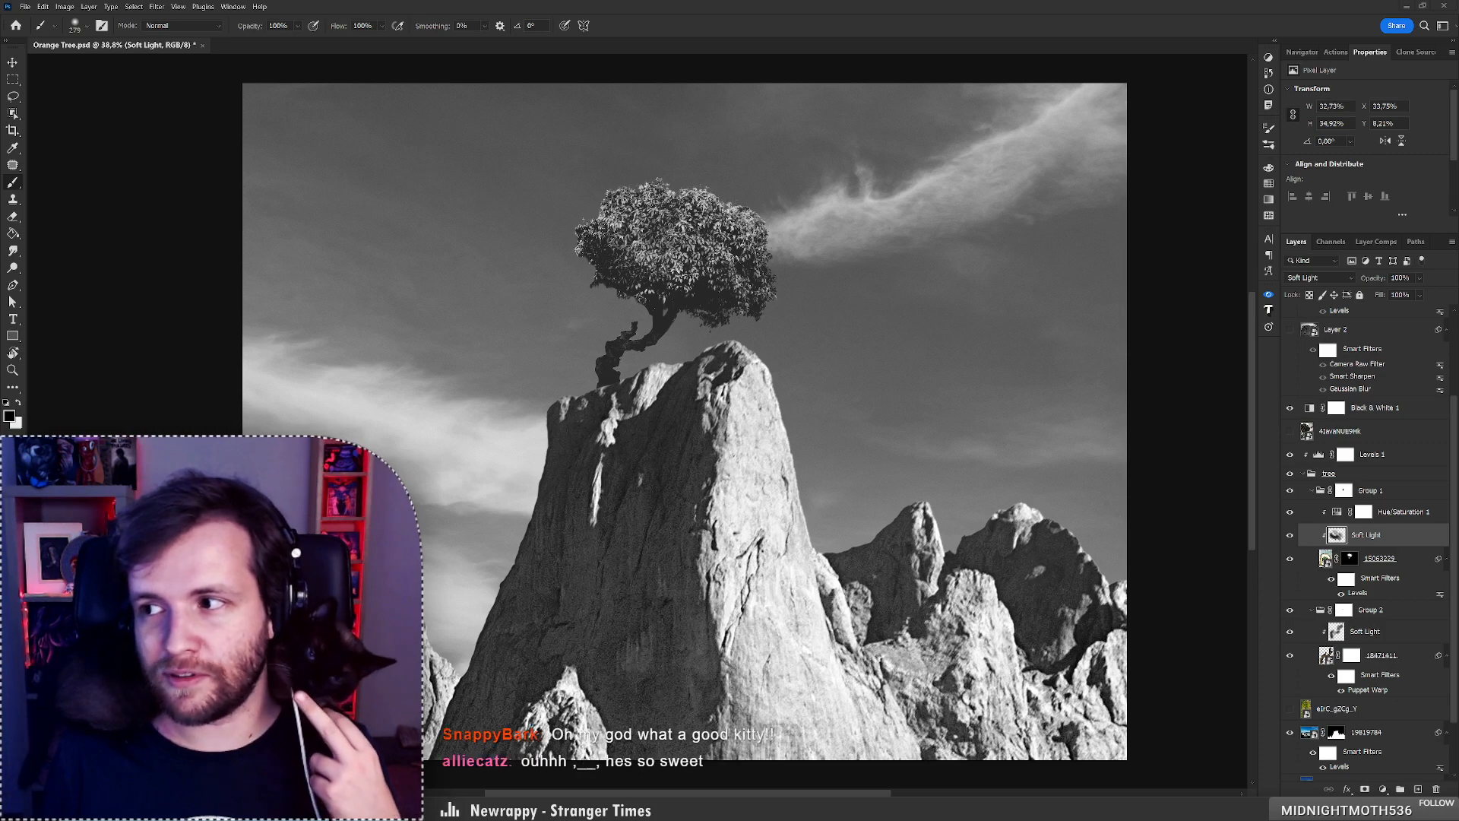
View the finished artworks Carnyx.jpg, Flower Parasite.jpg and Whistling Cliffs.jpg in the image viewer and close them.
key(alt+Tab)
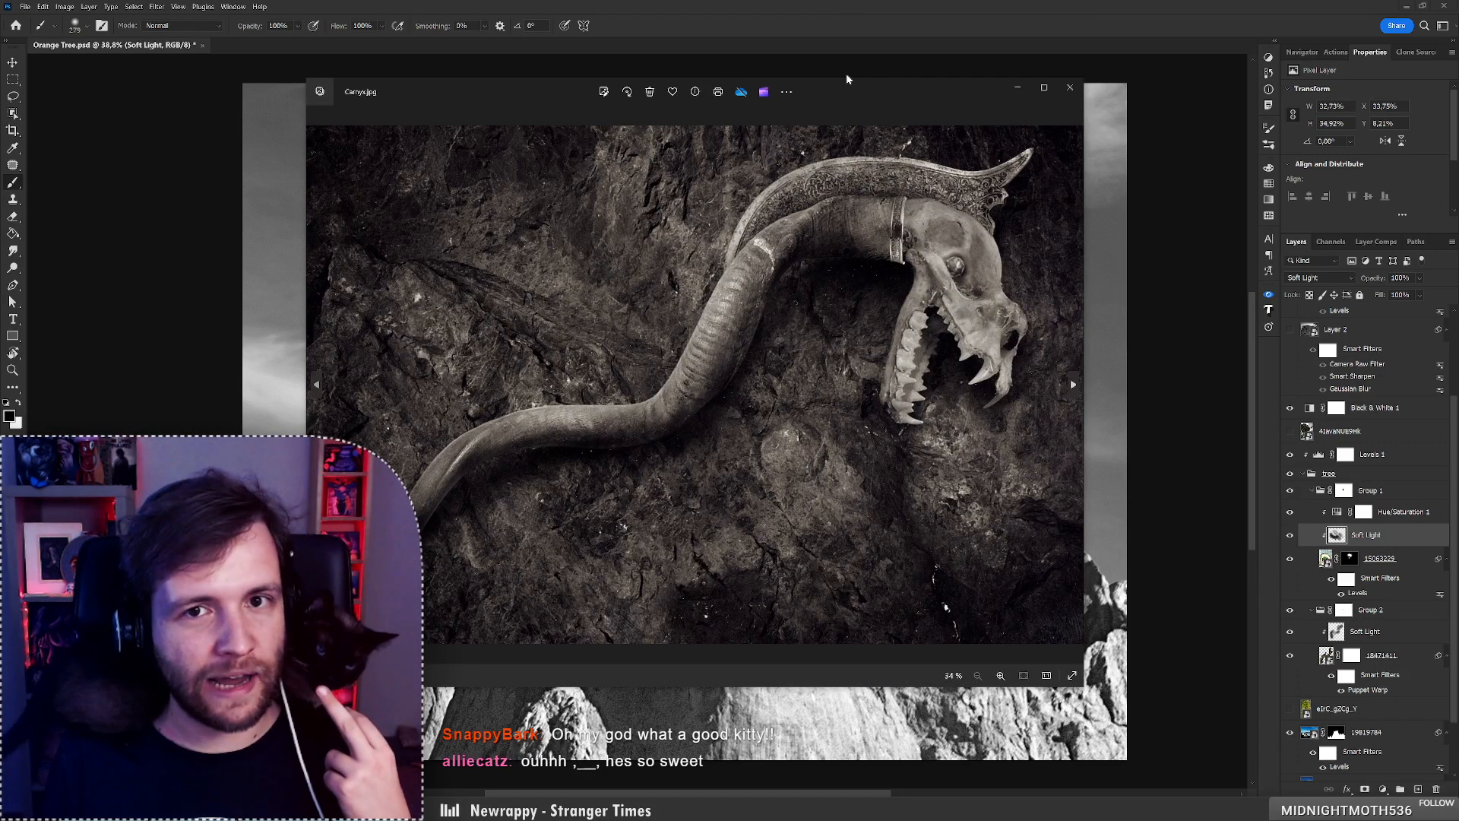
key(alt+Tab)
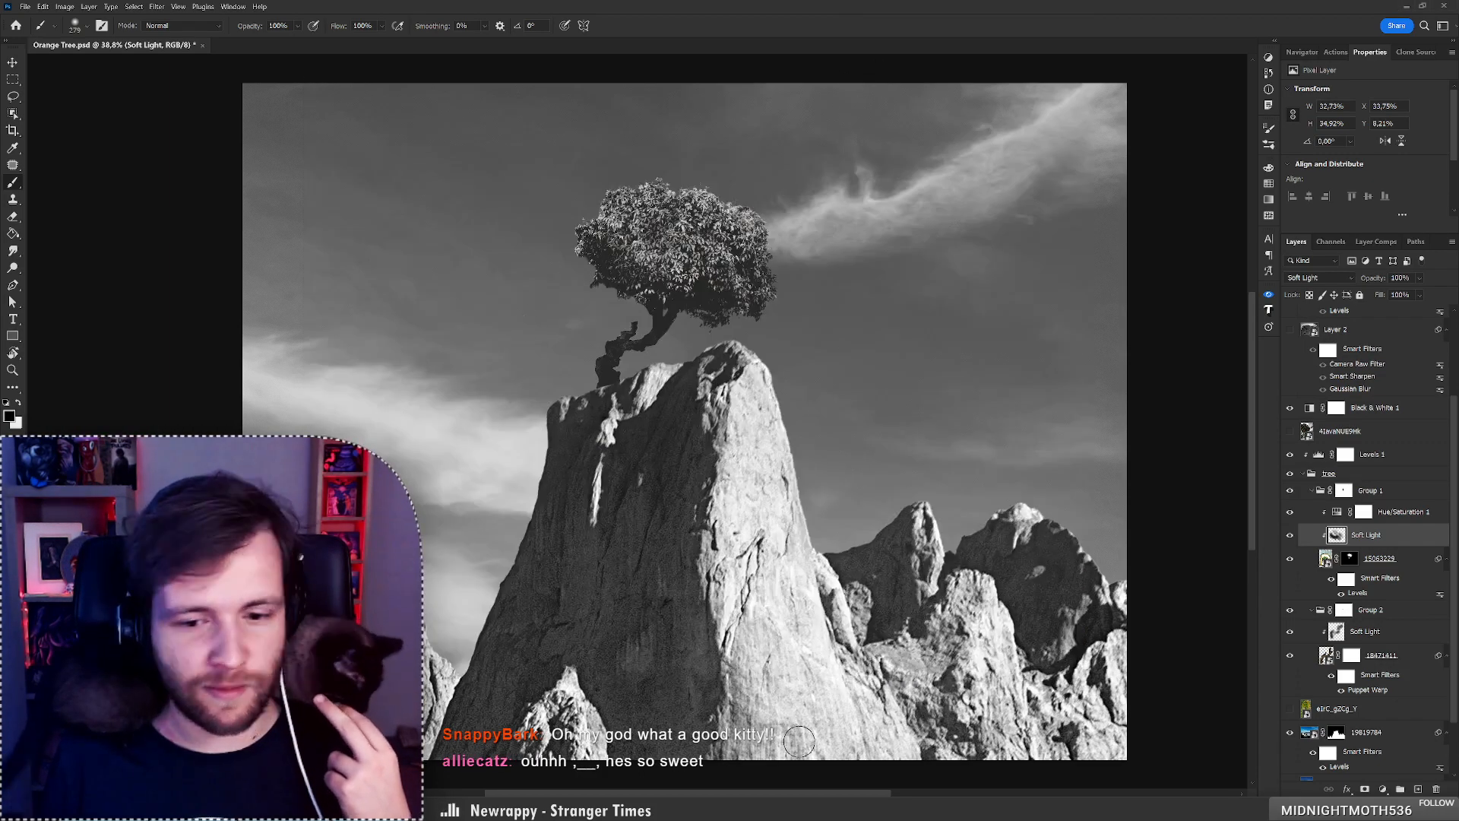
key(alt+Tab)
drag(919, 89, 1083, 85)
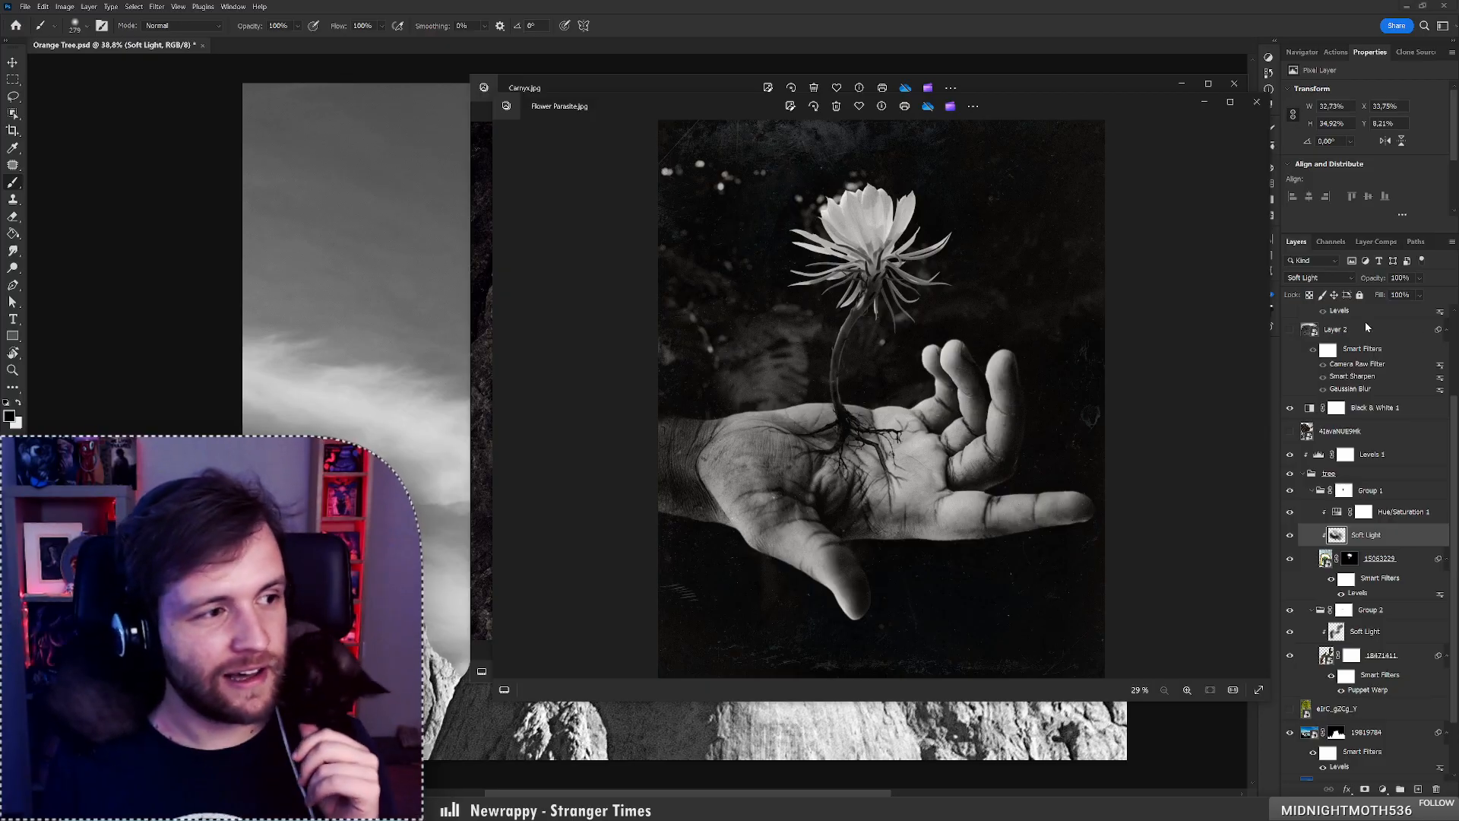
click(1255, 103)
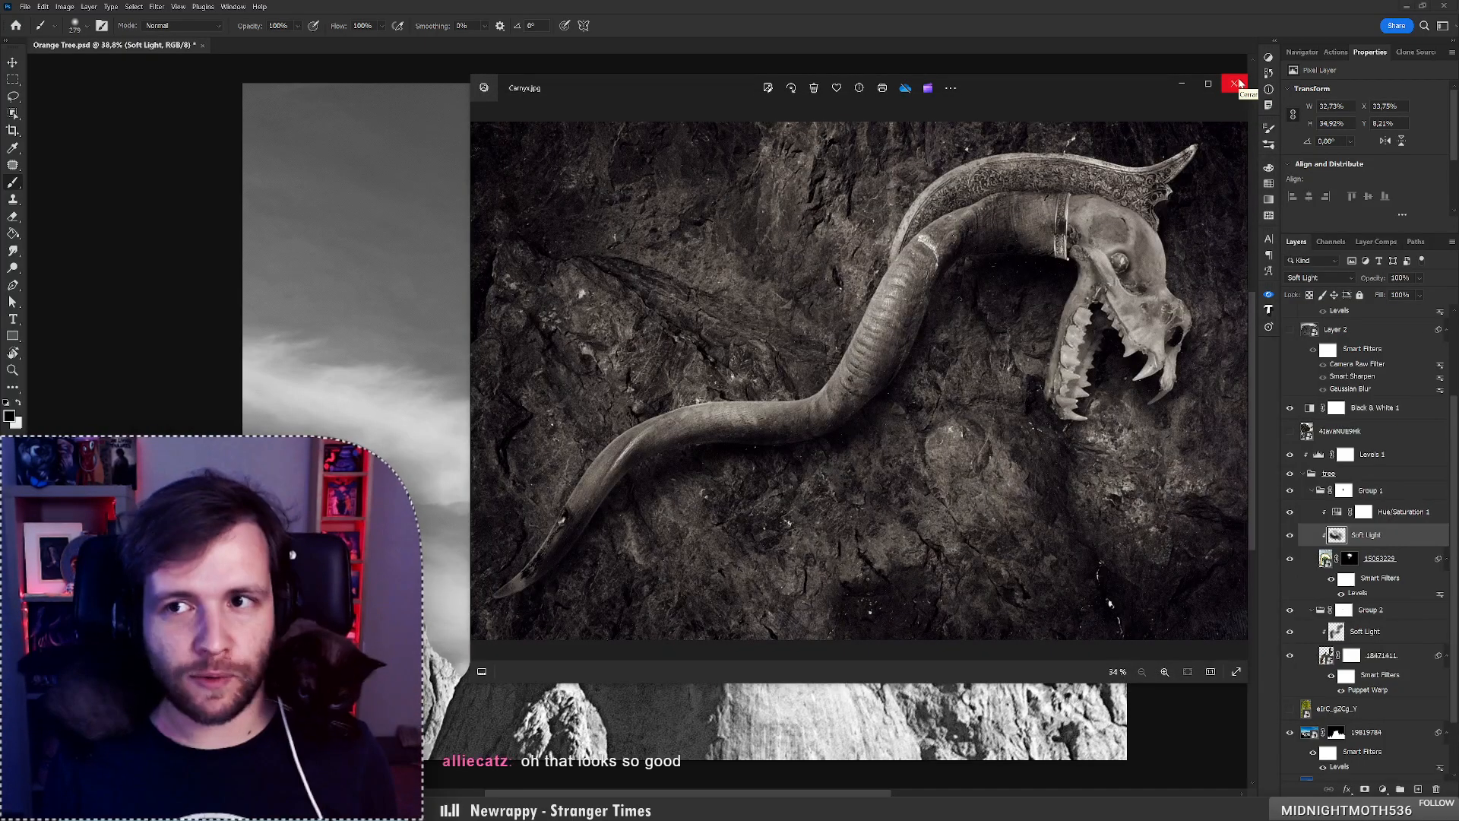
click(1236, 84)
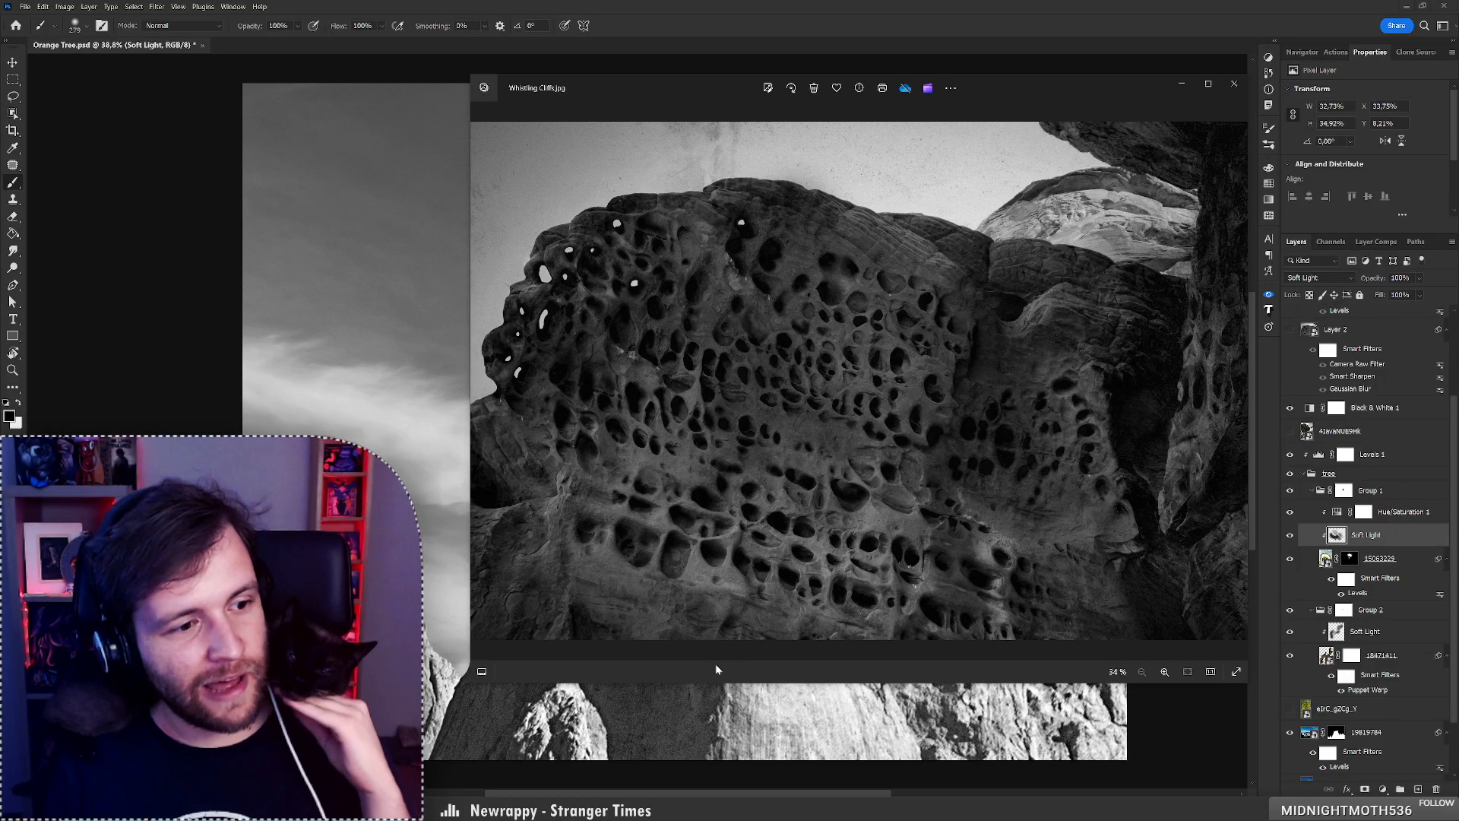
click(1233, 84)
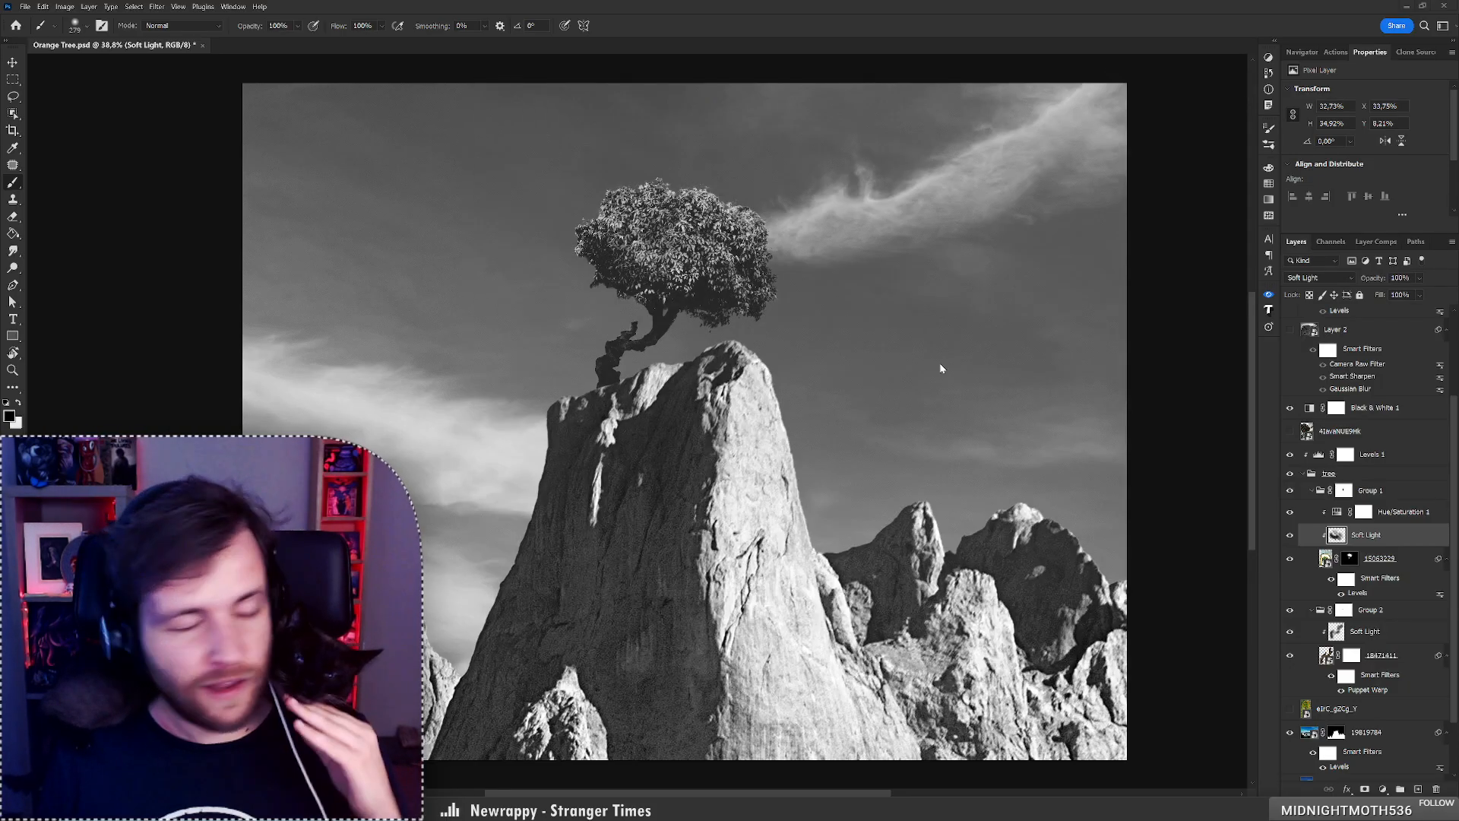
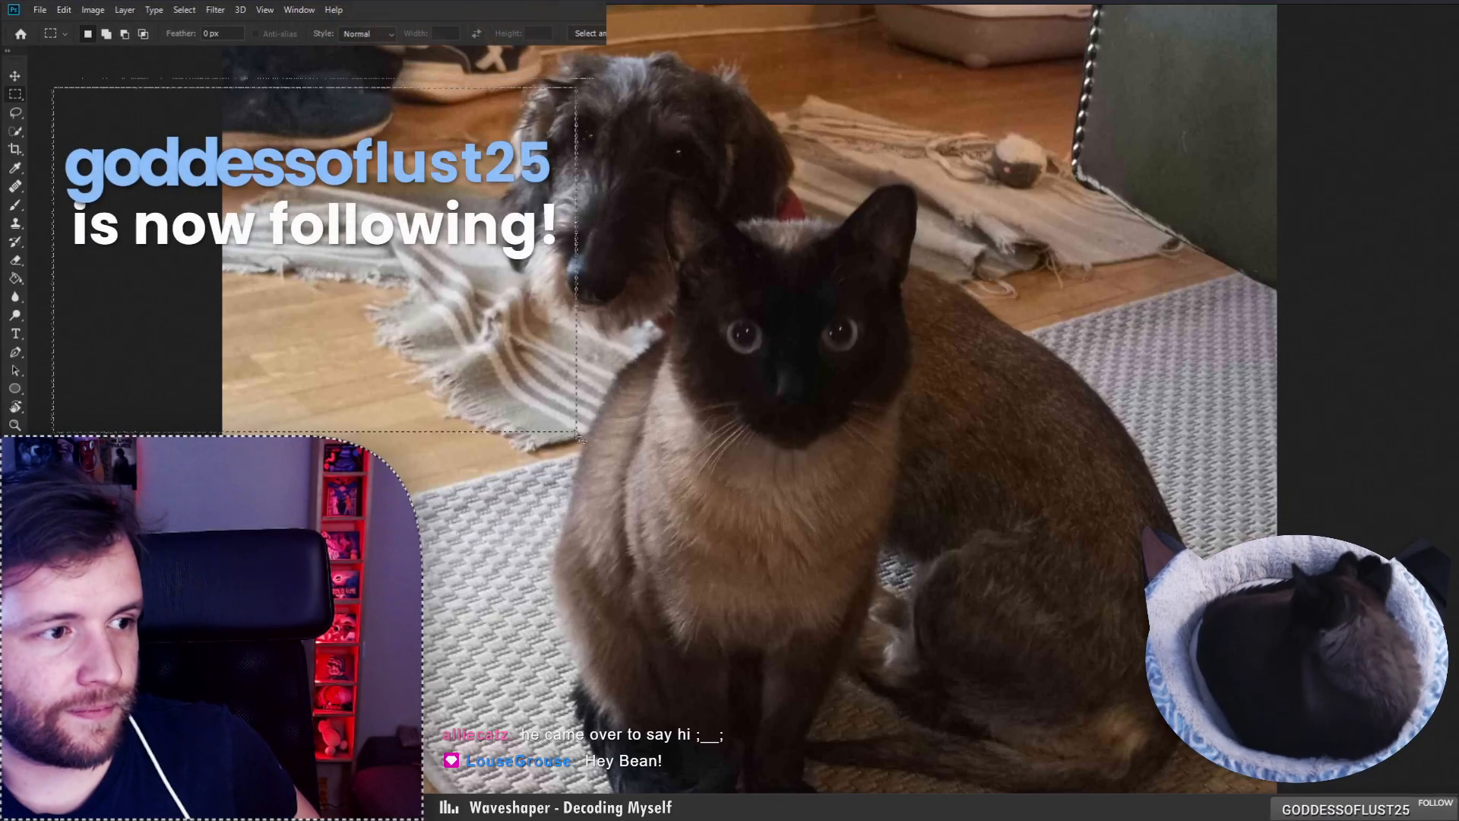
Examine the knowledge panel beside the Google search results for the artist's name, enlarging the page.
click(215, 9)
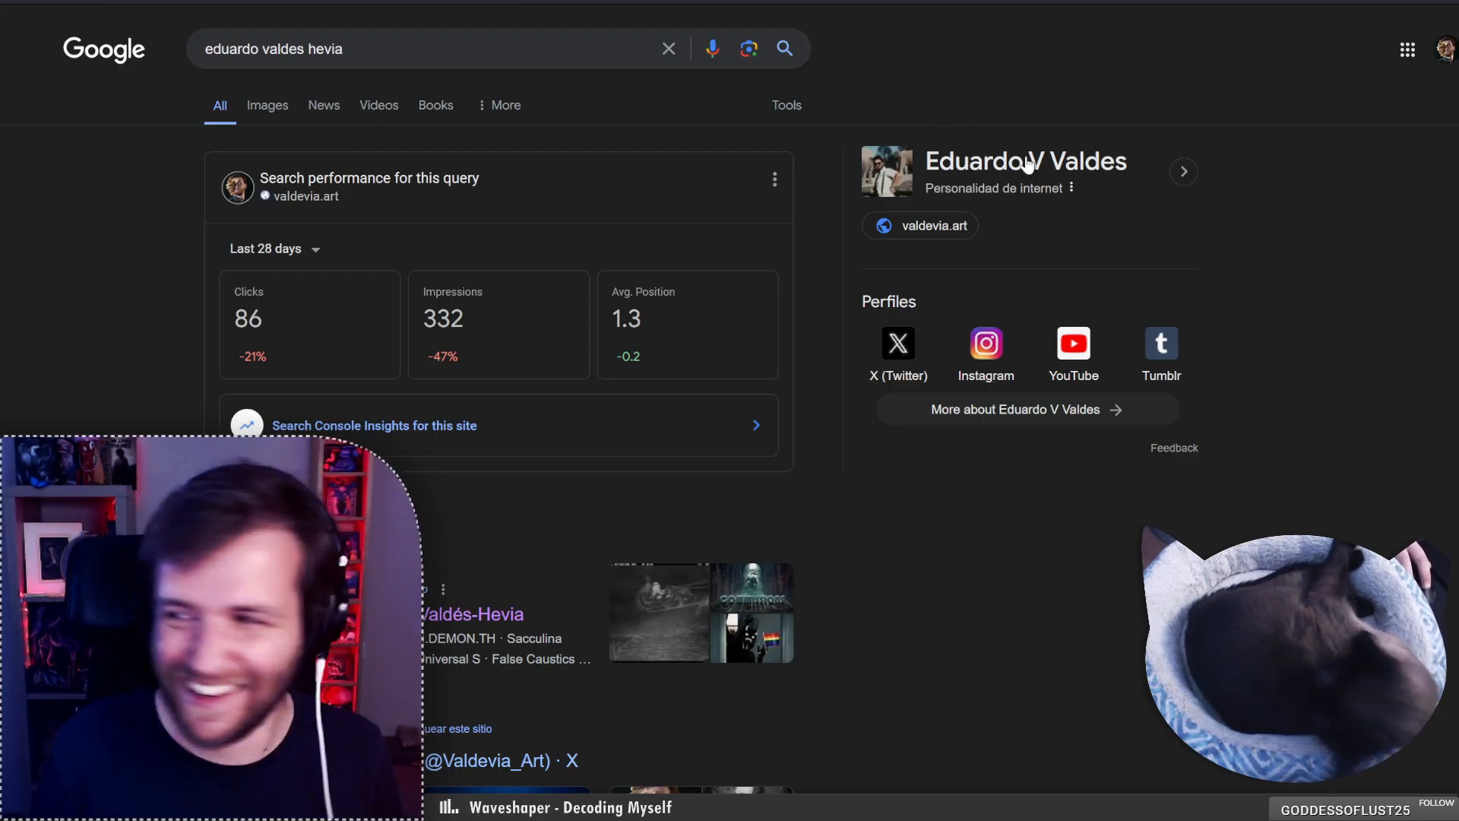
scroll(1250, 218, up, 4)
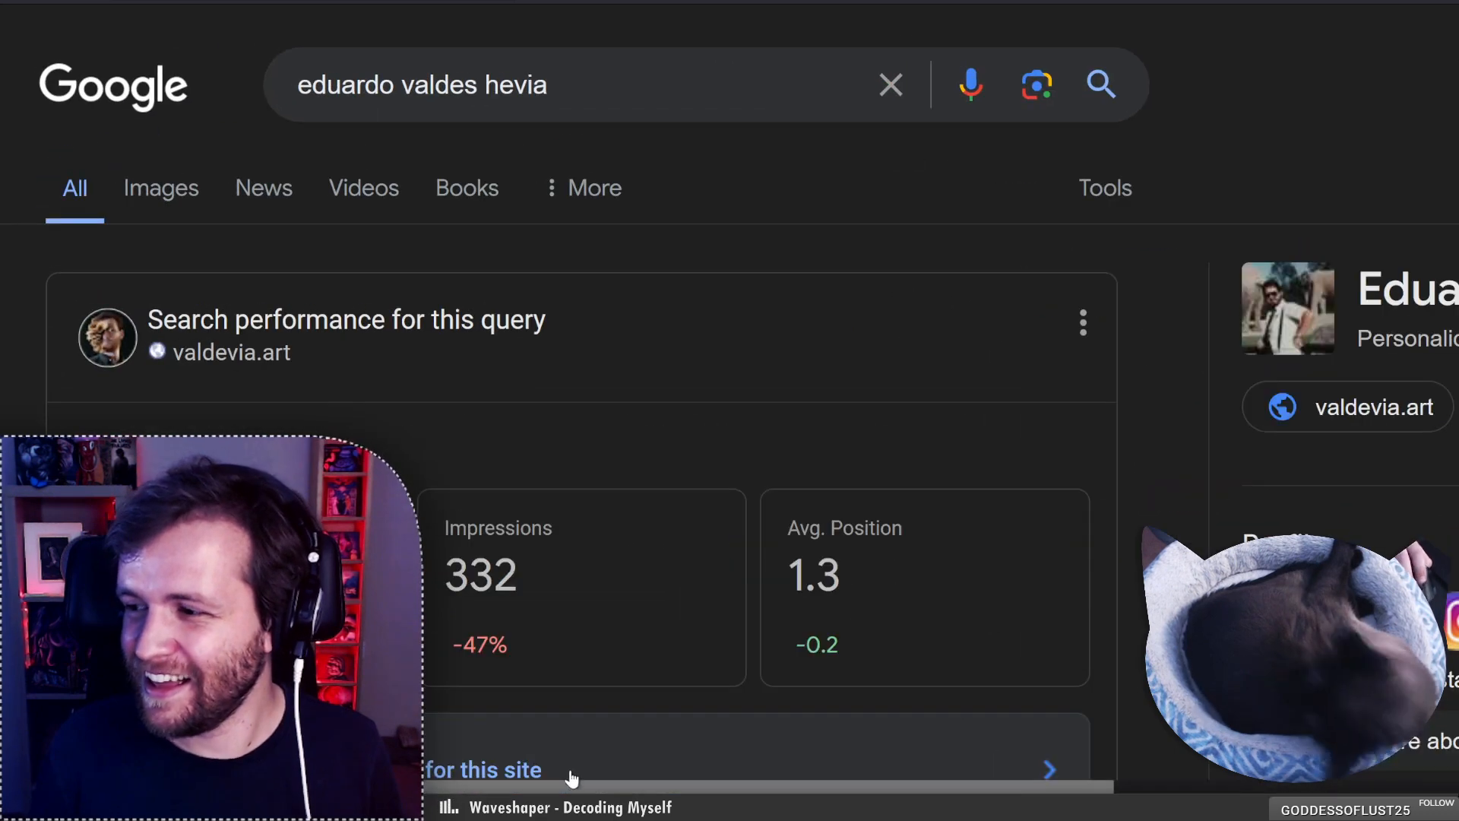
scroll(576, 790, right, 5)
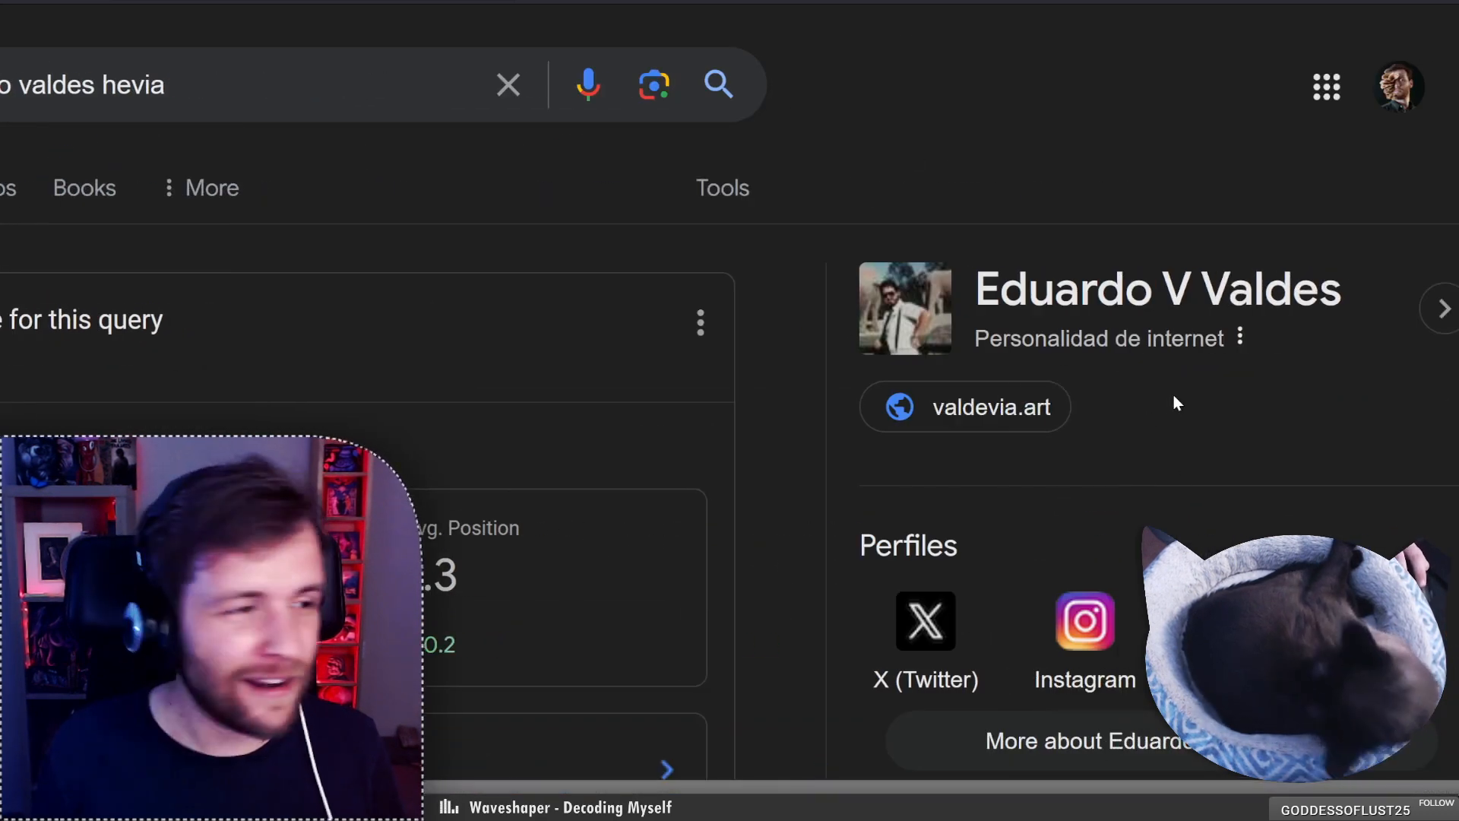
scroll(1174, 394, down, 2)
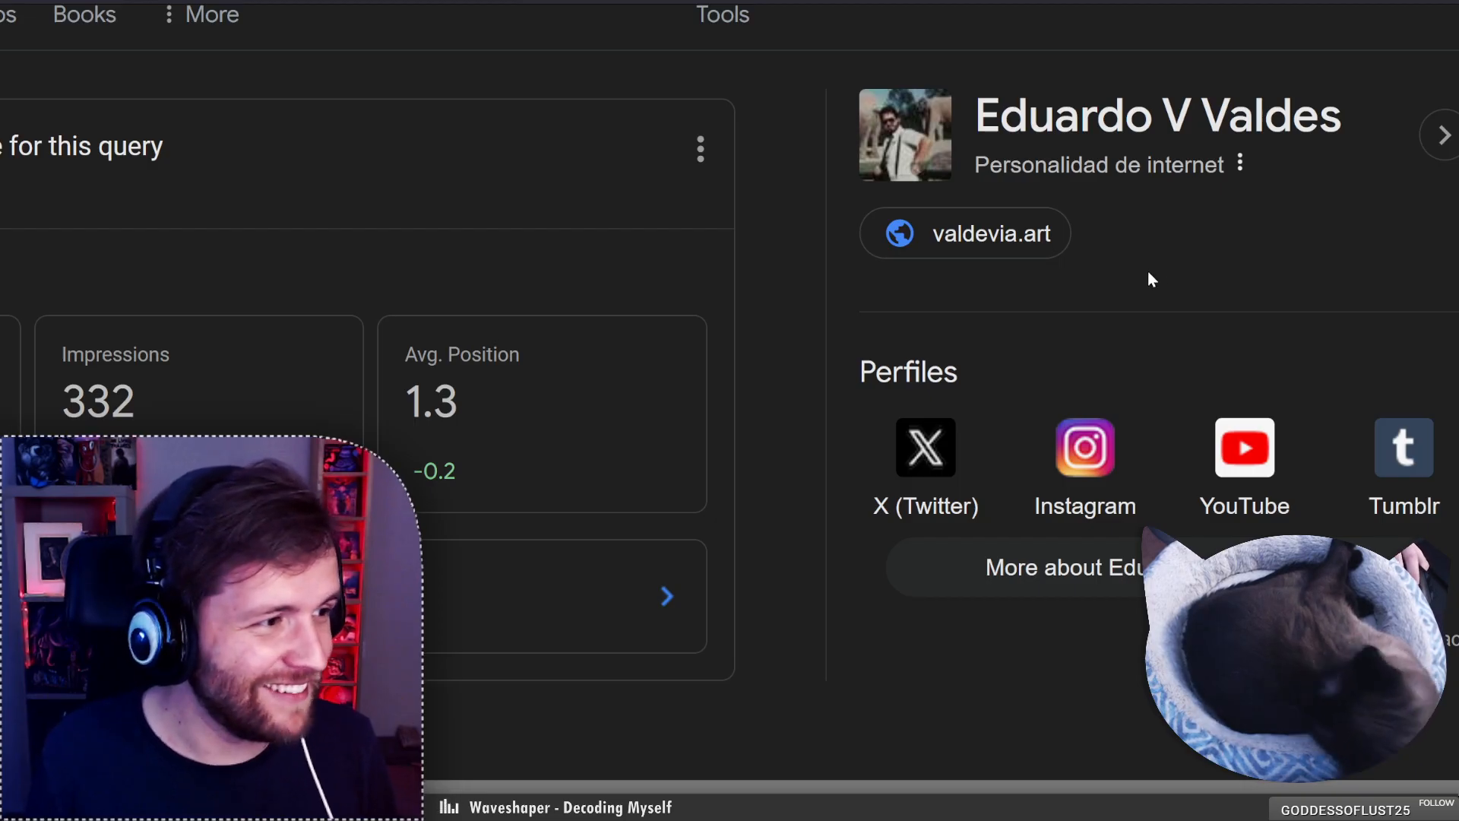
scroll(1148, 275, up, 3)
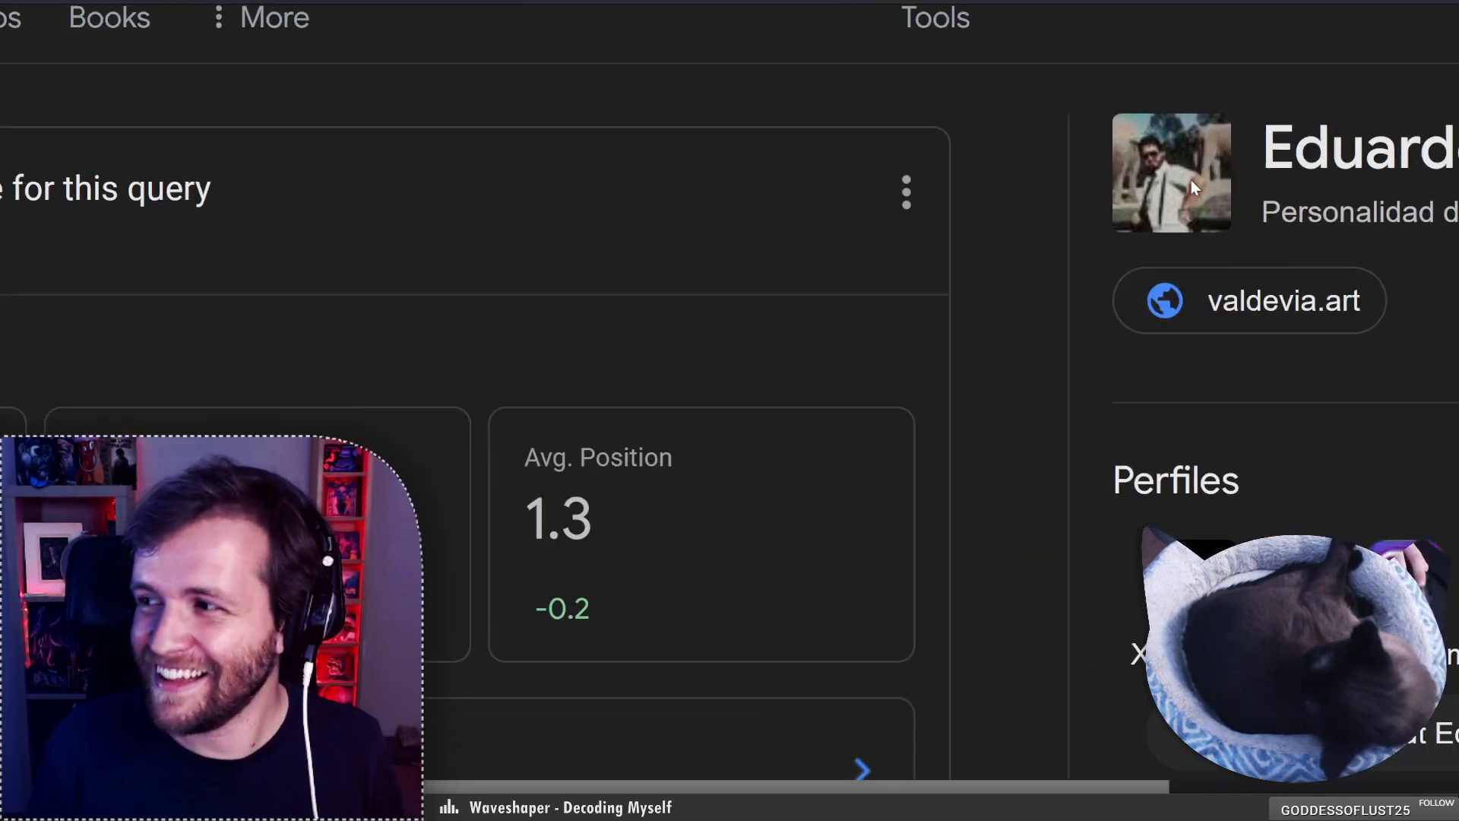
View the knowledge panel's thumbnail photo enlarged in its own browser tab and close that tab.
key(ctrl+Tab)
scroll(829, 425, up, 6)
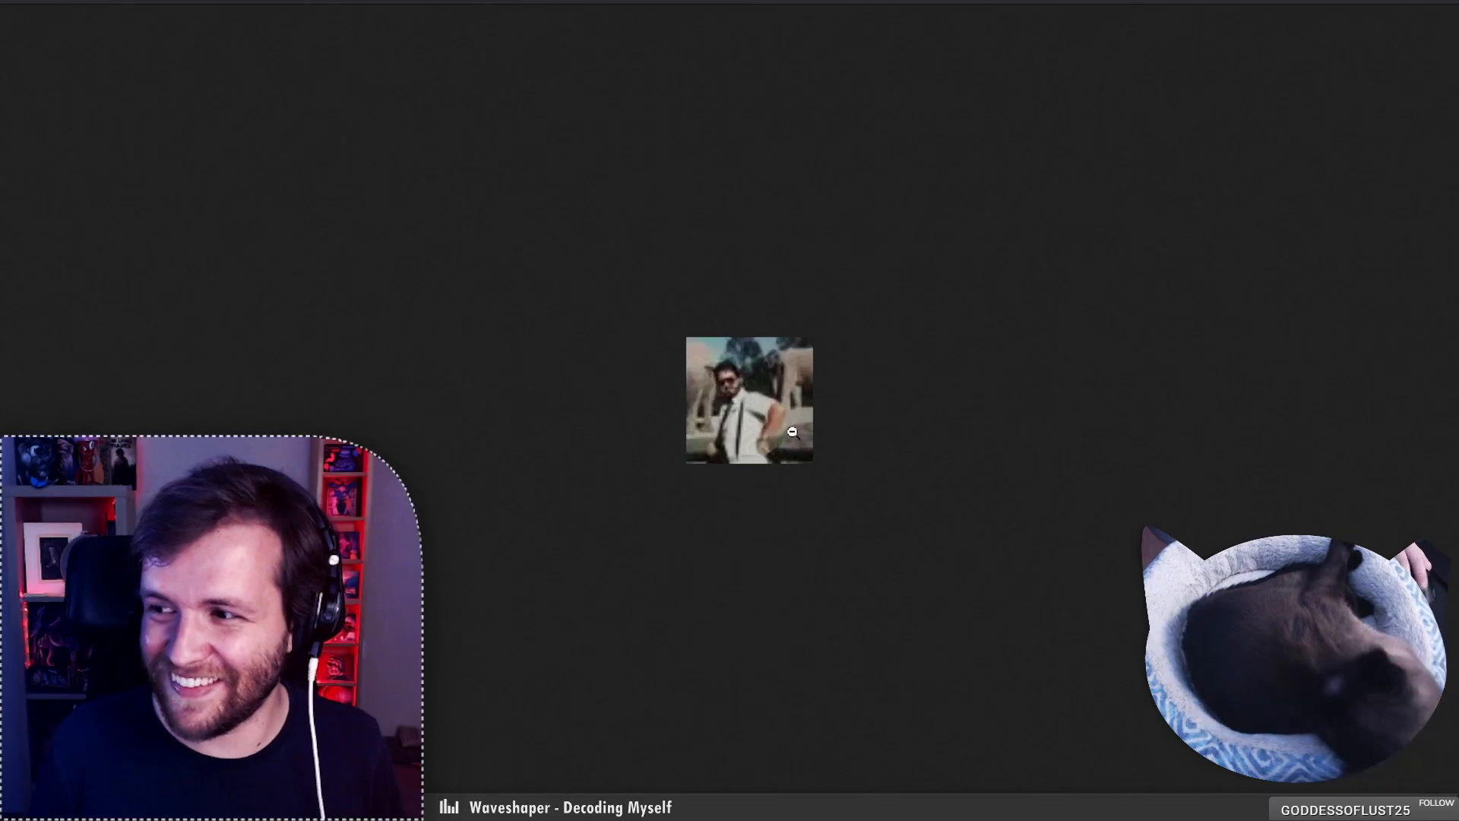
scroll(776, 429, up, 2)
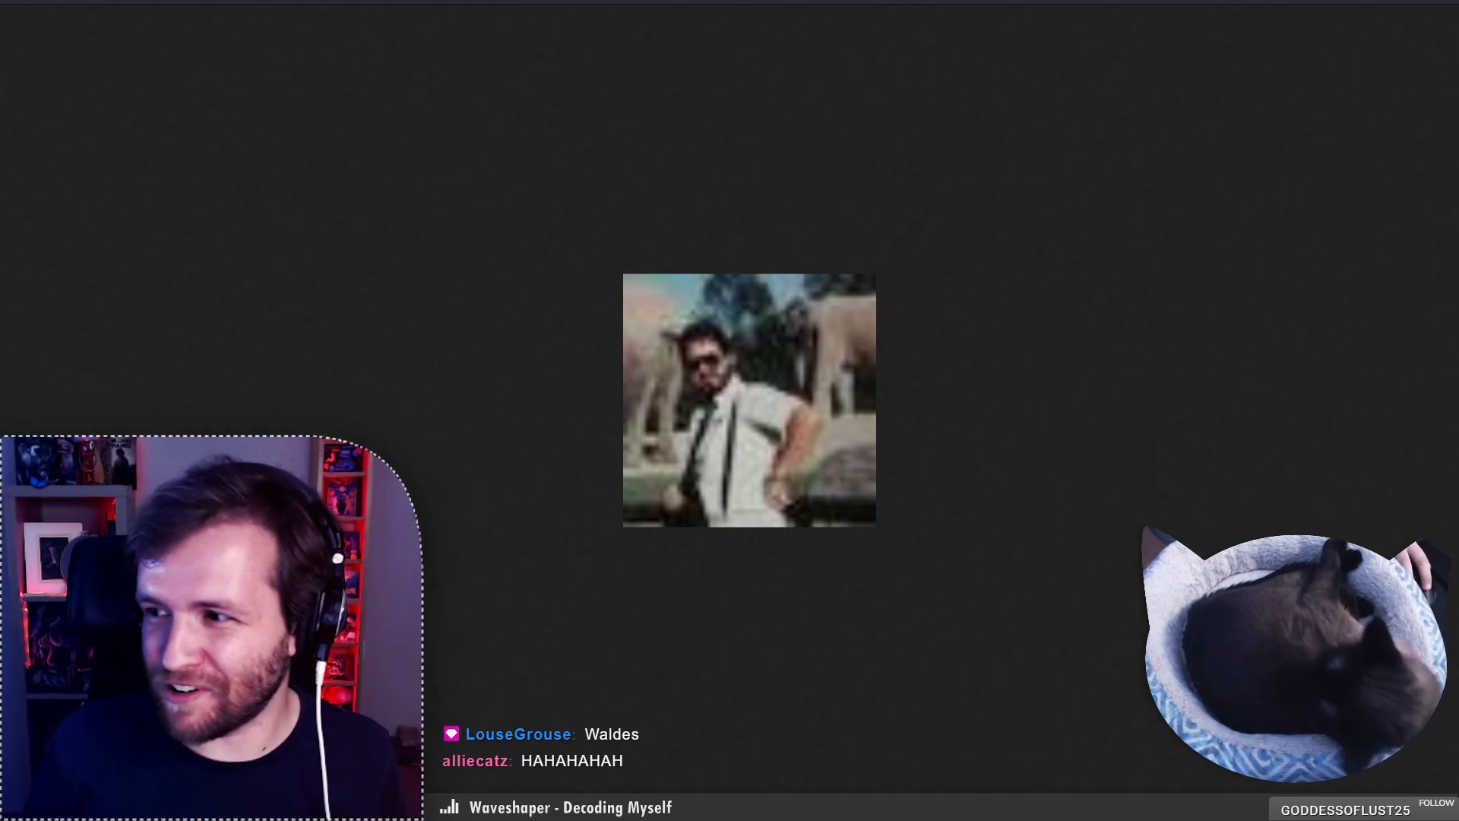
key(ctrl+w)
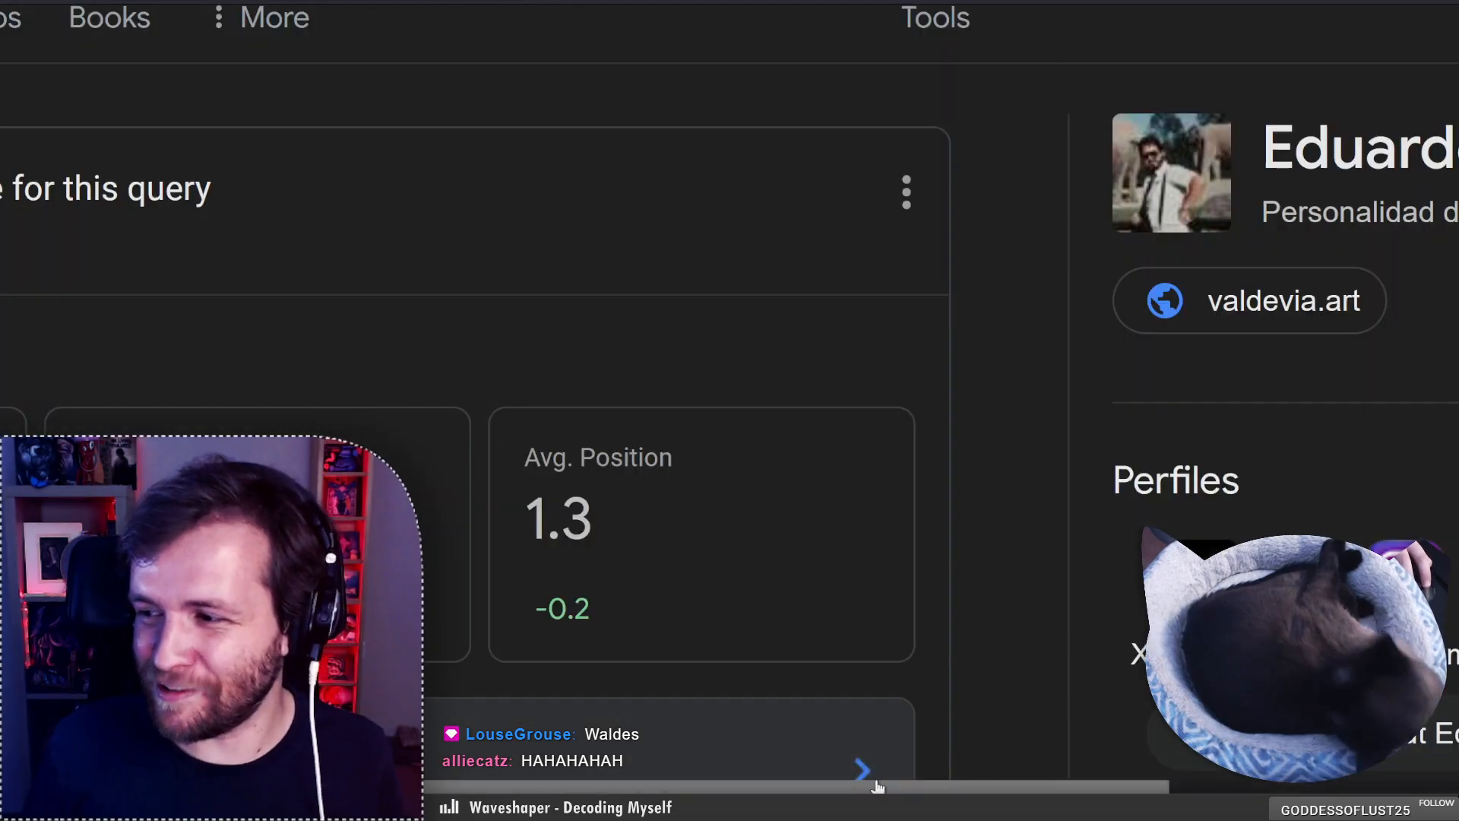
Inspect the knowledge panel's website and social profile links, and check the X (Twitter) profile link.
drag(866, 787, 1194, 787)
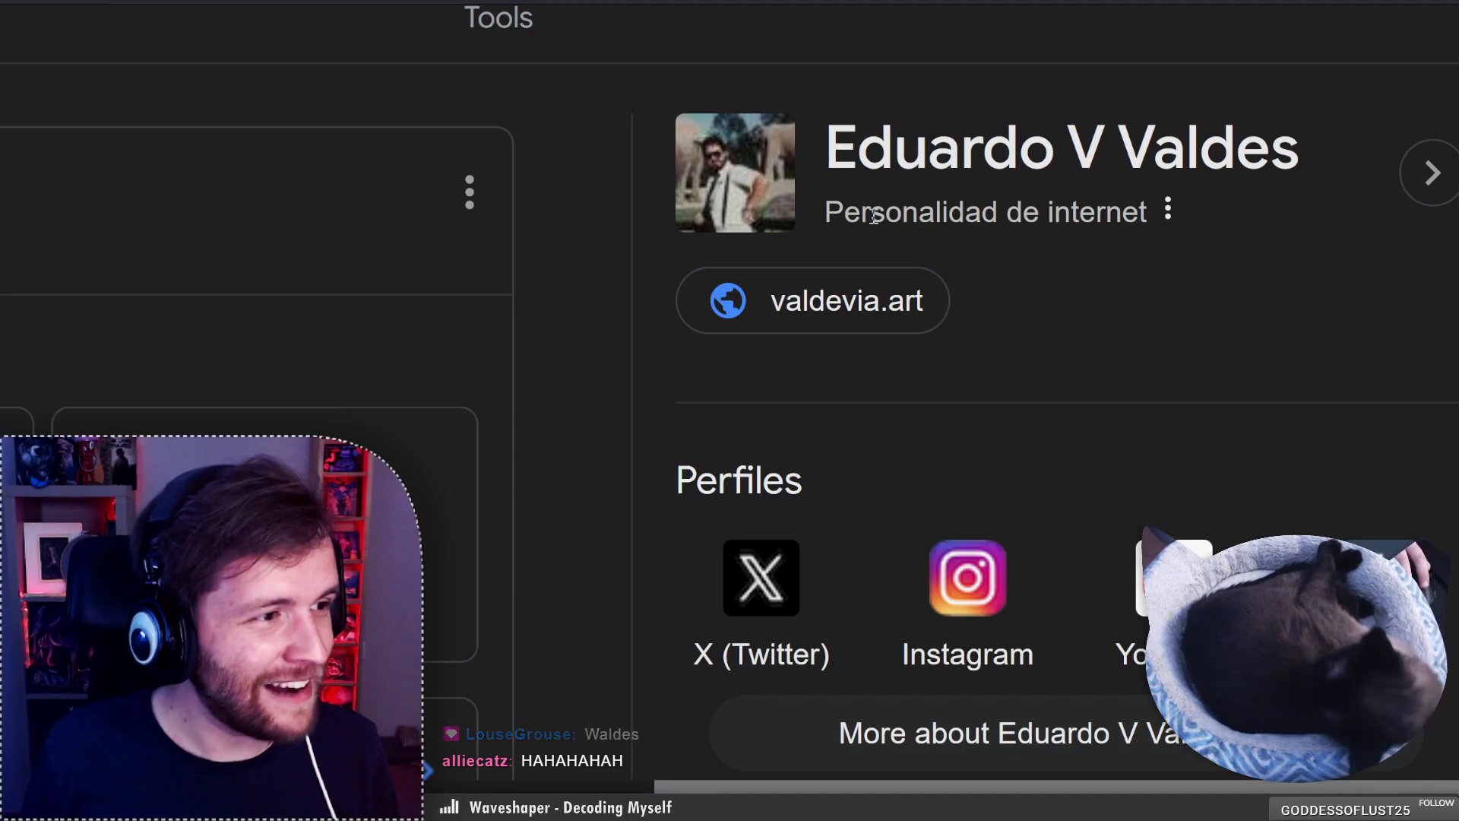
scroll(1116, 231, down, 3)
scroll(1036, 260, up, 3)
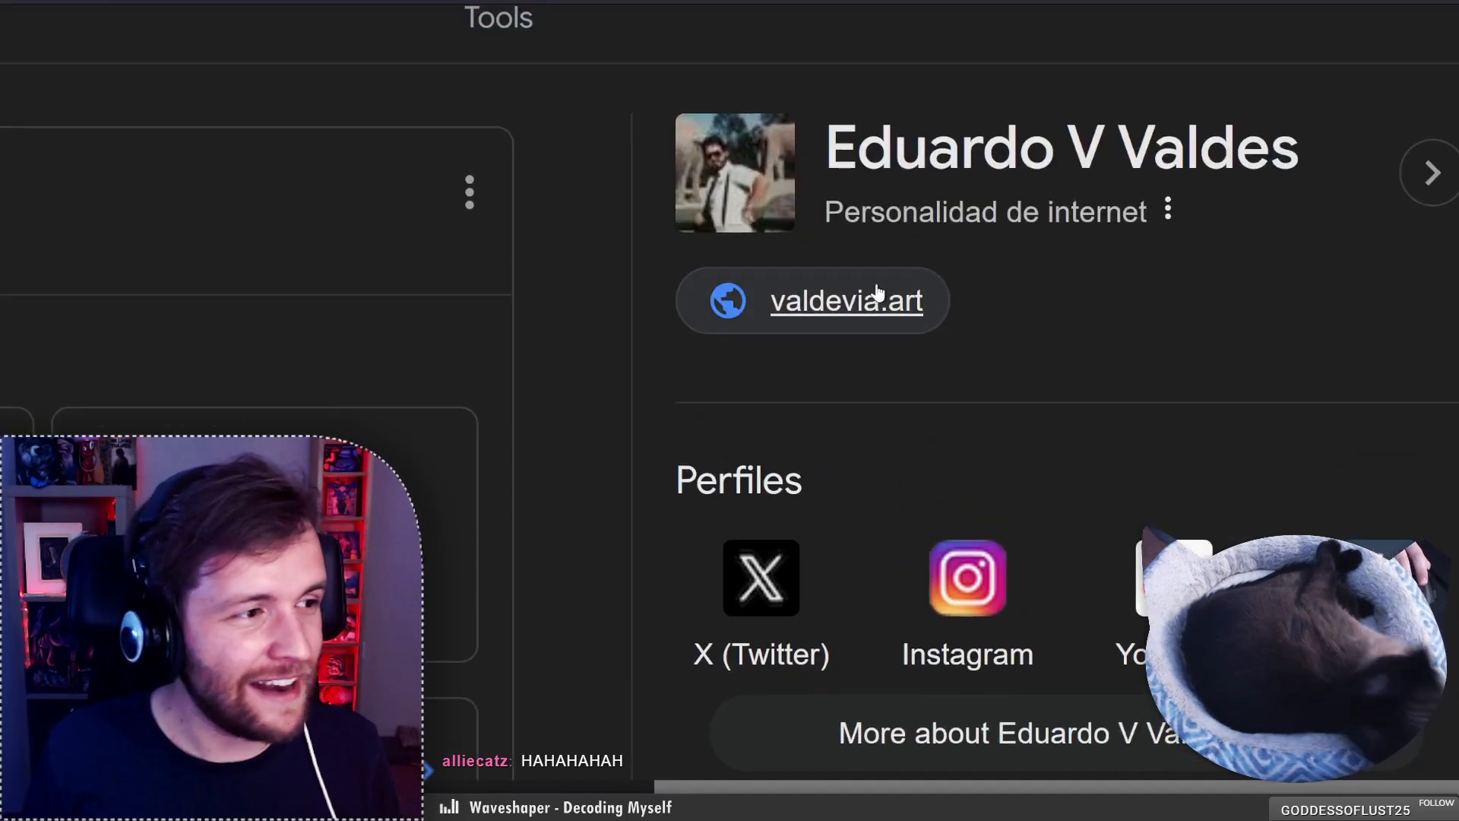
scroll(818, 314, down, 3)
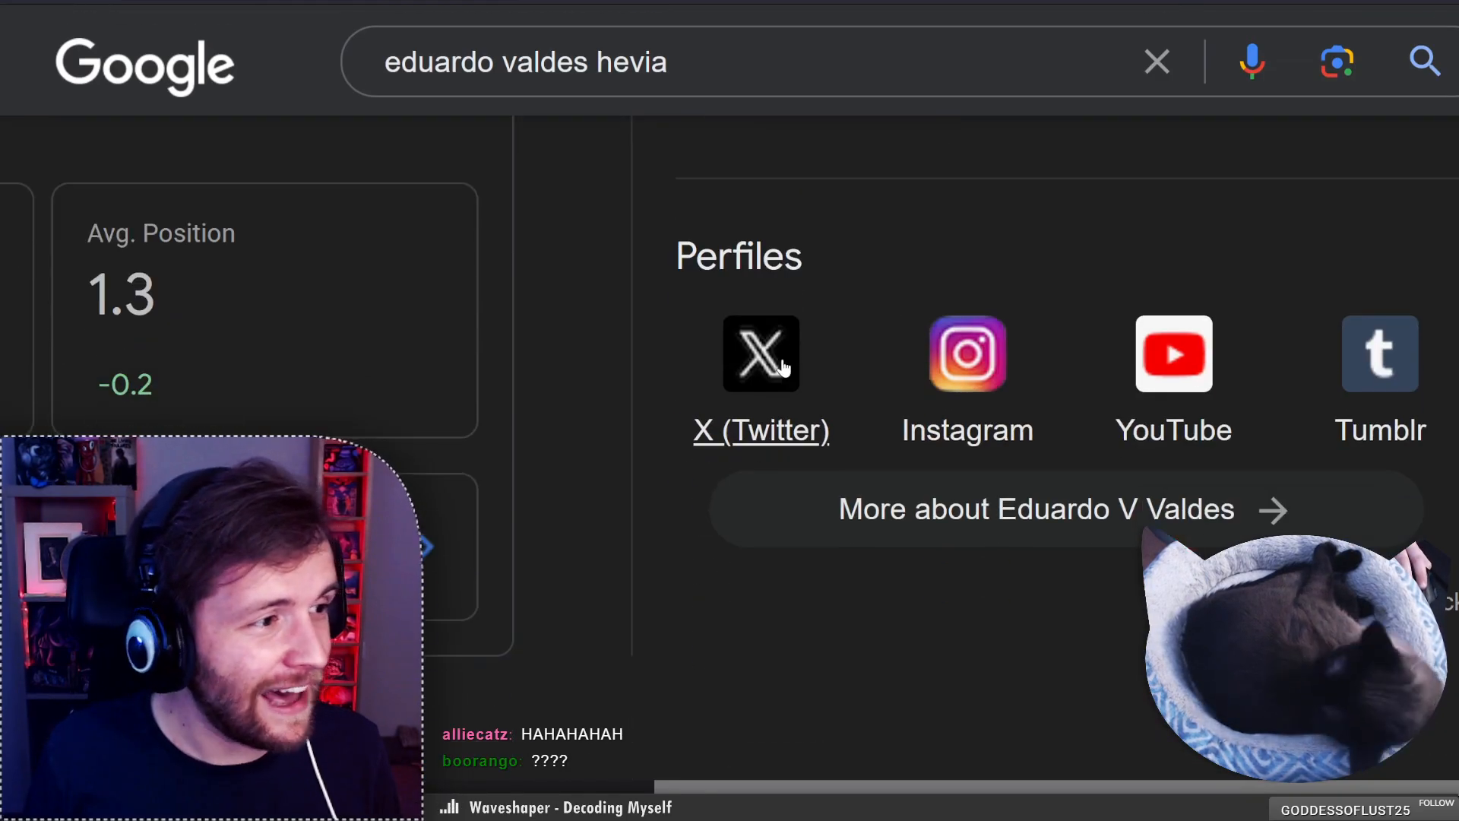
click(795, 352)
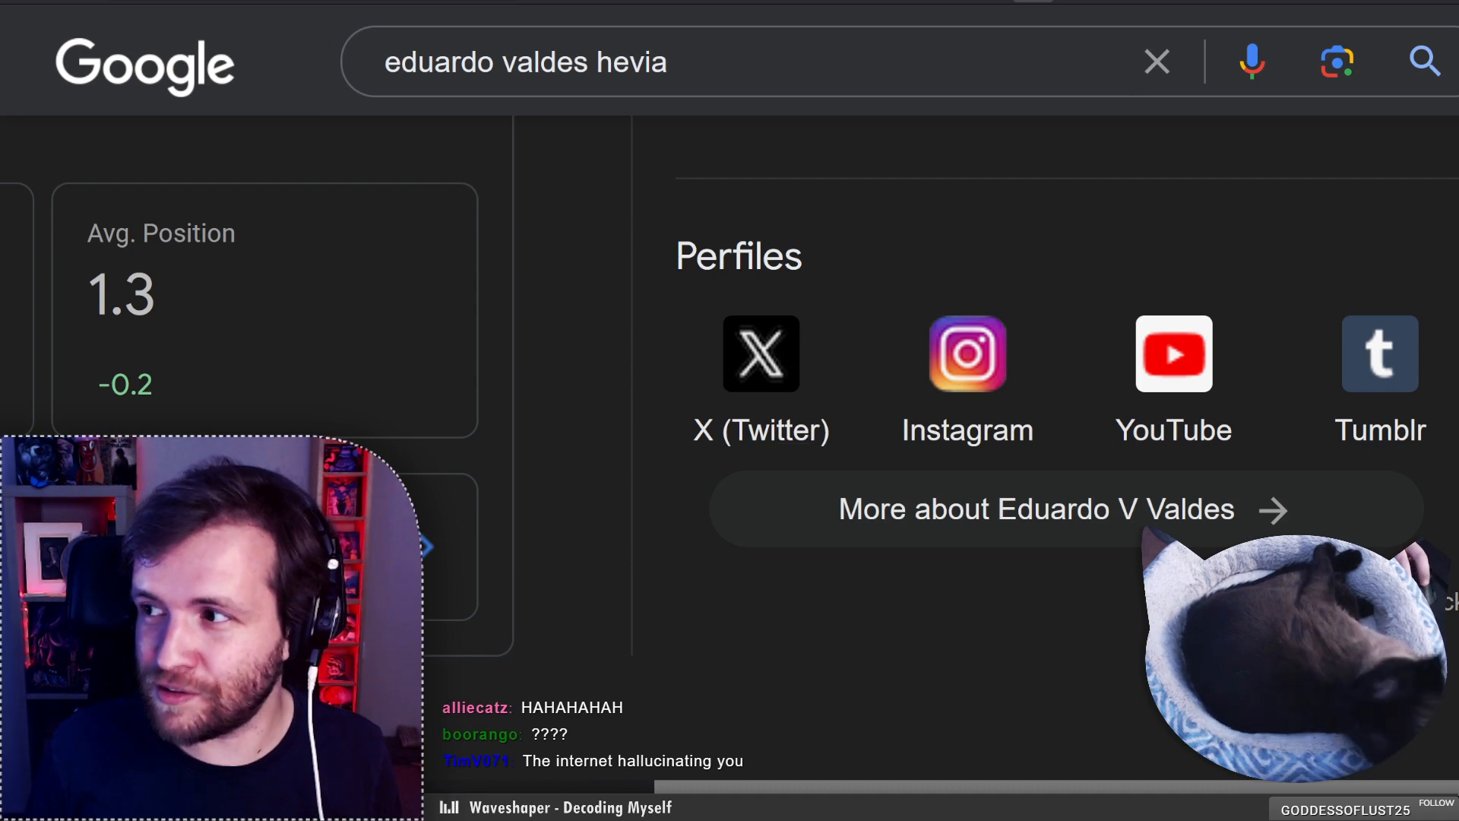
key(alt+Left)
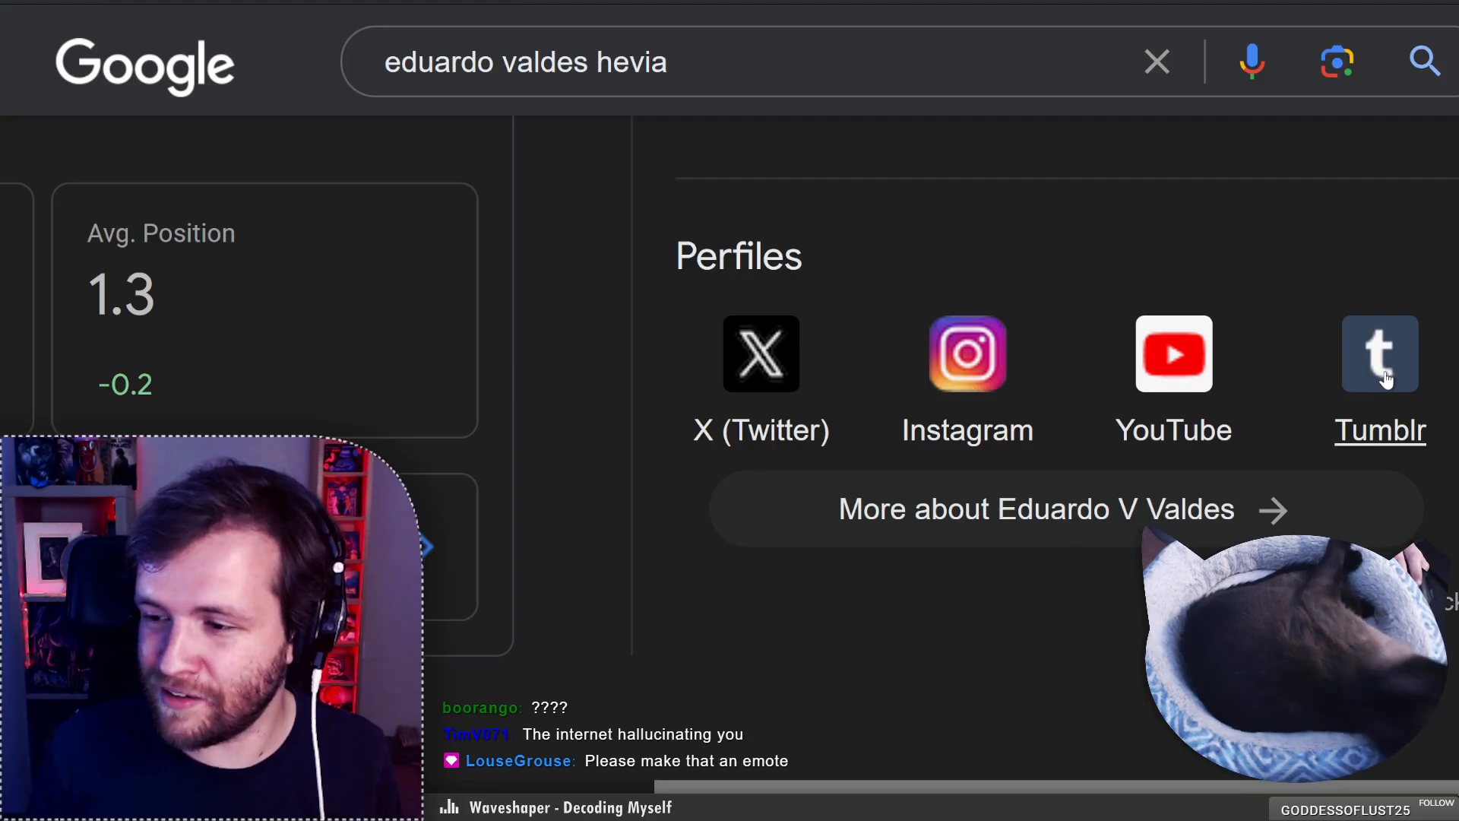
Open the Google results for the name shown in the knowledge panel and look over the page at normal size.
scroll(1205, 415, up, 5)
scroll(1143, 384, down, 2)
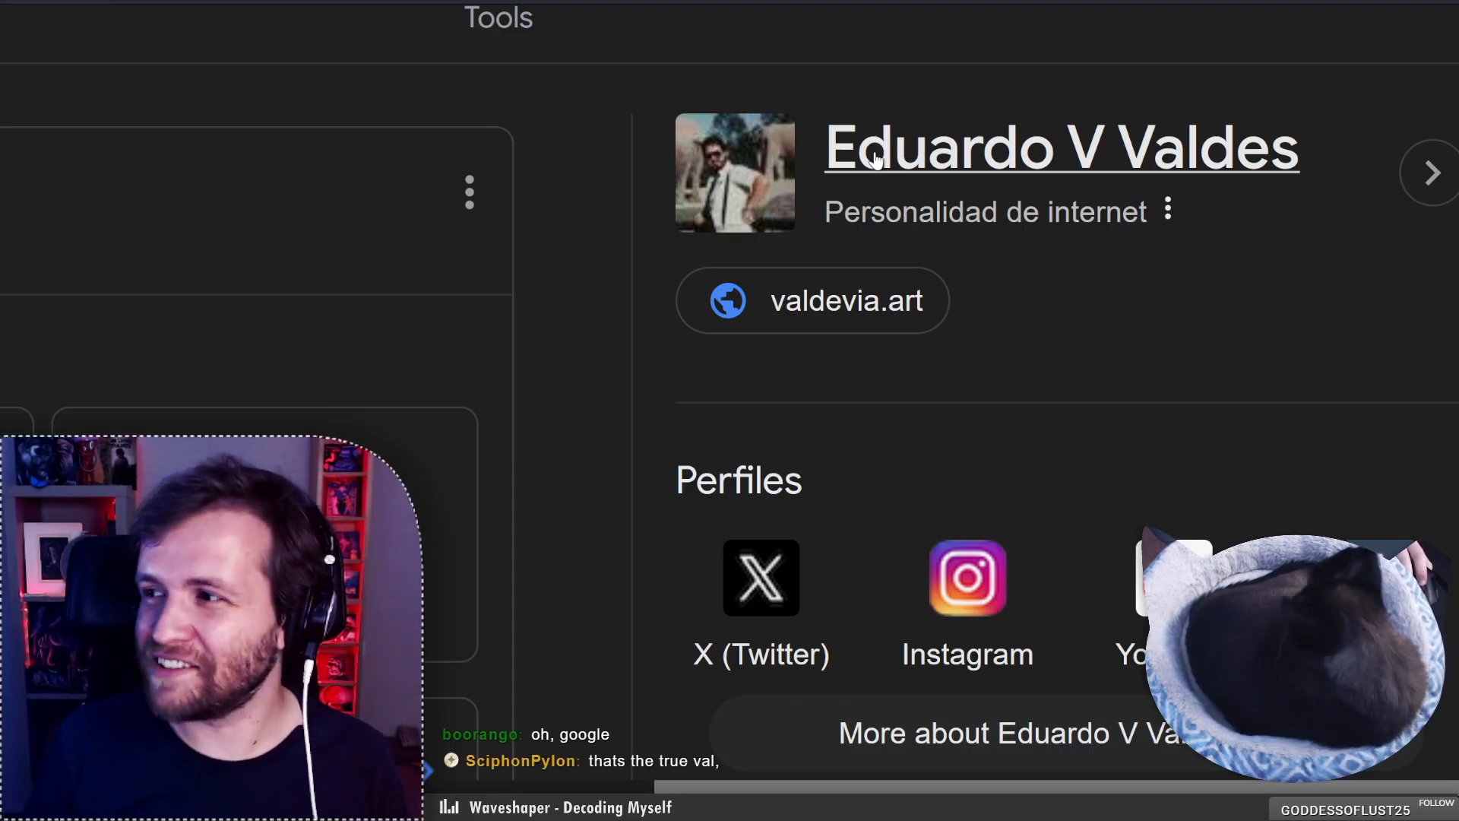
scroll(905, 187, up, 3)
scroll(905, 191, down, 2)
click(908, 232)
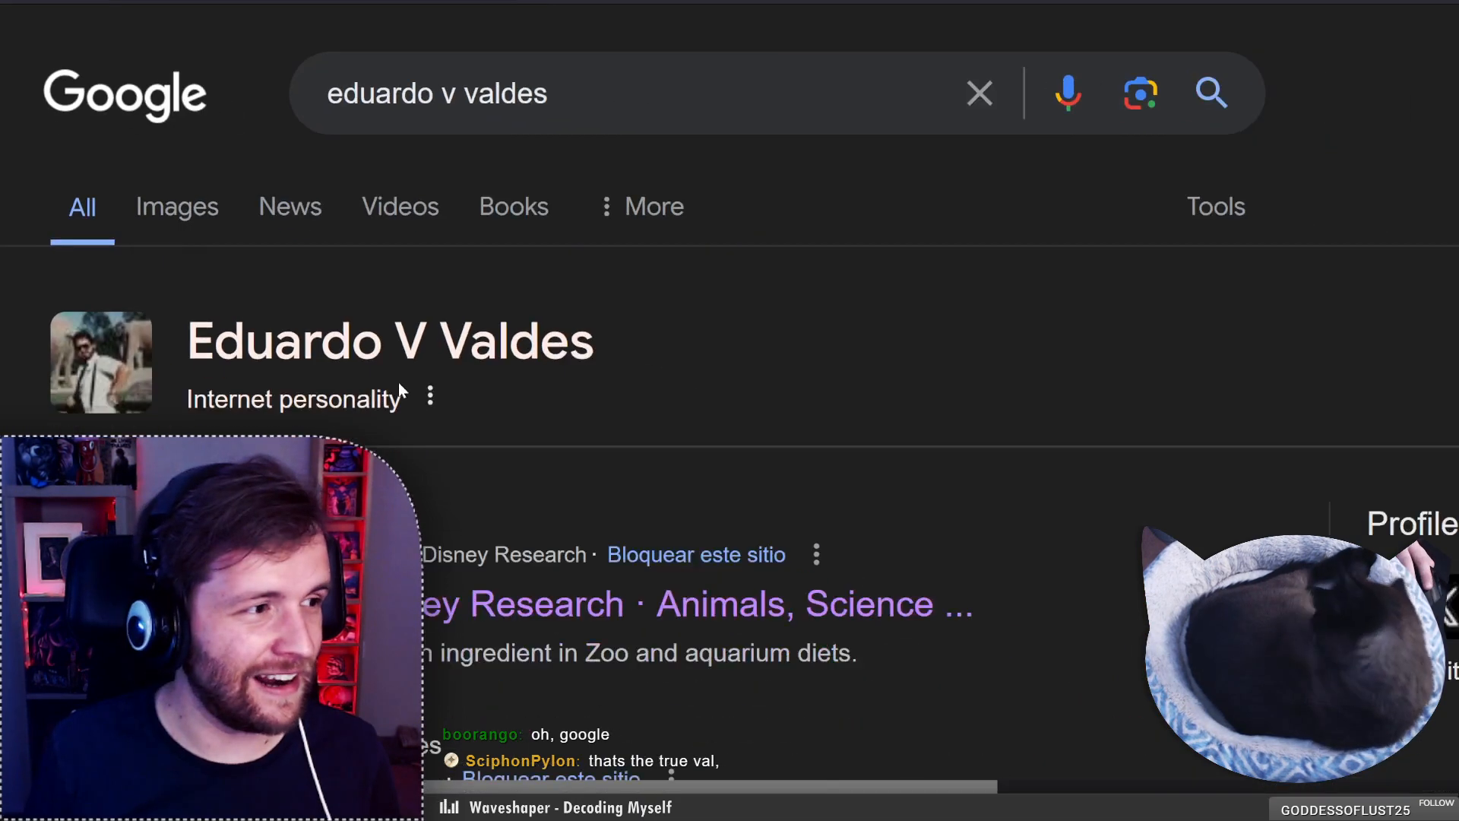
scroll(400, 383, down, 3)
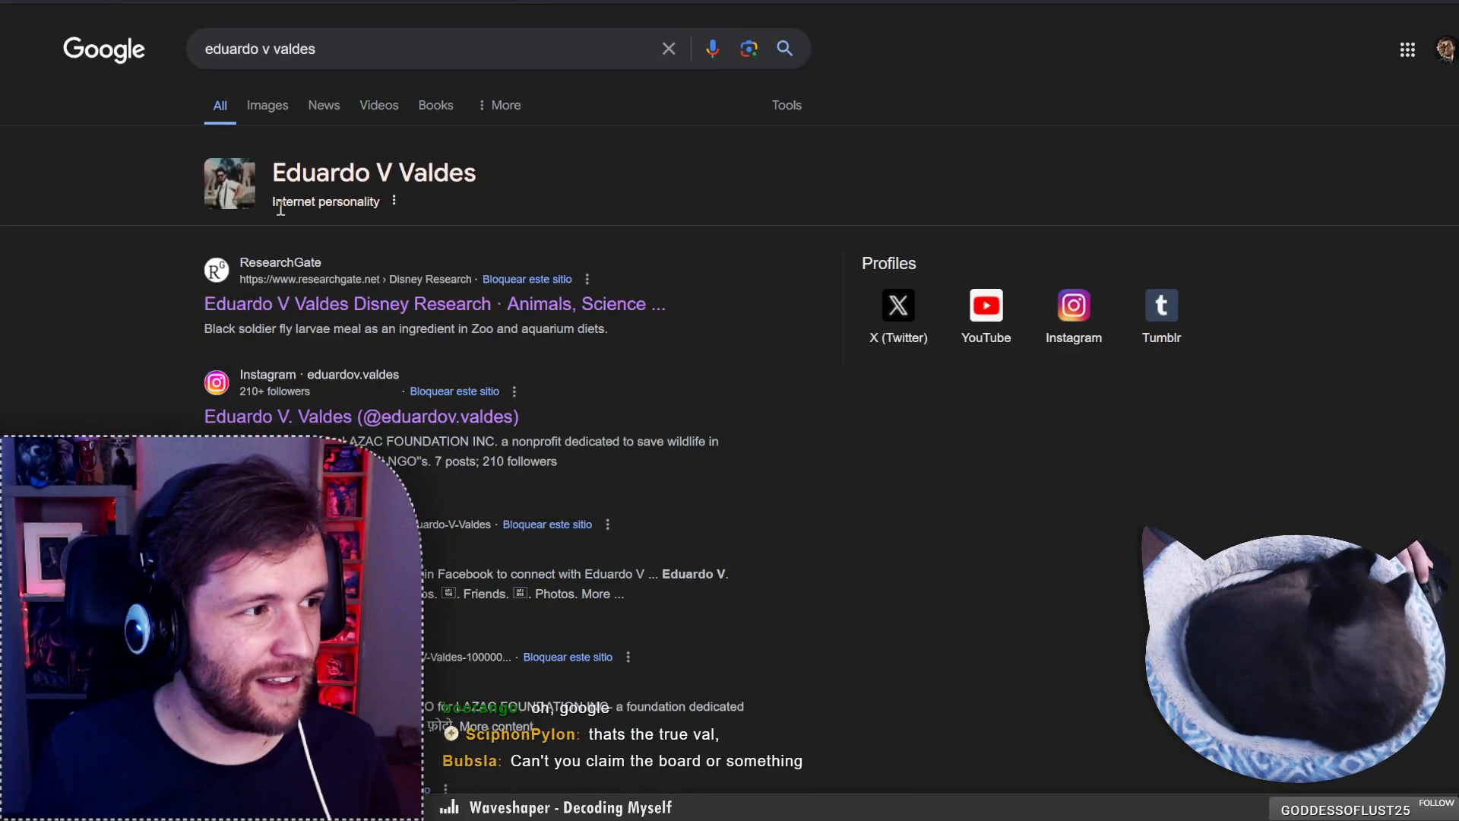
Look over the ResearchGate profile from the search results, enlarging the page and dismissing the pop-up that invites joining.
scroll(182, 359, up, 2)
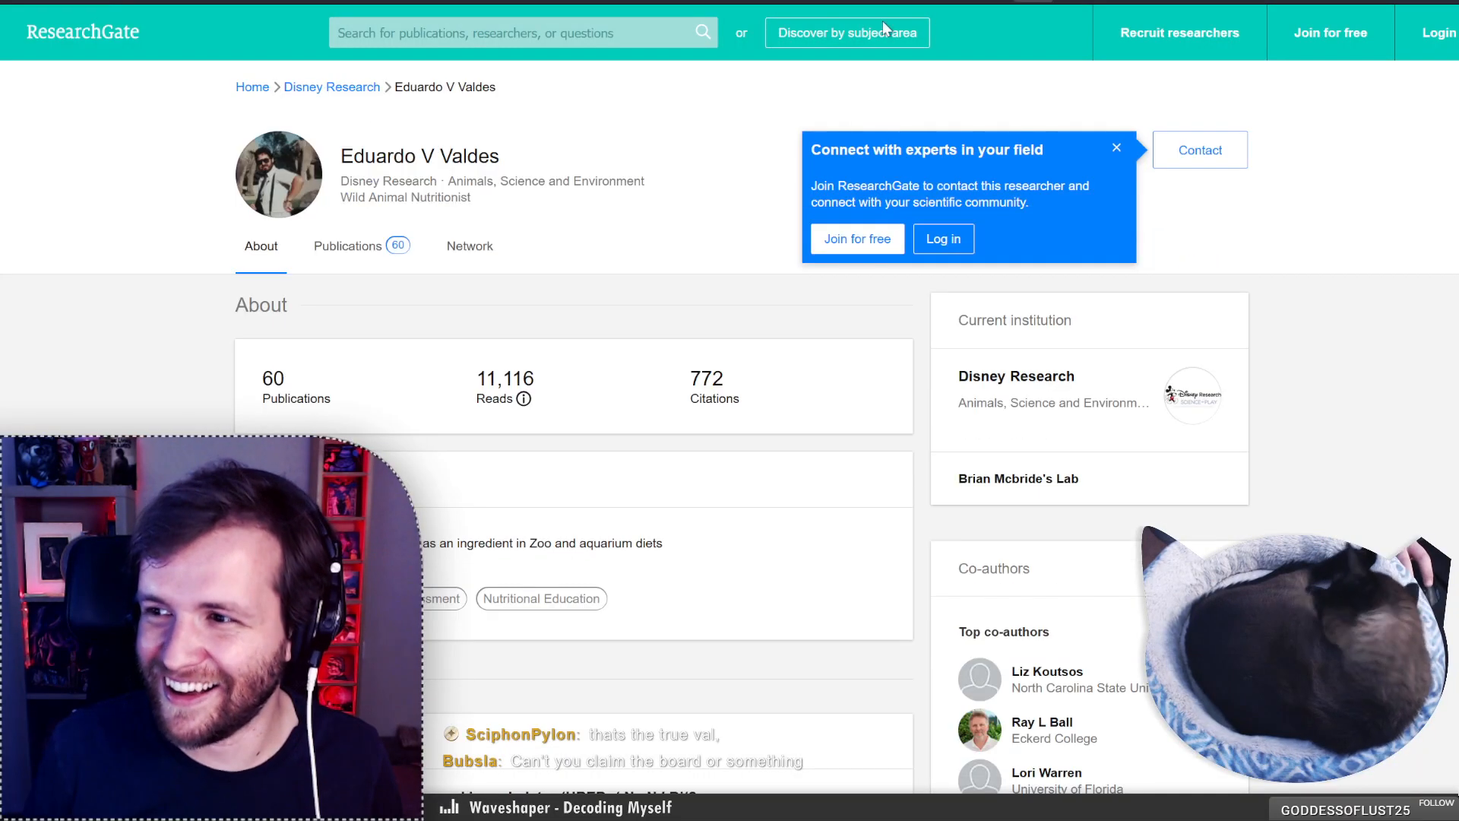
scroll(182, 259, up, 1)
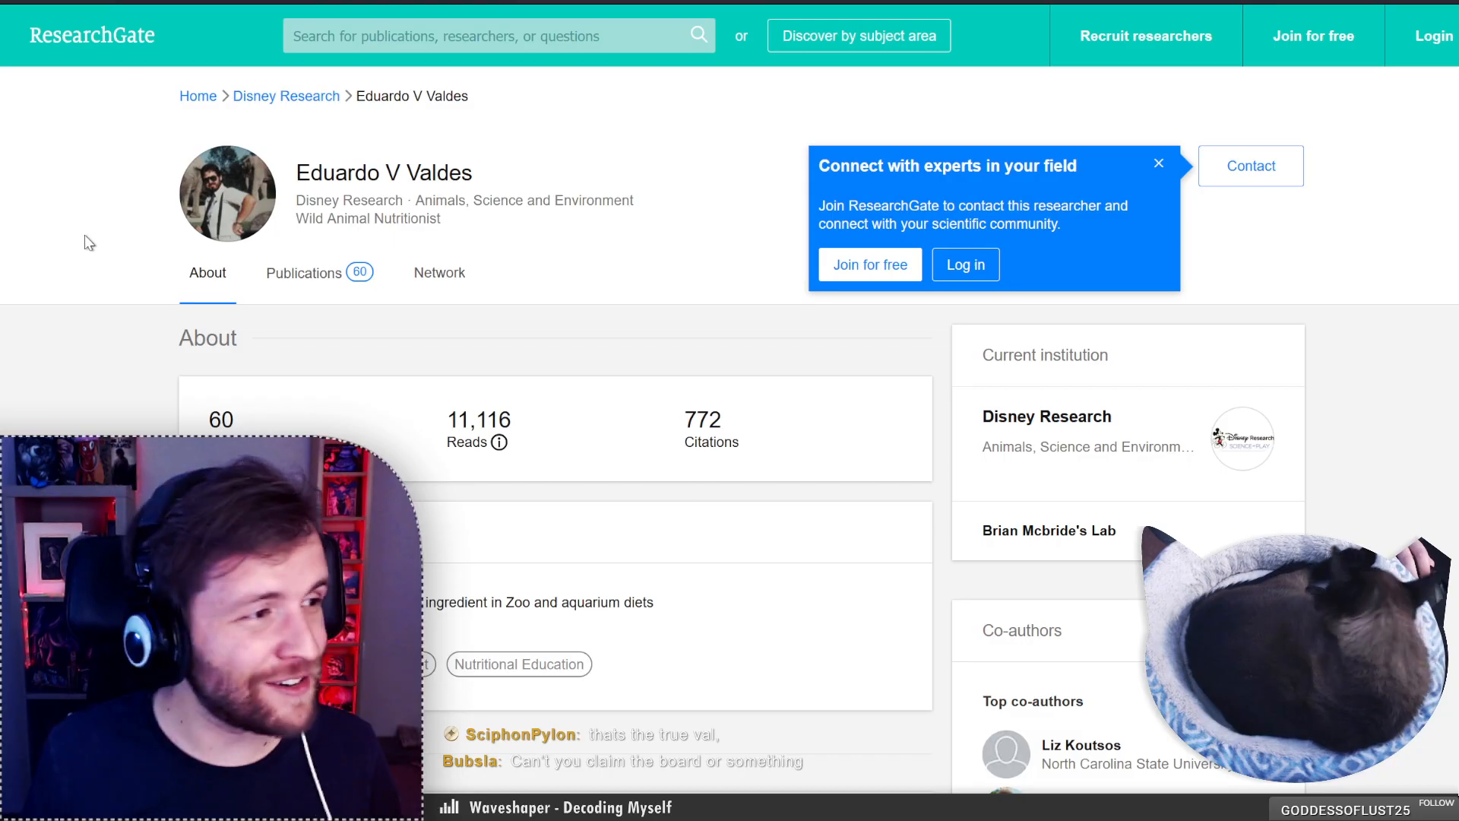
scroll(86, 240, up, 1)
scroll(85, 235, up, 2)
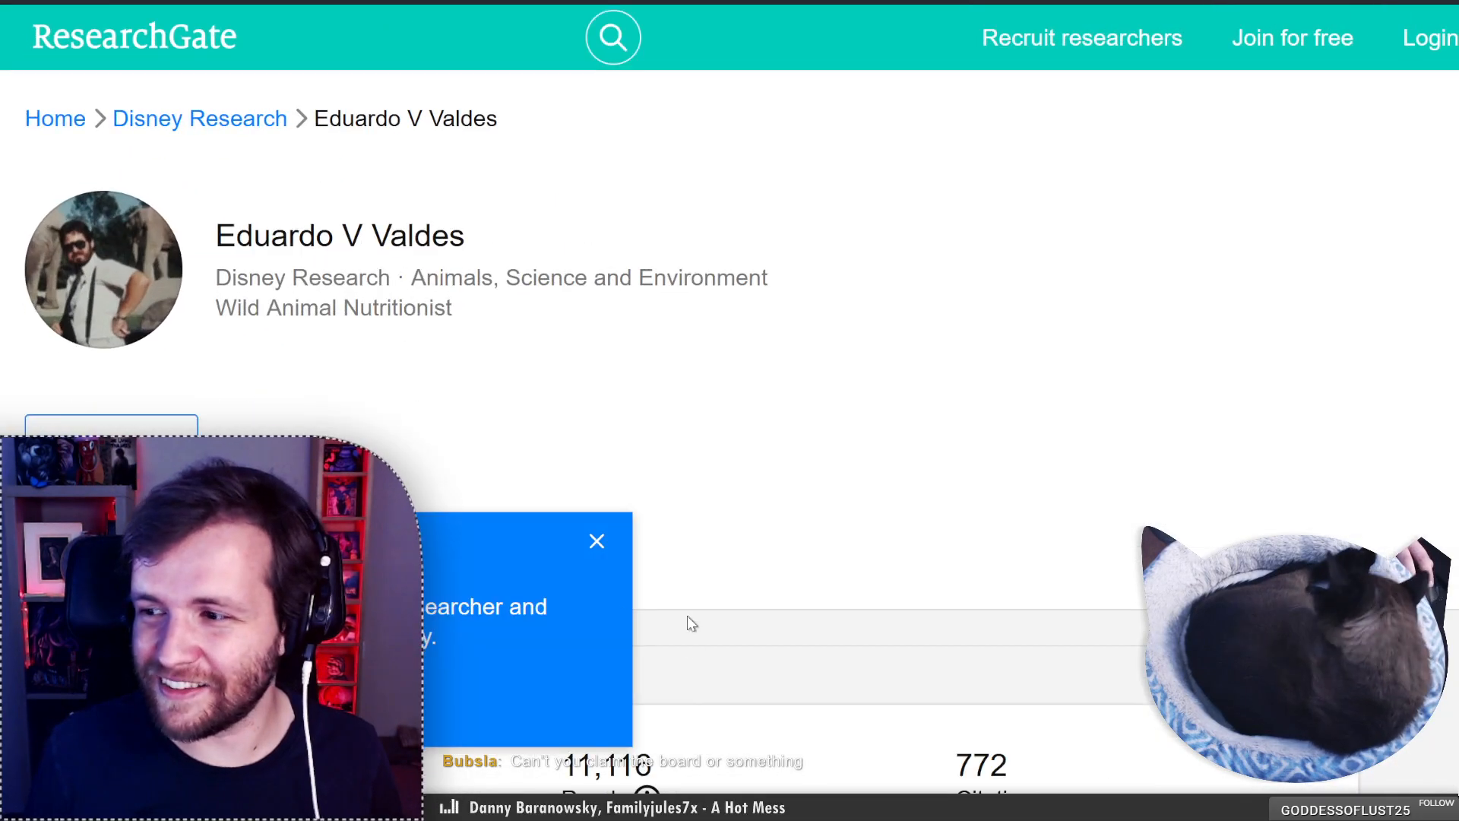
click(607, 539)
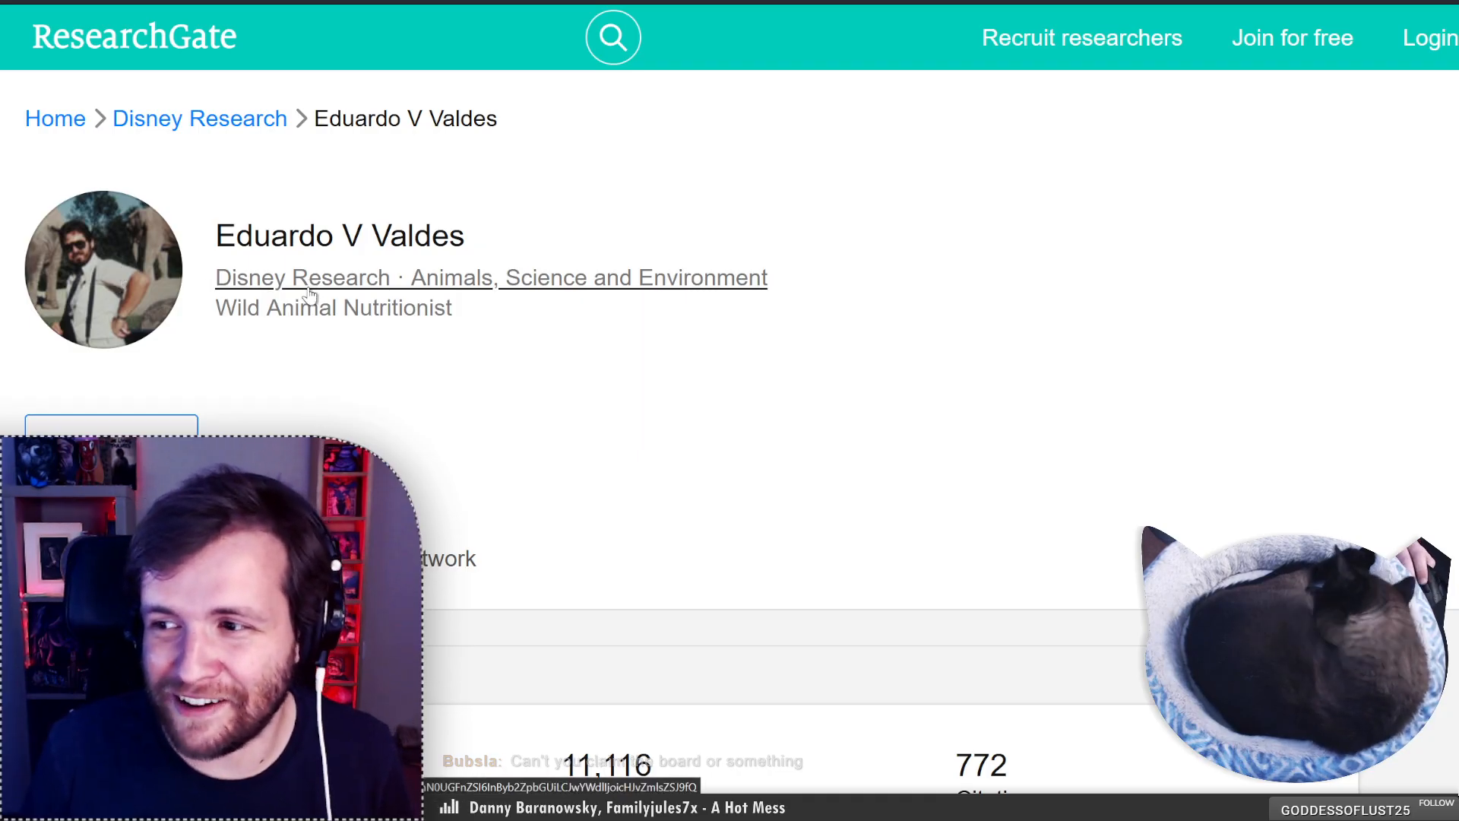
scroll(109, 266, down, 5)
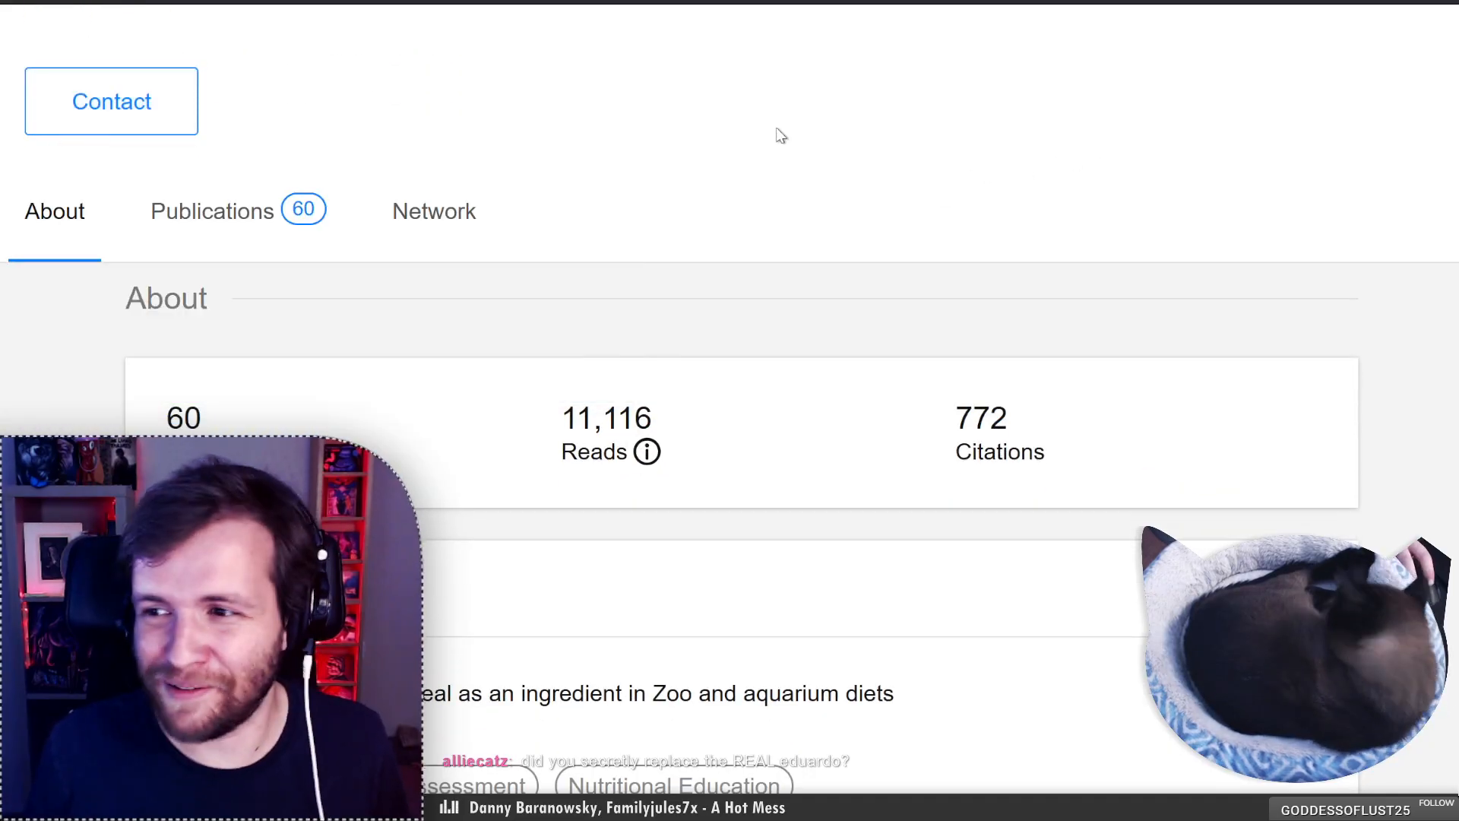
scroll(330, 178, up, 5)
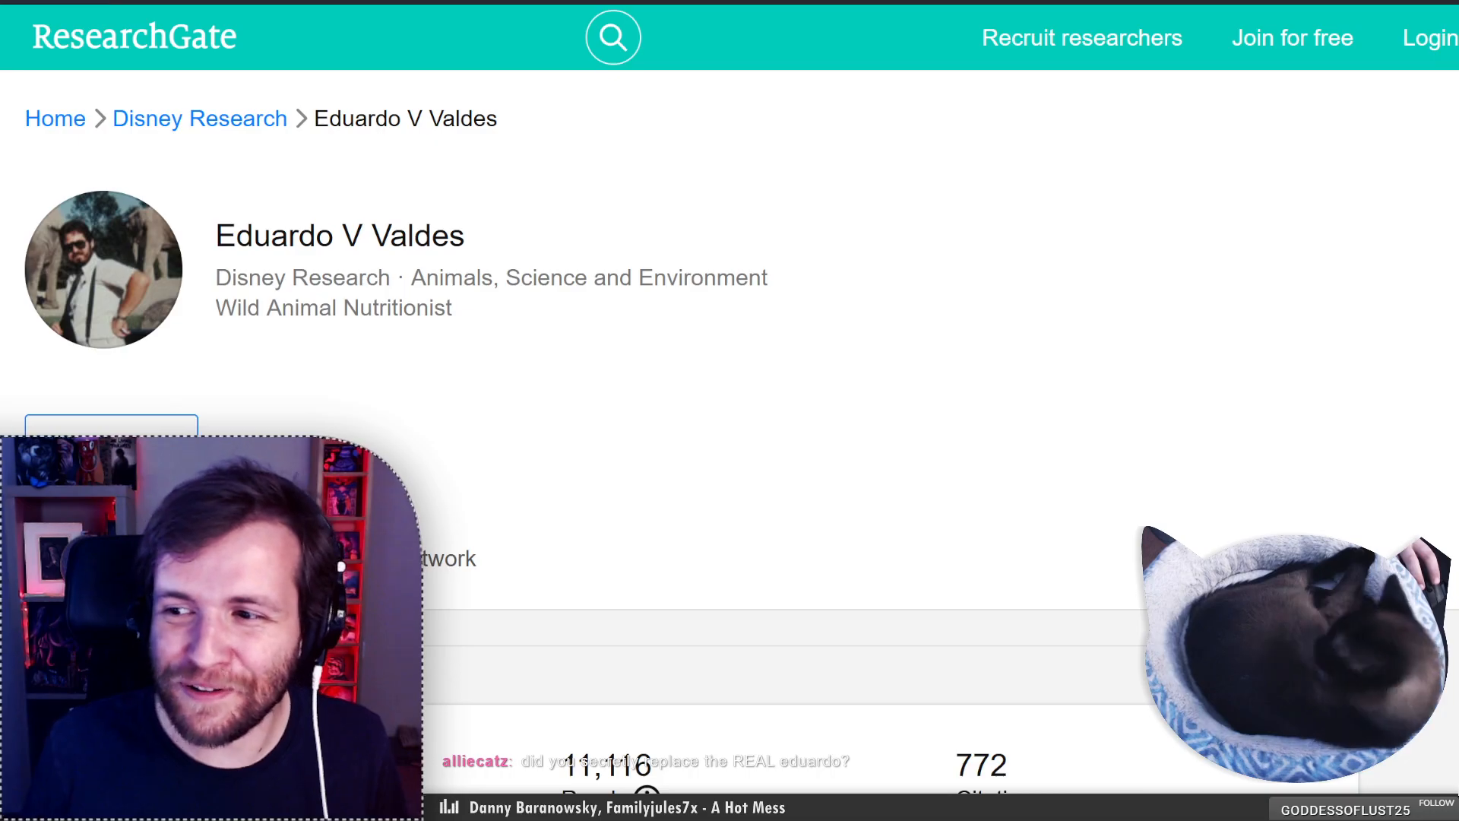
Enlarge the ResearchGate profile page further and examine the profile photo up close.
key(ctrl+plus)
key(ctrl+plus)
key(ctrl+plus)
key(ctrl+plus)
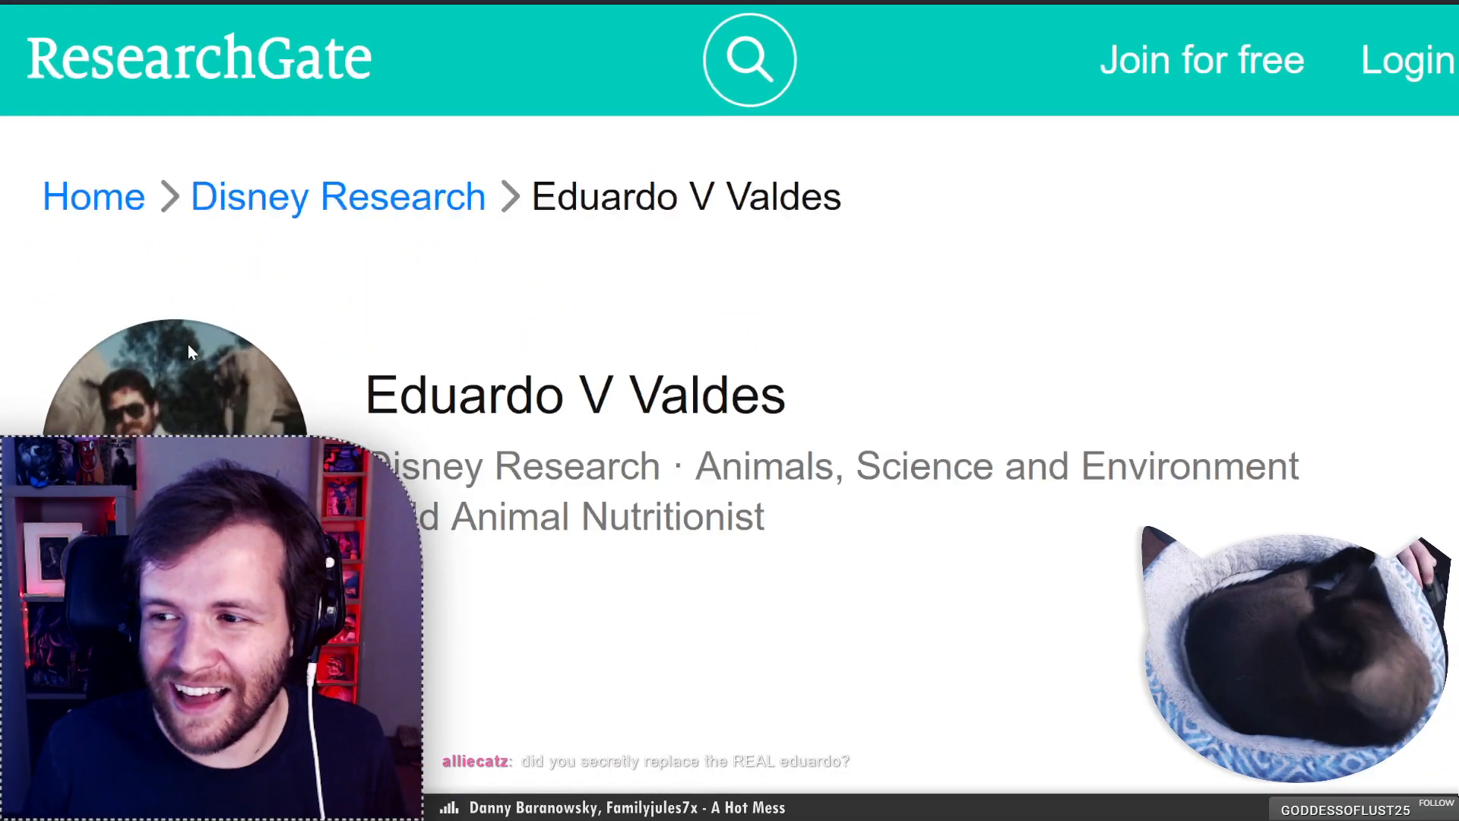
key(ctrl+plus)
scroll(191, 346, down, 5)
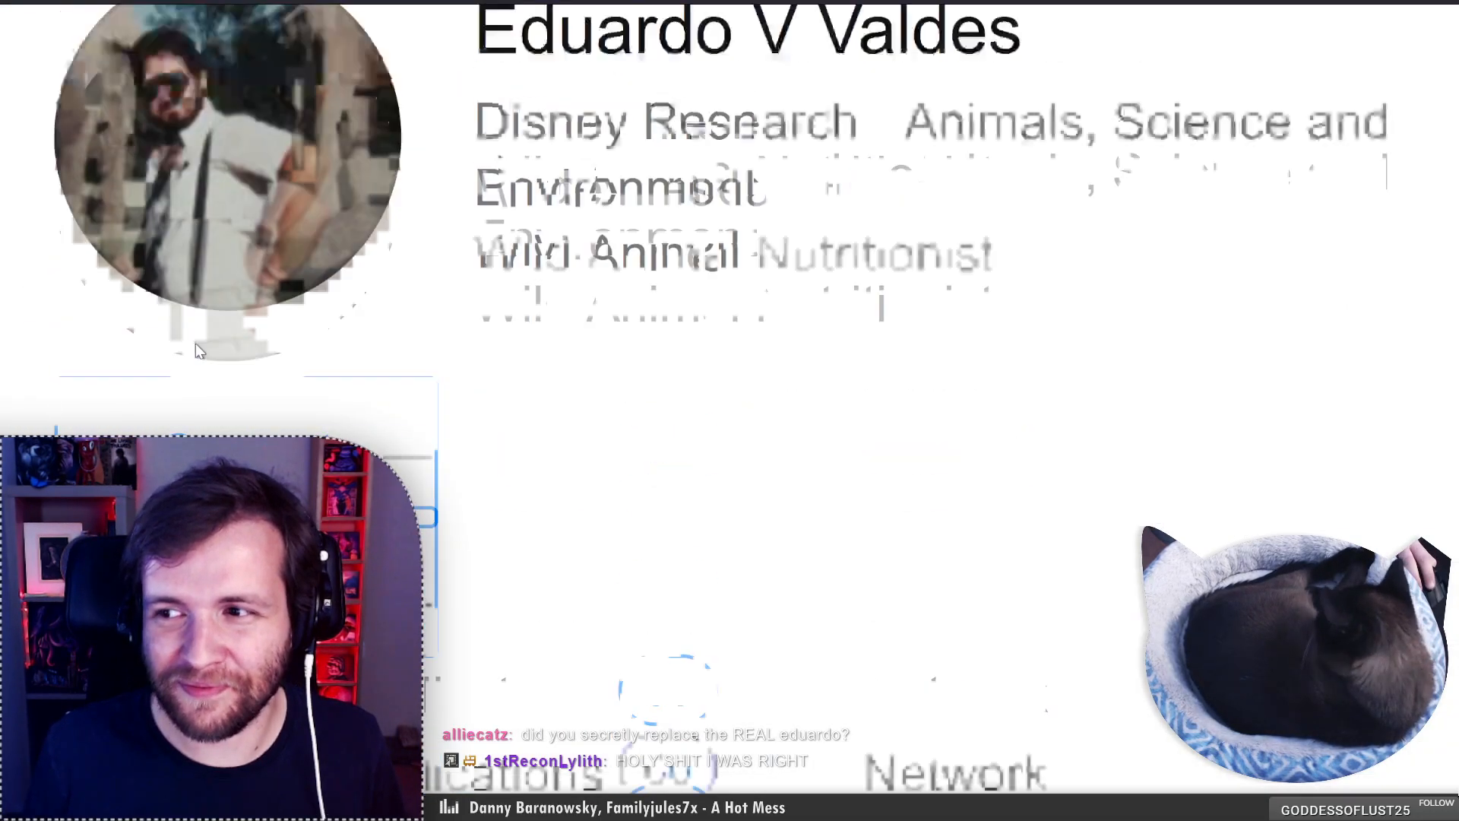
scroll(198, 346, up, 5)
scroll(204, 347, down, 5)
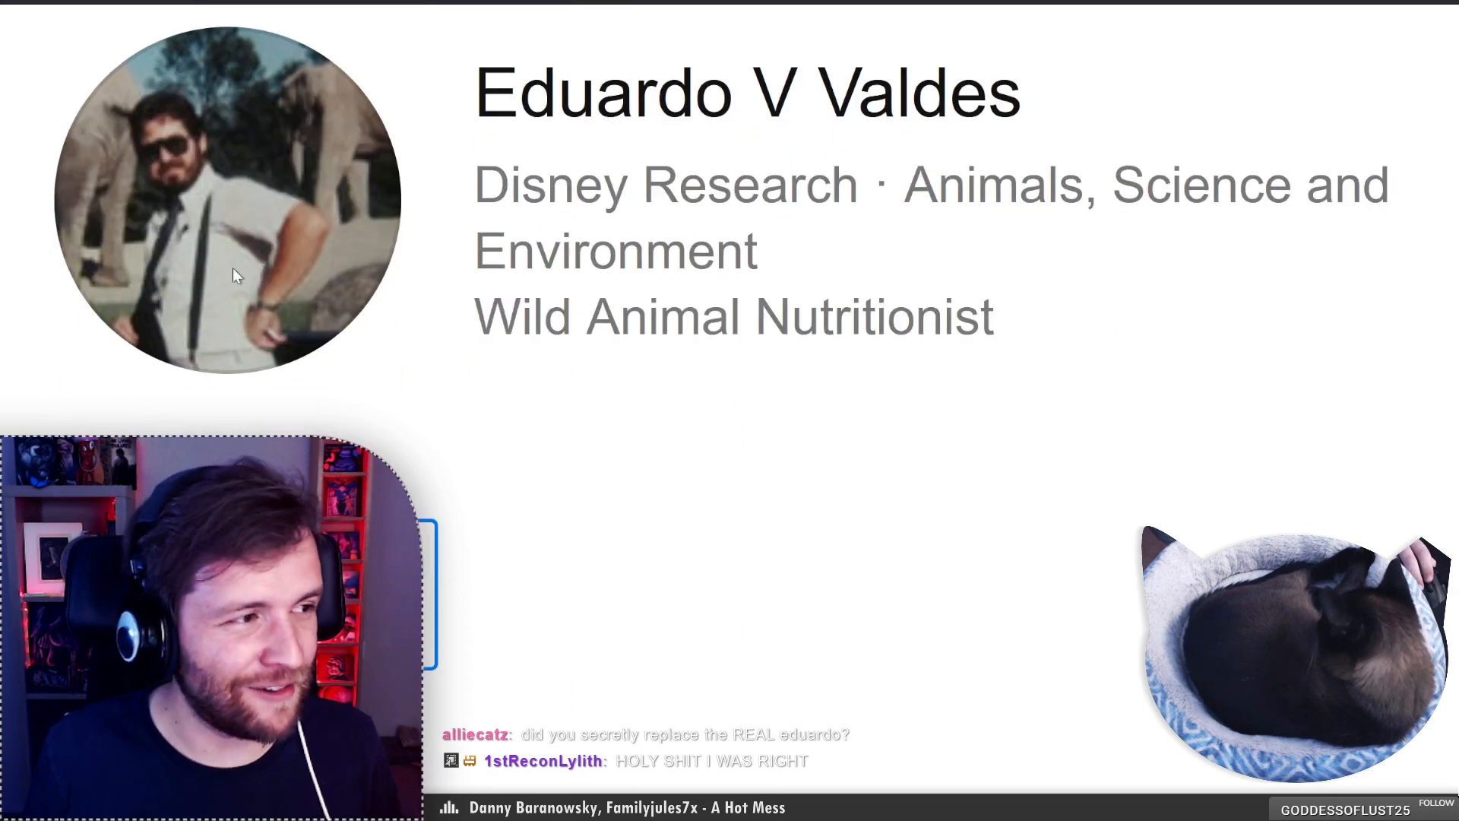
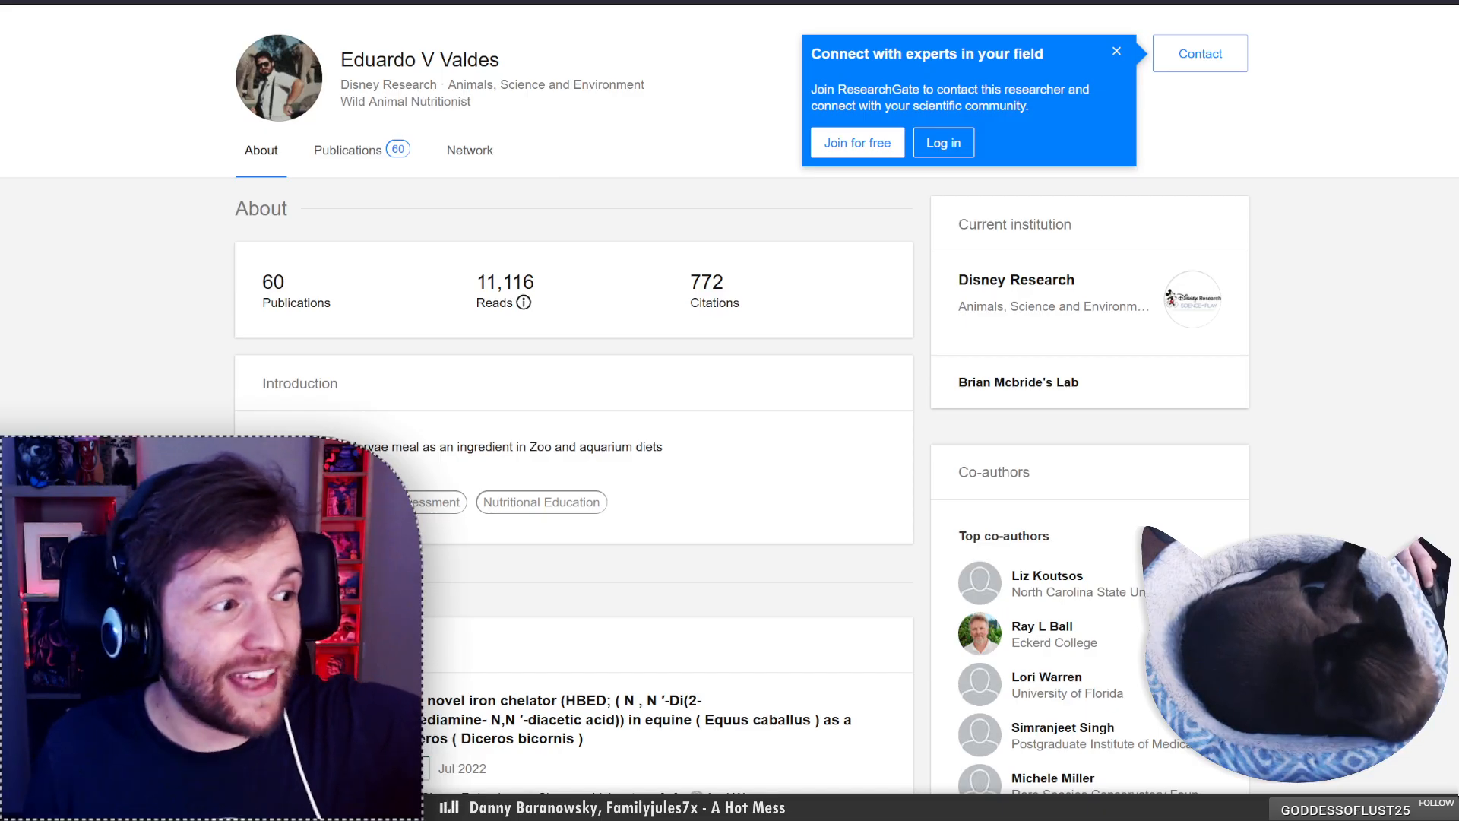
Return to the artist's Google results, check the knowledge panel's Send feedback mode and close it.
click(576, 3)
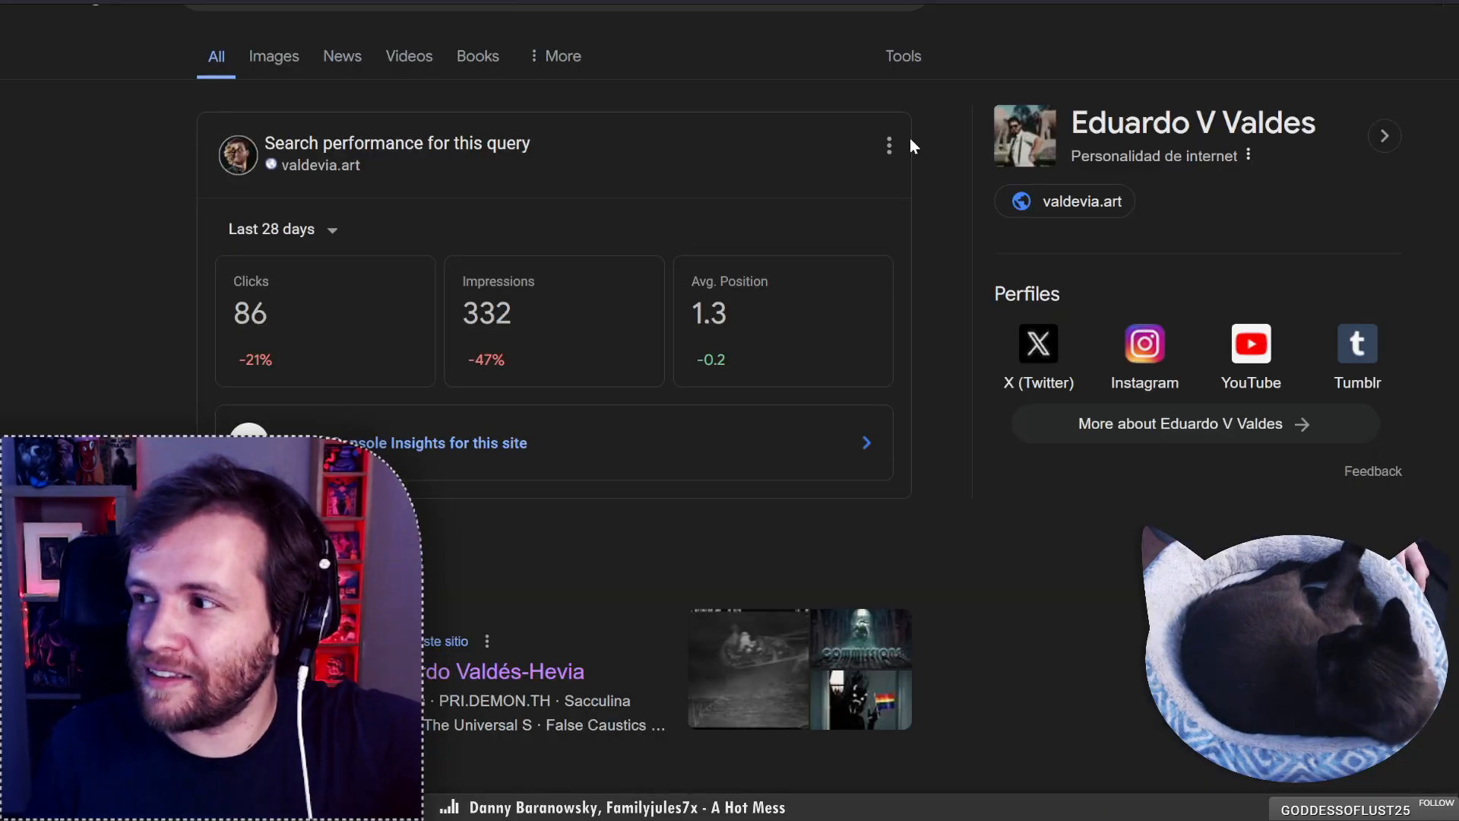
click(1253, 158)
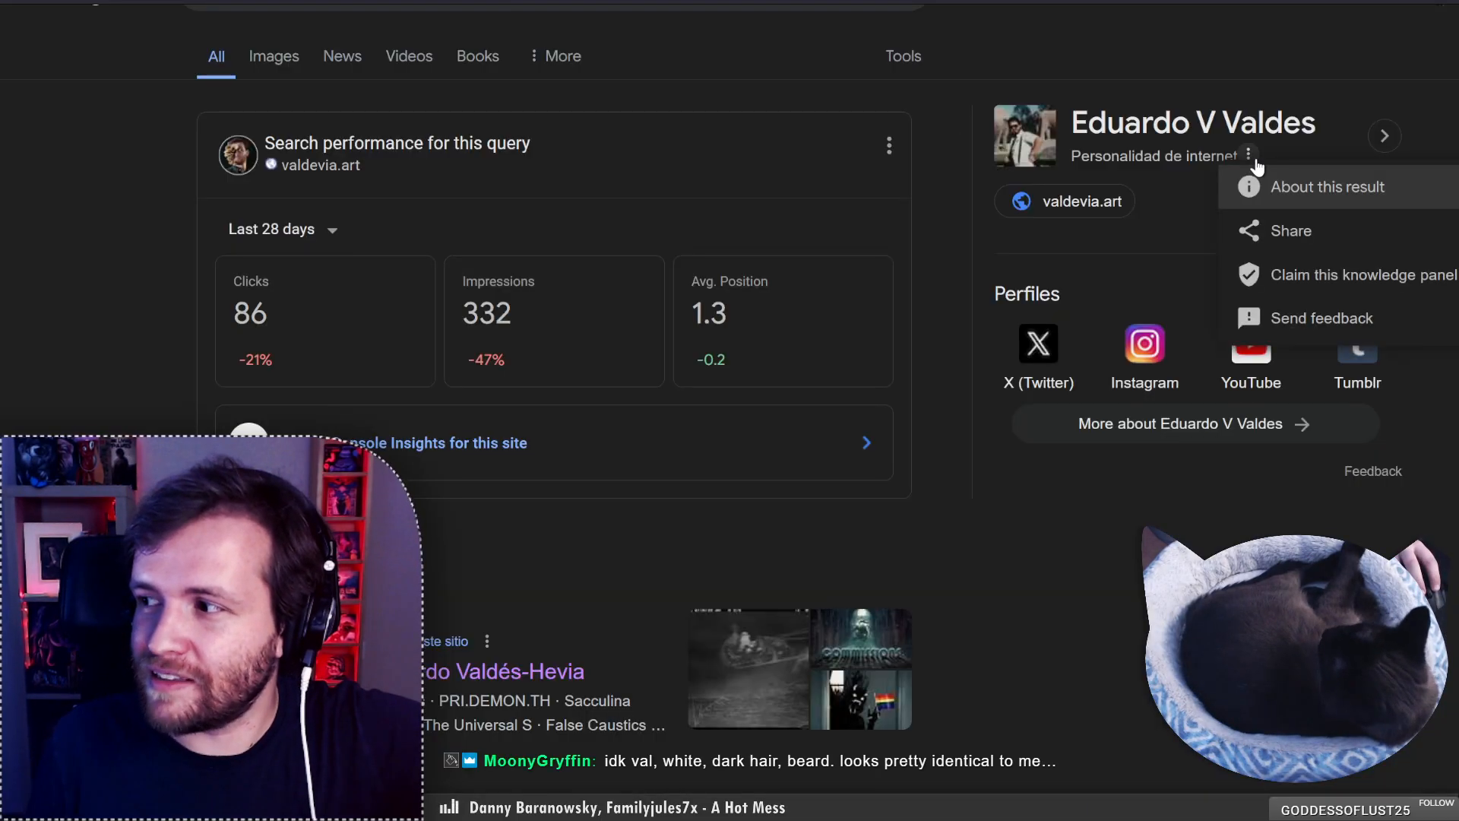
click(1294, 320)
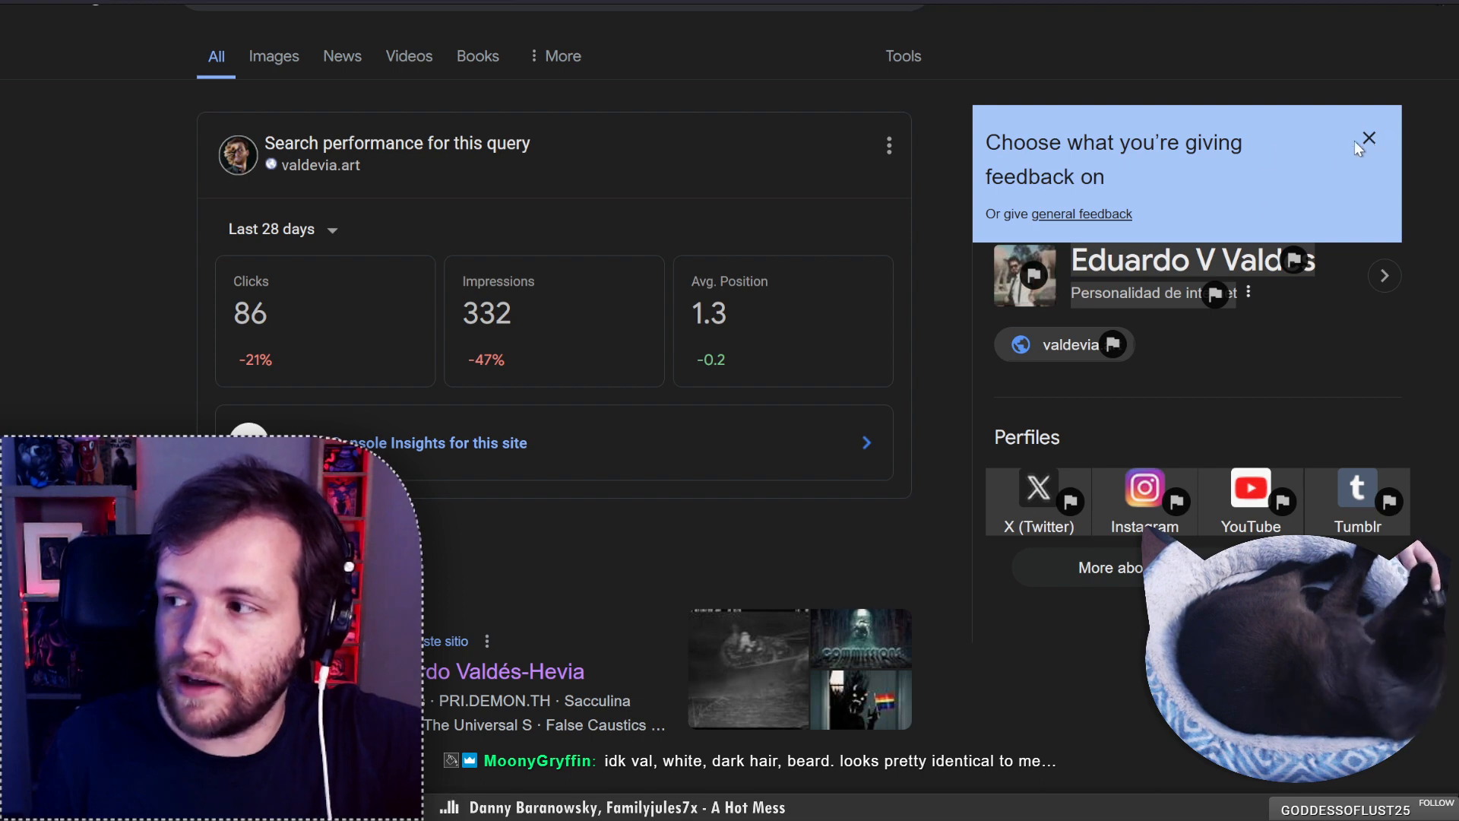
key(F5)
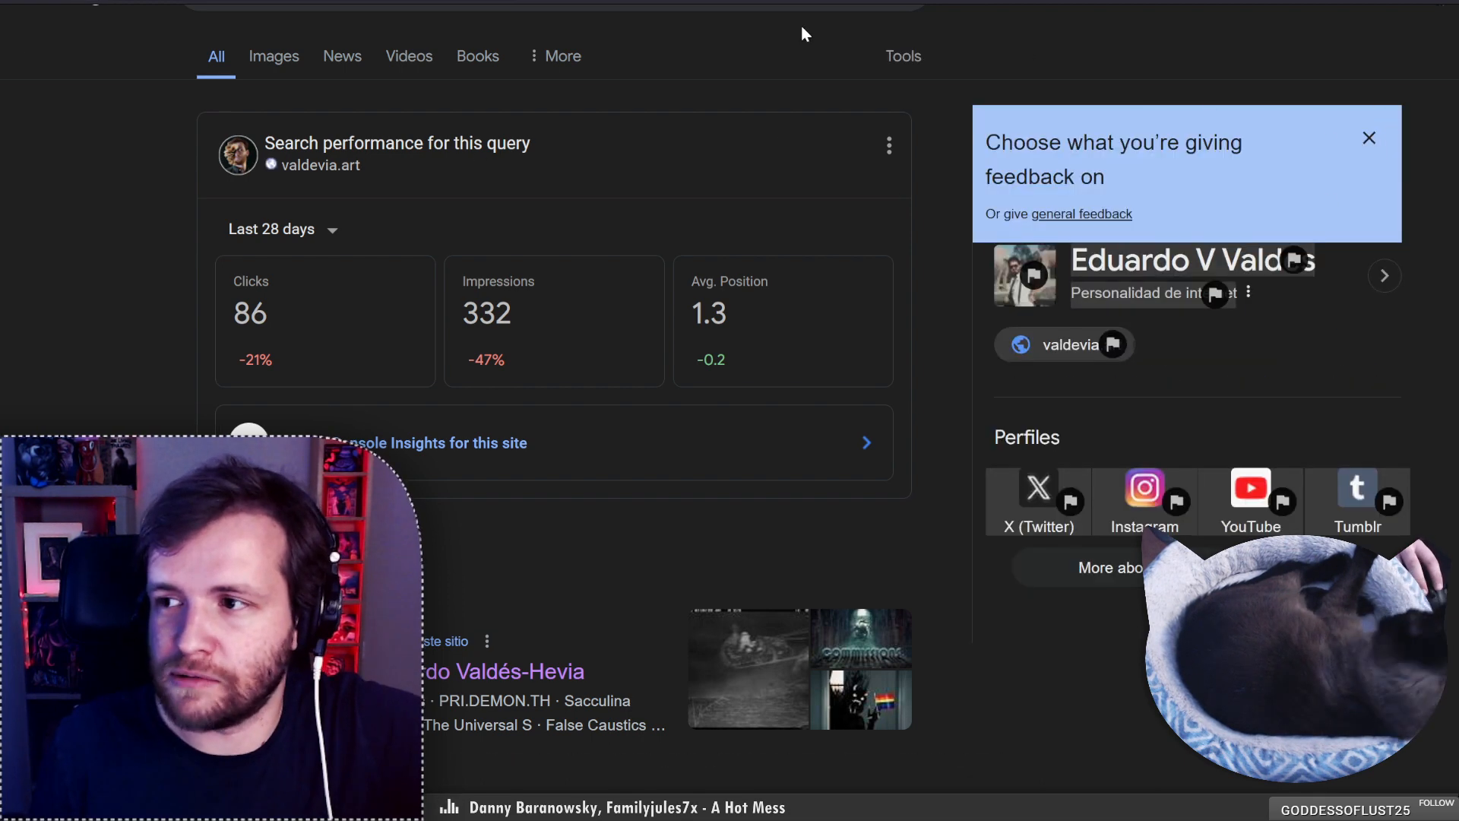
click(1370, 137)
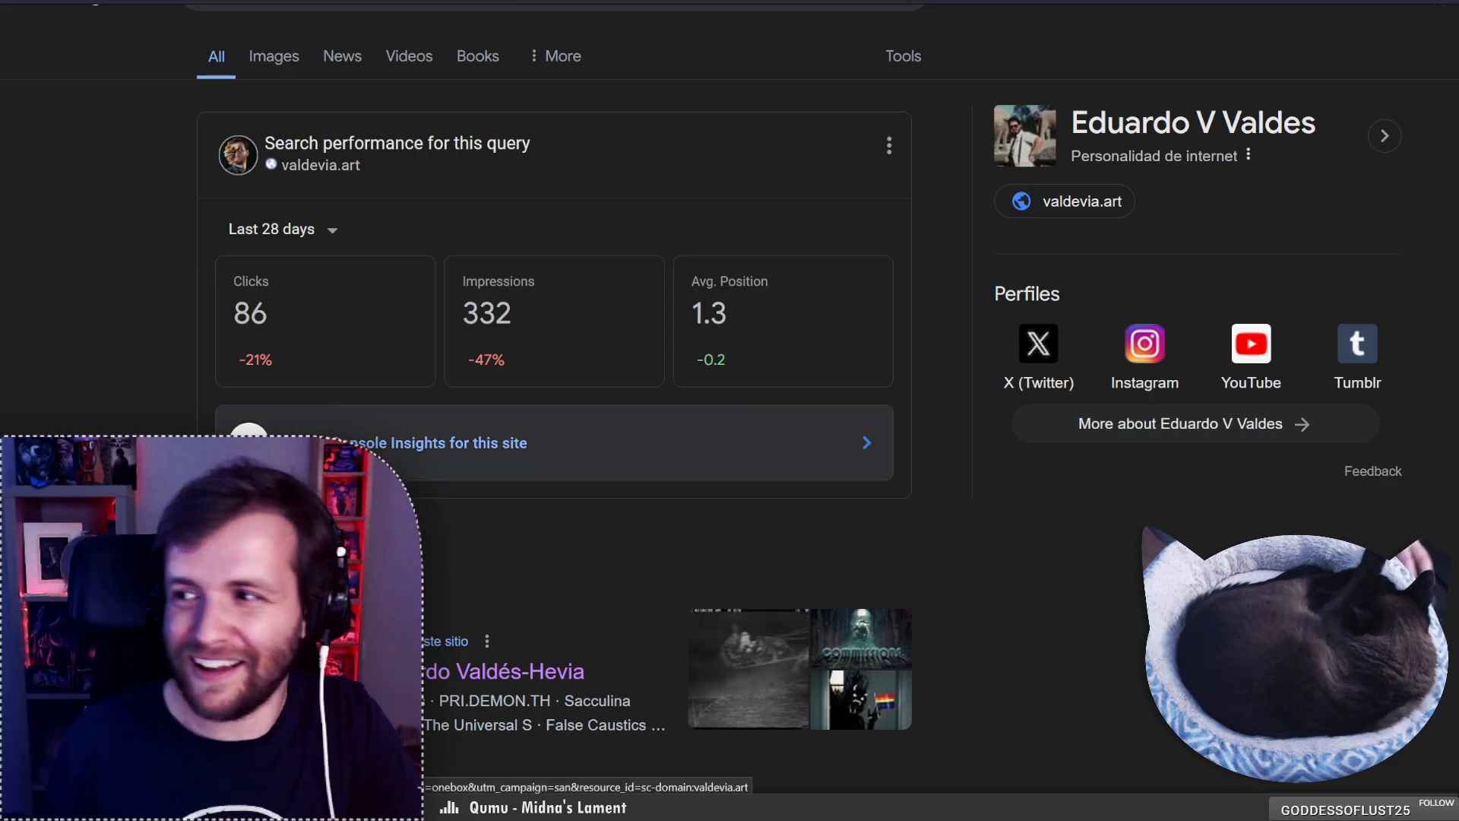
Open the Google results for the knowledge panel's name and look over the listed pages and profiles.
click(1162, 131)
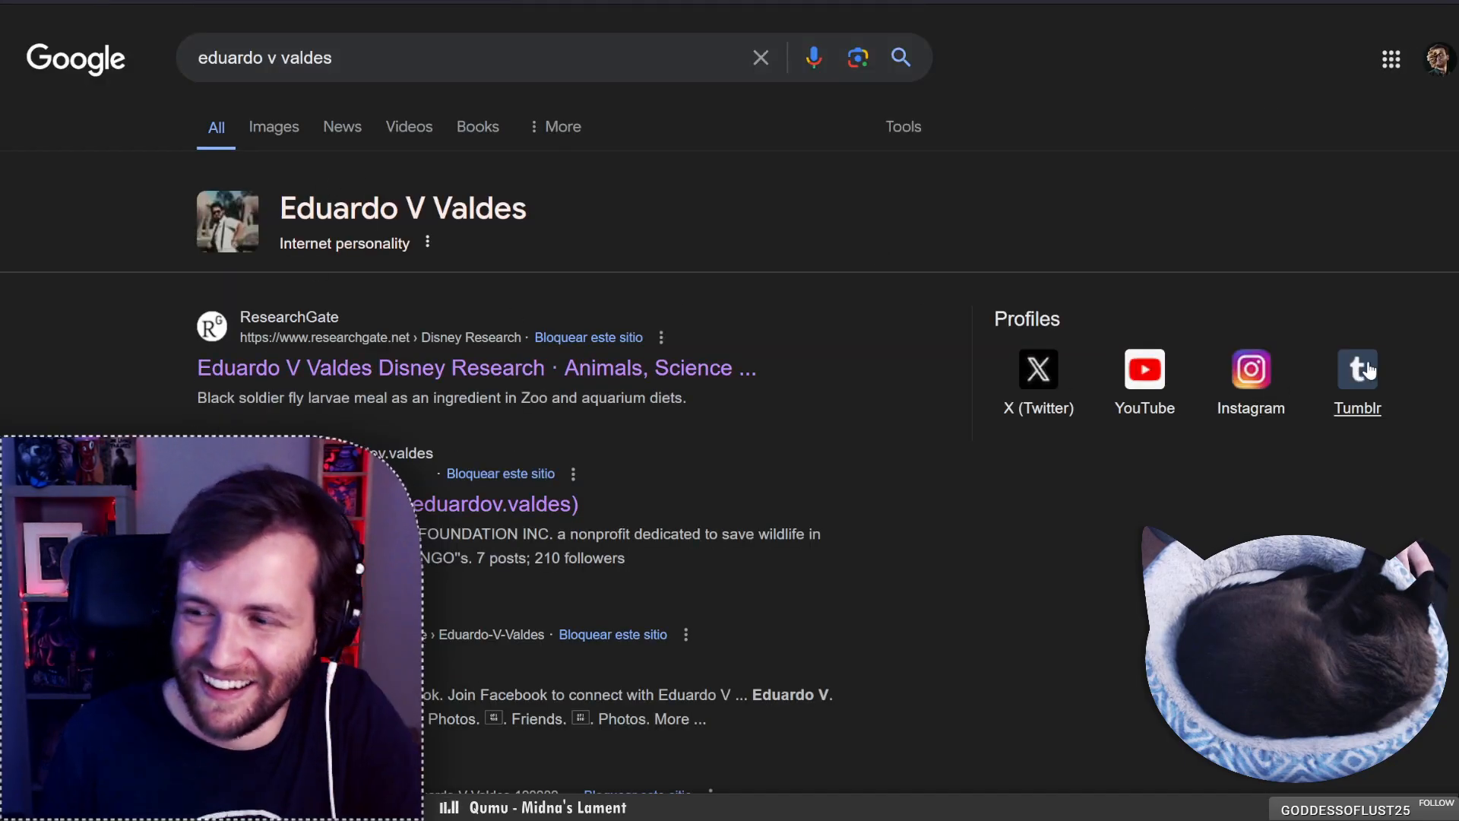
scroll(117, 335, down, 2)
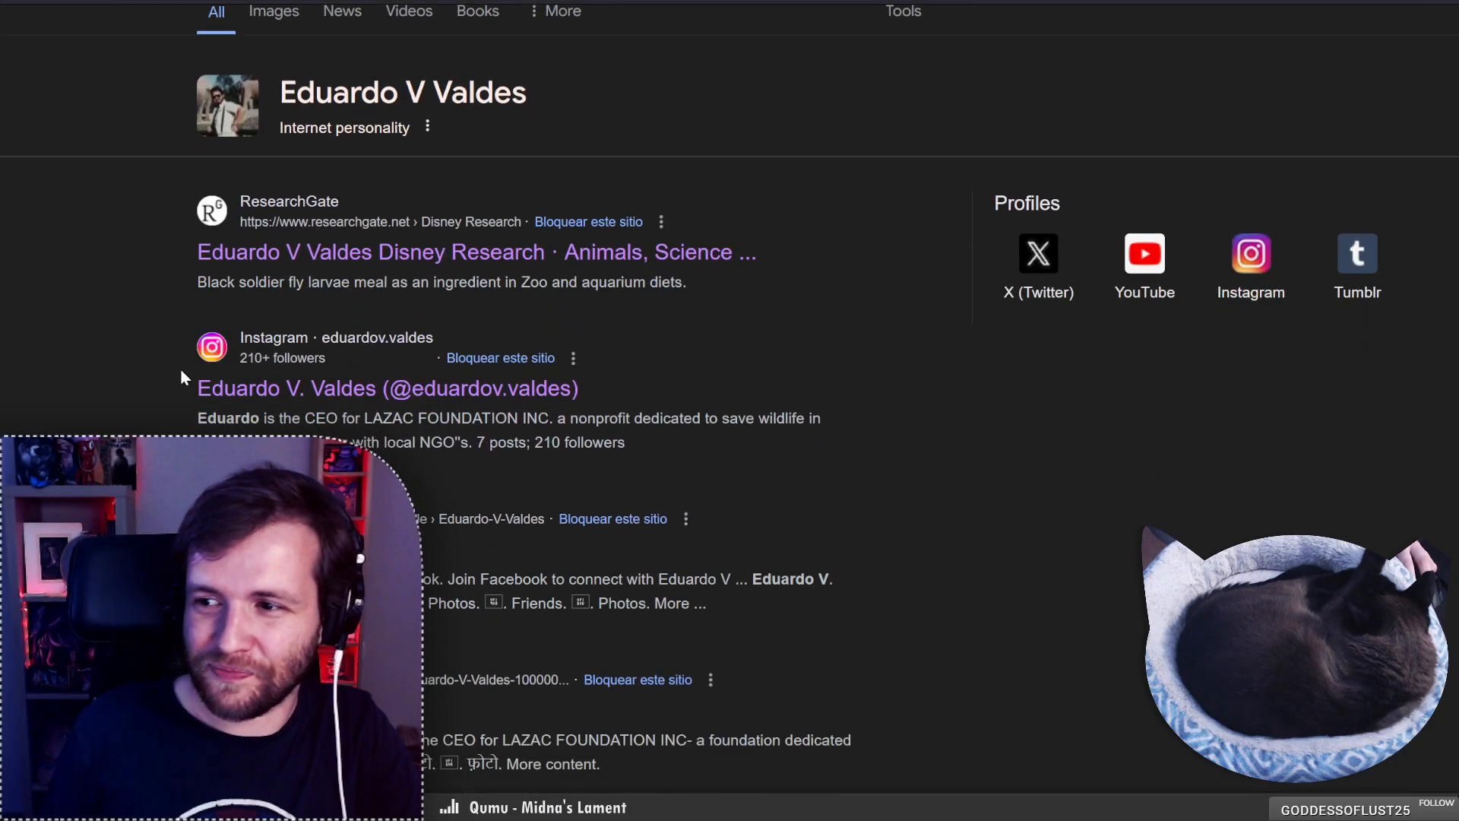
scroll(738, 218, up, 2)
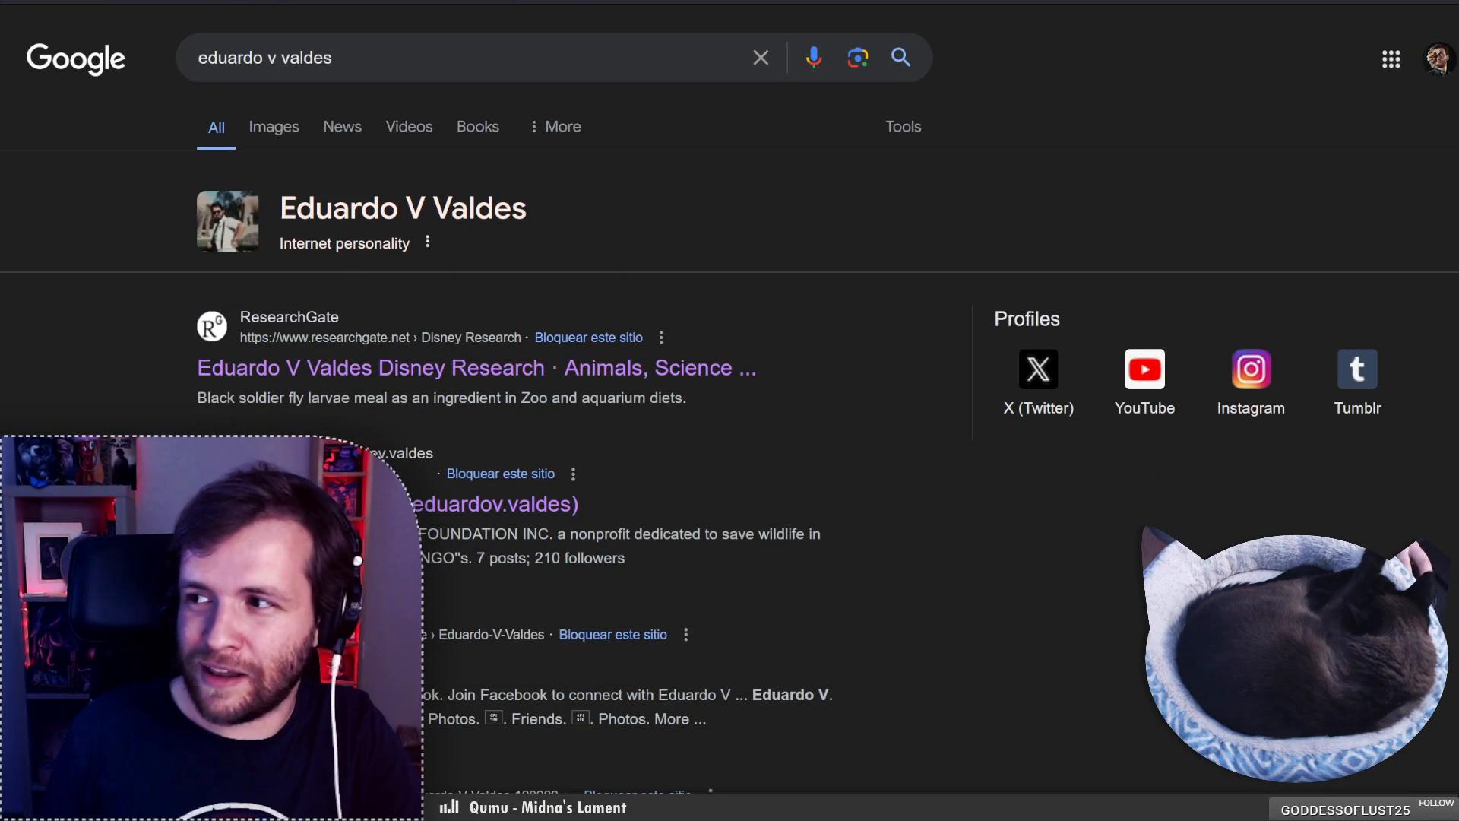
View the namesake's Instagram profile with its full bio expanded and return to the Google results.
click(935, 1)
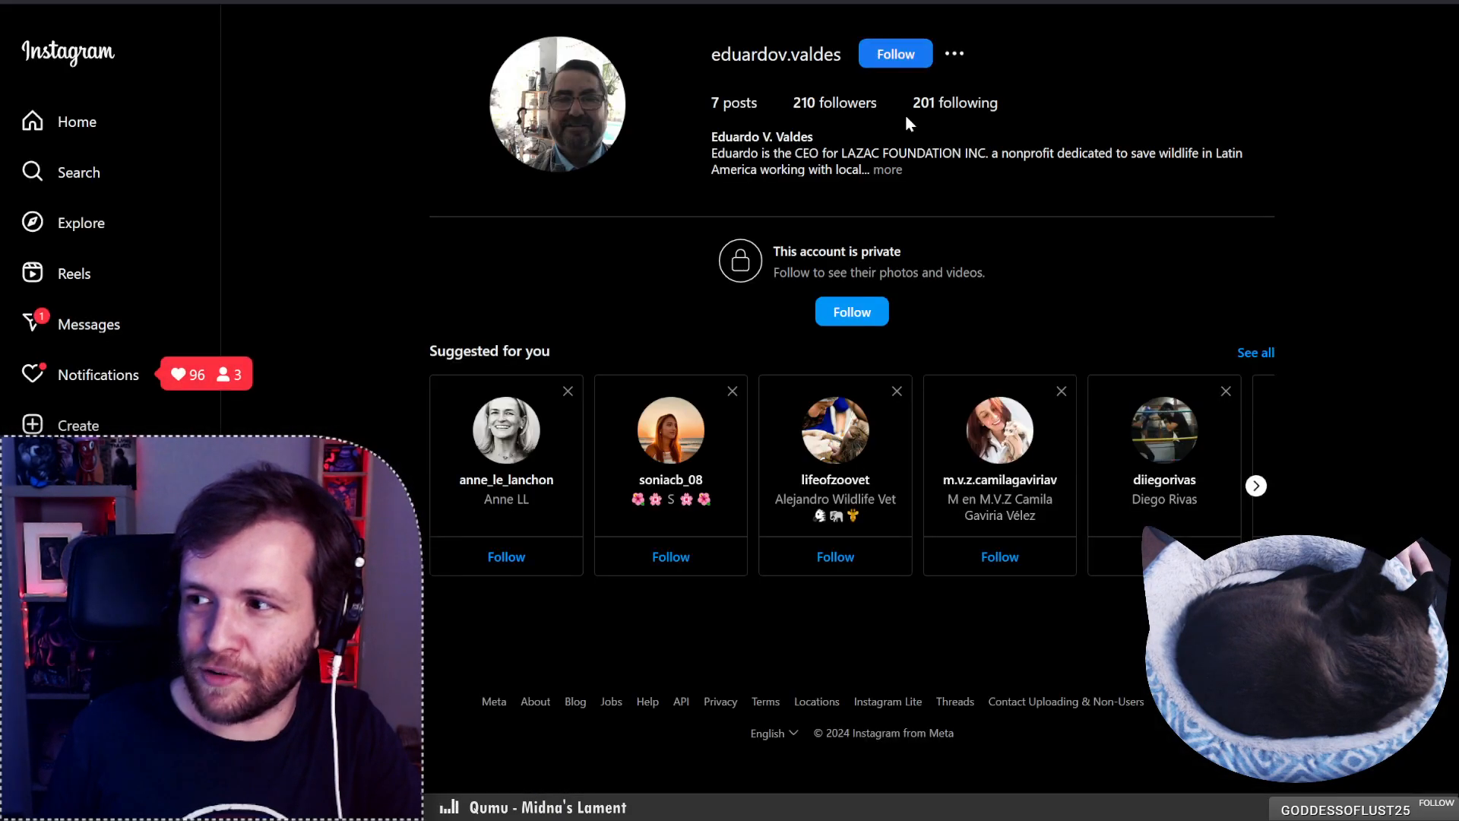
click(899, 173)
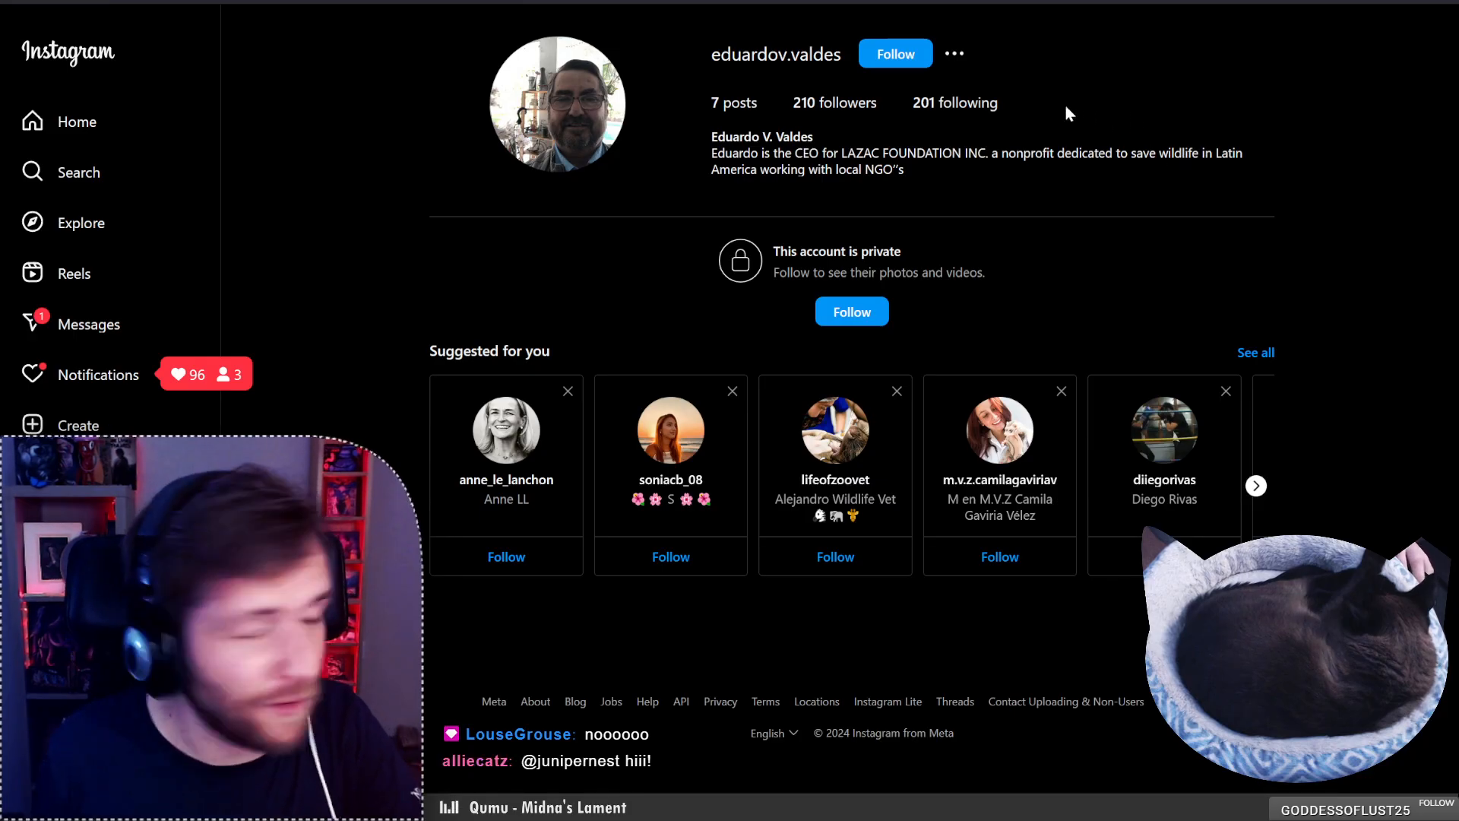
key(alt+Left)
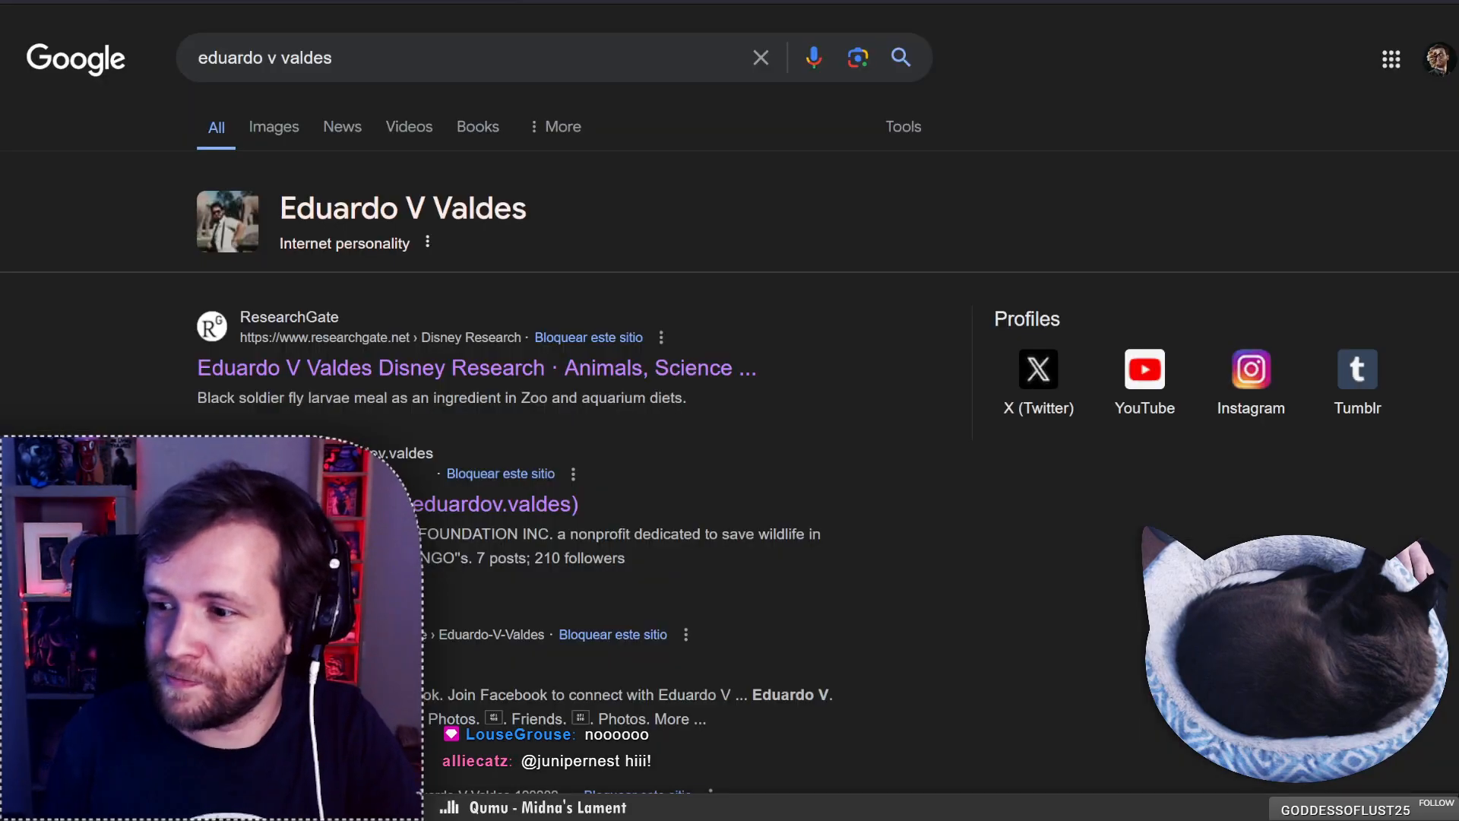
Look through the remaining Google results for the name and view the thumbnail photo in its browser tab.
scroll(730, 410, down, 4)
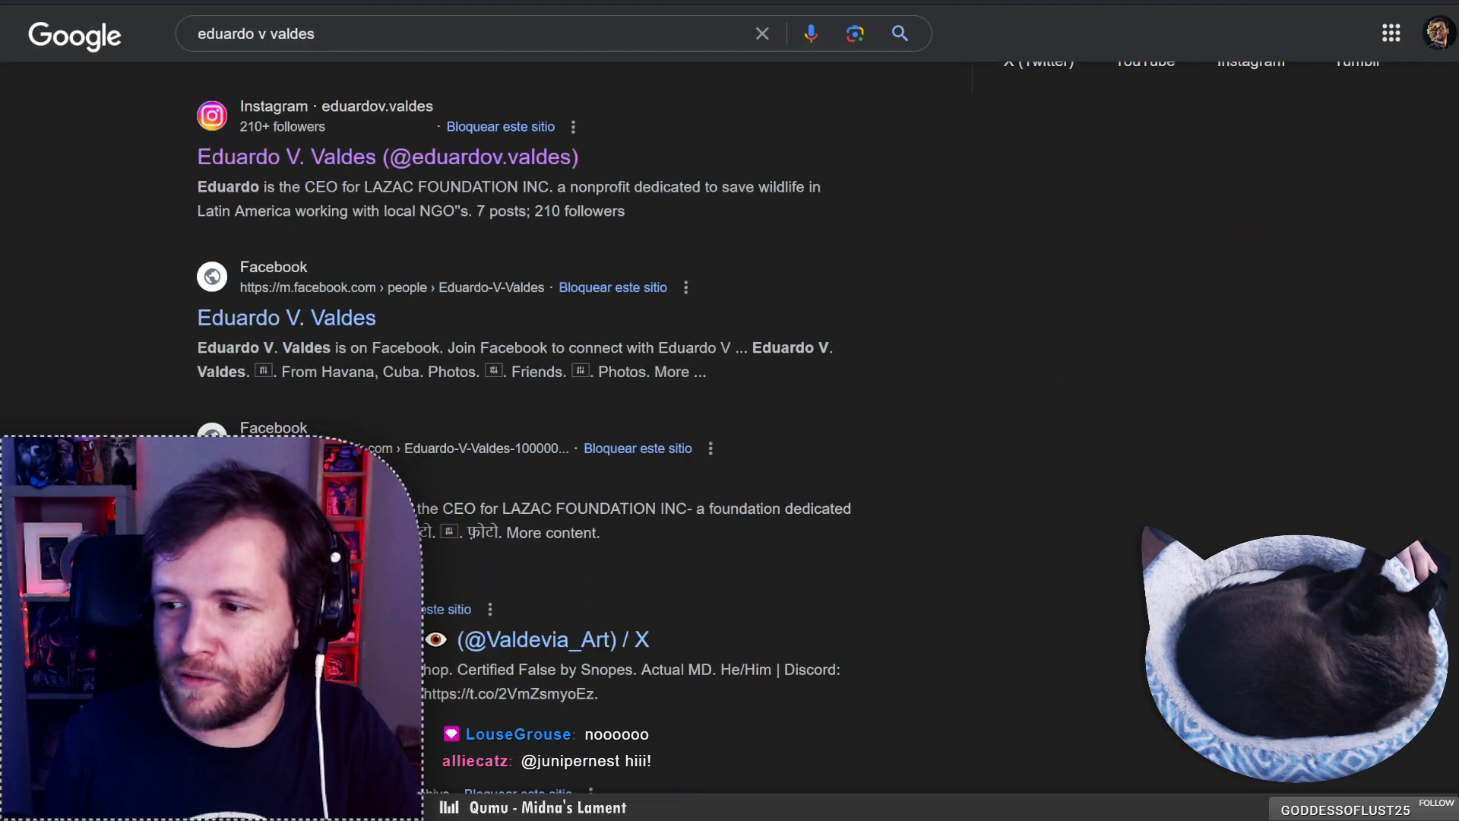
scroll(730, 411, up, 4)
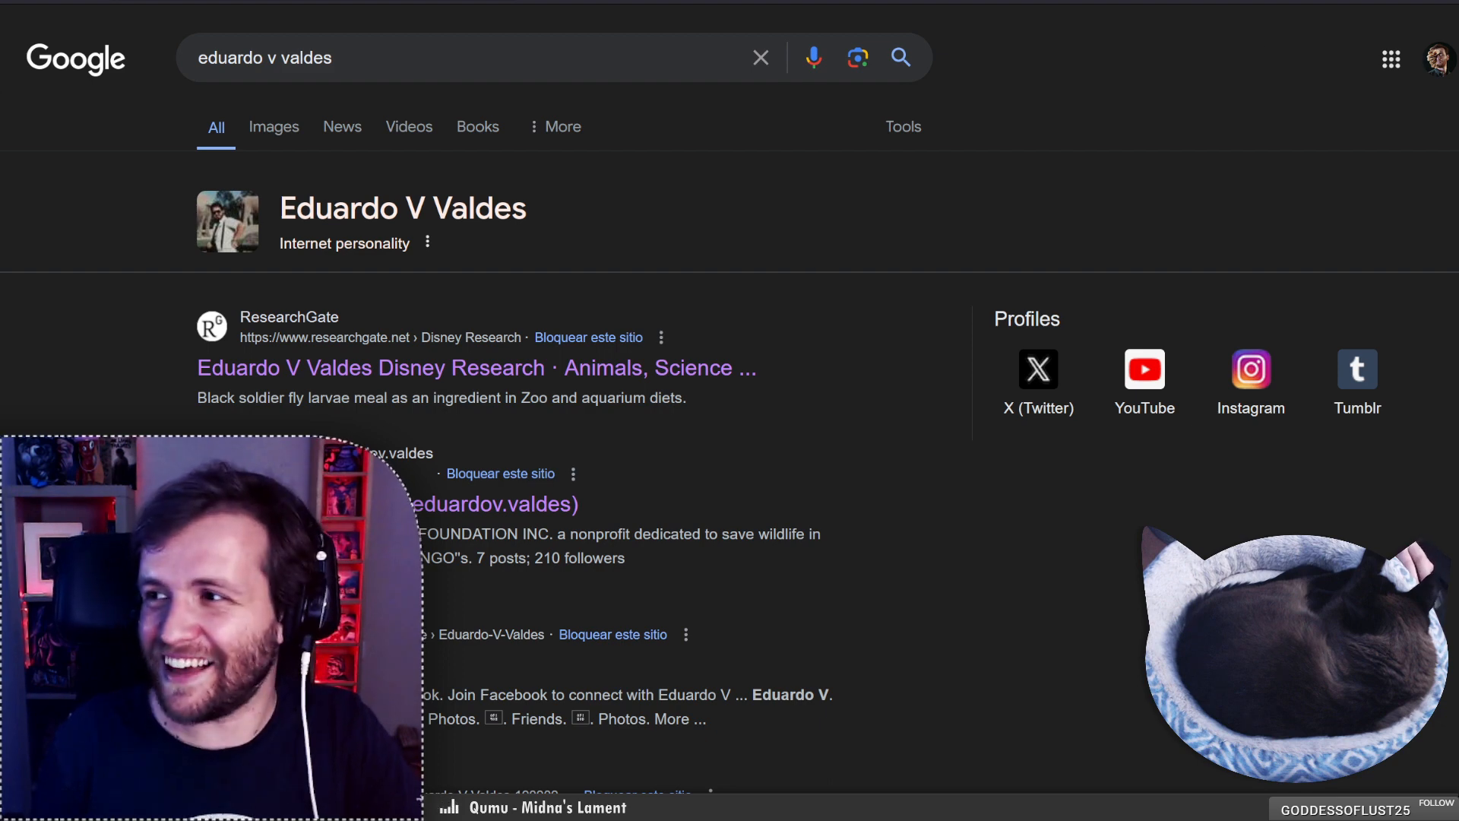
key(ctrl+Tab)
key(ctrl+Tab)
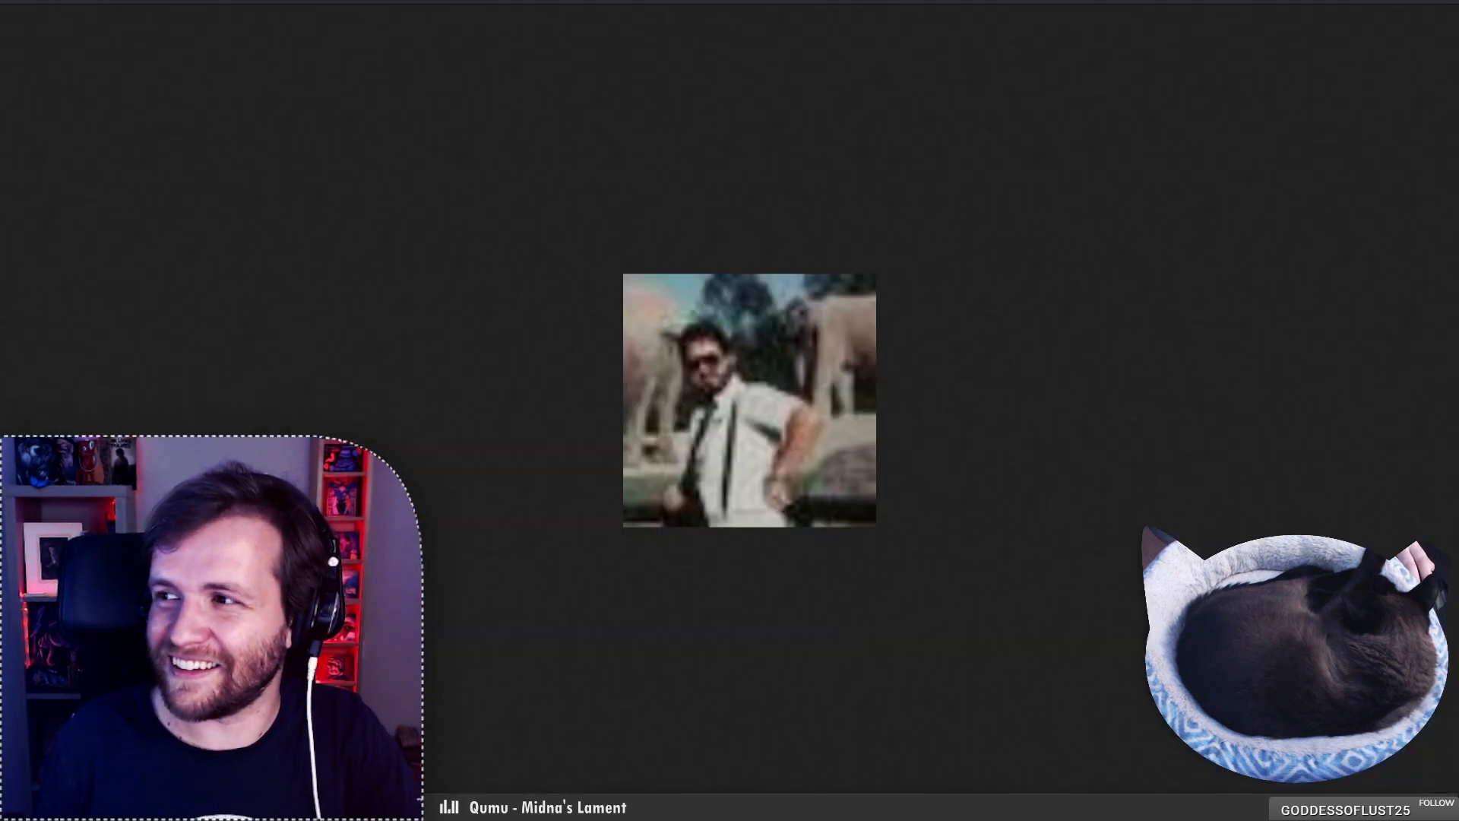
key(ctrl+Tab)
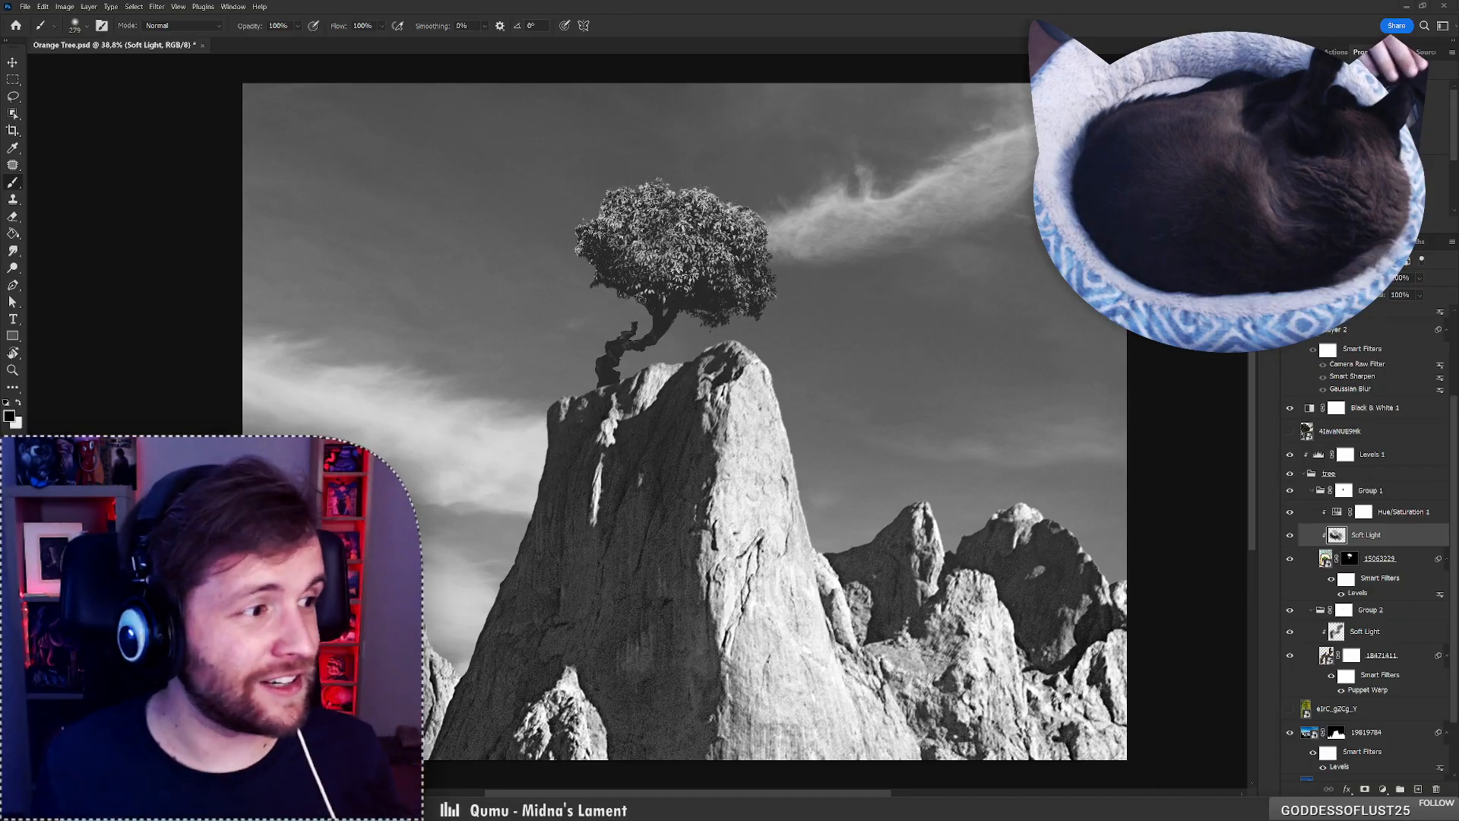
Show the image Bean Art.jpg over the Photoshop document, reposition and shrink its viewer window, and close it.
key(alt+Tab)
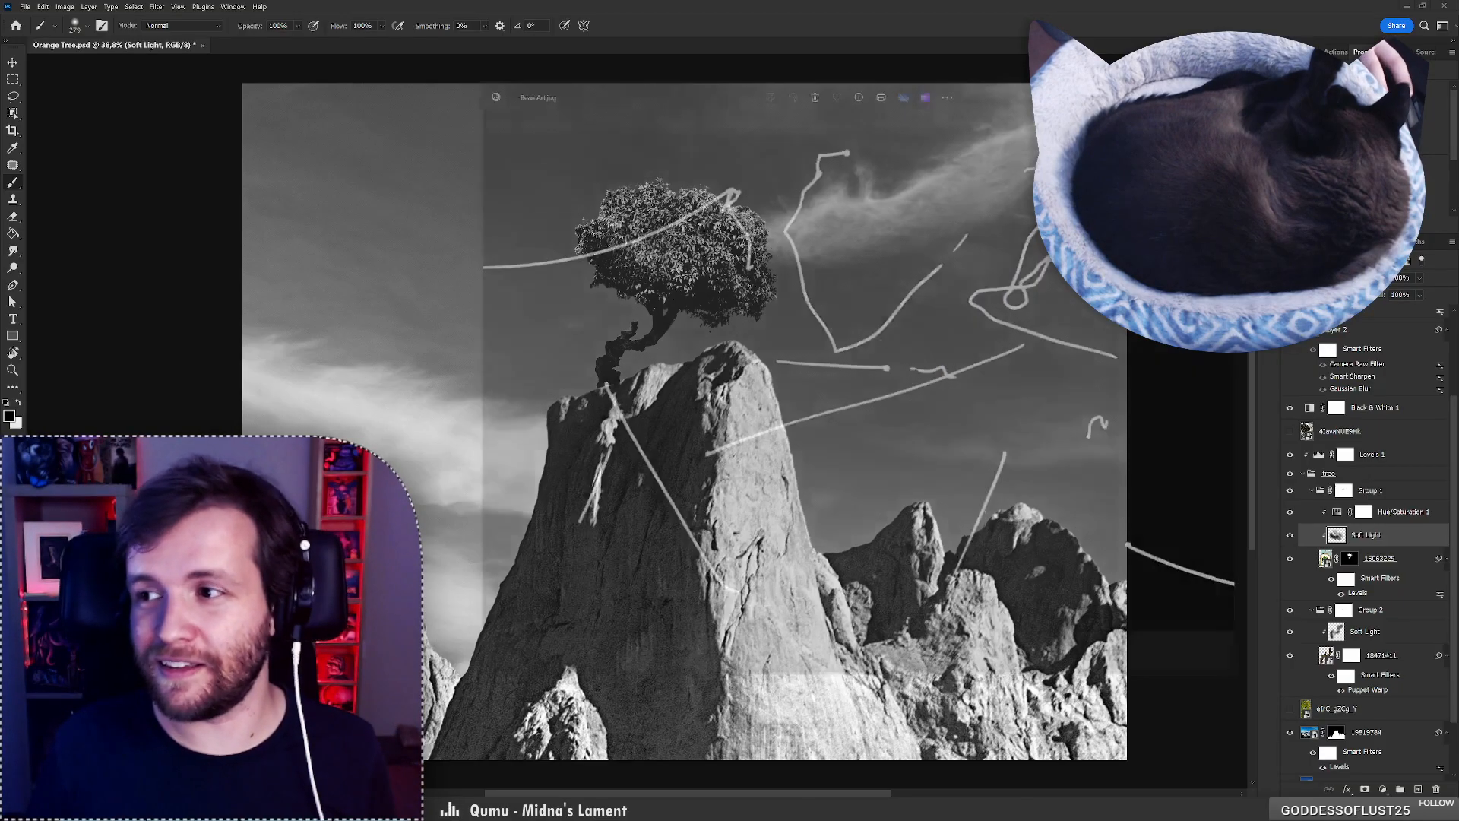
drag(988, 76, 818, 68)
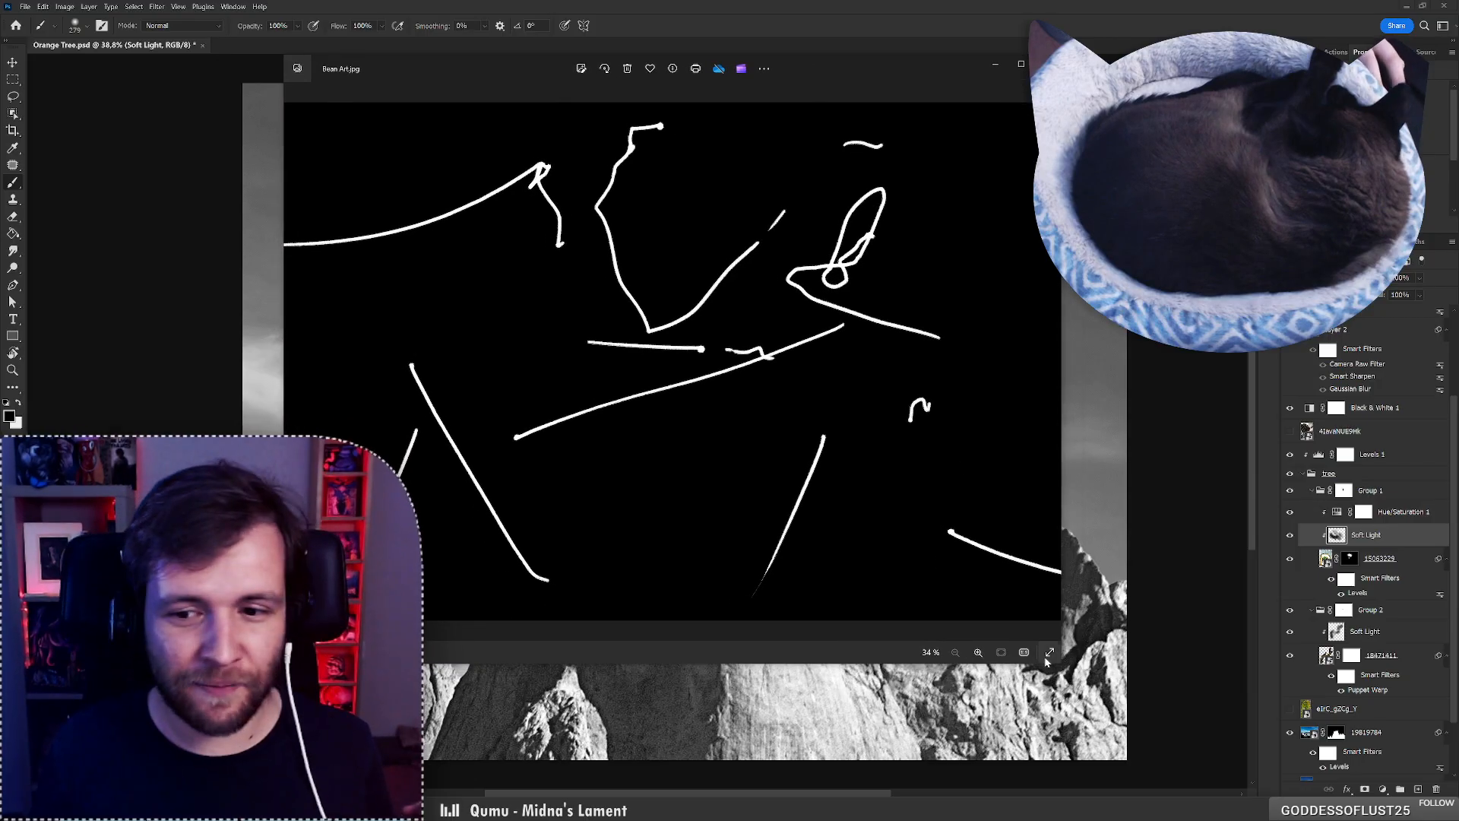
drag(1061, 664, 1001, 553)
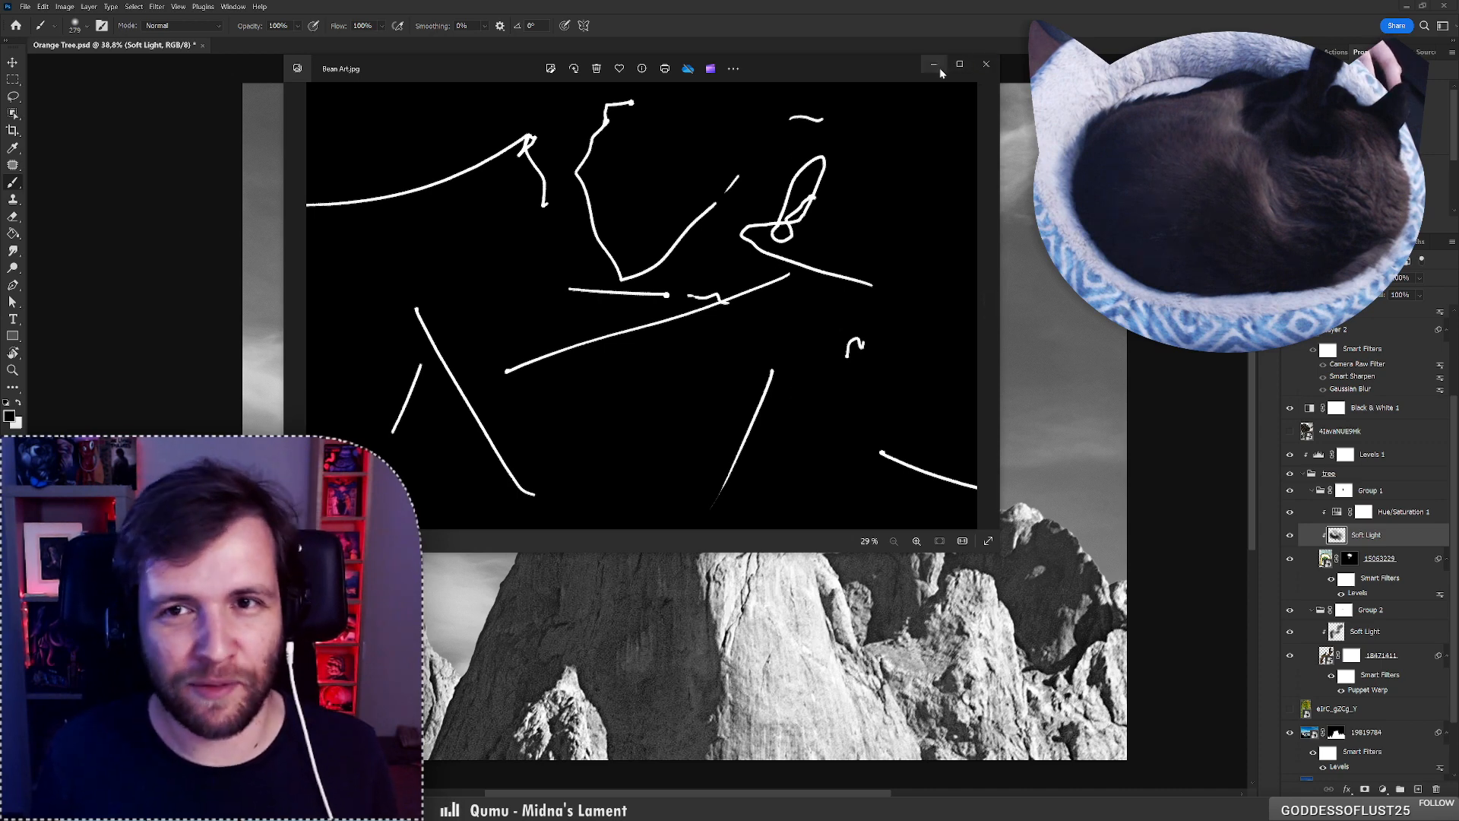
click(987, 64)
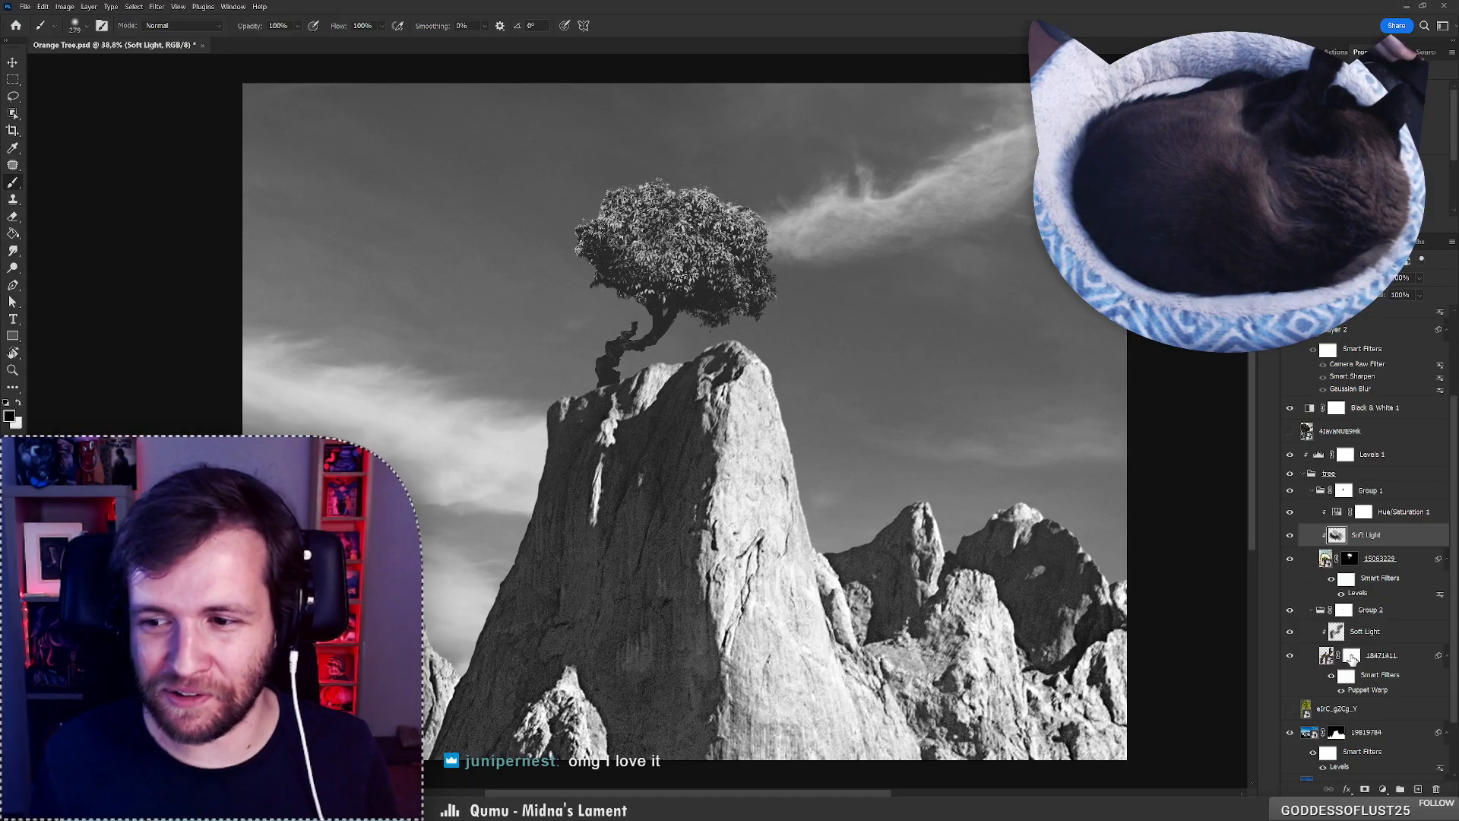
Mask out the stray stub above the twisted trunk on layer 18471411 with a 34 px Hard Round brush at 75% hardness.
click(1351, 654)
key(x)
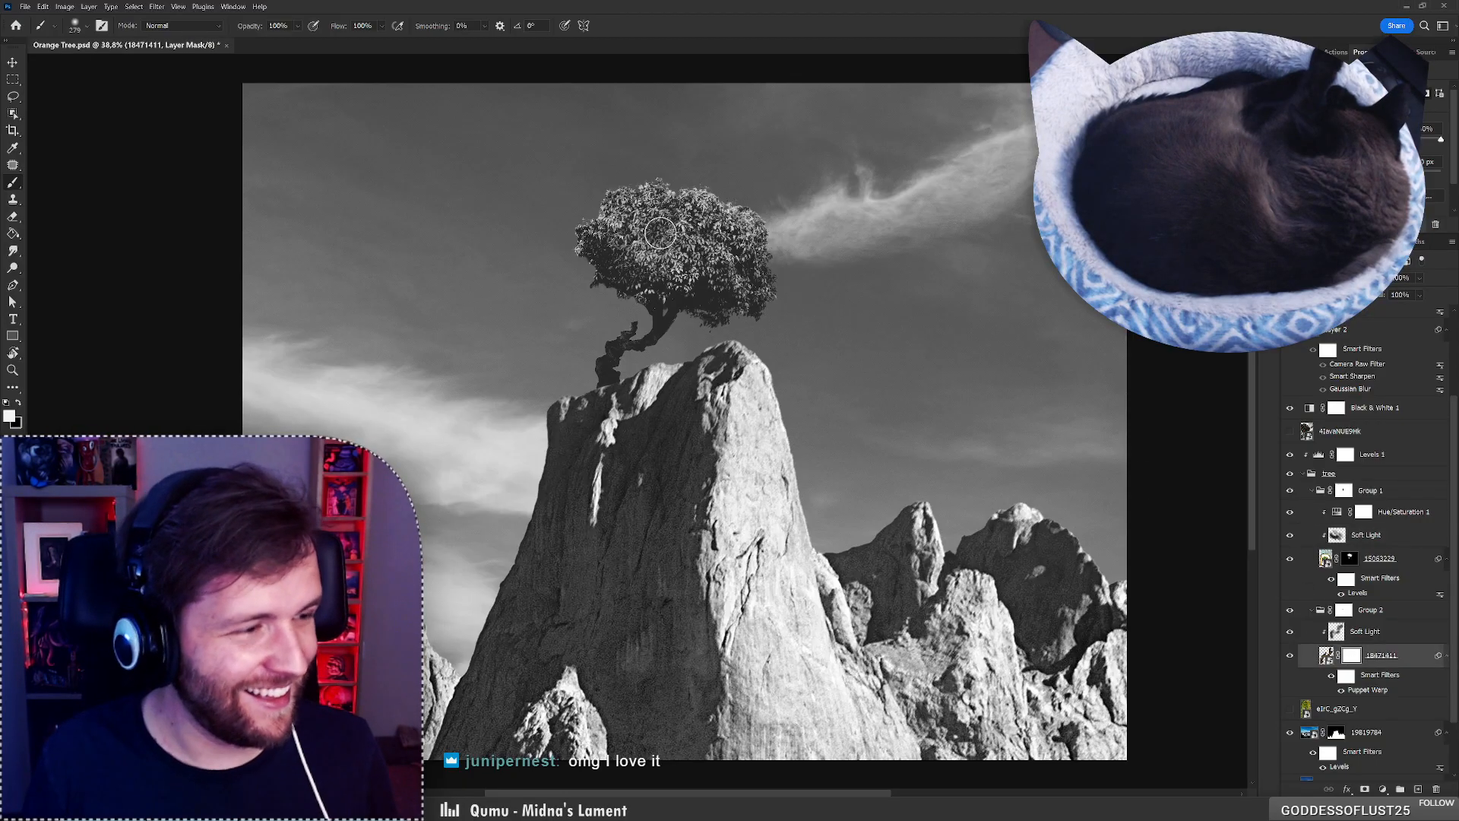
key(z)
click(640, 321)
drag(640, 321, 710, 325)
key(b)
right_click(711, 324)
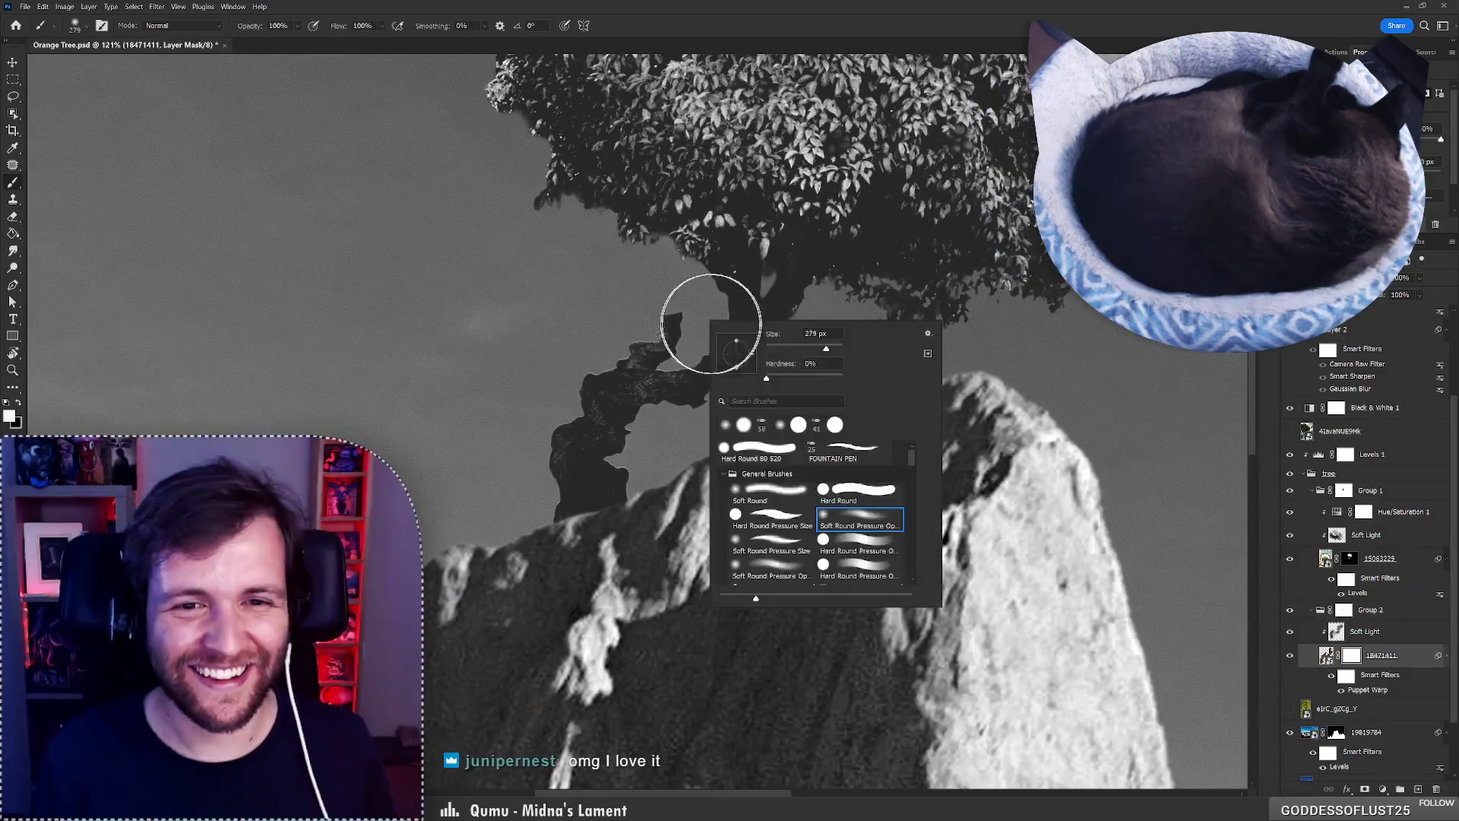
click(779, 350)
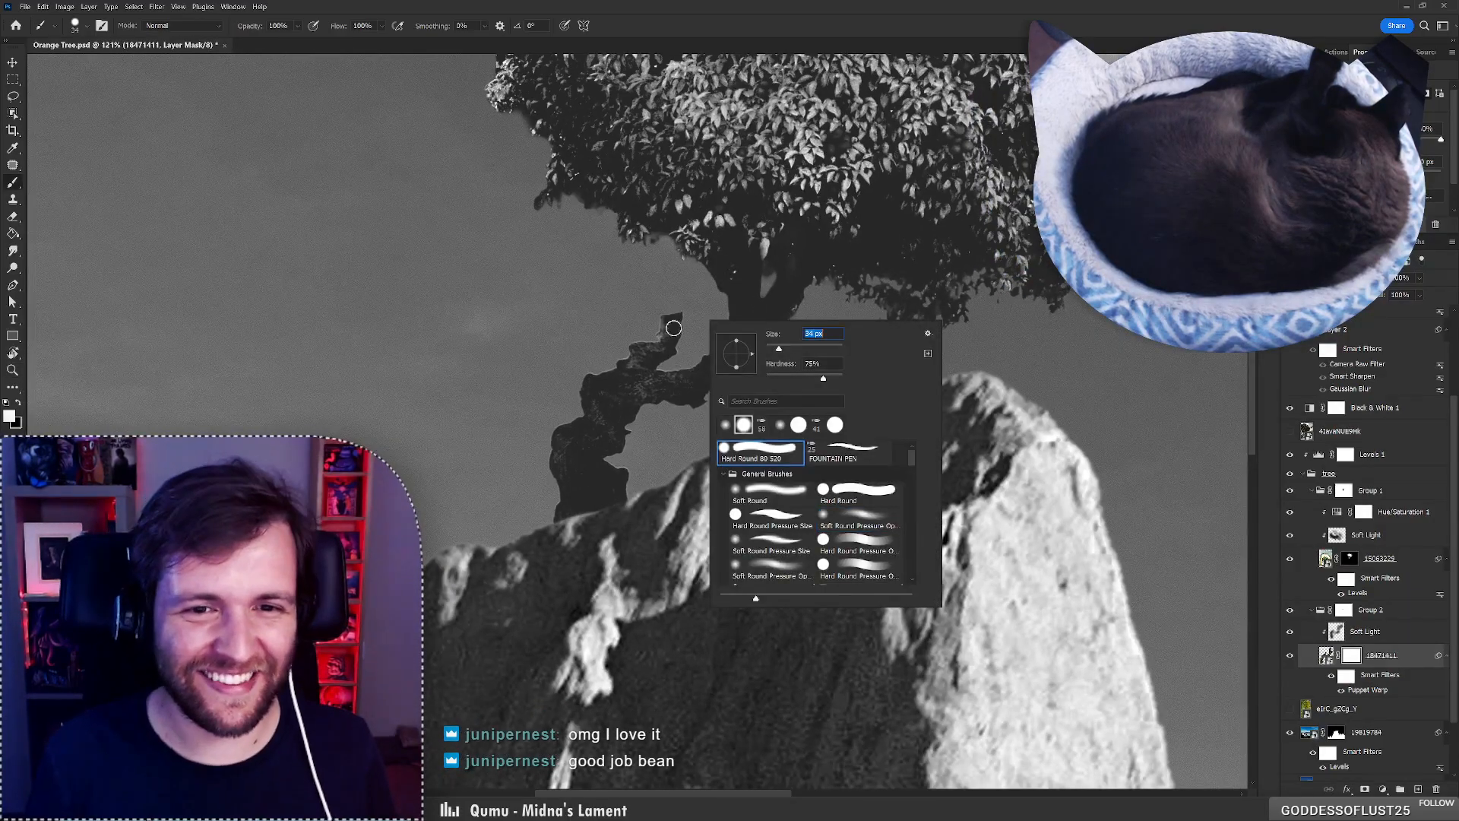
click(660, 339)
key(x)
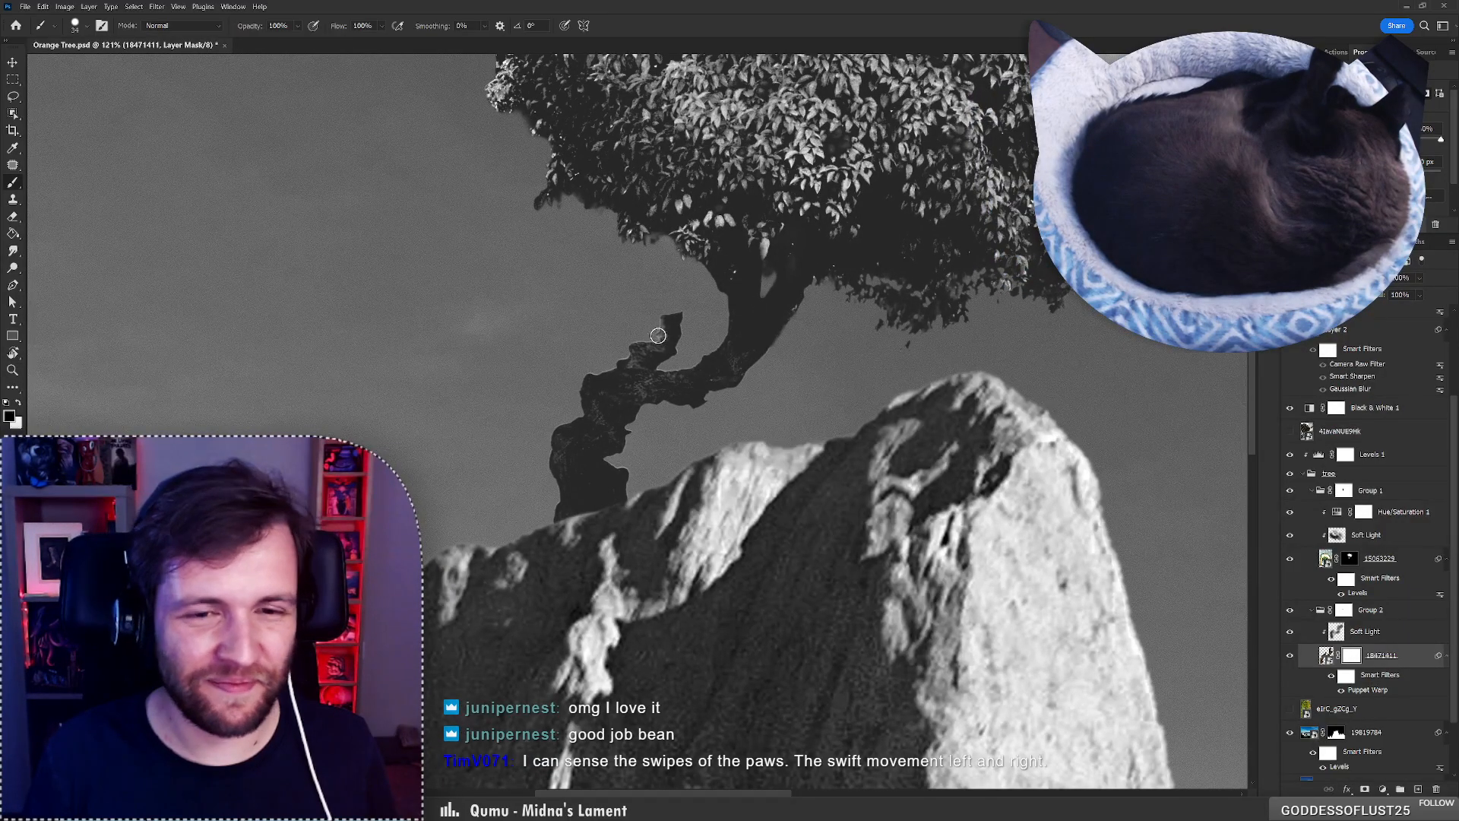
drag(660, 336, 672, 355)
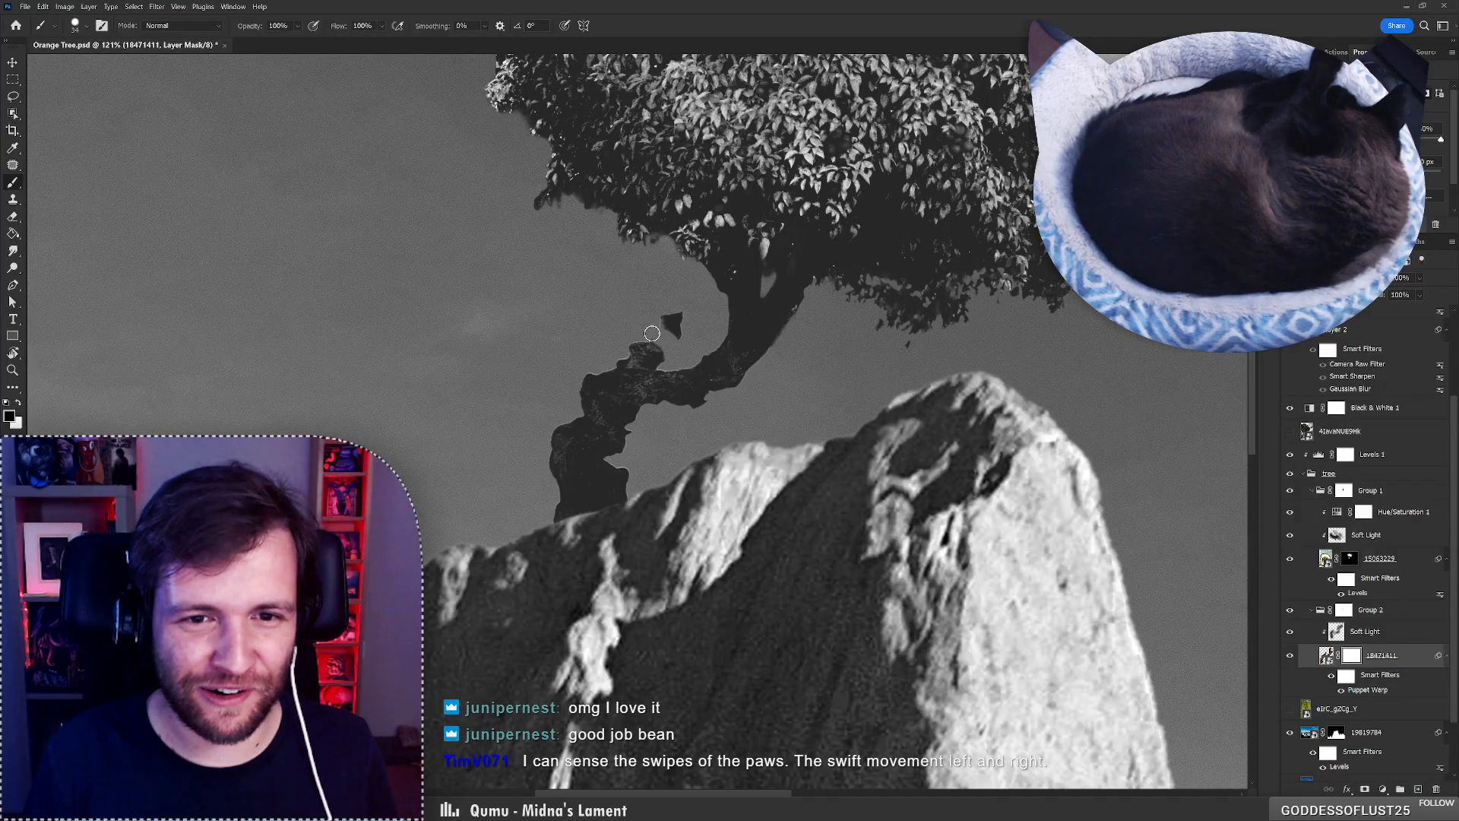
drag(662, 341, 685, 313)
Mask out the leftover edges around the trunk's broken tip on layer 18471411 with a 15 px Hard Round brush at 75% hardness.
right_click(690, 331)
drag(745, 357, 741, 357)
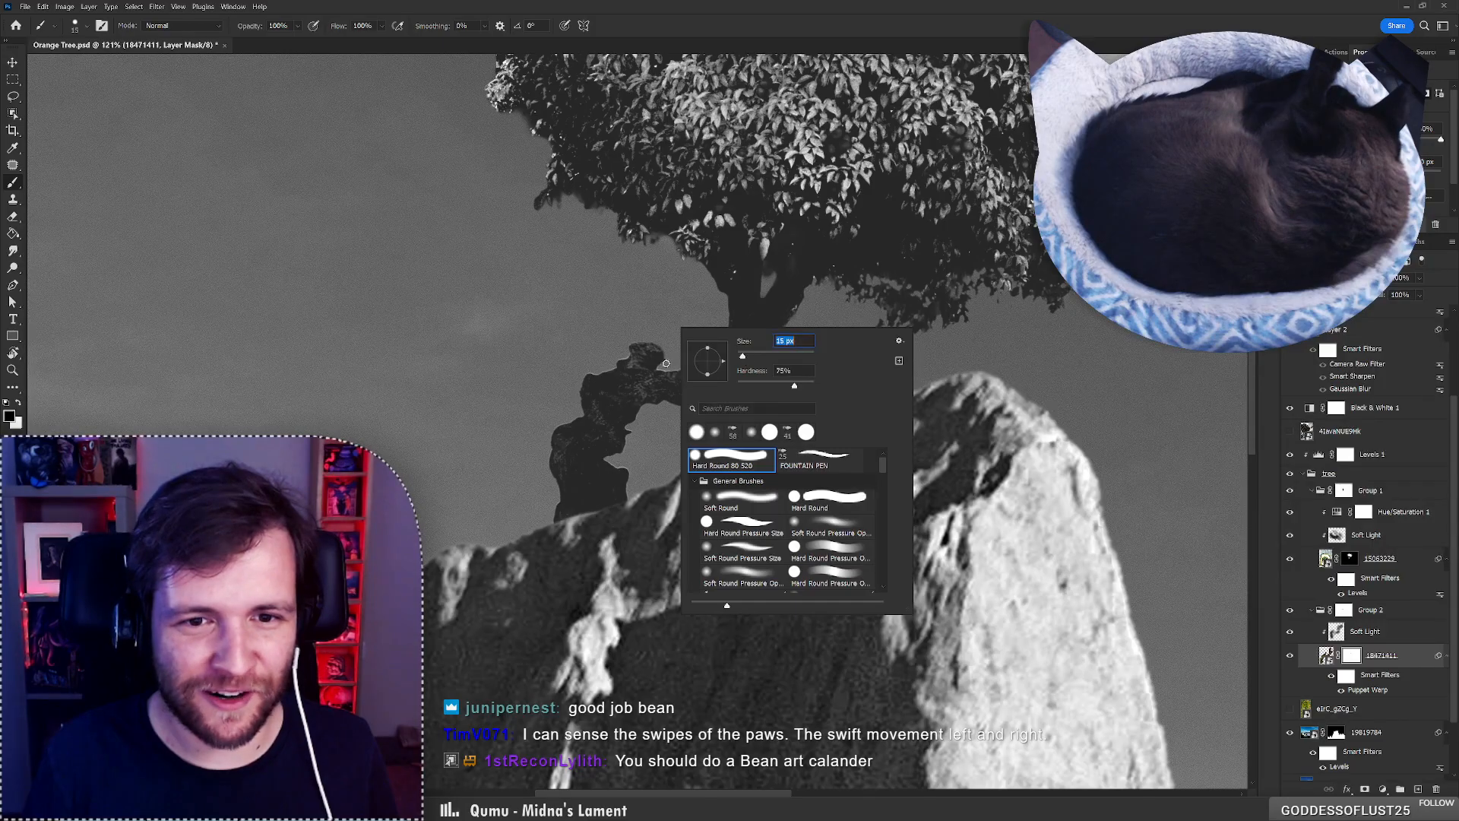
click(665, 367)
key(ctrl+z)
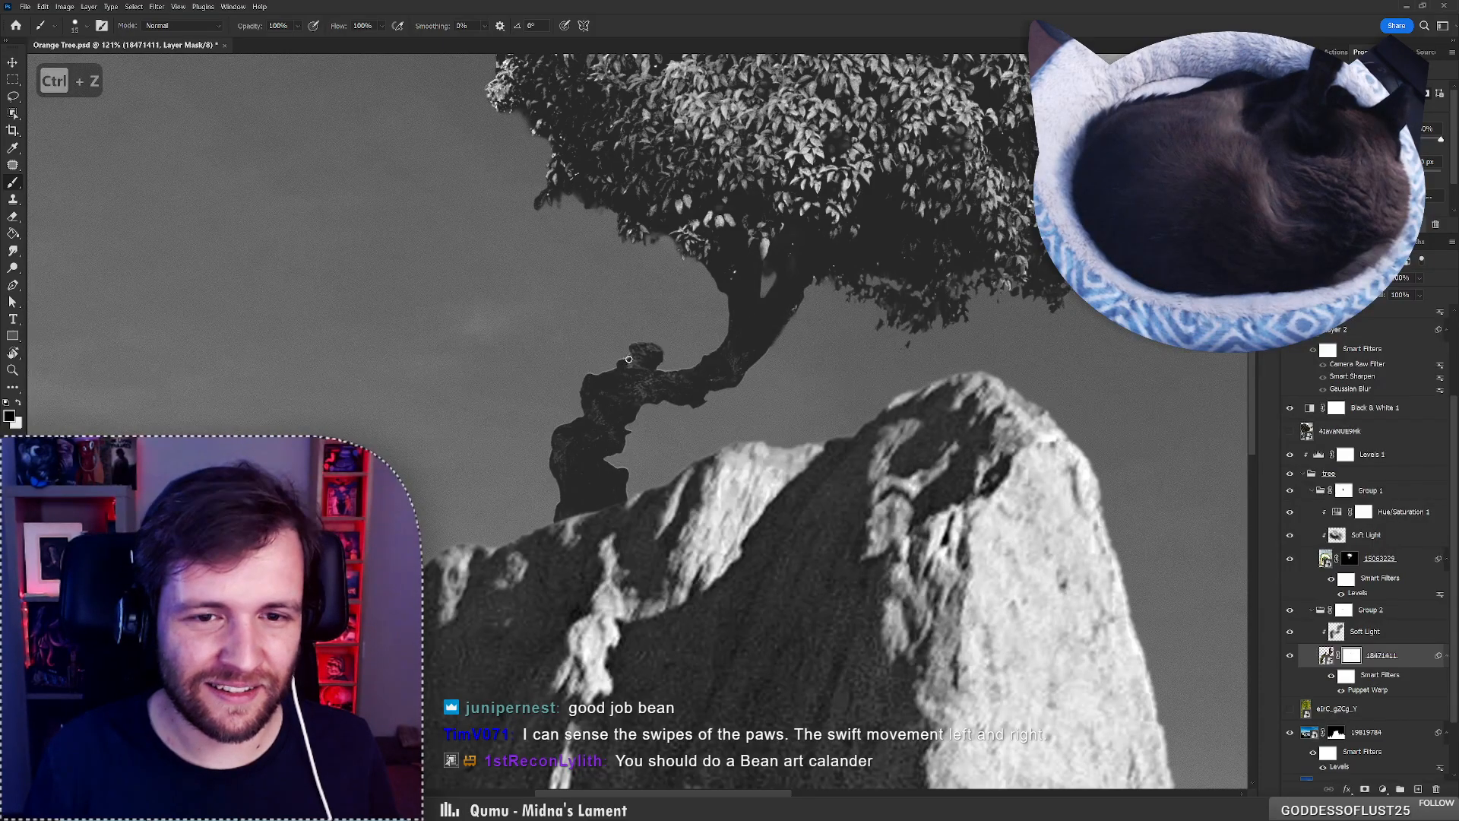
key(ctrl+z)
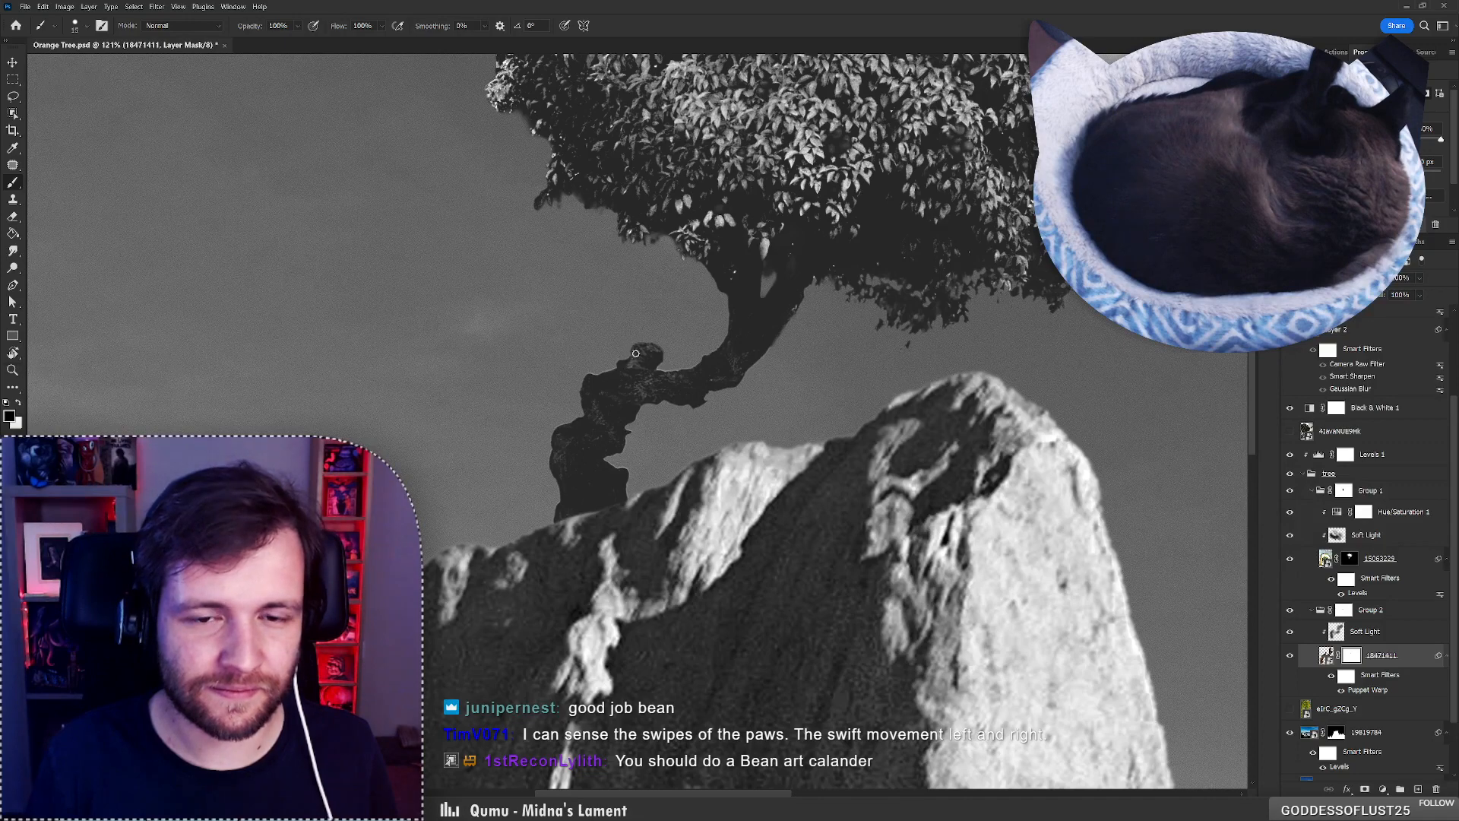
mouse_move(661, 346)
mouse_down()
mouse_move(627, 346)
mouse_move(668, 346)
mouse_move(644, 338)
mouse_move(660, 343)
mouse_move(645, 376)
mouse_up()
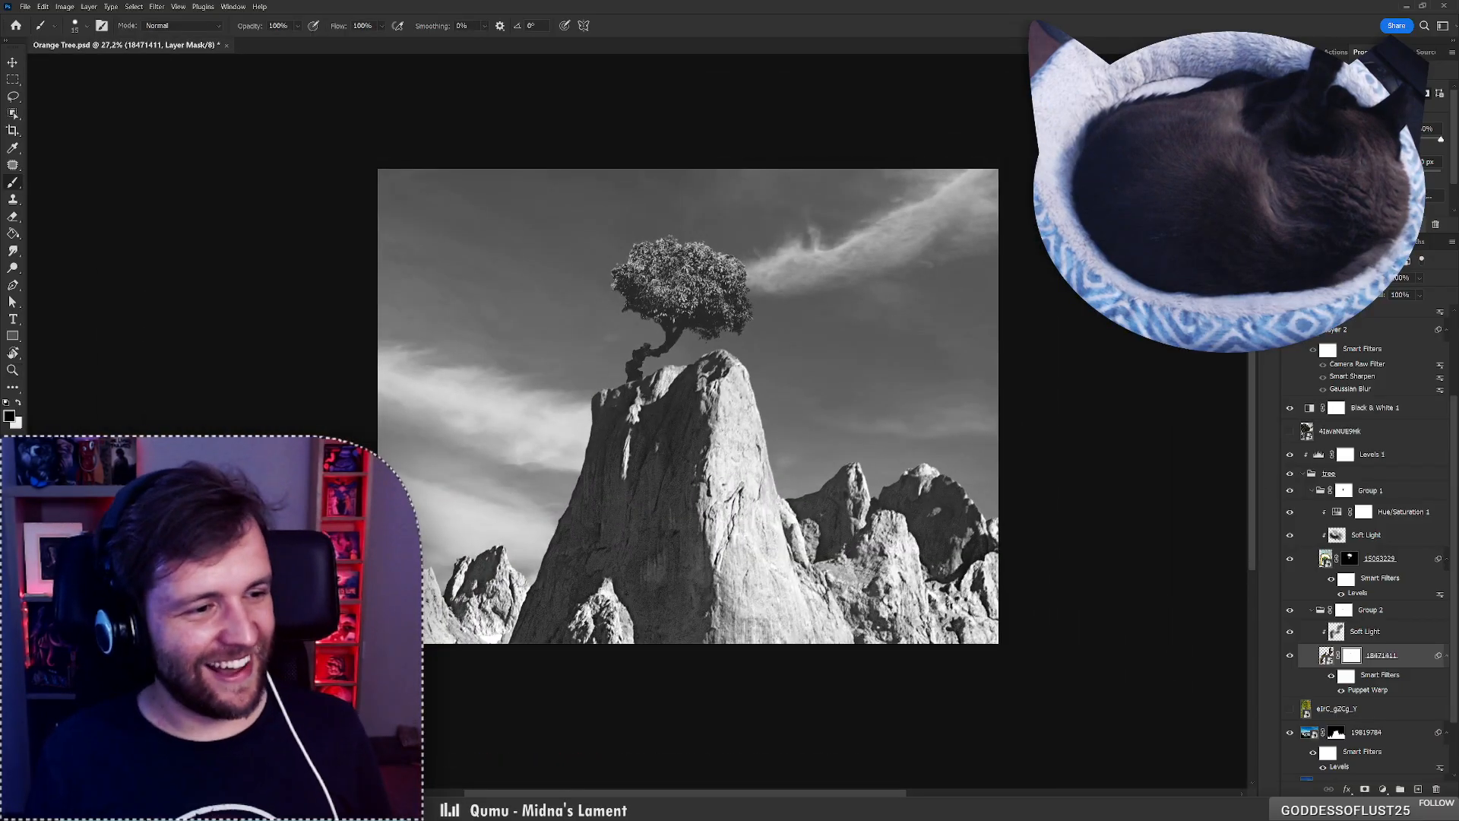
Brush white over the twisted trunk's outer edge on Group 2's Soft Light layer with a 102 px soft round pressure brush.
drag(660, 326, 686, 317)
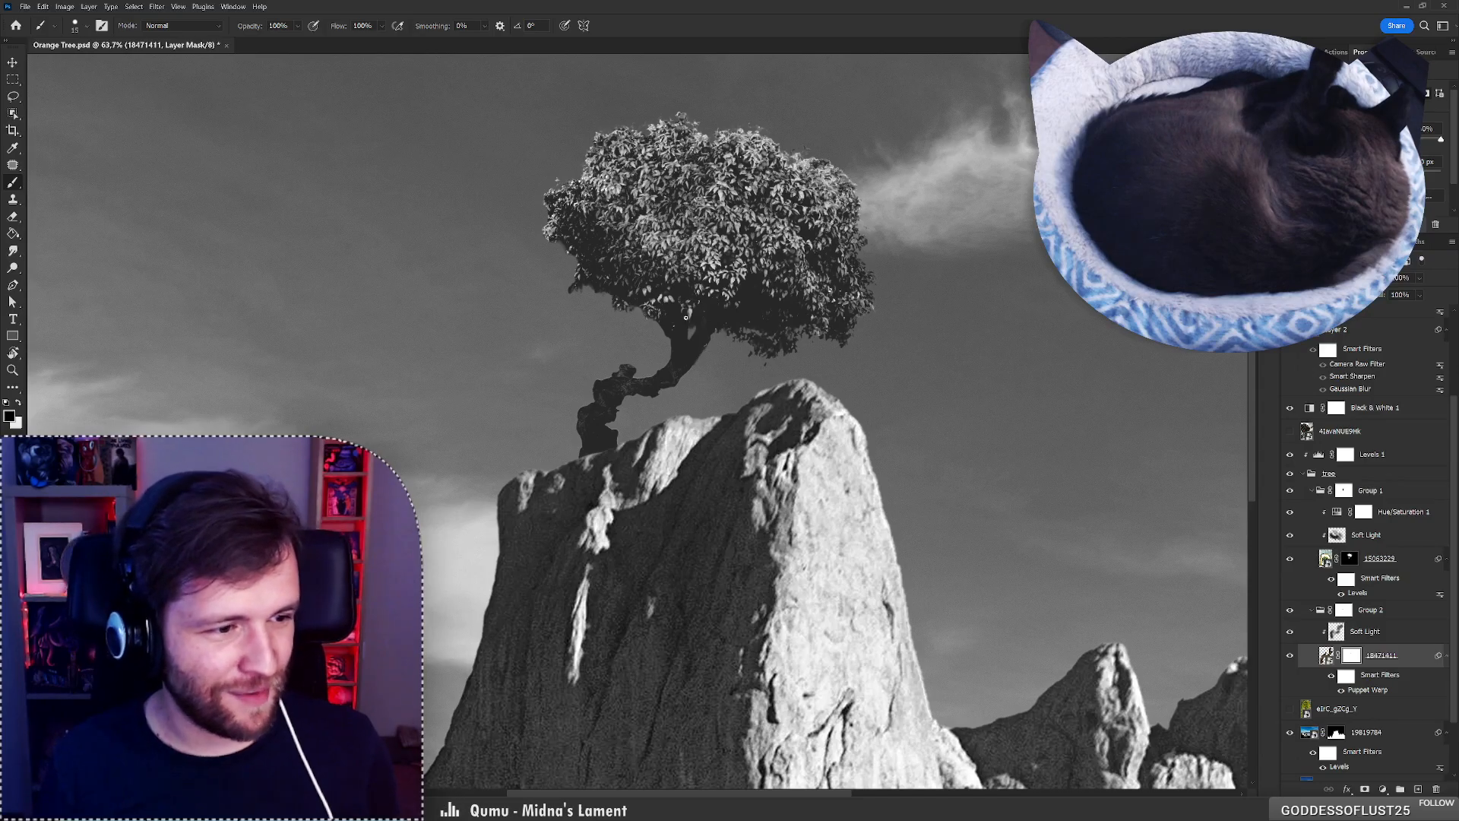
click(1376, 639)
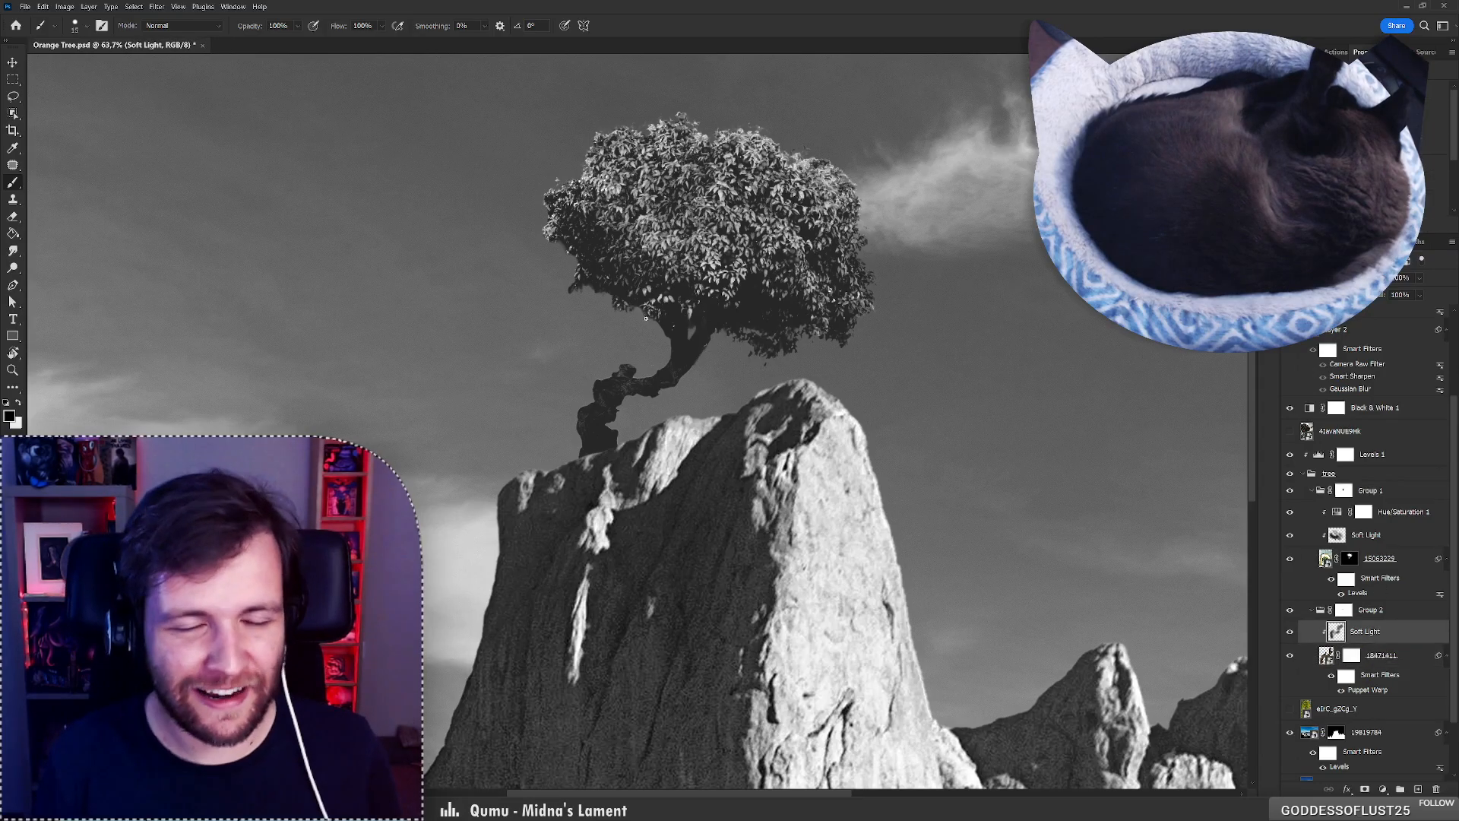
scroll(655, 355, down, 5)
scroll(654, 372, up, 3)
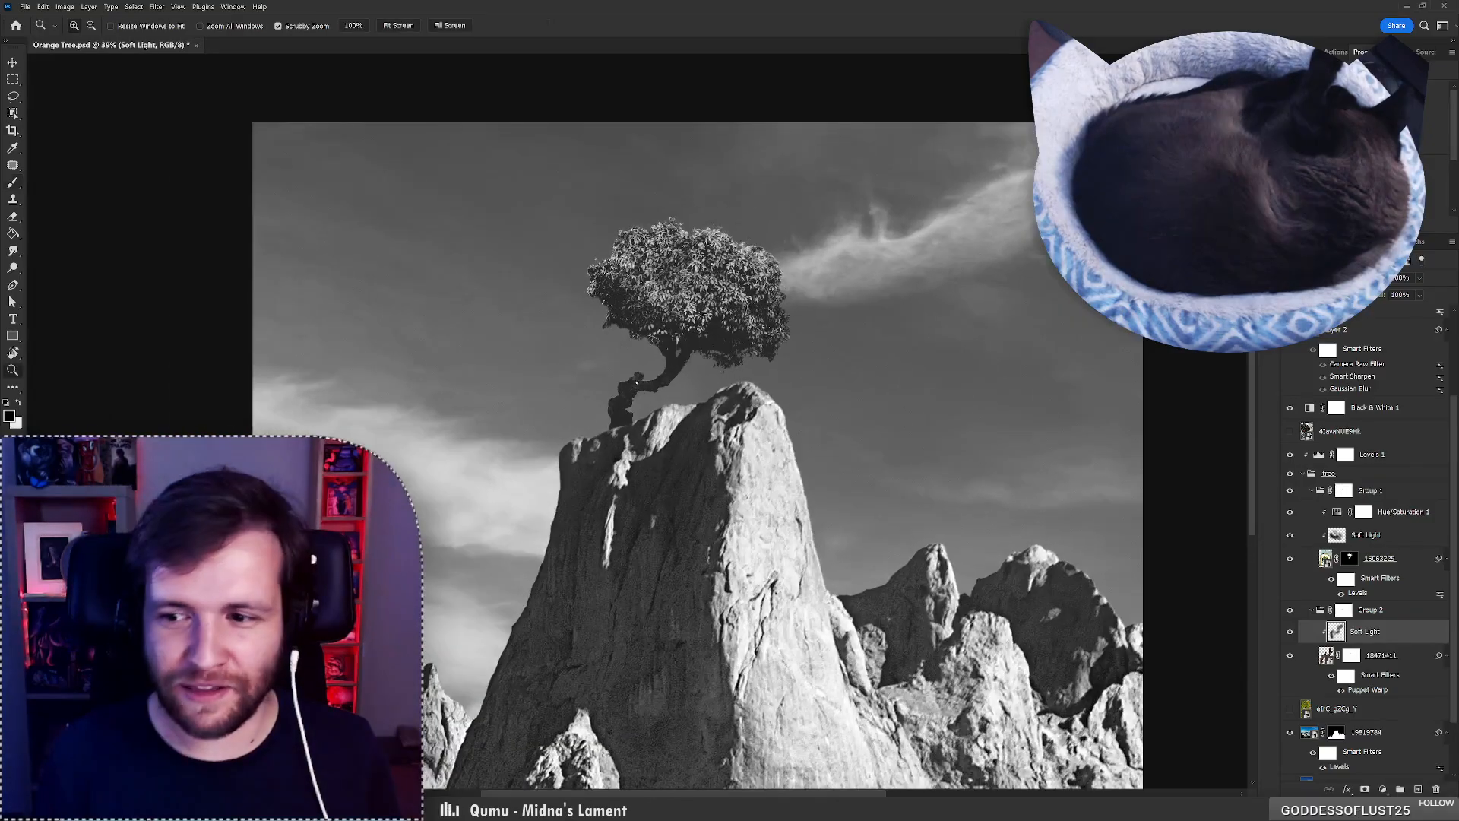
key(x)
right_click(654, 355)
click(751, 382)
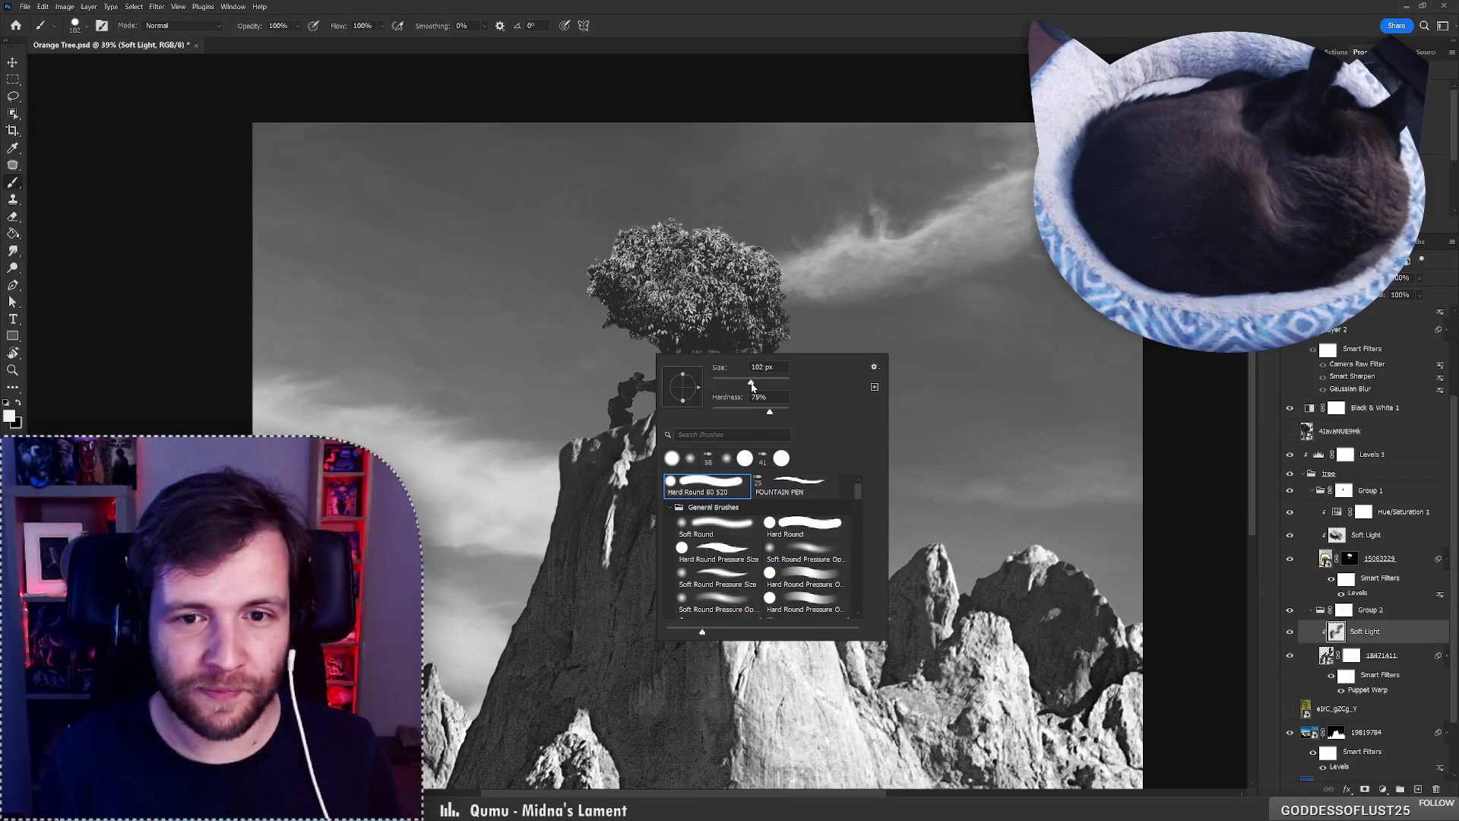
click(806, 551)
mouse_move(634, 369)
mouse_down()
mouse_move(619, 387)
mouse_move(637, 373)
mouse_move(644, 394)
mouse_move(589, 393)
mouse_move(637, 388)
mouse_up()
key(x)
key(z)
key(b)
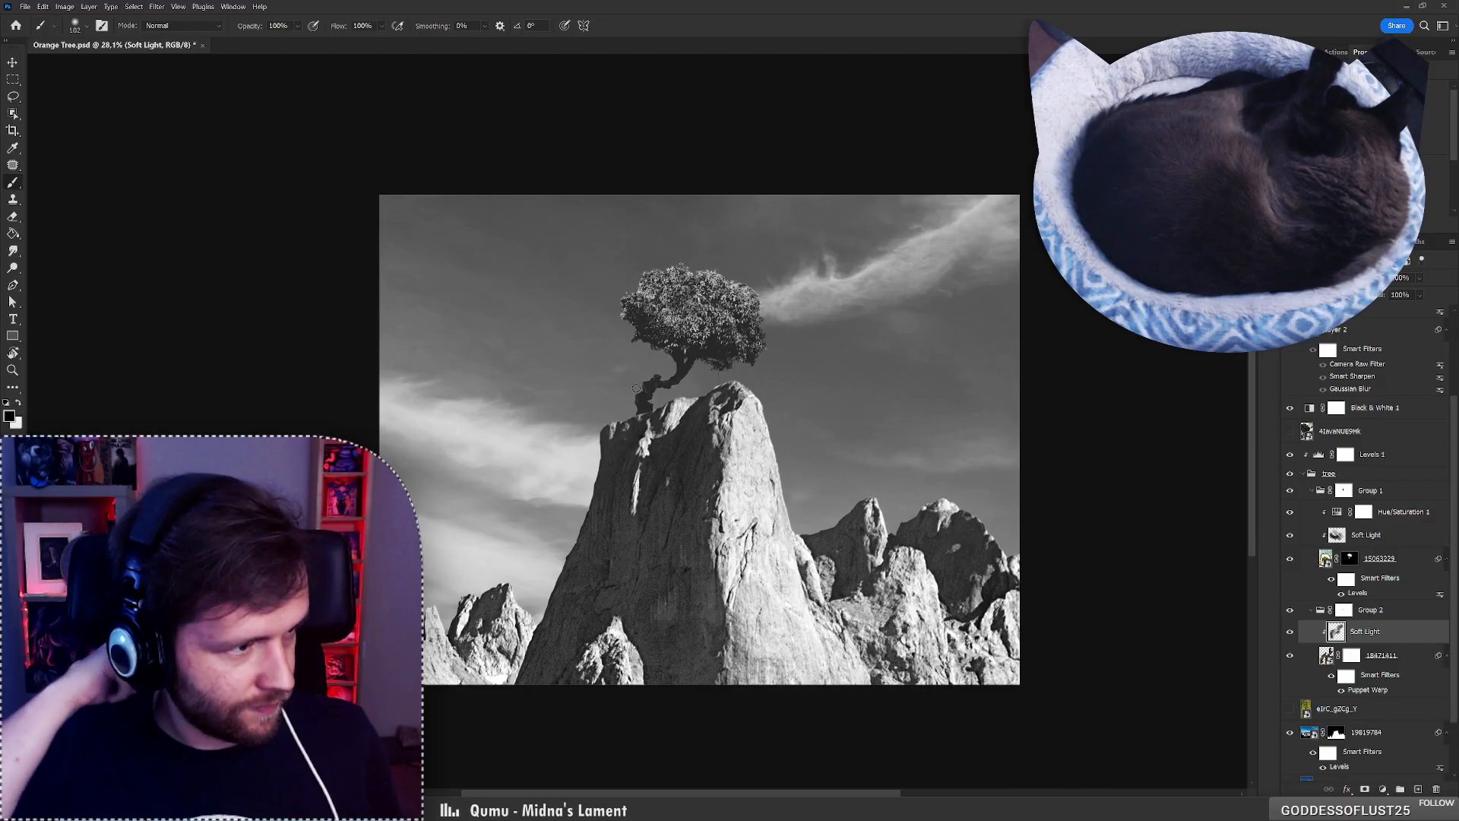
Sketch a rough black oval clump above the twisted trunk on a new layer with a 25 px brush, and delete that layer.
key(z)
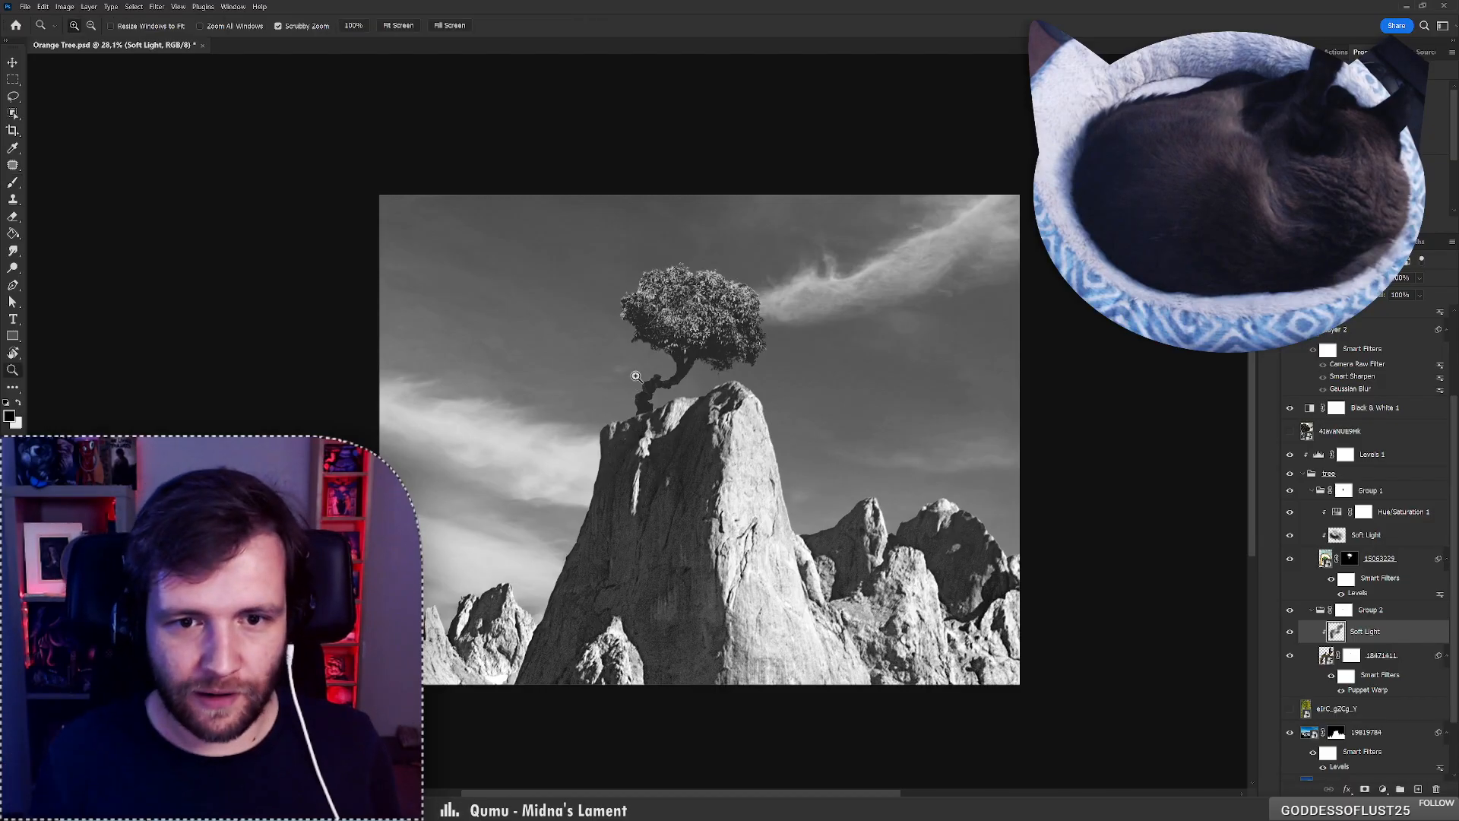
mouse_move(637, 389)
mouse_down()
mouse_move(669, 386)
mouse_move(645, 376)
mouse_up()
key(b)
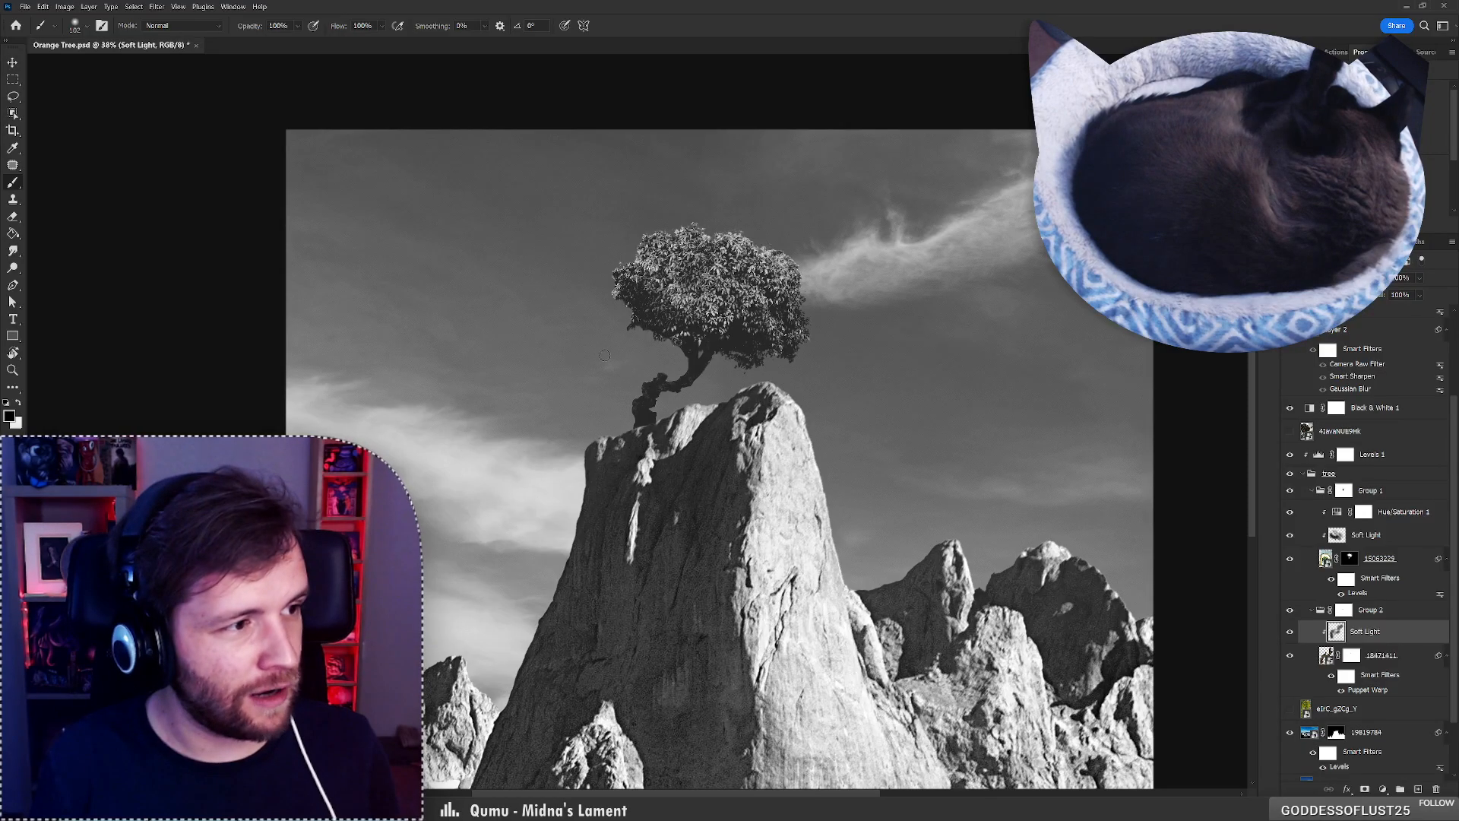
click(1418, 790)
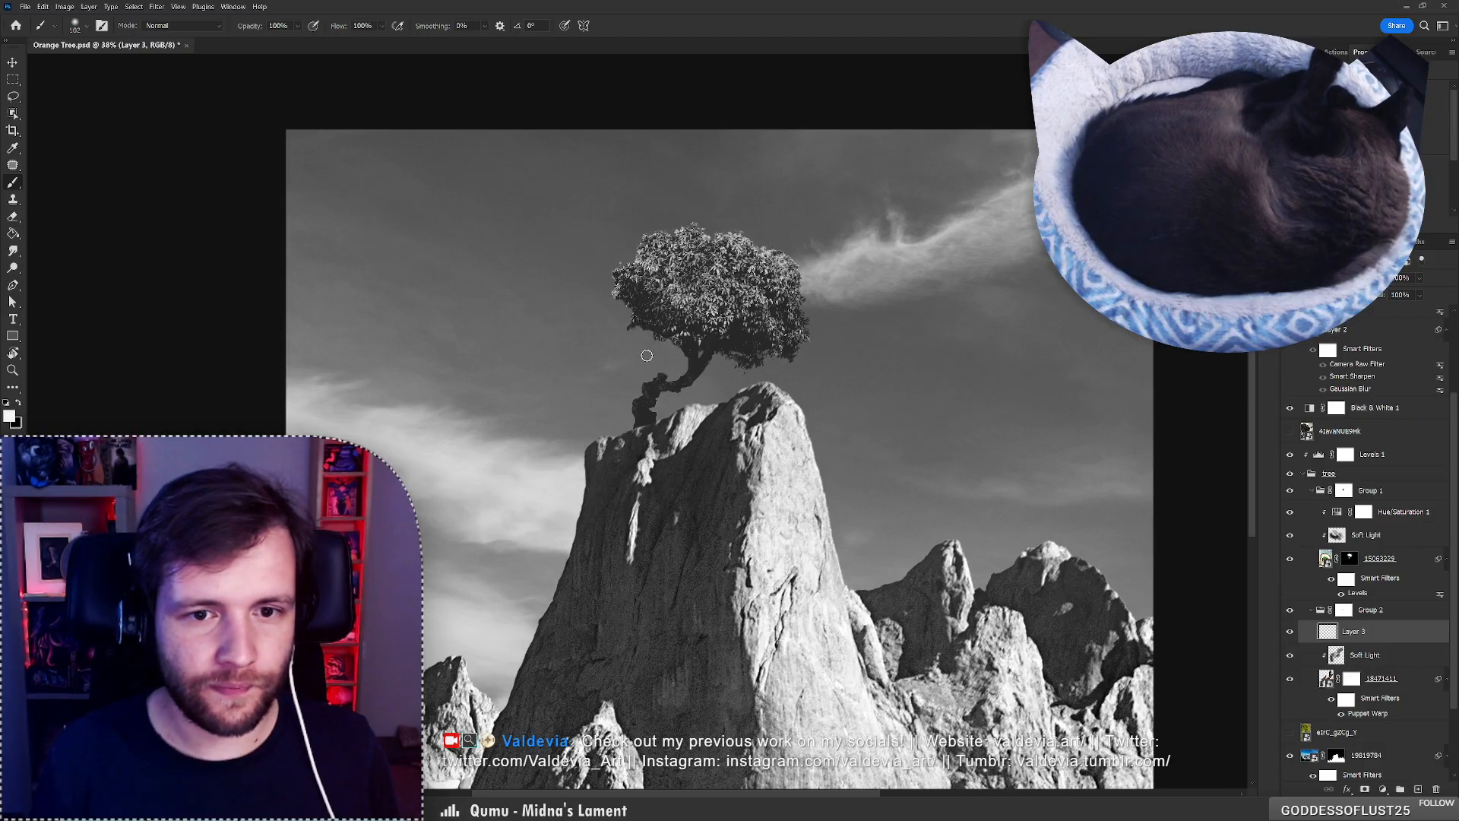
right_click(668, 383)
text(25)
key(Return)
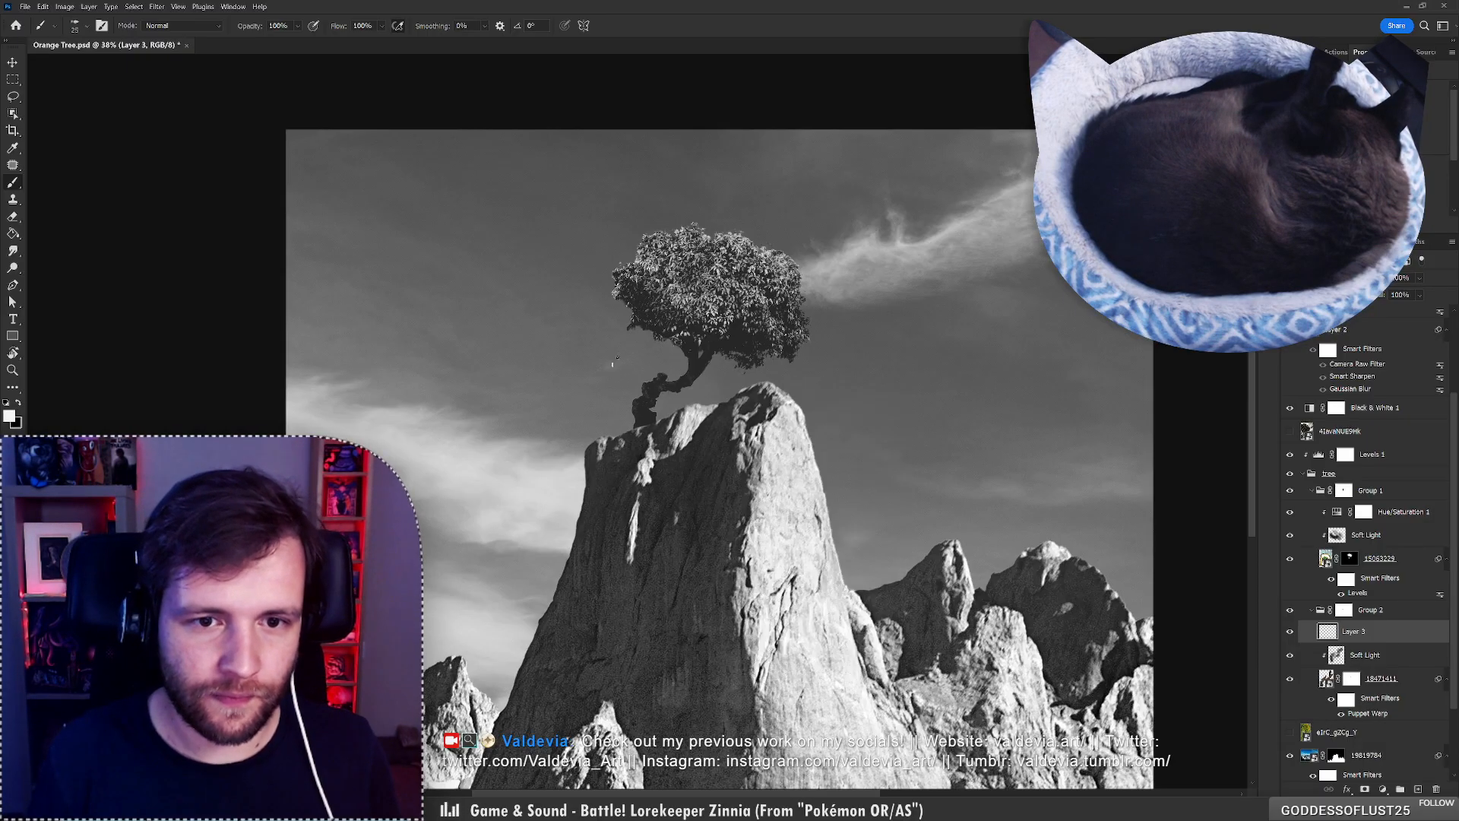
key(ctrl+z)
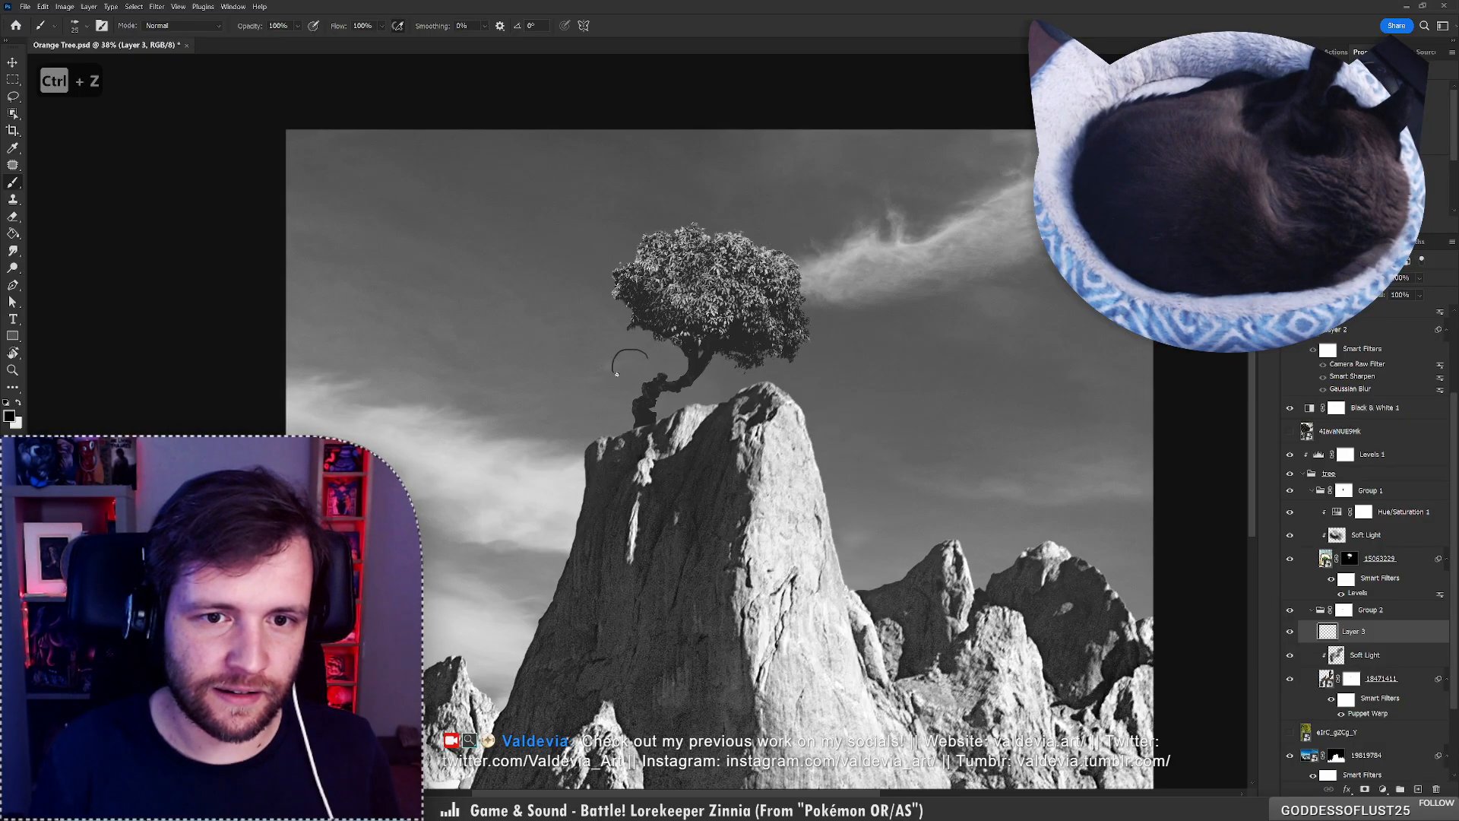
mouse_move(659, 375)
mouse_down()
mouse_move(646, 352)
mouse_move(635, 369)
mouse_up()
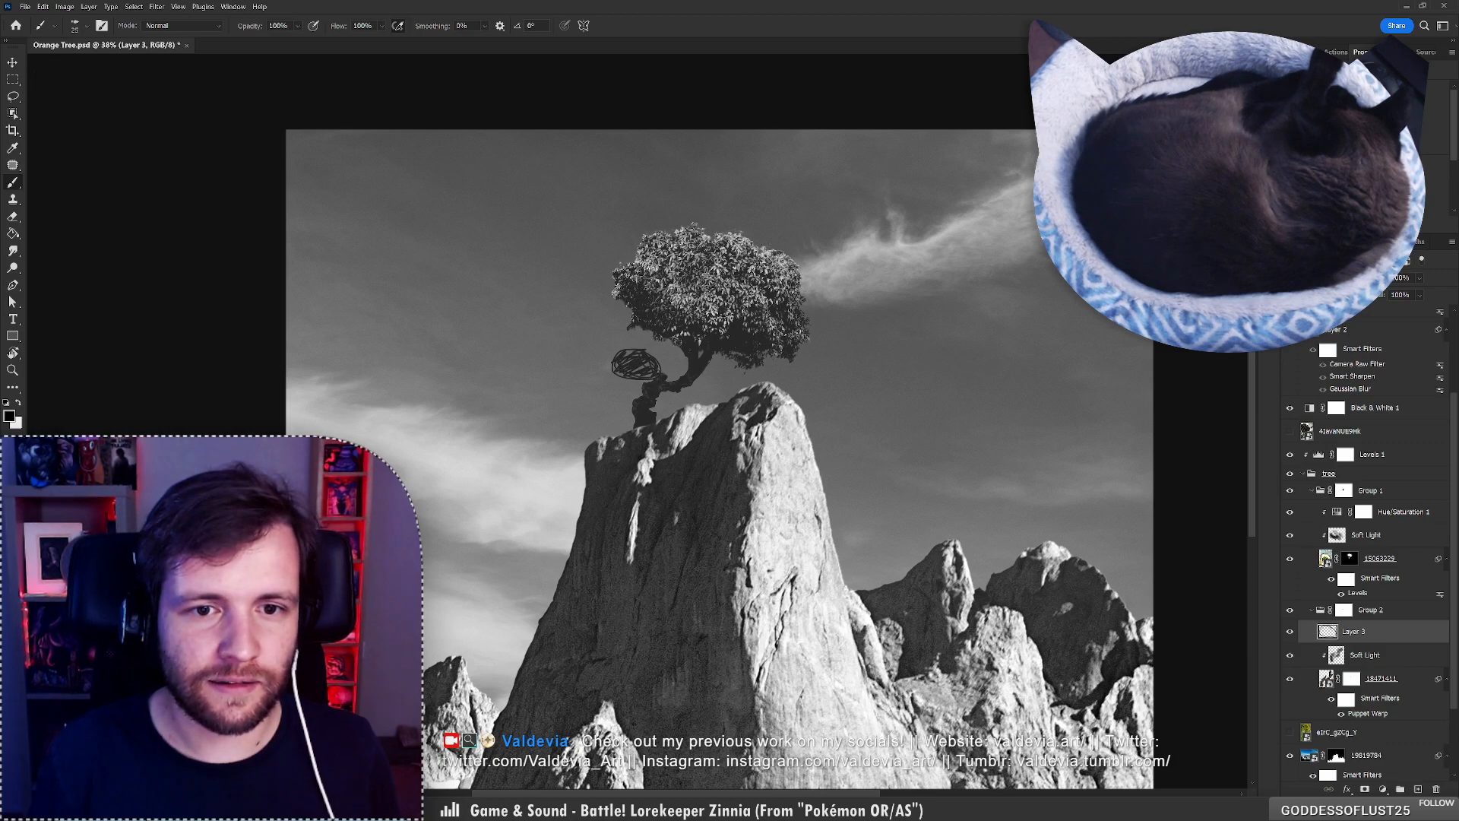
mouse_move(640, 368)
mouse_down()
mouse_move(696, 366)
mouse_move(659, 320)
mouse_move(586, 294)
mouse_move(669, 272)
mouse_up()
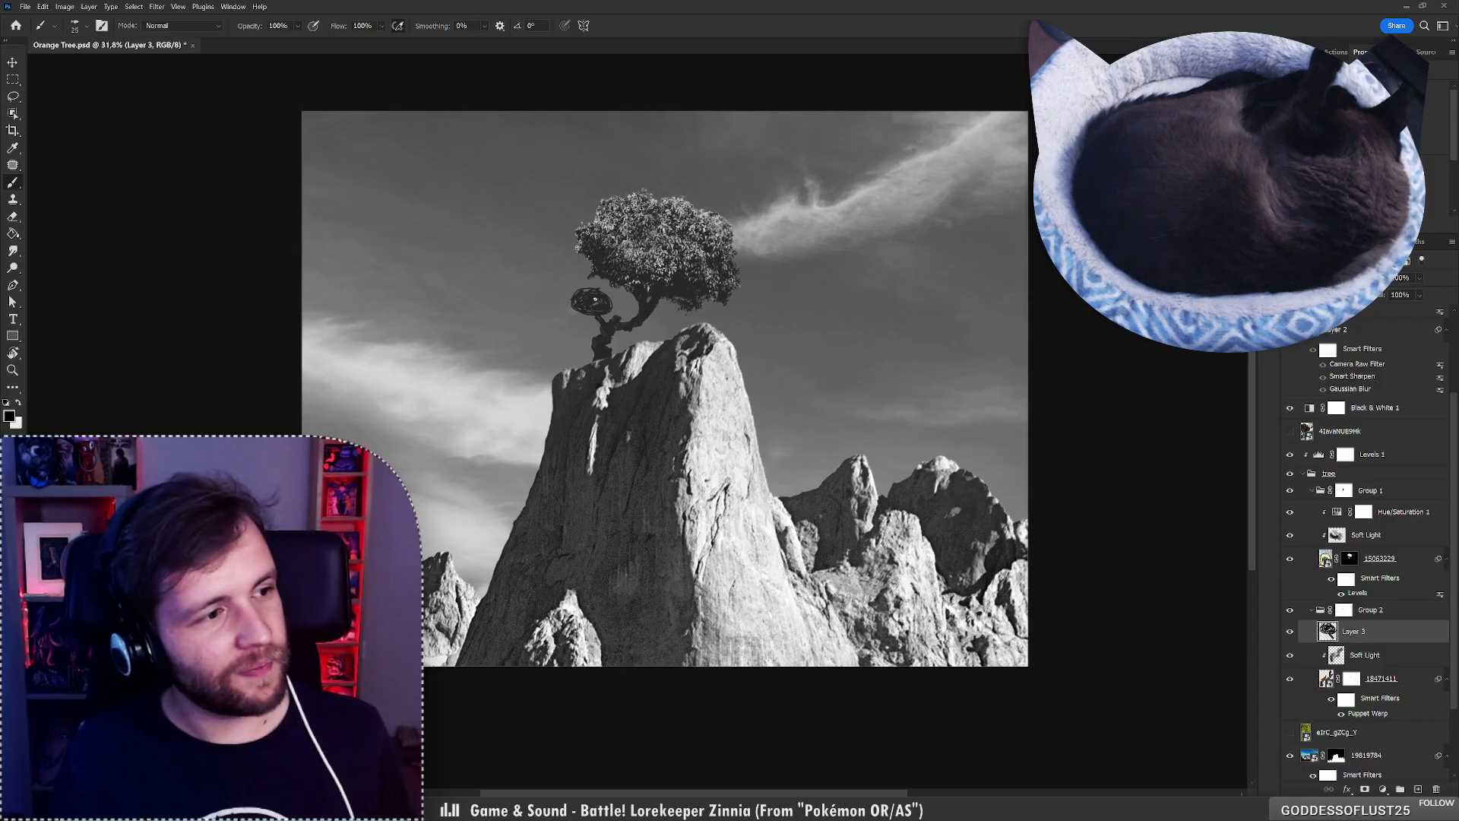
mouse_move(596, 300)
mouse_down()
mouse_move(552, 305)
mouse_move(598, 271)
mouse_up()
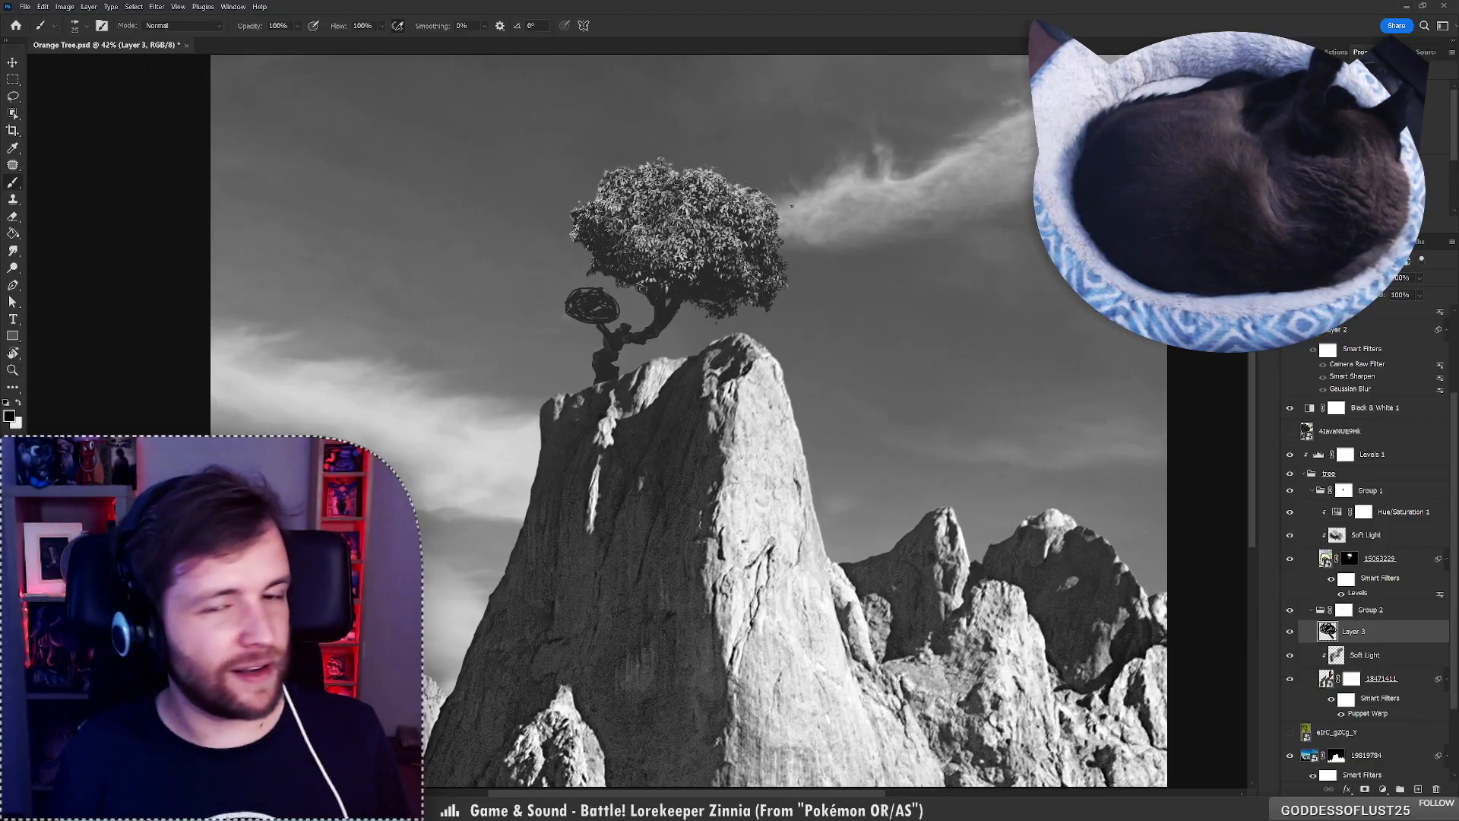
click(1436, 789)
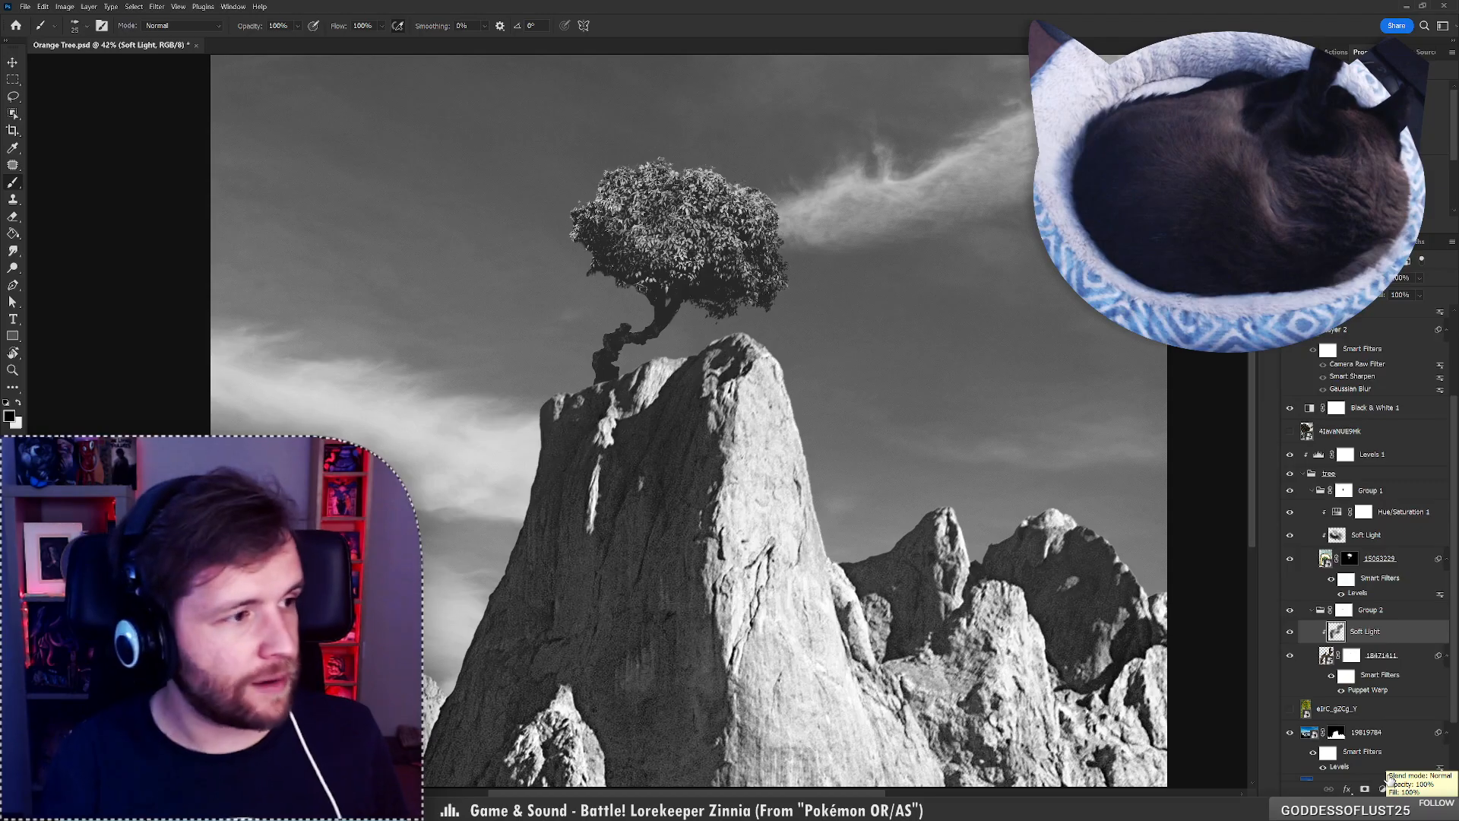
Copy the trunk from the 18471411 smart object into Orange Tree.psd below layer 15063229, and move it into the sky beside the tree.
scroll(1366, 588, up, 5)
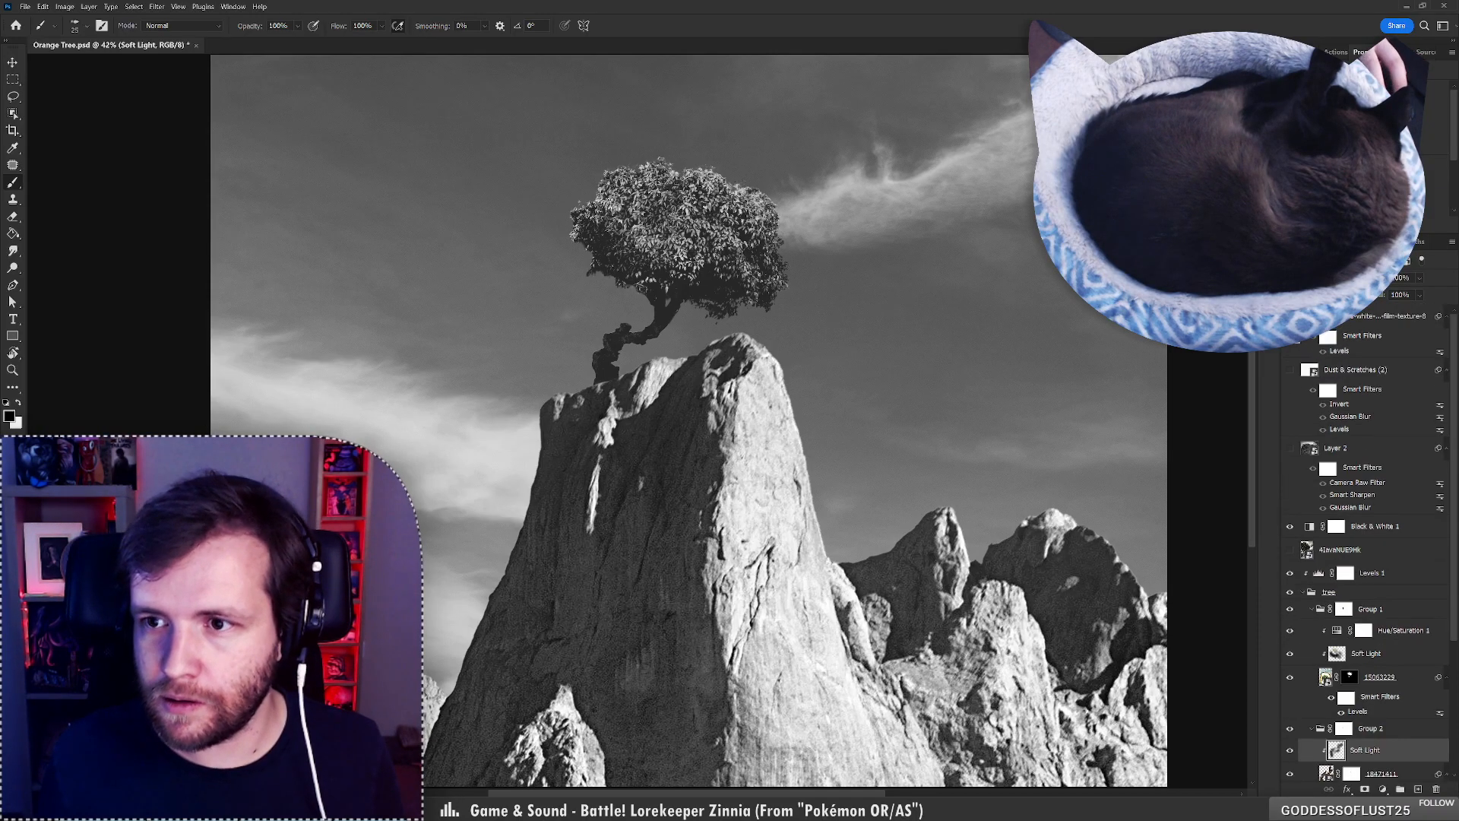
scroll(1376, 552, down, 8)
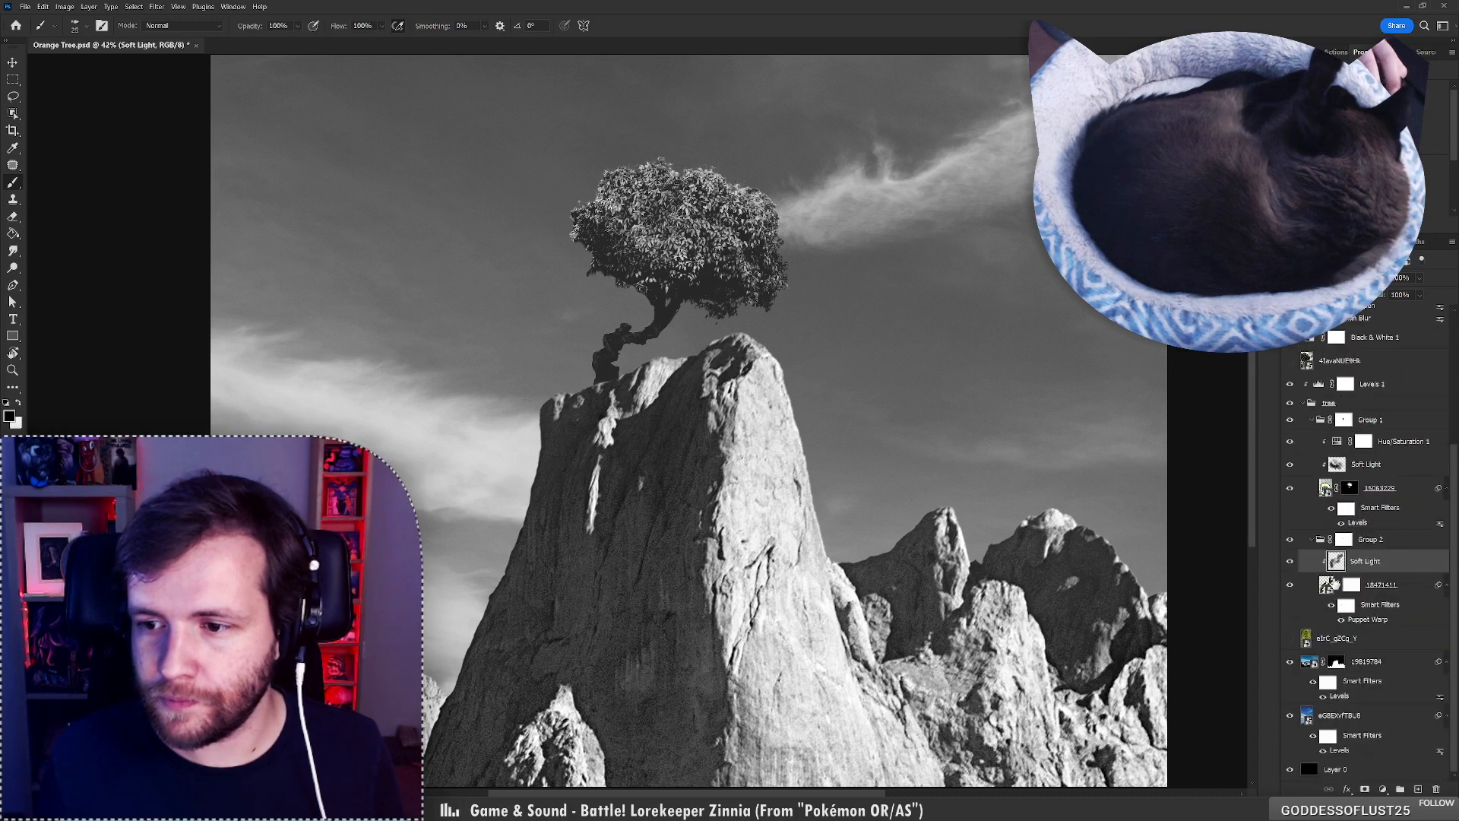
double_click(1328, 583)
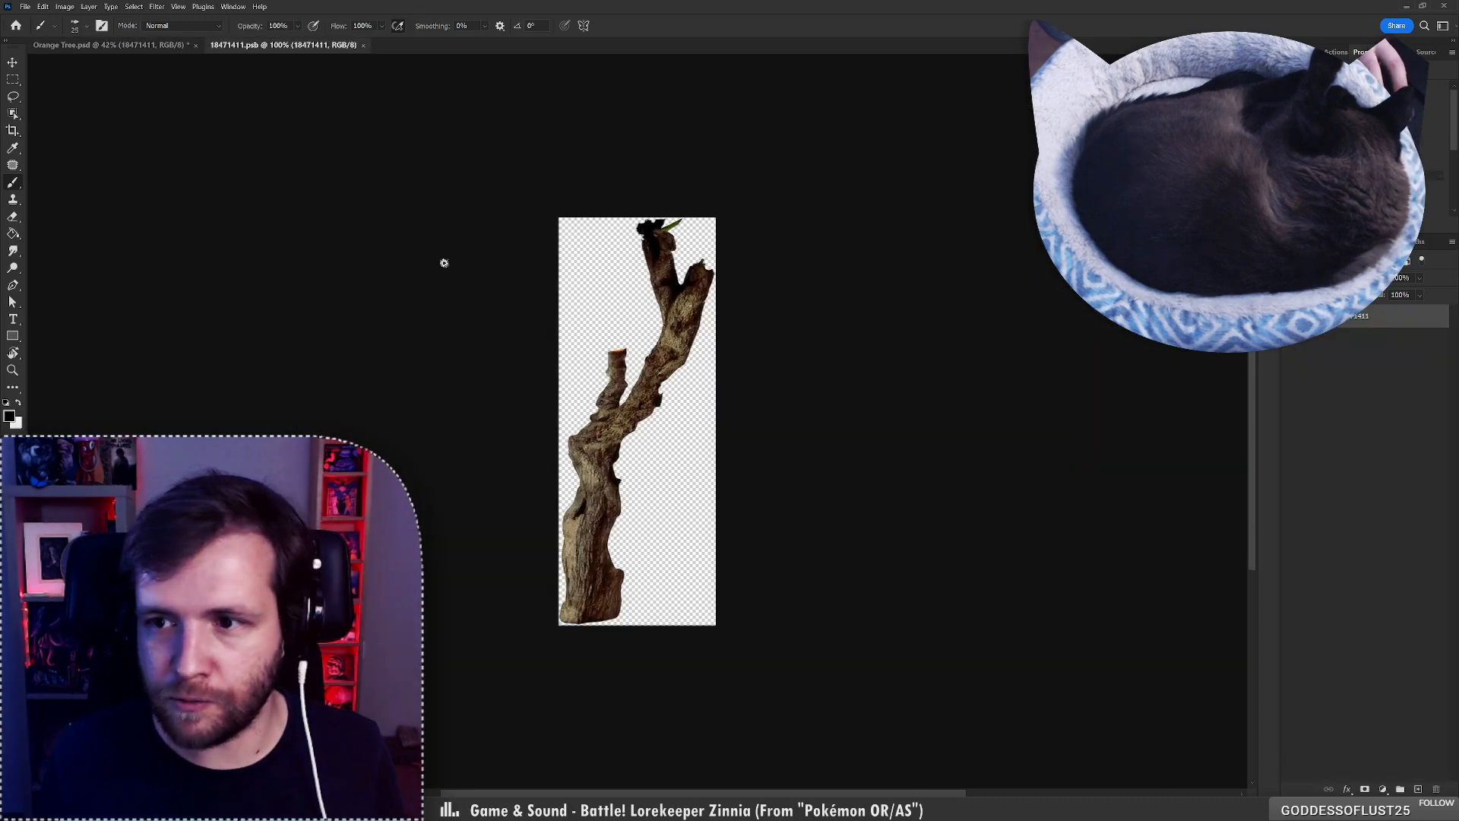
click(16, 66)
drag(543, 325, 1391, 728)
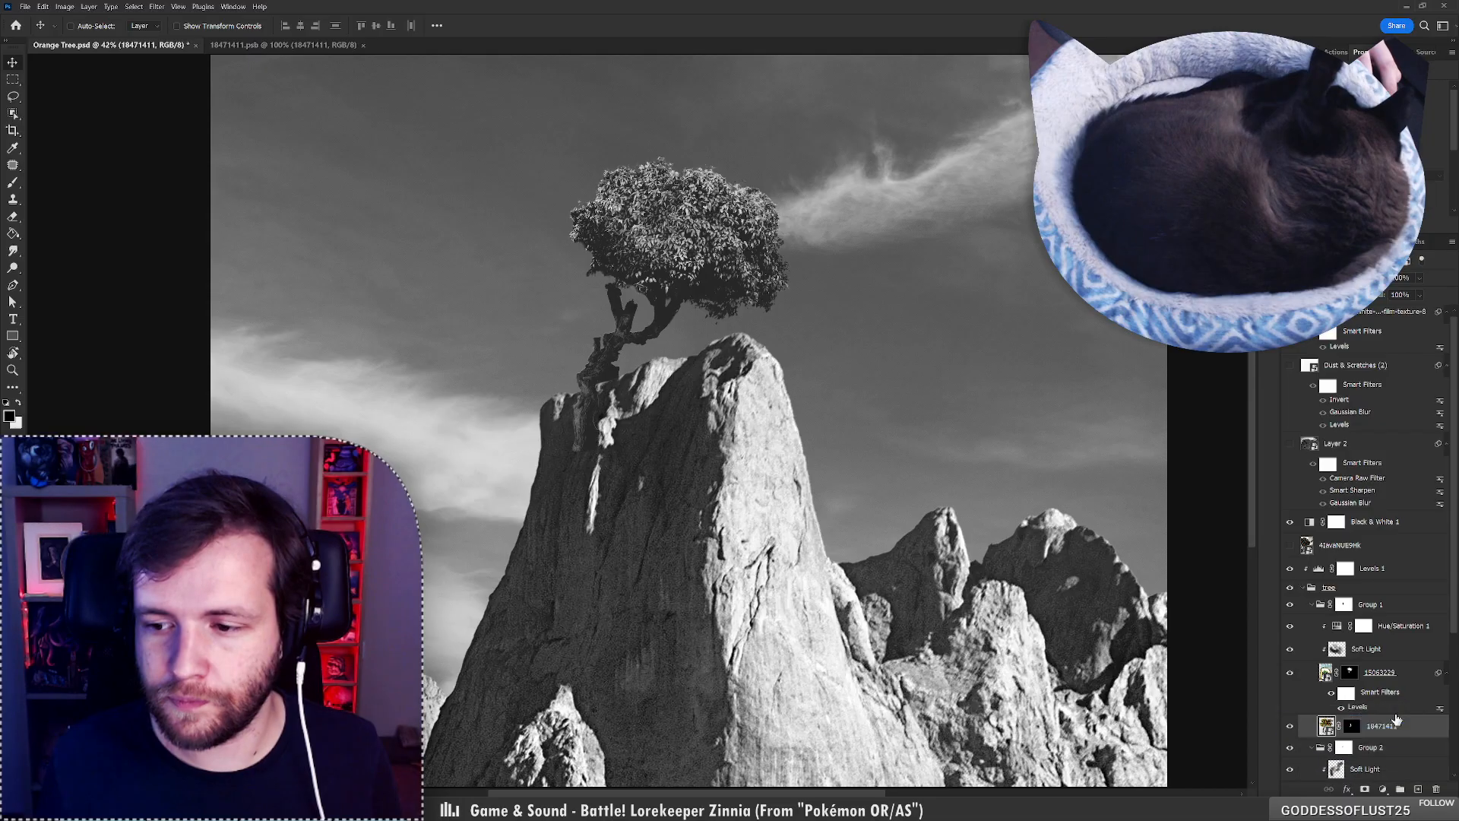
drag(536, 380, 374, 328)
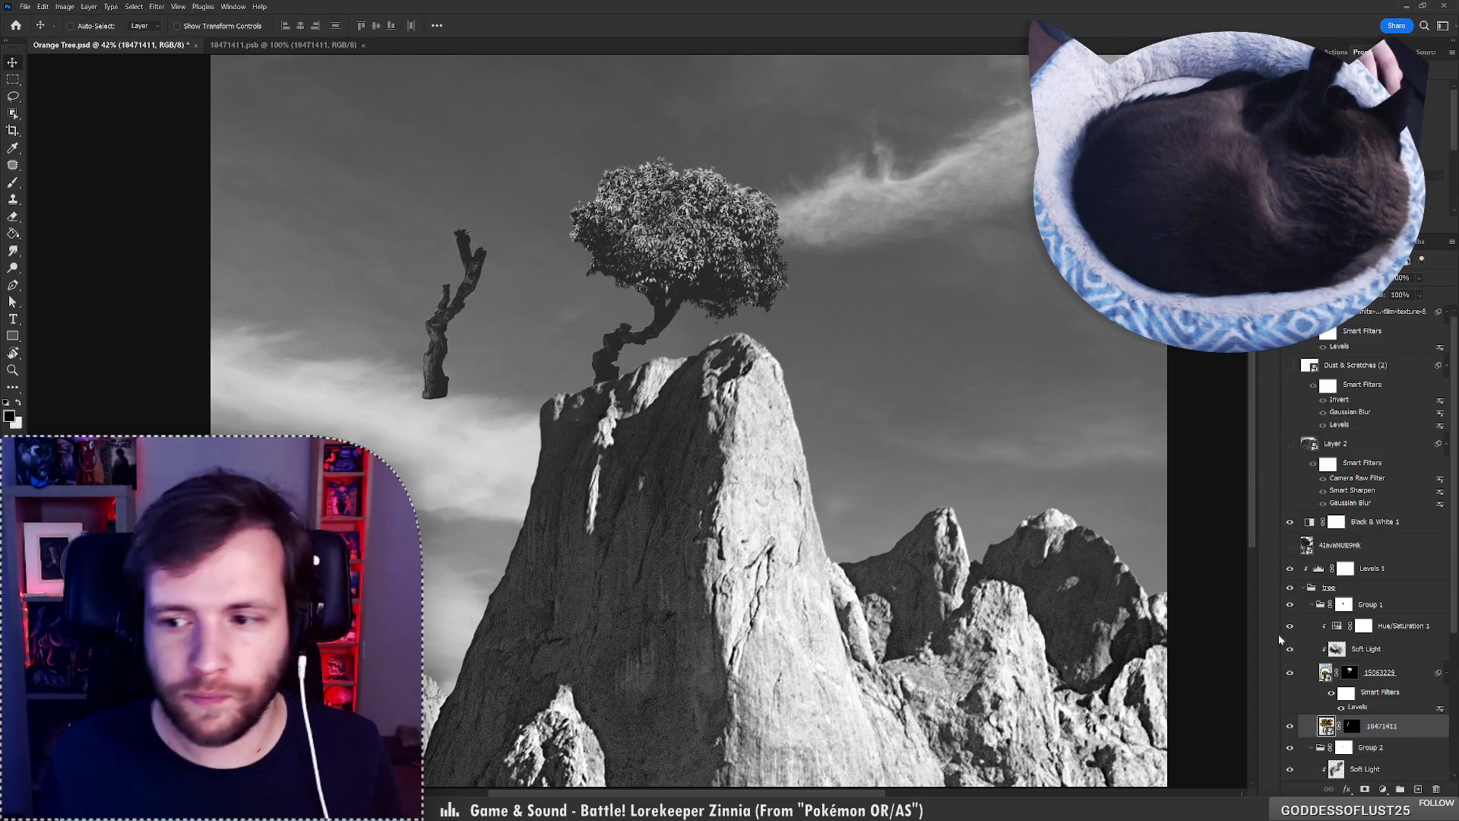
Reset the transform of the copied 18471411 photo and delete its layer mask so the whole picture shows.
shift+click(1352, 725)
drag(645, 447, 550, 518)
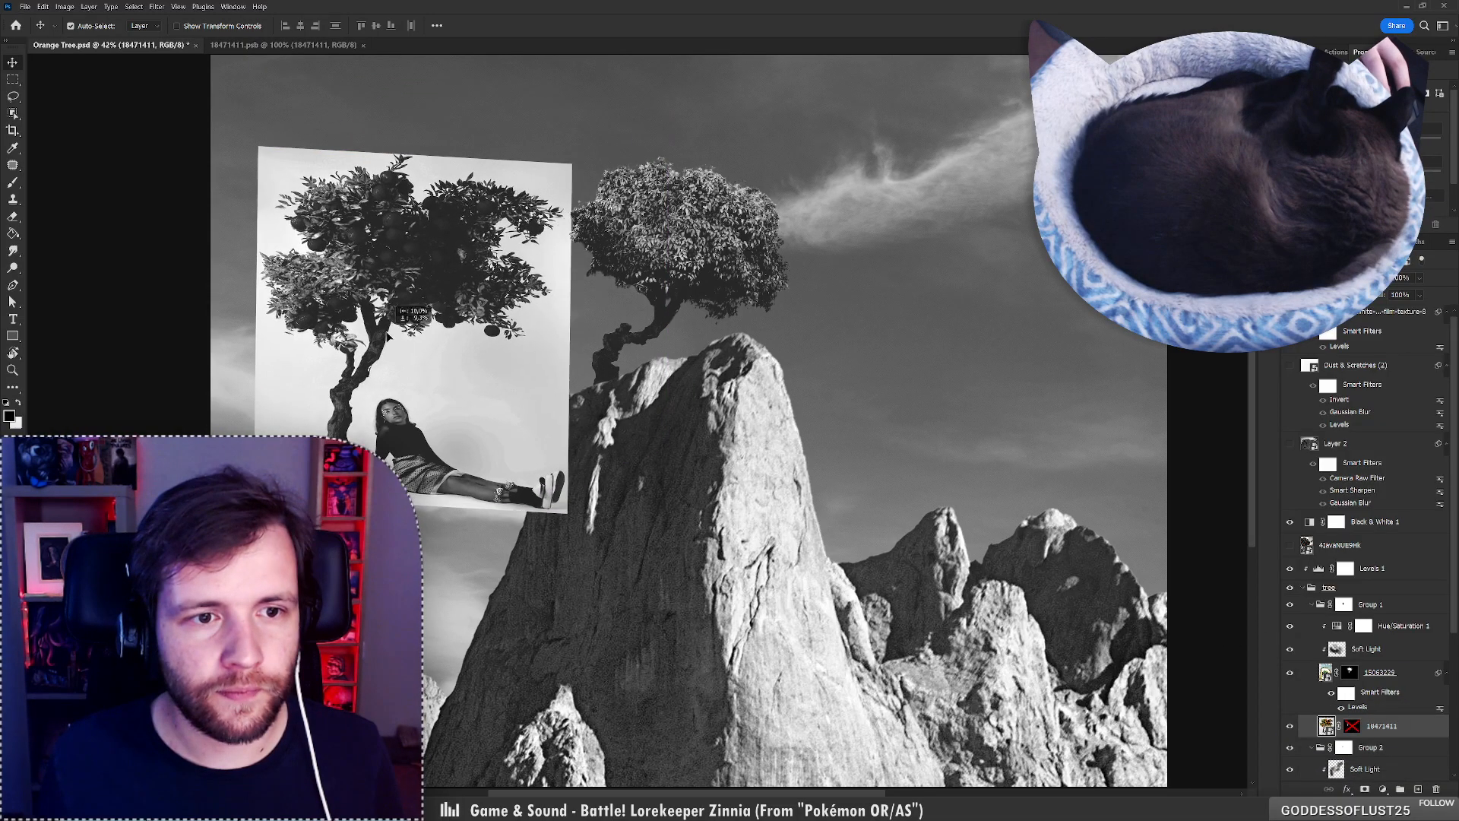
right_click(1416, 735)
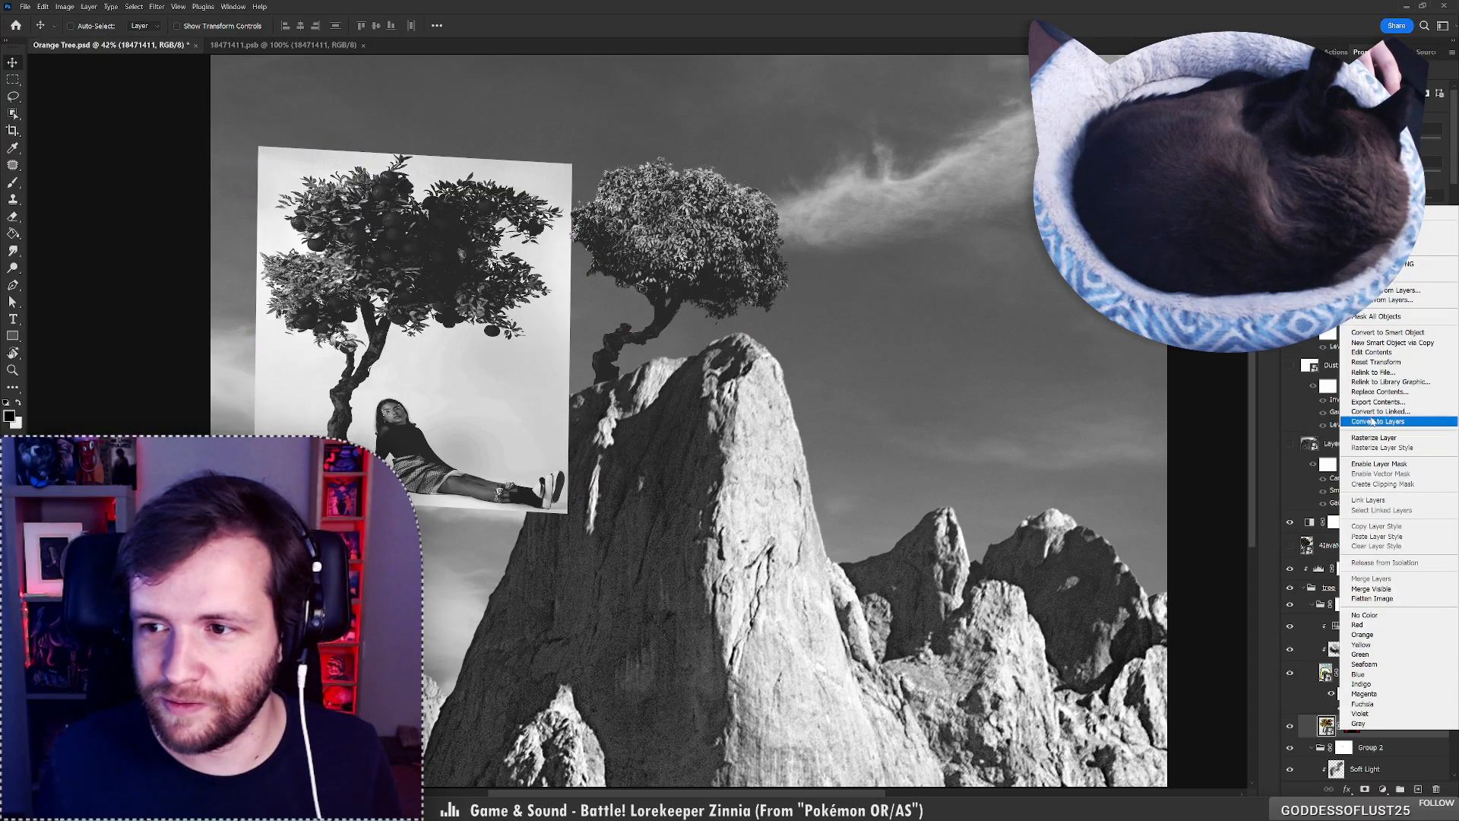
click(1379, 464)
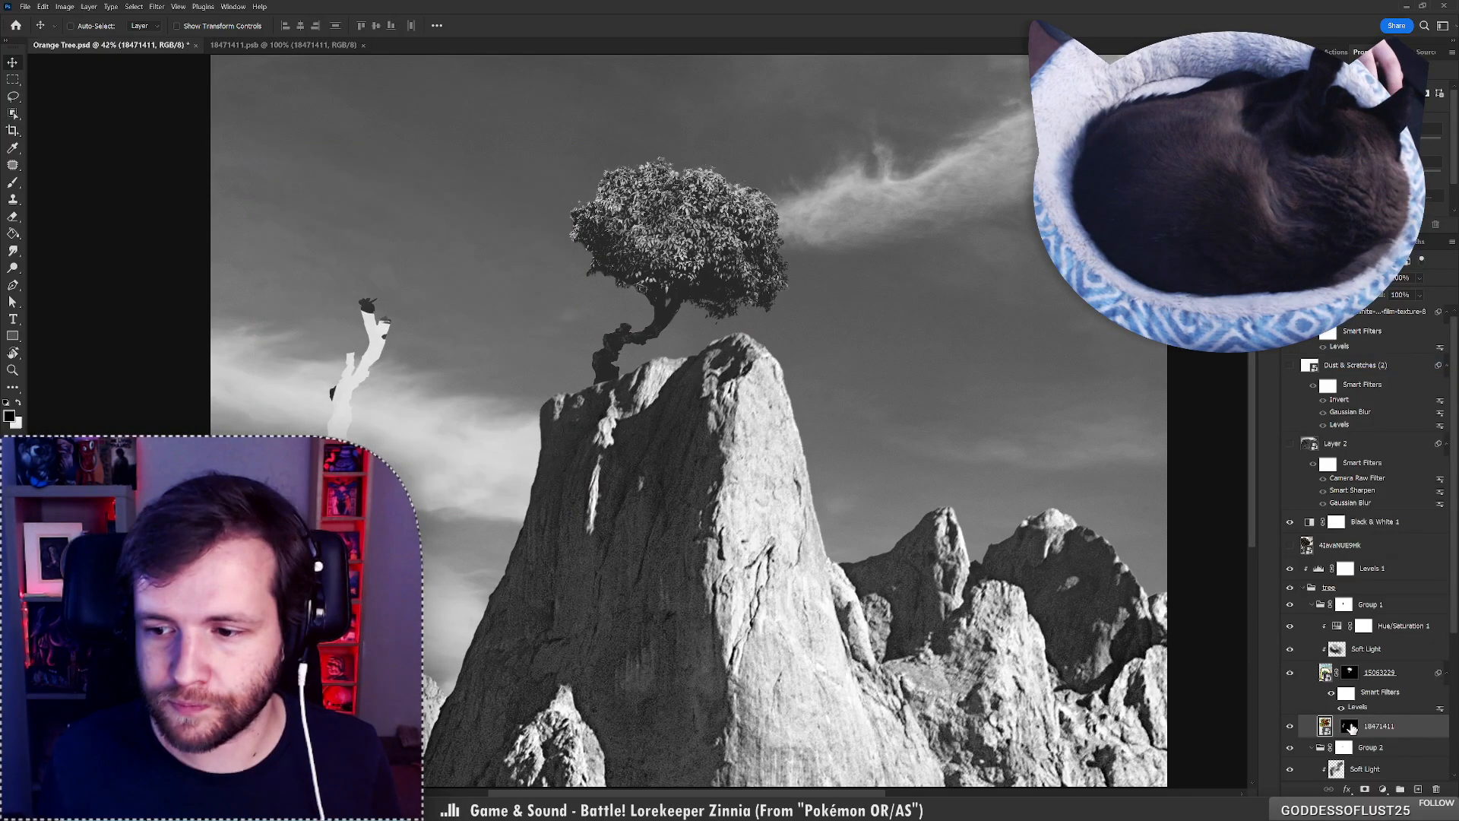
right_click(1364, 623)
click(1373, 638)
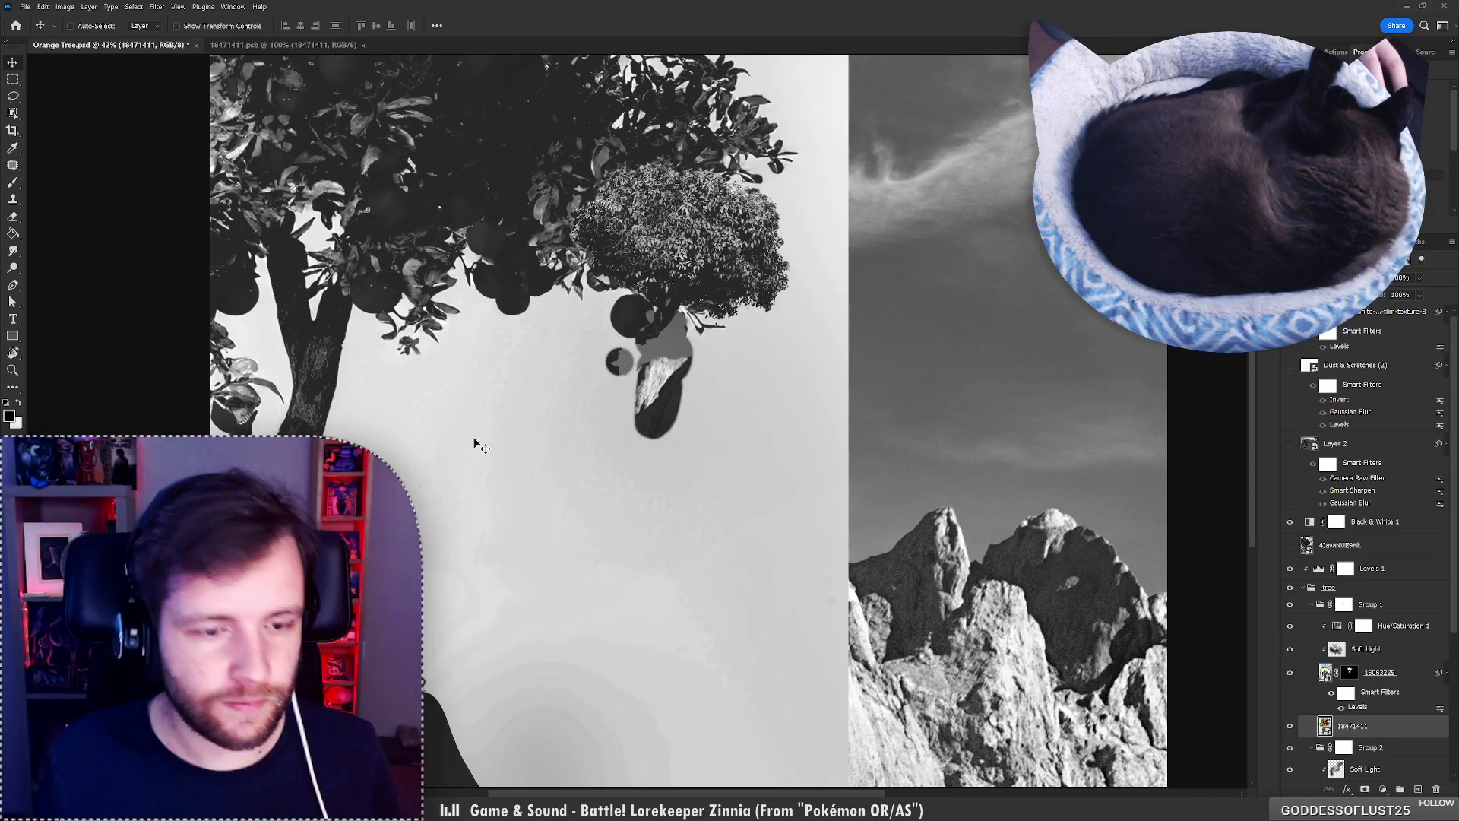
Shrink the copied orange tree photo to 1% and flip it horizontally.
key(ctrl+t)
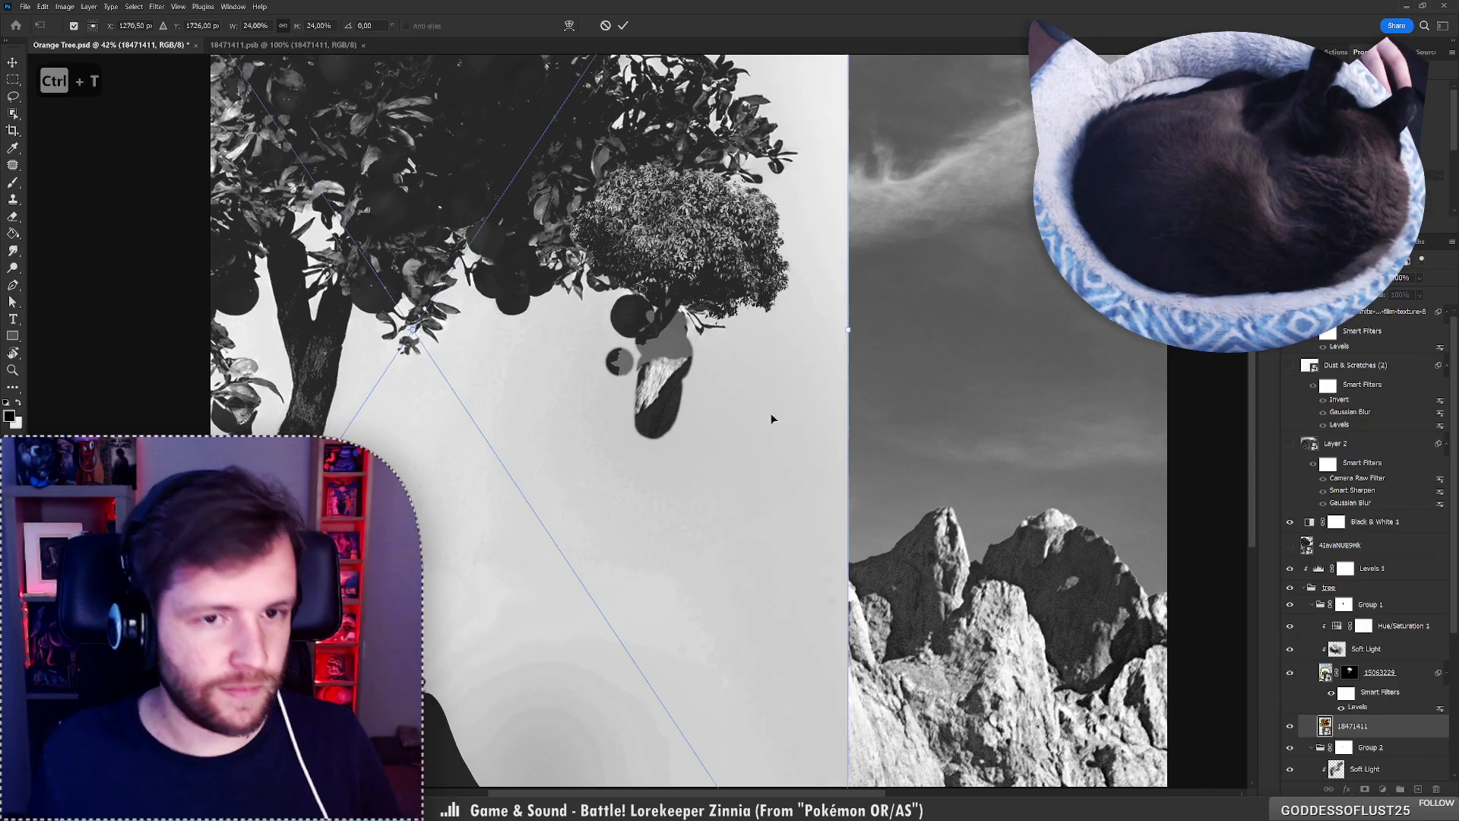
drag(848, 333, 543, 254)
right_click(586, 332)
click(617, 544)
scroll(567, 225, up, 7)
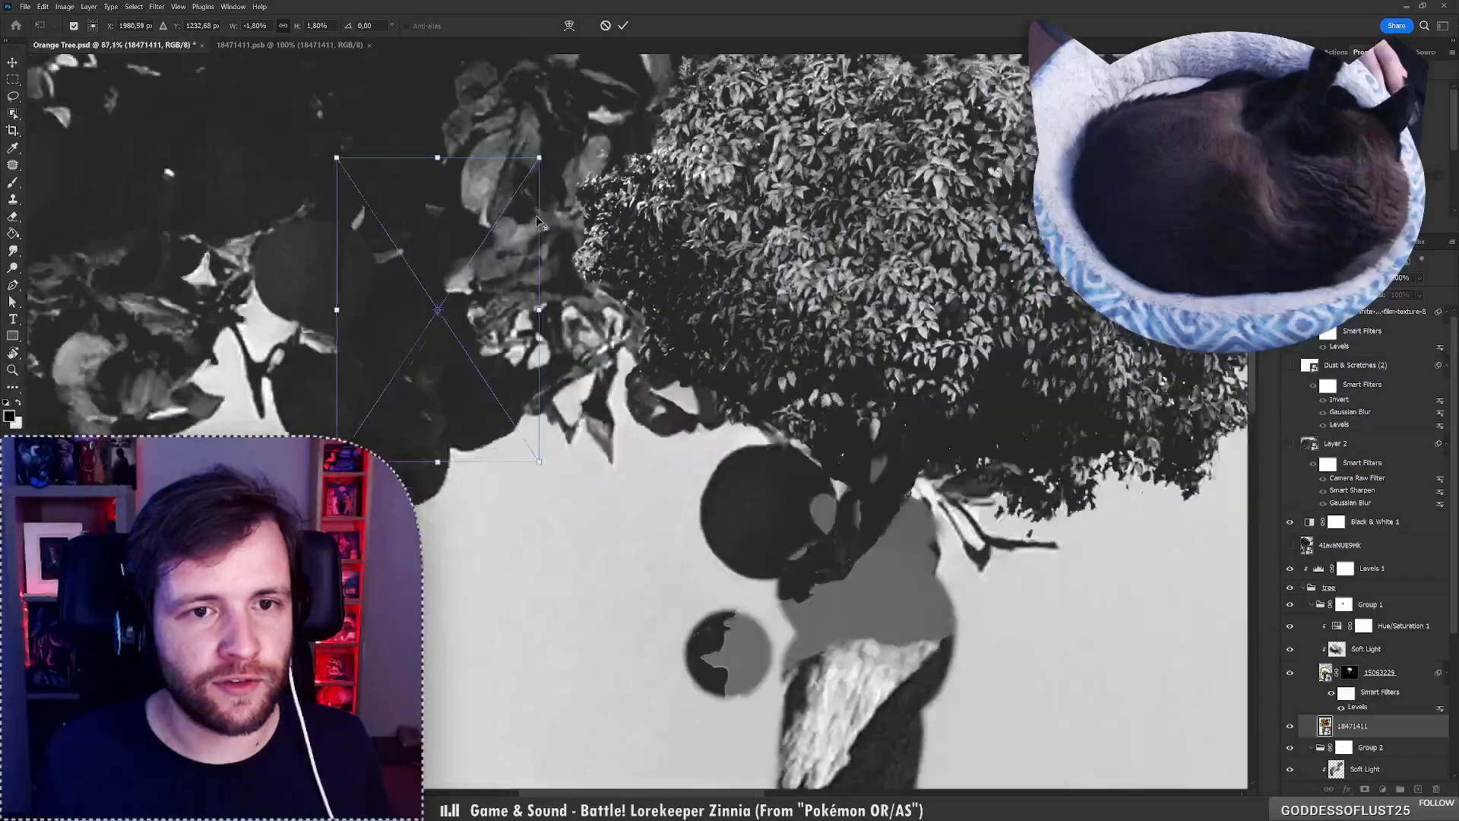
Scale the flipped photo to 2.39% and place it in the sky just left of the twisted trunk.
drag(537, 315, 567, 310)
drag(565, 599, 561, 587)
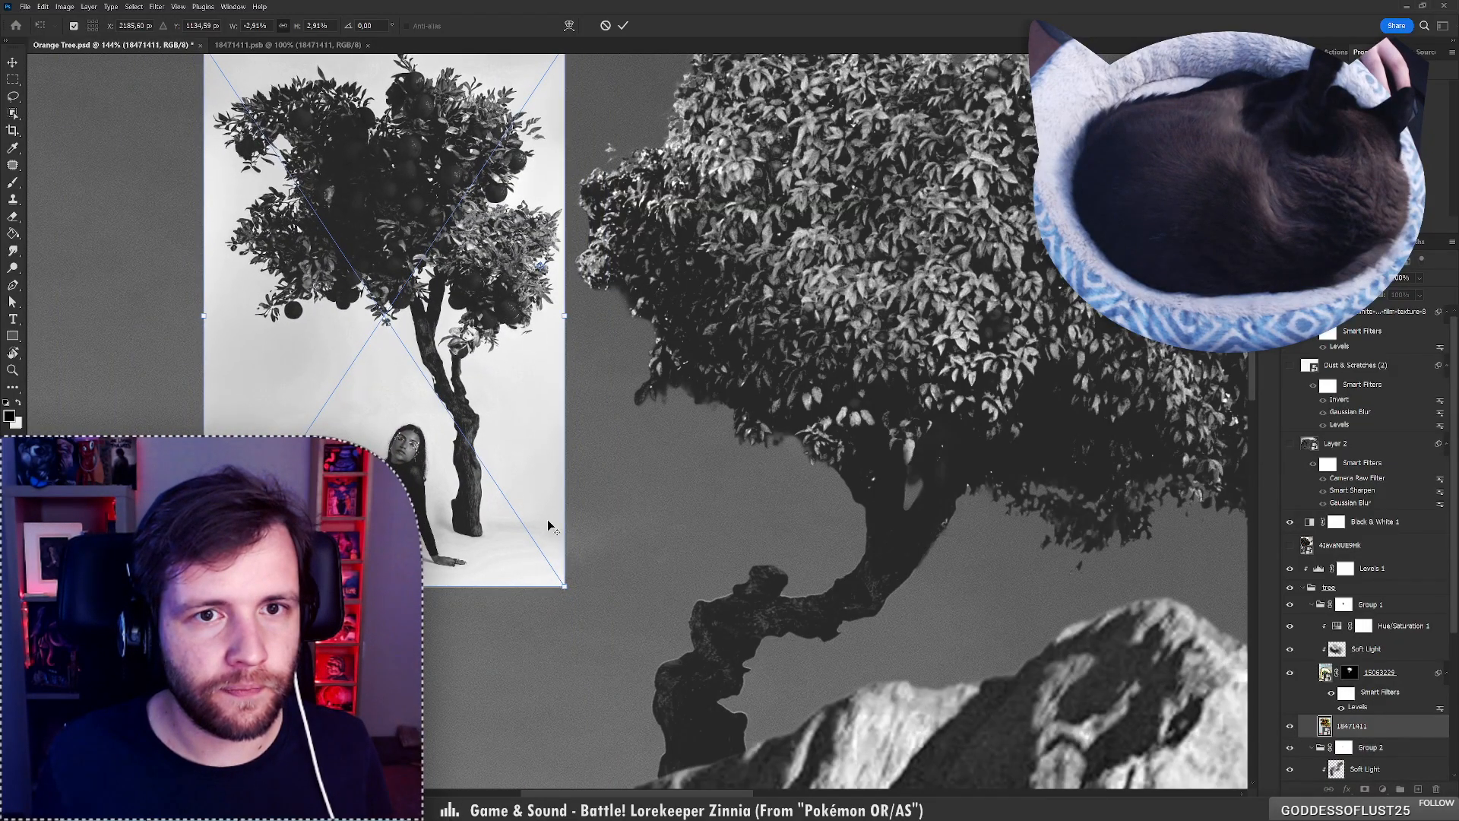
drag(537, 303, 553, 352)
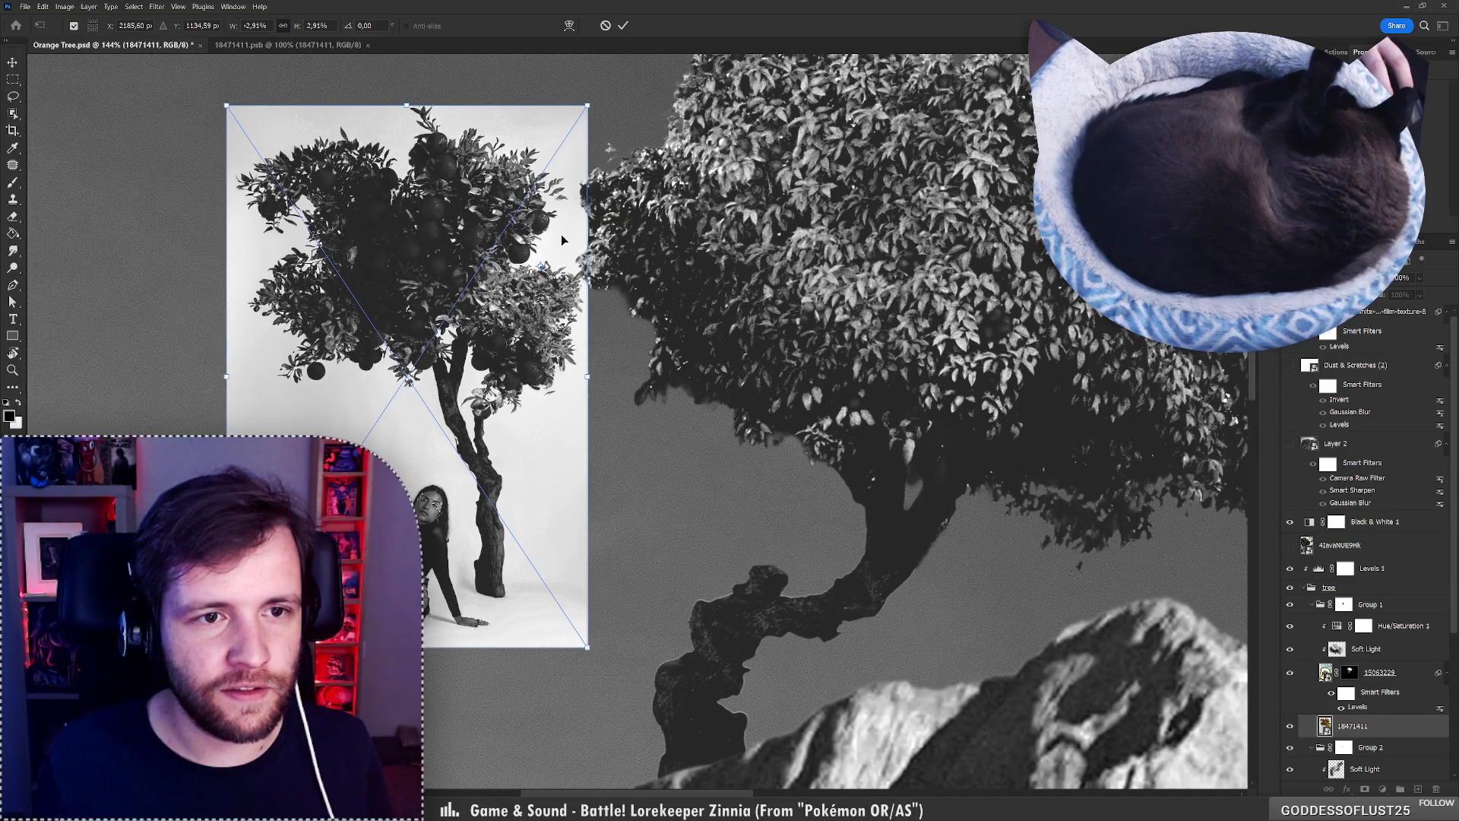
drag(588, 106, 571, 135)
drag(429, 298, 458, 429)
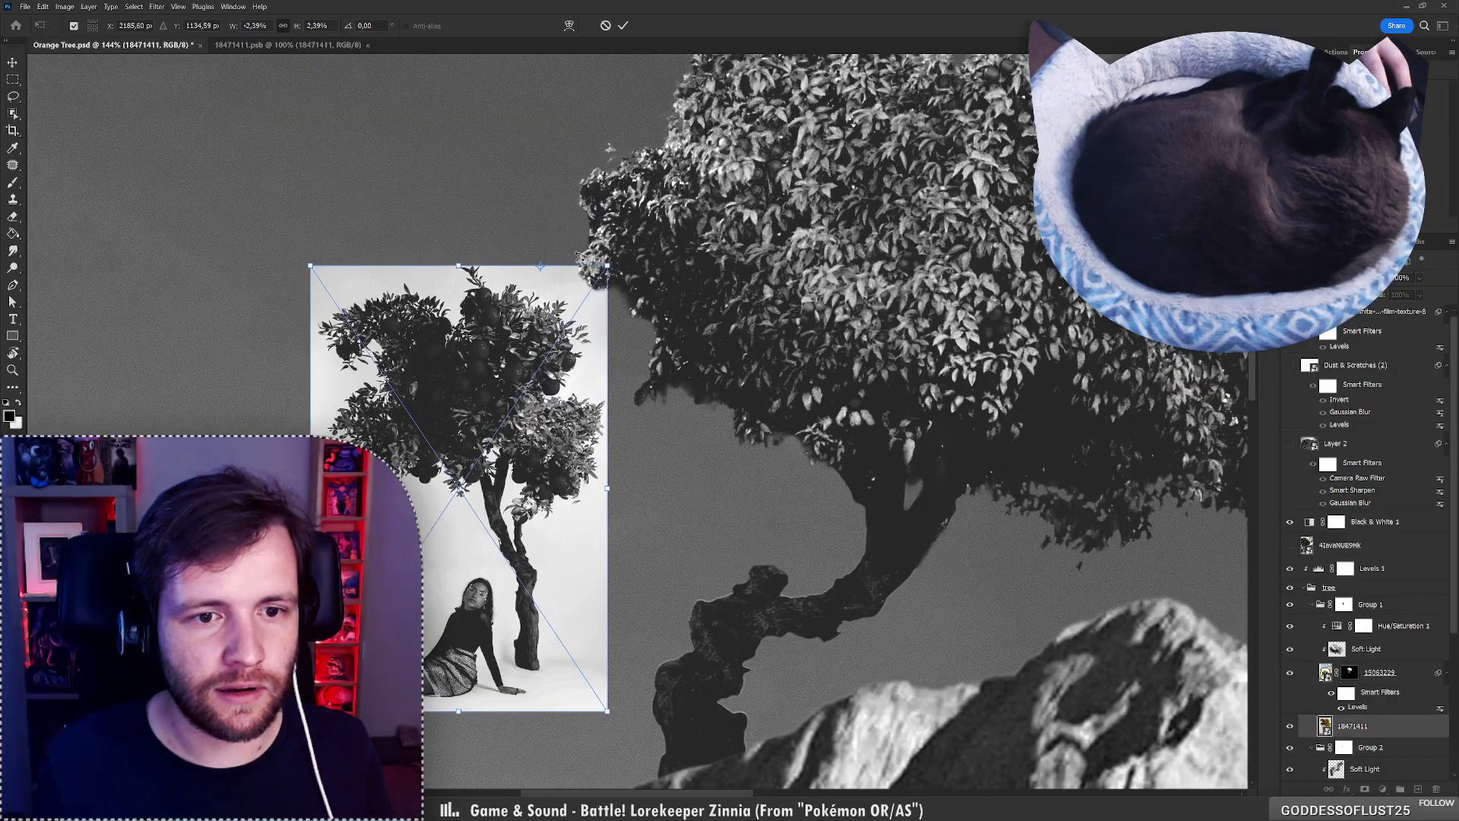
click(624, 25)
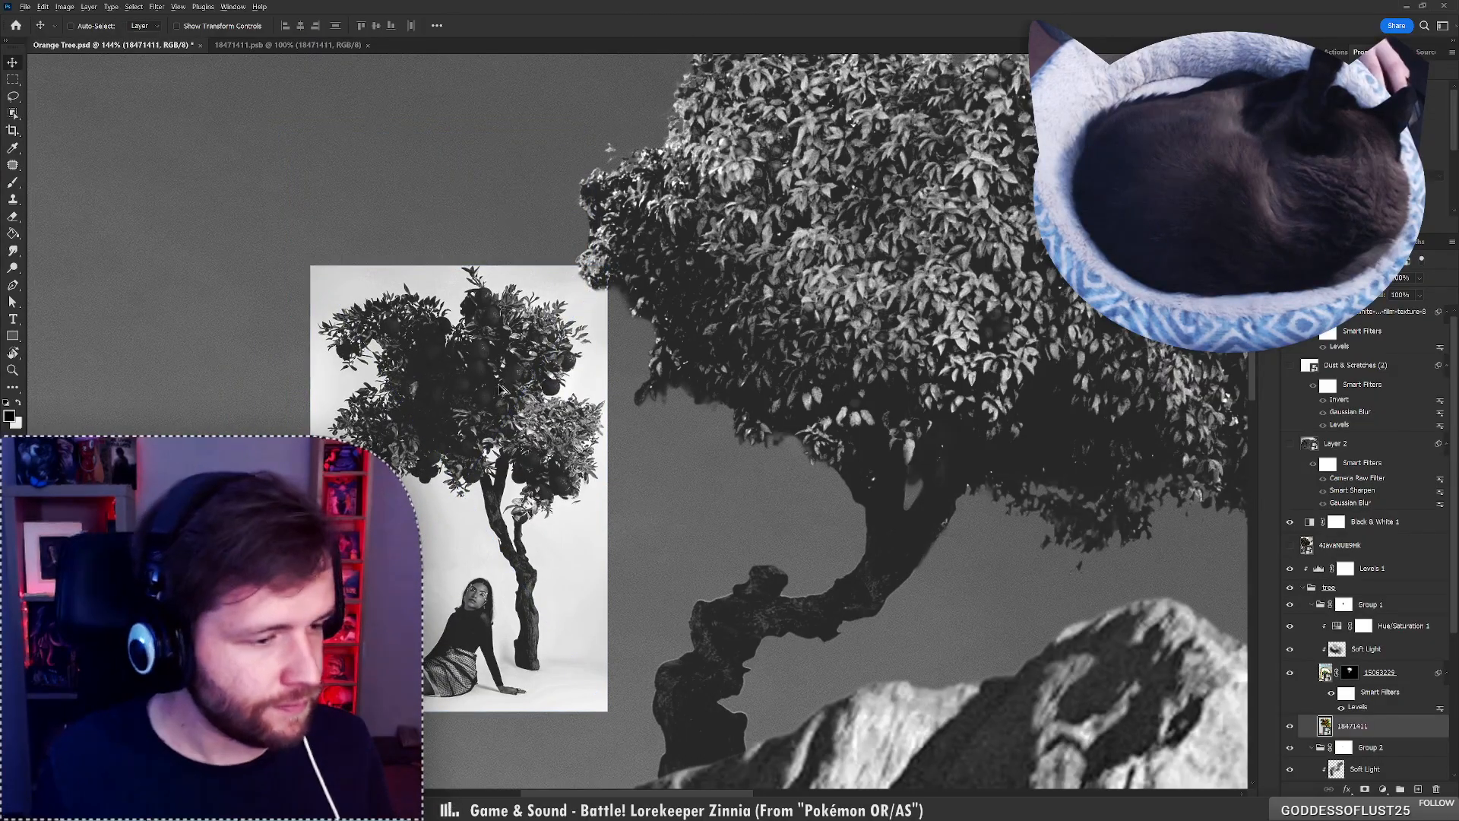
Move the small photo down to the bottom edge of the image, between the left-hand peaks and the large central rock.
scroll(501, 394, down, 5)
scroll(479, 478, down, 3)
scroll(459, 495, up, 4)
drag(480, 439, 427, 347)
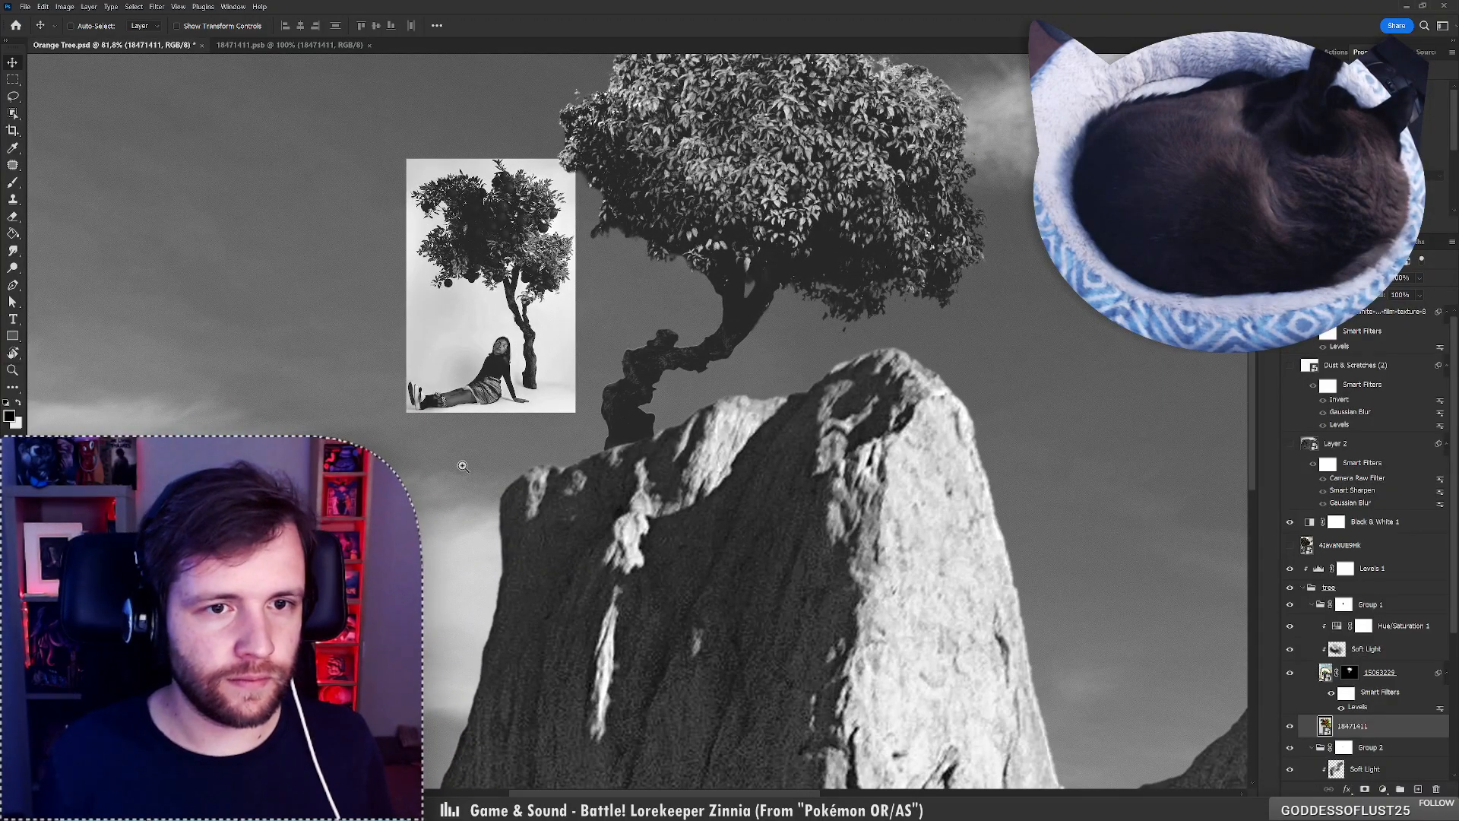
key(z)
drag(482, 443, 414, 443)
drag(414, 537, 448, 535)
drag(543, 294, 512, 492)
scroll(432, 590, up, 5)
mouse_move(512, 492)
mouse_down()
mouse_move(532, 459)
mouse_move(523, 483)
mouse_up()
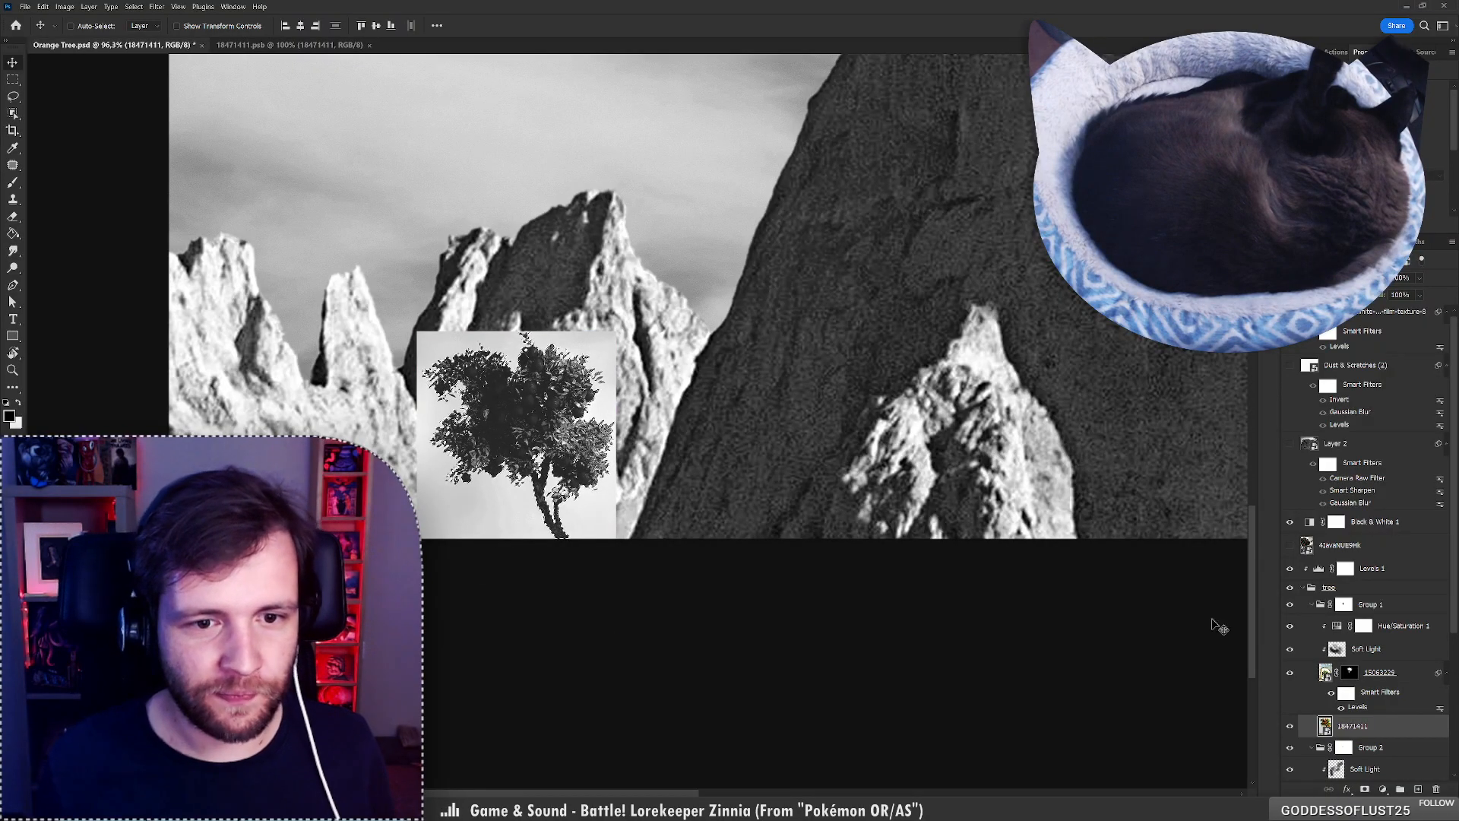
Mask the small photo down to just the tree and move it up into the sky beside the twisted trunk.
click(1365, 789)
drag(548, 456, 635, 156)
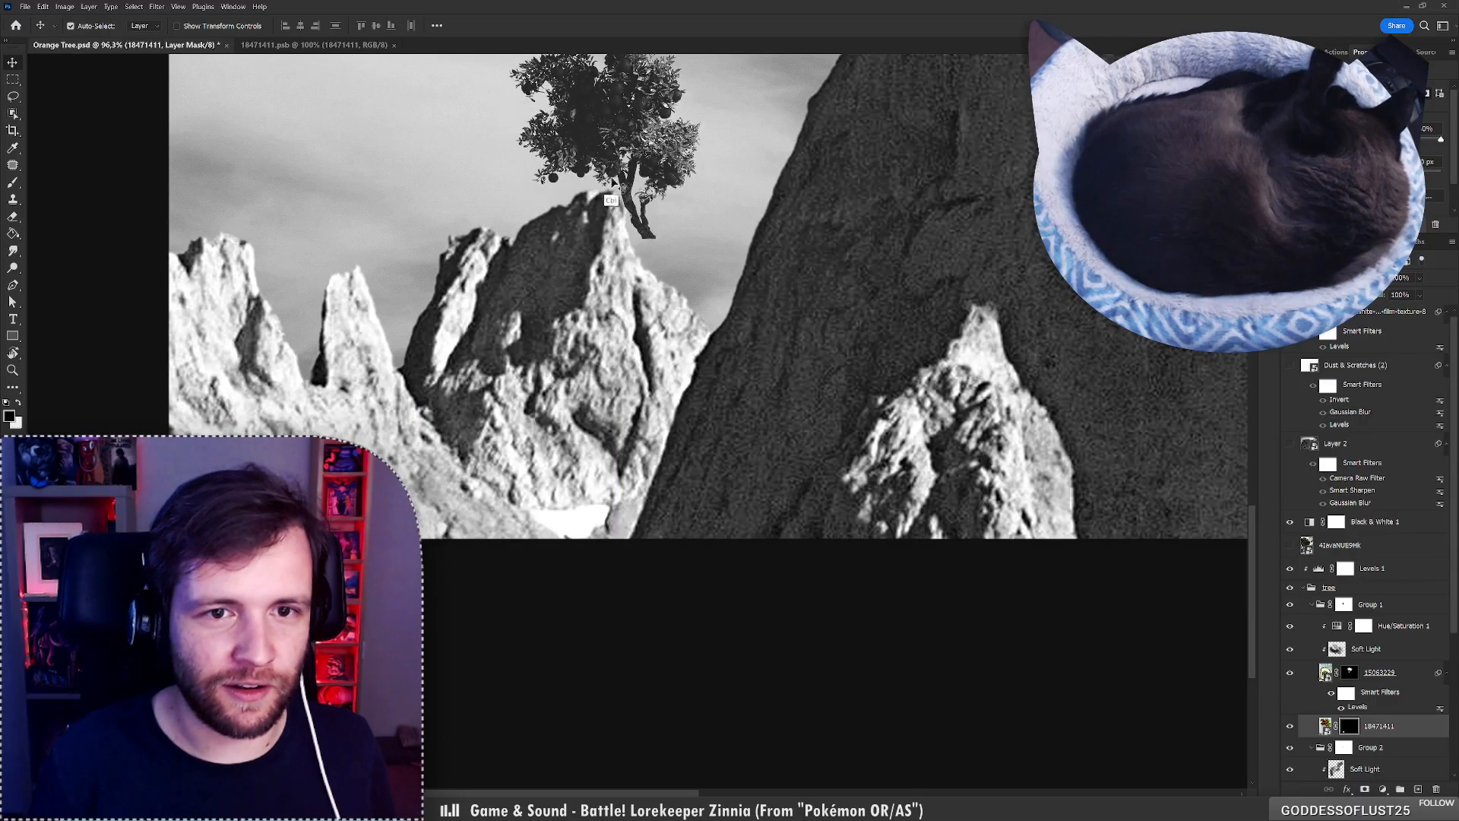
drag(711, 298, 707, 451)
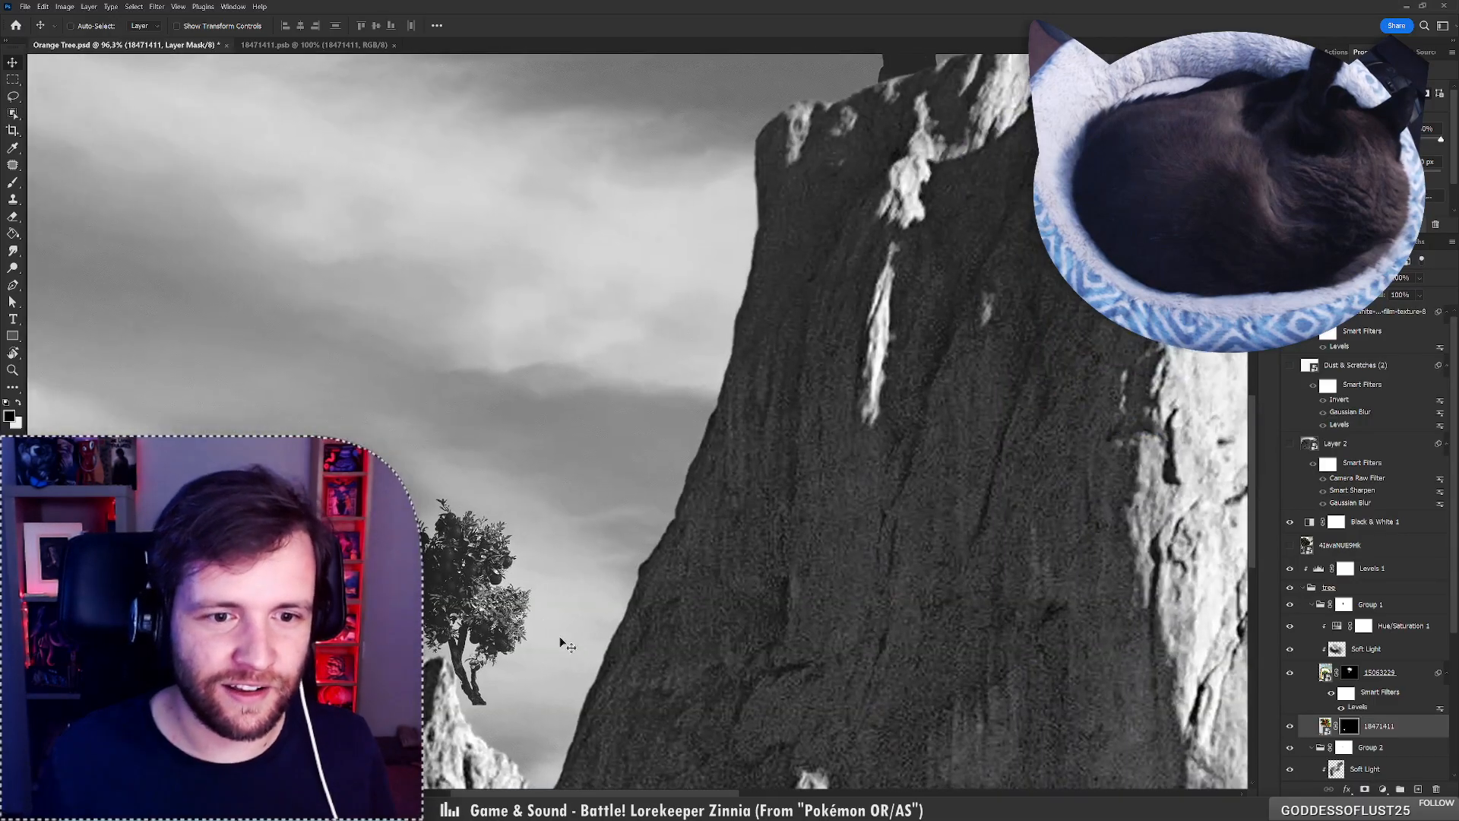
drag(559, 636, 790, 95)
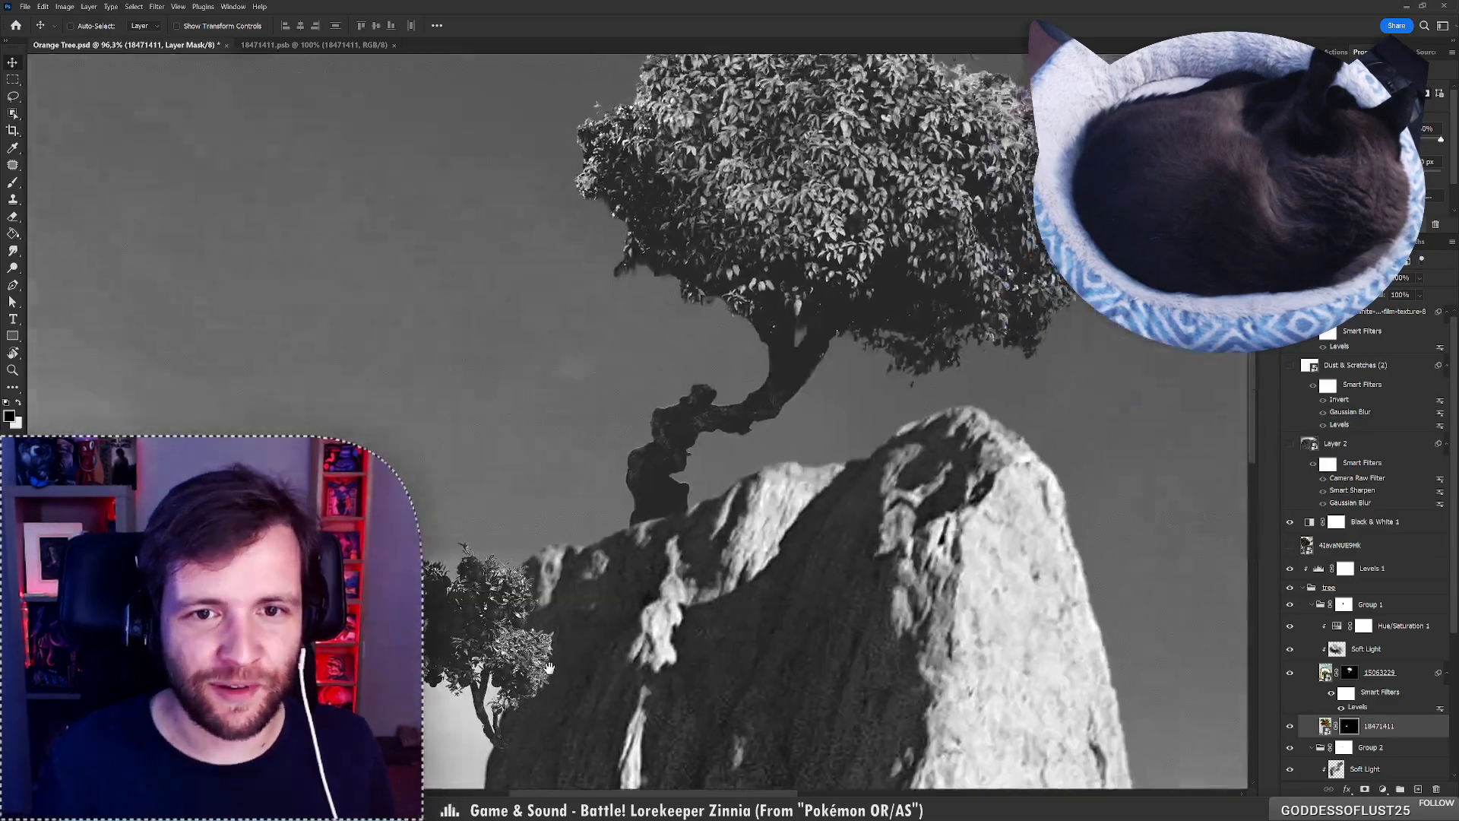
drag(549, 668, 540, 675)
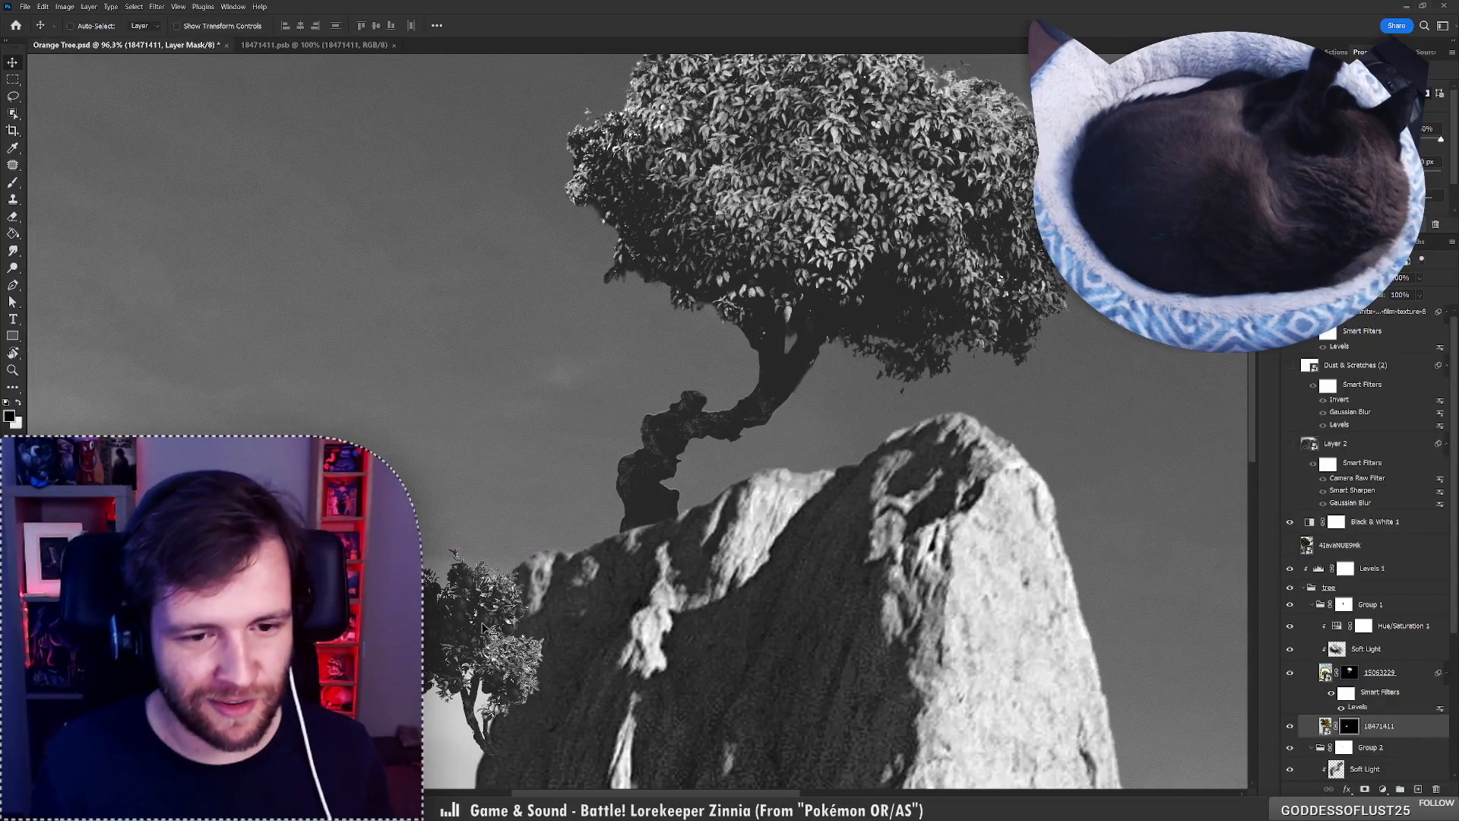
drag(498, 598, 523, 377)
key(ctrl+space)
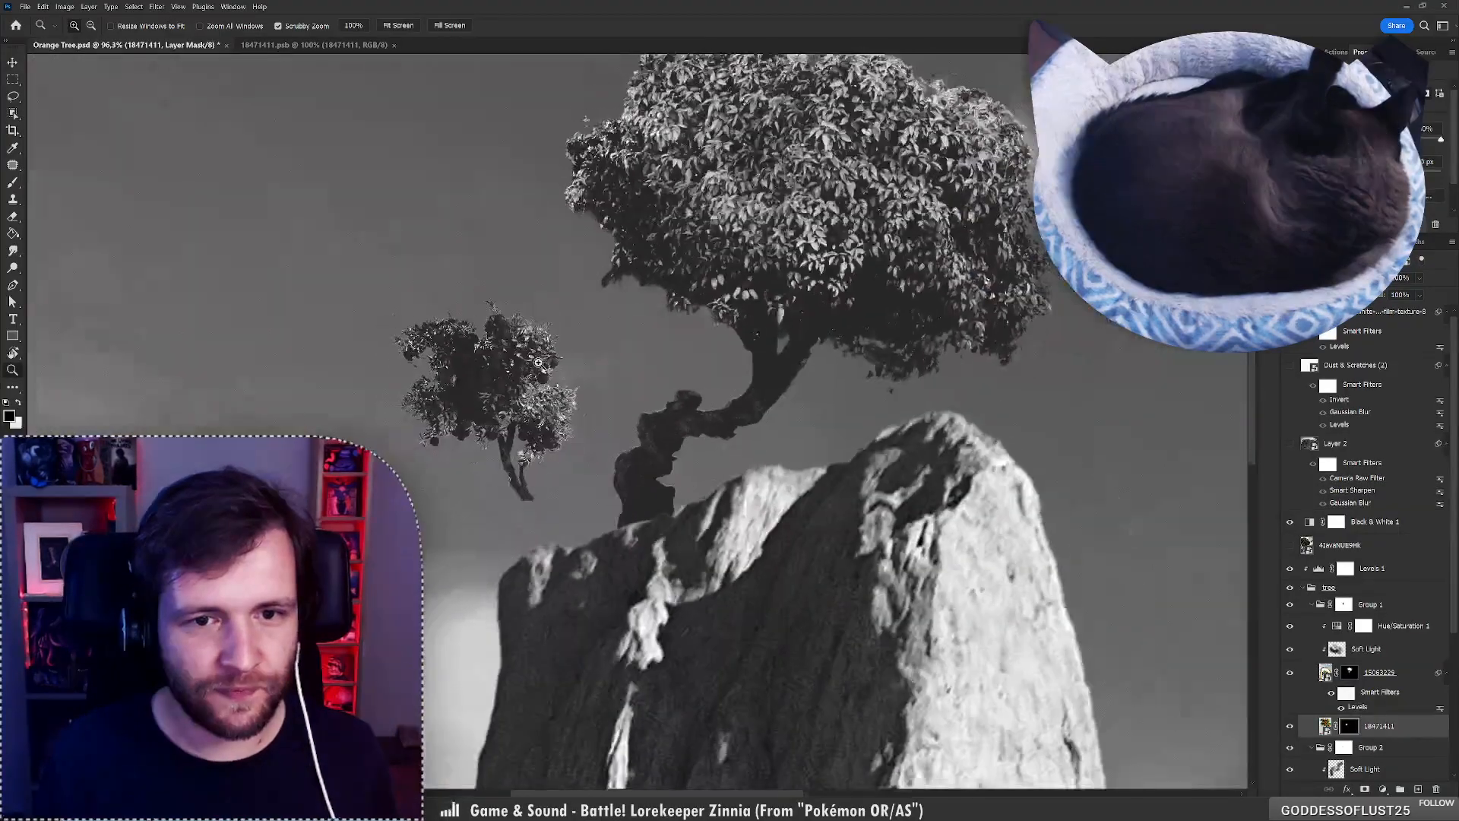
drag(428, 391, 547, 385)
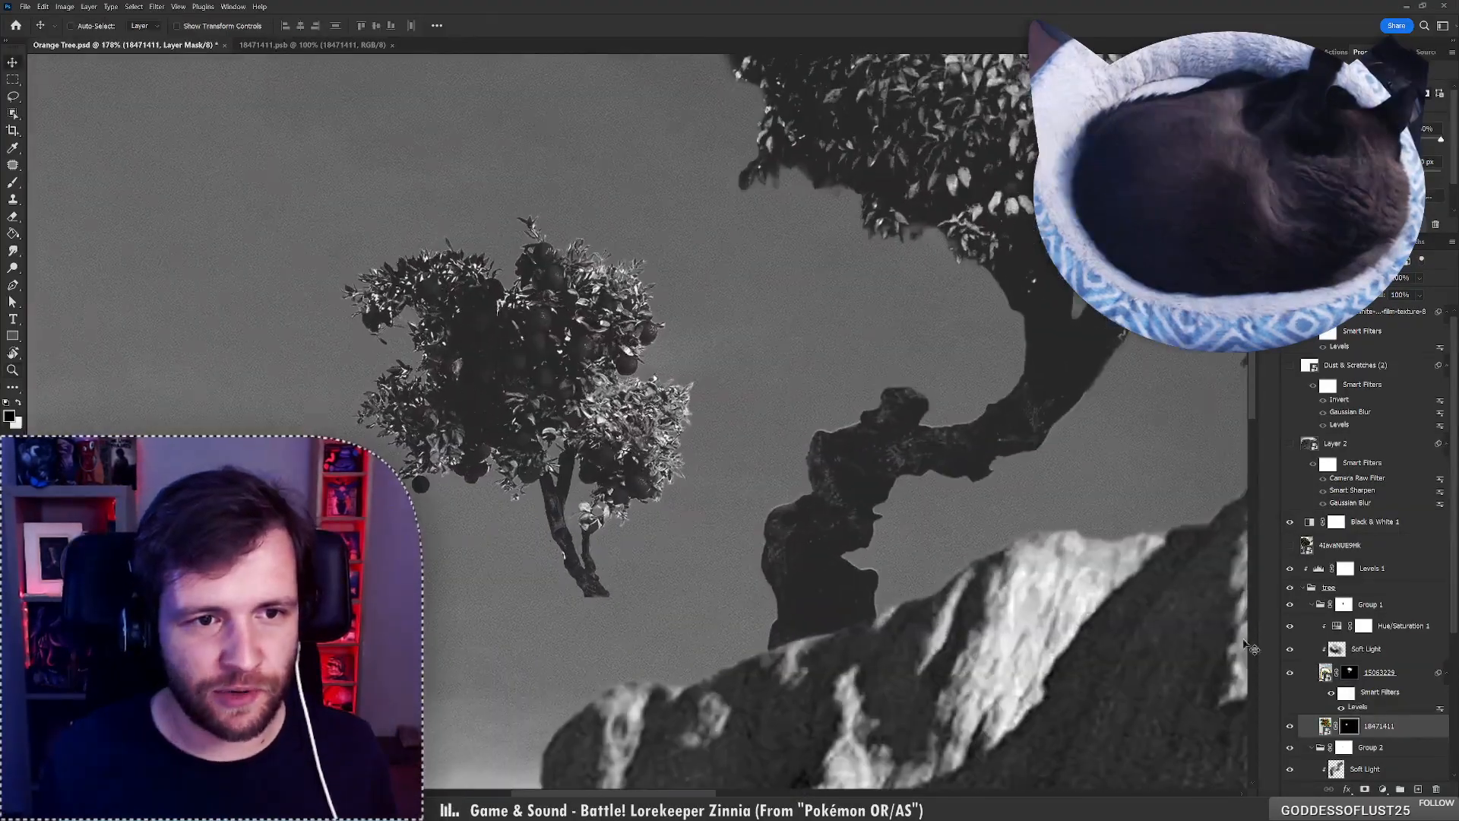
Open the small tree's layer mask in Select and Mask, reduce the refine brush size and accept the mask.
shift+click(1350, 726)
shift+click(1350, 728)
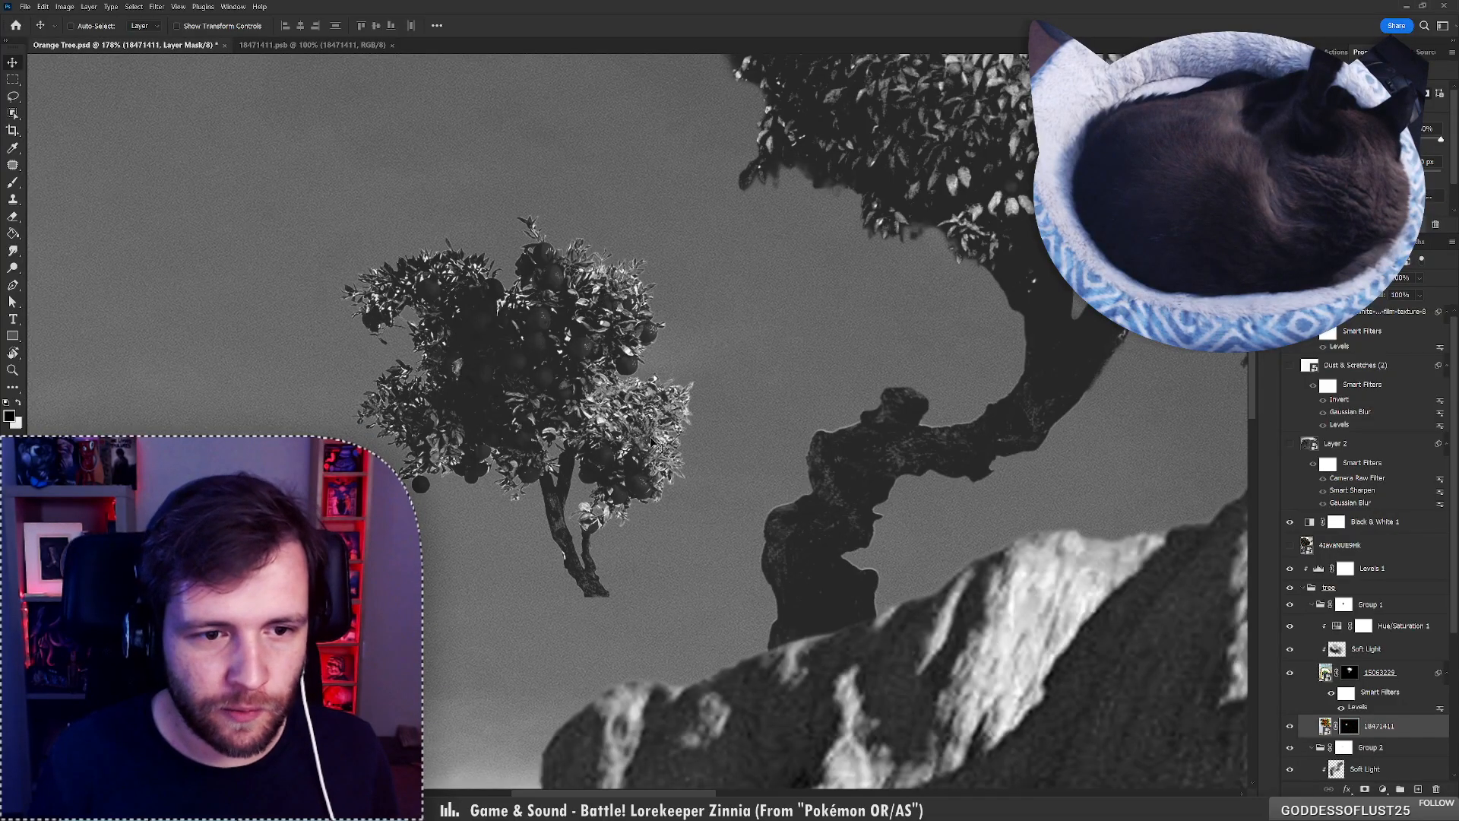
double_click(1350, 727)
text(,)
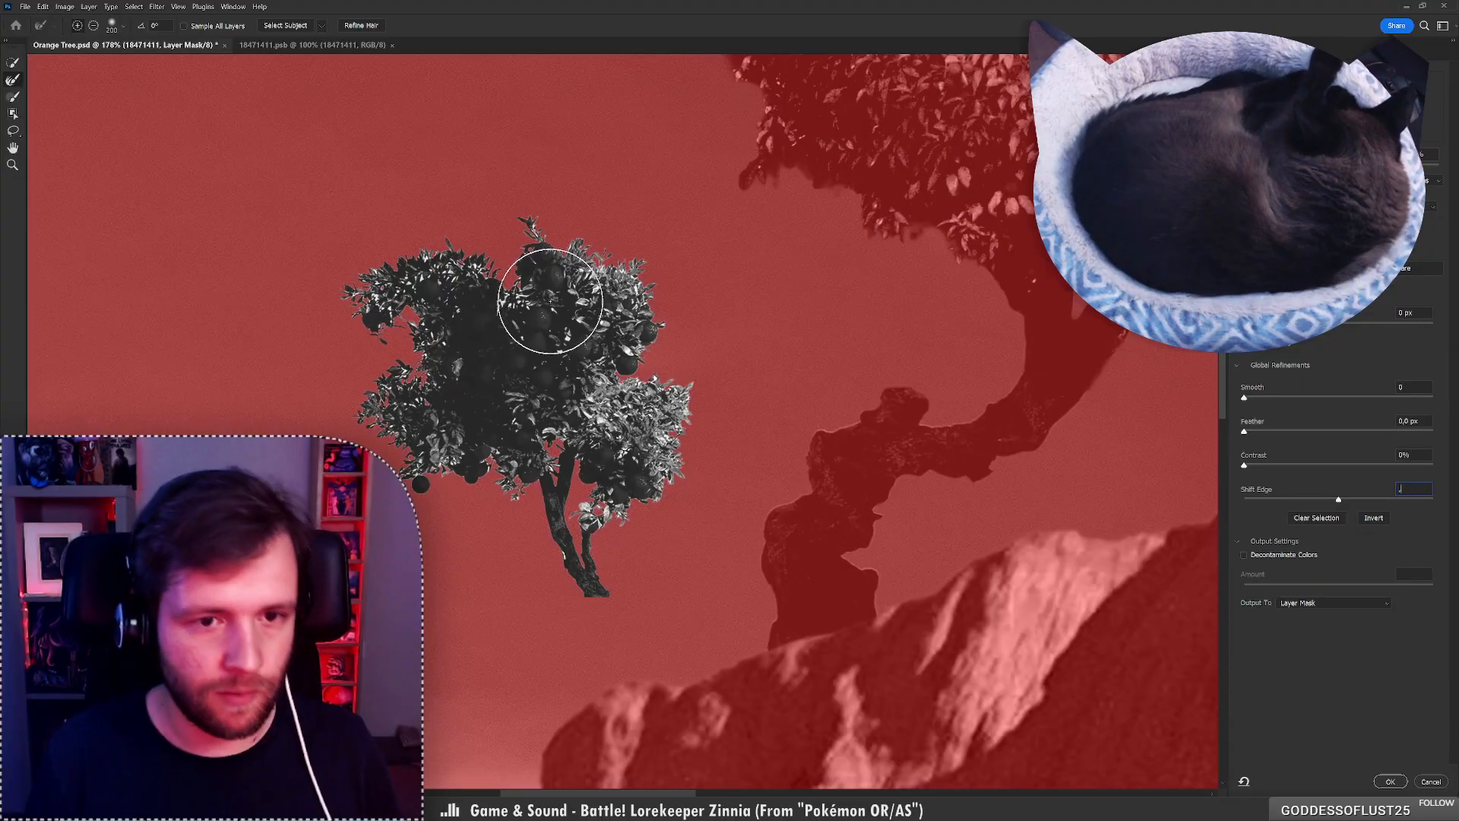
key(Return)
key(Return)
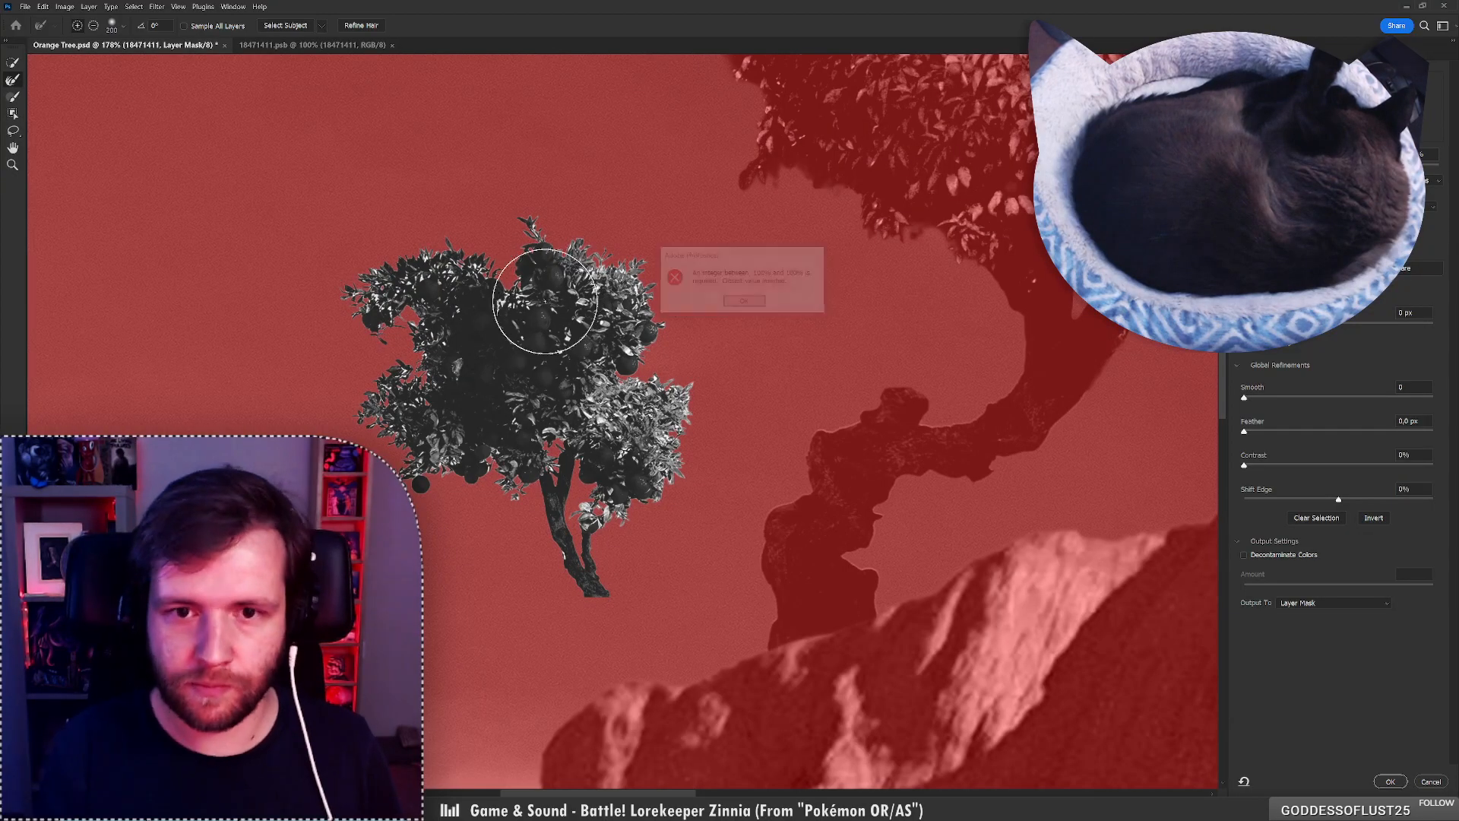
key(comma)
key(comma)
key(comma)
key(comma)
key(comma)
key(comma)
key(comma)
key(comma)
key(comma)
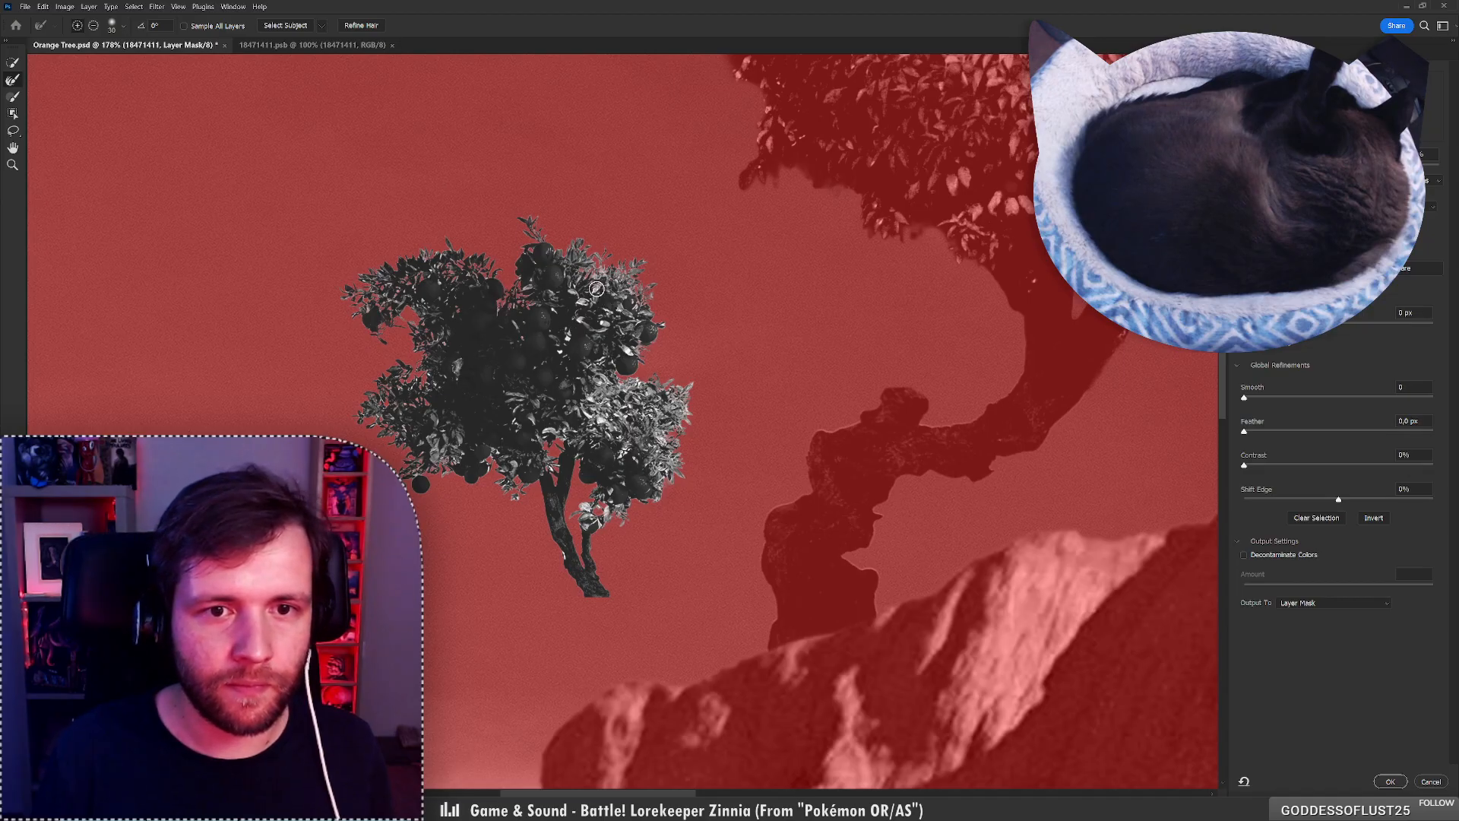
click(1390, 781)
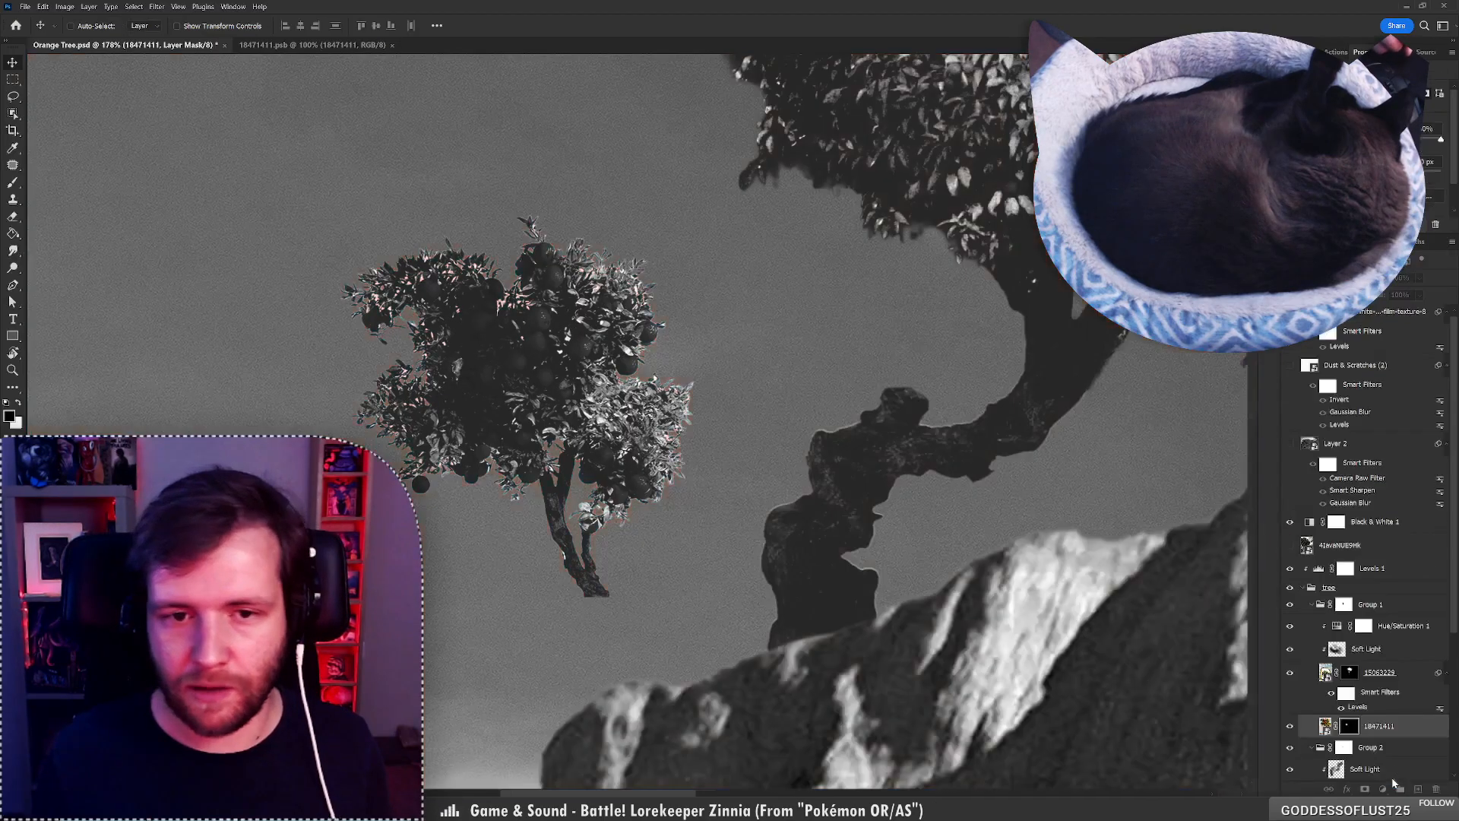
Refine the small tree's mask edge with a 0.5 px feather, 19% contrast and a -27% edge shift.
double_click(1351, 729)
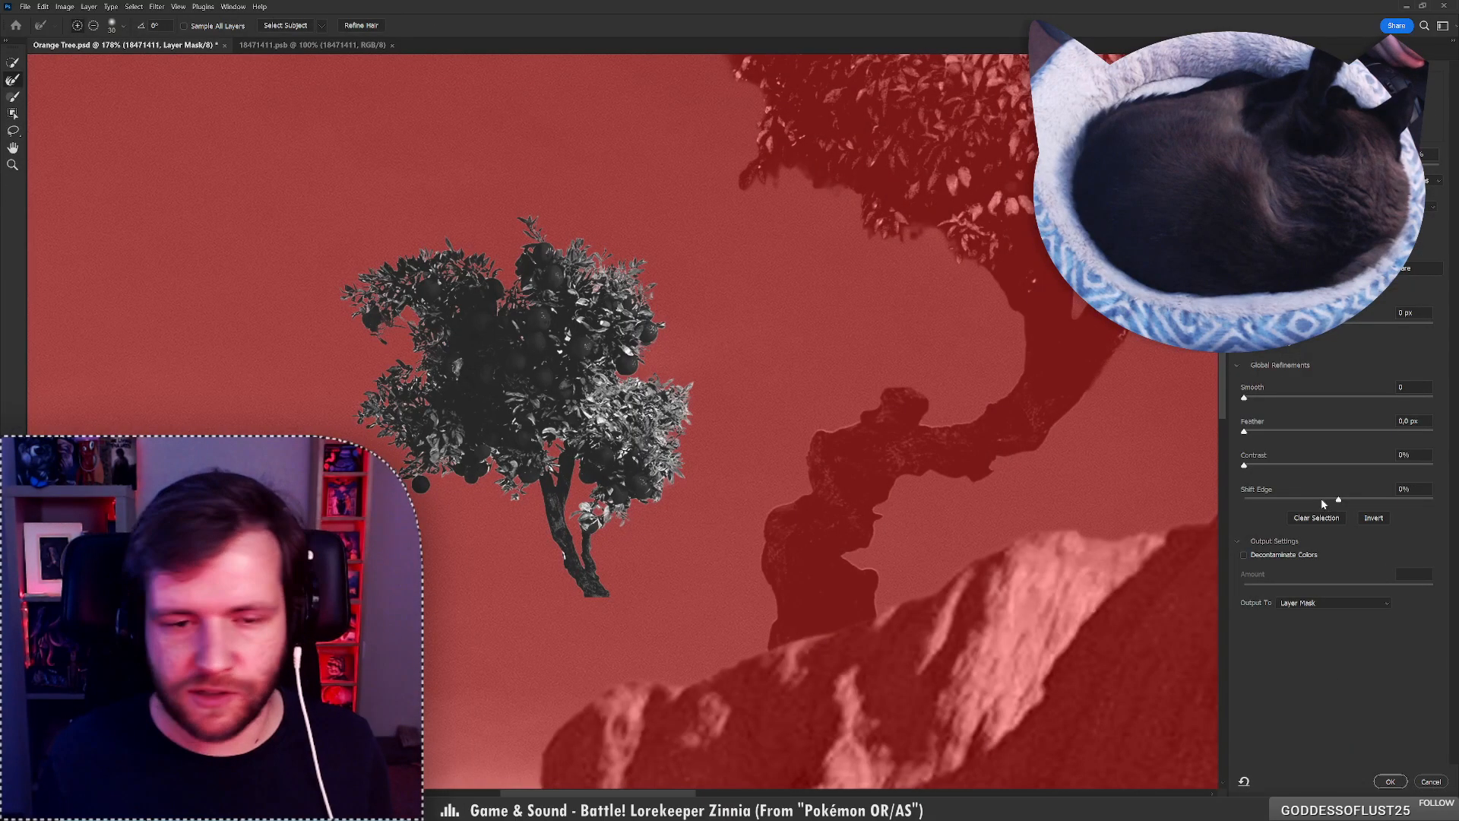
drag(1323, 503, 1321, 503)
click(1266, 465)
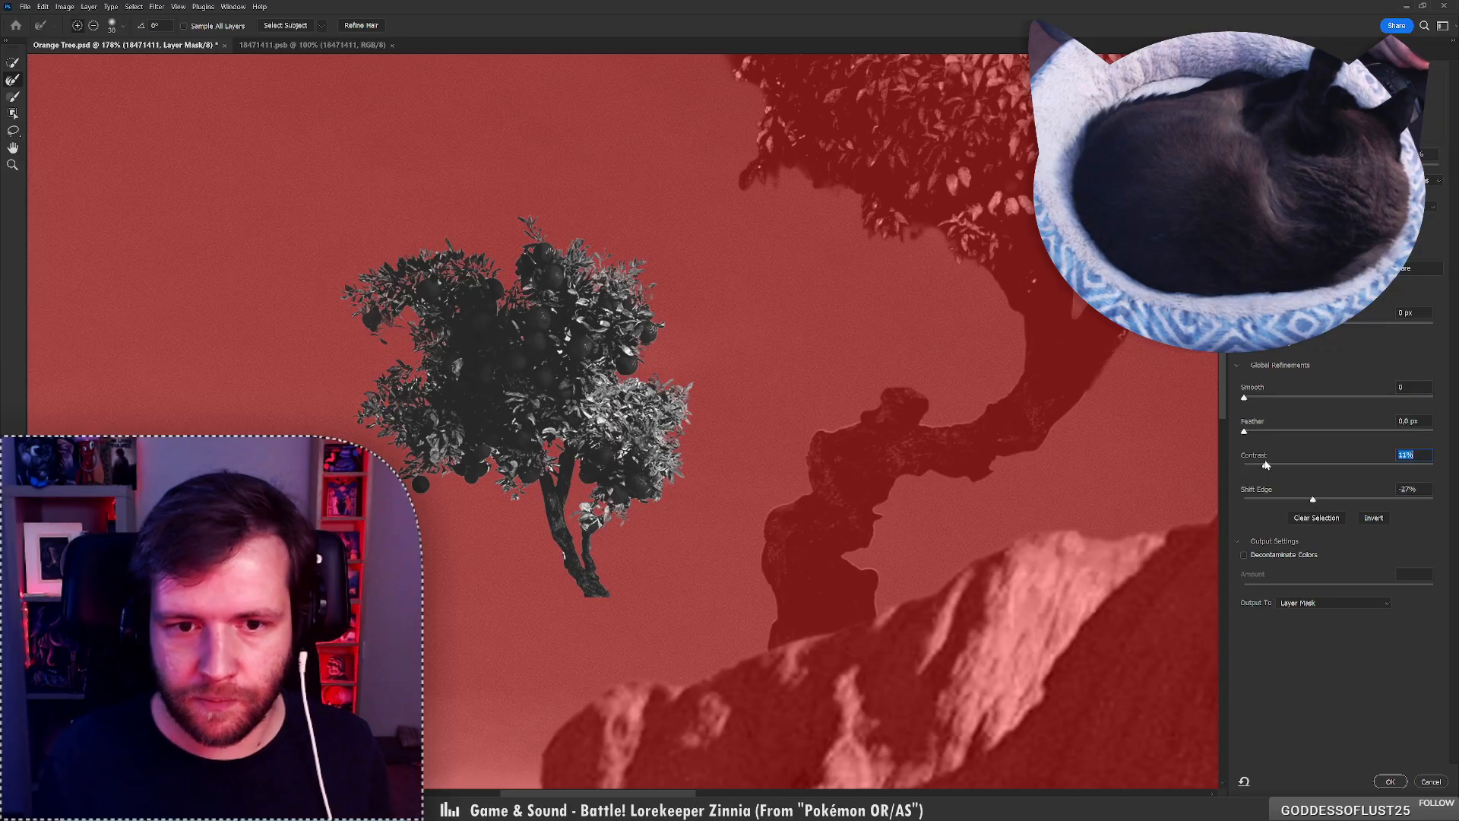
click(1263, 431)
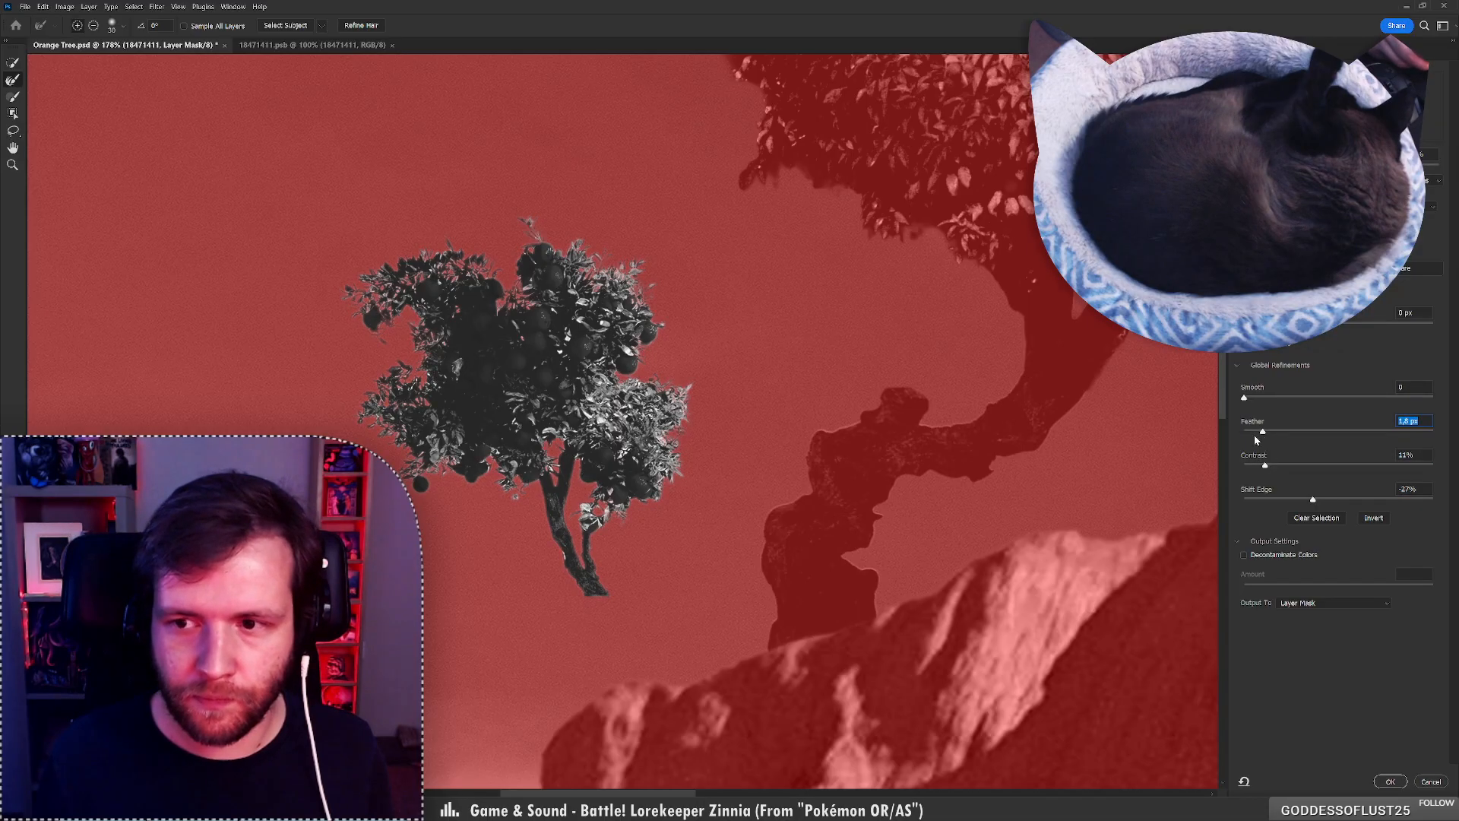
click(1253, 433)
click(1283, 465)
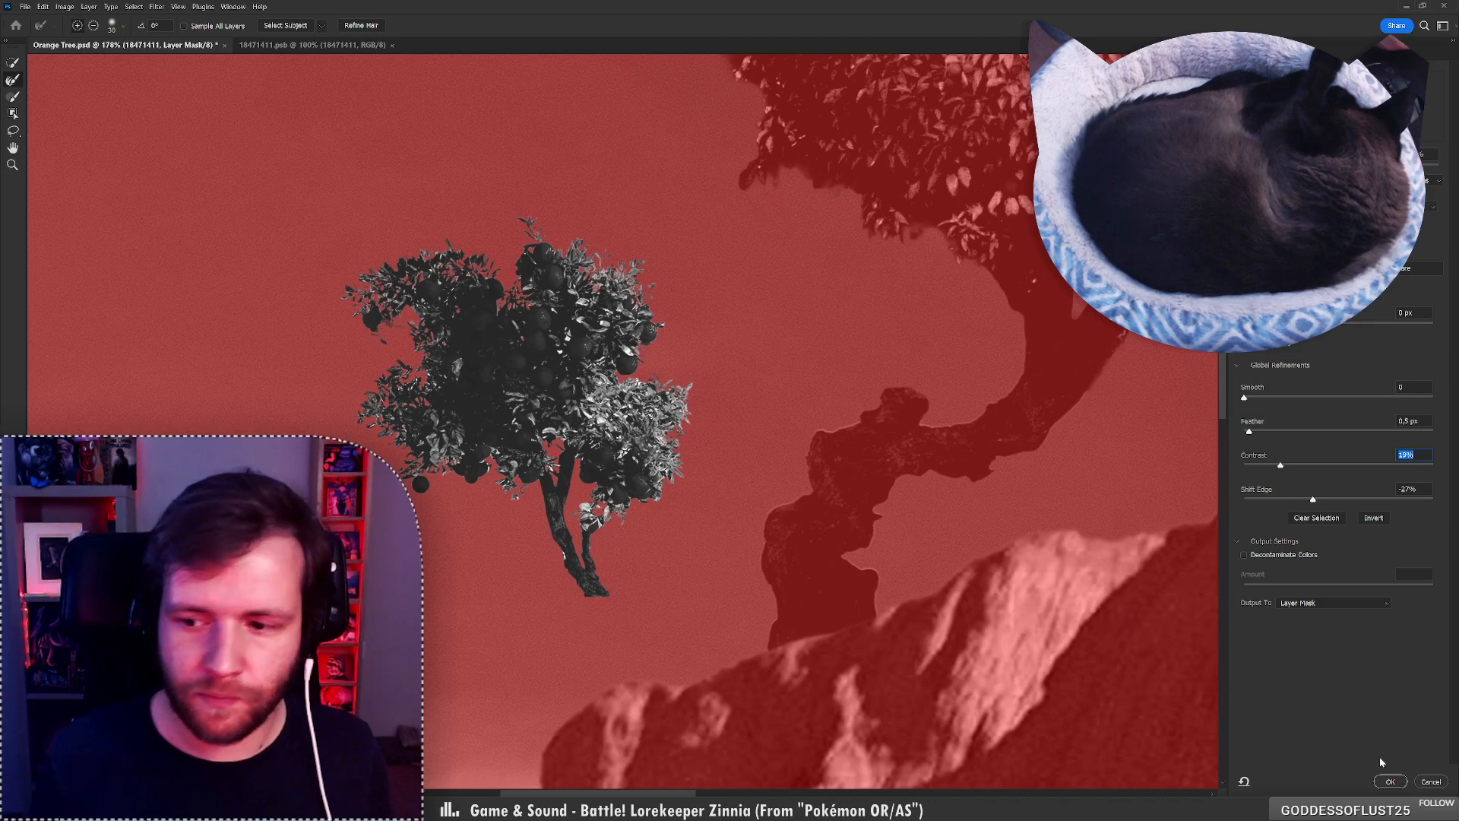
click(1390, 781)
Rotate the small tree by about -15.4° and place its stem against the outer side of the twisted trunk.
key(z)
drag(605, 365, 708, 386)
key(ctrl+0)
key(v)
key(ctrl+t)
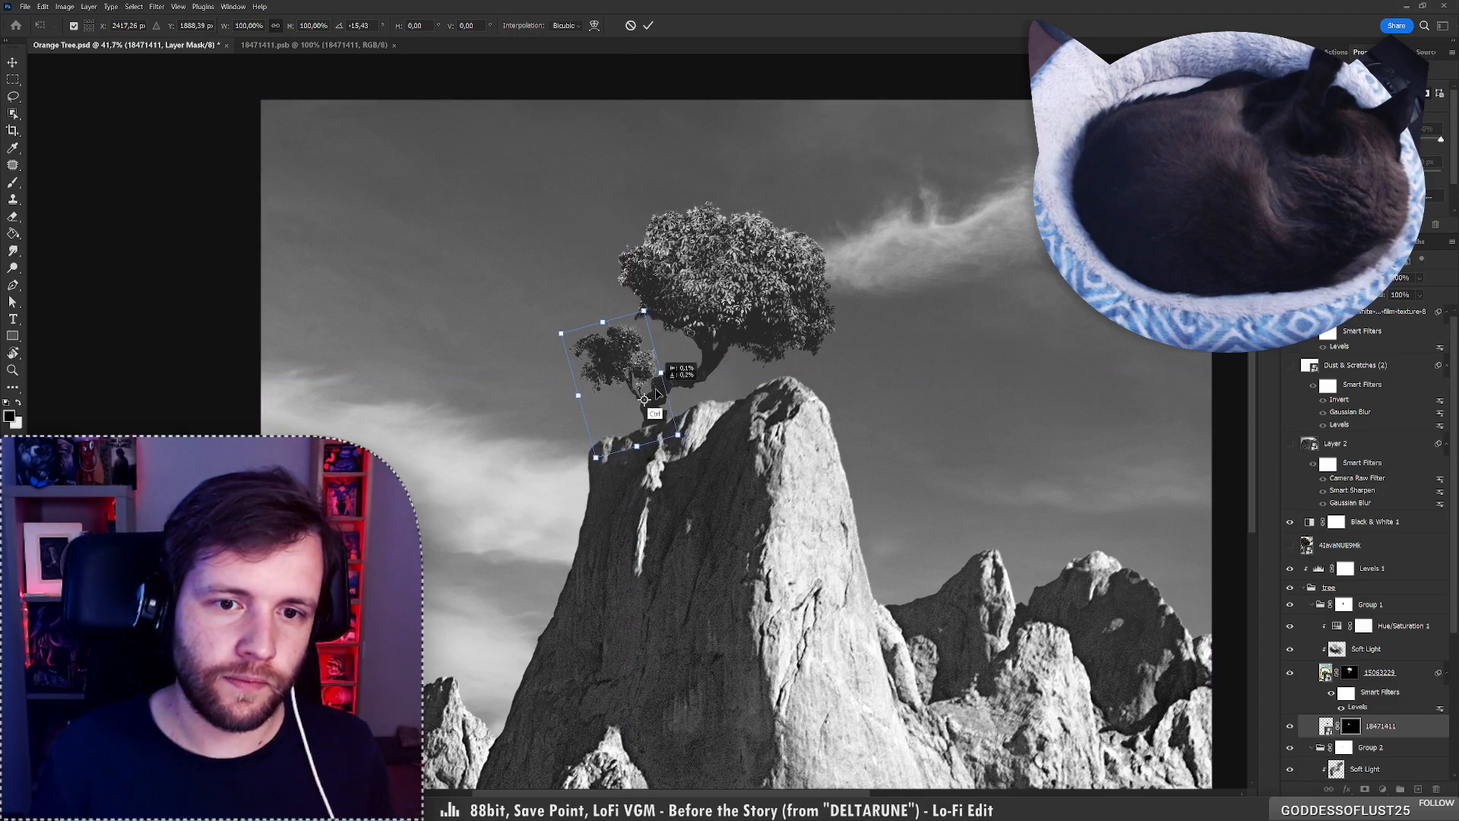
key(Return)
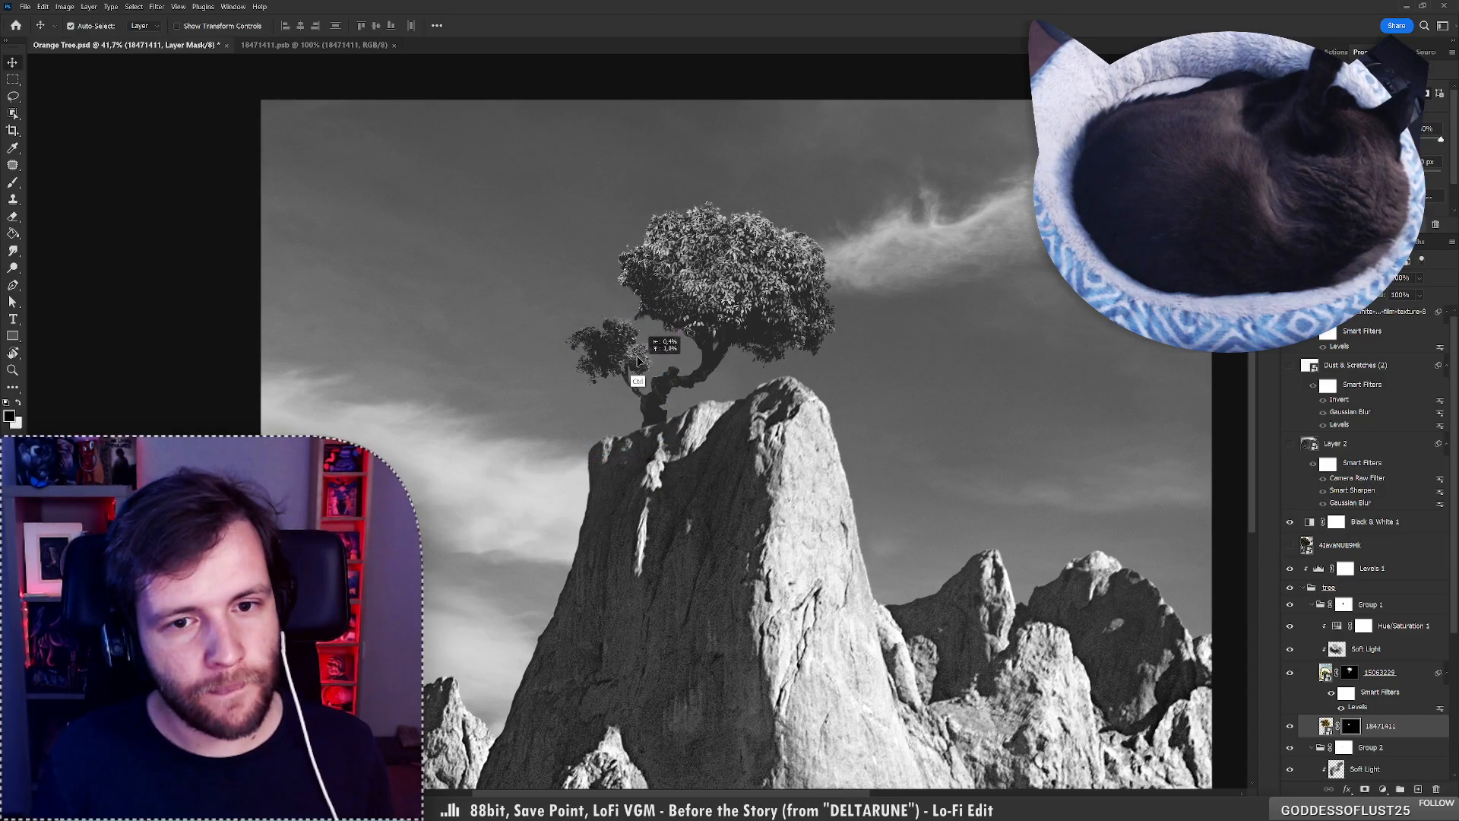
Nudge the small tree and fine-tune its transform so it reads as a side branch of the twisted trunk.
key(z)
drag(690, 319, 649, 338)
key(v)
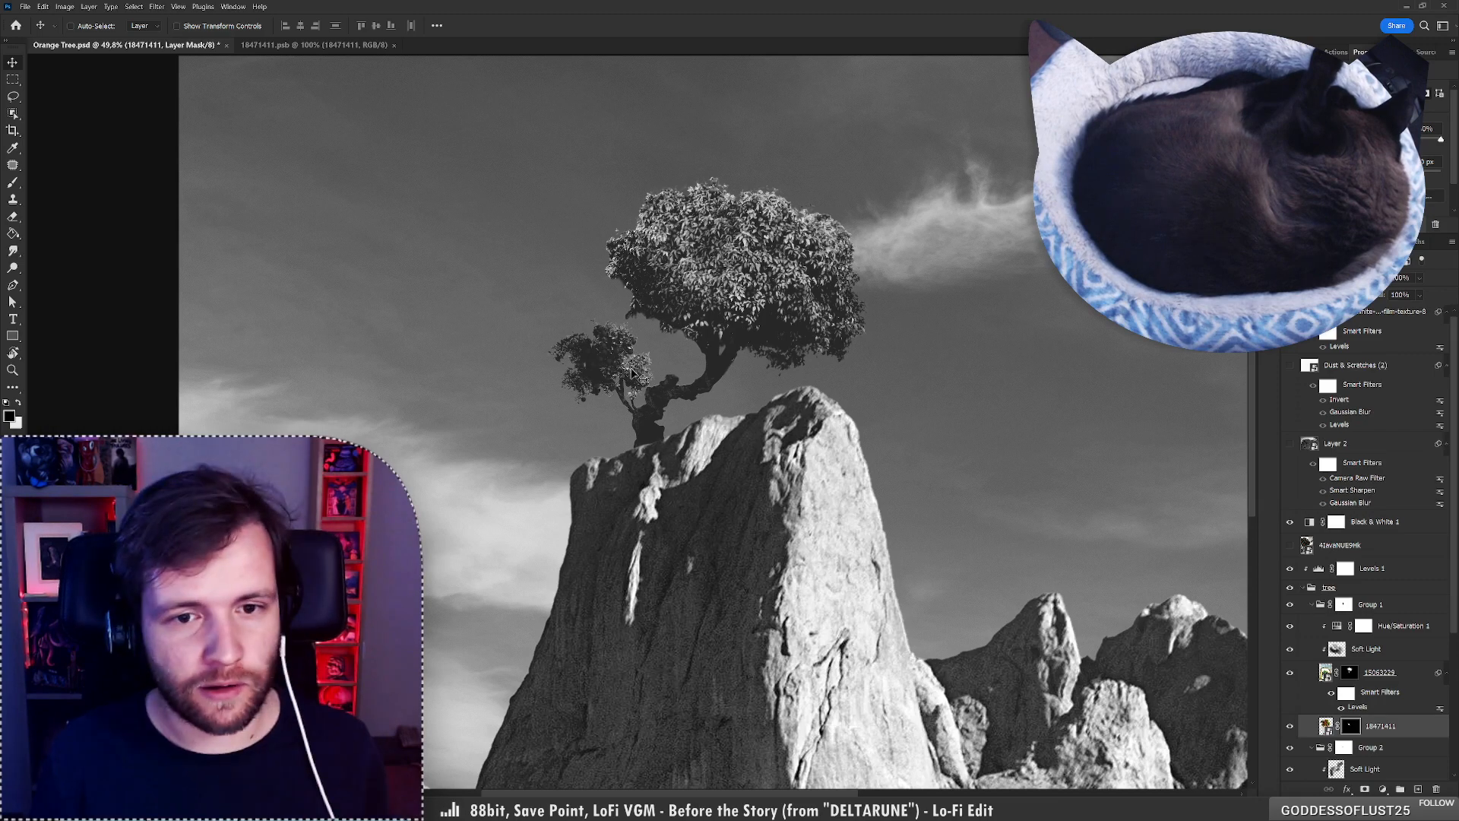
drag(628, 371, 636, 375)
drag(628, 371, 622, 372)
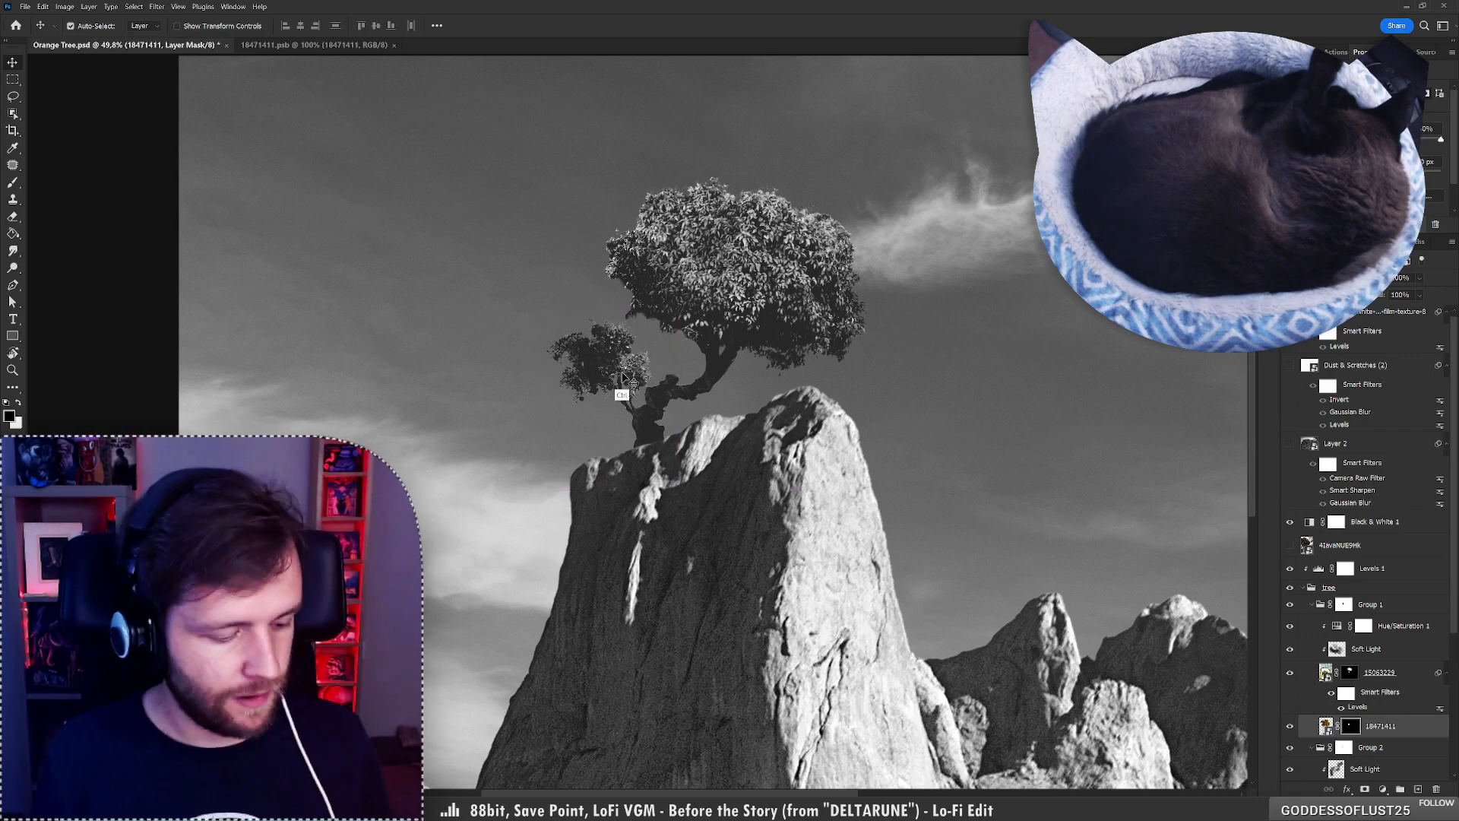
key(ctrl+t)
drag(677, 422, 705, 403)
key(Return)
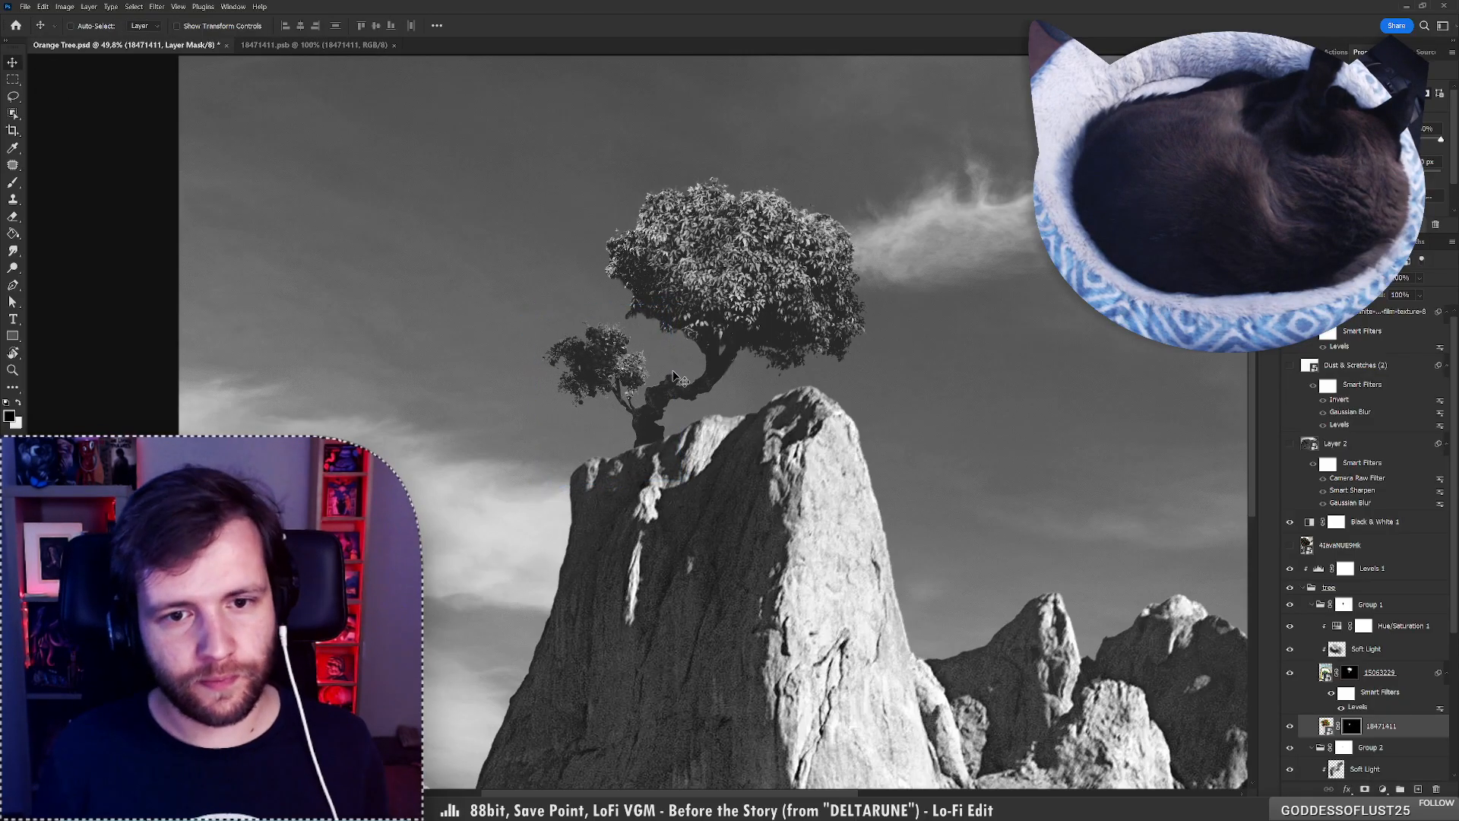
key(z)
click(591, 369)
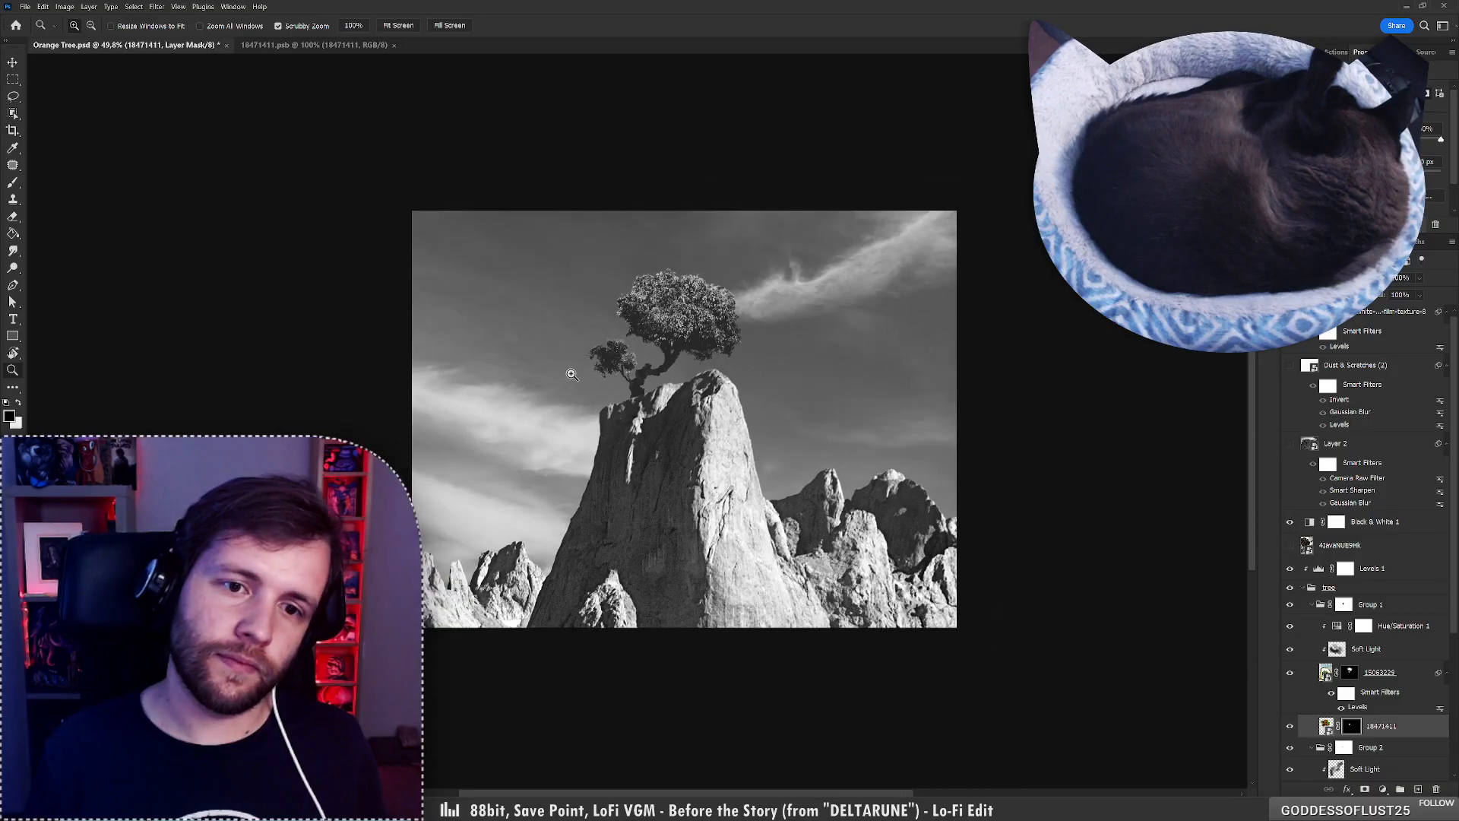
key(v)
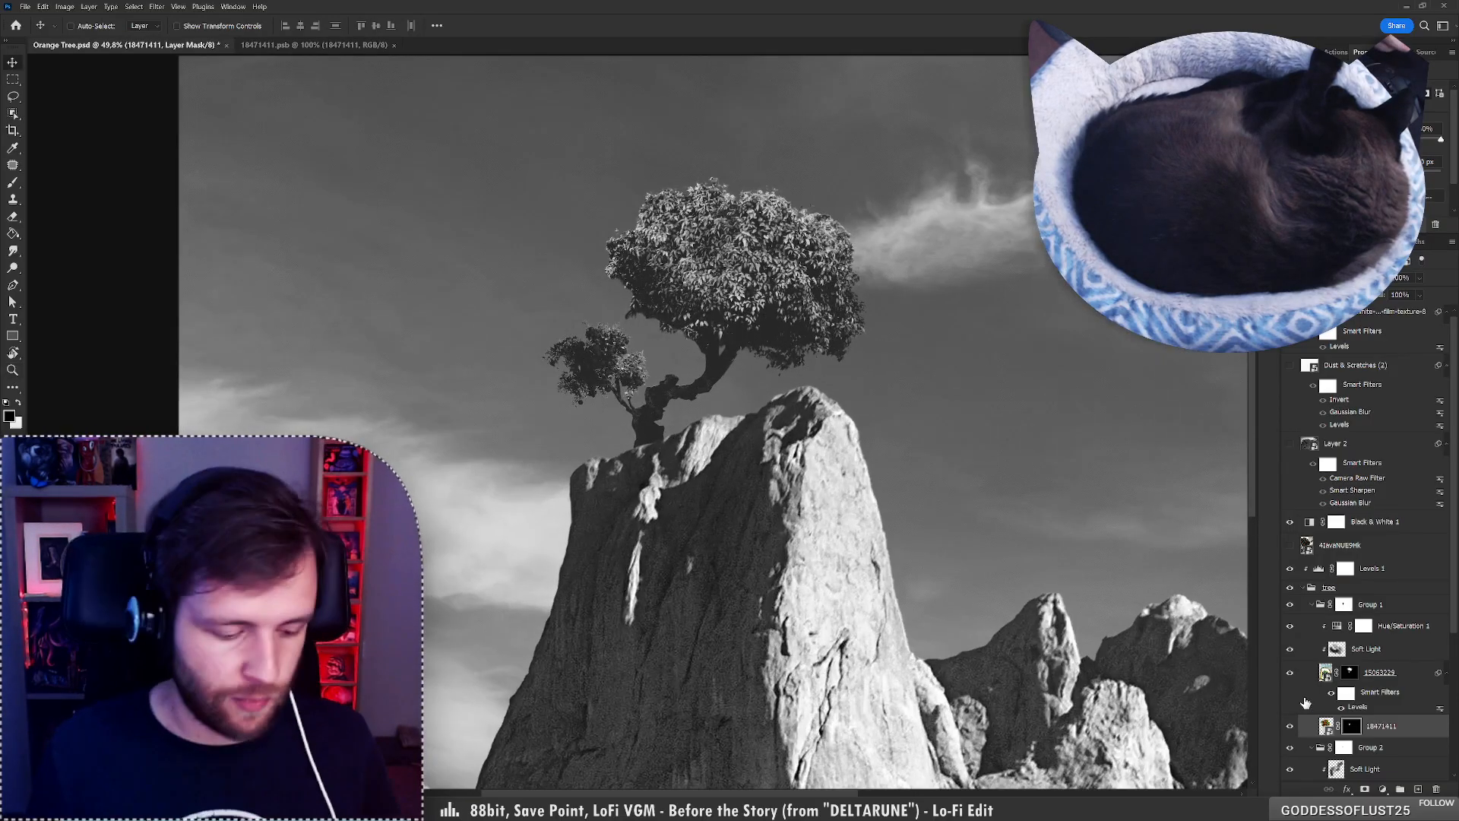
Create a clipped Soft Light layer above the small tree and choose a 105 px Soft Round Pressure Opacity brush.
key(ctrl+shift+n)
key(b)
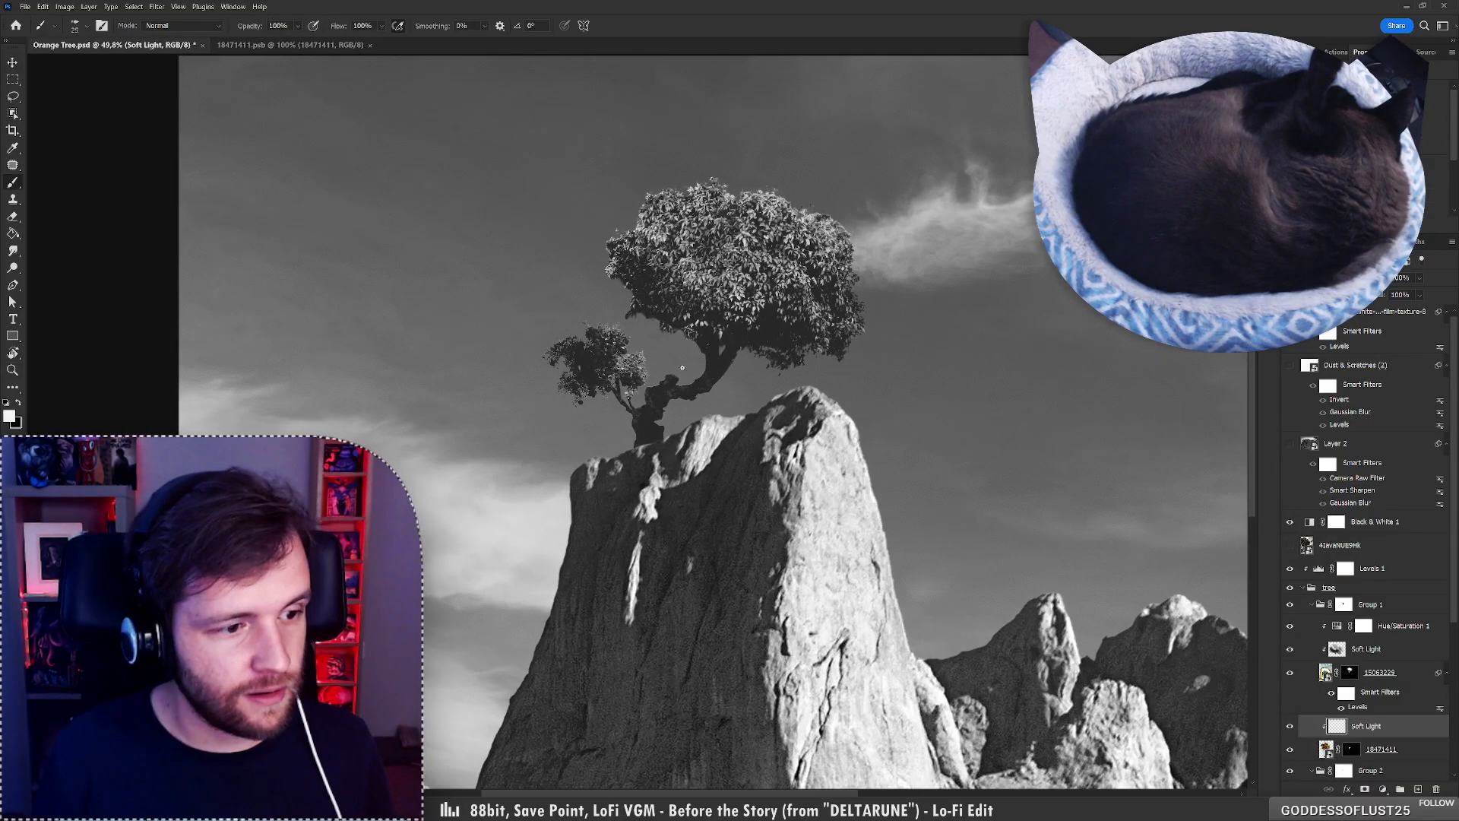
right_click(683, 368)
click(799, 403)
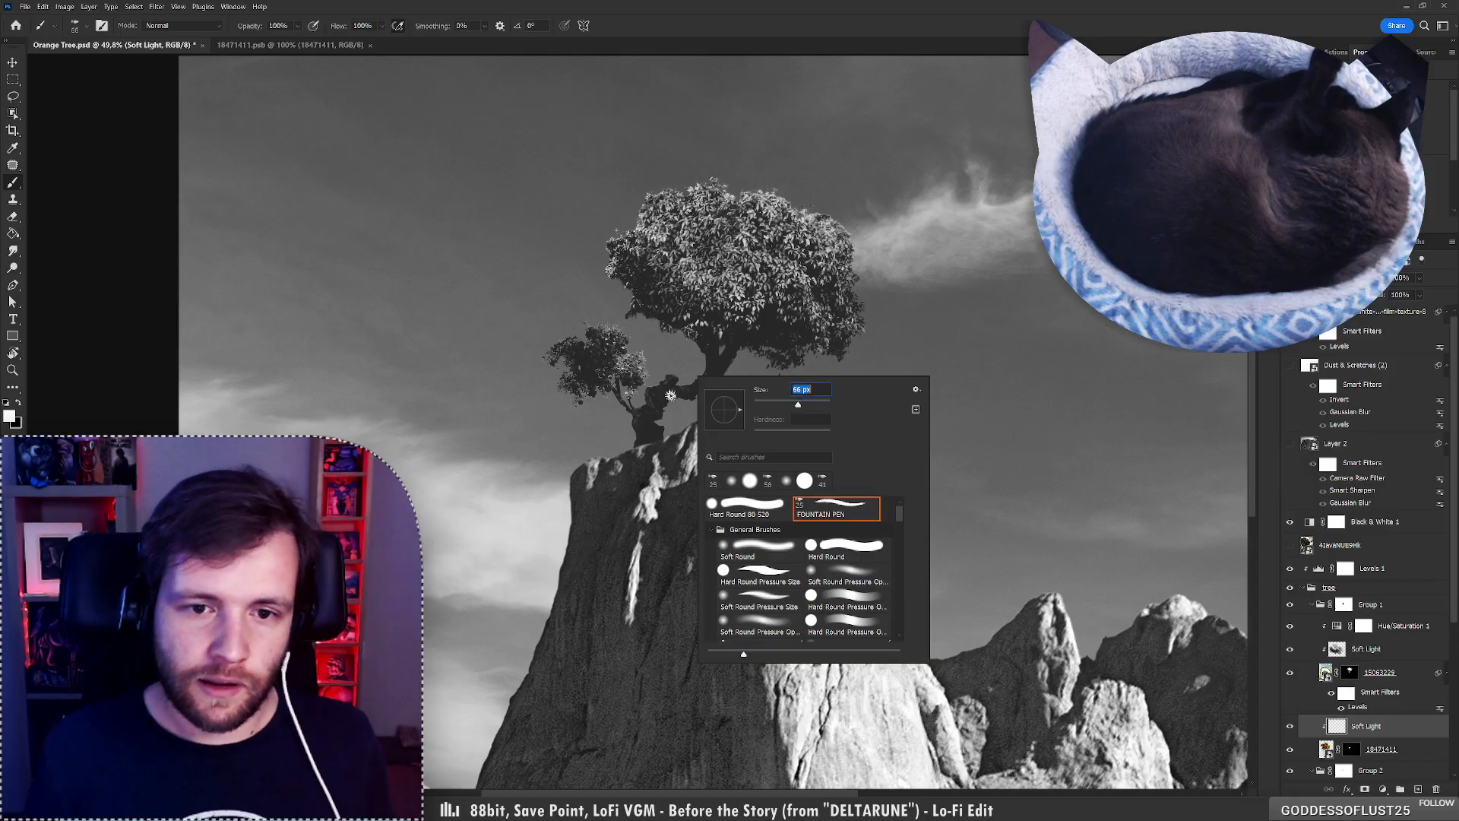
click(855, 575)
text(105)
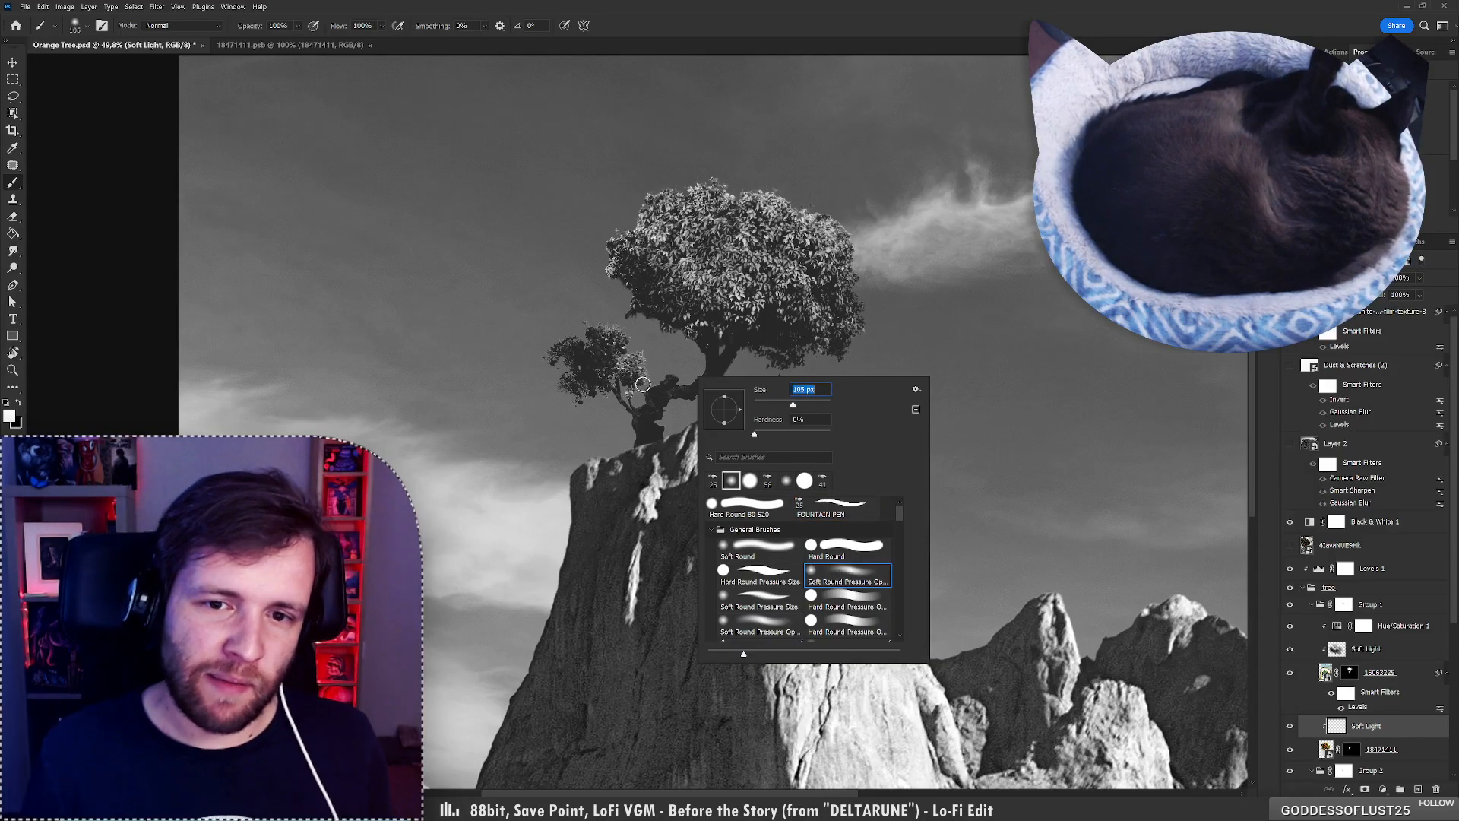
key(Return)
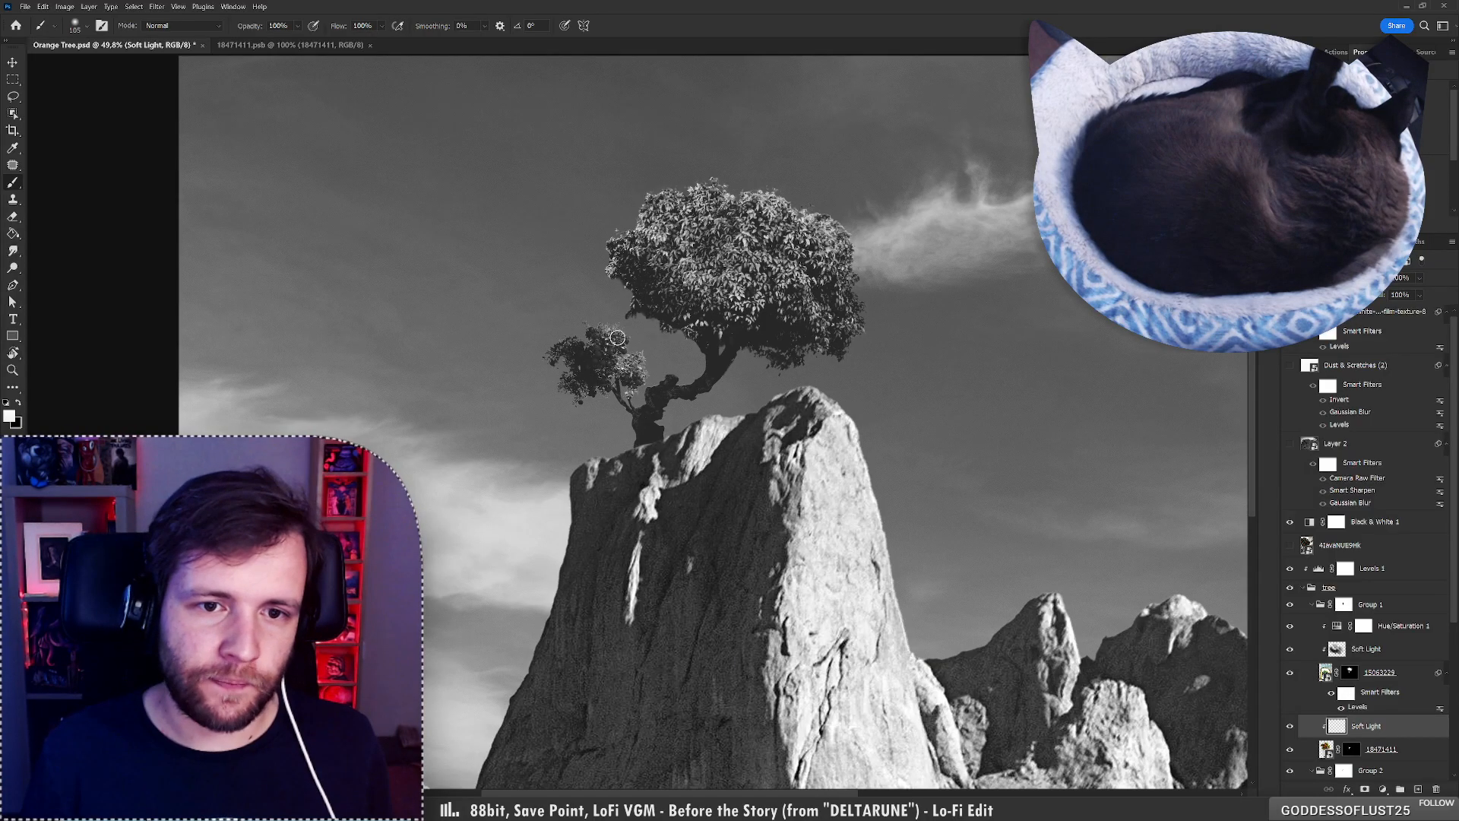
Paint white and black shading over the small tree's crown and stem on its Soft Light layer.
key(x)
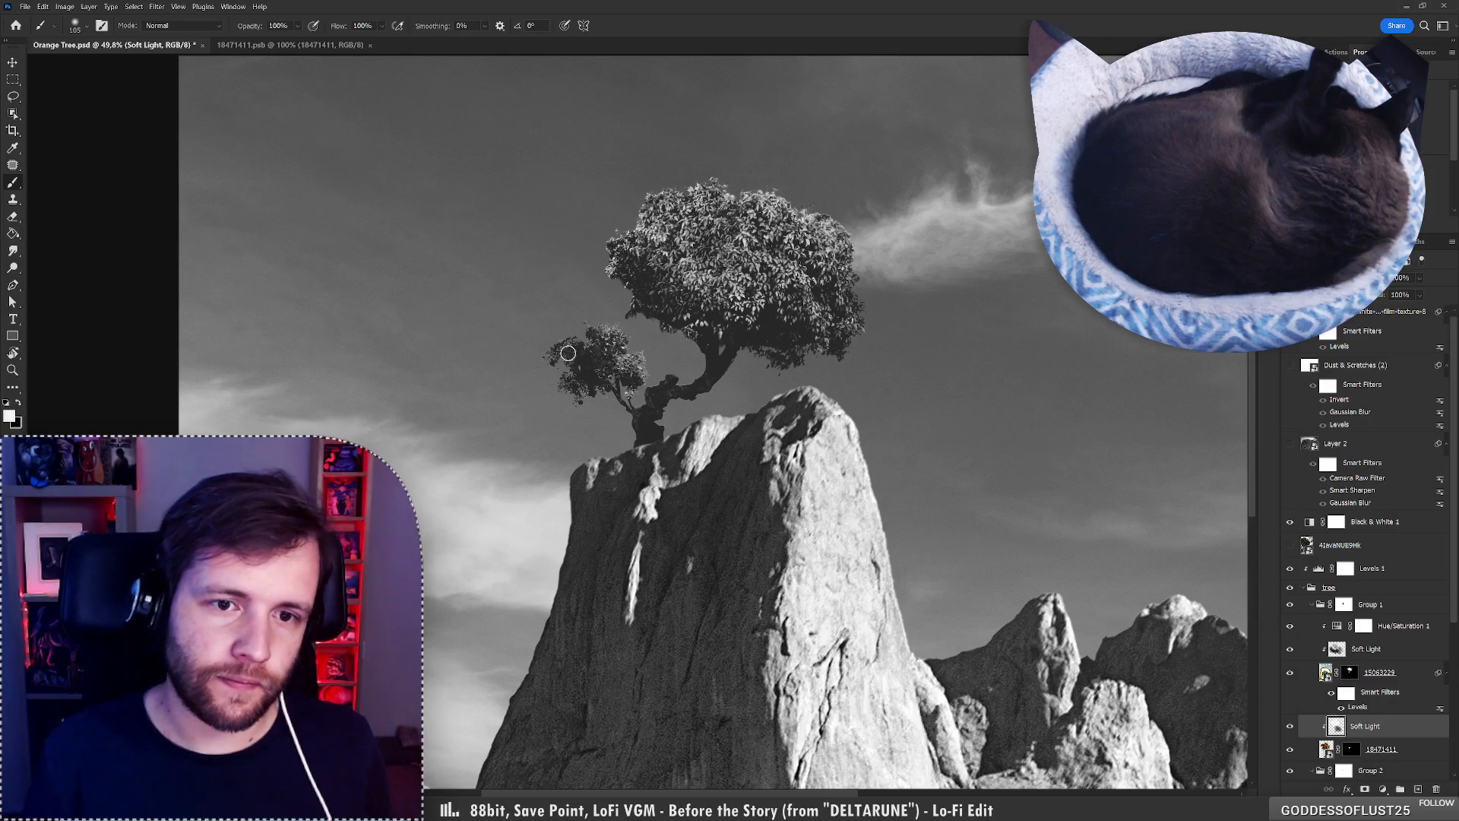
drag(568, 353, 639, 386)
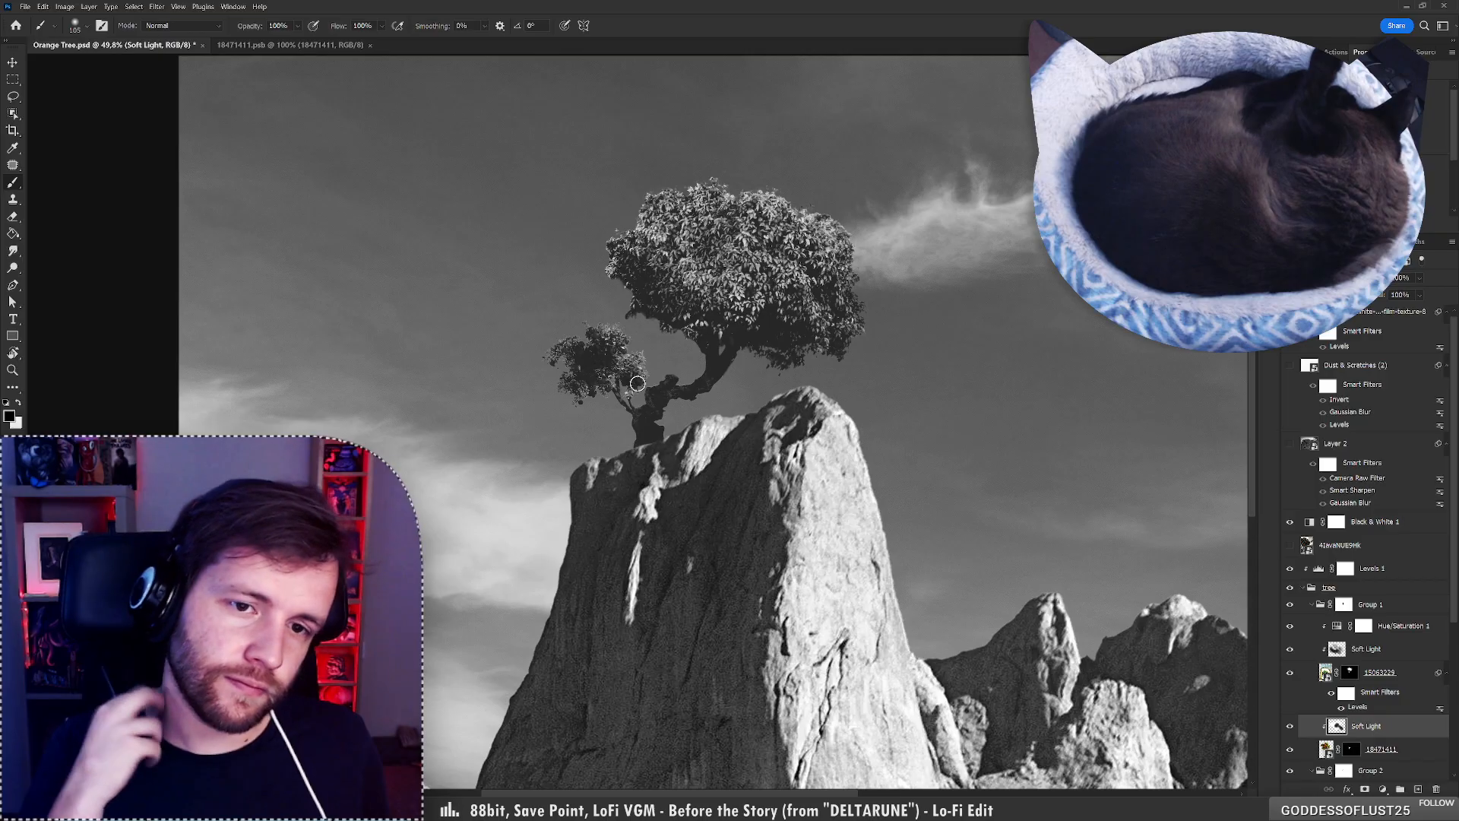
scroll(638, 384, up, 3)
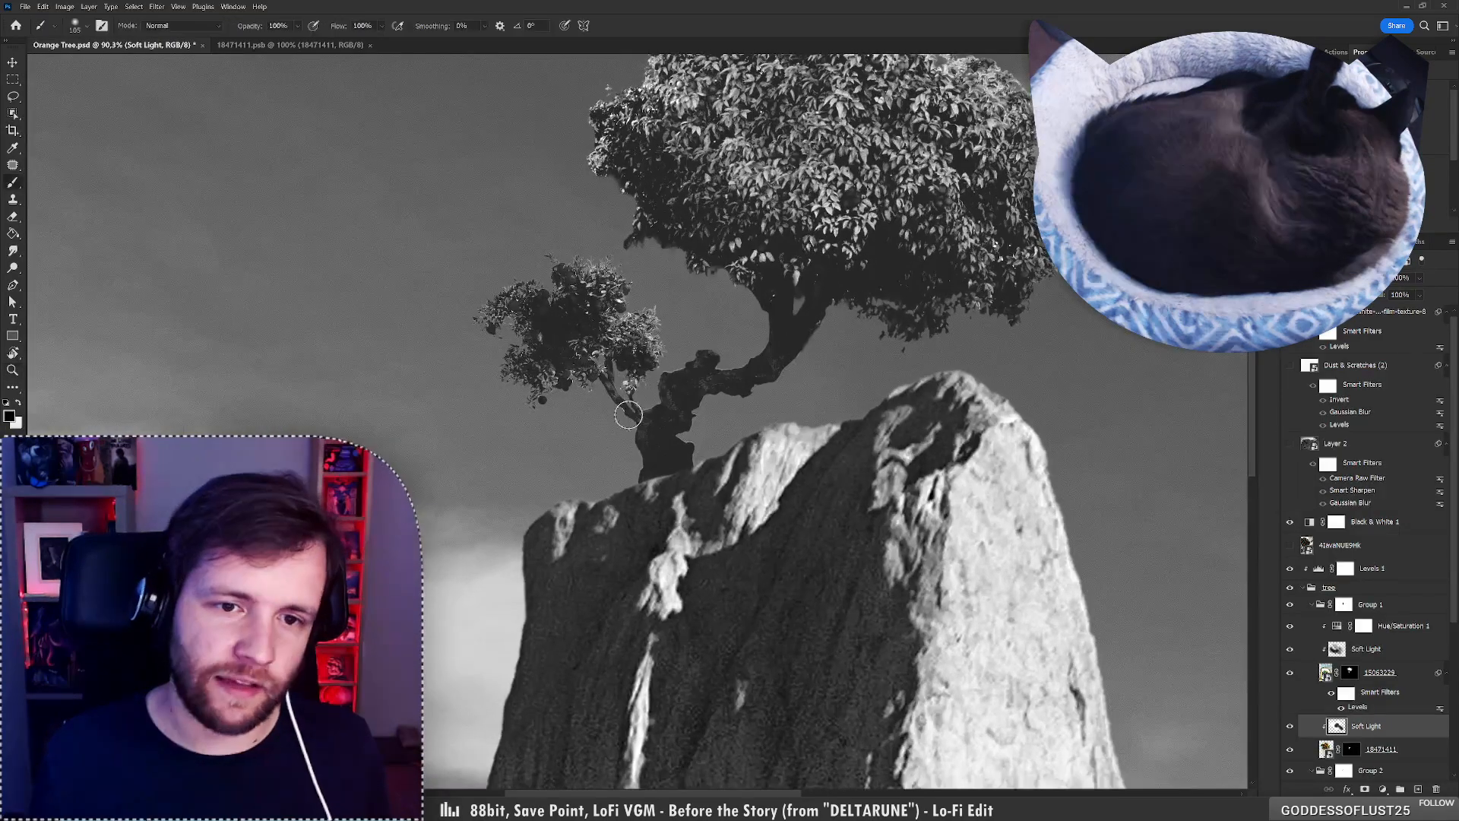
key(z)
scroll(630, 383, down, 5)
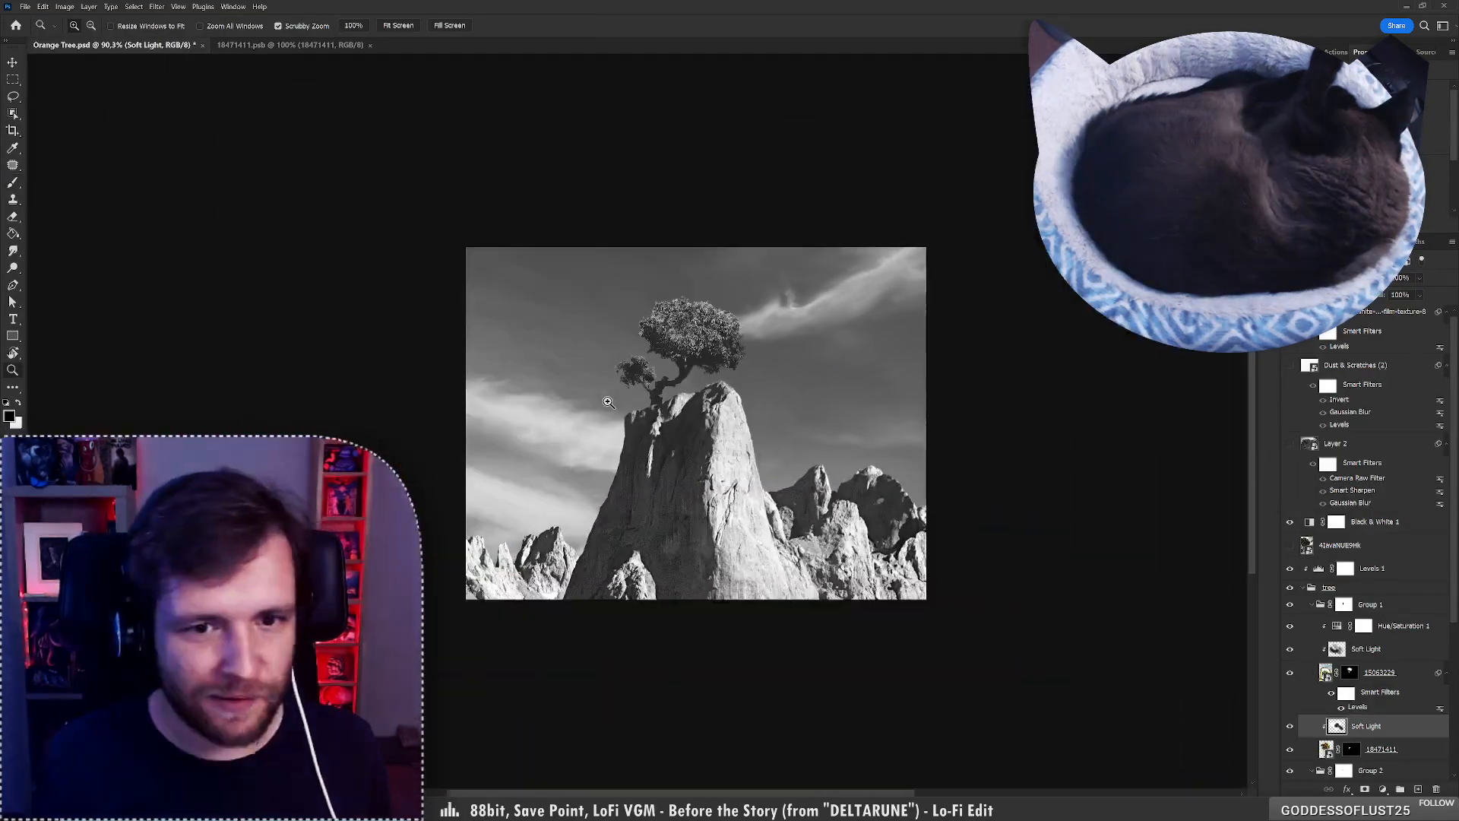
scroll(634, 395, up, 5)
key(b)
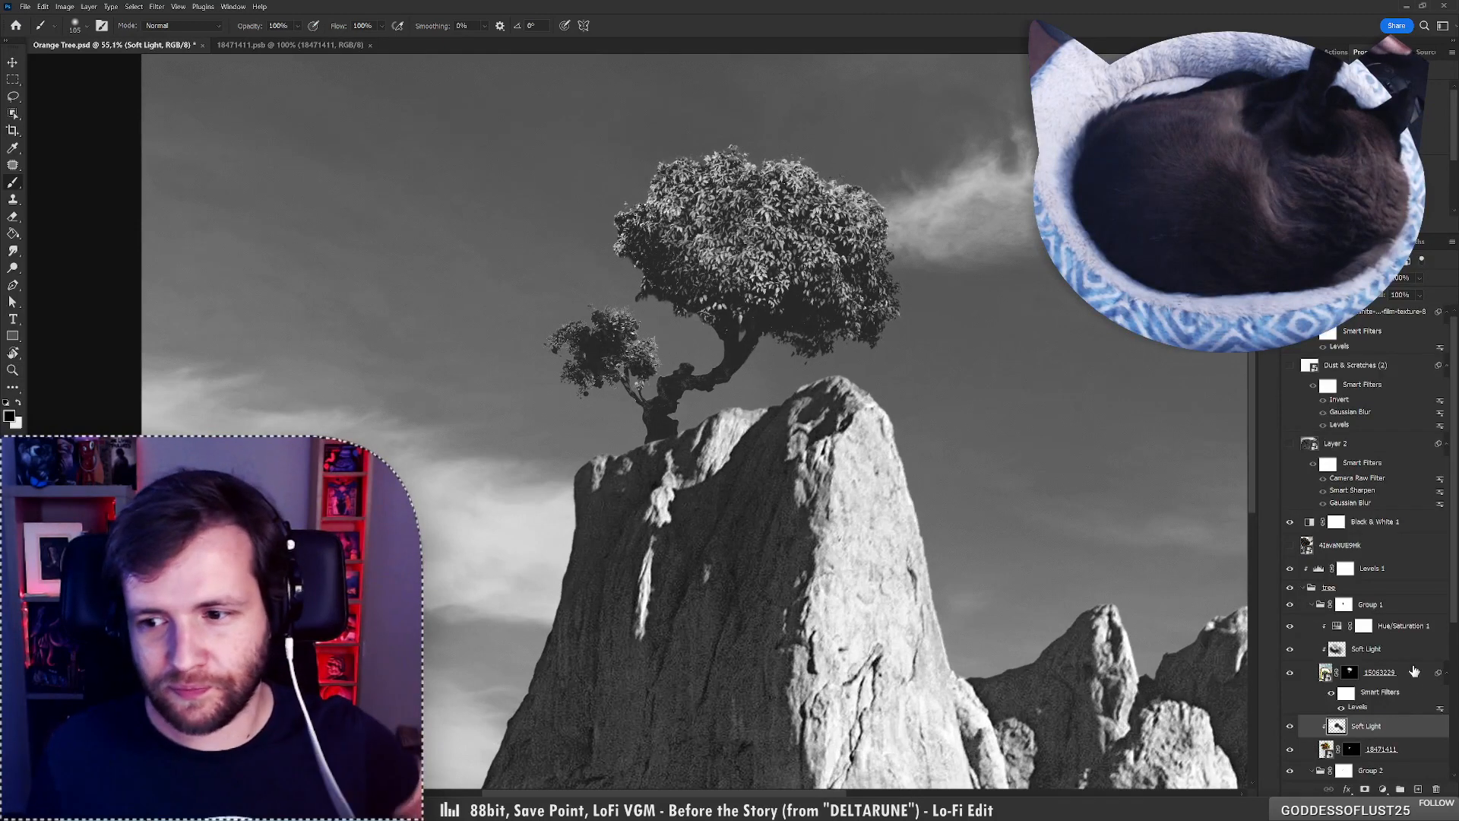
Duplicate the warped 18471411 trunk layer above the small tree's Soft Light layer and move the copy out into the open sky.
scroll(1443, 658, down, 5)
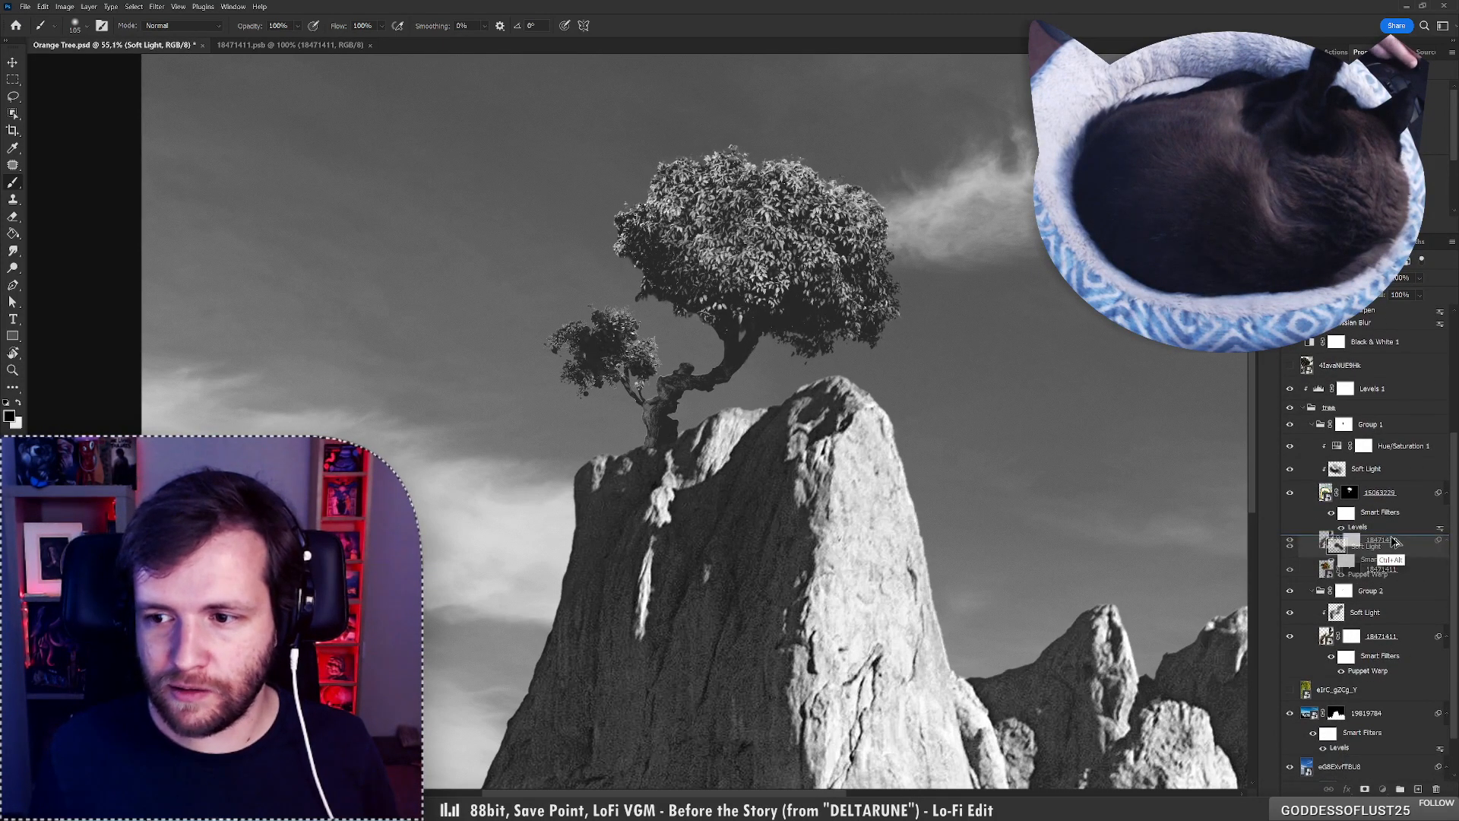
drag(1391, 537, 1391, 540)
drag(668, 425, 566, 431)
Delete the Puppet Warp smart filter and the layer mask from the trunk copy.
right_click(1359, 582)
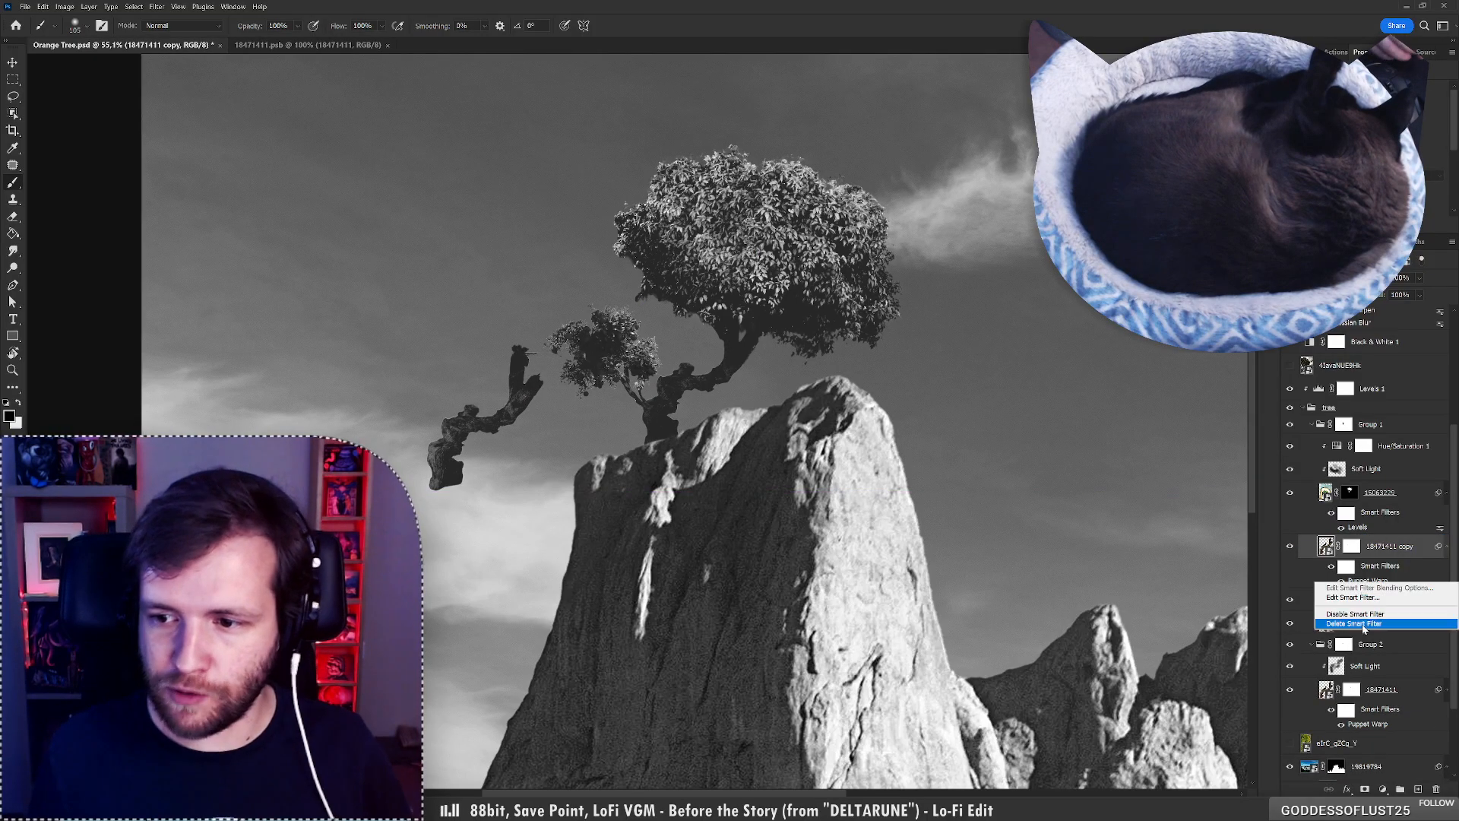
click(1360, 602)
right_click(1344, 546)
click(1368, 571)
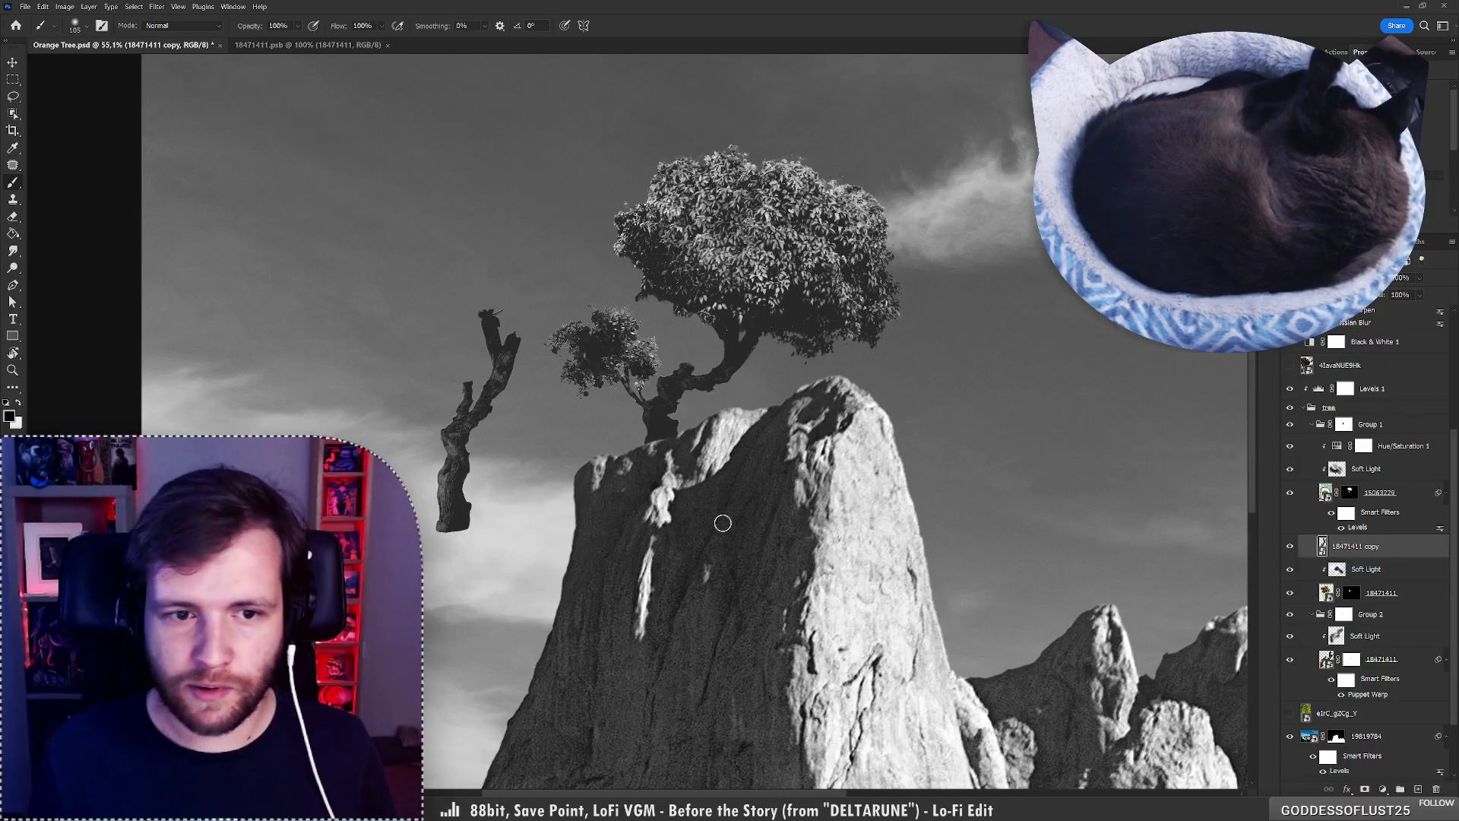
Scale down the straight trunk copy and place it where the small tree's stem meets the twisted trunk.
key(ctrl+t)
drag(522, 311, 493, 374)
drag(485, 434, 644, 387)
mouse_move(673, 391)
mouse_down()
mouse_move(667, 358)
mouse_move(660, 397)
mouse_up()
key(Return)
key(ctrl+shift+p)
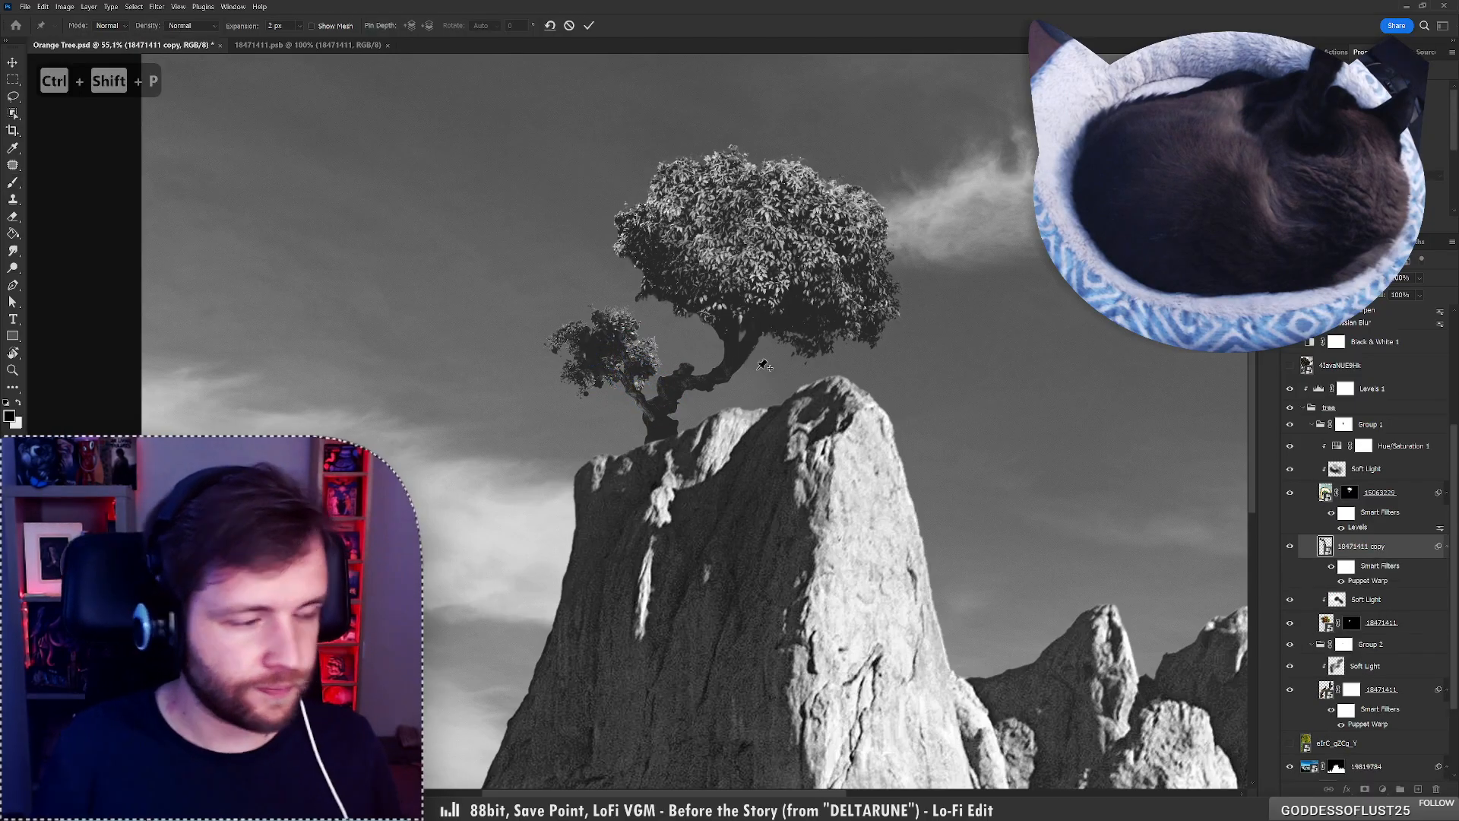
click(650, 407)
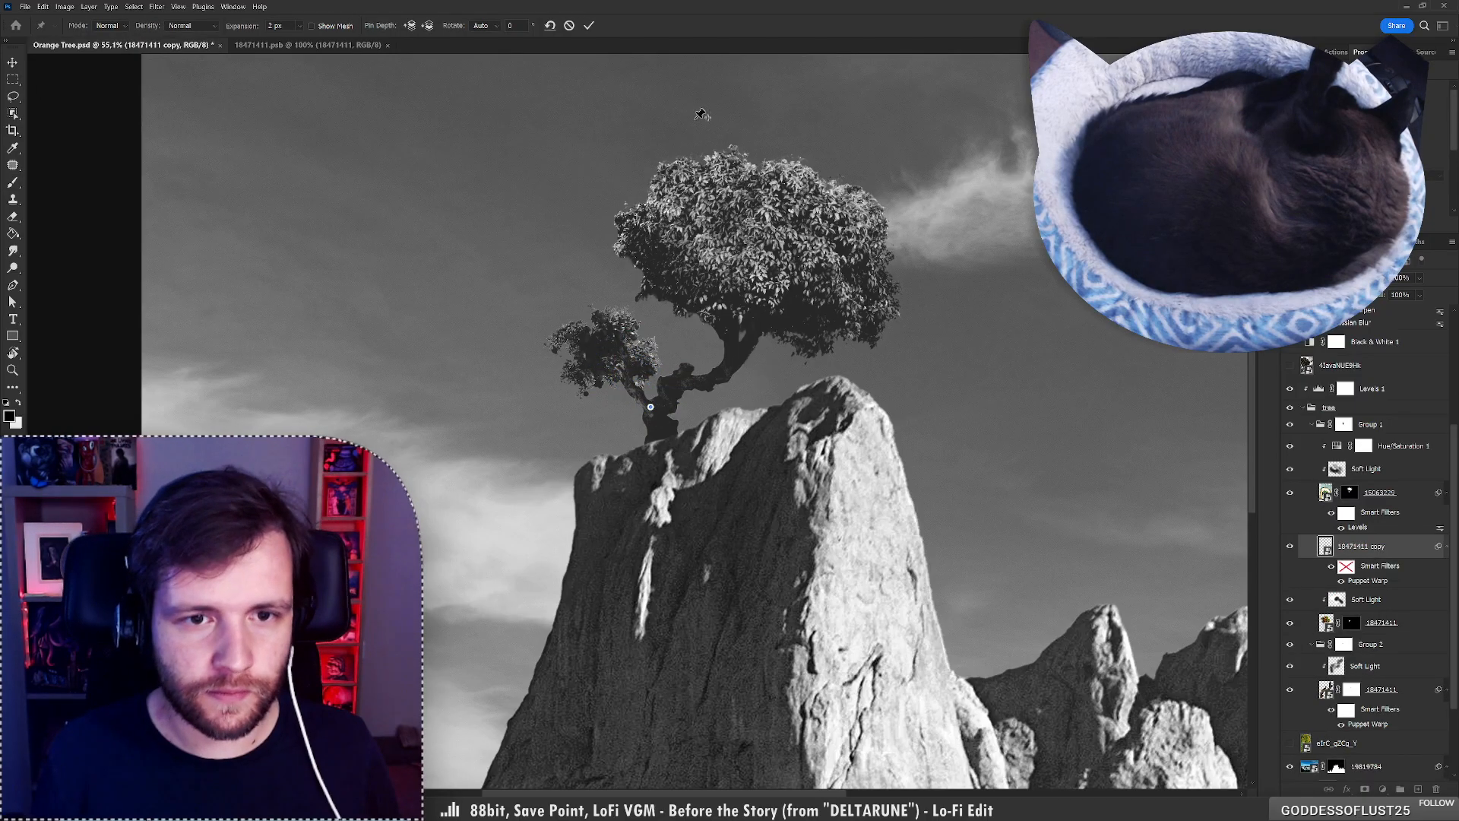
click(570, 25)
Flip the 18471411 trunk copy and rotate it slightly so it lines up with the small tree's stem.
key(ctrl+t)
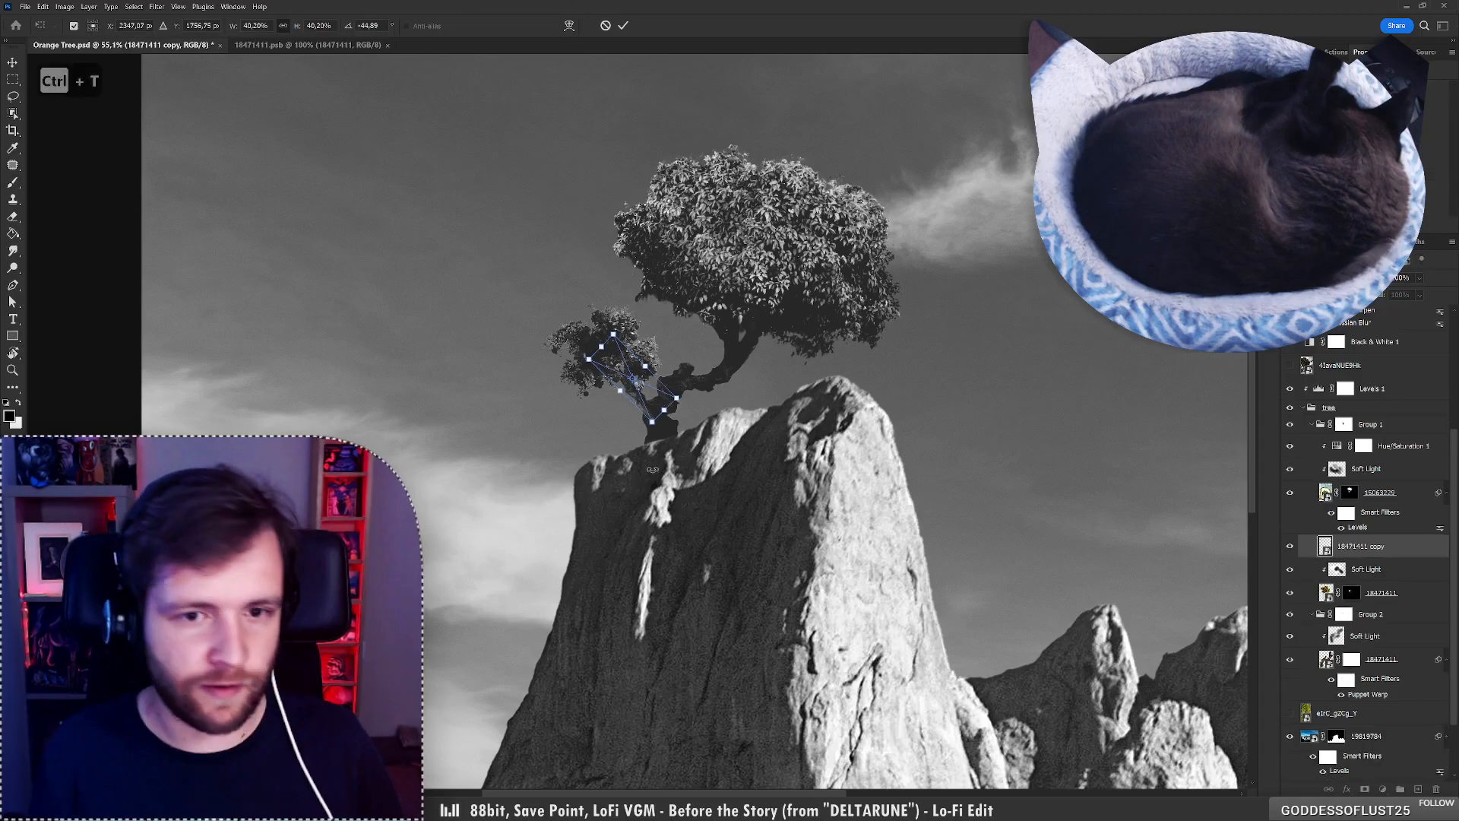
right_click(663, 417)
click(698, 630)
drag(692, 359, 700, 343)
key(Return)
Bend the trunk copy with Puppet Warp, pinning its base and middle so it follows the small tree's stem.
key(ctrl+shift+p)
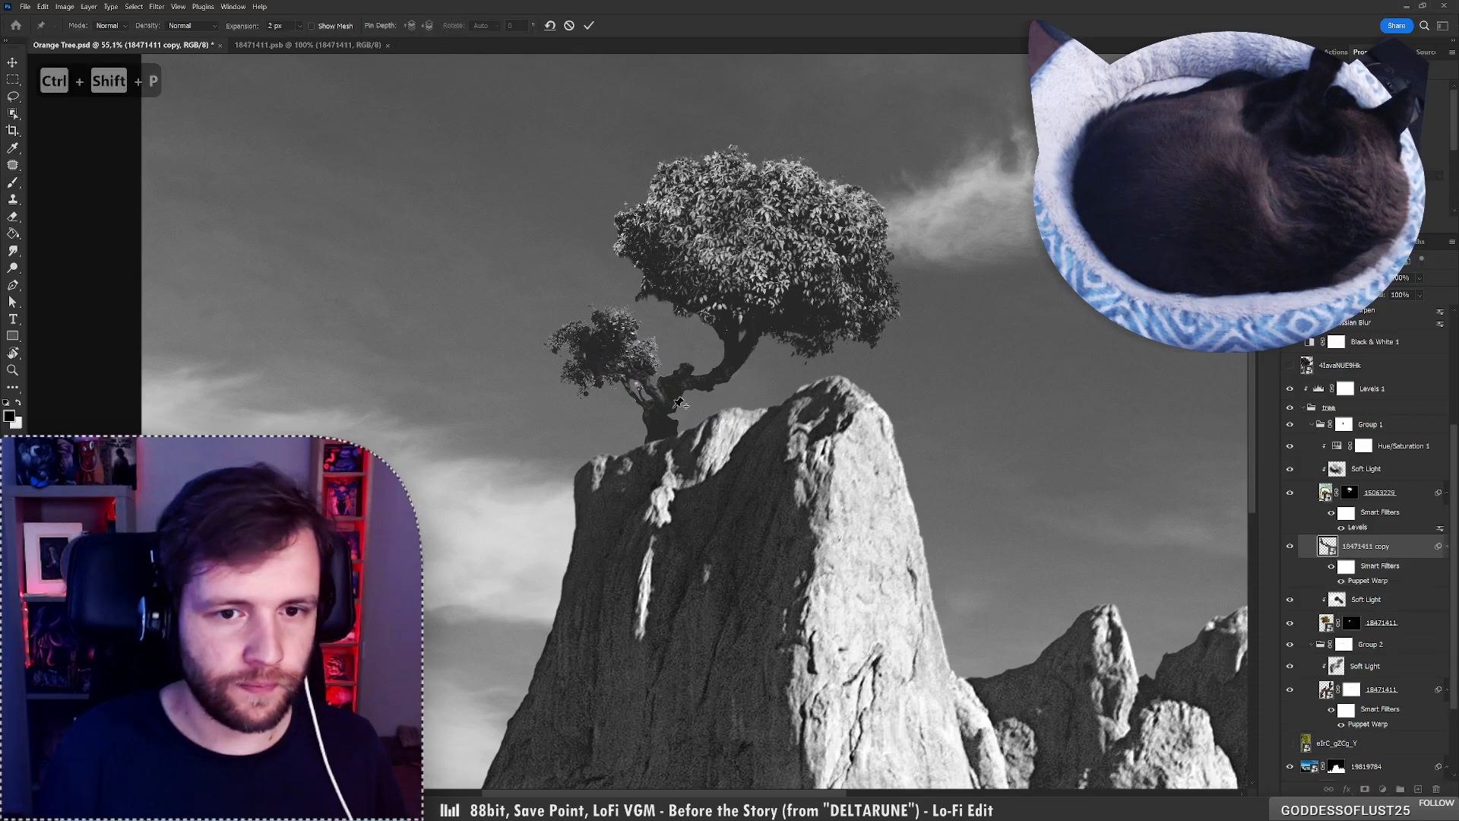
click(651, 412)
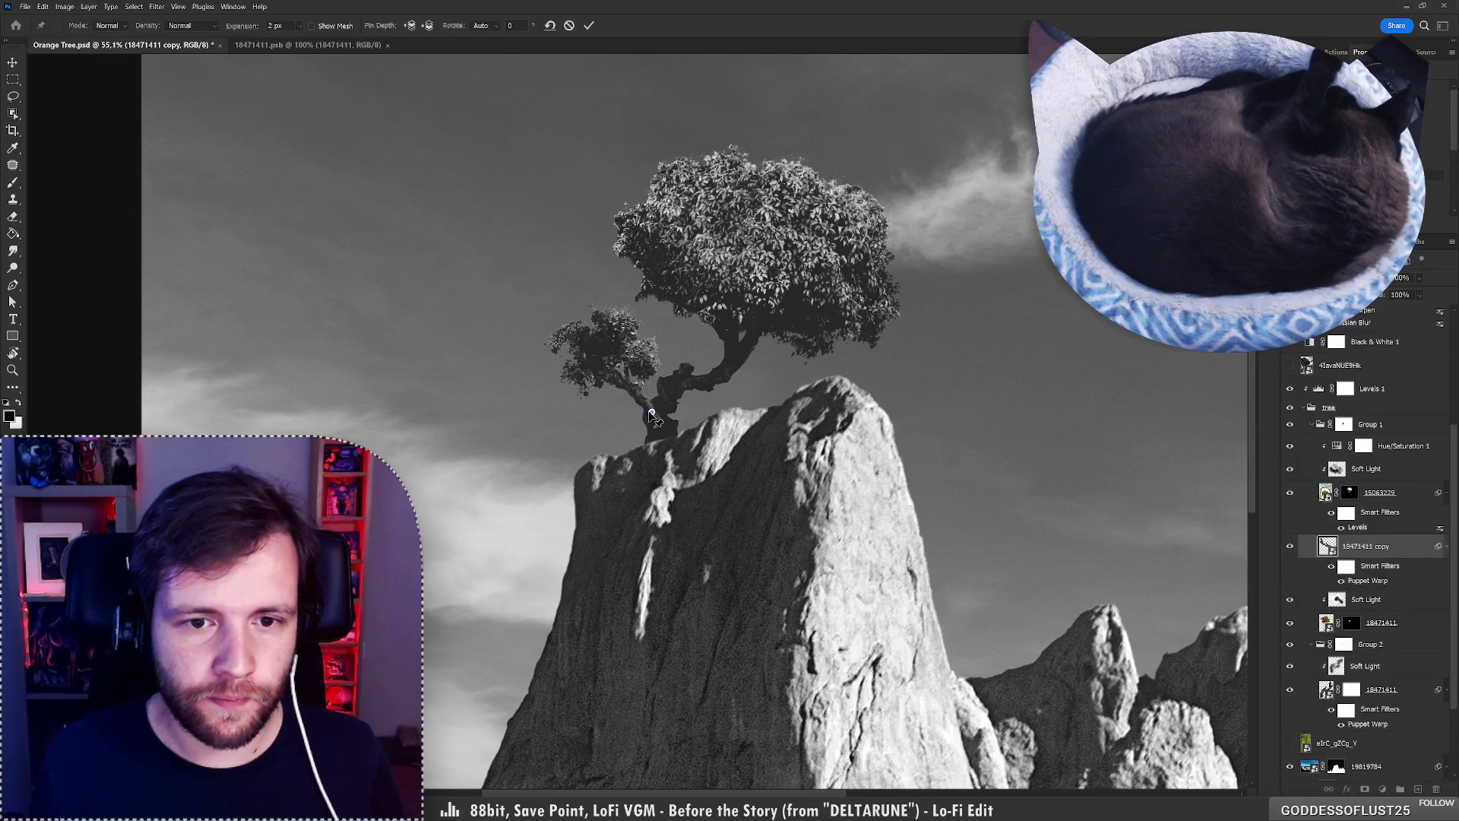
mouse_move(637, 388)
mouse_down()
mouse_move(619, 358)
mouse_move(636, 384)
mouse_up()
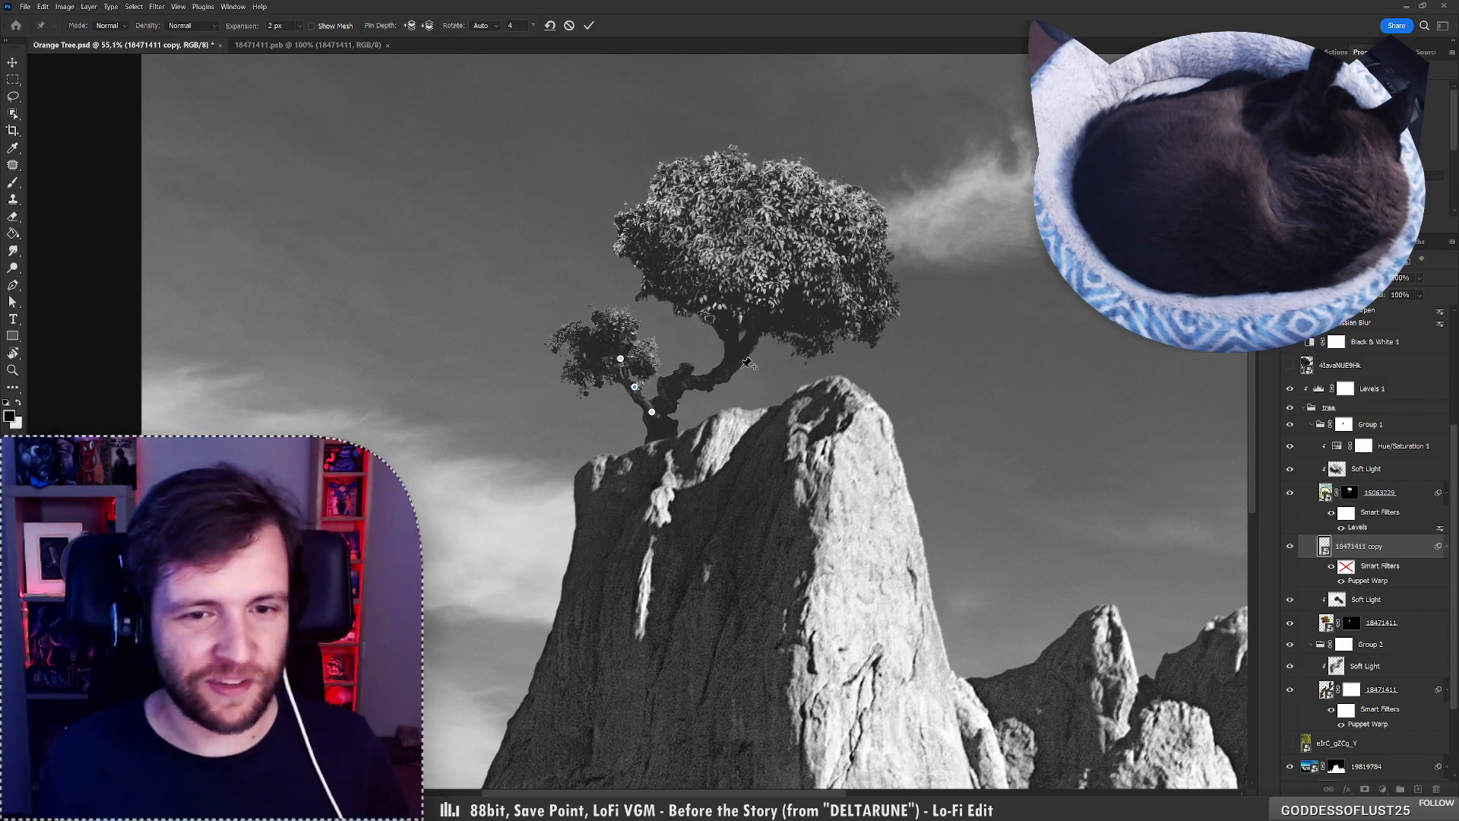
key(Return)
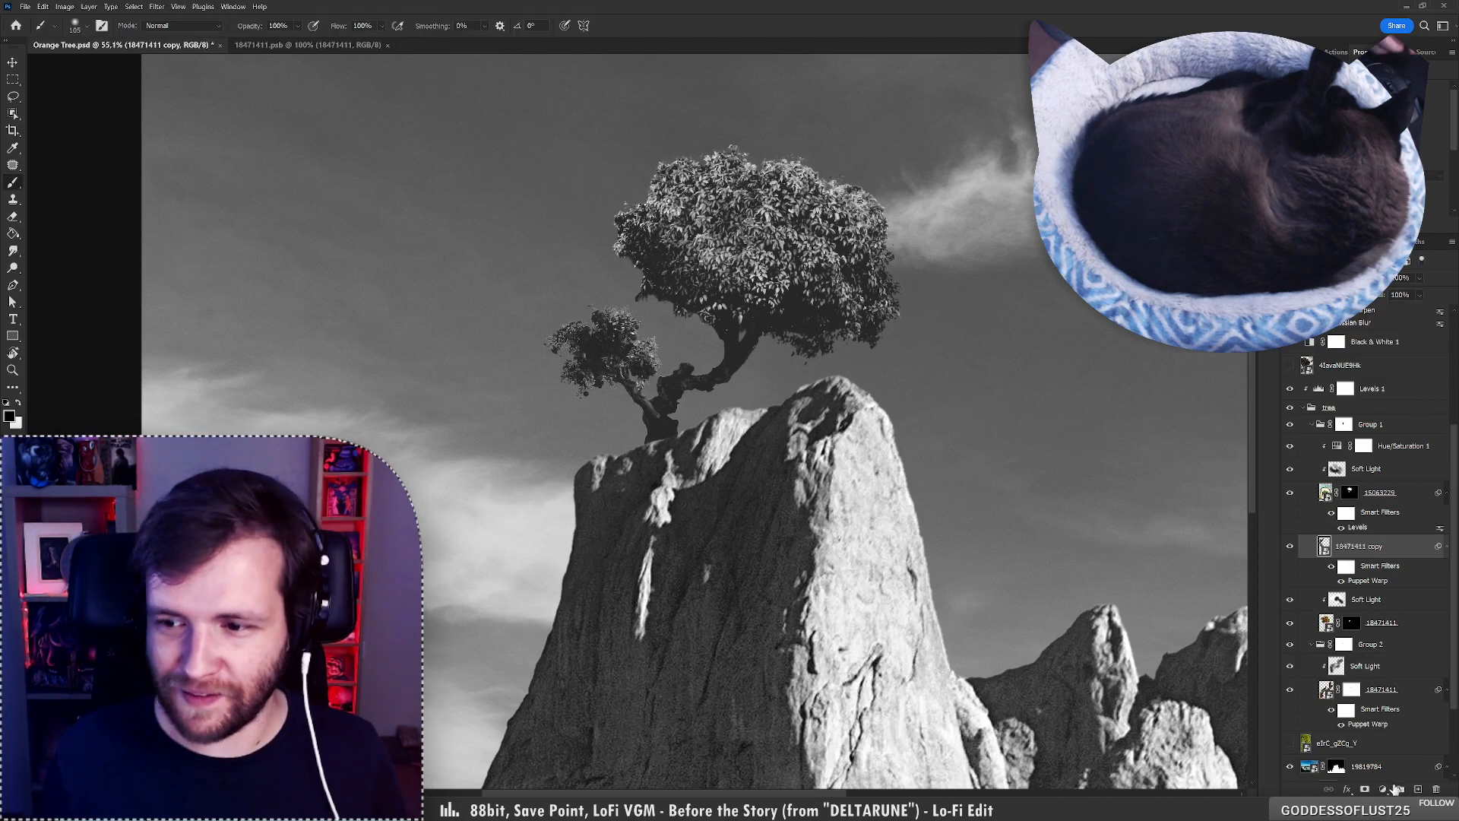
Add a layer mask to the trunk copy and paint black at its base with a smaller soft brush.
click(1365, 789)
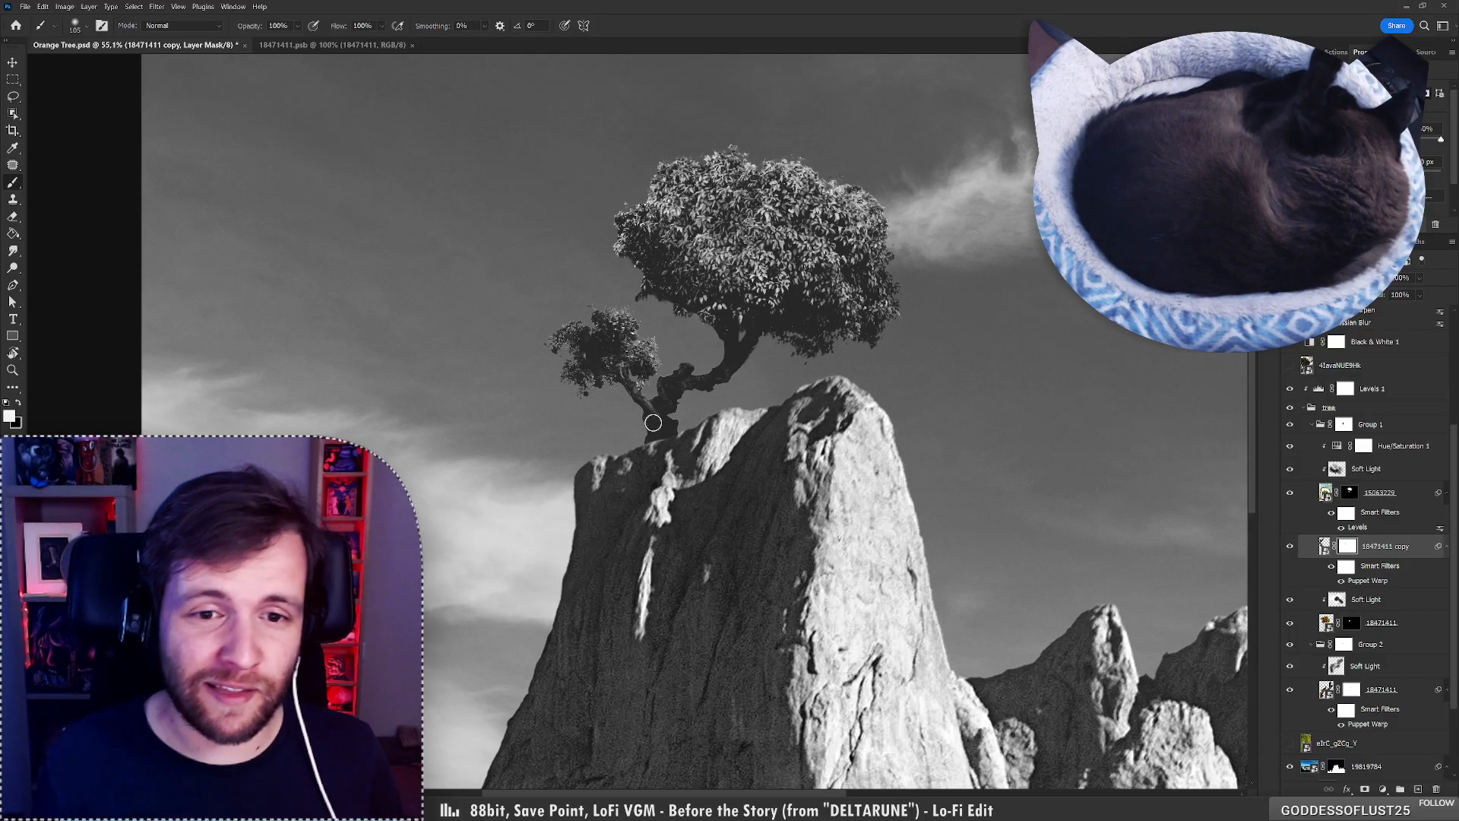
right_click(679, 411)
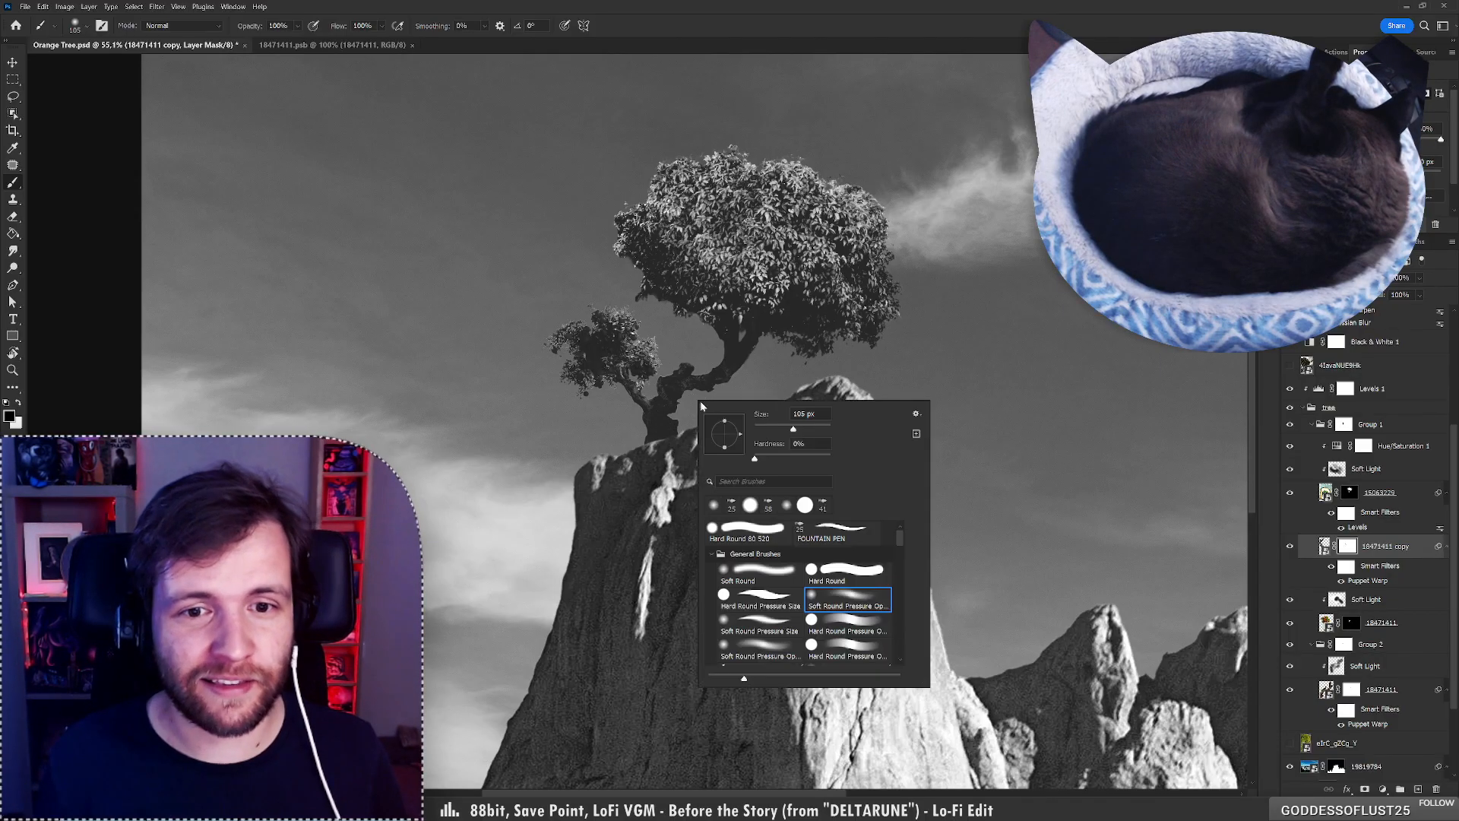
drag(786, 433, 769, 431)
click(655, 412)
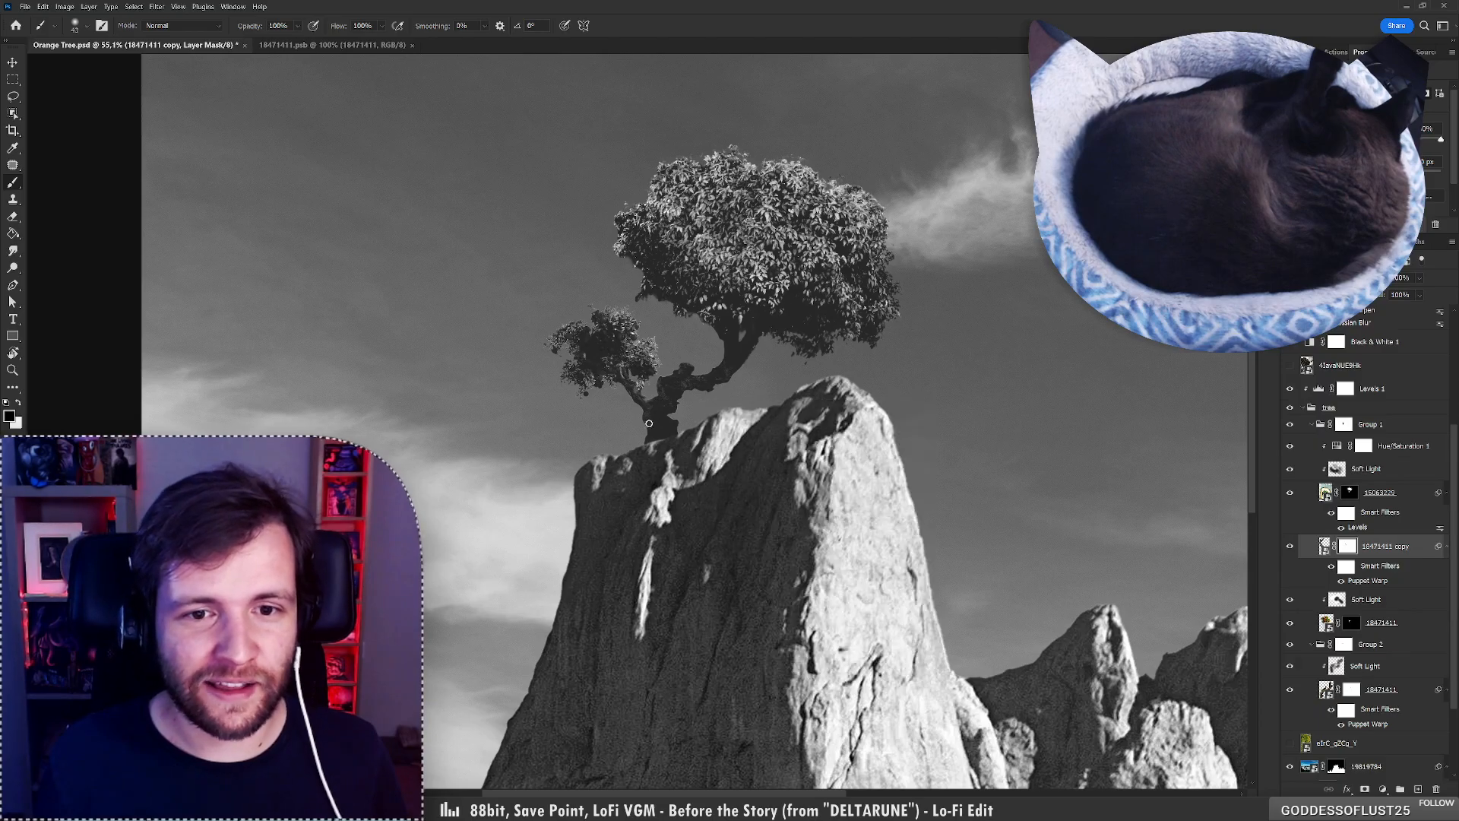
Refine the trunk copy's mask with a 24 px soft brush where the small stem joins the twisted trunk.
key(z)
mouse_move(663, 363)
mouse_down()
mouse_move(561, 378)
mouse_move(637, 365)
mouse_move(574, 383)
mouse_move(672, 411)
mouse_up()
key(b)
key(x)
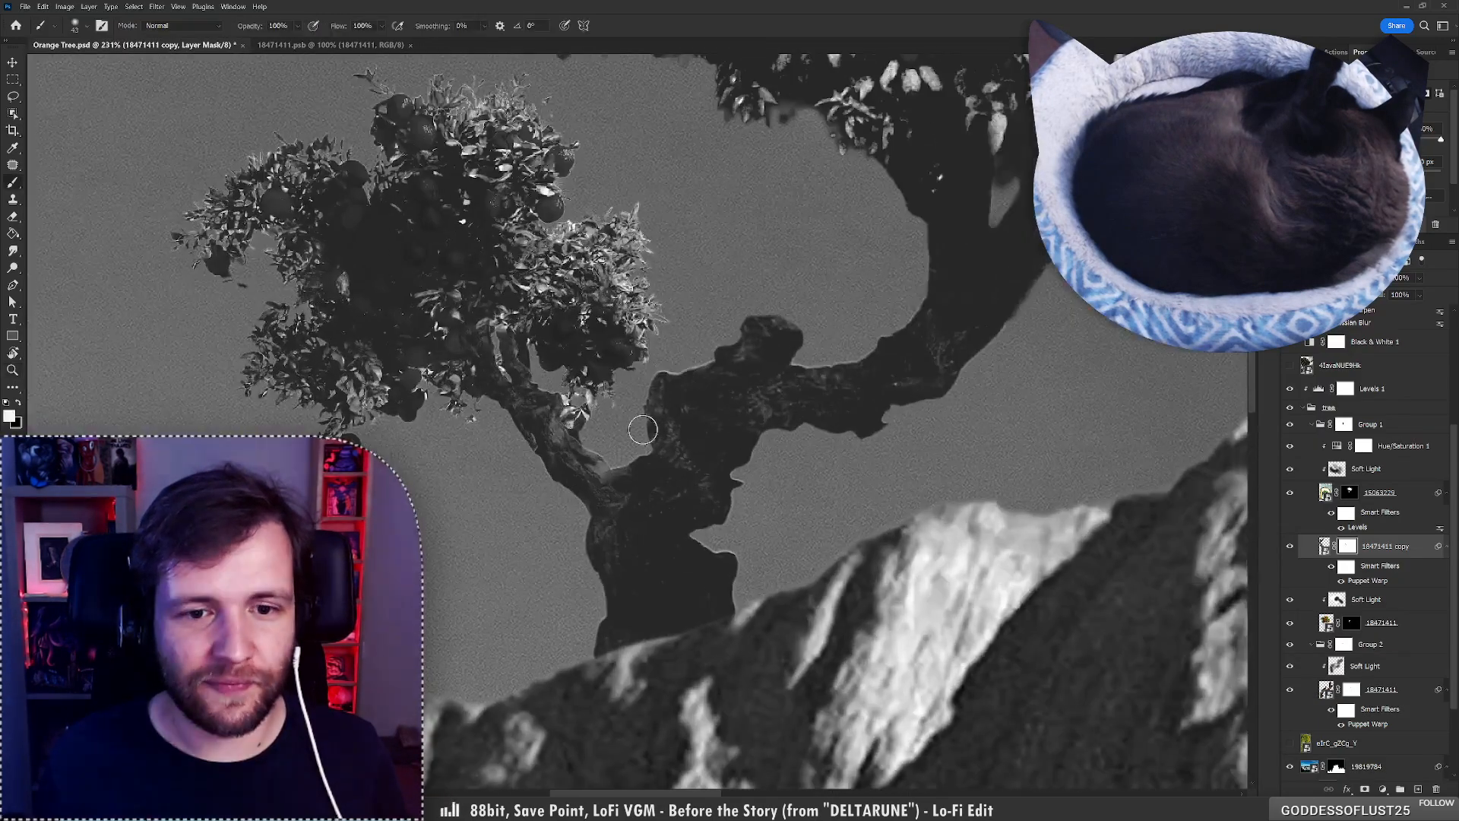
right_click(597, 477)
drag(678, 513, 672, 509)
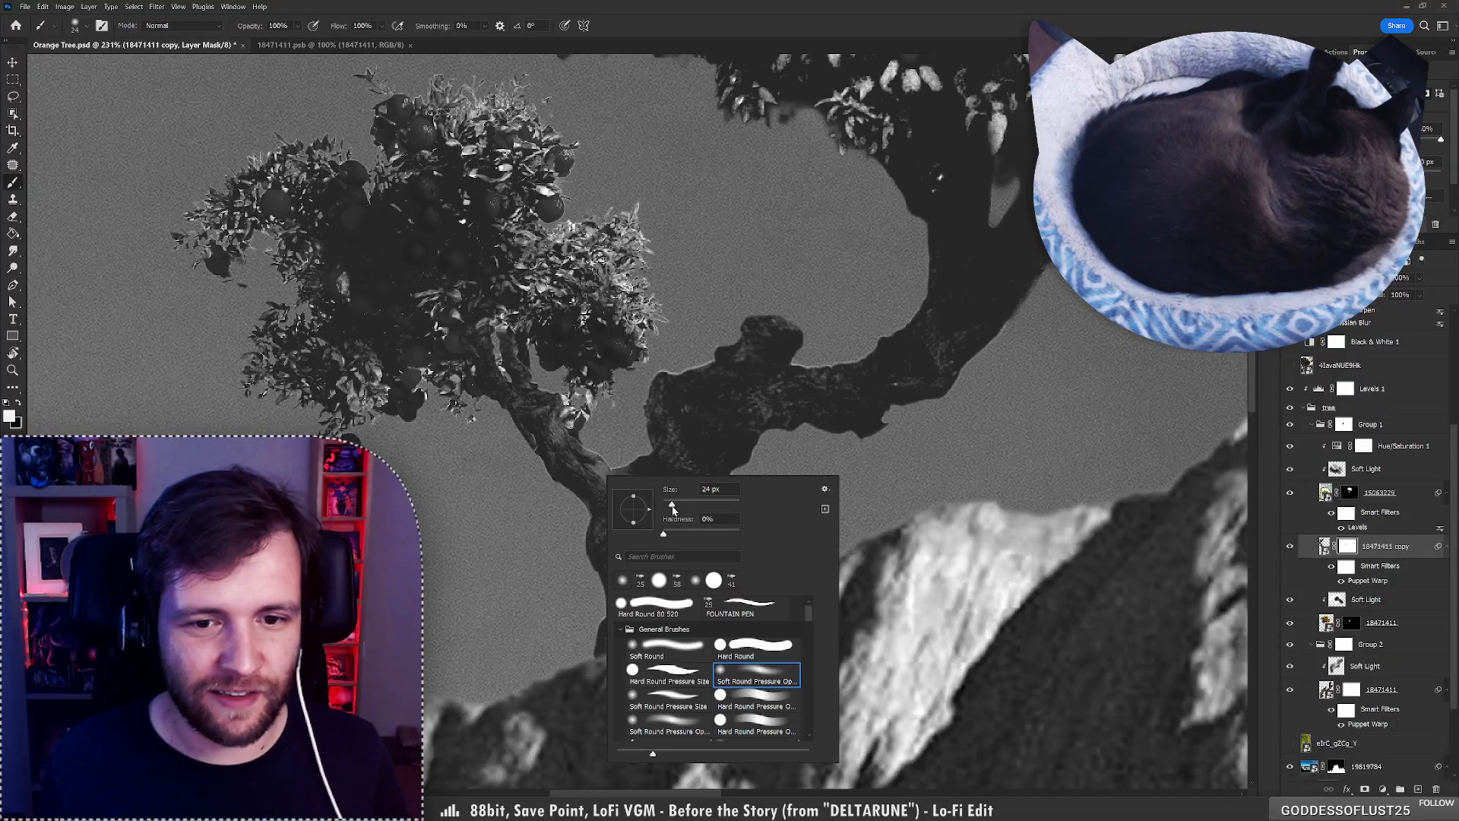
click(605, 480)
key(x)
right_click(621, 449)
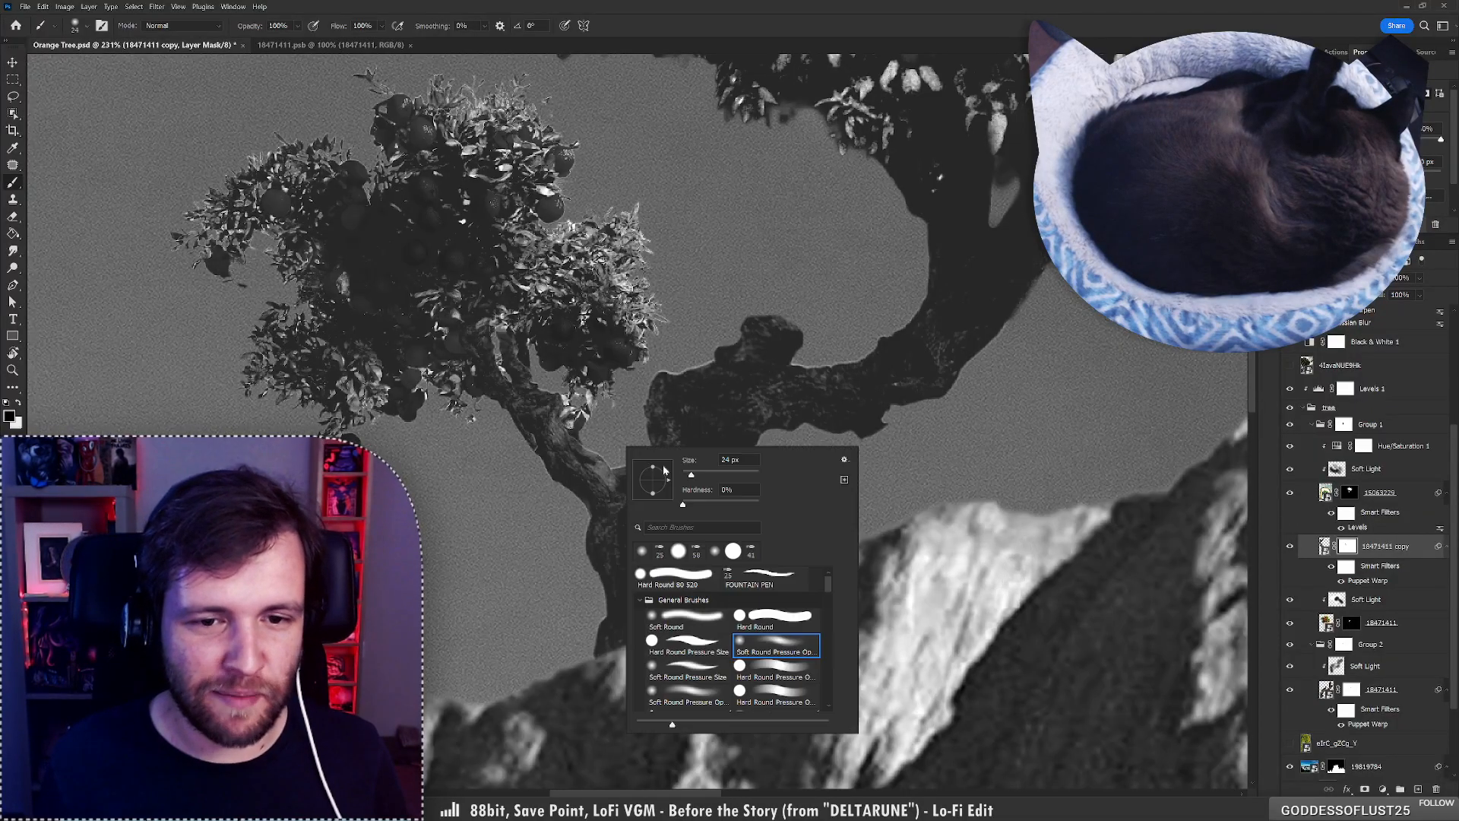
click(675, 574)
click(589, 439)
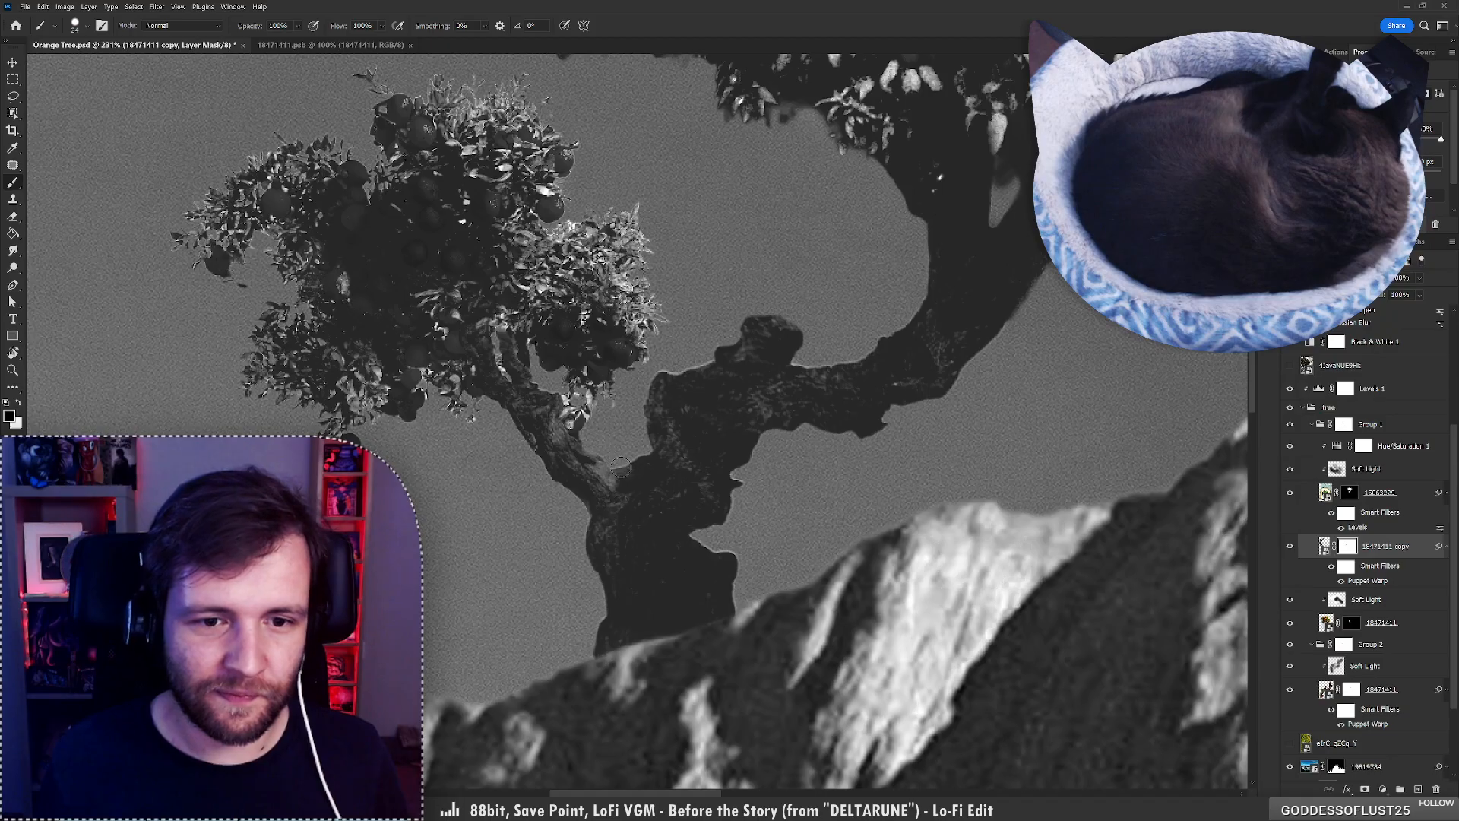
key(ctrl+space)
drag(625, 450, 563, 450)
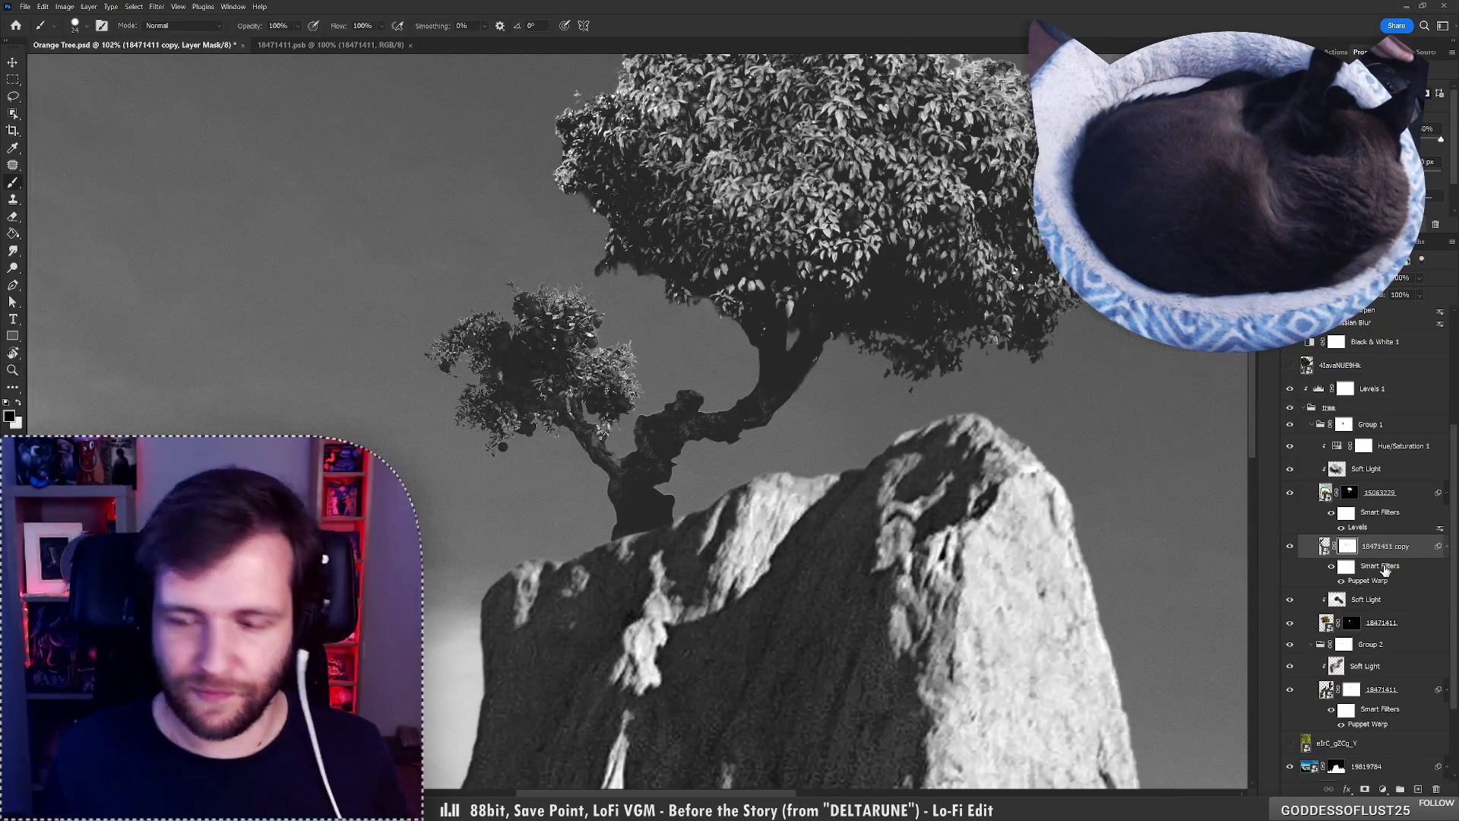
Add a clipped Soft Light layer above the trunk copy and paint black shading along the joining stem with a larger soft brush.
key(F2)
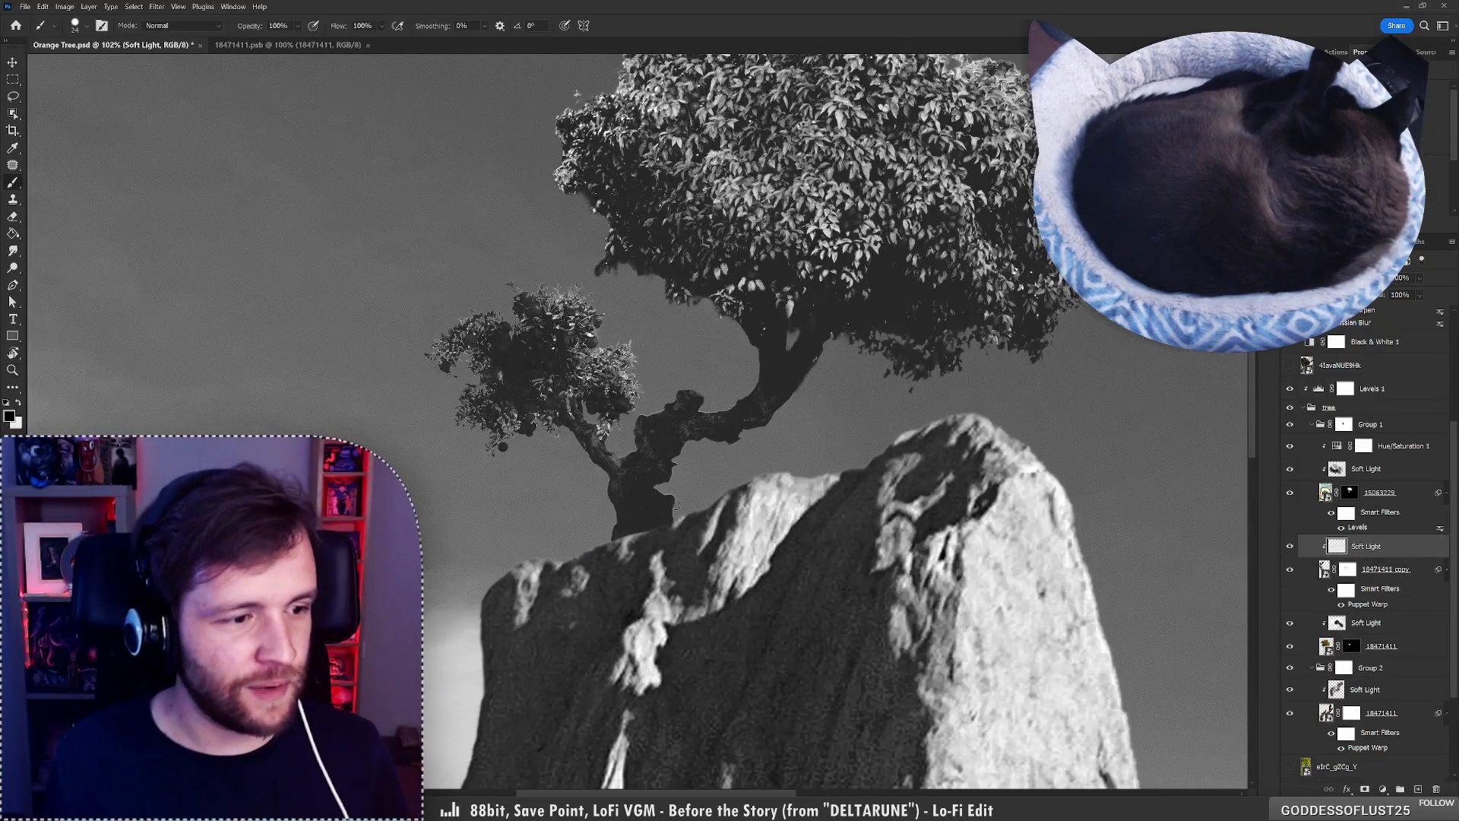
right_click(789, 495)
click(807, 666)
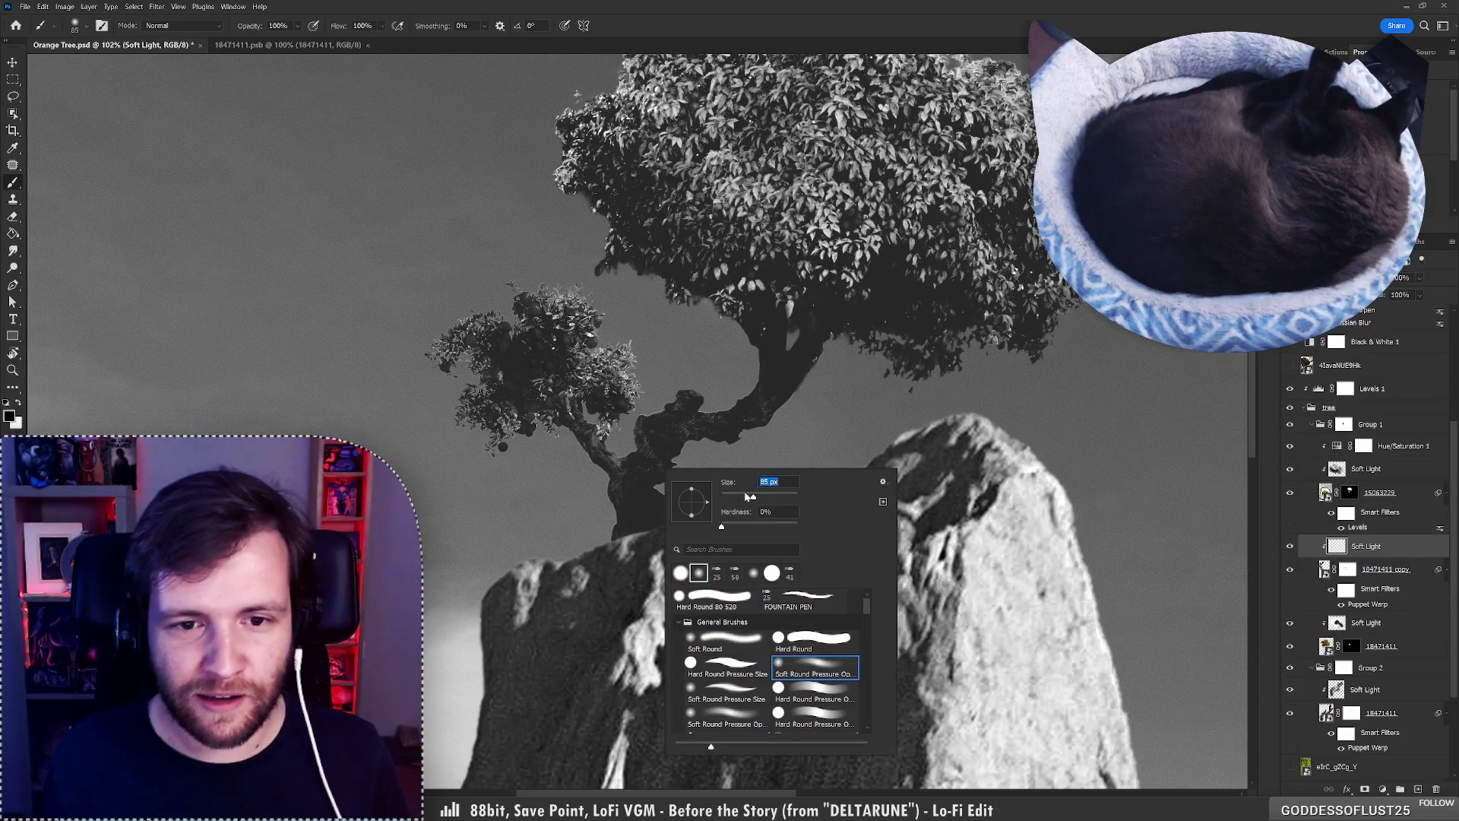
click(608, 446)
key(ctrl+z)
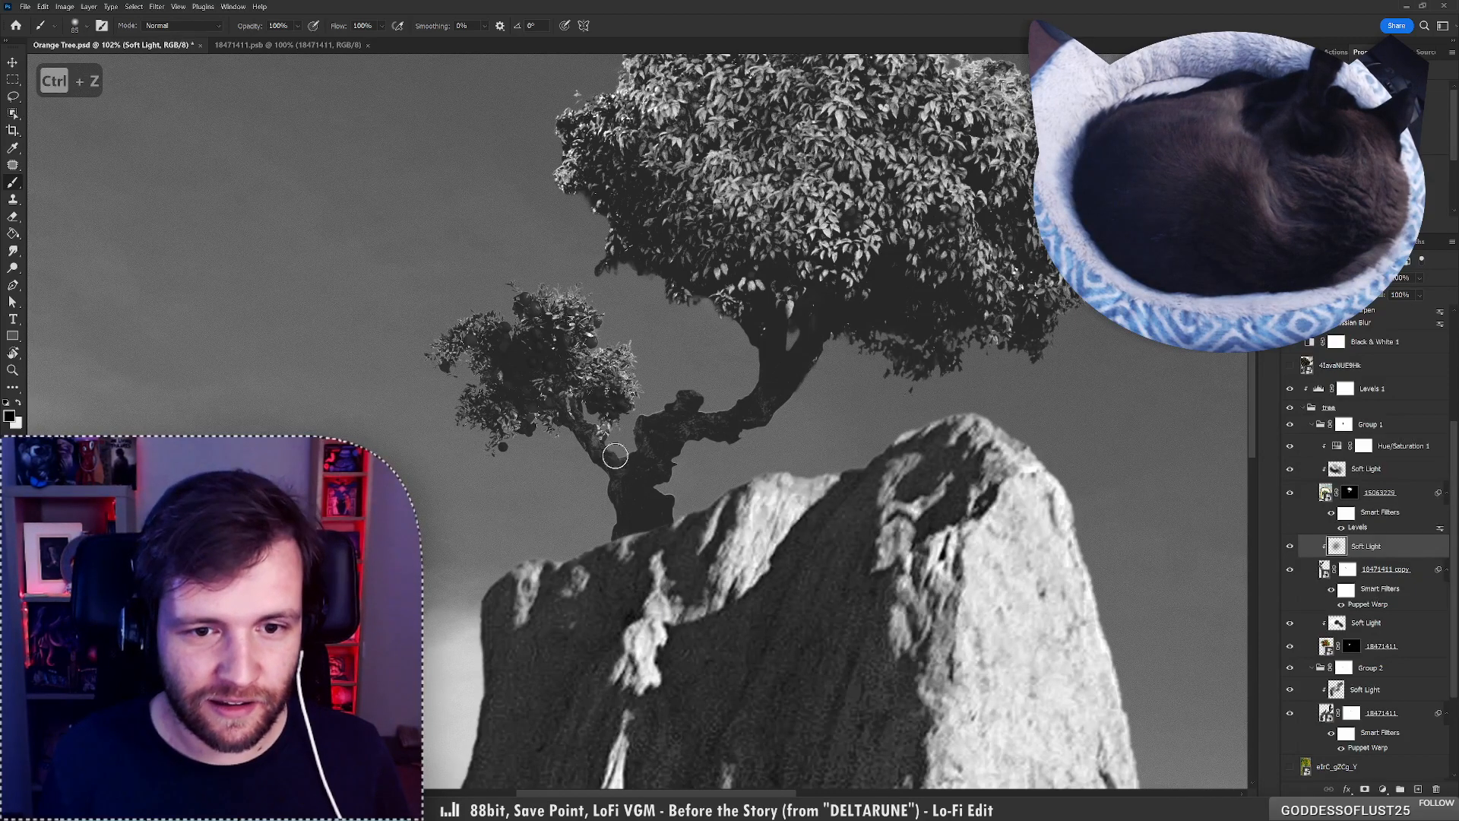
mouse_move(600, 446)
mouse_down()
mouse_move(585, 431)
mouse_move(590, 449)
mouse_move(551, 454)
mouse_move(627, 415)
mouse_move(589, 419)
mouse_move(669, 417)
mouse_move(555, 407)
mouse_move(576, 397)
mouse_up()
key(z)
drag(595, 329, 635, 341)
key(b)
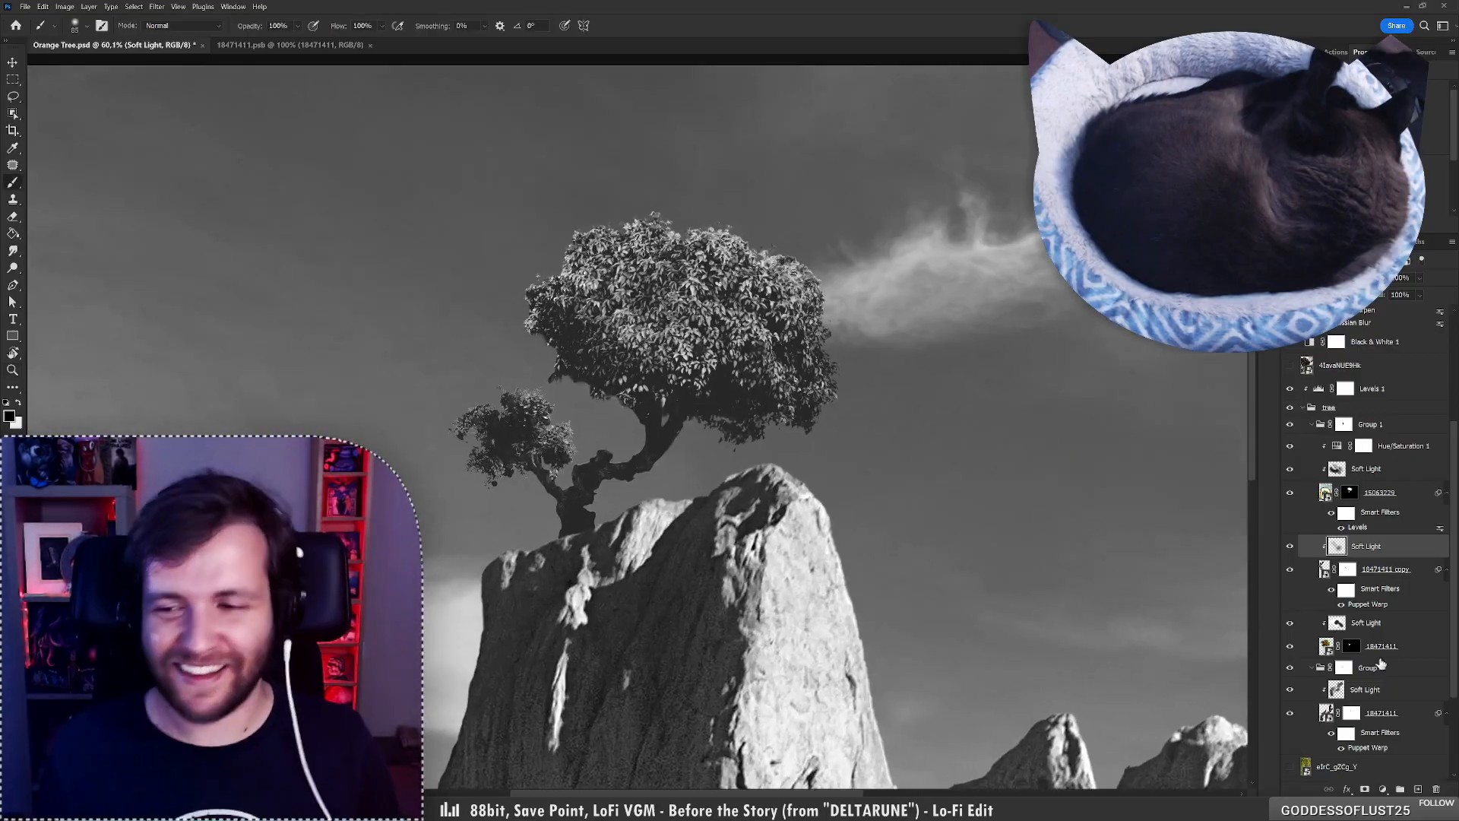
Stamp all visible layers into a new smart object layer directly above the Black & White 1 adjustment.
click(1396, 568)
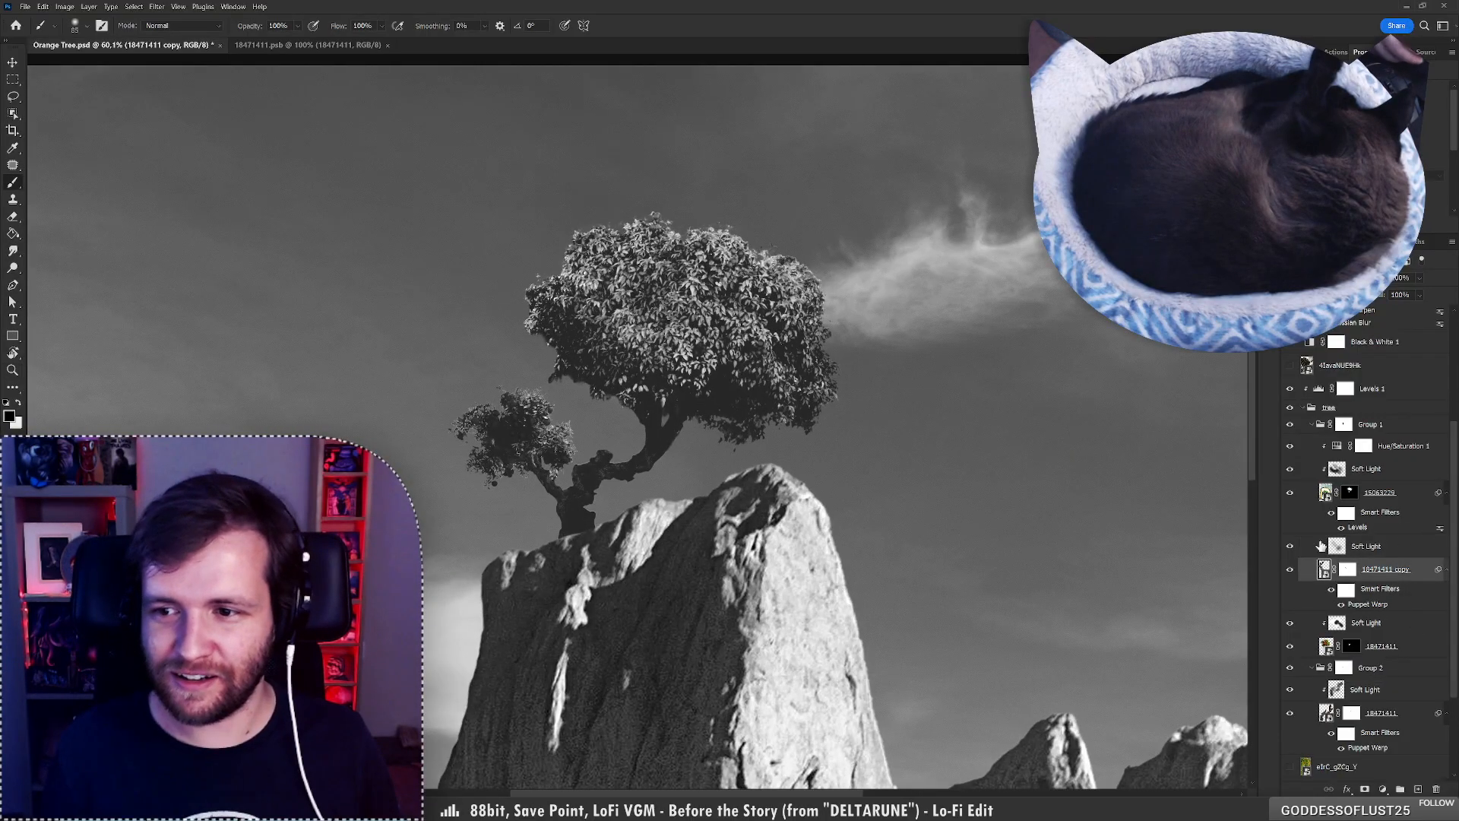
key(z)
mouse_move(726, 445)
mouse_down()
mouse_move(663, 437)
mouse_move(677, 438)
mouse_up()
key(b)
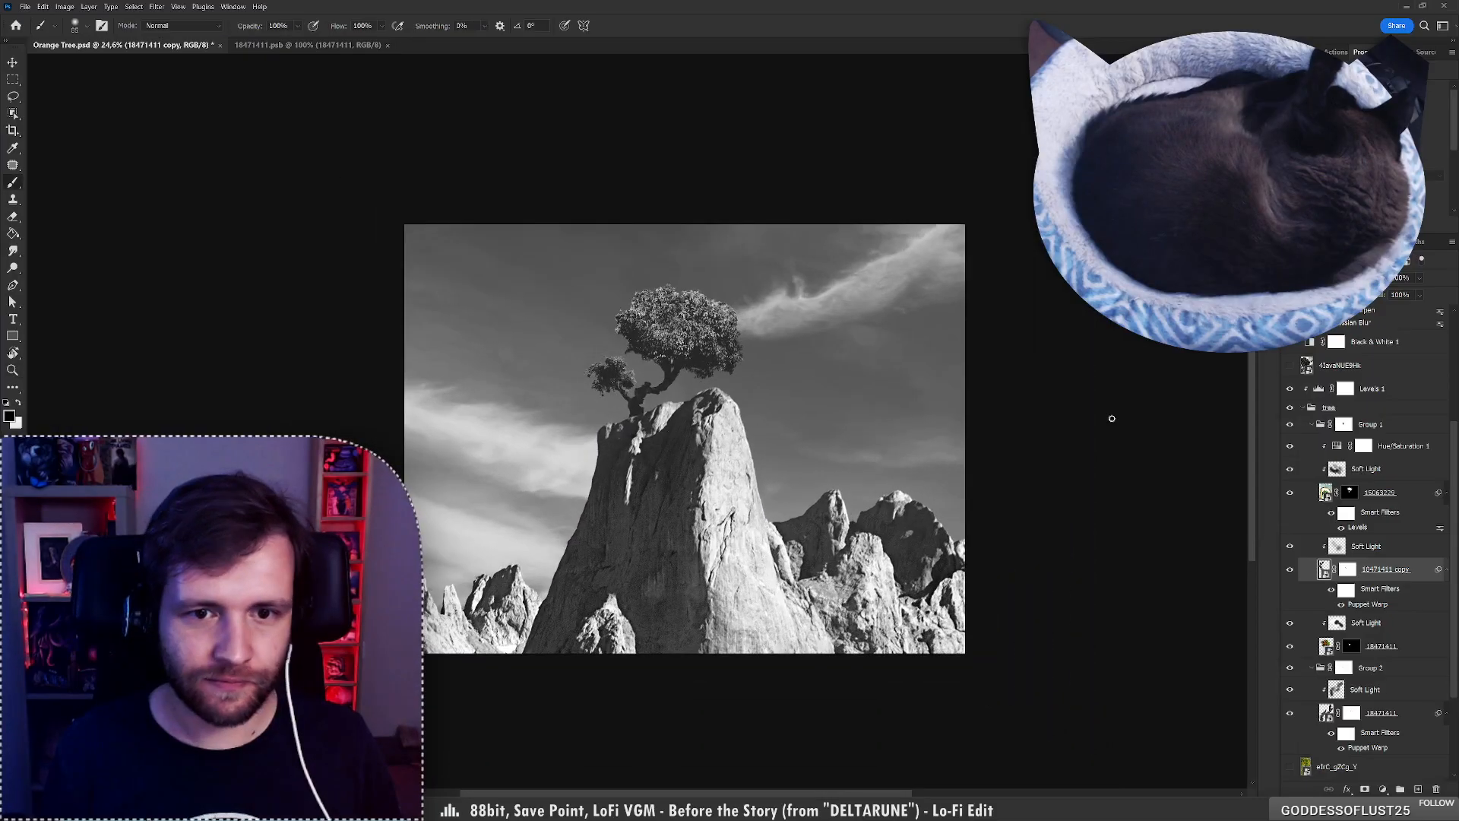
scroll(1450, 575, up, 5)
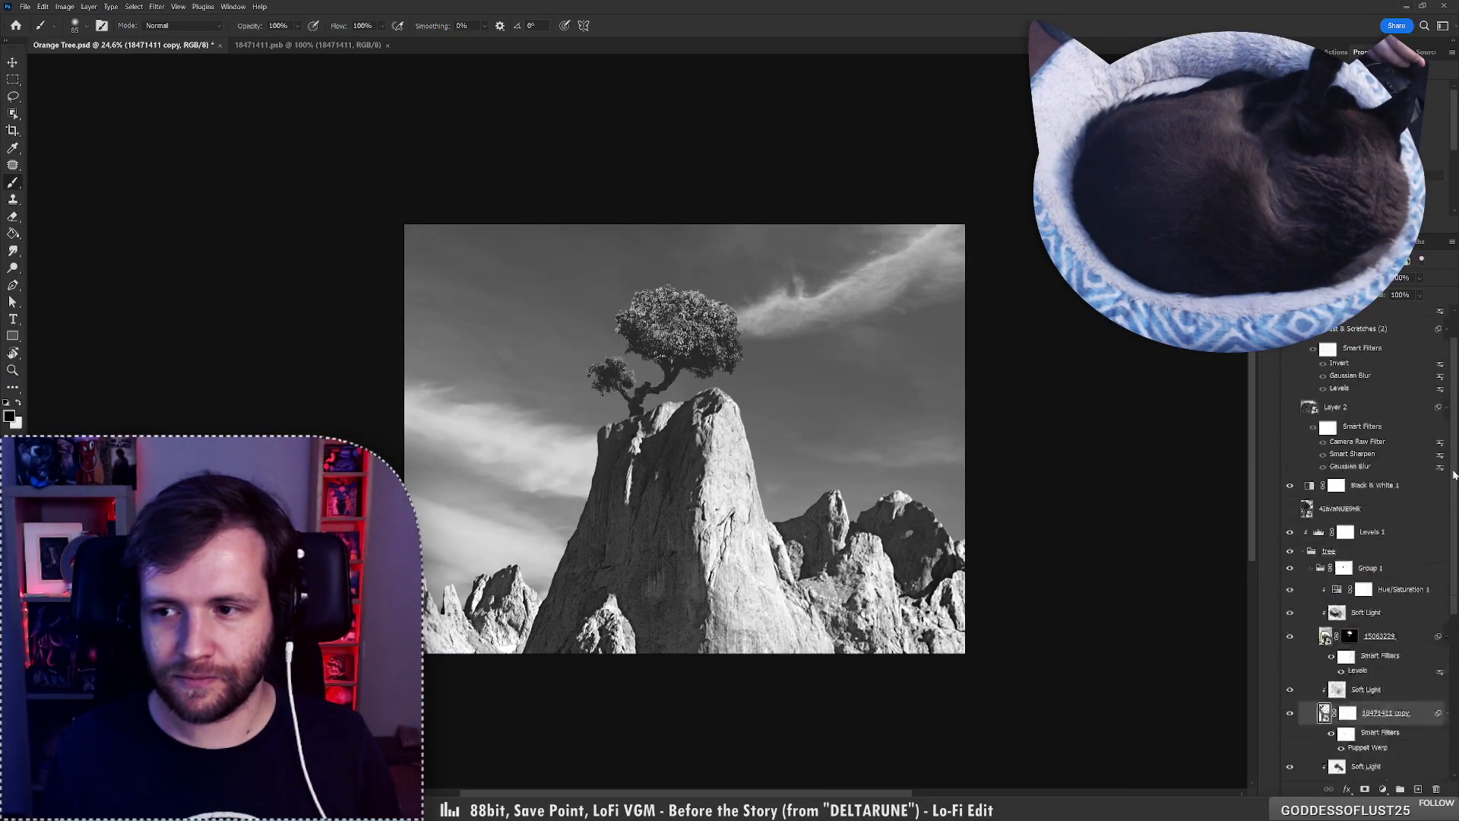
click(1389, 528)
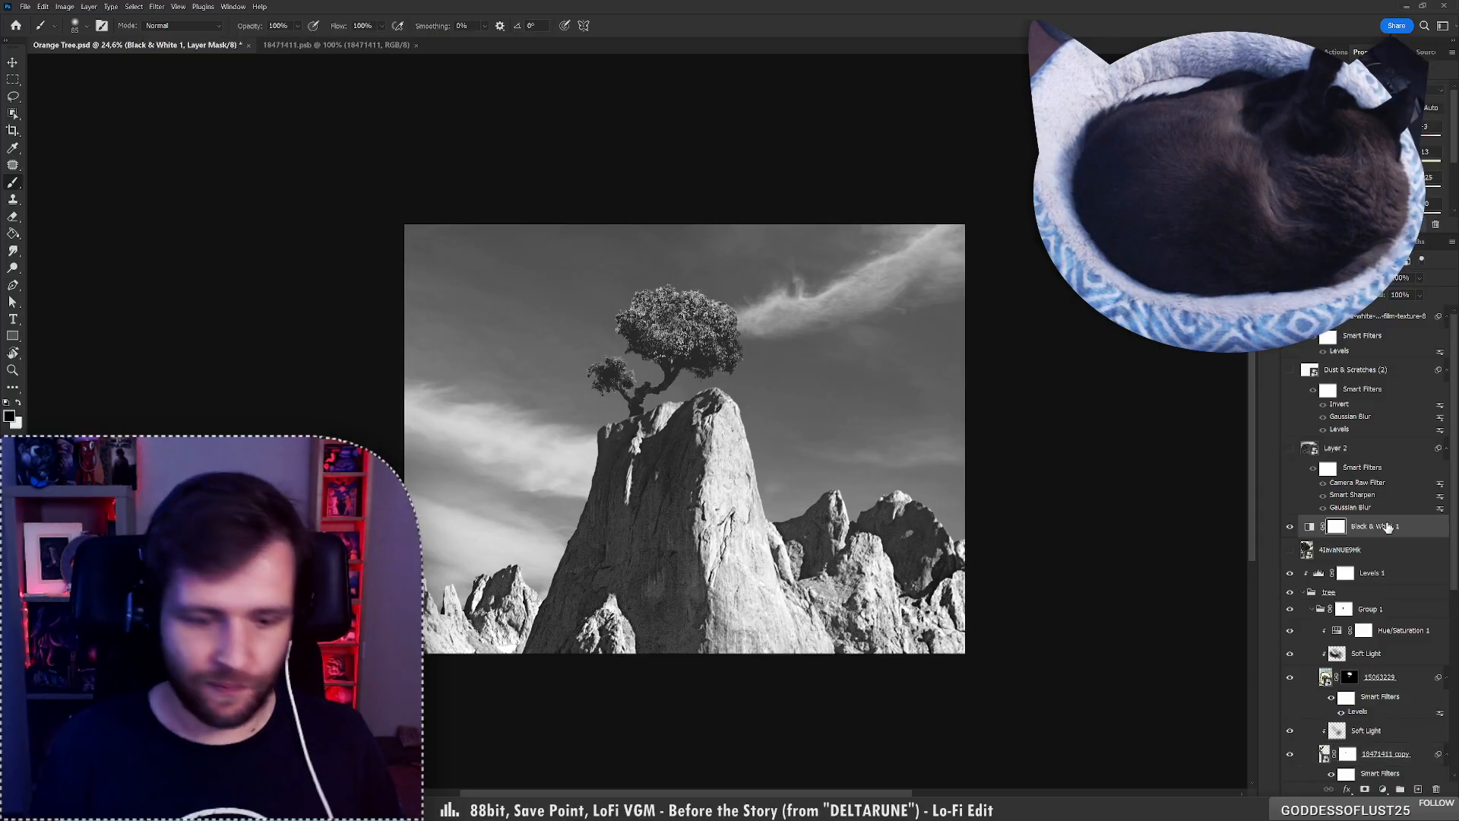
key(ctrl+shift+alt+e)
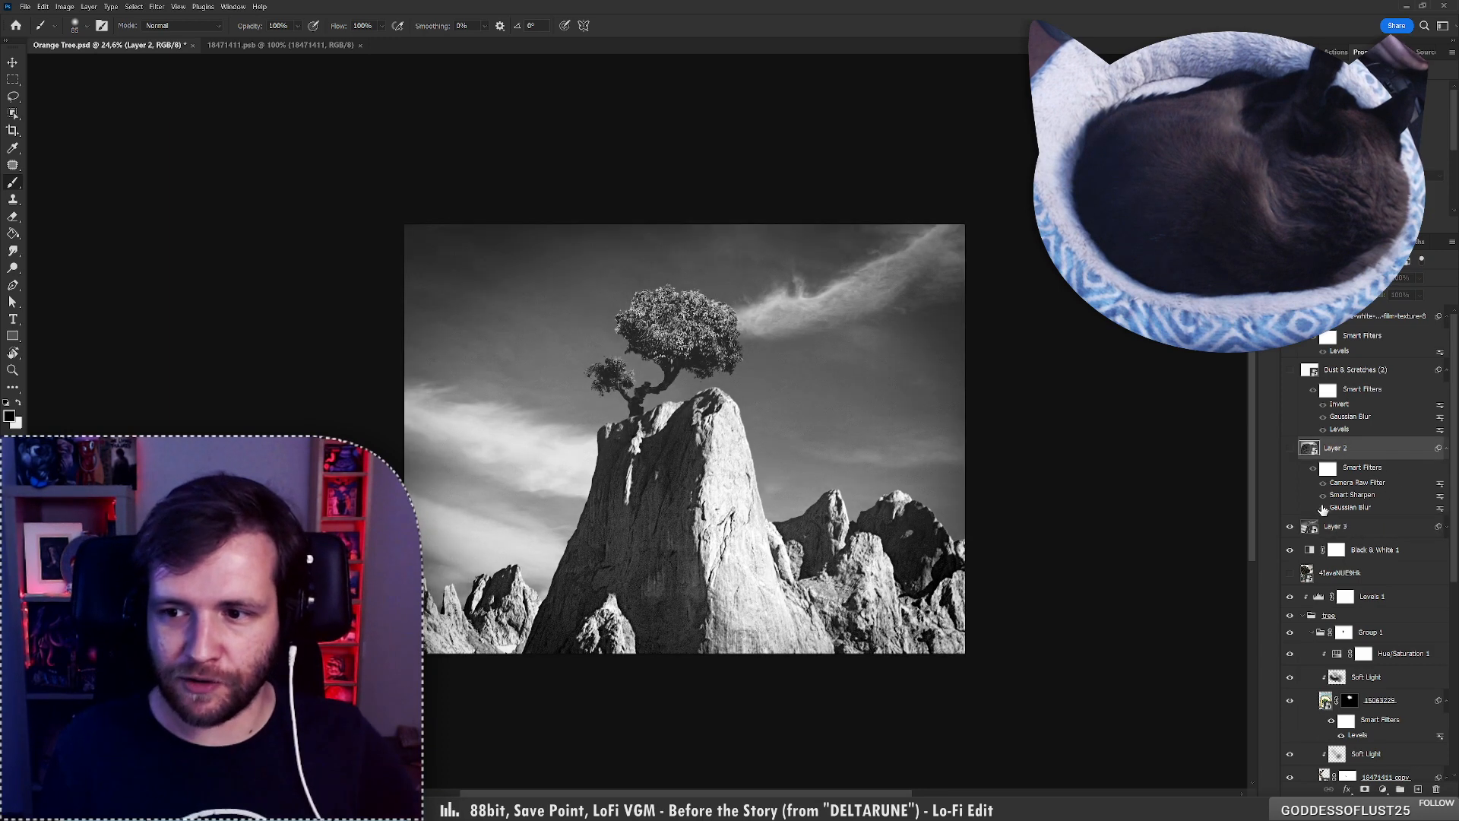
Delete the outdated merged Layer 2 and expand the smart filters of the new merged layer.
click(1290, 449)
click(1290, 448)
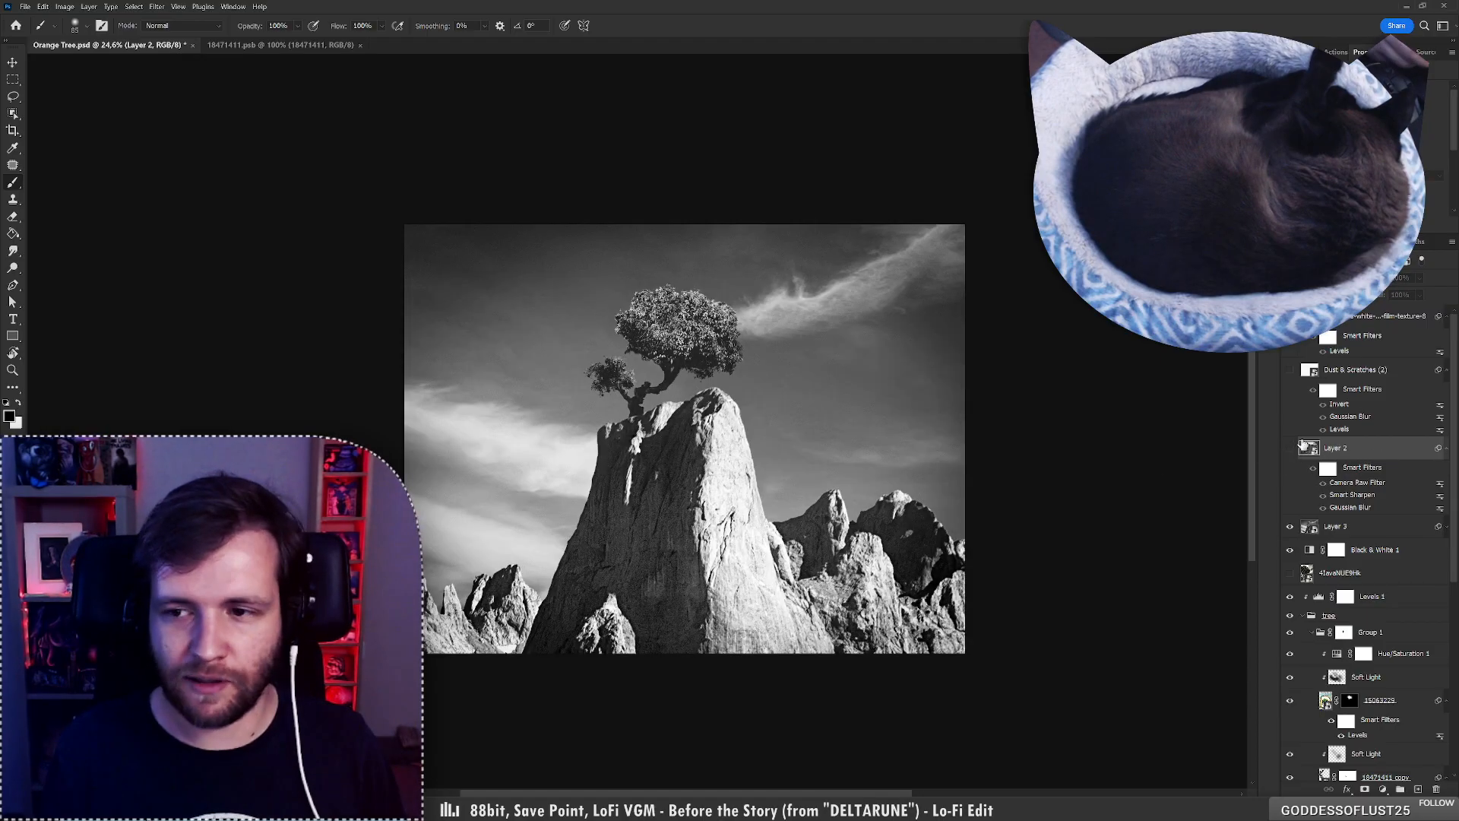
click(1437, 790)
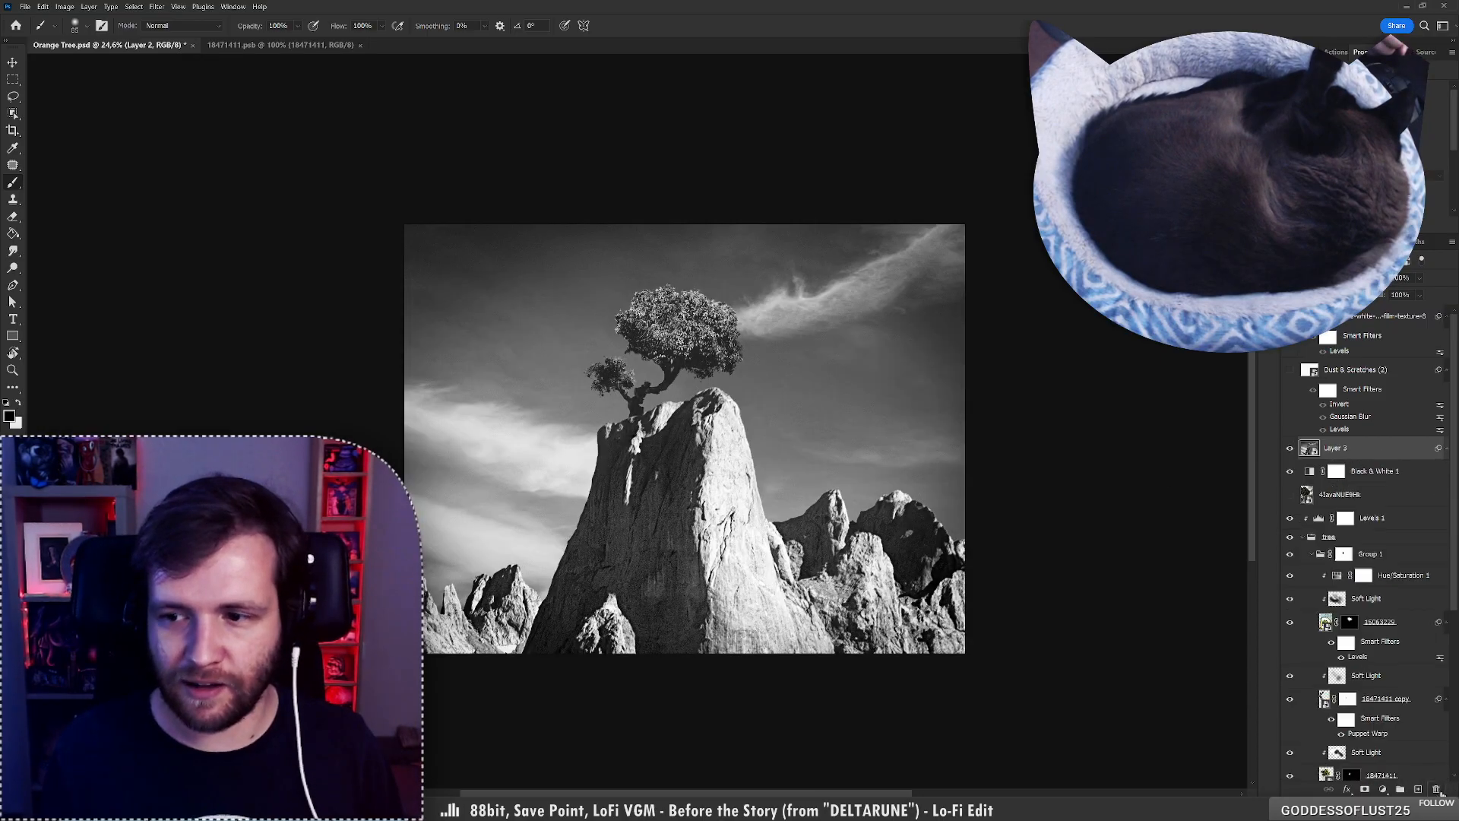
click(1446, 448)
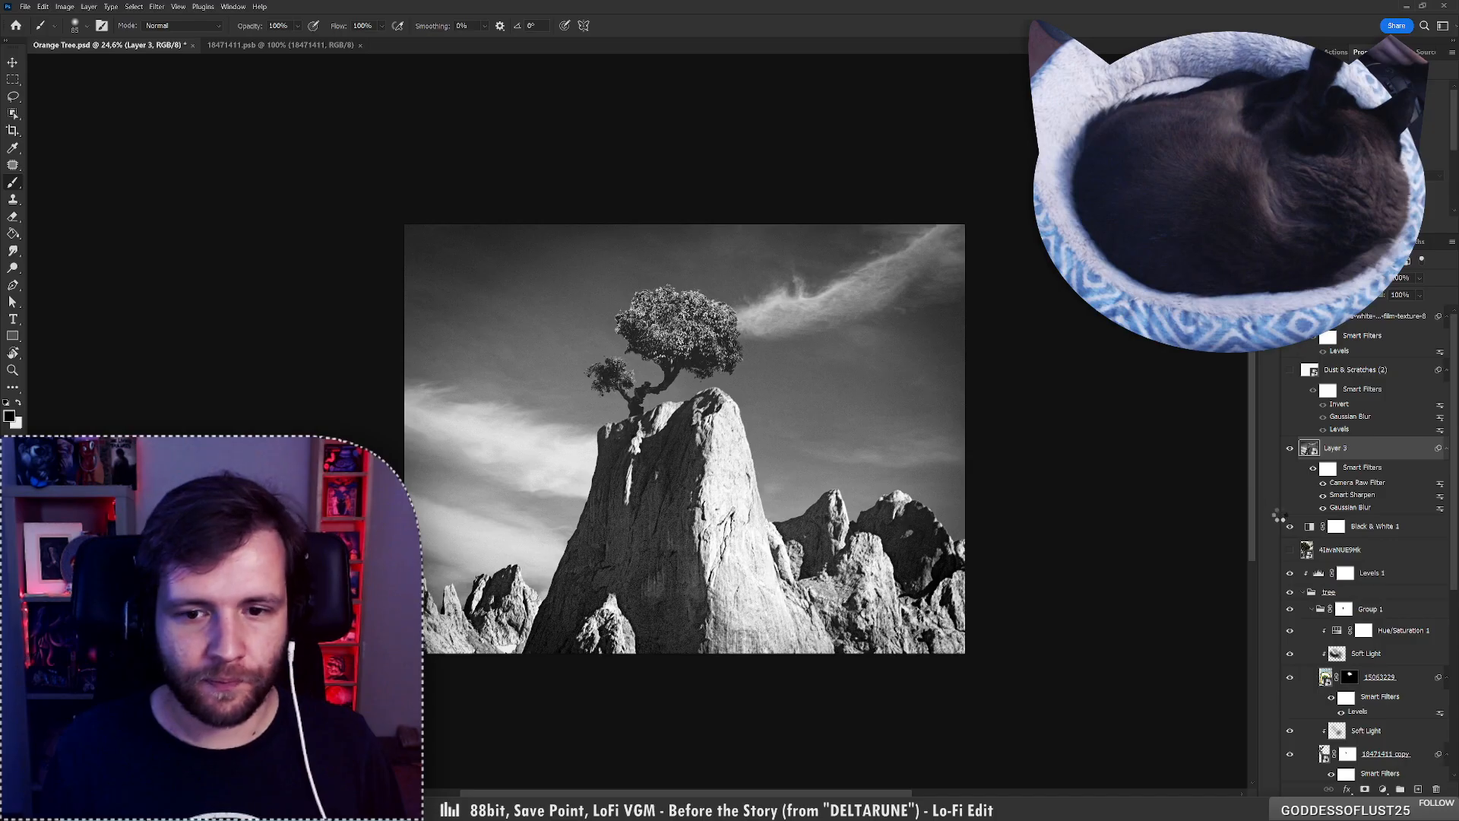
Reopen the new merged layer's Camera Raw filter, set the vignette to -25, compare before and after, and apply it.
double_click(1357, 483)
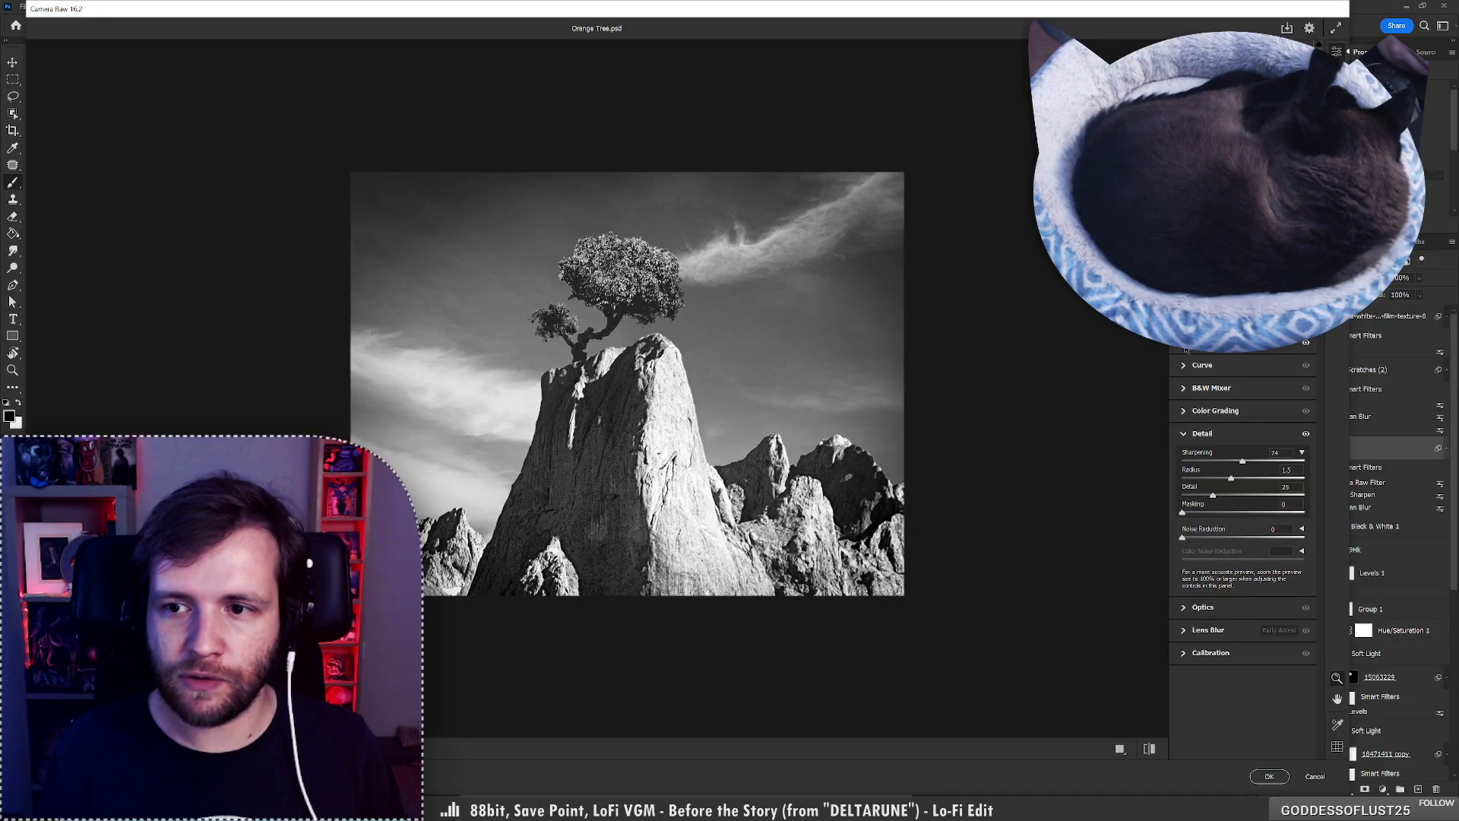
scroll(1189, 365, up, 3)
mouse_move(1222, 420)
mouse_down()
mouse_move(1247, 435)
mouse_move(1227, 427)
mouse_up()
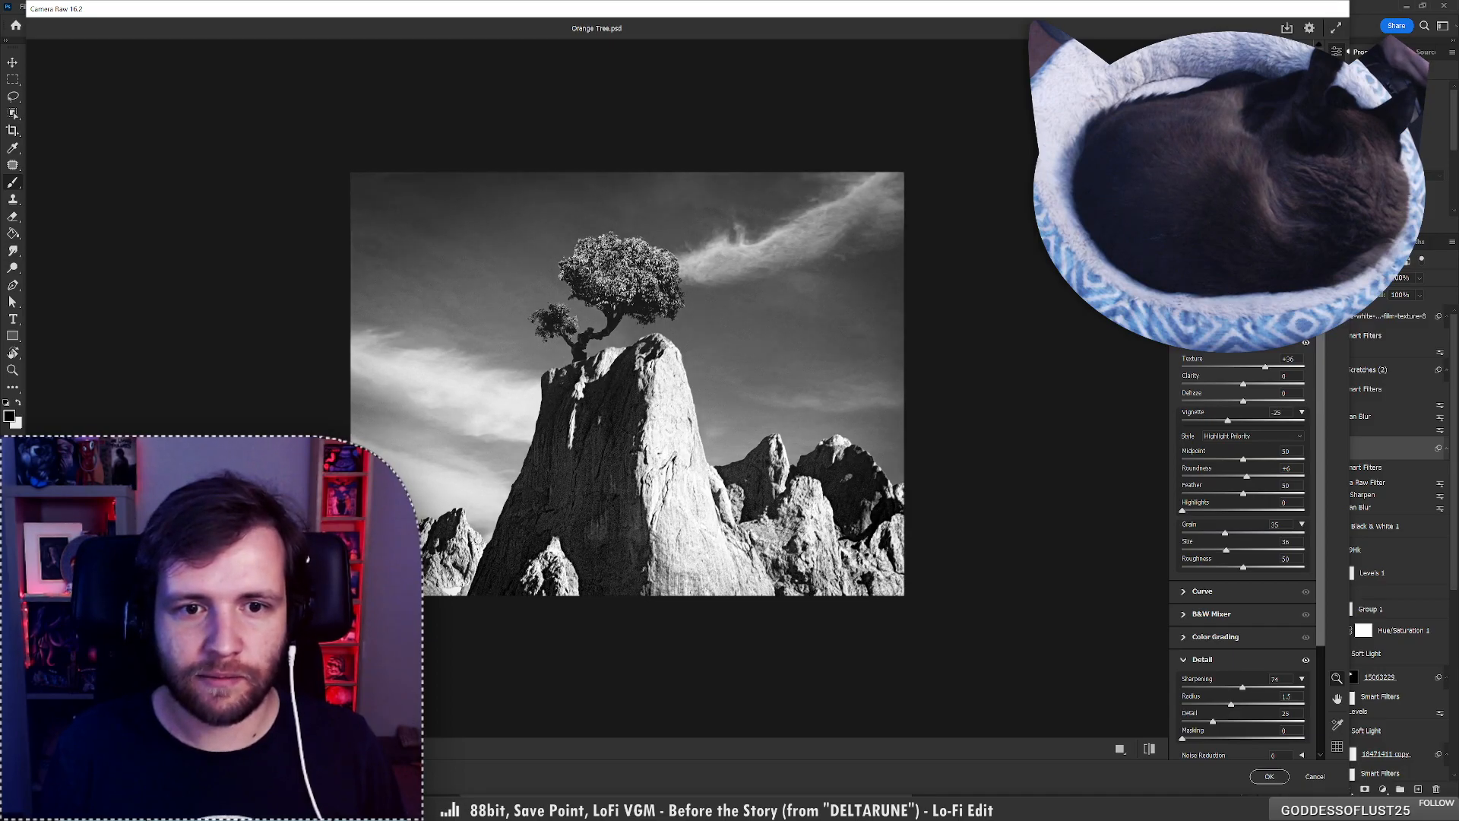
scroll(589, 352, down, 2)
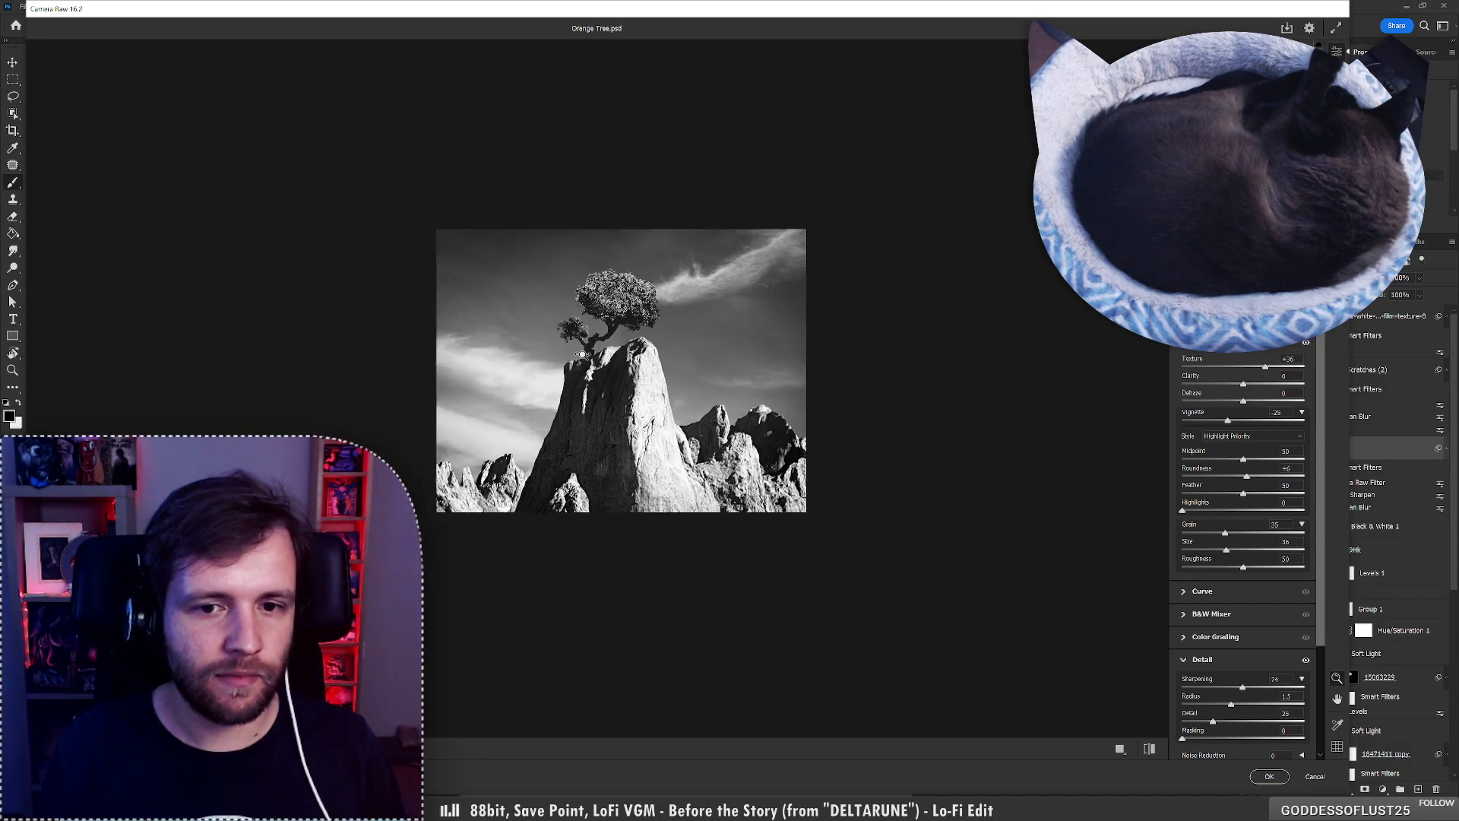
scroll(583, 355, up, 2)
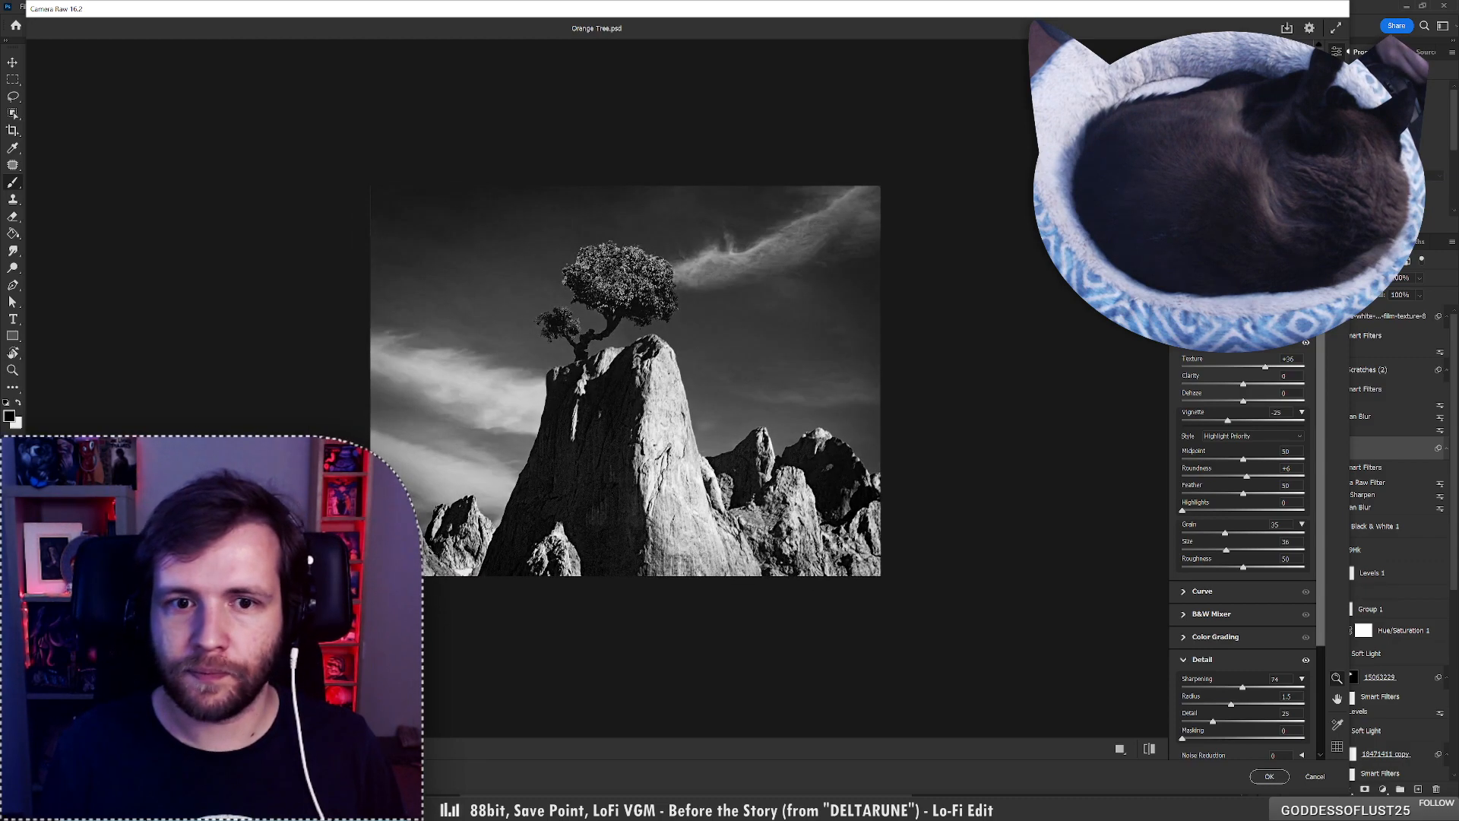
key(p)
key(p)
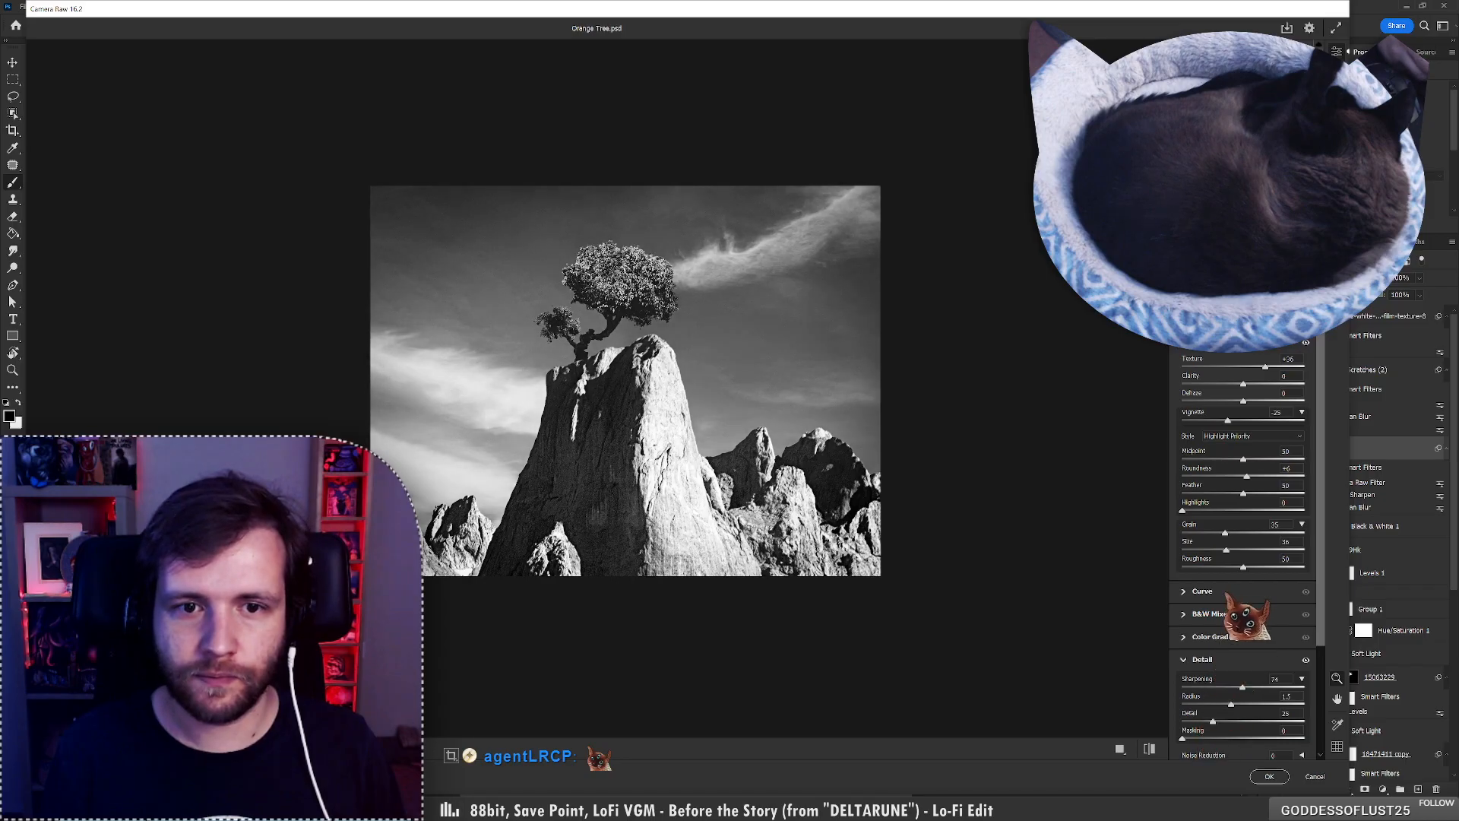
click(1277, 776)
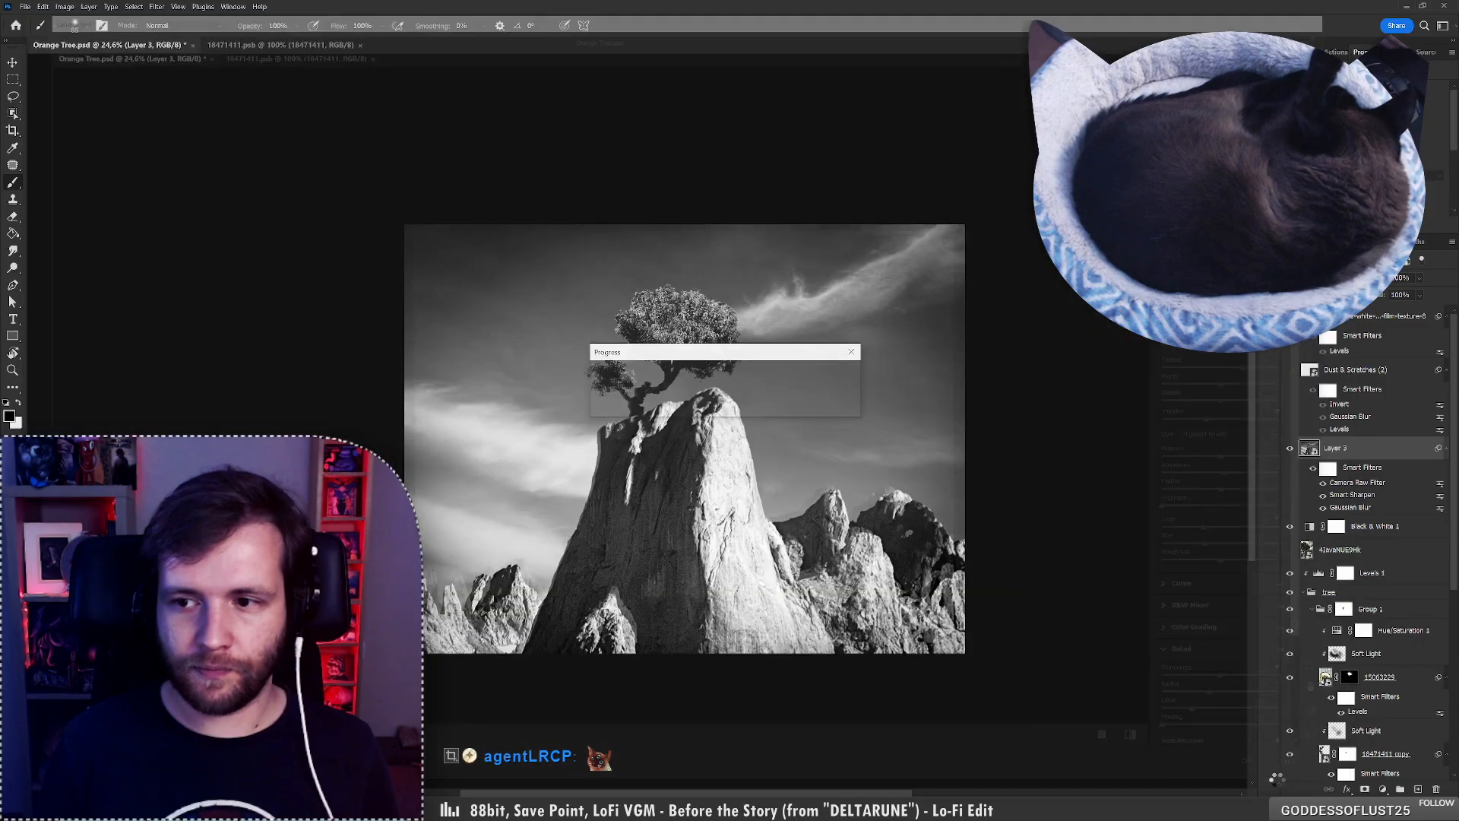
Hide the merged Layer 3 and darken the bottom sky image by setting its Levels filter's midtones to 0.54.
click(1290, 448)
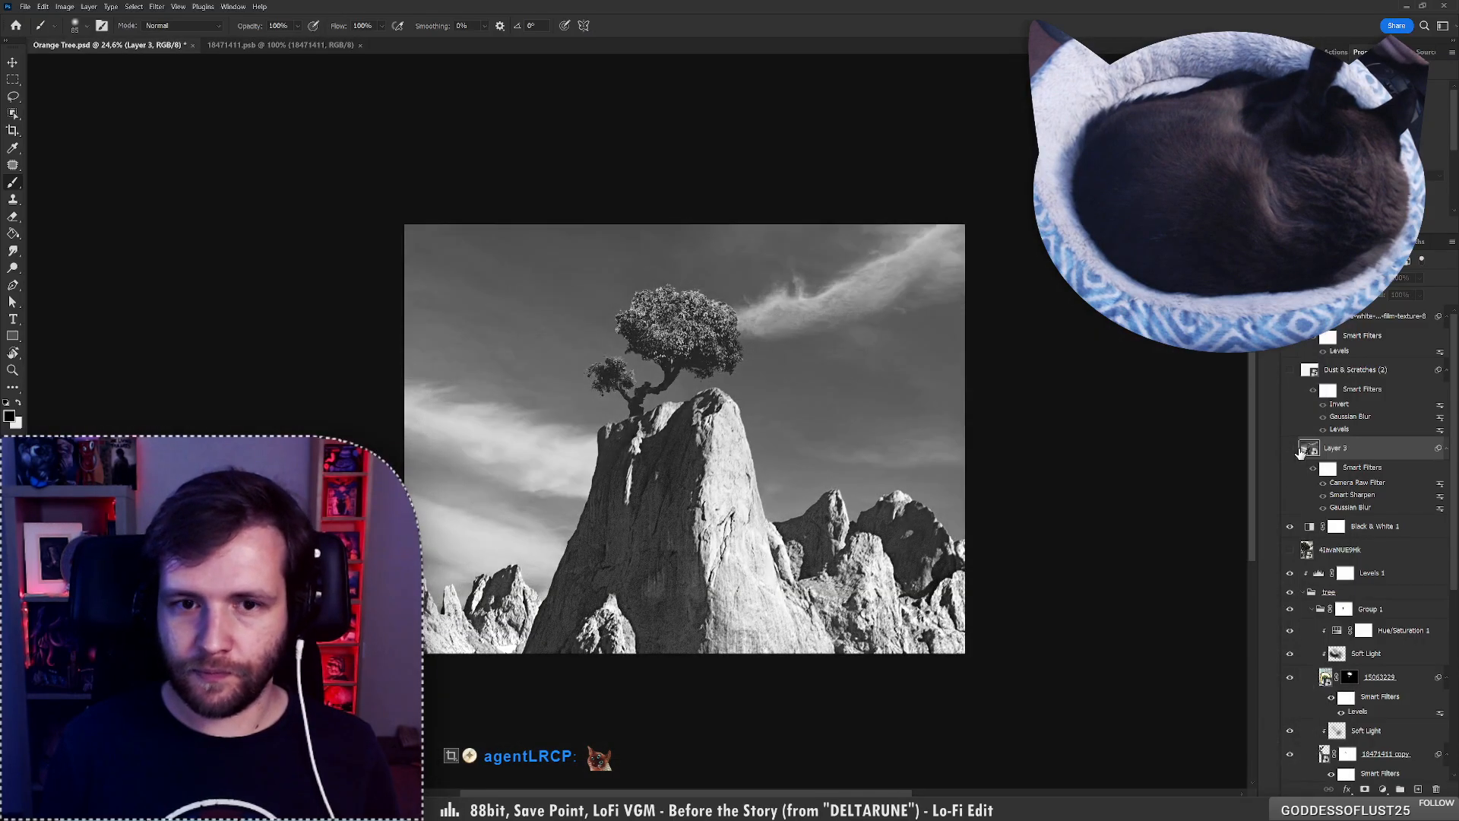
scroll(1368, 494, down, 5)
click(1341, 667)
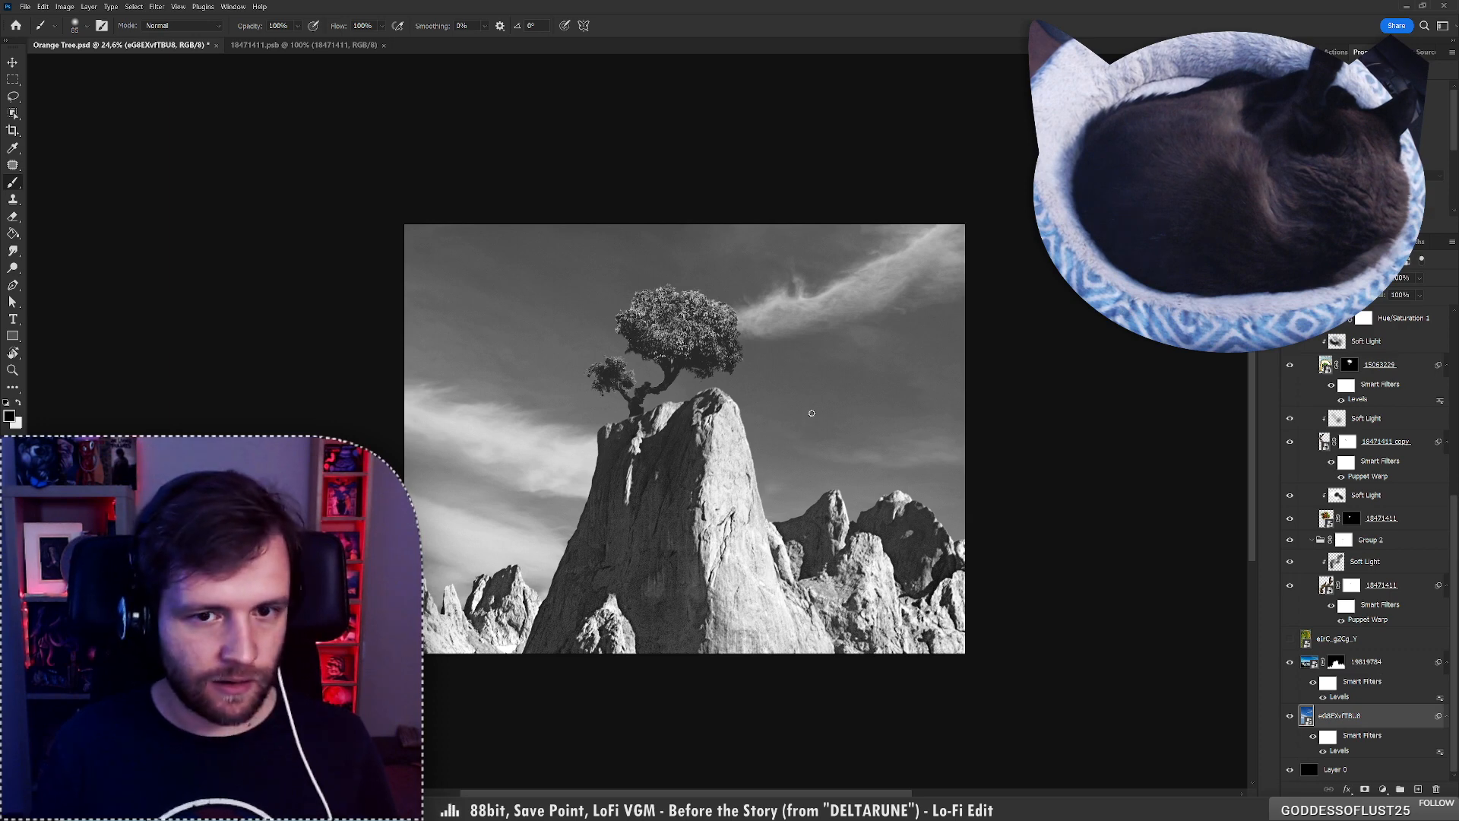
double_click(1339, 750)
mouse_move(956, 370)
mouse_down()
mouse_move(984, 383)
mouse_move(969, 383)
mouse_up()
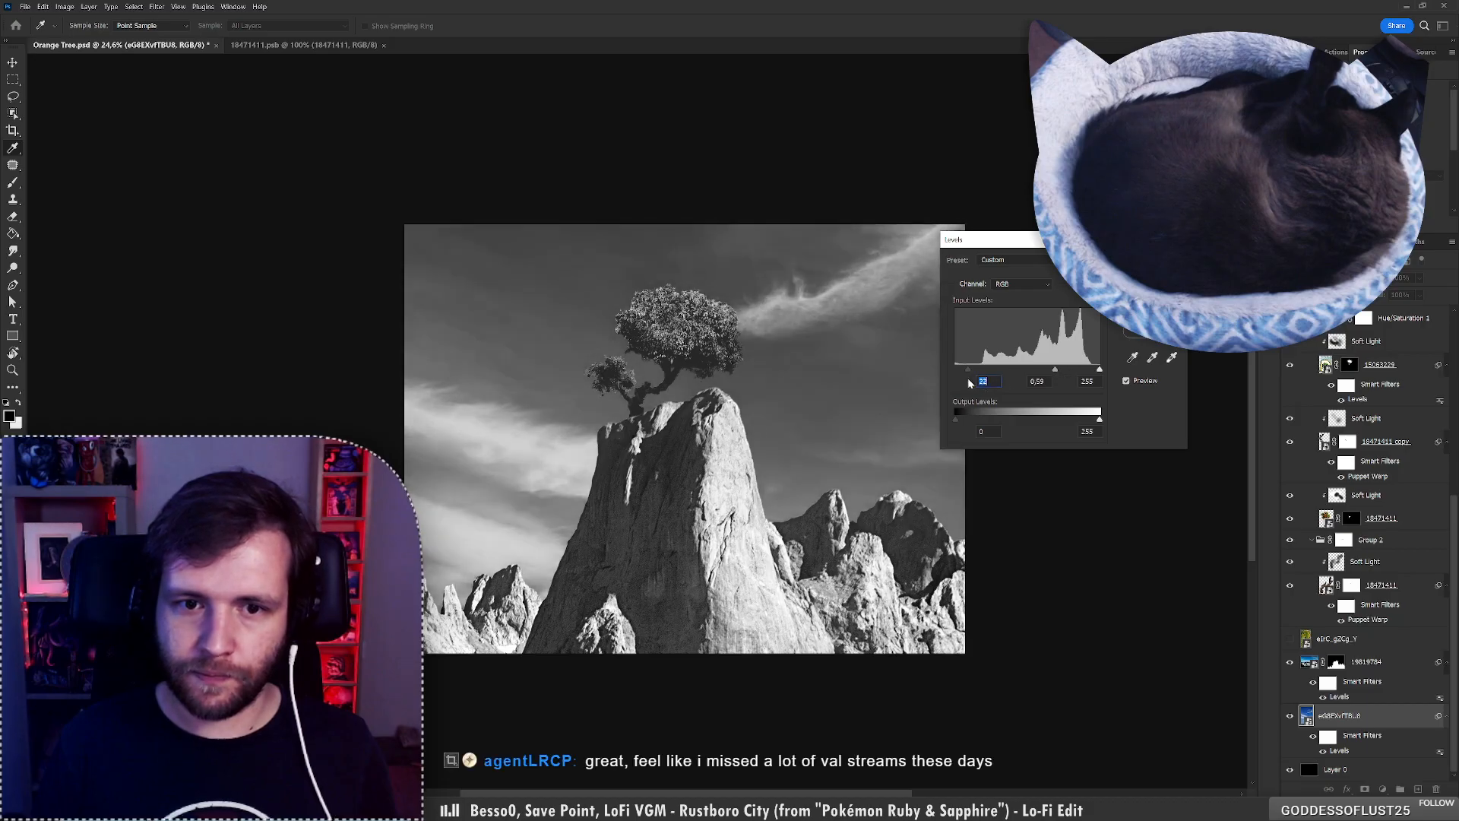
drag(1059, 369, 1058, 378)
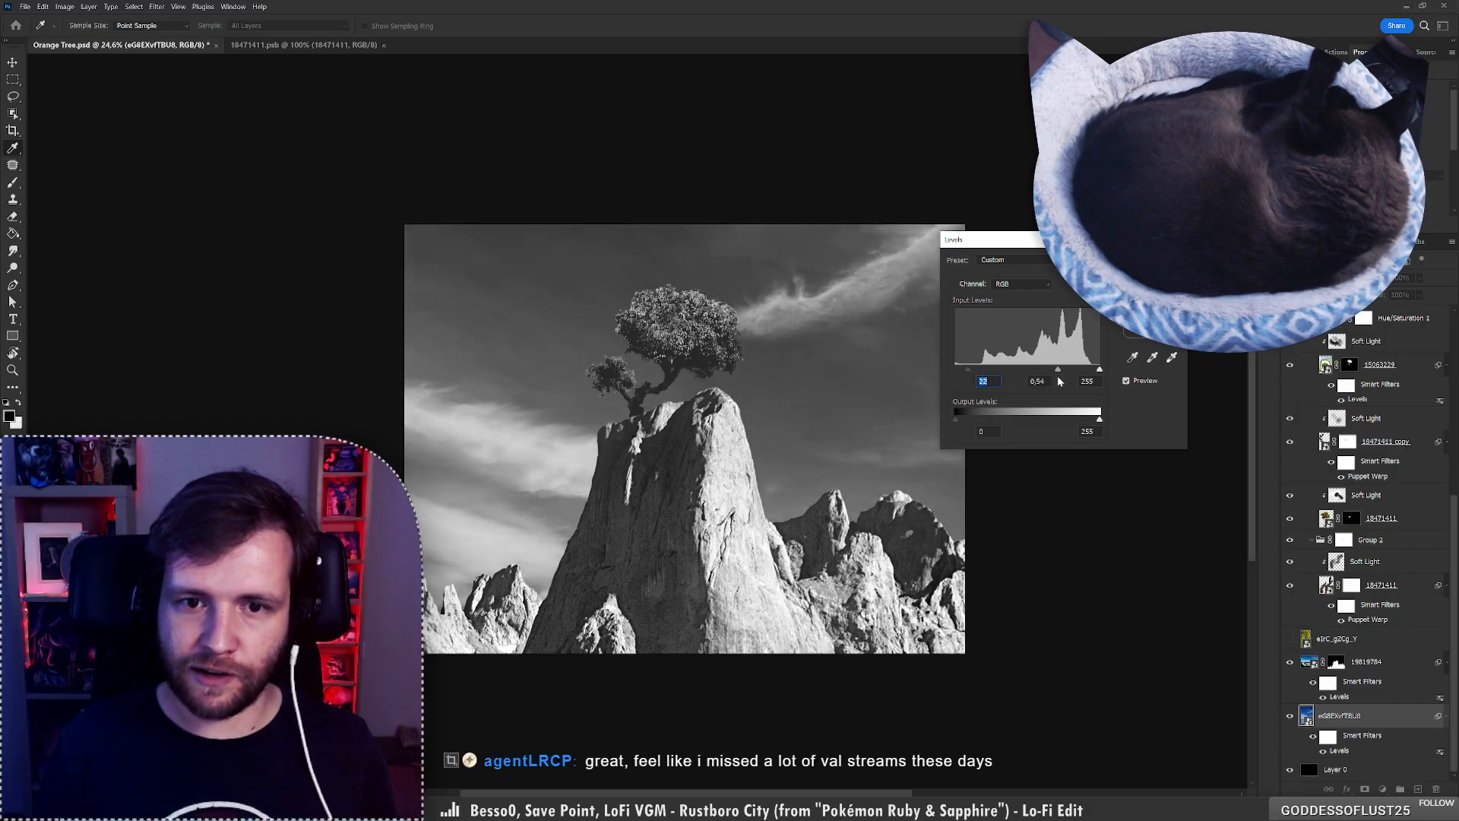
key(Tab)
key(Return)
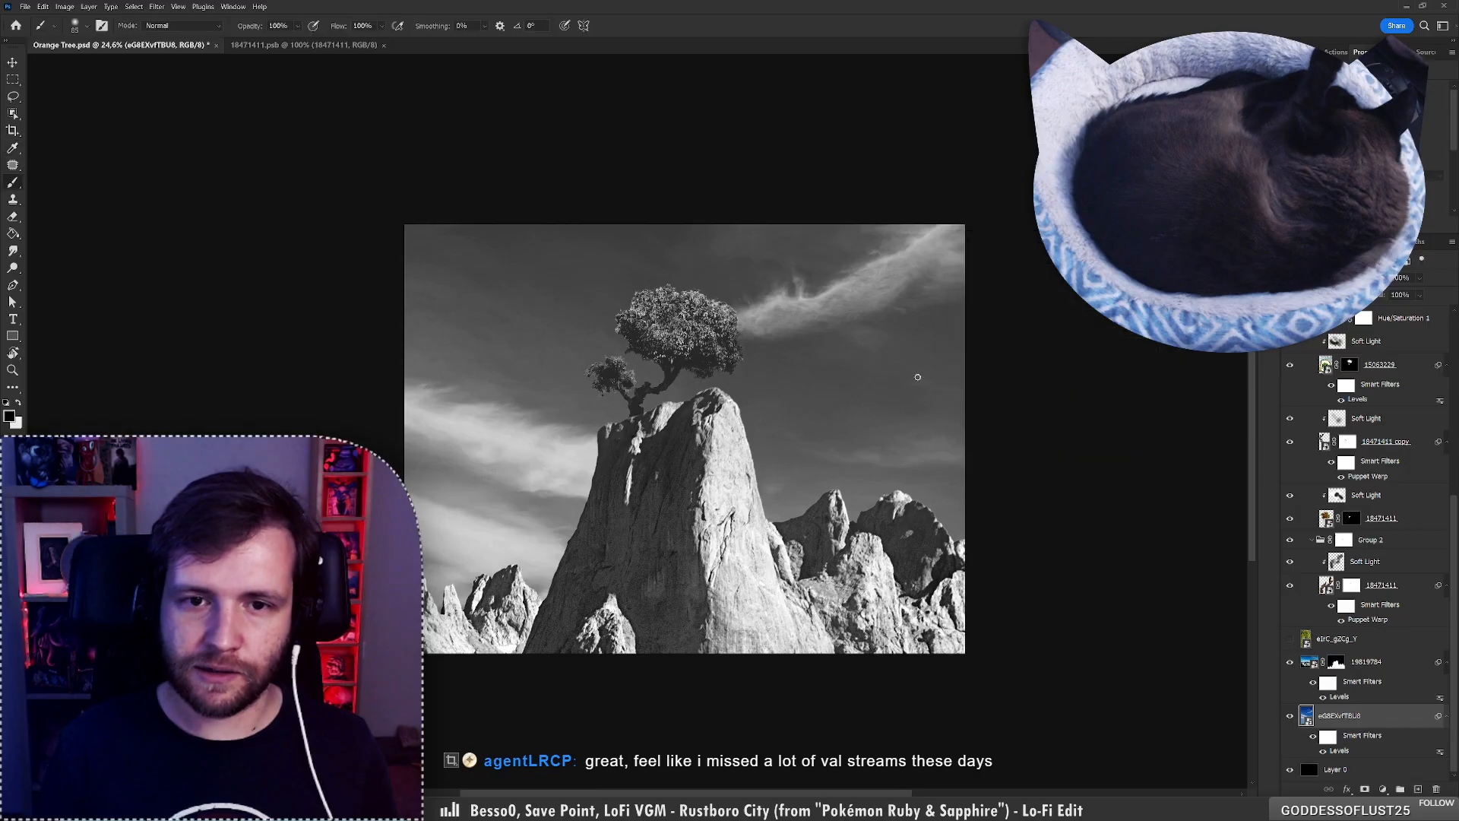
Transform the sky layer so its clouds sit further up and to the left behind the tree and mountain.
key(b)
drag(878, 342, 871, 321)
key(ctrl+t)
drag(973, 397, 916, 399)
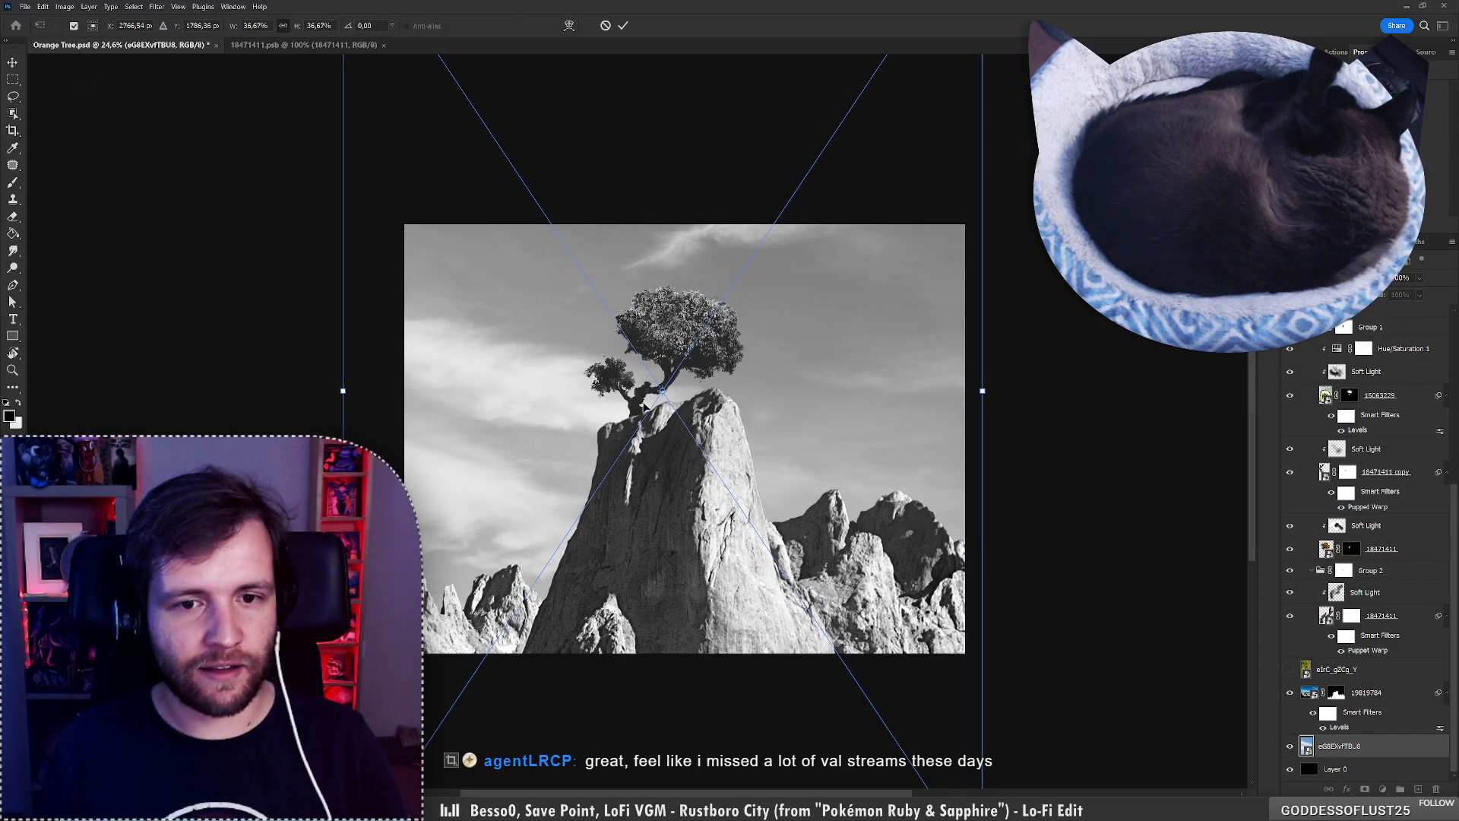
key(Return)
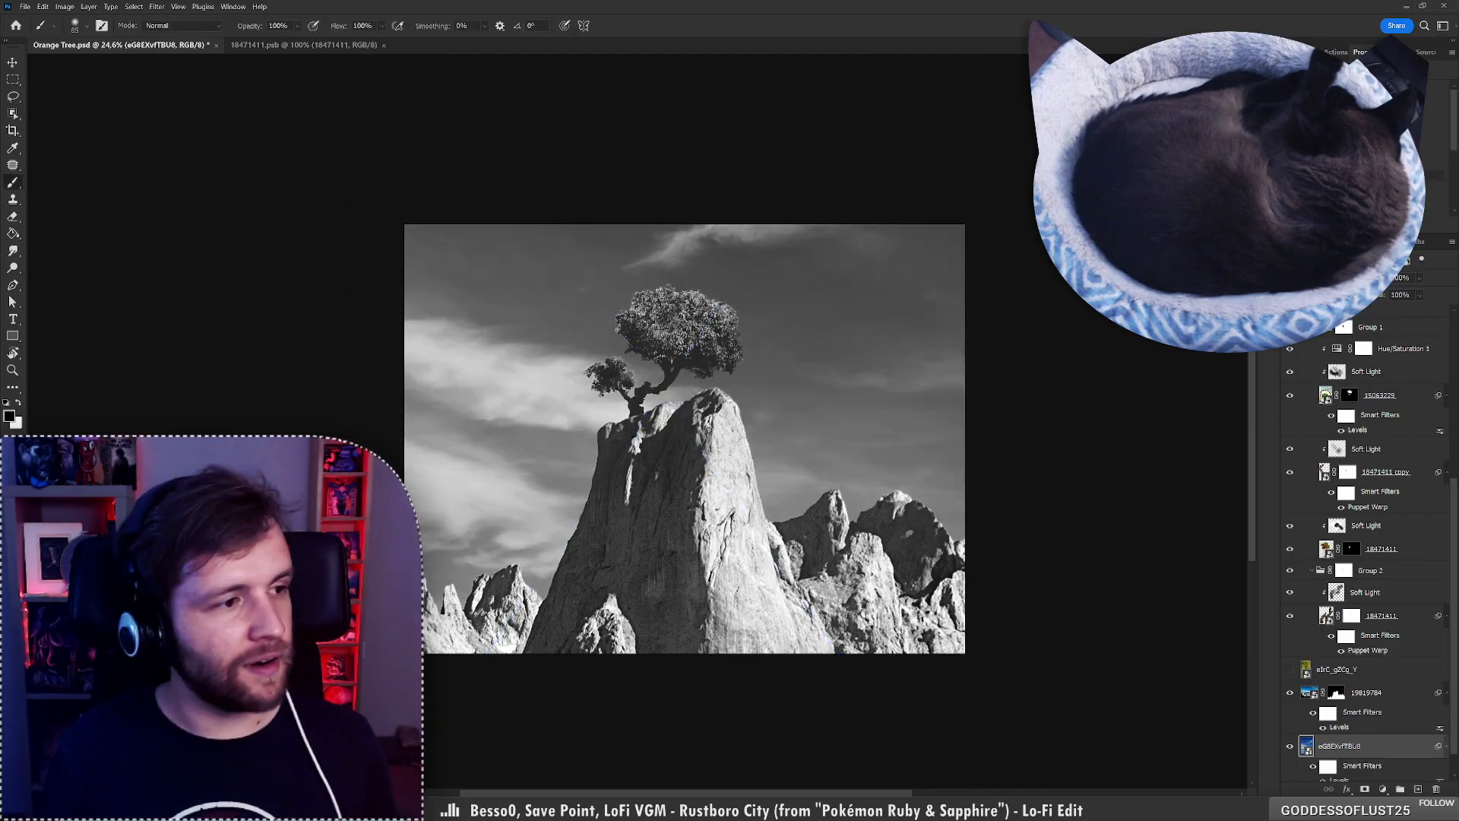
drag(710, 431, 710, 418)
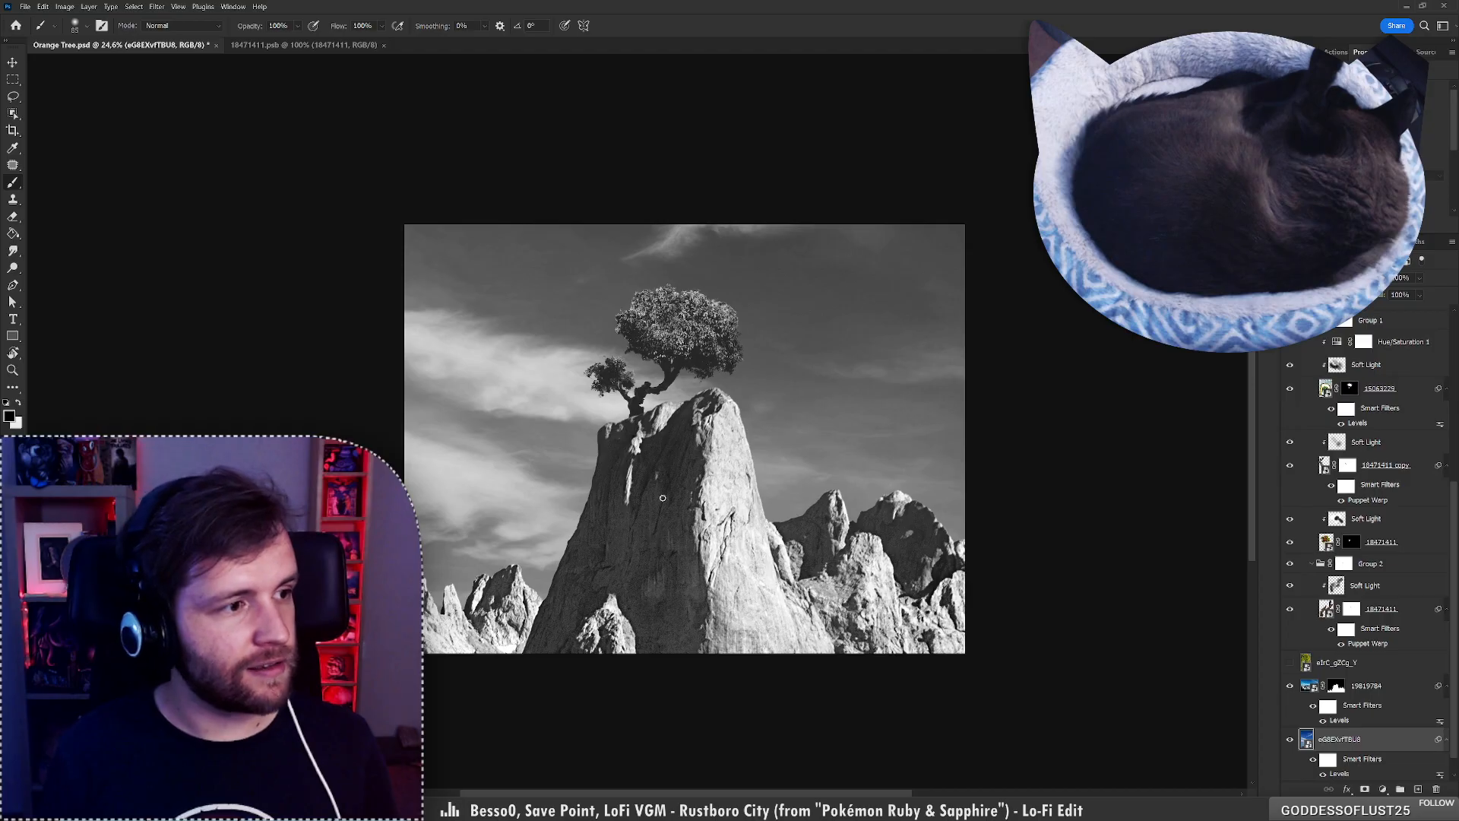
drag(662, 498, 630, 489)
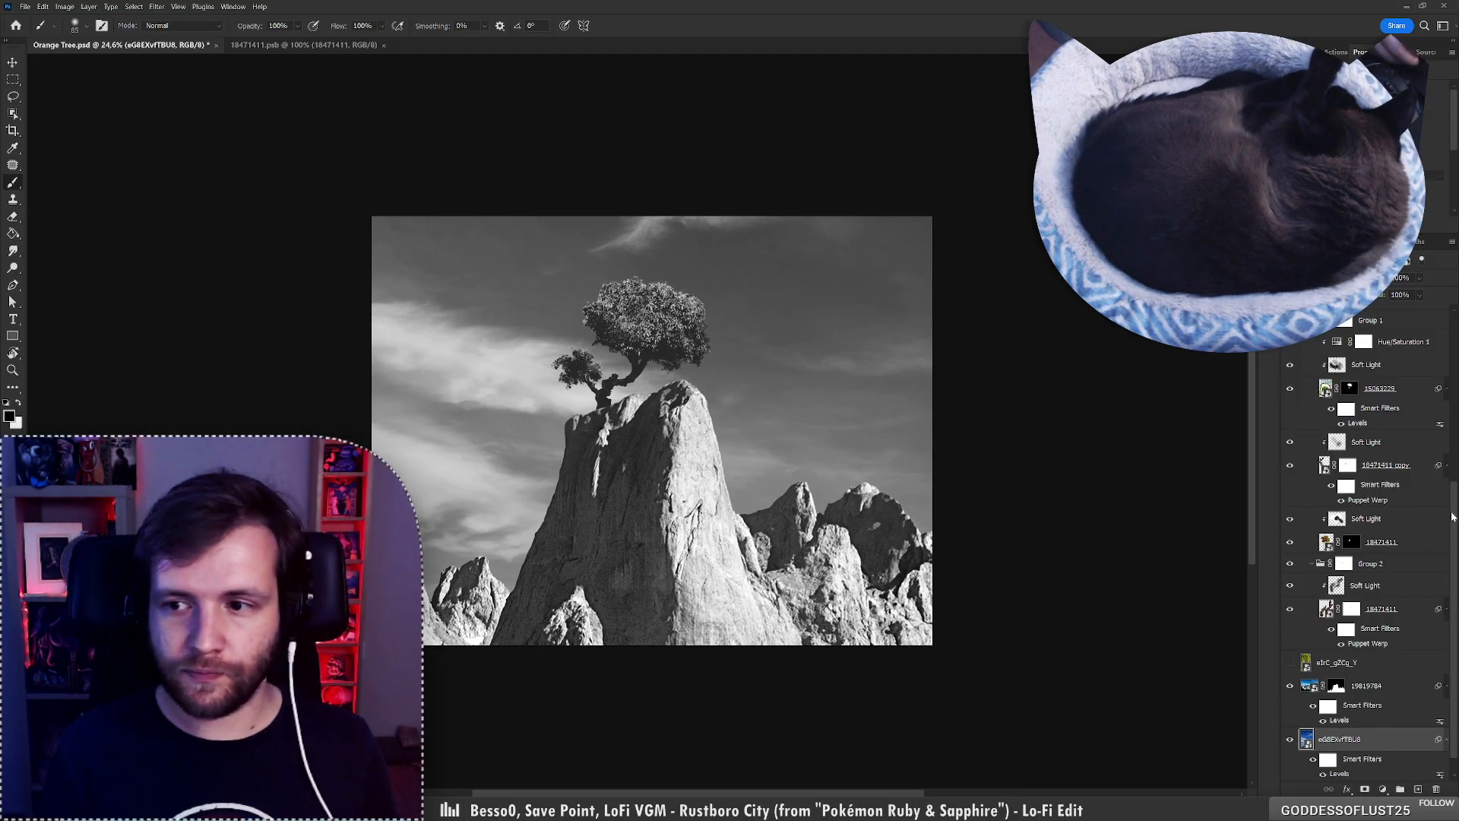
Stamp all visible layers into a new smart object above the hidden Layer 3 and copy Layer 3's smart filters onto it.
scroll(1429, 425, up, 5)
click(1368, 453)
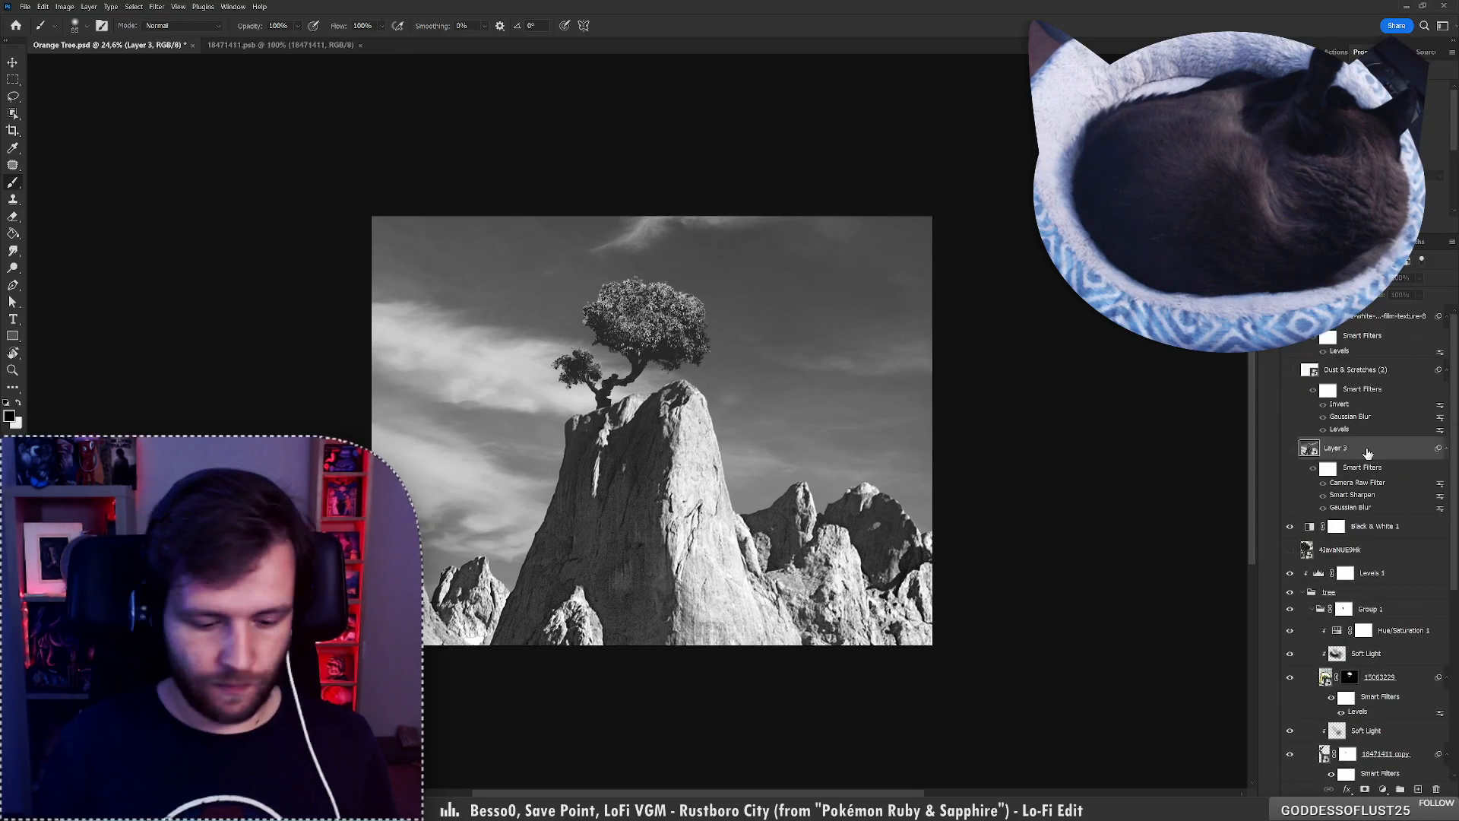
key(ctrl+shift+alt+e)
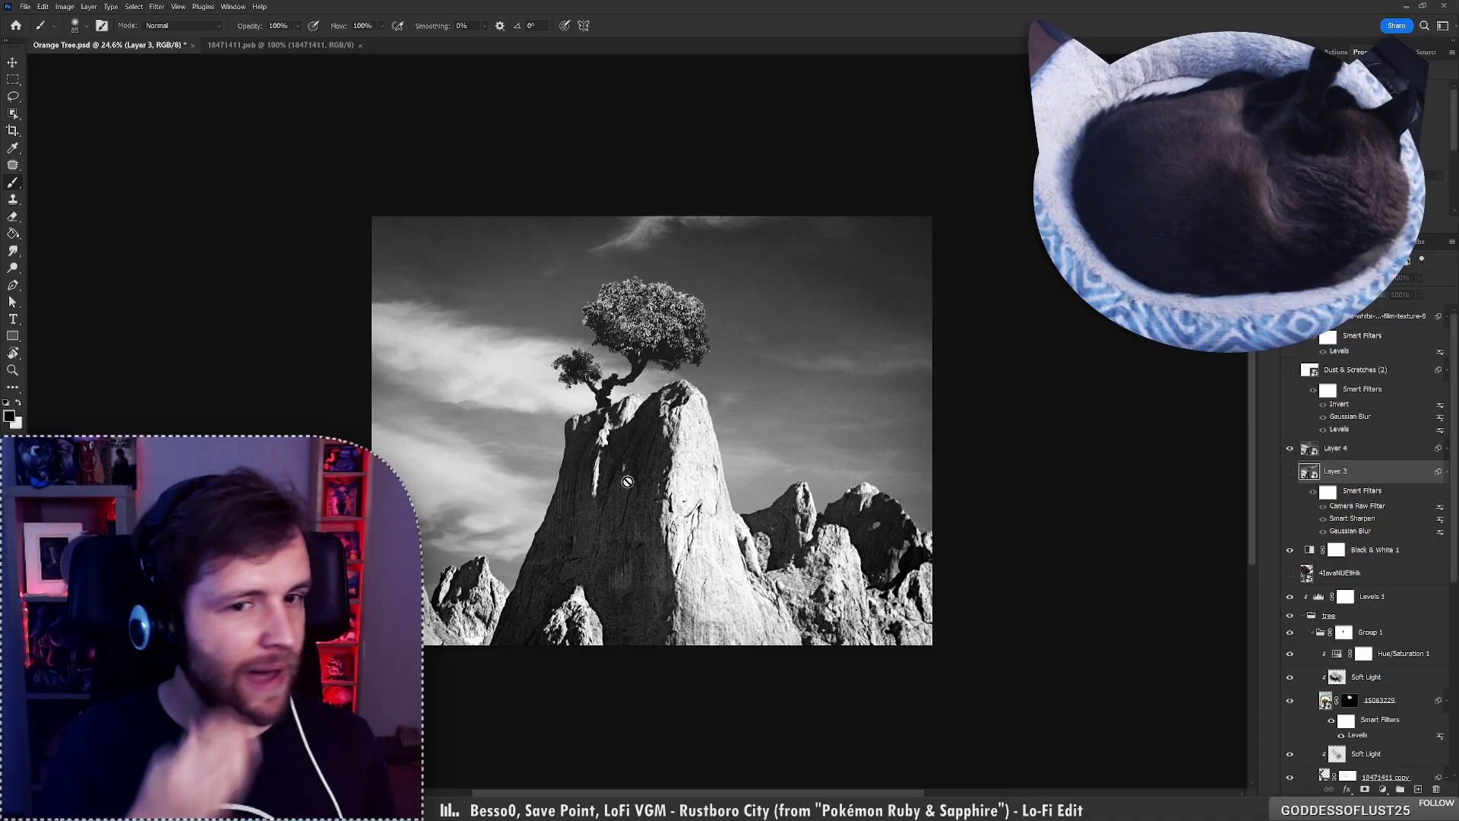
key(z)
mouse_move(628, 482)
mouse_down()
mouse_move(661, 472)
mouse_move(515, 433)
mouse_move(647, 380)
mouse_move(566, 377)
mouse_move(622, 371)
mouse_move(606, 373)
mouse_up()
key(b)
mouse_move(649, 503)
mouse_down()
mouse_move(662, 471)
mouse_move(664, 487)
mouse_up()
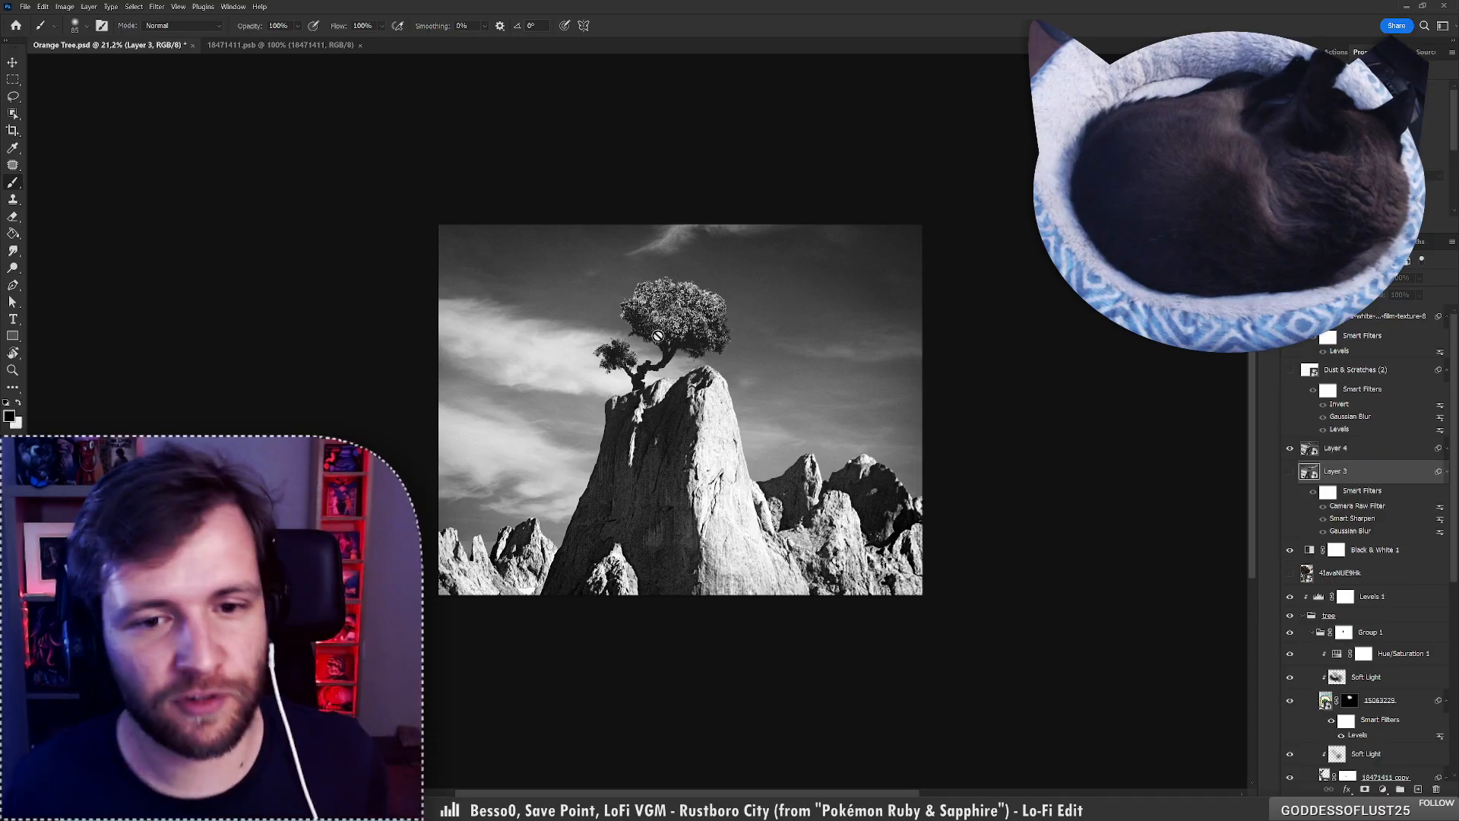
key(z)
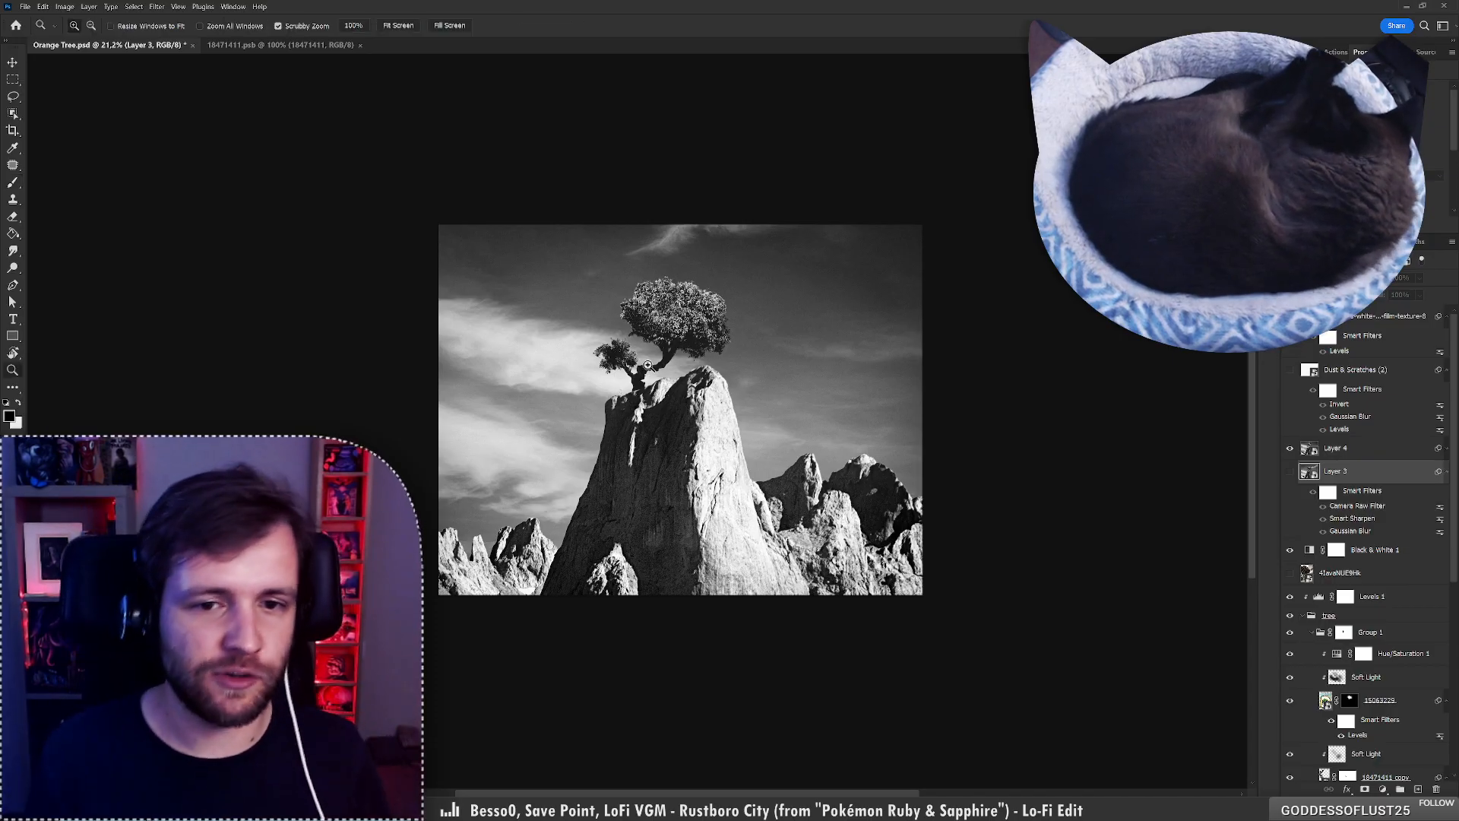
Delete the hidden Layer 3, then expand Layer 4's smart filters and hide Layer 4.
mouse_move(646, 365)
mouse_down()
mouse_move(590, 381)
mouse_move(659, 366)
mouse_move(620, 365)
mouse_move(638, 365)
mouse_up()
key(b)
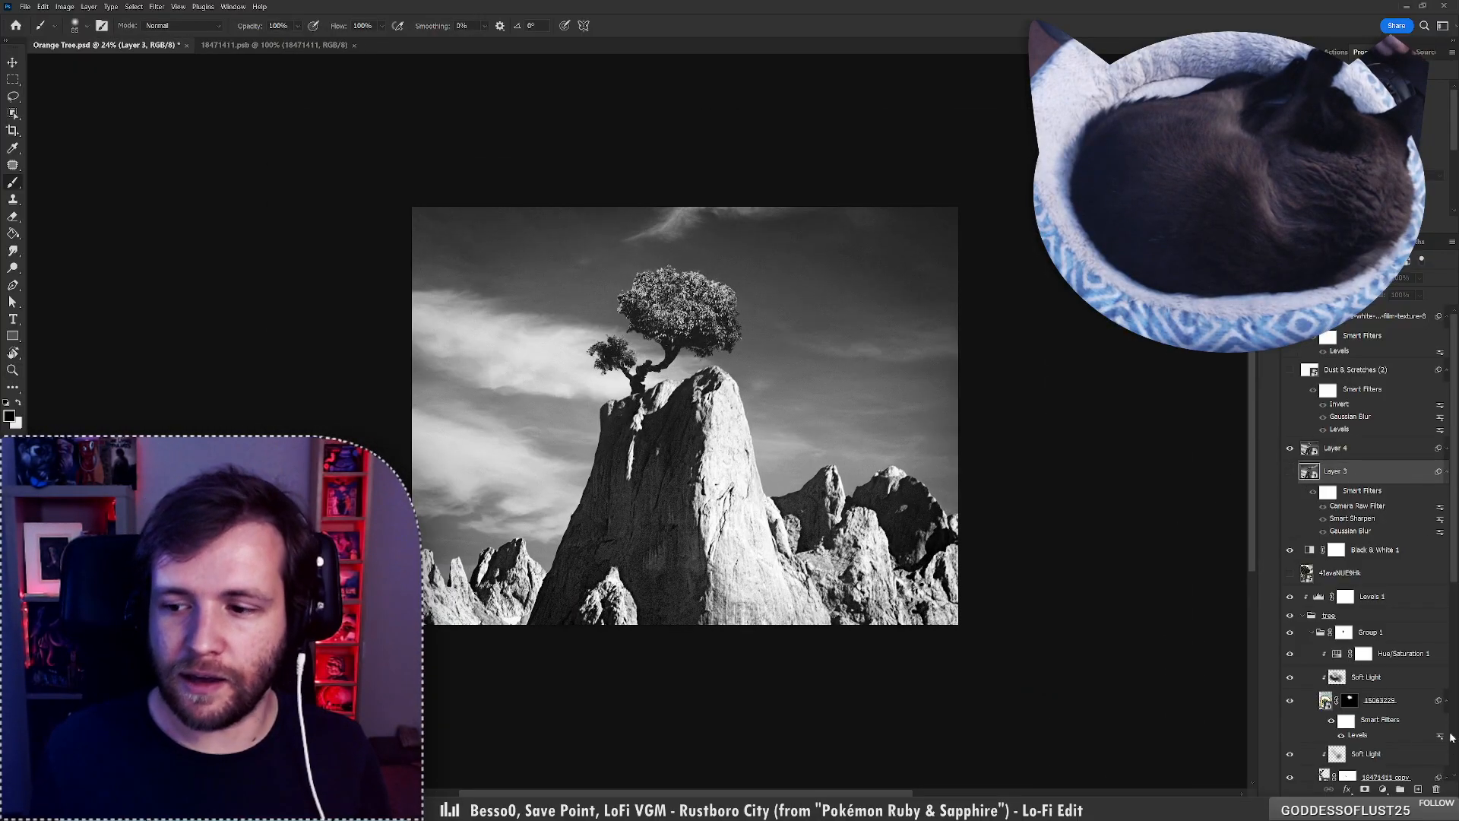
click(1437, 789)
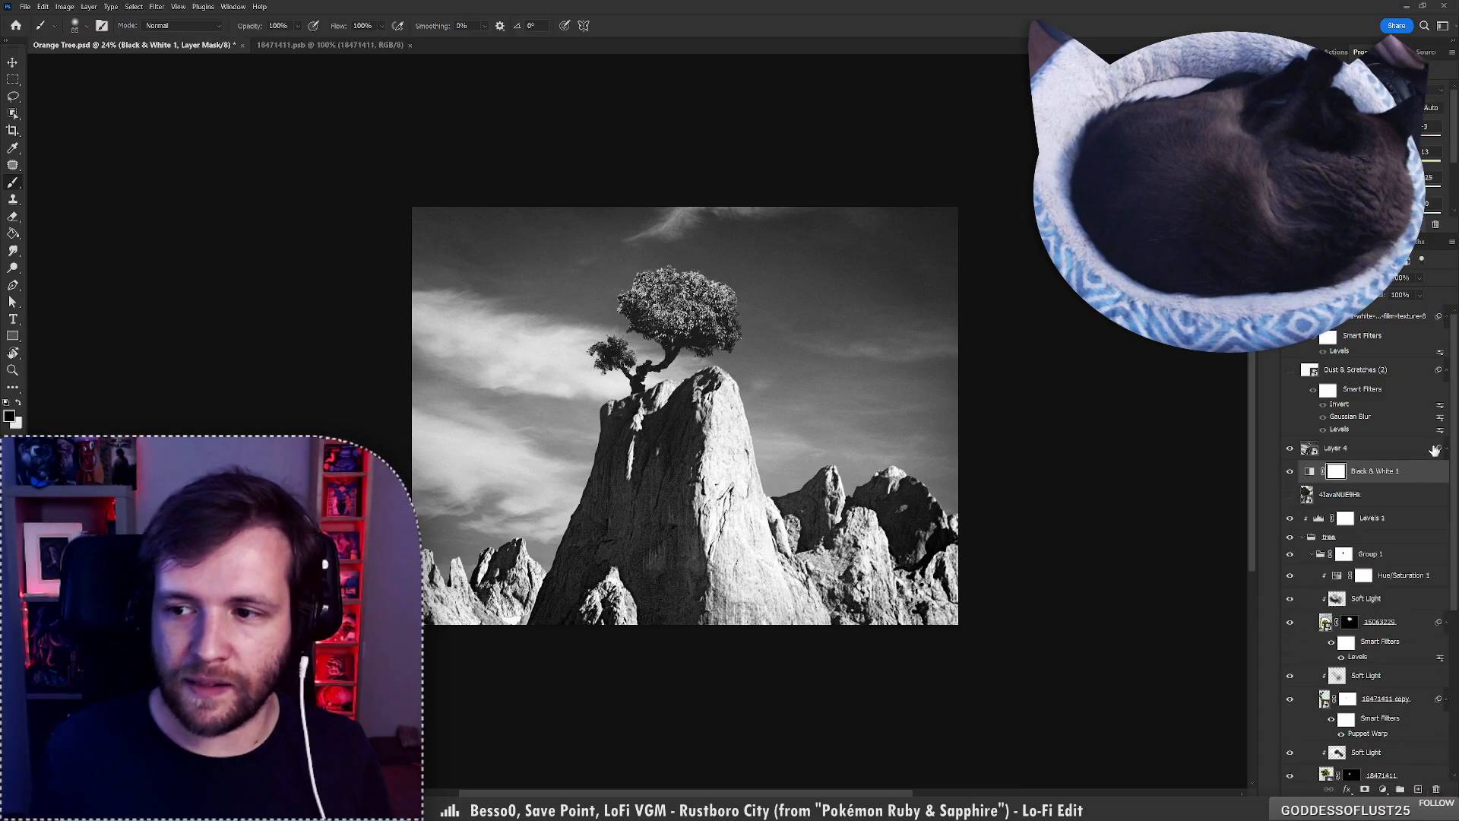
click(1446, 448)
click(1290, 449)
Add a Soft Light layer directly above the eG8EXvfTBU8 sky layer and release it from its clipping mask.
scroll(1327, 666, down, 5)
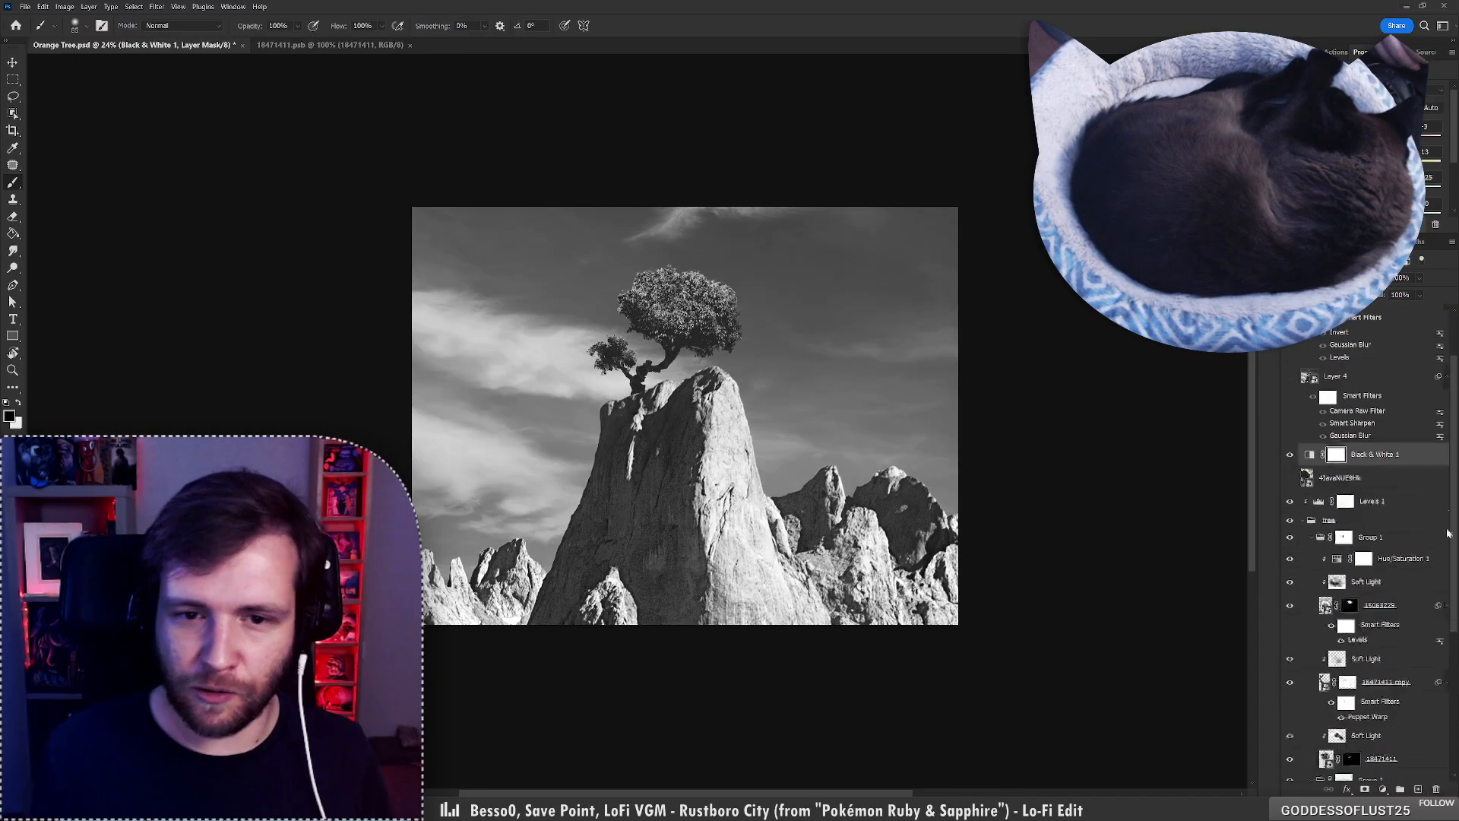
click(1376, 675)
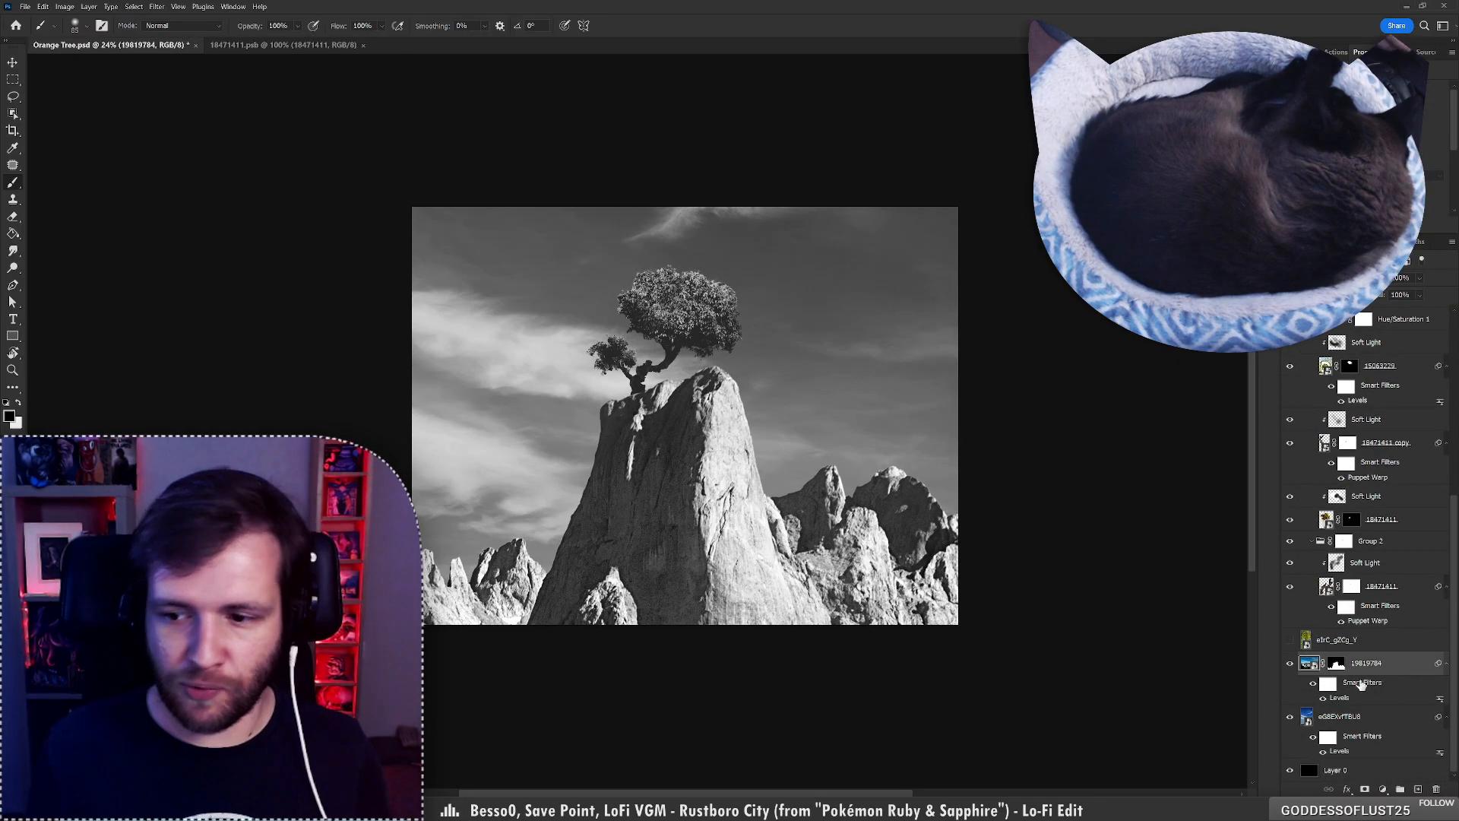
click(1380, 720)
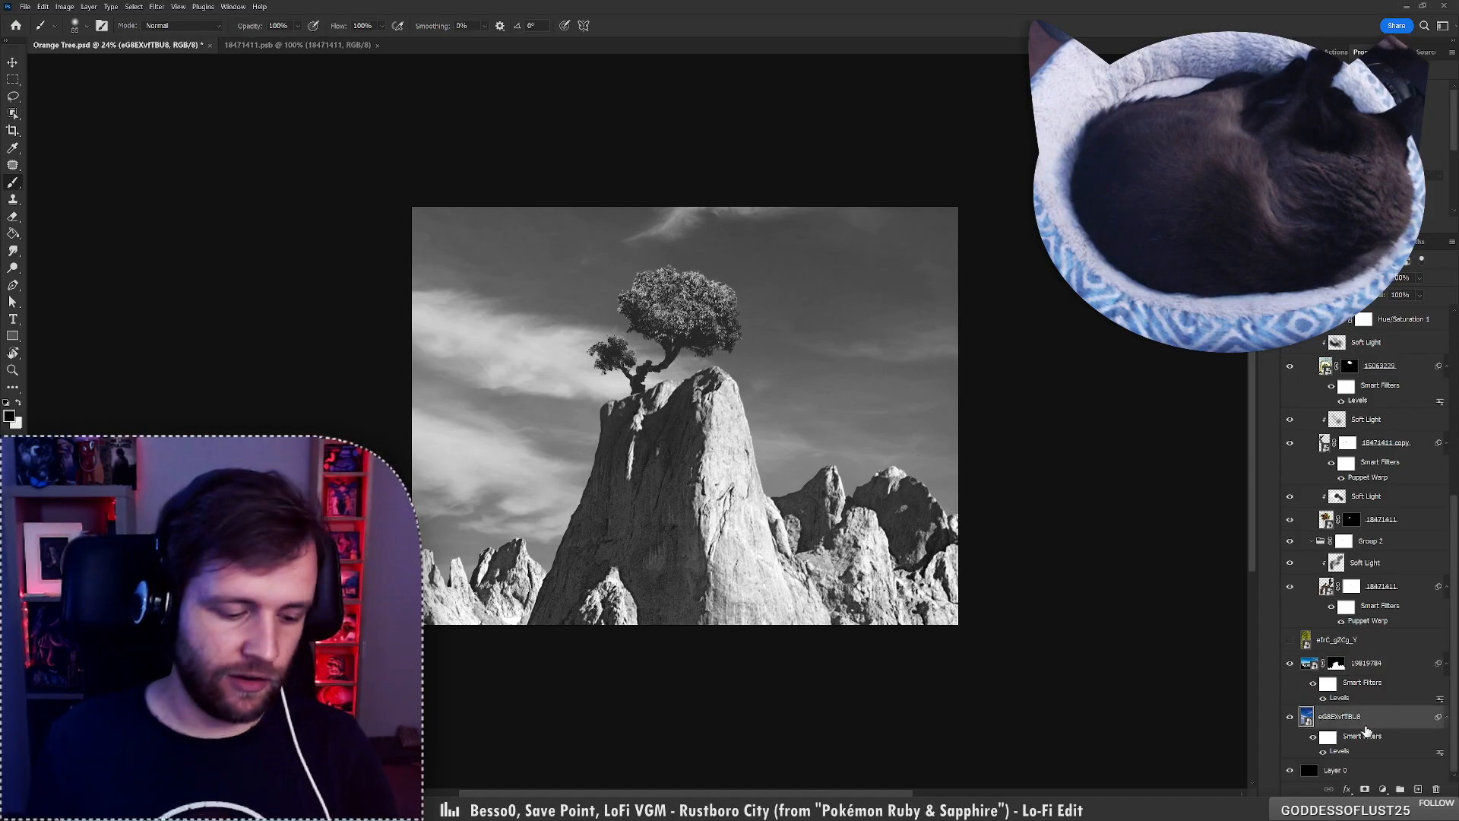
key(F2)
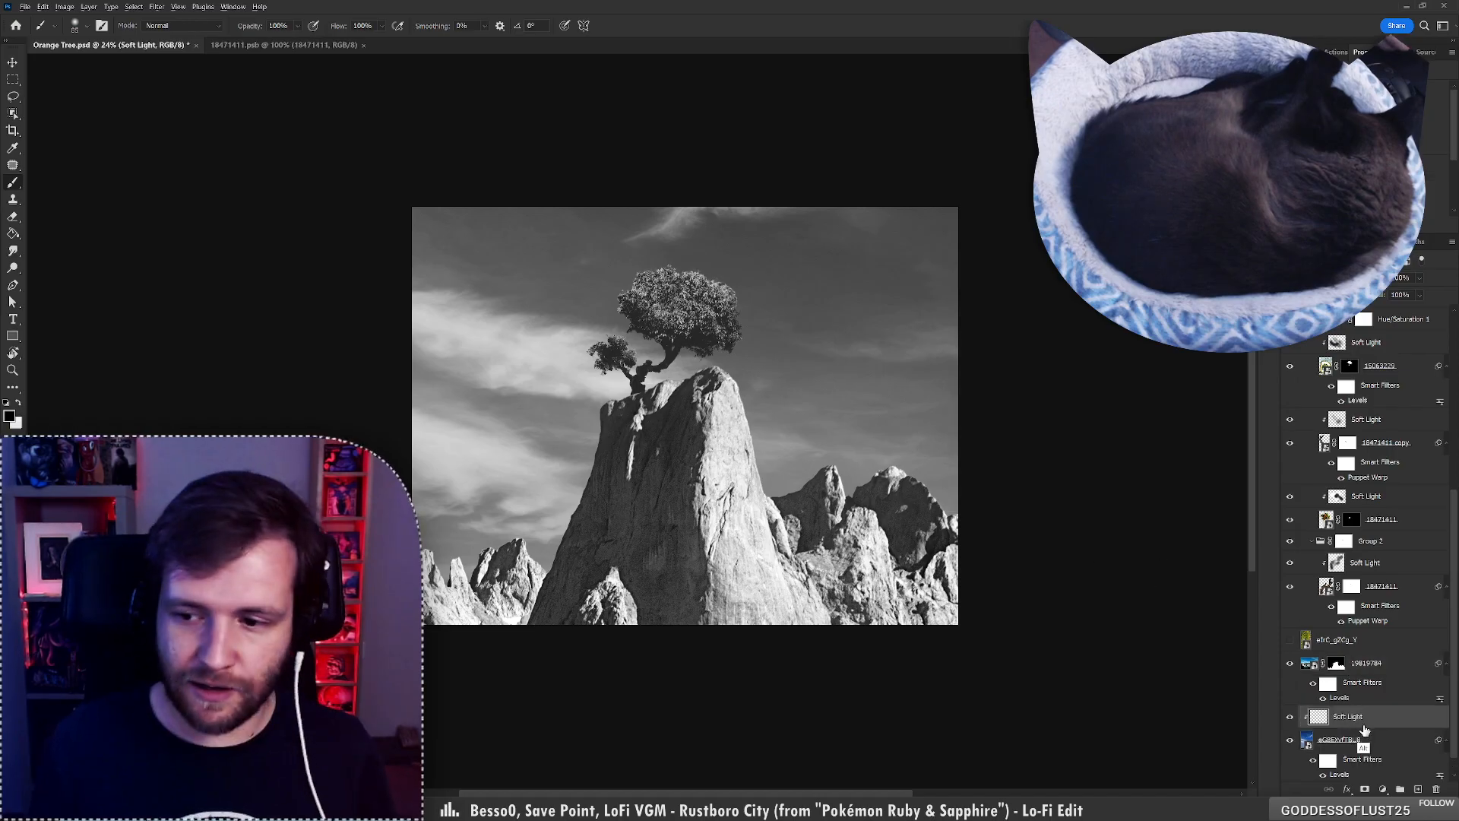
key(ctrl+alt+g)
Paint black shading into the sky around the tree on the Soft Light layer with a 459 px soft round brush.
right_click(684, 353)
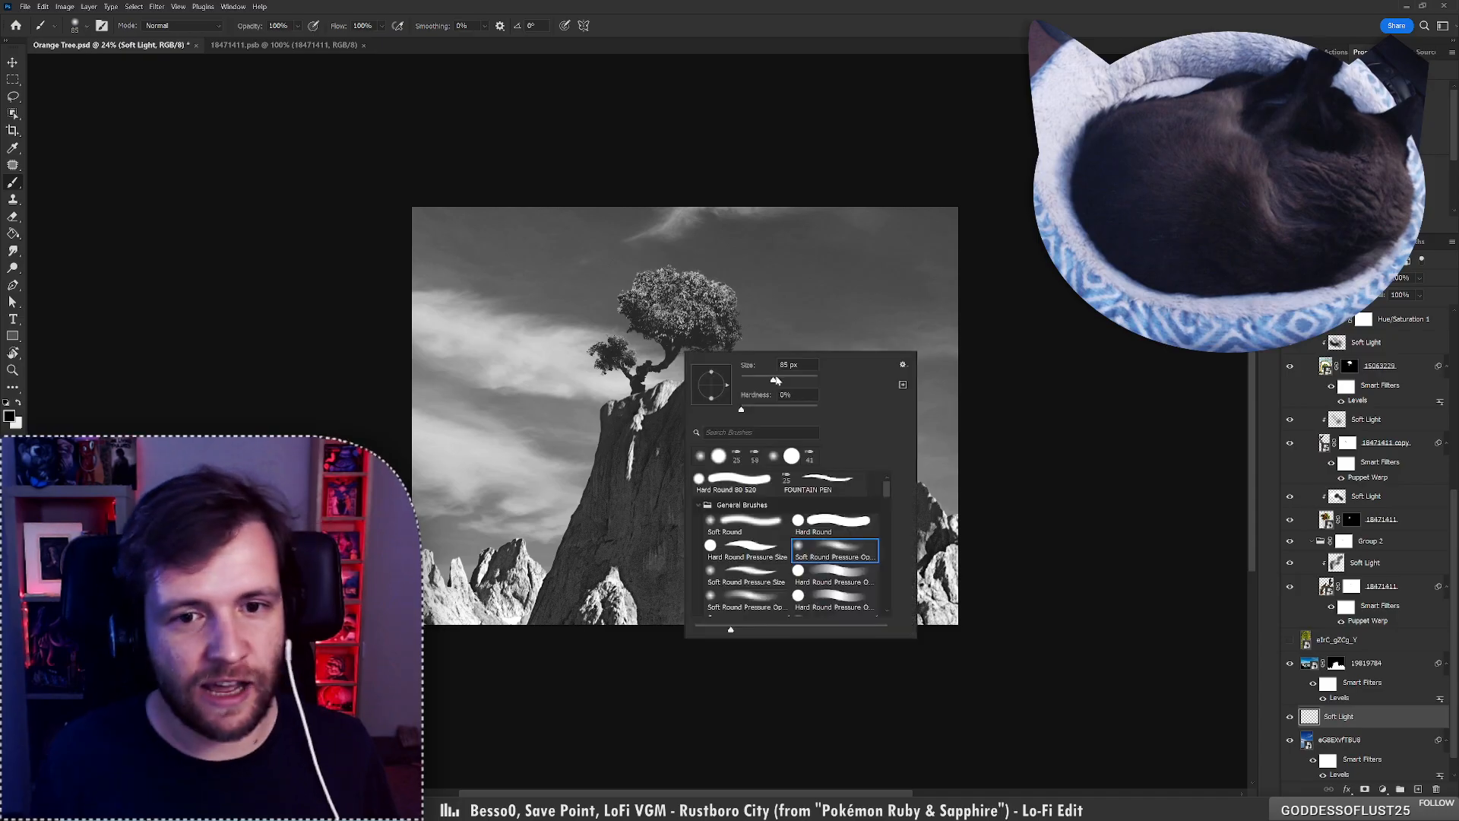
click(811, 380)
mouse_move(653, 383)
mouse_down()
mouse_move(633, 391)
mouse_move(707, 365)
mouse_move(623, 402)
mouse_move(608, 372)
mouse_move(568, 355)
mouse_up()
key(ctrl+z)
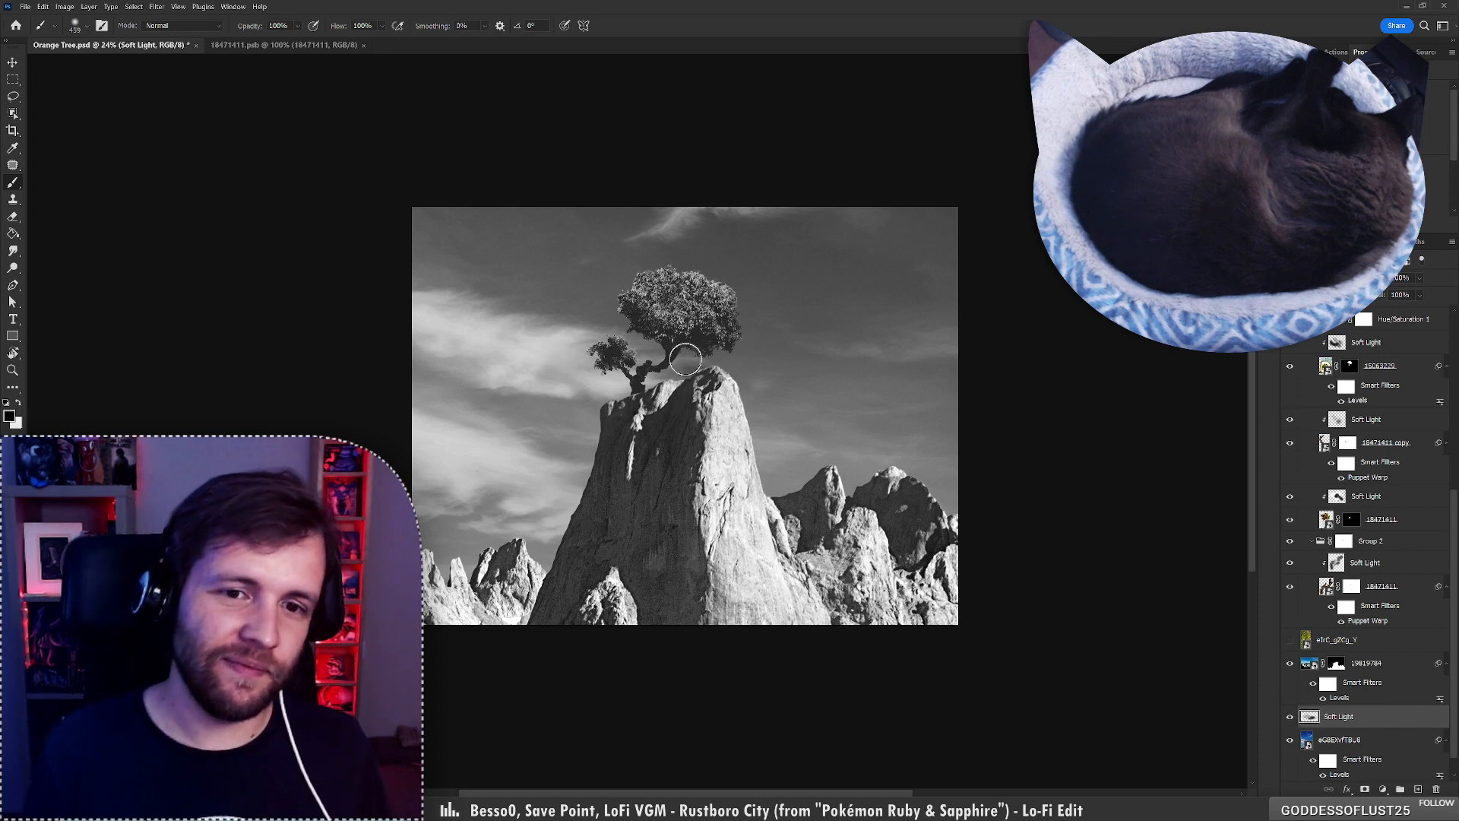
key(x)
key(x)
Enlarge the soft brush further and shade more of the sky on both sides of the tree, undoing unwanted strokes.
right_click(522, 366)
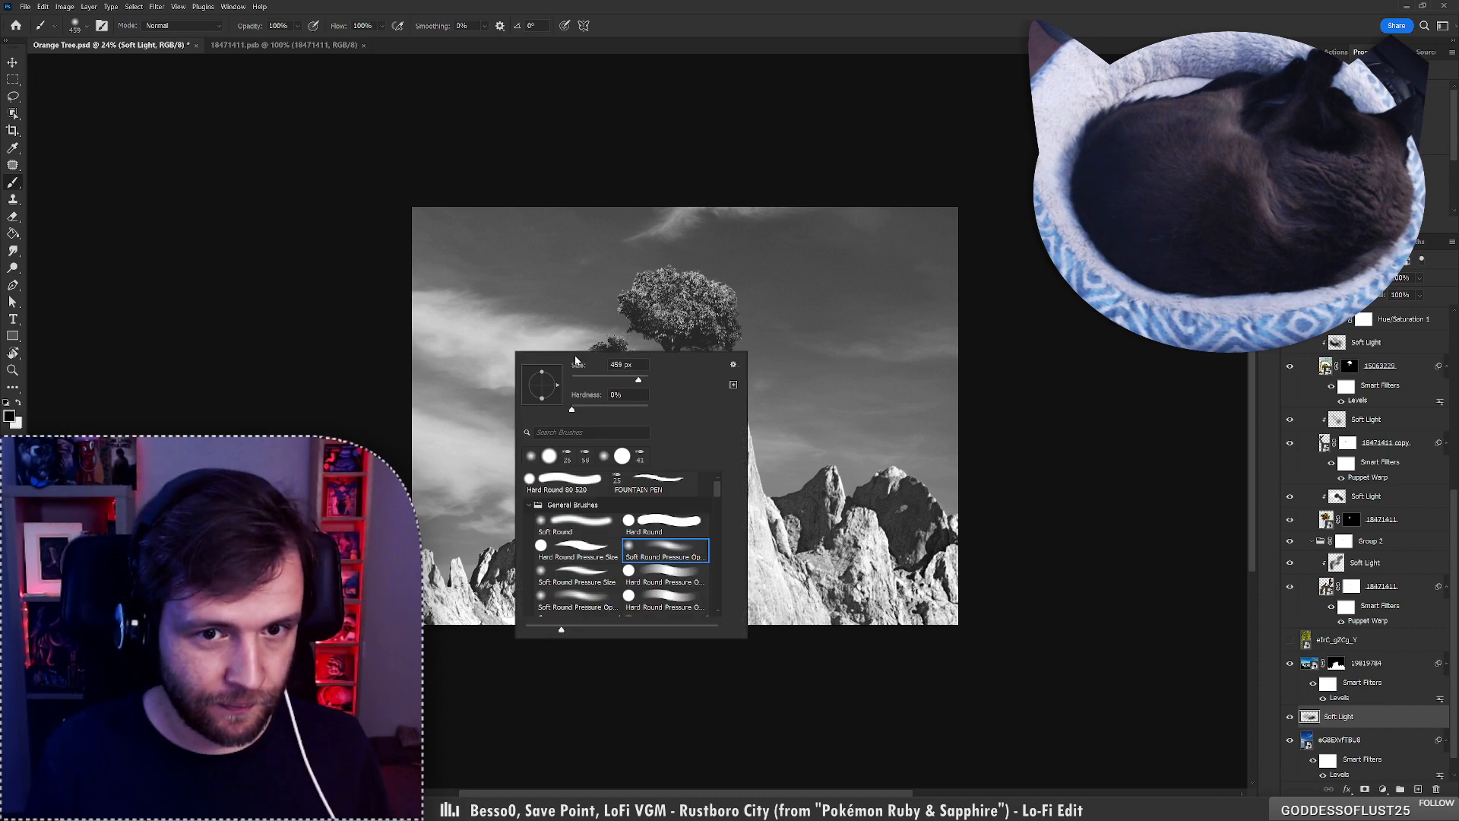
drag(643, 381, 646, 381)
mouse_move(425, 322)
mouse_down()
mouse_move(559, 377)
mouse_move(581, 413)
mouse_up()
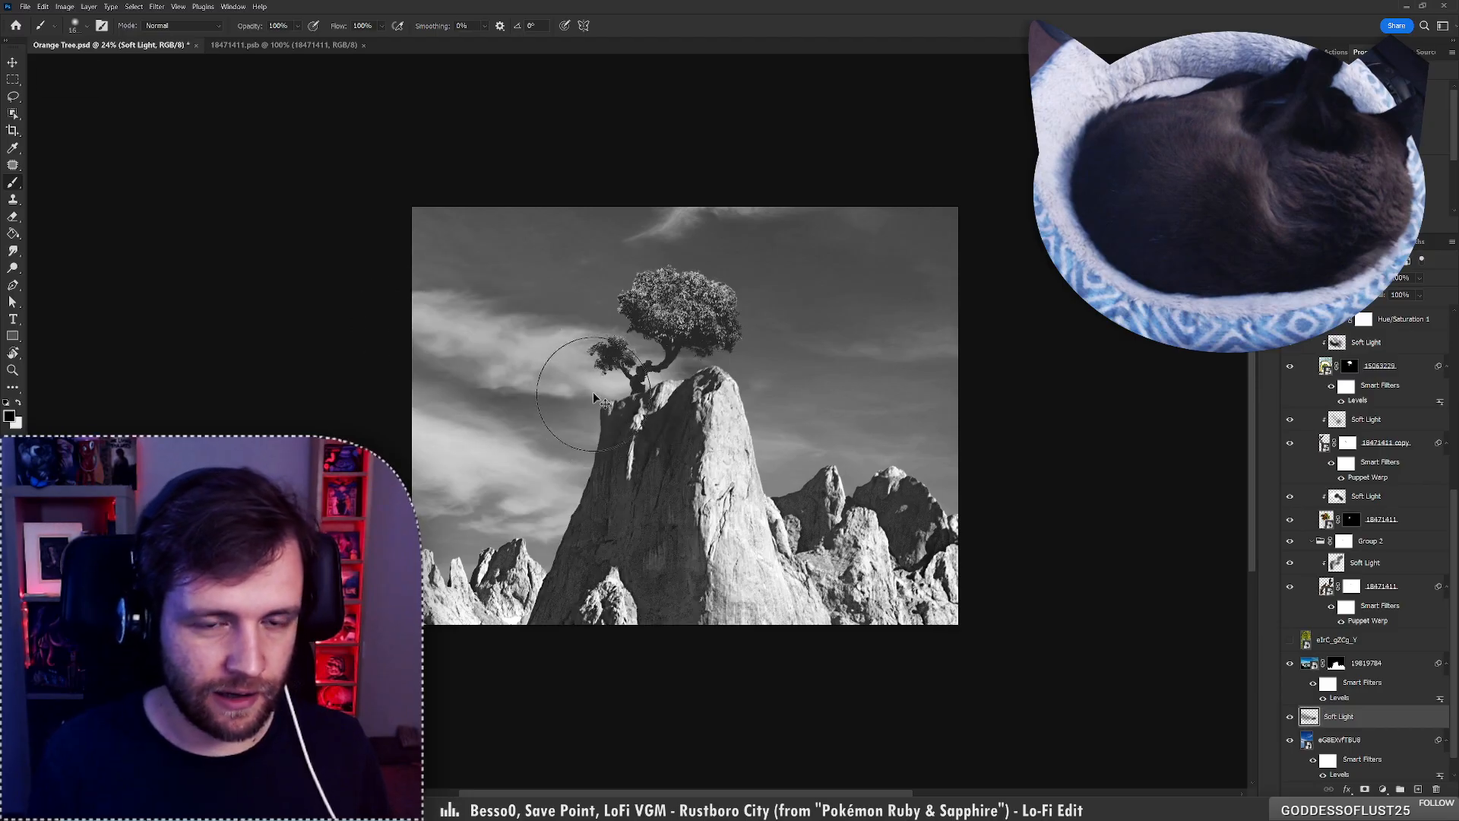
key(ctrl+z)
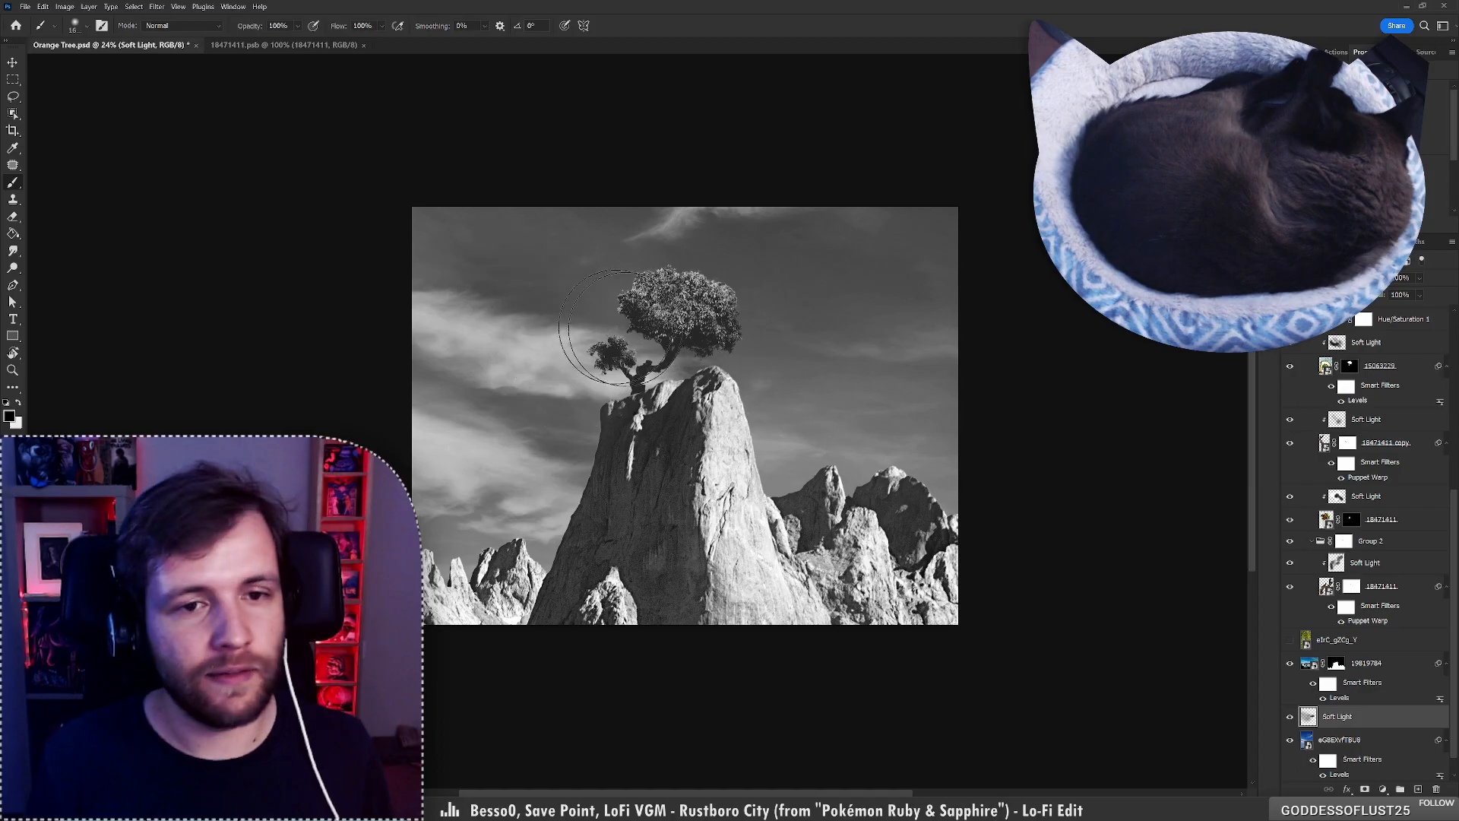
key(ctrl+z)
key(ctrl+z)
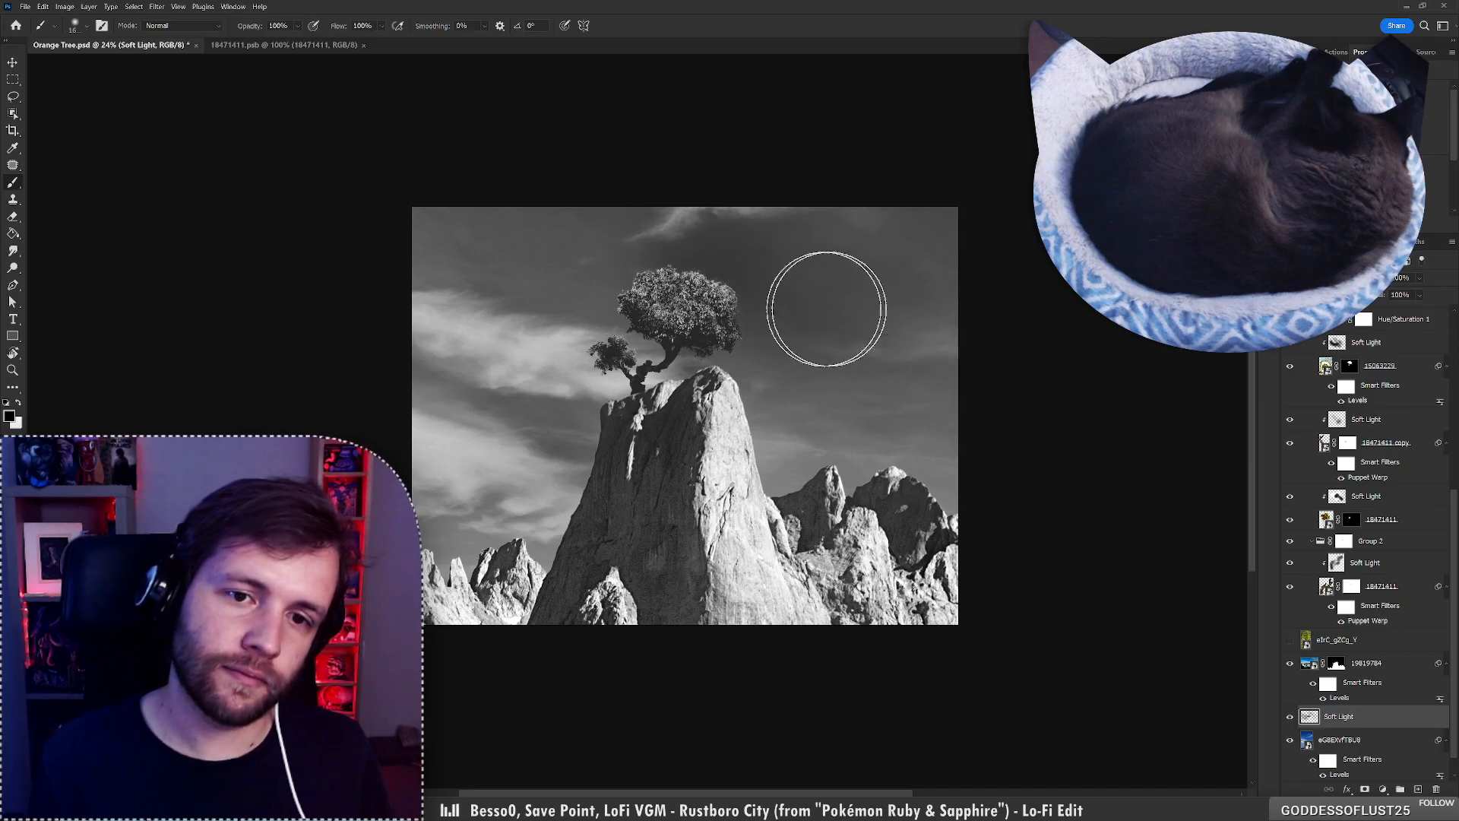
key(ctrl+z)
key(z)
drag(755, 339, 722, 343)
key(b)
Add a clipped Soft Light layer above the tree group, beneath the Levels 1 adjustment.
scroll(1428, 428, up, 5)
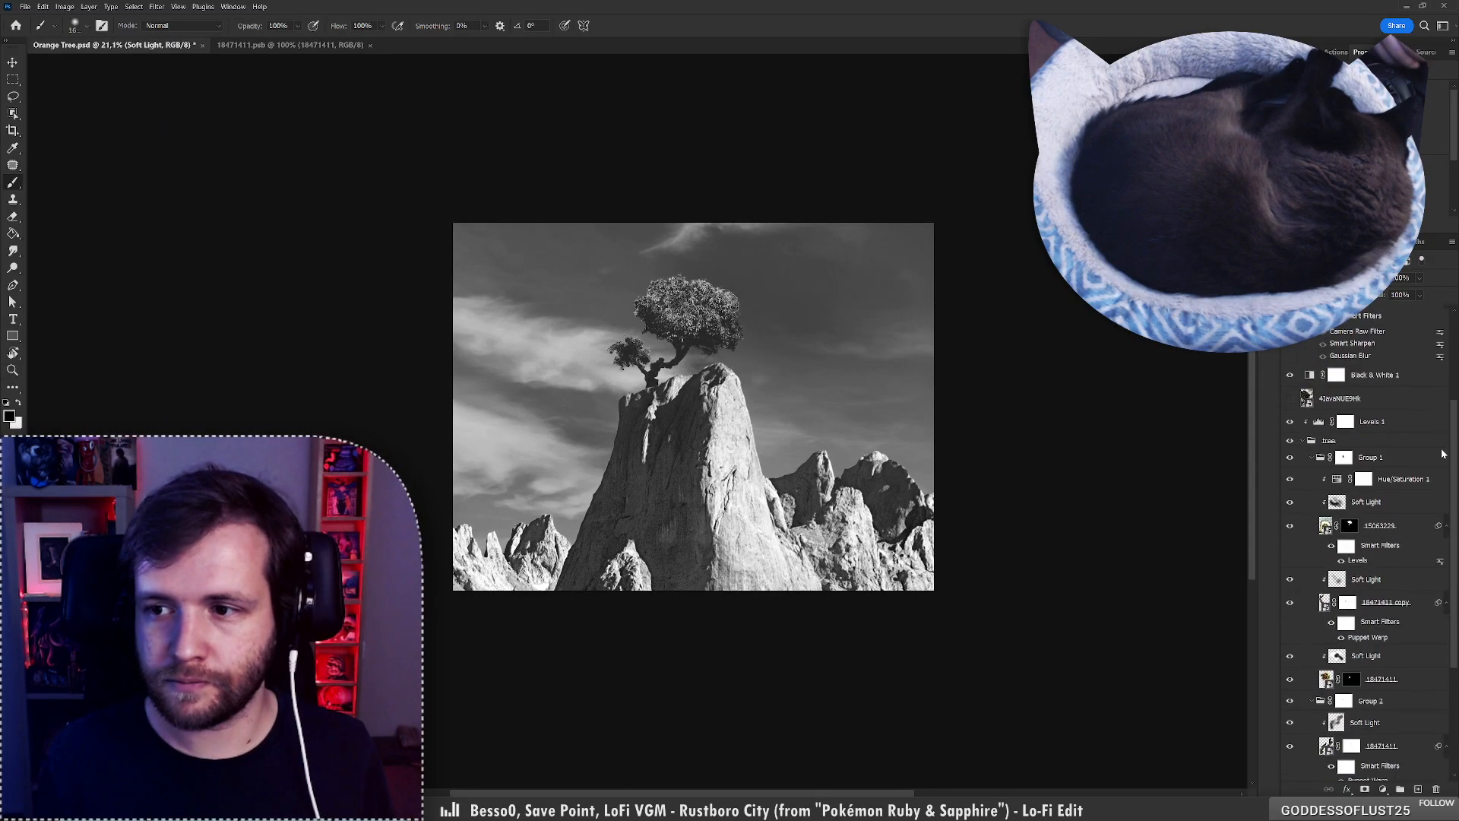
click(1346, 495)
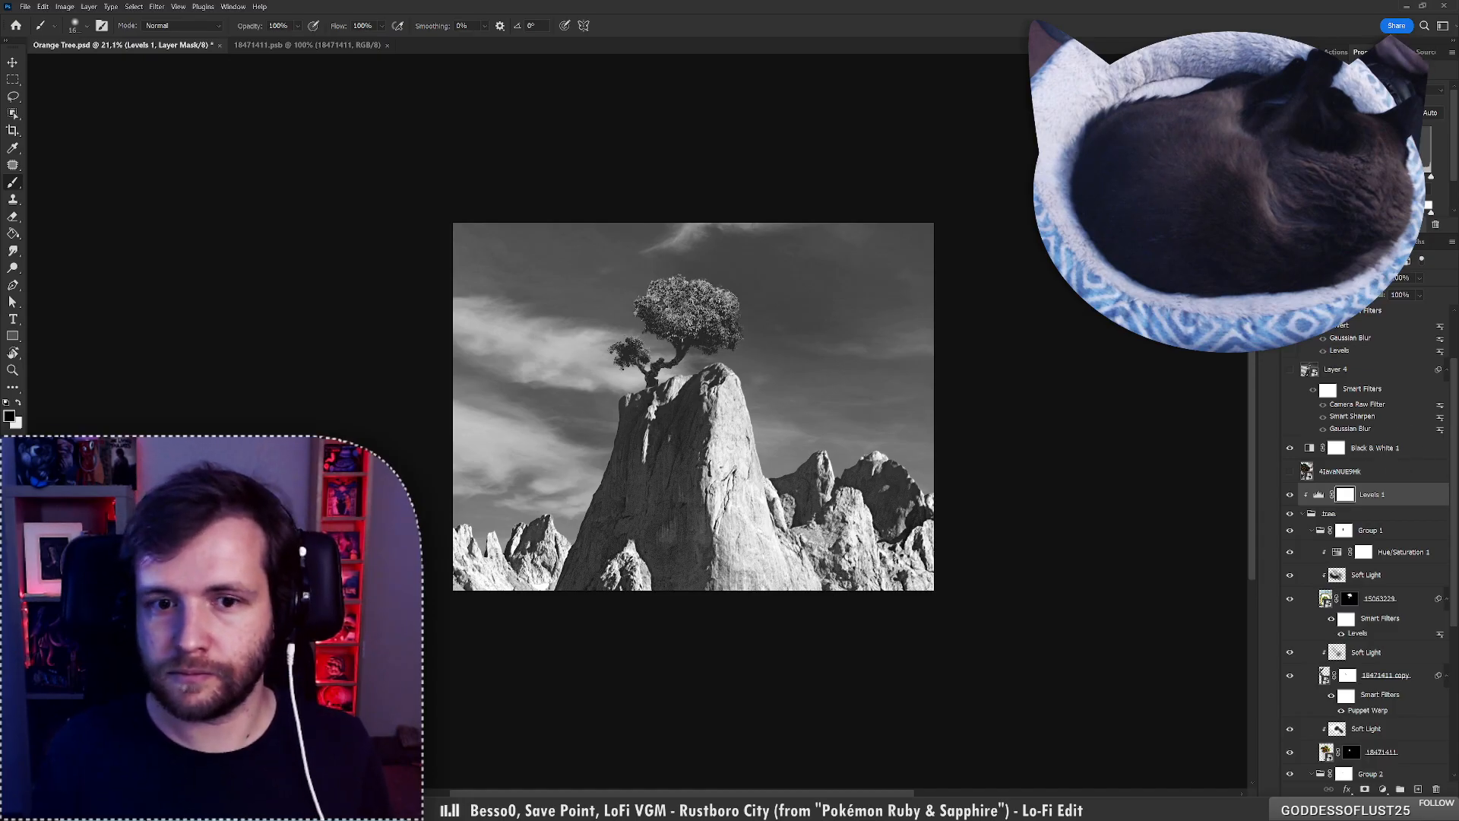
click(1390, 518)
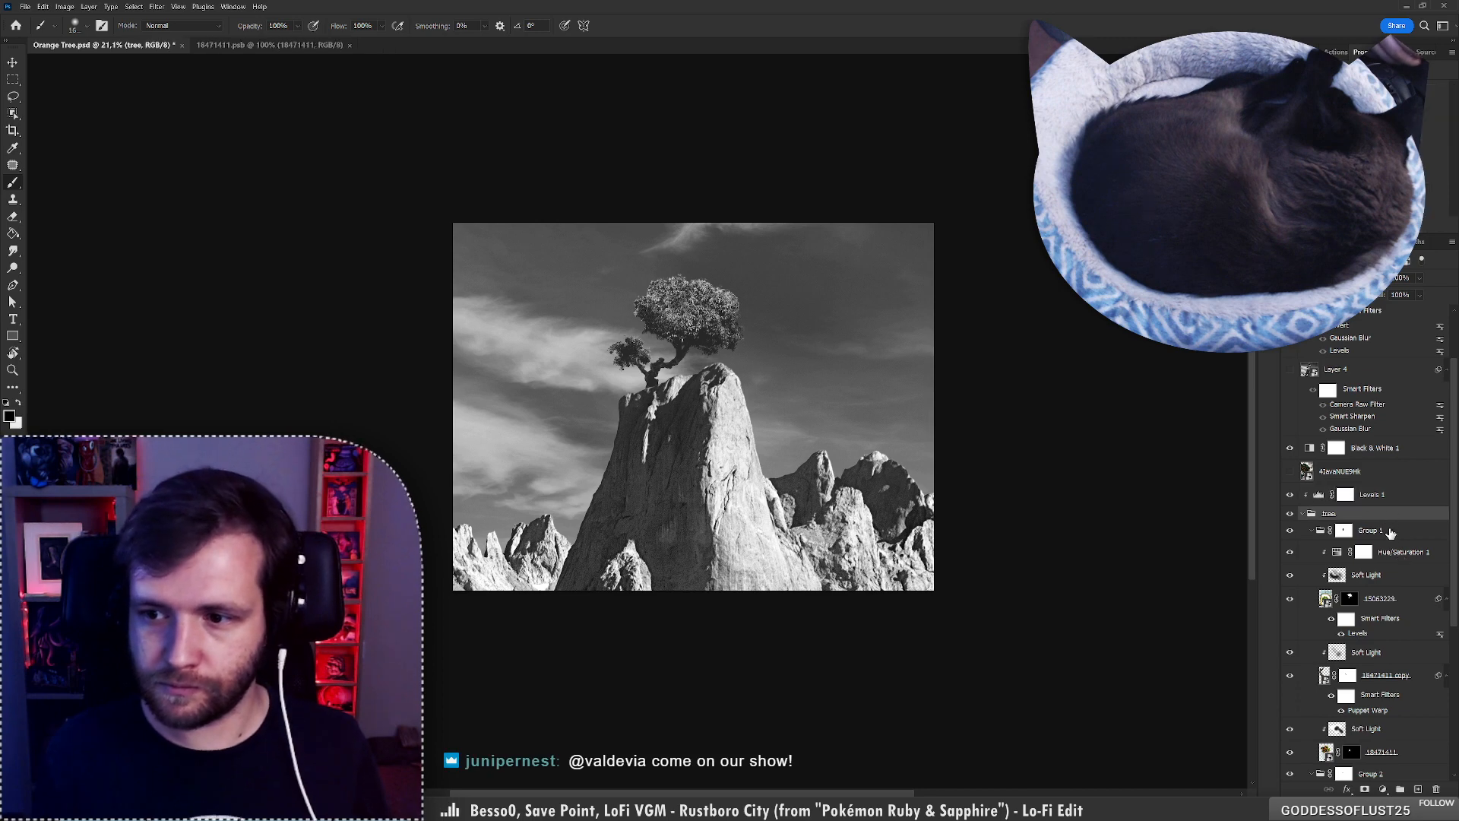
key(F2)
drag(1394, 536, 1384, 513)
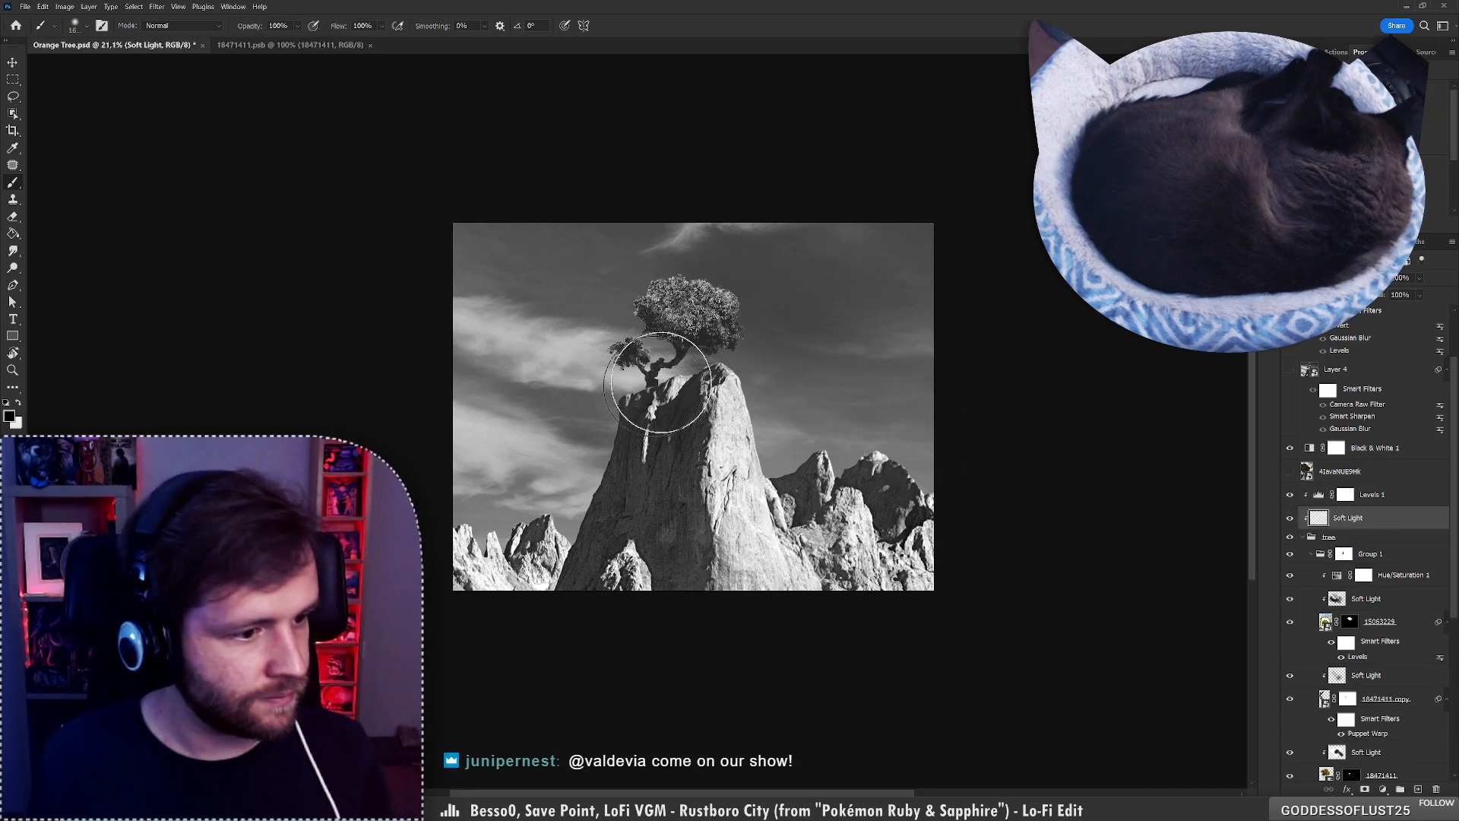
Paint white with a smaller soft brush around the base of the tree on the new Soft Light layer, undoing an unwanted stroke.
key(z)
drag(684, 332, 705, 301)
key(b)
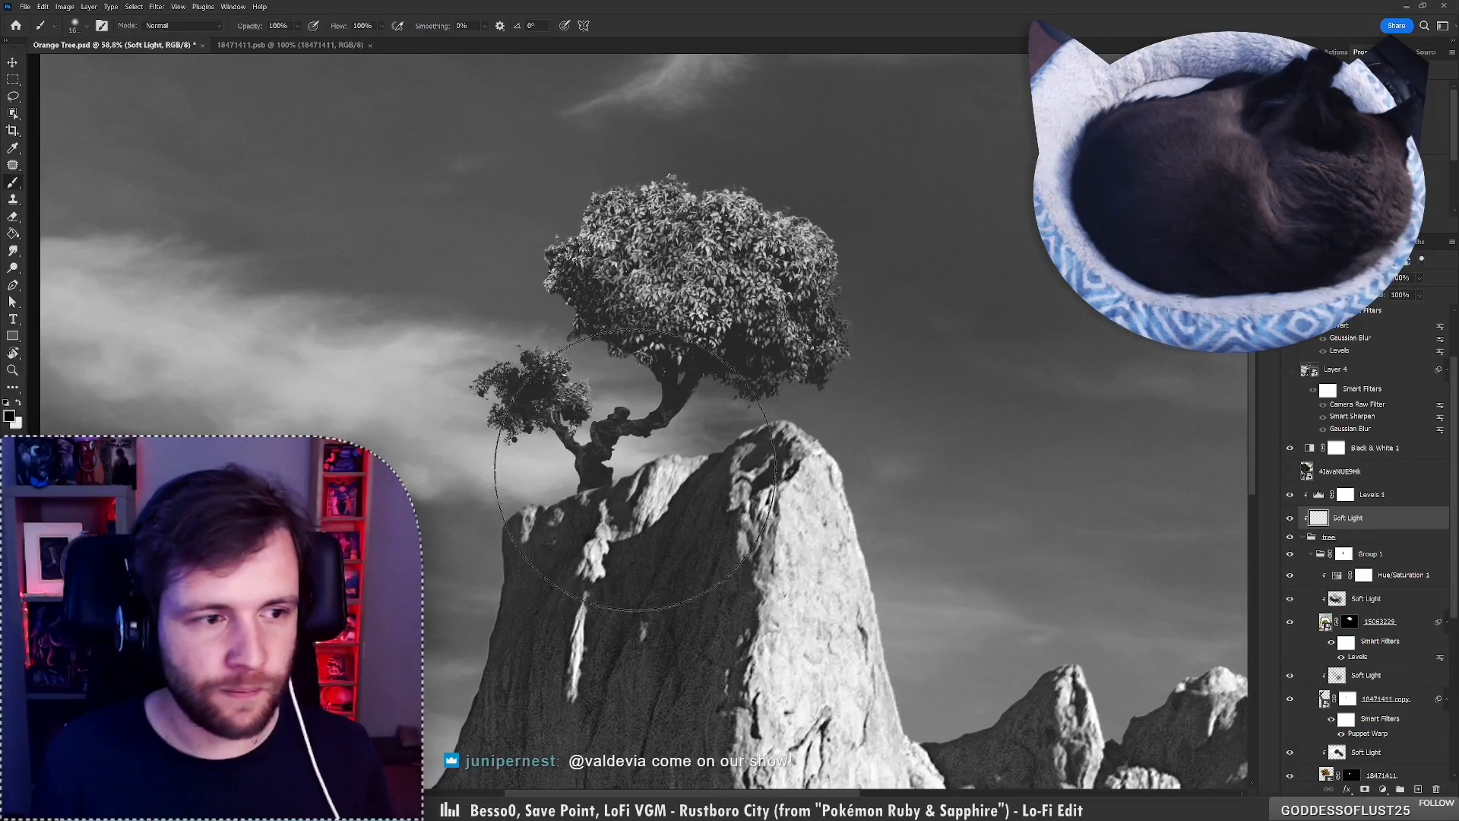
key(x)
right_click(658, 448)
mouse_move(624, 476)
mouse_down()
mouse_move(595, 495)
mouse_move(688, 417)
mouse_move(632, 447)
mouse_move(494, 447)
mouse_move(572, 447)
mouse_up()
key(ctrl+z)
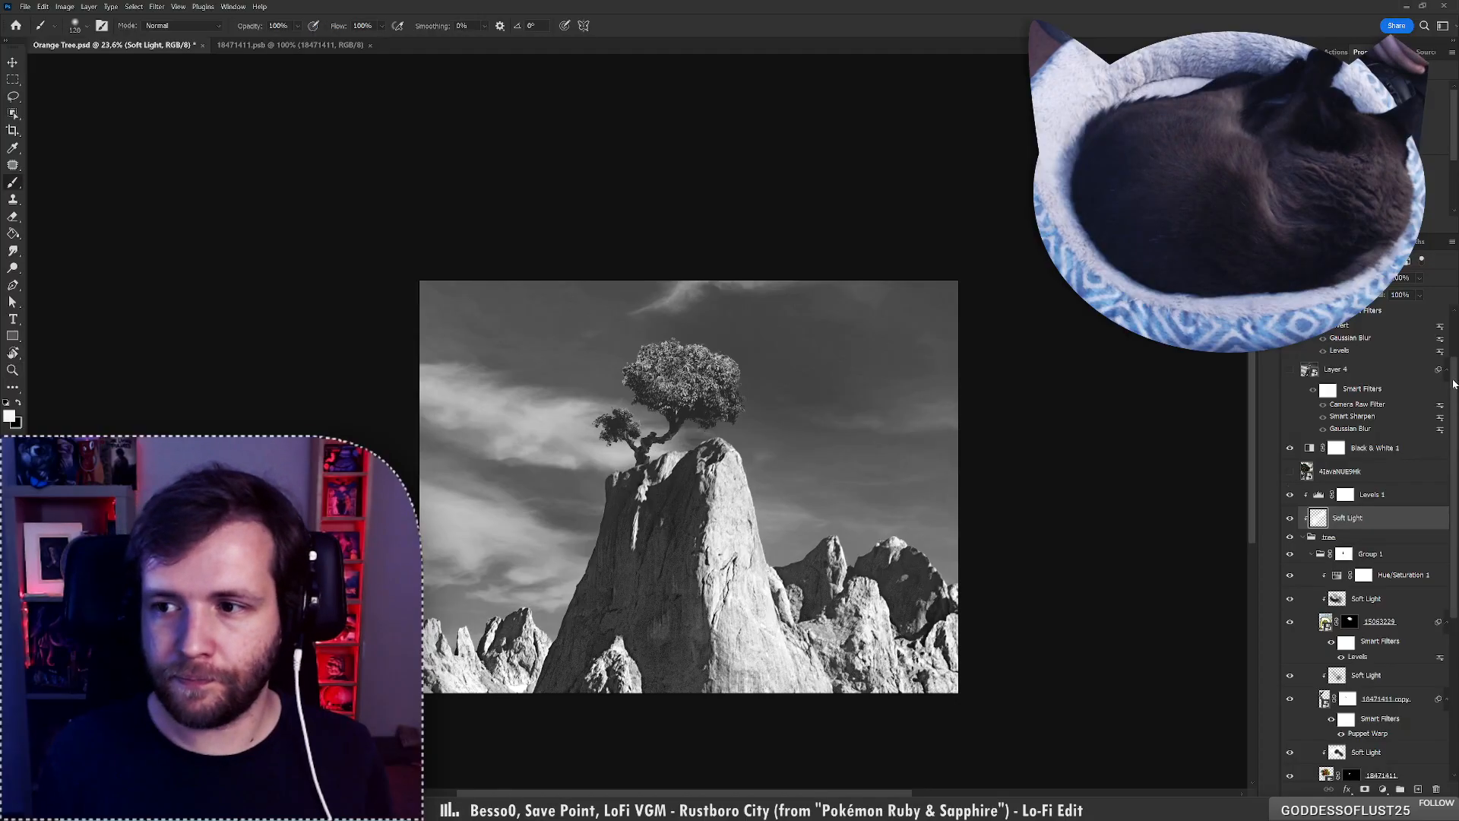
Stamp all visible layers into a new smart object above Layer 4, give it Layer 4's smart filters and hide Layer 4.
scroll(1378, 467, up, 1)
click(1379, 456)
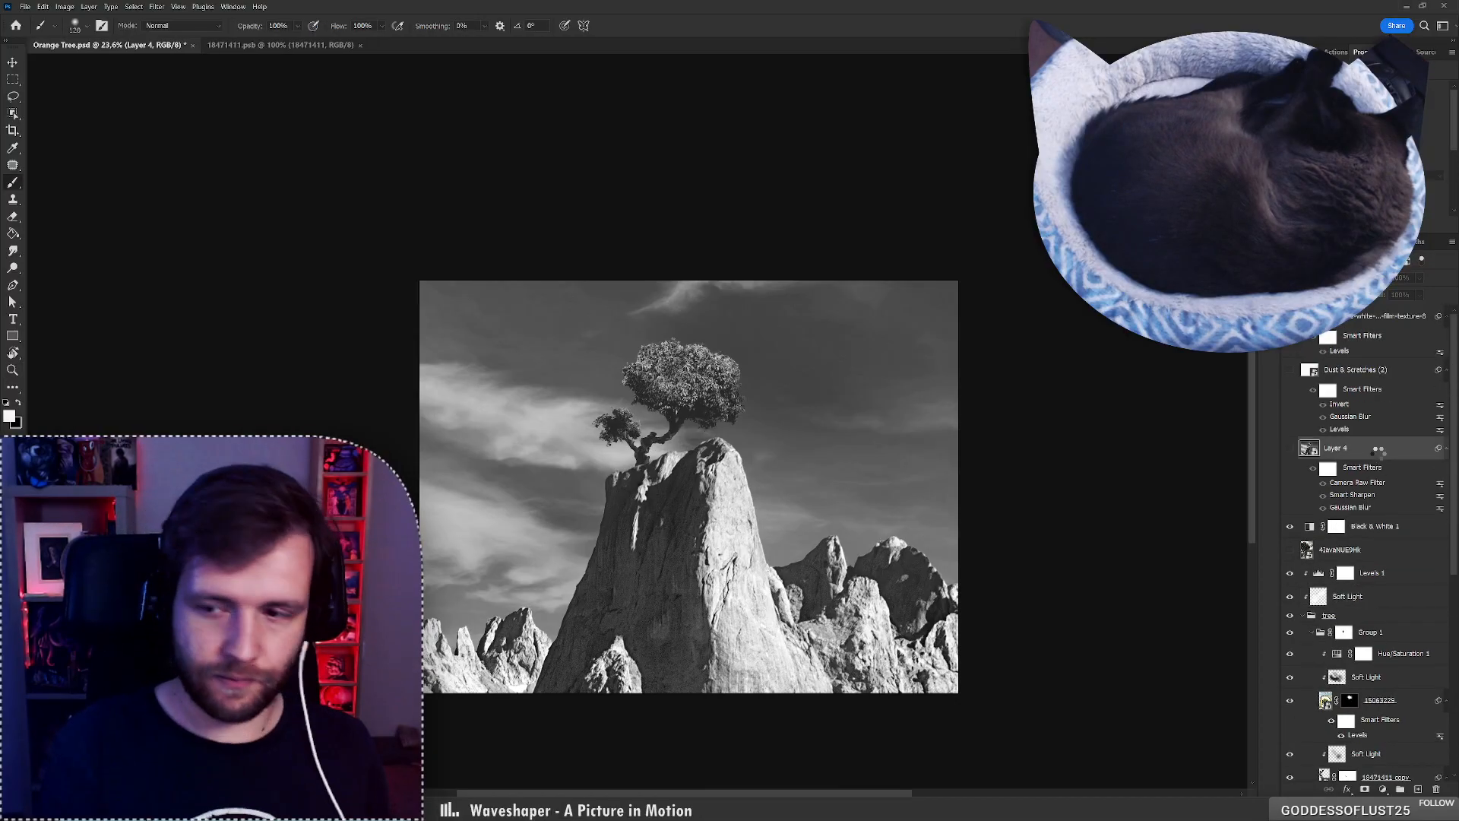
key(ctrl+shift+alt+e)
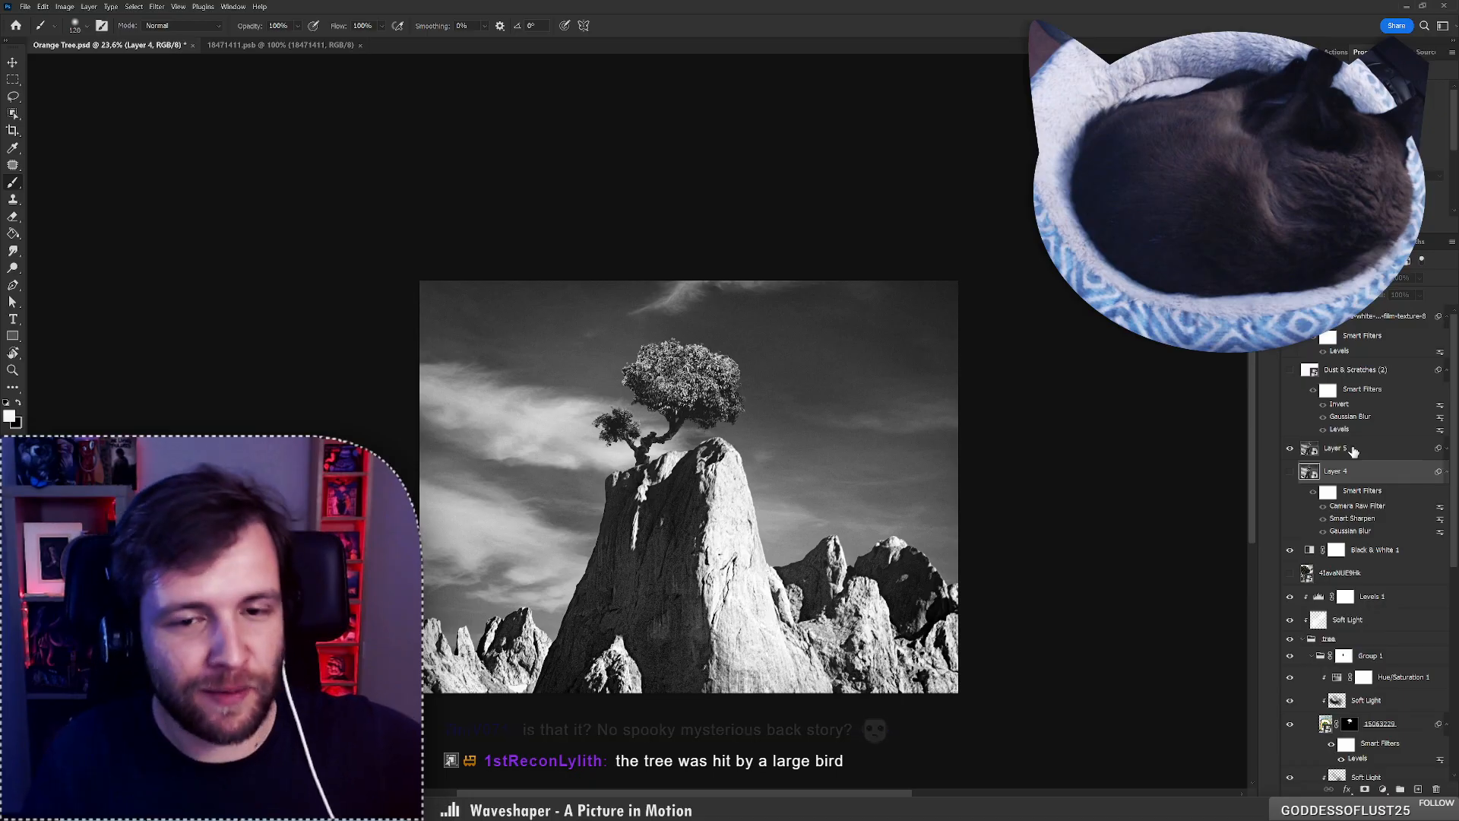
Examine the filtered black-and-white composite around the tree and rock peak at several magnifications.
key(z)
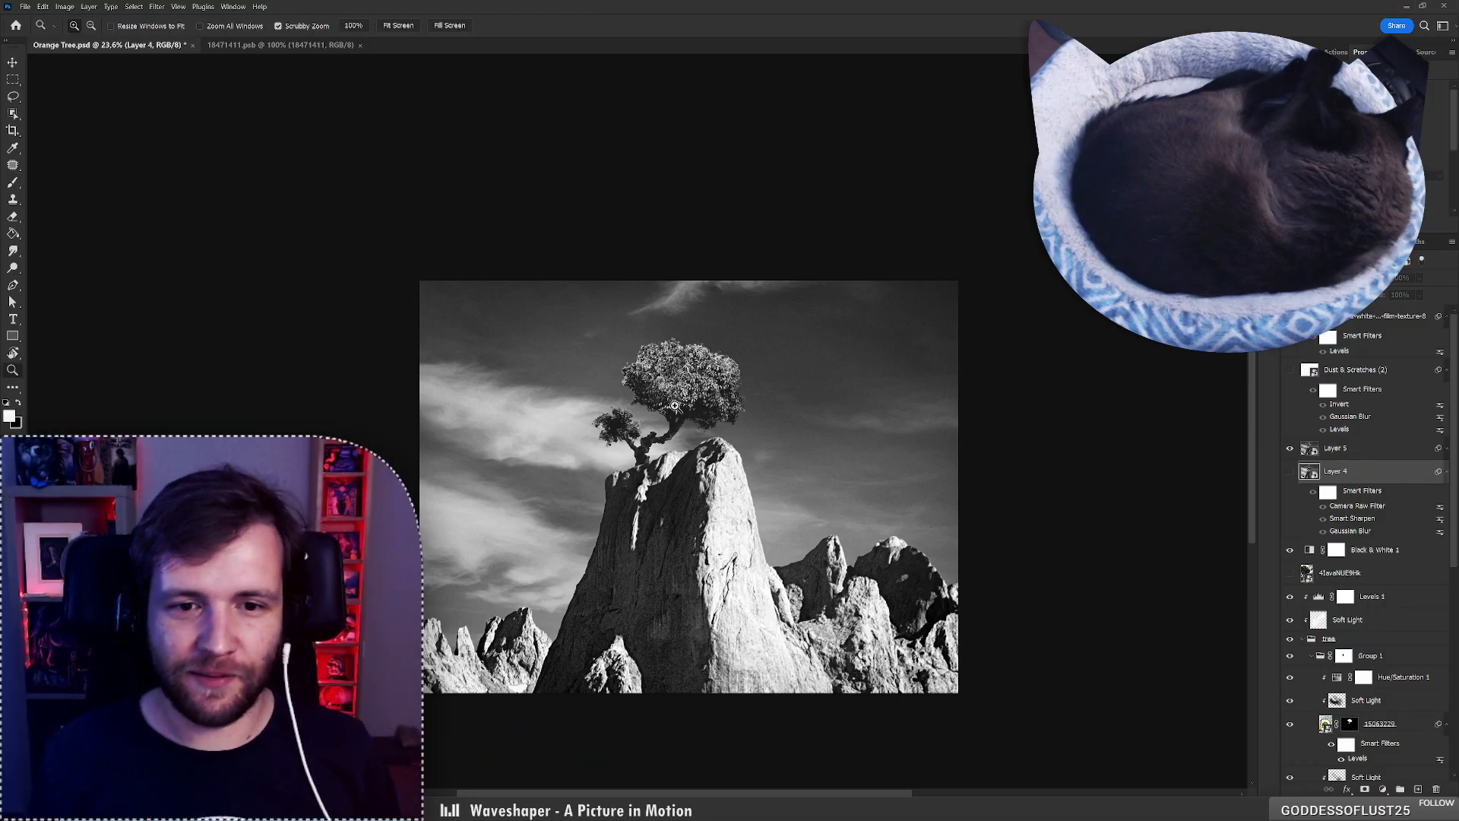
mouse_move(652, 421)
mouse_down()
mouse_move(682, 422)
mouse_move(633, 420)
mouse_move(709, 446)
mouse_move(738, 428)
mouse_up()
key(b)
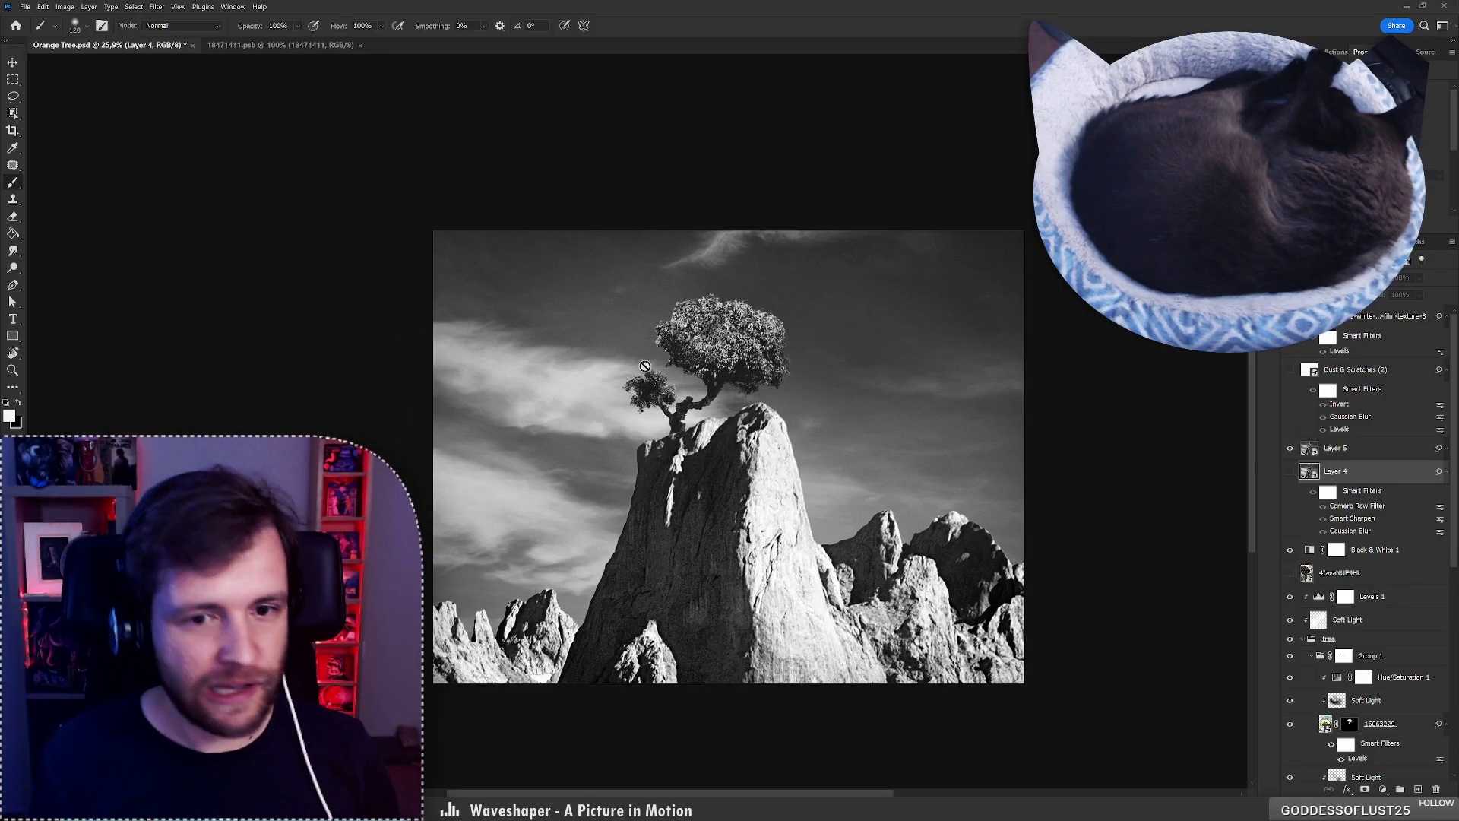
key(z)
mouse_move(687, 333)
mouse_down()
mouse_move(748, 347)
mouse_move(697, 363)
mouse_up()
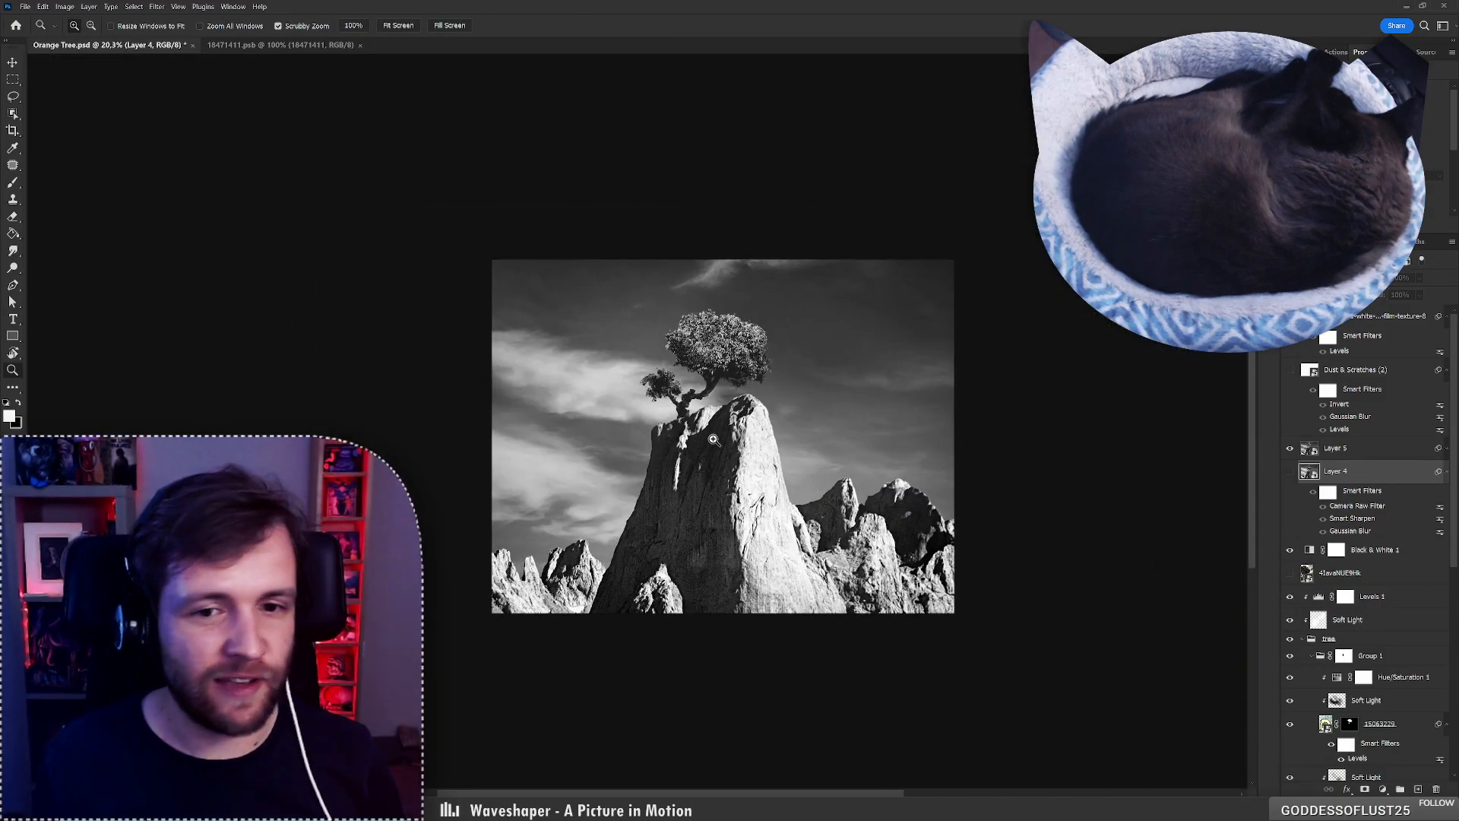
drag(713, 439, 741, 440)
key(b)
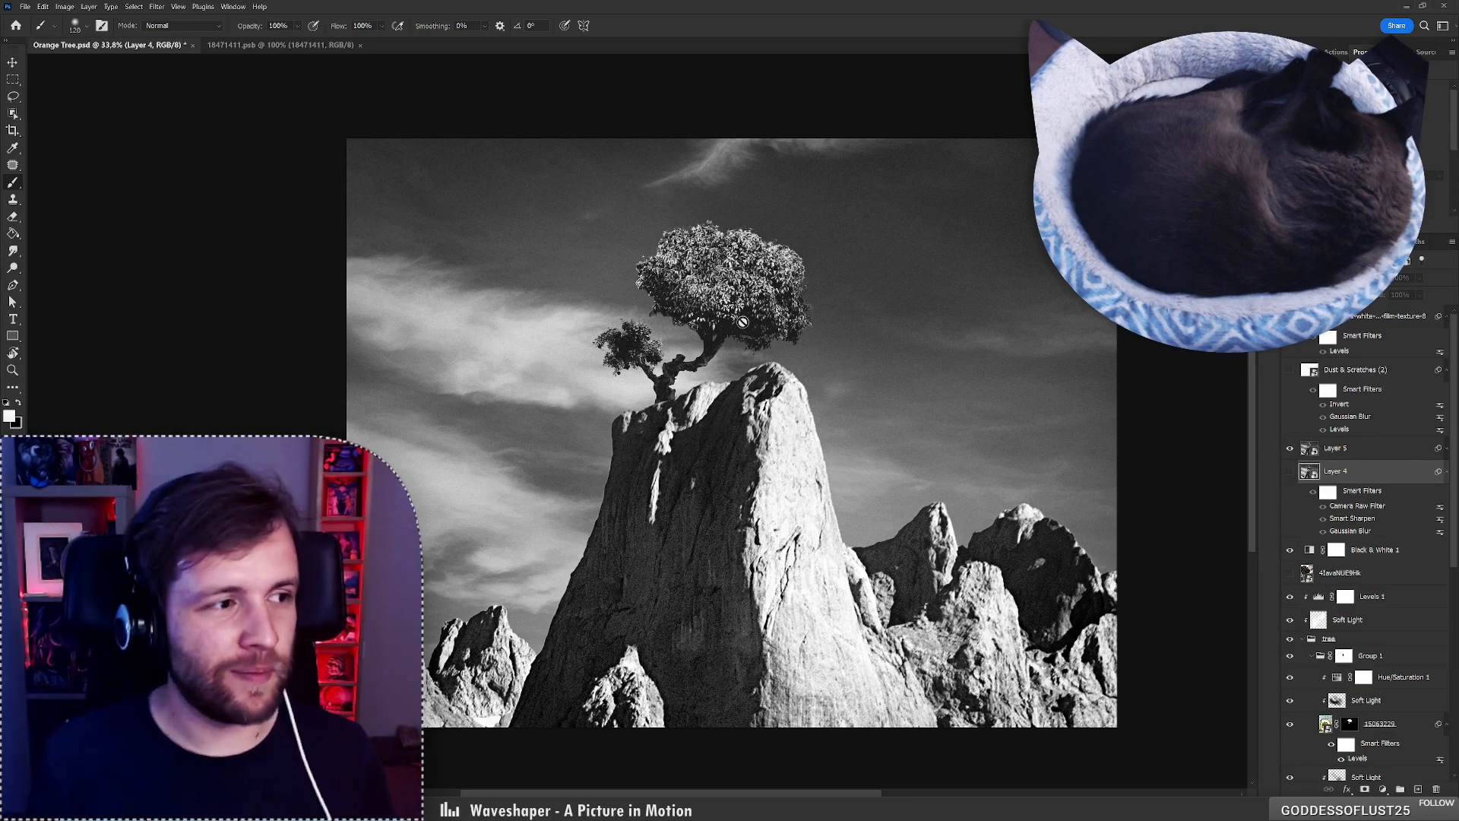
key(z)
mouse_move(723, 383)
mouse_down()
mouse_move(682, 386)
mouse_move(709, 388)
mouse_up()
key(b)
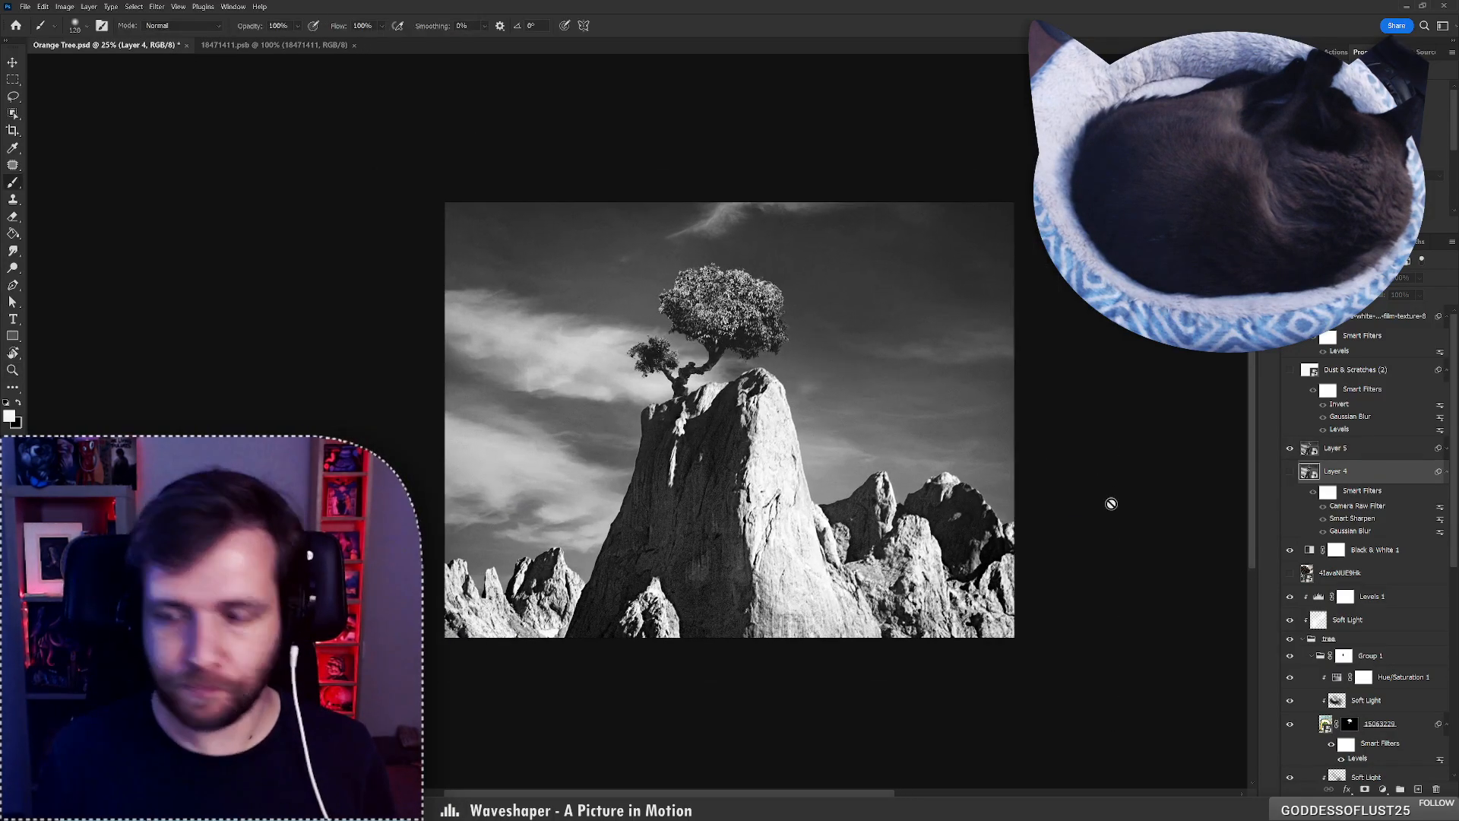
Delete the hidden Layer 4 beneath Layer 5.
click(1337, 451)
click(1376, 479)
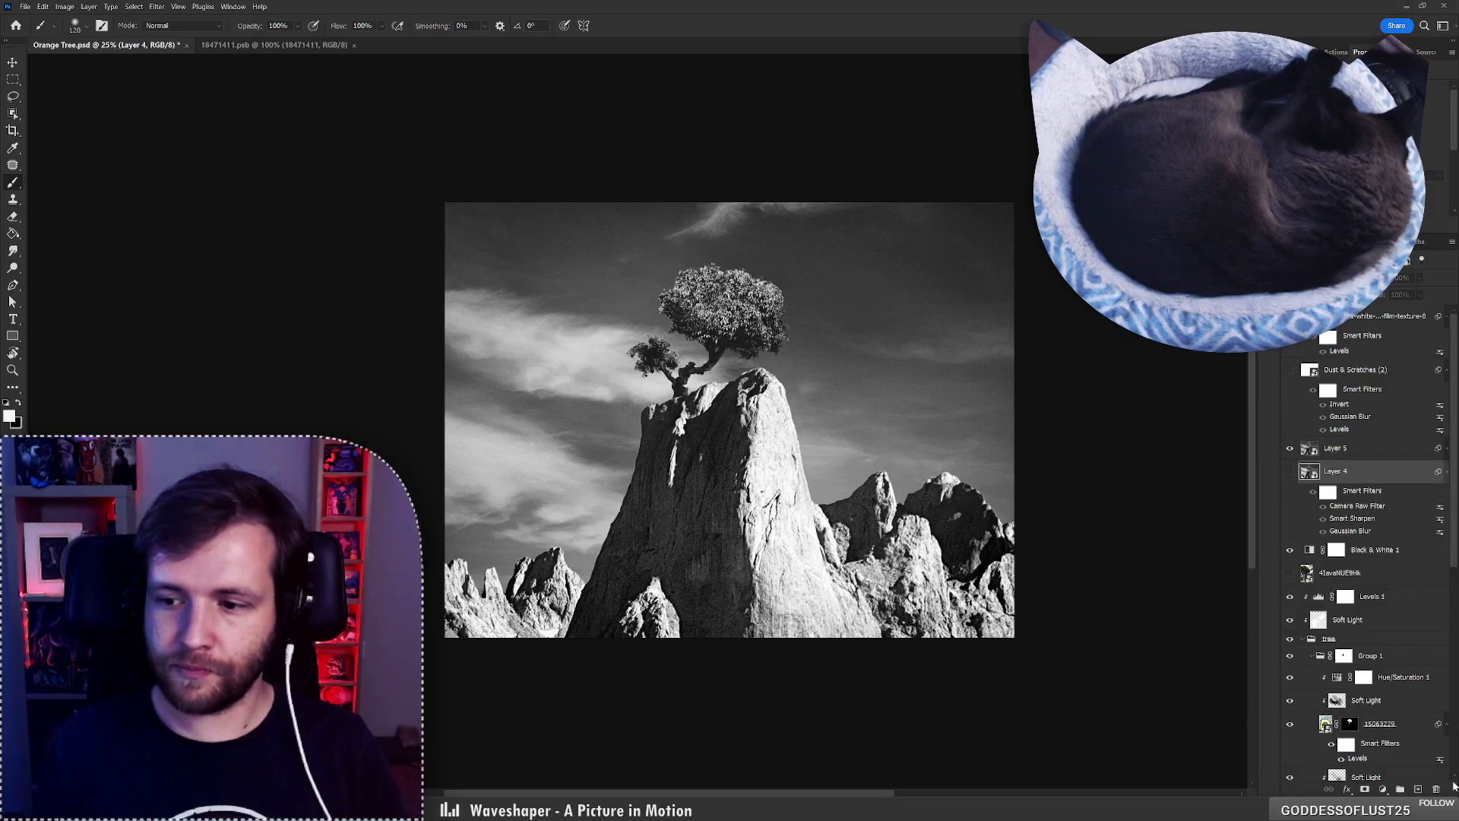
key(Delete)
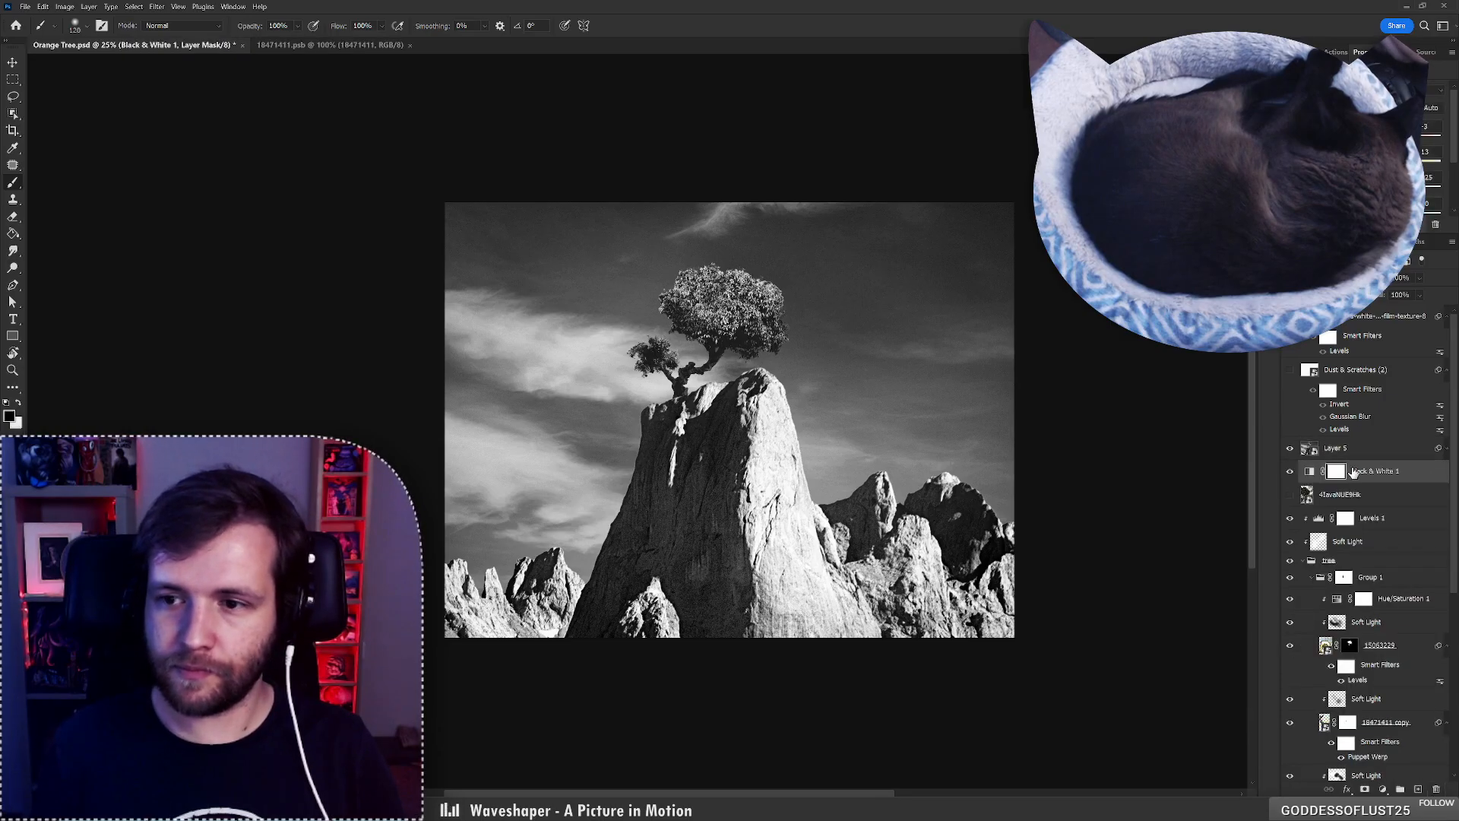
Review the effects and detail settings of Layer 5's Camera Raw Filter and accept them.
click(1445, 448)
click(1364, 480)
key(x)
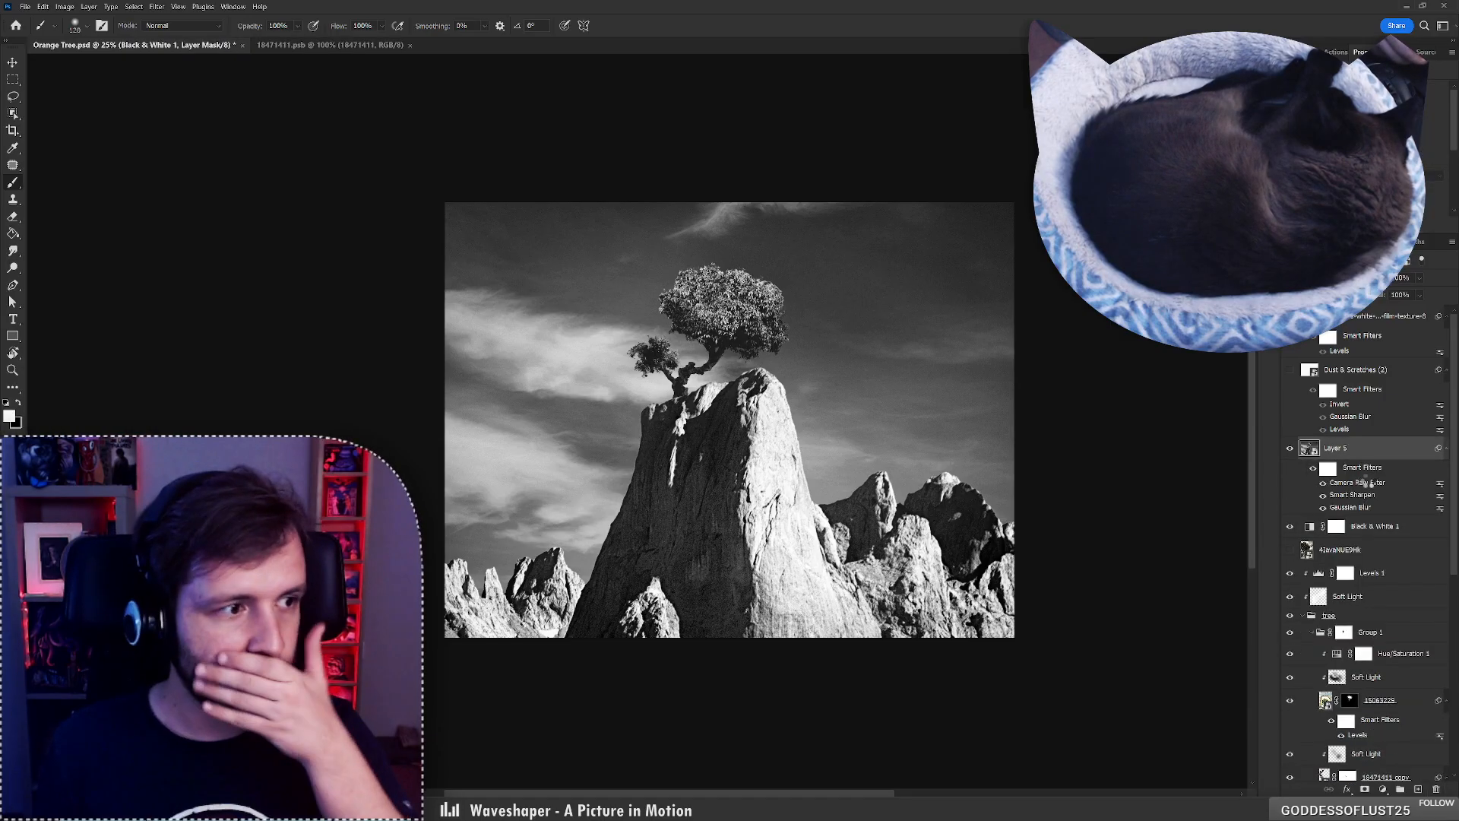
double_click(1371, 484)
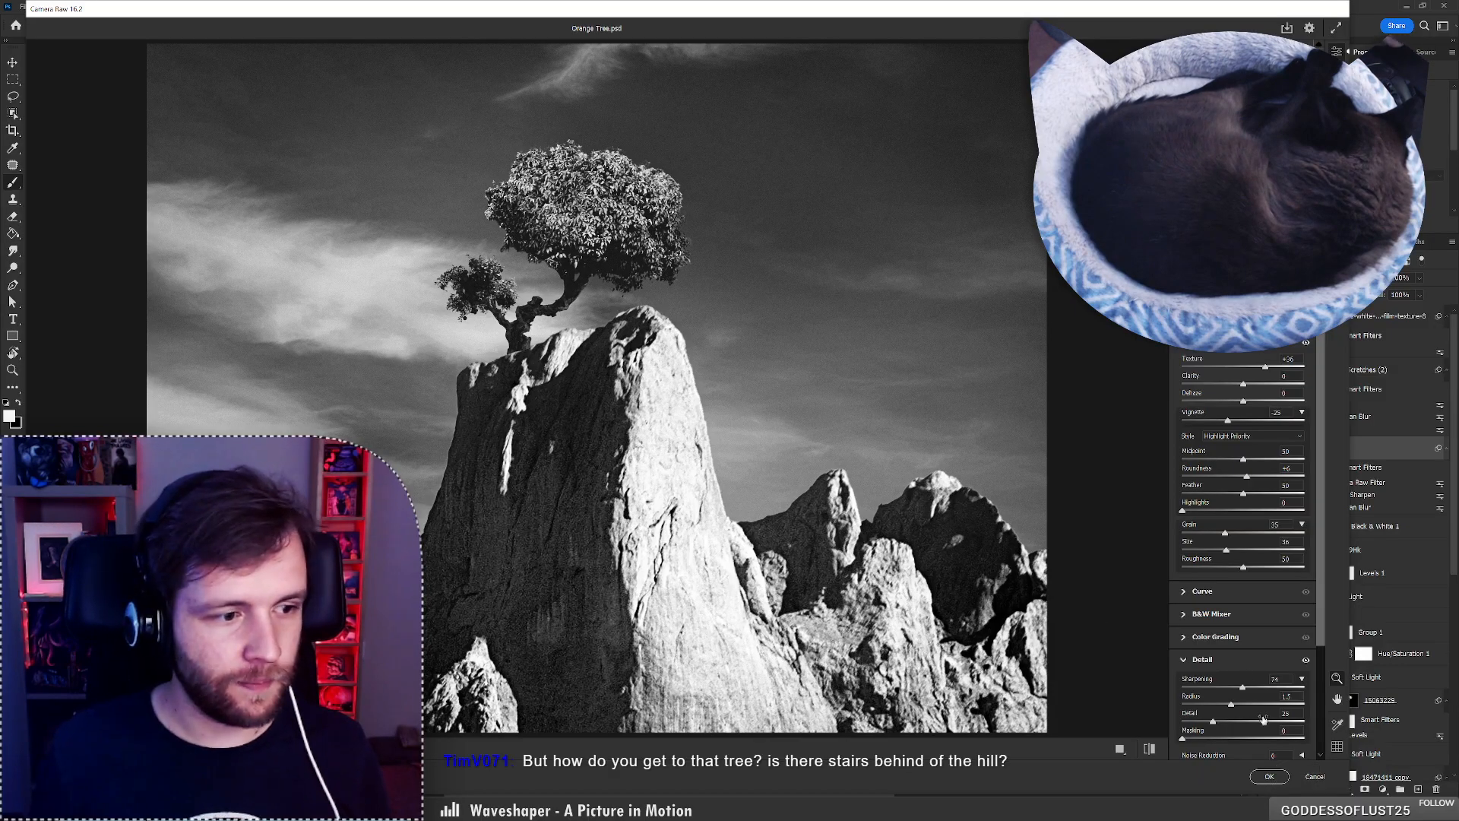
click(1270, 776)
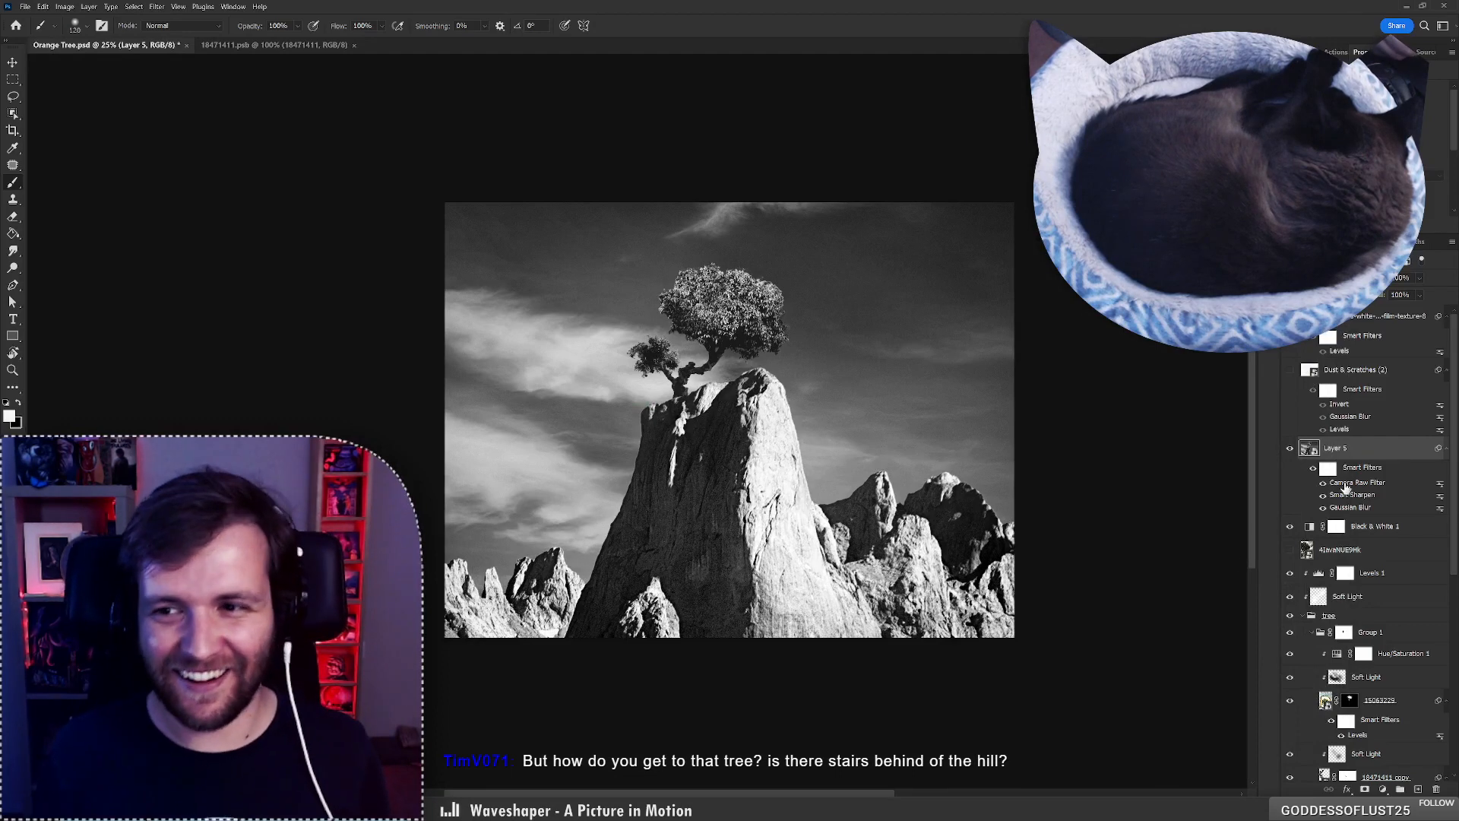
Show the Dust & Scratches (2) layer and stretch its upper edge up to the top of the canvas.
click(1290, 370)
click(1355, 370)
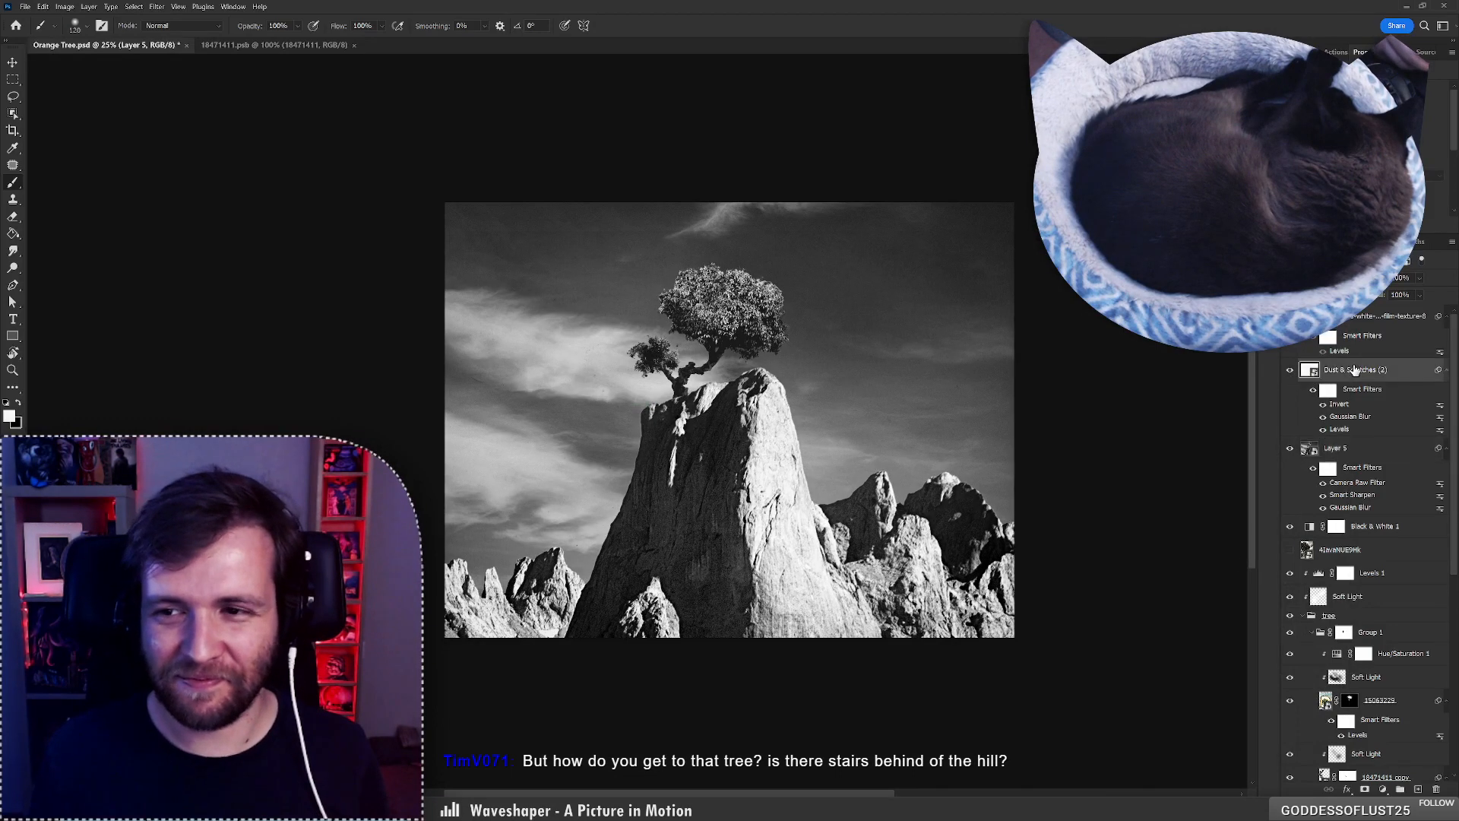
key(ctrl+t)
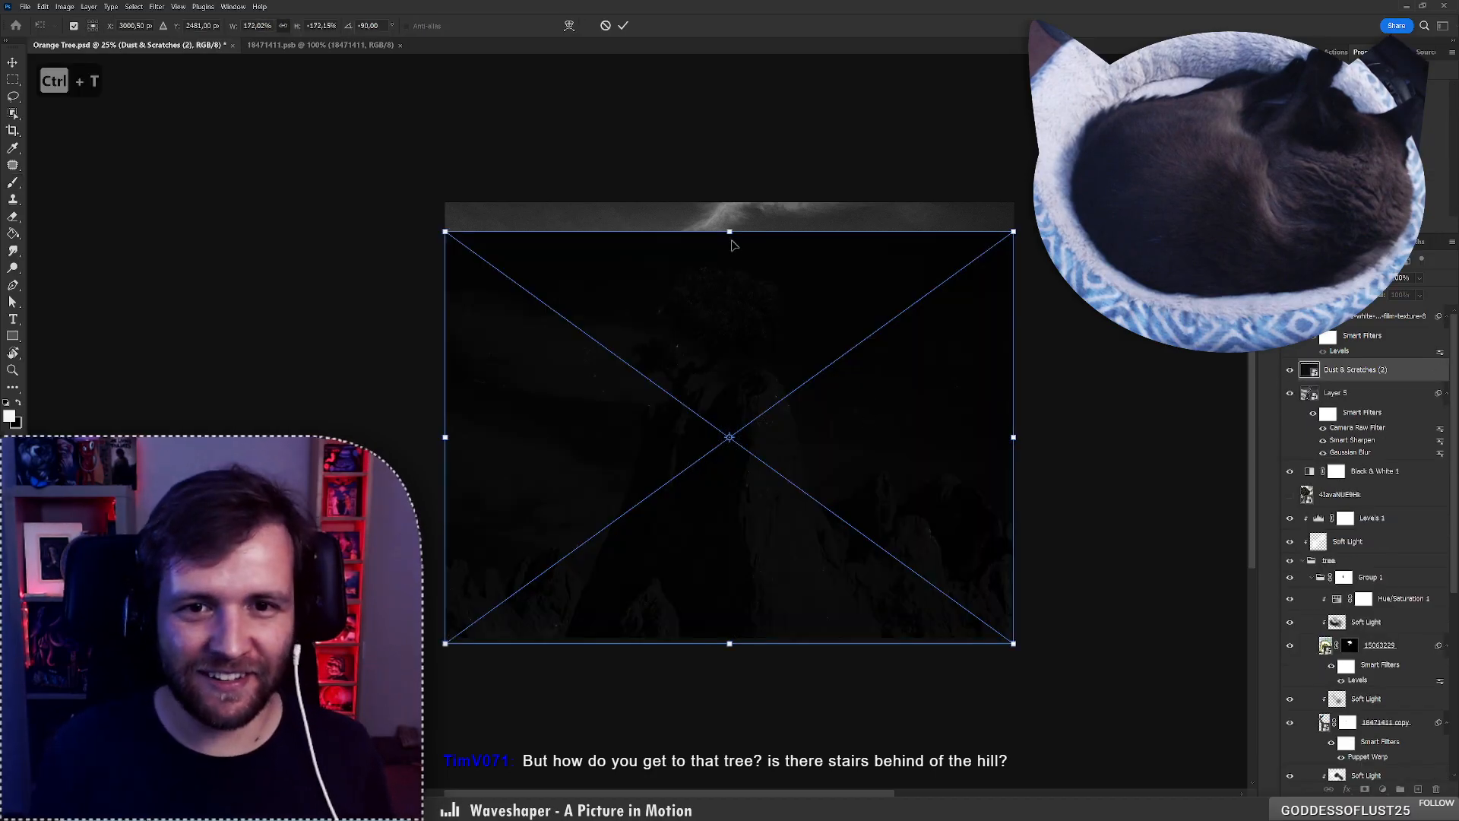
drag(732, 245, 730, 202)
key(Return)
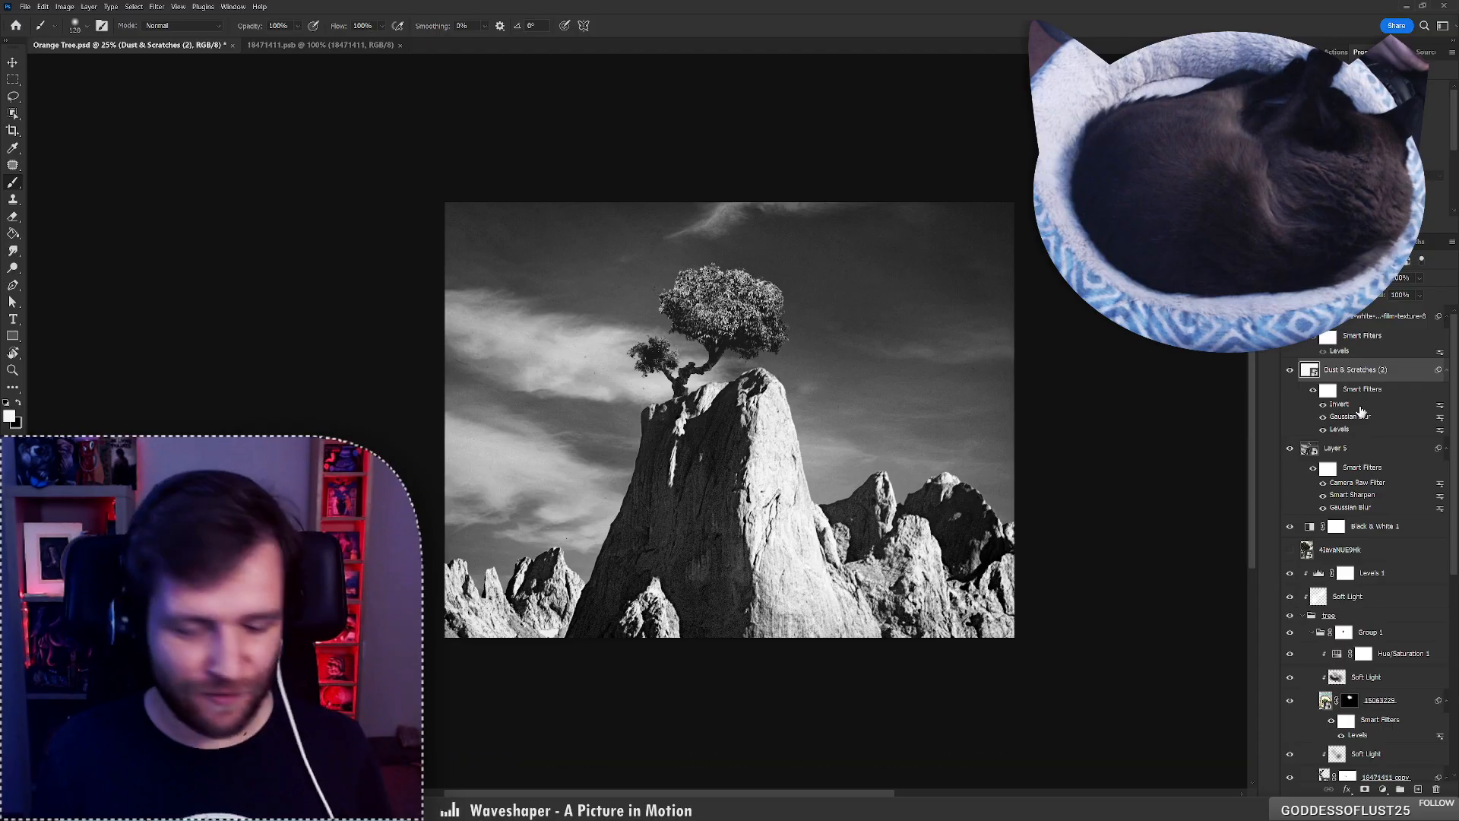
Add a second Levels filter to the Dust & Scratches (2) layer and adjust its midtone input.
key(ctrl+l)
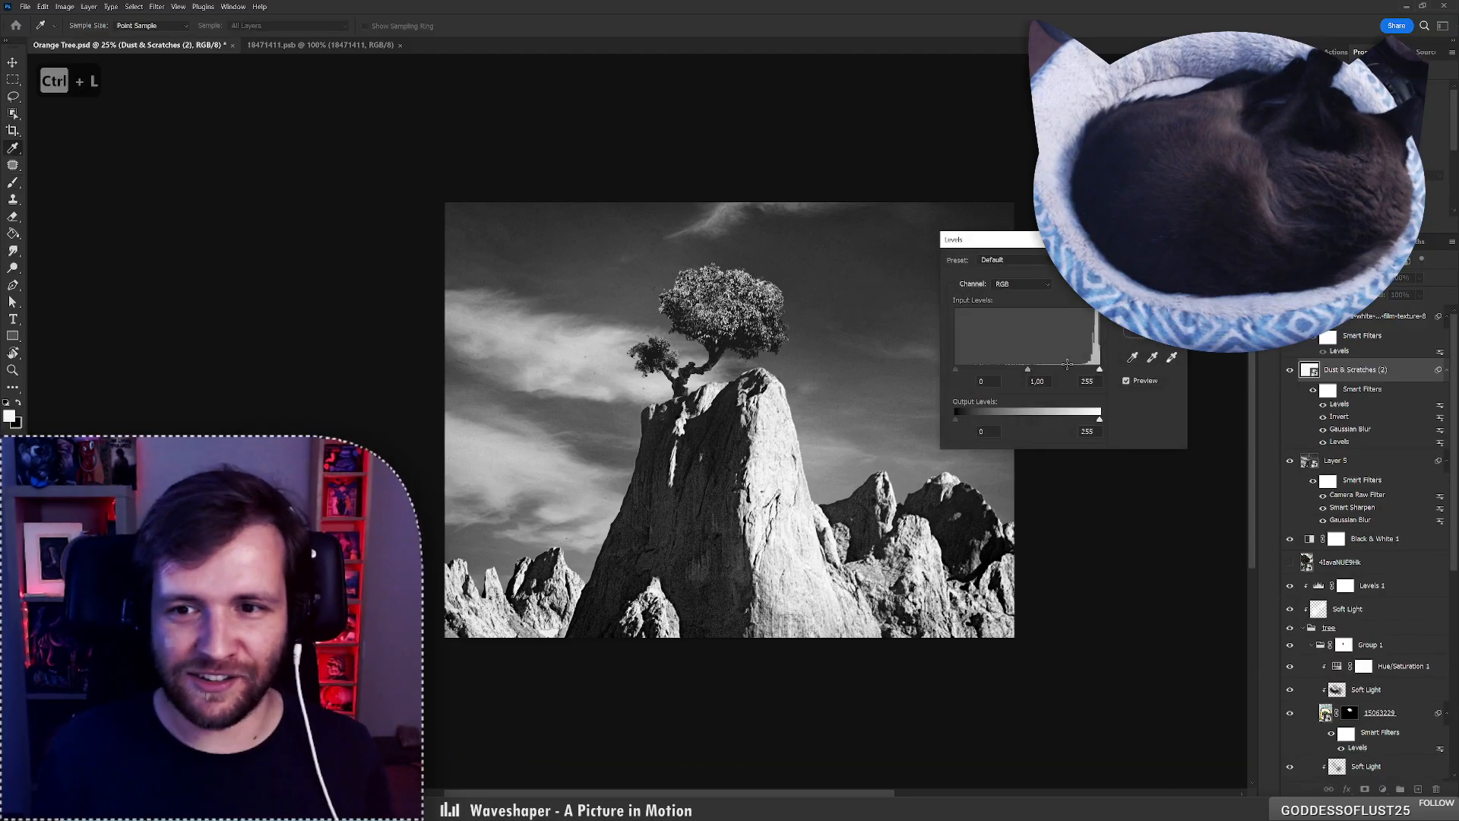
click(1100, 370)
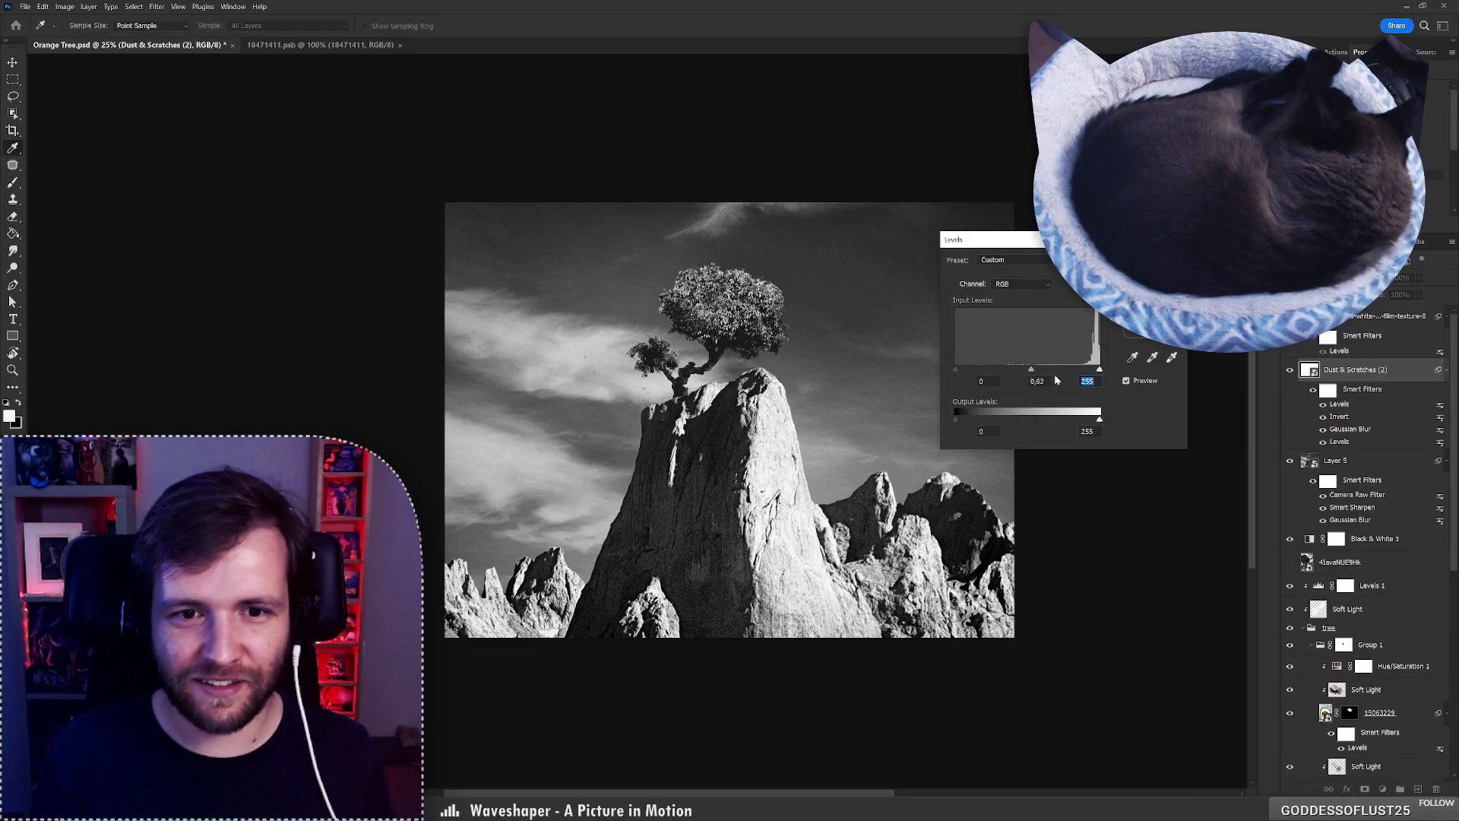
drag(1055, 377, 1095, 370)
key(Return)
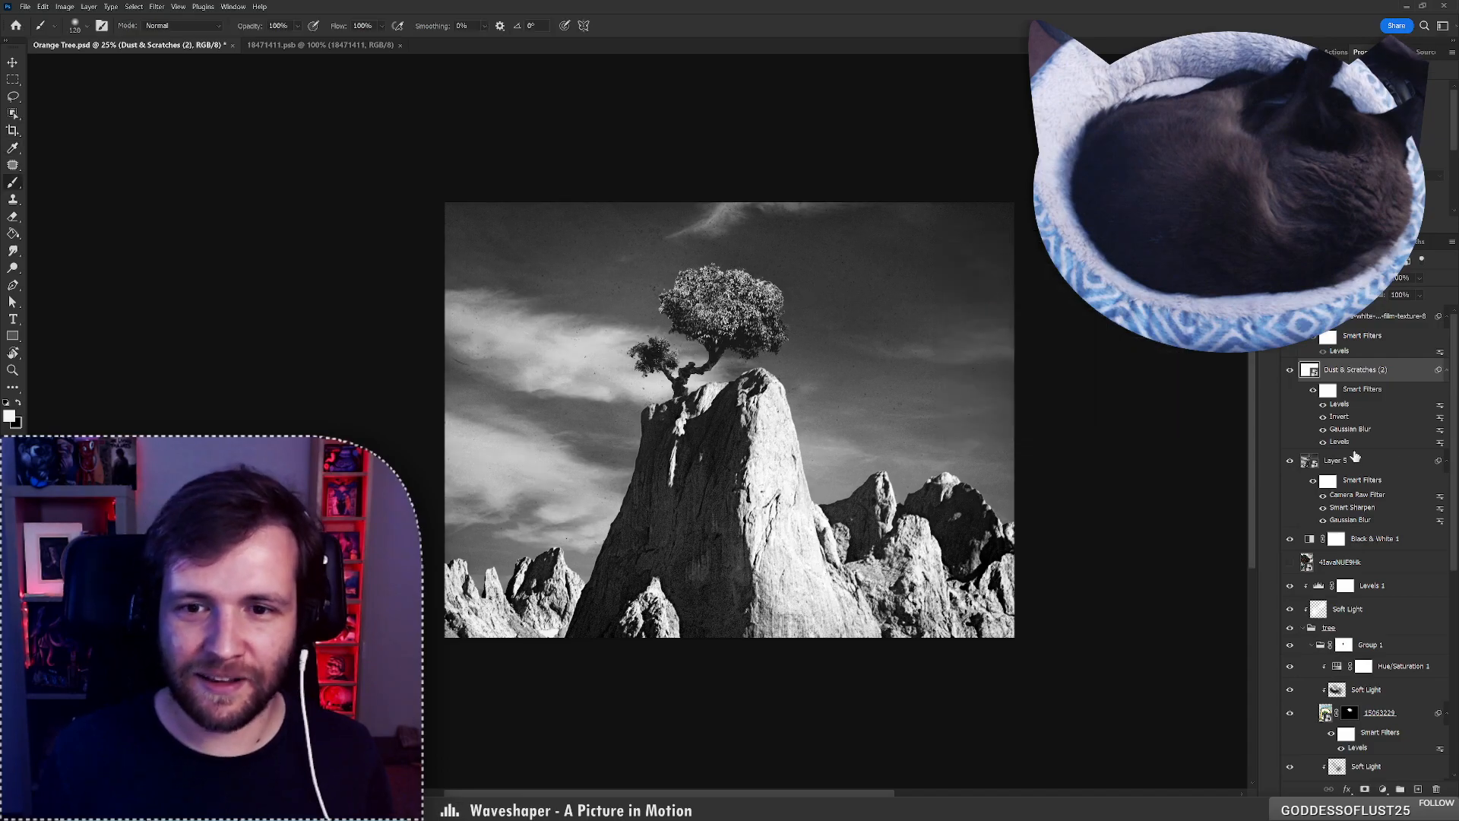
Select the black-and-white vintage film texture layer, scale it to the canvas width and reposition it over the image.
click(1318, 340)
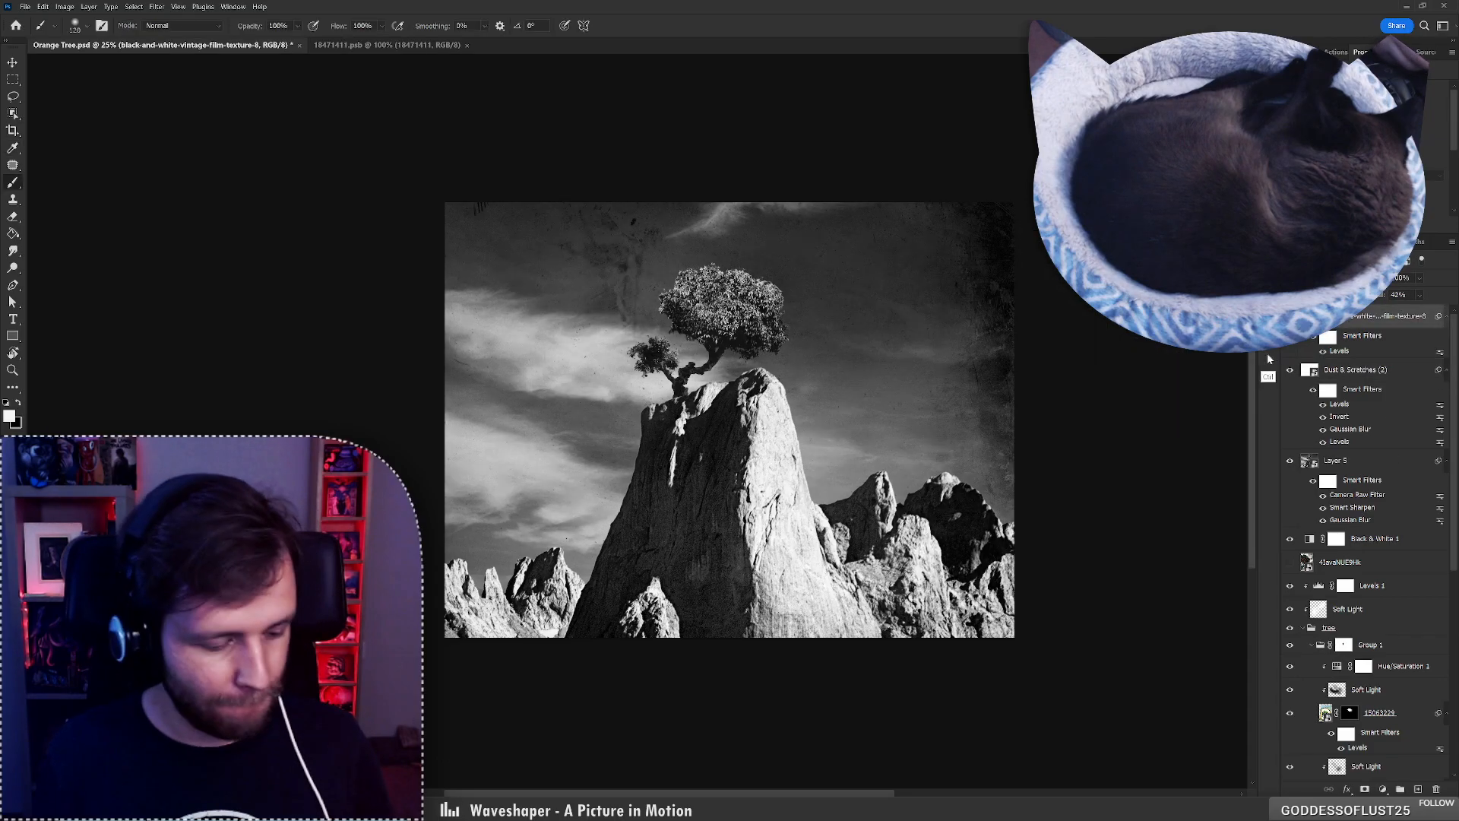
key(ctrl+t)
drag(387, 421, 446, 421)
drag(866, 462, 874, 445)
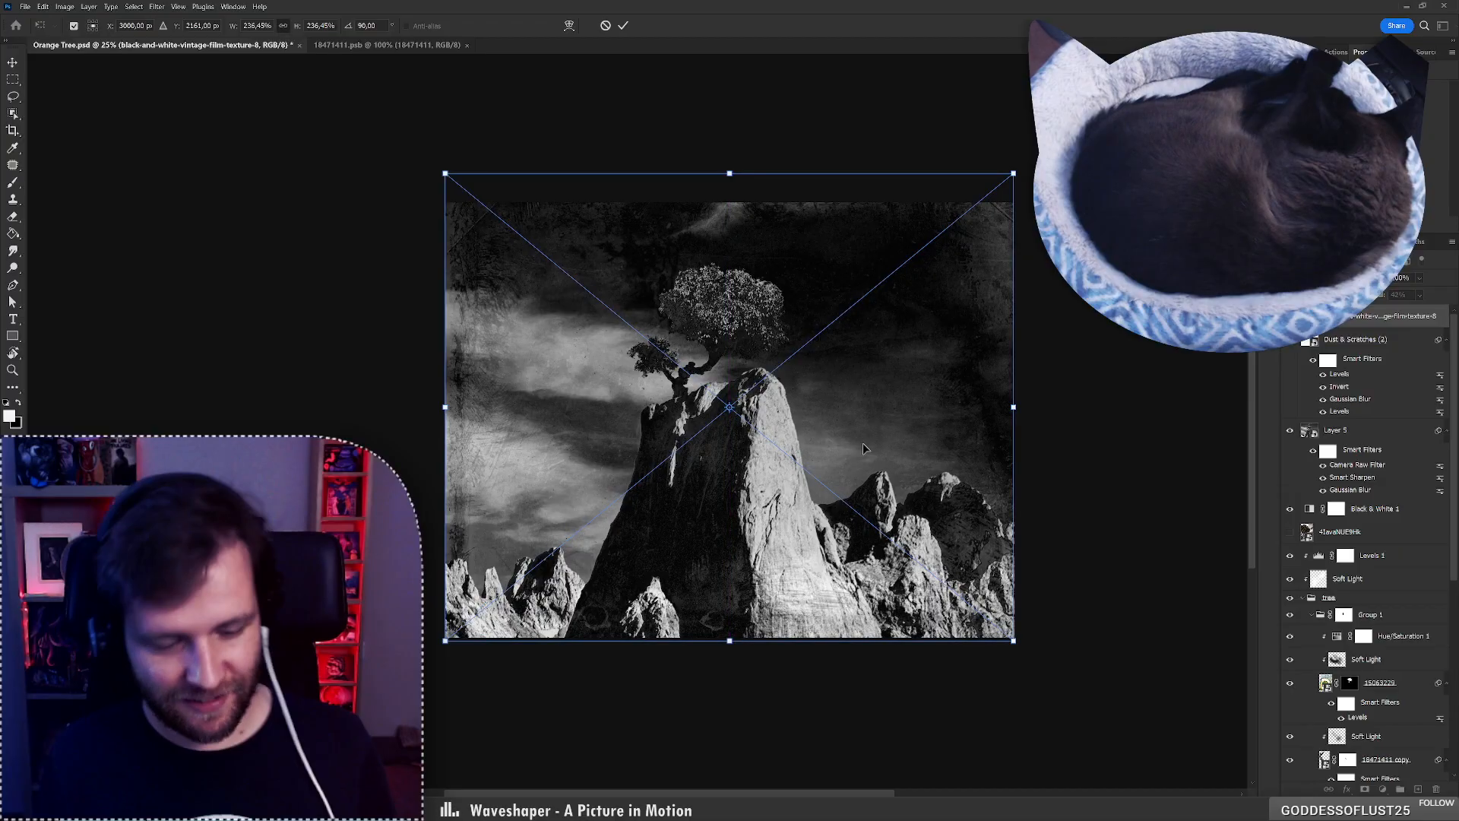
key(Return)
key(b)
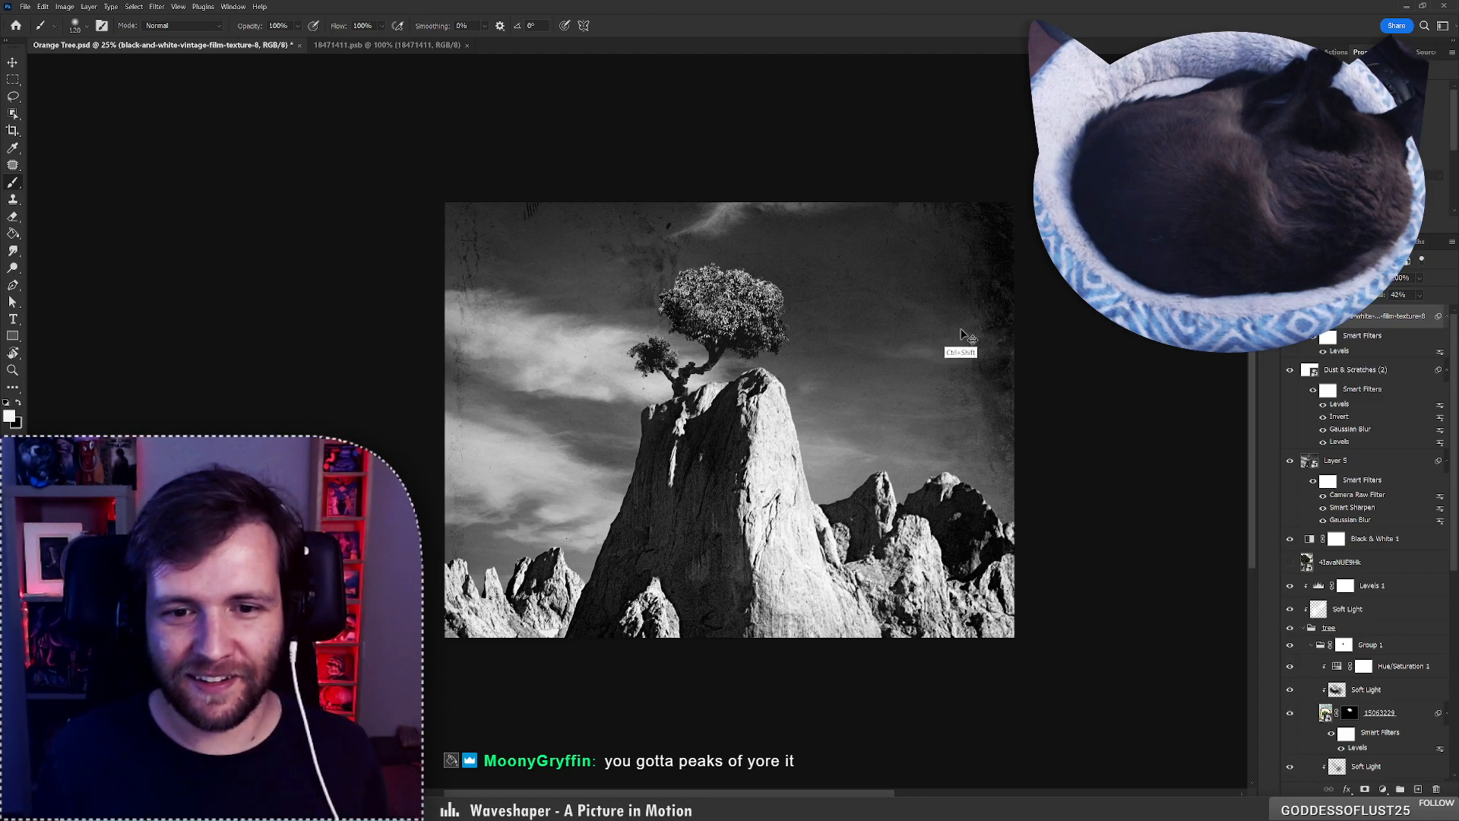
mouse_move(957, 333)
mouse_down()
mouse_move(957, 393)
mouse_move(967, 335)
mouse_up()
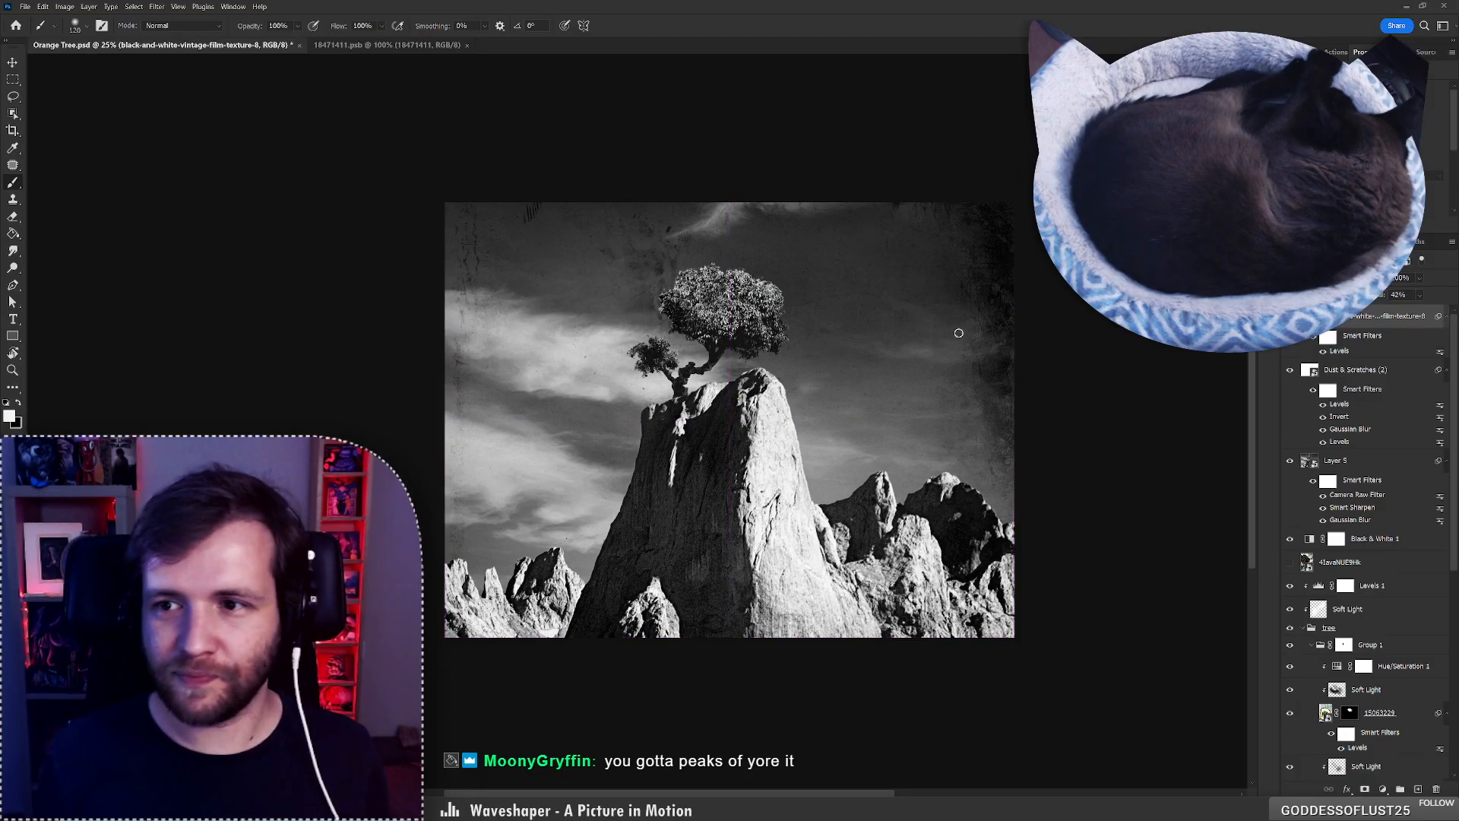
Raise the film texture layer's fill to 100% and set its Levels filter inputs to black 48 and midtones 1.46.
drag(1378, 295, 1423, 294)
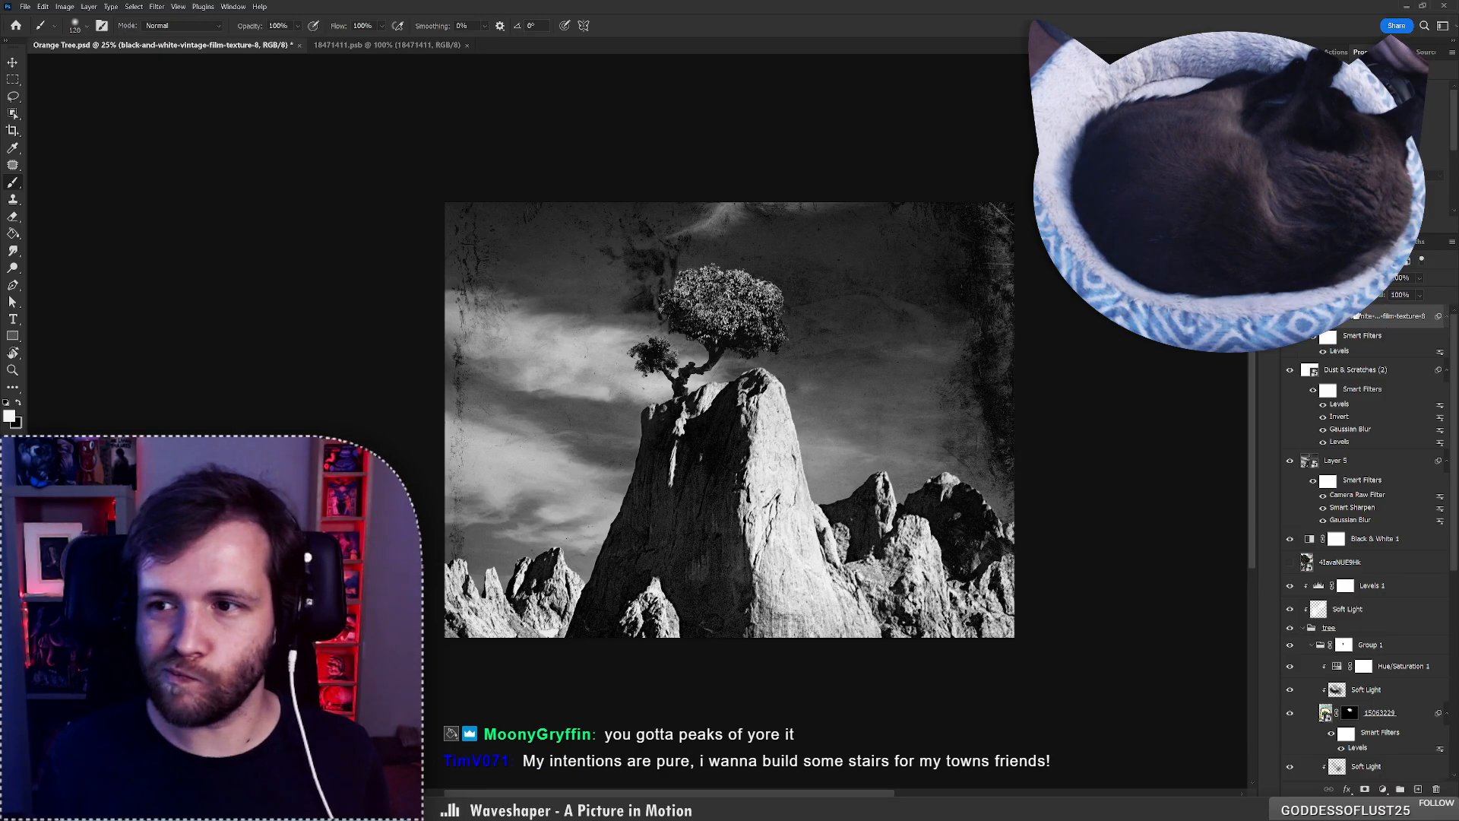
double_click(1339, 350)
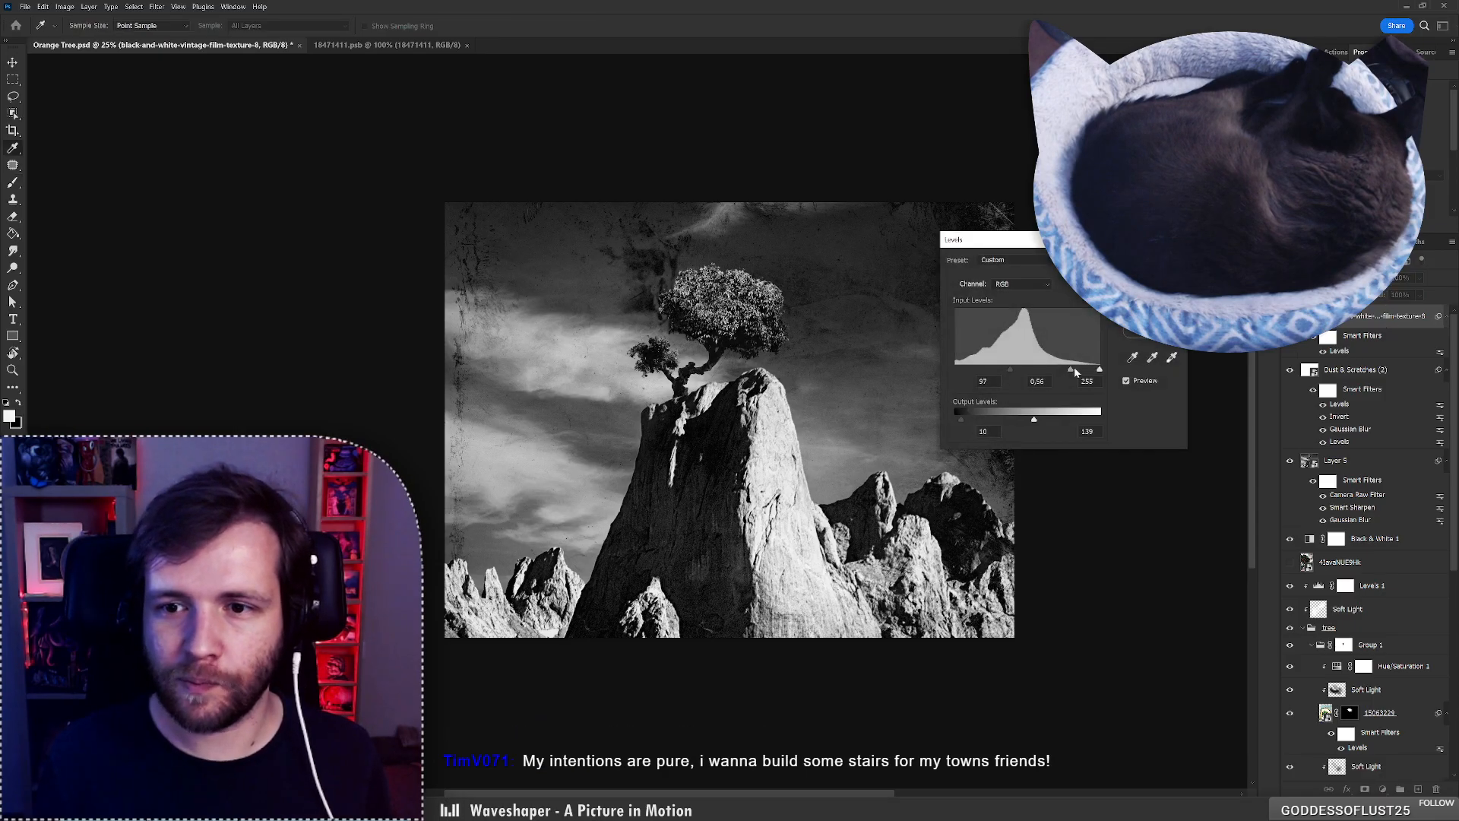
drag(1073, 371, 1029, 374)
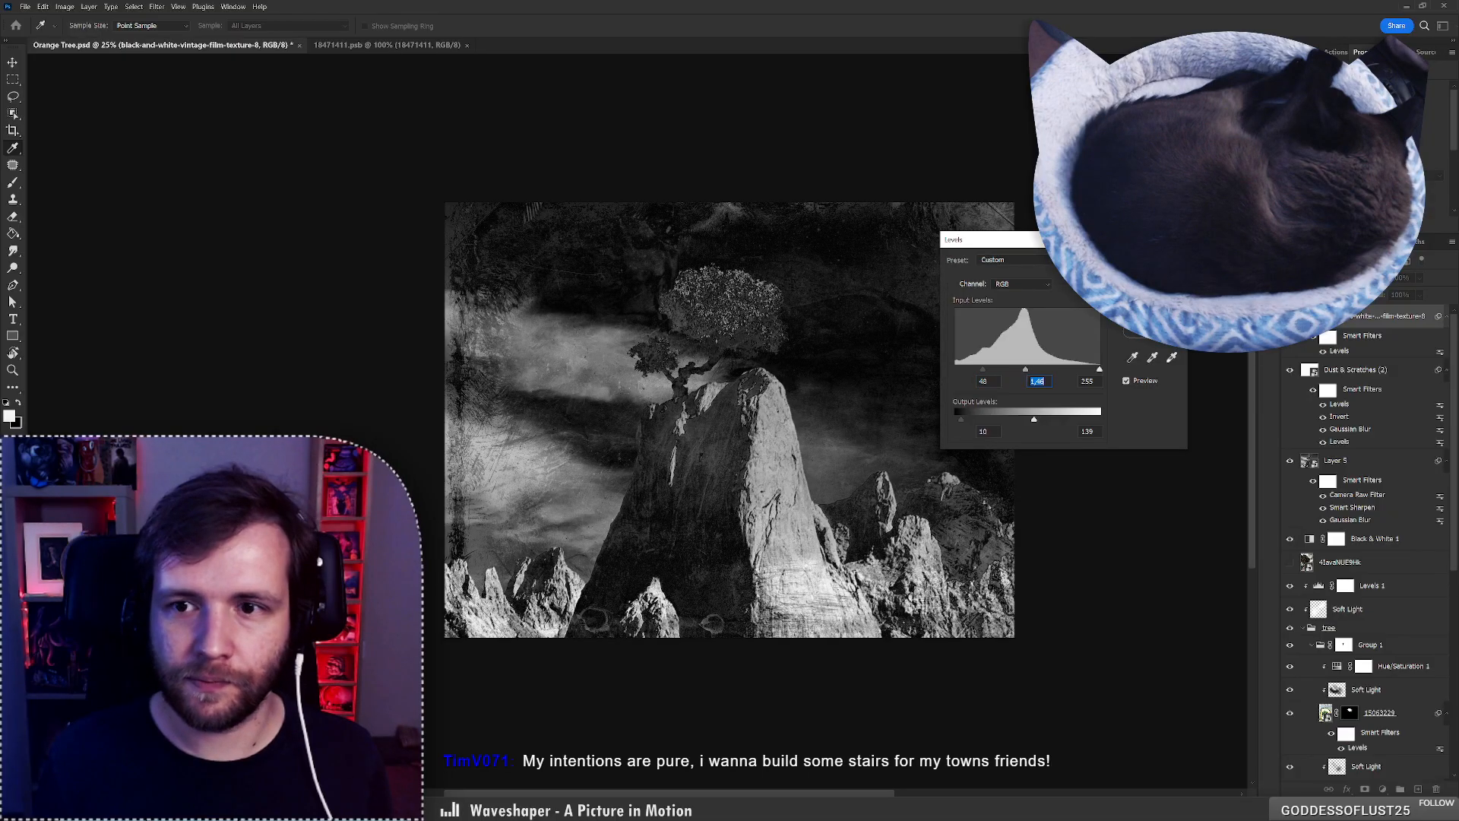
key(Return)
key(b)
Compare the film texture layer at 0% and 100% fill and in different blend modes, keeping 100% fill and Difference.
drag(1383, 297, 1334, 300)
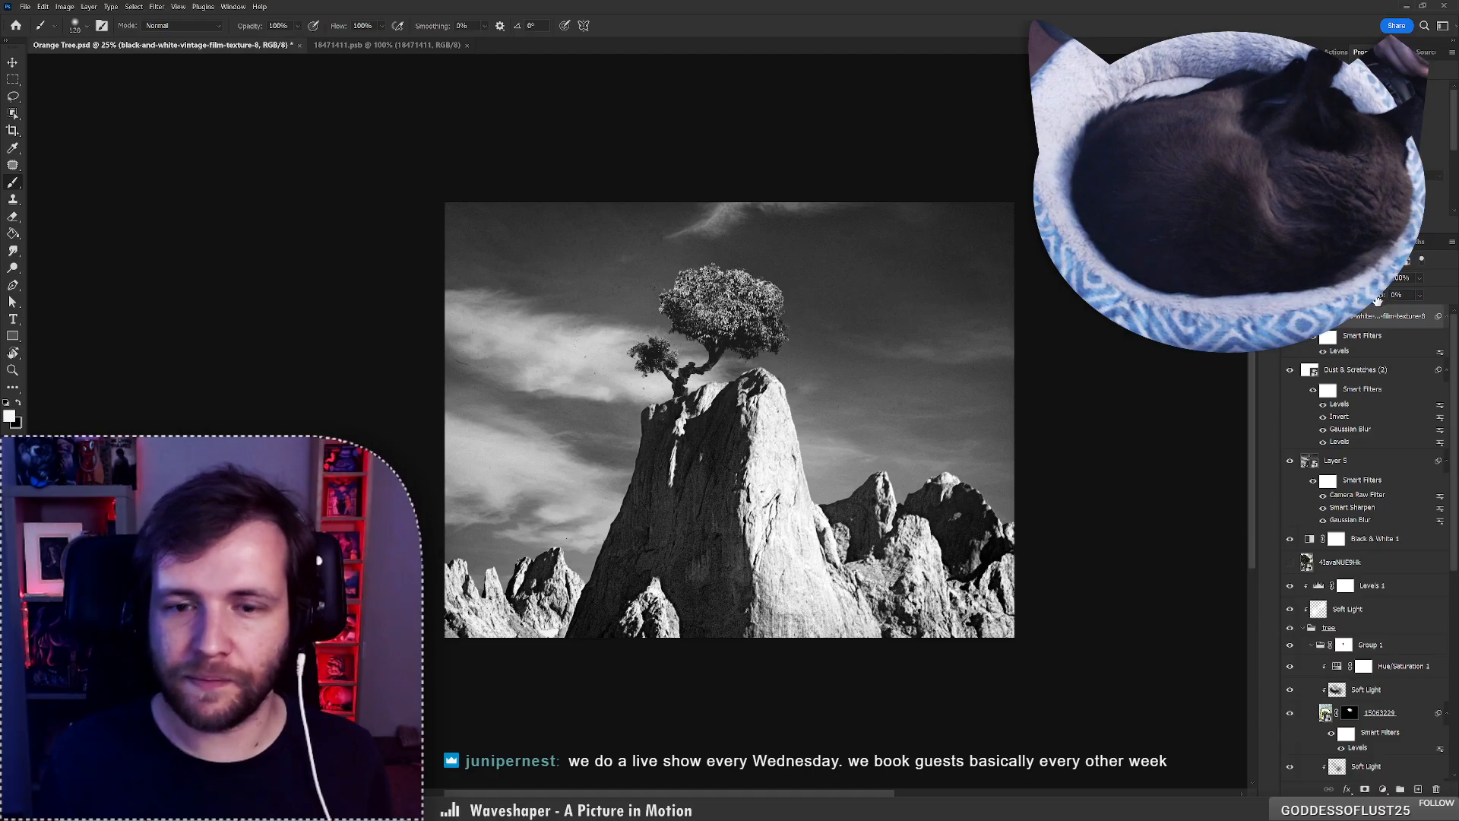
drag(1457, 294, 1458, 294)
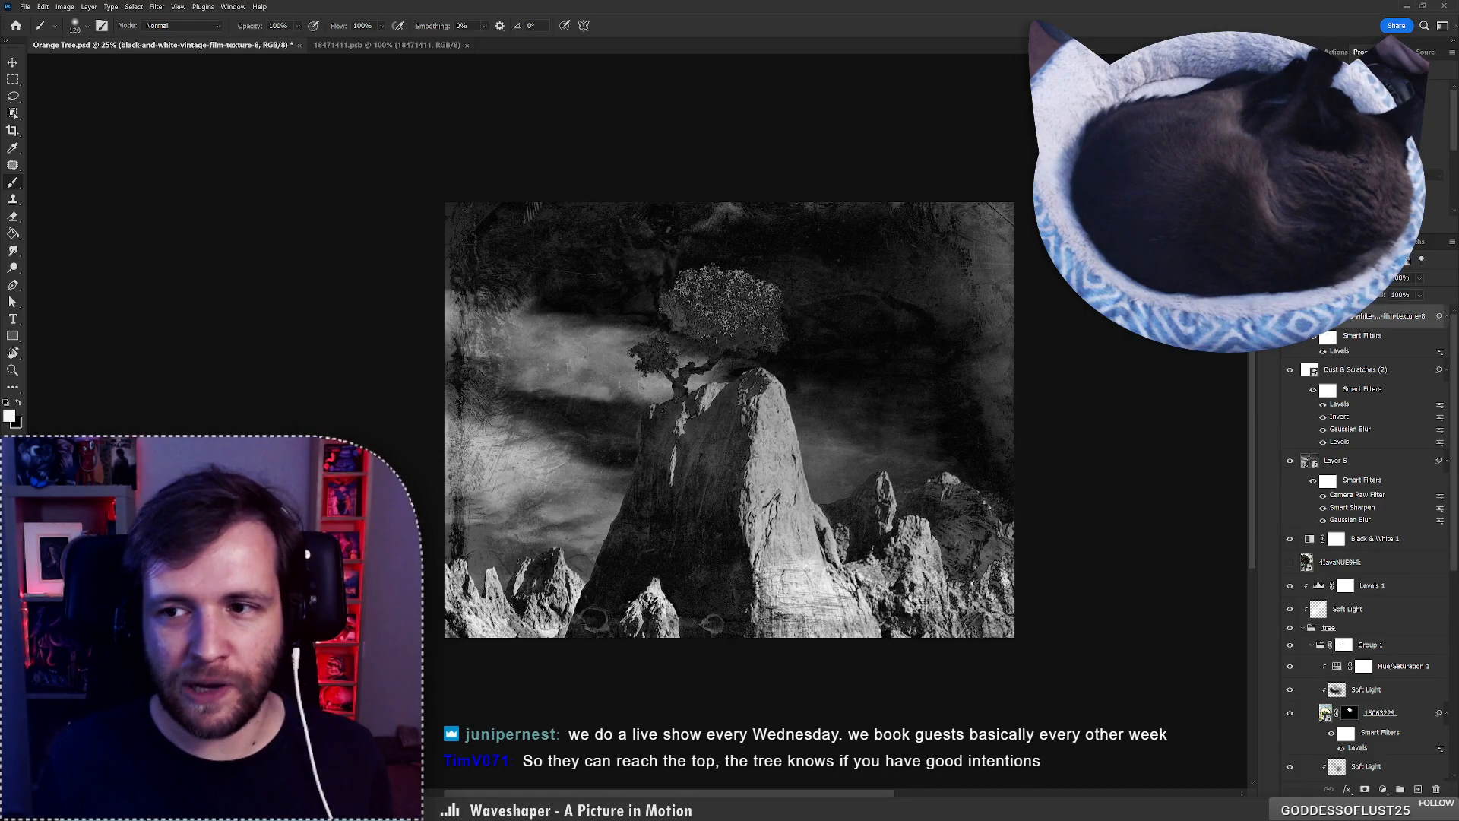
click(1325, 278)
click(1323, 289)
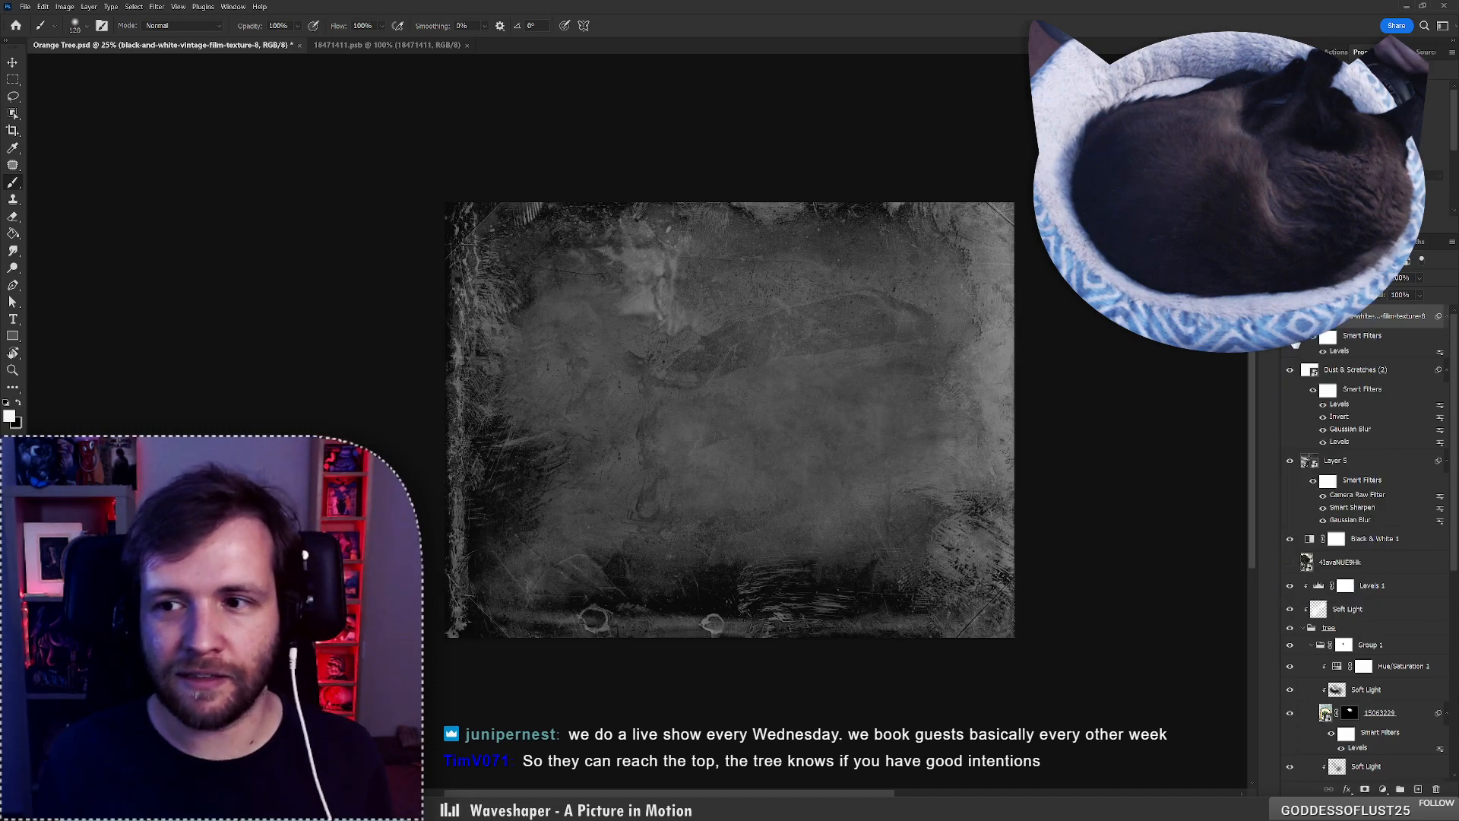
click(1324, 279)
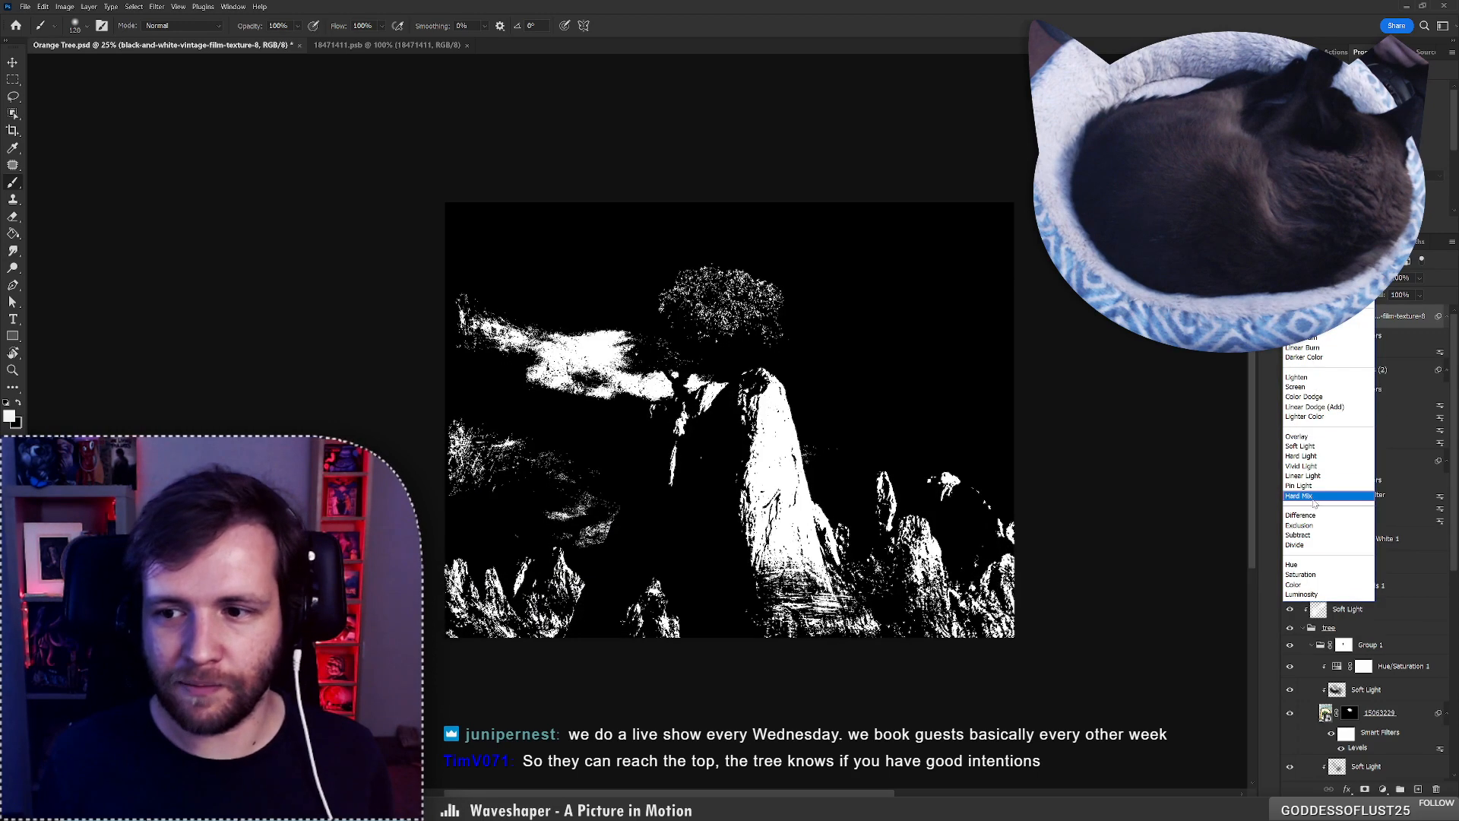
click(1302, 516)
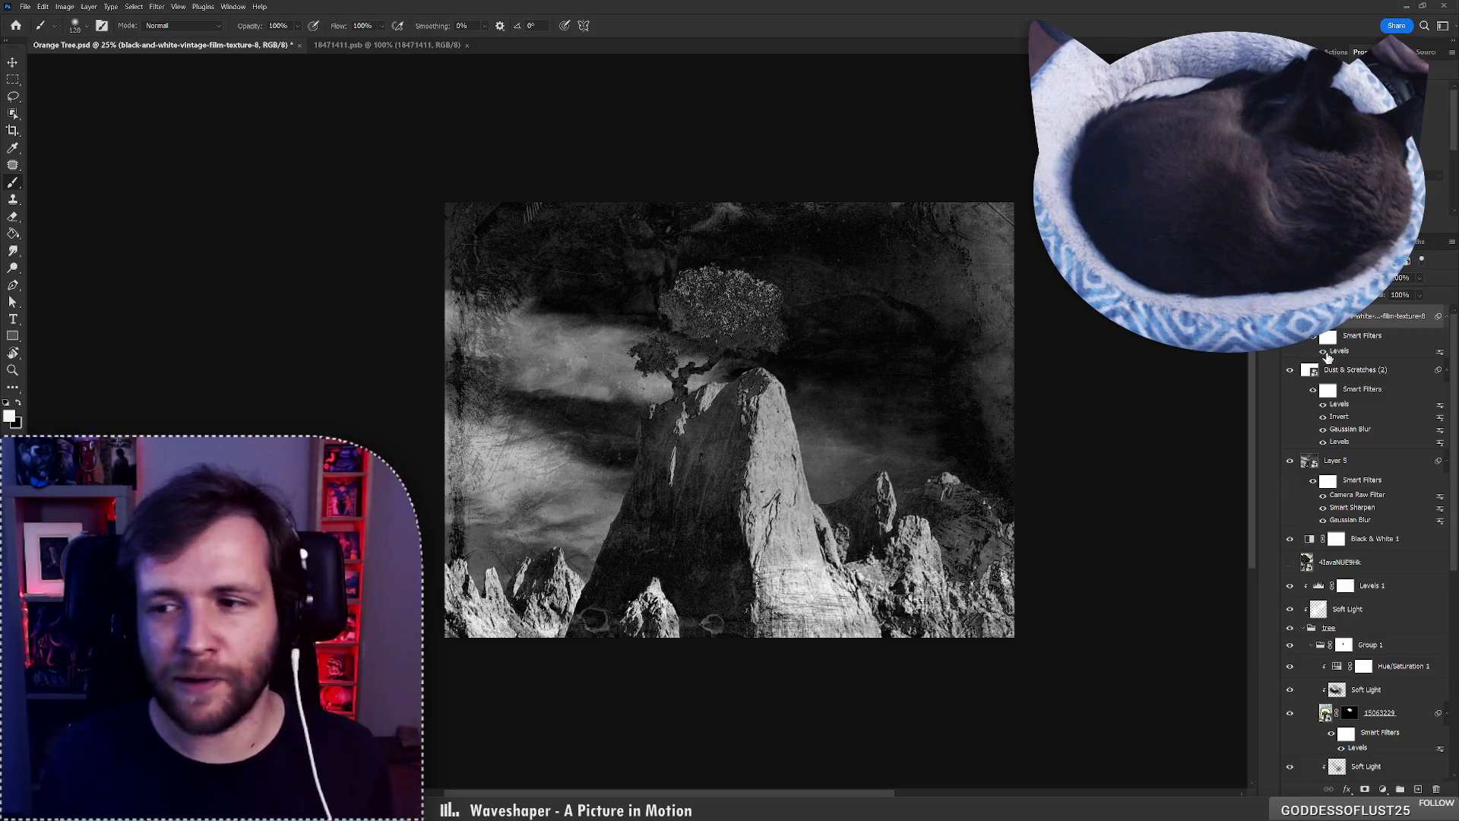
Set the midtone input of the film texture's Levels filter to 1.13 and reduce the layer's fill.
double_click(1349, 352)
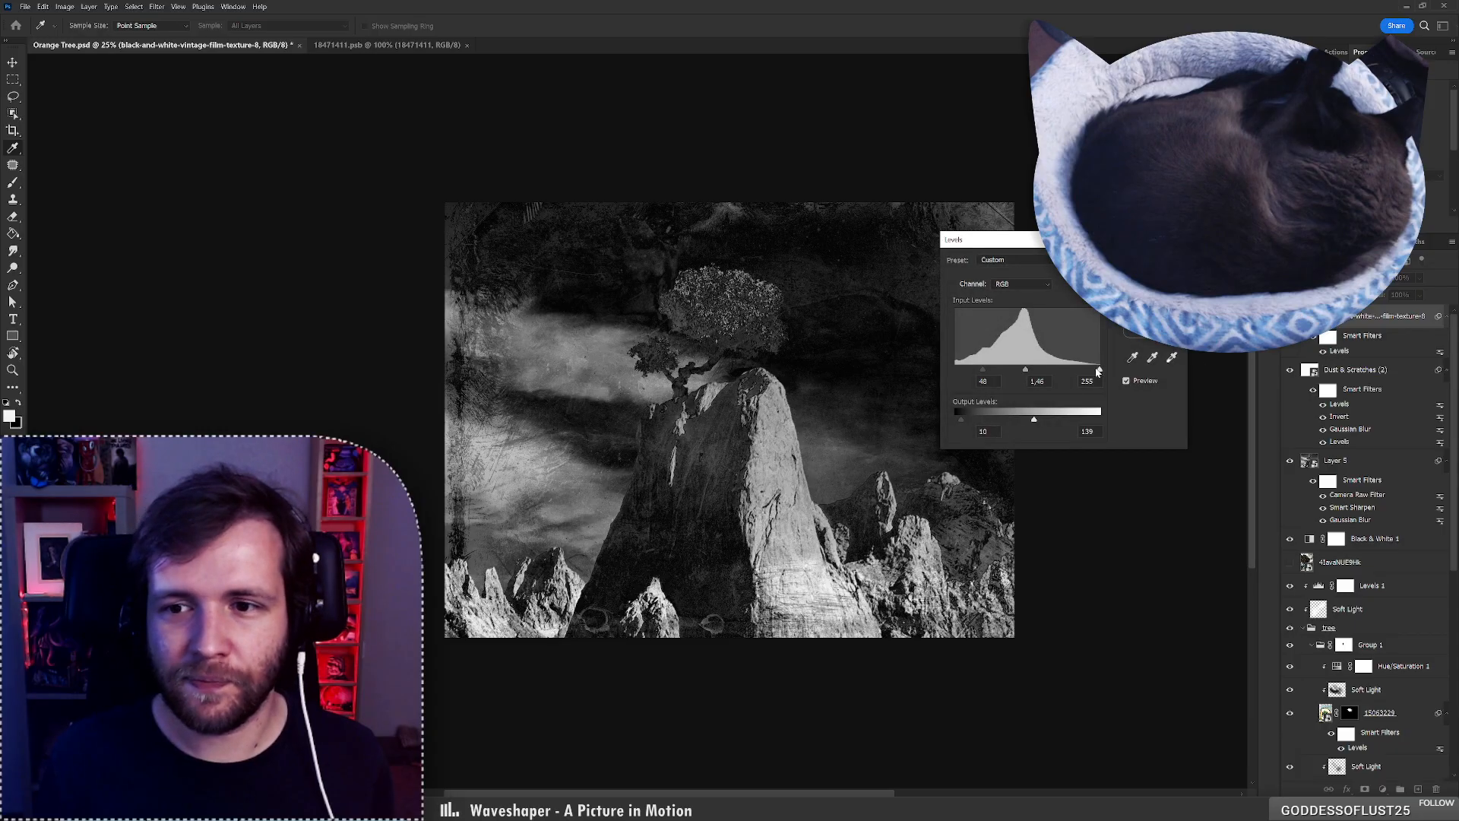
drag(1102, 372, 942, 379)
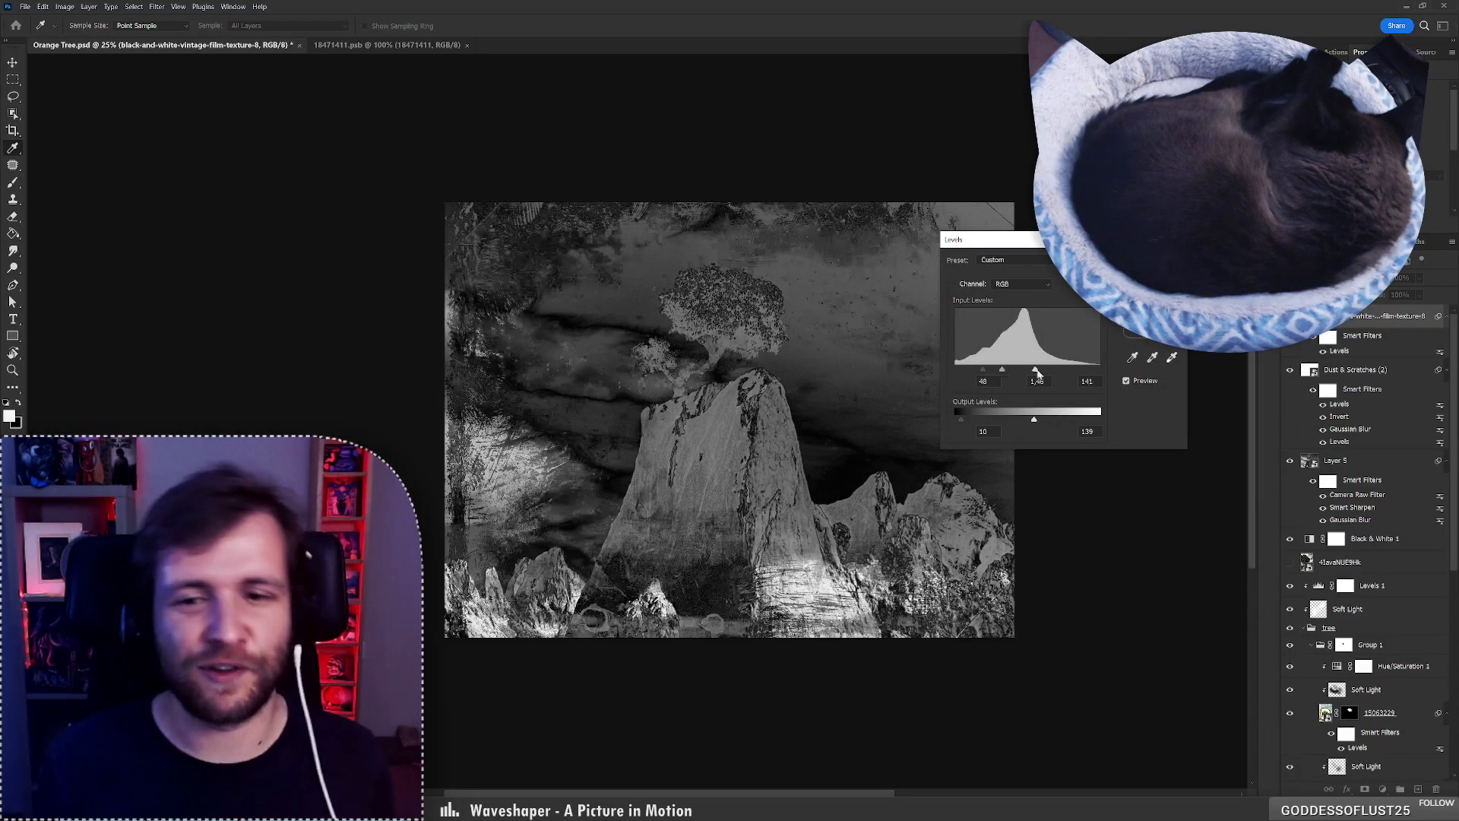
key(ctrl+z)
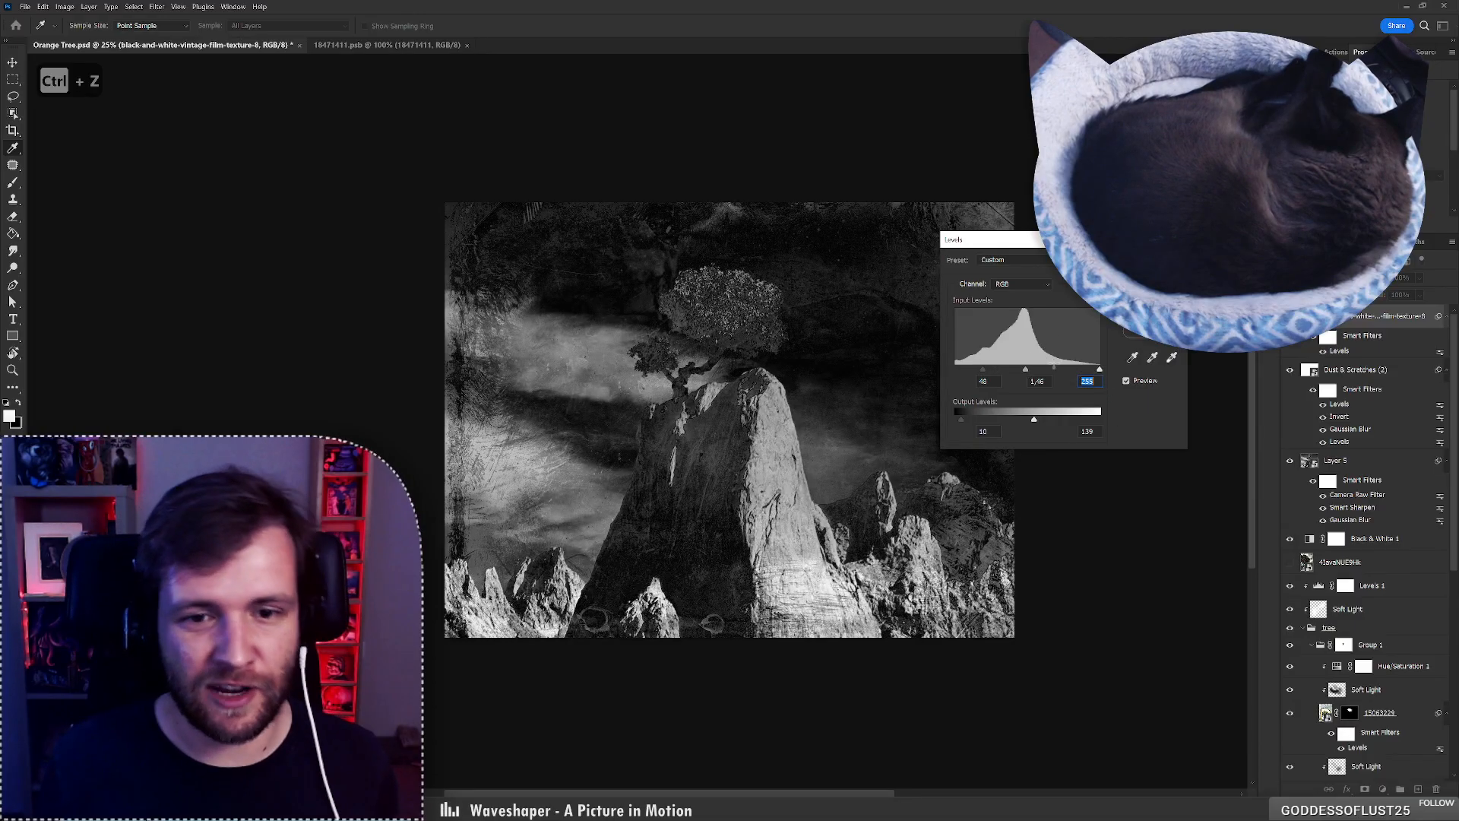
drag(1027, 371, 1045, 372)
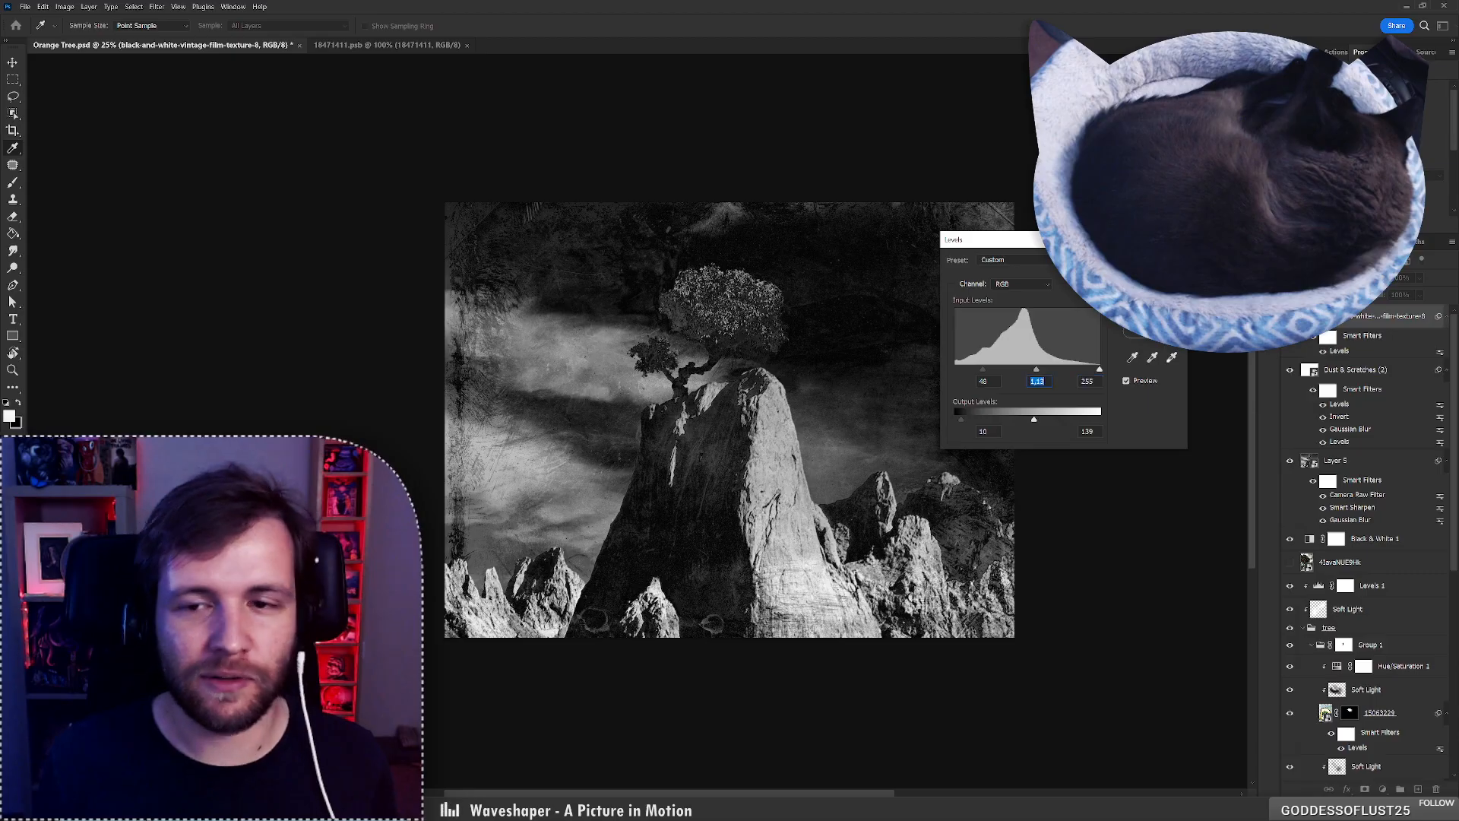
key(Return)
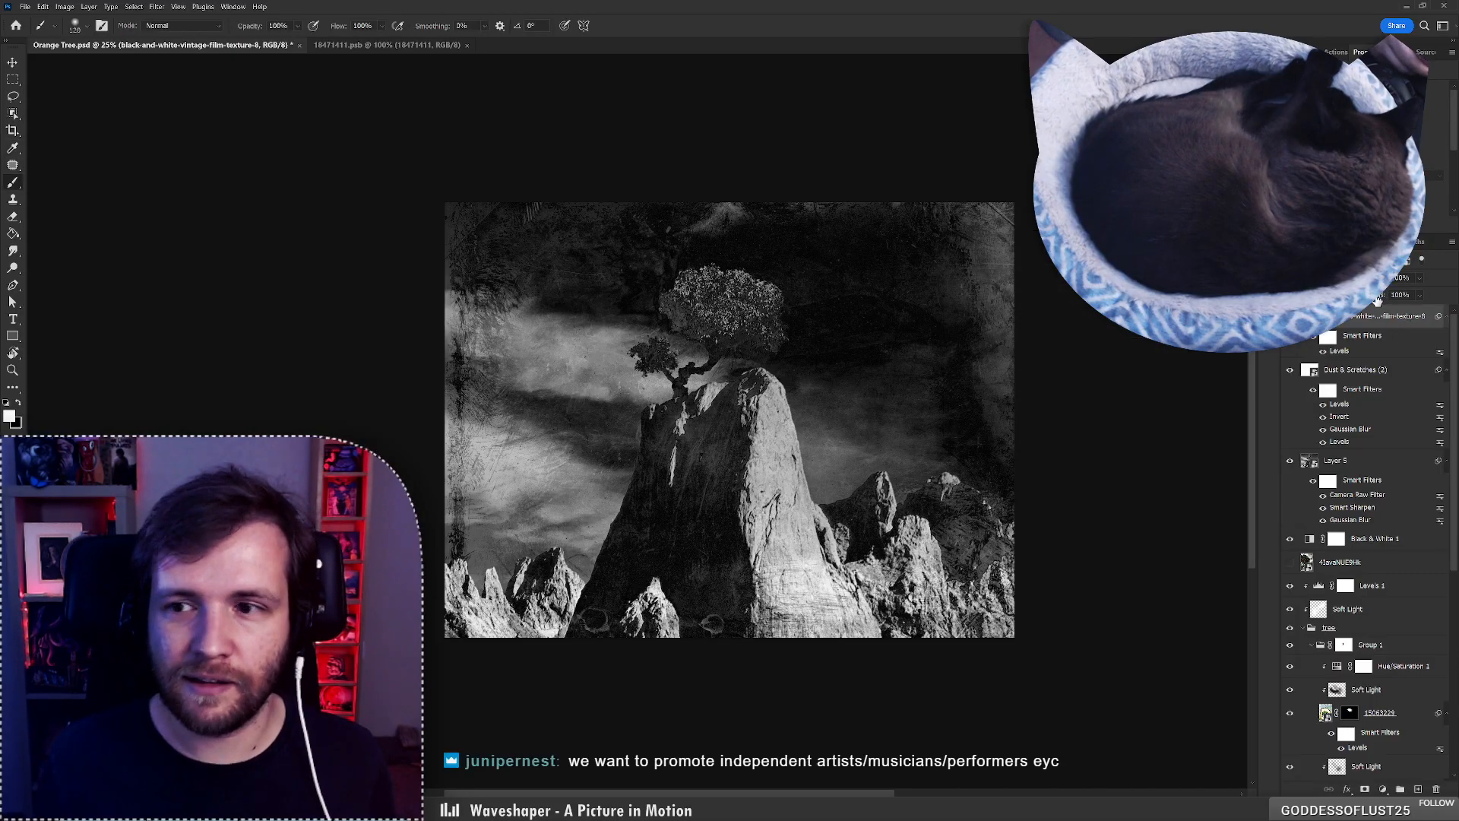
mouse_move(1378, 299)
mouse_down()
mouse_move(1337, 299)
mouse_move(1390, 300)
mouse_up()
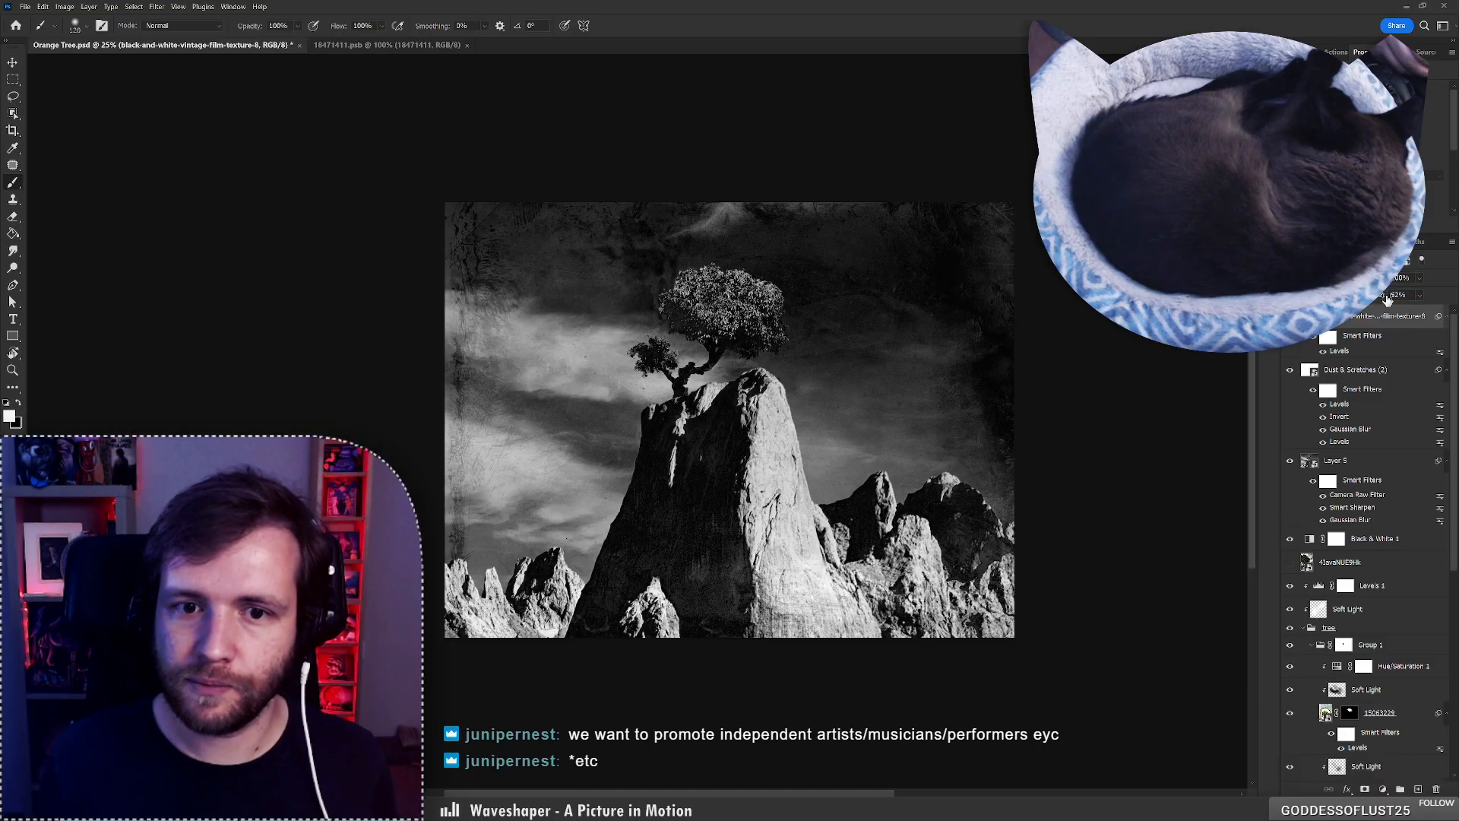
Add a Soft Light layer above the film texture and enlarge the Soft Round Pressure Opacity brush.
key(F2)
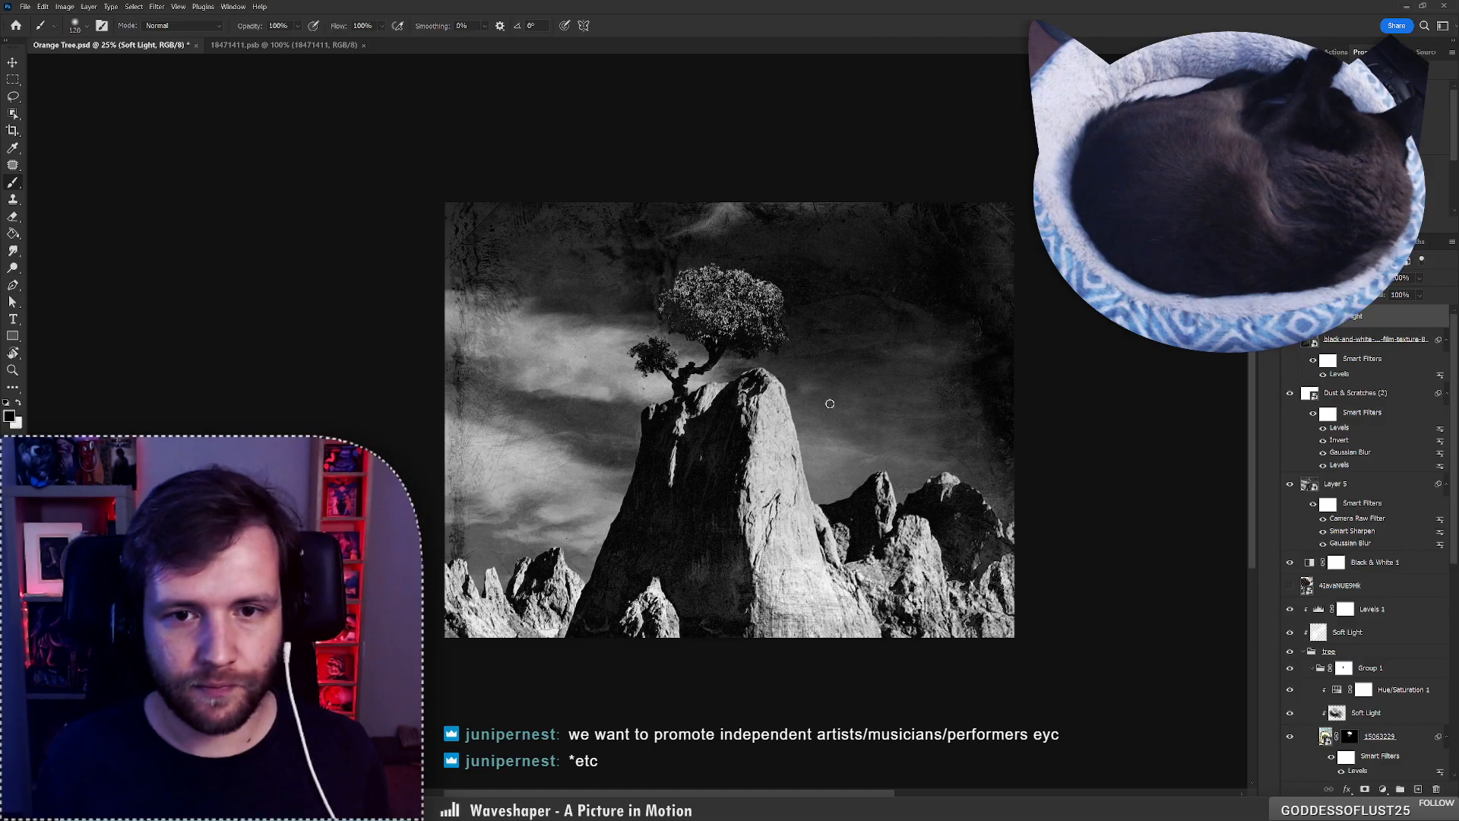
right_click(830, 403)
click(953, 428)
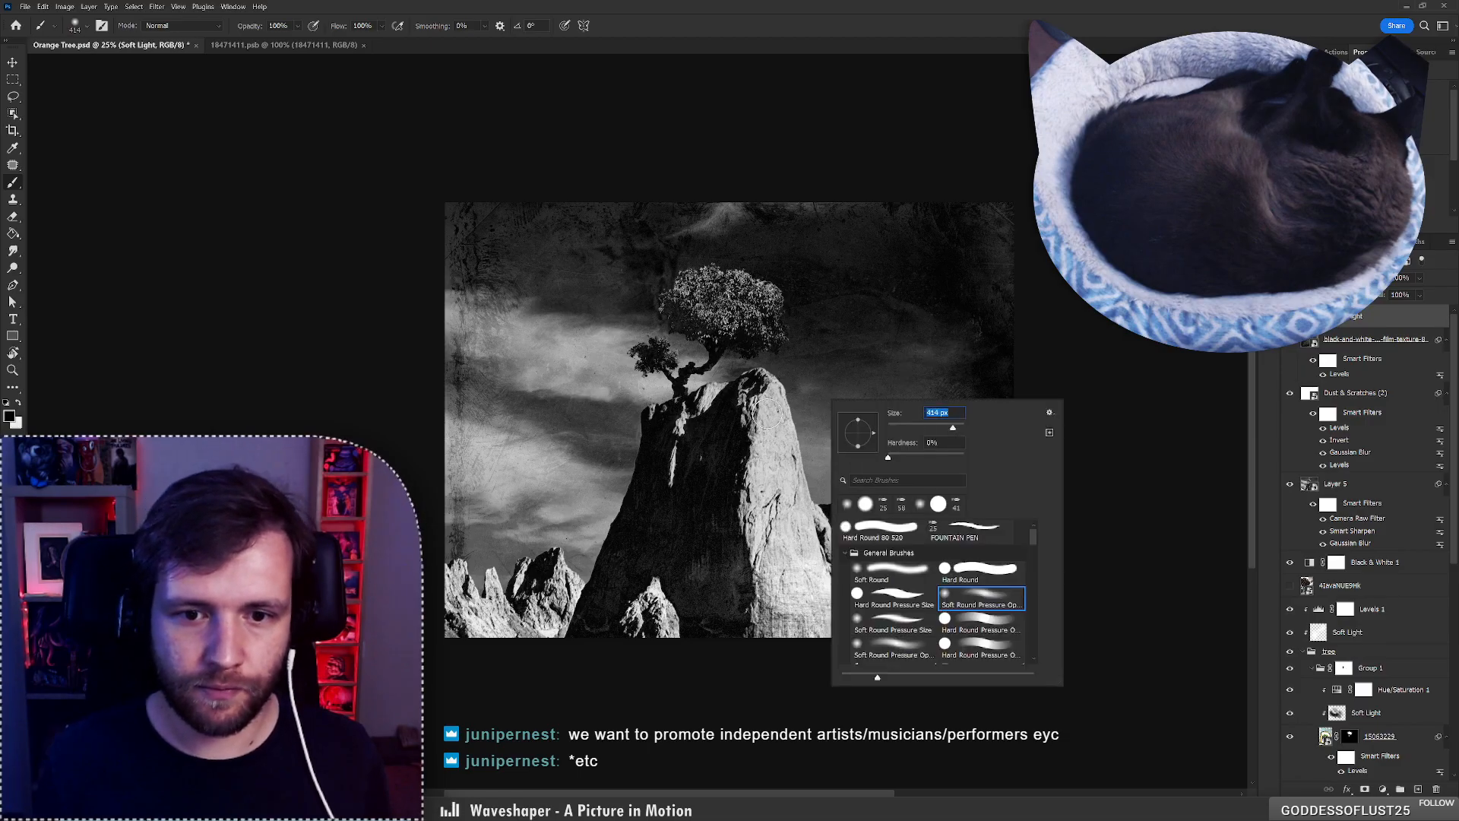
drag(955, 427, 959, 427)
key(Return)
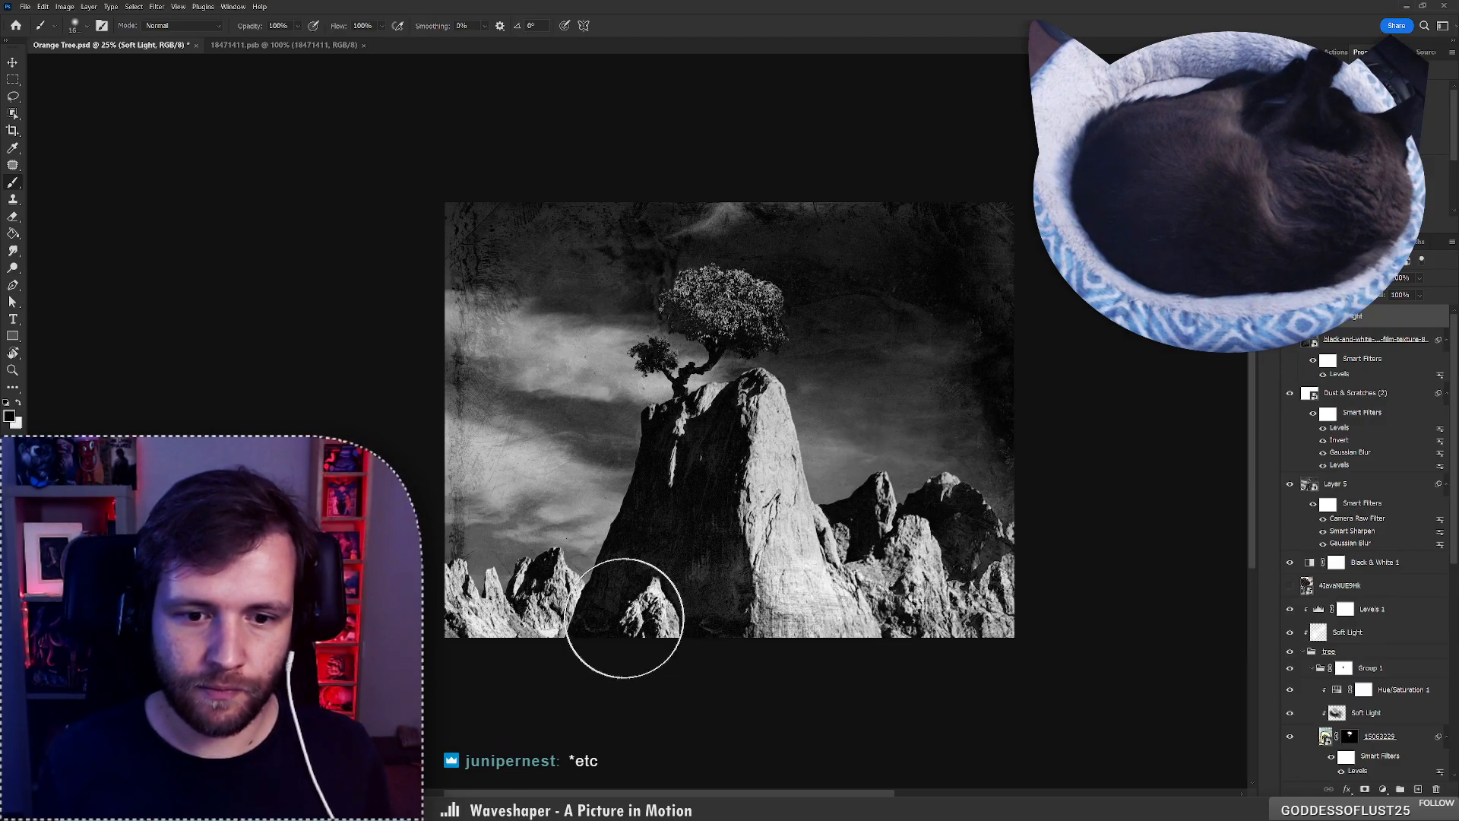
Lighten the rock peak's shadowed face with broad white strokes on the Soft Light layer, undoing unwanted strokes.
key(x)
mouse_move(613, 625)
mouse_down()
mouse_move(694, 555)
mouse_move(690, 613)
mouse_move(752, 603)
mouse_up()
key(ctrl+z)
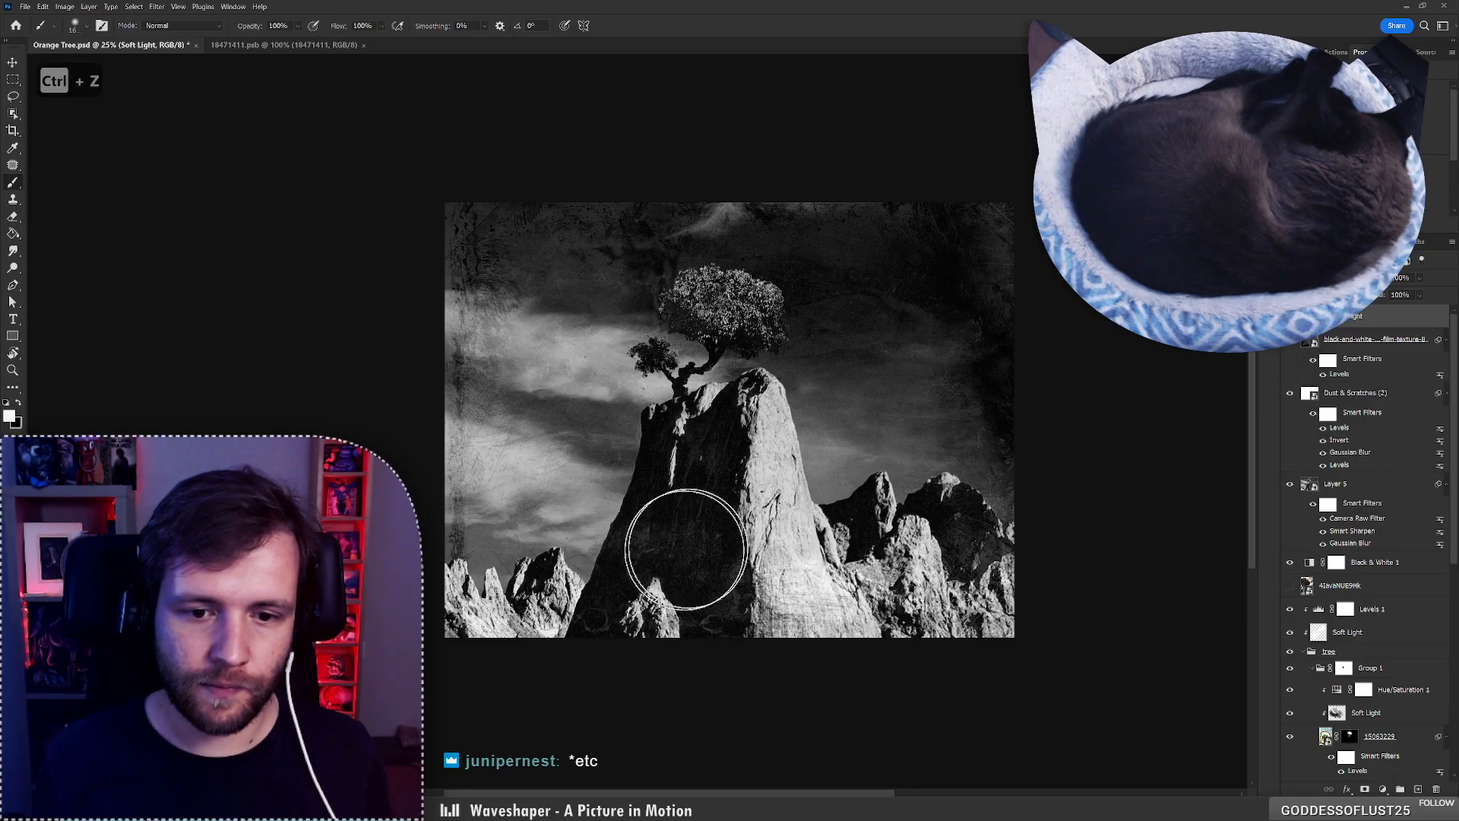
mouse_move(687, 550)
mouse_down()
mouse_move(620, 552)
mouse_move(659, 450)
mouse_move(753, 403)
mouse_up()
key(ctrl+z)
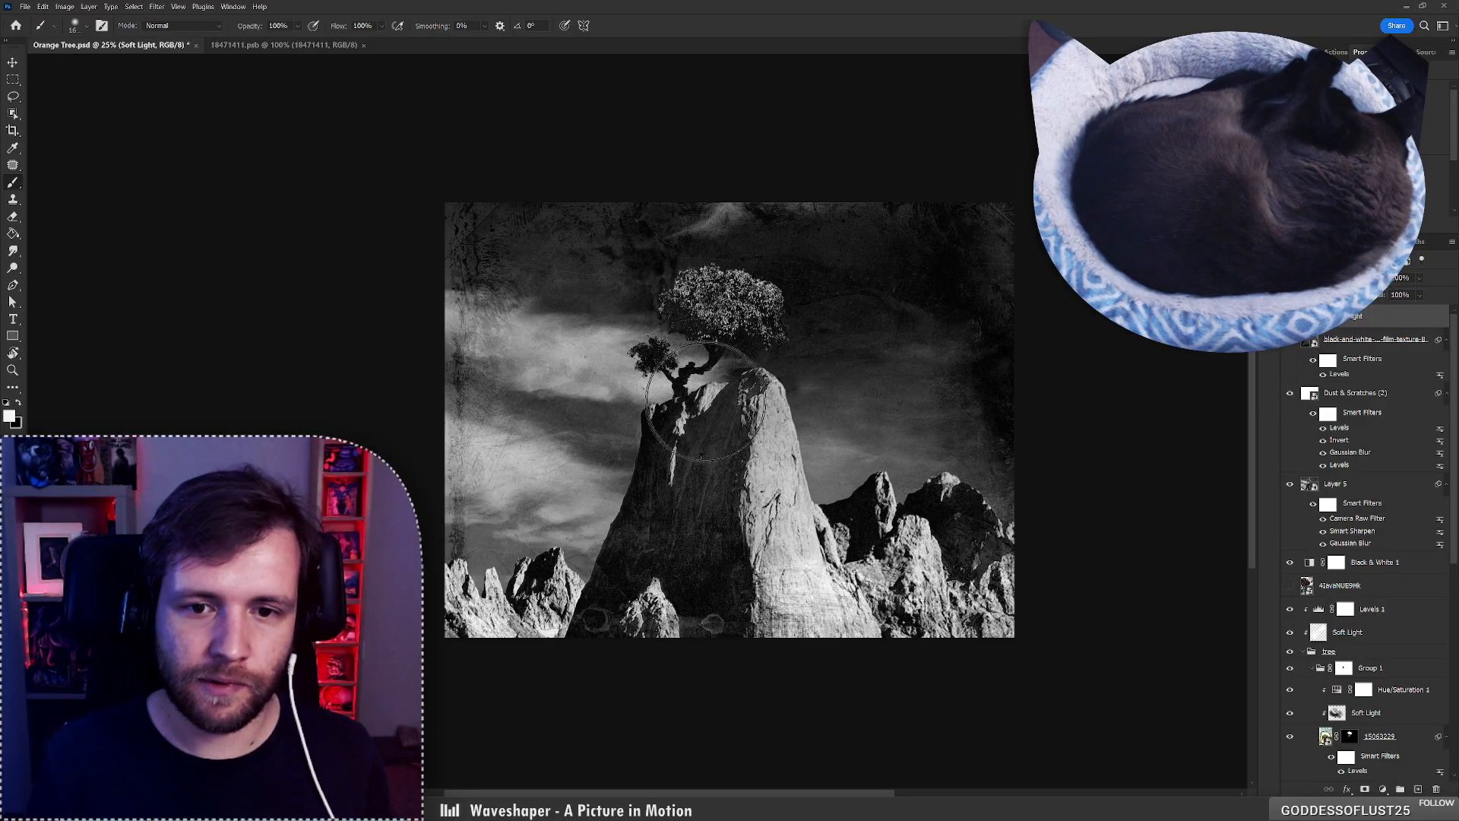
key(ctrl+z)
key(ctrl+z)
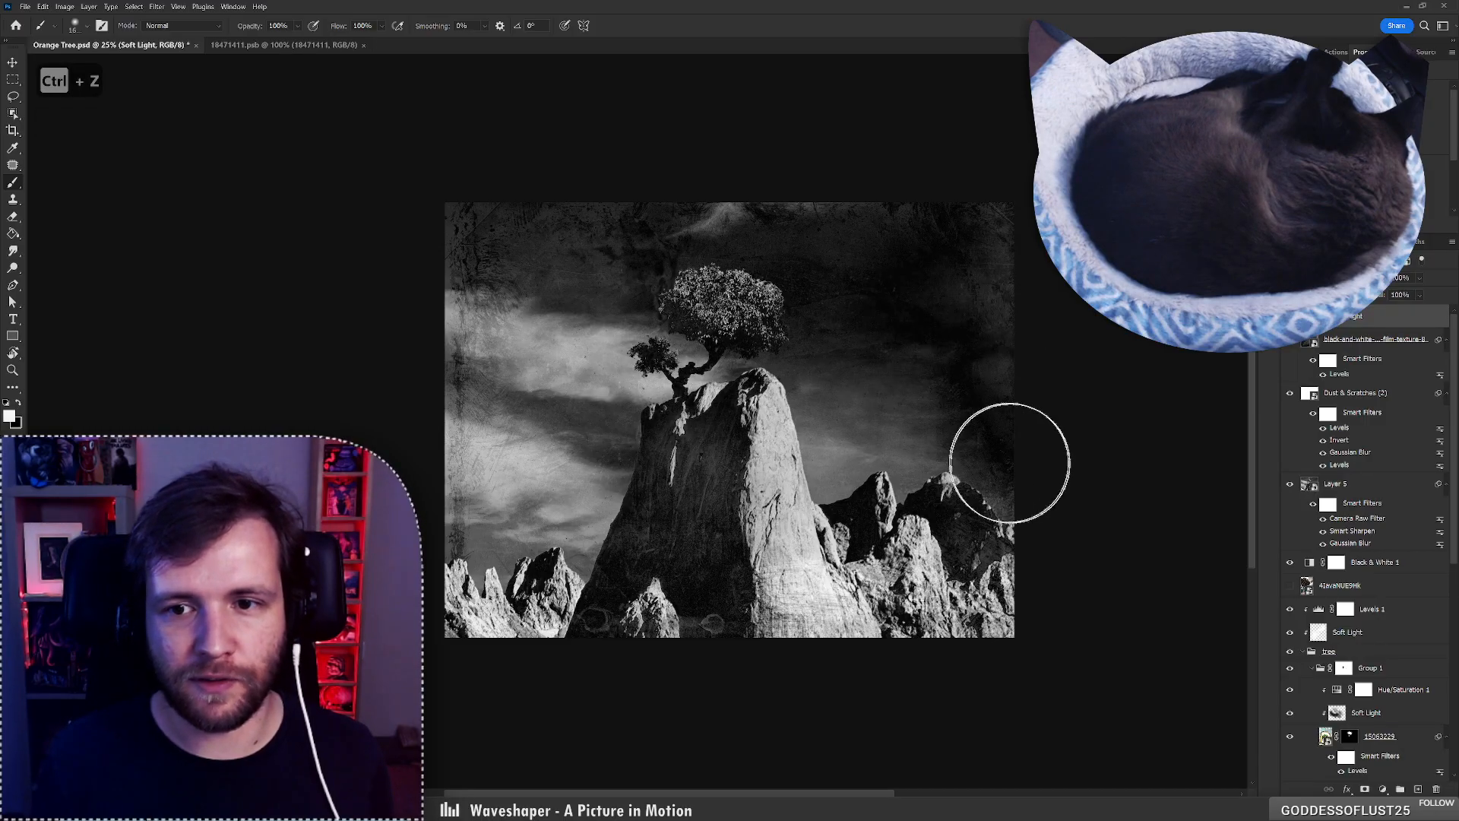
key(ctrl+z)
Refine the Soft Light shading around the tree, sky and background rocks with alternating black and white strokes.
key(x)
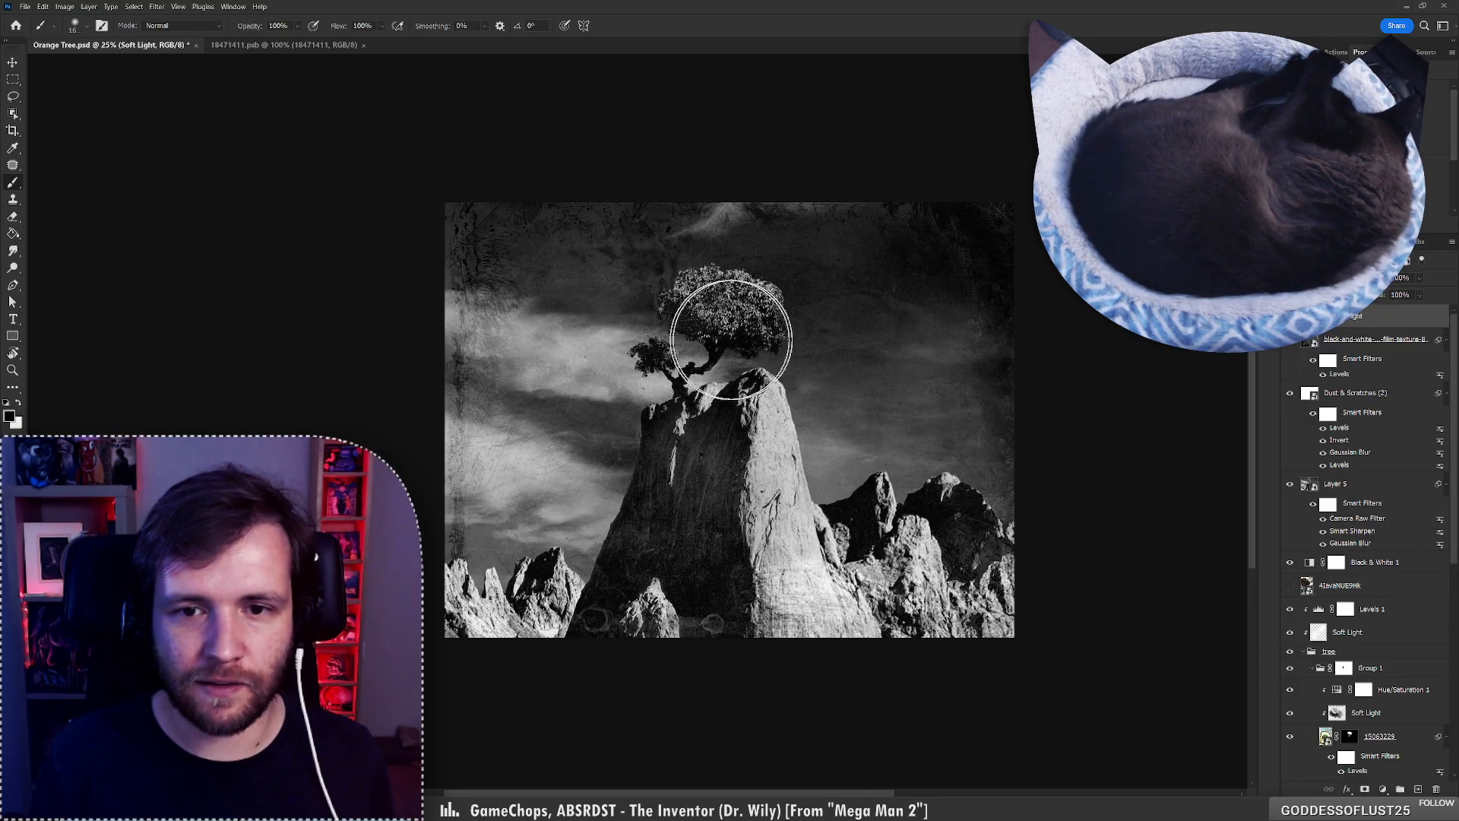
key(x)
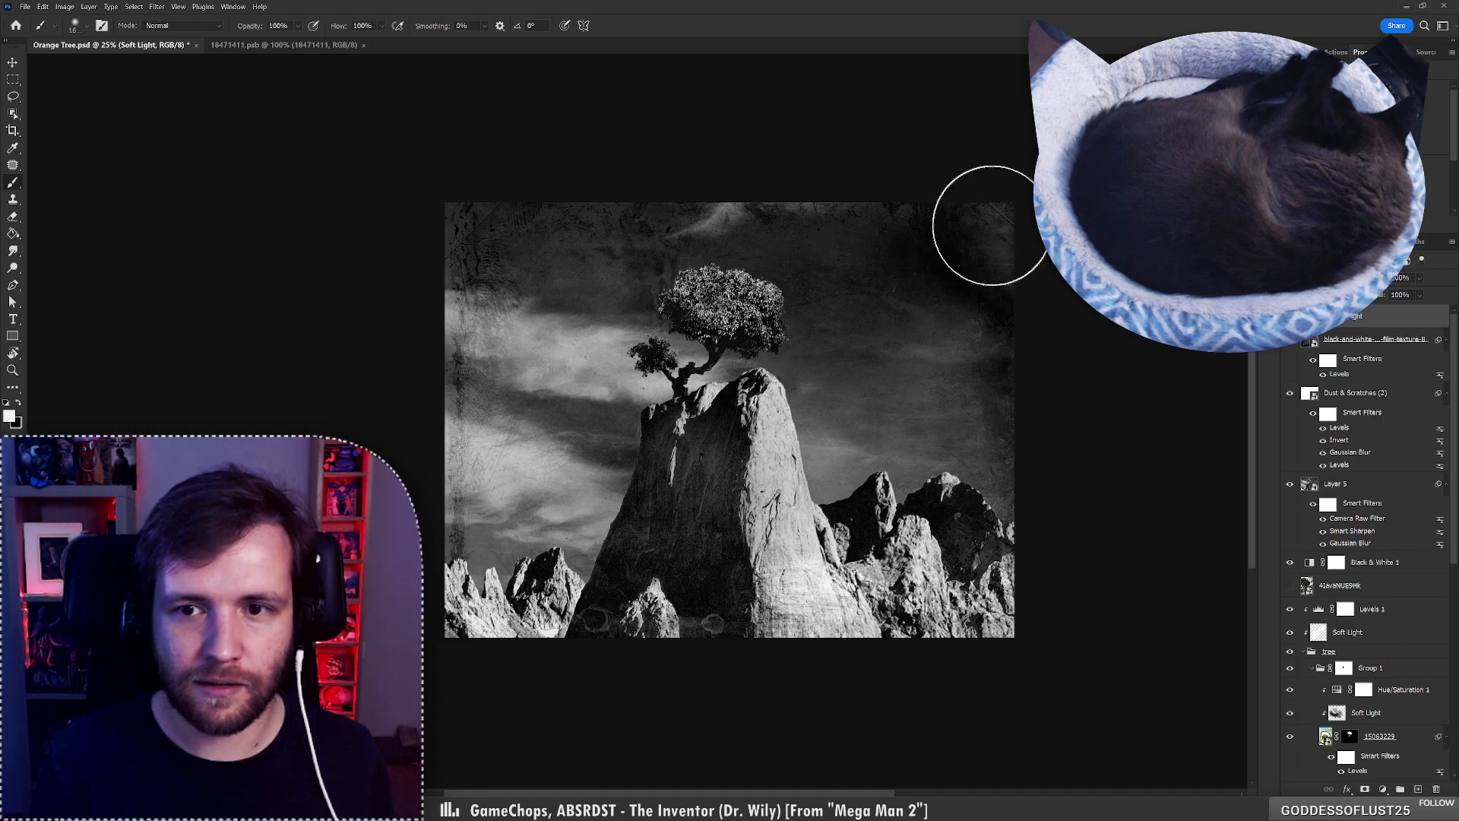
key(x)
key(ctrl+z)
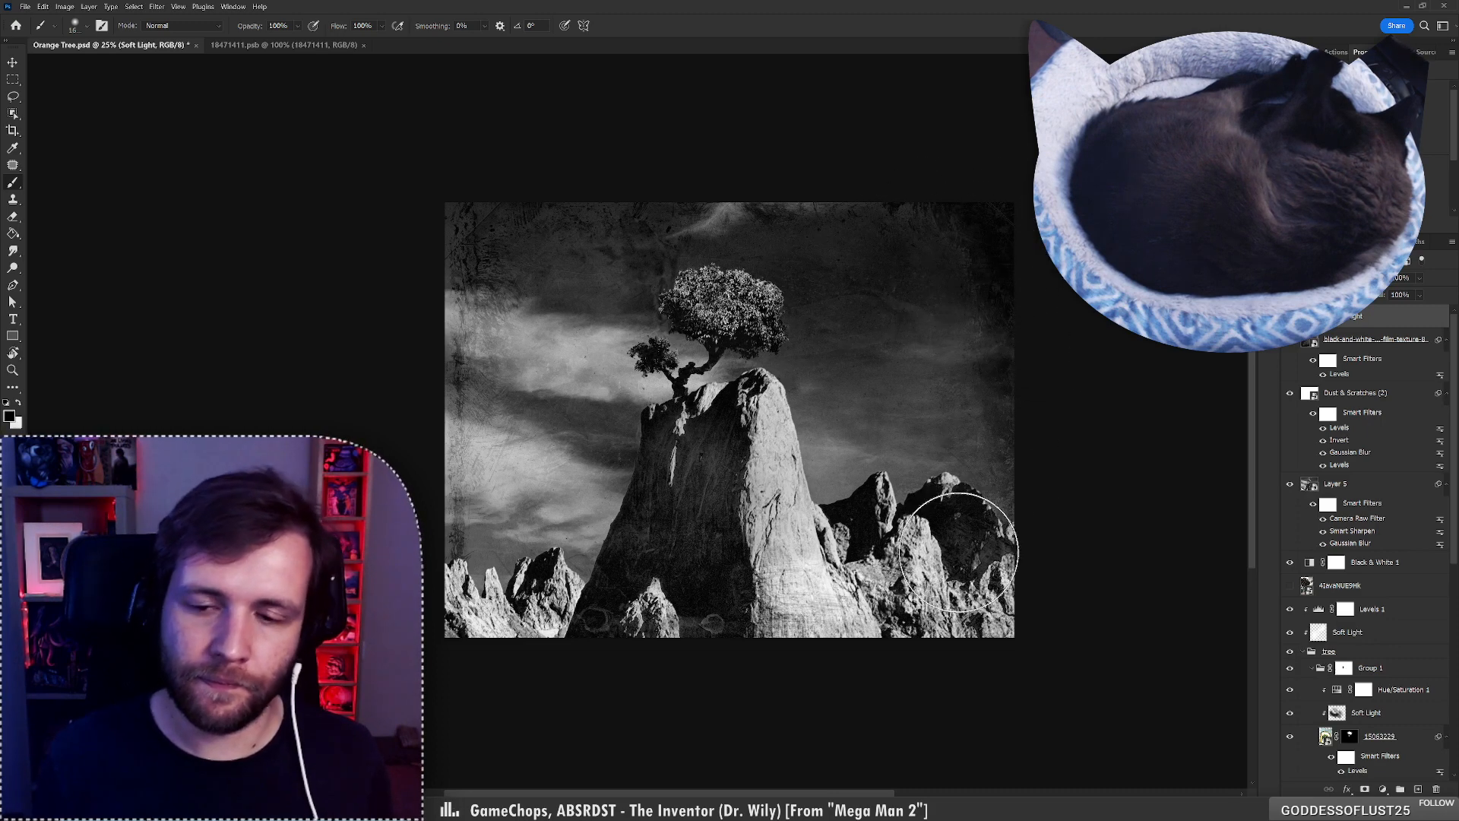
key(x)
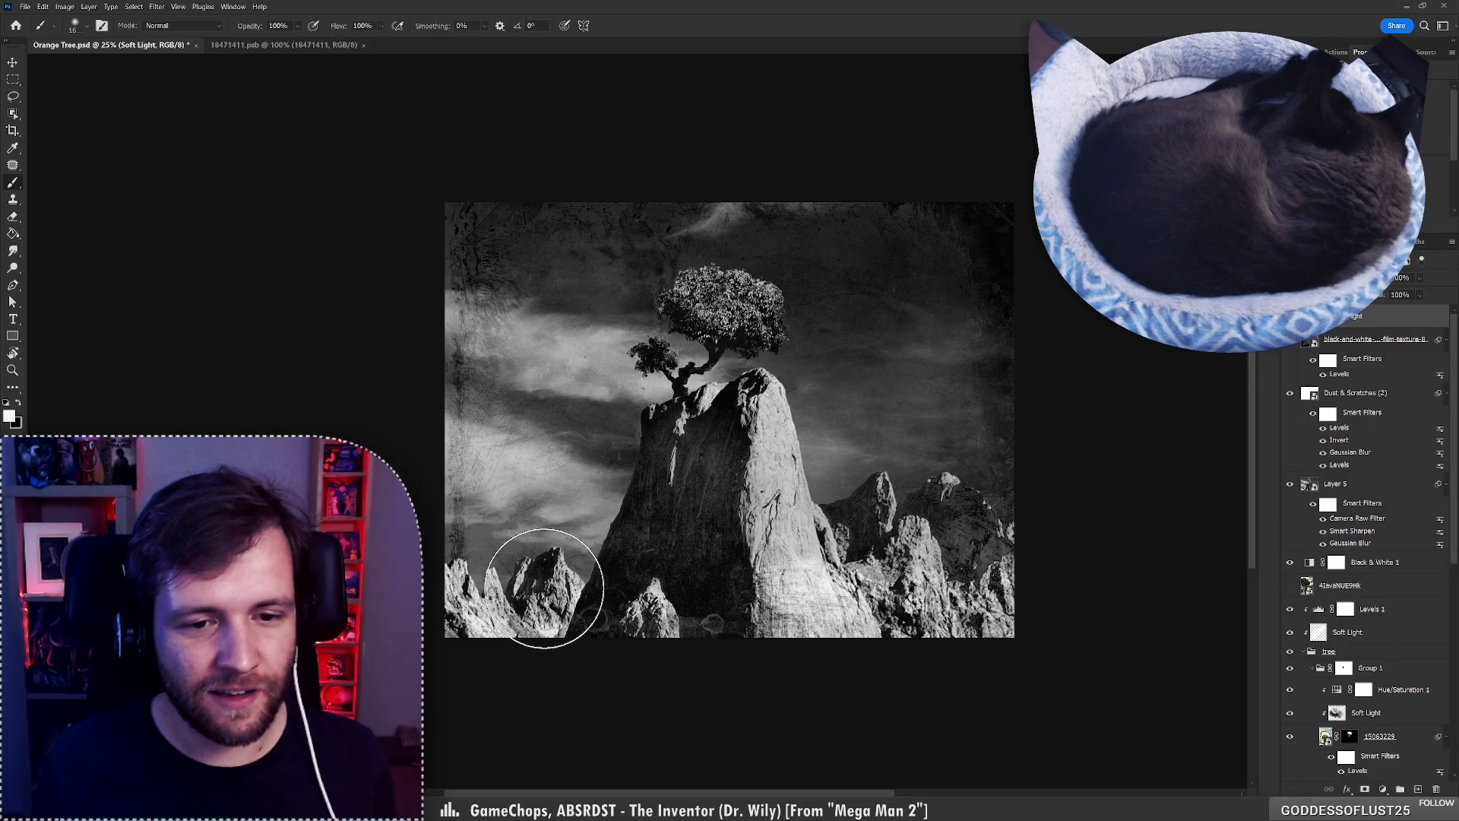
Undo the large highlight below the tree, reduce the brush to 192 px and lighten the peak's upper edge there.
drag(578, 573, 636, 514)
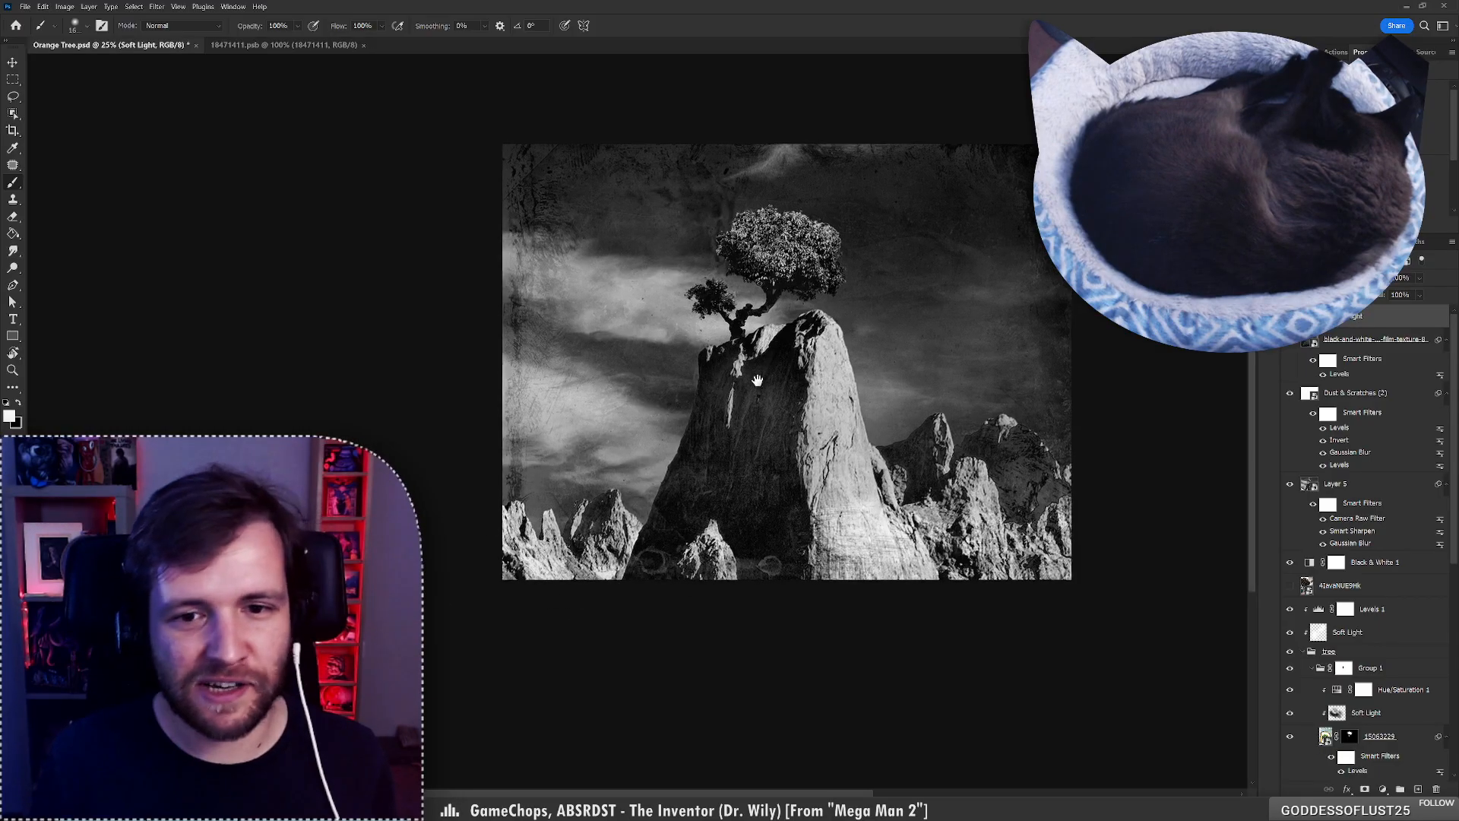
drag(758, 380, 736, 434)
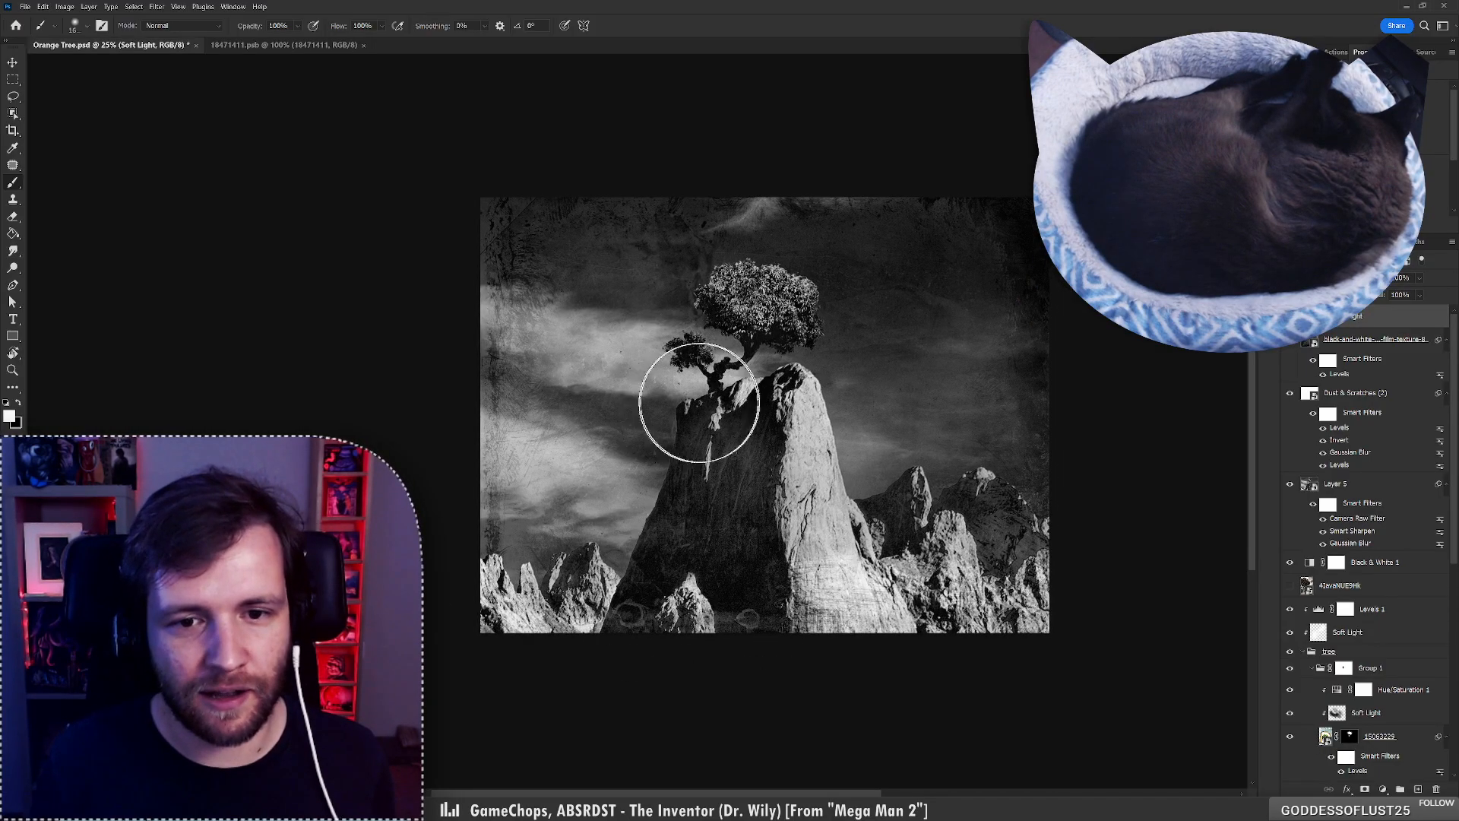
click(700, 403)
key(ctrl+z)
right_click(710, 401)
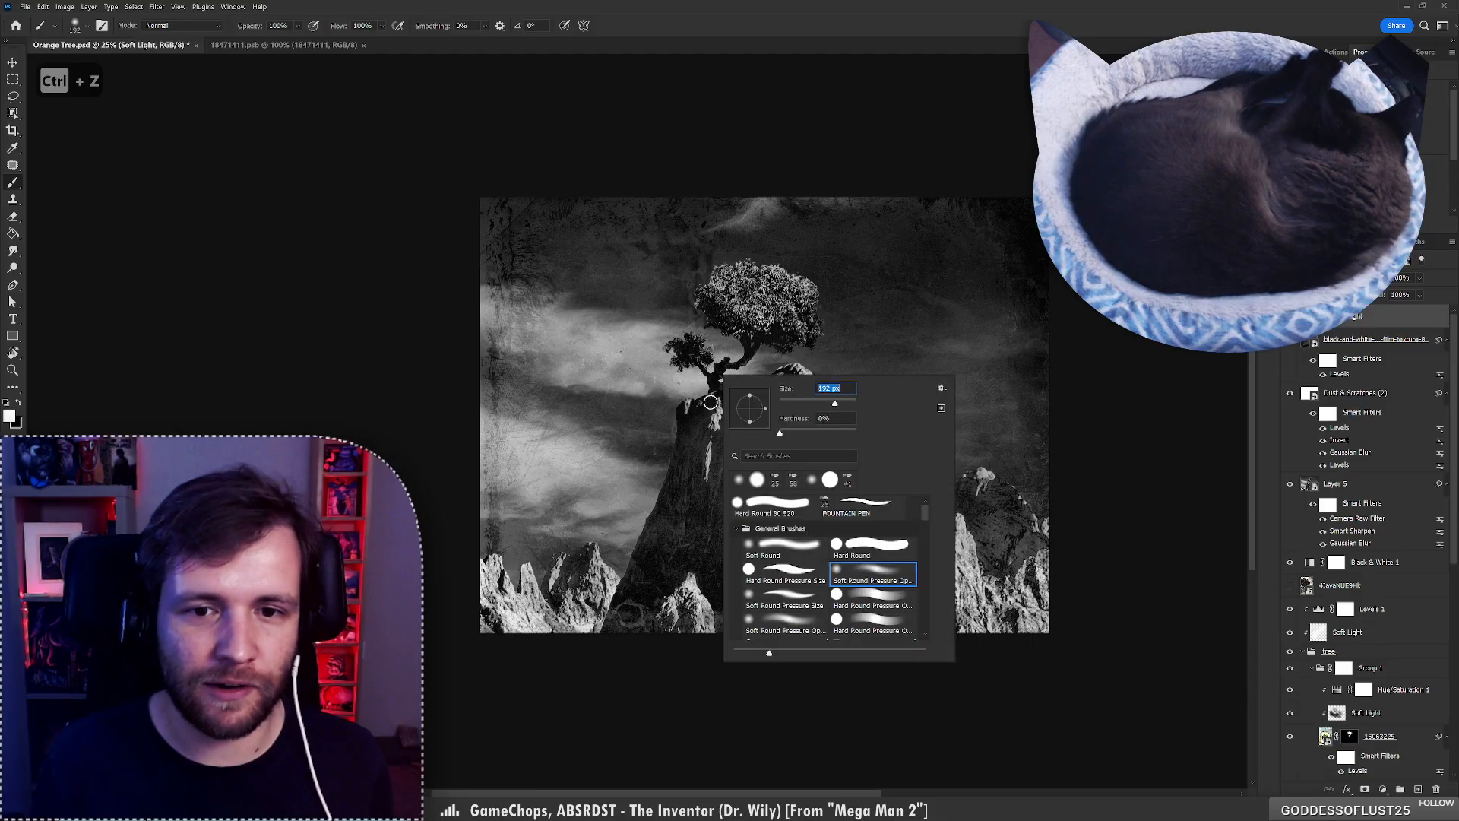
click(694, 418)
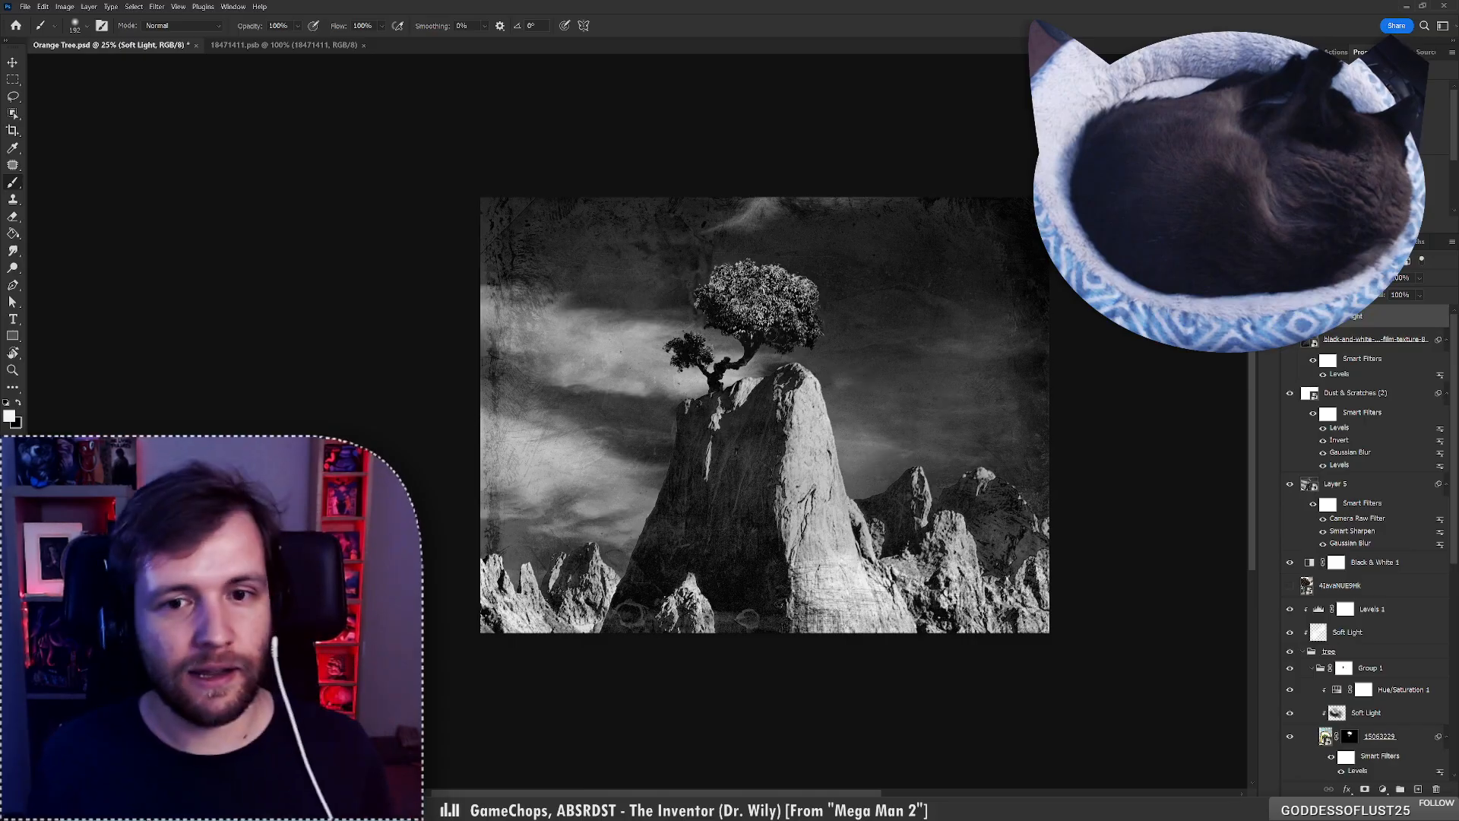
Try the brush at 100% hardness around the peak's top, undo the strokes and restore 0% hardness.
right_click(772, 334)
mouse_move(846, 364)
mouse_down()
mouse_move(896, 364)
mouse_move(842, 421)
mouse_move(774, 422)
mouse_up()
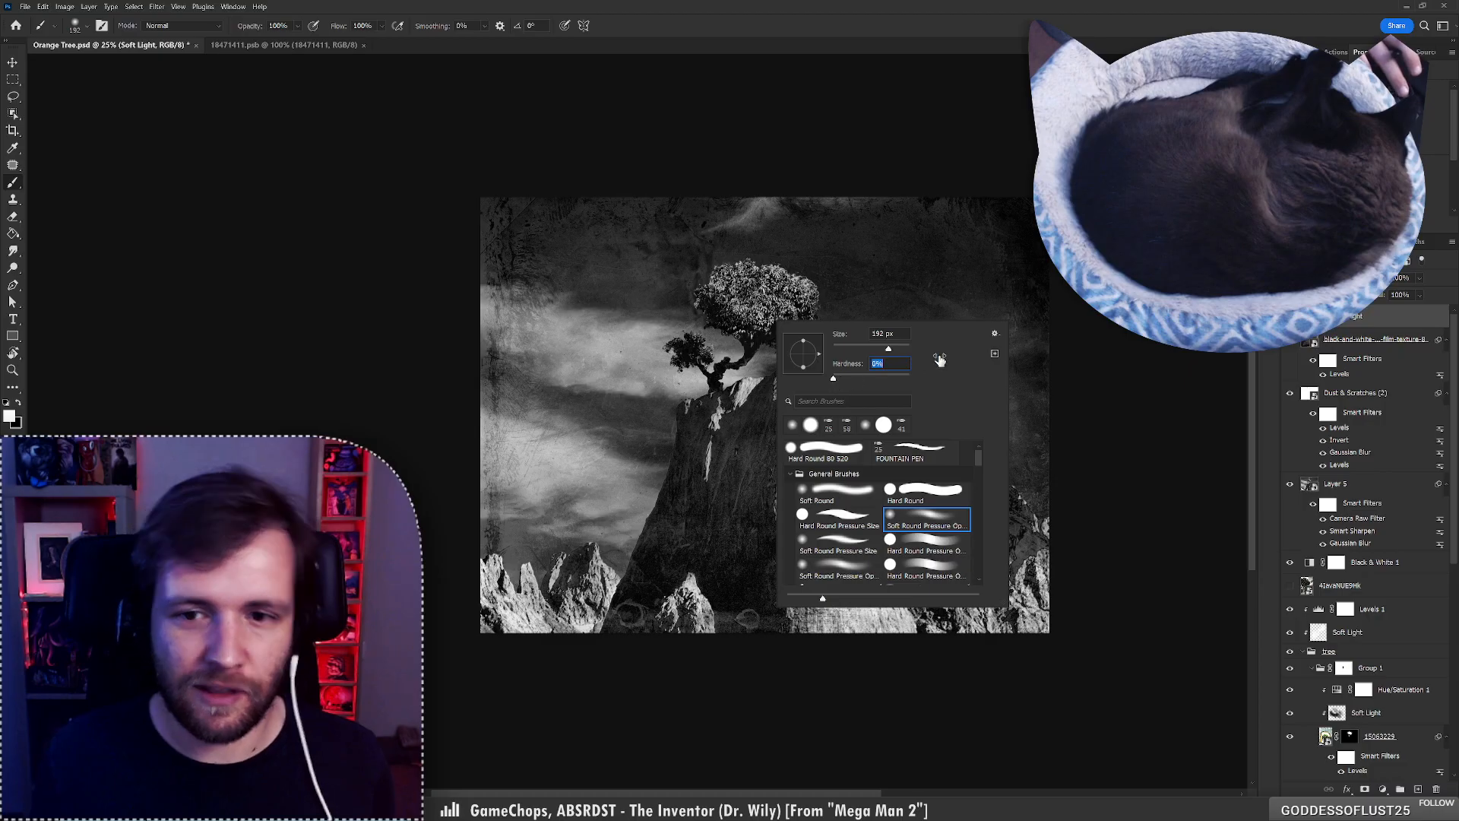
click(1140, 341)
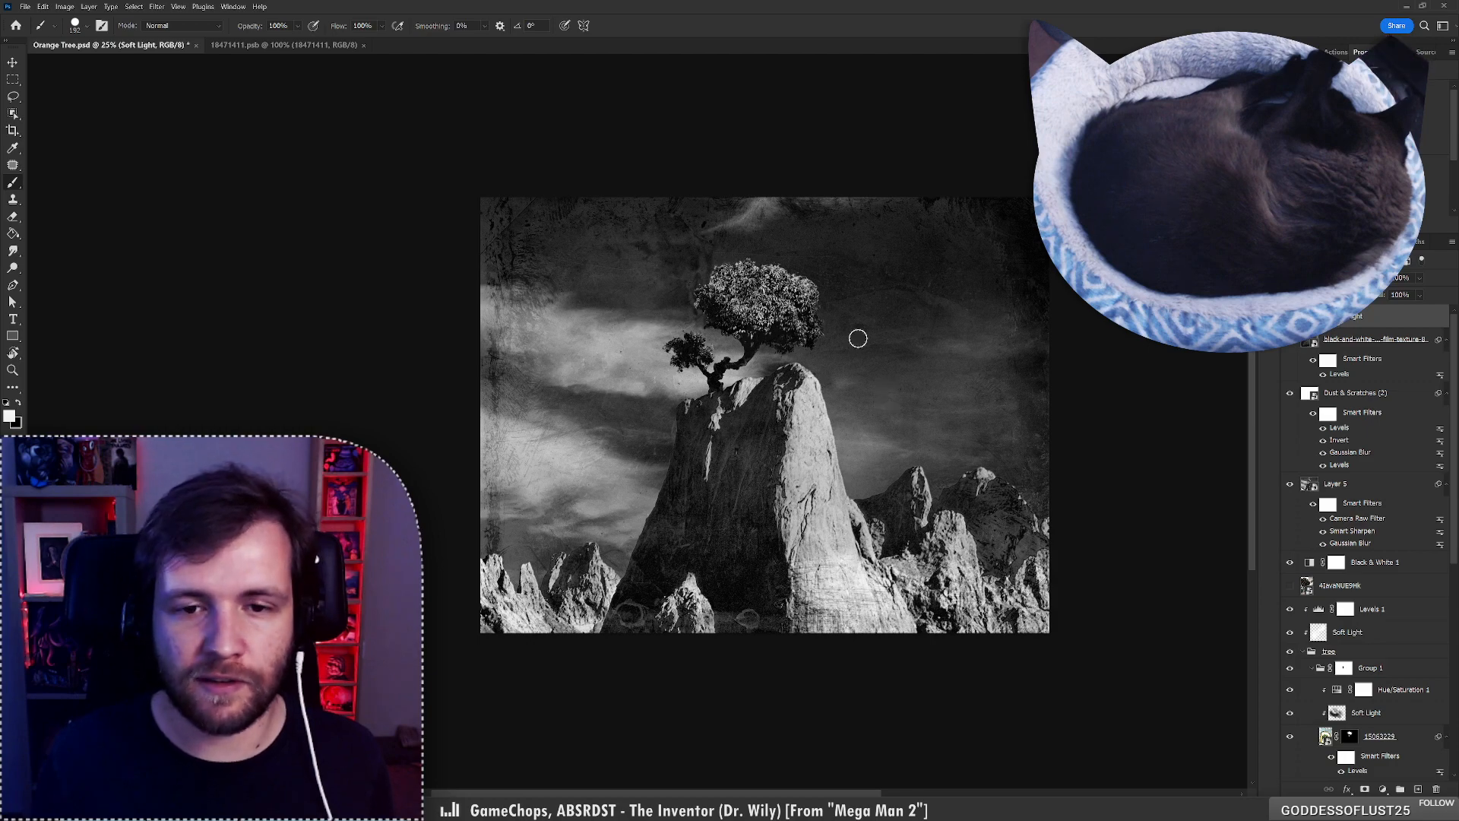
key(ctrl+z)
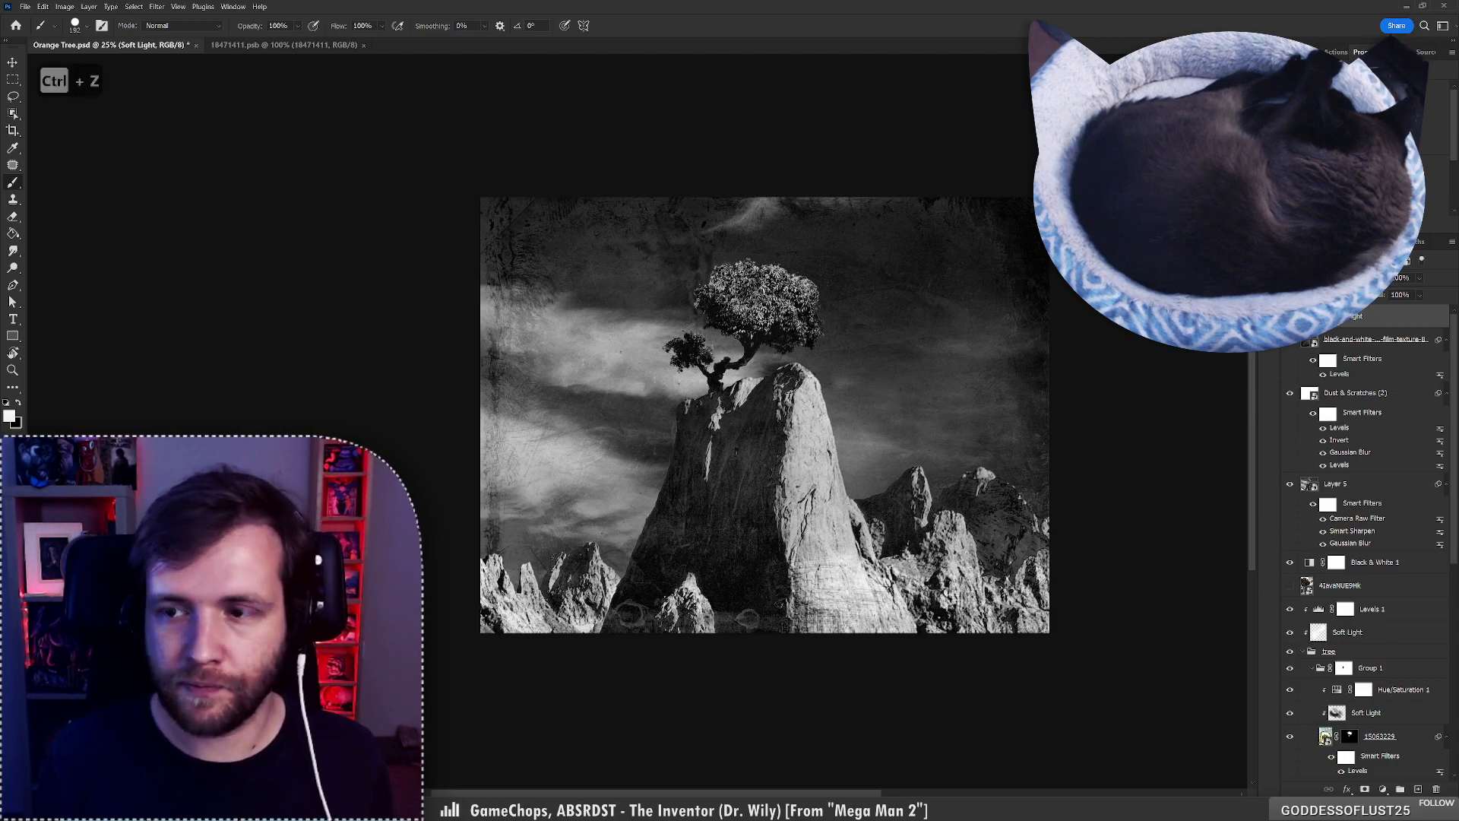
right_click(778, 403)
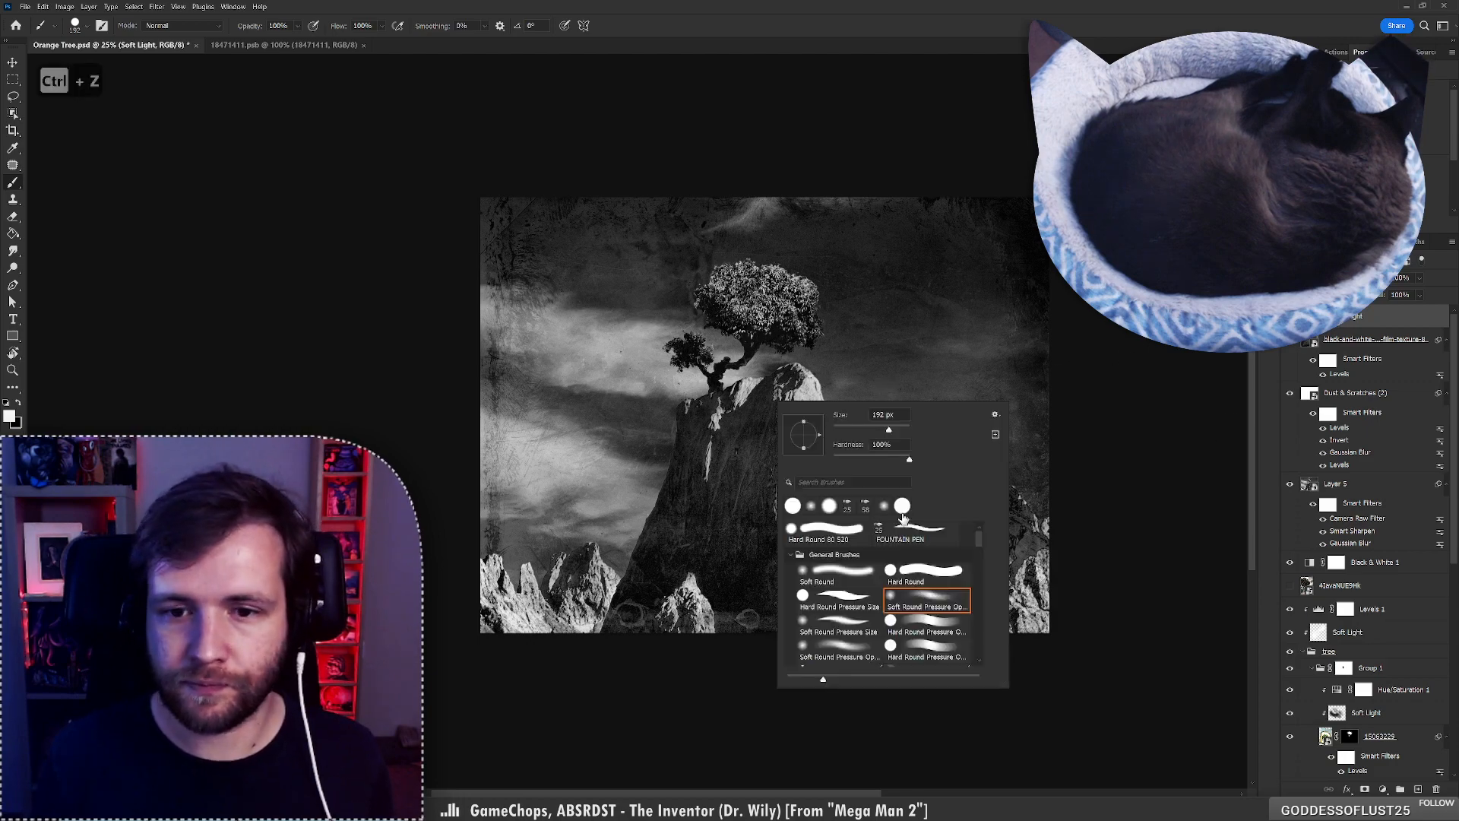
drag(716, 393, 707, 367)
key(ctrl+z)
right_click(746, 362)
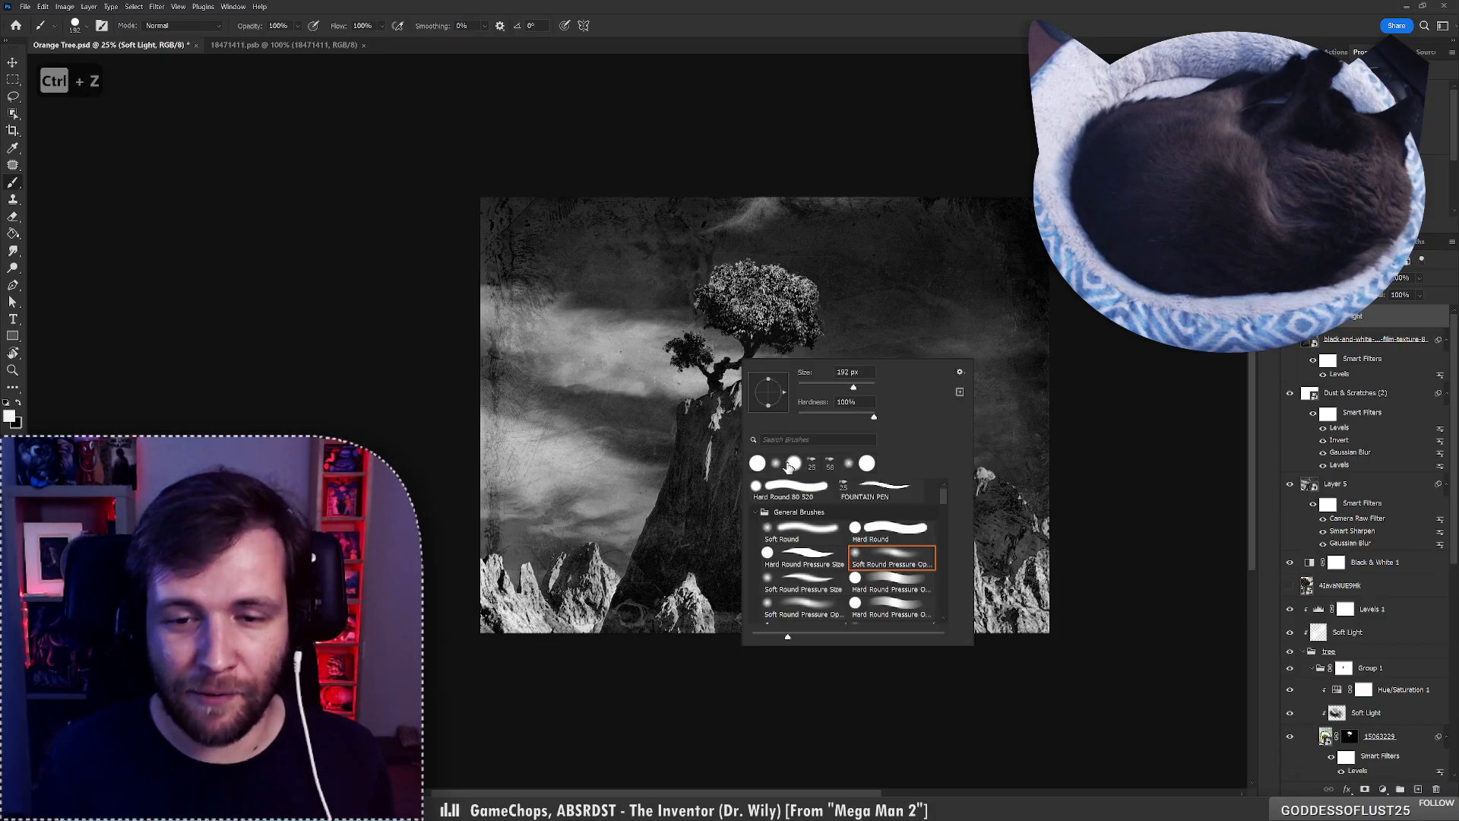
click(796, 352)
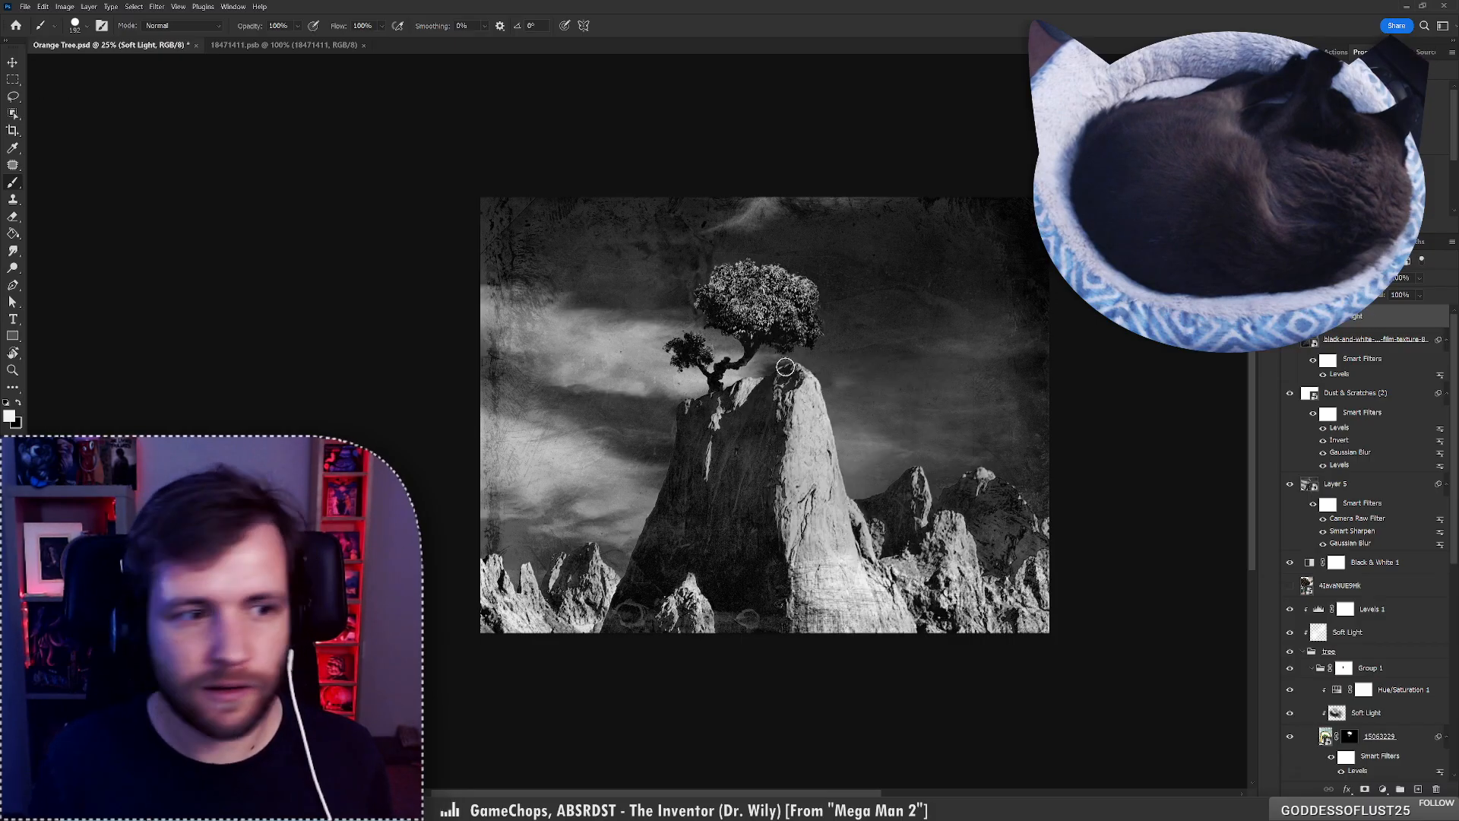
right_click(885, 391)
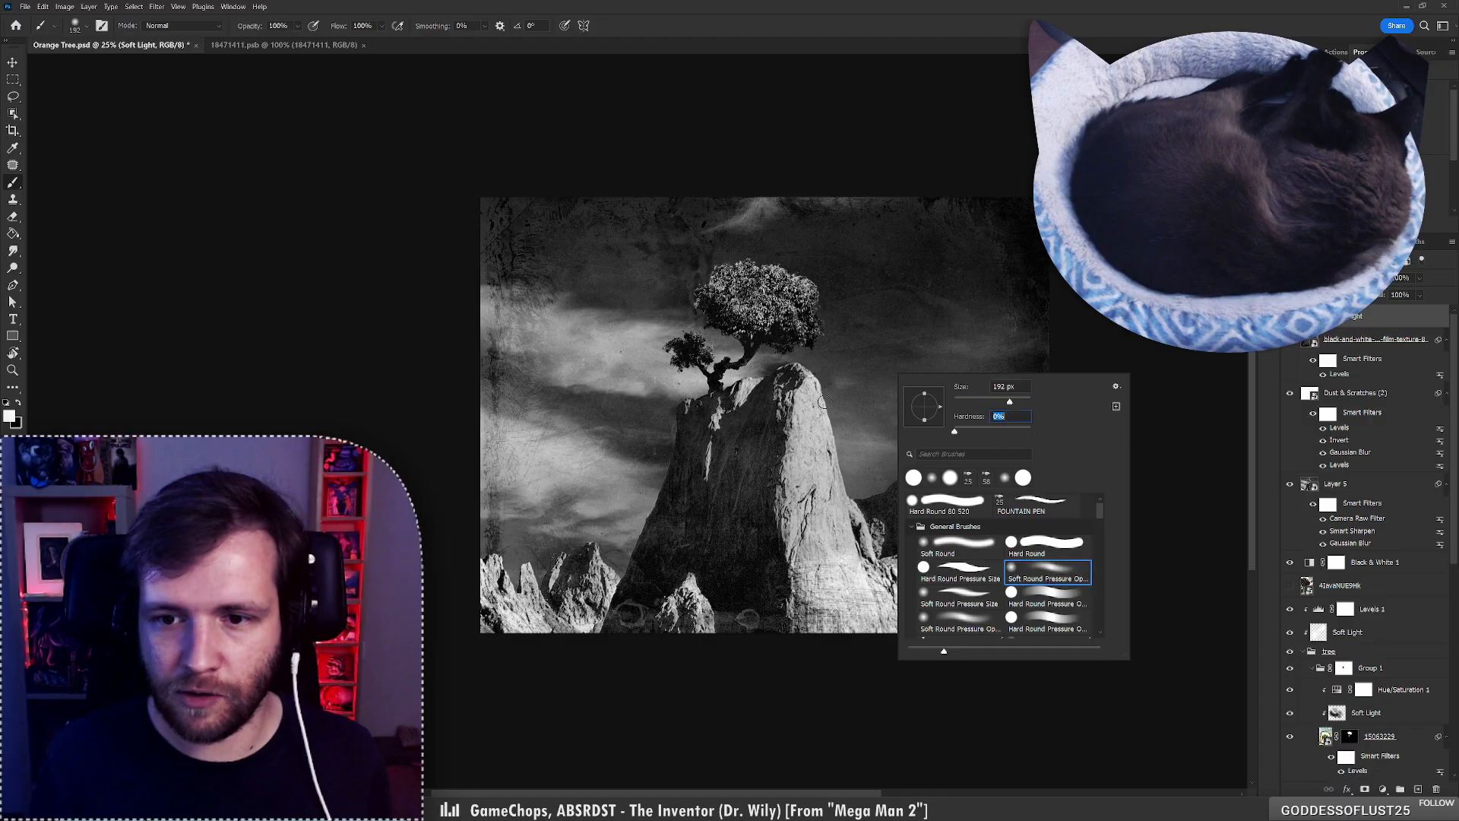
click(712, 374)
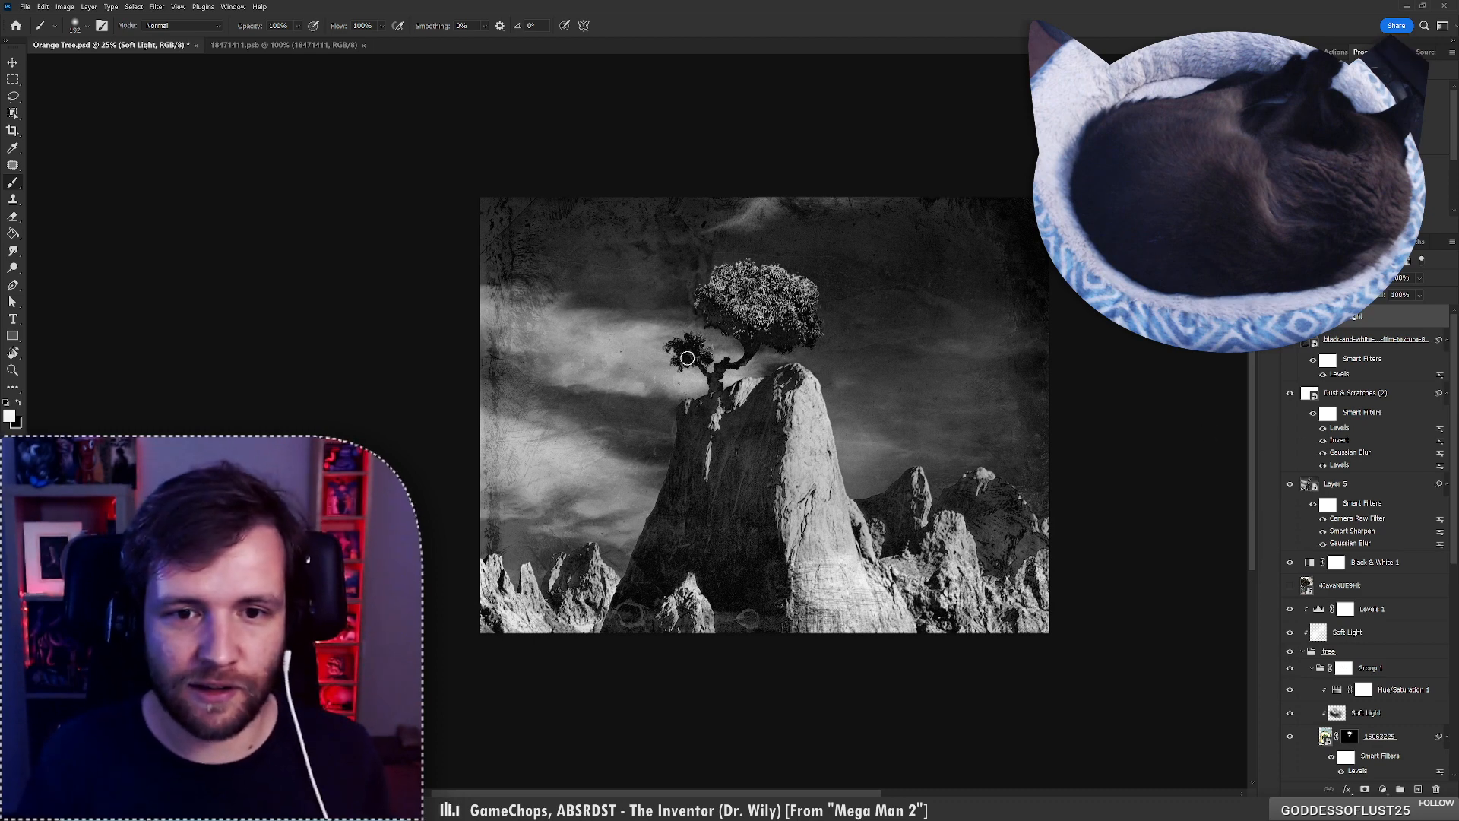
Touch up the Soft Light shading on the tree's foliage and around its trunk with black and white strokes, undoing unwanted ones.
key(ctrl+z)
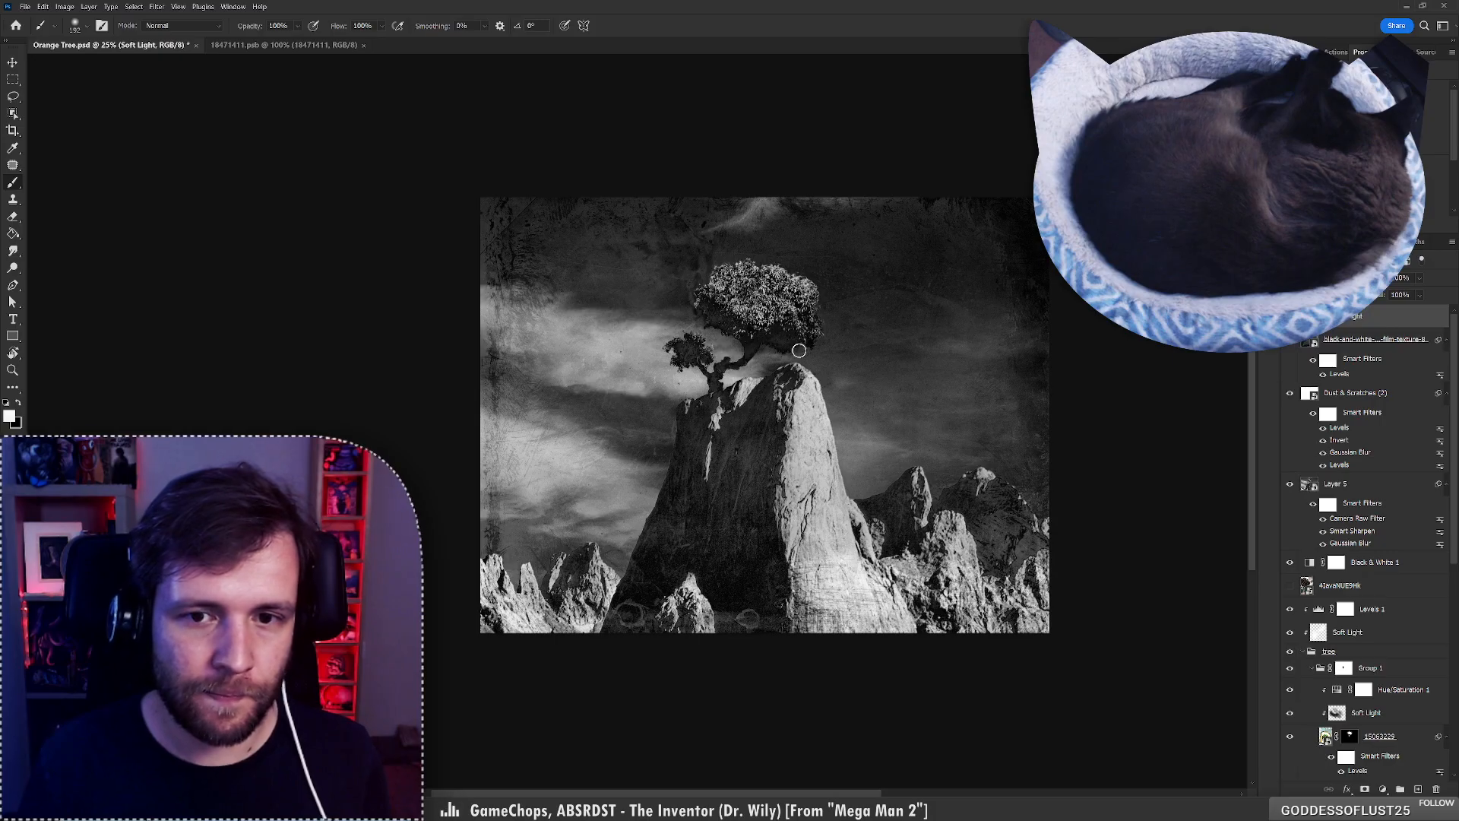
key(ctrl+z)
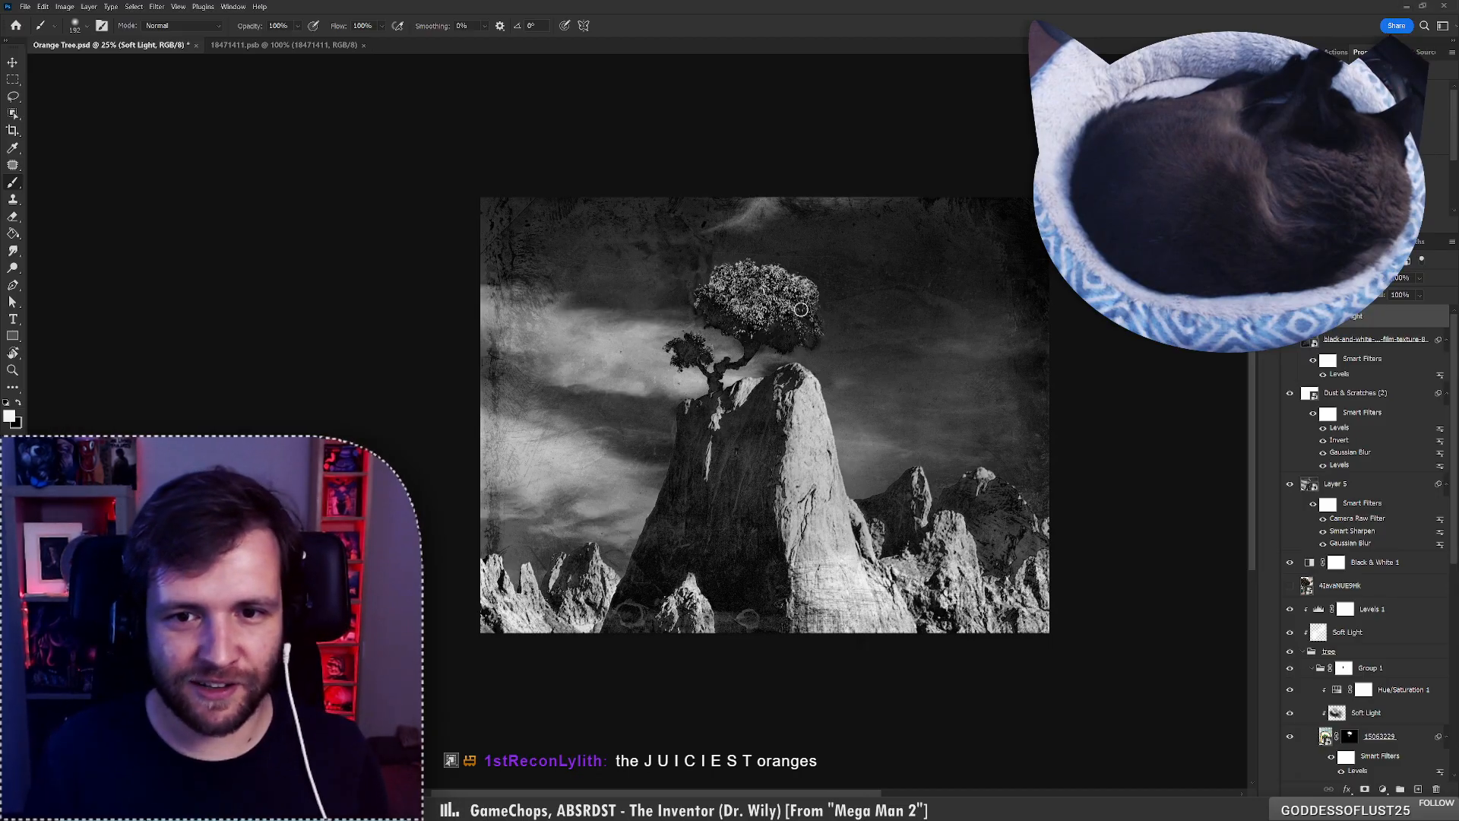
key(ctrl+z)
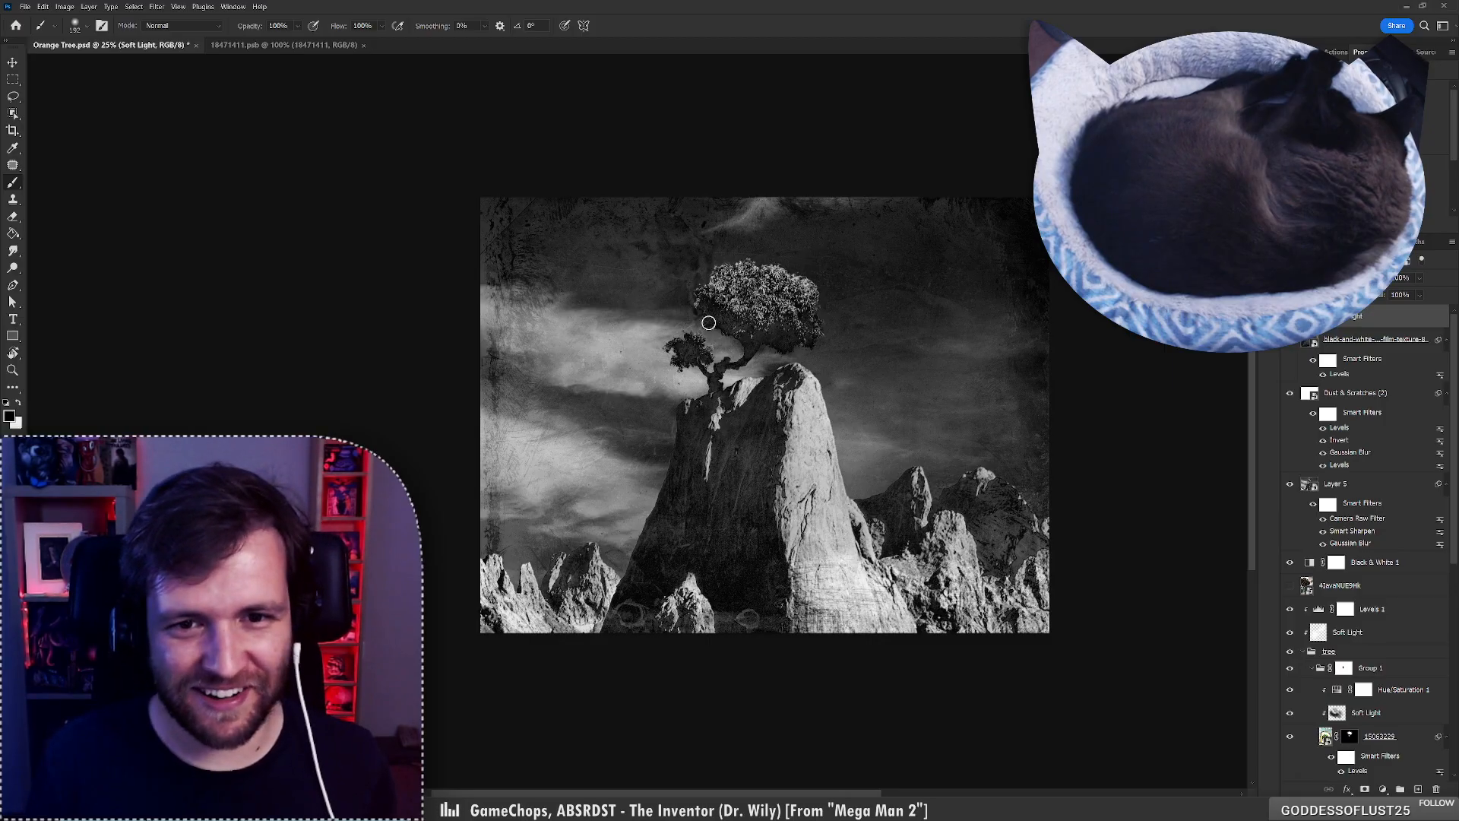
key(ctrl+z)
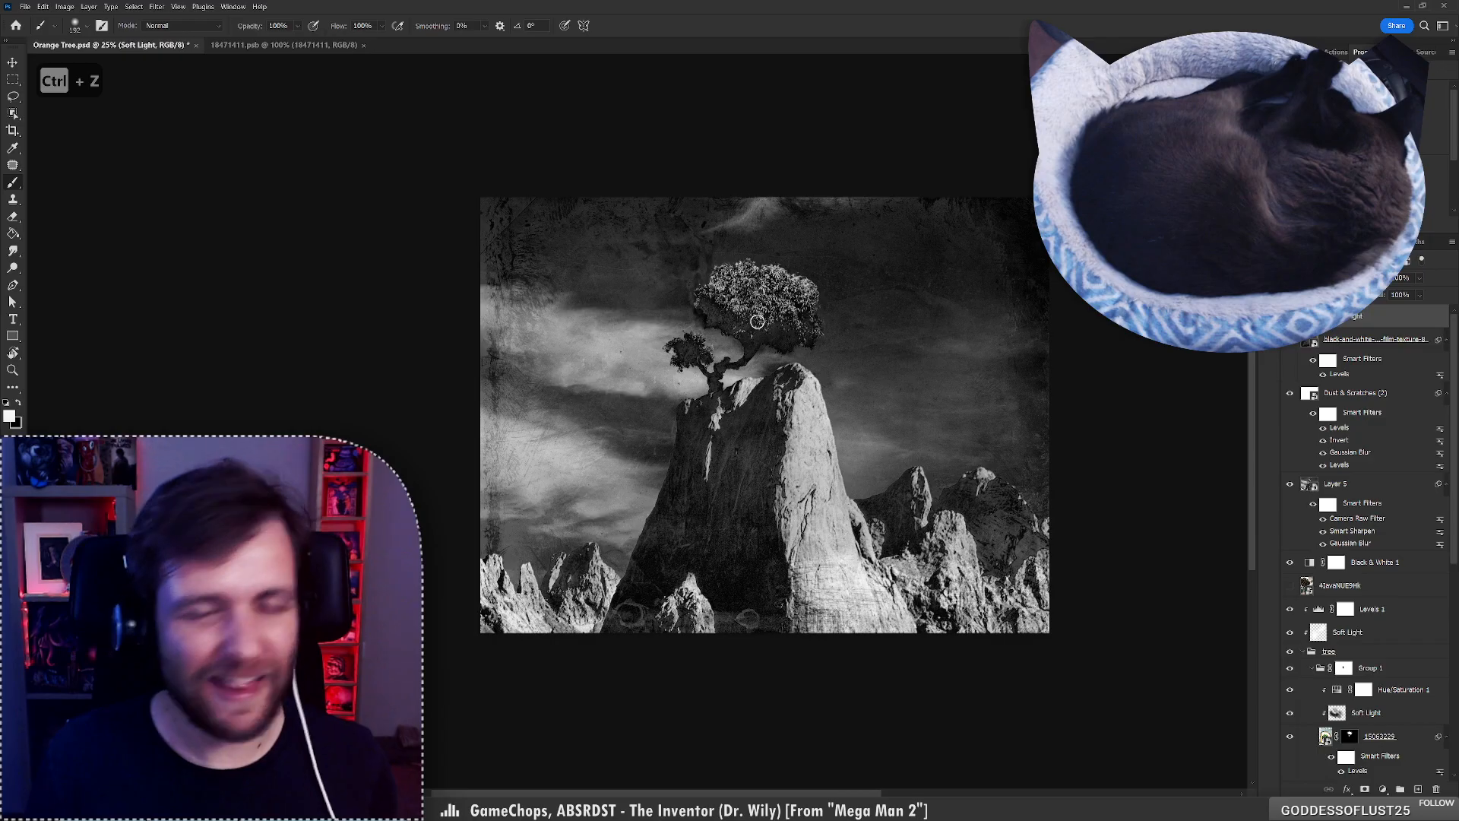
key(ctrl+z)
key(ctrl+z)
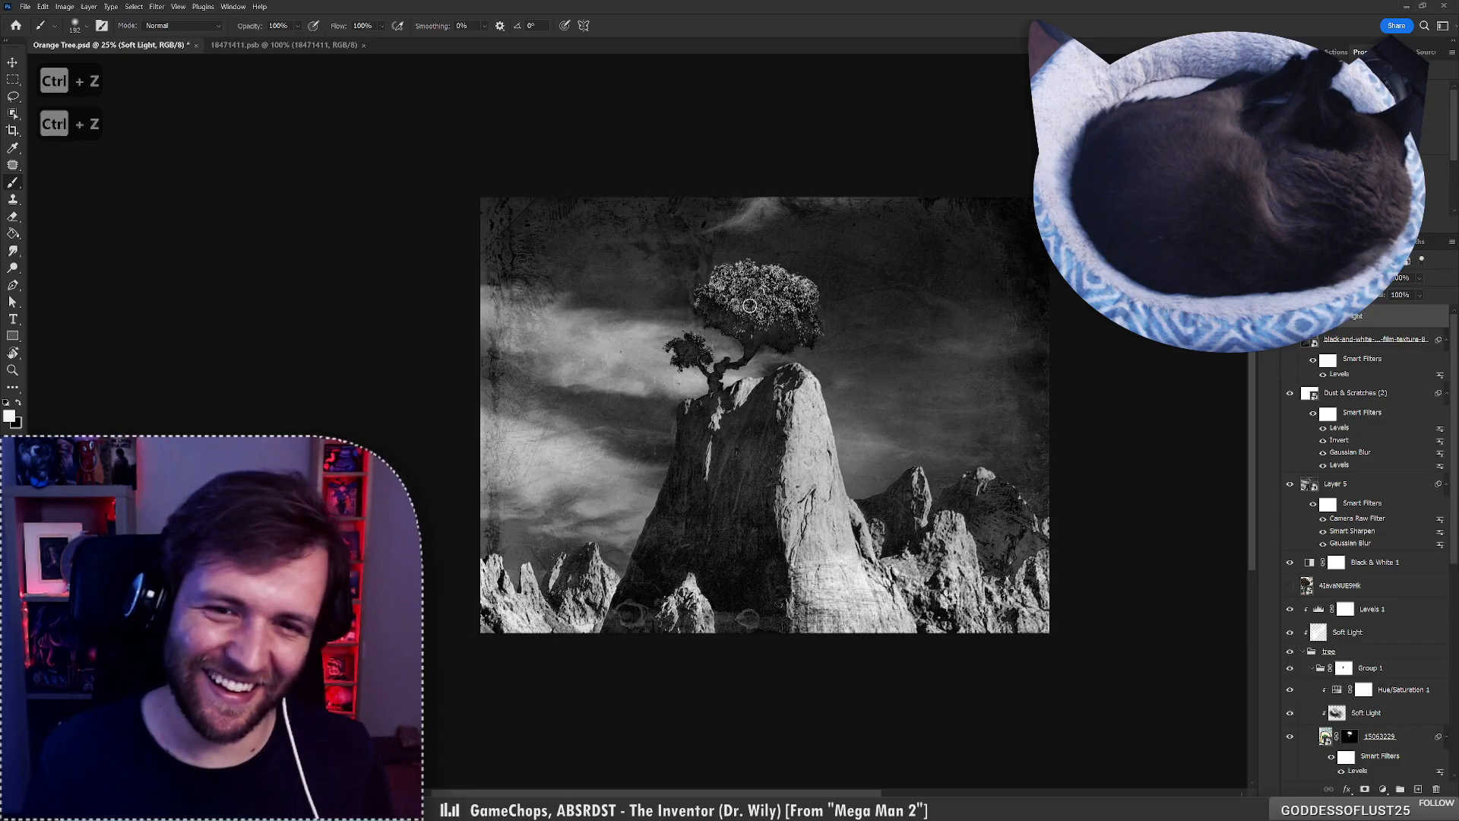
Enlarge the brush to 474 px and try white strokes around the tree and black across the peak's upper face, undoing them.
right_click(755, 308)
drag(688, 293, 707, 365)
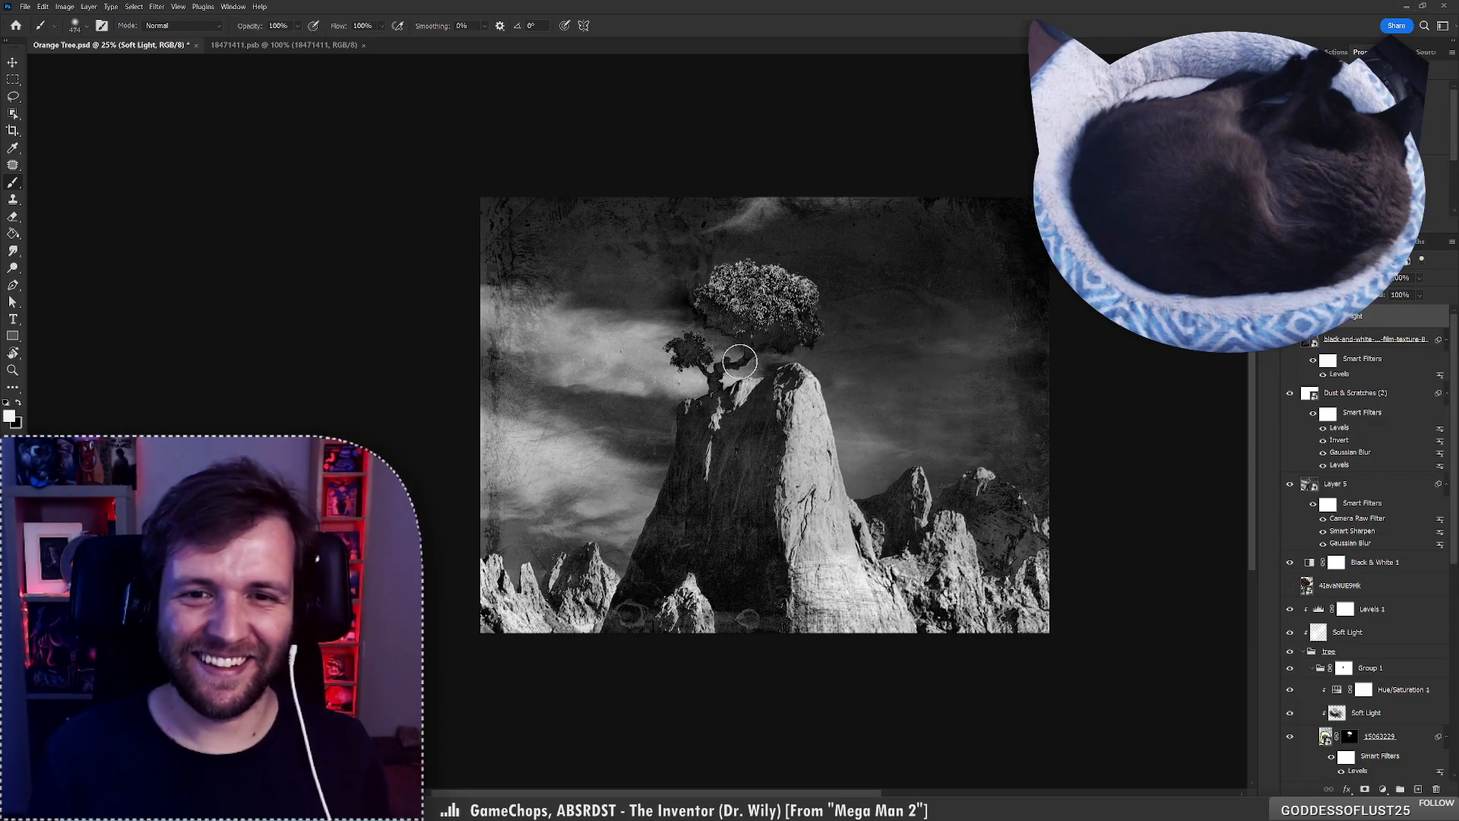
key(ctrl+z)
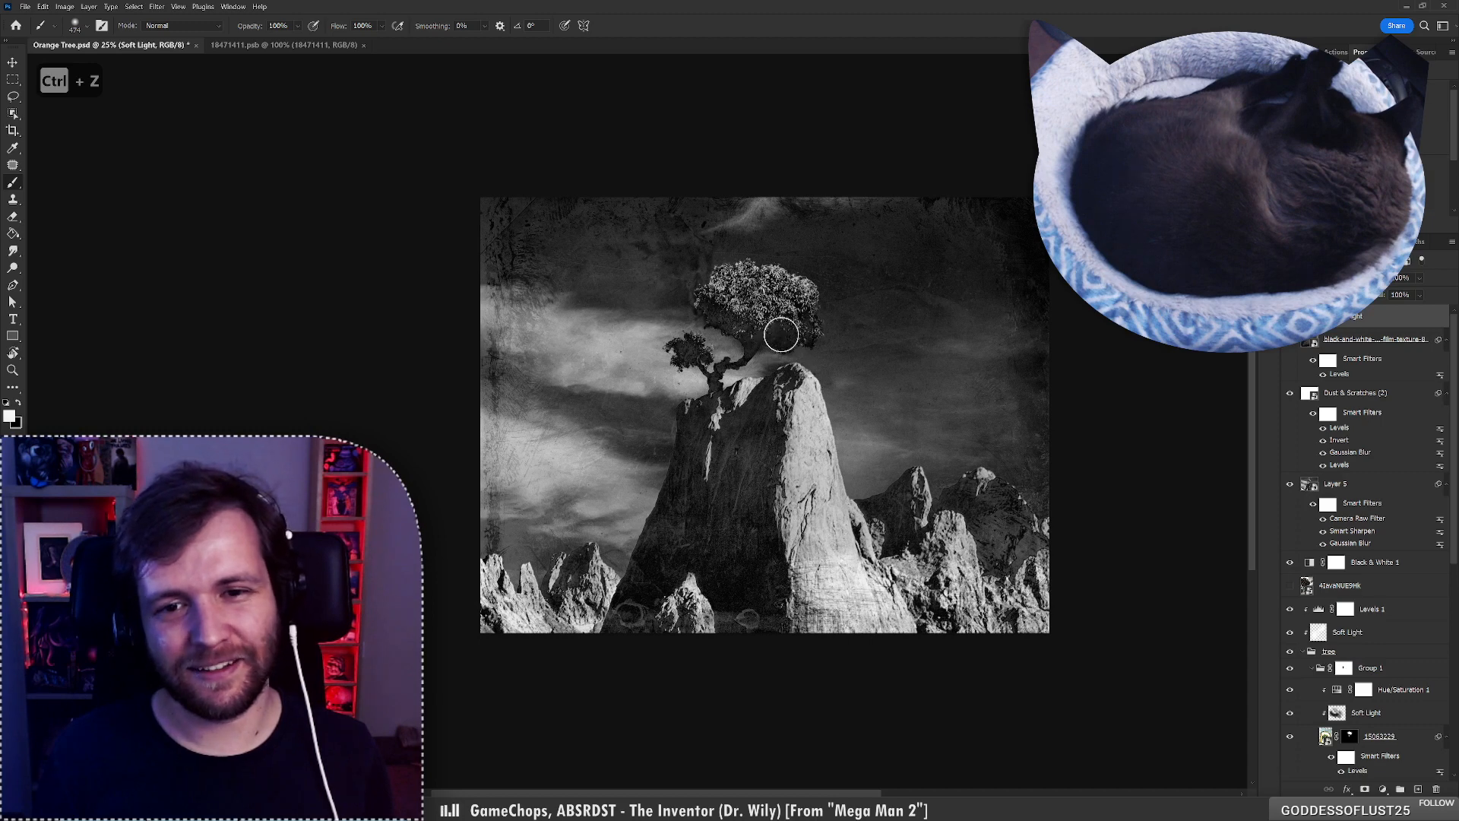
key(x)
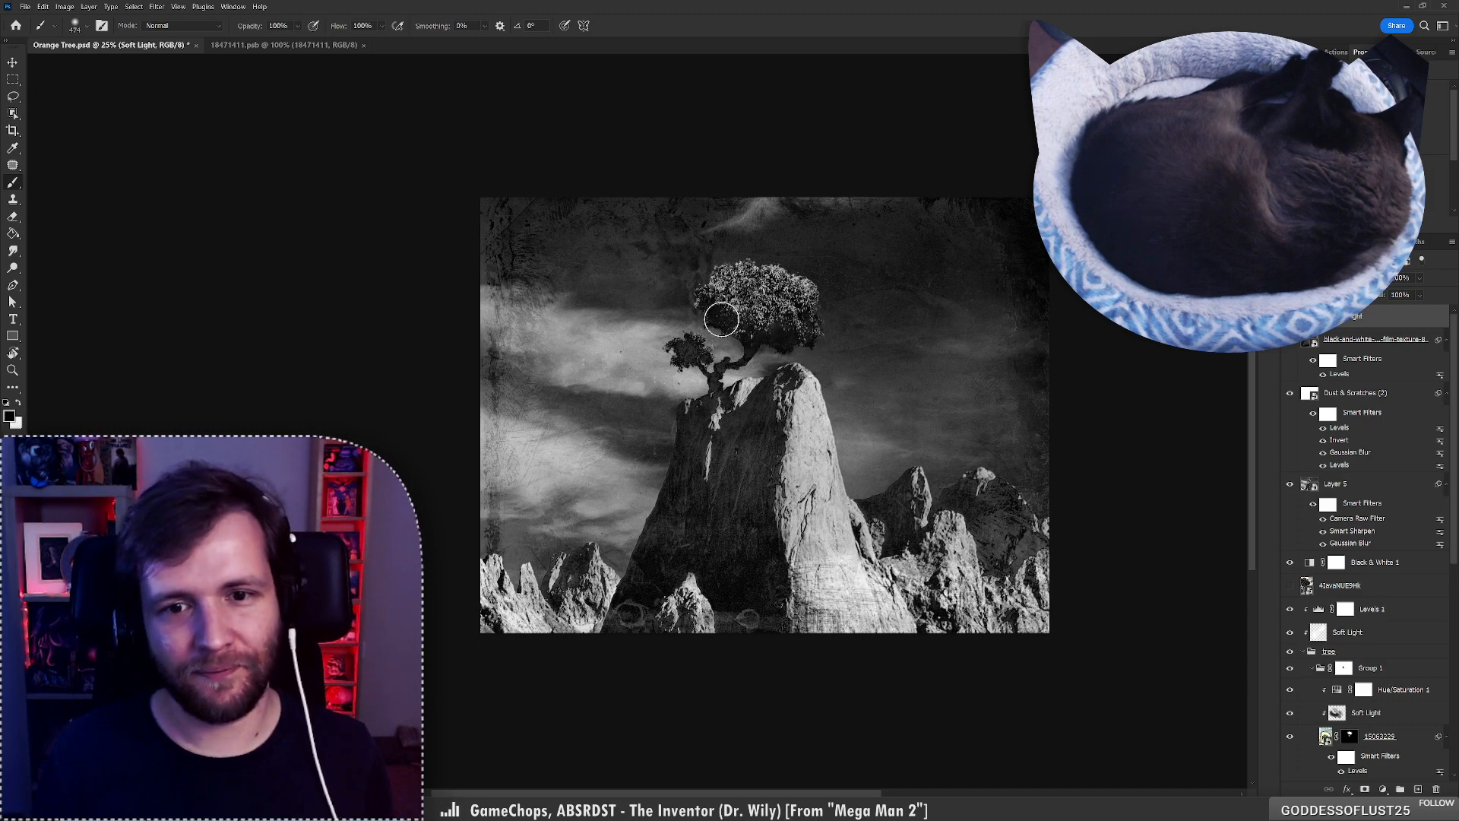
mouse_move(684, 409)
mouse_down()
mouse_move(772, 410)
mouse_move(780, 428)
mouse_up()
key(ctrl+z)
Try a much larger brush with black along the peak's shadowed slope and white over the sky, undoing the strokes.
right_click(834, 449)
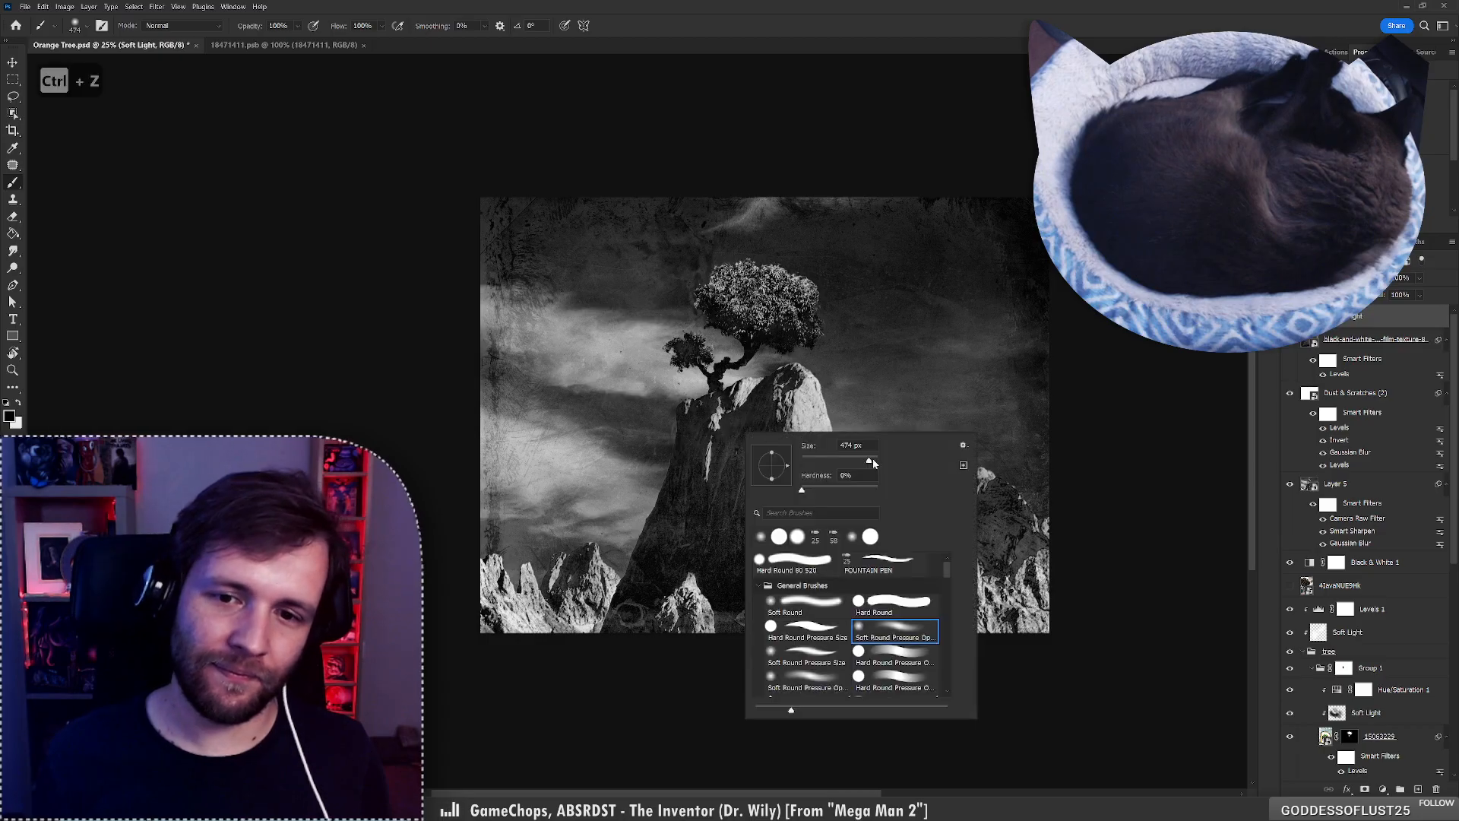
drag(872, 460, 876, 460)
drag(673, 426, 620, 607)
key(ctrl+z)
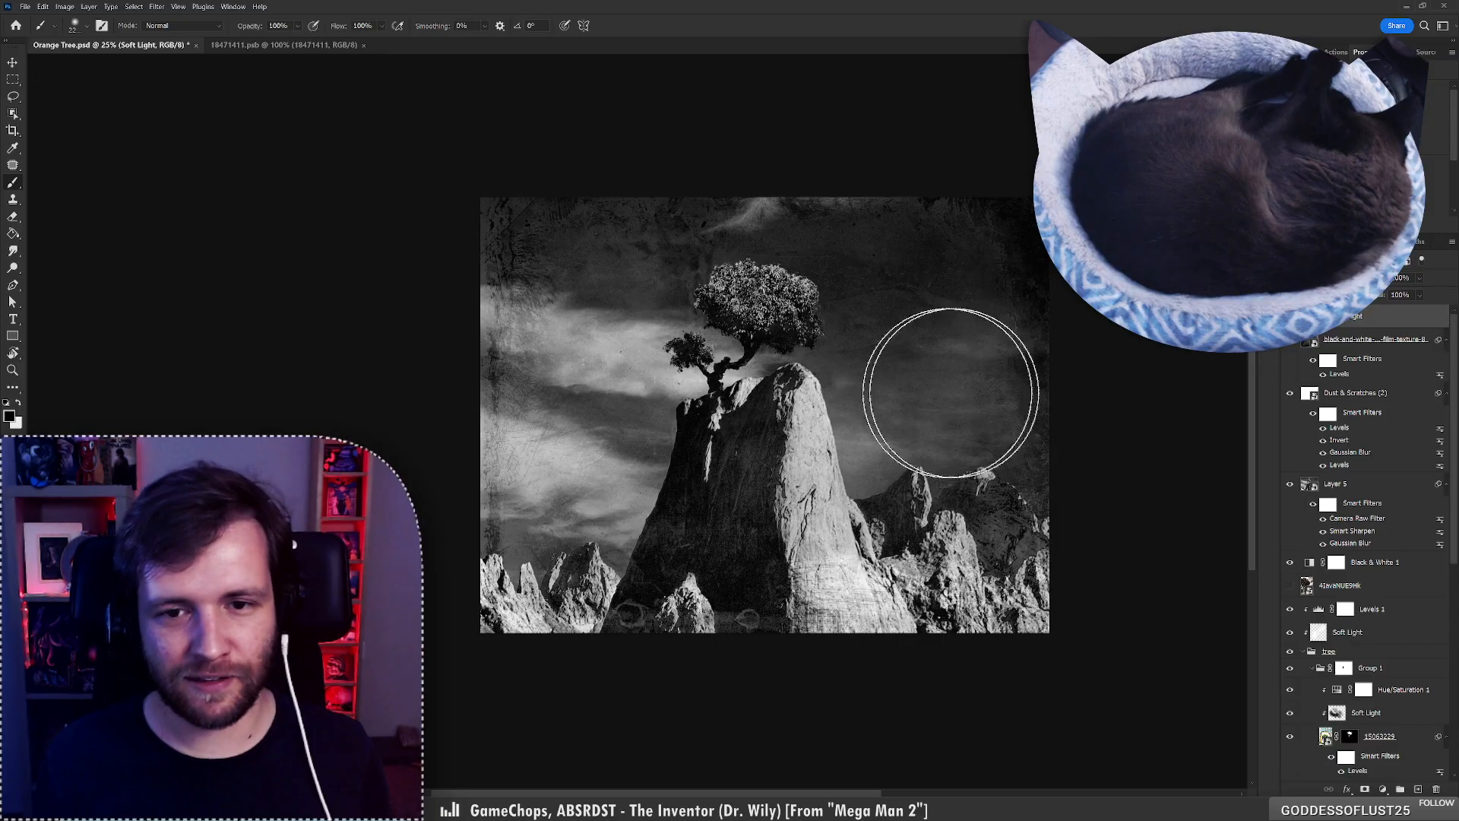
key(x)
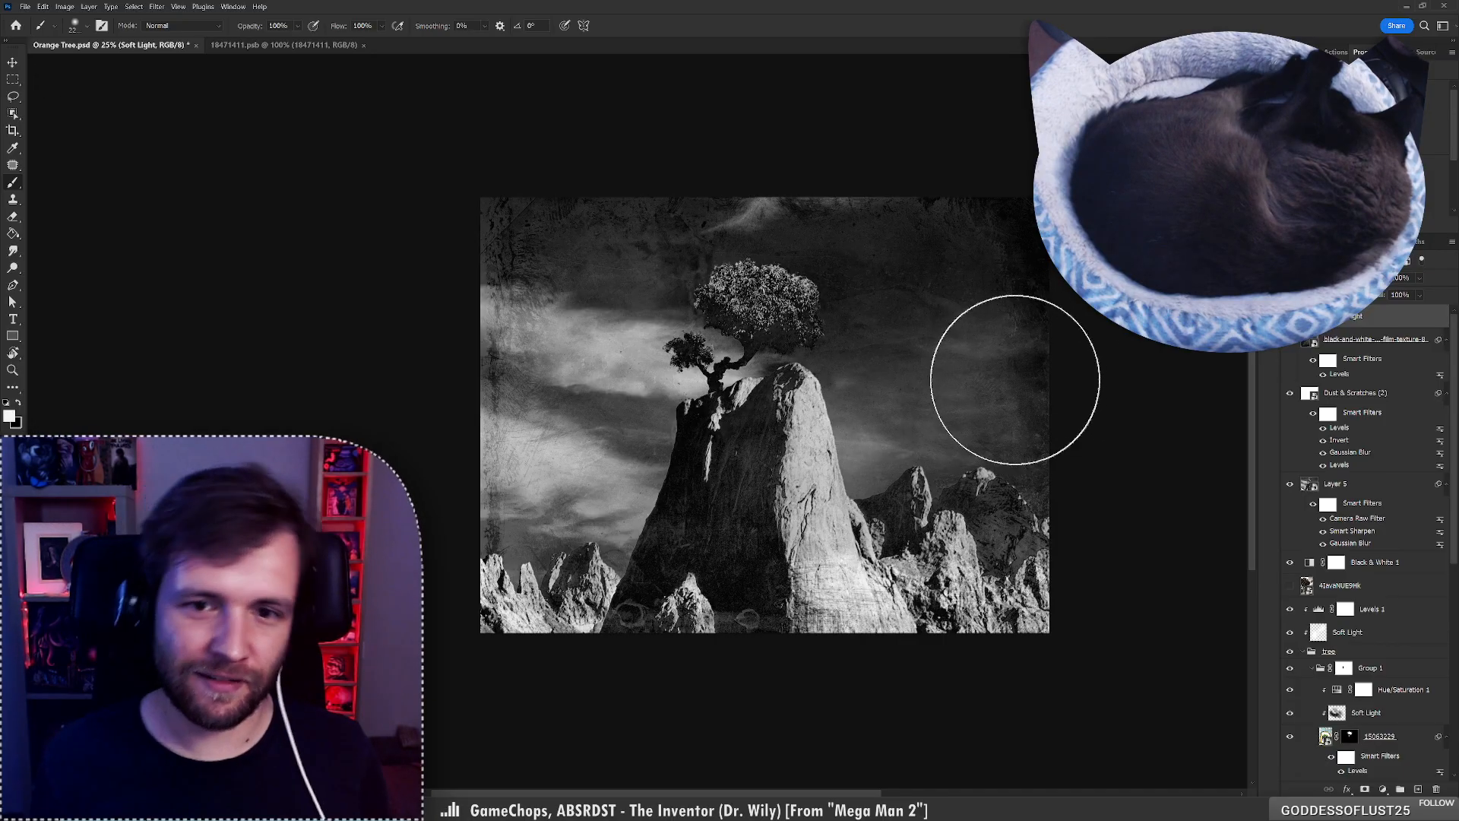
key(ctrl+z)
Set the brush to 399 px and try a white stroke down the image's upper-right edge, undoing it.
right_click(836, 343)
drag(954, 373, 949, 372)
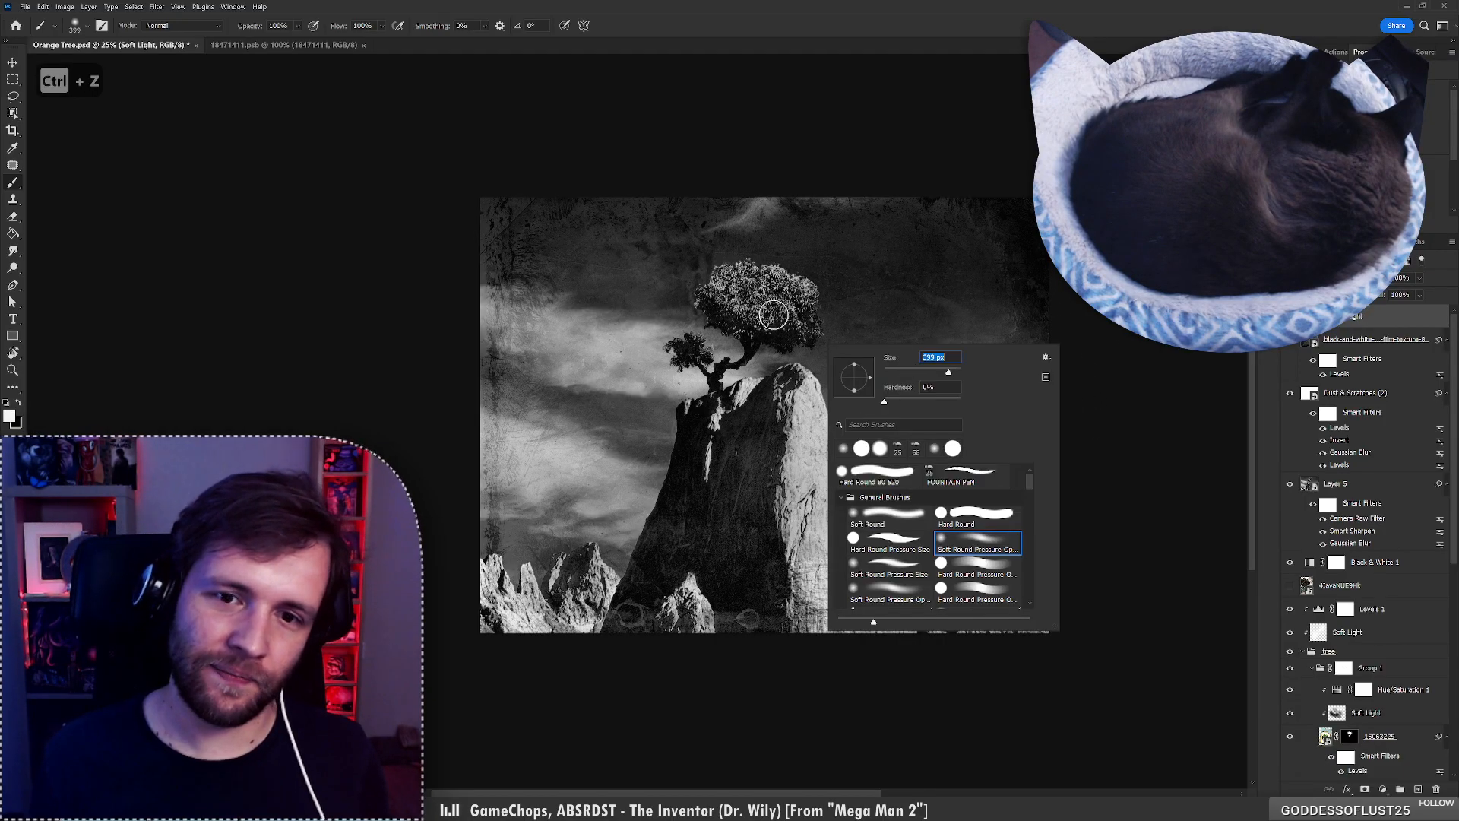
key(Return)
key(z)
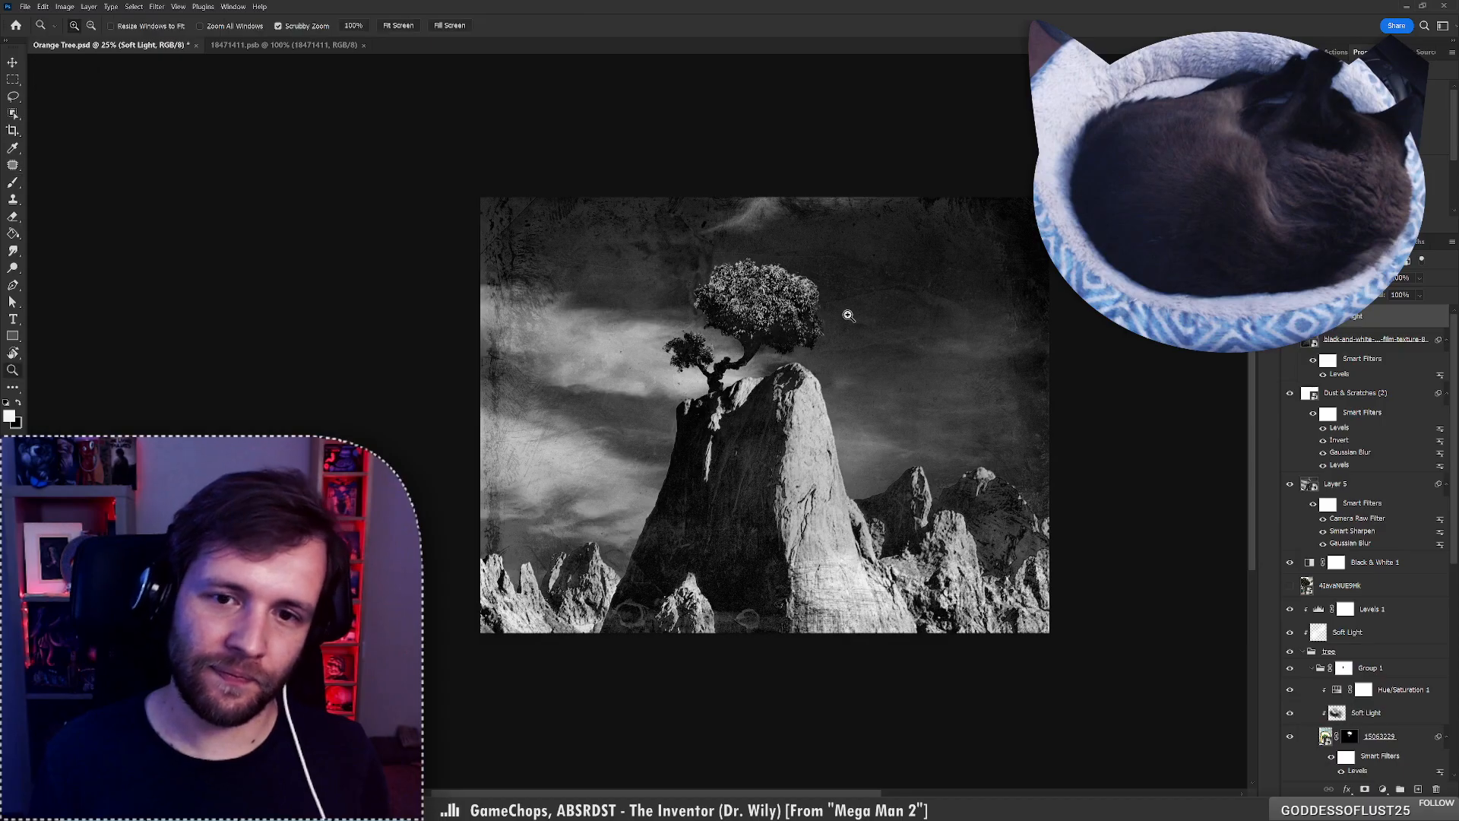
mouse_move(849, 315)
mouse_down()
mouse_move(882, 304)
mouse_move(828, 306)
mouse_move(855, 305)
mouse_up()
key(b)
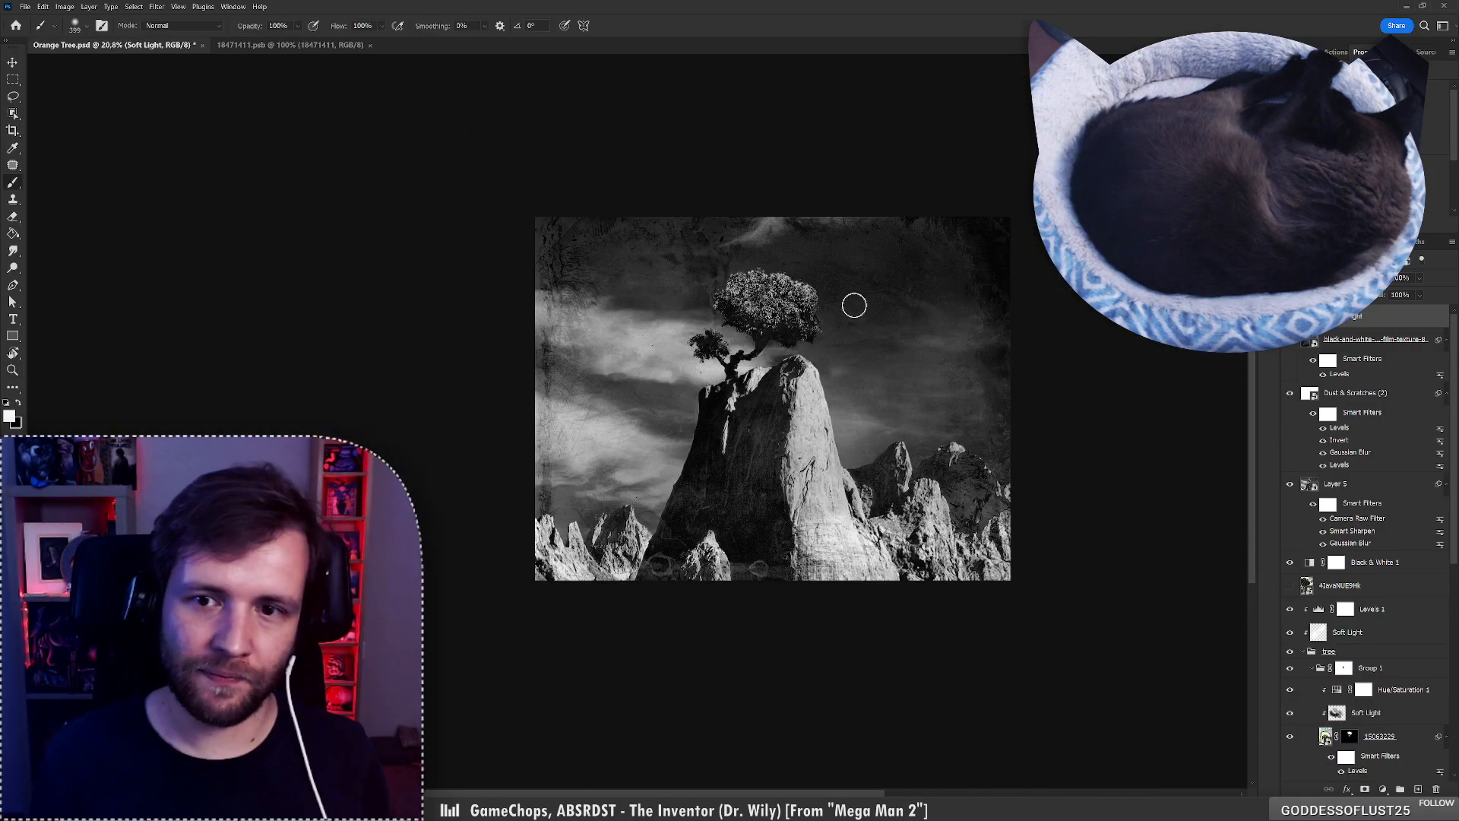
mouse_move(994, 268)
mouse_down()
mouse_move(983, 207)
mouse_move(974, 255)
mouse_move(1010, 315)
mouse_up()
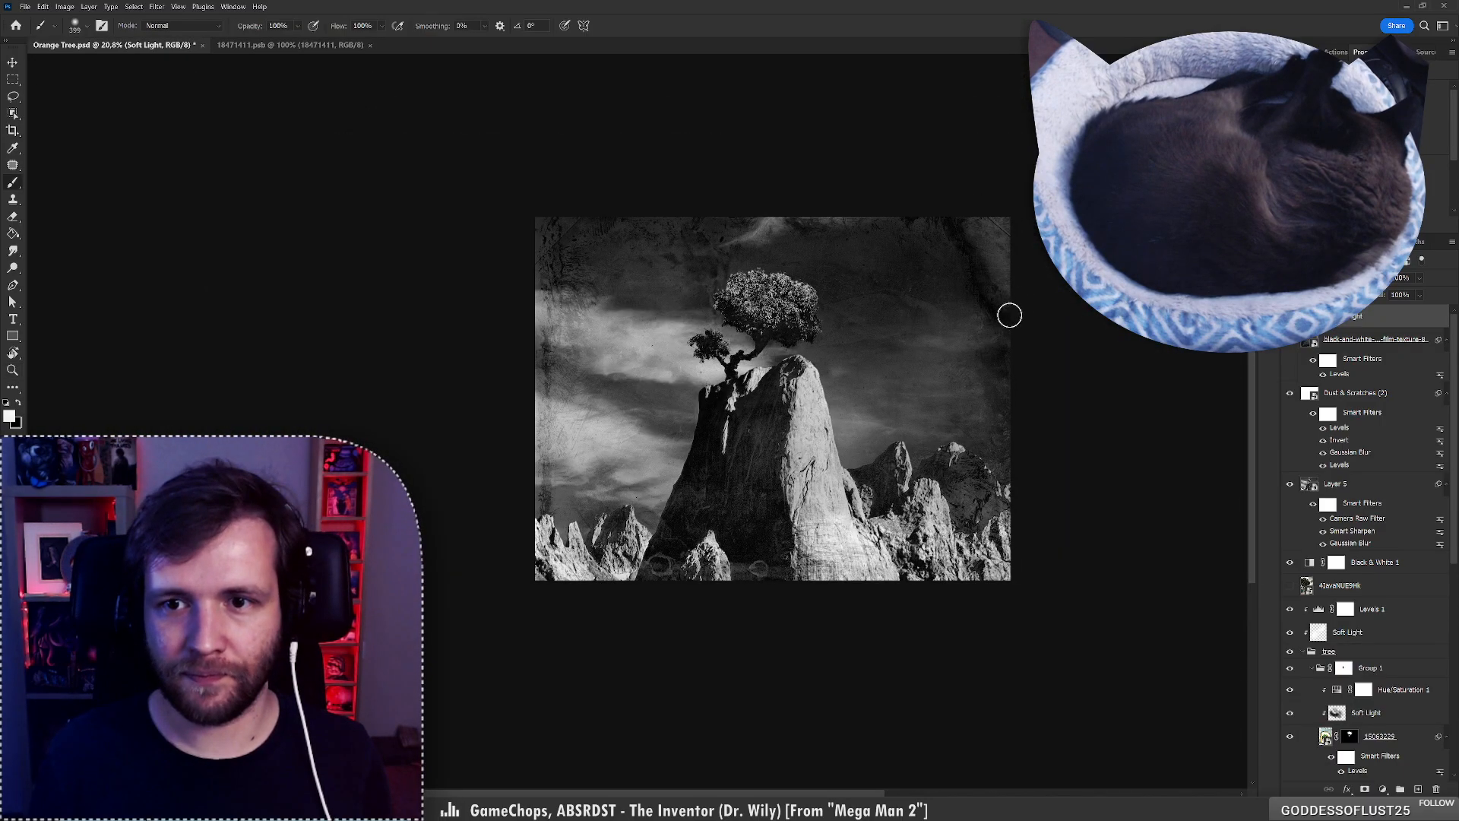
key(ctrl+z)
Switch to black, inspect the tree and peak up close and from afar, and undo the last stroke.
key(x)
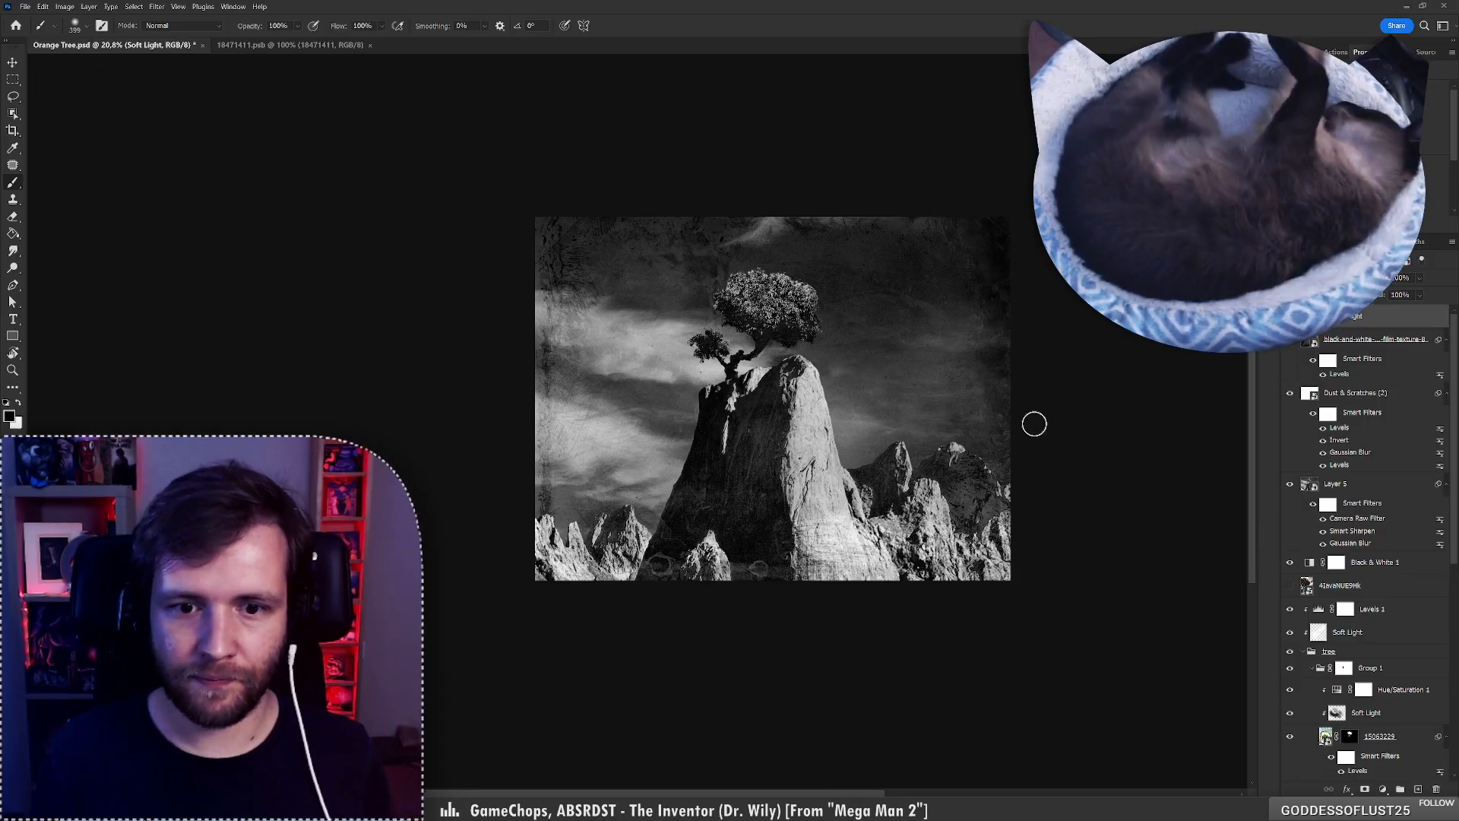
drag(806, 507, 765, 525)
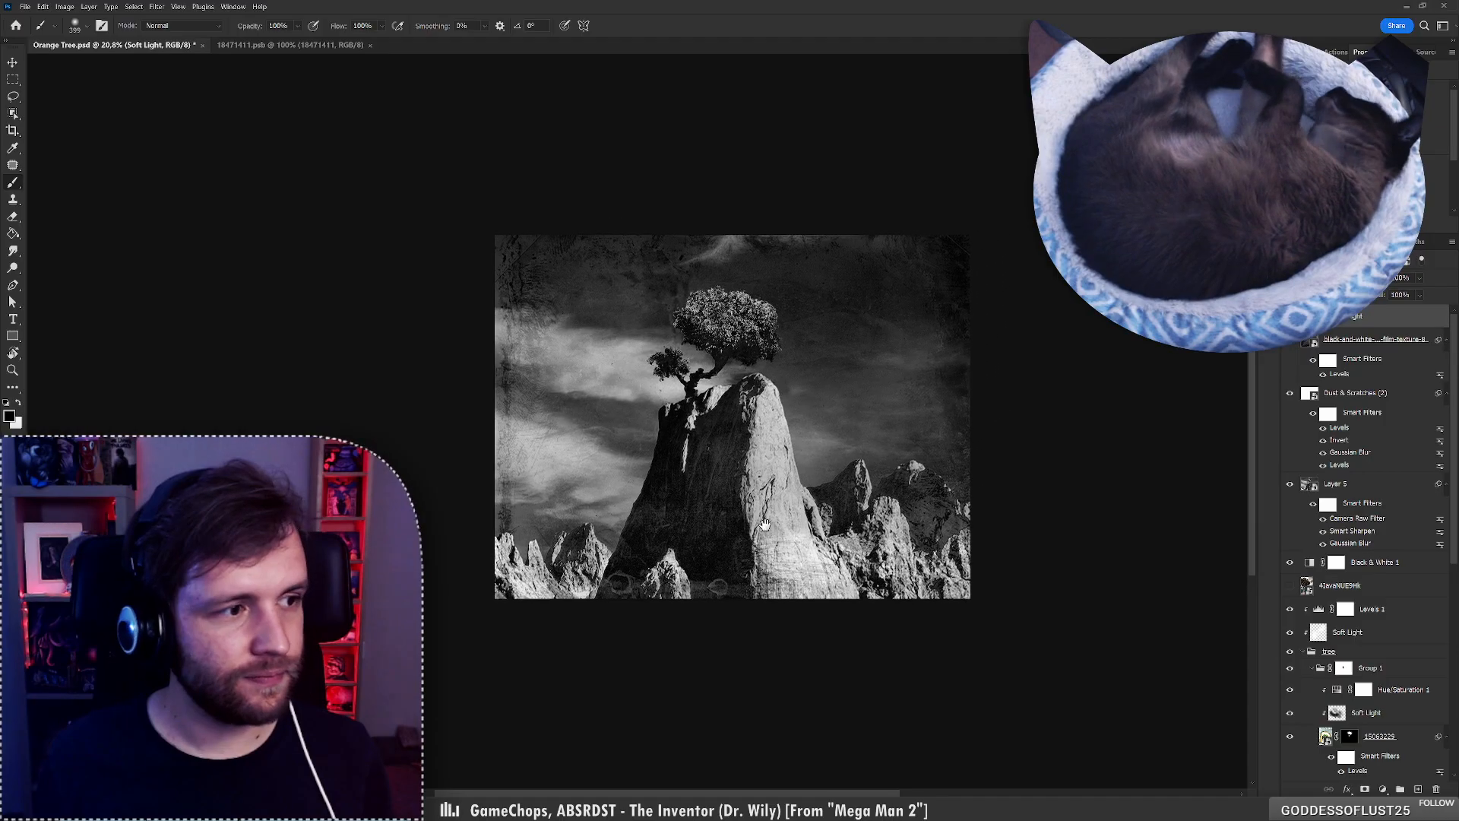
mouse_move(704, 419)
mouse_down()
mouse_move(669, 418)
mouse_move(767, 418)
mouse_up()
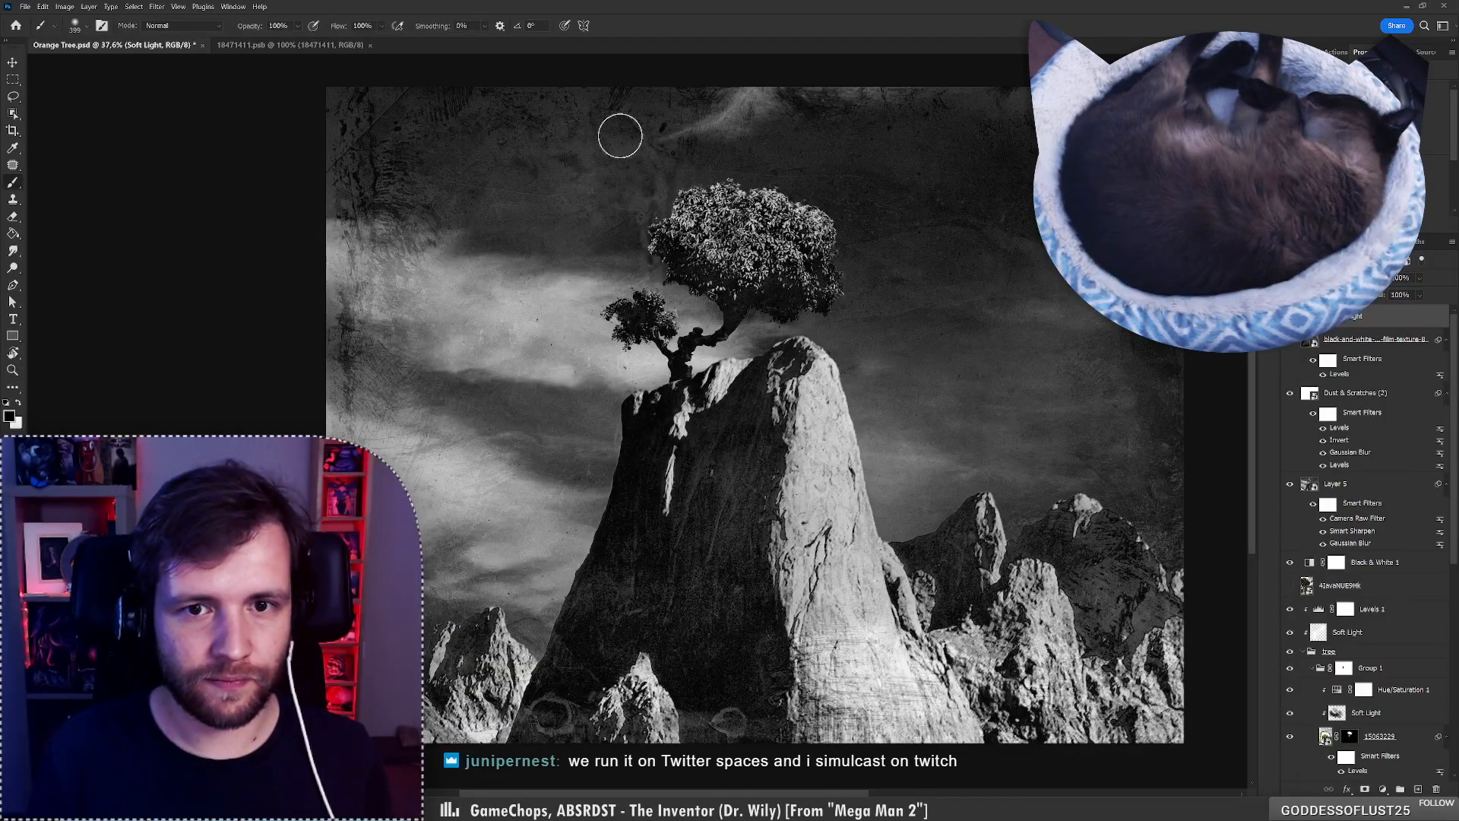
mouse_move(643, 241)
mouse_down()
mouse_move(524, 240)
mouse_move(597, 241)
mouse_up()
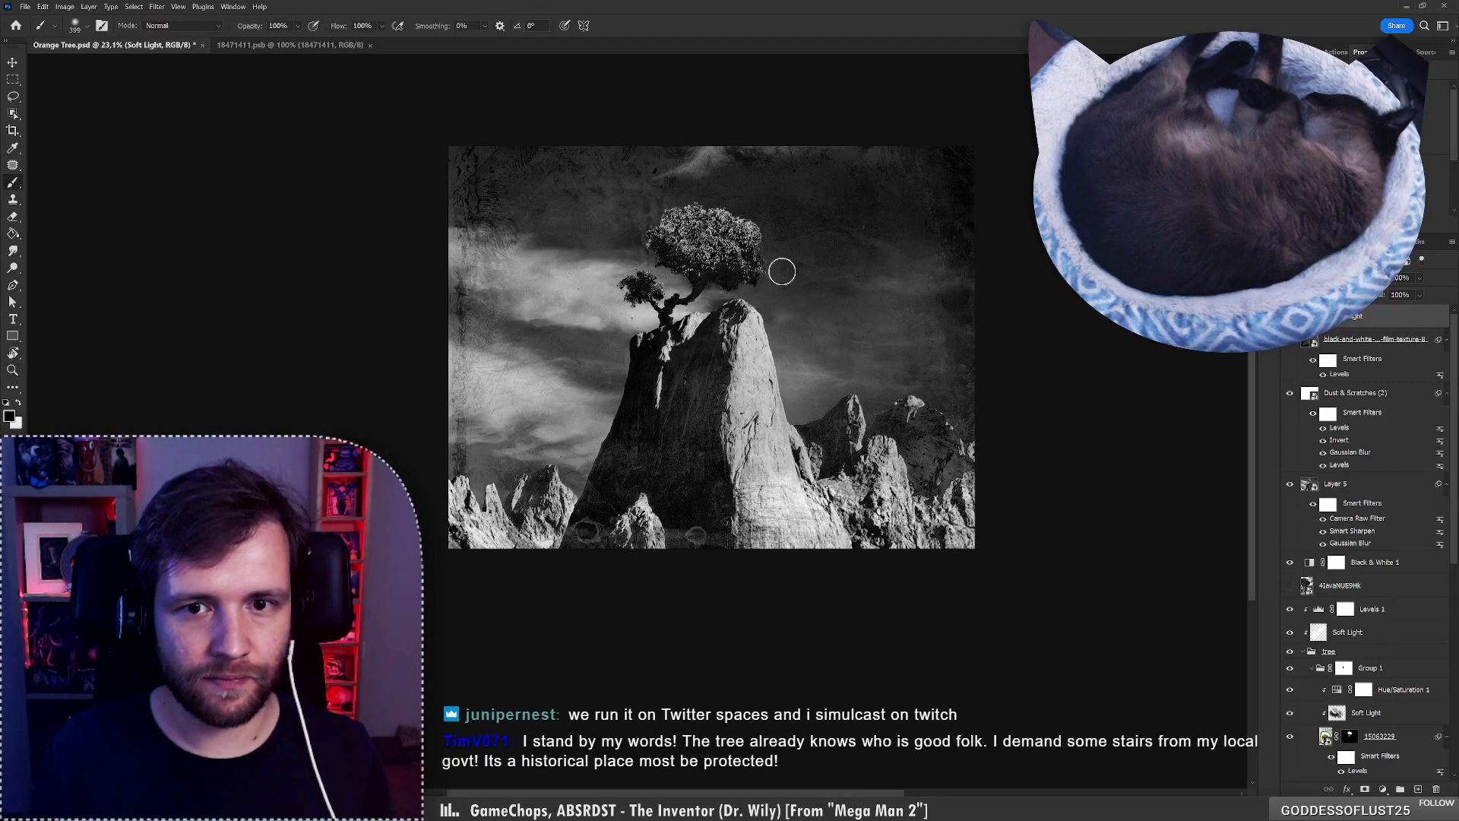
key(ctrl+z)
Enlarge the brush and refine the sky shading around the tree with alternating black and white, undoing unwanted strokes.
right_click(824, 248)
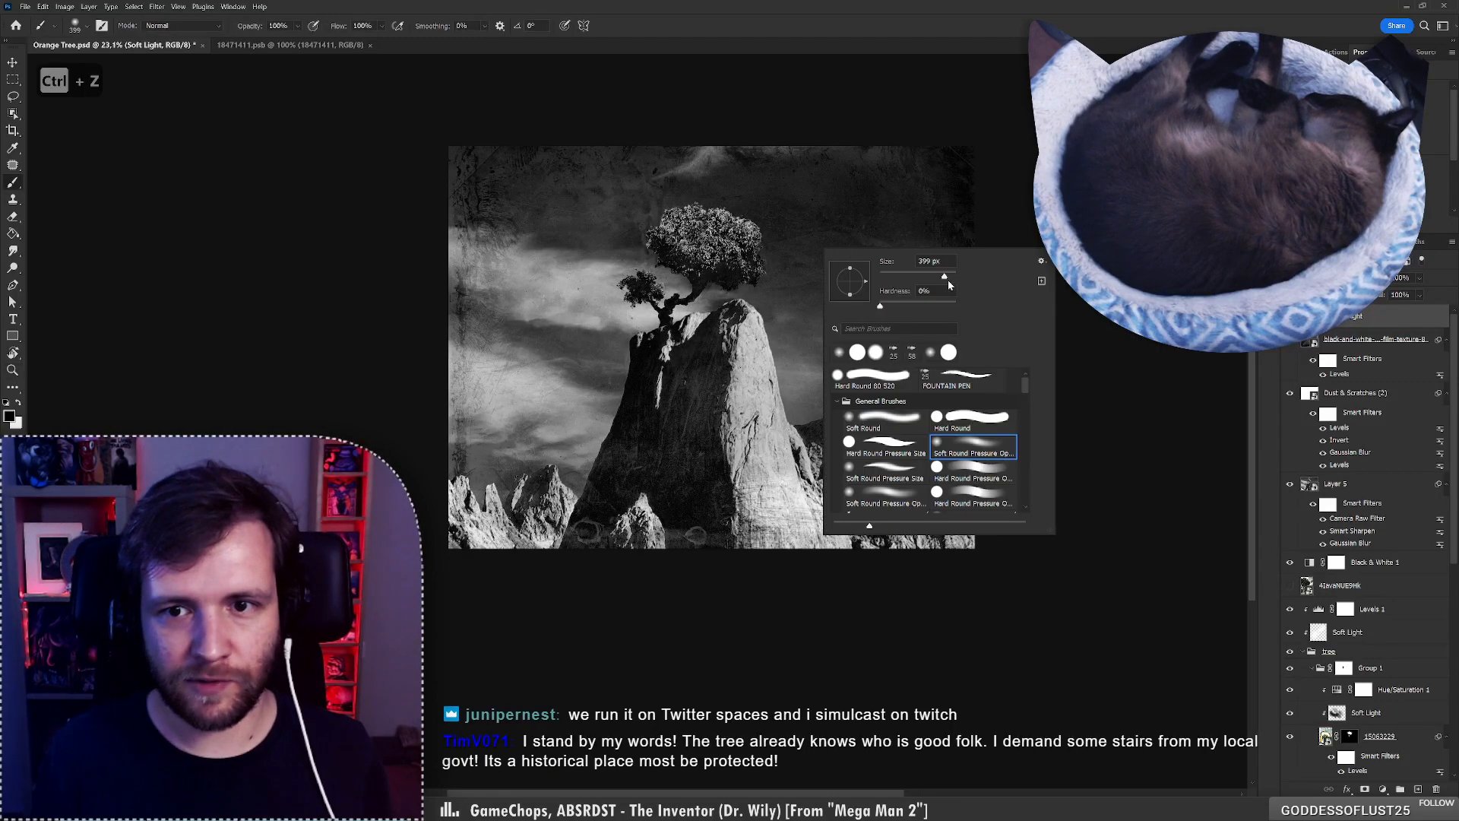
click(786, 257)
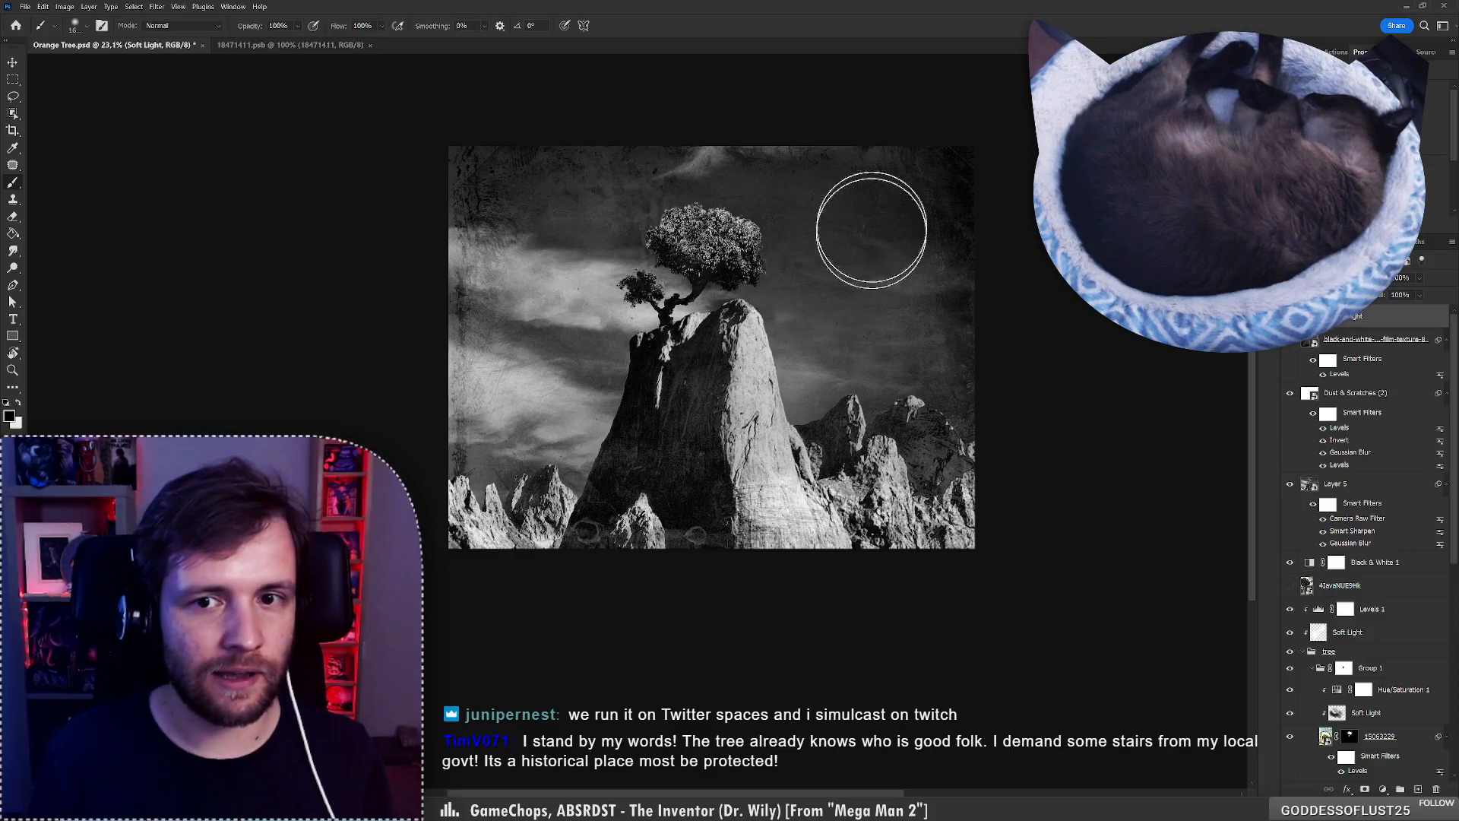
drag(733, 274, 772, 350)
key(x)
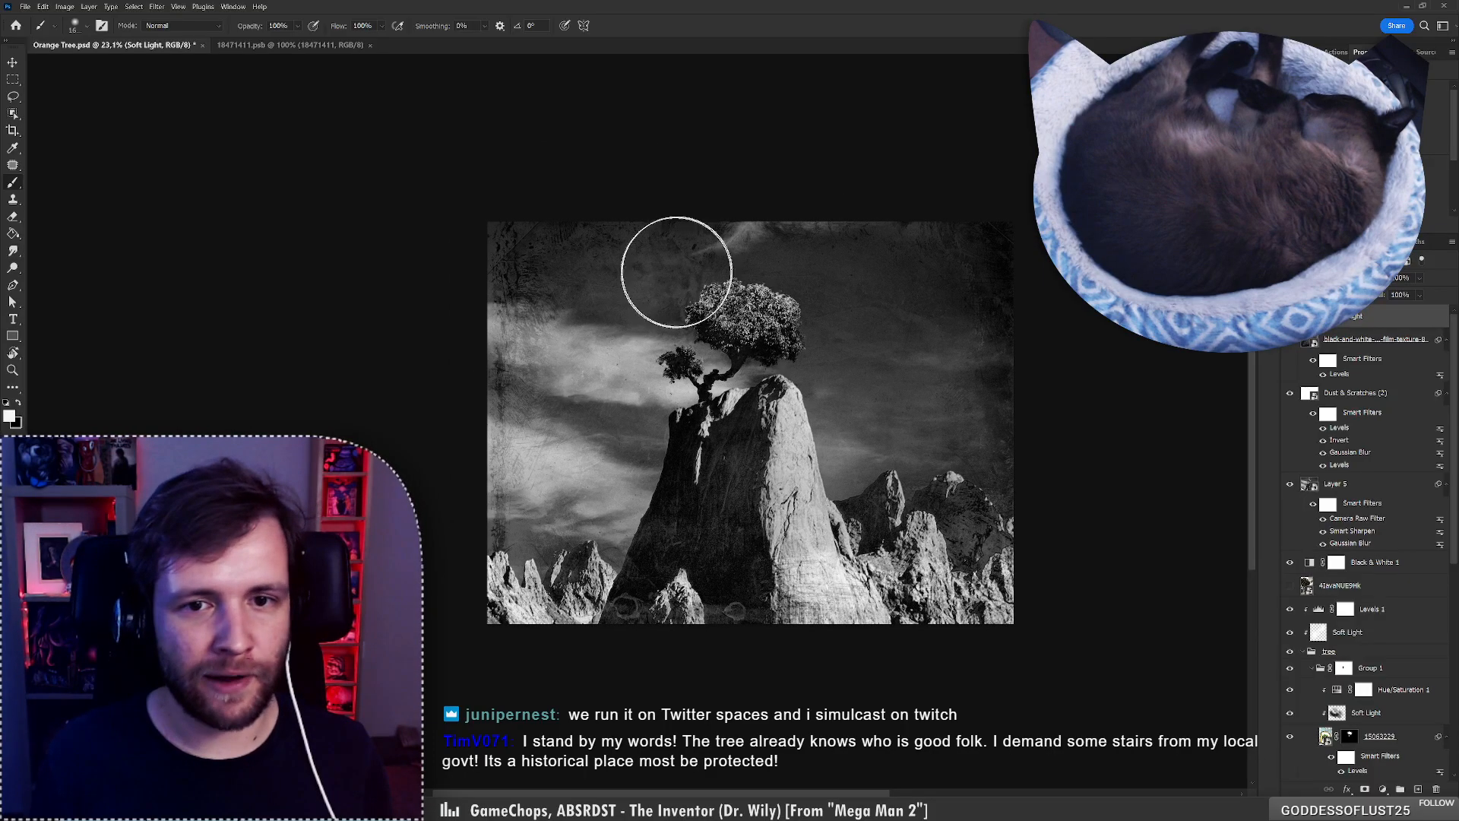
key(ctrl+z)
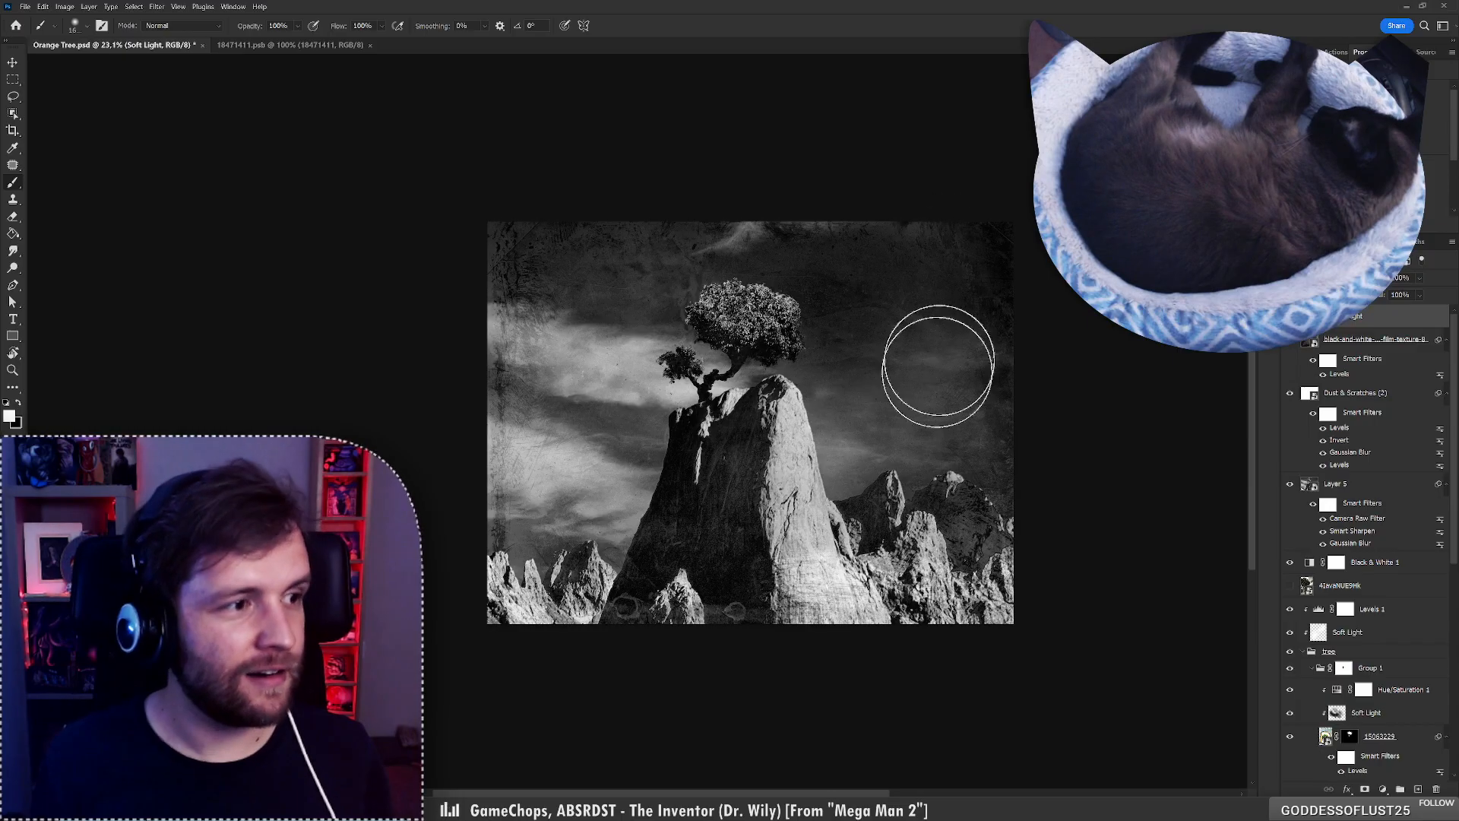
key(x)
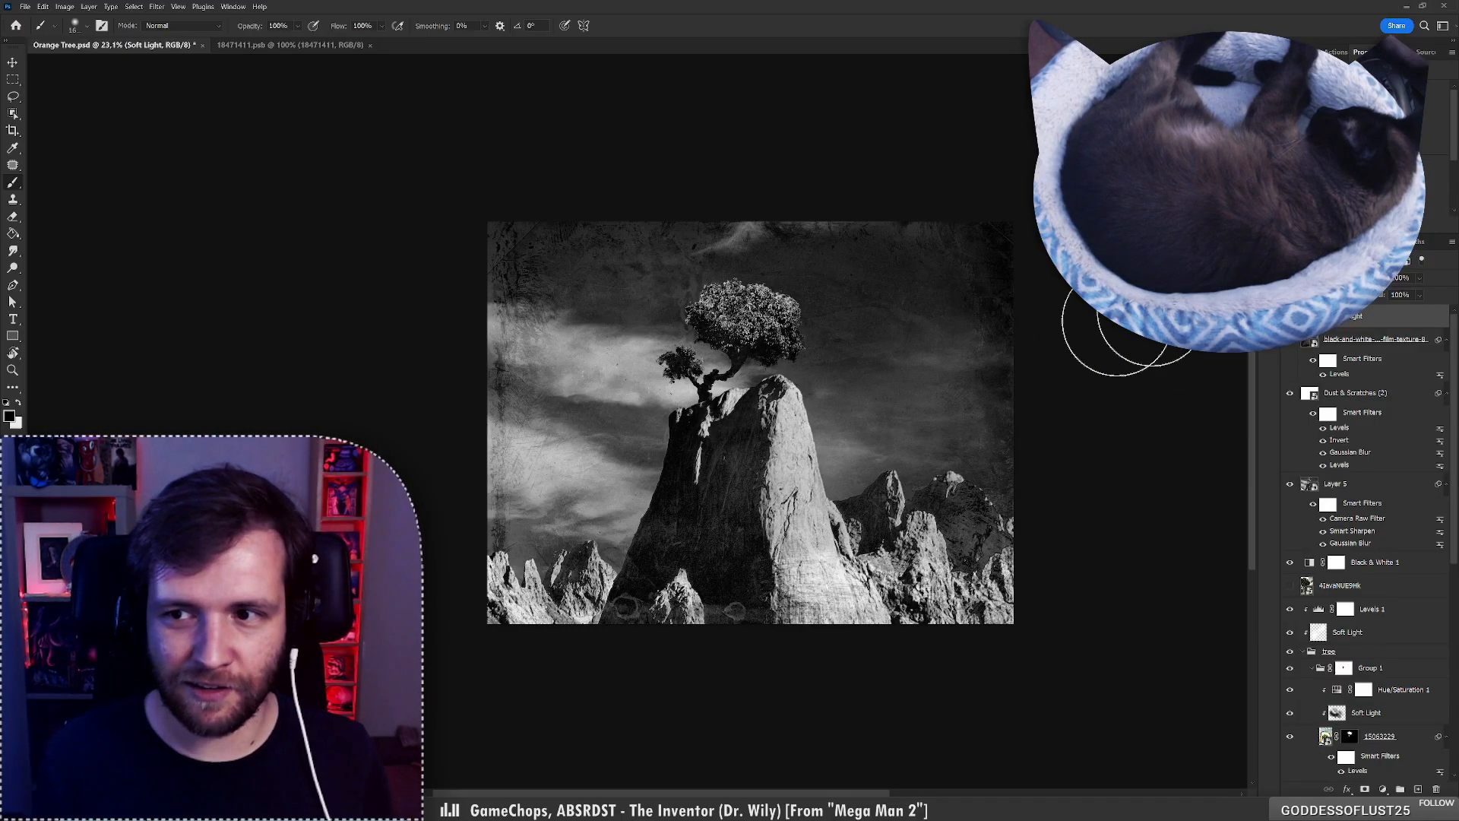
key(x)
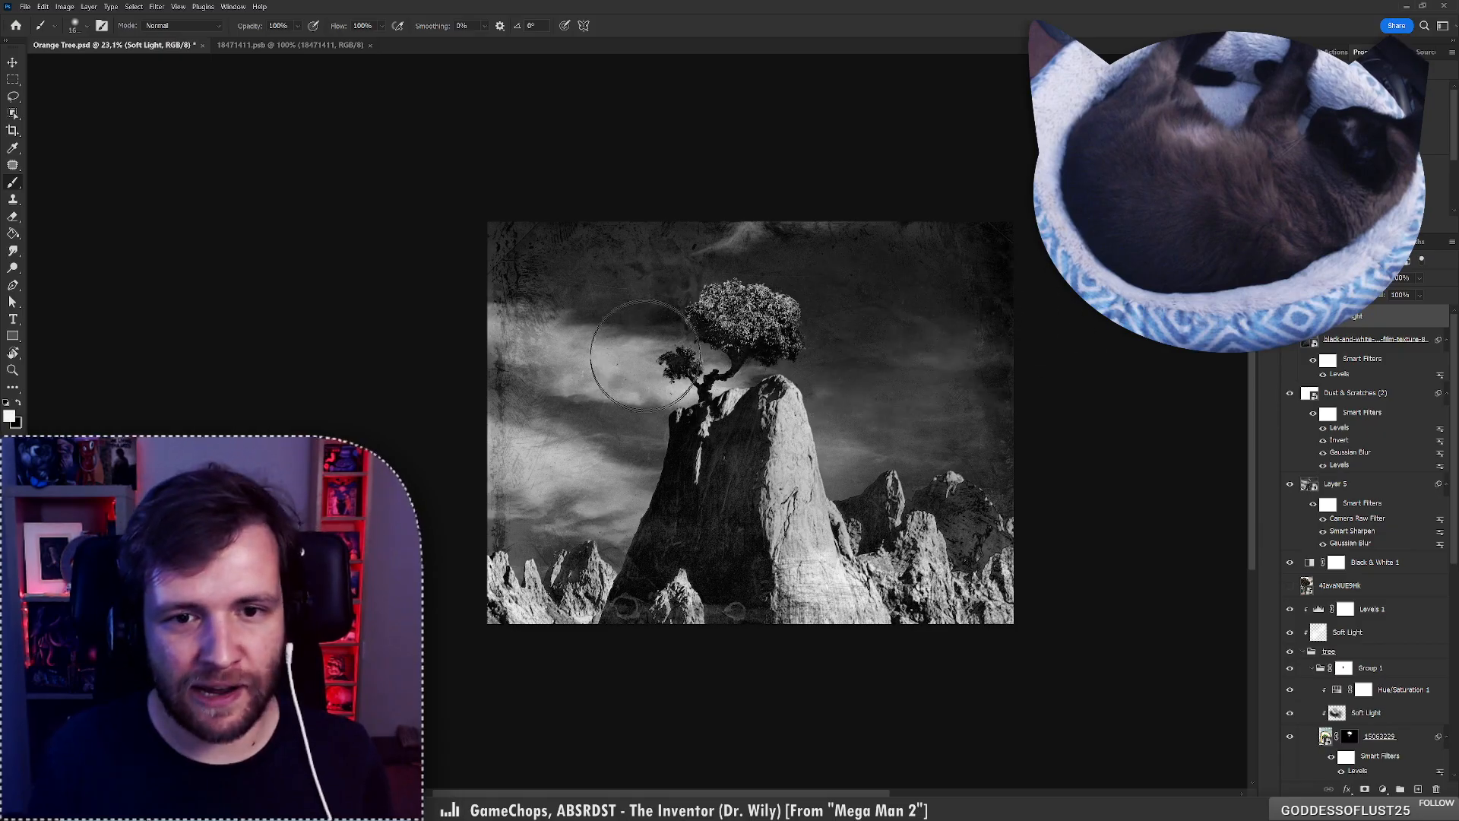
key(ctrl+z)
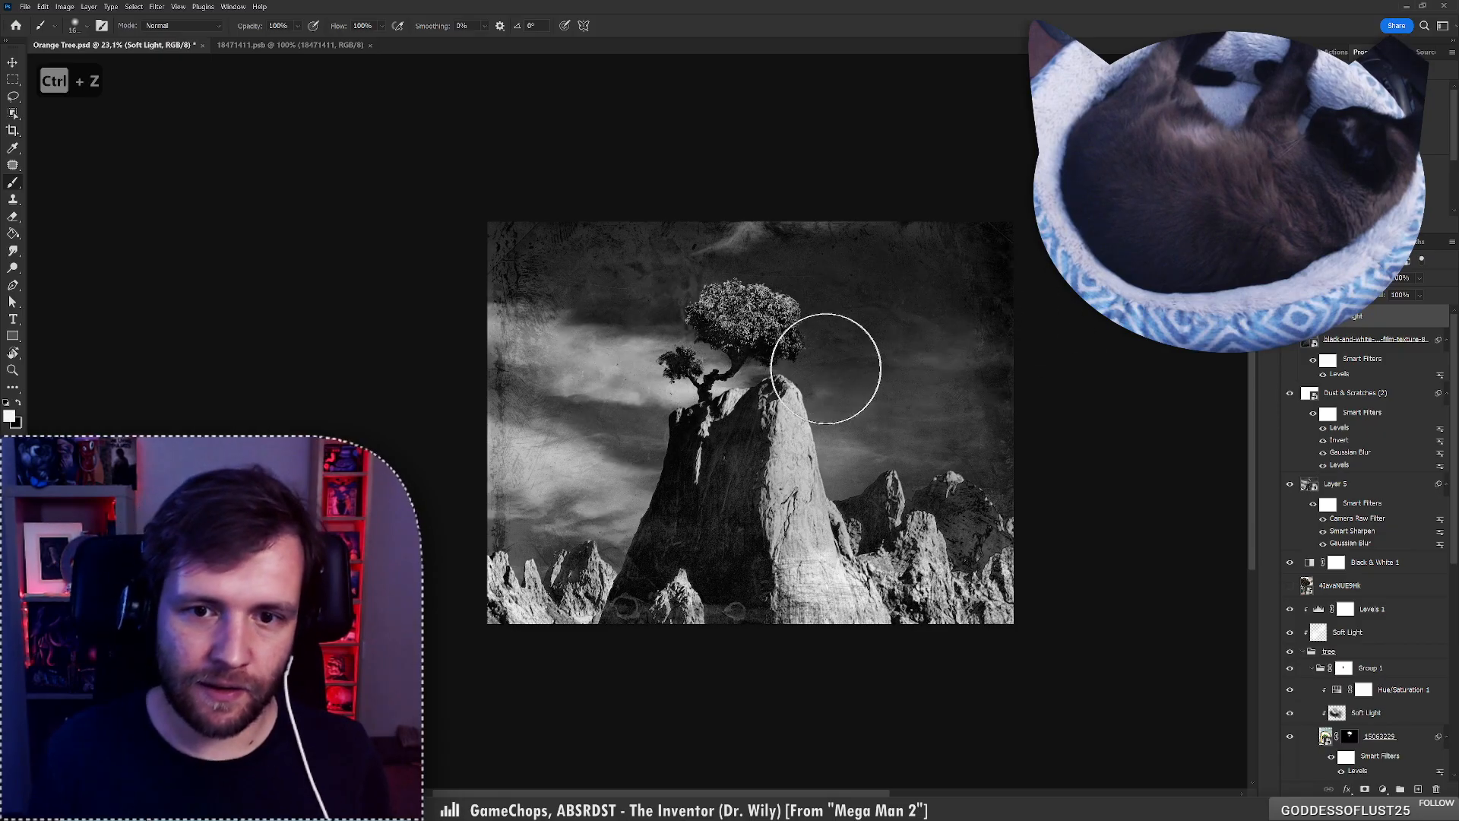
key(ctrl+z)
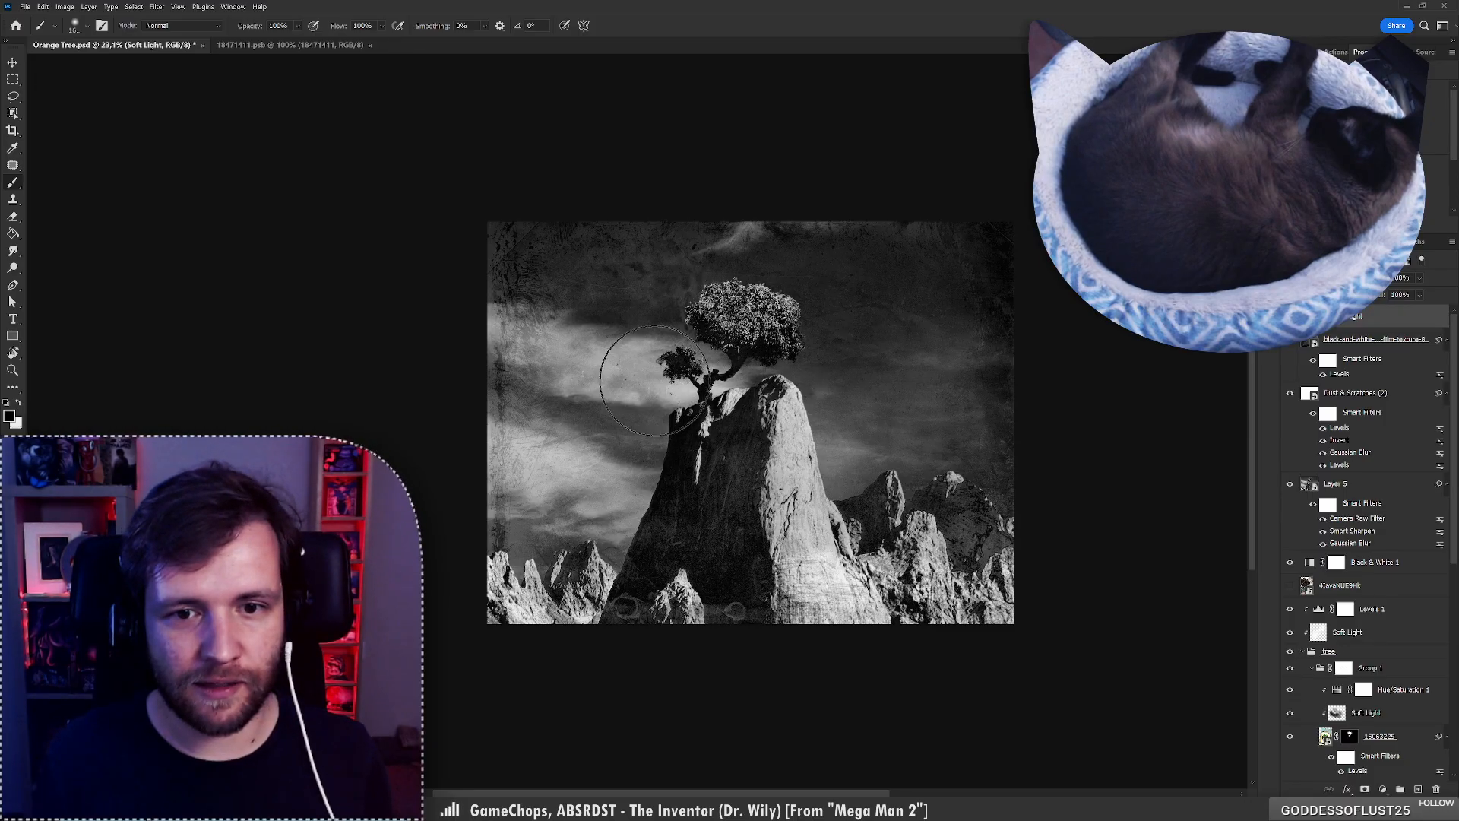
Undo the last large shading stroke around the peak and set the brush colour to white.
key(x)
key(ctrl+z)
key(x)
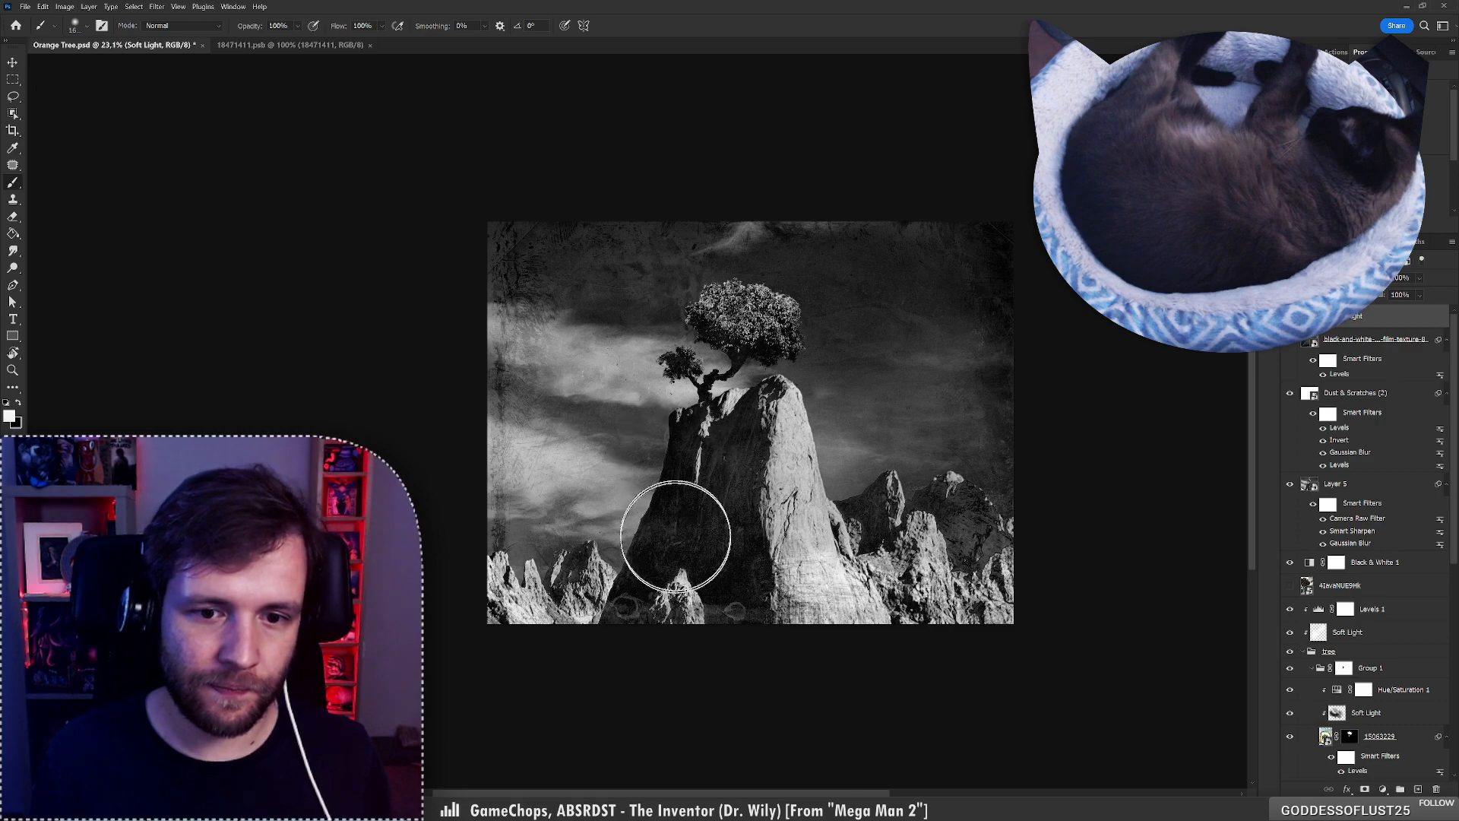
drag(769, 439, 753, 402)
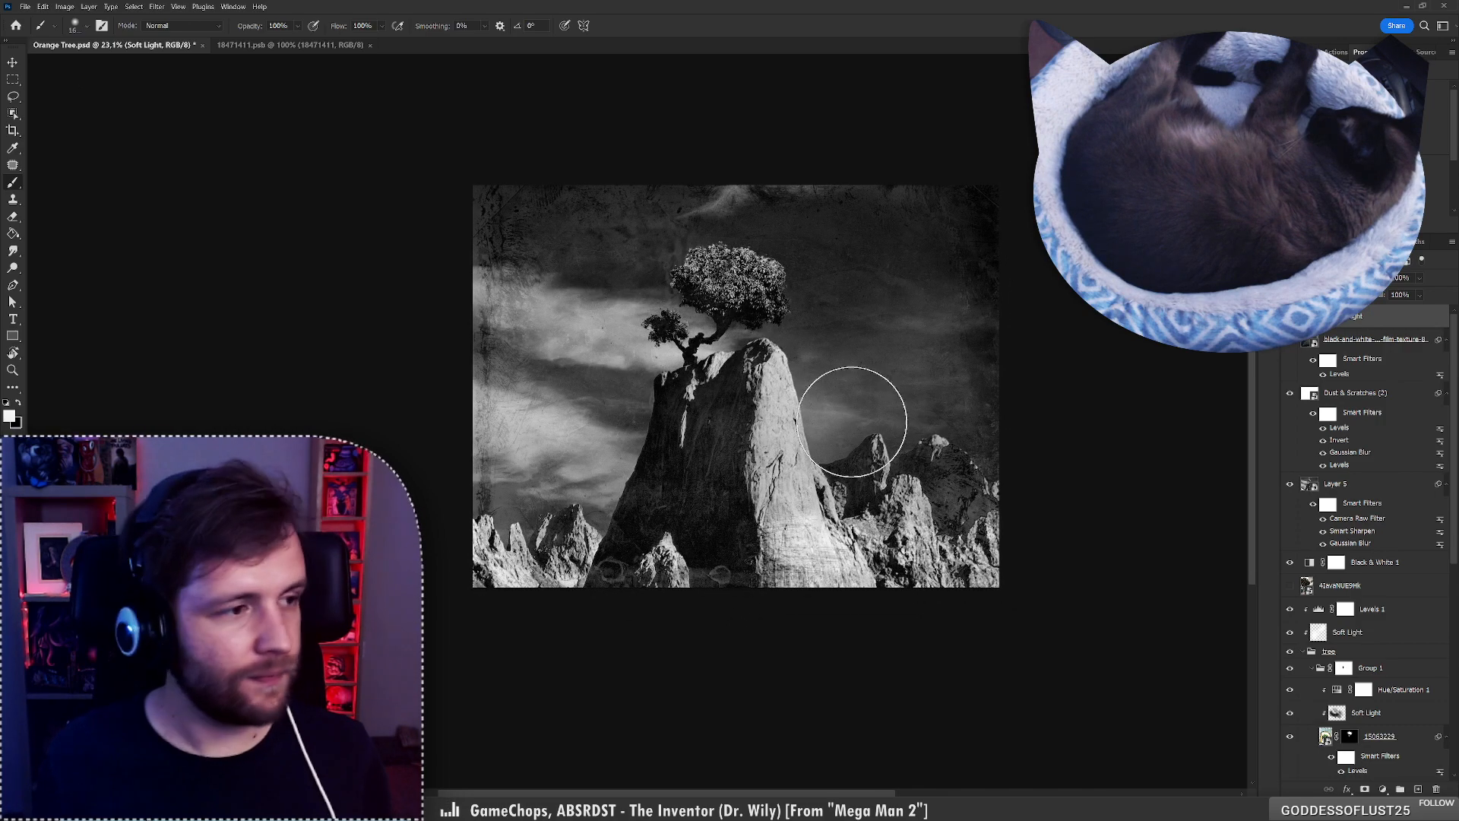
drag(838, 429, 817, 472)
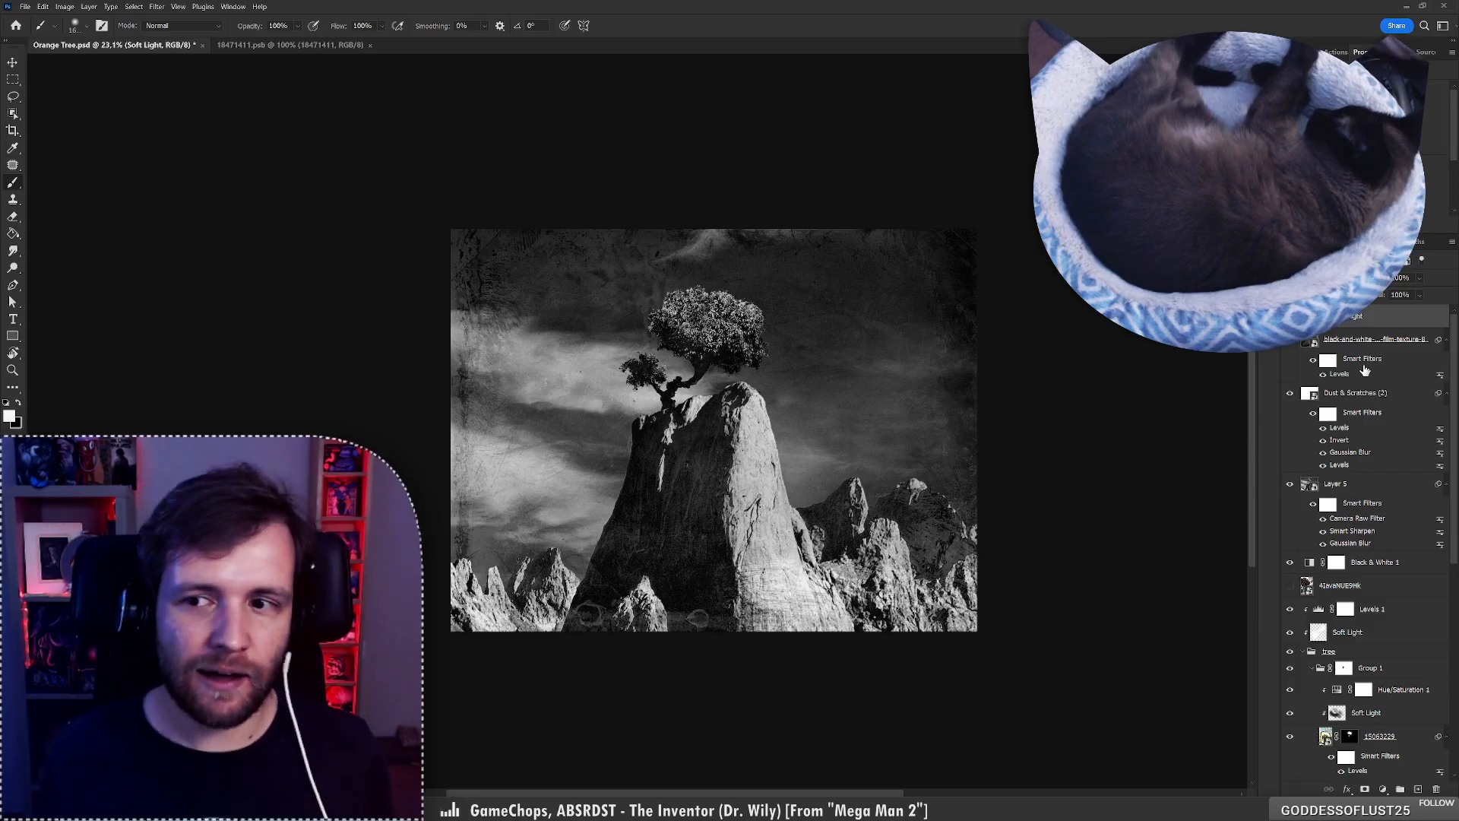
Scale the black-and-white vintage film texture layer to 241.57% so it extends past the image's left edge.
click(1328, 359)
key(ctrl+t)
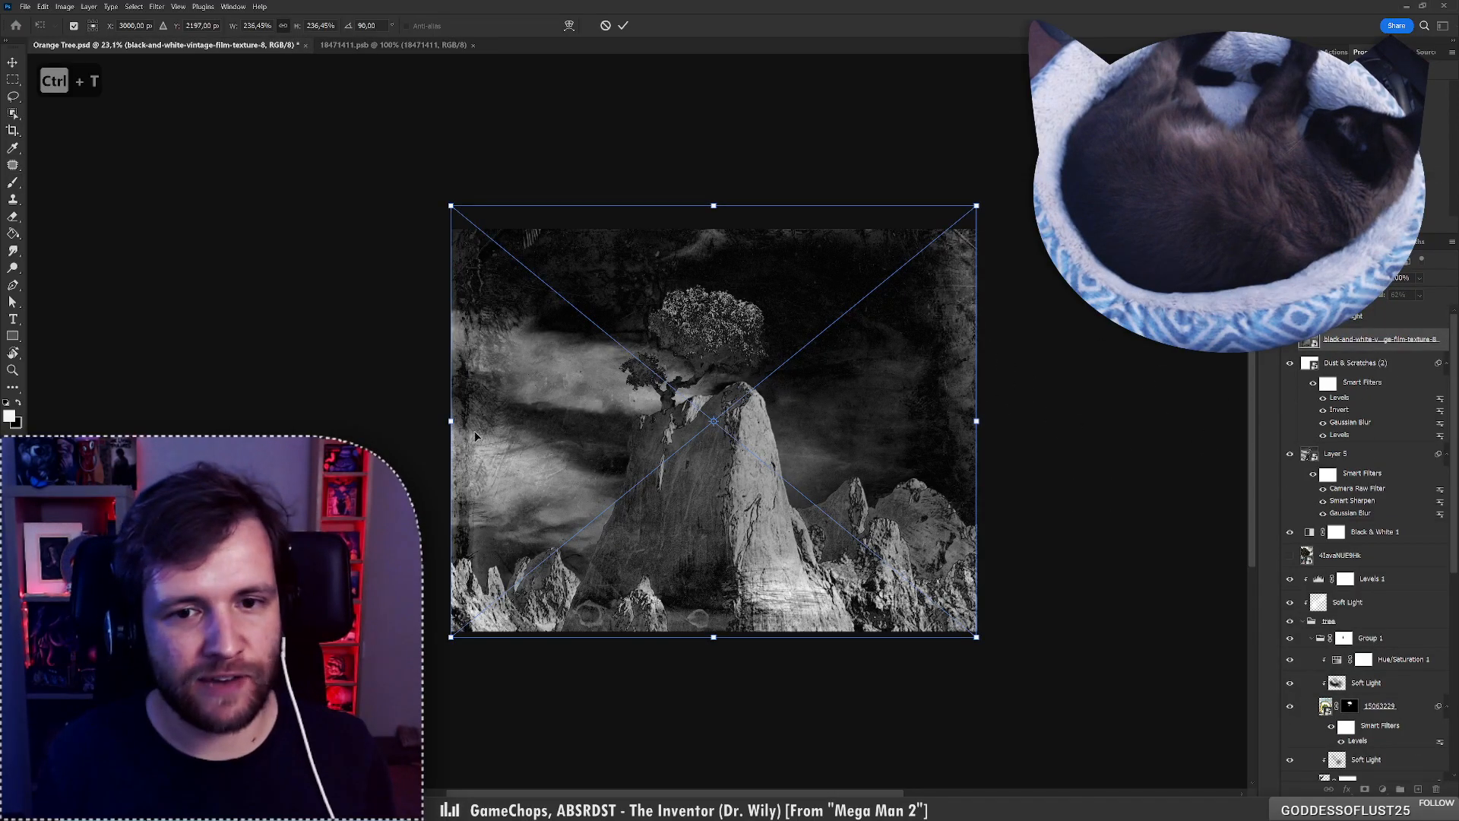
drag(448, 421, 440, 450)
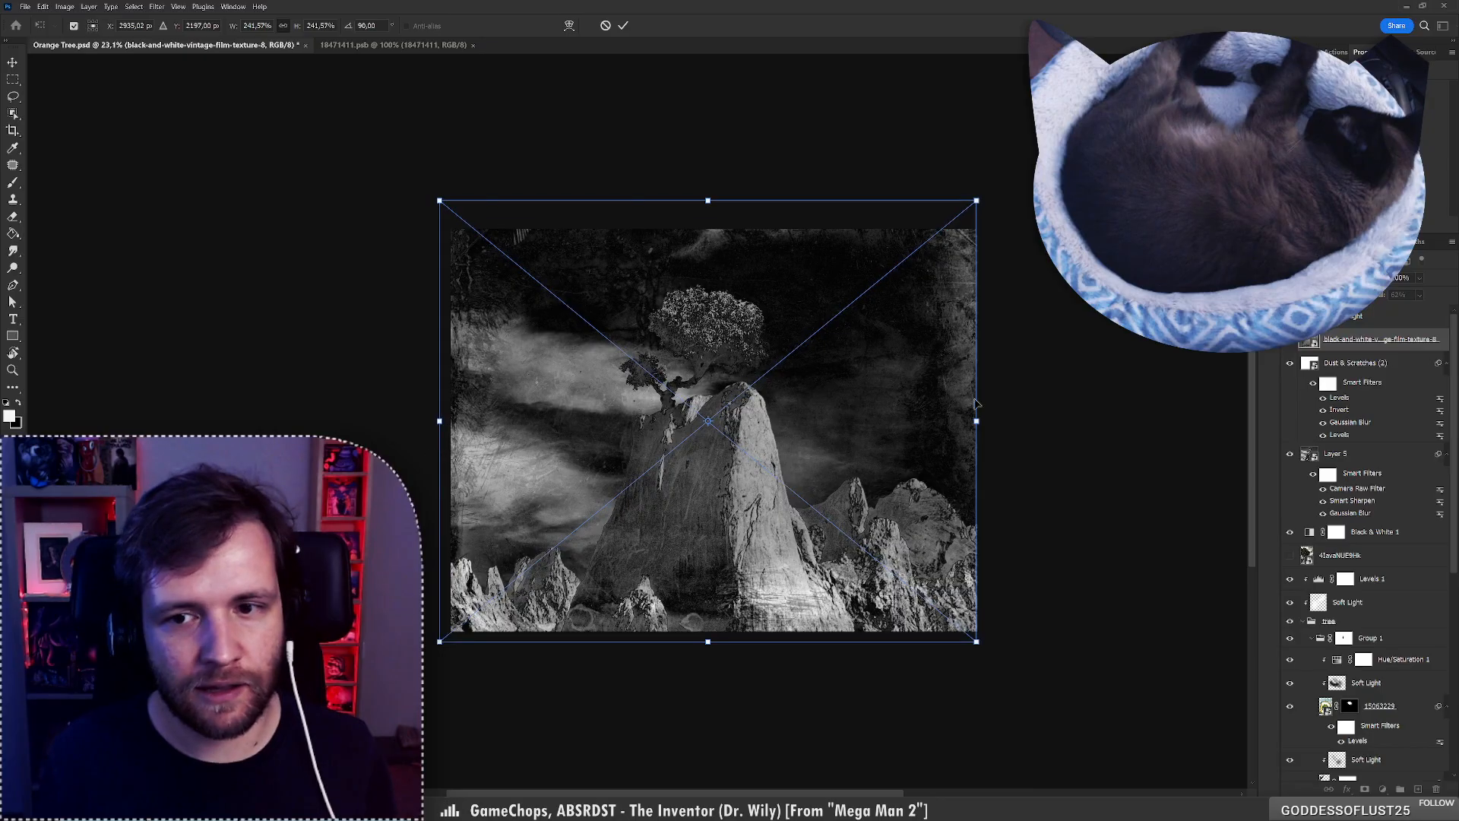
key(Return)
key(b)
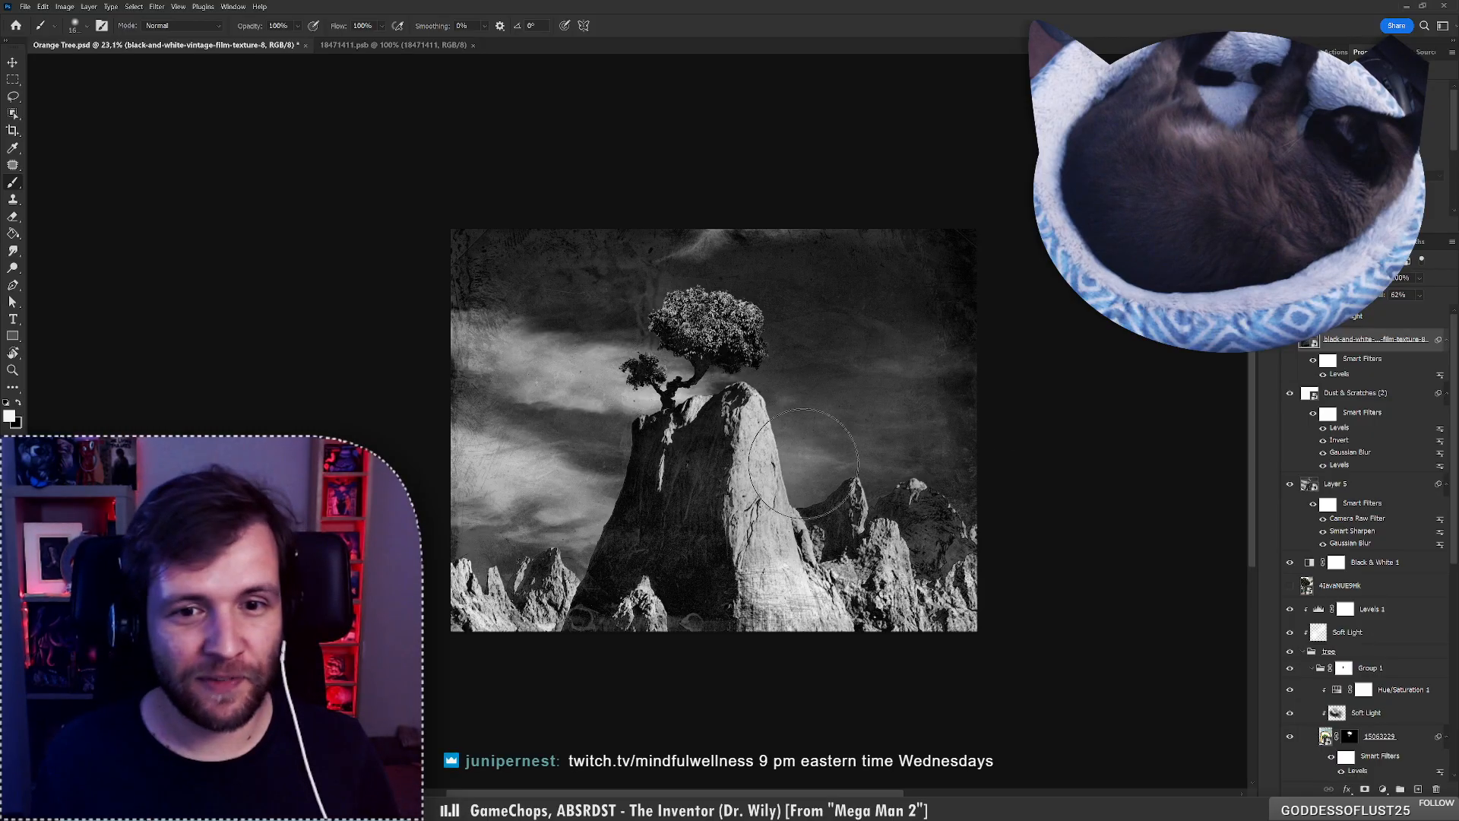
Try small brush strokes near the tree's base on Layer 6, undo them, and delete that layer.
right_click(768, 376)
mouse_move(722, 383)
mouse_down()
mouse_move(733, 383)
mouse_move(701, 391)
mouse_up()
key(ctrl+z)
key(x)
key(ctrl+z)
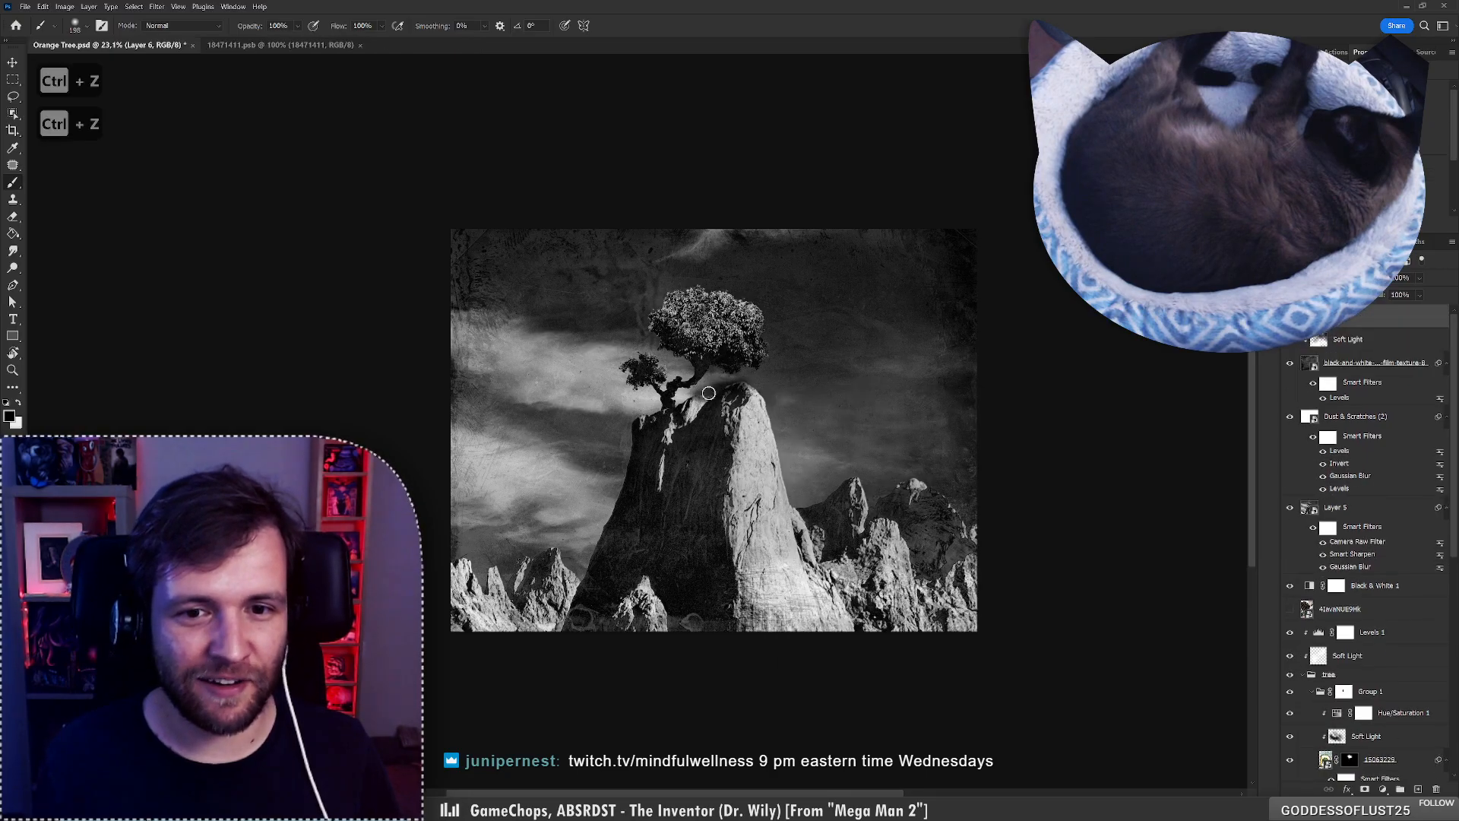
click(1437, 790)
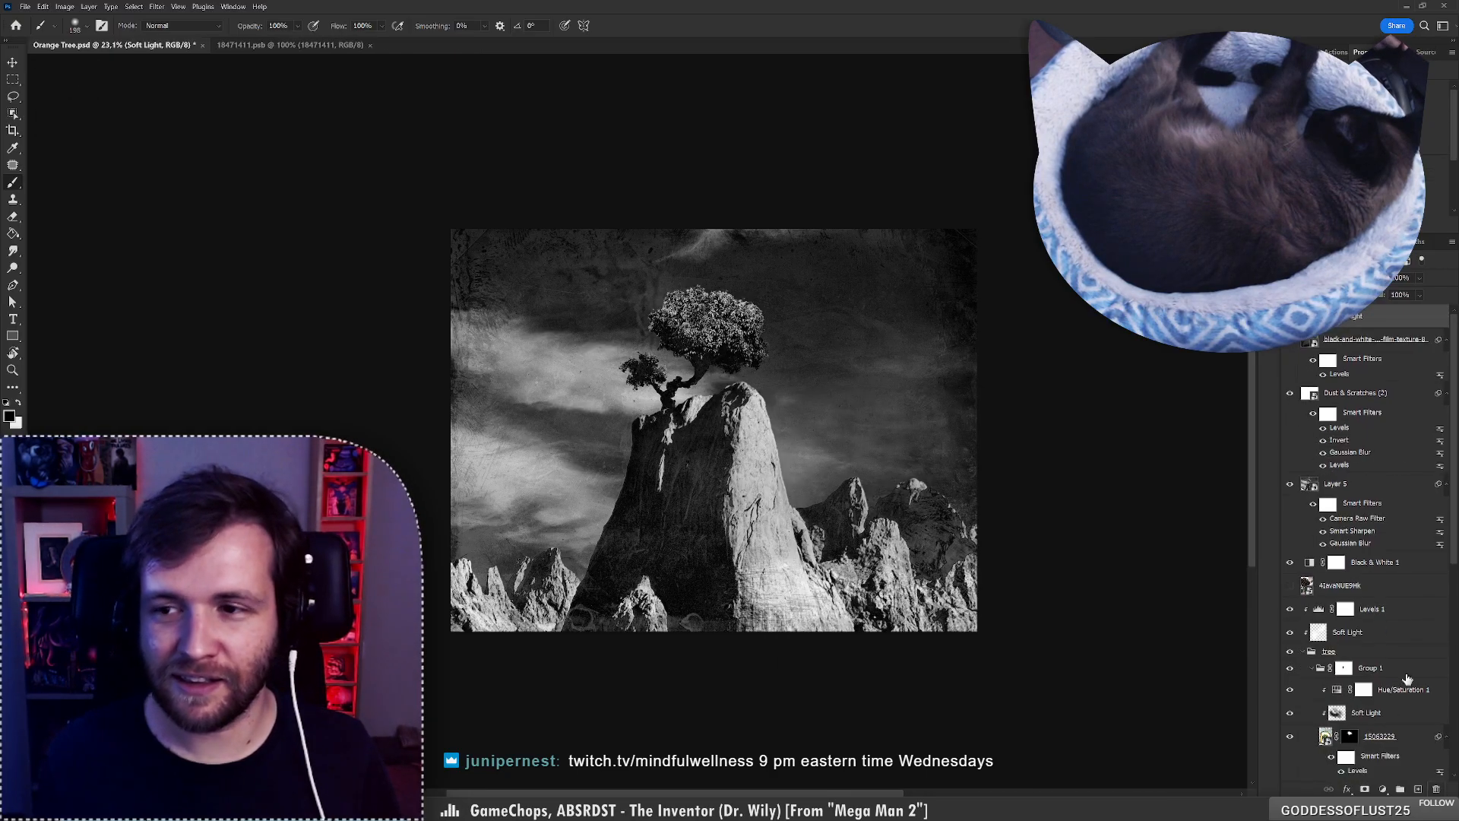
Try small black and white strokes along the peak's top on the upper Soft Light layer, undoing unwanted ones.
key(ctrl+z)
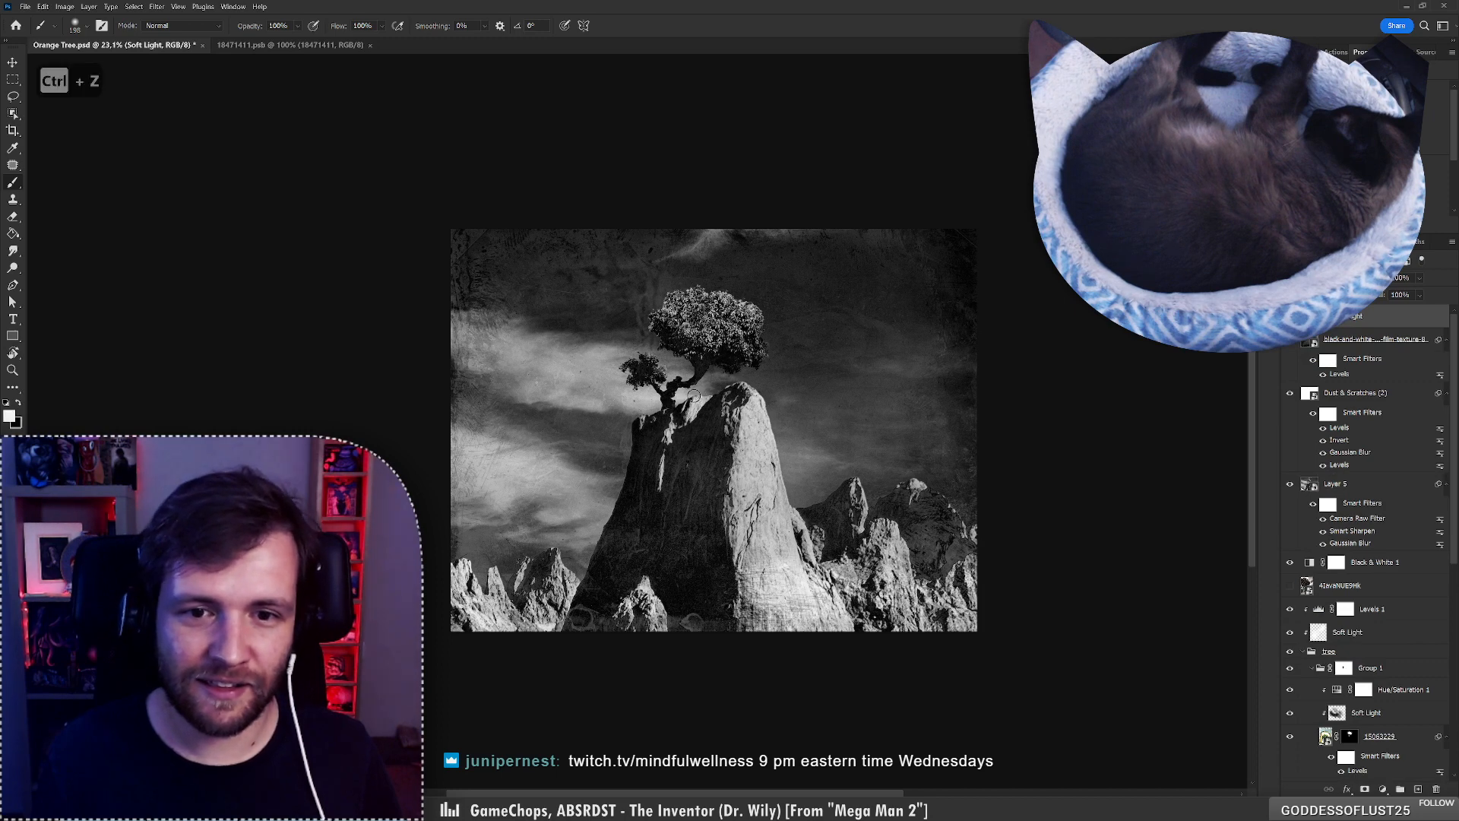
key(x)
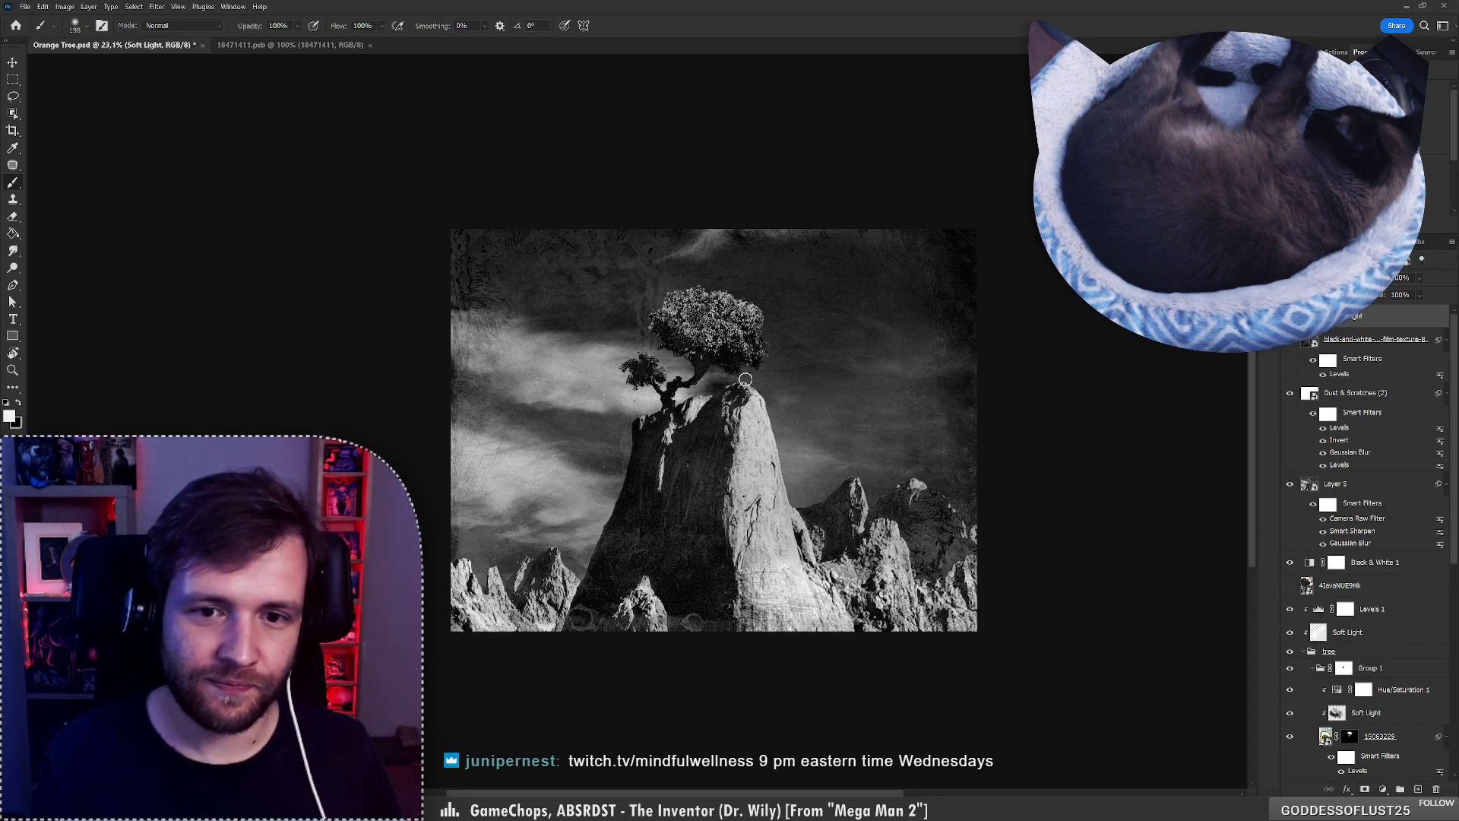
key(x)
key(x)
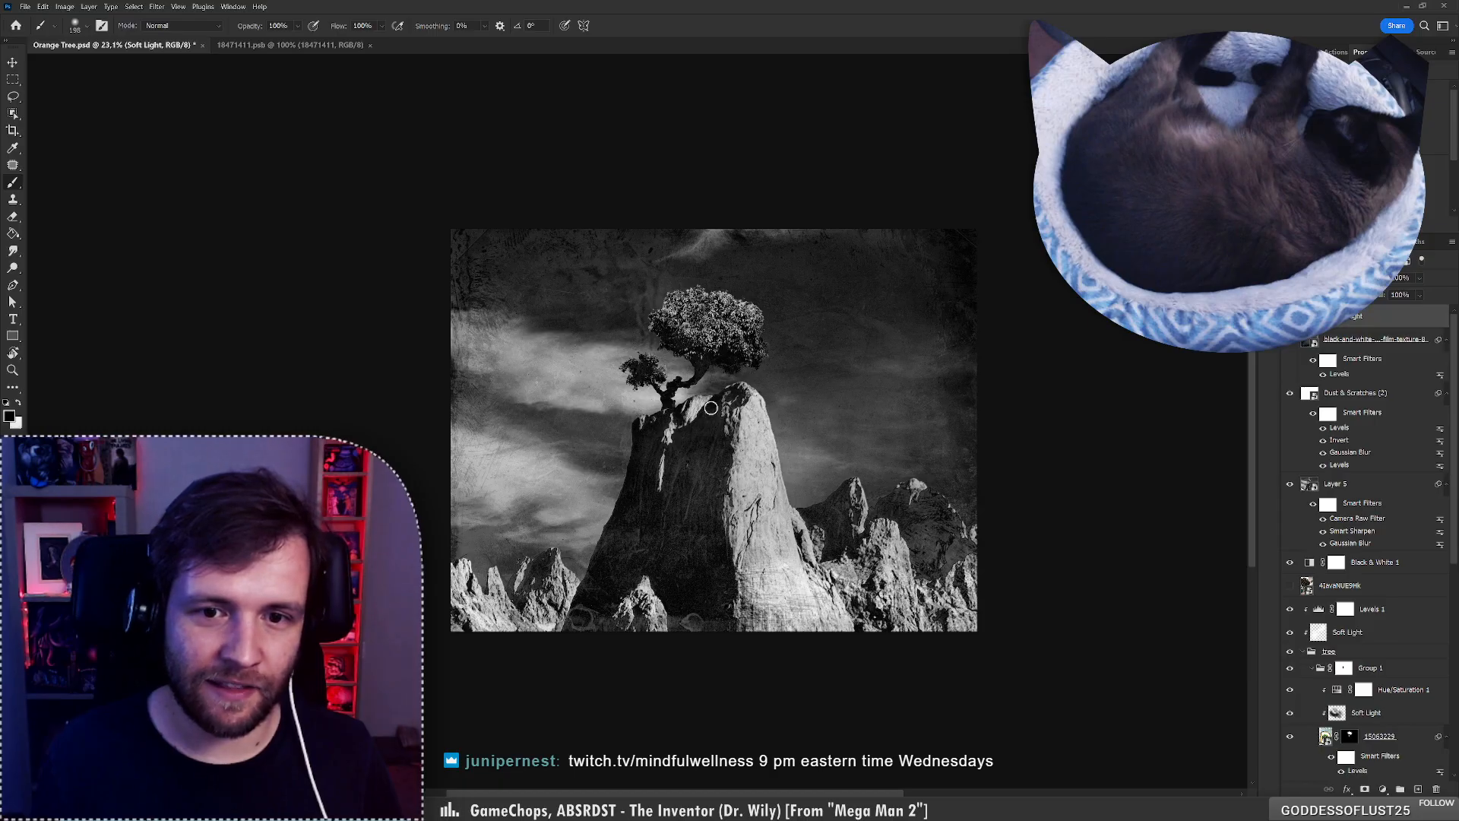
key(x)
key(ctrl+z)
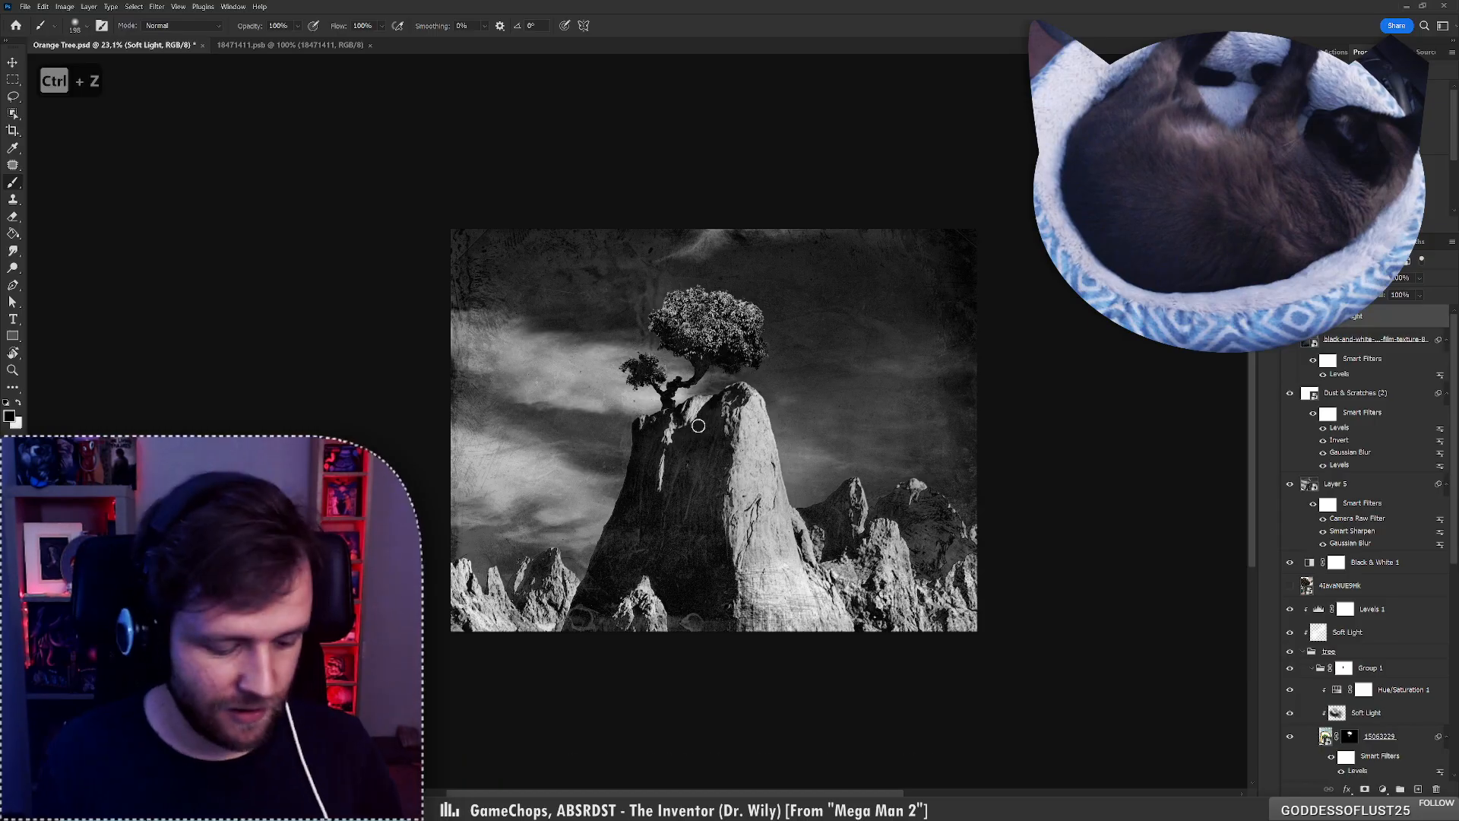
Enlarge the brush slightly and touch up the peak's summit on the Soft Light layer, alternating black and white.
key(bracketright)
key(bracketright)
key(bracketright)
key(x)
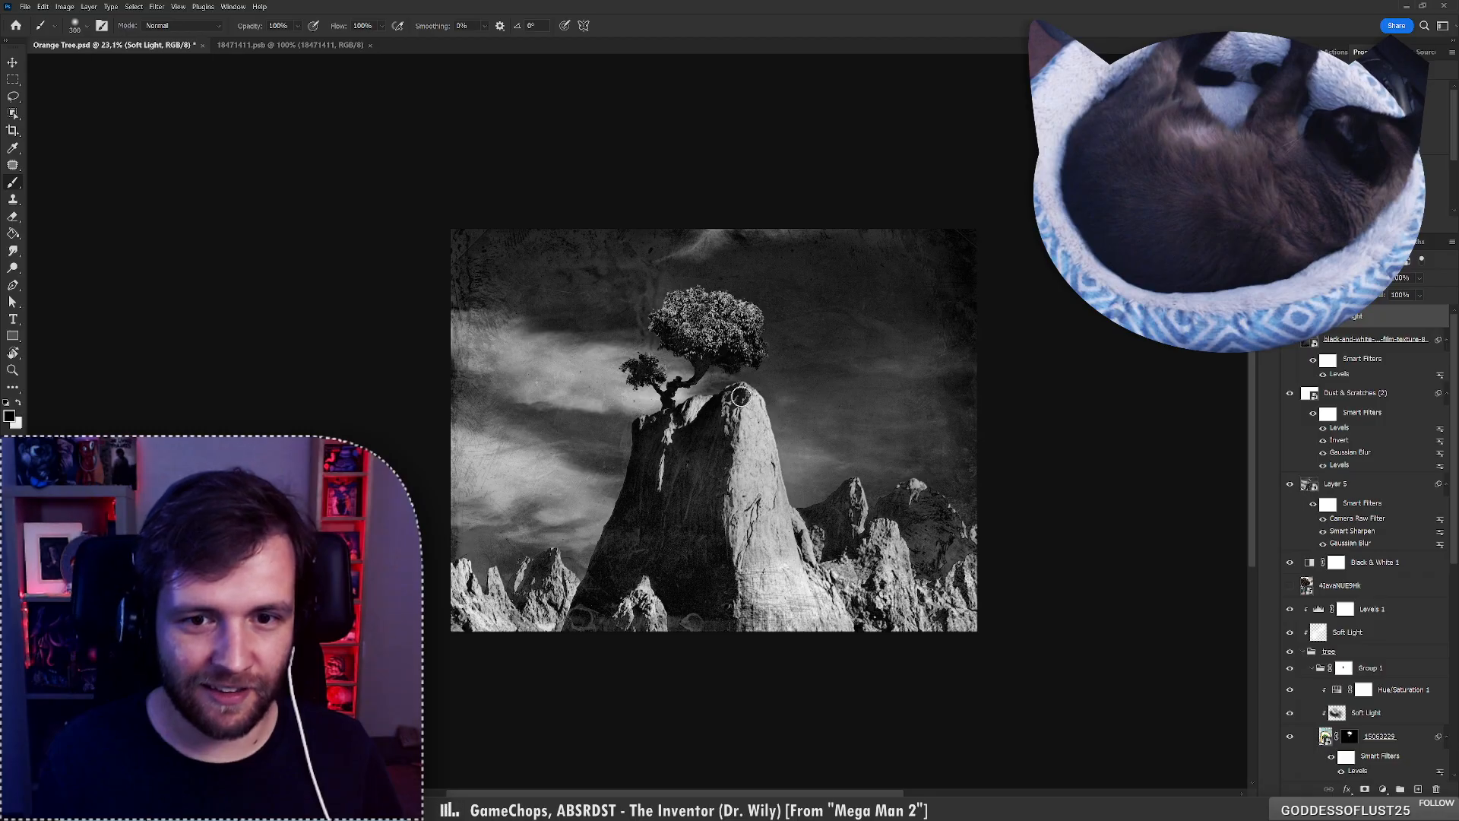
key(x)
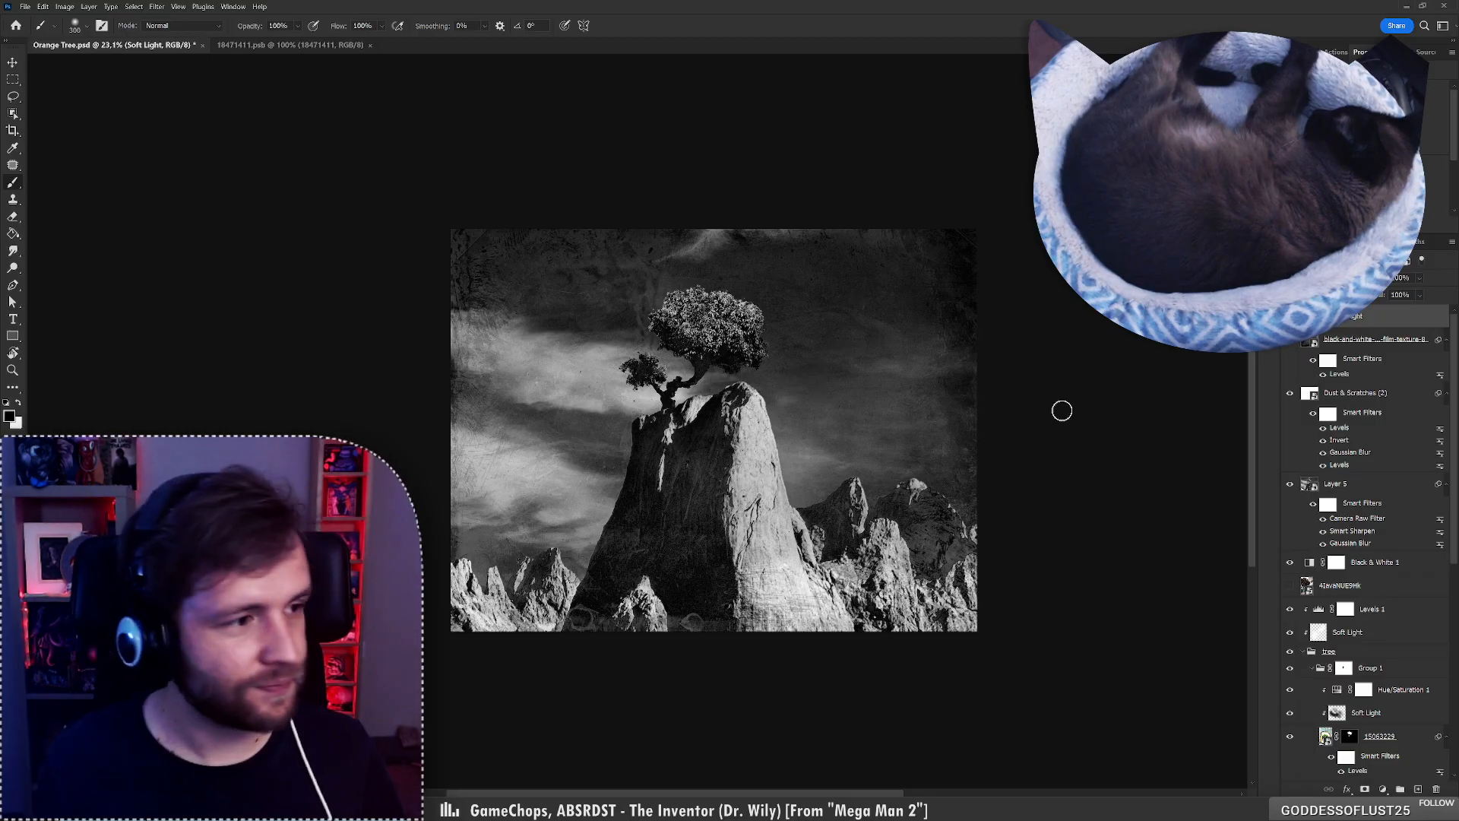
Save a JPEG copy as Orange Tree.jpg in the Dreadfarer folder at quality 12, Progressive, and save the PSD.
key(ctrl+shift+s)
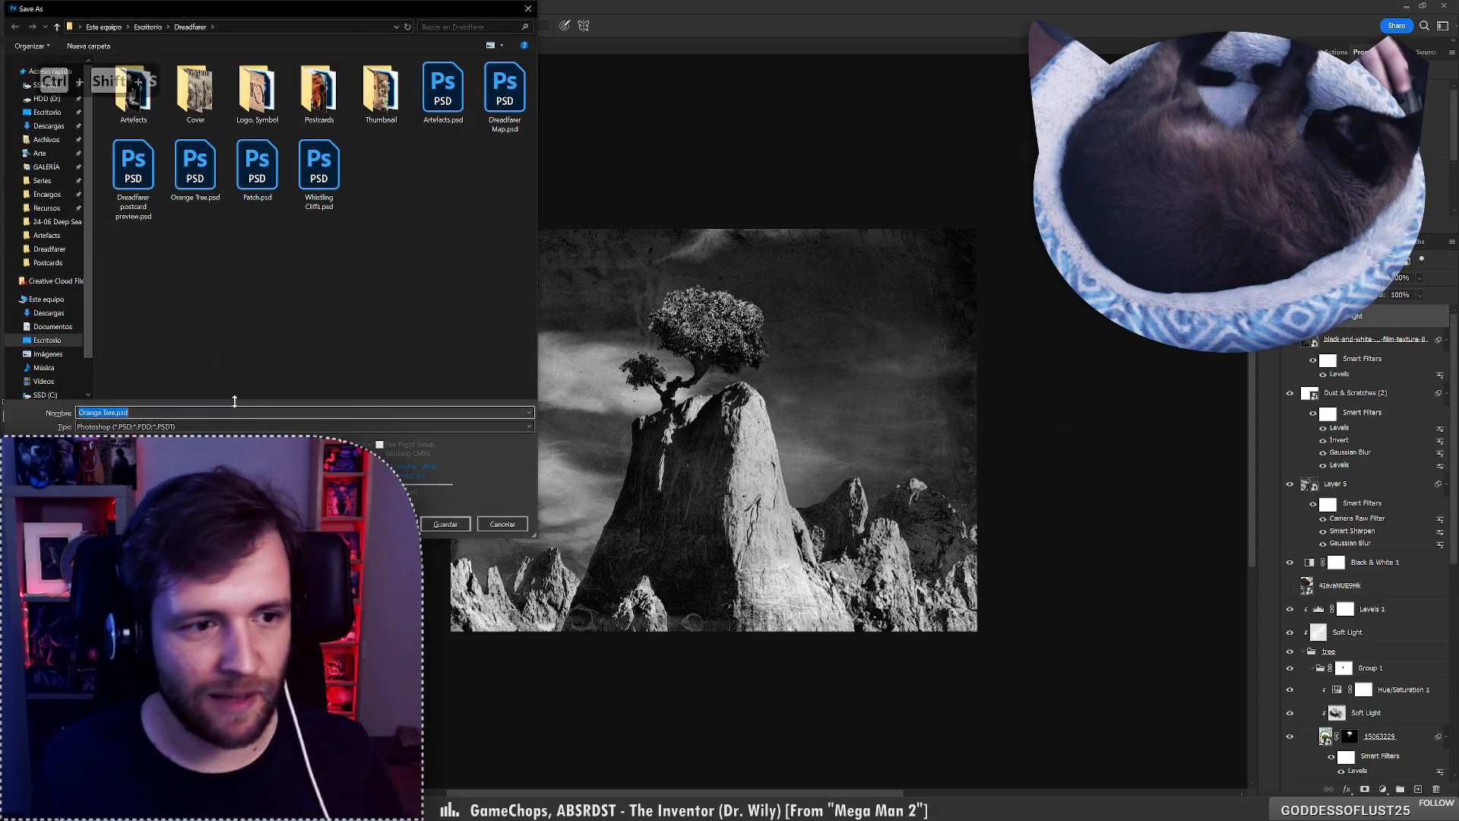
click(242, 428)
click(243, 521)
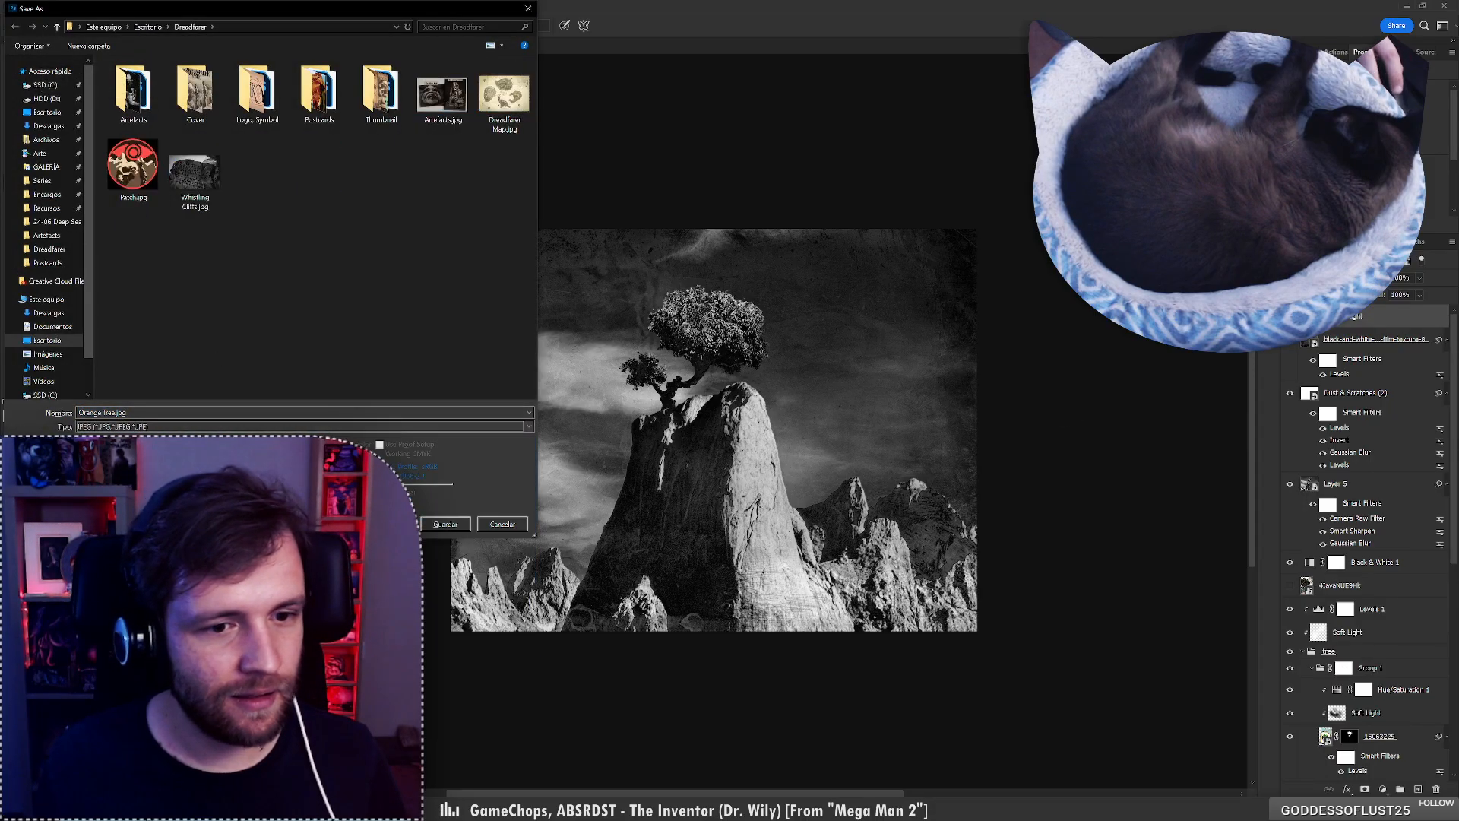
click(430, 518)
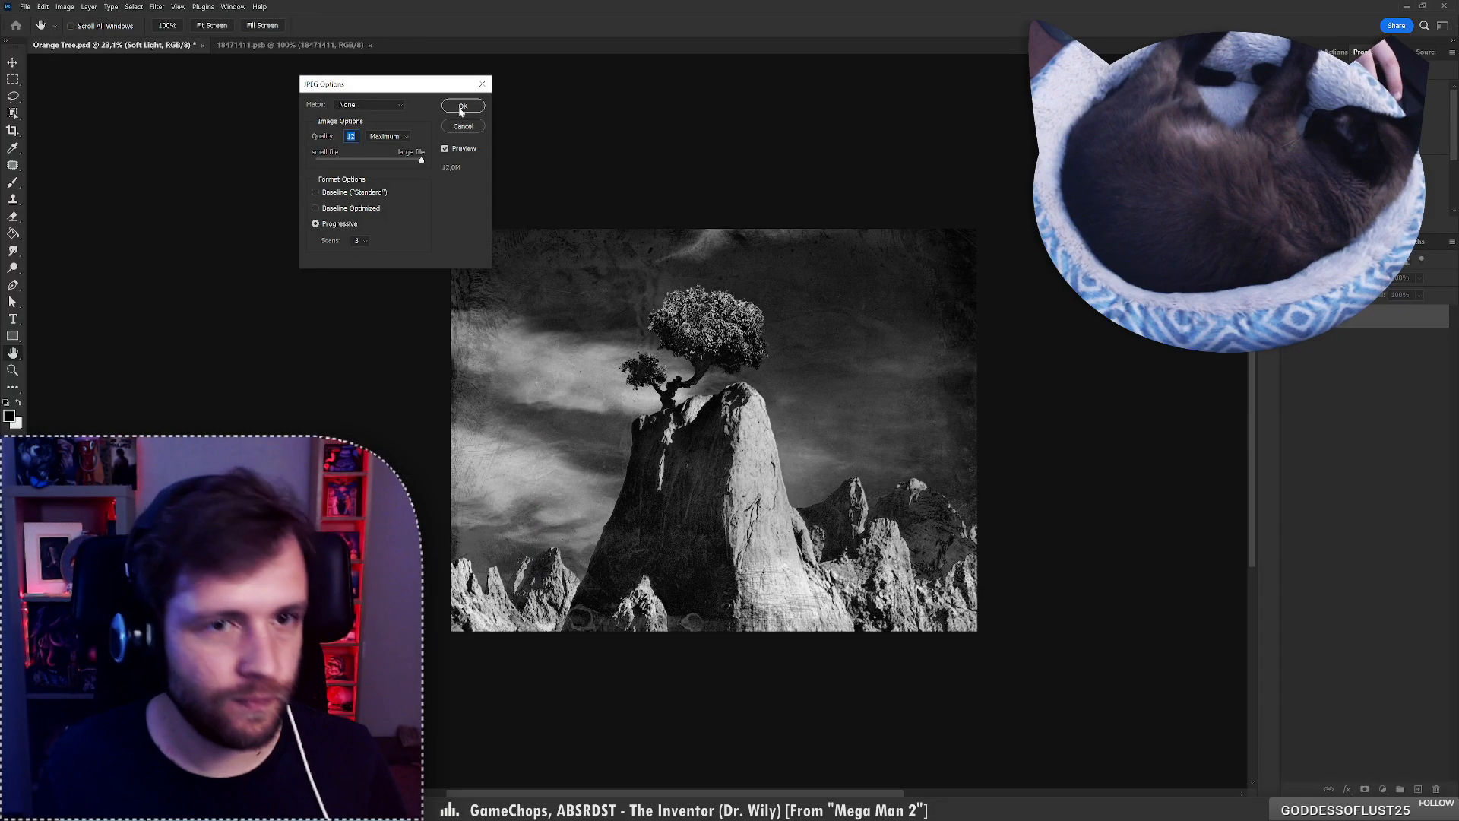
click(460, 105)
key(ctrl+s)
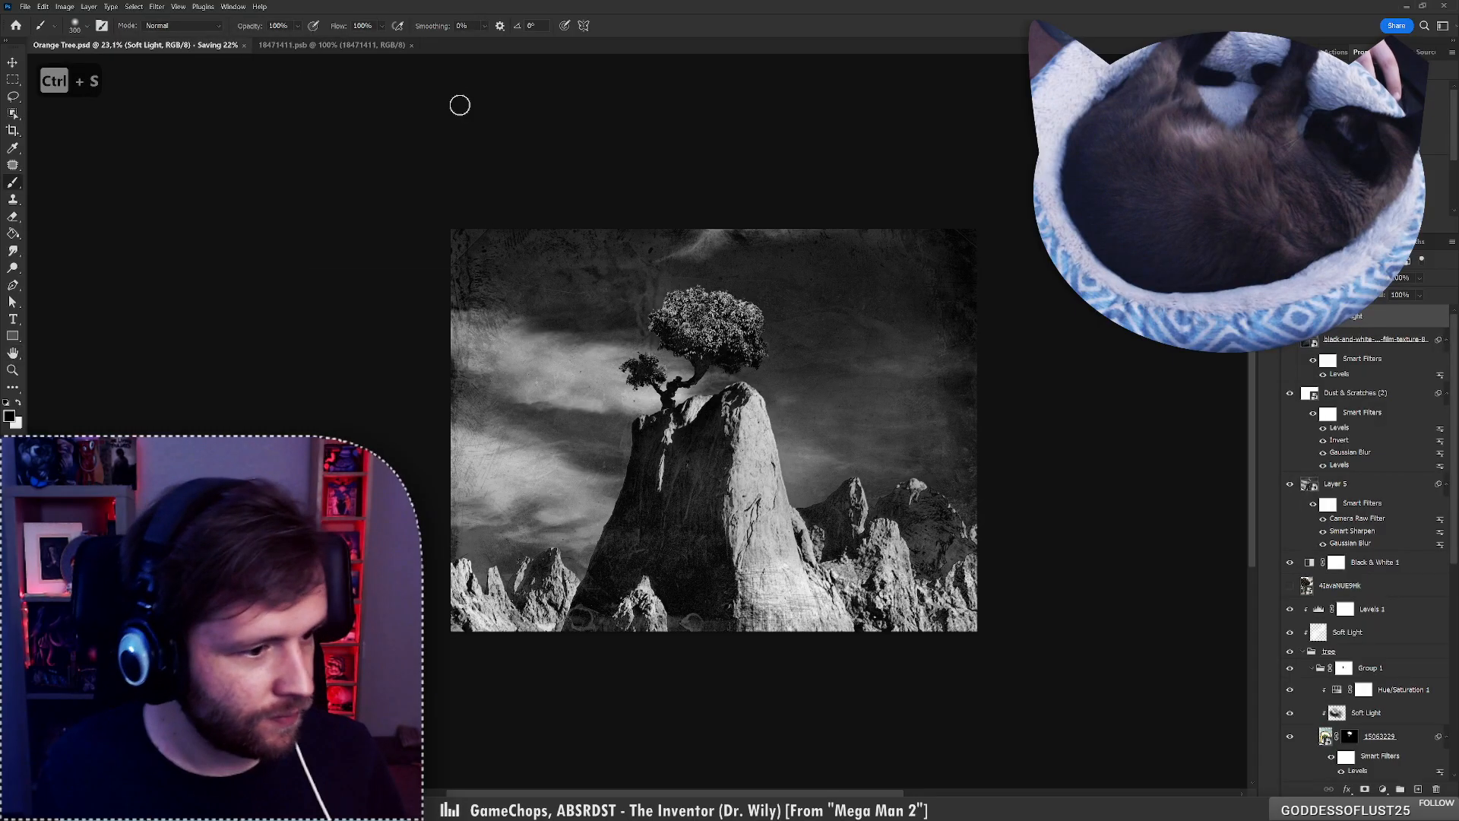
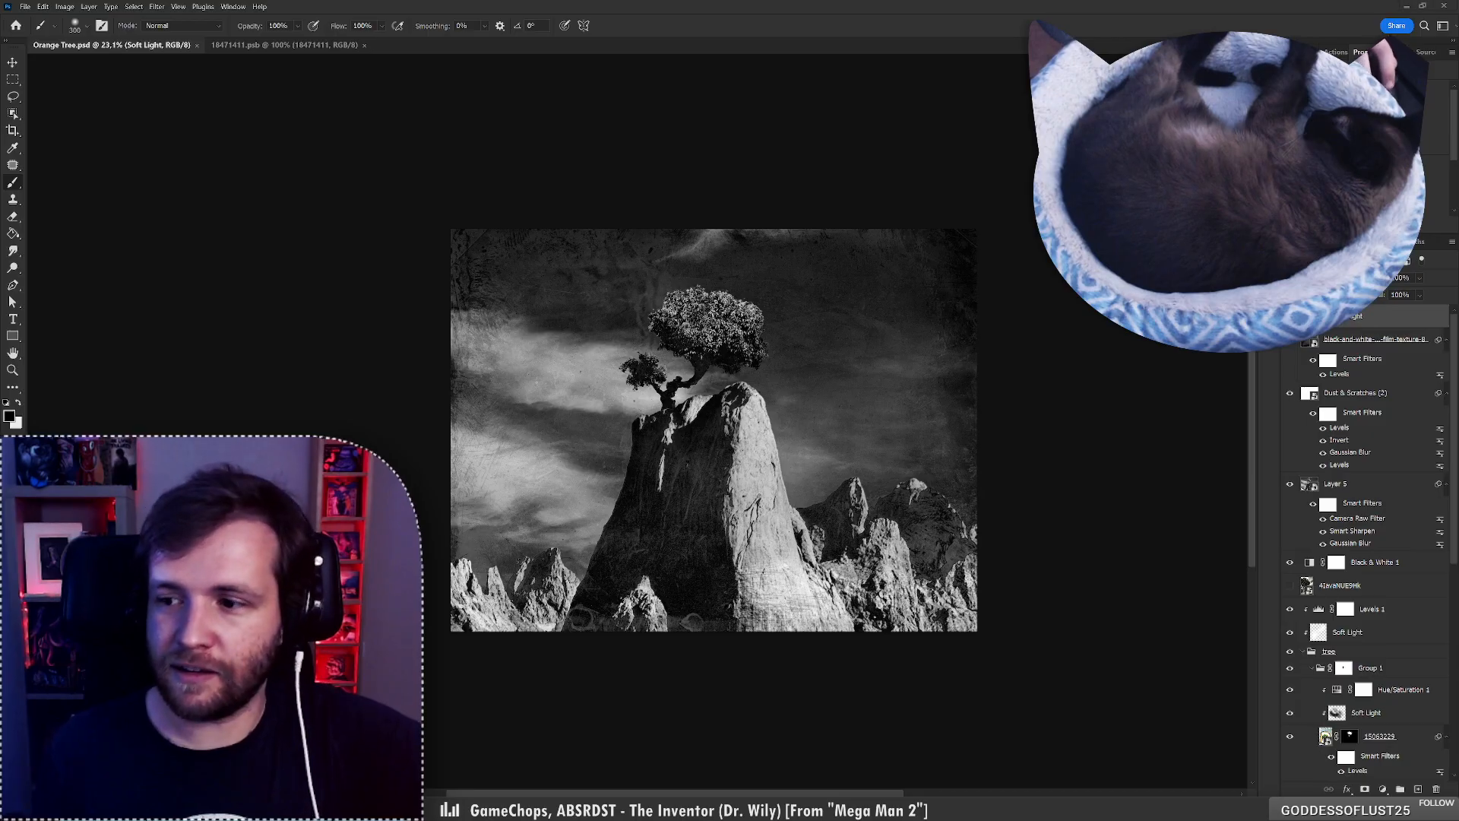
Switch to the image viewer to examine Dreadfarer Map.jpg and close it.
key(alt+Tab)
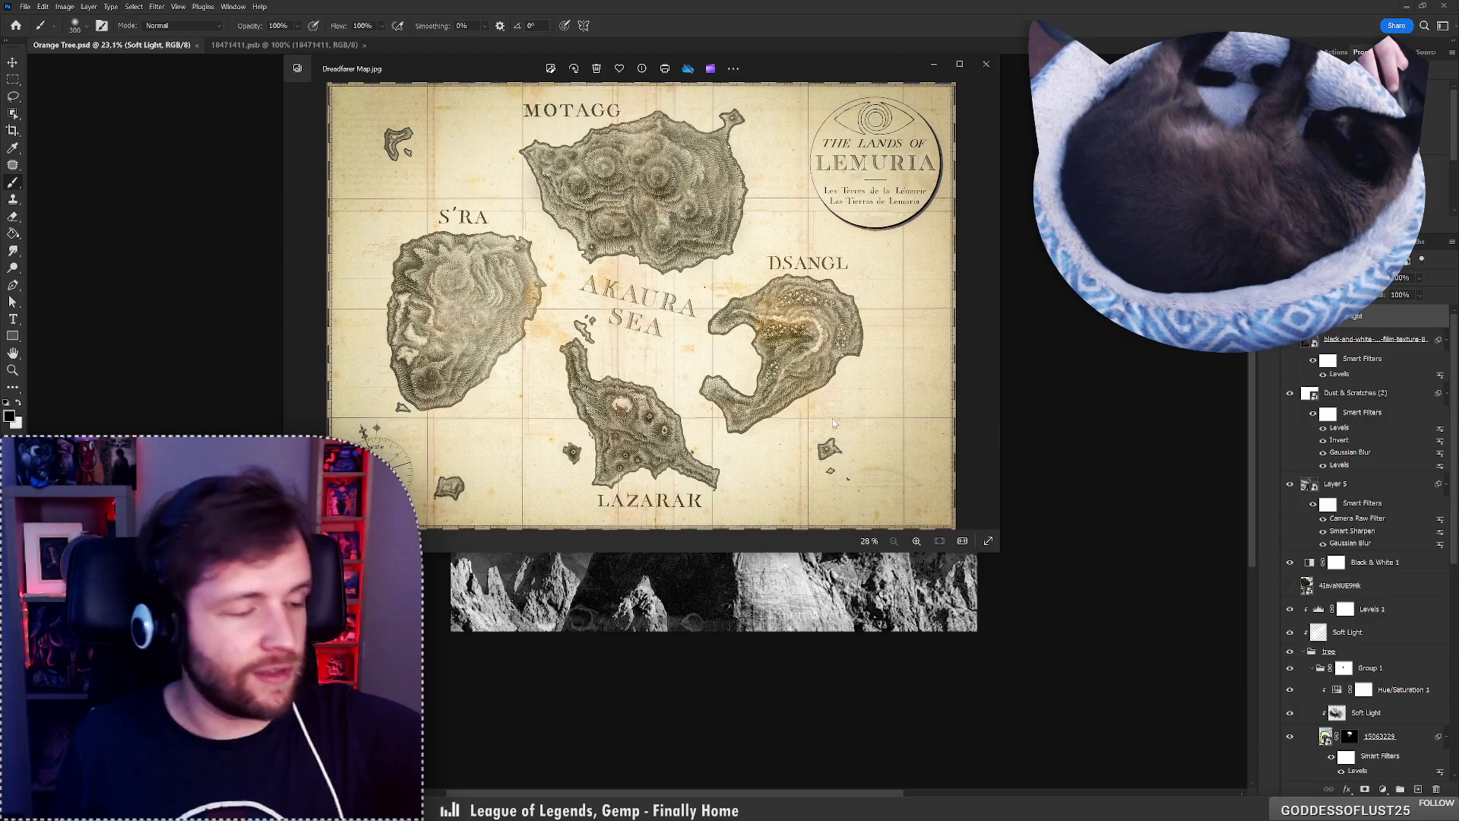
click(987, 64)
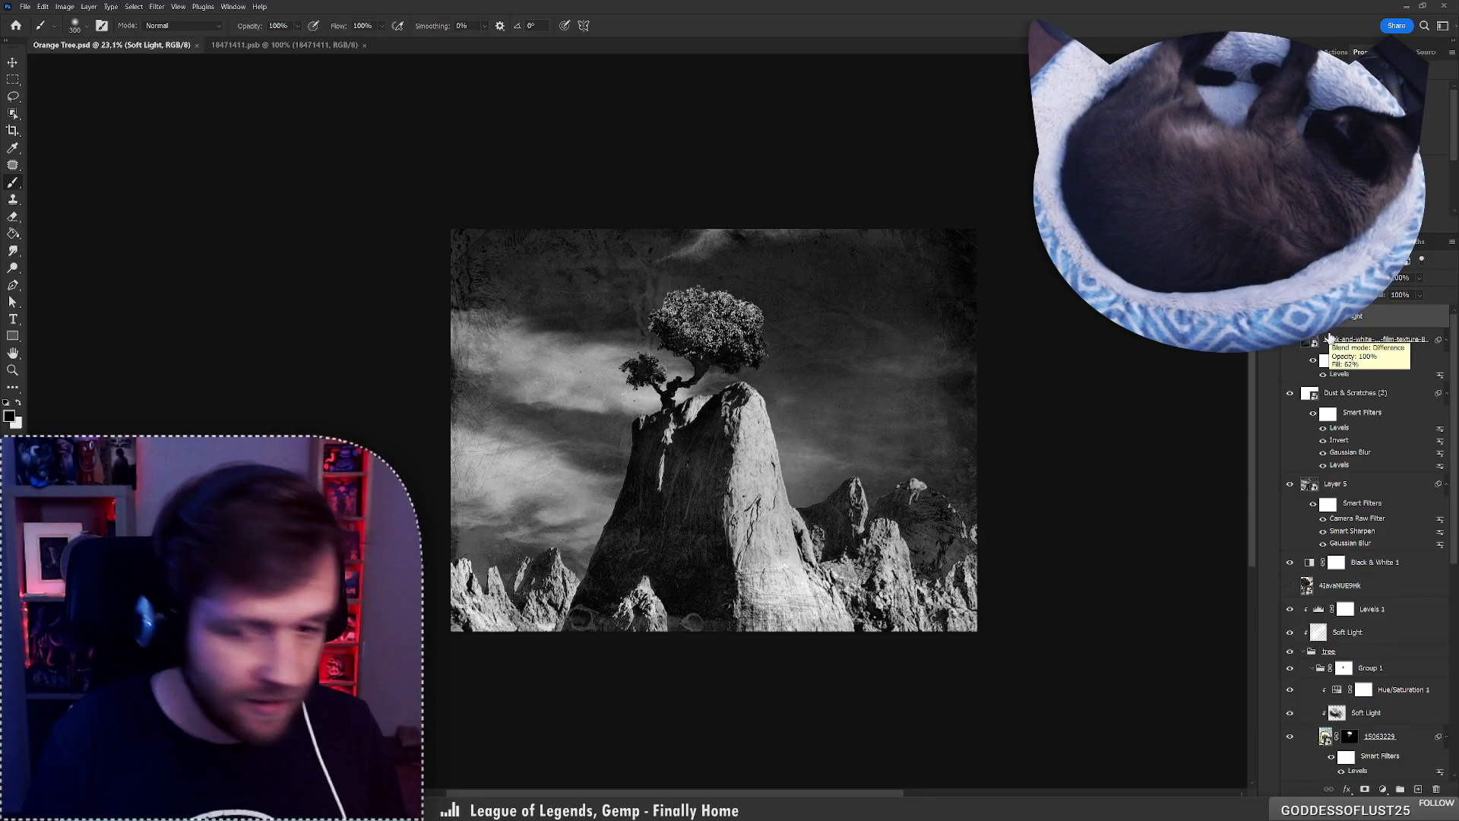
Save Orange Tree.psd again and close the 18471411.psb document.
key(ctrl+s)
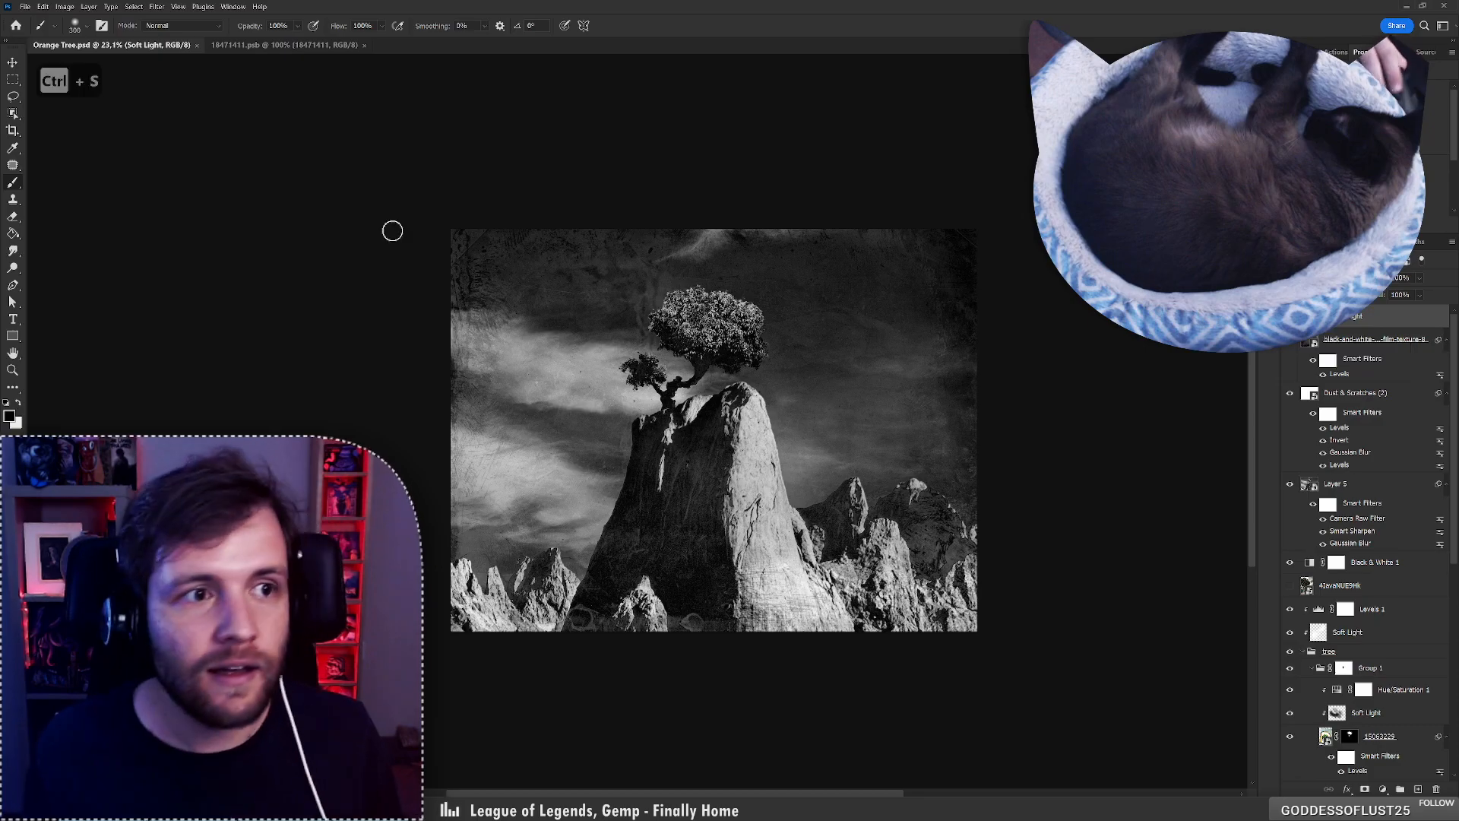
click(364, 45)
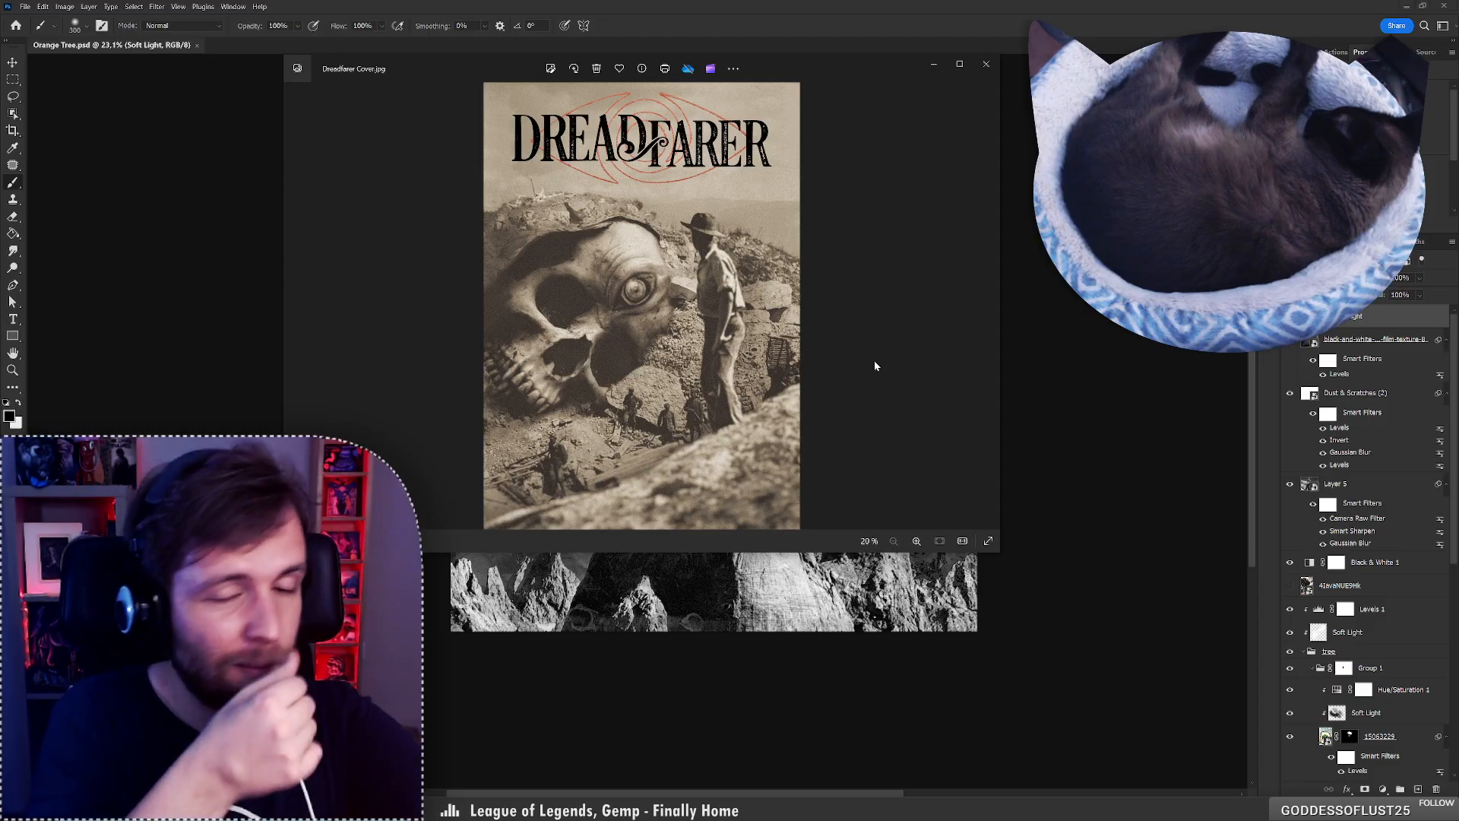
Examine the skull and figures on Dreadfarer Cover.jpg up close and as a whole, and close the image.
scroll(653, 425, up, 5)
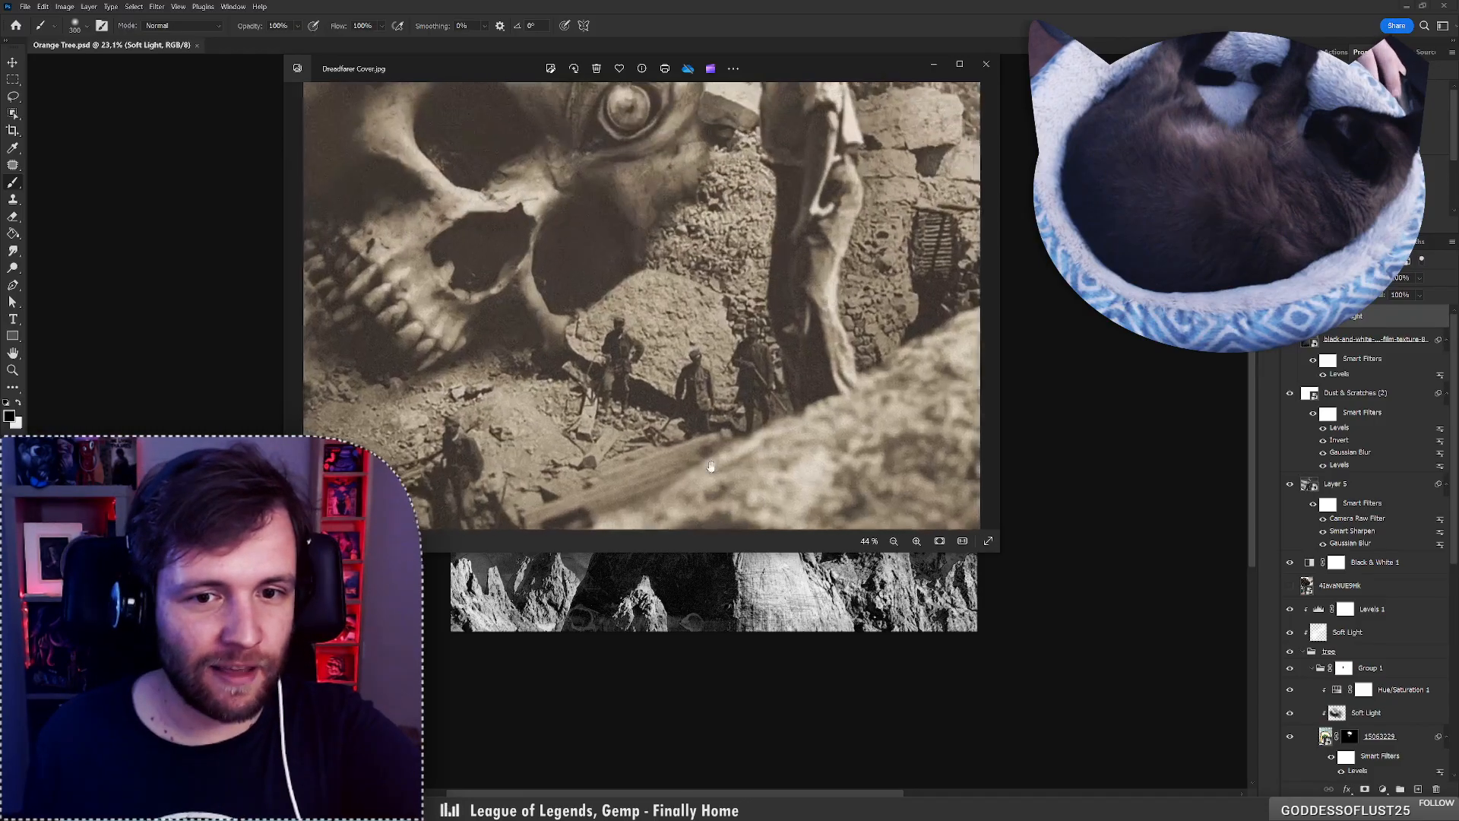
scroll(580, 285, down, 5)
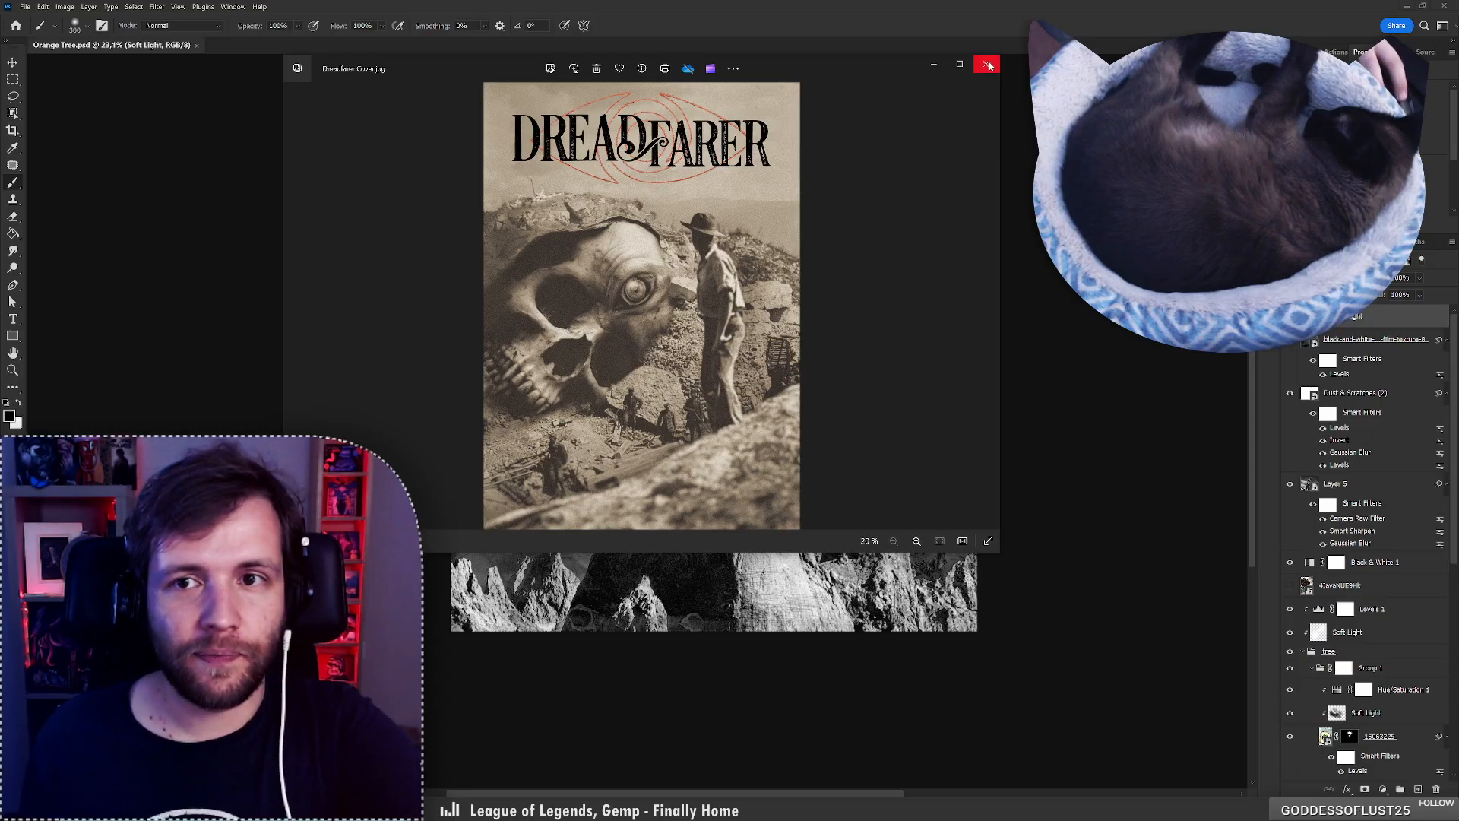
click(986, 64)
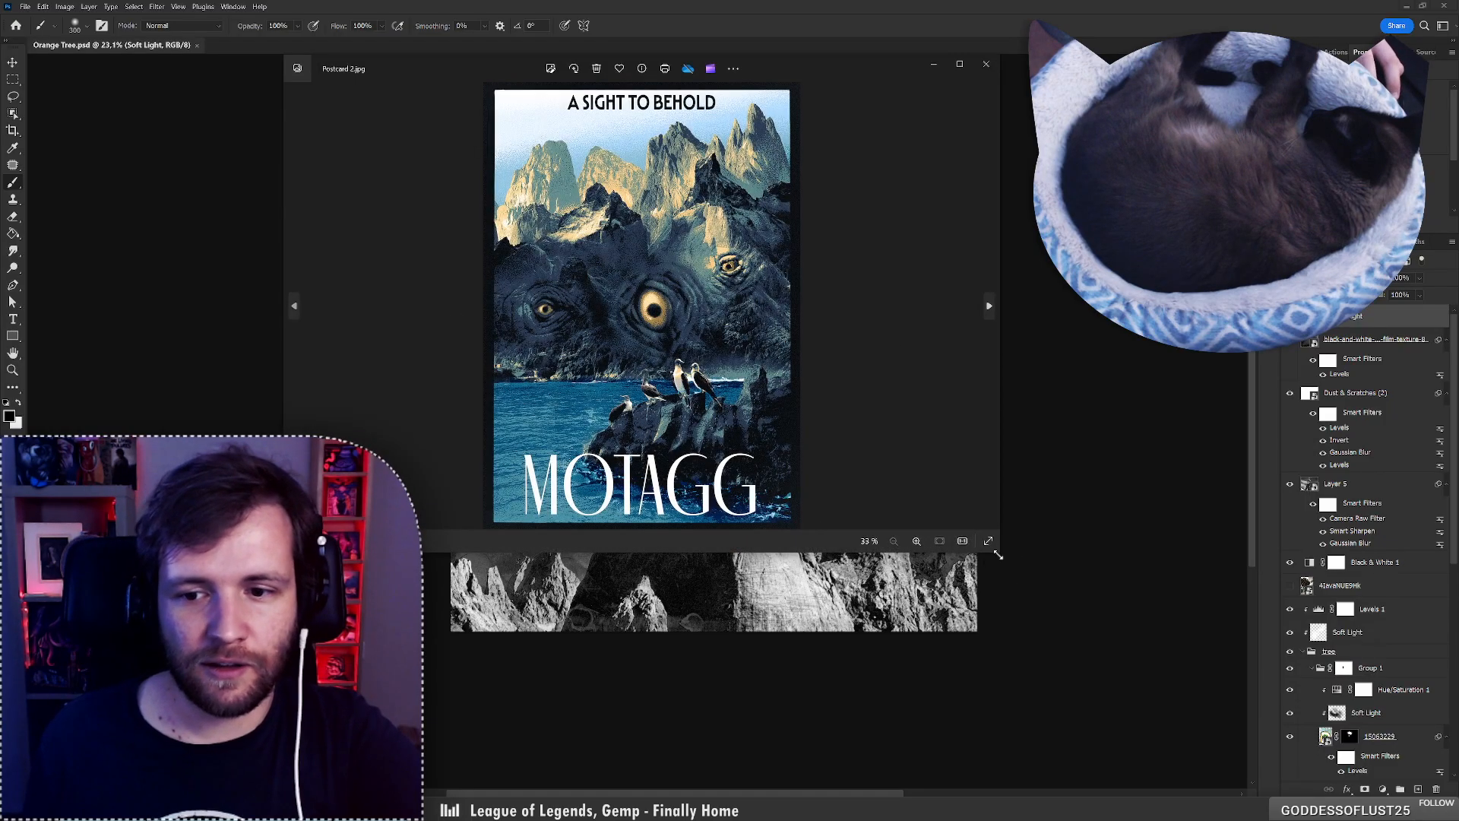
View Postcard 2.jpg in an enlarged viewer window, close it, and look over Dreadfarer Map.jpg again.
drag(1002, 553, 1115, 724)
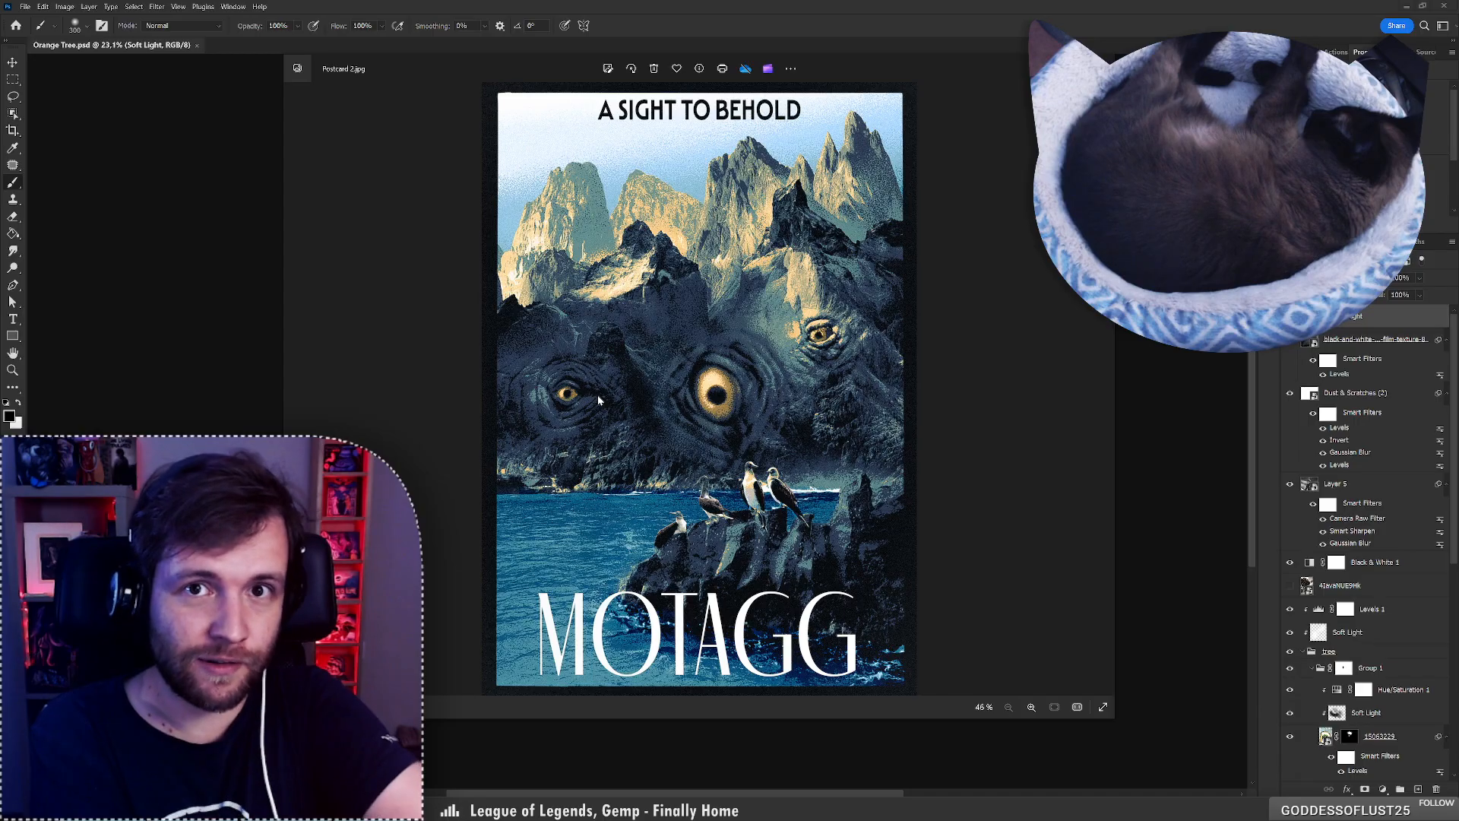
click(1099, 66)
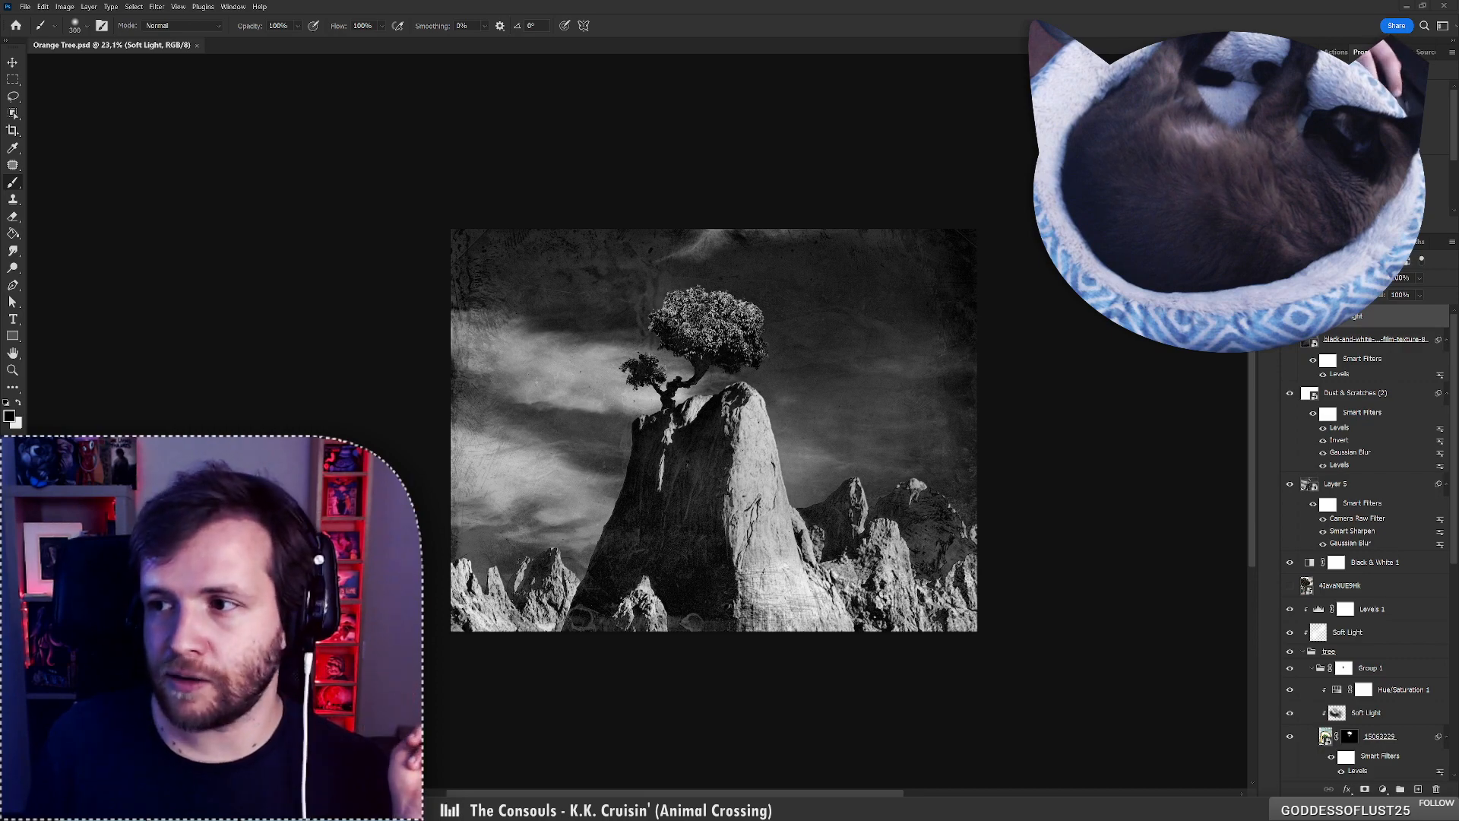
key(alt+Tab)
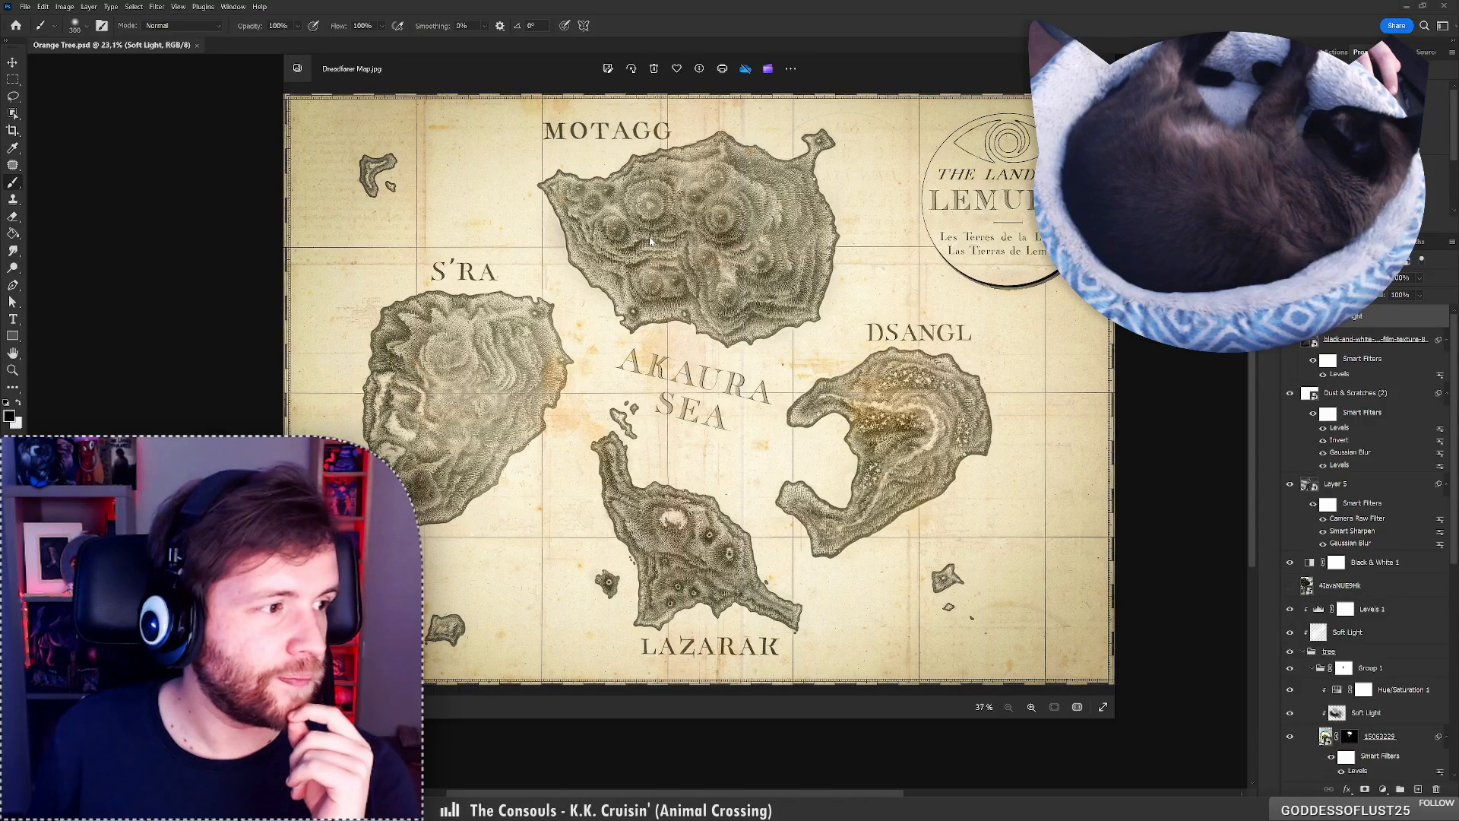
click(1106, 59)
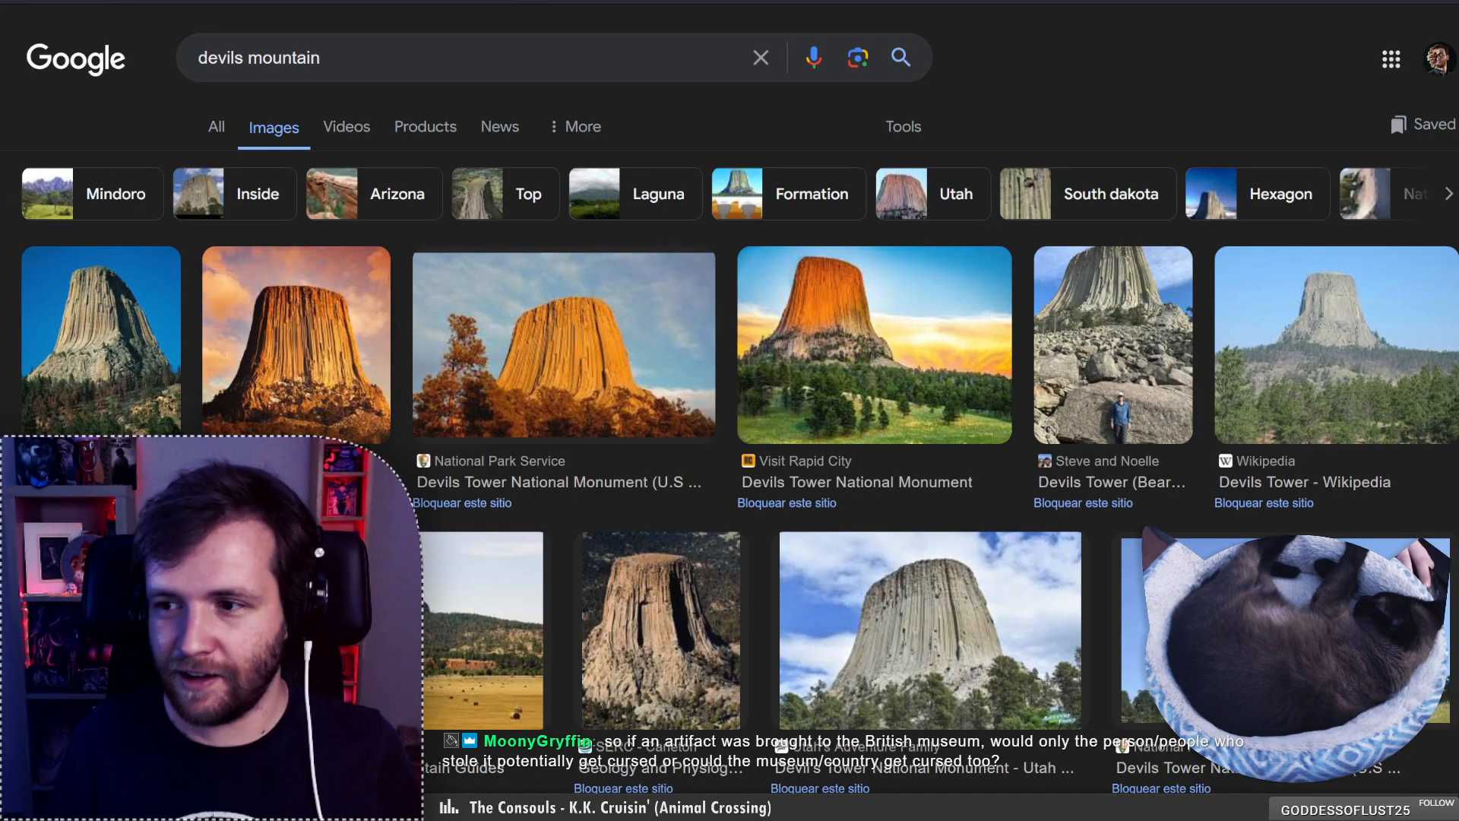
Browse the Google image results for "devils mountain" and open the SERC - Carleton picture of Devils Tower.
scroll(874, 342, down, 1)
scroll(717, 378, down, 2)
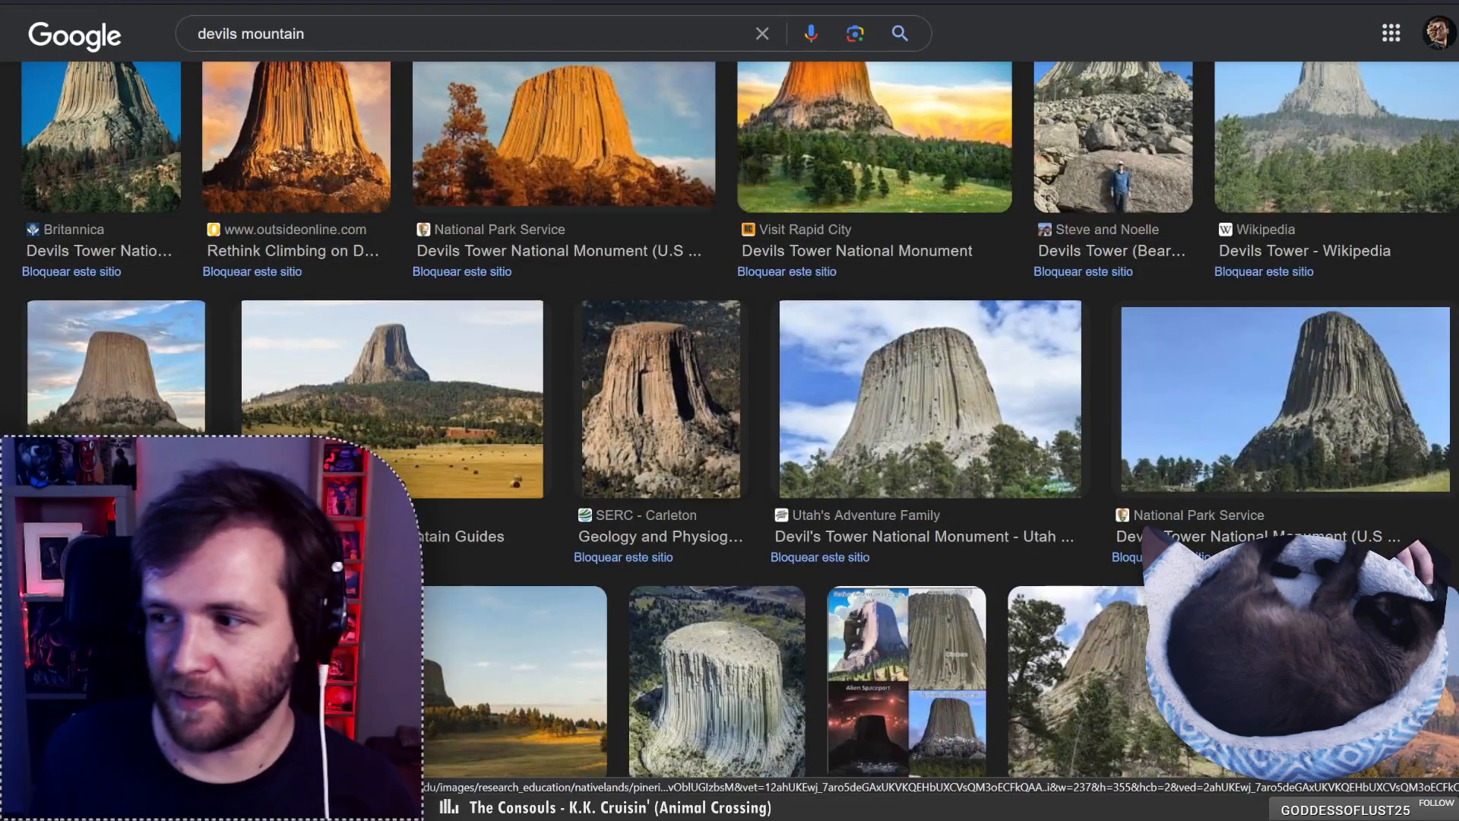
click(718, 377)
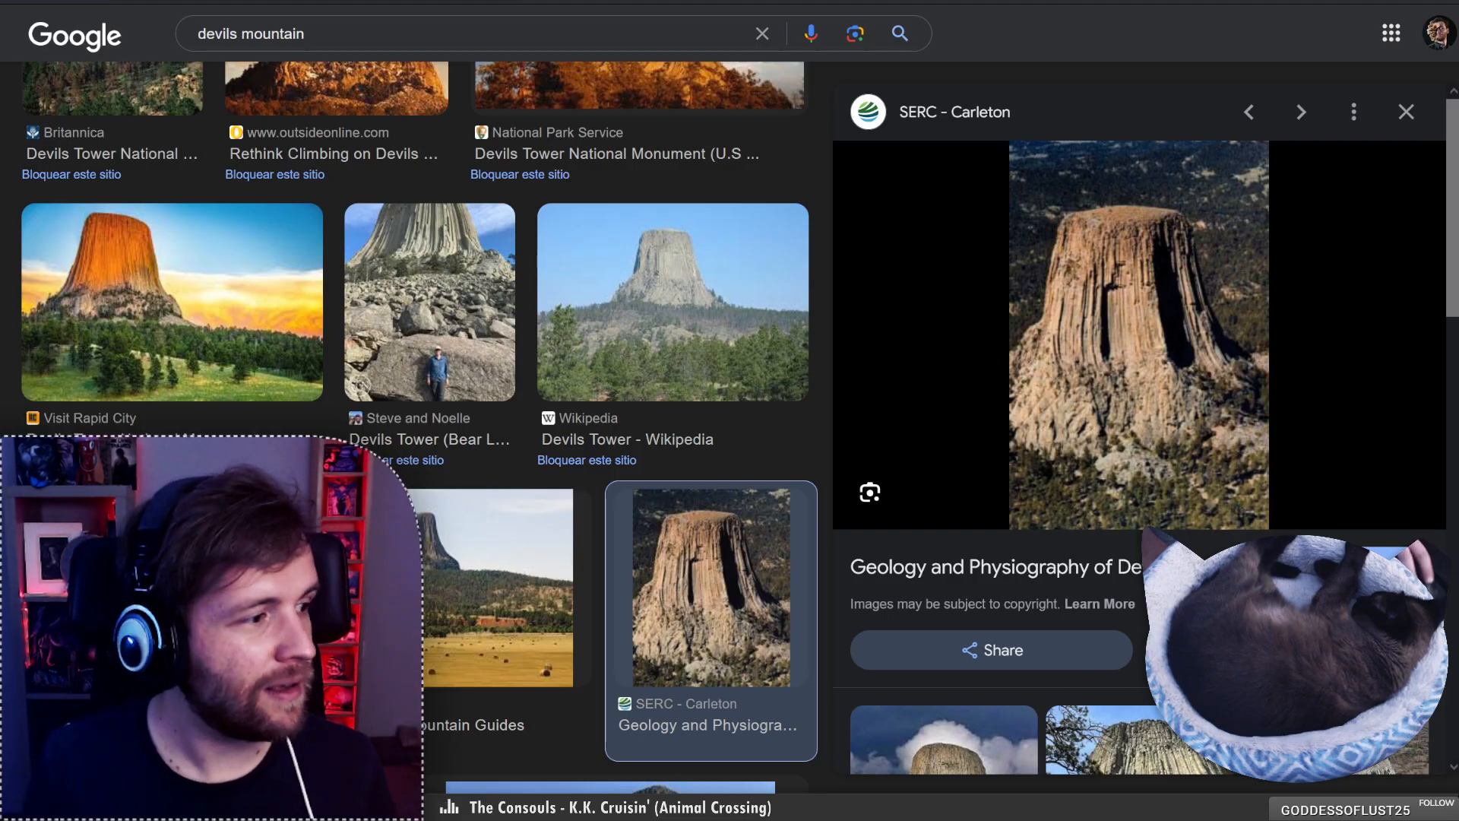
Switch to the image viewer showing Carnyx.jpg and shrink and reposition its window over the canvas.
key(alt+Tab)
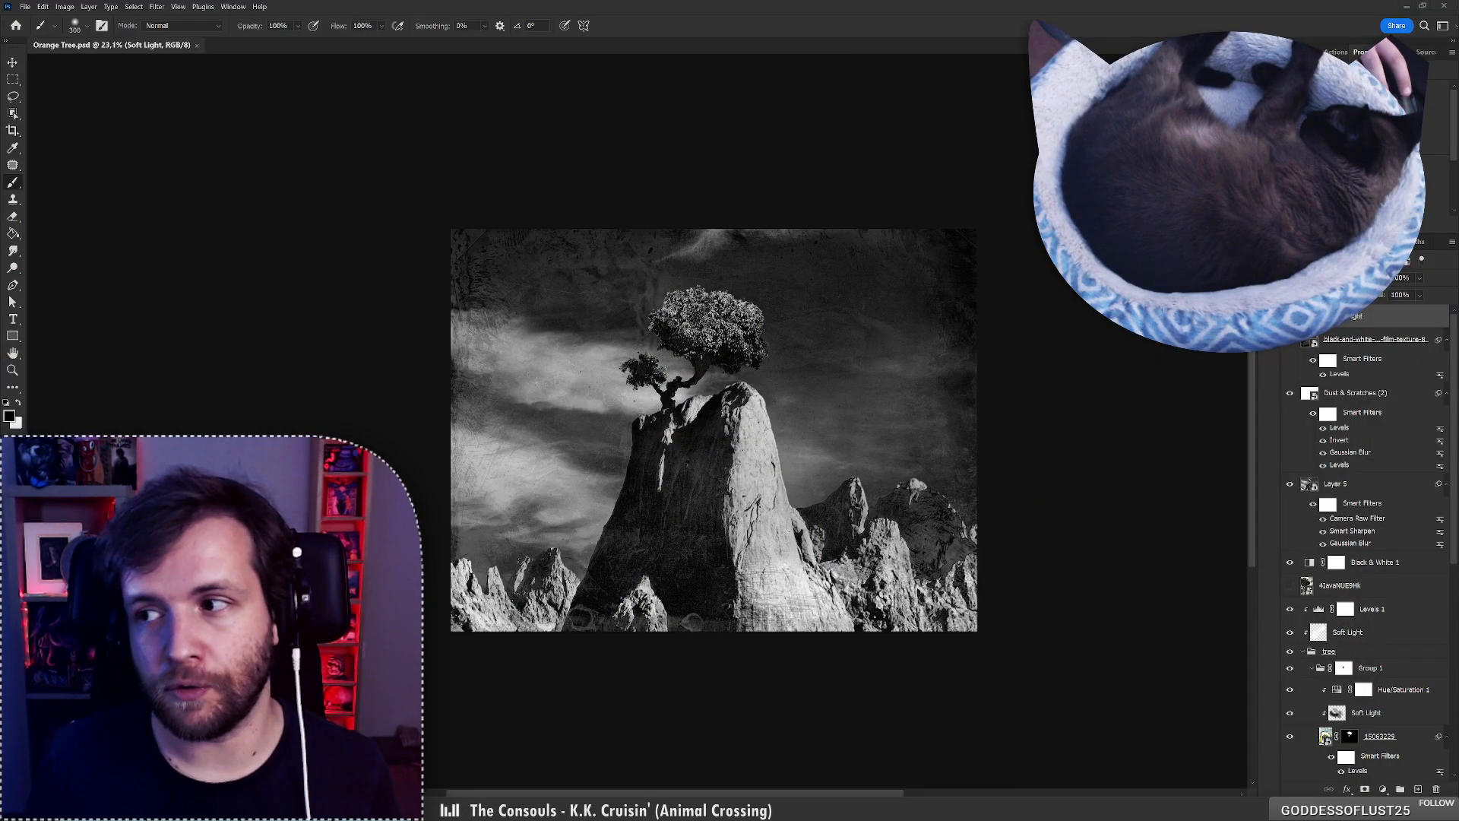
key(alt+Tab)
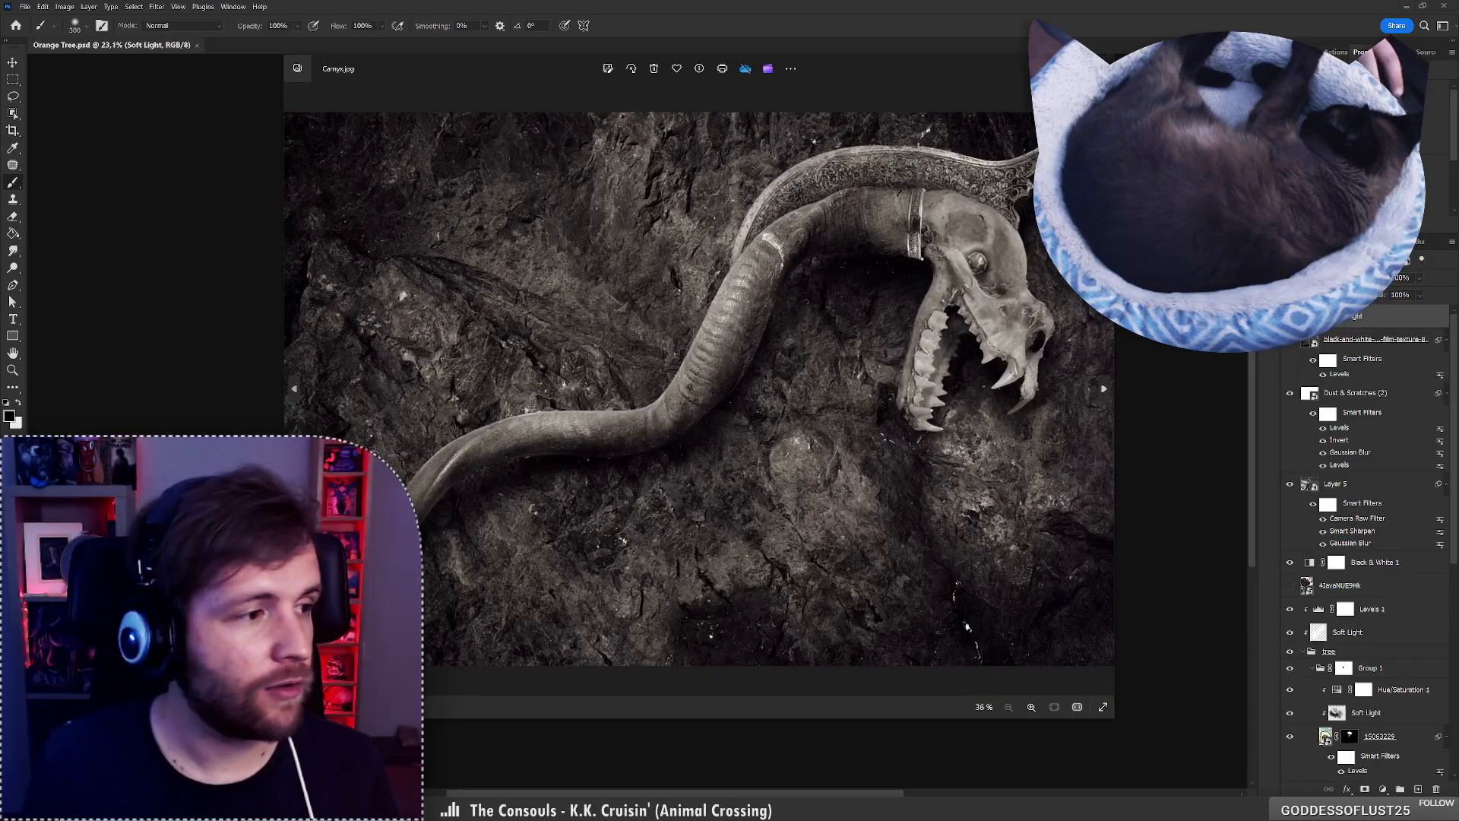
drag(908, 59, 978, 80)
drag(1184, 75, 1055, 152)
drag(901, 167, 945, 155)
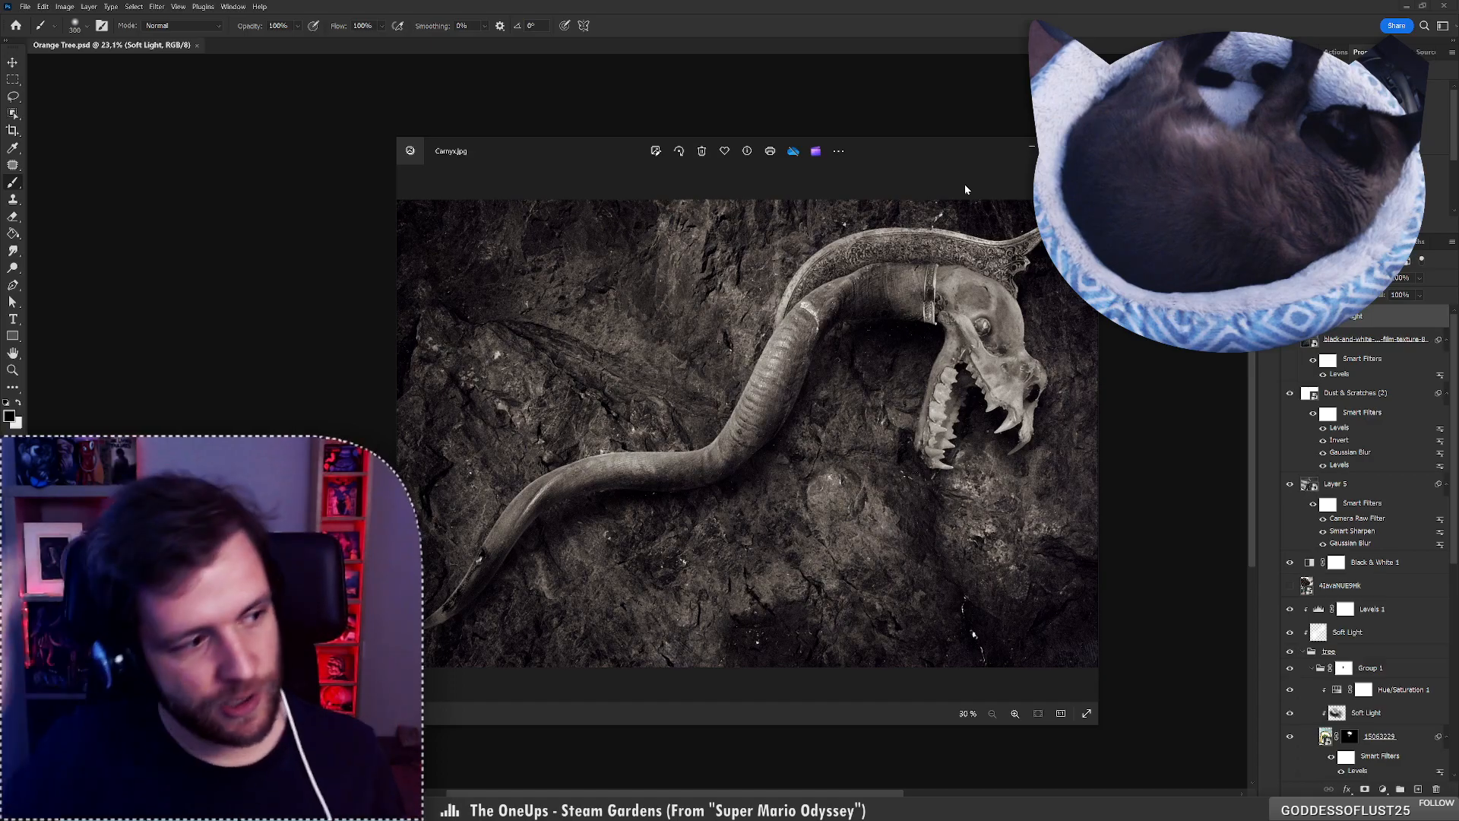
Close Carnyx.jpg, look over Living Stone.jpg in an enlarged viewer window, and close it.
click(1086, 146)
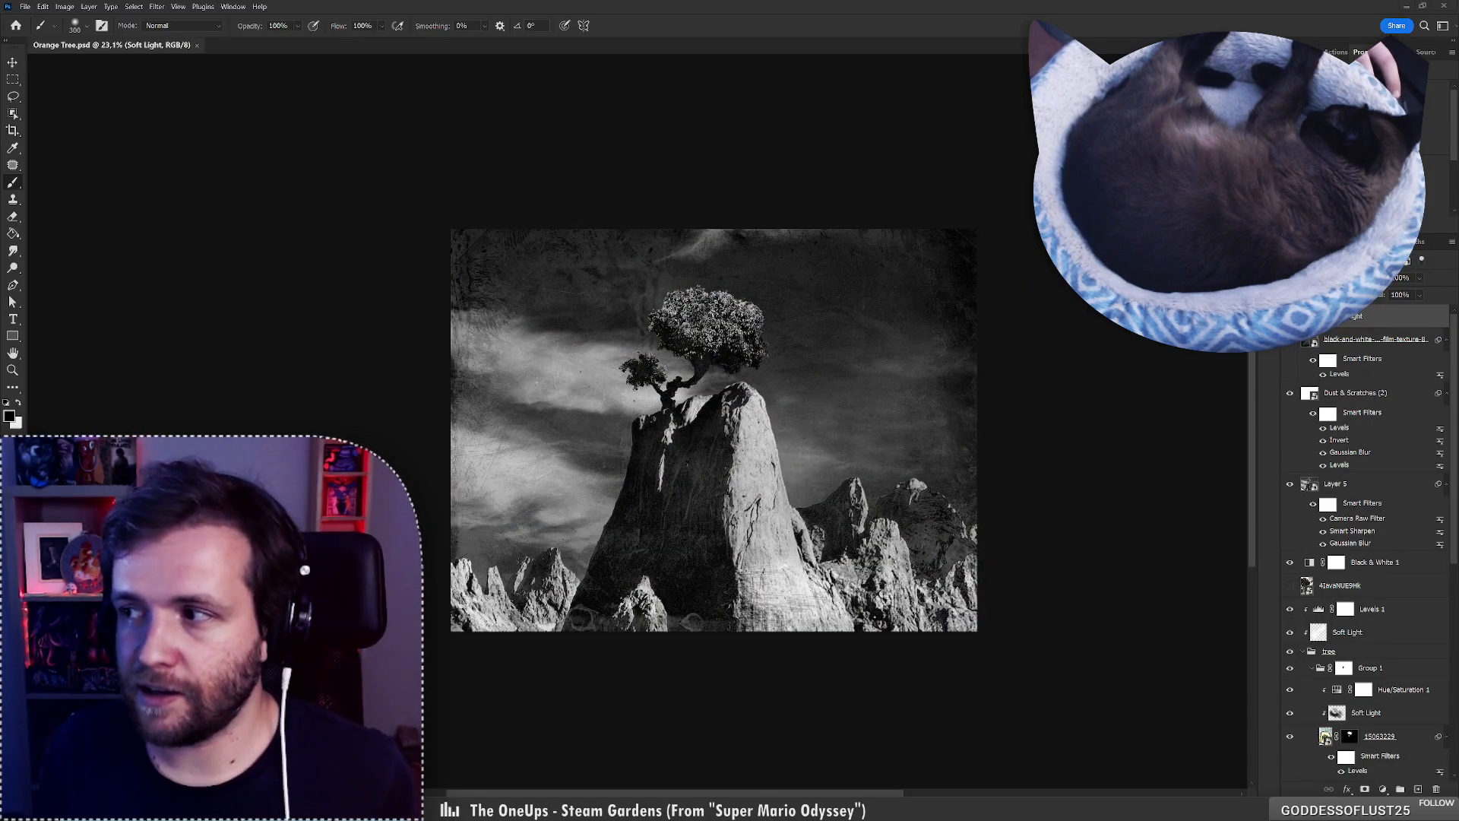
drag(901, 145, 849, 114)
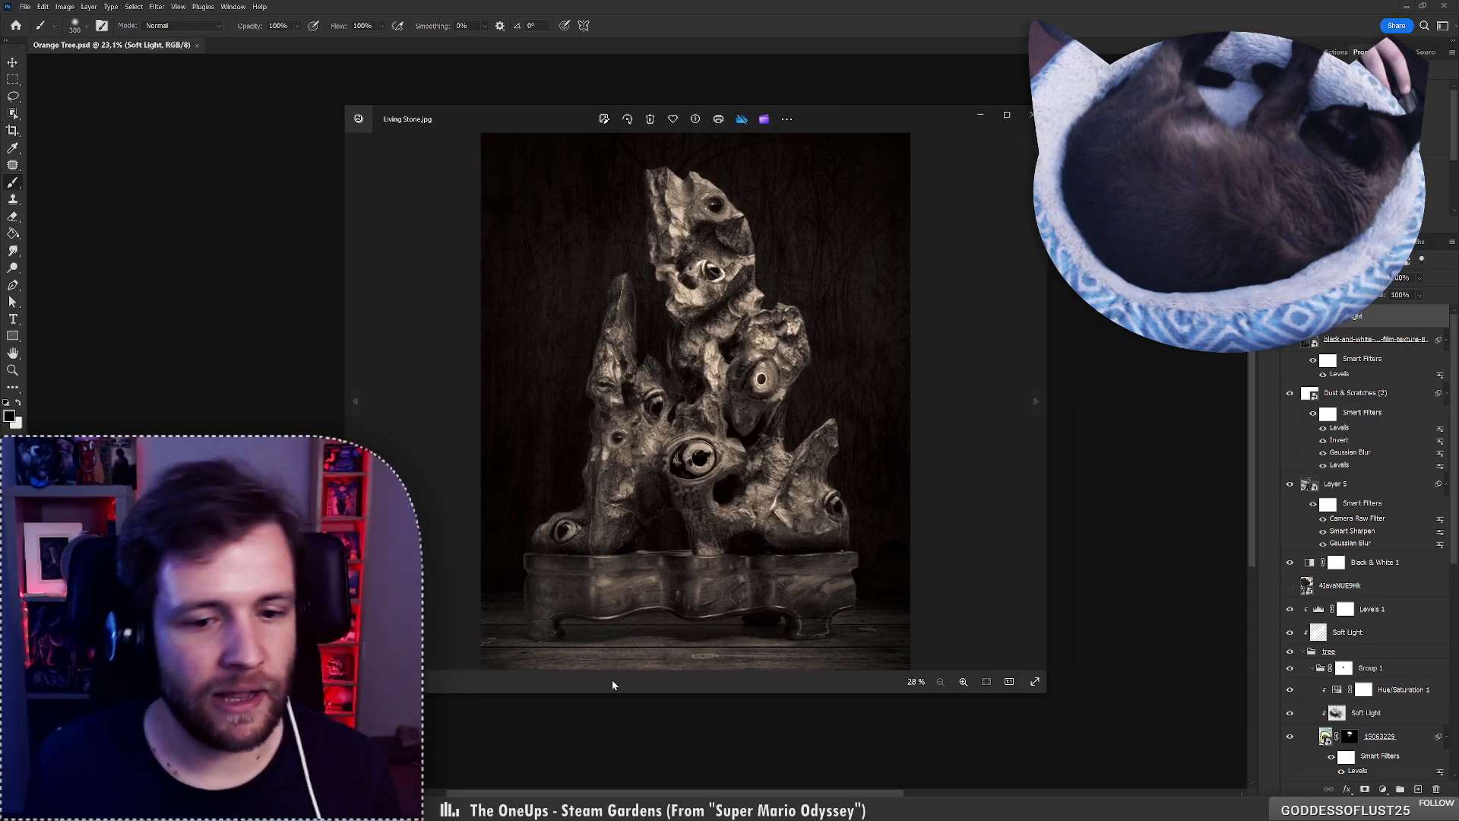
drag(635, 693, 631, 759)
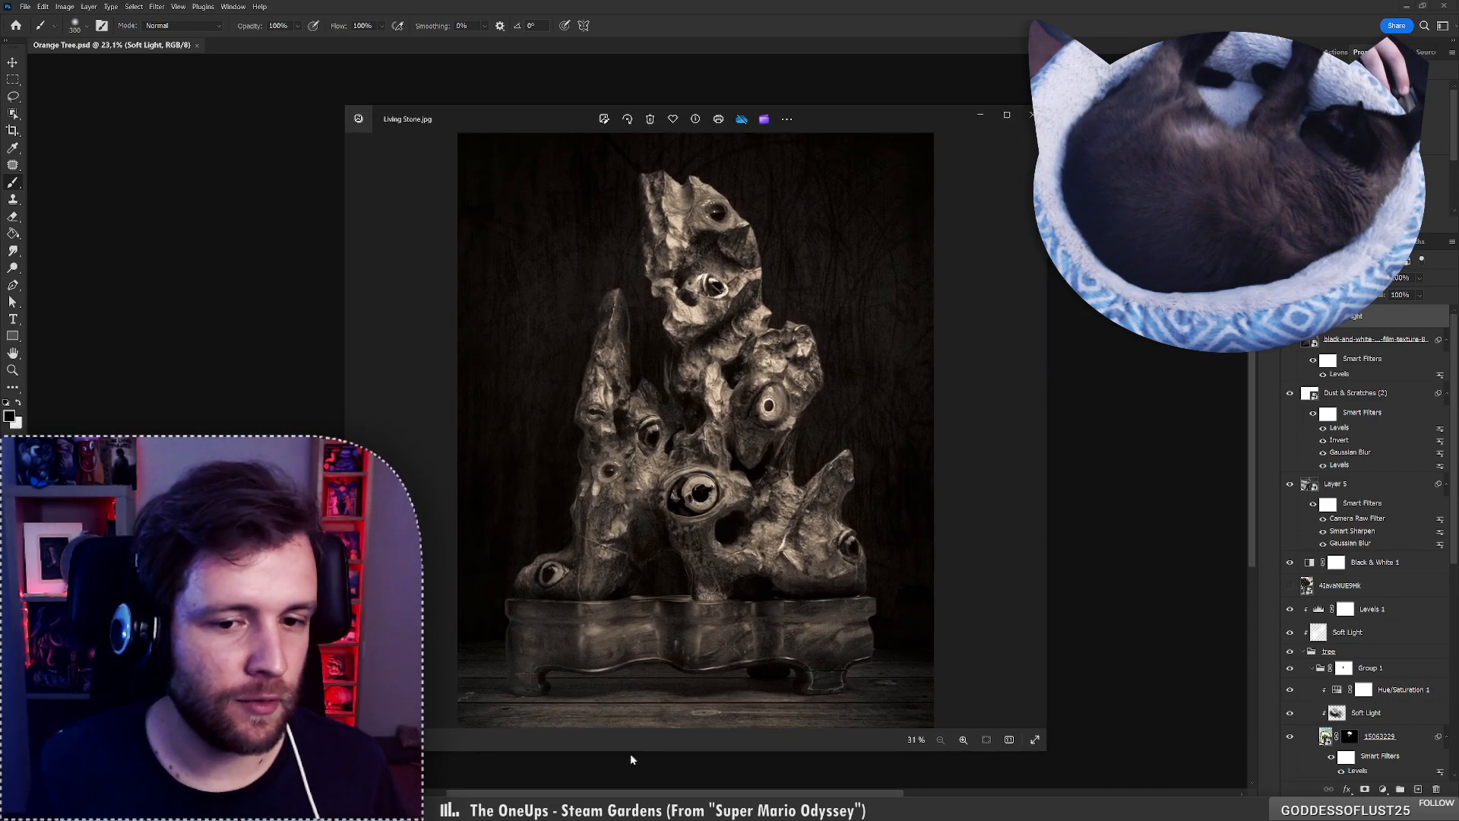
drag(855, 118, 845, 93)
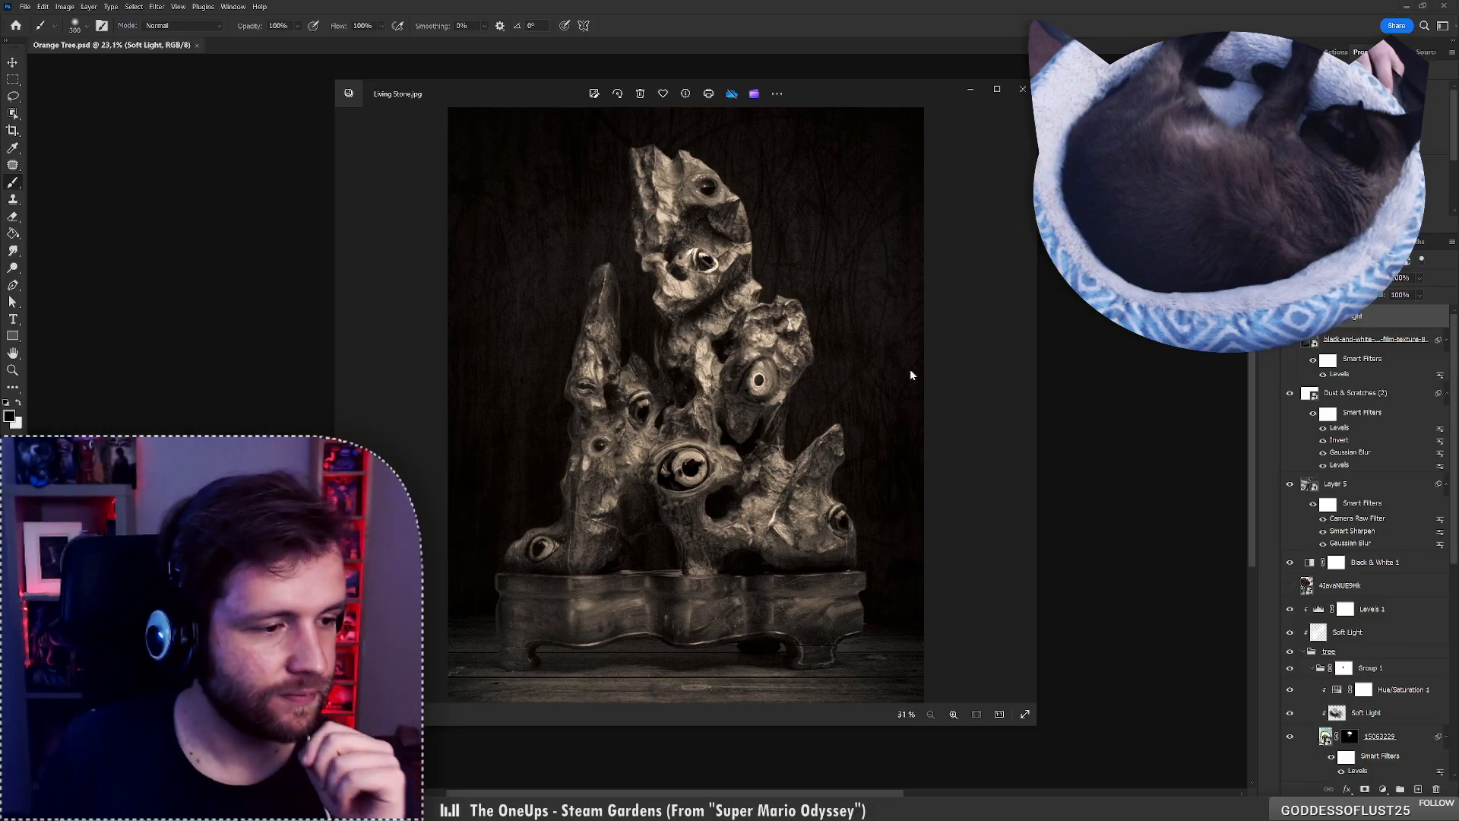
click(1022, 90)
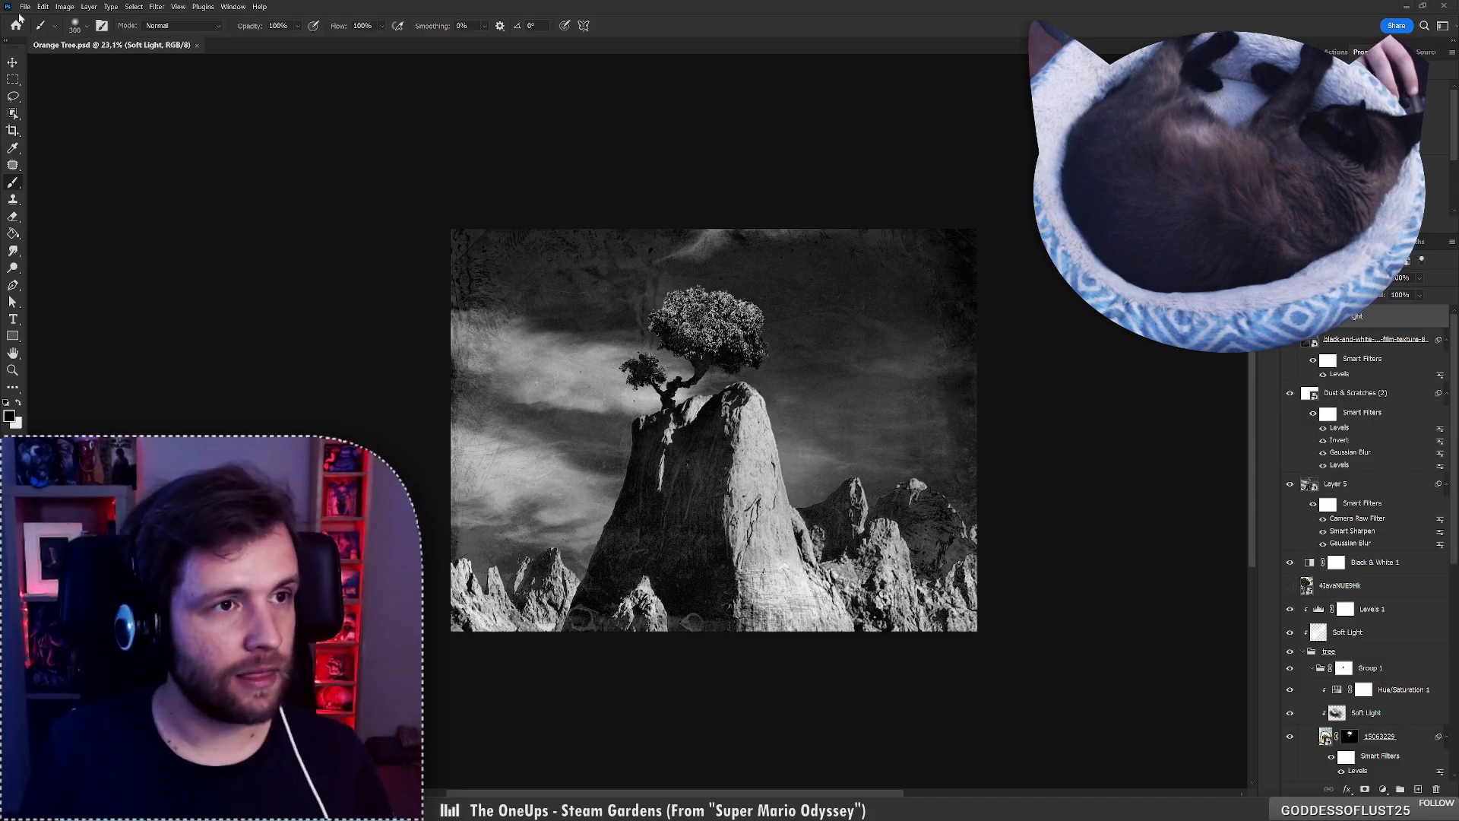
Open Phoenix.psd and delete the layers from smoke wisp down to the one directly above Layer 0.
click(23, 7)
key(Escape)
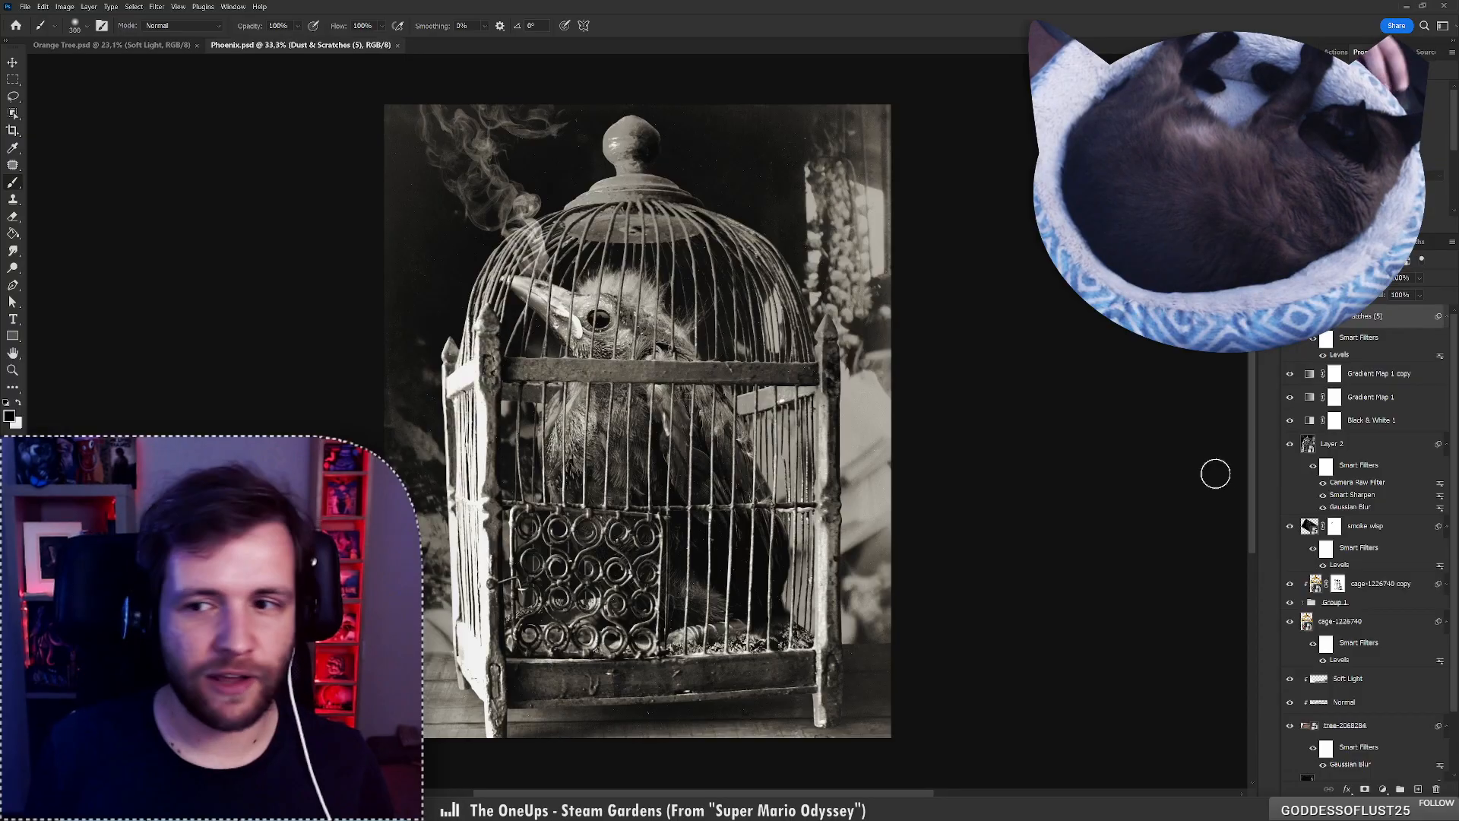
click(1388, 526)
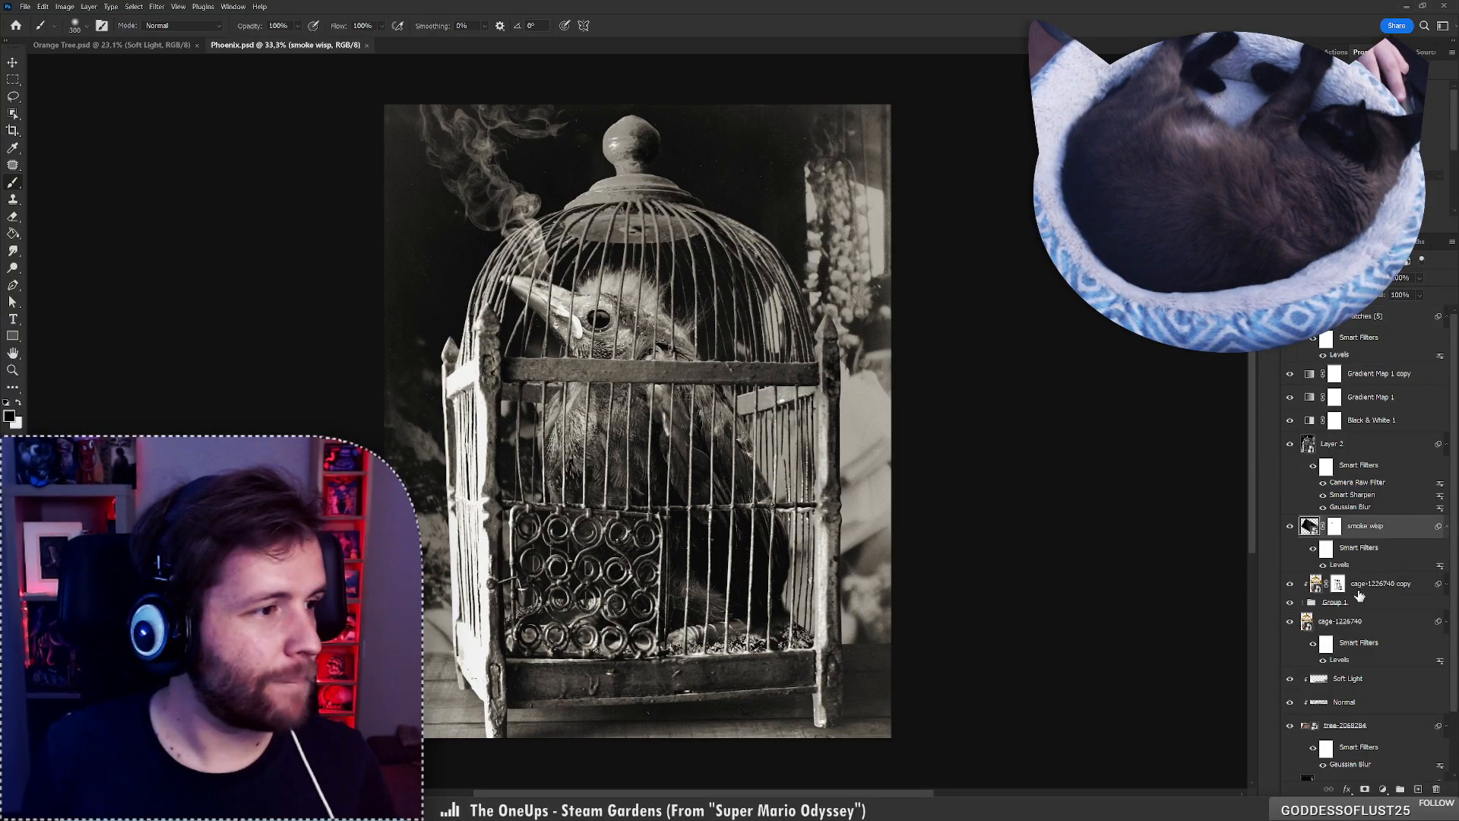
scroll(1360, 595, down, 2)
shift+click(1360, 654)
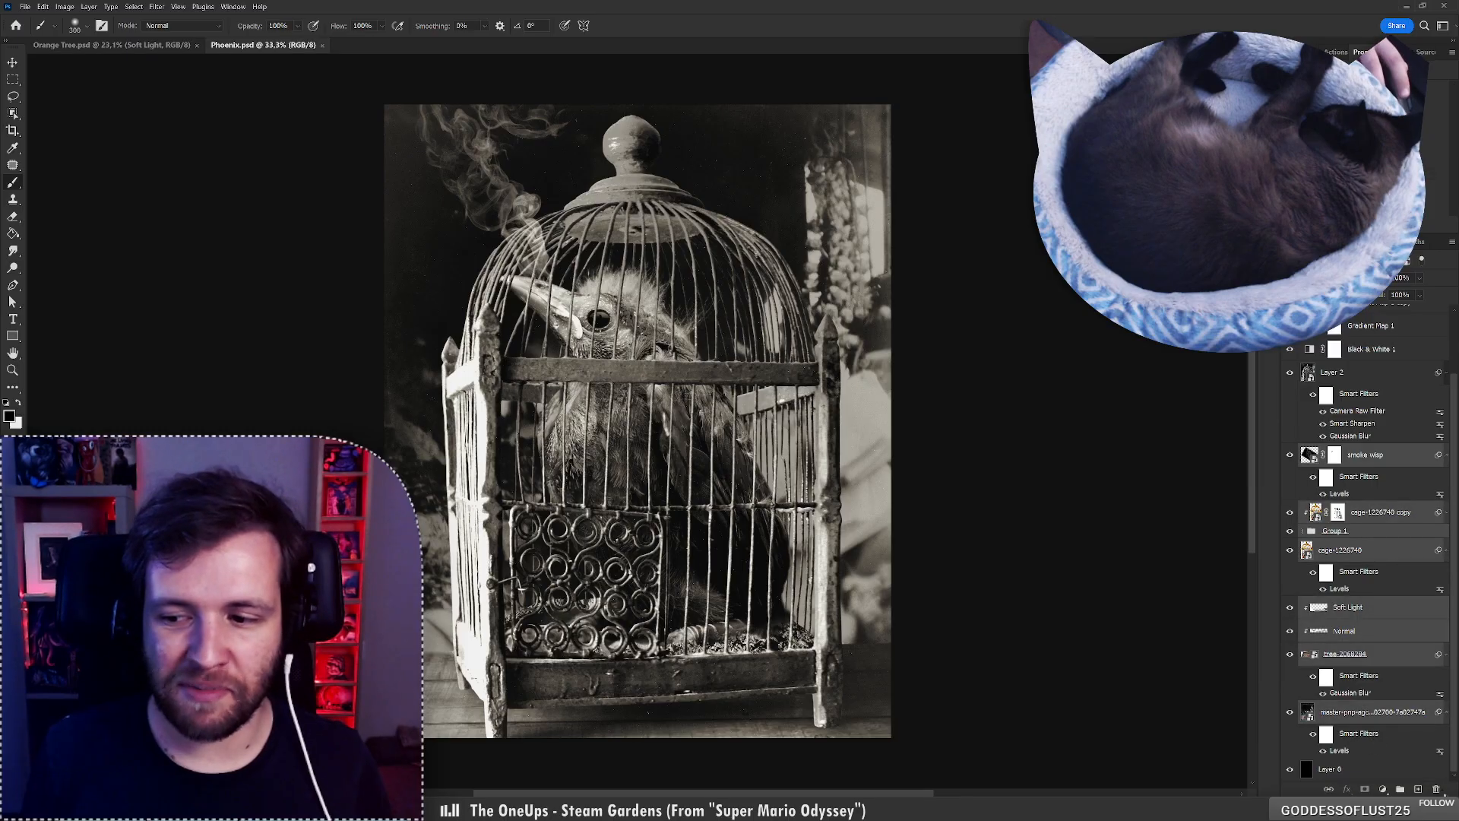
key(Delete)
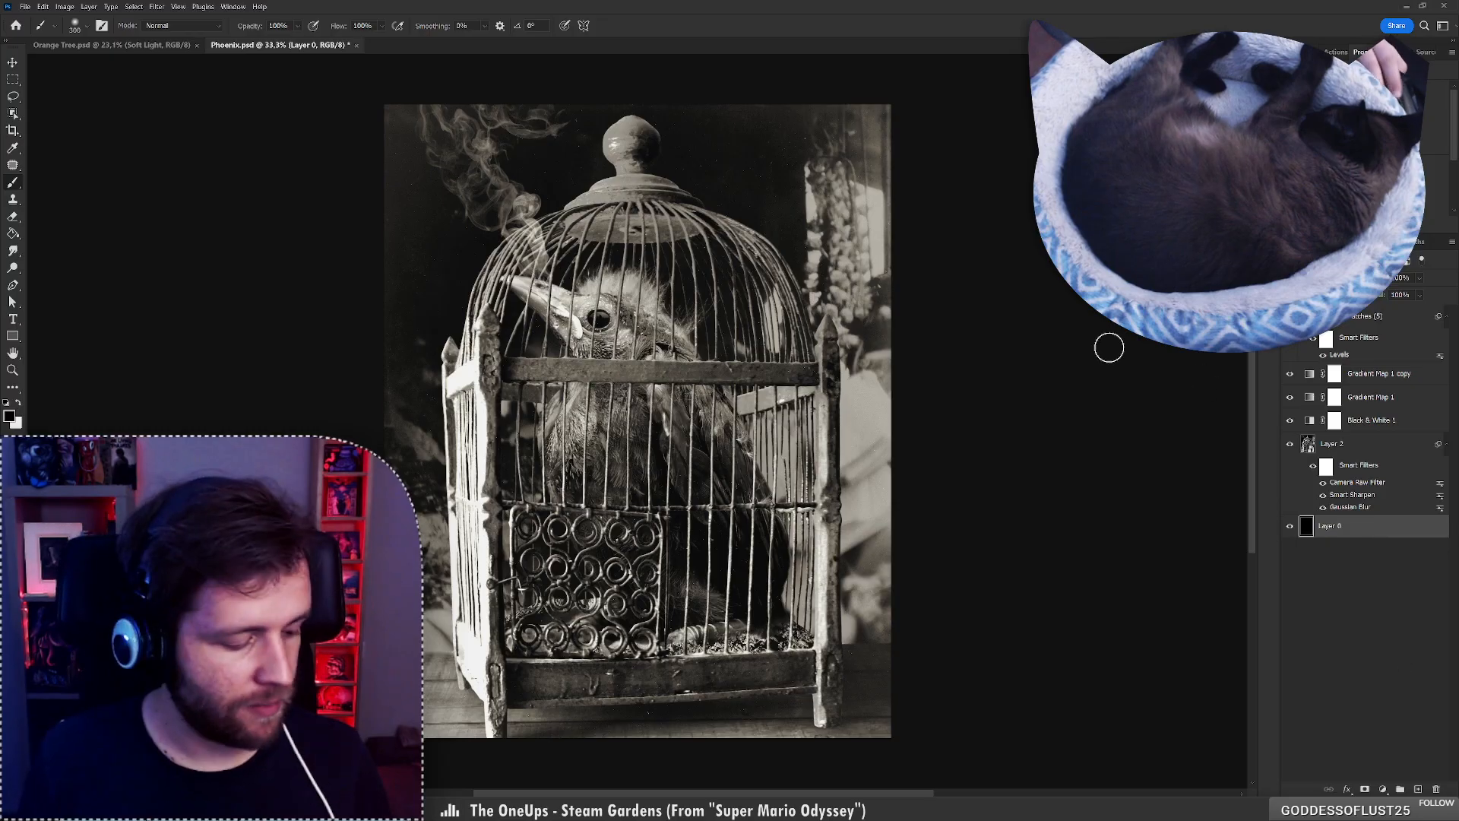
Save the document as a Photoshop file named Sacred Tree in the Dreadfarer folder.
key(ctrl+shift+s)
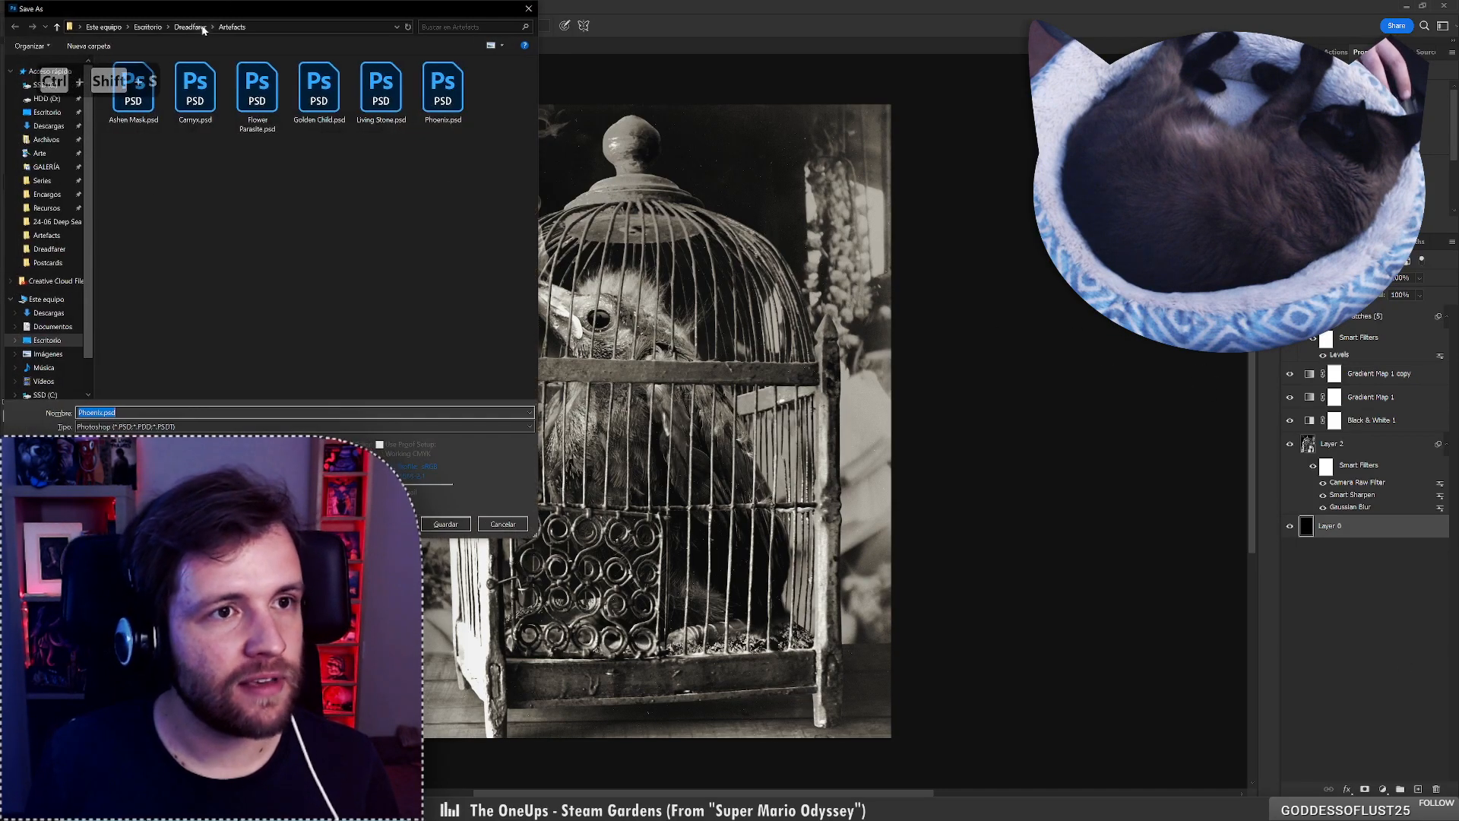
click(202, 27)
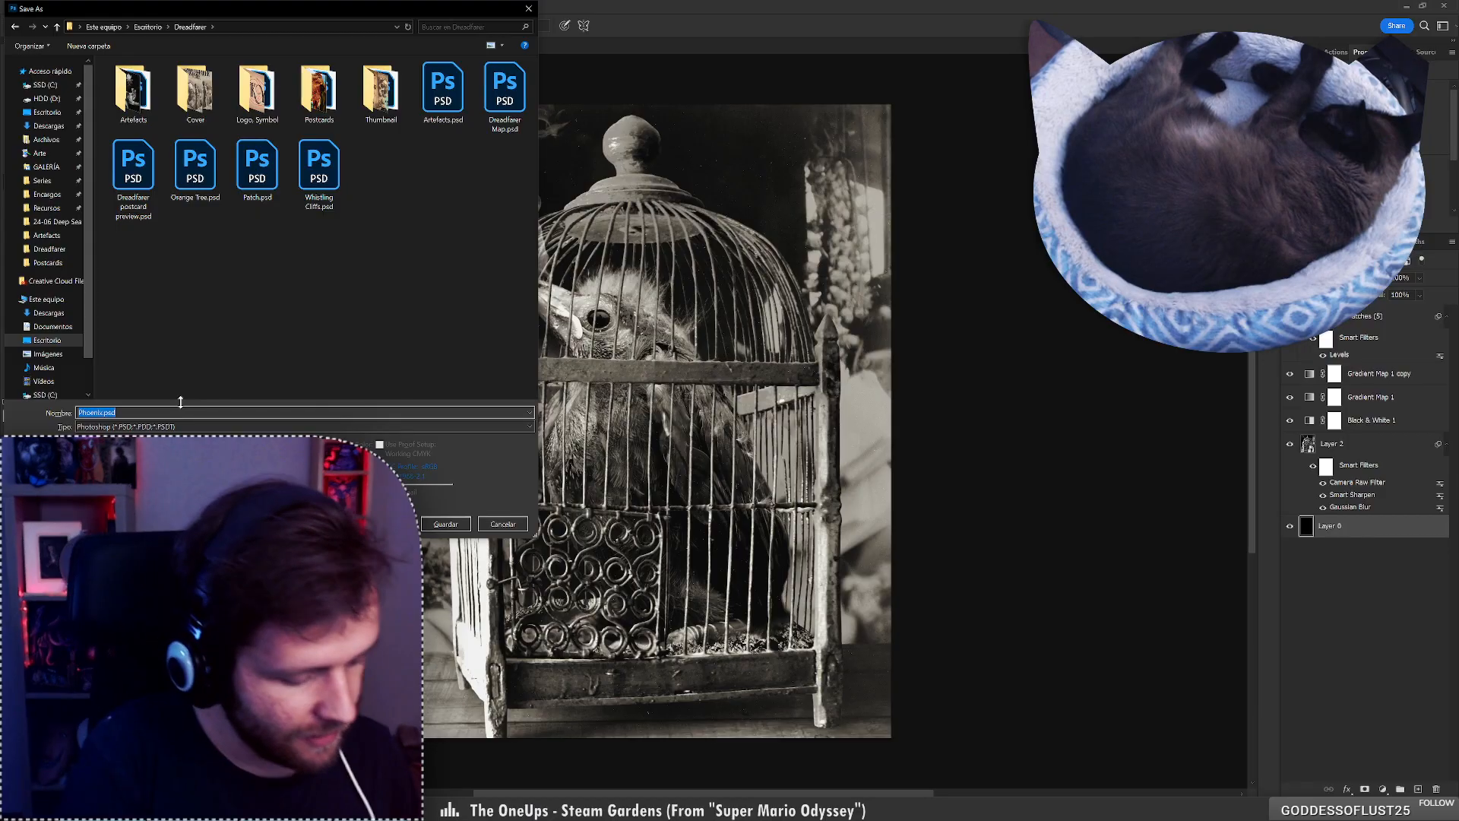
text(Sacre)
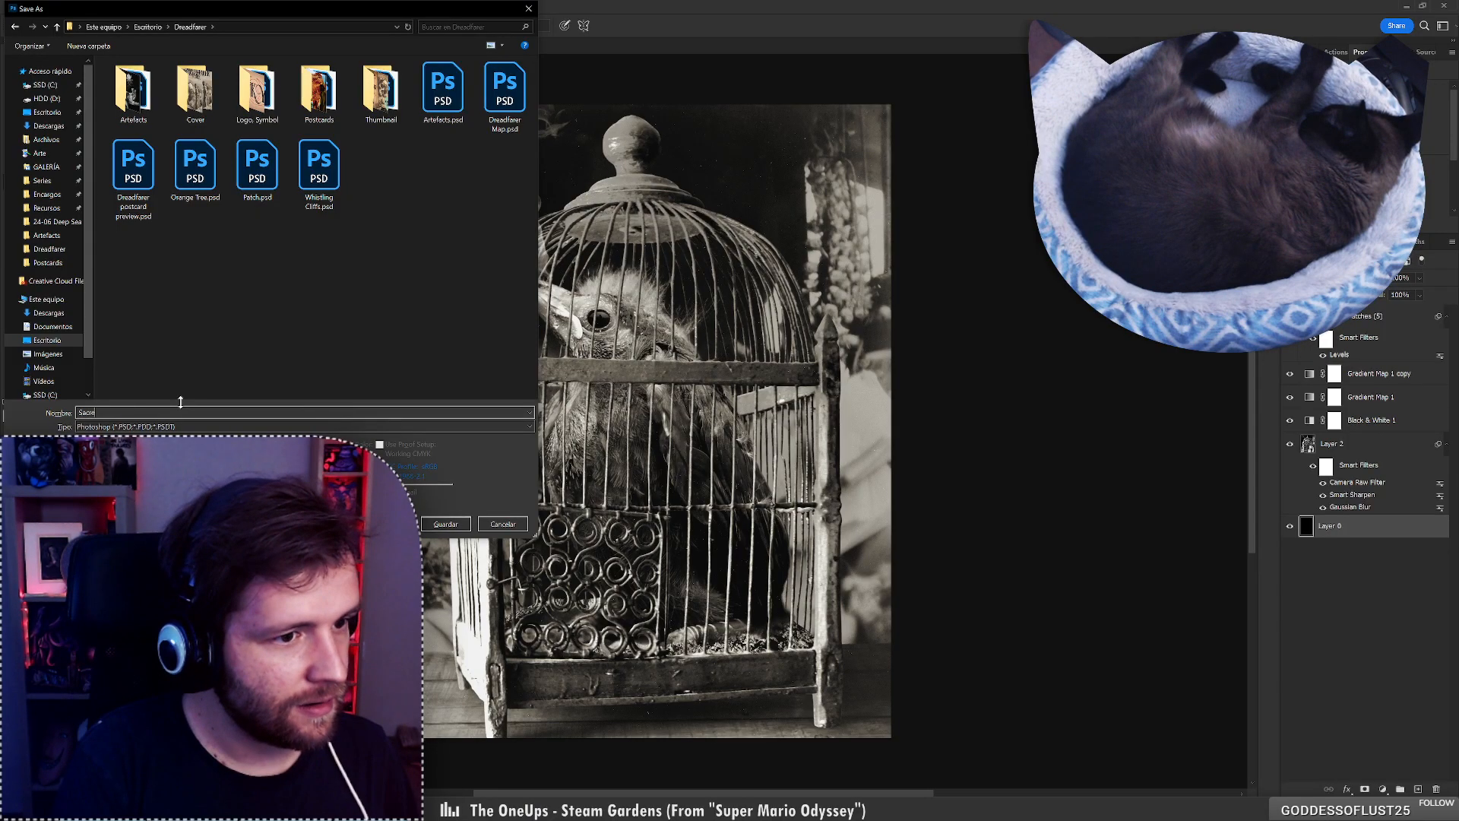
text(d Tree)
key(Return)
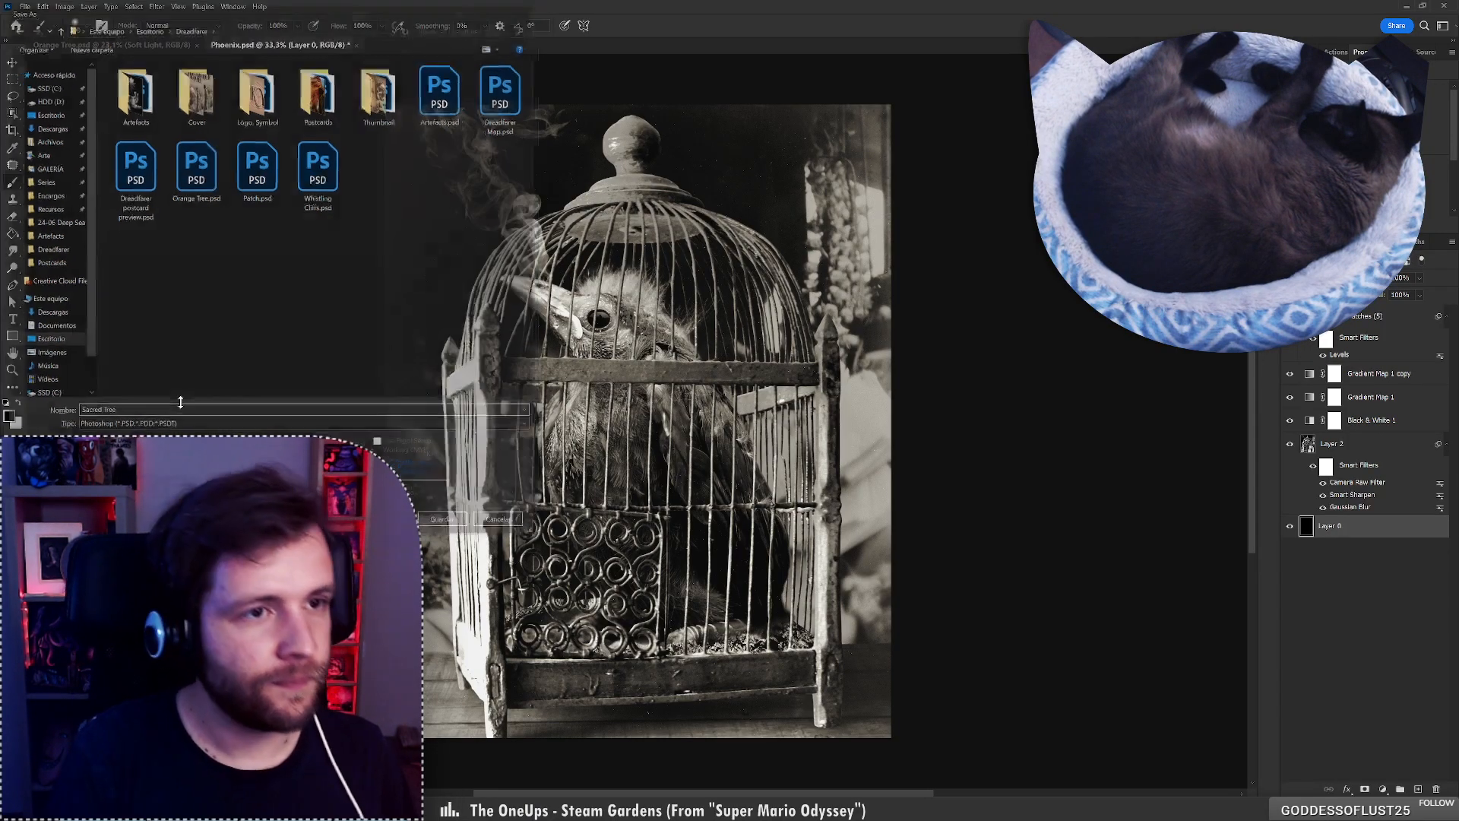
Hide Layer 2 and the Gradient Map and Black & White adjustments above it, and make Layer 2 the active layer.
click(1290, 444)
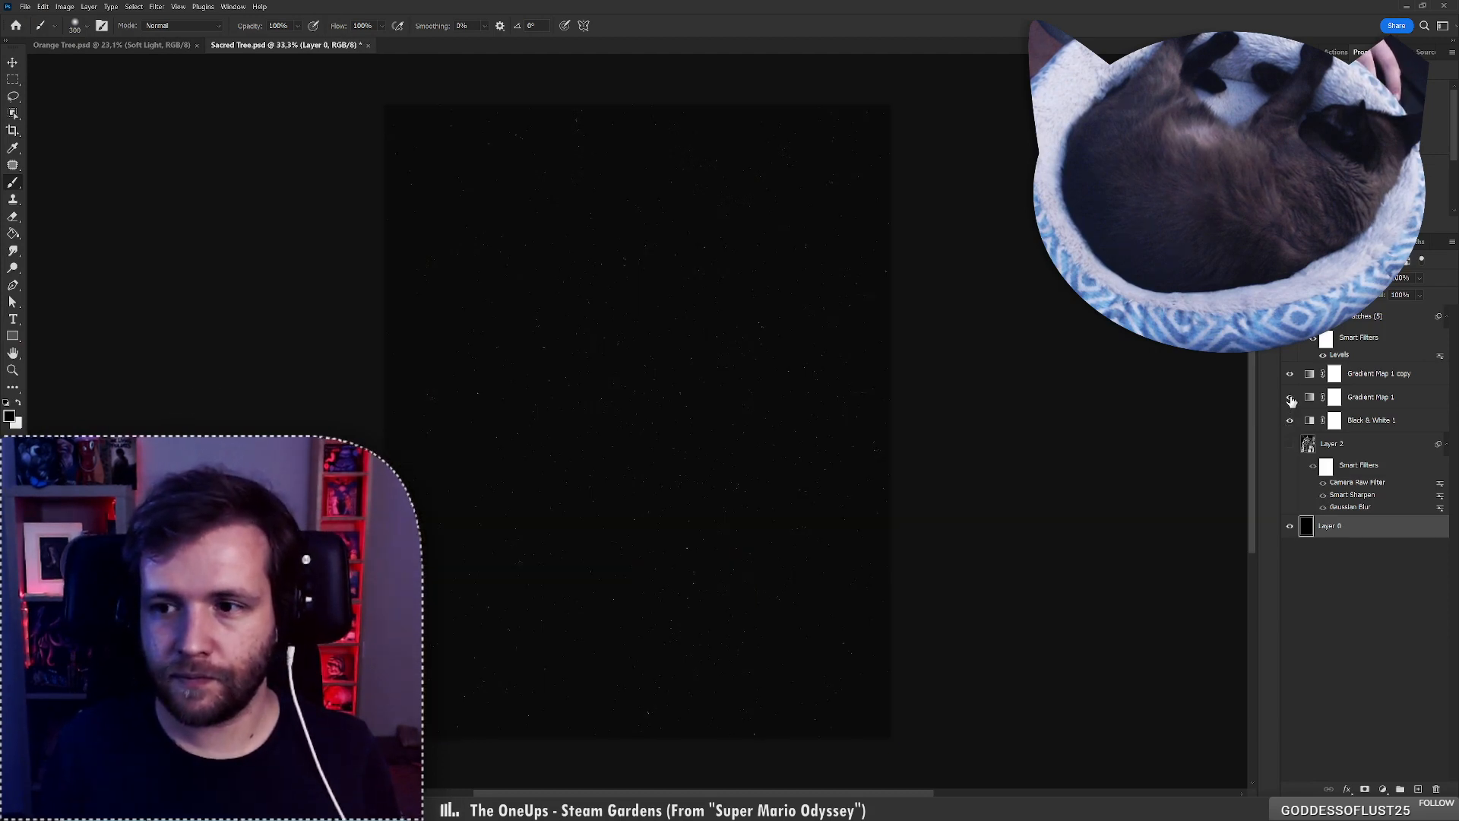
drag(1290, 373, 1291, 423)
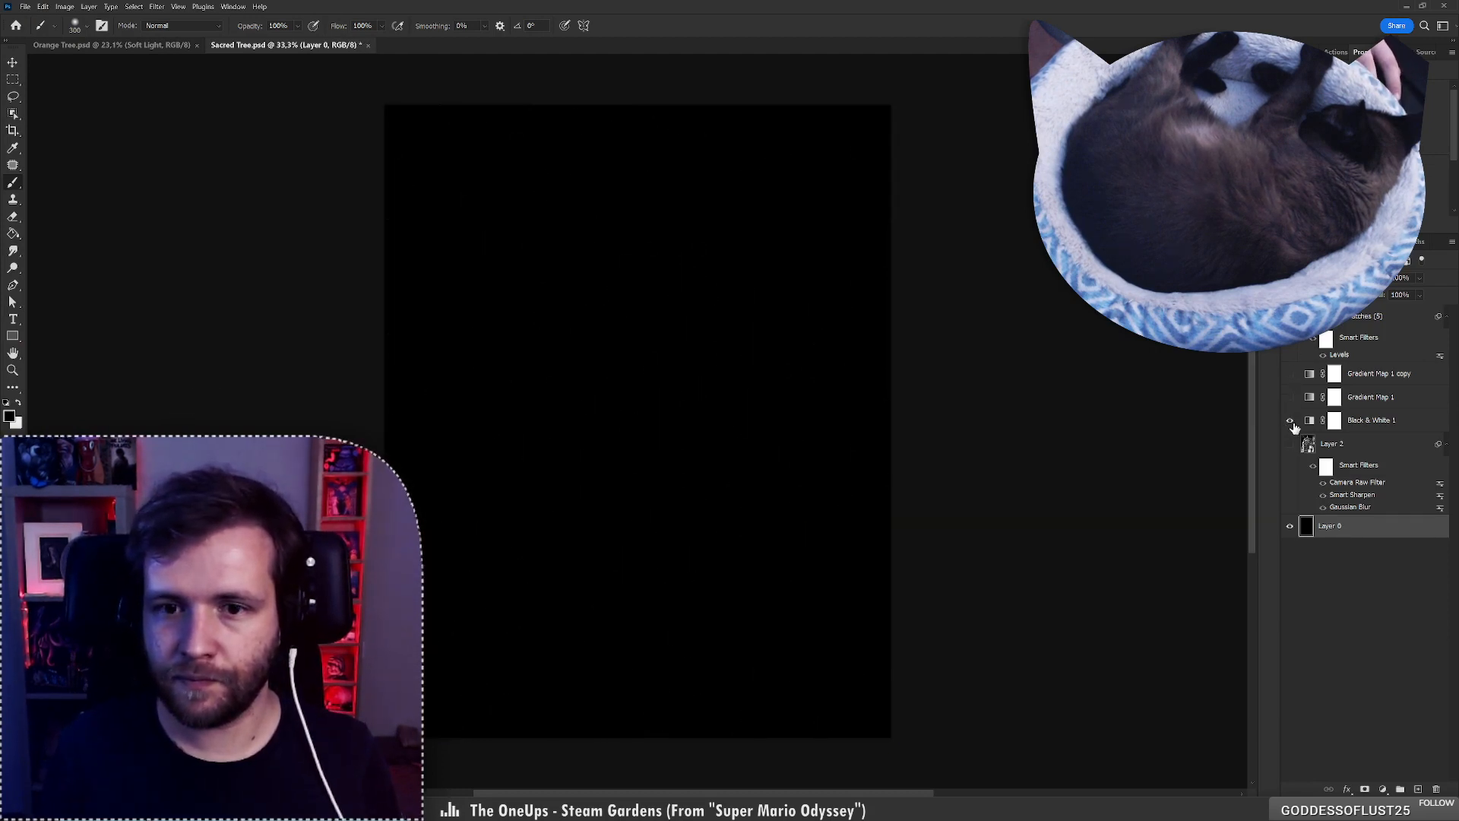
click(1341, 445)
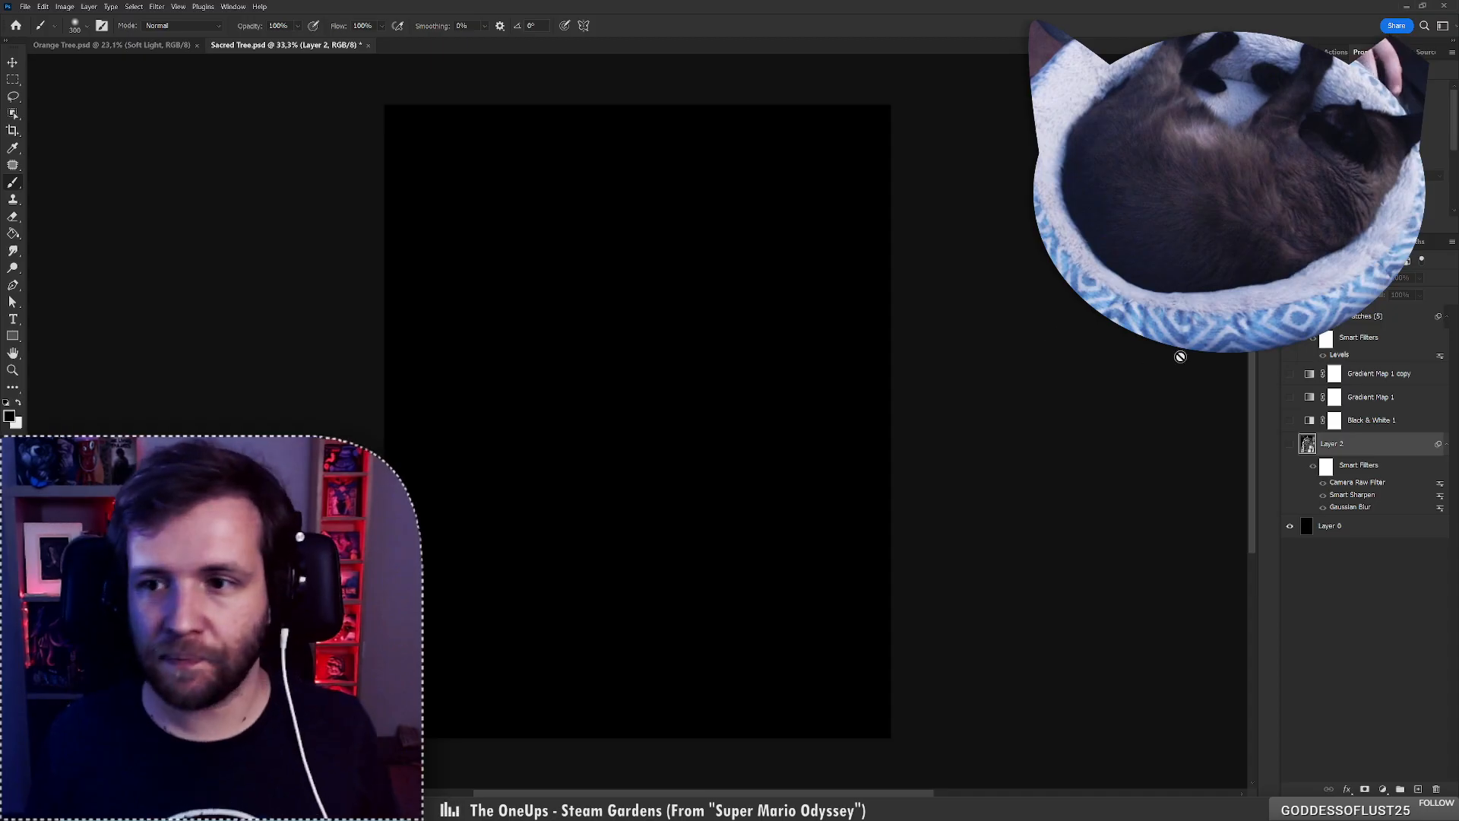
Search the Free Stock Search 2 Pro photo library for "devil's tower".
click(1269, 175)
drag(731, 83, 629, 82)
text(devil)
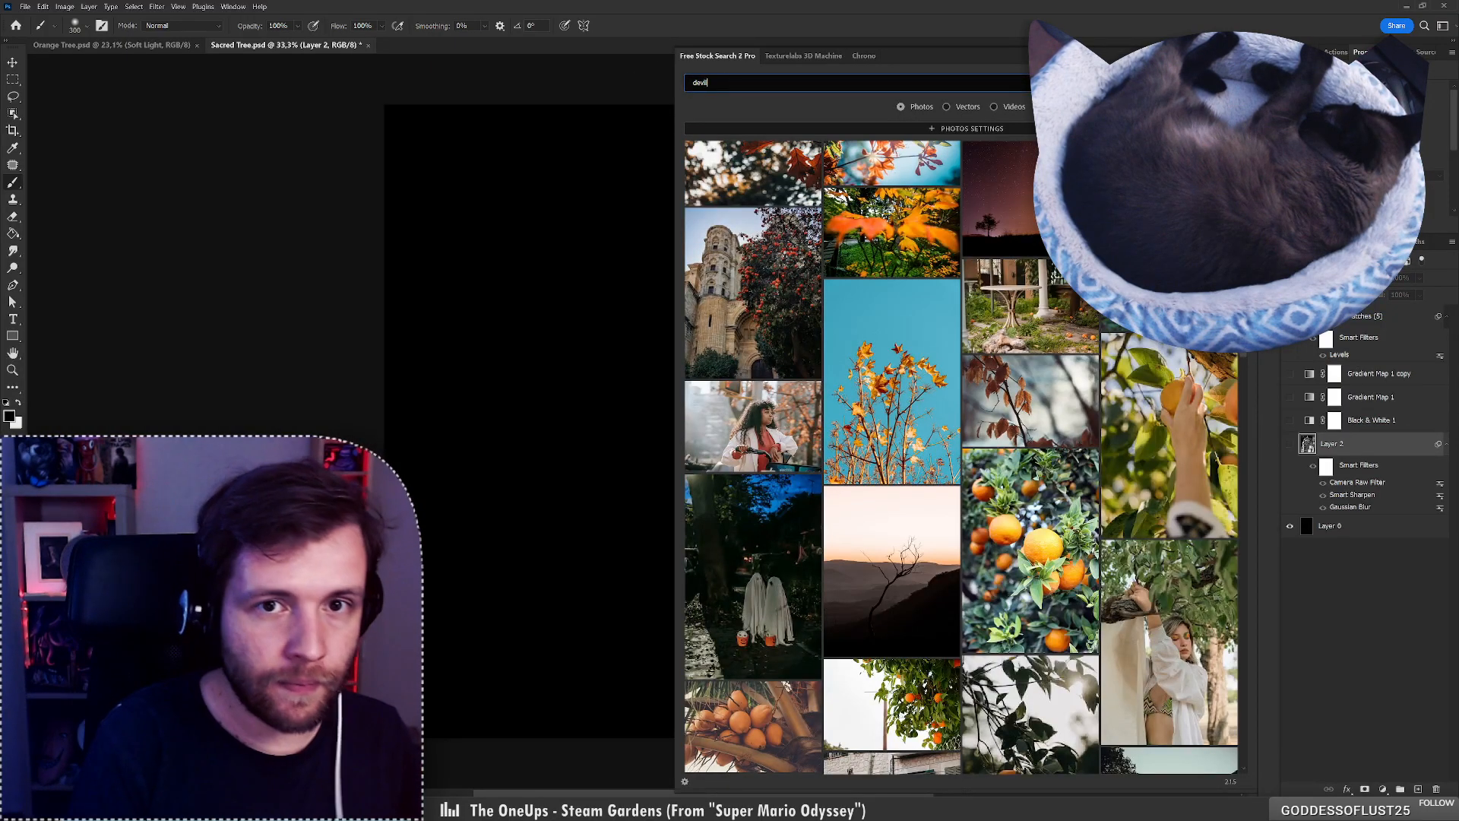
text('s tower)
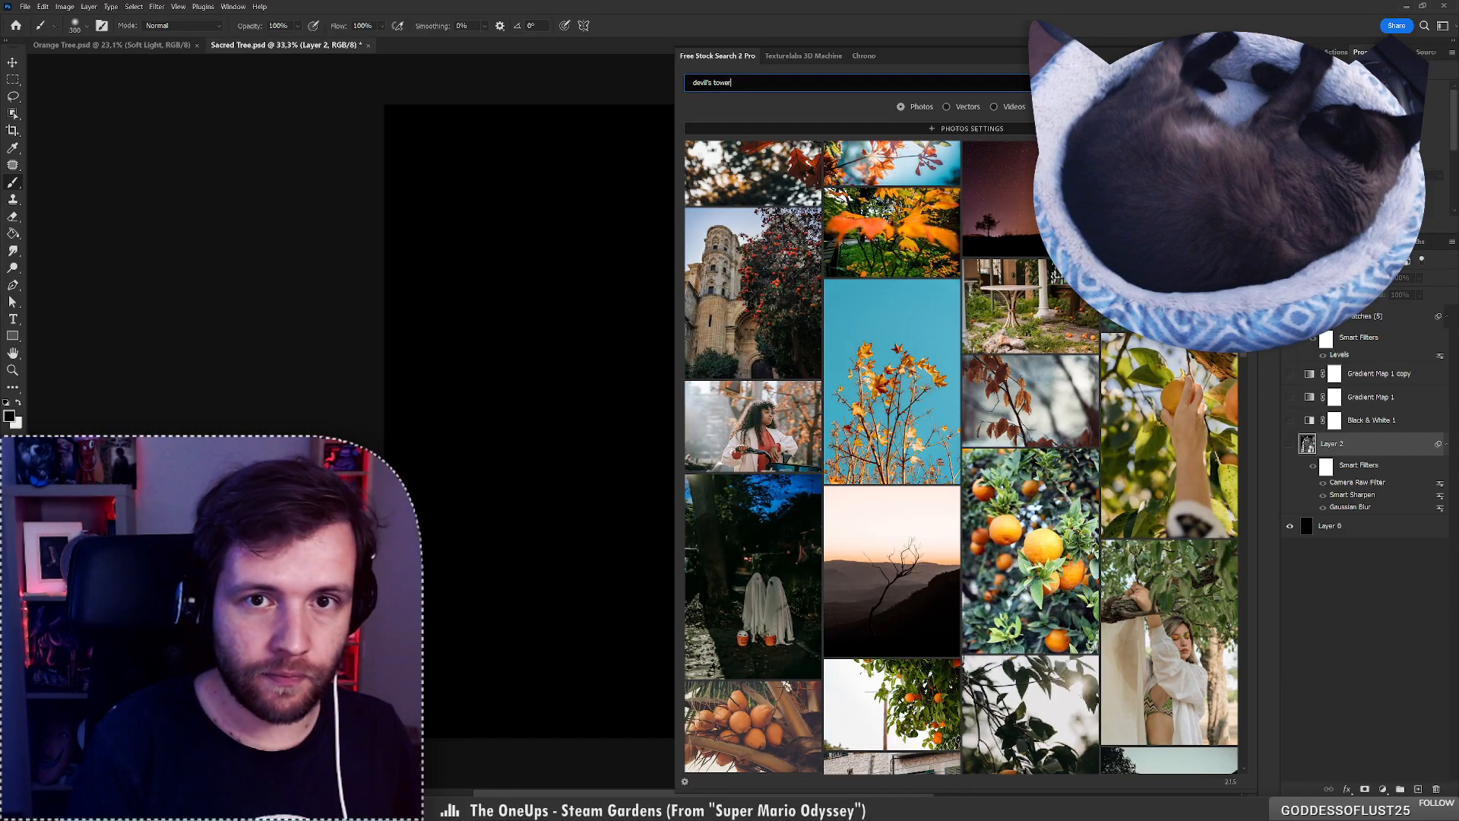
key(Return)
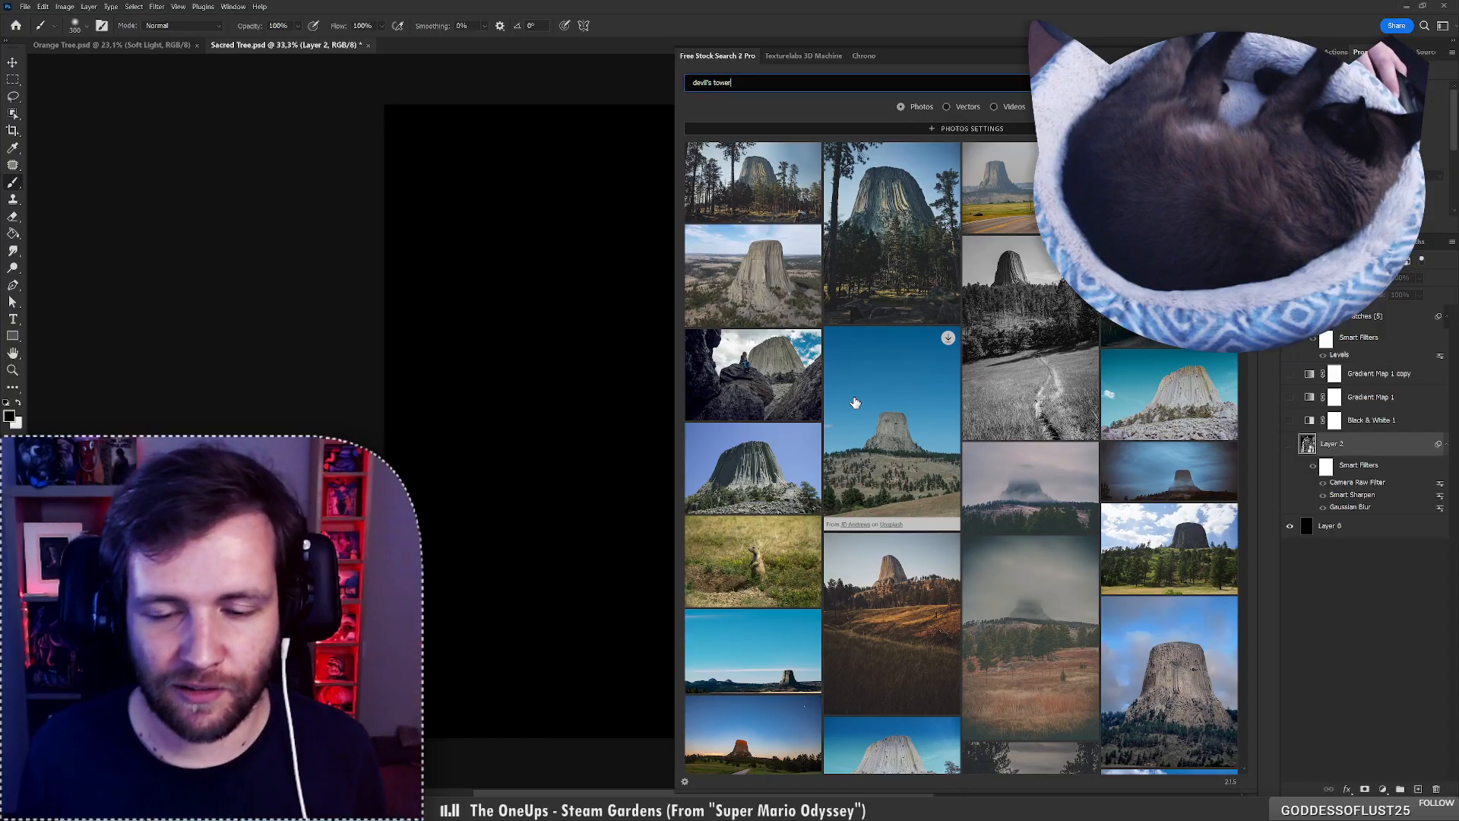
Browse the devil's tower stock photos through to the end of the loaded results for a suitable rock.
scroll(855, 403, down, 4)
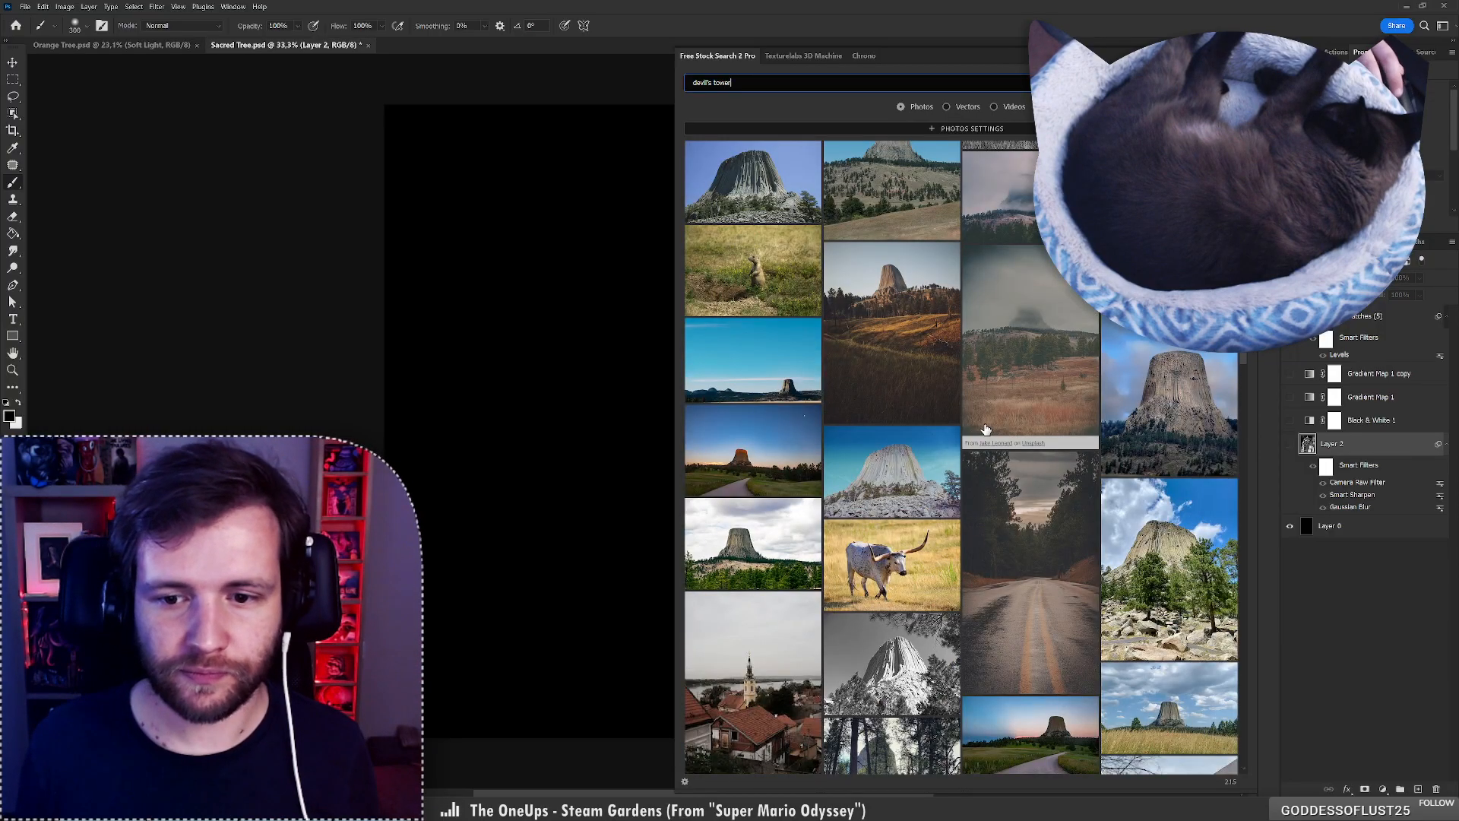
scroll(985, 429, down, 2)
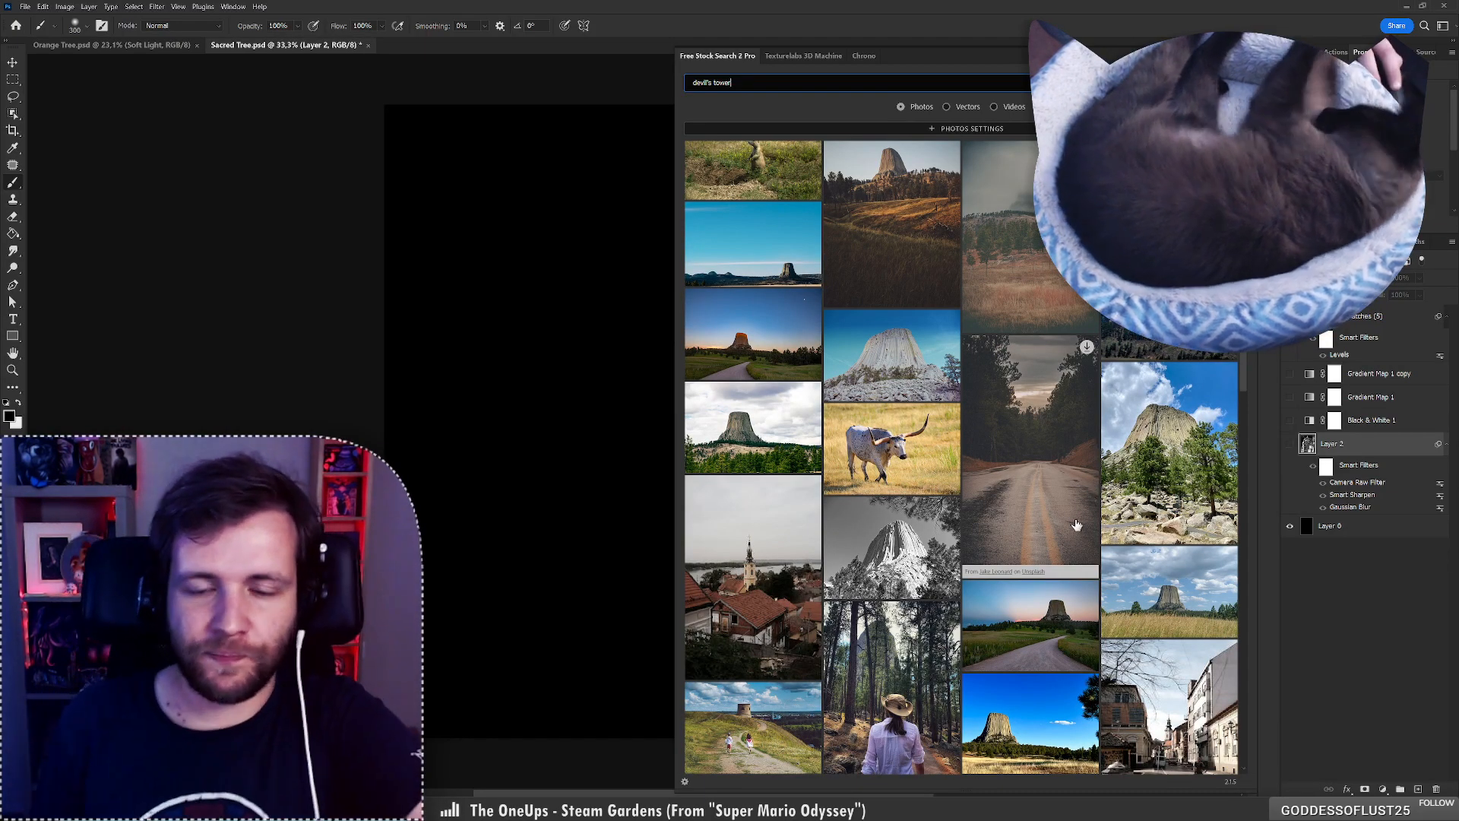
scroll(1076, 525, down, 3)
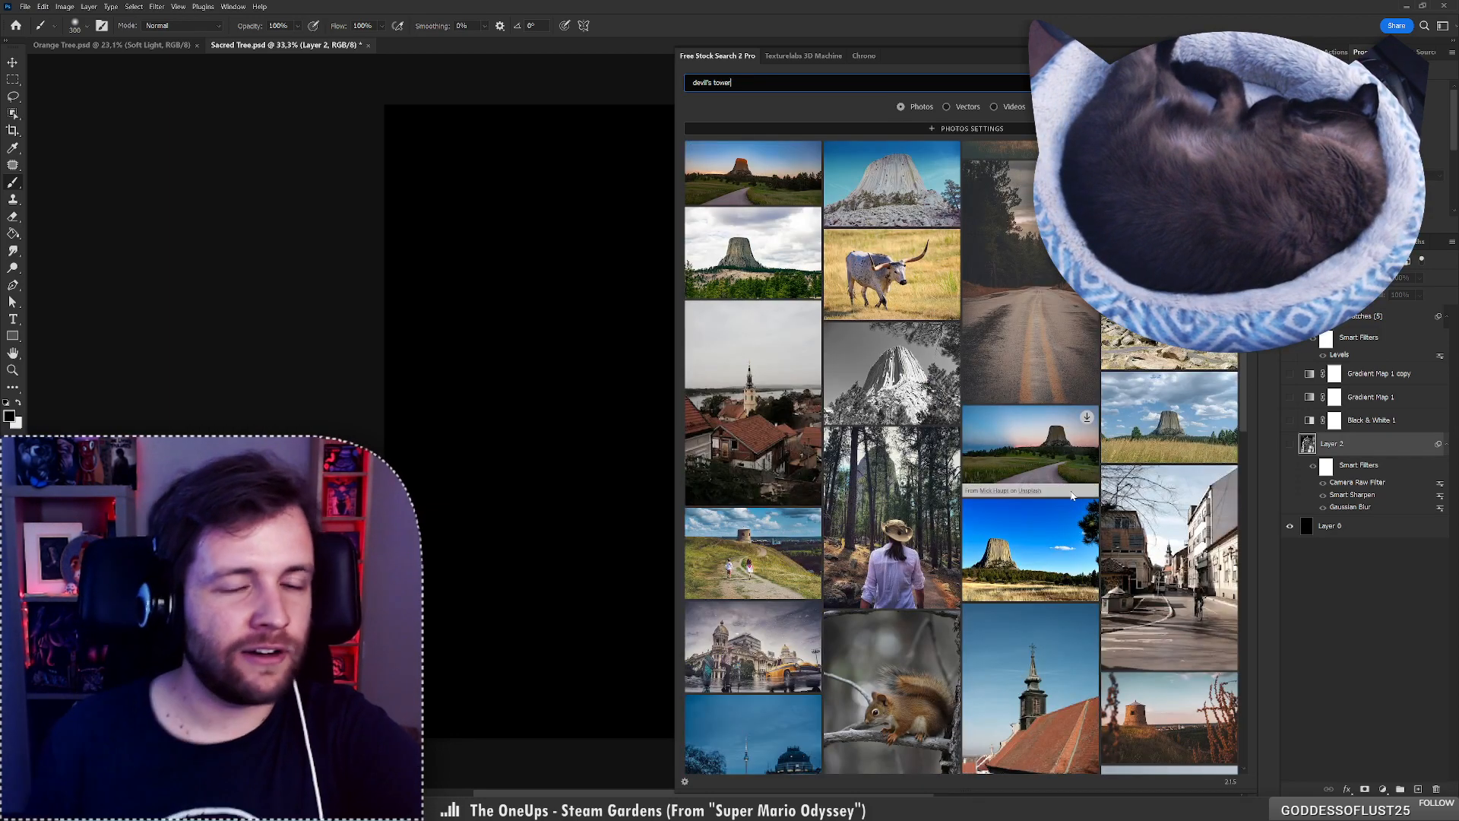
scroll(1074, 495, up, 5)
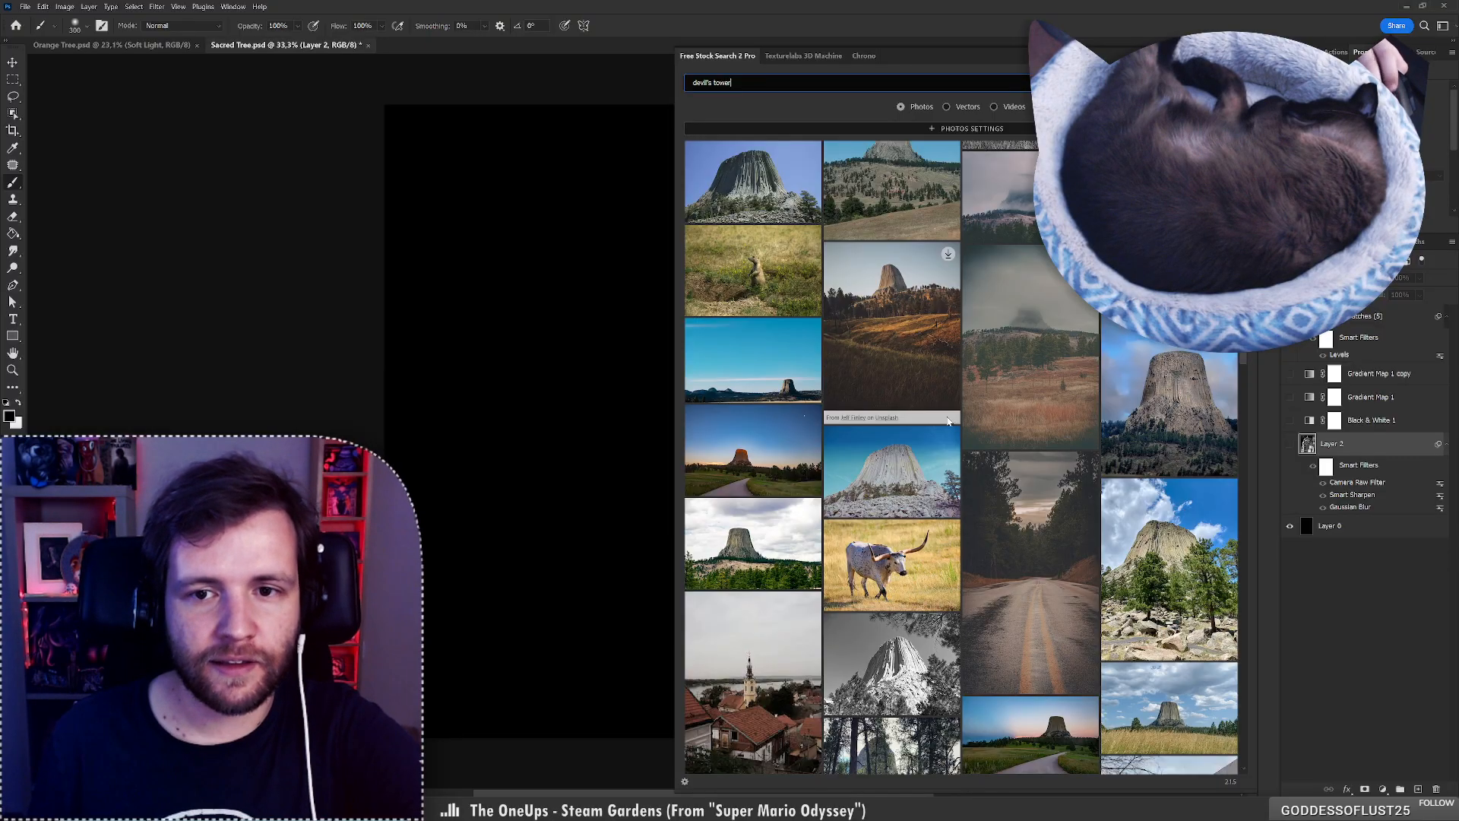
scroll(935, 424, up, 5)
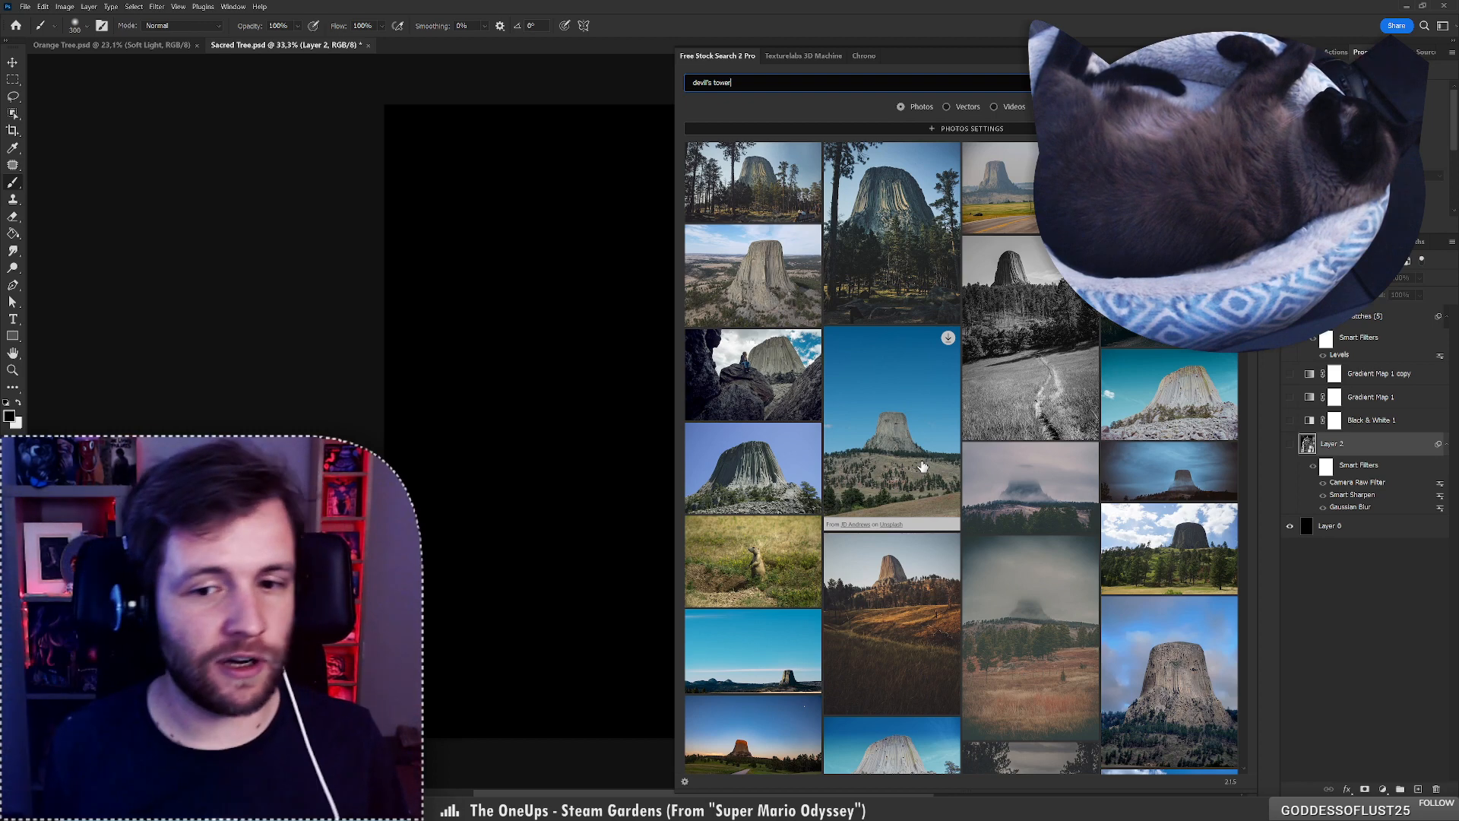
scroll(907, 437, down, 10)
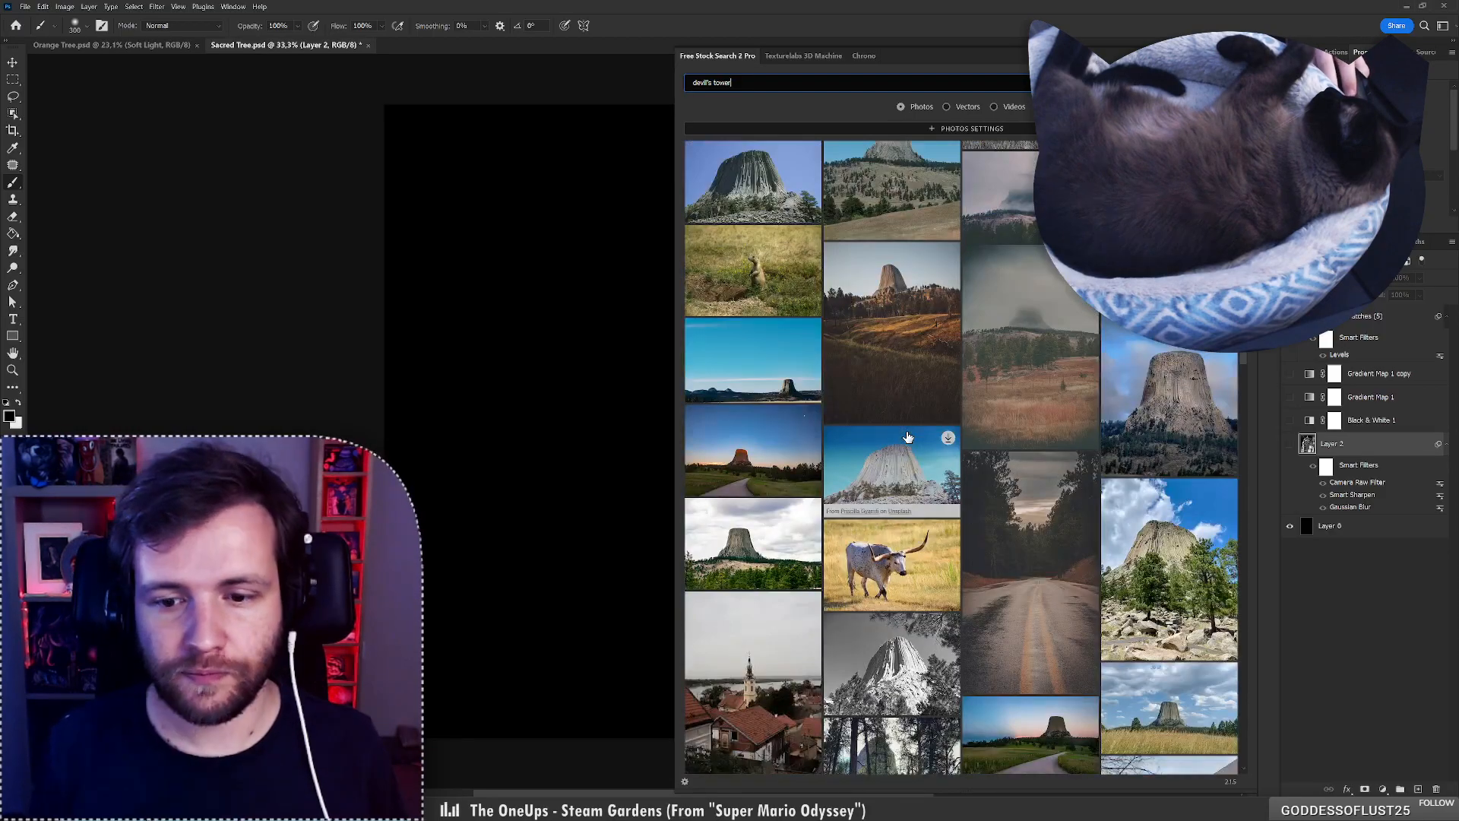
scroll(896, 435, down, 8)
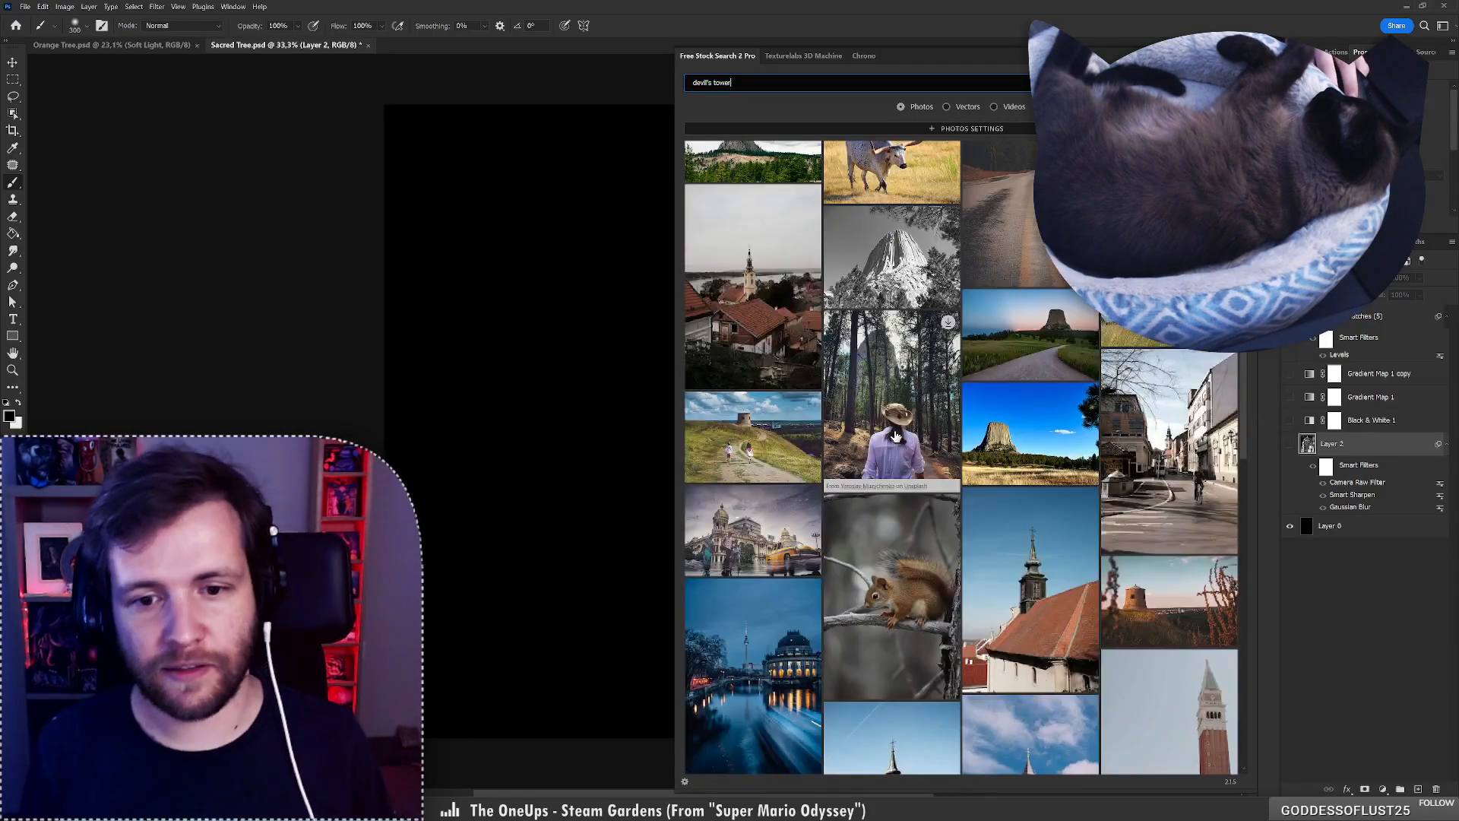
scroll(920, 520, down, 3)
scroll(921, 510, down, 8)
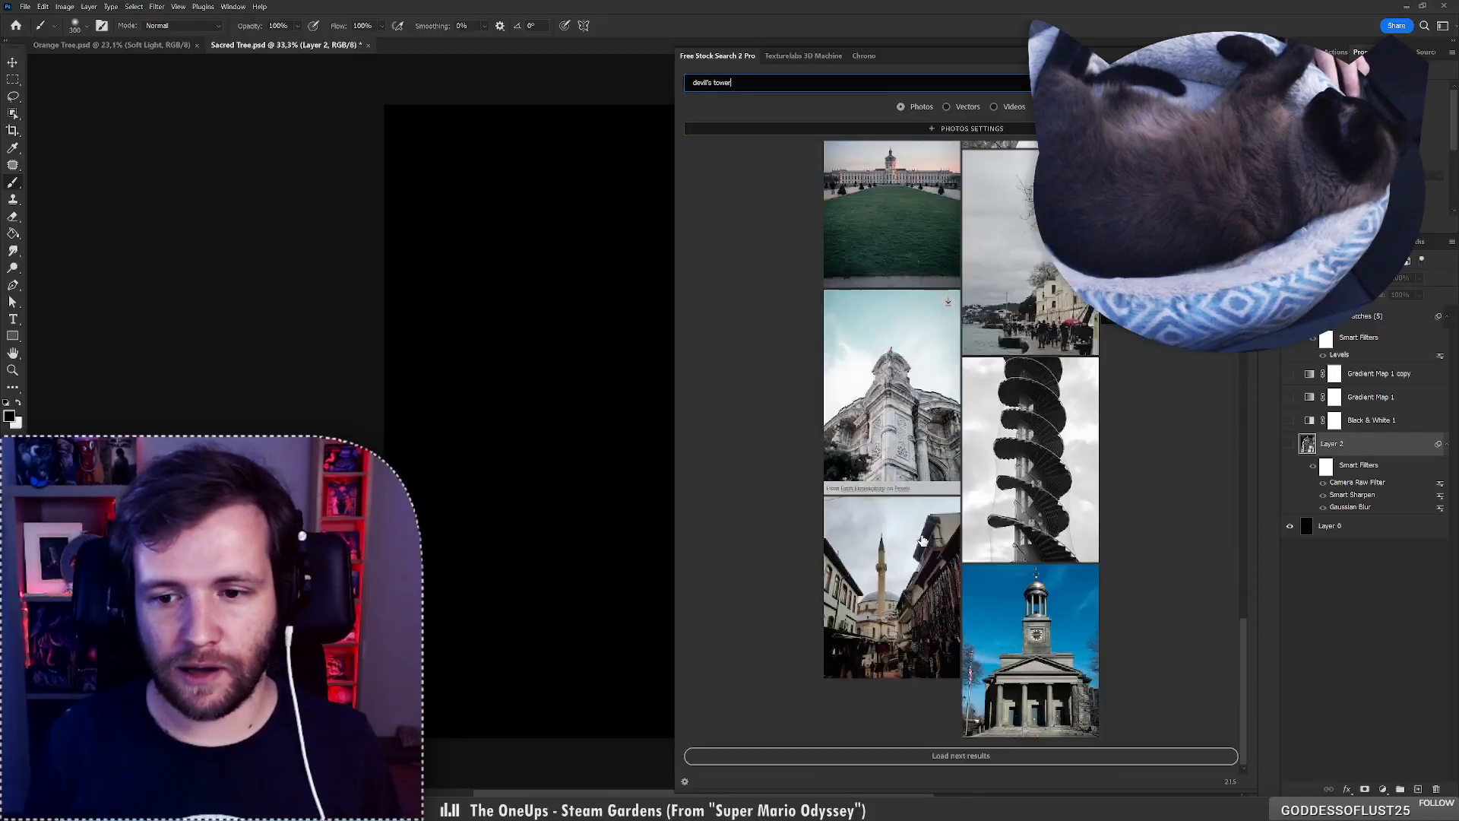
Place the stock photo of the orange sunlit tower with the winding road above Layer 2 and inspect its detail.
scroll(967, 699, up, 20)
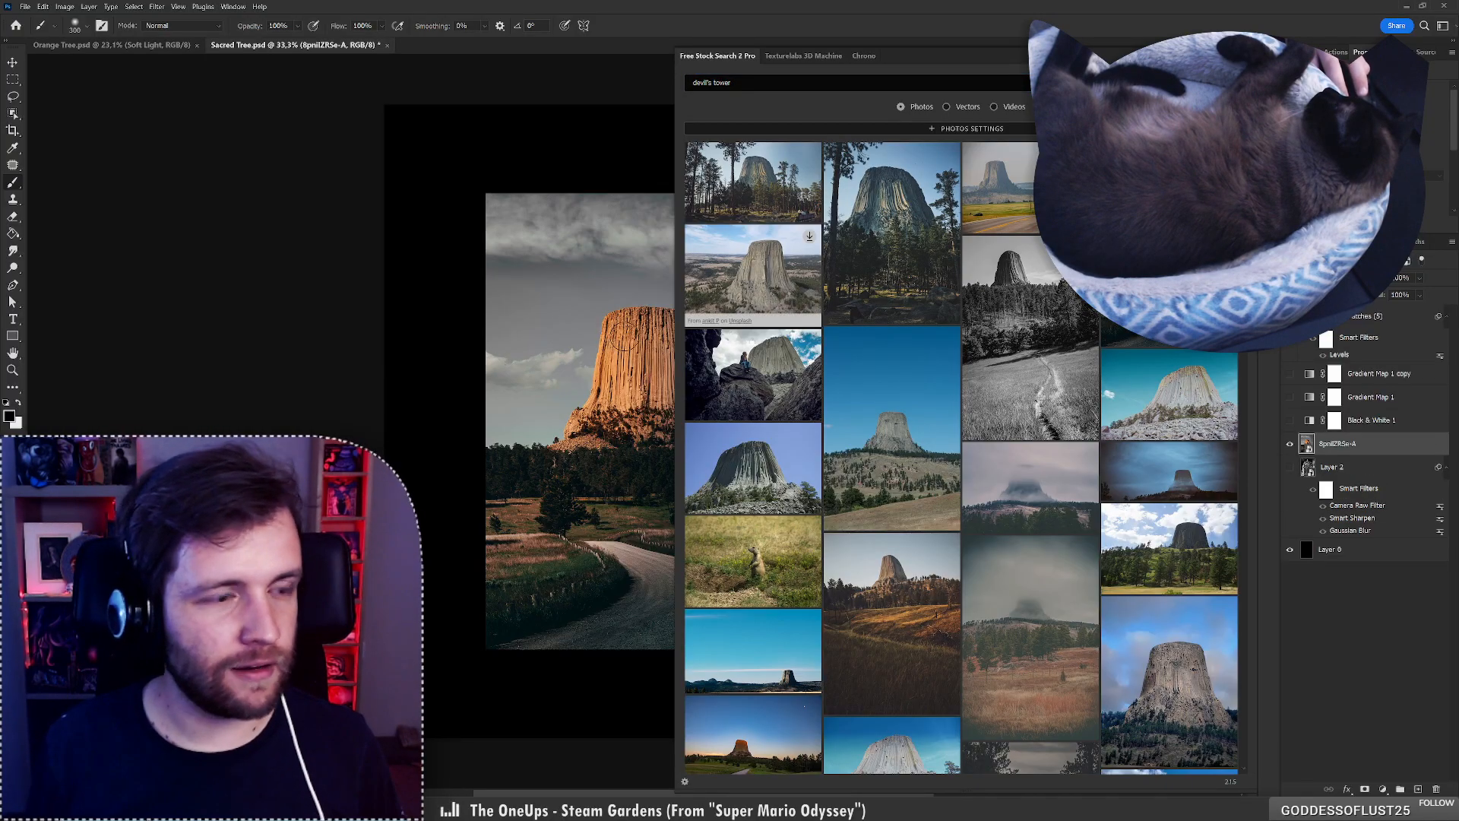
drag(632, 337, 463, 309)
scroll(509, 346, up, 6)
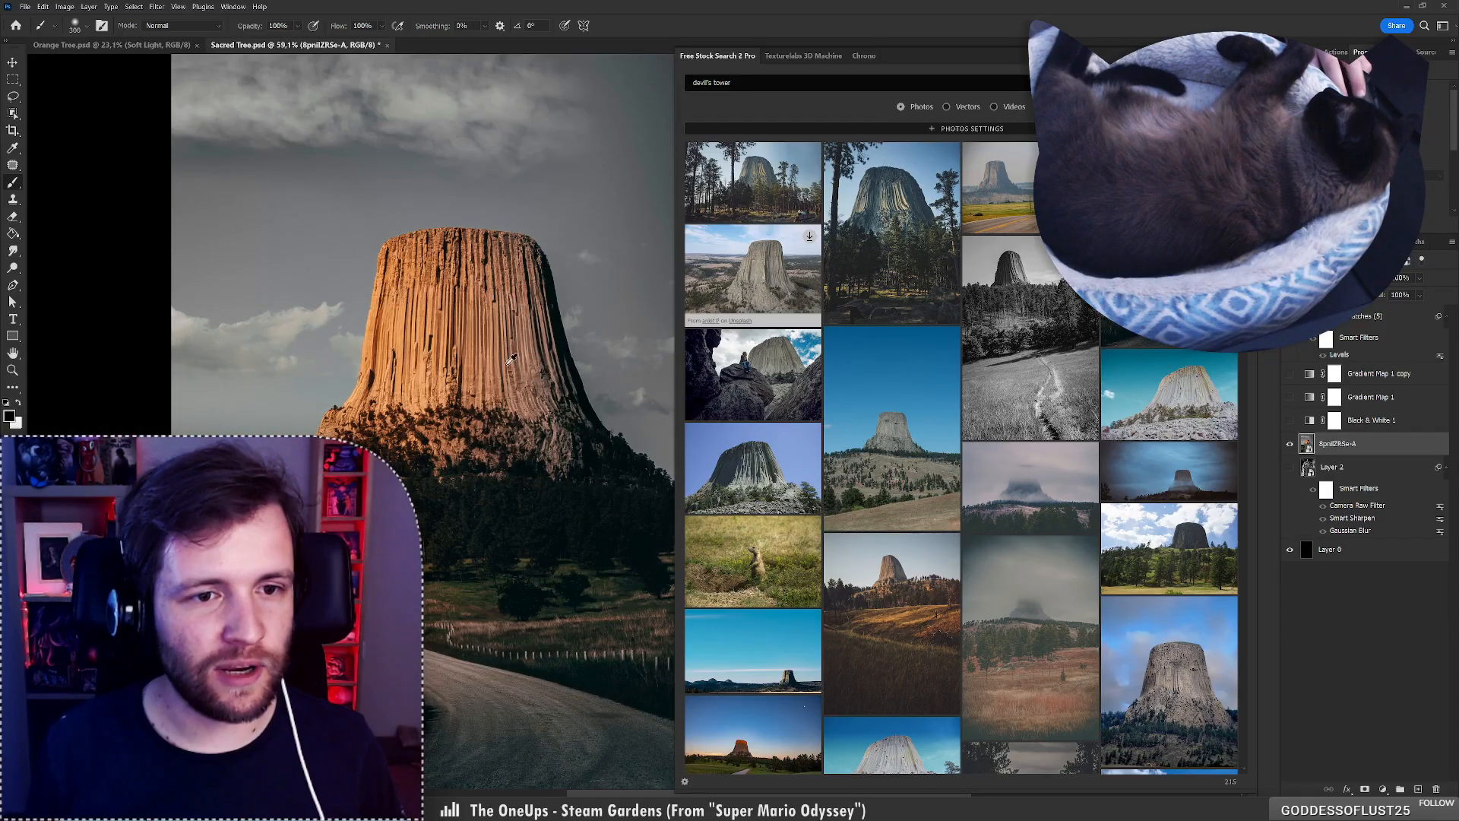
scroll(510, 358, up, 2)
scroll(511, 358, down, 4)
scroll(511, 358, down, 2)
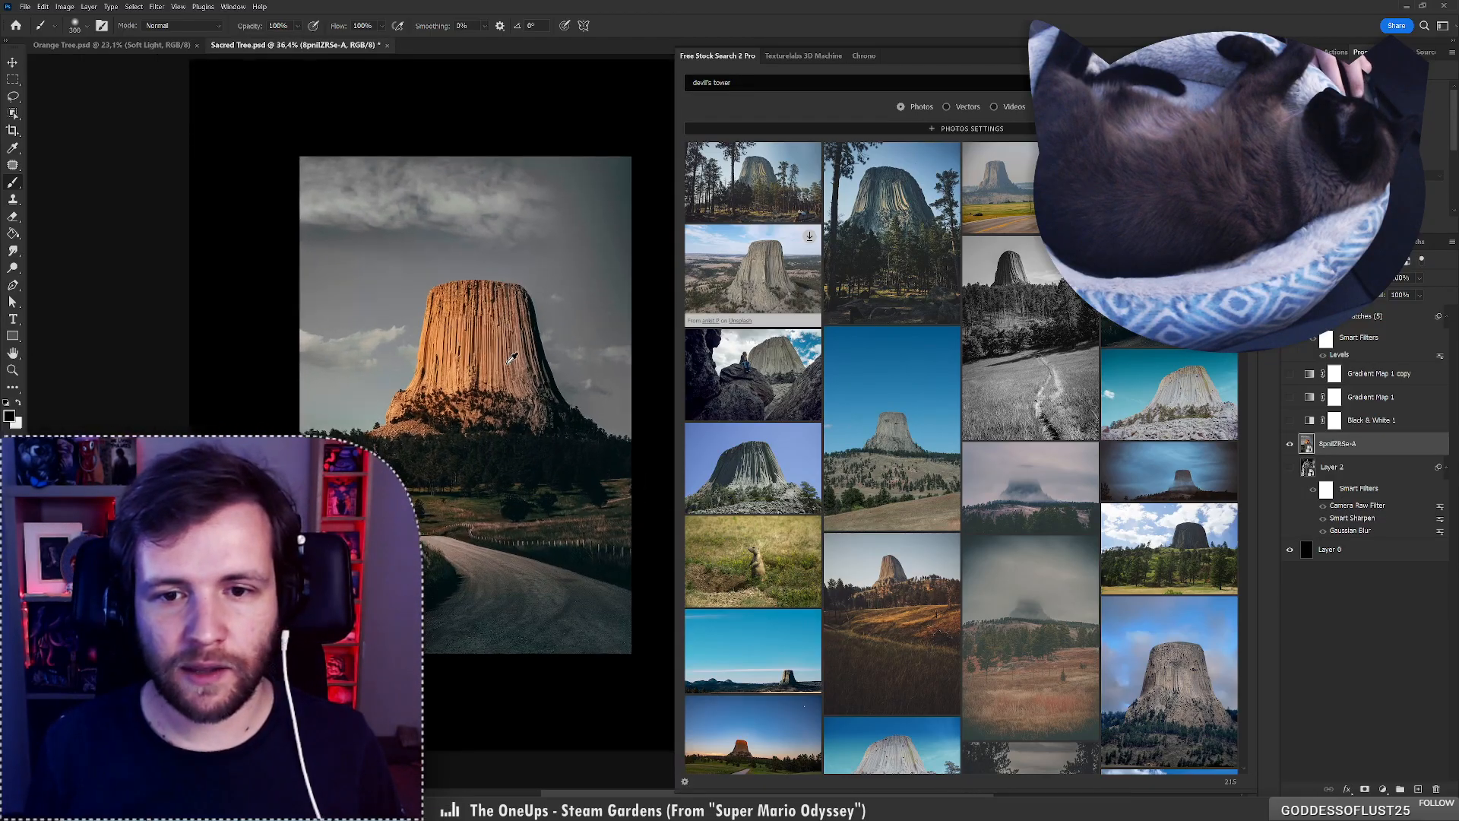
scroll(510, 358, up, 1)
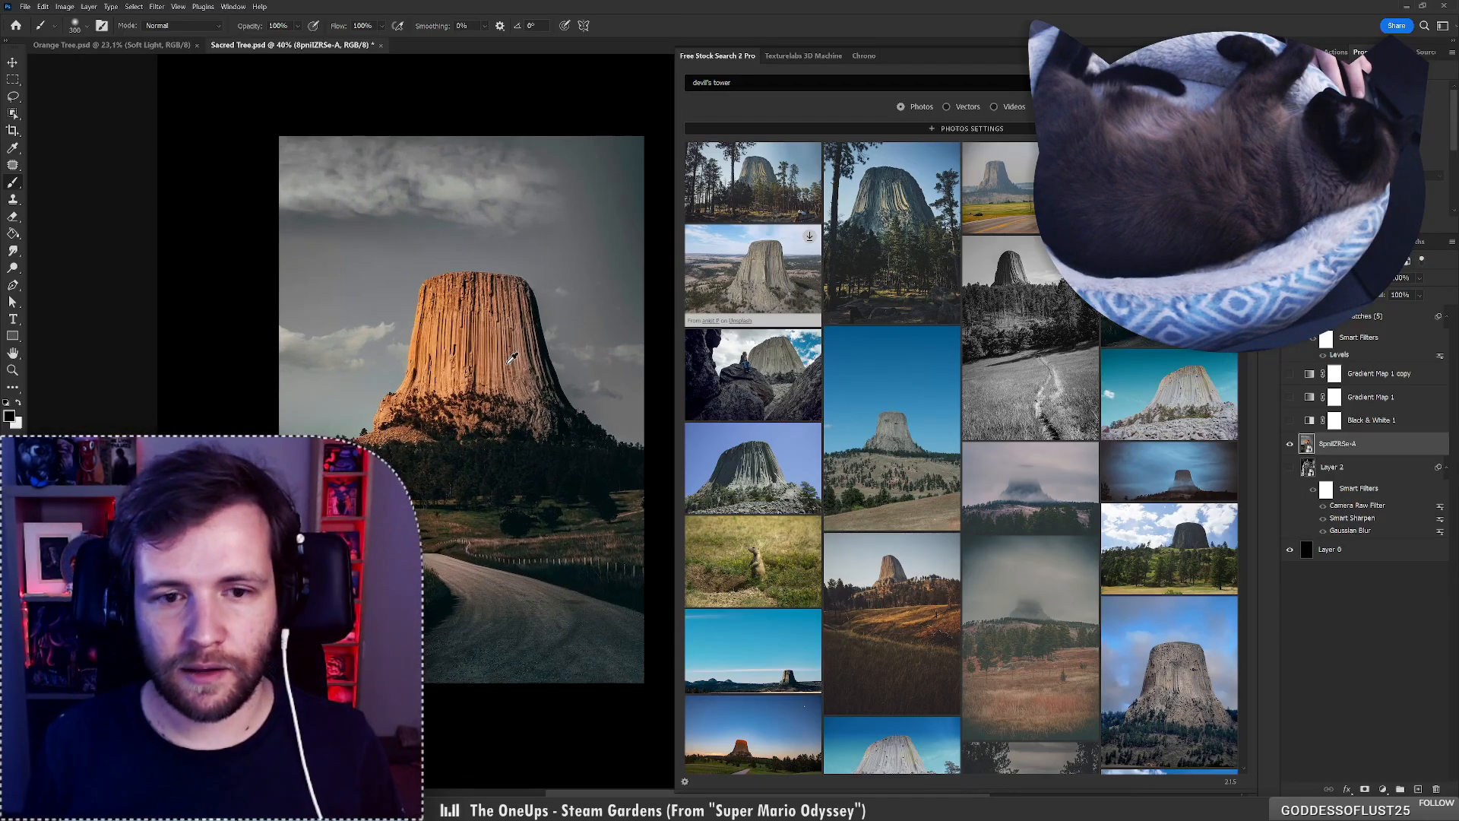
Add the stock photos of the tower under a clear blue sky and the misty tower under dark clouds to the document.
click(897, 433)
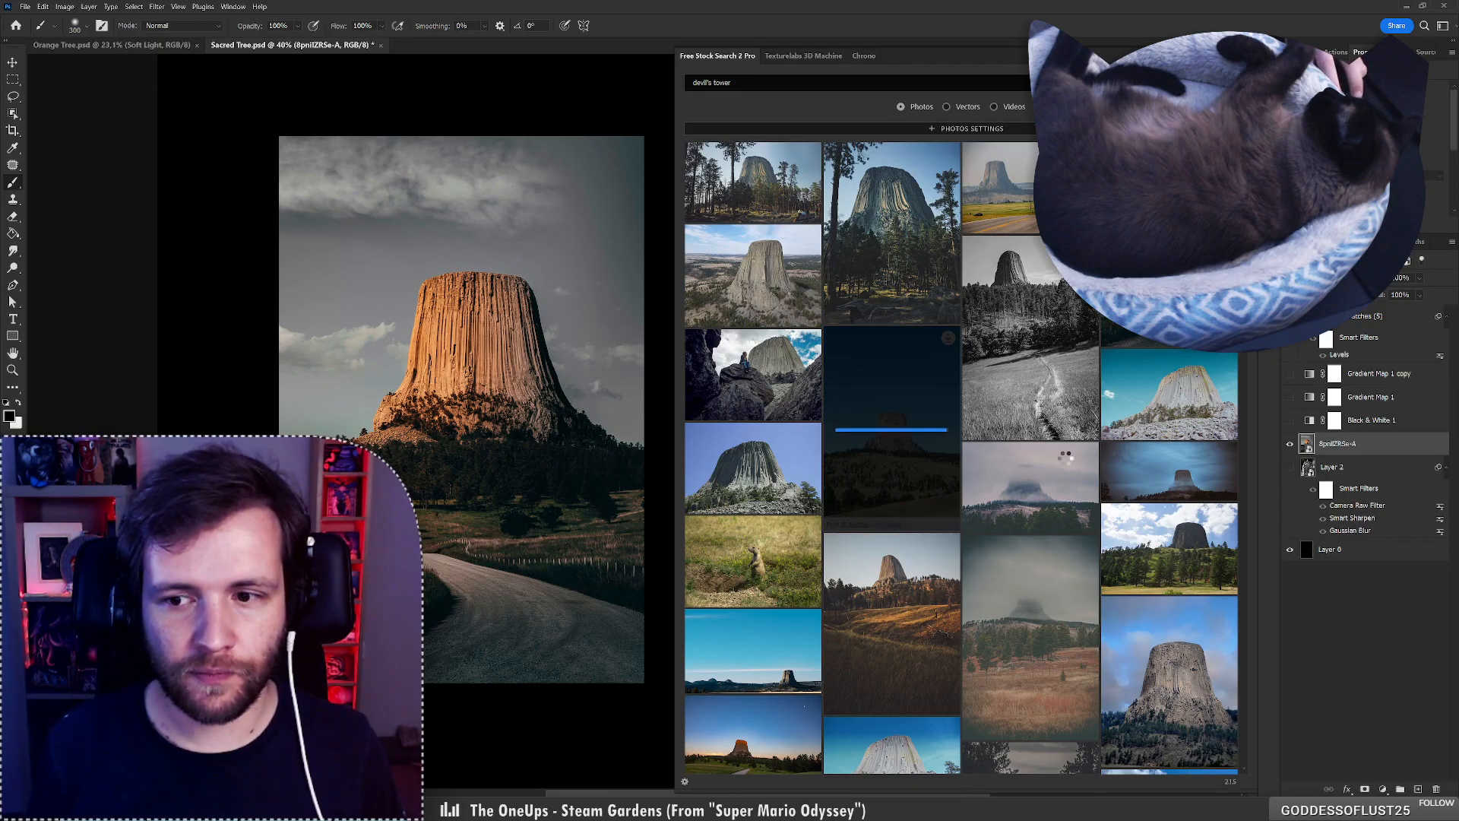
click(1168, 476)
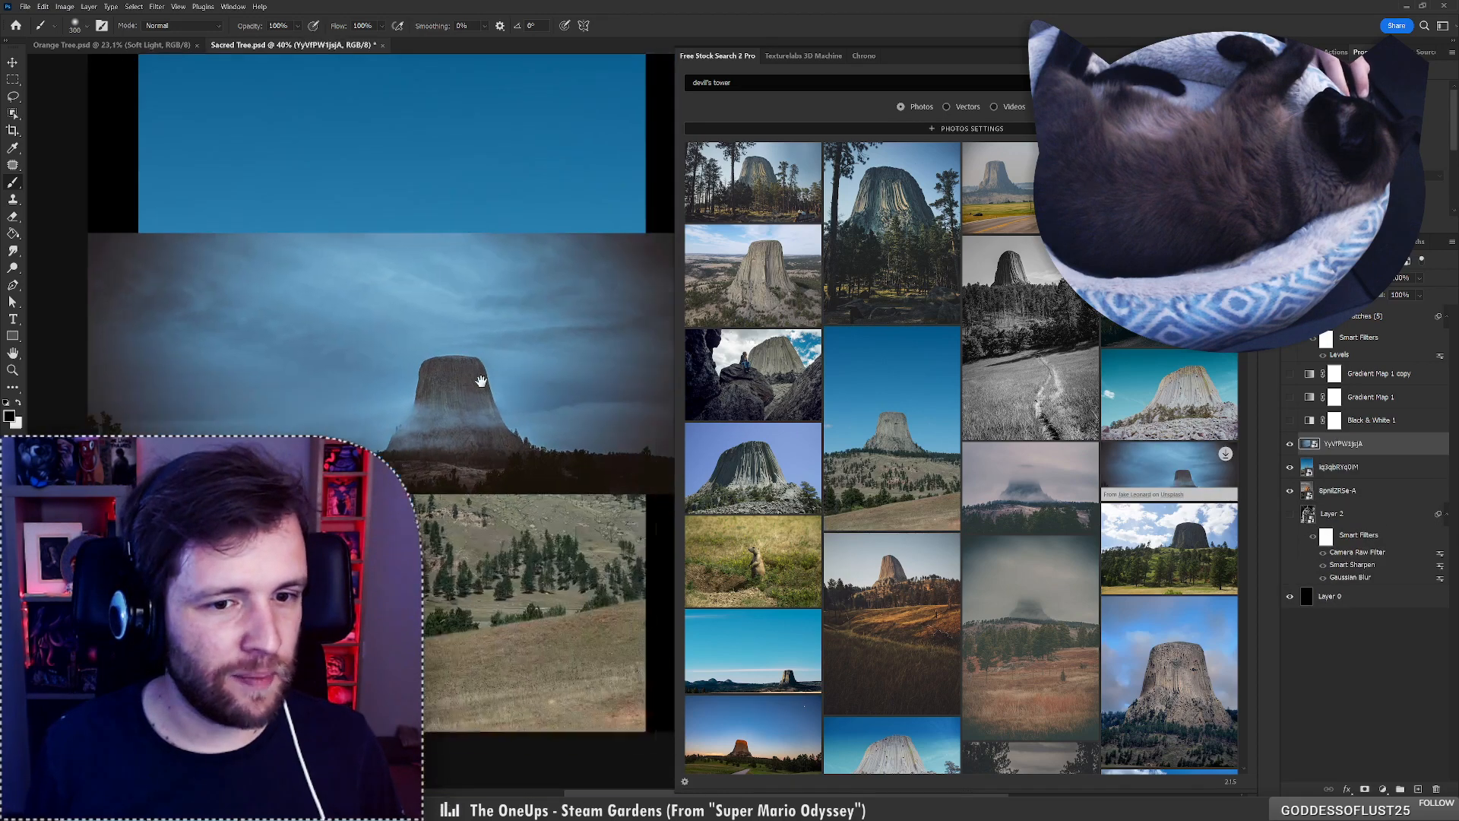
mouse_move(482, 380)
mouse_down()
mouse_move(490, 319)
mouse_move(498, 353)
mouse_move(534, 380)
mouse_move(523, 377)
mouse_up()
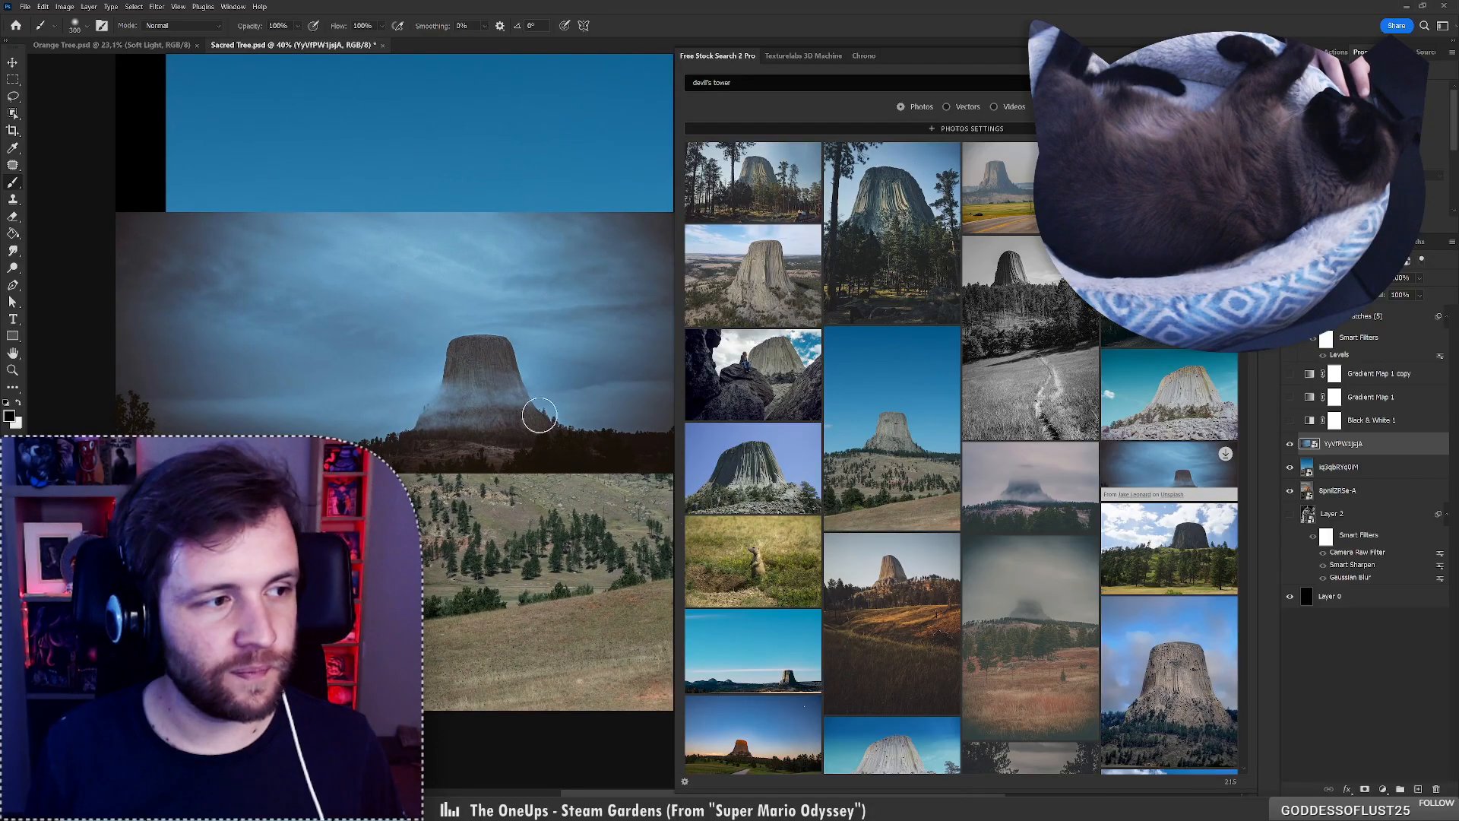
scroll(851, 244, down, 3)
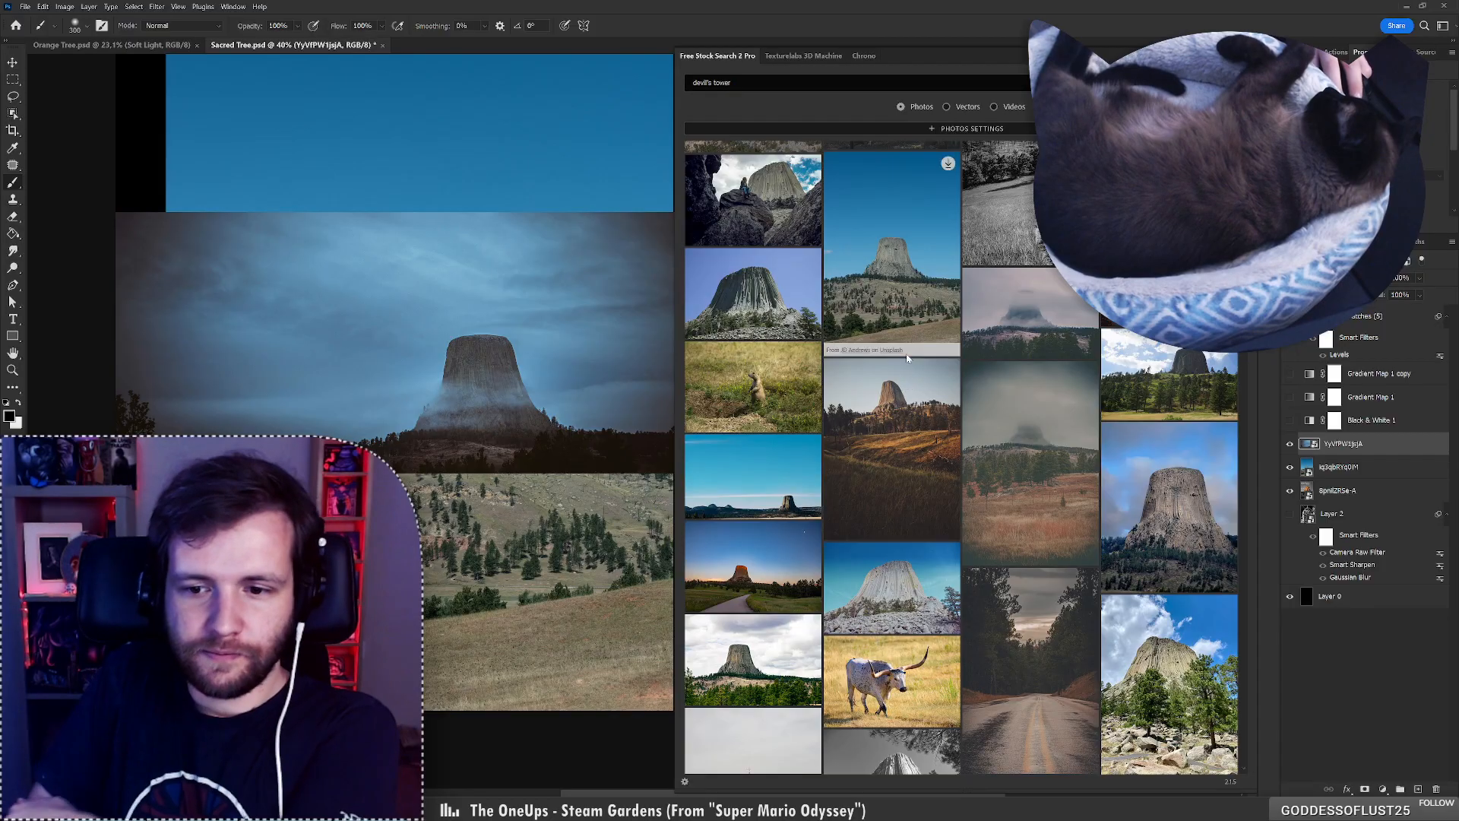
Try out the black-and-white stock photo of the tower framed by pine branches, and delete its layer.
scroll(911, 441, down, 2)
scroll(912, 449, down, 1)
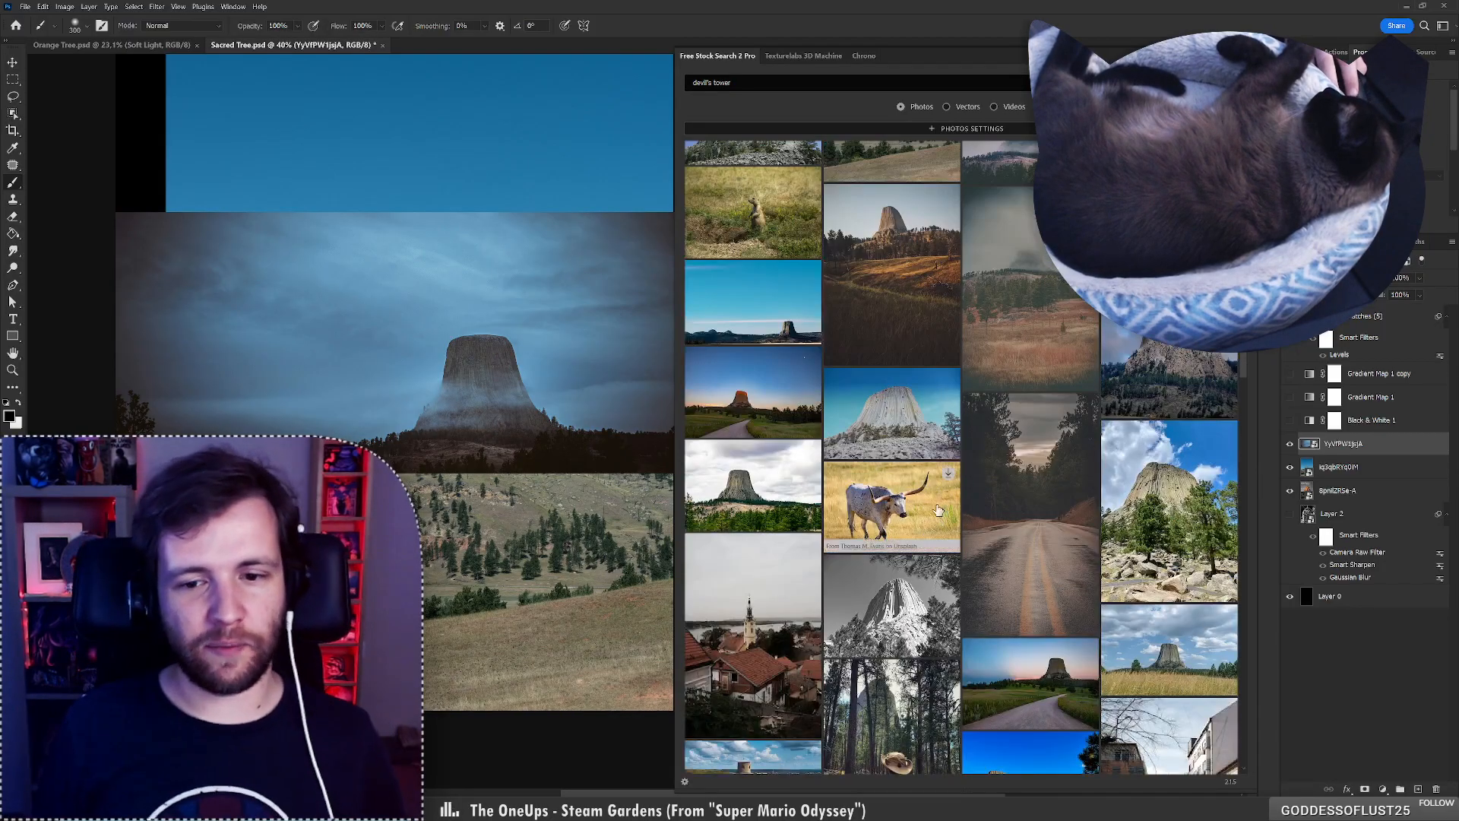
click(948, 567)
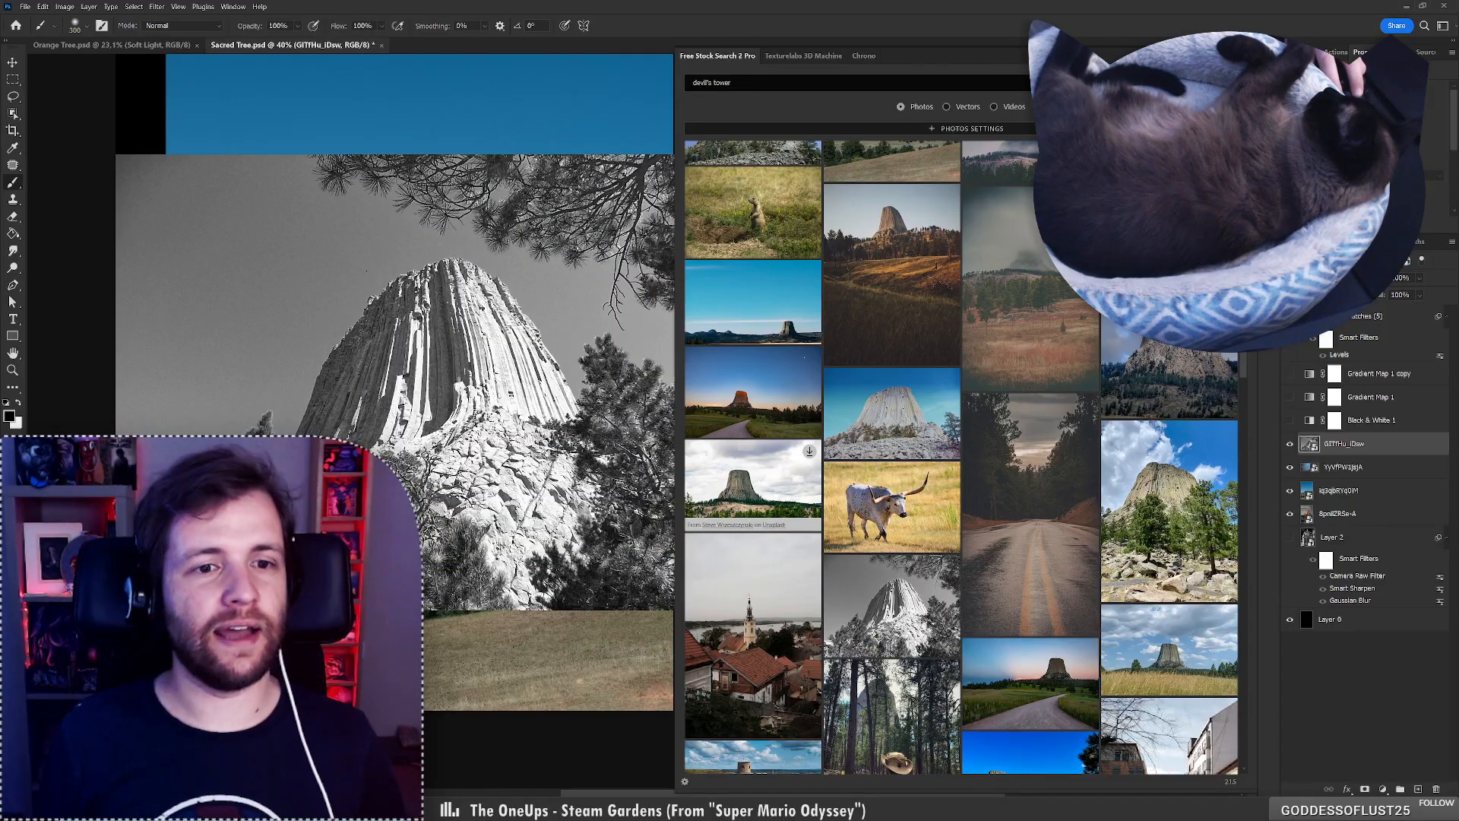
mouse_move(493, 420)
mouse_down()
mouse_move(477, 387)
mouse_move(489, 414)
mouse_move(527, 431)
mouse_up()
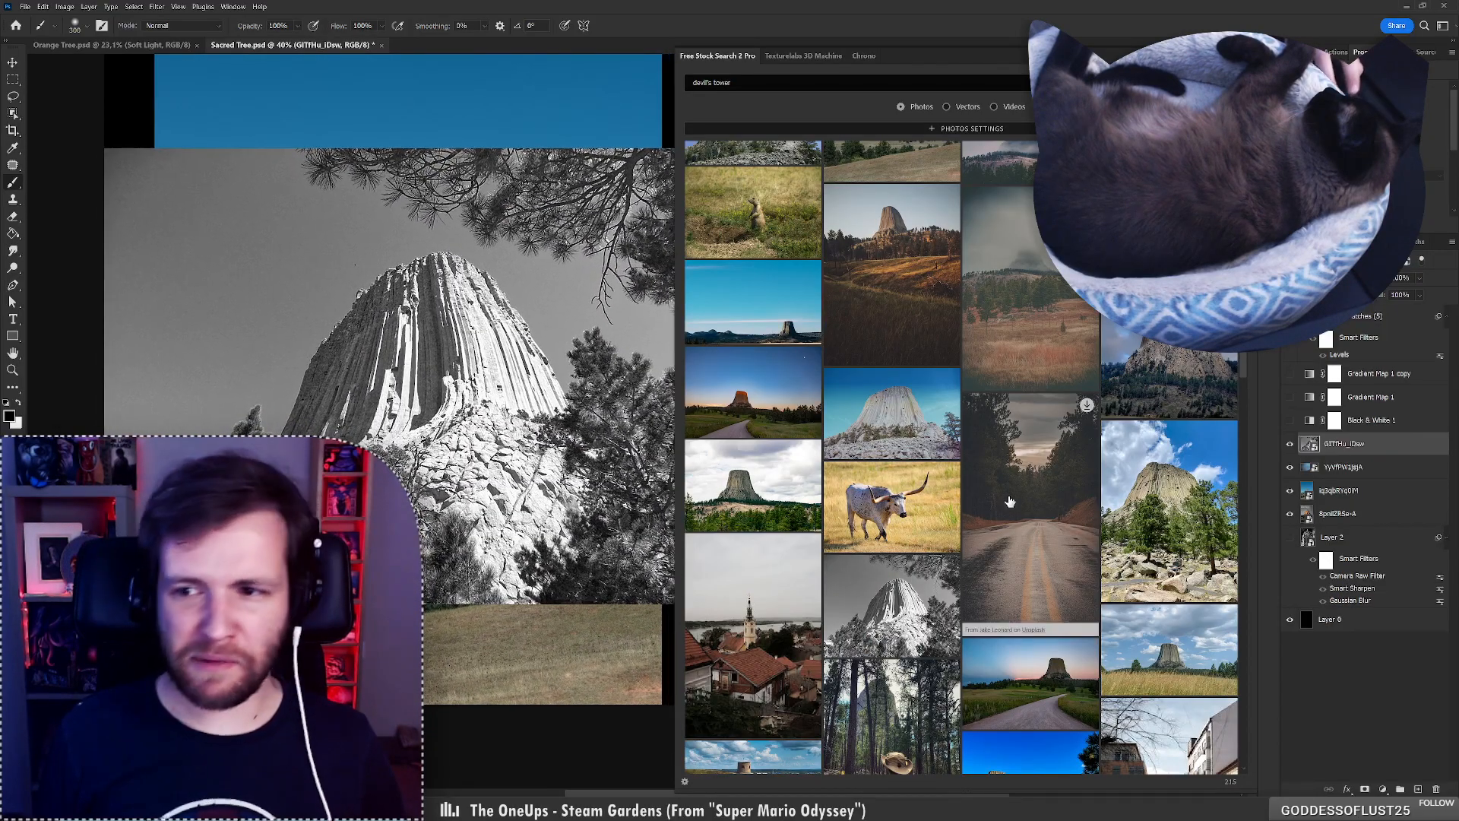
click(1439, 789)
Place the stock photo of the tower behind golden grass under a cloudy sky, and hide the misty tower layer.
scroll(986, 515, down, 3)
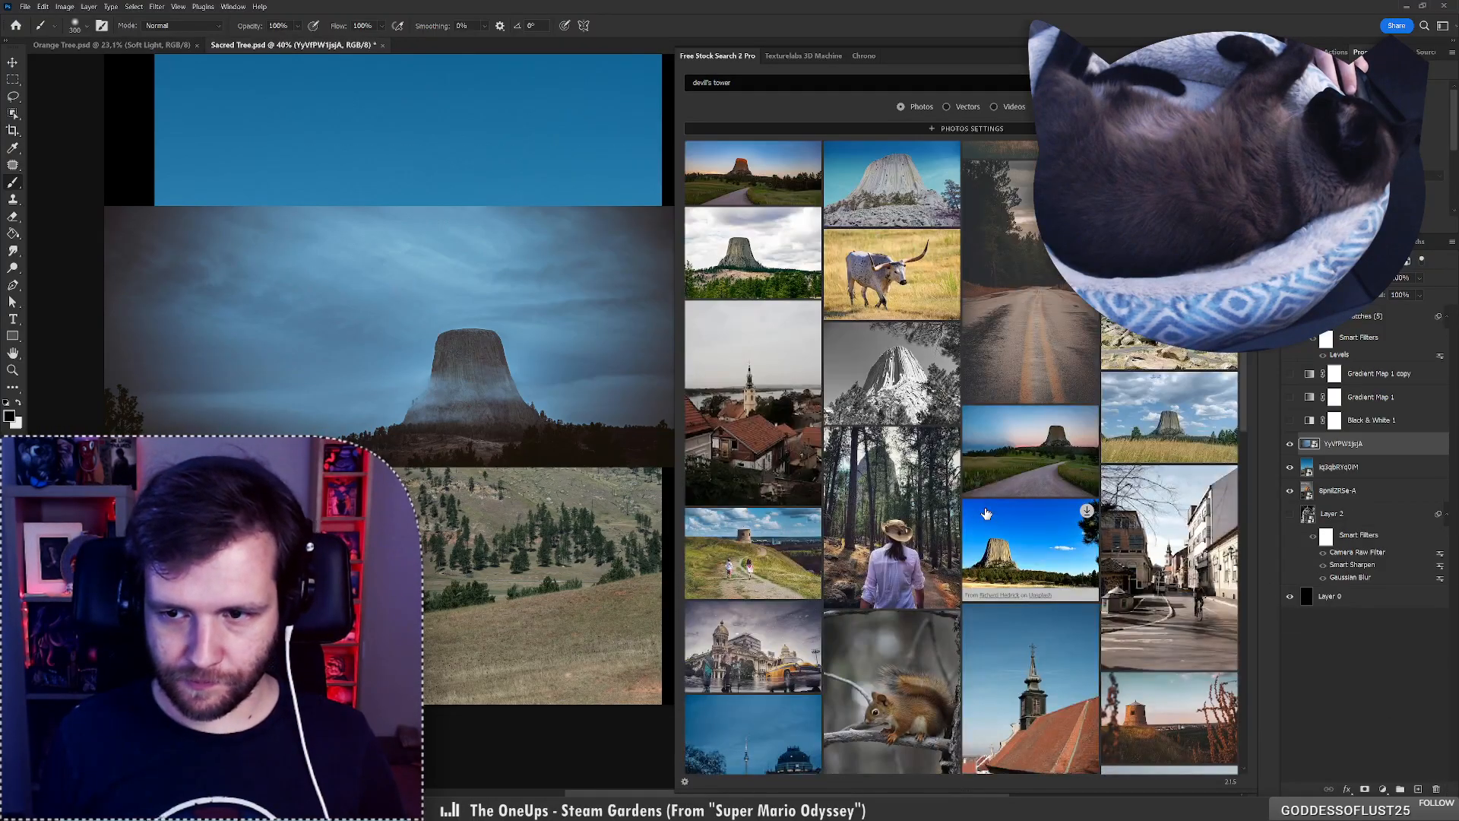
click(1192, 409)
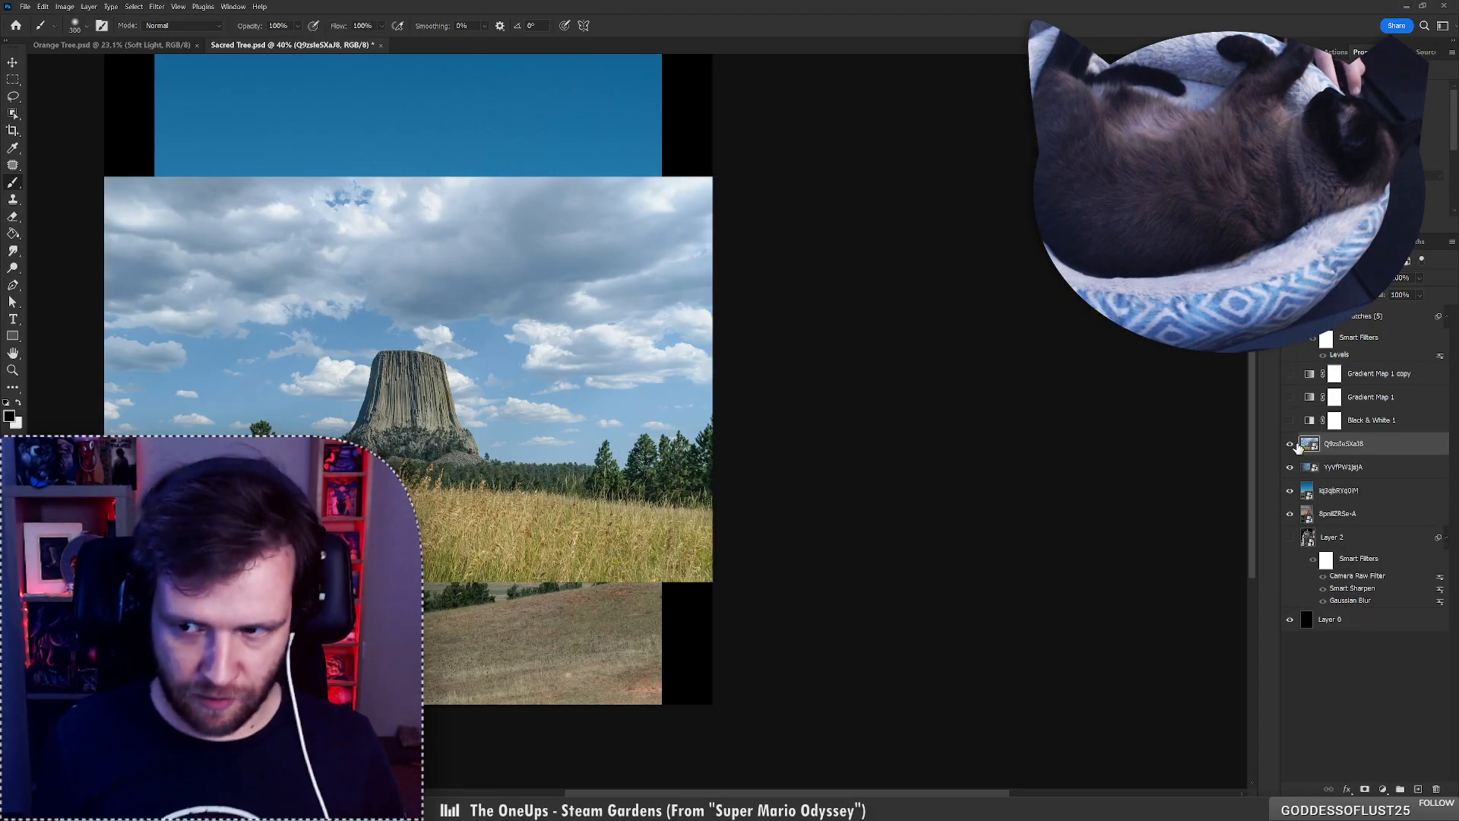
click(1291, 444)
click(1291, 467)
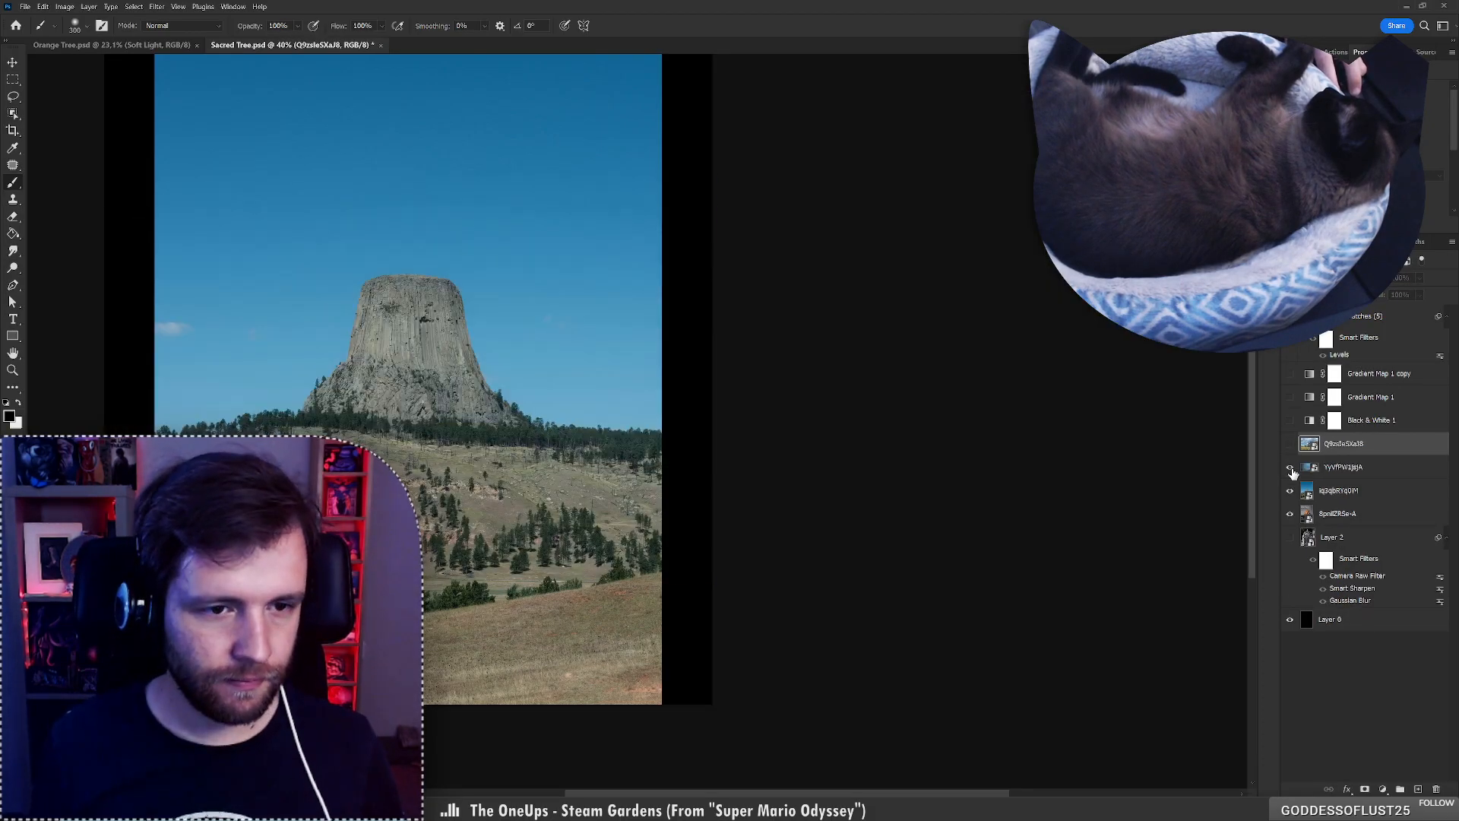
click(1291, 468)
click(1291, 446)
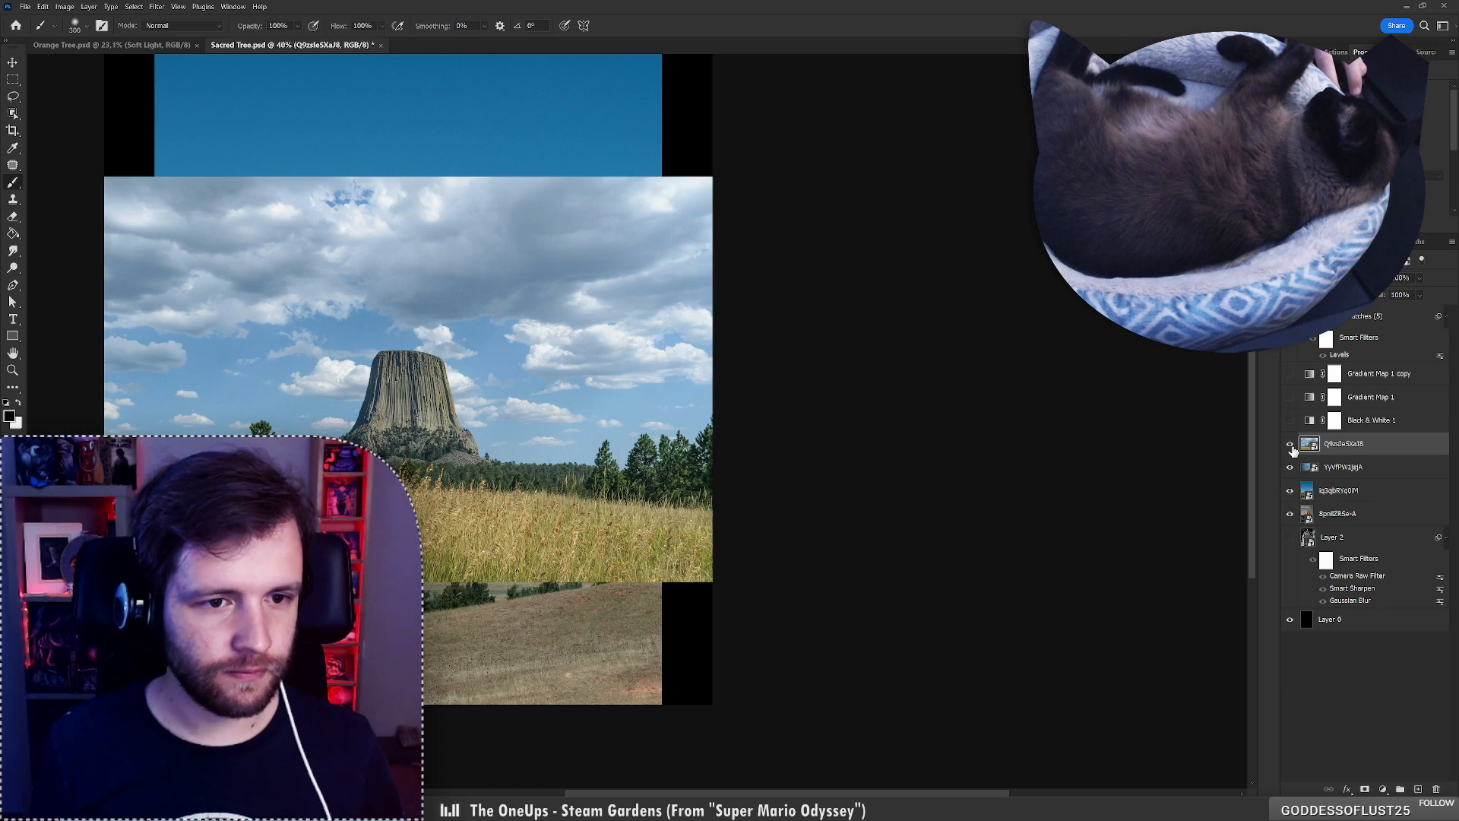
click(1289, 444)
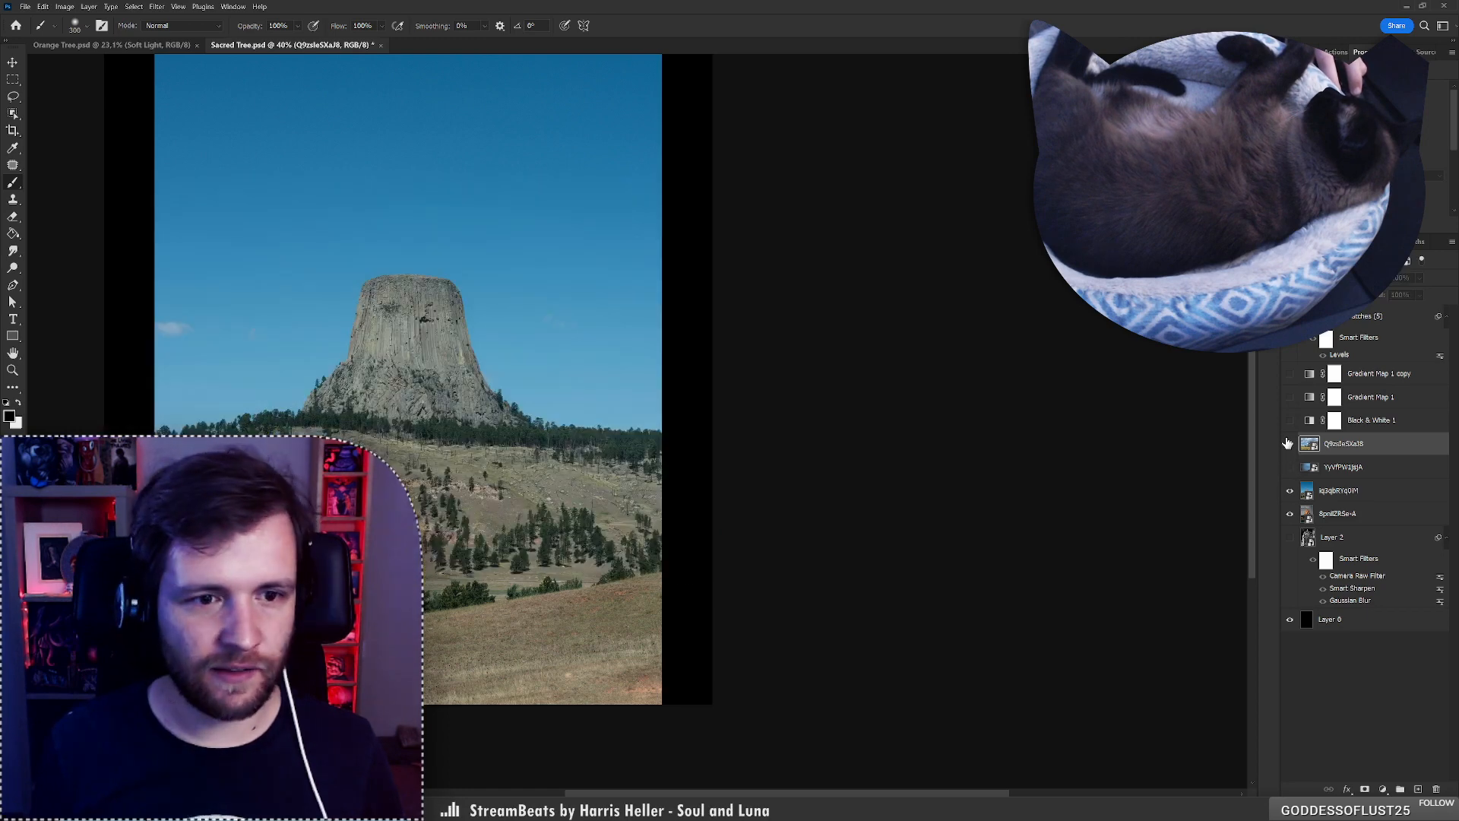
Compare the golden-grass tower photo with the clear-sky tower photo by switching the upper layer's visibility.
click(1289, 444)
click(1289, 444)
click(1289, 444)
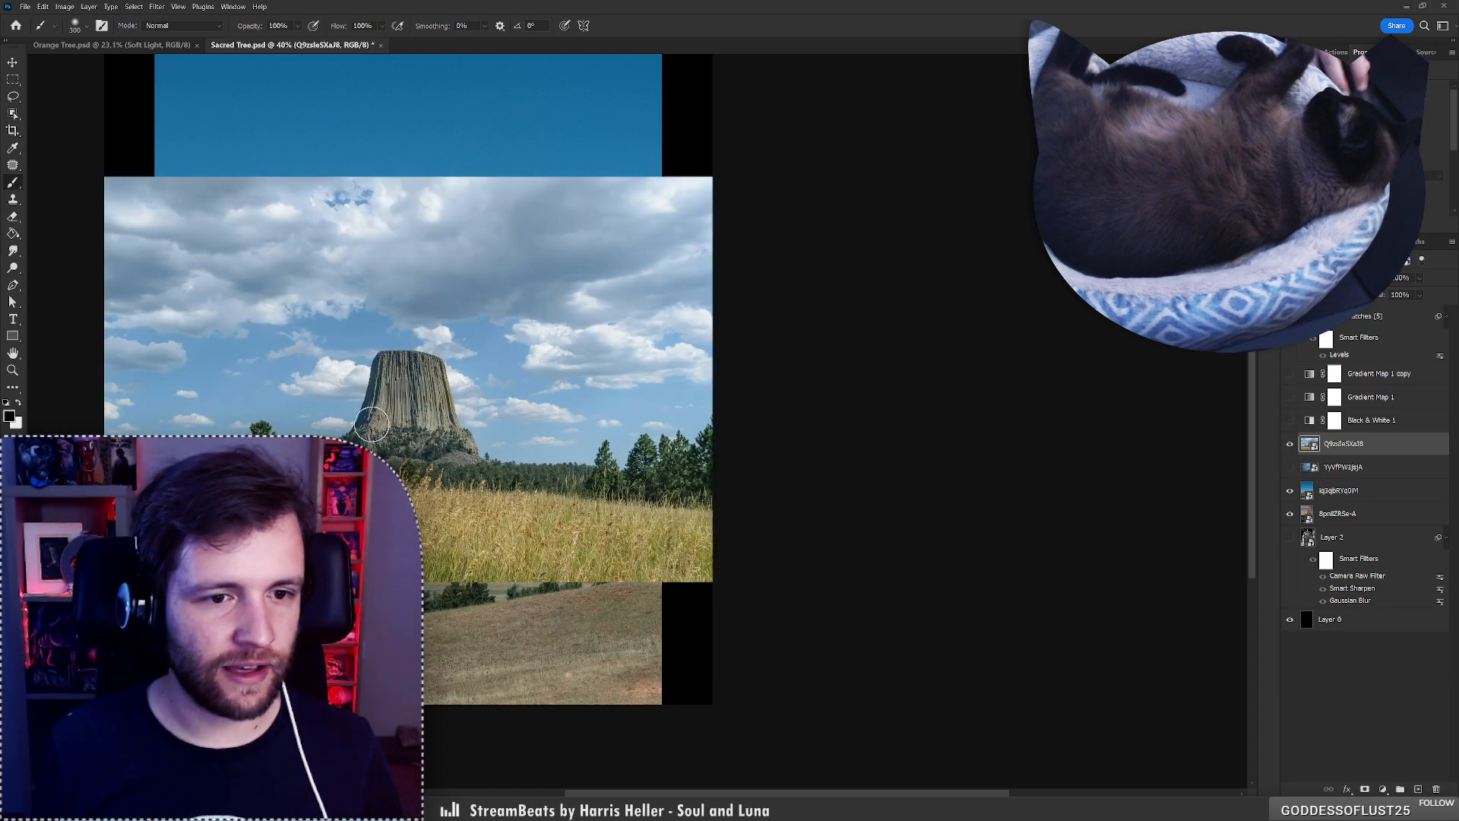
drag(459, 422, 576, 372)
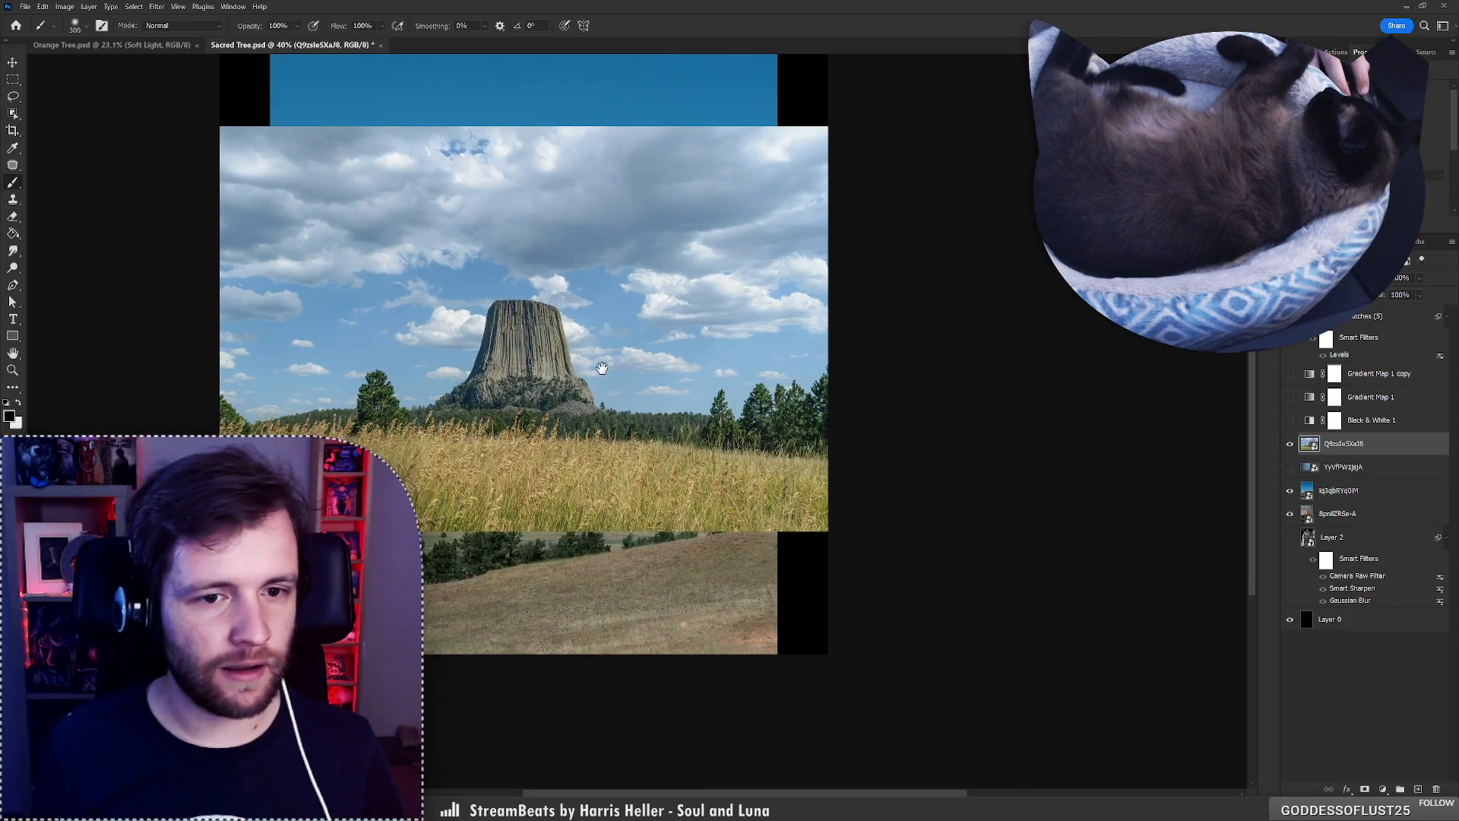
click(1291, 447)
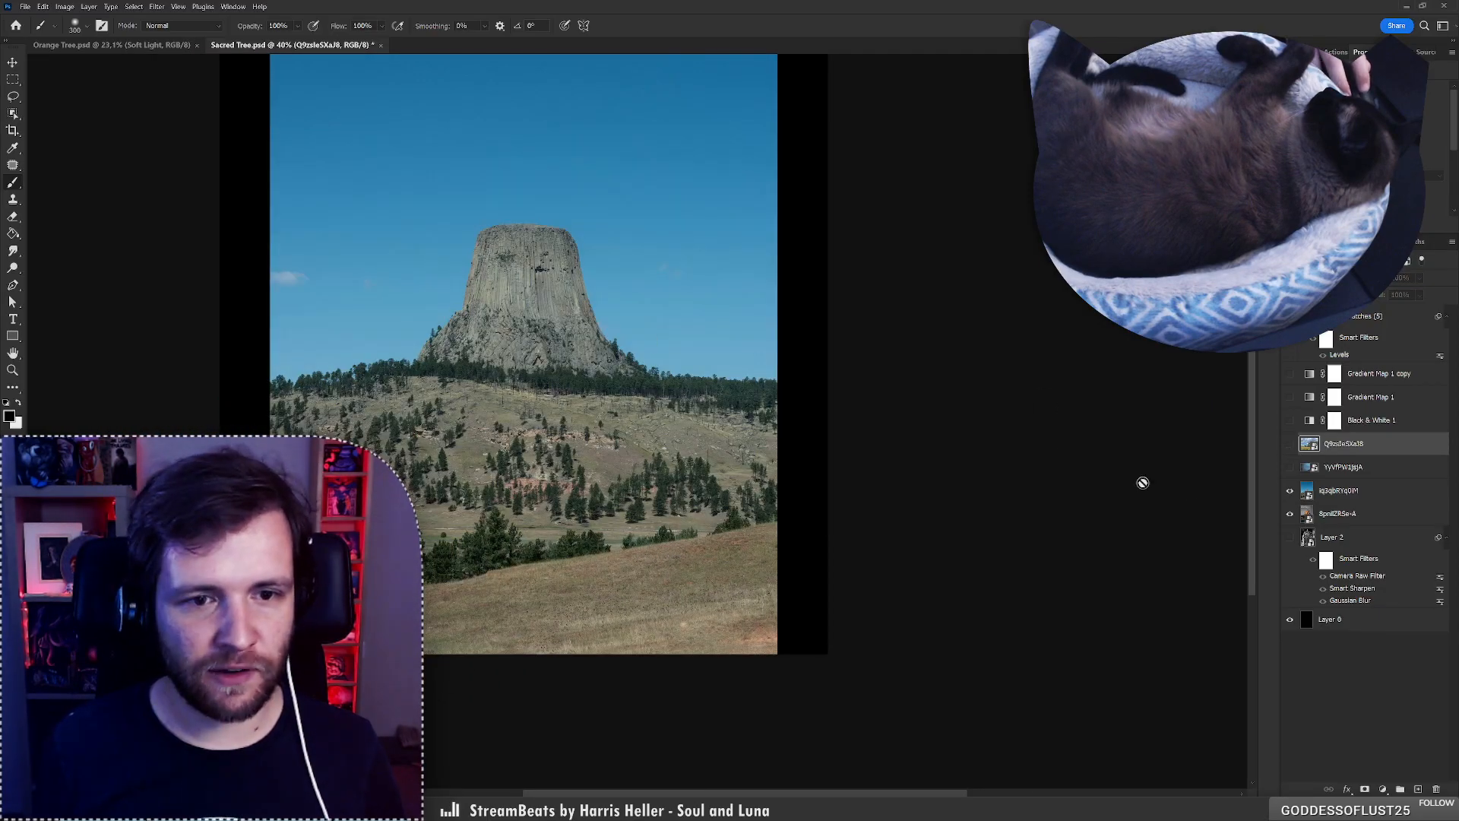
click(1289, 447)
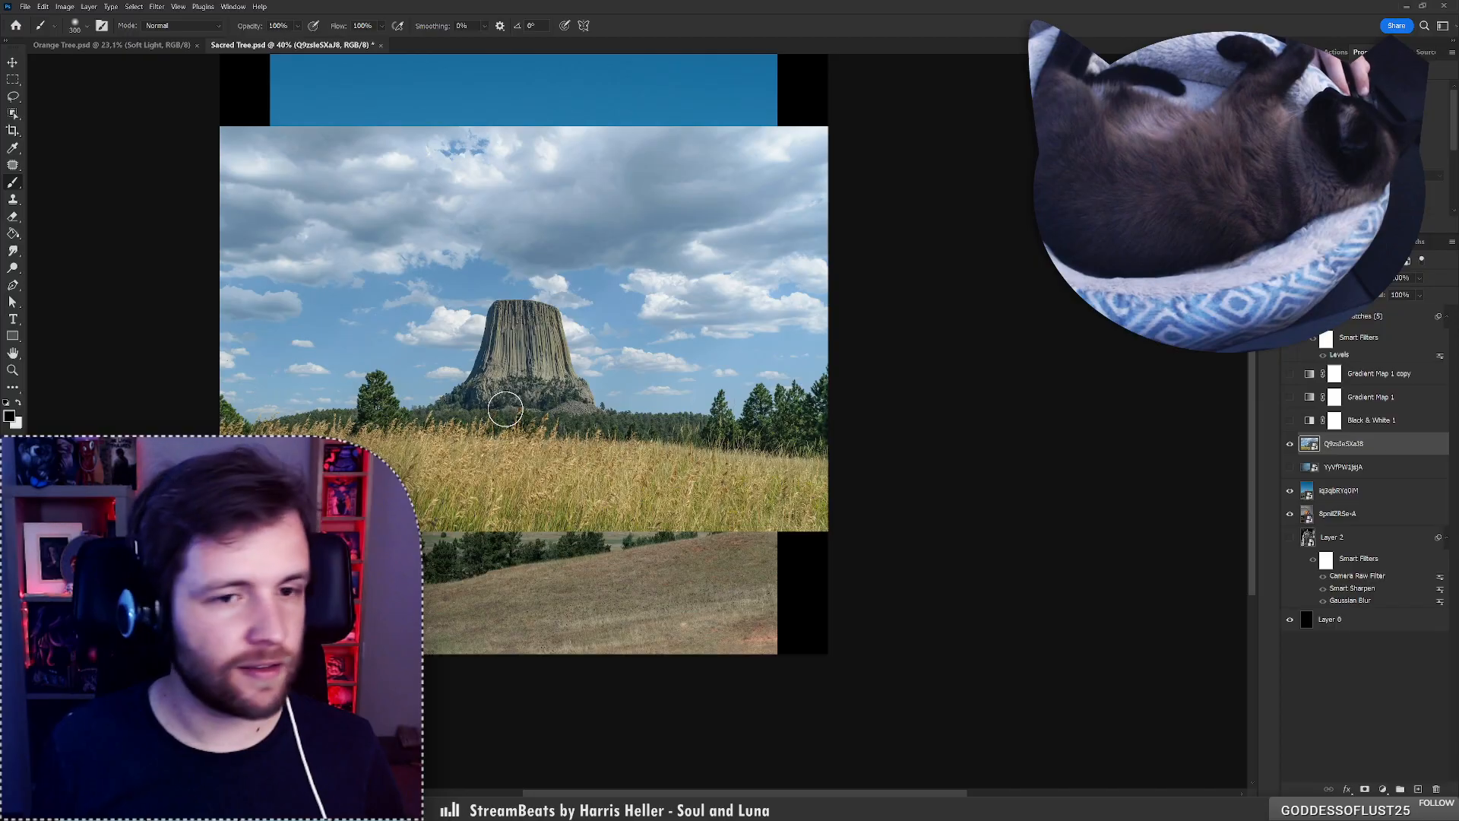
Scale the golden-grass tower photo to about 165.63% and position it so it fills the canvas with the tower centred.
drag(528, 431, 620, 445)
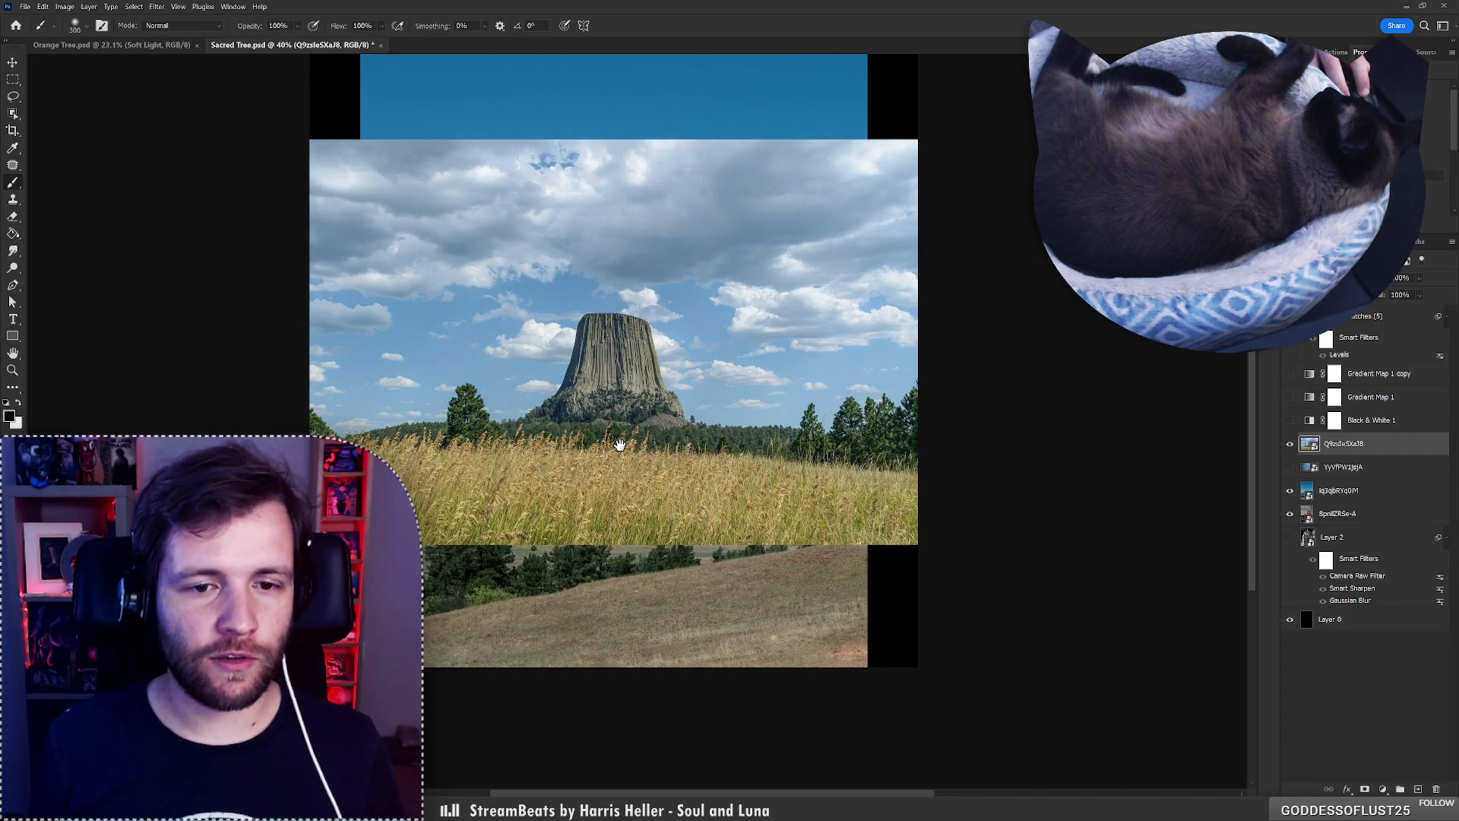
key(ctrl+t)
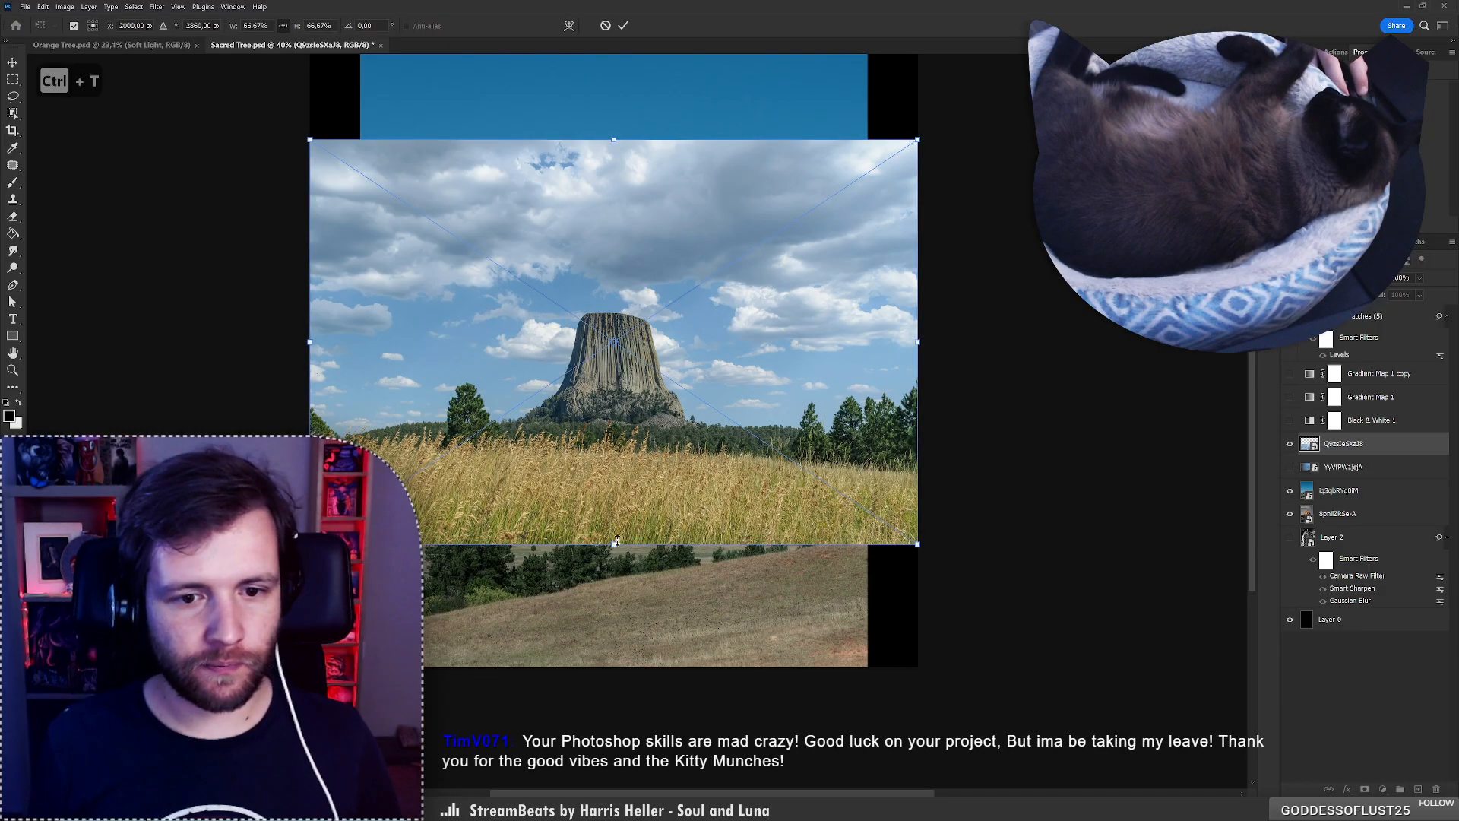
drag(616, 541, 628, 666)
scroll(627, 543, down, 2)
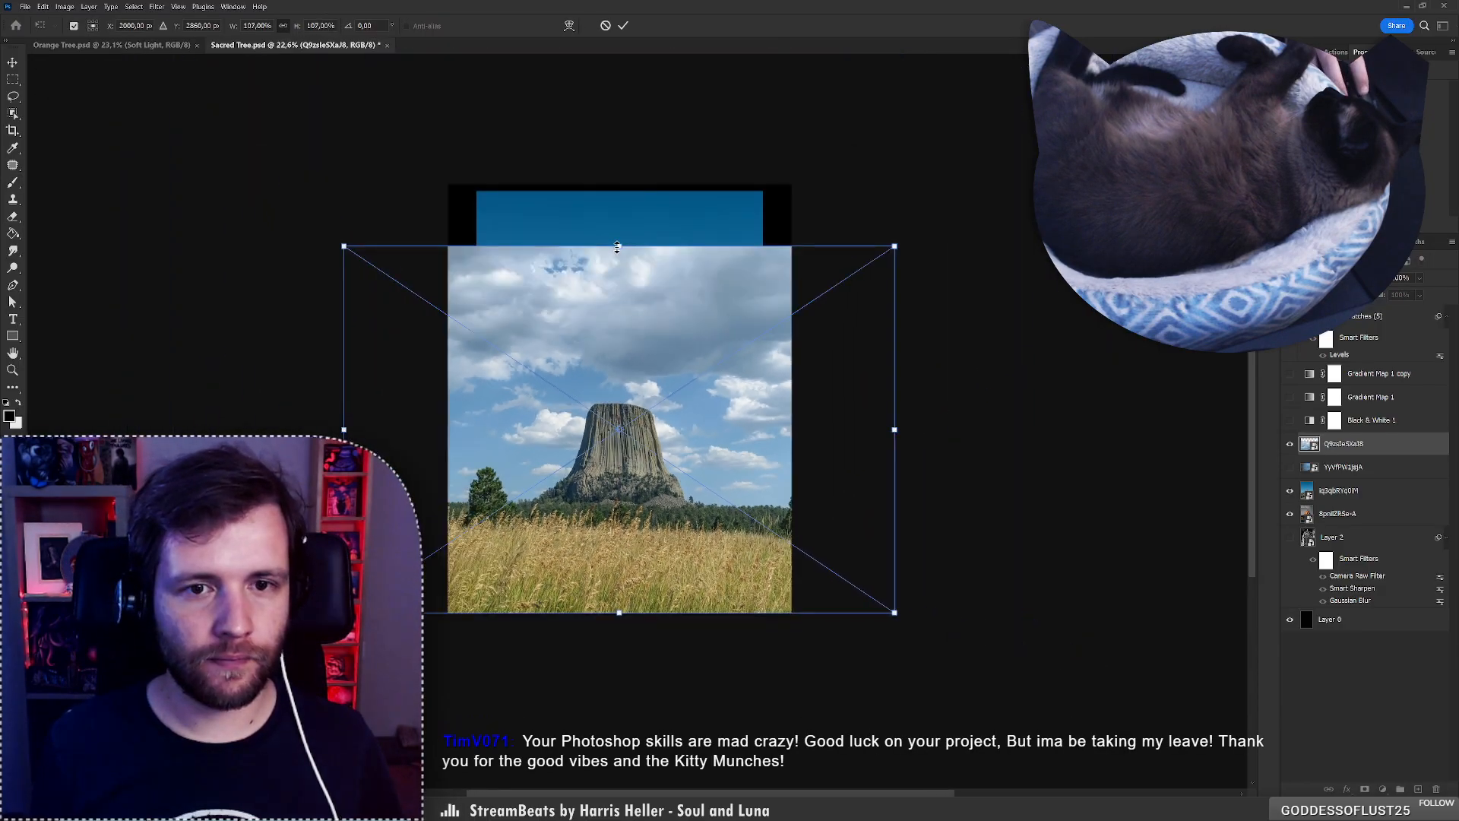
drag(617, 246, 641, 101)
drag(681, 325, 668, 275)
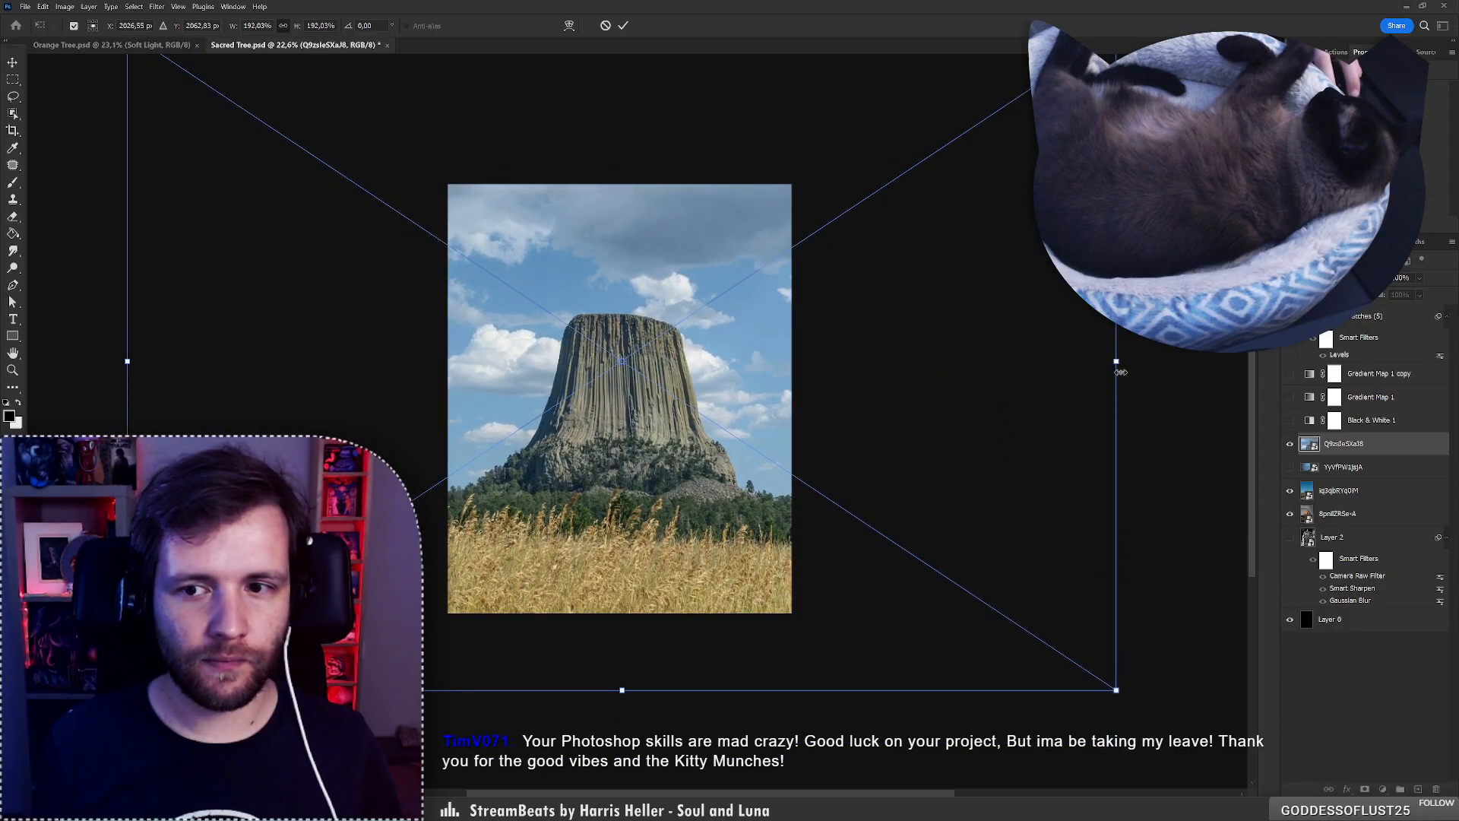
drag(1120, 372, 1053, 372)
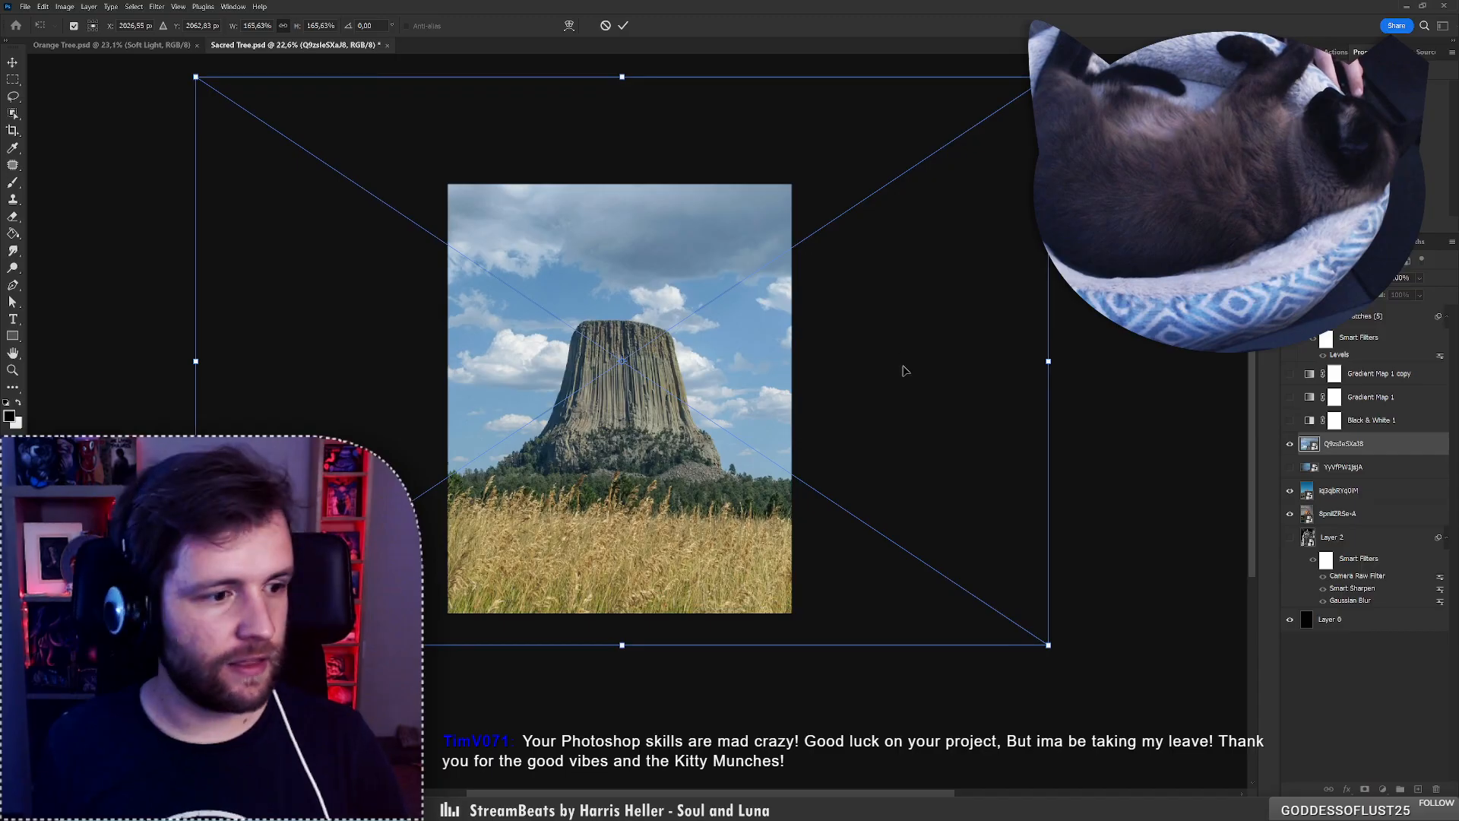
key(Return)
key(b)
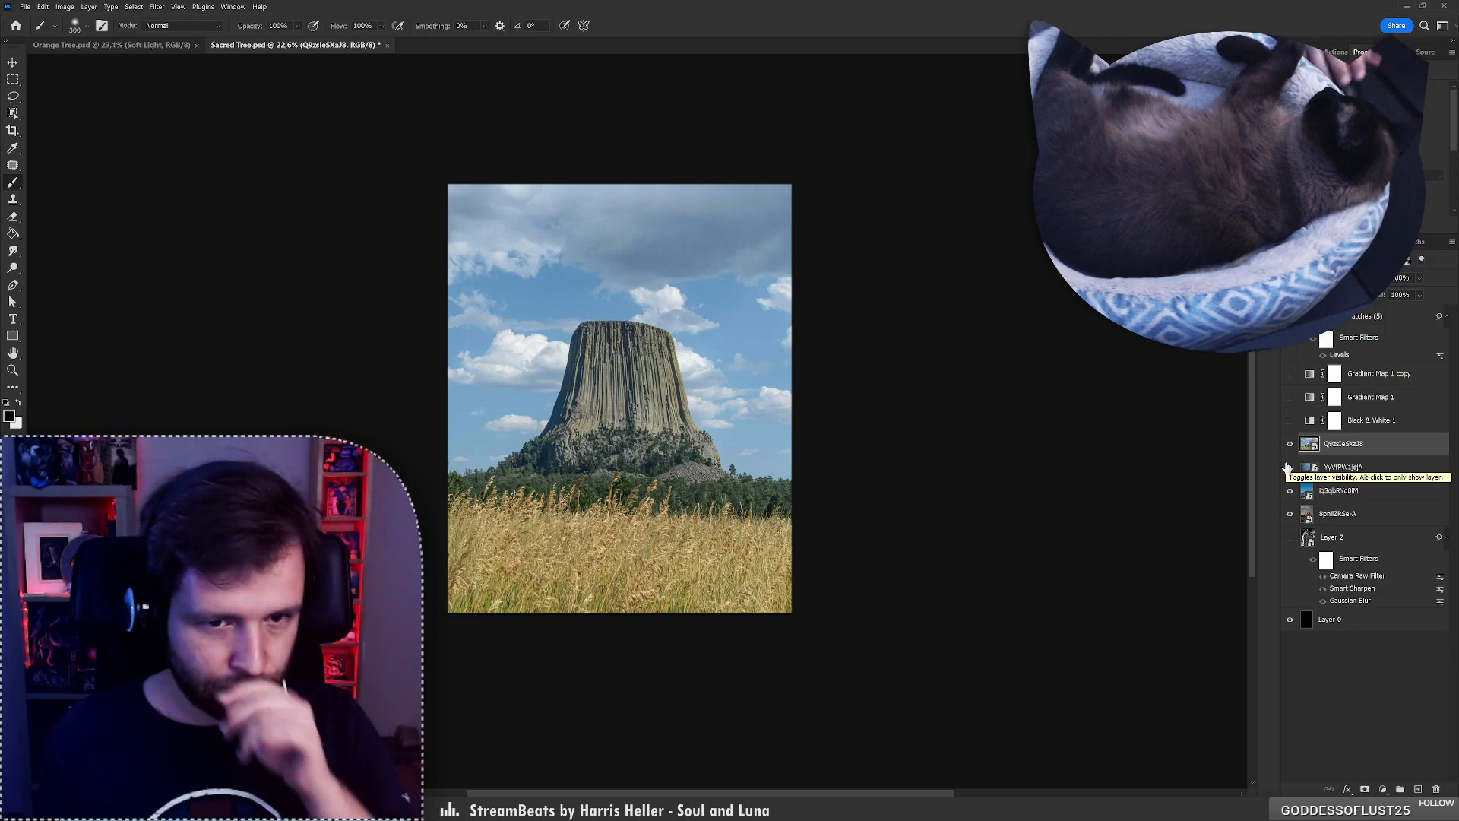
Show the Black & White 1 adjustment layer and inspect the tower in greyscale up close and as a whole.
click(1289, 424)
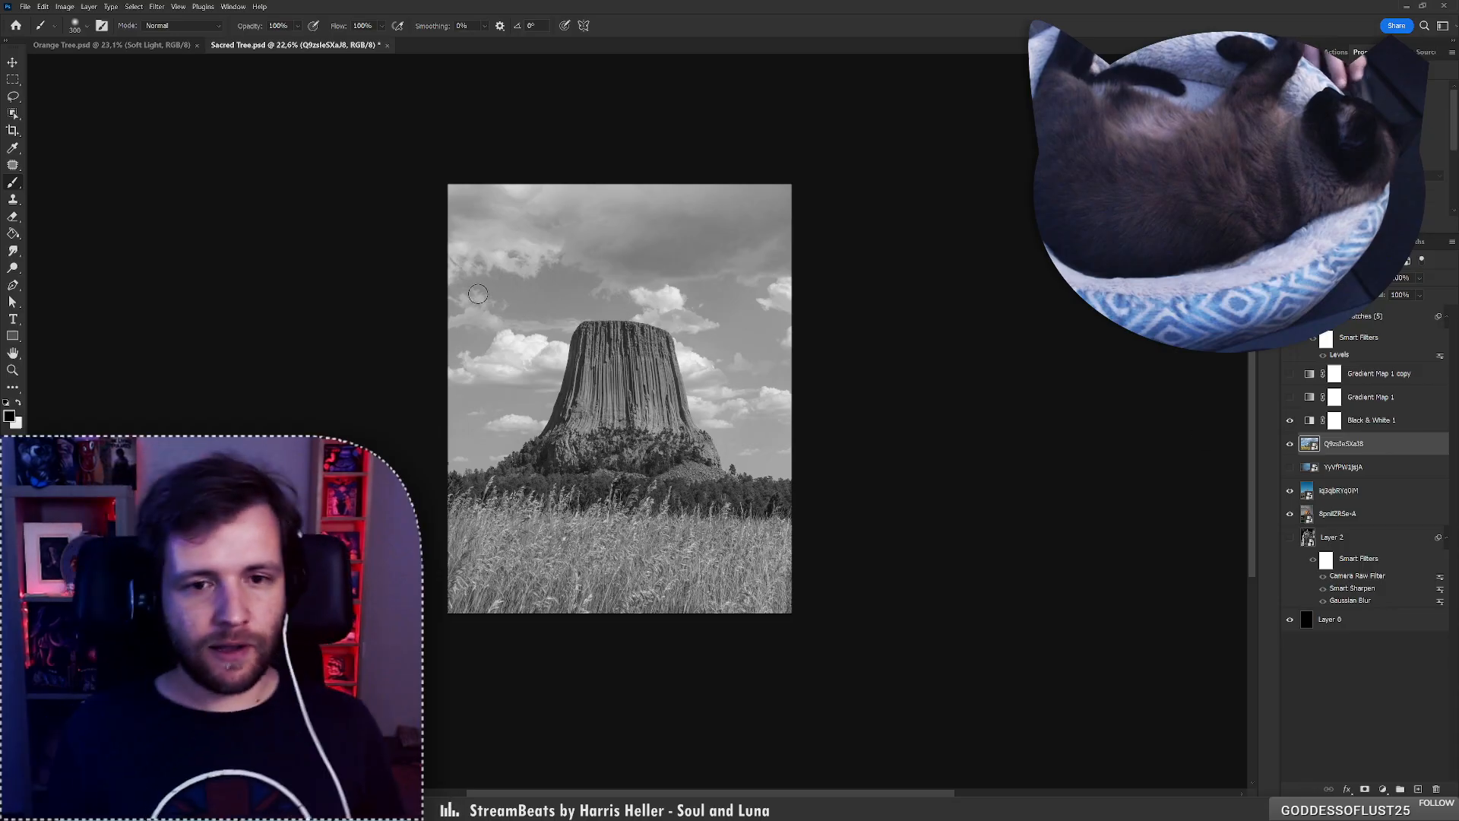
scroll(571, 470, up, 5)
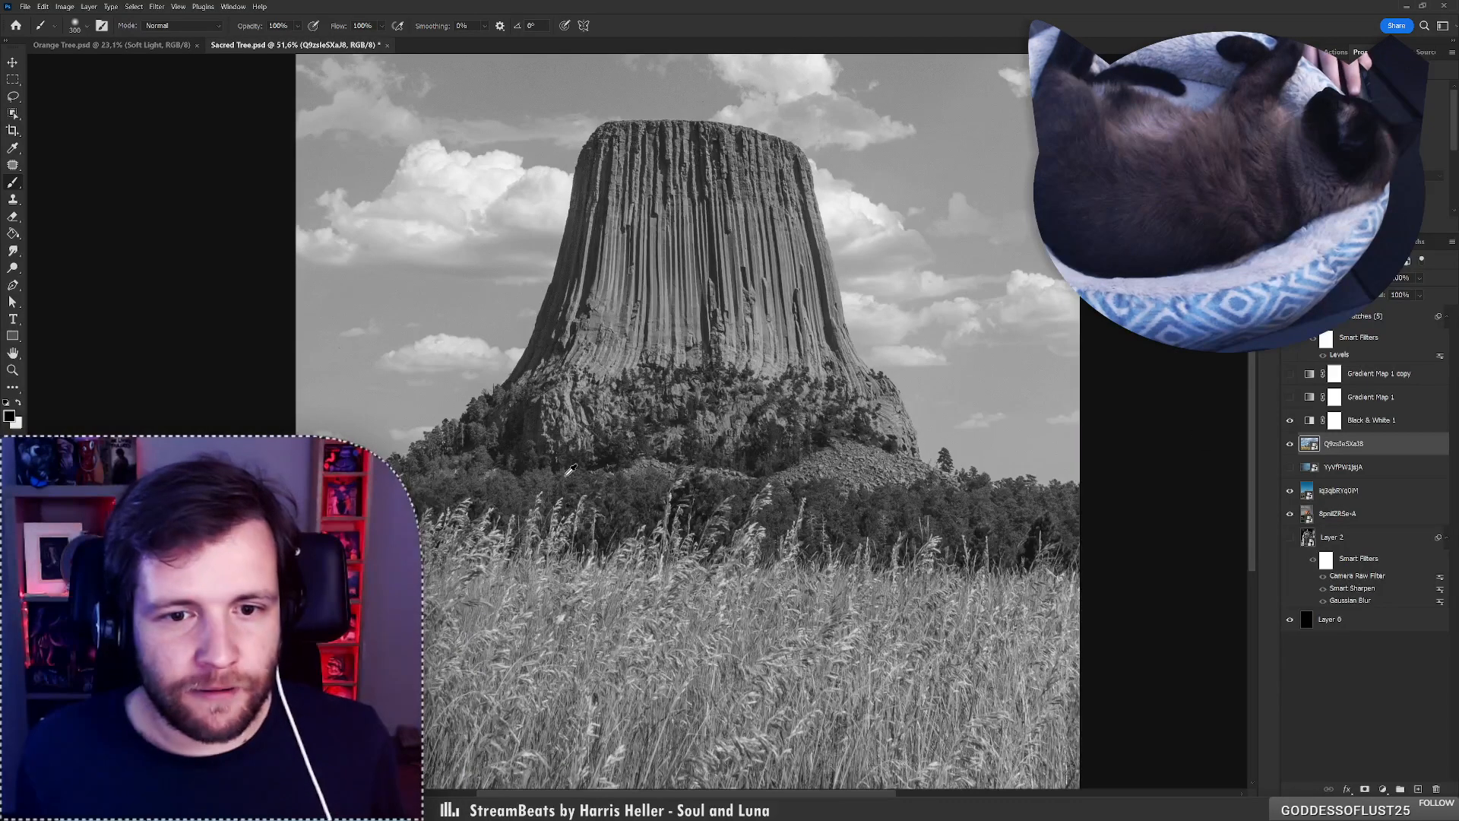
scroll(571, 470, down, 5)
scroll(633, 348, up, 1)
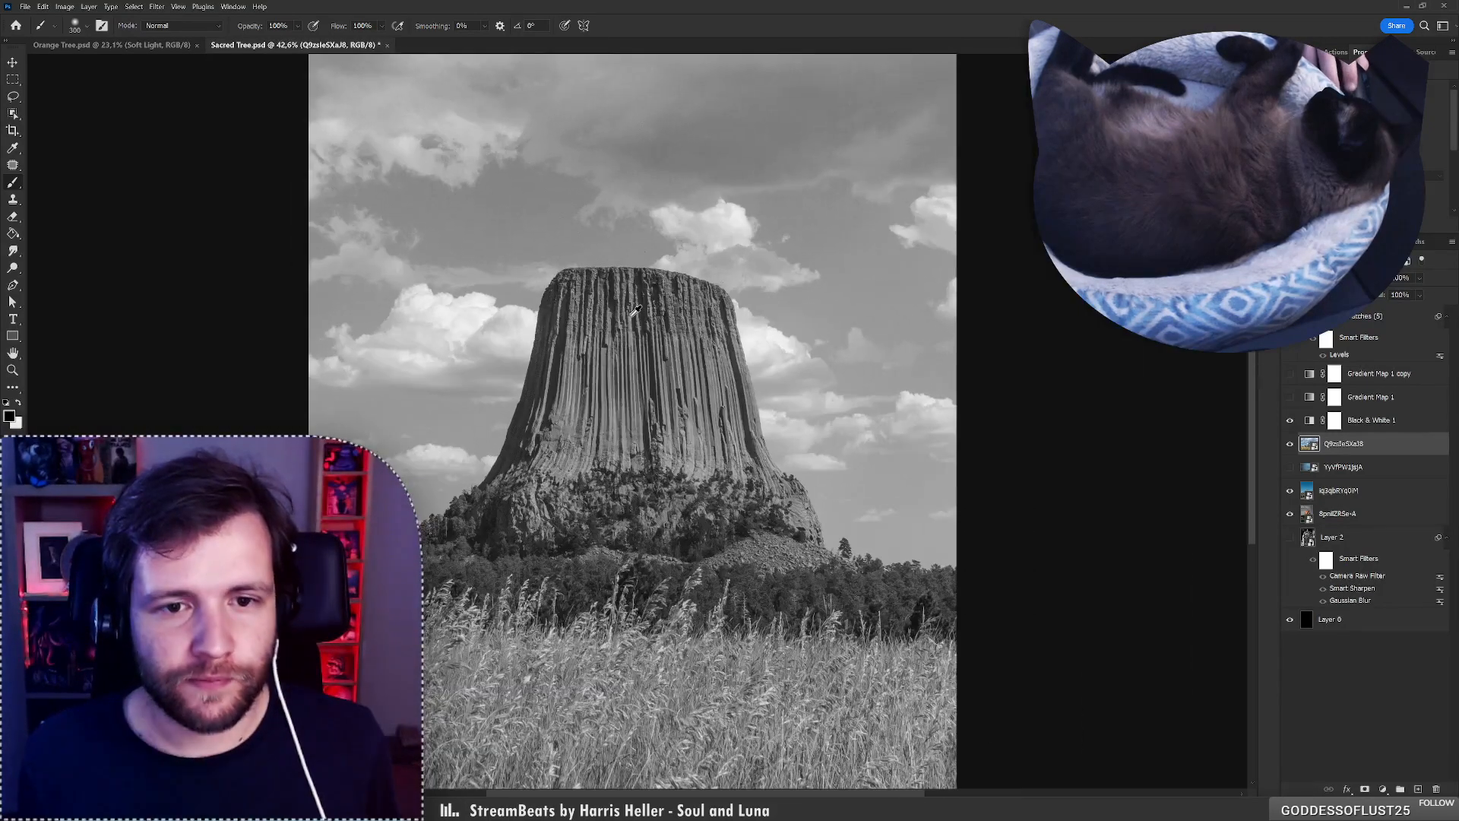
scroll(633, 348, down, 1)
scroll(633, 348, up, 1)
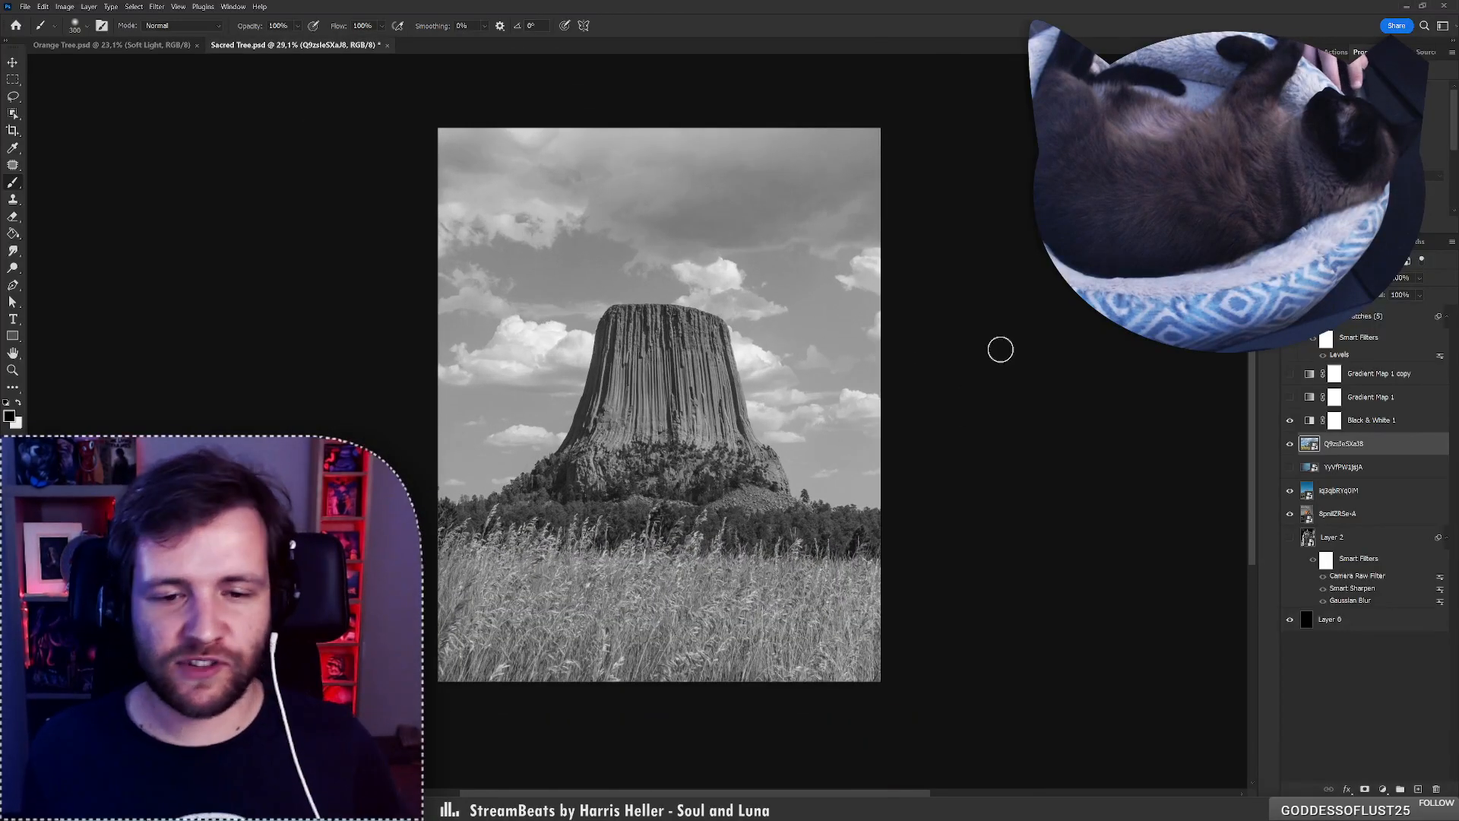
Search the Free Stock Search 2 Pro photo library for "rainforest".
click(1268, 68)
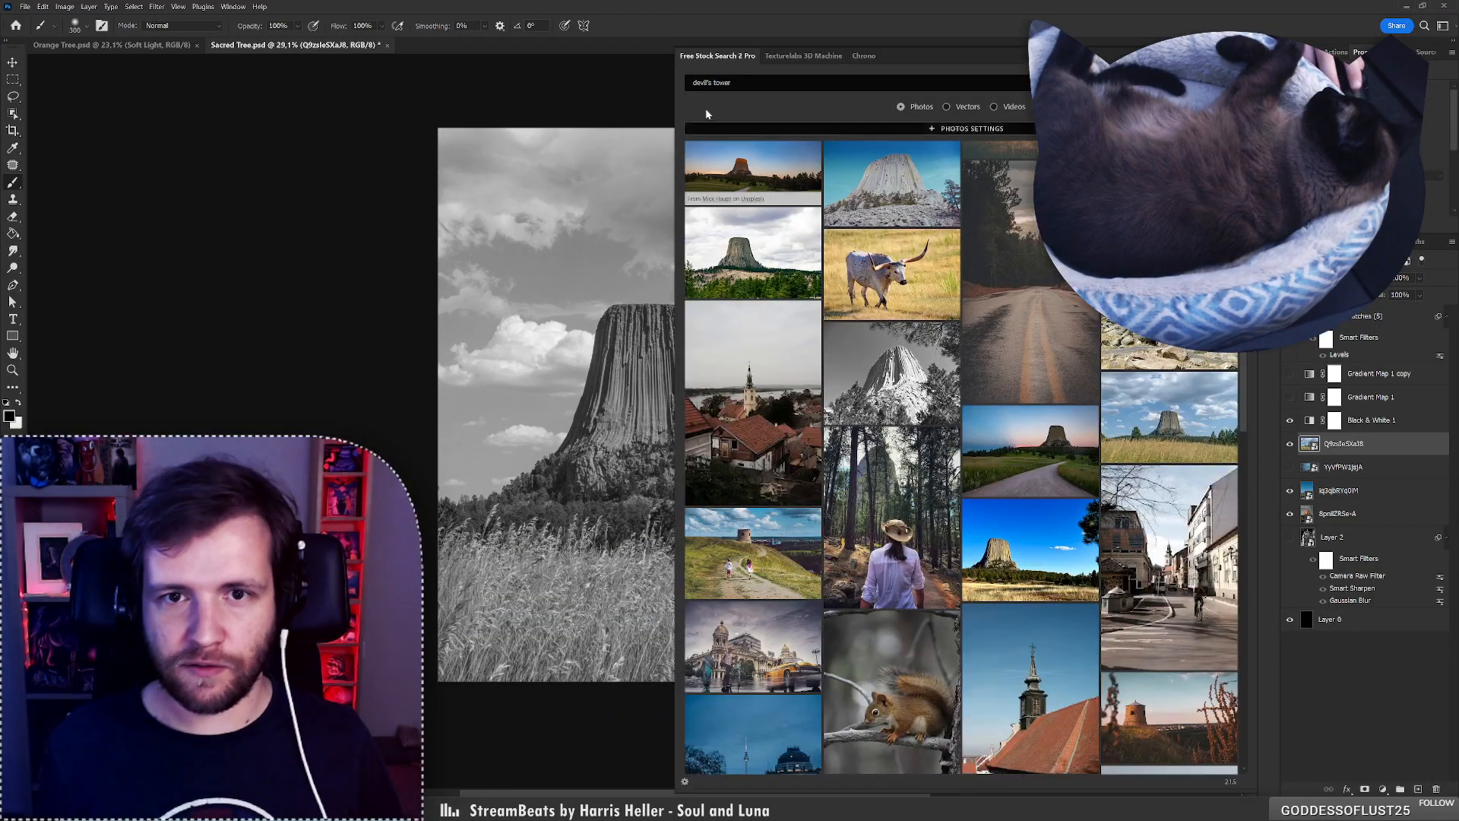
drag(733, 83, 664, 82)
key(BackSpace)
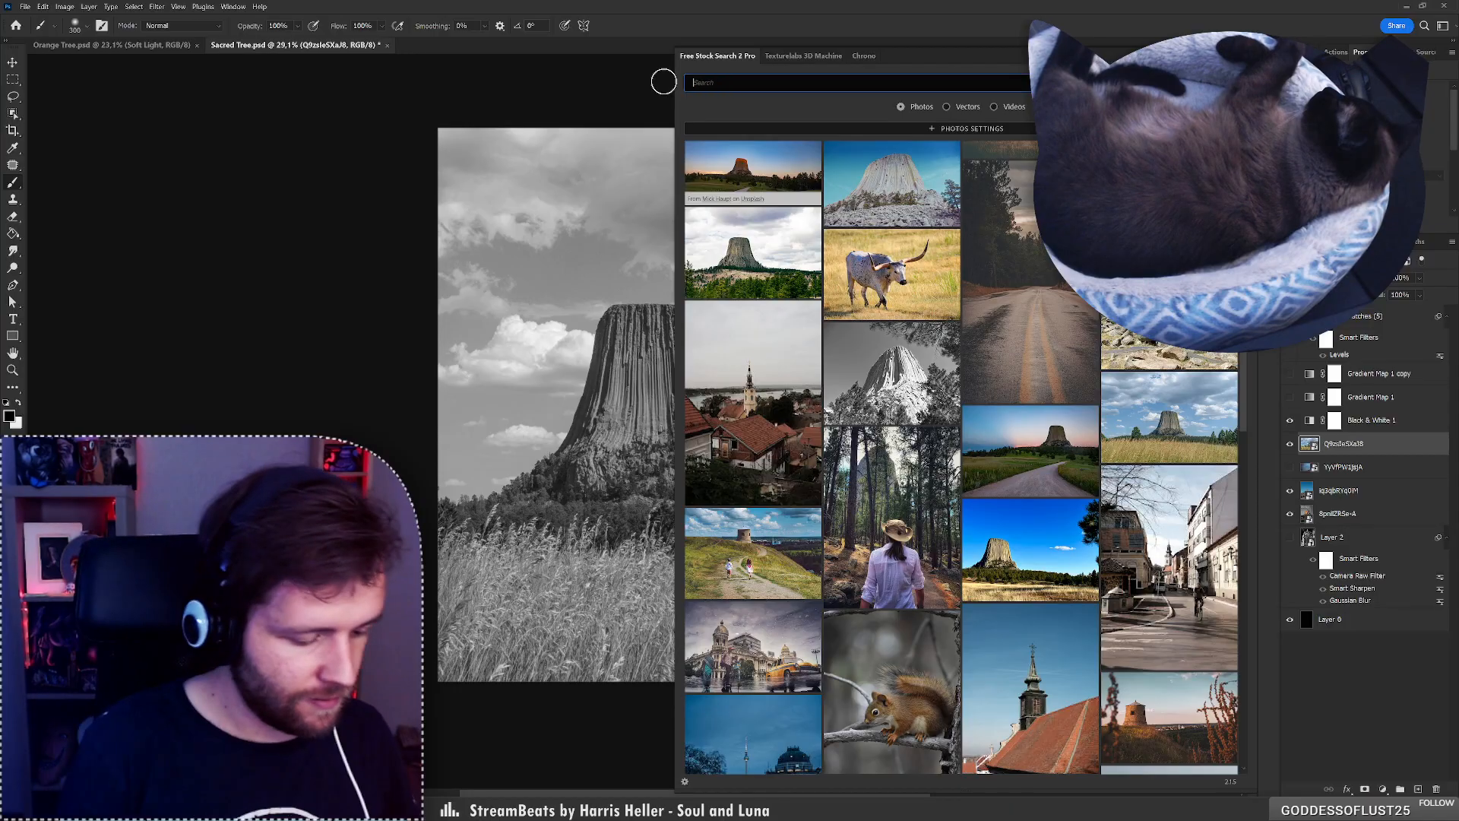
text(rainforest)
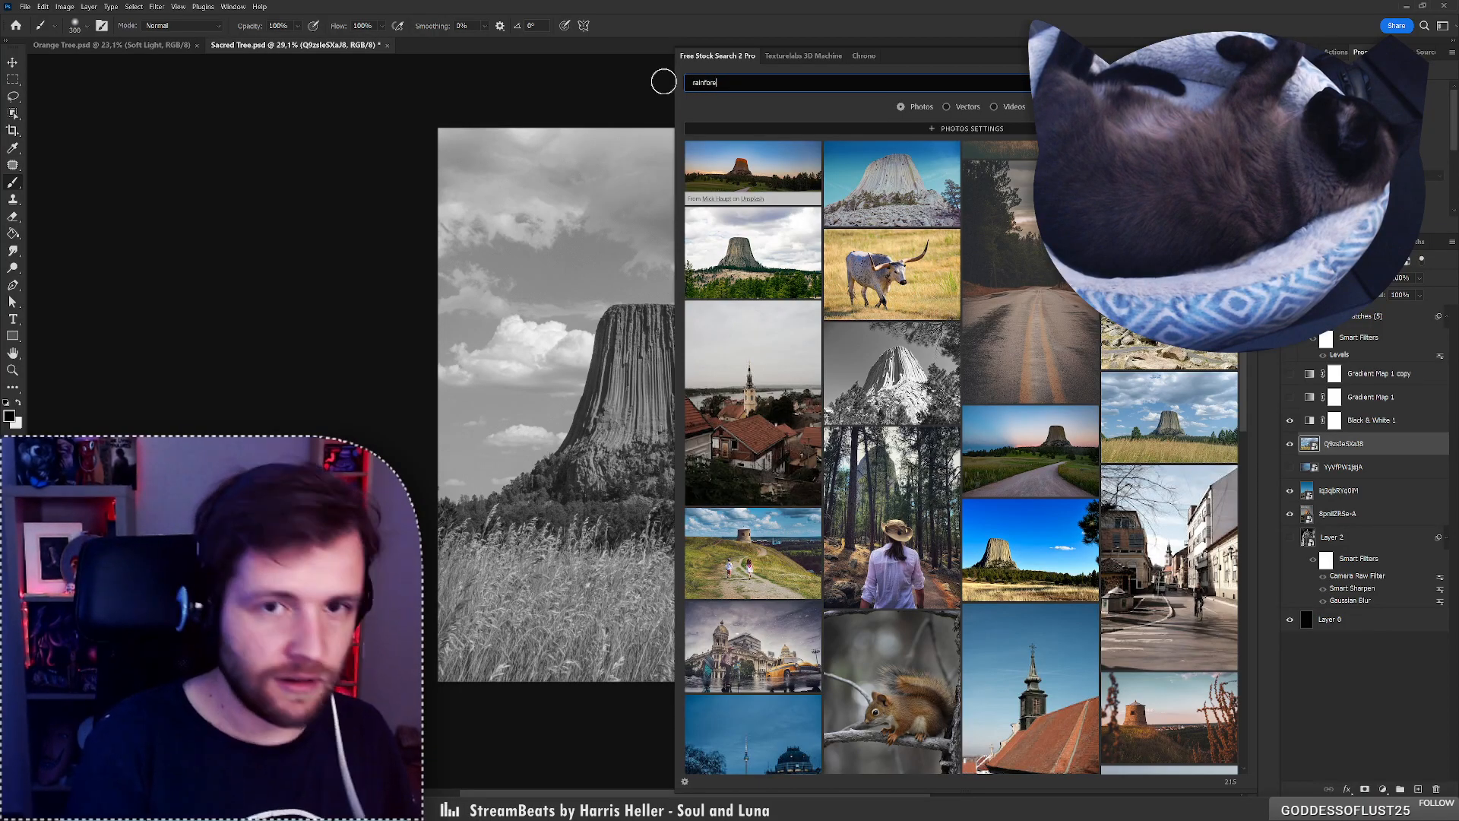
key(Return)
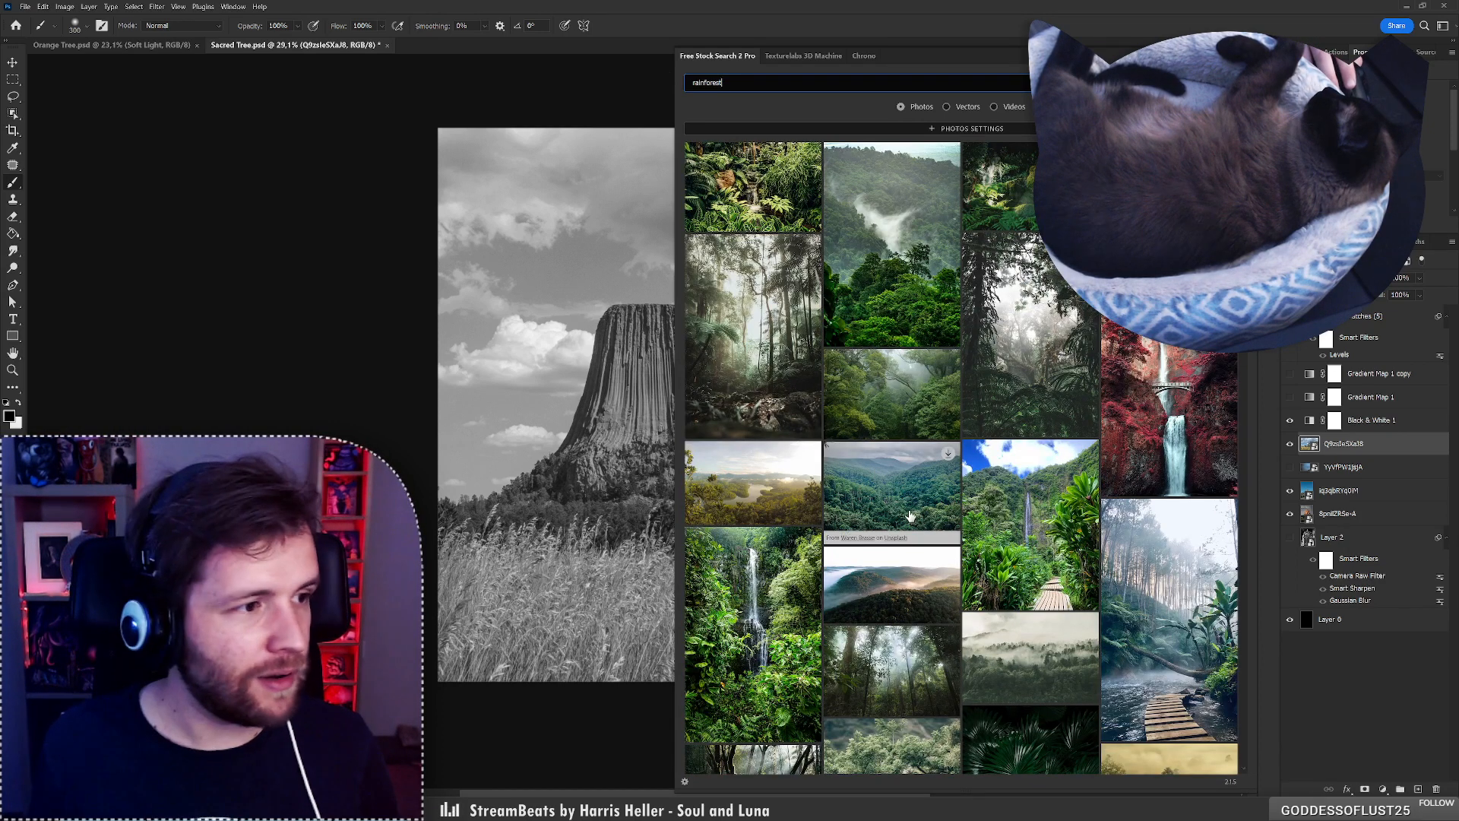
Add the stock photos of the wide forested valley and the misty jungle mountainside above the tower photo.
click(903, 495)
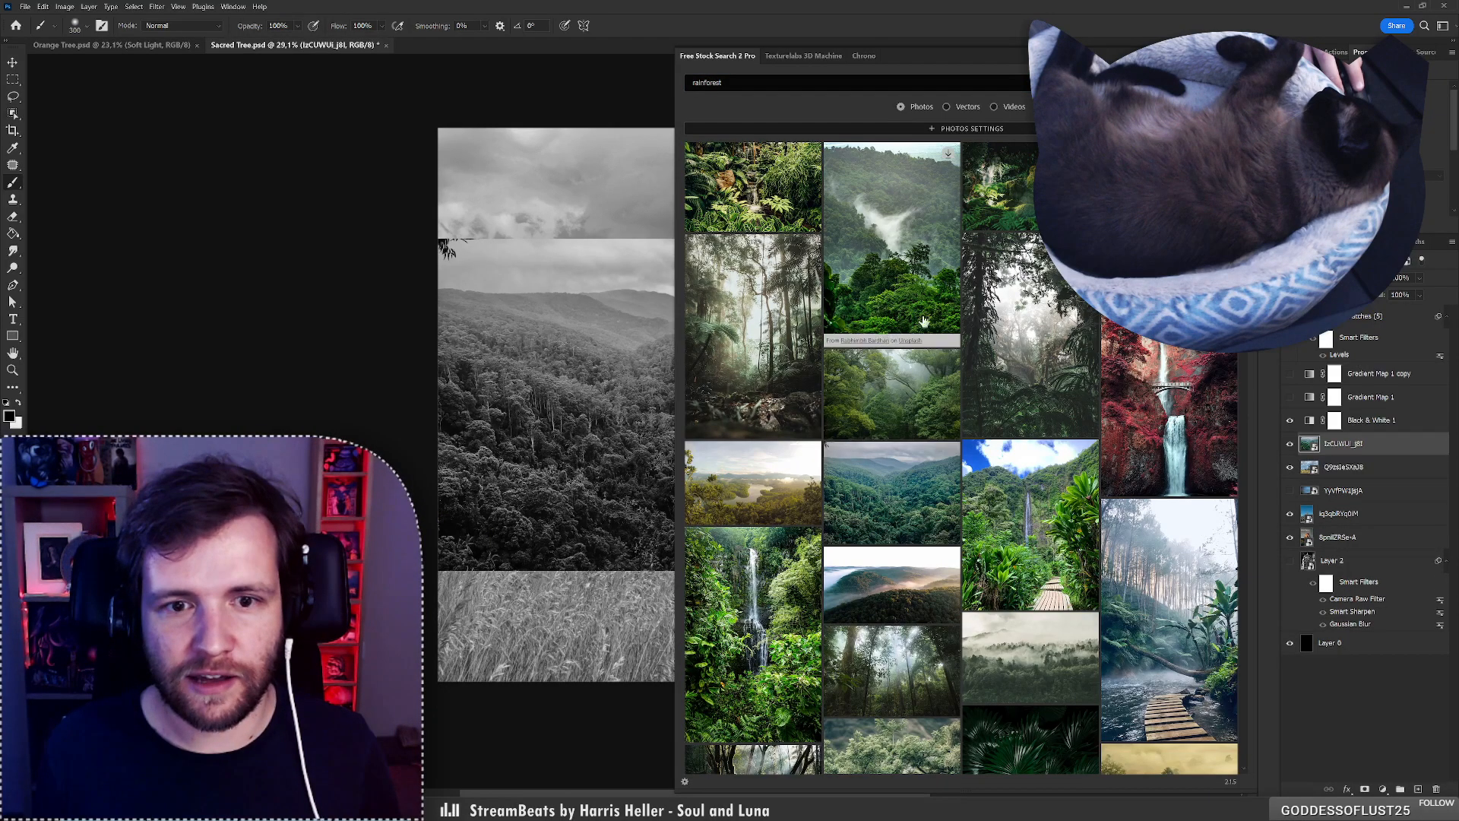
click(924, 255)
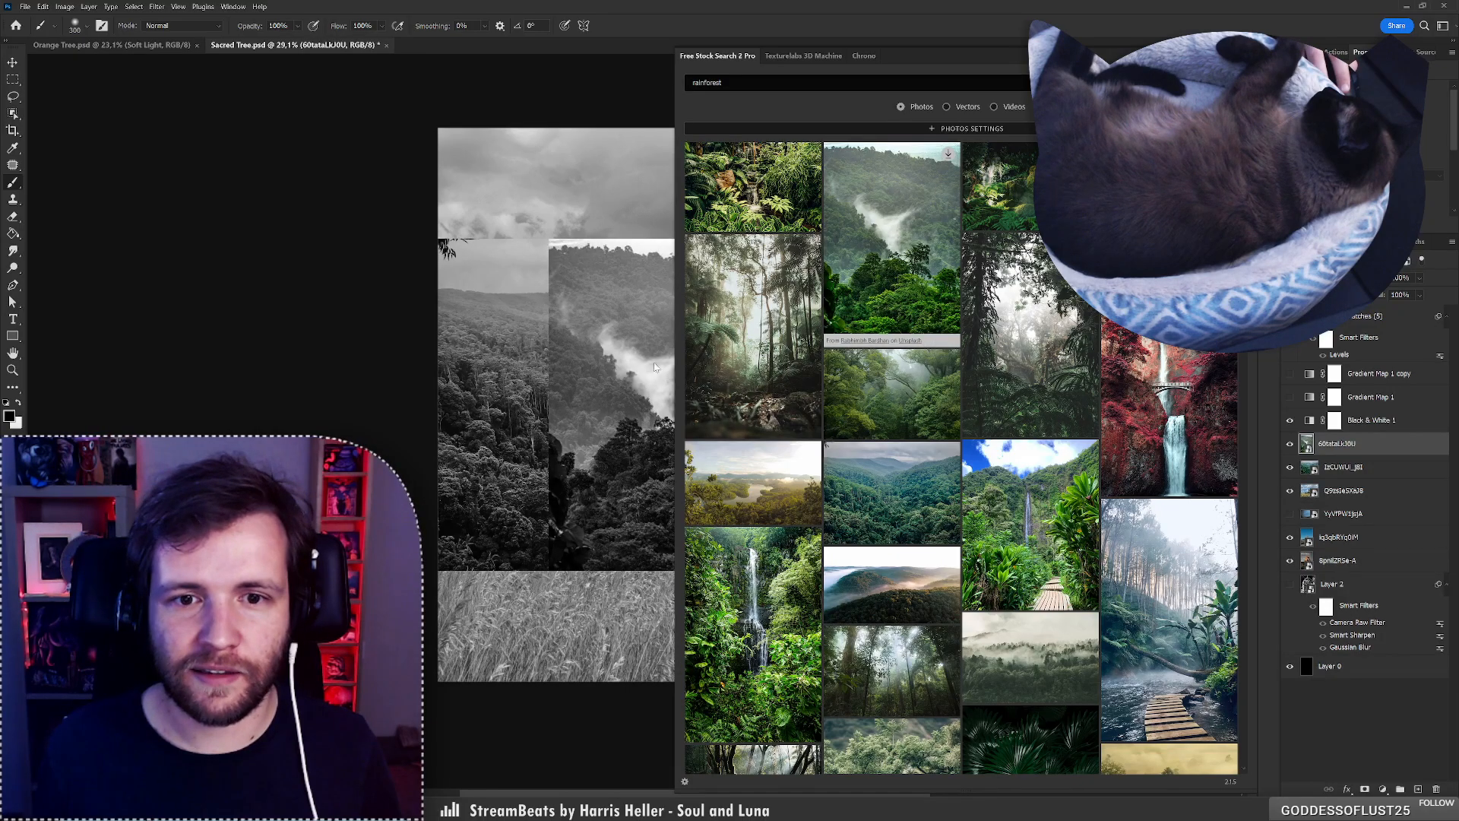
drag(389, 402, 355, 390)
Add the rainforest photos of the misty blue mountains, the bright green valley and the jungle hill under a cloudy sky.
scroll(961, 454, down, 10)
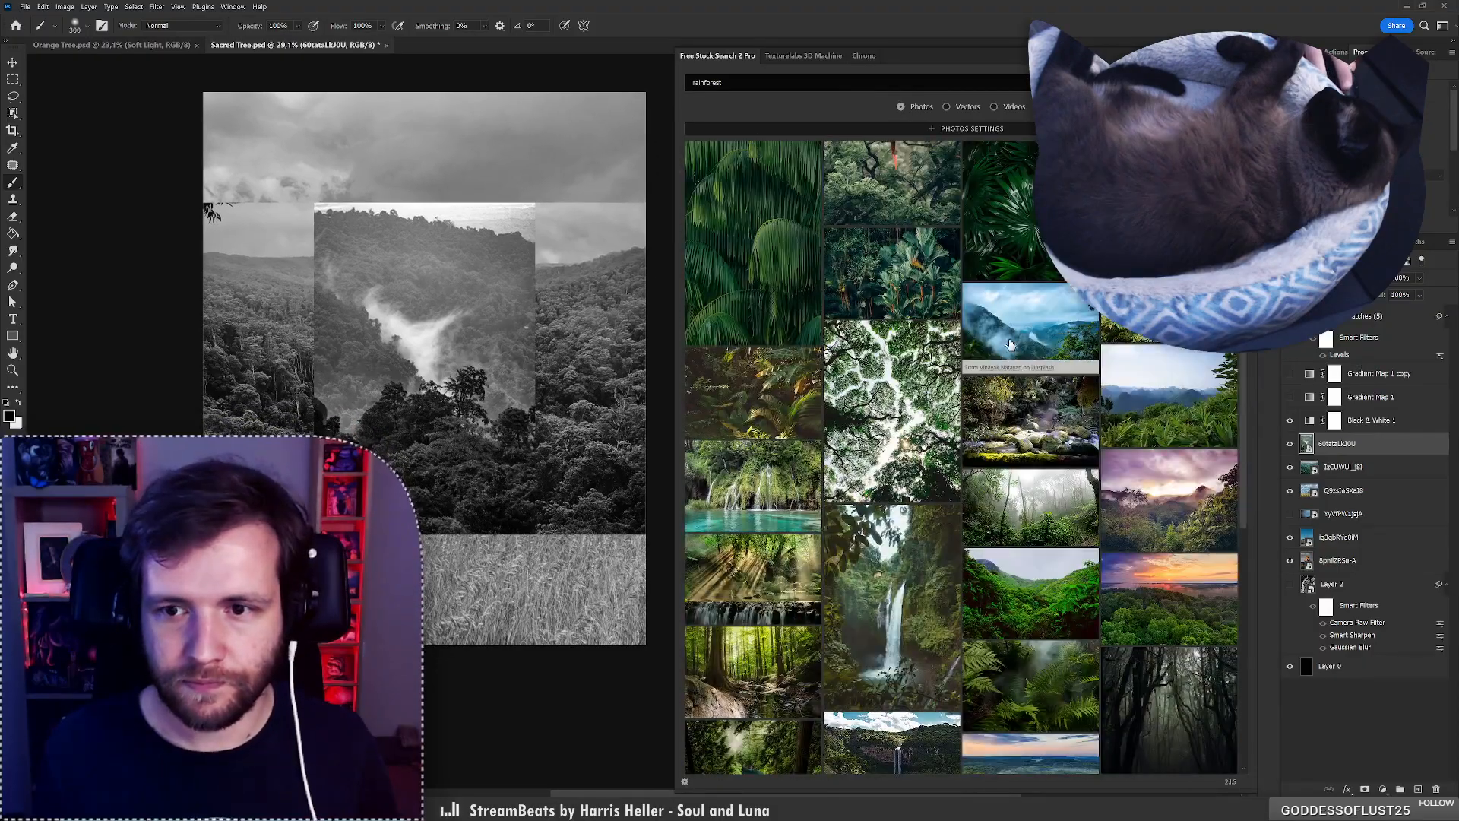
click(1003, 340)
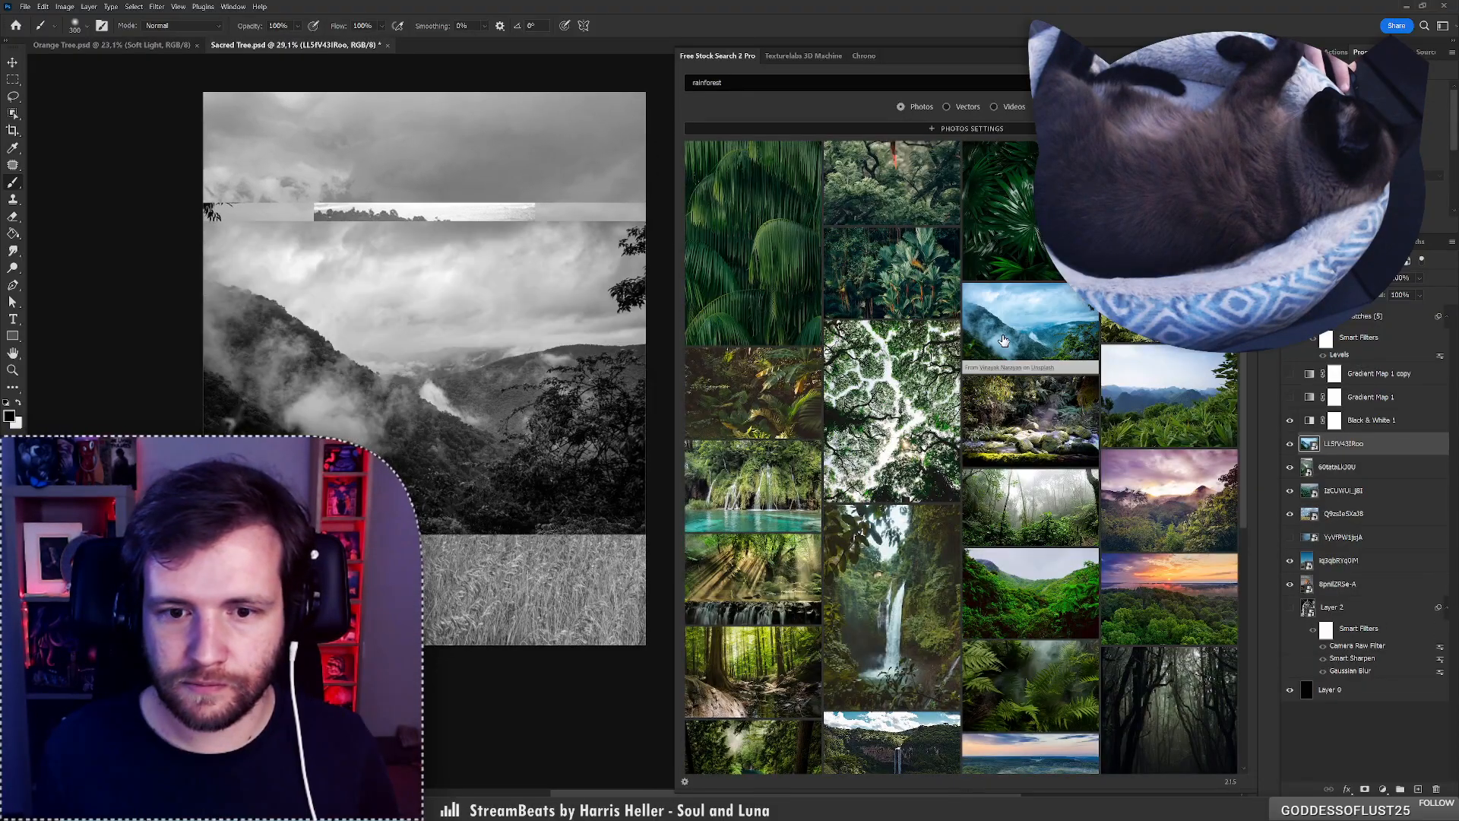
scroll(1004, 340, down, 3)
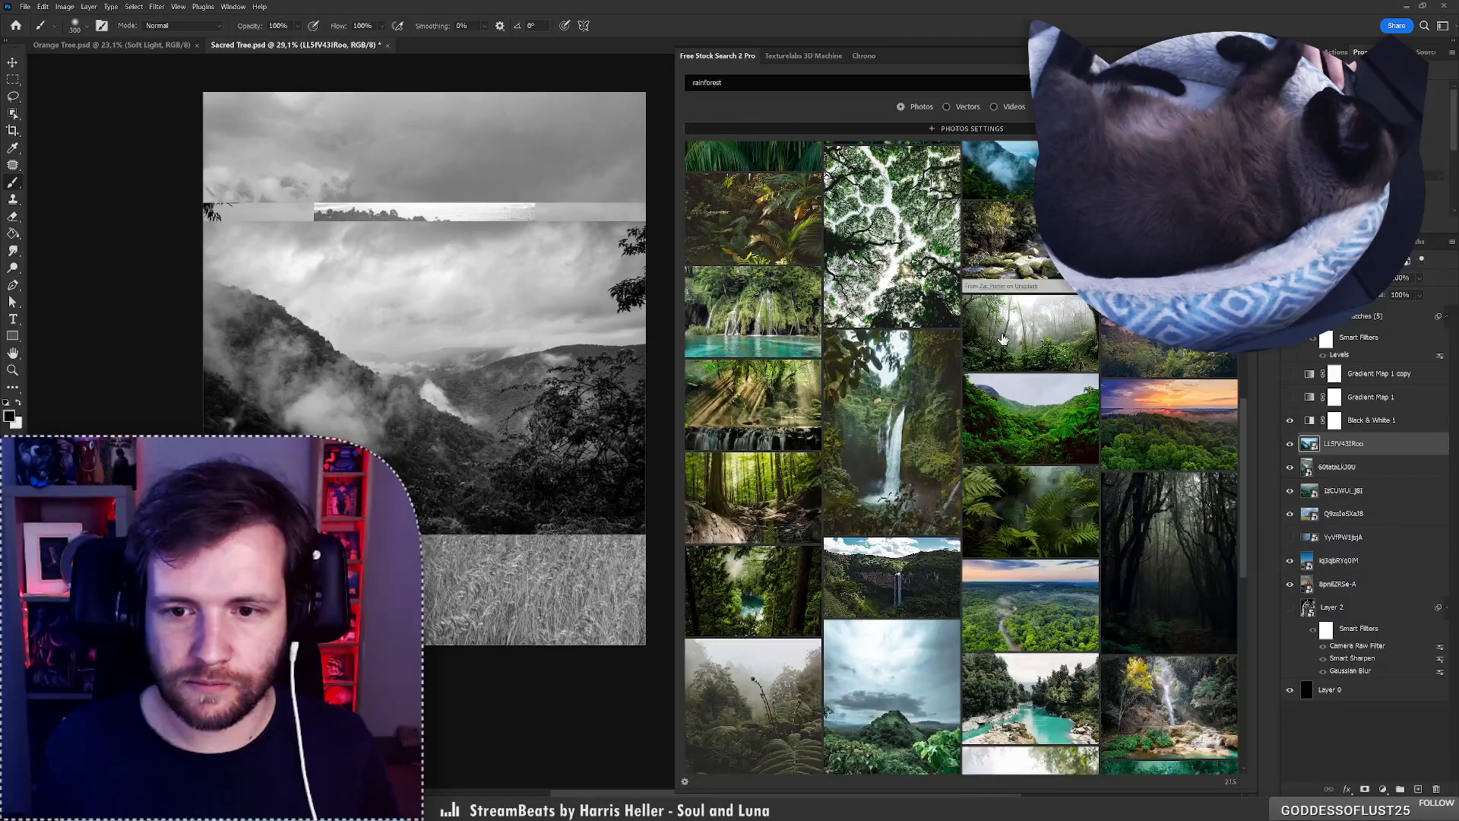
click(1034, 432)
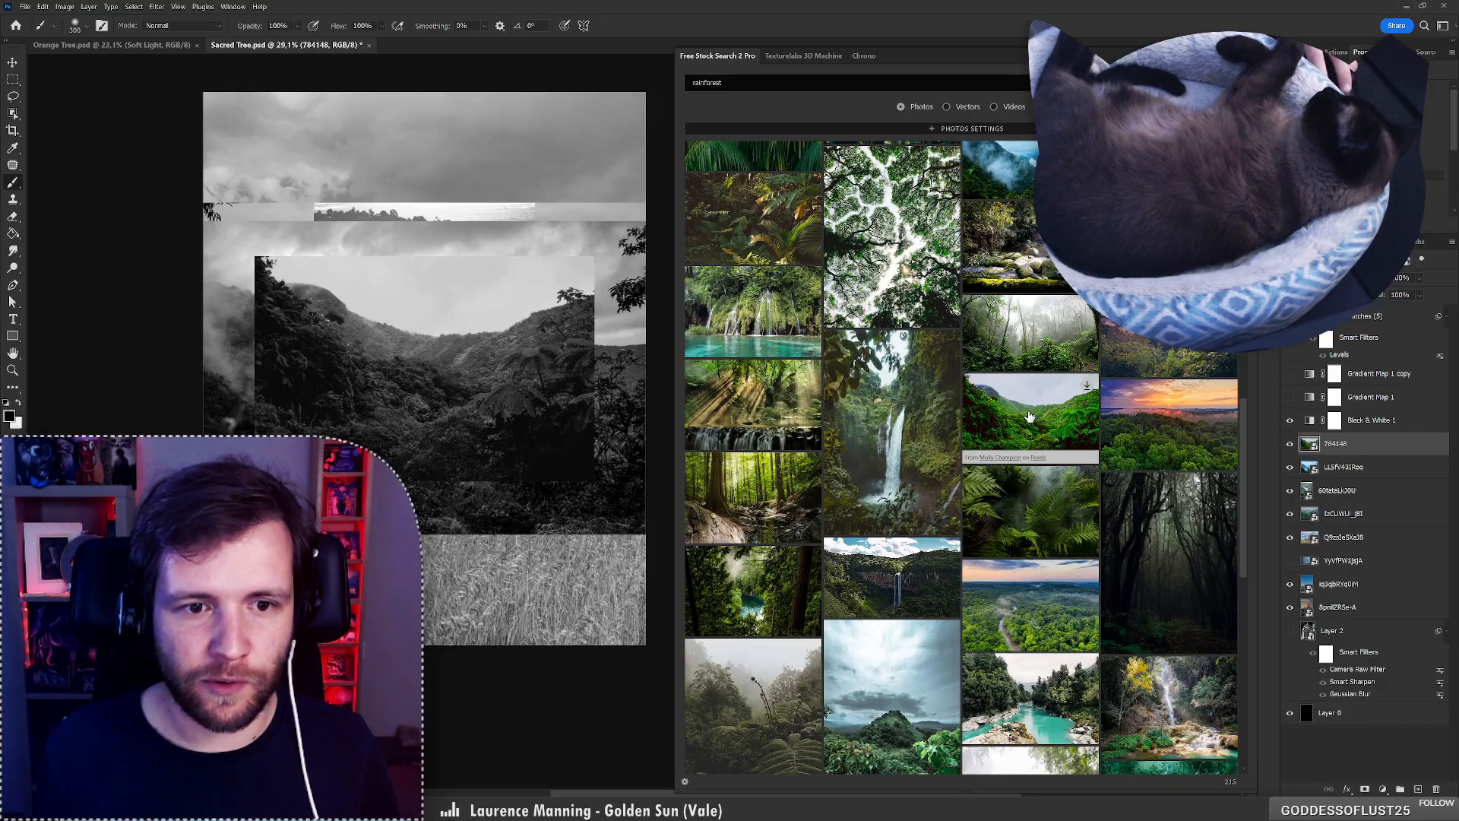
scroll(1029, 417, down, 3)
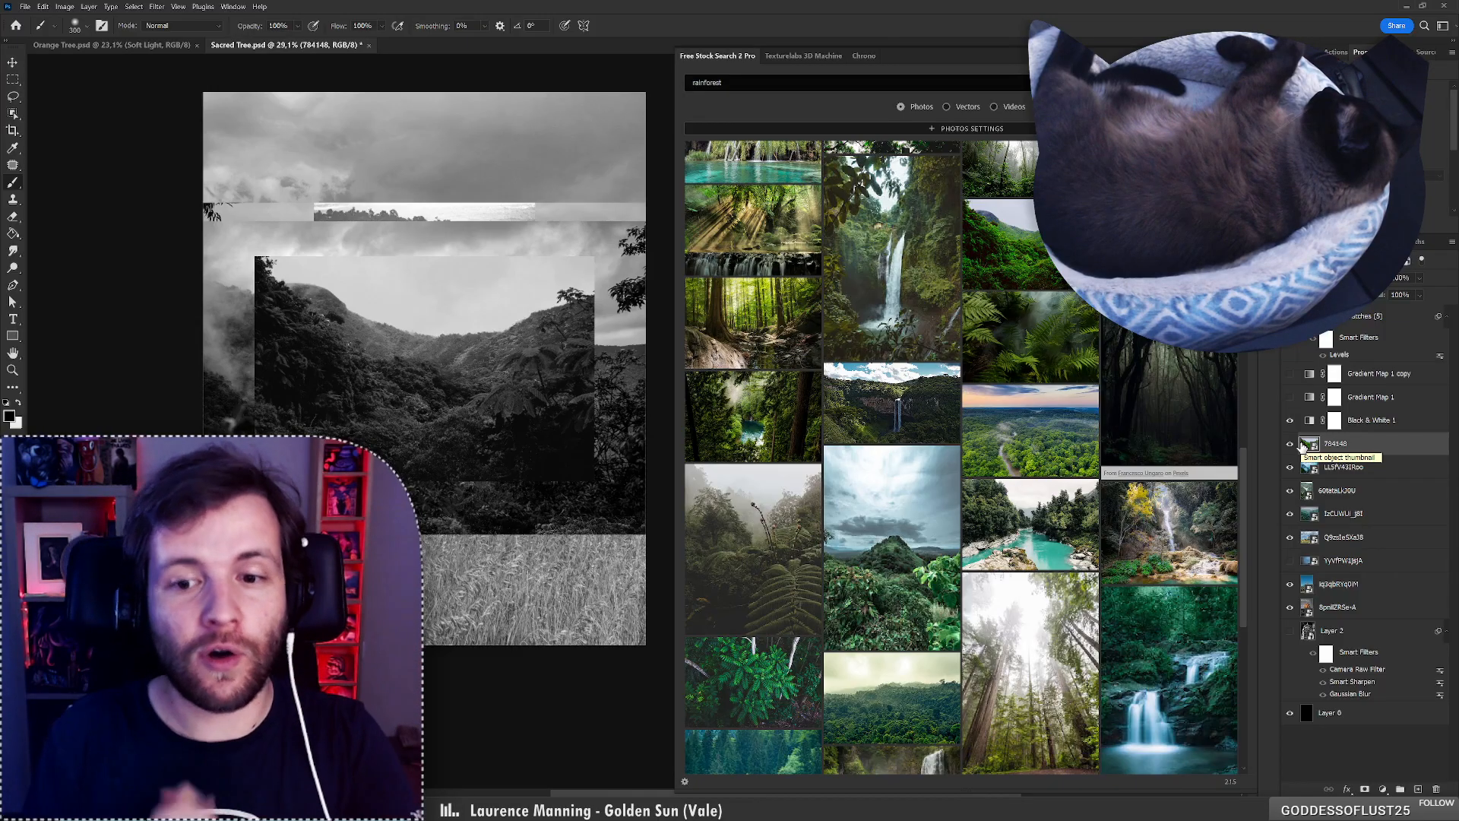
click(880, 517)
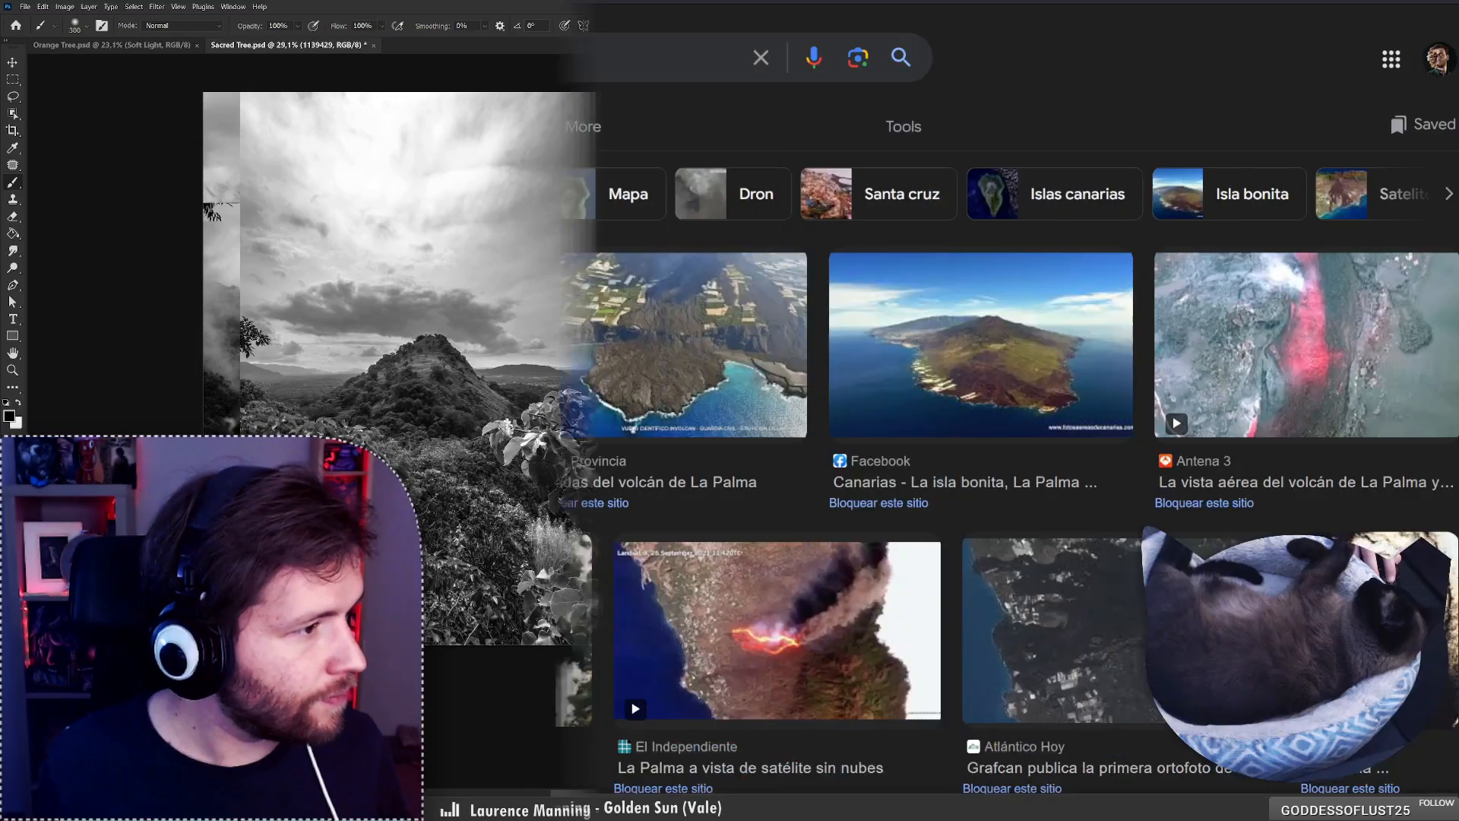
Examine the Wikipedia satellite photo of La Palma among the "la palma vista aerea" image results.
scroll(730, 425, down, 3)
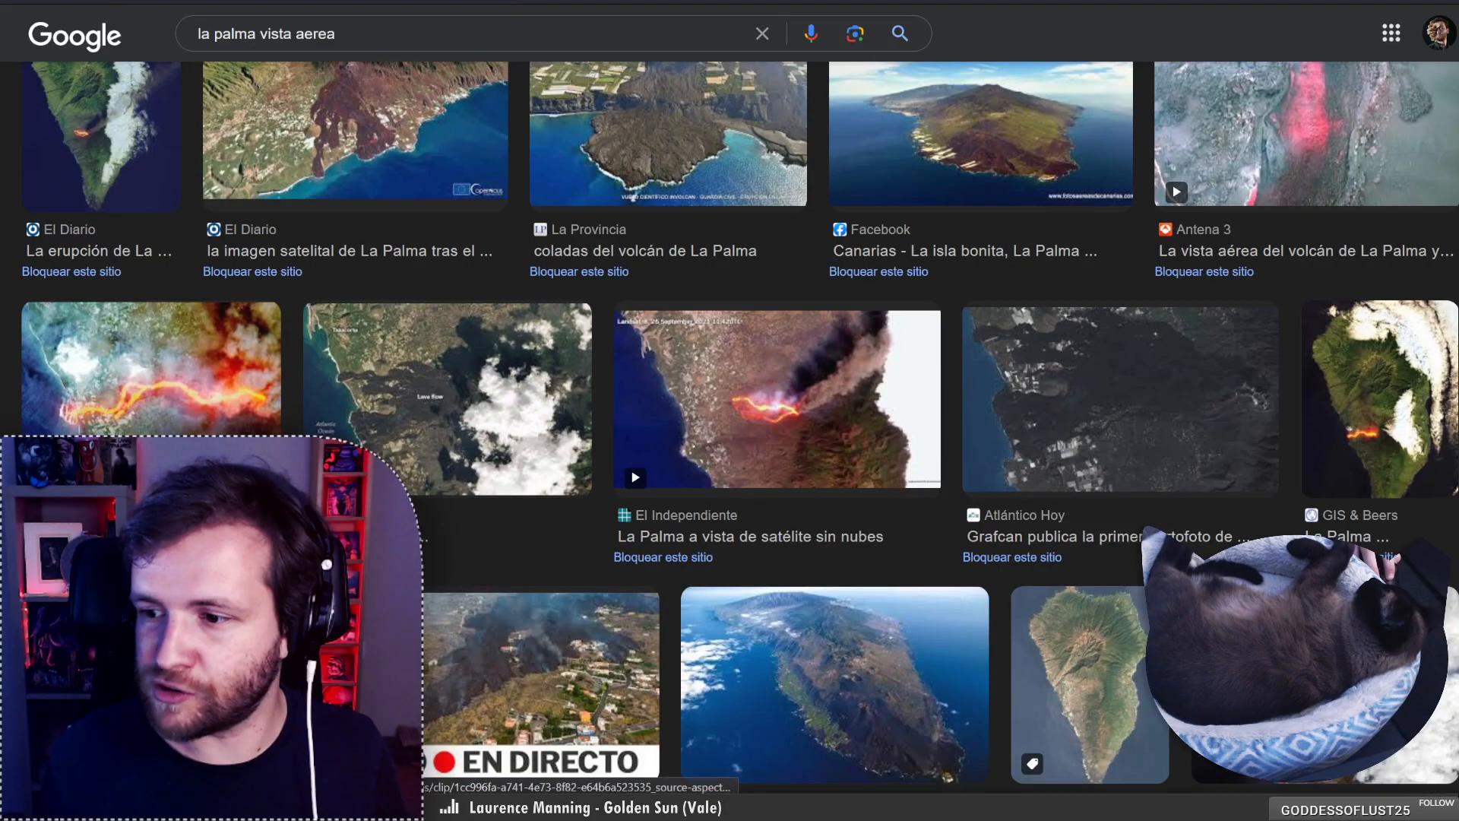
click(179, 673)
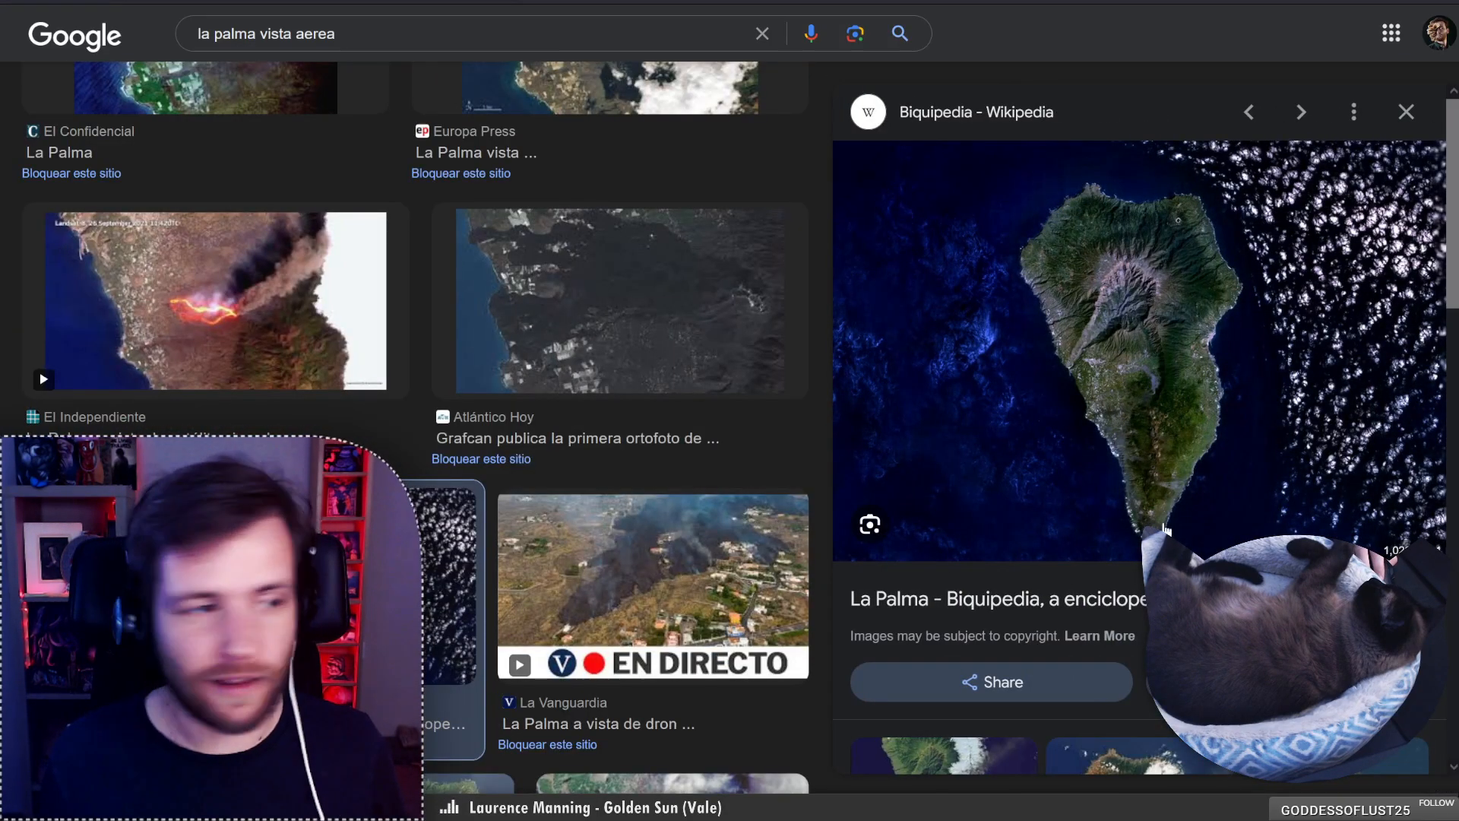
scroll(1163, 457, down, 1)
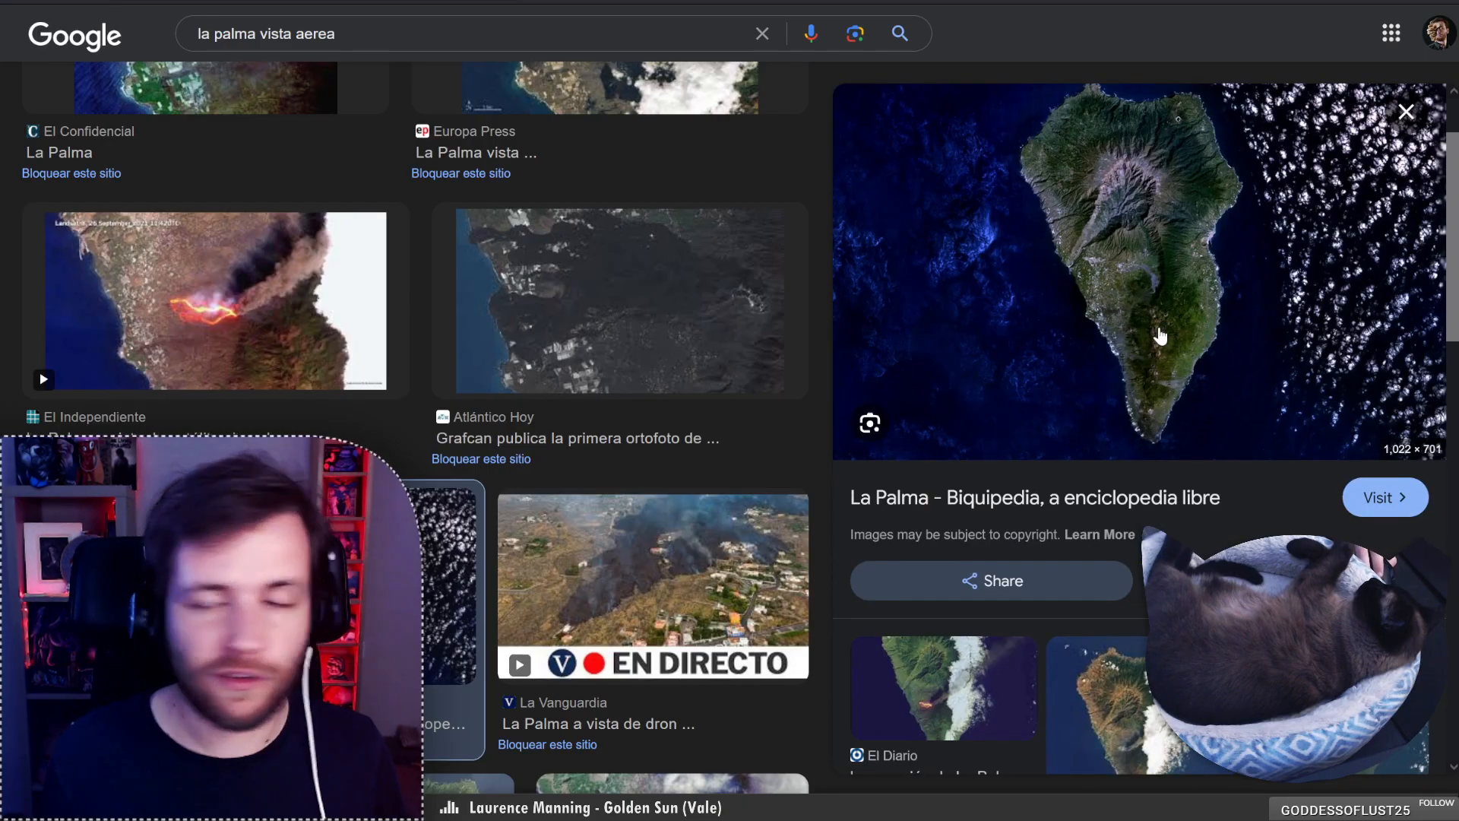
scroll(1155, 304, up, 1)
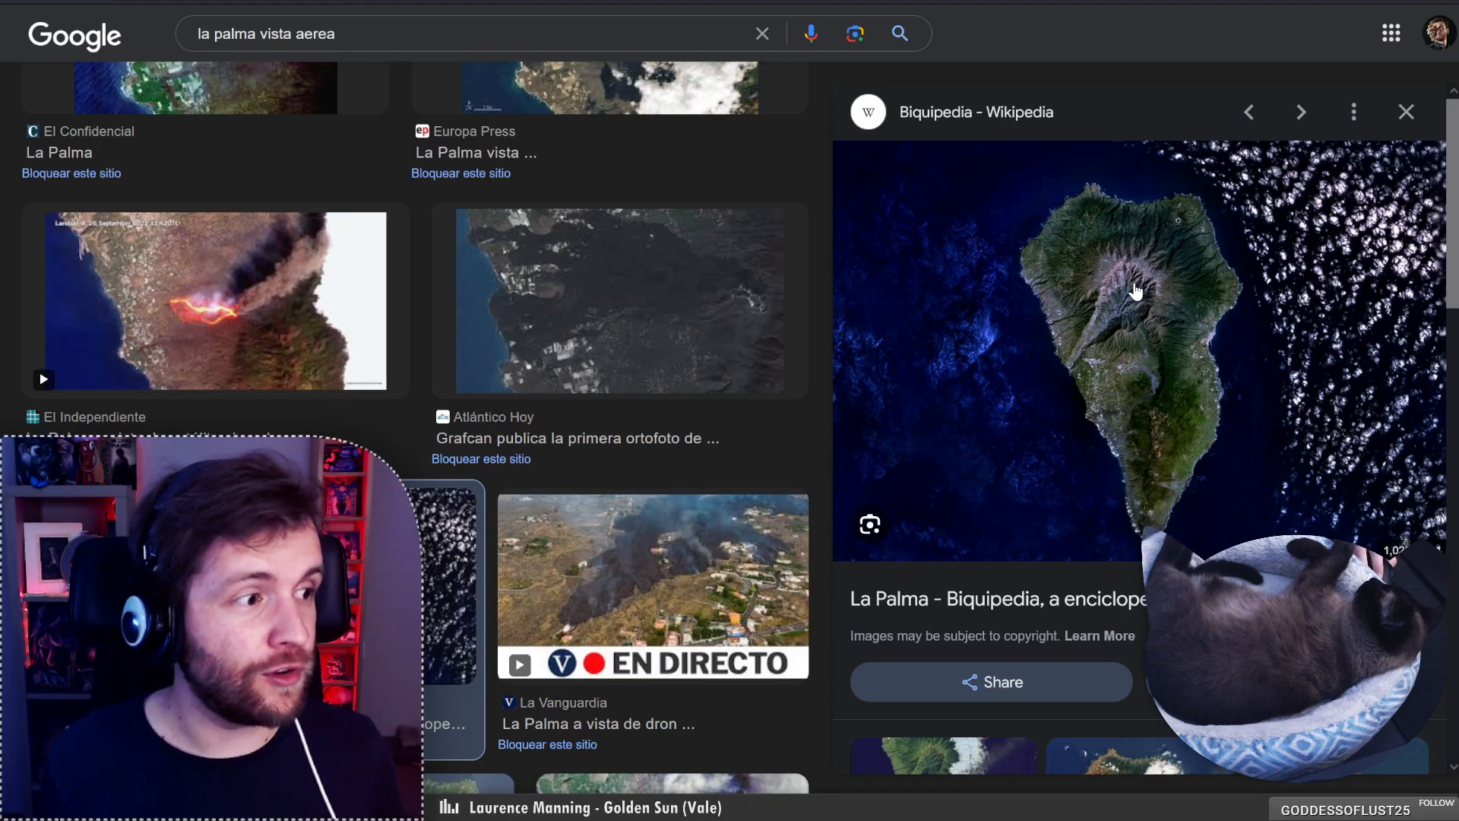
scroll(1136, 300, down, 1)
scroll(1140, 295, up, 1)
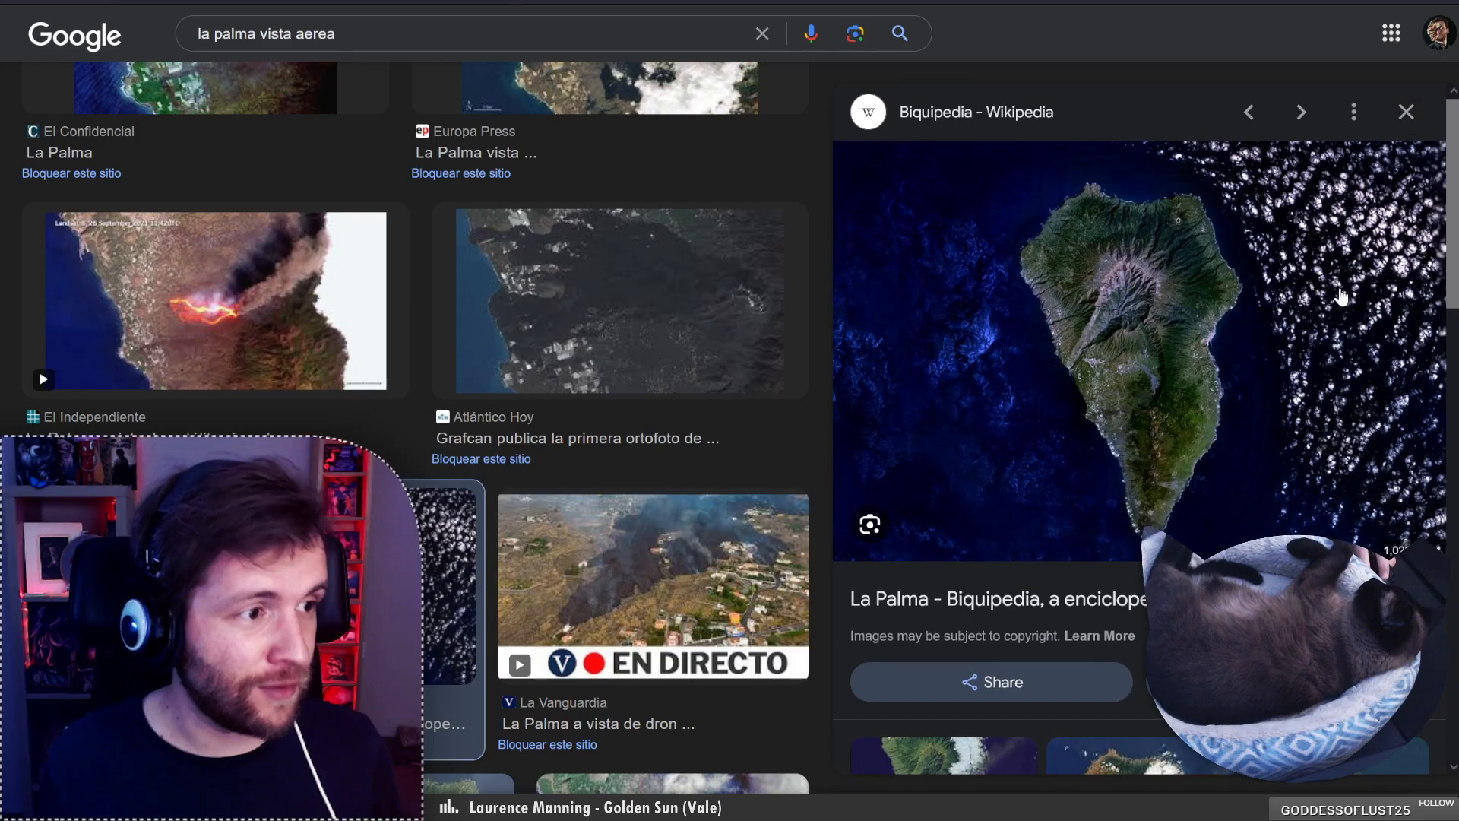
scroll(1452, 289, down, 1)
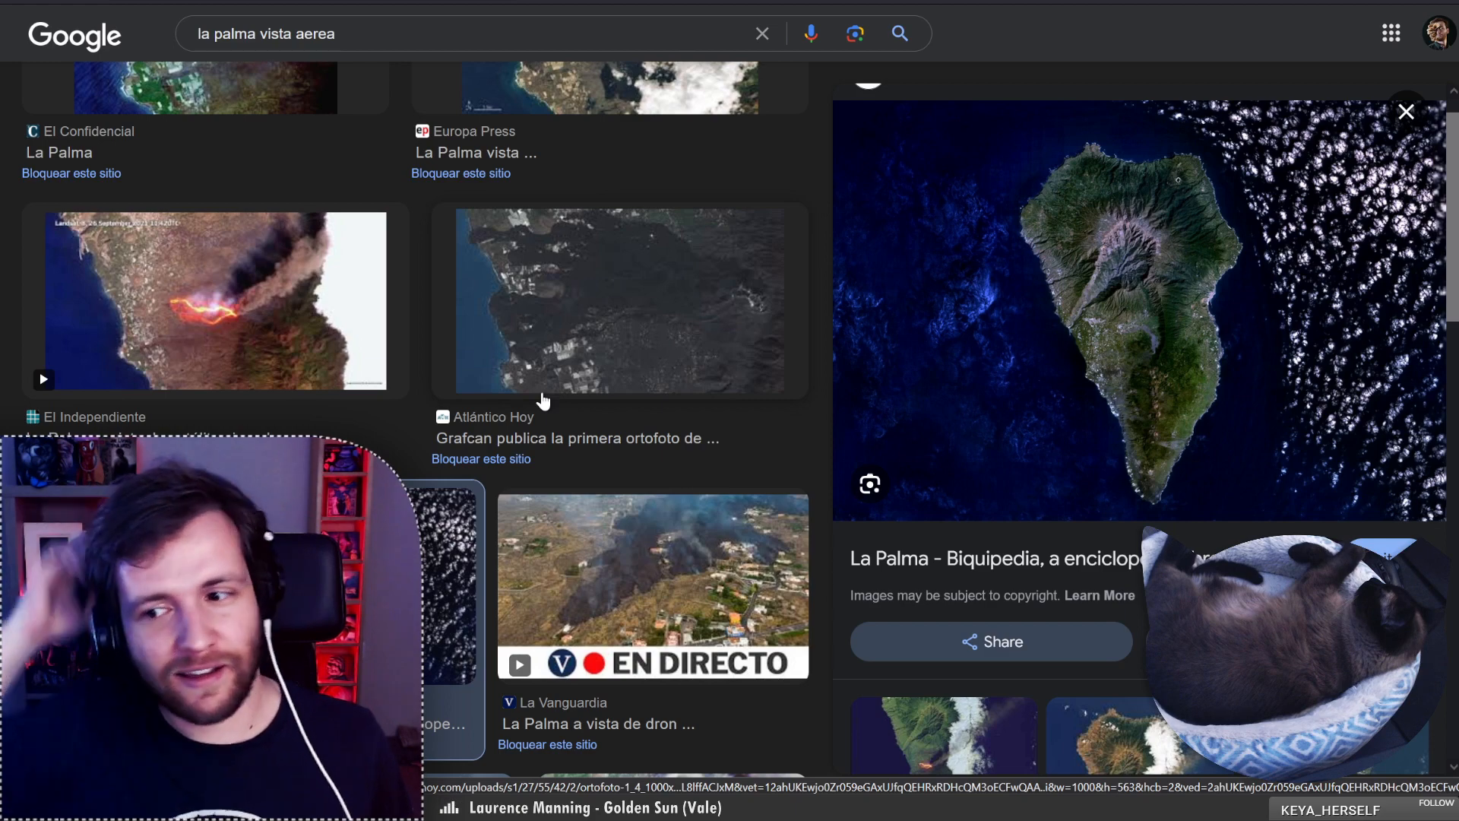
Examine the two El Diario satellite images of La Palma: the eruption seen from space and the lava field reaching the coast.
scroll(604, 505, down, 6)
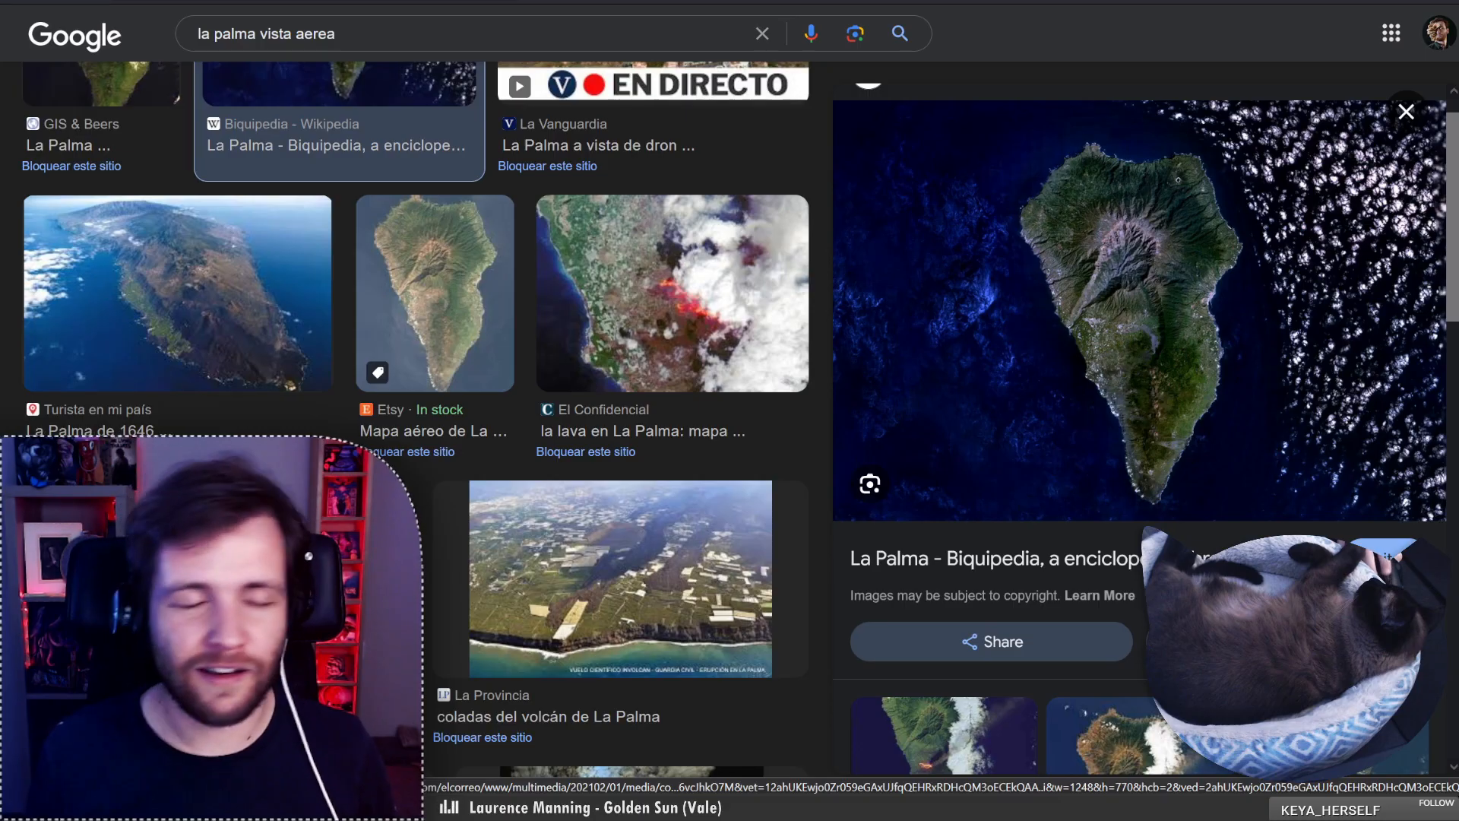
scroll(416, 456, up, 10)
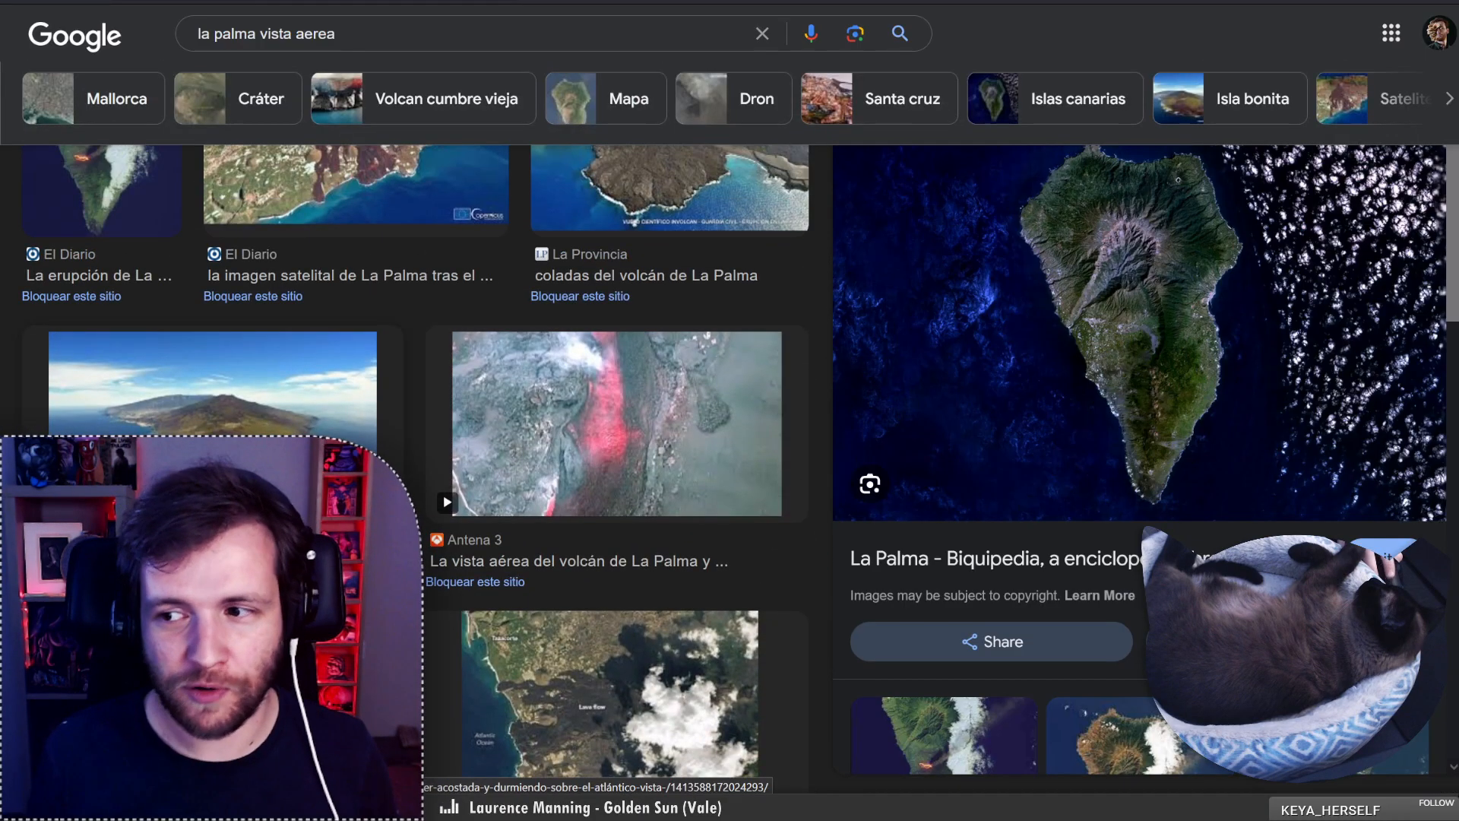
scroll(112, 354, up, 3)
click(112, 350)
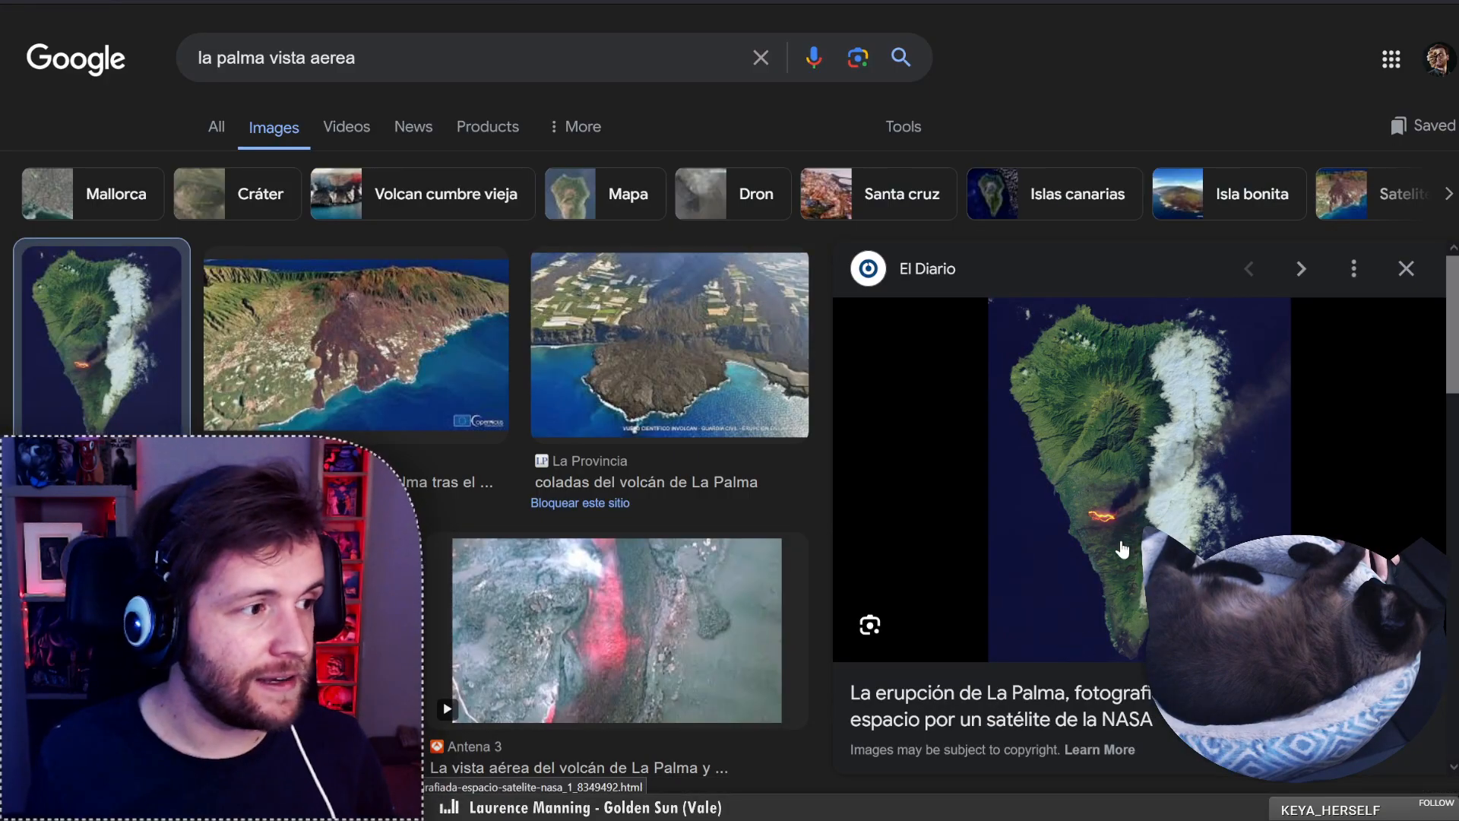
scroll(1122, 549, down, 1)
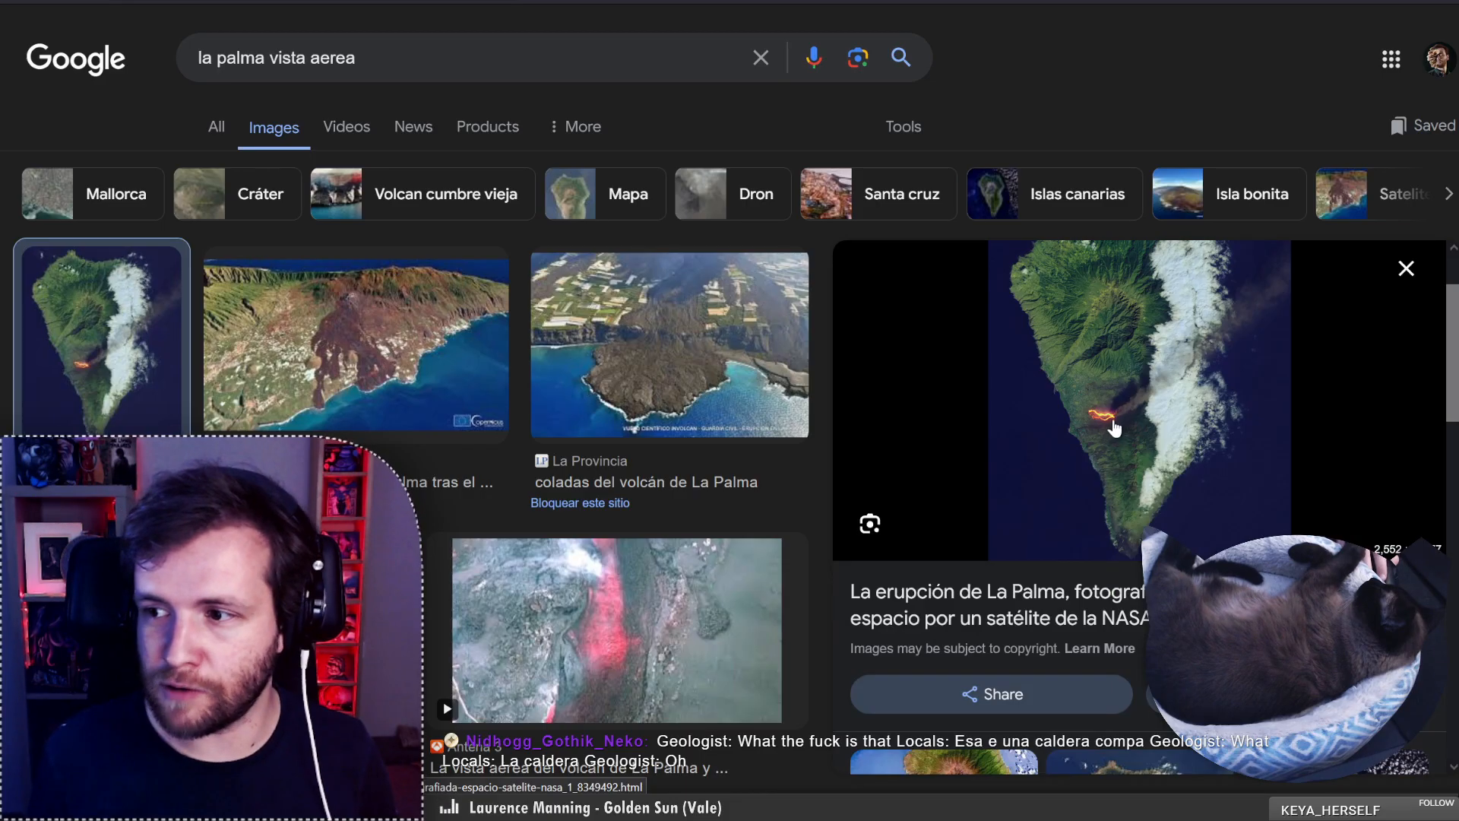
click(342, 327)
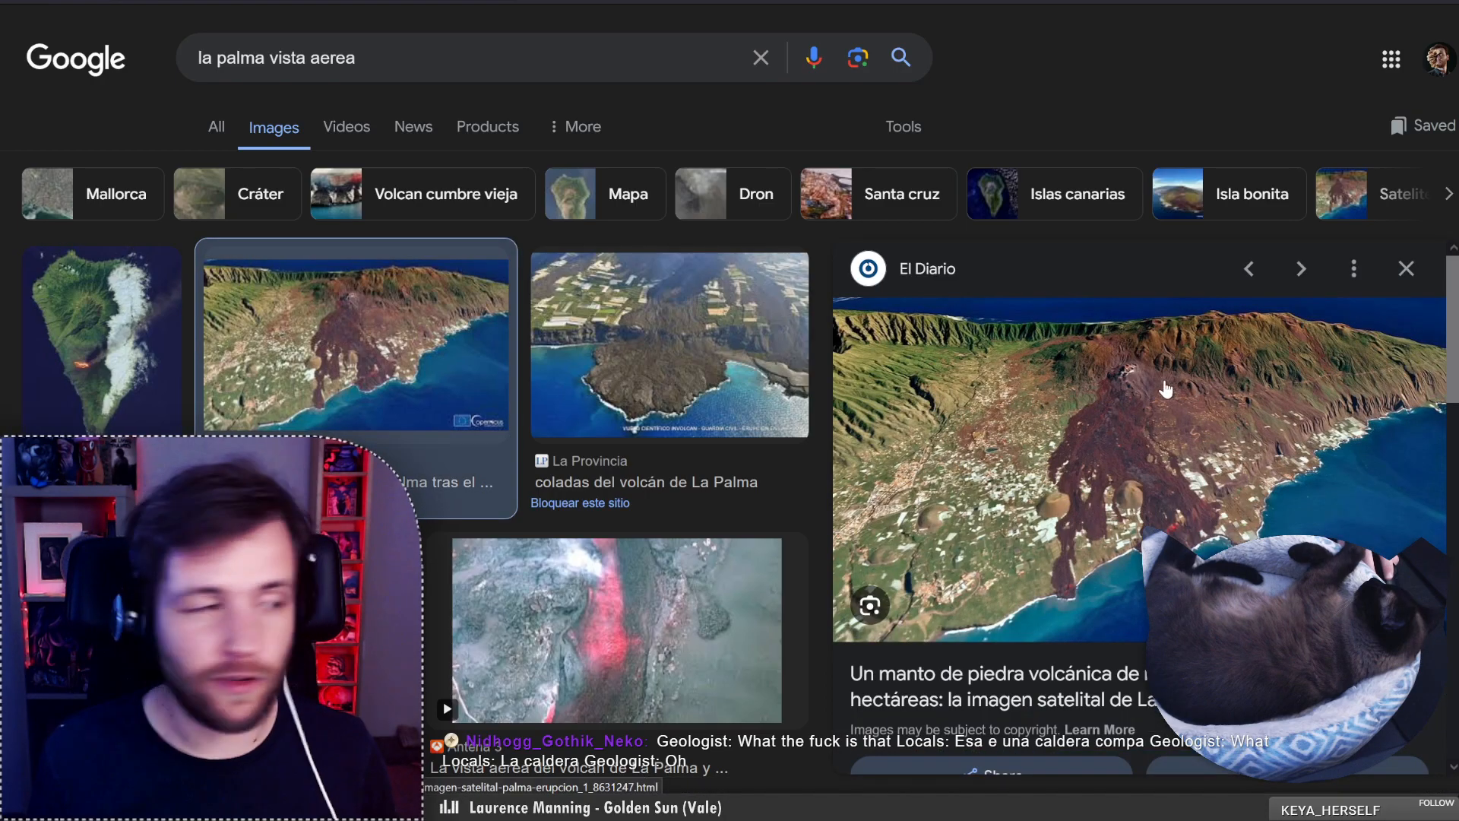
scroll(1096, 440, down, 1)
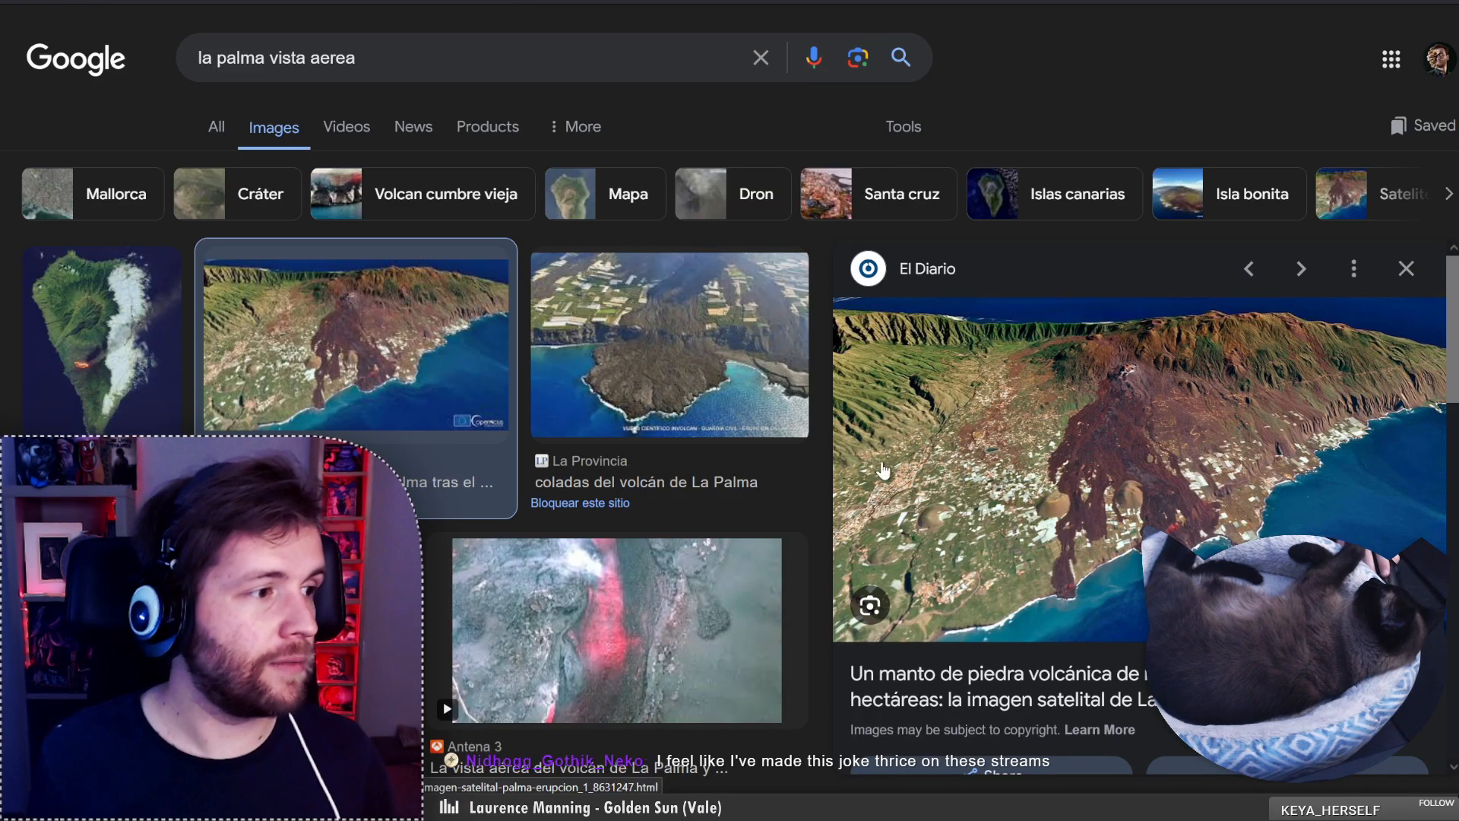
scroll(1086, 423, down, 1)
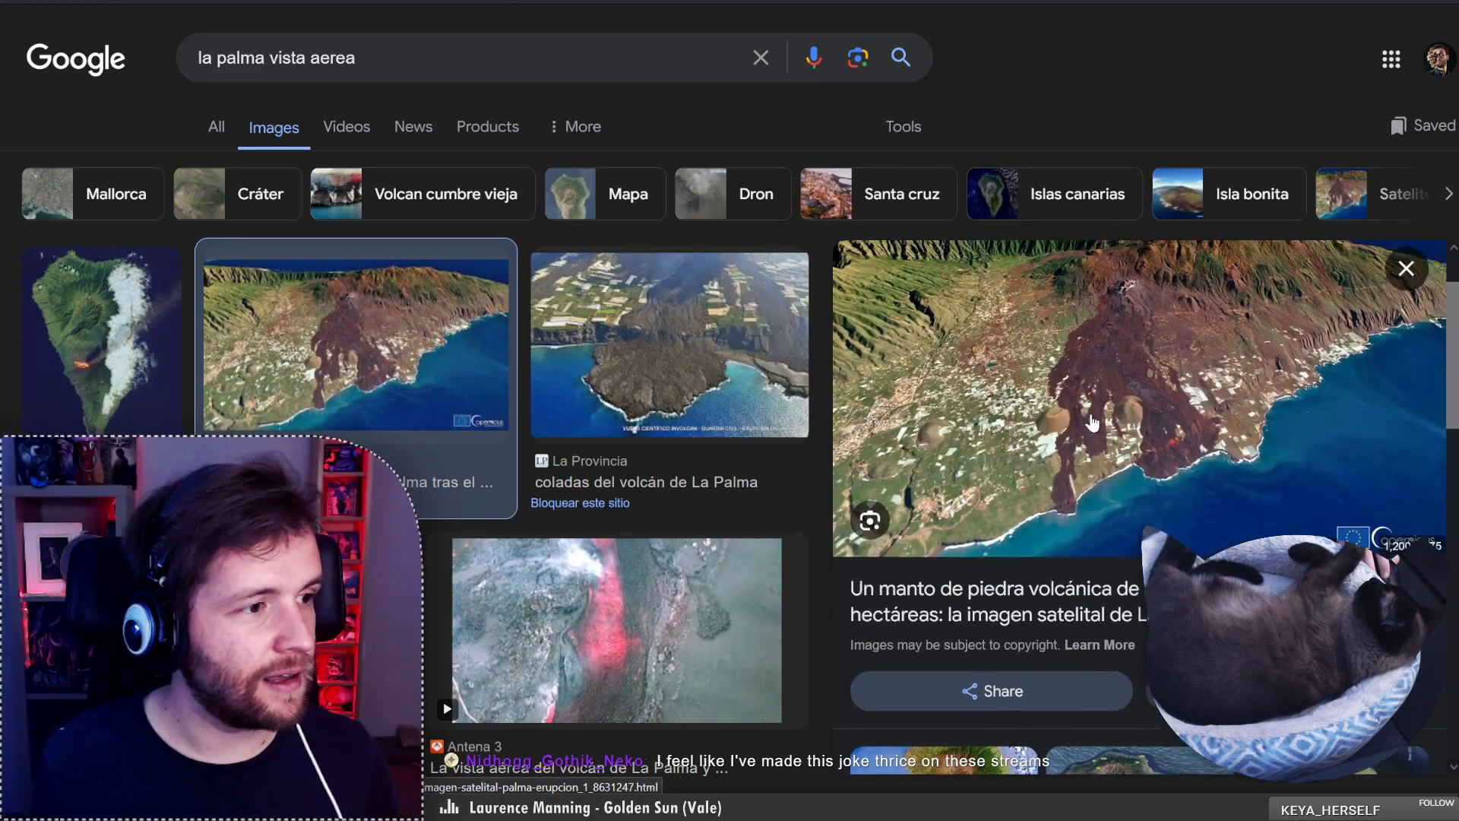
scroll(1140, 430, up, 1)
drag(1448, 377, 1447, 392)
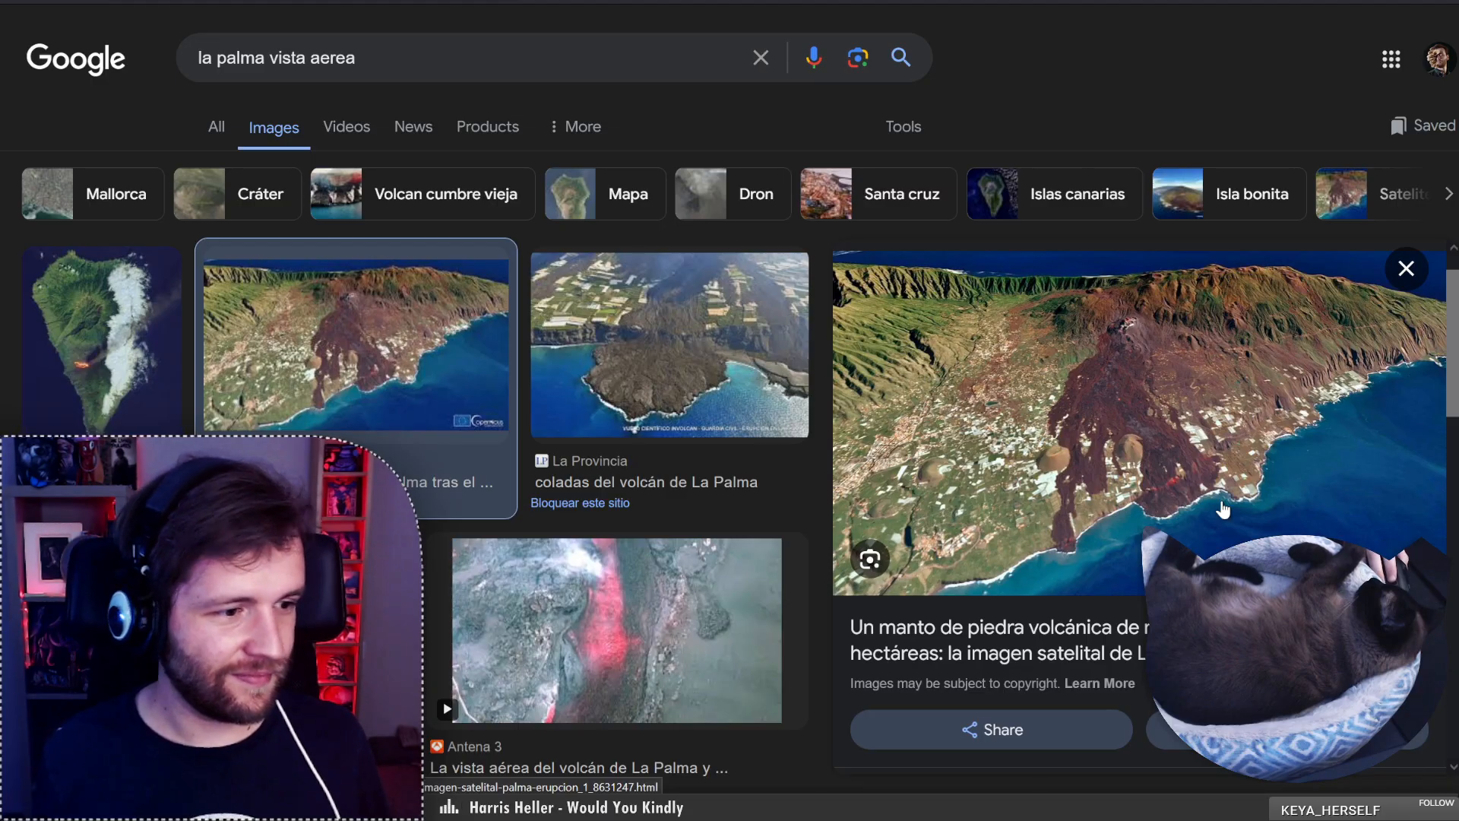
Examine La Provincia's lava delta photo, El Confidencial's glowing lava flow image and the Etsy aerial map of La Palma.
click(631, 344)
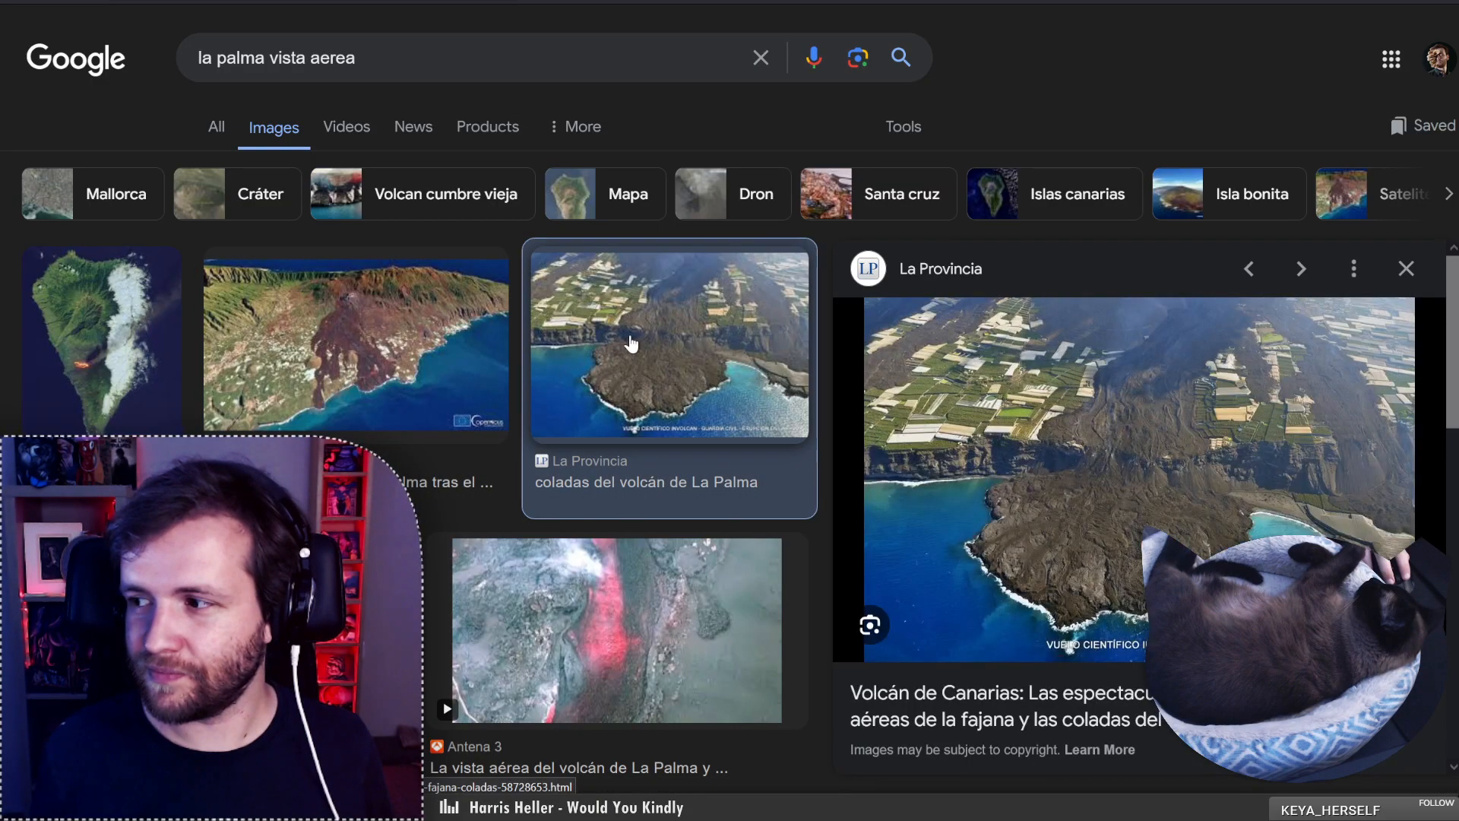
scroll(631, 343, down, 3)
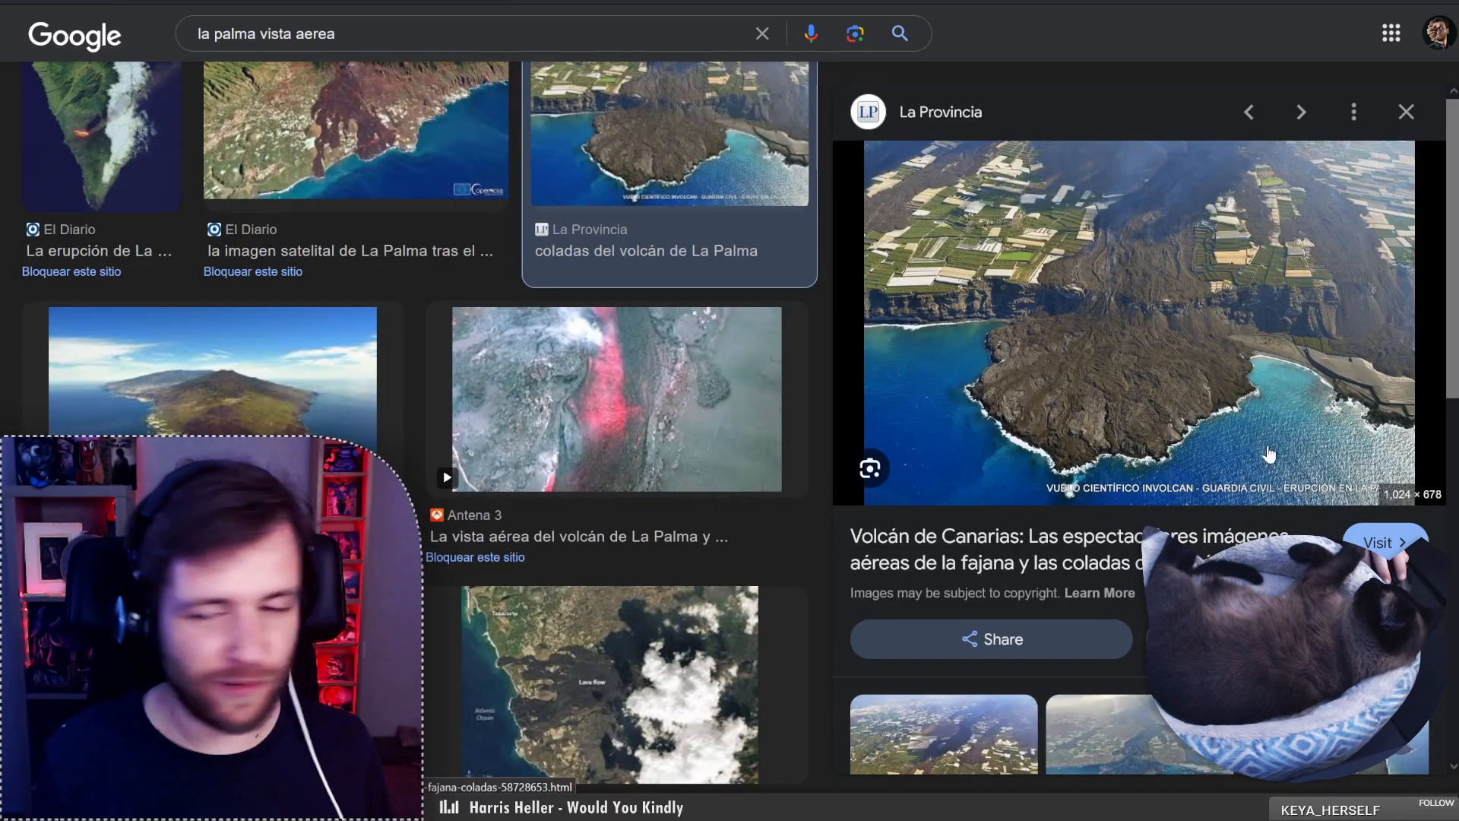
key(Right)
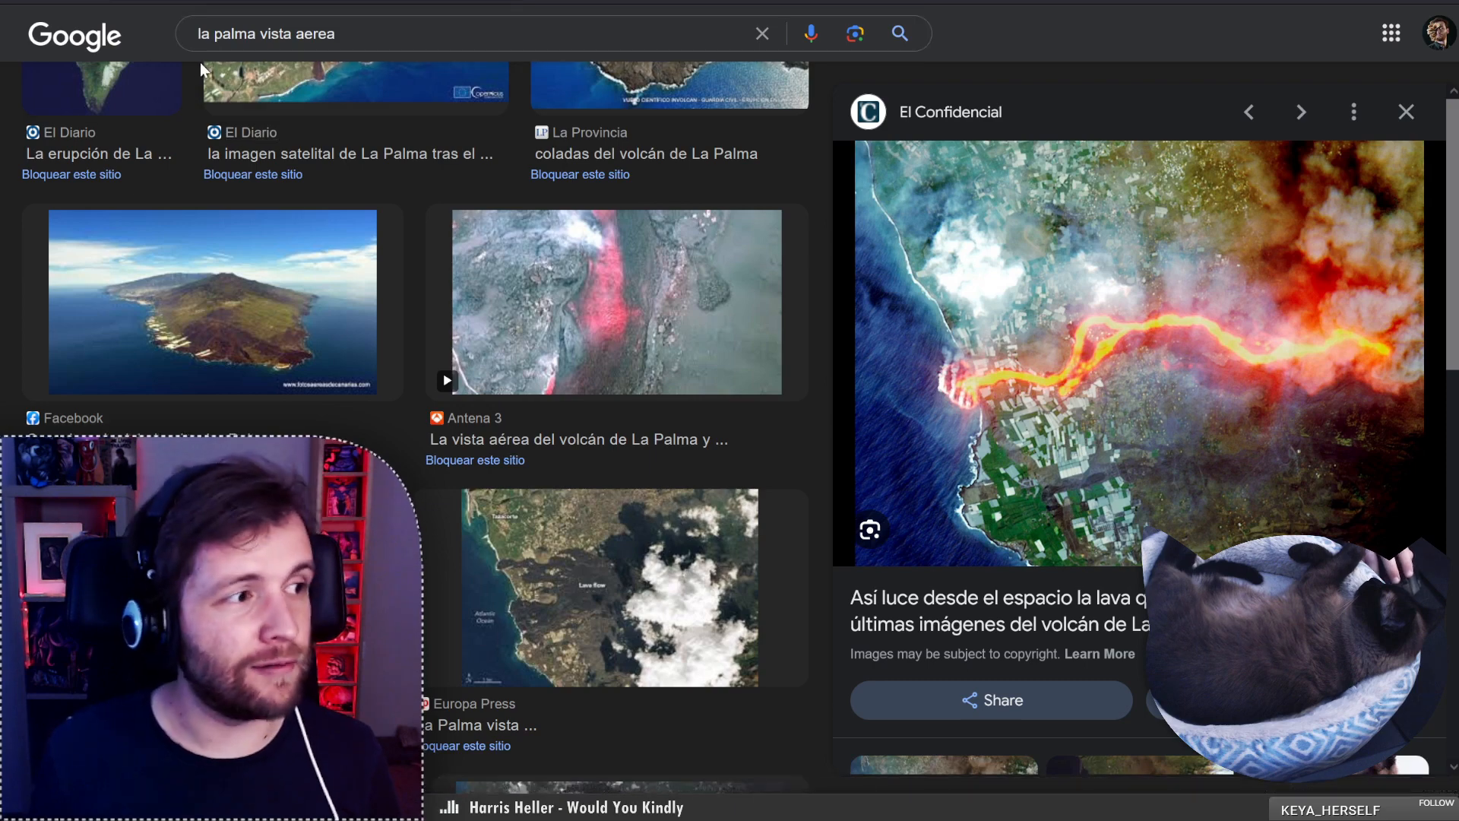
scroll(441, 250, down, 5)
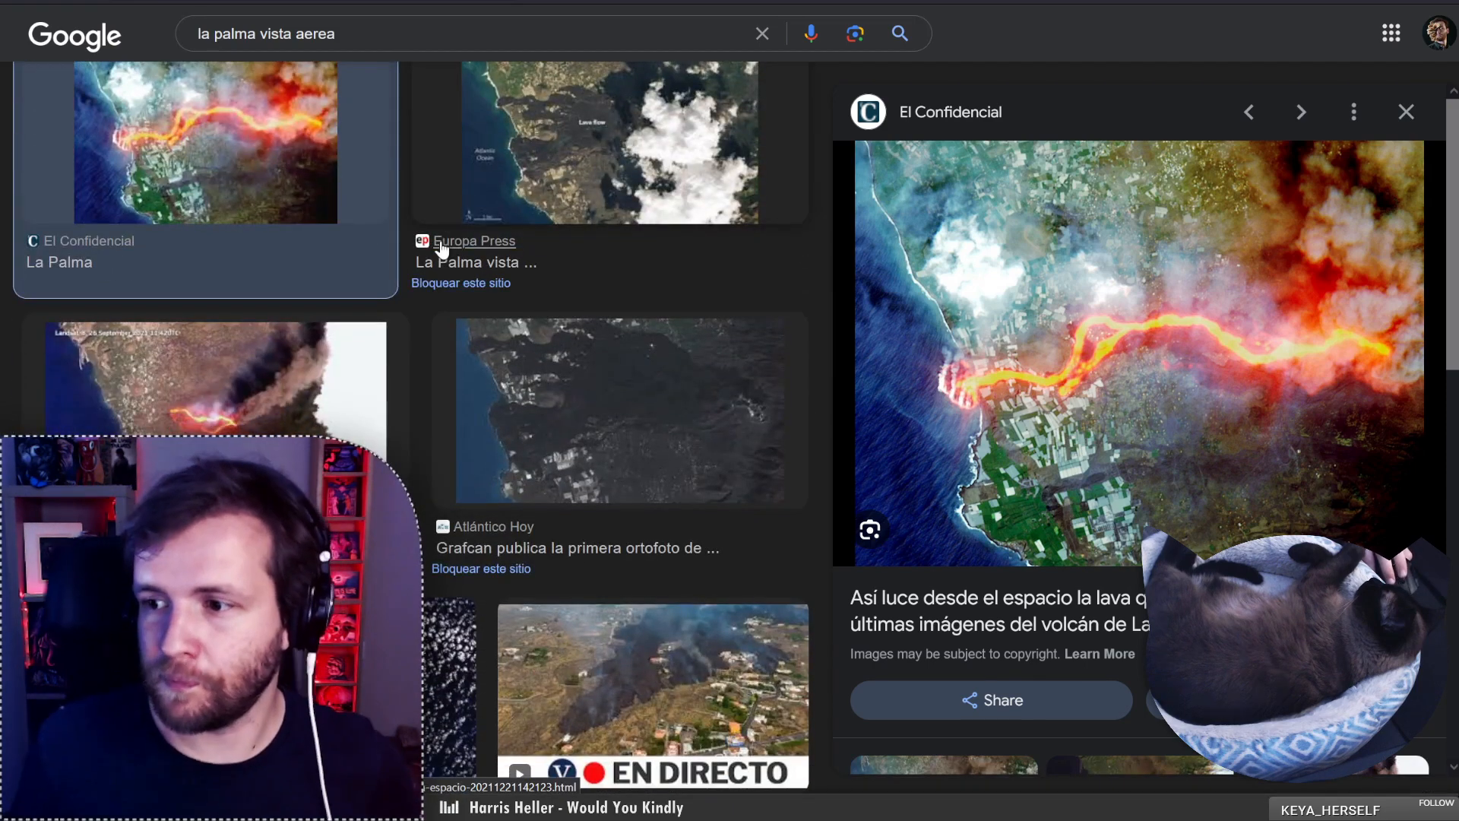
scroll(418, 377, up, 8)
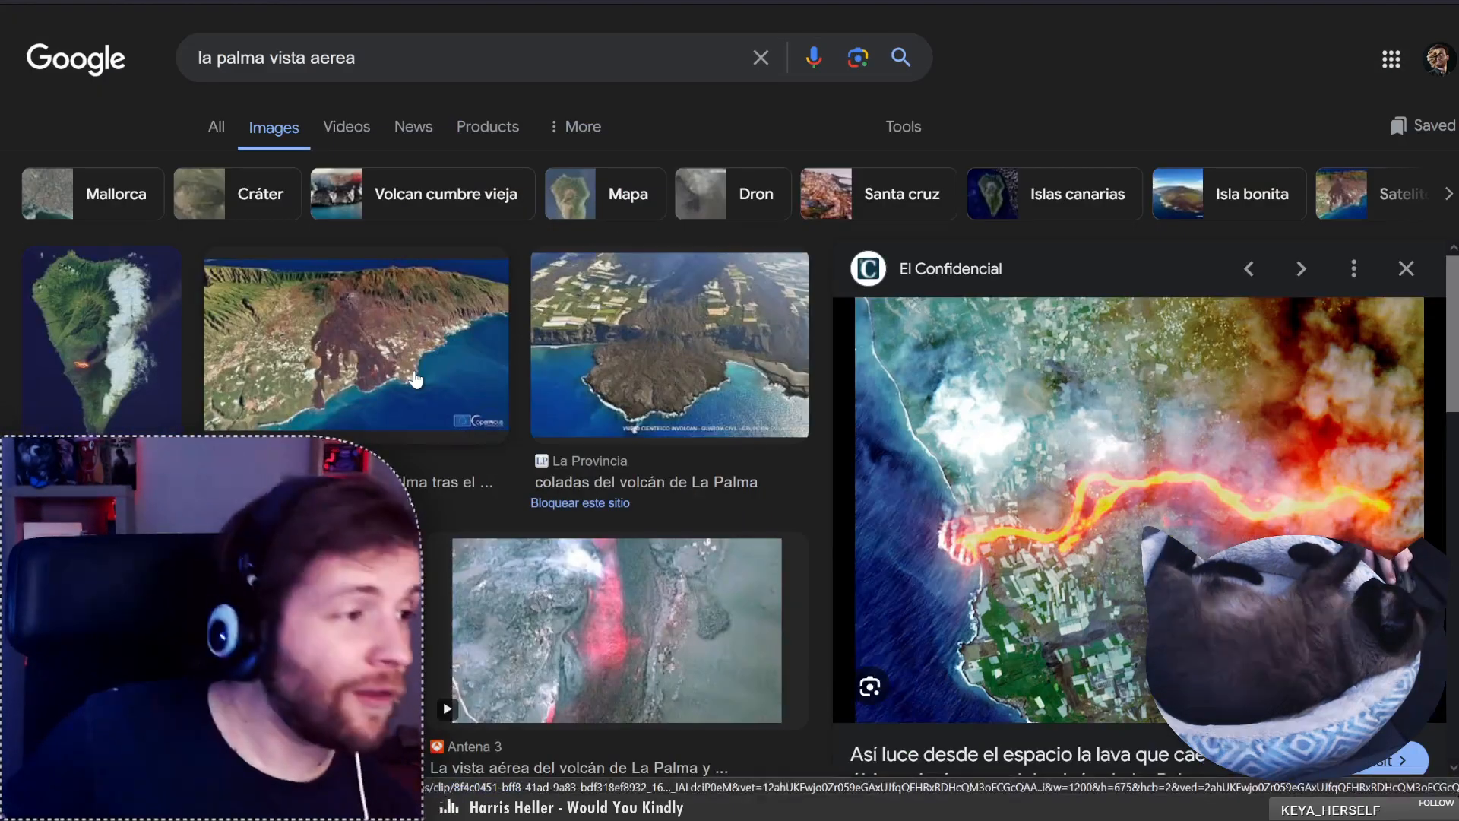
scroll(414, 378, down, 8)
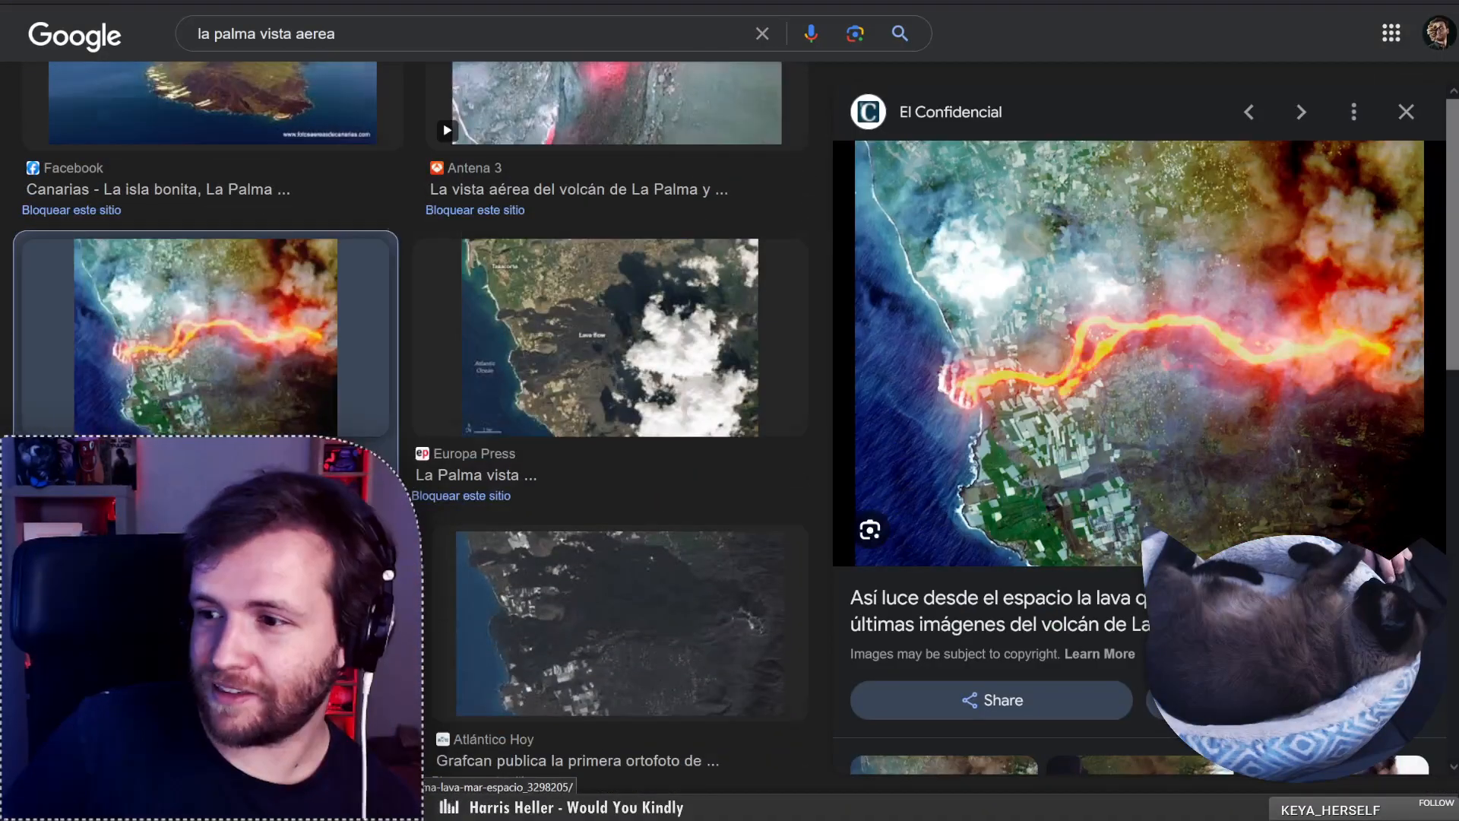
scroll(414, 378, up, 5)
click(447, 384)
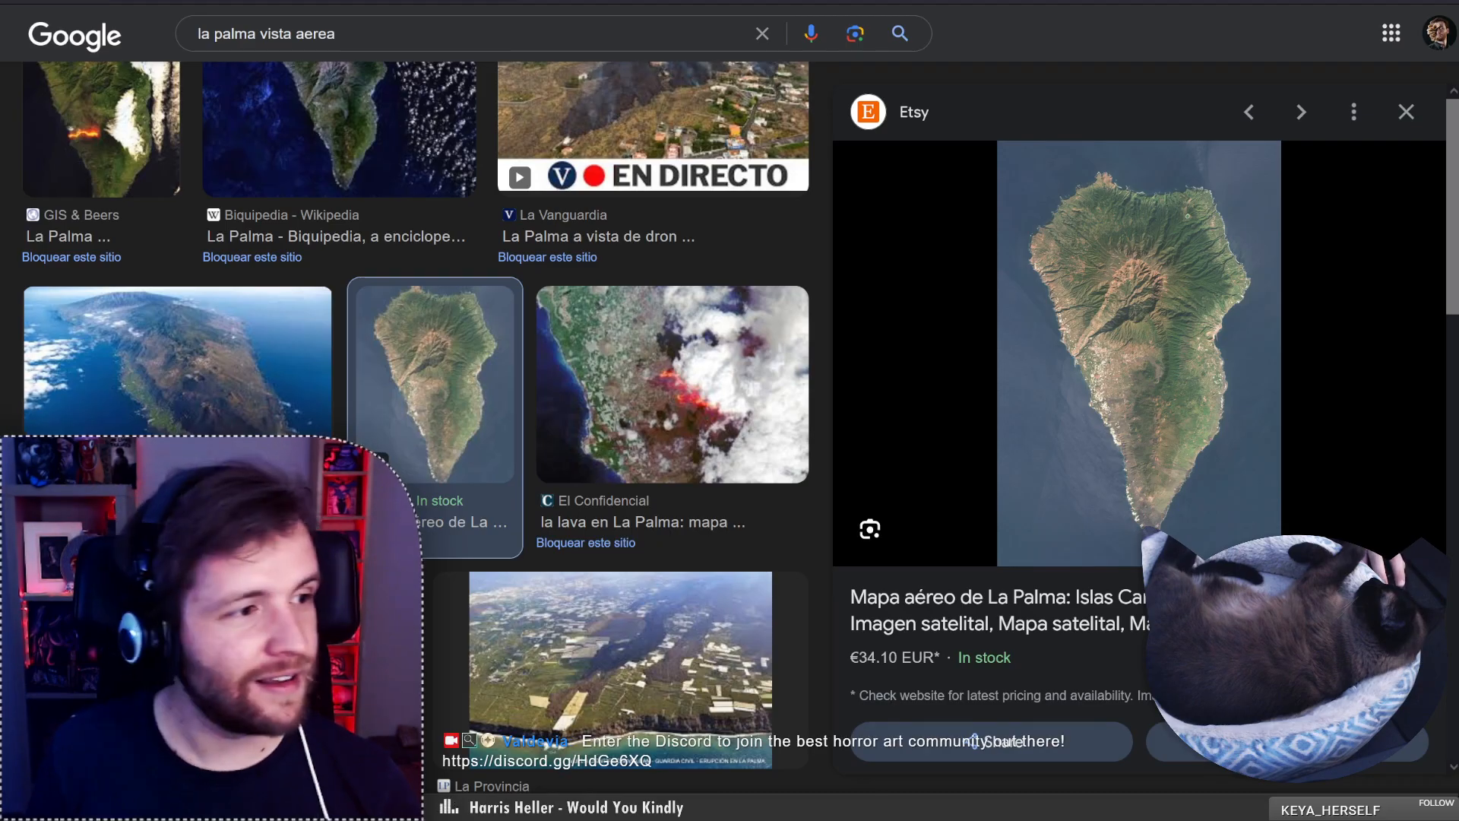
Compare the islands on the Lands of Lemuria map with the aerial map of La Palma.
key(ctrl+Tab)
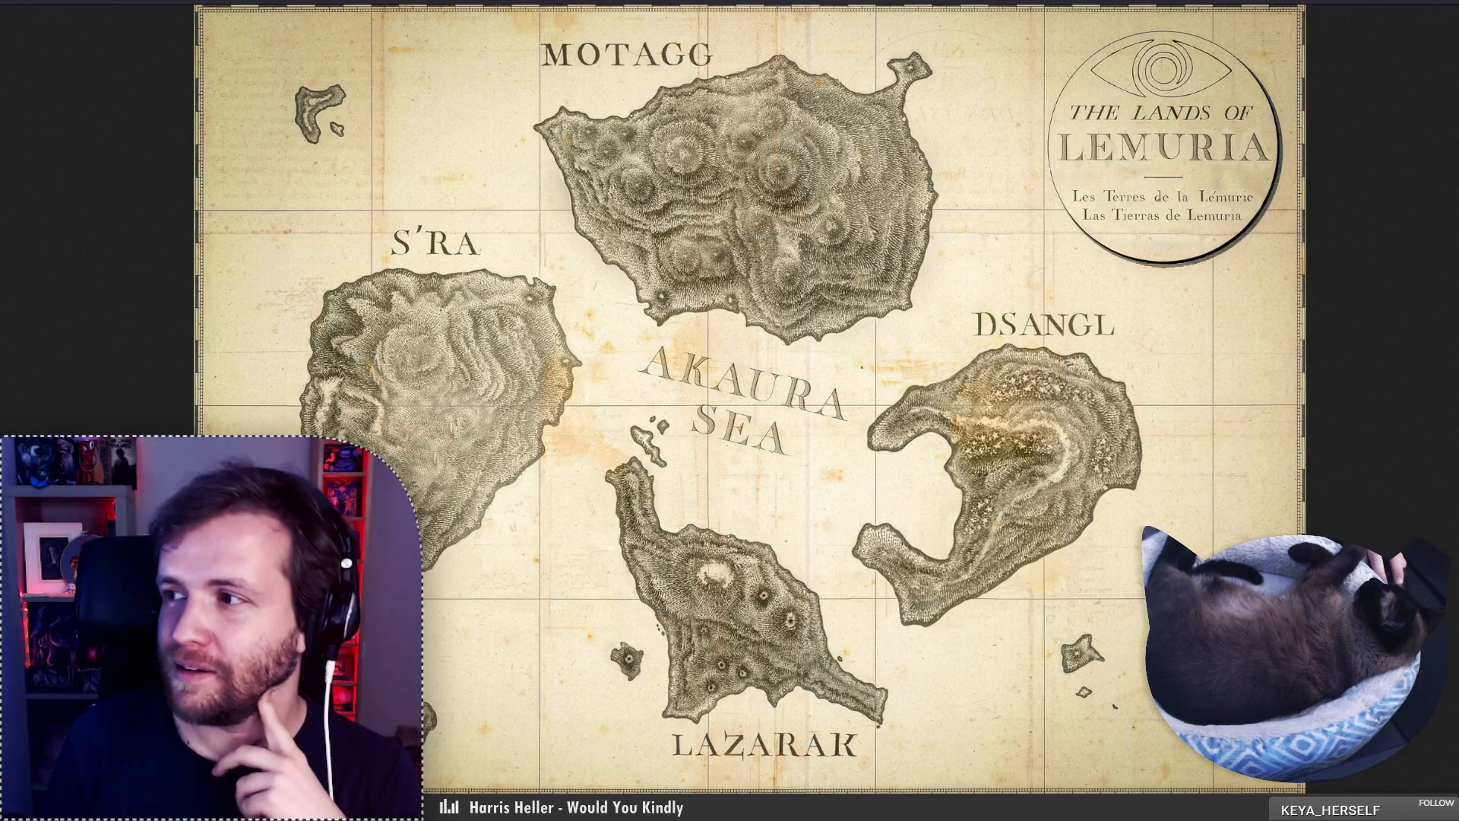
key(ctrl+Tab)
key(ctrl+shift+Tab)
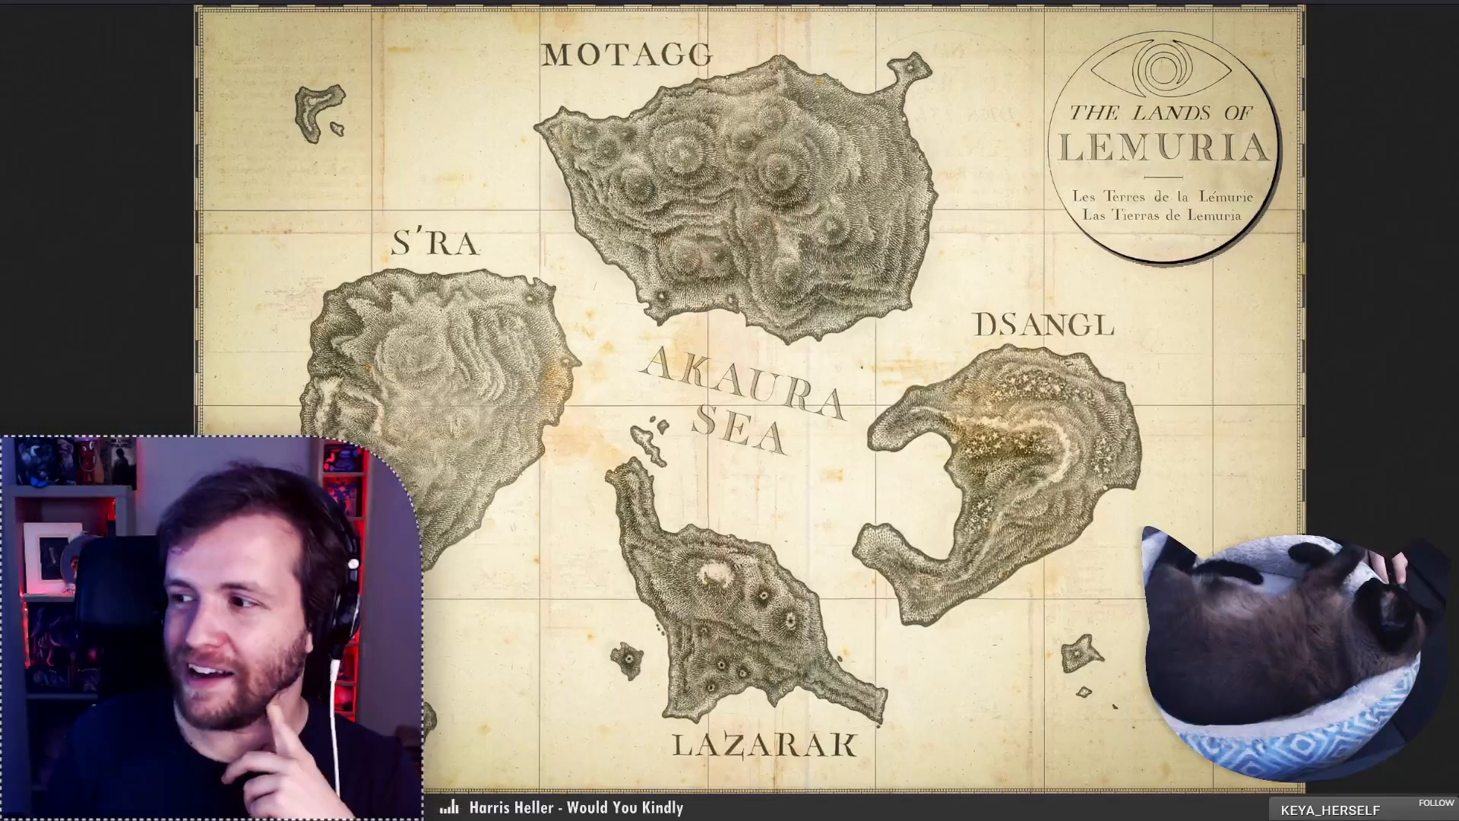
key(ctrl+Tab)
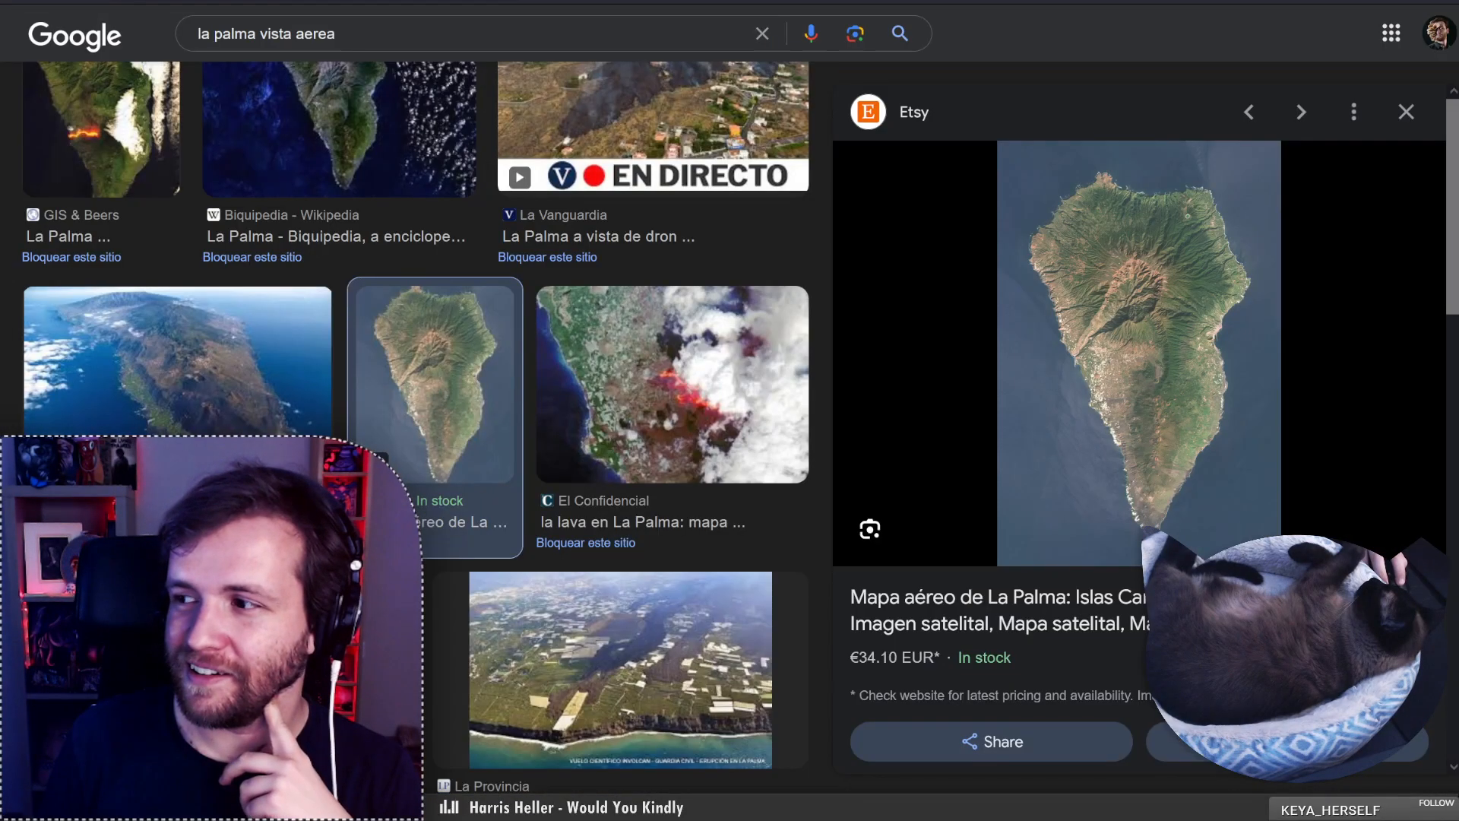
key(ctrl+shift+Tab)
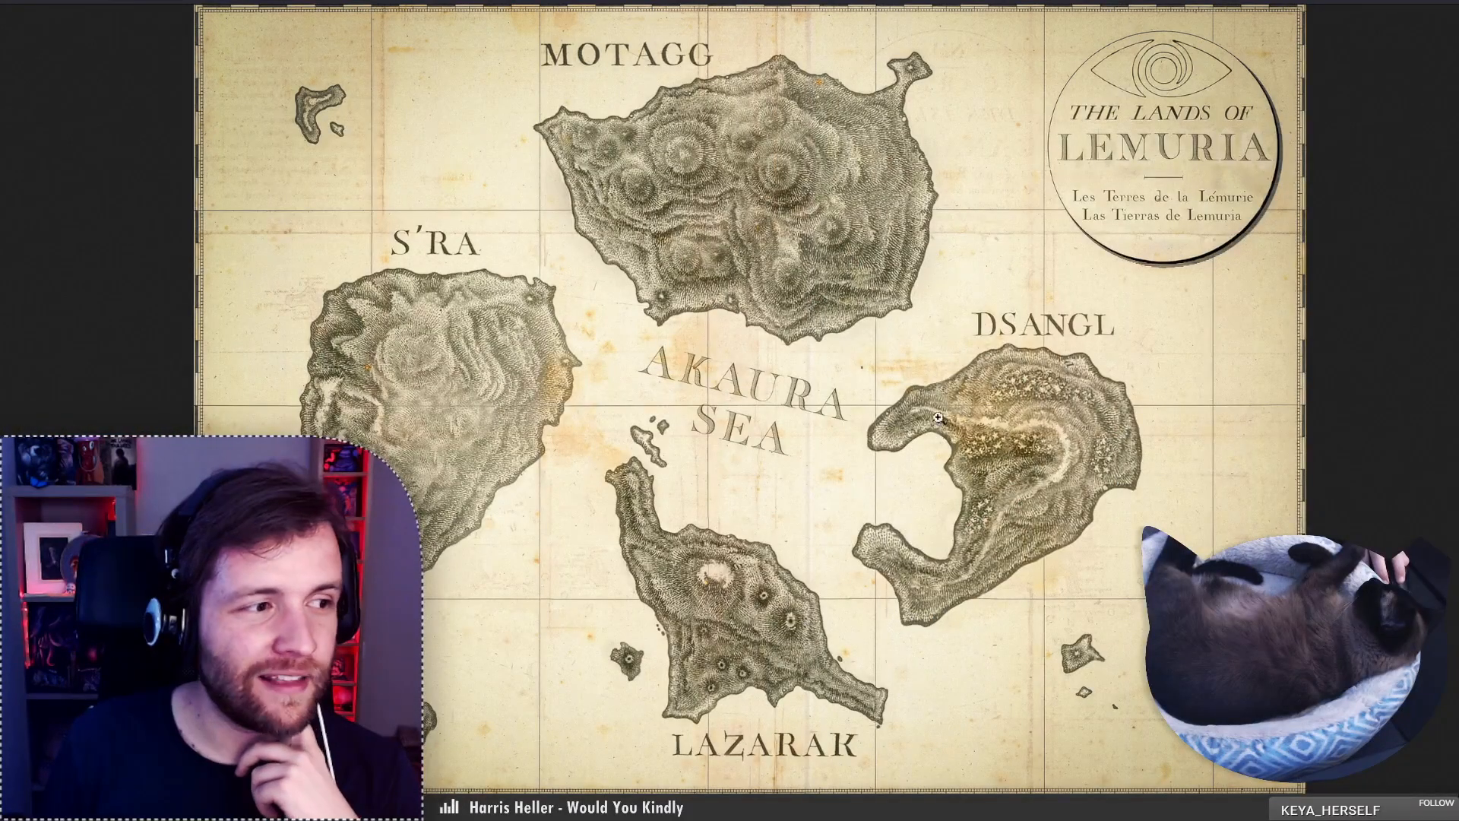
key(ctrl+Tab)
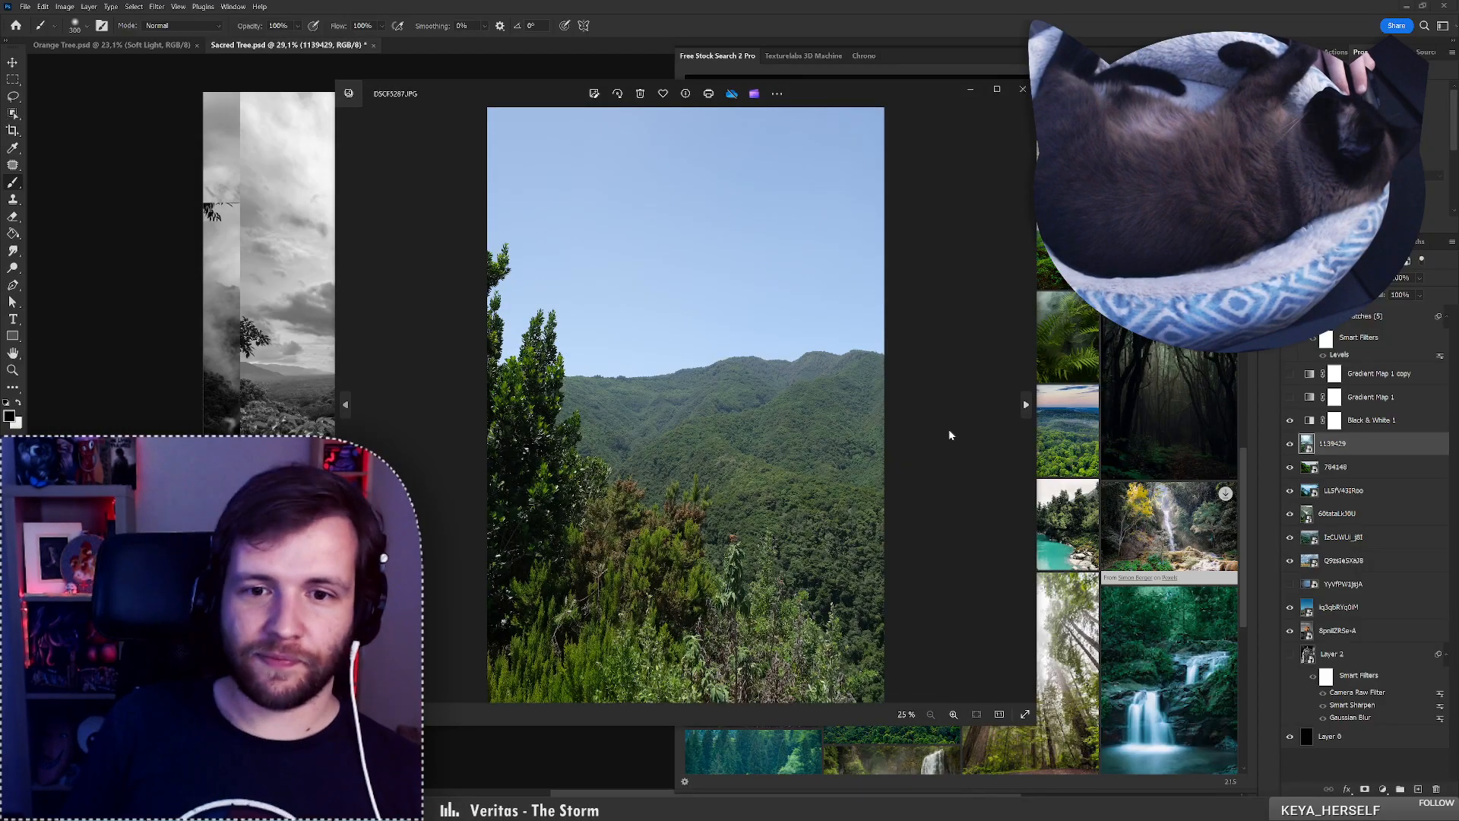
Look through the camera photos of the forested hills and the bird, close them, and view the hazy pine-framed mountain valley photo.
key(Right)
key(Right)
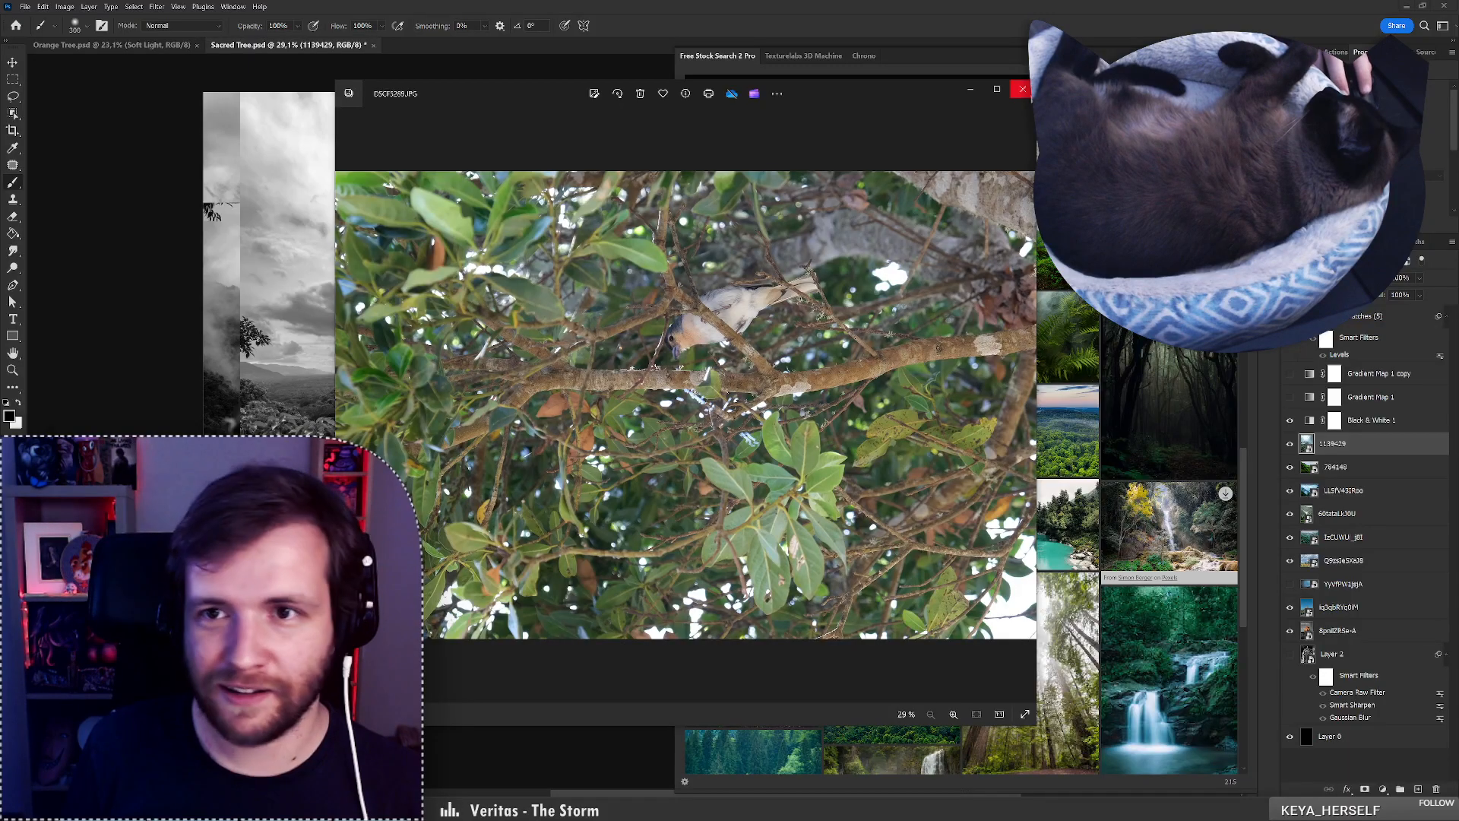
click(1023, 89)
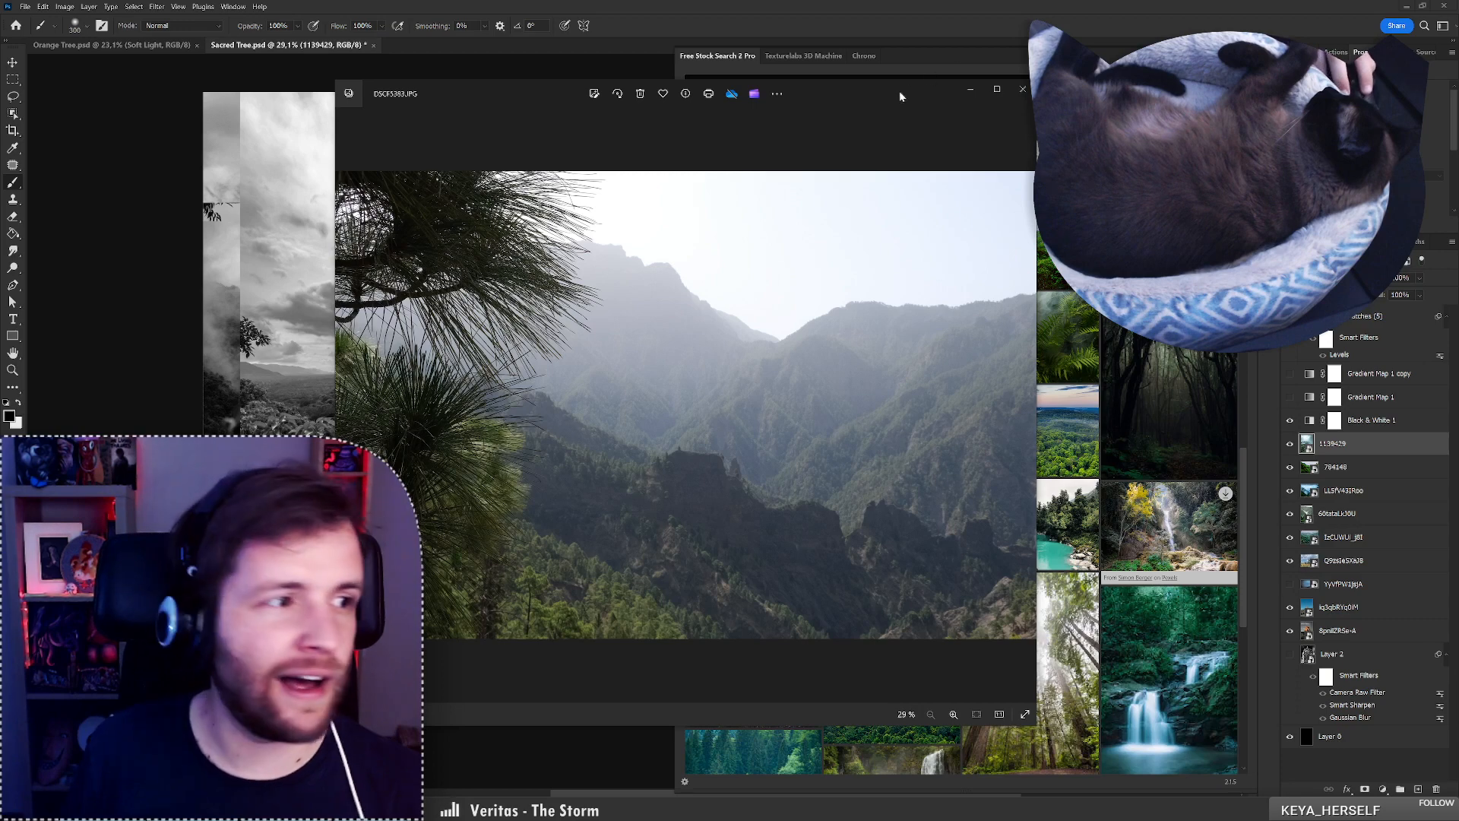
drag(900, 96, 945, 71)
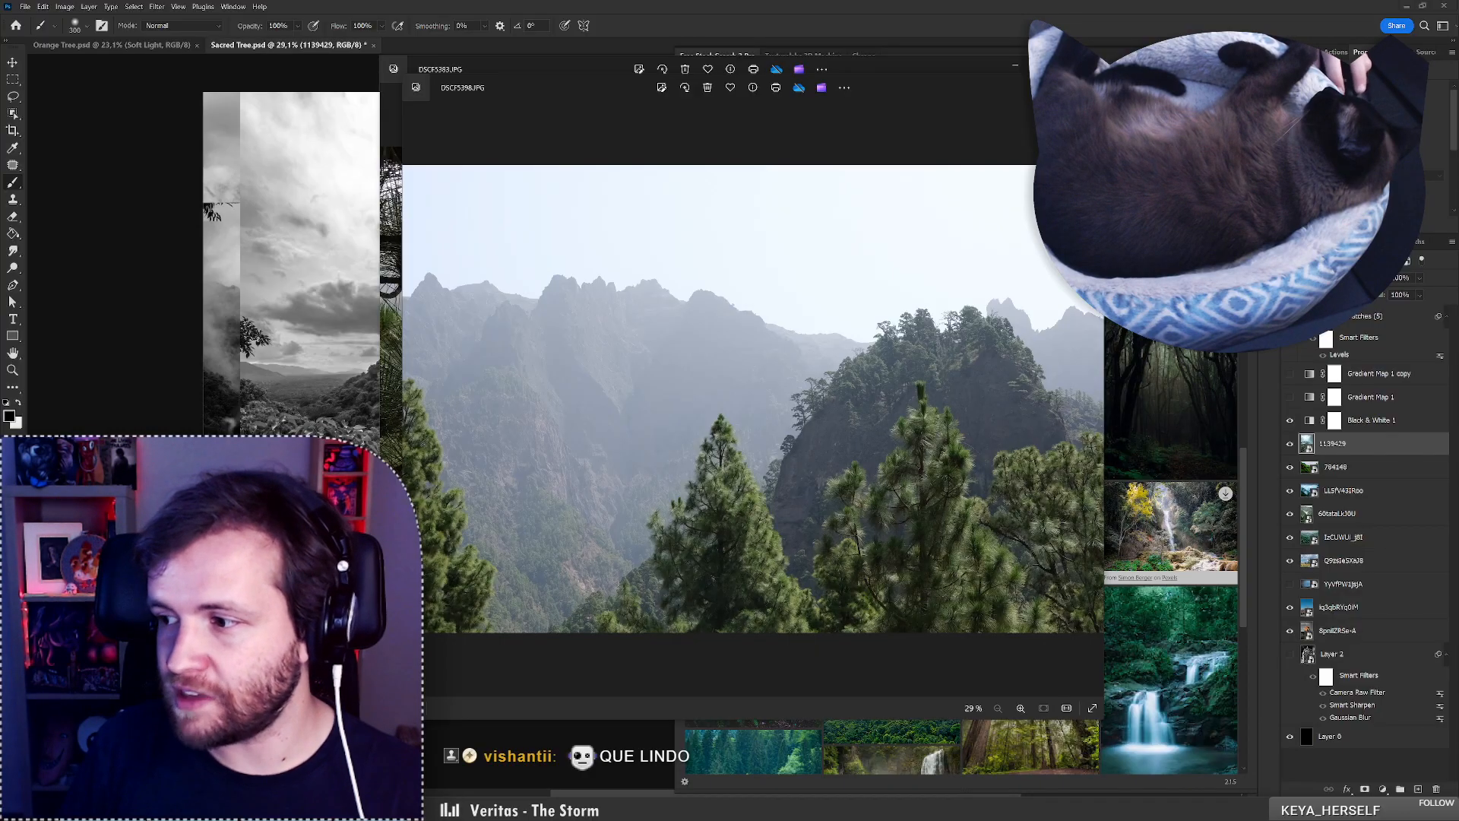
View the camera photos of the rocky riverbed valley and the pine-topped rock peak beneath the mountains.
key(Right)
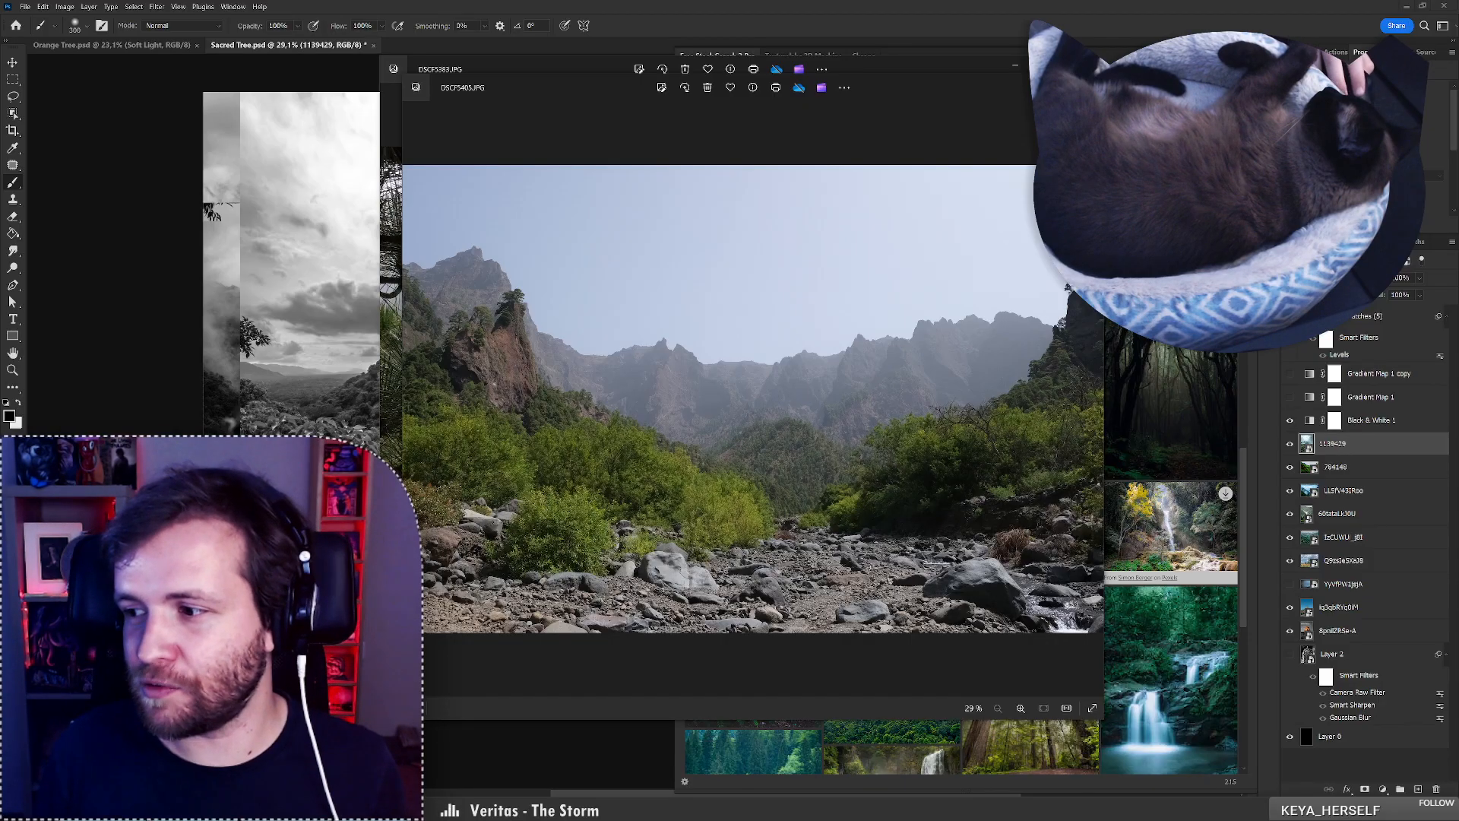
click(1093, 401)
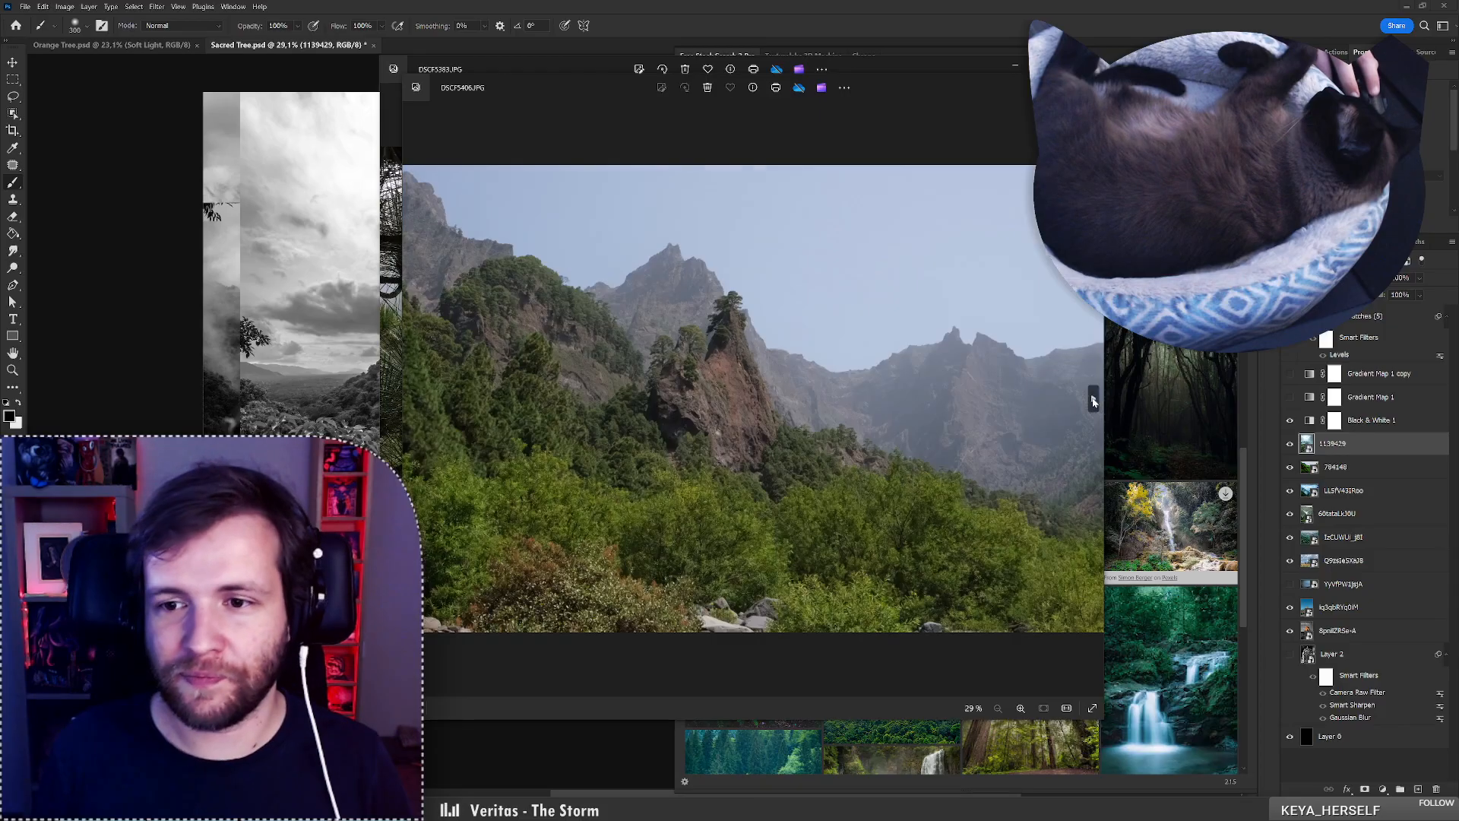
click(1092, 401)
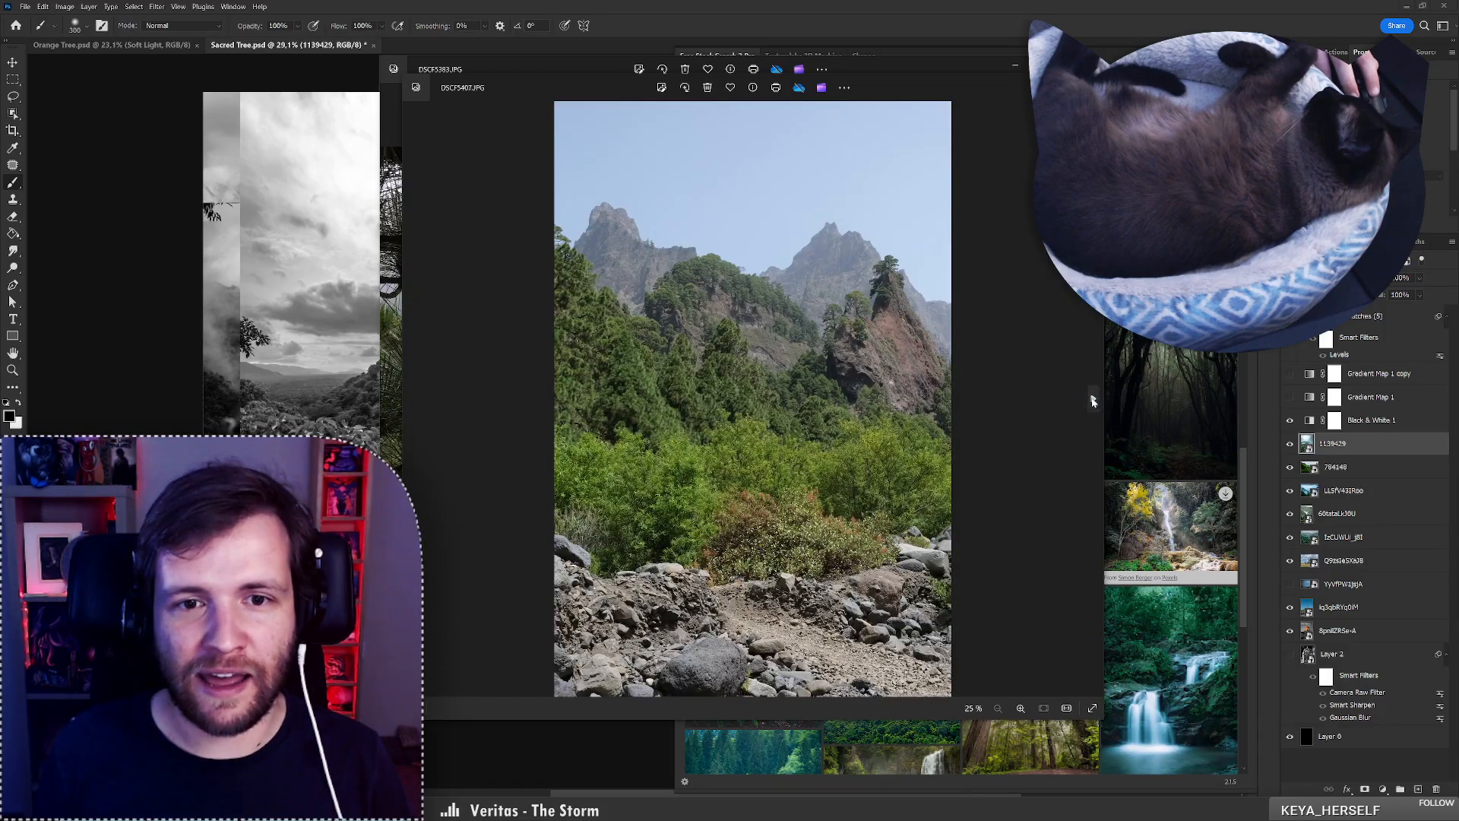
click(1051, 403)
click(1052, 404)
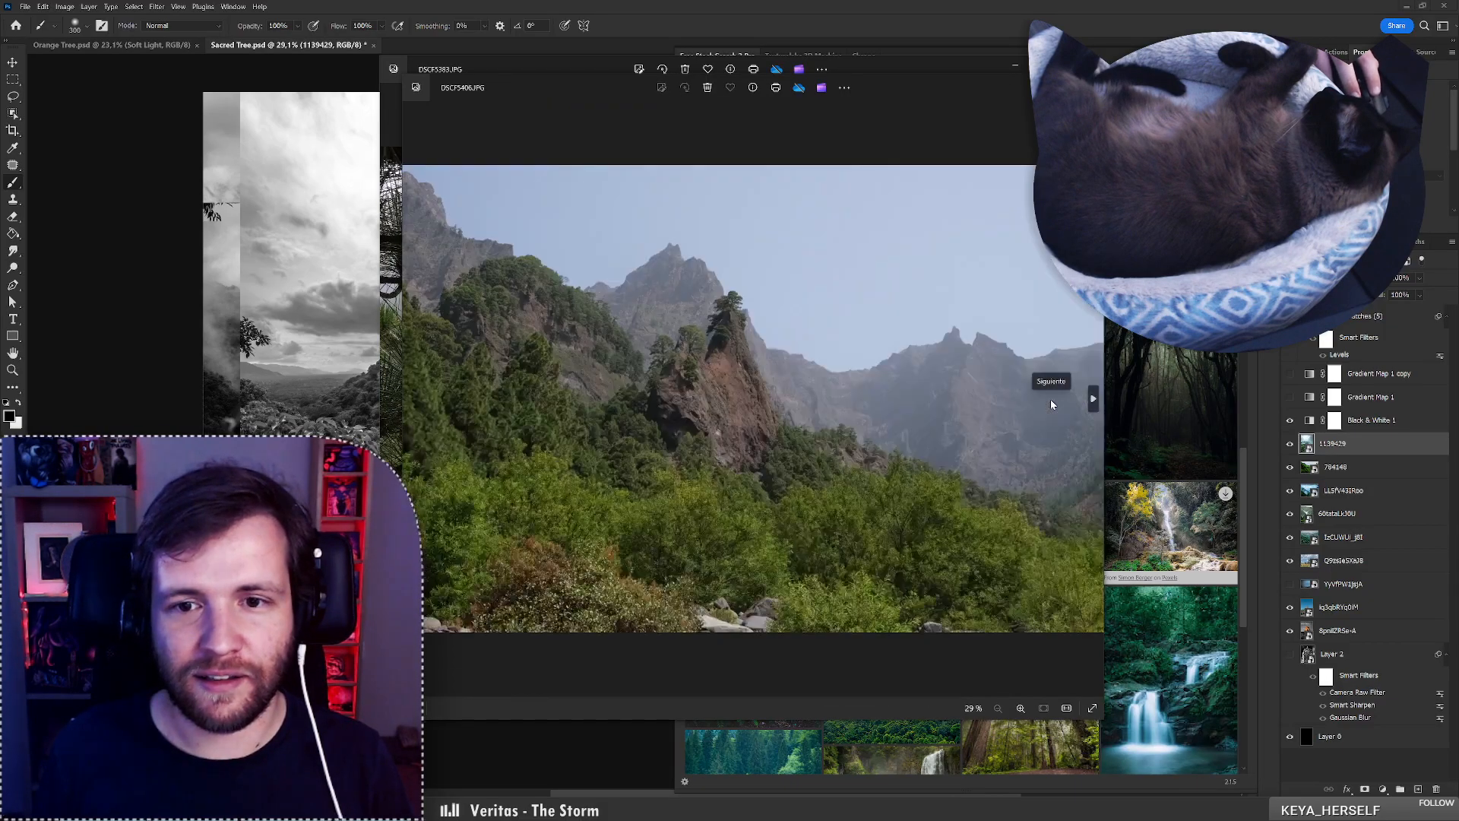
click(1050, 402)
Look through the photos of the pine-crowned ridge, the tall pine trees and the hazy mountain range.
key(Right)
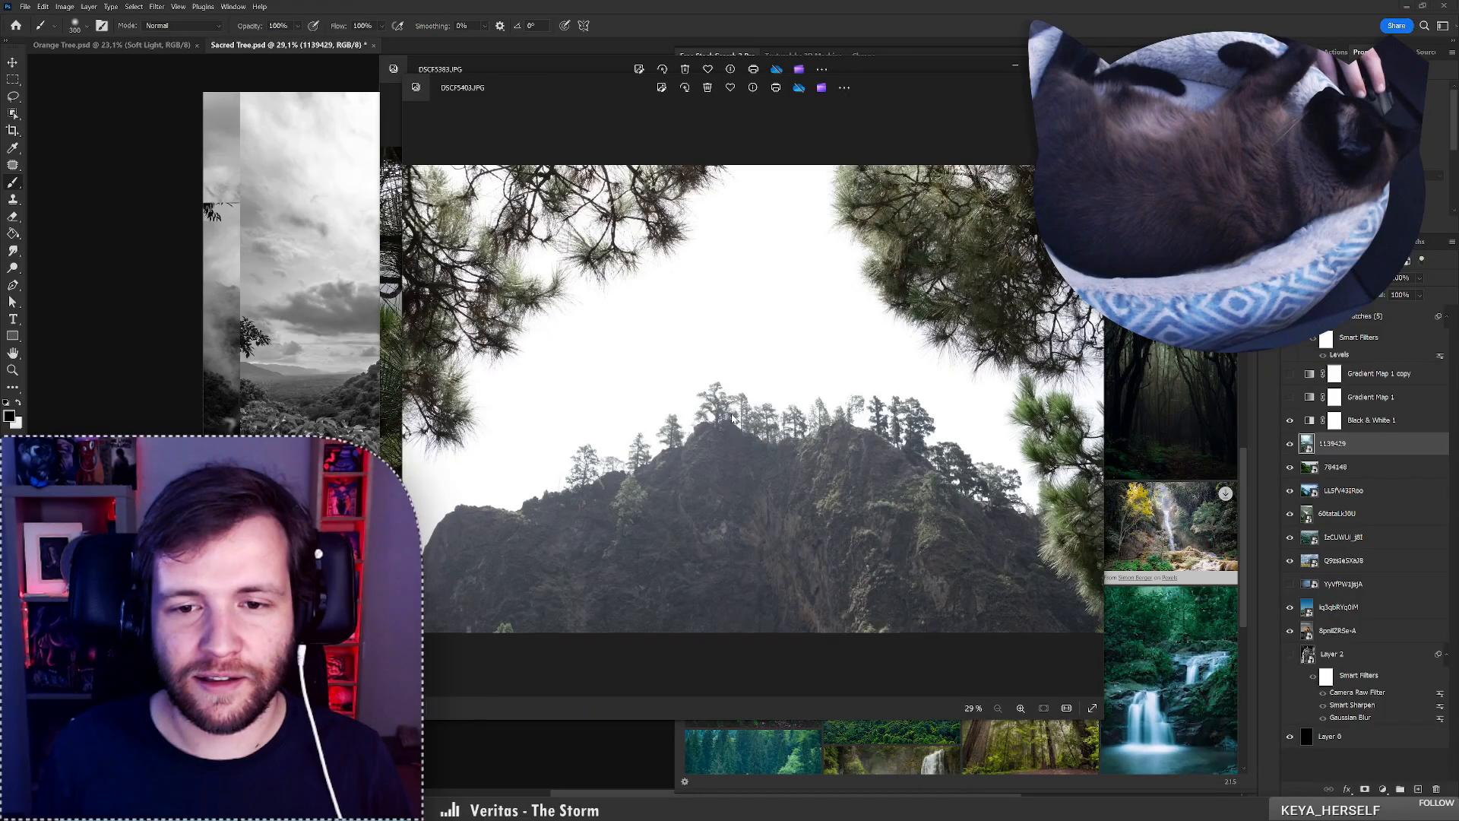
key(Right)
key(Right)
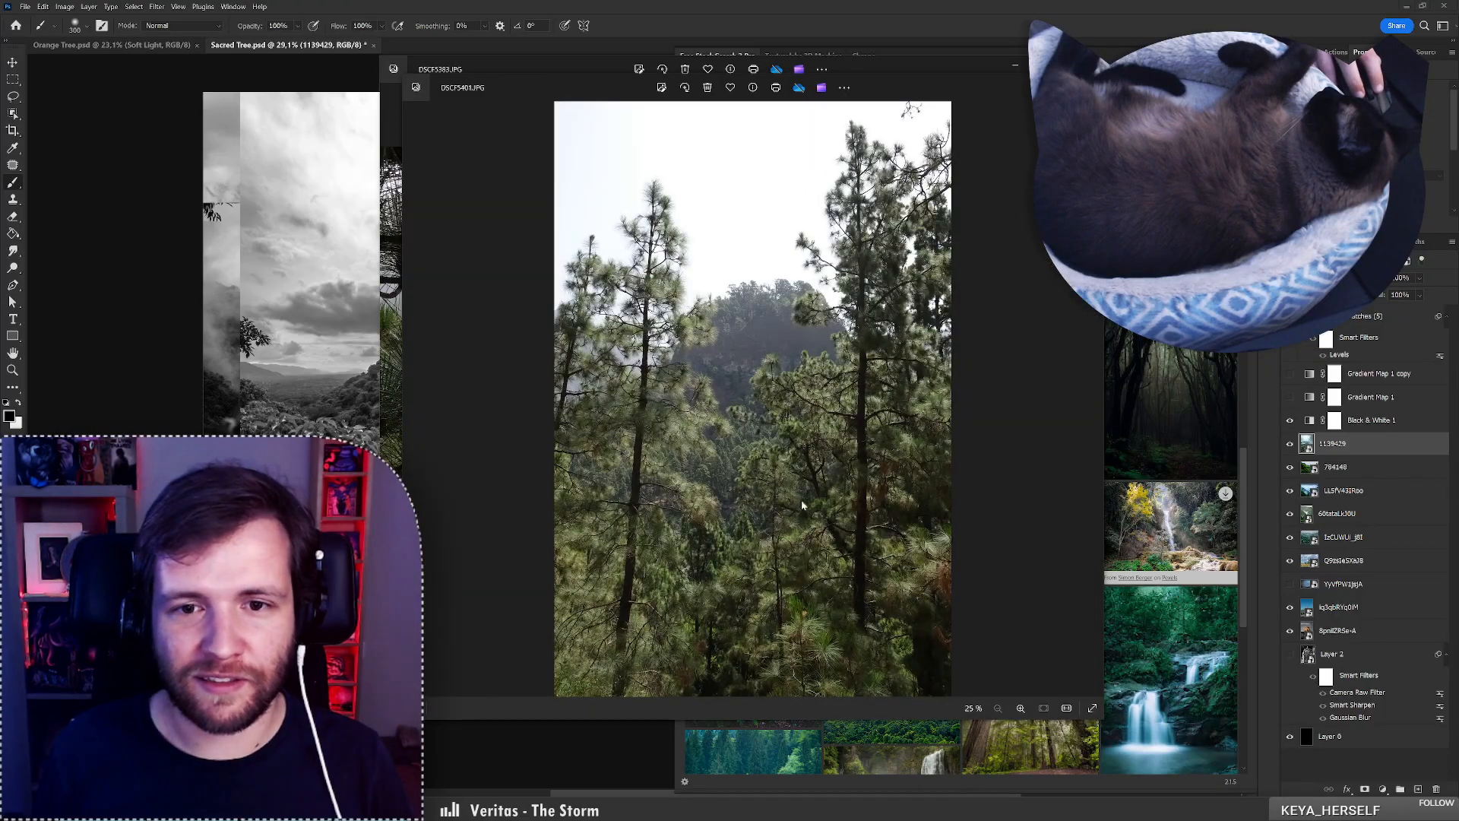
key(Right)
key(Right)
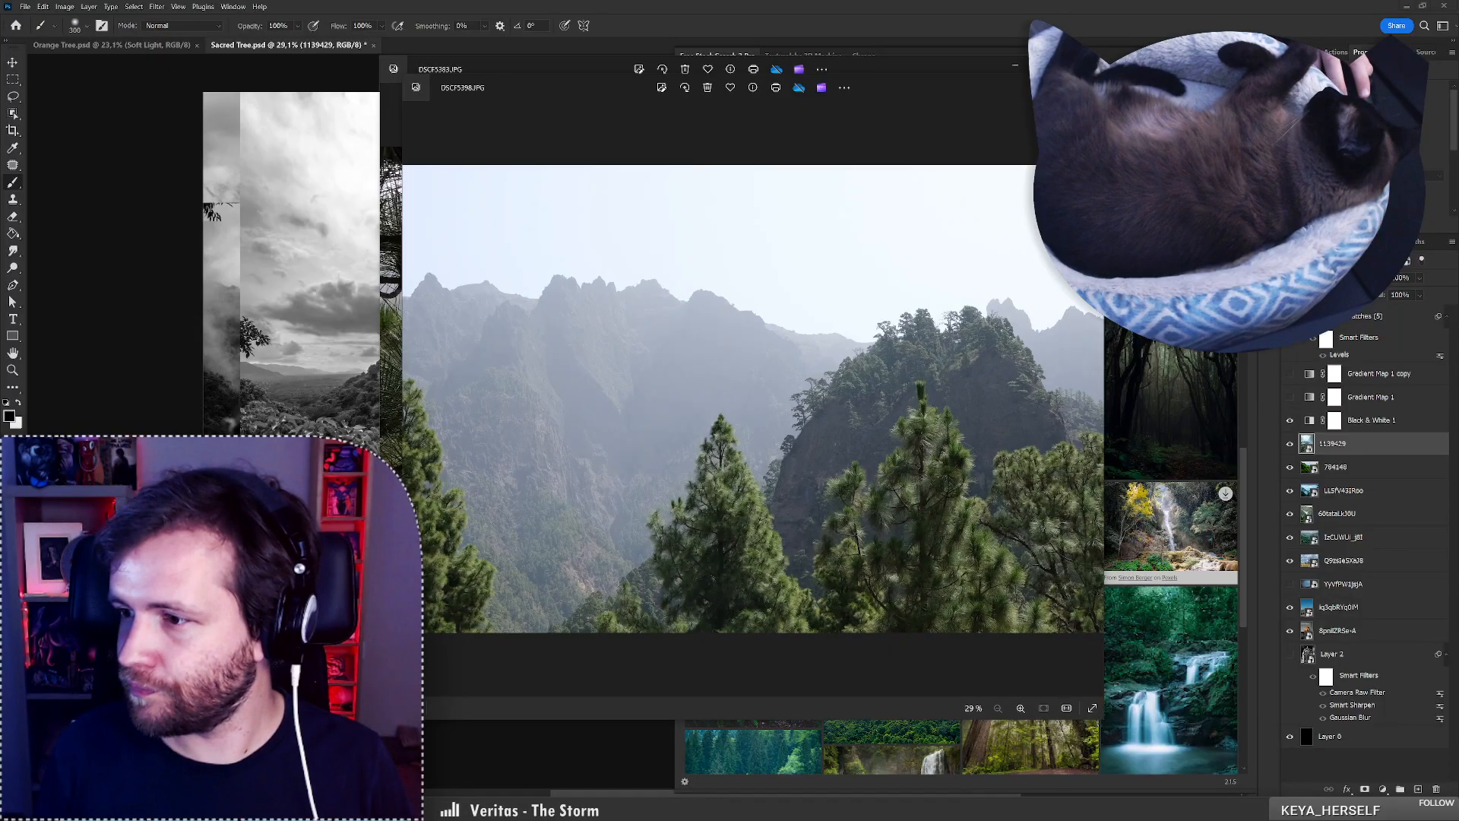
Examine the photos of the upright rock pillar and of the rocky cove with white houses under the cave.
key(Right)
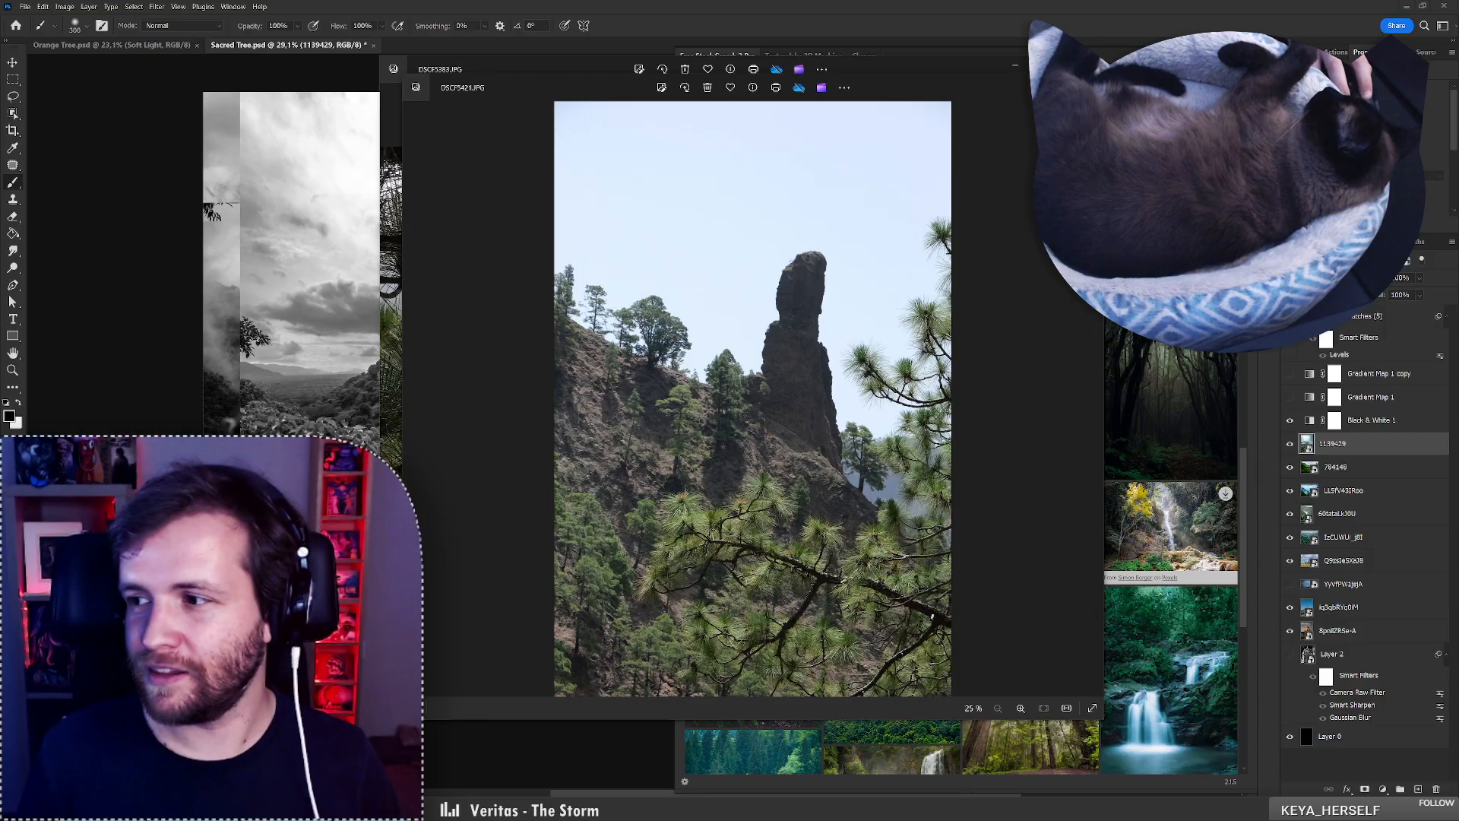
key(Right)
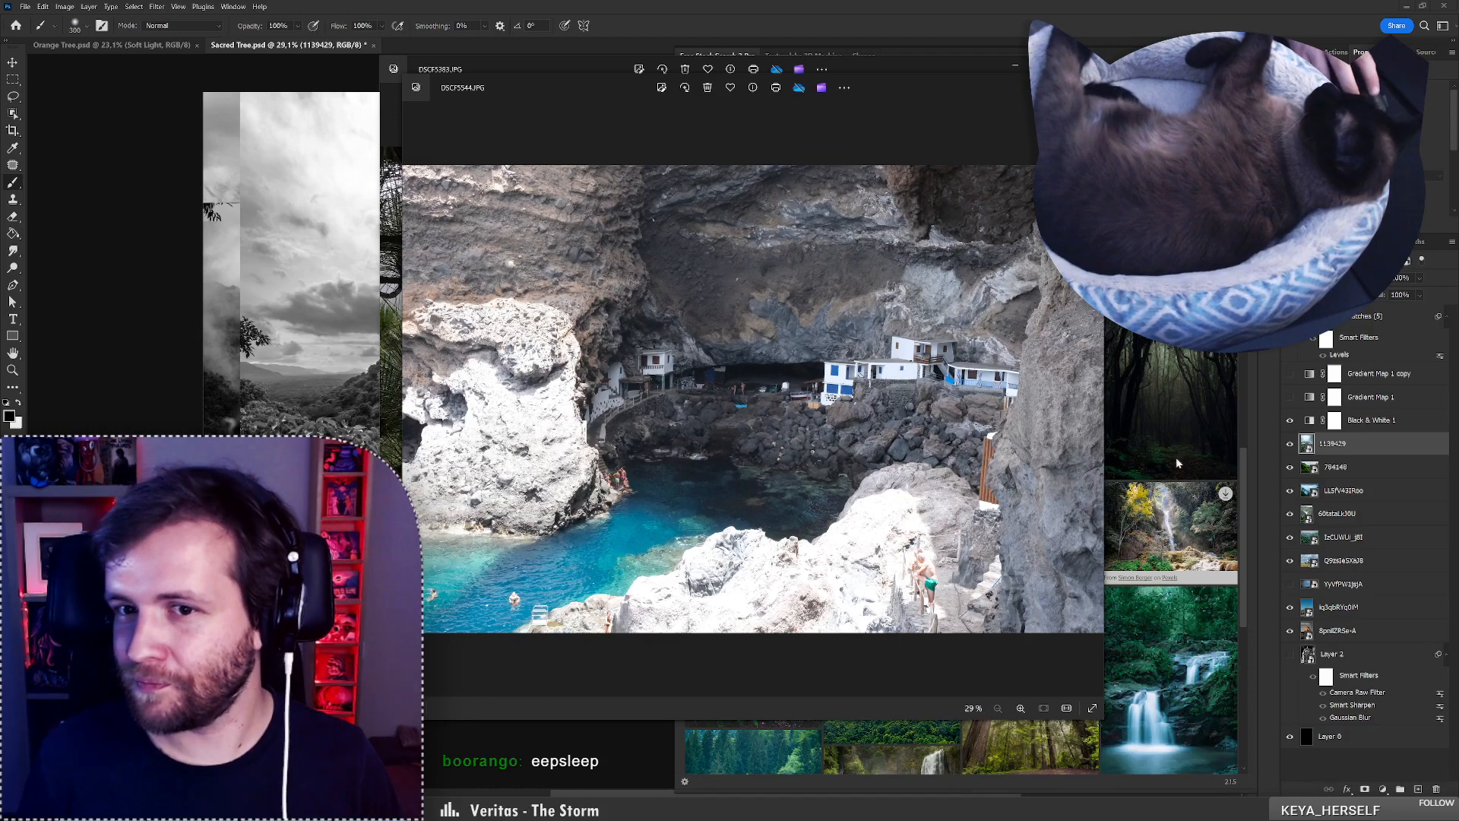
click(1092, 400)
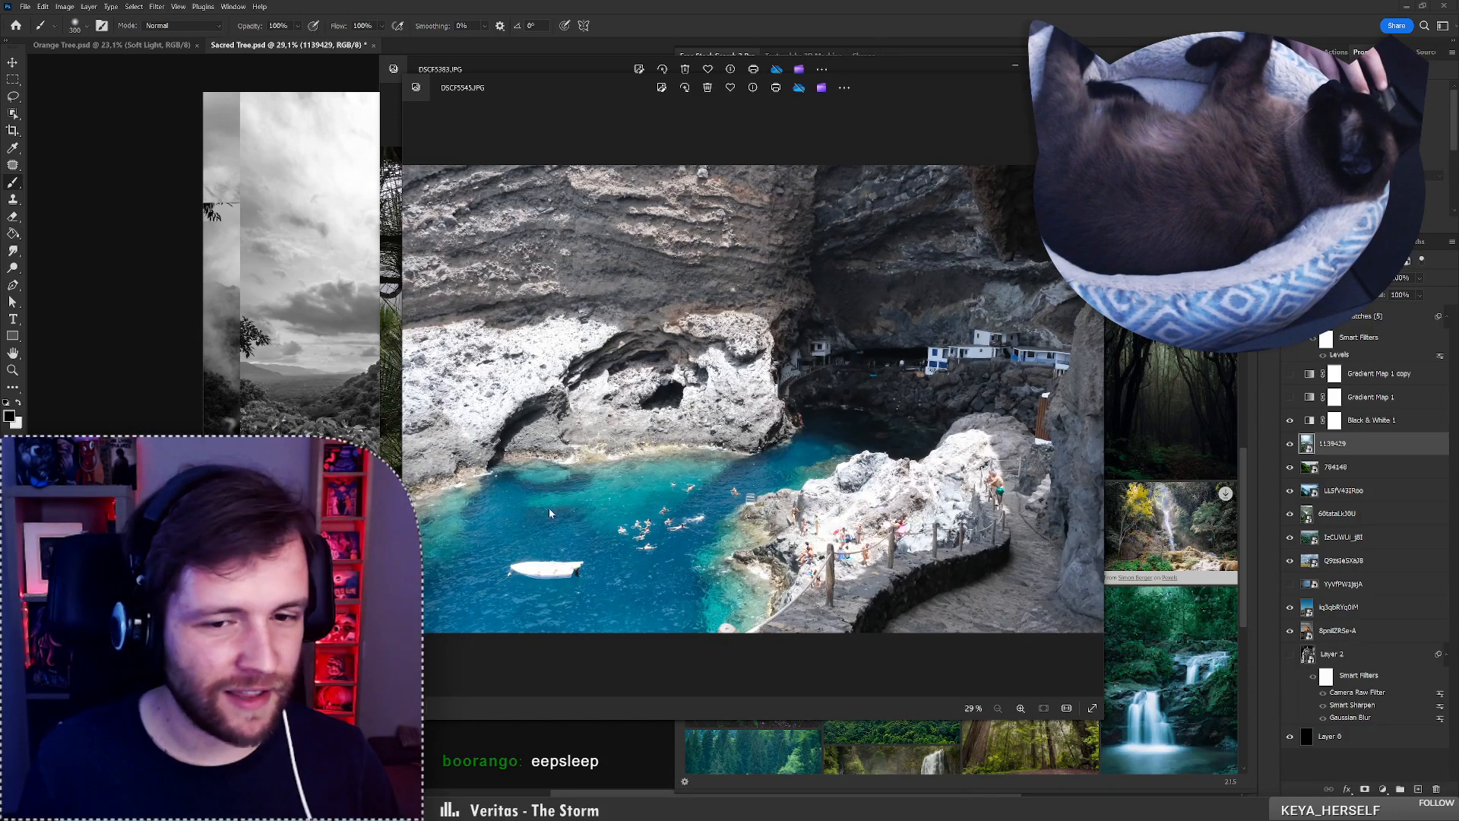
scroll(549, 508, up, 3)
scroll(760, 554, down, 3)
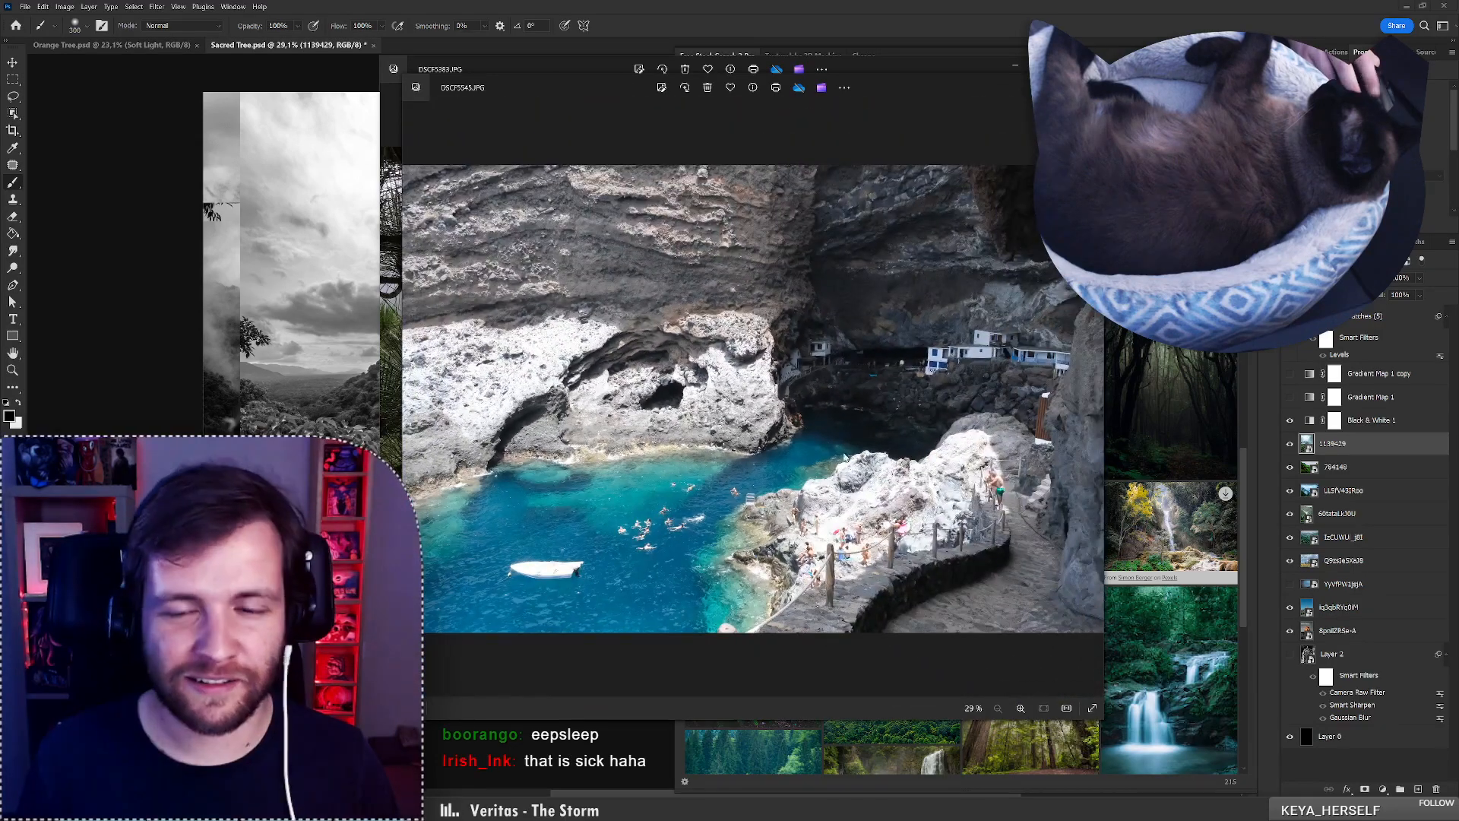
click(1091, 84)
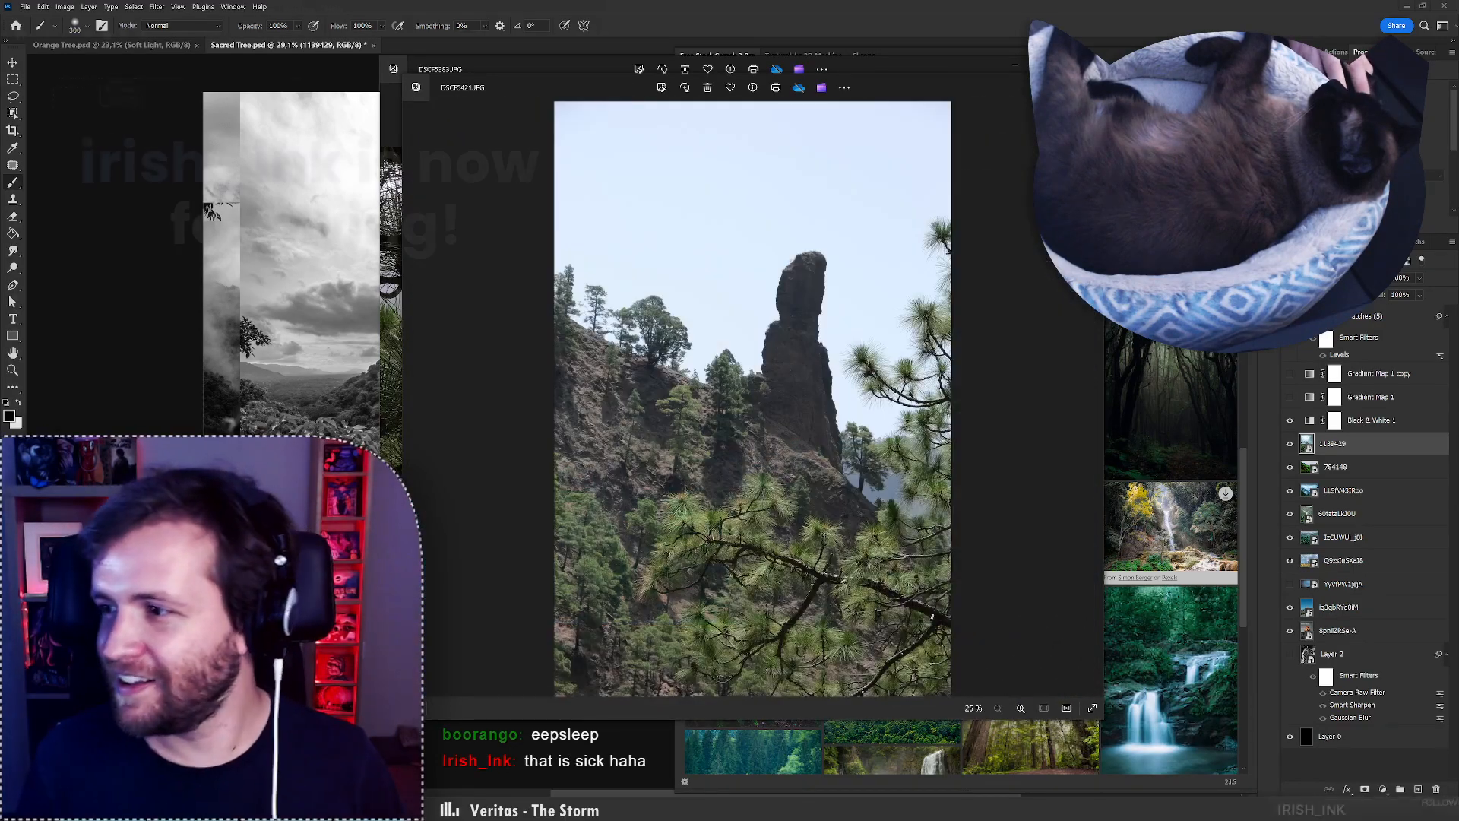
click(215, 9)
mouse_move(357, 190)
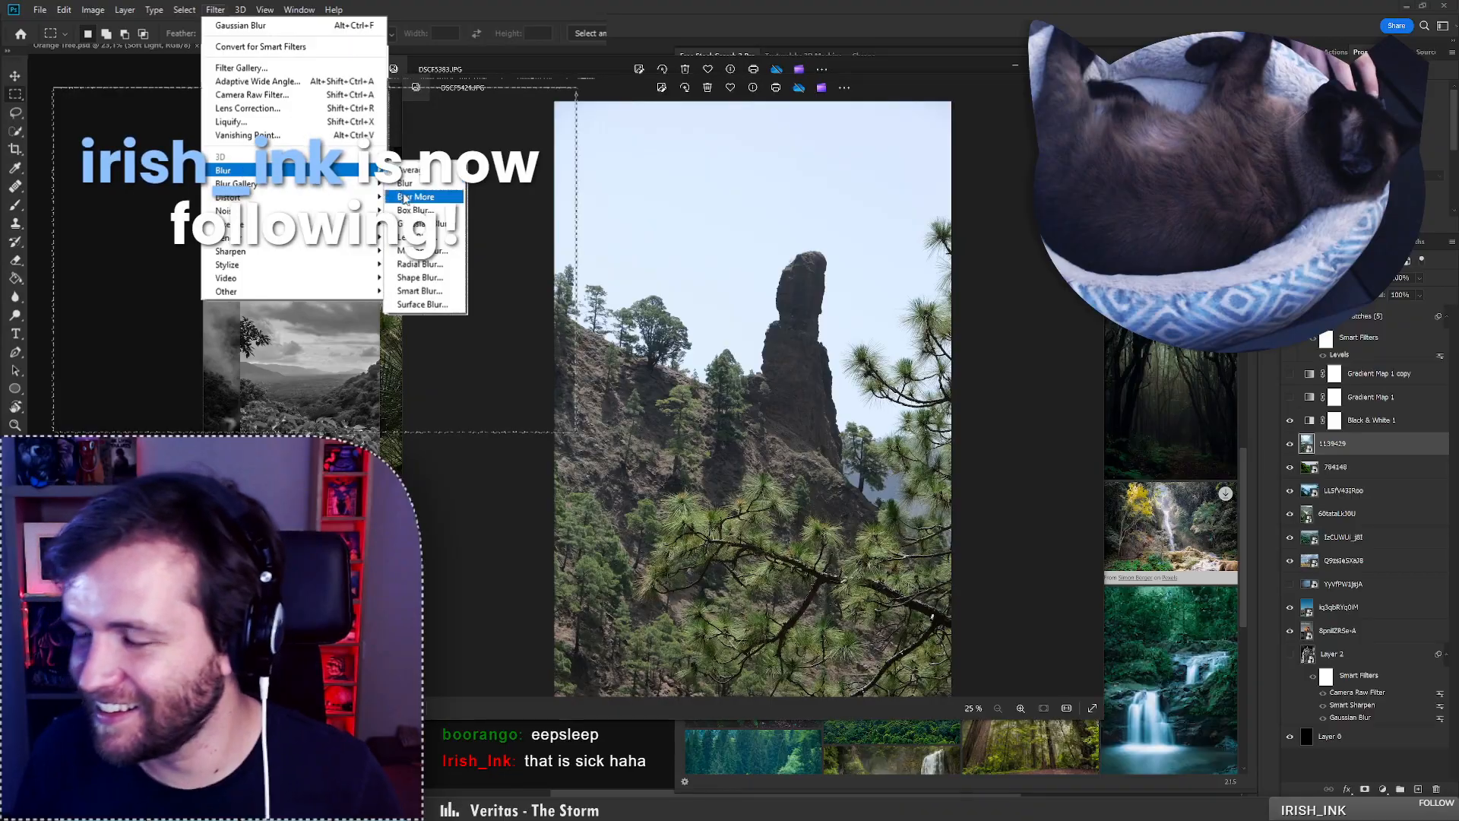
click(425, 243)
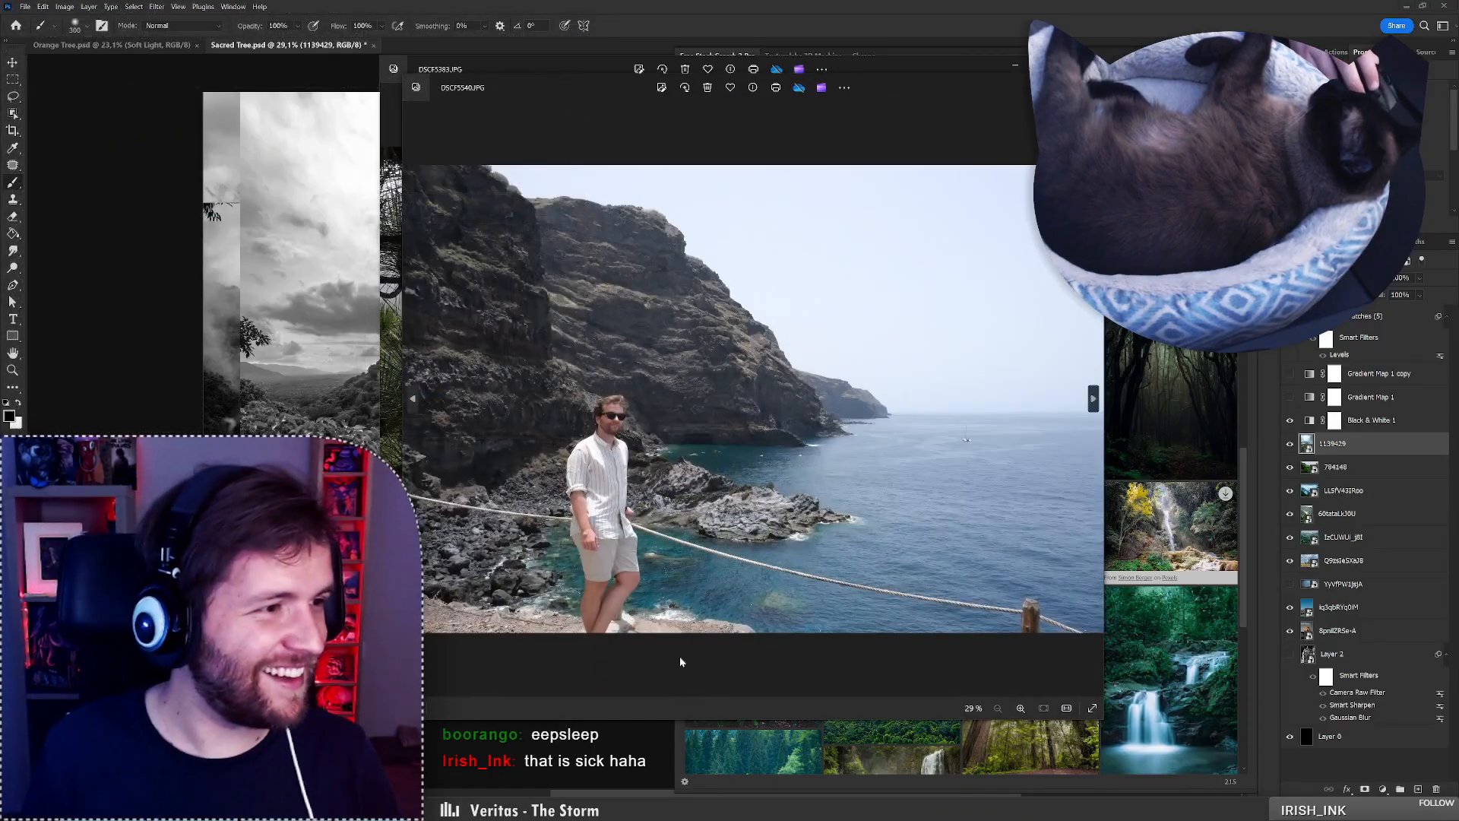
View the sea cliff photos with the man on the coast and the waterfall photos with the rainbow.
key(Right)
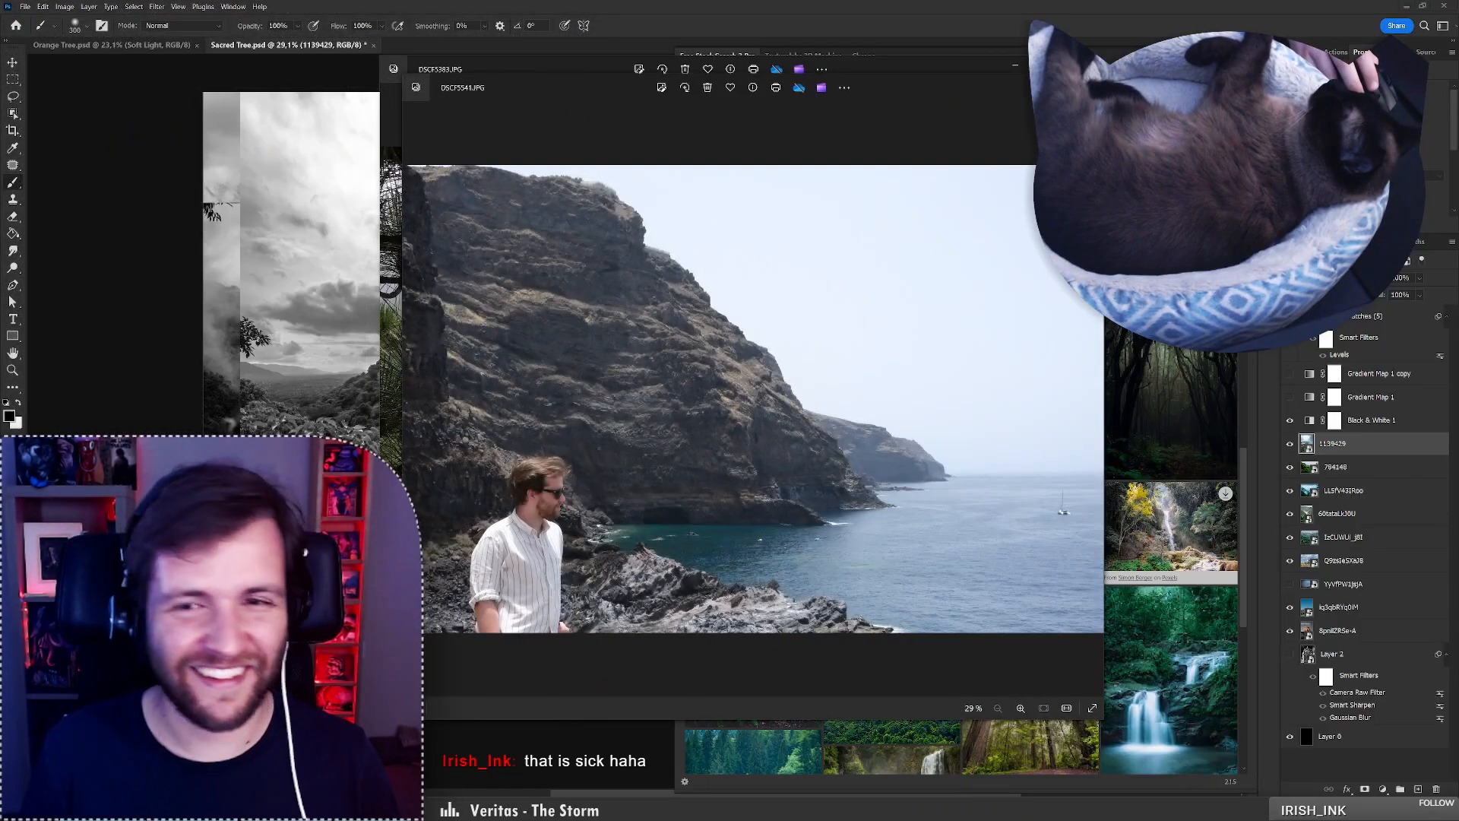
key(Right)
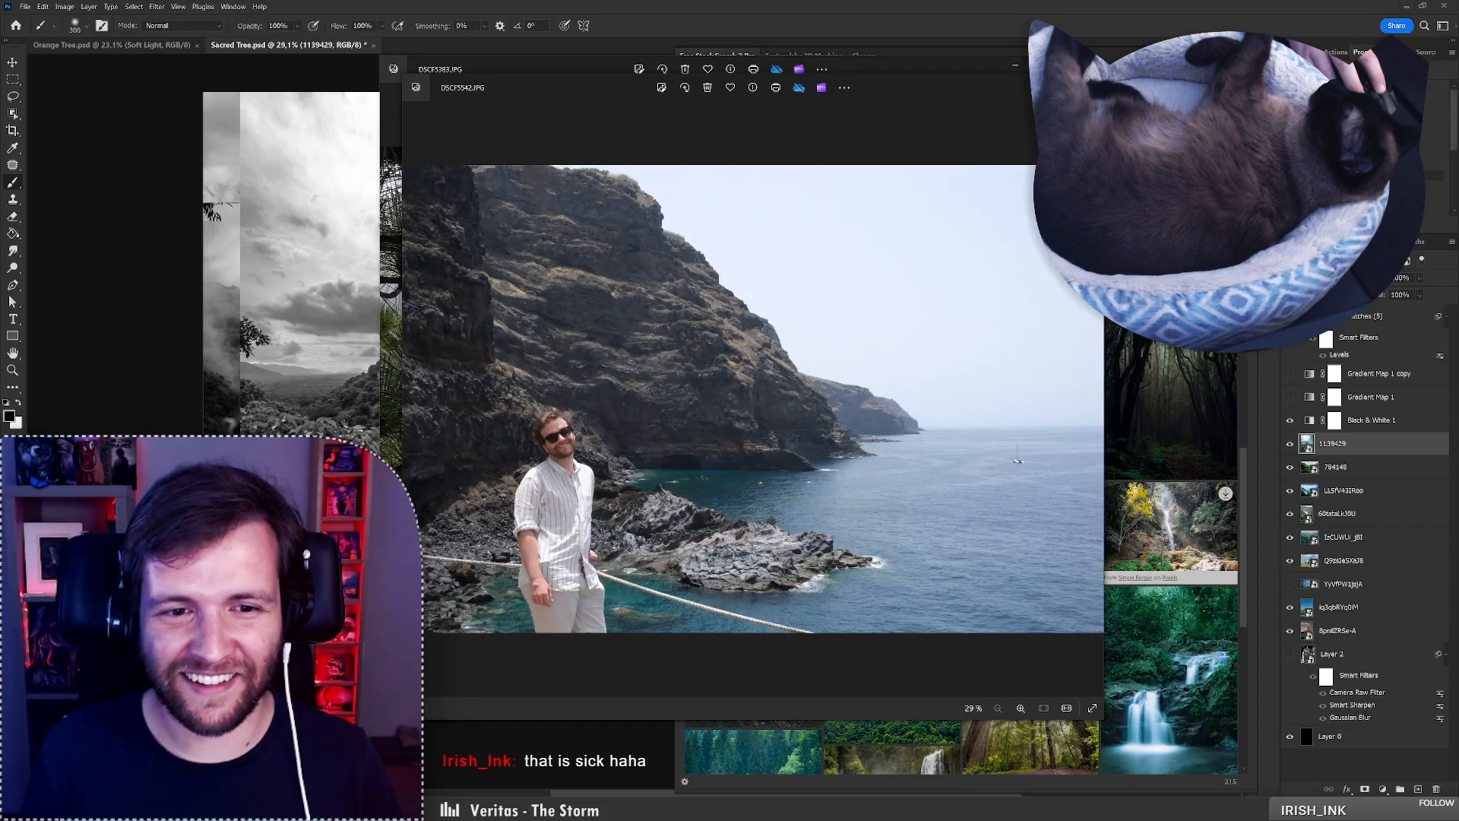
key(Right)
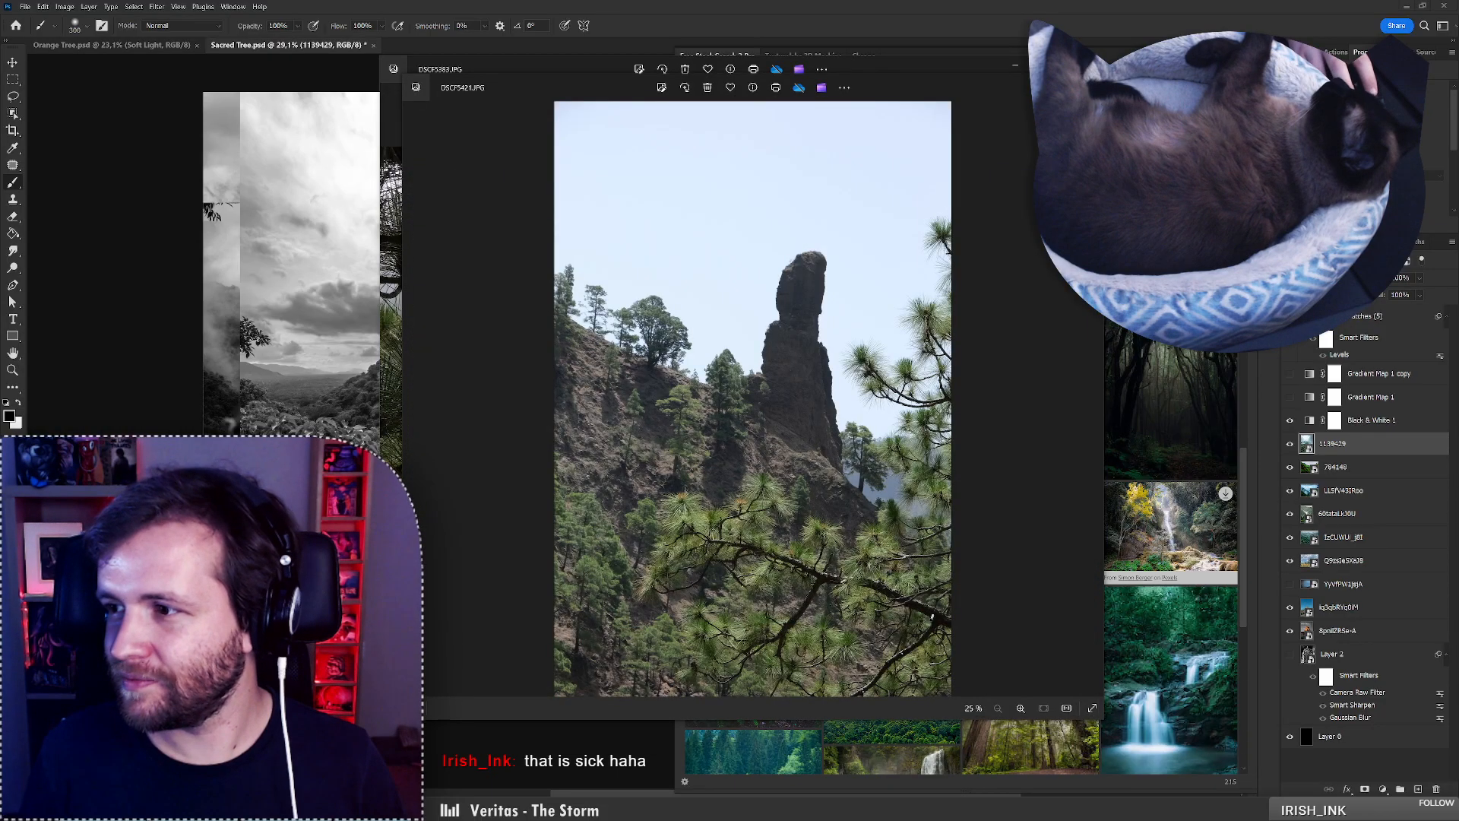
key(Right)
key(Right)
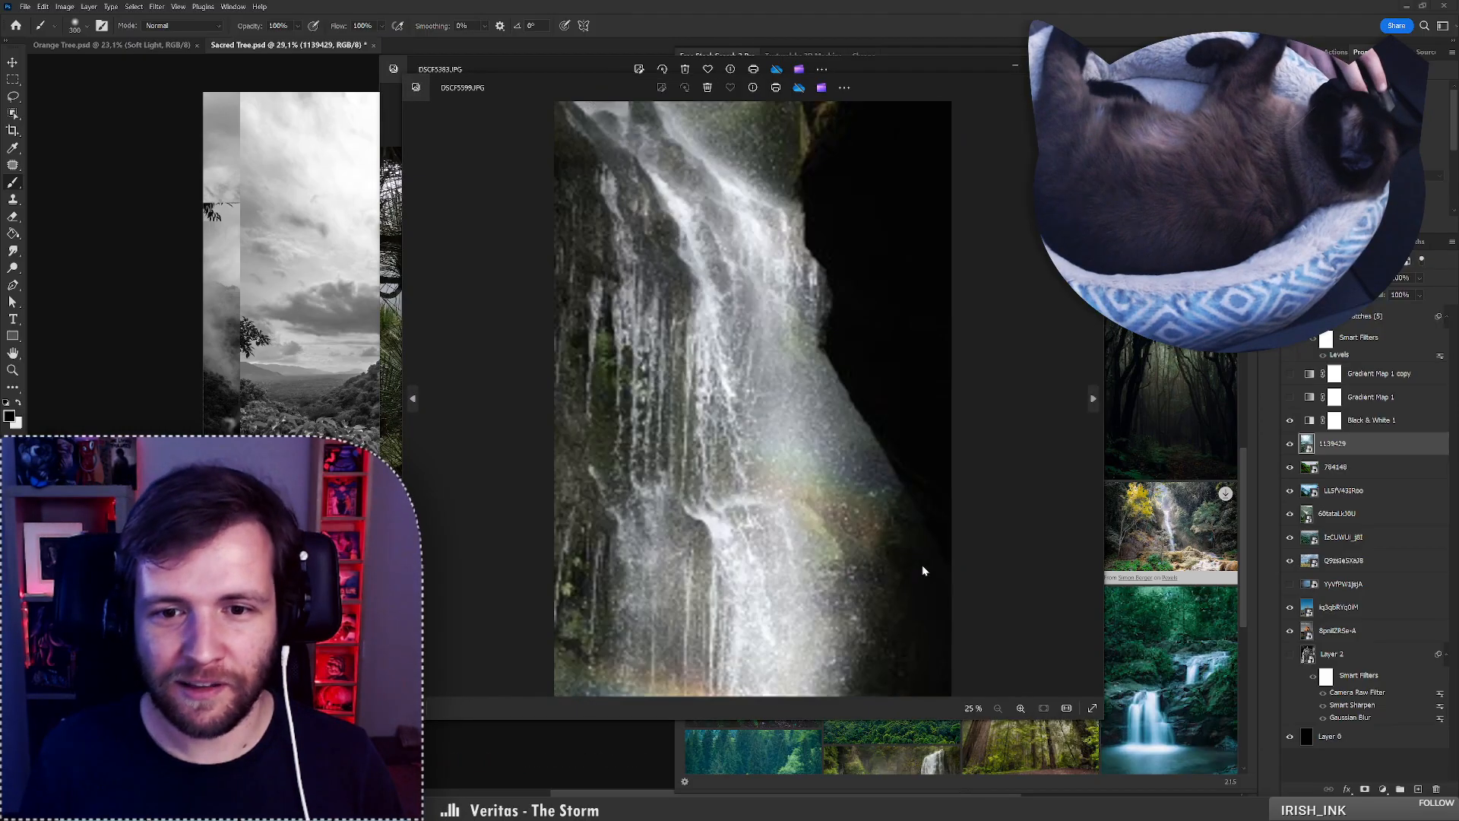
key(Right)
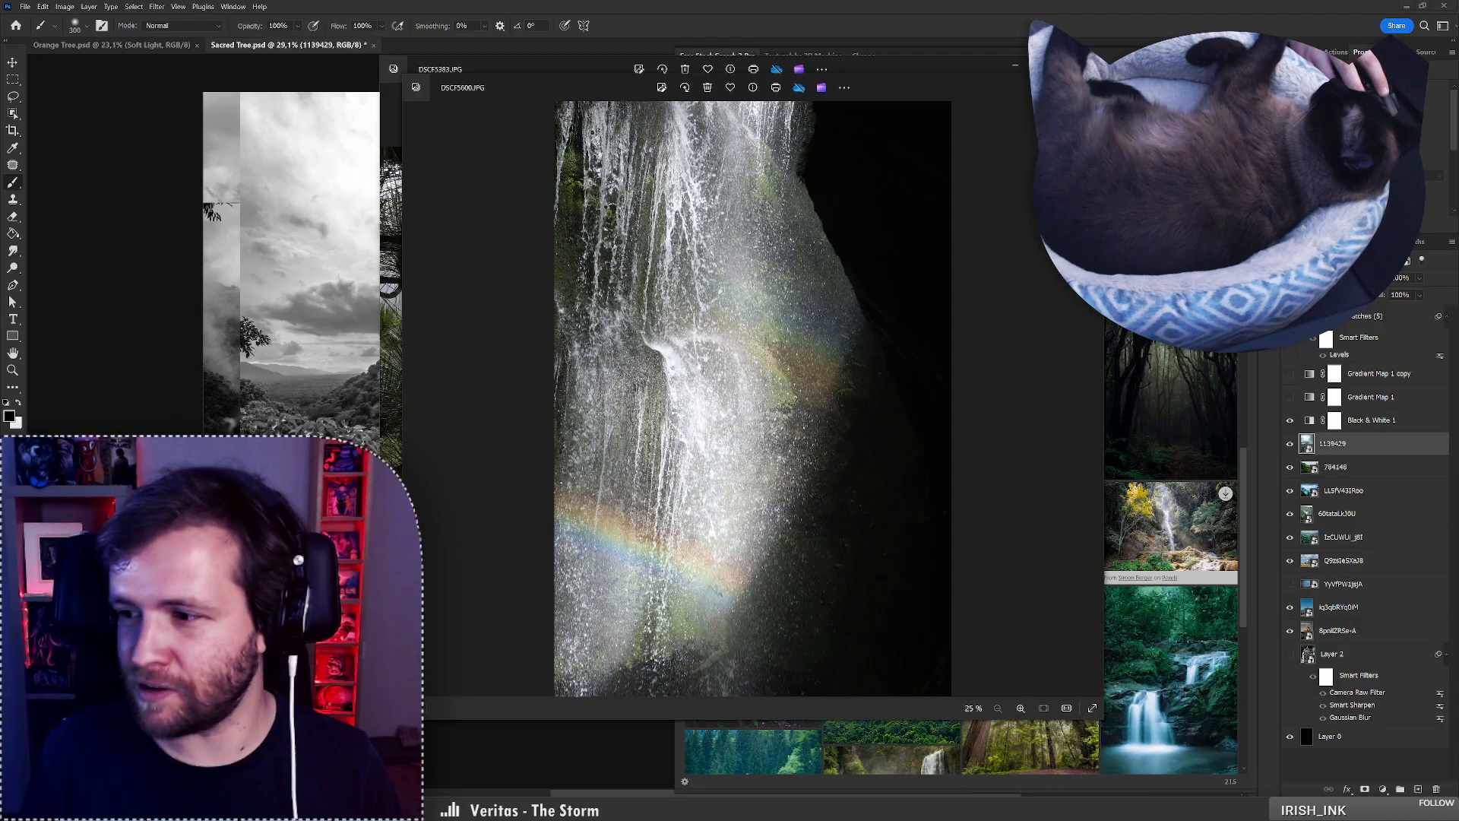
key(Right)
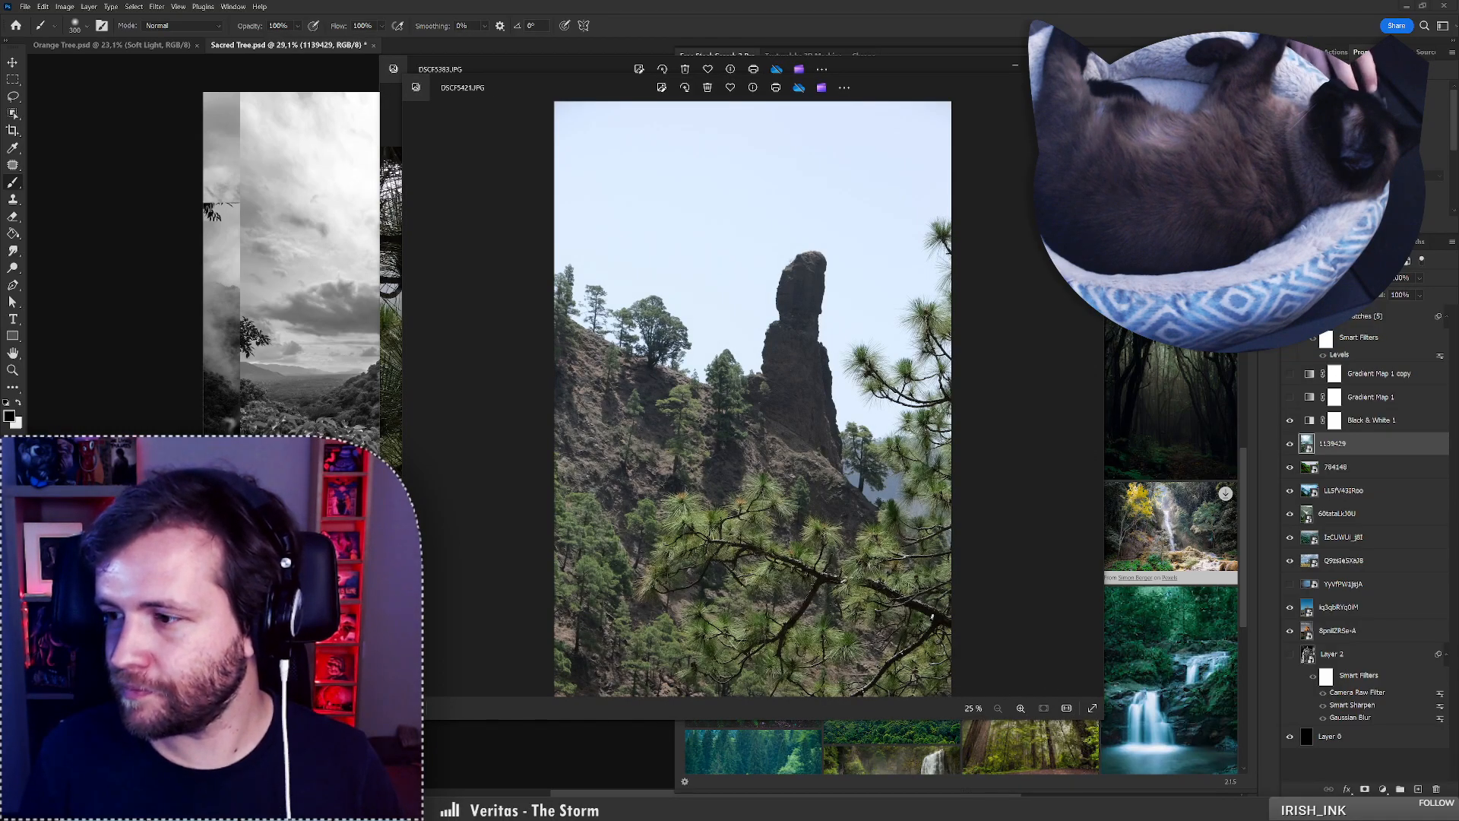
Look through the photos of the densely forested hillsides and the overgrown rocky ravine.
key(Right)
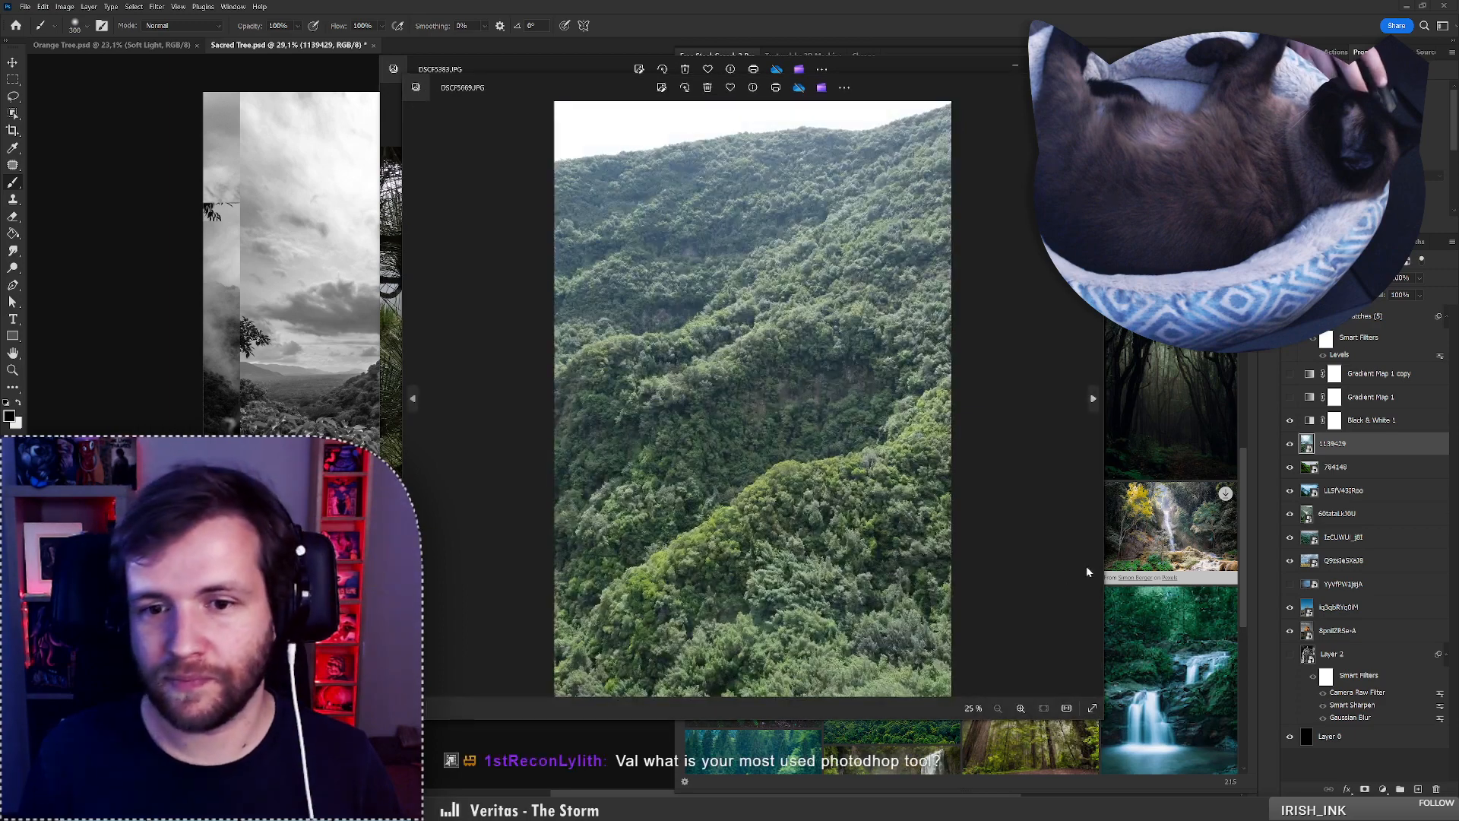
key(Right)
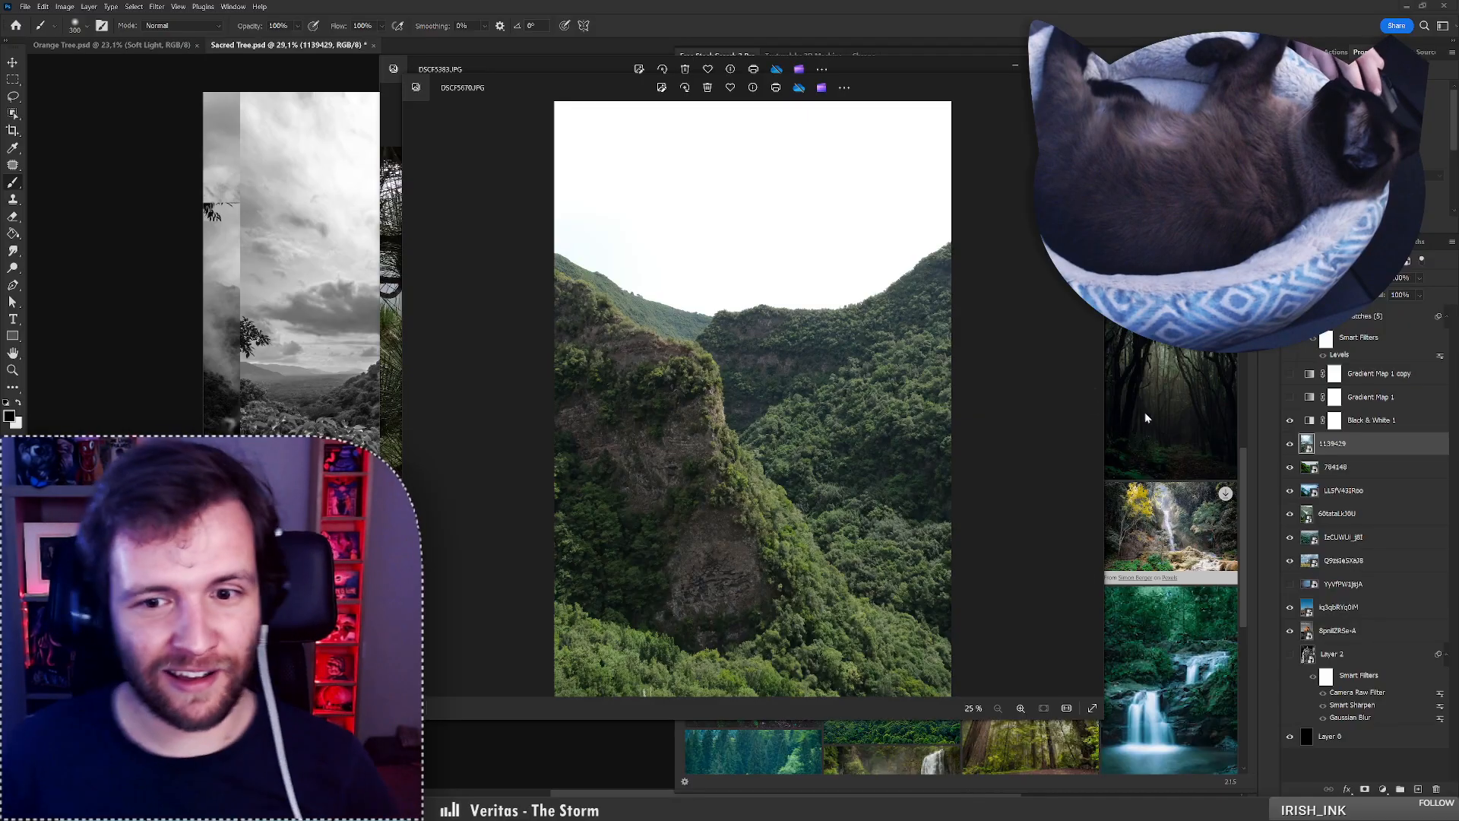
click(1092, 398)
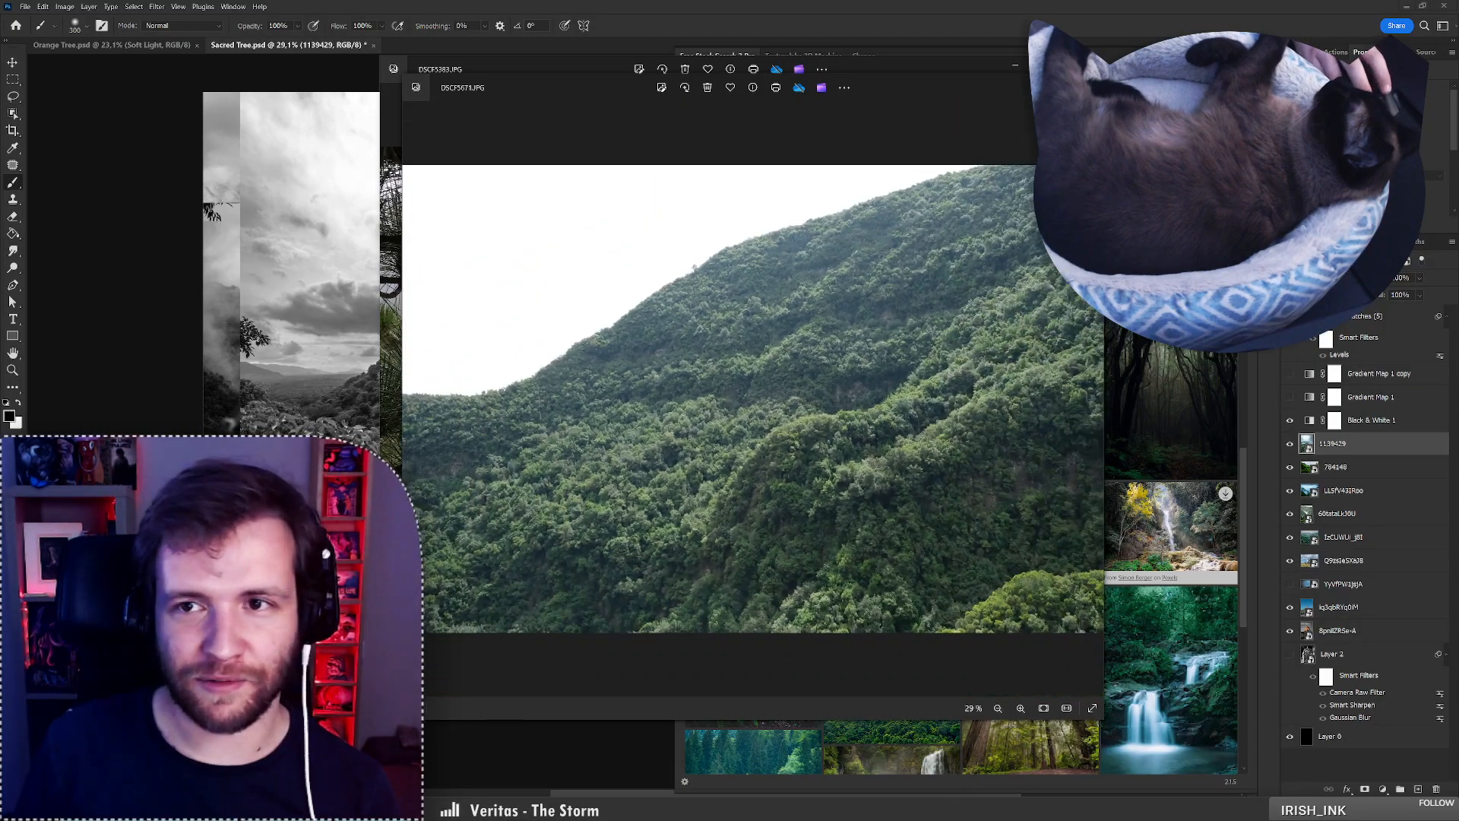
key(Right)
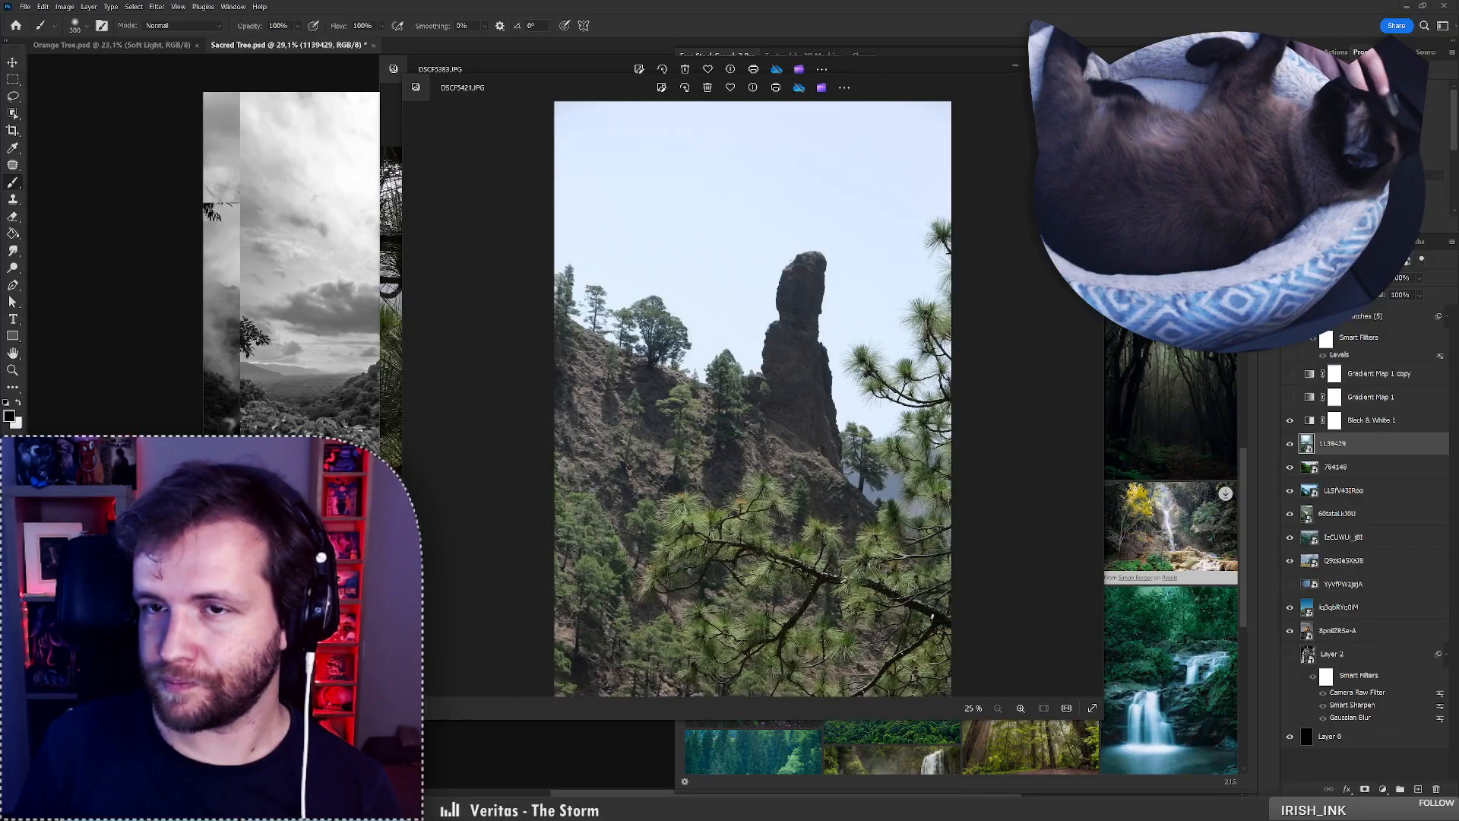
Inspect the pine trees and forested rock in the hazy mountain photo up close, and close both open photos.
key(Right)
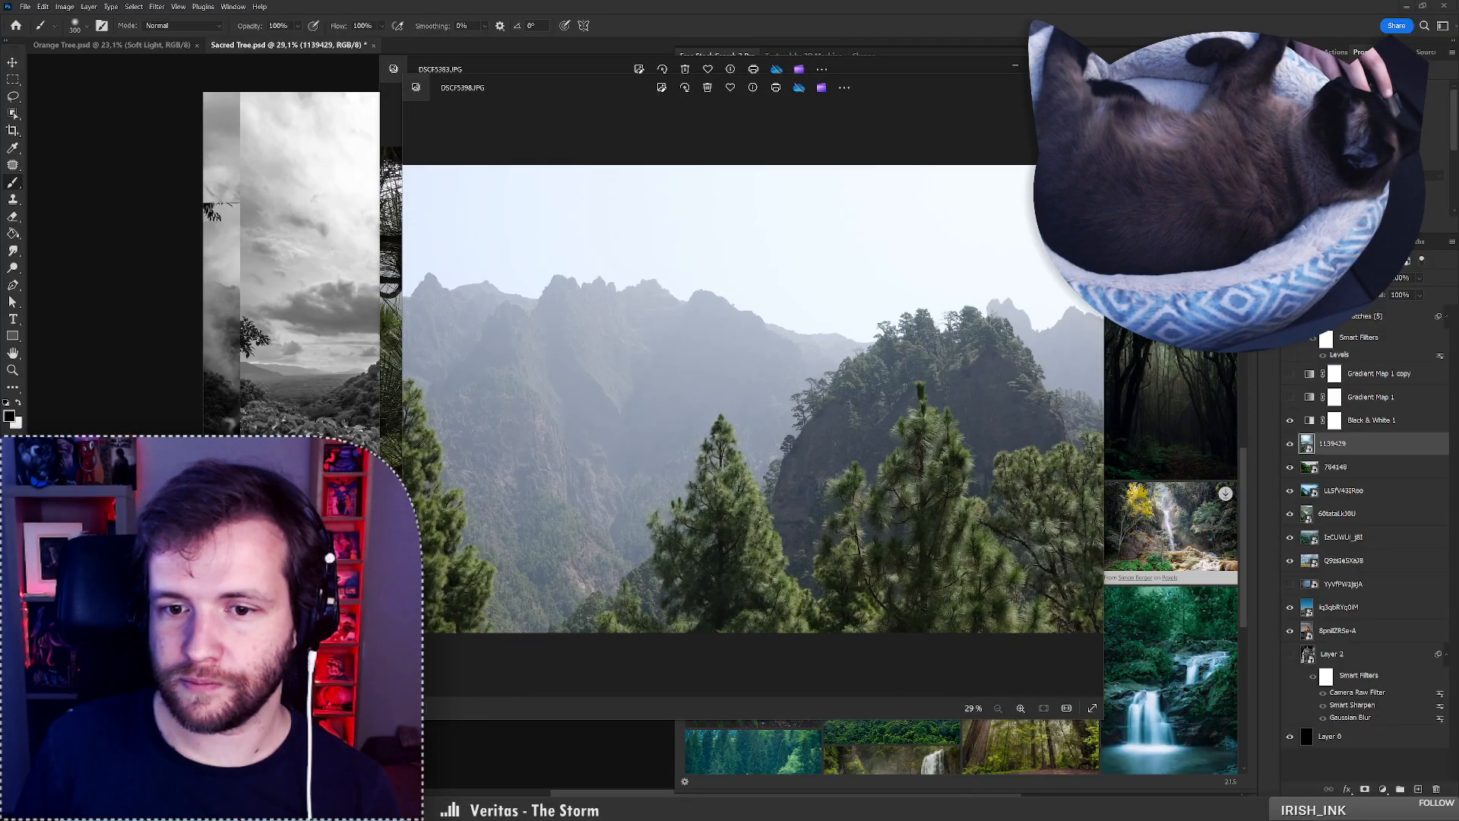
scroll(951, 456, up, 4)
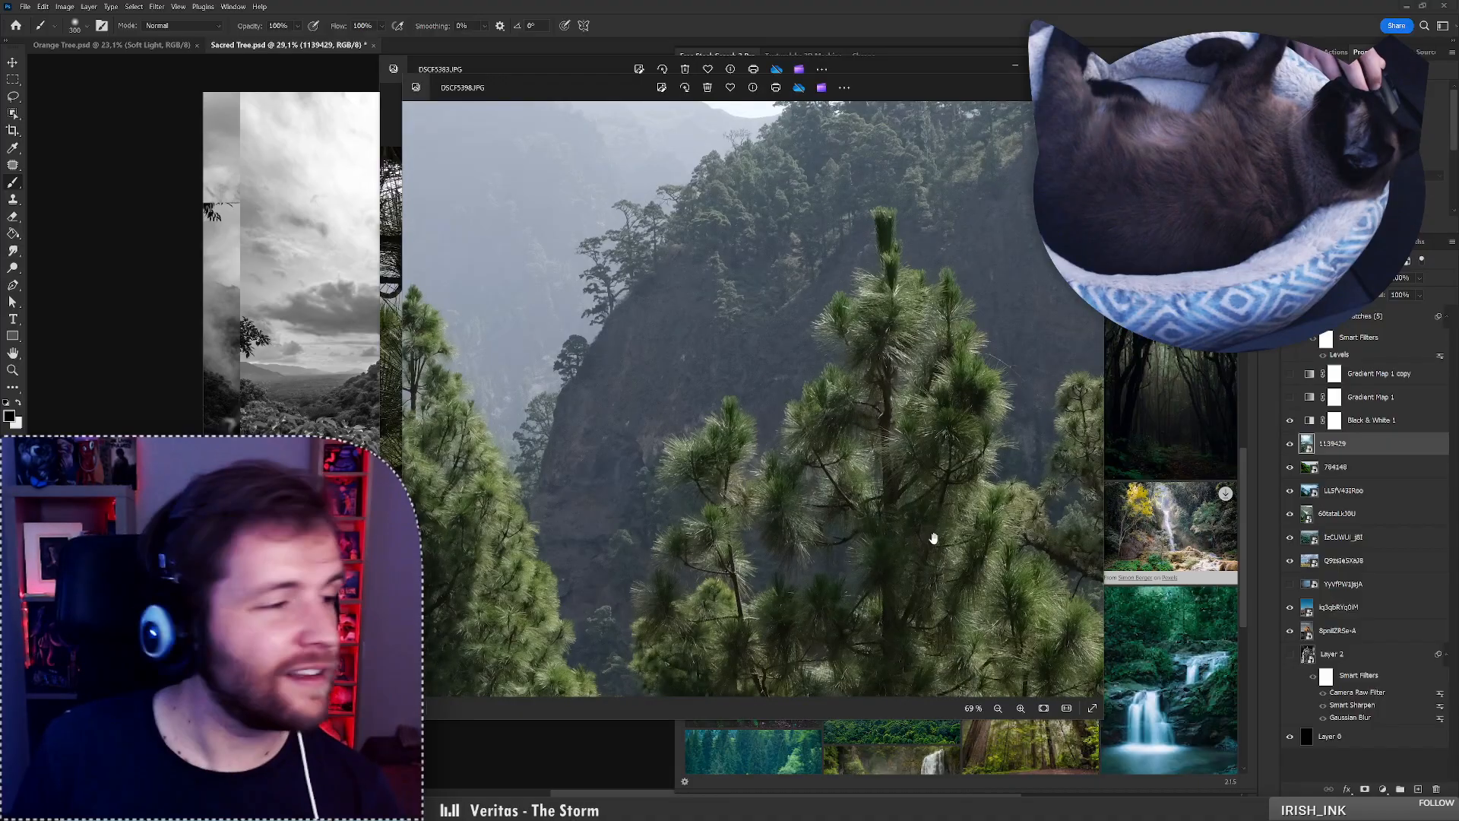
scroll(933, 535, up, 3)
drag(941, 450, 852, 464)
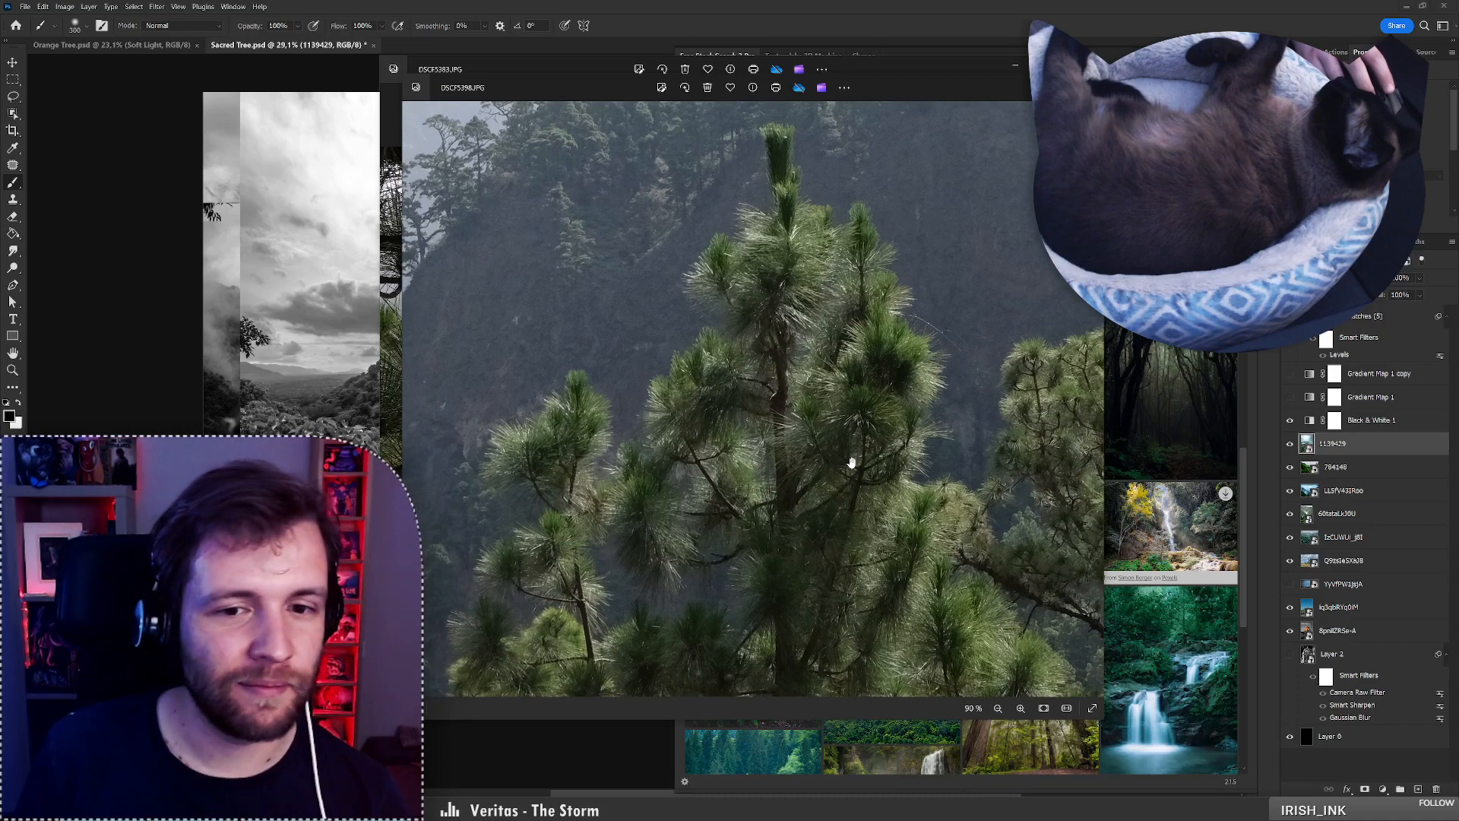
scroll(852, 462, down, 3)
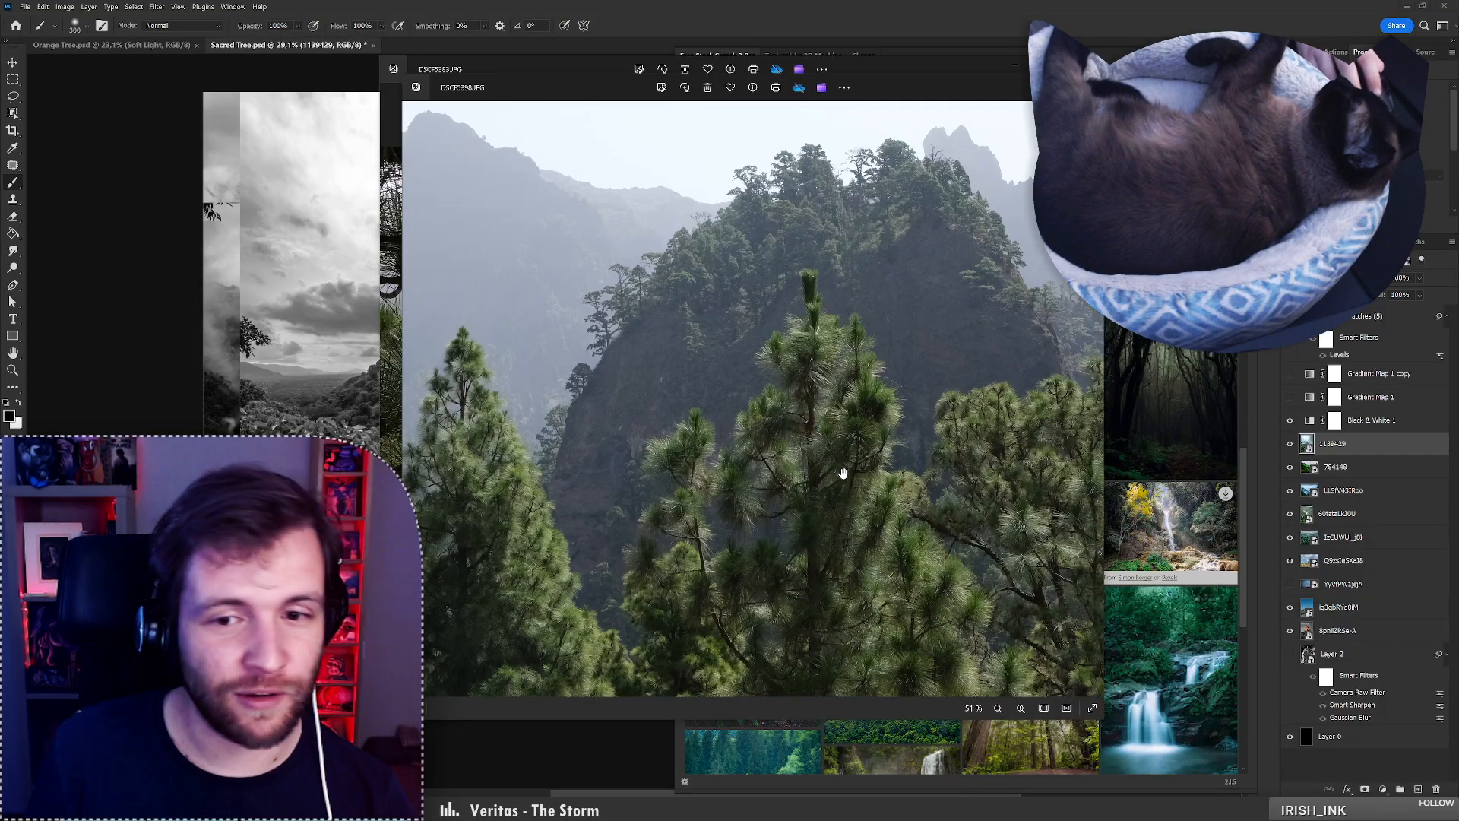
scroll(779, 511, down, 3)
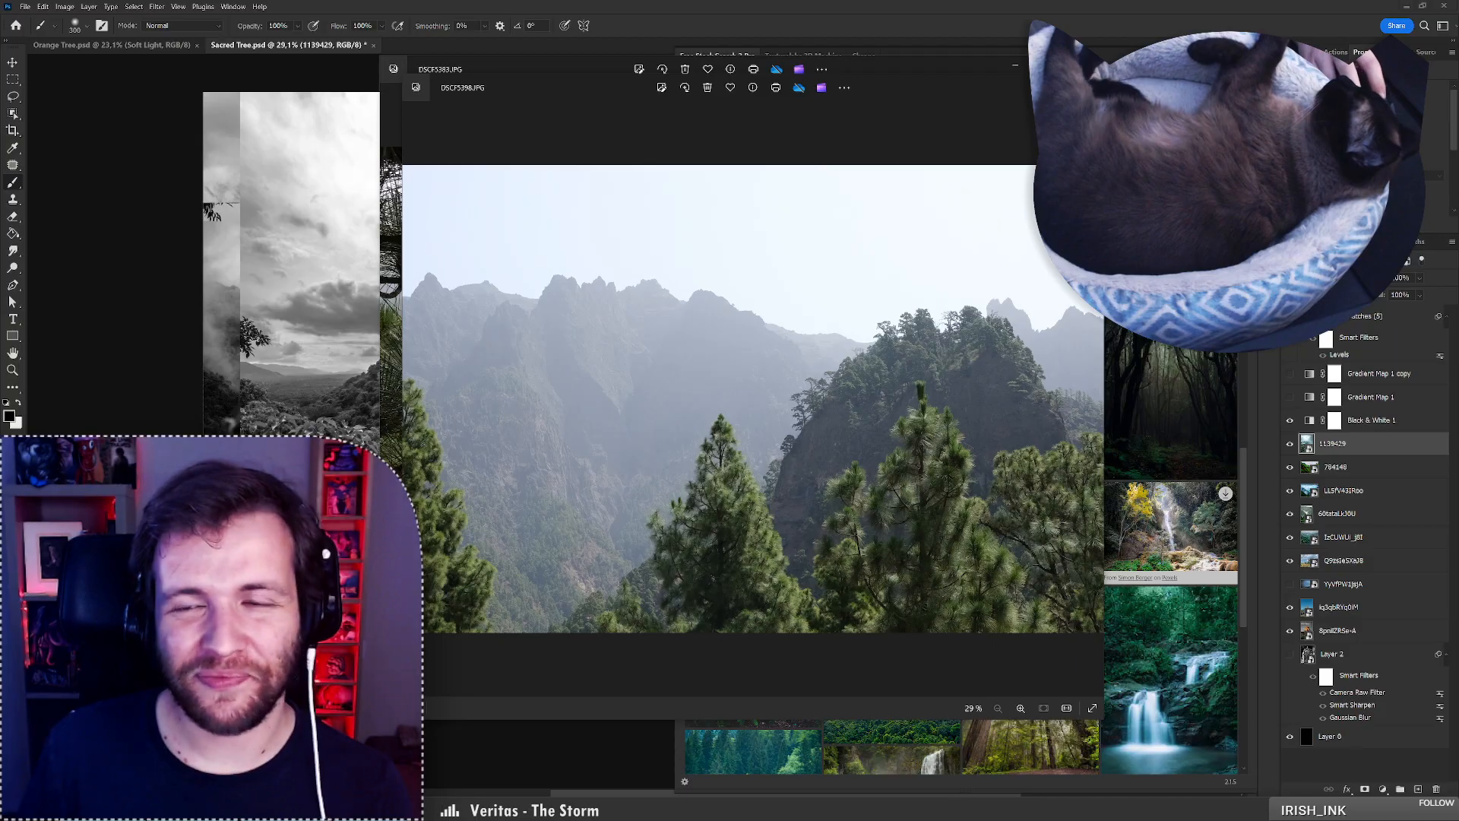
key(alt+F4)
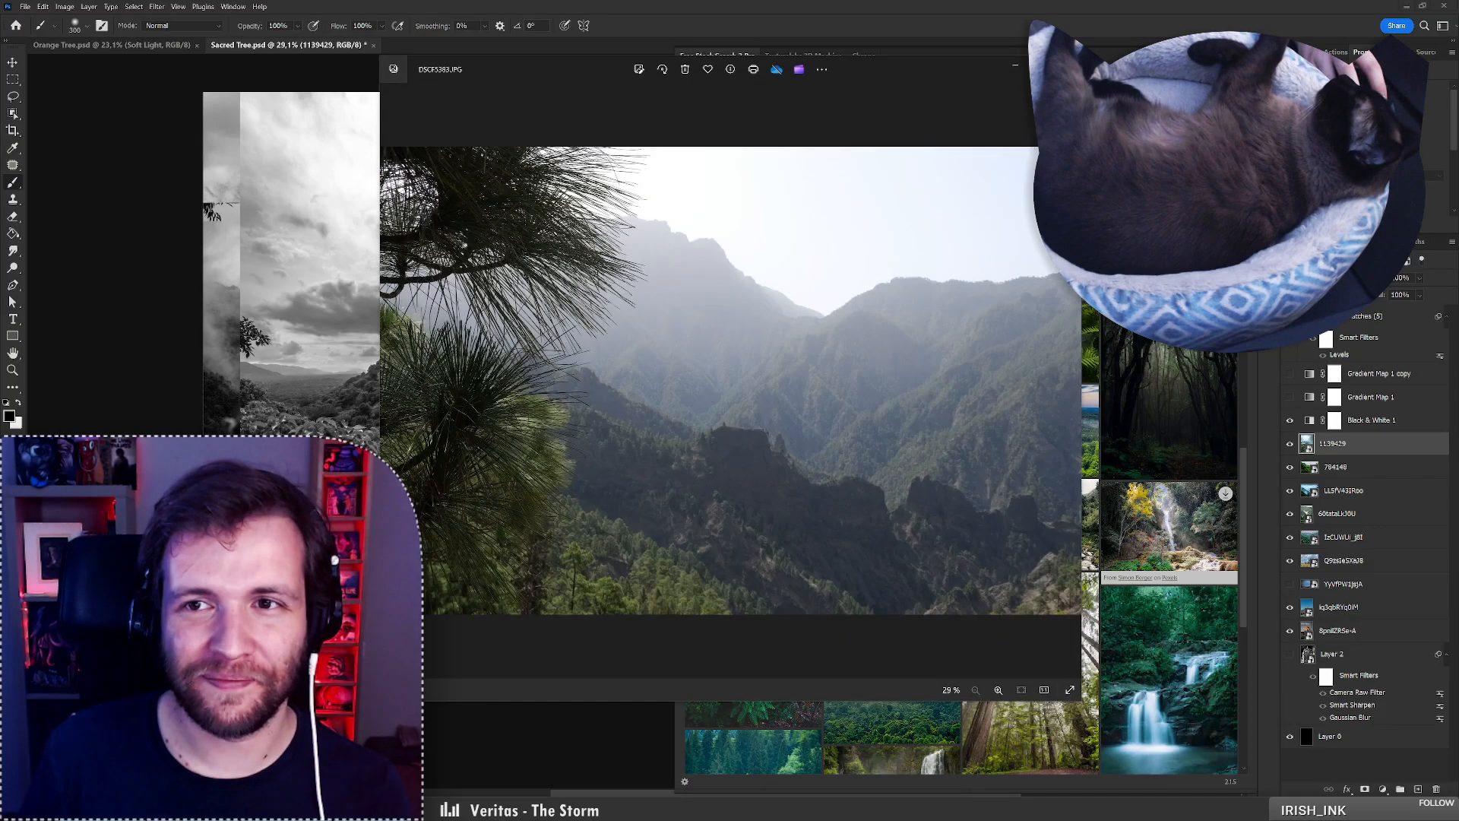
key(alt+F4)
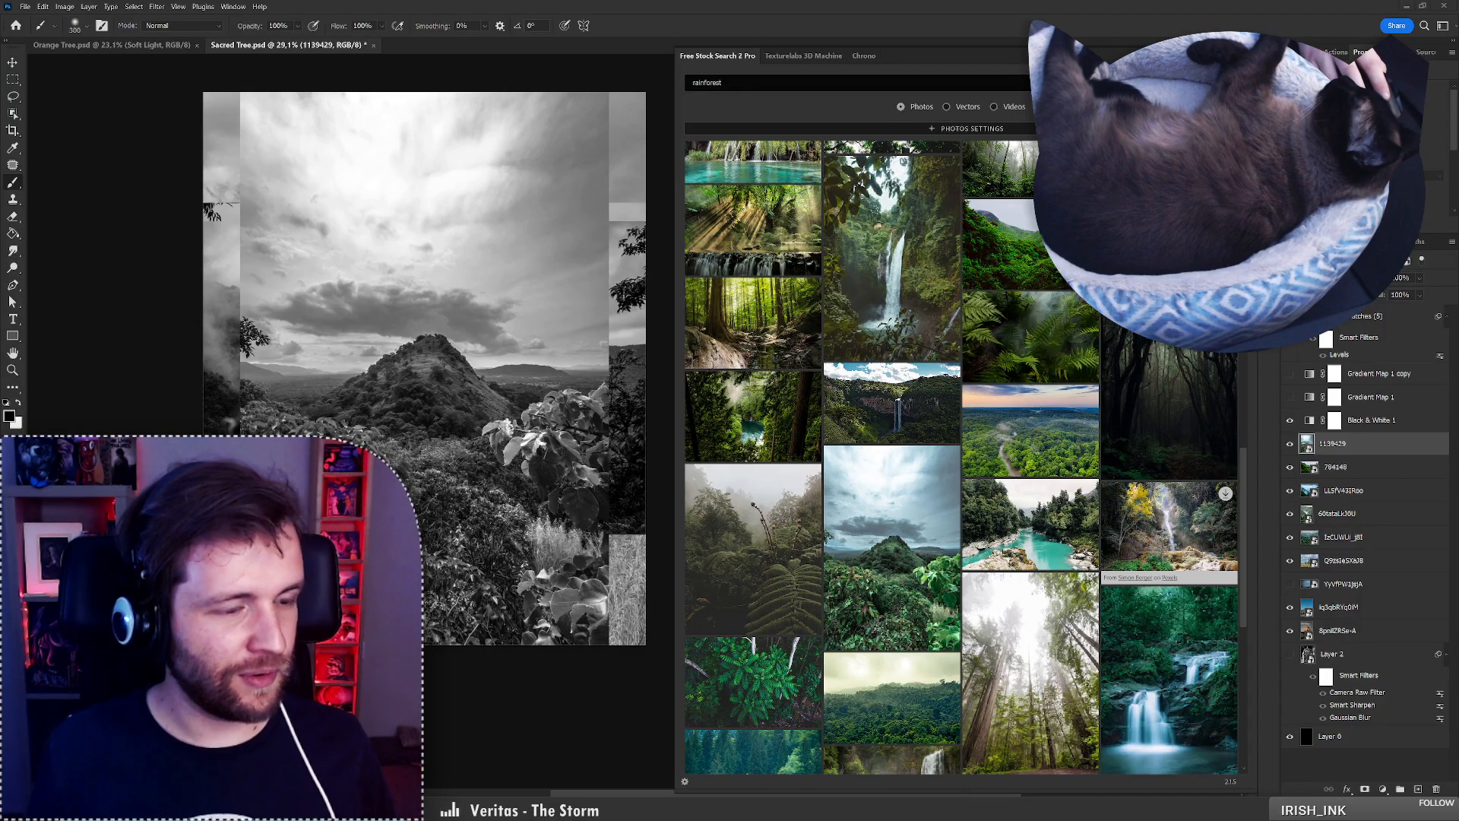
Look through the rainforest results for jungle-covered hills, rock pillars, waterfalls and forest paths.
scroll(894, 503, down, 3)
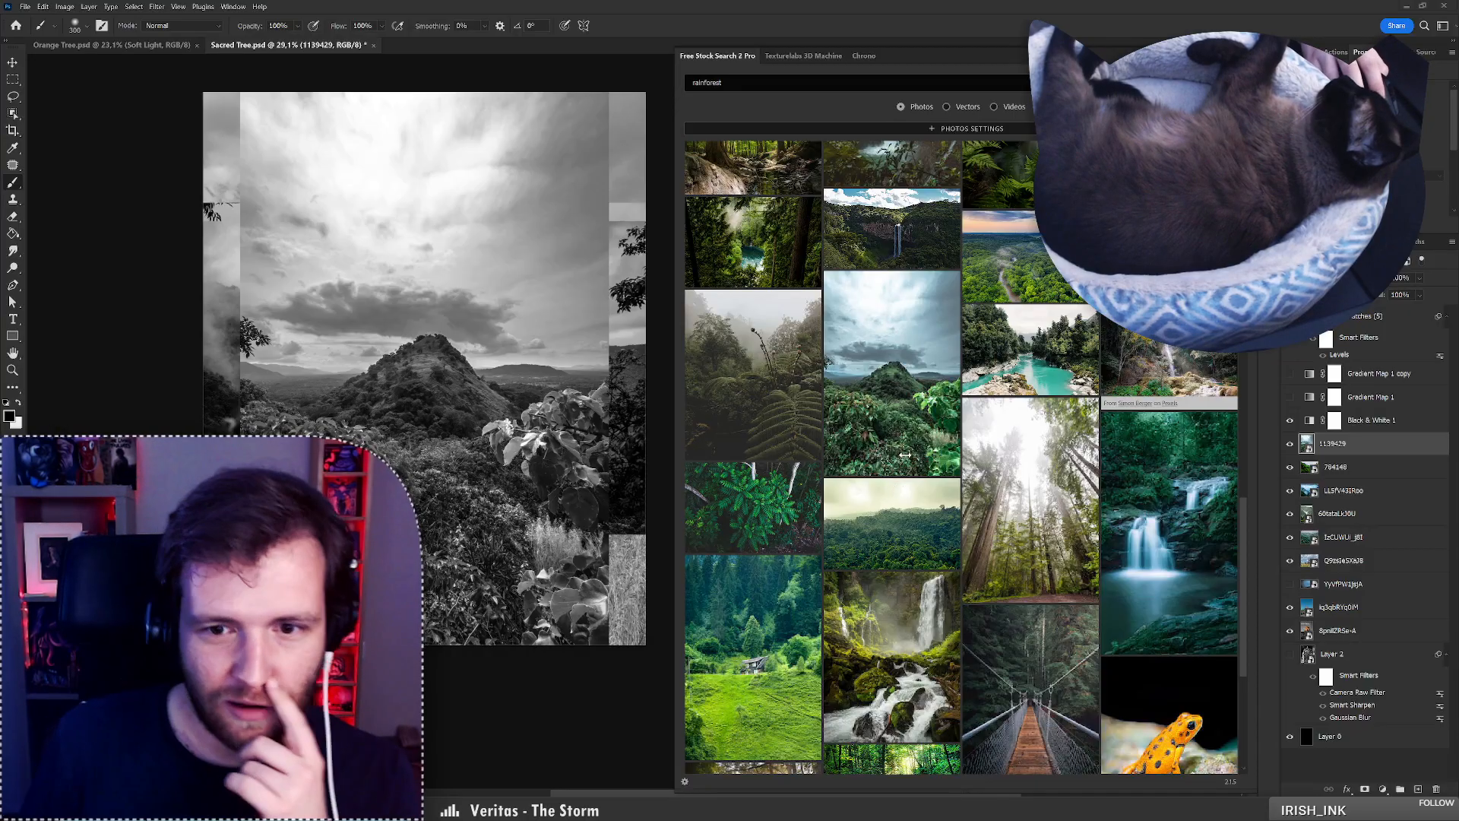
scroll(912, 444, down, 3)
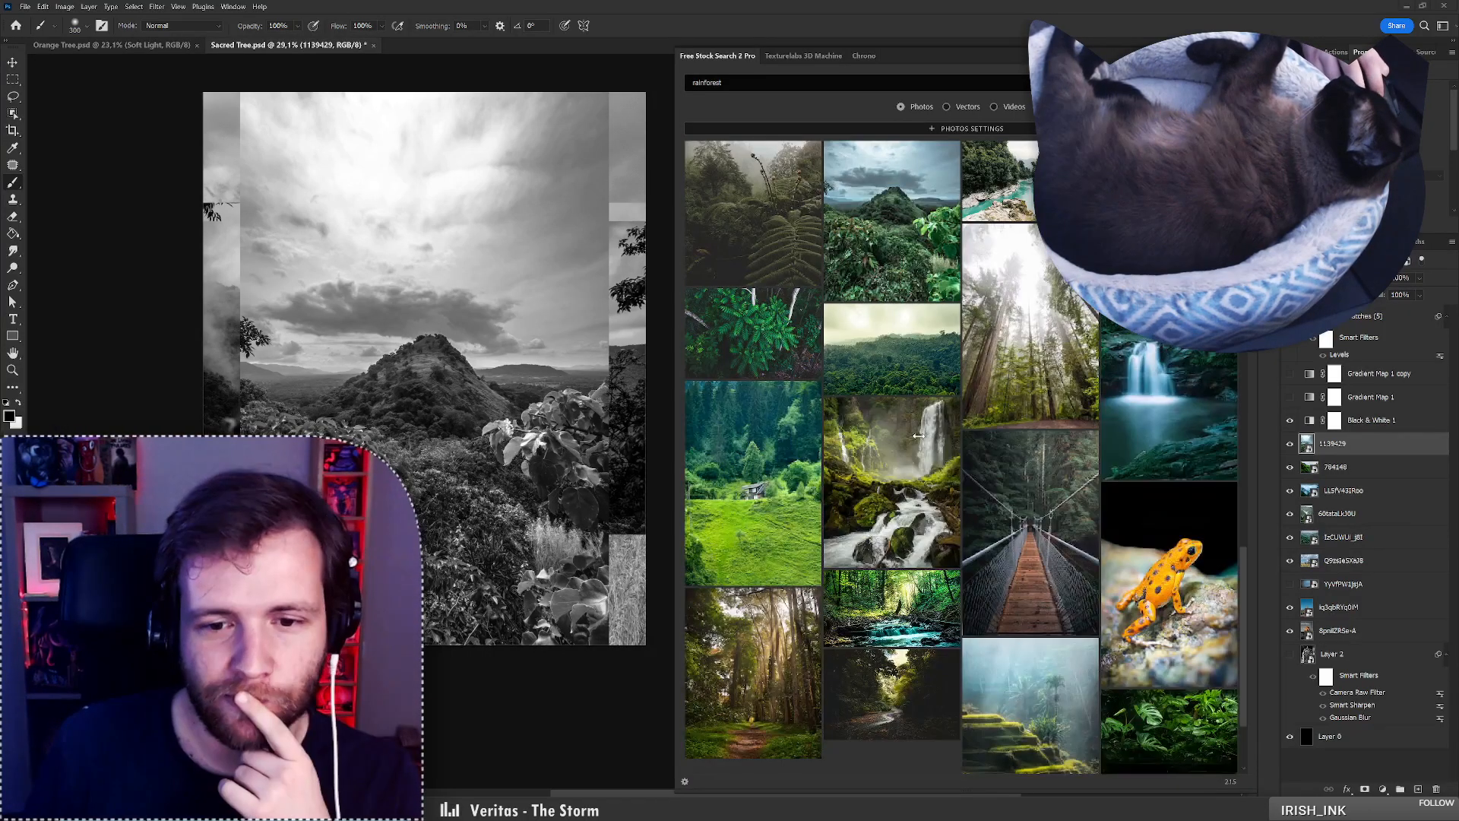
scroll(918, 436, down, 2)
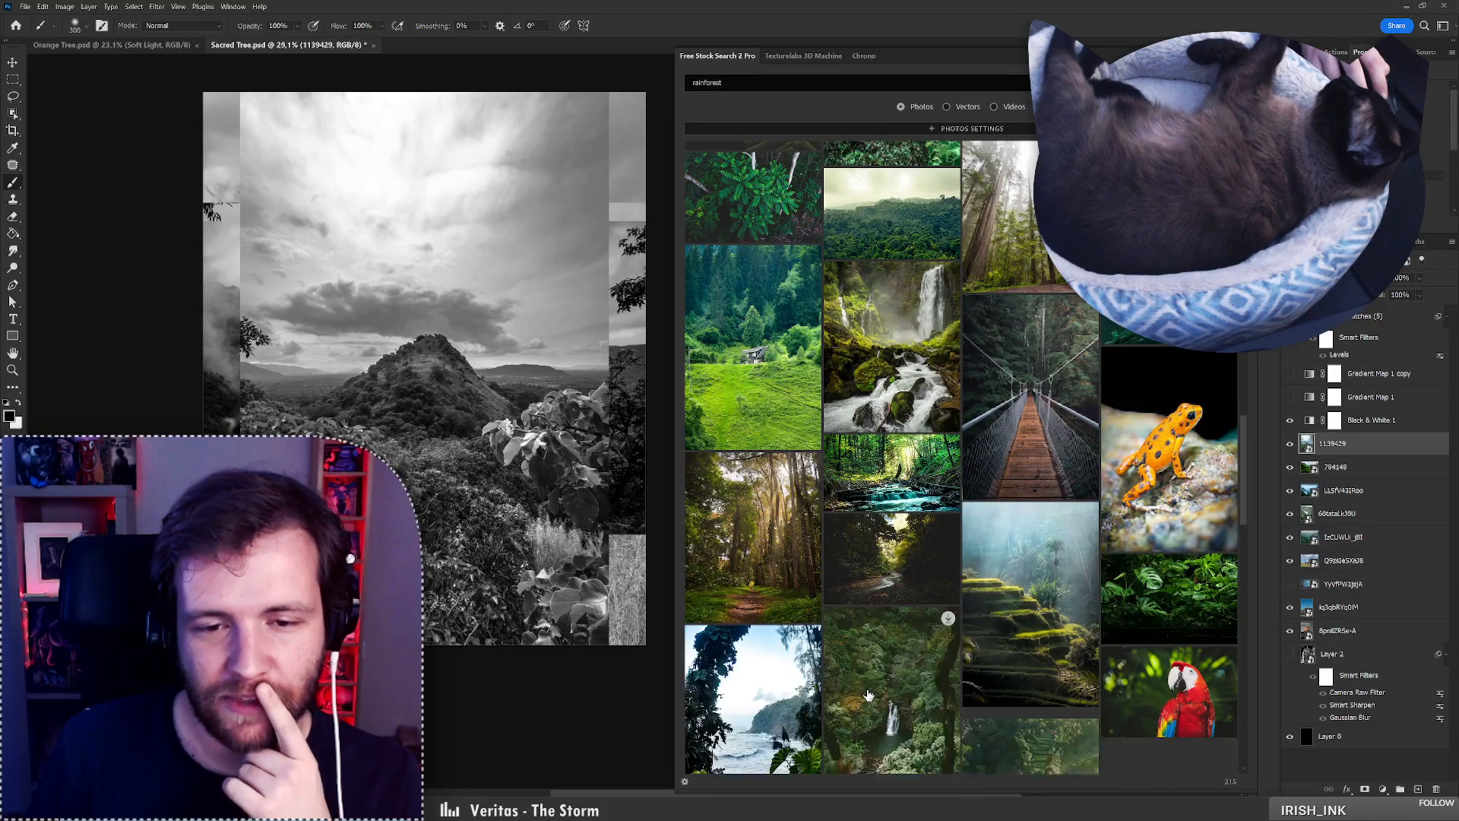
scroll(869, 694, down, 6)
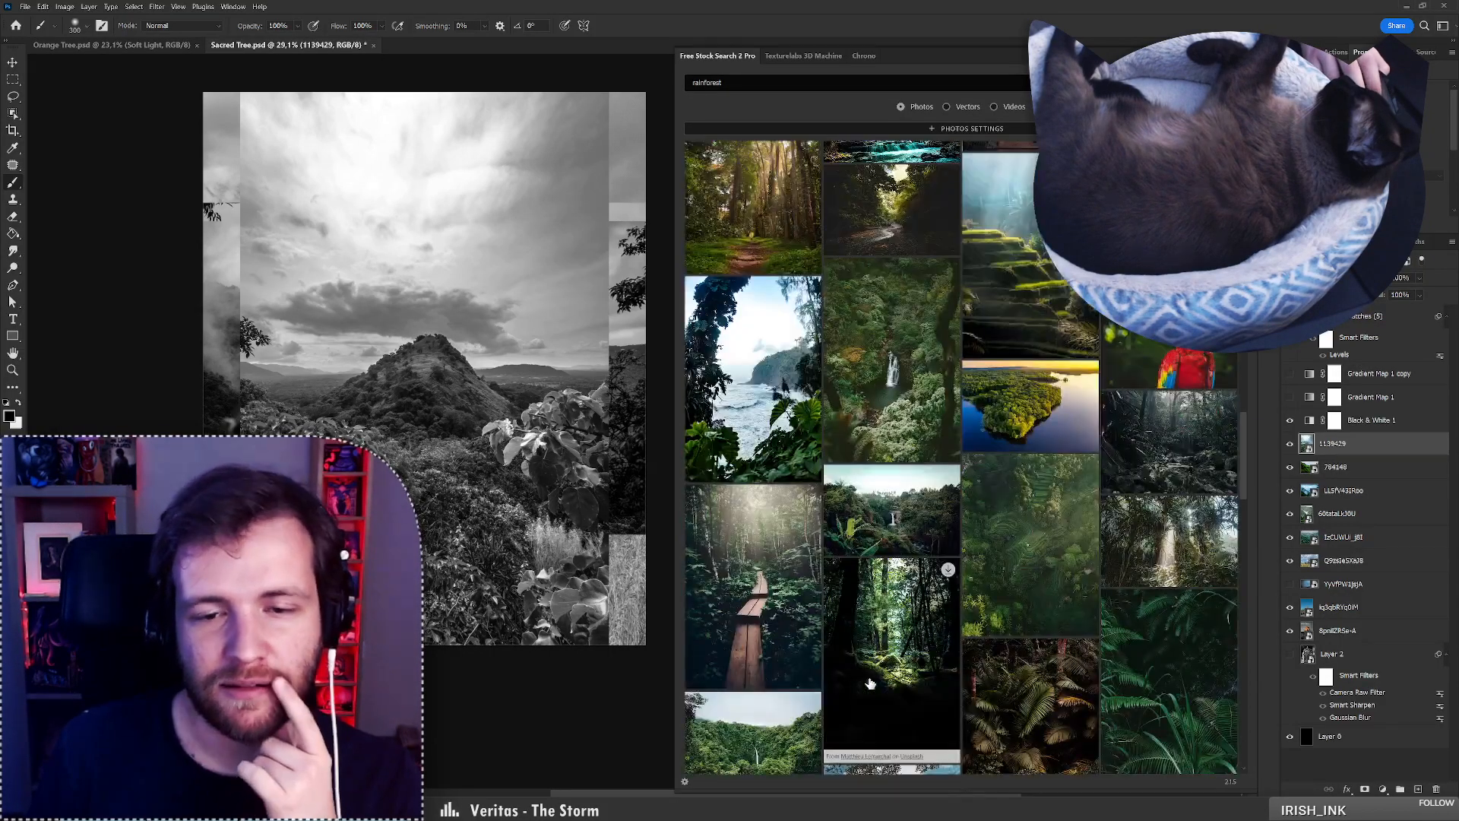
scroll(867, 672, down, 4)
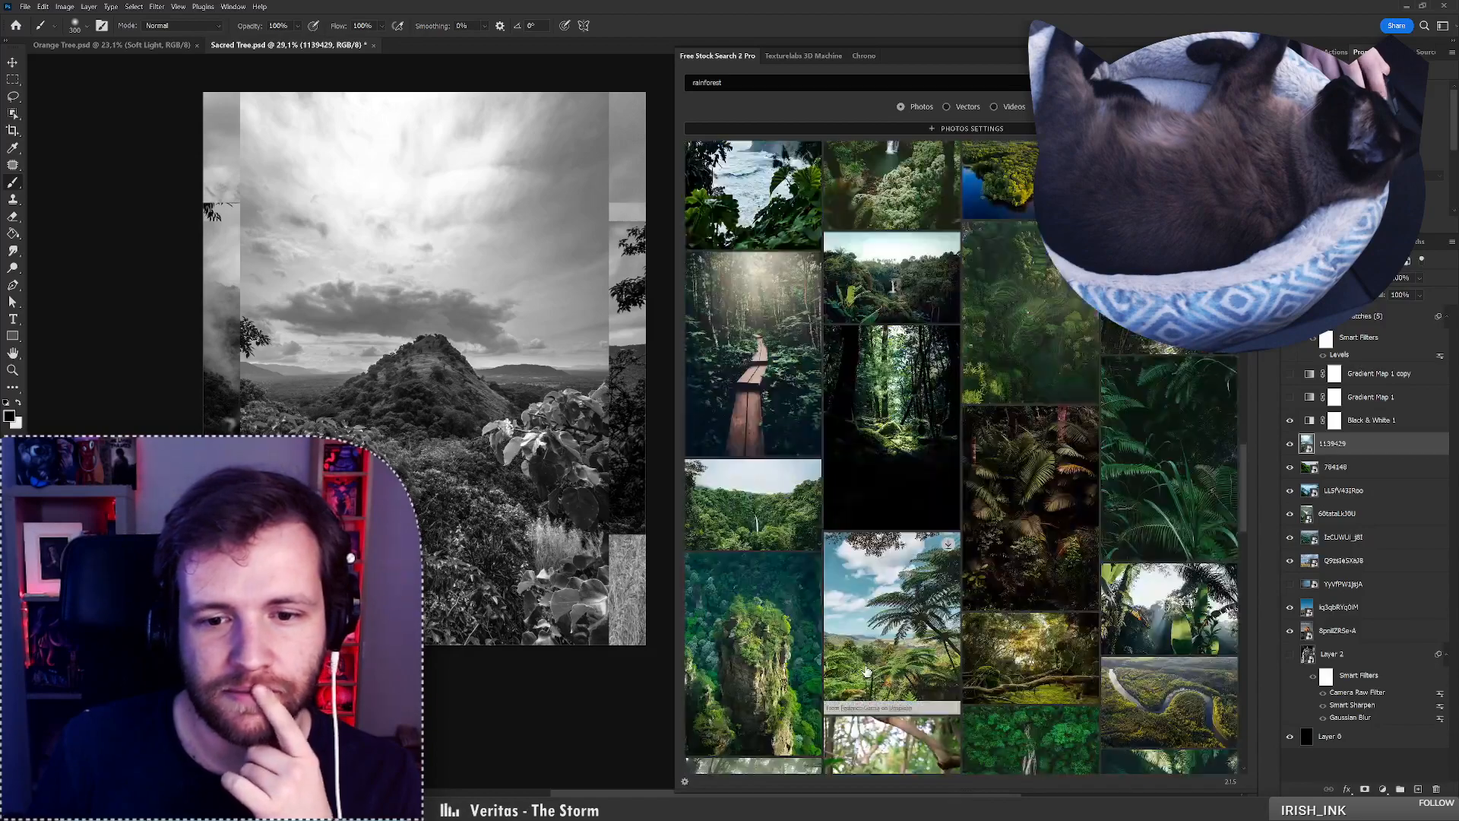
scroll(866, 671, down, 3)
scroll(870, 666, down, 3)
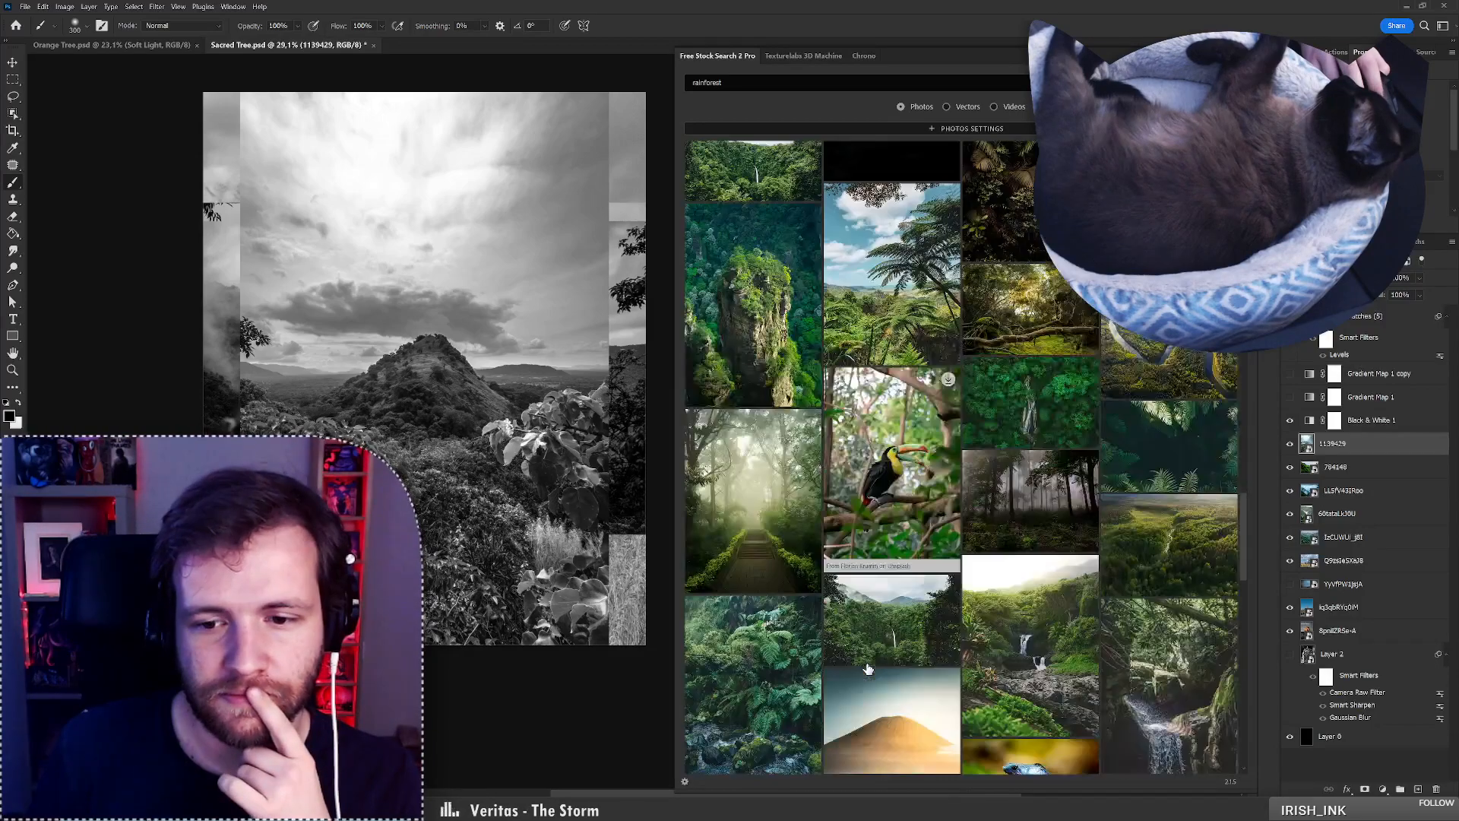
scroll(874, 661, down, 3)
scroll(874, 663, down, 2)
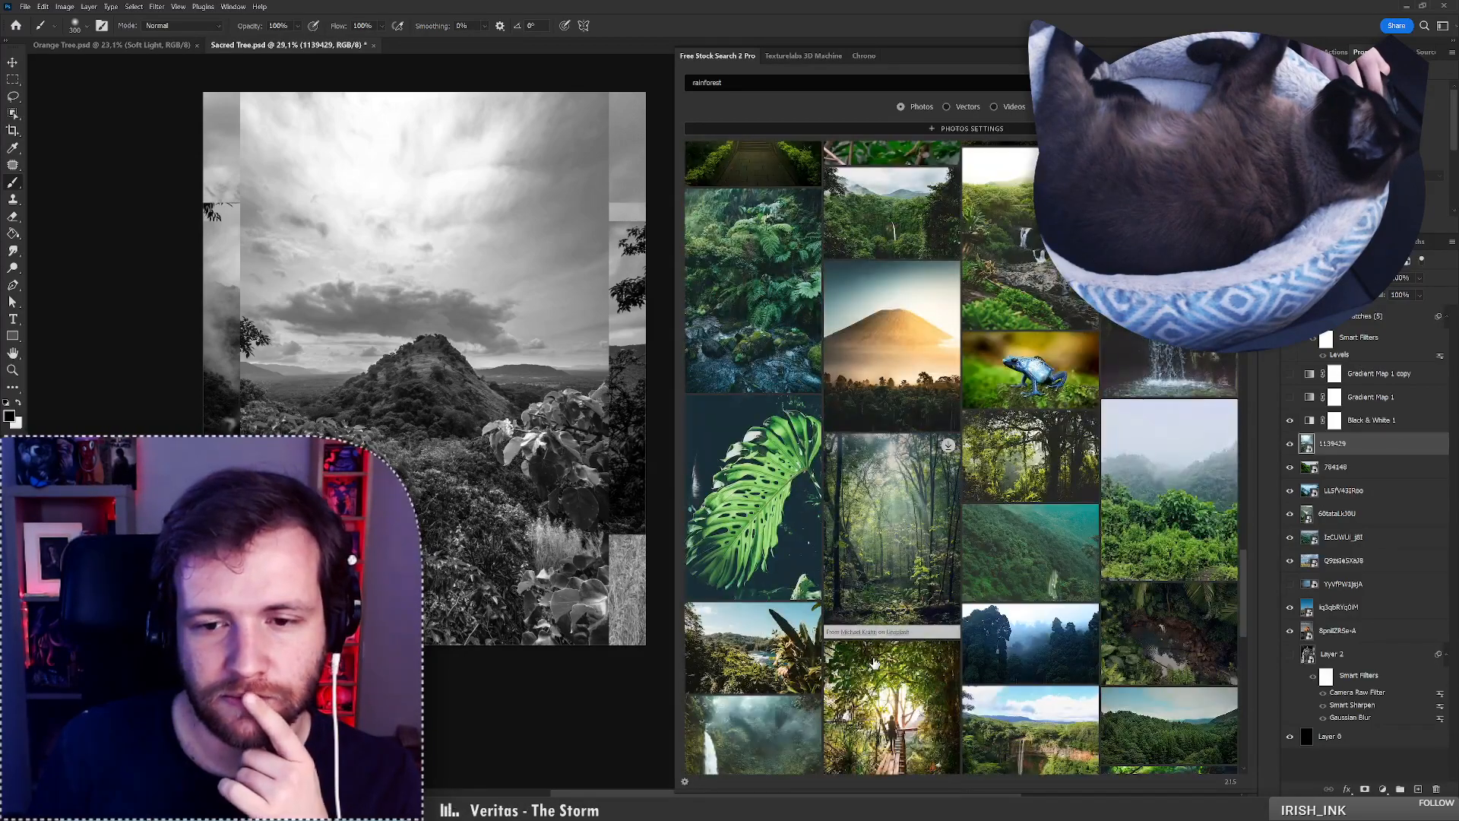
scroll(874, 663, down, 3)
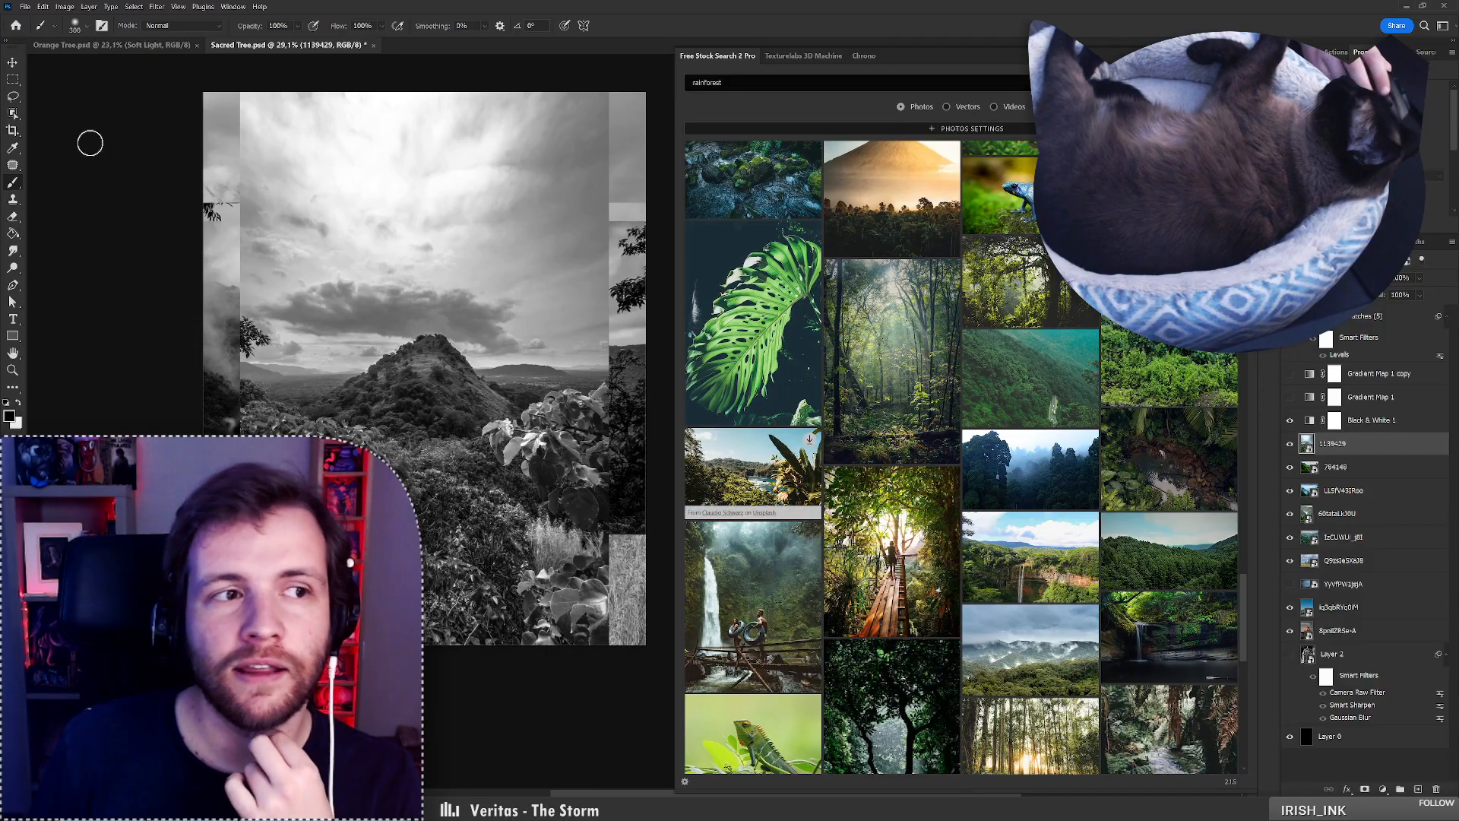
View the remaining rainforest photos down to the end of the loaded results.
click(11, 115)
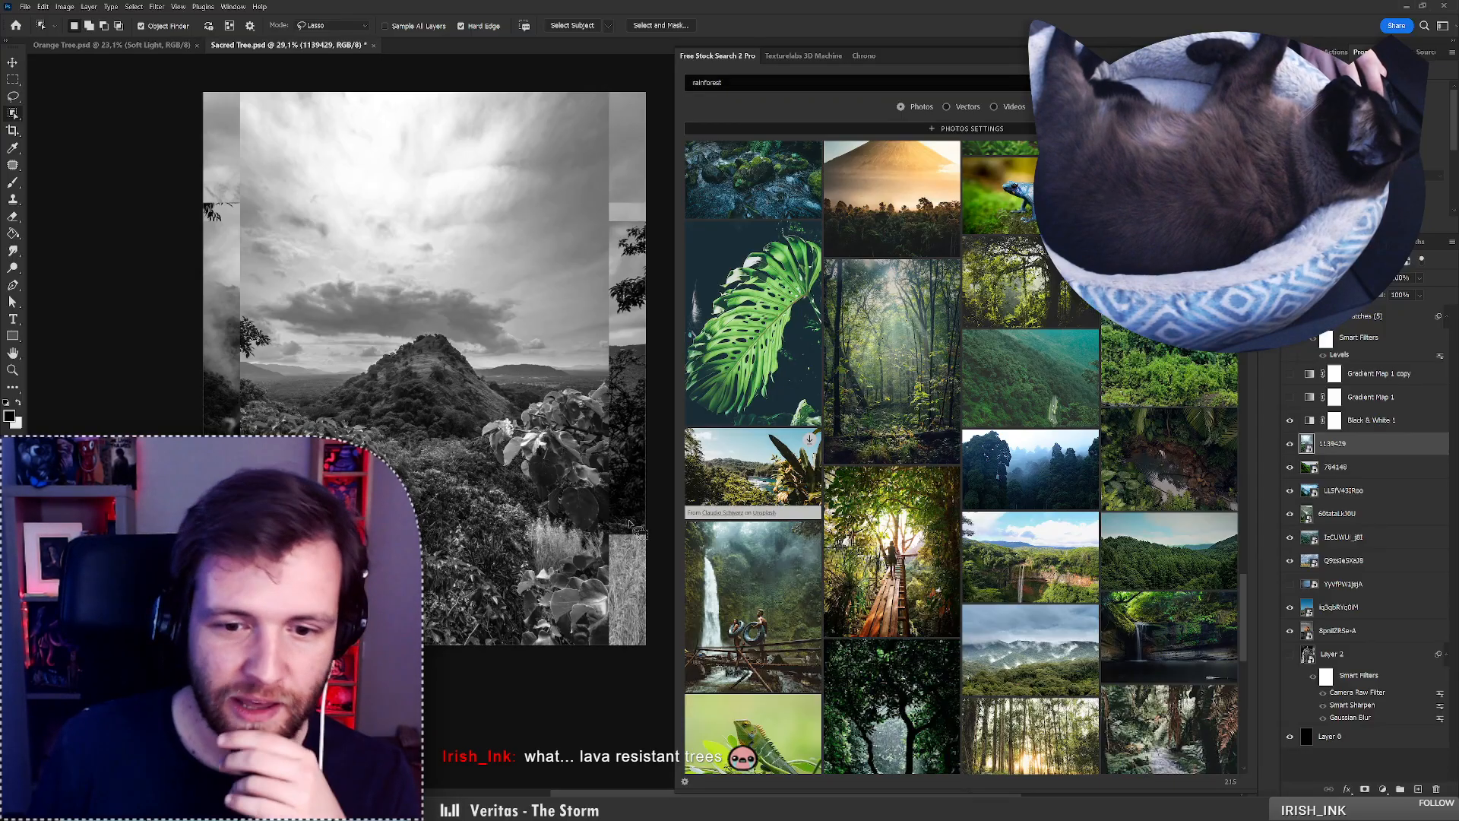
scroll(926, 625, down, 5)
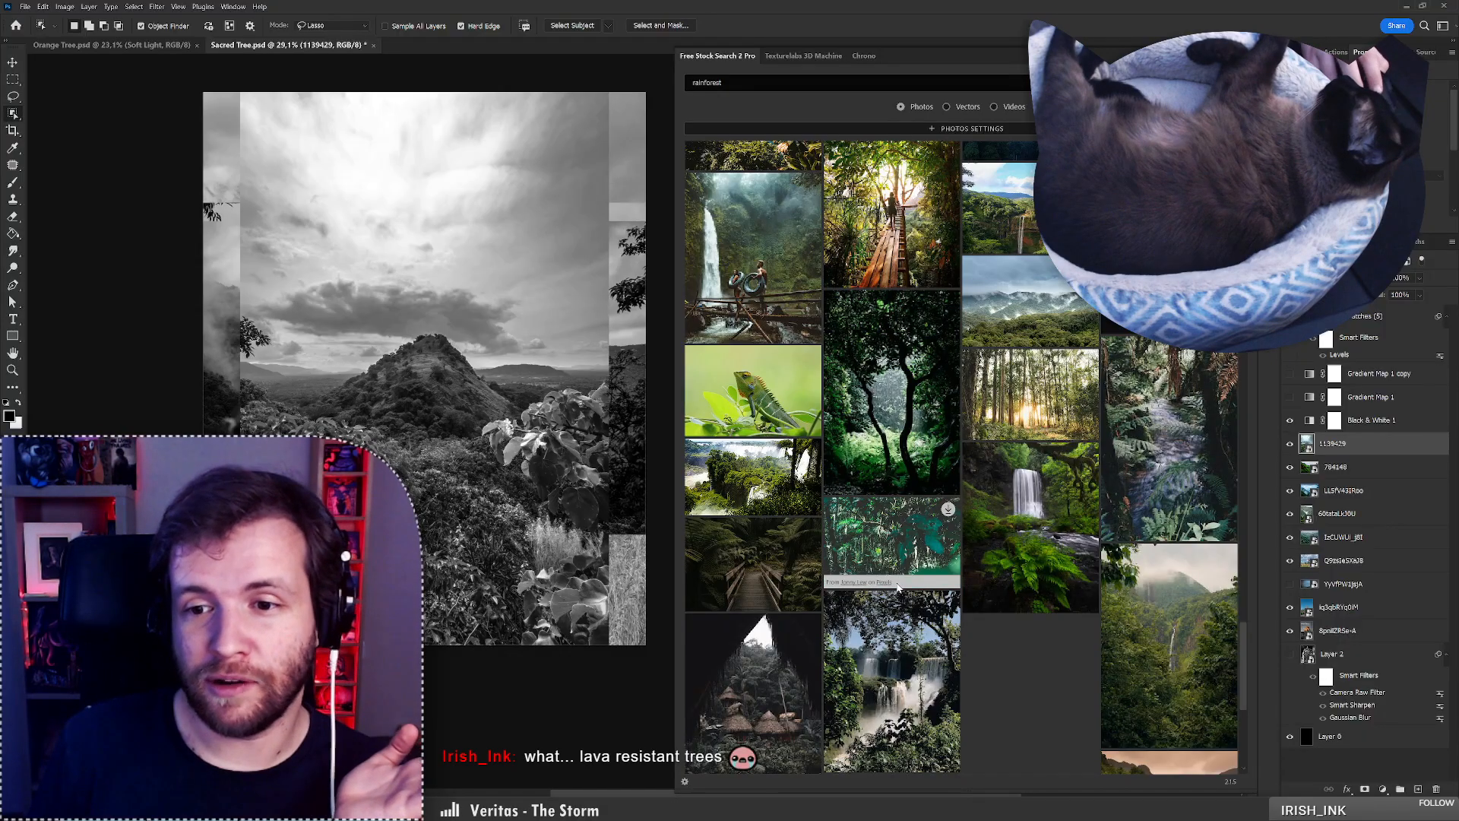
scroll(976, 611, down, 2)
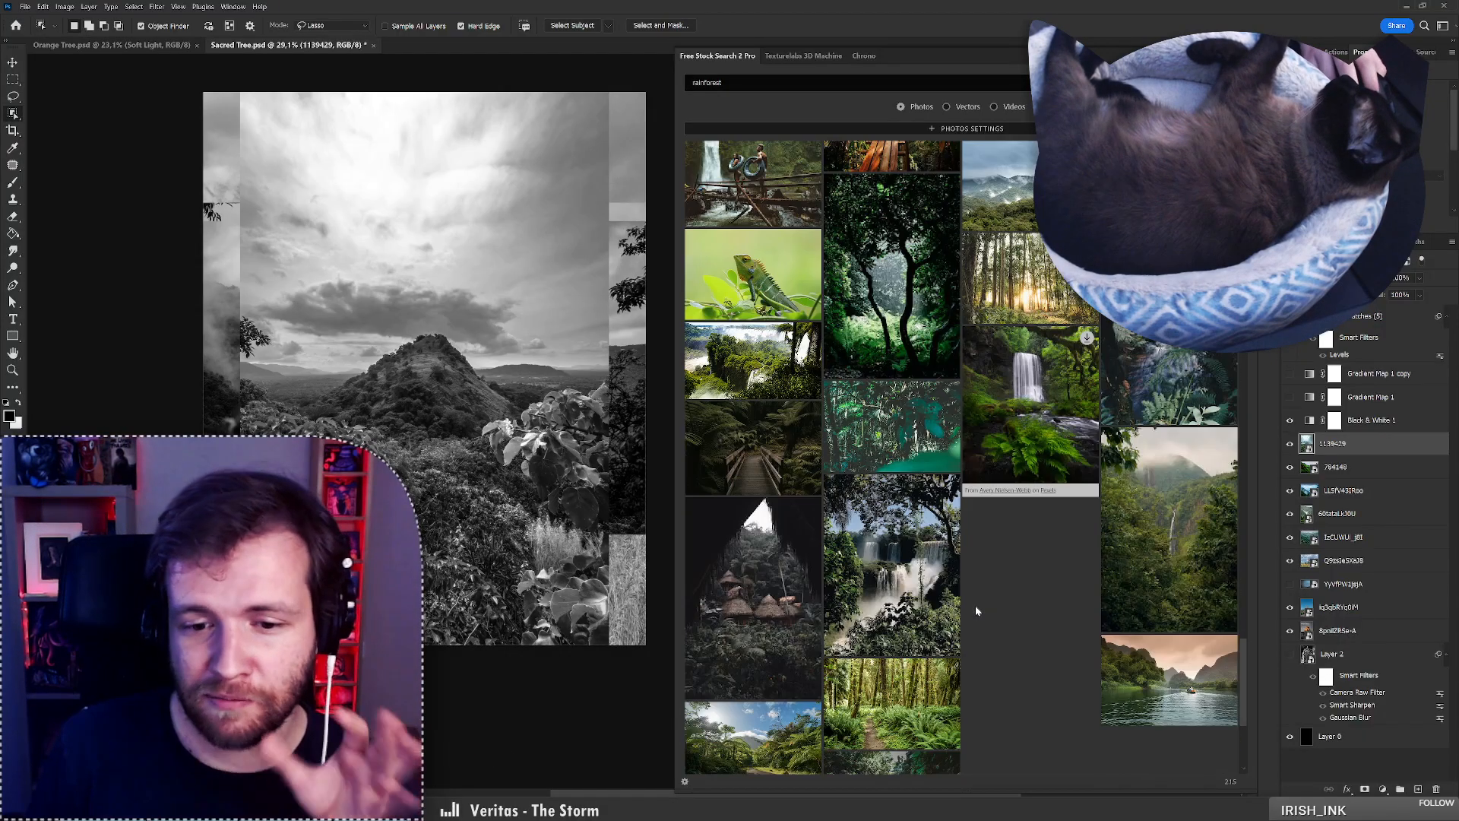
scroll(1020, 622, down, 2)
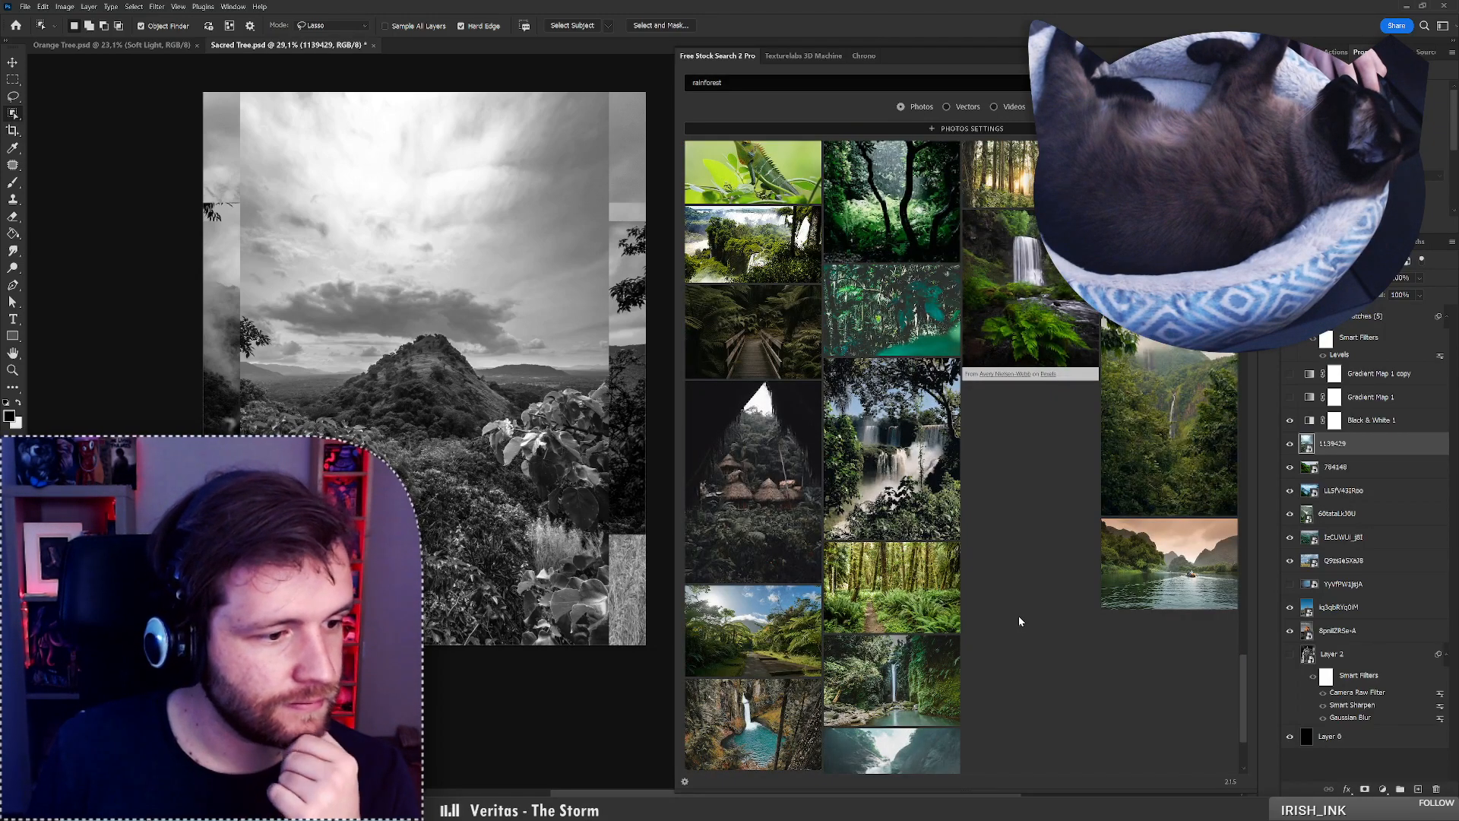
scroll(1019, 622, down, 3)
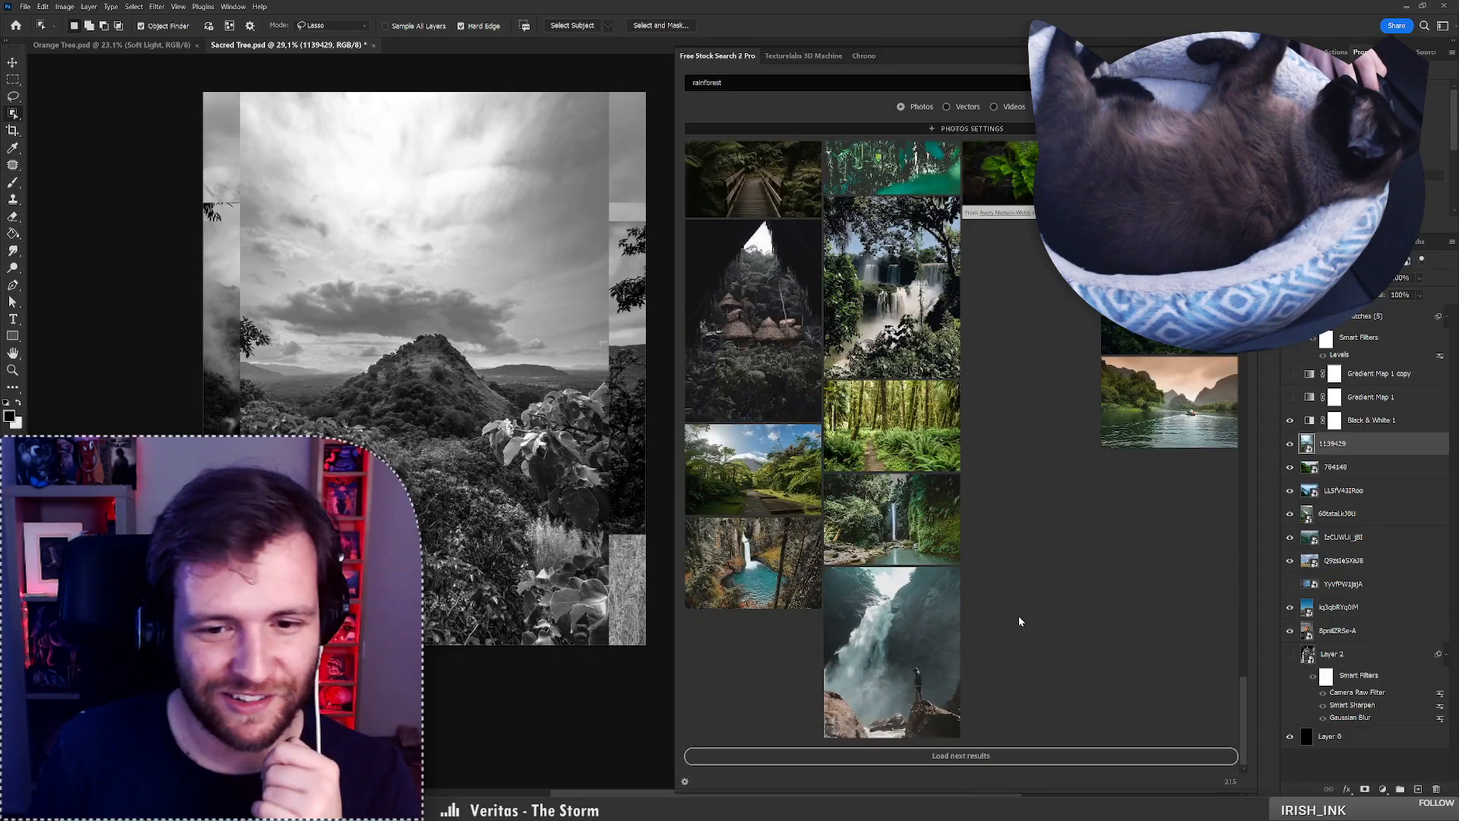
Load the next batch of rainforest results and look through the new forest, waterfall and foliage photos.
click(923, 759)
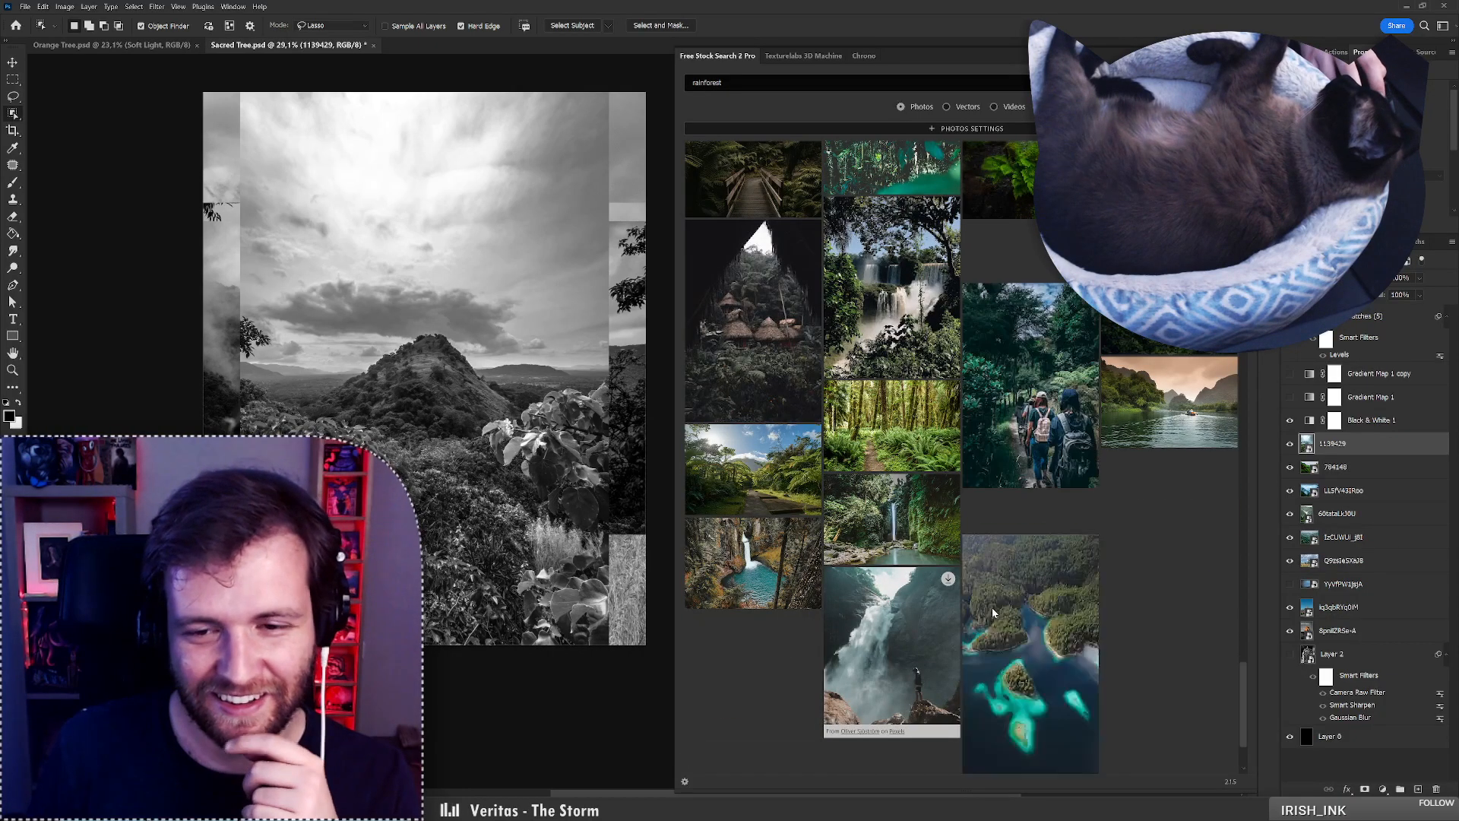
scroll(992, 616, up, 2)
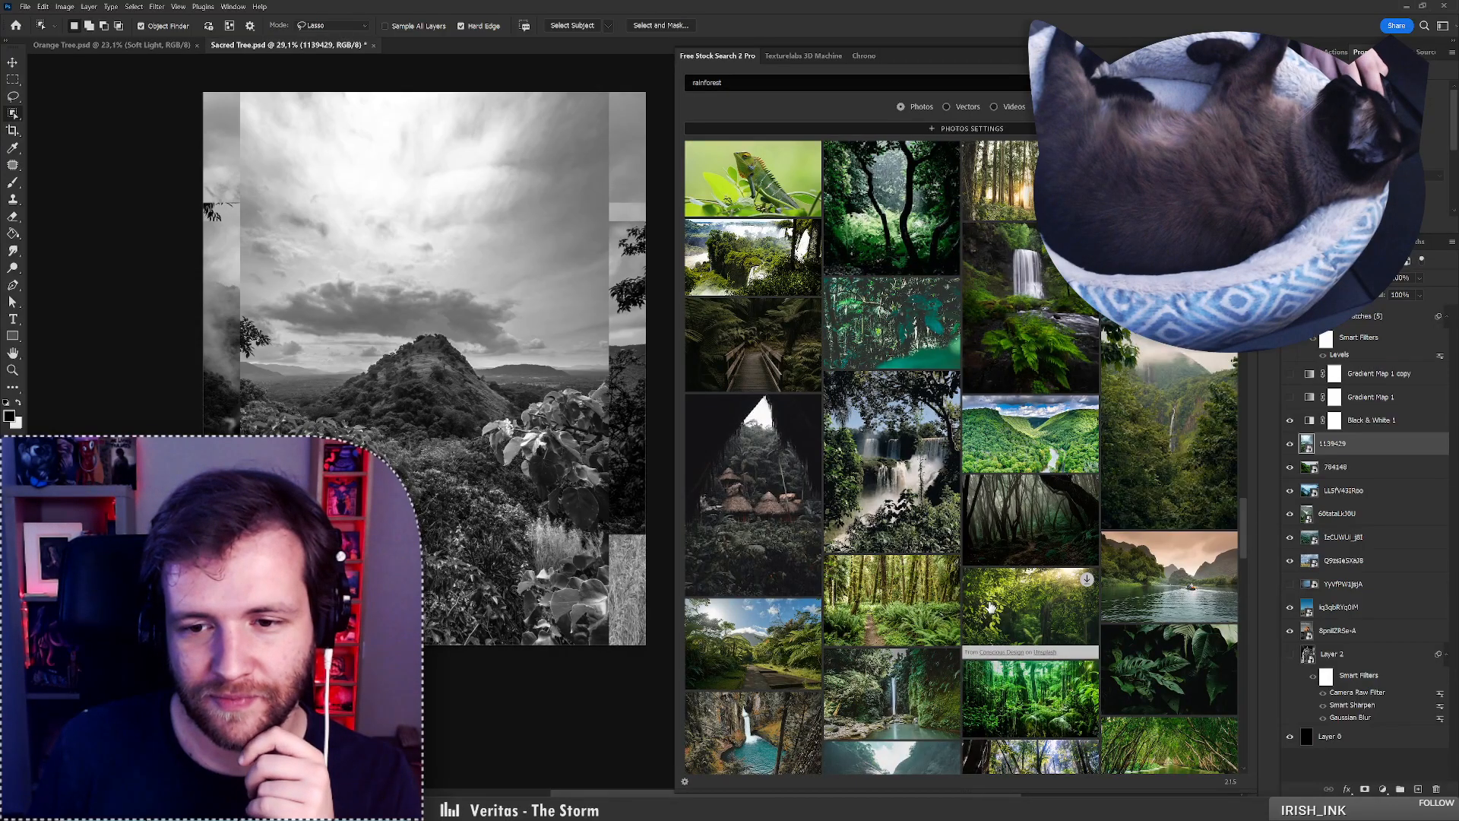
scroll(991, 601, down, 2)
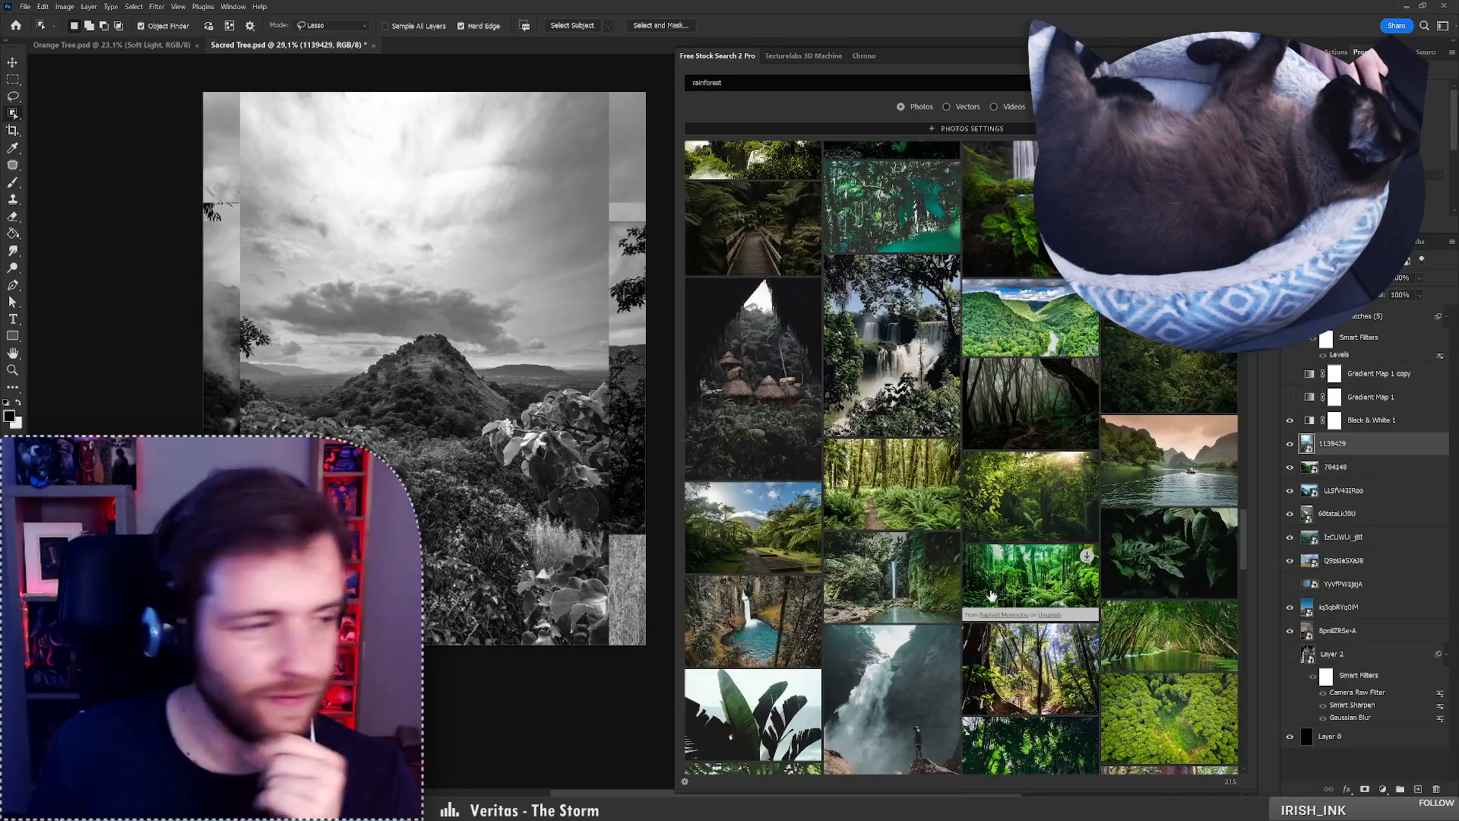
scroll(993, 587, down, 2)
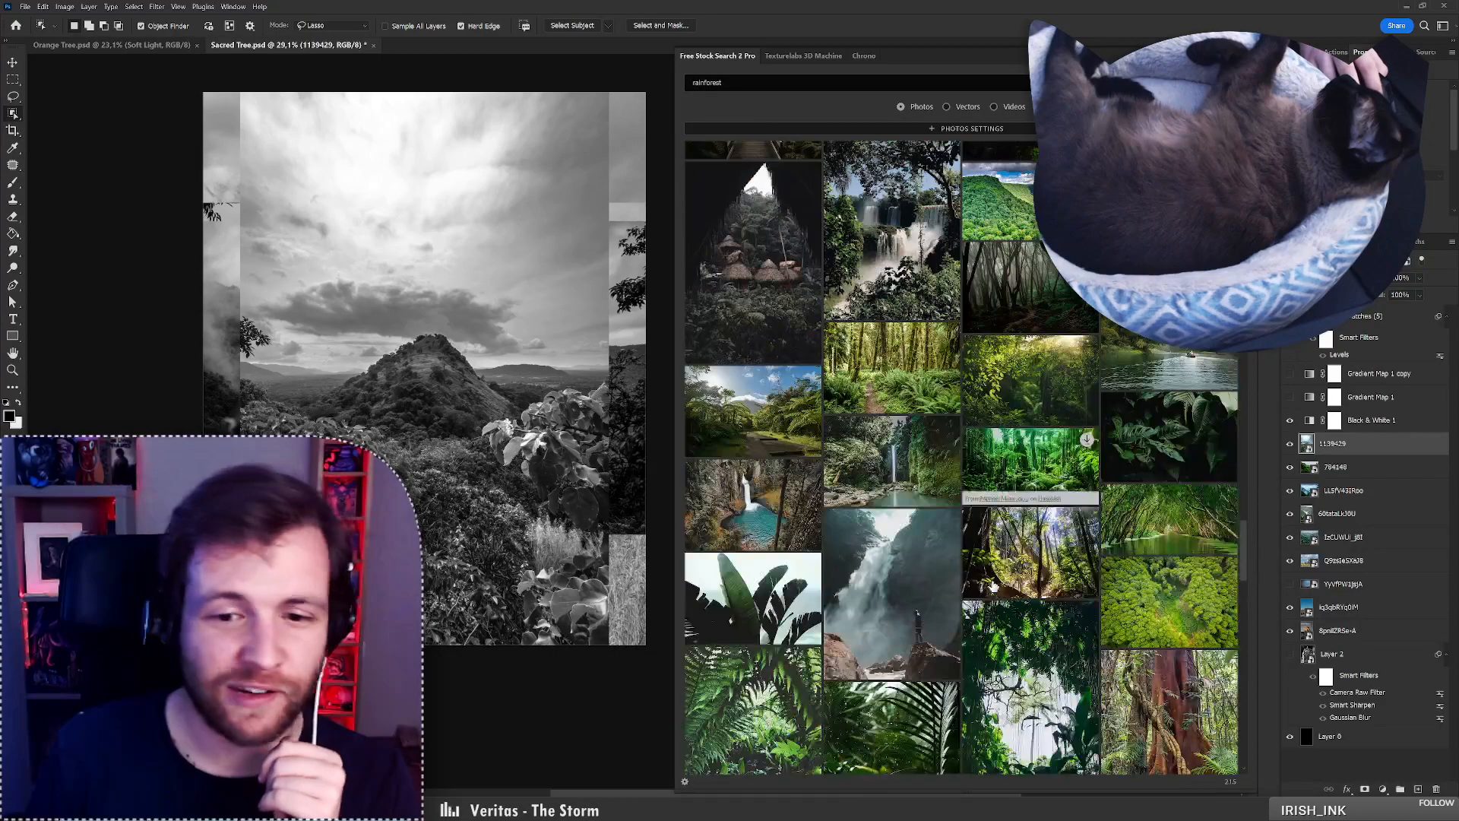
scroll(994, 584, down, 3)
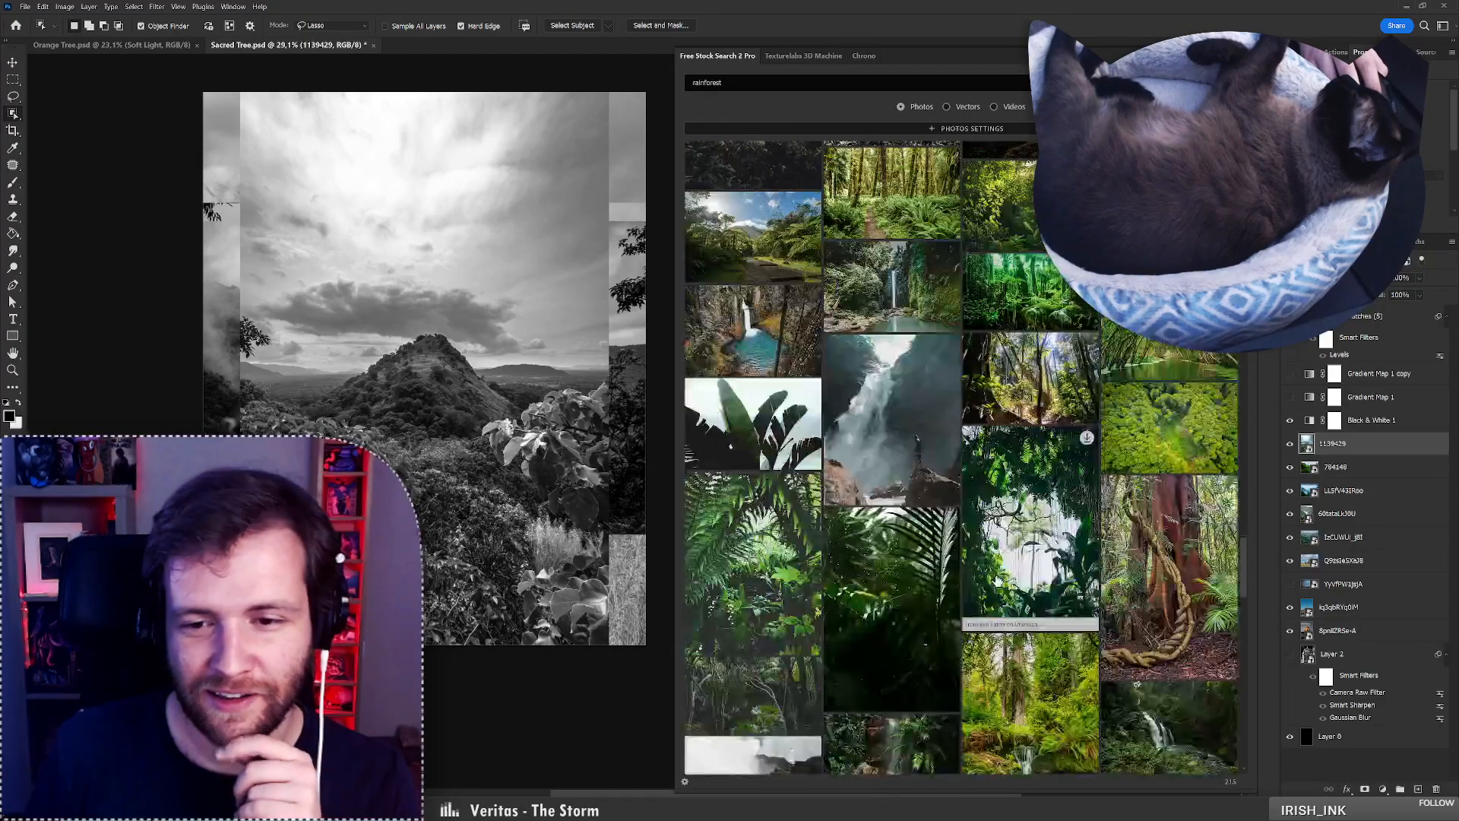
scroll(997, 574, down, 3)
scroll(998, 572, down, 1)
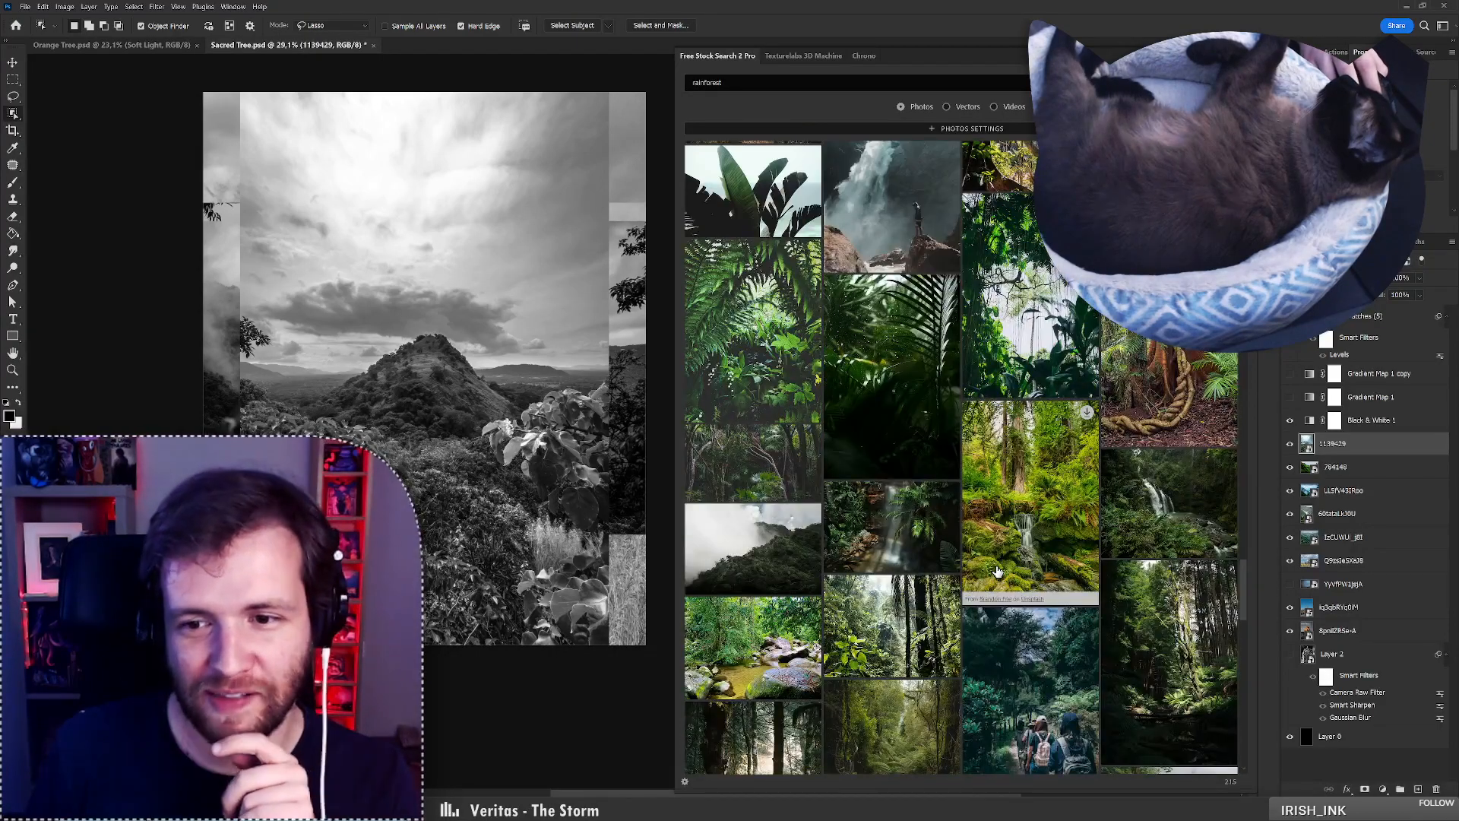
scroll(1004, 564, down, 2)
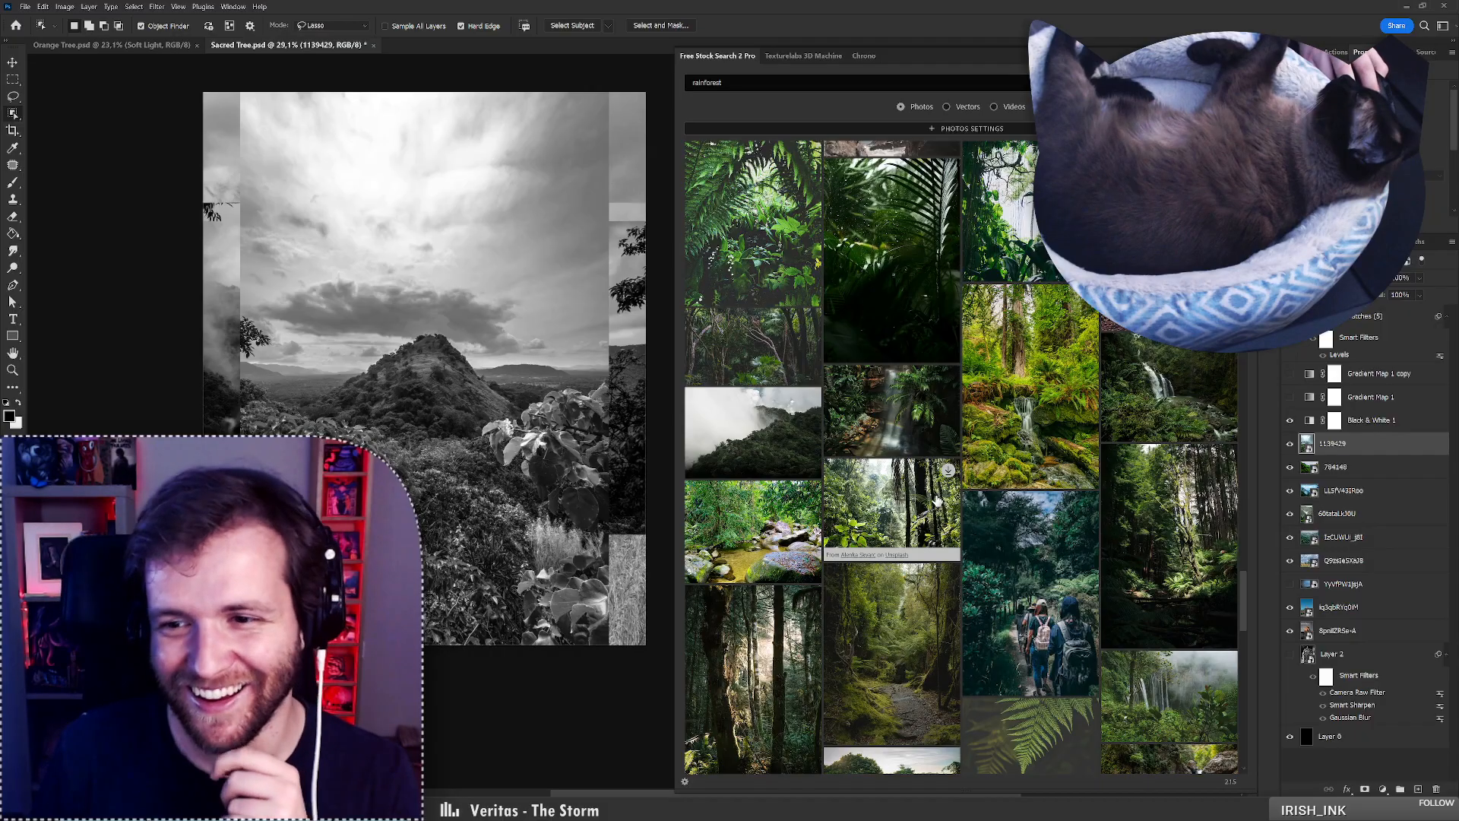
scroll(937, 500, down, 5)
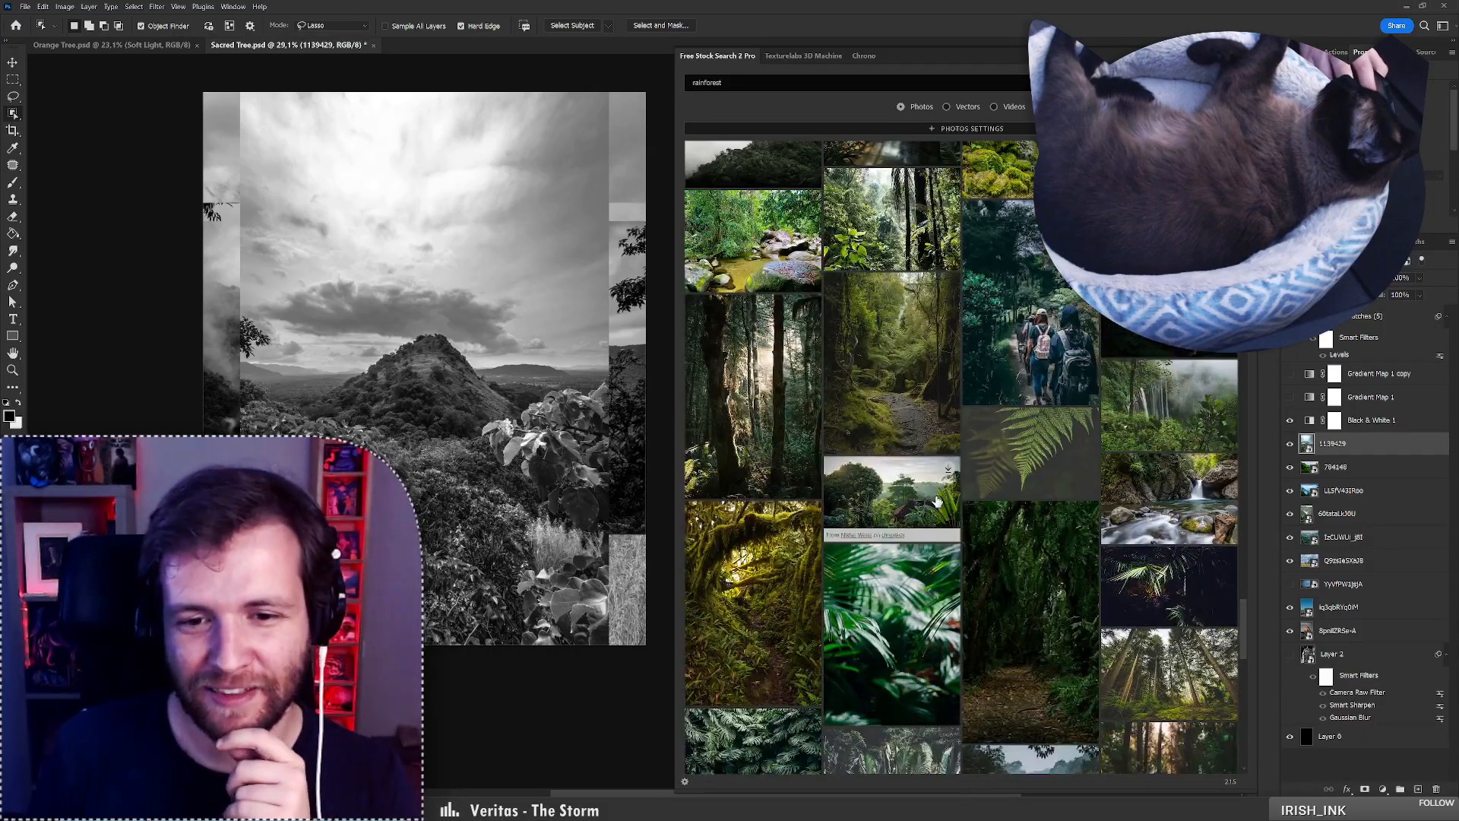
scroll(937, 500, down, 4)
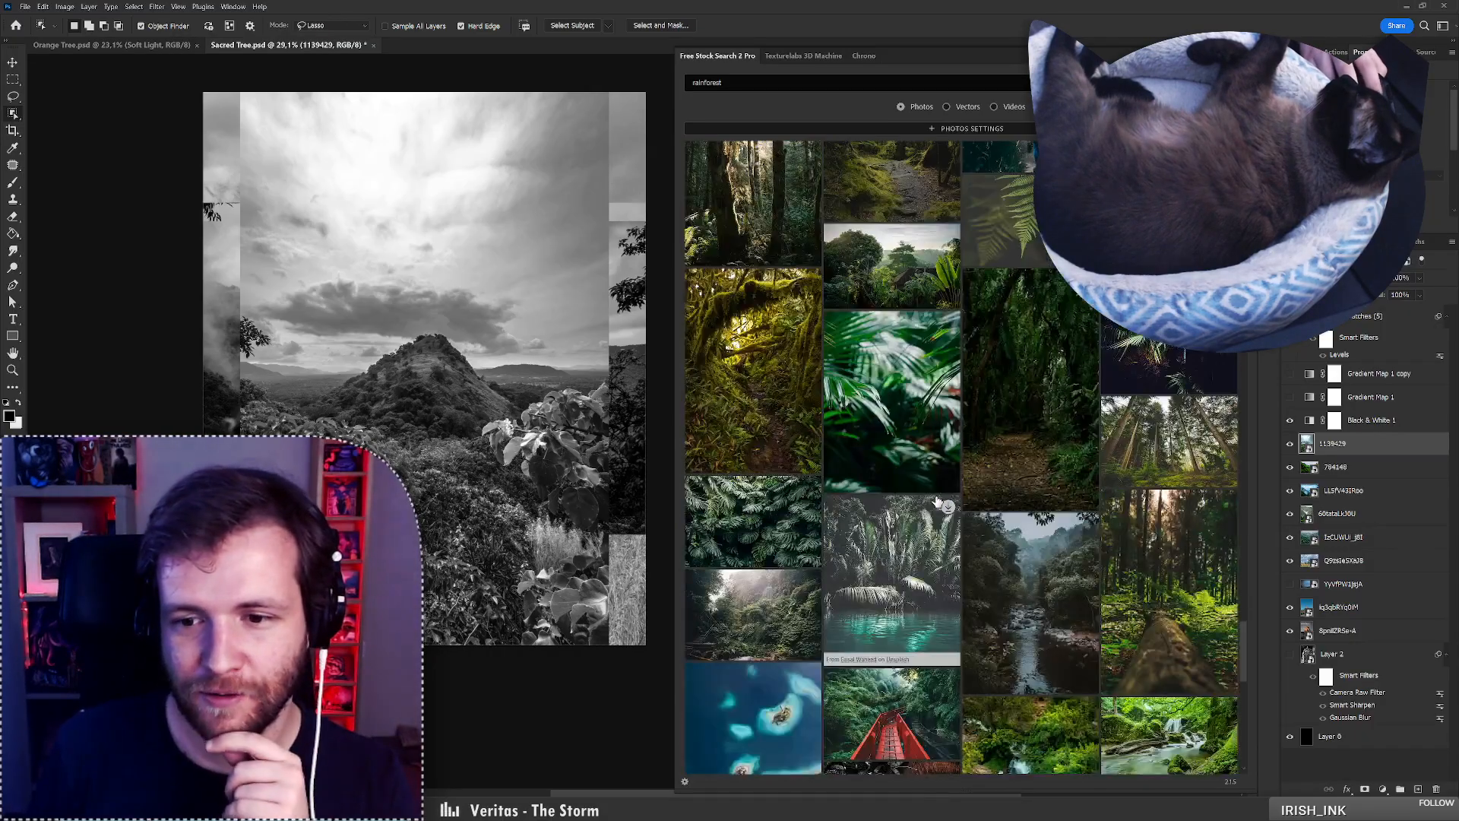
scroll(938, 500, down, 3)
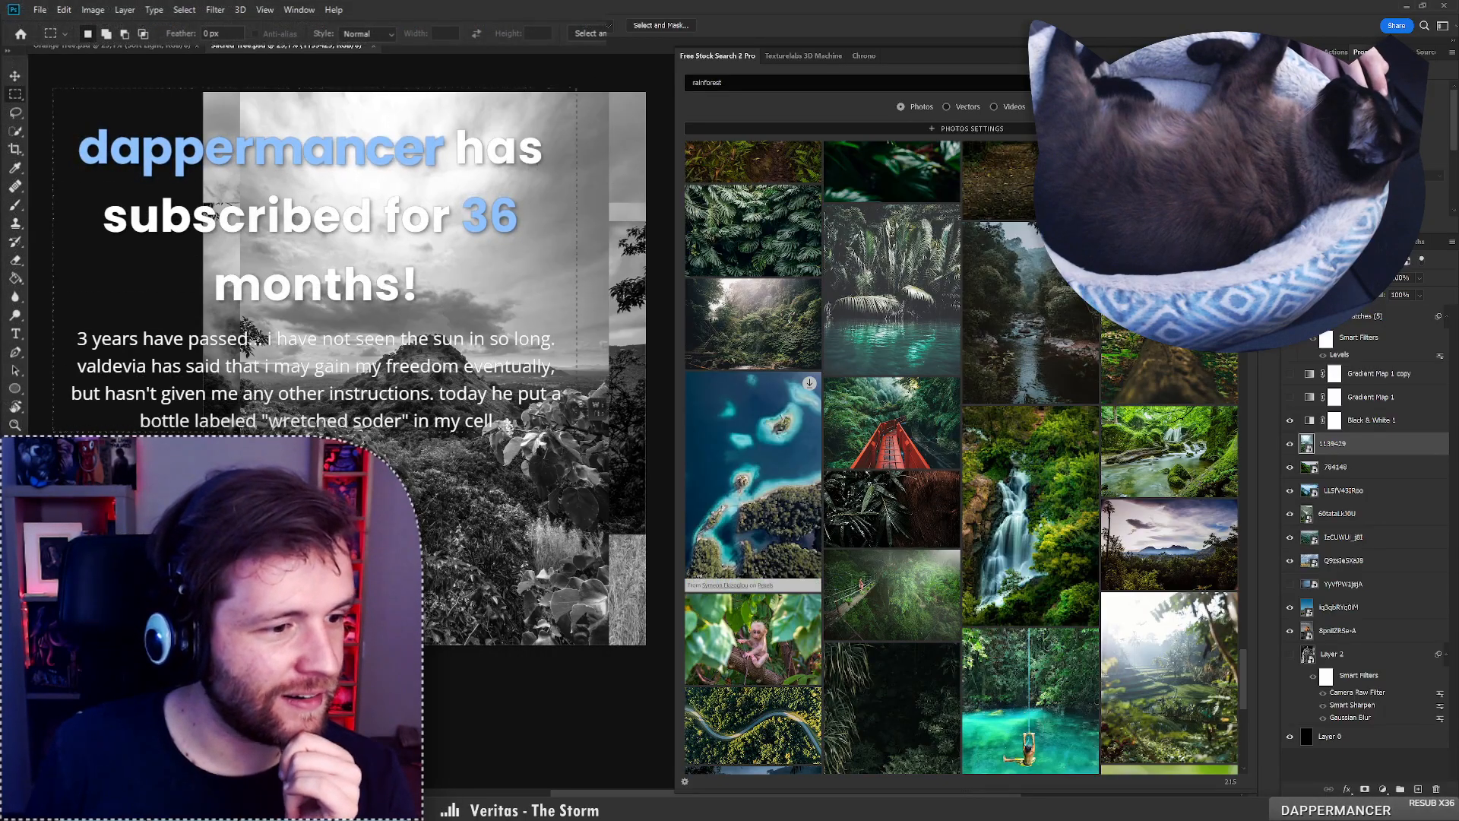
click(215, 9)
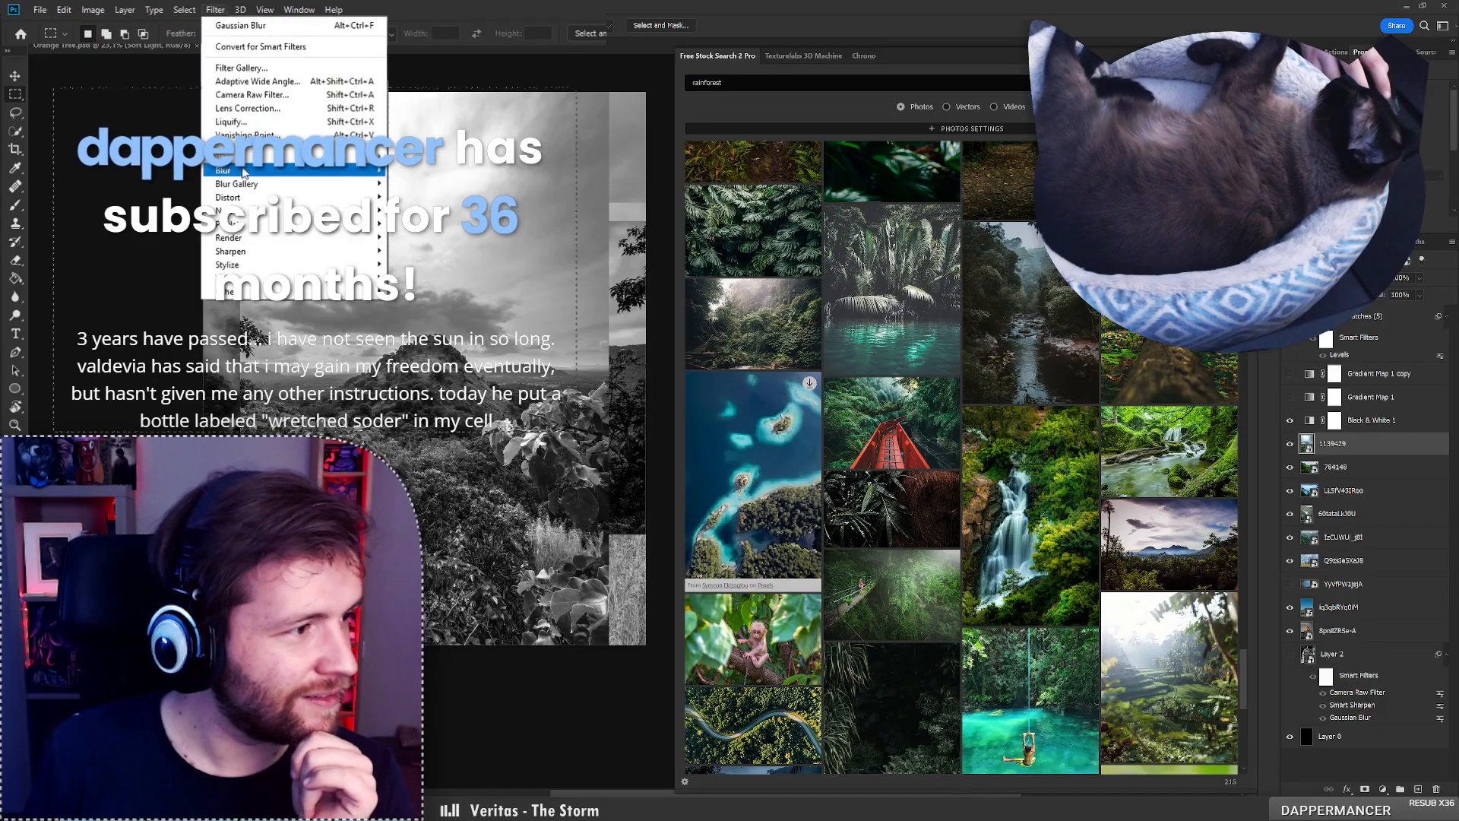
mouse_move(228, 170)
click(417, 224)
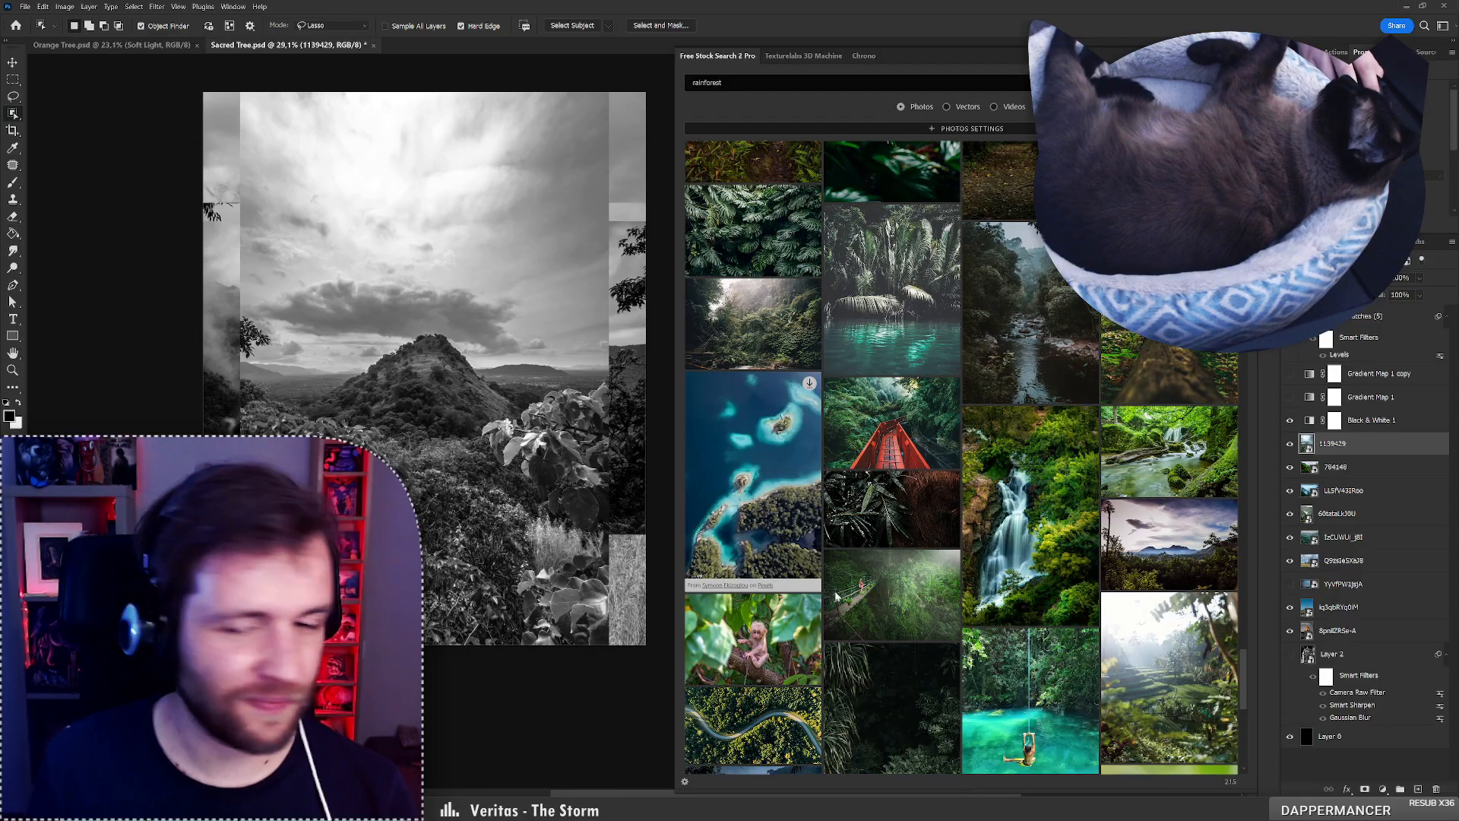
Examine the last photos of the new rainforest batch, including the aerial island and green hillside shots.
scroll(836, 597, down, 3)
scroll(983, 523, down, 2)
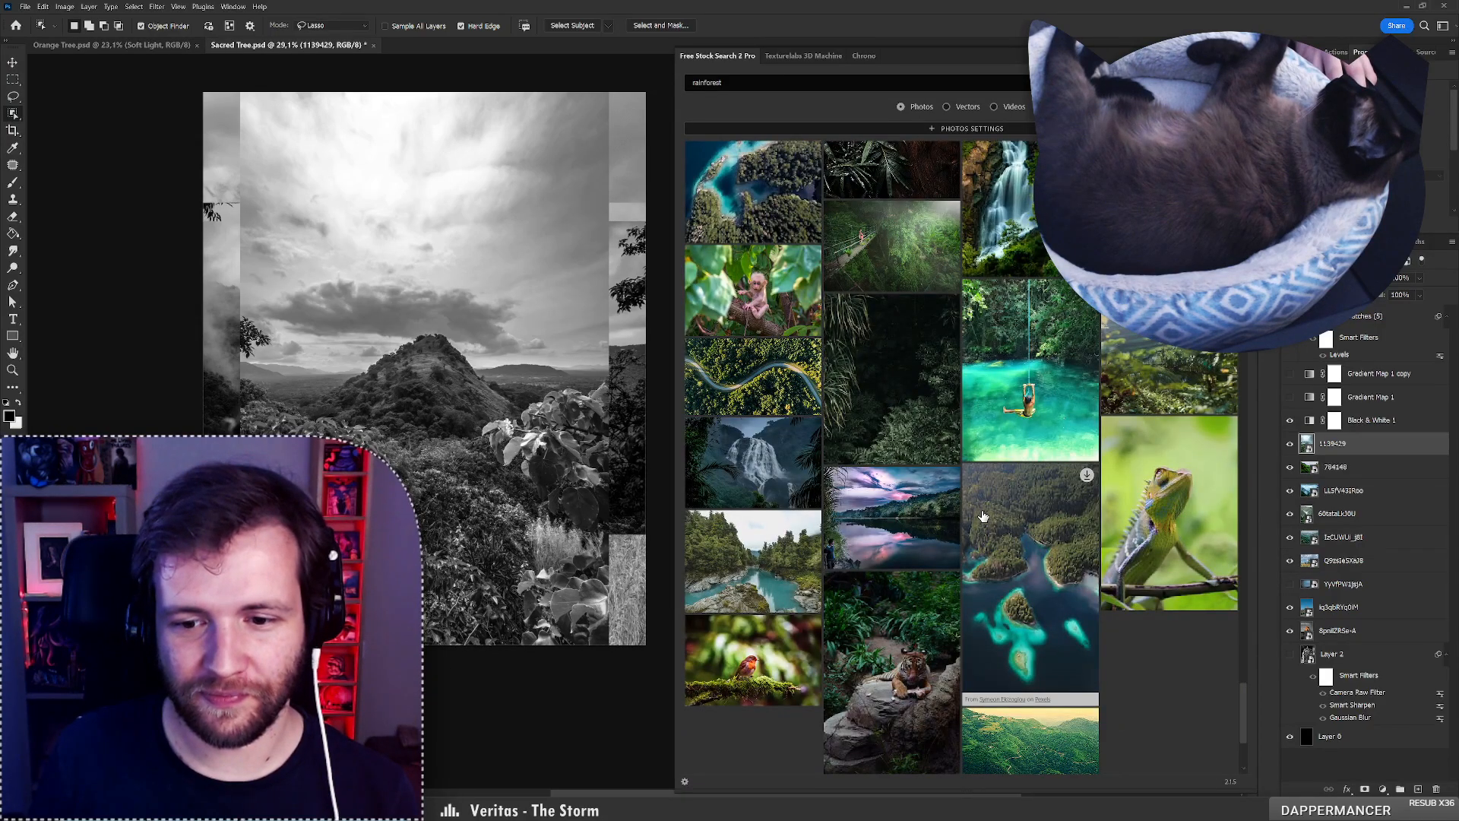
scroll(983, 517, down, 2)
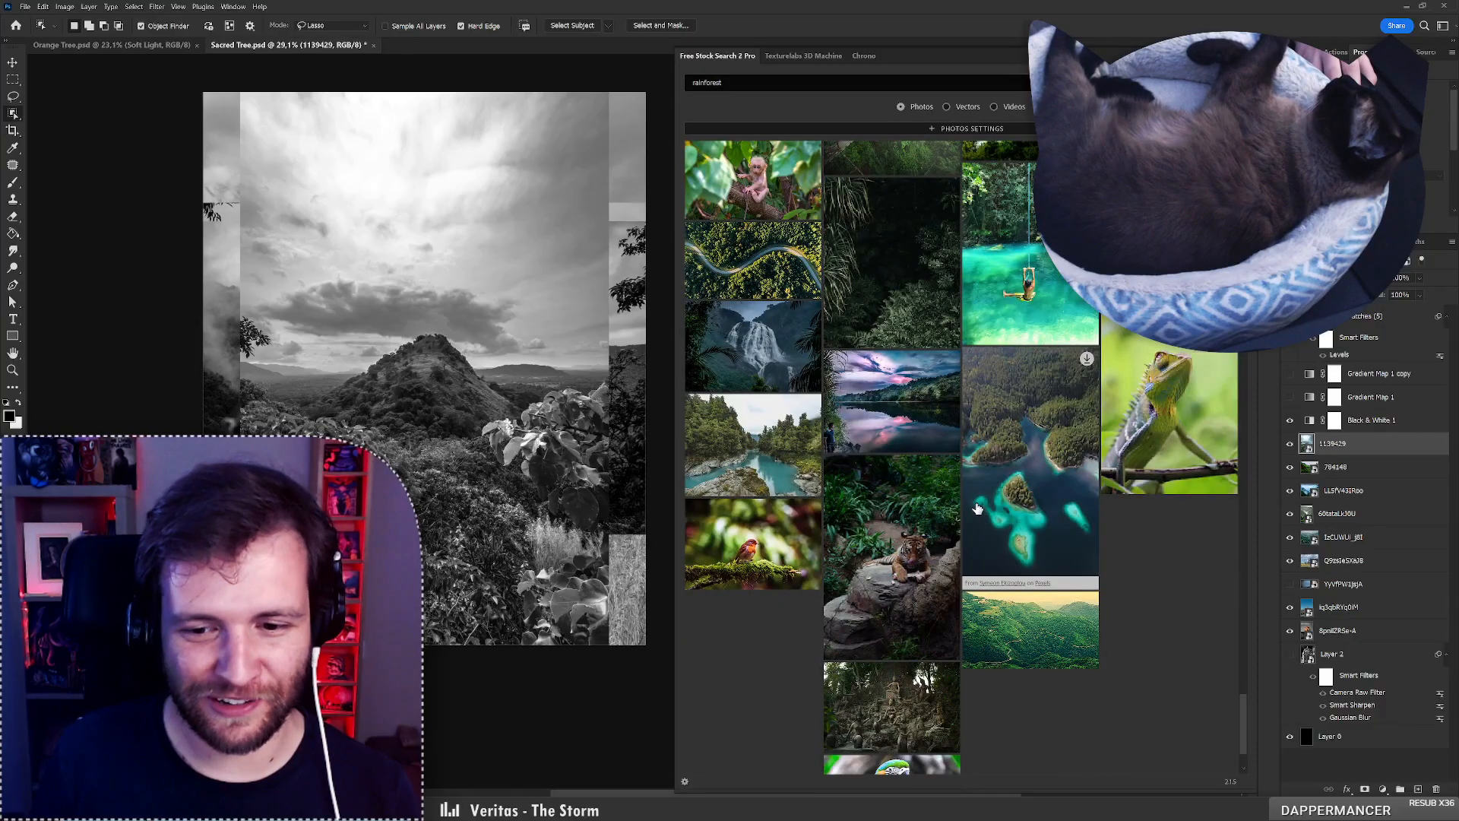
scroll(978, 509, down, 2)
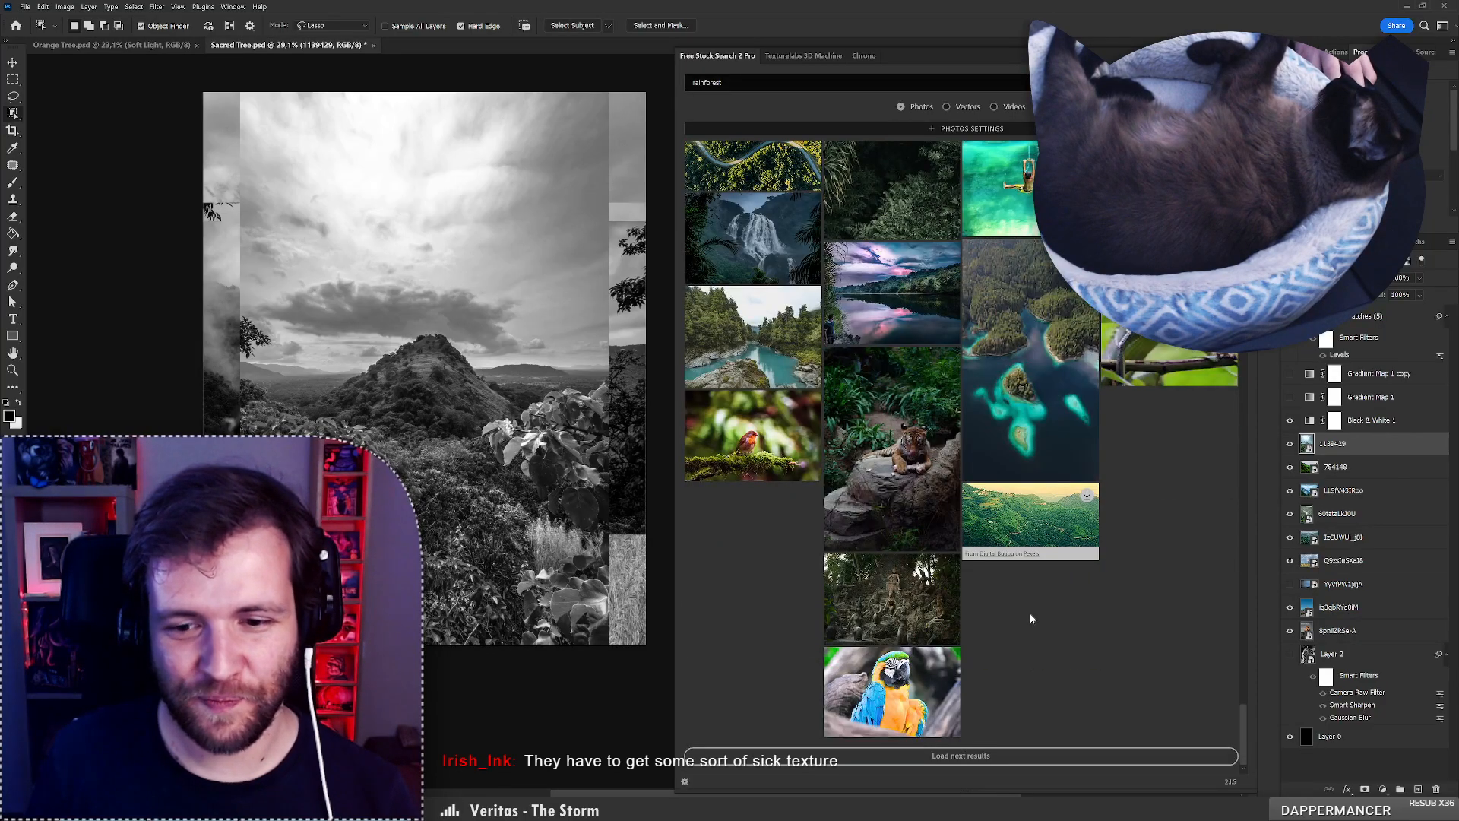
Close the stock photo search and scale the 1139429 layer to about 115.74% so it fills the canvas width.
click(1251, 51)
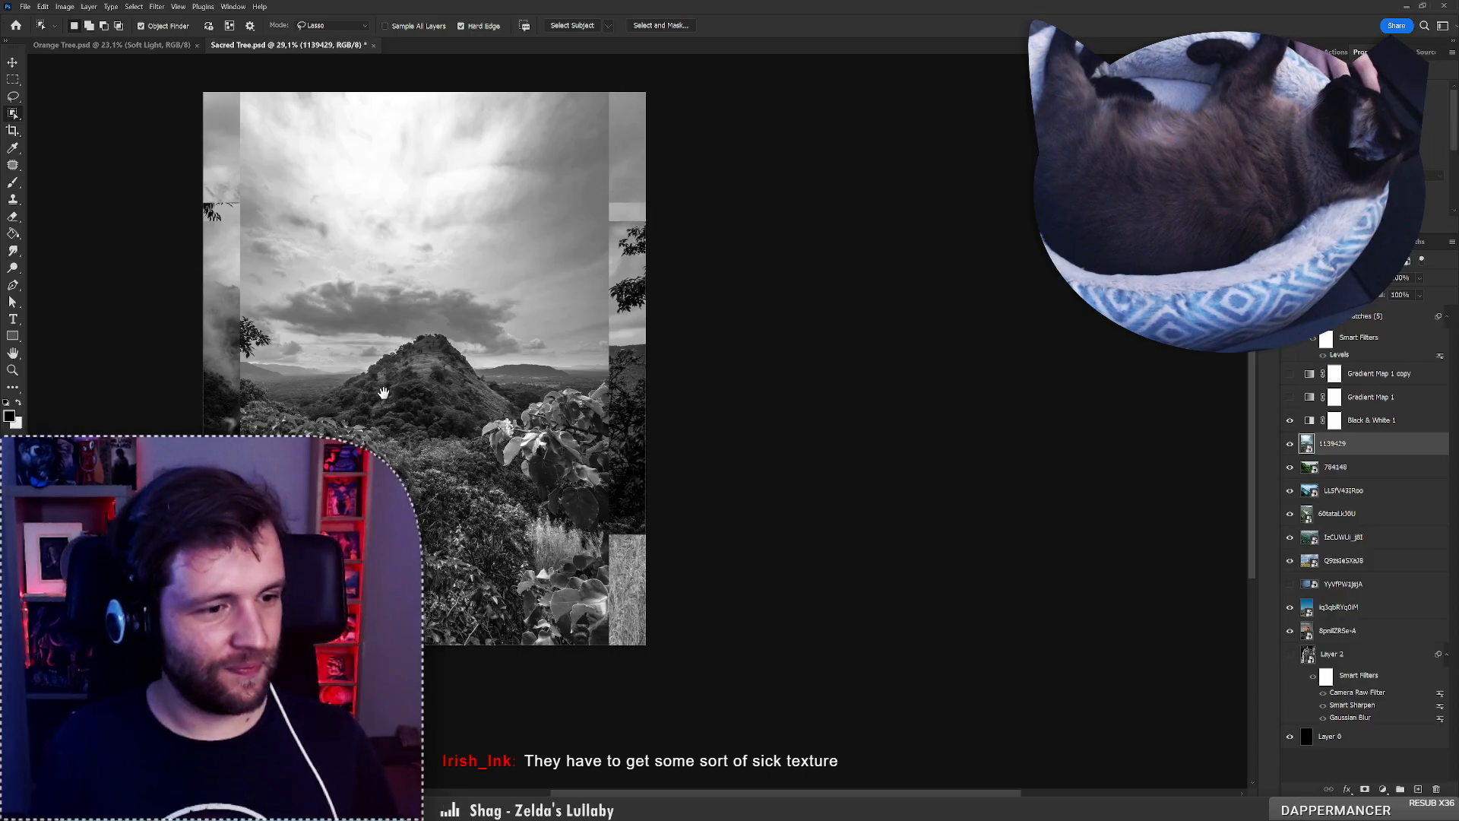
drag(381, 390, 653, 451)
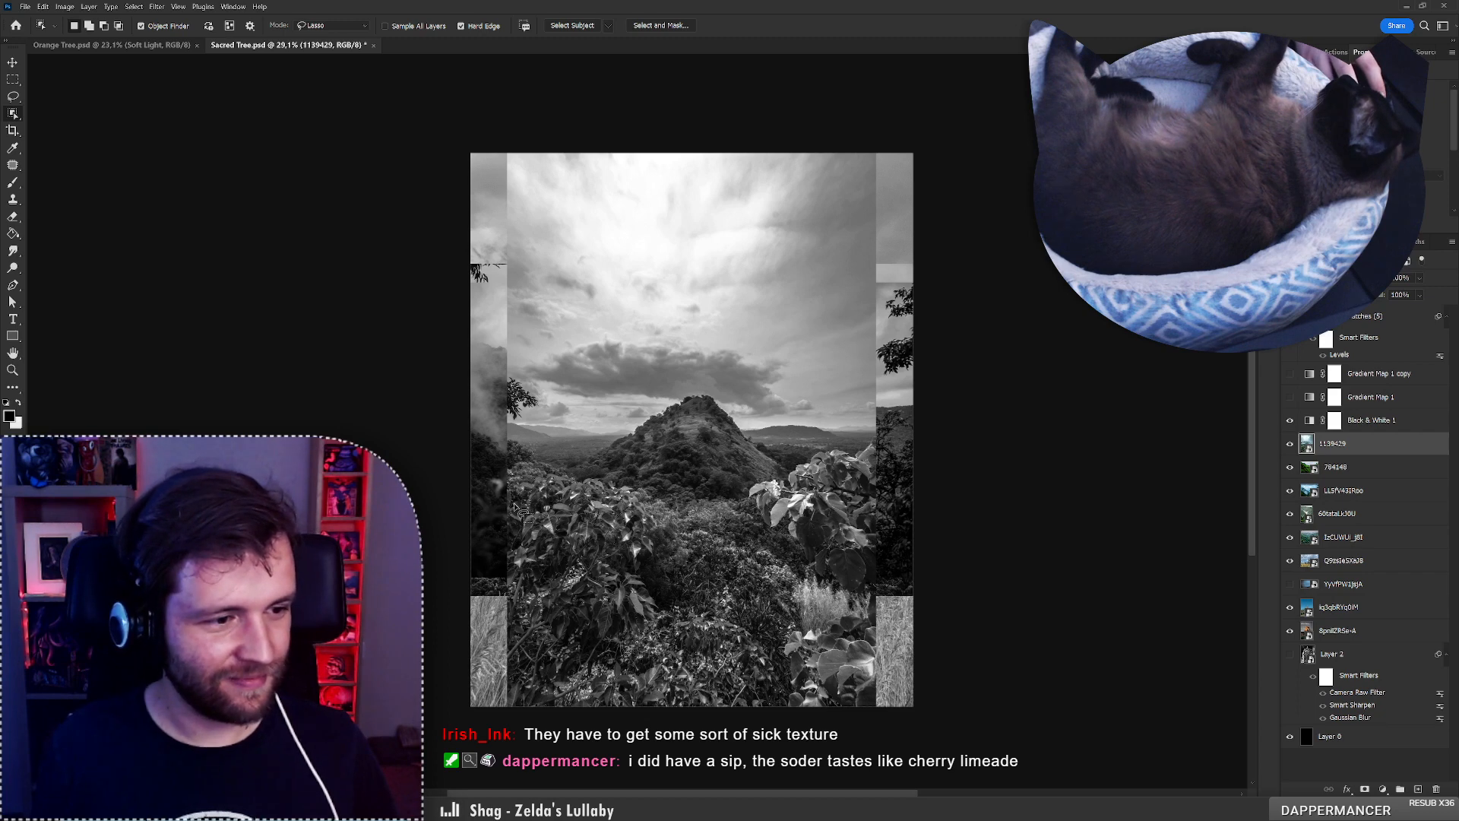
key(ctrl+t)
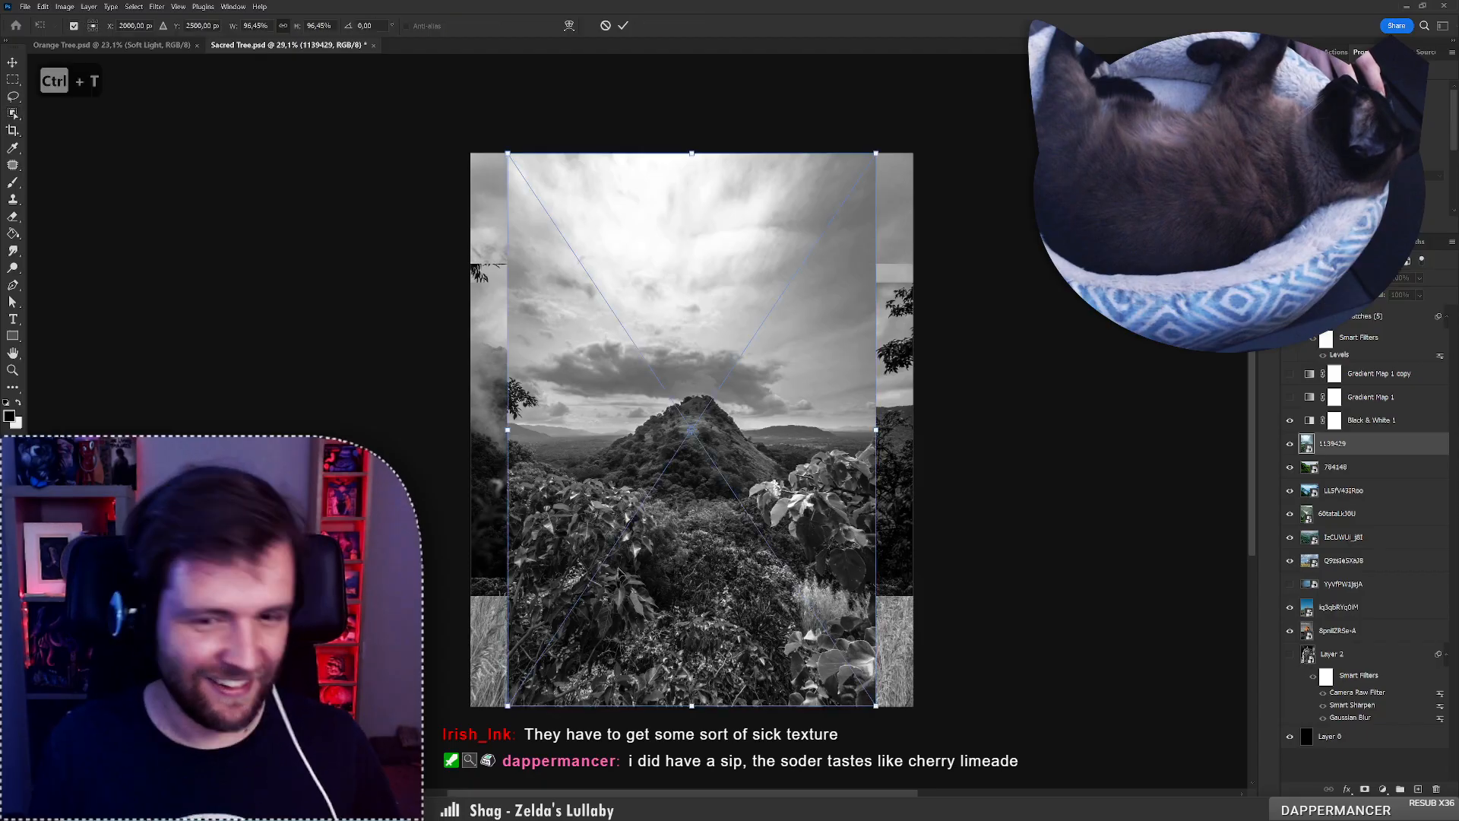
drag(876, 429, 916, 434)
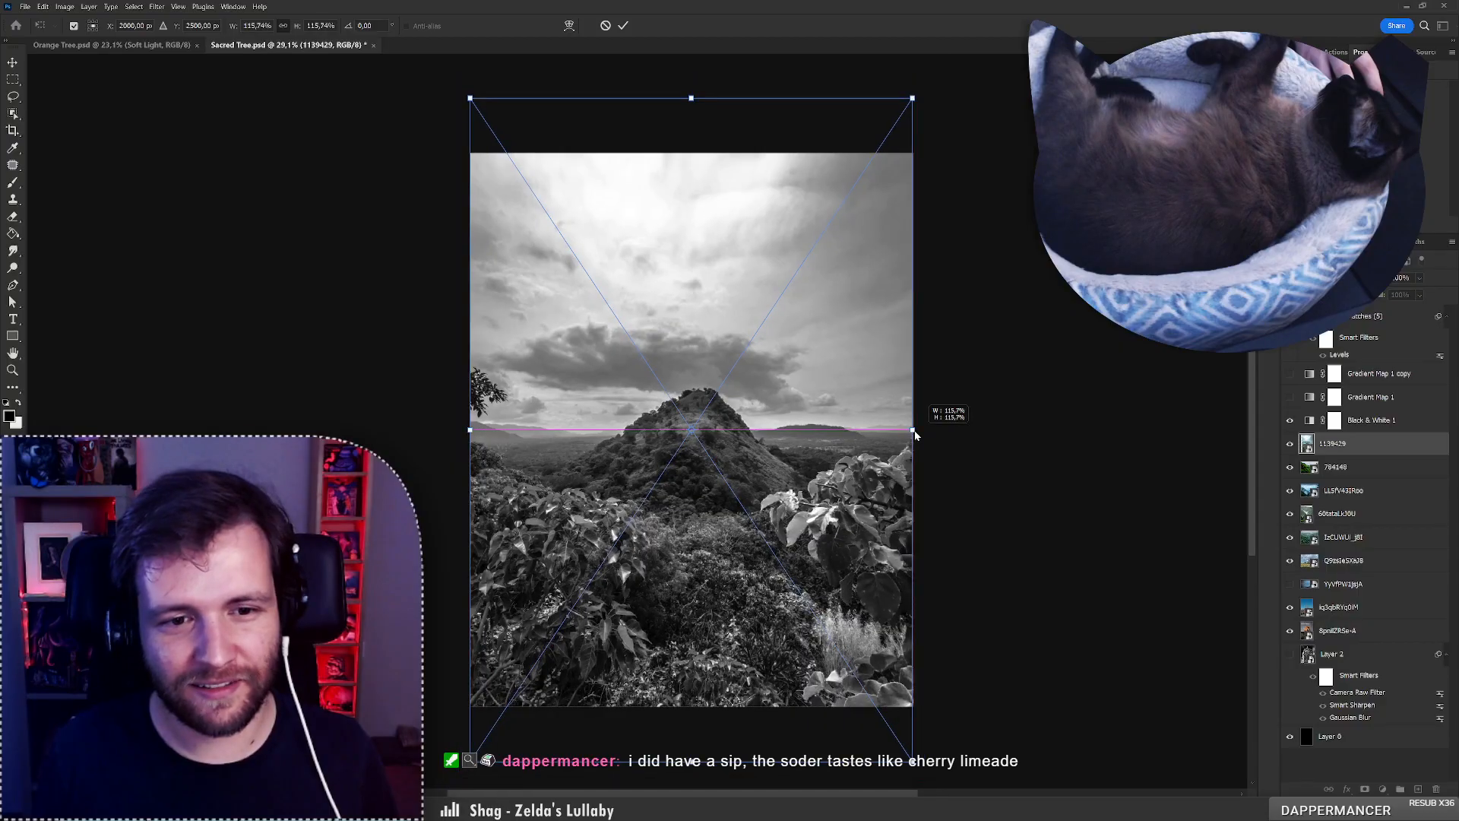
key(Return)
key(w)
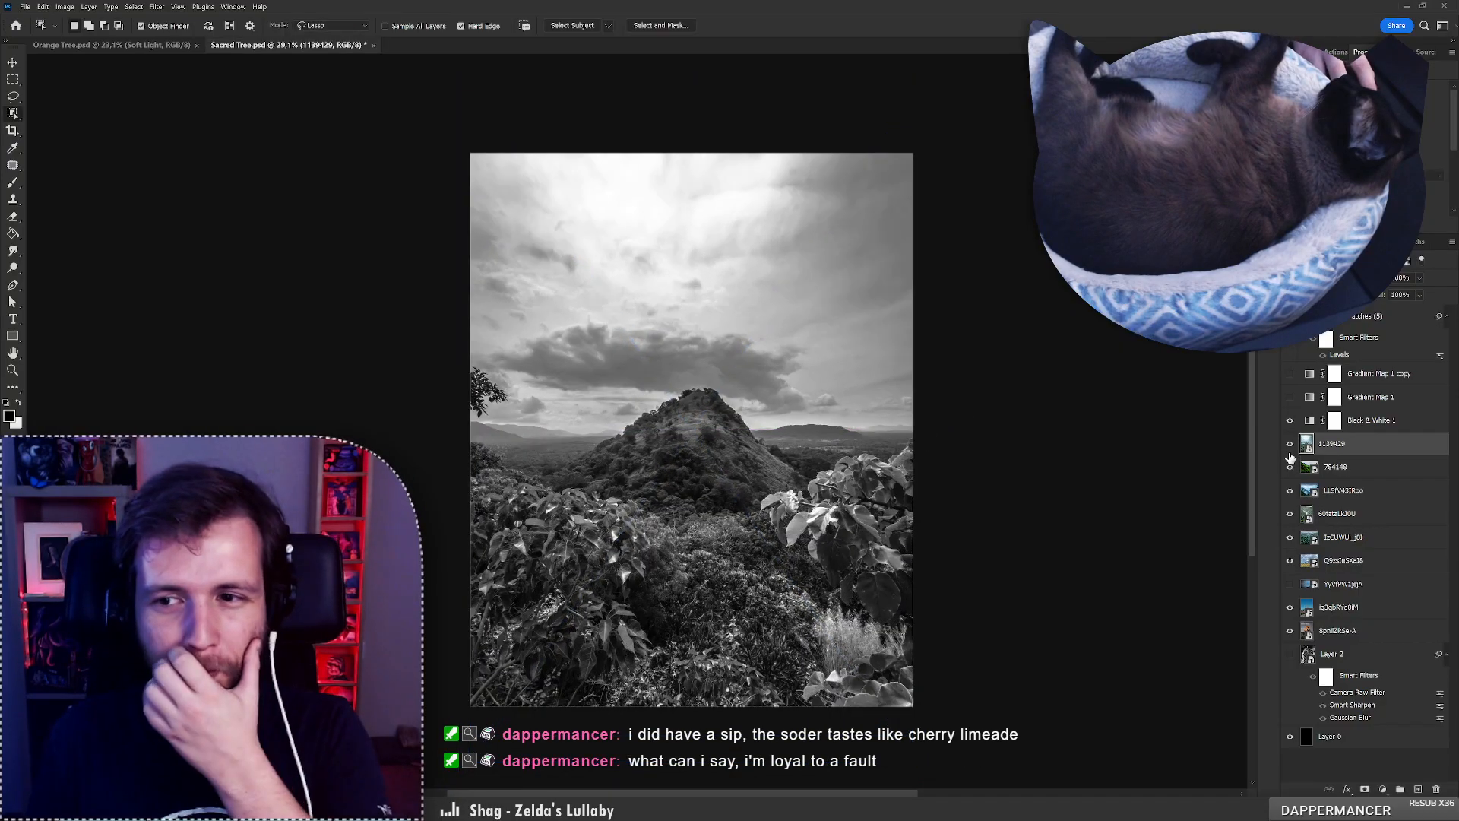
Hide the 1139429 layer and scale the 784148 layer to about 245.82% so it fills the canvas.
click(1290, 445)
click(1308, 469)
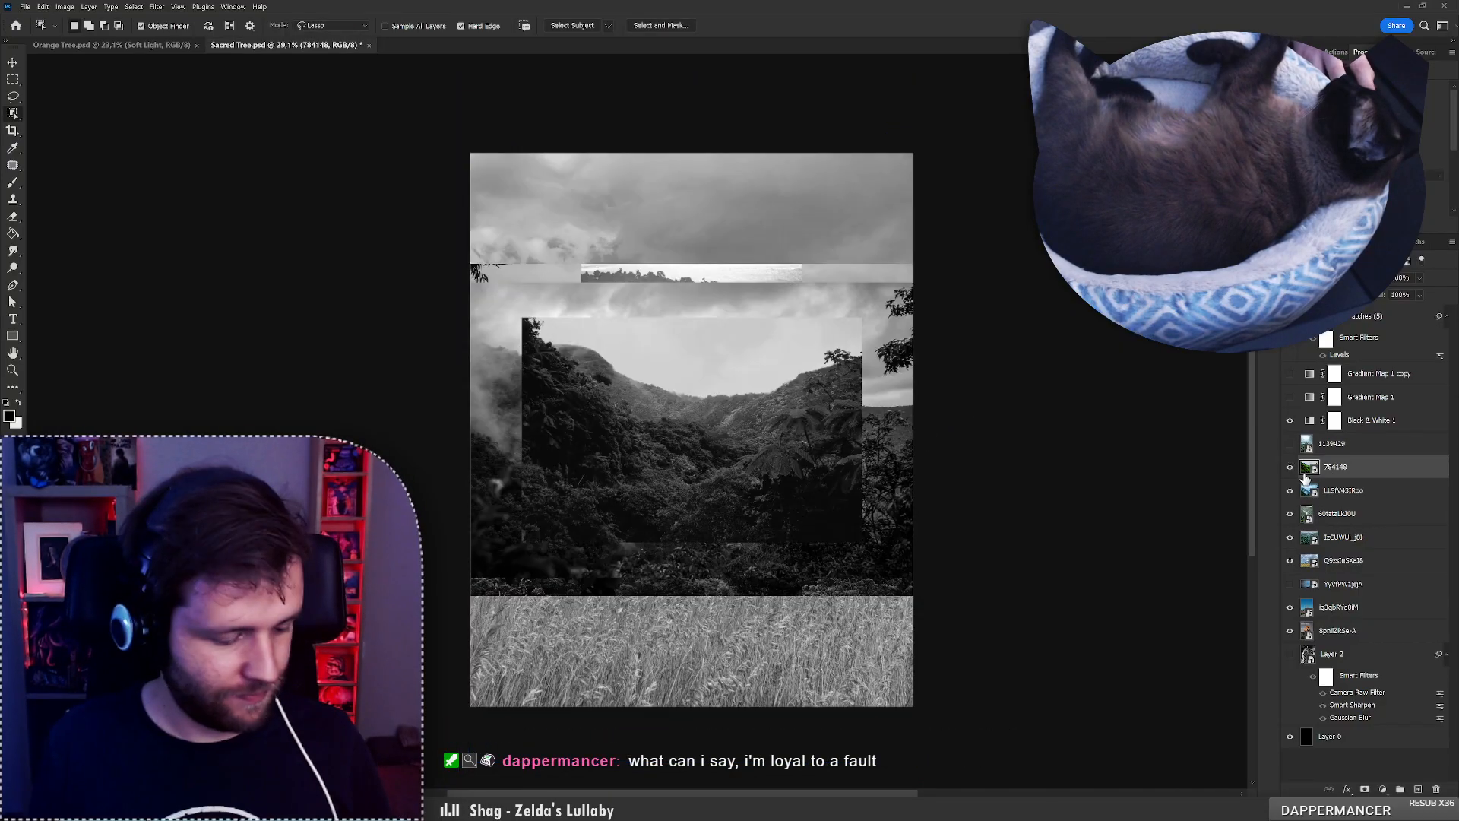
key(ctrl+t)
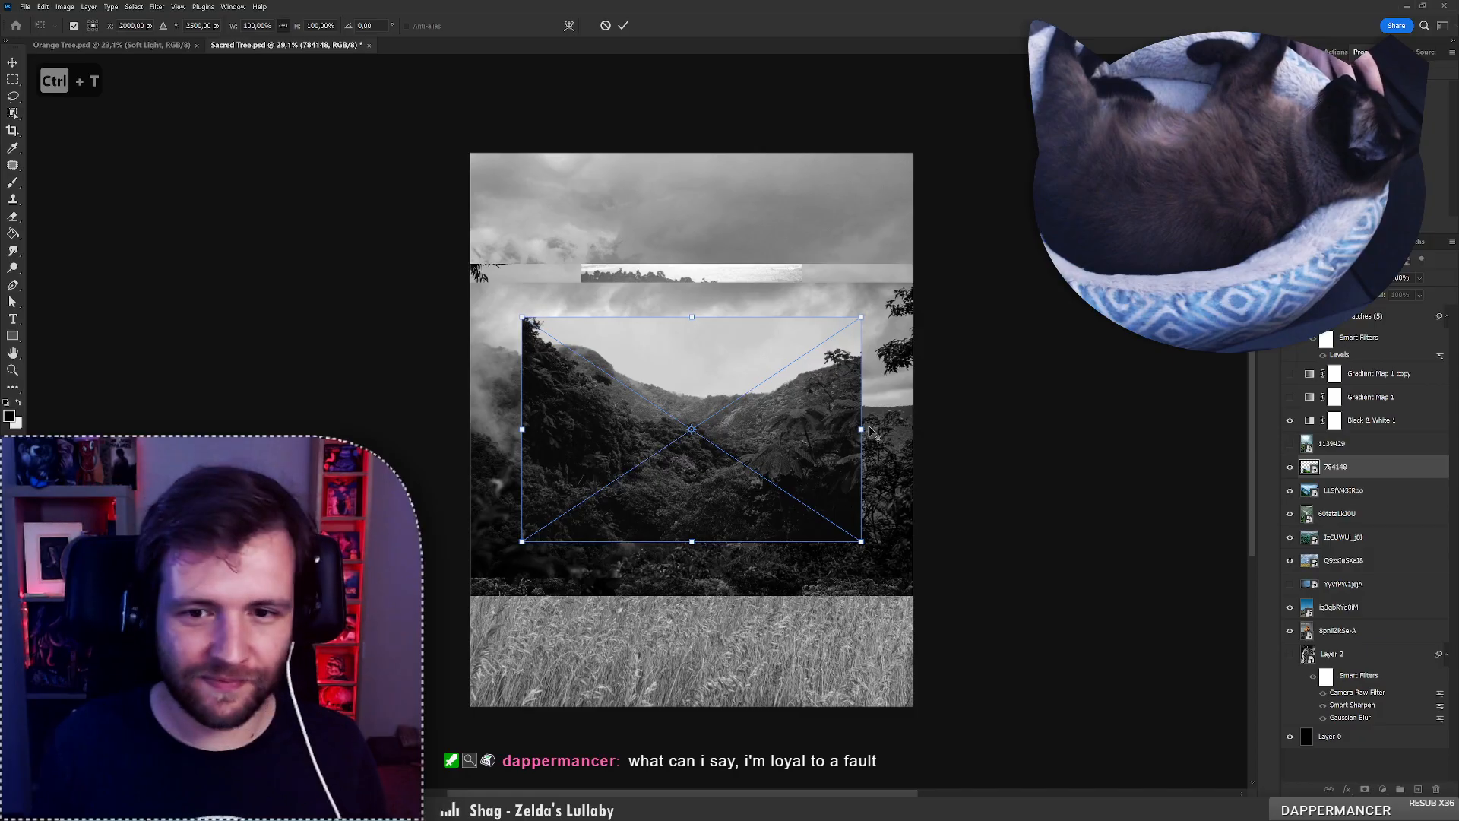
drag(862, 430, 1059, 430)
drag(691, 187, 702, 152)
click(623, 27)
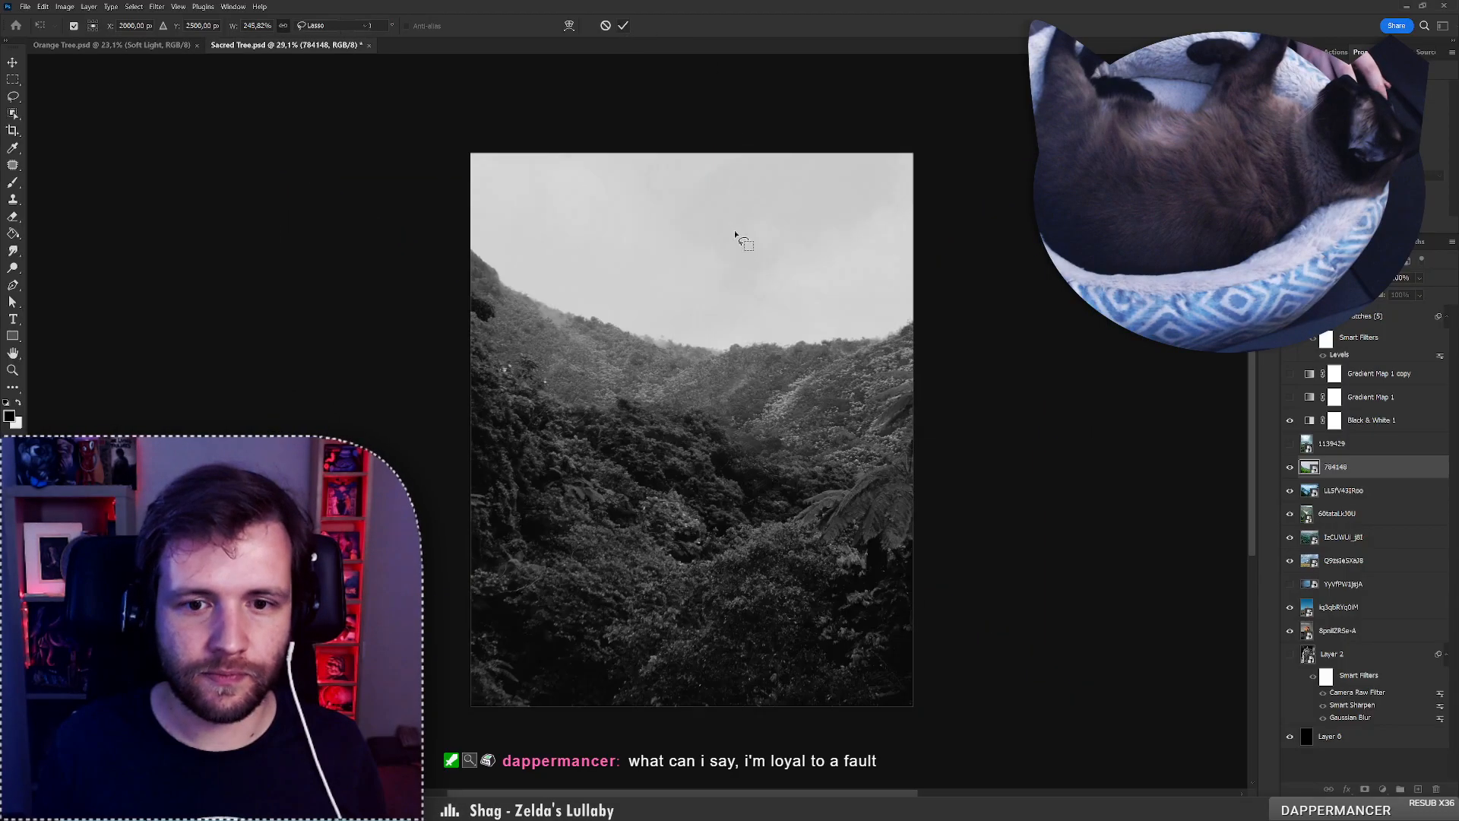
key(w)
scroll(692, 422, up, 3)
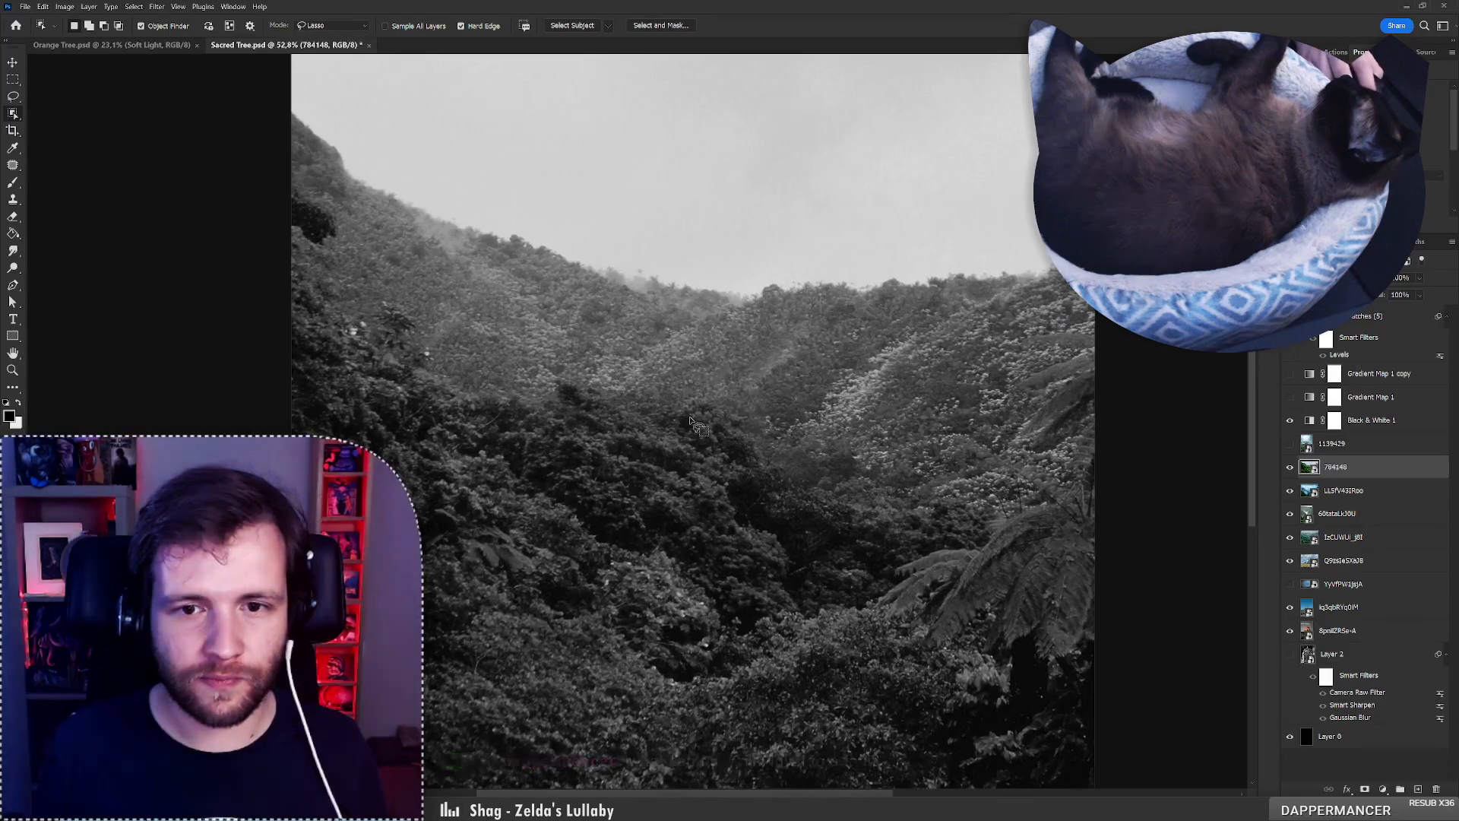
scroll(692, 422, down, 3)
Hide the 784148 layer, scale the misty valley photo to about 137.06% to fill the canvas height and shift it slightly right.
click(1290, 467)
click(1312, 492)
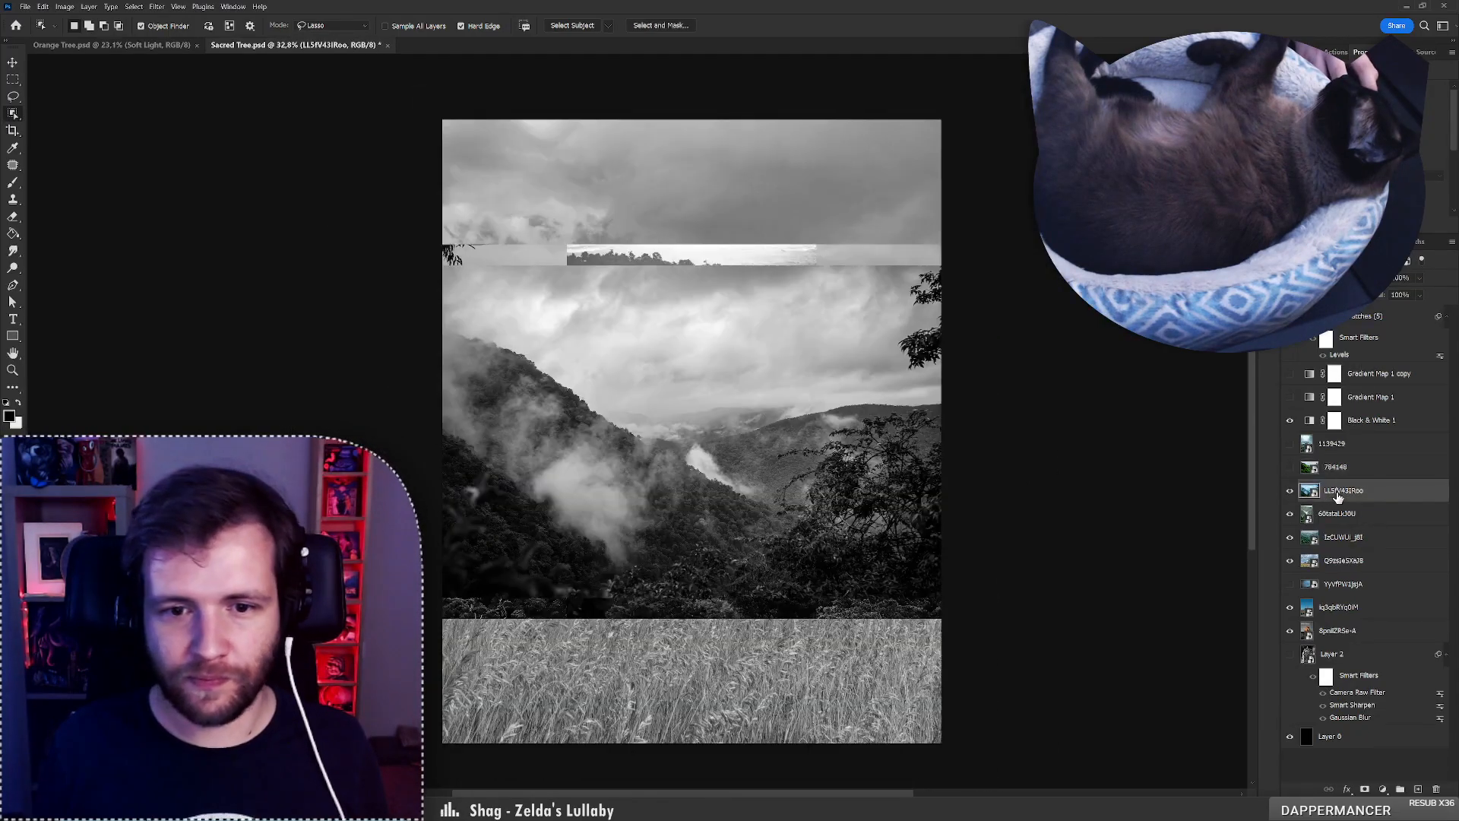
key(ctrl+t)
drag(714, 608, 705, 748)
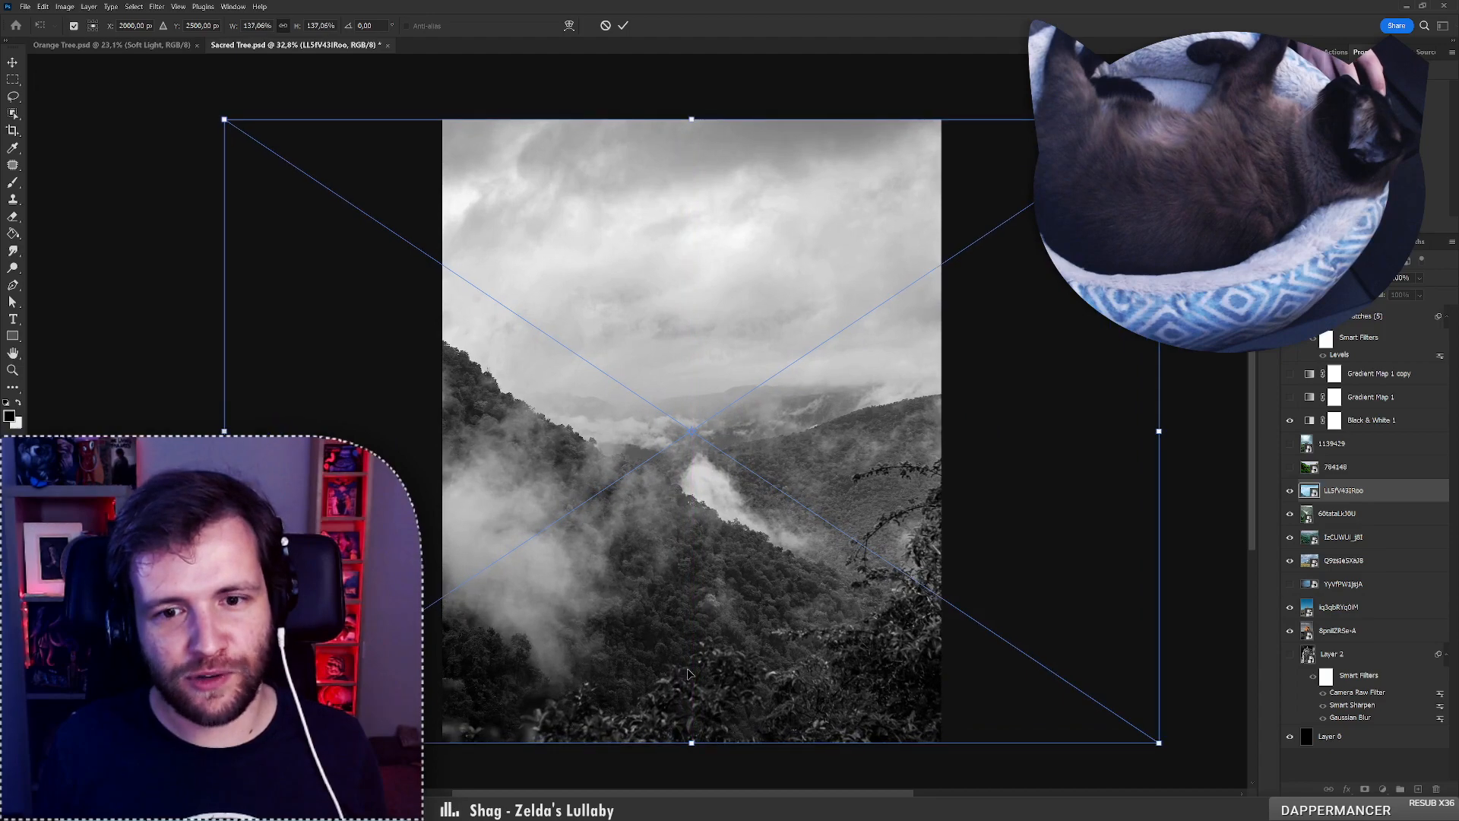
mouse_move(688, 669)
mouse_down()
mouse_move(724, 667)
mouse_move(700, 666)
mouse_up()
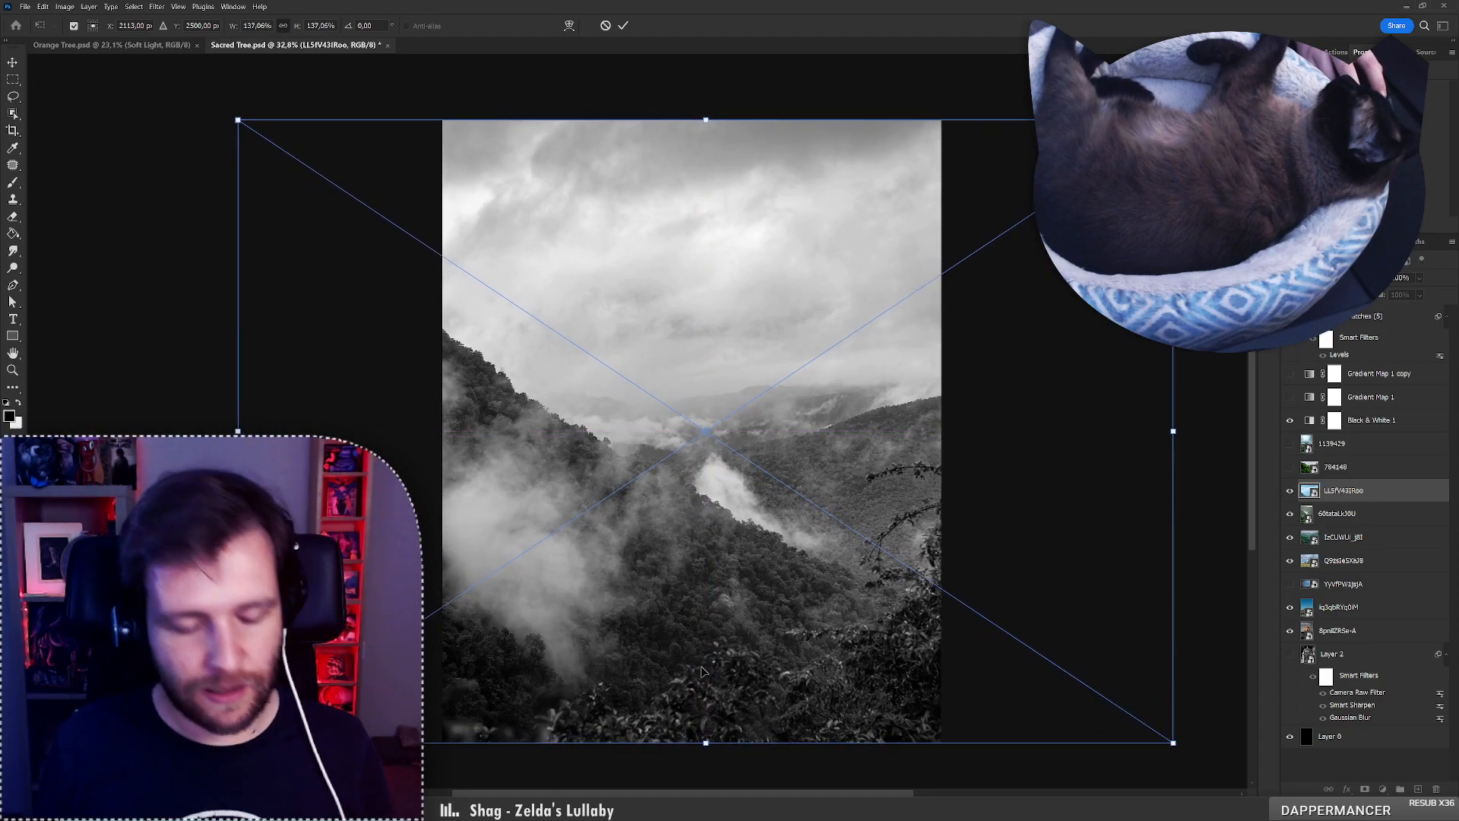
key(Return)
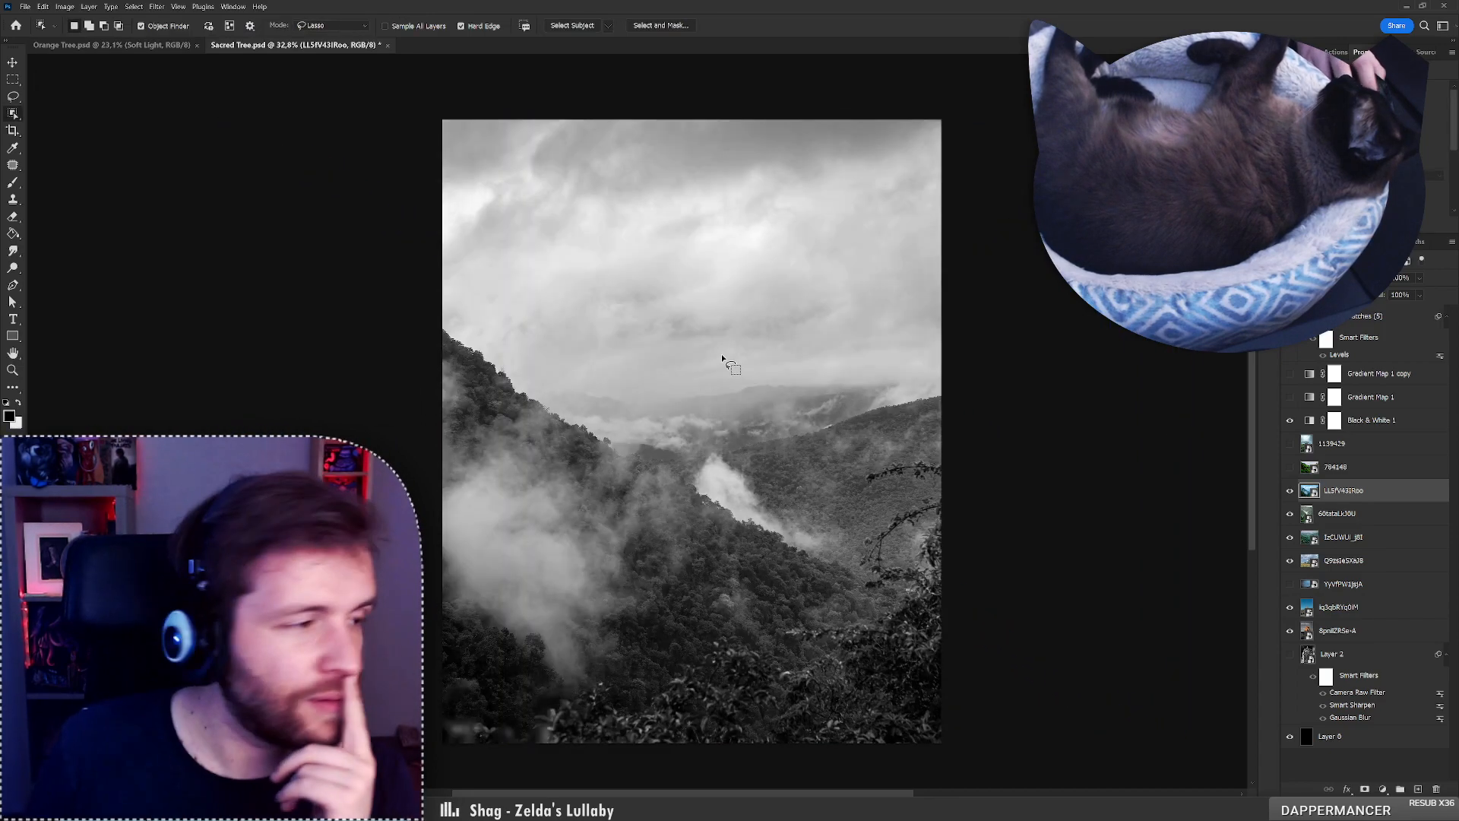
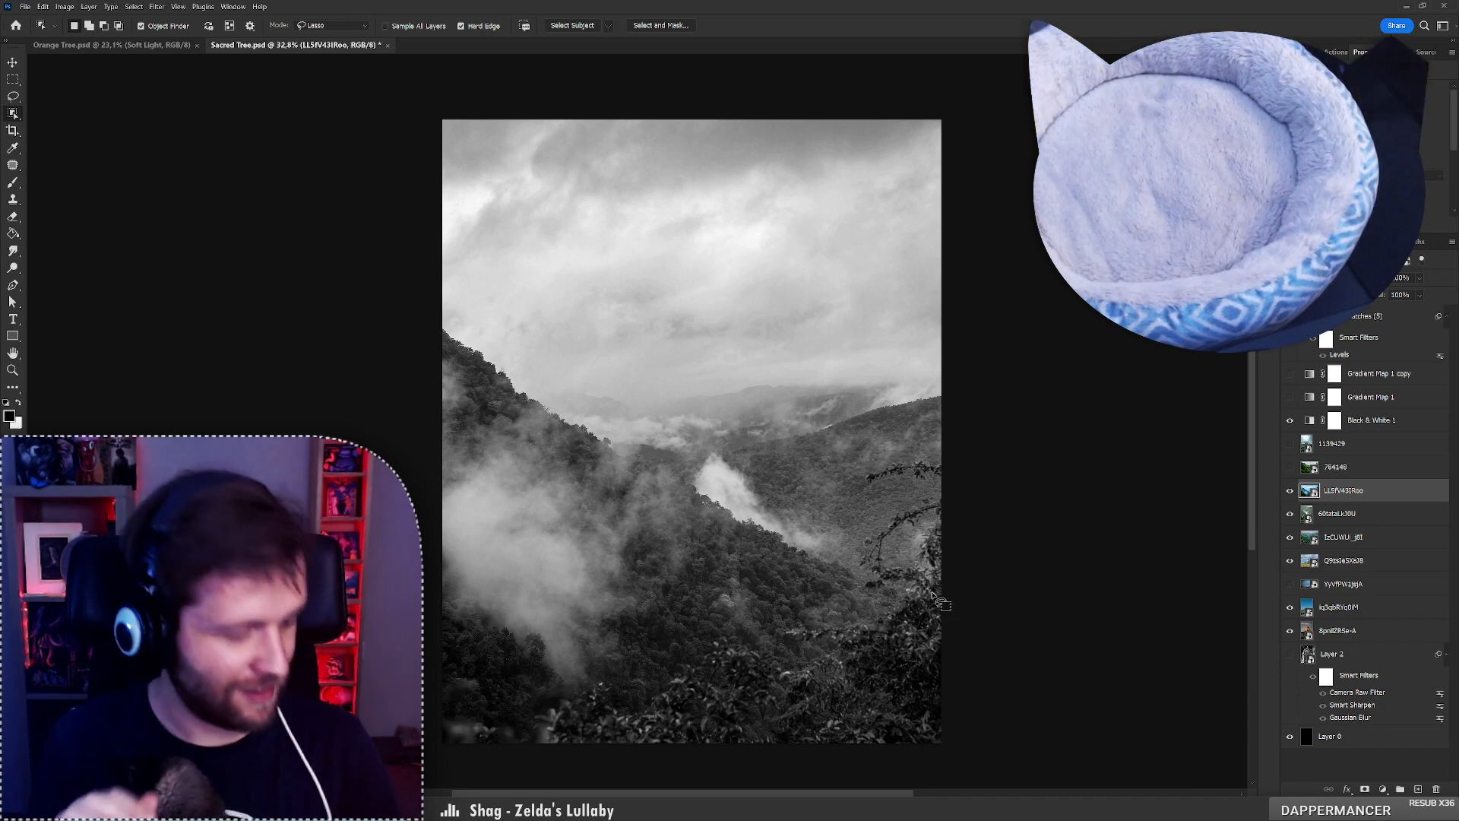
Move the three rock tower layers above the misty valley photo and show only the wide, dark rock tower photo among them.
key(alt+b)
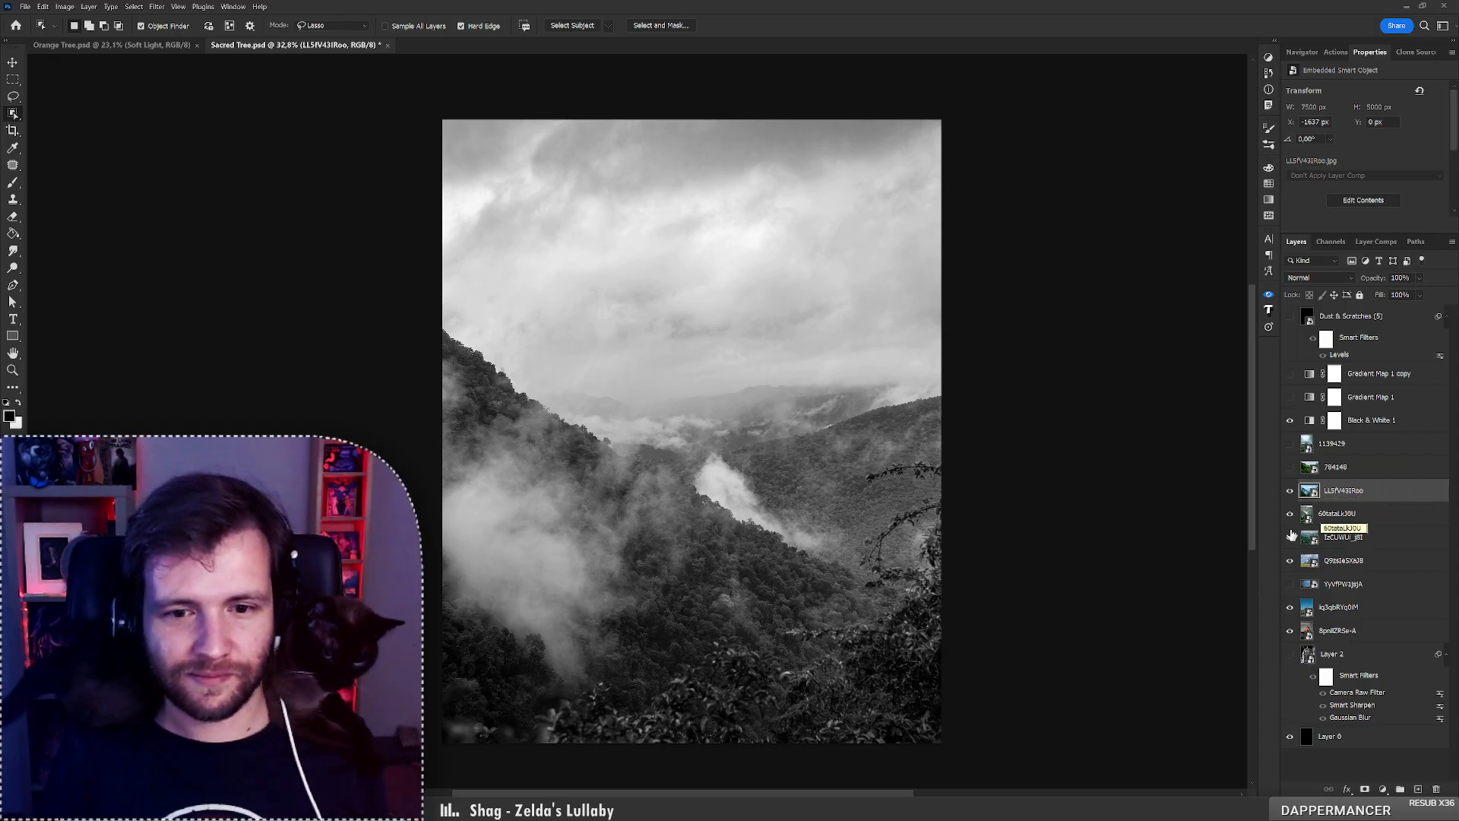
drag(1338, 608, 1314, 504)
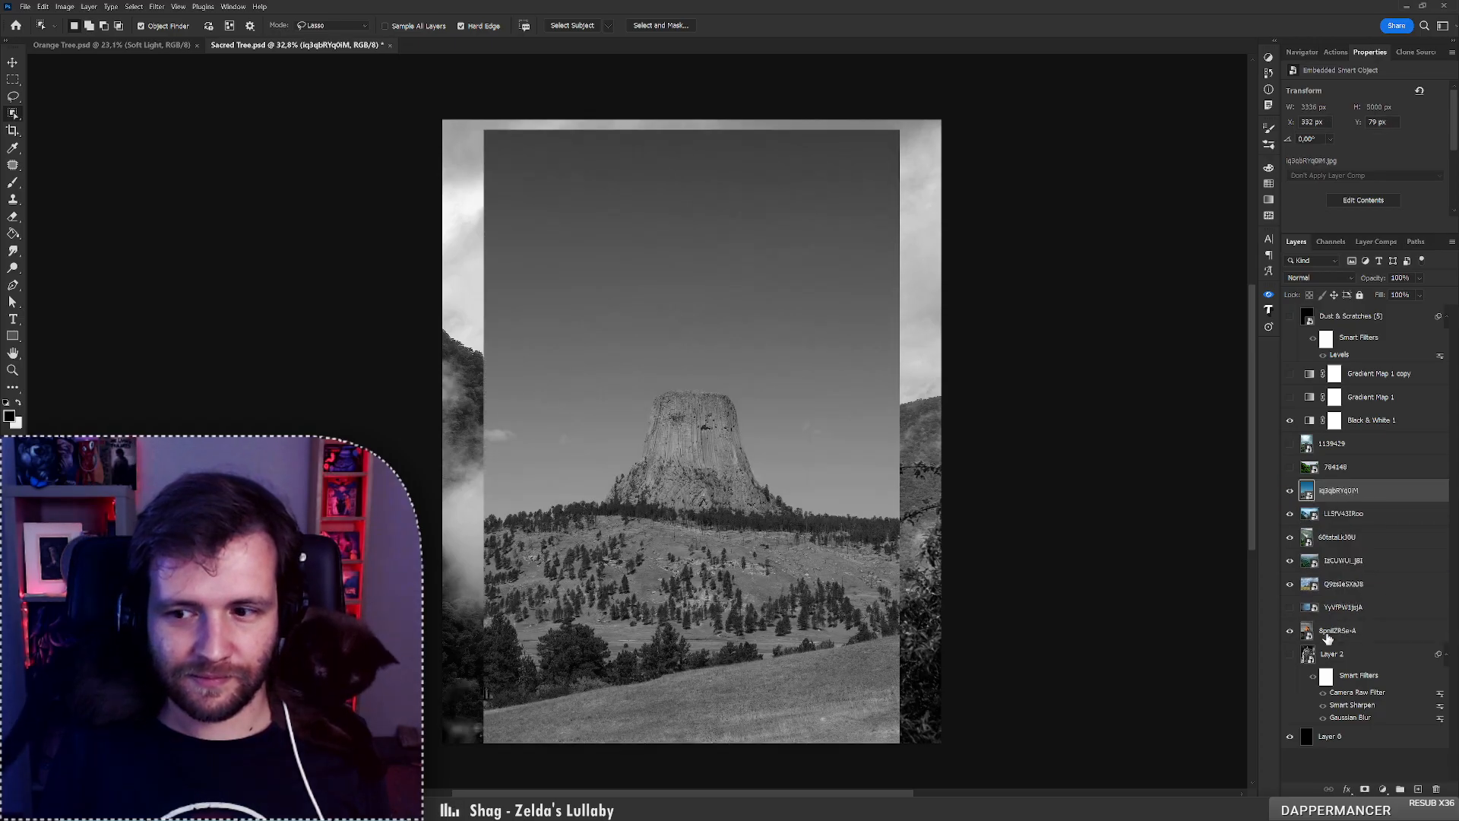
drag(1328, 637, 1332, 486)
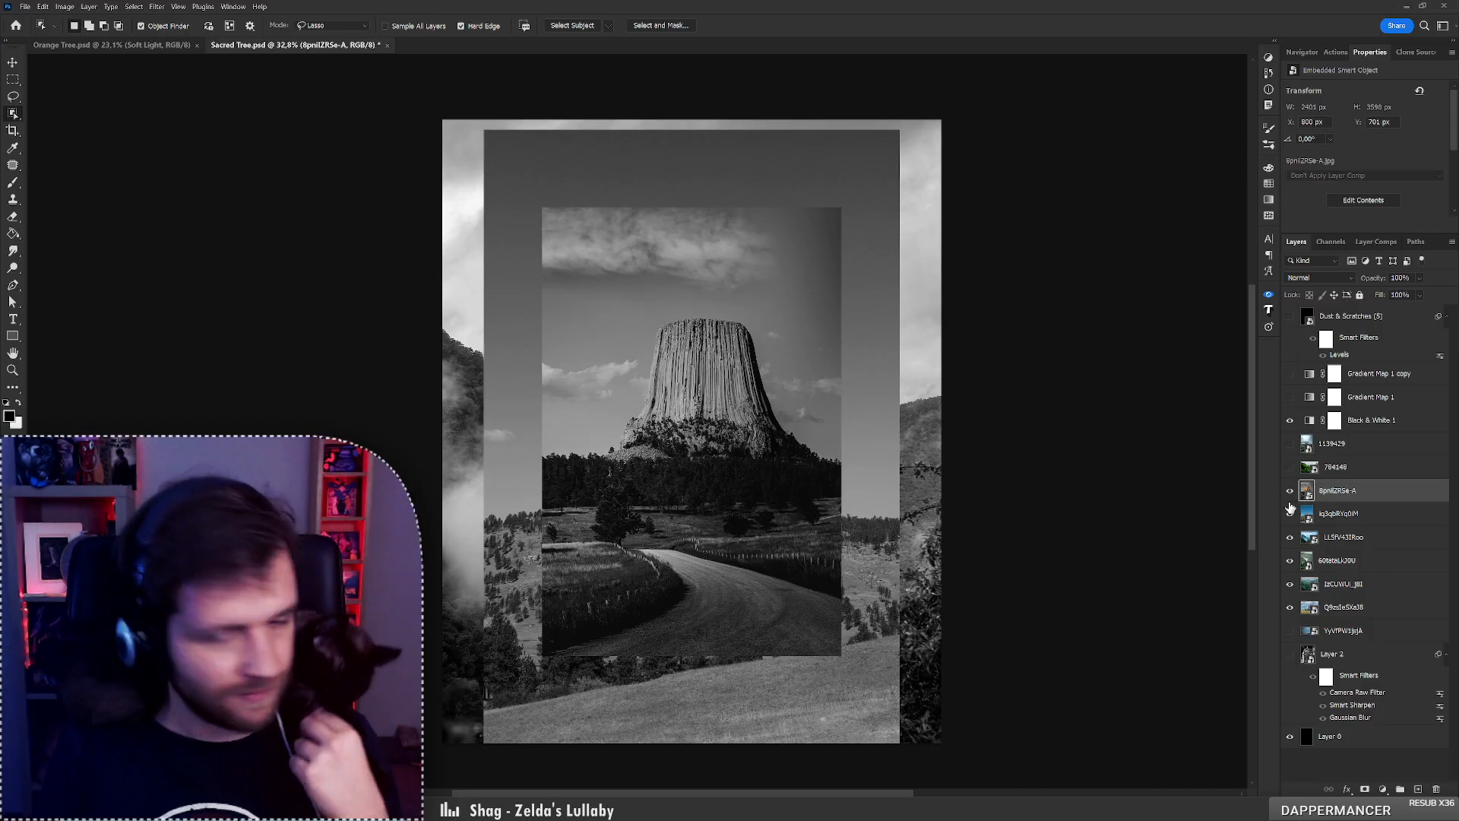
drag(1301, 640, 1315, 491)
click(1290, 491)
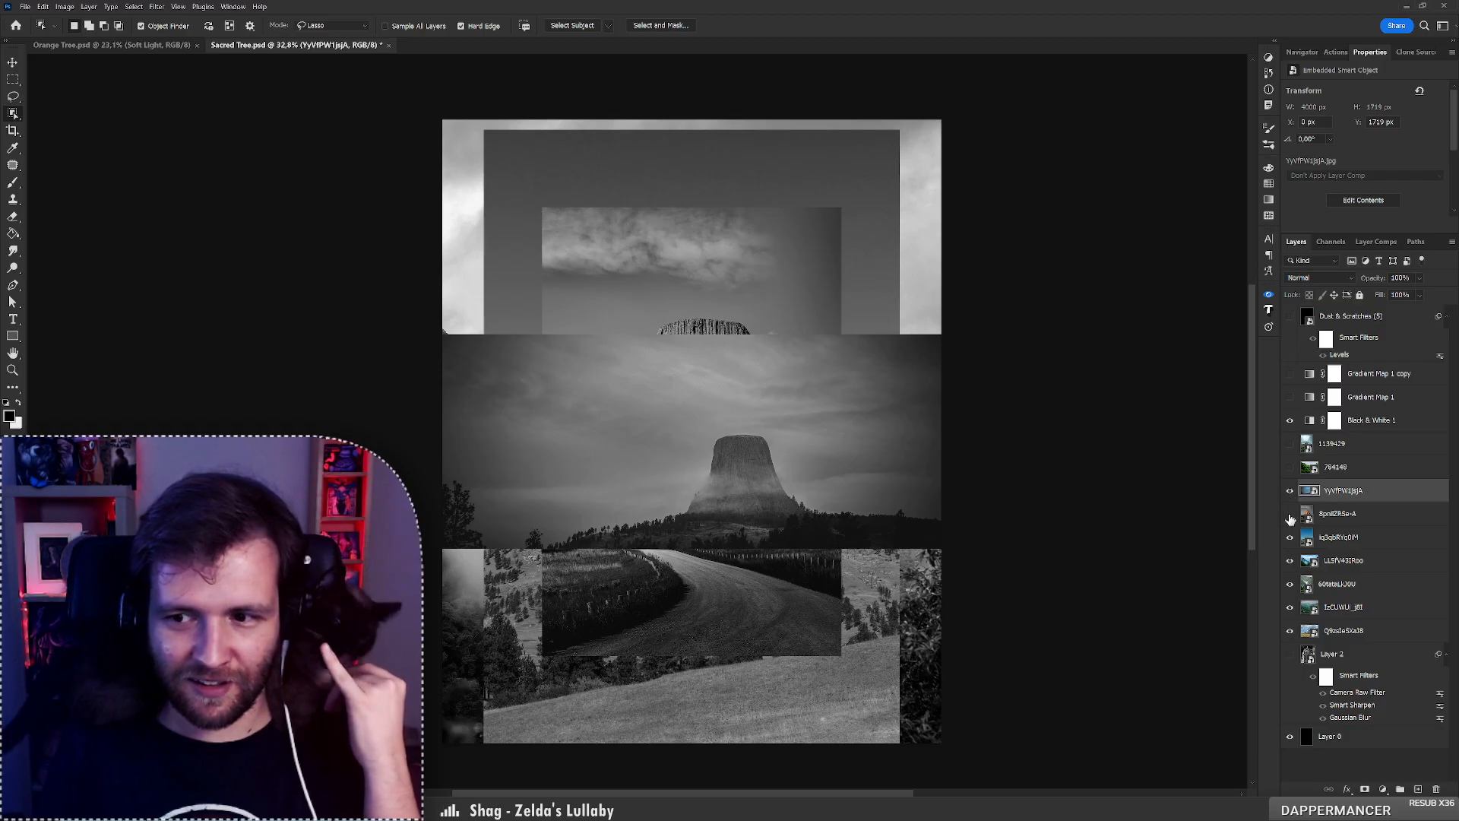
click(1289, 515)
click(1289, 537)
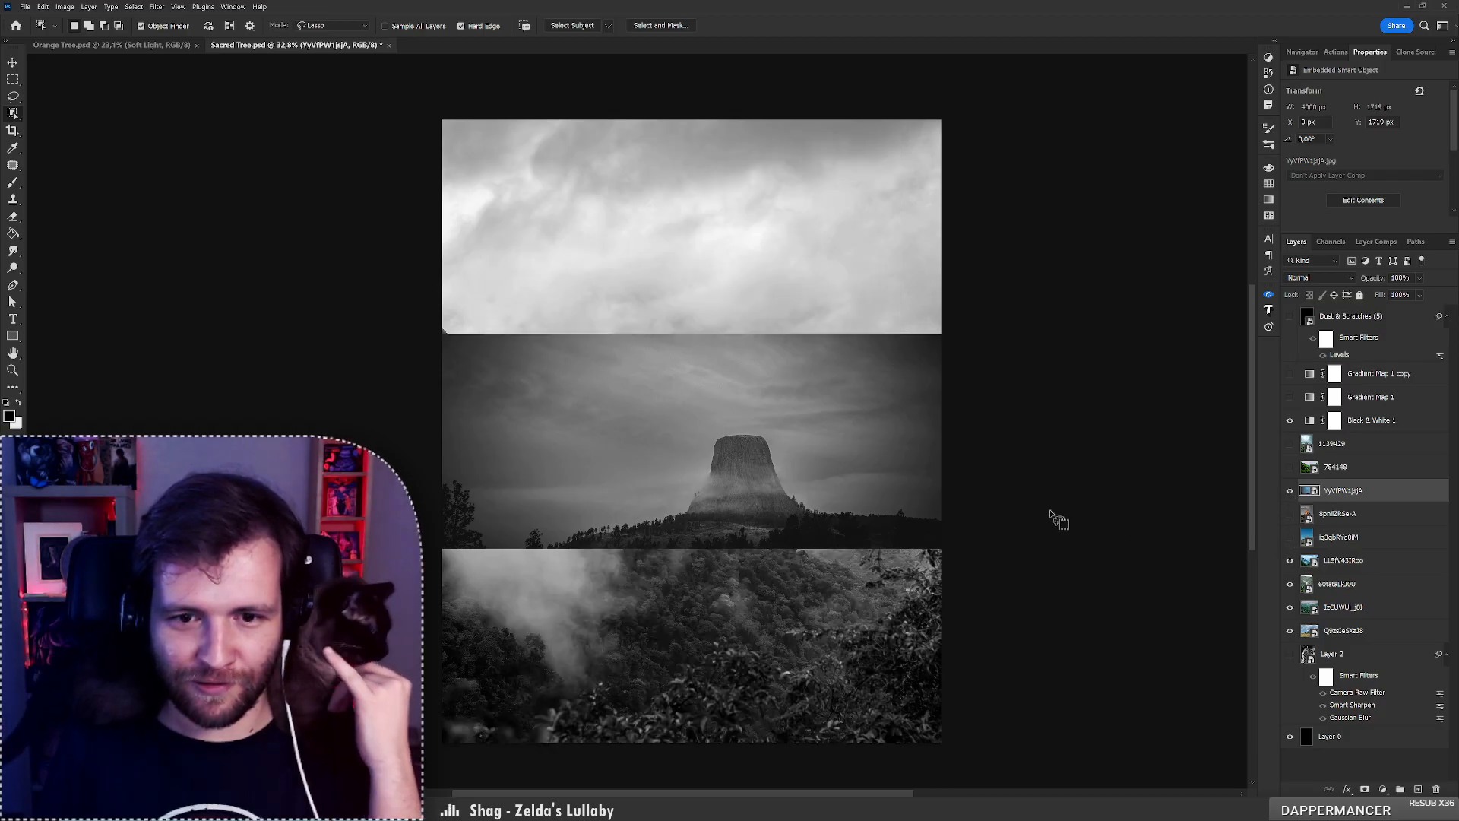
Lasso loosely around the rock tower and mask its layer to that selection.
click(12, 102)
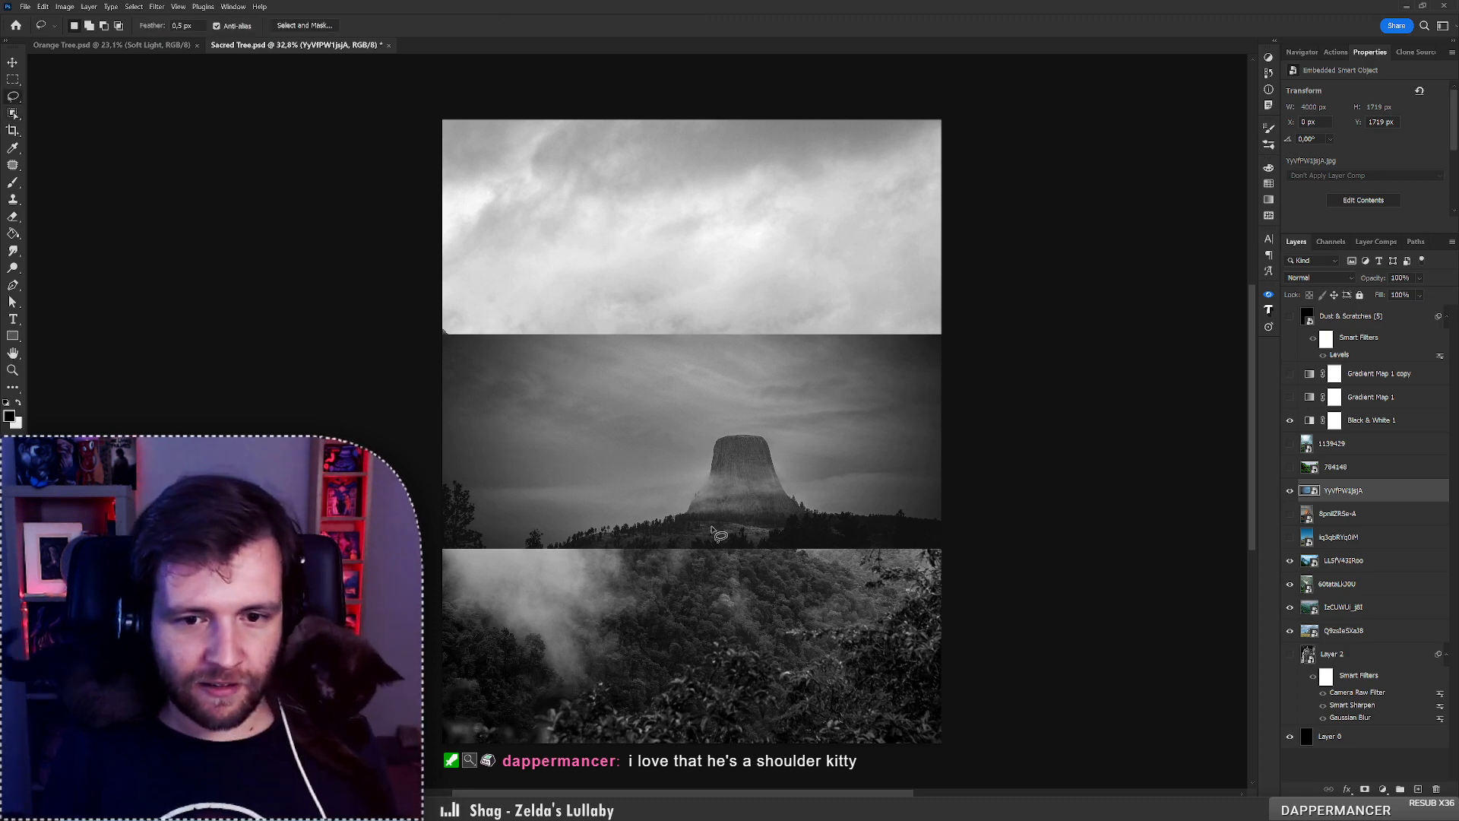
mouse_move(699, 519)
mouse_down()
mouse_move(698, 454)
mouse_move(723, 428)
mouse_move(769, 443)
mouse_up()
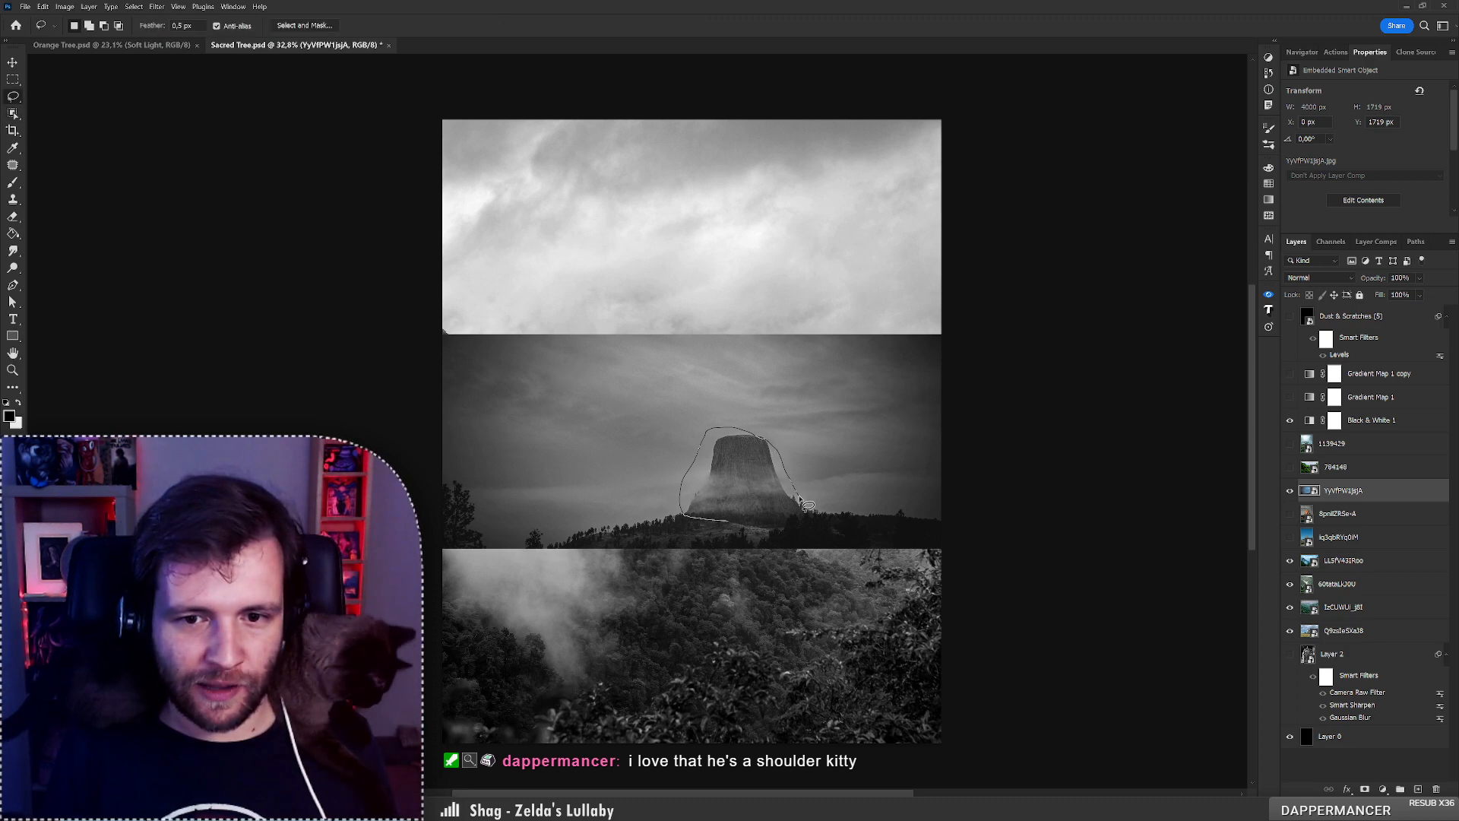
key(ctrl+d)
key(ctrl+f)
mouse_move(798, 499)
mouse_down()
mouse_move(686, 508)
mouse_move(709, 456)
mouse_move(756, 435)
mouse_up()
key(ctrl+f)
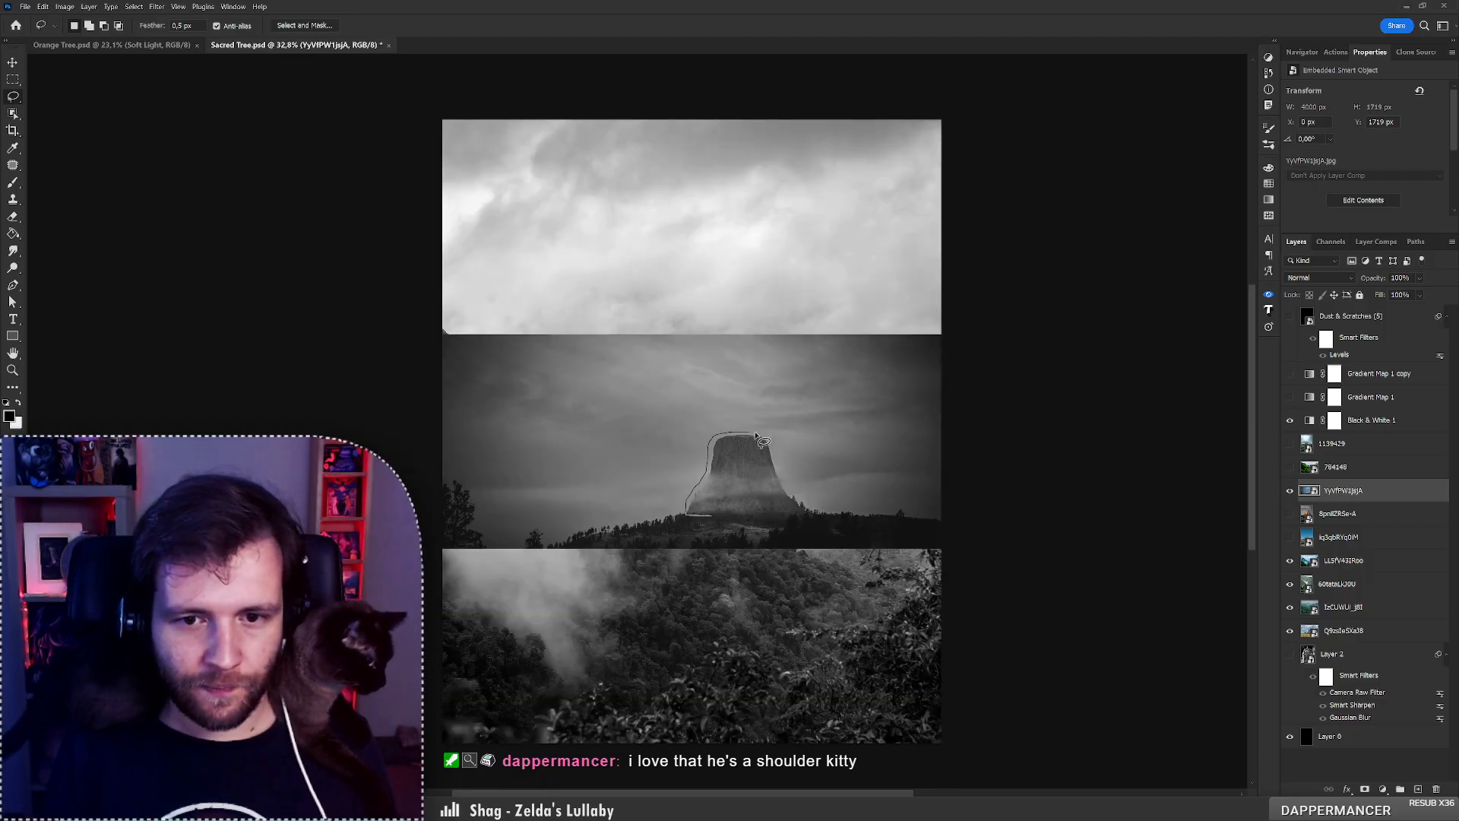
mouse_move(811, 505)
mouse_down()
mouse_move(732, 513)
mouse_move(768, 413)
mouse_move(720, 381)
mouse_move(716, 418)
mouse_move(696, 430)
mouse_move(708, 401)
mouse_move(757, 376)
mouse_move(696, 415)
mouse_up()
click(1365, 789)
Scale the masked rock tower to about 121.20%, rotate it about 1.28° and place it above the valley mist.
key(ctrl+t)
alt+click(684, 421)
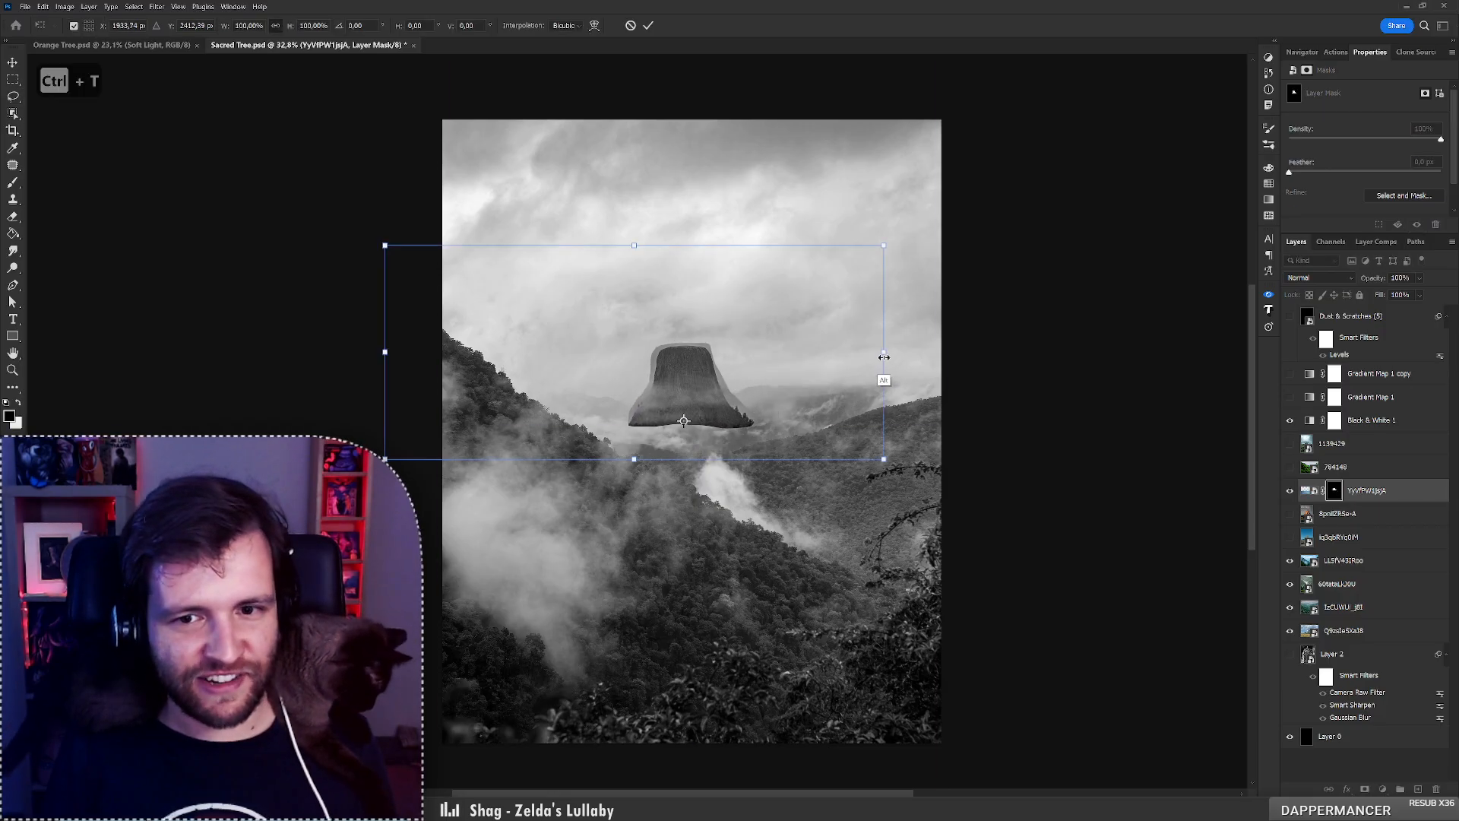
drag(883, 353, 926, 346)
drag(786, 393, 754, 403)
drag(928, 378, 929, 385)
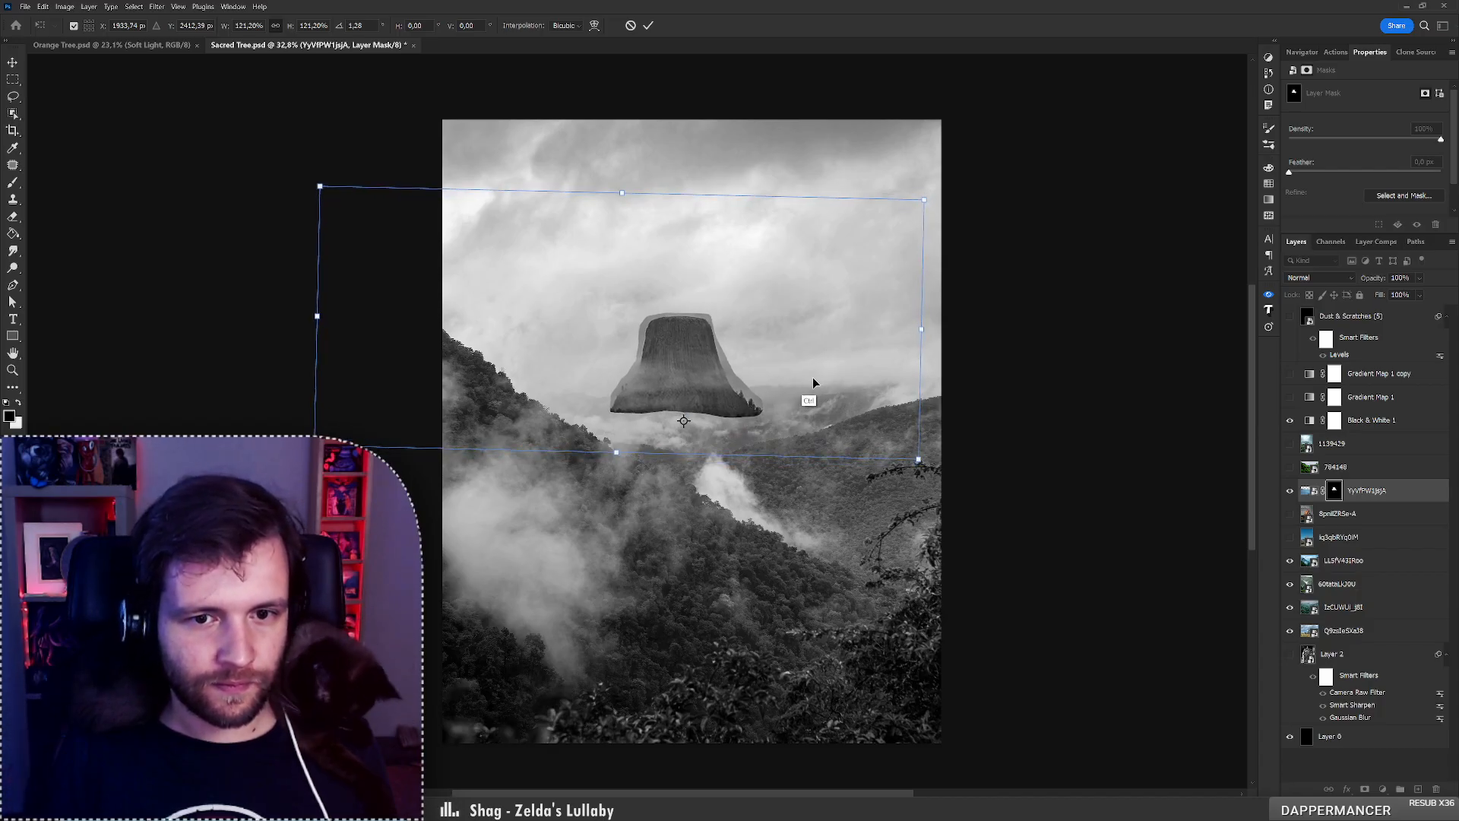
key(Return)
Fade the bottom edge of the rock tower into the mist by brushing on its rough mask.
key(l)
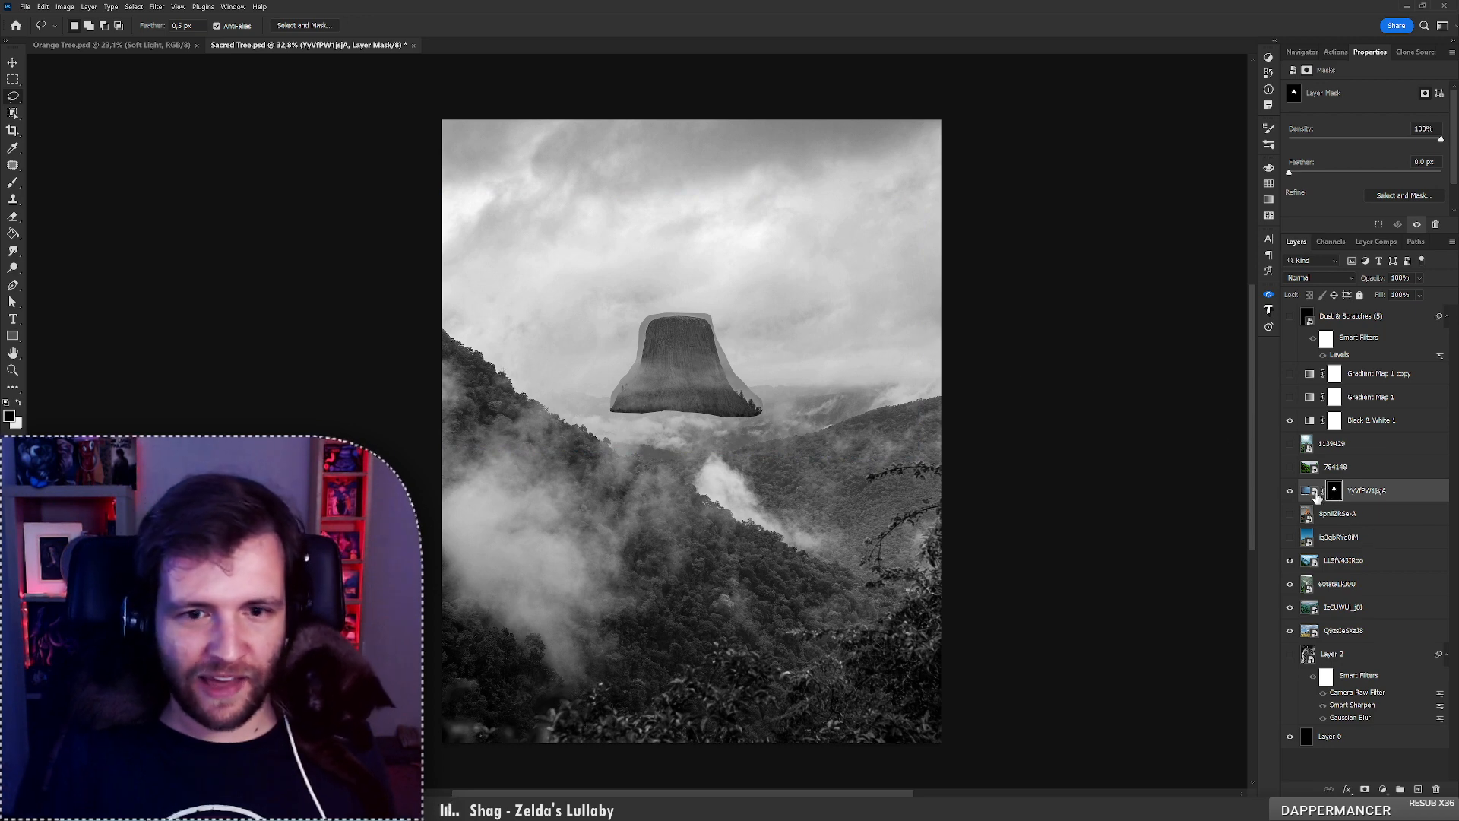
key(b)
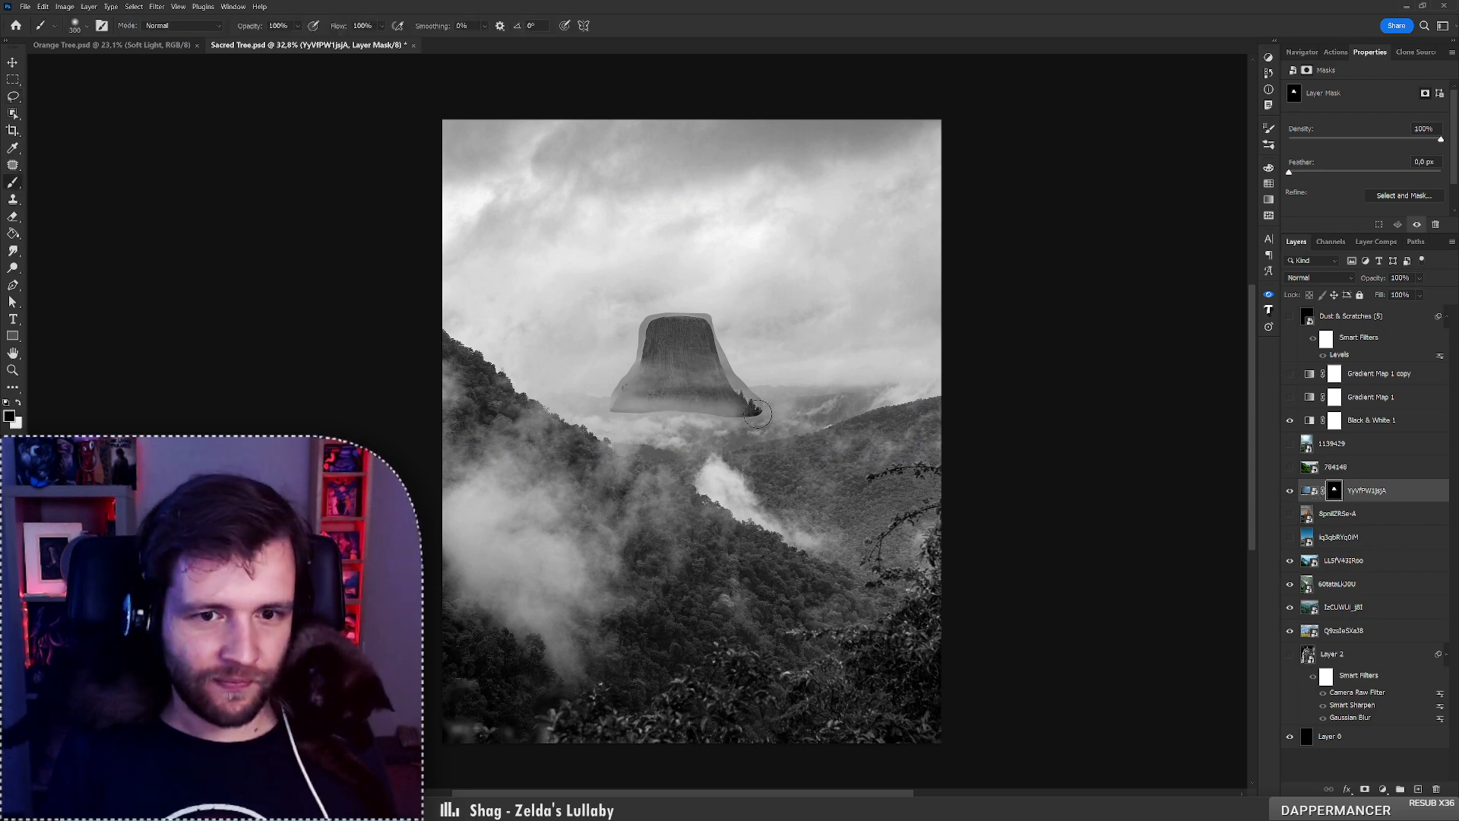
key(ctrl+z)
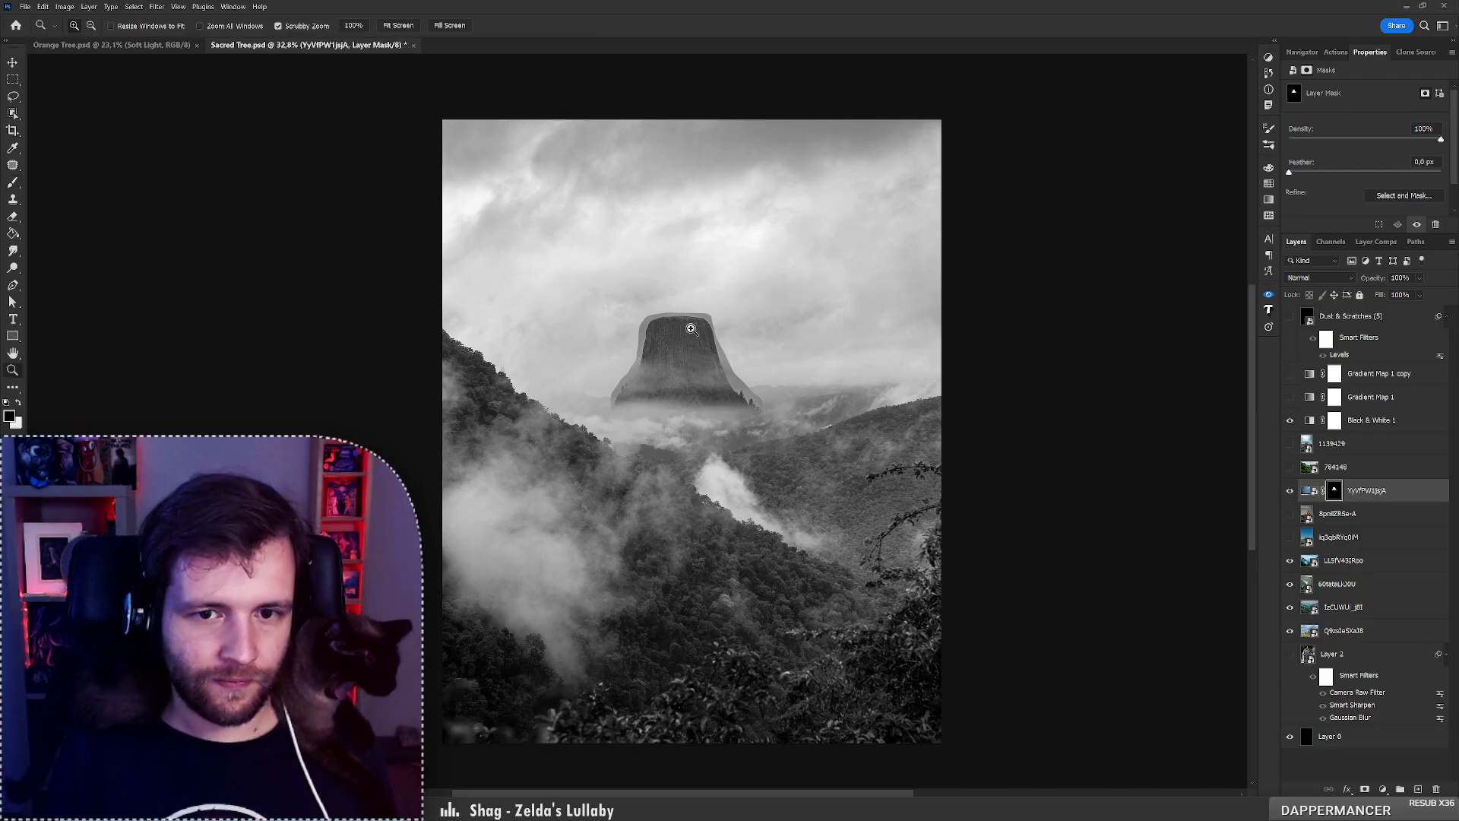
Replace the rock tower's rough mask with a new one made from a selection tight around the rock.
drag(684, 329, 702, 318)
click(1309, 490)
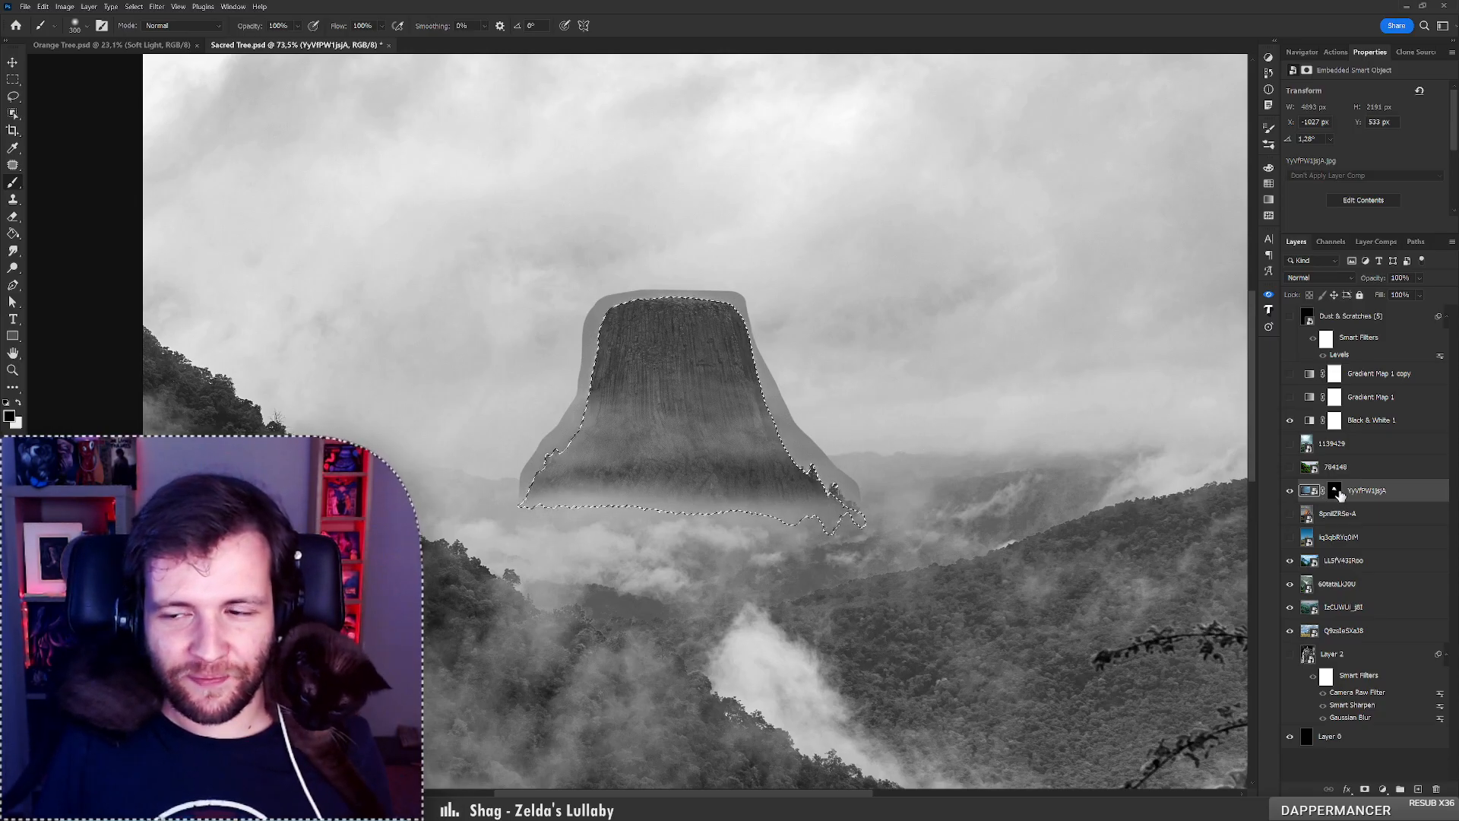
right_click(1339, 494)
click(1380, 512)
click(1365, 790)
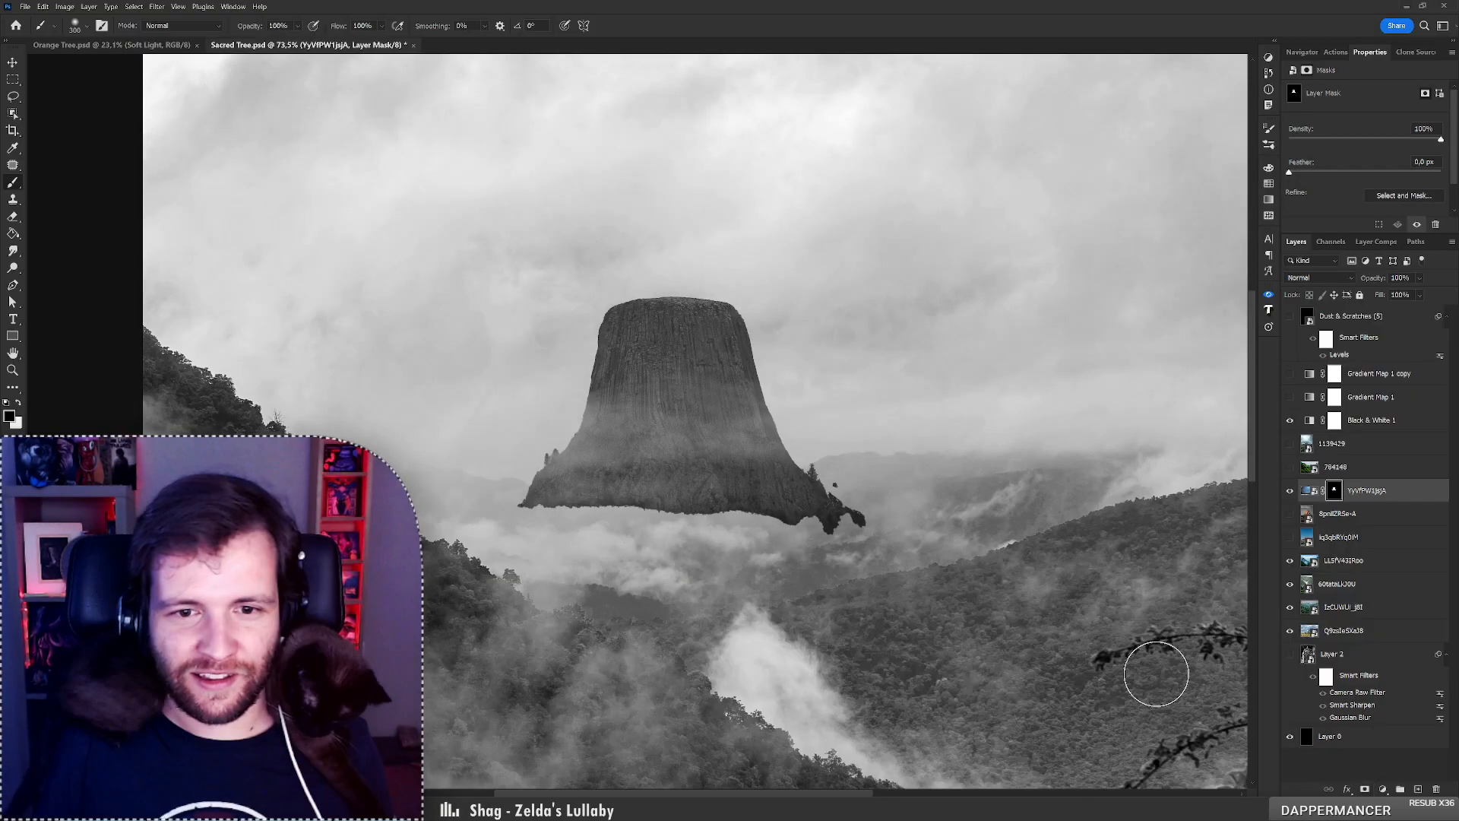
Reveal more of the rock tower's base by painting white on its mask with a smaller soft round brush.
key(ctrl+z)
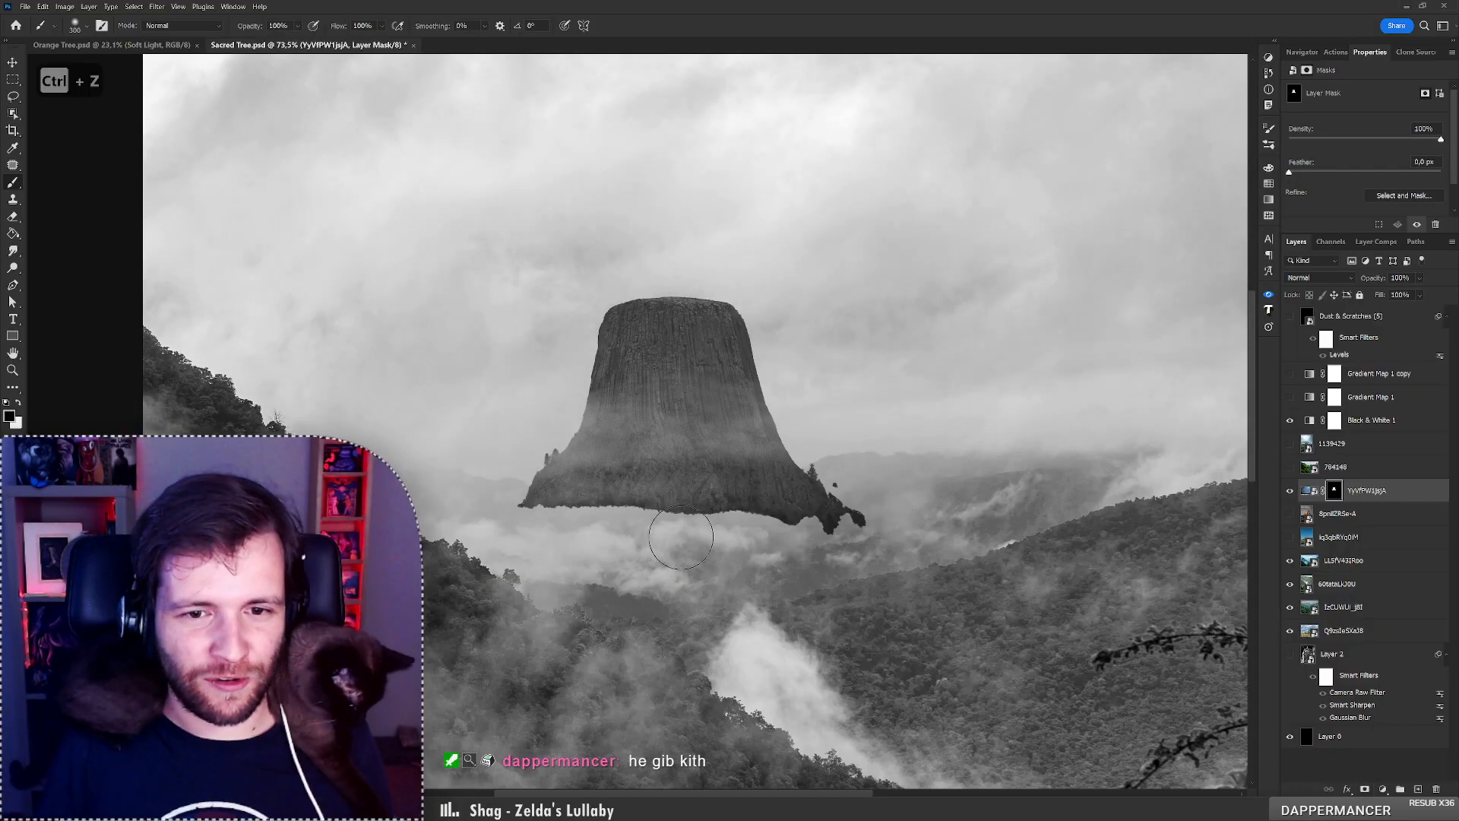
key(x)
key(ctrl+z)
right_click(691, 472)
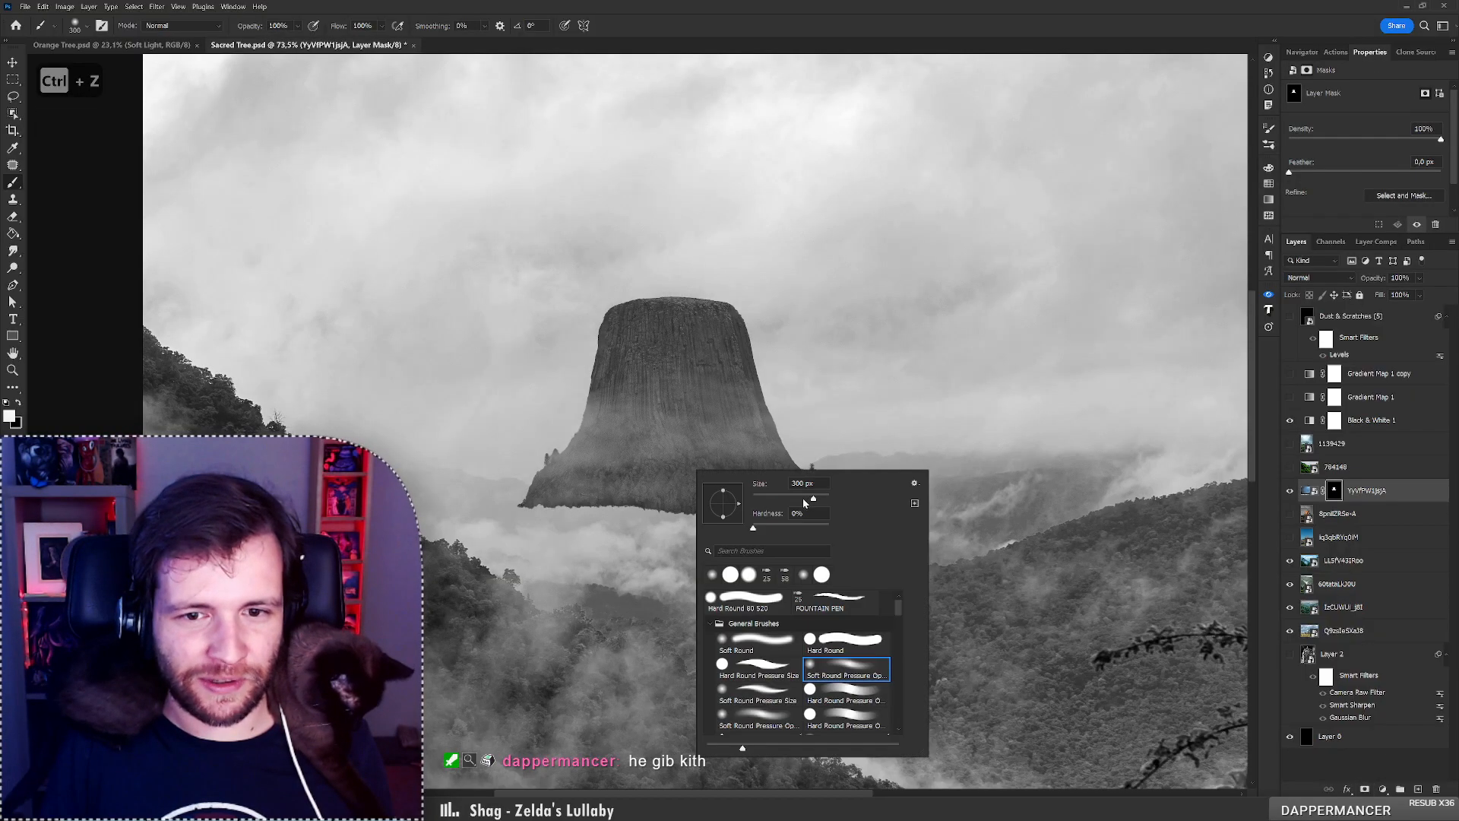
mouse_move(586, 507)
mouse_down()
mouse_move(801, 512)
mouse_move(625, 503)
mouse_move(784, 513)
mouse_move(649, 495)
mouse_move(879, 520)
mouse_move(863, 536)
mouse_move(873, 529)
mouse_move(714, 531)
mouse_up()
Paint black on the mask along the rock tower's base to blend it softly into the mist.
key(x)
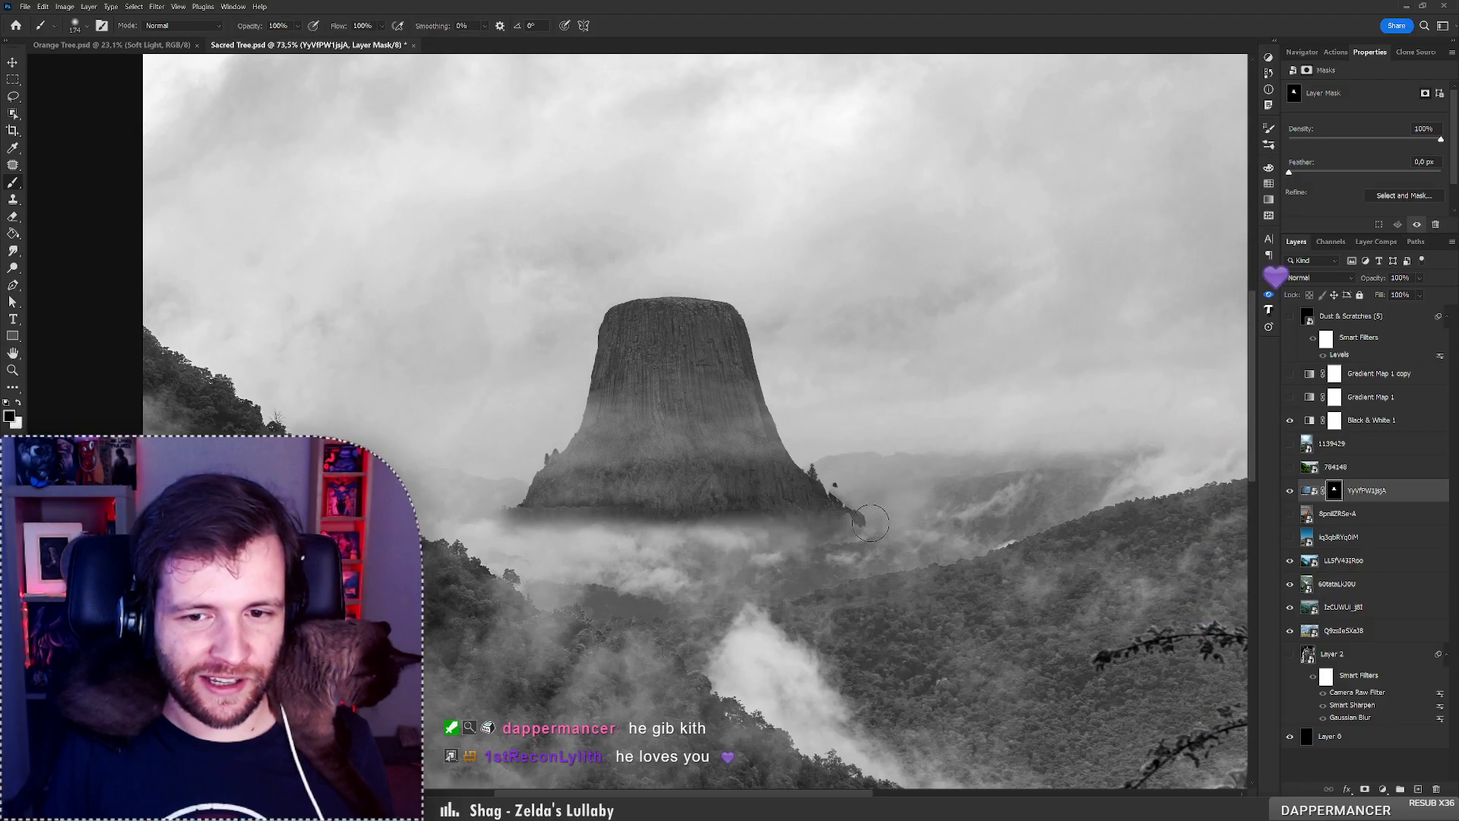
mouse_move(867, 524)
mouse_down()
mouse_move(586, 538)
mouse_move(564, 522)
mouse_move(658, 494)
mouse_move(579, 492)
mouse_up()
key(x)
key(x)
mouse_move(687, 514)
mouse_down()
mouse_move(517, 508)
mouse_move(672, 523)
mouse_move(598, 547)
mouse_up()
key(z)
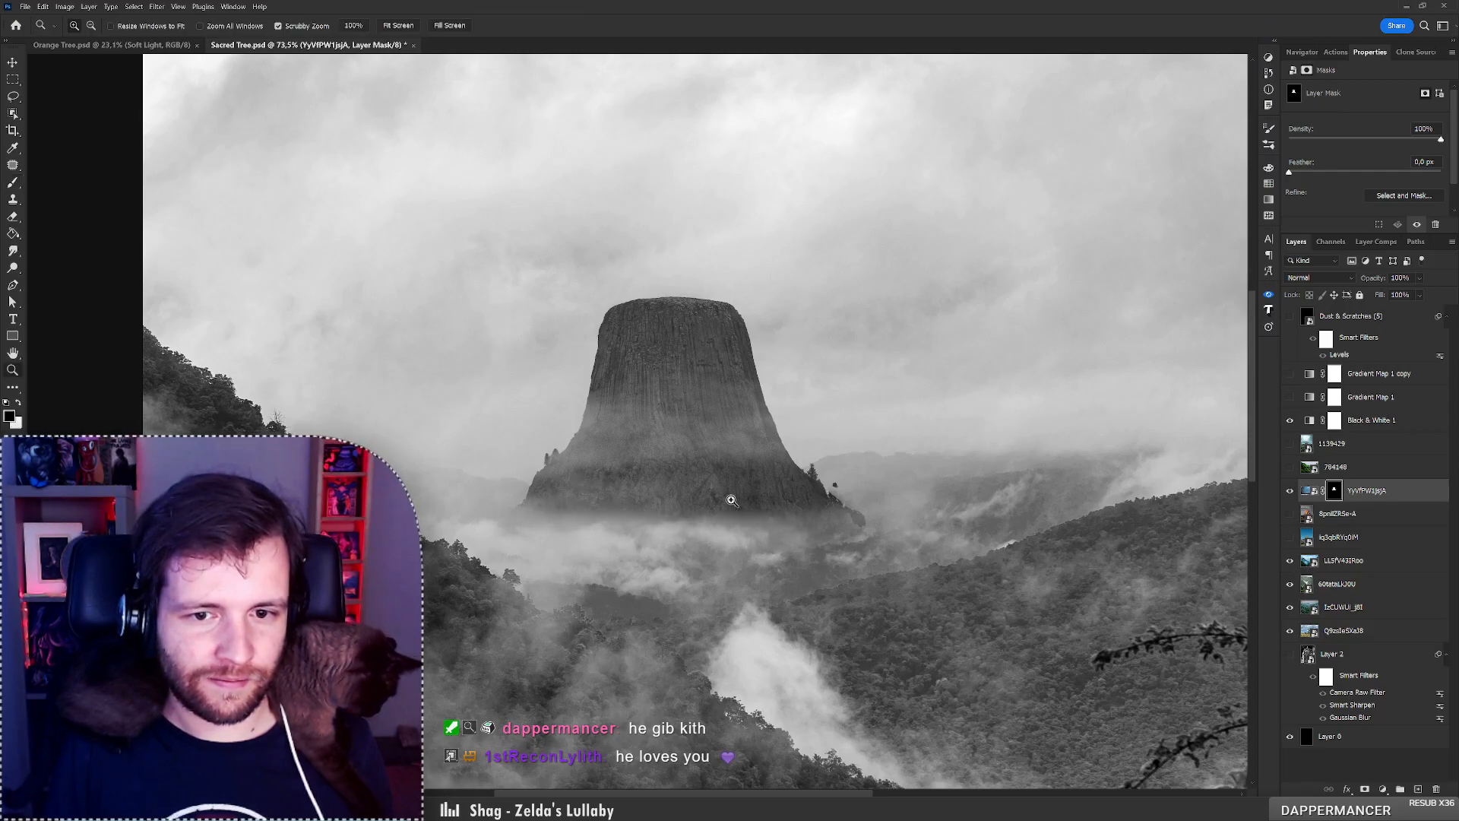
mouse_move(690, 492)
mouse_down()
mouse_move(650, 486)
mouse_move(679, 477)
mouse_up()
key(b)
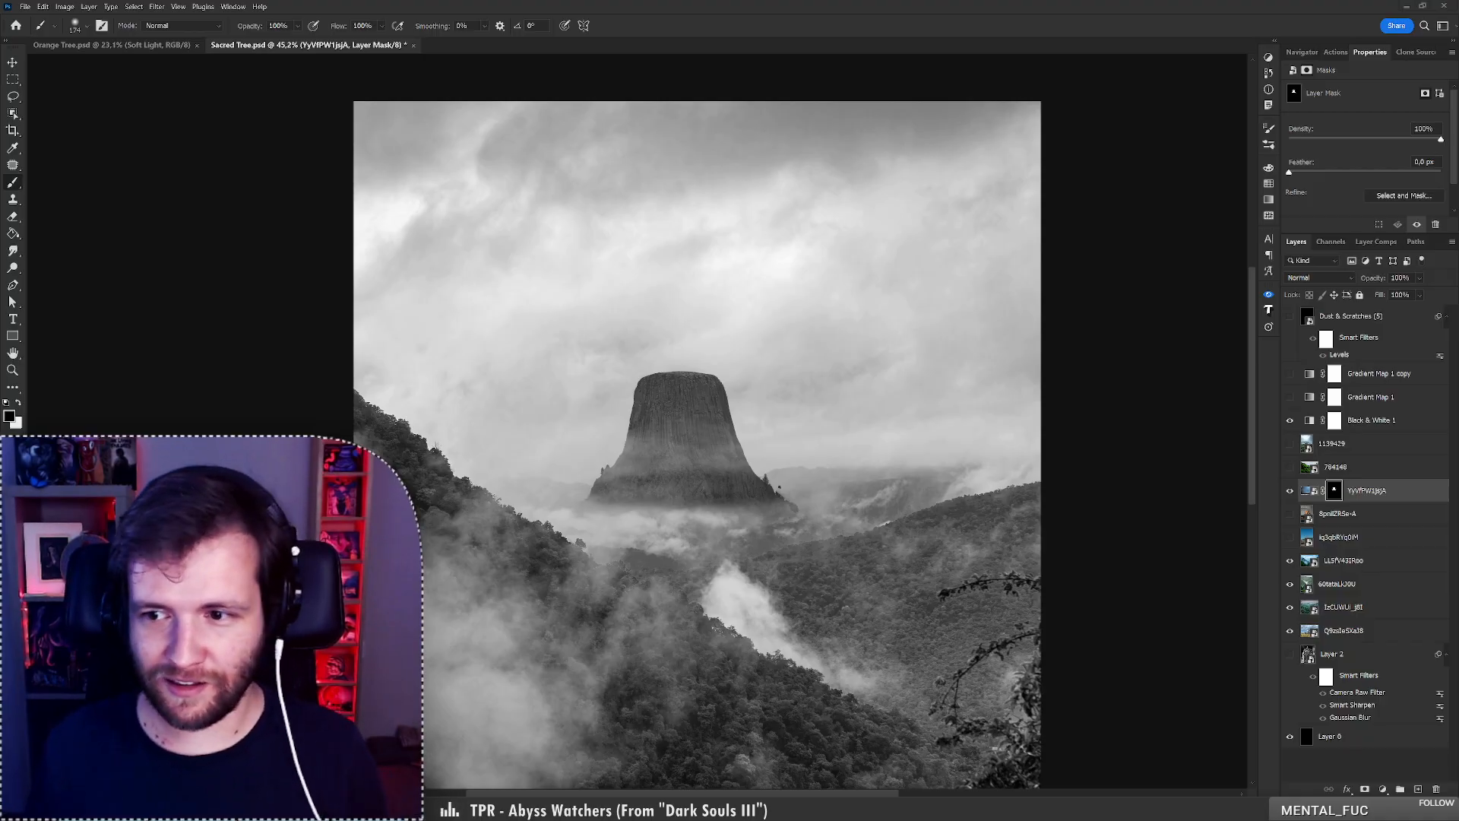
Brighten the rock tower layer with Levels, setting the midtones to about 1.6, and compare the layer with its mask off and on.
key(ctrl+2)
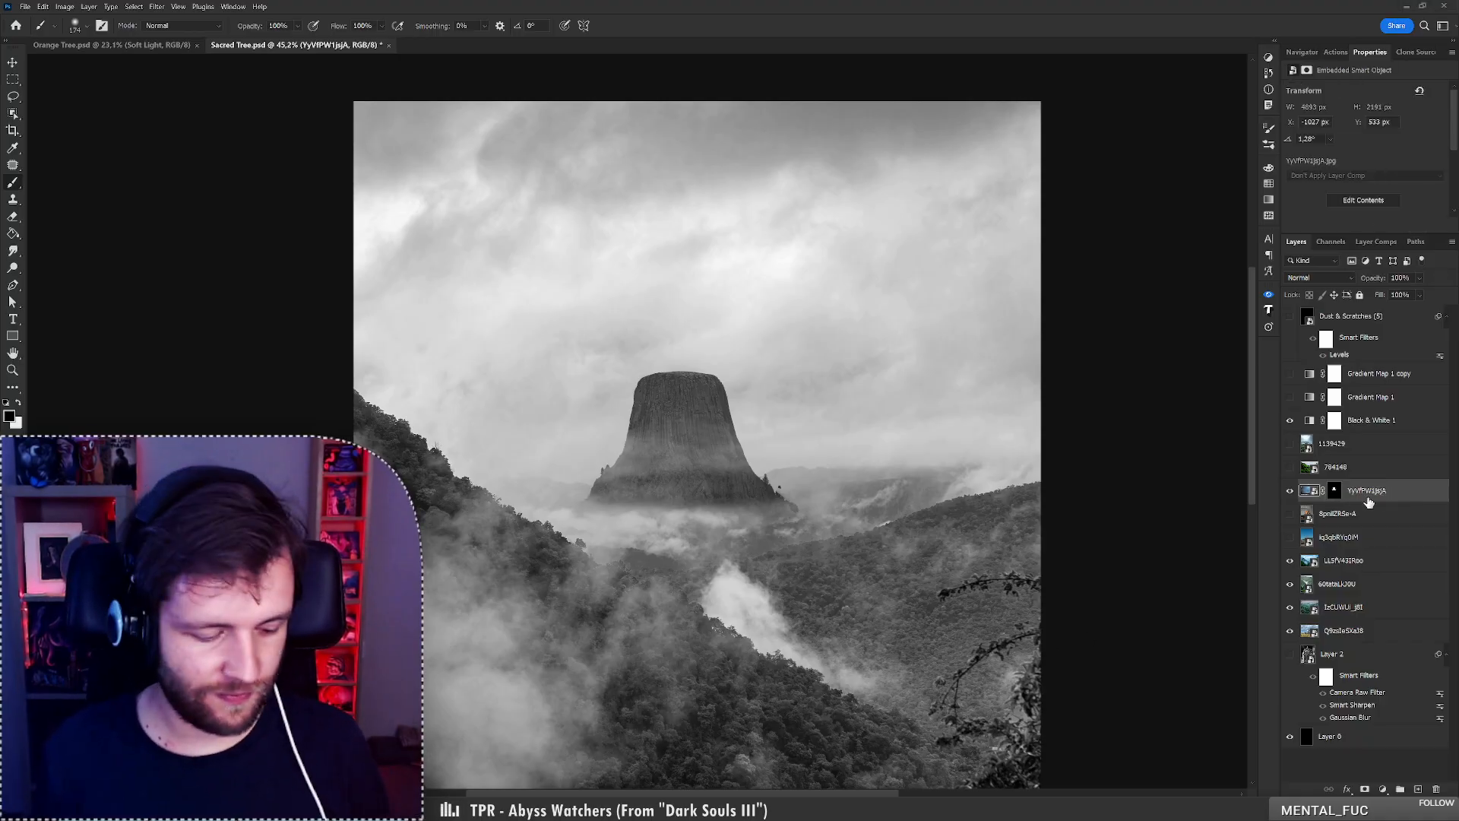
key(ctrl+l)
mouse_move(1022, 373)
mouse_down()
mouse_move(1035, 371)
mouse_move(1003, 373)
mouse_up()
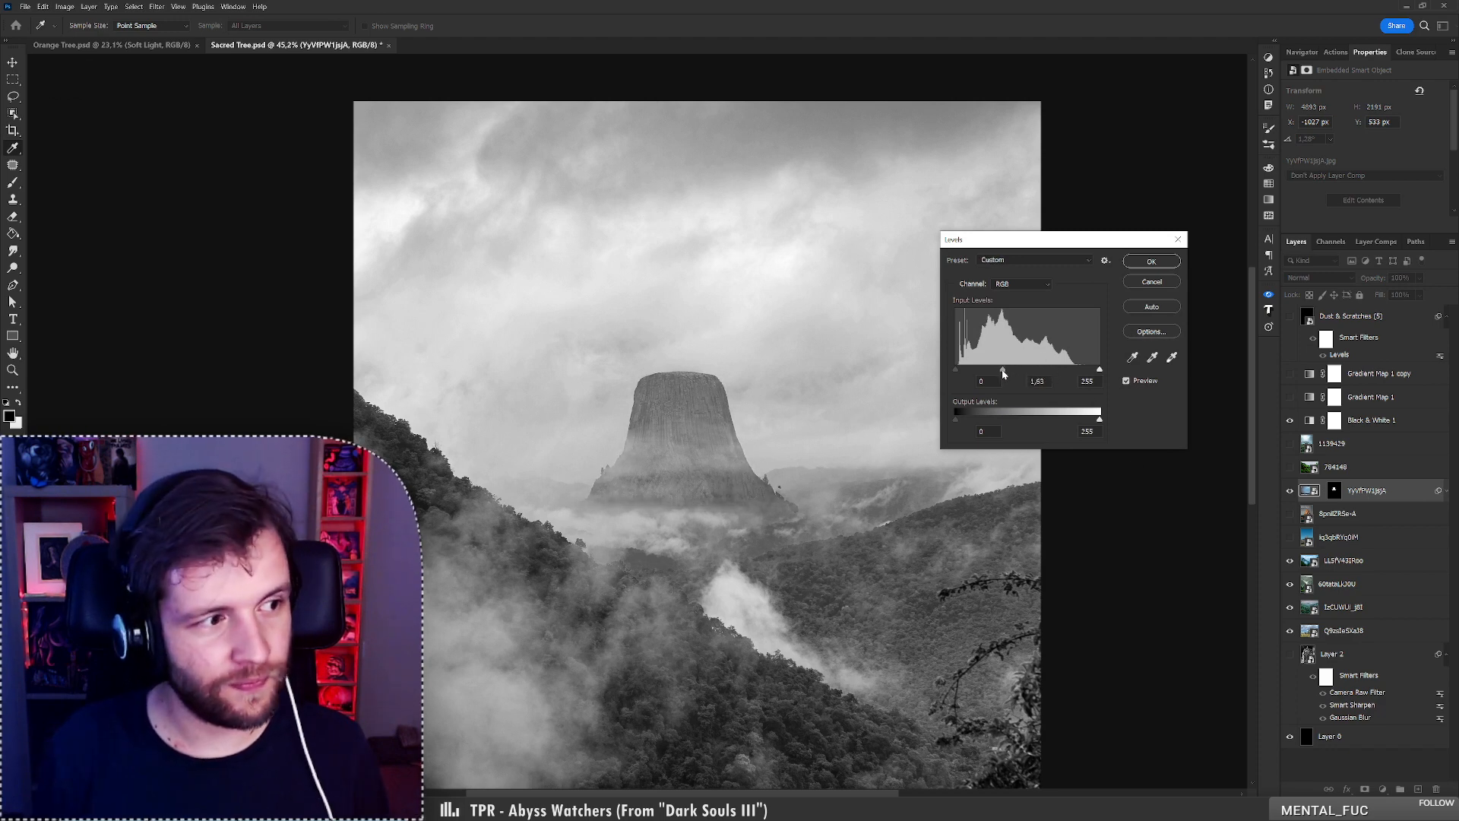
click(1150, 262)
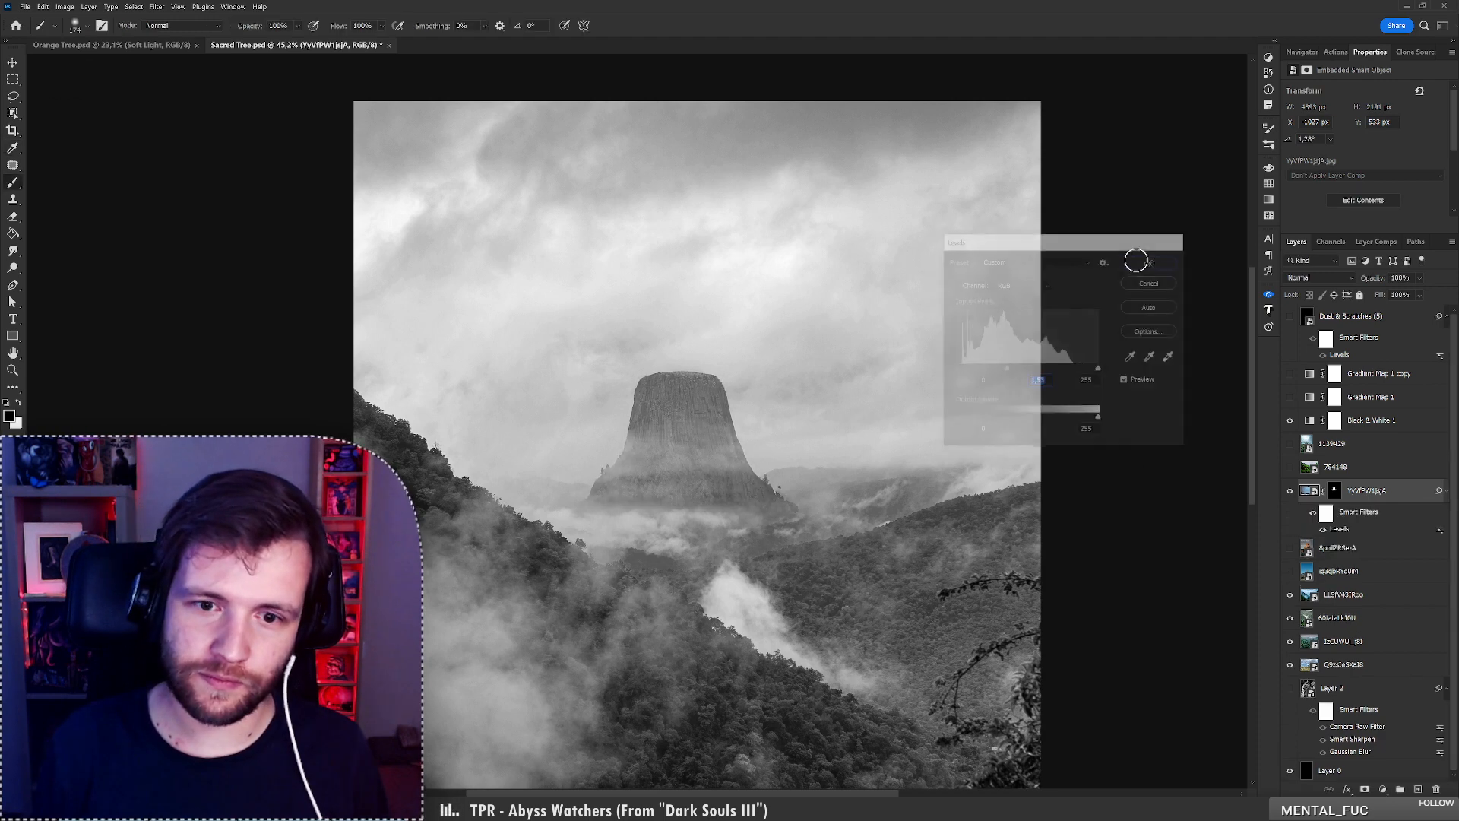
key(b)
shift+click(1336, 491)
shift+click(1335, 491)
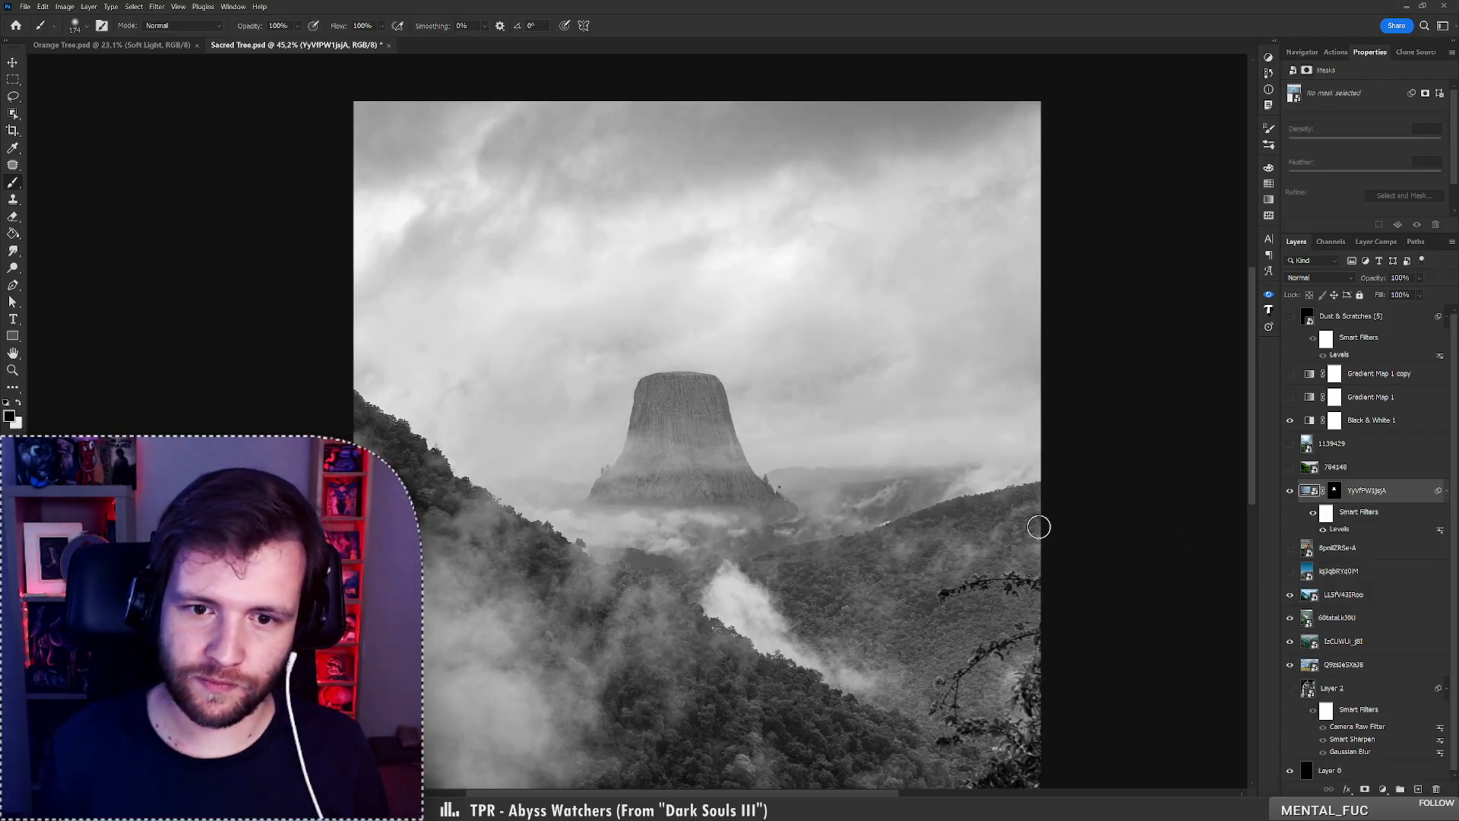
key(z)
mouse_move(748, 463)
mouse_down()
mouse_move(690, 471)
mouse_move(734, 510)
mouse_move(710, 489)
mouse_up()
key(b)
key(z)
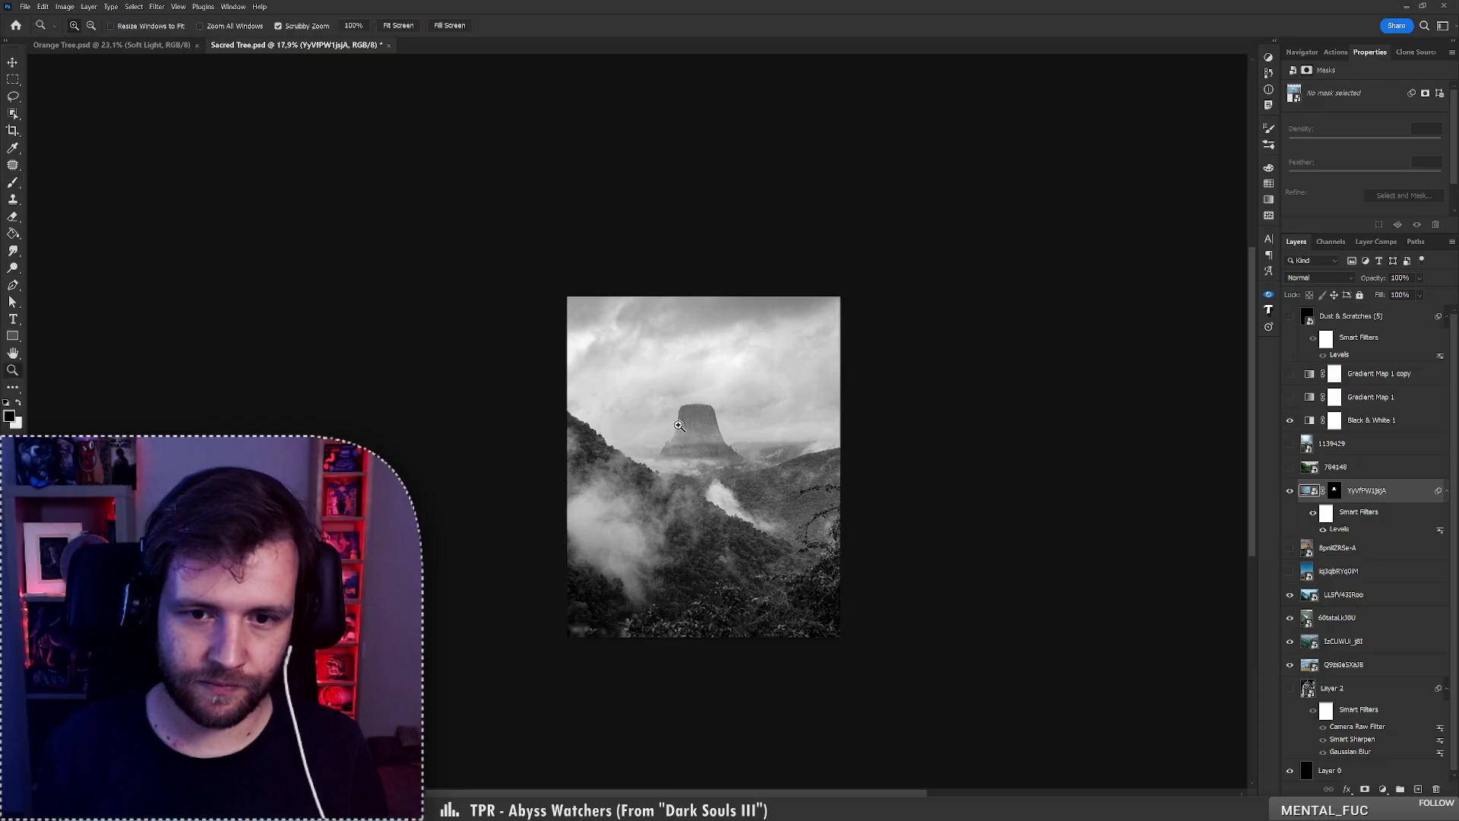
mouse_move(676, 423)
mouse_down()
mouse_move(707, 418)
mouse_move(653, 429)
mouse_move(684, 424)
mouse_up()
key(b)
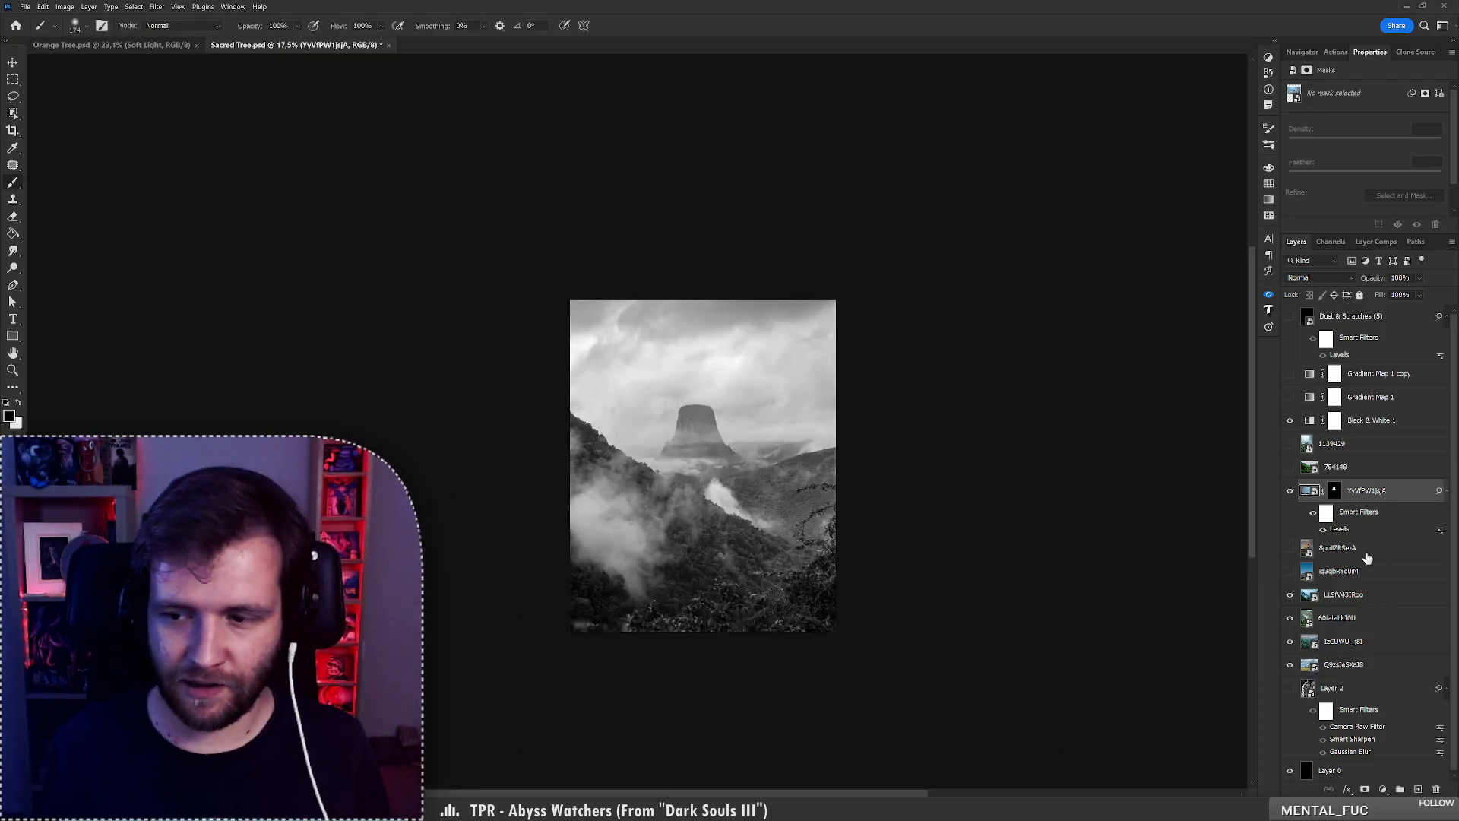
Place the LLSfV43IRoo valley photo directly beneath the rock tower layer, enlarge both layers together and shift them so the tower stands left of centre.
drag(1350, 601, 1312, 509)
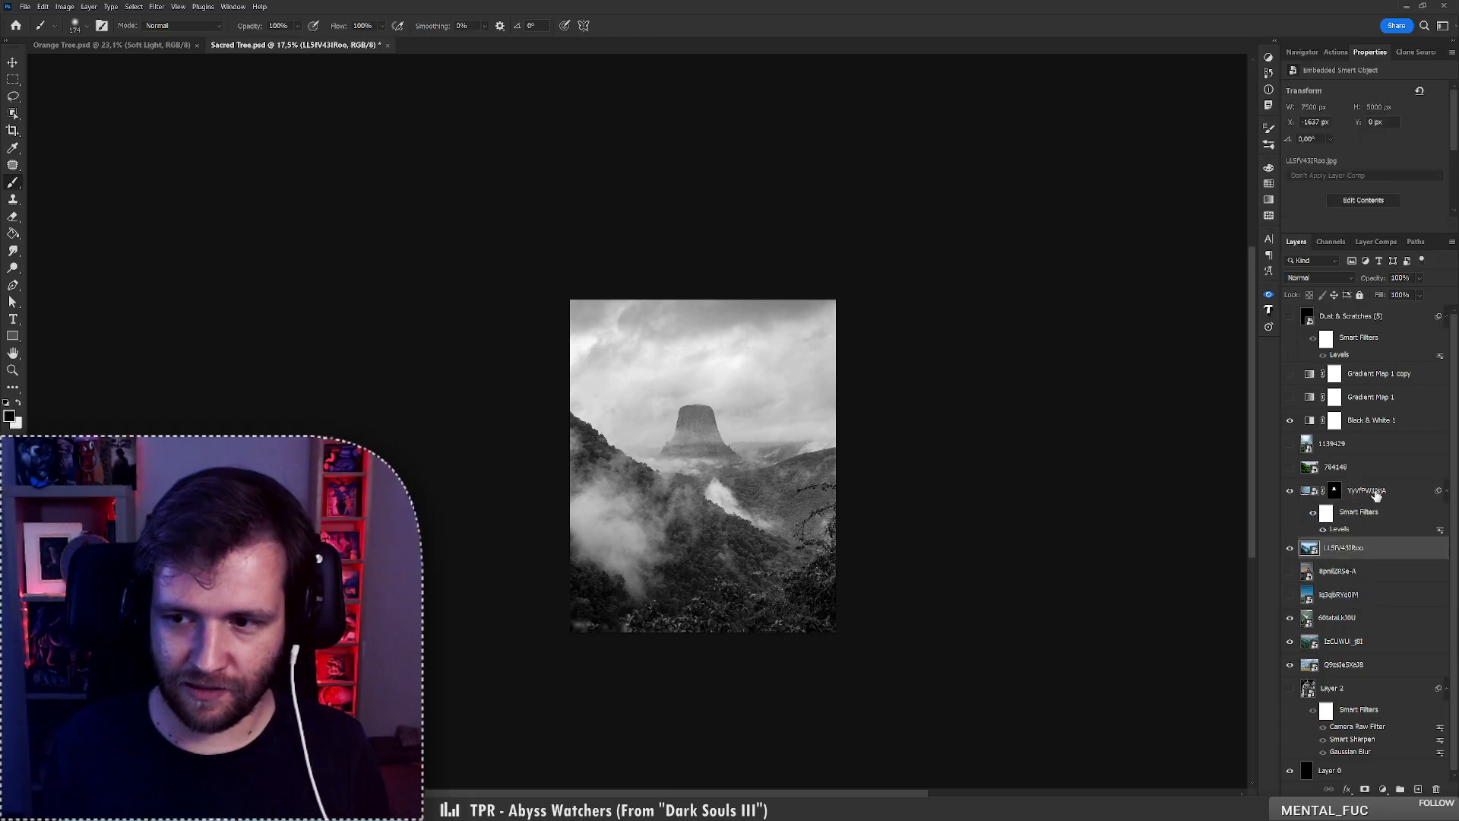
key(ctrl+t)
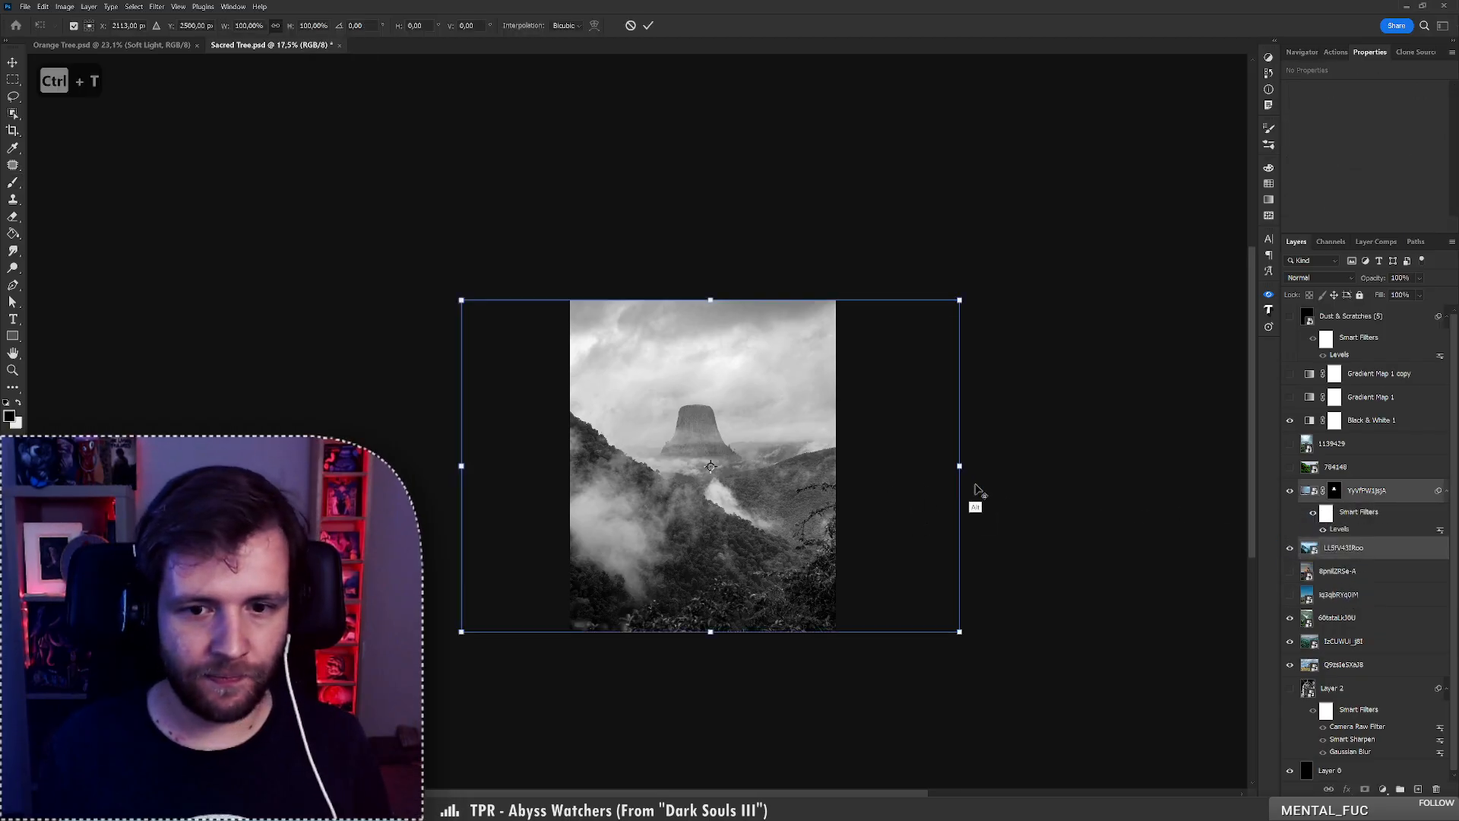
drag(961, 469, 1068, 466)
drag(877, 502, 845, 468)
key(Return)
key(b)
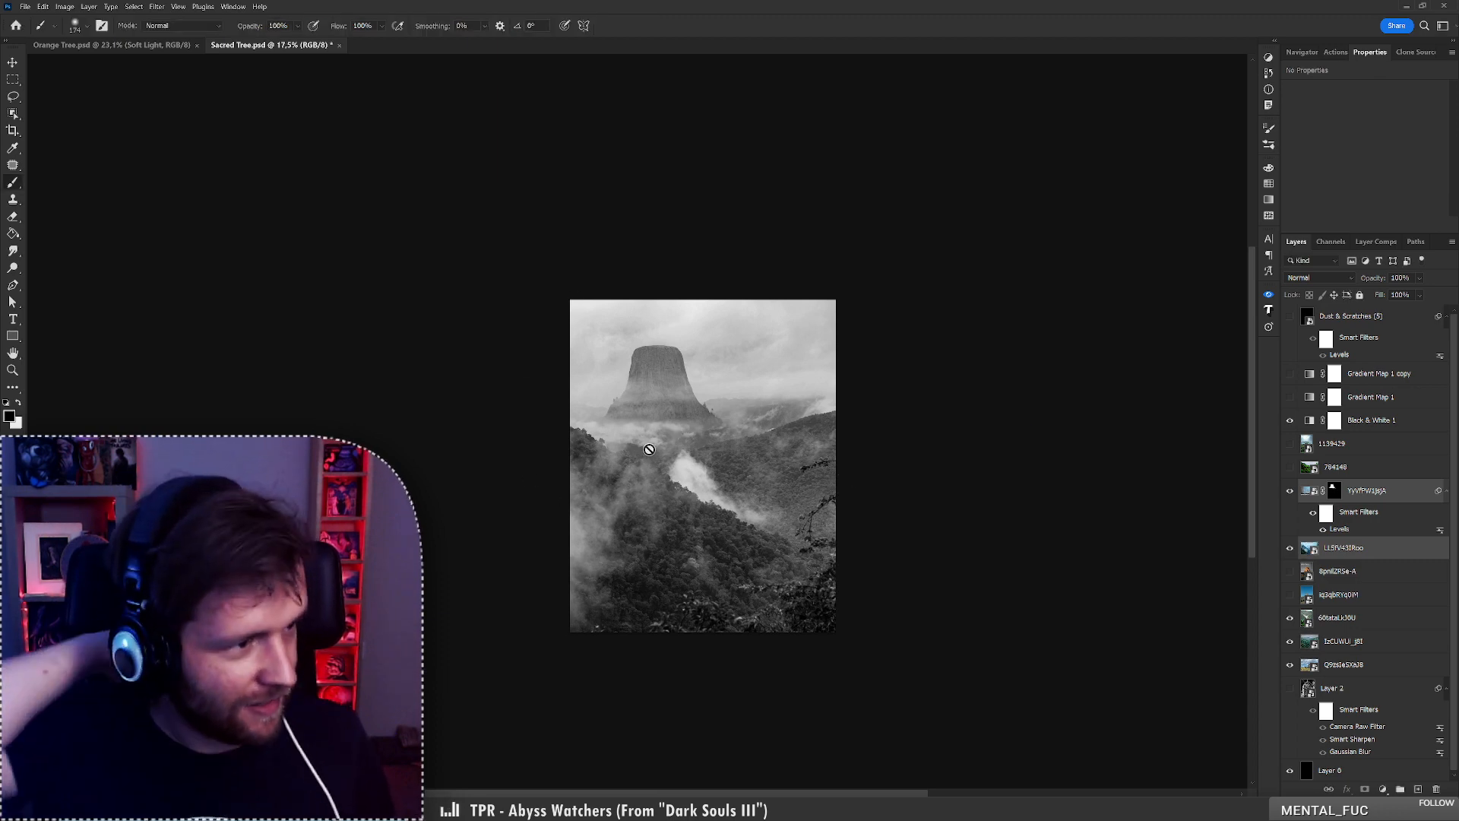
key(z)
mouse_move(688, 367)
mouse_down()
mouse_move(723, 359)
mouse_move(701, 364)
mouse_up()
key(b)
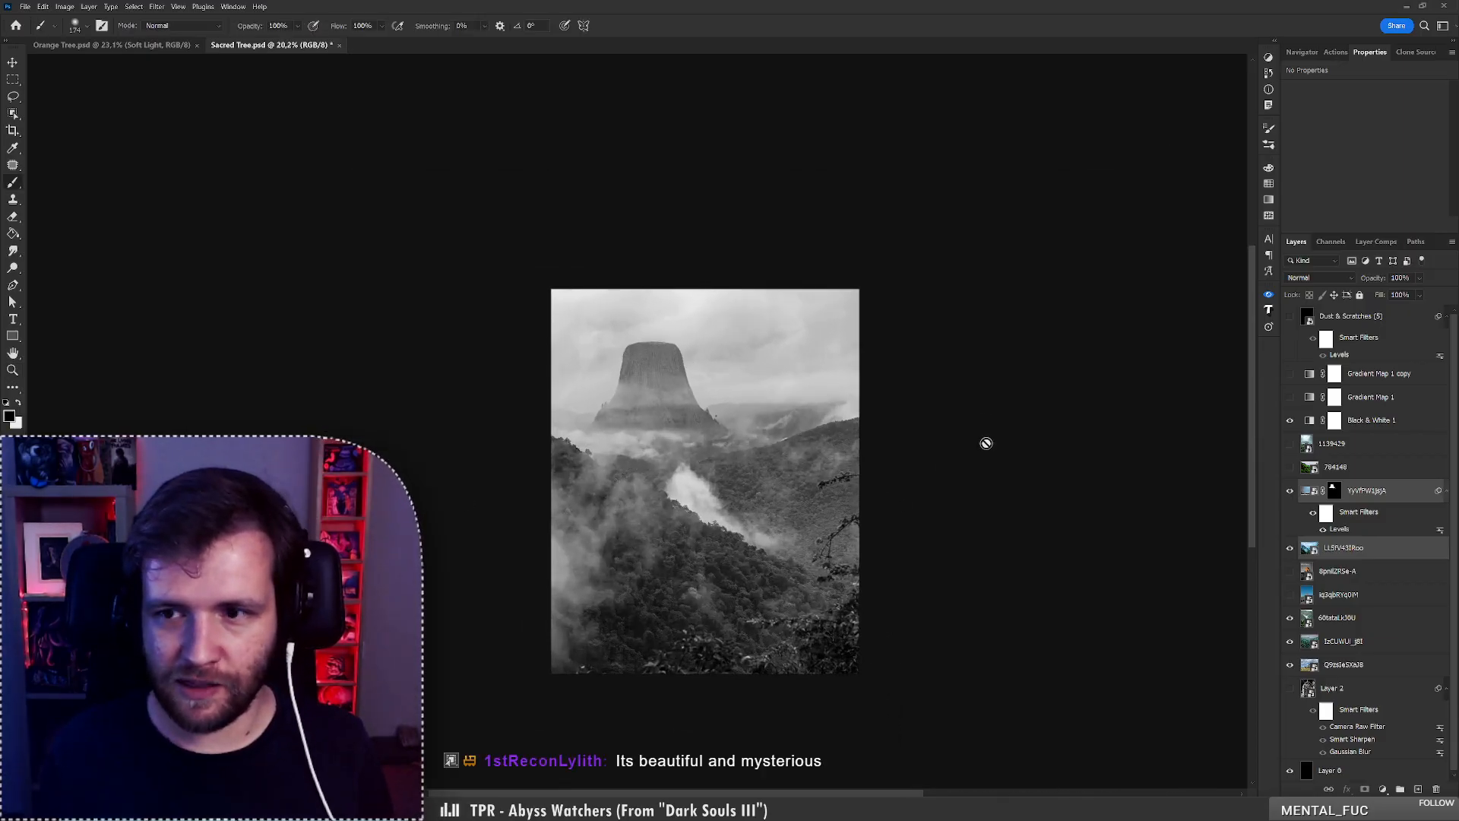
Search the stock photo library for "stump" and import the bare stump with roots and the mossy stump photos into the document.
click(1269, 294)
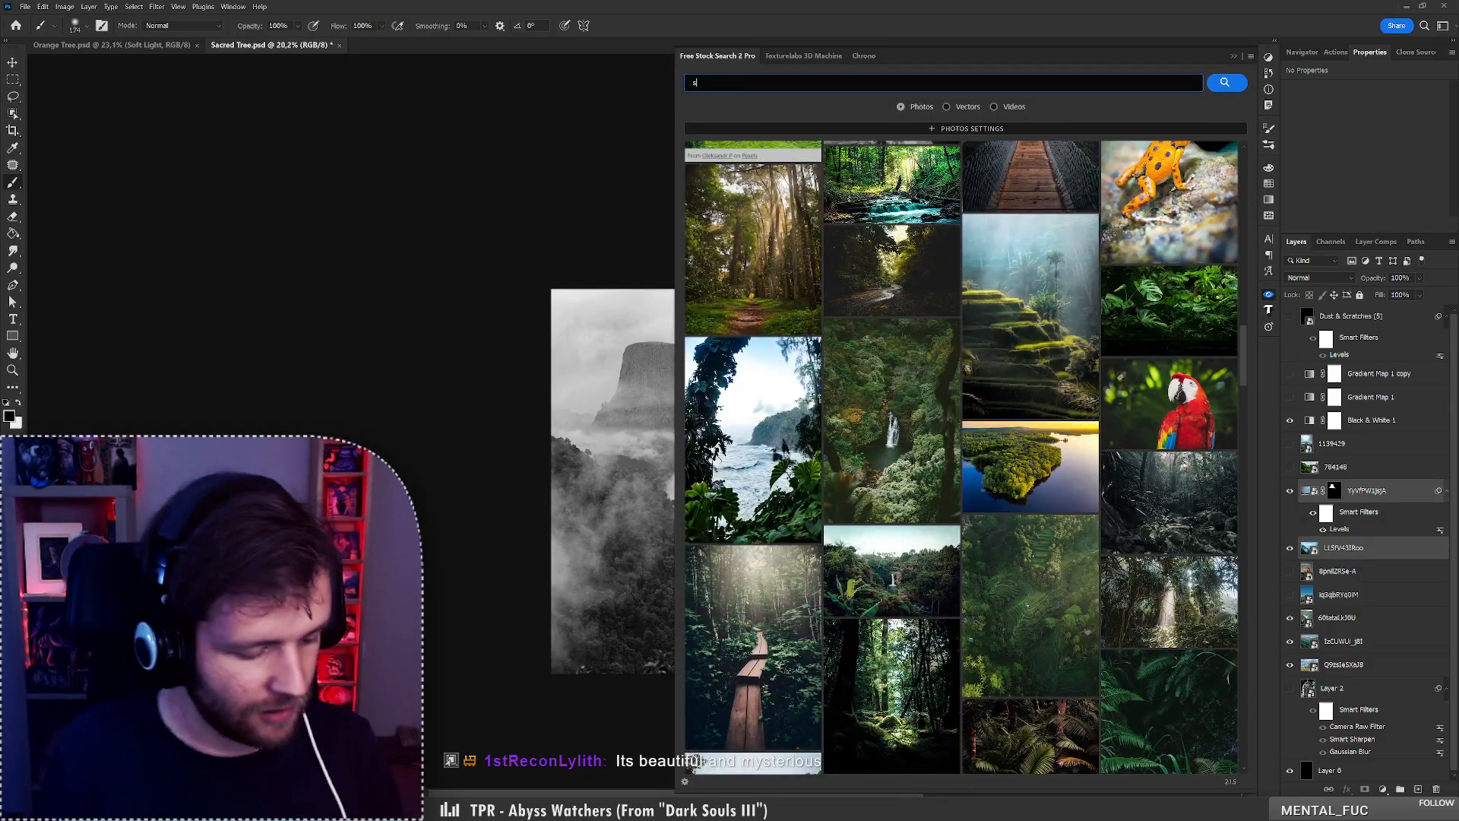
key(Return)
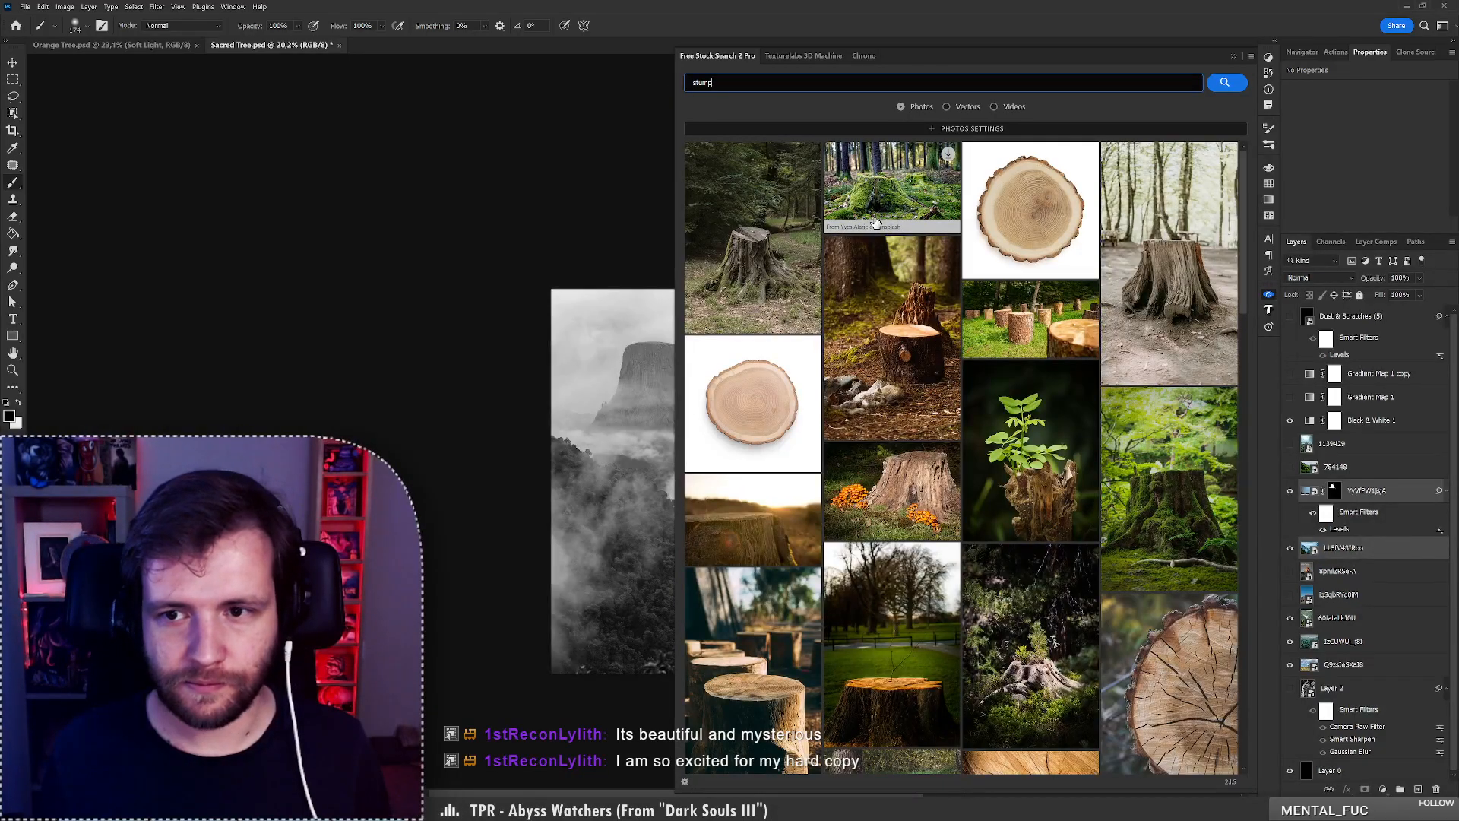
click(1190, 283)
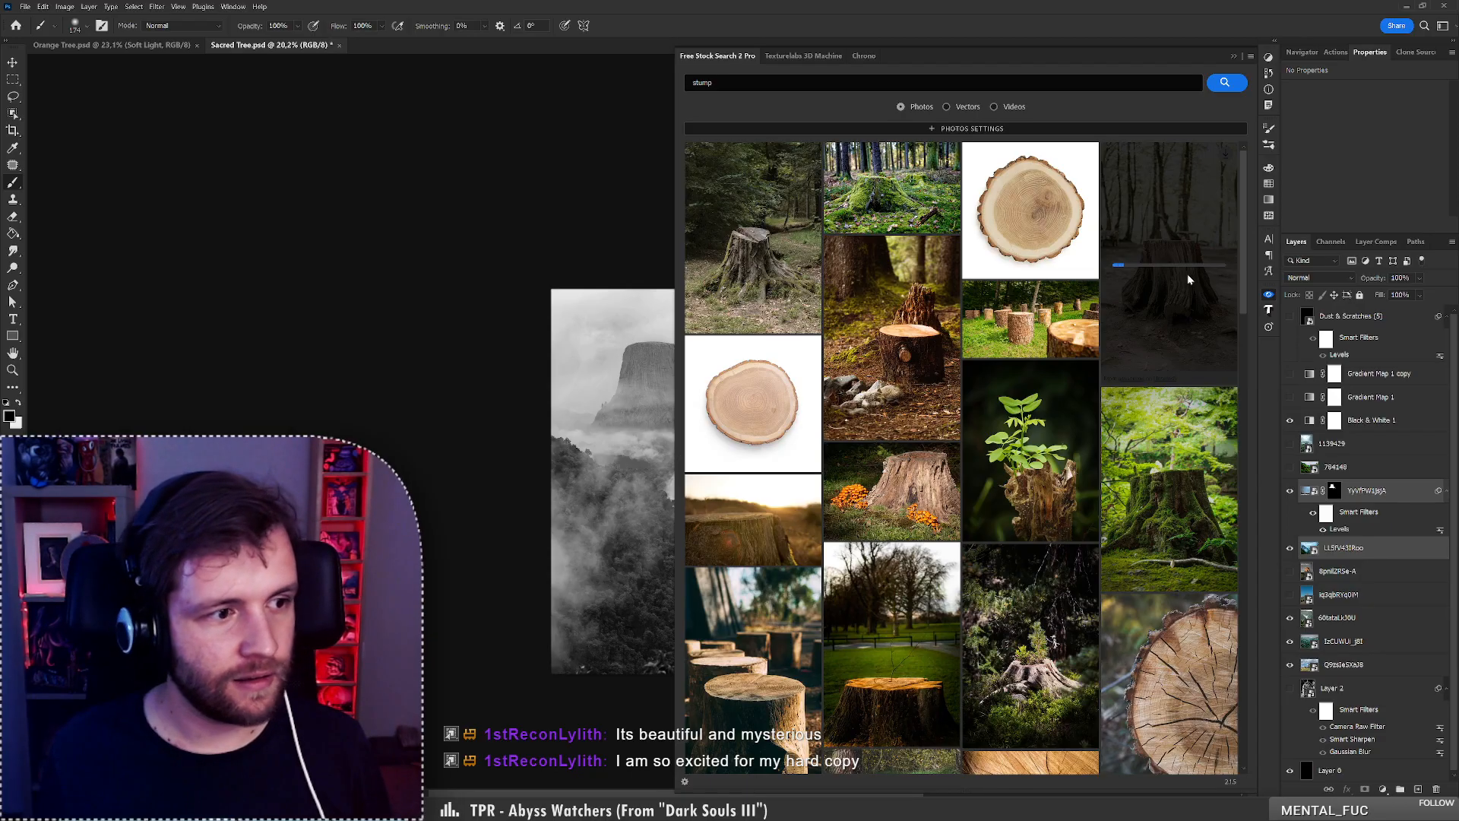
key(alt+b)
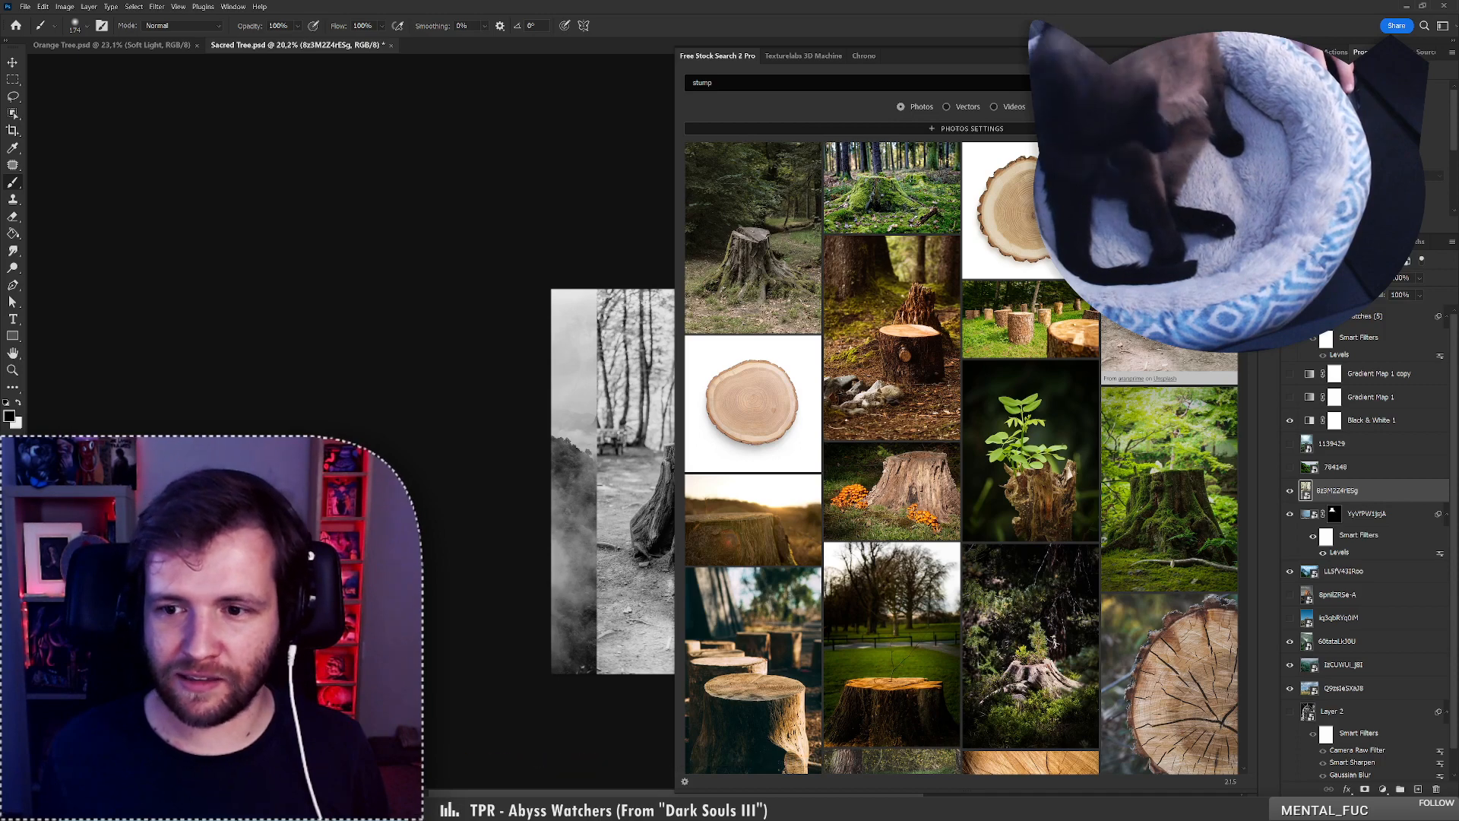
click(1156, 517)
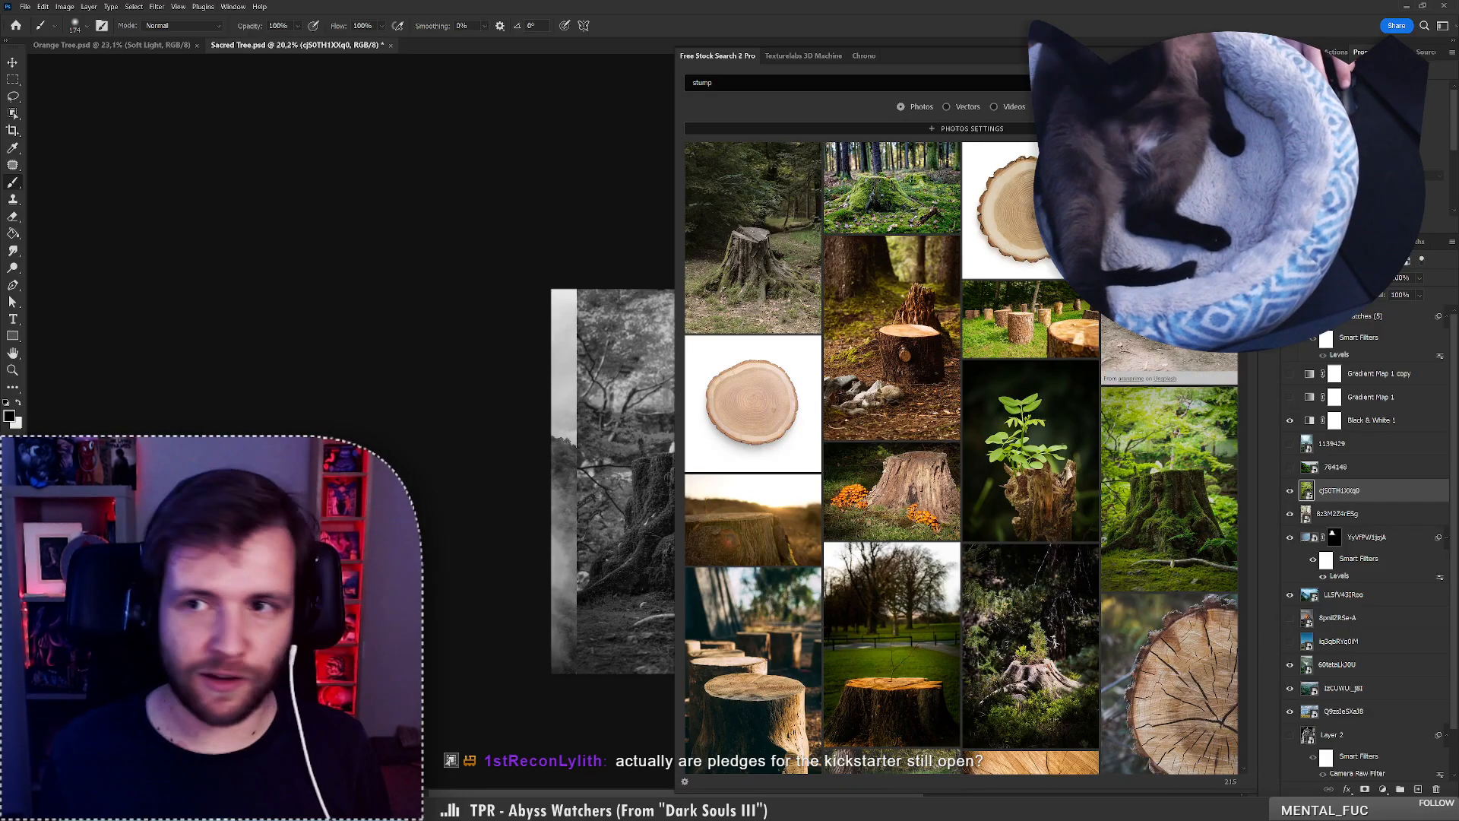
click(1238, 55)
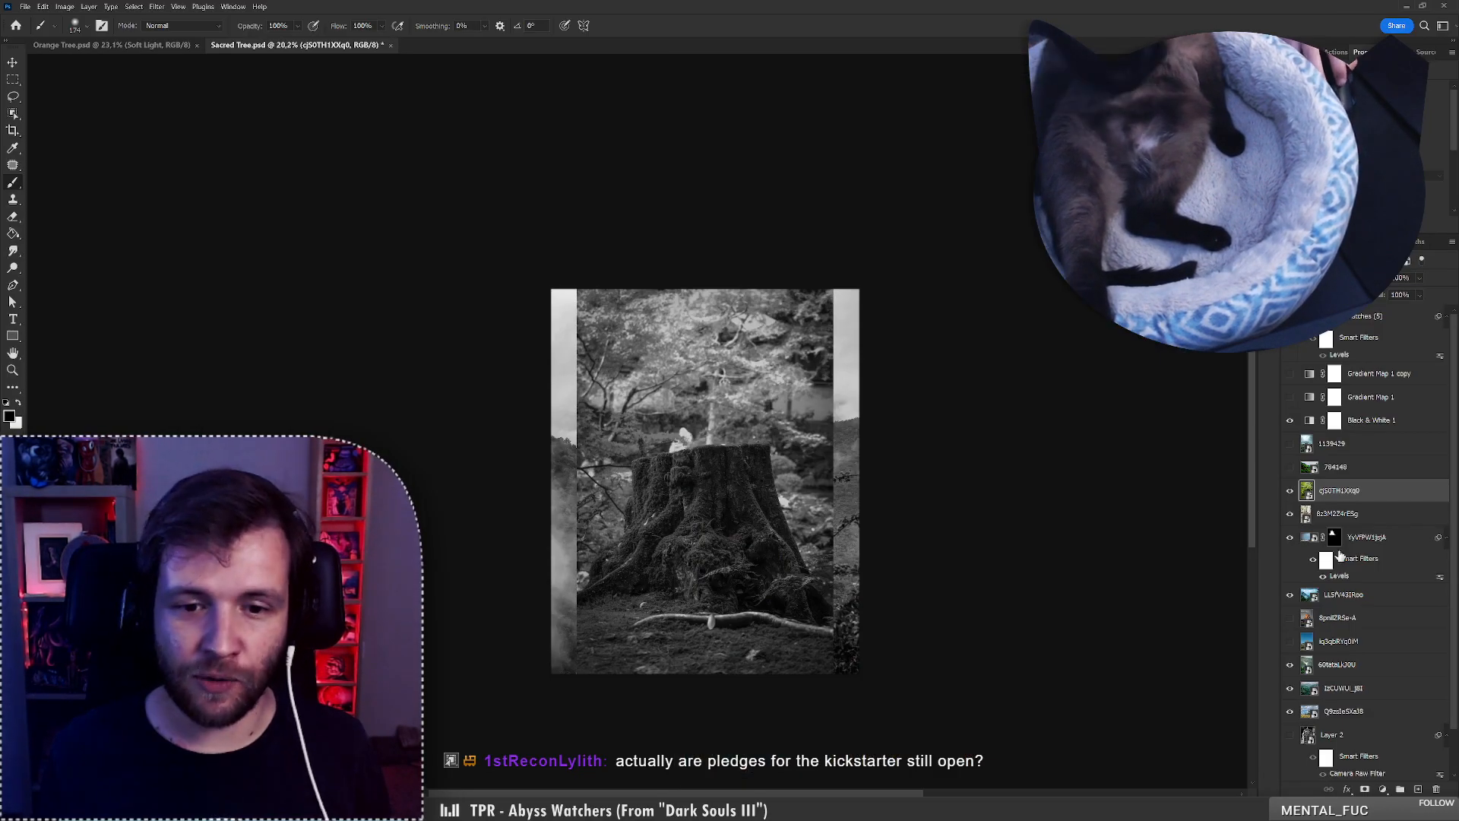
Hide the mossy stump photo, mask the bare stump from its background with Object Selection, then enlarge it over the hills right of the rock tower.
click(1291, 491)
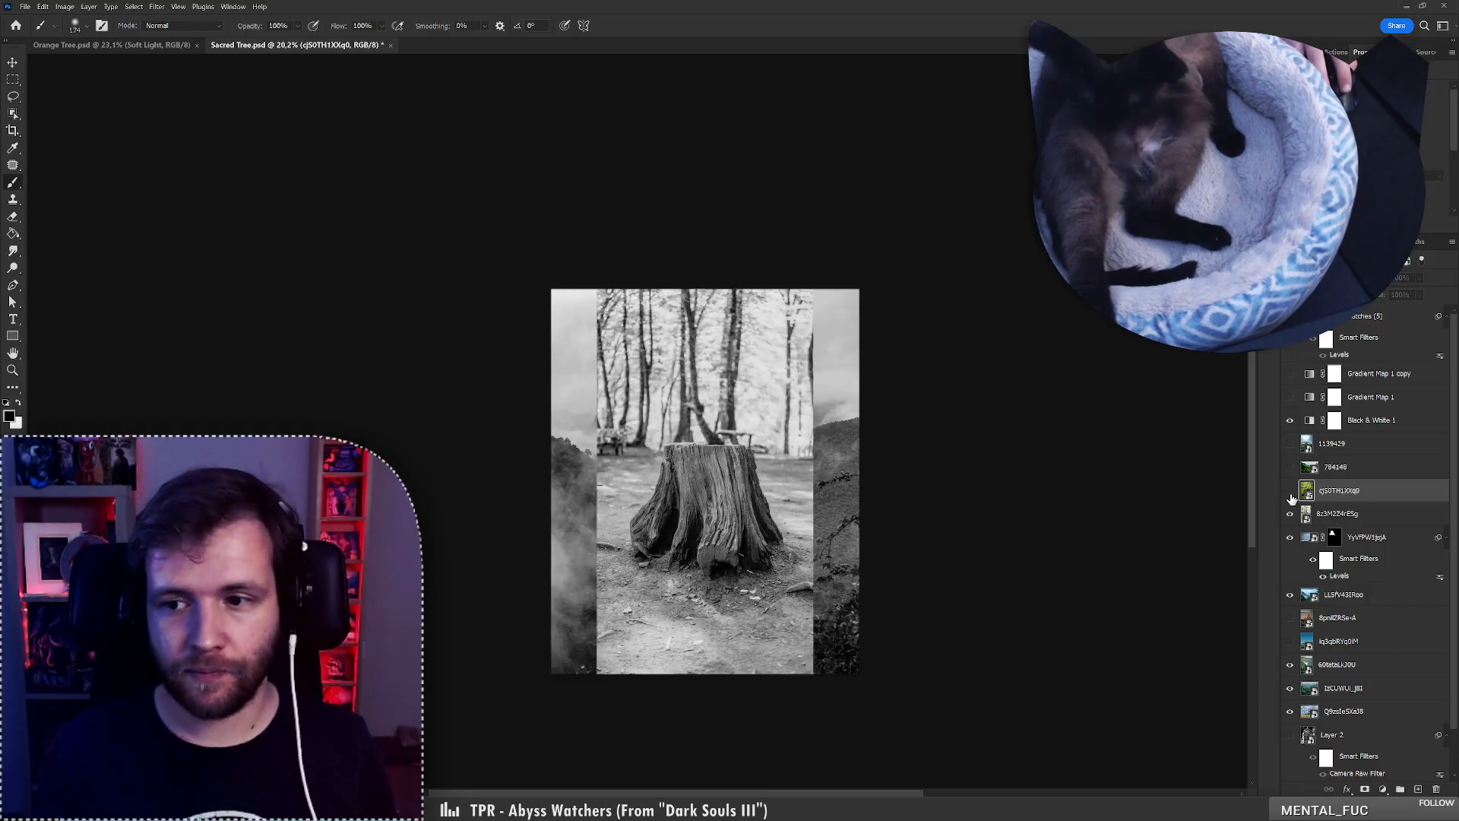
click(1326, 514)
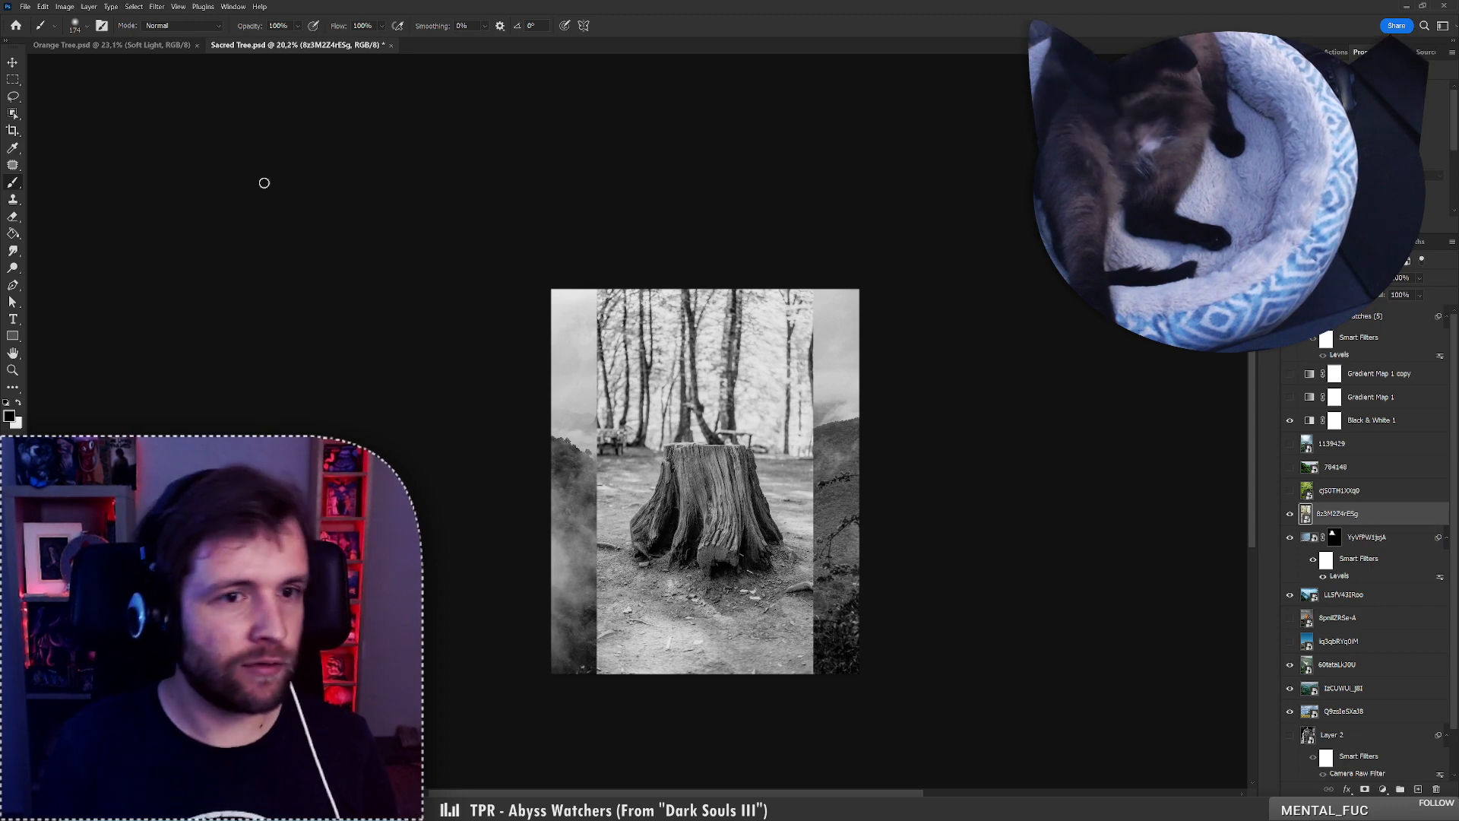
click(13, 114)
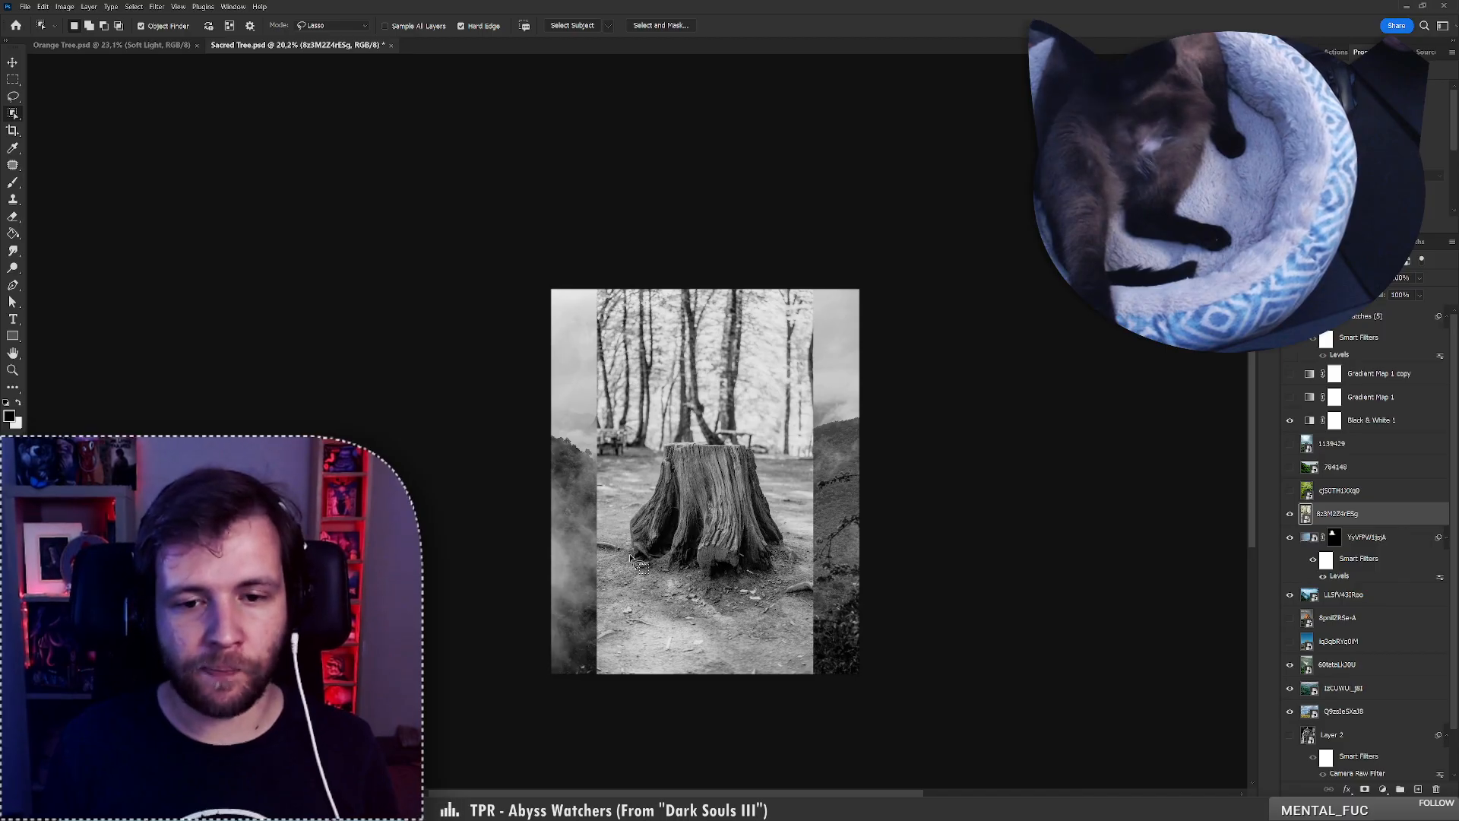
mouse_move(630, 558)
mouse_down()
mouse_move(636, 508)
mouse_move(672, 448)
mouse_up()
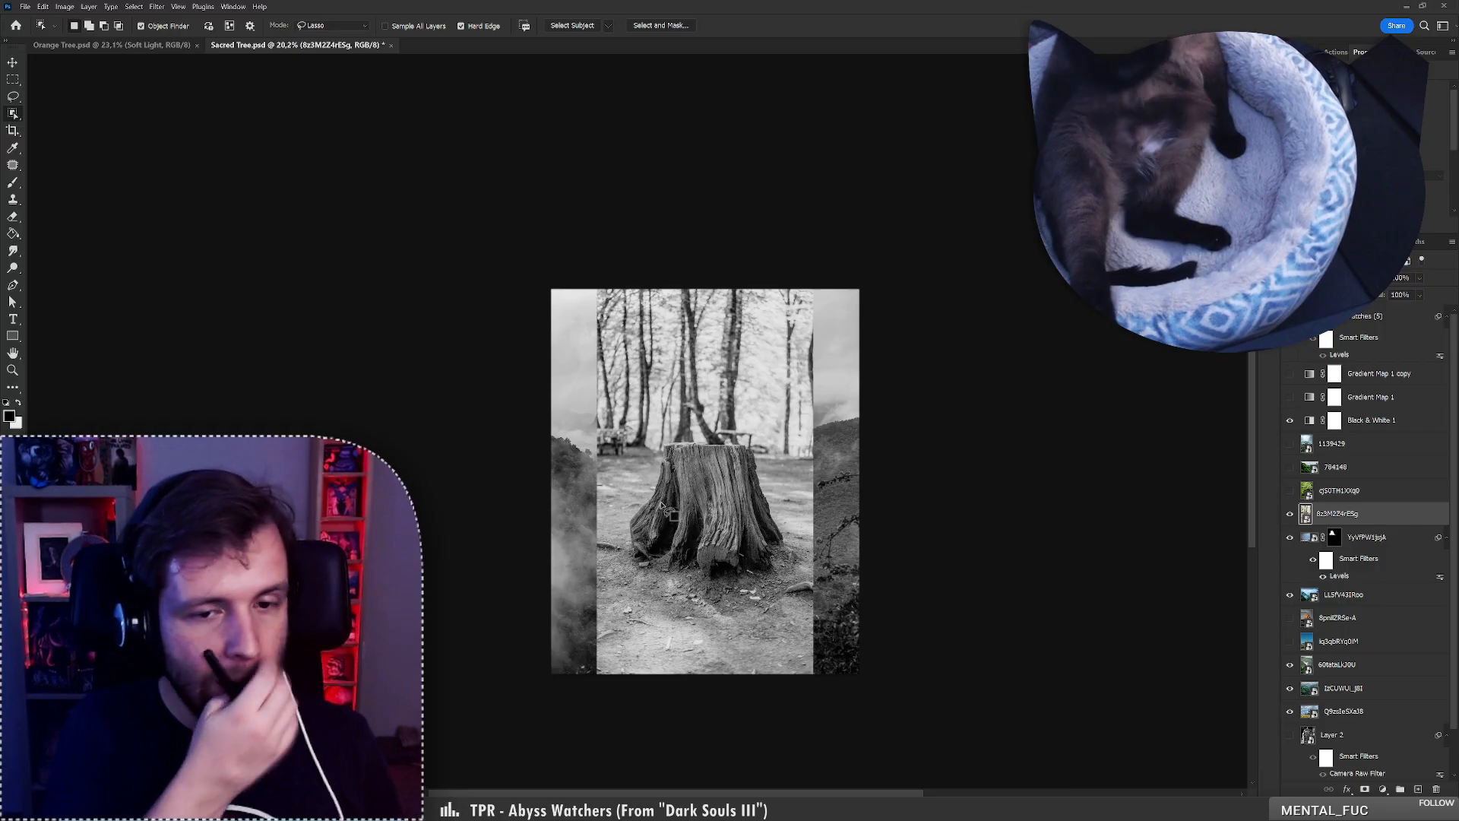
key(ctrl+d)
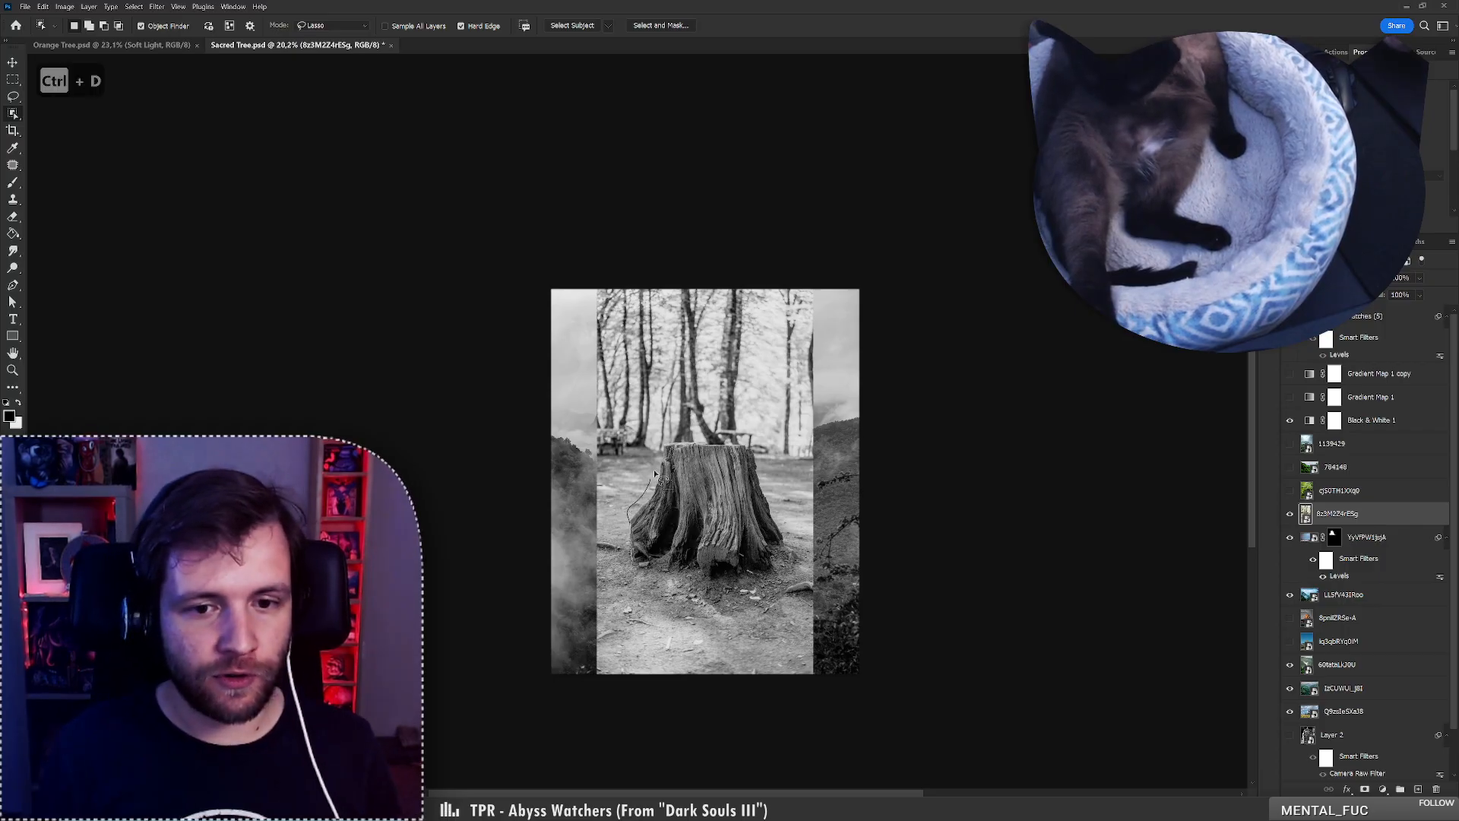
mouse_move(655, 475)
mouse_down()
mouse_move(665, 442)
mouse_move(719, 440)
mouse_move(752, 444)
mouse_move(762, 475)
mouse_up()
mouse_move(791, 542)
mouse_down()
mouse_move(738, 578)
mouse_move(645, 570)
mouse_up()
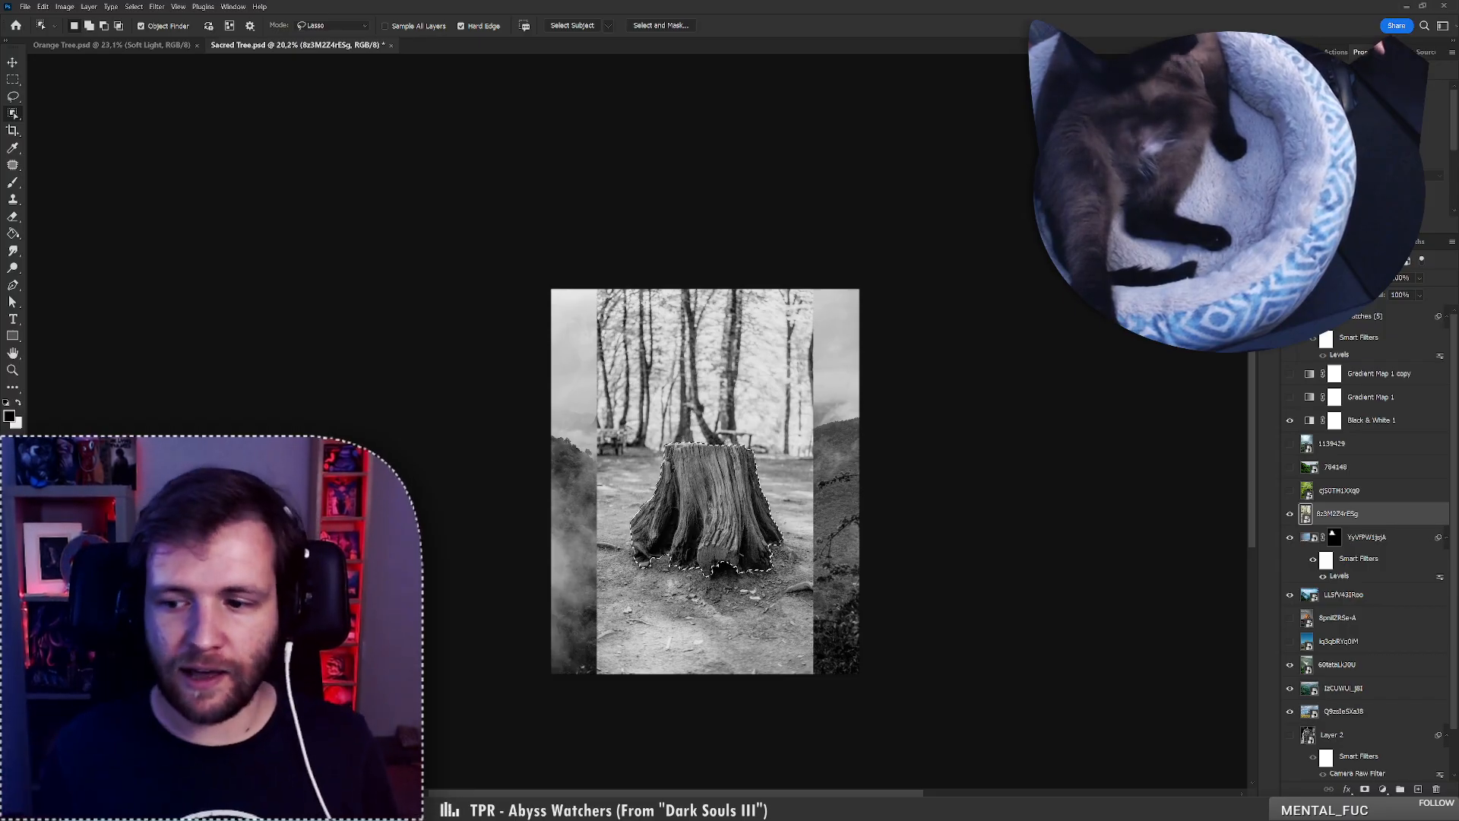
click(1365, 789)
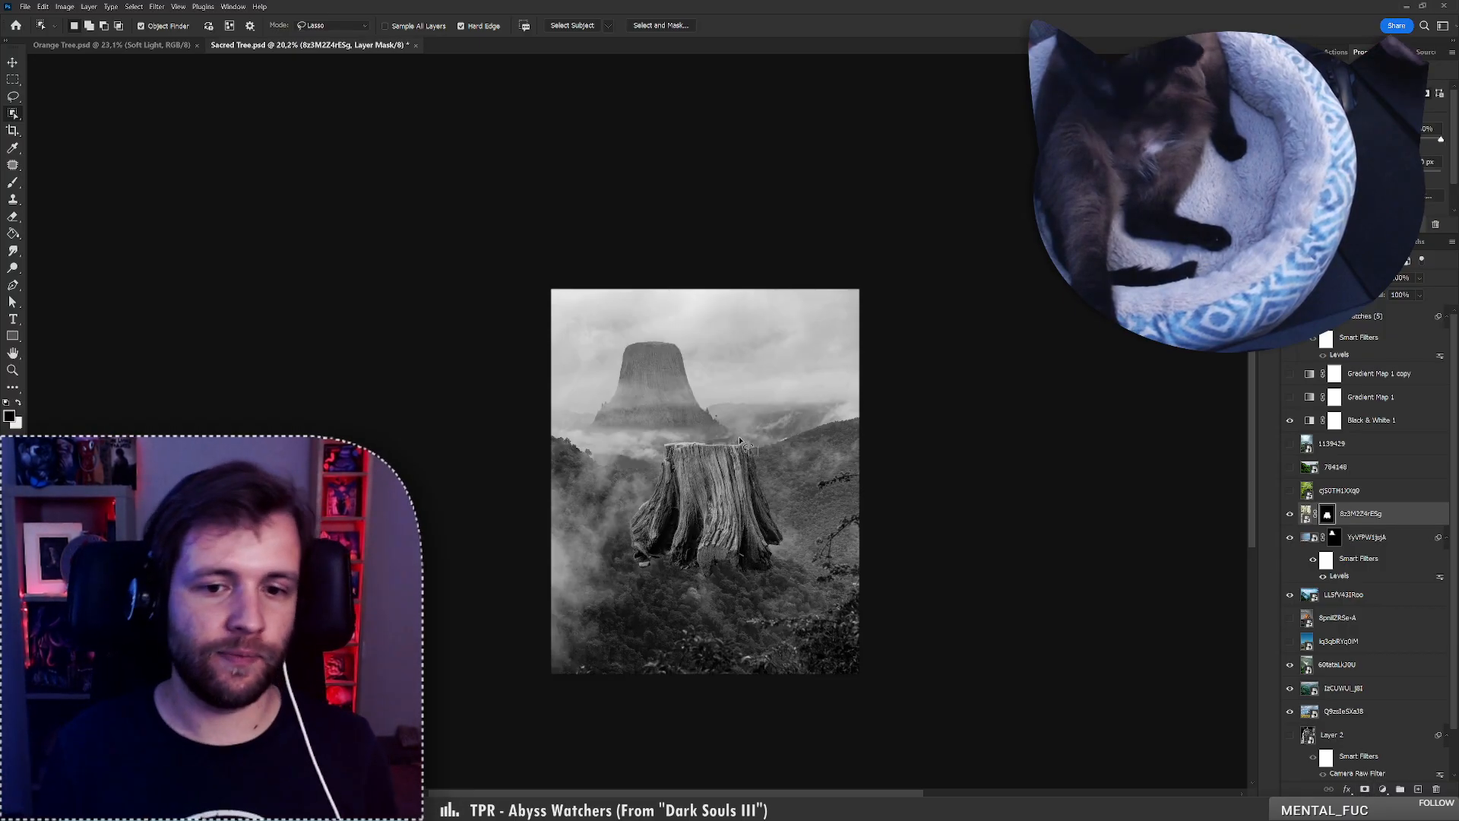
drag(738, 436, 783, 432)
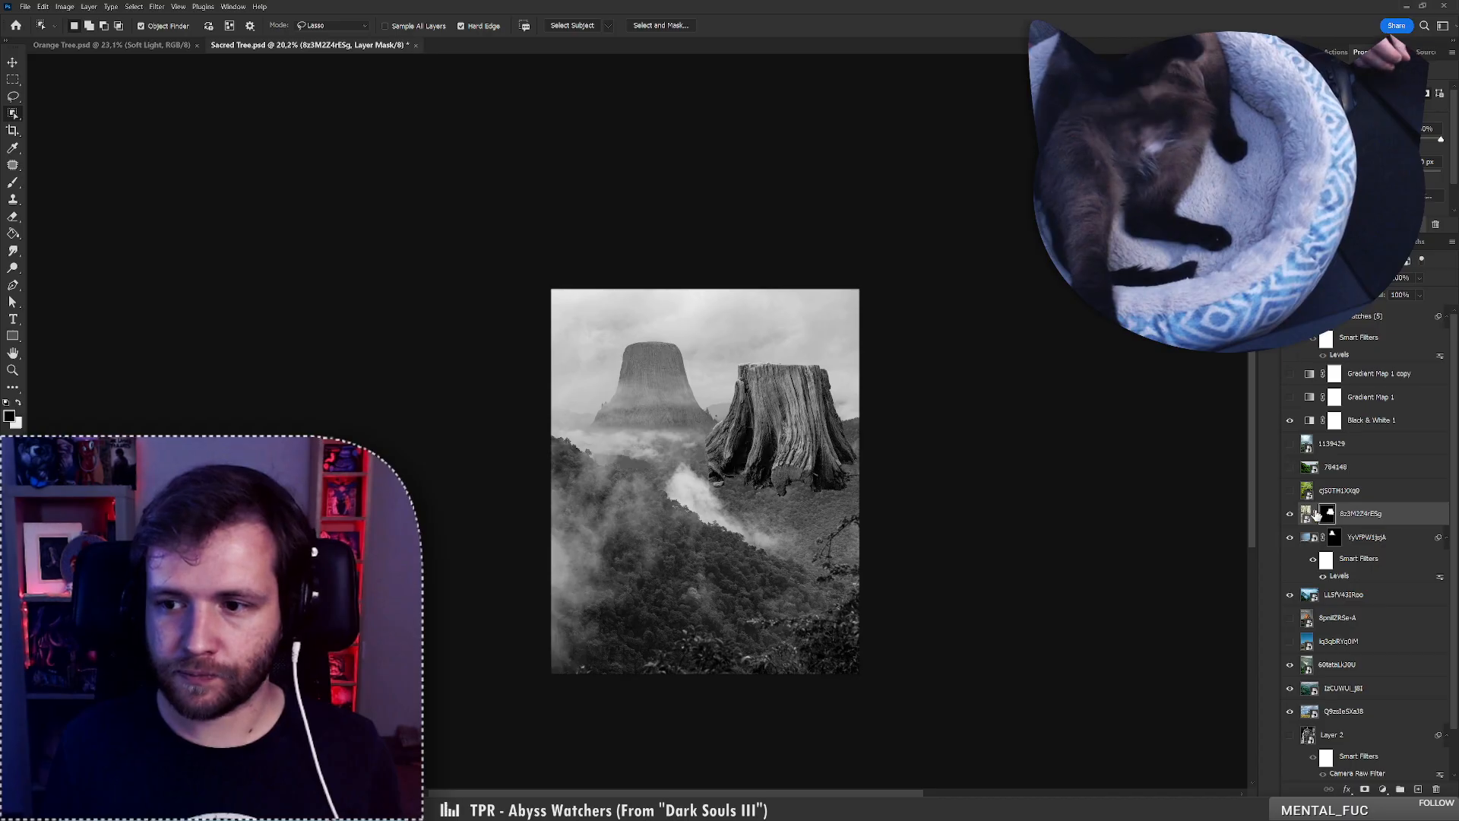
Show the mossy stump photo and brighten it with Levels, setting the white input level to 166.
click(1290, 492)
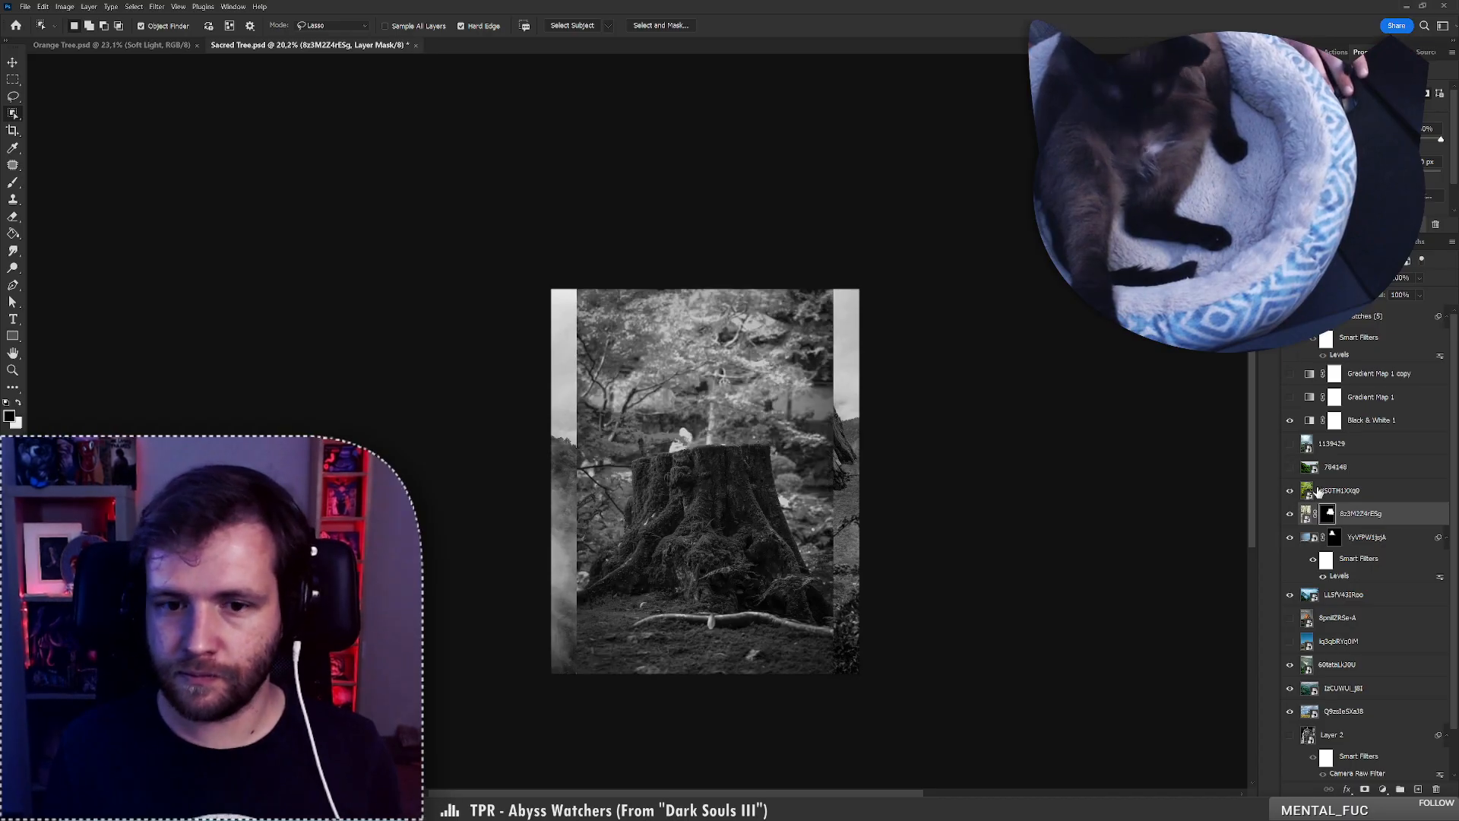
click(1344, 490)
key(ctrl+l)
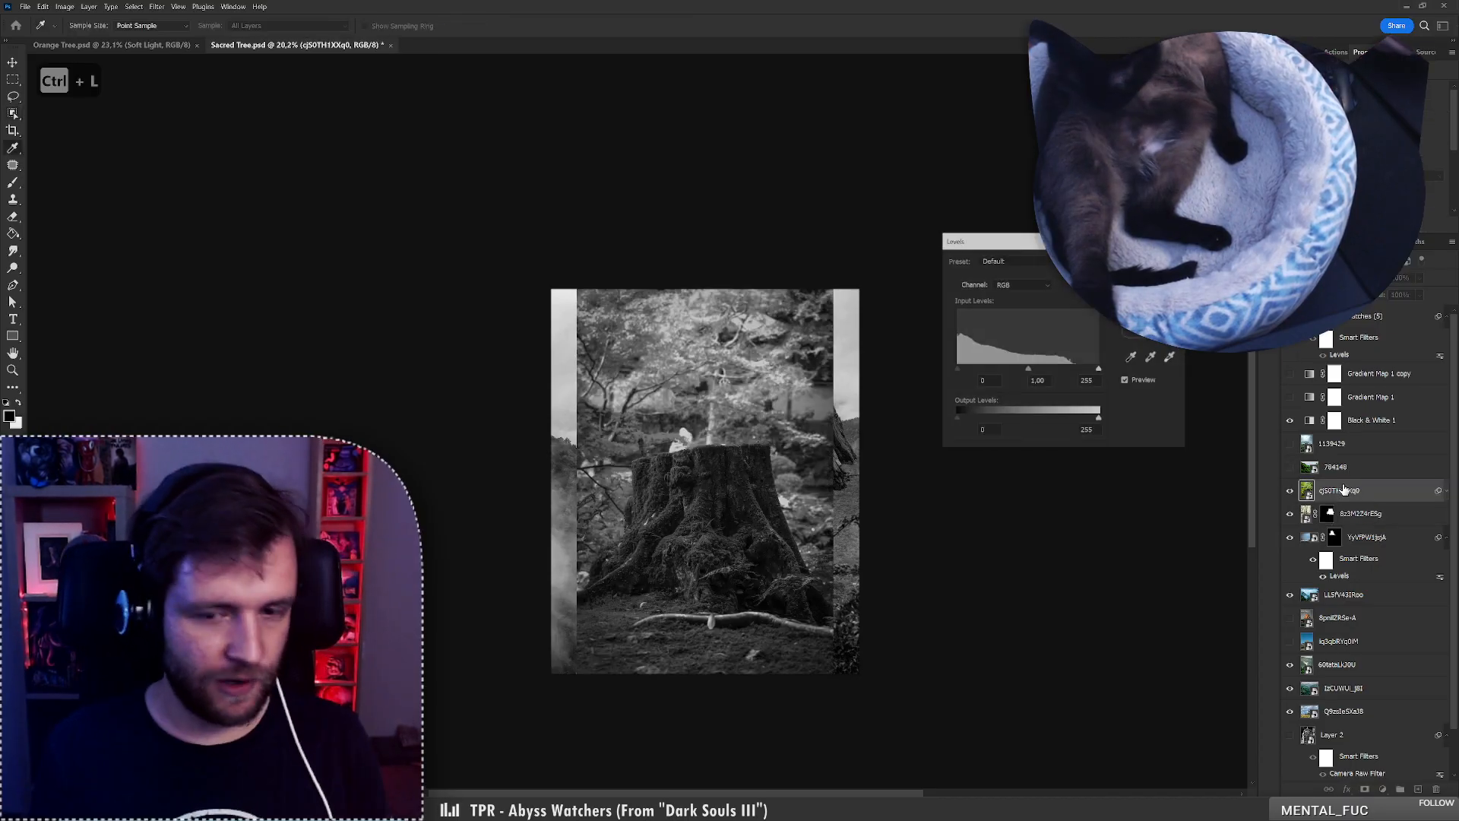
drag(1100, 370, 1004, 386)
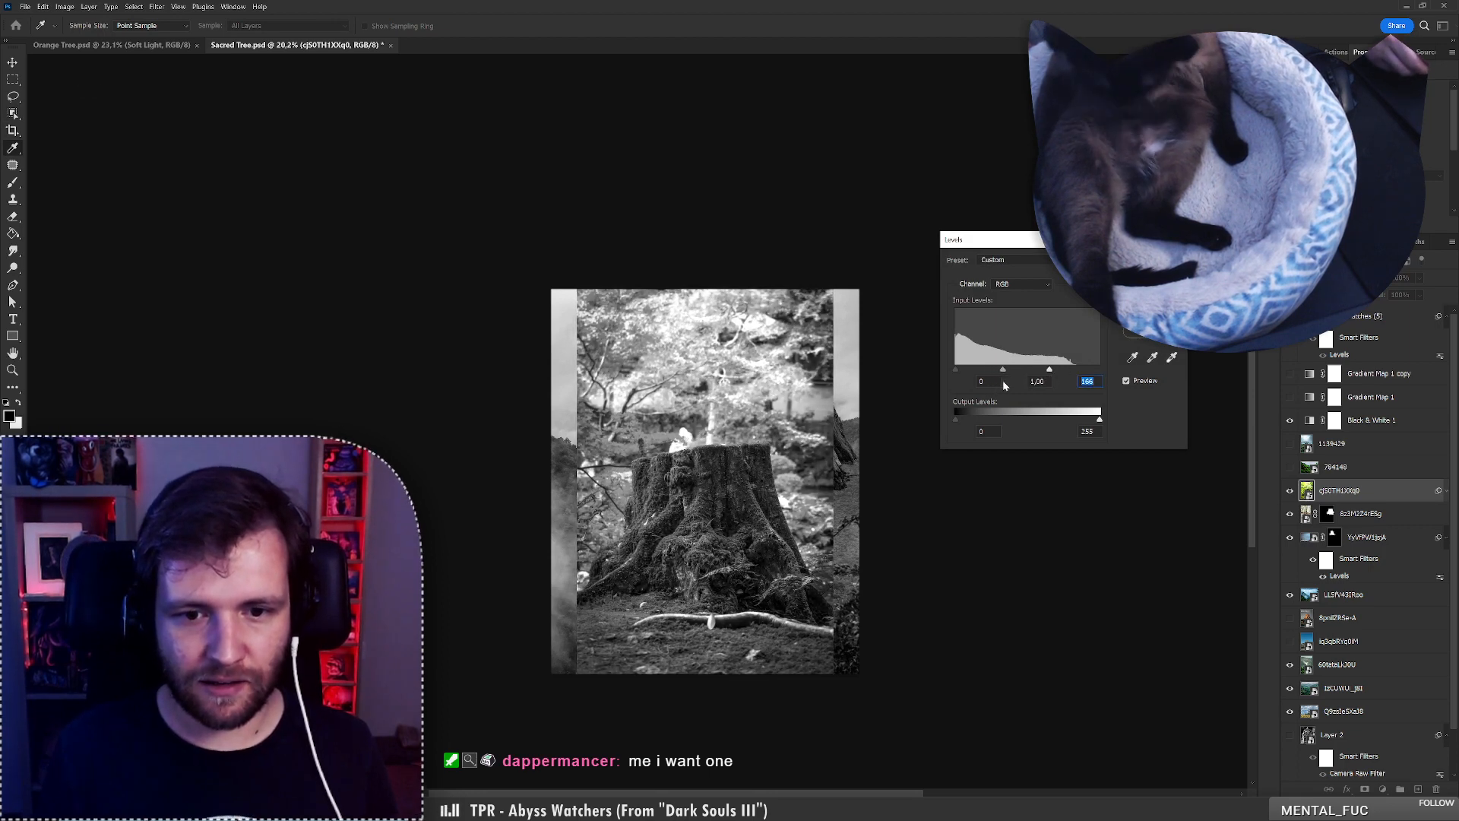
key(Return)
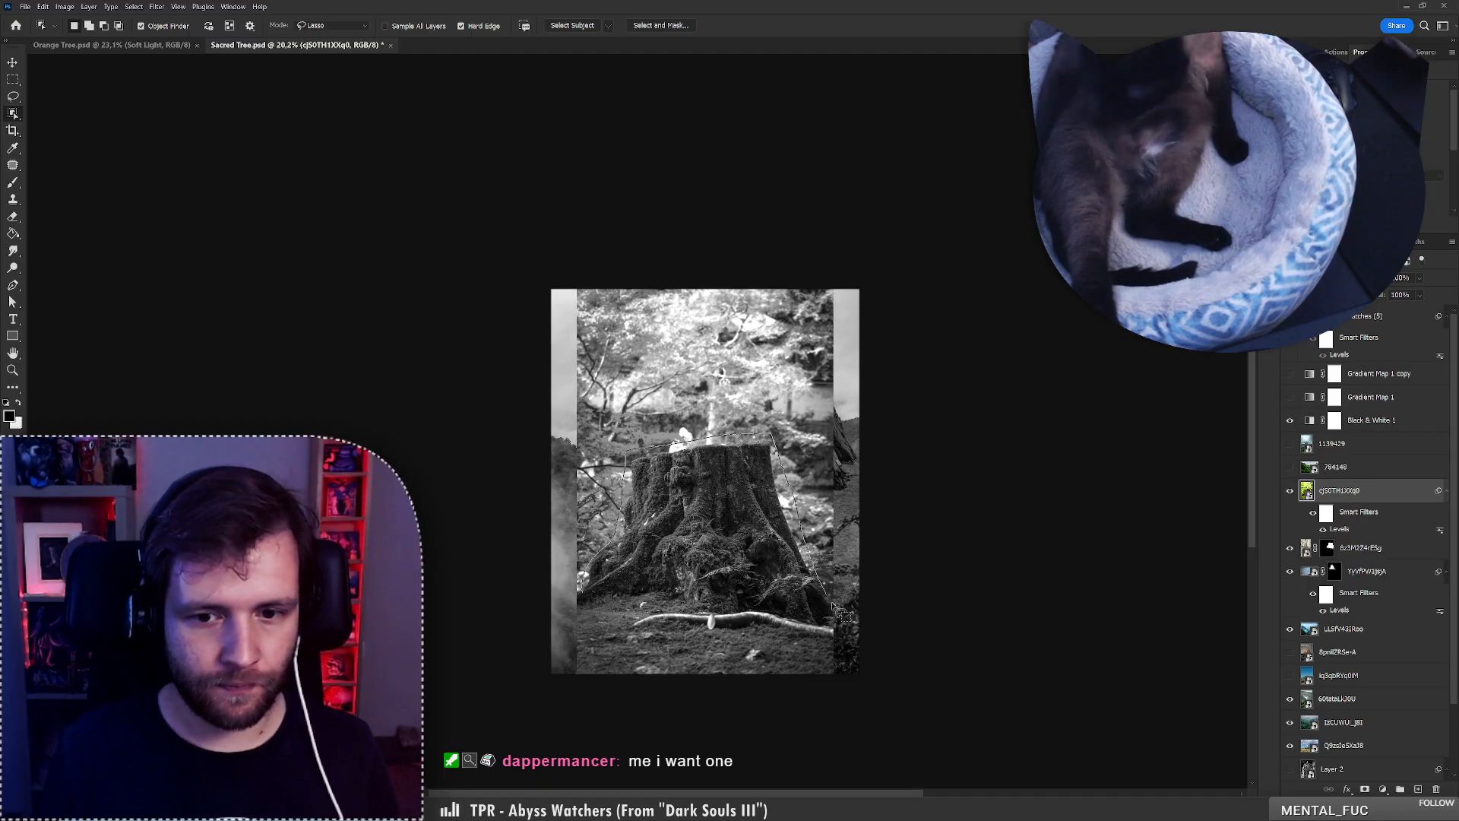
Select the mossy stump, mask out its forest background and move the cut-out over the rock tower.
mouse_move(836, 608)
mouse_down()
mouse_move(803, 628)
mouse_move(636, 586)
mouse_move(597, 593)
mouse_up()
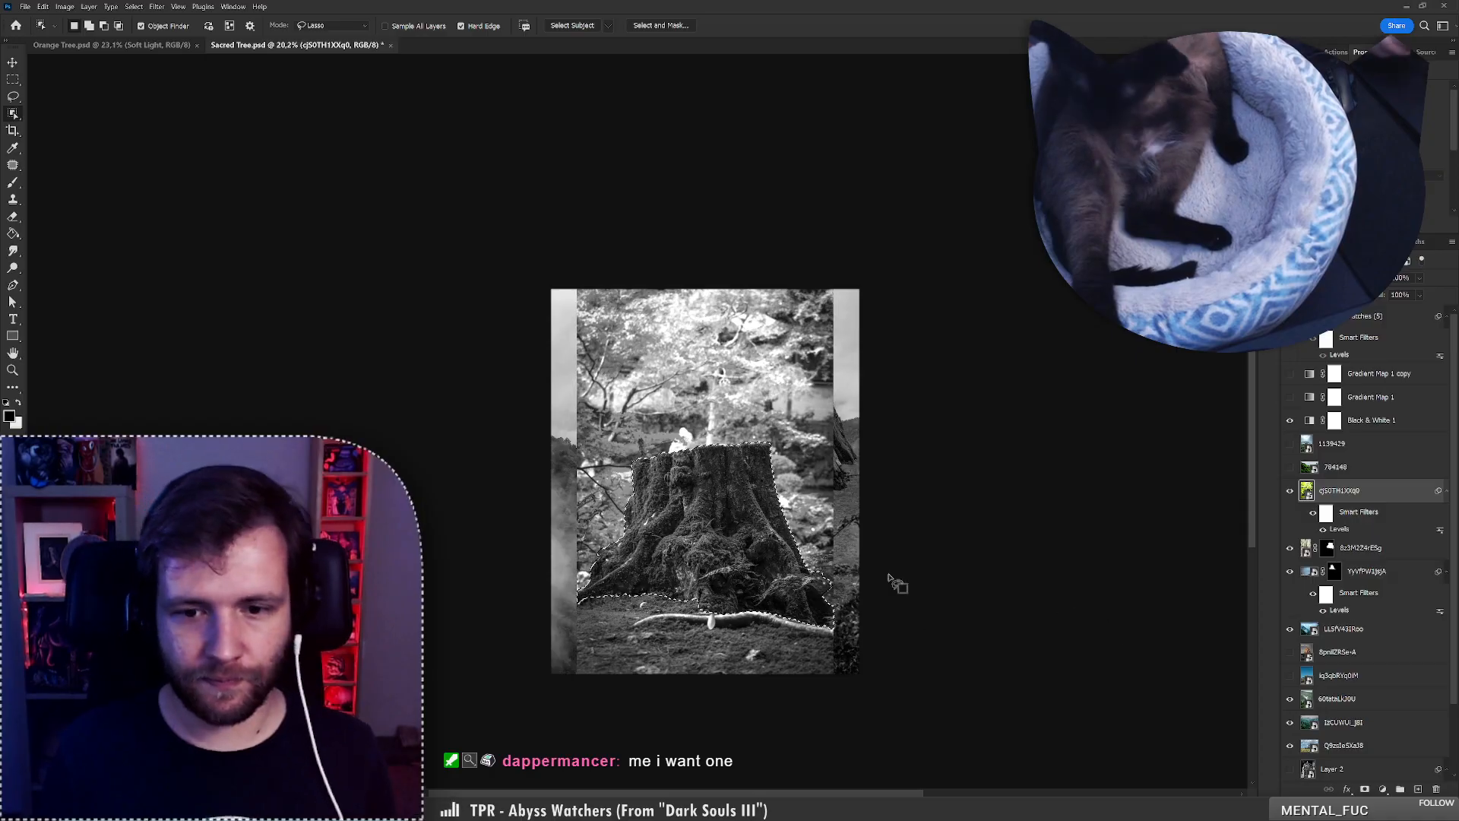
key(l)
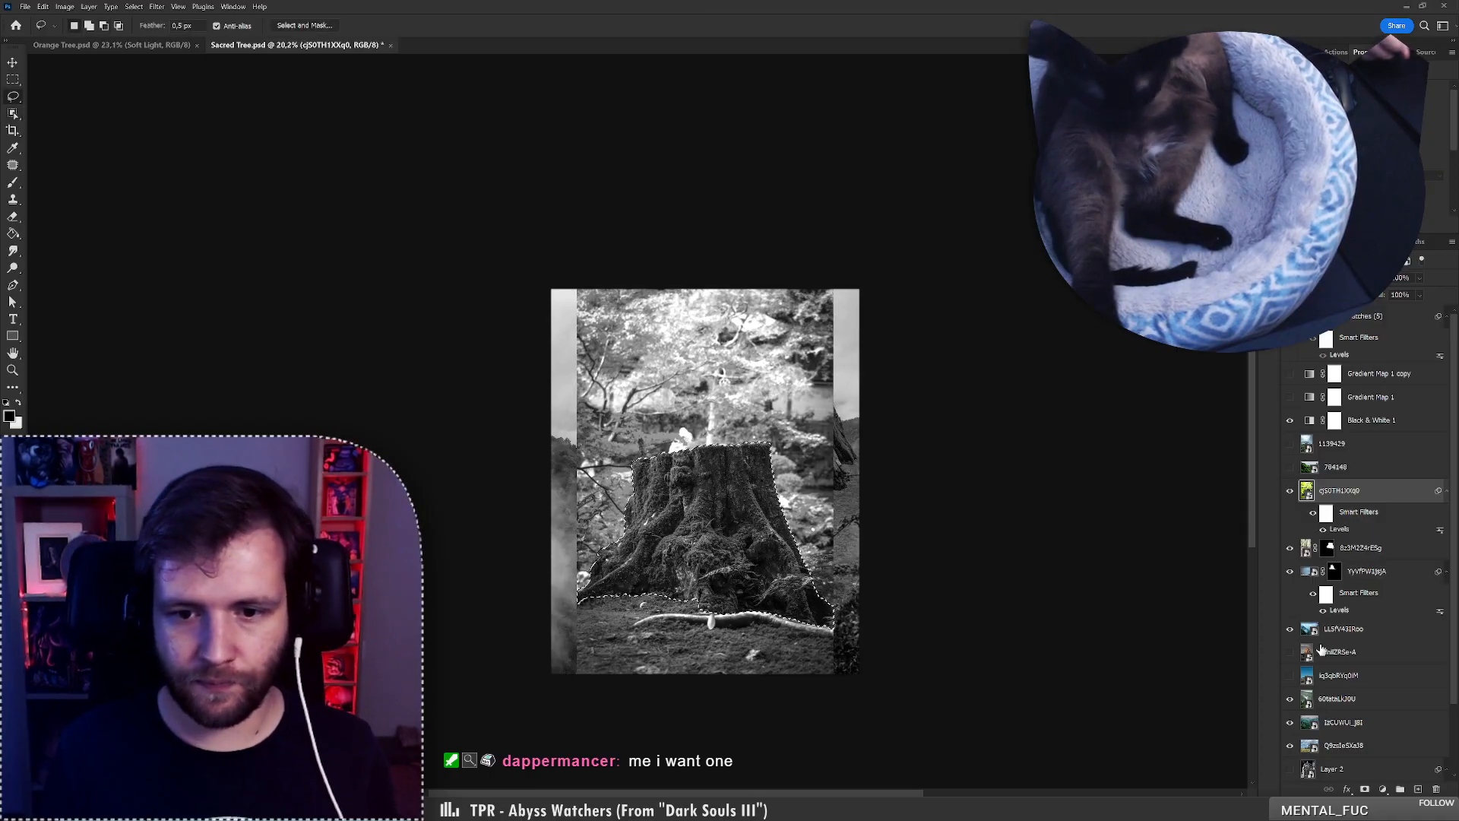
click(1365, 789)
drag(700, 570, 654, 420)
Hide the bare stump layer, move the mossy stump layer directly above the rock tower layer and clip it to the tower.
click(1289, 491)
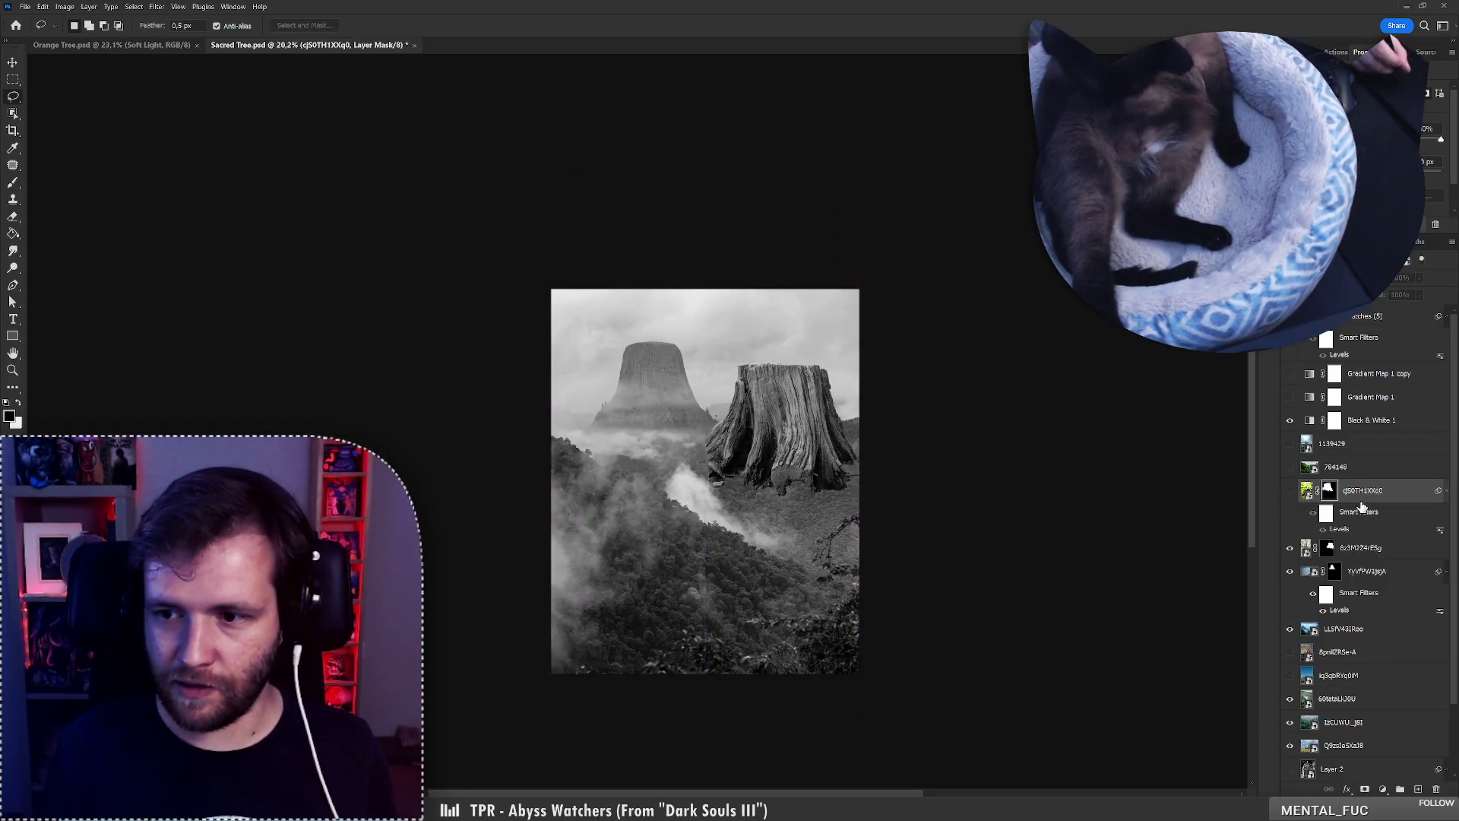
click(1290, 548)
click(1290, 490)
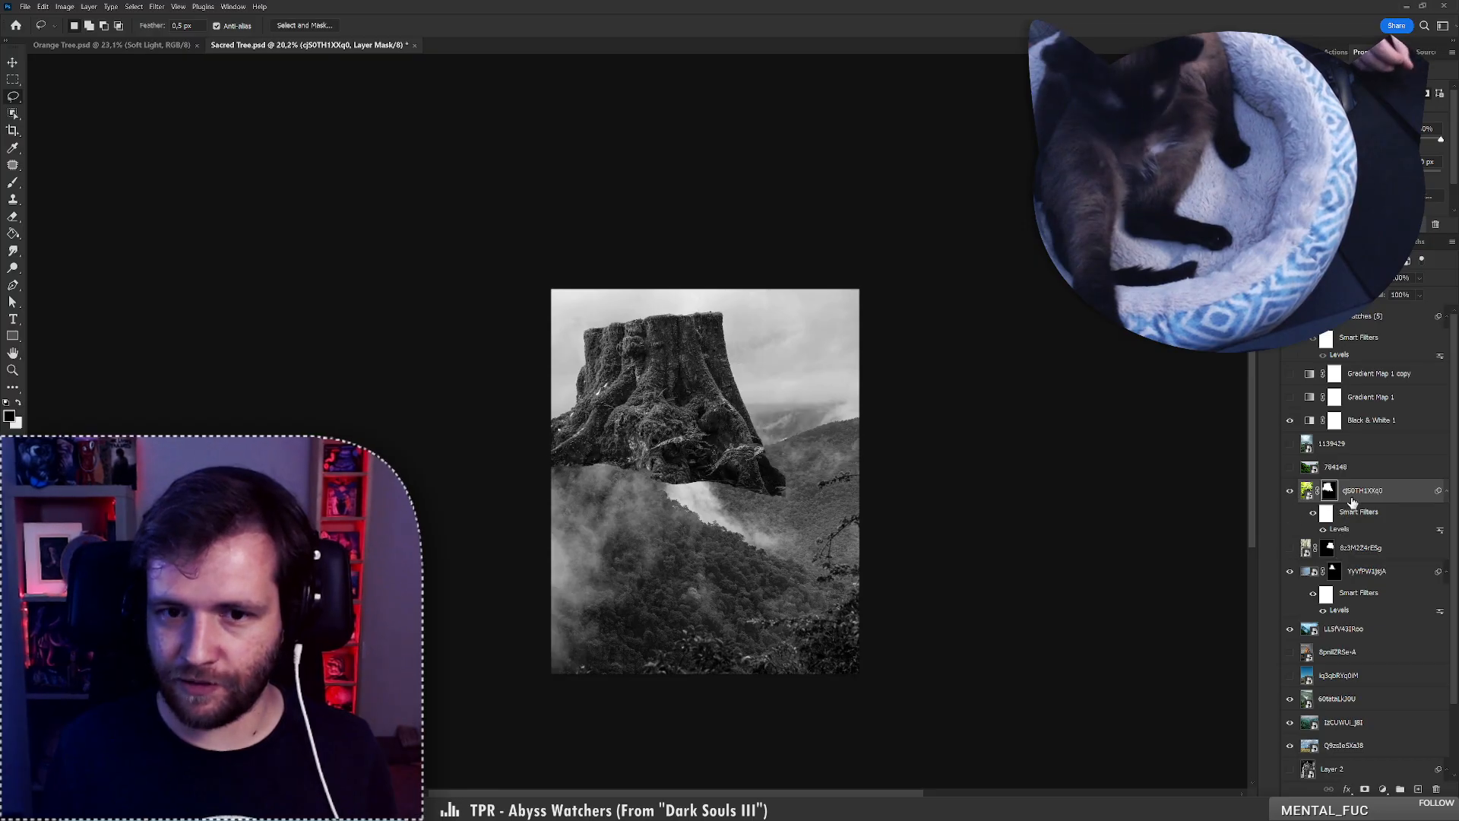
drag(1366, 505, 1376, 572)
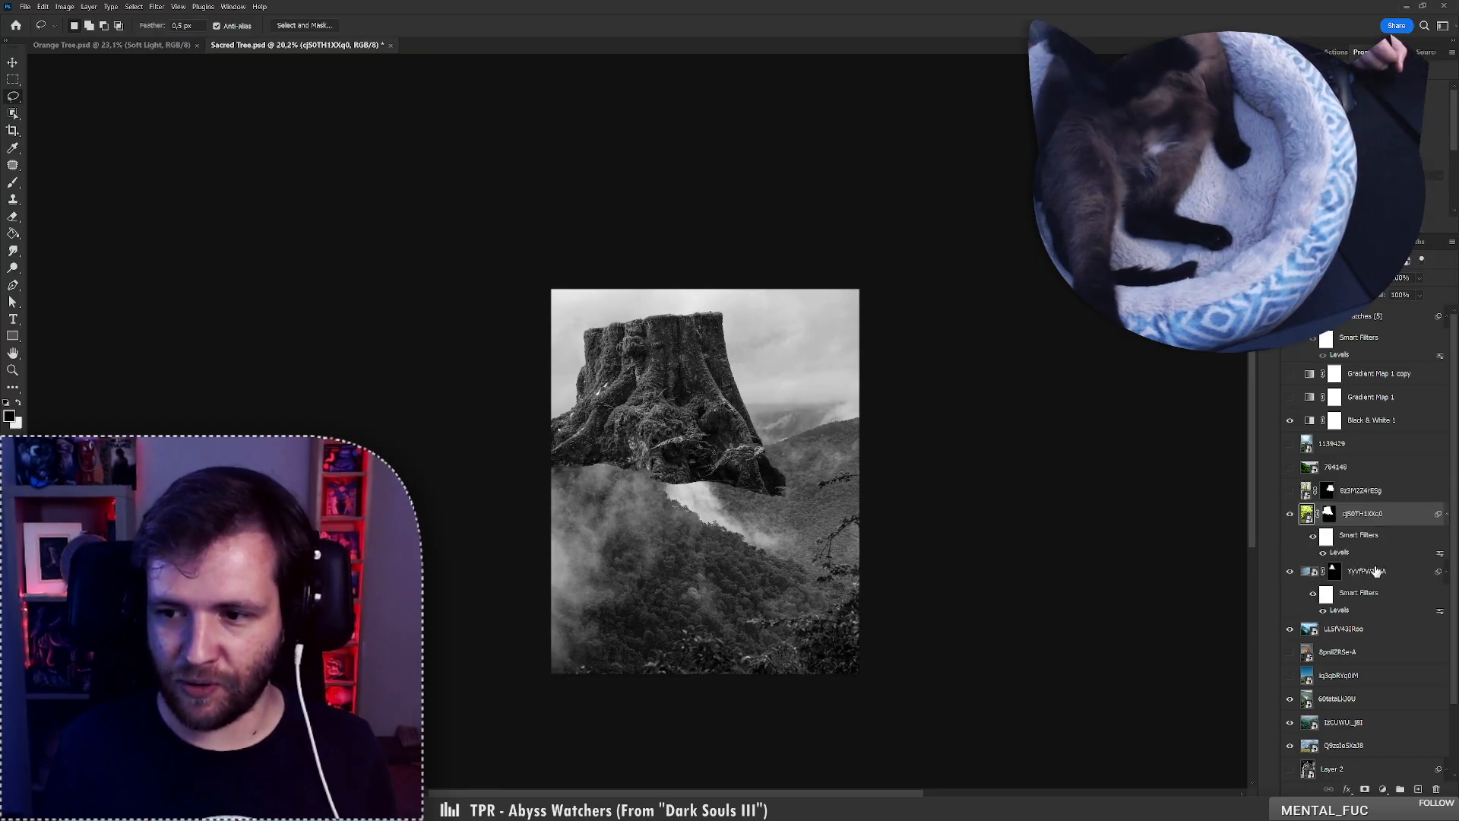
alt+click(1377, 561)
Scale the clipped mossy stump down and position it so its bark texture fits the rock tower's shape.
key(ctrl+t)
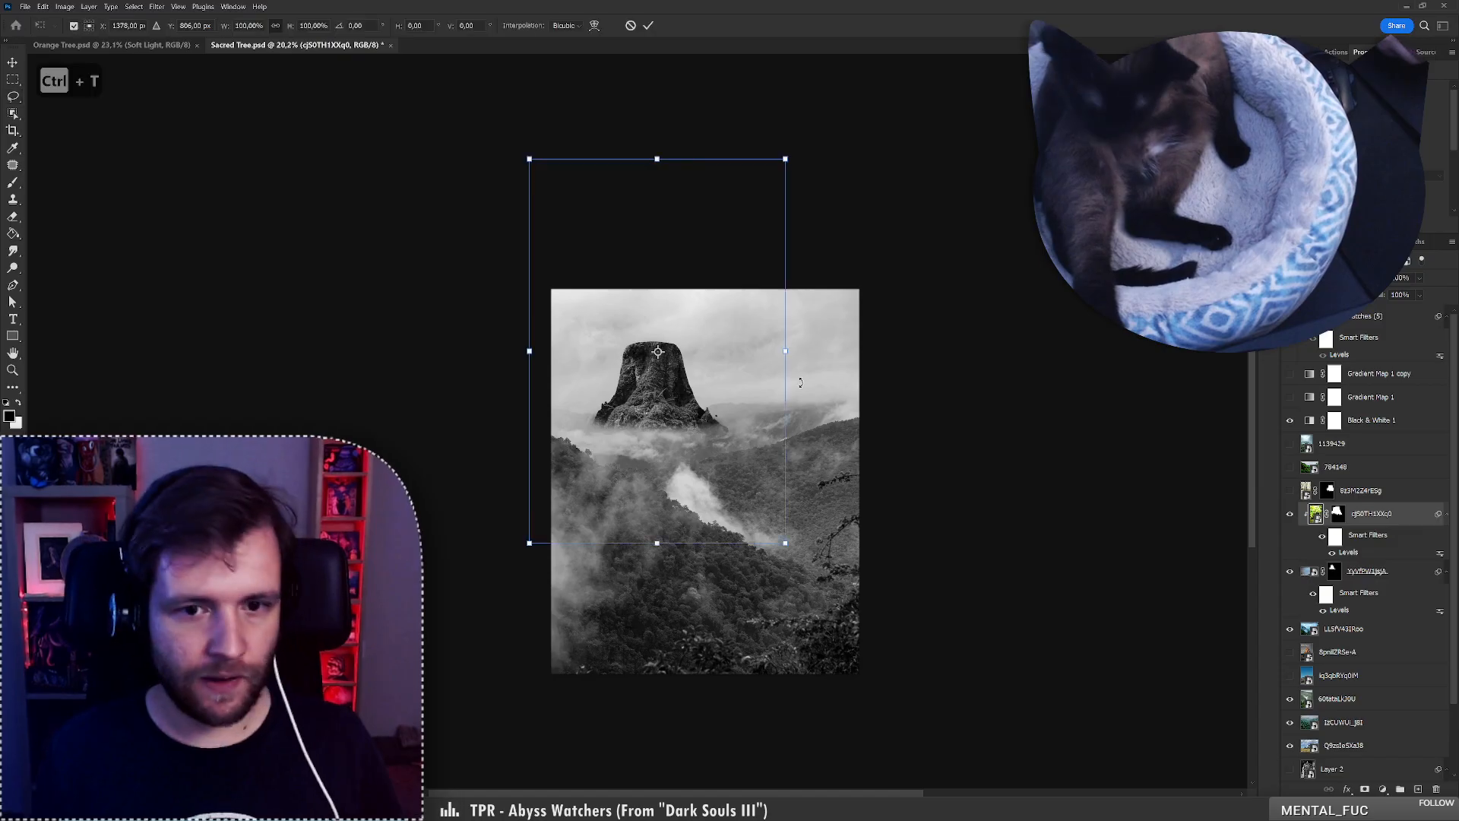
drag(789, 352, 708, 393)
key(Return)
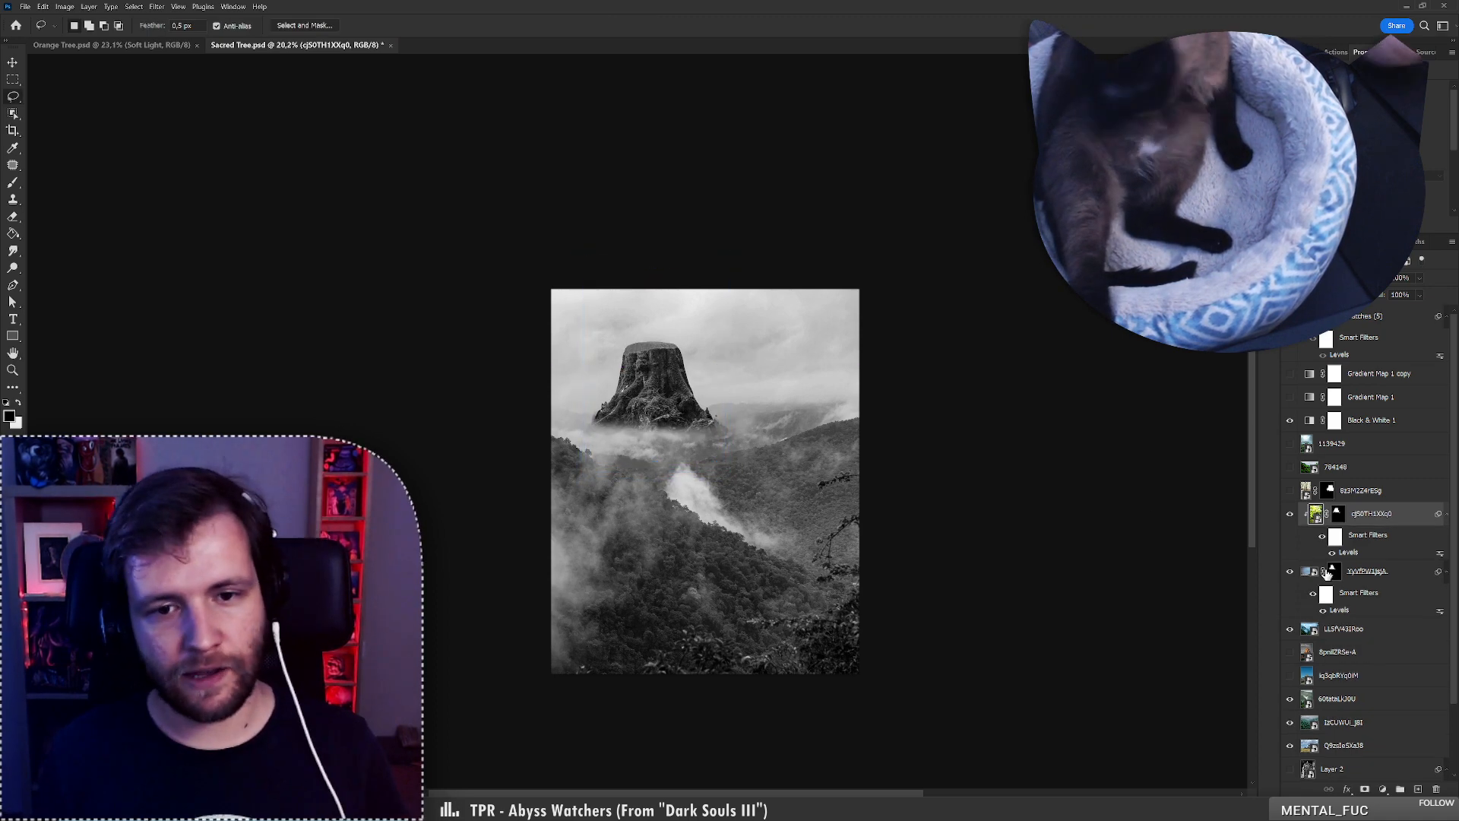
Adjust the mossy stump's Levels to midtones 1.77, white input 190 and black output about 32 to match the haze.
double_click(1347, 551)
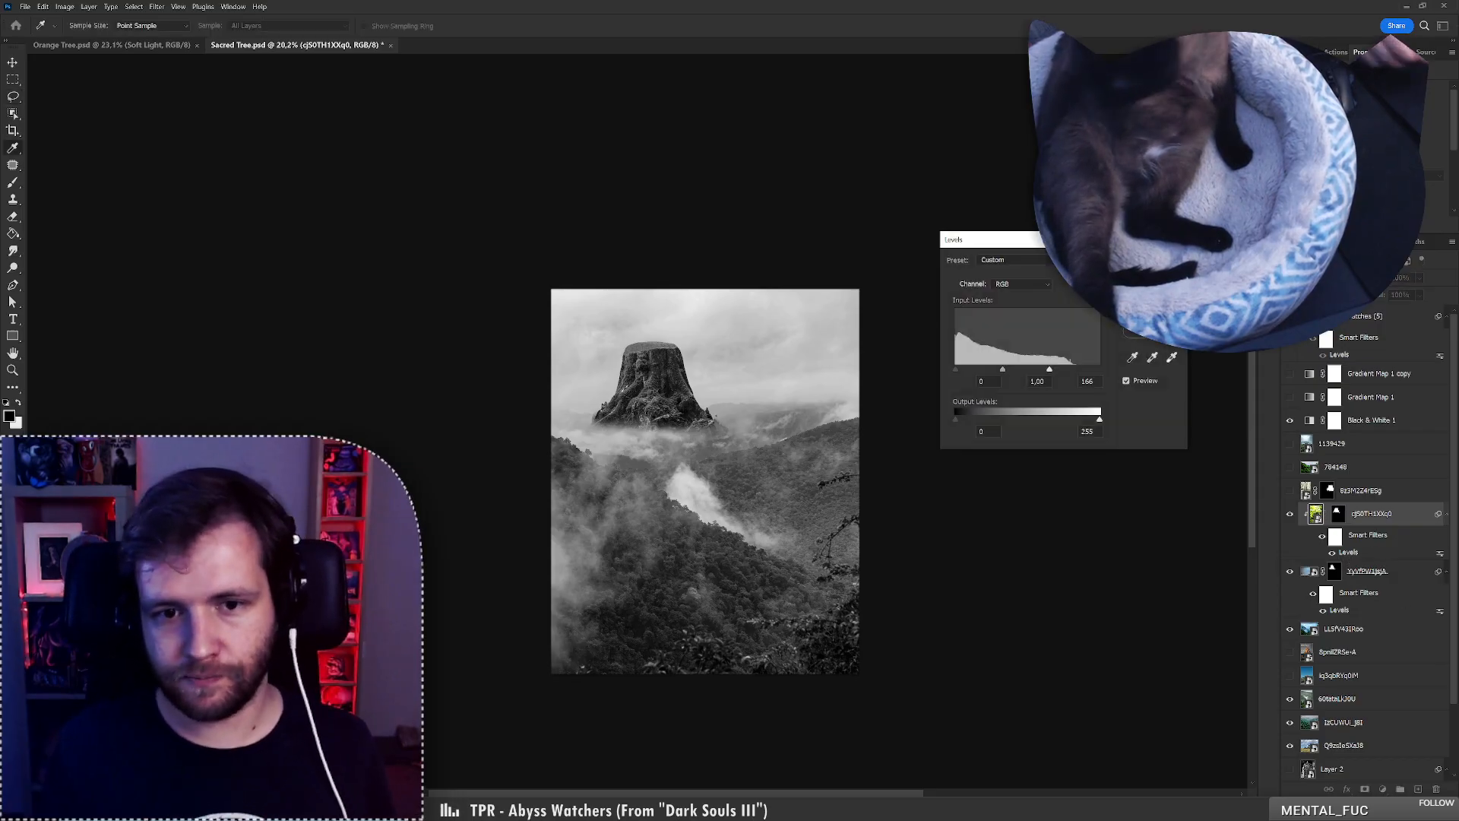
drag(1072, 370, 988, 371)
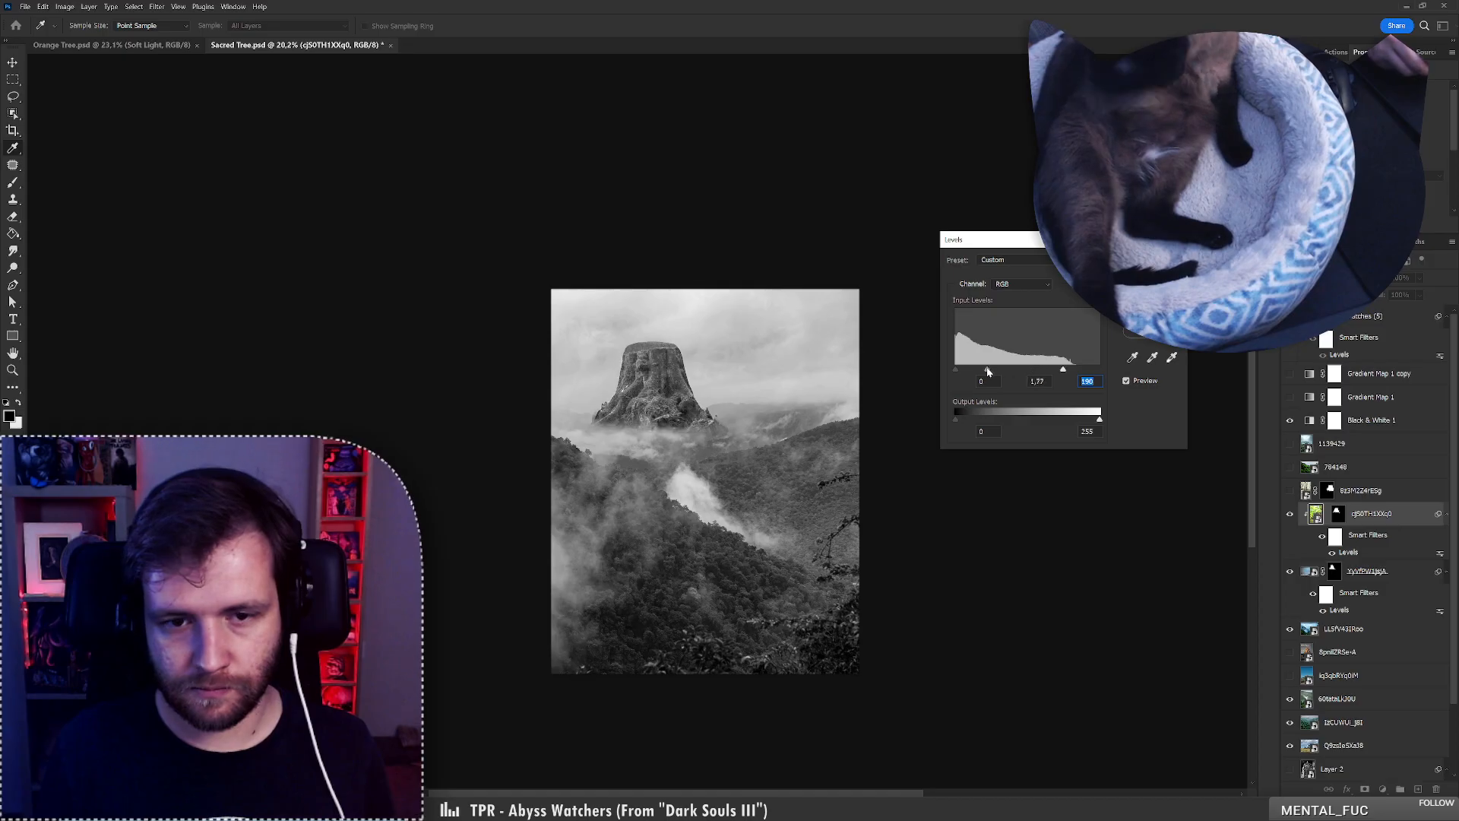
mouse_move(960, 424)
mouse_down()
mouse_move(1001, 415)
mouse_move(973, 419)
mouse_up()
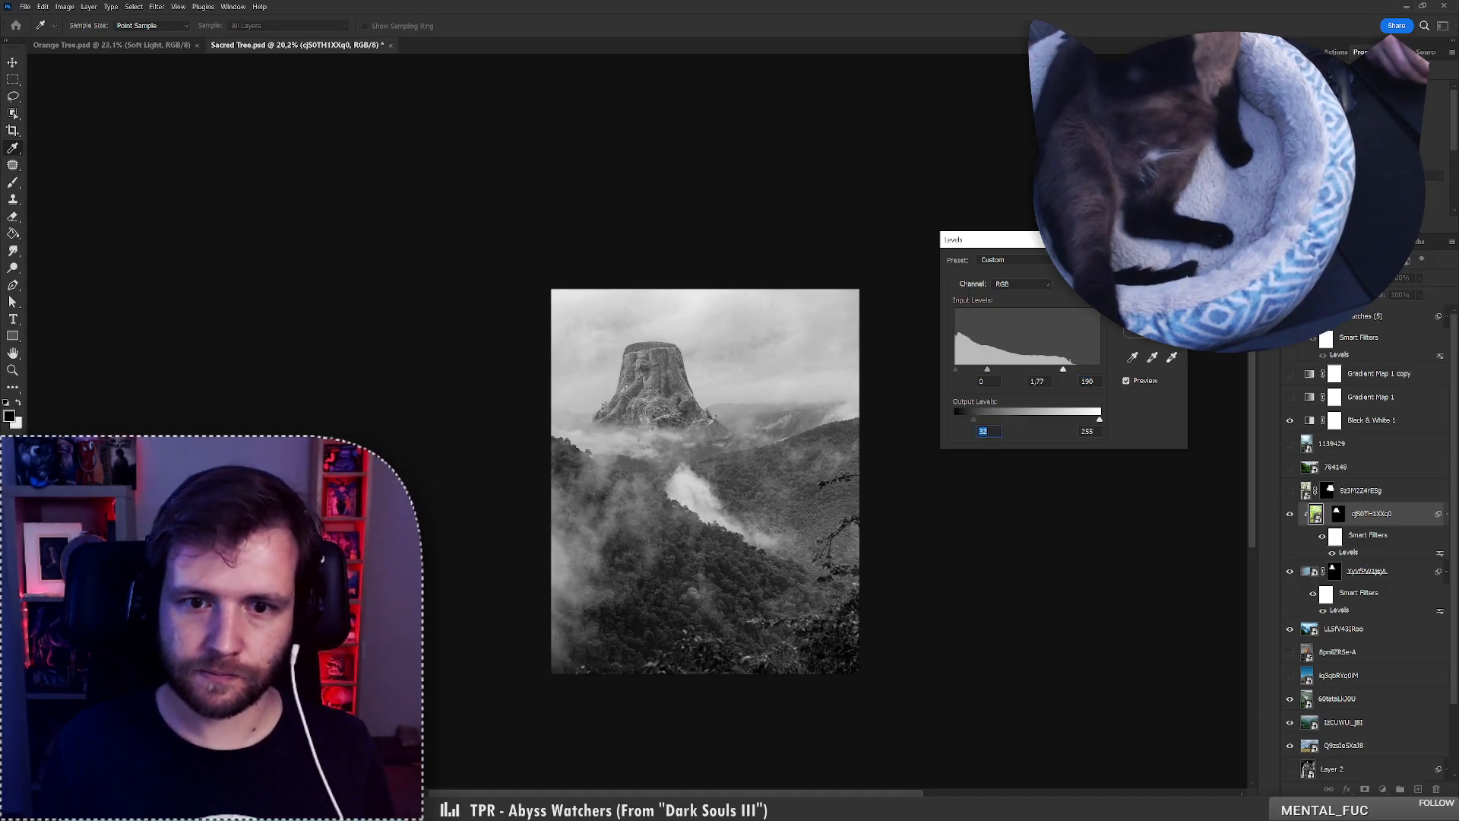
key(Return)
Paint black on the mossy stump's layer mask with a 369 px soft round brush to reveal the rocky base of the tower.
key(l)
right_click(1337, 514)
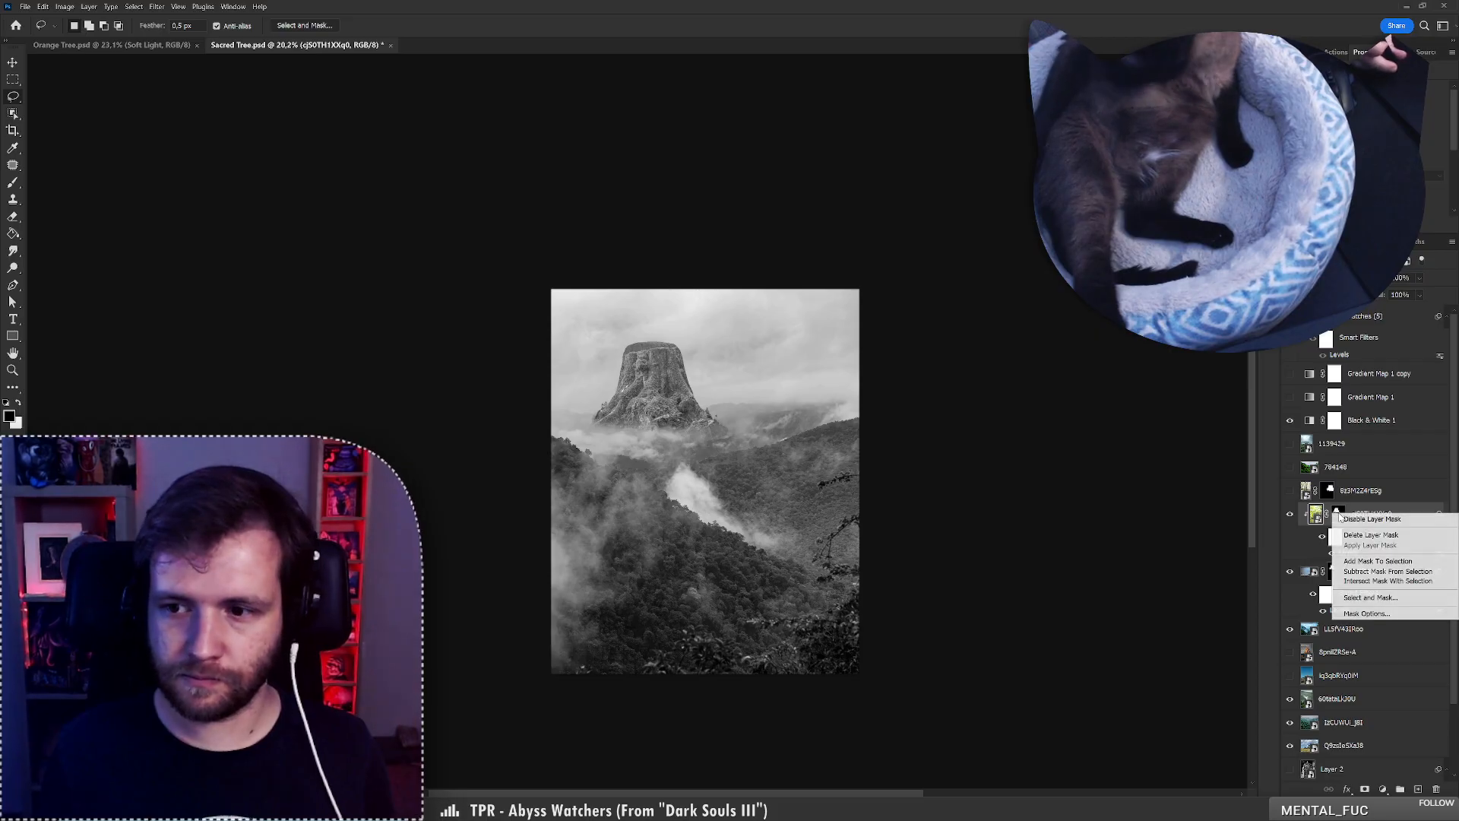
key(Escape)
key(b)
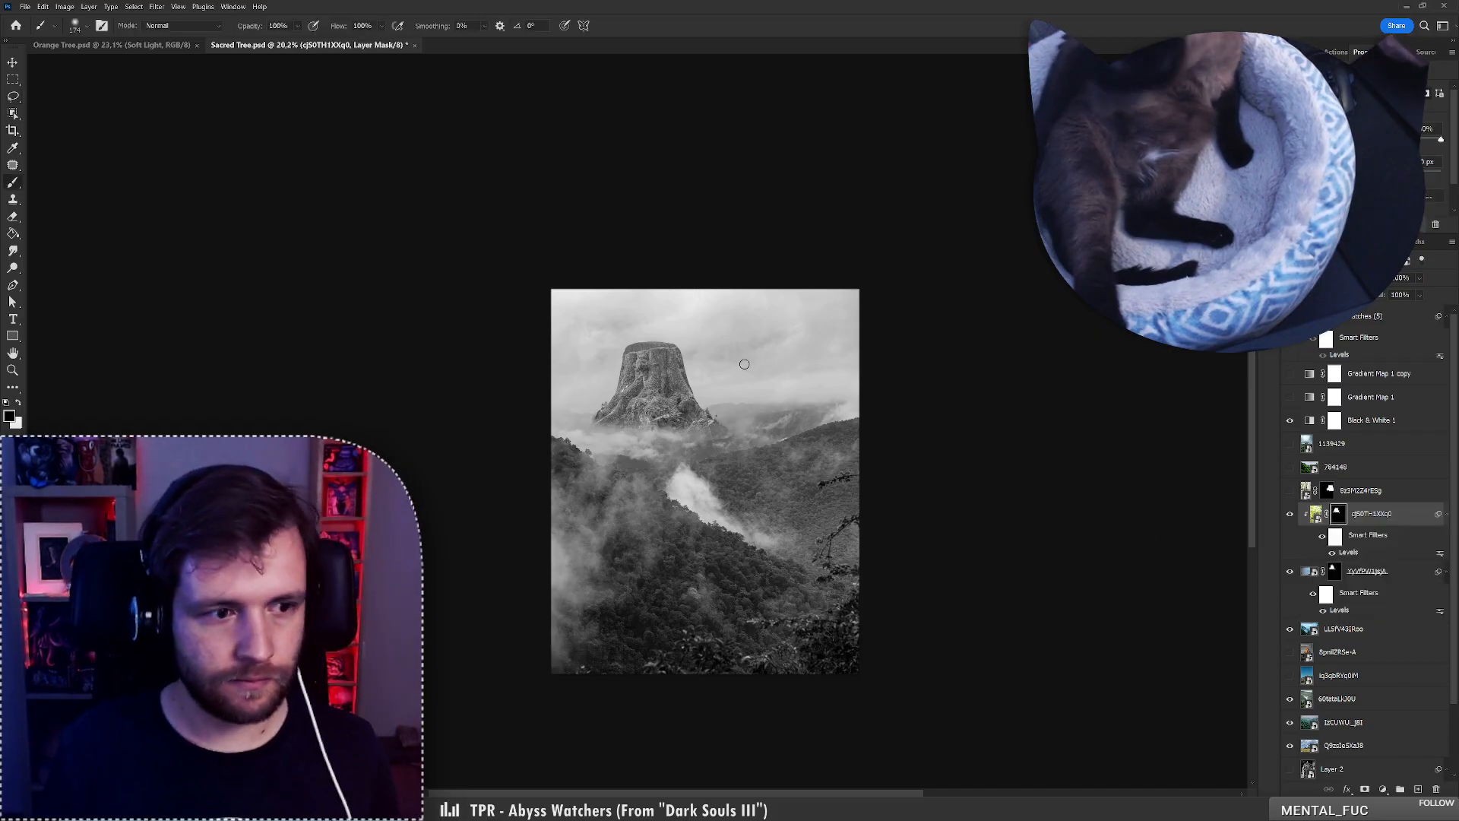
key(x)
right_click(740, 366)
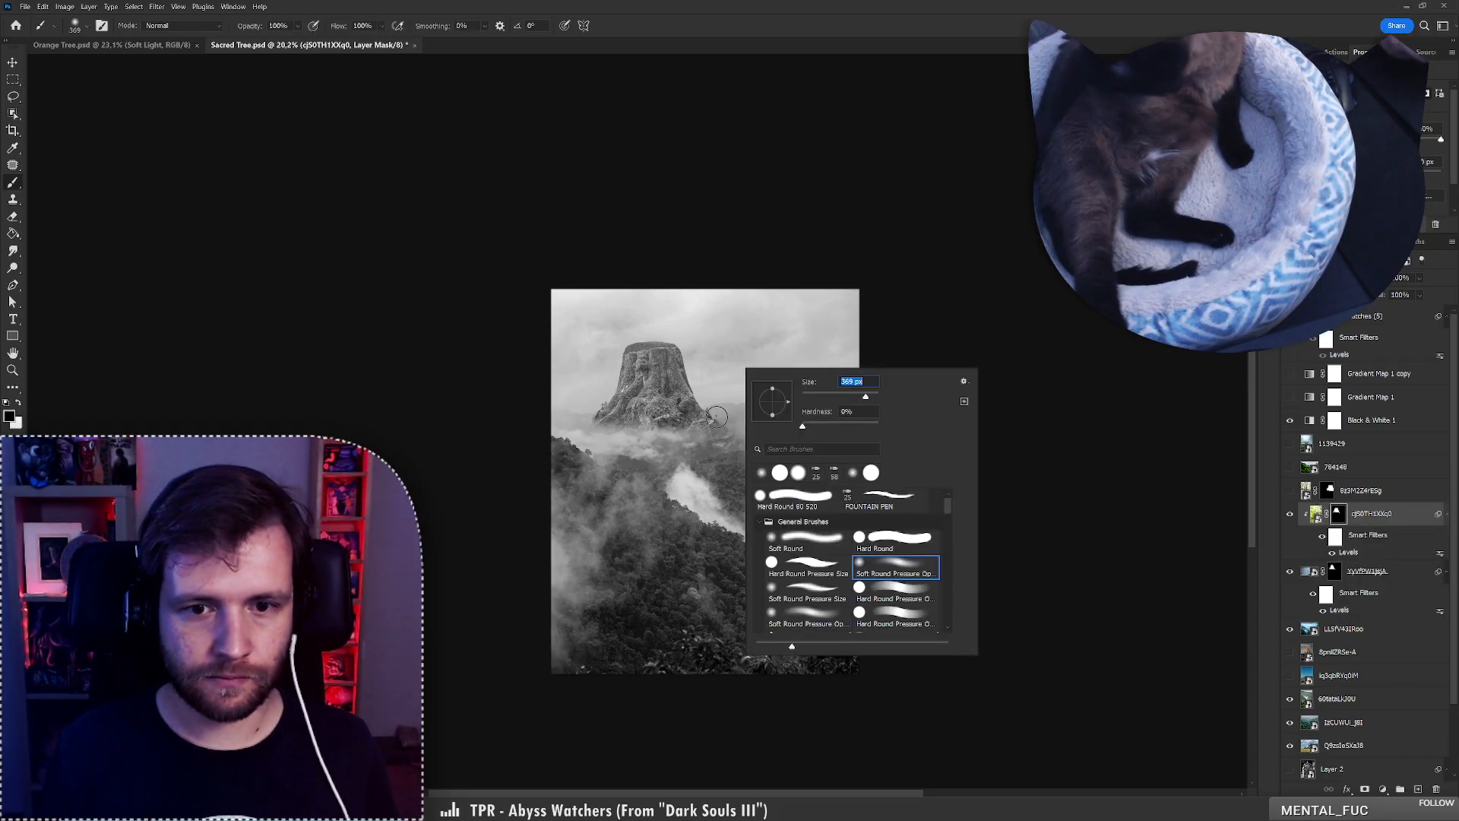
key(Return)
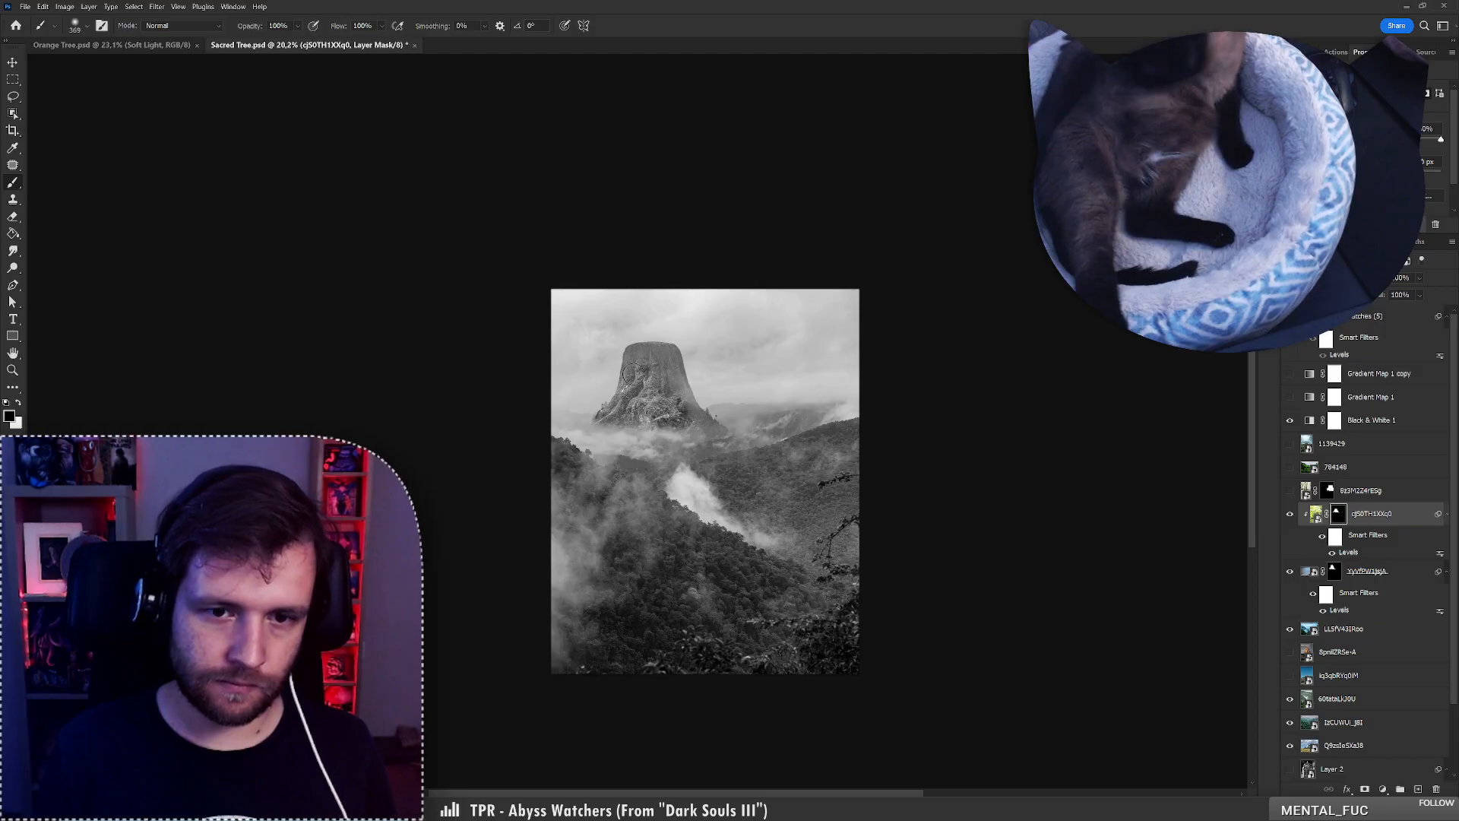
Refine the mossy stump's mask with a smaller soft brush of about 105 px, blending the bark edges into the rock tower.
right_click(713, 357)
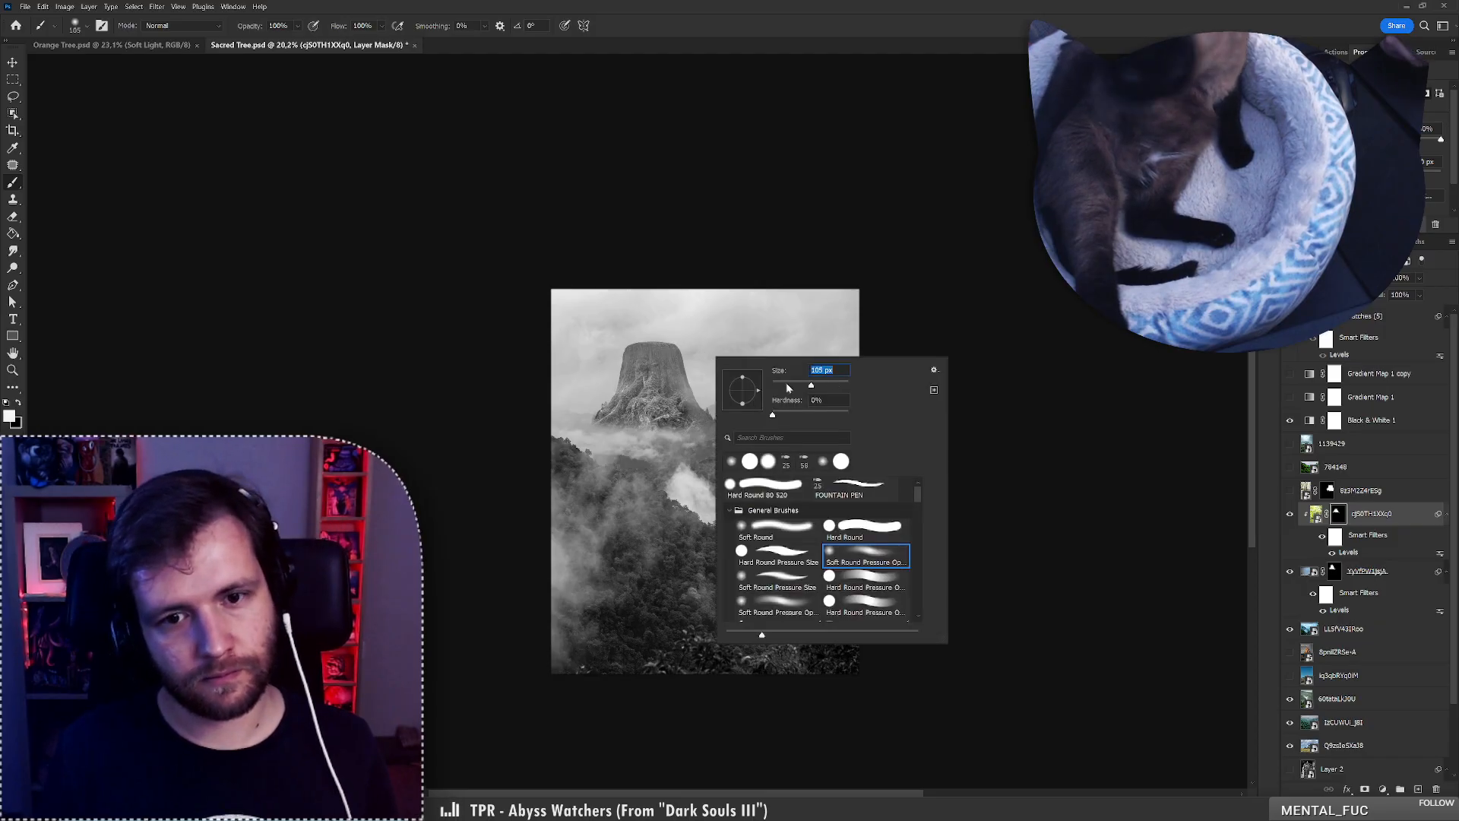
key(Return)
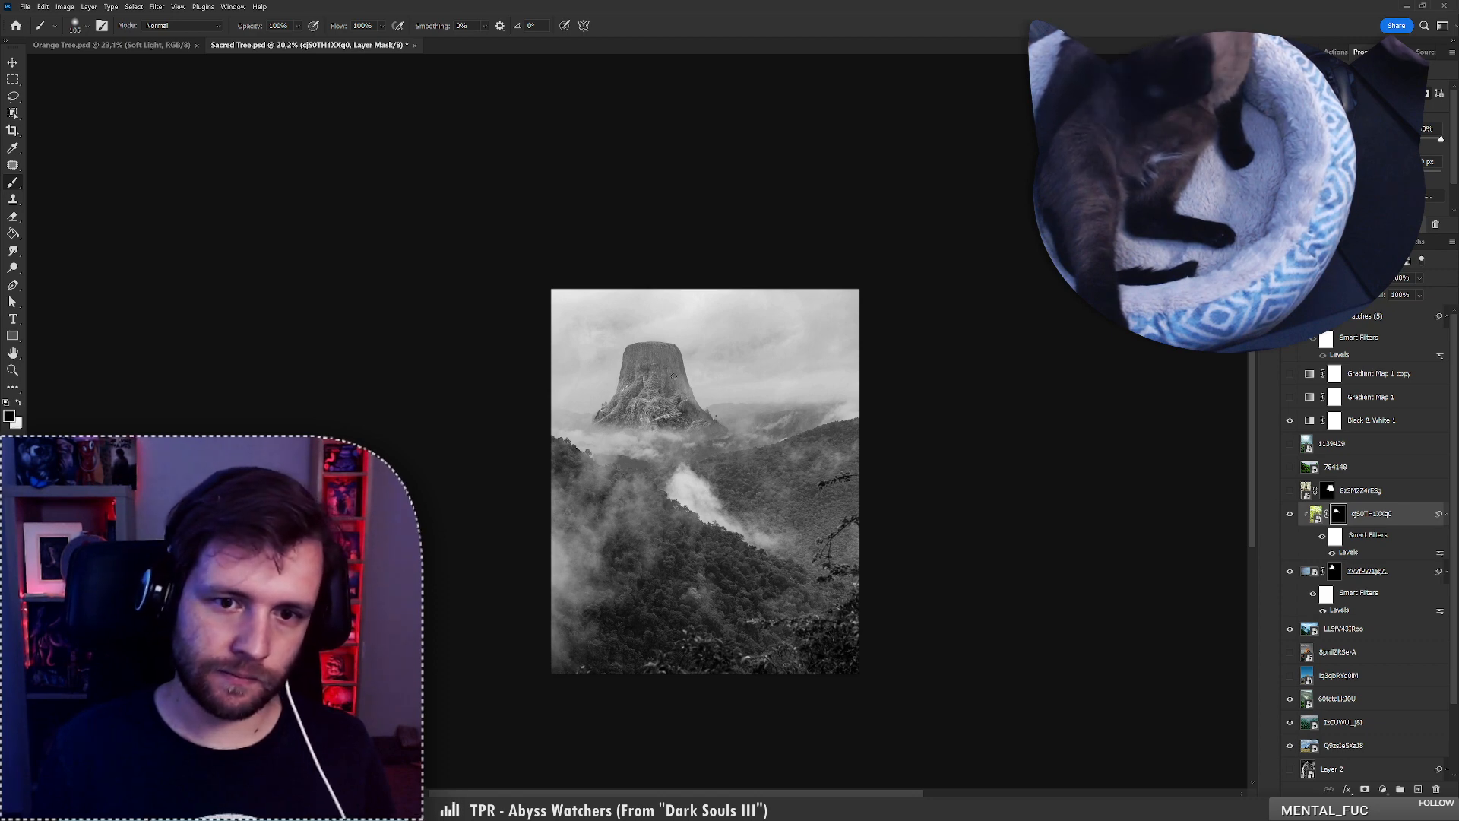
mouse_move(614, 381)
mouse_down()
mouse_move(671, 378)
mouse_move(586, 374)
mouse_move(632, 372)
mouse_up()
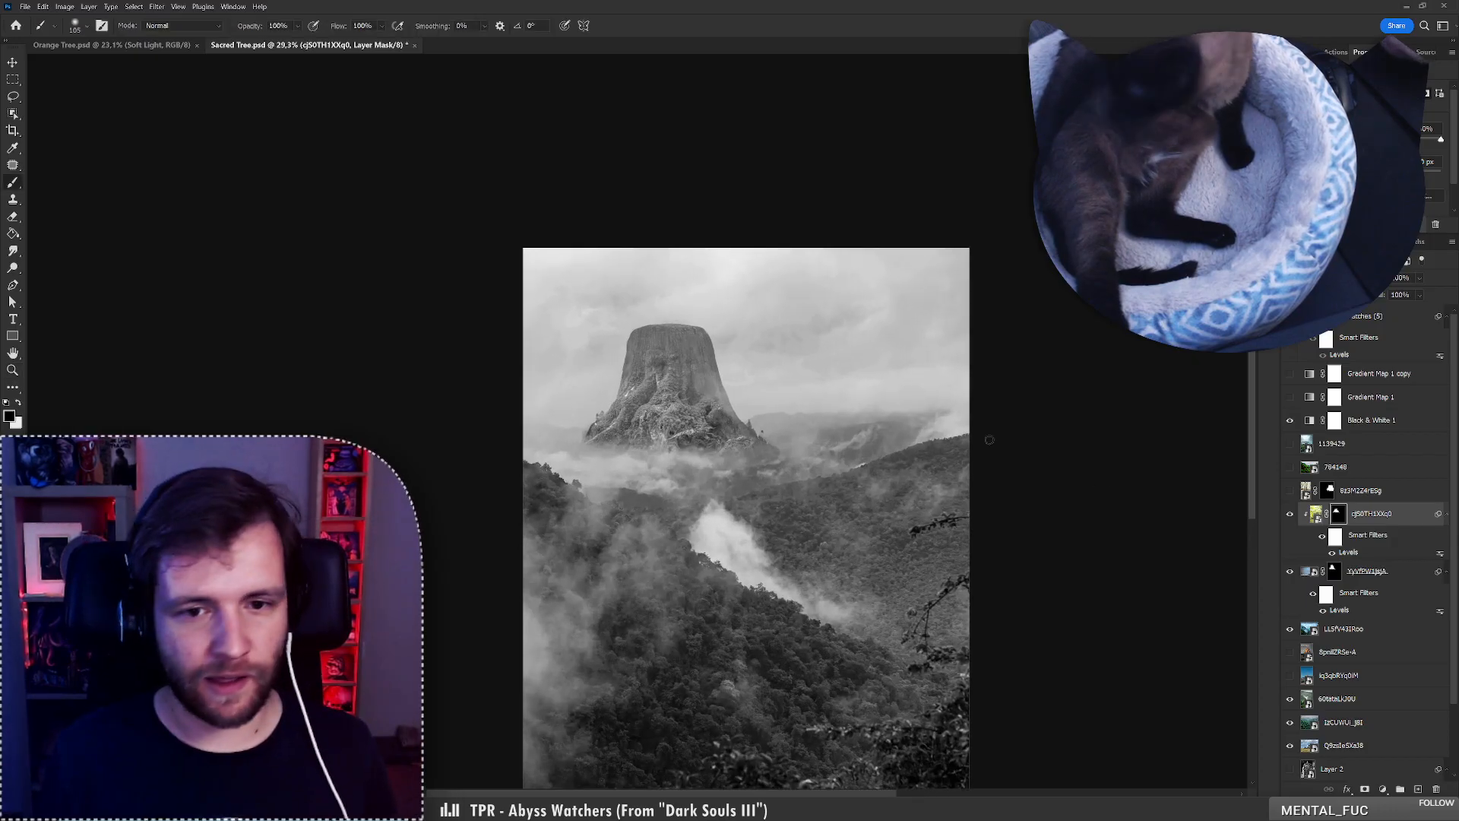
click(1290, 515)
click(1290, 514)
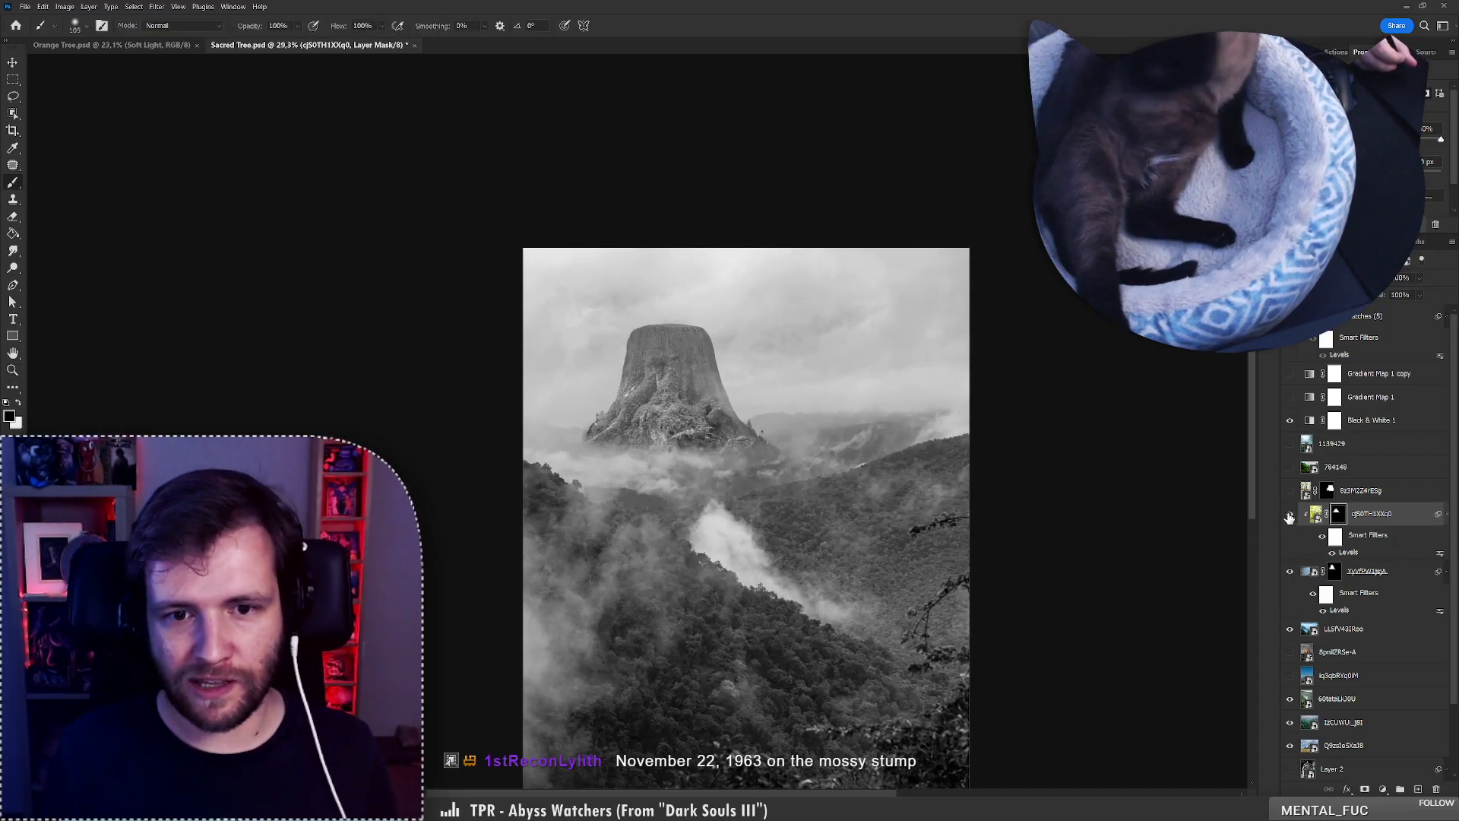
mouse_move(695, 408)
mouse_down()
mouse_move(655, 412)
mouse_move(676, 385)
mouse_up()
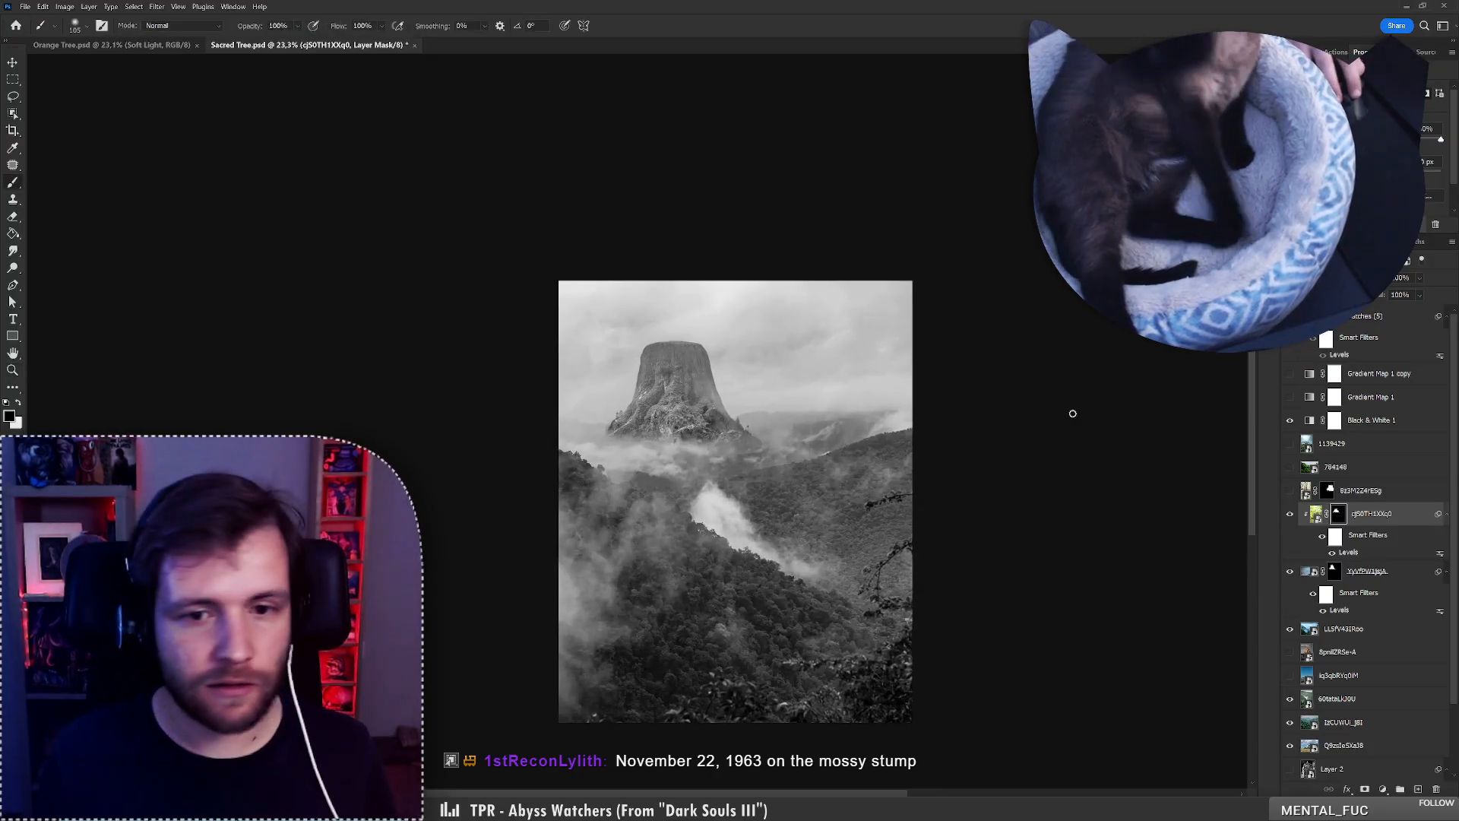
Move the bare stump layer between the mossy stump and rock tower, make it visible, clip it to the tower and place it there.
drag(1360, 491, 1293, 549)
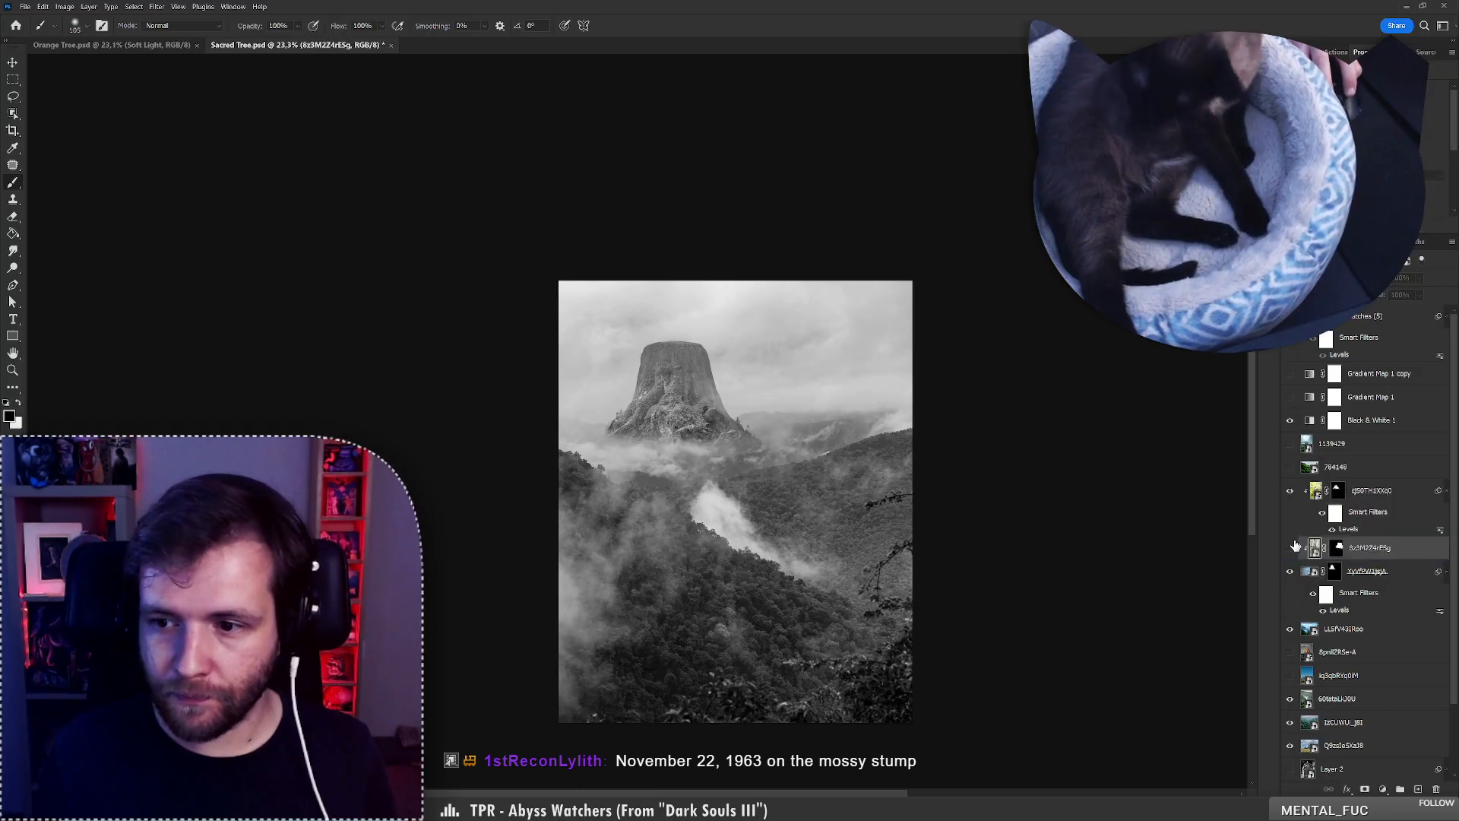
drag(873, 489, 678, 401)
Scale the bare stump to about 78%, flip it horizontally and tilt it slightly to fit its bark to the rock tower.
key(ctrl+t)
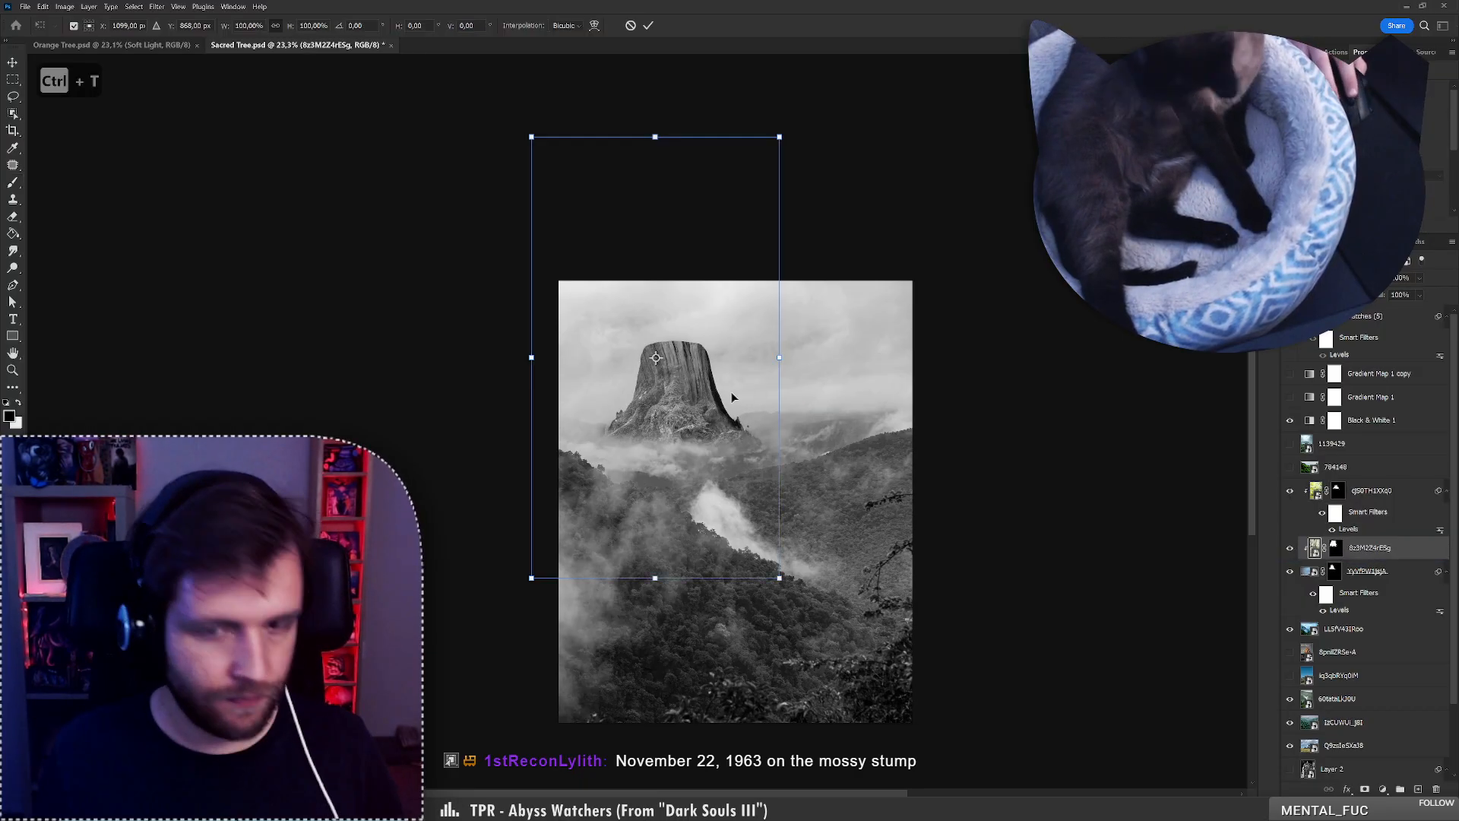
drag(779, 358, 725, 369)
right_click(687, 386)
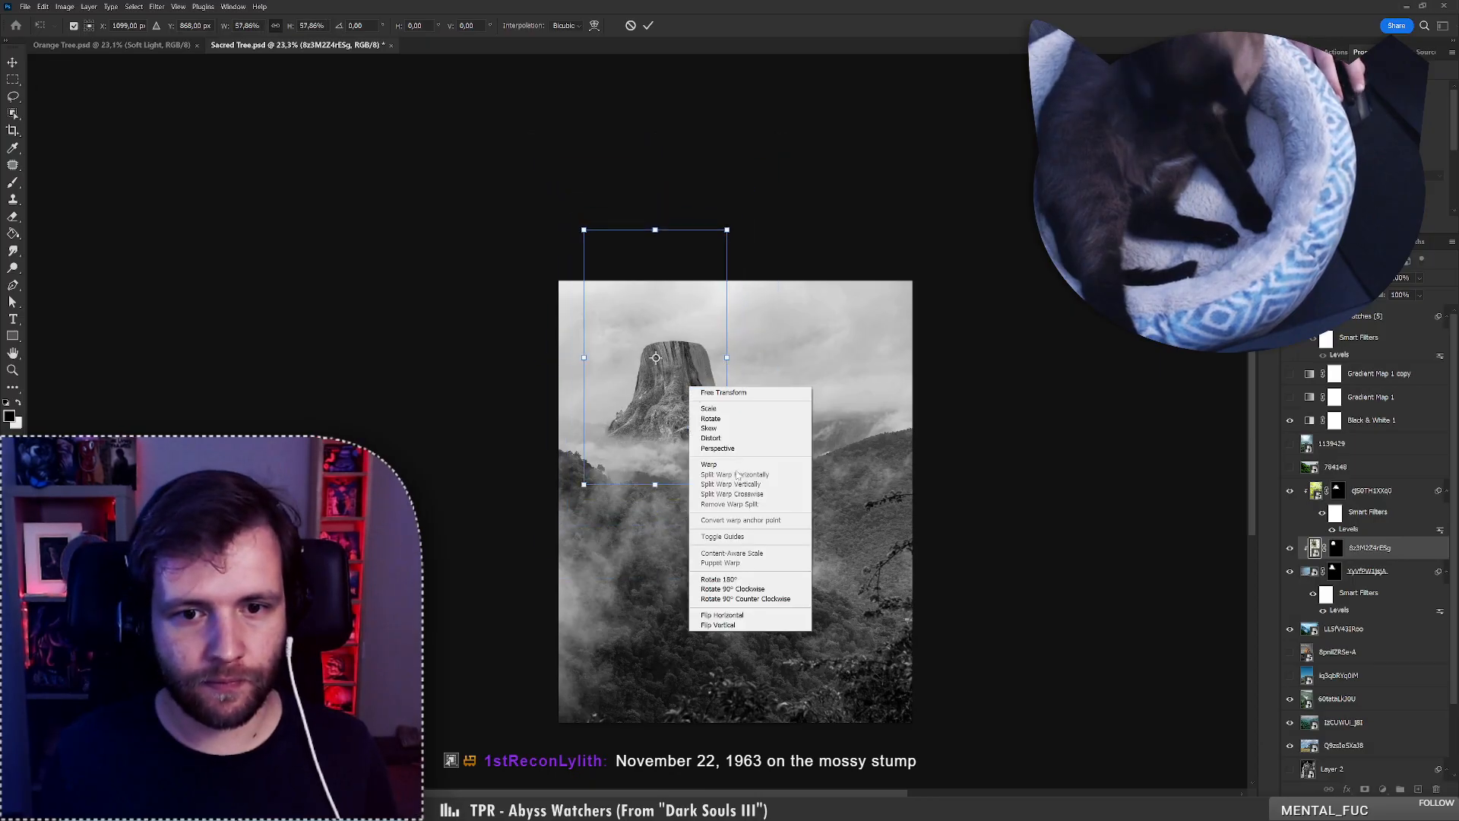
click(722, 614)
mouse_move(676, 426)
mouse_down()
mouse_move(717, 435)
mouse_move(714, 384)
mouse_move(715, 440)
mouse_move(700, 421)
mouse_up()
drag(795, 423, 714, 415)
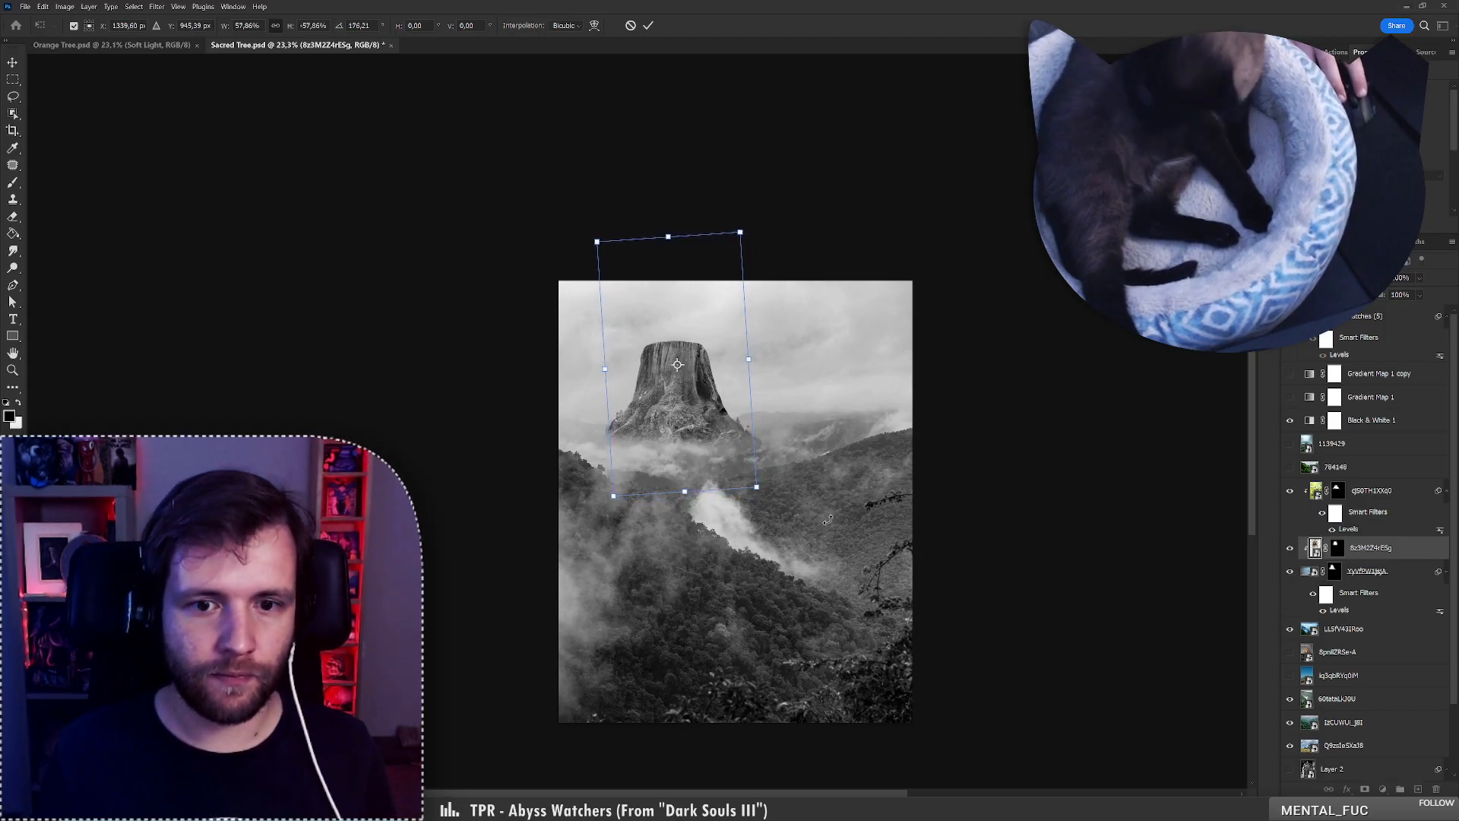
mouse_move(757, 485)
mouse_down()
mouse_move(784, 531)
mouse_move(745, 497)
mouse_up()
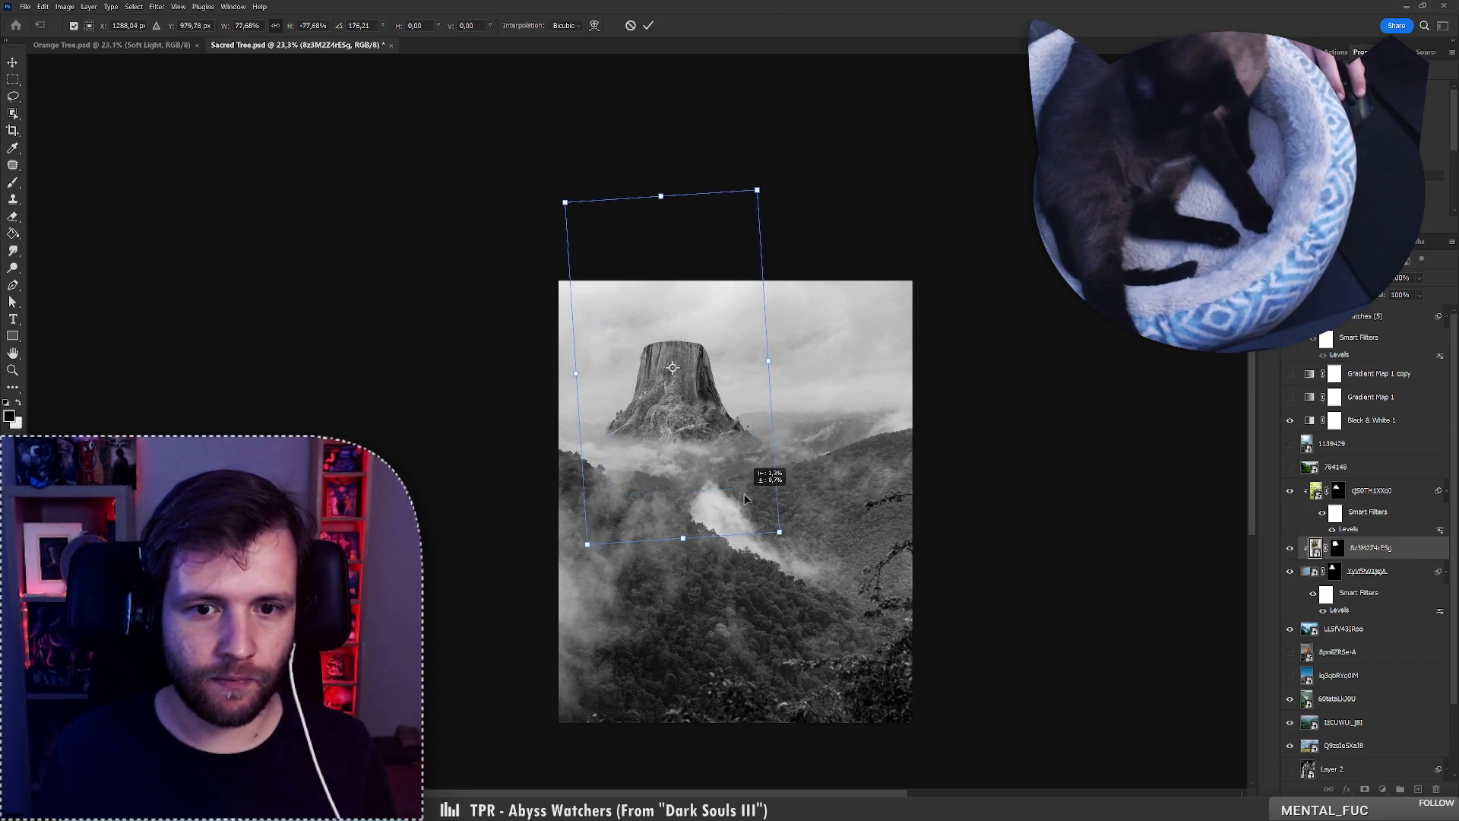
key(Return)
Target the bare stump's layer mask with the Brush tool for painting.
key(b)
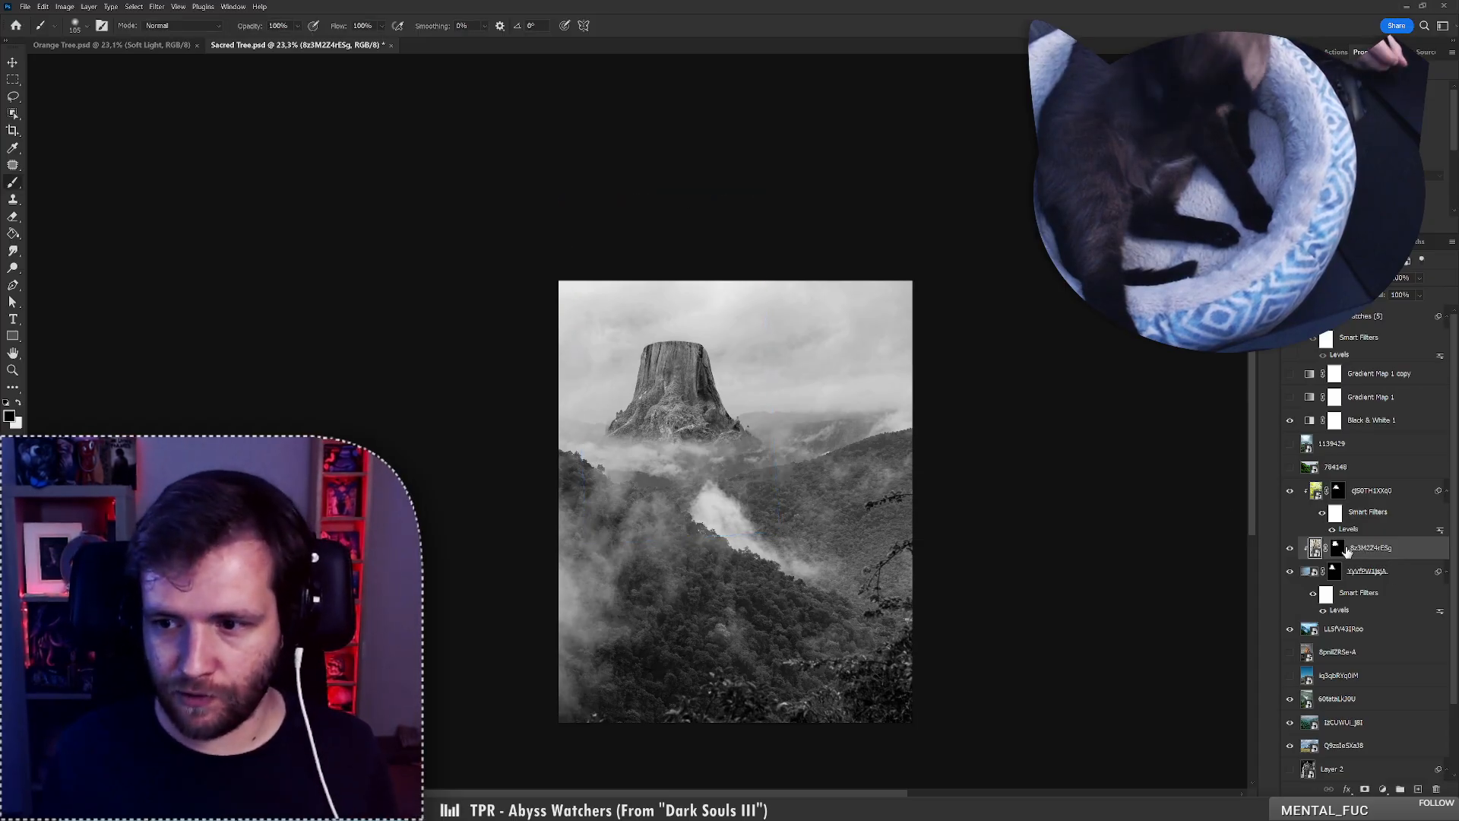
click(1339, 548)
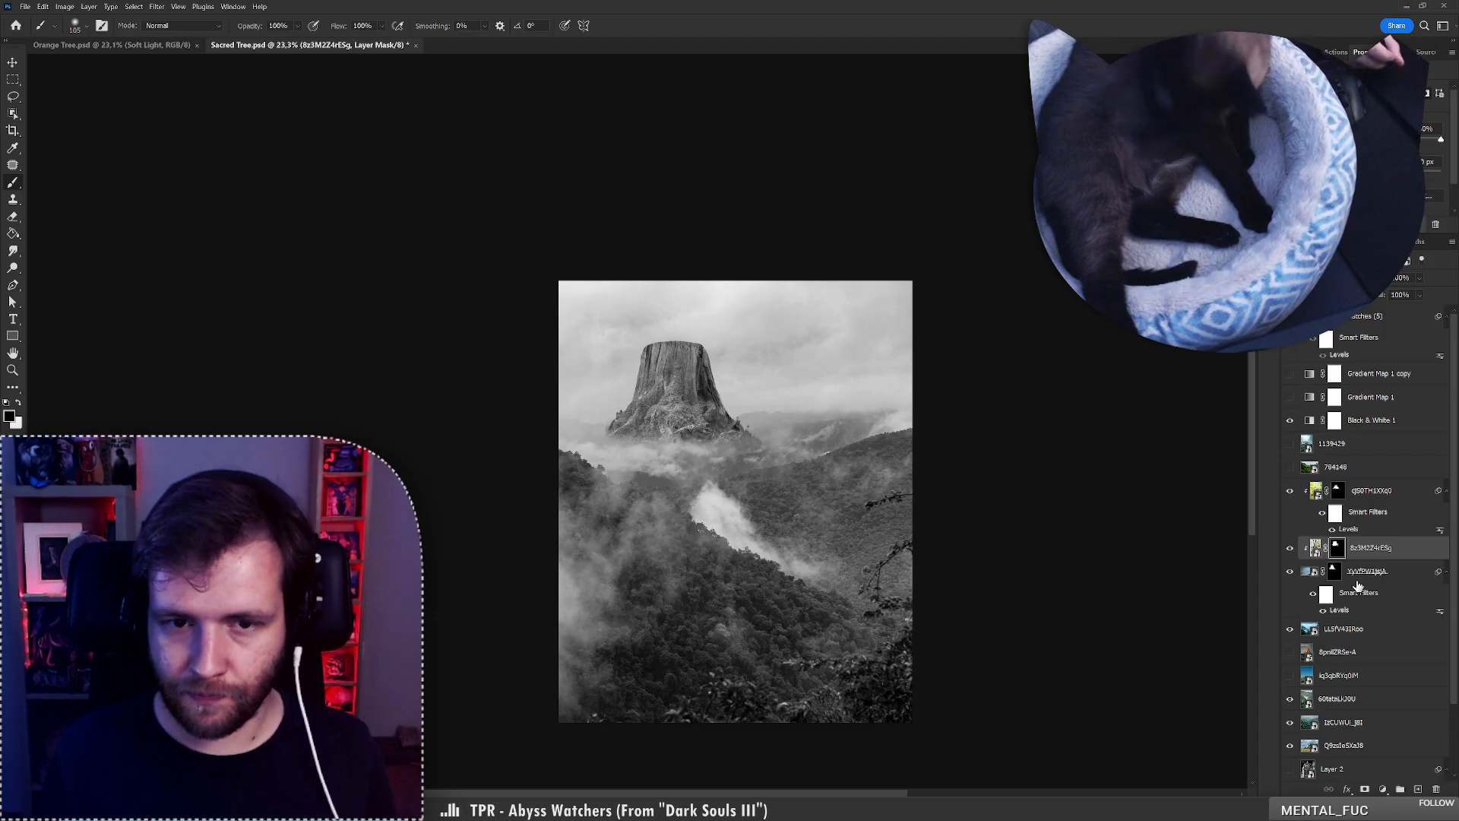
key(ctrl+backslash)
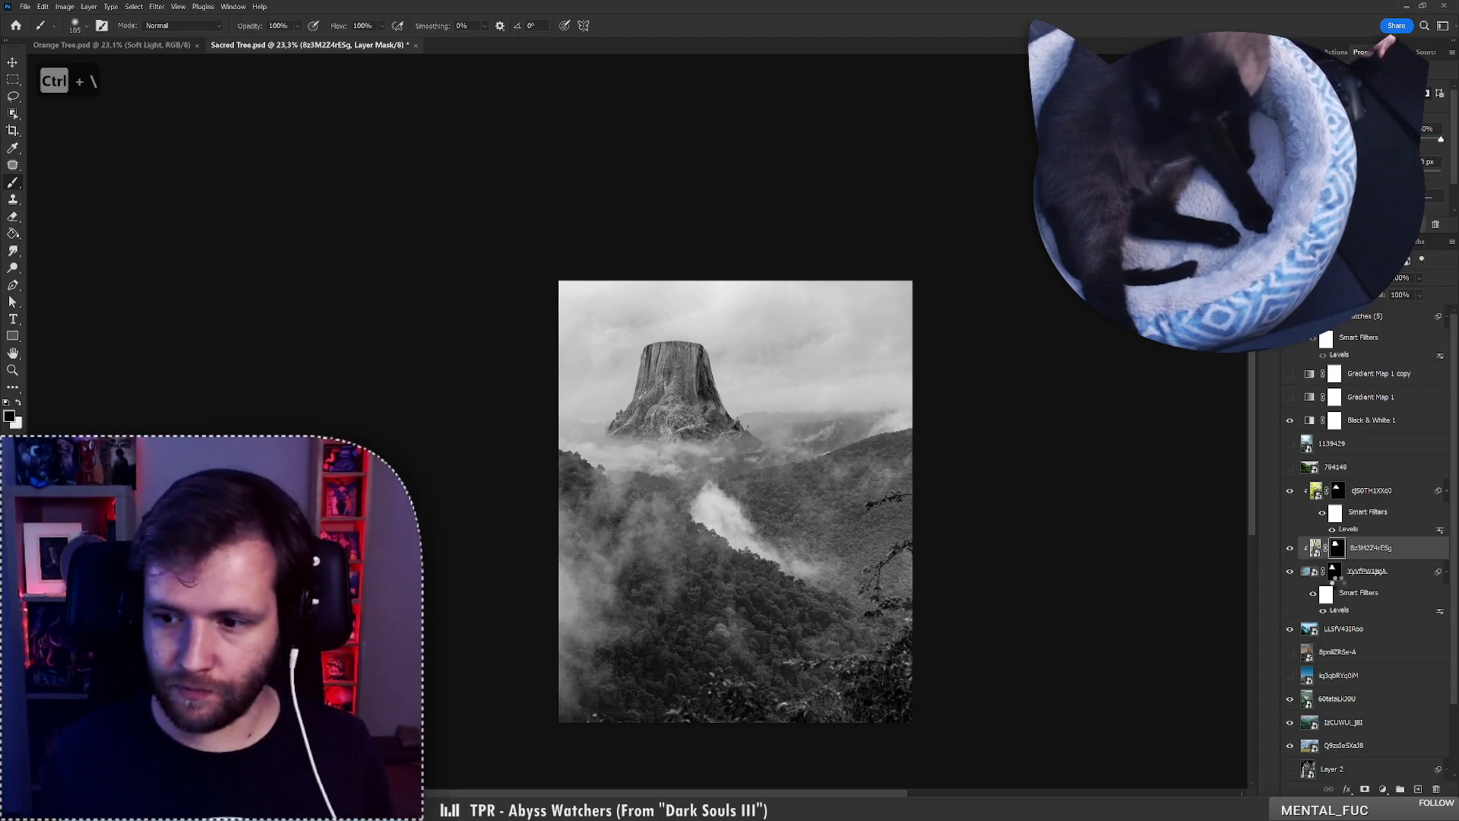
Add a black layer mask to the 8z3M2Z4rESq layer and reveal its texture with white soft-brush strokes along the rock tower's right side.
alt+click(1365, 790)
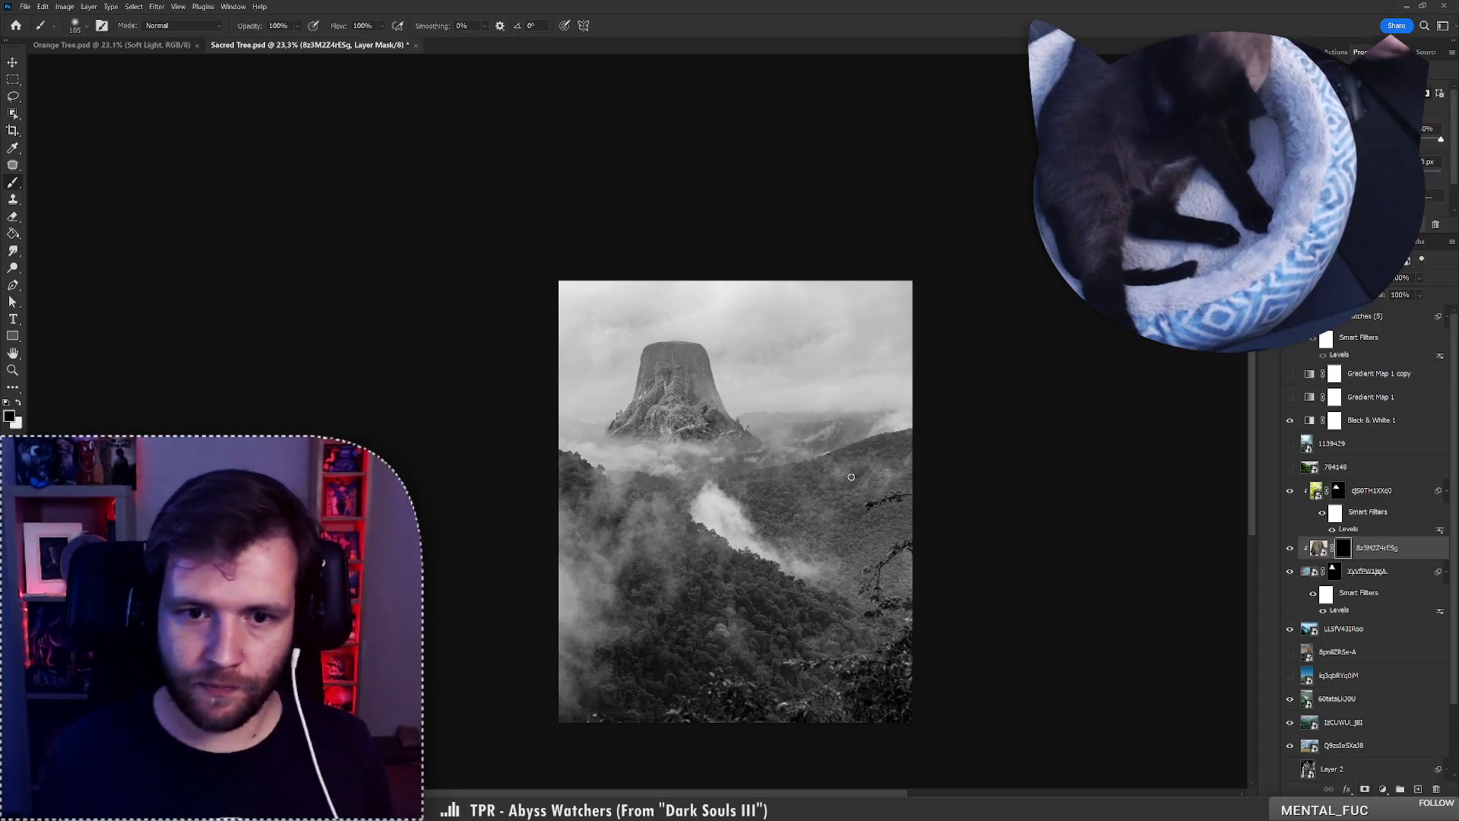
right_click(726, 366)
click(852, 398)
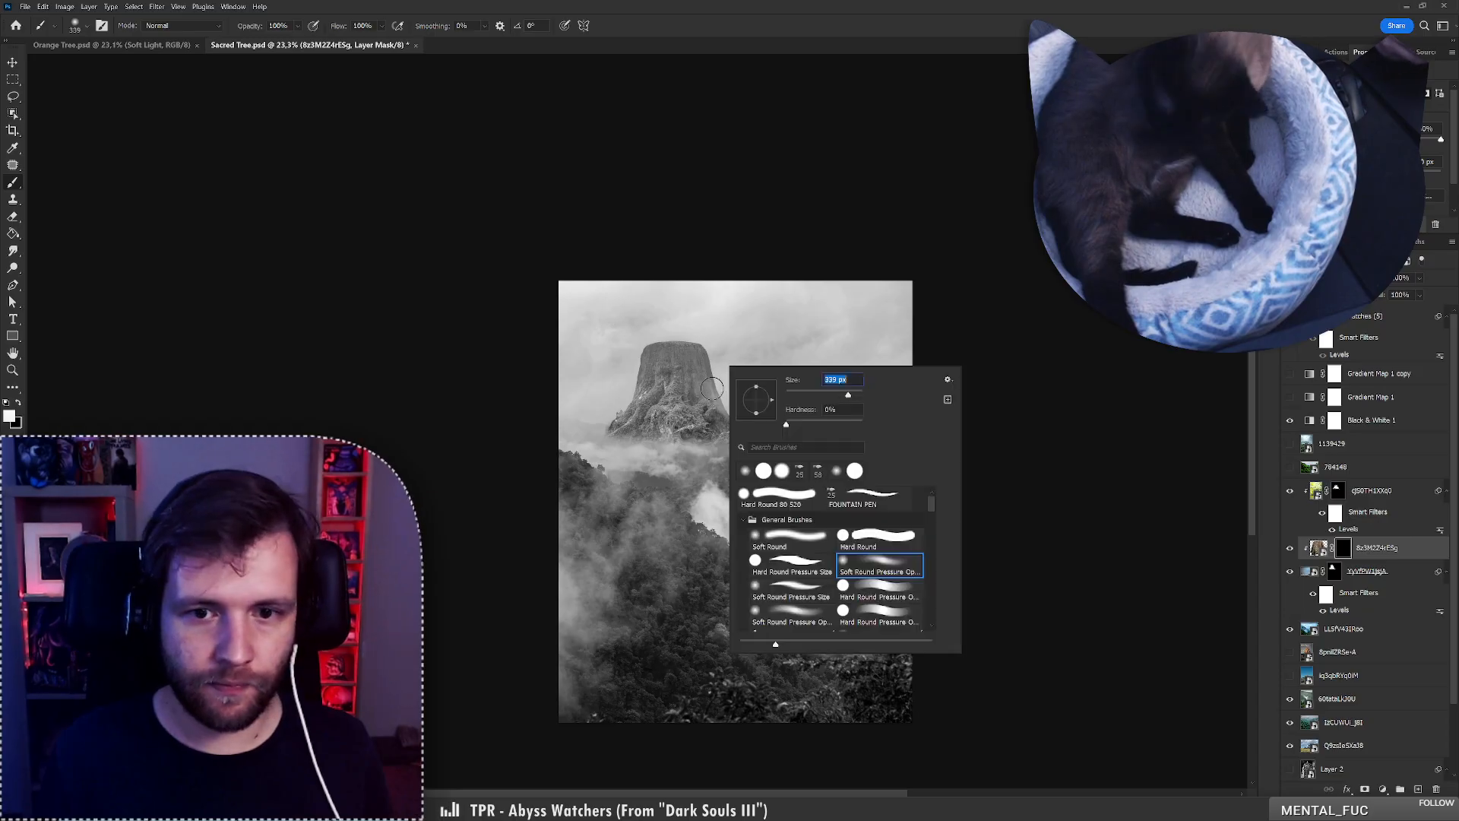
mouse_move(707, 364)
mouse_down()
mouse_move(708, 397)
mouse_move(741, 439)
mouse_move(722, 417)
mouse_up()
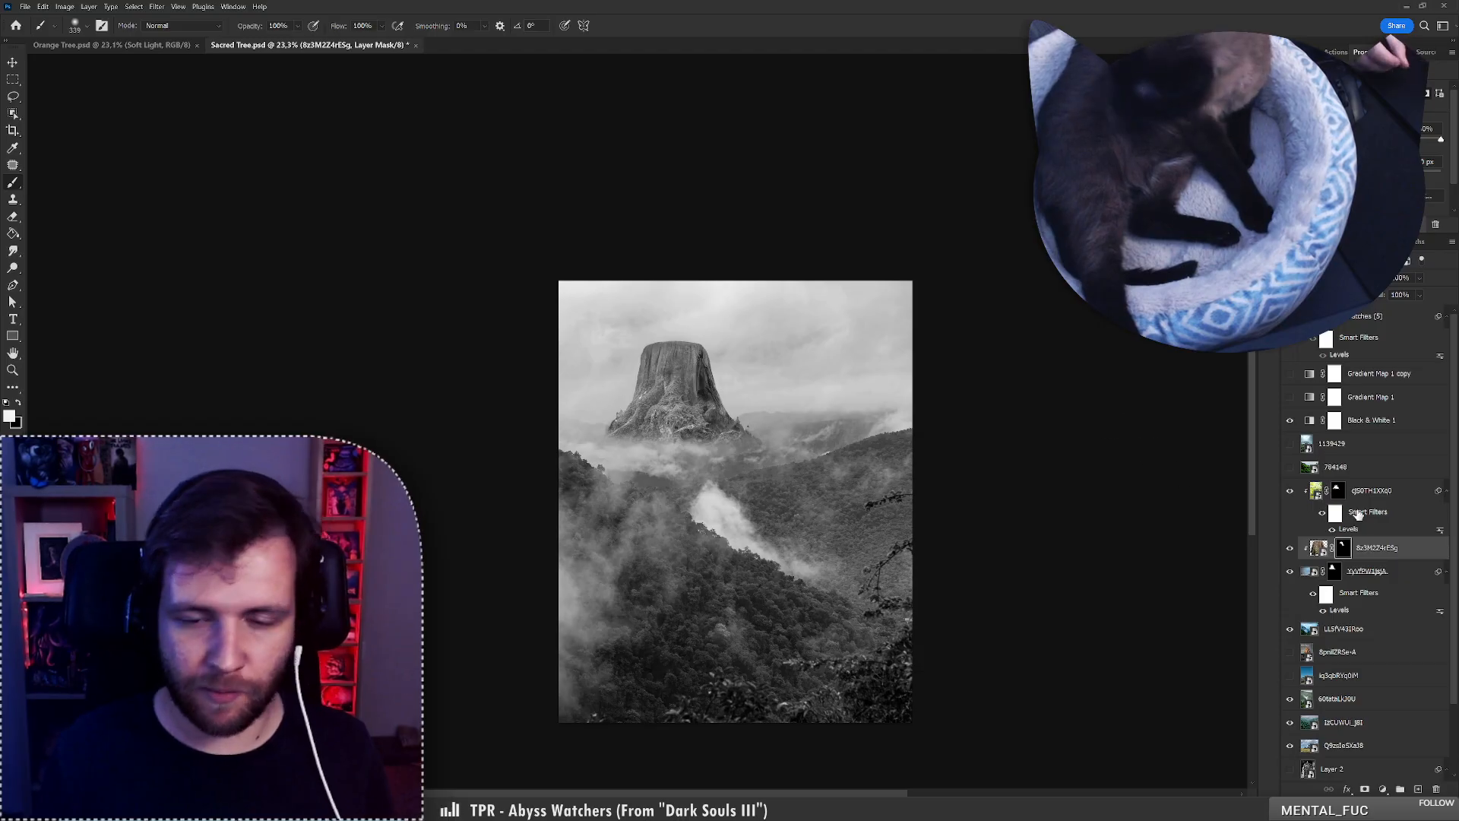
Apply Levels to the 8z3M2Z4rESq image with the black output level at 52.
key(ctrl+2)
key(ctrl+l)
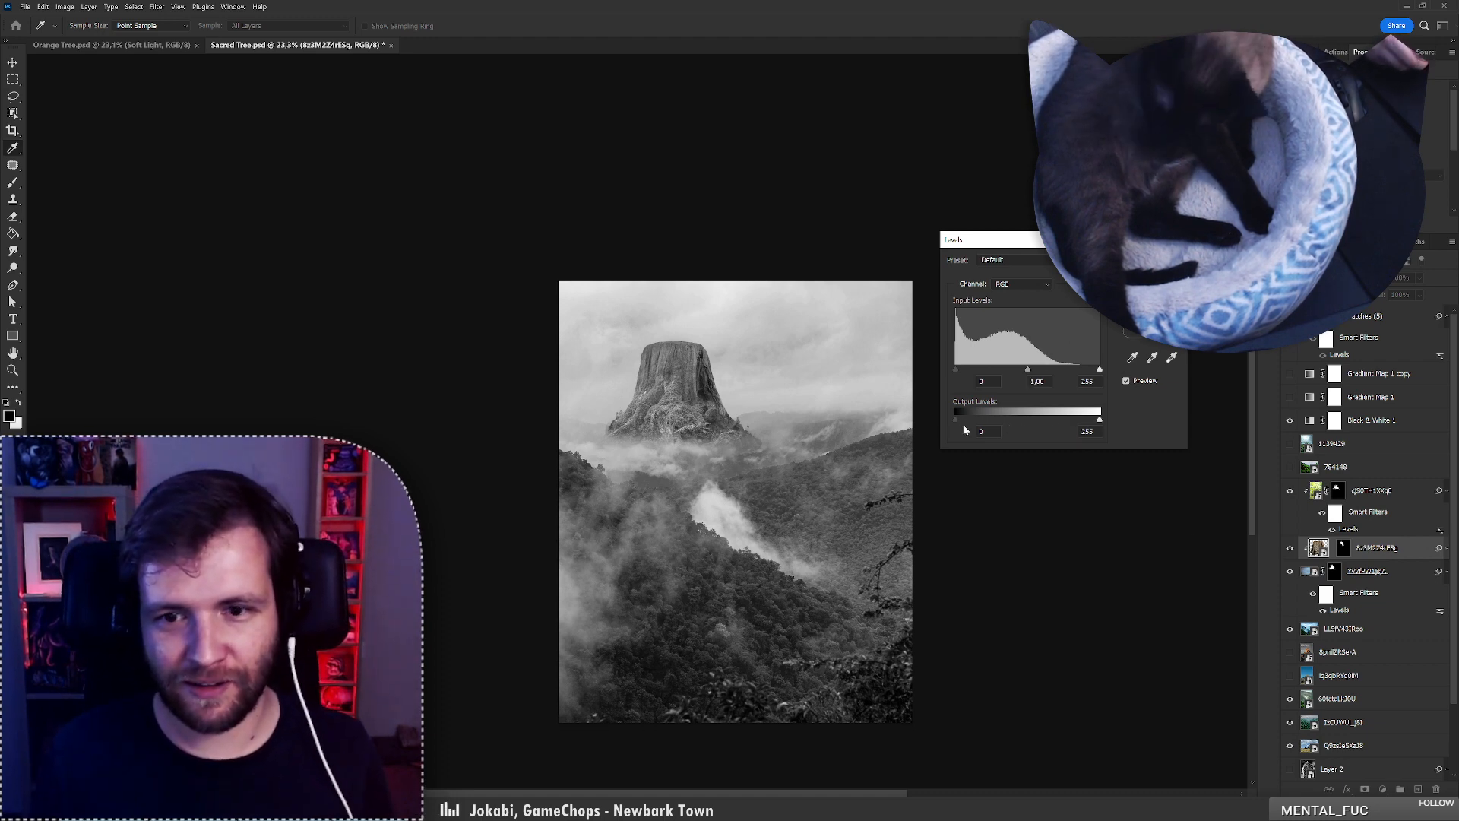
mouse_move(955, 416)
mouse_down()
mouse_move(987, 416)
mouse_move(974, 415)
mouse_up()
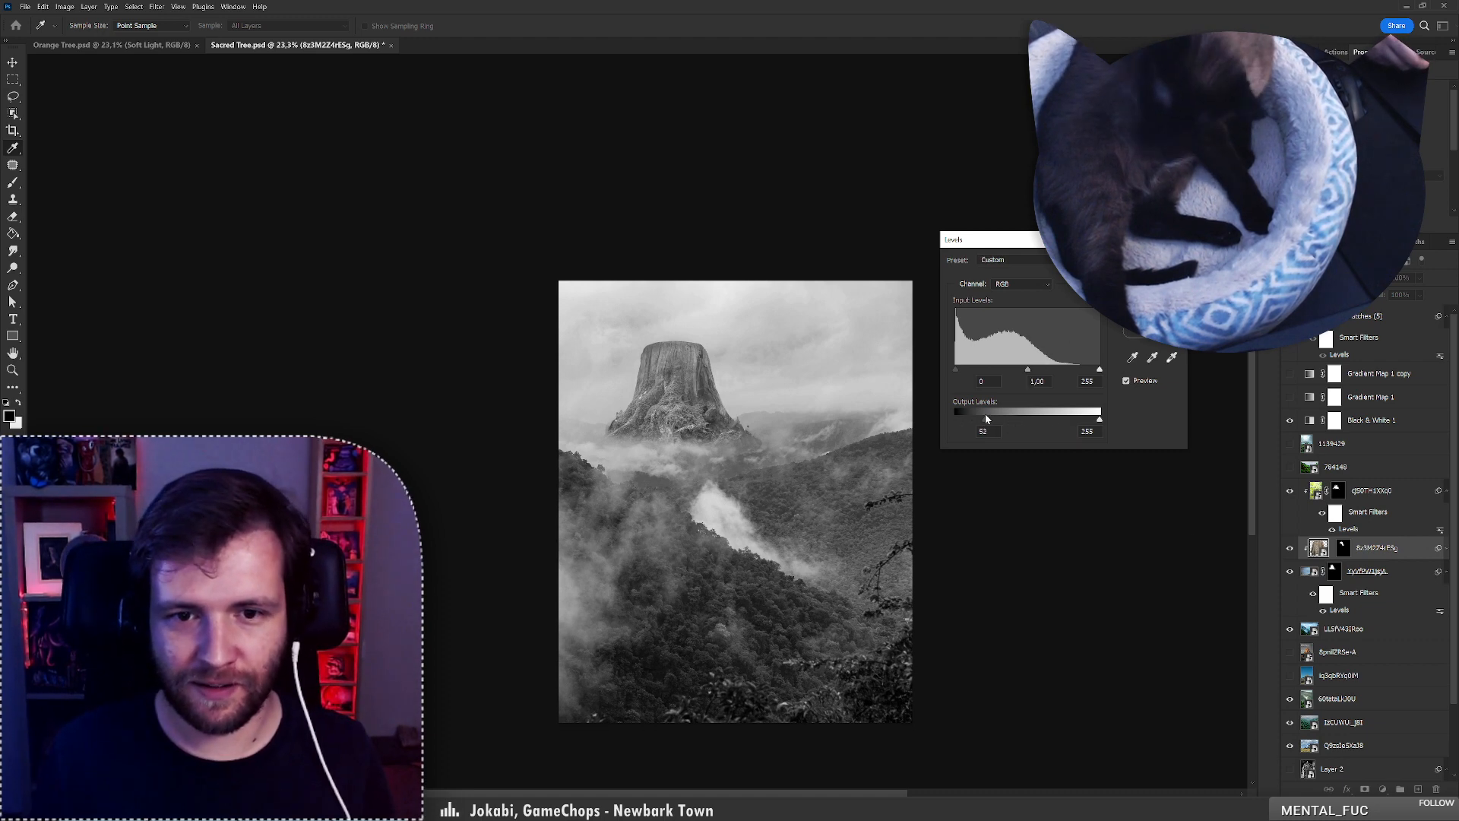
click(983, 415)
key(Return)
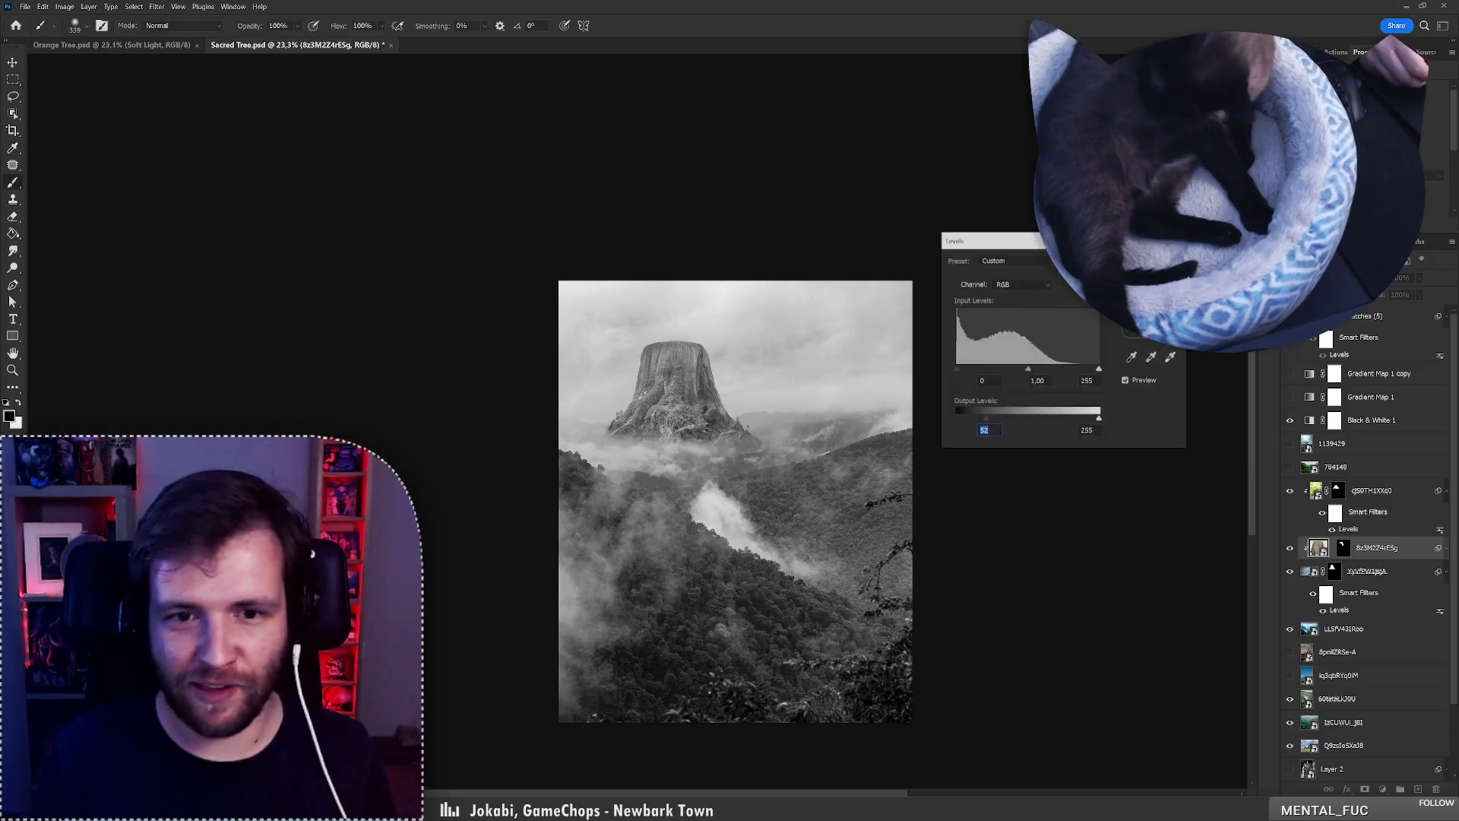
key(b)
key(ctrl+shift+alt+n)
key(ctrl+z)
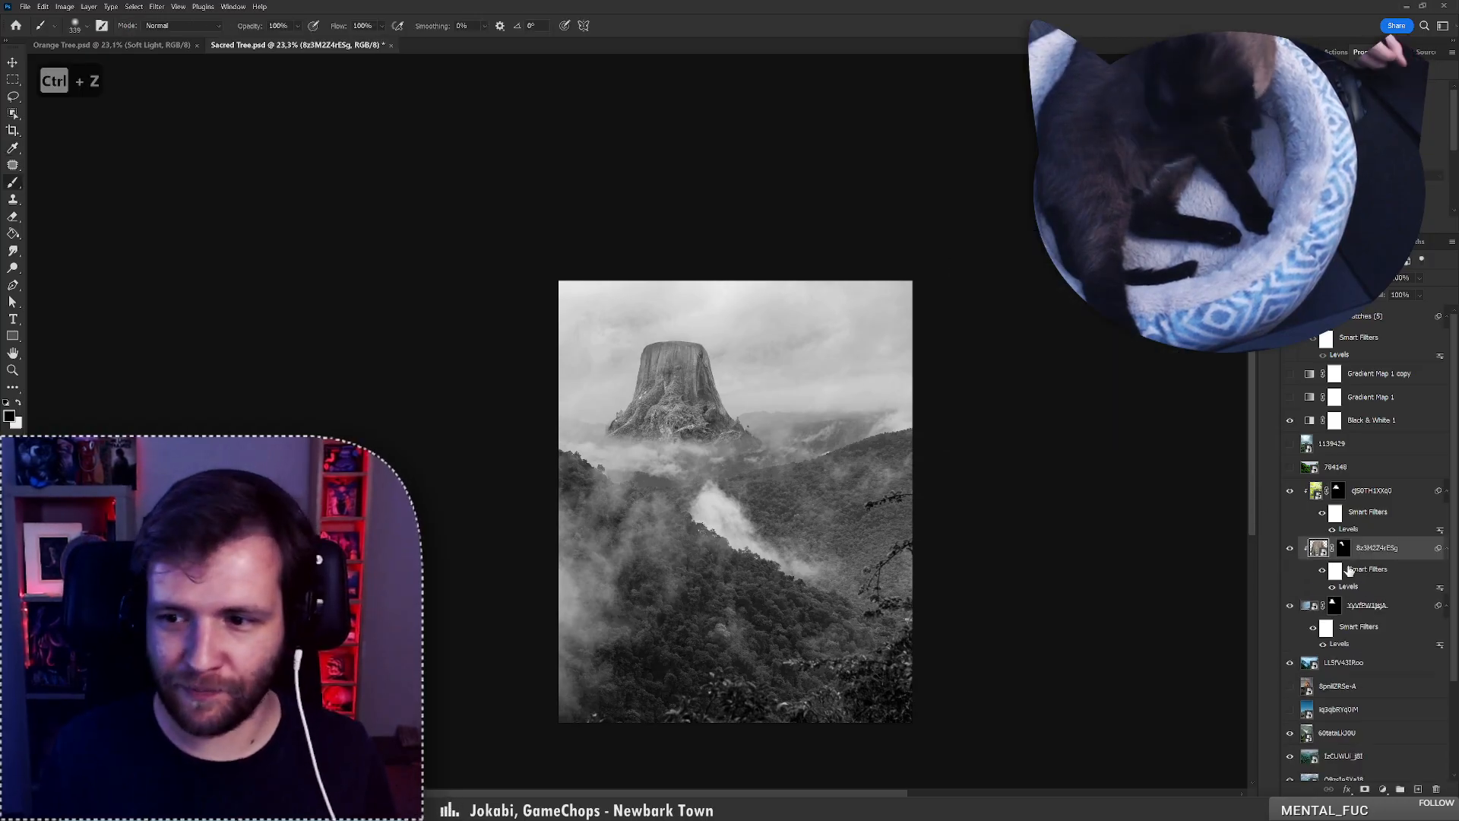
Hide and show the cjS0TH1XXq0 layer to compare the rock tower with and without its texture.
key(x)
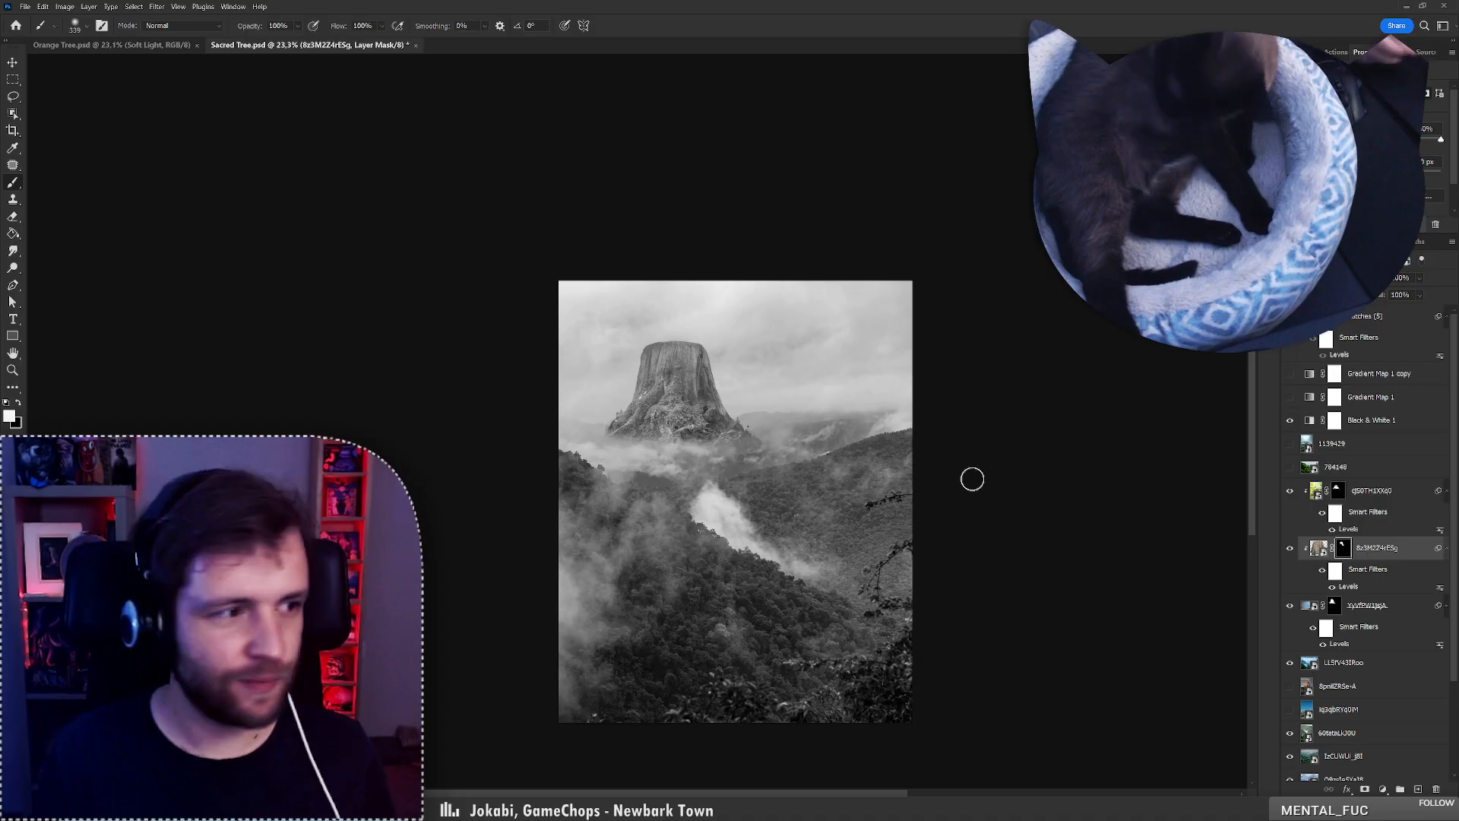
click(1291, 491)
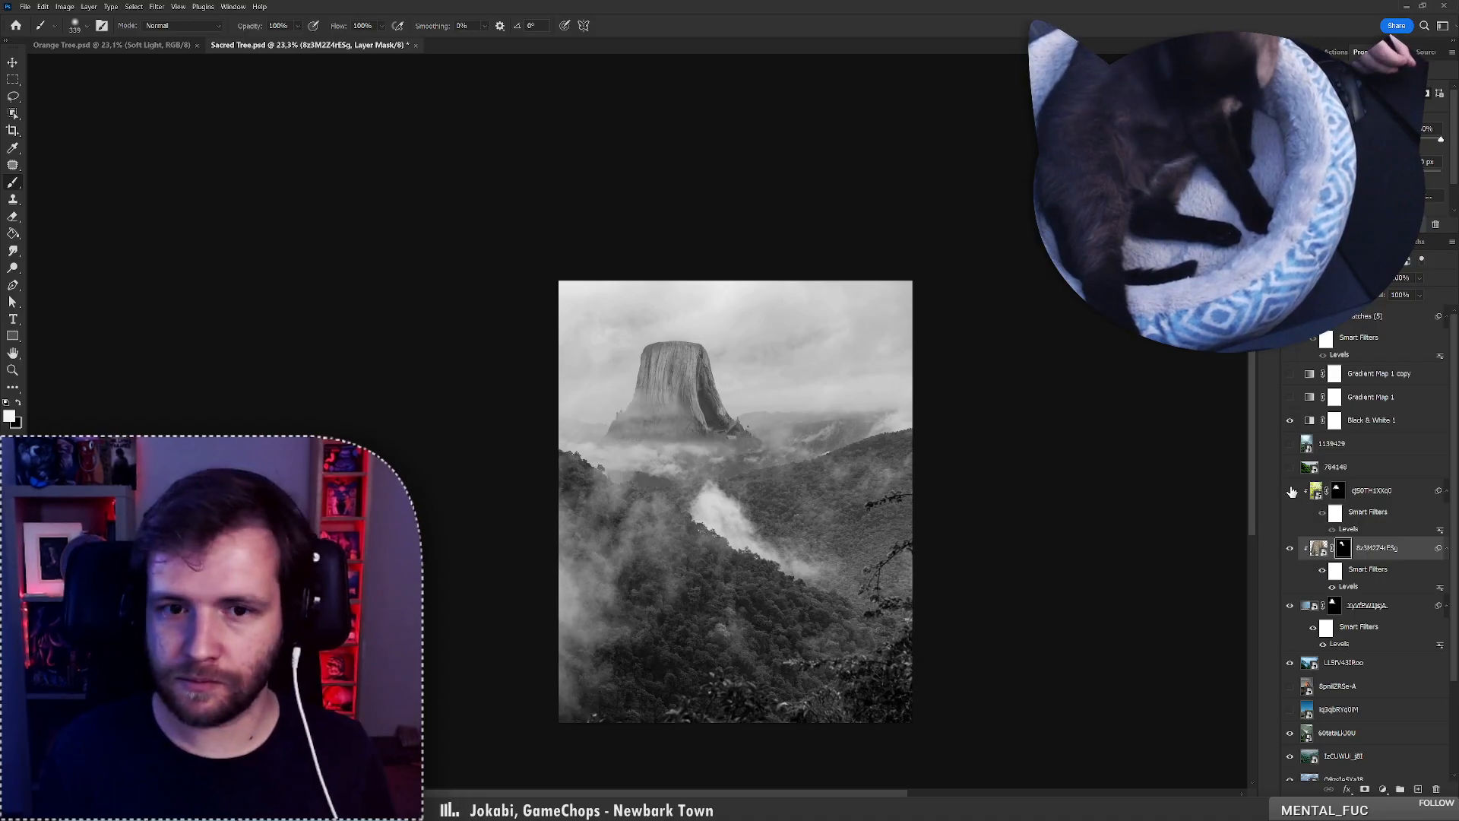
click(1291, 492)
Retouch the cjS0TH1XXq0 layer's mask over the rock tower with black and white brush strokes, undoing the unwanted ones.
click(1339, 493)
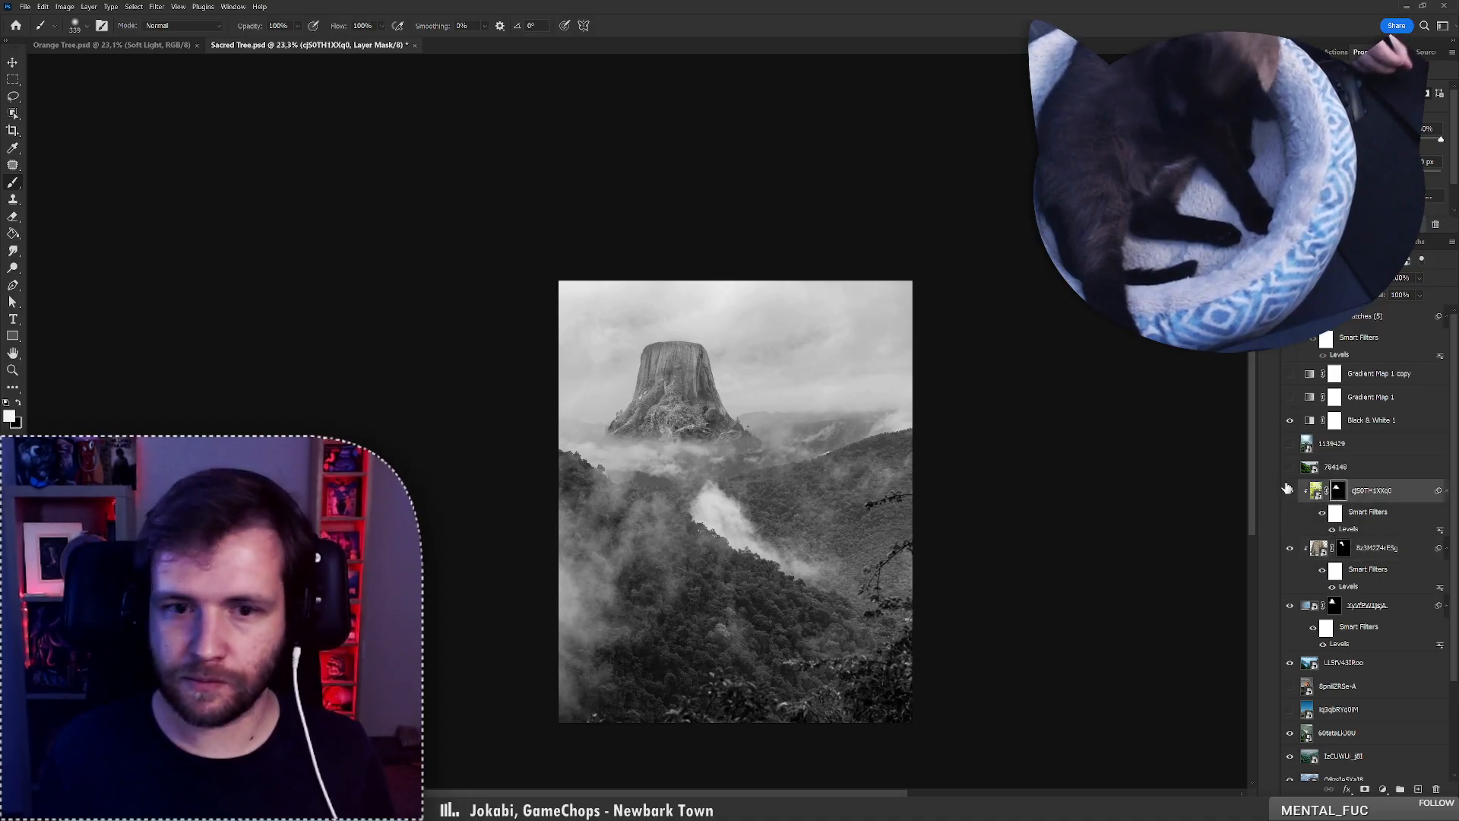
key(x)
key(ctrl+z)
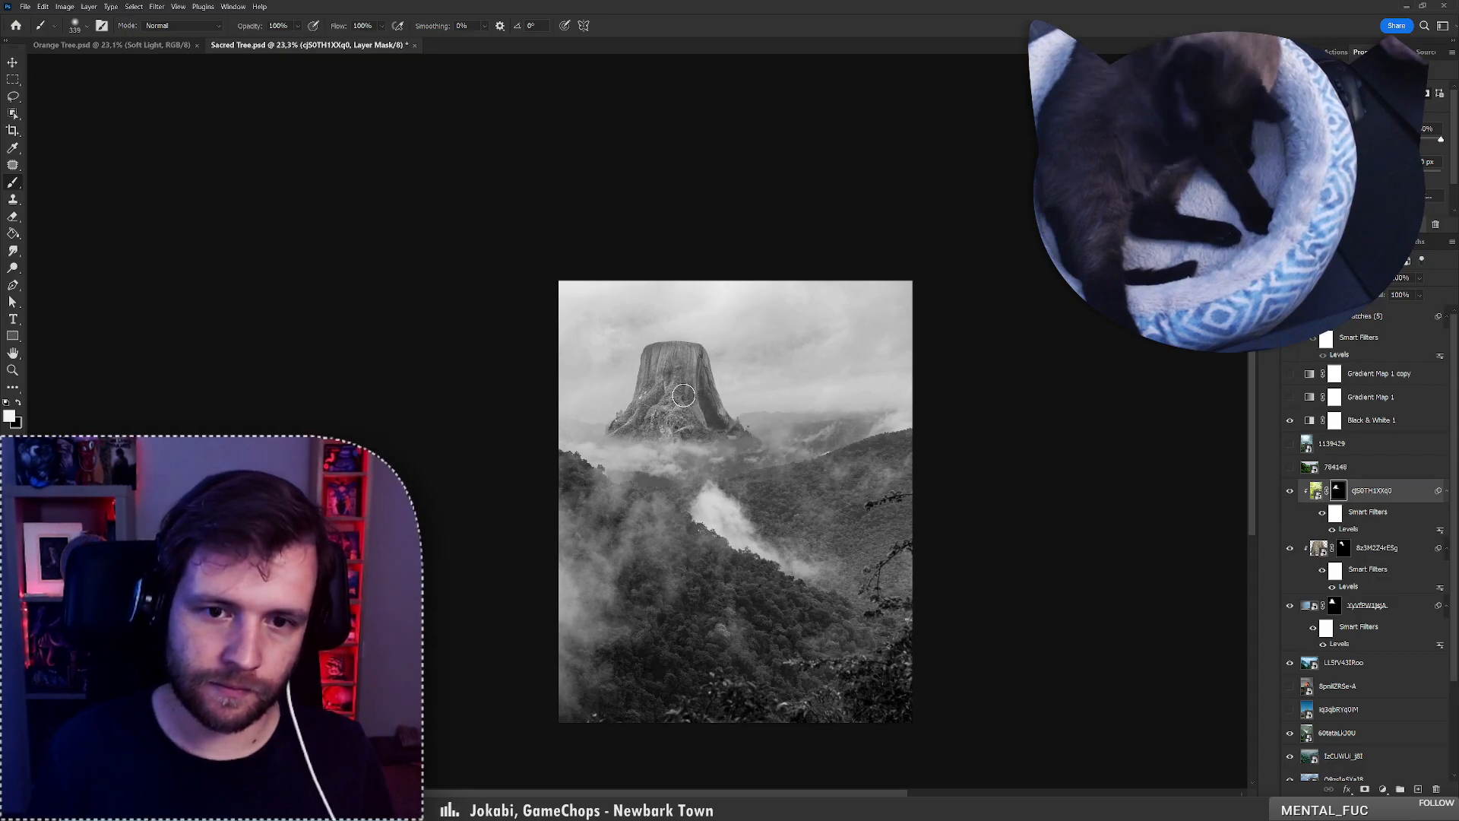
key(x)
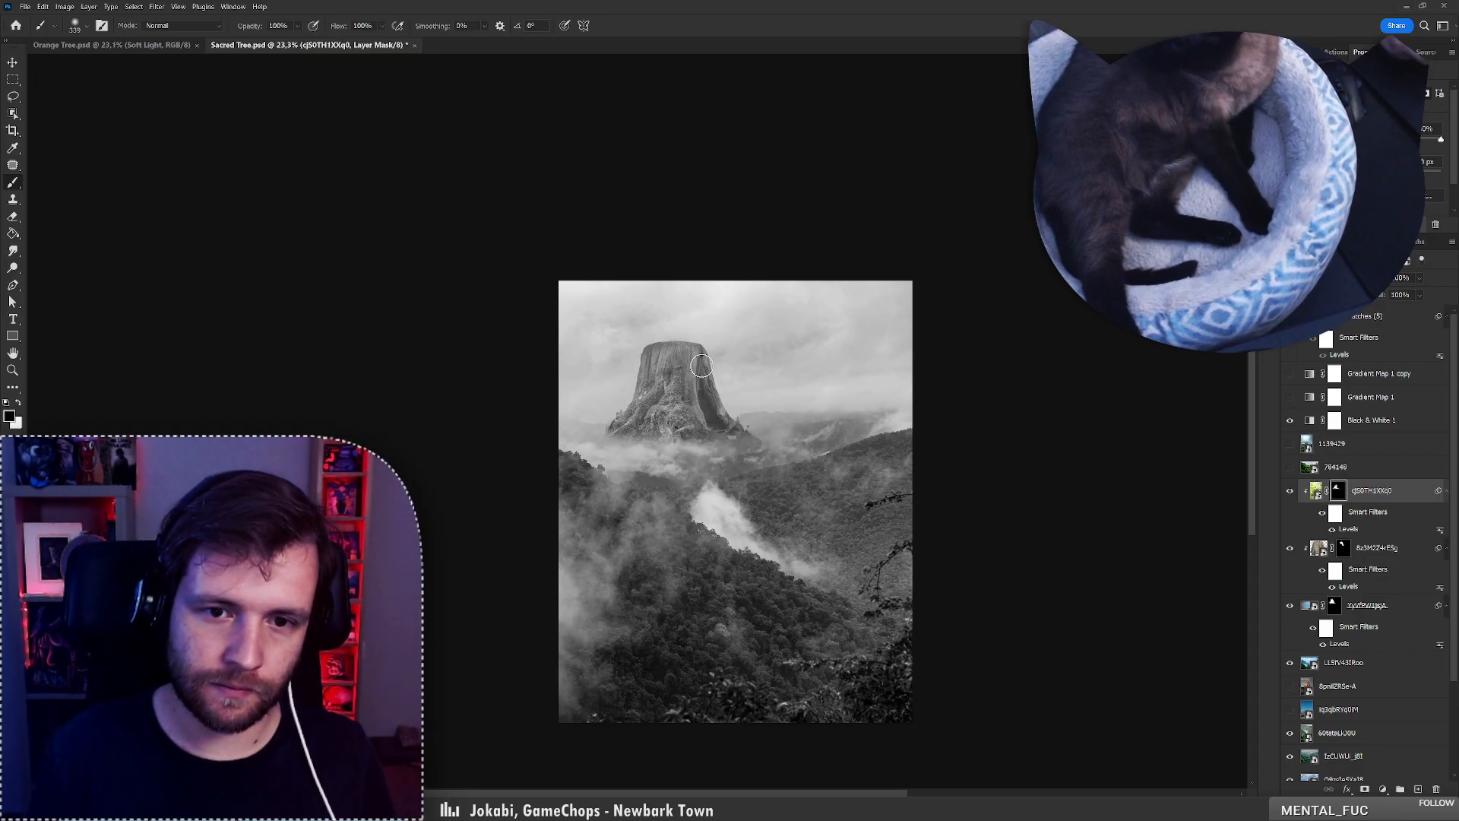
key(ctrl+z)
Reduce the brush size and try fine white strokes on the cjS0TH1XXq0 mask along the tower's right side, undoing the last ones.
key(z)
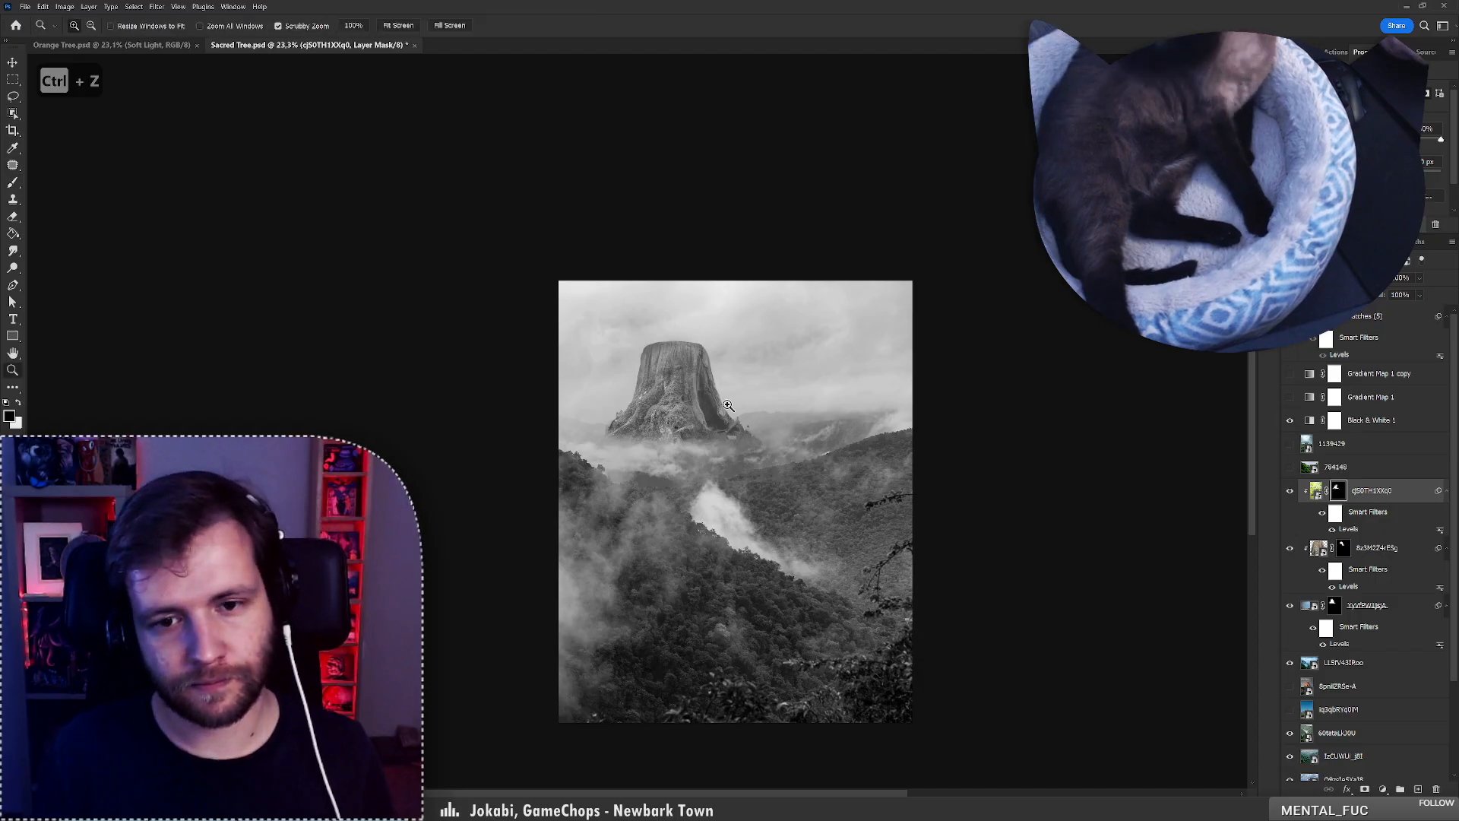
mouse_move(699, 412)
mouse_down()
mouse_move(638, 412)
mouse_move(700, 413)
mouse_up()
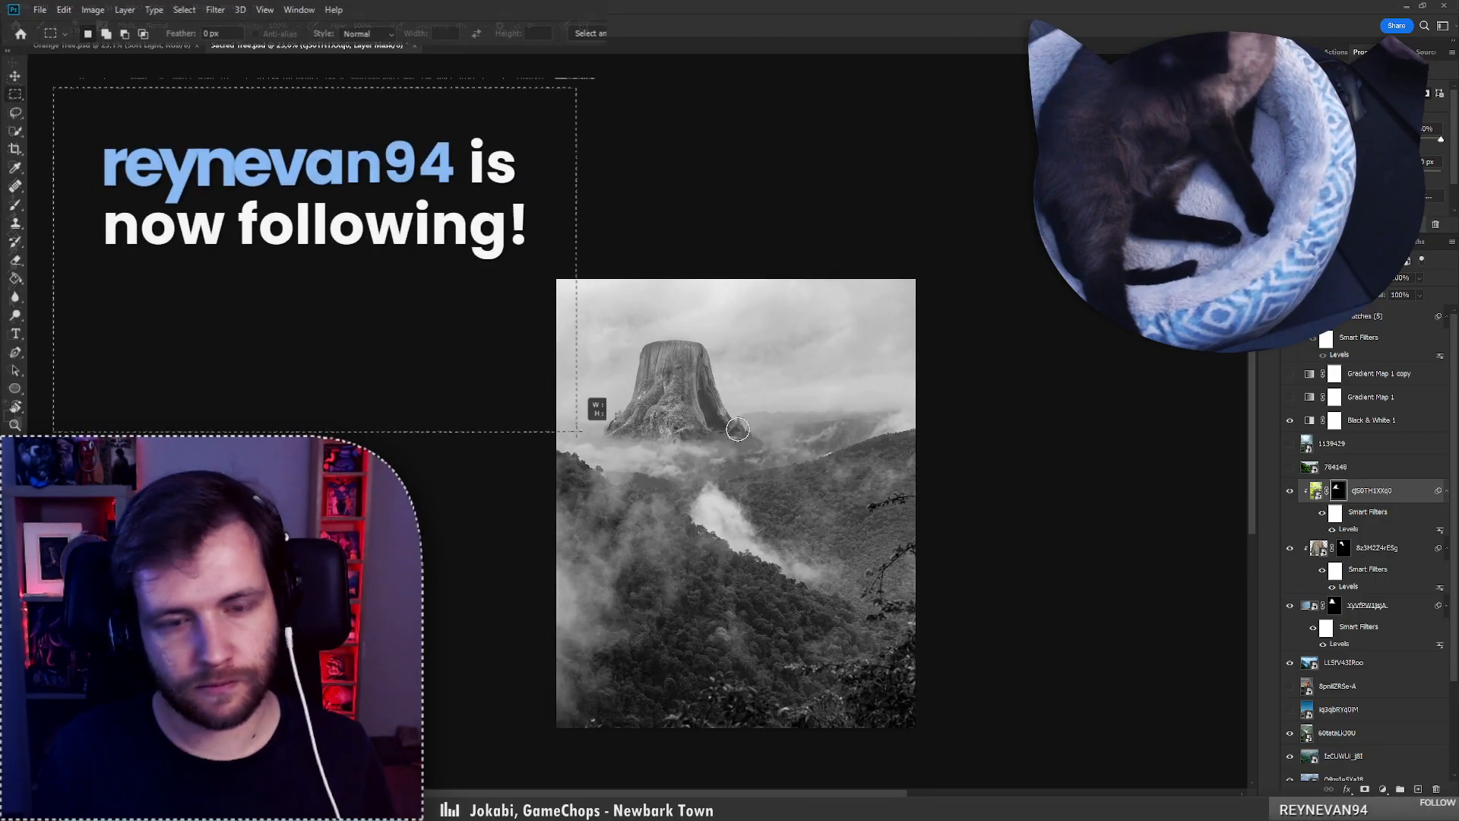
key(alt+t)
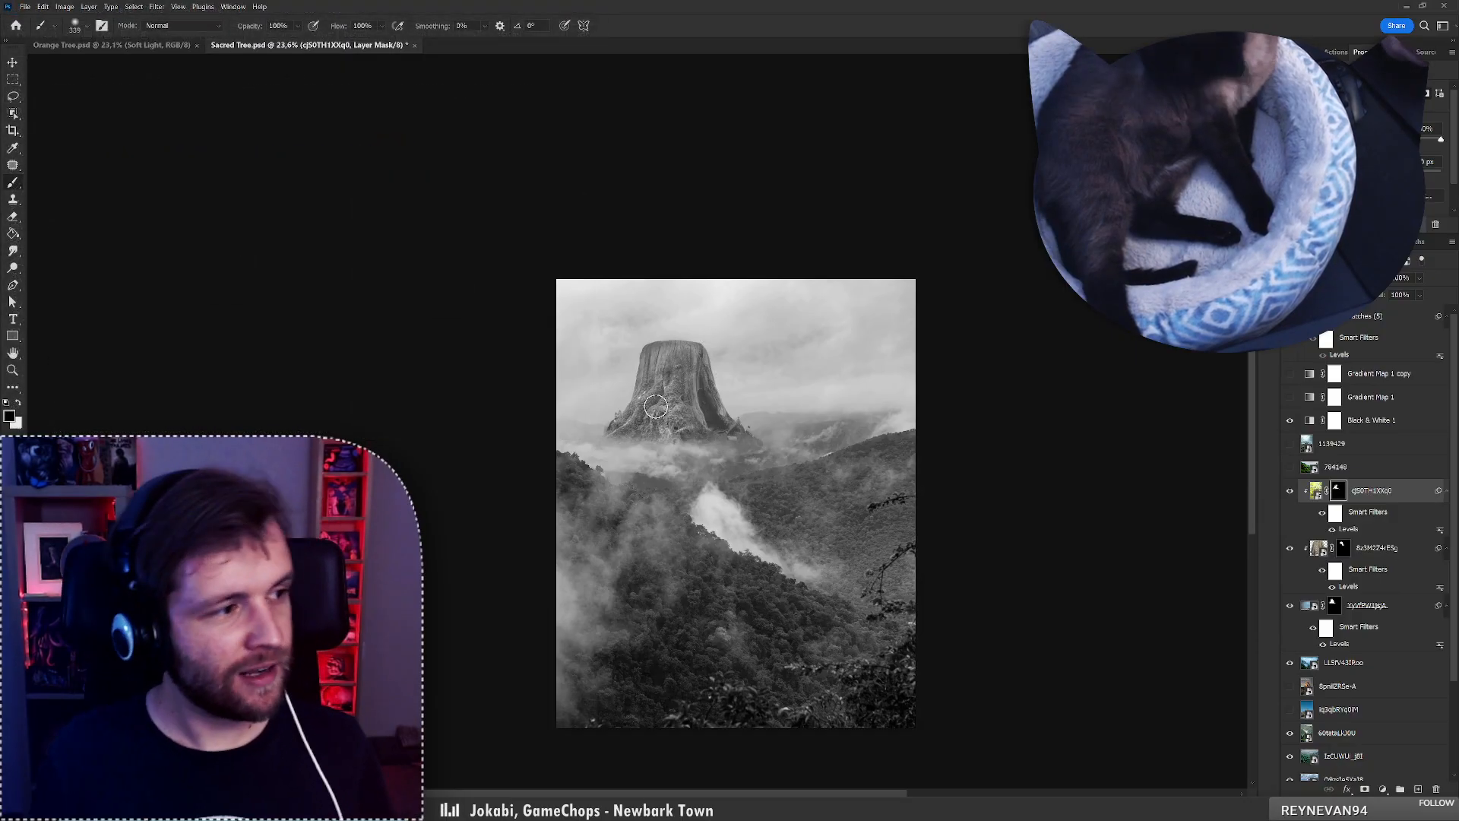
right_click(683, 407)
click(722, 400)
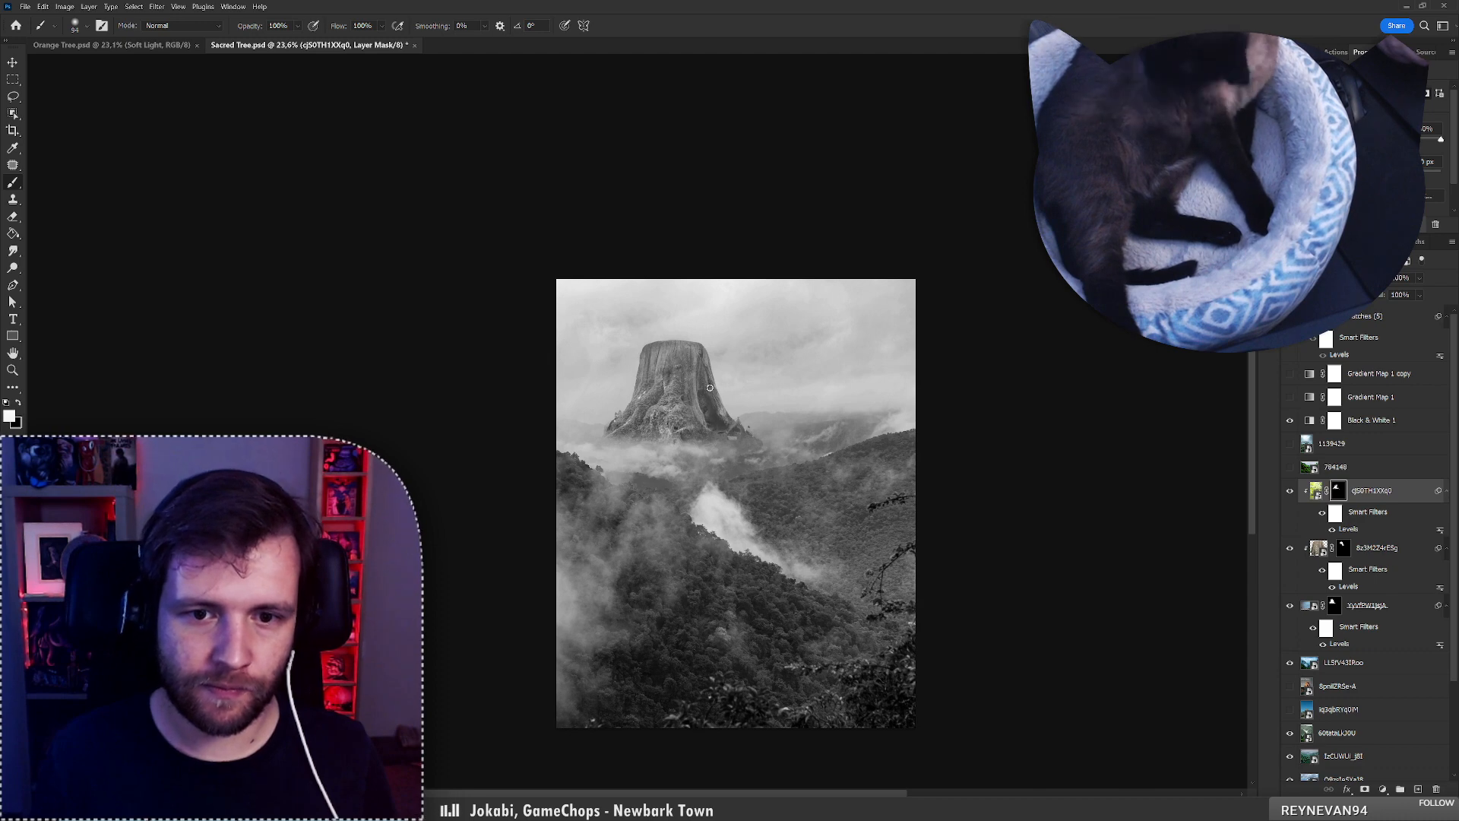
key(ctrl+z)
key(ctrl+z)
key(ctrl+z)
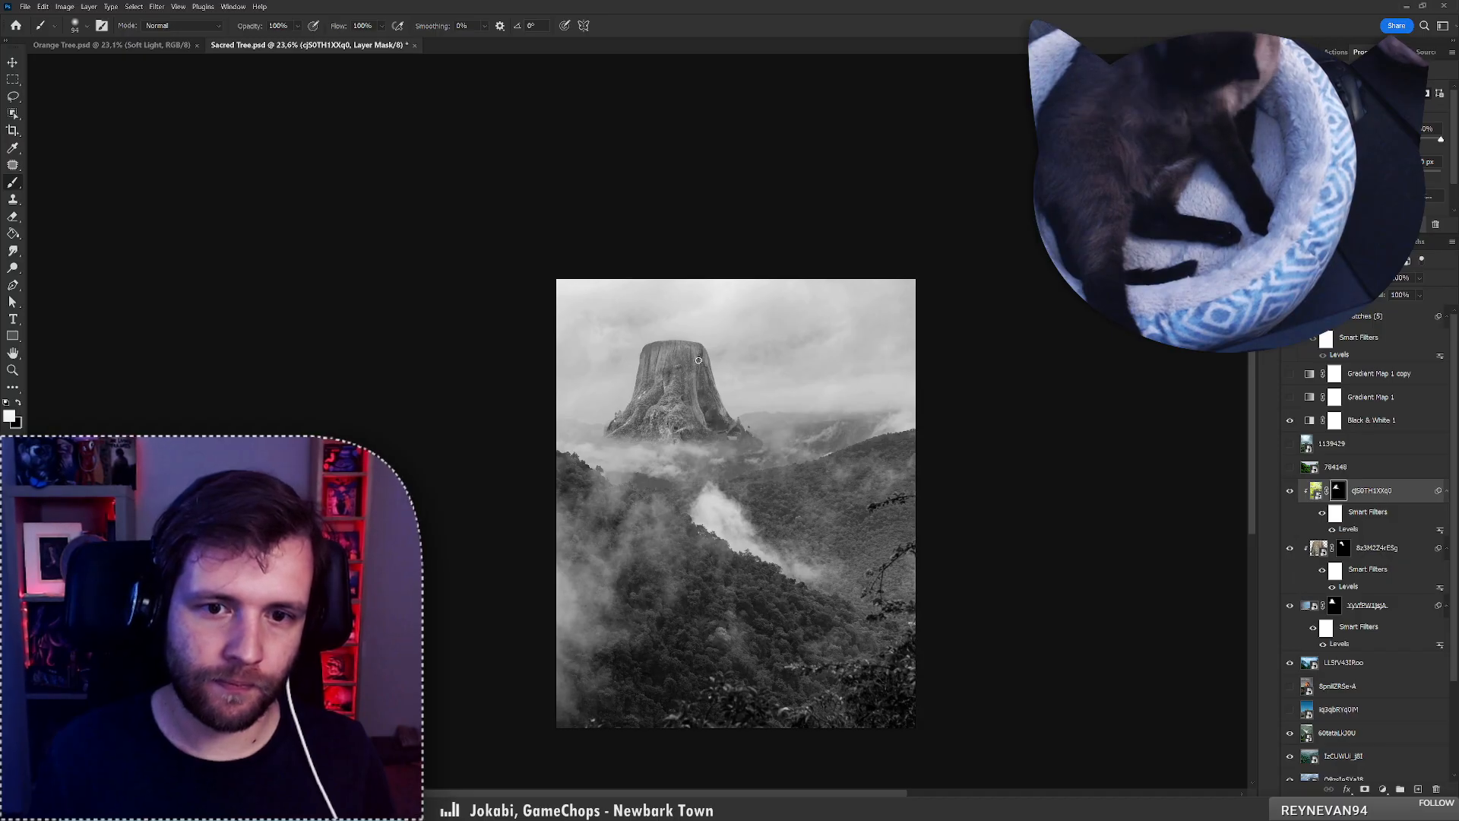
Compare the tower with and without the 8z3M2Z4rESq layer and enlarge the brush for touching up the cjS0TH1XXq0 mask near its base.
drag(762, 372, 785, 379)
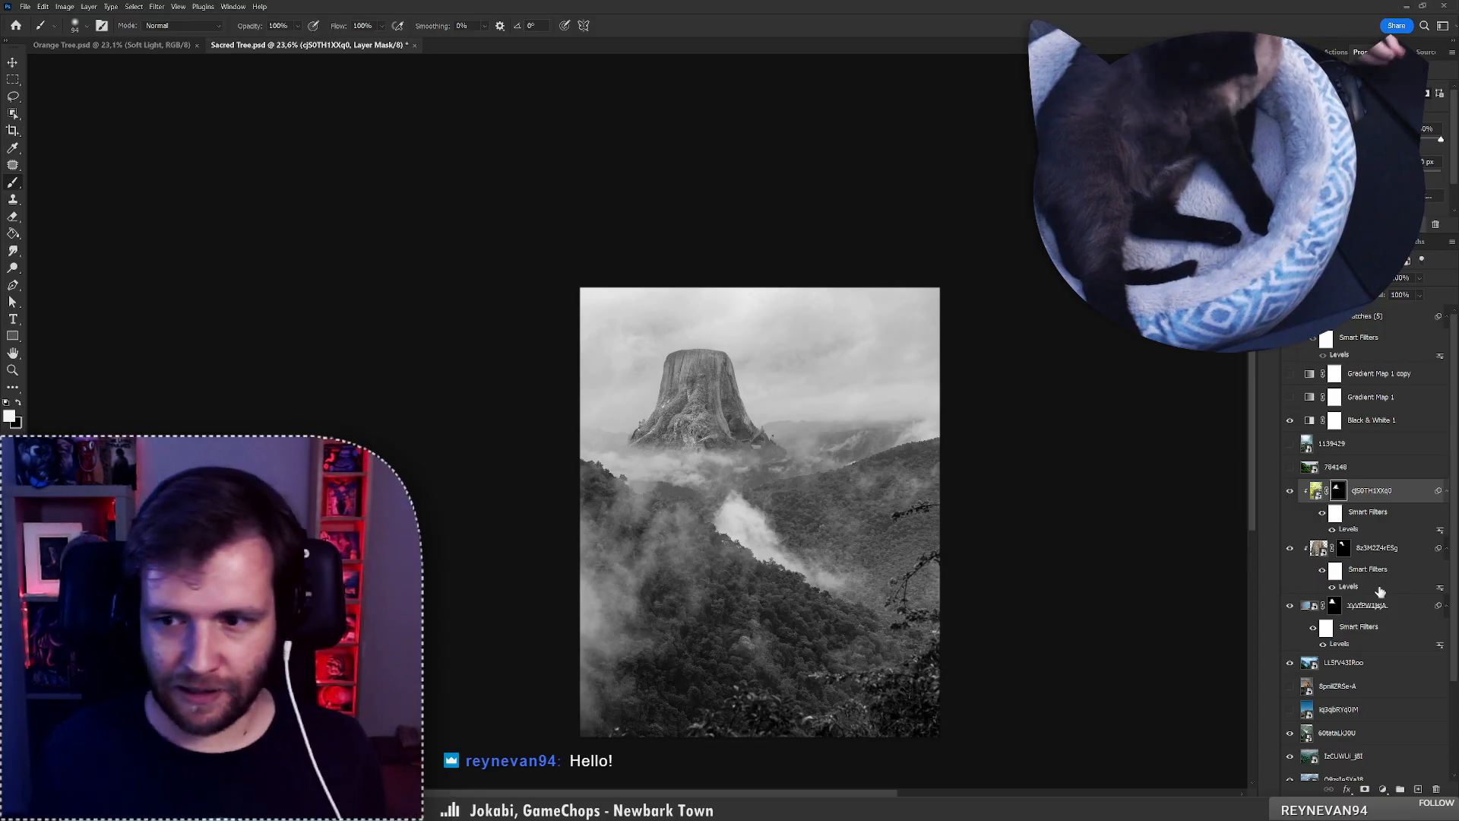
click(1290, 548)
click(1290, 548)
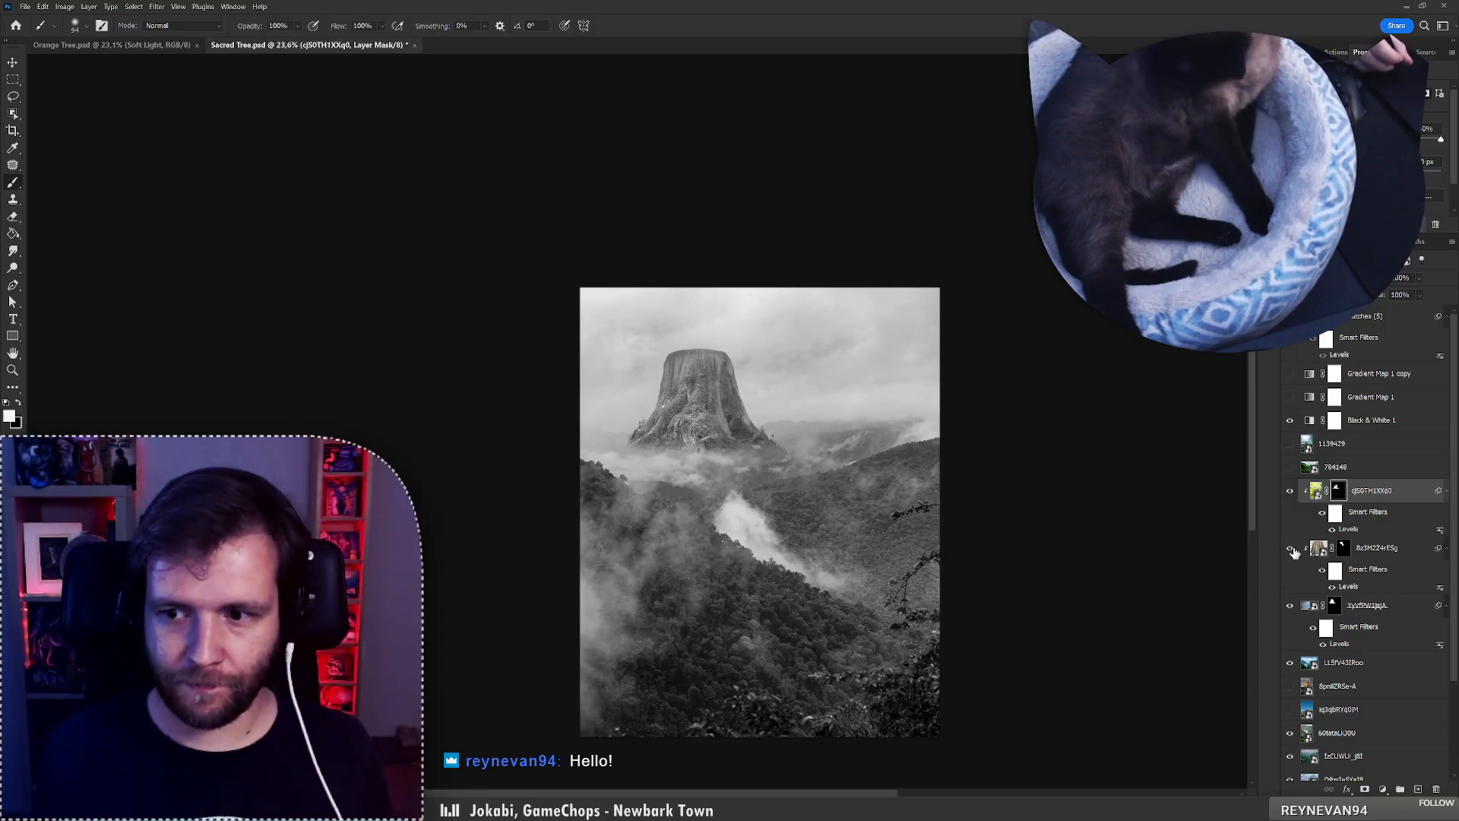
right_click(642, 441)
drag(753, 459, 768, 459)
key(Return)
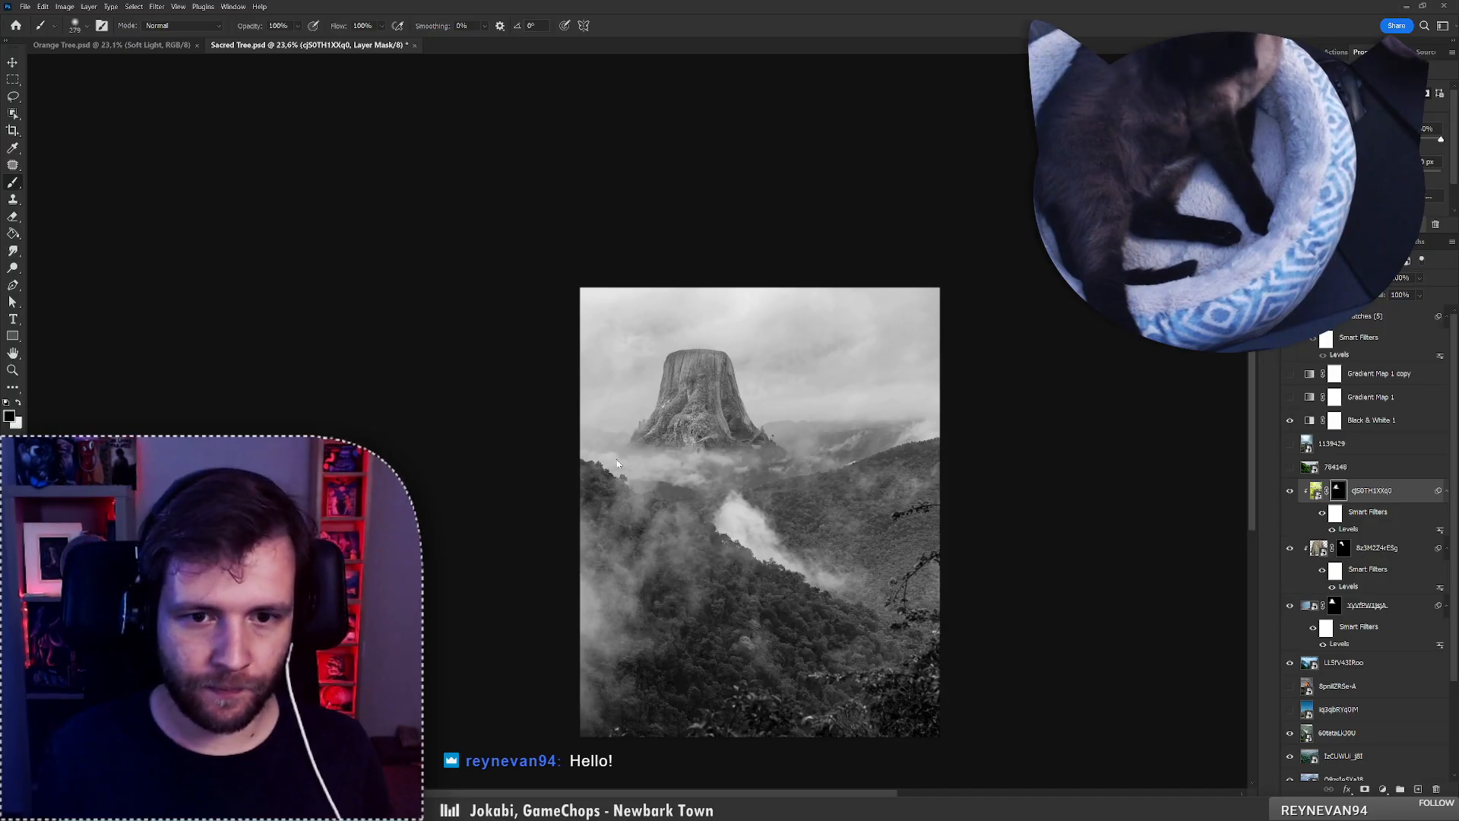
key(x)
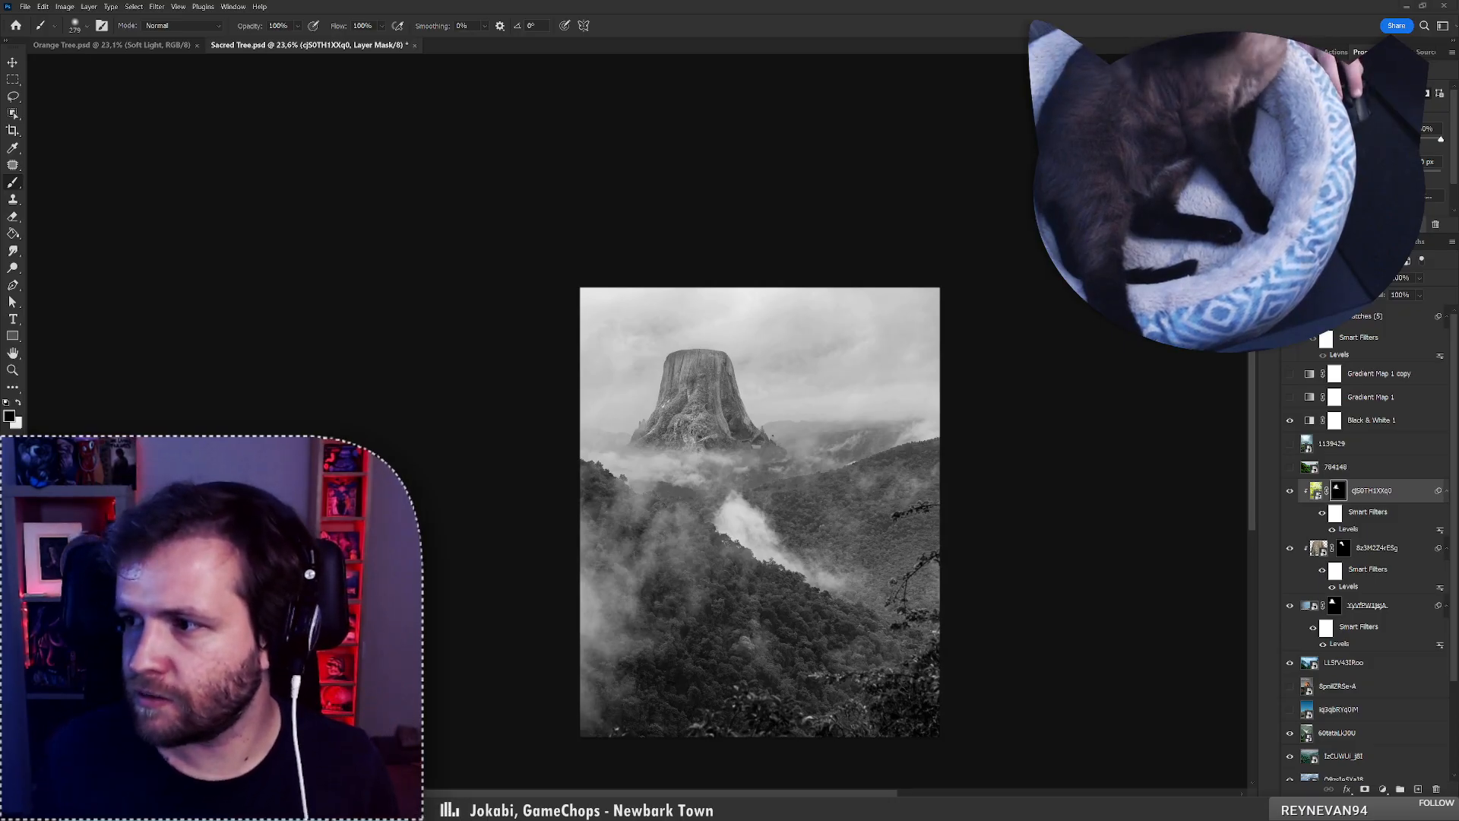
Try placing the wispy smoke (3) image across the landscape and delete it.
drag(1223, 486, 864, 426)
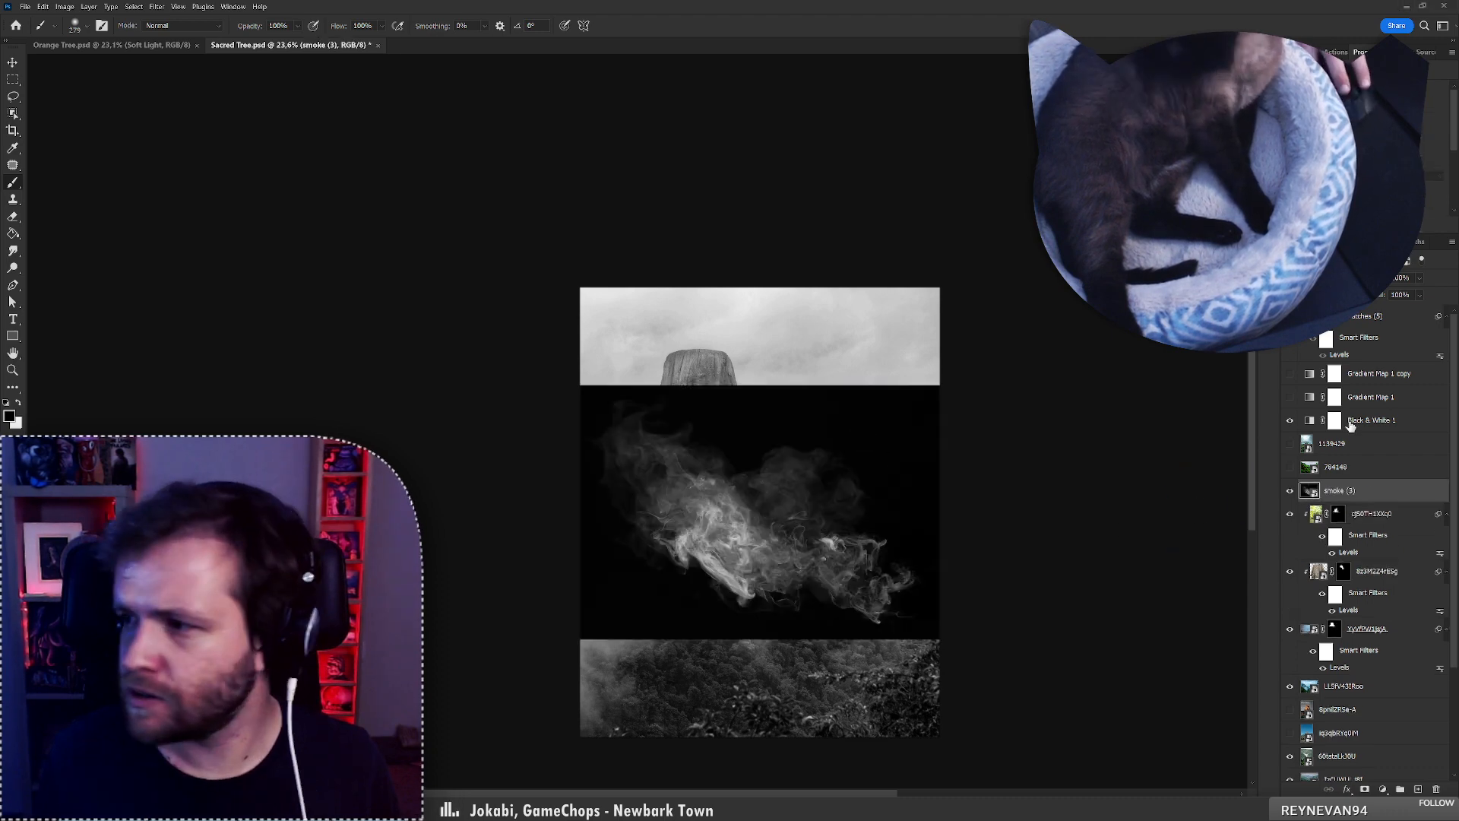
click(1436, 789)
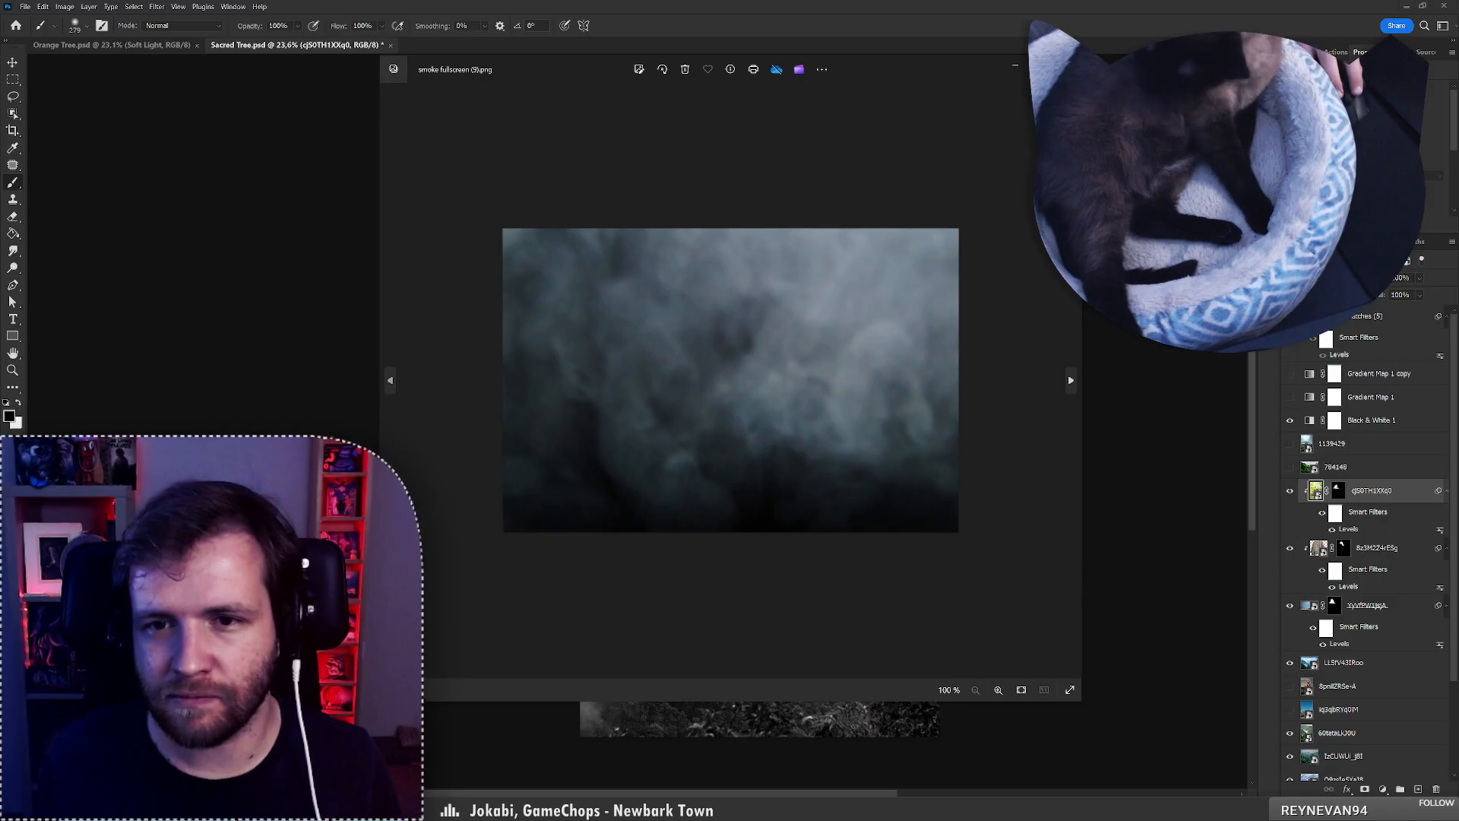
Preview several smoke pictures in the image viewer to find one that suits the tower's base.
key(alt+F4)
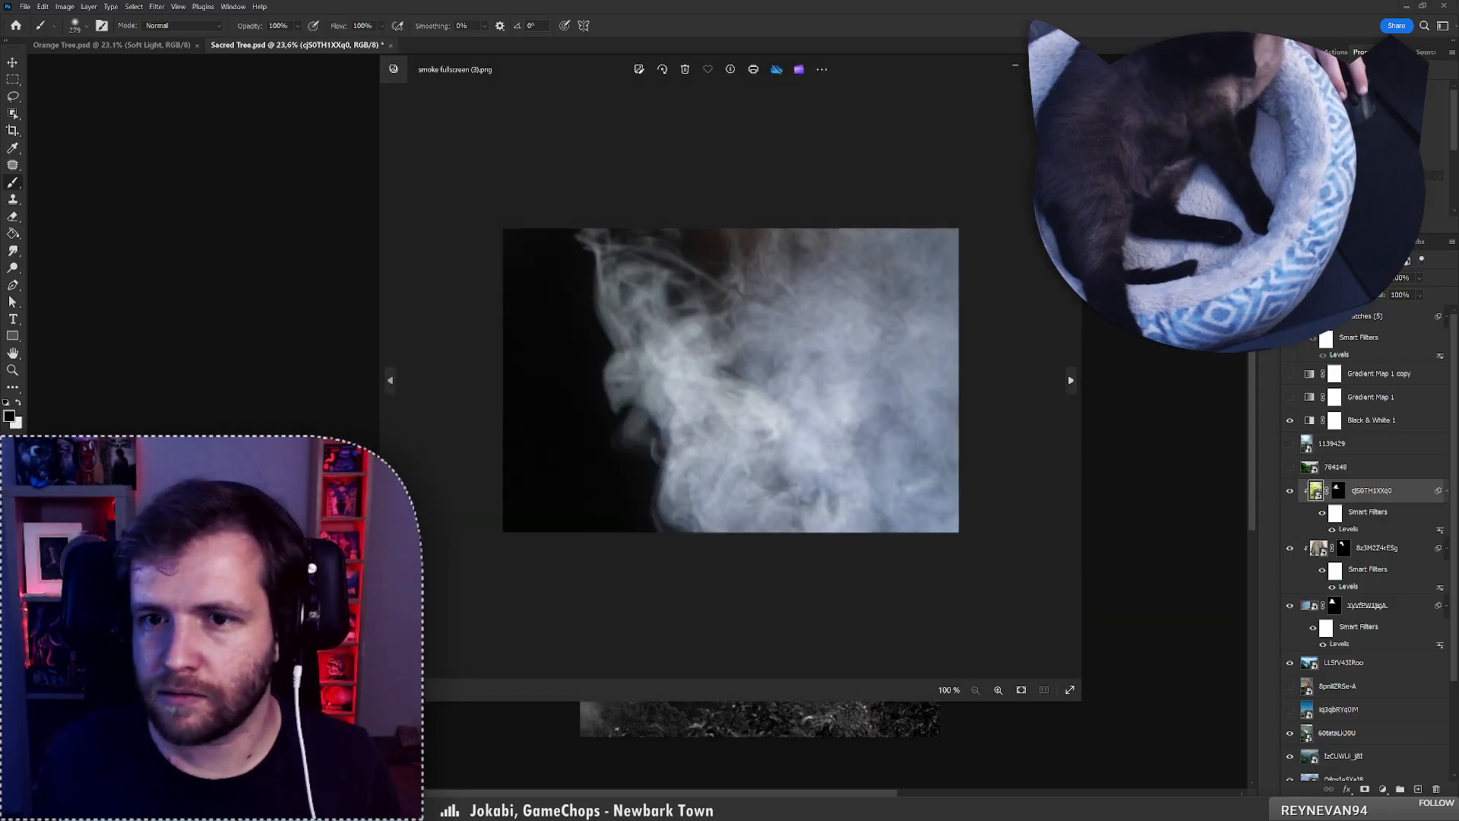
key(alt+F4)
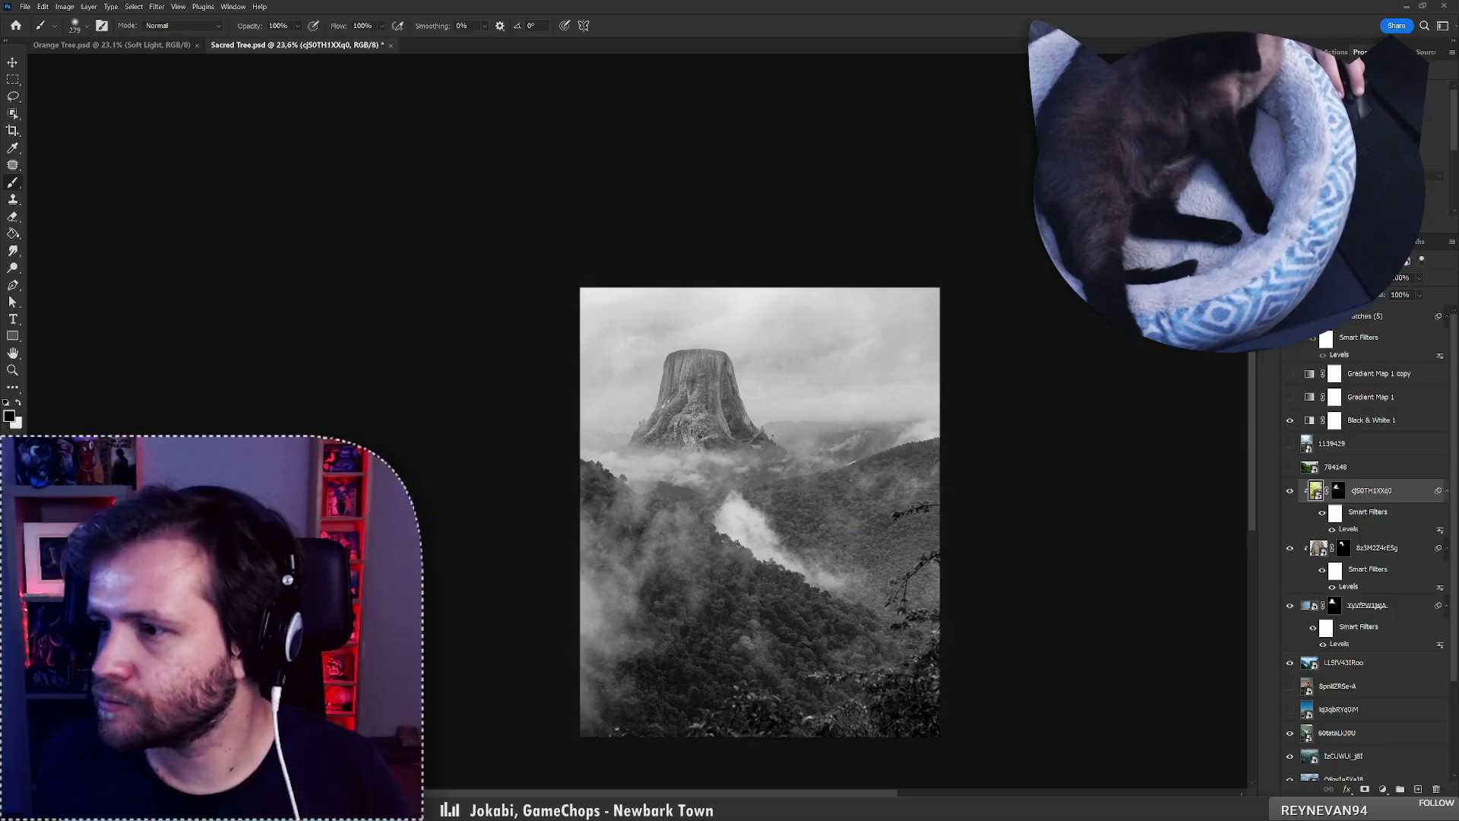
key(alt+F4)
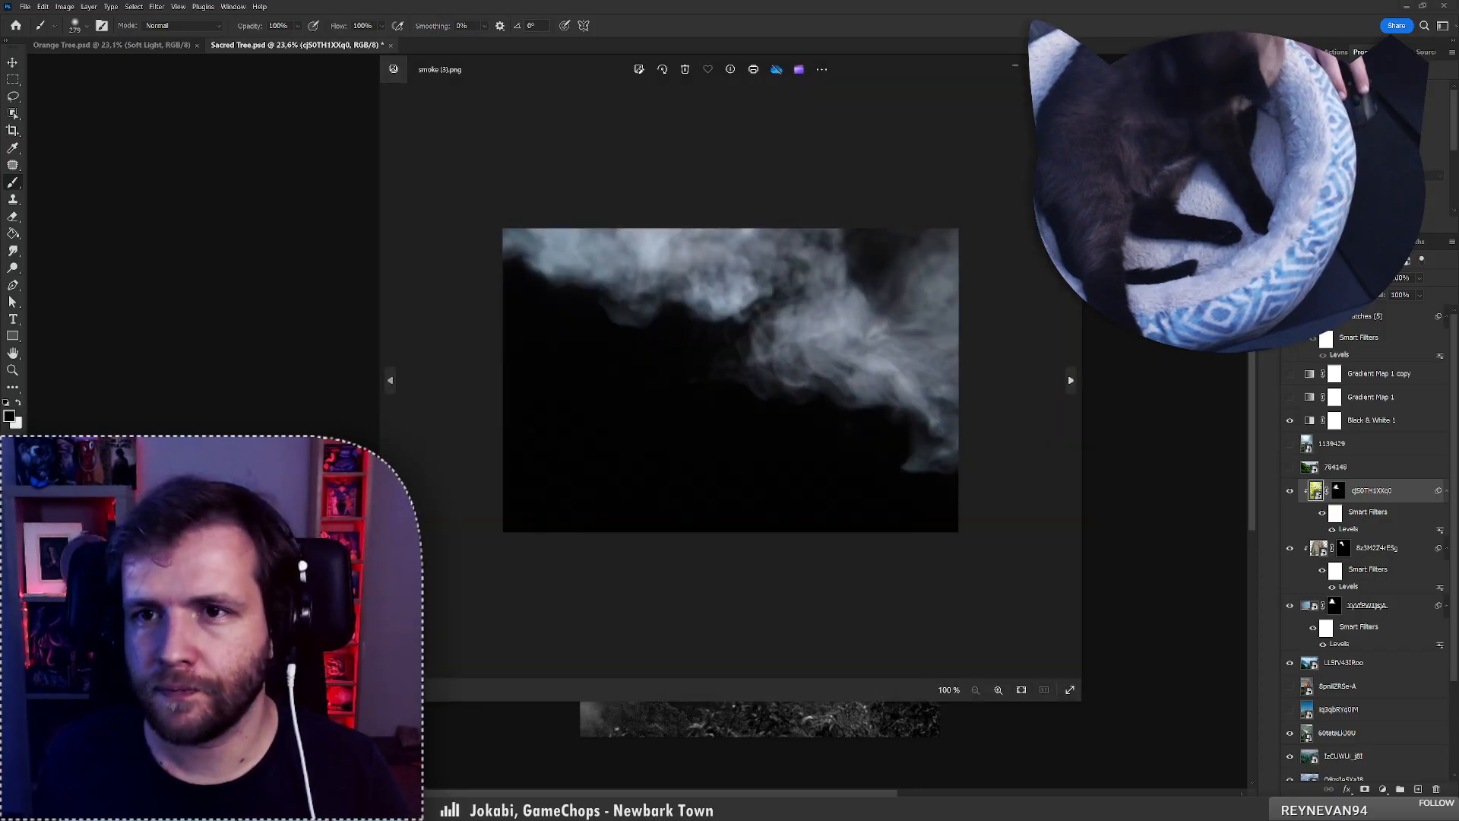
key(alt+F4)
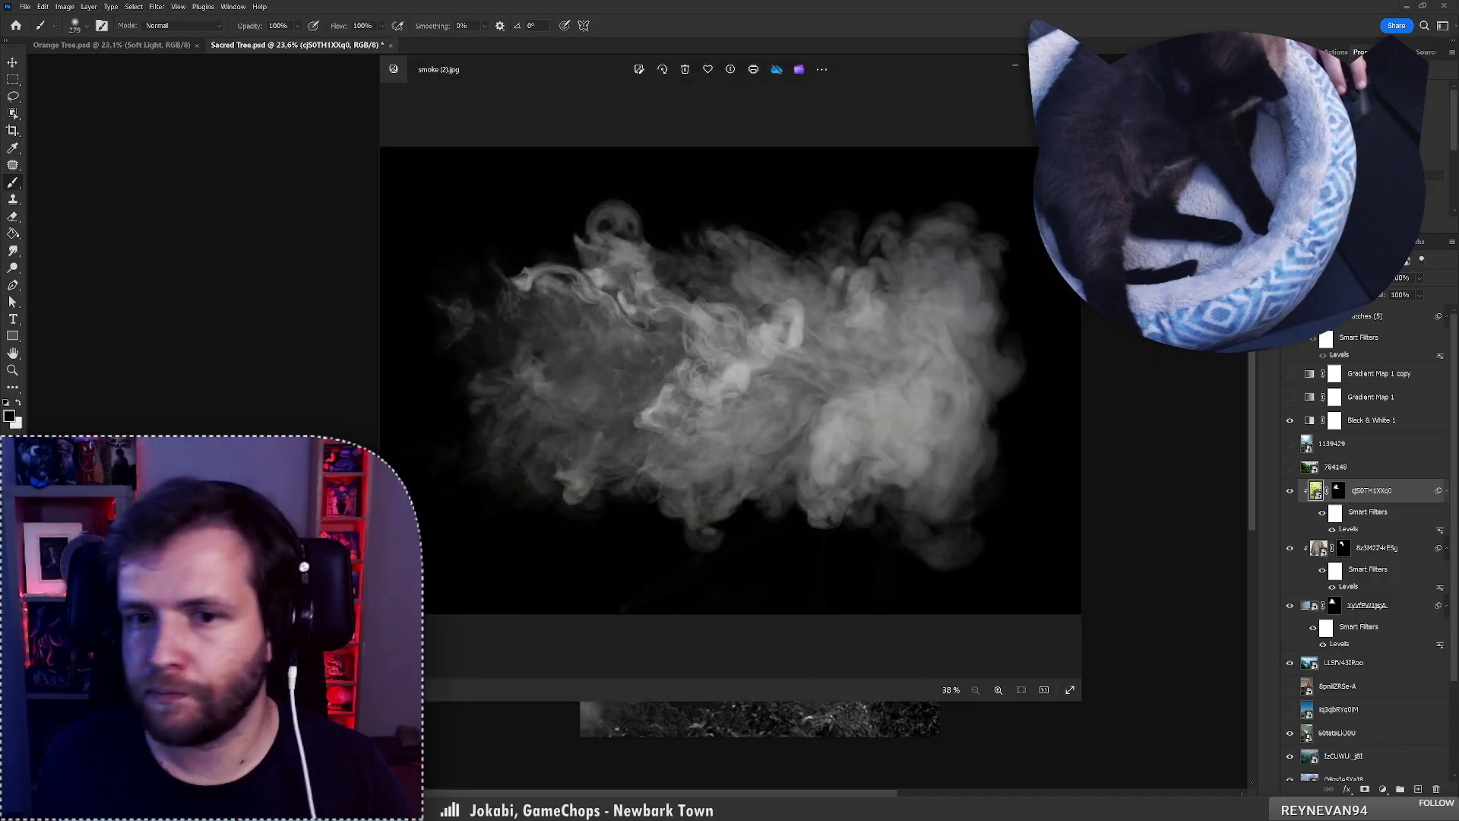
key(alt+F4)
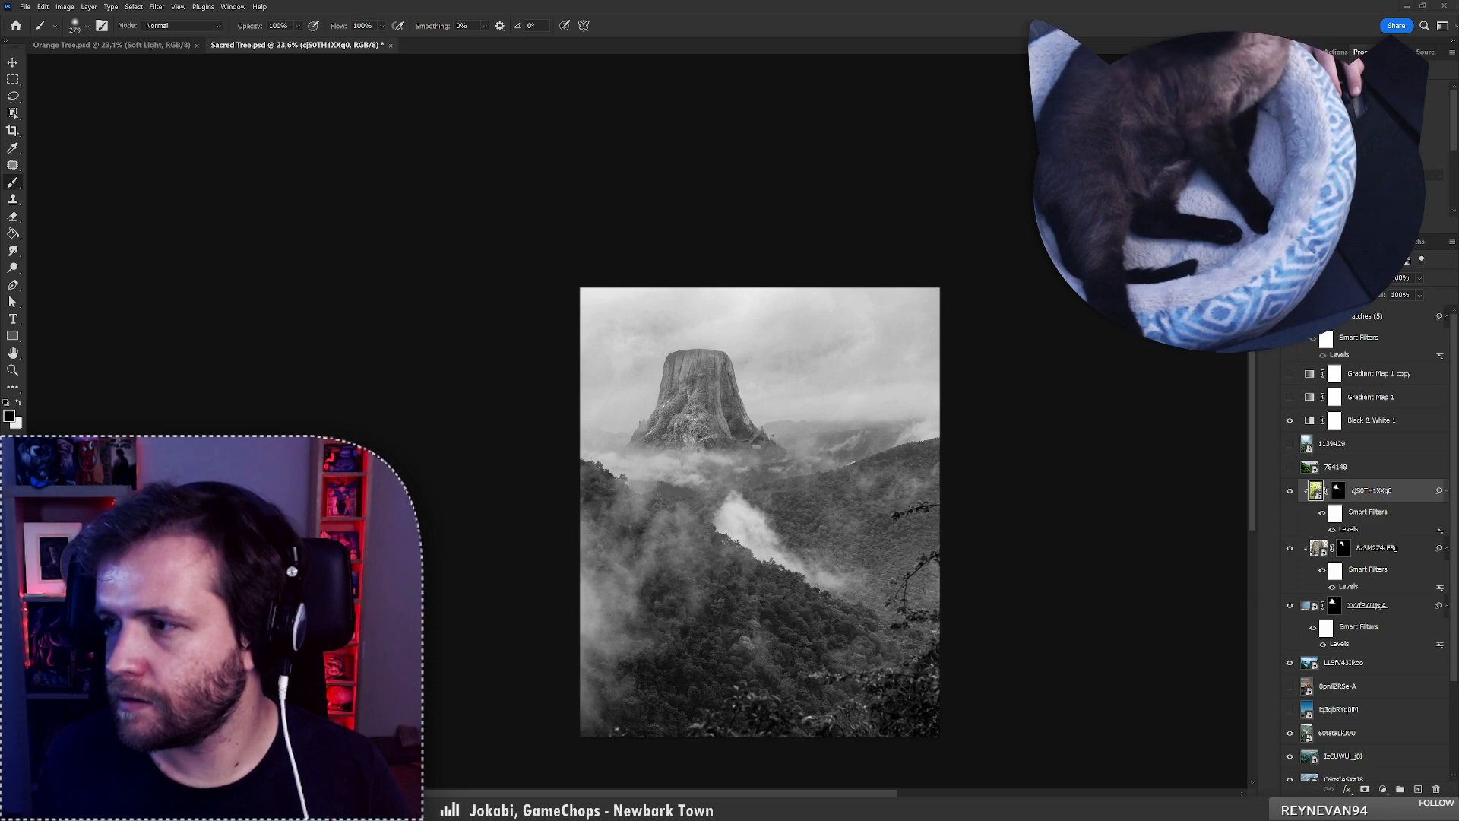
Place the smoke (3) cloud image, move it over the rock tower, flip it vertically, and enlarge and slightly rotate it.
drag(1458, 395, 827, 456)
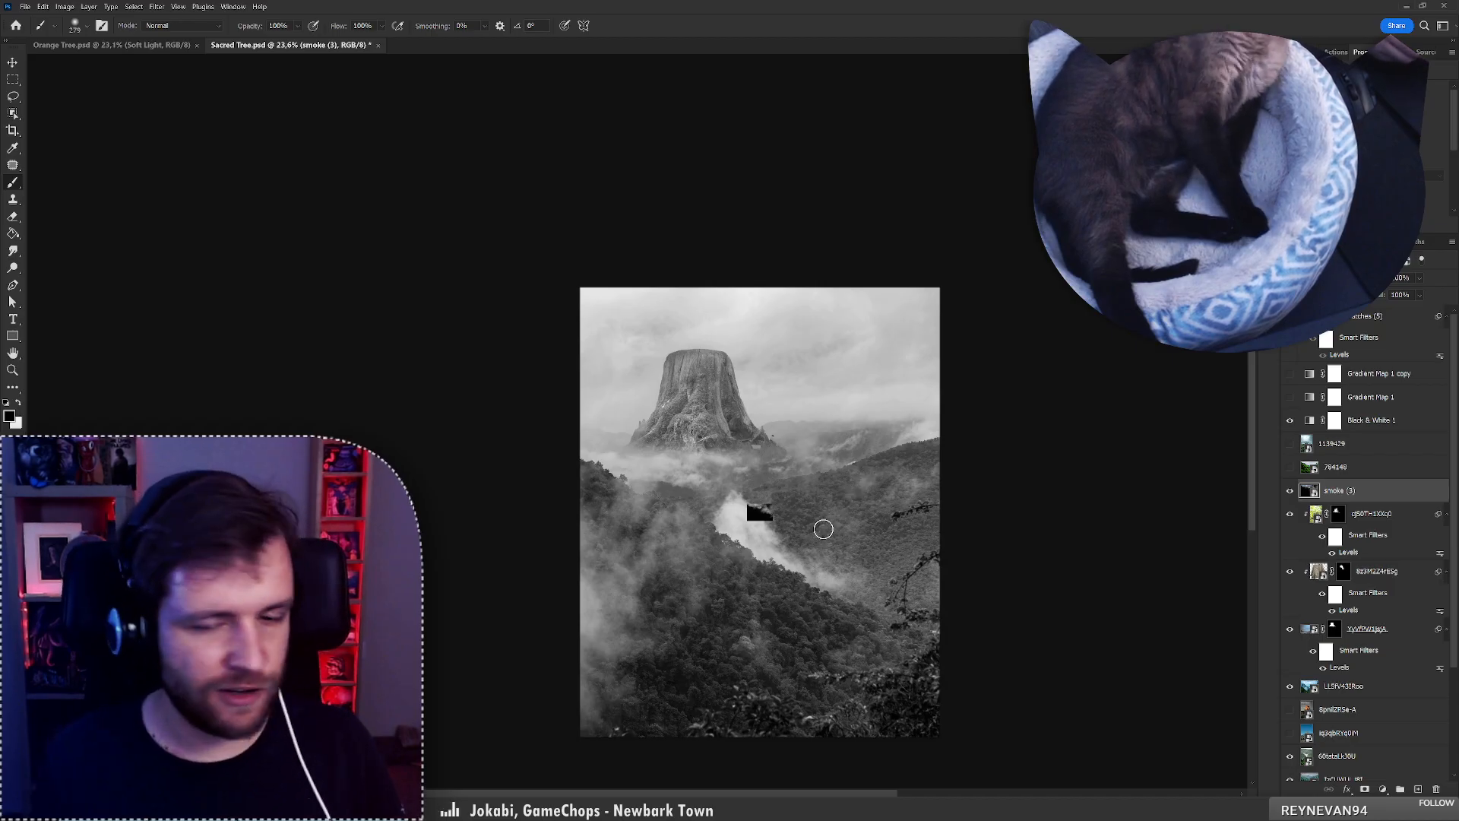
key(ctrl+t)
drag(773, 504, 727, 416)
right_click(728, 416)
click(768, 640)
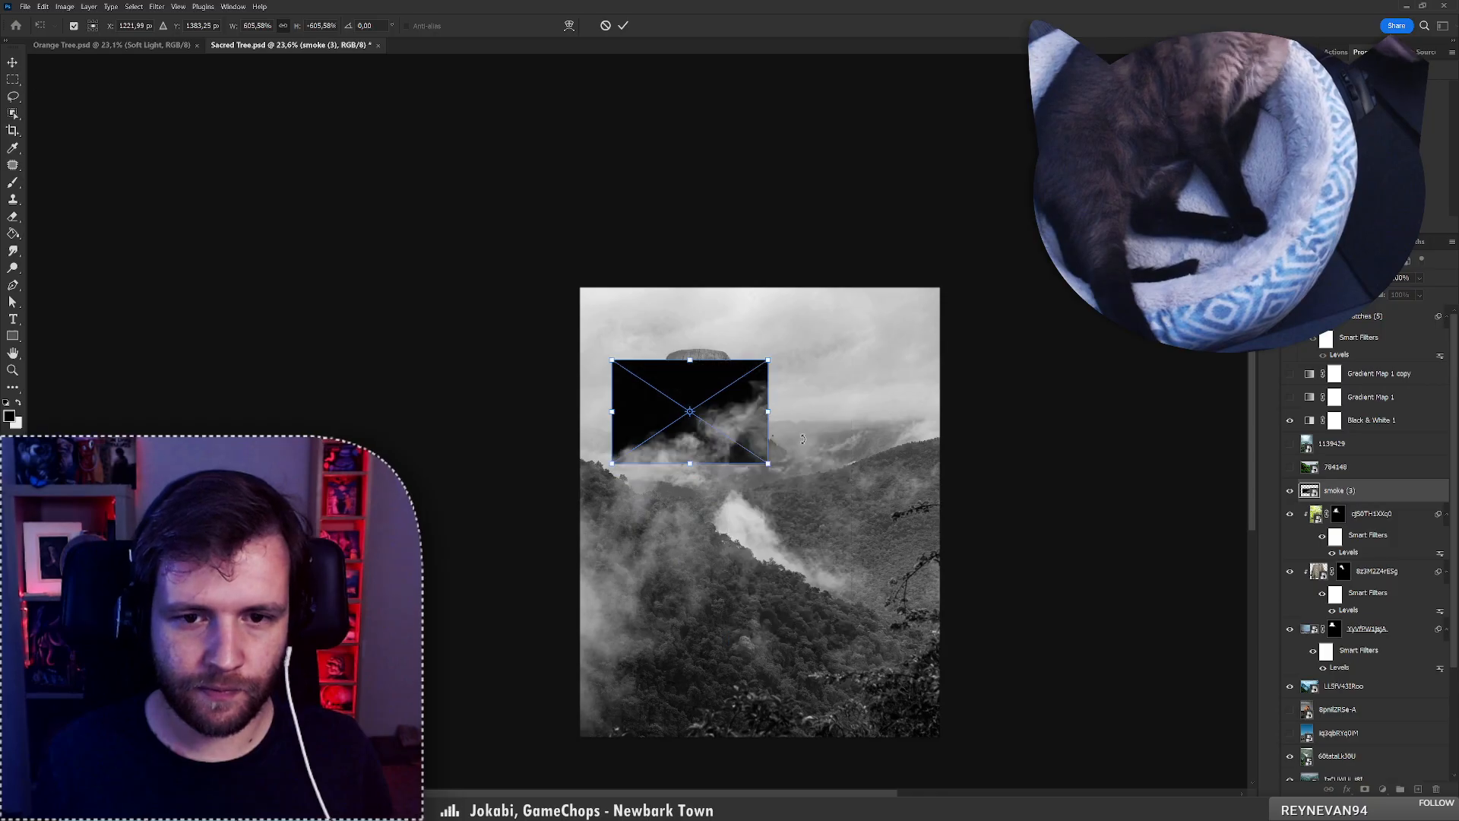
drag(808, 445, 791, 409)
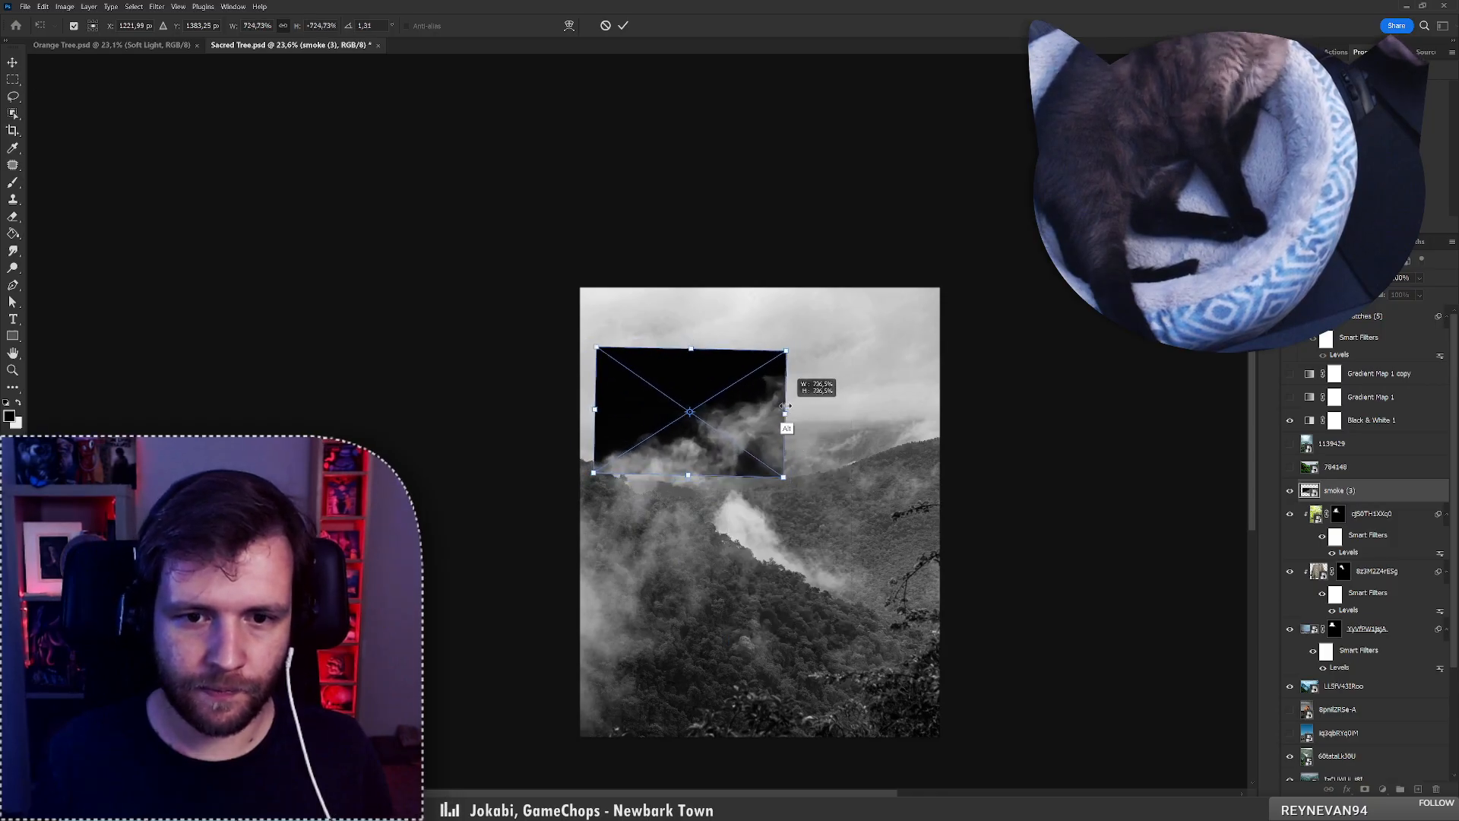
key(Return)
key(b)
Set the smoke (3) layer's blend mode to Screen and clip it to the rock tower layers below.
click(1338, 277)
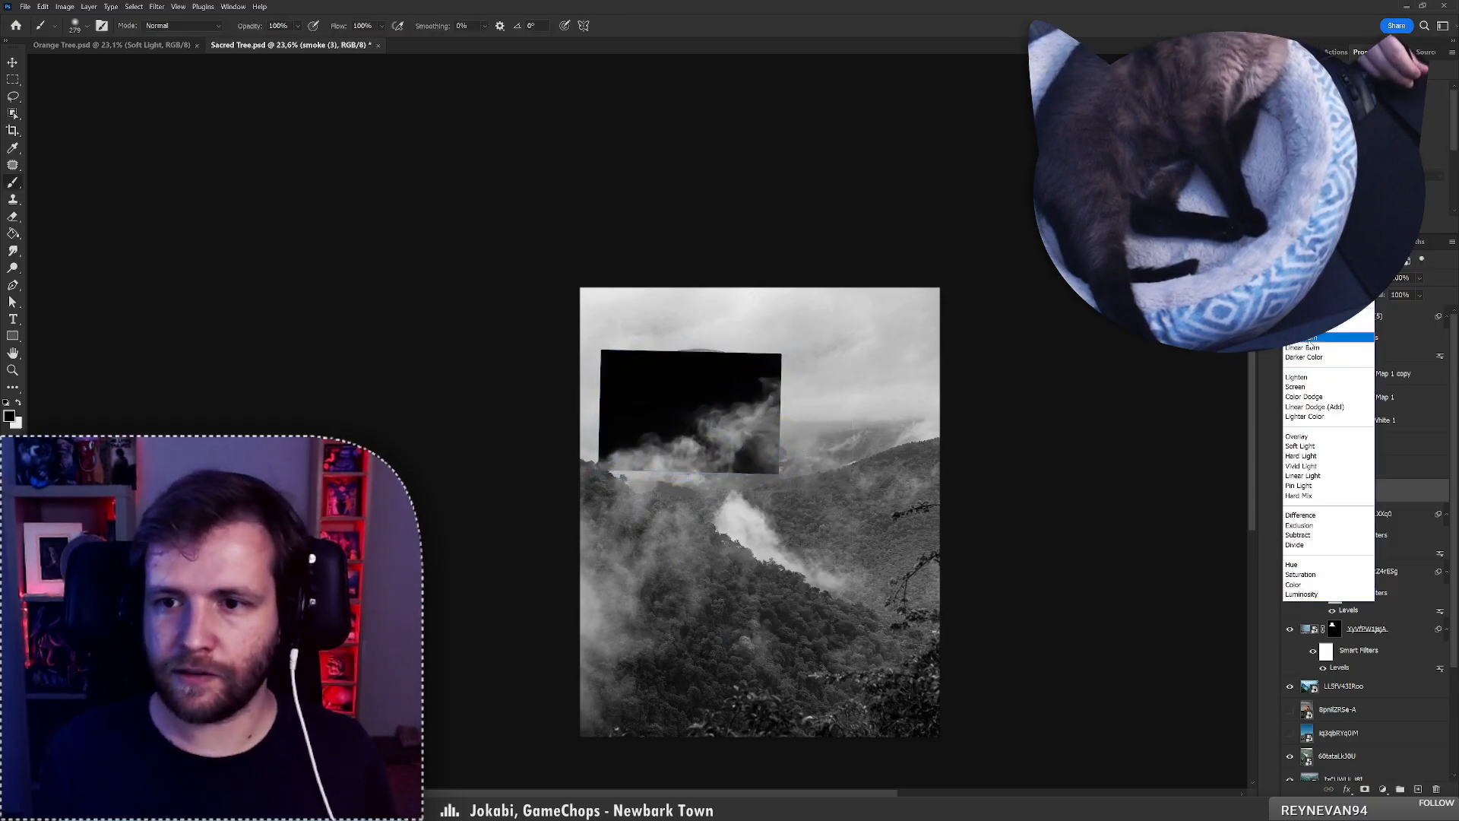
click(1301, 392)
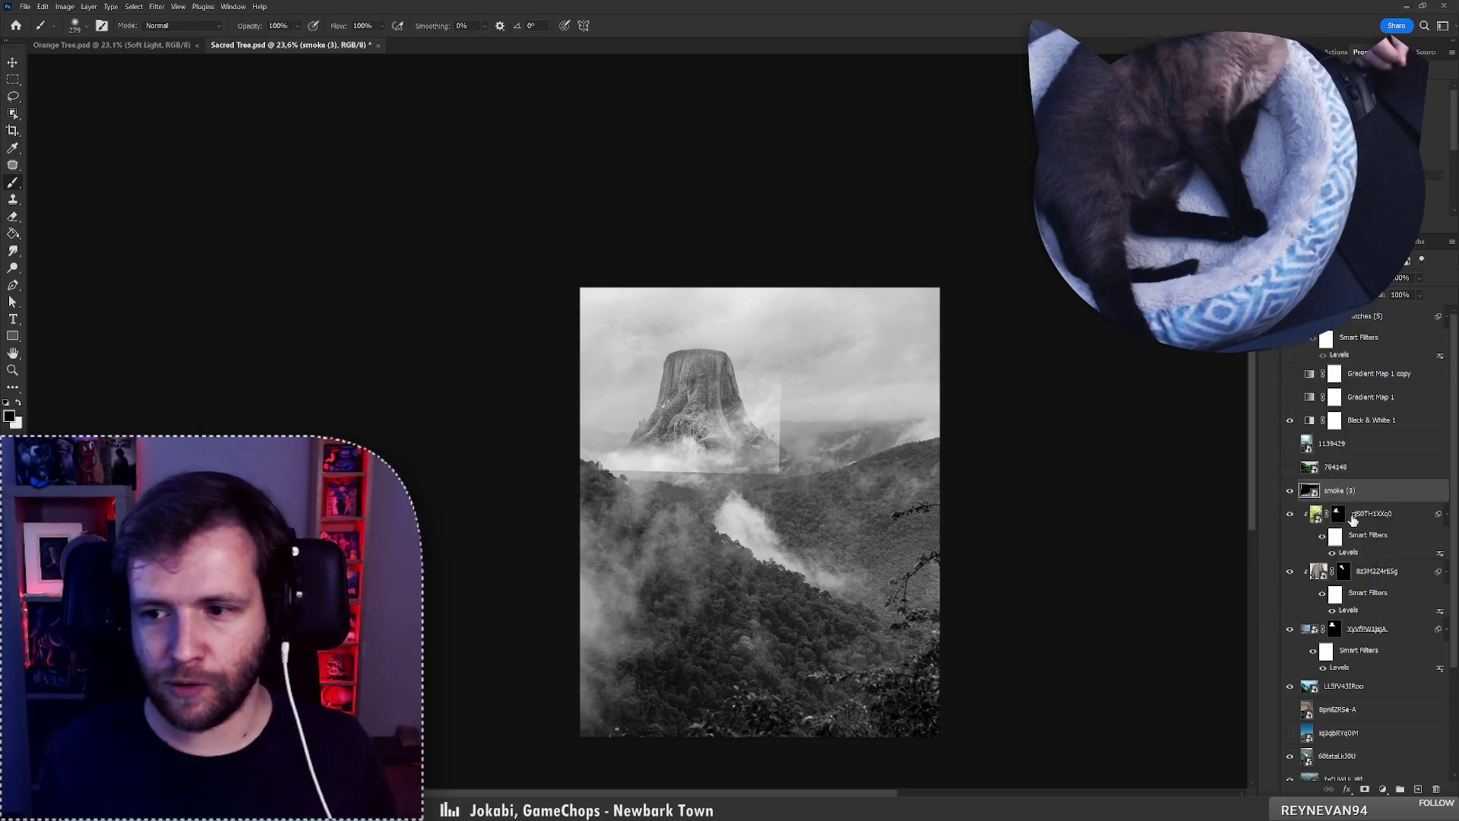
alt+click(1315, 503)
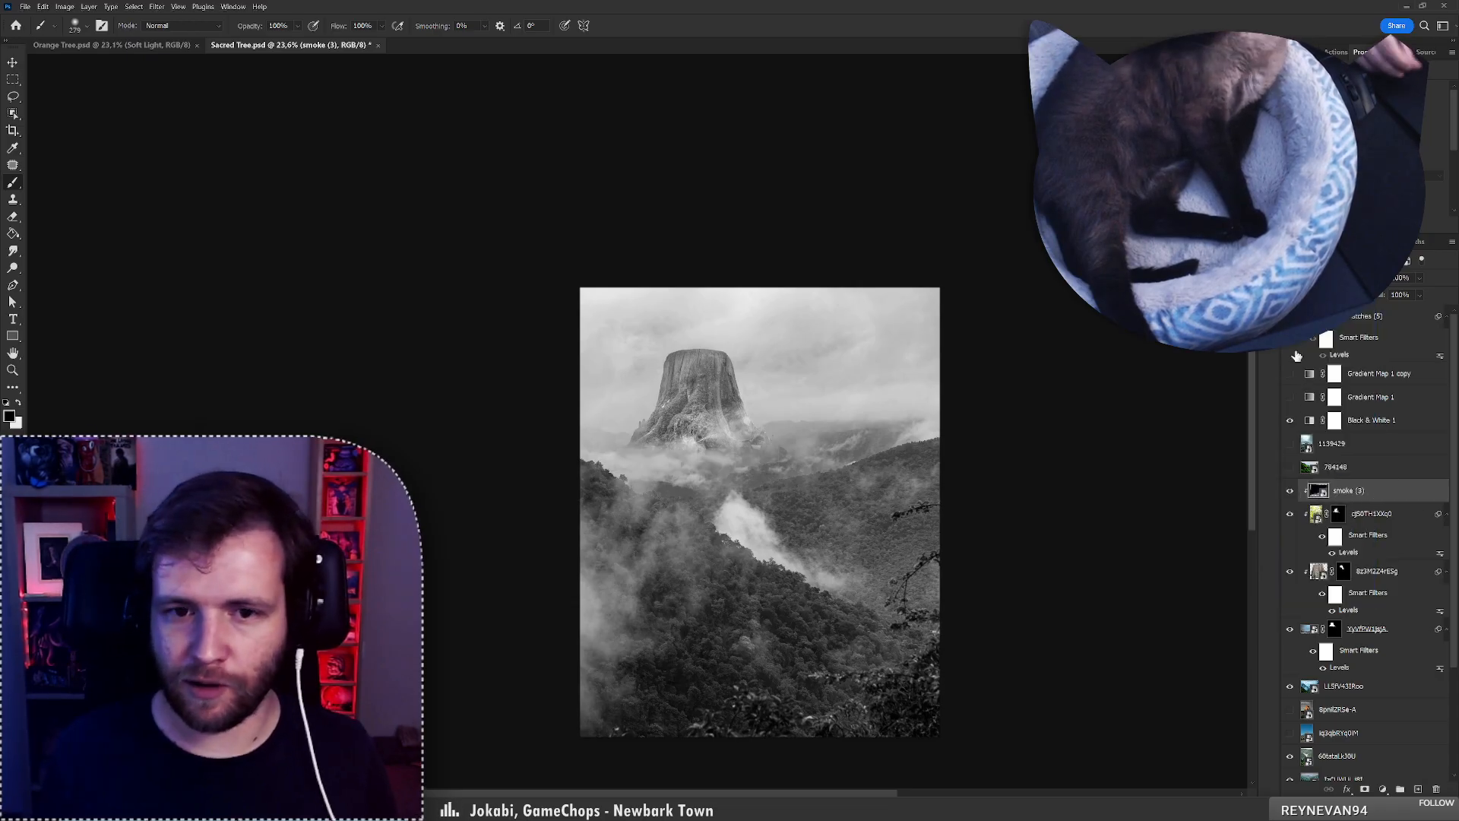
Transform the clipped smoke (3) layer, rotating and repositioning it as mist around the rock tower's base.
drag(780, 466, 791, 435)
key(ctrl+t)
key(Return)
key(b)
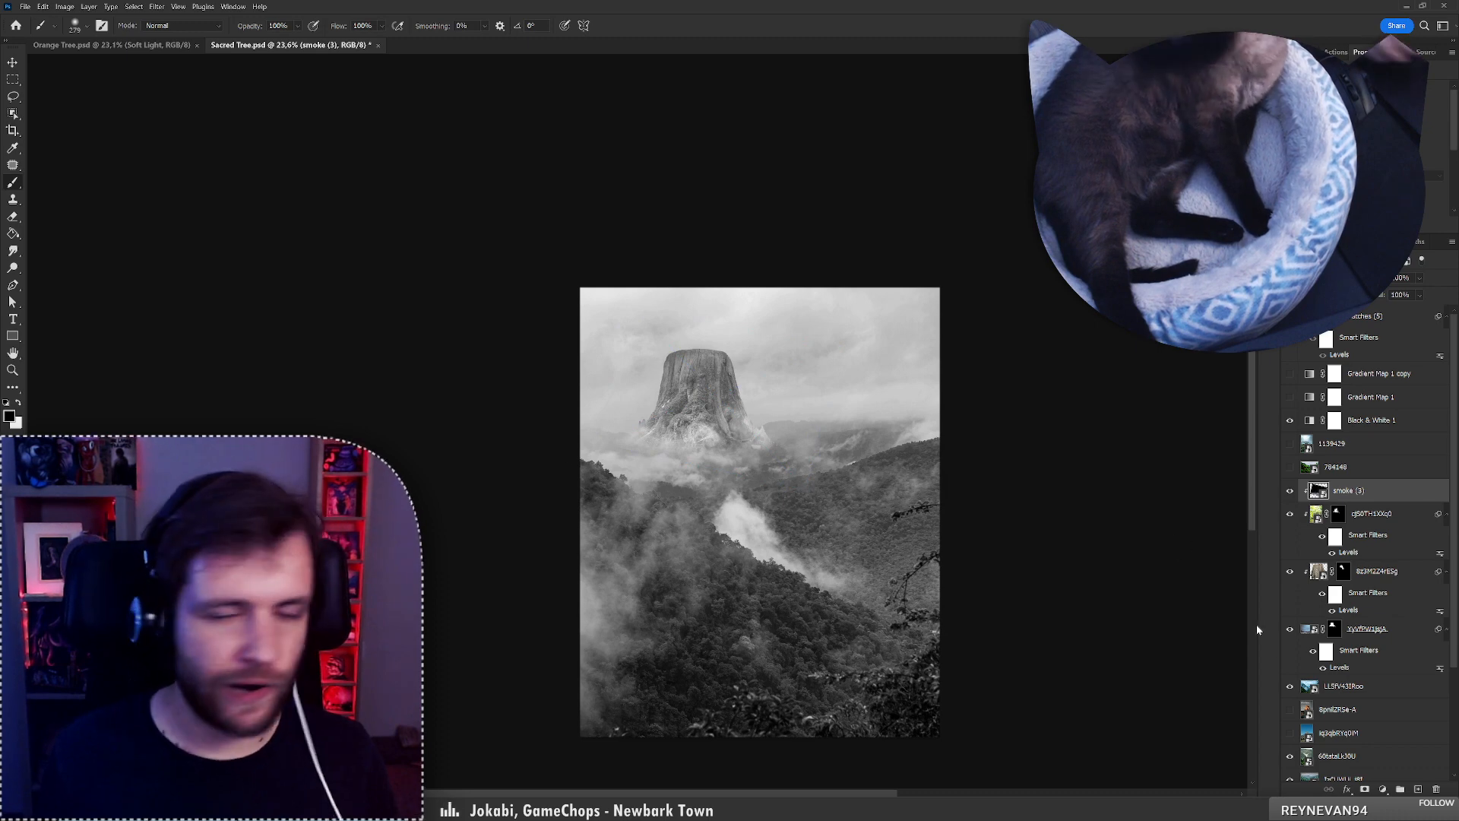
Add a Levels adjustment clipped to the rock tower above the smoke (3) layer and soften the tower's tones.
click(1381, 790)
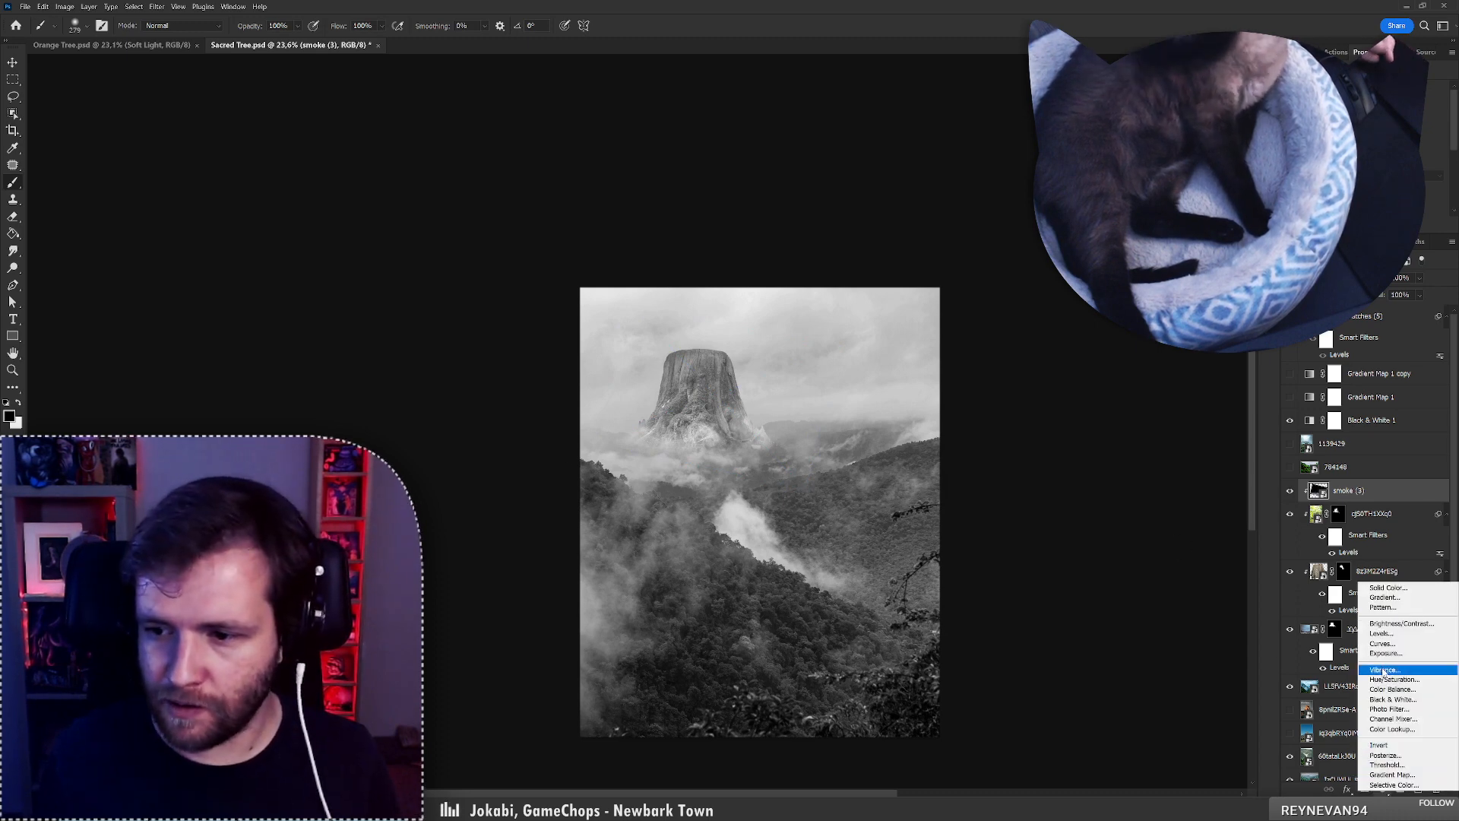
click(1382, 635)
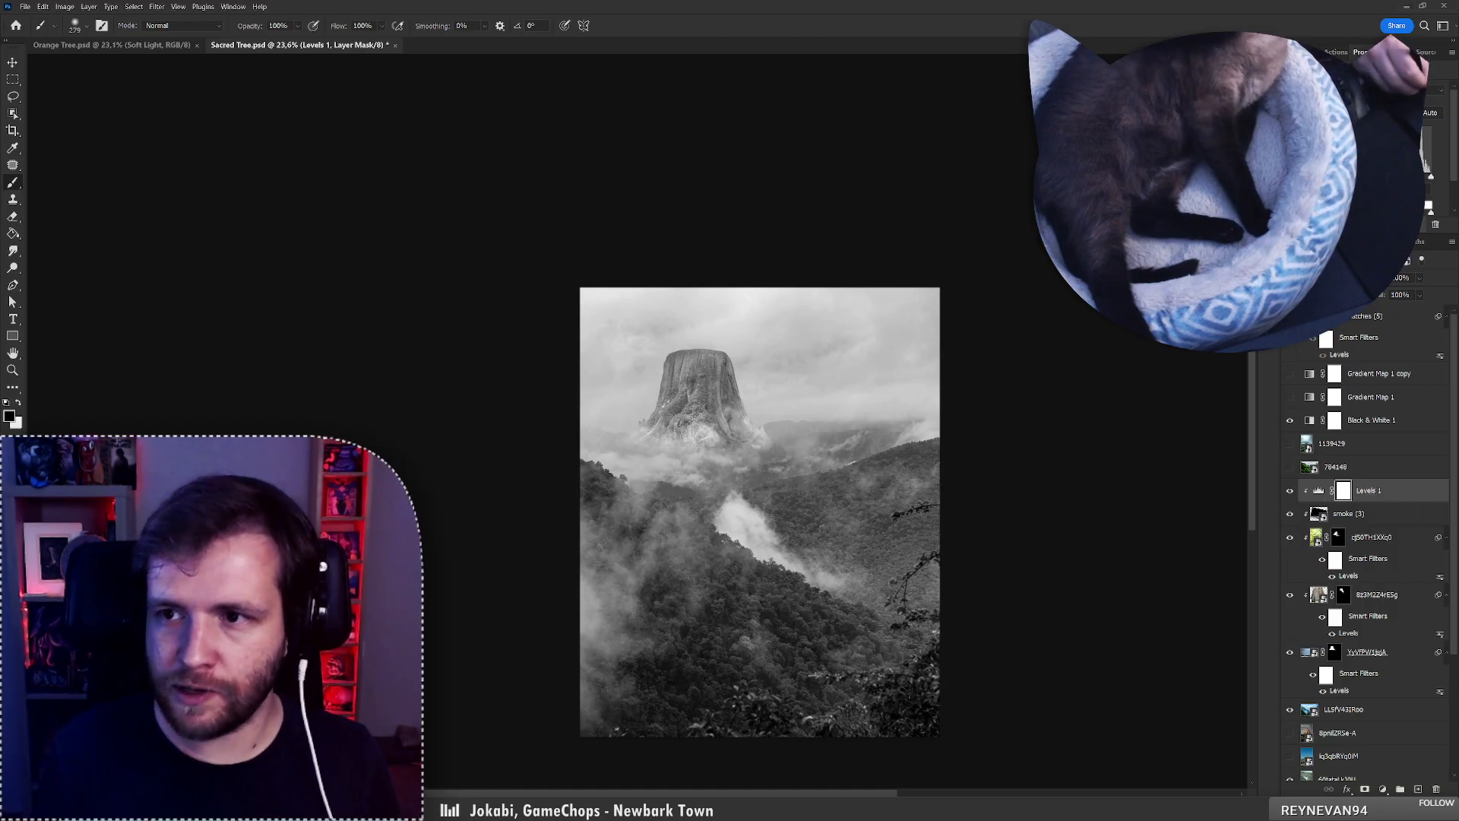
mouse_move(1431, 215)
mouse_down()
mouse_move(1399, 213)
mouse_move(1424, 211)
mouse_up()
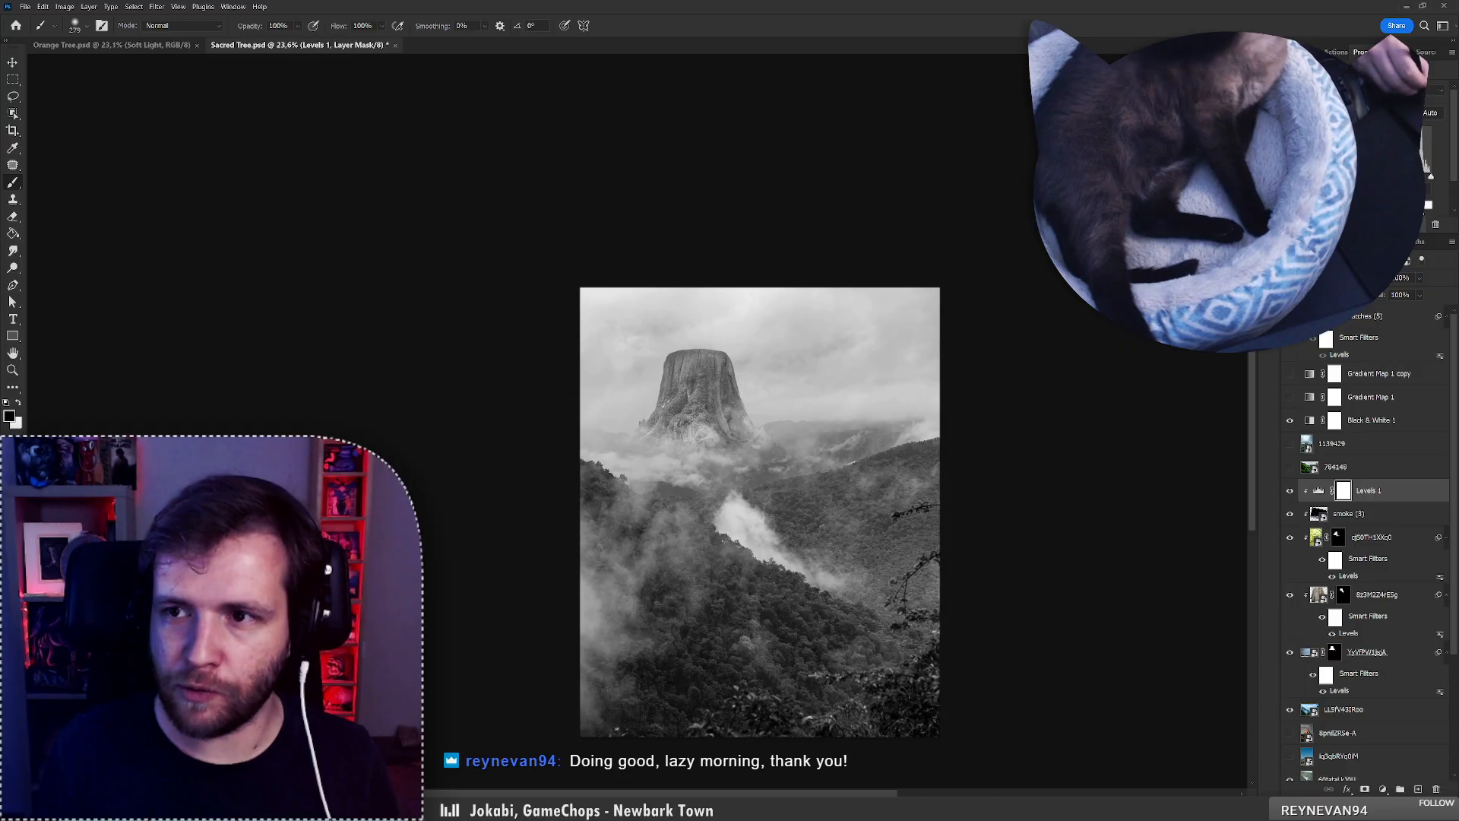
drag(1309, 214, 1369, 176)
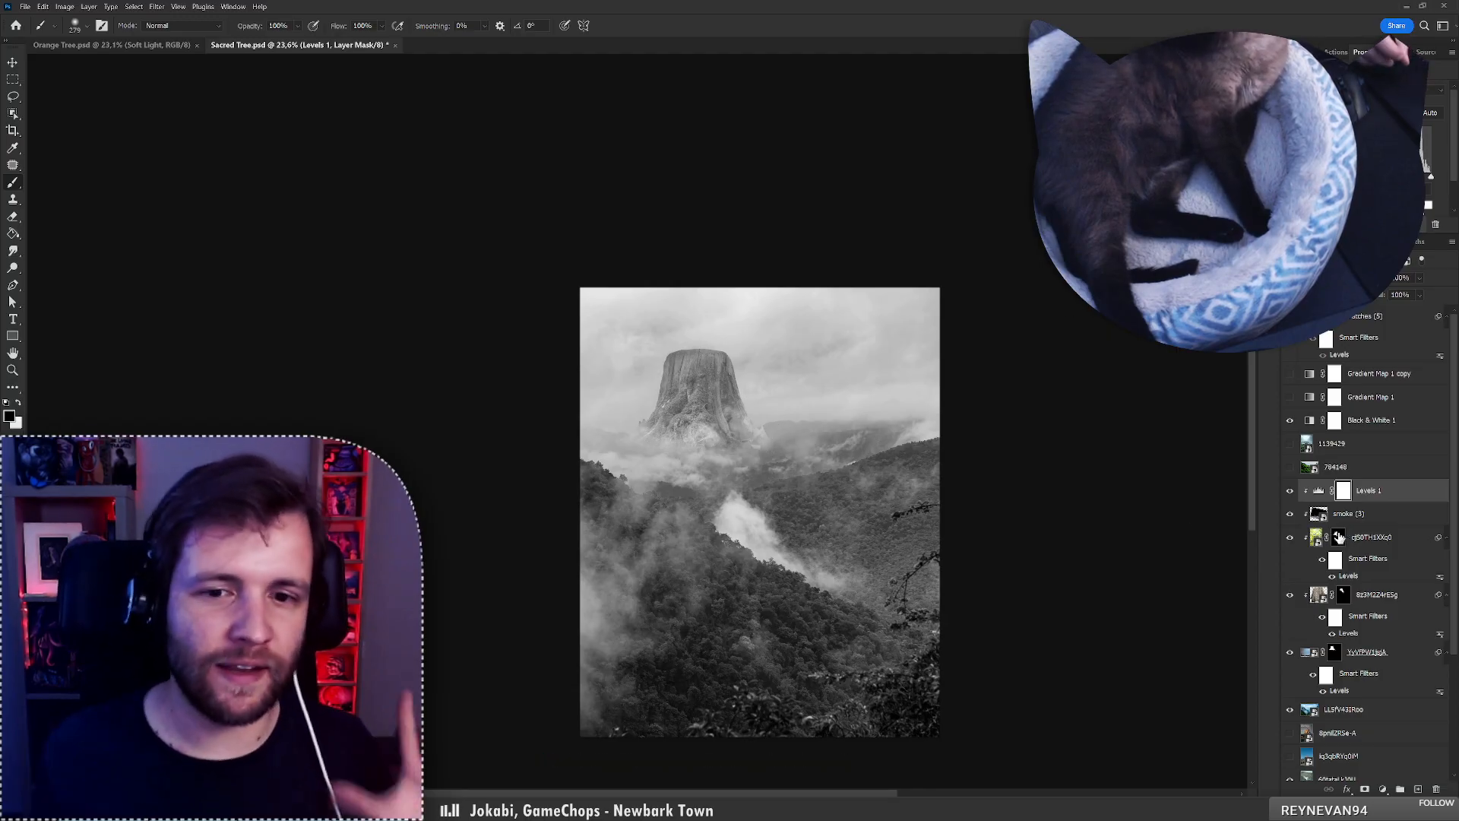
Compare the rock tower with and without the smoke (3) layer and examine its base against the hills up close.
click(1291, 515)
click(1292, 515)
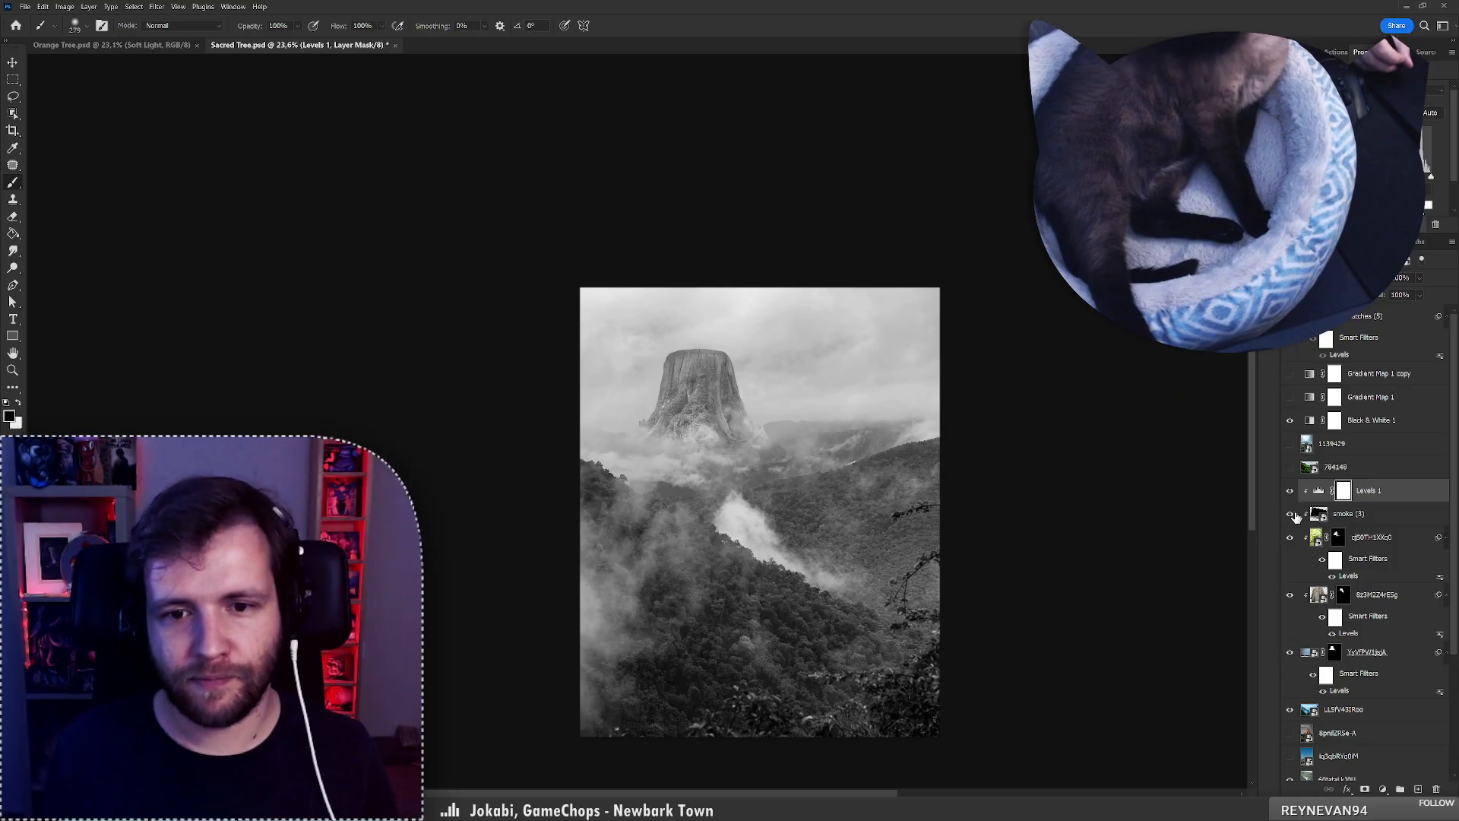
click(1291, 514)
click(1292, 515)
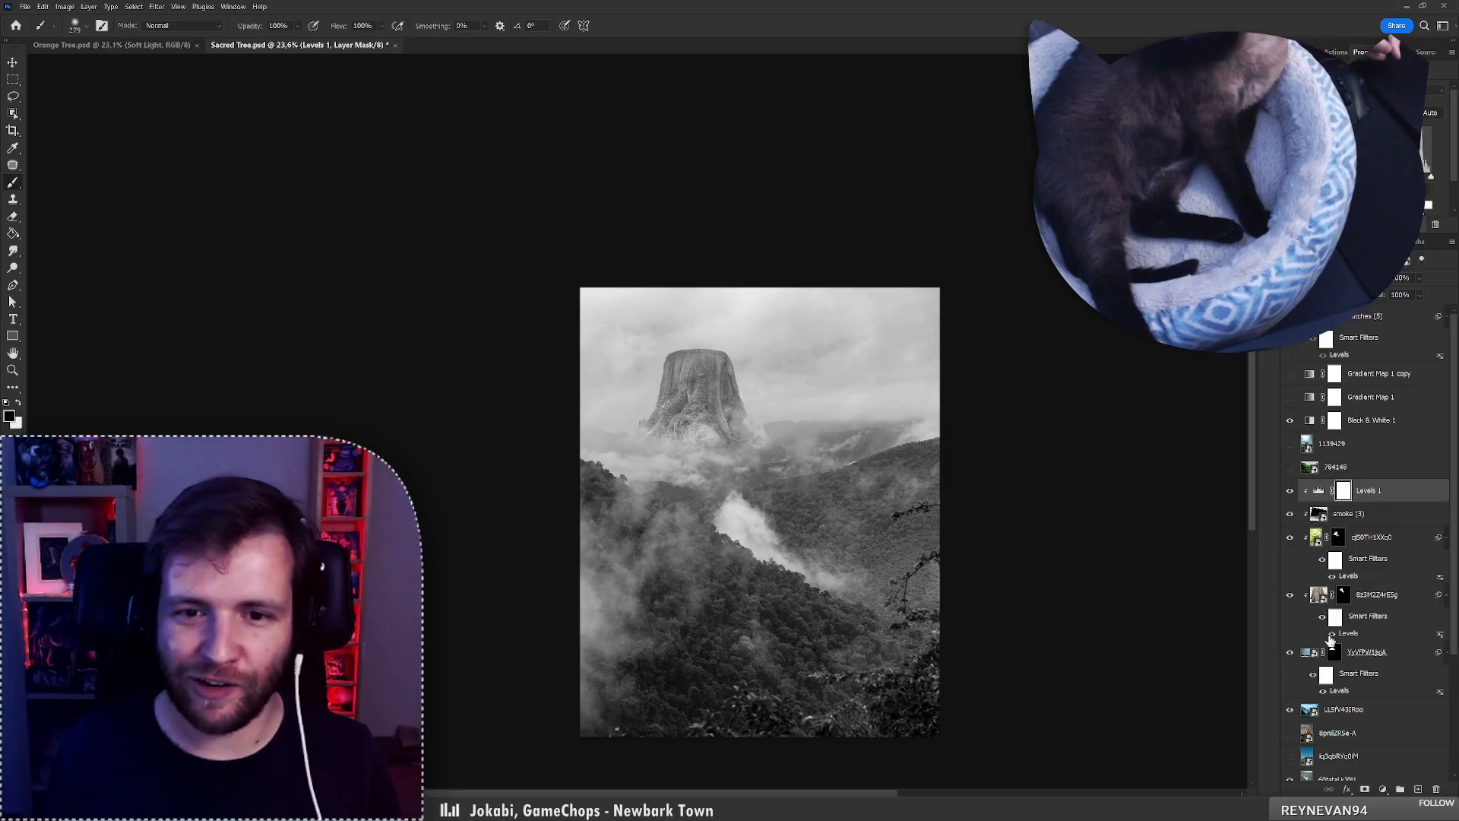
click(1334, 655)
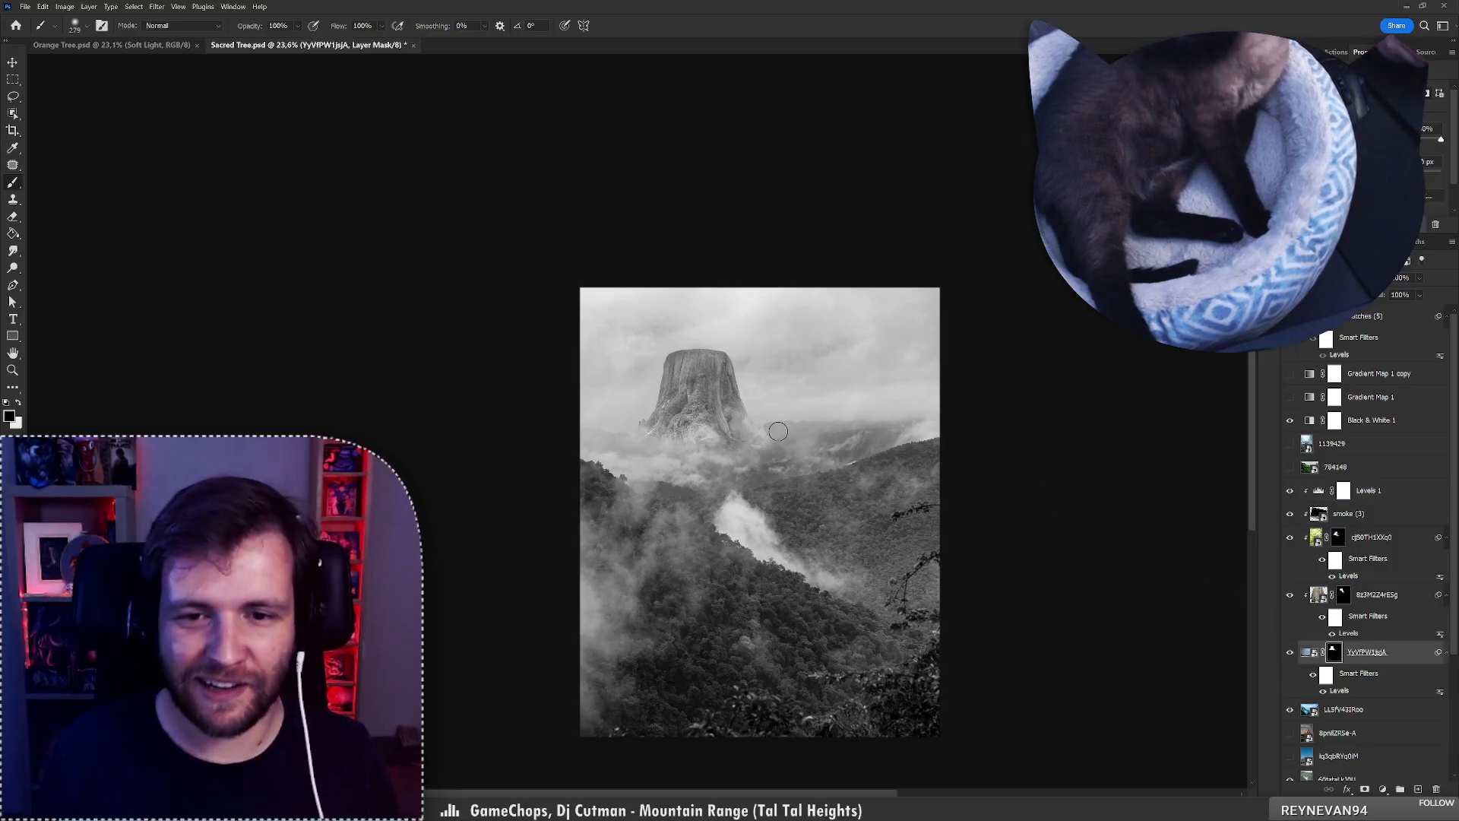
key(ctrl+z)
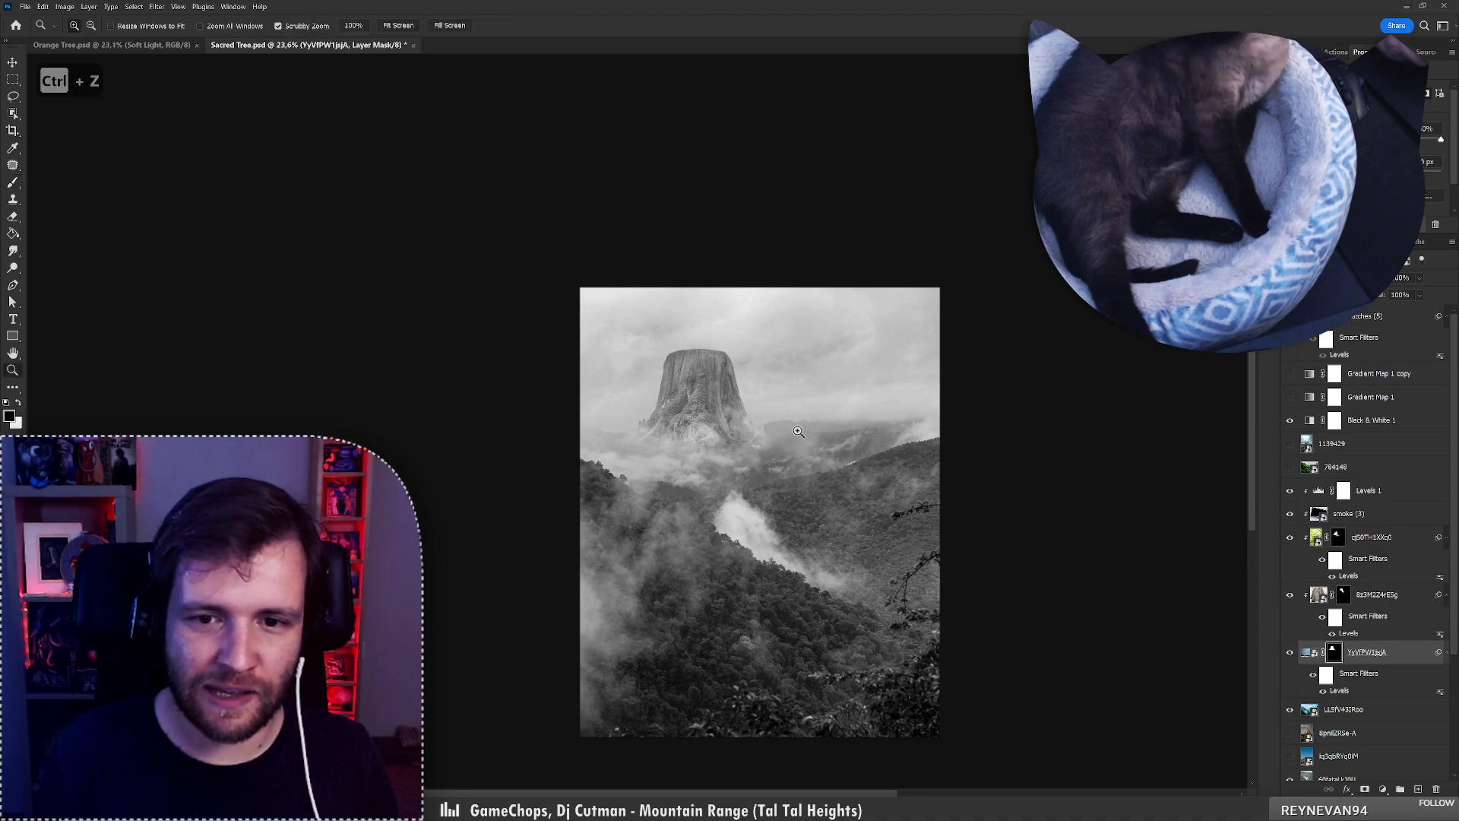
scroll(787, 441, up, 5)
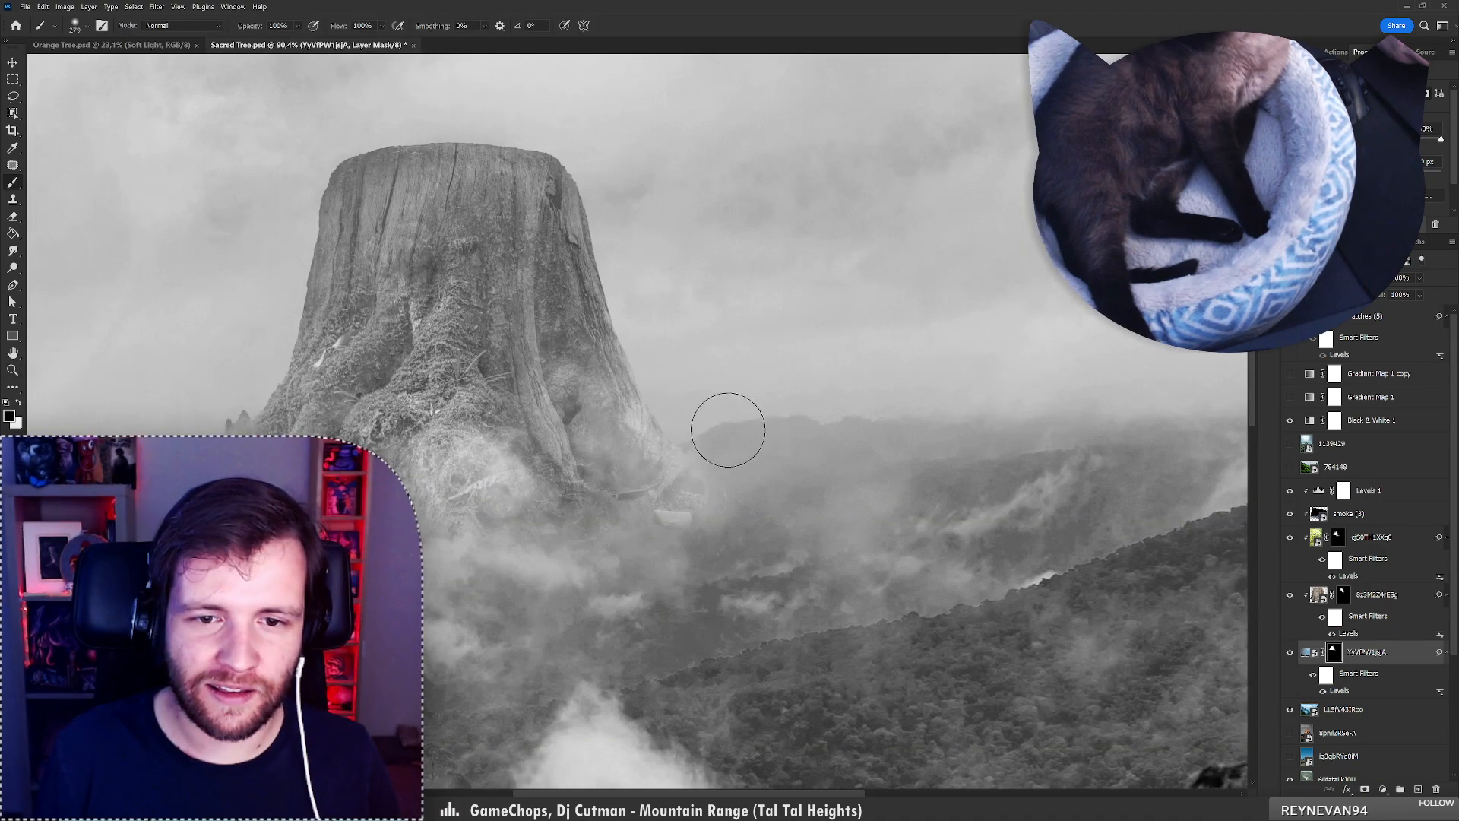
scroll(753, 430, down, 3)
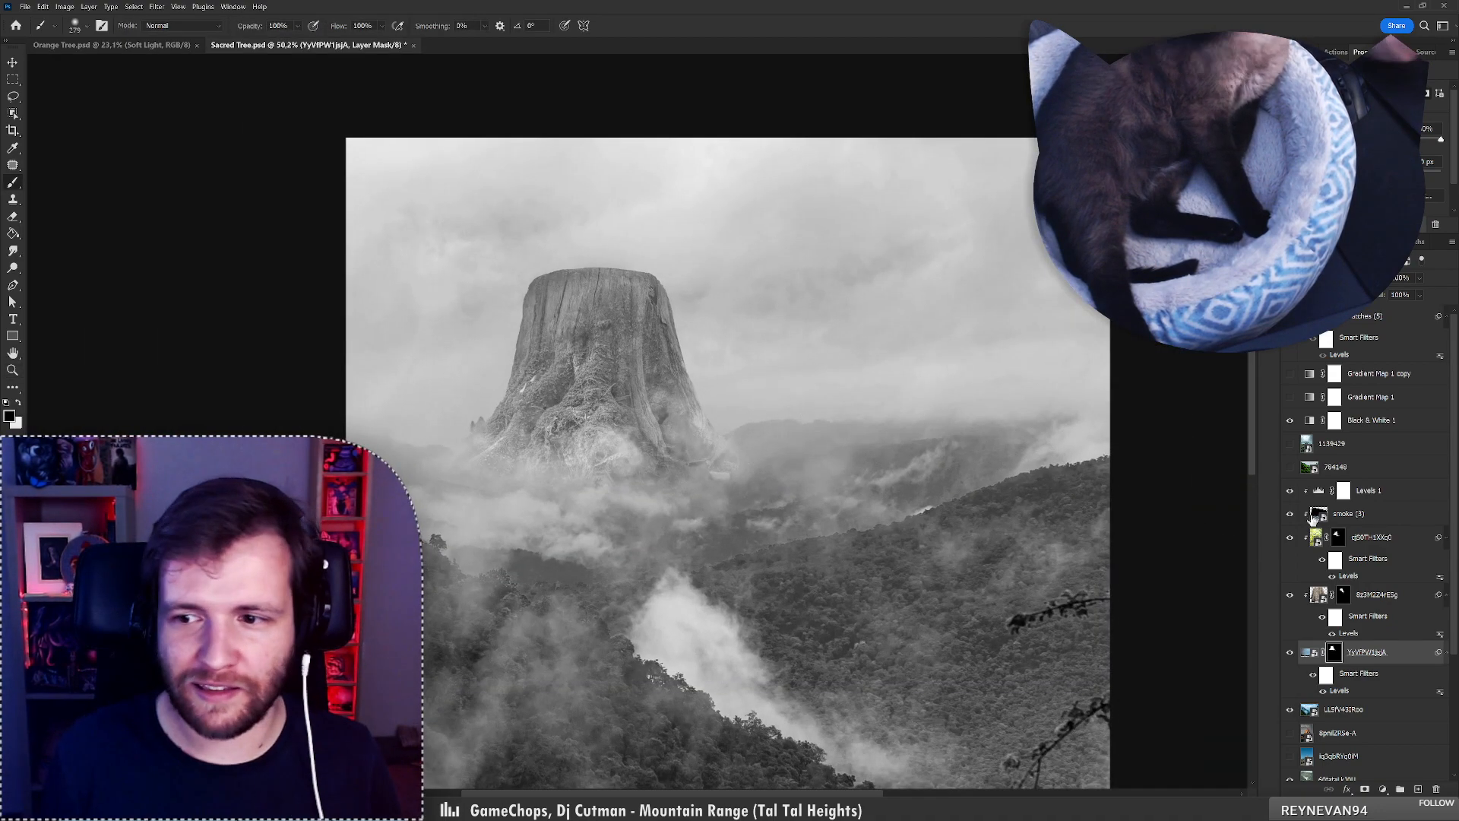
Try a much stronger Levels 1 adjustment to fade the rock tower's detail into the haze, and undo it.
click(1373, 491)
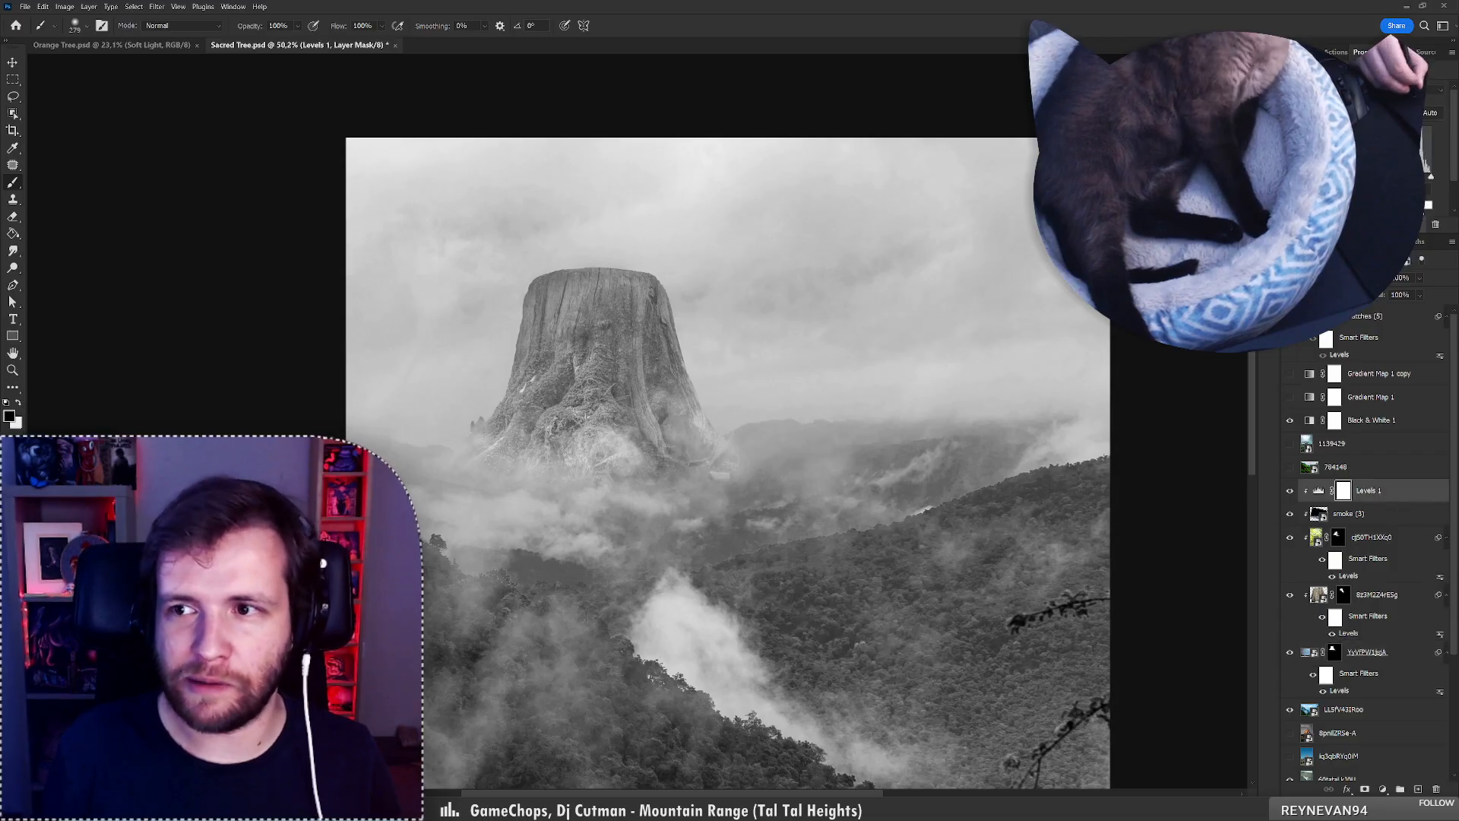
drag(1367, 177, 1393, 177)
drag(1305, 210, 1359, 211)
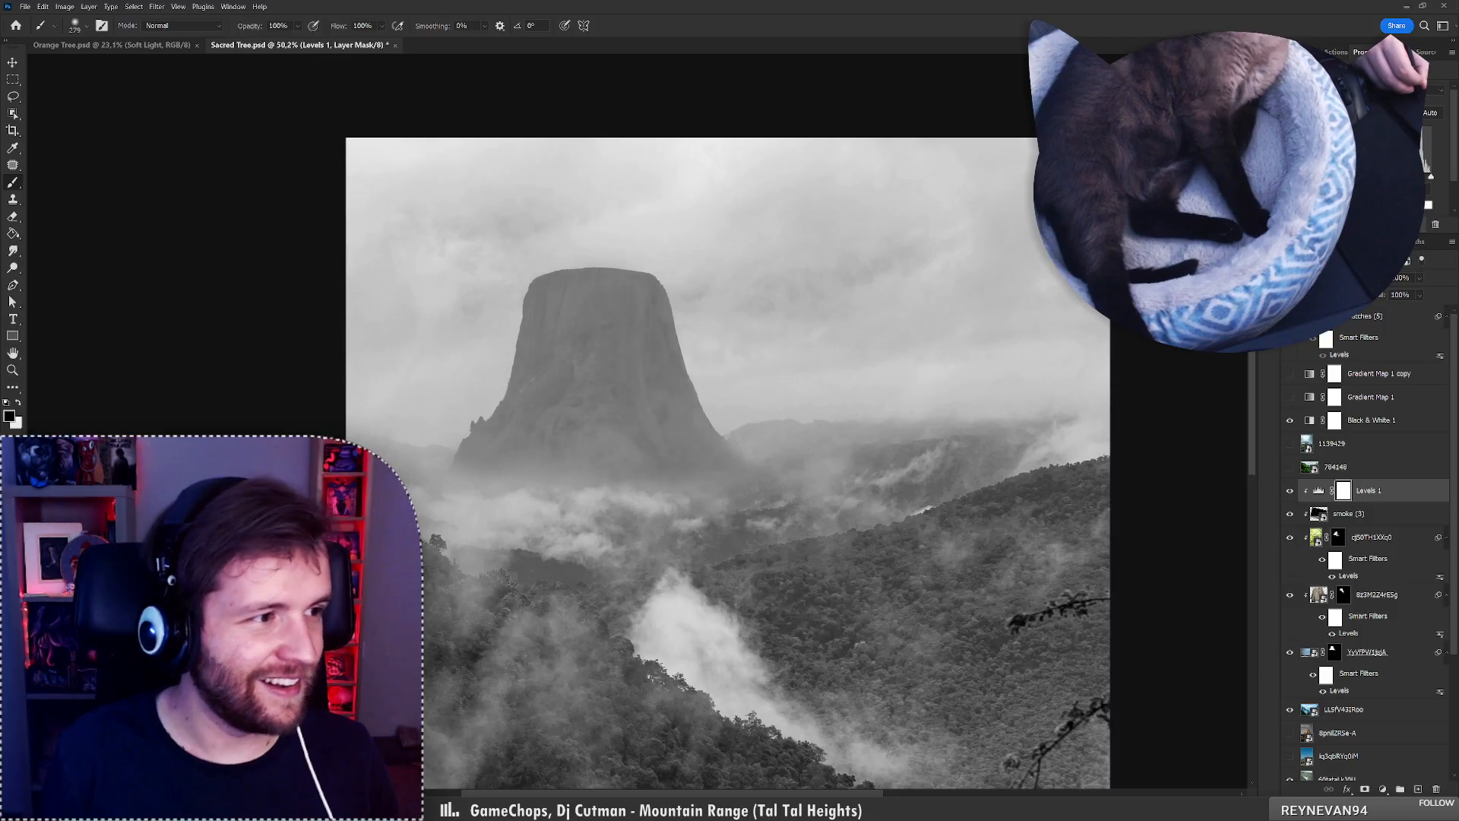
key(ctrl+z)
key(ctrl+z)
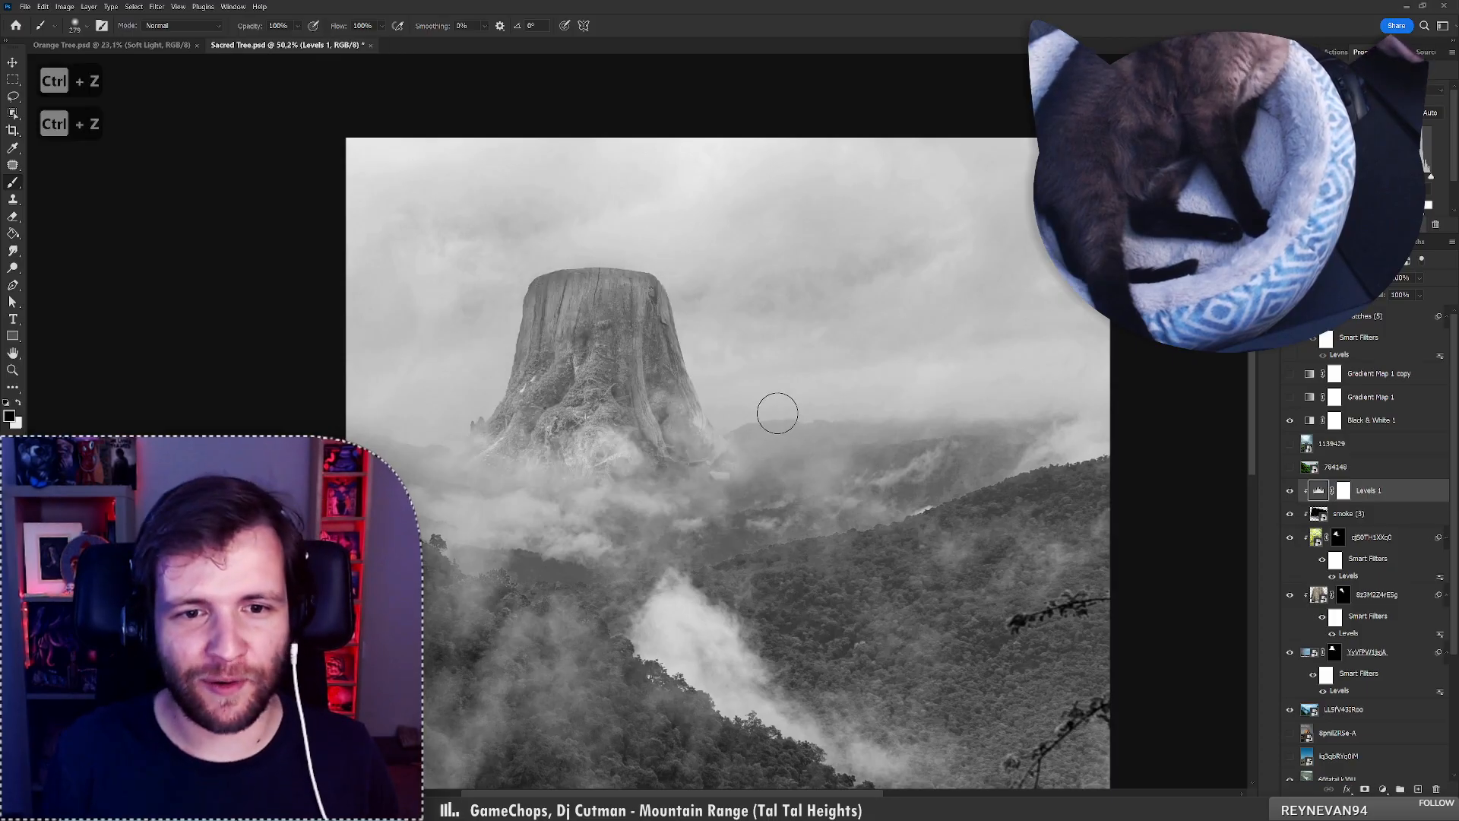
Lift the dark tones in Levels 1 slightly to give the rock tower a hazier, lower-contrast look.
scroll(777, 414, down, 4)
scroll(727, 398, up, 3)
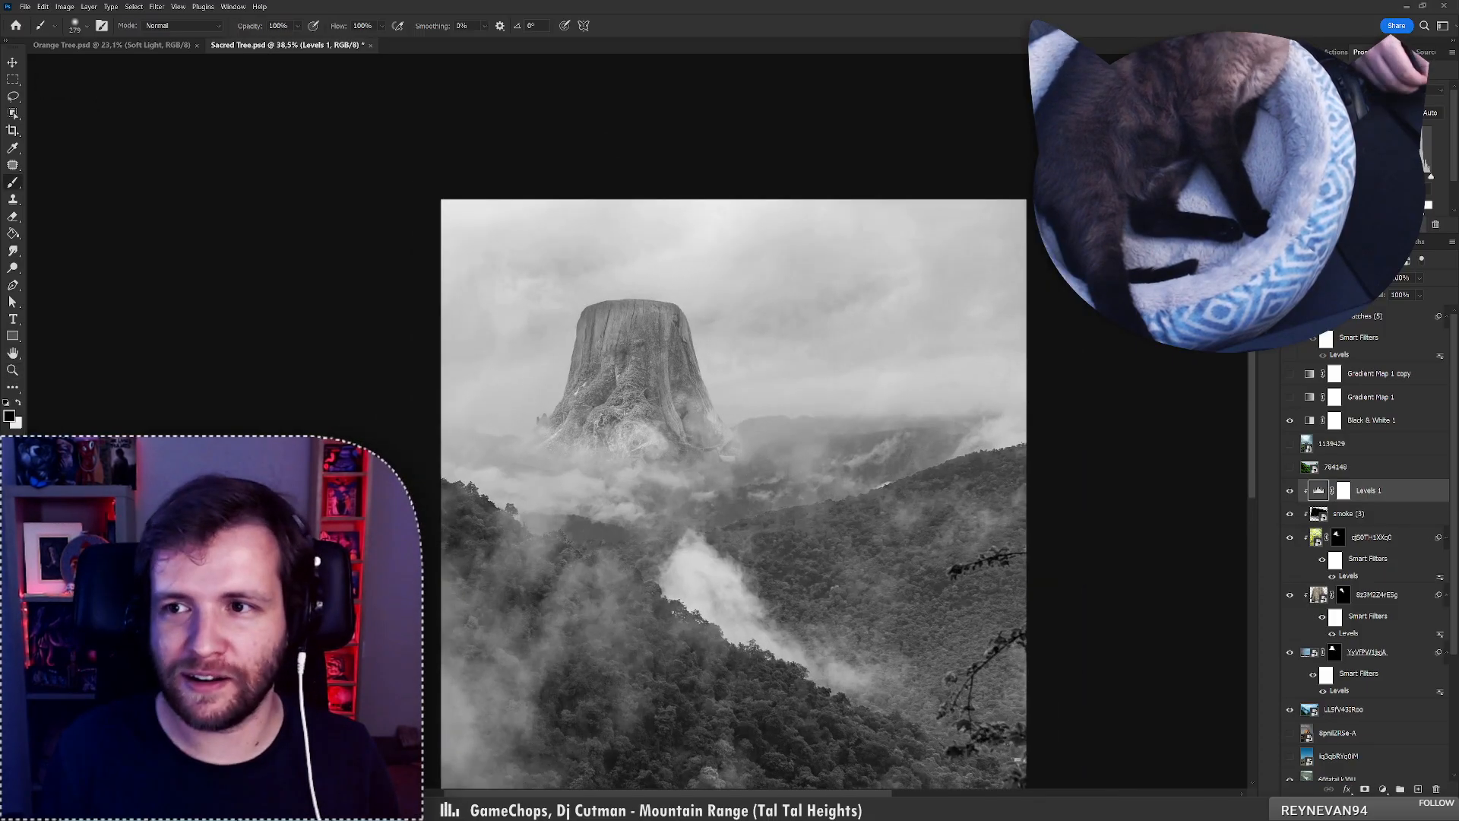
click(1423, 221)
key(ctrl+z)
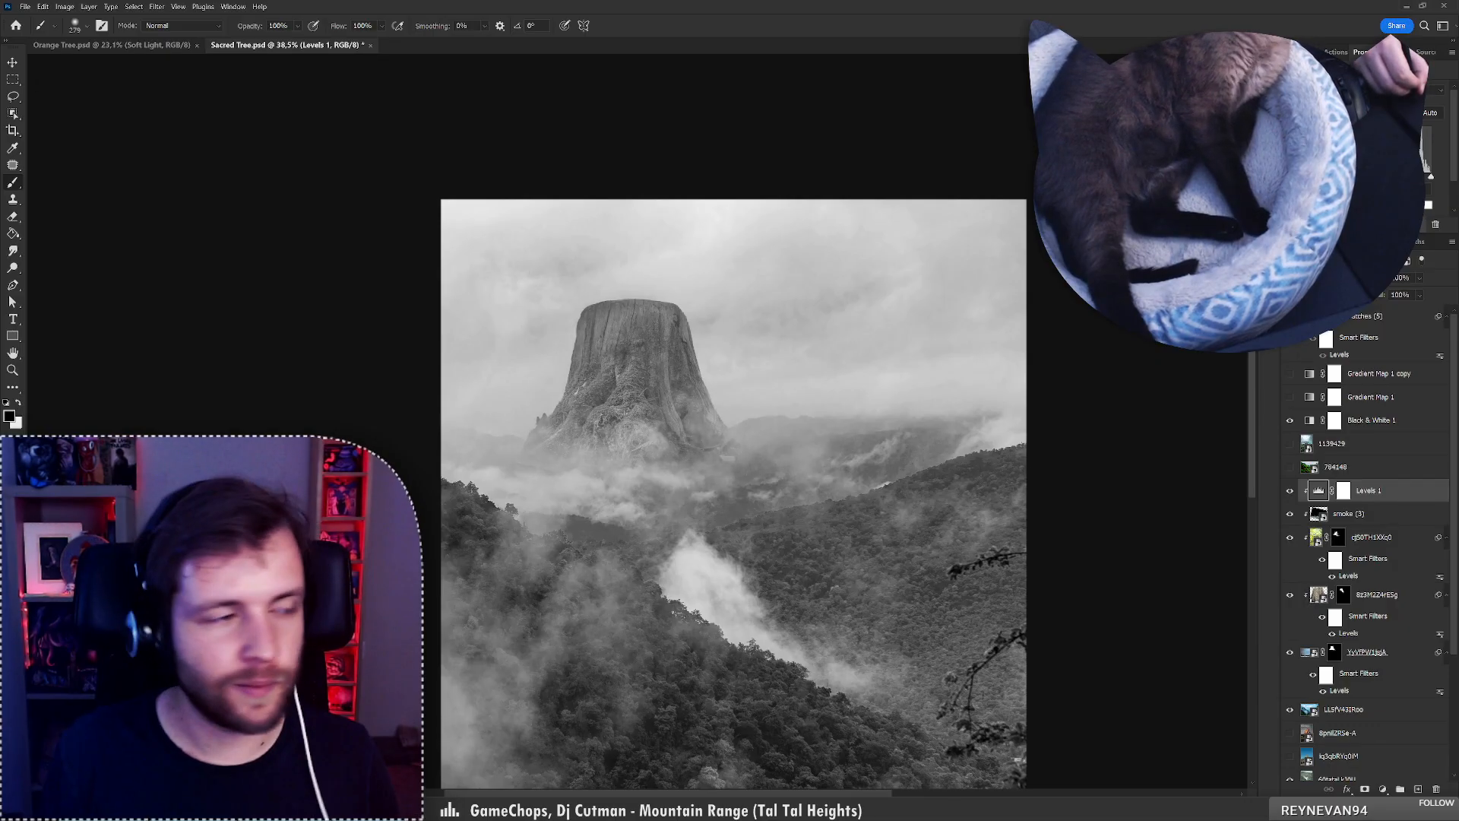
drag(1310, 213, 1326, 212)
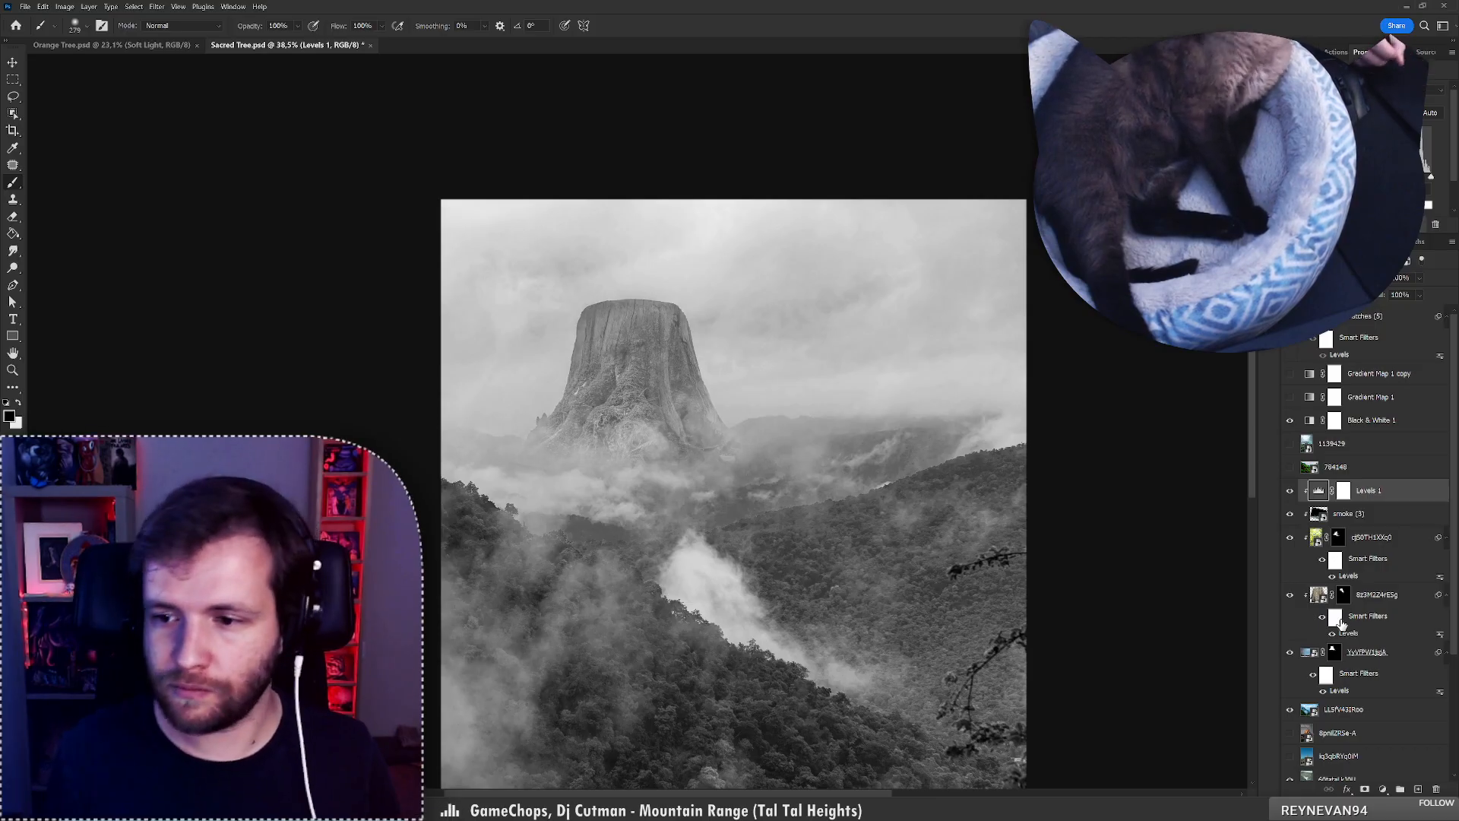
Paint out the small rock spikes beside the tower's left foot on the base tower layer's mask, and reselect the Soft Round Pressure Opacity brush.
click(1334, 653)
scroll(526, 411, up, 5)
right_click(596, 432)
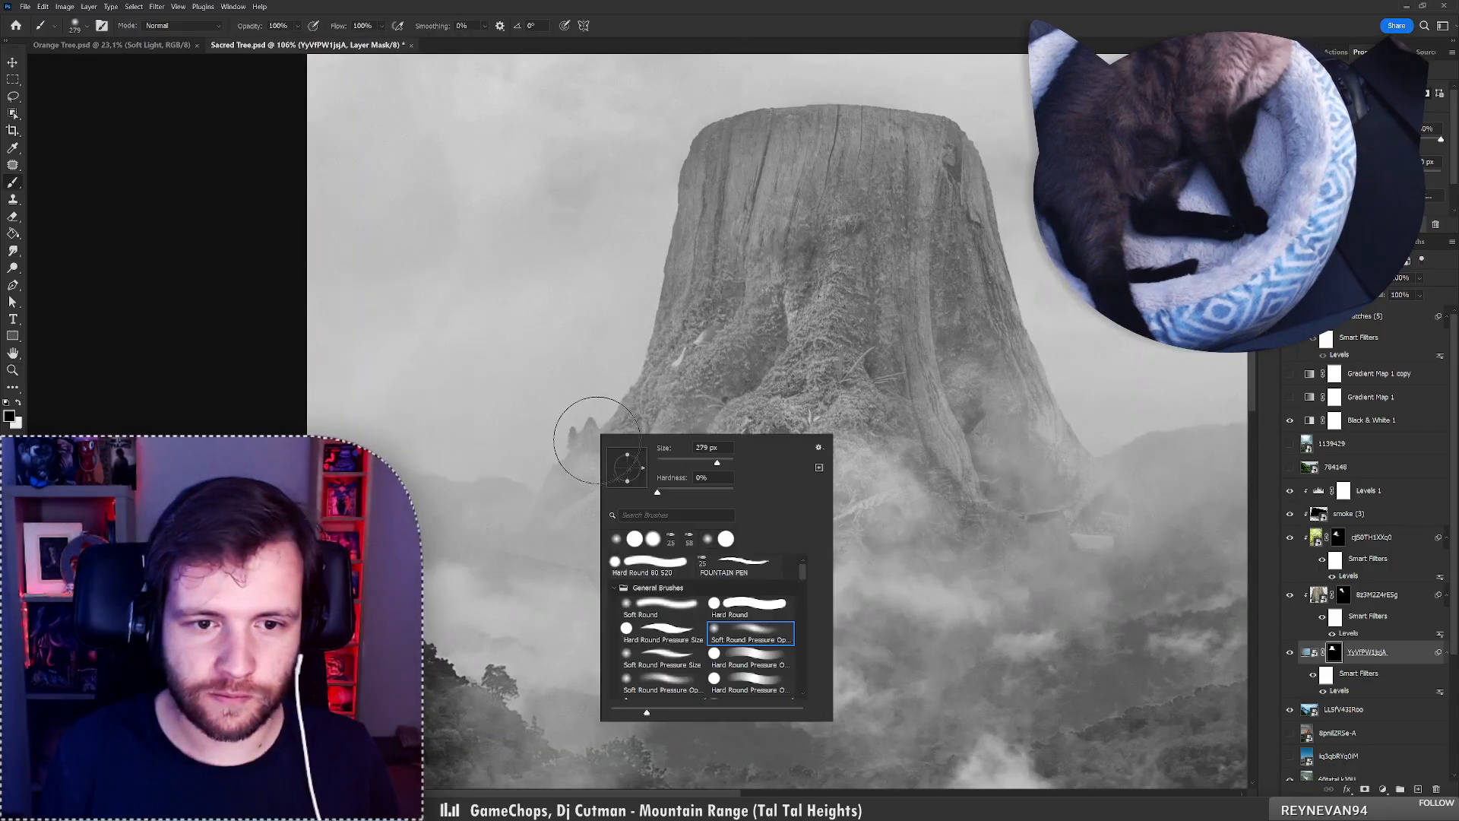
click(641, 569)
click(673, 462)
drag(583, 423, 569, 447)
right_click(633, 372)
click(766, 572)
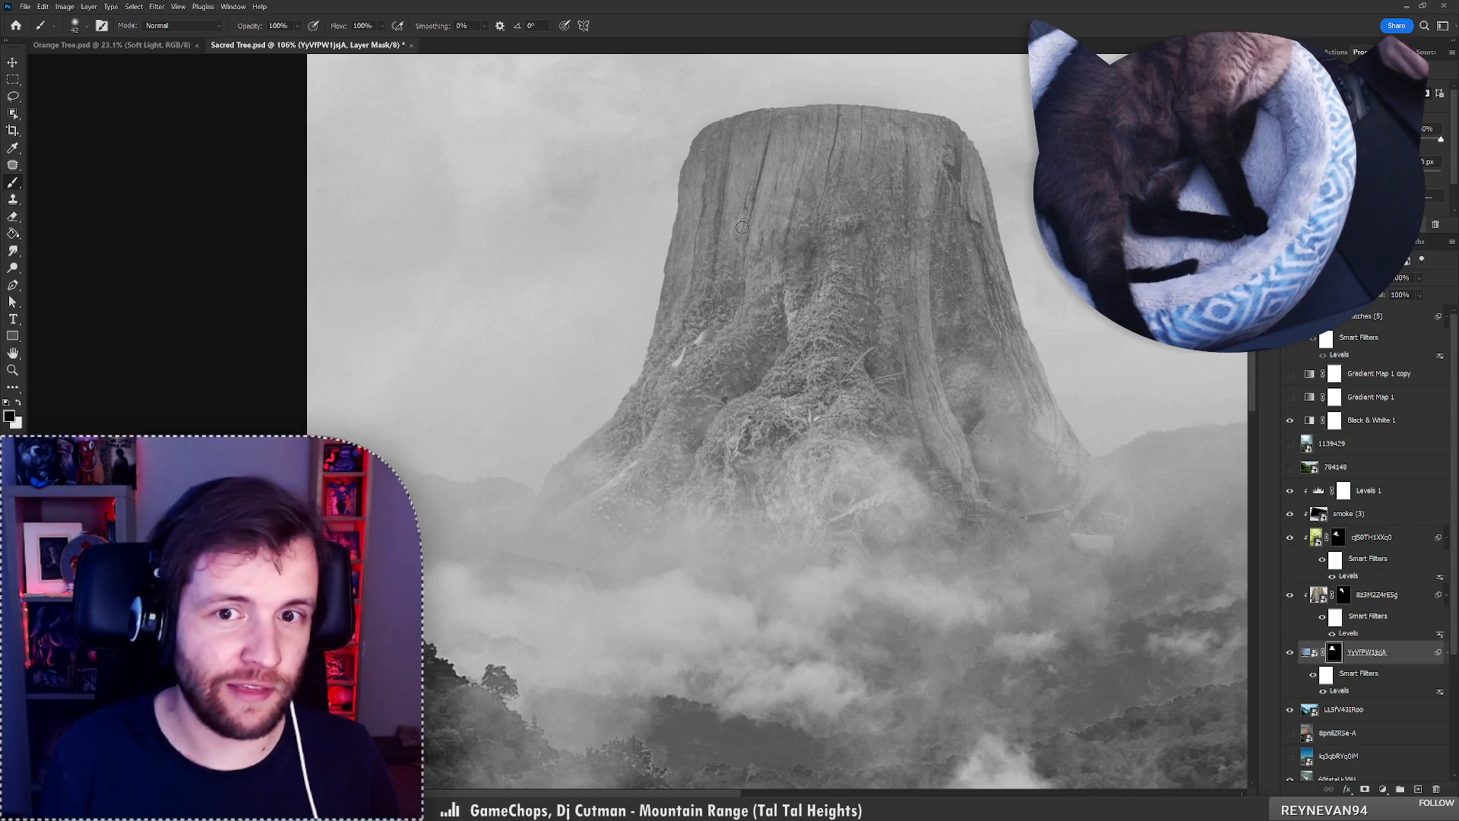
key(z)
scroll(808, 324, down, 10)
scroll(808, 324, up, 4)
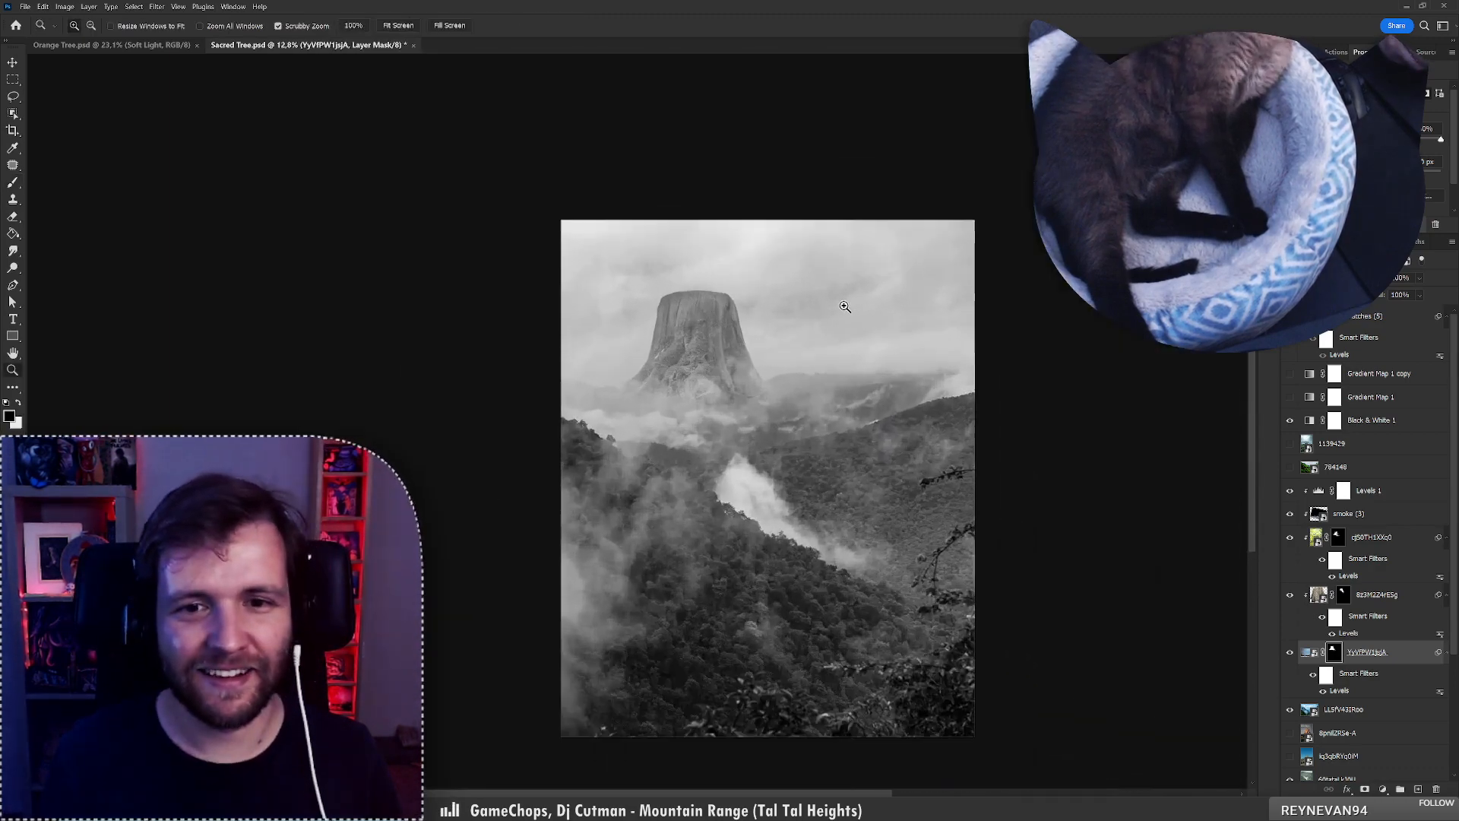
key(b)
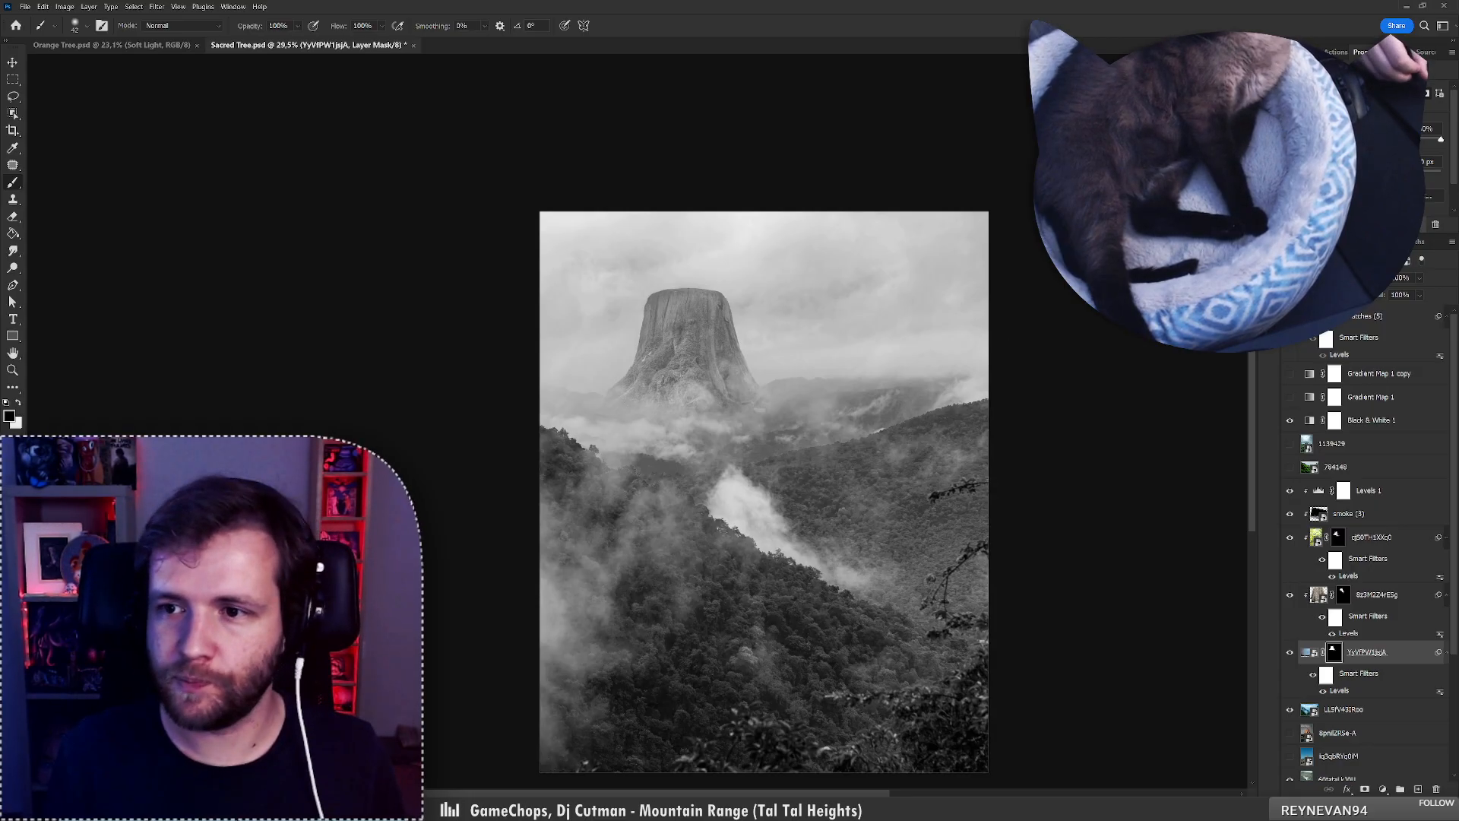
Place the mossy forest stump photo from the "stump" stock results, move it above Levels 1 and clip it to the tower.
click(1268, 68)
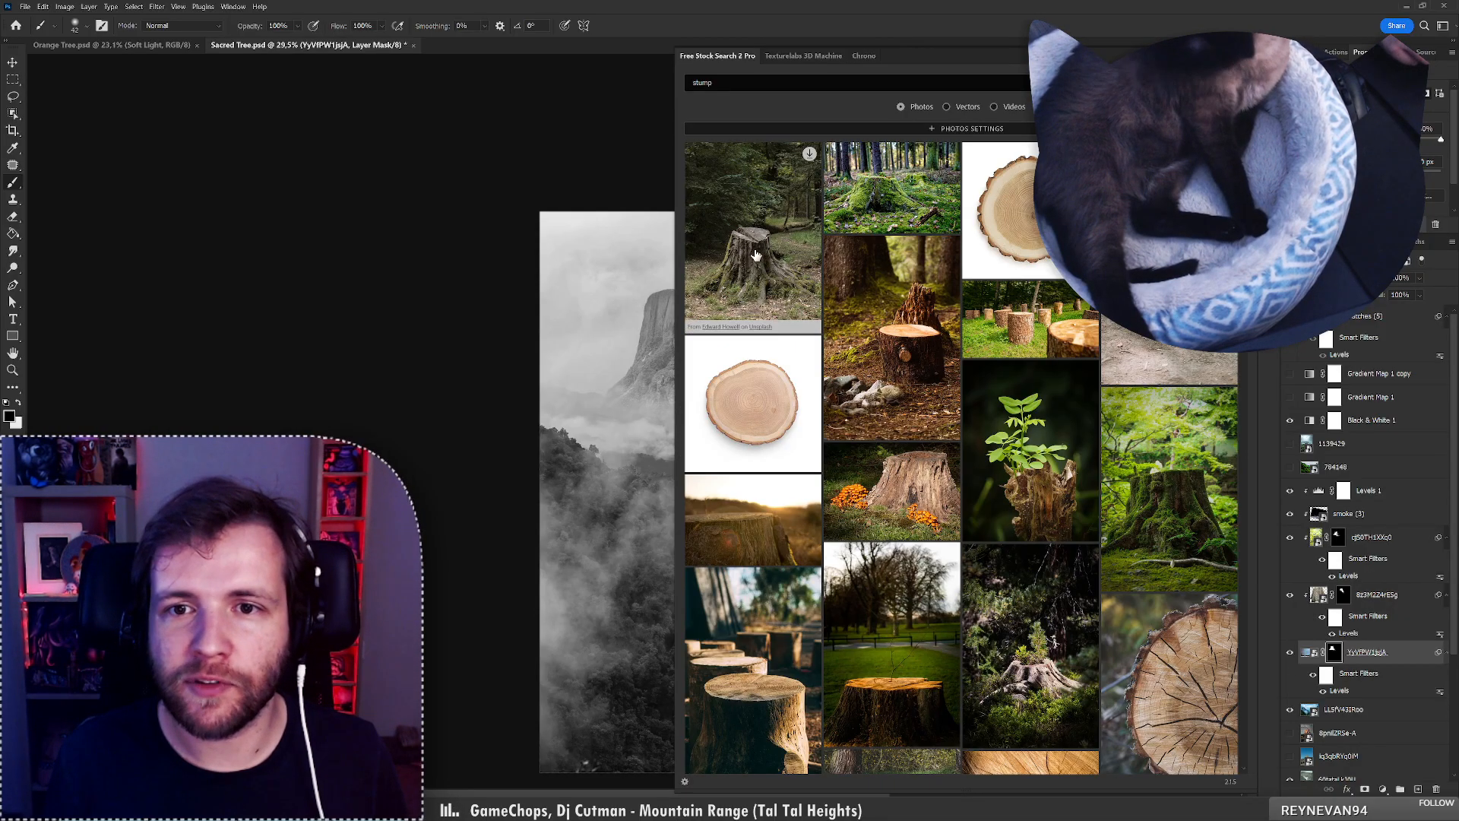
click(884, 184)
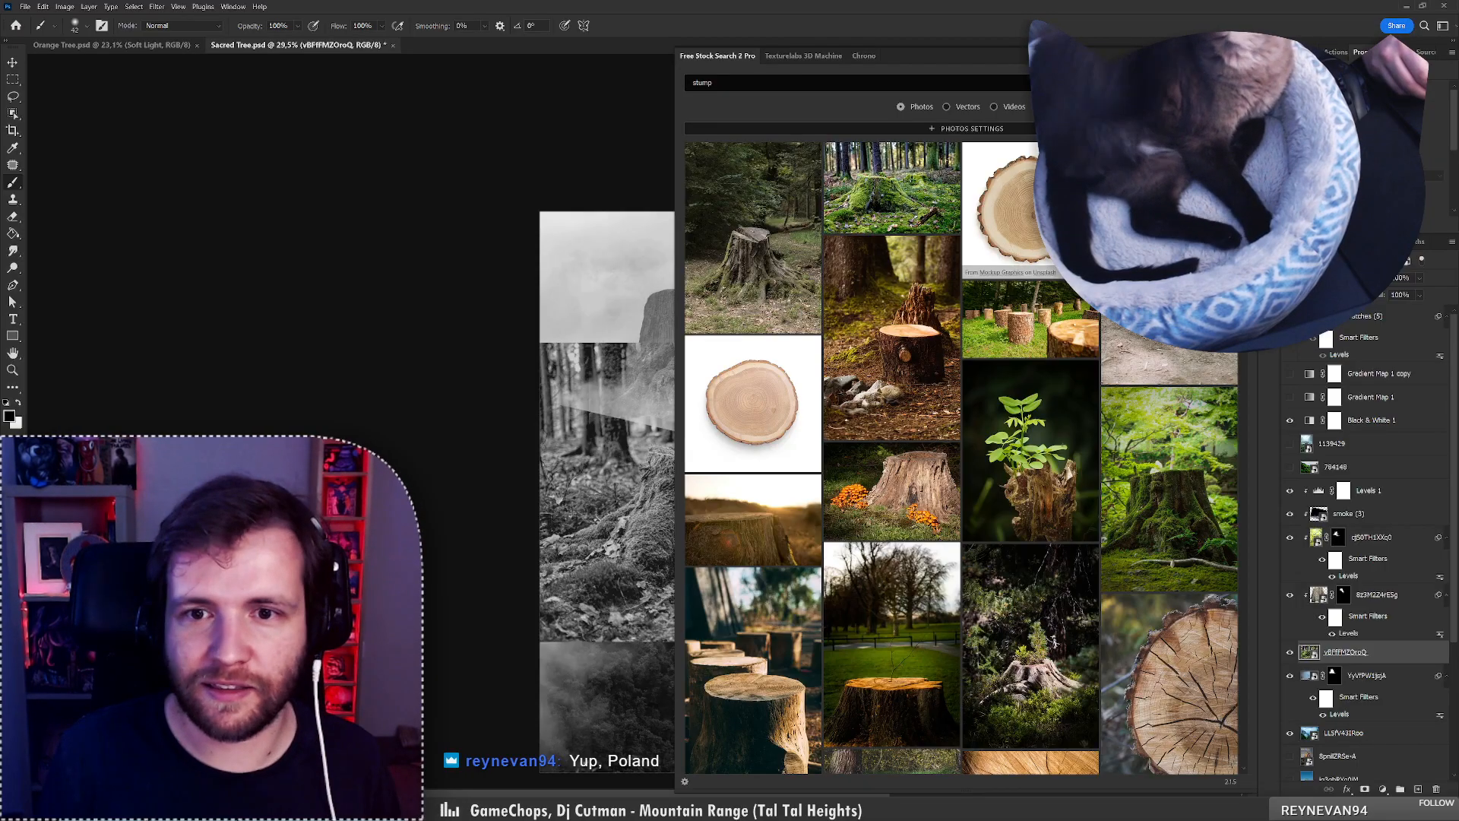
click(1237, 55)
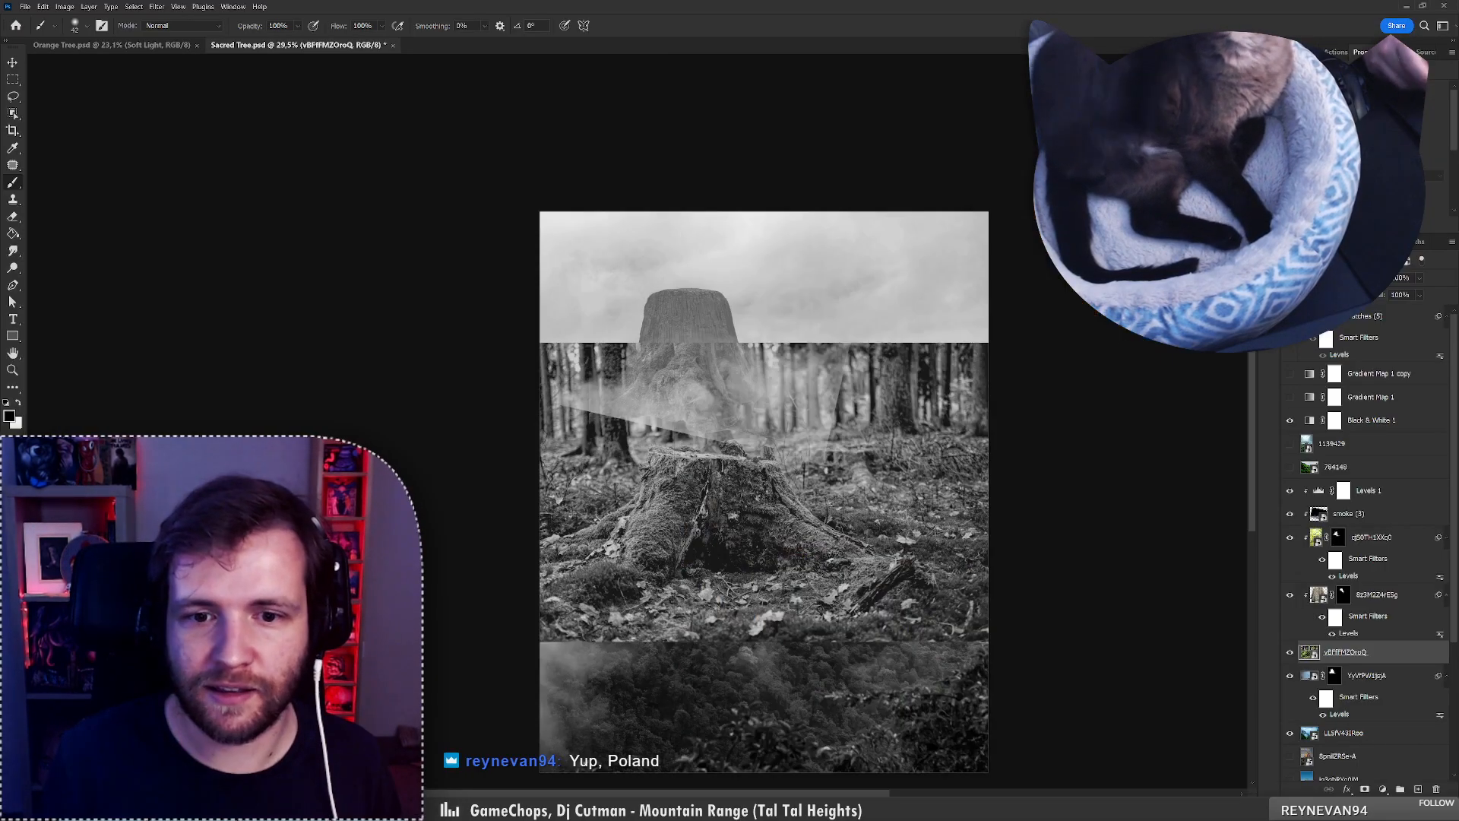
alt+click(1384, 662)
drag(1385, 658, 1343, 488)
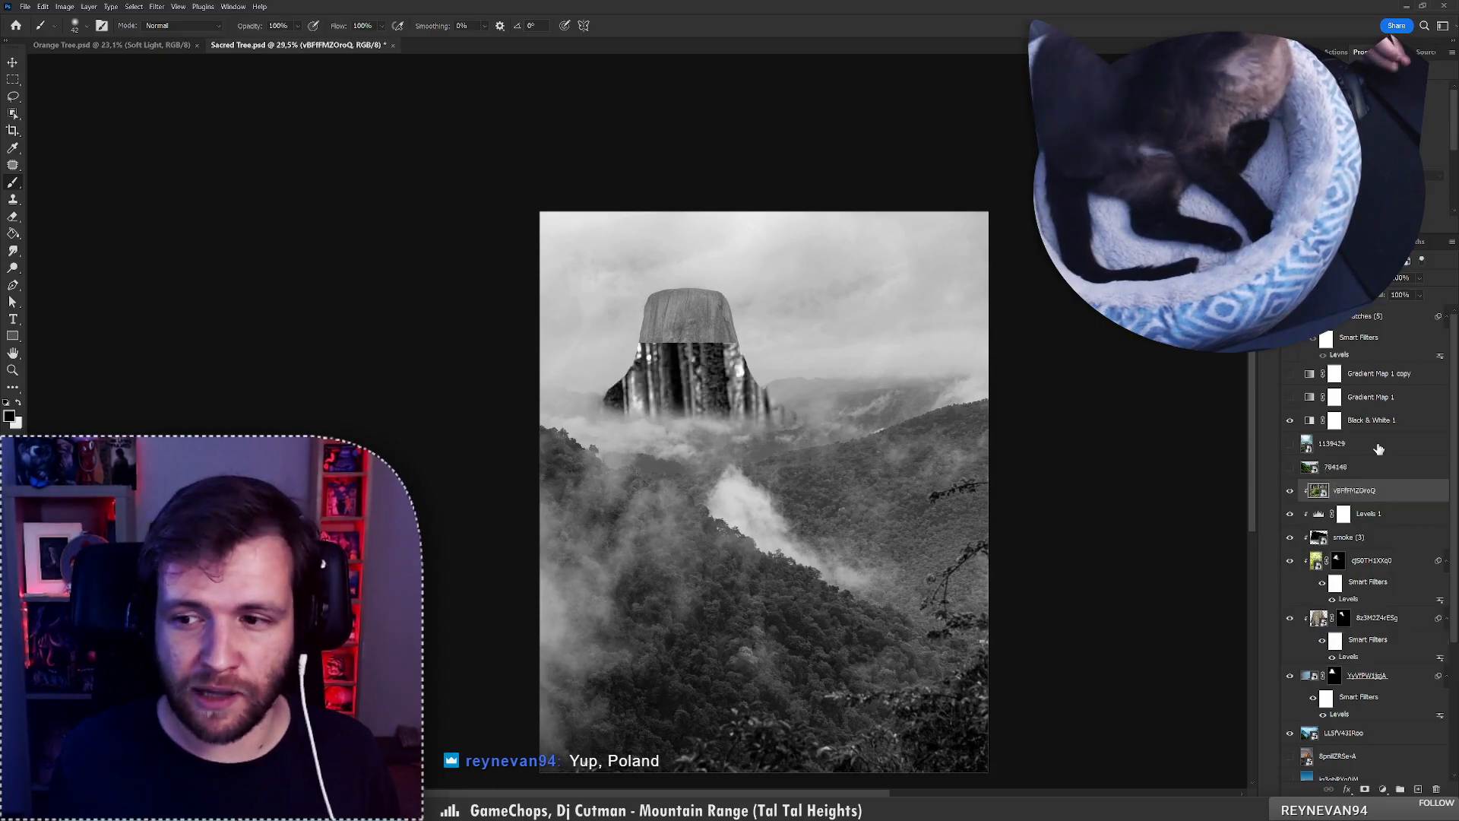
Move the stump photo over the rock tower, scale it to about 43% and rotate it about -4.87°.
drag(687, 327, 714, 275)
key(ctrl+t)
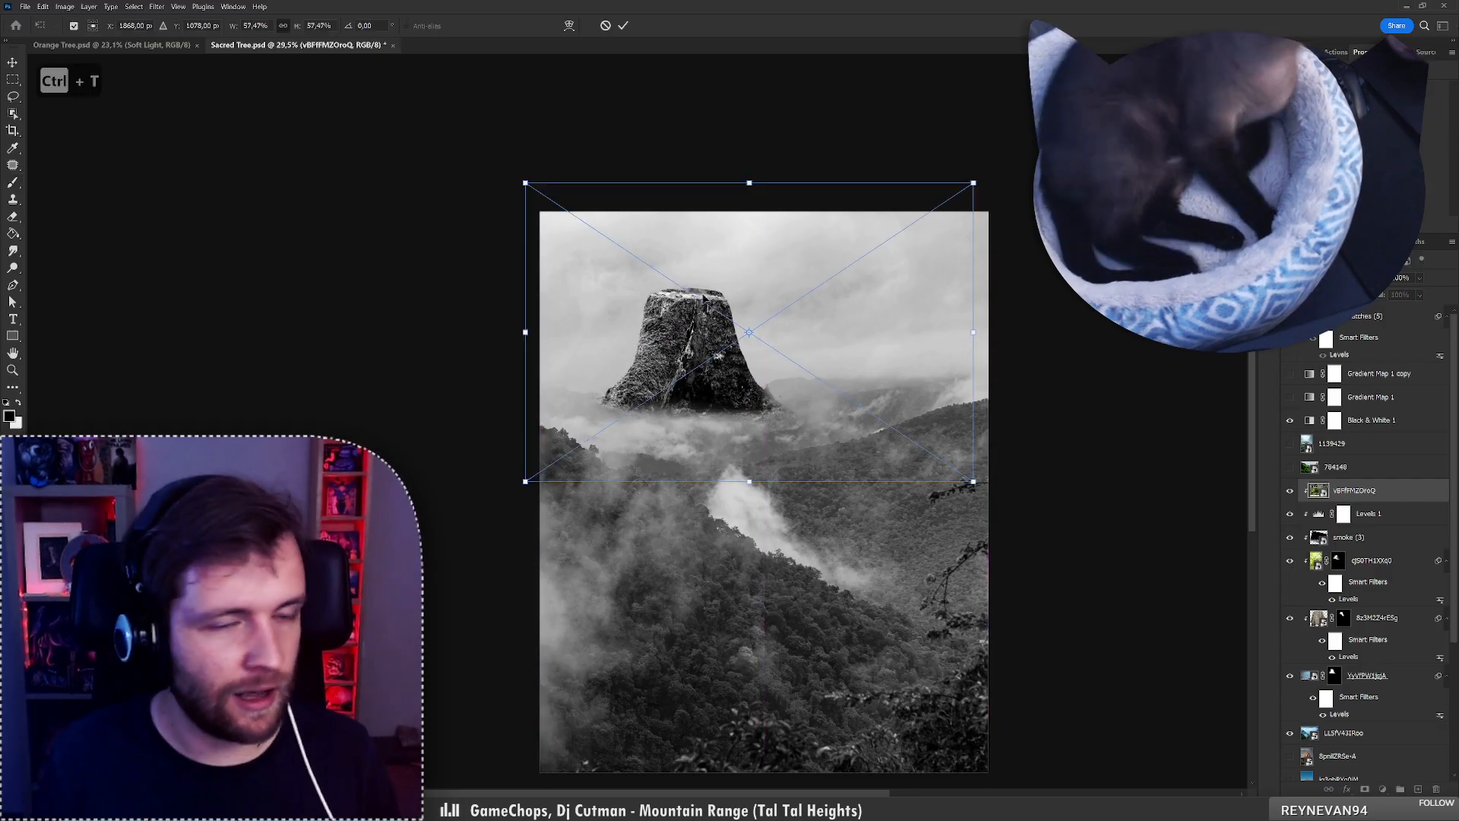
drag(976, 337, 900, 325)
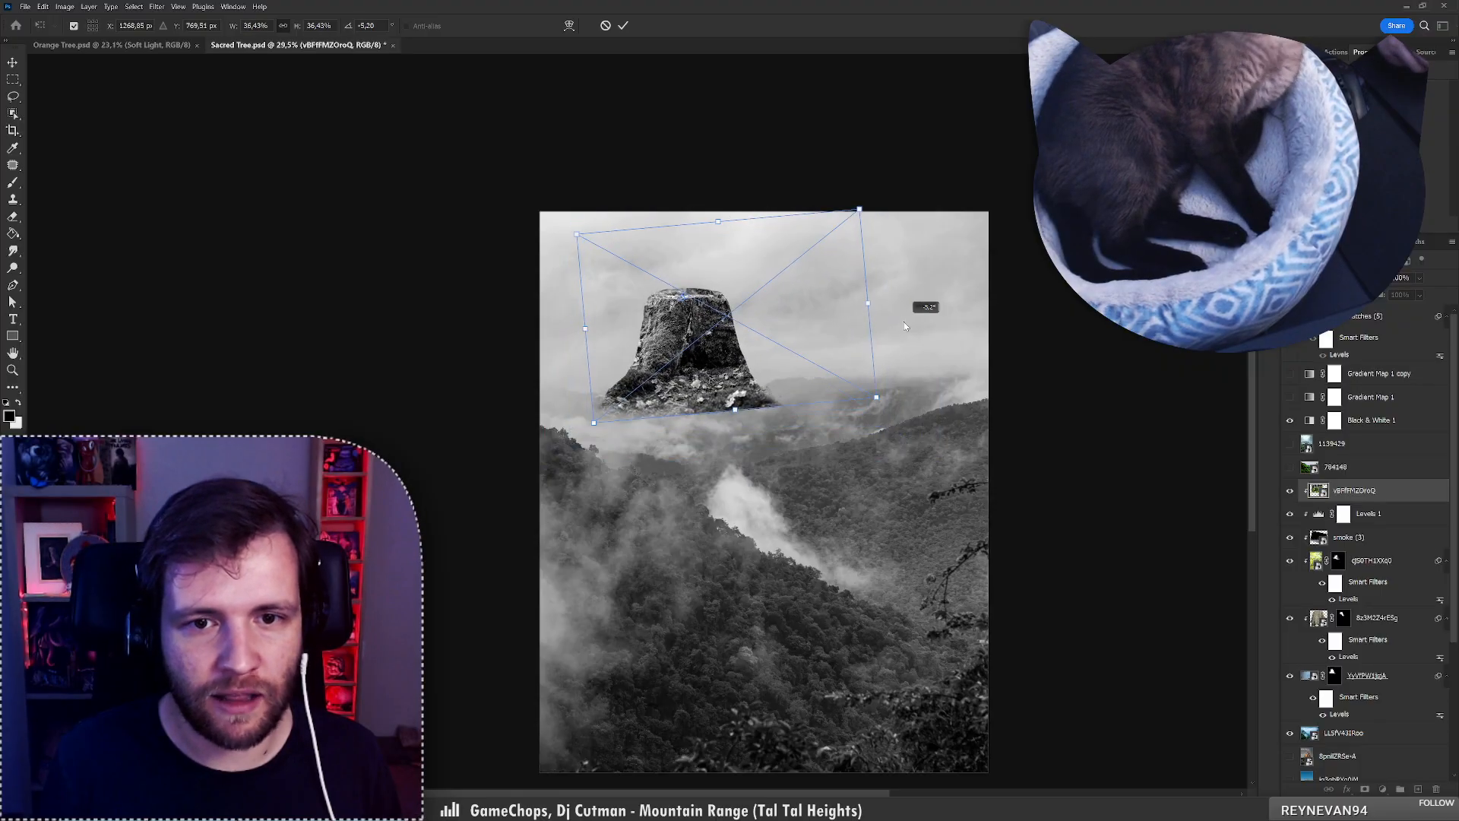
drag(810, 322, 789, 340)
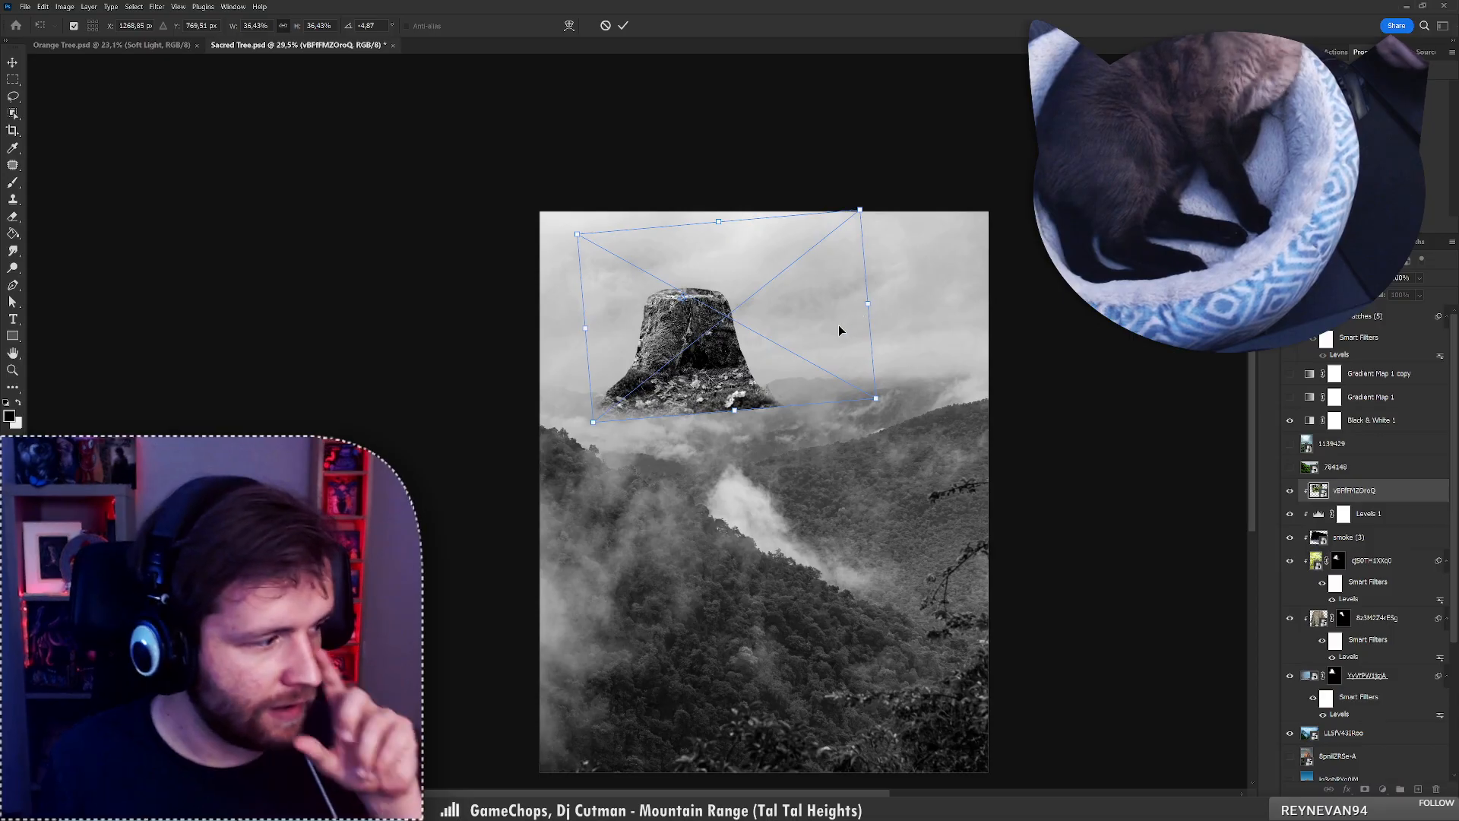
drag(871, 302, 903, 305)
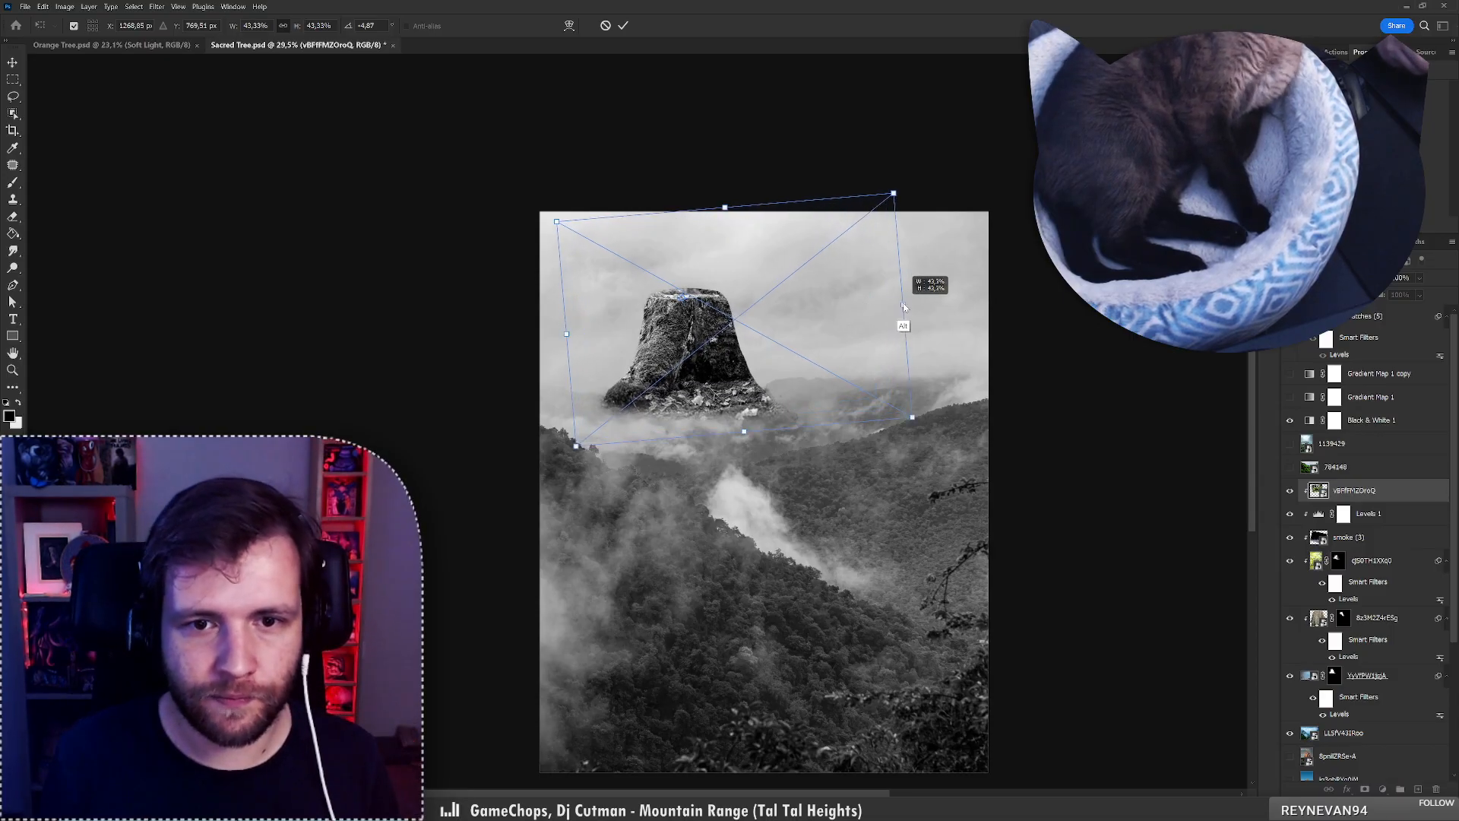
key(Return)
key(b)
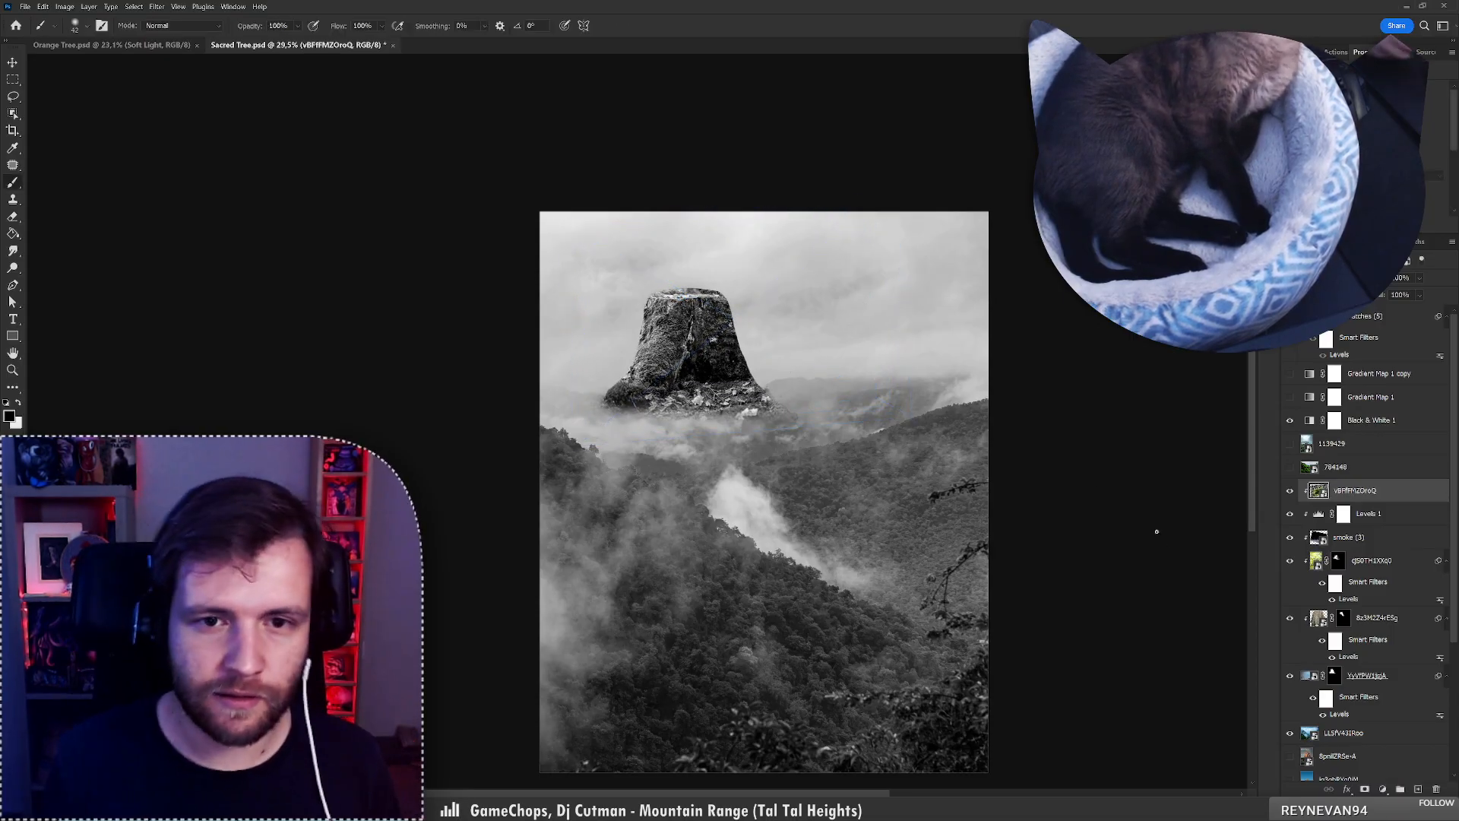
Hide the stump photo with a black layer mask and move the layer beneath Levels 1, keeping its mask active.
key(z)
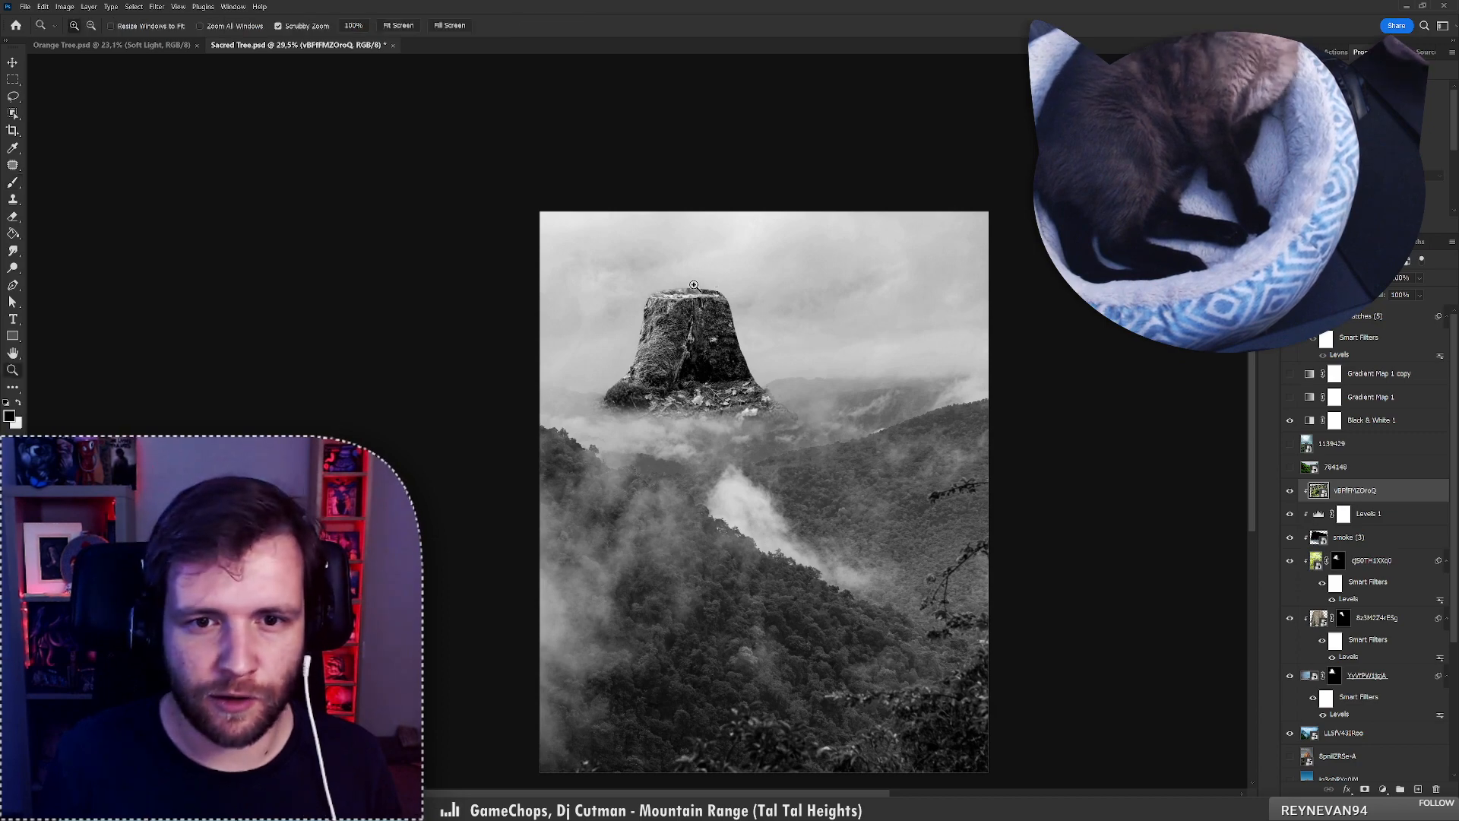
drag(694, 285, 742, 275)
key(b)
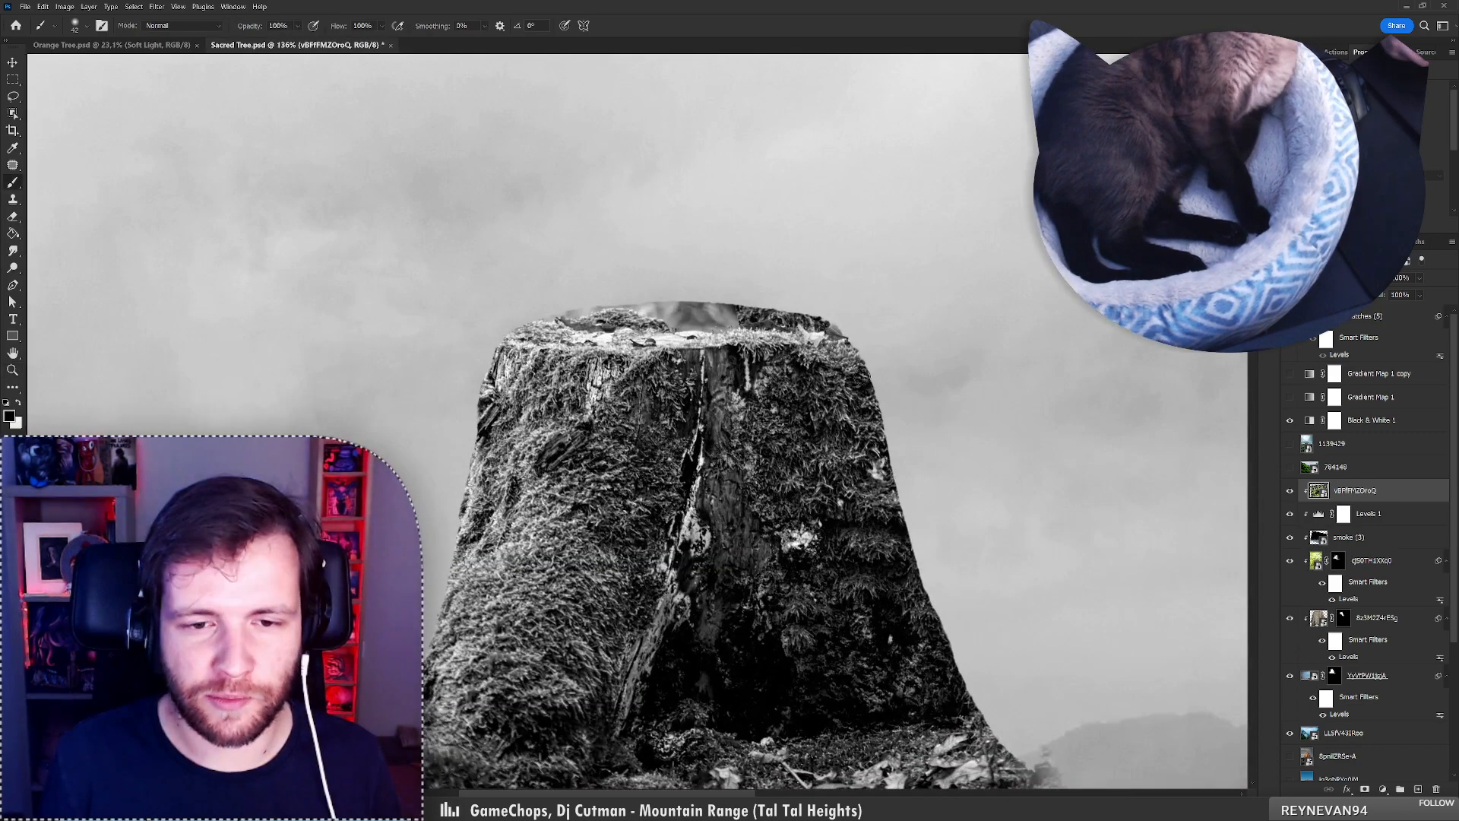
alt+click(1364, 788)
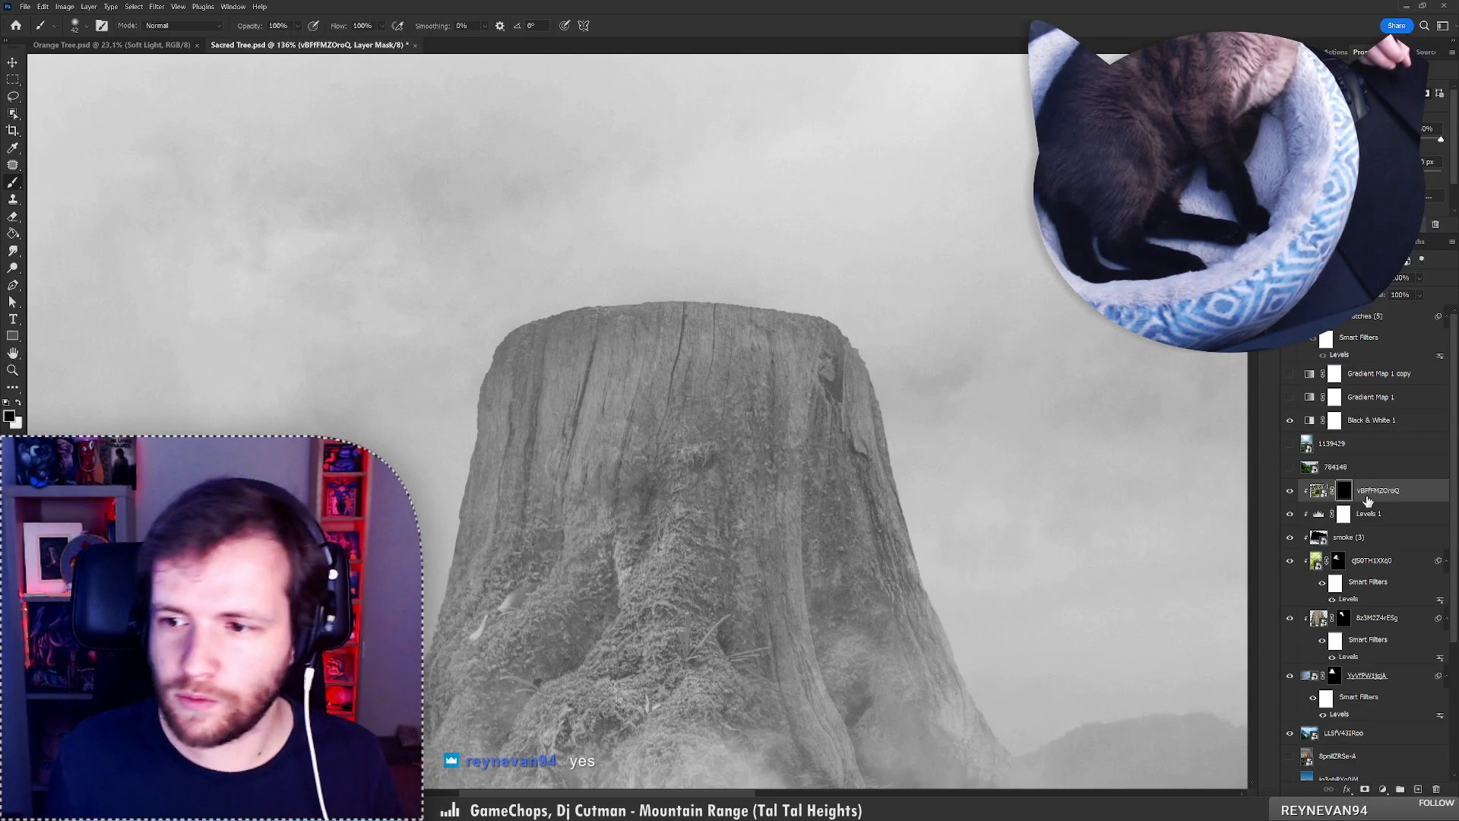
drag(1368, 500, 1328, 520)
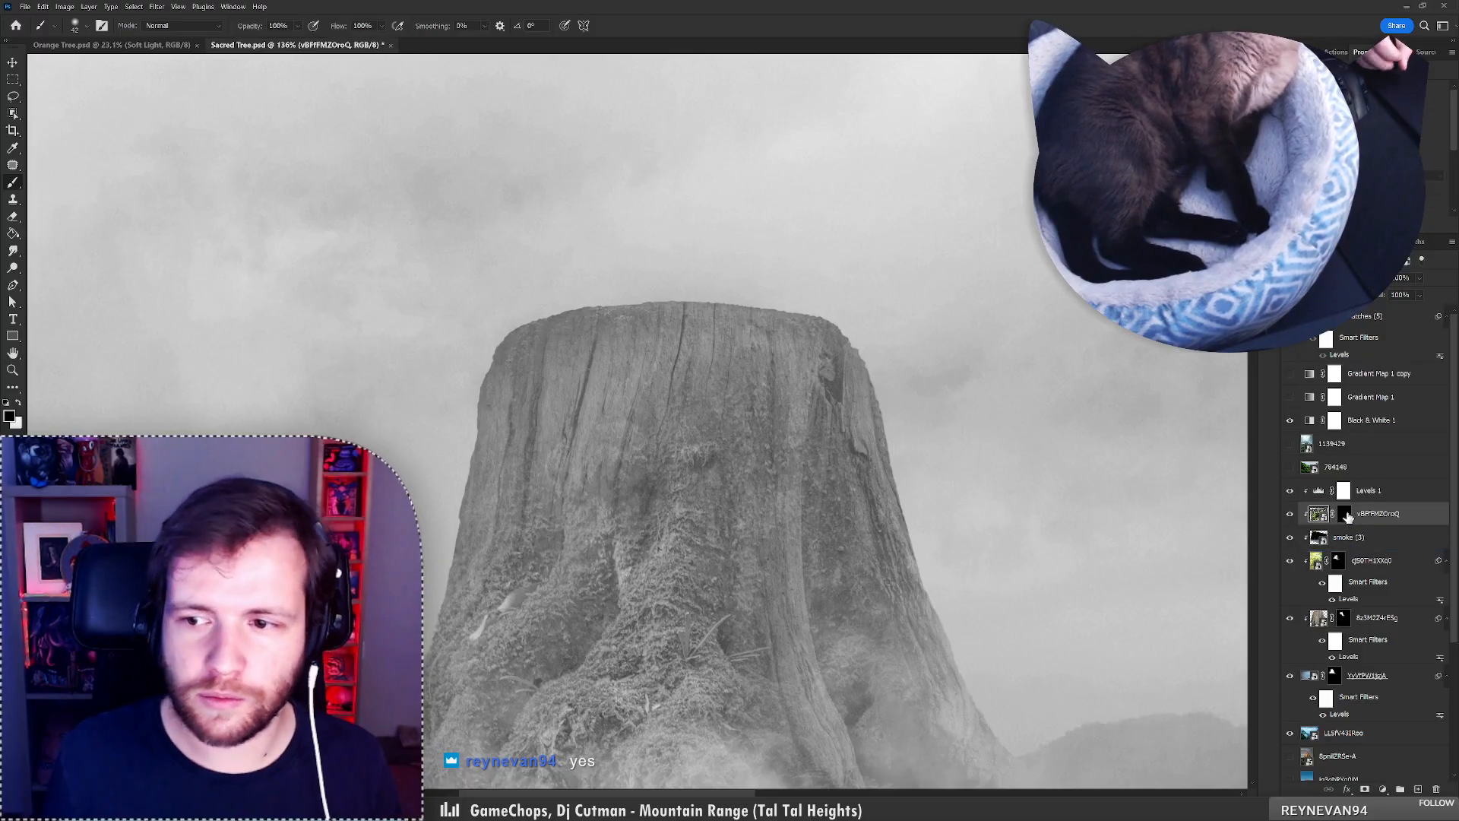
click(1346, 514)
Reveal the stump's cut rim along the tower's summit by painting white on its mask with an enlarged soft brush.
right_click(618, 313)
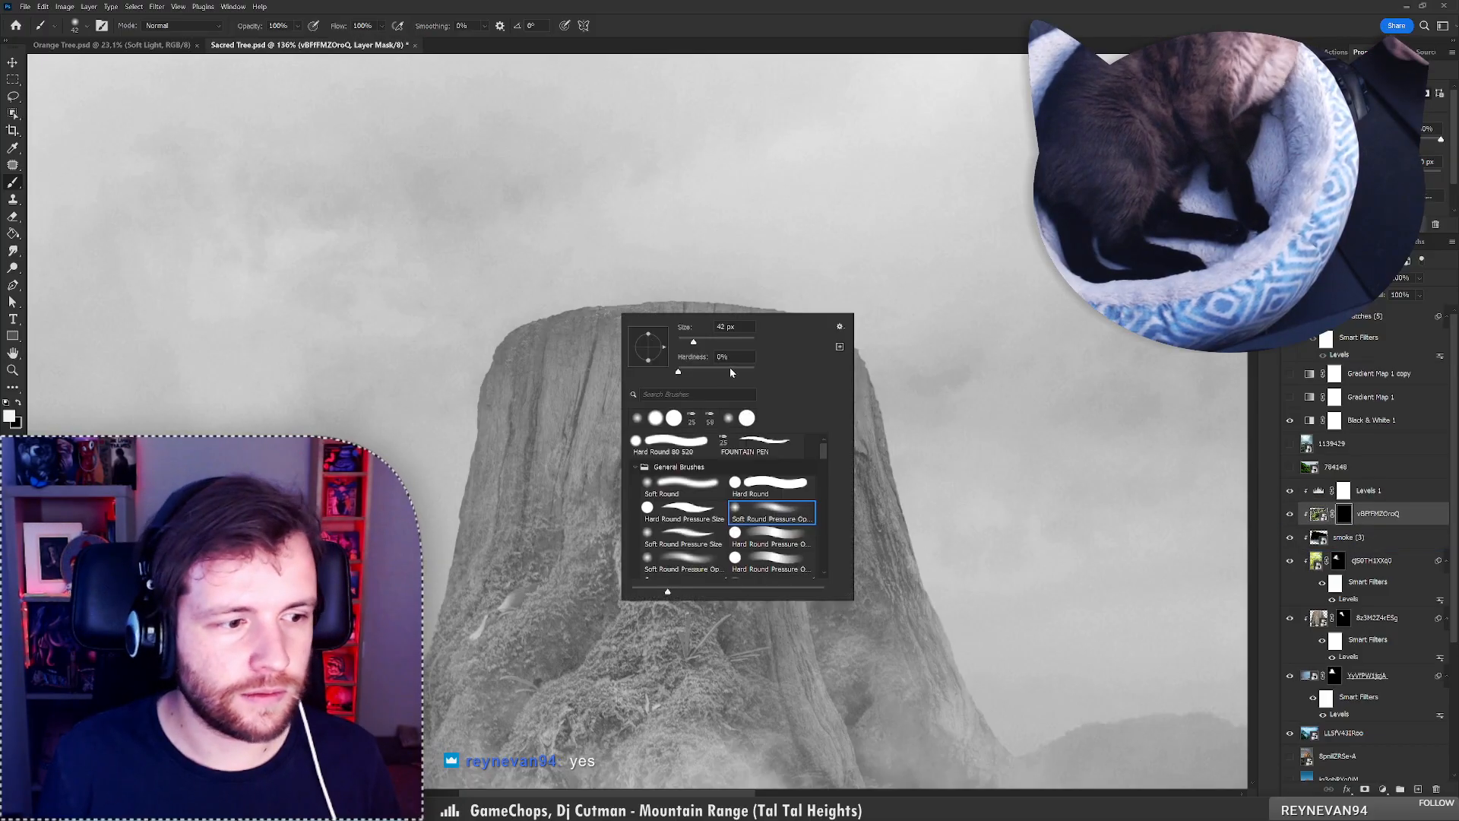
click(731, 342)
mouse_move(499, 309)
mouse_down()
mouse_move(908, 294)
mouse_move(499, 305)
mouse_move(939, 318)
mouse_move(472, 311)
mouse_move(846, 310)
mouse_move(850, 330)
mouse_move(614, 385)
mouse_move(534, 353)
mouse_up()
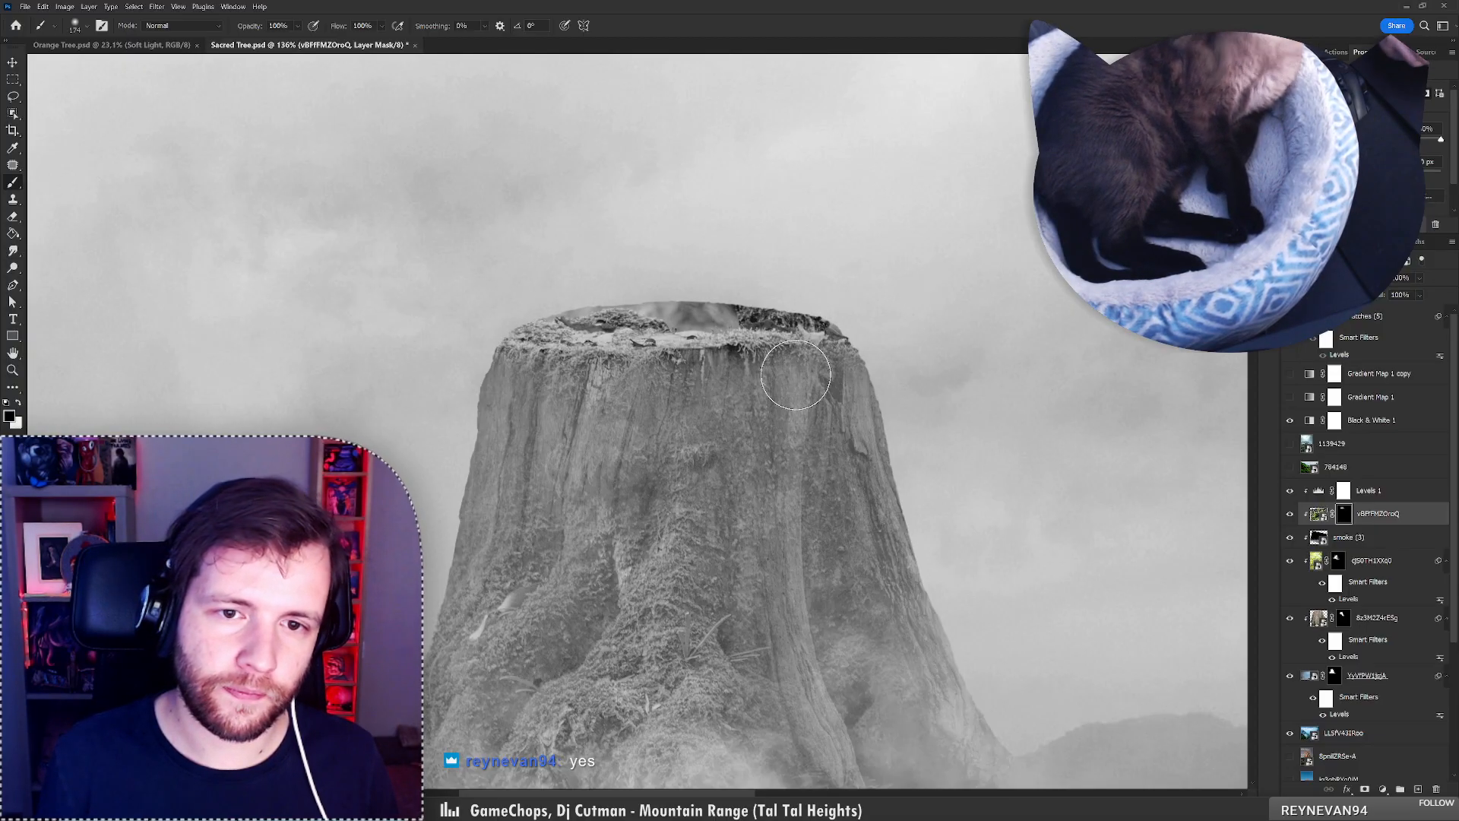
Switch to a Hard Round brush with 75% hardness, reduce it to 81 px and undo the stroke on the stump mask.
key(x)
key(z)
mouse_move(703, 362)
mouse_down()
mouse_move(609, 363)
mouse_move(763, 372)
mouse_move(749, 362)
mouse_up()
key(b)
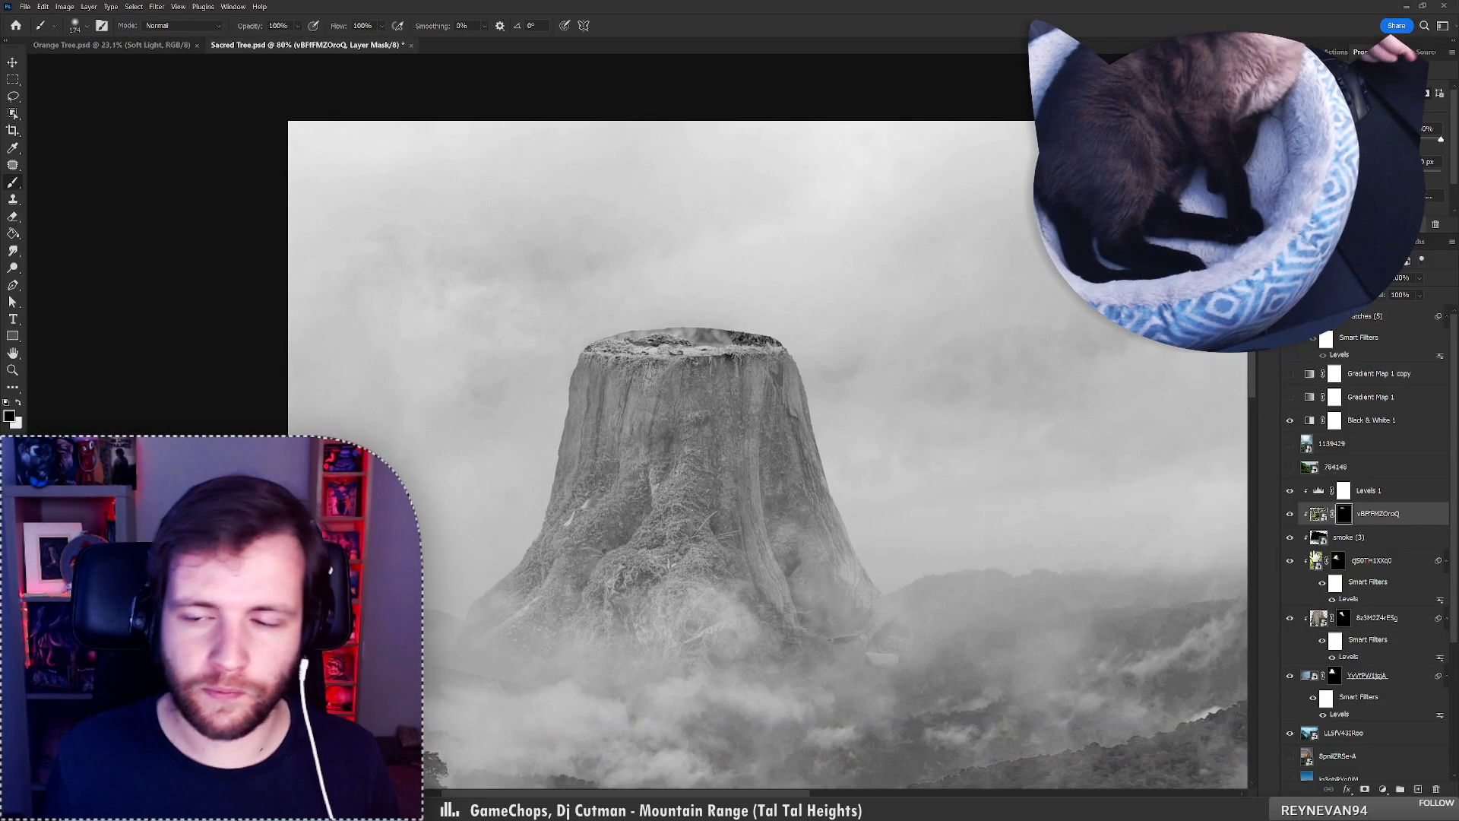
right_click(721, 332)
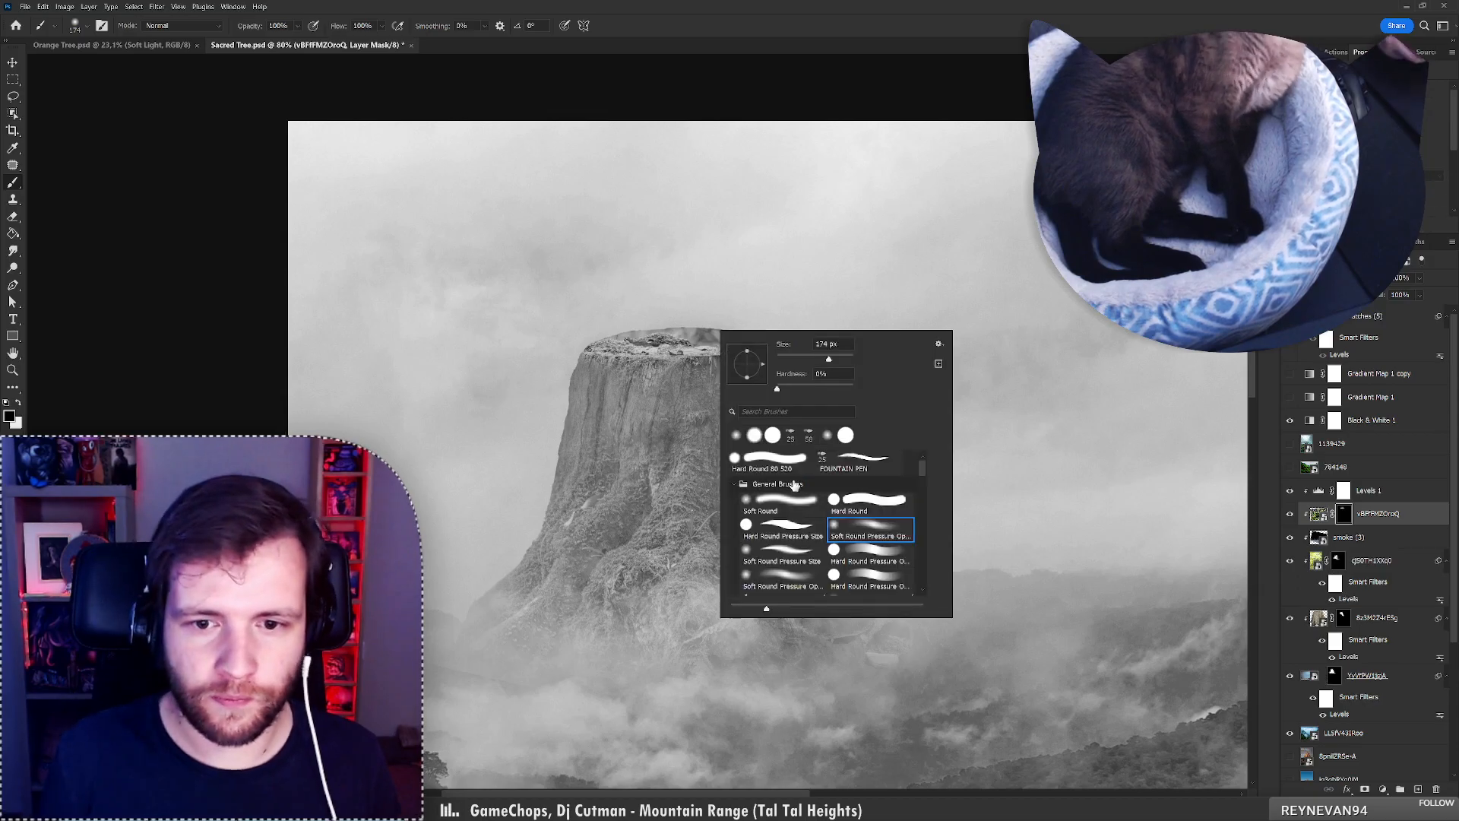
click(769, 461)
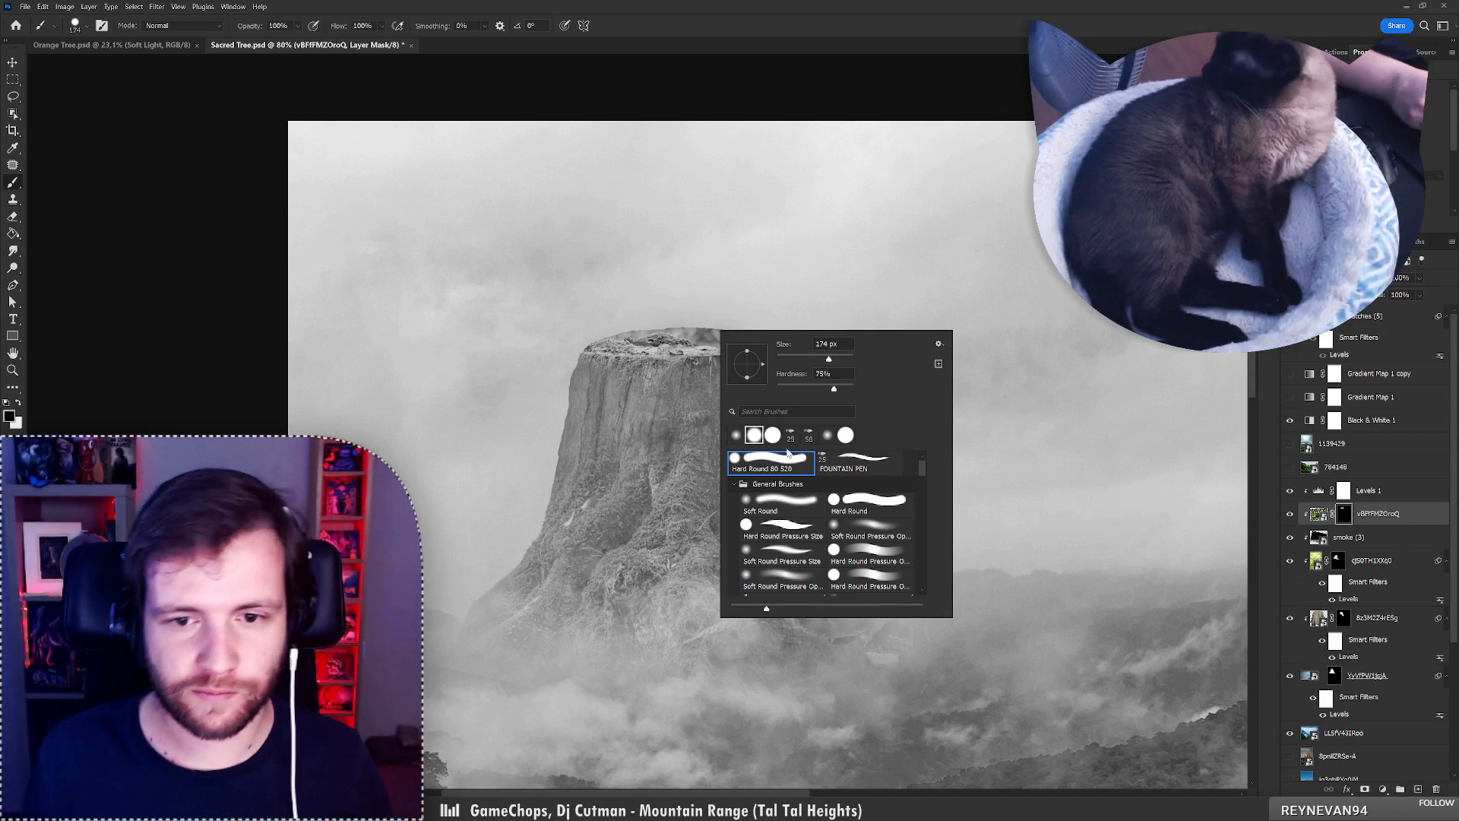
click(594, 319)
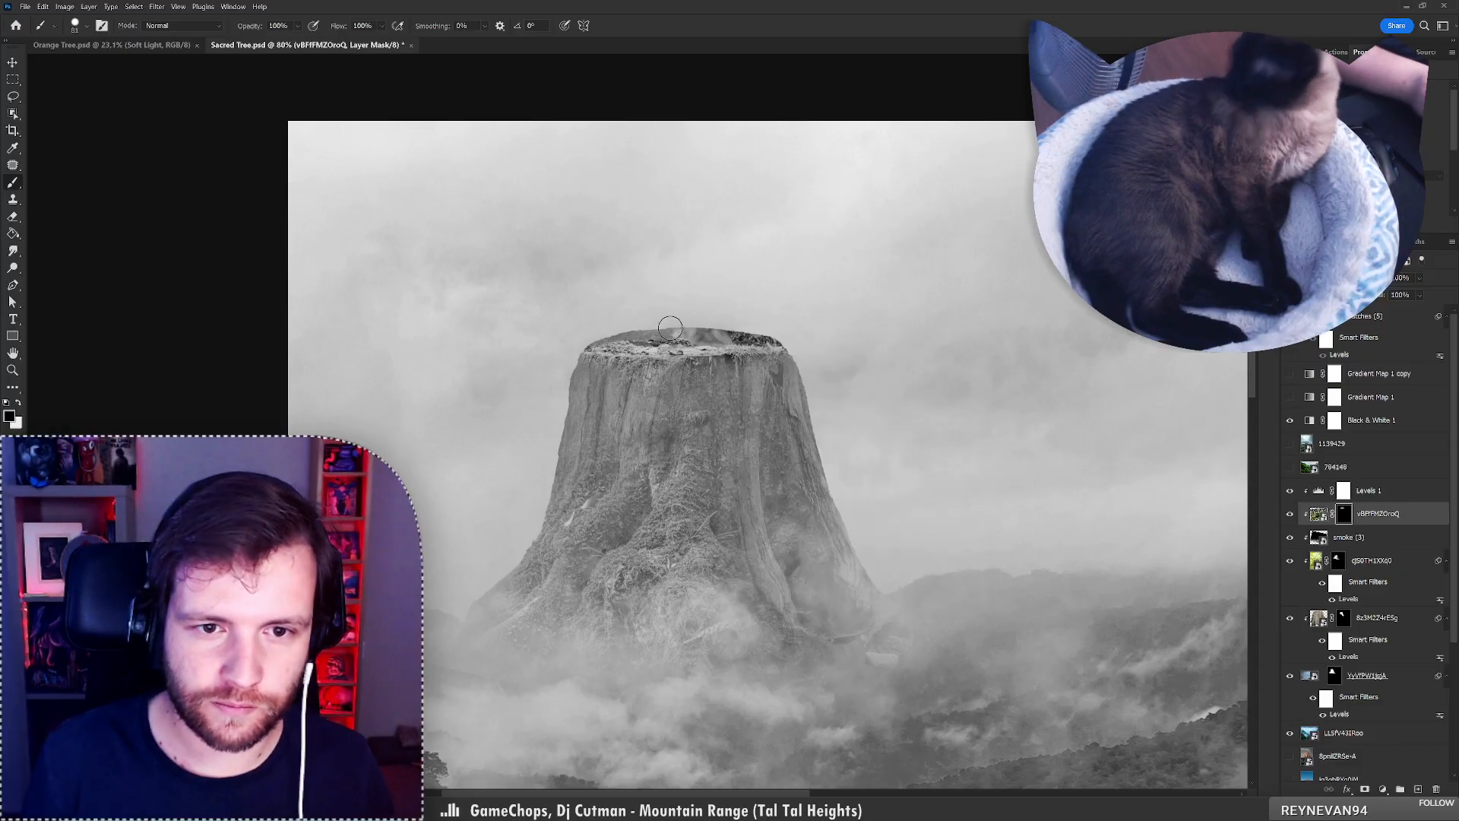
key(ctrl+z)
Hide the rock above the stump's cut rim by painting black on the tower layer's mask, reducing the brush to 37 px.
click(1334, 674)
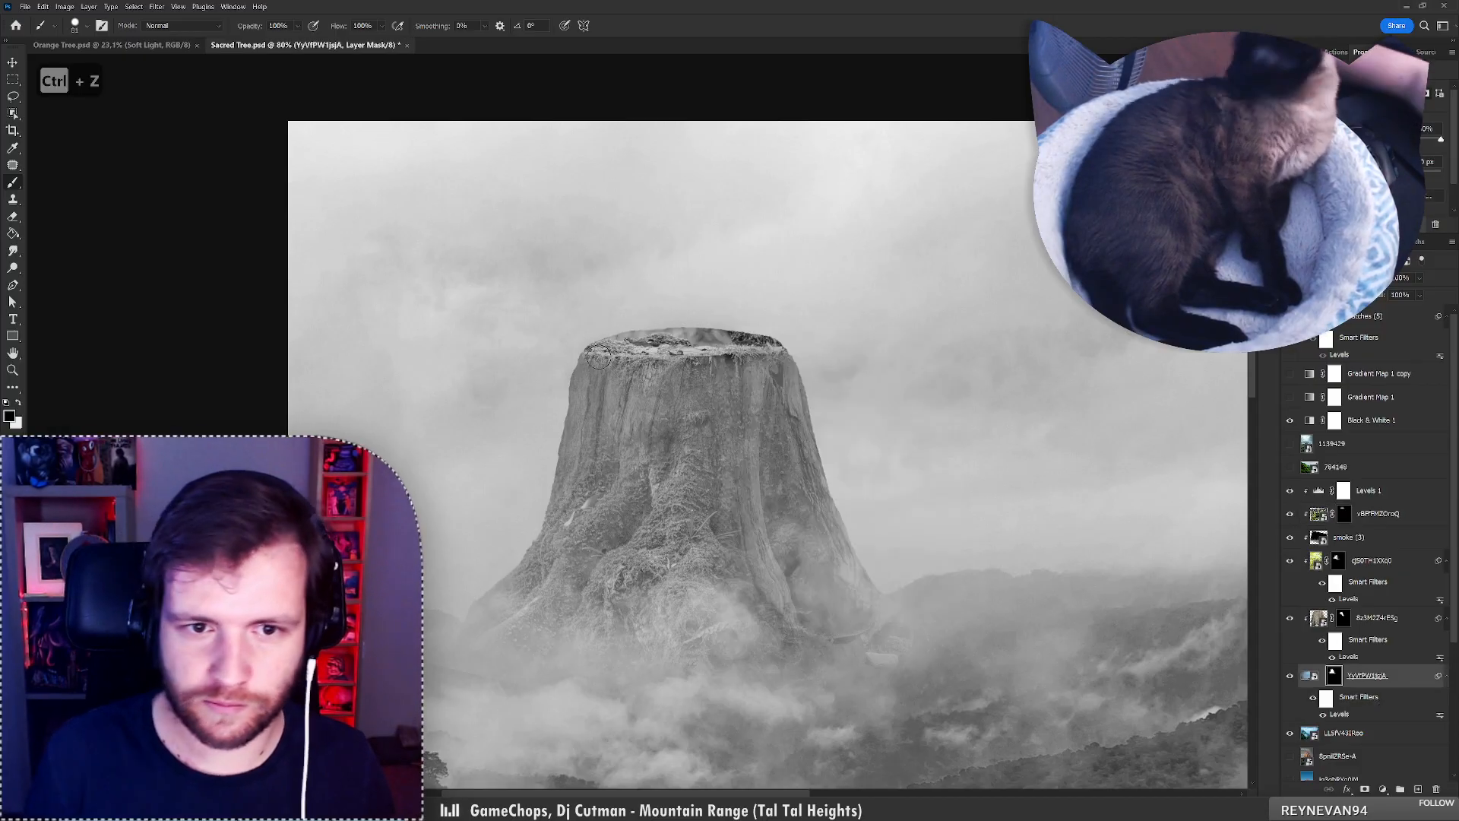
mouse_move(598, 357)
mouse_down()
mouse_move(576, 336)
mouse_move(654, 332)
mouse_up()
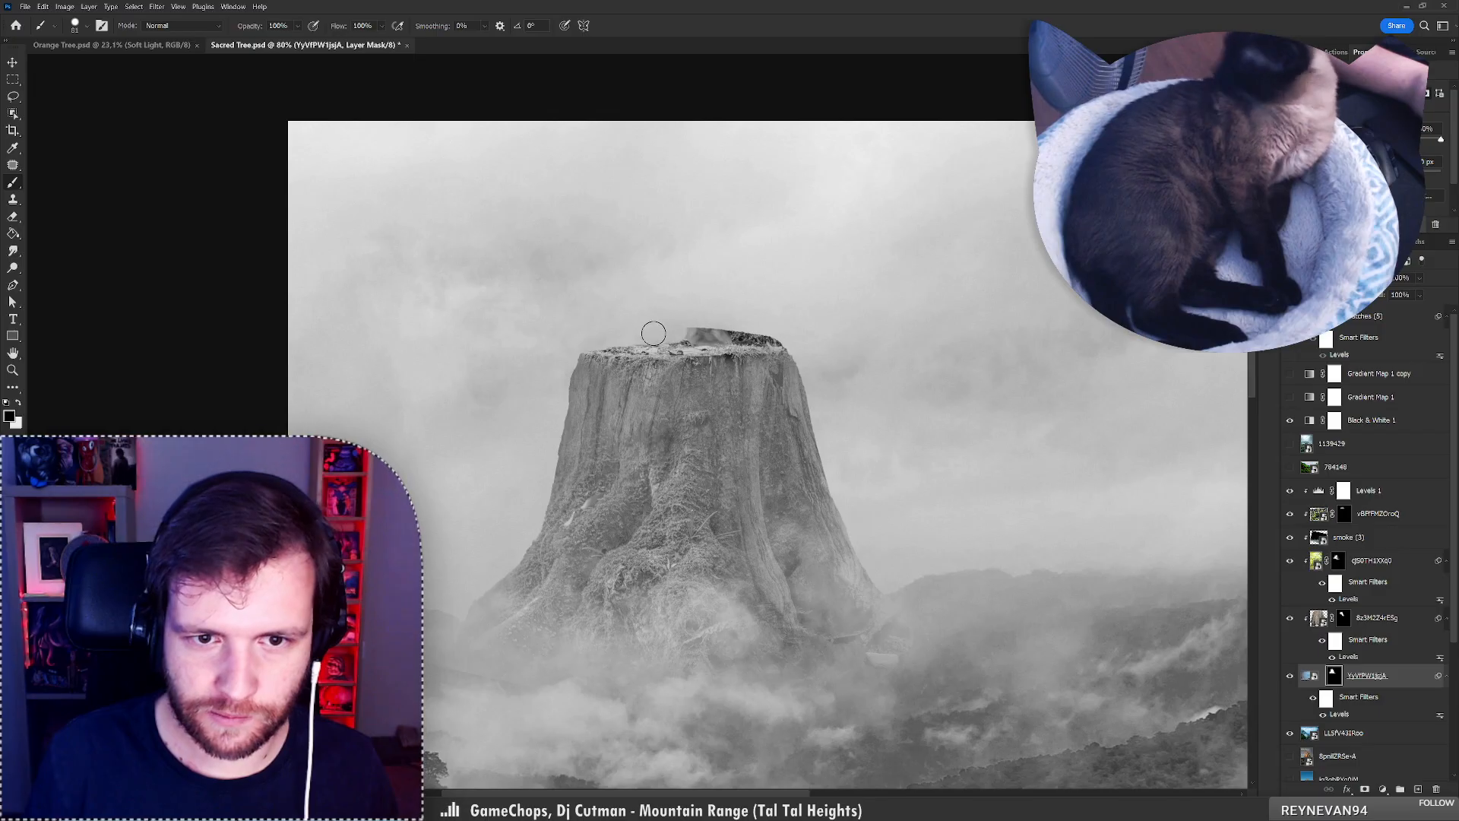
right_click(794, 333)
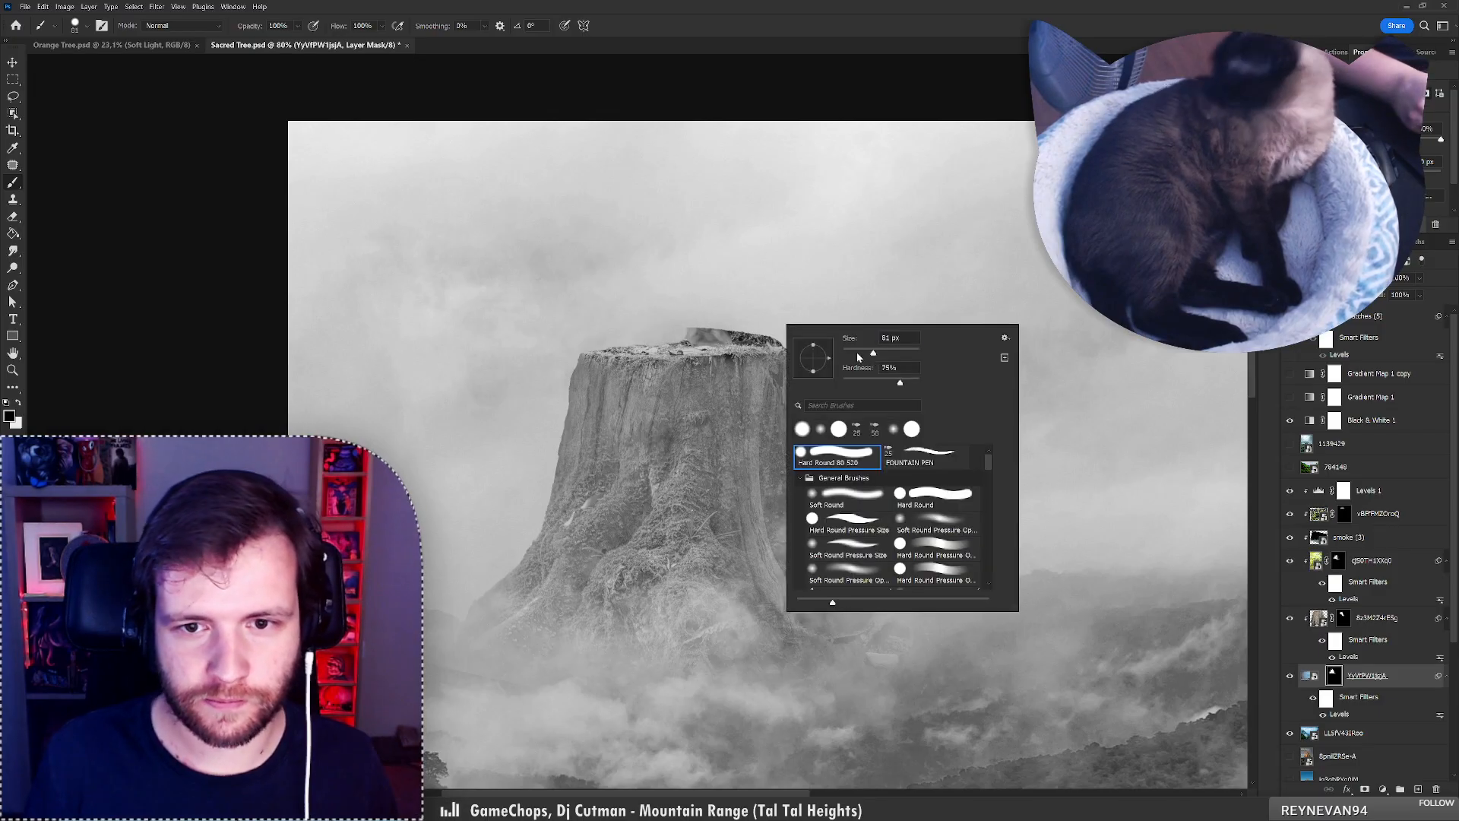
key(Return)
drag(698, 341, 783, 339)
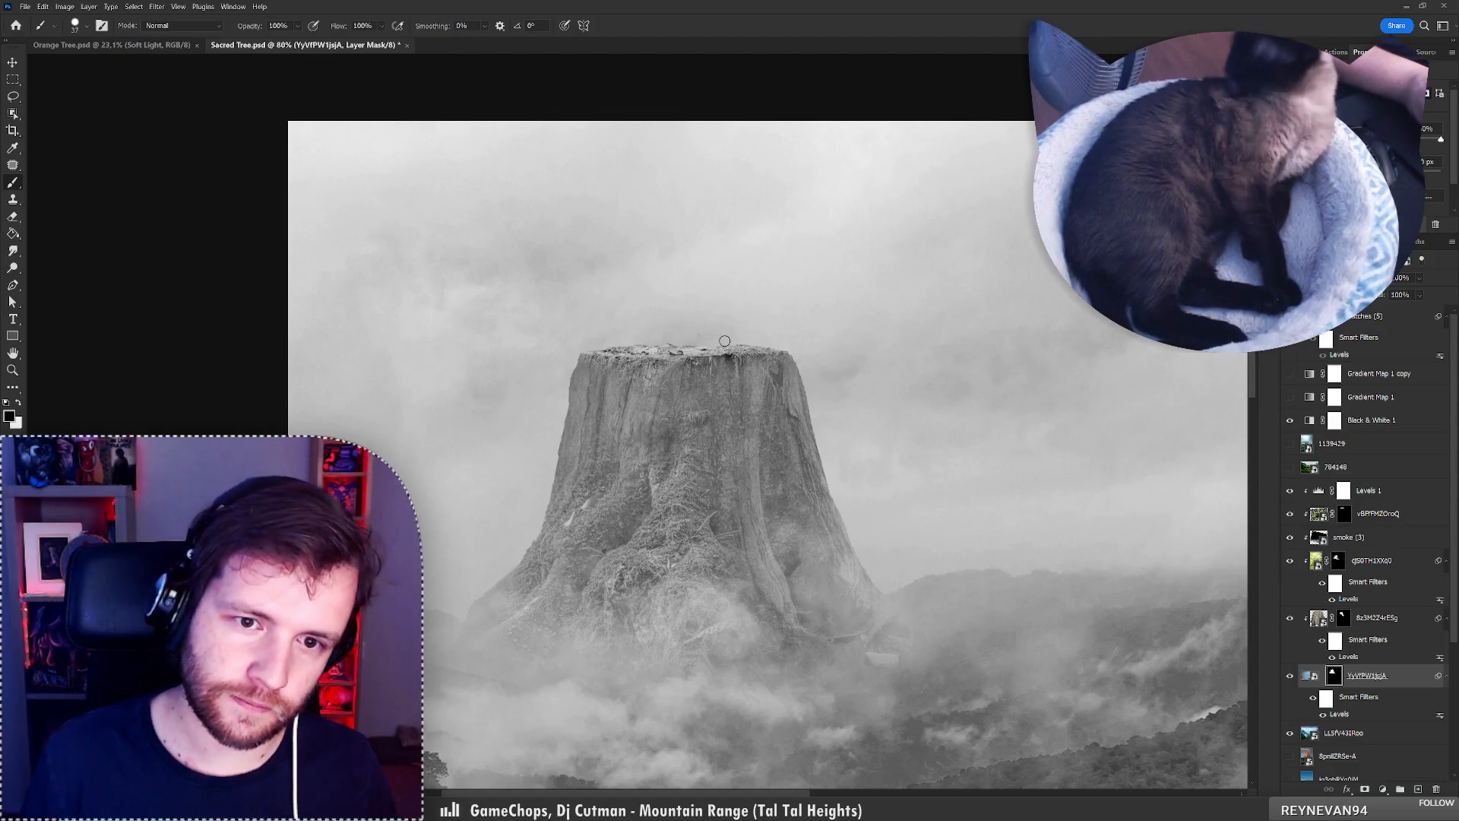
Apply Levels to the clipped stump photo, raising the black output level to 81 and darkening the midtones.
key(ctrl+space)
mouse_move(714, 334)
mouse_down()
mouse_move(630, 348)
mouse_move(714, 350)
mouse_up()
click(1397, 522)
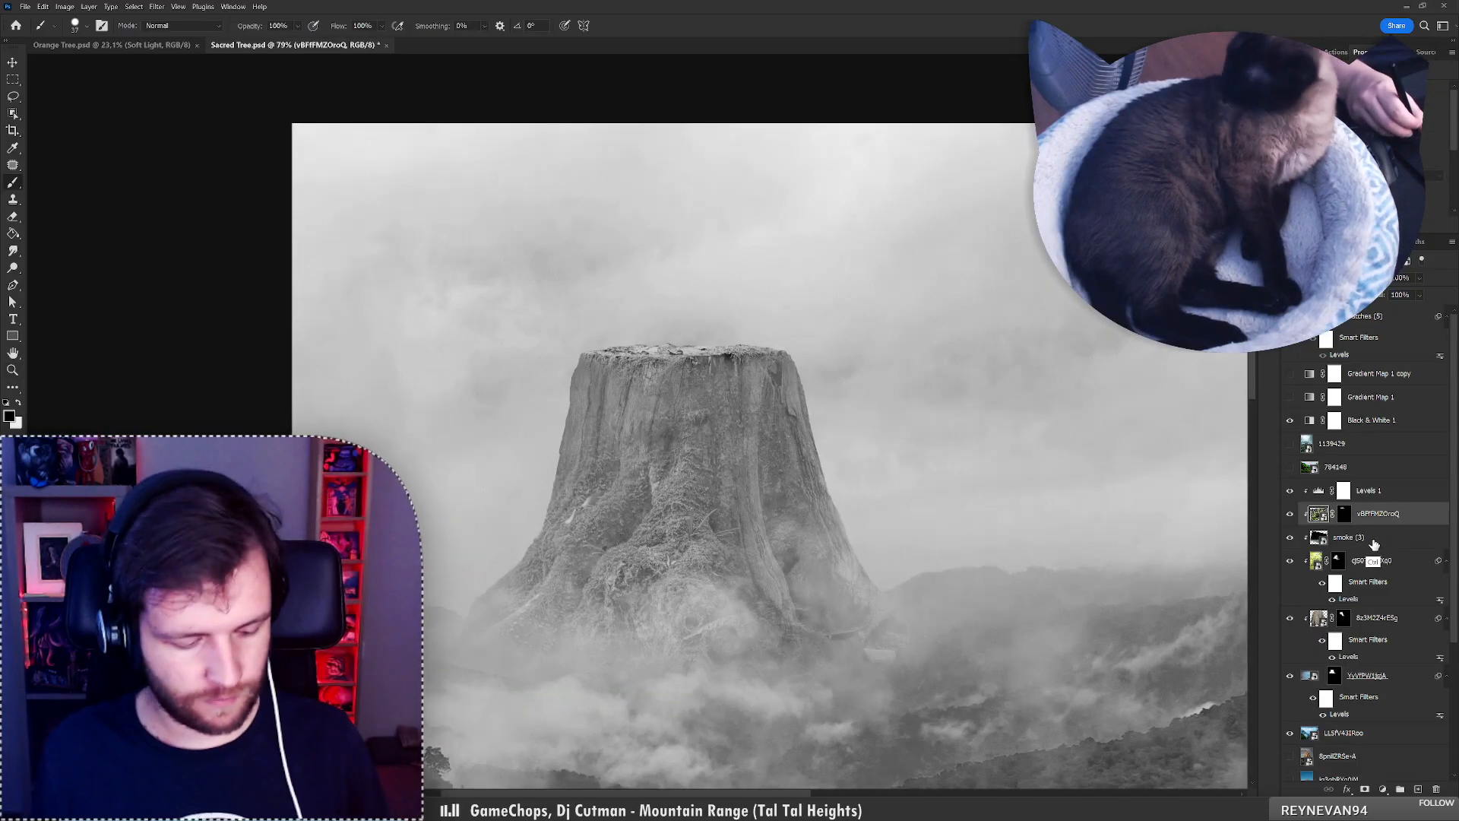
key(ctrl+l)
drag(956, 420, 1000, 419)
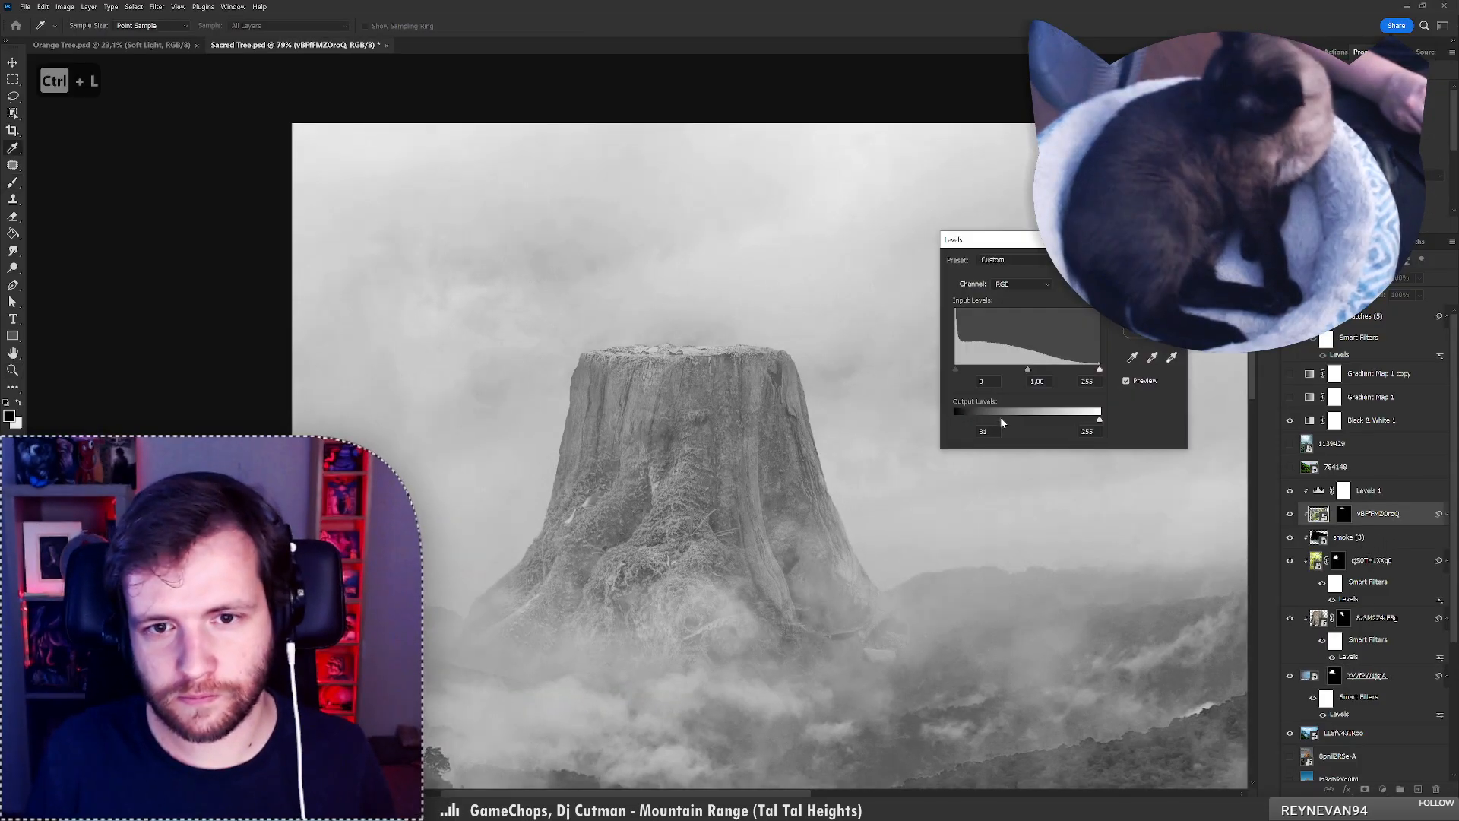
drag(1027, 370, 1069, 371)
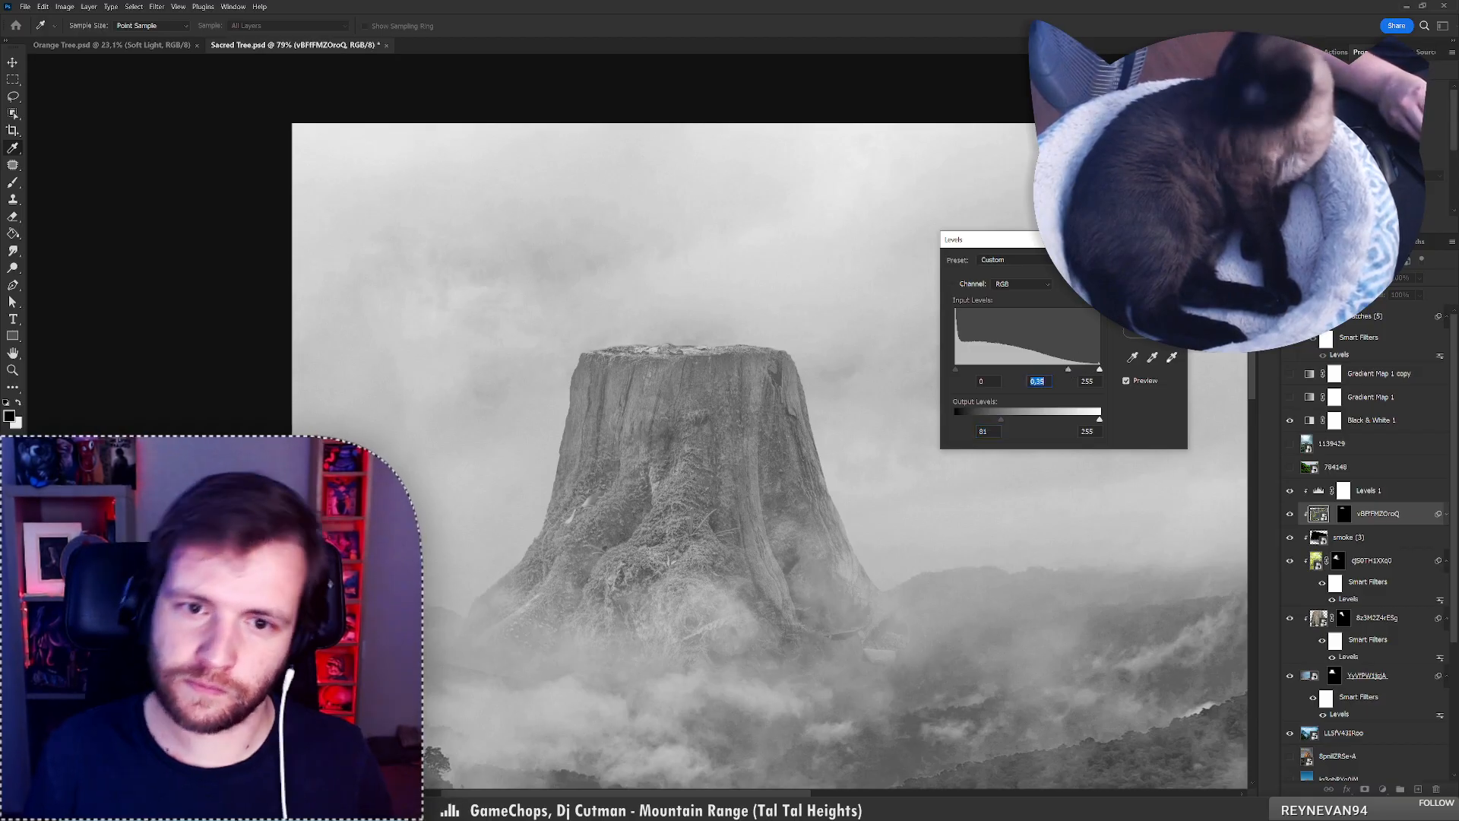
click(1152, 260)
Examine the whole composition to judge how the stump's flattened summit sits in the misty landscape.
key(z)
mouse_move(683, 346)
mouse_down()
mouse_move(640, 358)
mouse_move(656, 354)
mouse_up()
key(b)
mouse_move(811, 457)
mouse_down()
mouse_move(773, 410)
mouse_move(768, 424)
mouse_up()
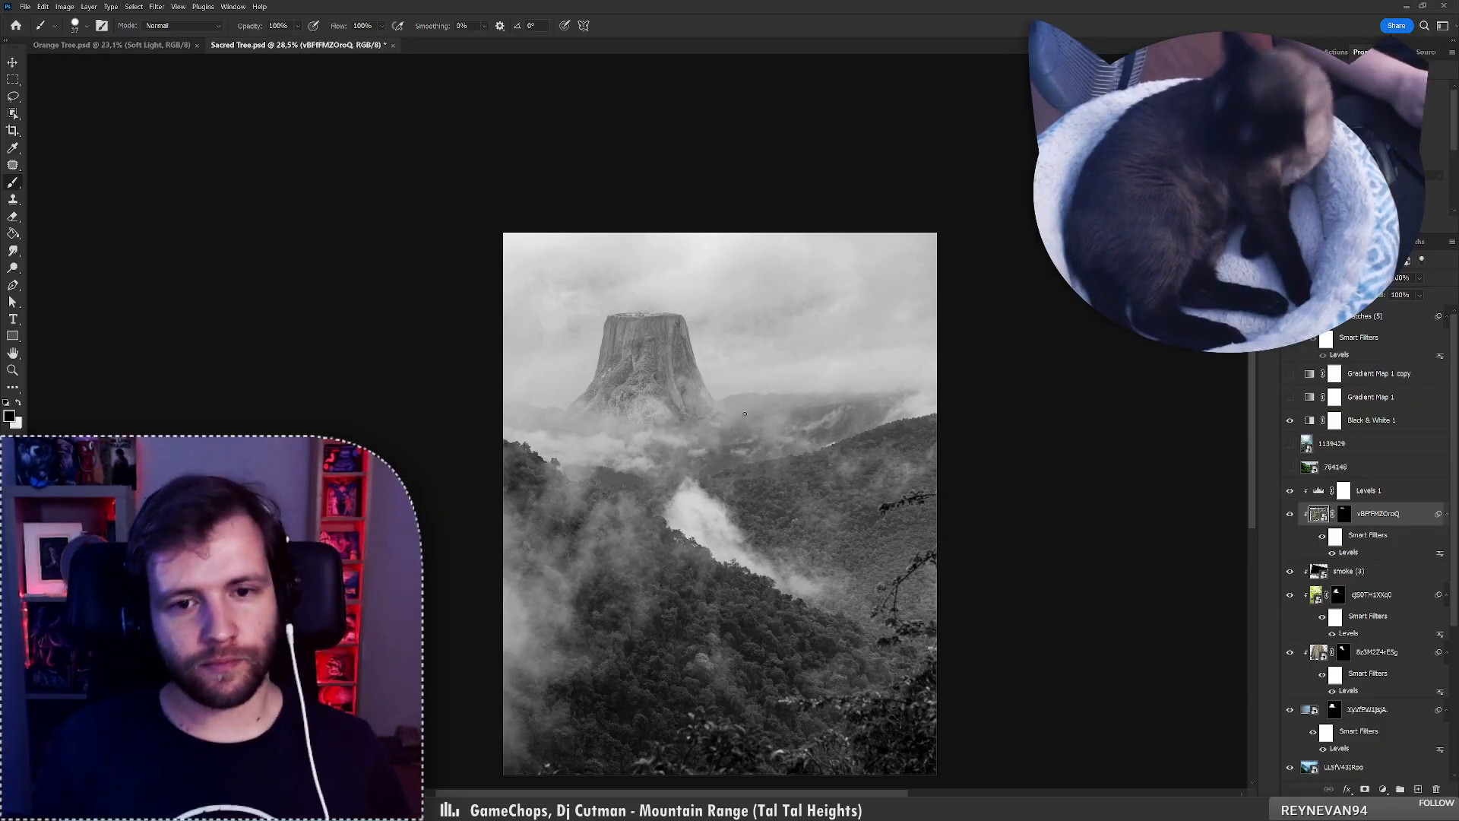
drag(693, 428, 682, 367)
key(z)
key(b)
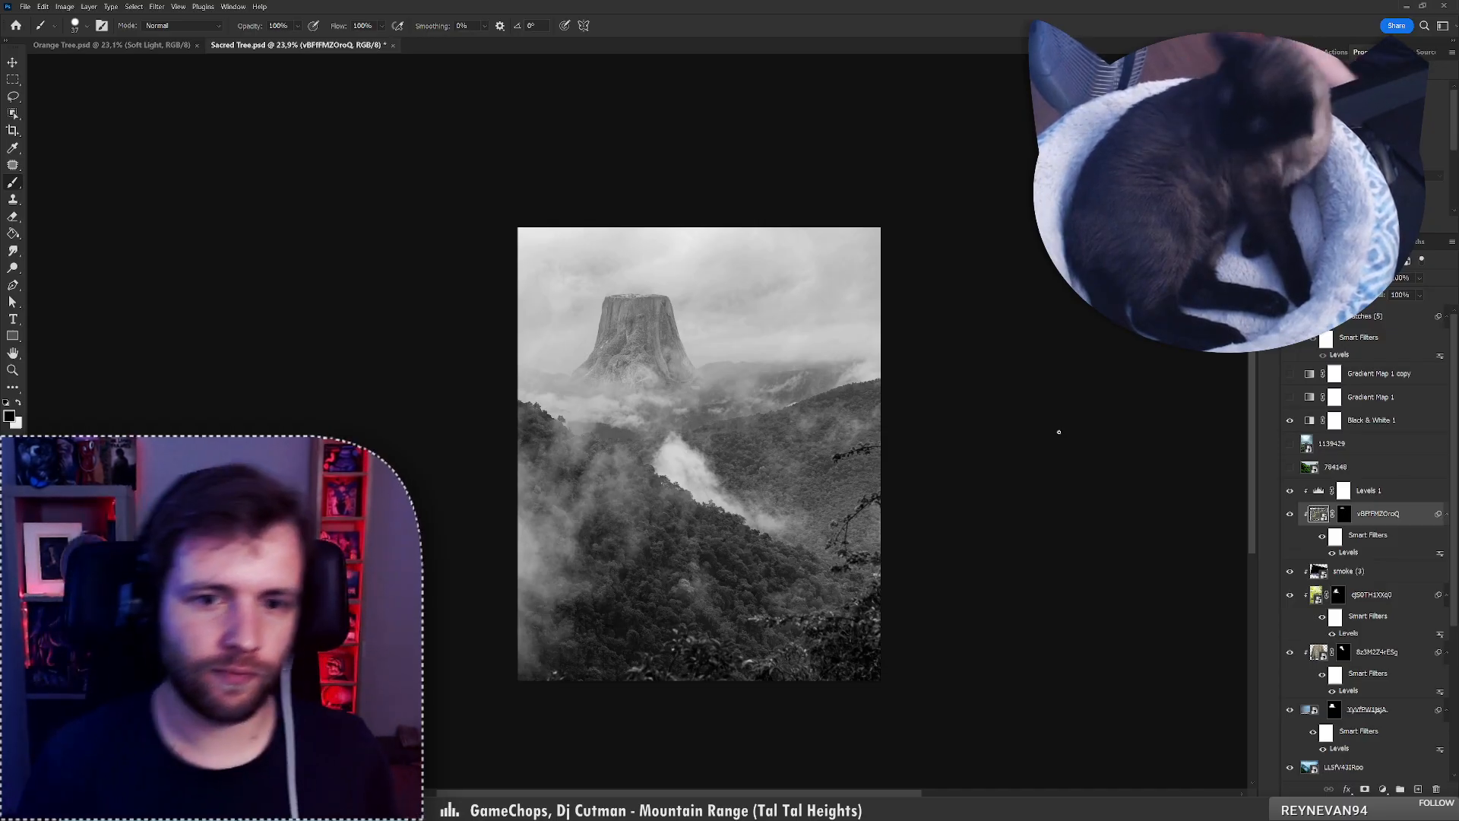
click(1336, 712)
right_click(616, 466)
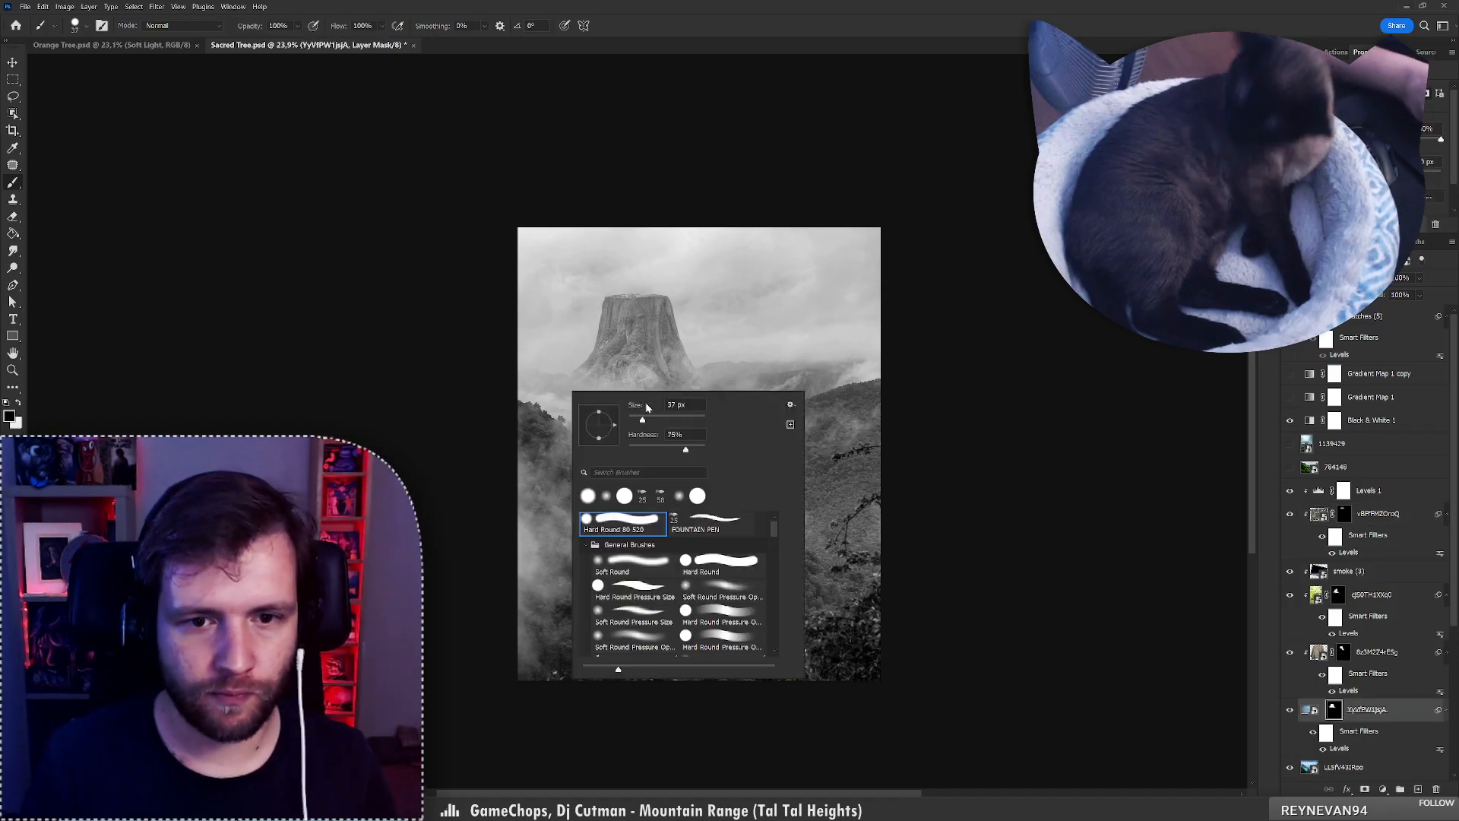
key(Return)
key(ctrl+z)
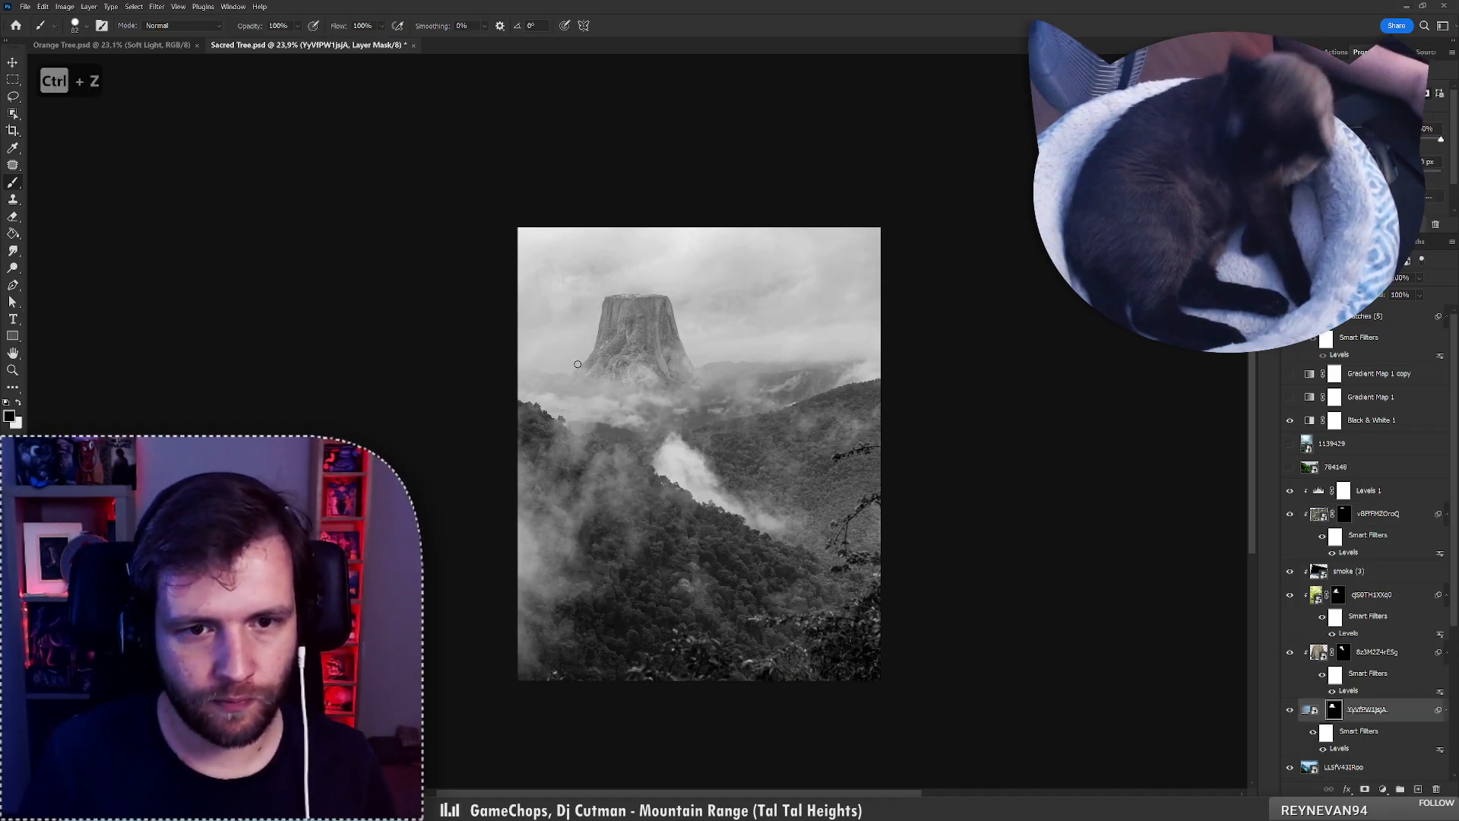
key(z)
mouse_move(627, 321)
mouse_down()
mouse_move(595, 331)
mouse_move(623, 324)
mouse_up()
key(b)
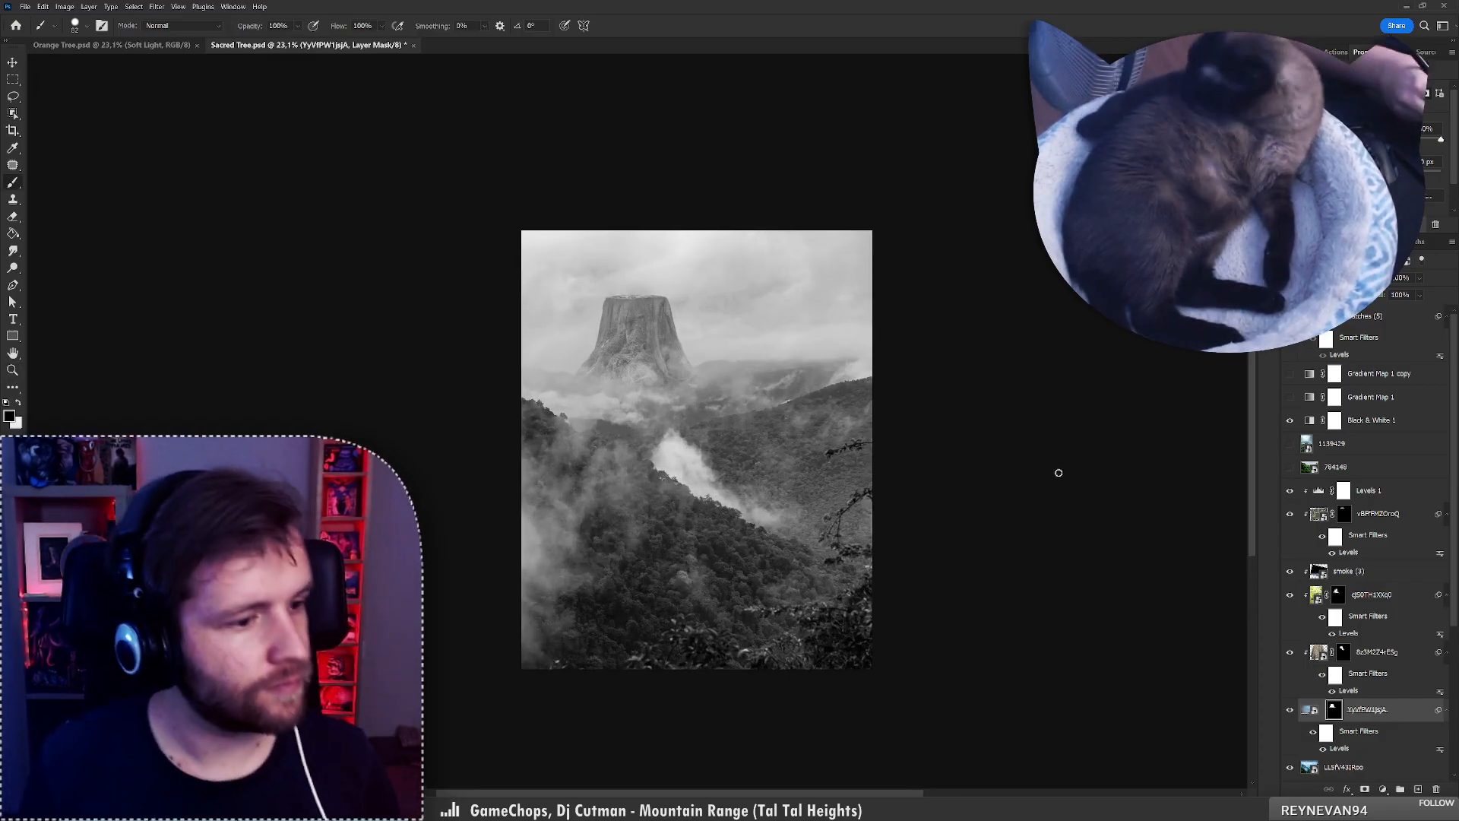
key(z)
mouse_move(655, 339)
mouse_down()
mouse_move(700, 339)
mouse_move(667, 341)
mouse_up()
key(b)
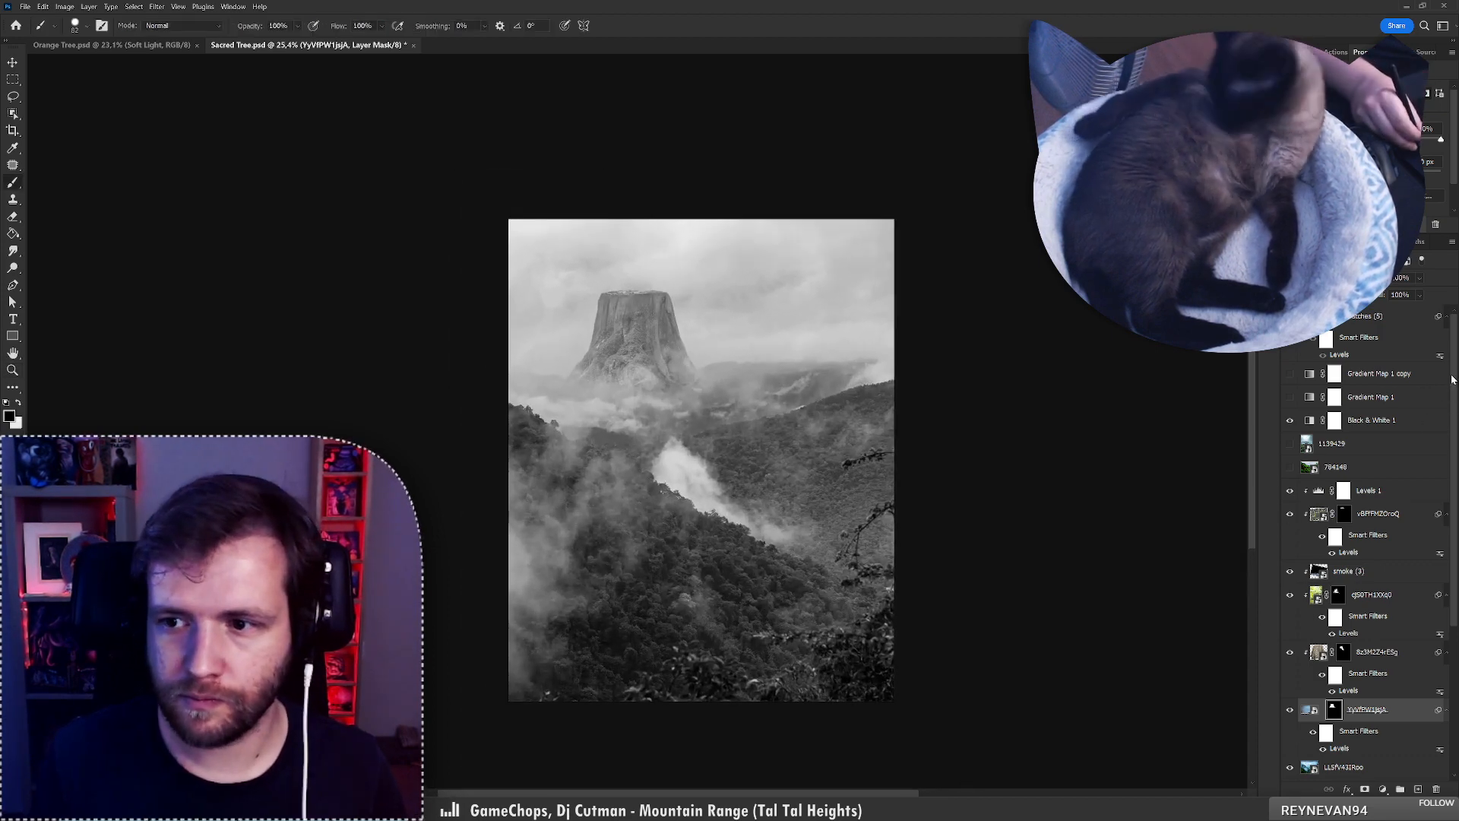
Show the Gradient Map 1 and Gradient Map 1 copy layers and compare the image with and without the copy.
click(1369, 418)
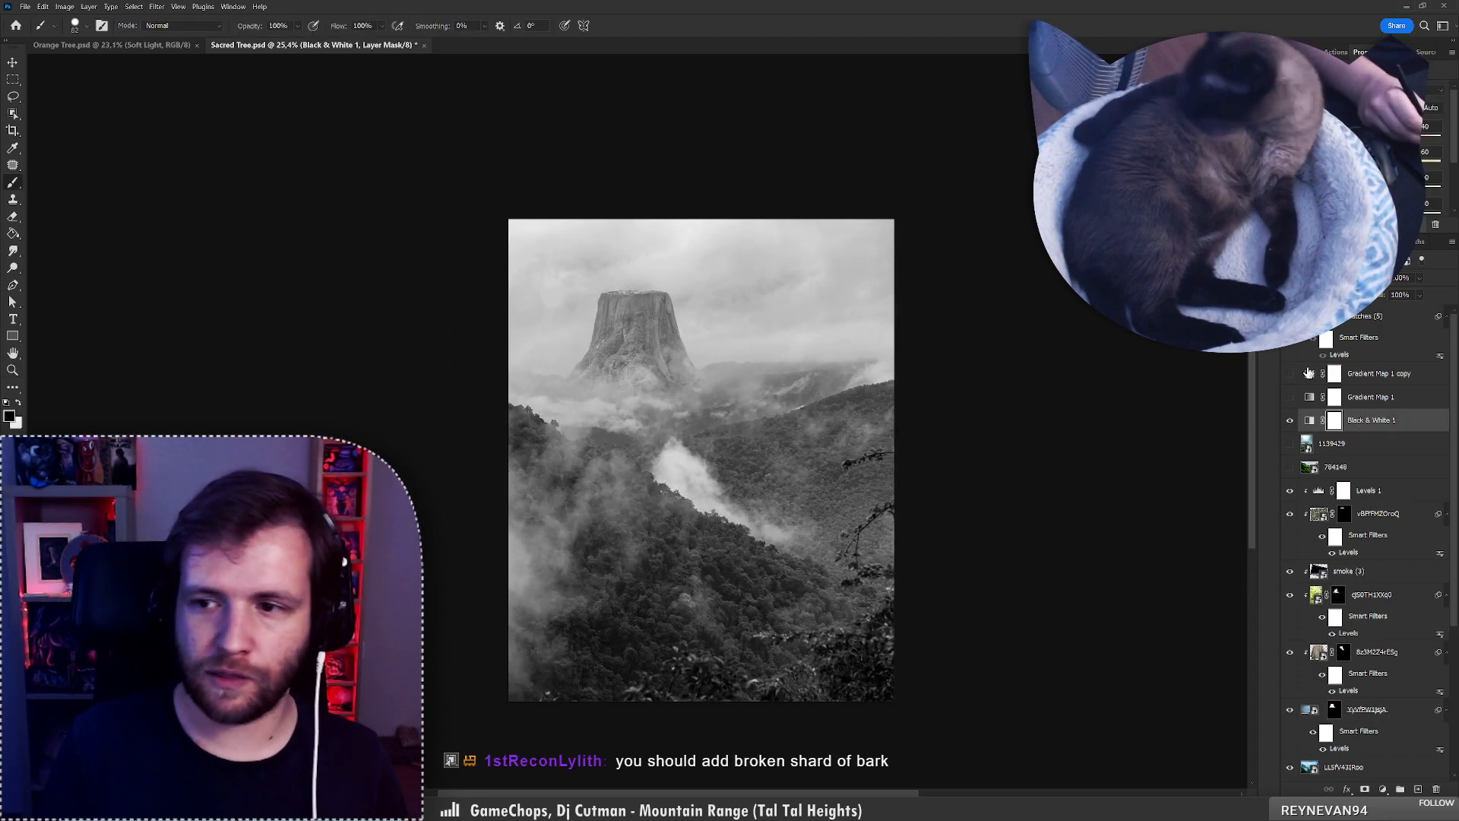
drag(1293, 404, 1292, 391)
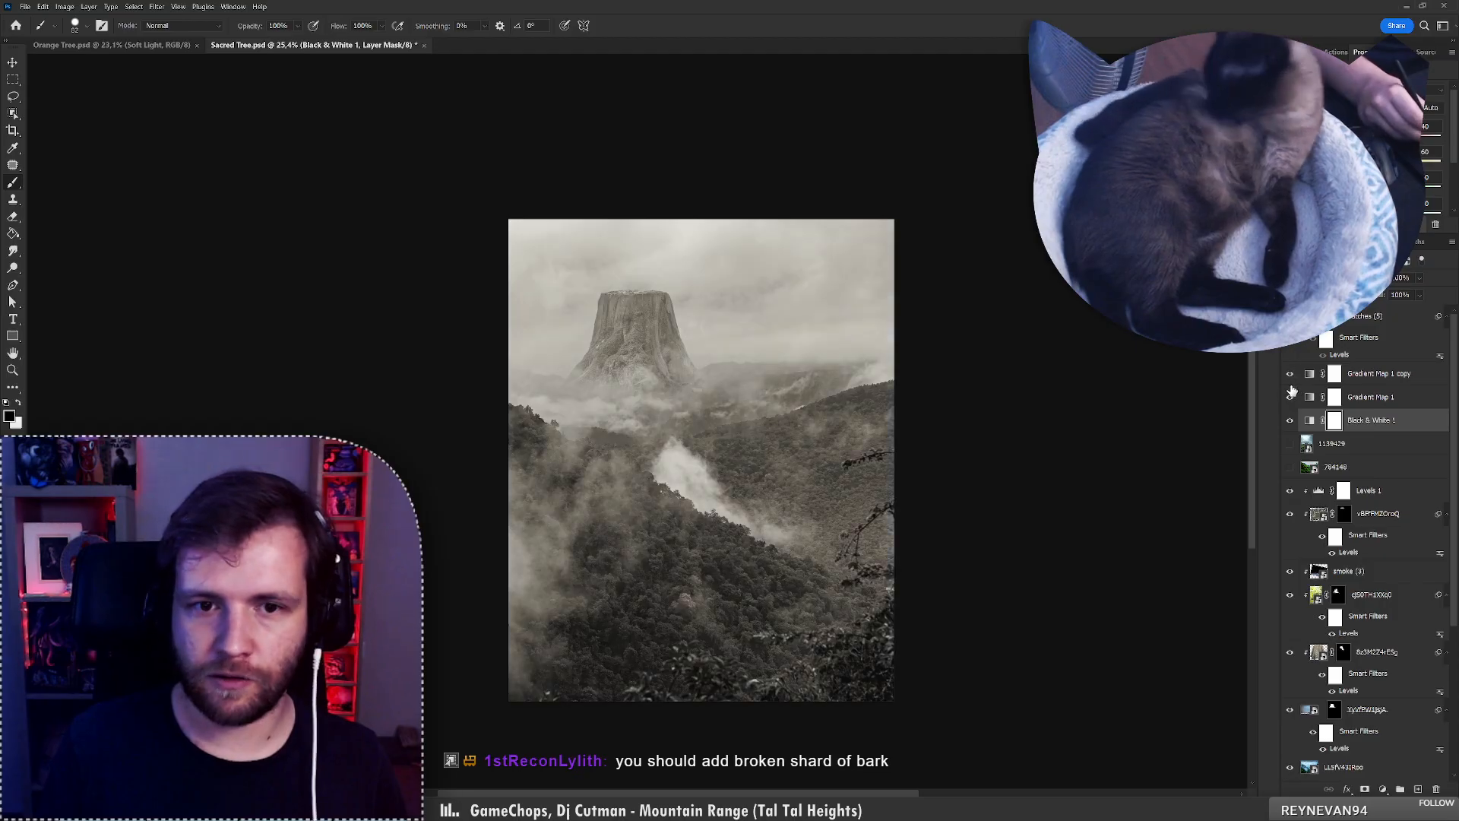
click(1382, 376)
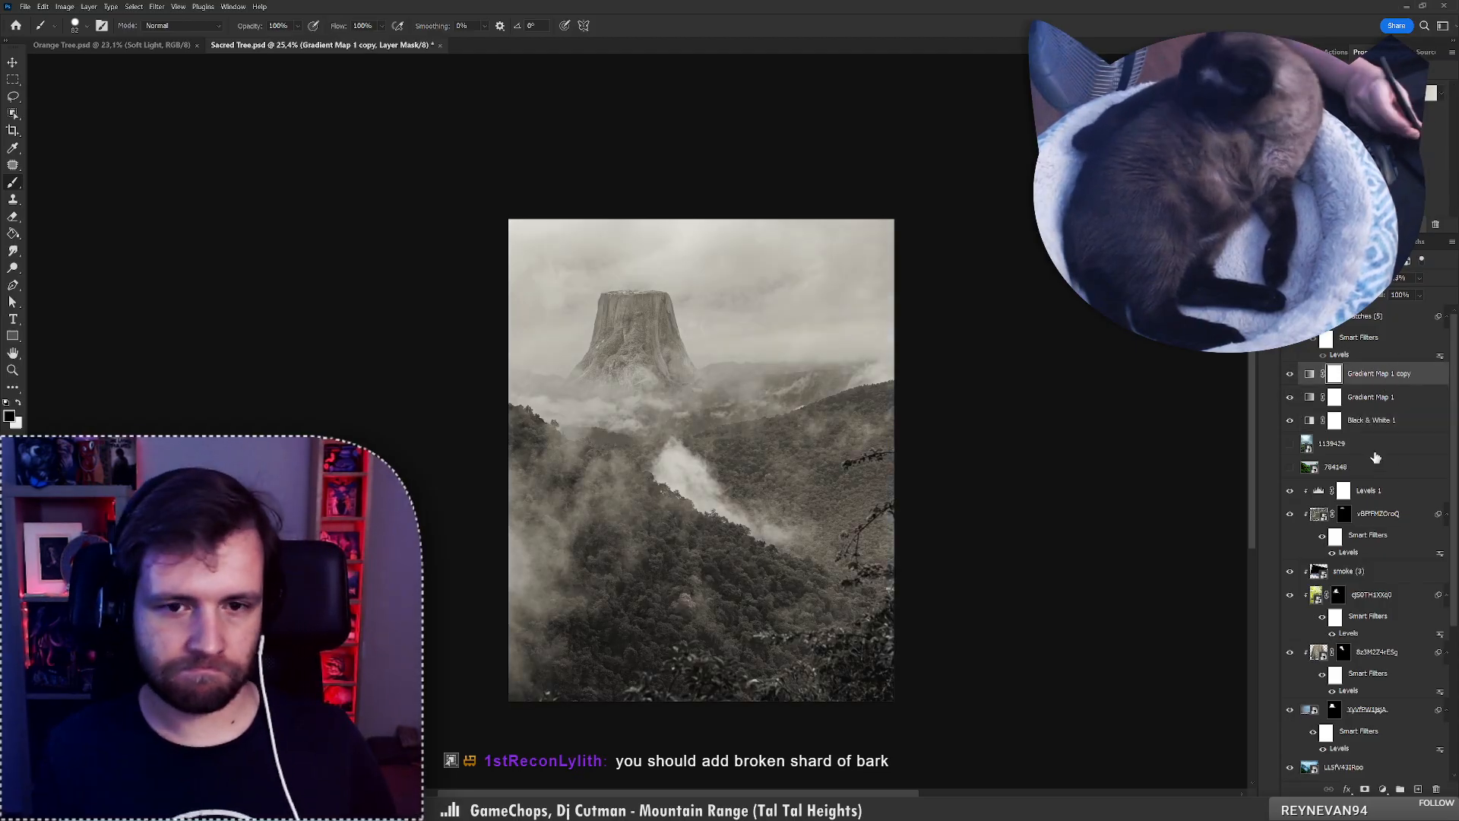
click(1368, 92)
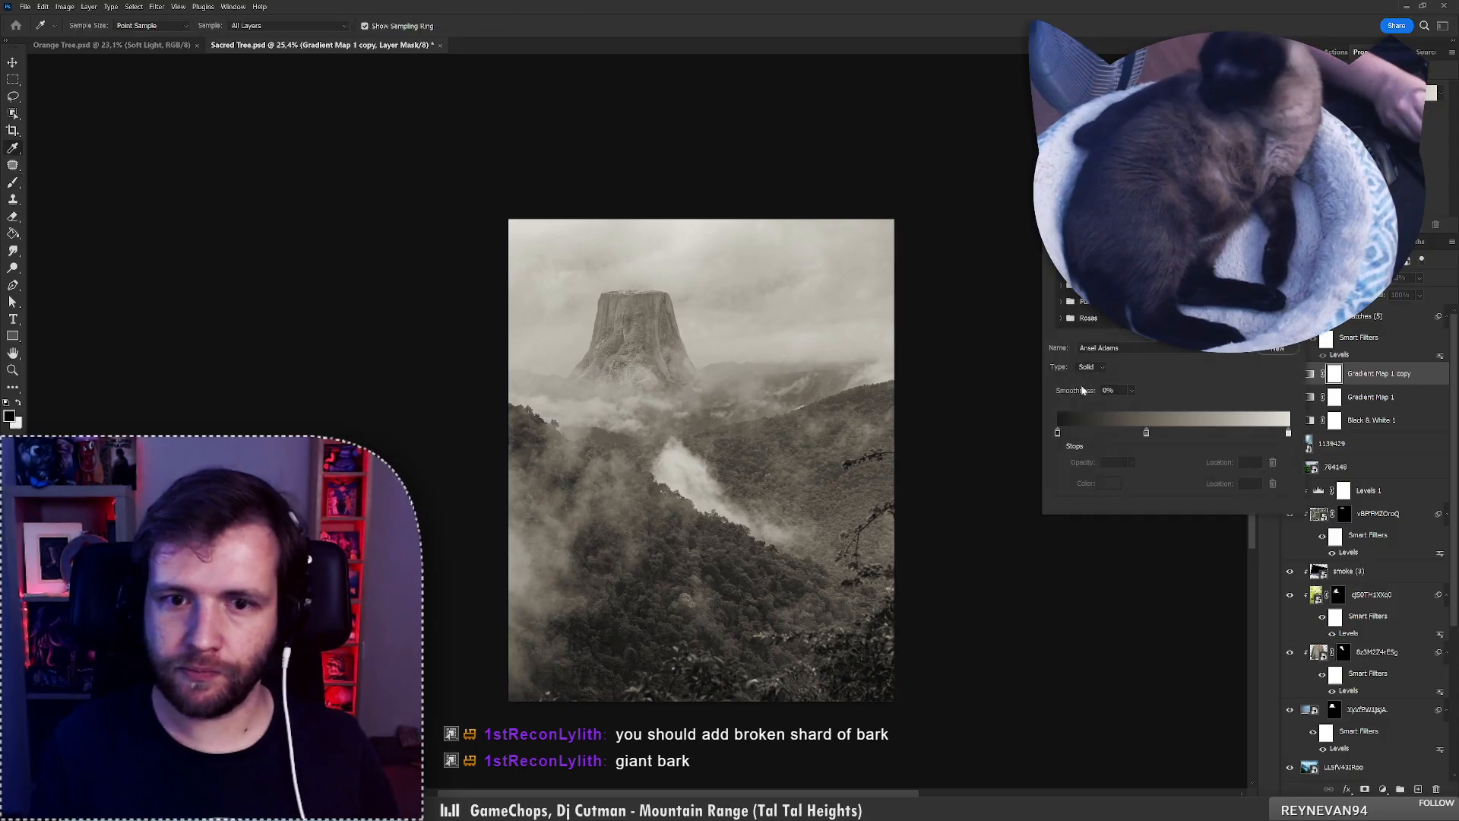
click(1140, 434)
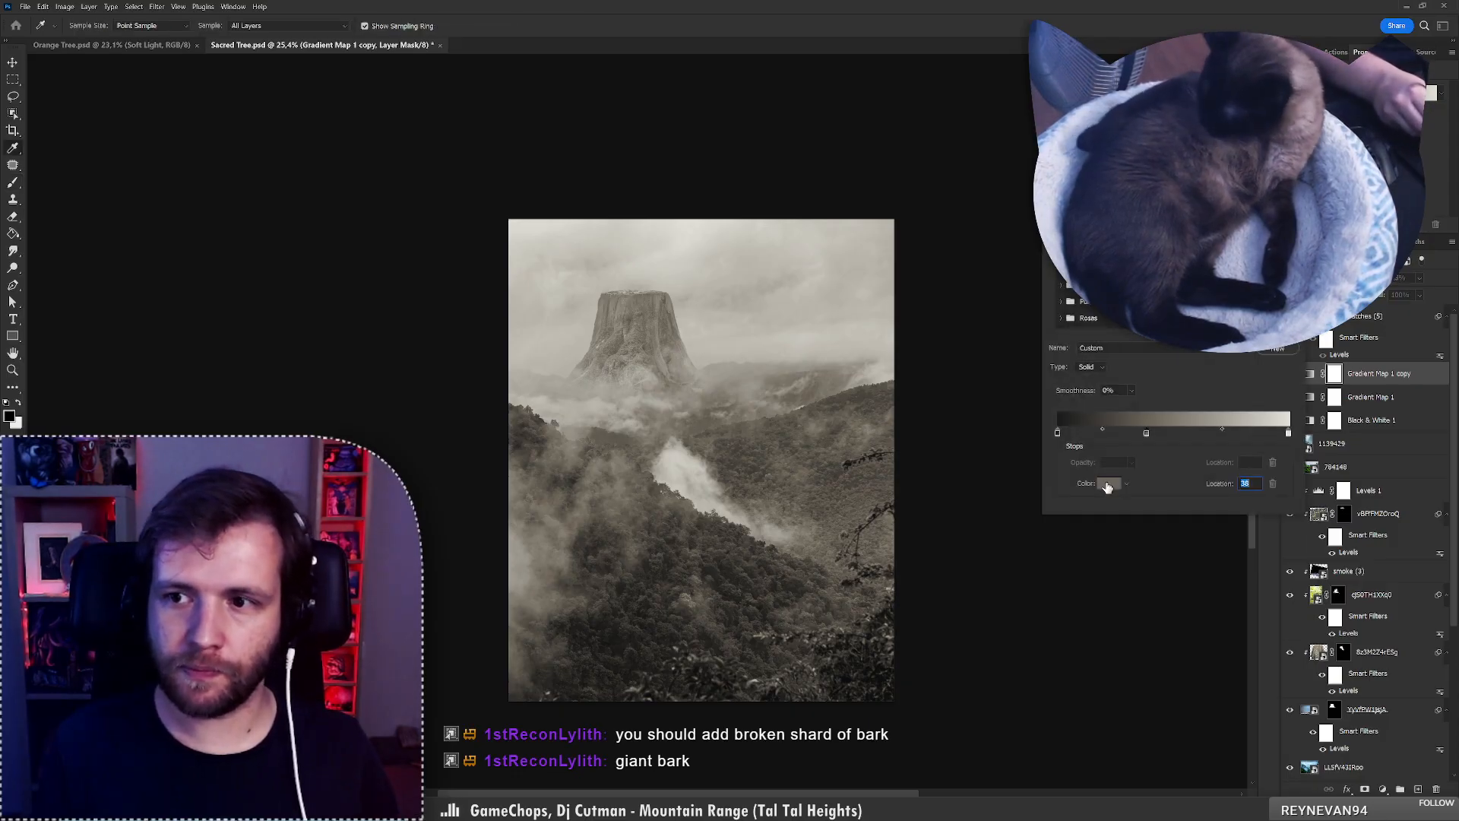
key(Return)
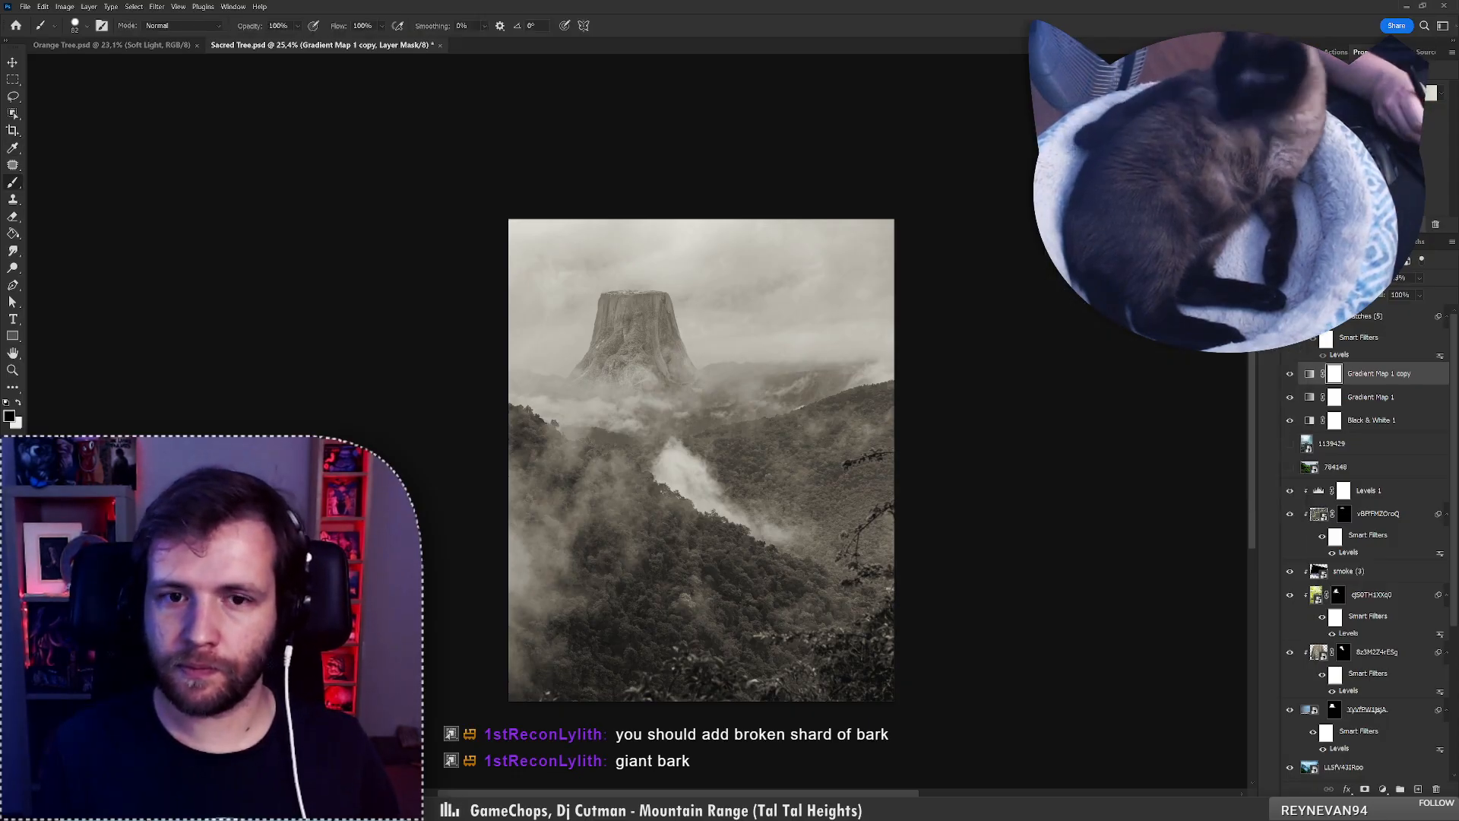
click(1291, 375)
click(1290, 375)
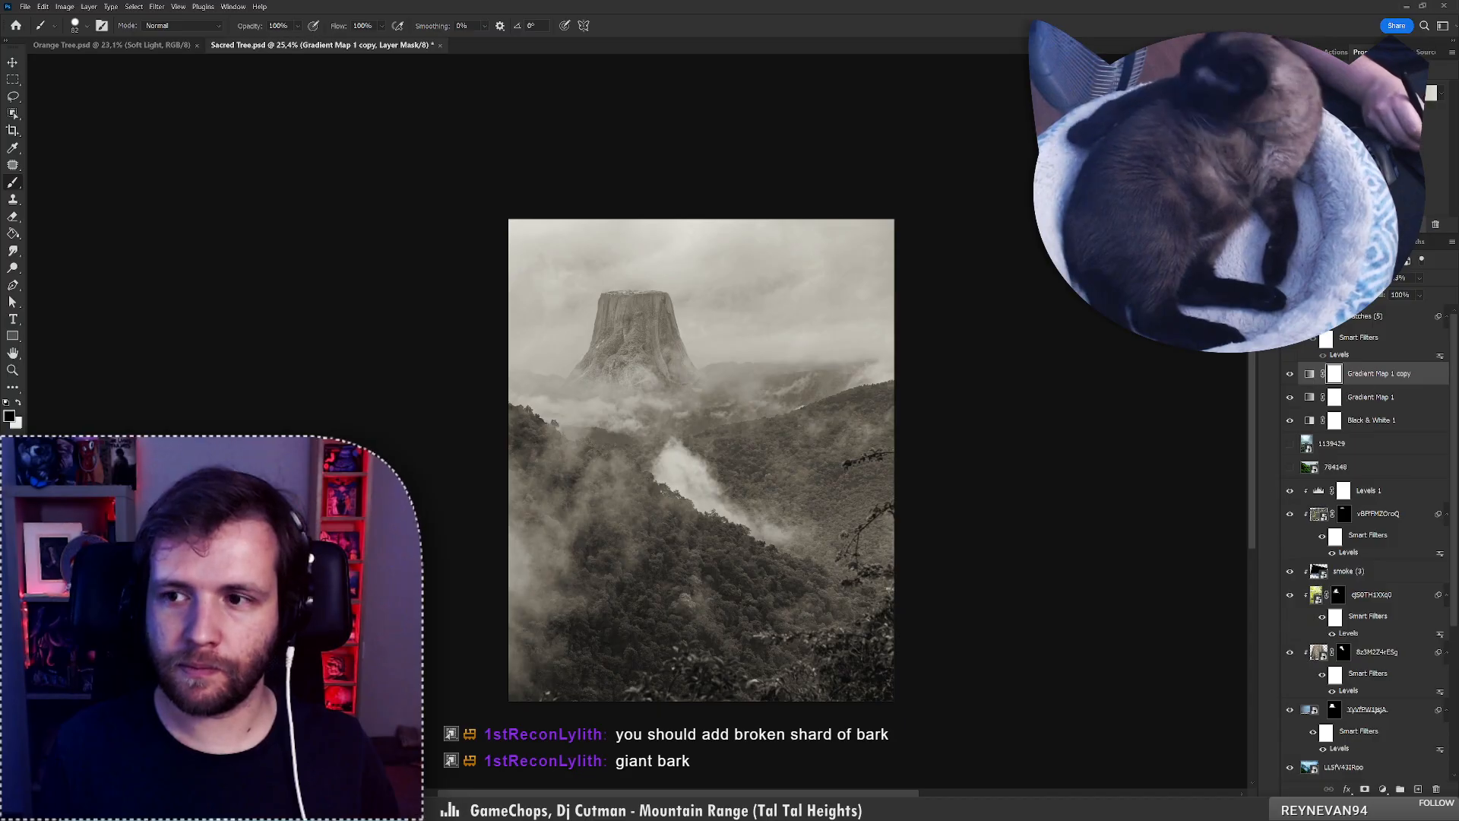
Change the middle stop of Gradient Map 1's gradient to dark brown #413832.
click(1372, 397)
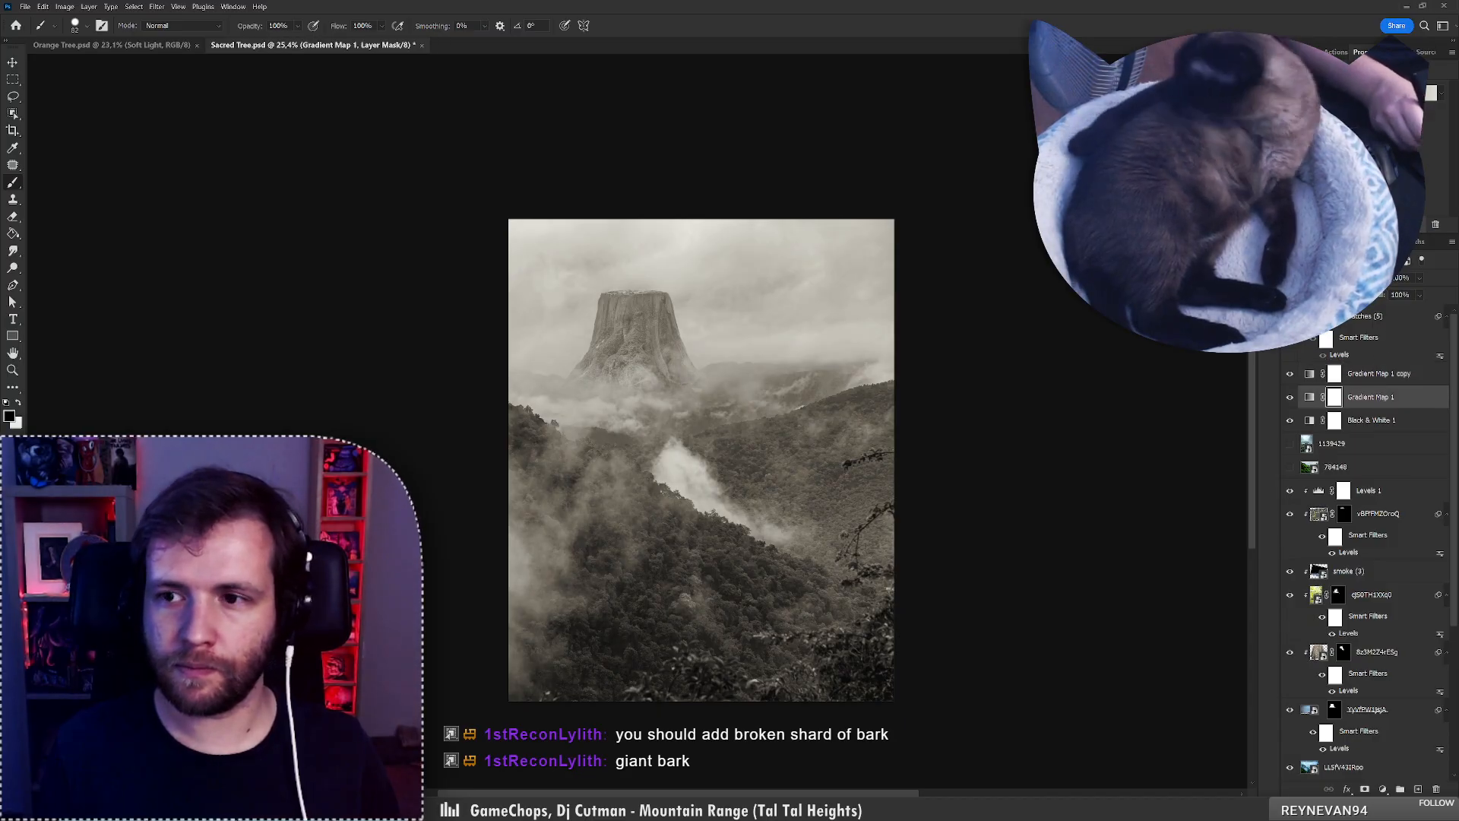
click(1368, 93)
click(1145, 433)
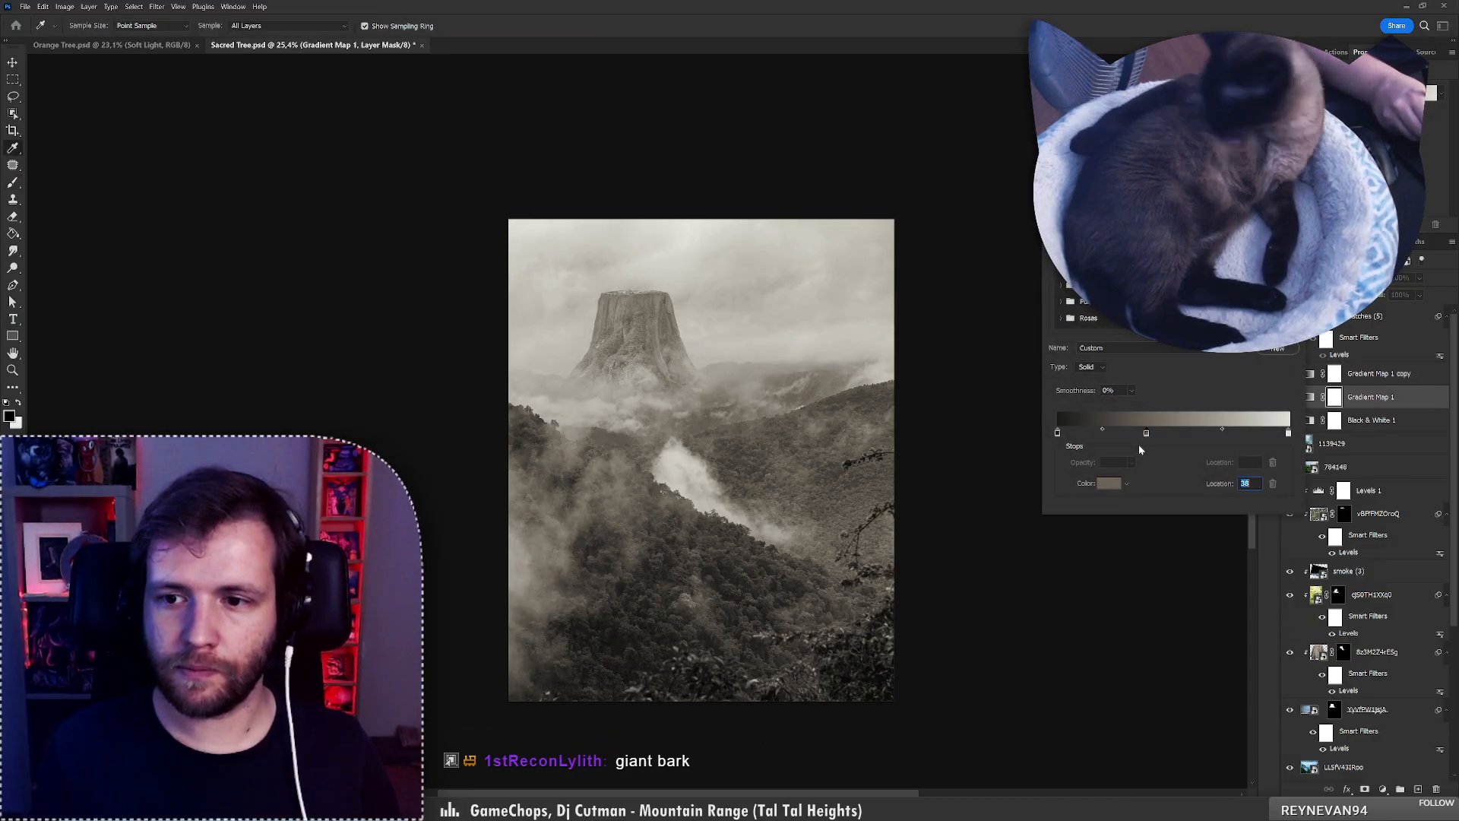
click(1115, 481)
drag(1134, 262, 1146, 266)
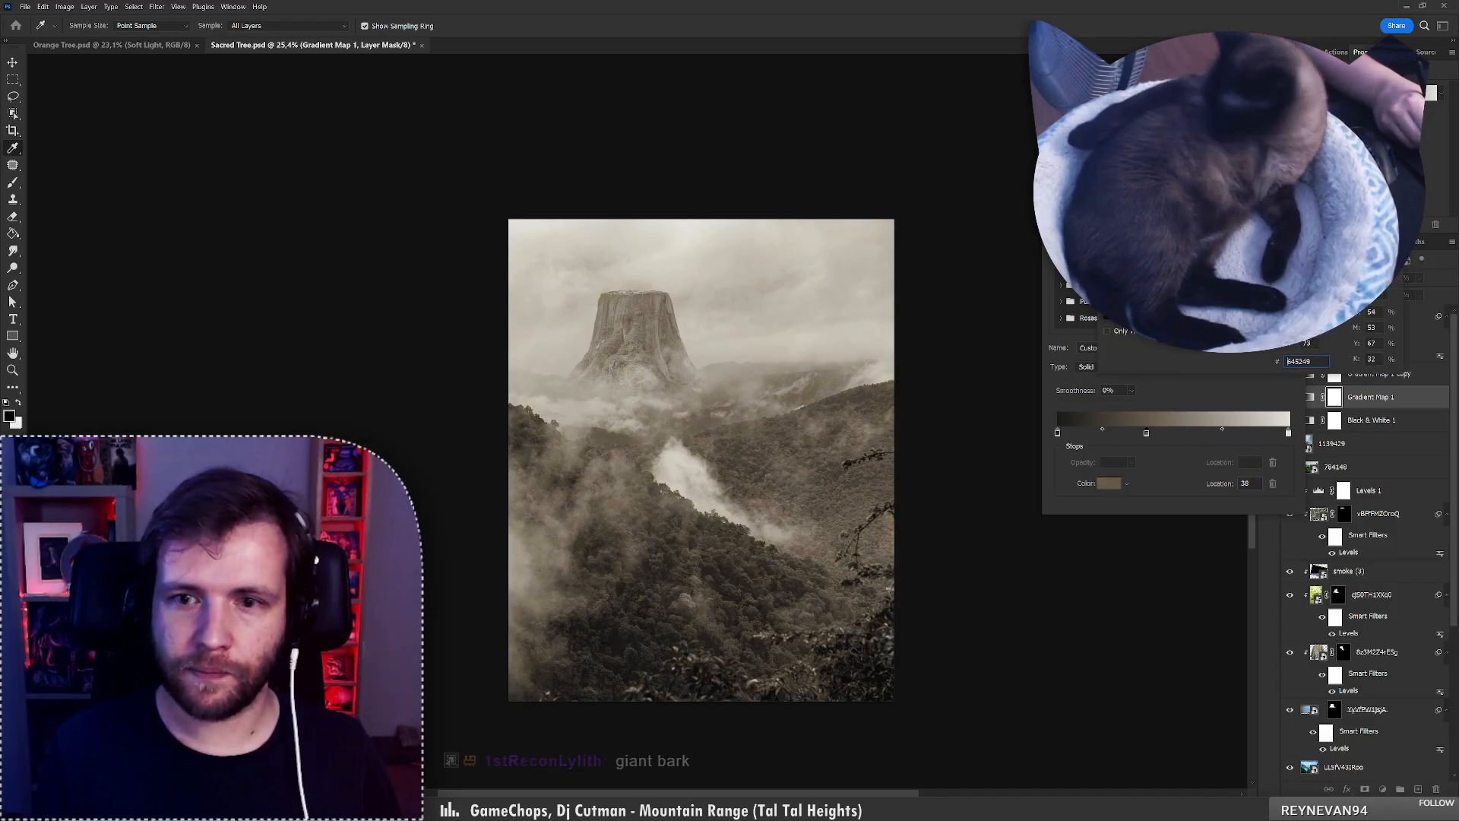
drag(1262, 308, 1263, 315)
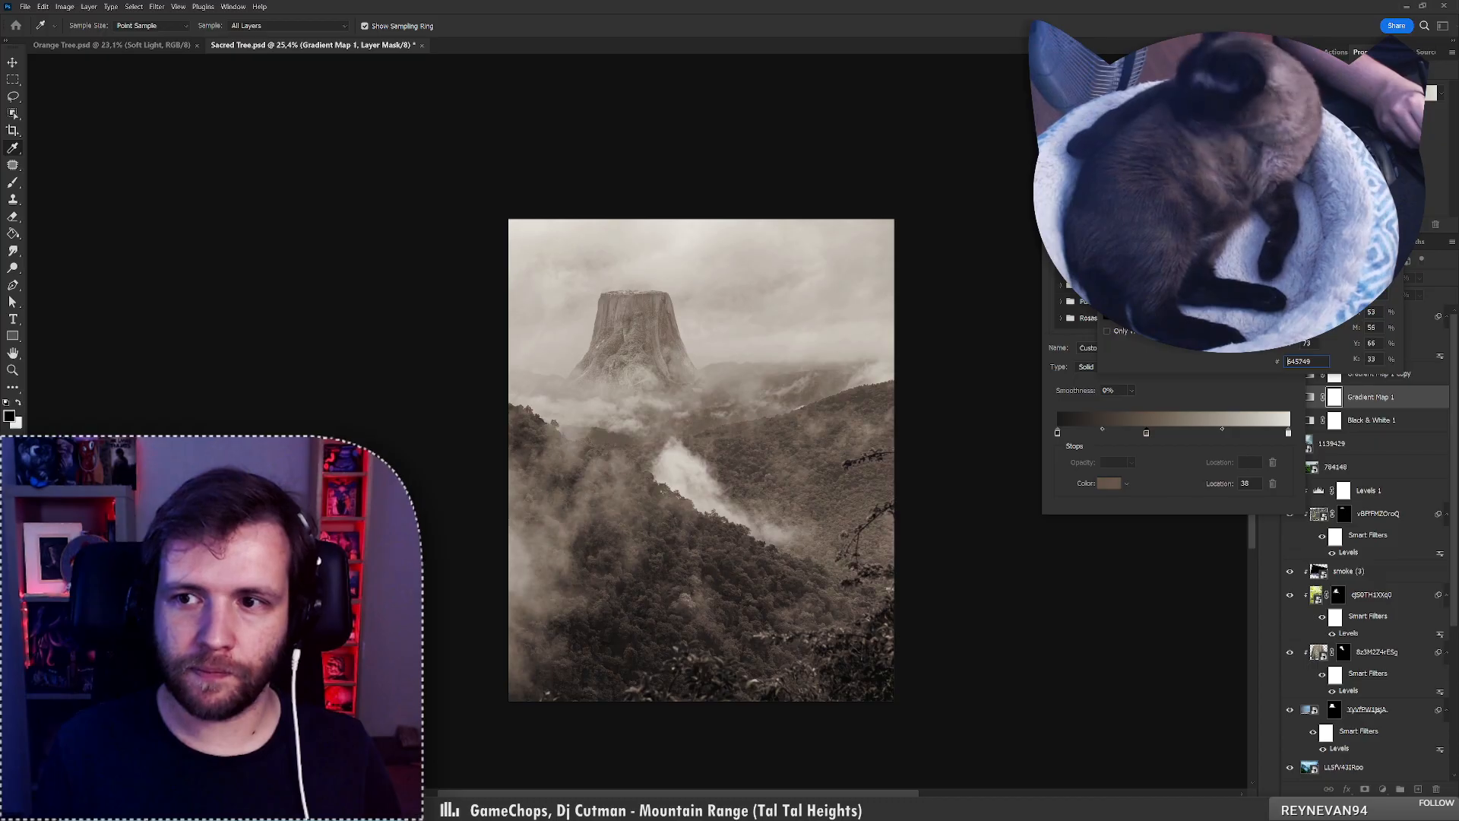
click(1125, 287)
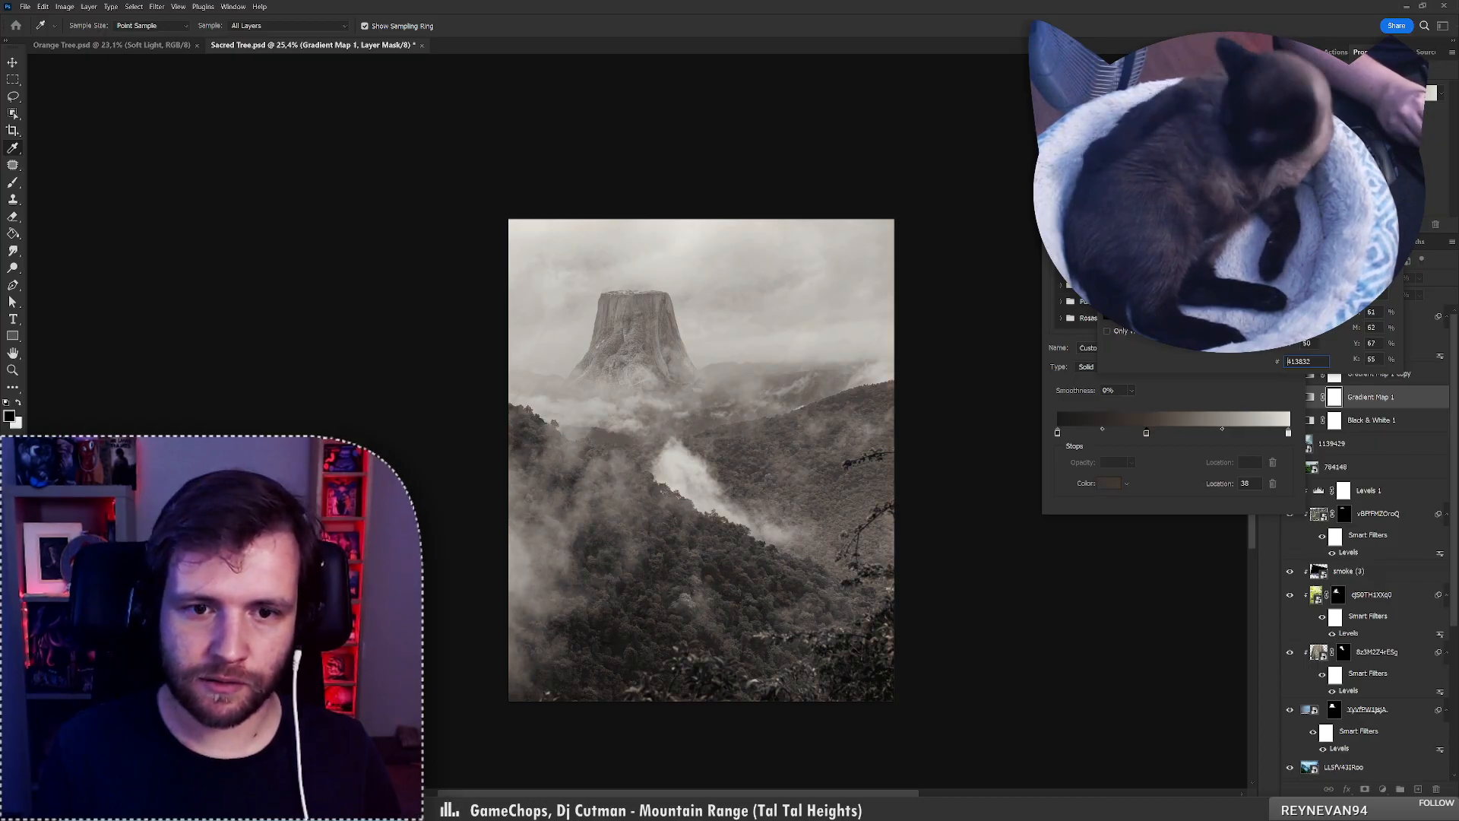
key(Return)
key(Return)
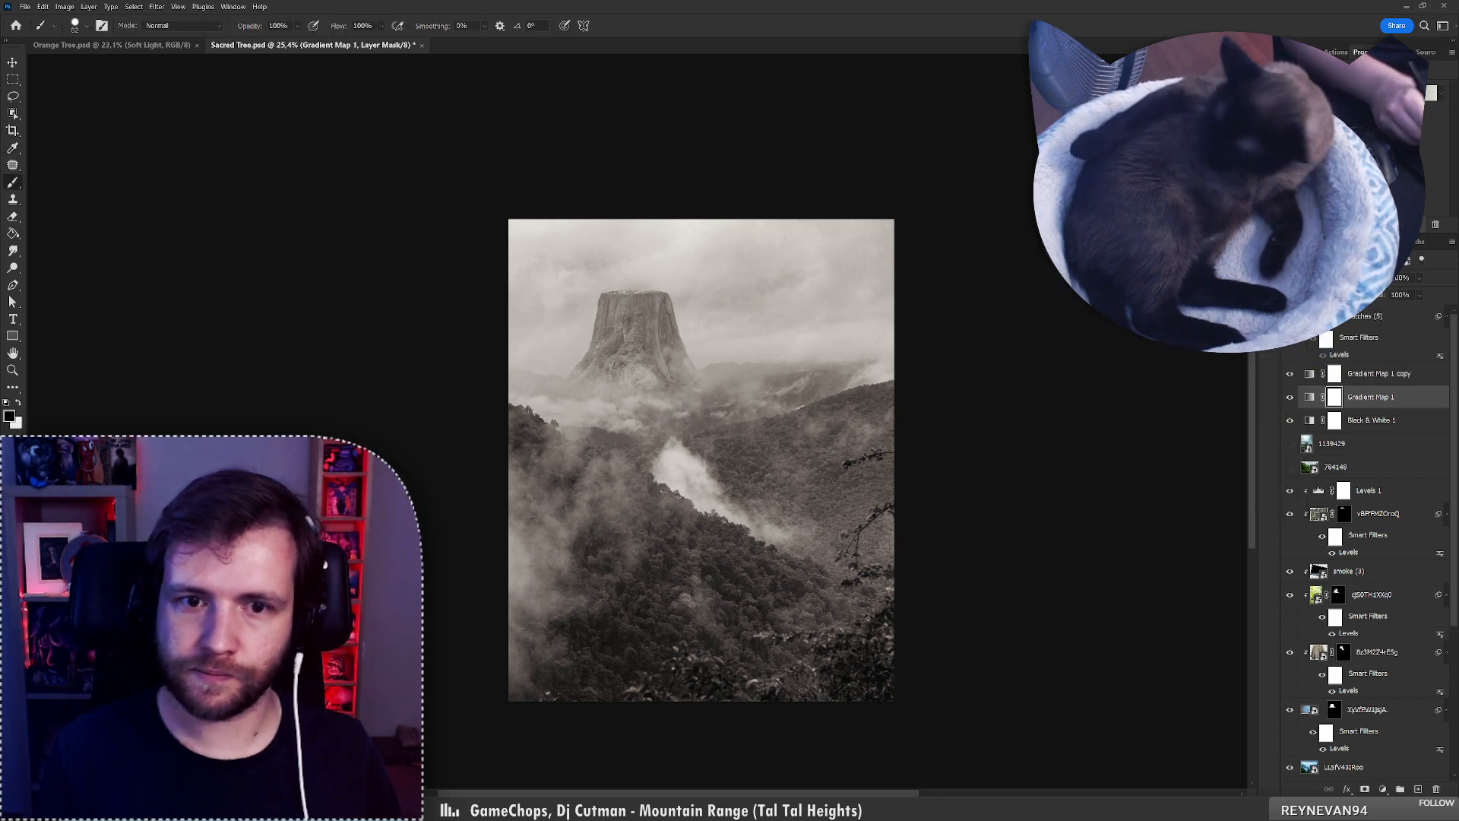
Stamp the visible layers into a new layer above Gradient Map 1 copy and apply a Gaussian Blur to it.
key(ctrl+shift+alt+e)
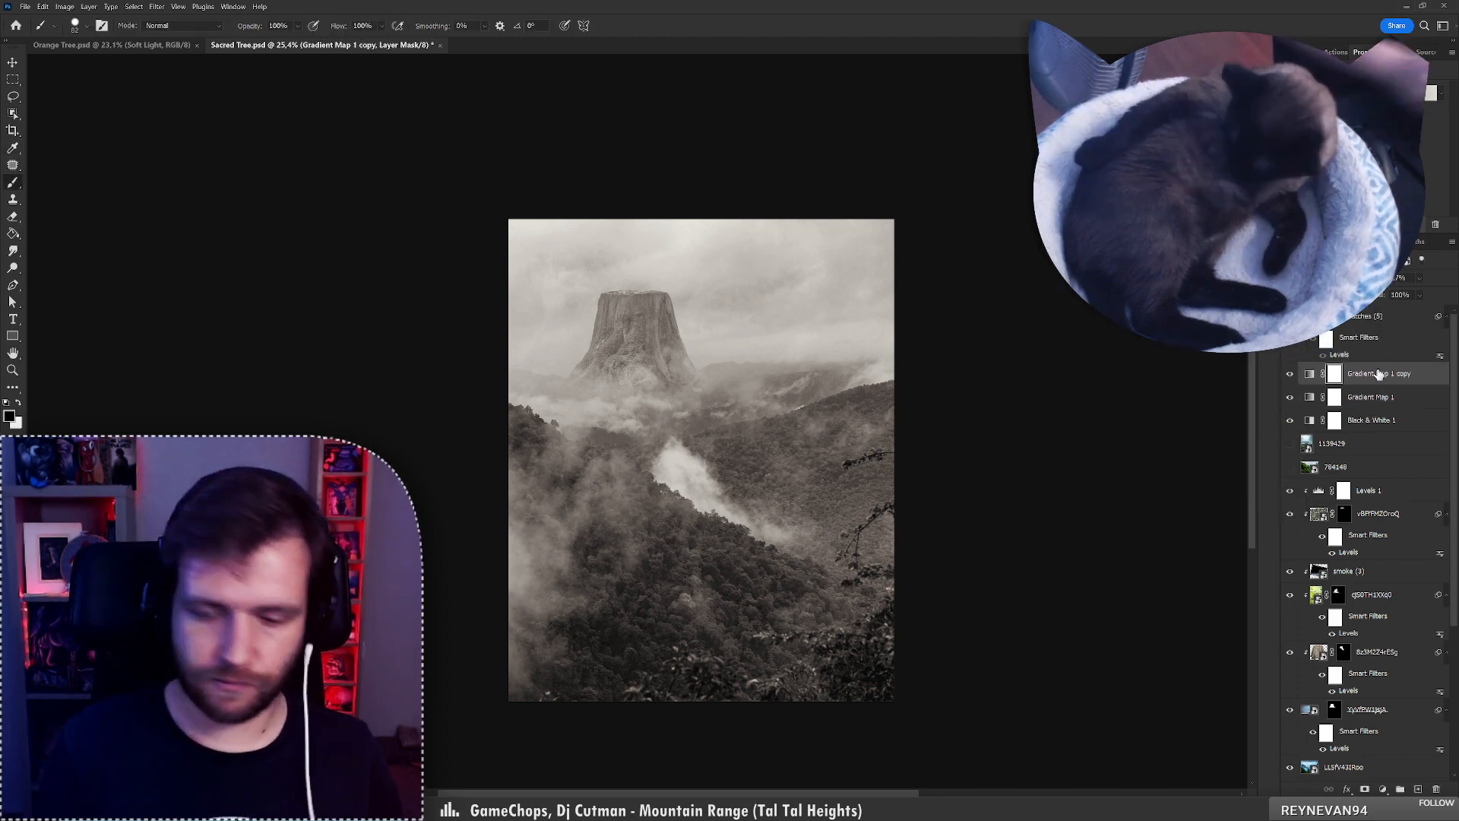
key(ctrl+alt+f)
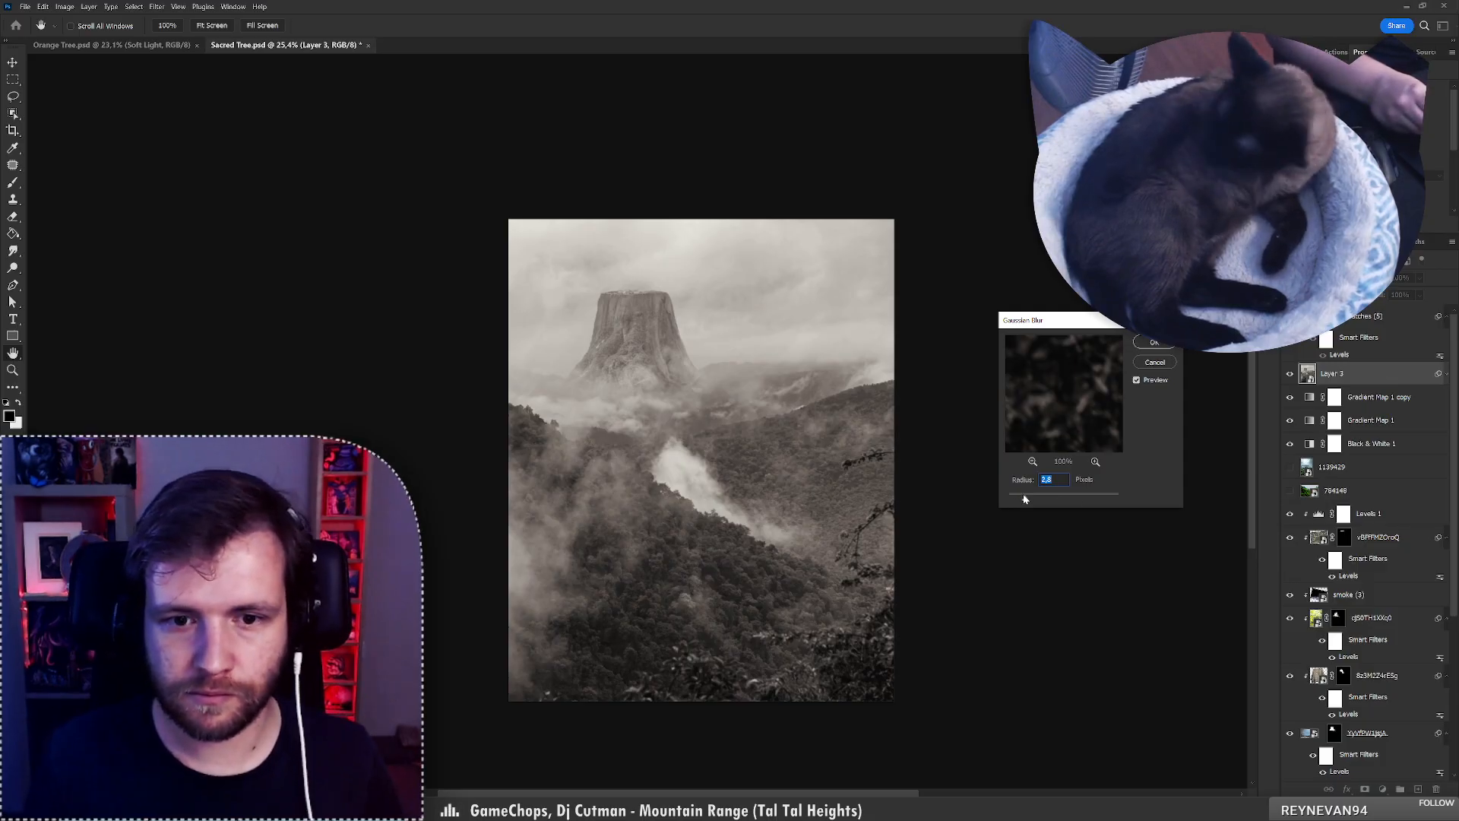
click(1154, 342)
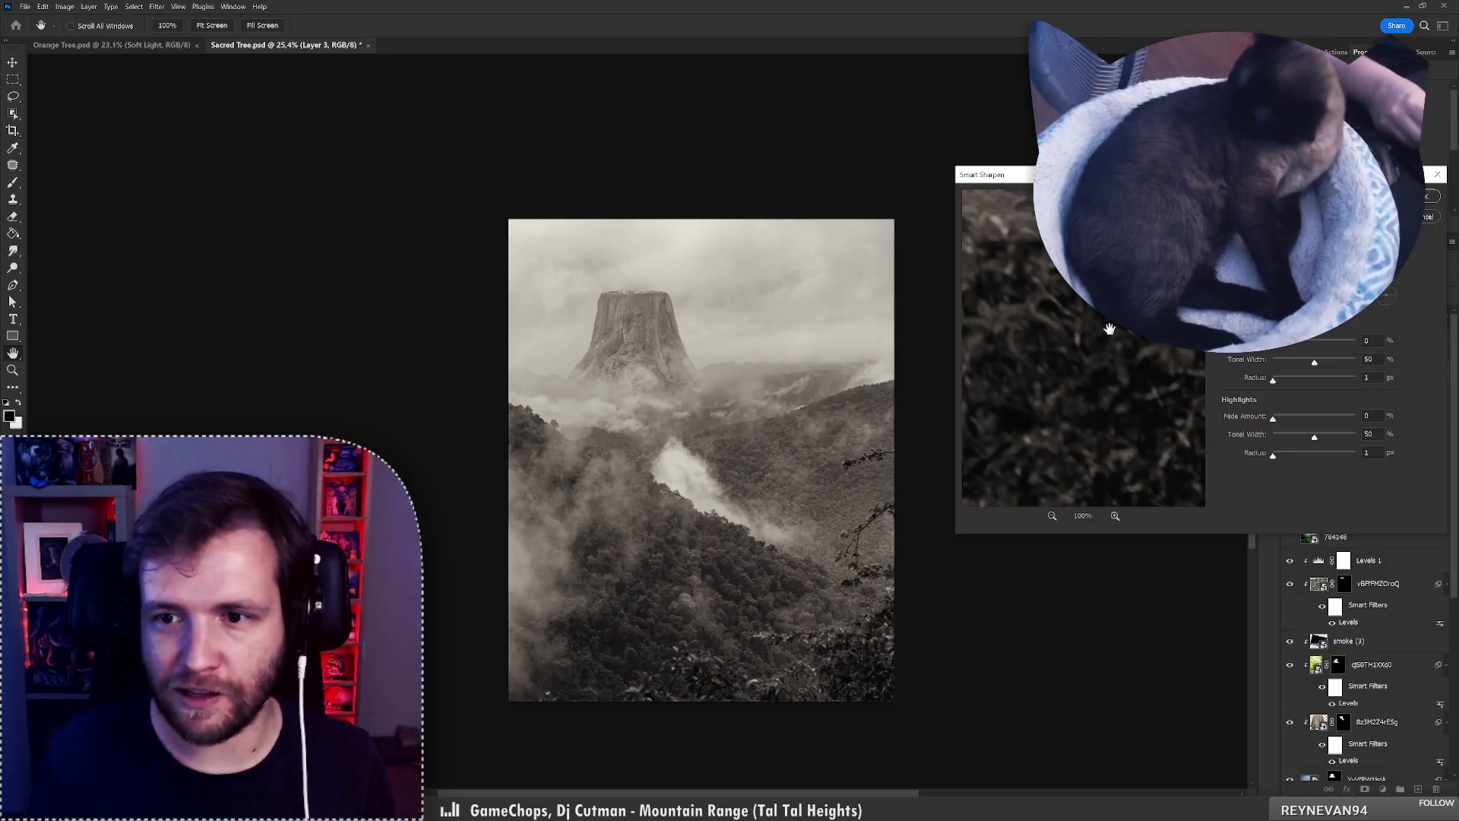
Check the Smart Sharpen preview over the tower and valley and apply the filter to Layer 3.
click(1054, 516)
click(1054, 517)
click(1053, 516)
click(1053, 516)
click(1054, 516)
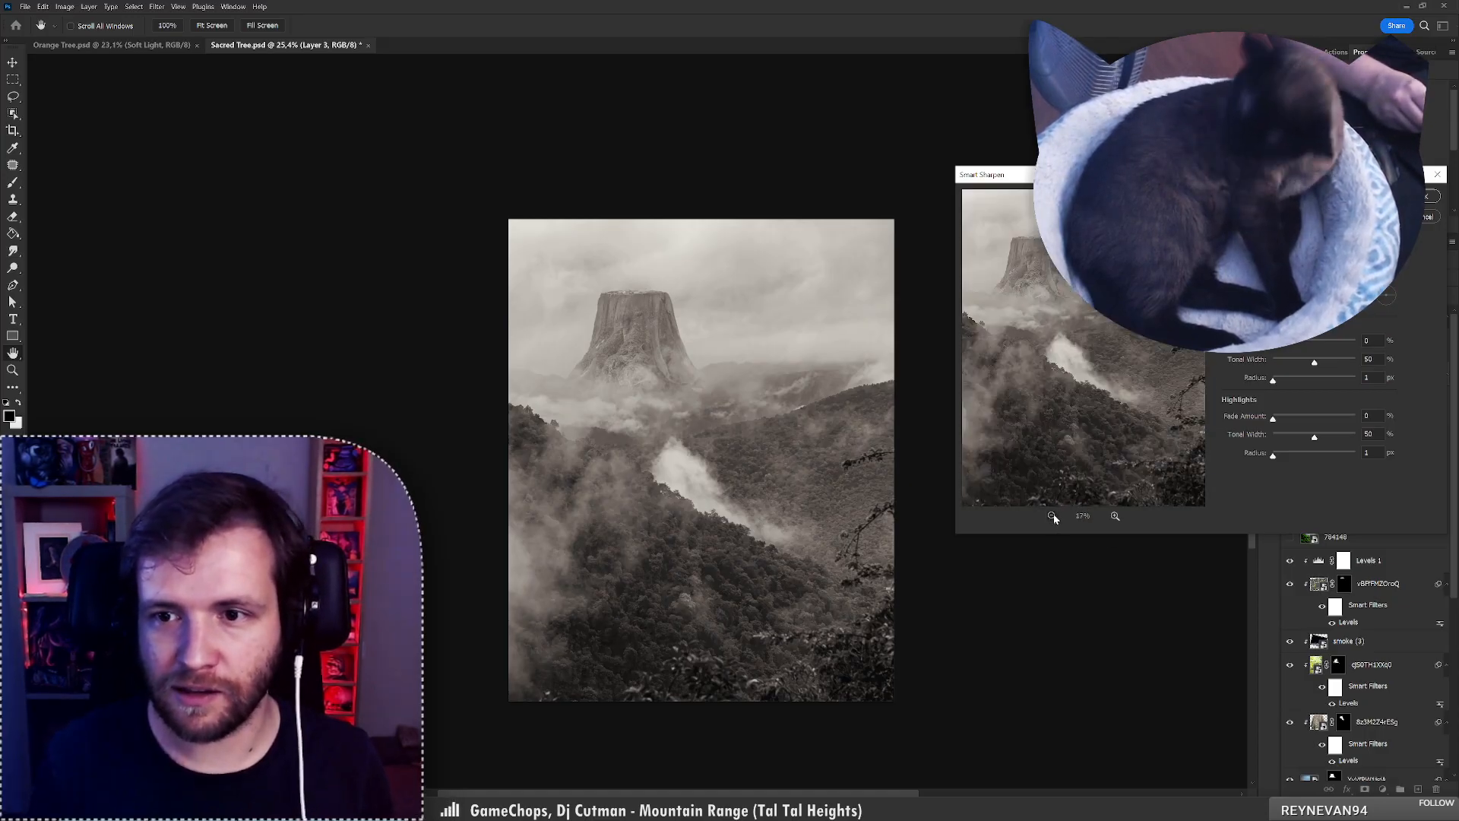
drag(1047, 256, 1082, 306)
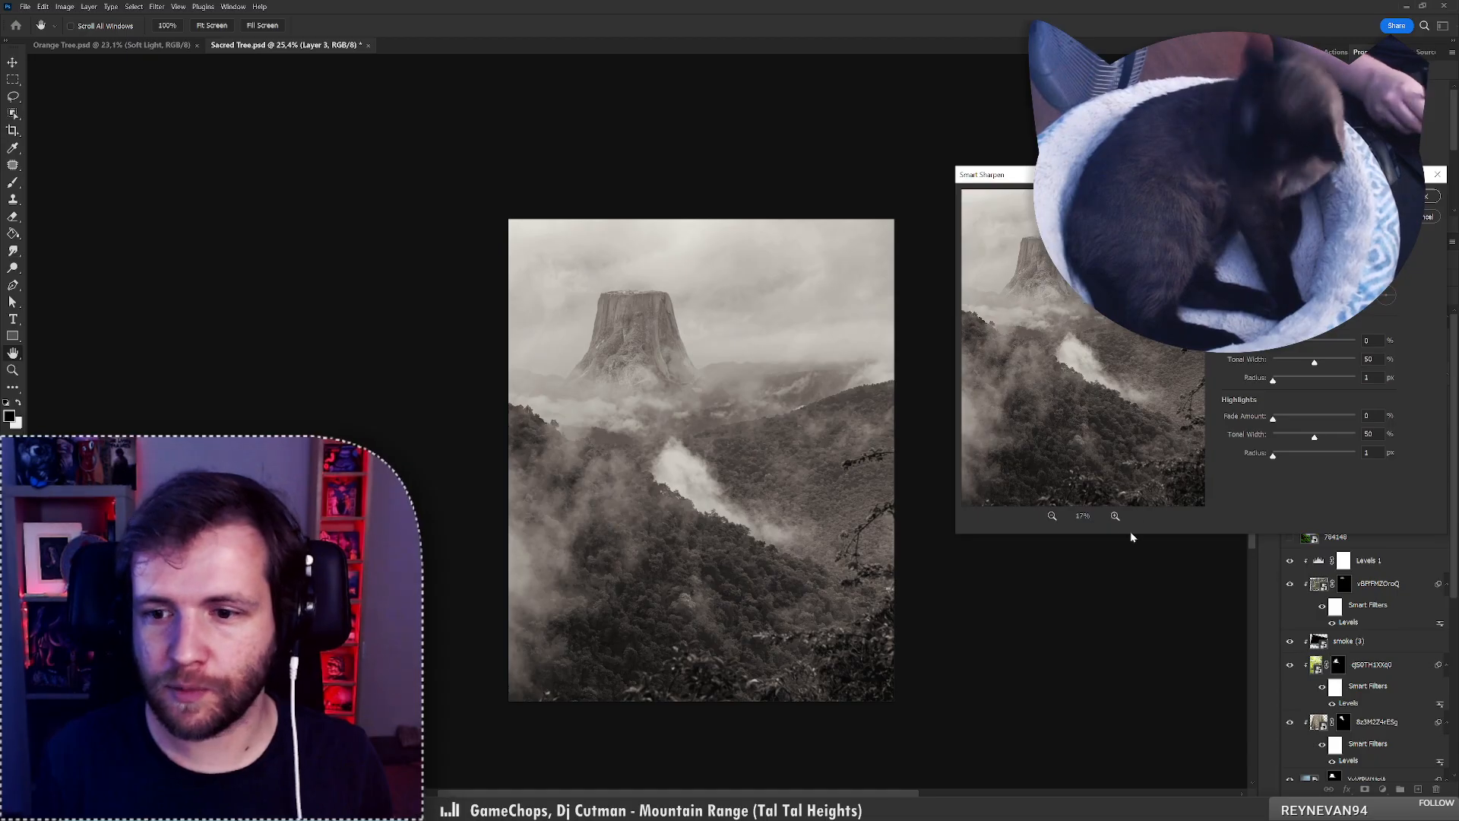
click(1115, 516)
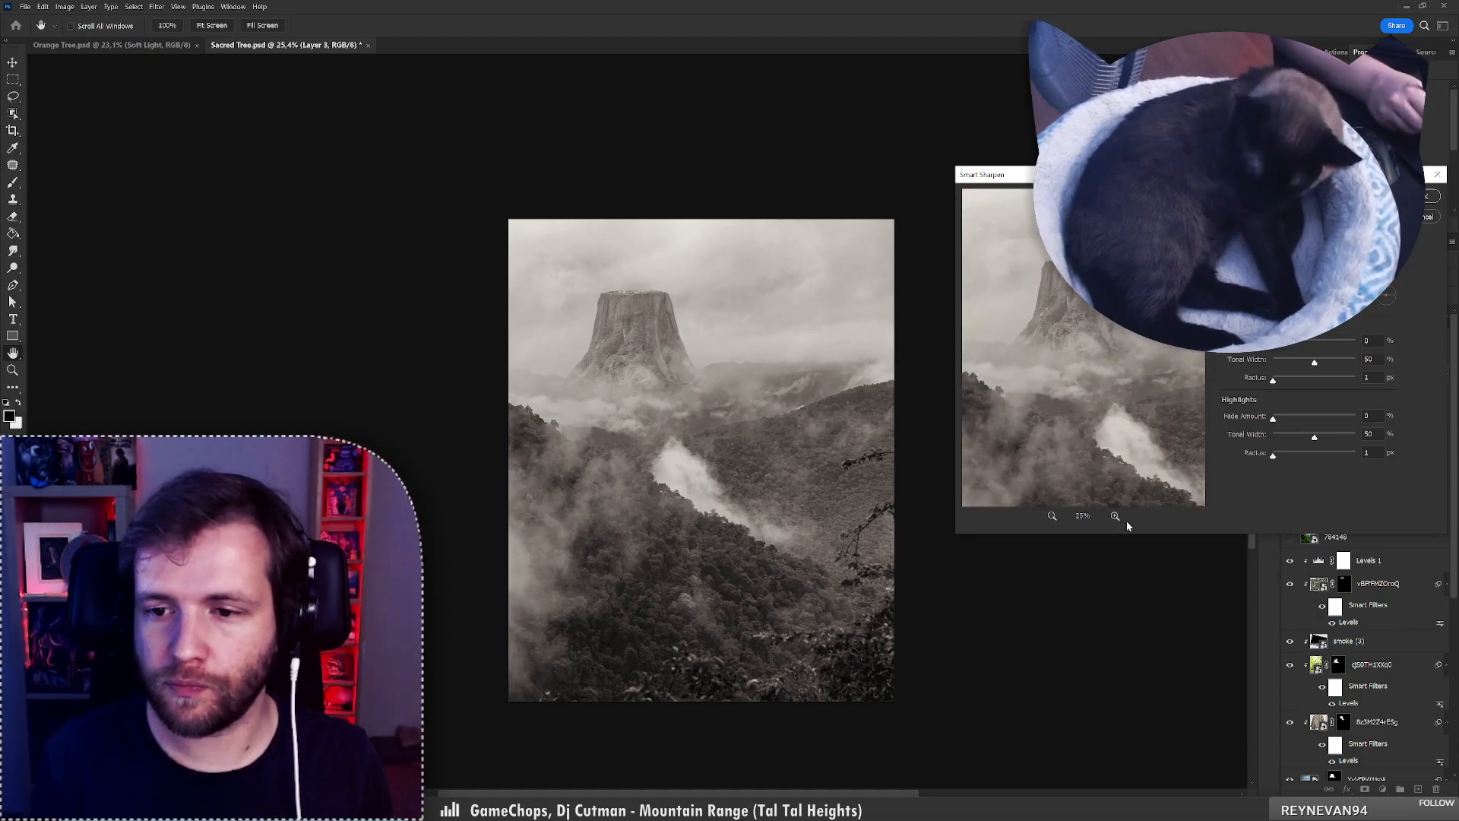
click(1115, 516)
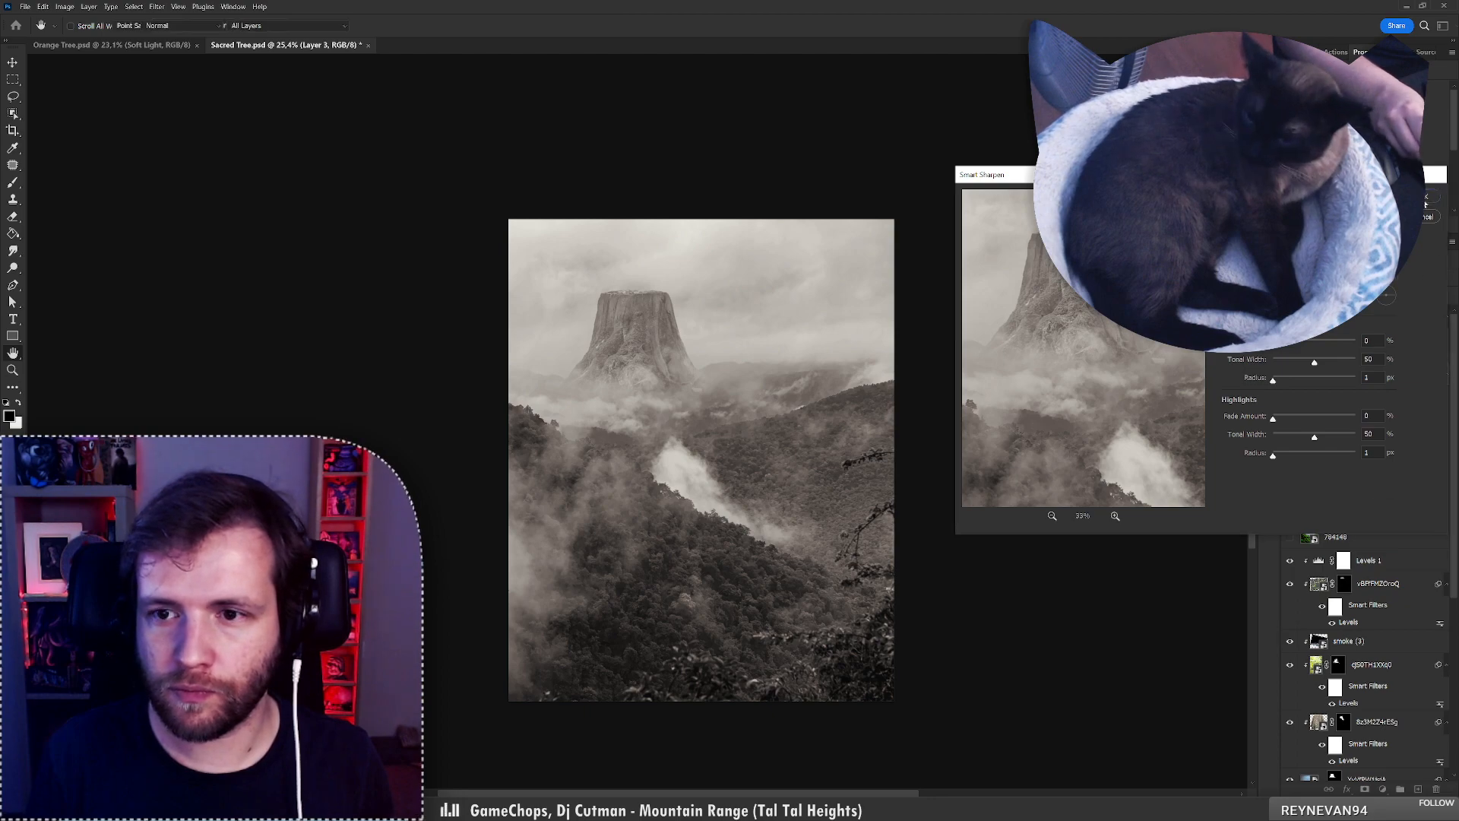
key(Return)
Open the Camera Raw Filter on Layer 3 and set the vignette to +15 with roundness +100.
key(ctrl+shift+a)
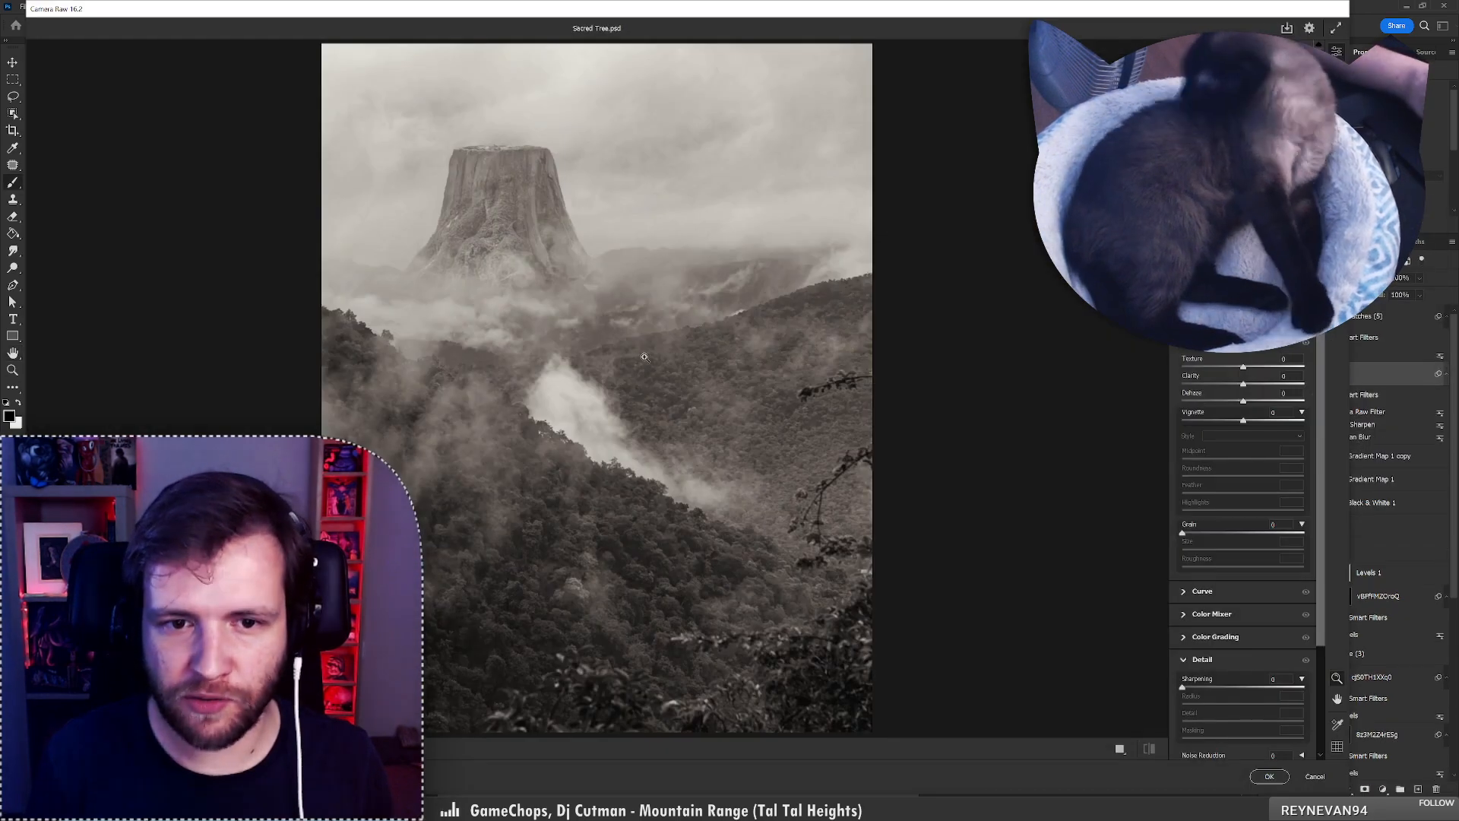
drag(463, 203, 430, 158)
drag(739, 388, 701, 400)
drag(507, 304, 529, 304)
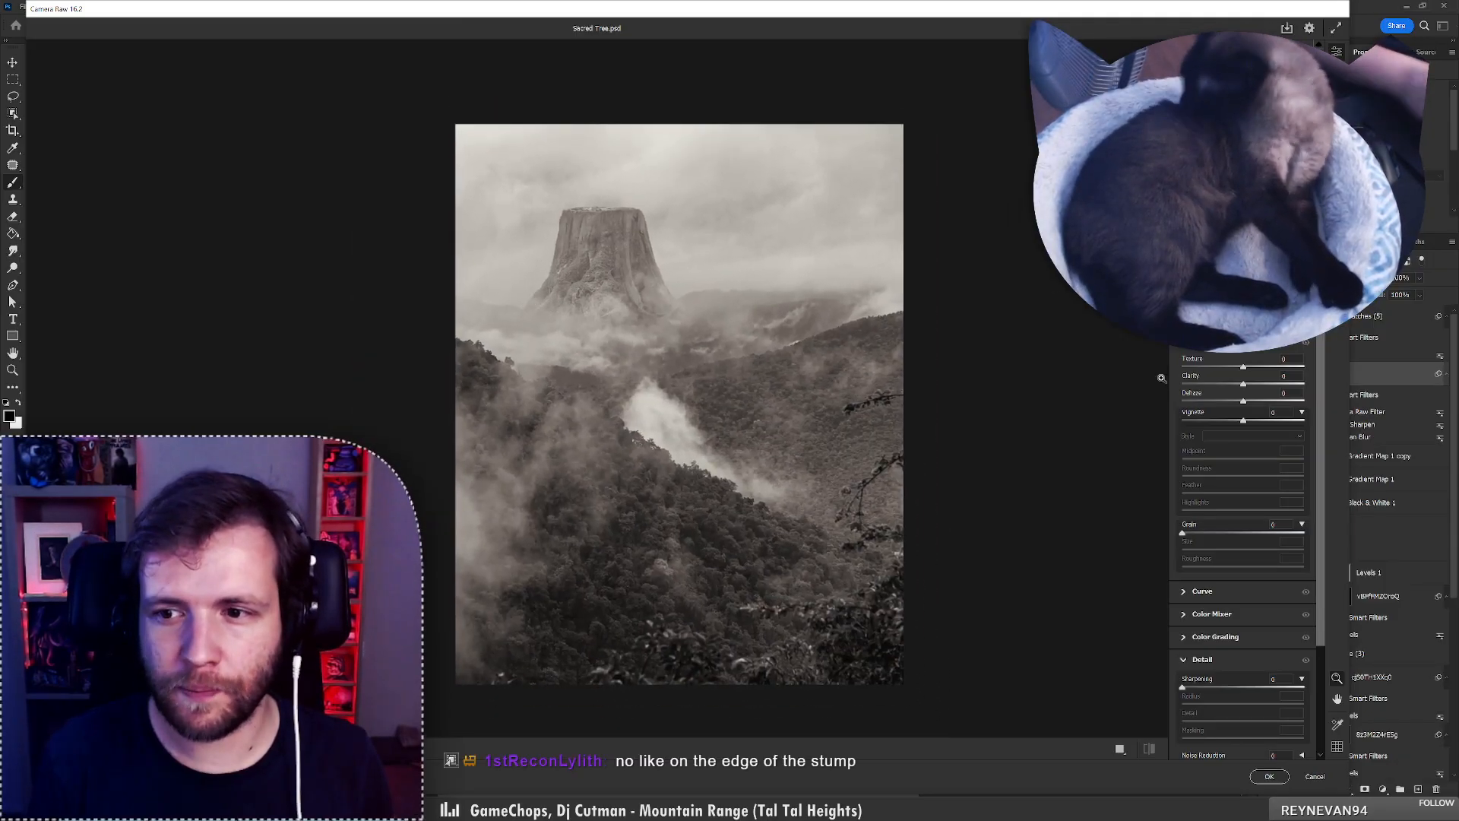
mouse_move(1243, 421)
mouse_down()
mouse_move(1227, 421)
mouse_move(1254, 426)
mouse_up()
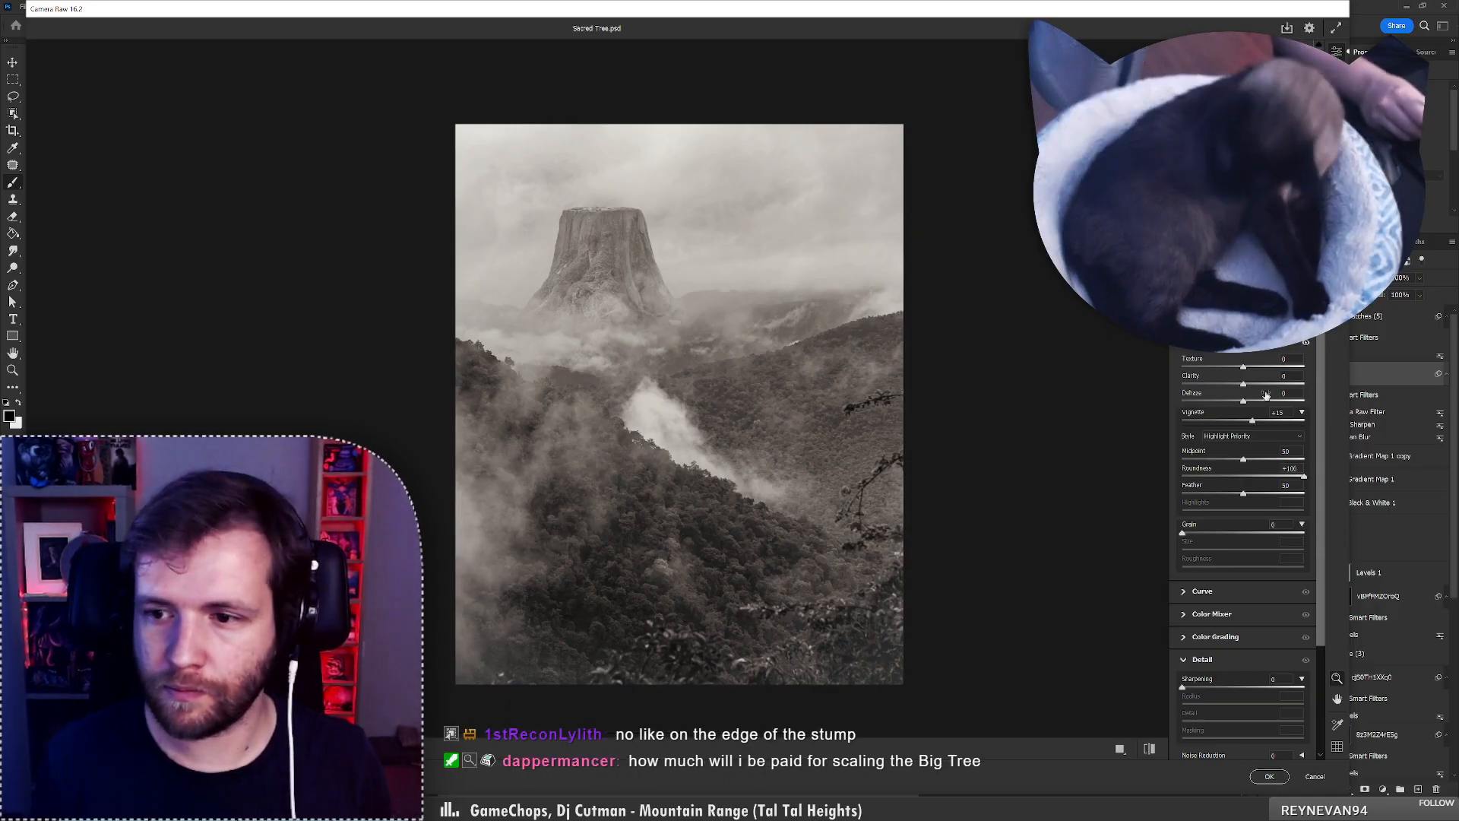
Set the Camera Raw grain to 63 with size 40 and inspect it close up on the stump.
drag(1183, 532, 1260, 537)
click(641, 262)
click(732, 351)
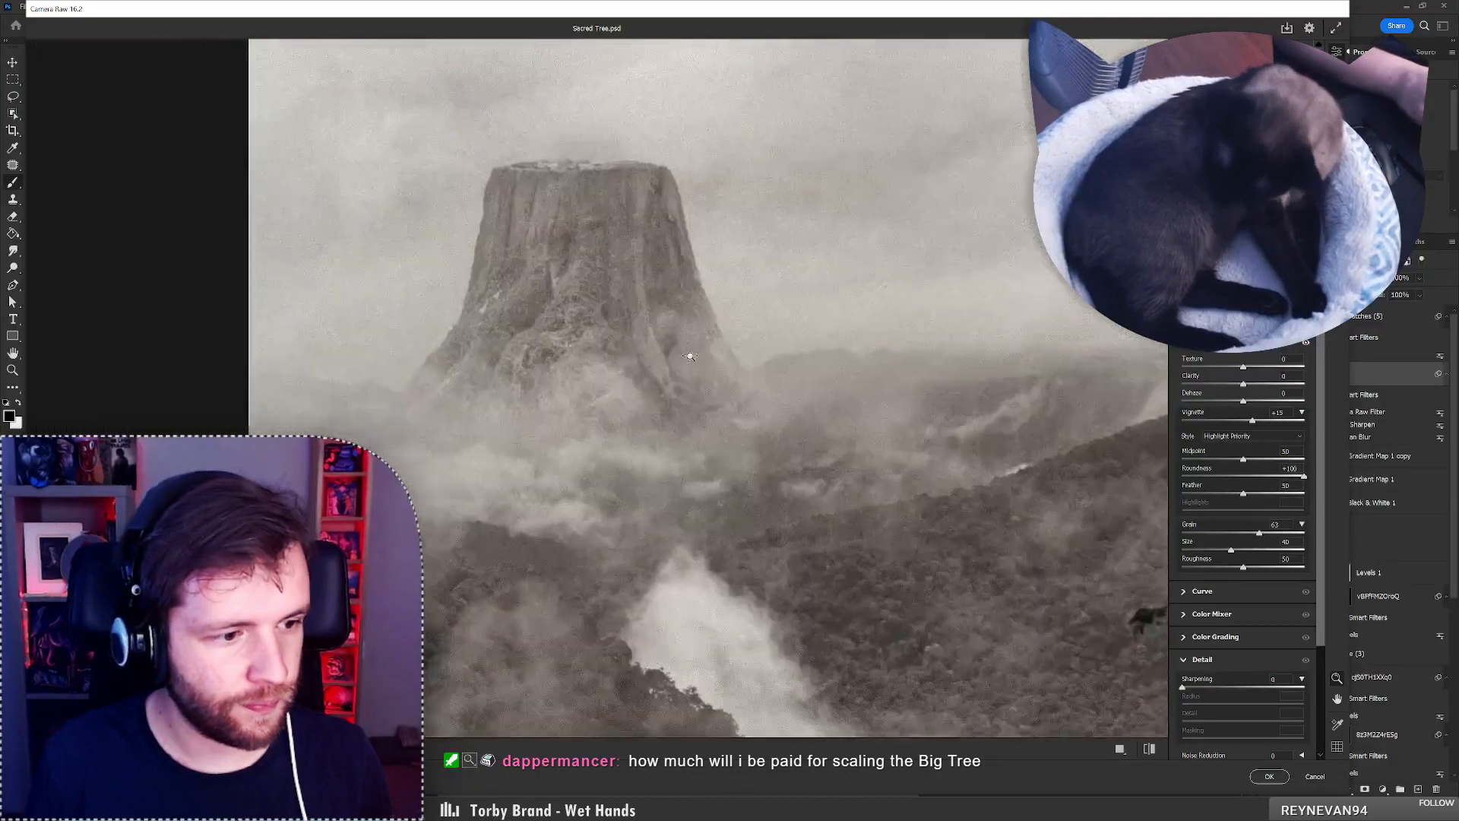
click(693, 329)
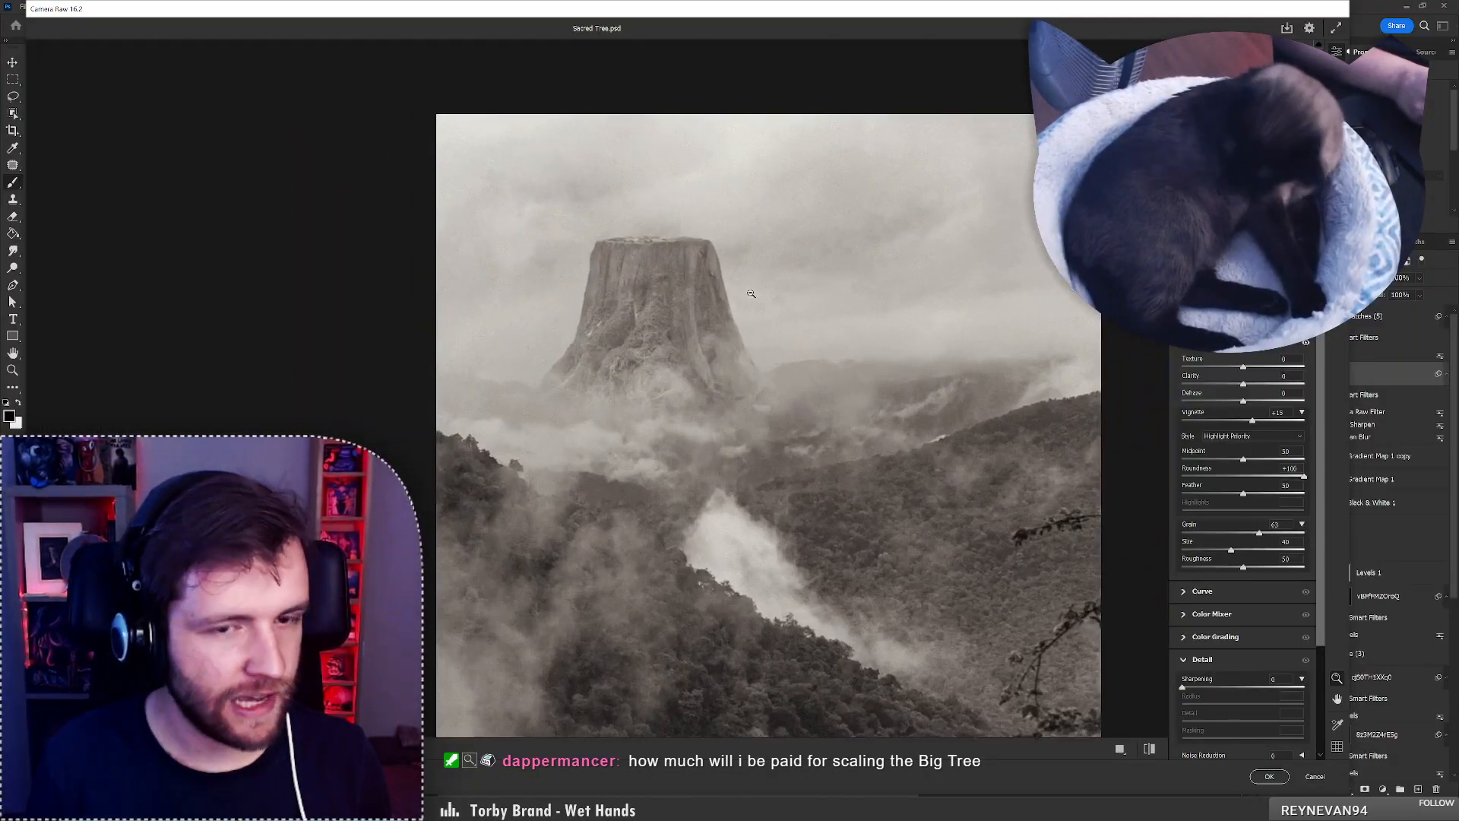
click(716, 201)
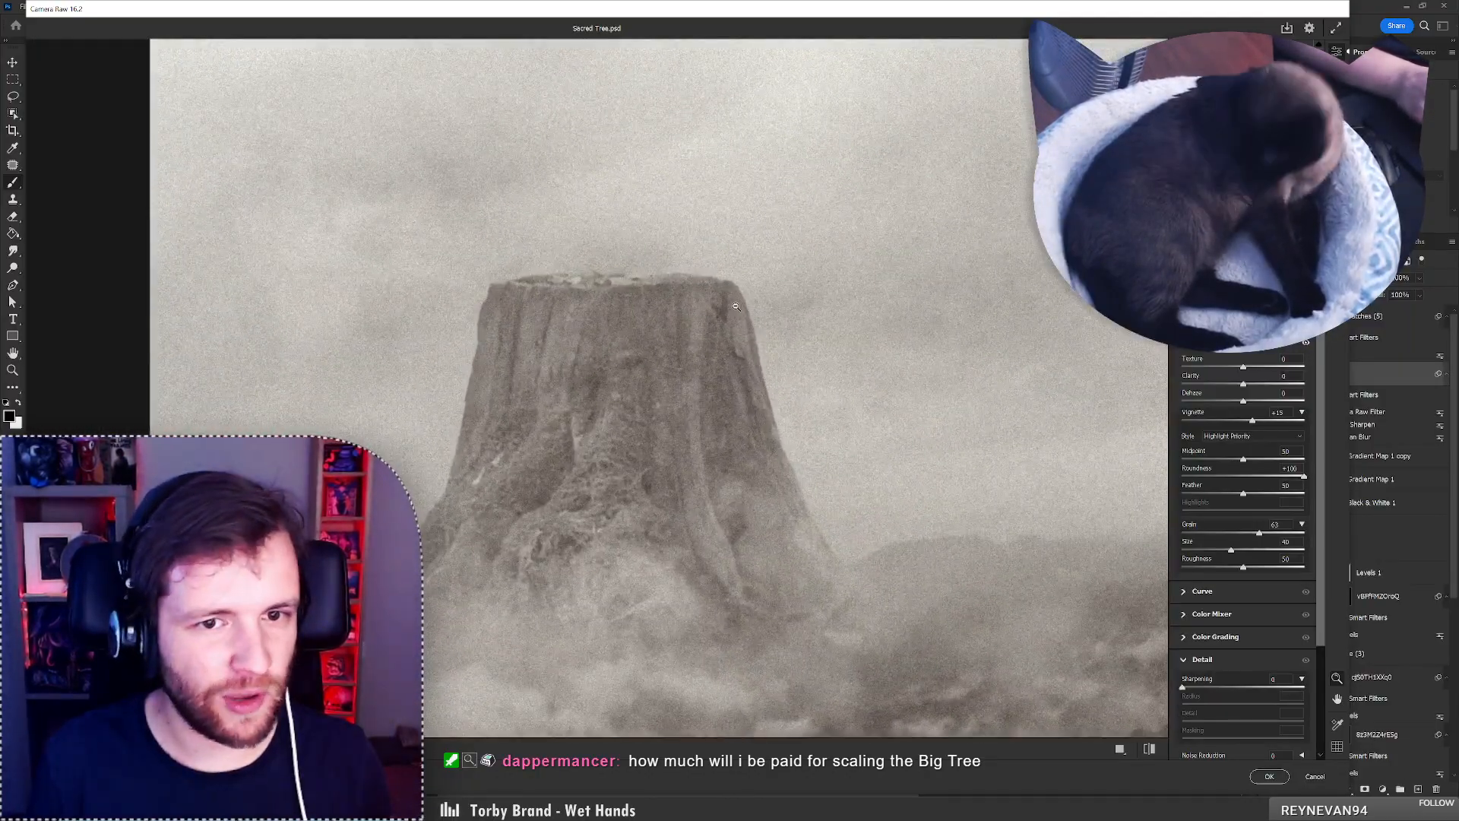
alt+click(627, 325)
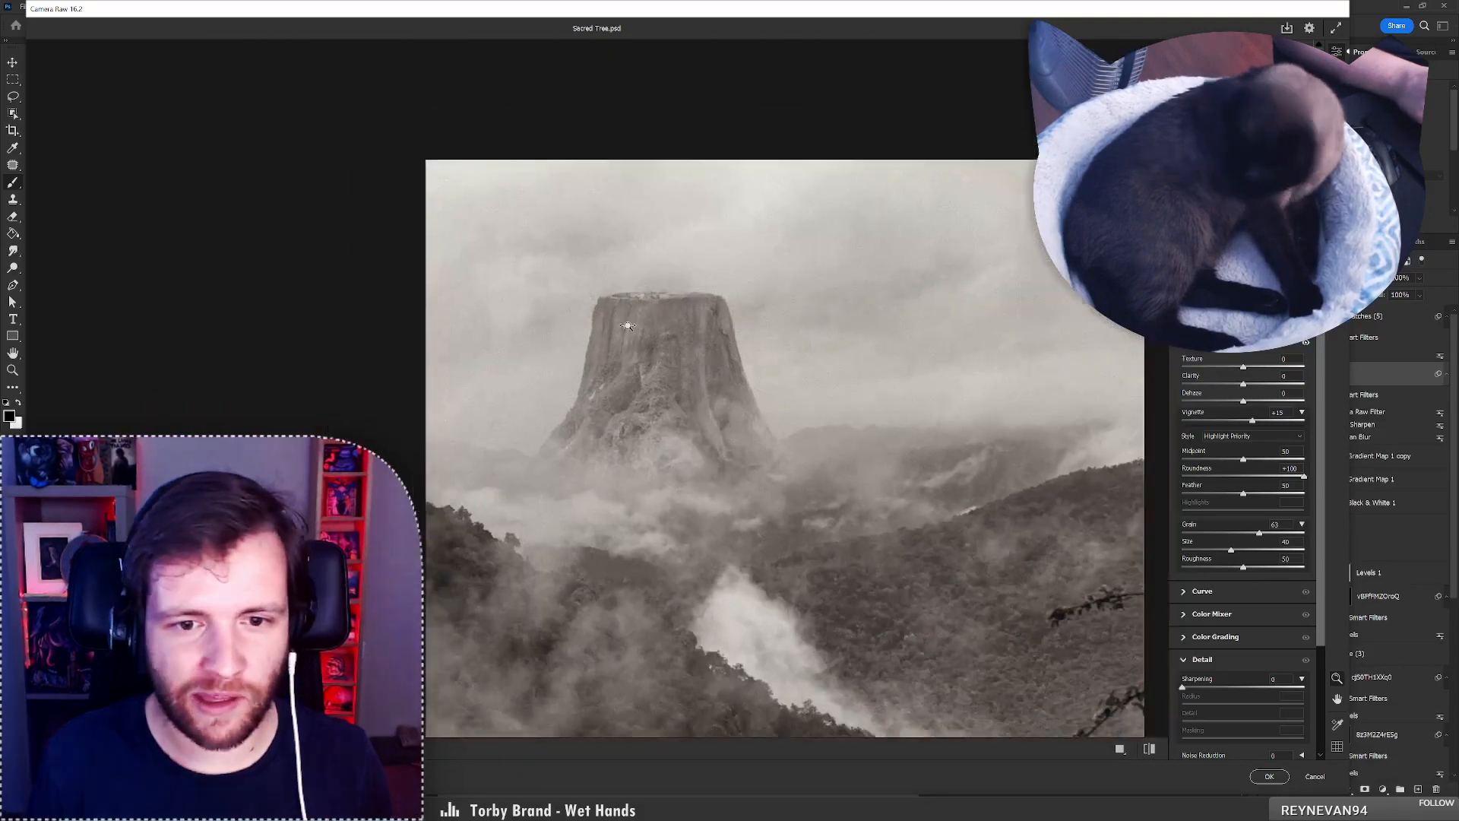
alt+click(628, 325)
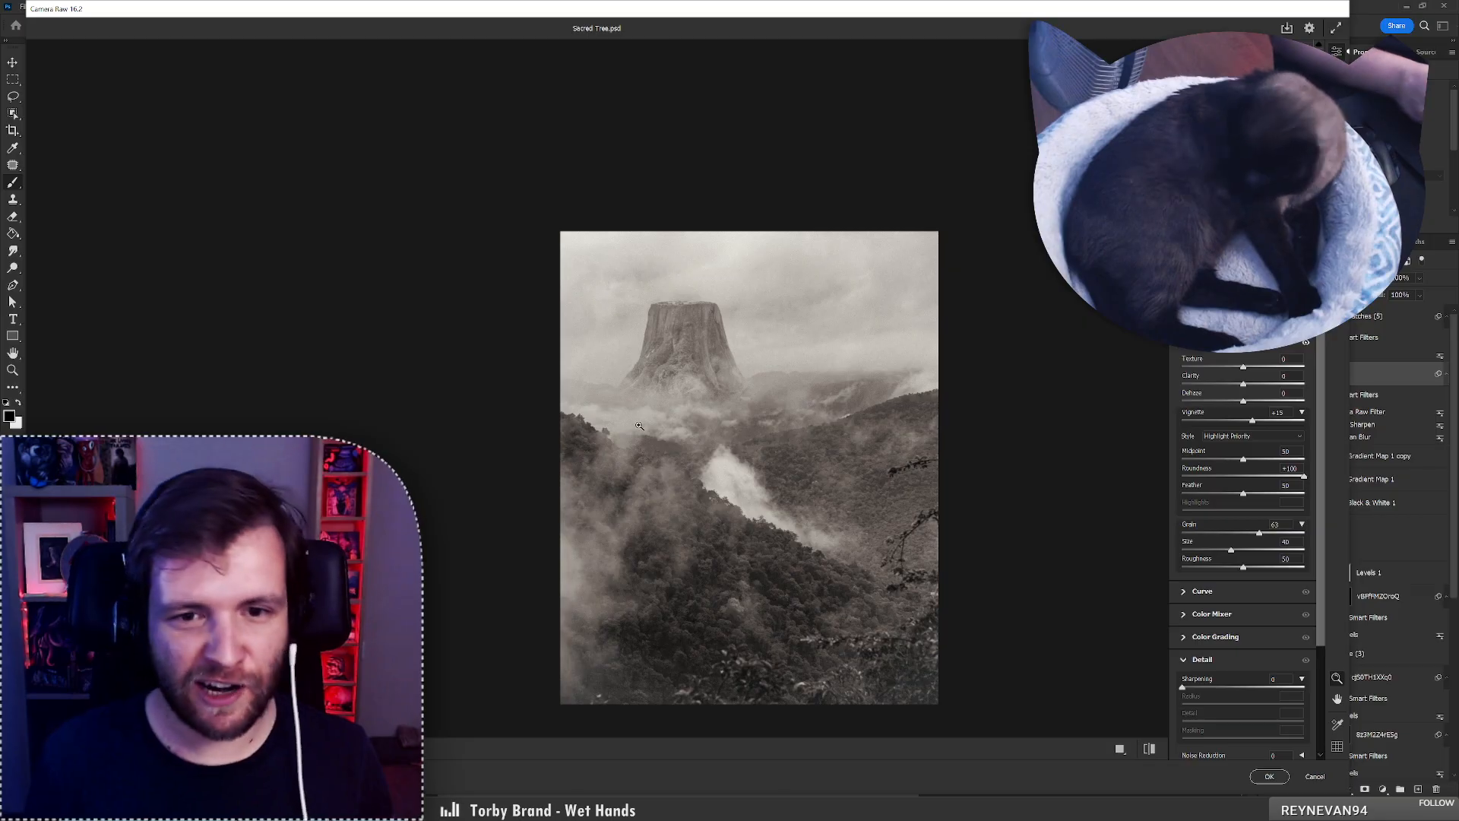
Adjust the grain to 64 with size 41, review the whole image, and apply the Camera Raw Filter.
mouse_move(1262, 535)
mouse_down()
mouse_move(1247, 534)
mouse_move(1258, 553)
mouse_move(1233, 552)
mouse_move(1255, 538)
mouse_up()
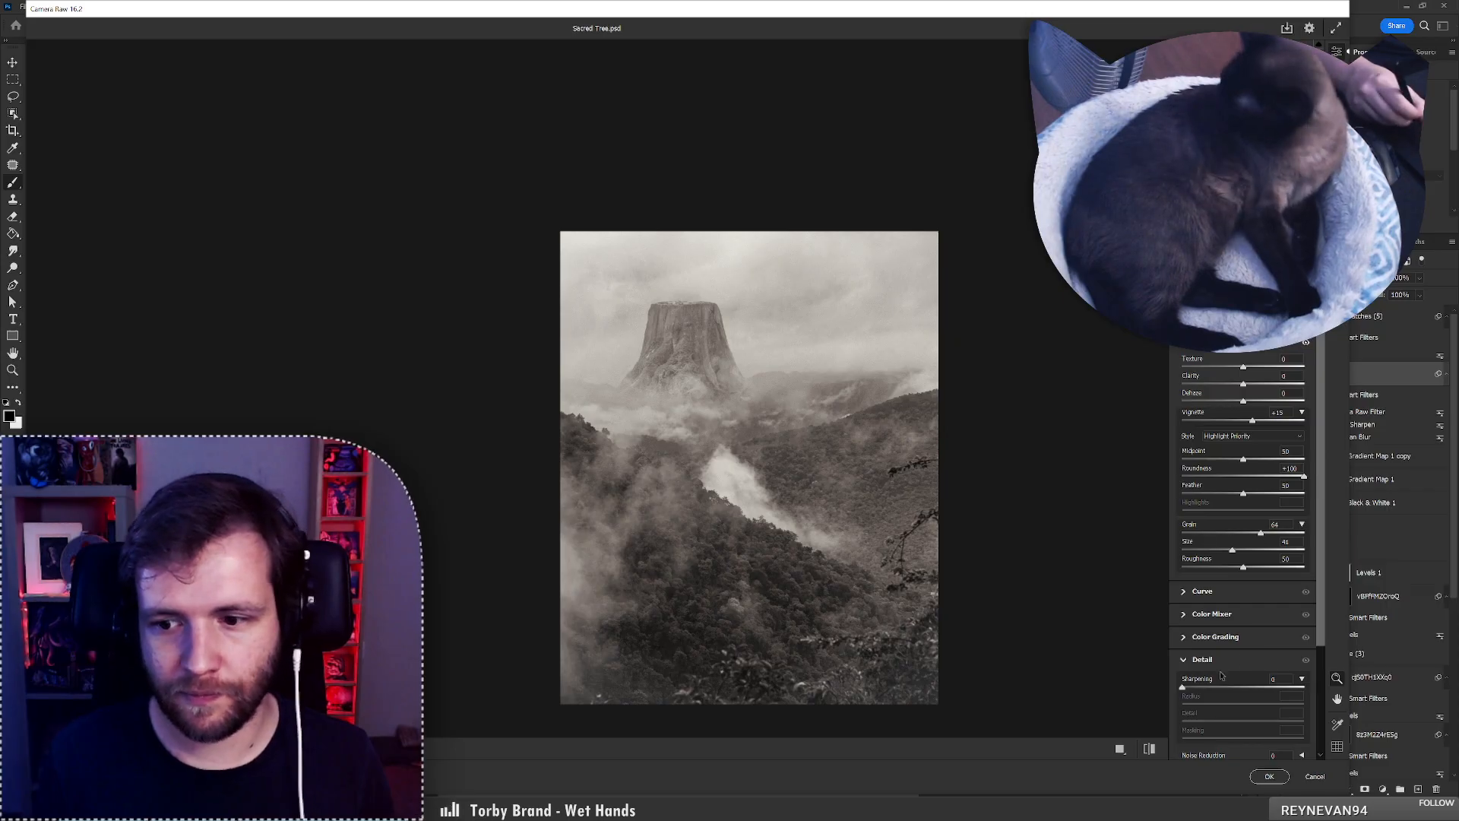
drag(860, 500, 775, 443)
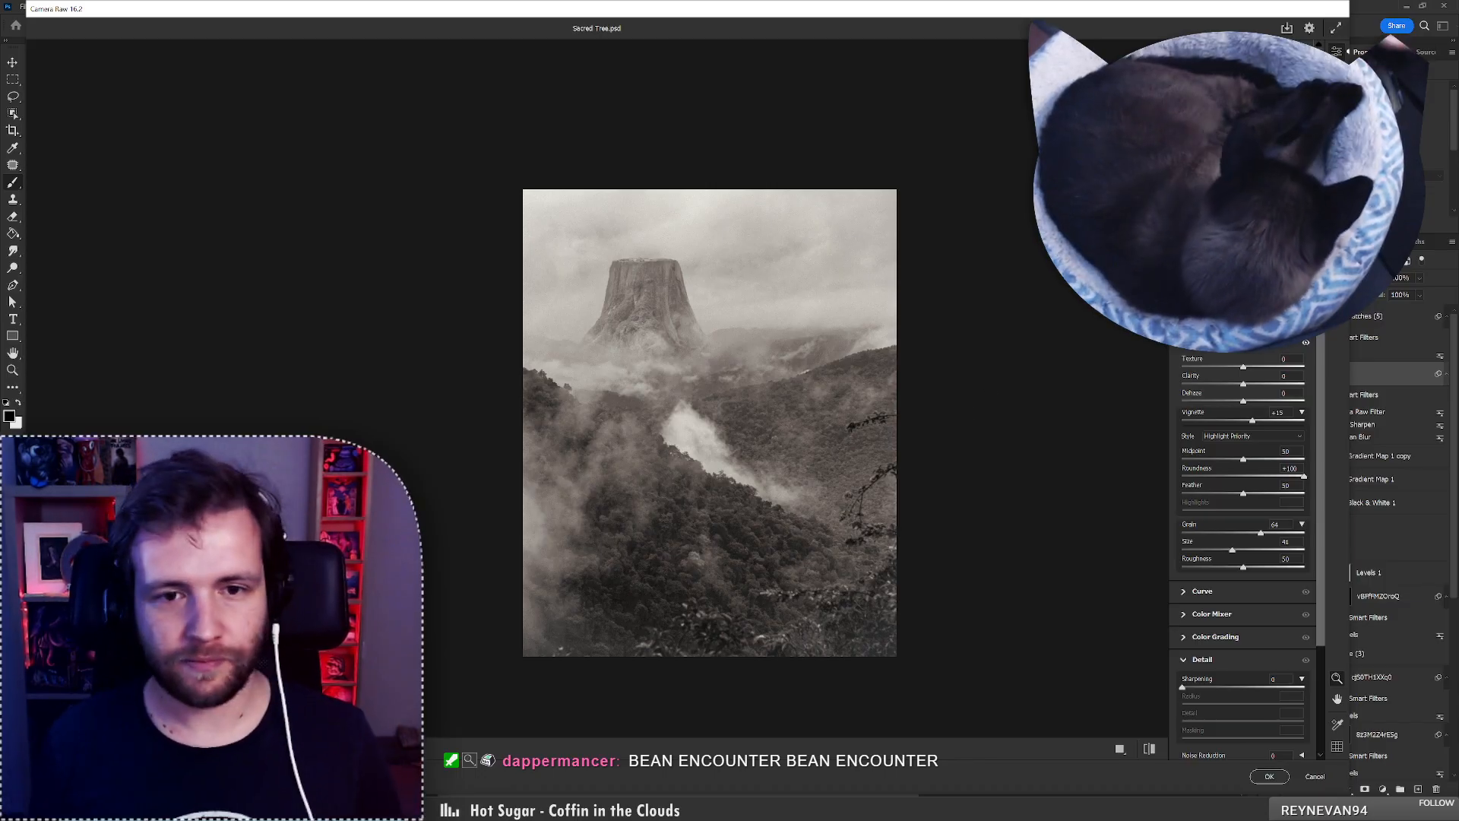
alt+click(709, 350)
drag(710, 350, 741, 339)
drag(680, 290, 709, 298)
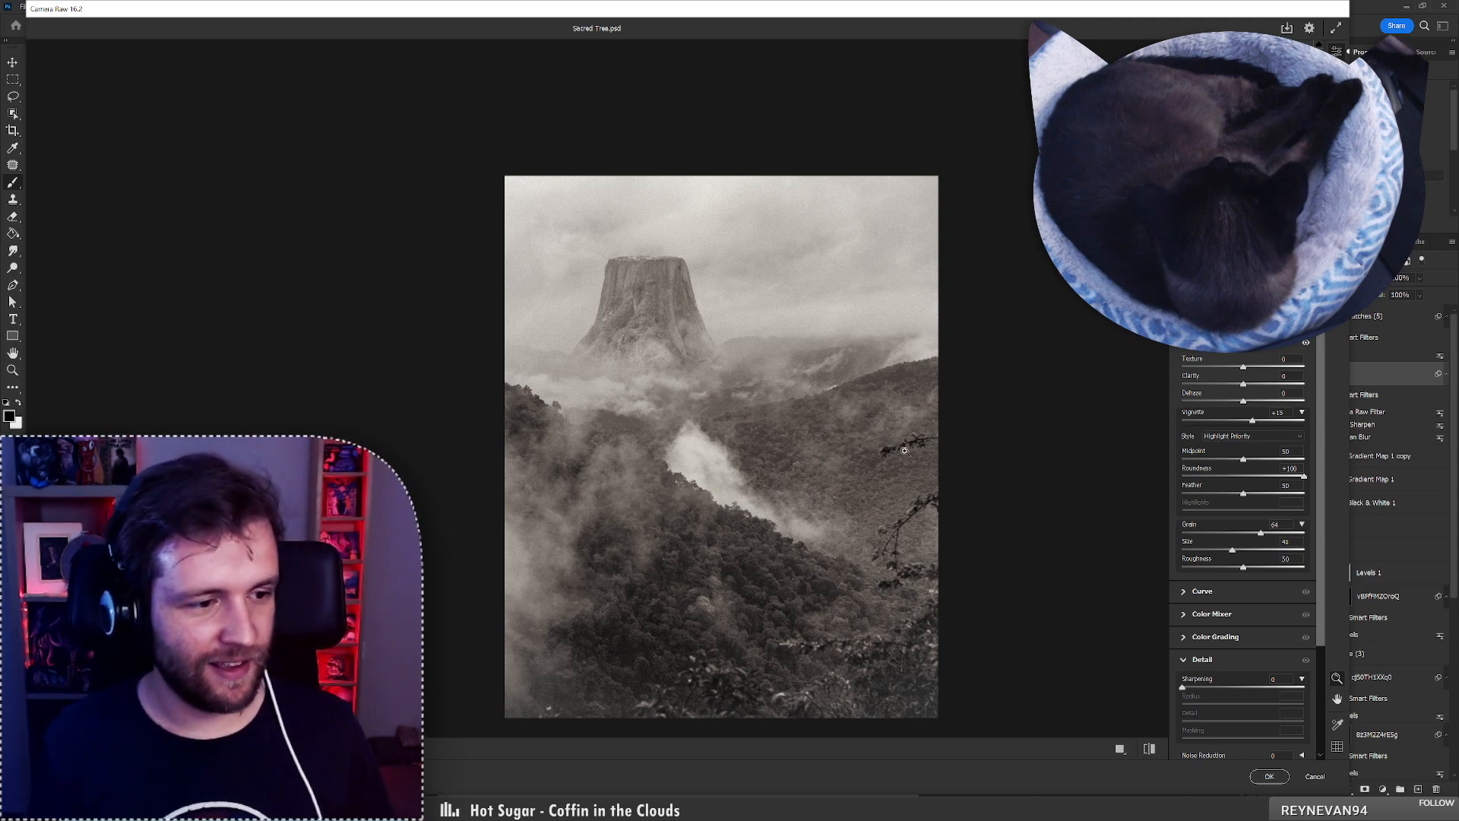
alt+click(704, 429)
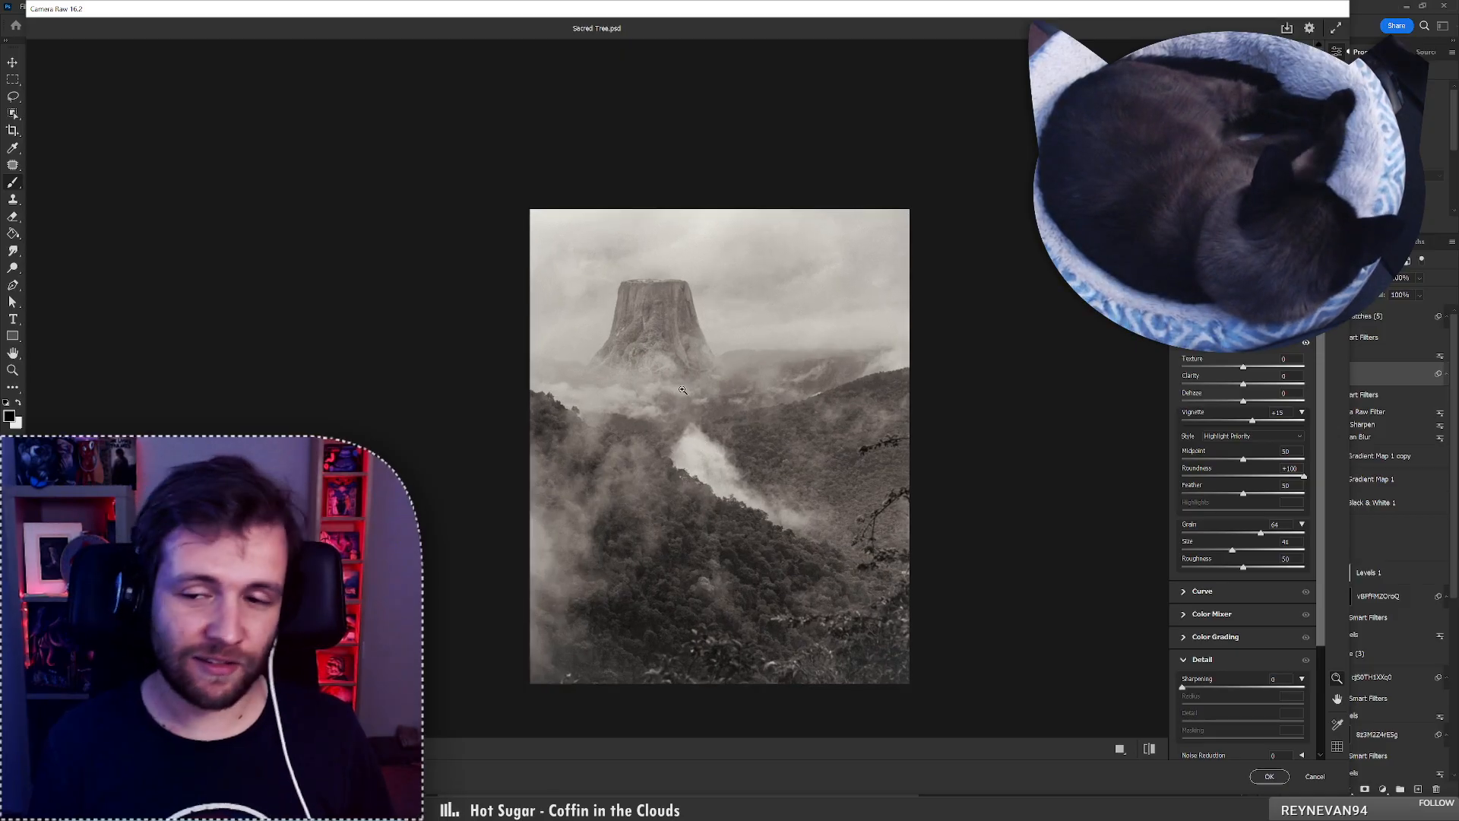
click(1269, 776)
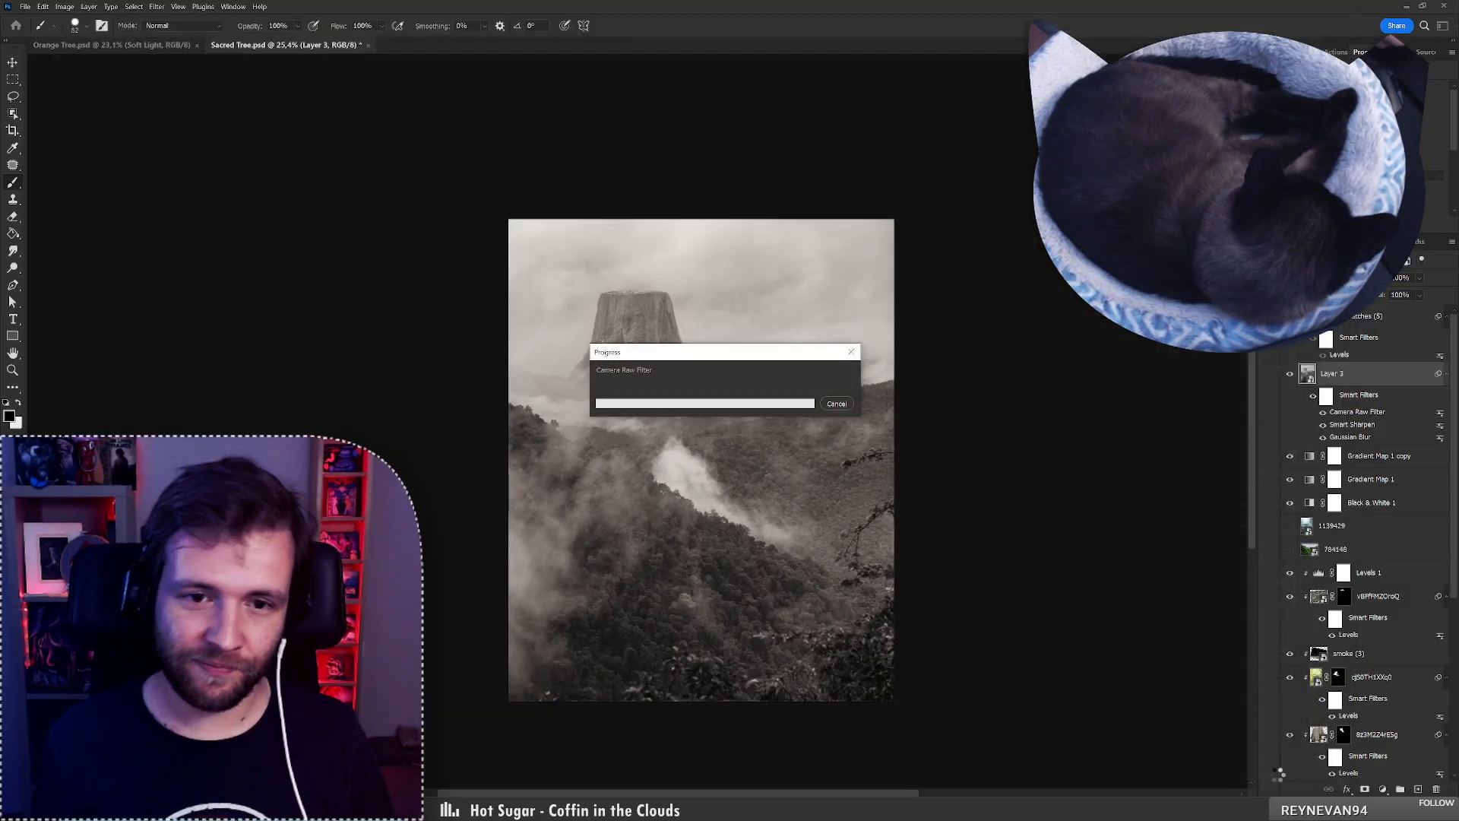
Reopen Layer 3's Camera Raw Filter to review the graded image as a whole.
mouse_move(705, 394)
mouse_down()
mouse_move(634, 395)
mouse_move(703, 395)
mouse_up()
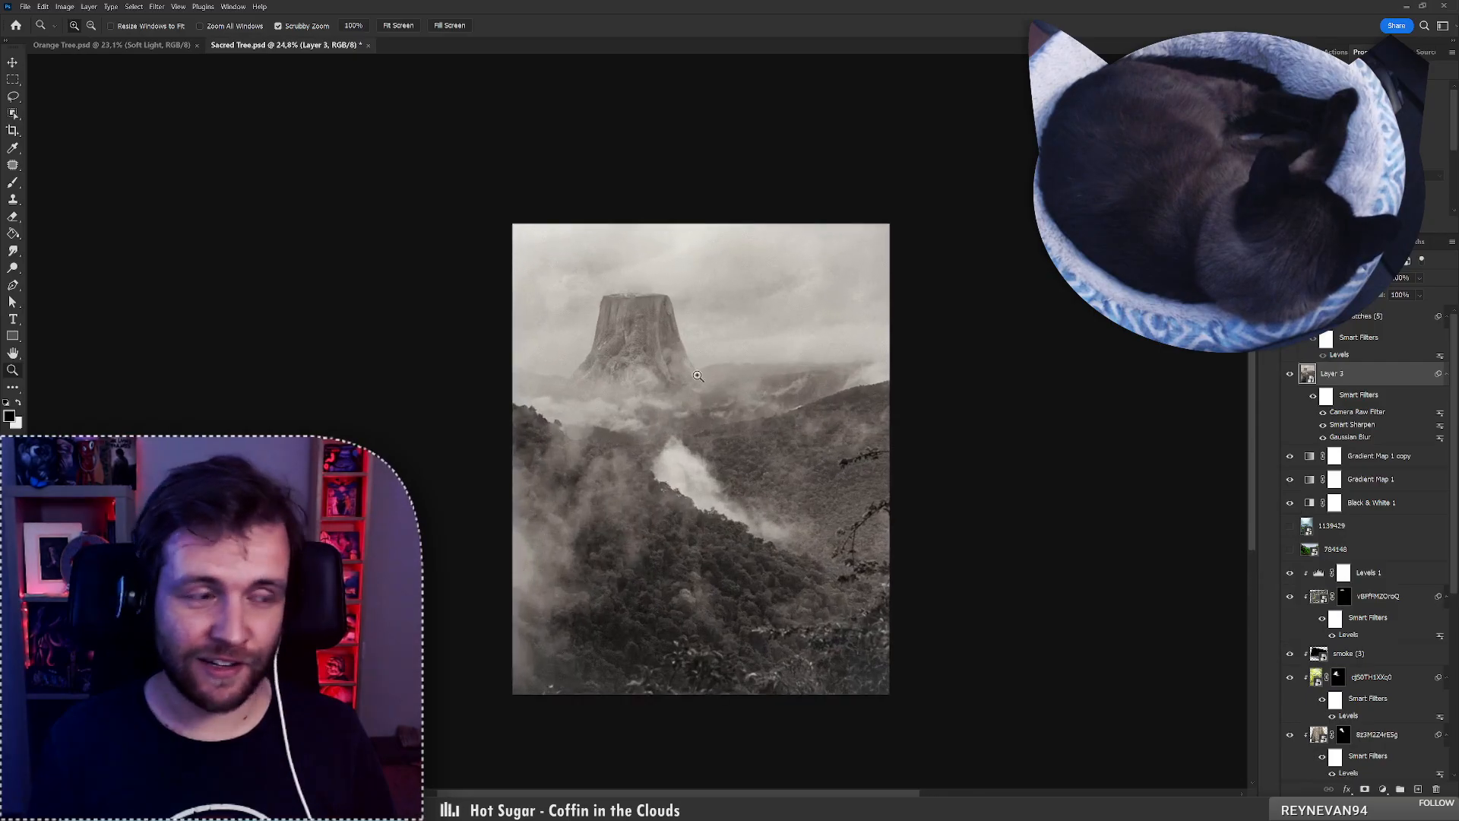
double_click(1340, 412)
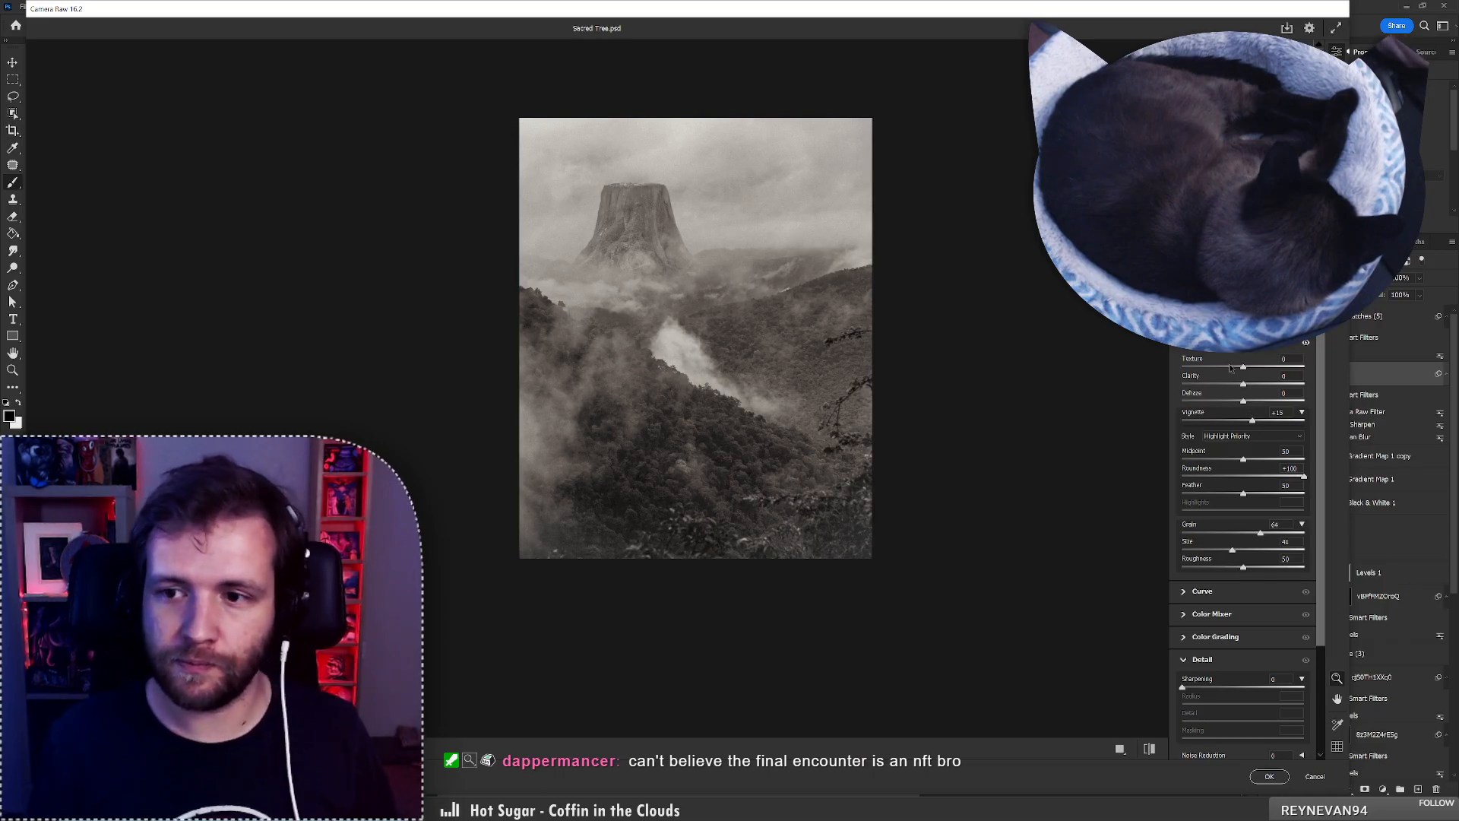
click(1271, 777)
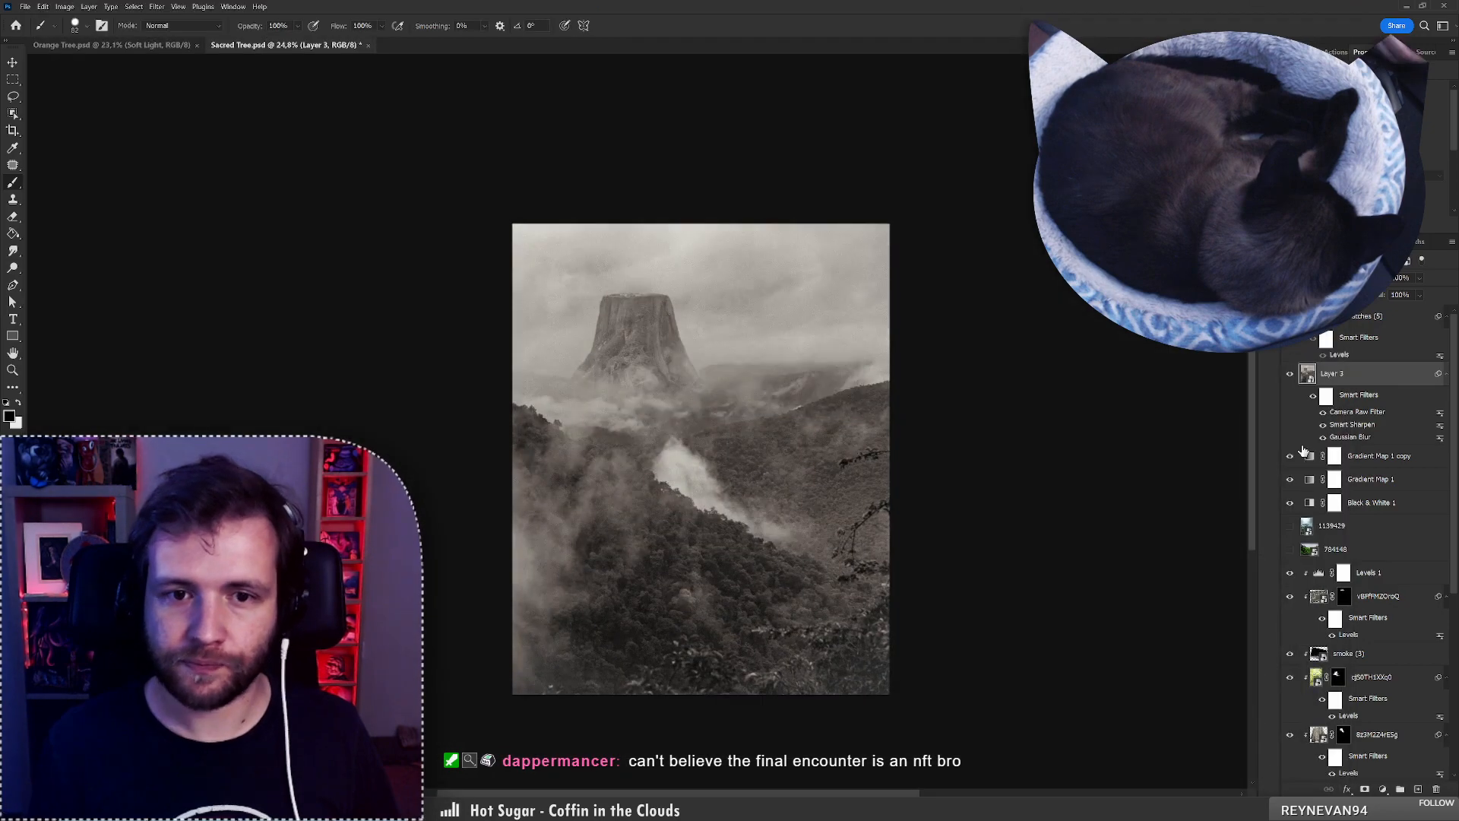
double_click(1358, 413)
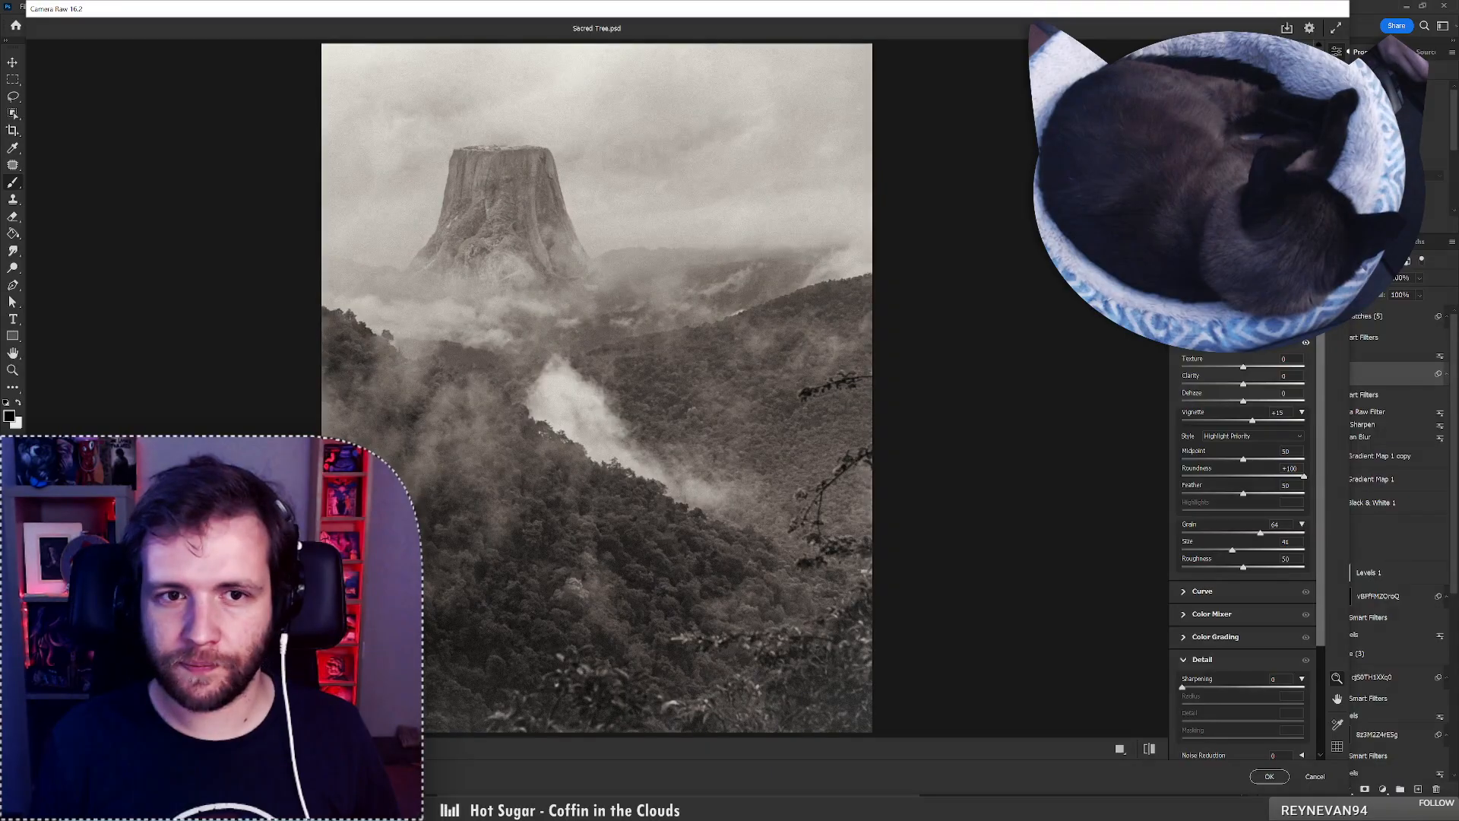
drag(1003, 305, 978, 312)
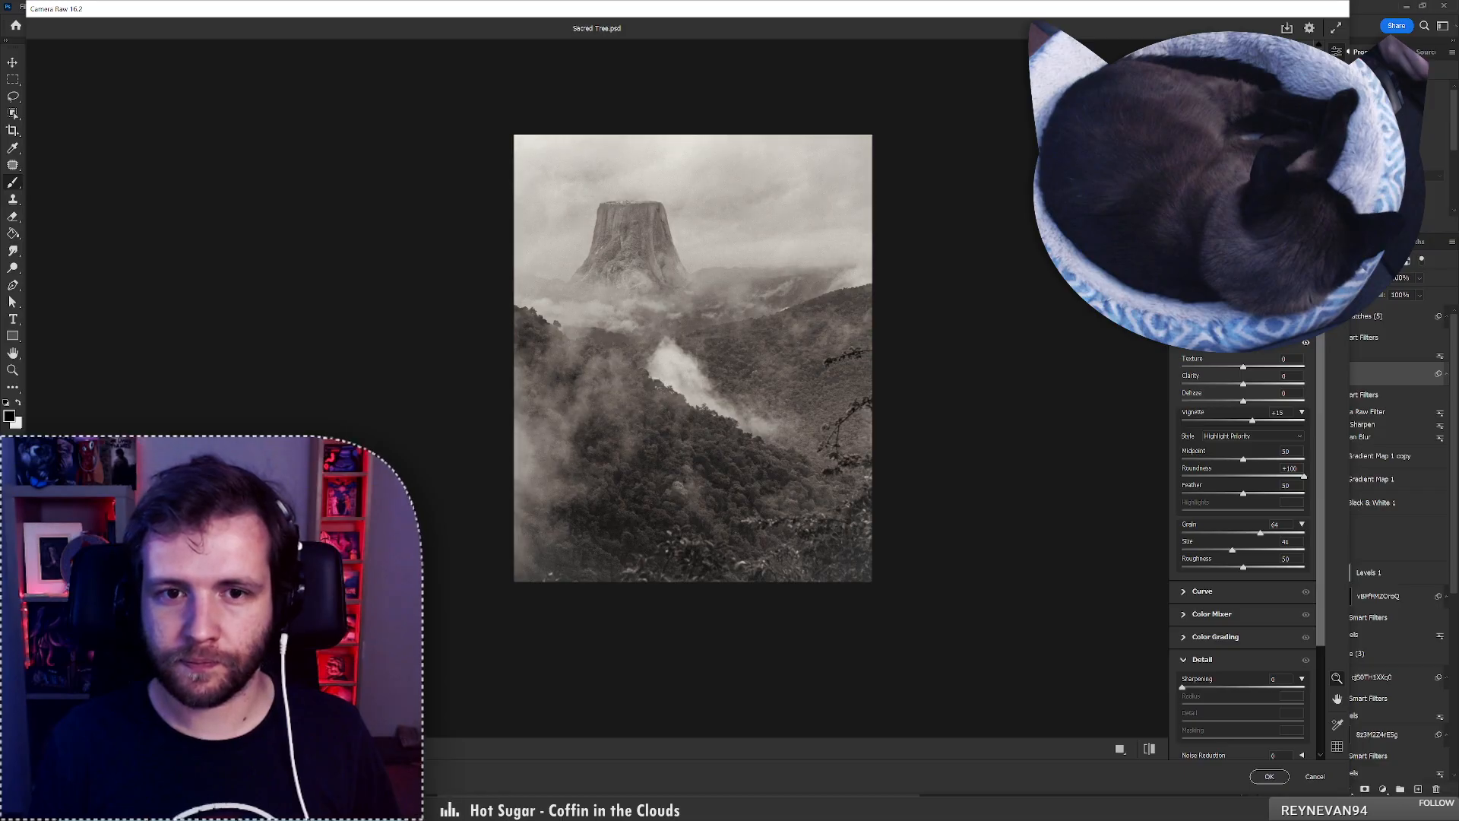
click(1268, 776)
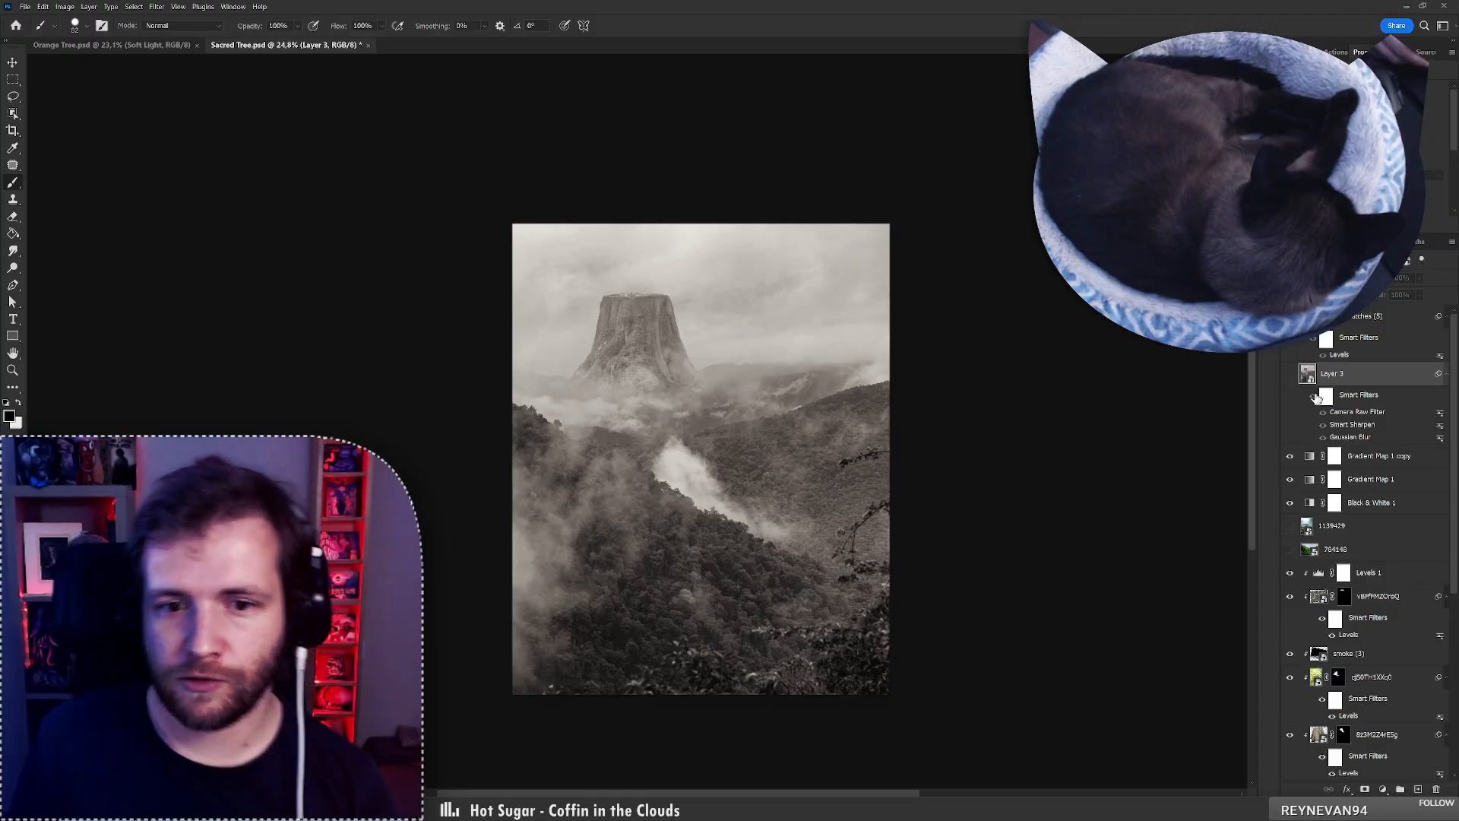
With Layer 3 hidden, add a Gaussian Blur smart filter to the cj50TH1XXq0 layer.
click(1390, 604)
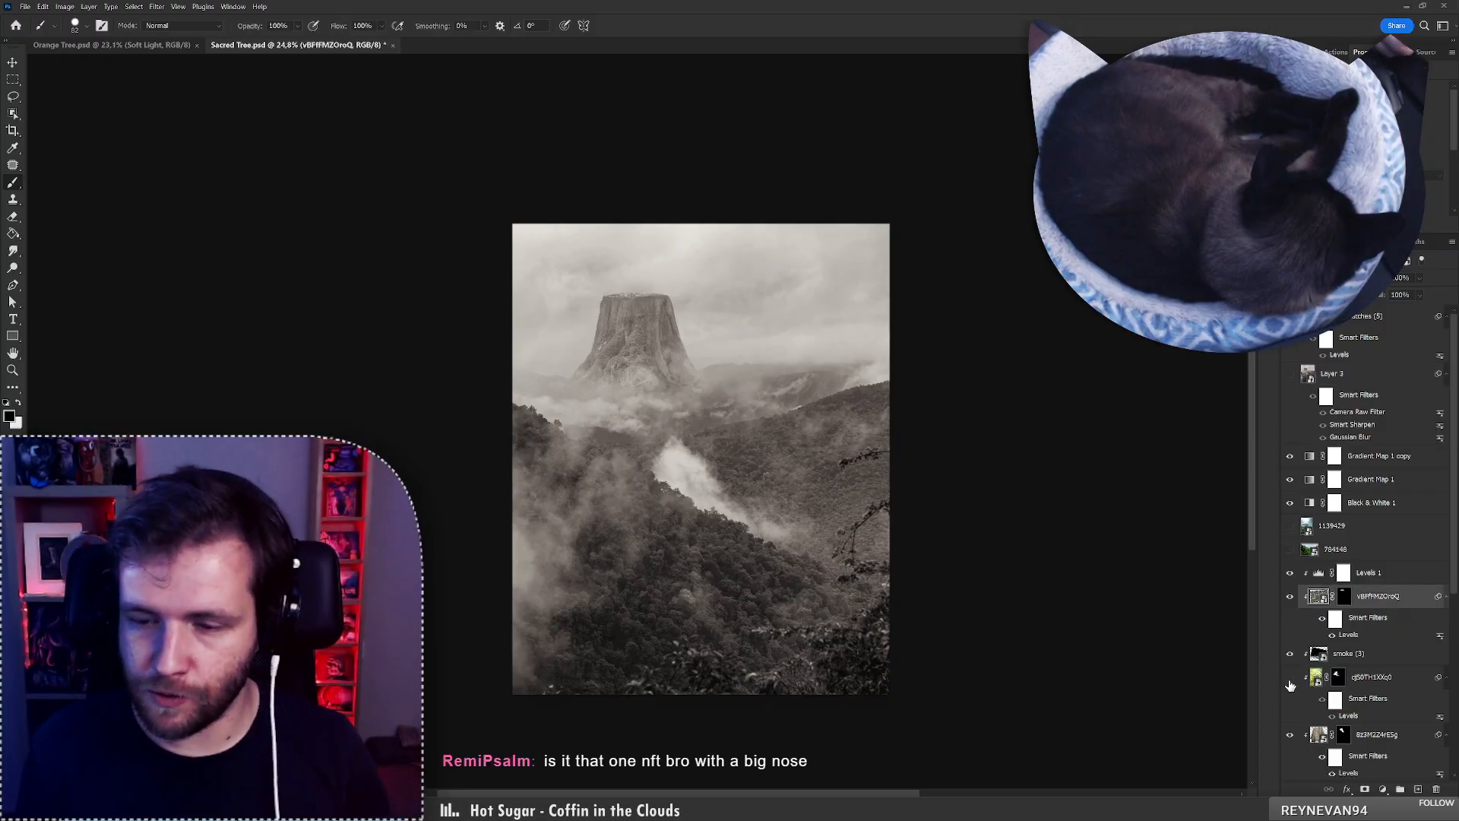
click(1379, 679)
key(ctrl+shift+g)
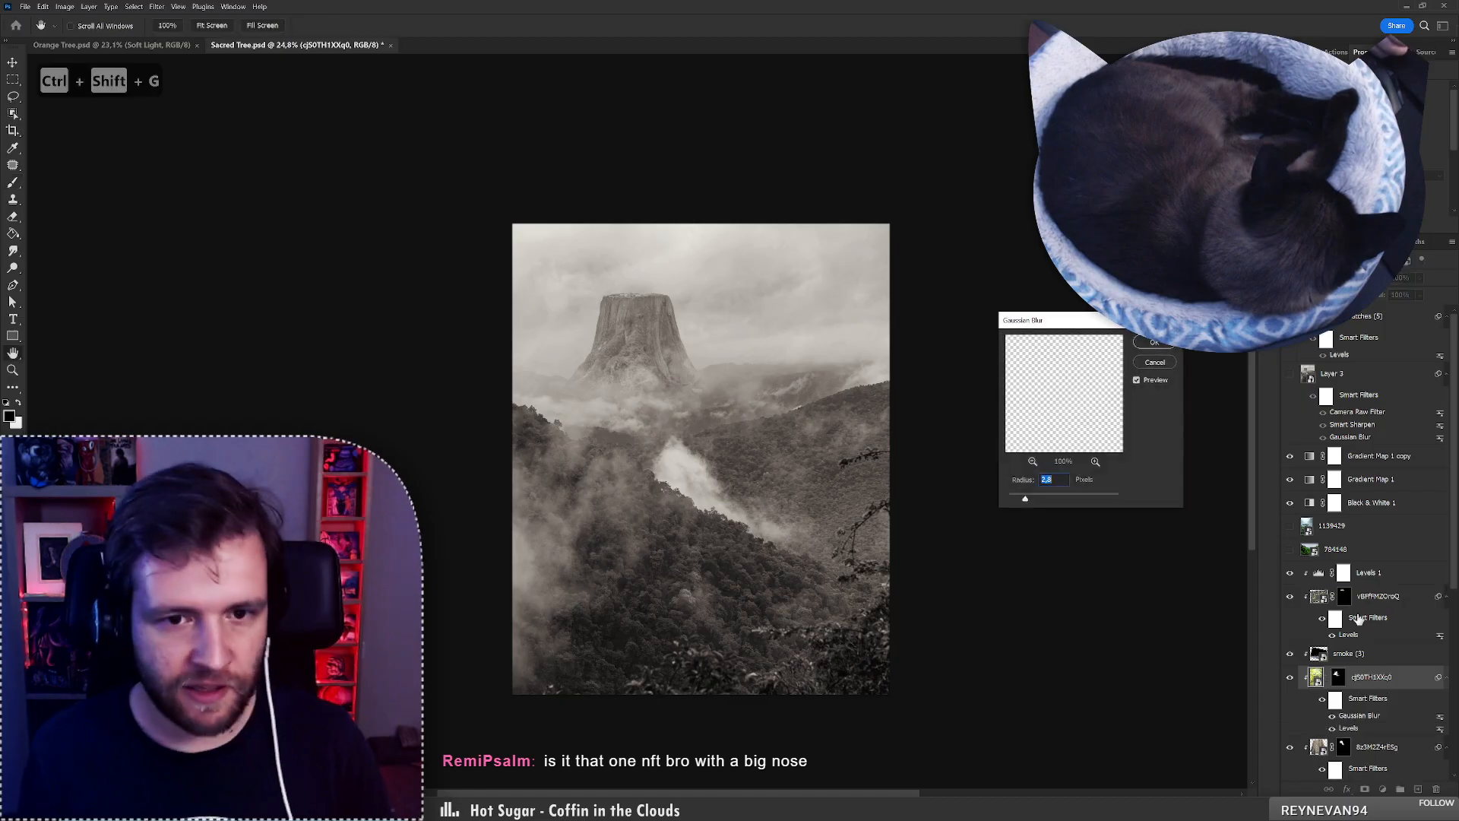
key(Escape)
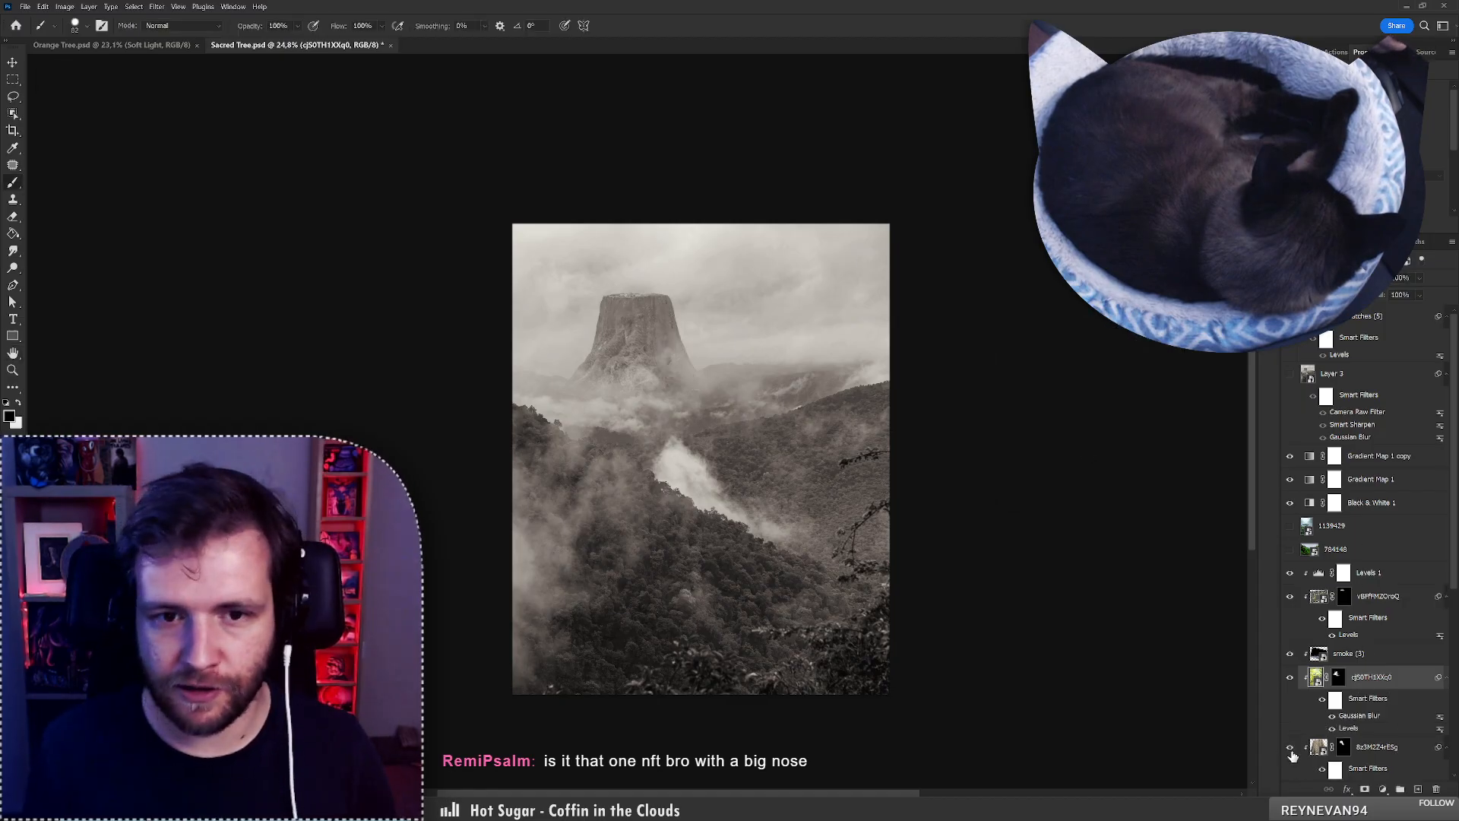
Compare the cj50TH1XXq0 layer on and off and dab its mask near the stump's slope with the Soft Round Pressure Opacity brush.
click(1339, 680)
click(1291, 680)
click(1291, 679)
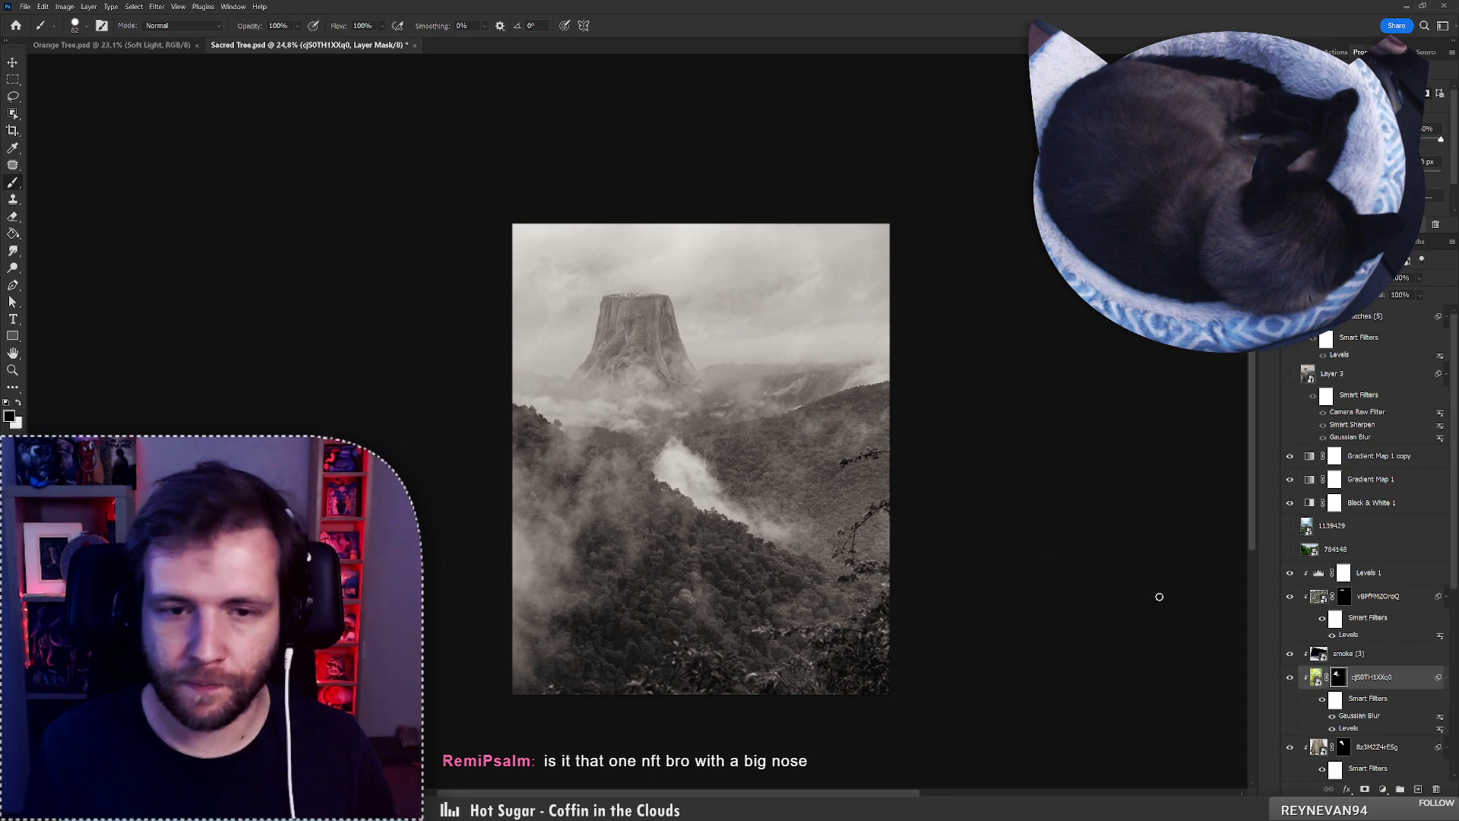
right_click(722, 342)
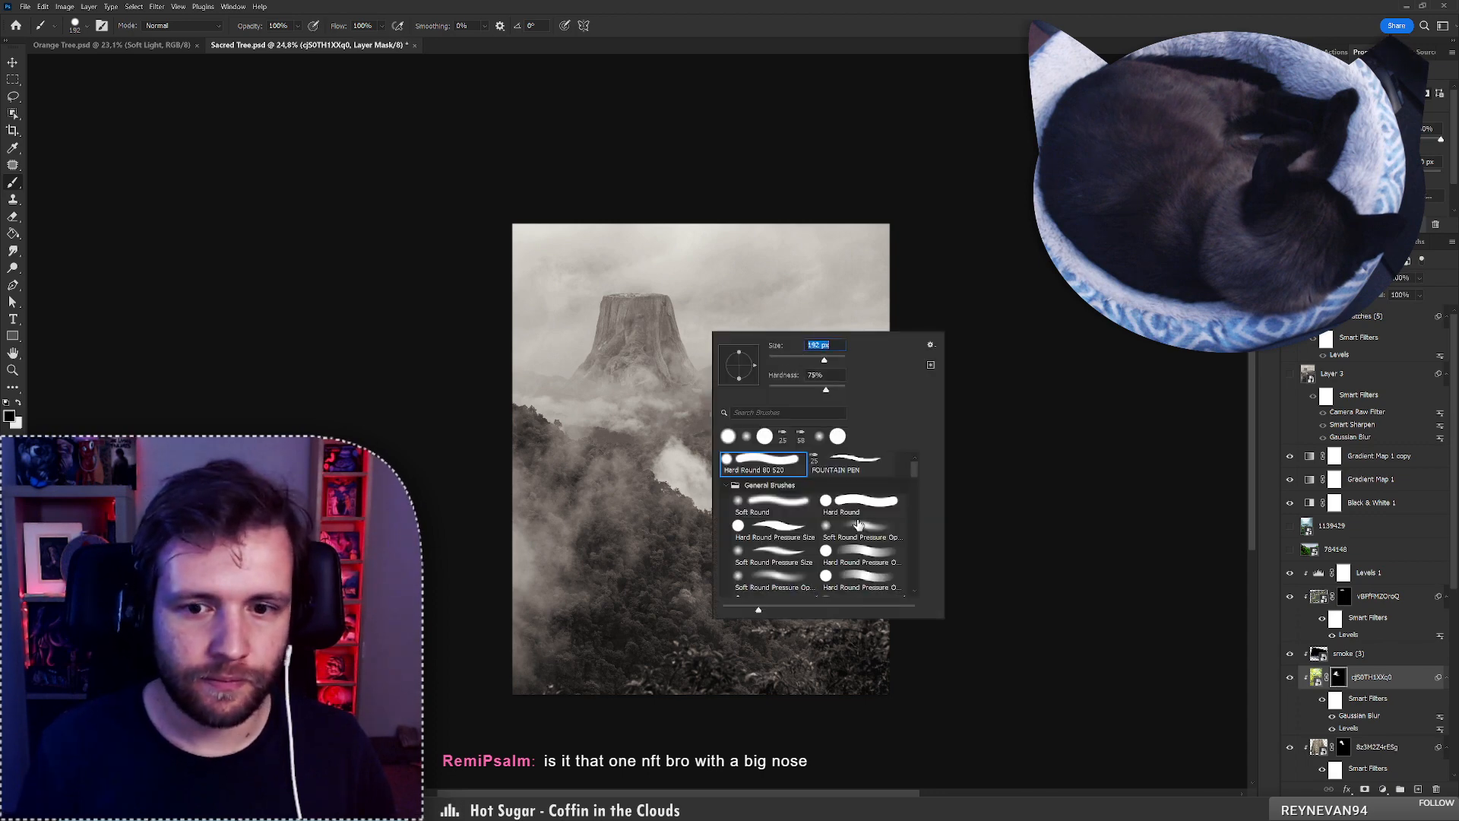
click(859, 524)
click(662, 353)
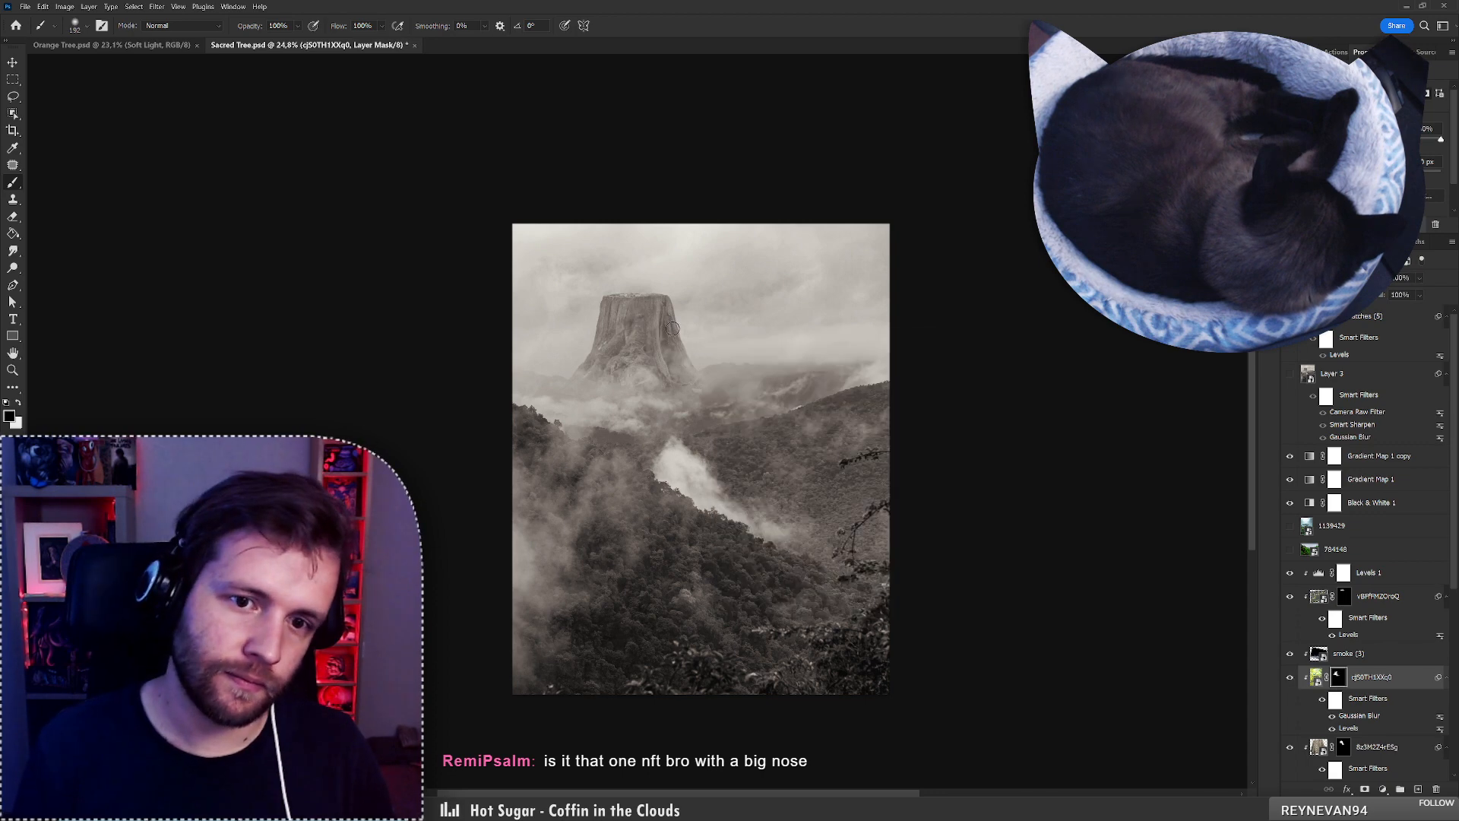
Add a Gaussian Blur smart filter to the 8z3M2Z4rESg layer.
click(1399, 748)
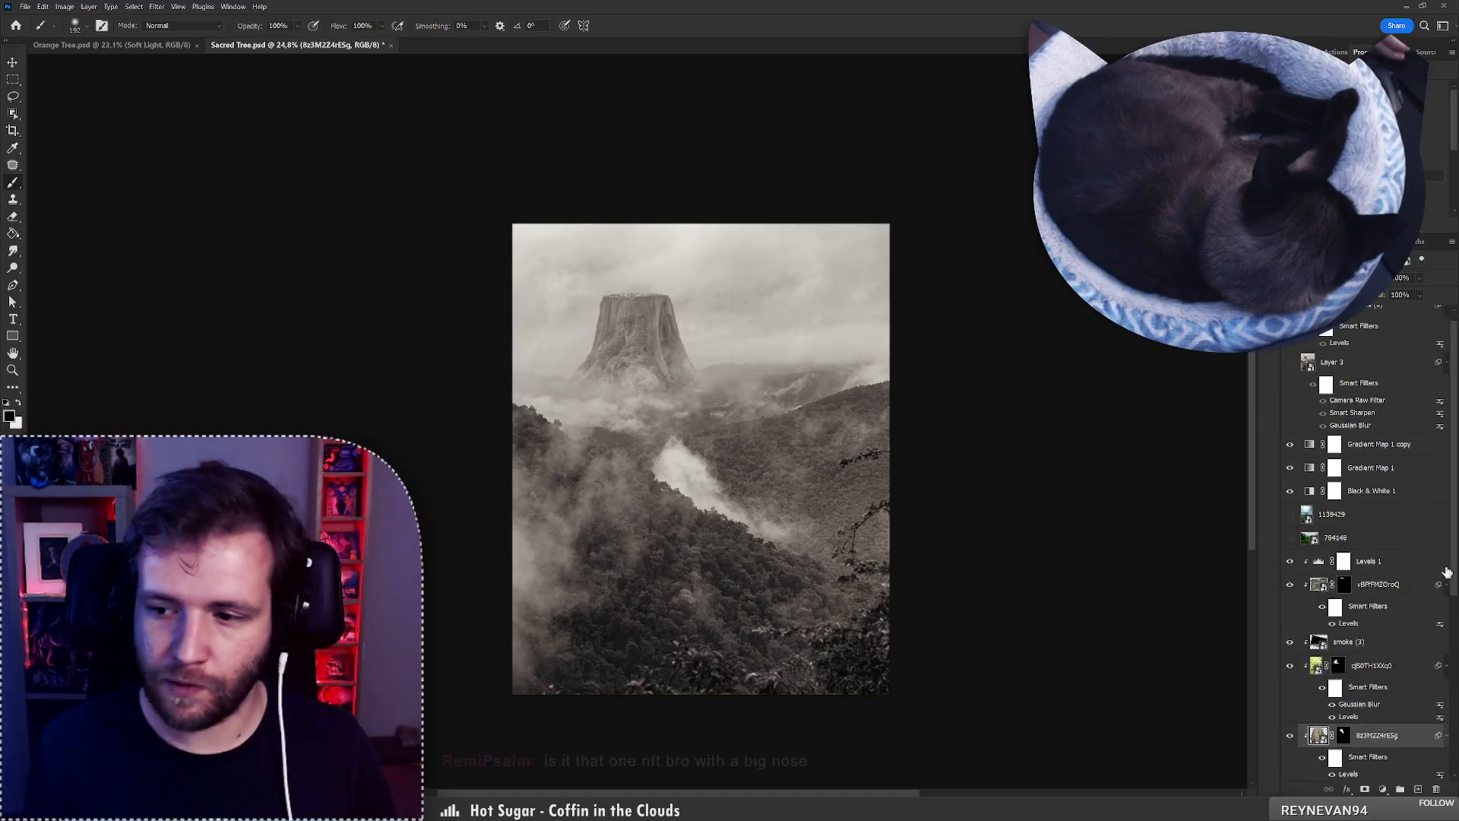
scroll(1414, 646, down, 2)
key(ctrl+shift+g)
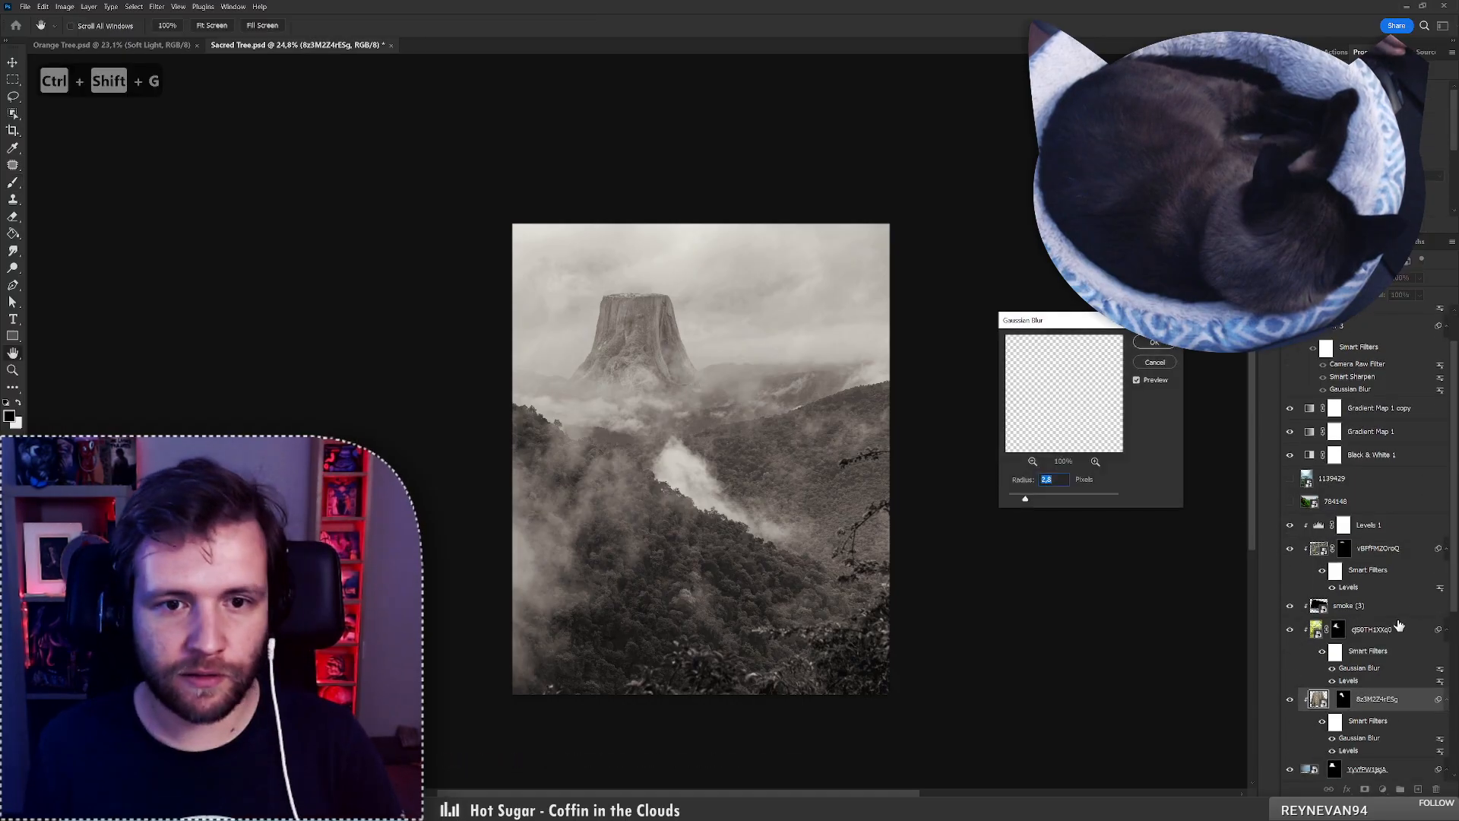
key(Return)
Add a Gaussian Blur smart filter to the vBFfFMZOroQ layer and select the Levels 1 adjustment layer above it.
click(1377, 548)
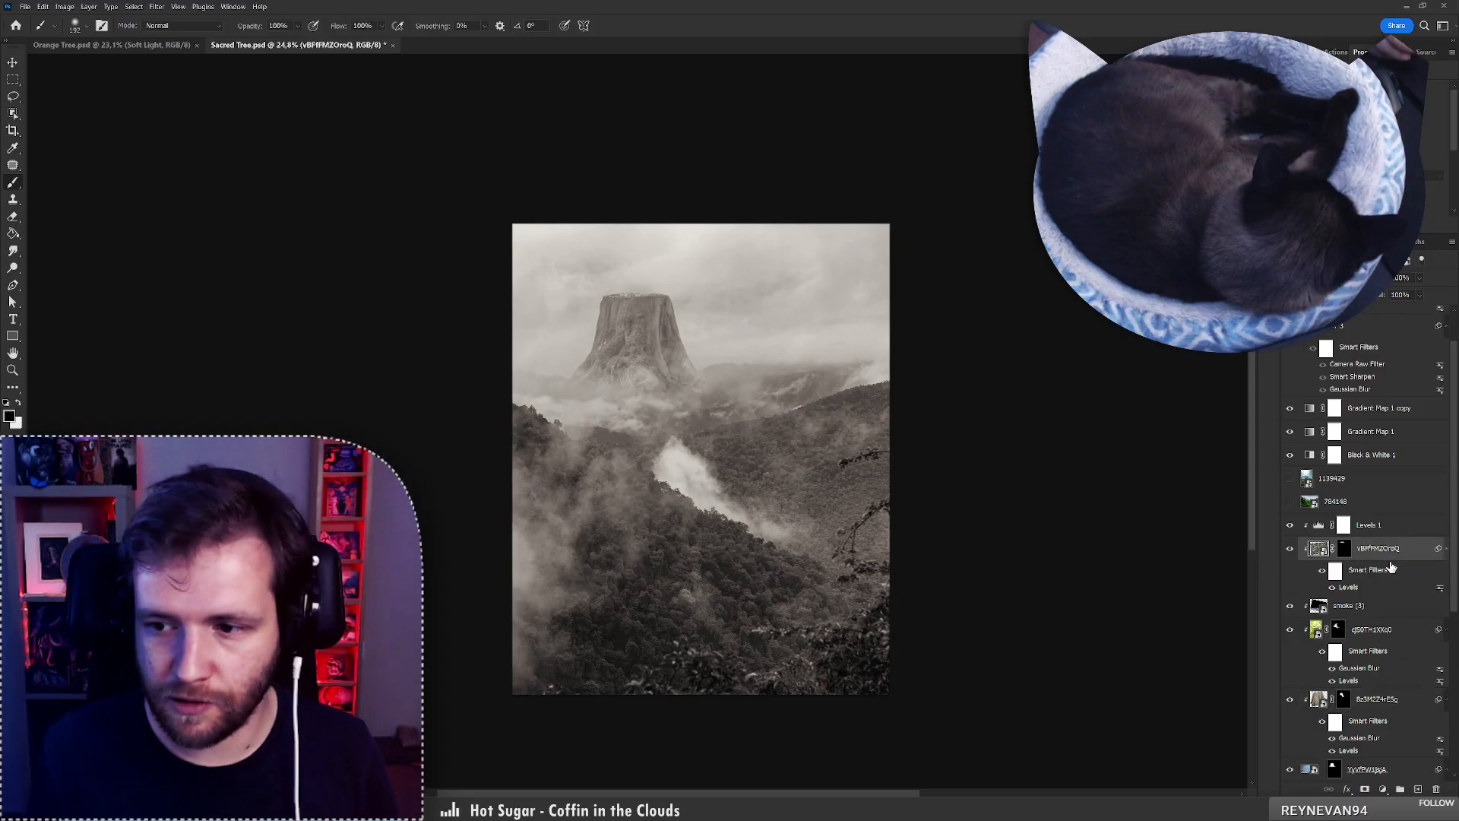
key(ctrl+shift+g)
key(Return)
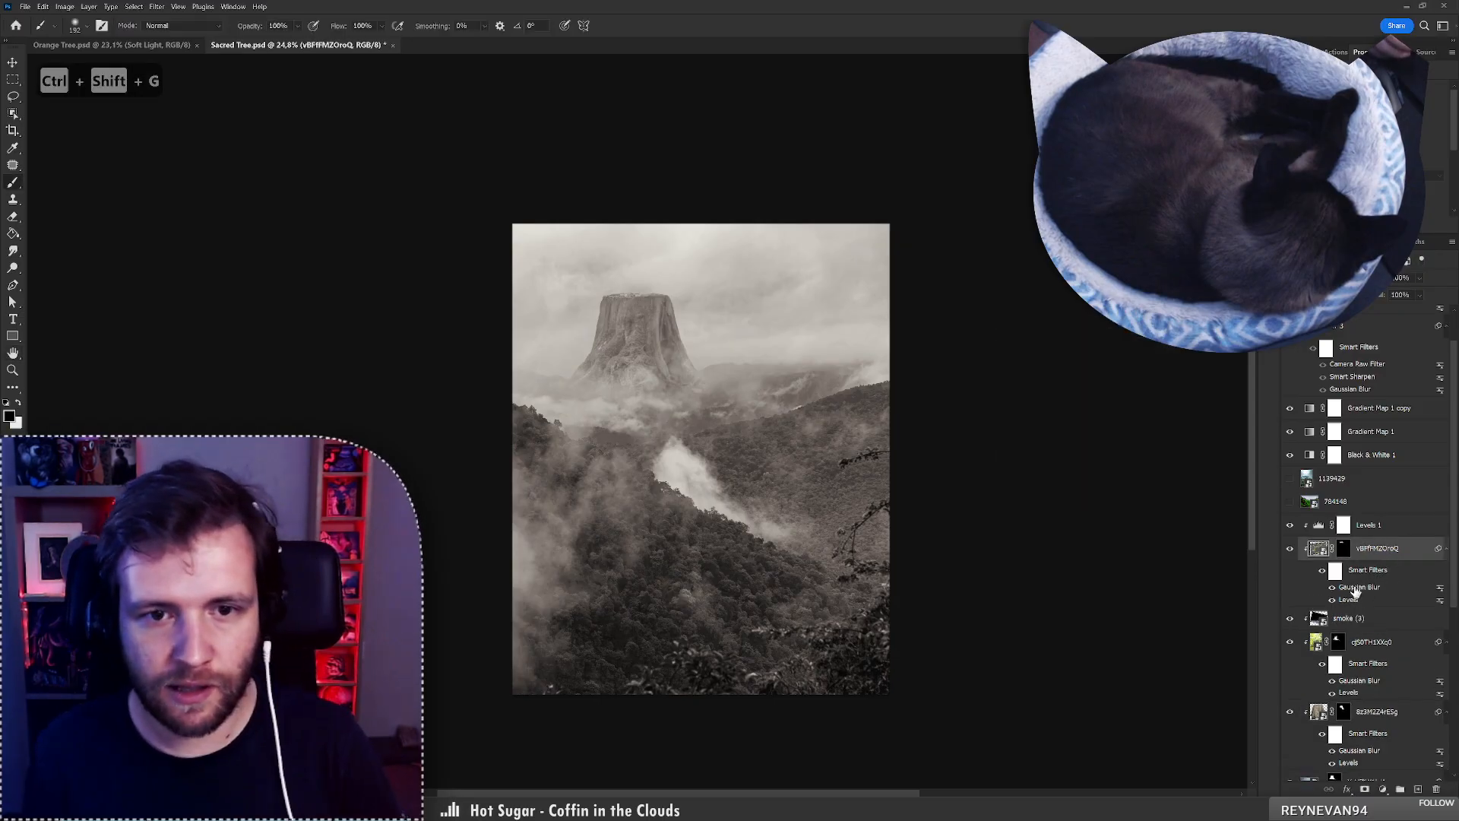
click(1343, 550)
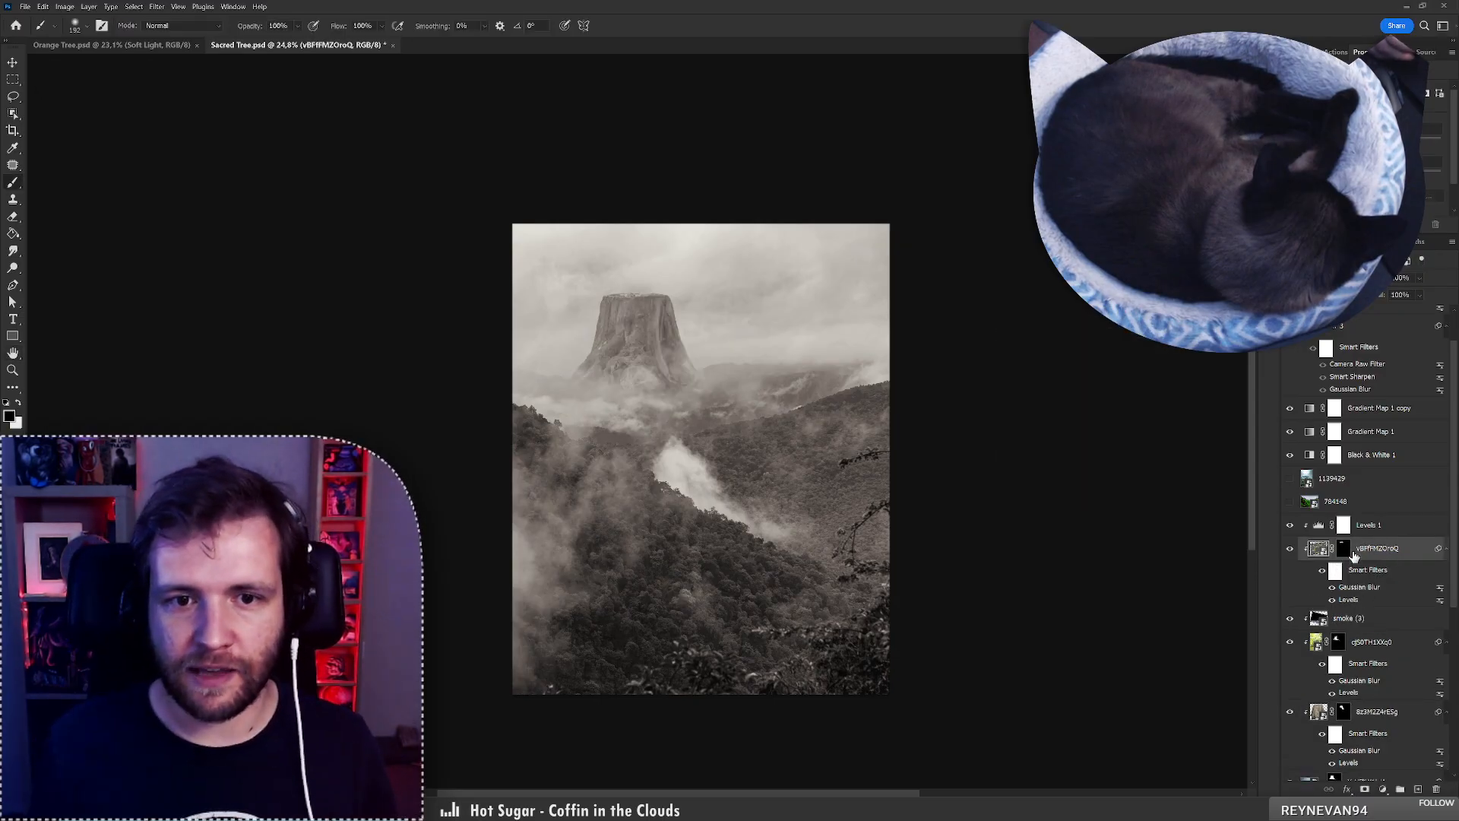
click(1417, 533)
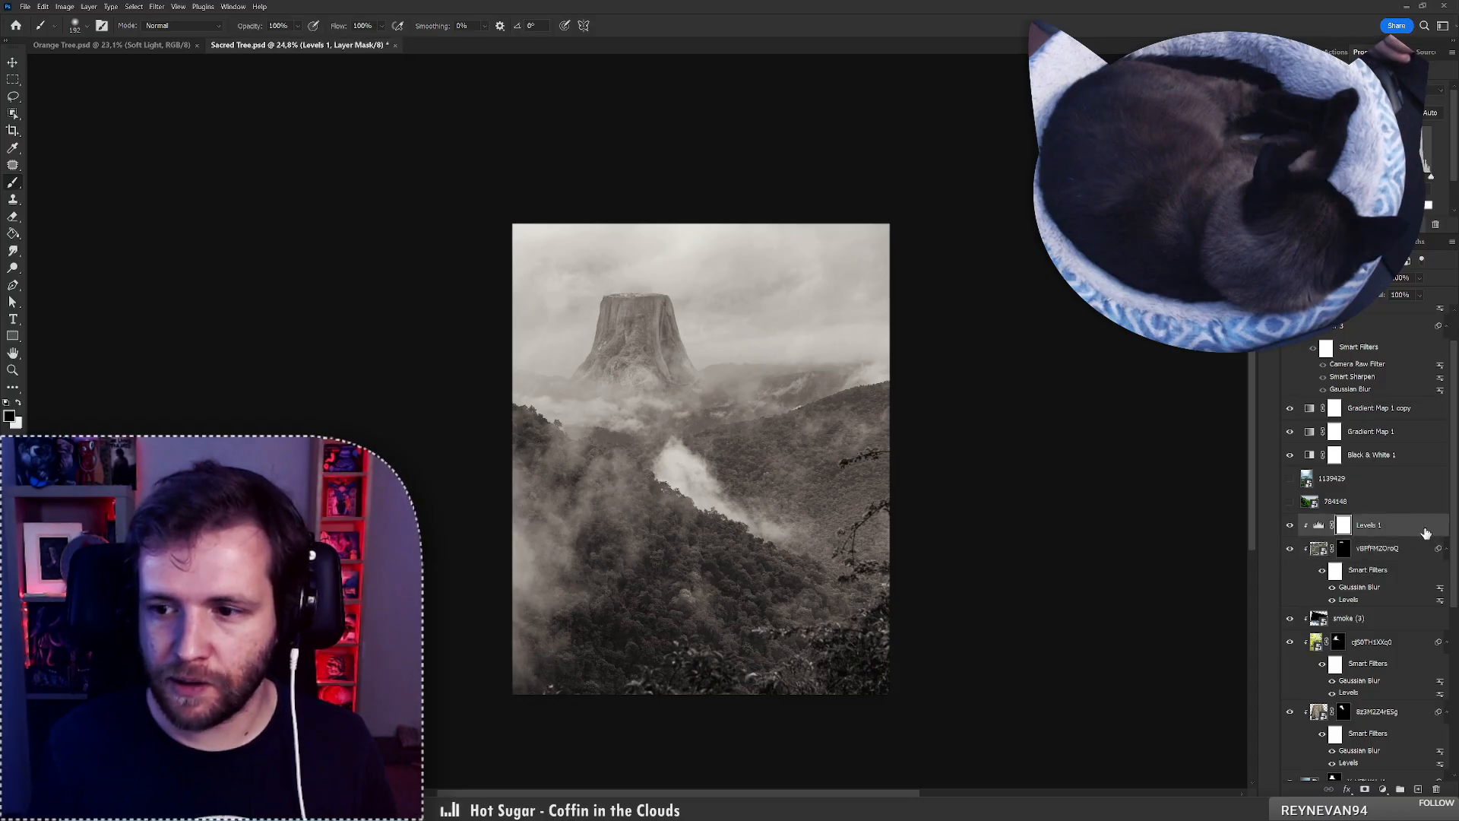
Place the autumn forest tree stump photo from the stock search results on the canvas above Levels 1.
click(1270, 66)
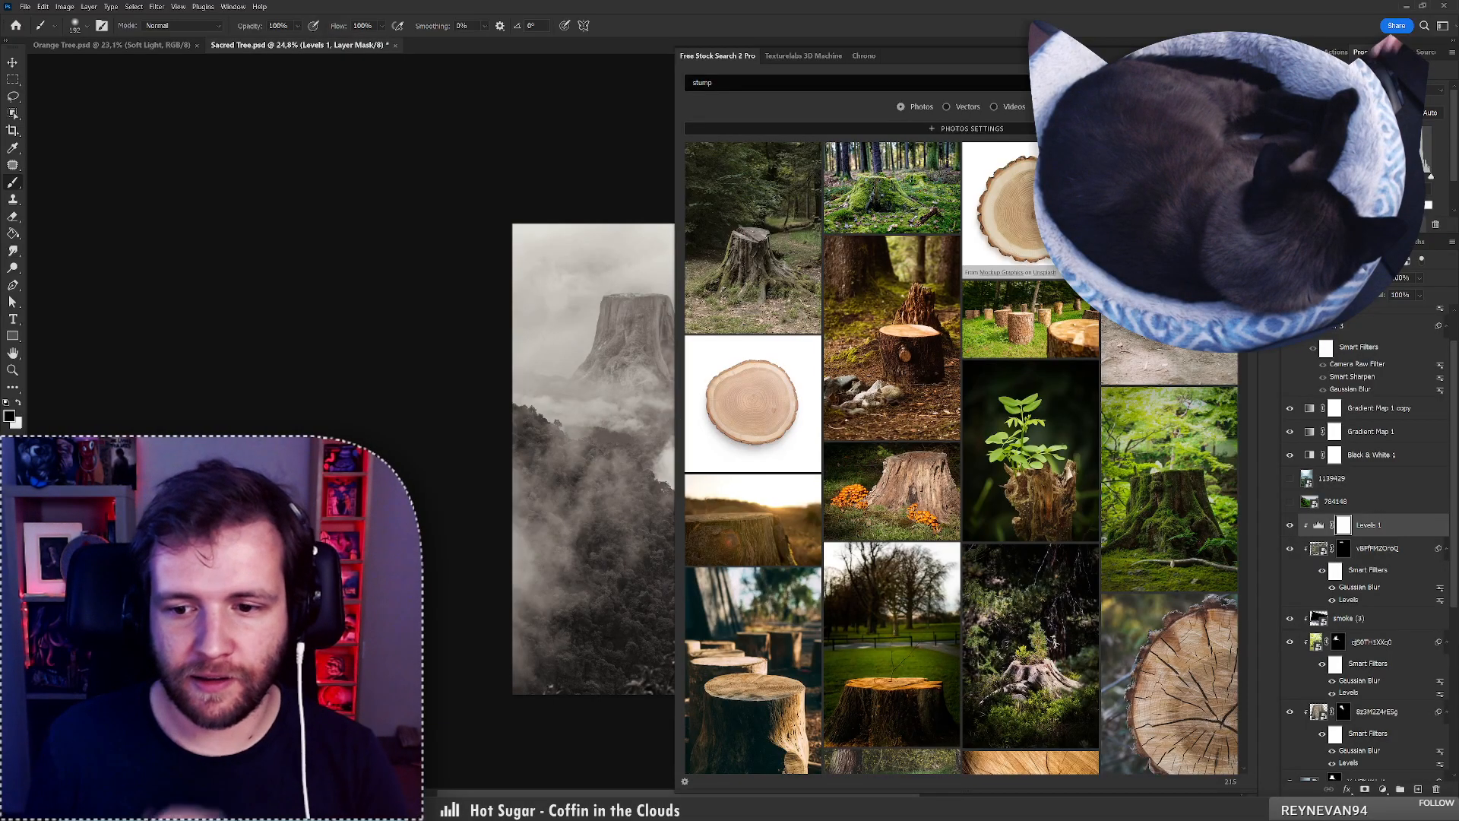
scroll(848, 534, down, 4)
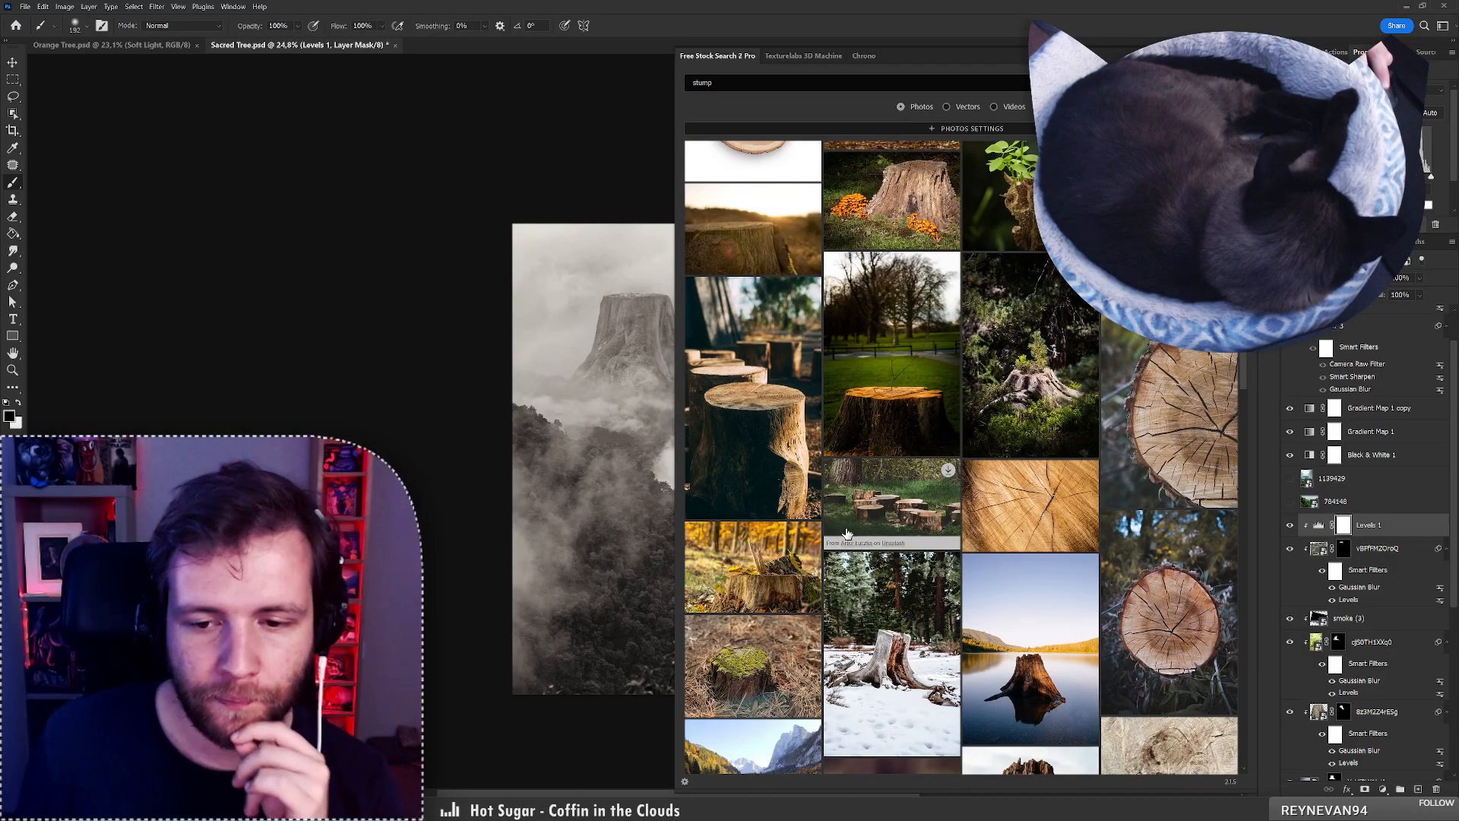
scroll(848, 534, down, 1)
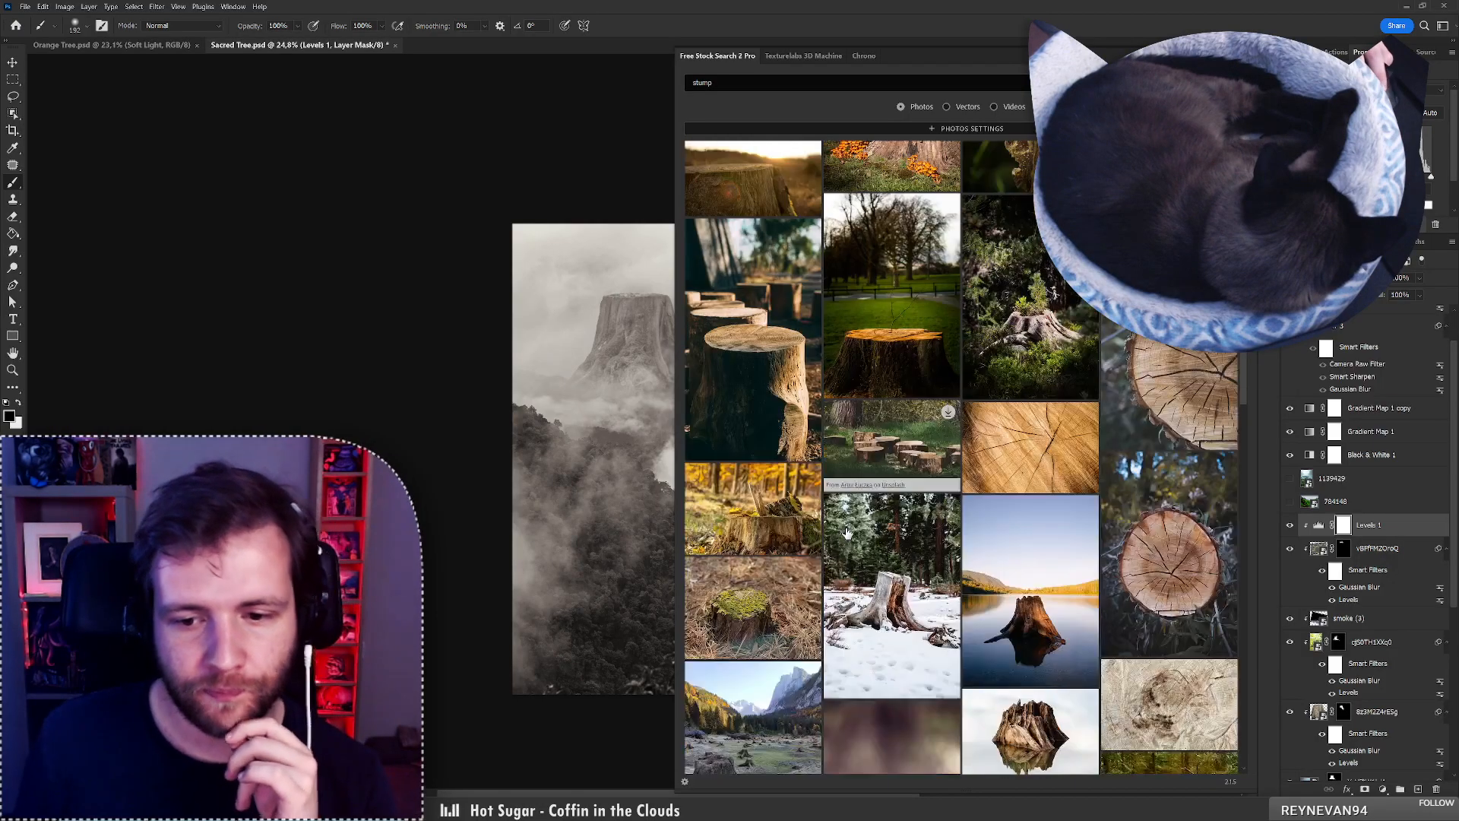
click(765, 508)
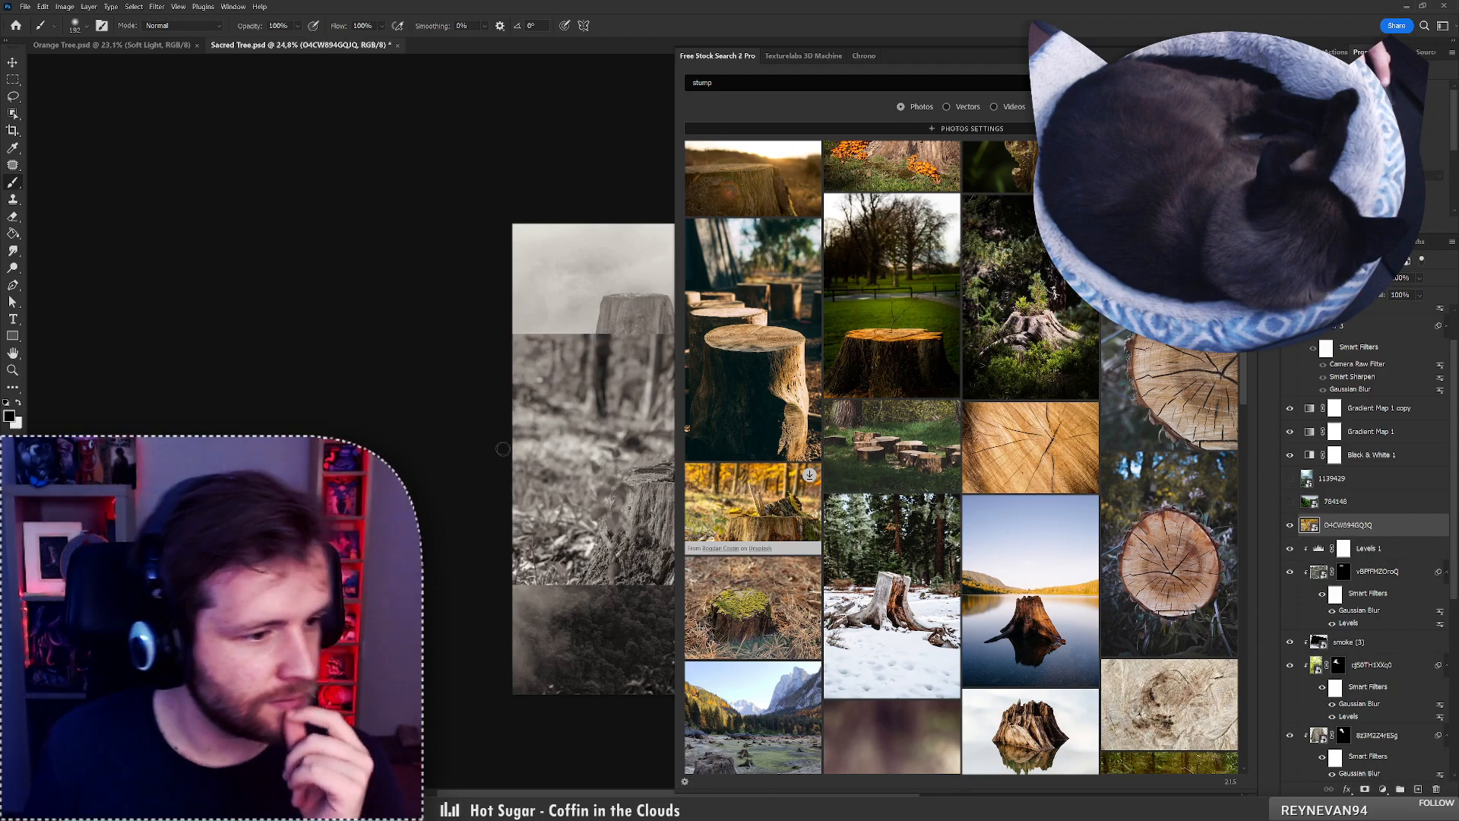
drag(542, 460, 314, 440)
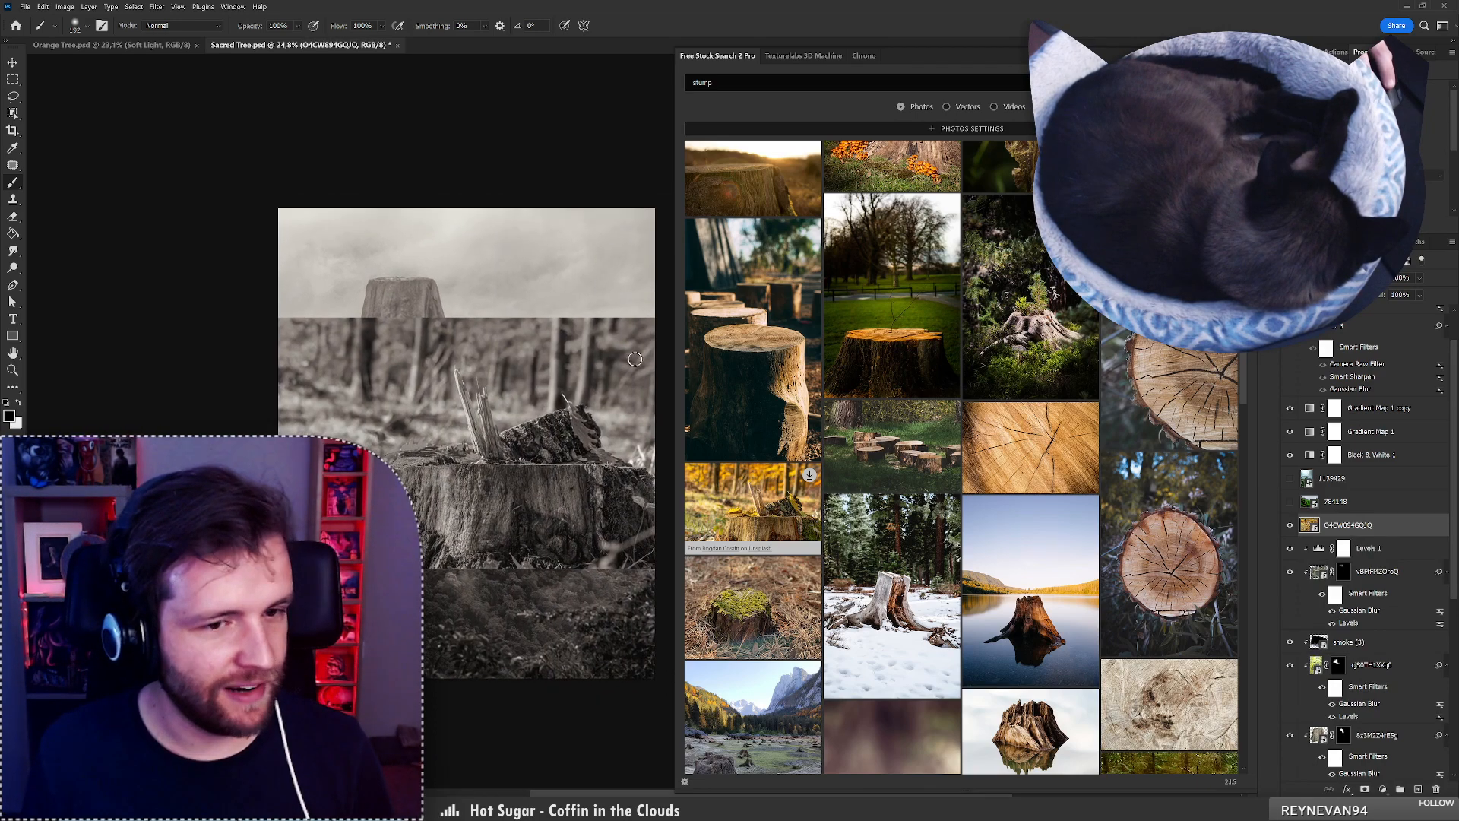
scroll(496, 430, up, 6)
scroll(496, 432, down, 3)
scroll(500, 428, down, 2)
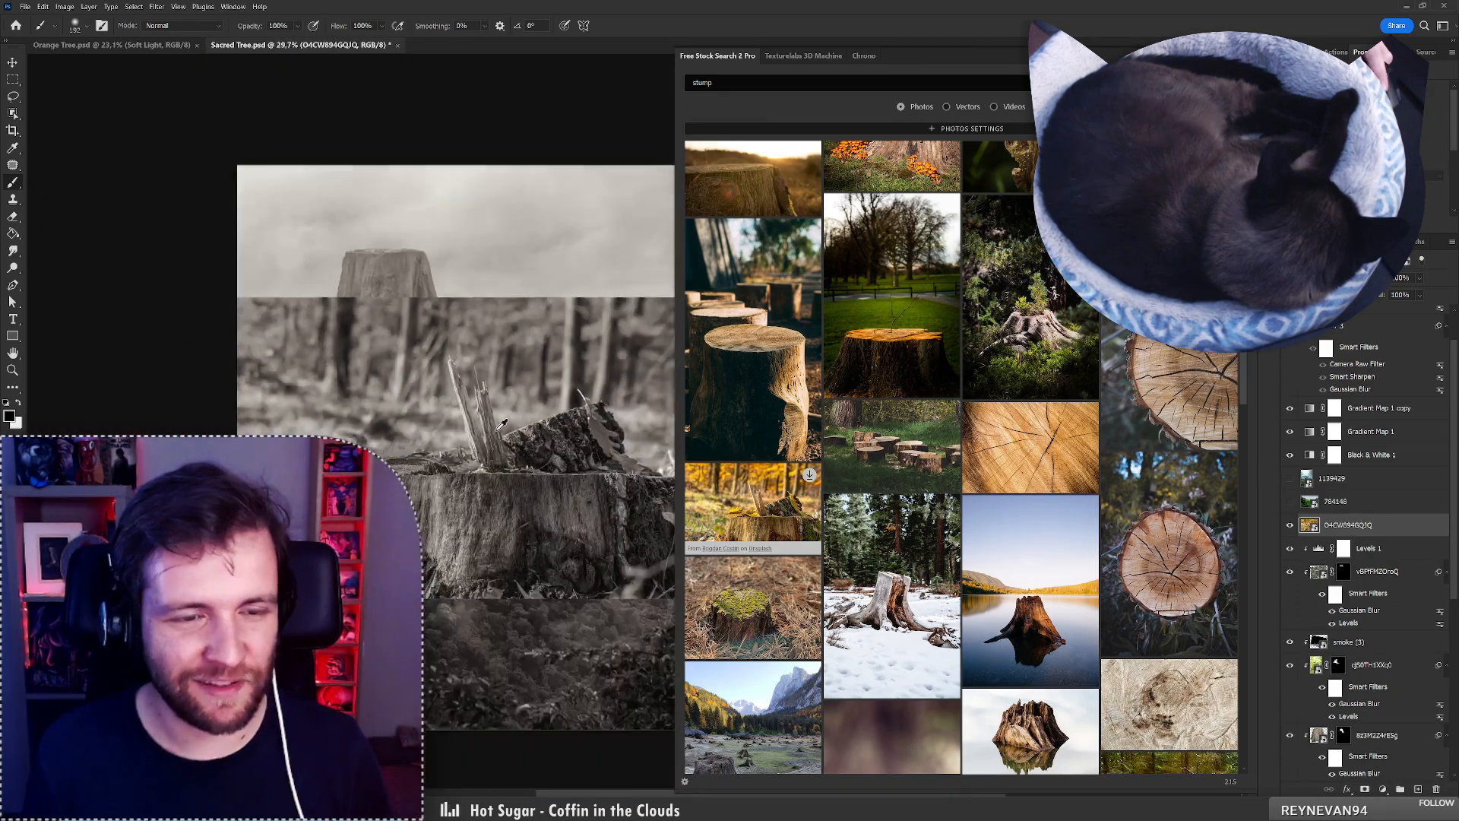
Place the dark photo of jagged mossy stumps from the stock search results above the autumn stump layer and close the search.
scroll(867, 550, down, 5)
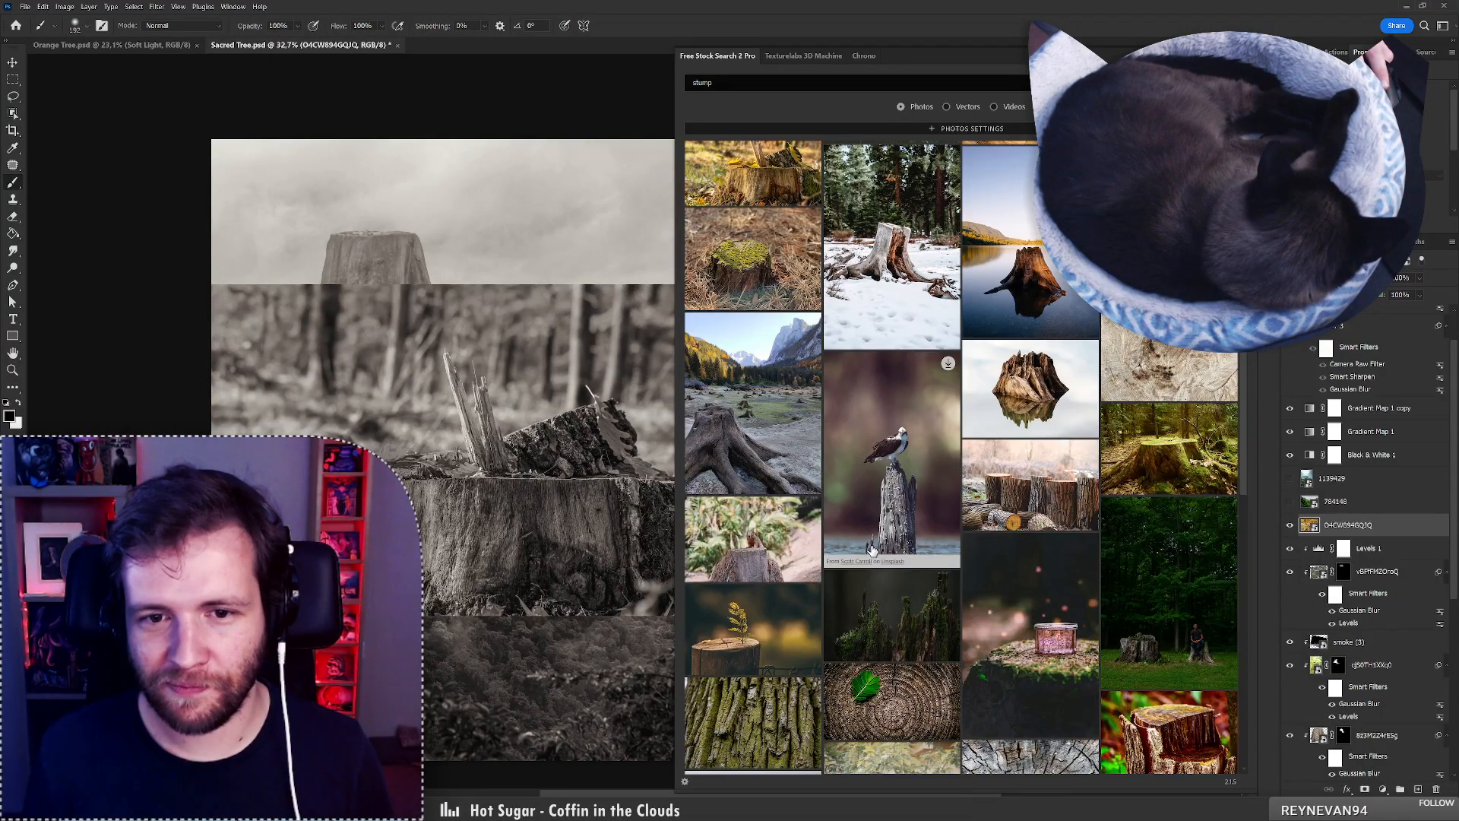
scroll(874, 547, down, 3)
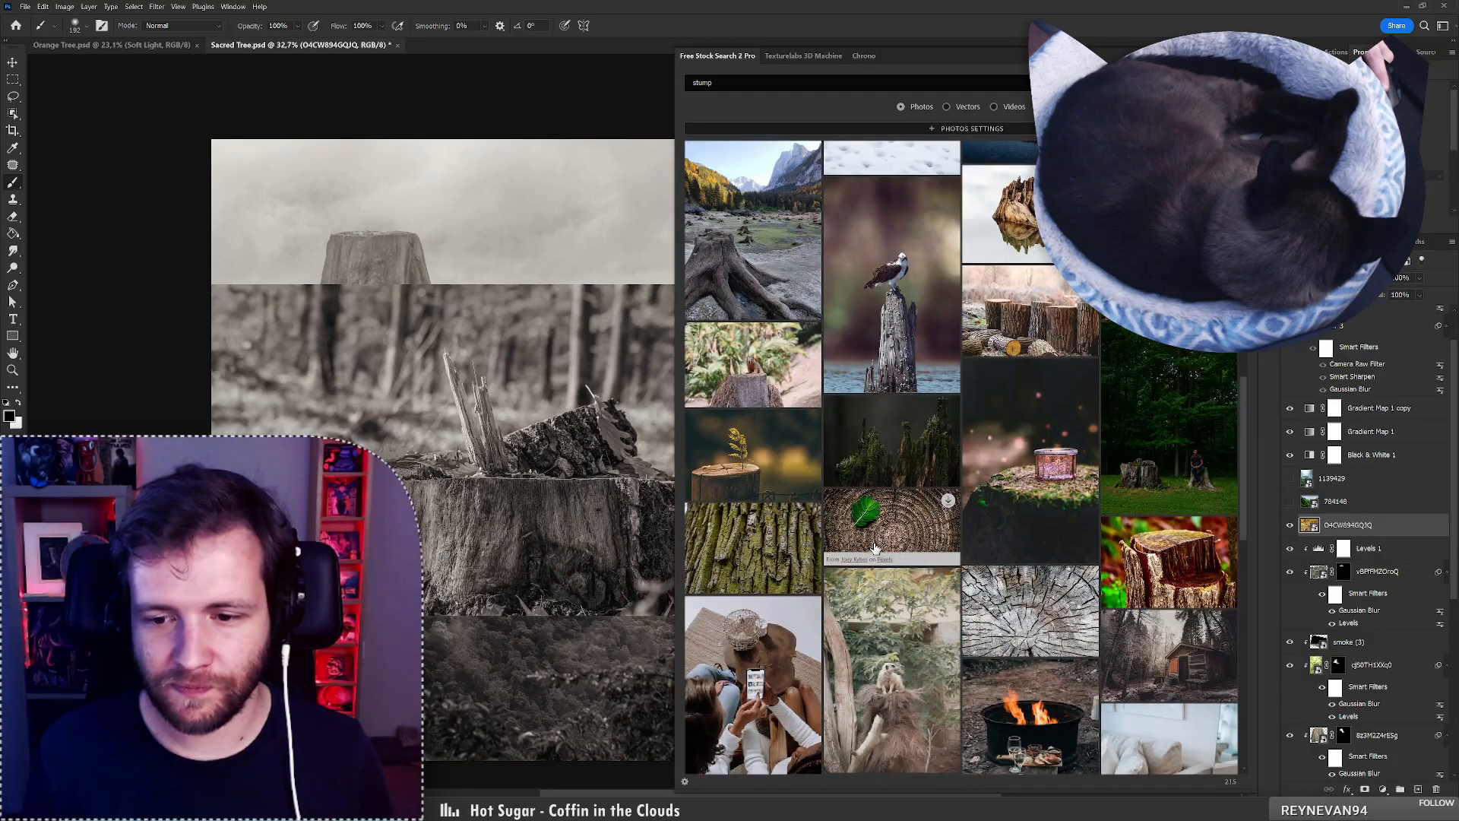
scroll(874, 547, down, 2)
scroll(874, 548, down, 2)
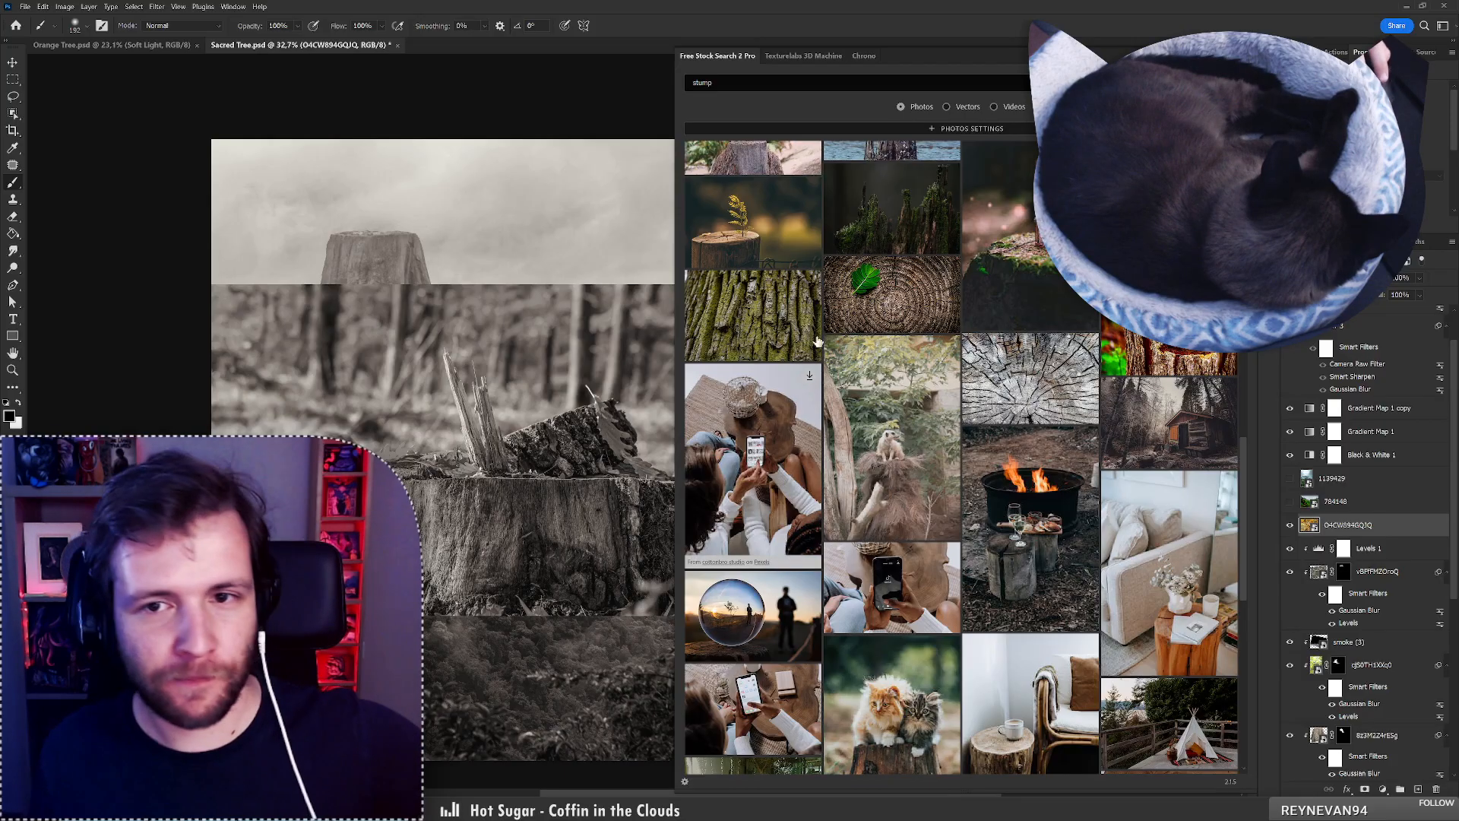
click(873, 228)
scroll(873, 228, down, 5)
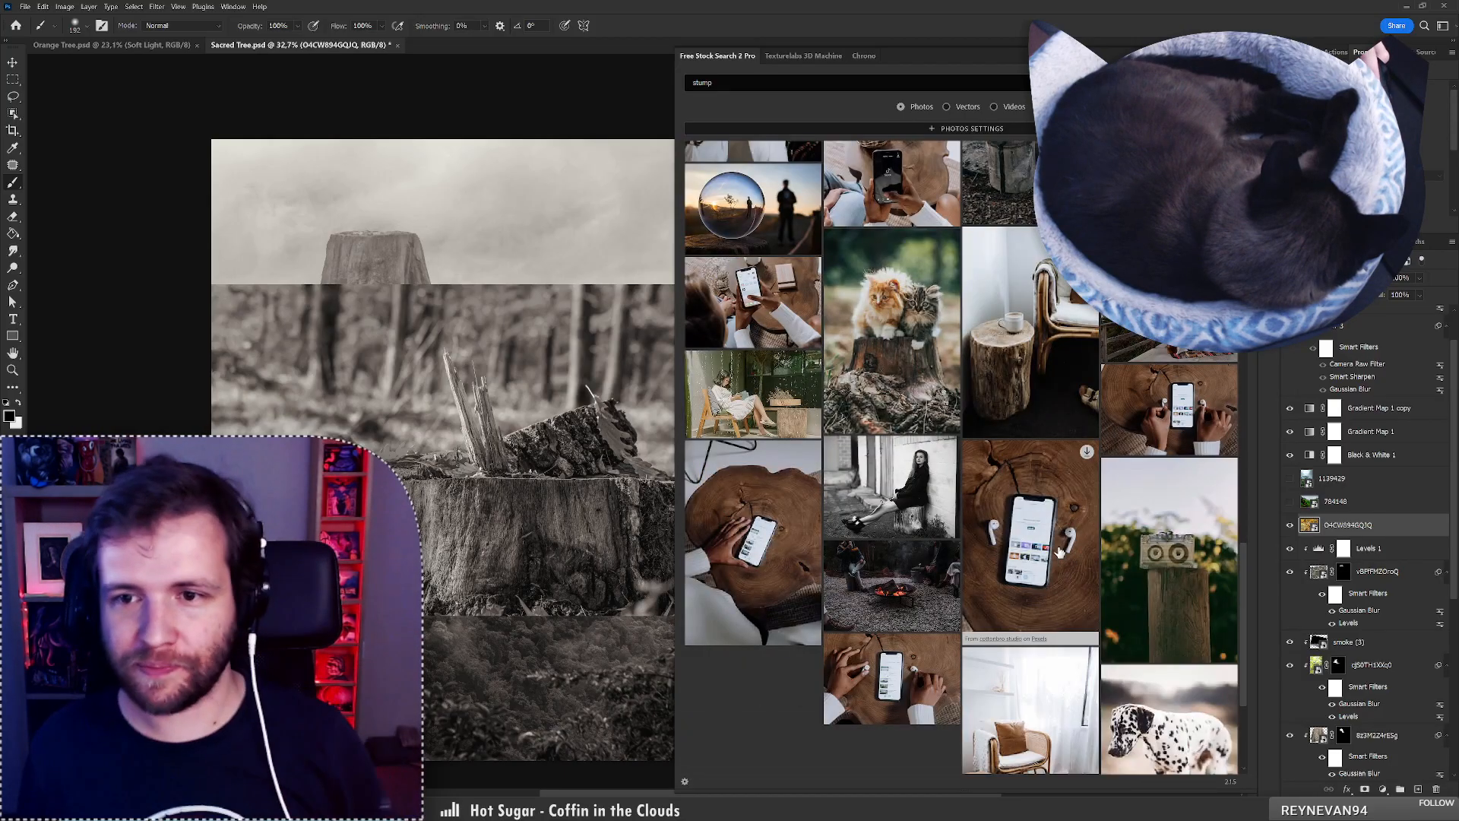
scroll(1060, 551, down, 3)
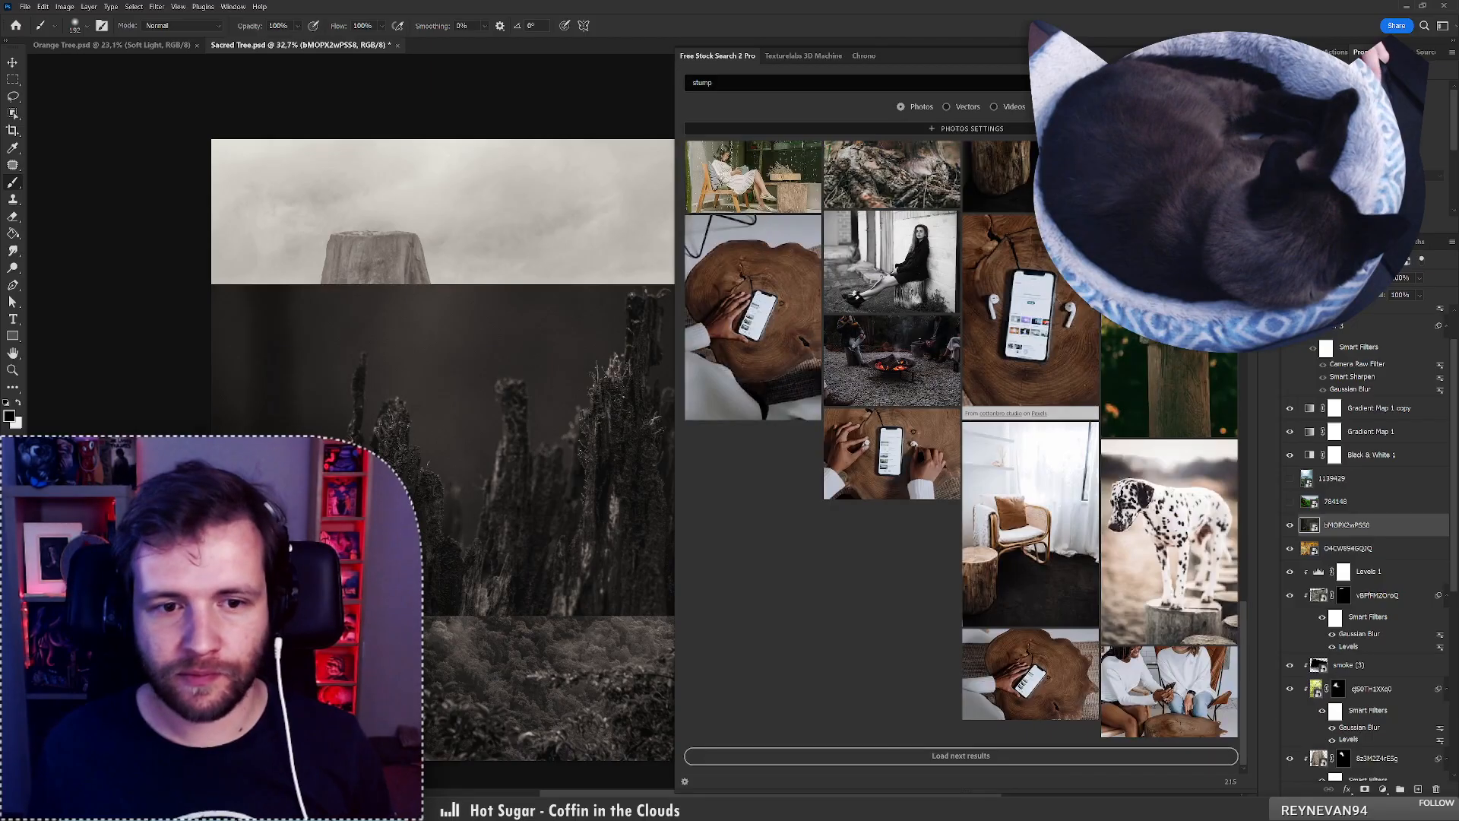
click(1268, 63)
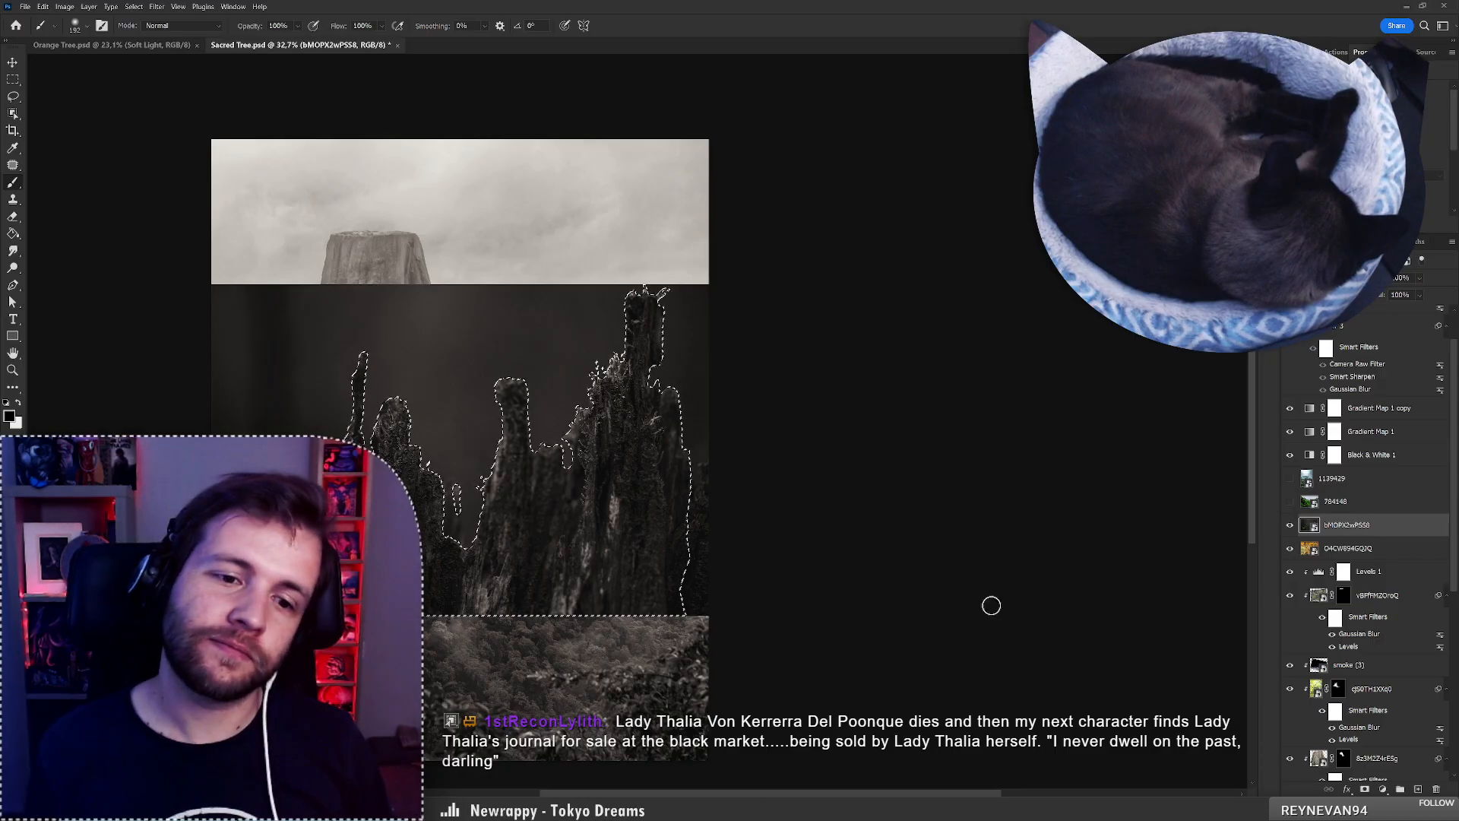
Reduce the selection to the left-hand spires, mask the bMOPX2wPS58 layer to them and hide the O4CW894GQJQ layer.
click(13, 98)
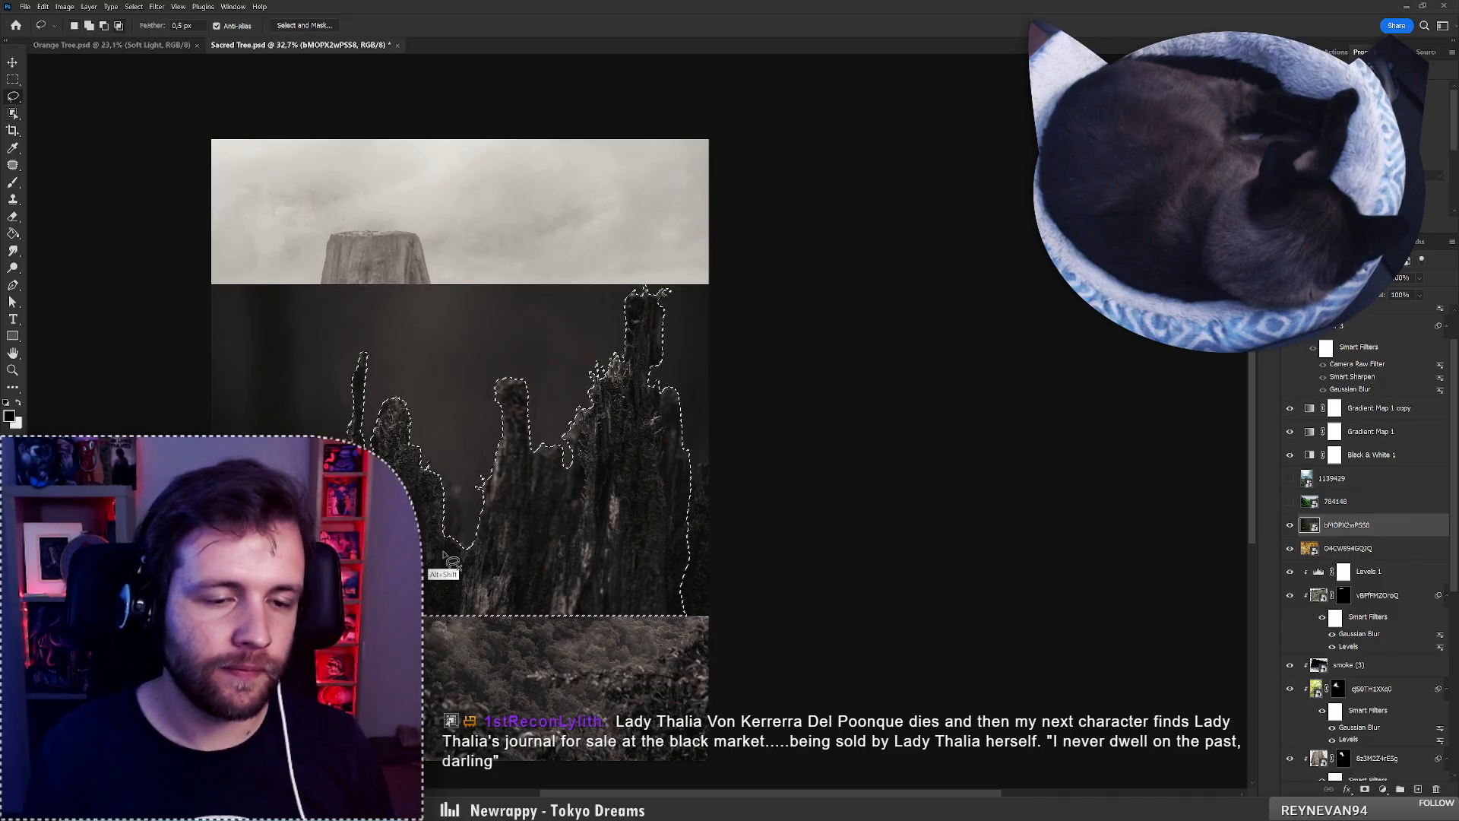
mouse_move(350, 365)
mouse_down()
mouse_move(368, 319)
mouse_move(476, 511)
mouse_up()
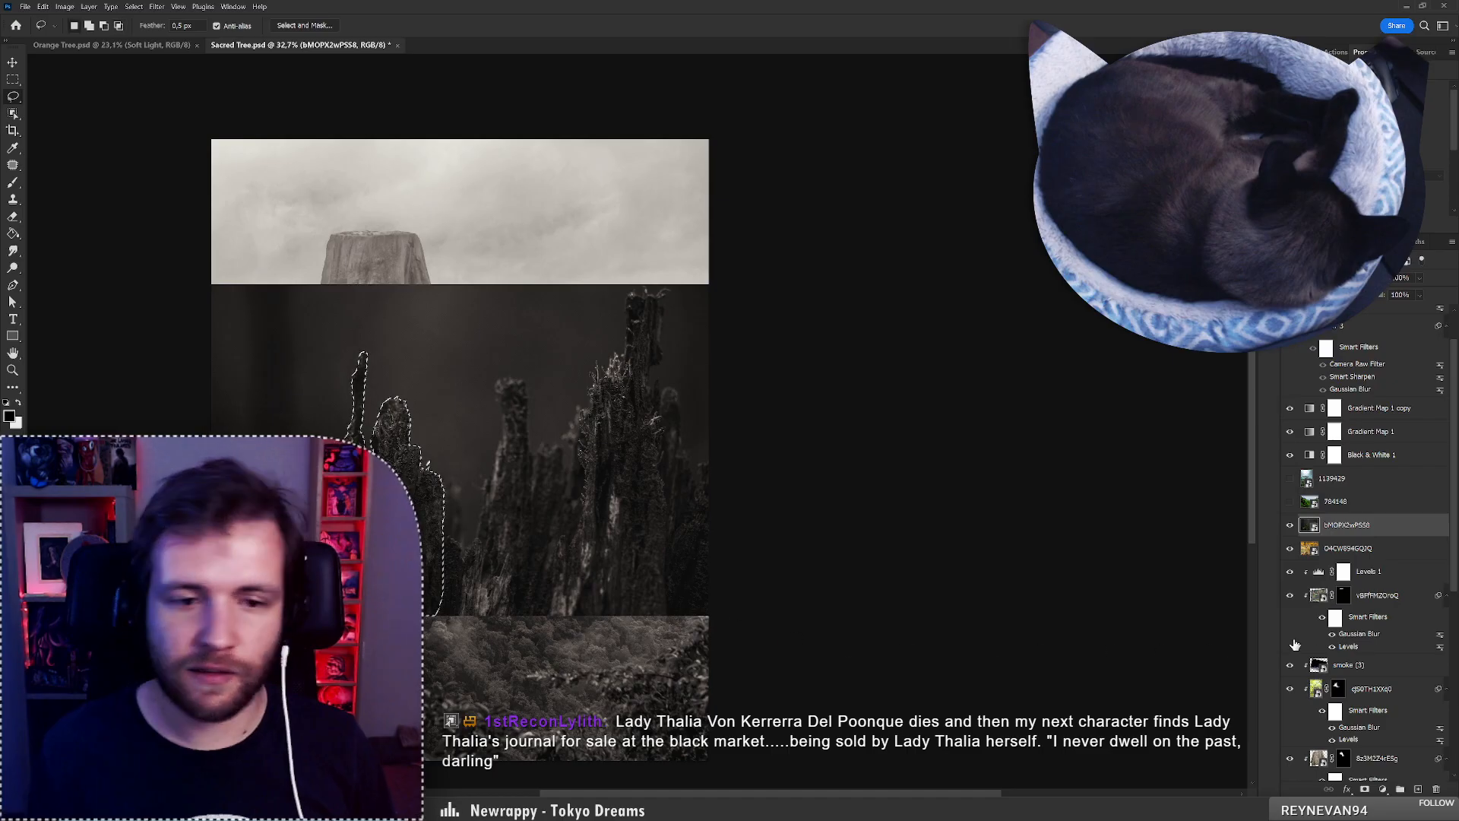
click(1356, 789)
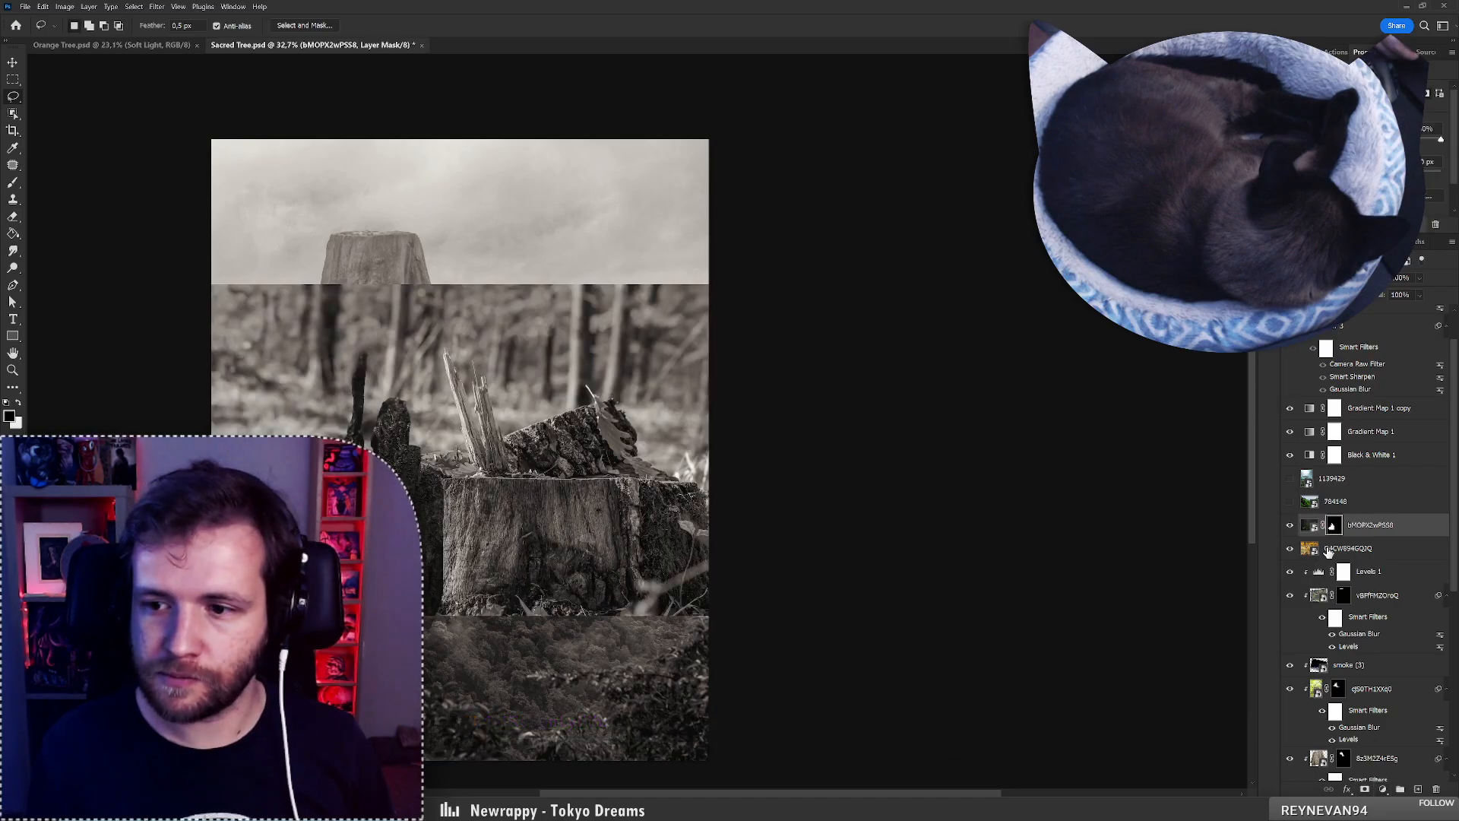
click(1290, 551)
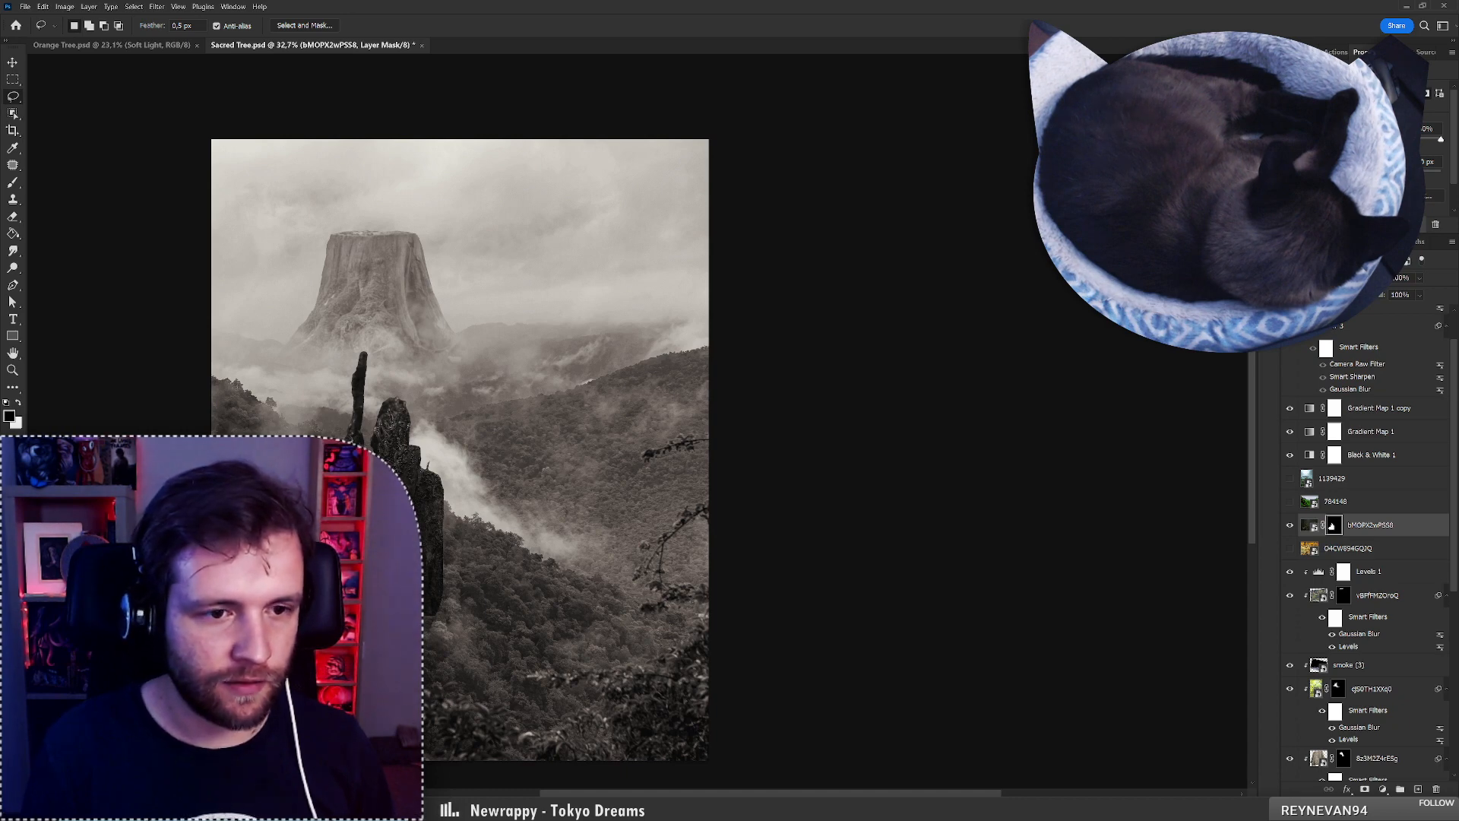
Mask out the thin spike beside the spires on the bMOPX2wPS58 layer and clear the selection.
drag(378, 405, 320, 430)
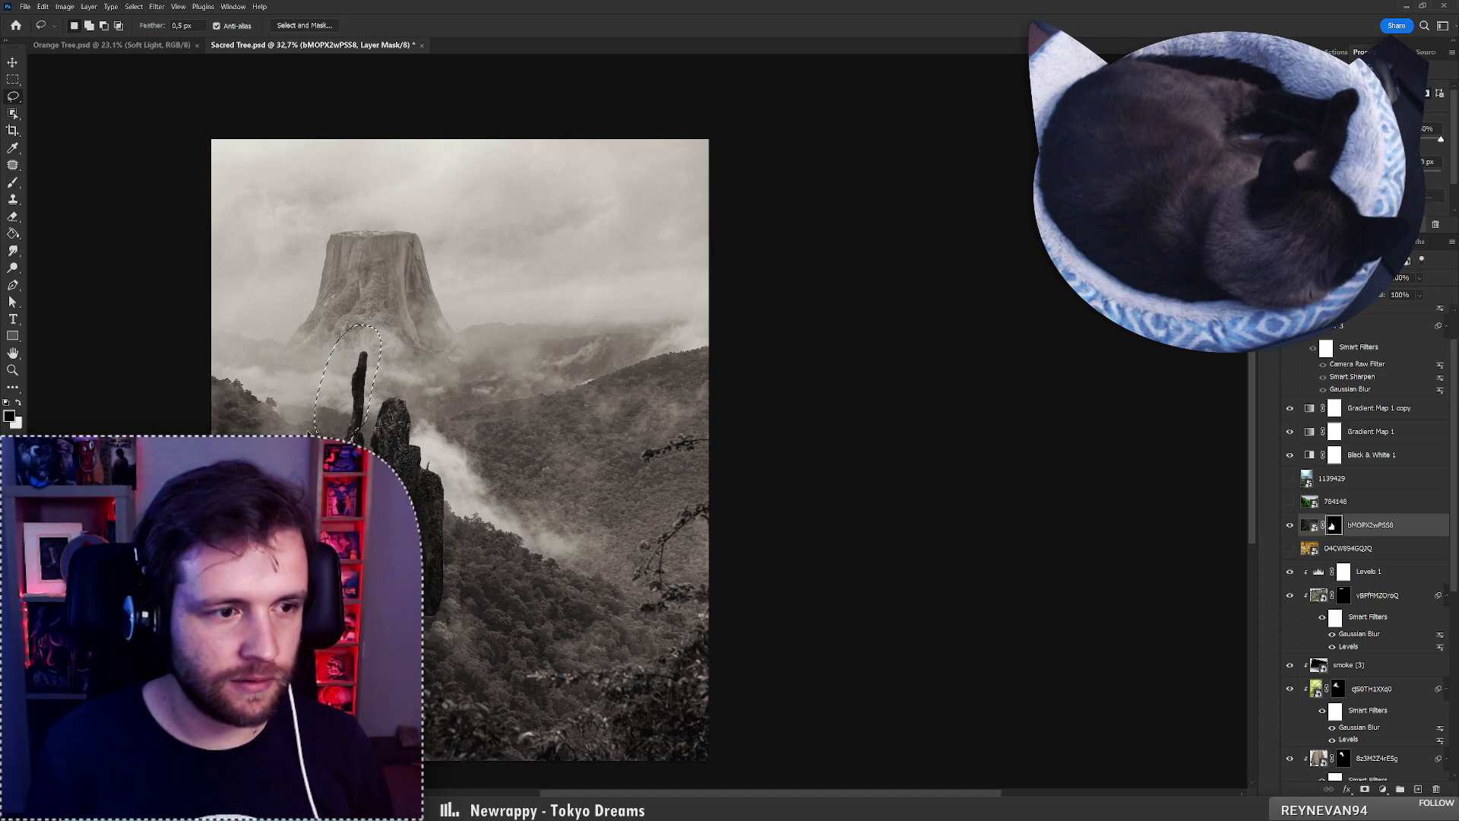
key(Delete)
key(ctrl+d)
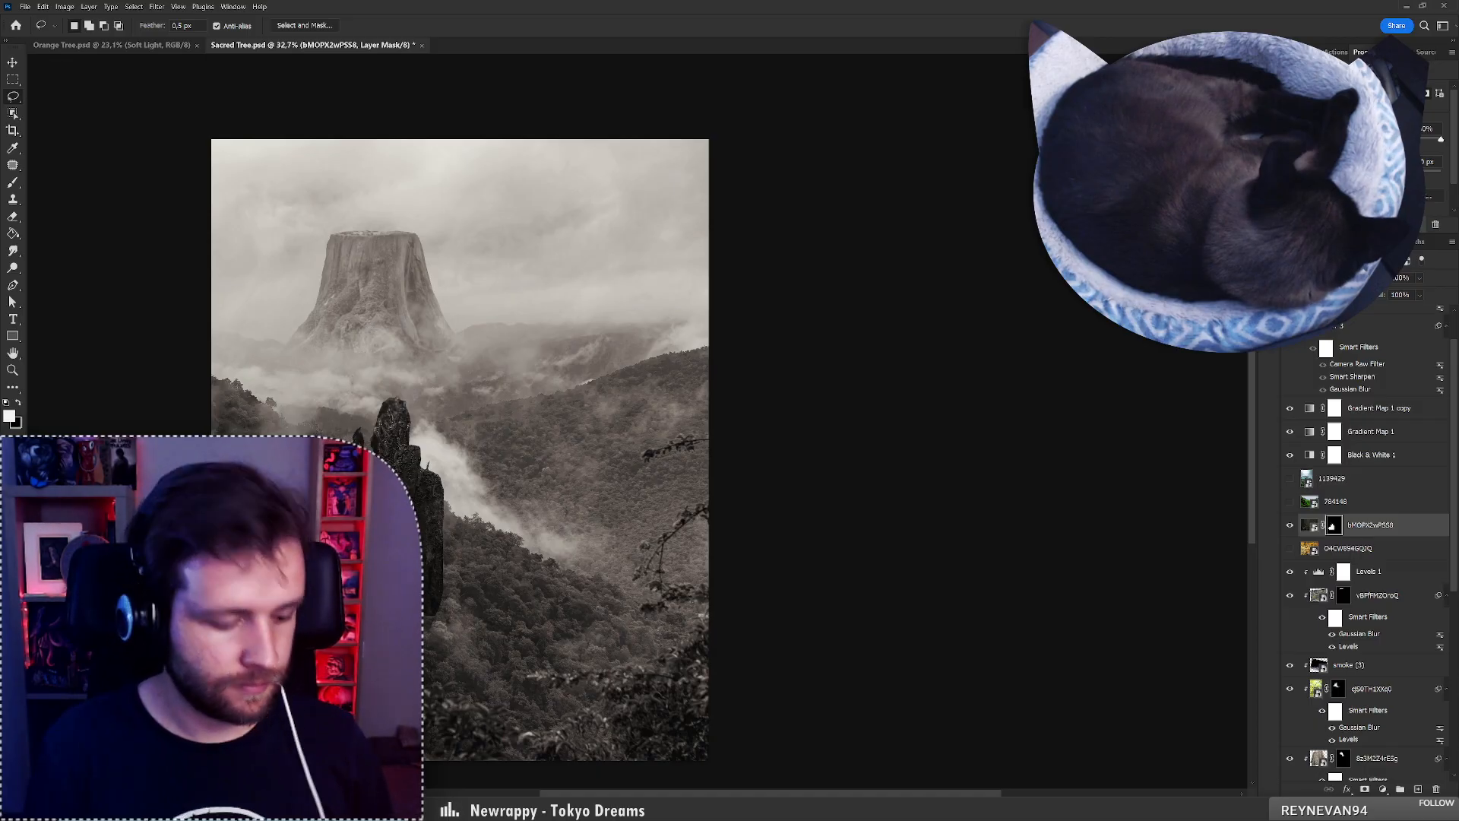
Move the masked bMOPX2wPS58 layer beneath the Levels 1 adjustment layer.
key(v)
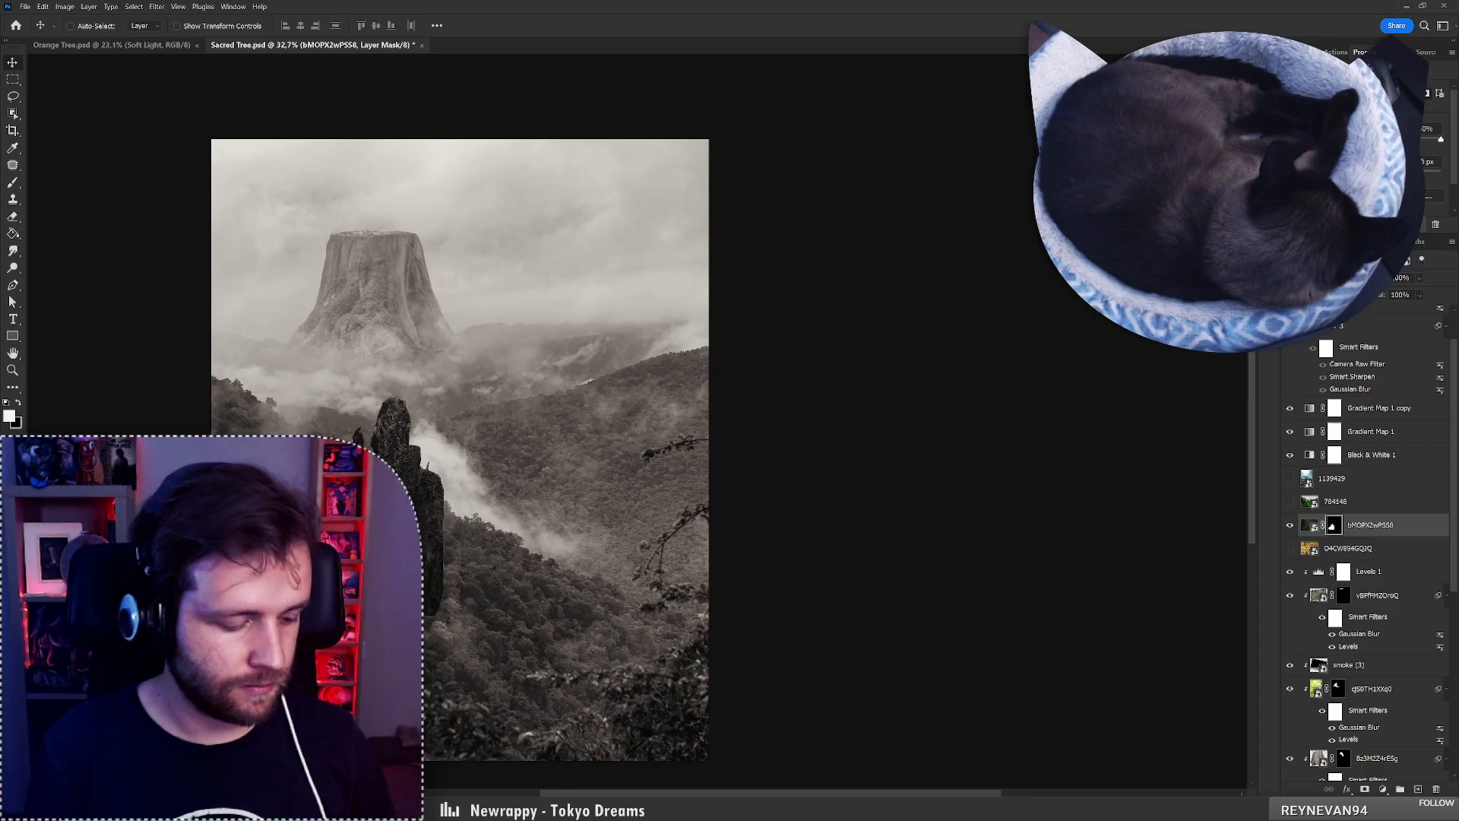
drag(1309, 524, 1377, 538)
click(1383, 579)
click(1393, 579)
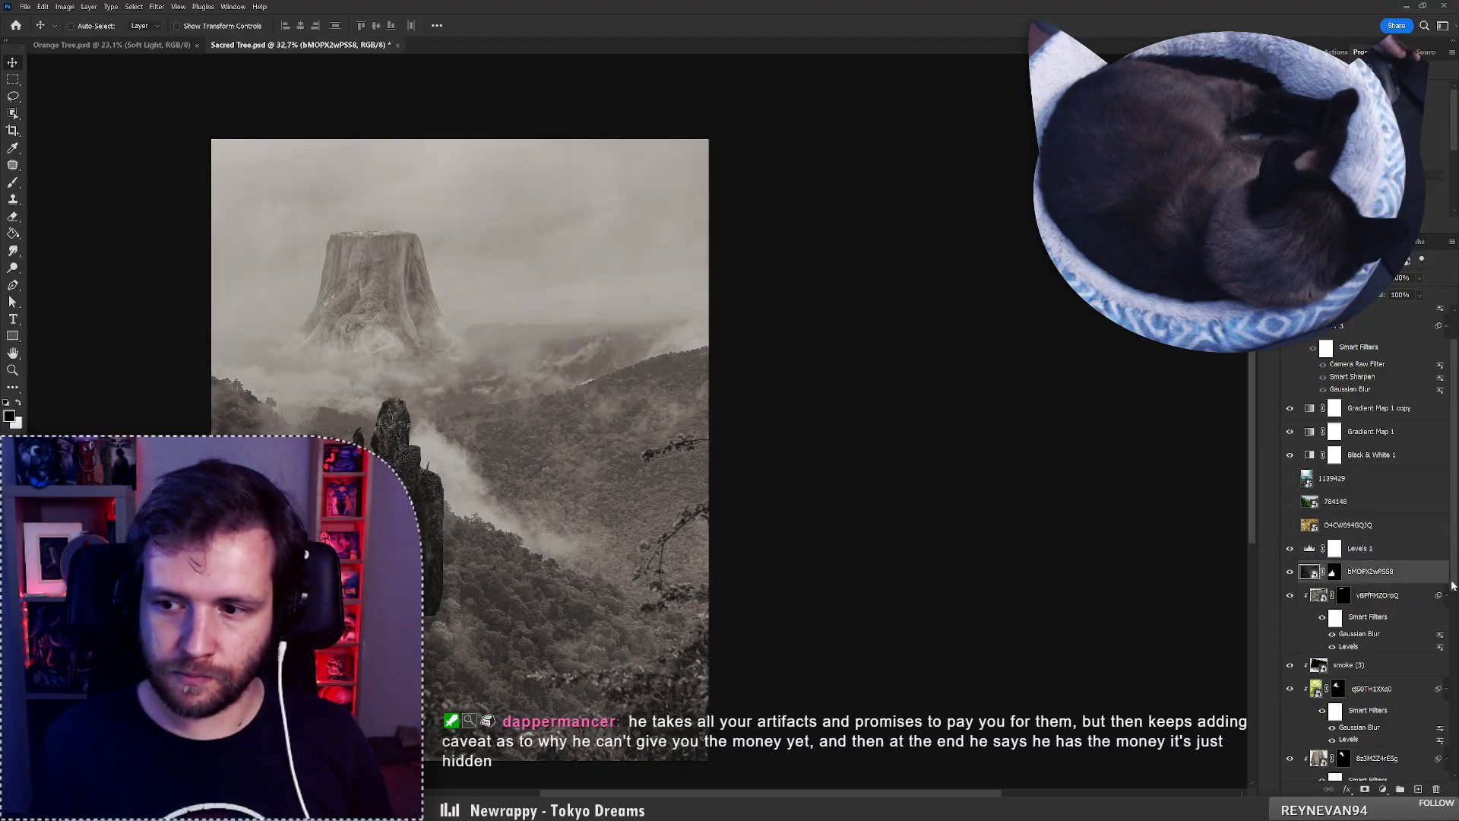
Group the bMOPX2wPS58 layer with the stump layers below it and clip Levels 1 to the expanded group.
drag(1454, 590, 1451, 639)
key(ctrl+g)
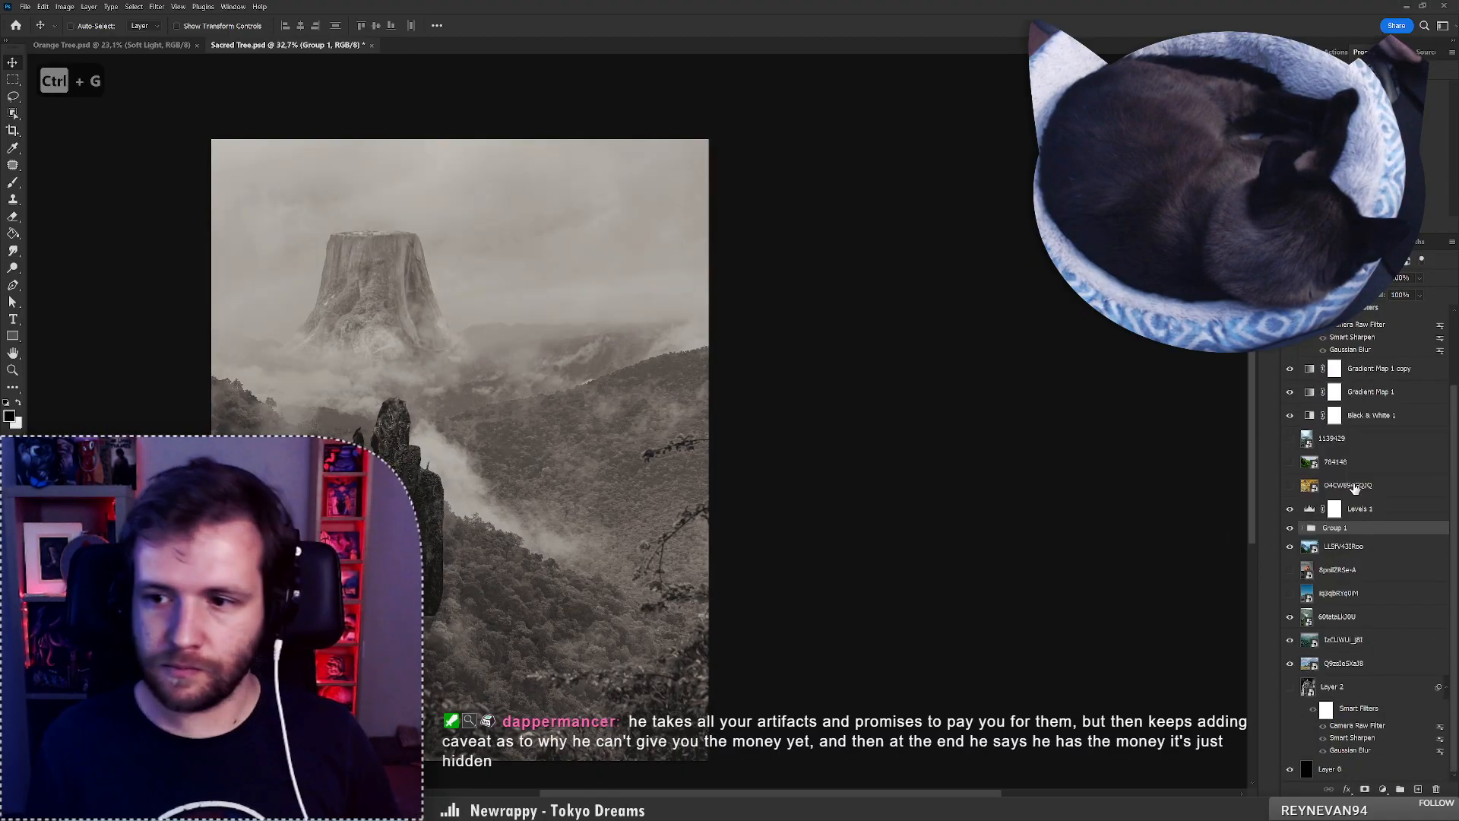
click(1303, 527)
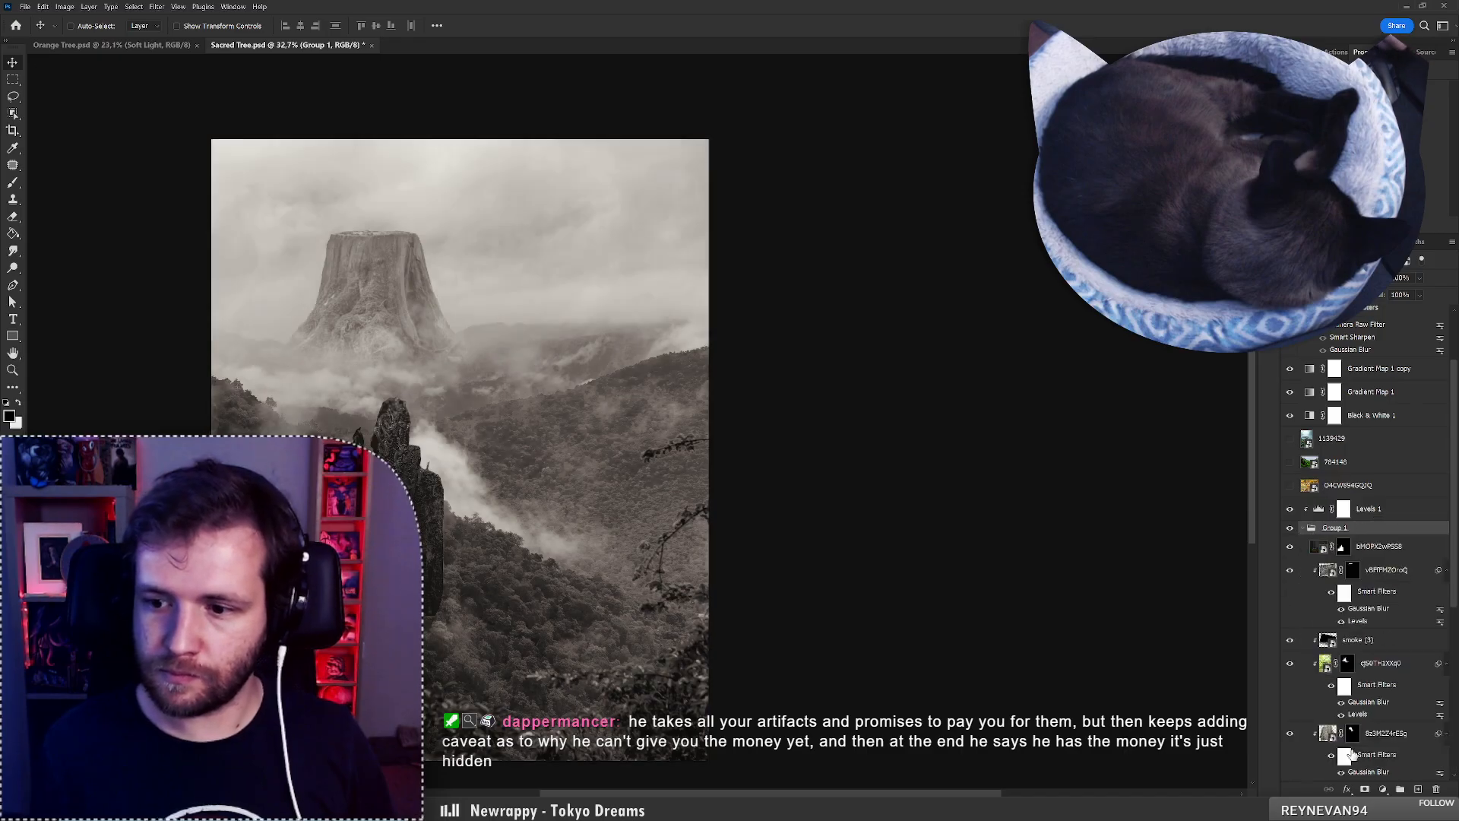
scroll(1448, 532, down, 3)
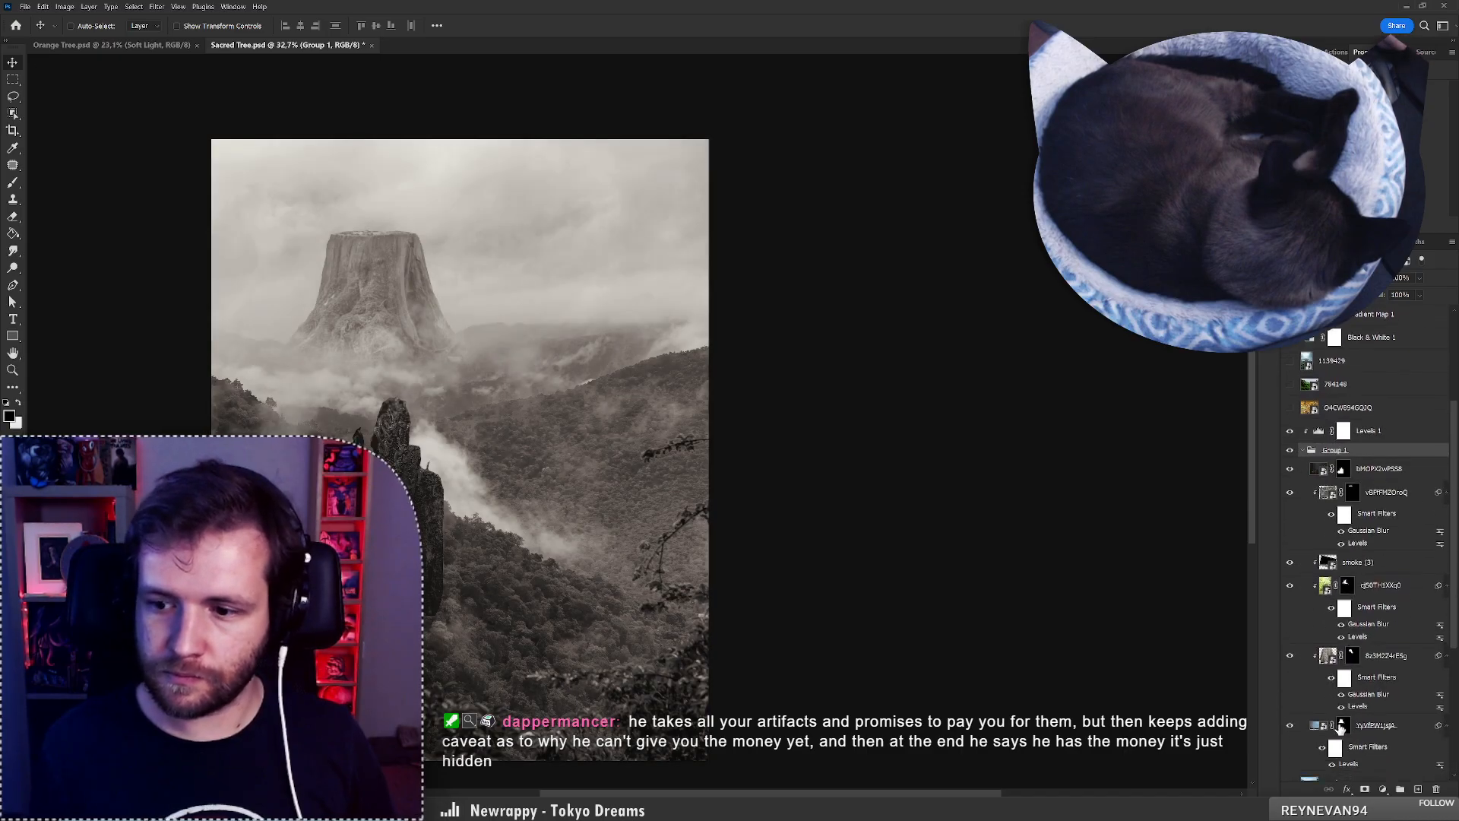
Move the bMOPX2wPS58 spires onto the giant stump's top, scale them to 25.66% and flip them horizontally.
click(1395, 471)
drag(425, 545, 456, 282)
key(ctrl+t)
drag(740, 199, 396, 243)
right_click(405, 249)
click(497, 489)
key(Return)
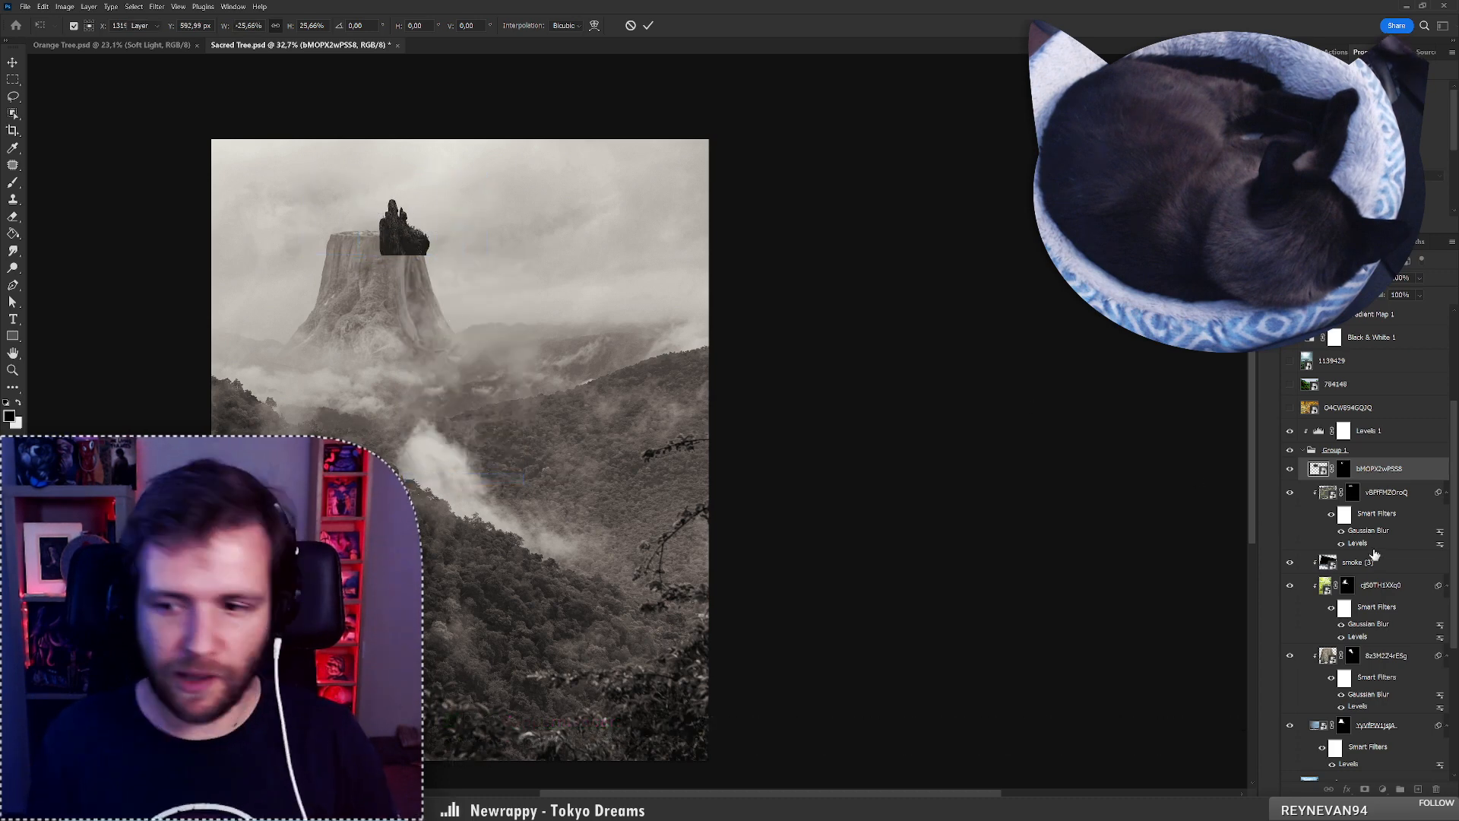
Move the bMOPX2wPS58 layer to the bottom of the group, behind the giant stump, and undo the stray move that follows.
drag(1378, 468, 1360, 751)
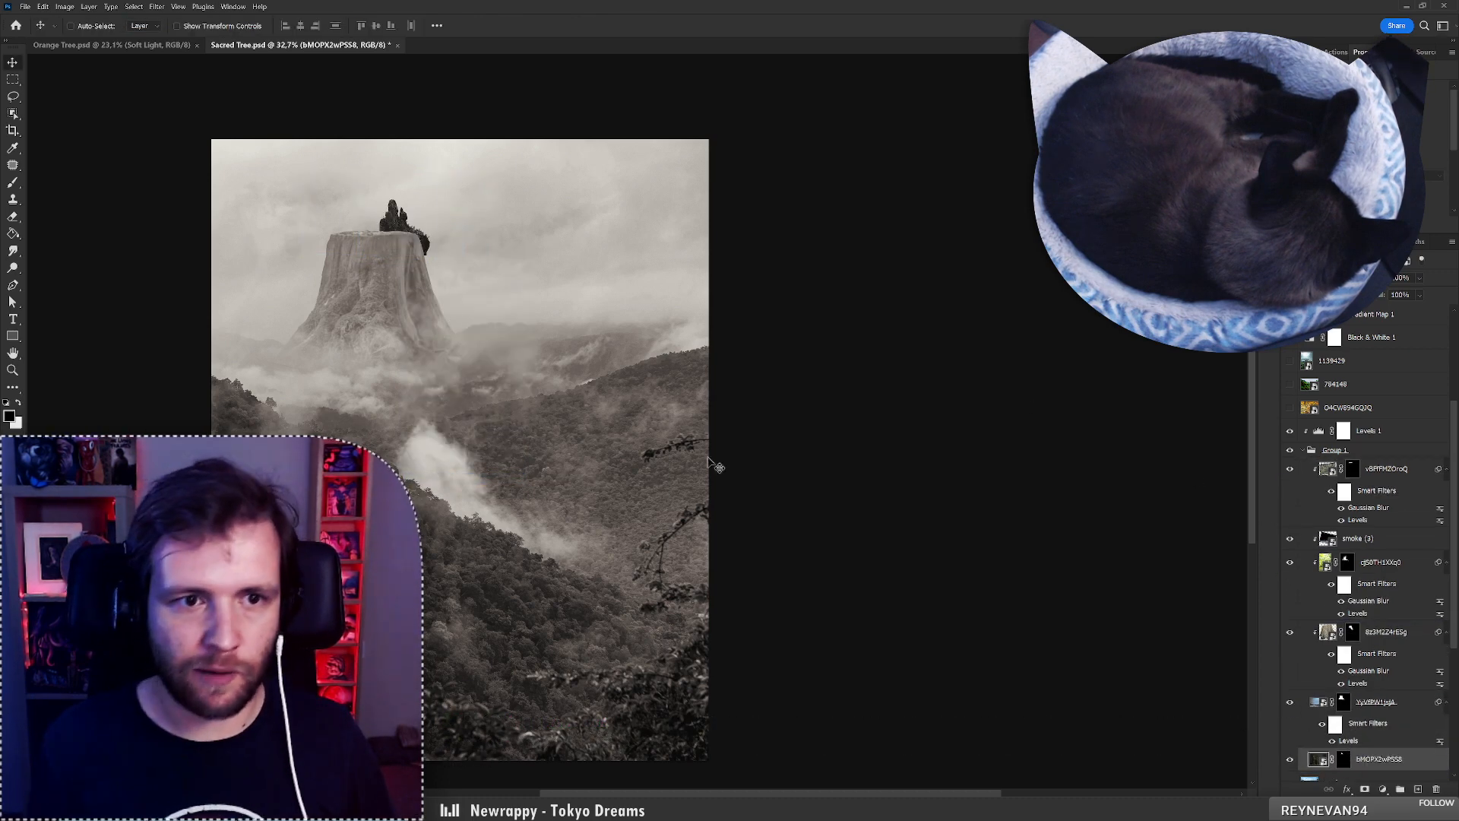
drag(433, 280, 434, 266)
key(ctrl+z)
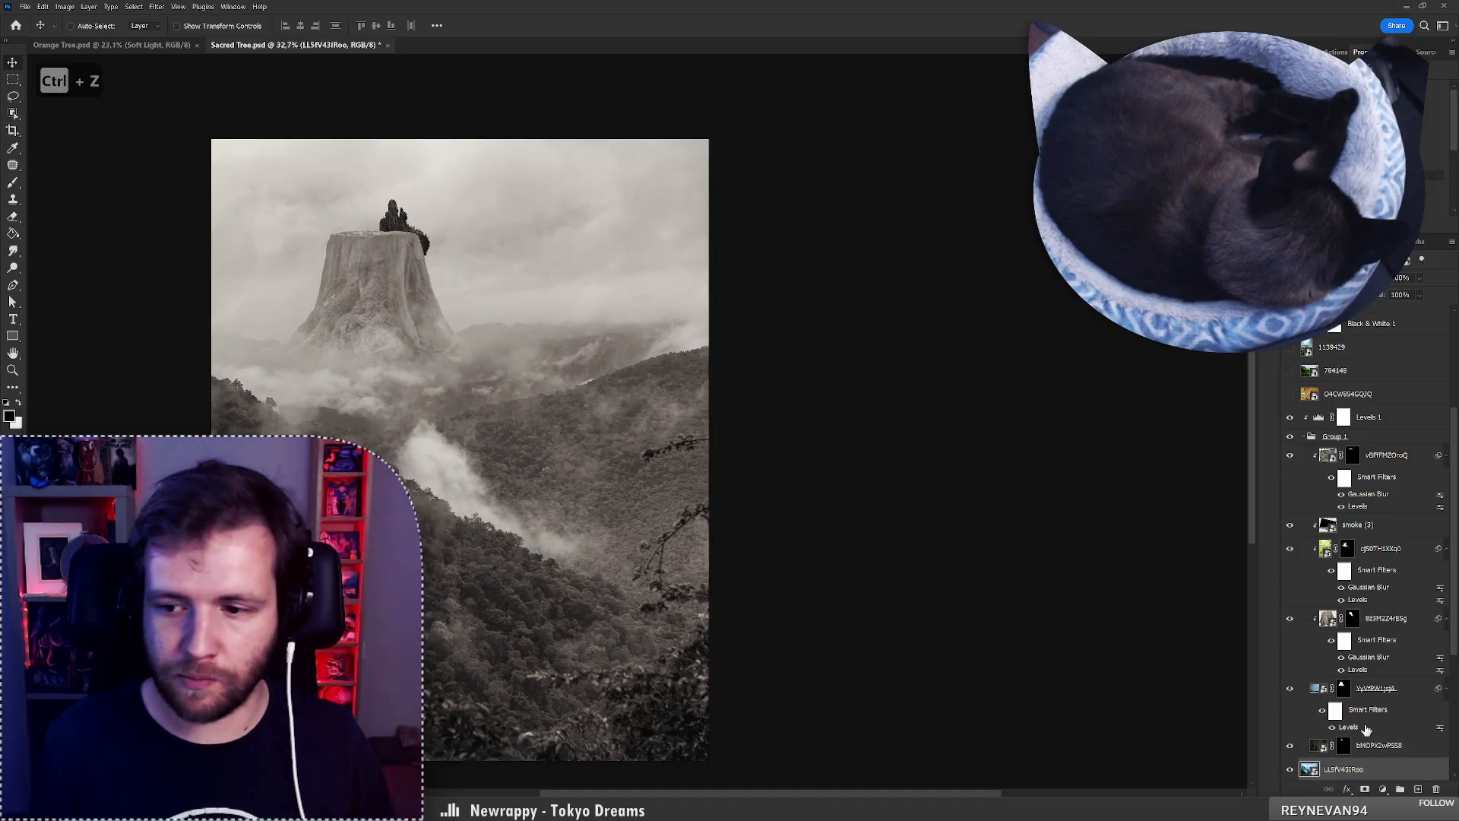
key(ctrl+z)
Shift the spires slightly left along the stump's top so they sit within its edge.
key(z)
drag(390, 186, 368, 239)
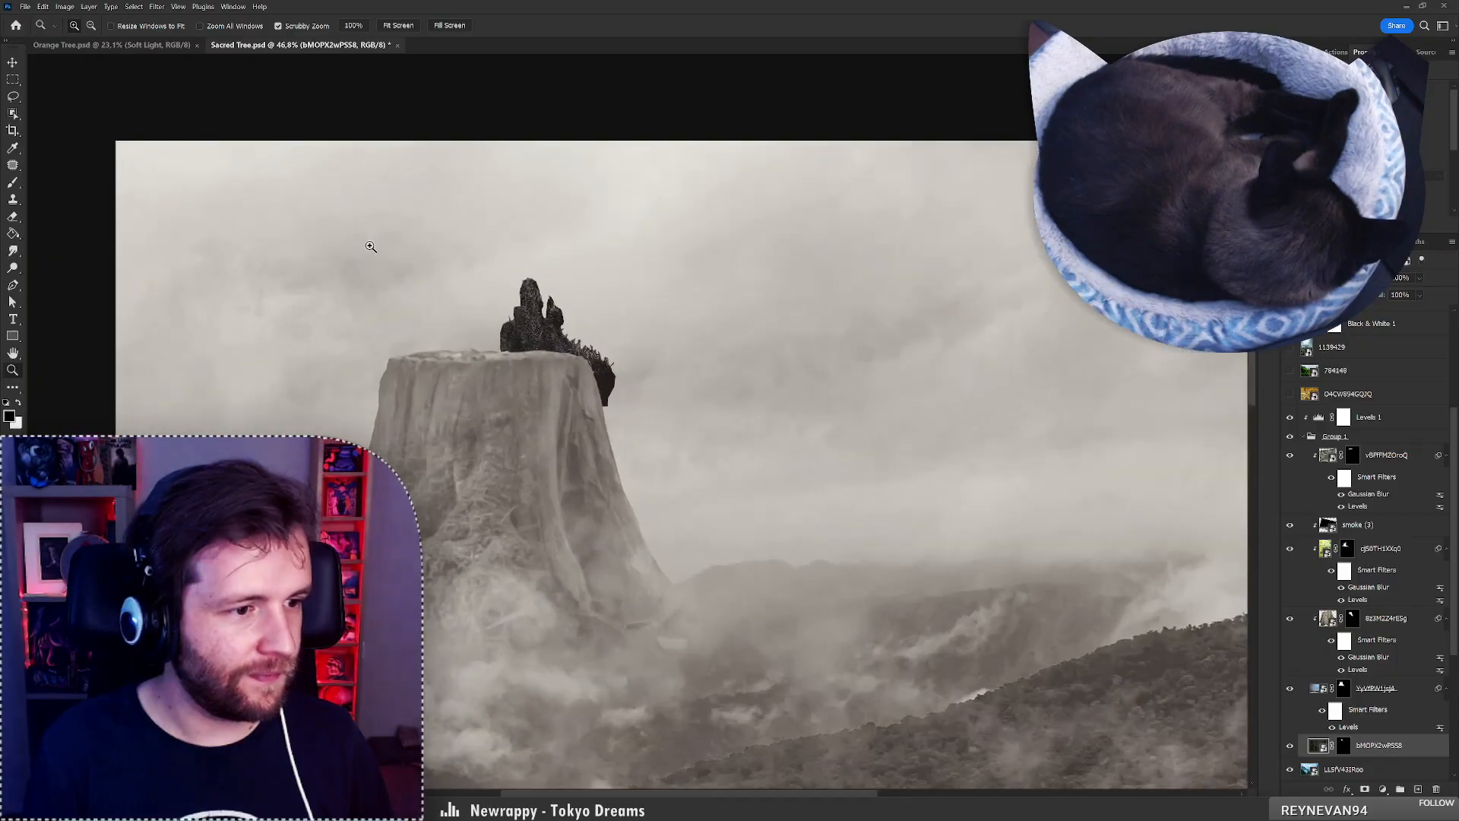
key(v)
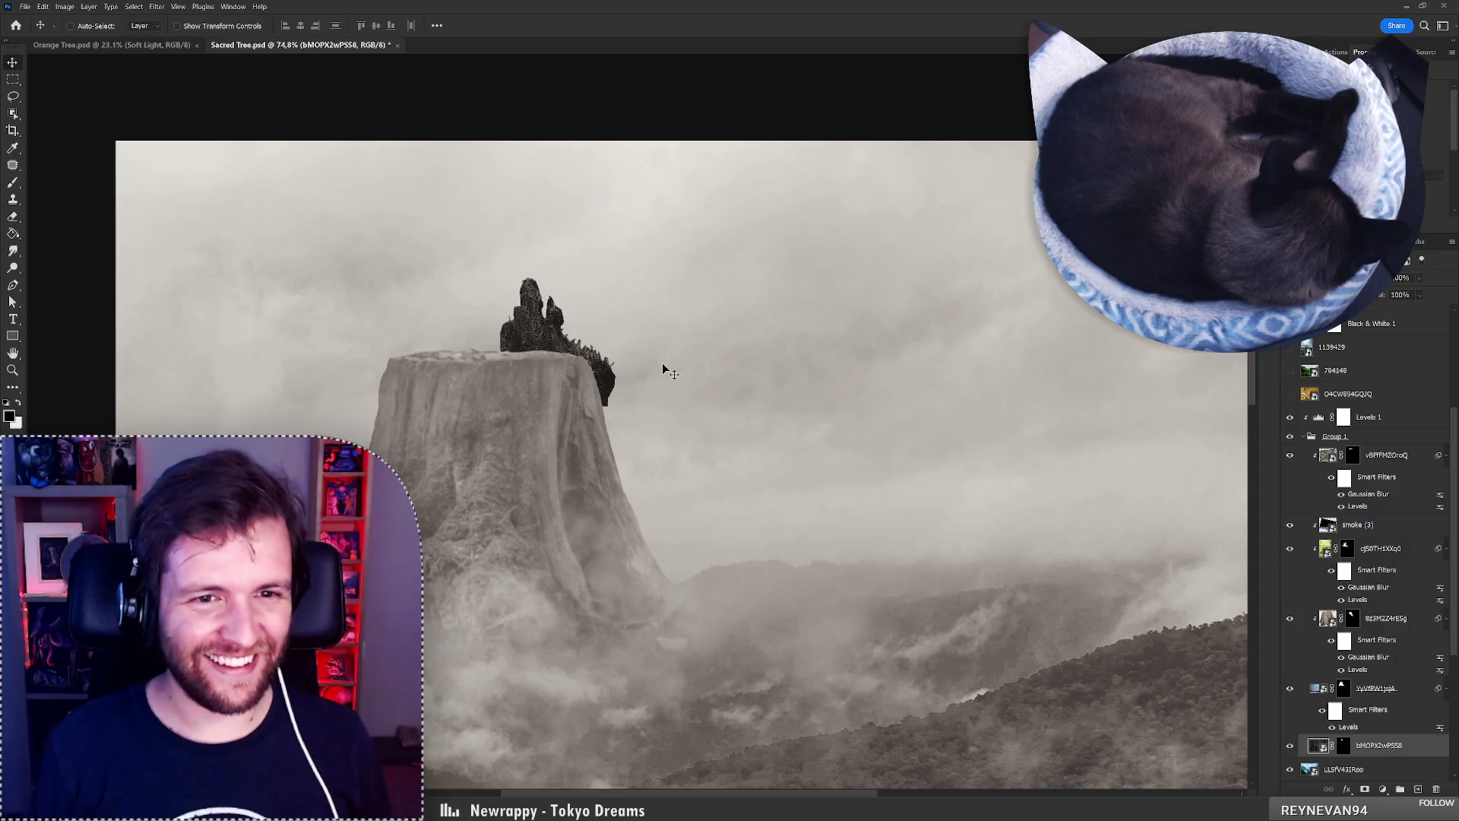
mouse_move(554, 344)
mouse_down()
mouse_move(541, 314)
mouse_move(531, 342)
mouse_up()
Try to flip the spires horizontally and shift them to the right side of the stump's top.
key(ctrl+t)
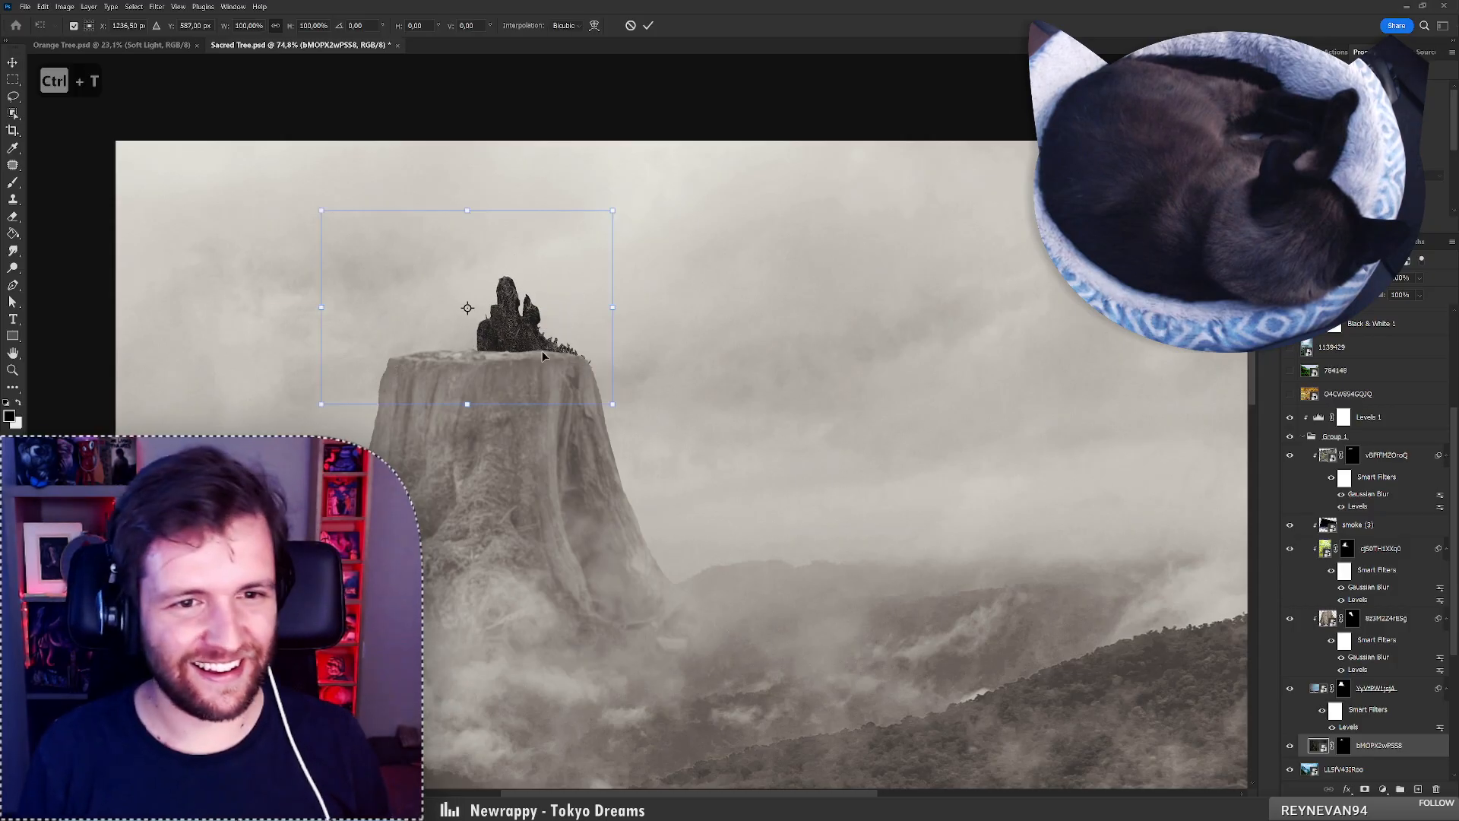
right_click(512, 332)
click(570, 564)
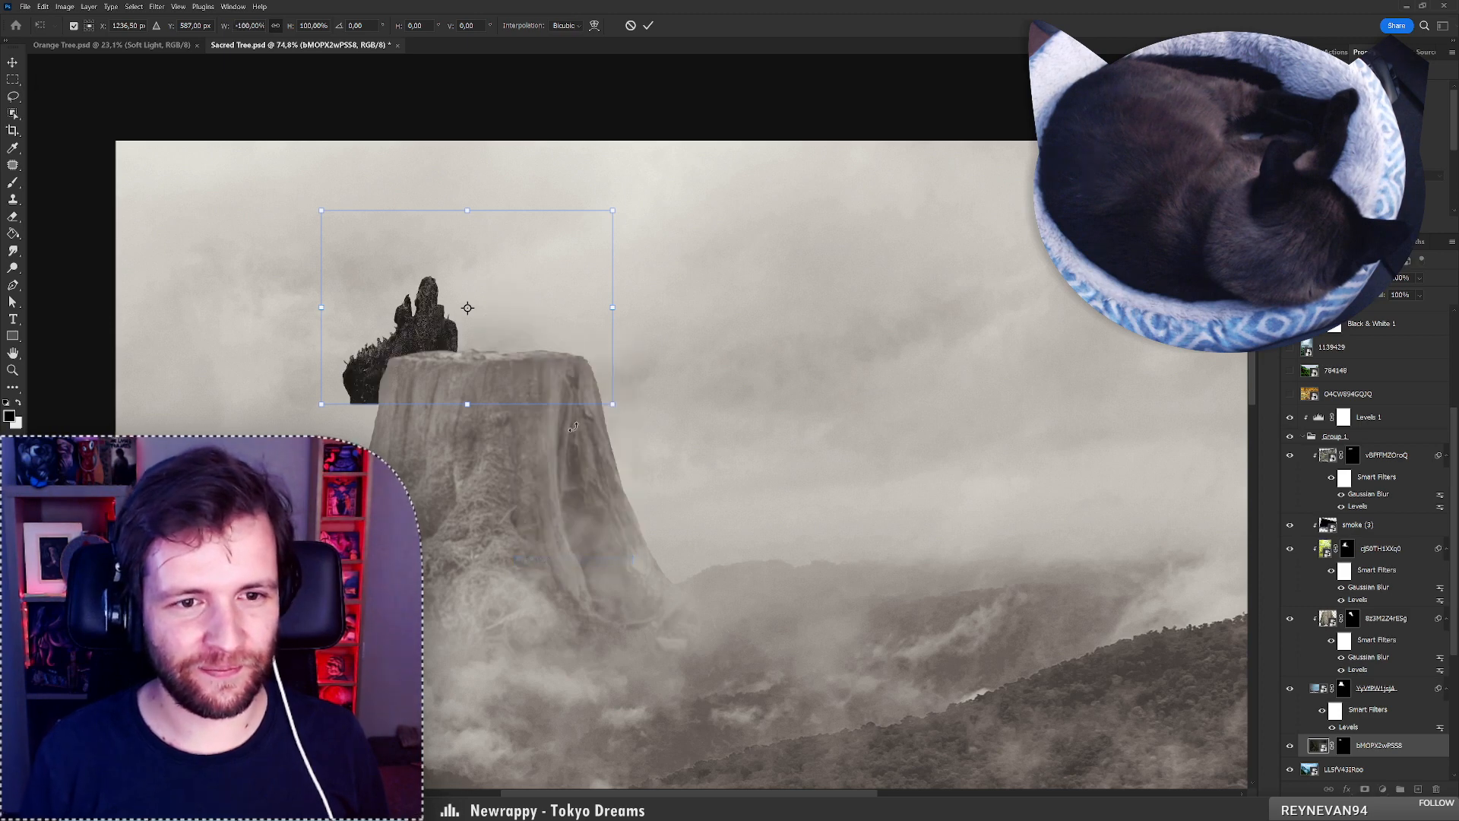
drag(476, 357, 606, 361)
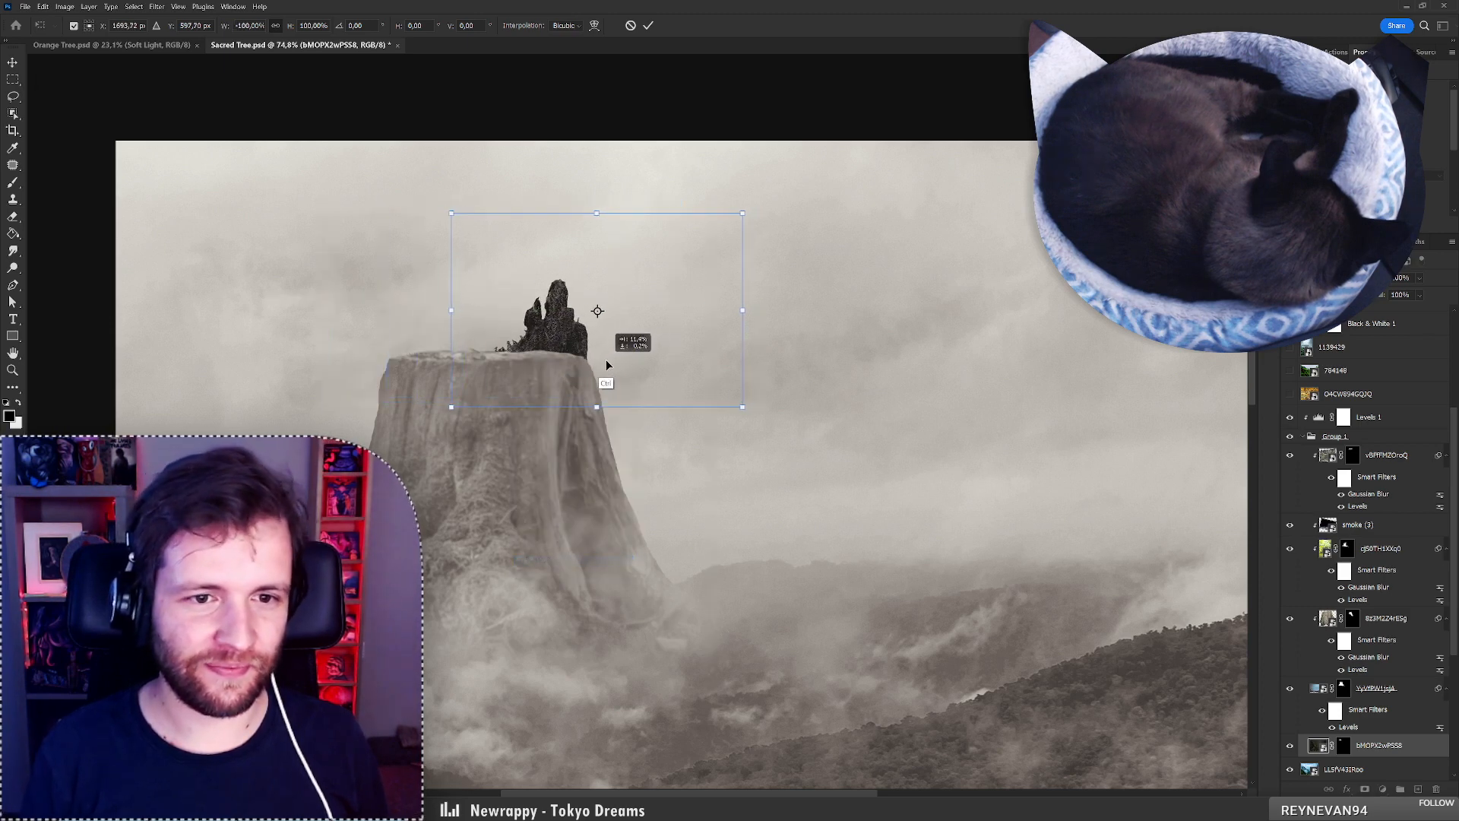
key(ctrl+z)
key(ctrl+z)
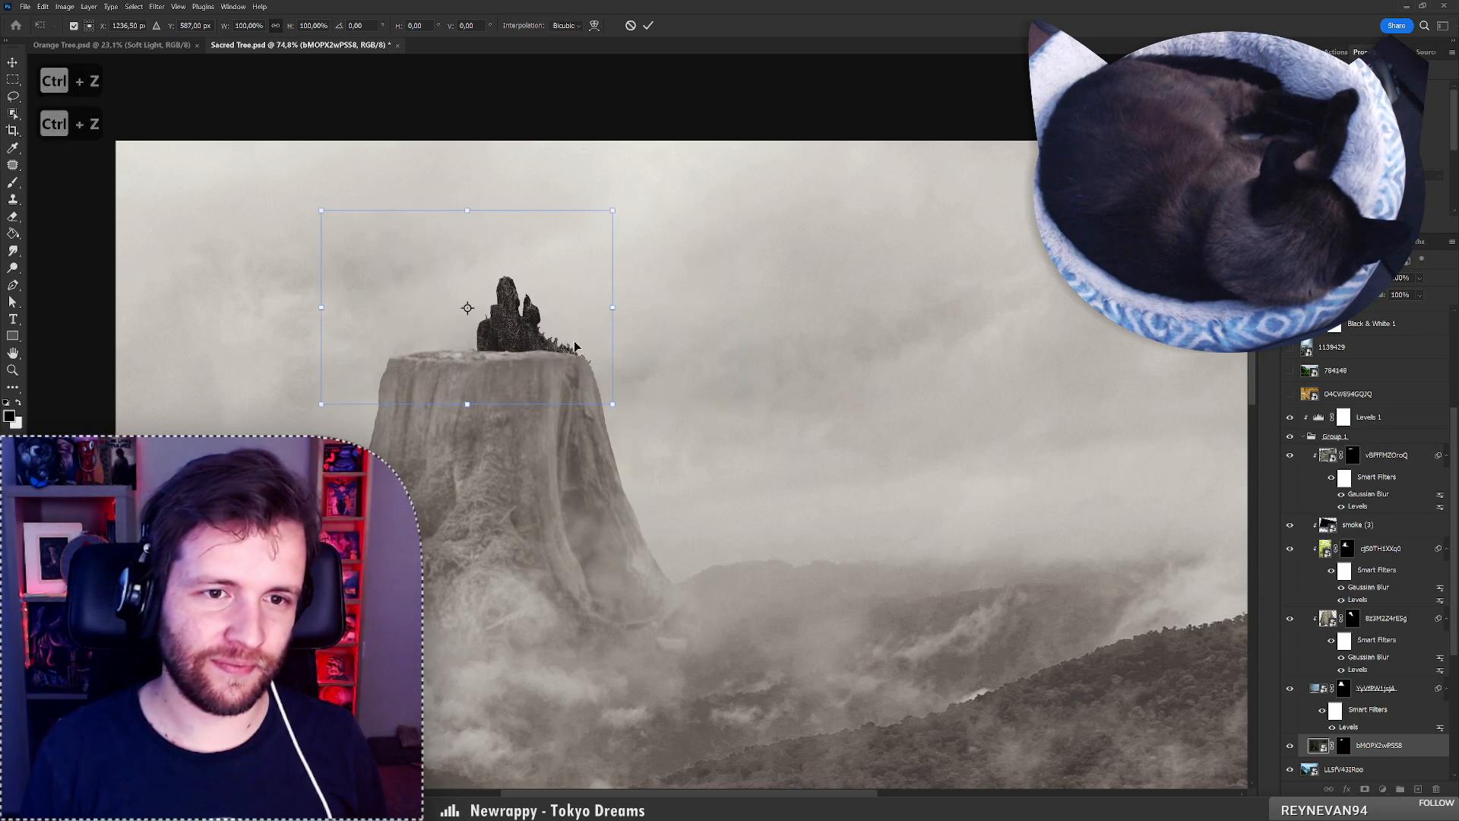
Try to skew the spires vertically so they slope down toward the left of the stump's top.
drag(323, 307, 355, 357)
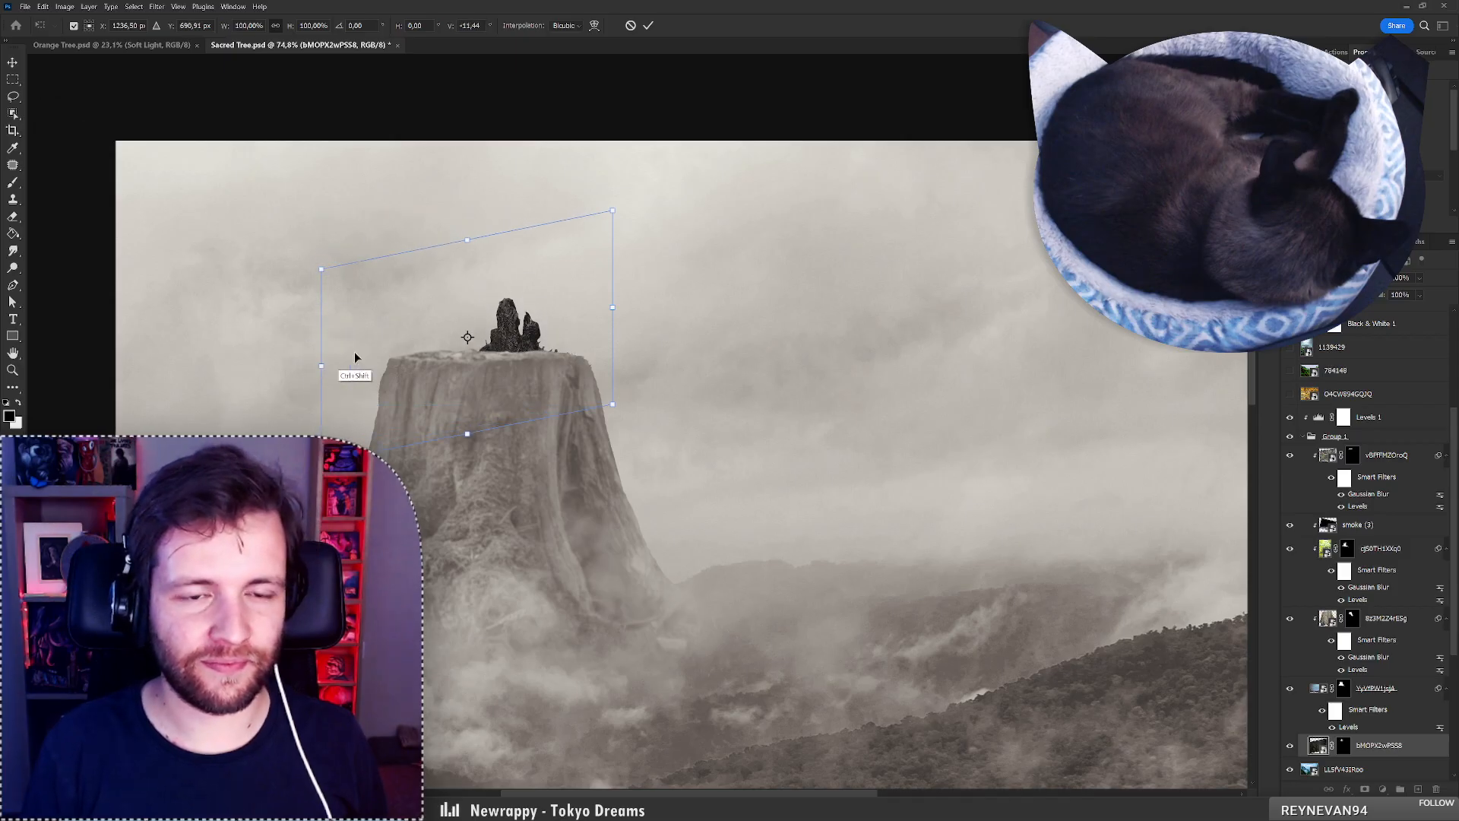
drag(612, 310, 611, 300)
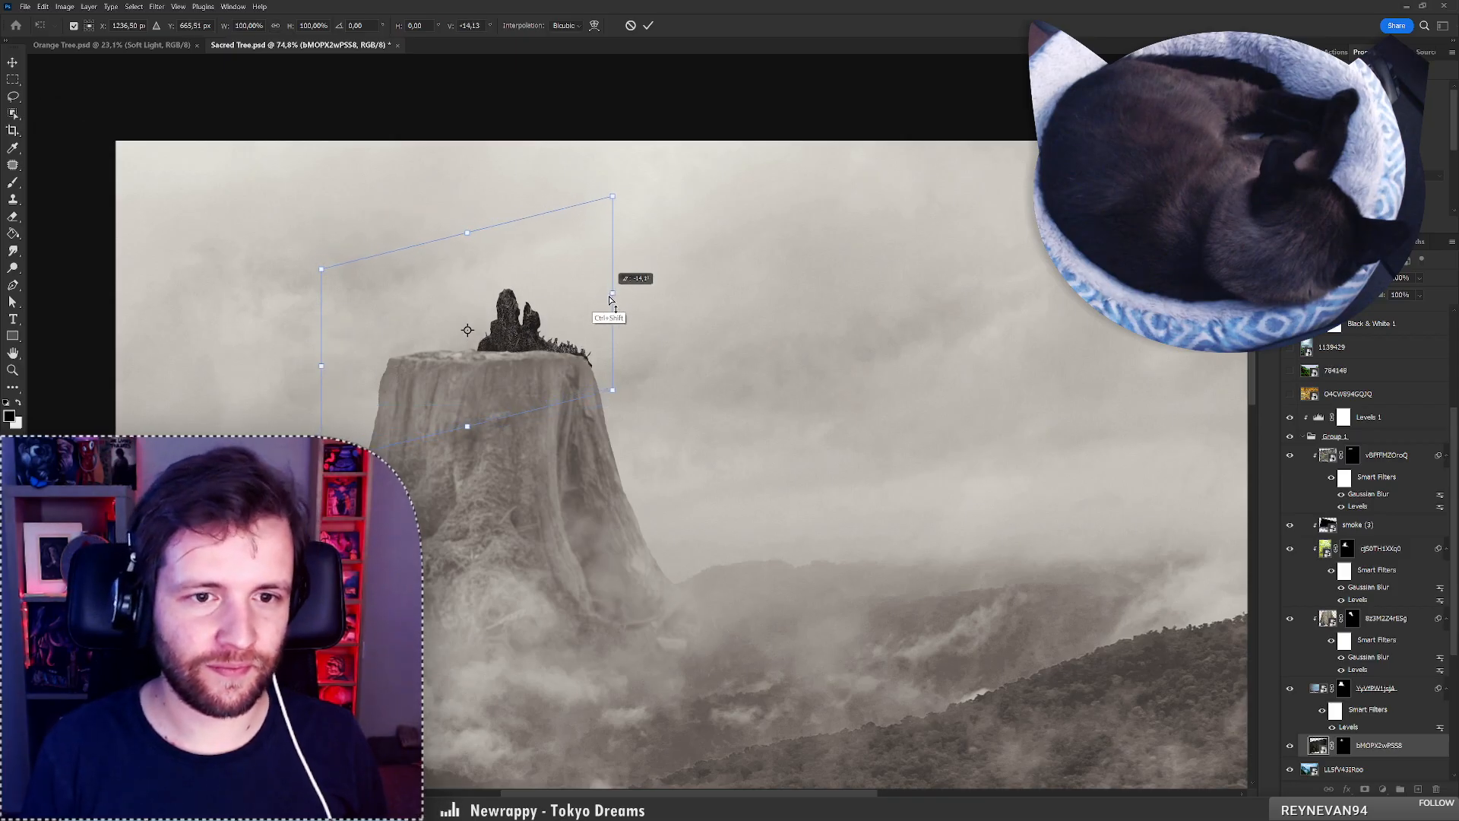
key(ctrl+z)
key(ctrl+z)
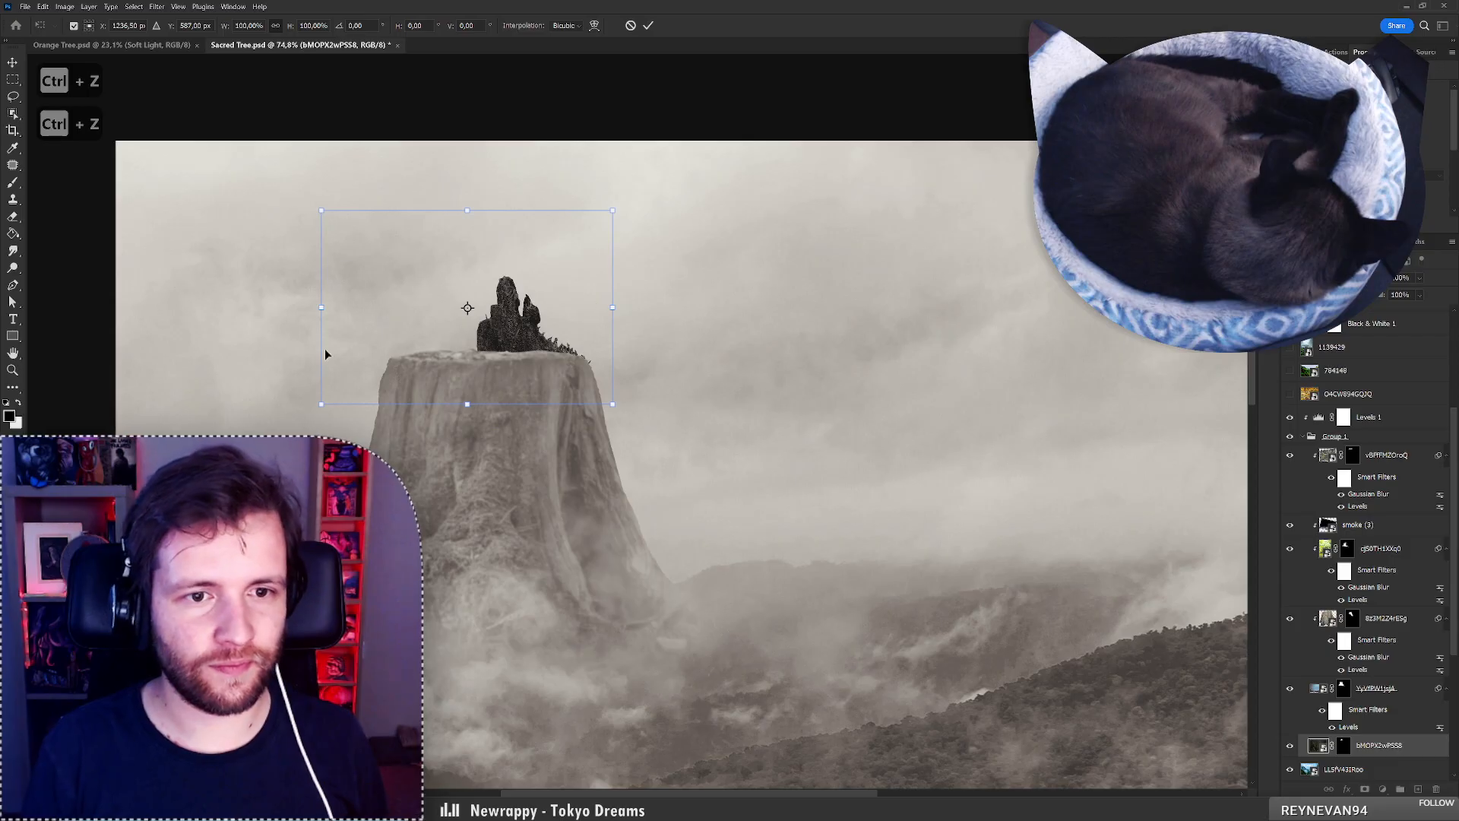
Scale the spires down to about 46%, rotate them about 3.2°, and place them at the right edge of the stump's top.
drag(322, 404, 377, 365)
drag(615, 323, 617, 331)
drag(508, 332, 554, 345)
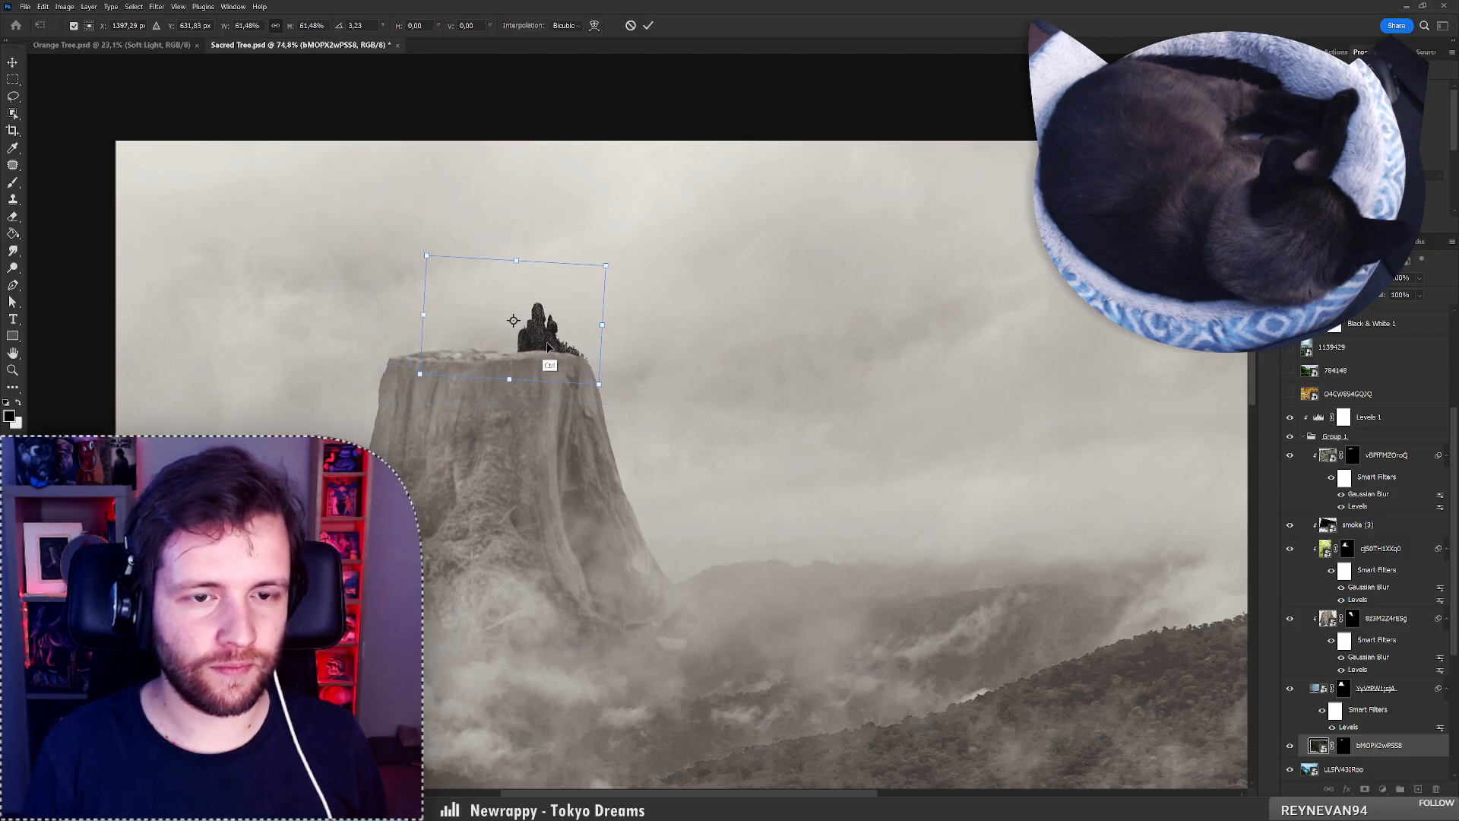
drag(421, 375, 444, 361)
drag(544, 331, 562, 341)
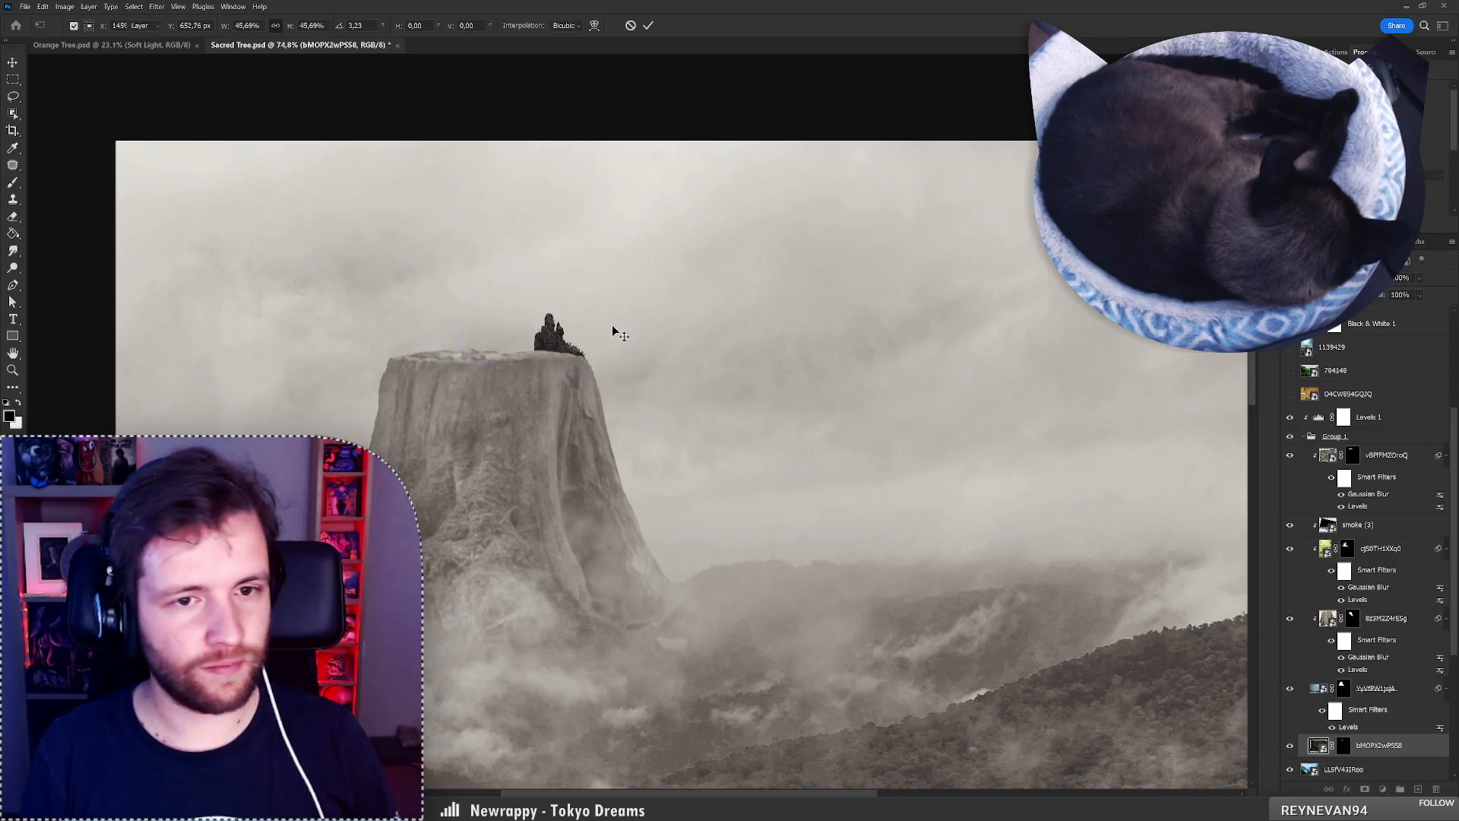
key(Return)
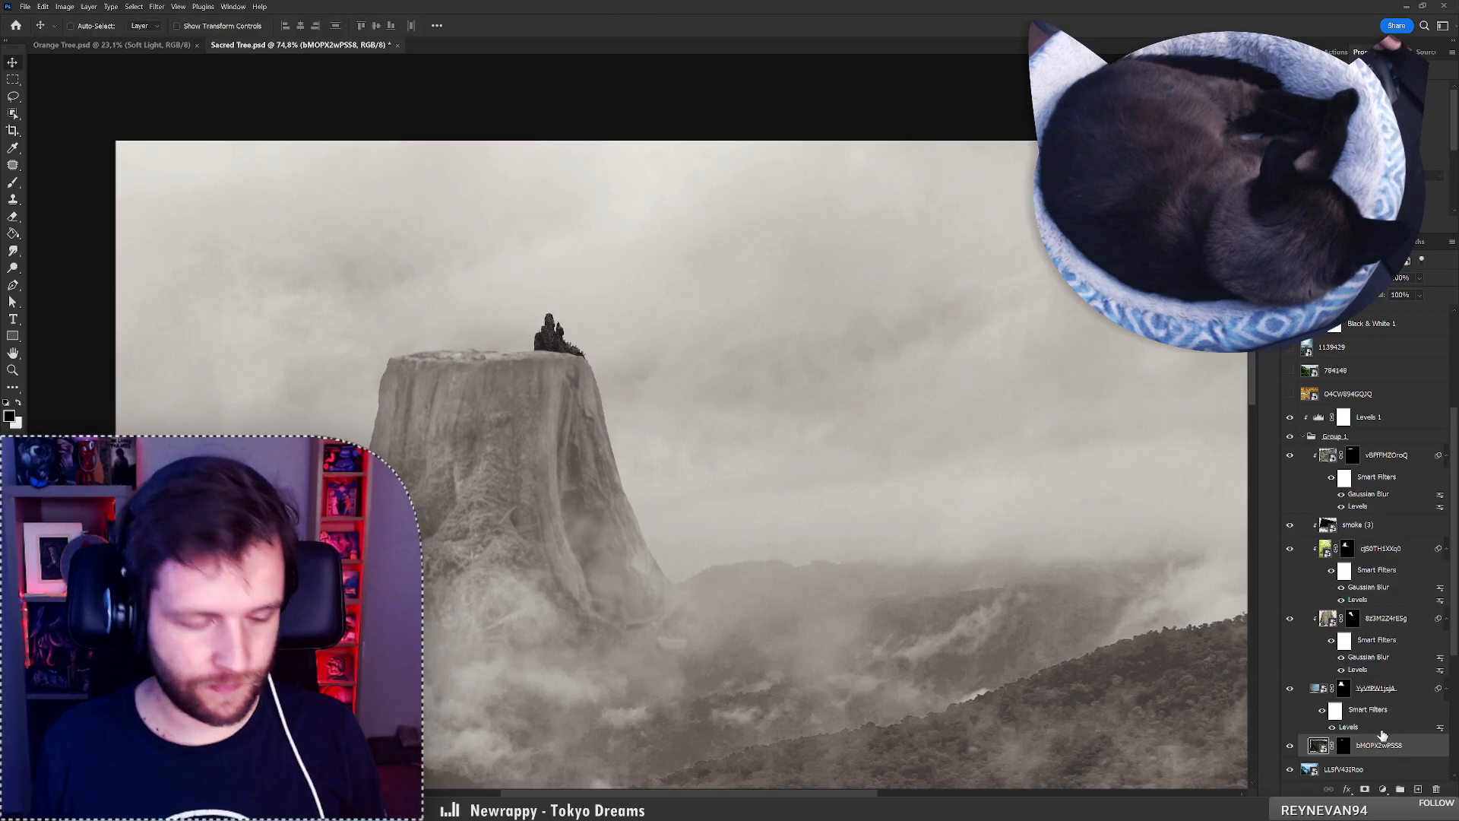
Convert the bMOPX2wPS58 spires layer to a smart object and apply a Gaussian Blur with a 1.5-pixel radius.
key(ctrl+shift+g)
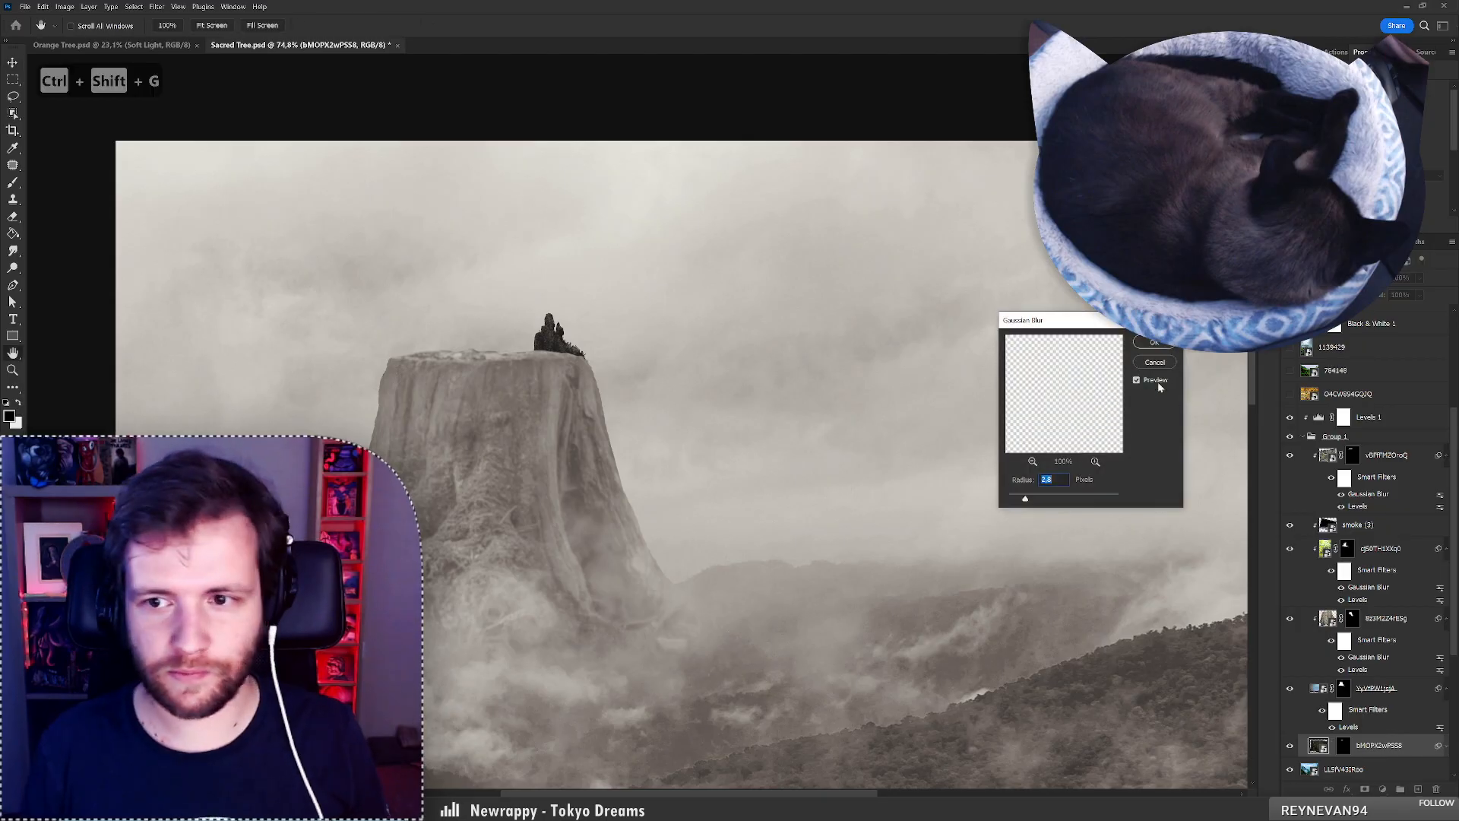
click(1155, 364)
key(ctrl+\)
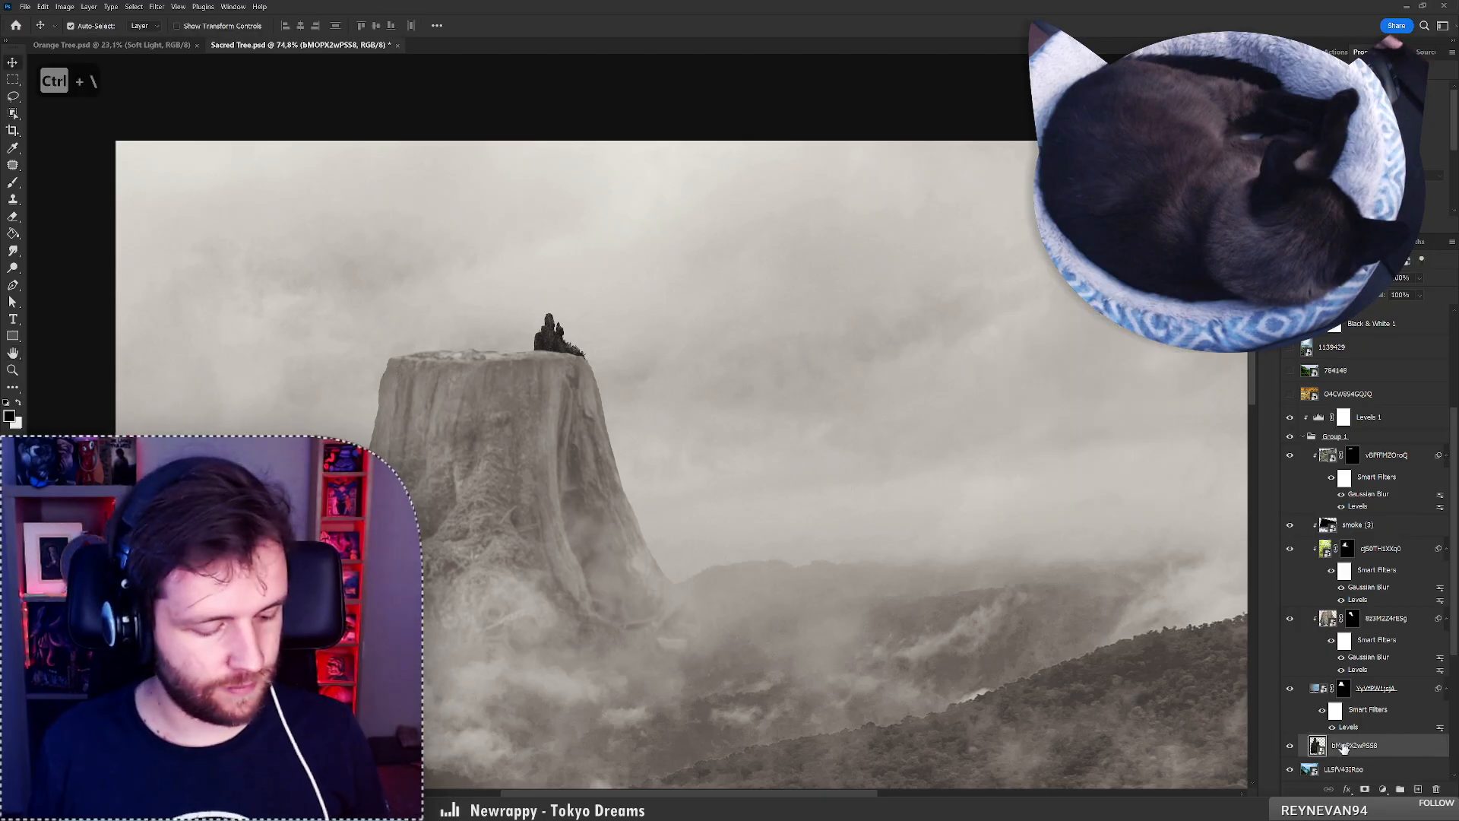
key(ctrl+shift+g)
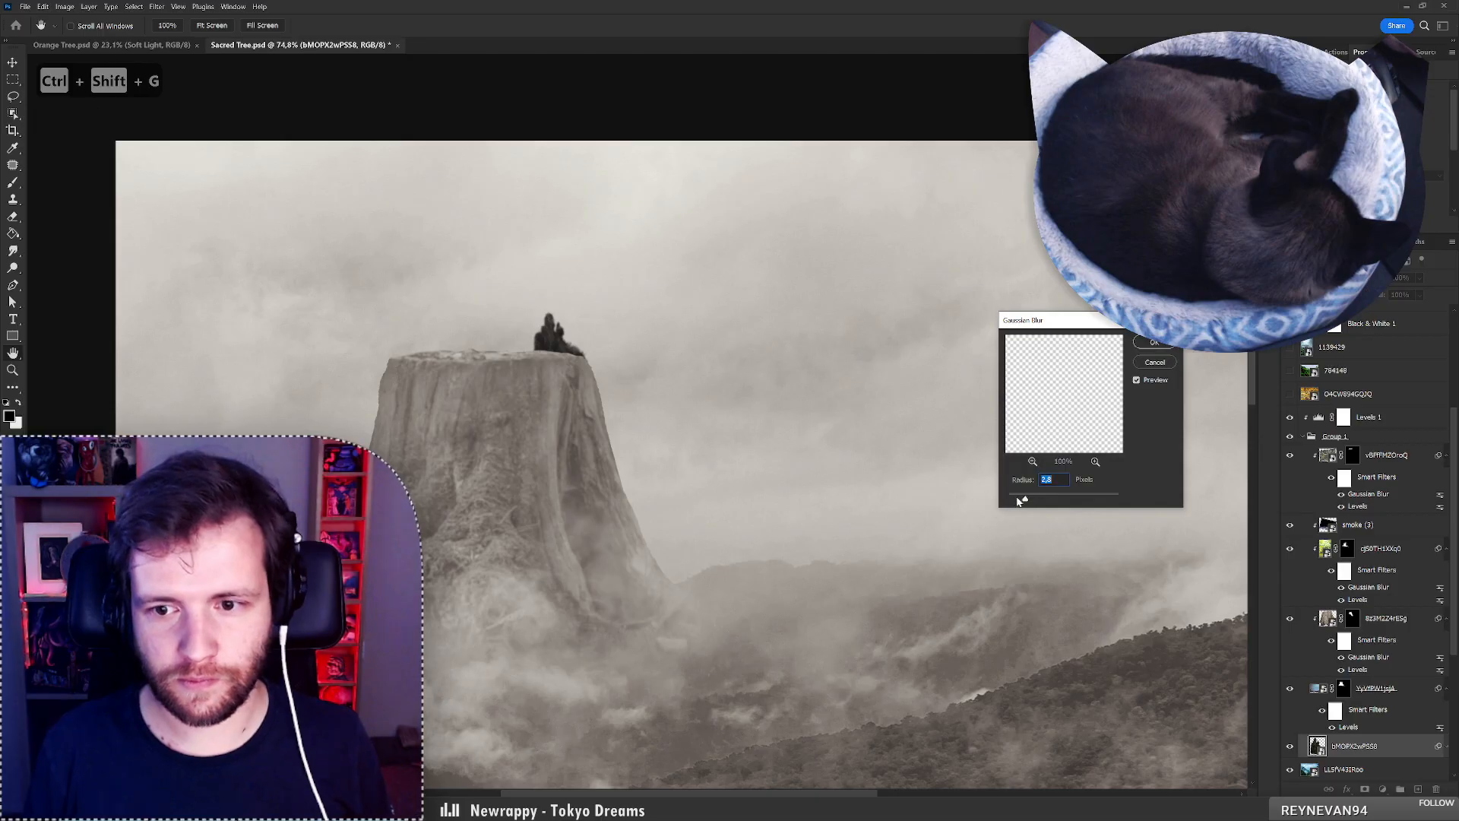
drag(1018, 500, 1019, 500)
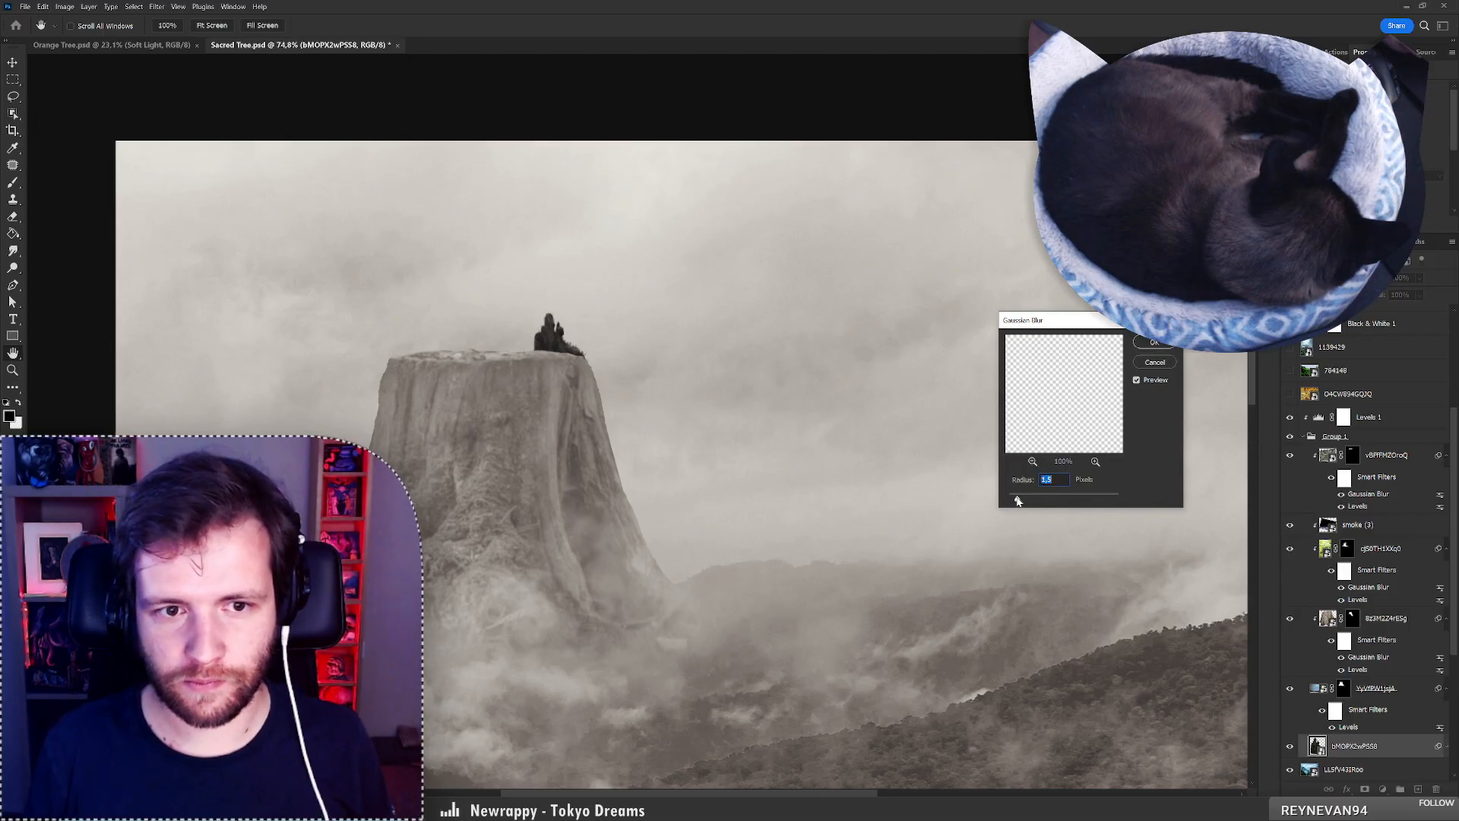
click(1154, 341)
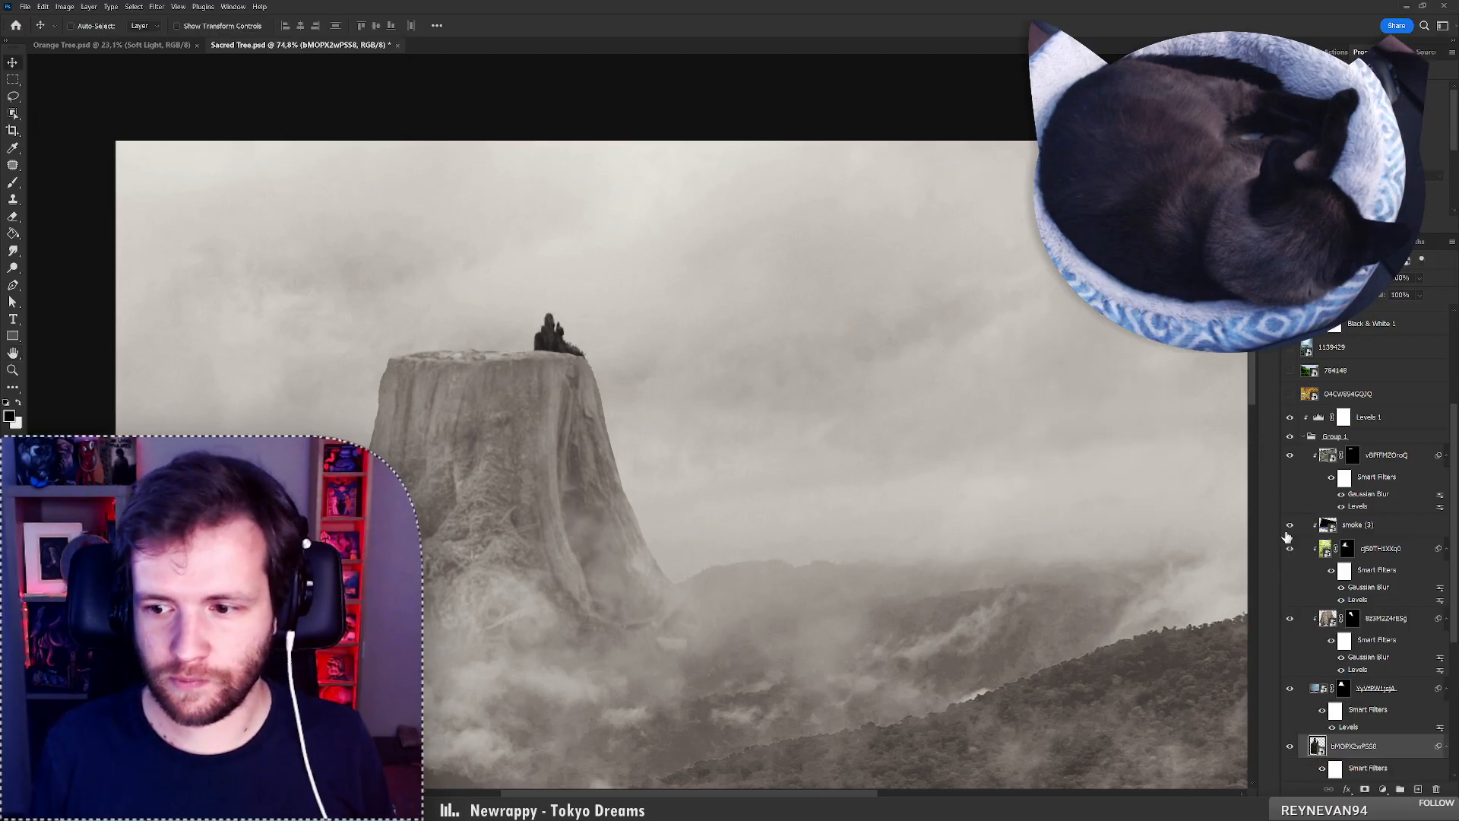
Soften the layer mask of the stump layer directly above the spires with a 2.6-pixel Gaussian Blur.
click(1341, 690)
key(ctrl+shift+g)
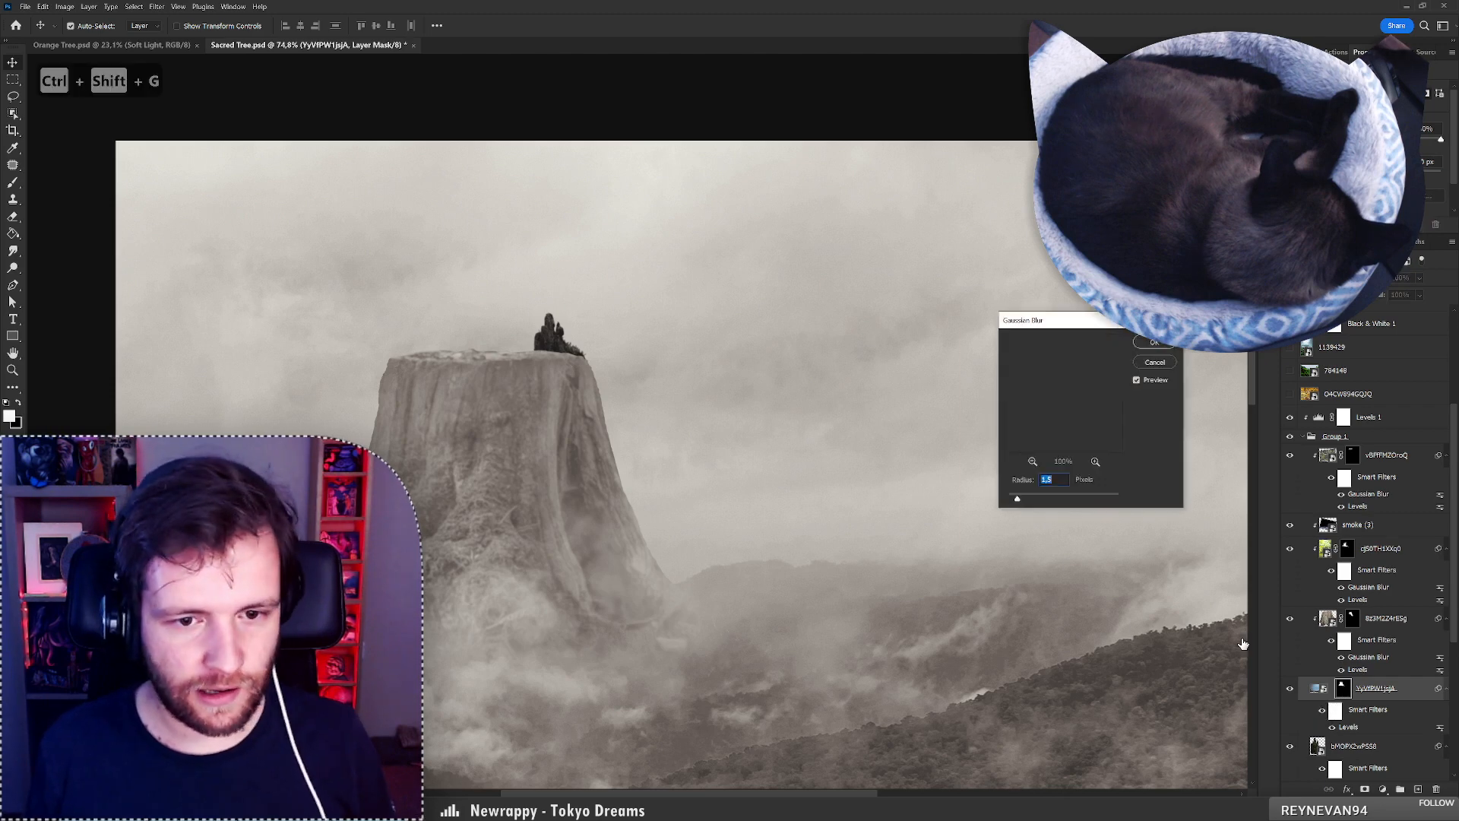
click(1029, 499)
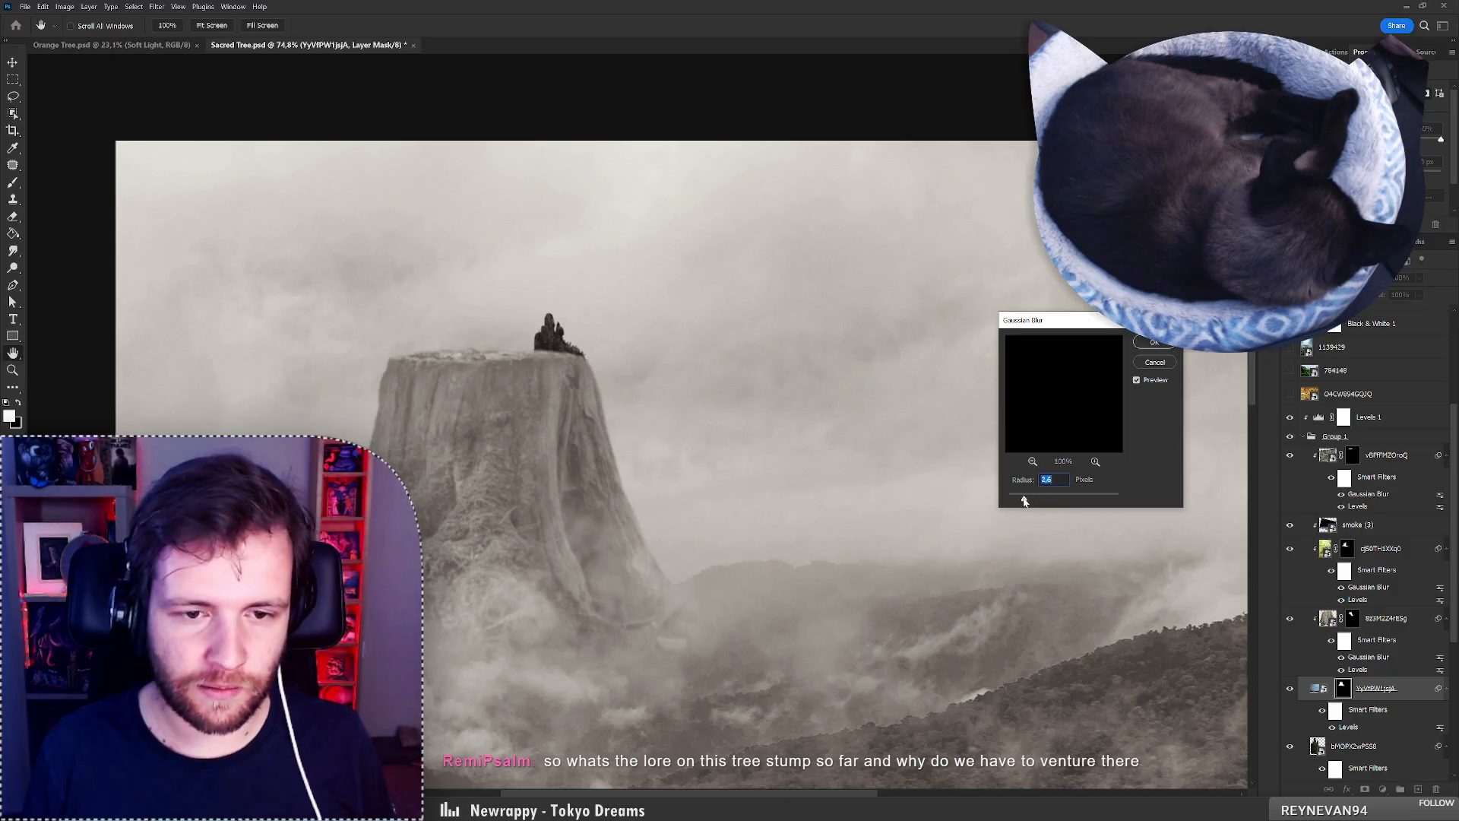
click(1155, 342)
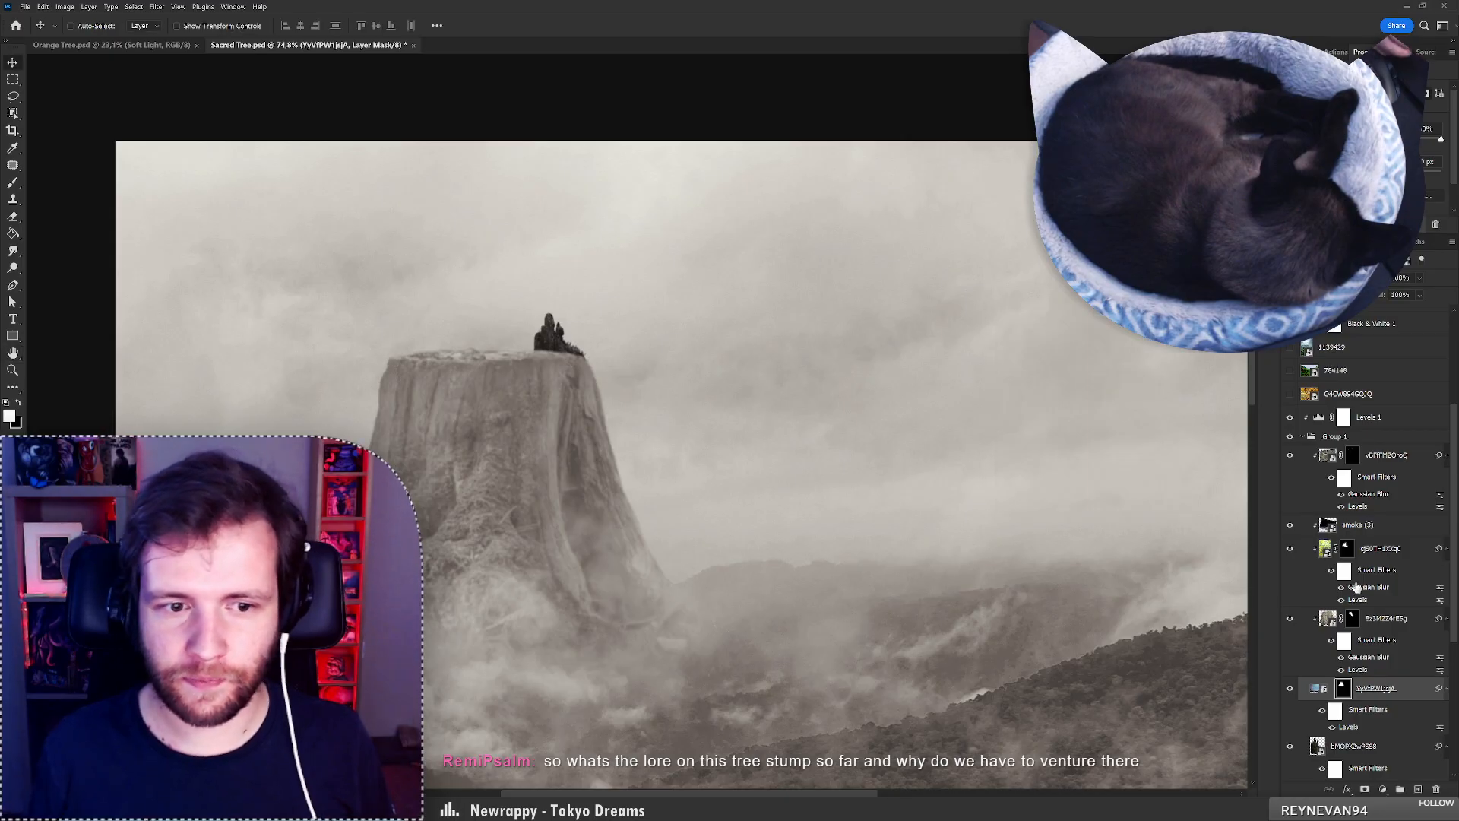
Fade the spires layer into the mist with Levels, raising the output black to 76 and brightening the midtones.
scroll(1377, 539, down, 5)
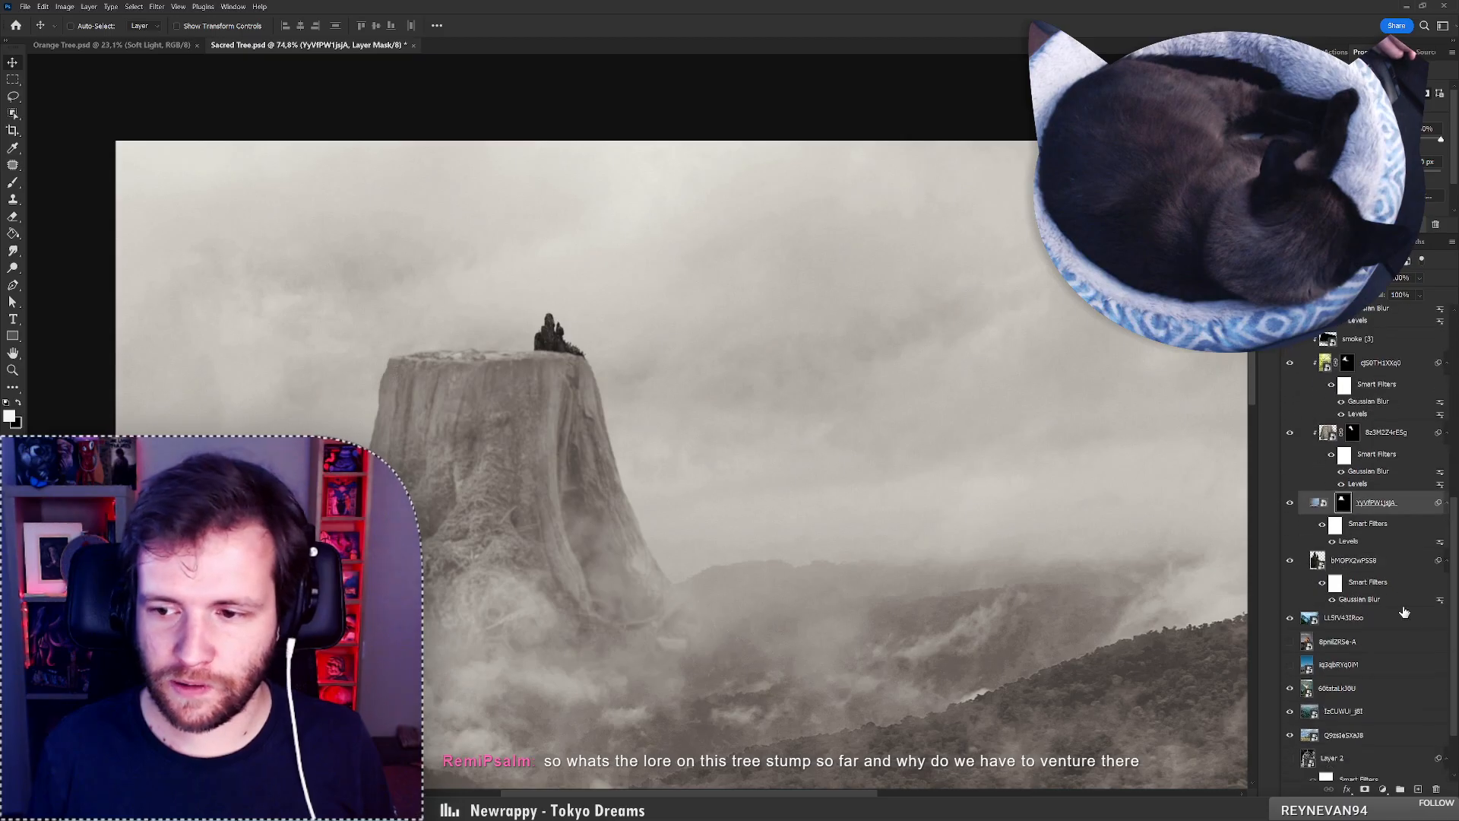
click(1365, 567)
key(ctrl+l)
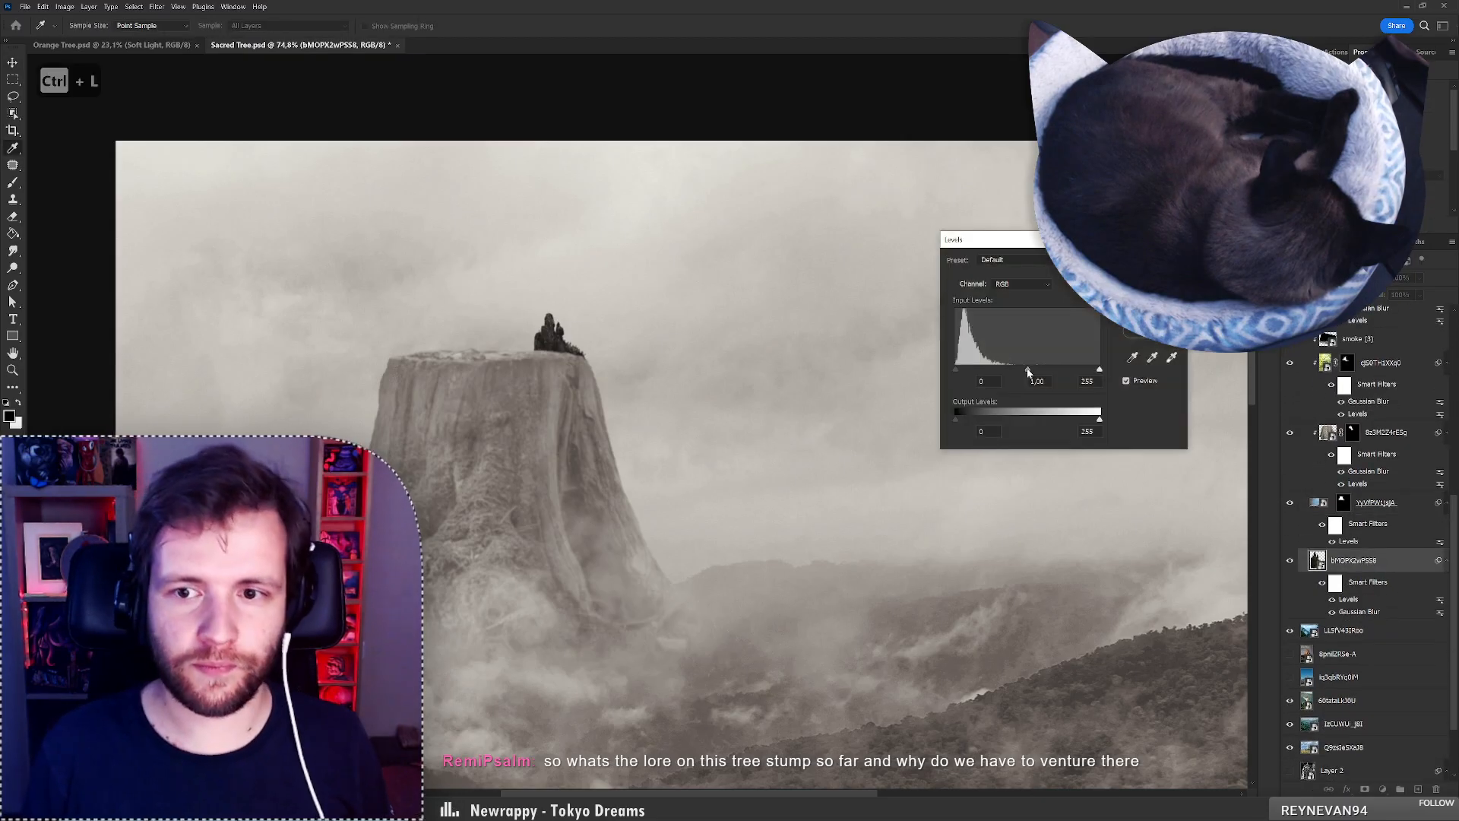
drag(955, 419, 998, 431)
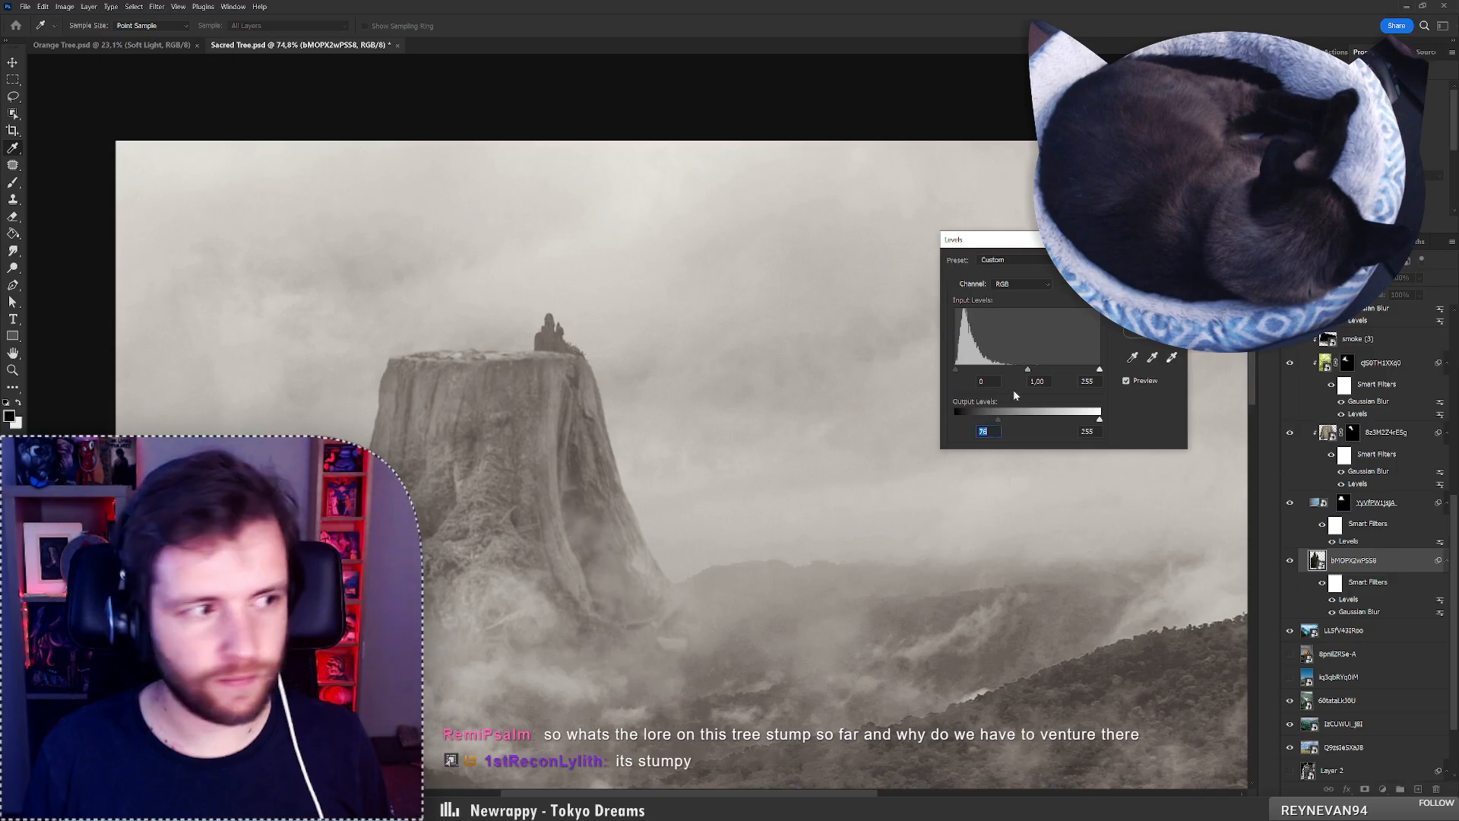
drag(1013, 375, 1012, 376)
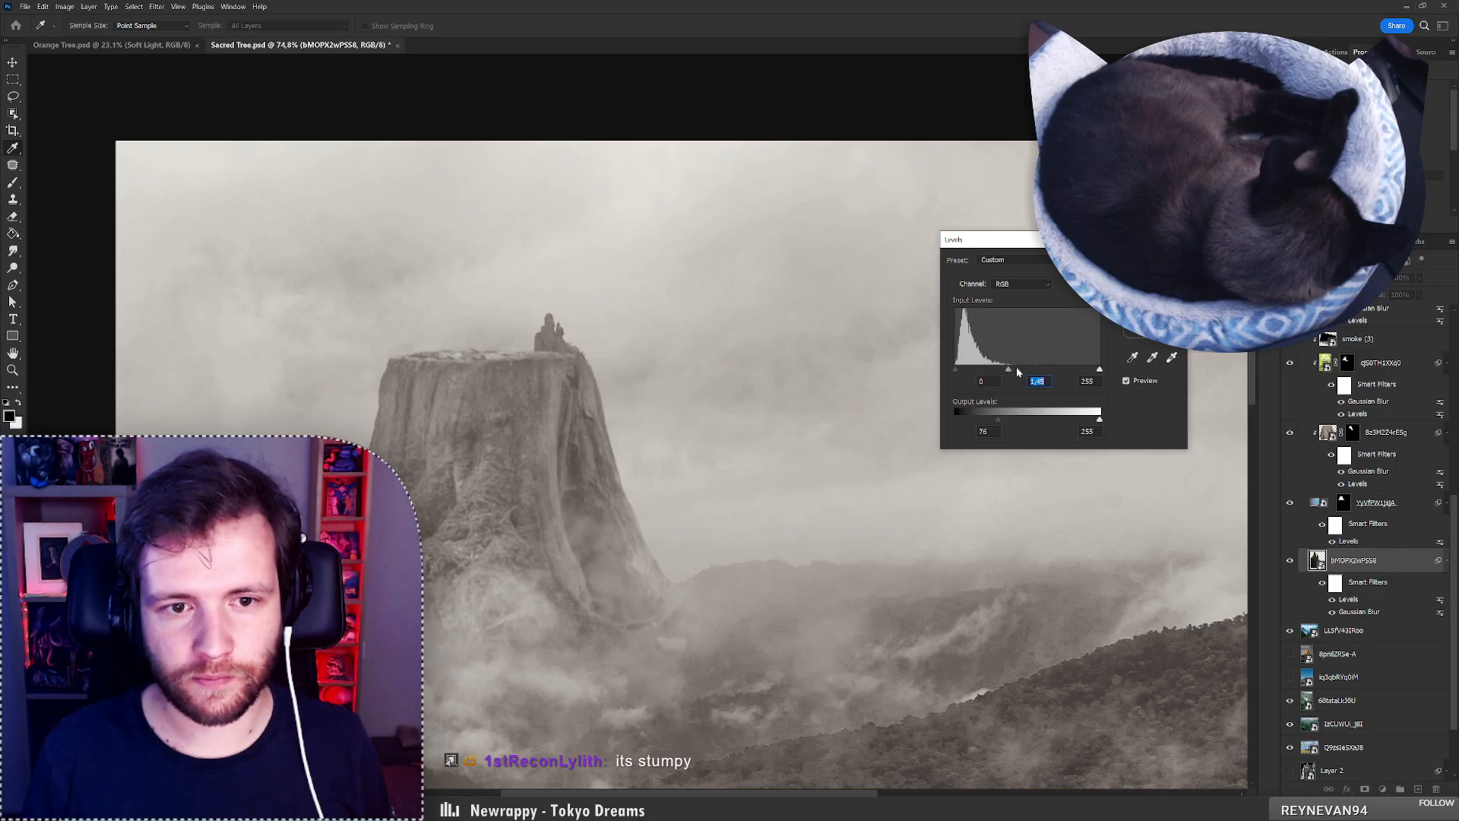
click(1154, 260)
Transform the spires slightly so they stand a little shorter at the right edge of the stump's top.
key(z)
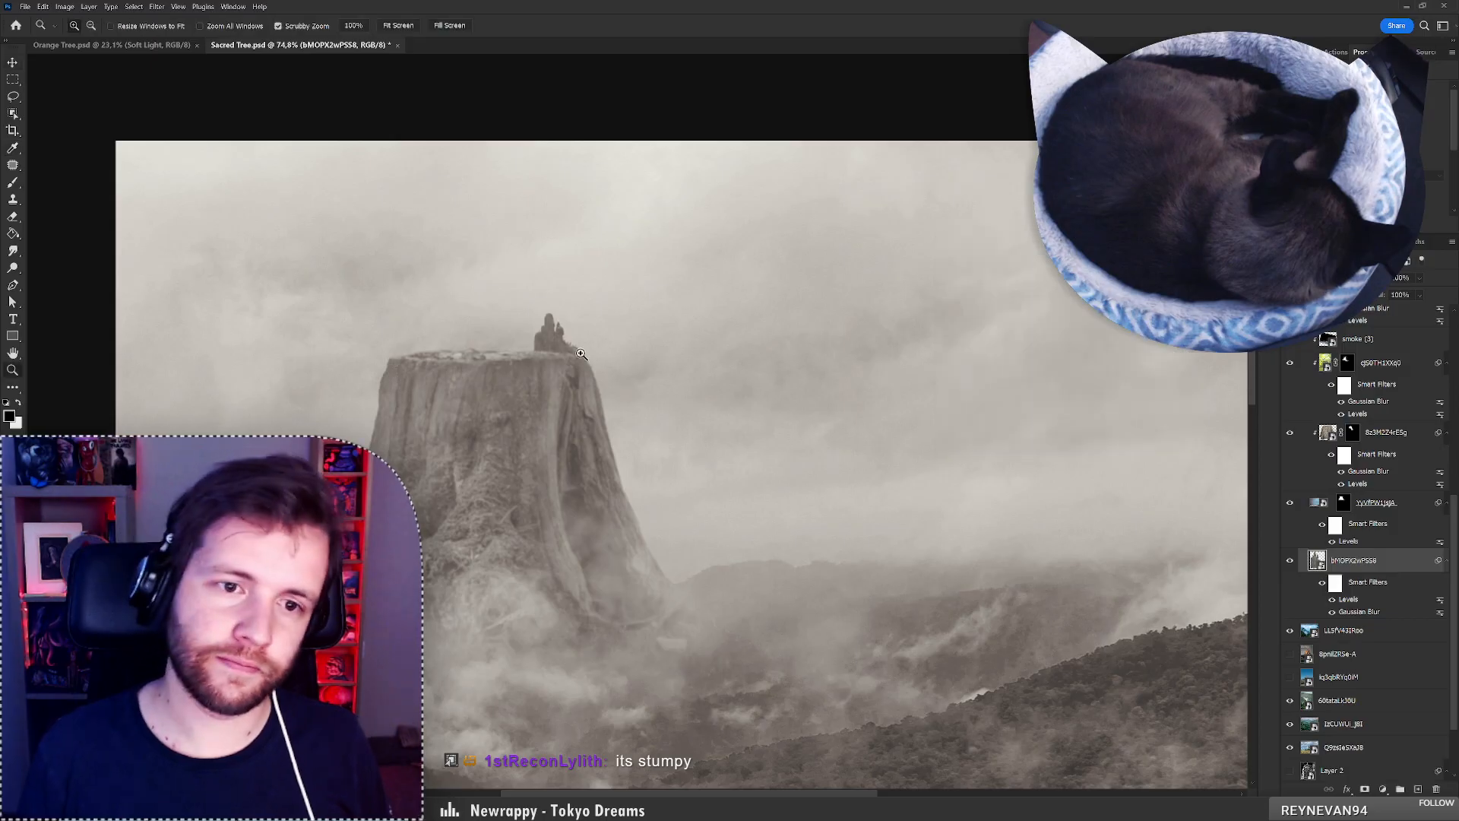
drag(595, 341, 558, 318)
key(v)
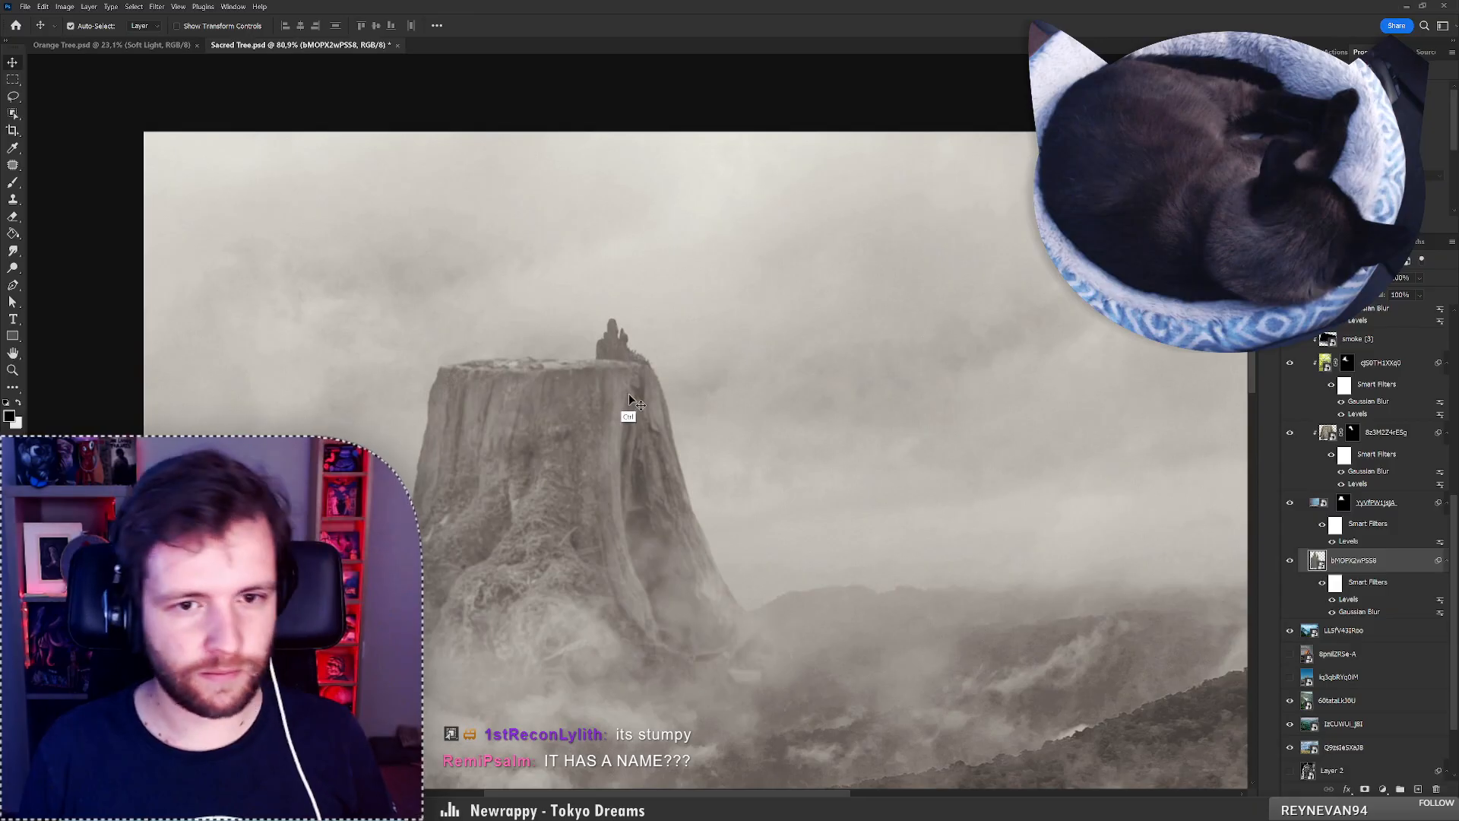
key(ctrl+t)
drag(597, 370, 695, 349)
key(Return)
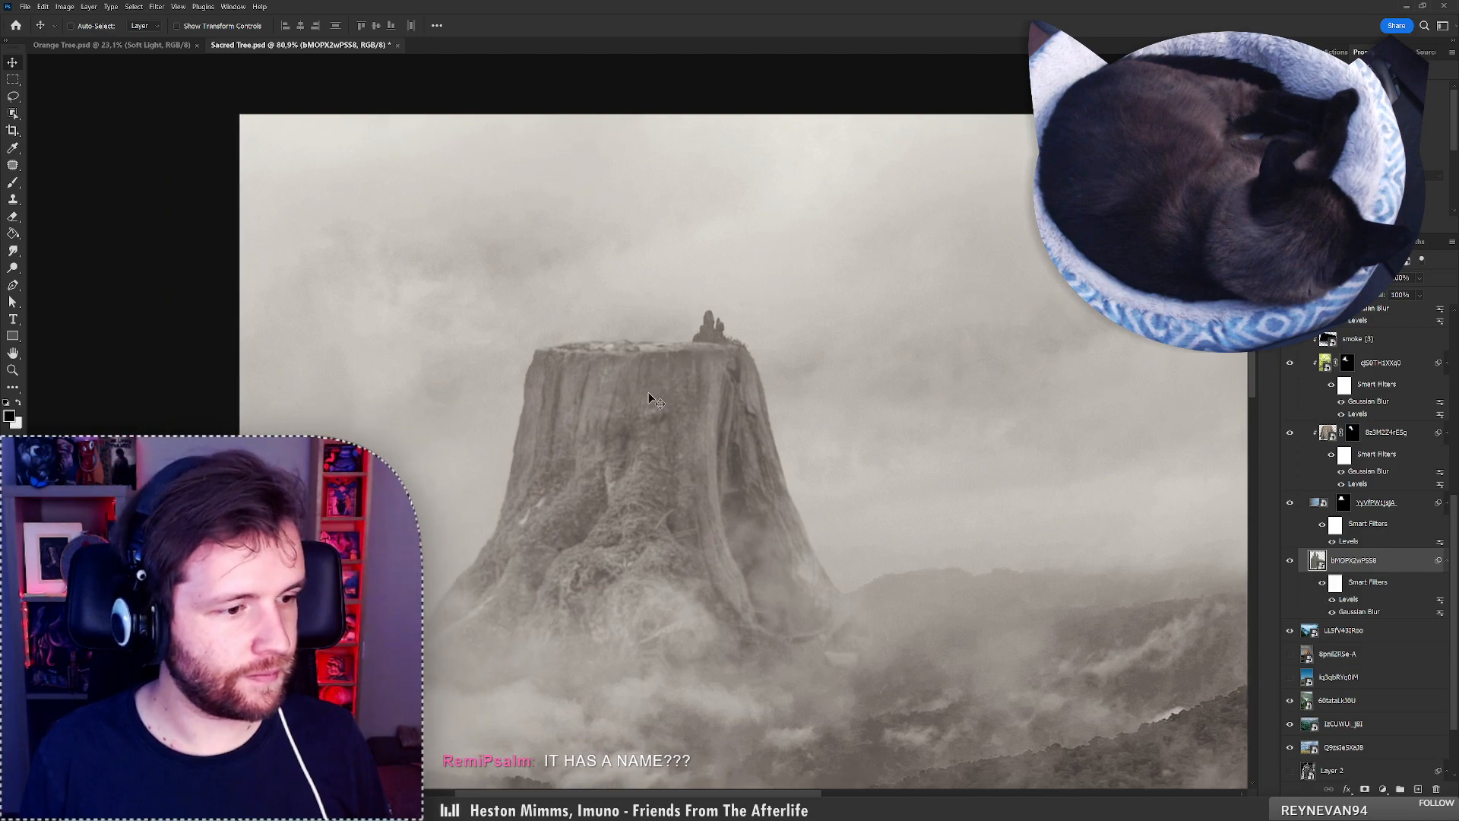
Examine the spires on the stump's top up close and against the whole composition.
key(z)
drag(649, 392, 587, 399)
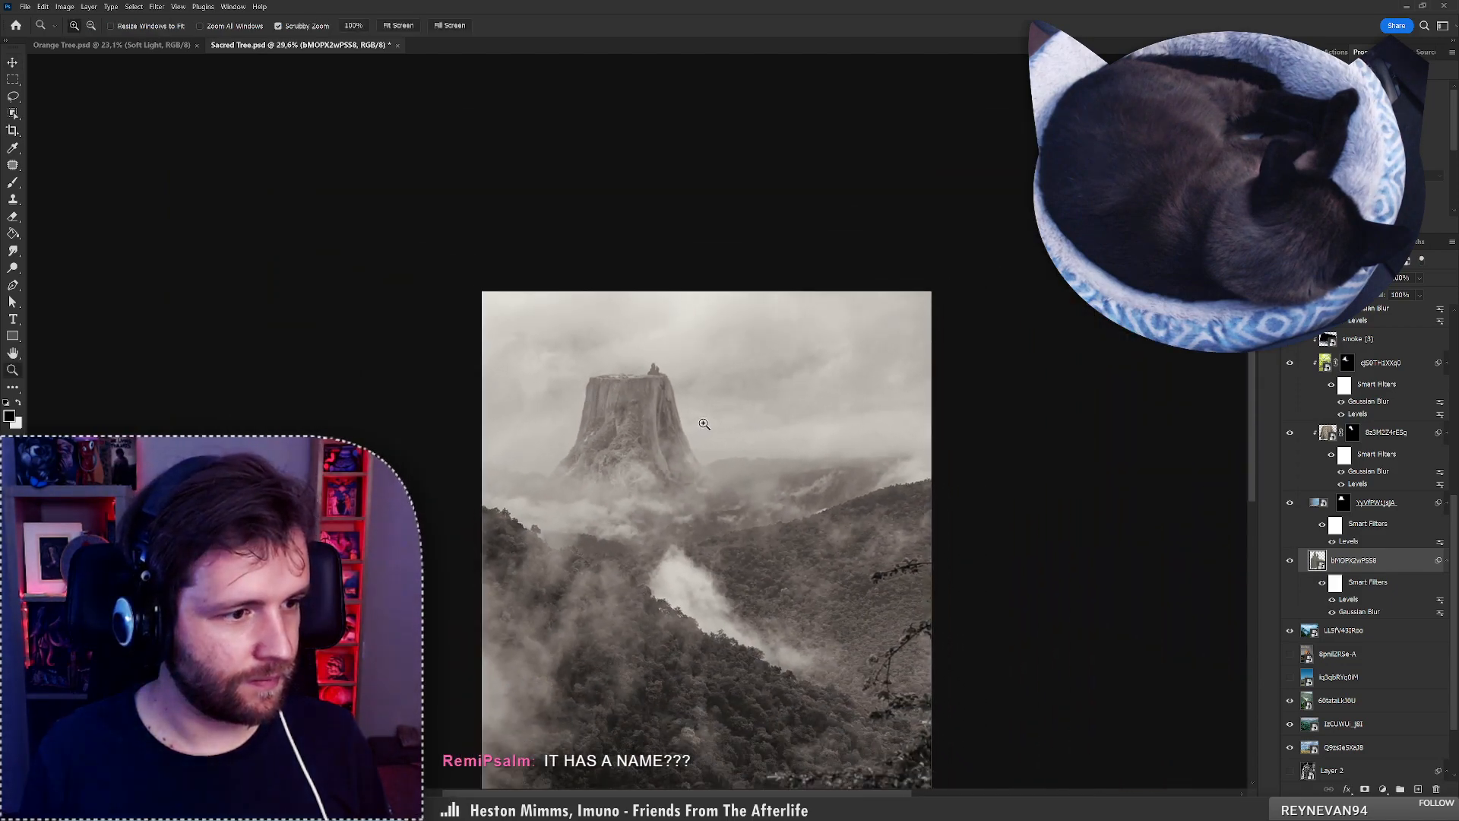
mouse_move(701, 425)
mouse_down()
mouse_move(722, 420)
mouse_move(717, 465)
mouse_move(672, 428)
mouse_up()
key(v)
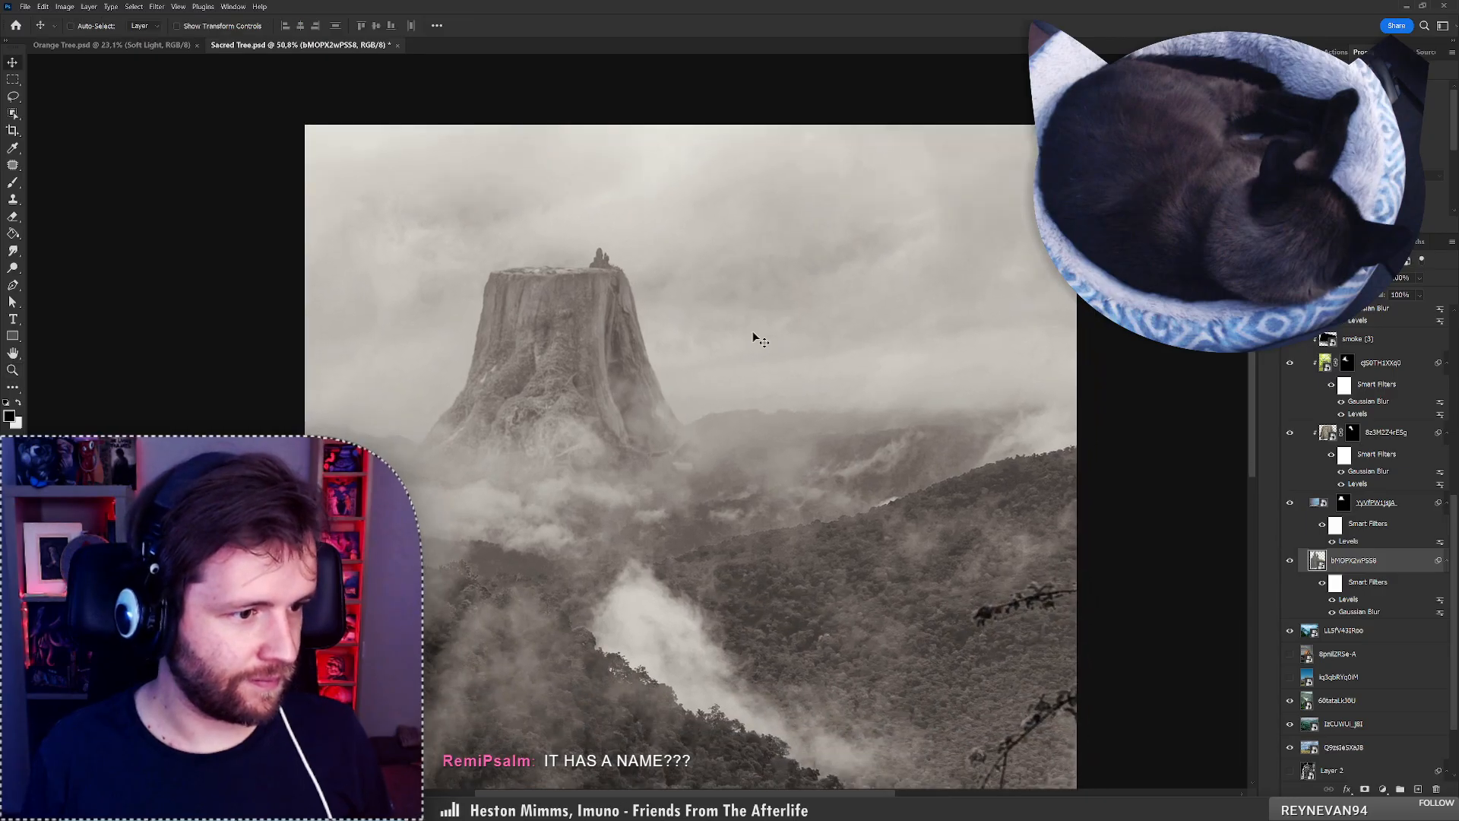
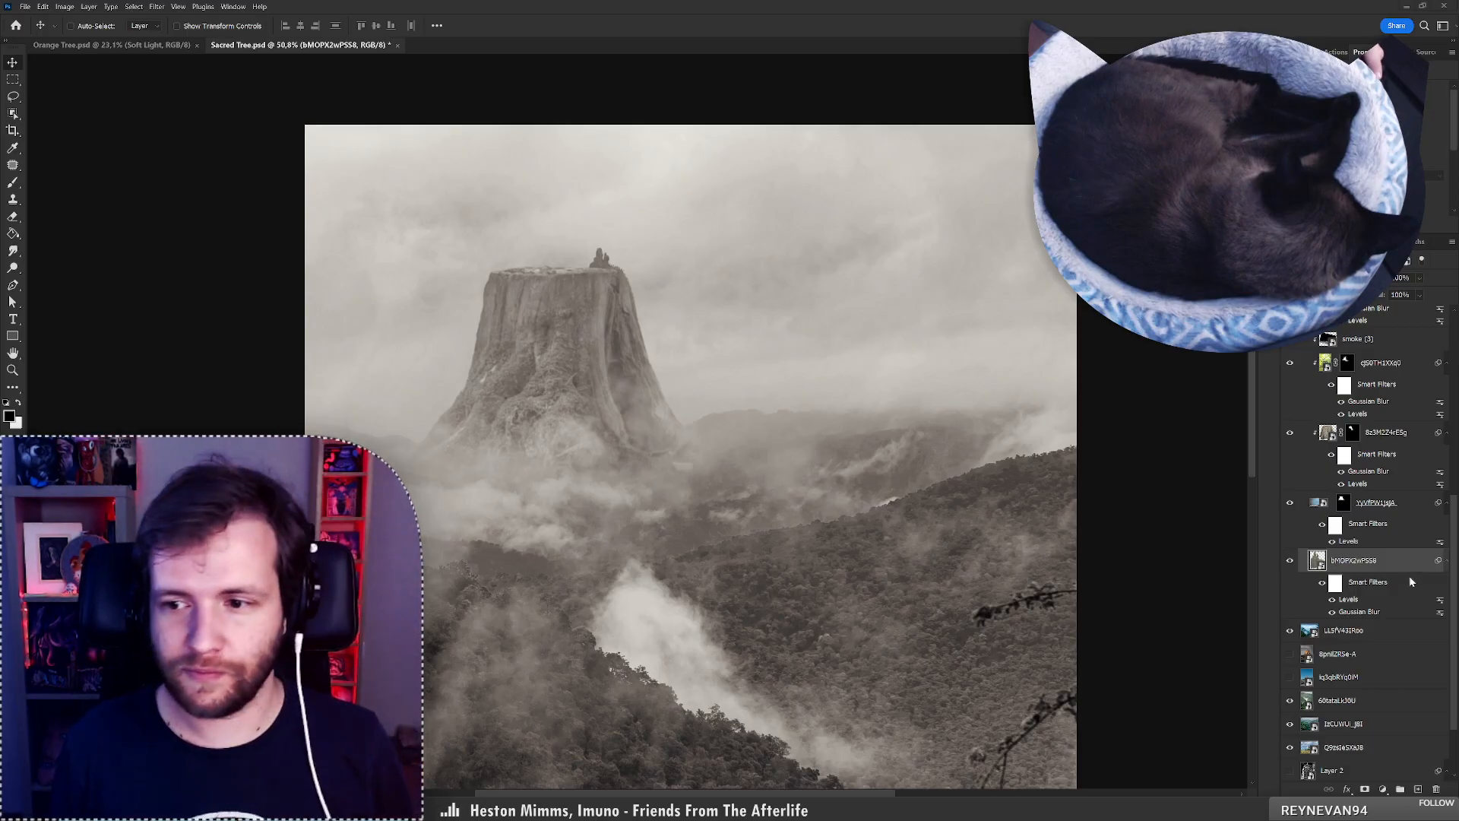
scroll(562, 322, down, 5)
scroll(436, 282, up, 5)
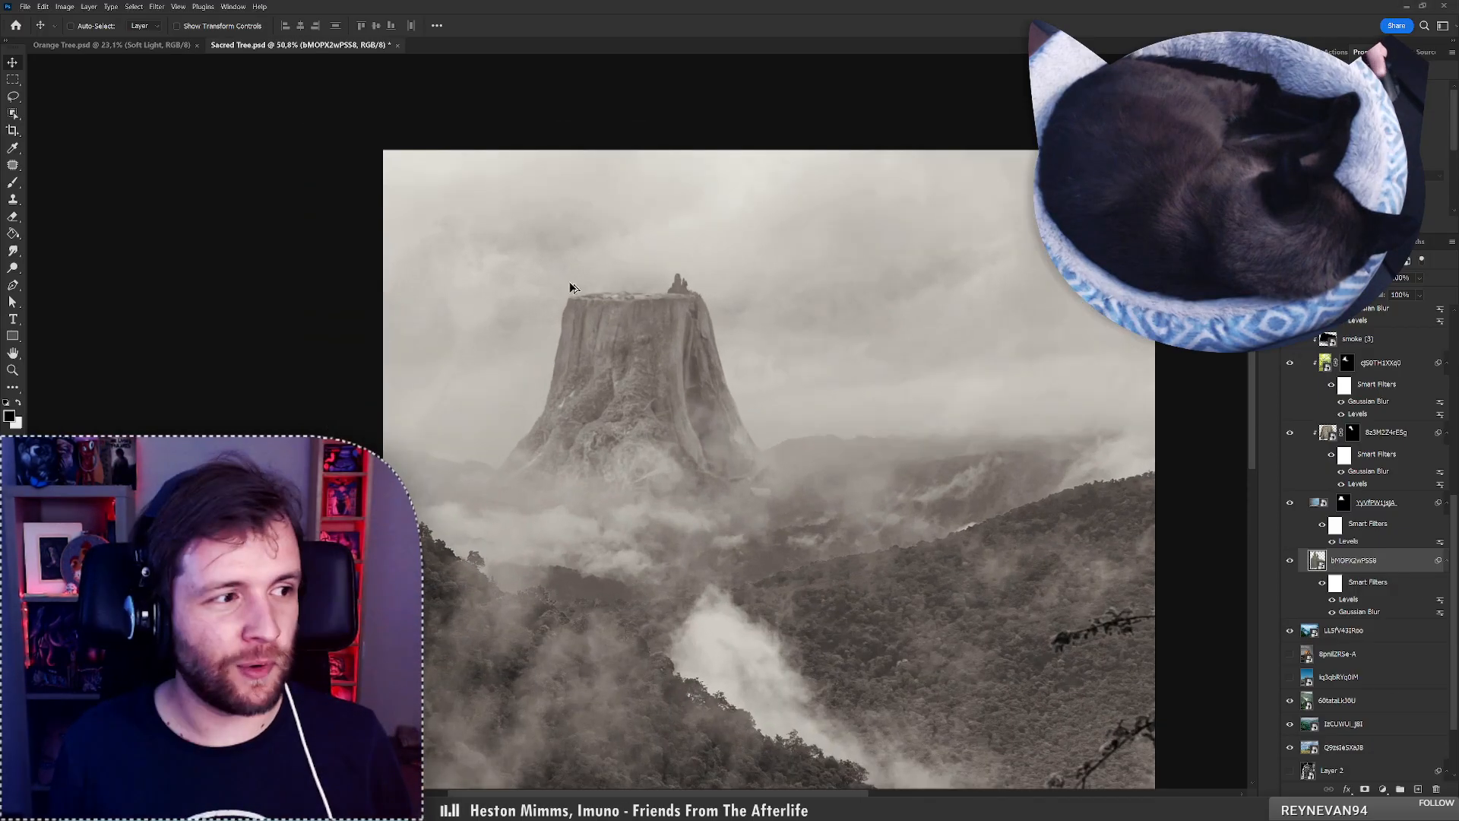
scroll(577, 287, up, 6)
scroll(870, 330, up, 4)
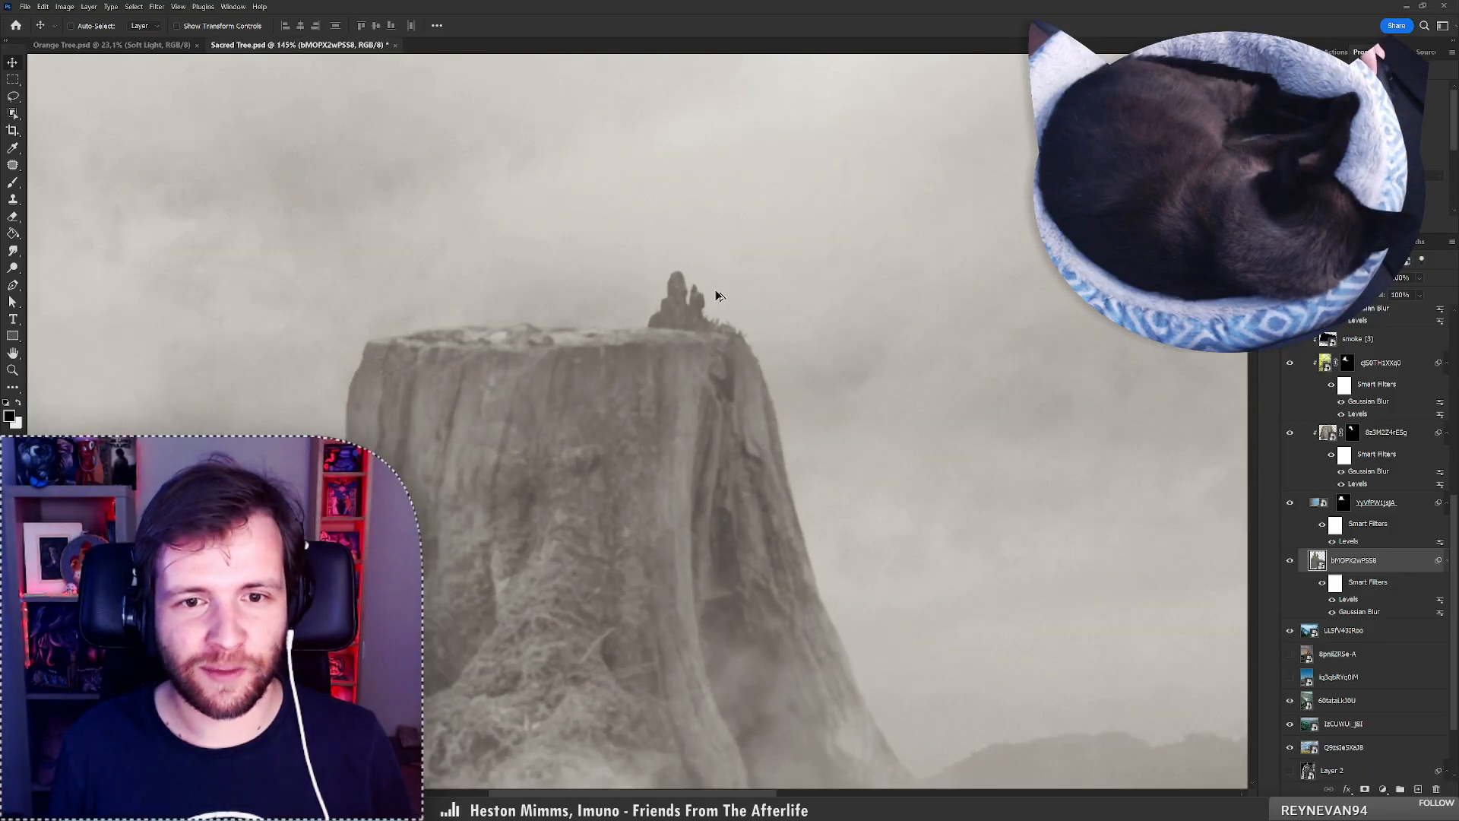
scroll(718, 295, up, 3)
scroll(722, 291, down, 10)
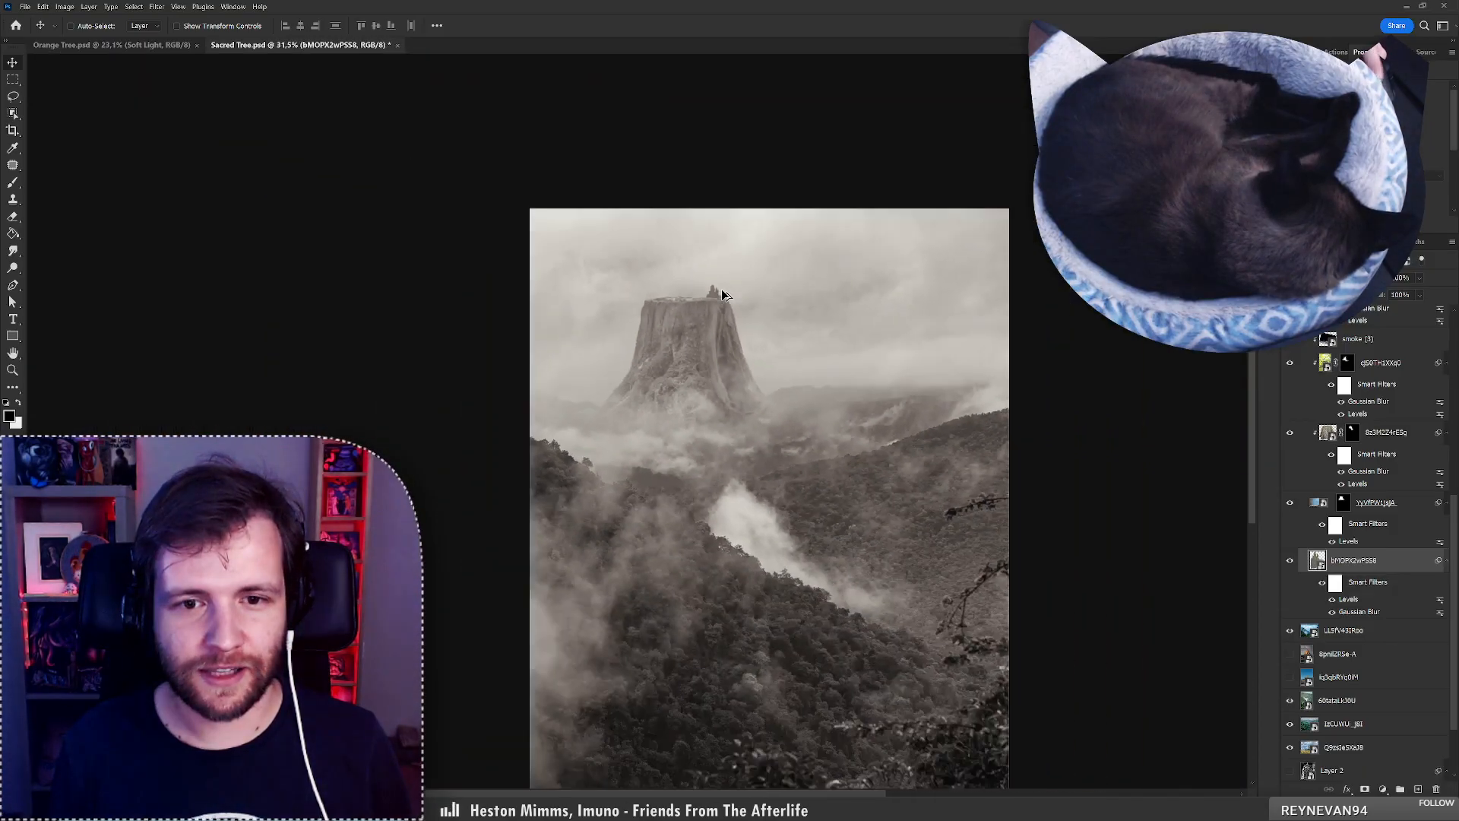
scroll(729, 281, up, 1)
drag(768, 437, 639, 402)
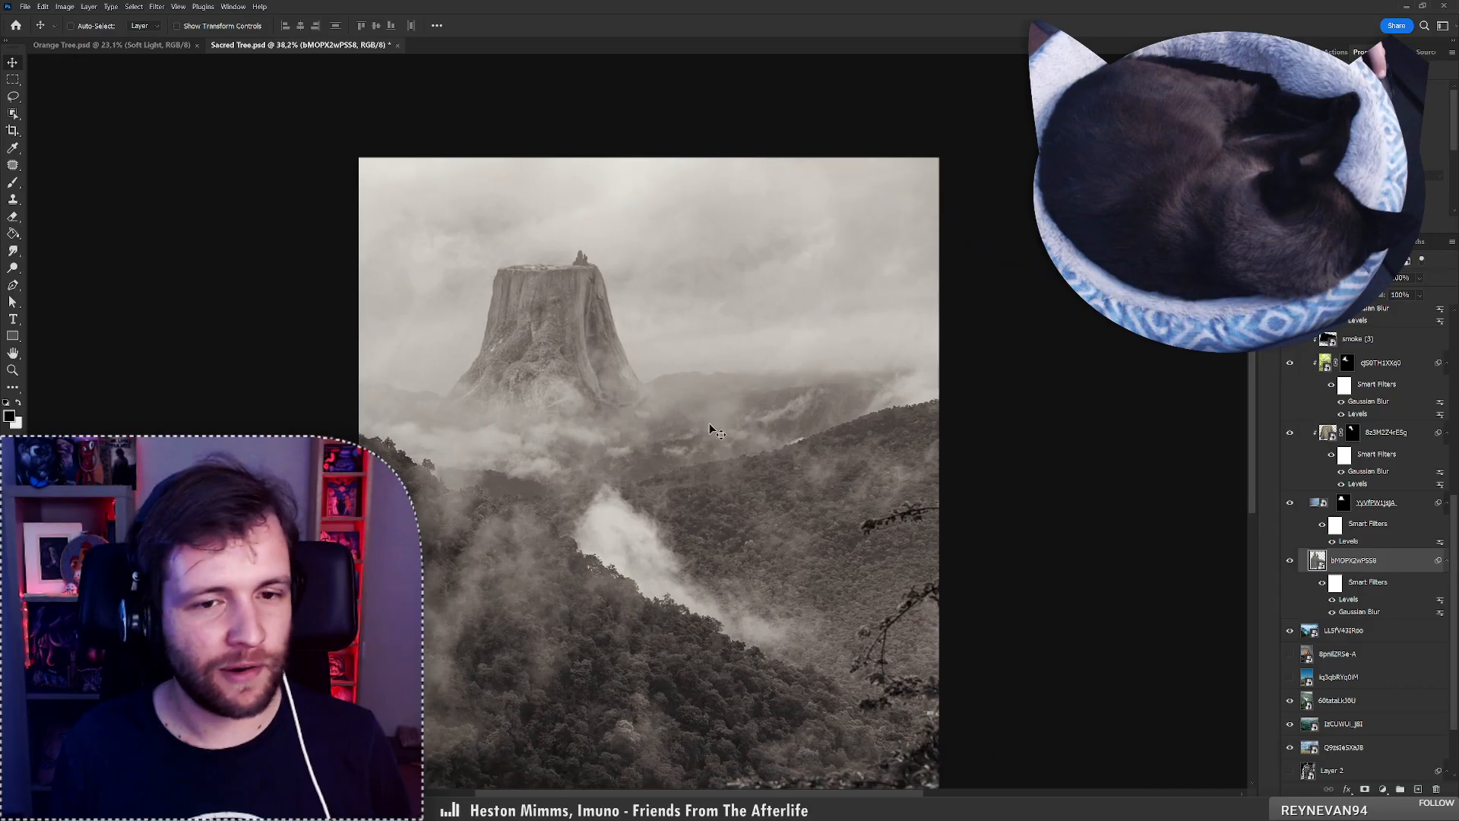
scroll(710, 426, down, 2)
scroll(715, 365, up, 5)
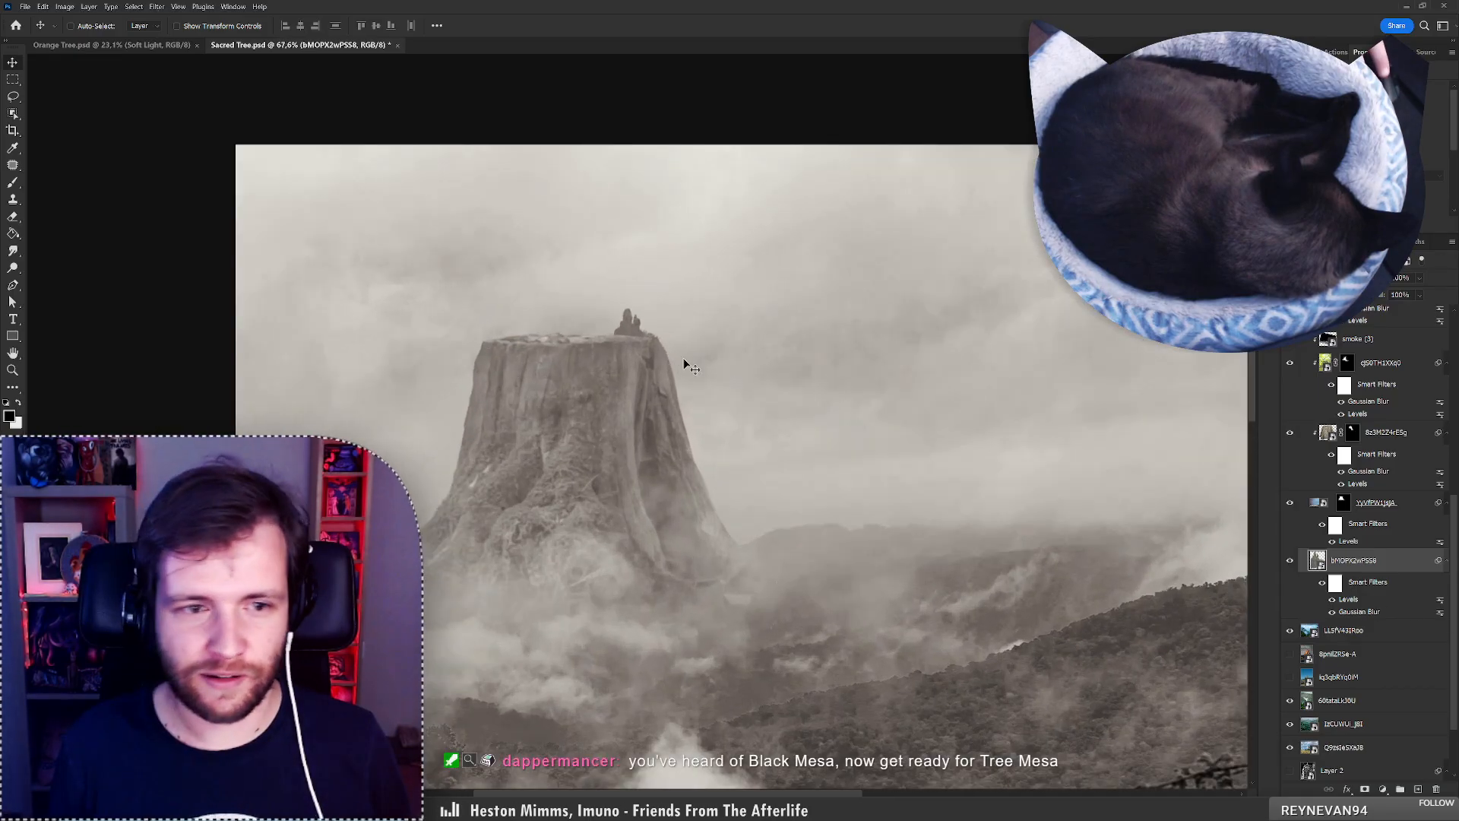
scroll(658, 361, down, 3)
scroll(660, 365, down, 1)
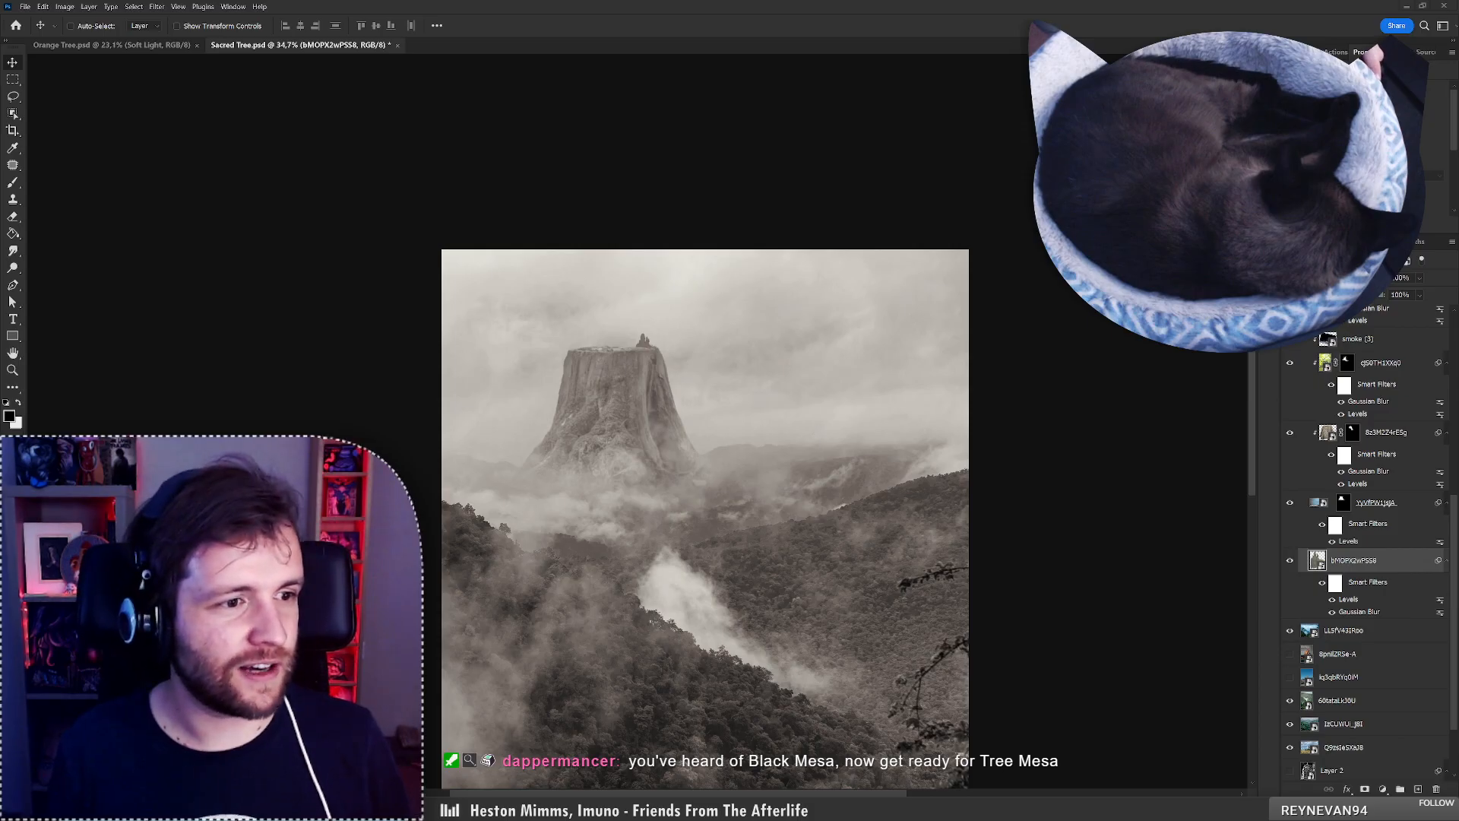
scroll(676, 467, down, 2)
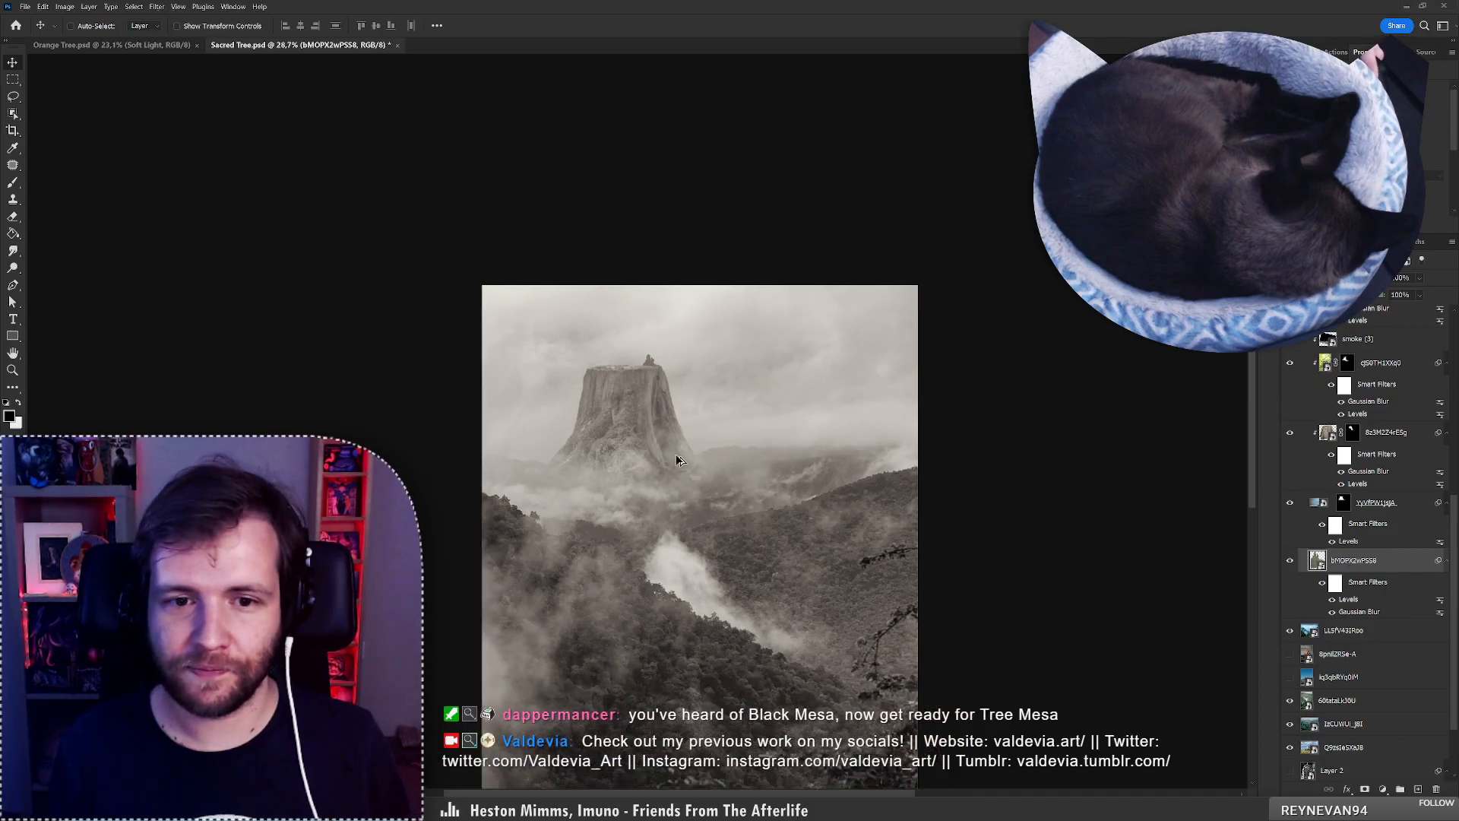
scroll(679, 466, up, 1)
drag(684, 550, 687, 385)
scroll(687, 386, down, 1)
scroll(687, 385, up, 3)
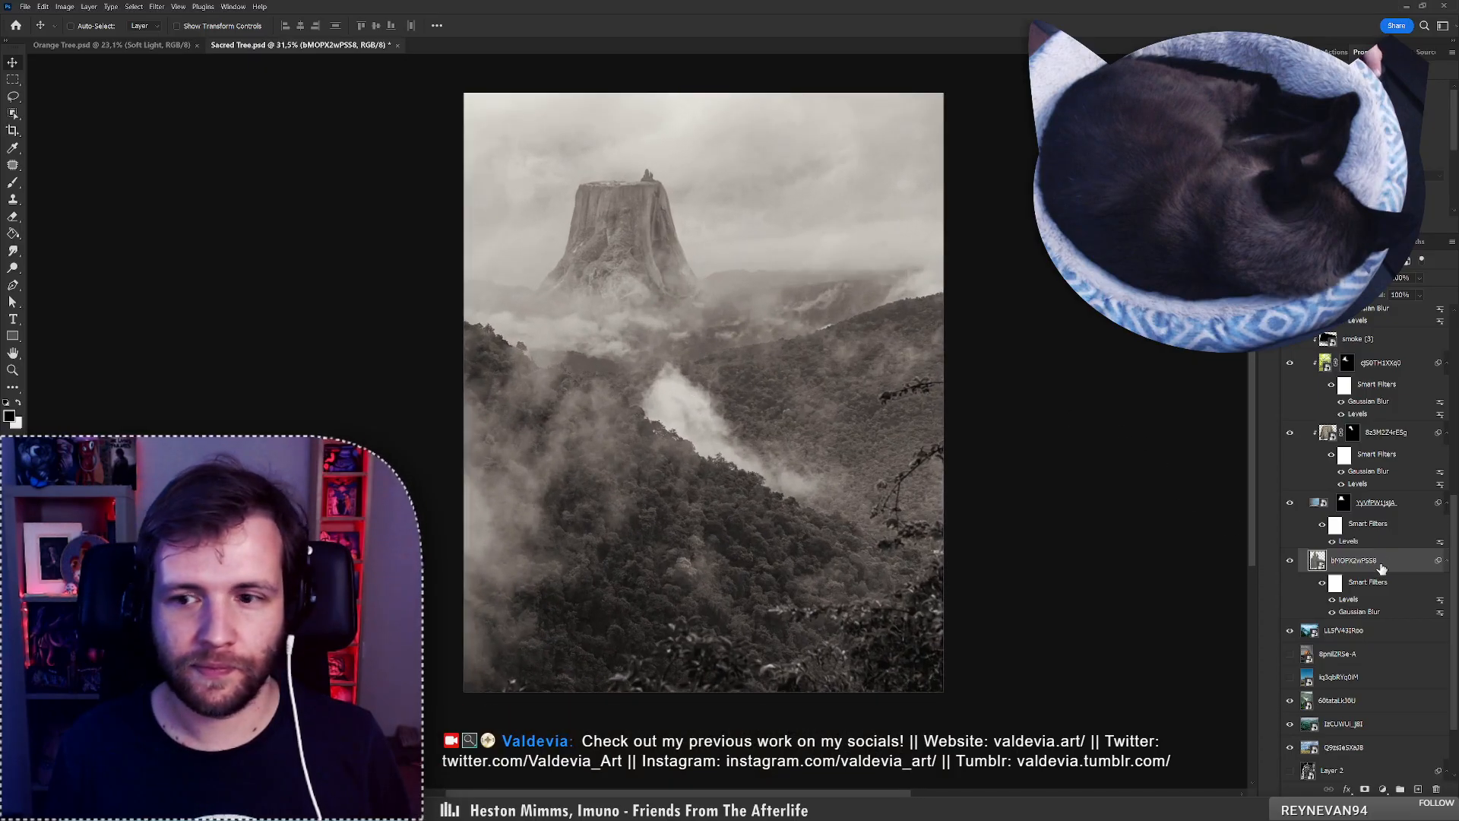
Delete the five leftover photo layers beneath the sky layer, along with Layer 2 below them.
click(1365, 648)
shift+click(1370, 748)
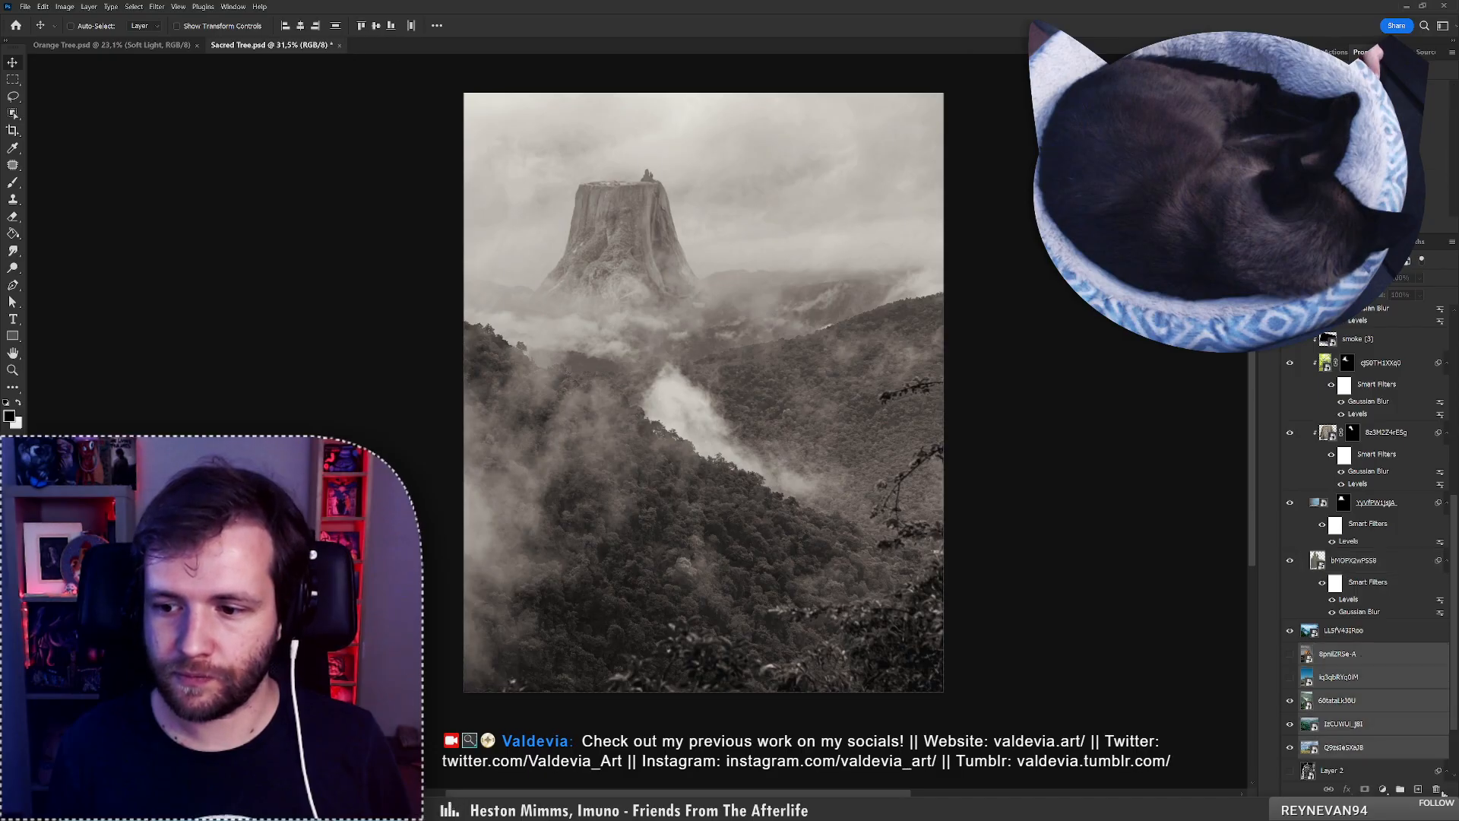
click(1437, 789)
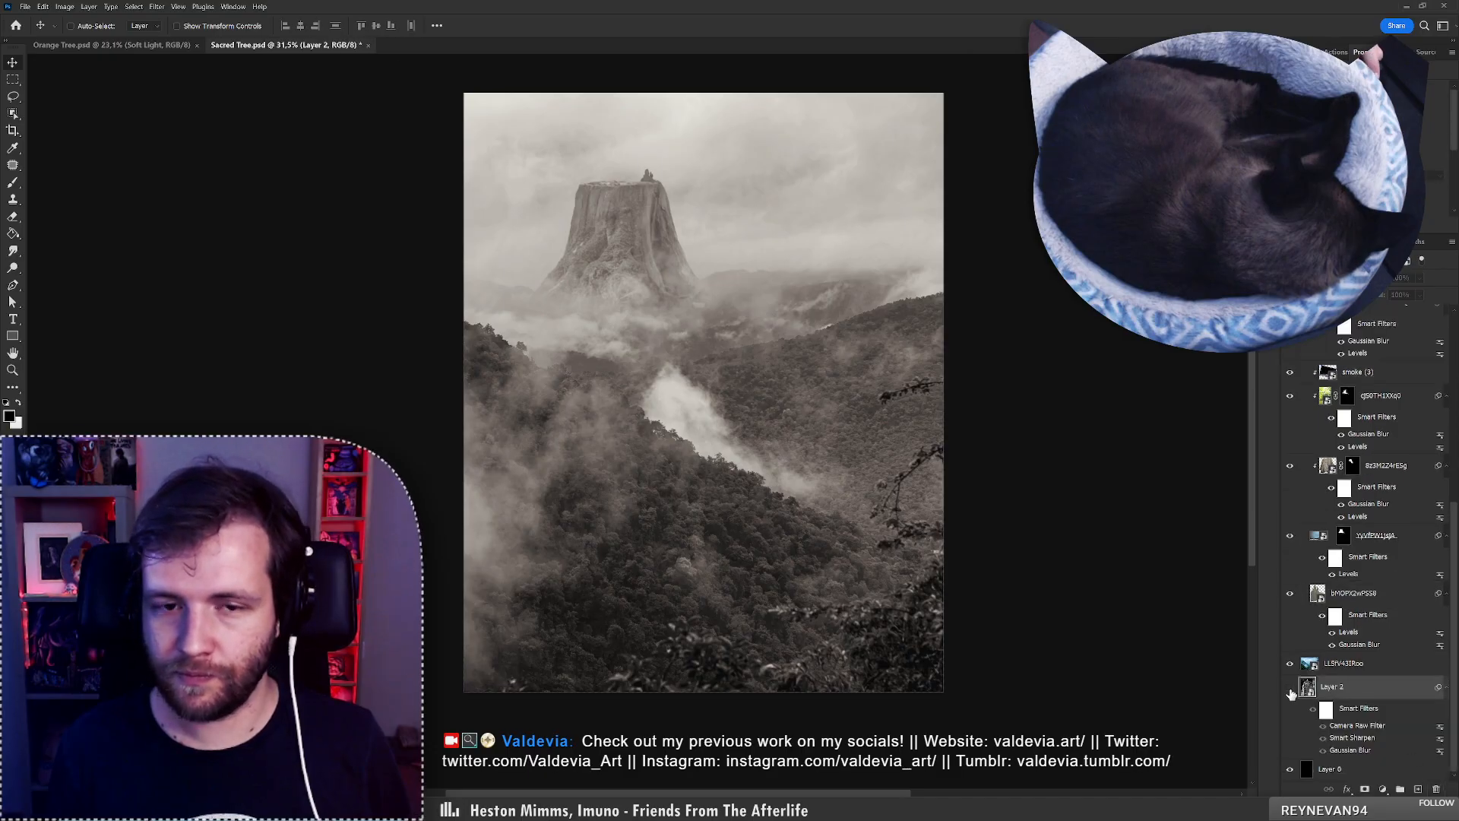
click(1435, 791)
Compare the image with Layer 3 shown, hide it again, and stamp all visible layers into a new layer above it.
scroll(1335, 430, up, 5)
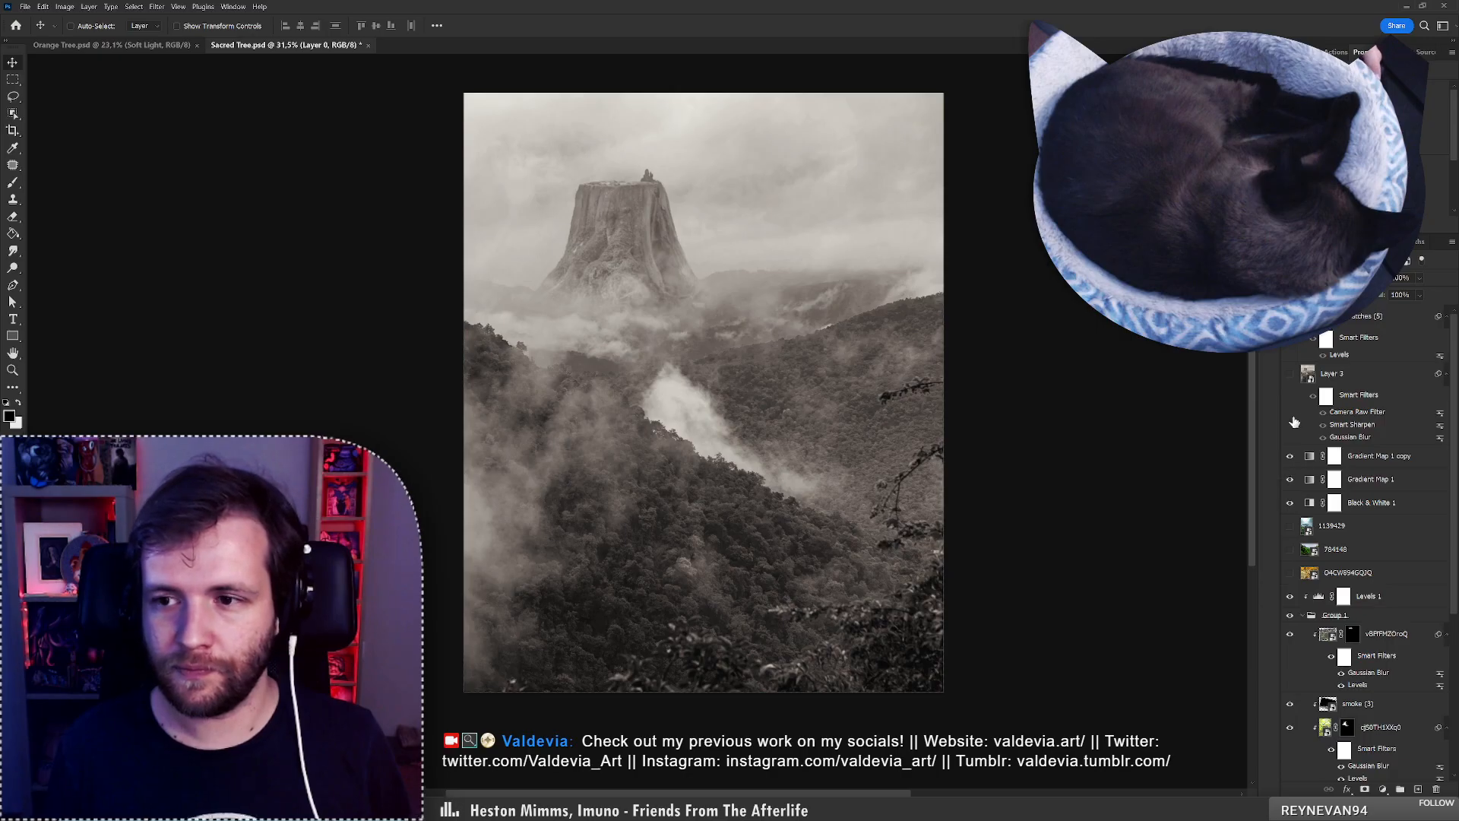
click(1289, 377)
click(1338, 377)
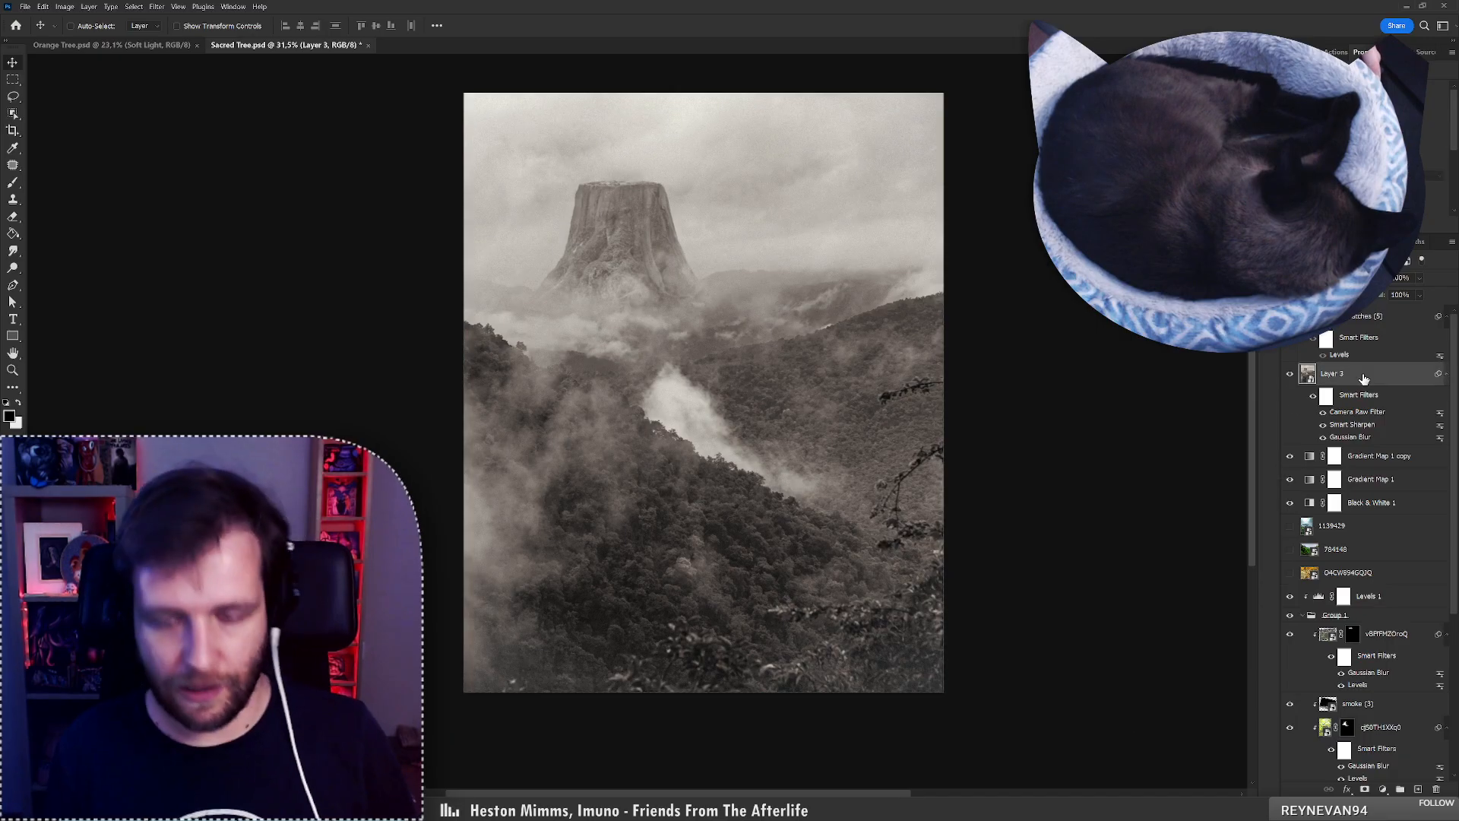
click(1291, 374)
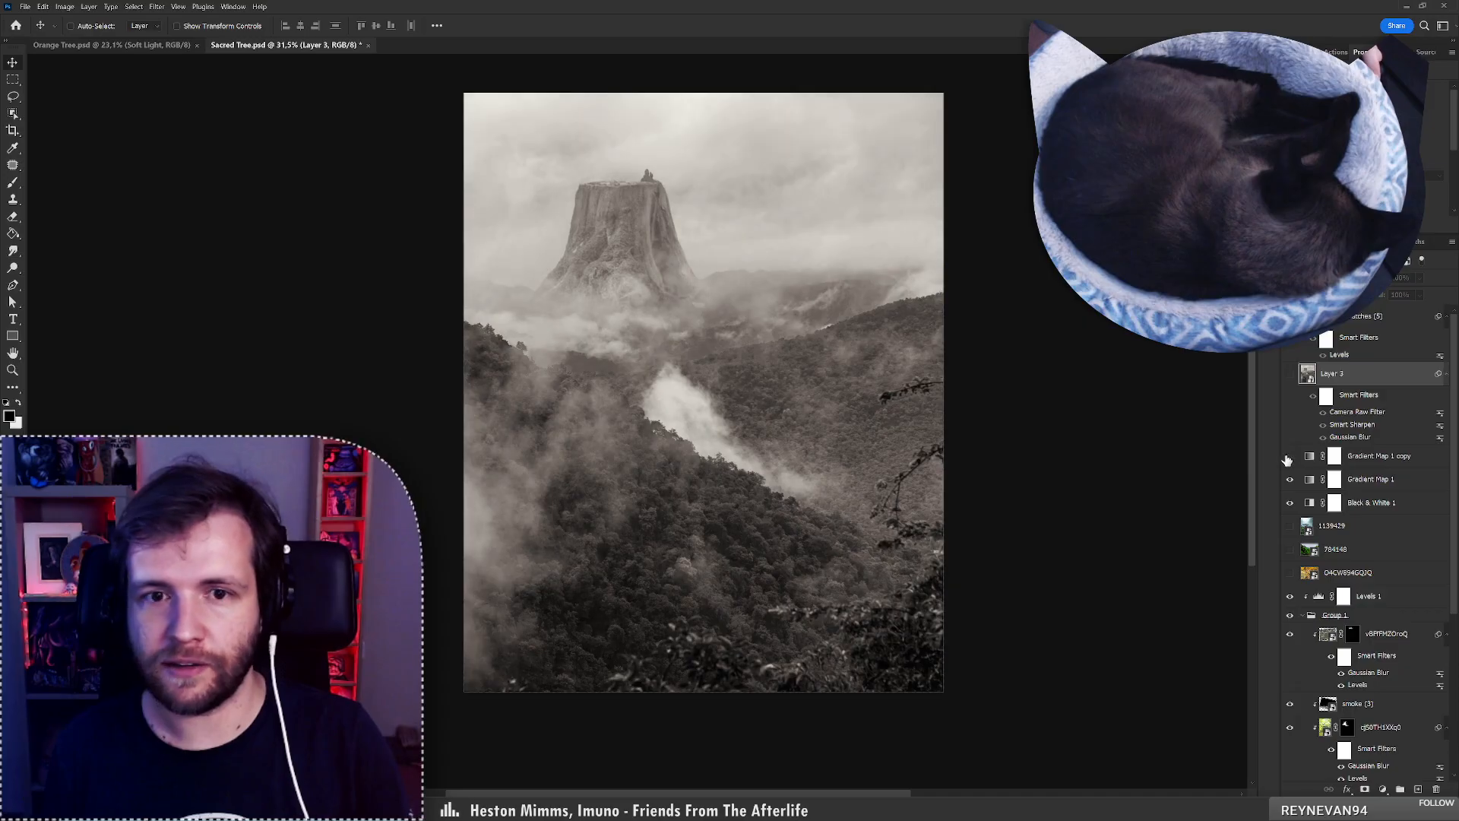
key(ctrl+alt+shift+e)
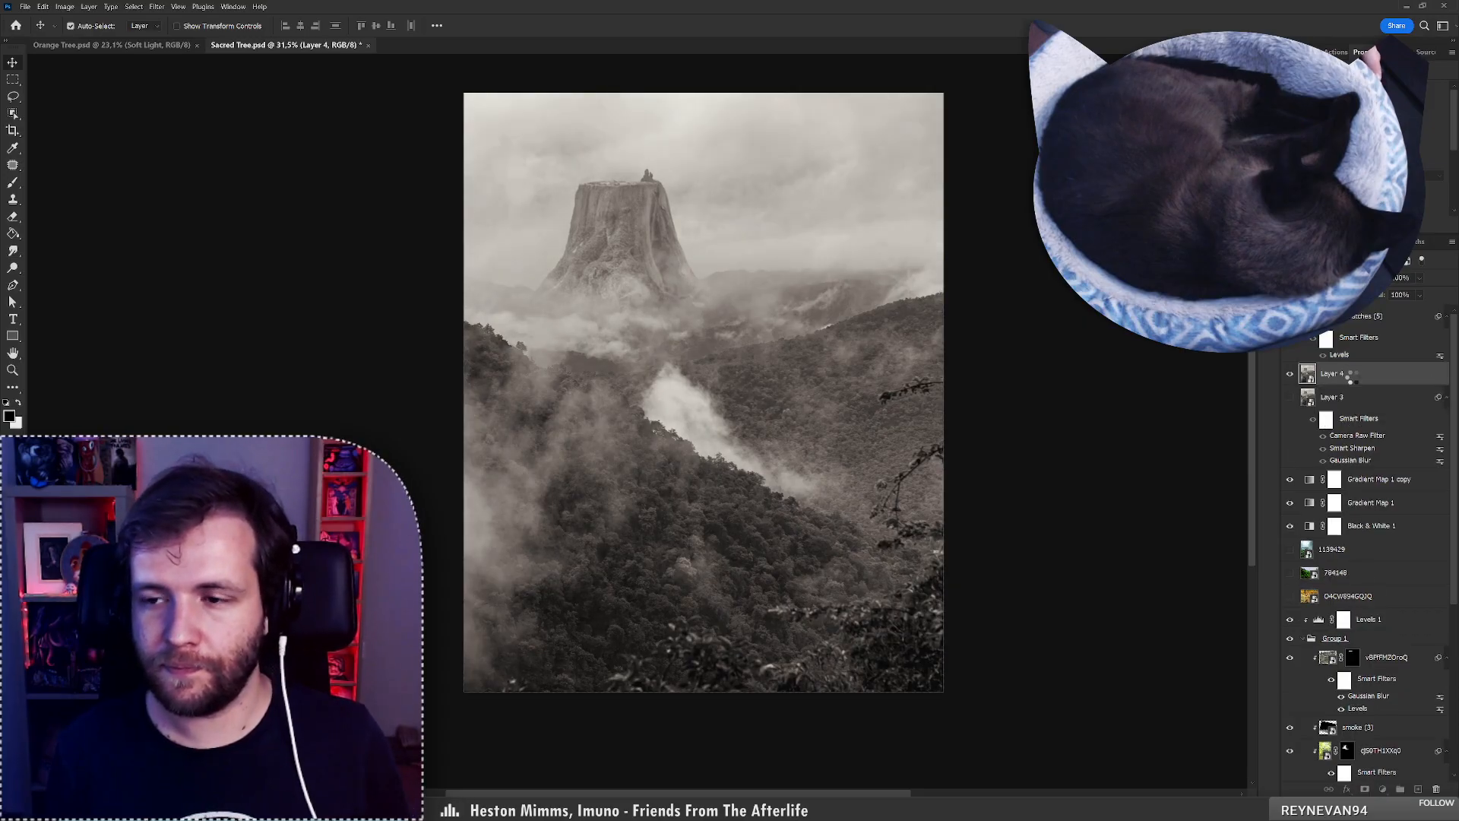
Copy Layer 3's Camera Raw Filter, Smart Sharpen and Gaussian Blur smart filters onto Layer 4, and delete Layer 3.
click(1352, 386)
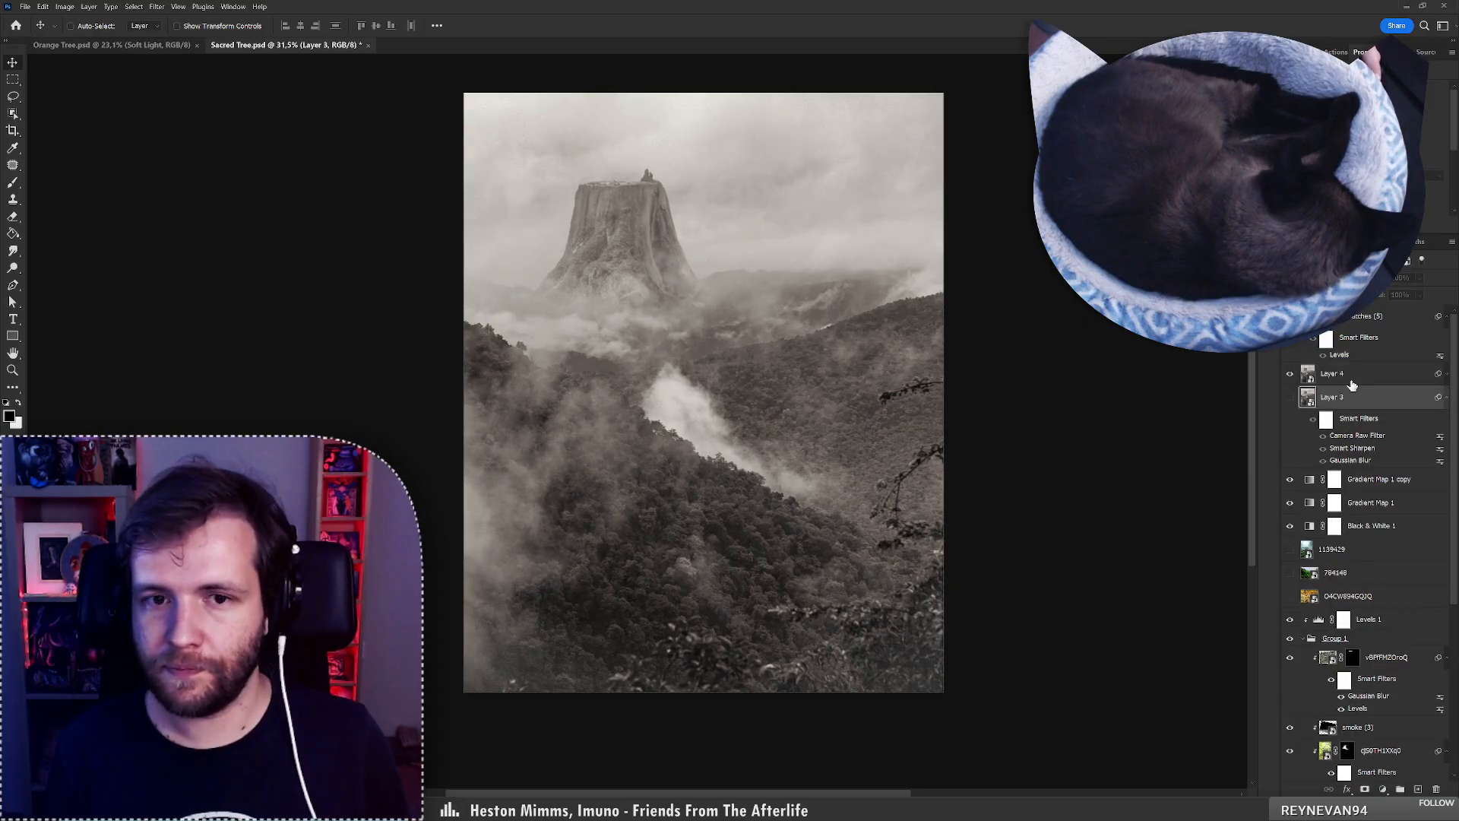
click(1288, 382)
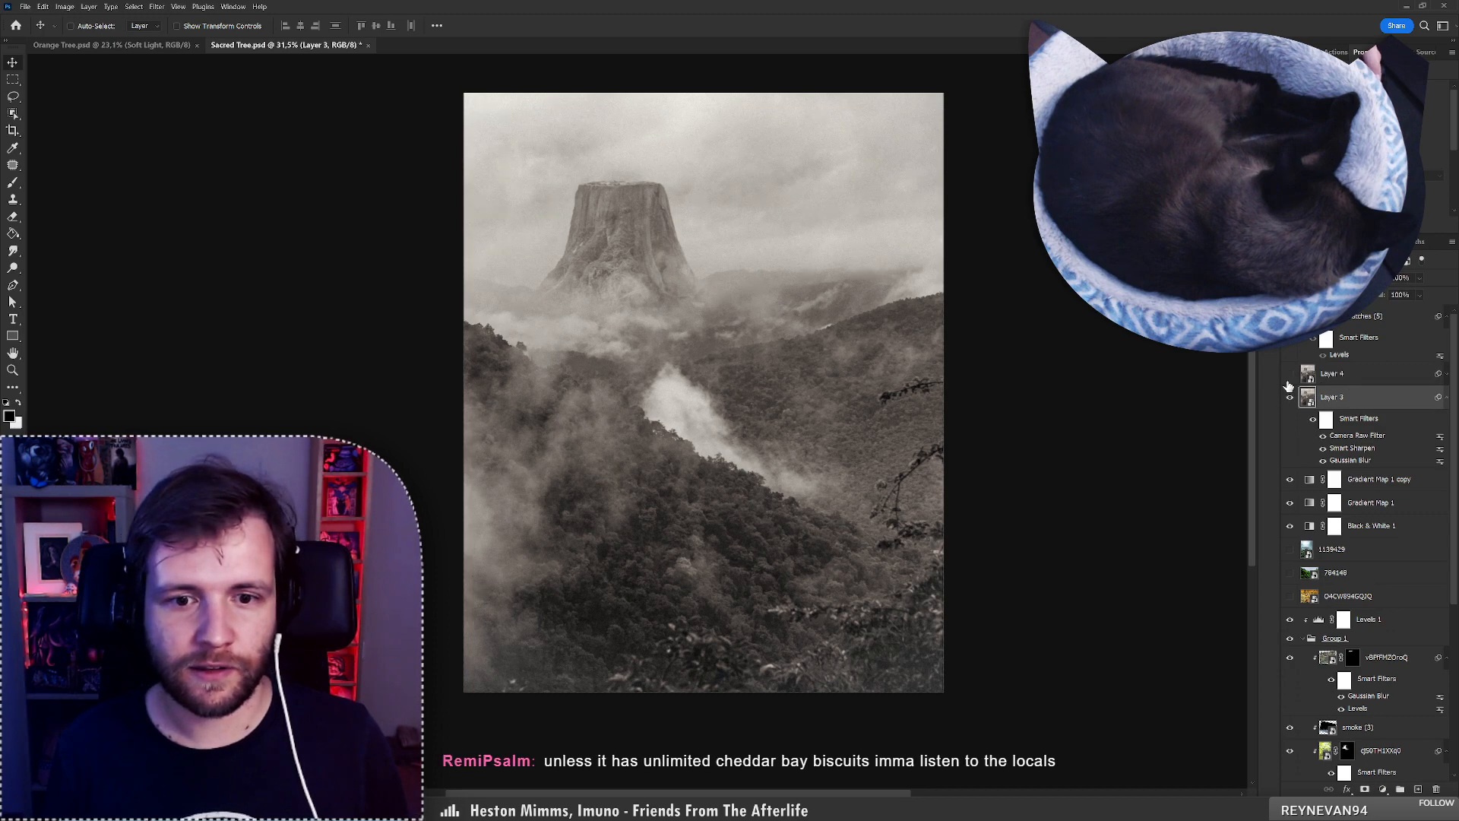
click(1288, 381)
click(1444, 376)
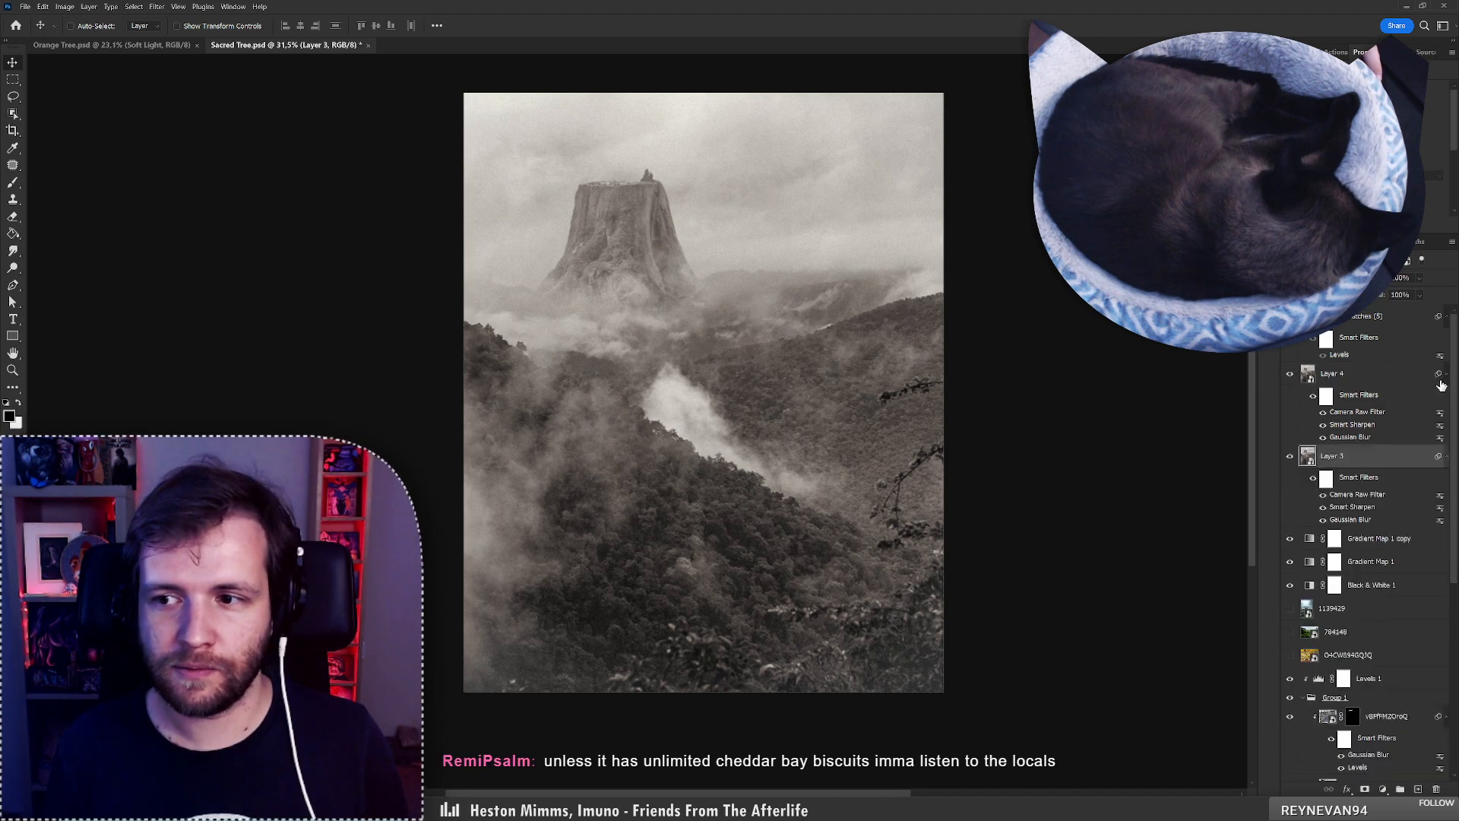
click(1313, 403)
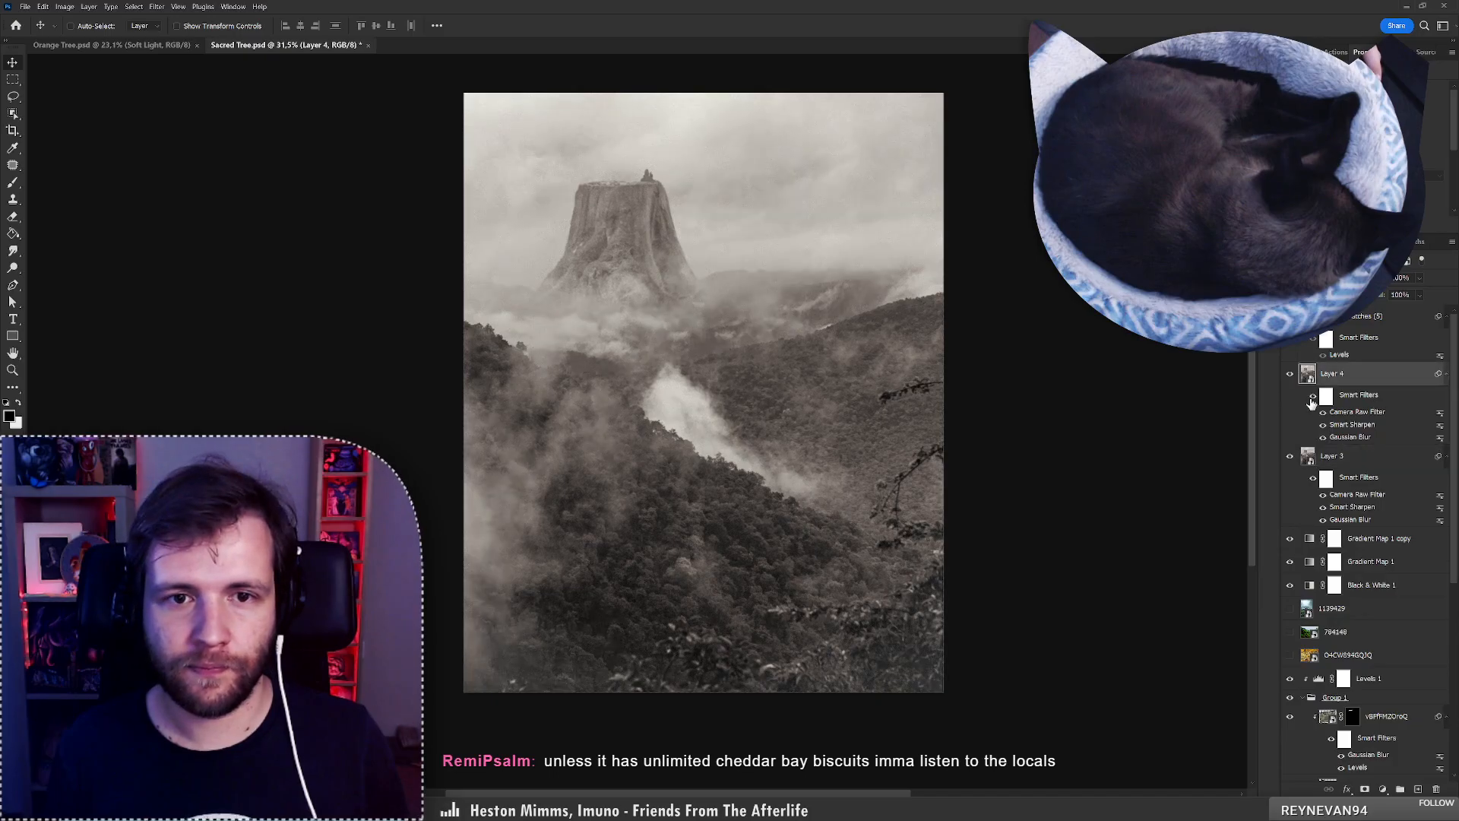
click(1351, 465)
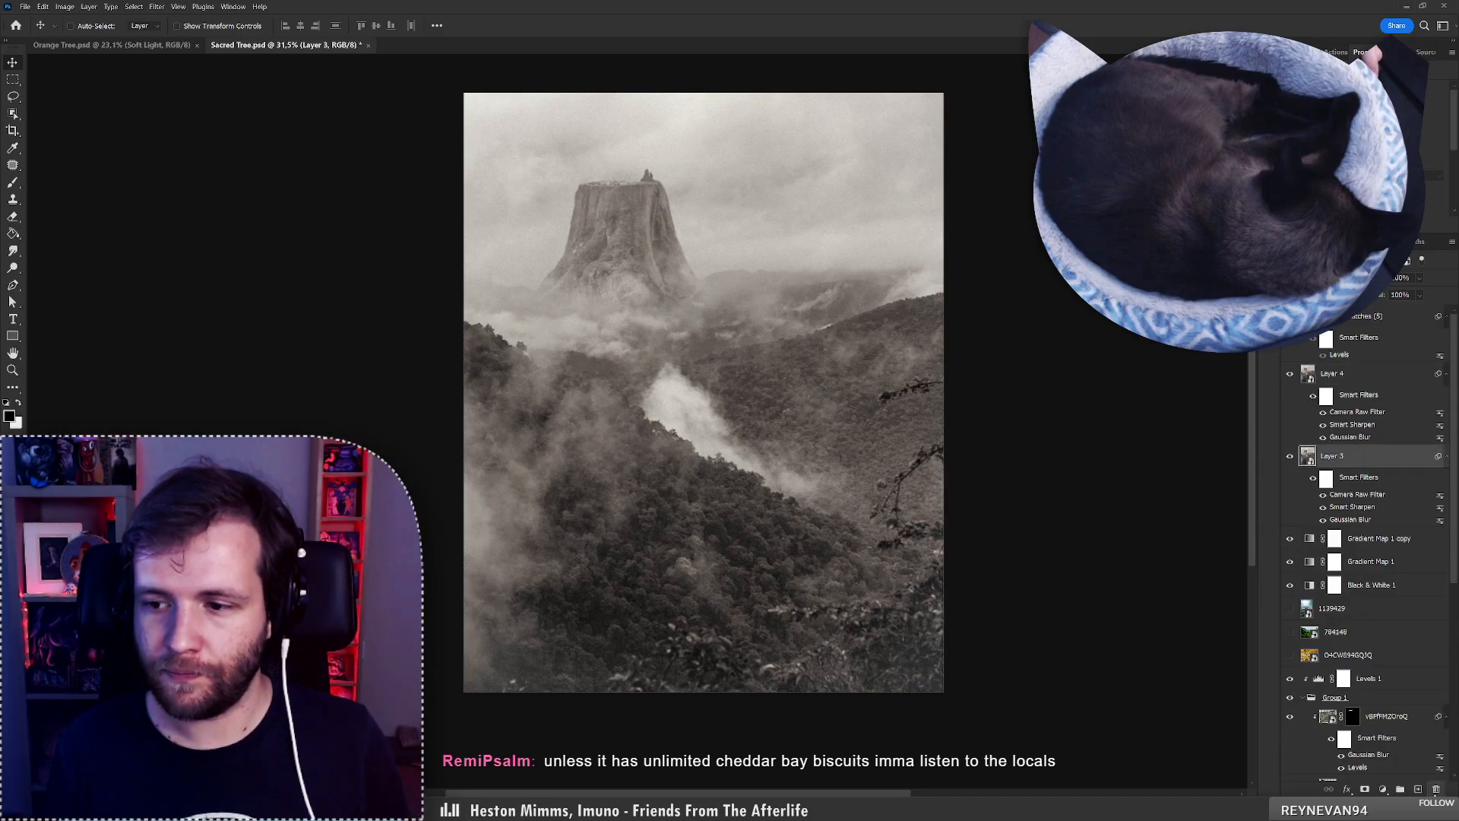
click(1437, 789)
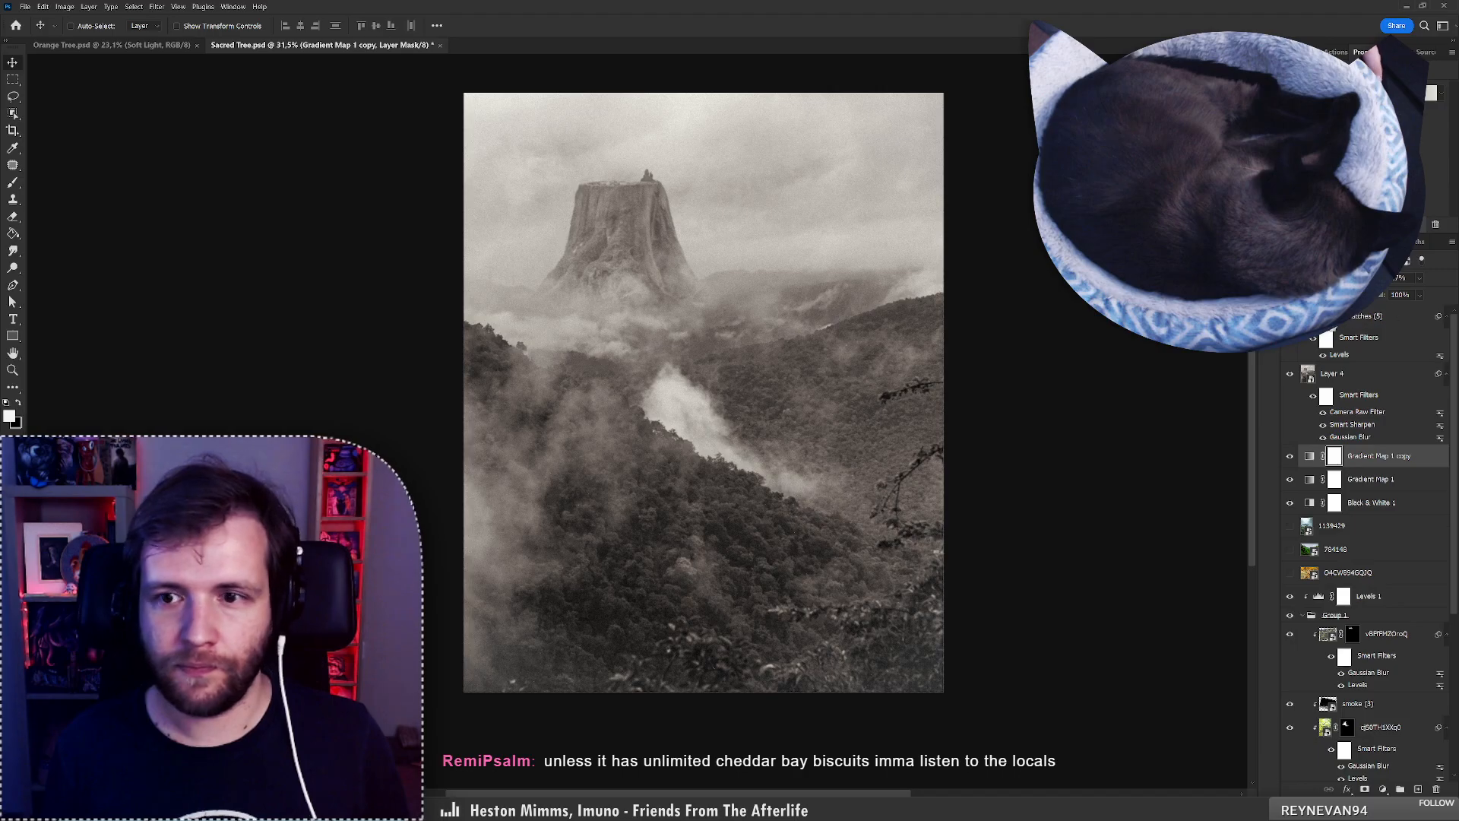
Check the extent of the Dust & Scratches (5) layer with Free Transform and examine its specks up close over the hillside.
click(1368, 323)
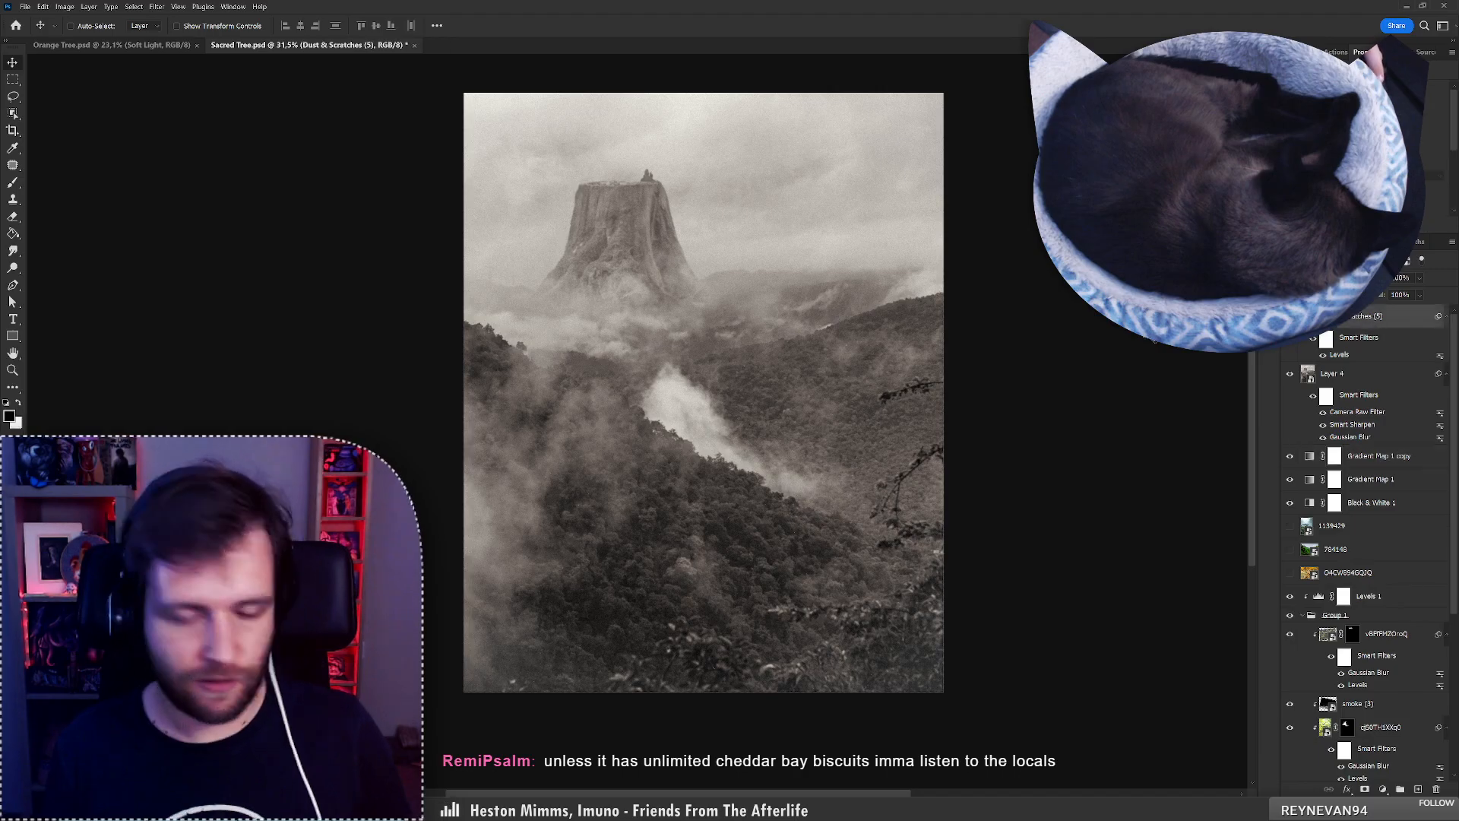
key(ctrl+t)
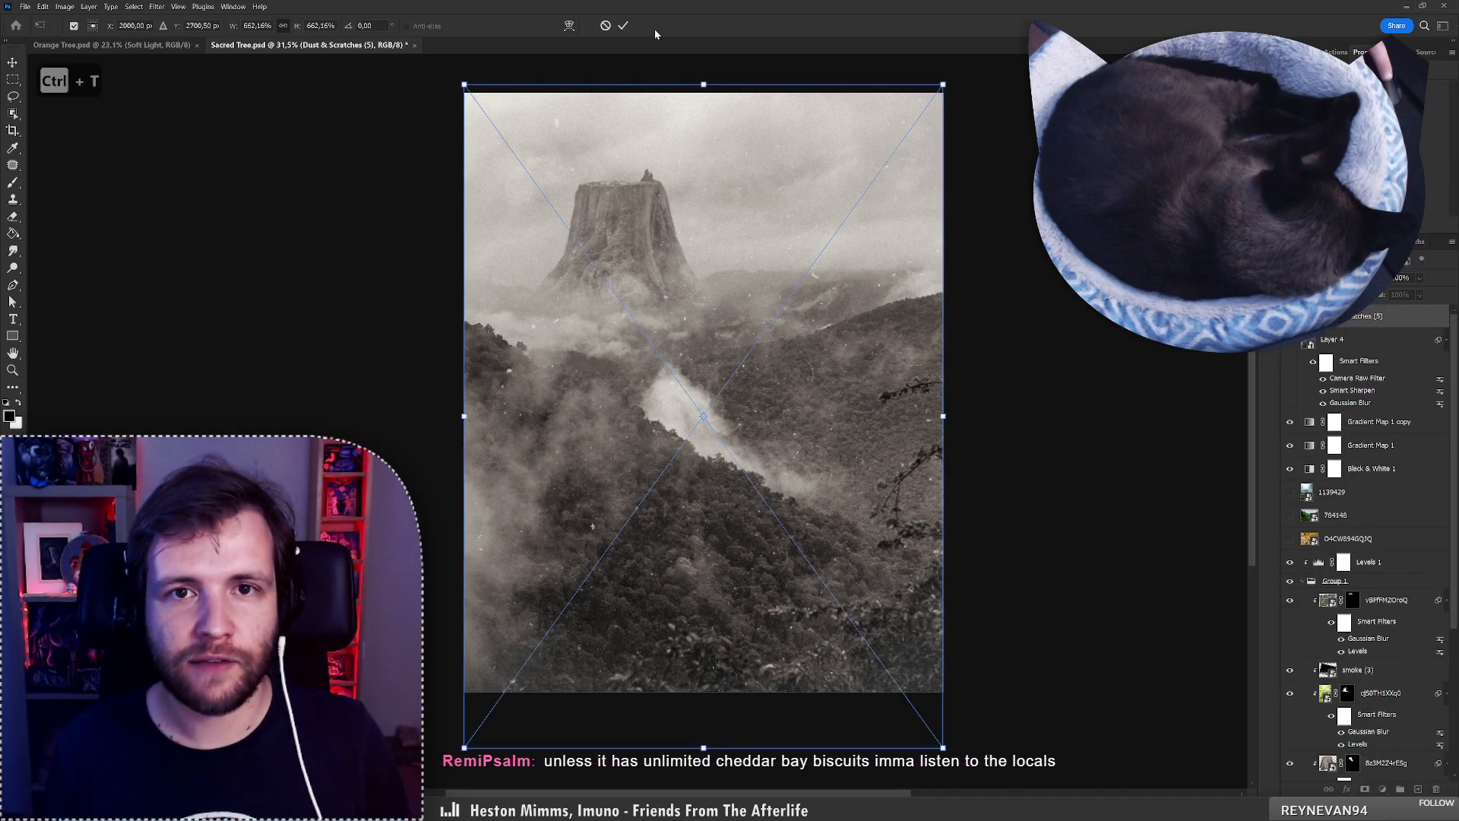
click(624, 25)
scroll(672, 396, up, 5)
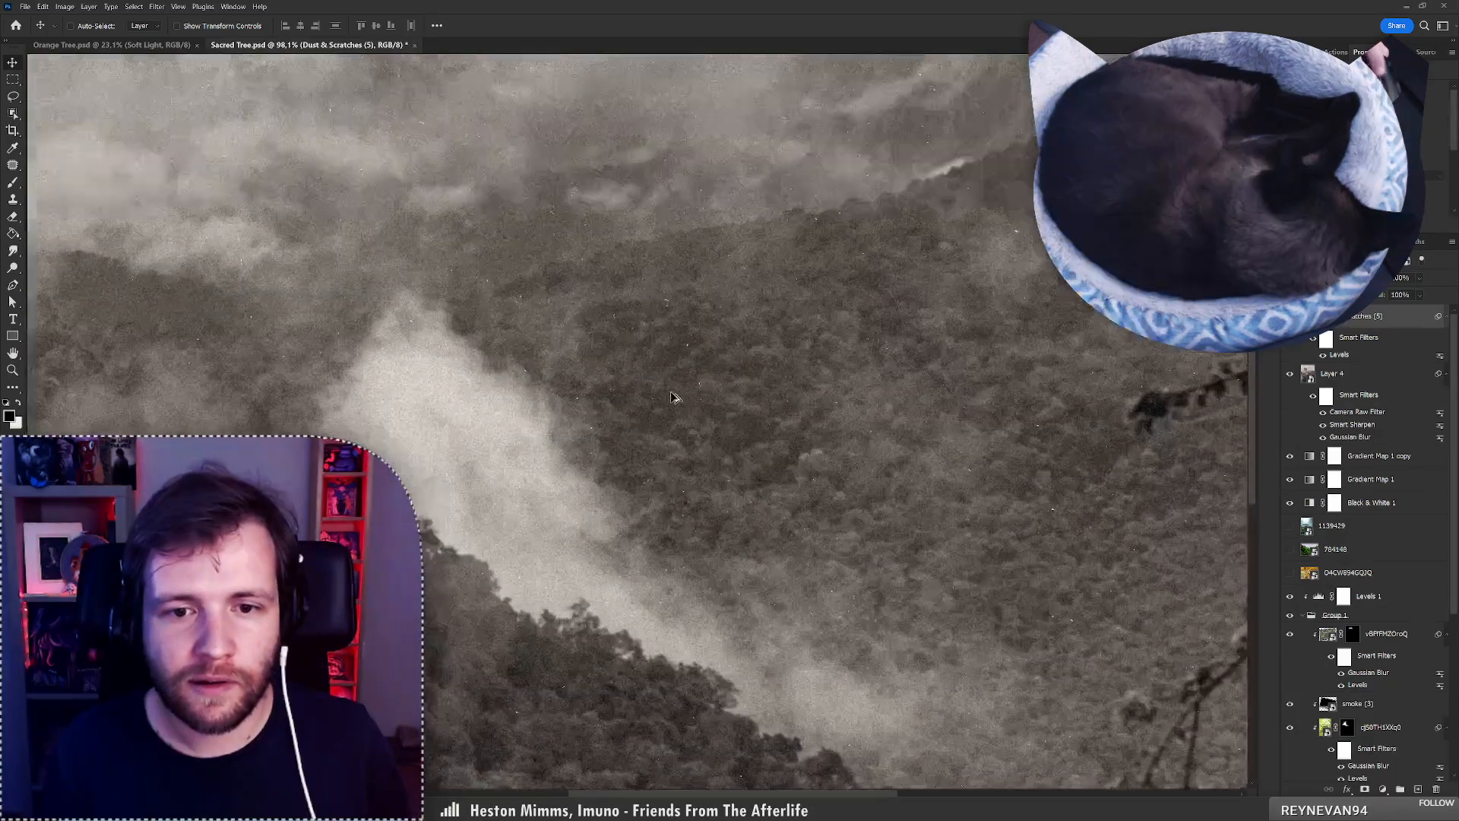
scroll(672, 396, down, 5)
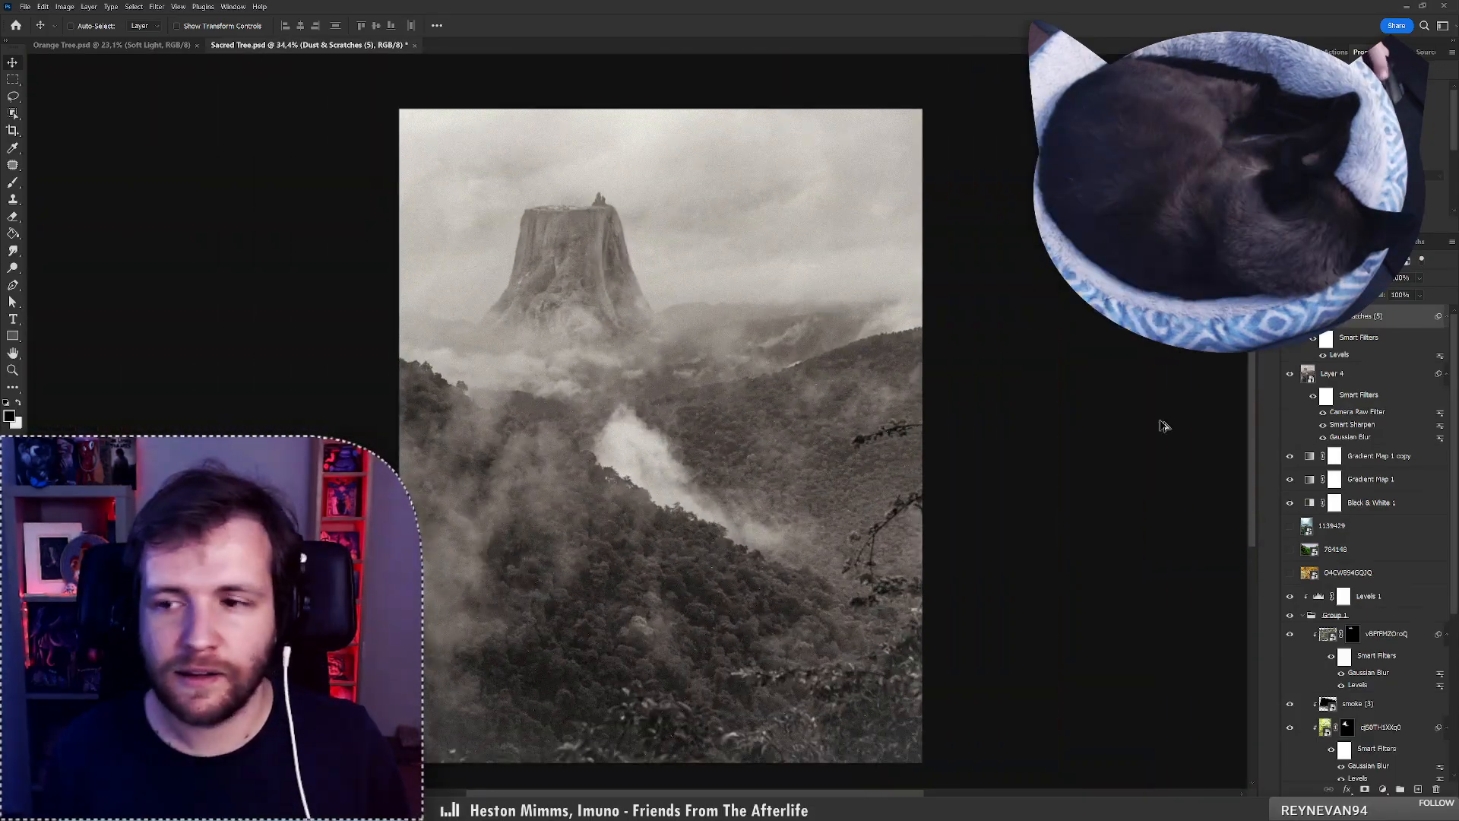
Invert the Dust & Scratches (5) layer with a smart filter and place its Levels filter above Invert.
key(ctrl+i)
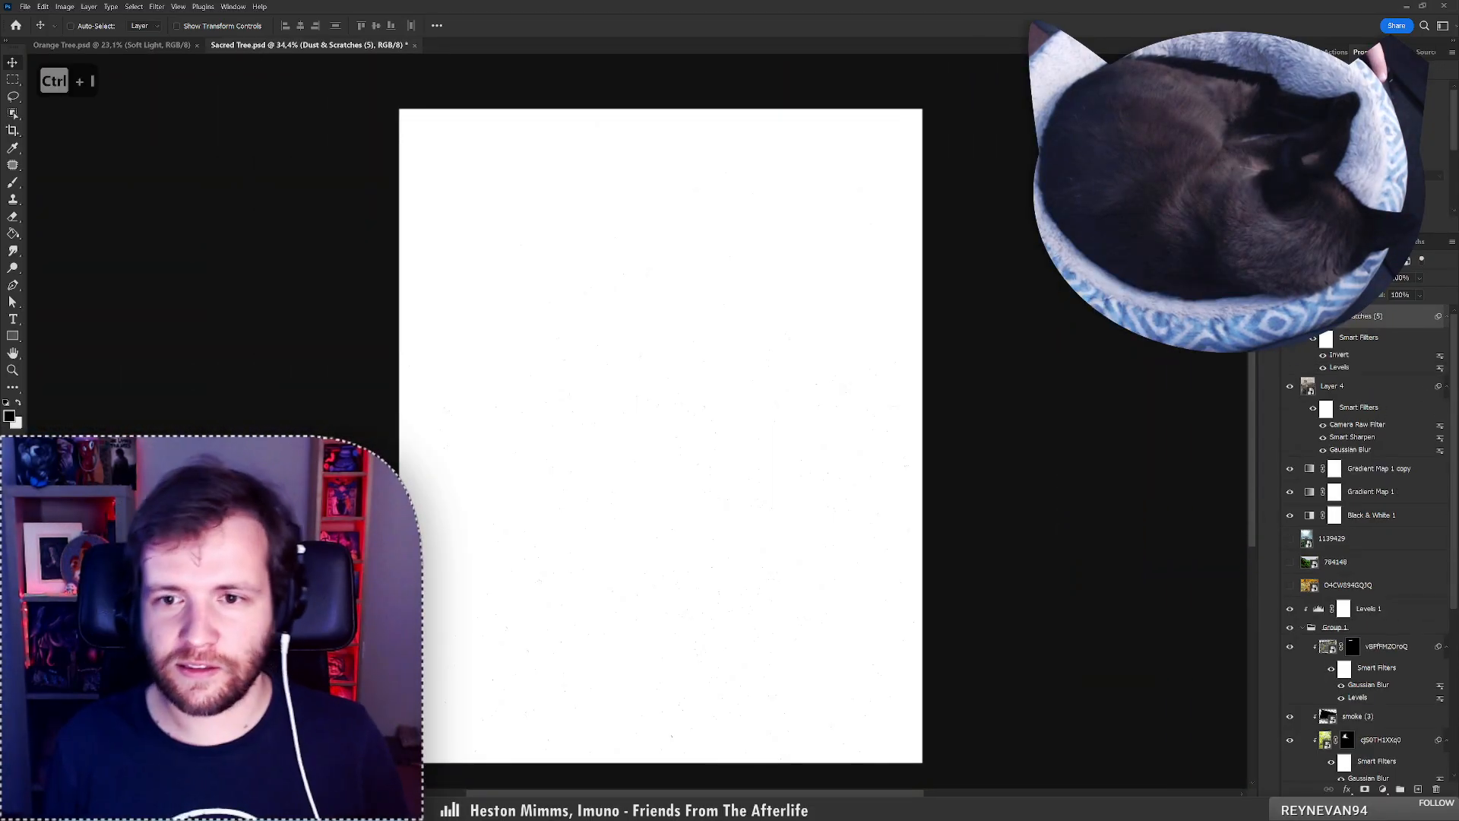
right_click(1323, 354)
click(1342, 363)
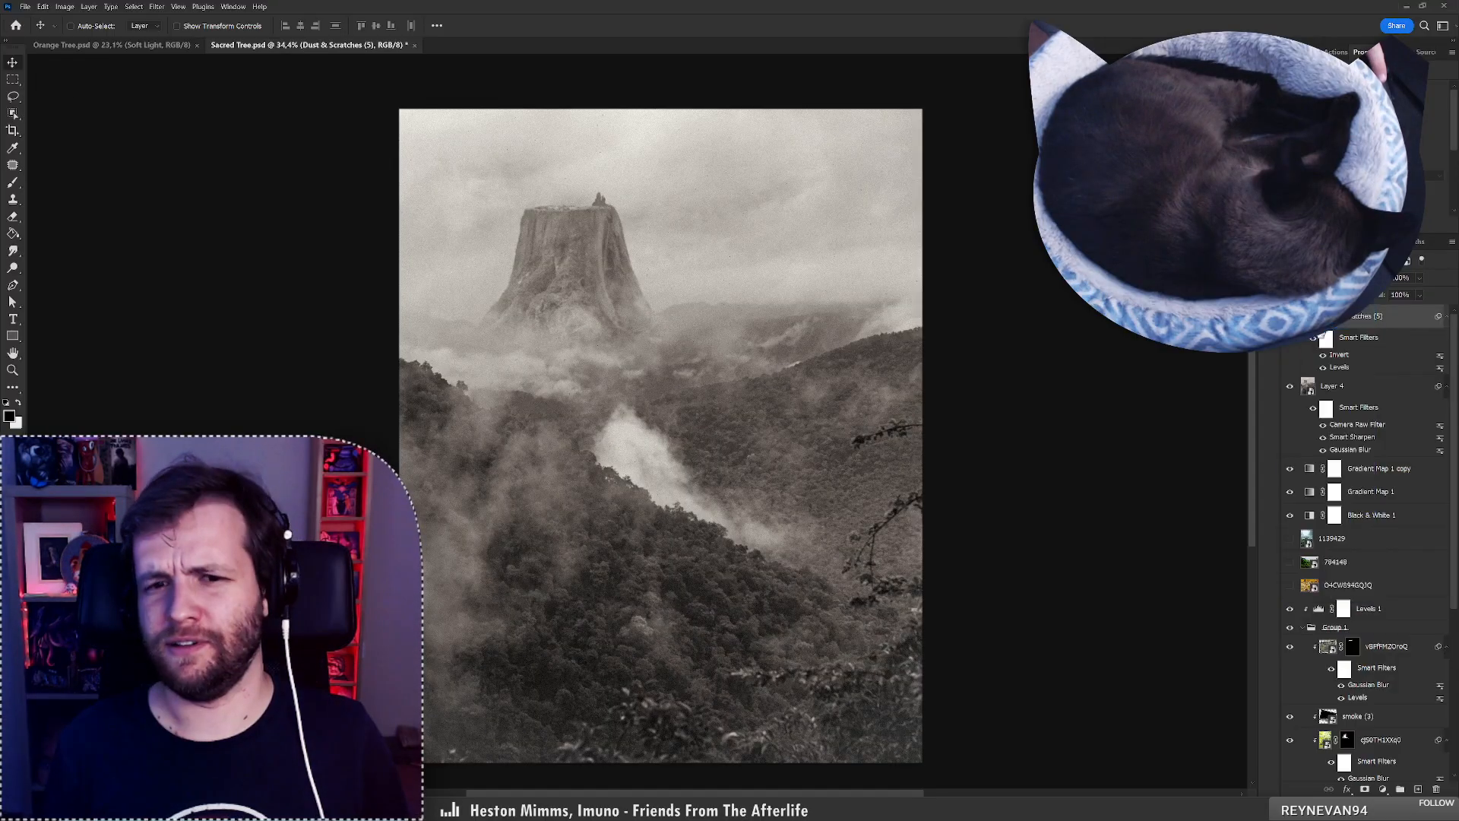
drag(1343, 371, 1346, 358)
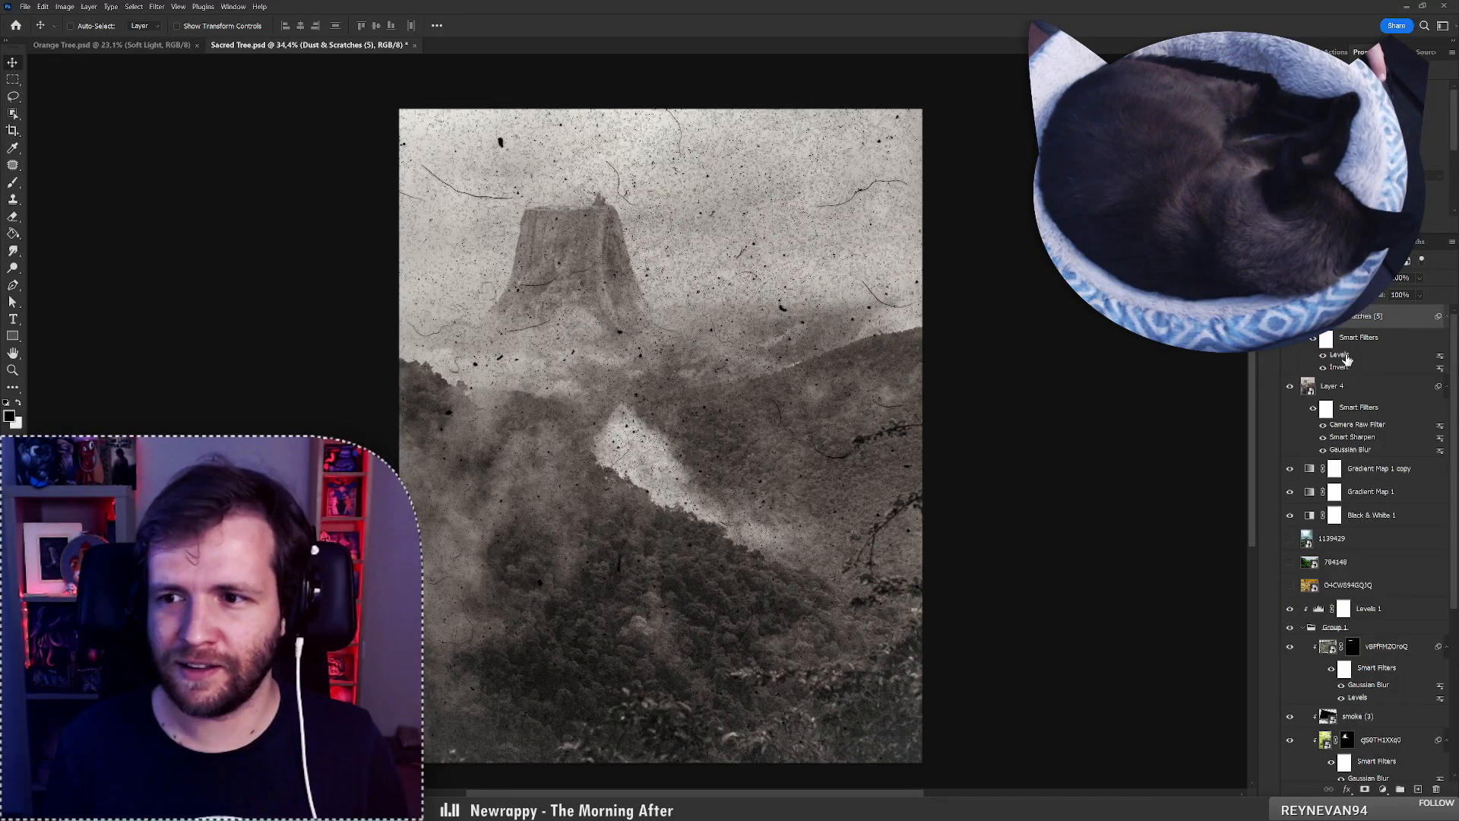
Soften the dark dust specks by setting the layer's Levels midtones to about 2.24 and white input to about 195.
double_click(1345, 356)
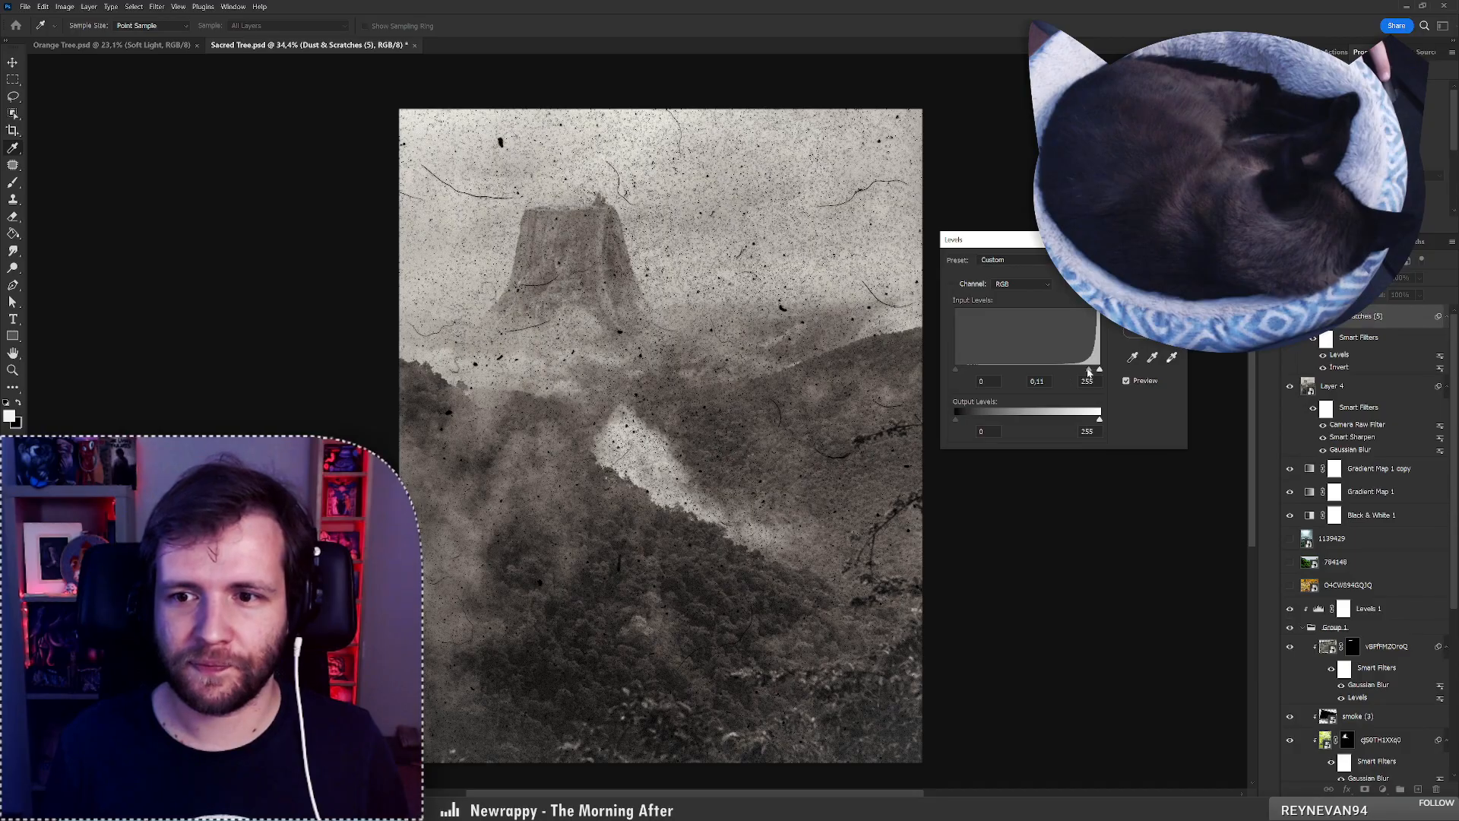
drag(1090, 371, 992, 372)
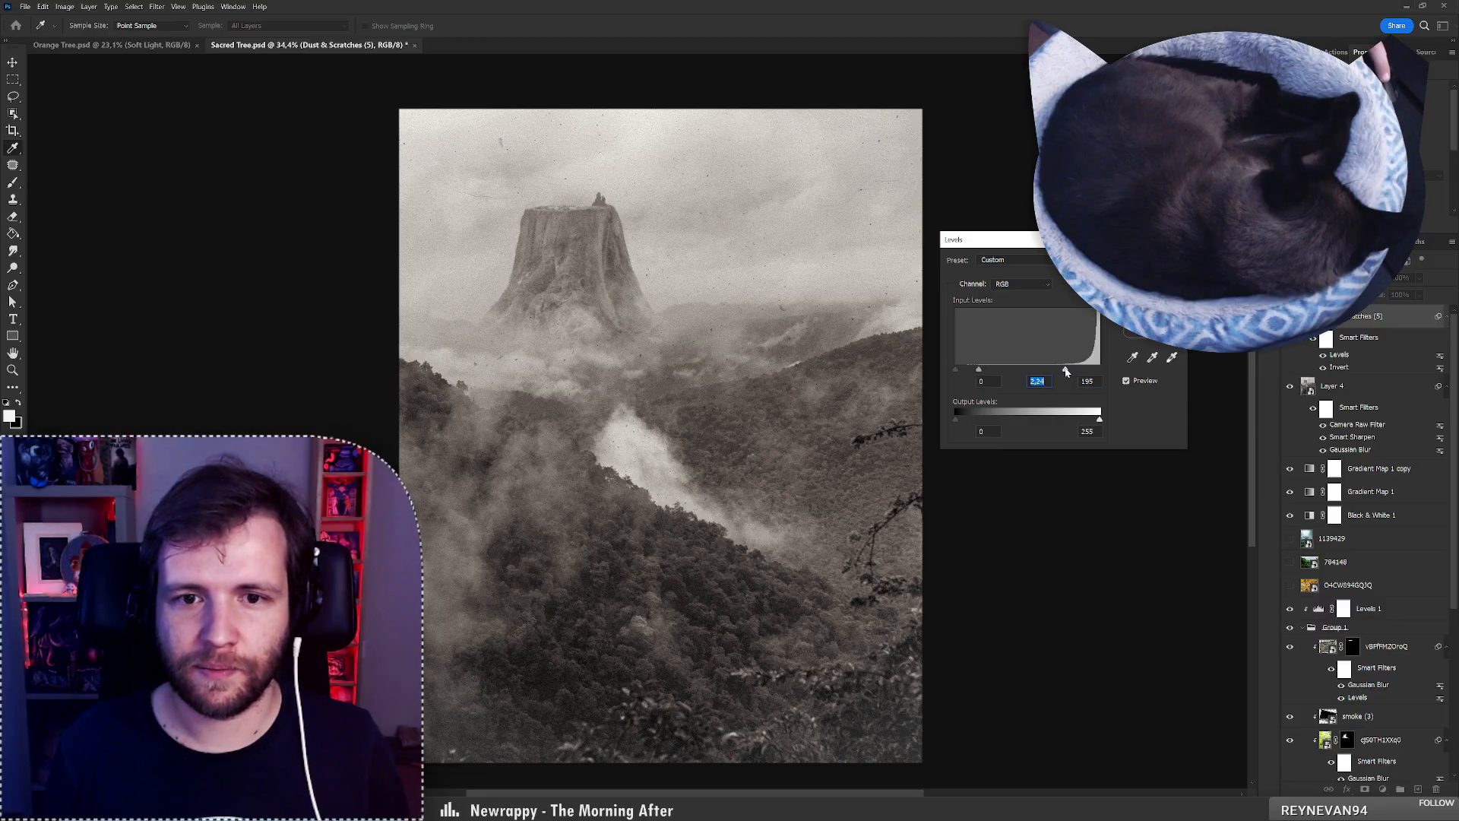
key(Return)
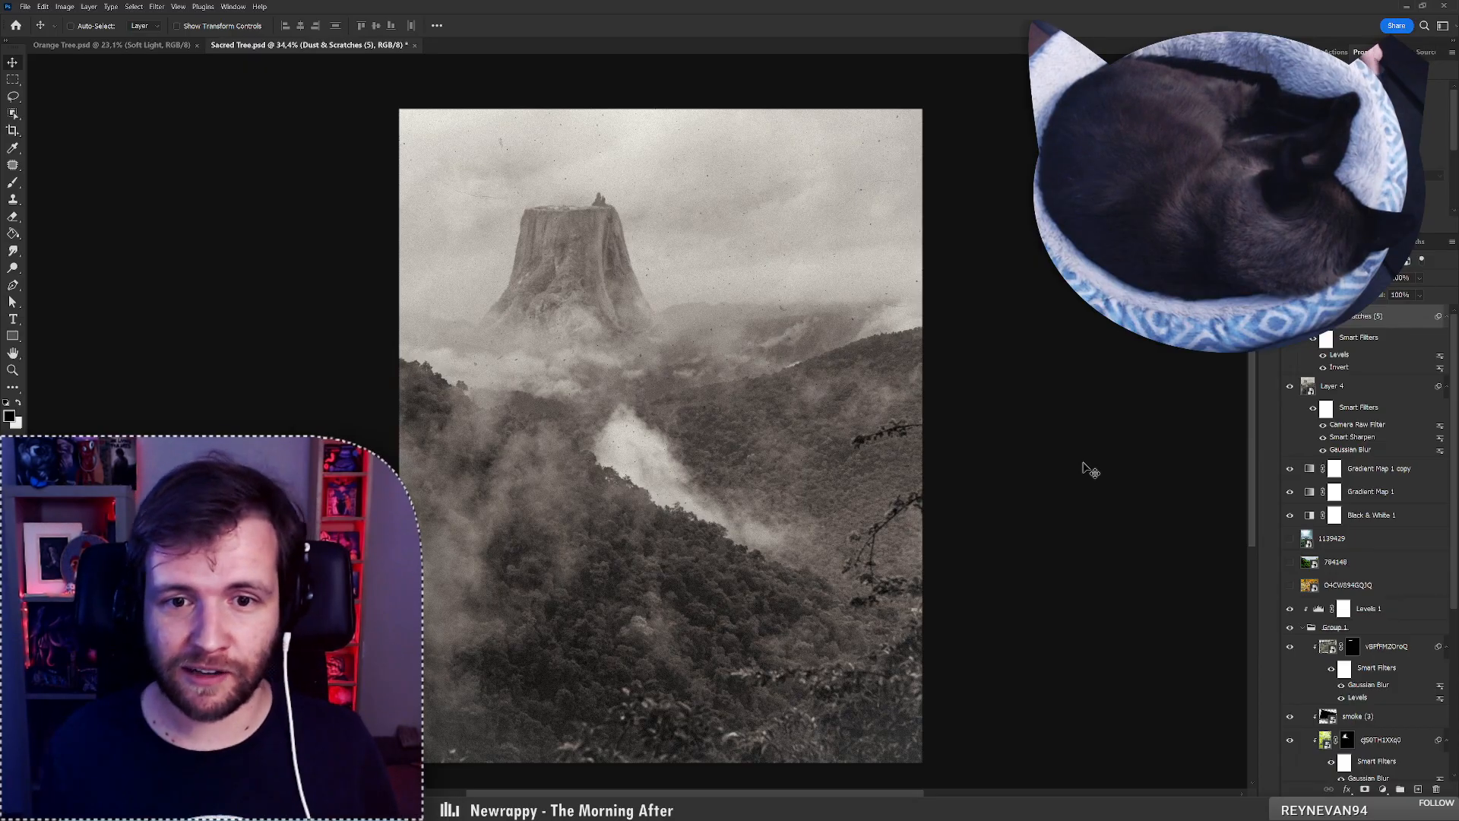
Examine the dark dust specks across the composition and check the Smart Sharpen settings on Layer 4.
scroll(567, 203, up, 3)
scroll(567, 203, down, 2)
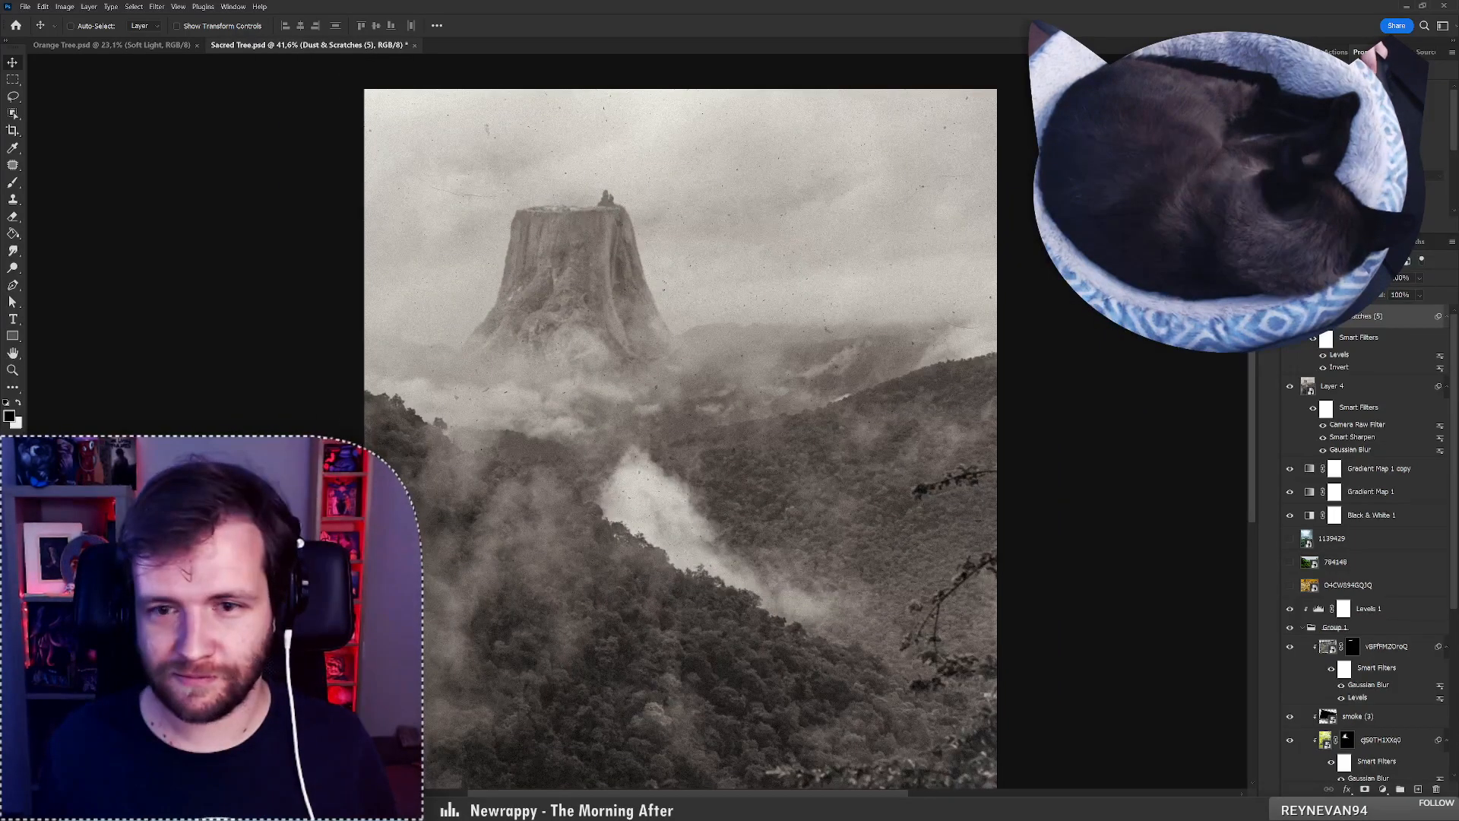
double_click(1361, 437)
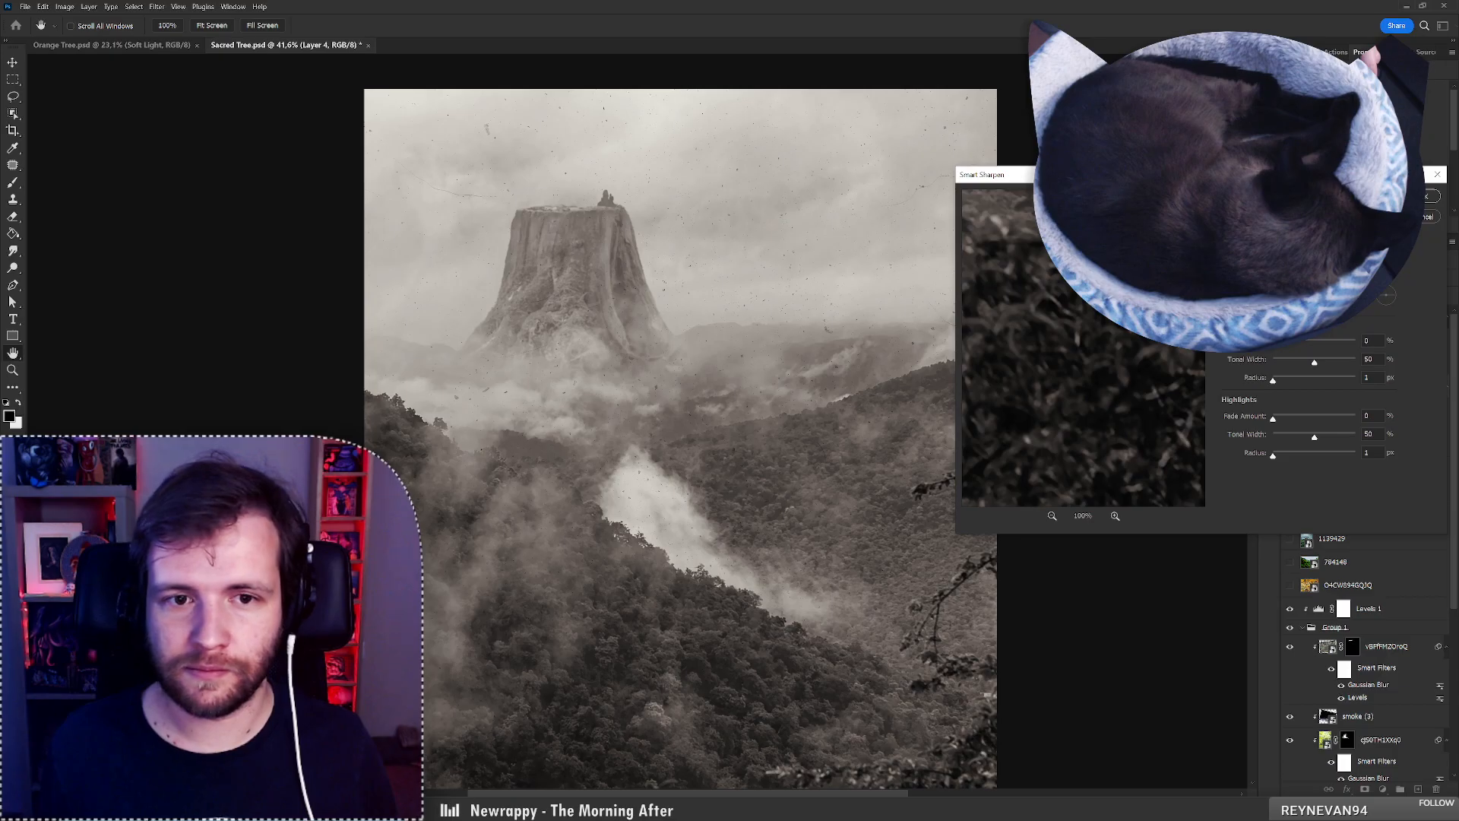
click(1427, 215)
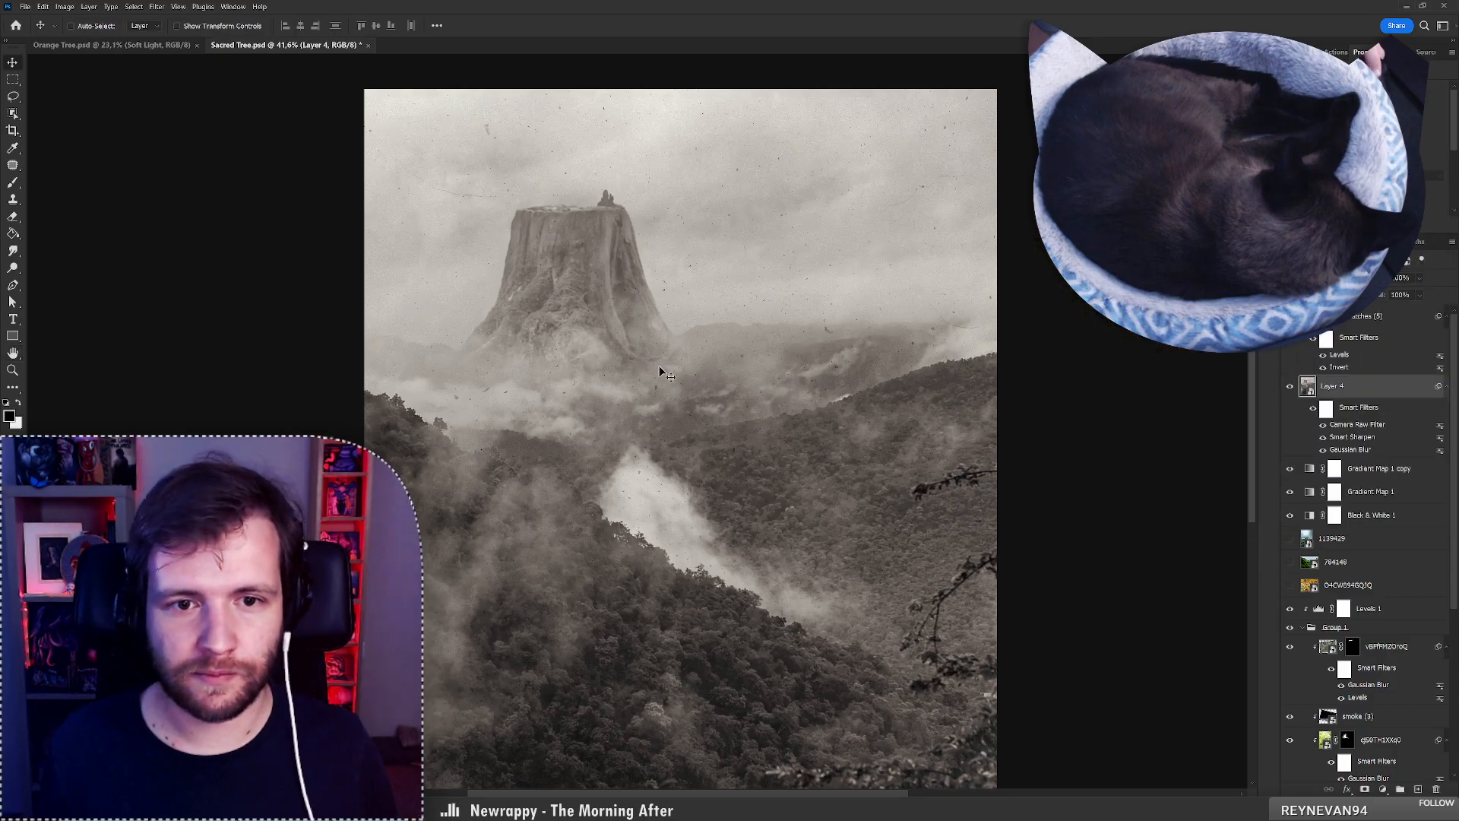
key(ctrl+0)
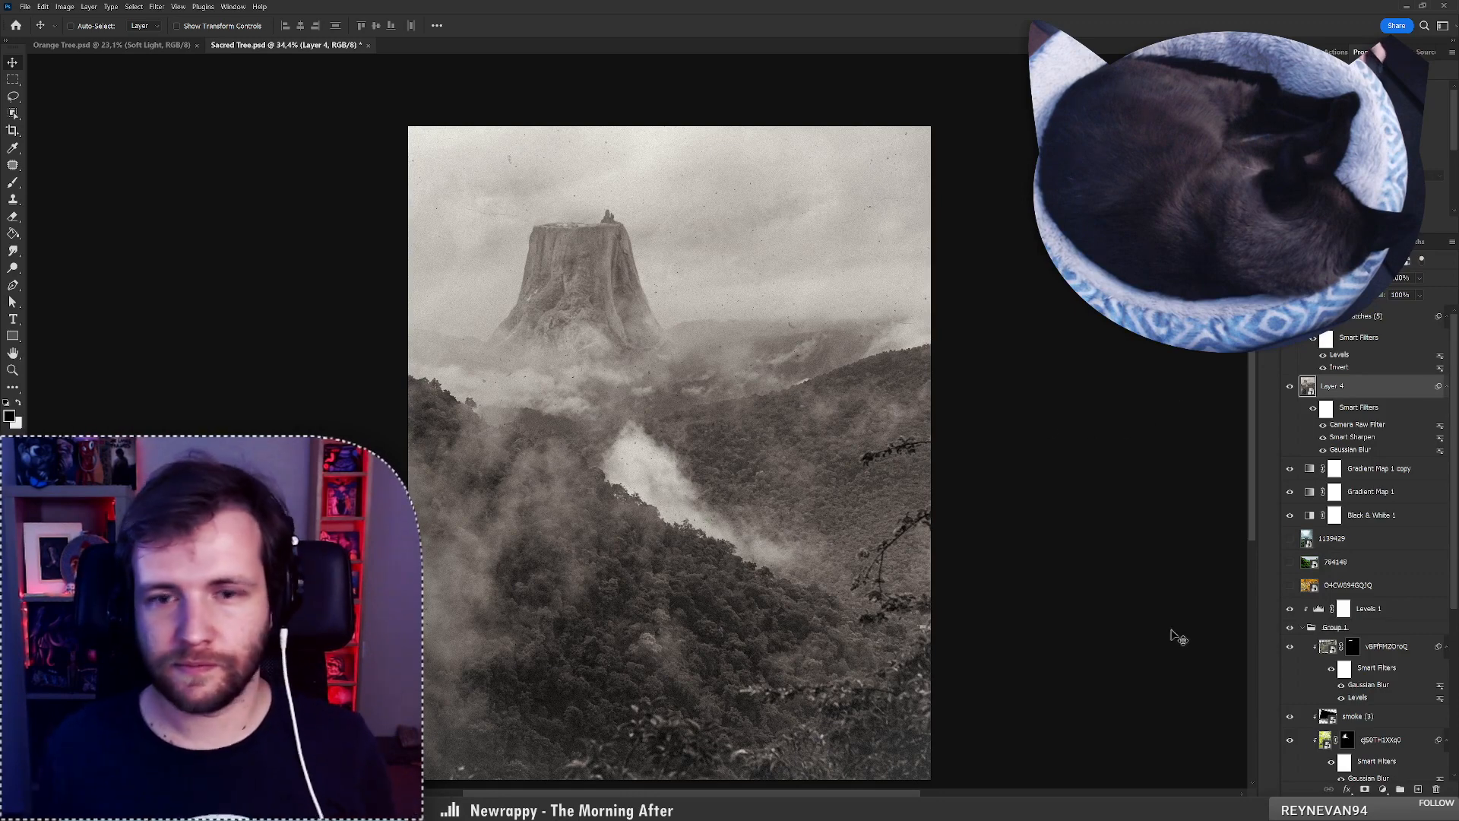
Place the DarkGrunge_Textures02 image above Dust & Scratches (5), scaled to about 652% to cover the canvas and shifted slightly right.
click(1361, 327)
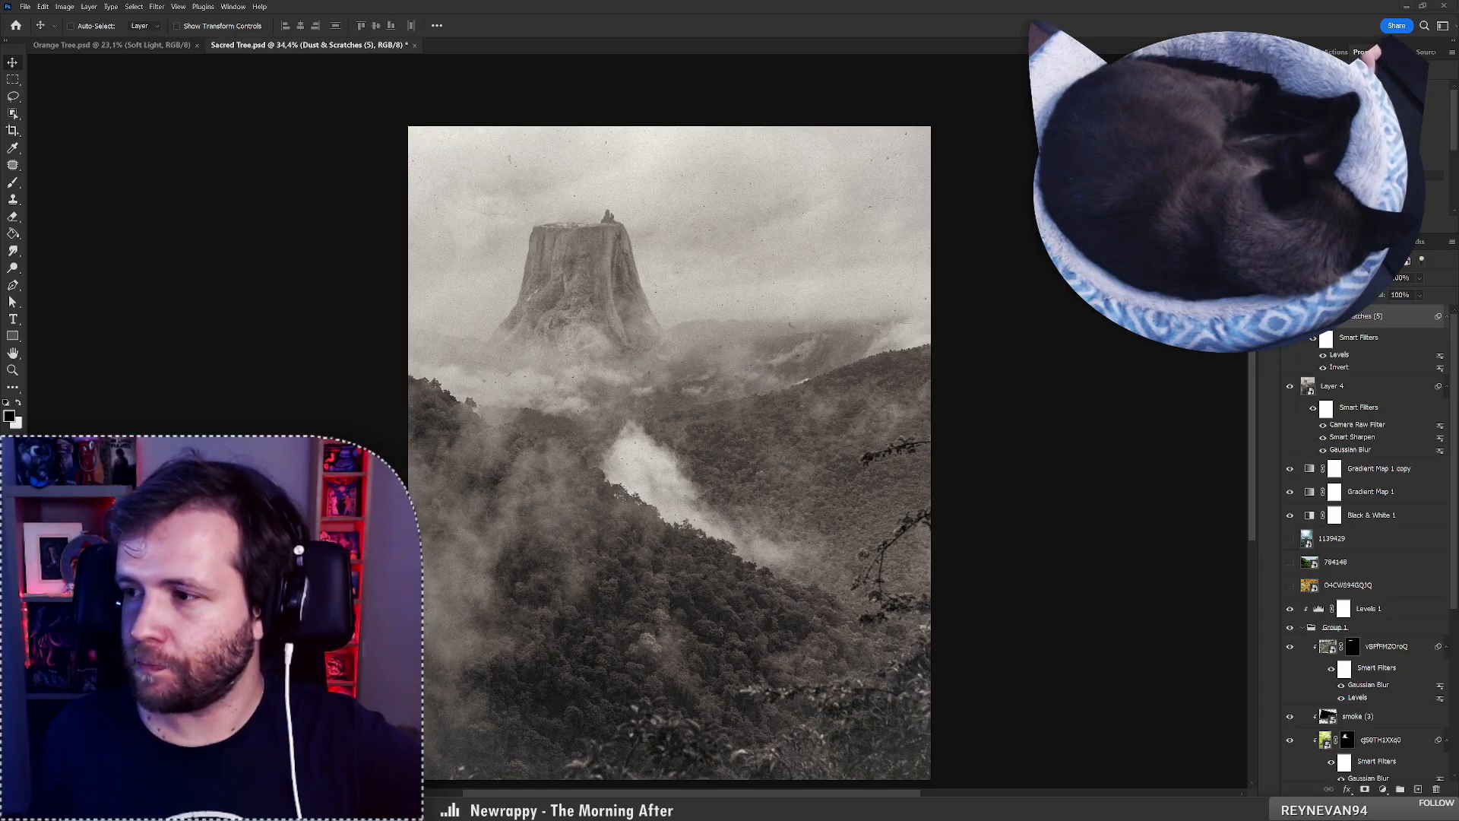
drag(1441, 317, 753, 508)
key(ctrl+t)
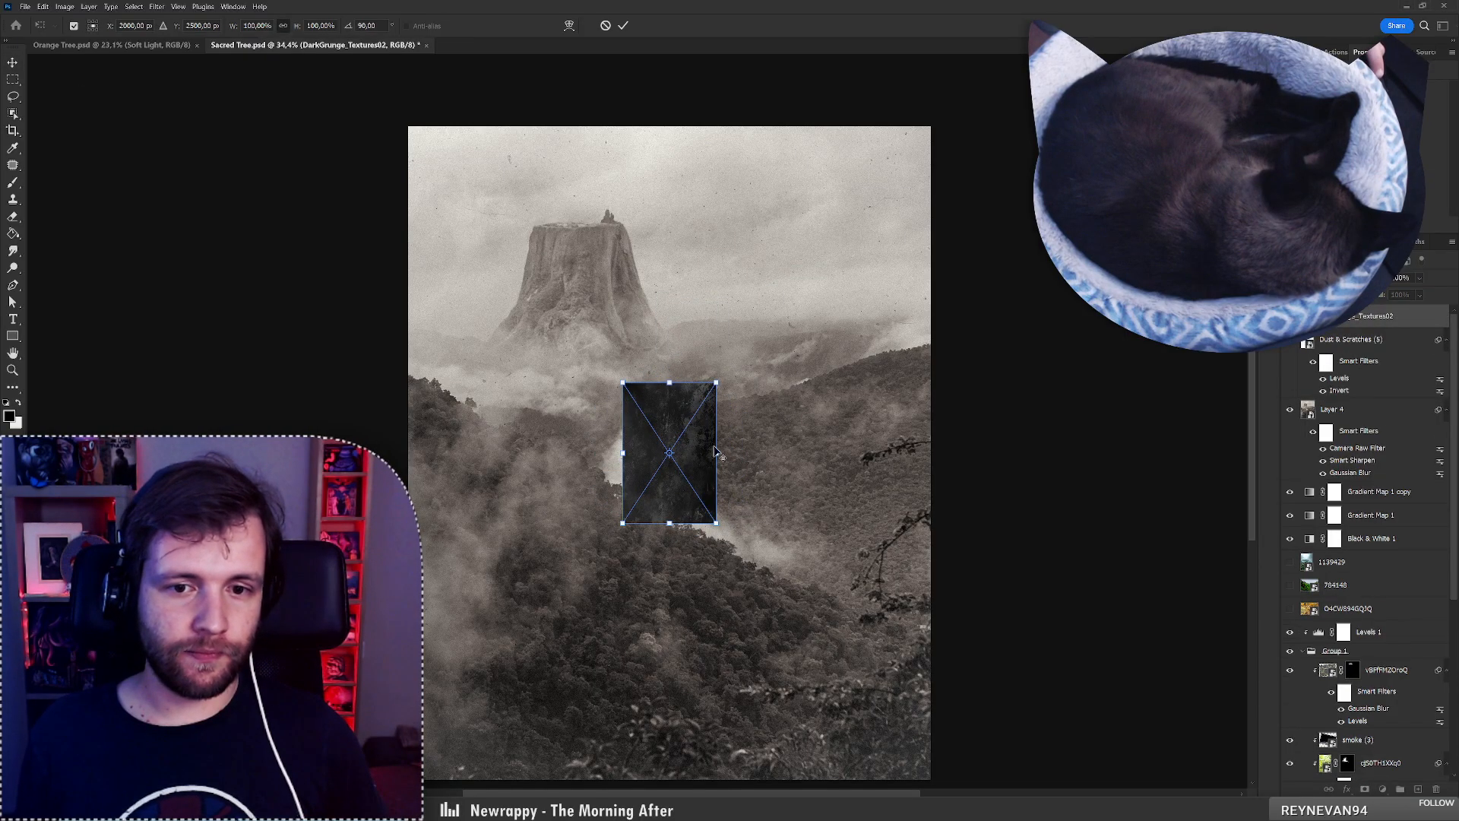
drag(716, 453, 998, 414)
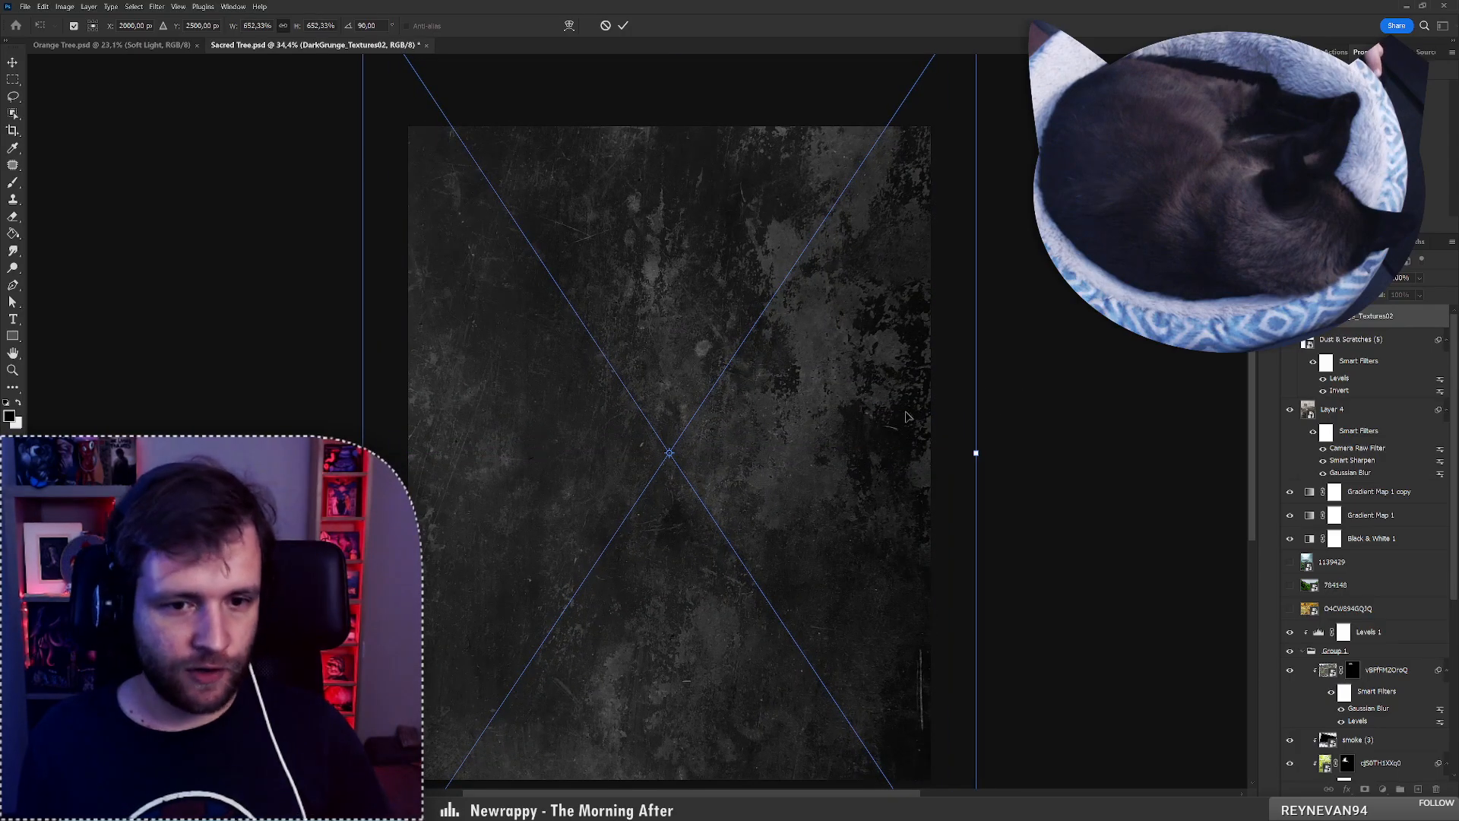
drag(851, 407, 878, 407)
key(Return)
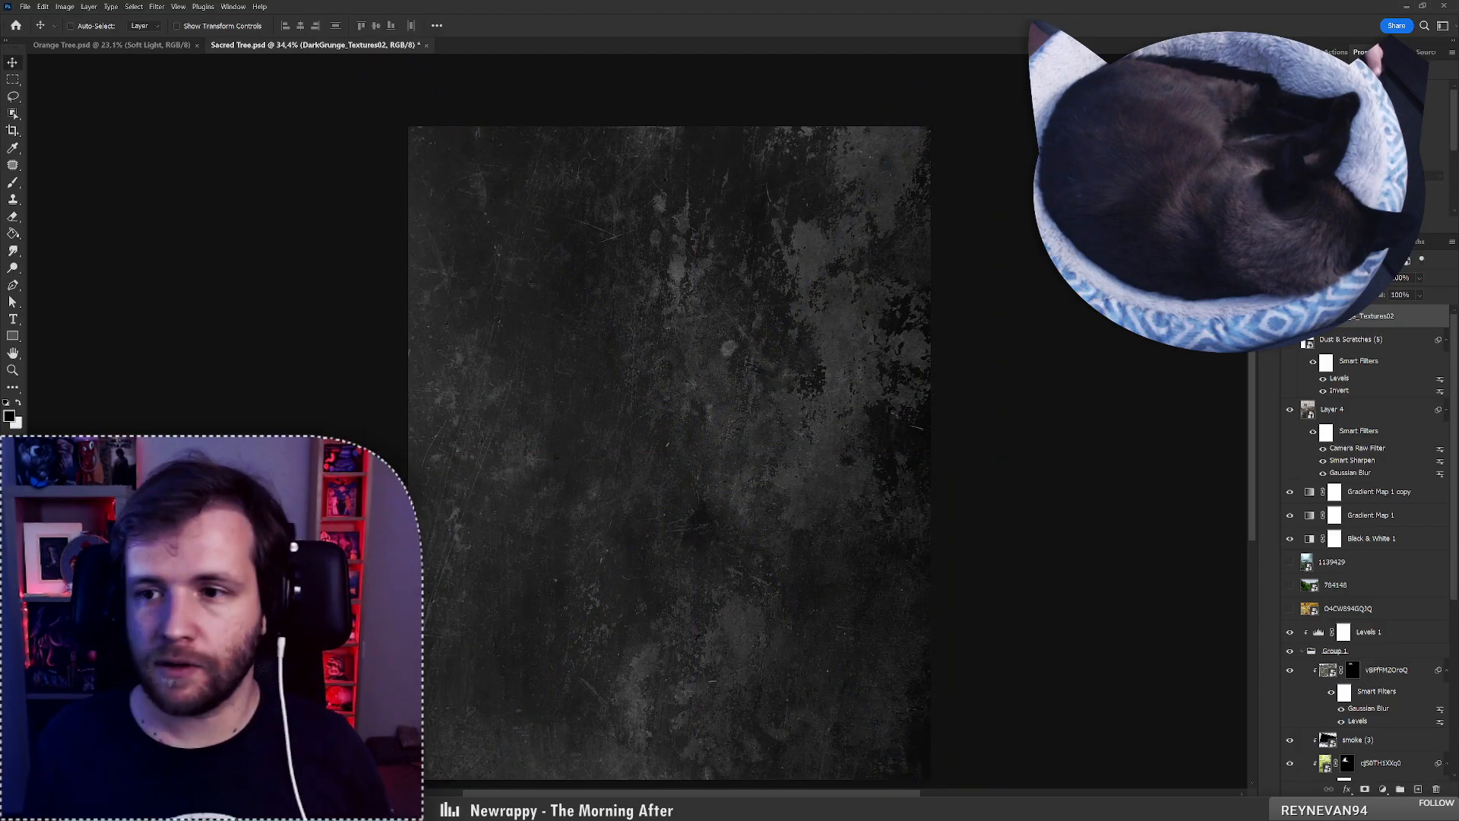
Set the DarkGrunge_Textures02 layer's blend mode to Difference, compare the image without it, and reduce its fill to 37%.
click(1321, 278)
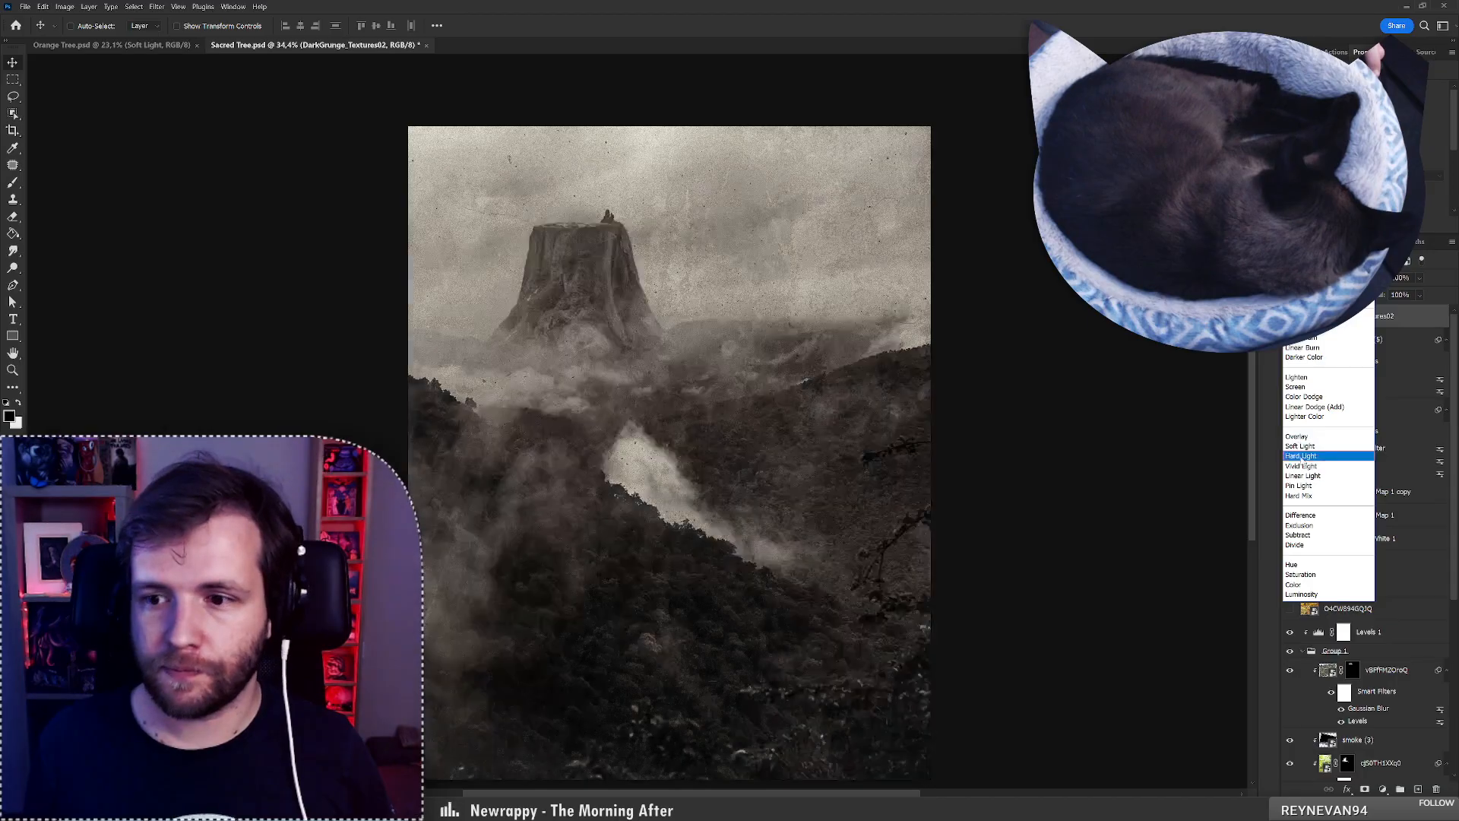
click(1301, 516)
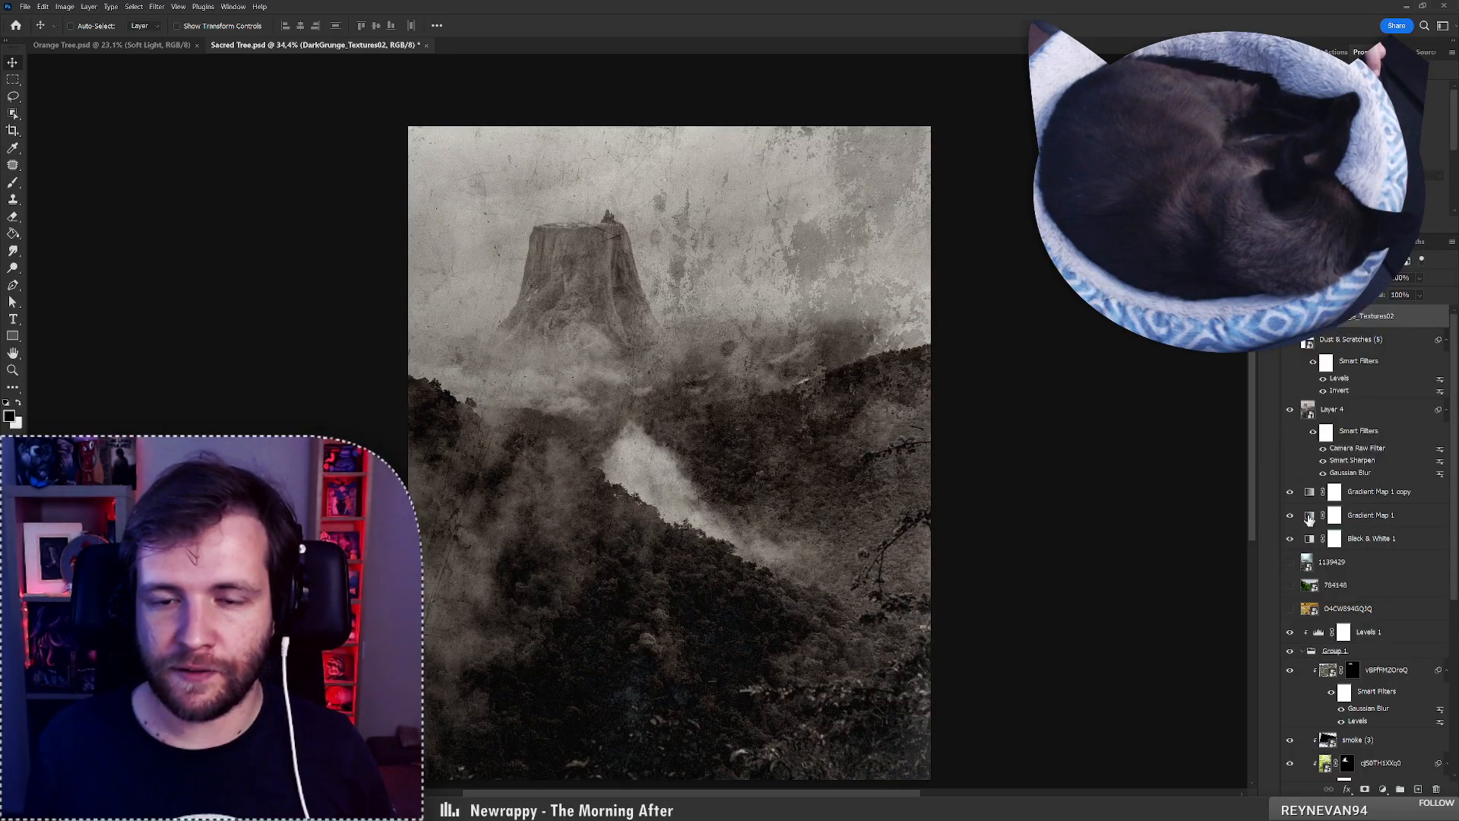
click(1290, 316)
click(1290, 316)
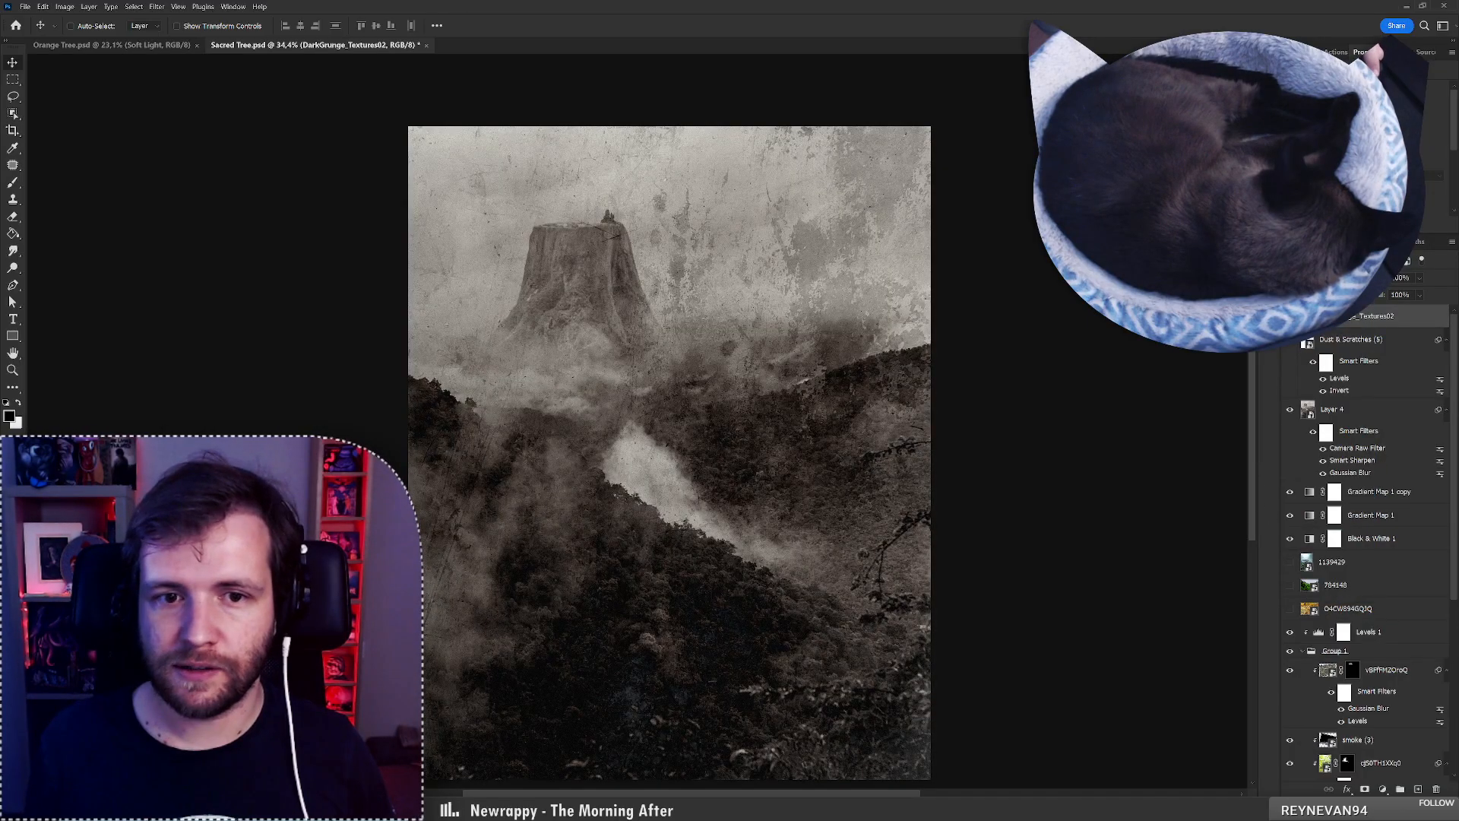
drag(1301, 295, 1323, 295)
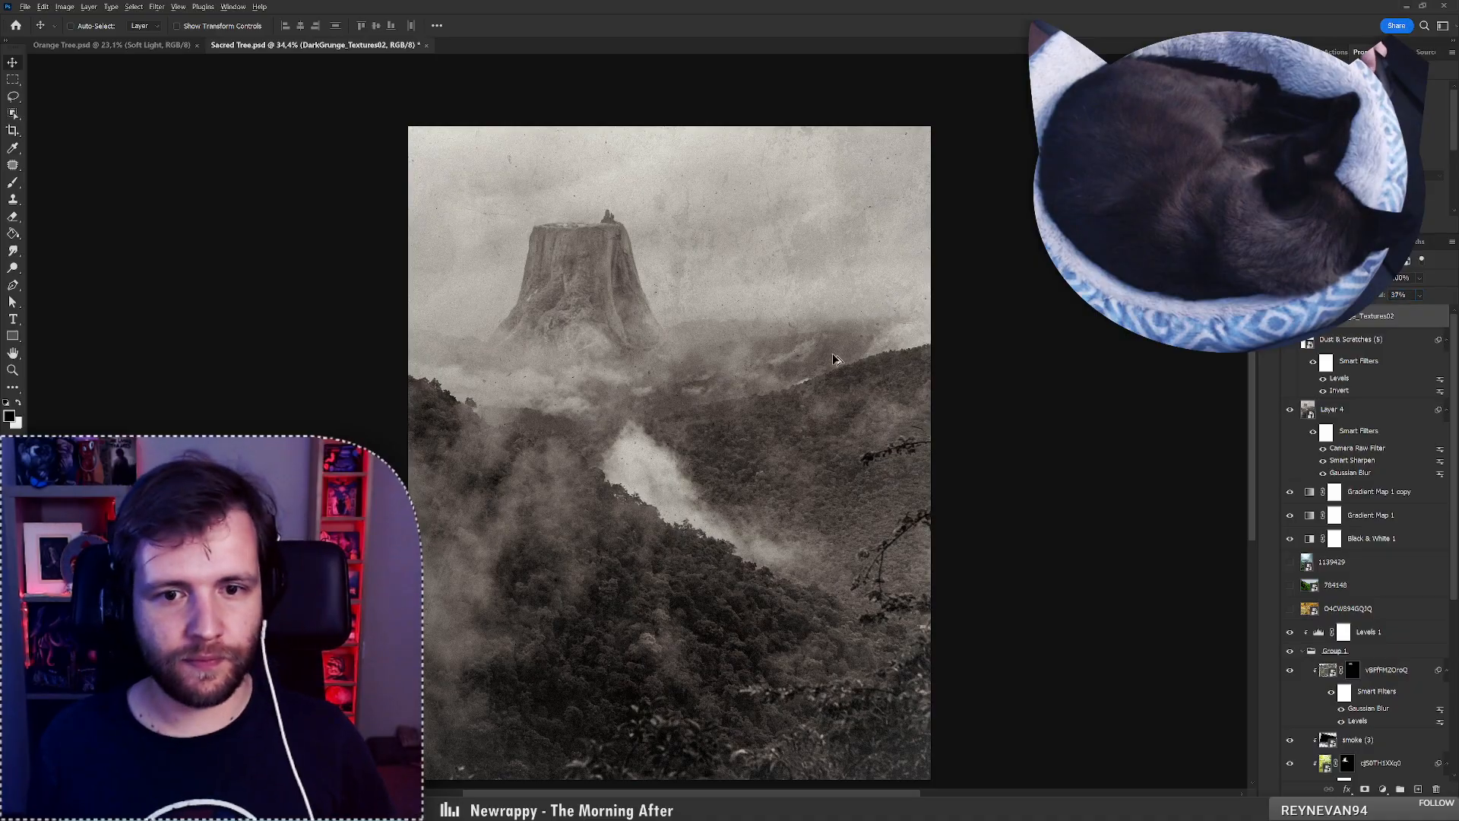
Enlarge the grunge texture to about 750%, shift it down and right over the canvas, and review the sky's texture.
scroll(833, 353, down, 4)
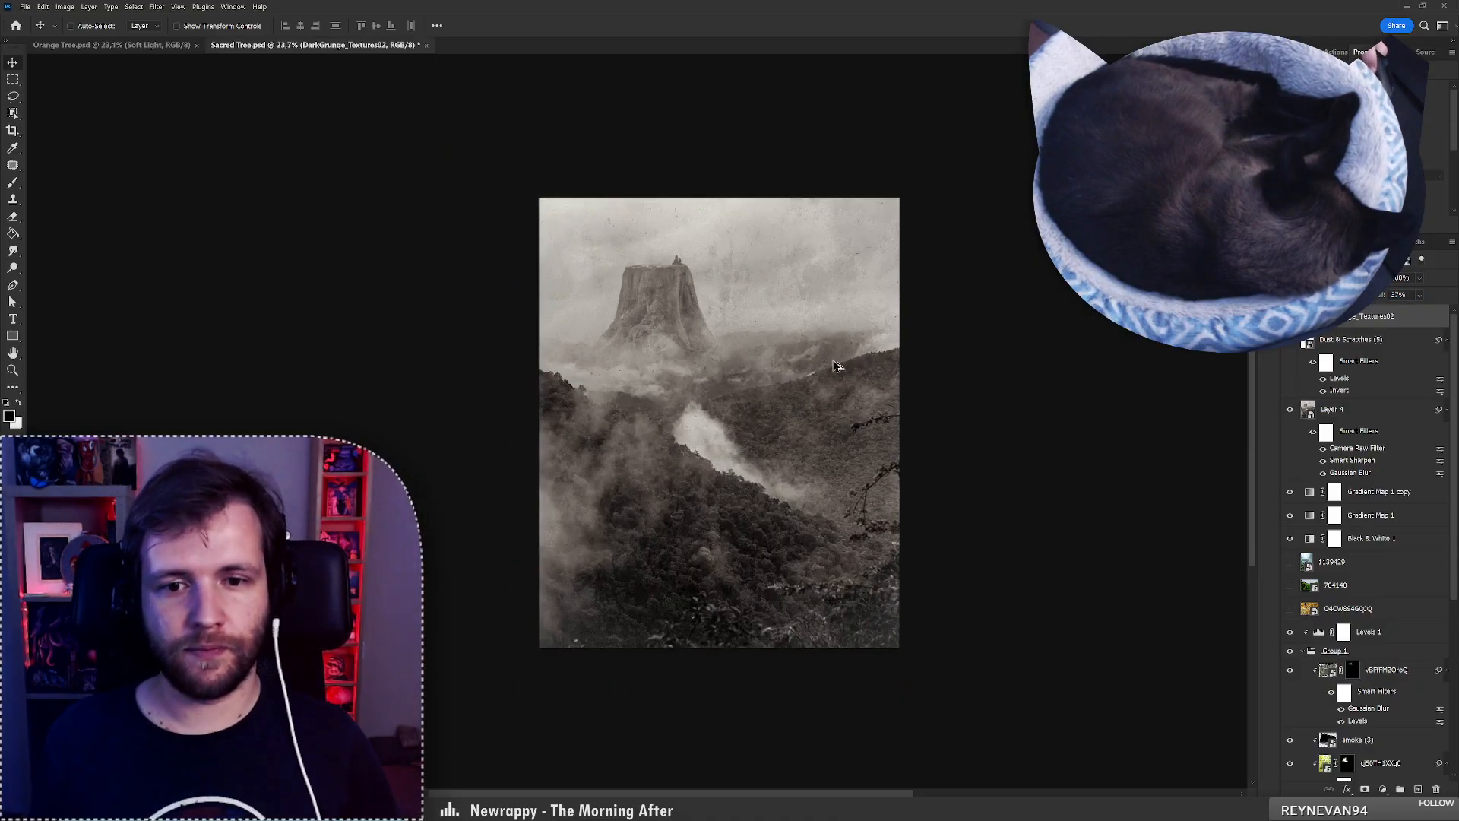
key(ctrl+t)
drag(887, 320, 864, 425)
mouse_move(950, 510)
mouse_down()
mouse_move(915, 491)
mouse_move(967, 499)
mouse_move(948, 534)
mouse_up()
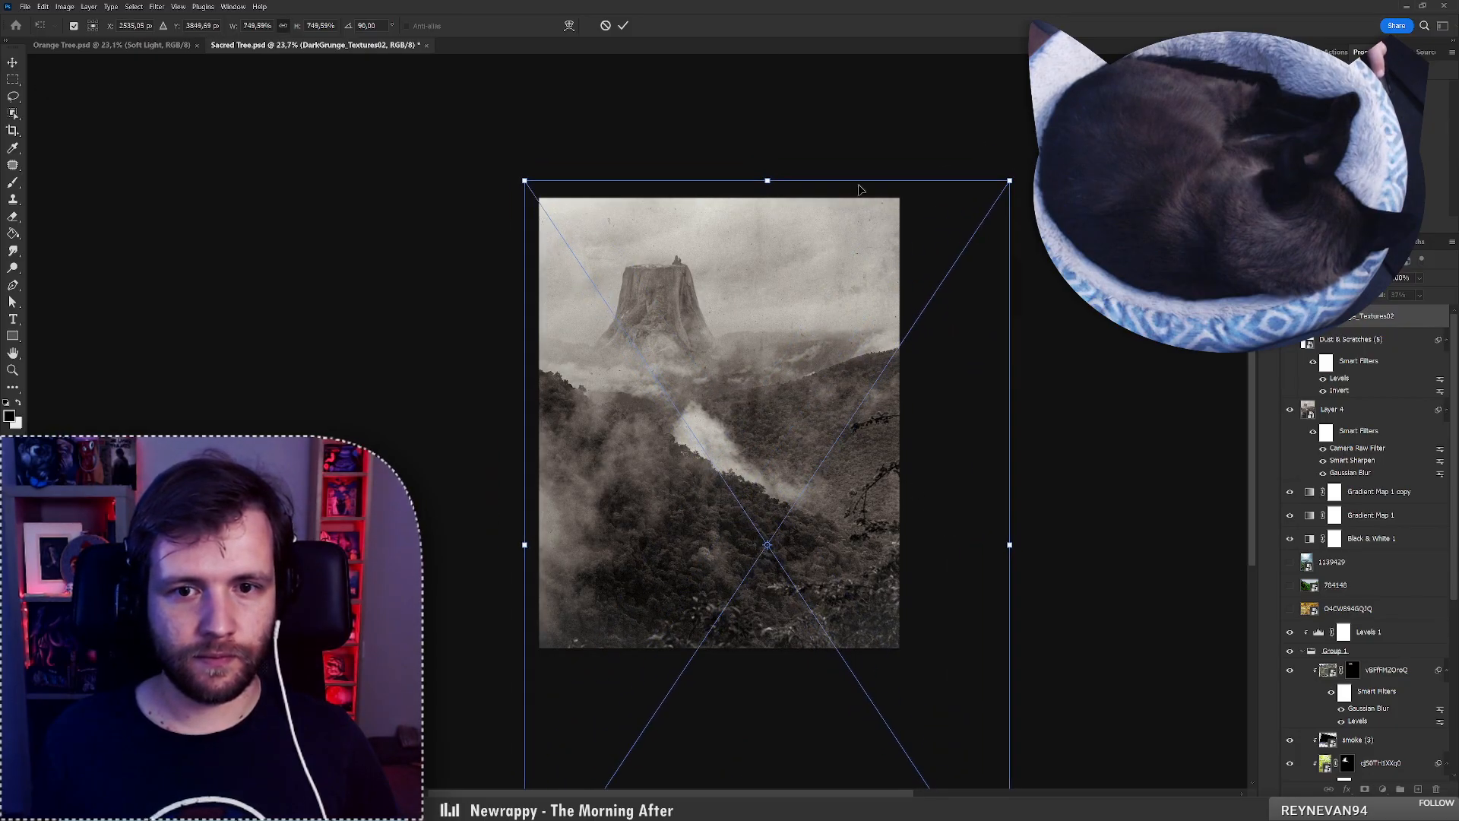
click(623, 25)
scroll(753, 266, up, 3)
scroll(766, 274, up, 2)
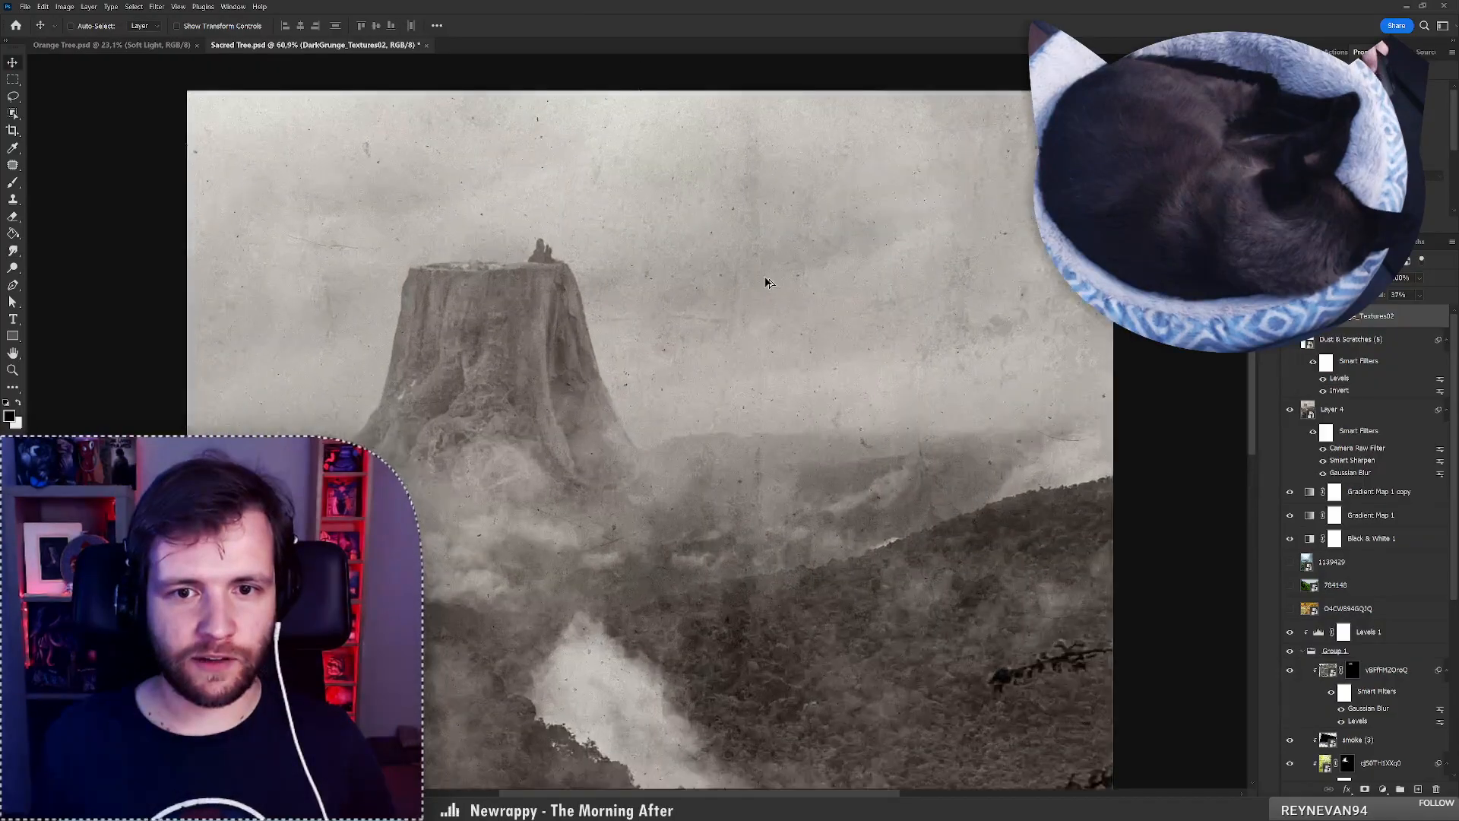
scroll(768, 304, down, 5)
scroll(772, 396, up, 1)
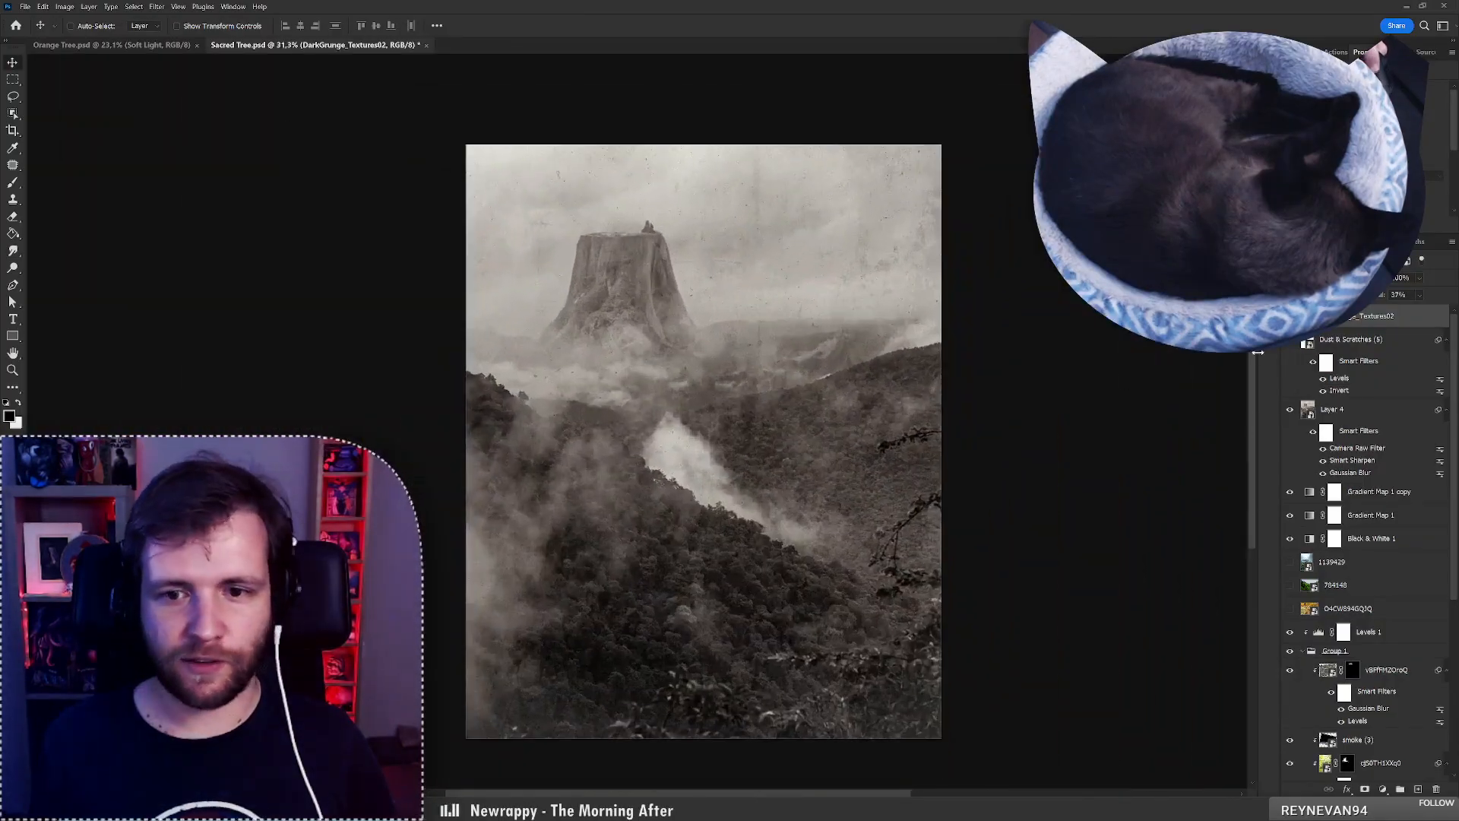
Set the DarkGrunge_Textures02 layer's fill to 100% and its blend mode to Overlay.
text(100)
key(Return)
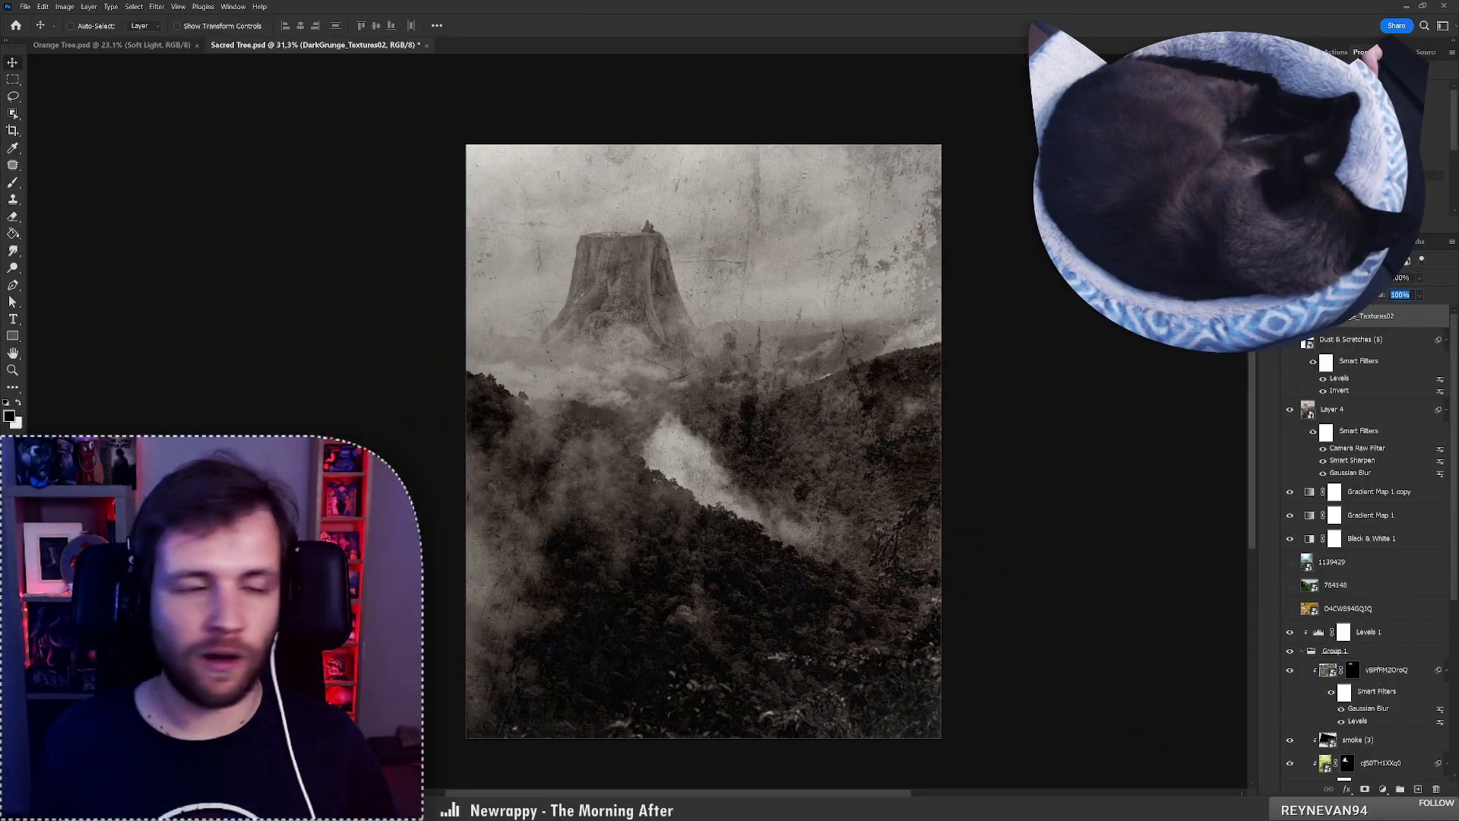
drag(1378, 295, 1034, 322)
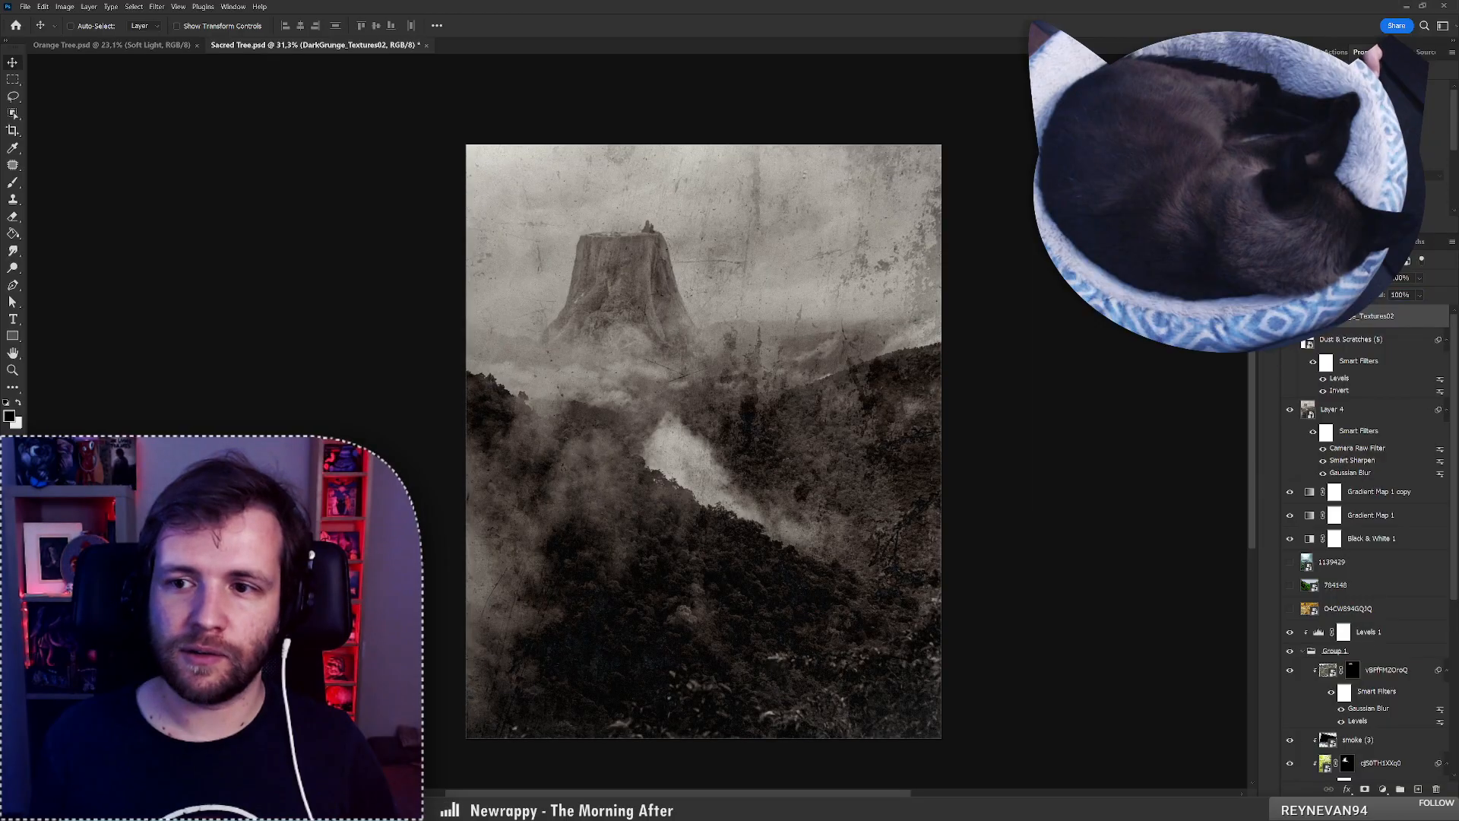
click(1327, 277)
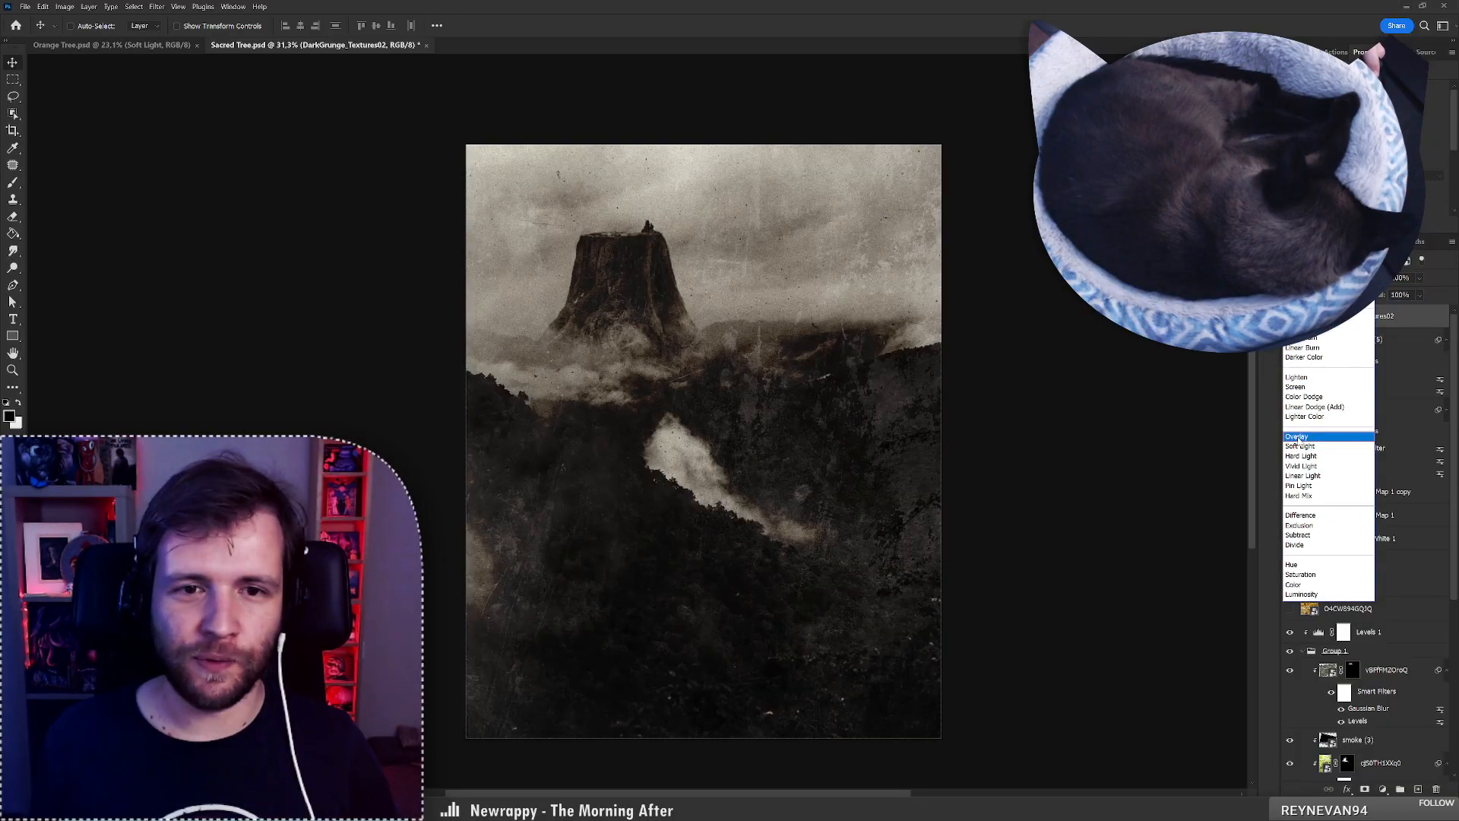
click(1297, 438)
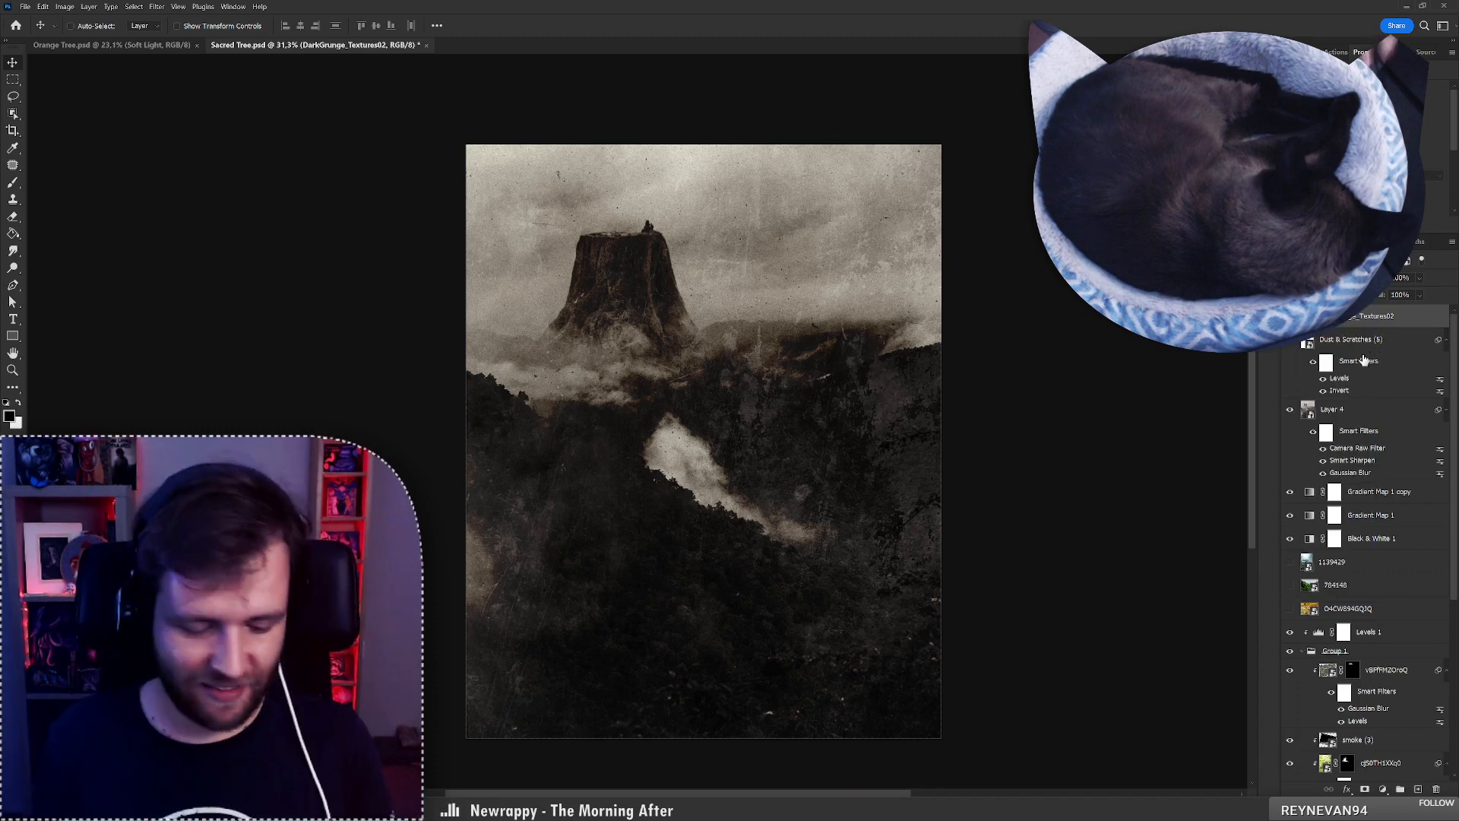
Apply Levels to the grunge texture with midtones at 1.23 and white input at 186, and compare the image with and without the layer.
key(ctrl+l)
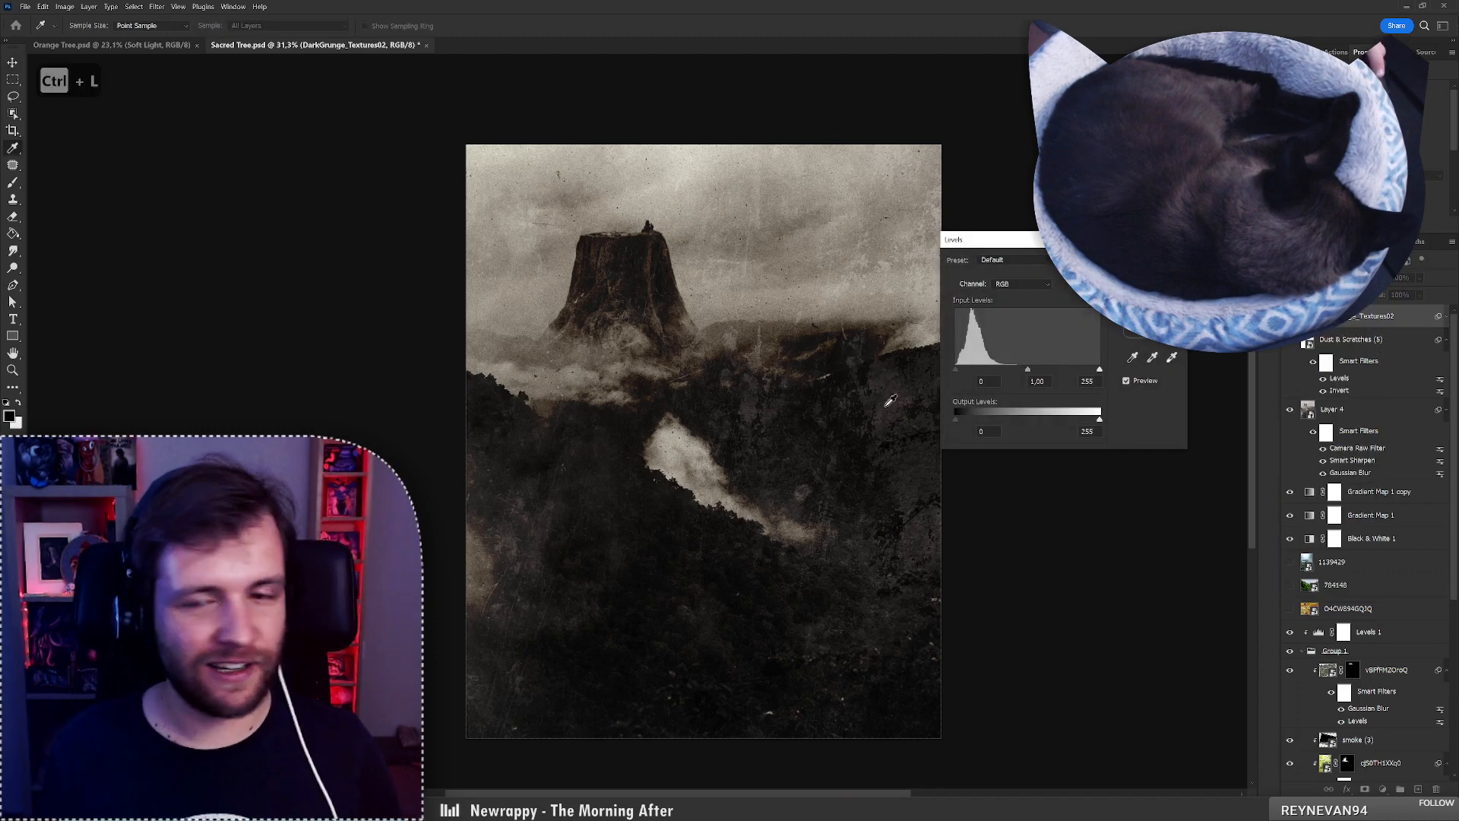
mouse_move(1028, 370)
mouse_down()
mouse_move(1046, 371)
mouse_move(1000, 374)
mouse_move(1048, 373)
mouse_move(1008, 378)
mouse_up()
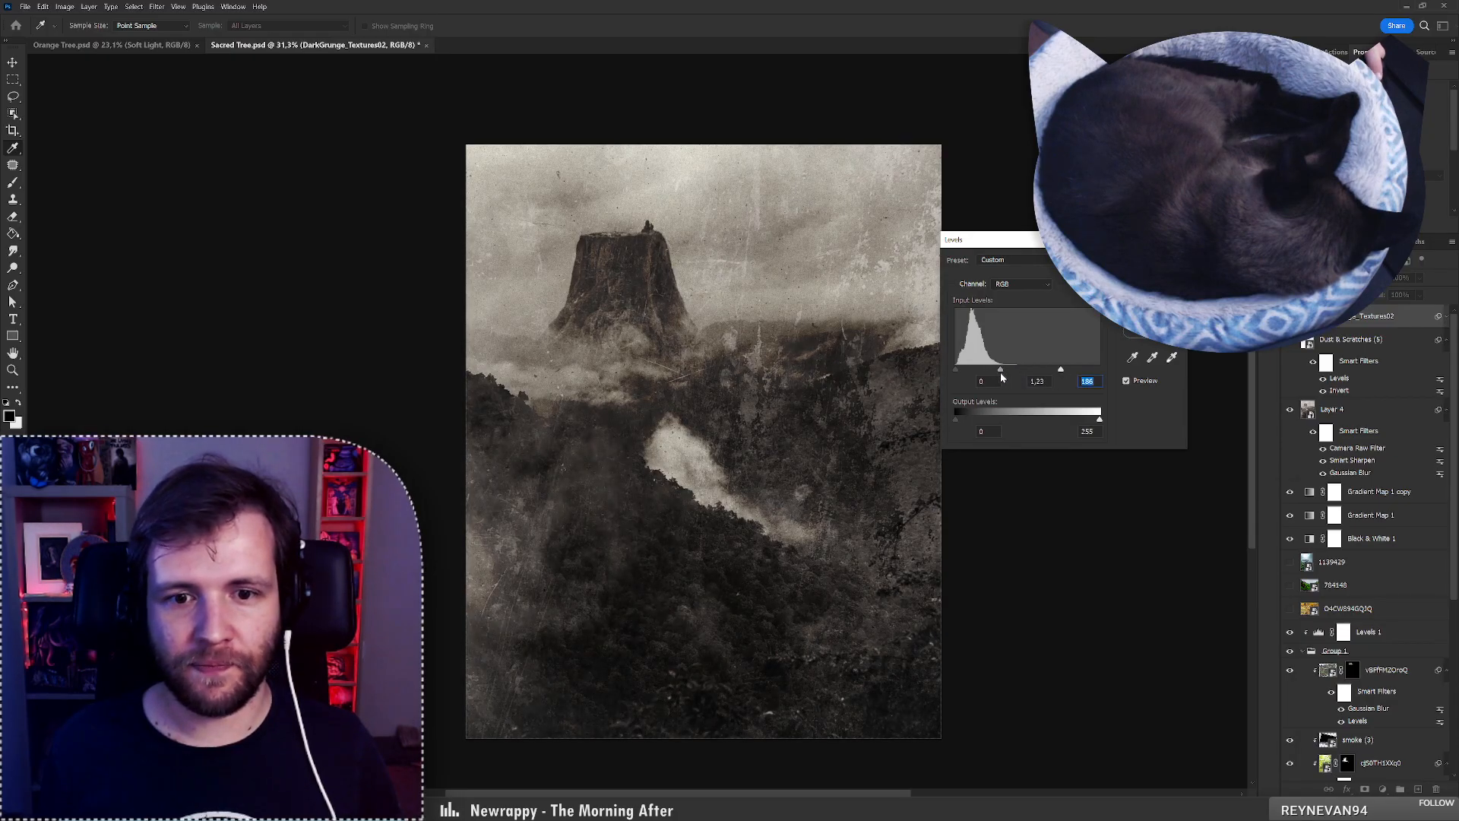
key(Return)
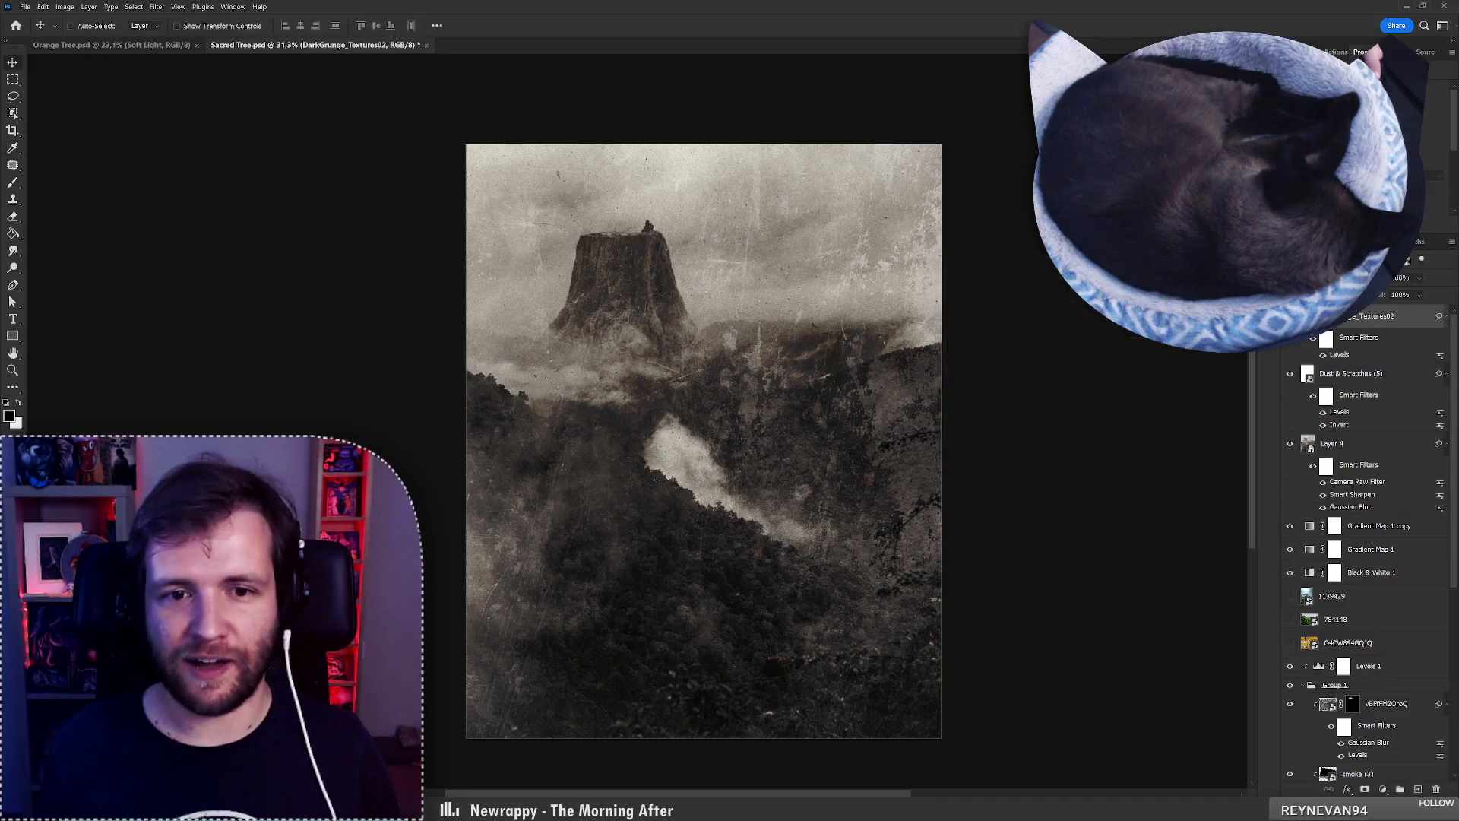
click(1290, 316)
click(1290, 316)
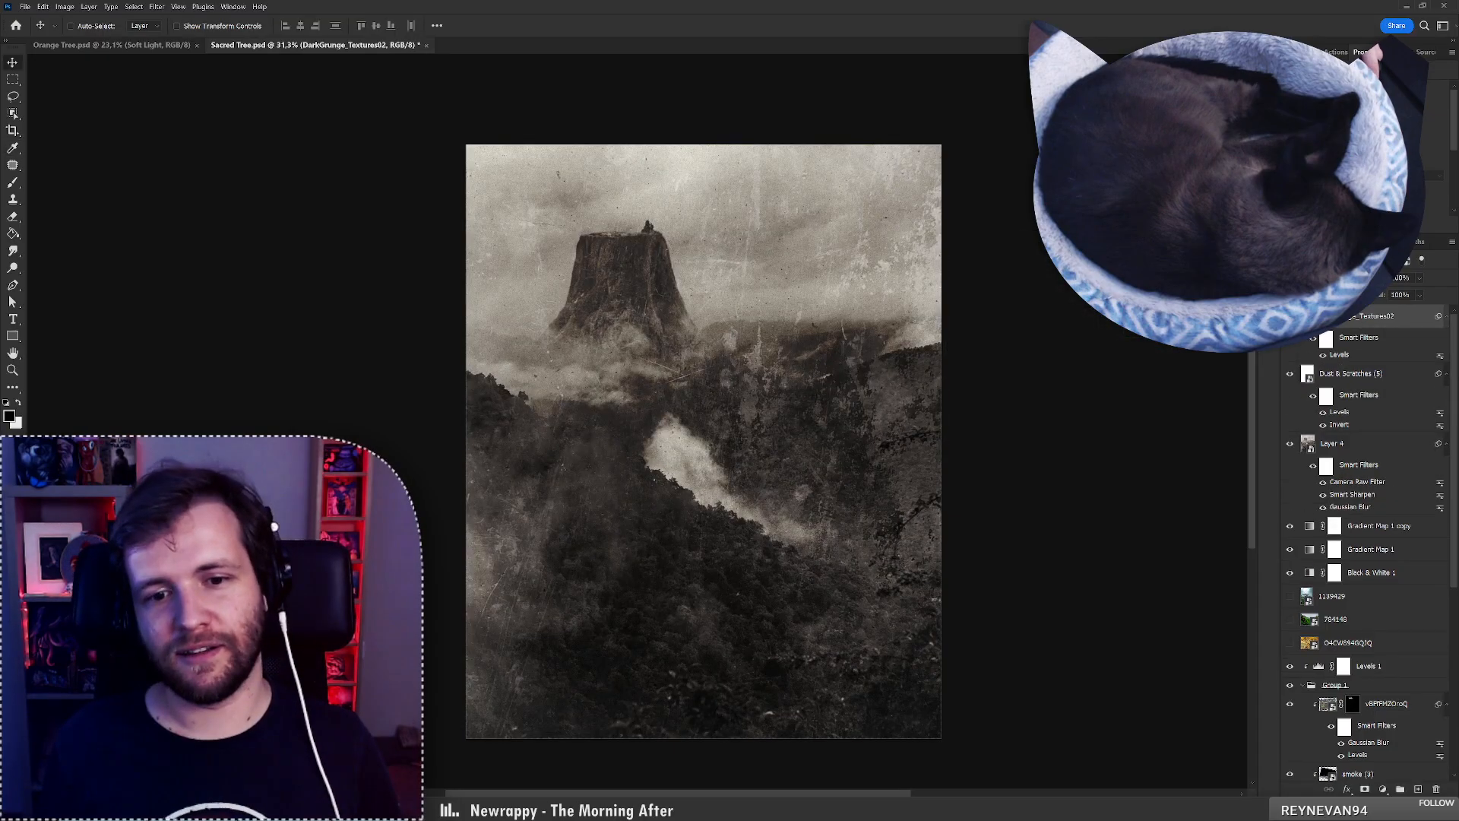
click(1290, 316)
click(1290, 317)
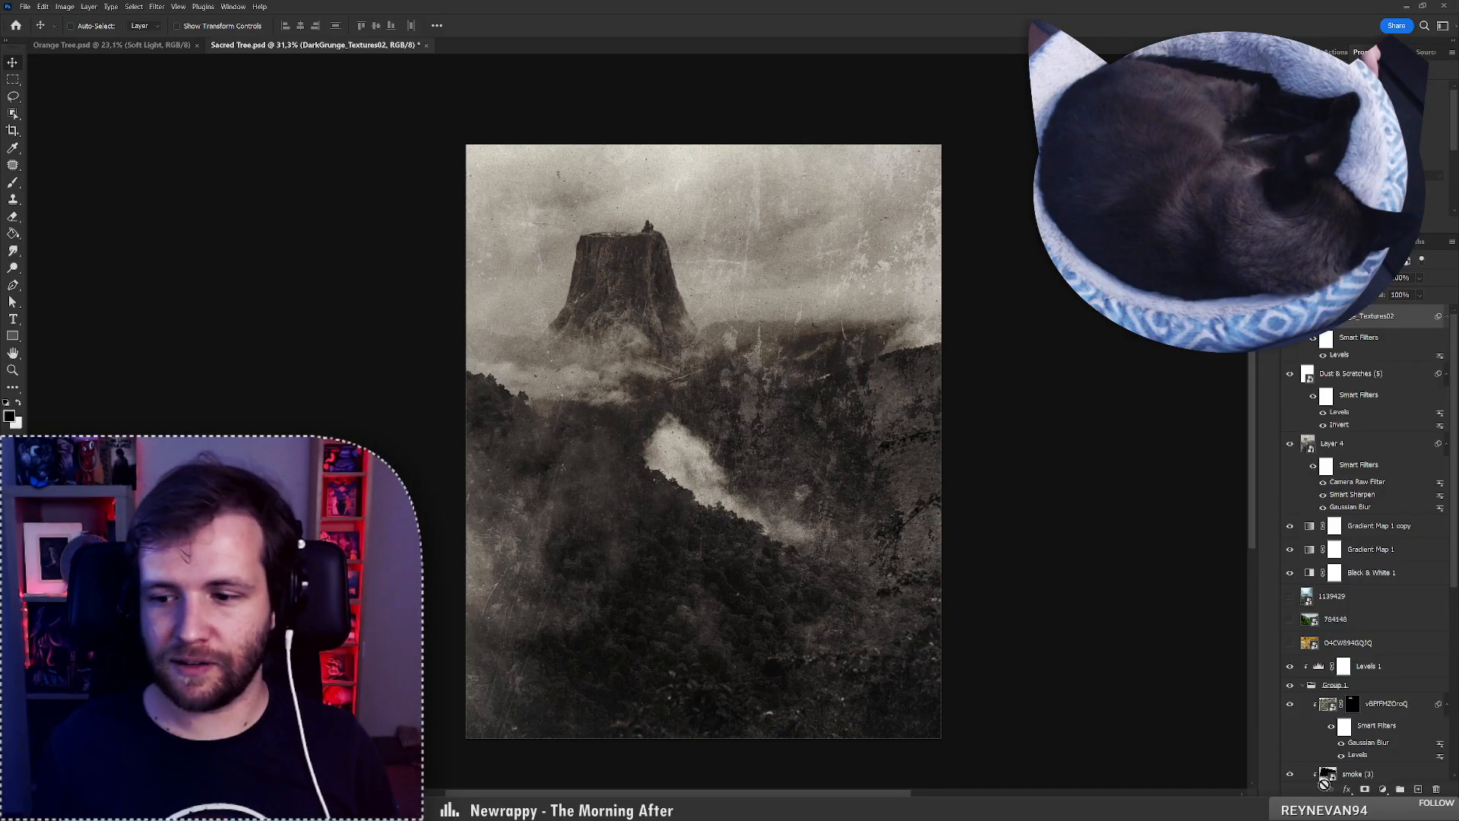
Add a layer mask to the grunge texture and paint black with an enlarged soft brush over the misty forest, valley and distant hillside.
click(1365, 789)
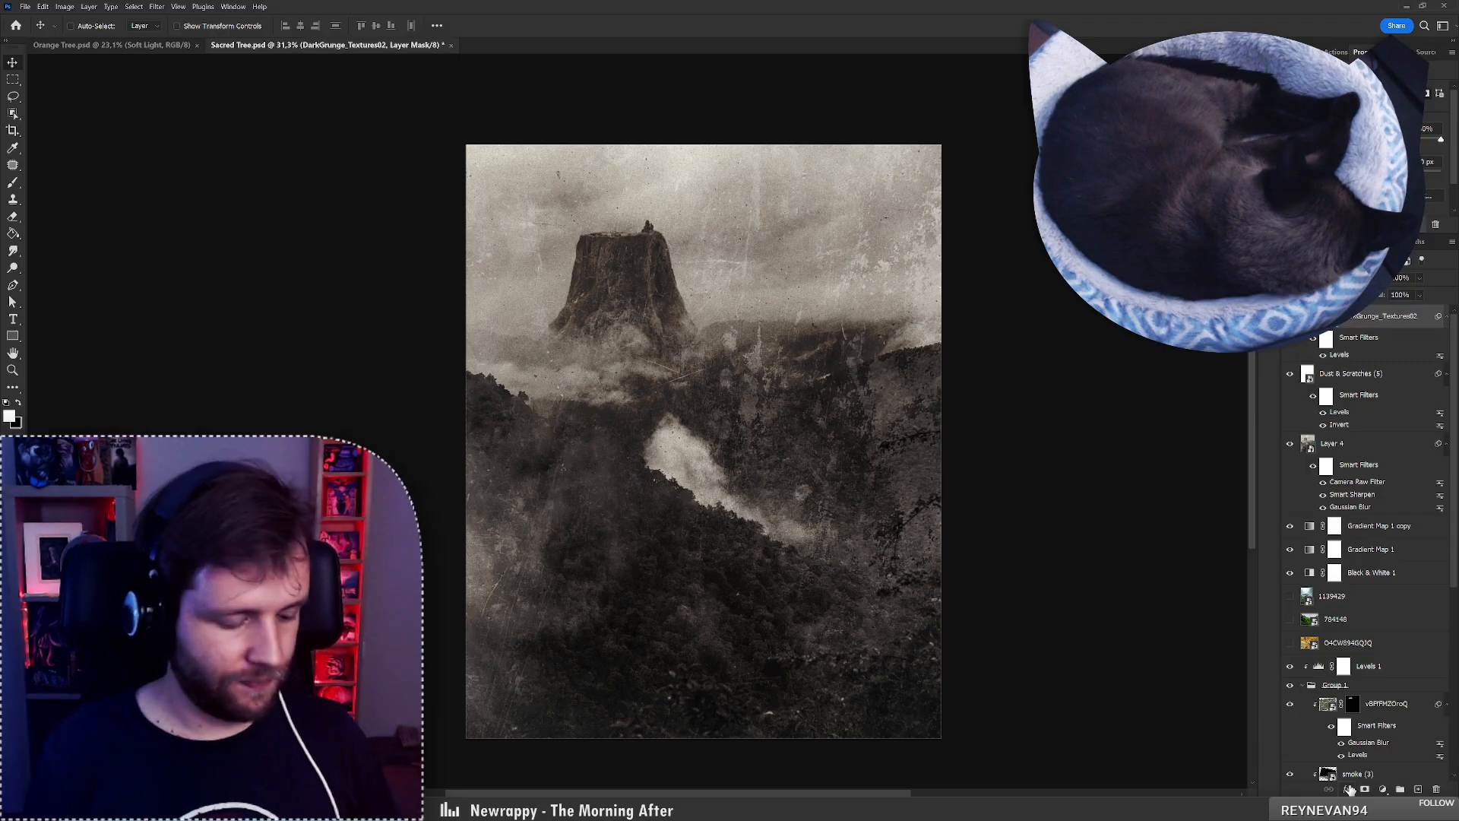
key(b)
key(x)
right_click(759, 432)
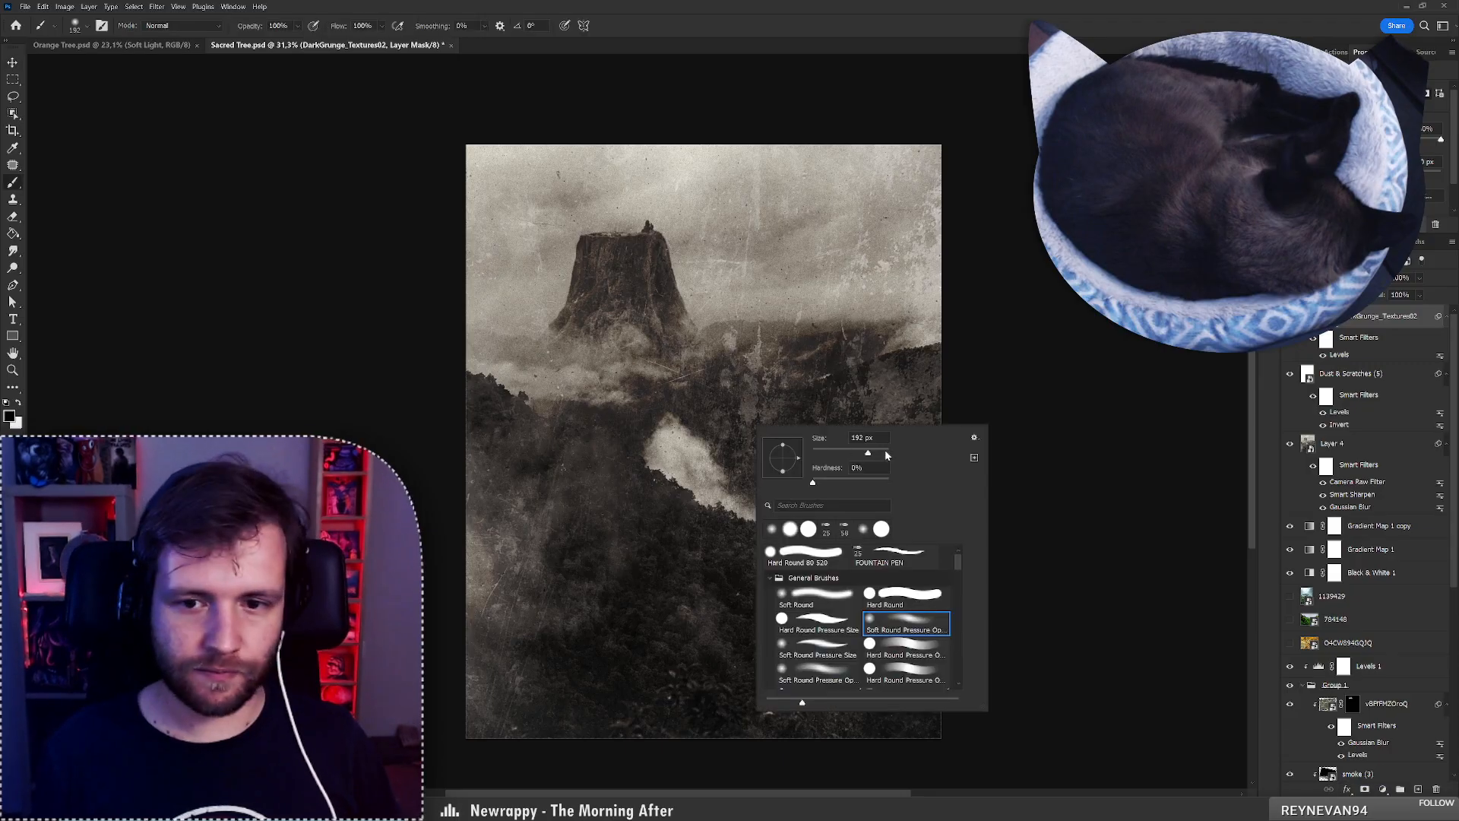
click(885, 452)
drag(522, 447, 662, 544)
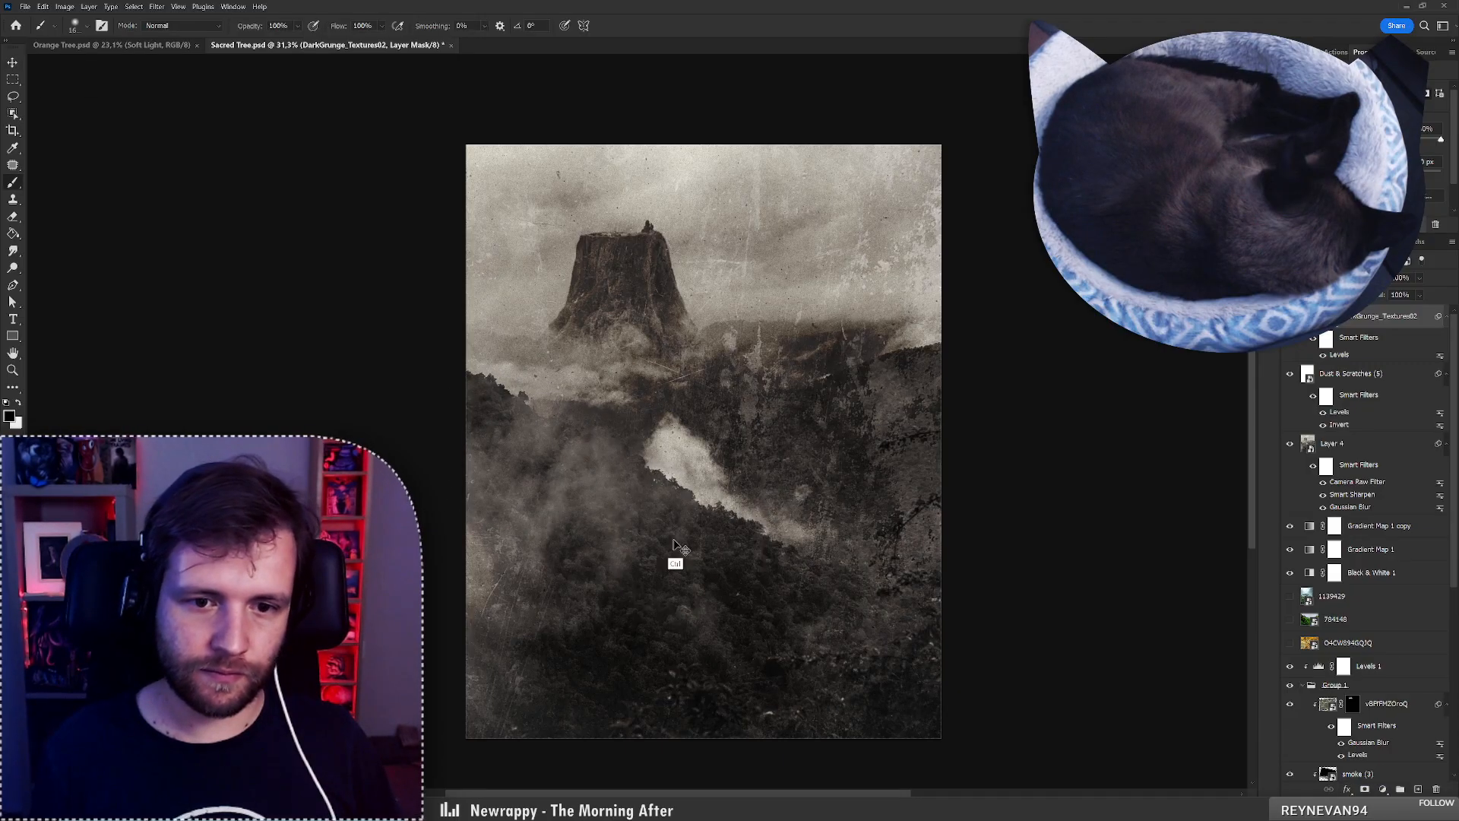
key(ctrl+z)
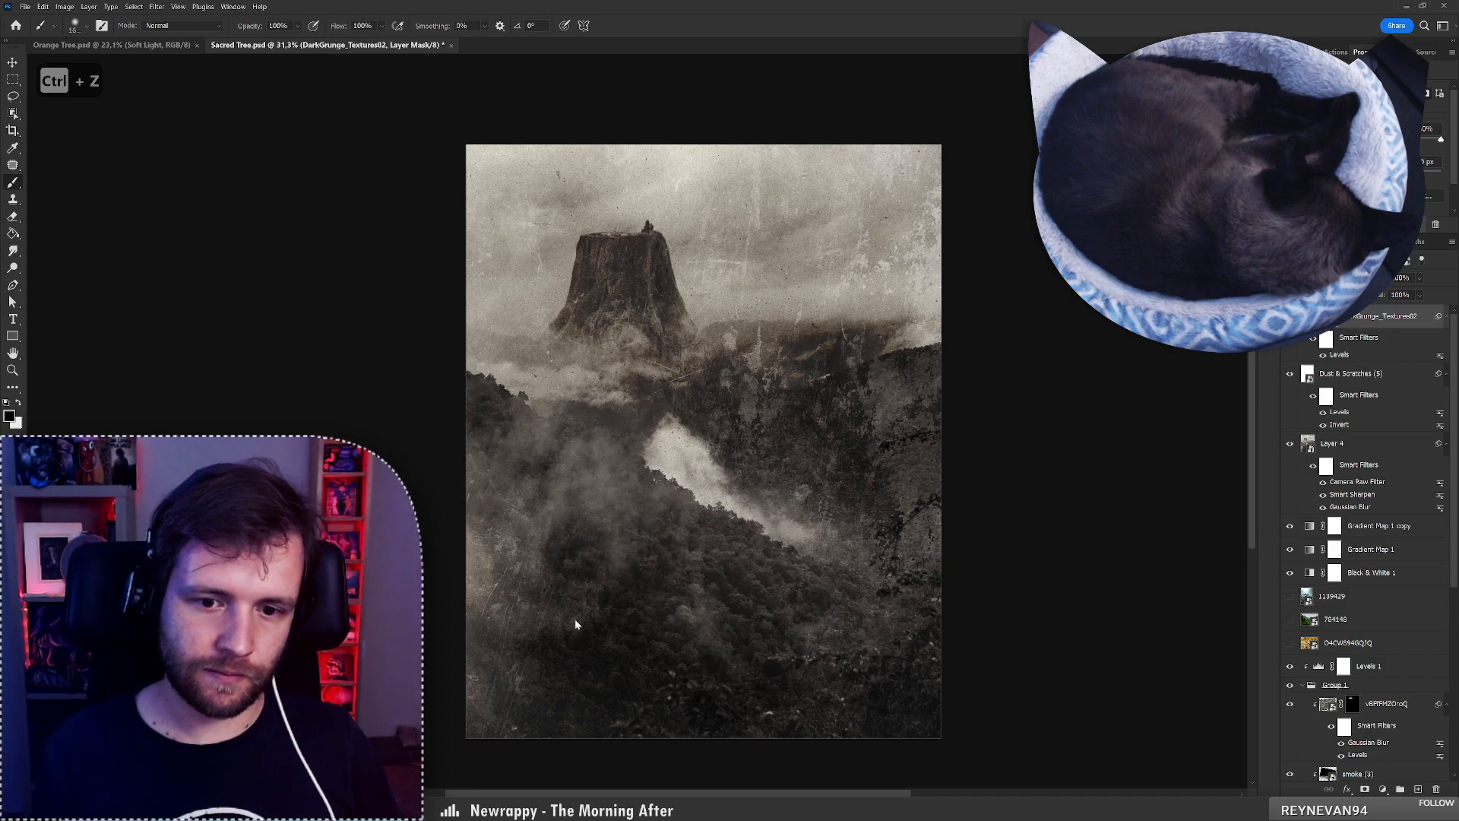
key(x)
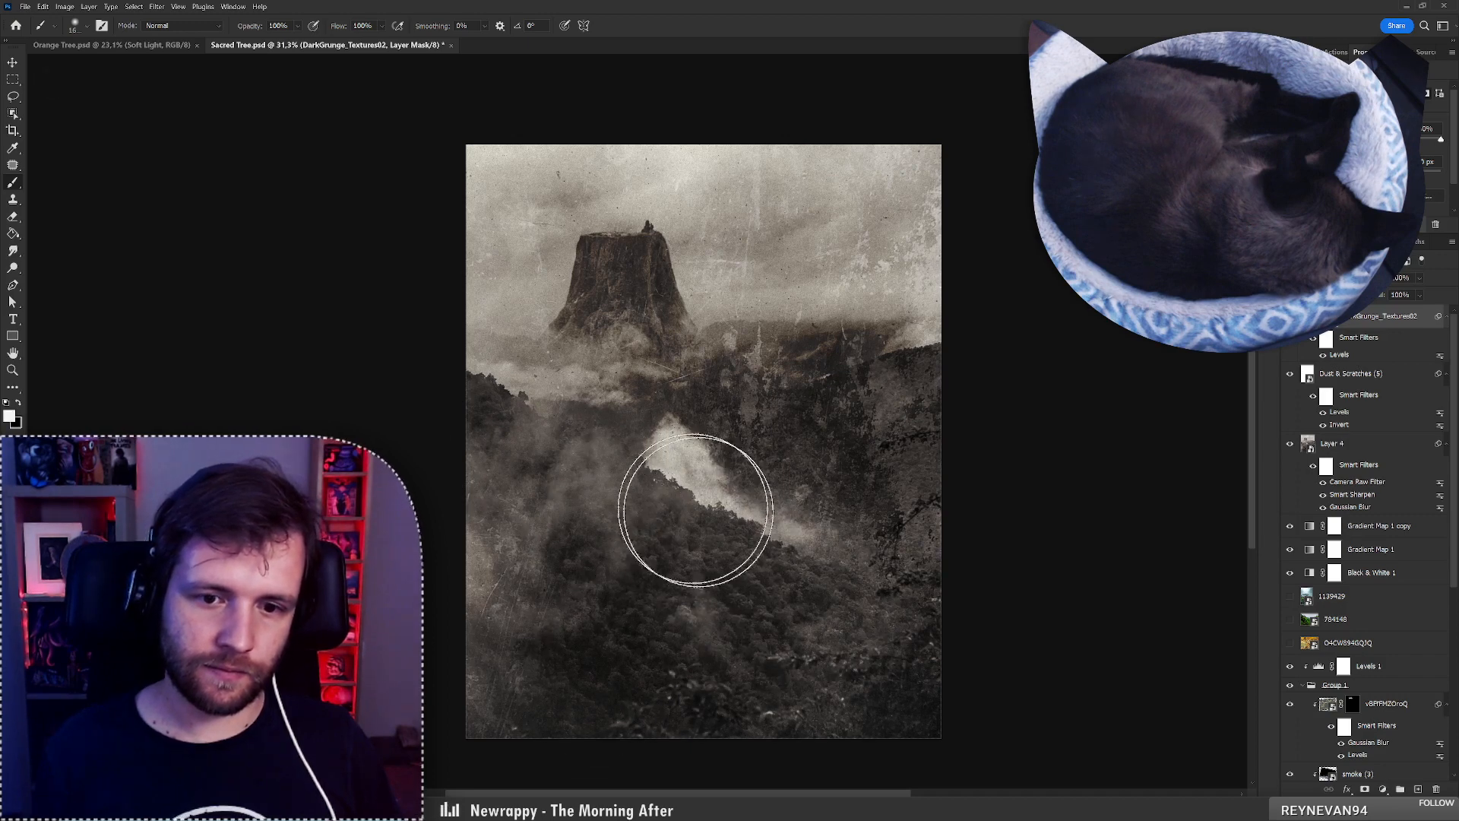
key(x)
mouse_move(753, 420)
mouse_down()
mouse_move(828, 434)
mouse_move(869, 365)
mouse_move(919, 521)
mouse_move(867, 345)
mouse_move(798, 336)
mouse_up()
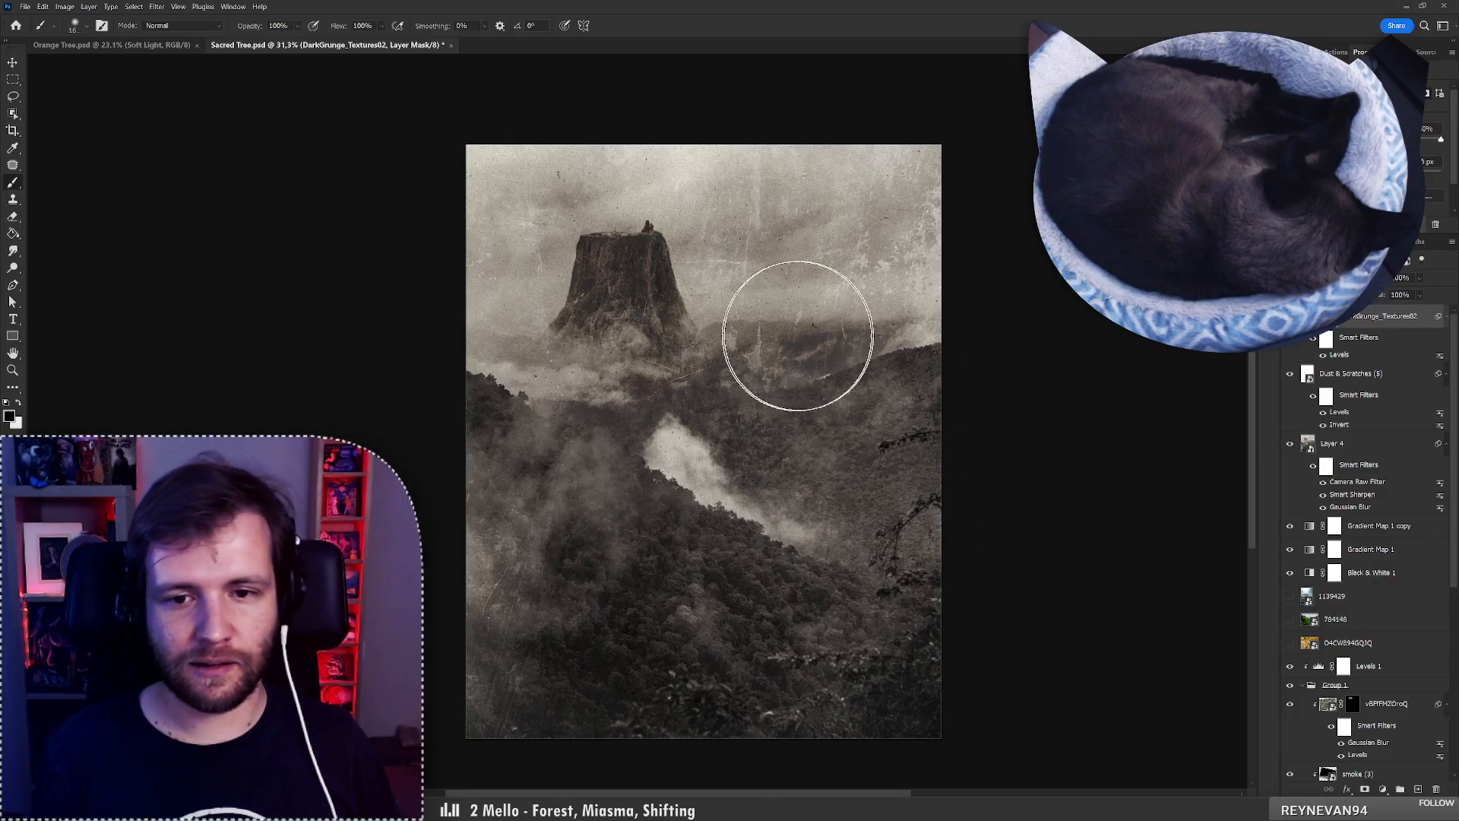
Mask the grunge texture off the flat-topped mountain with the soft black brush, undoing the last stroke.
key(x)
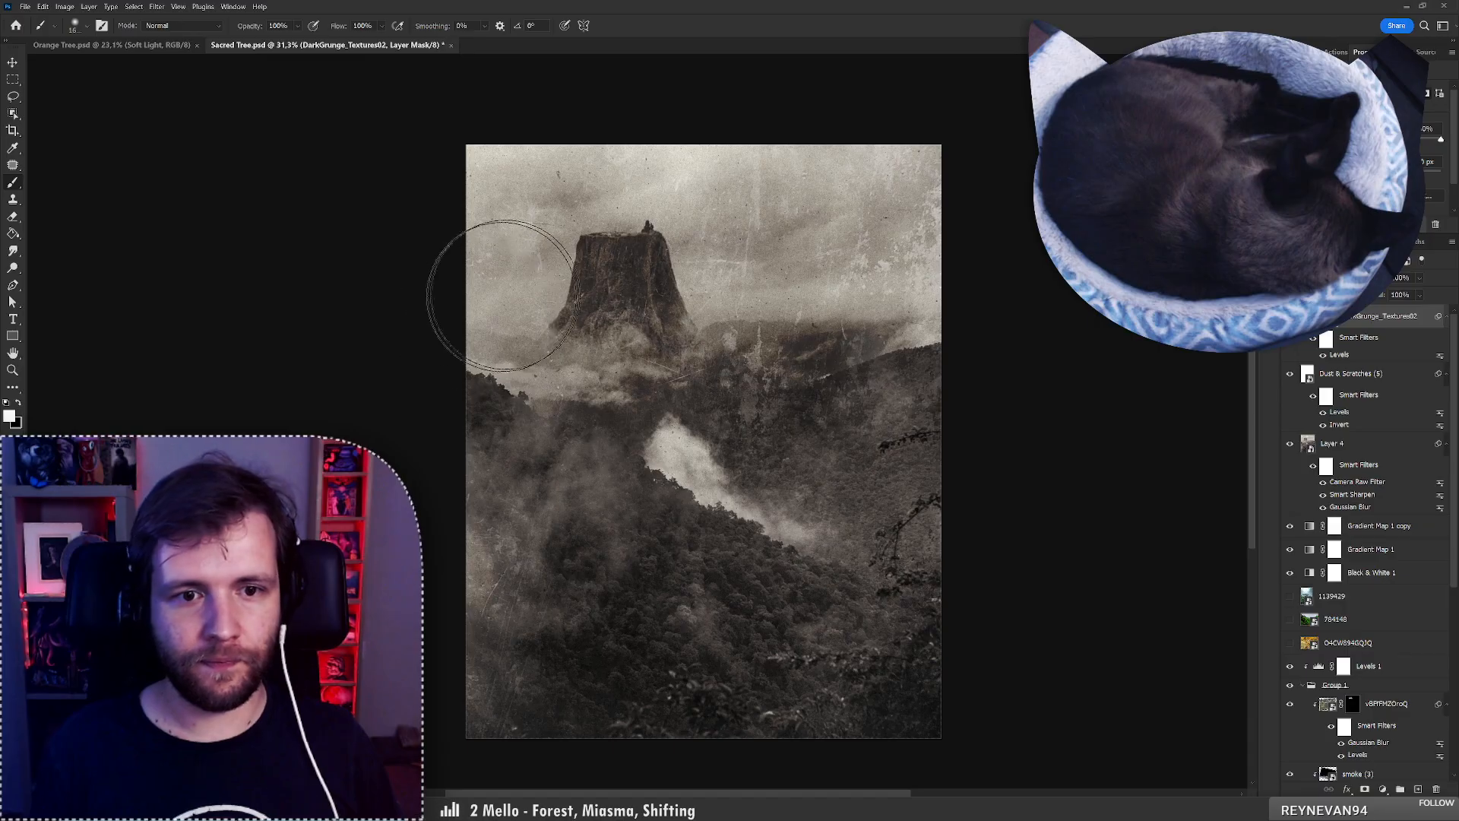
key(z)
mouse_move(693, 299)
mouse_down()
mouse_move(609, 326)
mouse_move(648, 312)
mouse_up()
key(b)
key(x)
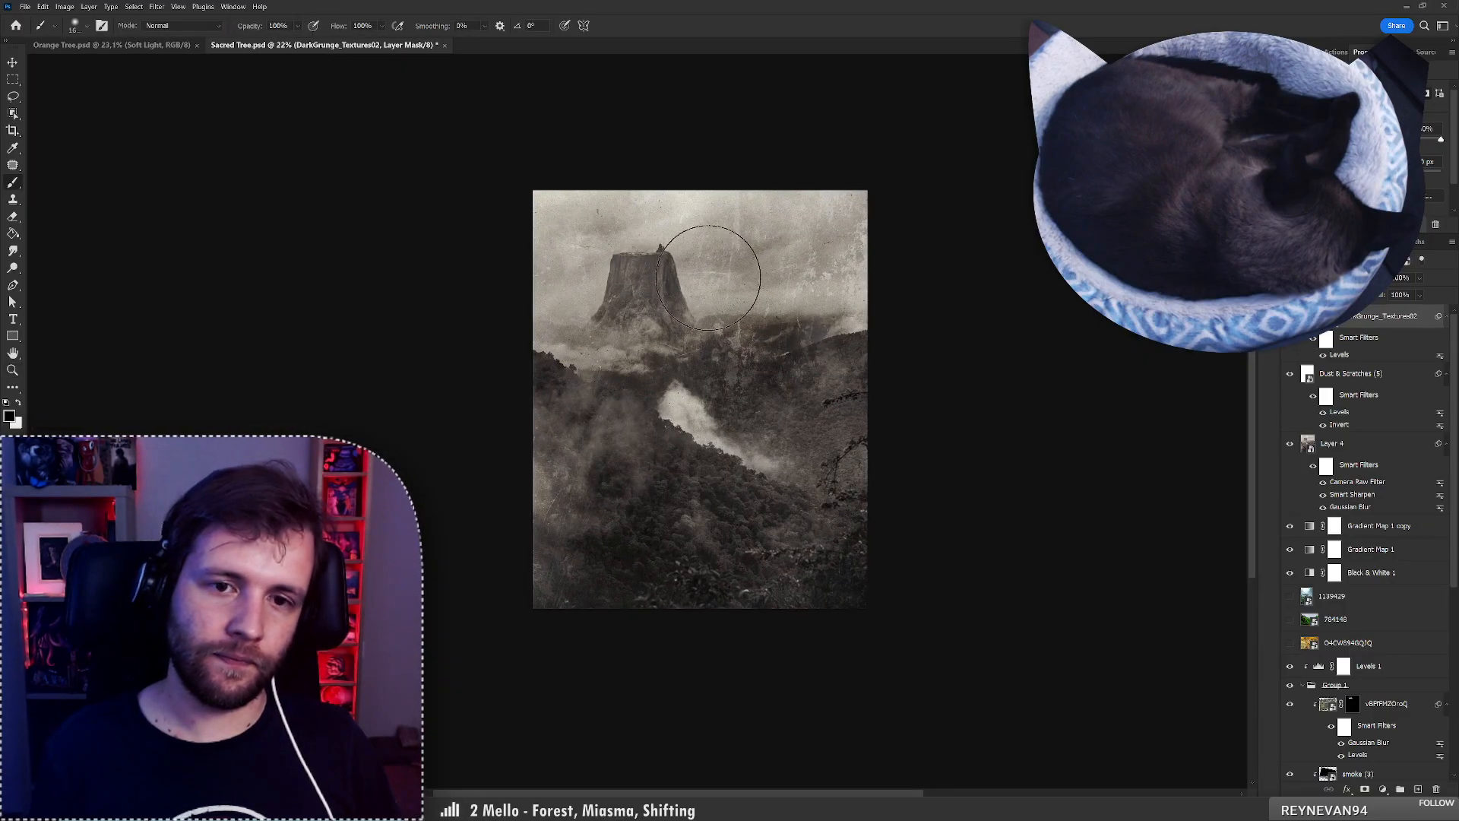
key(ctrl+z)
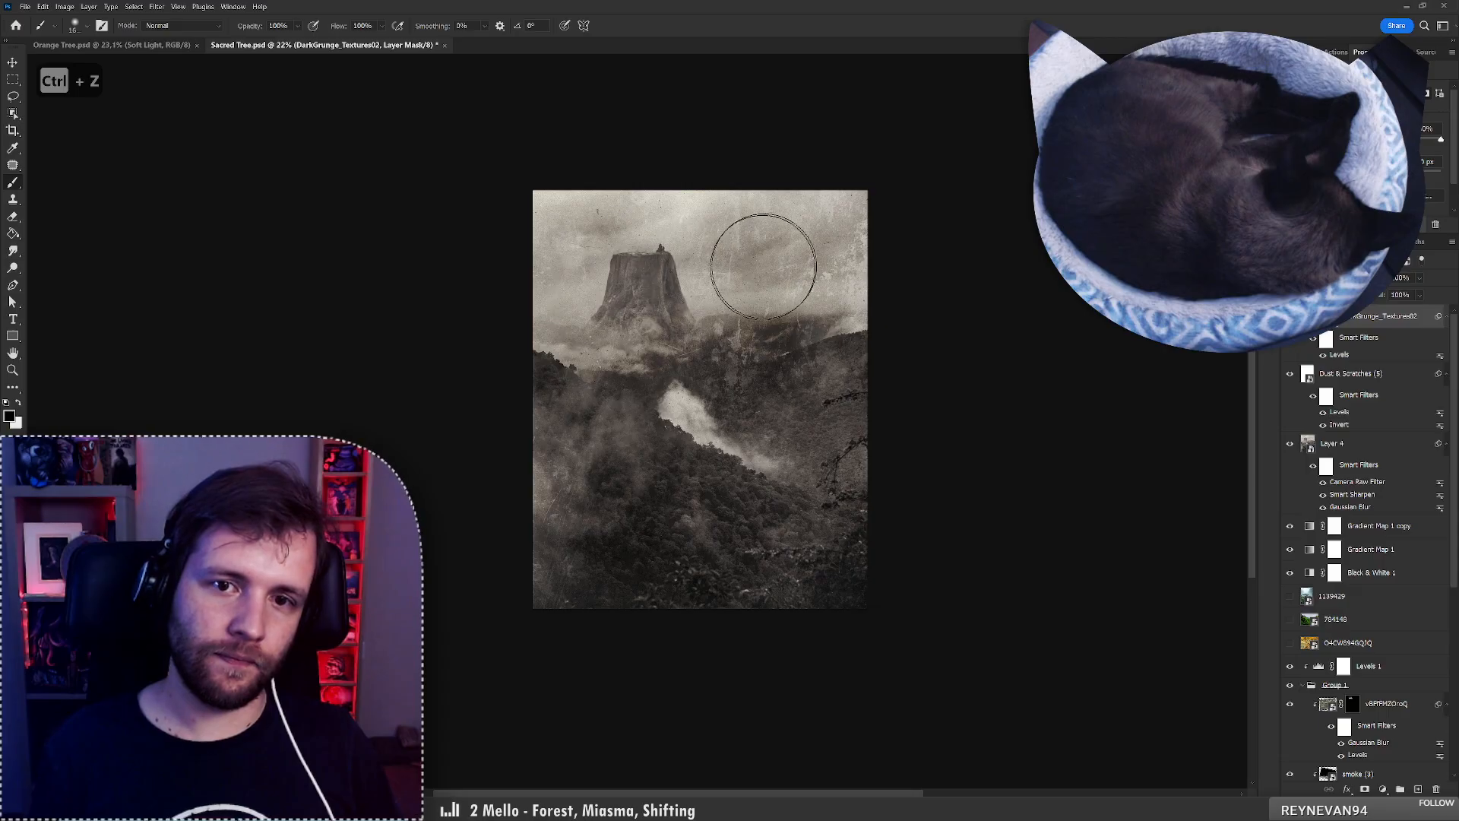
key(x)
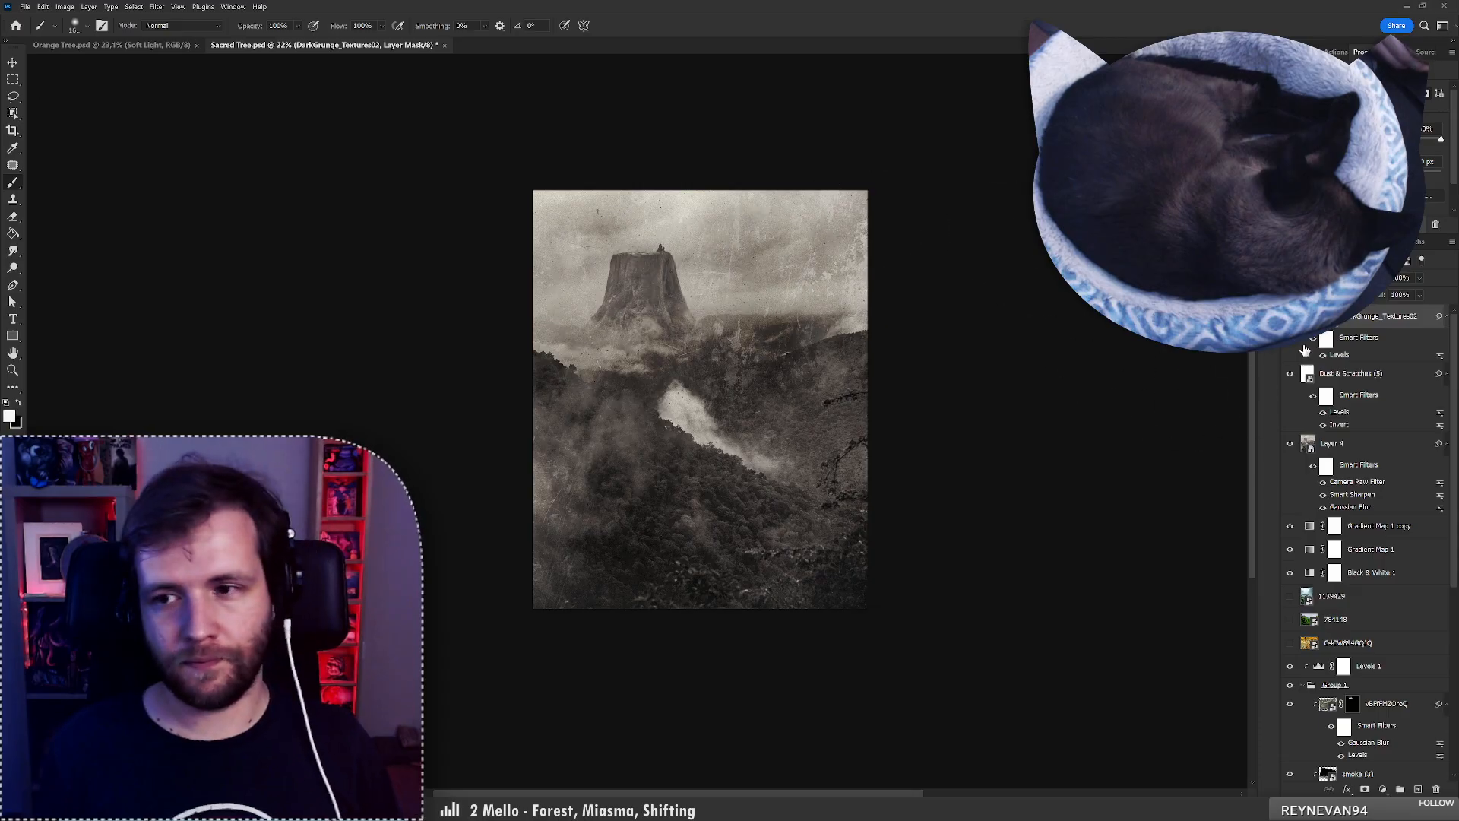
Compare the image with and without the masked grunge texture.
click(1290, 316)
click(1290, 316)
click(1289, 316)
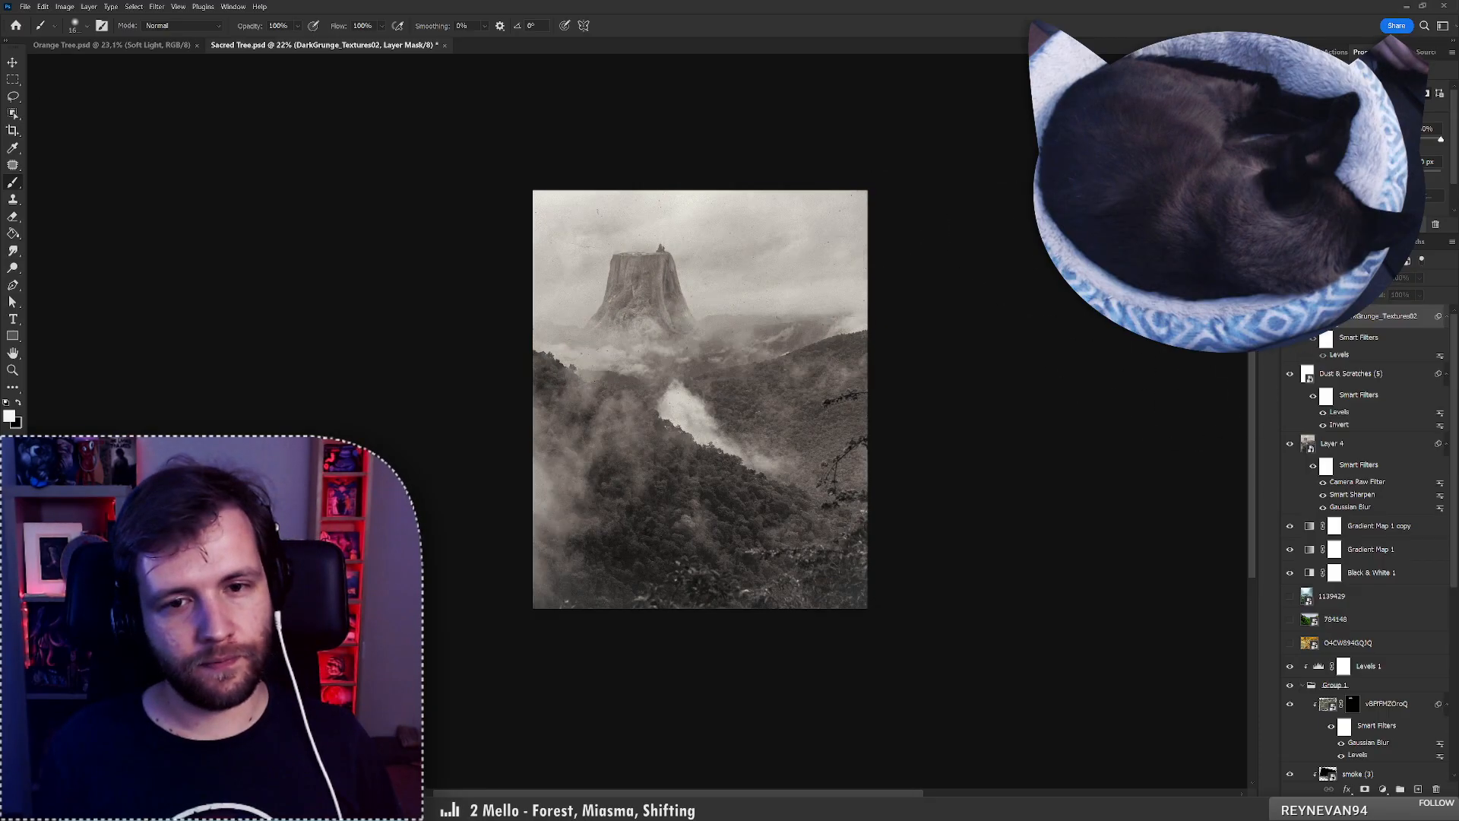
click(1290, 316)
key(x)
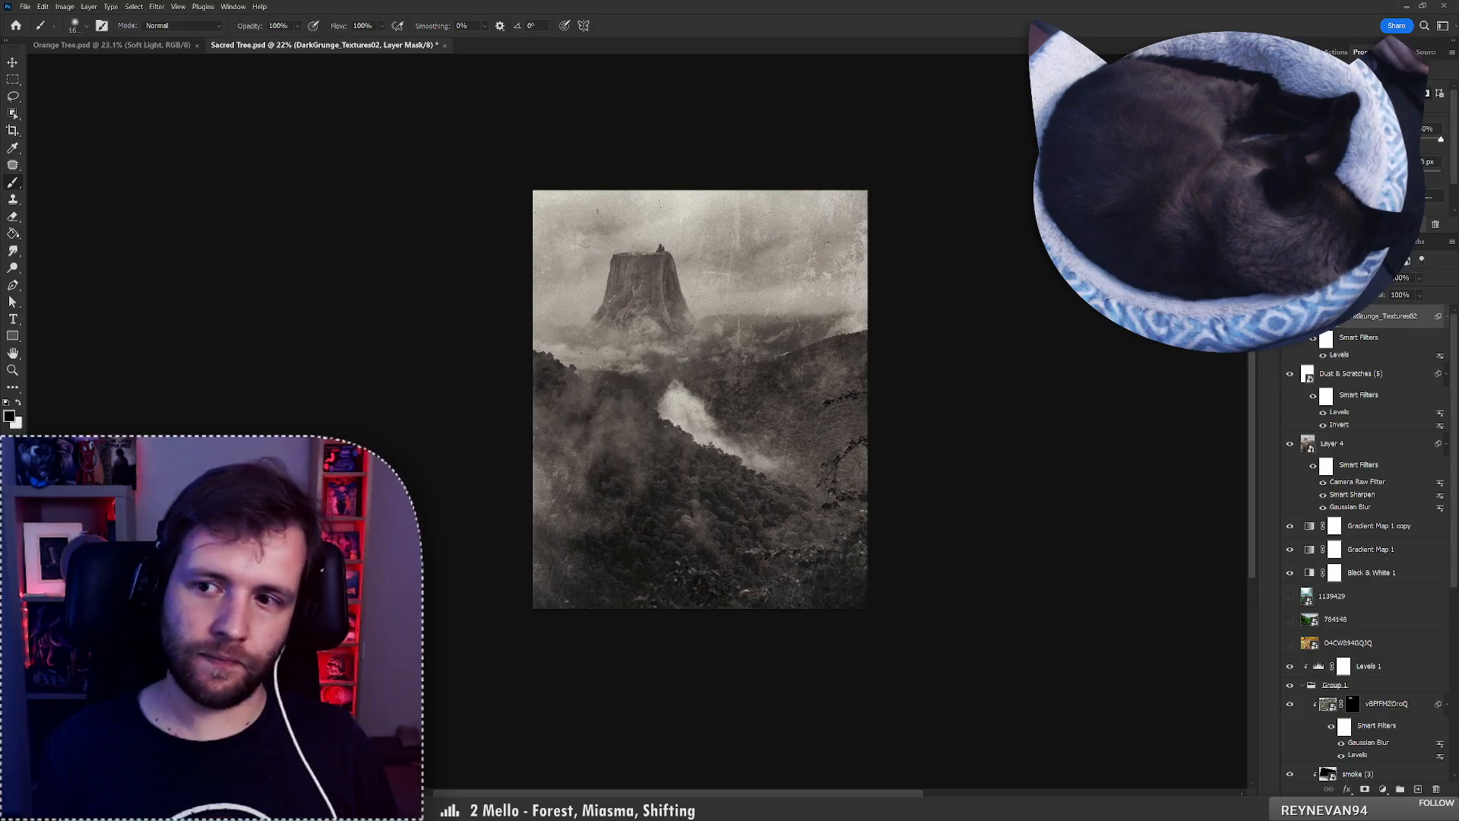
click(1290, 317)
click(1290, 316)
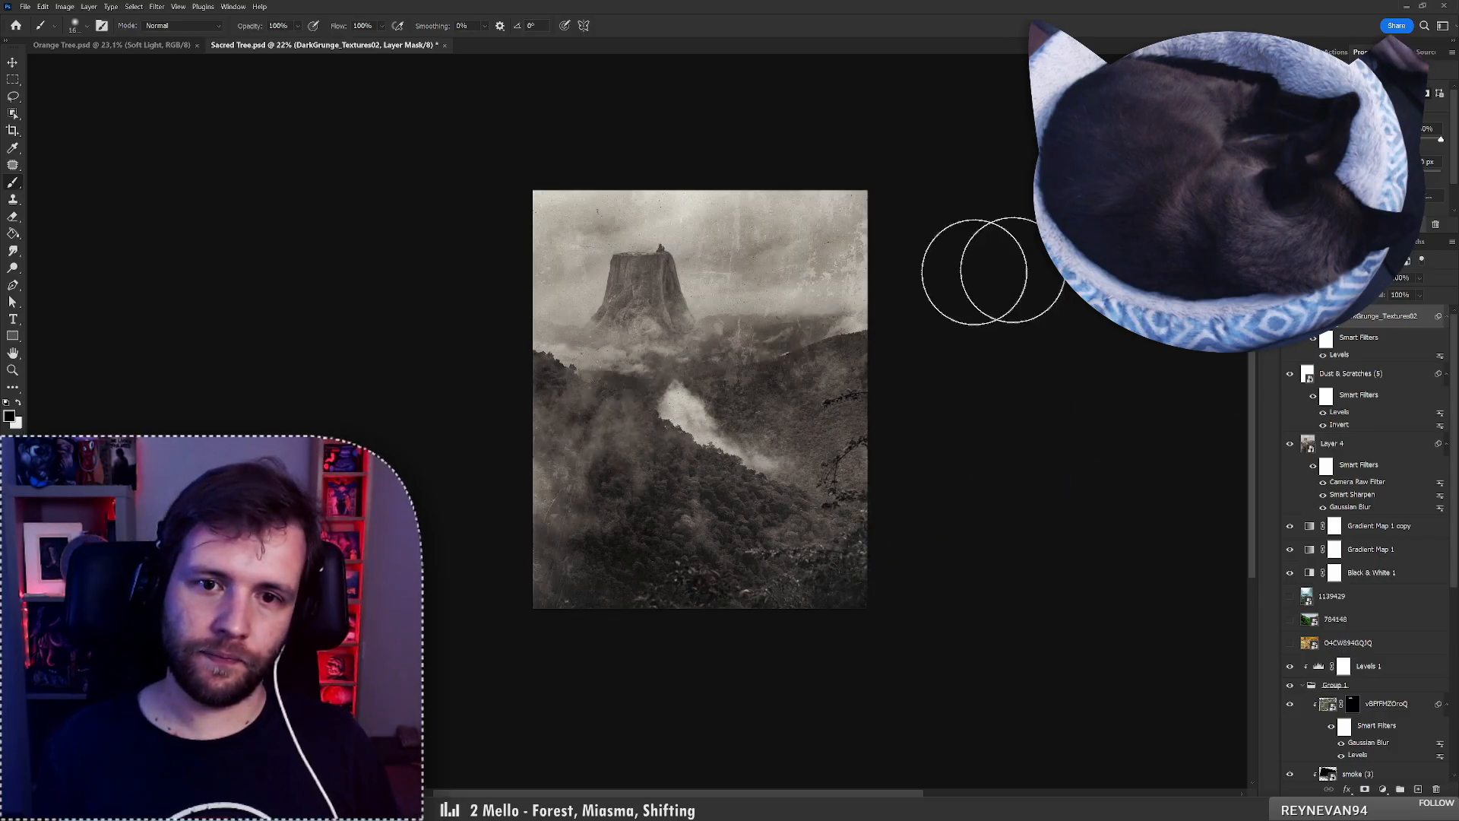
key(ctrl+z)
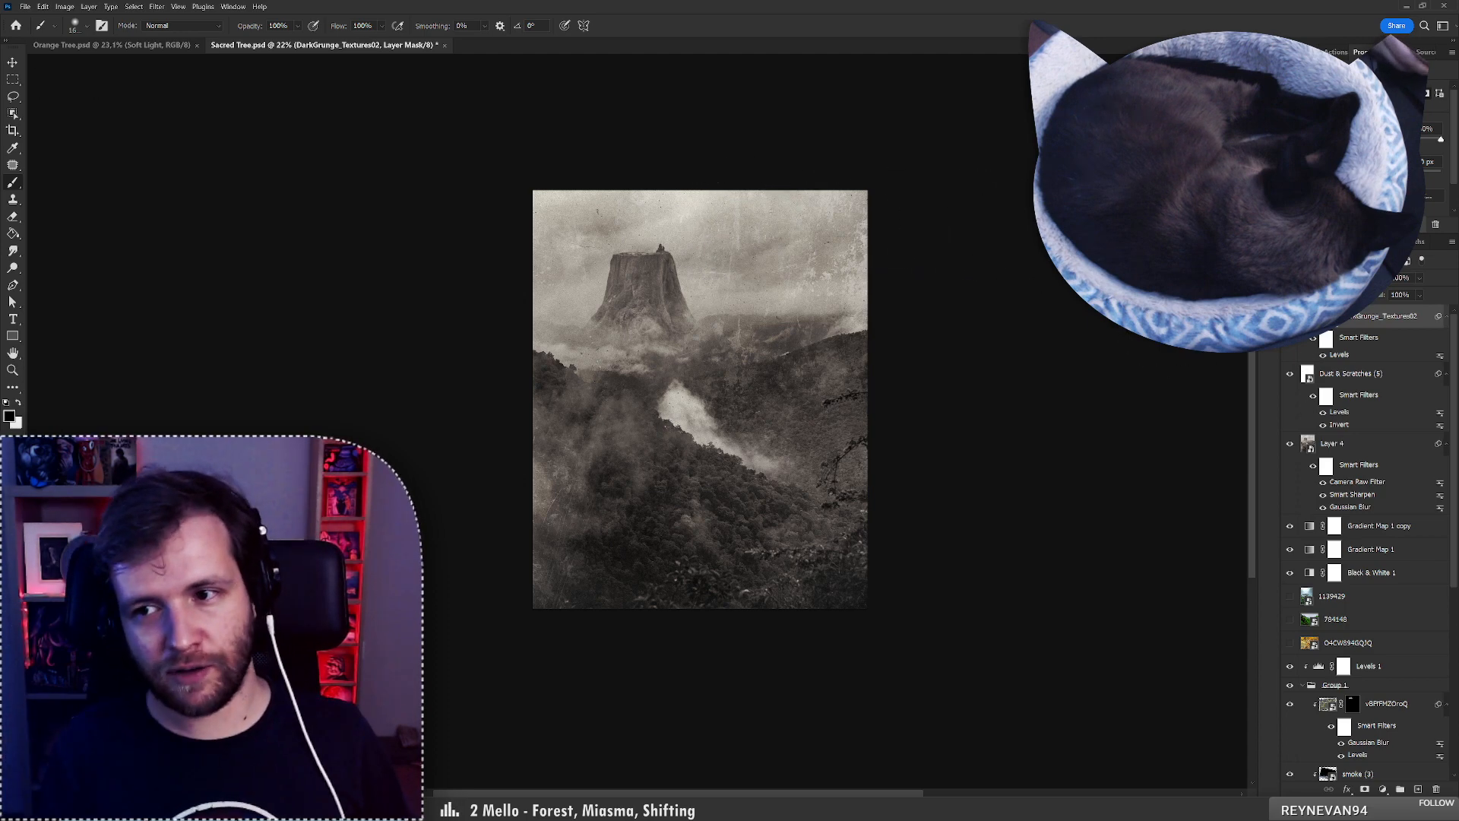
Compare the finished look against the image with the grunge texture, Dust & Scratches (5) and Layer 4 hidden.
click(1290, 316)
click(1290, 316)
click(1290, 316)
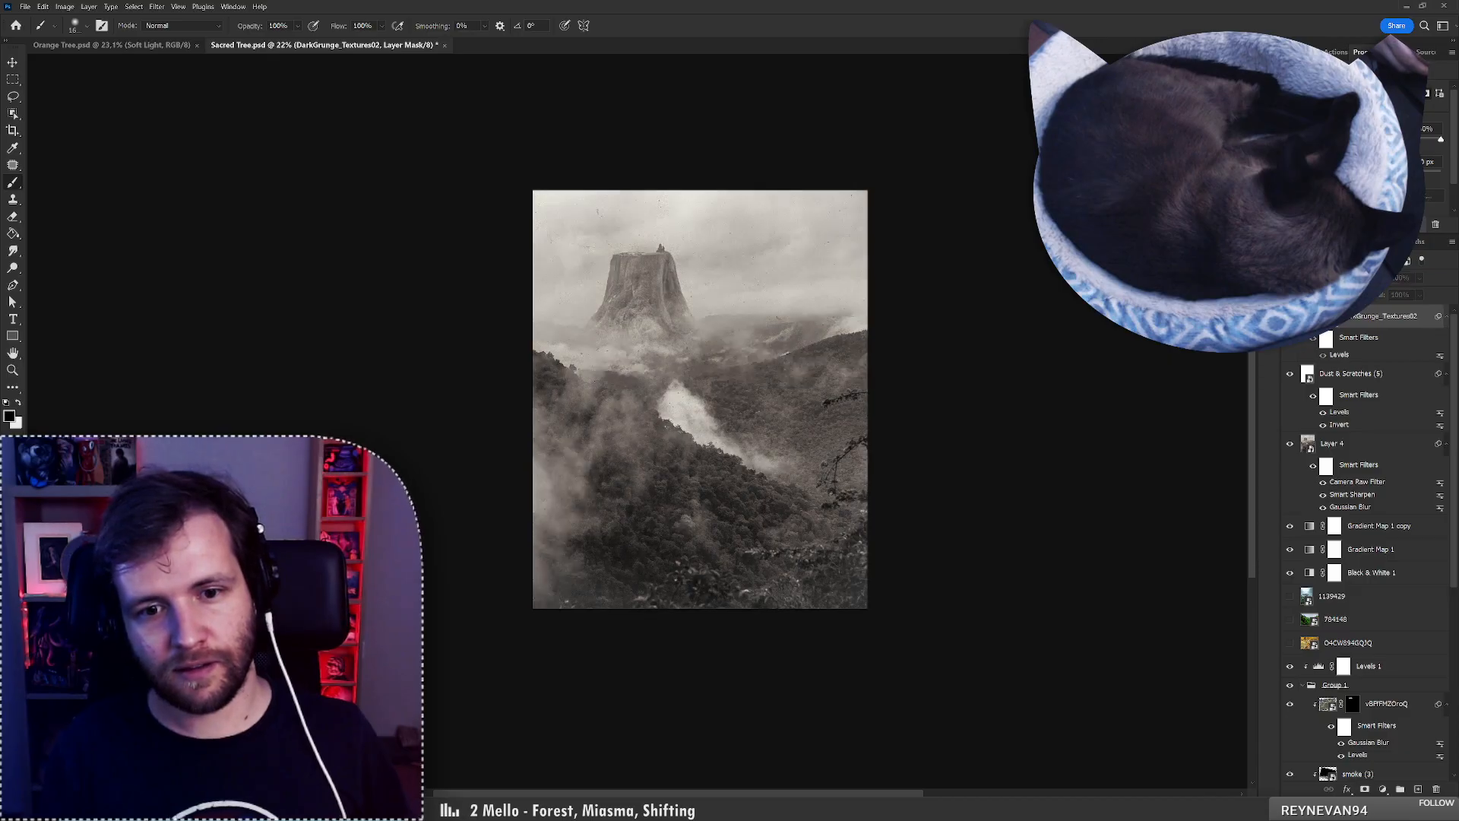
click(1290, 316)
click(1290, 316)
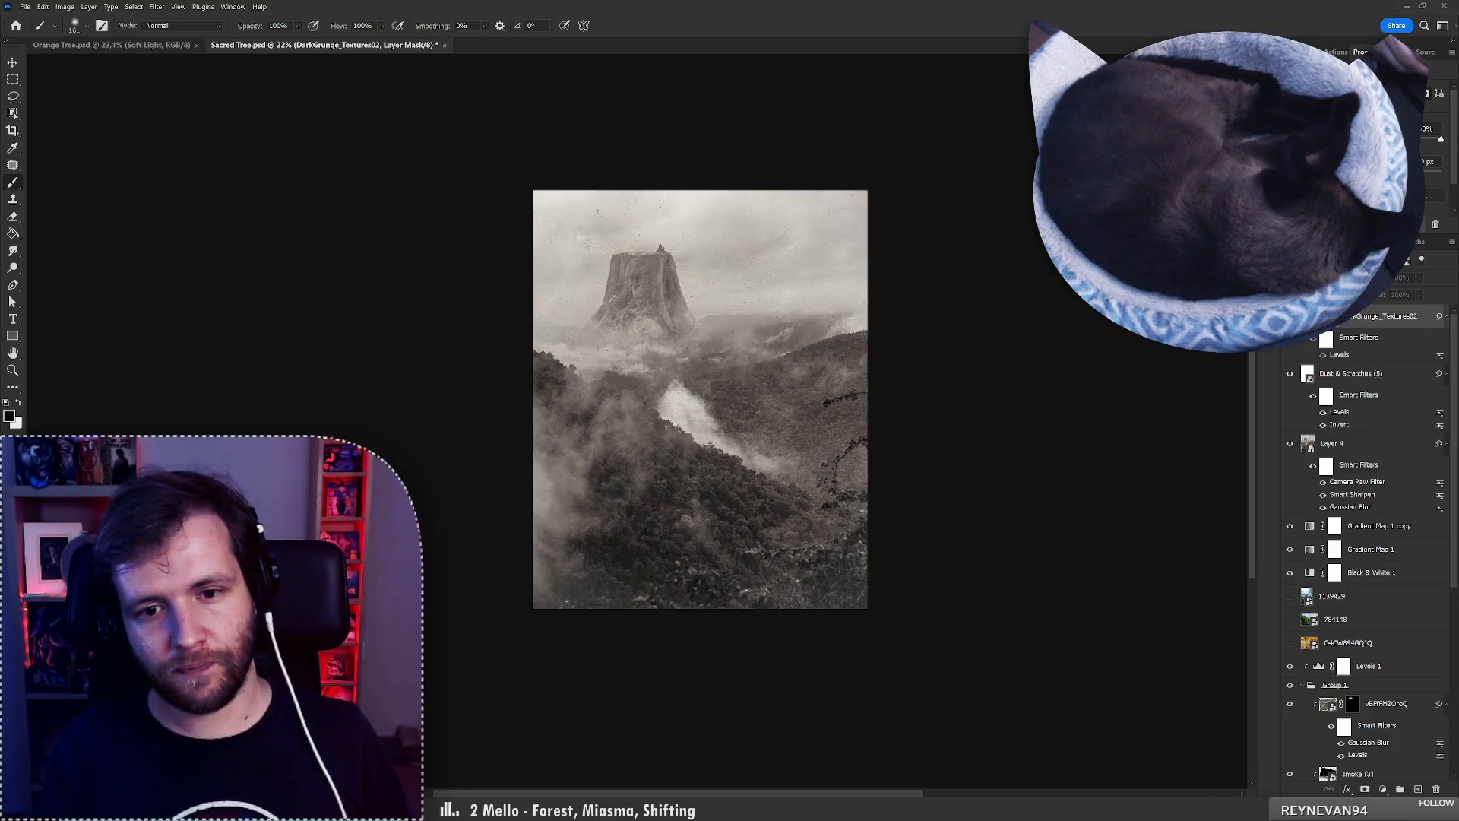
click(1290, 316)
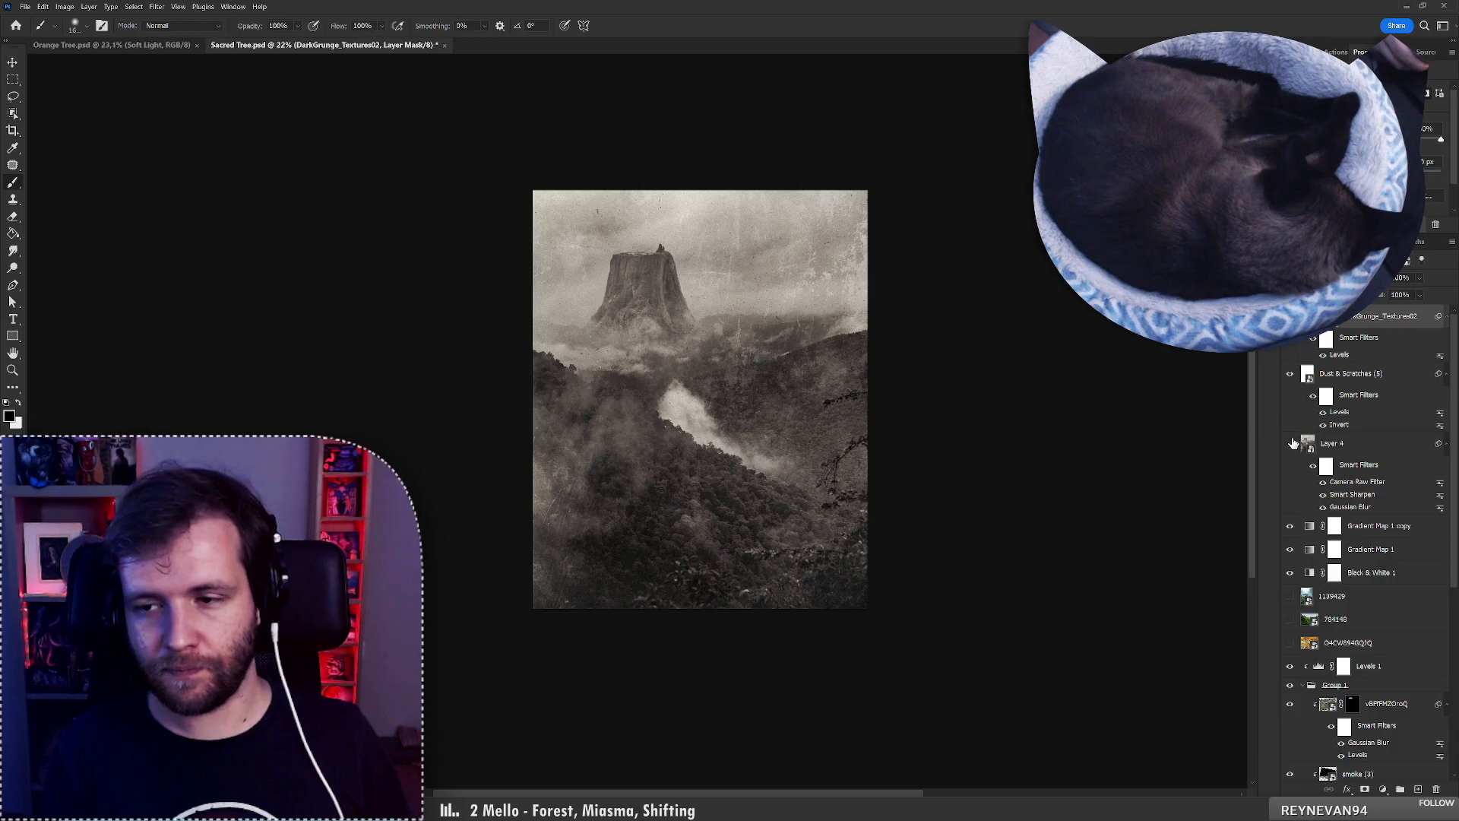
click(1289, 316)
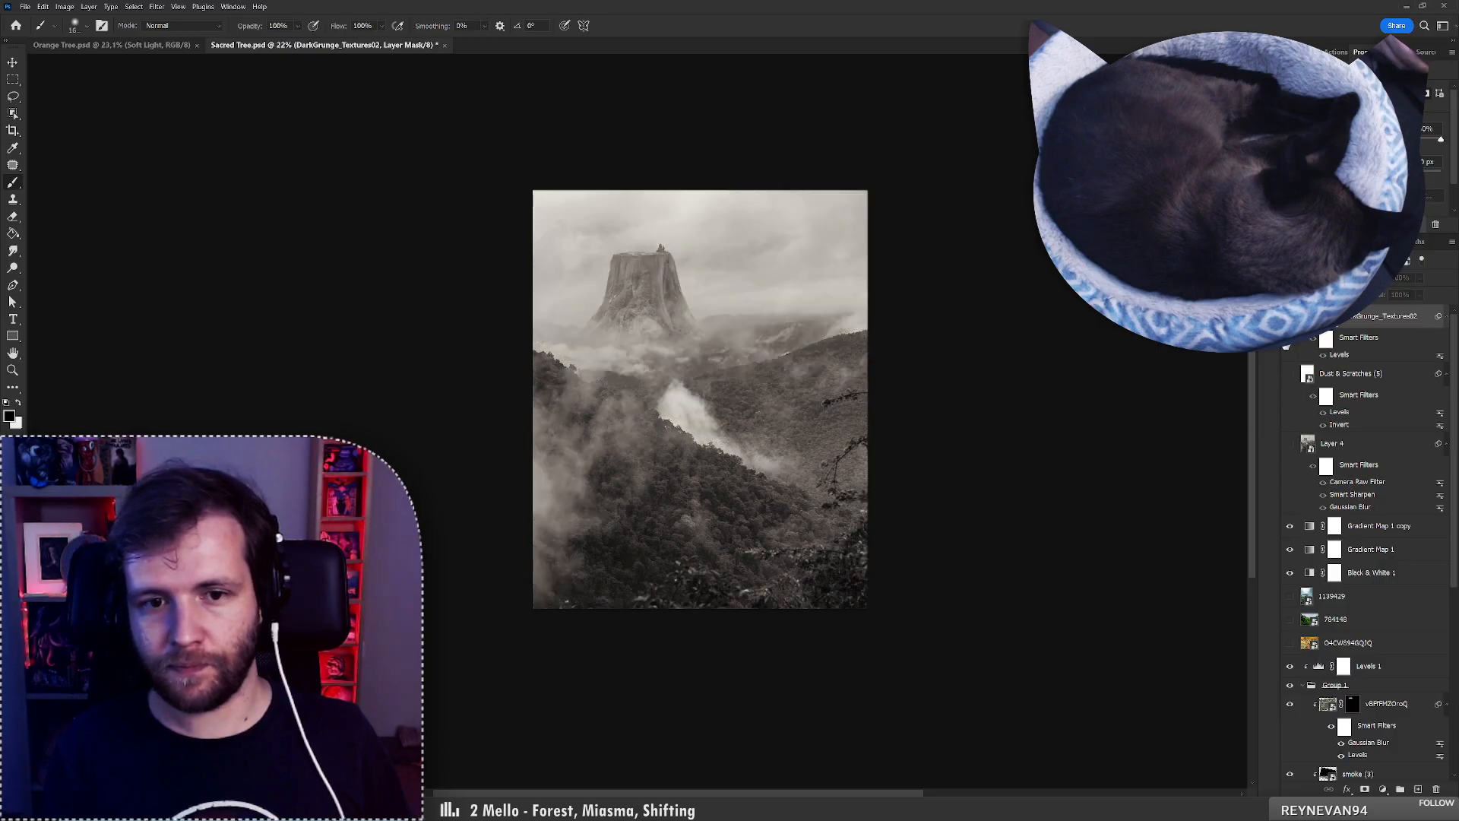
key(ctrl+z)
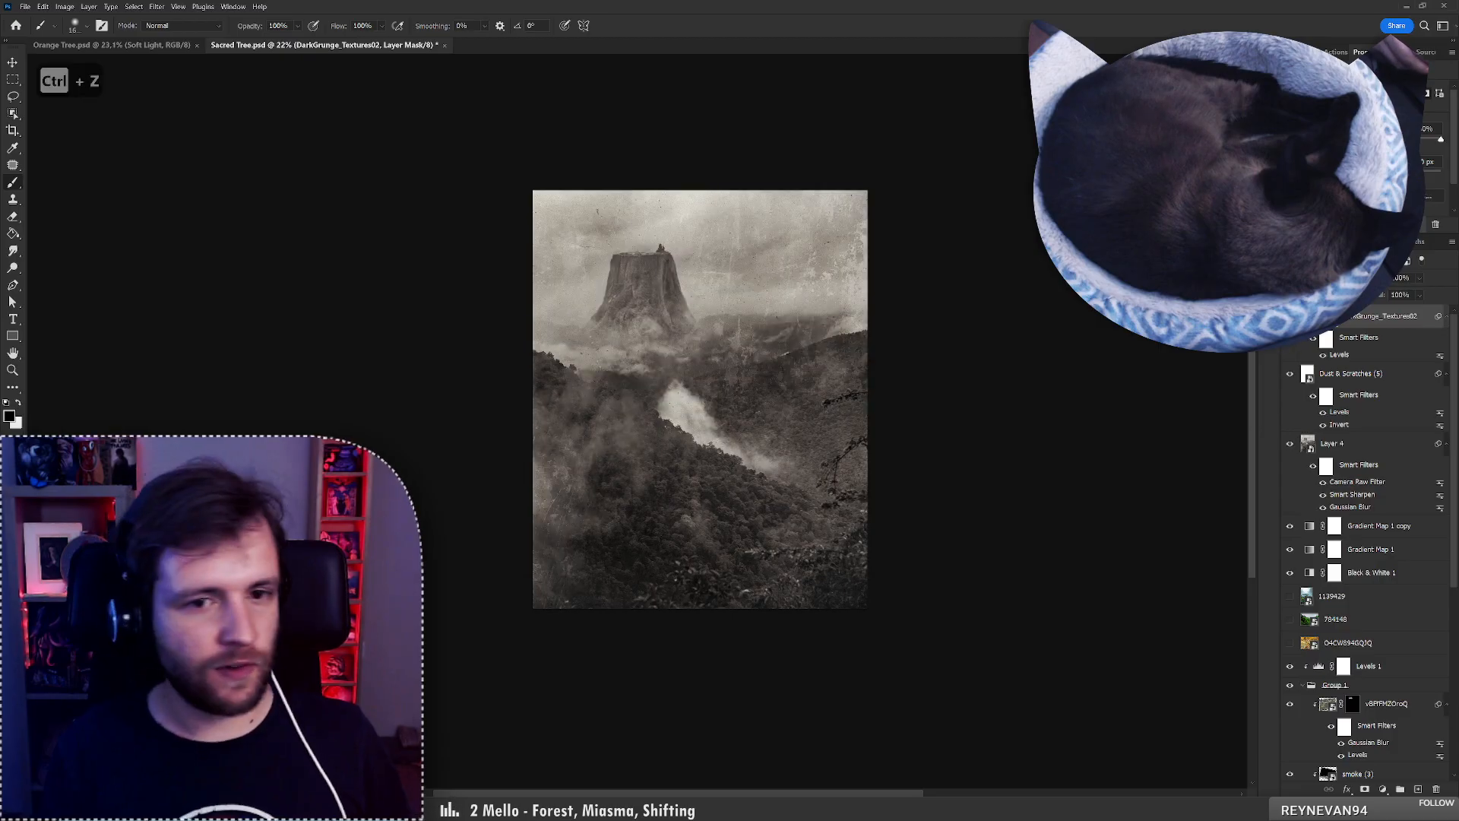
key(x)
key(ctrl+z)
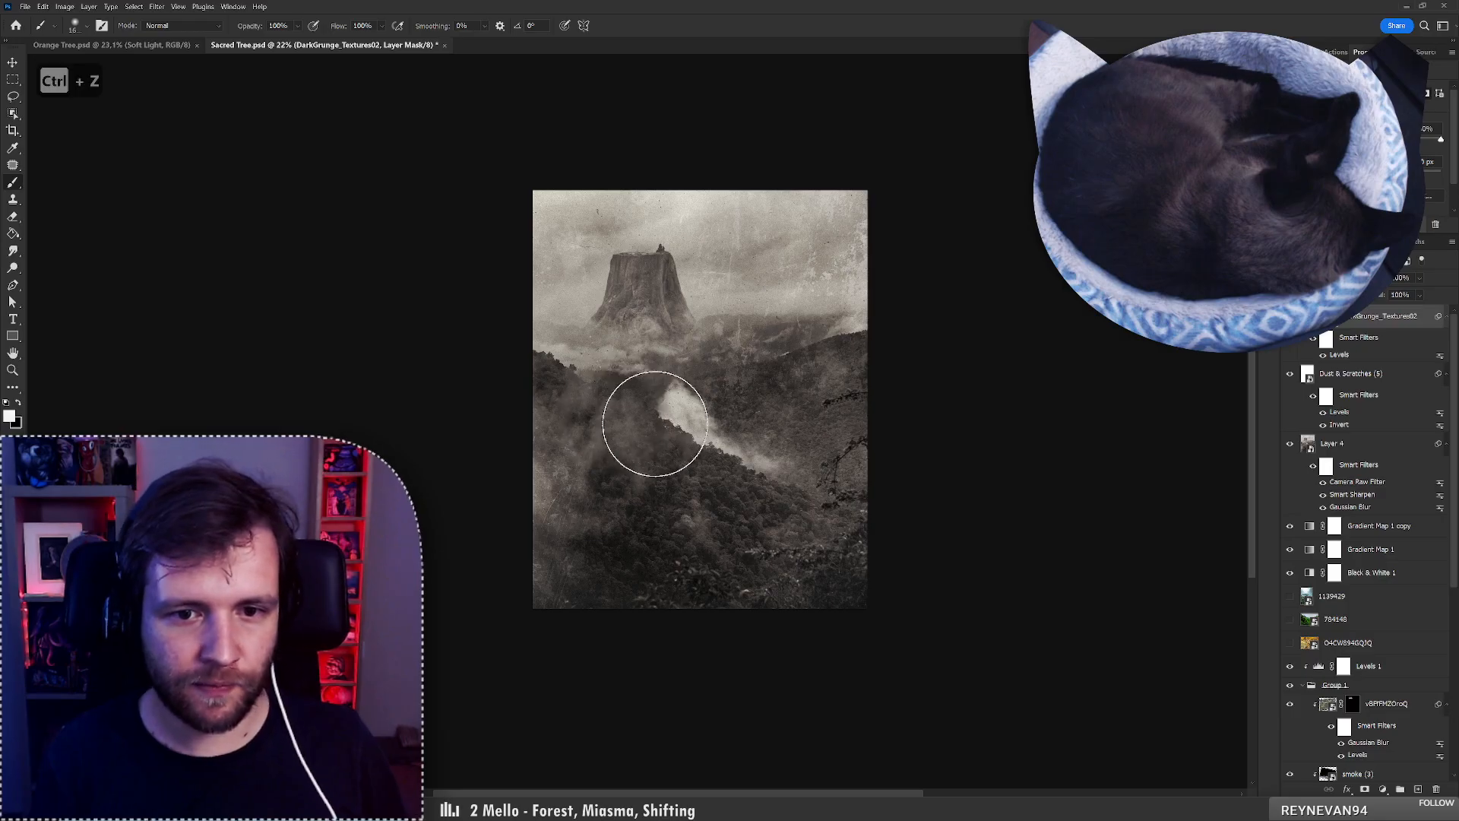
Add a Levels adjustment layer above Dust & Scratches (5), brighten its highlights slightly, and compare the image with and without it.
drag(764, 485, 769, 493)
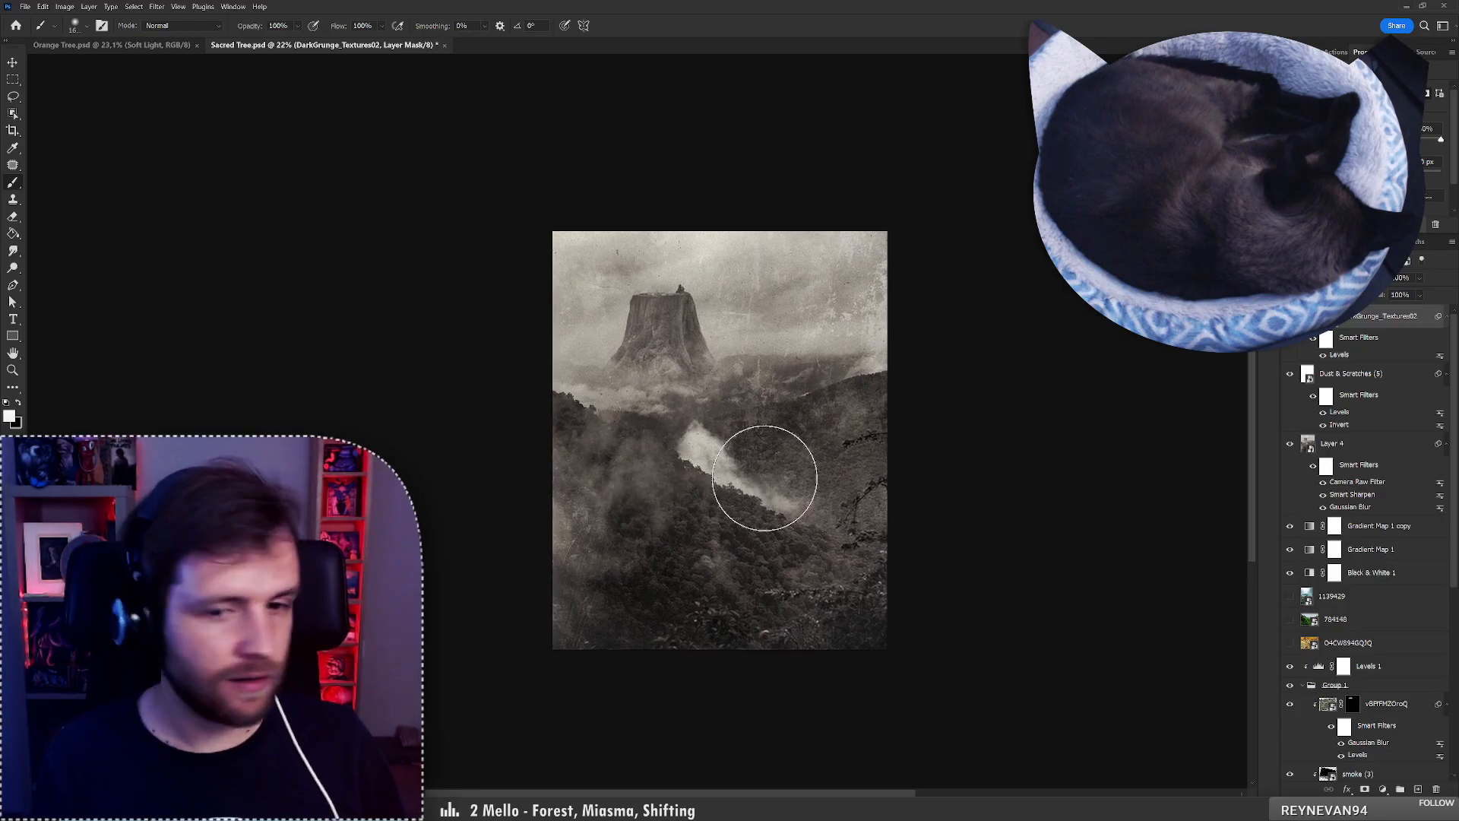
click(1374, 384)
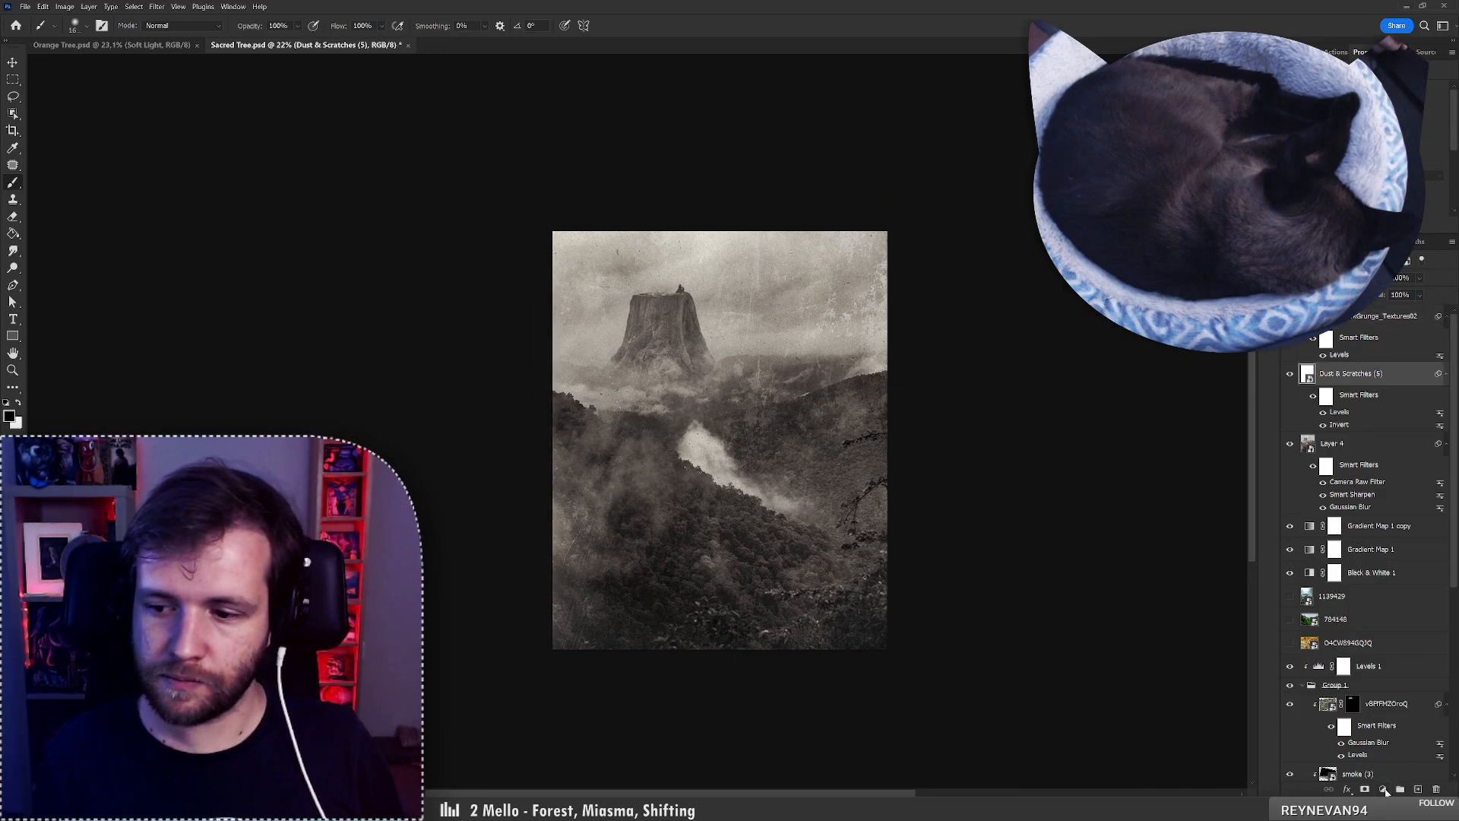
click(1383, 789)
click(1391, 629)
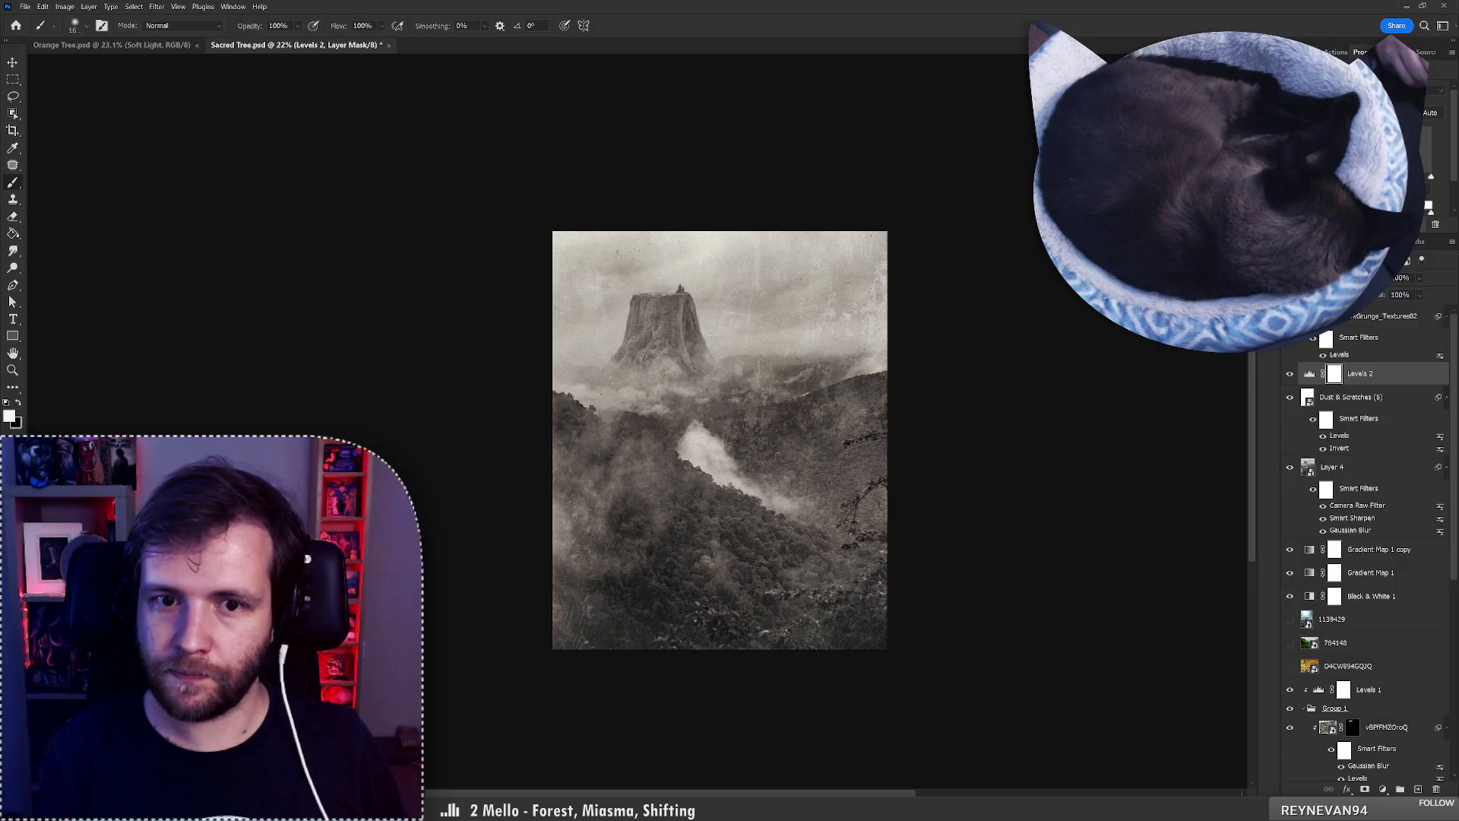
drag(1434, 181, 1429, 187)
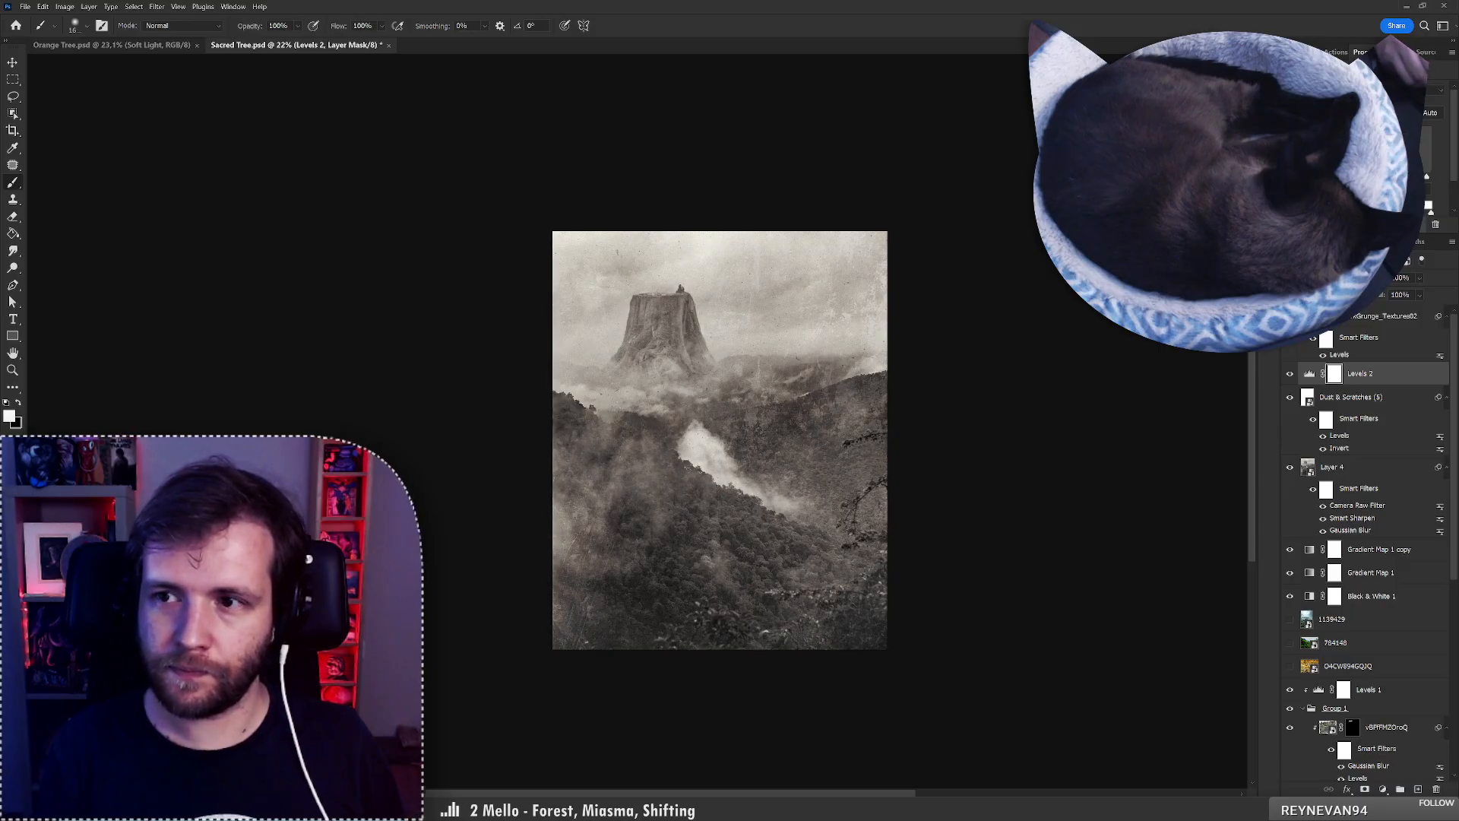
click(1290, 375)
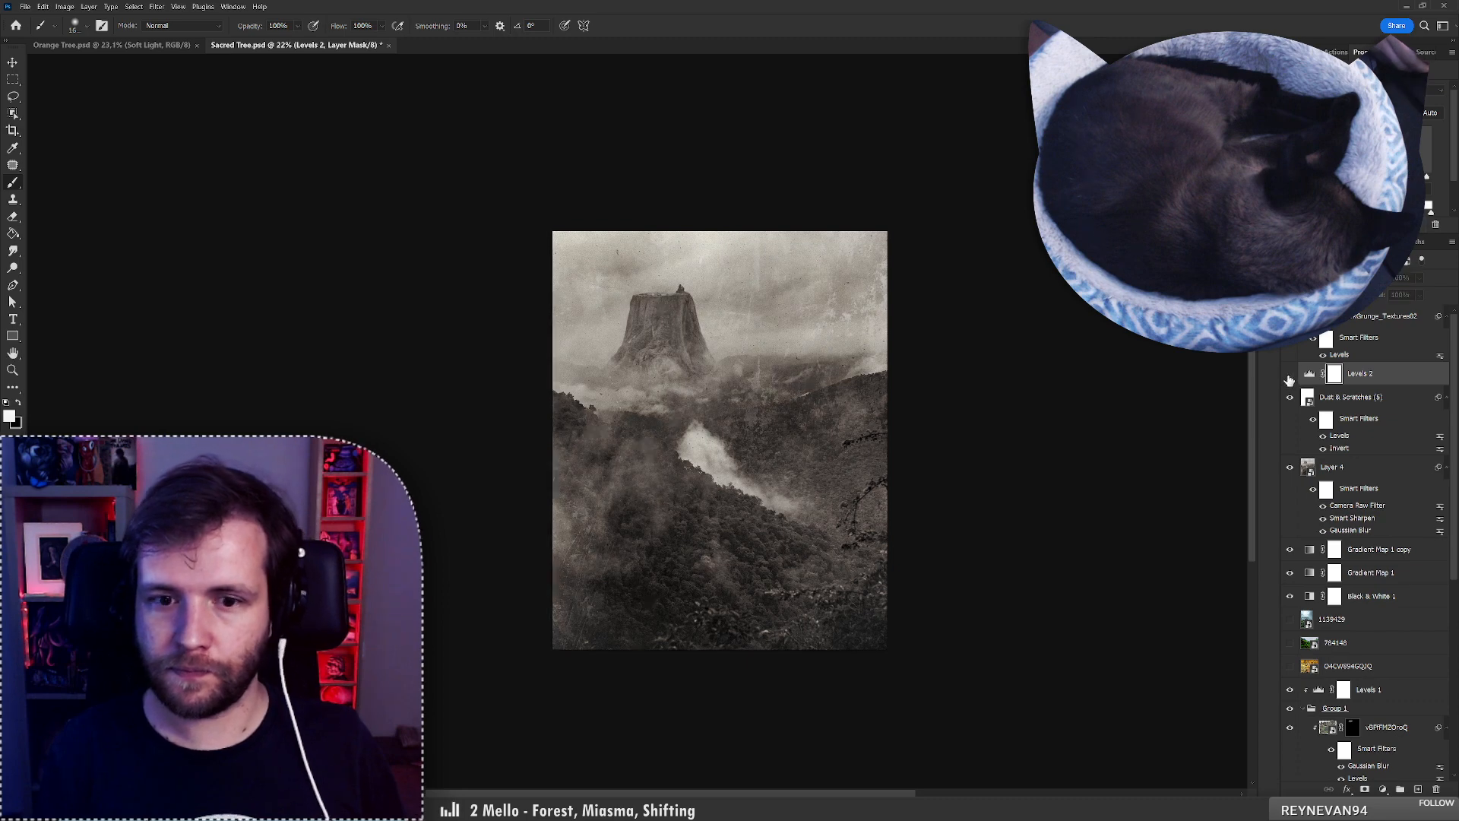
click(1290, 377)
click(1289, 374)
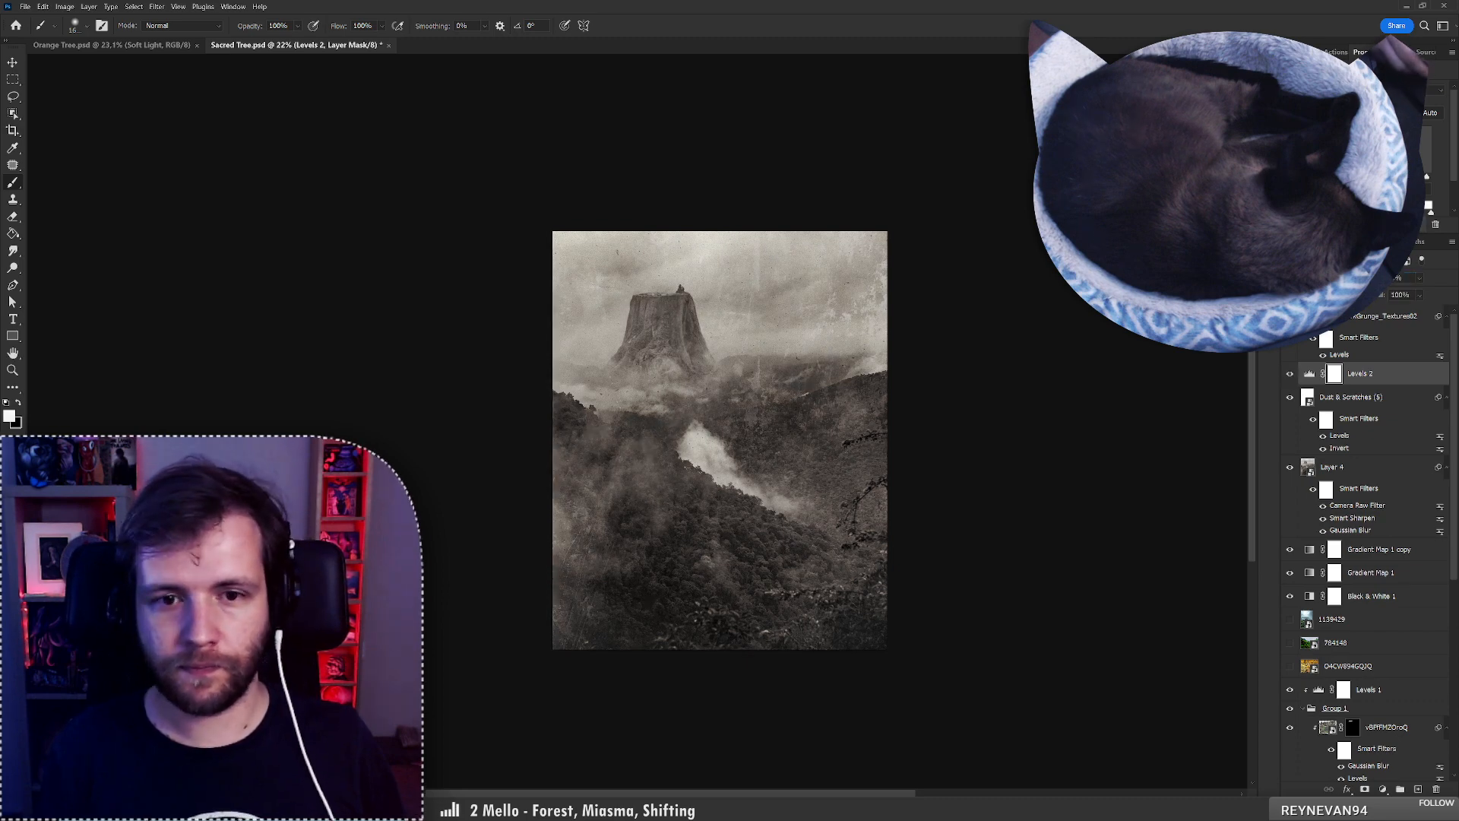
Compare the composite with and without Levels 2, and with only the photo layer above Layer 0 shown.
click(1290, 374)
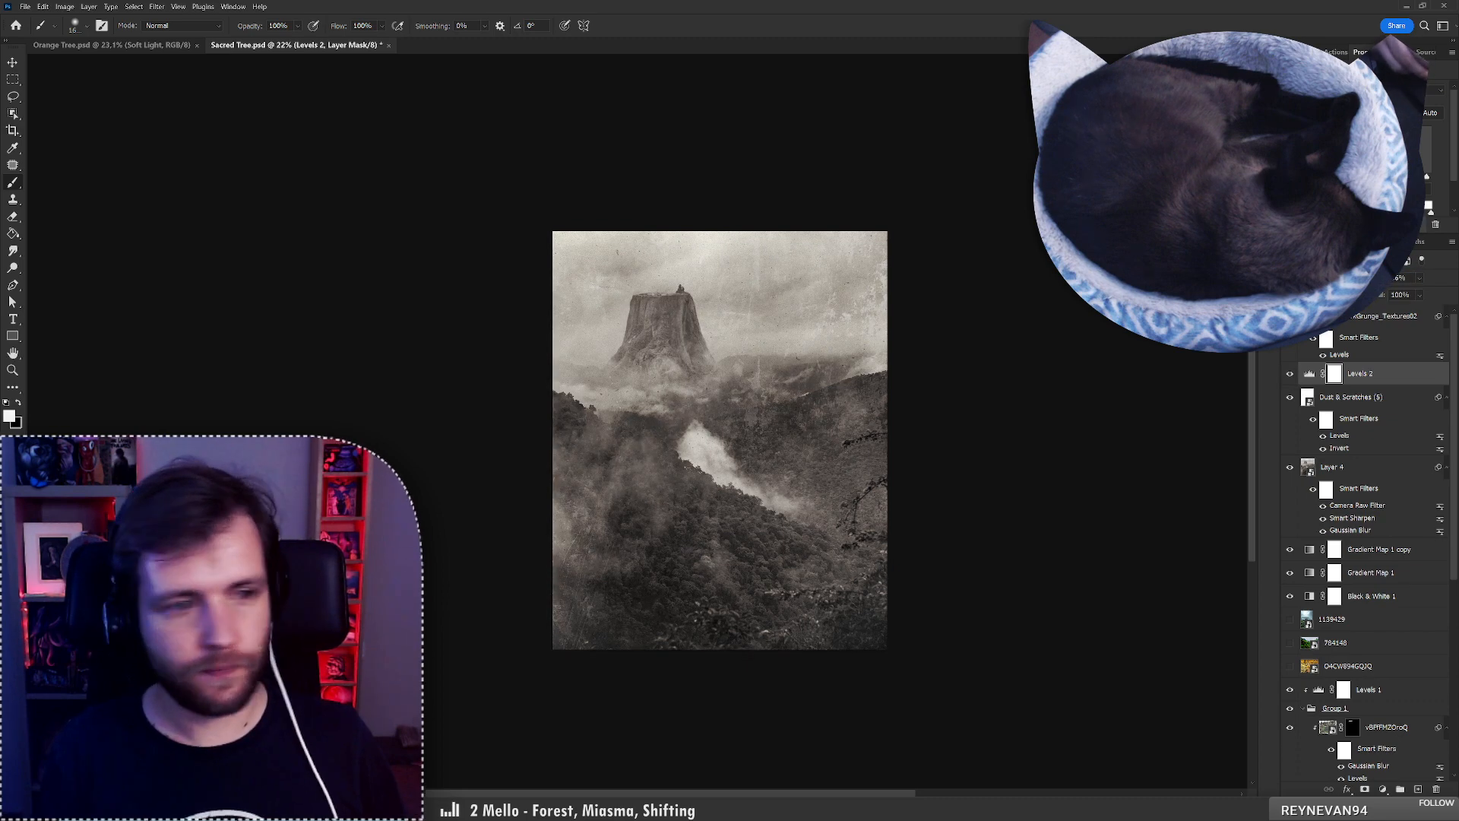
mouse_move(690, 425)
mouse_down()
mouse_move(636, 390)
mouse_move(669, 392)
mouse_move(608, 395)
mouse_move(660, 408)
mouse_up()
key(z)
key(b)
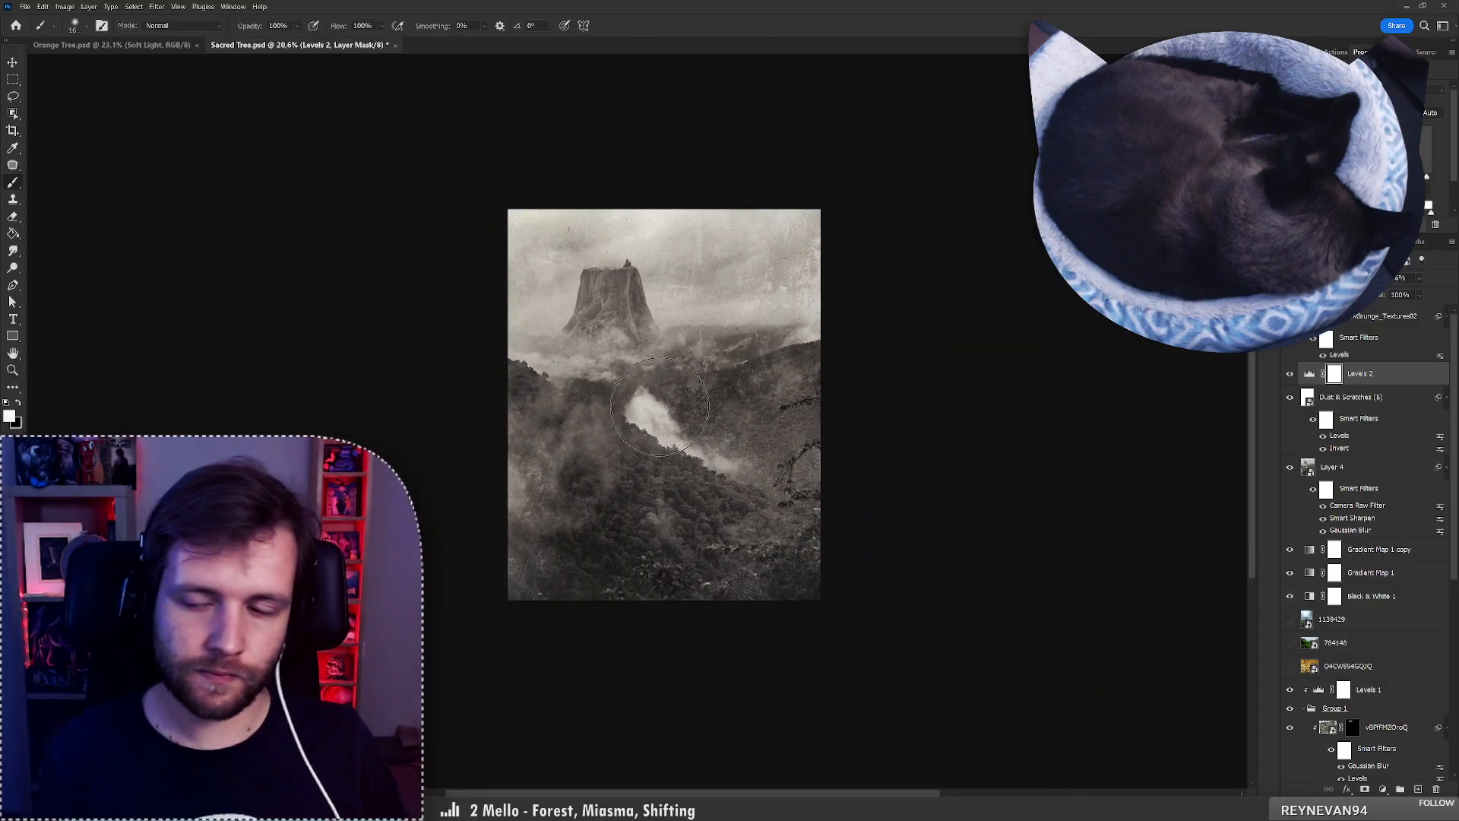
scroll(1442, 718, down, 5)
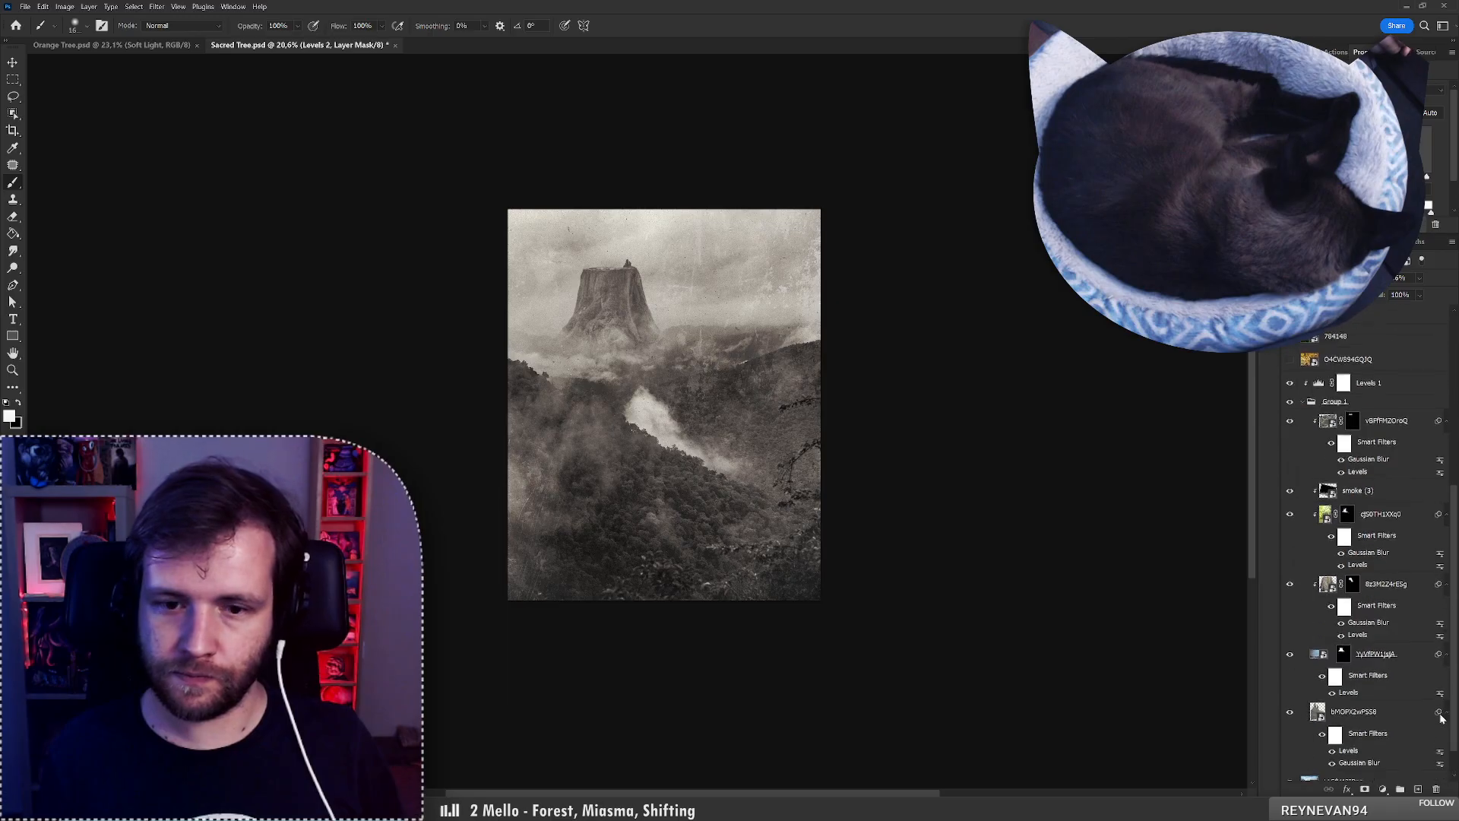
scroll(1441, 734, down, 1)
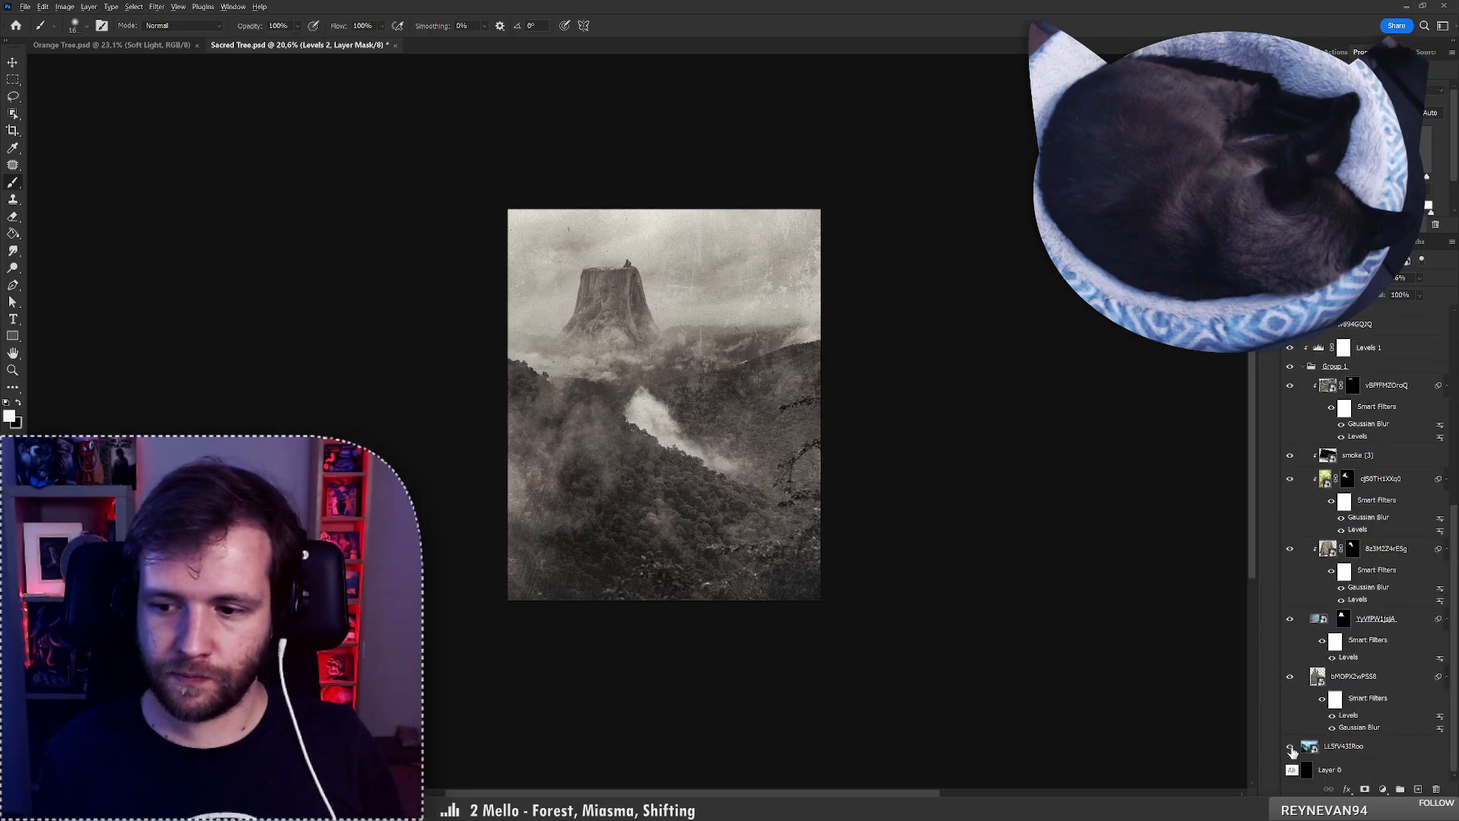
alt+click(1289, 748)
key(ctrl+z)
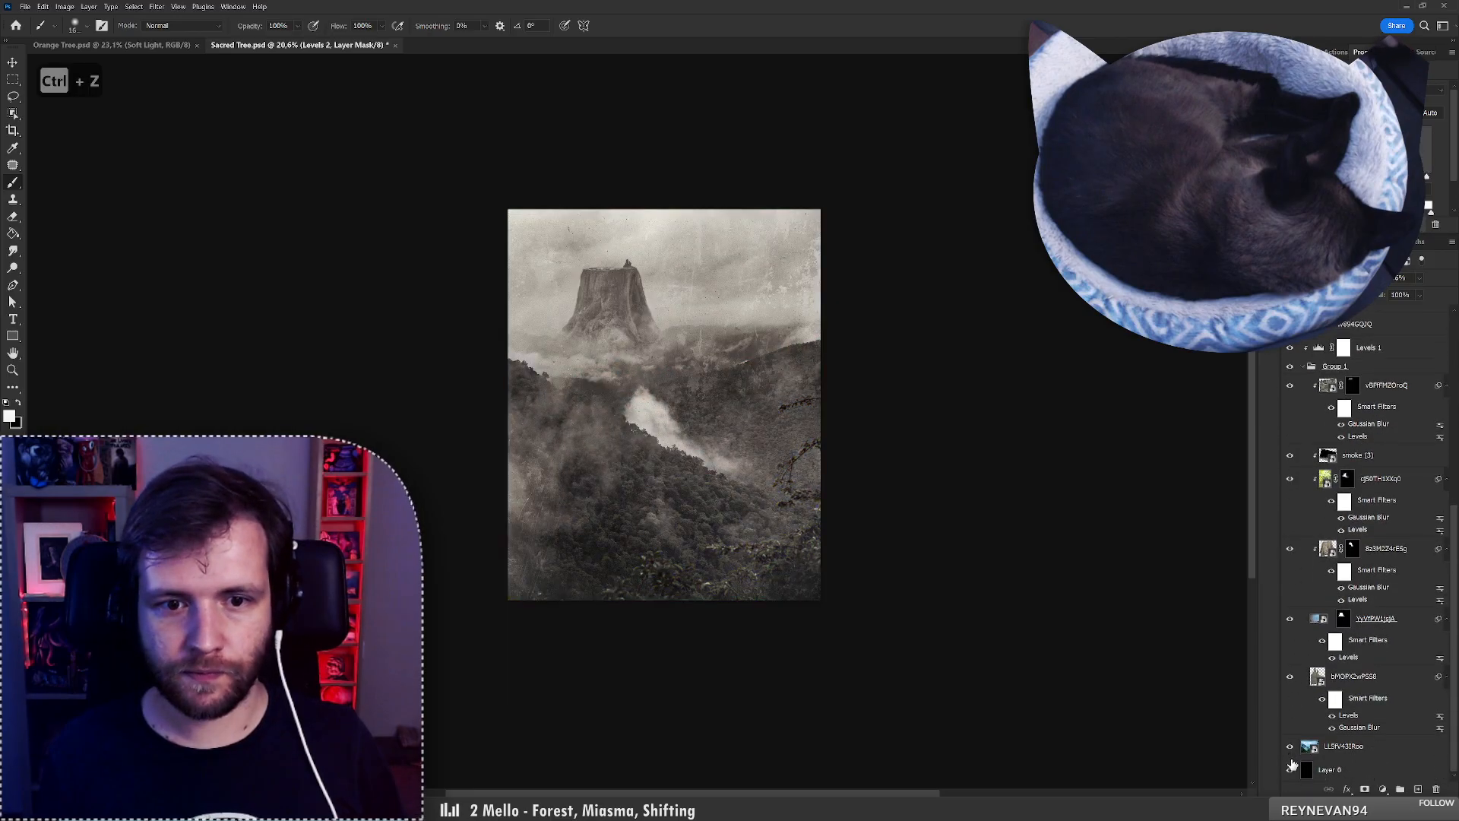
Shrink the soft round brush to 96 px for working around the valley below the mountain.
key(z)
drag(570, 381, 621, 364)
key(b)
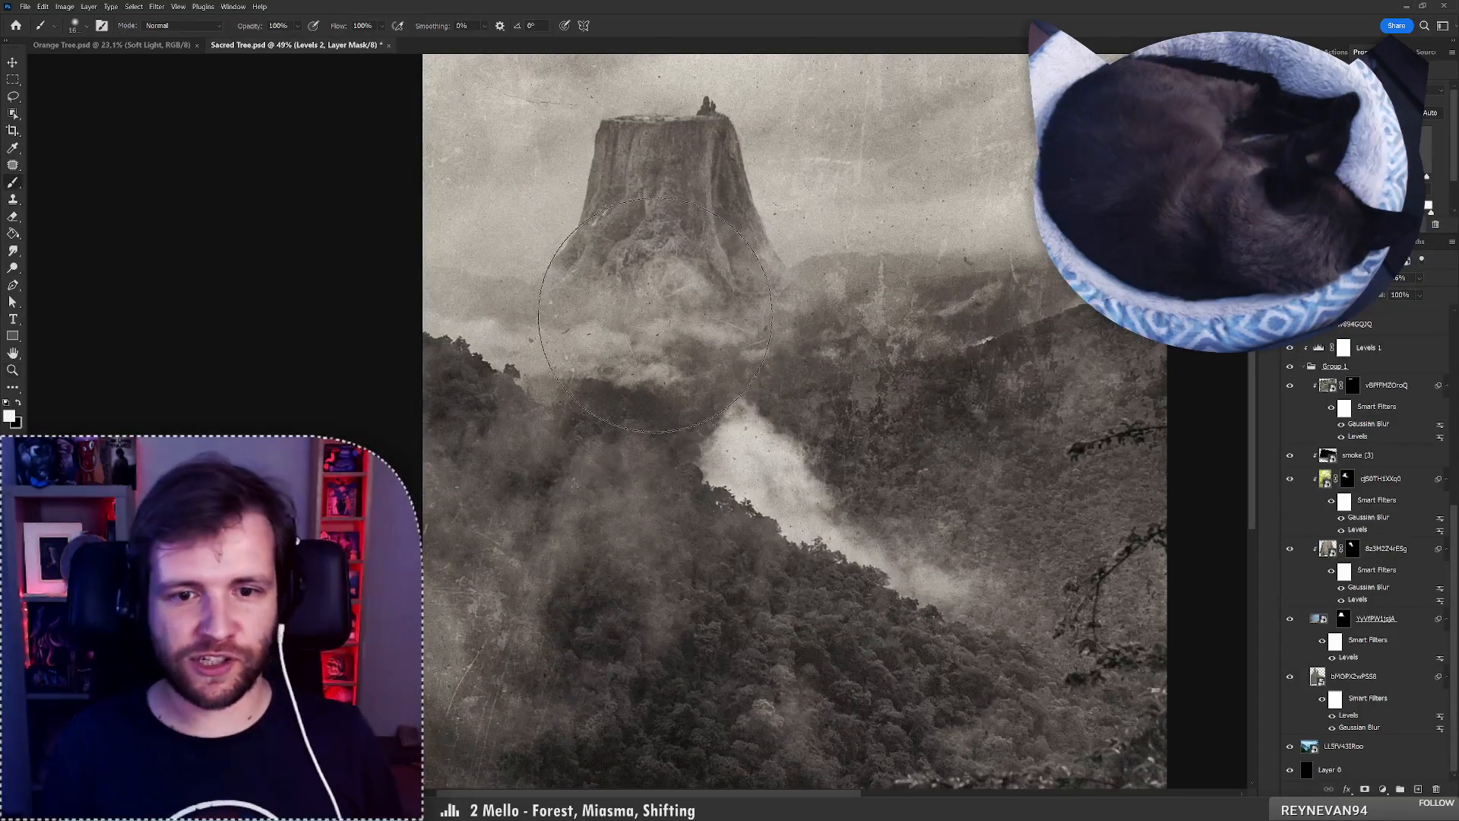
right_click(784, 416)
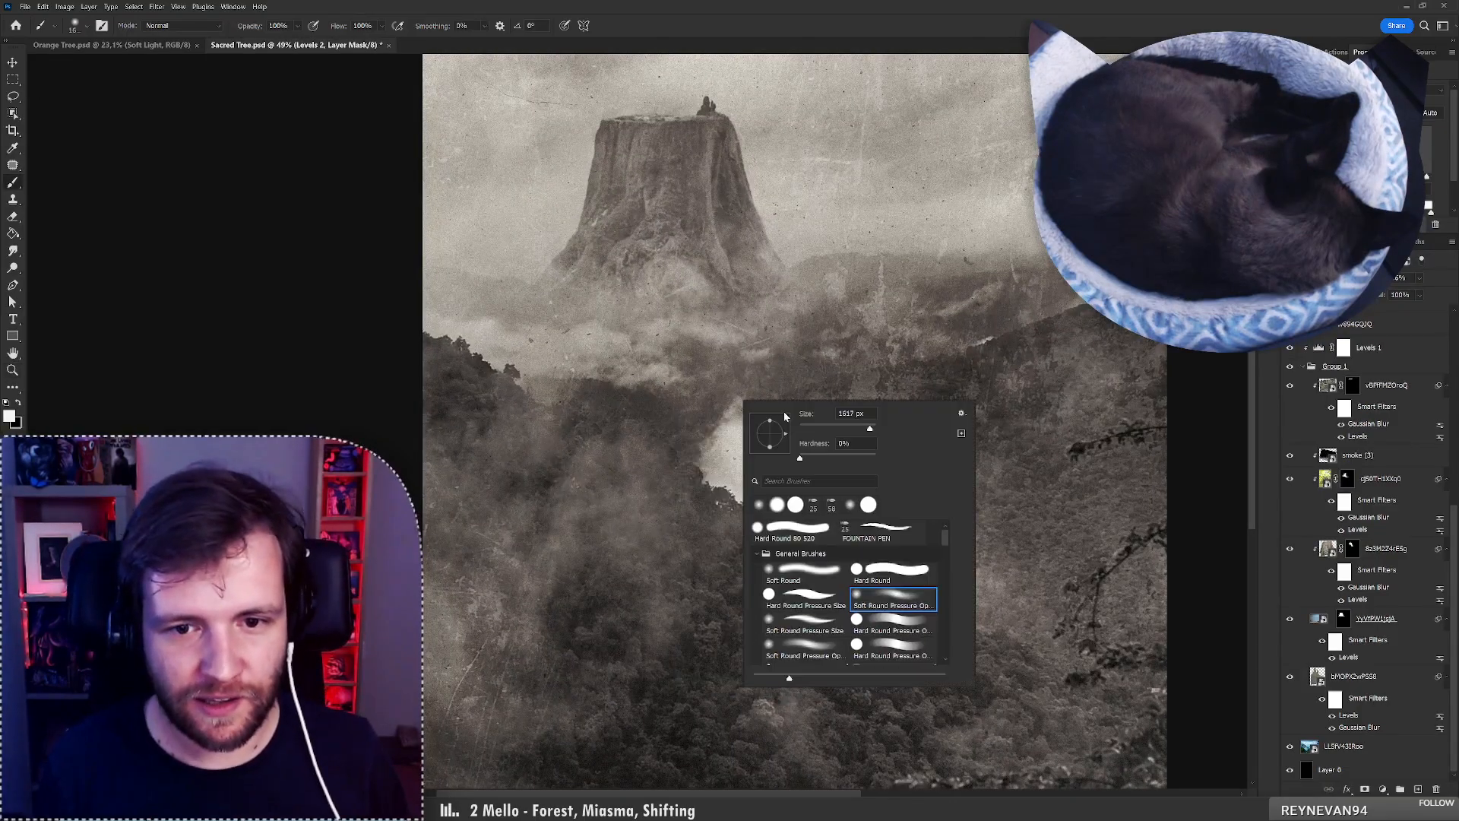
click(836, 431)
click(592, 389)
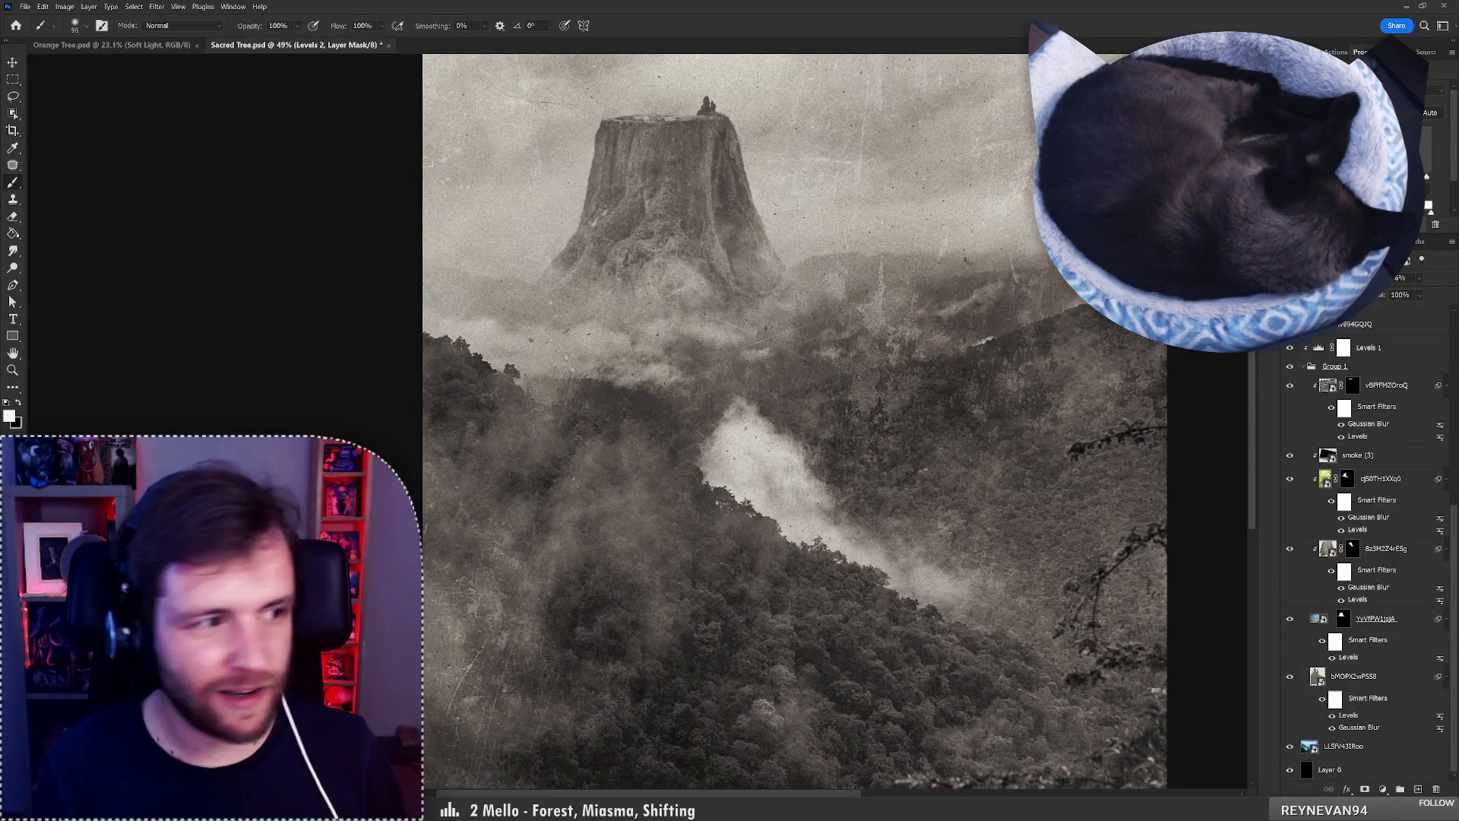
Compare the image with and without Levels 2, and with Levels 2, Dust & Scratches (5) and Layer 4 hidden together.
scroll(1303, 532, up, 5)
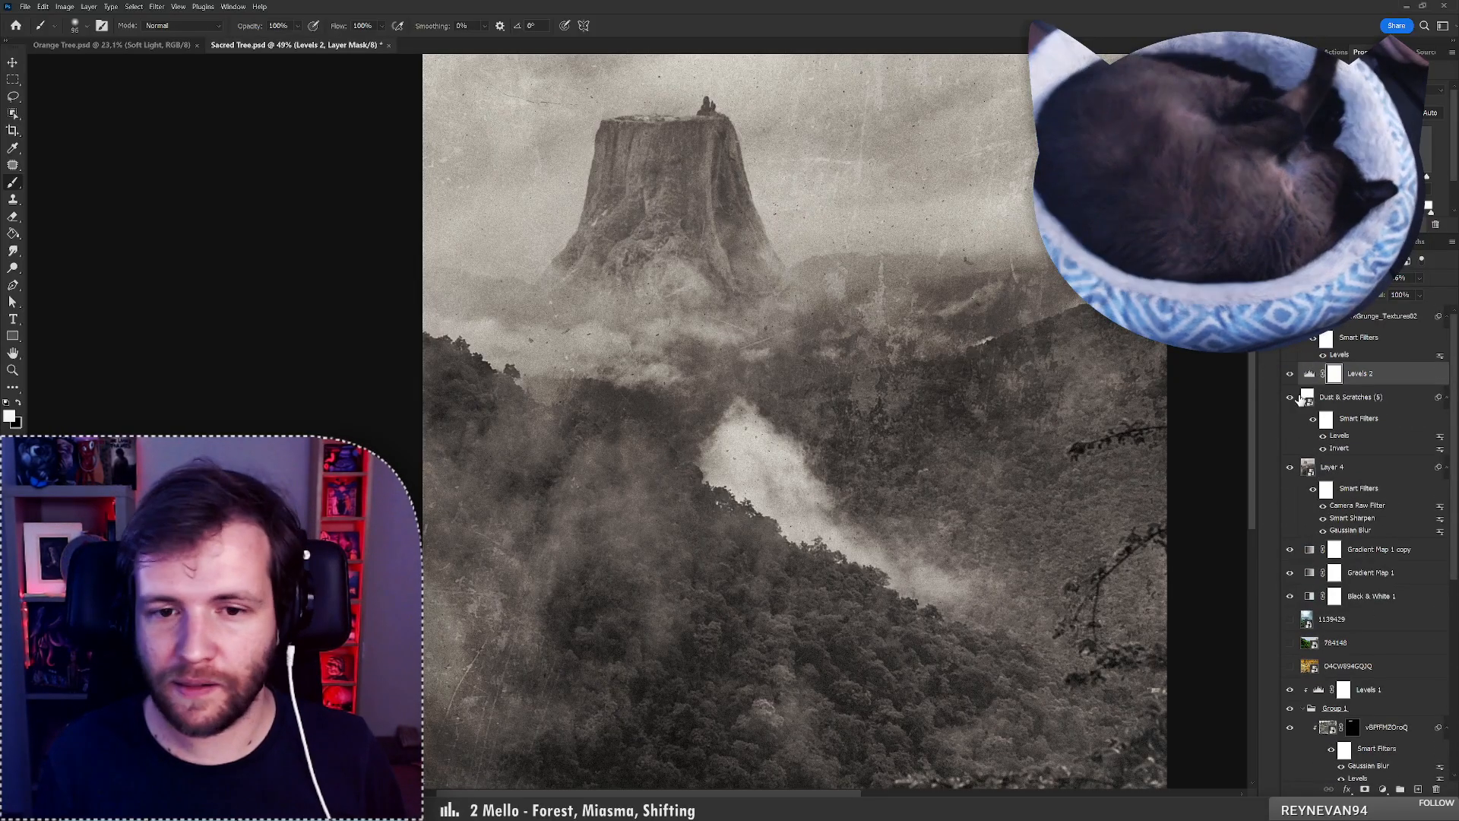
click(1292, 375)
click(1292, 375)
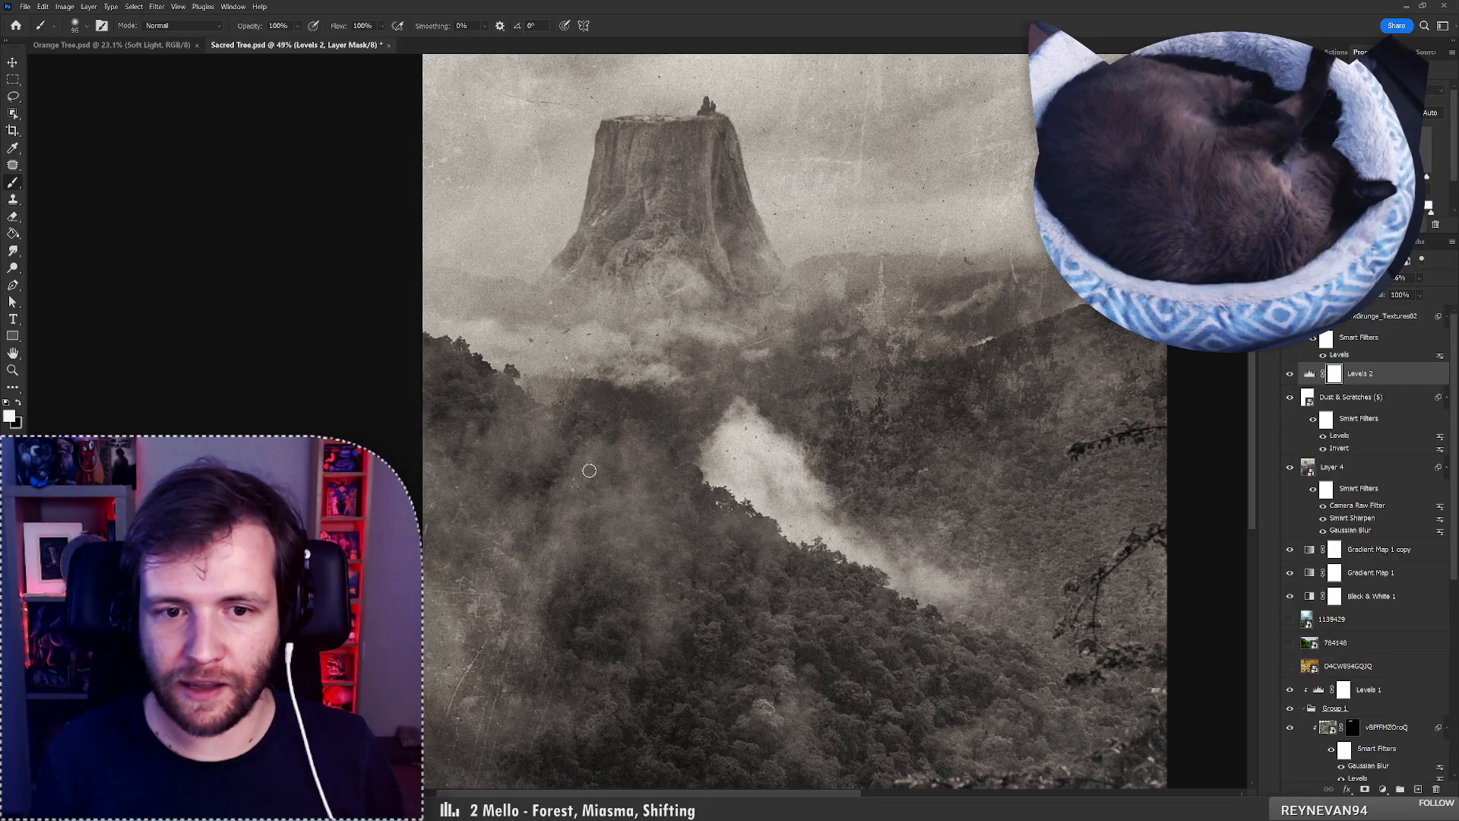
click(215, 10)
mouse_move(251, 156)
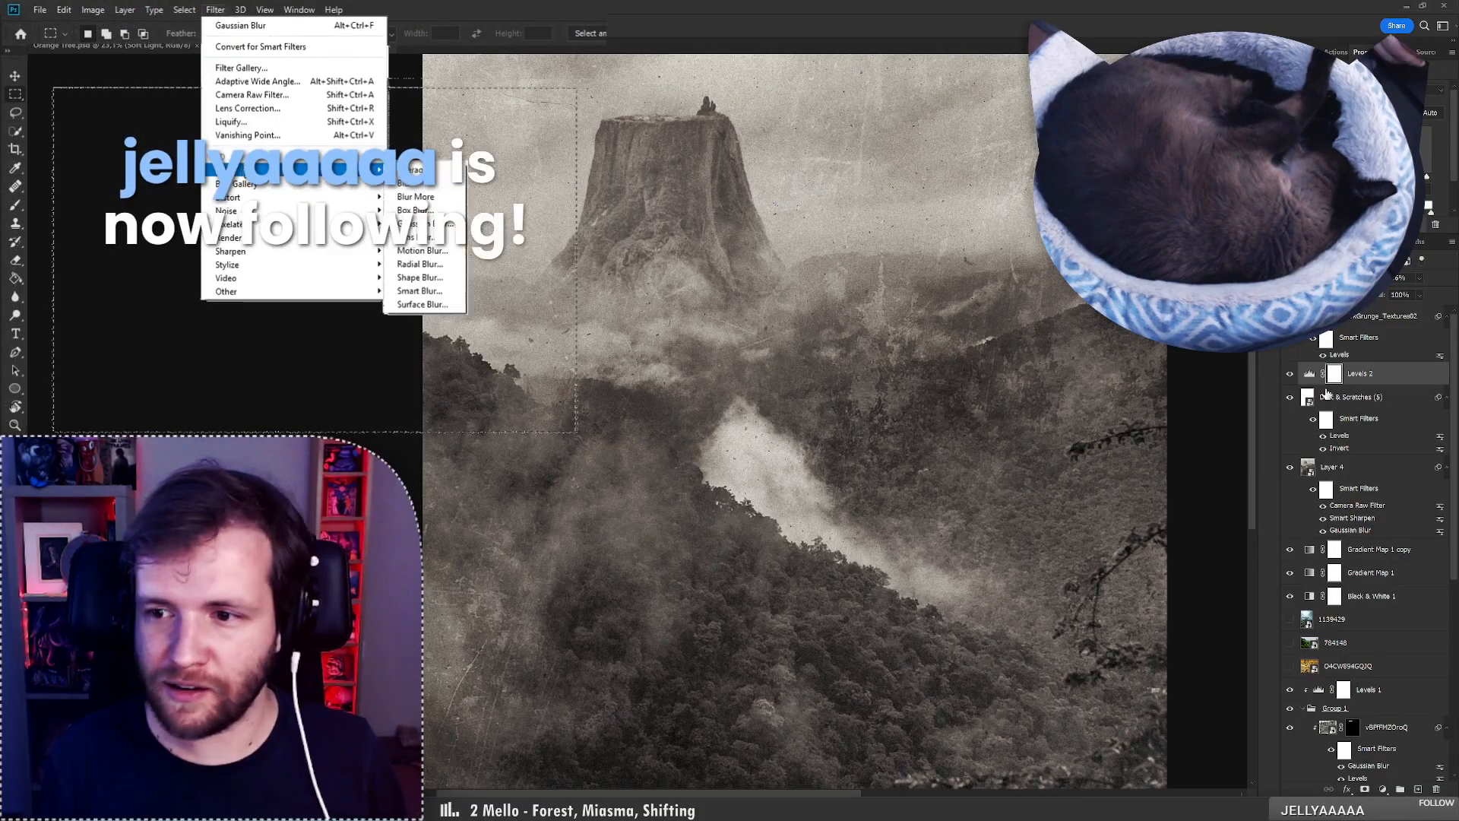
click(418, 220)
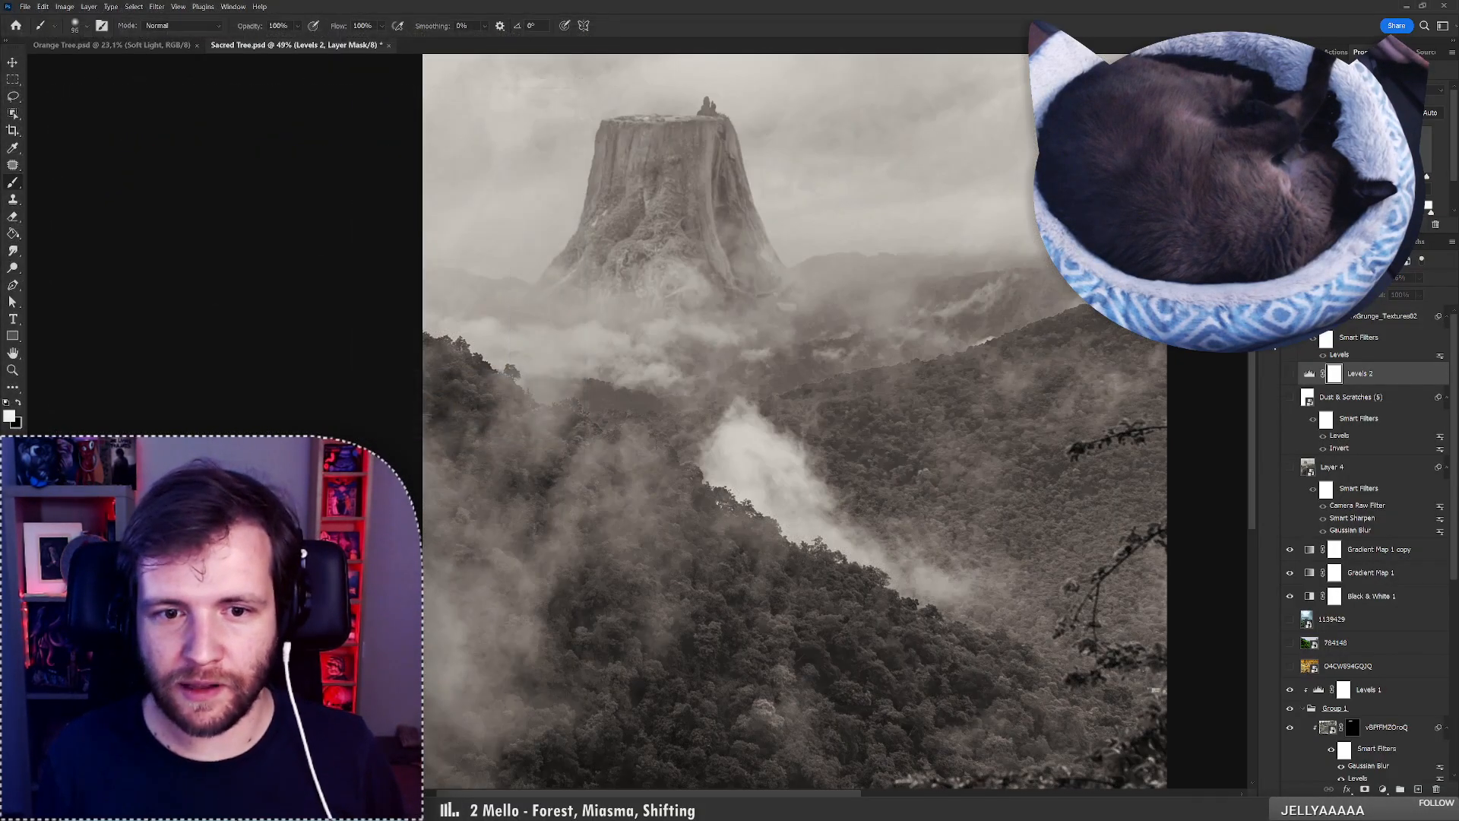
key(ctrl+z)
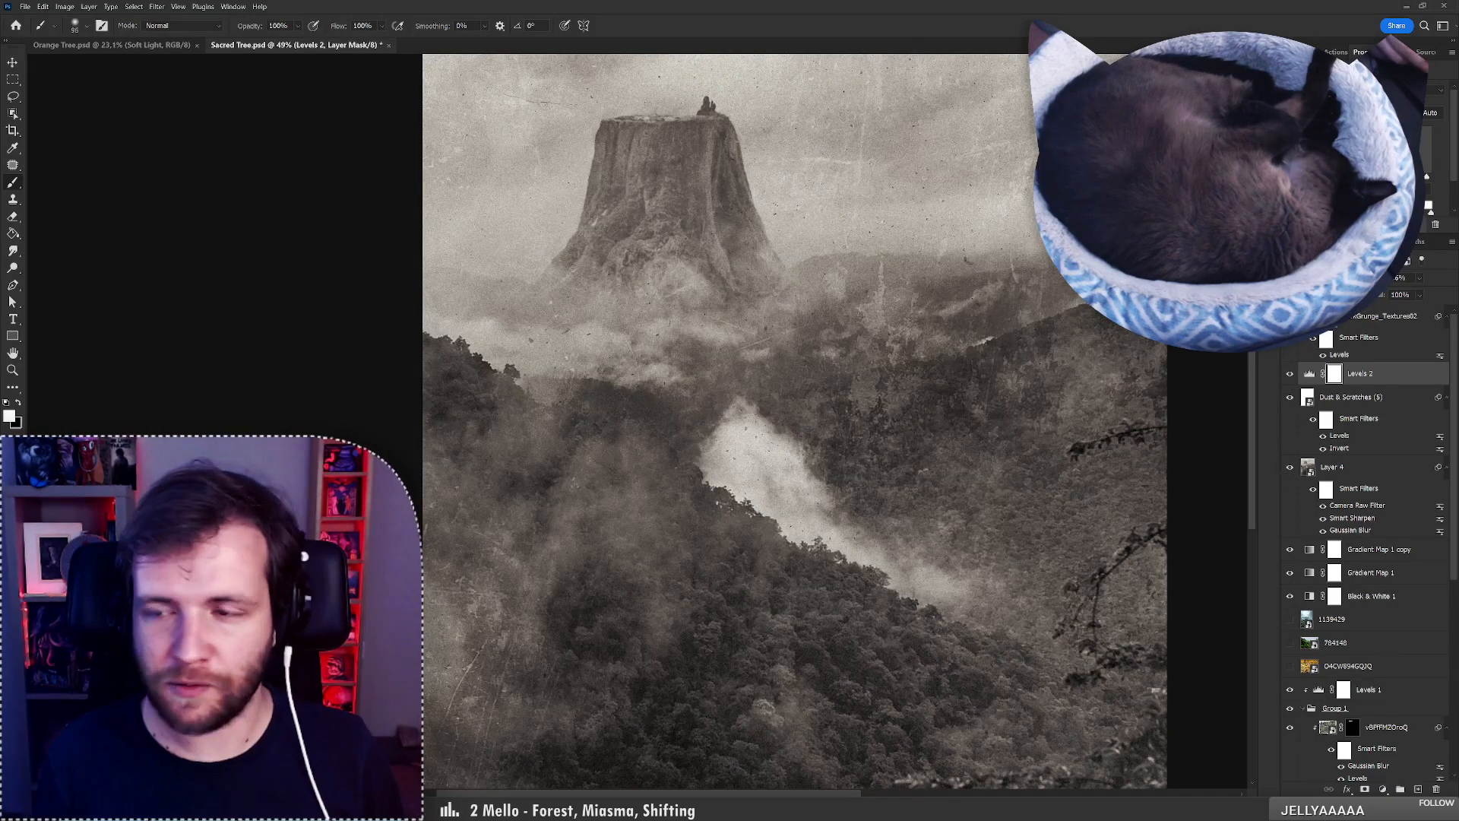
Try masking the DarkGrunge_Textures02 layer over the dark ridge below the mountain with a larger soft black brush.
key(alt+bracketright)
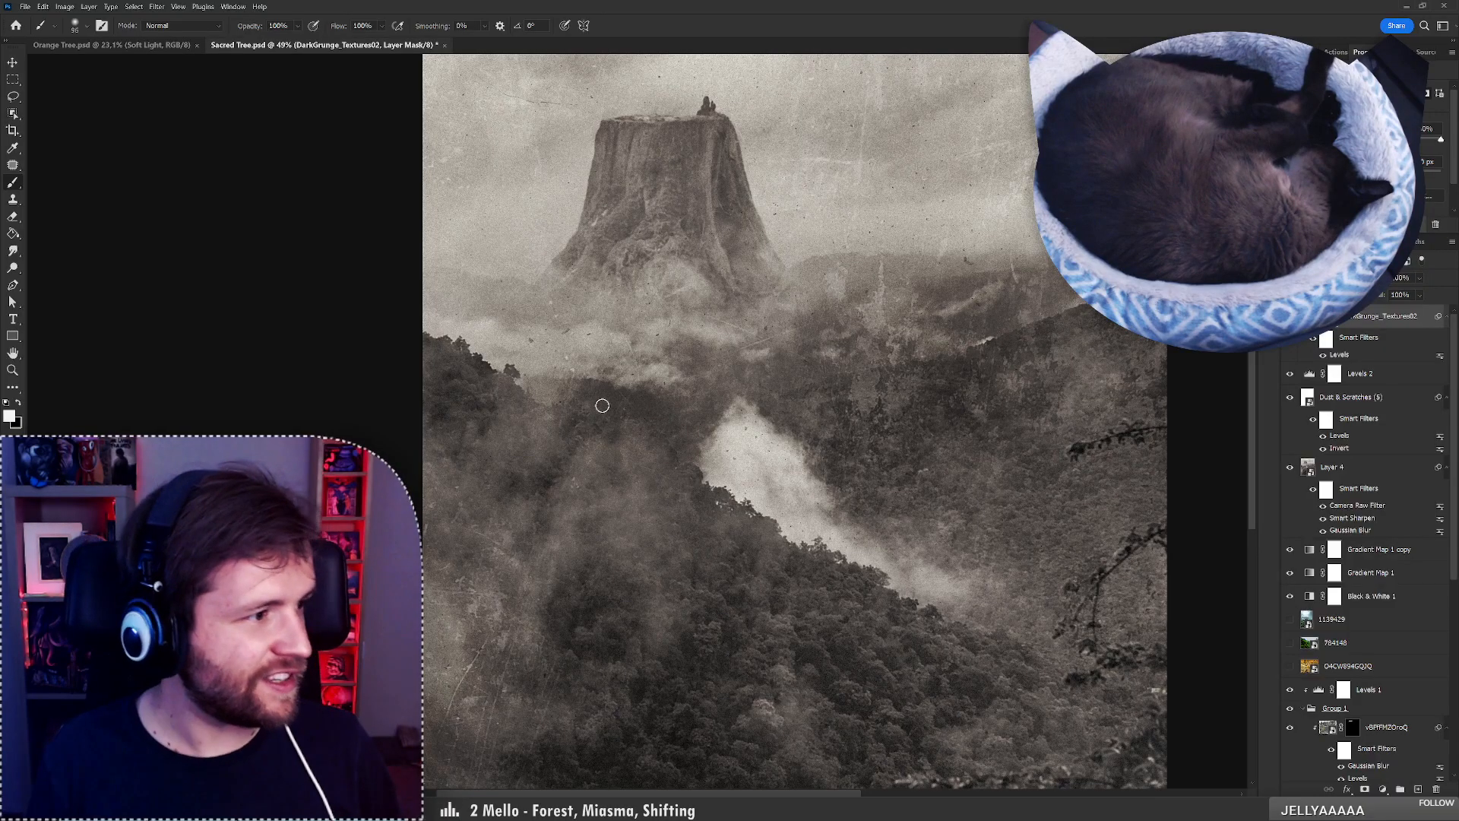
right_click(603, 399)
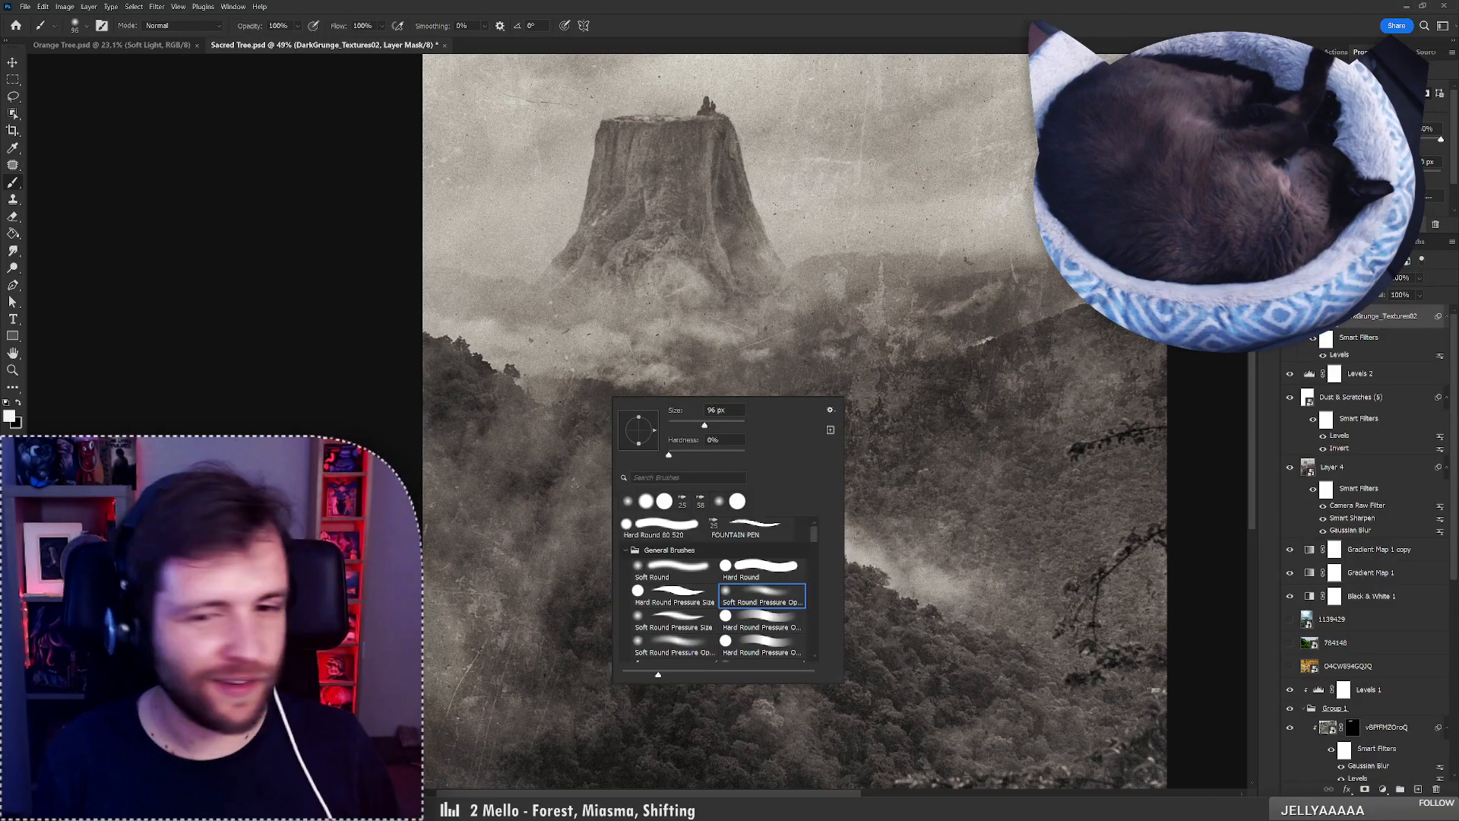
key(Return)
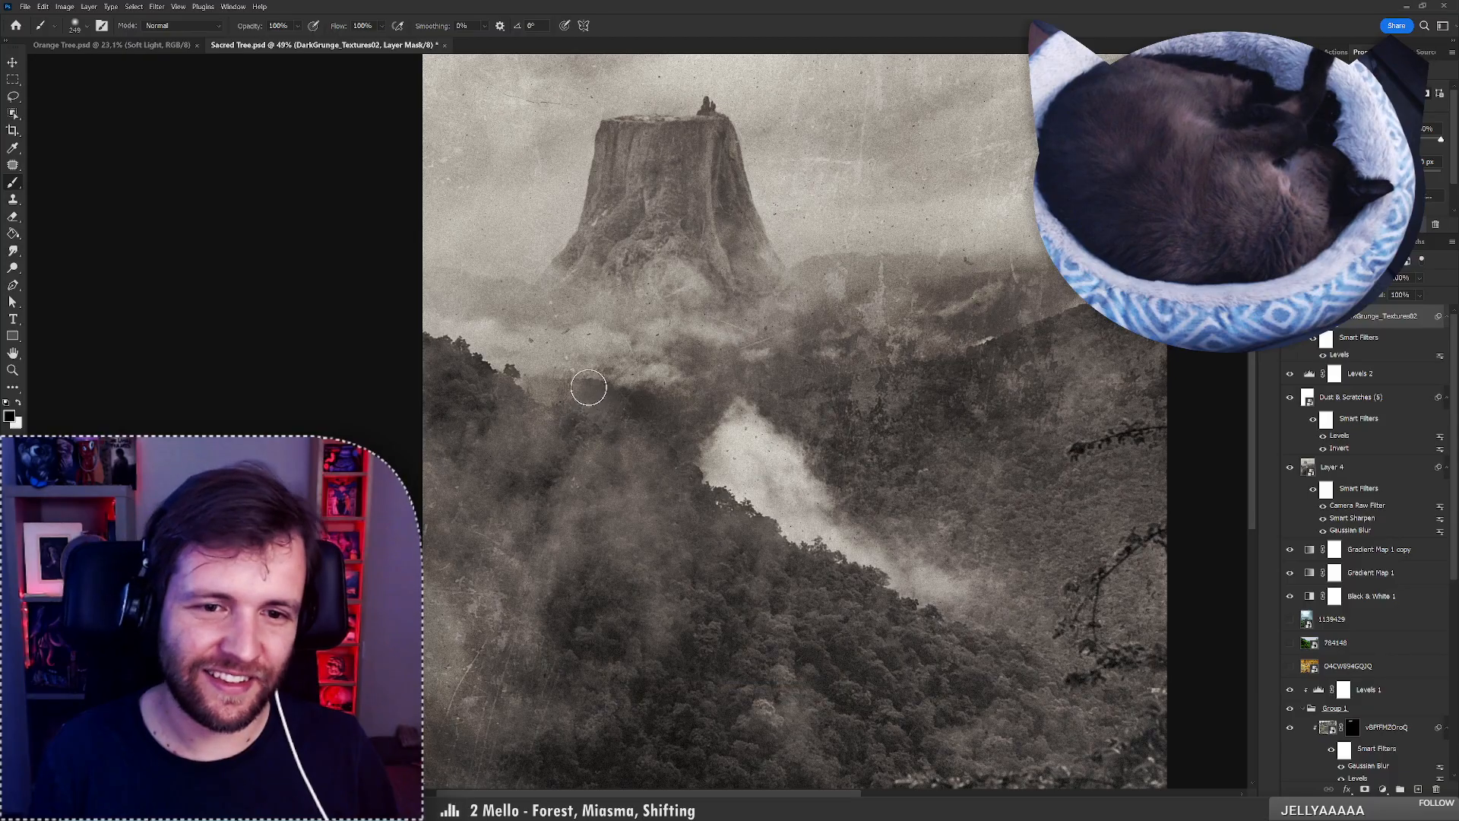
key(ctrl+z)
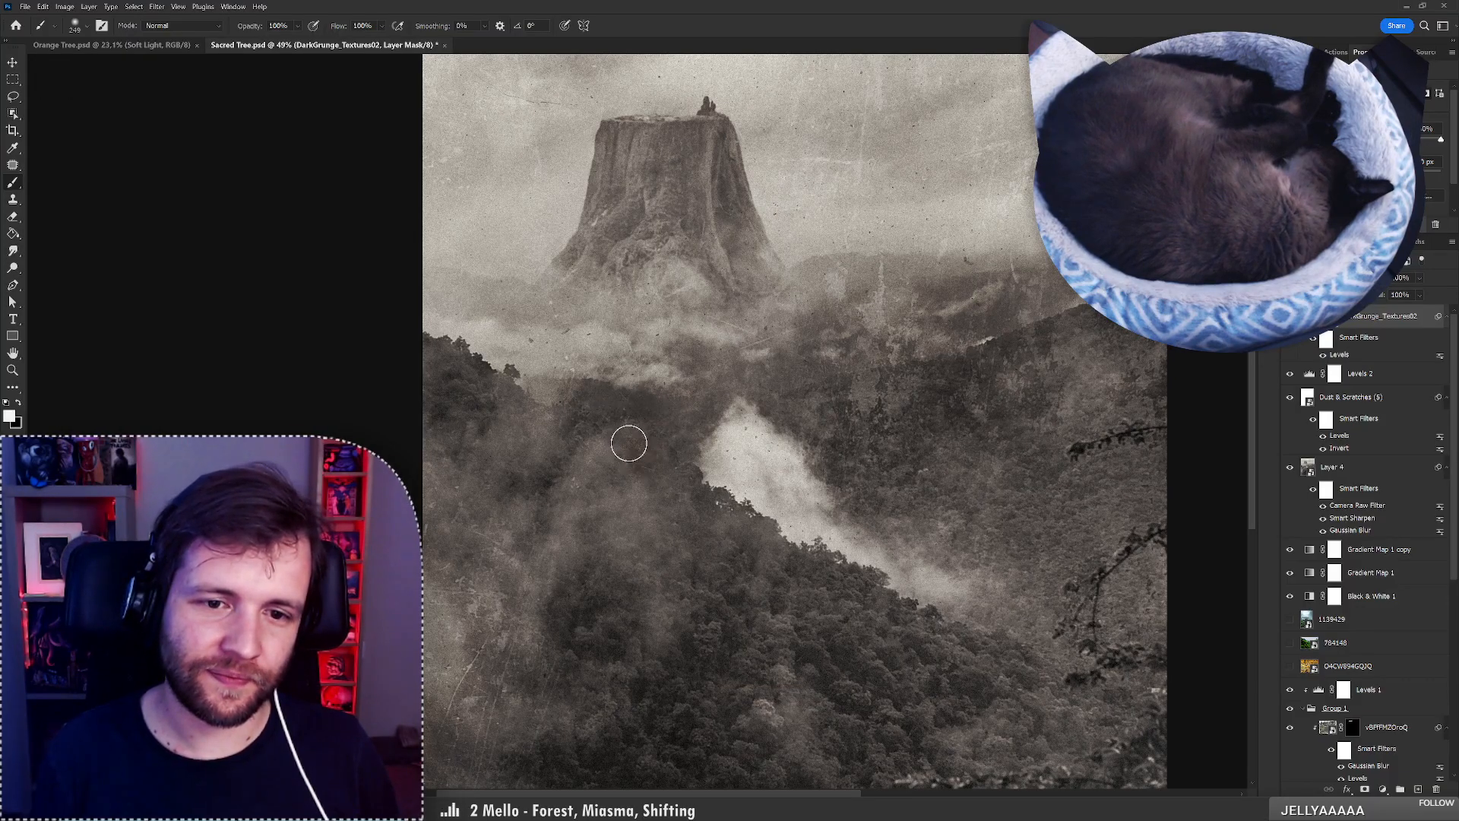
key(ctrl+z)
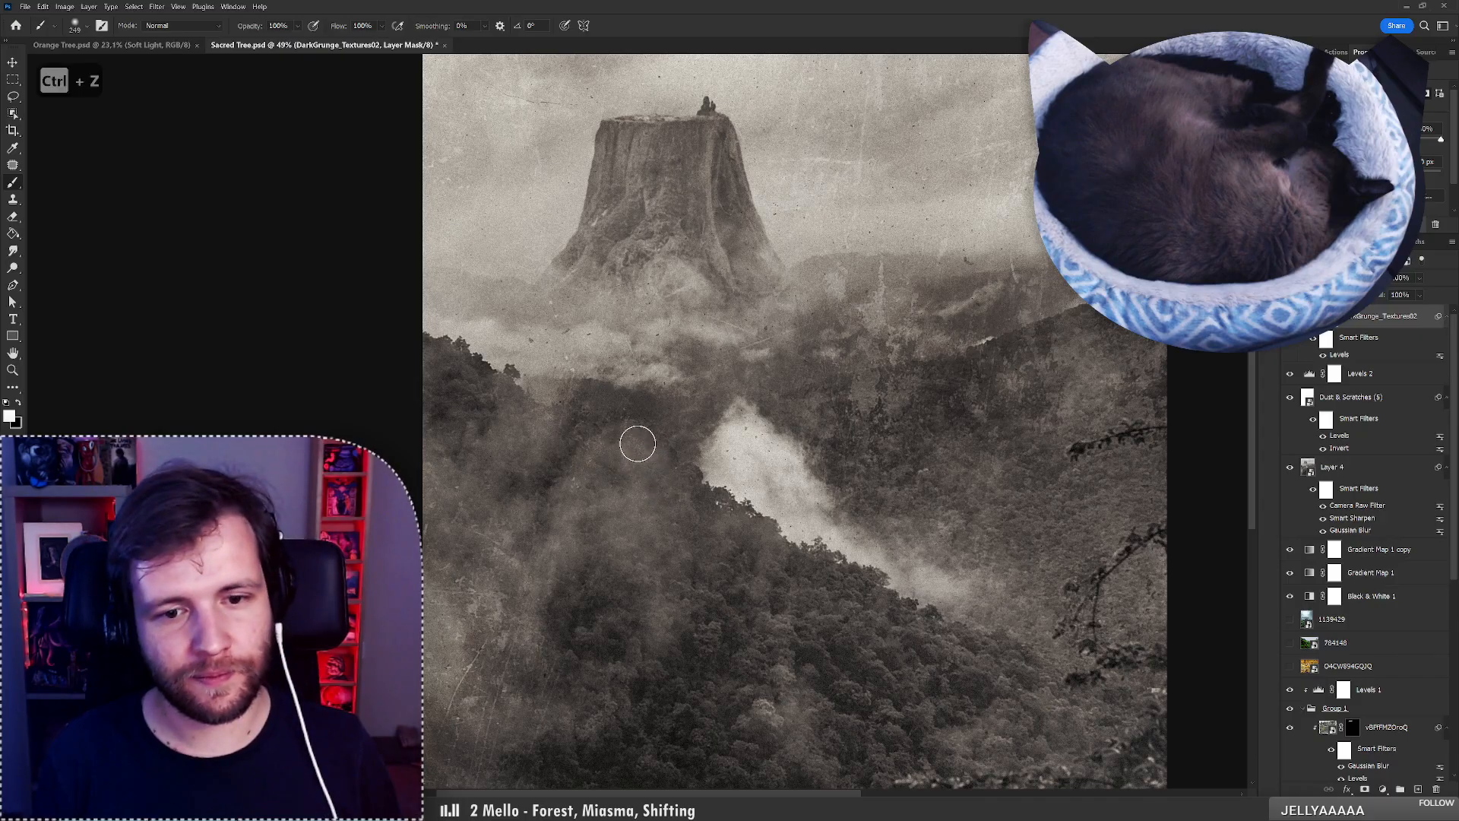
Try a stroke on the grunge texture's mask along the ridge toward the bright mist, and undo it.
key(x)
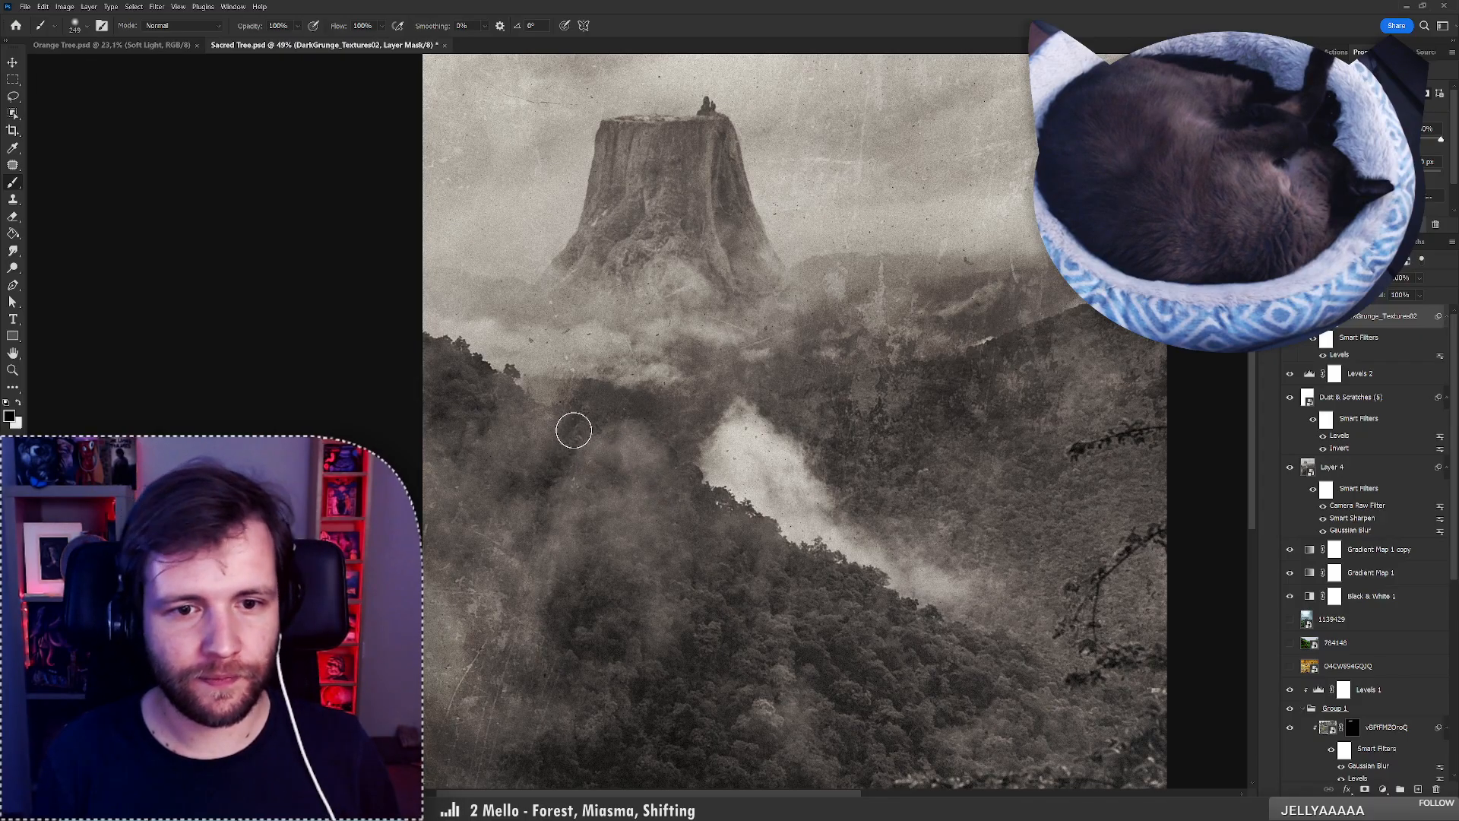
key(x)
drag(592, 406, 691, 452)
key(z)
mouse_move(579, 388)
mouse_down()
mouse_move(660, 395)
mouse_move(485, 423)
mouse_move(577, 417)
mouse_up()
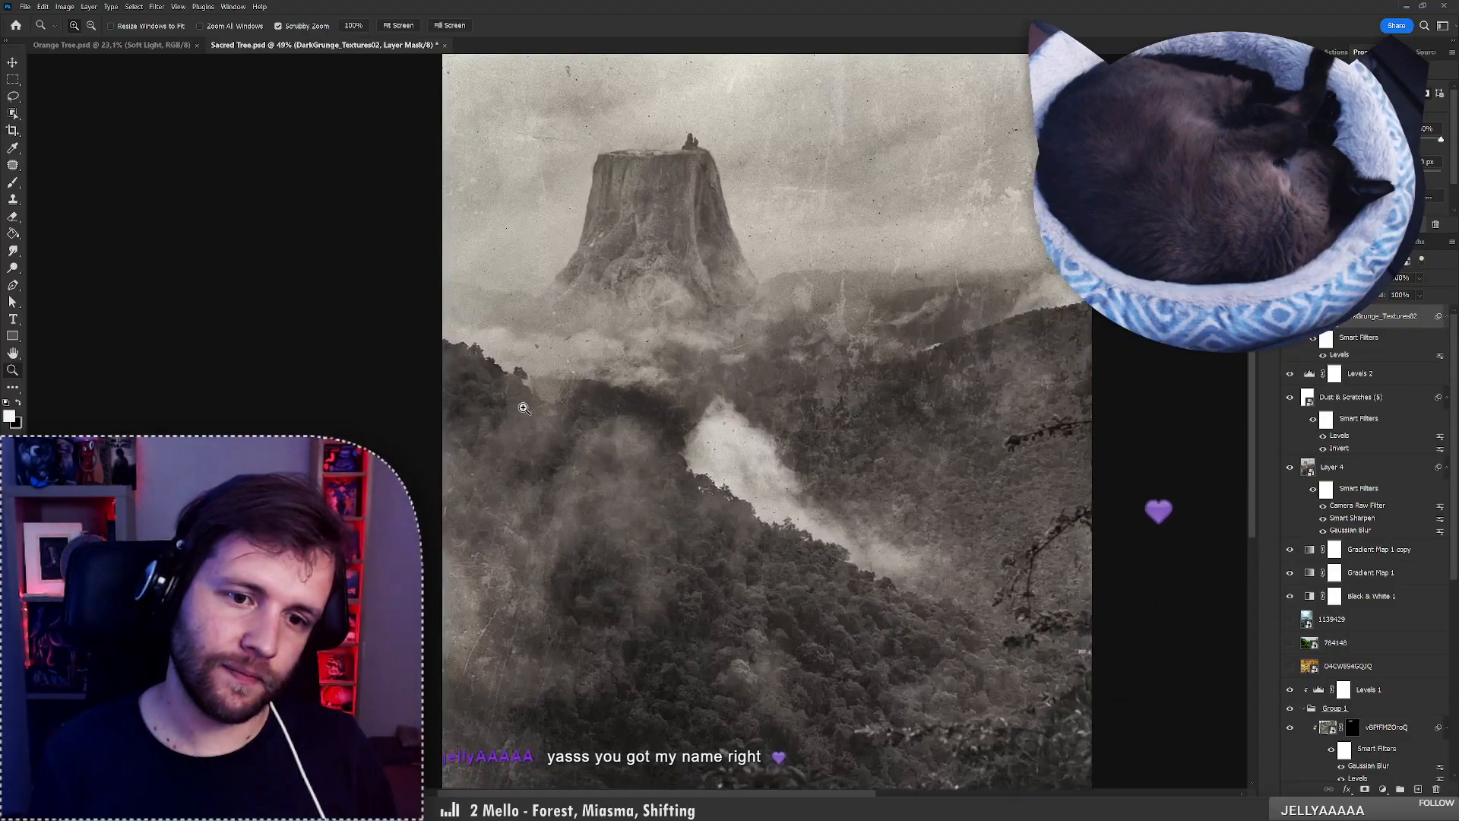
key(b)
key(ctrl+z)
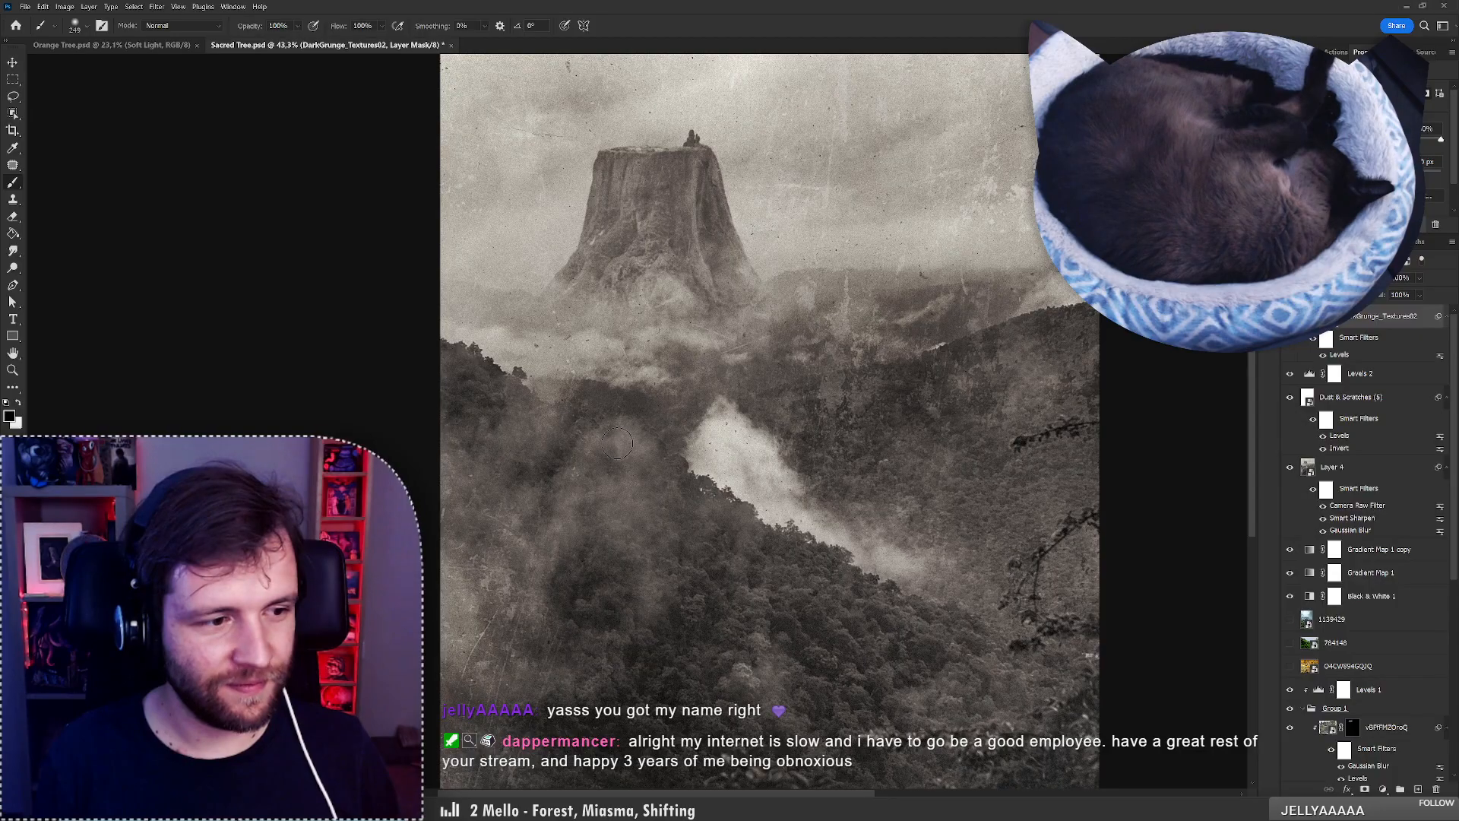
Try another short stroke on the grunge texture's mask over the misty slope below the ridge, and undo it.
mouse_move(615, 445)
mouse_down()
mouse_move(650, 447)
mouse_move(592, 413)
mouse_up()
key(ctrl+z)
key(x)
key(ctrl+z)
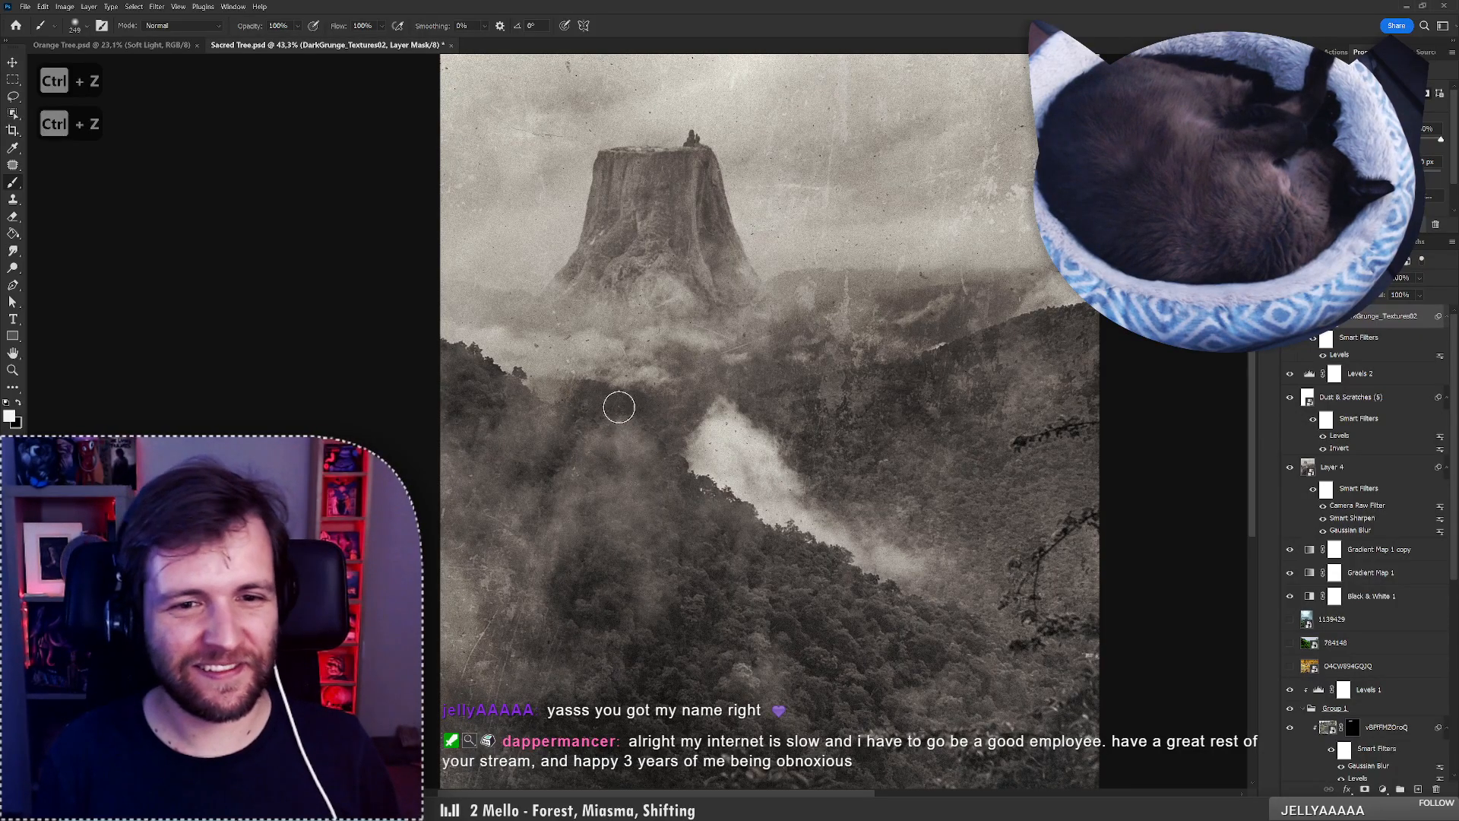
key(ctrl+z)
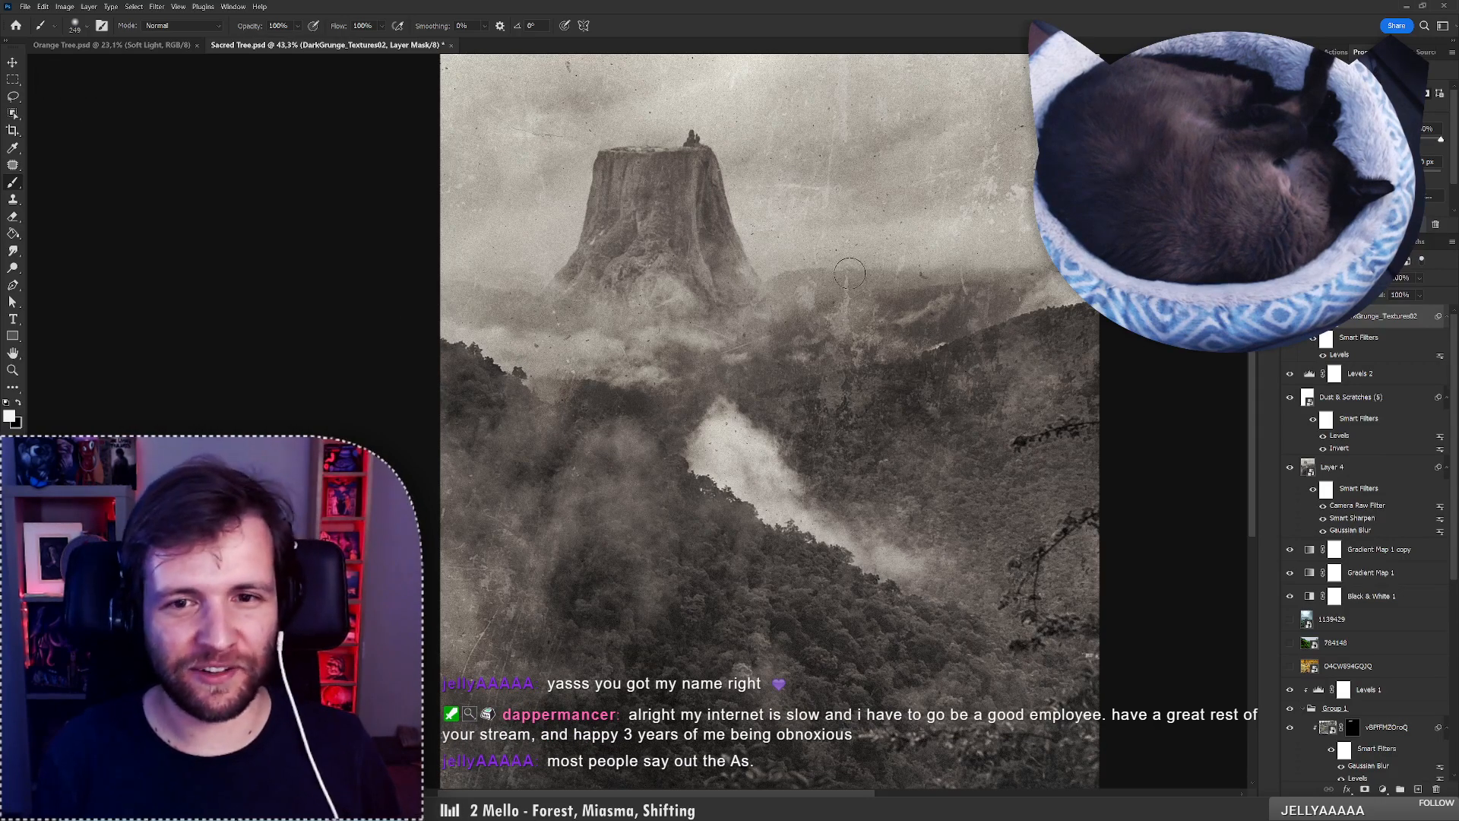
Try a stroke on the grunge texture's mask across the distant hills beside the mountain, and undo it.
drag(796, 276, 897, 297)
key(ctrl+z)
key(z)
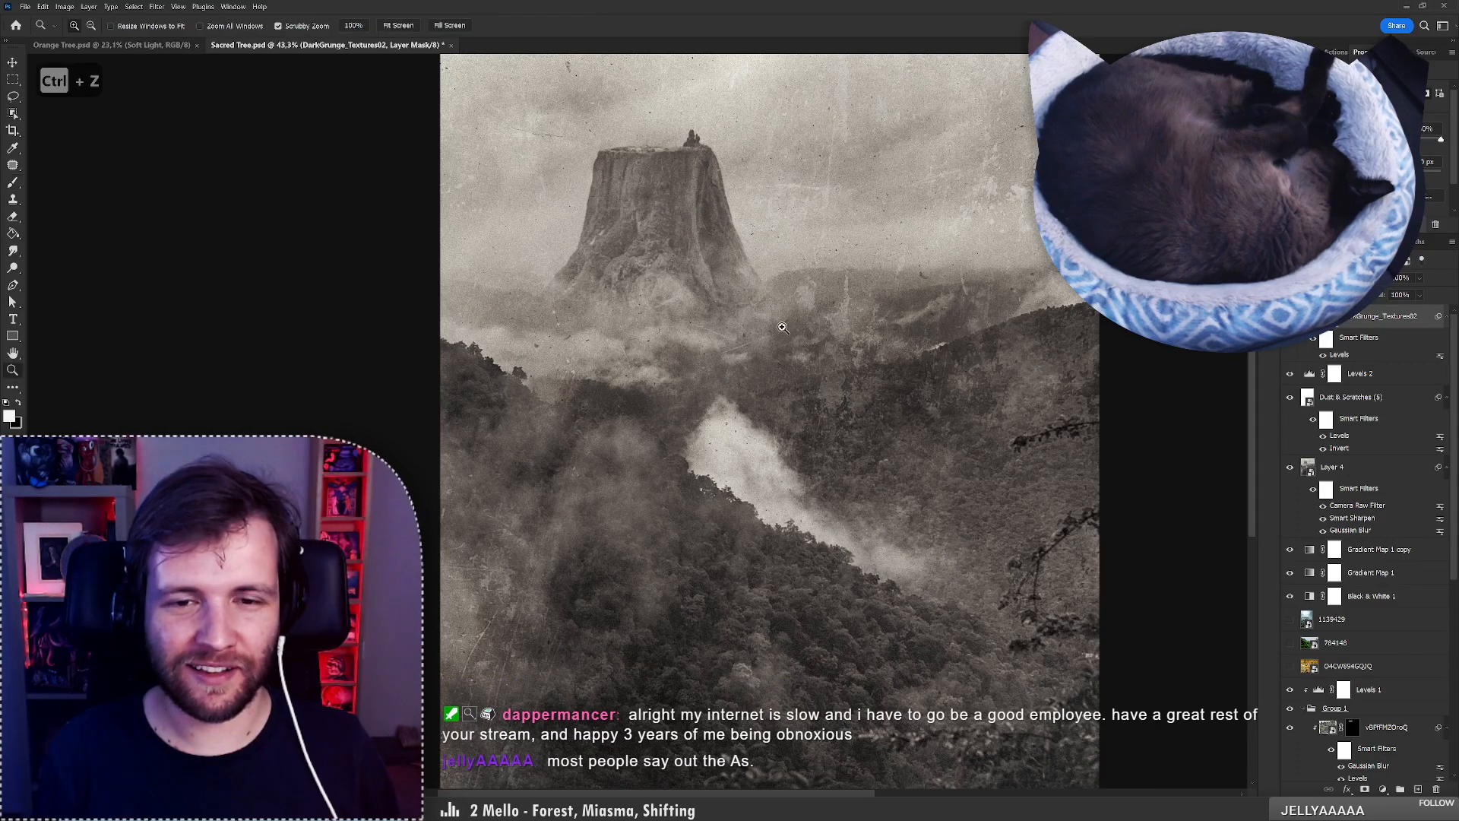
mouse_move(756, 339)
mouse_down()
mouse_move(719, 344)
mouse_move(743, 331)
mouse_up()
key(b)
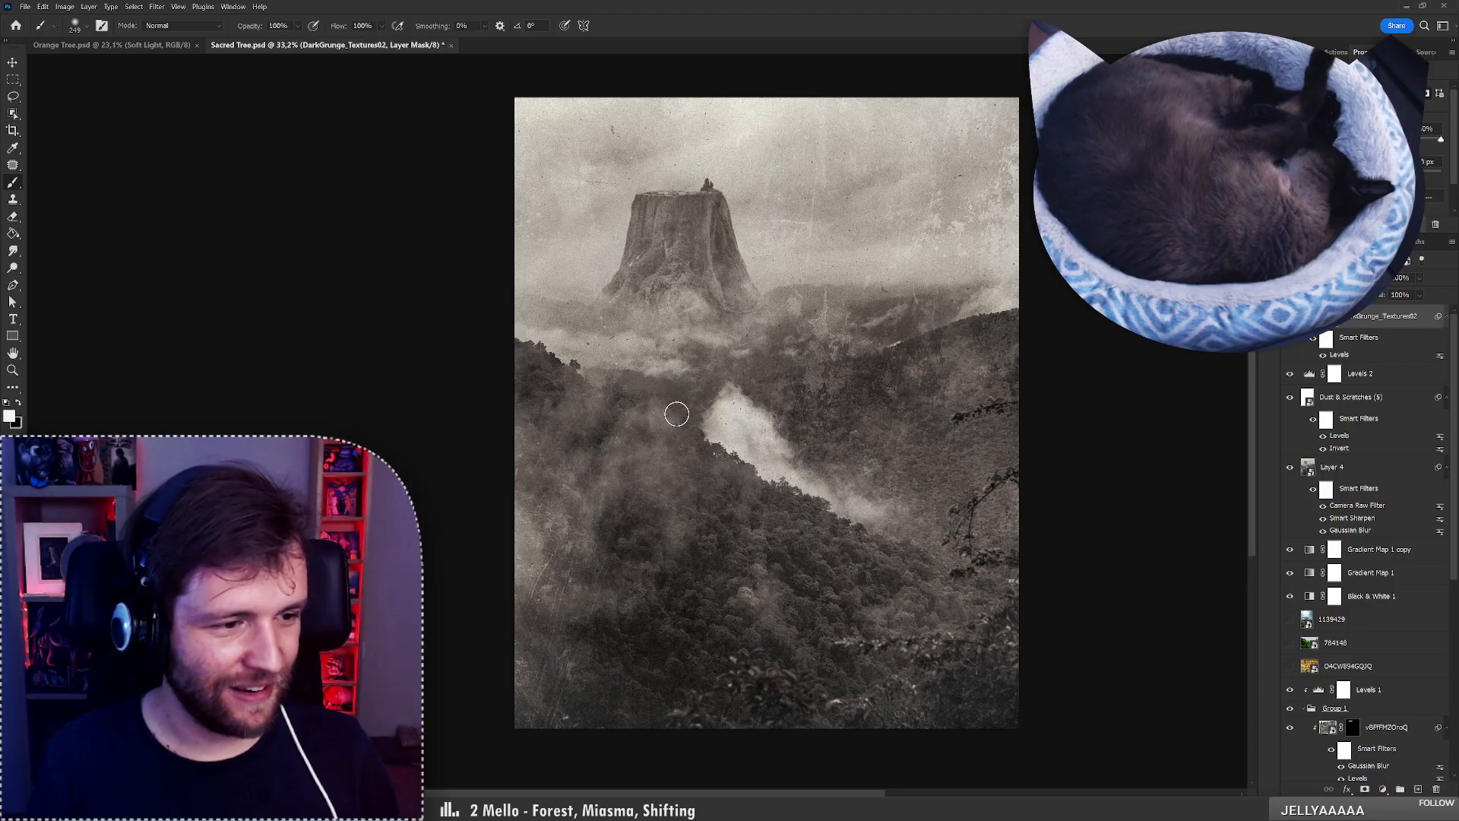
key(ctrl+z)
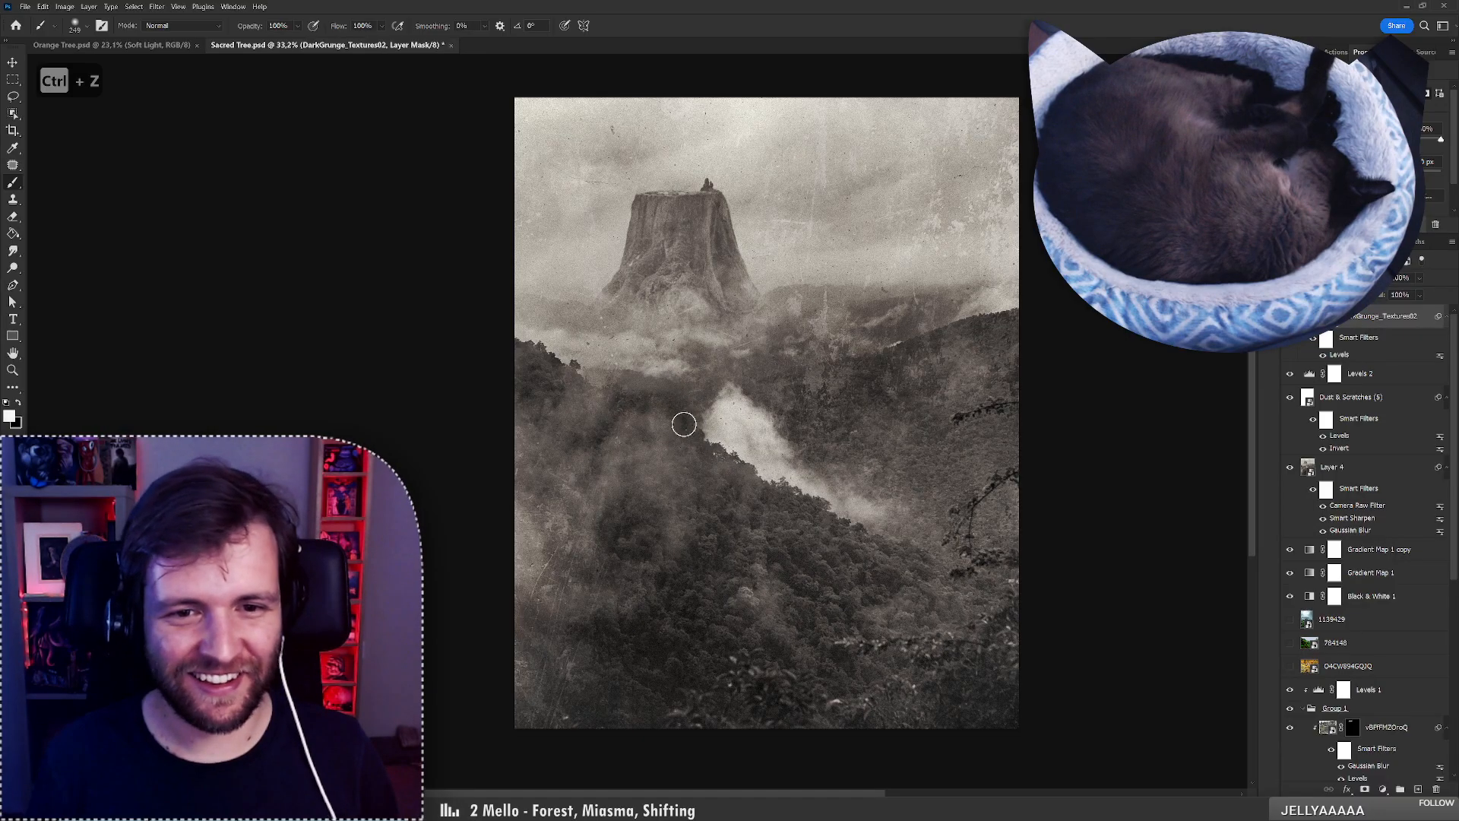
Try retouching the grunge texture's mask along the dark ridge with a smaller soft black brush.
right_click(691, 397)
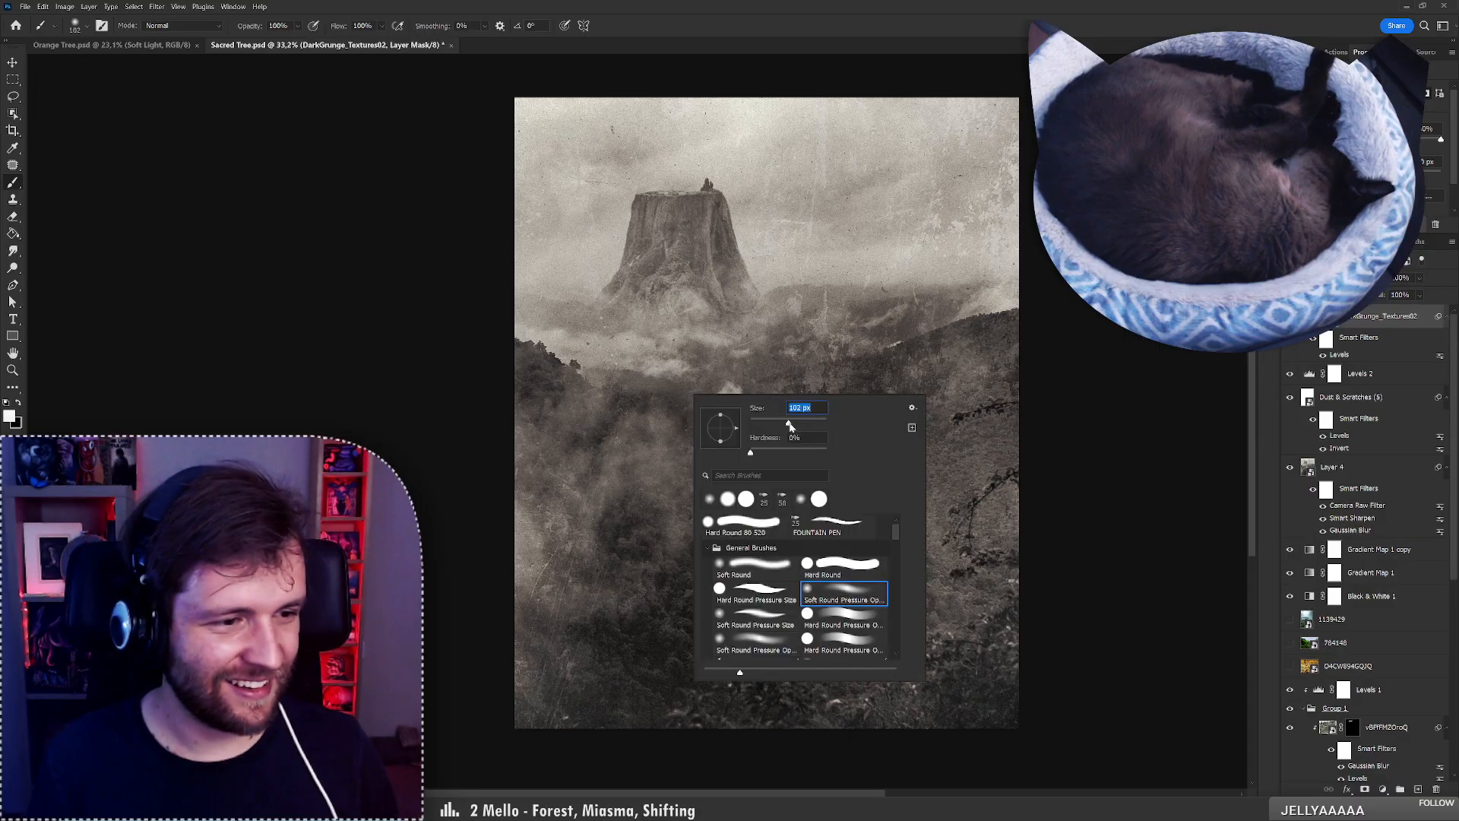
click(631, 421)
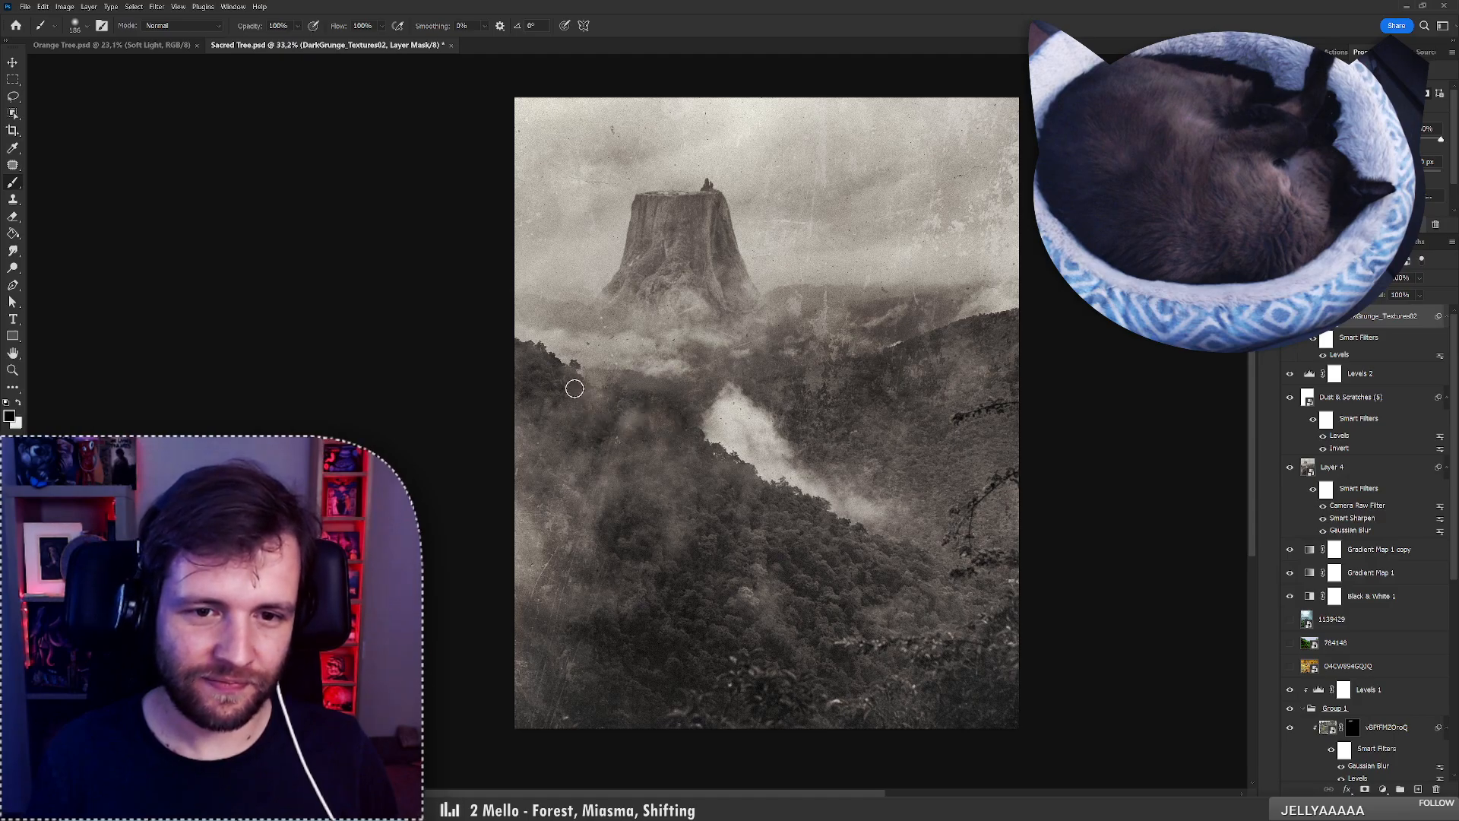
key(ctrl+z)
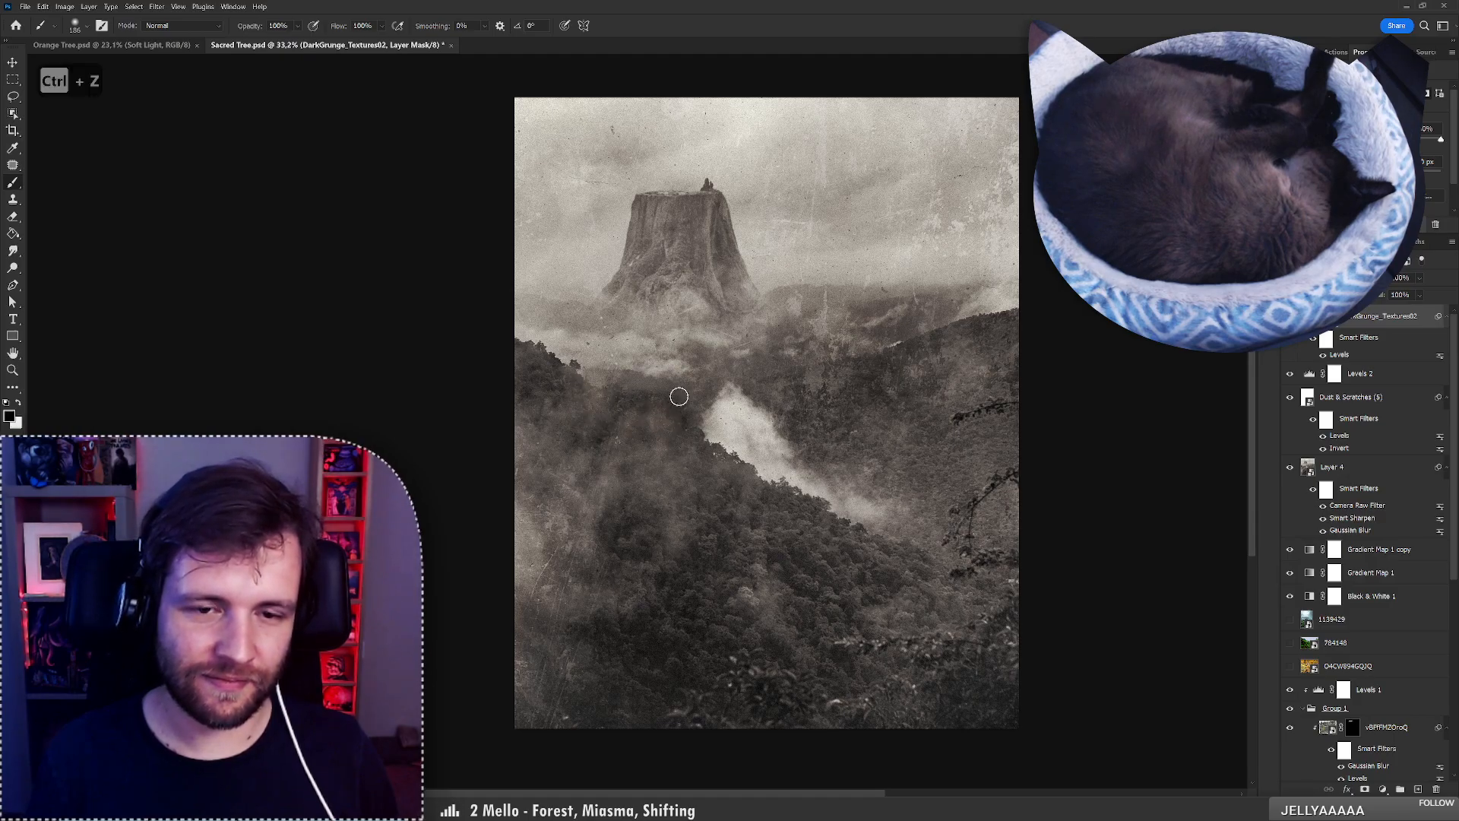
mouse_move(671, 393)
mouse_down()
mouse_move(591, 391)
mouse_move(659, 384)
mouse_up()
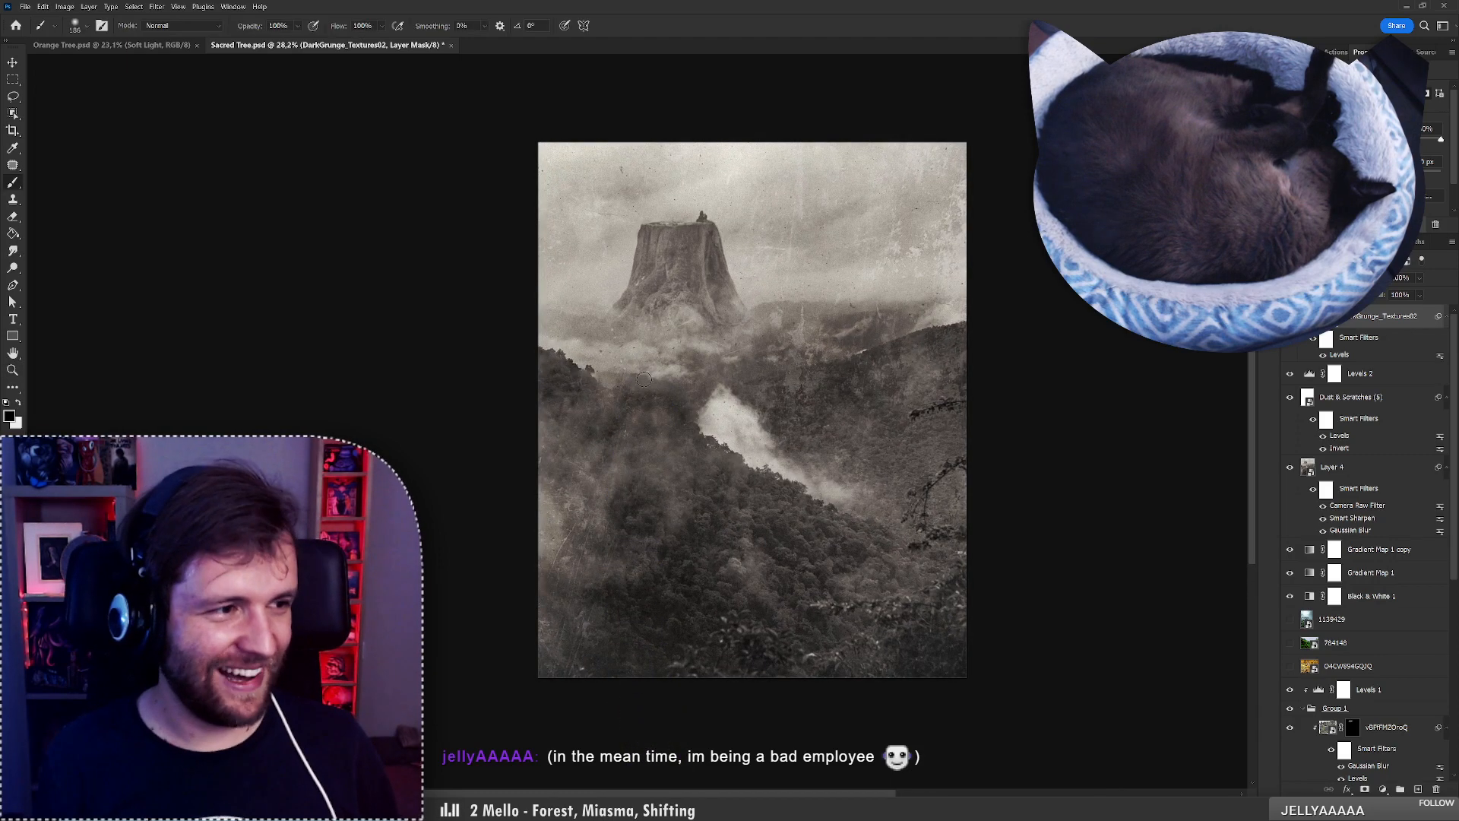
Compare the image with and without the DarkGrunge_Textures02 layer.
right_click(666, 378)
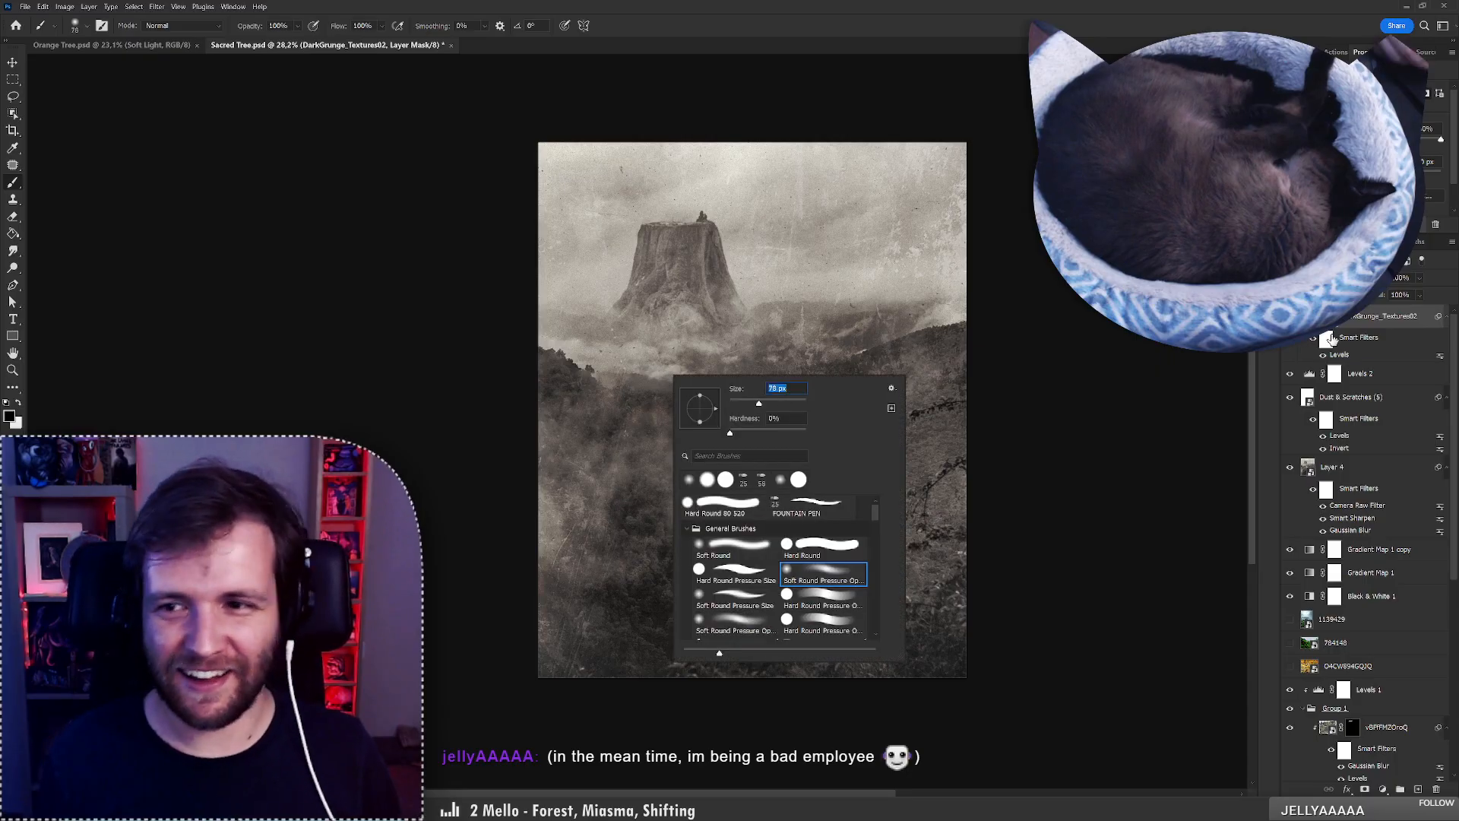
click(1290, 316)
click(1290, 317)
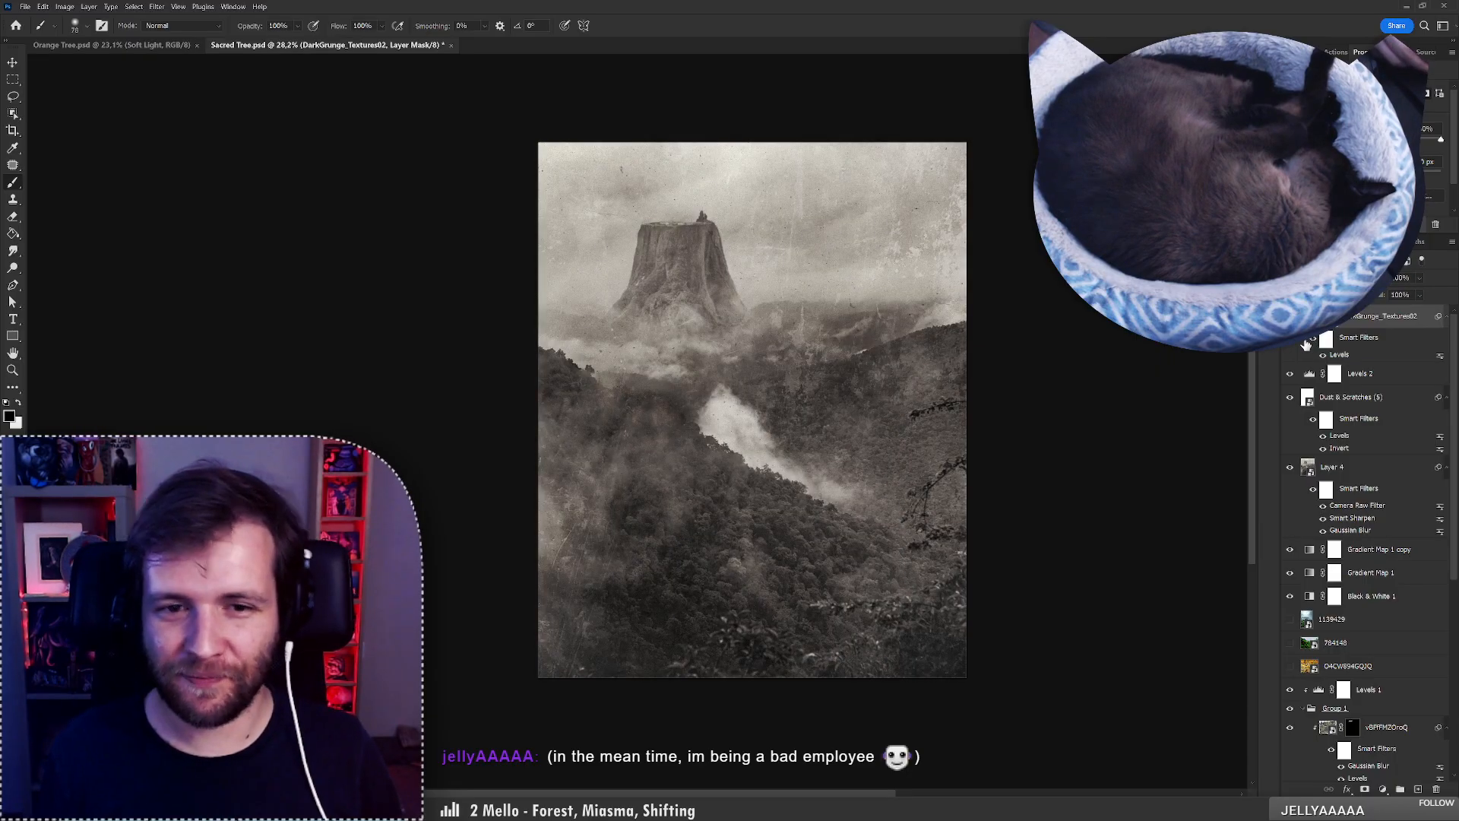
Enlarge the soft brush, try a black stroke on the grunge mask beside the bright mist, and undo it.
right_click(666, 369)
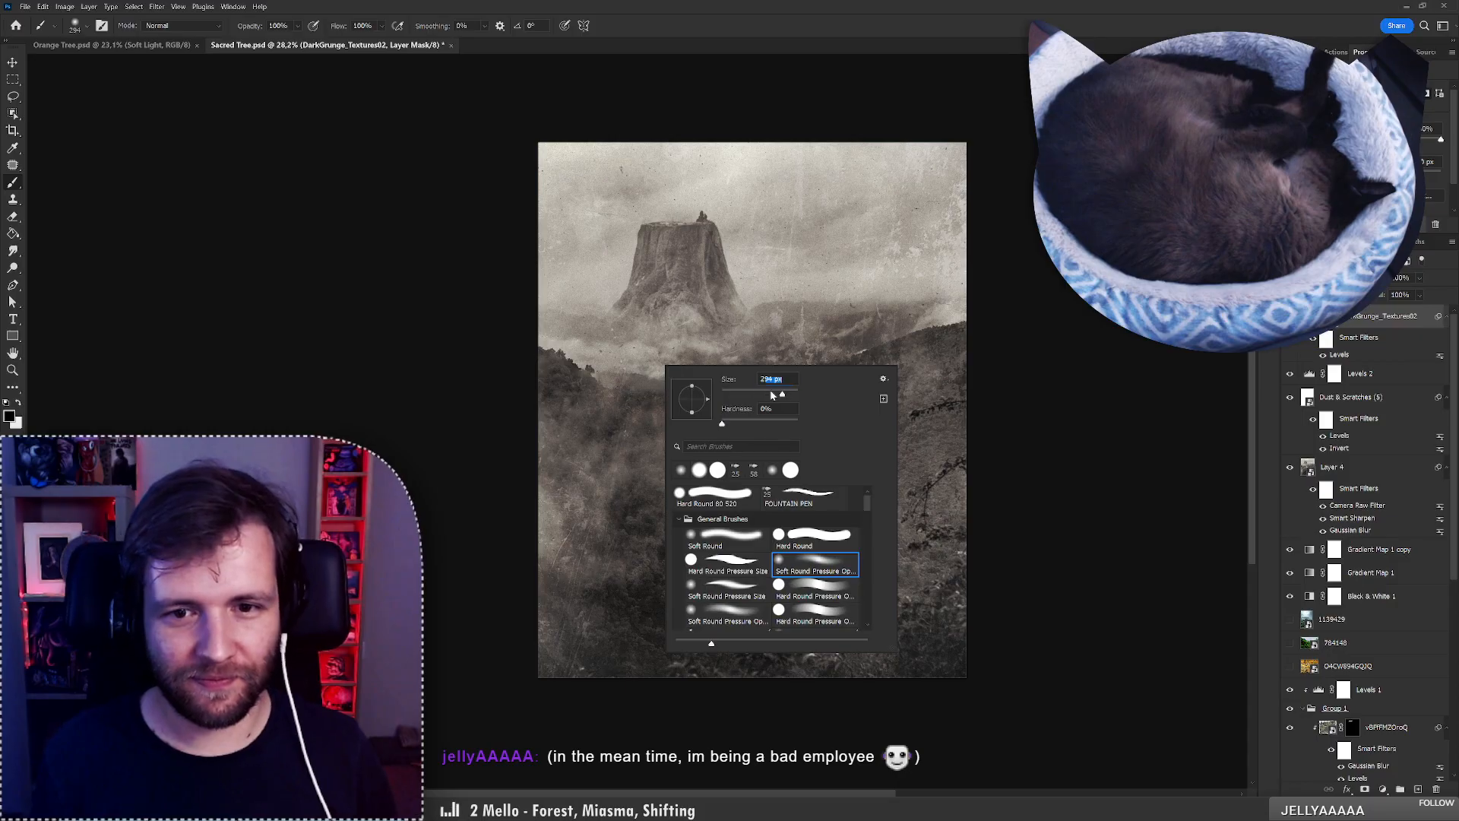
mouse_move(667, 411)
mouse_down()
mouse_move(690, 410)
mouse_move(662, 424)
mouse_move(681, 412)
mouse_up()
key(ctrl+z)
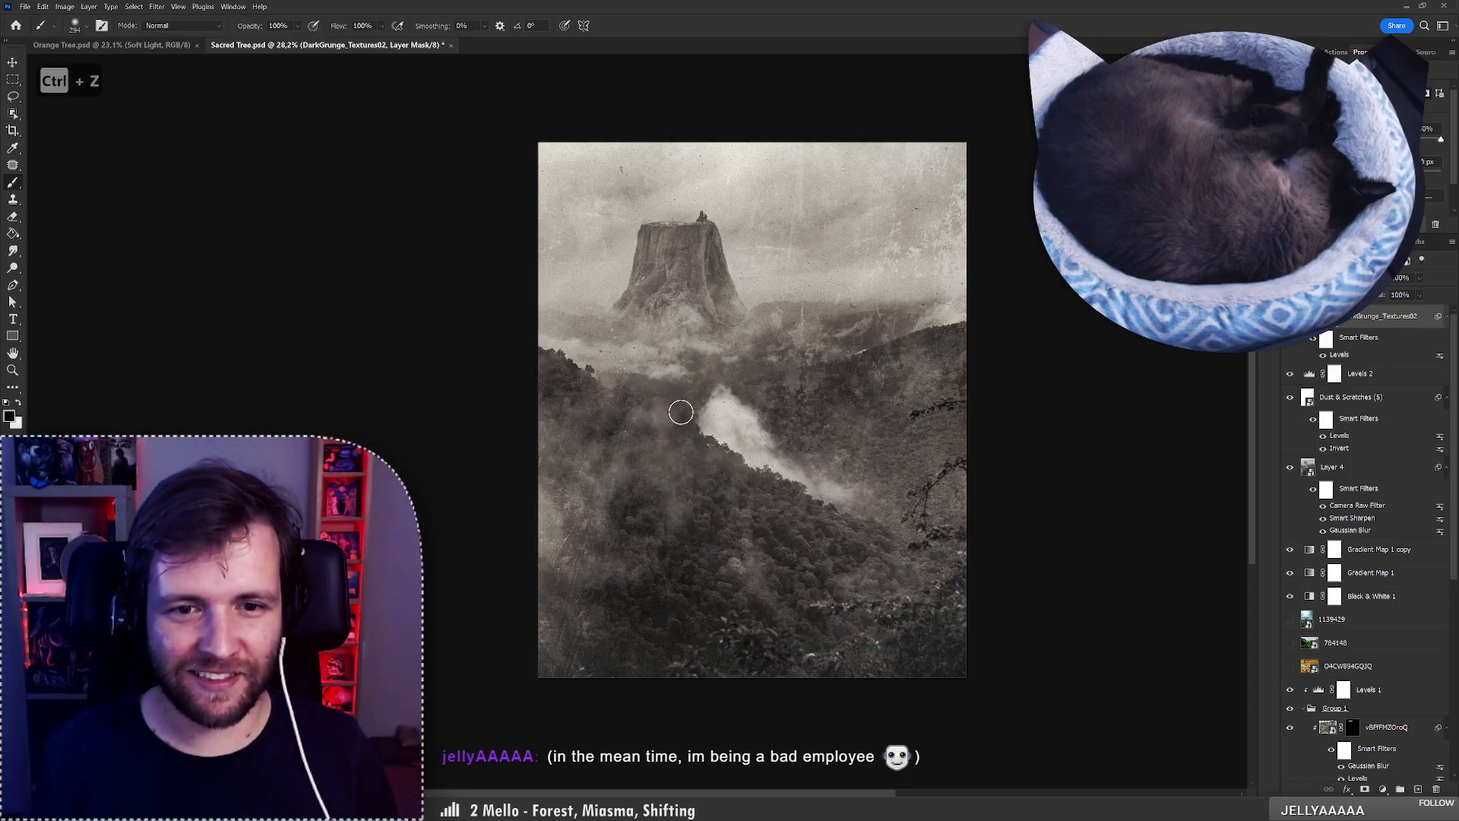
key(ctrl+z)
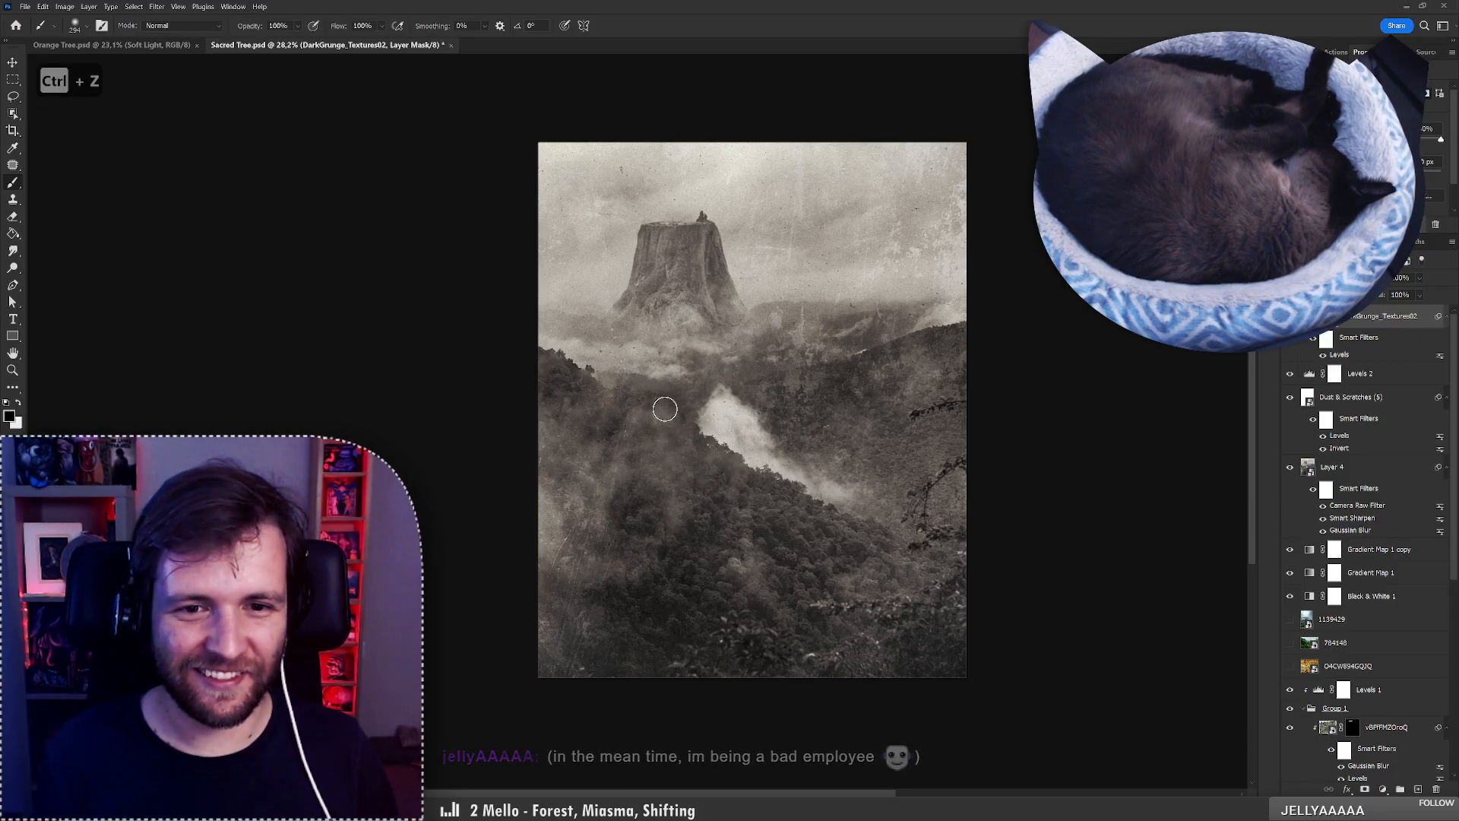
Select the base landscape layer LL5fV43IRoo and hide Layer 4 together with the dust, Levels 2 and grunge layers above it.
scroll(1455, 420, down, 1)
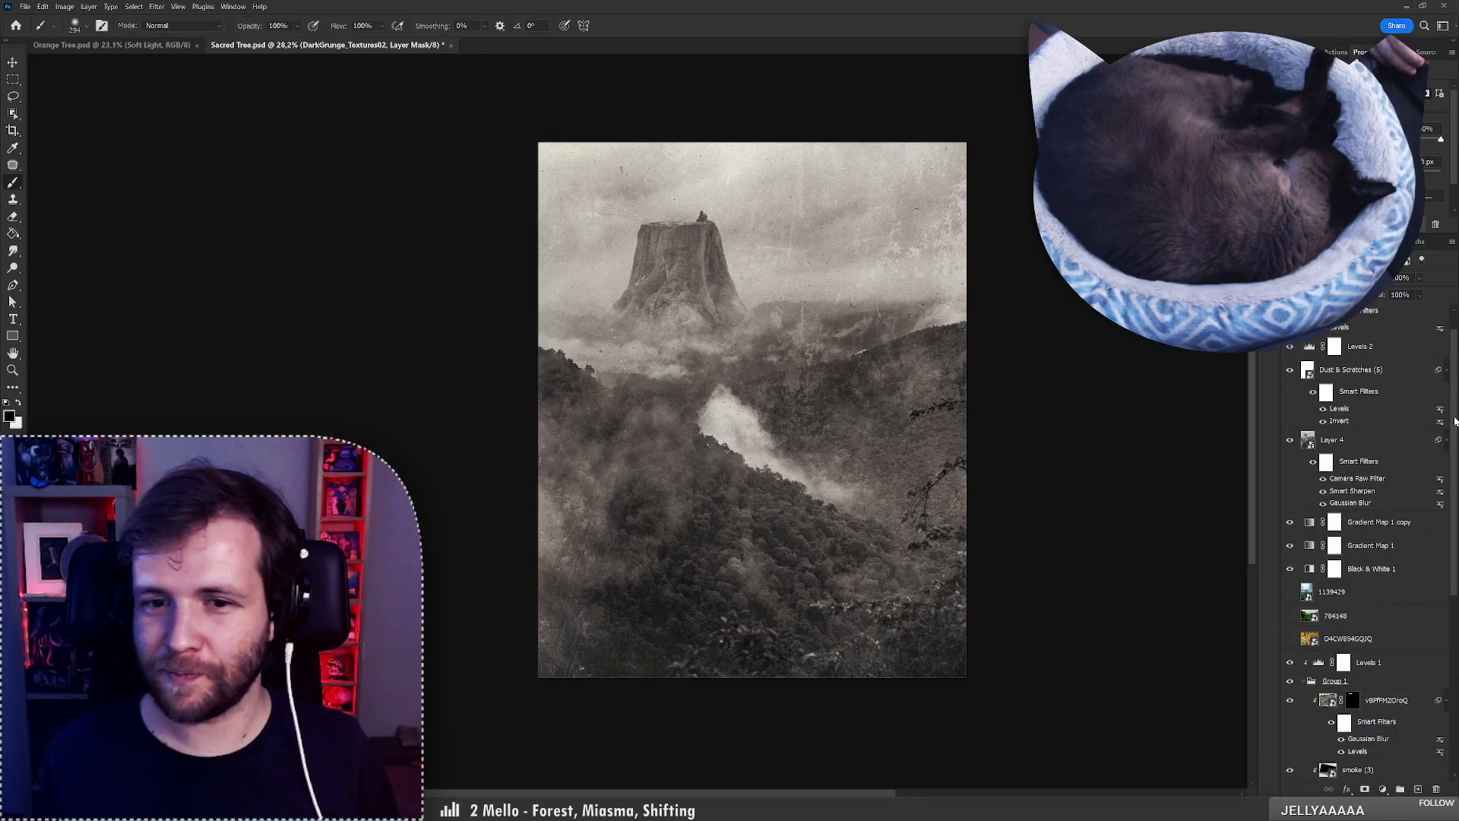
drag(1455, 420, 1441, 625)
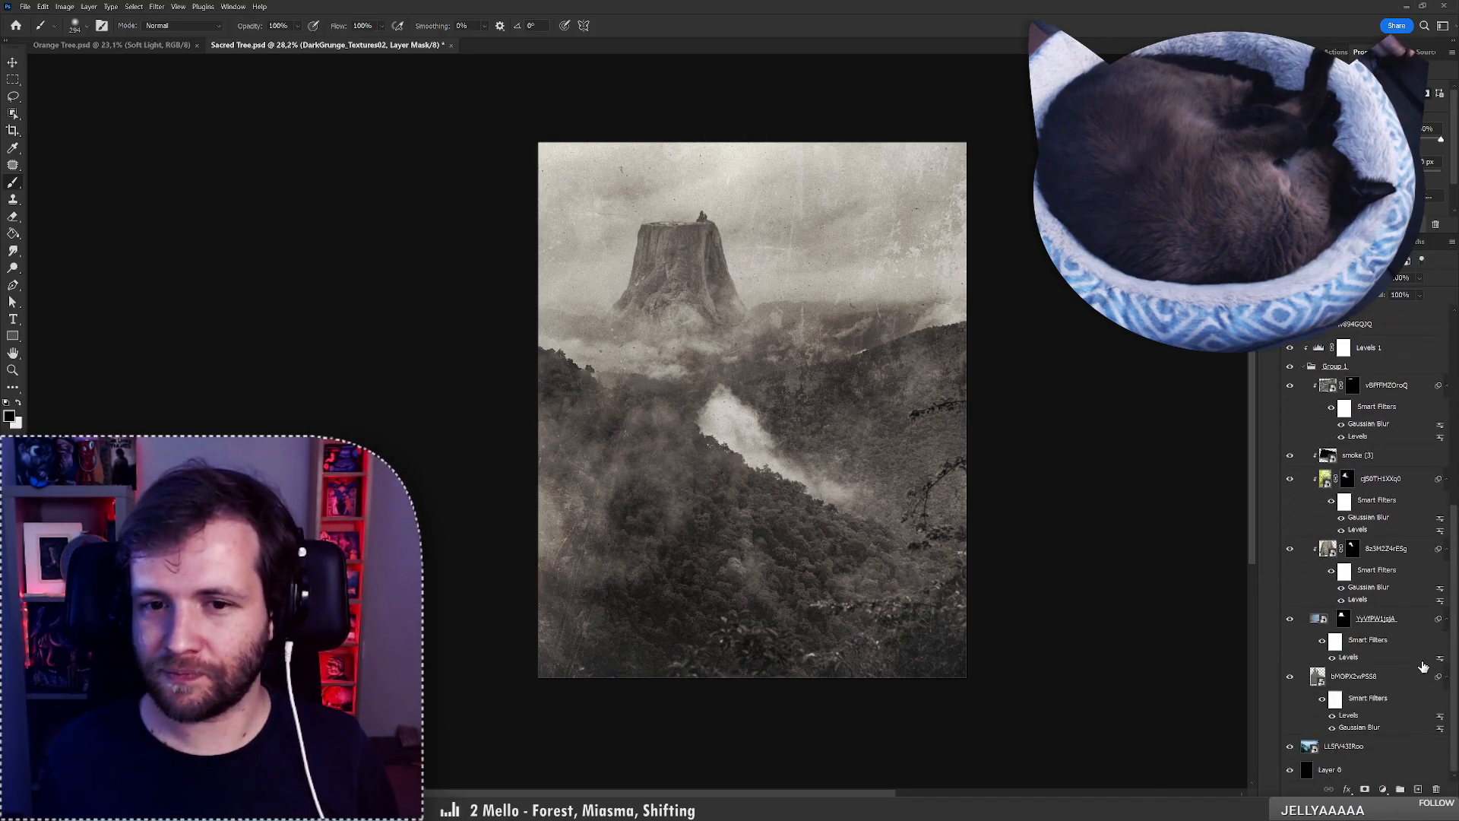
click(1368, 746)
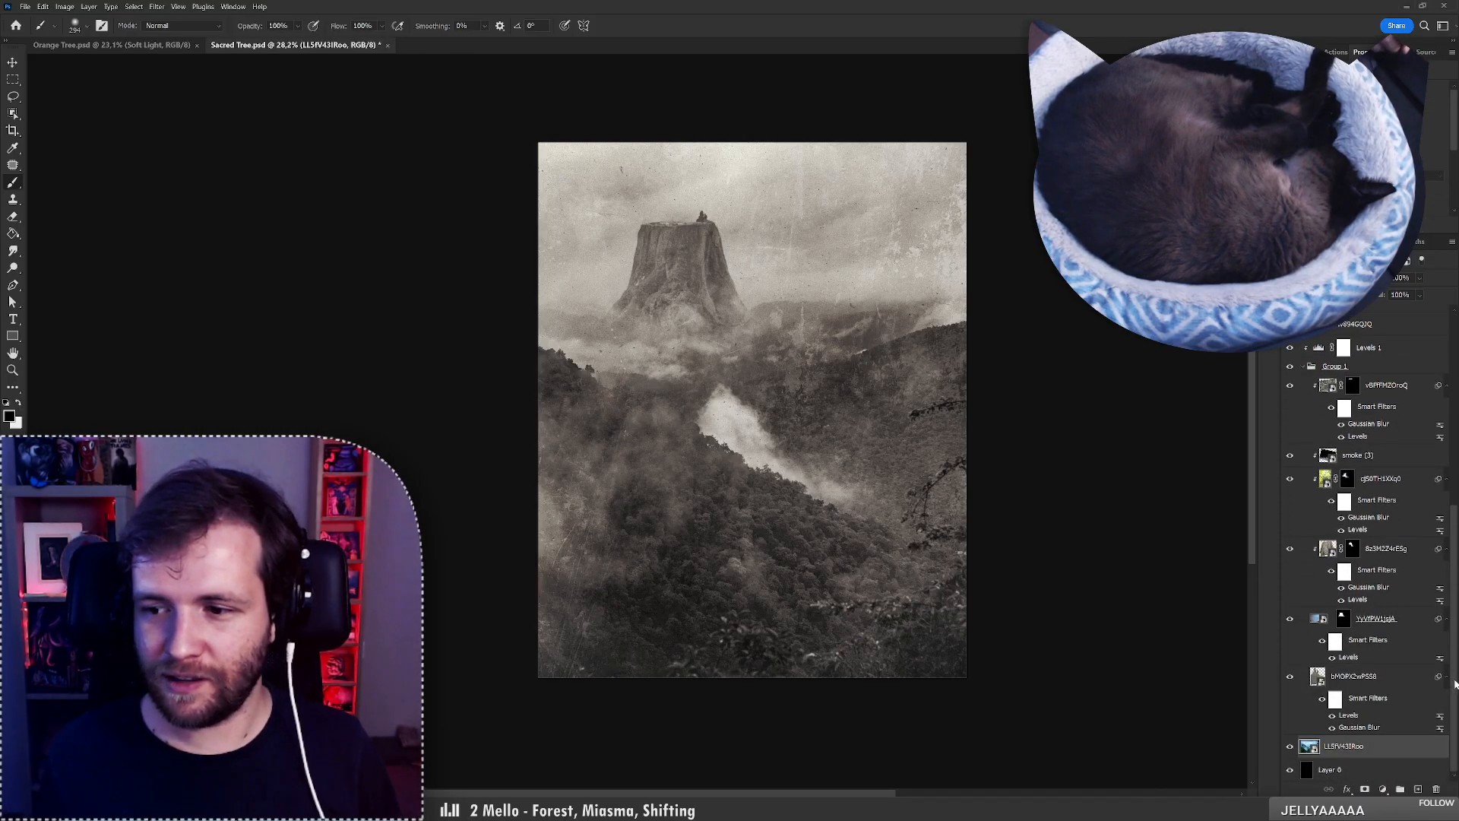
drag(1455, 684, 1407, 416)
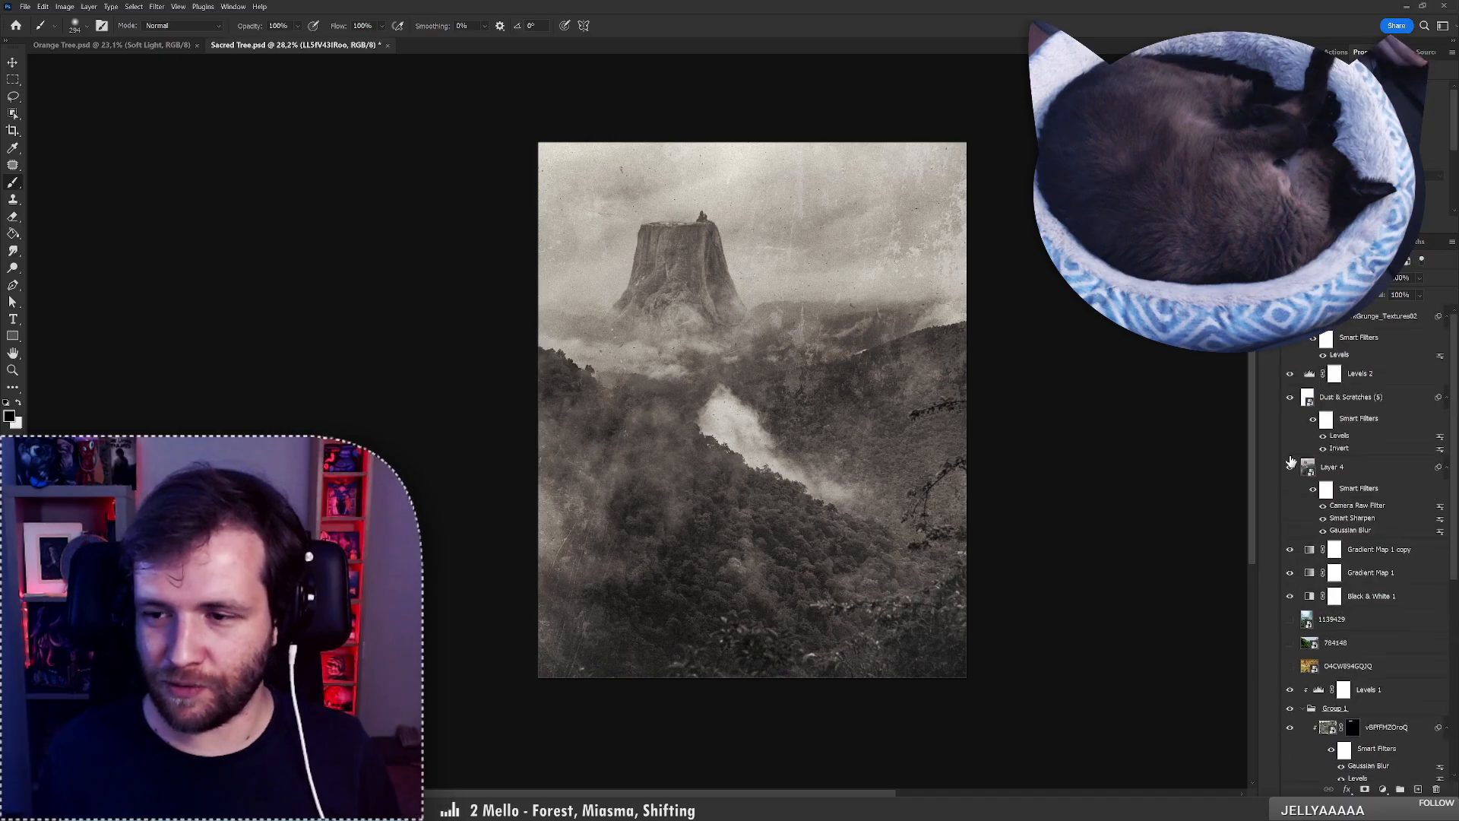
click(1289, 374)
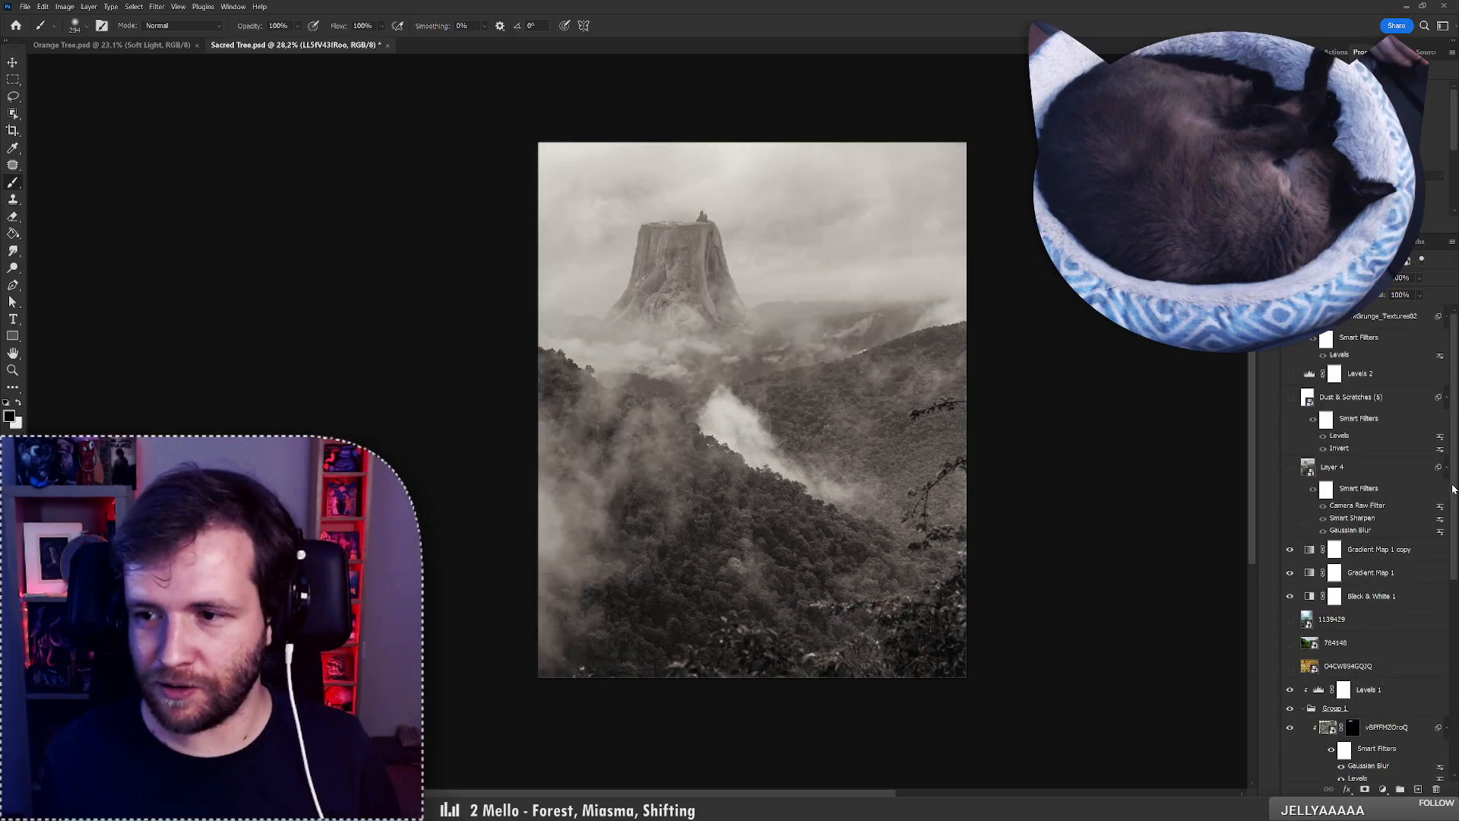
Add an empty layer above LL5fV43IRoo and prepare the Clone Stamp with a smaller Soft Round Pressure Opacity brush.
scroll(1453, 489, down, 5)
key(s)
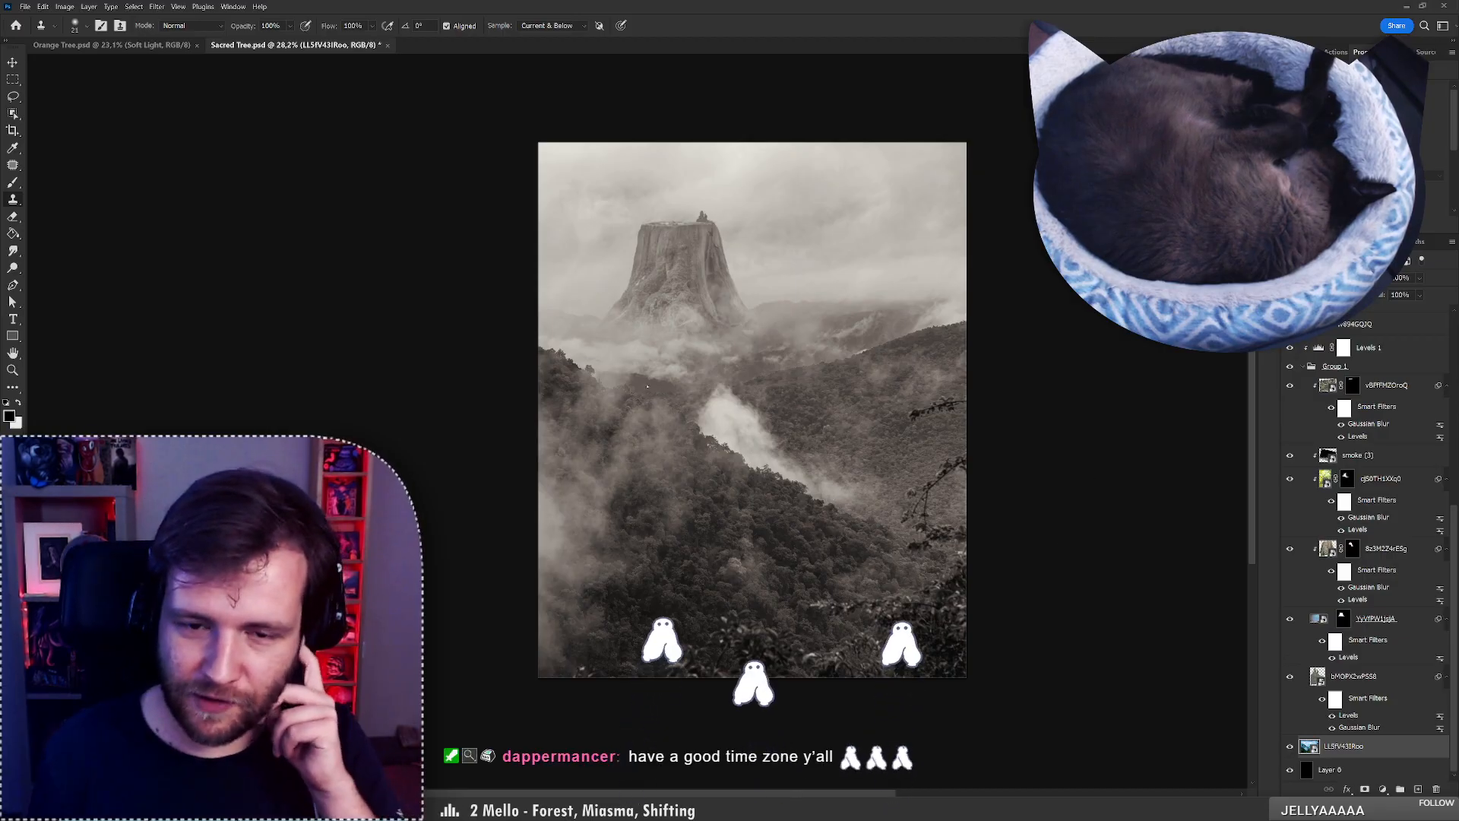
click(1419, 789)
right_click(706, 419)
click(819, 448)
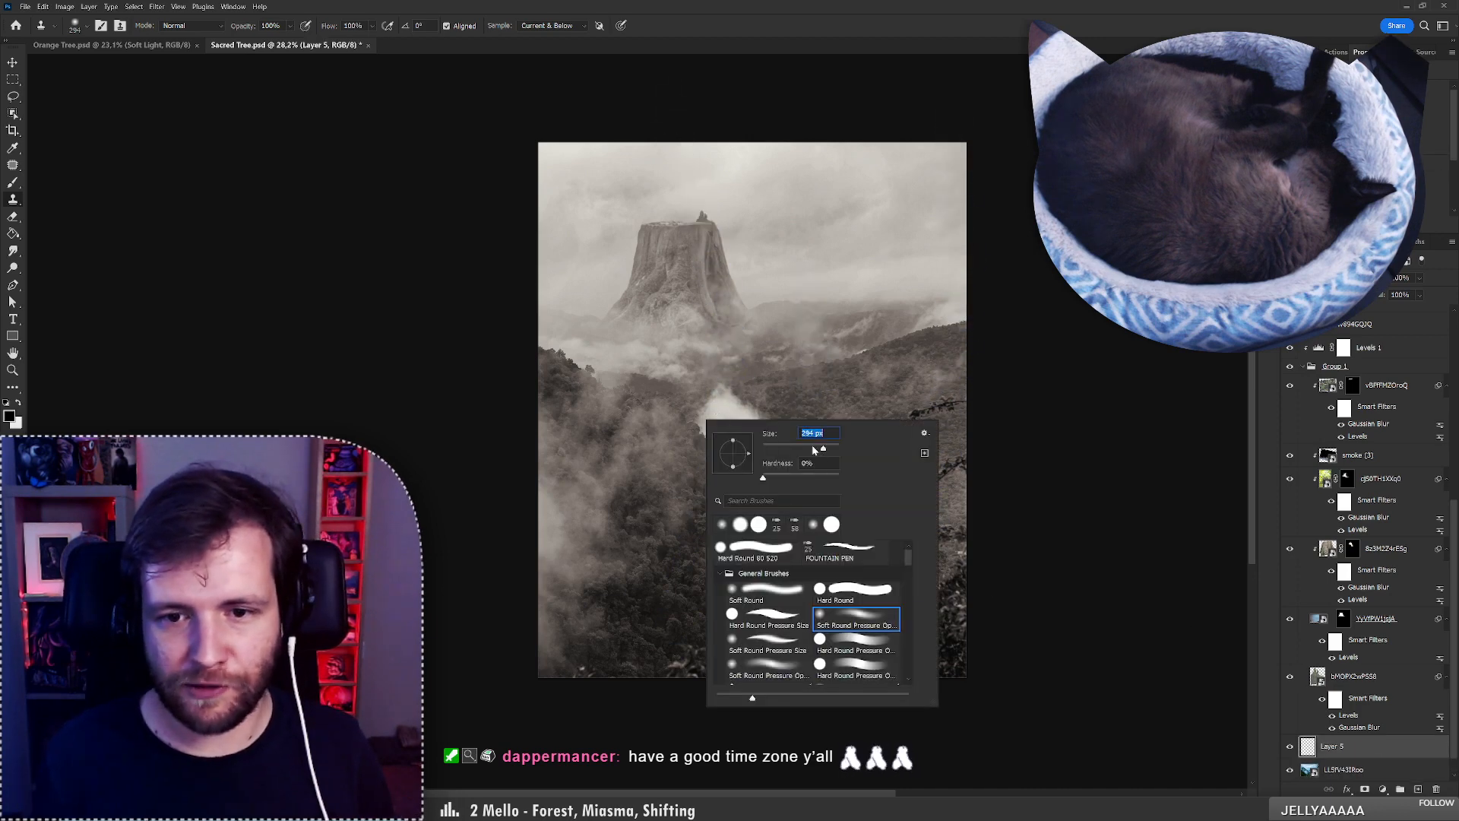
key(Return)
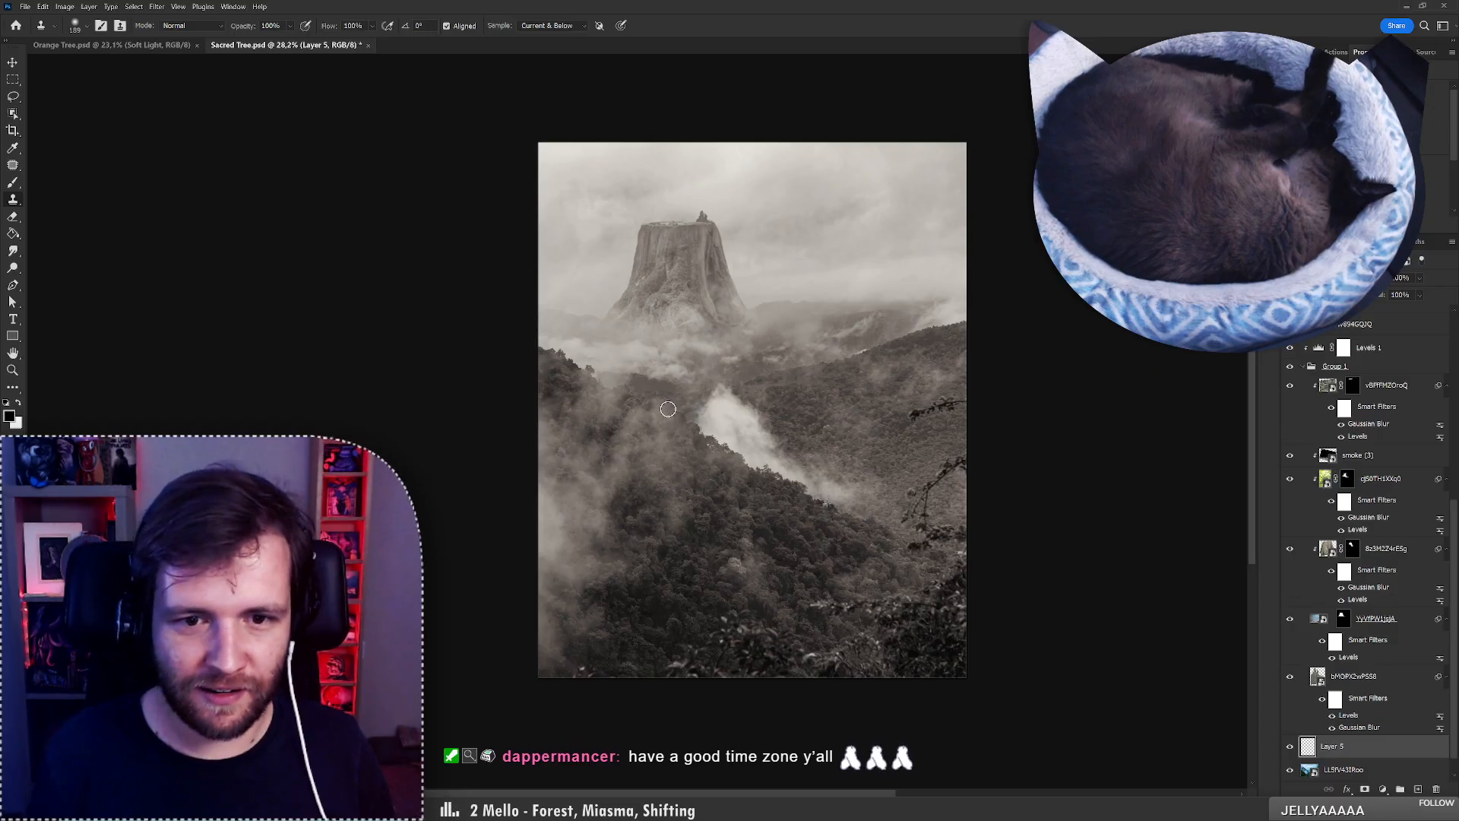
Clone forest texture from the lower ridge over the mist along the dark ridge's upper edge, undoing the last stroke.
drag(654, 402, 652, 400)
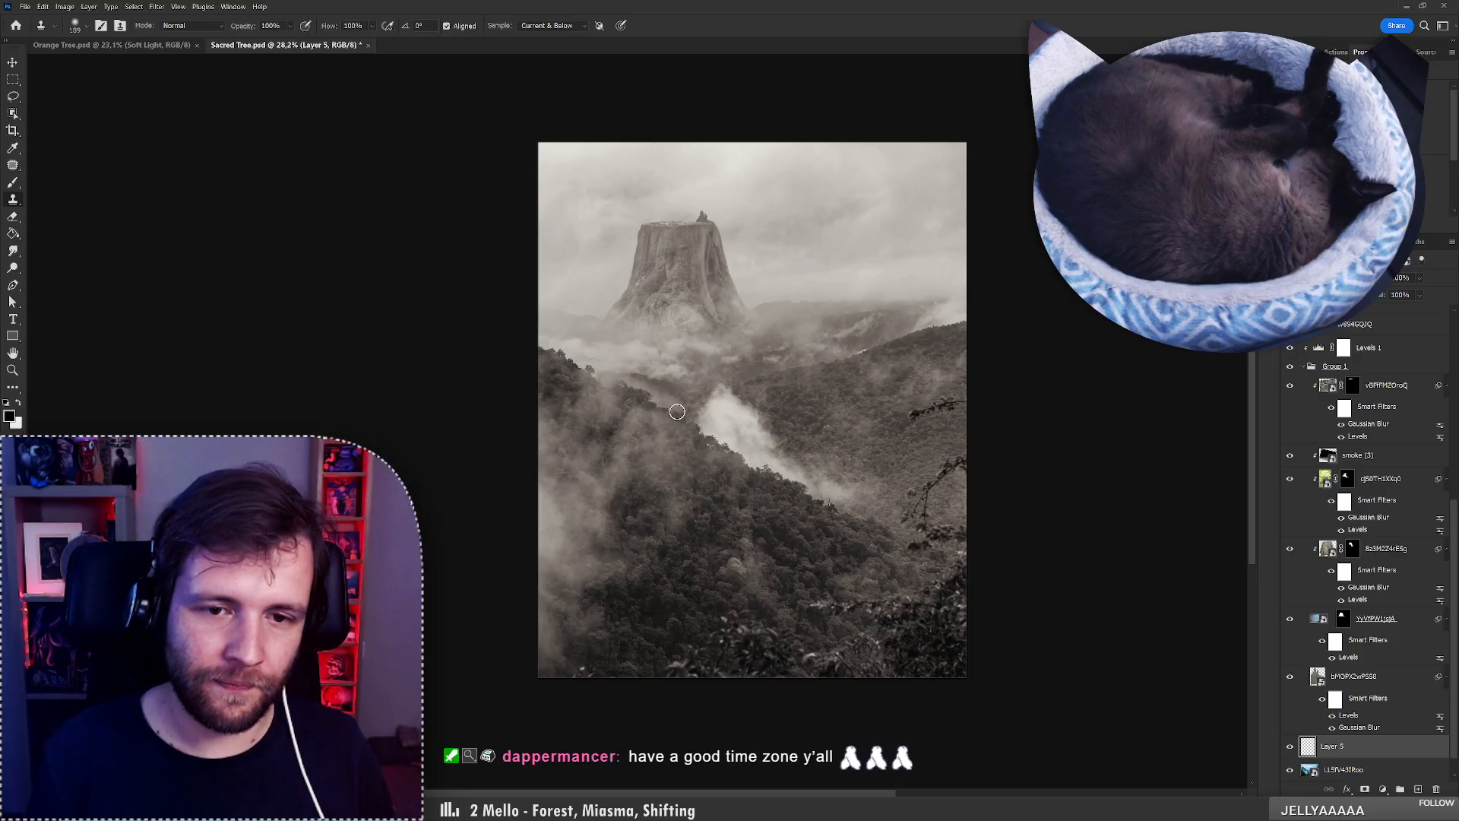
drag(667, 419, 654, 407)
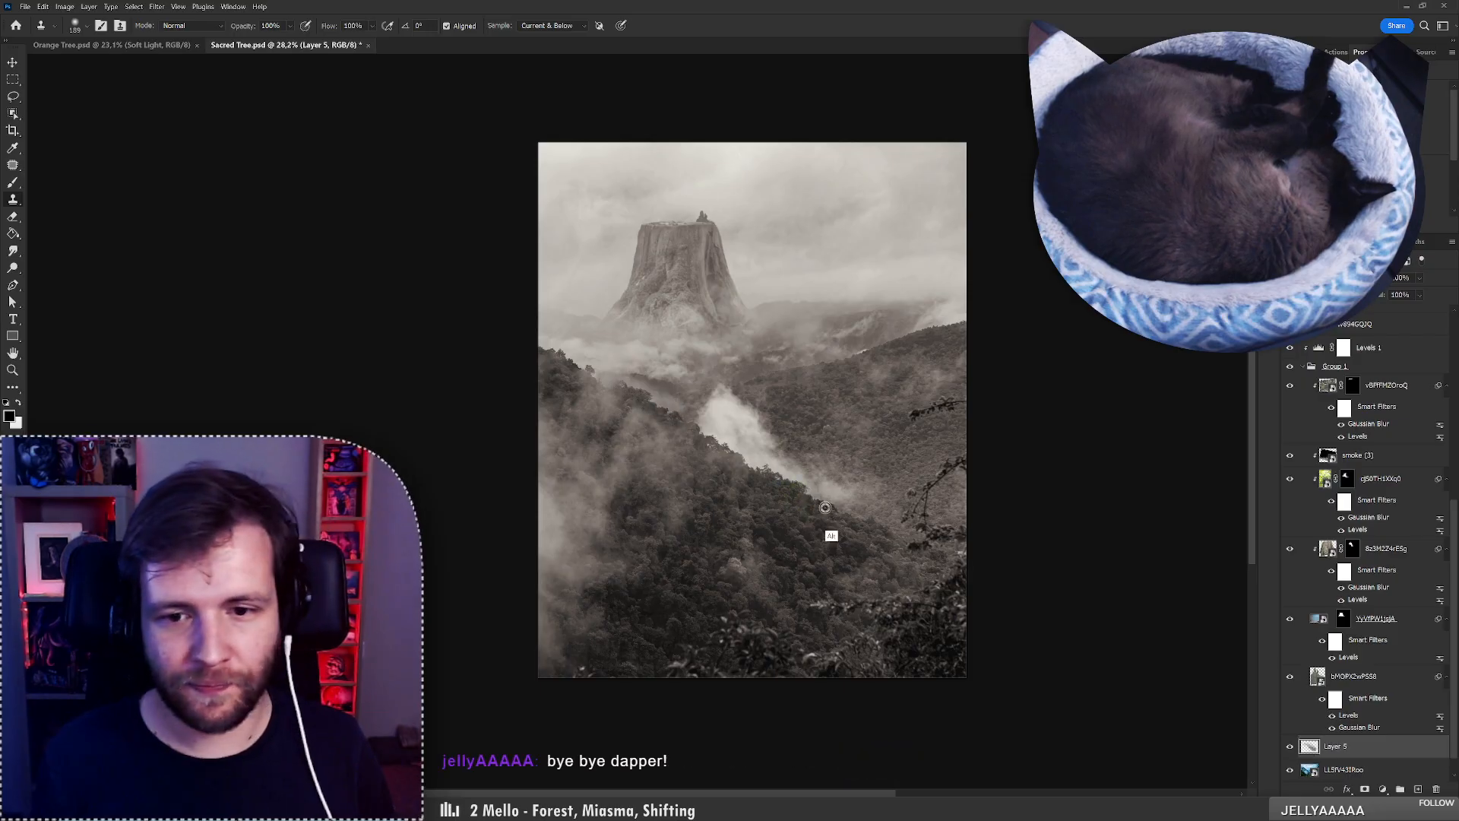
alt+click(795, 481)
click(661, 417)
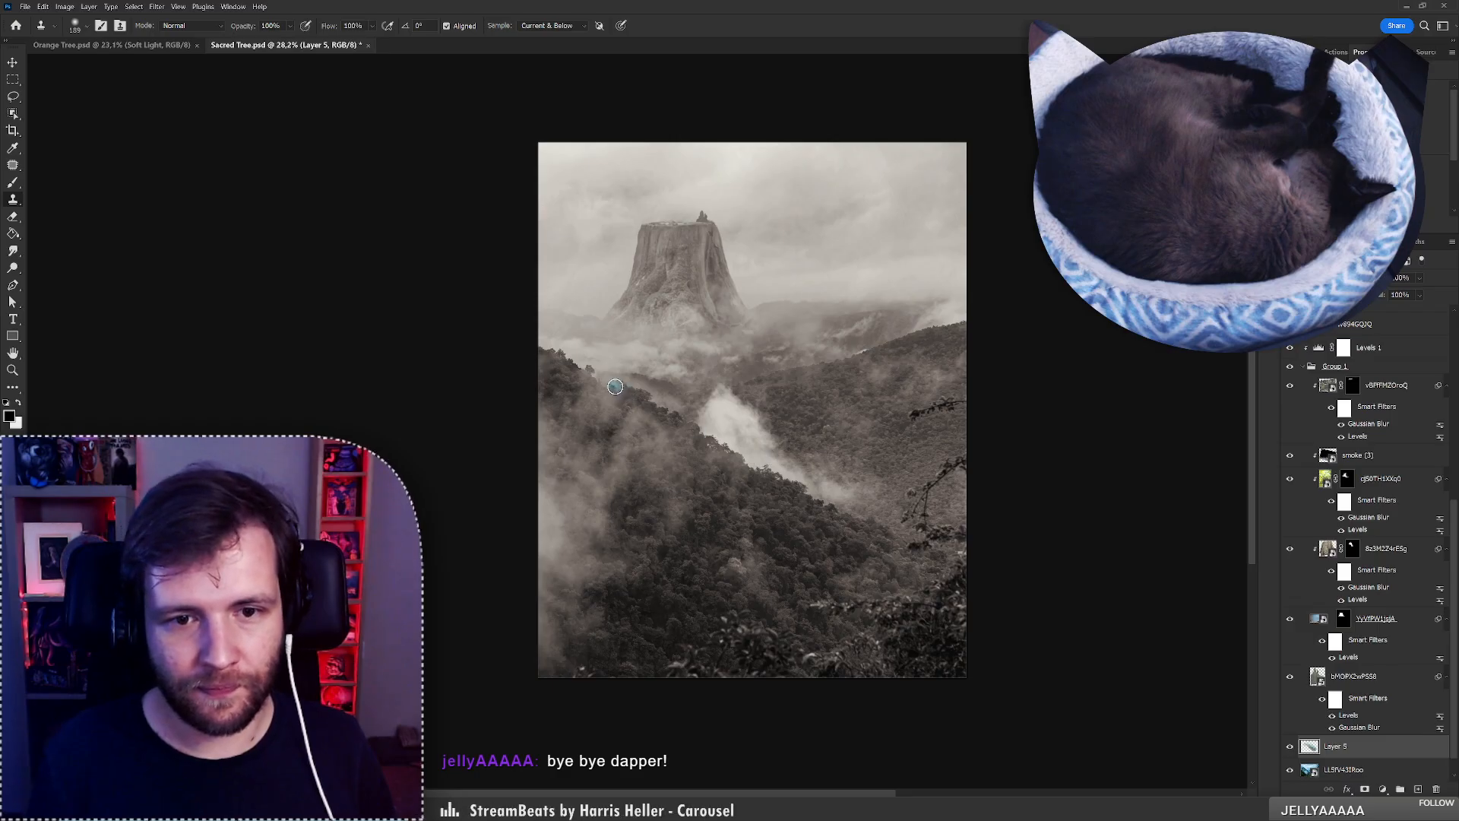
key(ctrl+z)
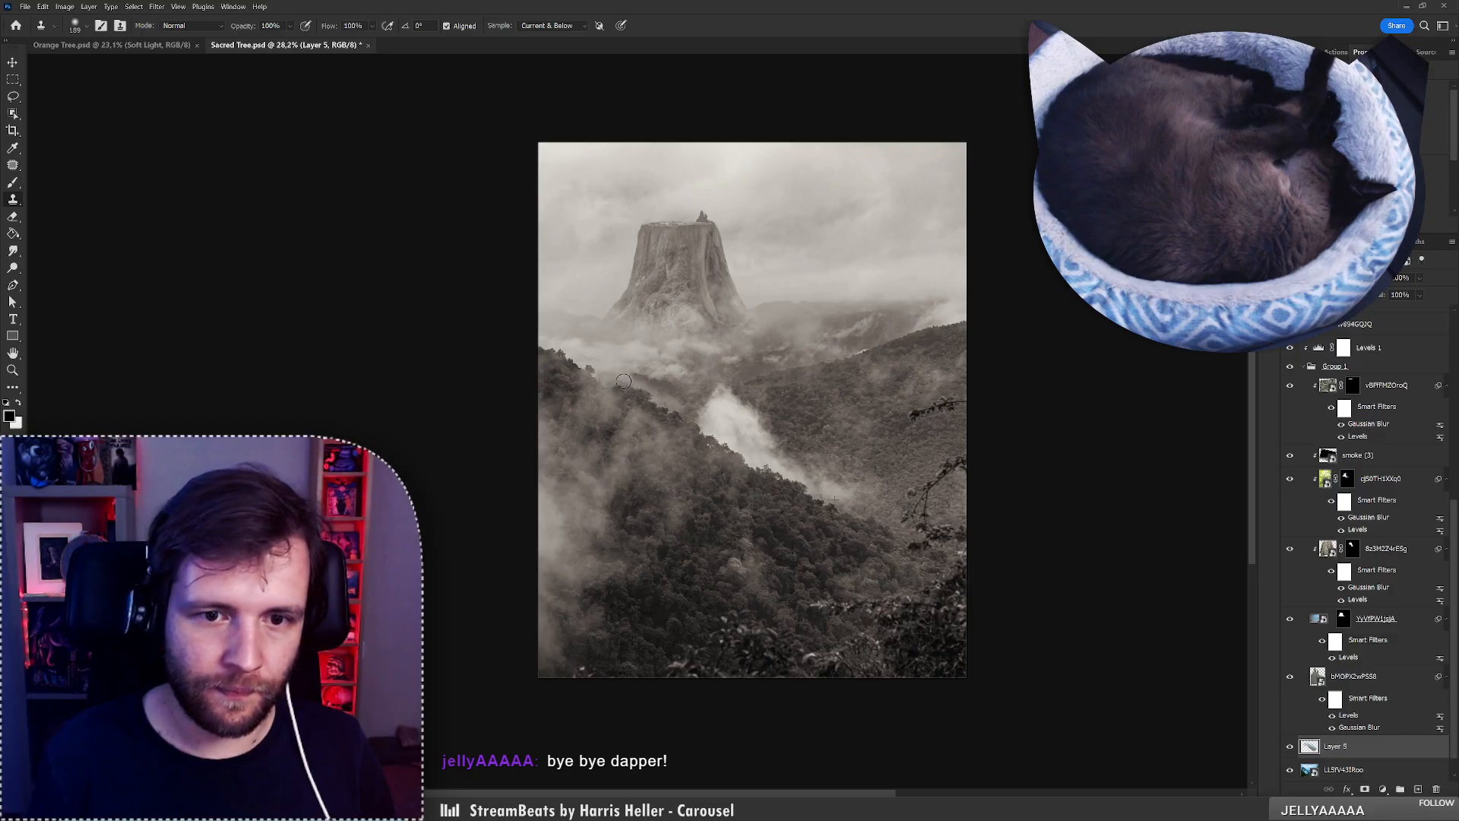
Extend the cloned treeline up the ridge below the mountain to clean up its misty edge.
scroll(660, 377, up, 5)
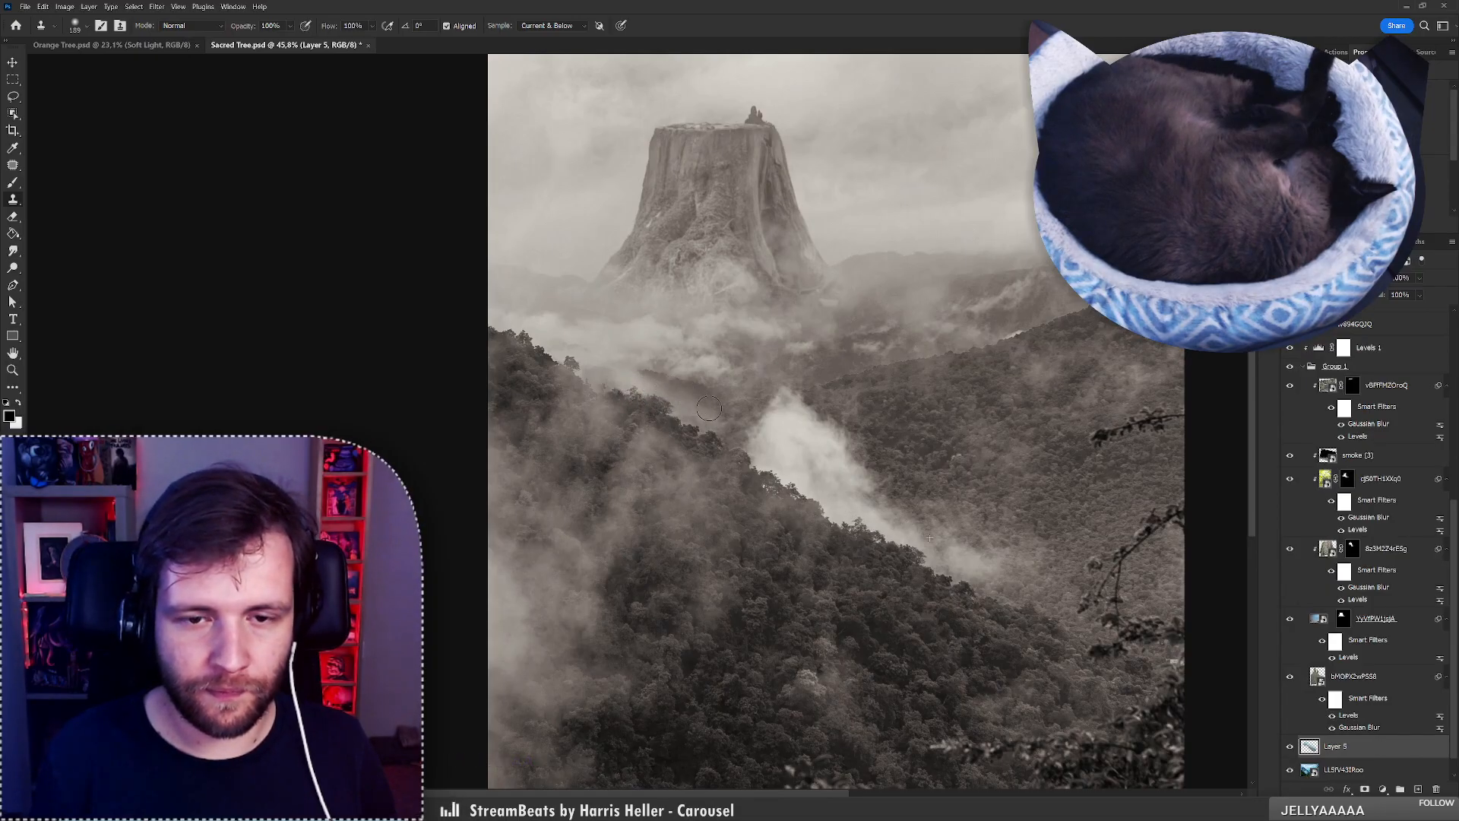
key(z)
mouse_move(659, 369)
mouse_down()
mouse_move(600, 385)
mouse_move(655, 368)
mouse_move(648, 349)
mouse_up()
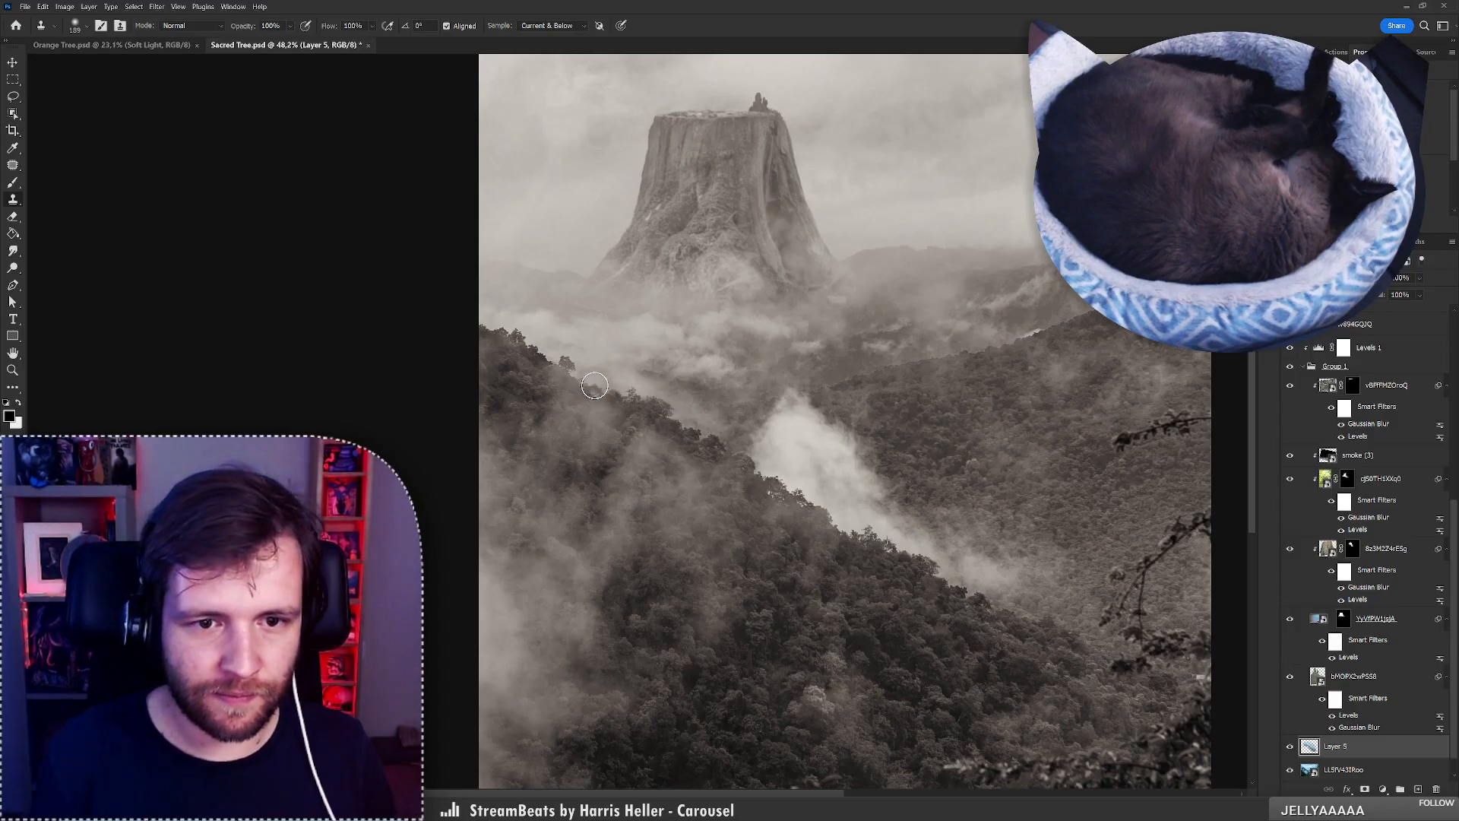
mouse_move(646, 355)
mouse_down()
mouse_move(564, 355)
mouse_move(604, 357)
mouse_up()
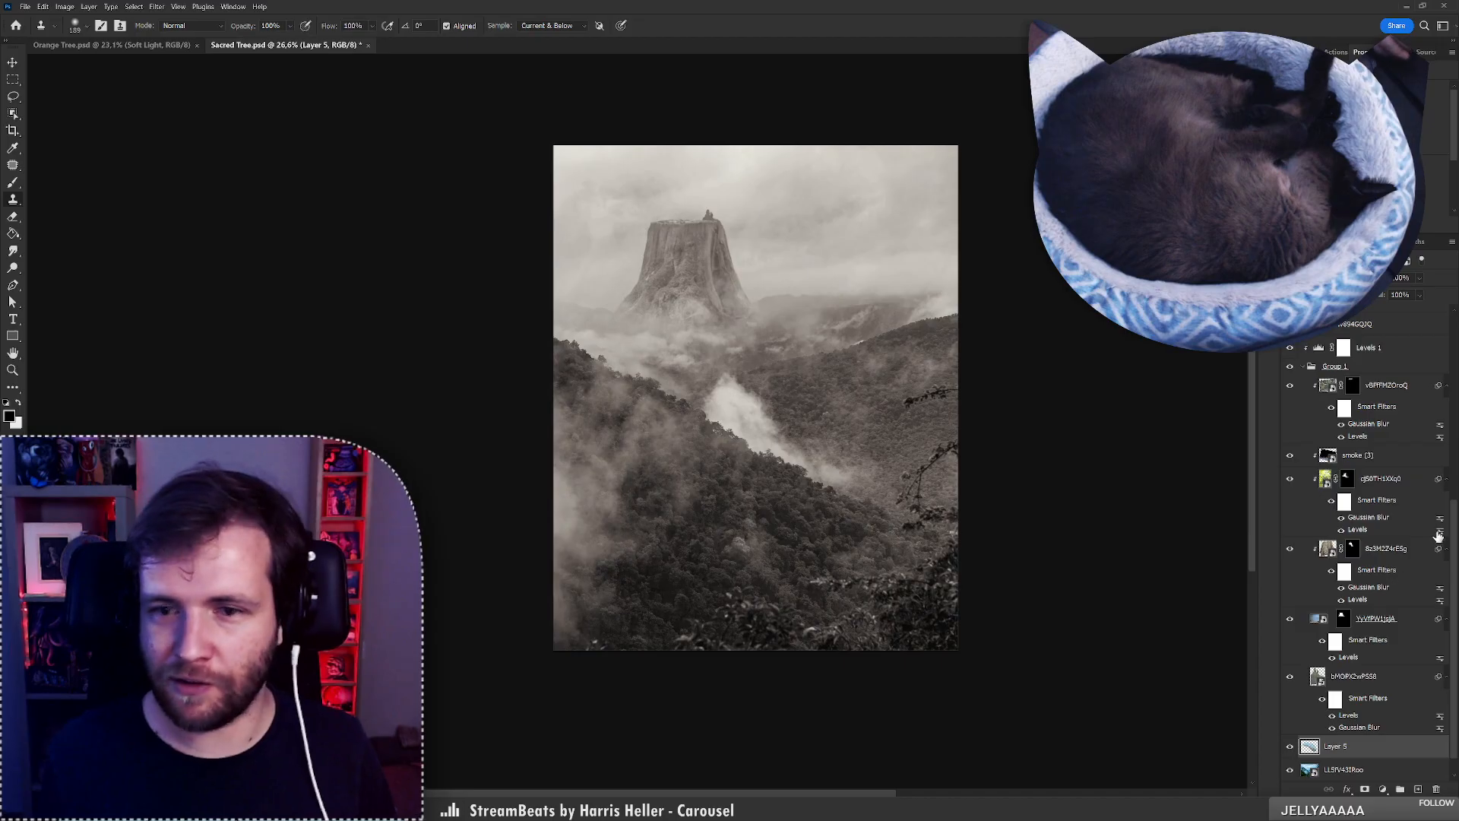
Merge the visible layers into a new smart object above Layer 4 and save the document.
scroll(1415, 319, up, 5)
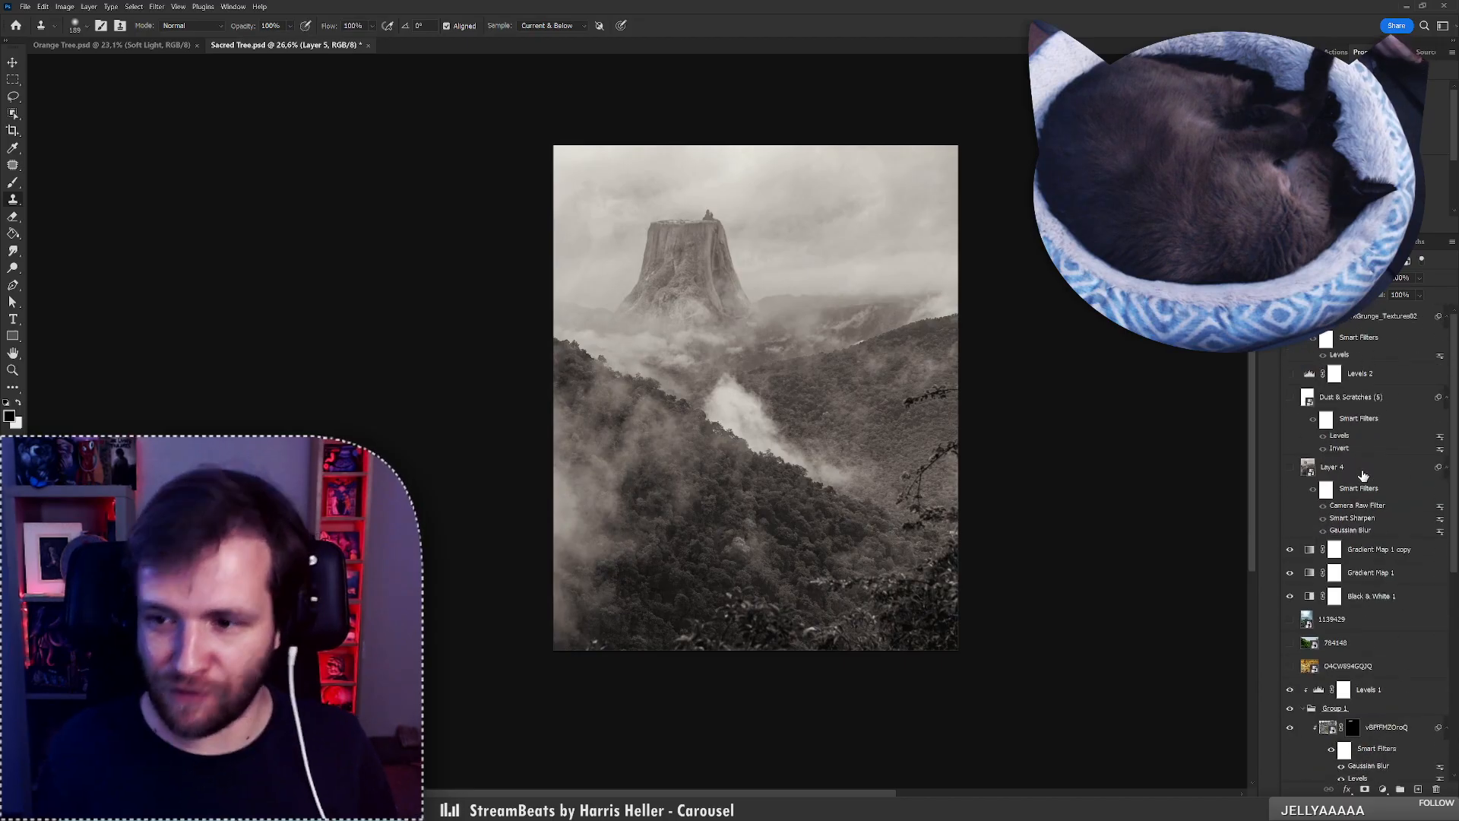
click(1332, 493)
key(ctrl+shift+alt+e)
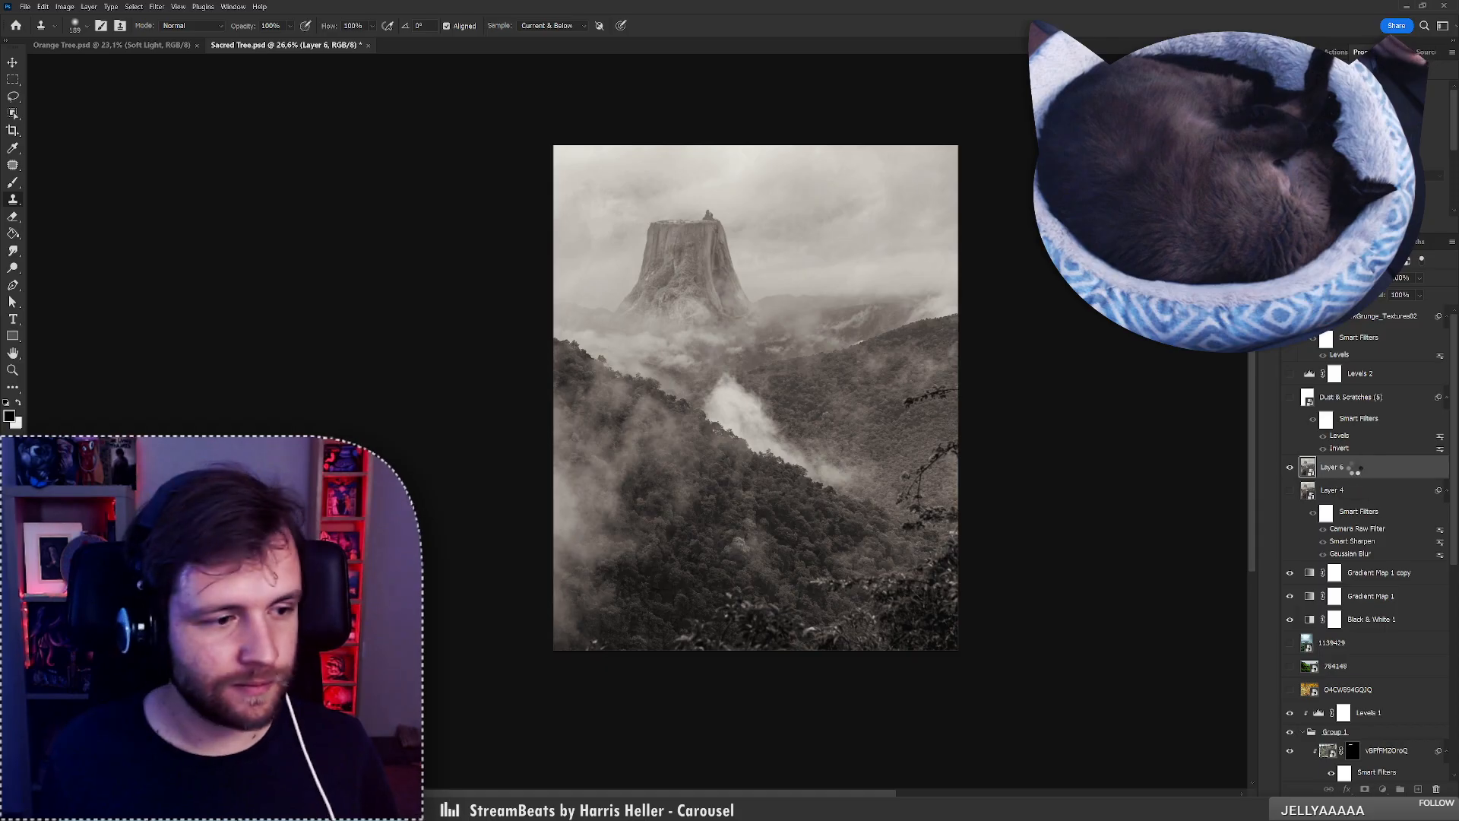
click(1334, 490)
key(ctrl+s)
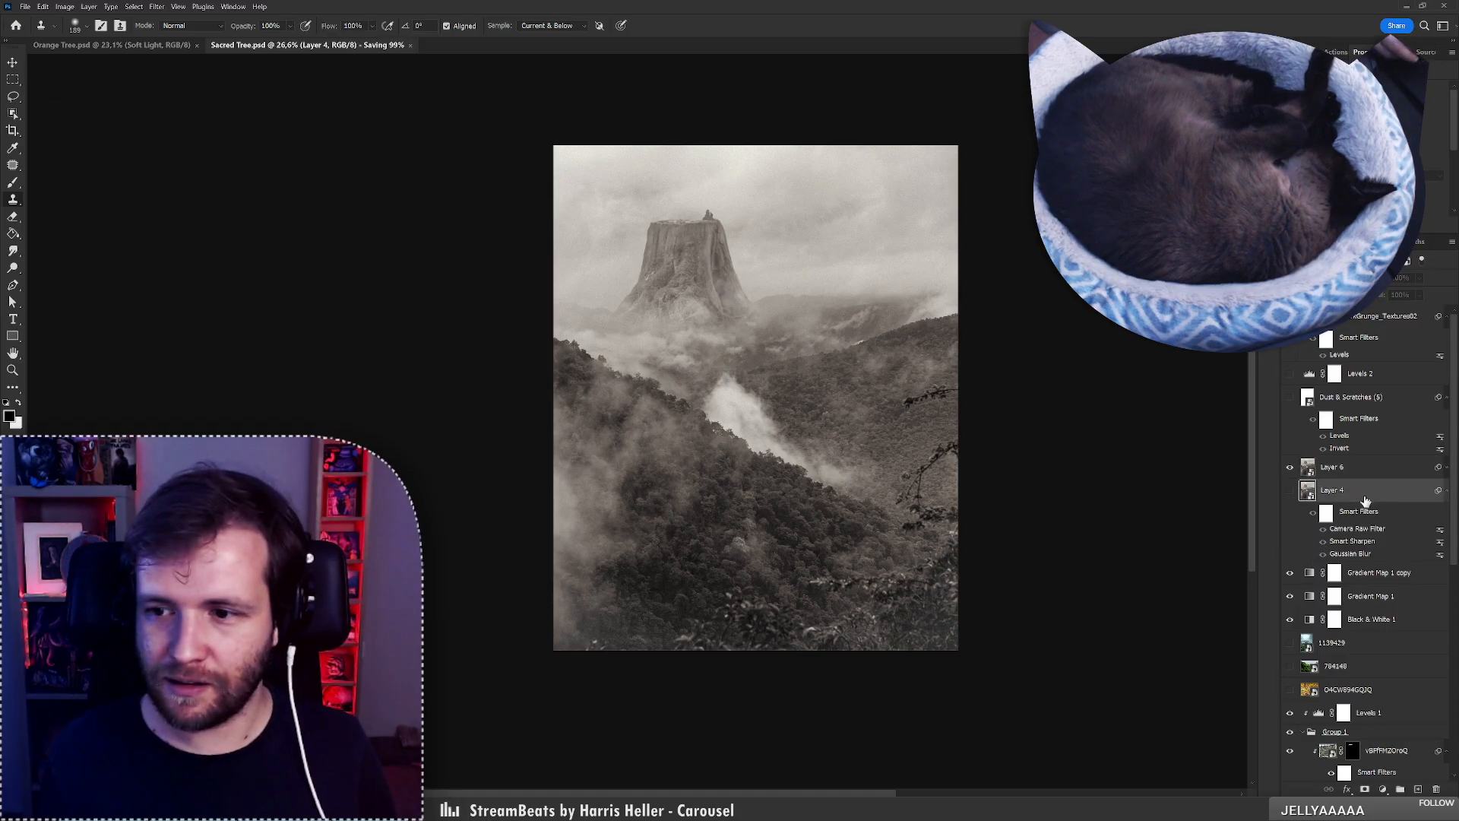
Copy Layer 4's smart filters to Layer 6 and show the hidden filter, dust, Levels and grunge layers again.
click(1295, 469)
click(1295, 469)
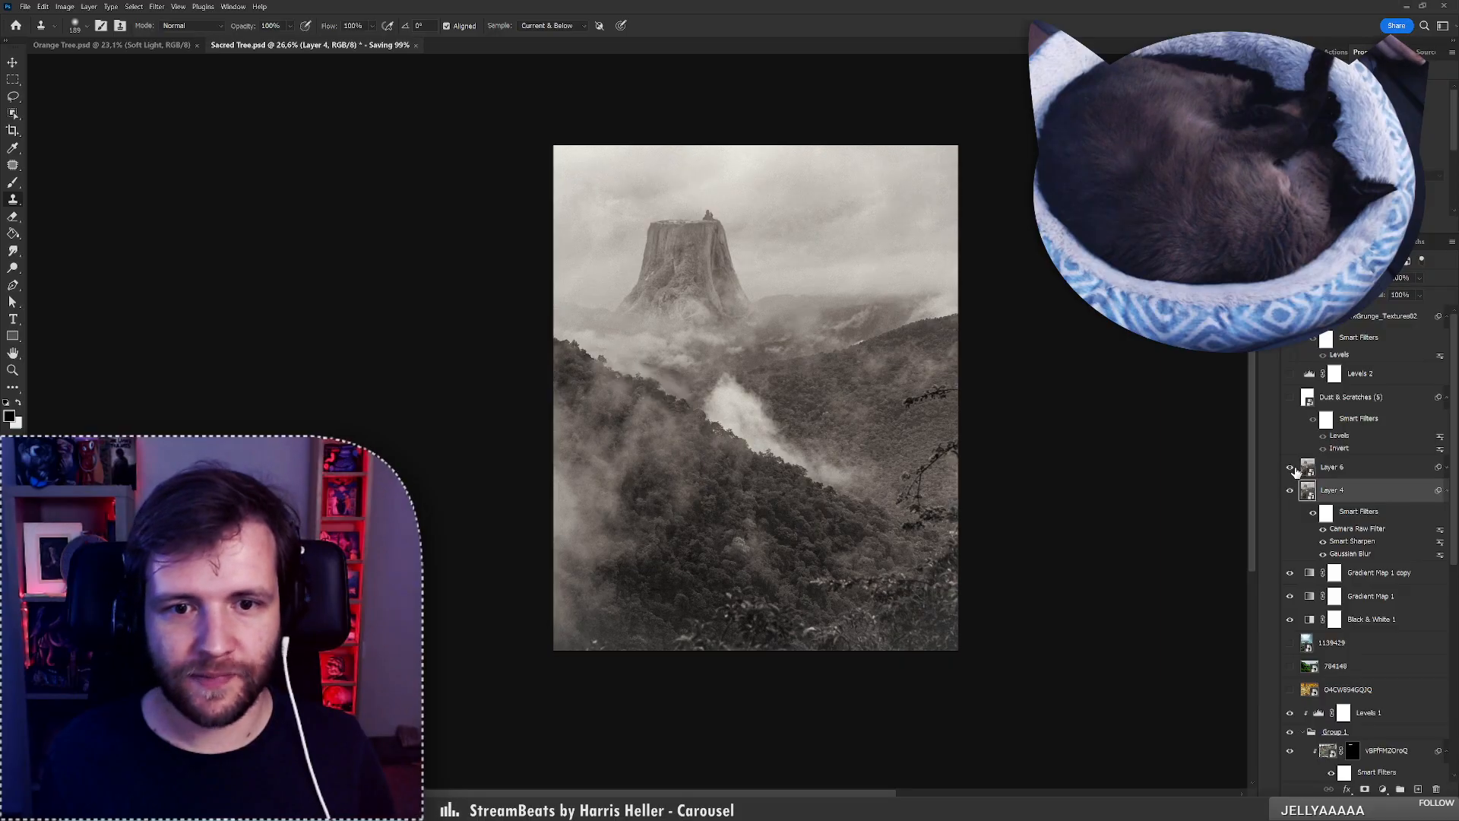
click(1295, 469)
click(1295, 469)
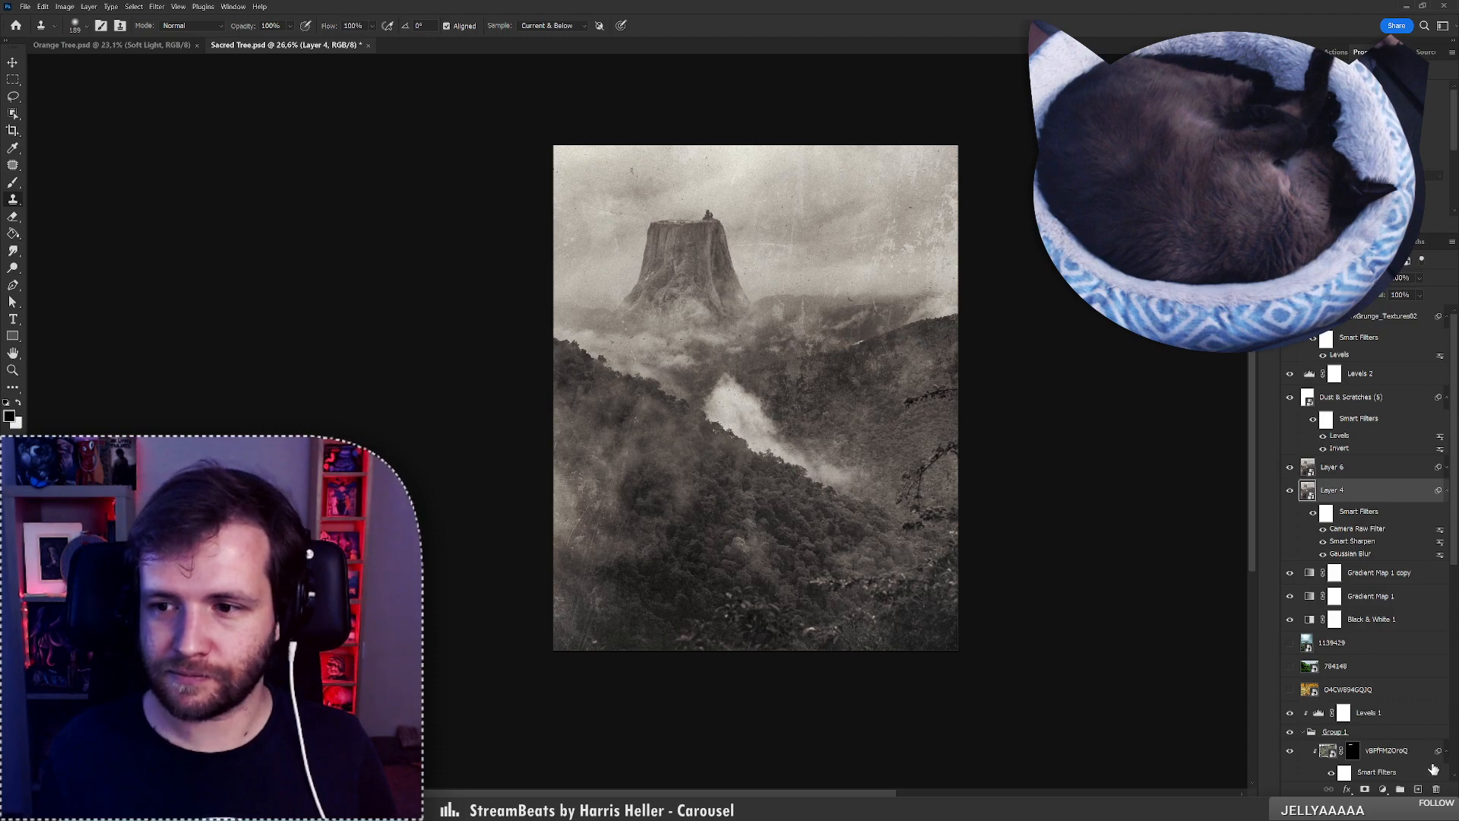
Delete the outdated Layer 4 and return to the Clone Stamp.
click(1436, 789)
key(z)
mouse_move(768, 378)
mouse_down()
mouse_move(806, 377)
mouse_move(714, 401)
mouse_move(806, 380)
mouse_move(766, 380)
mouse_move(904, 372)
mouse_up()
key(s)
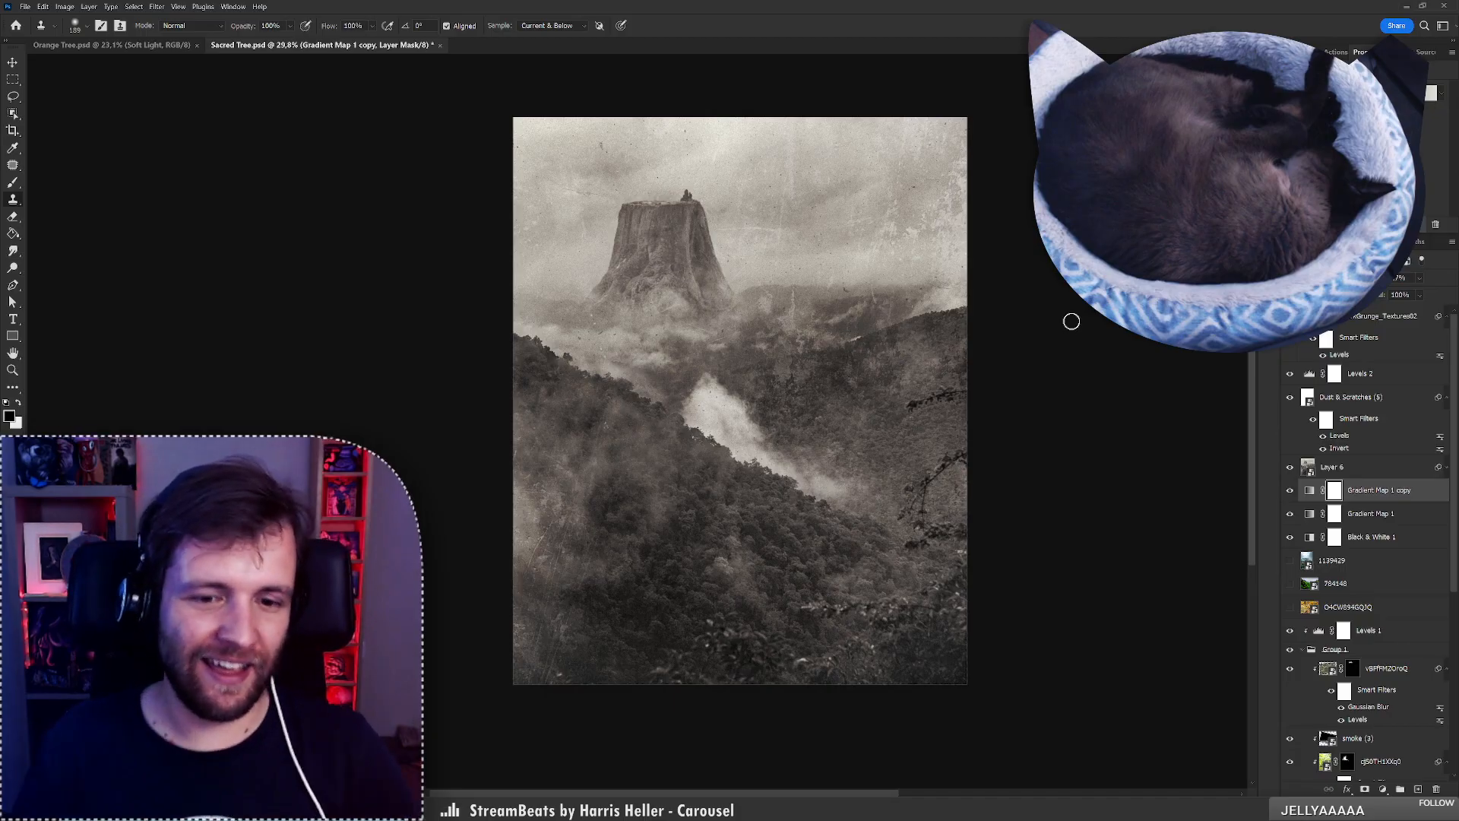
Compare the look of Orange Tree.psd with Sacred Tree.psd and examine the landscape at reduced size.
click(121, 47)
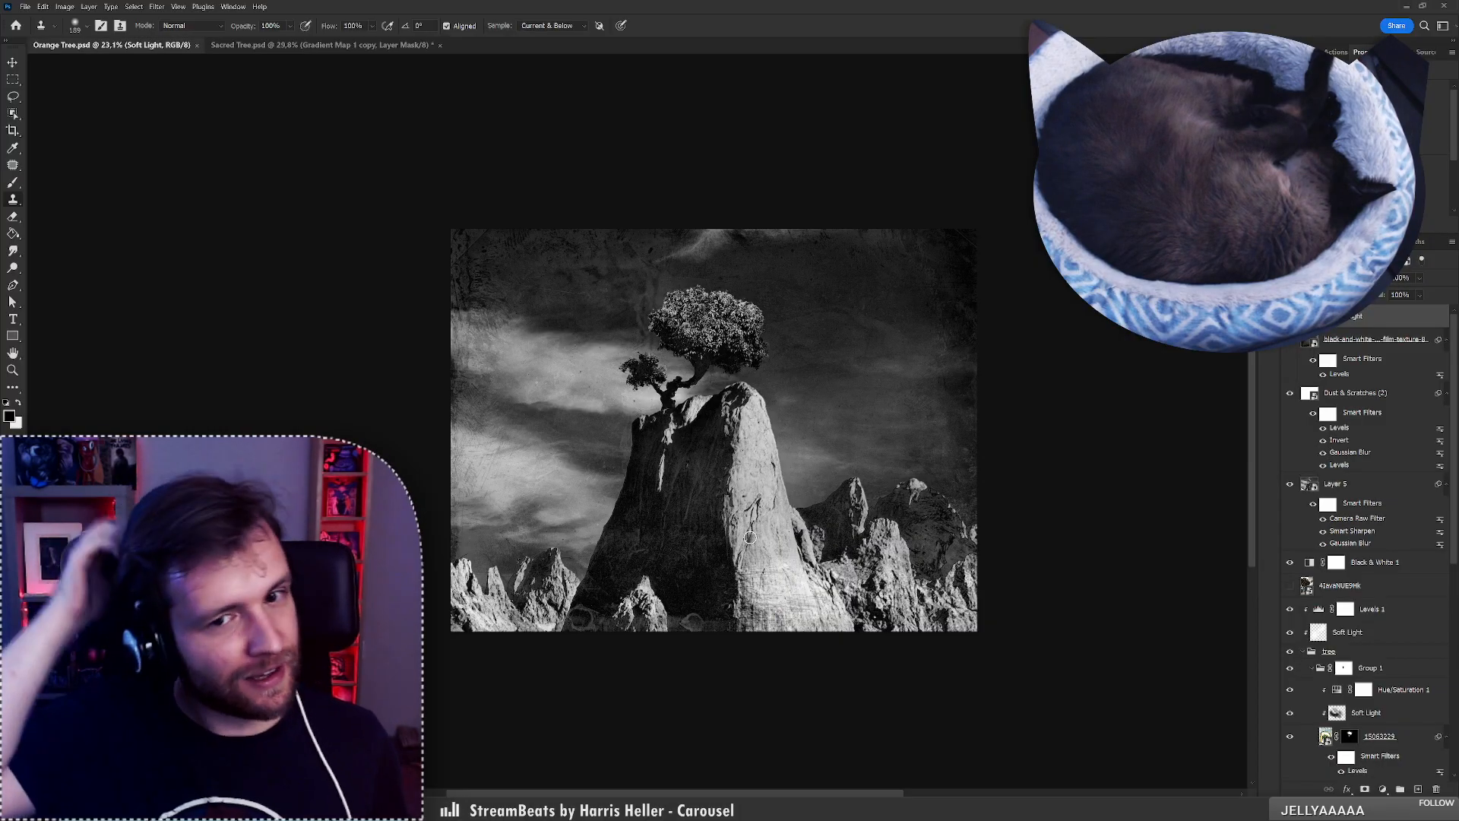
click(309, 48)
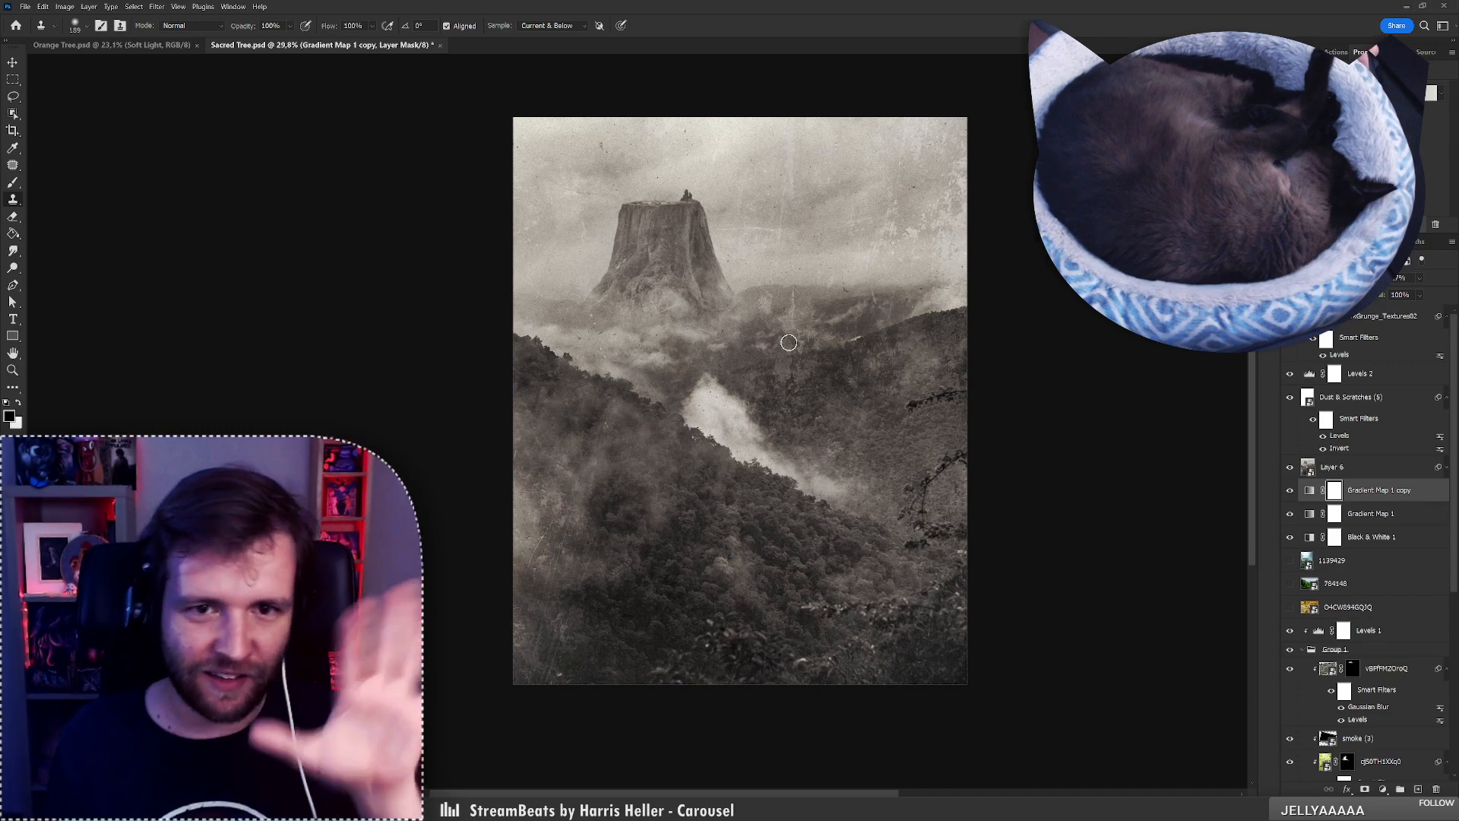
scroll(634, 266, down, 5)
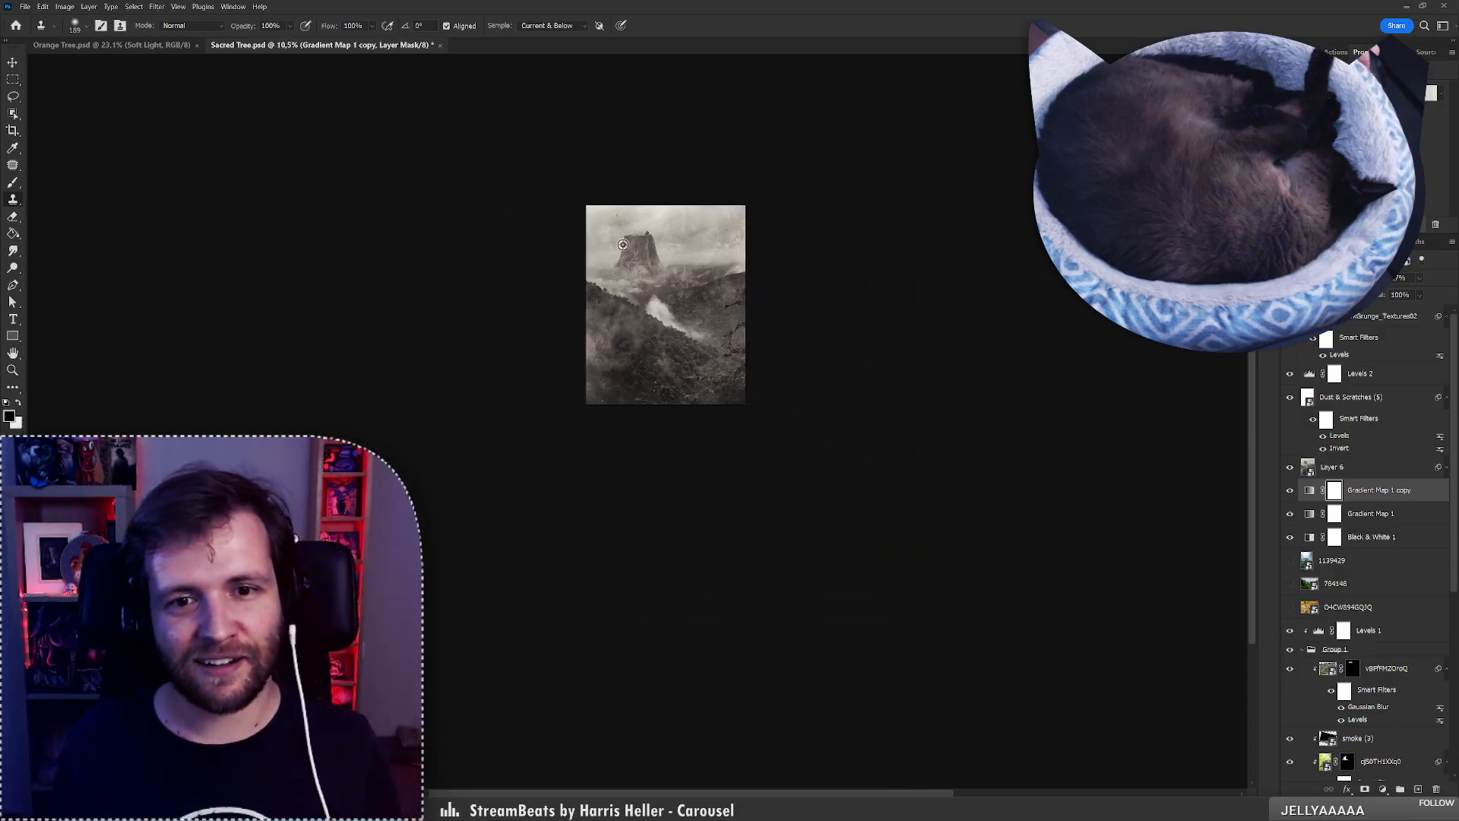
scroll(574, 207, up, 2)
scroll(573, 207, up, 1)
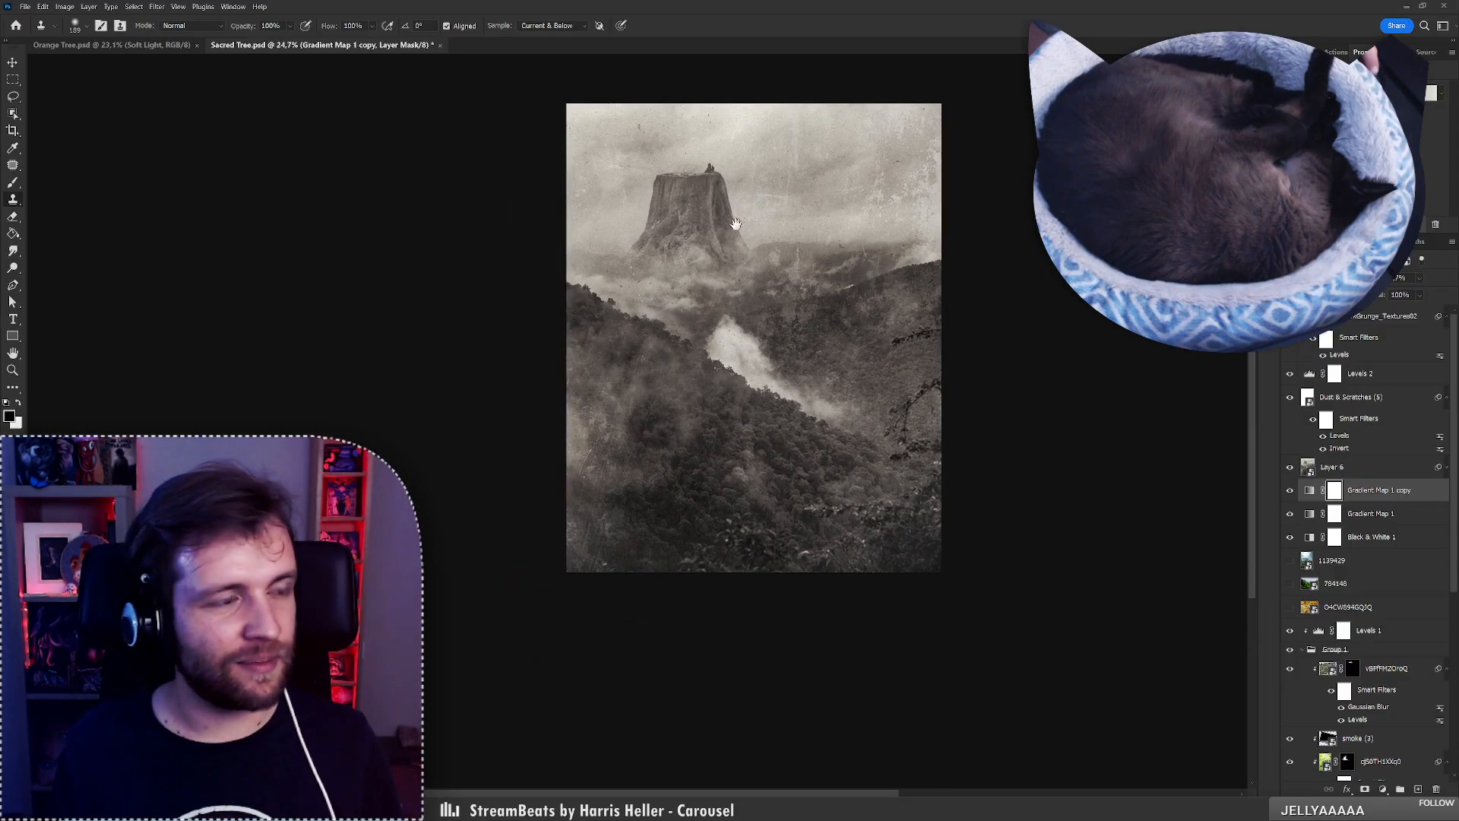
drag(731, 204, 714, 288)
Hide the dust, Levels 2 and grunge layers, and add a Soft Light layer clipped to Layer 5.
click(1345, 468)
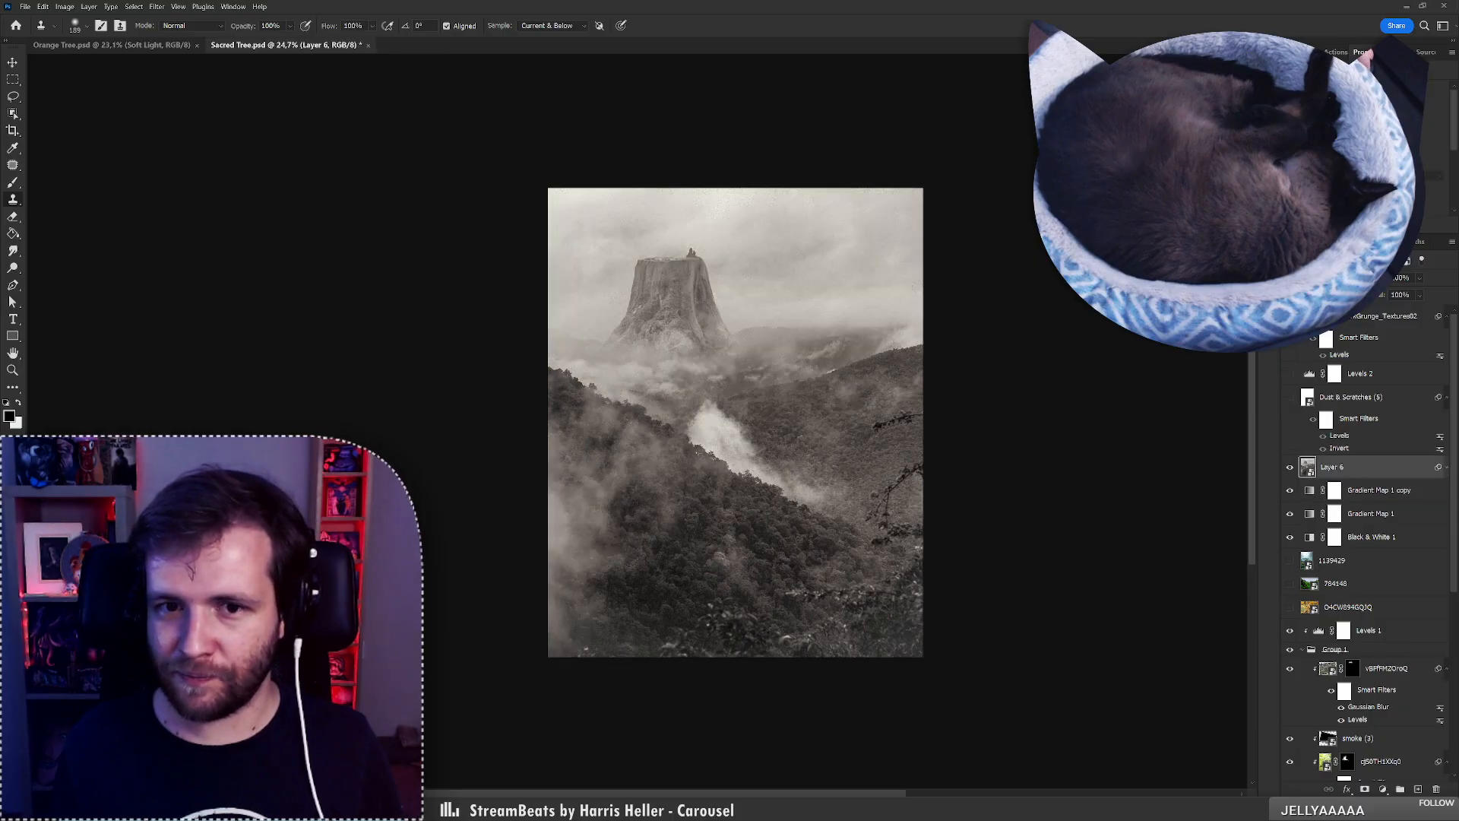
scroll(1352, 538, down, 5)
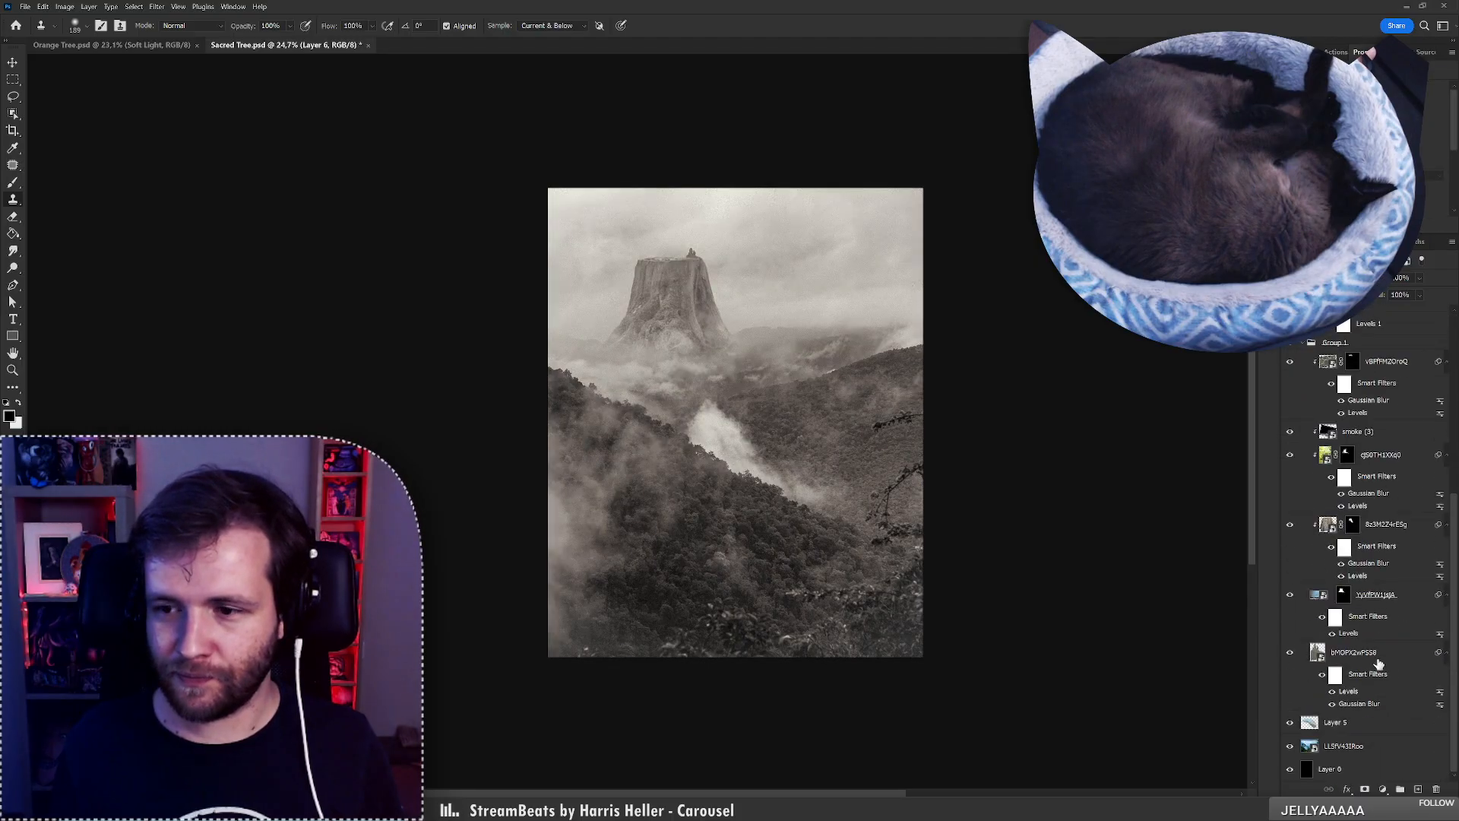
click(1390, 726)
key(ctrl+v)
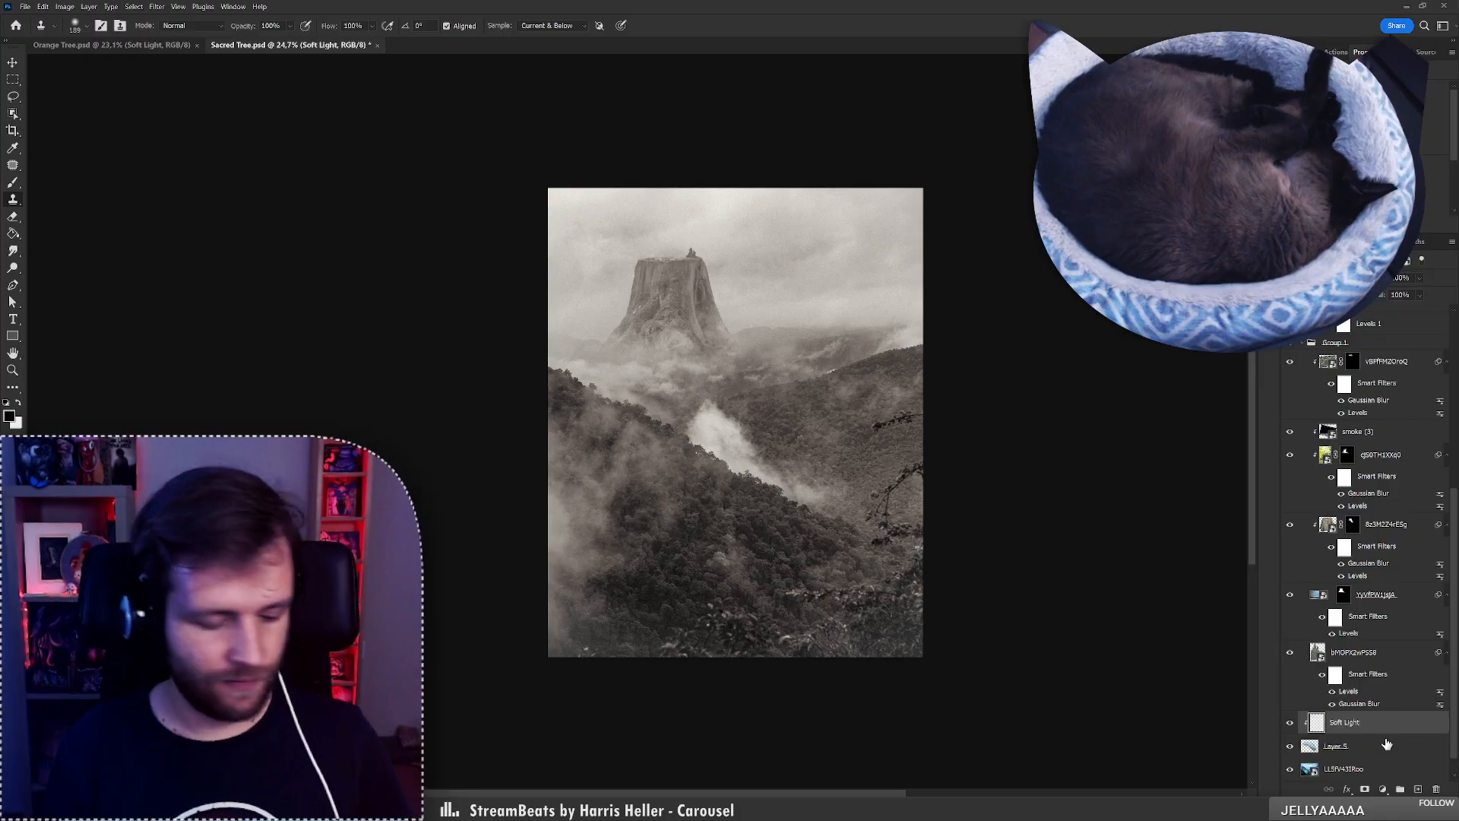
Paint the distant hills beside the mountain with a soft black brush on the Soft Light layer, and release its clipping mask.
key(b)
right_click(752, 350)
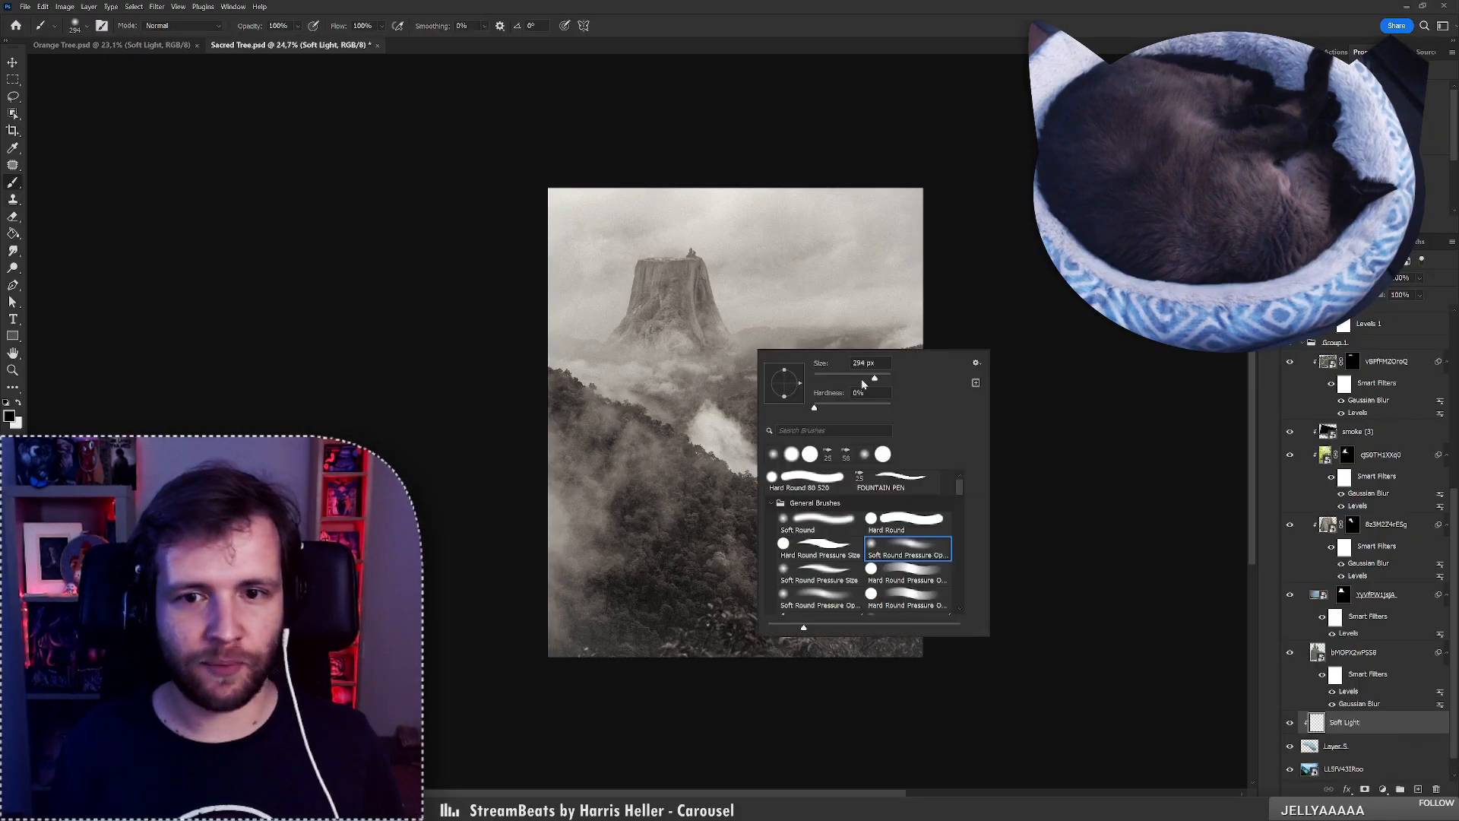
drag(876, 379, 873, 379)
drag(738, 331, 751, 335)
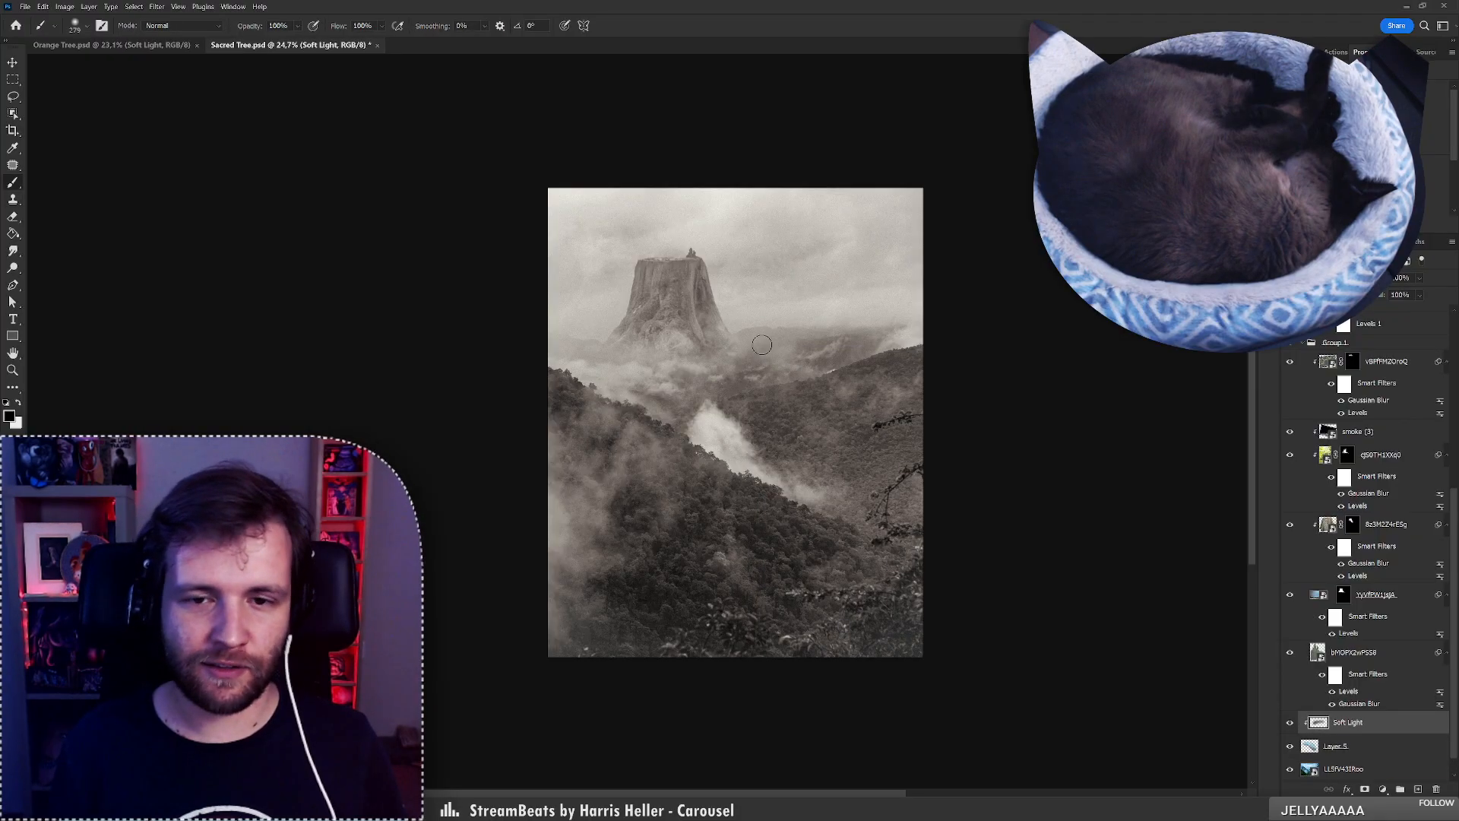
key(ctrl+z)
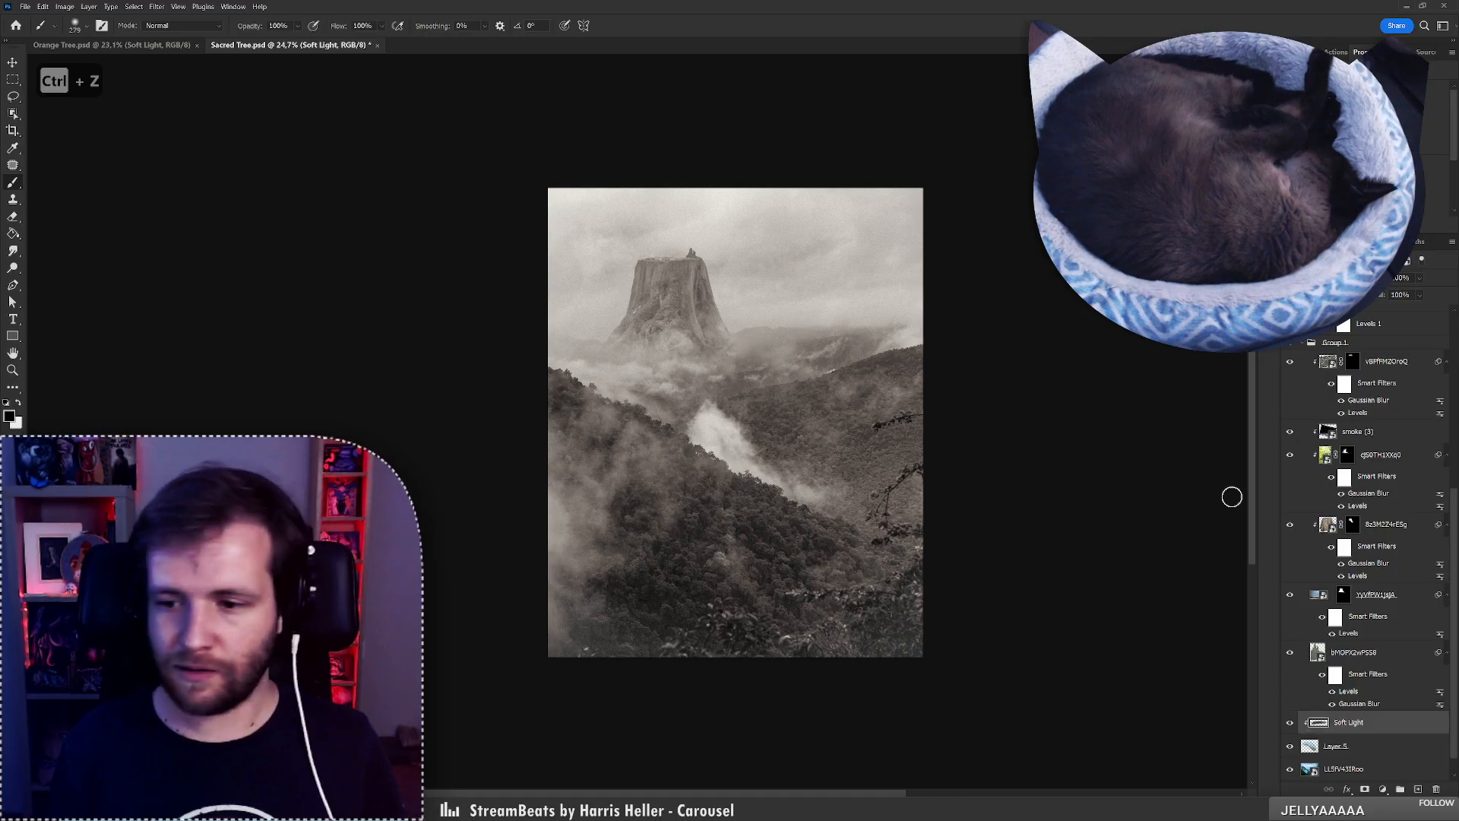
alt+click(1373, 718)
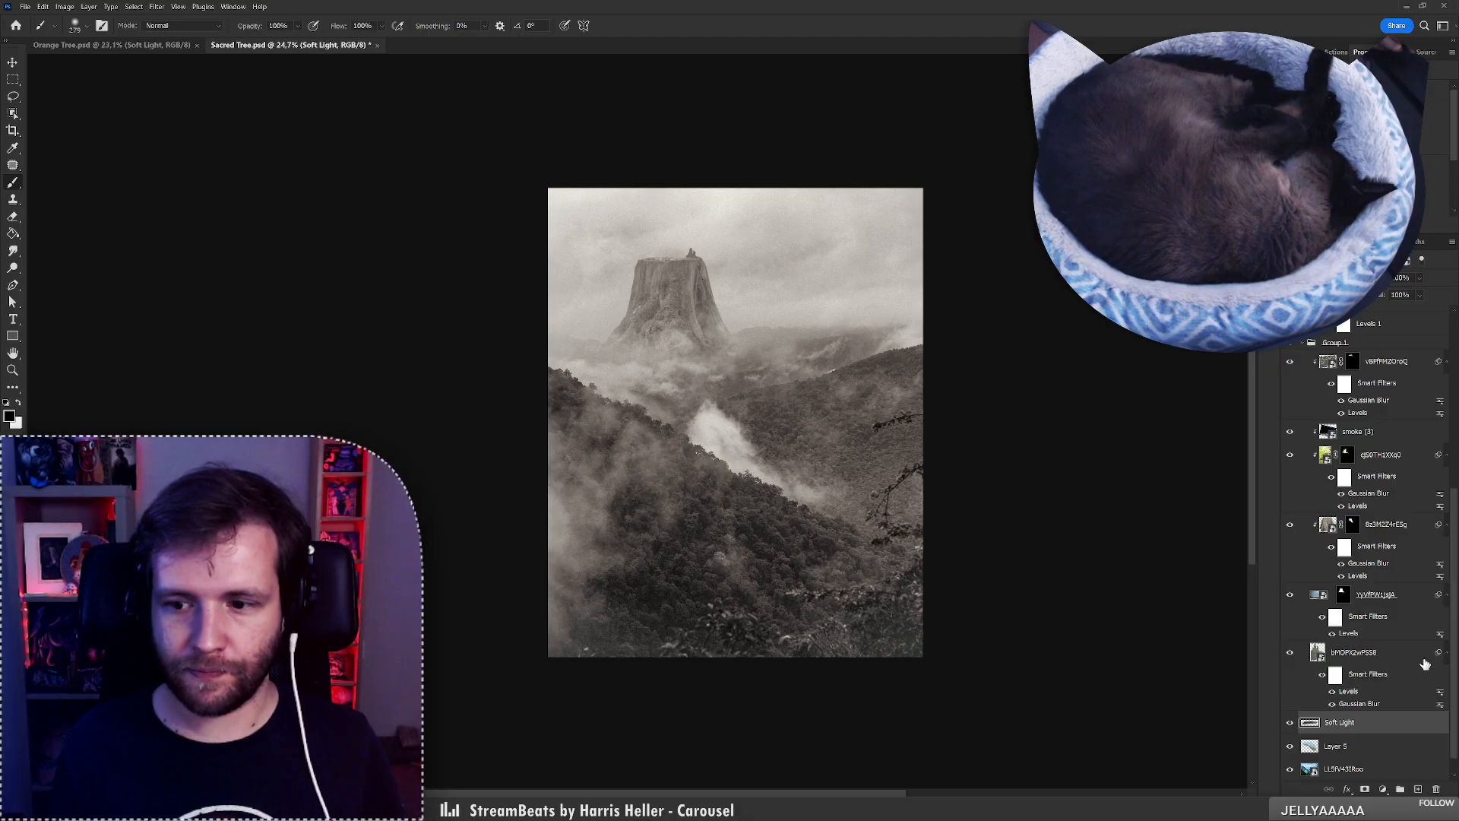
Hide Layer 6 to expose the Soft Light shading underneath, and expand its smart filters list.
scroll(1399, 570, up, 8)
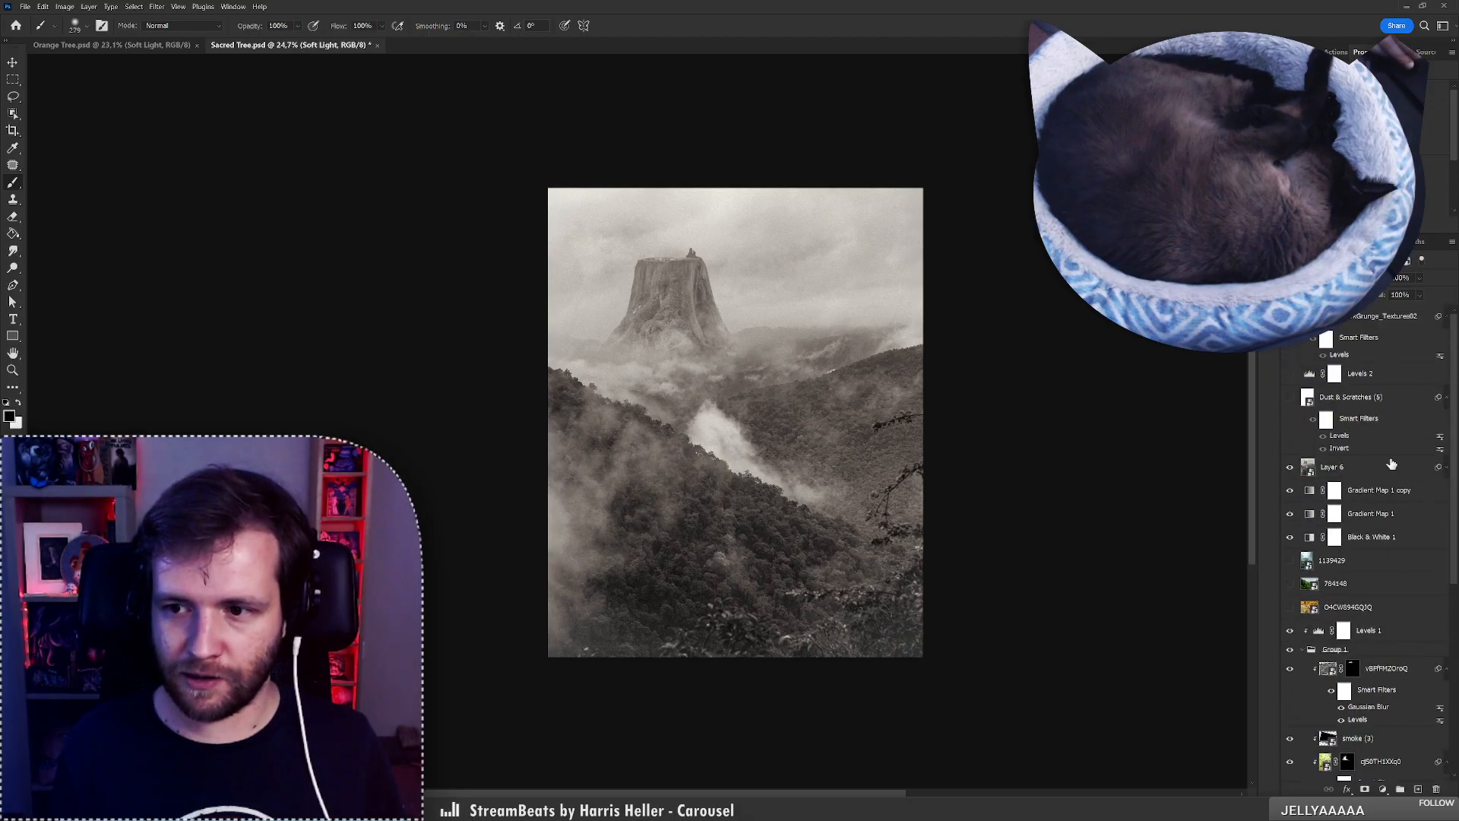
click(1289, 467)
click(1448, 467)
scroll(1448, 471, down, 10)
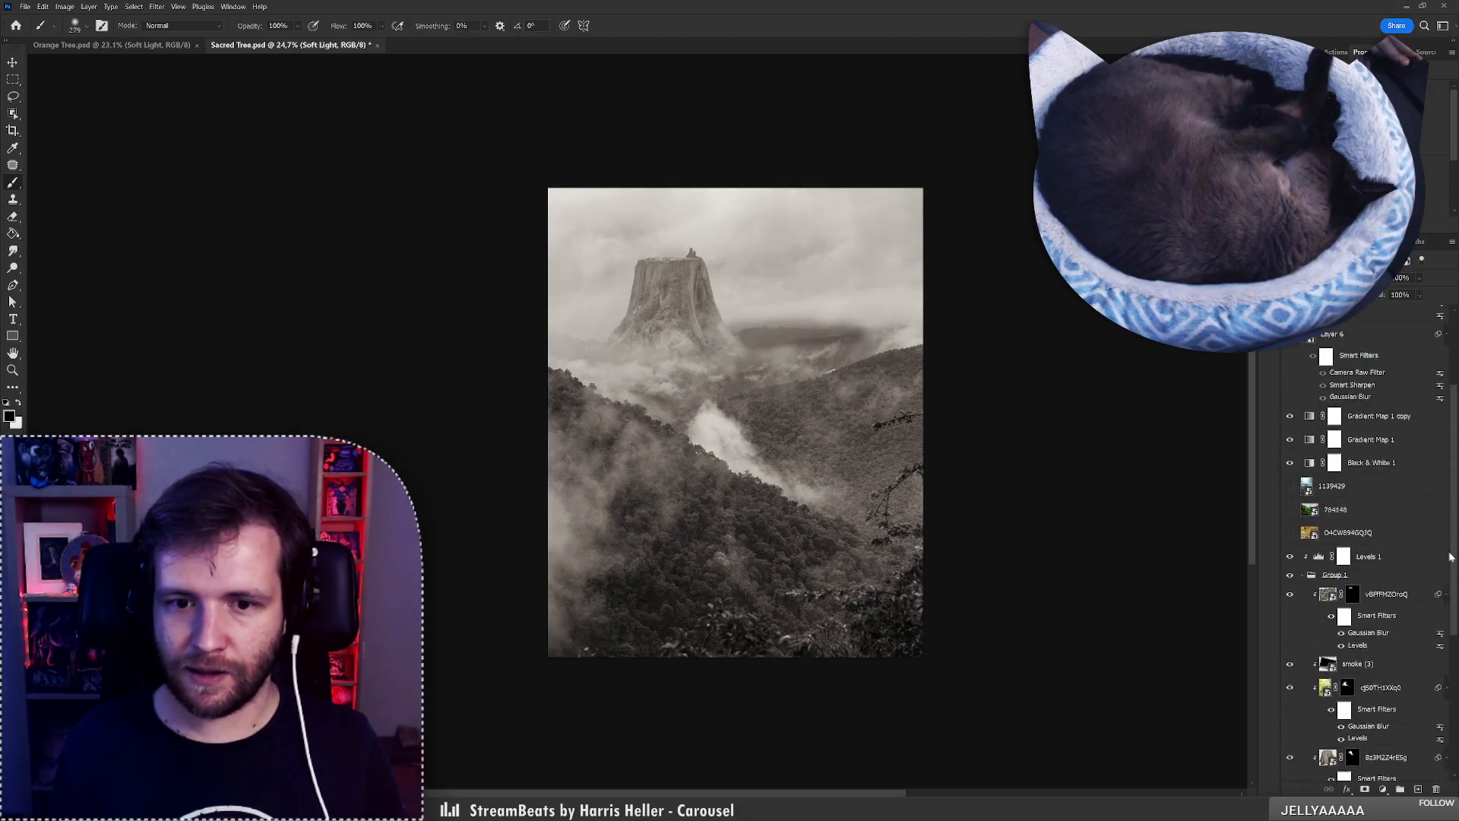
Erase the excess dark shading over the distant hills on the Soft Light layer with a large soft eraser.
key(e)
right_click(862, 344)
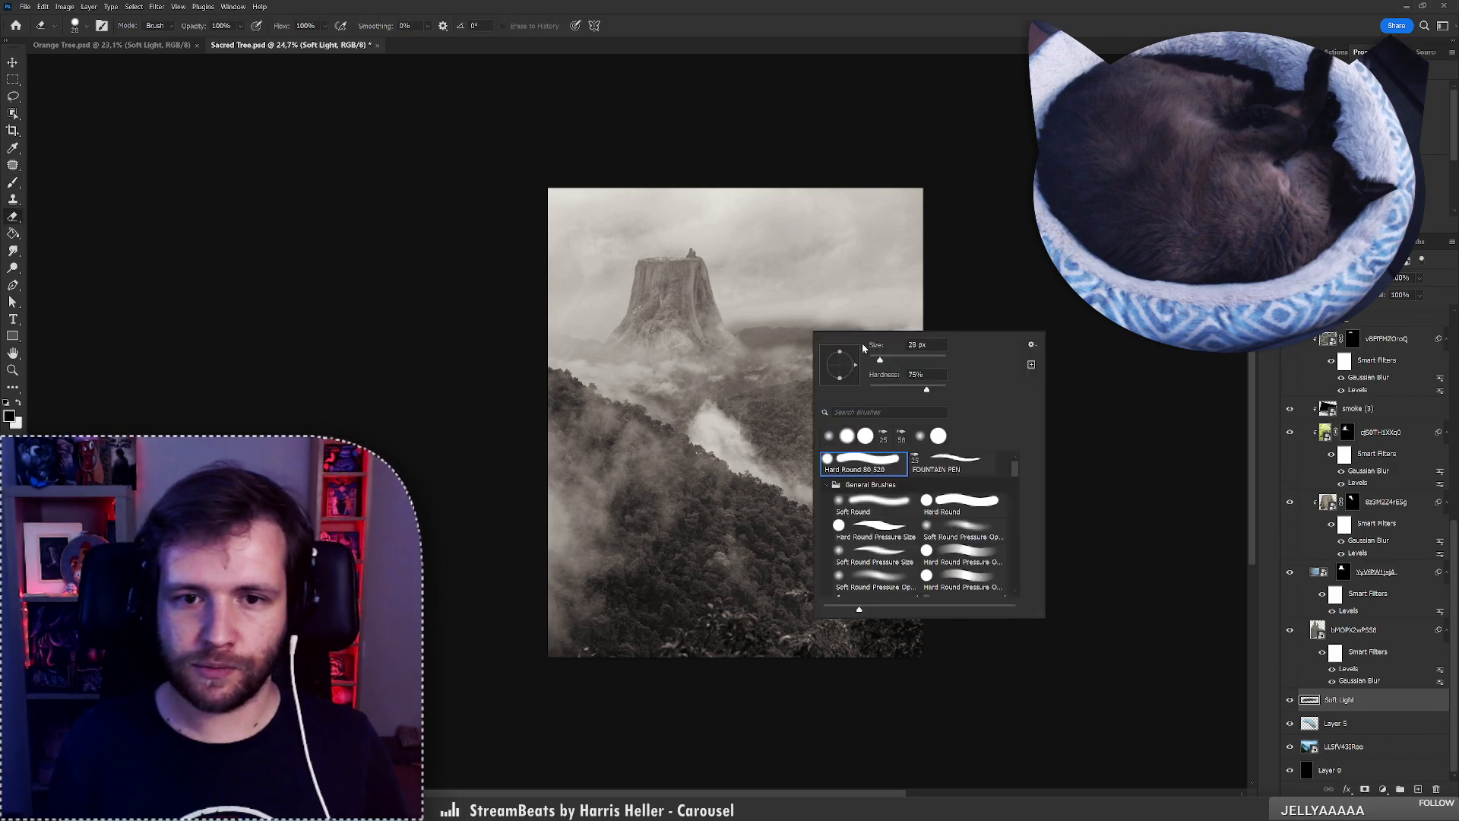
drag(932, 365, 933, 364)
click(973, 531)
mouse_move(744, 329)
mouse_down()
mouse_move(796, 314)
mouse_move(767, 350)
mouse_move(854, 339)
mouse_up()
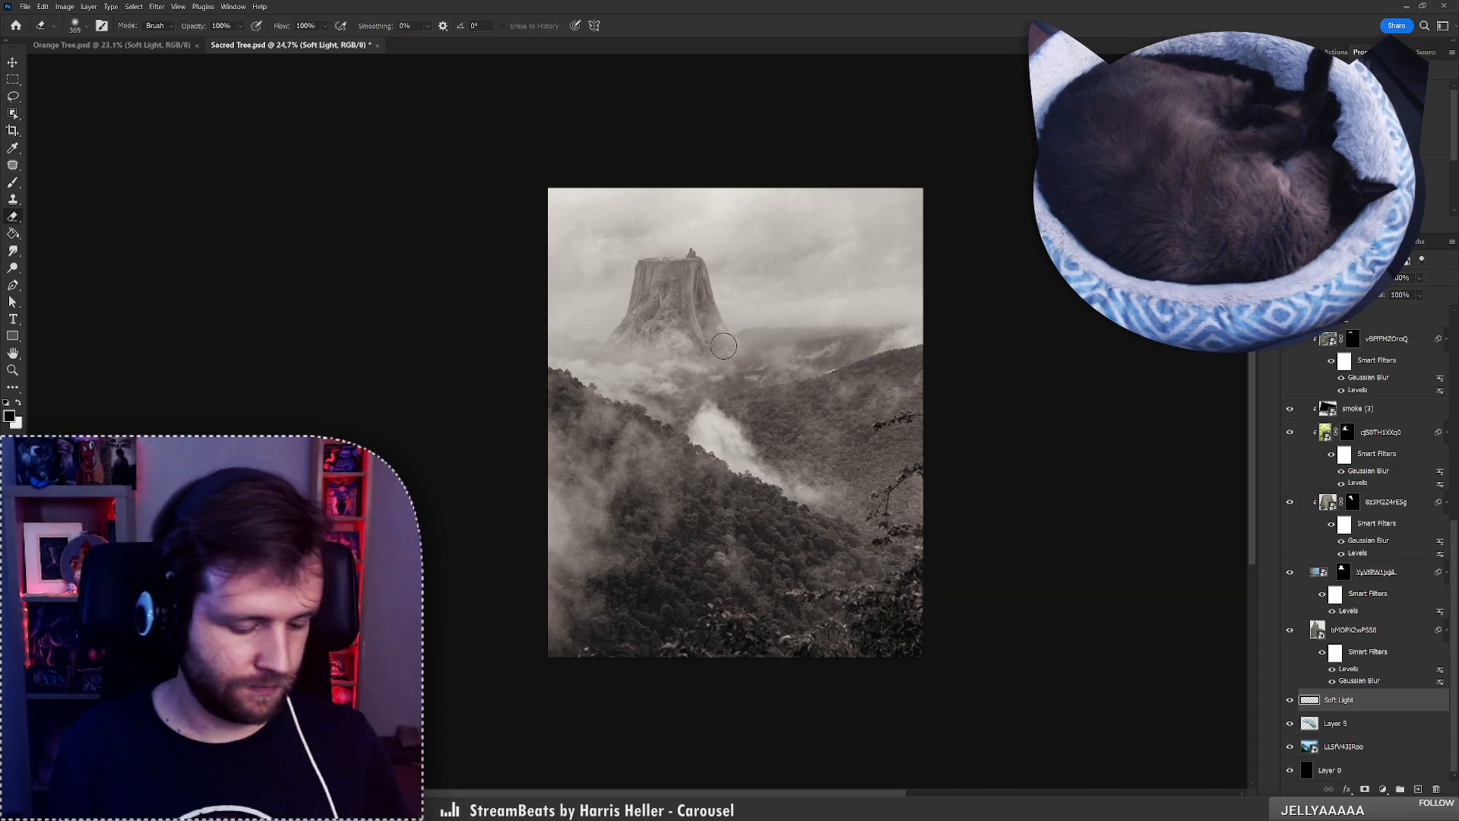
Refine the Soft Light shading on the hills around the mountain with brush and eraser, undoing the last two changes.
key(b)
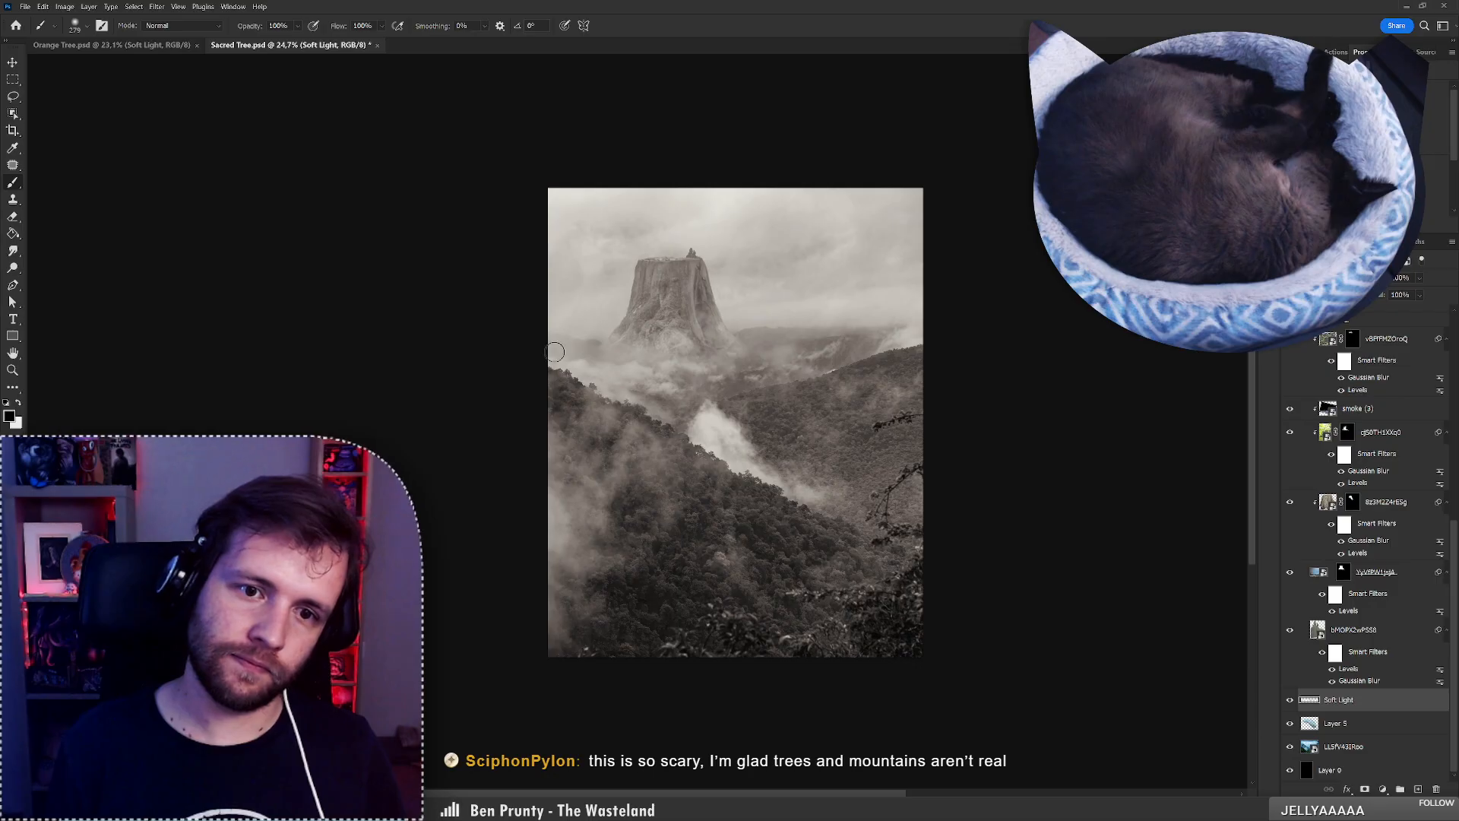
key(e)
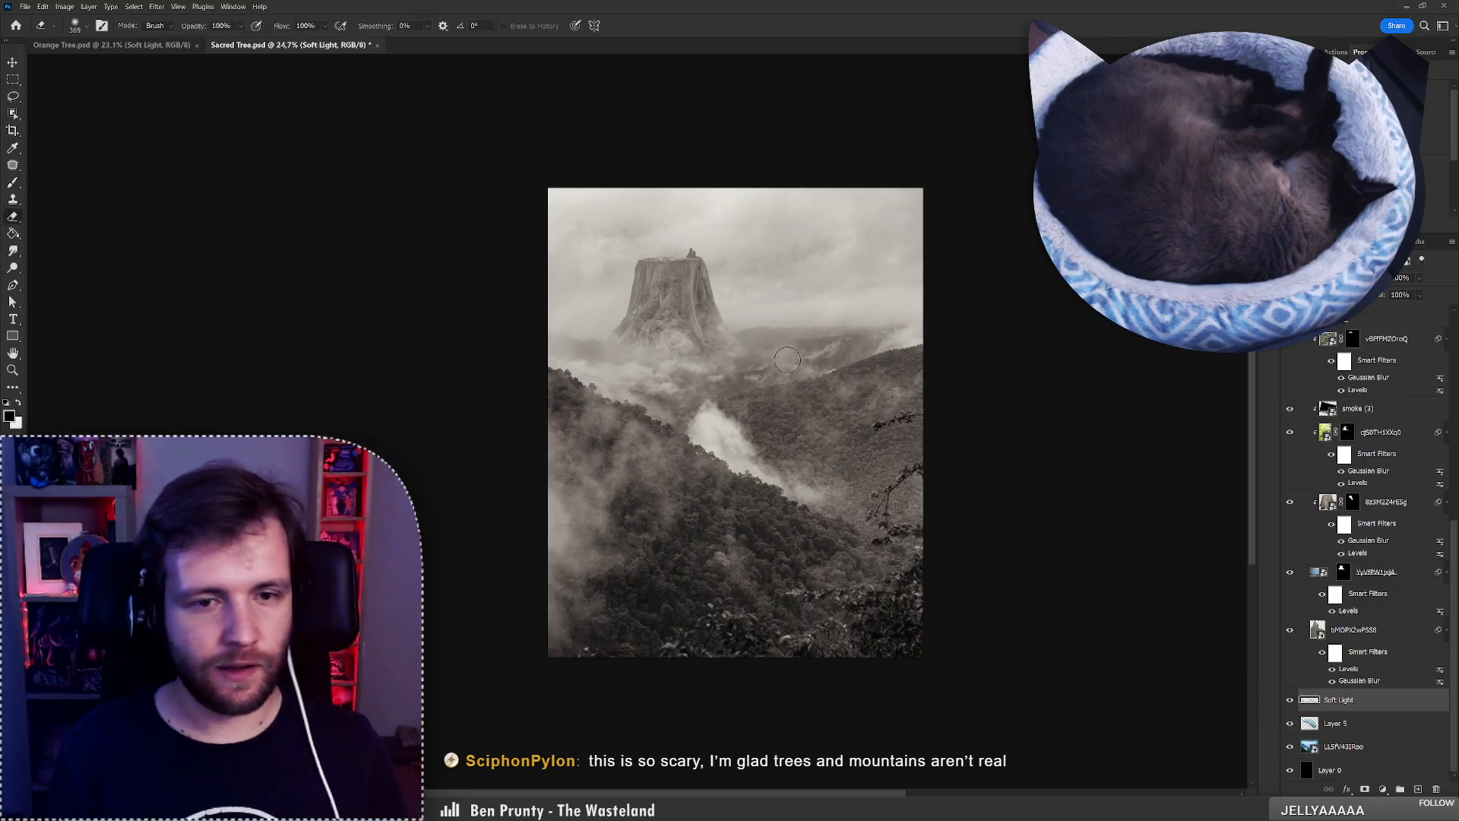
key(b)
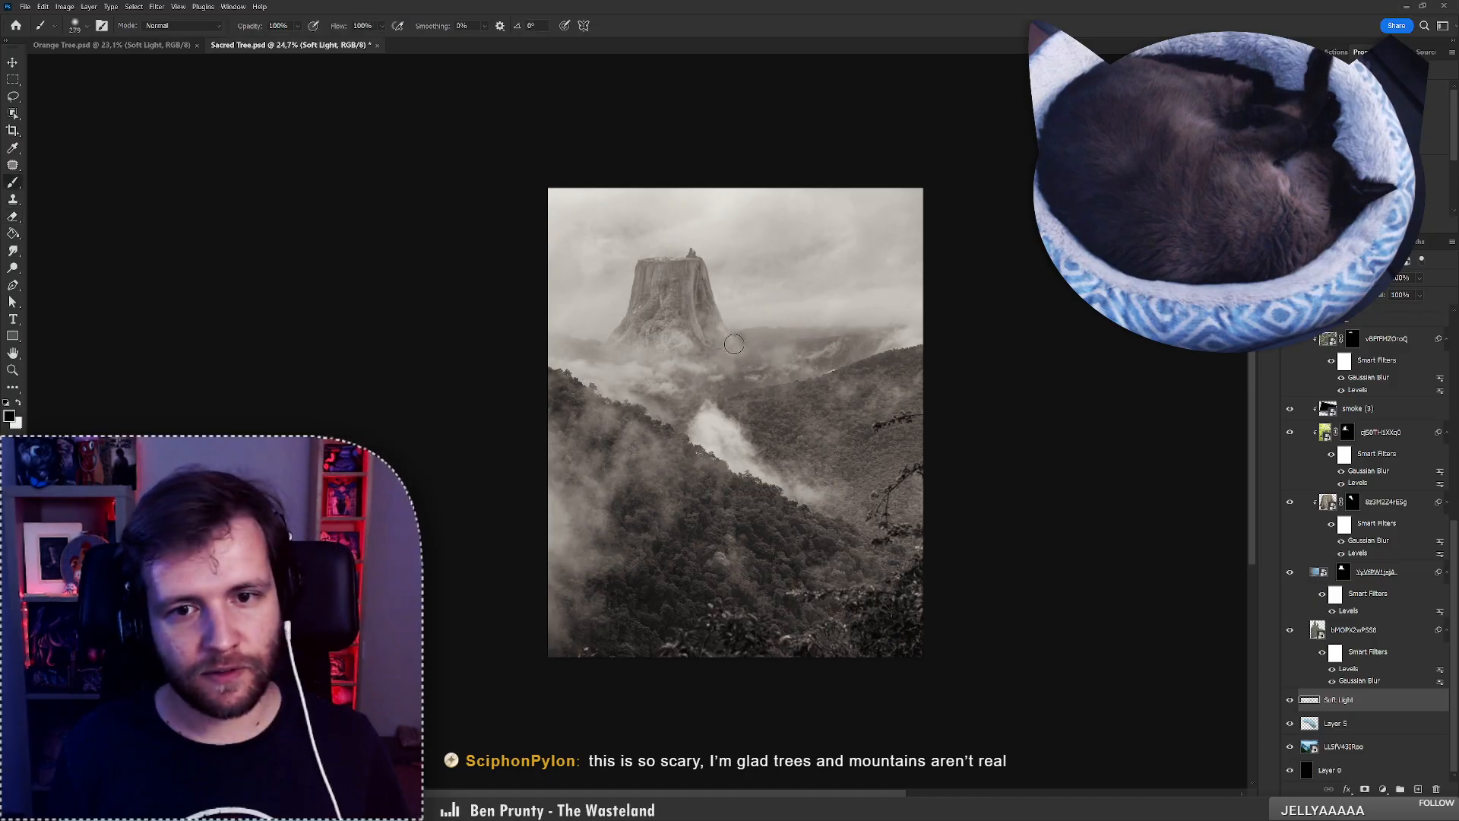
key(ctrl+z)
key(ctrl+z)
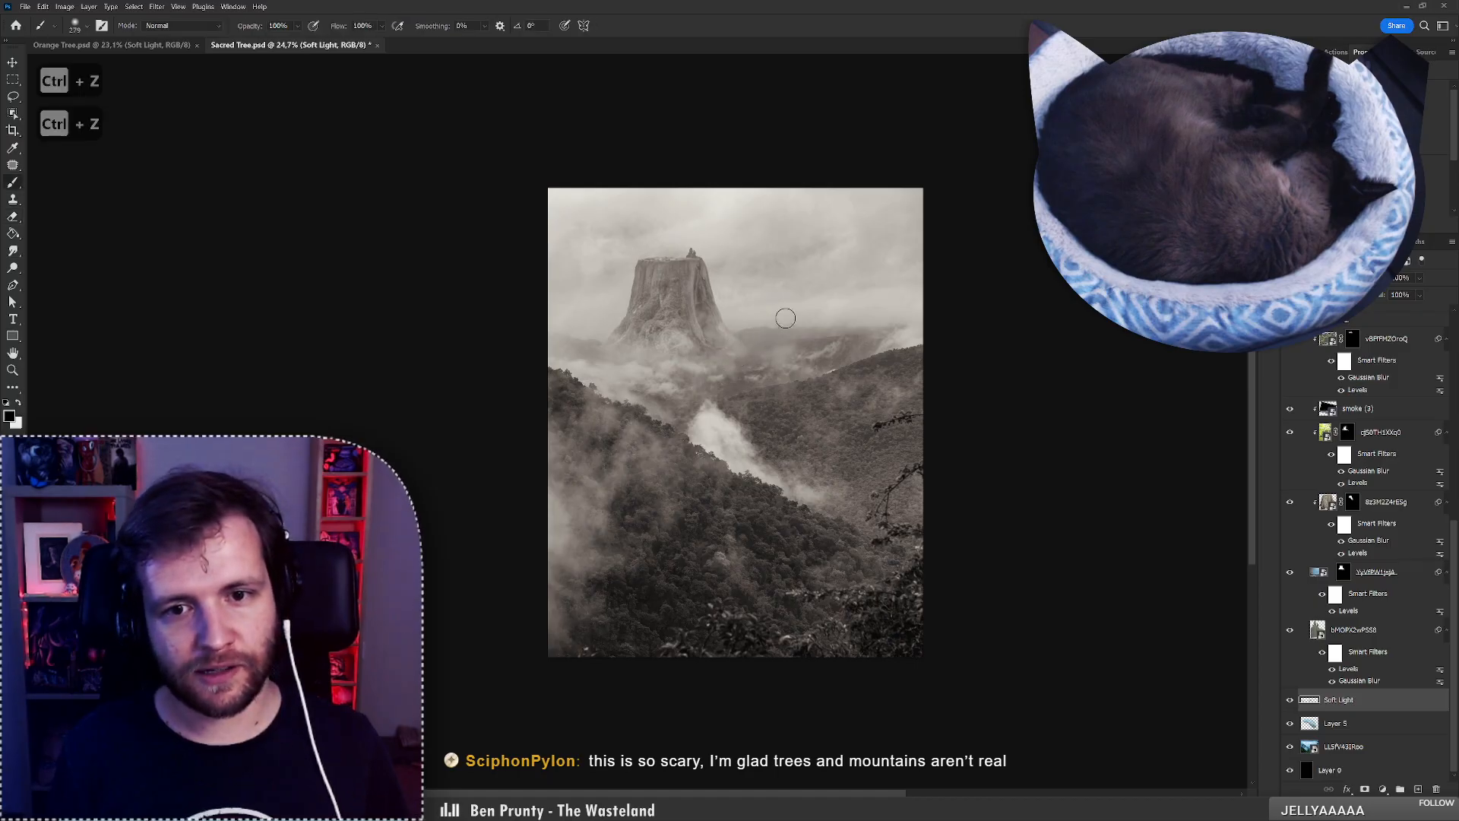
Try an edit on the Levels 1 adjustment layer above Group 1 and undo it.
scroll(769, 322, up, 6)
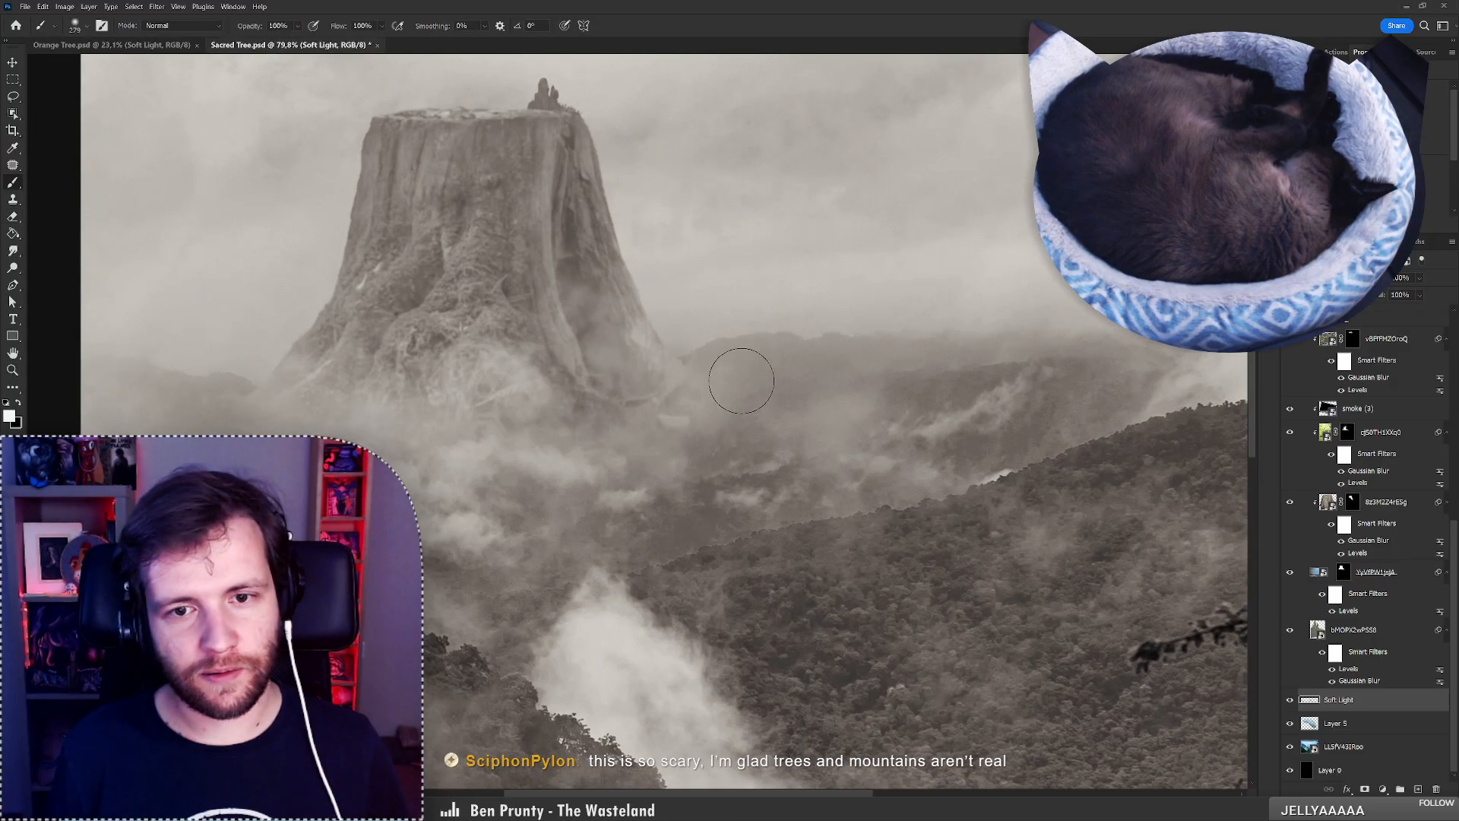
scroll(741, 381, down, 6)
scroll(578, 373, up, 2)
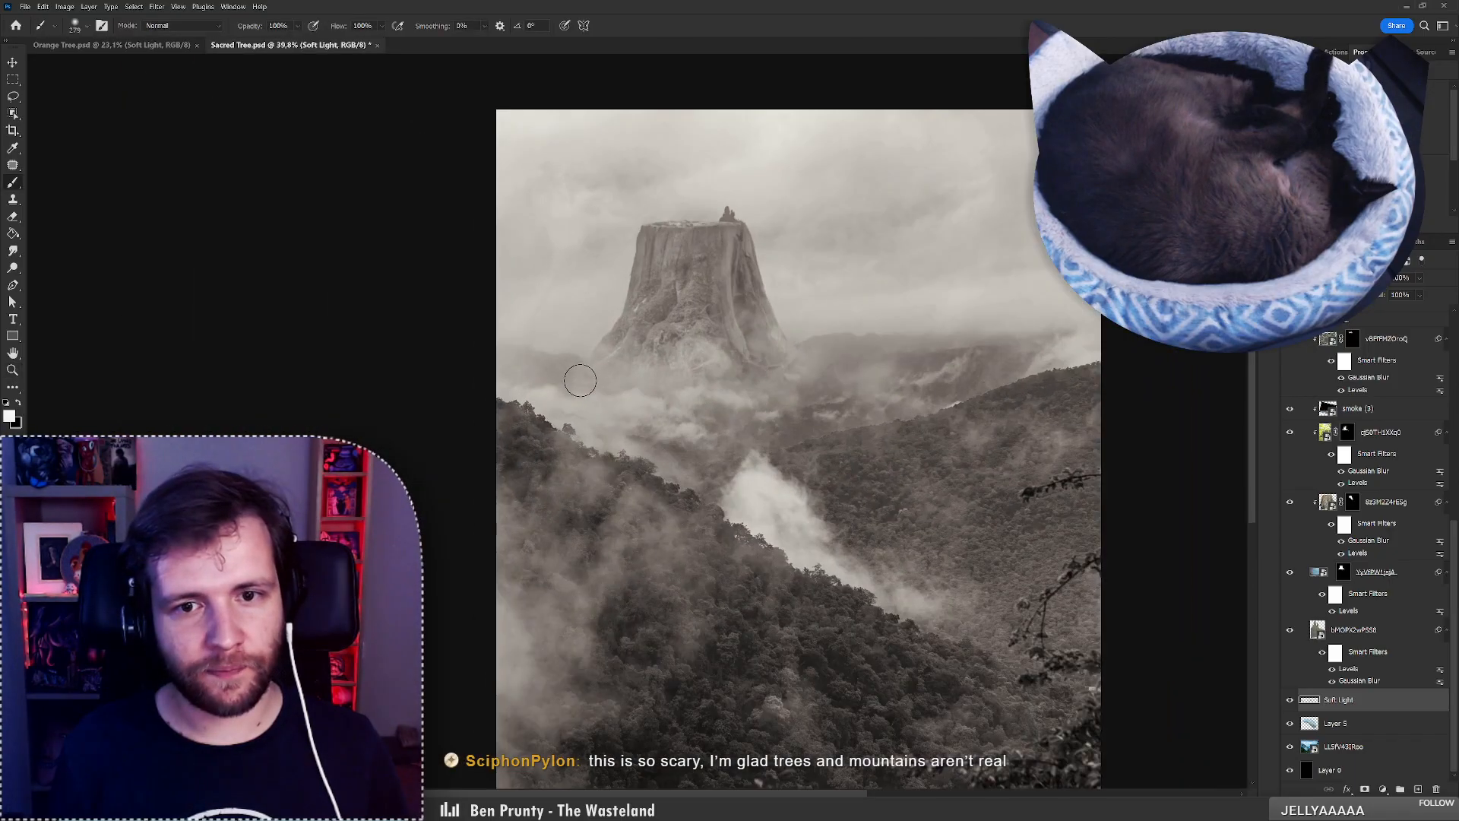
mouse_move(703, 361)
mouse_down()
mouse_move(686, 342)
mouse_move(711, 344)
mouse_up()
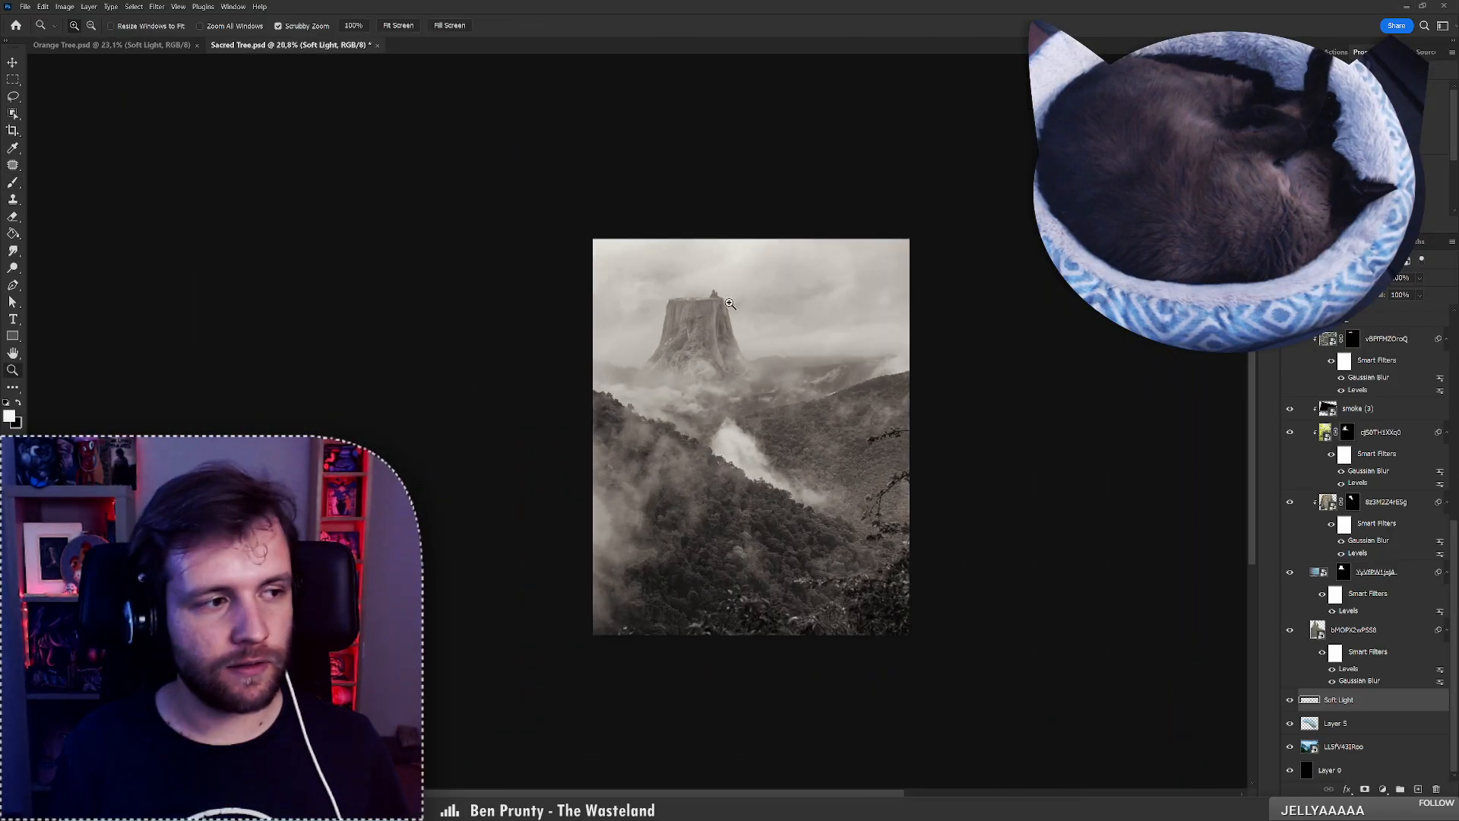
scroll(1447, 503, up, 3)
scroll(1447, 503, up, 2)
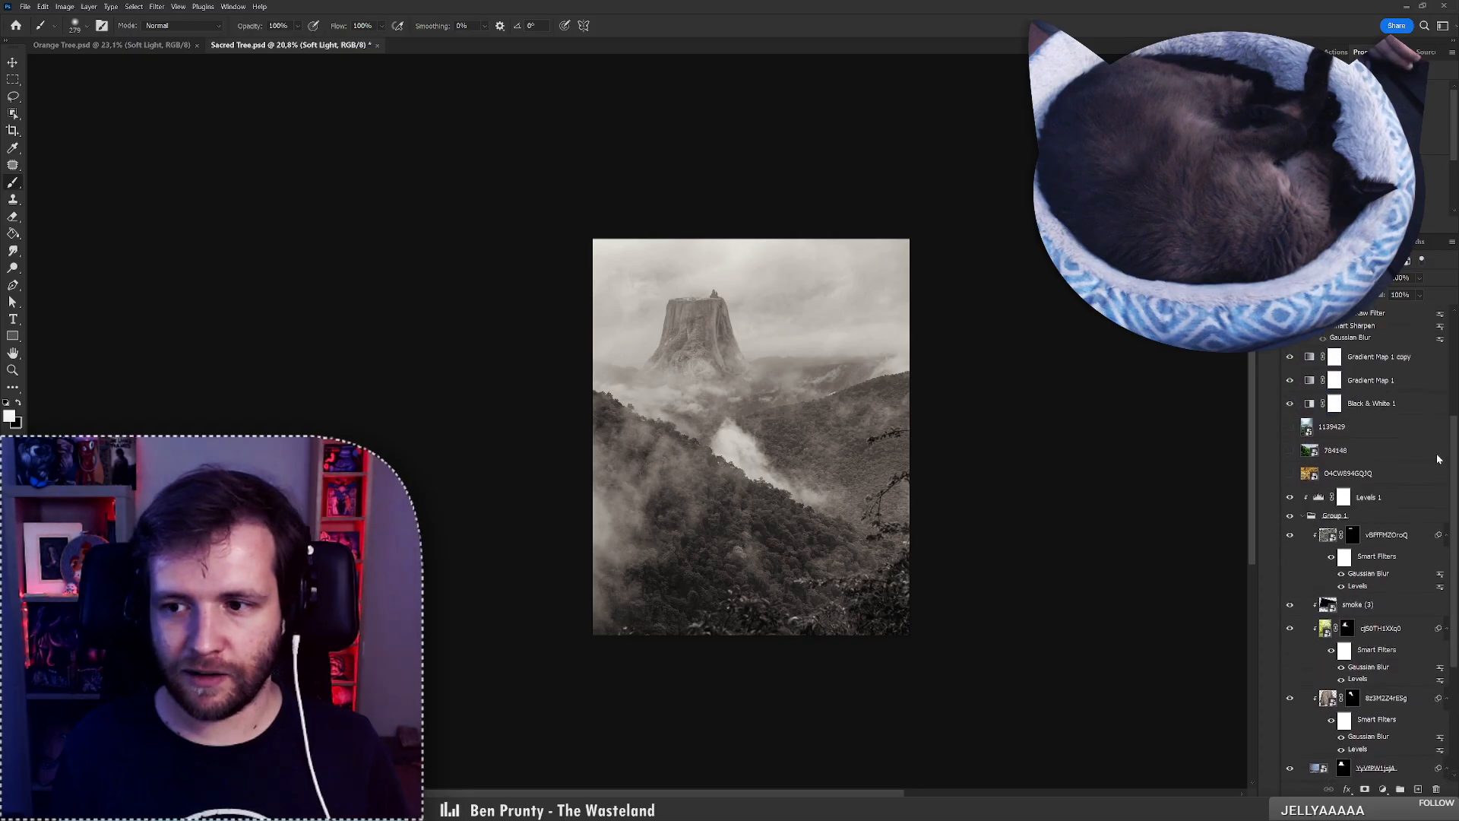
click(1390, 472)
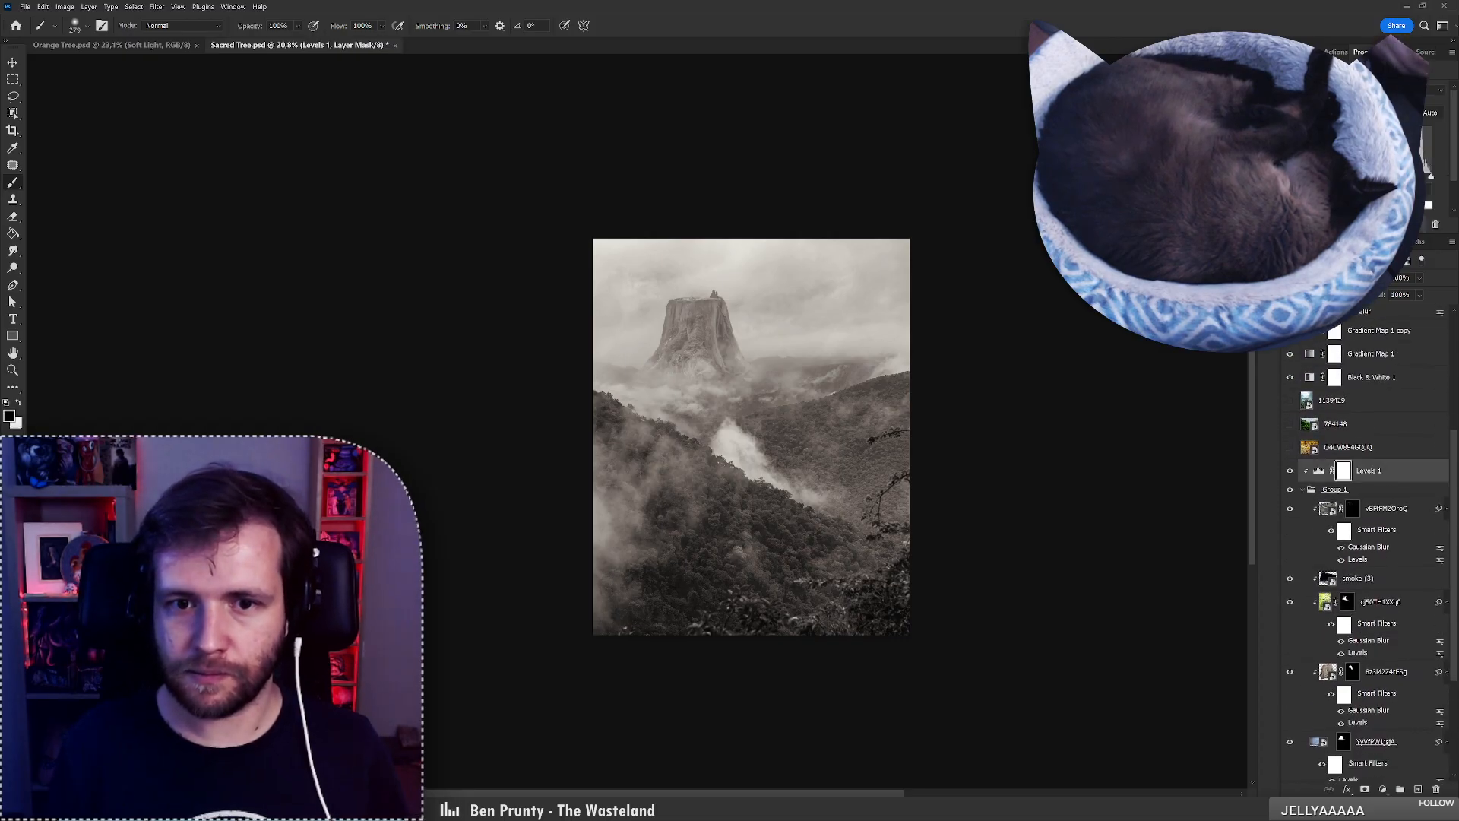
key(ctrl+z)
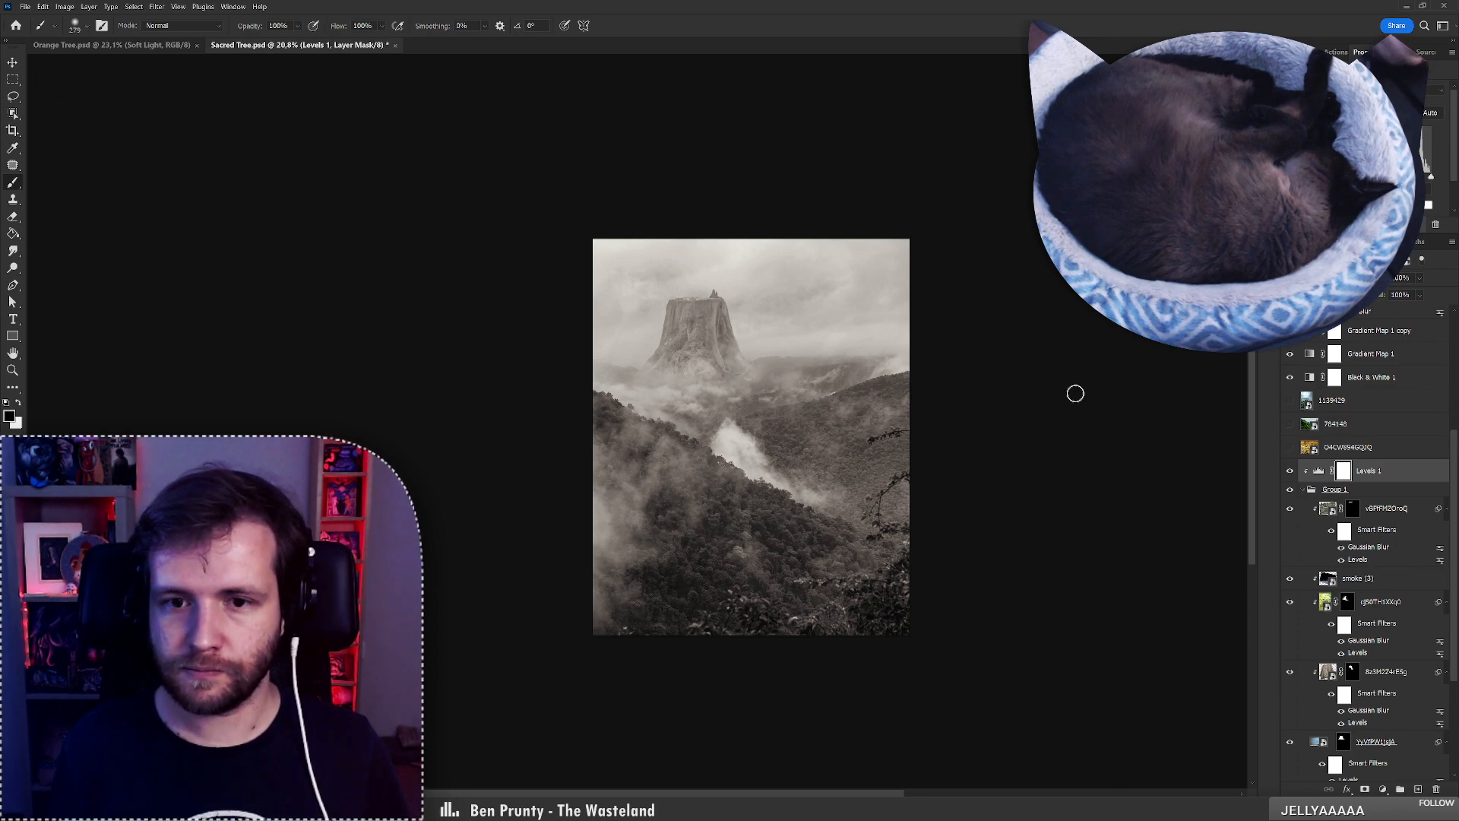
Retouch the mask of layer YyVfPW1jpjA near the mountain's base, undoing the first strokes and using a smaller soft black brush.
key(z)
drag(751, 375, 814, 342)
key(b)
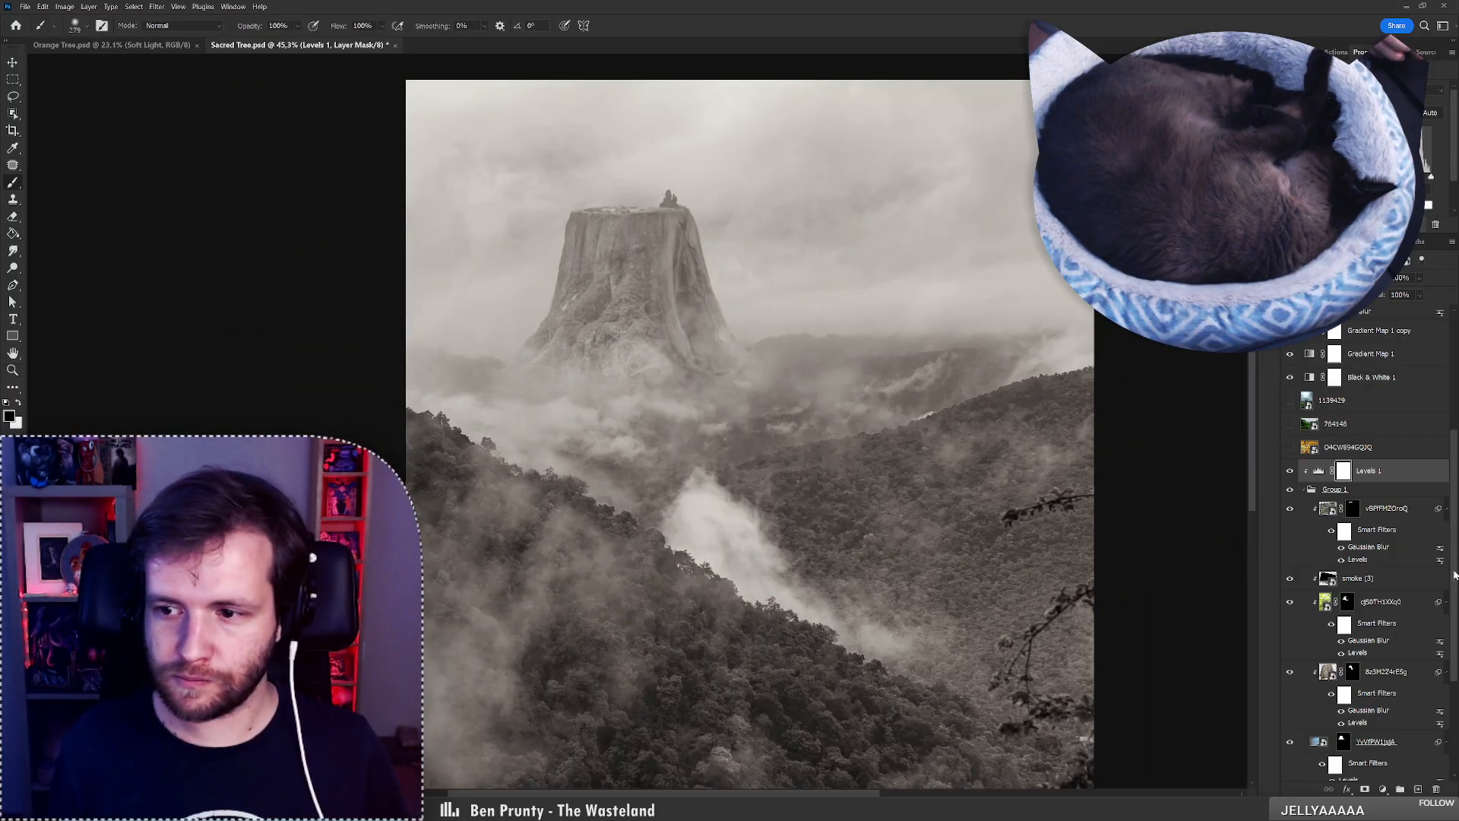
scroll(1401, 647, down, 3)
click(1344, 591)
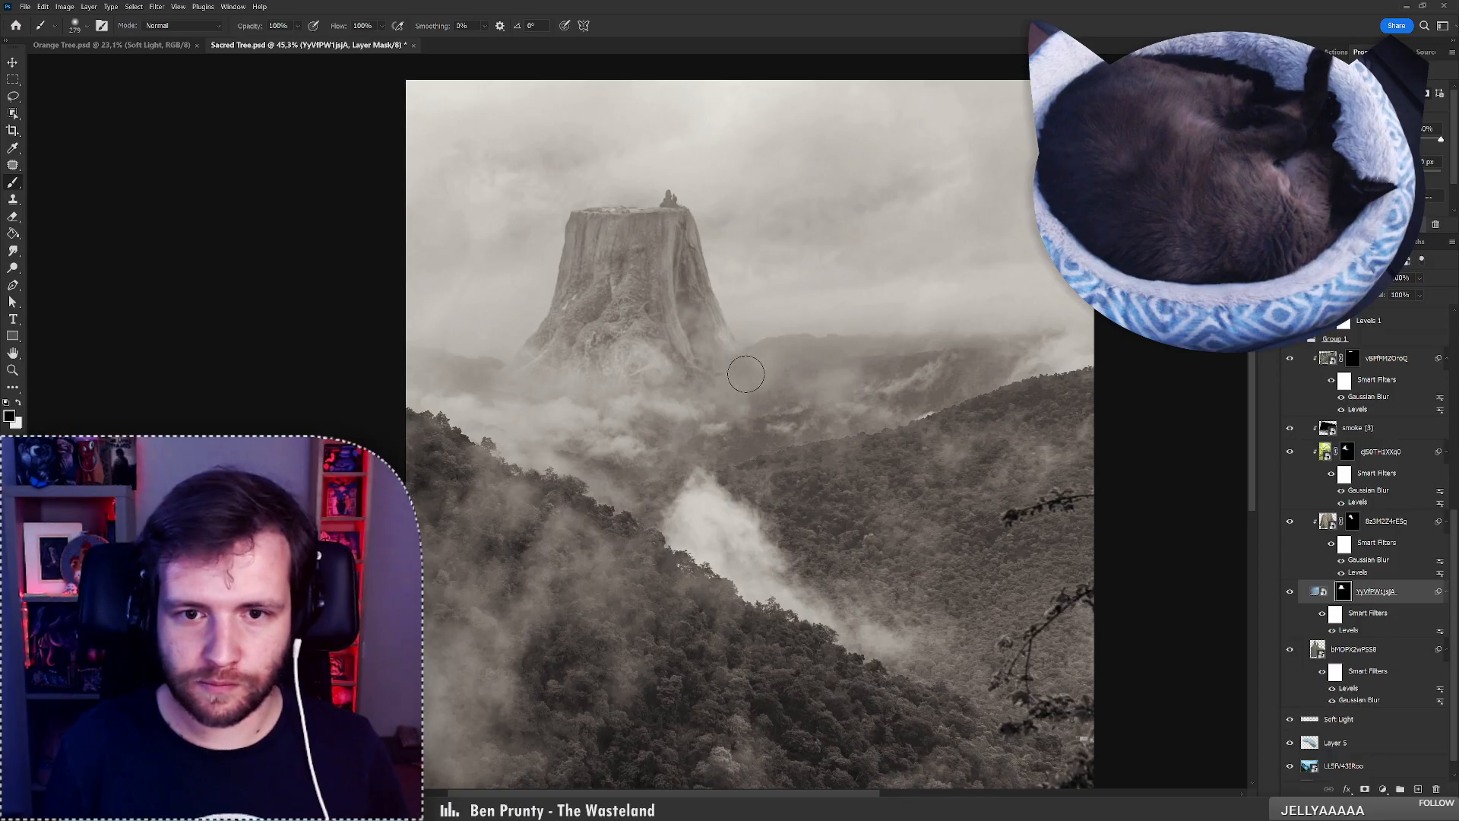
key(ctrl+z)
key(ctrl+z)
right_click(791, 352)
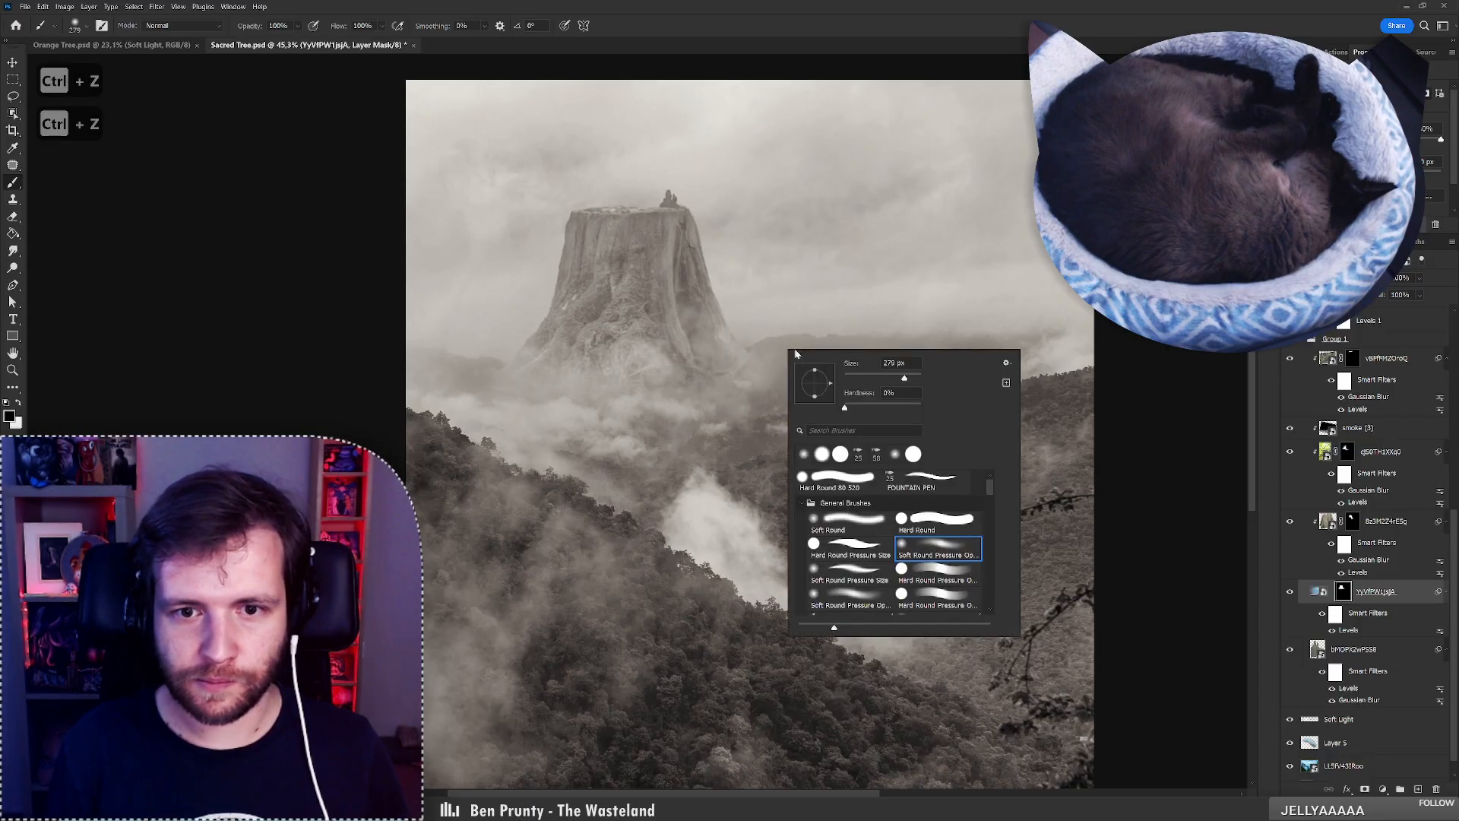
drag(874, 380, 882, 380)
click(765, 350)
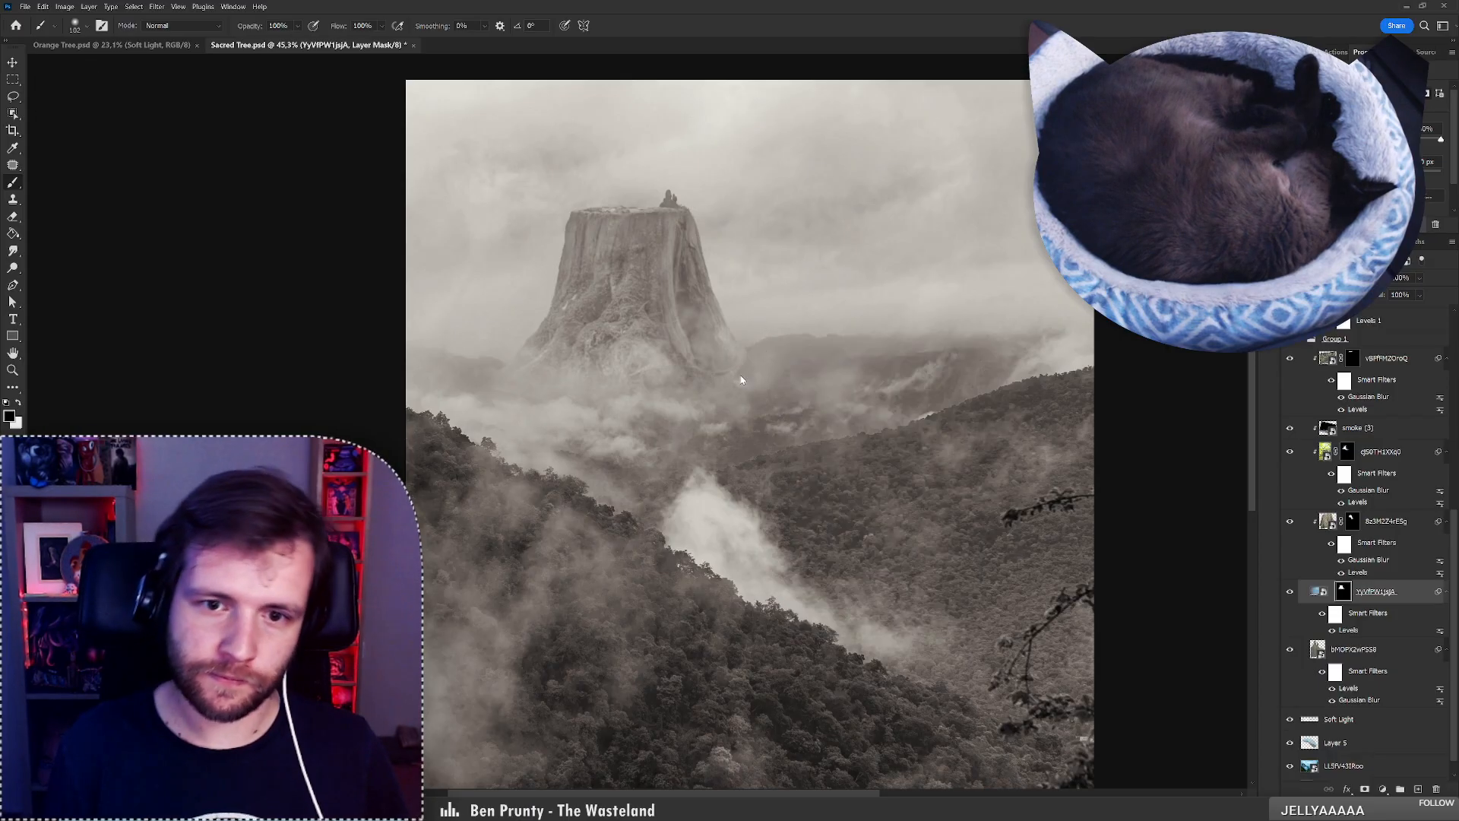
Stamp the visible layers into a smart object above Layer 6, transfer Layer 6's smart filters to it, and delete Layer 6.
key(z)
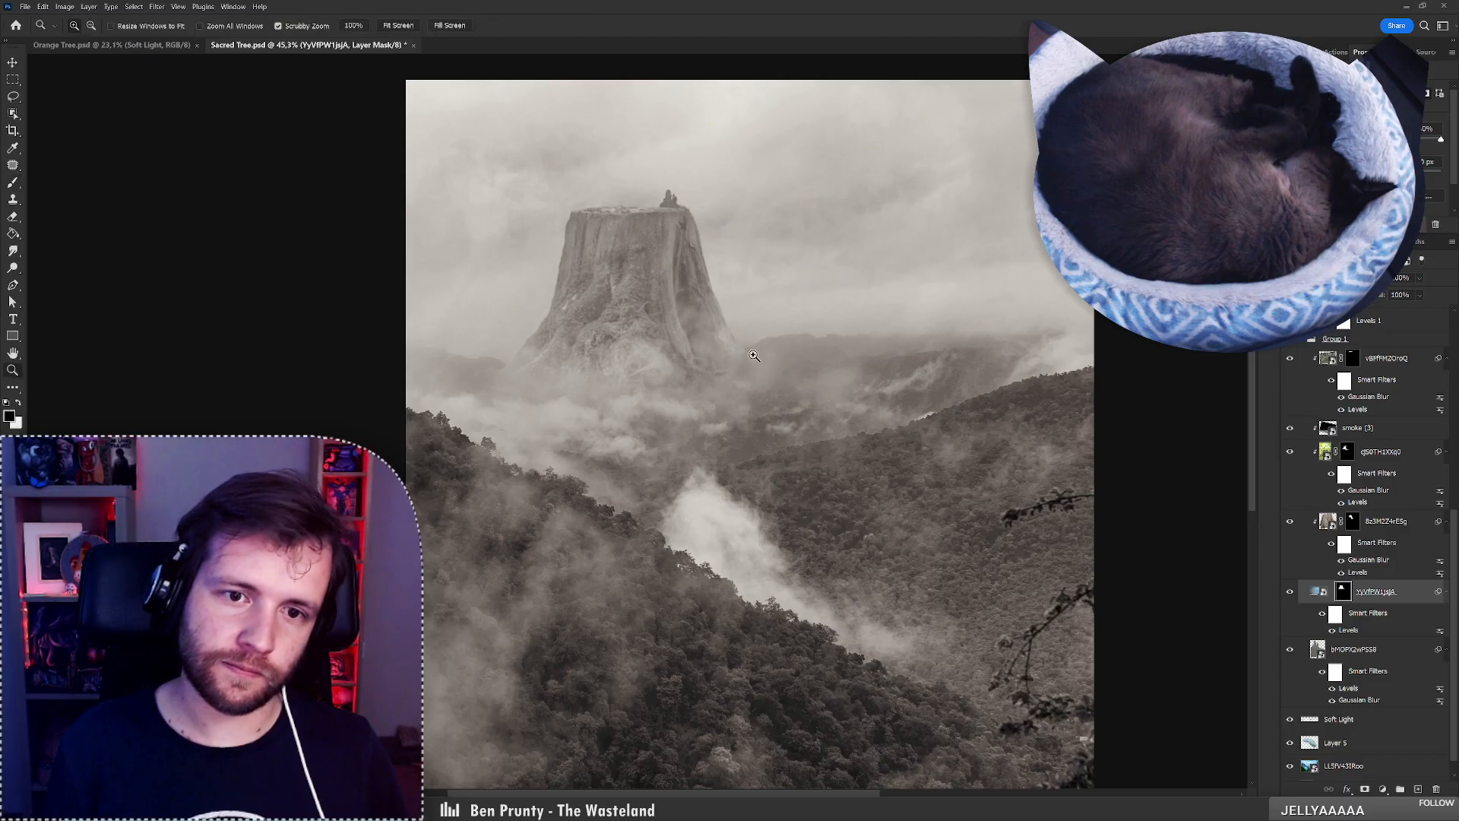
drag(716, 336, 698, 289)
key(b)
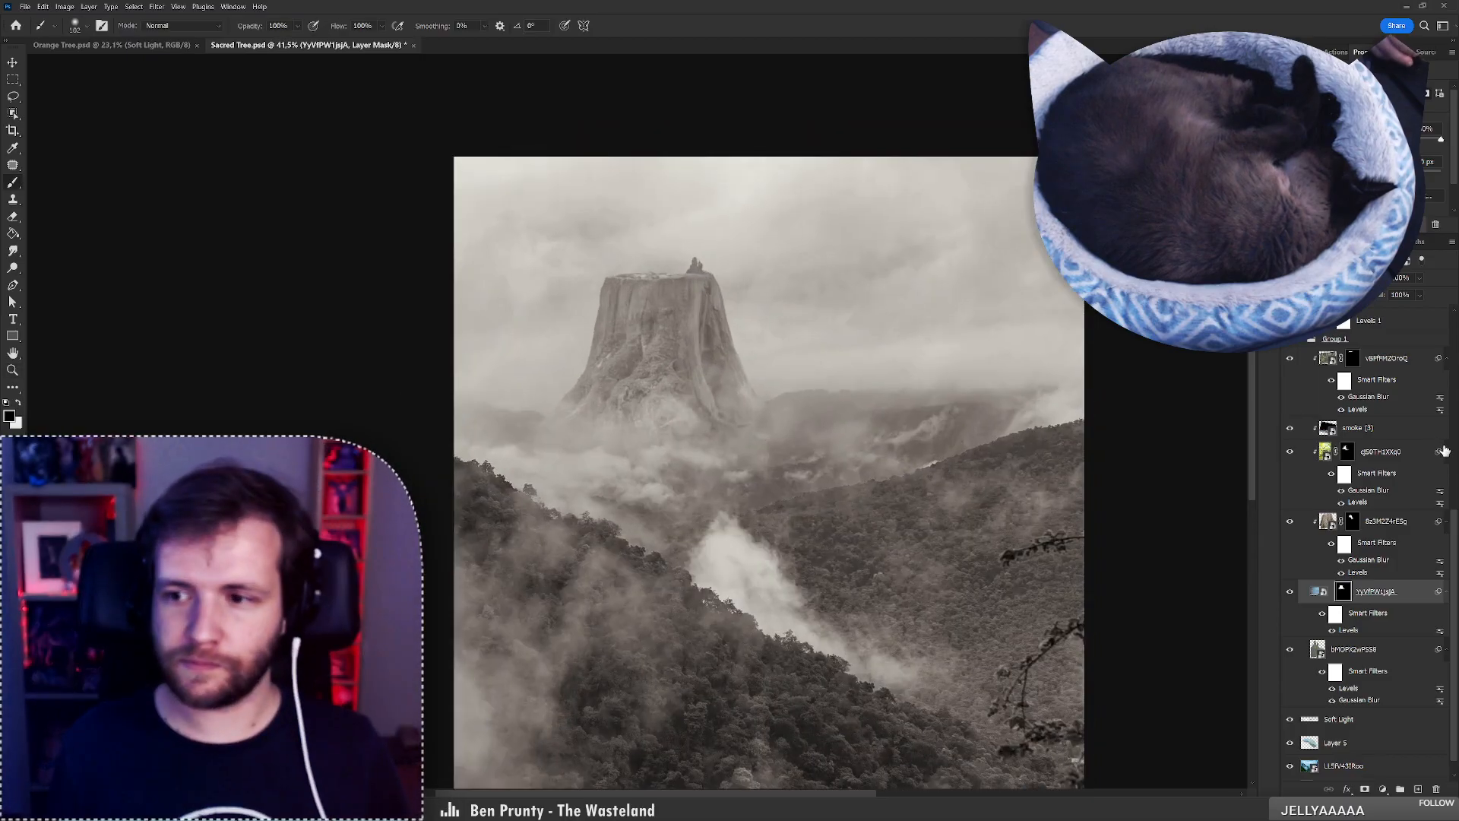
scroll(1429, 316, up, 5)
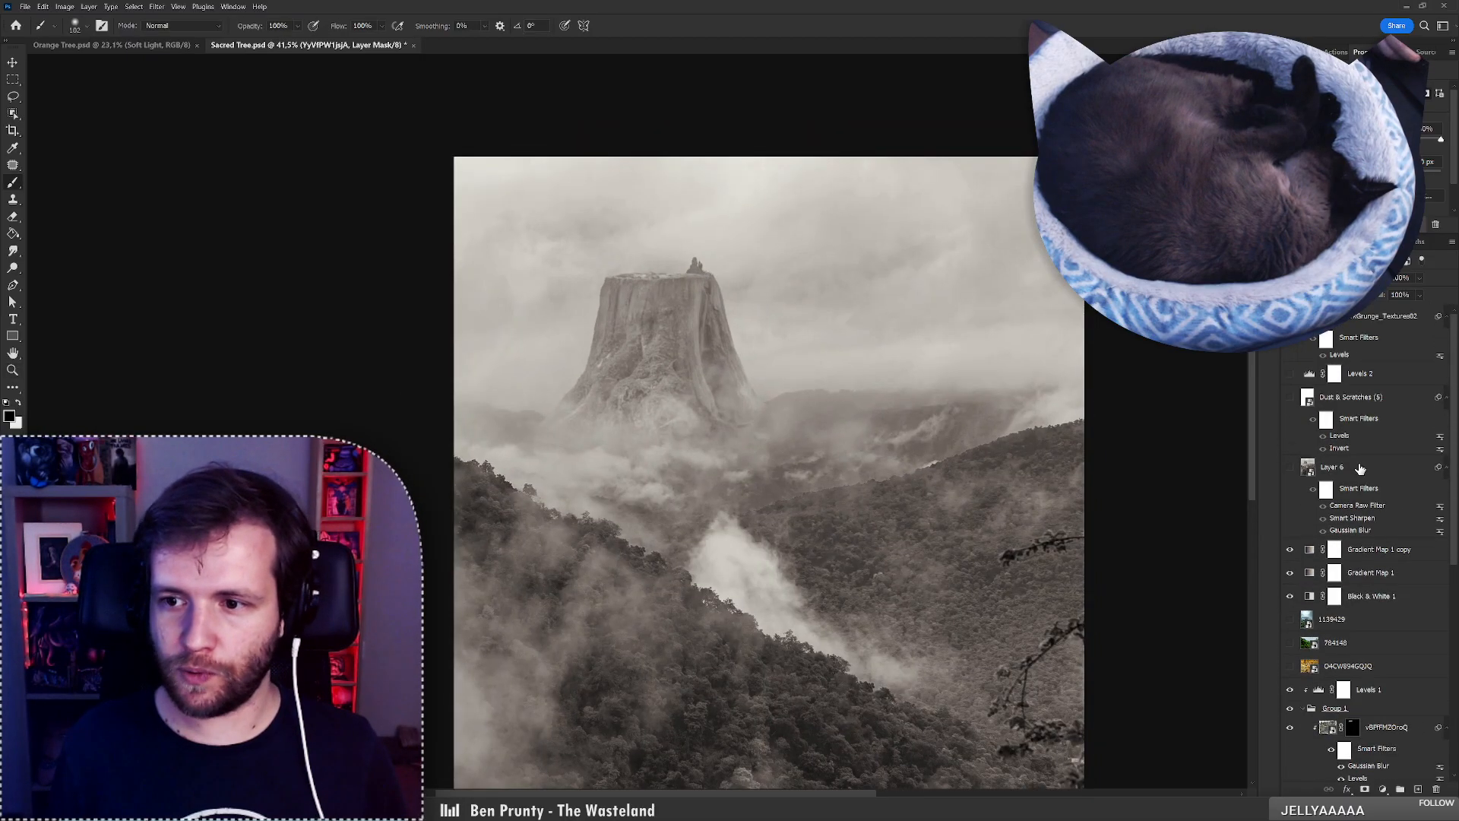
click(1350, 462)
key(ctrl+shift+alt+e)
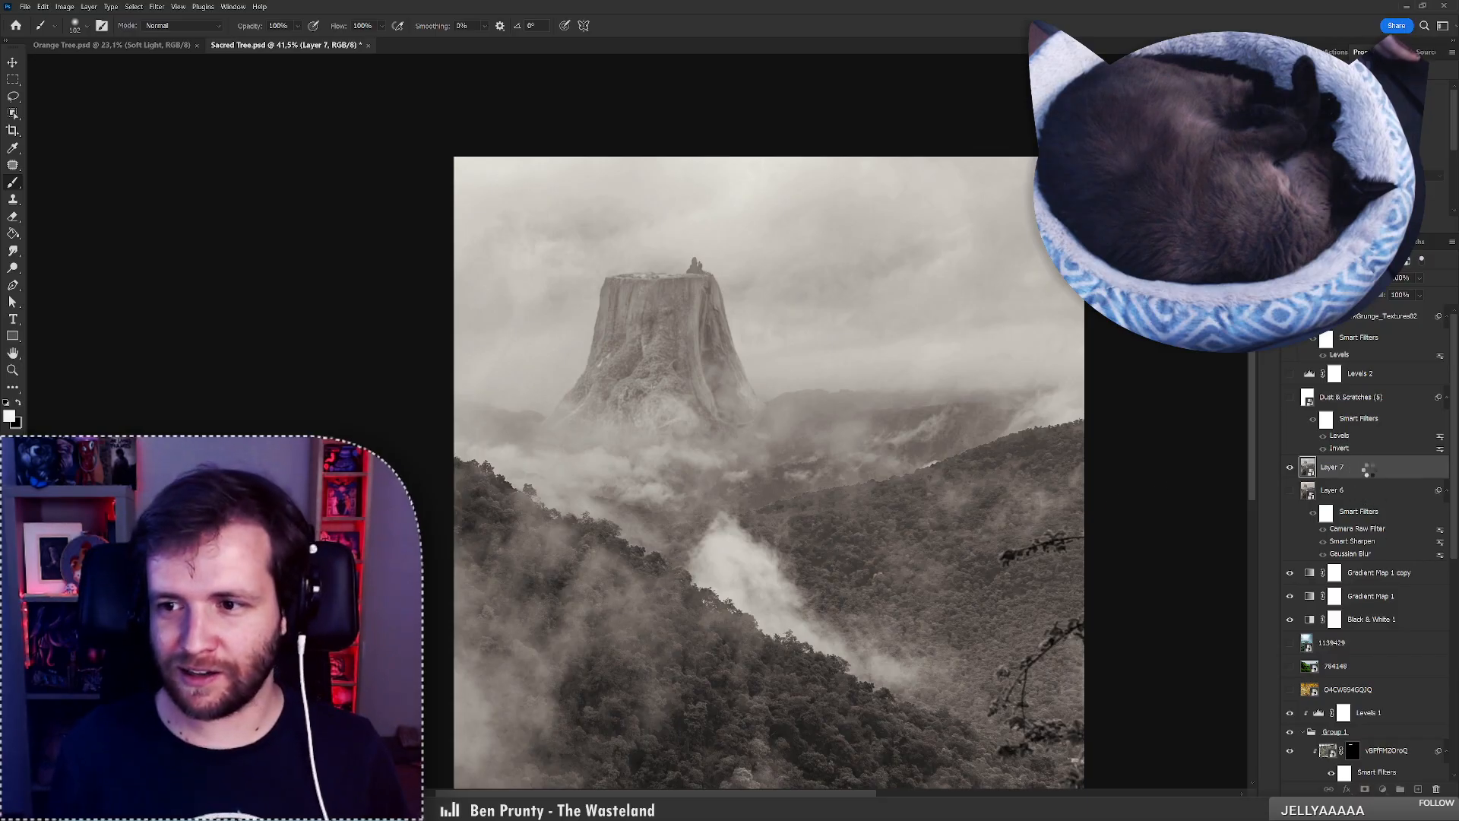
click(1343, 490)
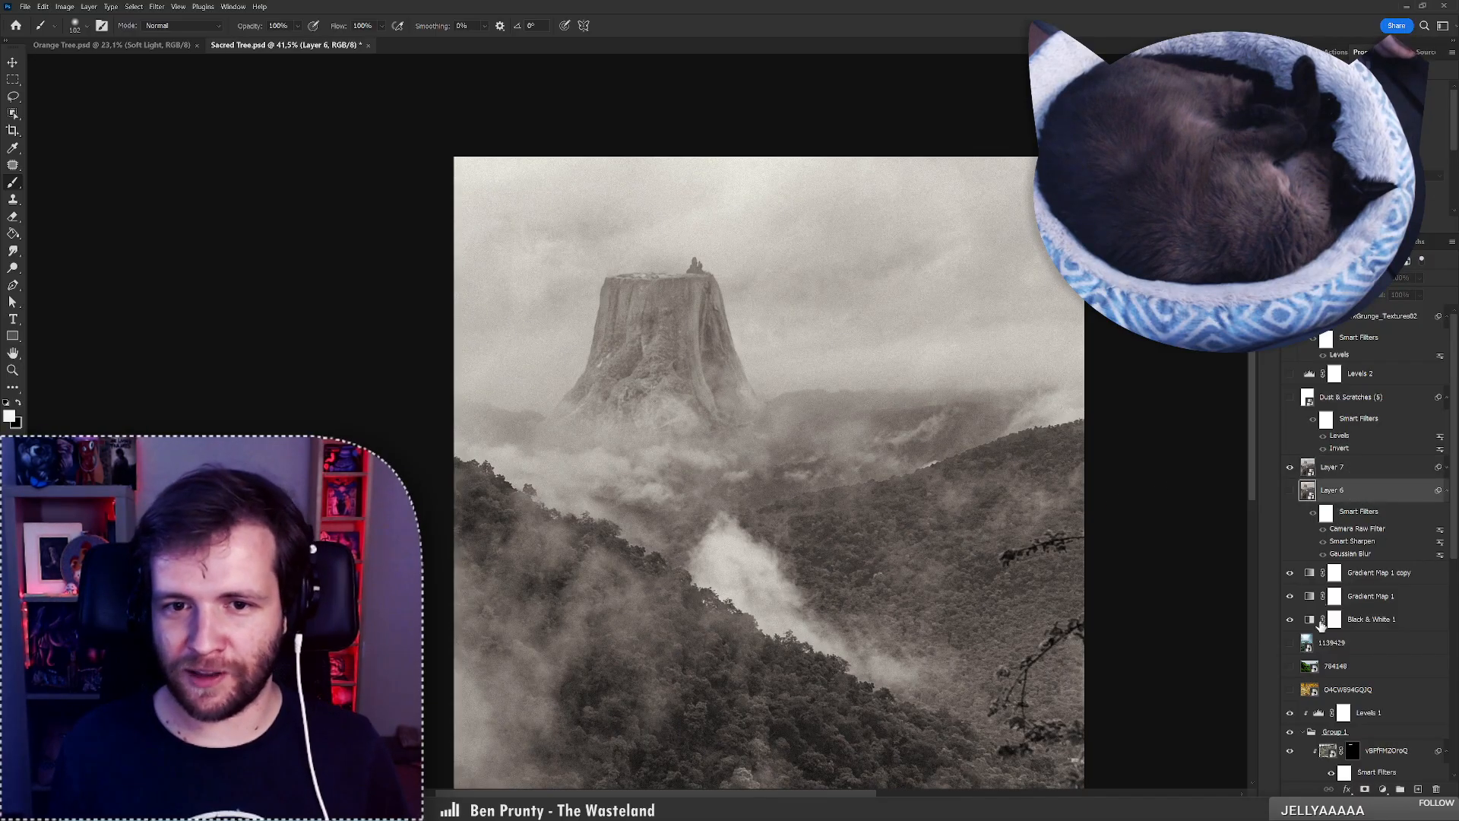
key(Delete)
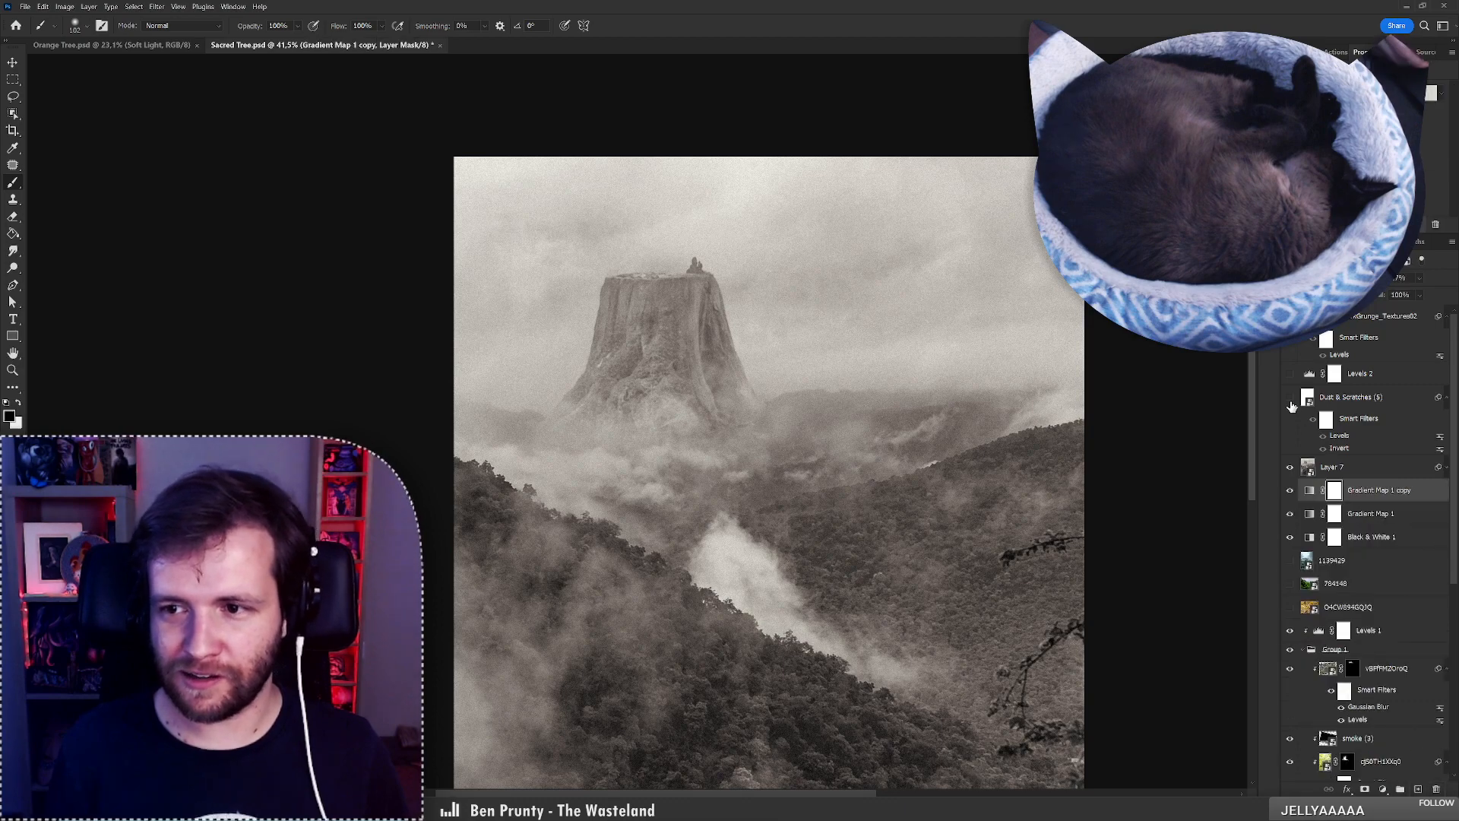
Show the Dust & Scratches, Levels 2 and grunge texture layers again, and compare the image with and without the grunge.
drag(1291, 401, 1287, 353)
key(z)
mouse_move(701, 368)
mouse_down()
mouse_move(646, 373)
mouse_move(660, 371)
mouse_up()
key(b)
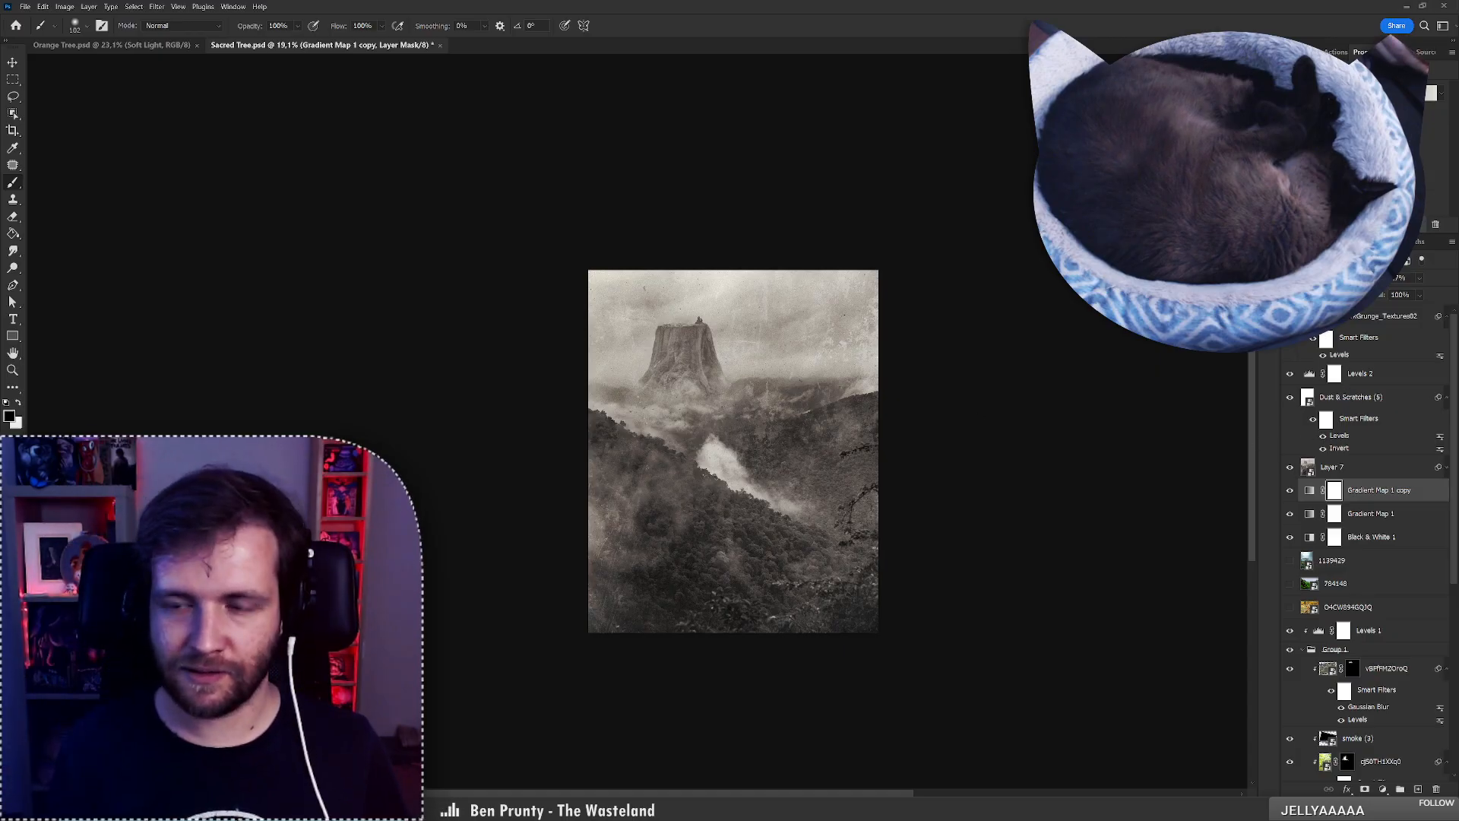
click(1290, 316)
click(1290, 316)
Try brushing the DarkGrunge_Textures02 layer mask around the distant hills with a resized soft brush, and undo the strokes.
click(1335, 316)
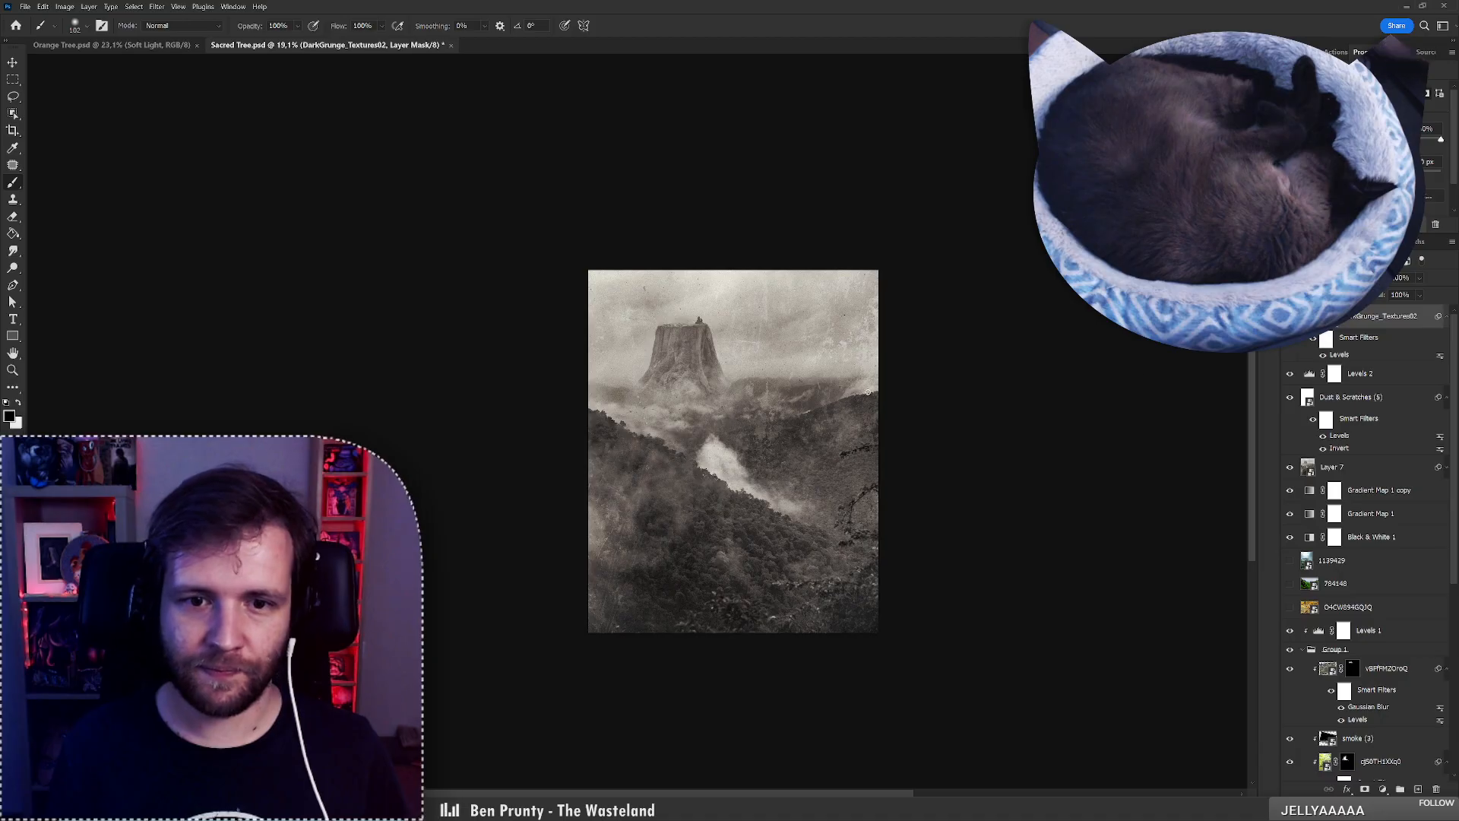
key(x)
right_click(707, 374)
drag(786, 402, 771, 402)
click(654, 389)
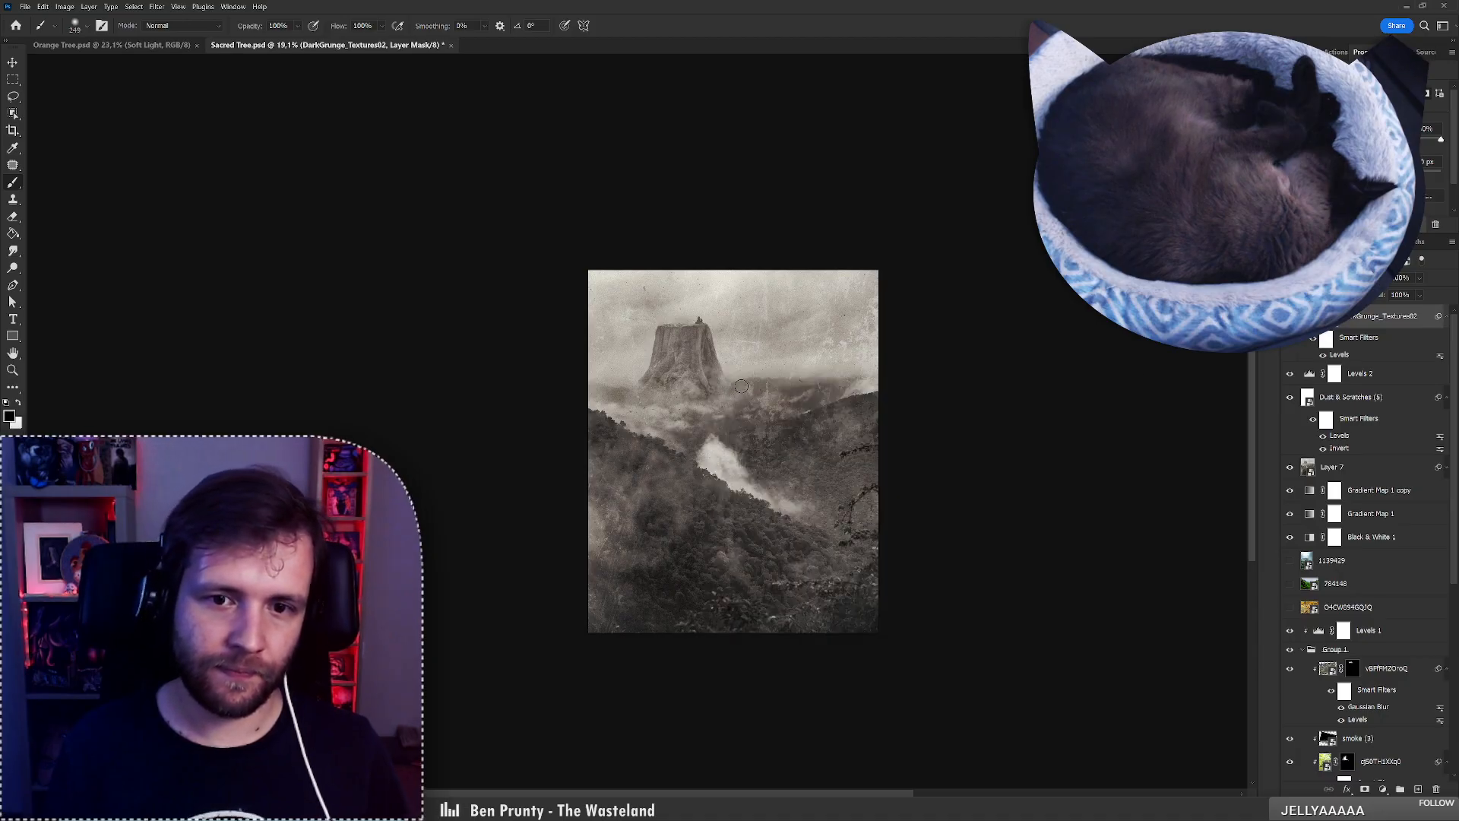
key(ctrl+z)
key(ctrl+z)
key(ctrl+z)
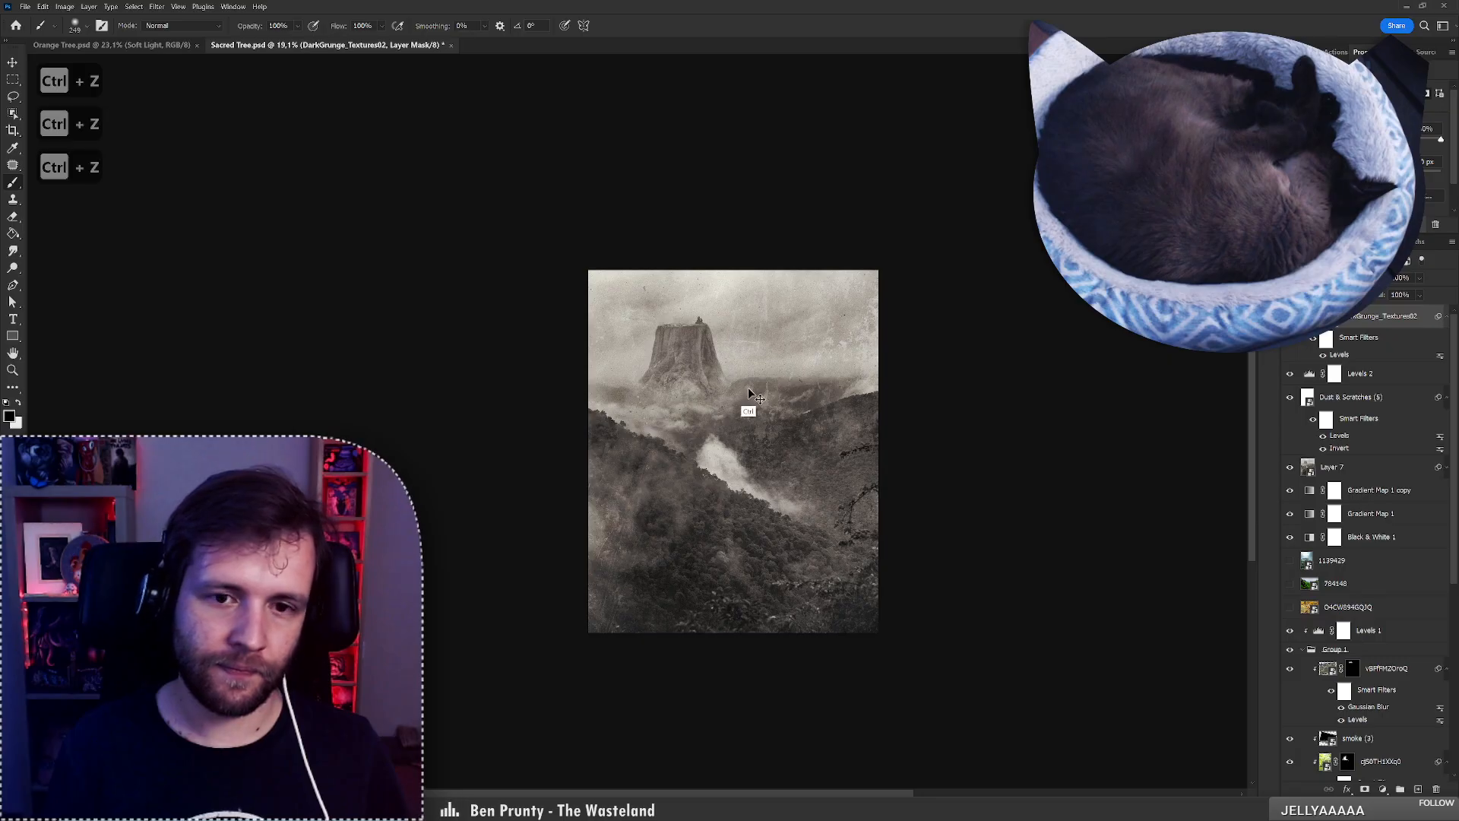
Brush the grunge layer's mask over the misty hills, alternating black and white and undoing unwanted strokes.
key(x)
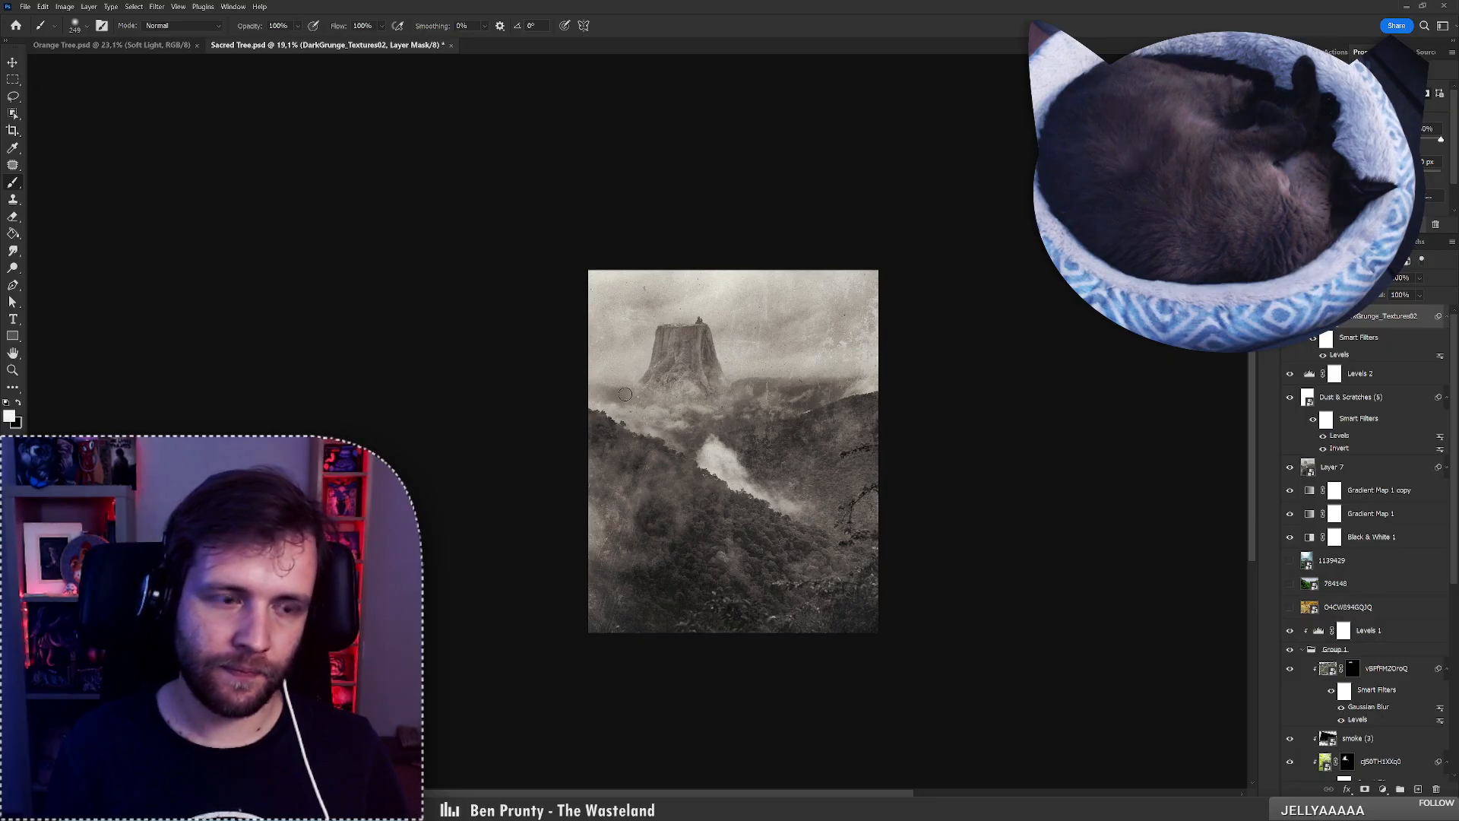
key(ctrl+z)
key(x)
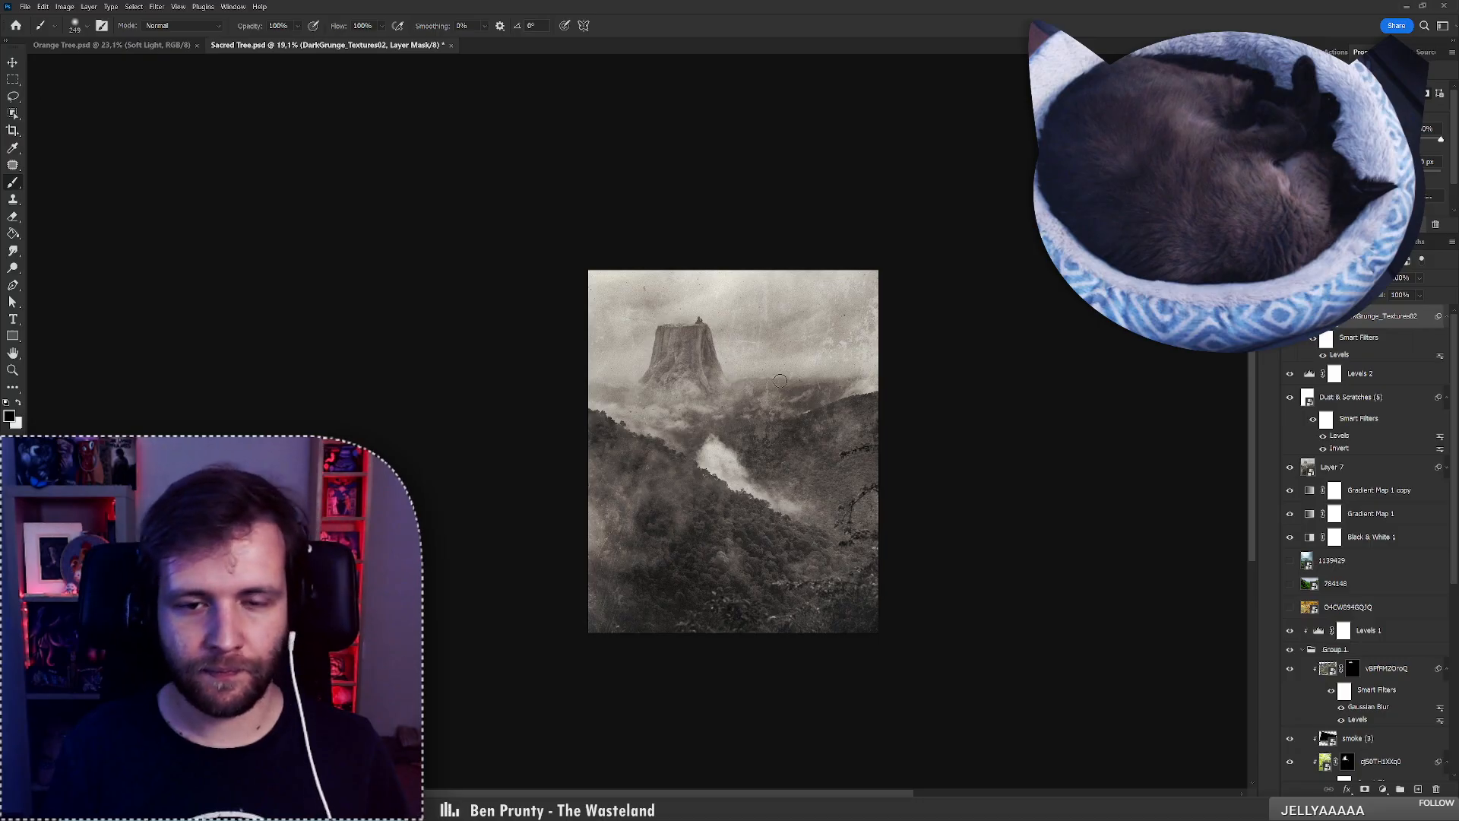
key(ctrl+z)
key(x)
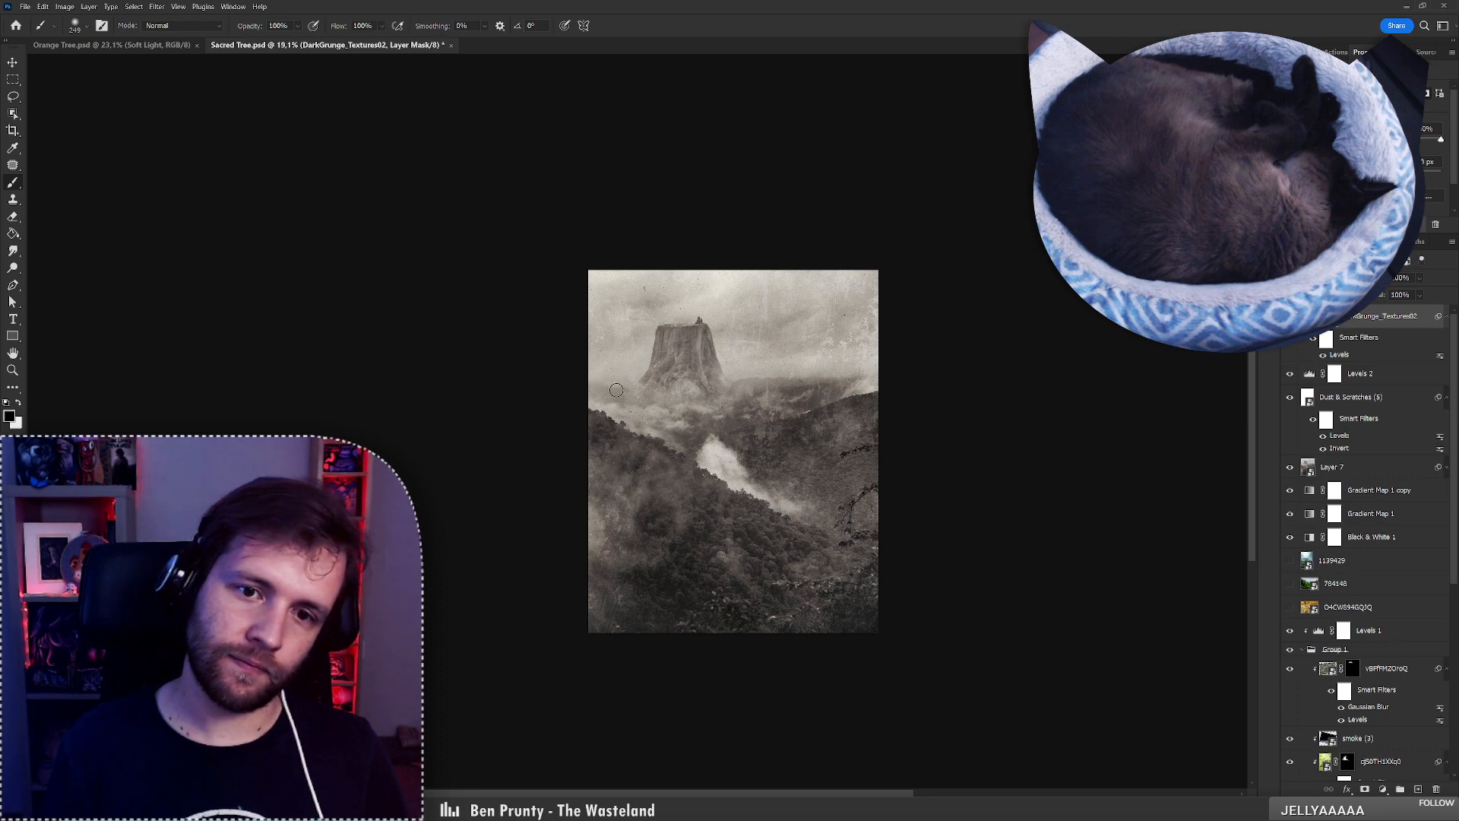
Rework the grunge layer's mask along the horizon beside the mountain with white and black, undoing two strokes.
key(z)
drag(707, 354, 749, 340)
key(b)
key(x)
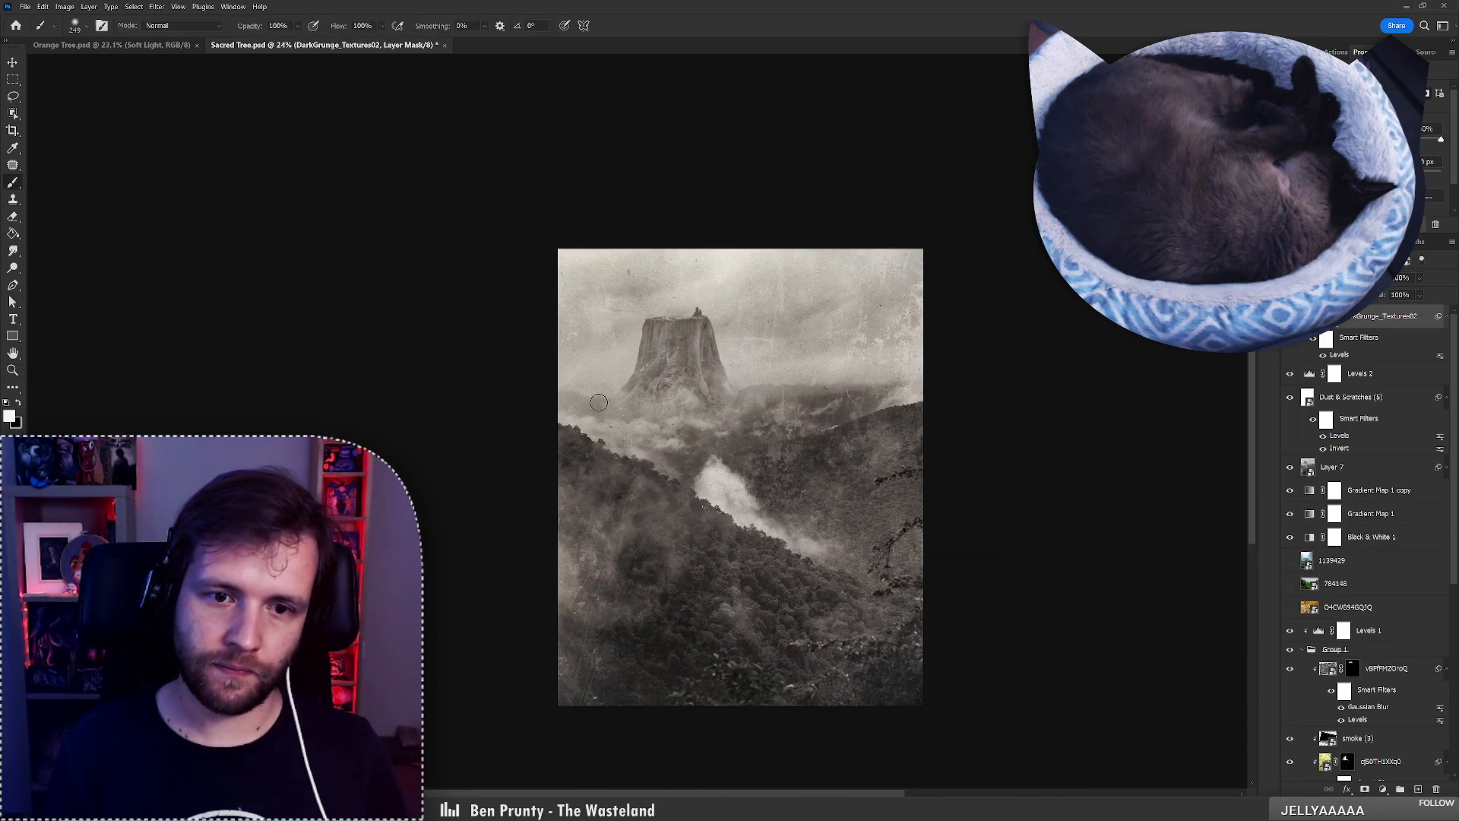
key(ctrl+z)
key(ctrl+z)
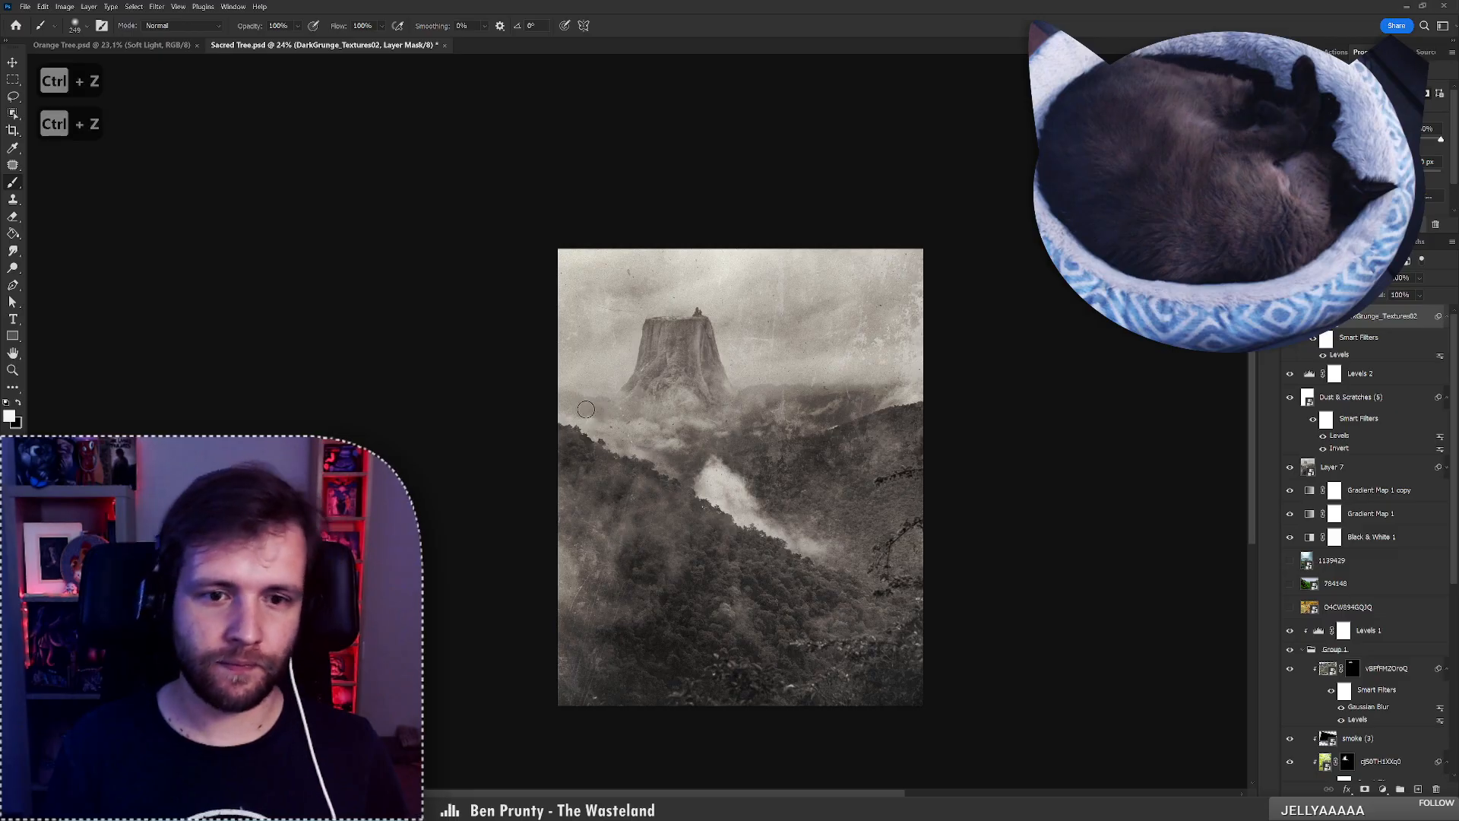
key(x)
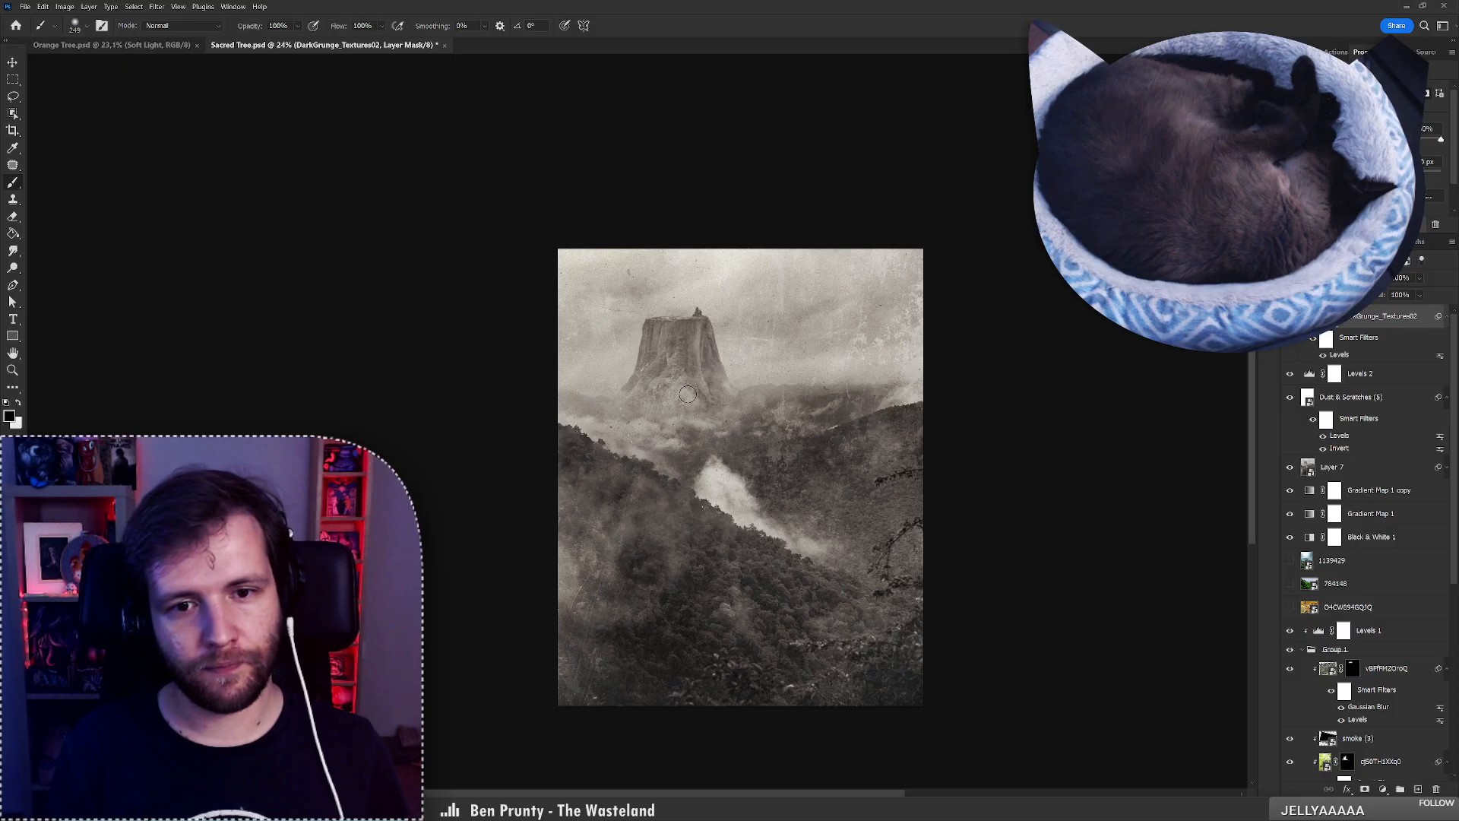
mouse_move(678, 343)
mouse_down()
mouse_move(612, 346)
mouse_move(693, 352)
mouse_up()
Save a JPEG copy as Sacred Tree.jpg in the Dreadfarer folder, and save Sacred Tree.psd.
key(ctrl+shift+s)
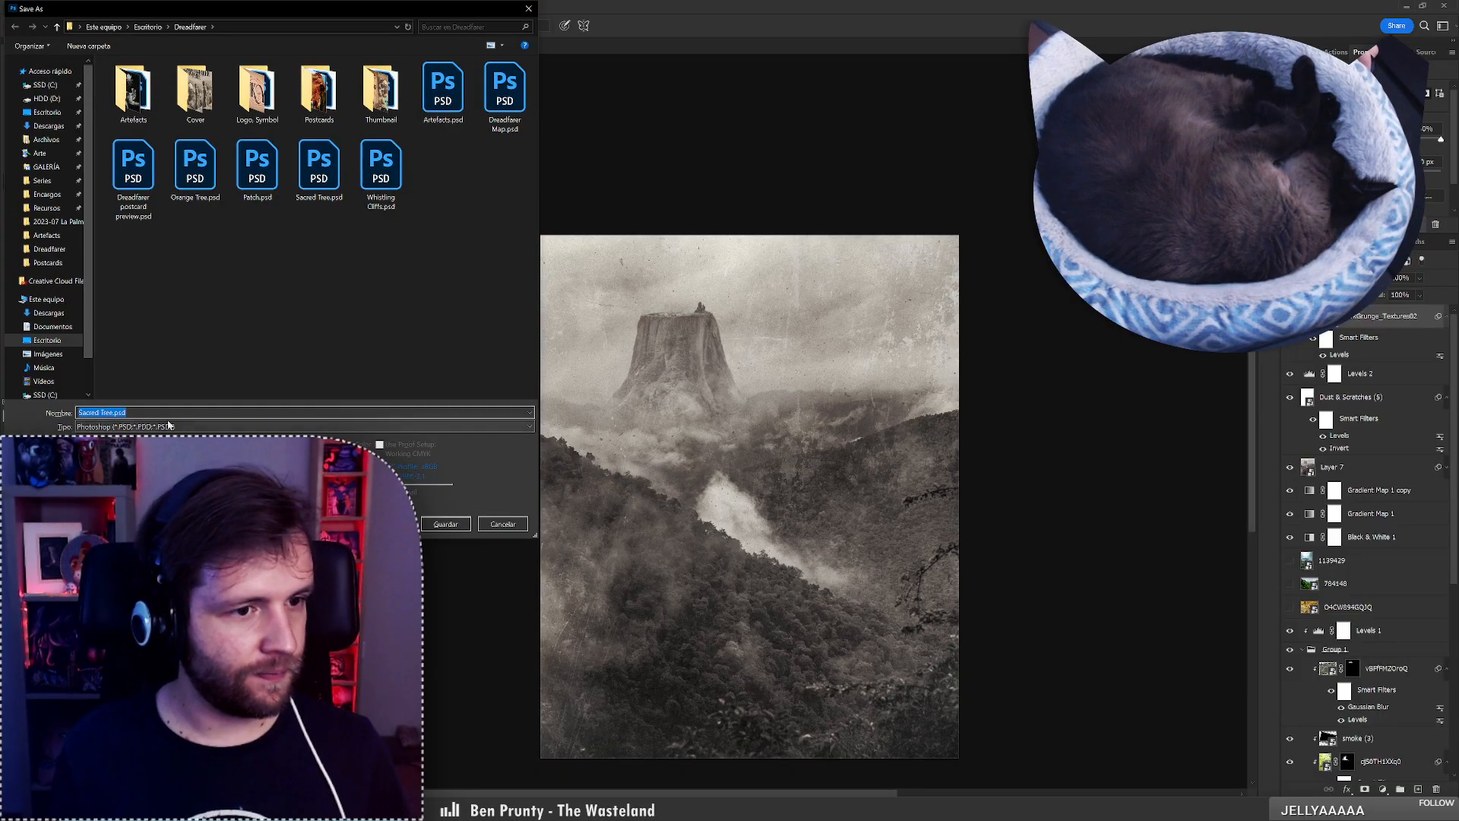
click(304, 426)
click(477, 523)
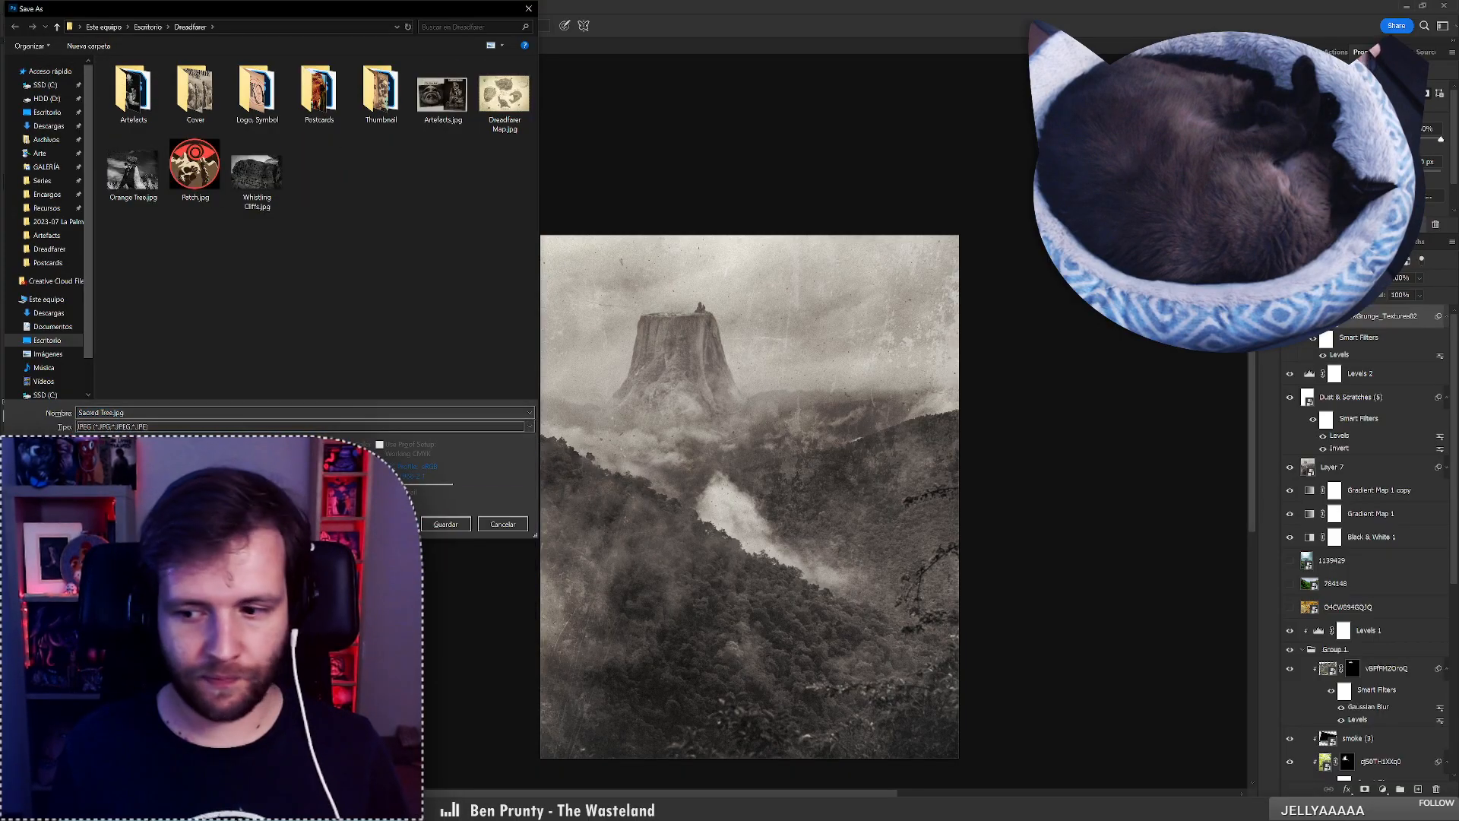
click(446, 523)
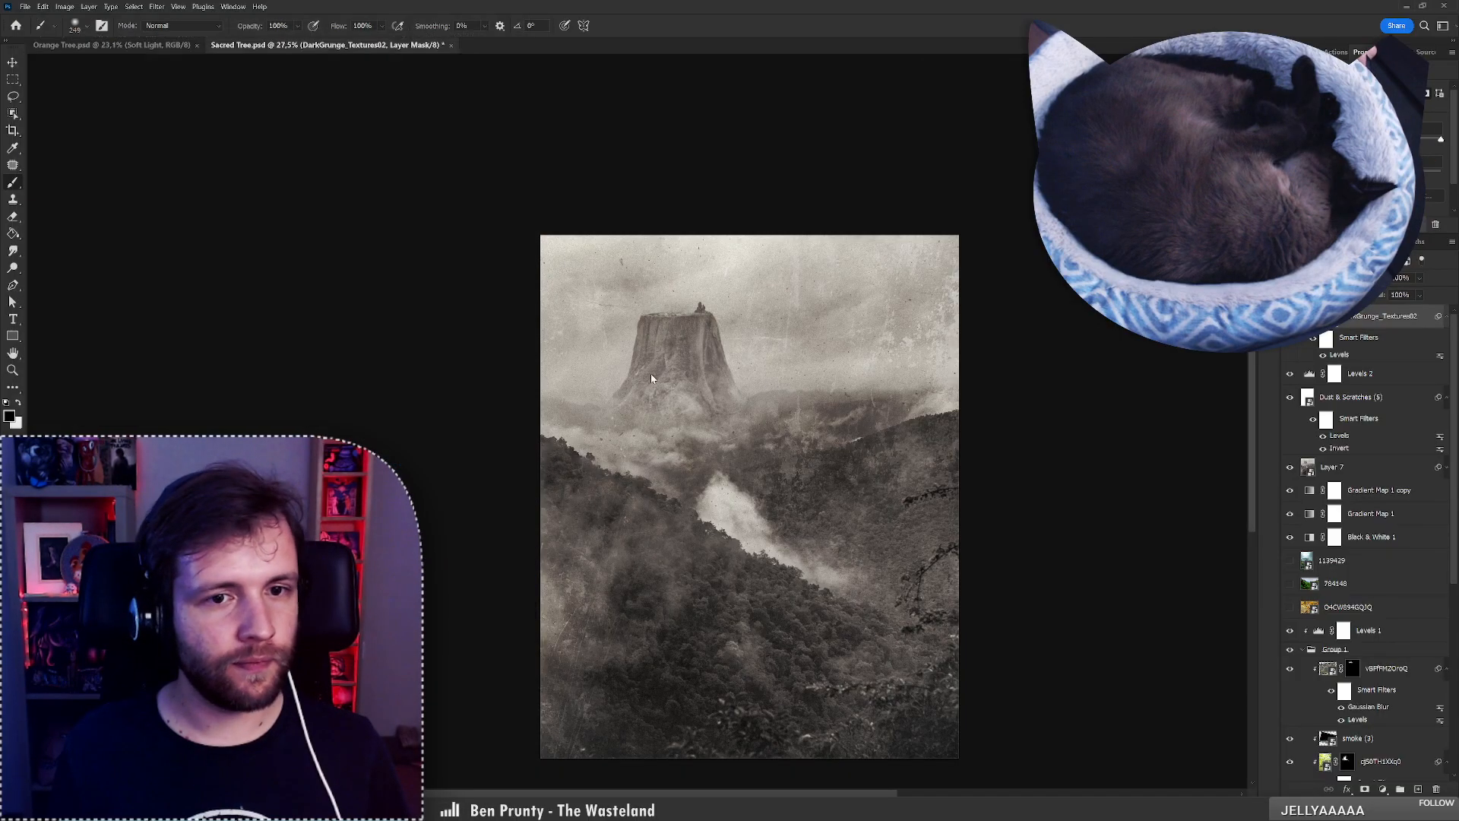
click(463, 110)
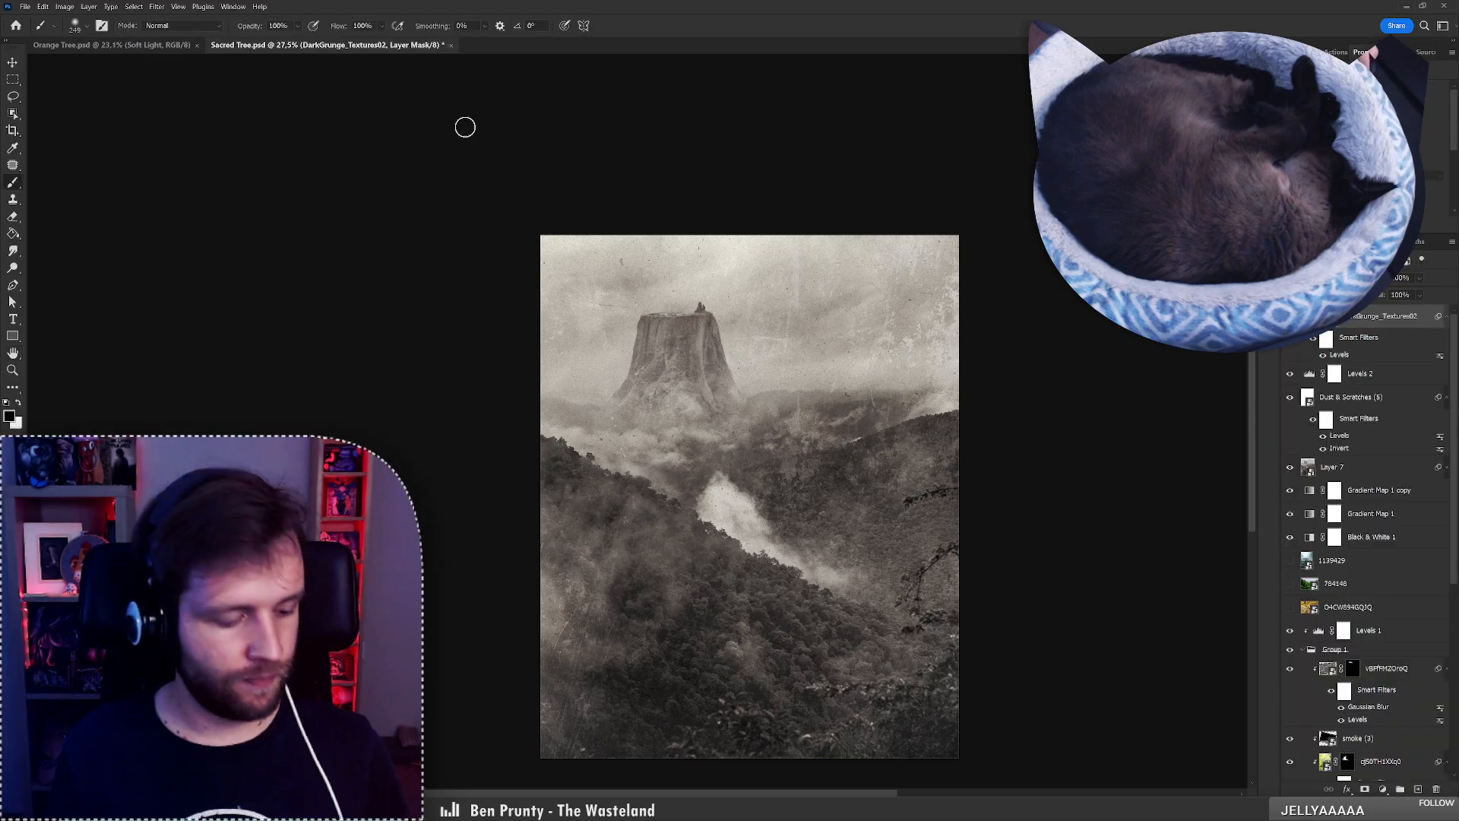
key(ctrl+s)
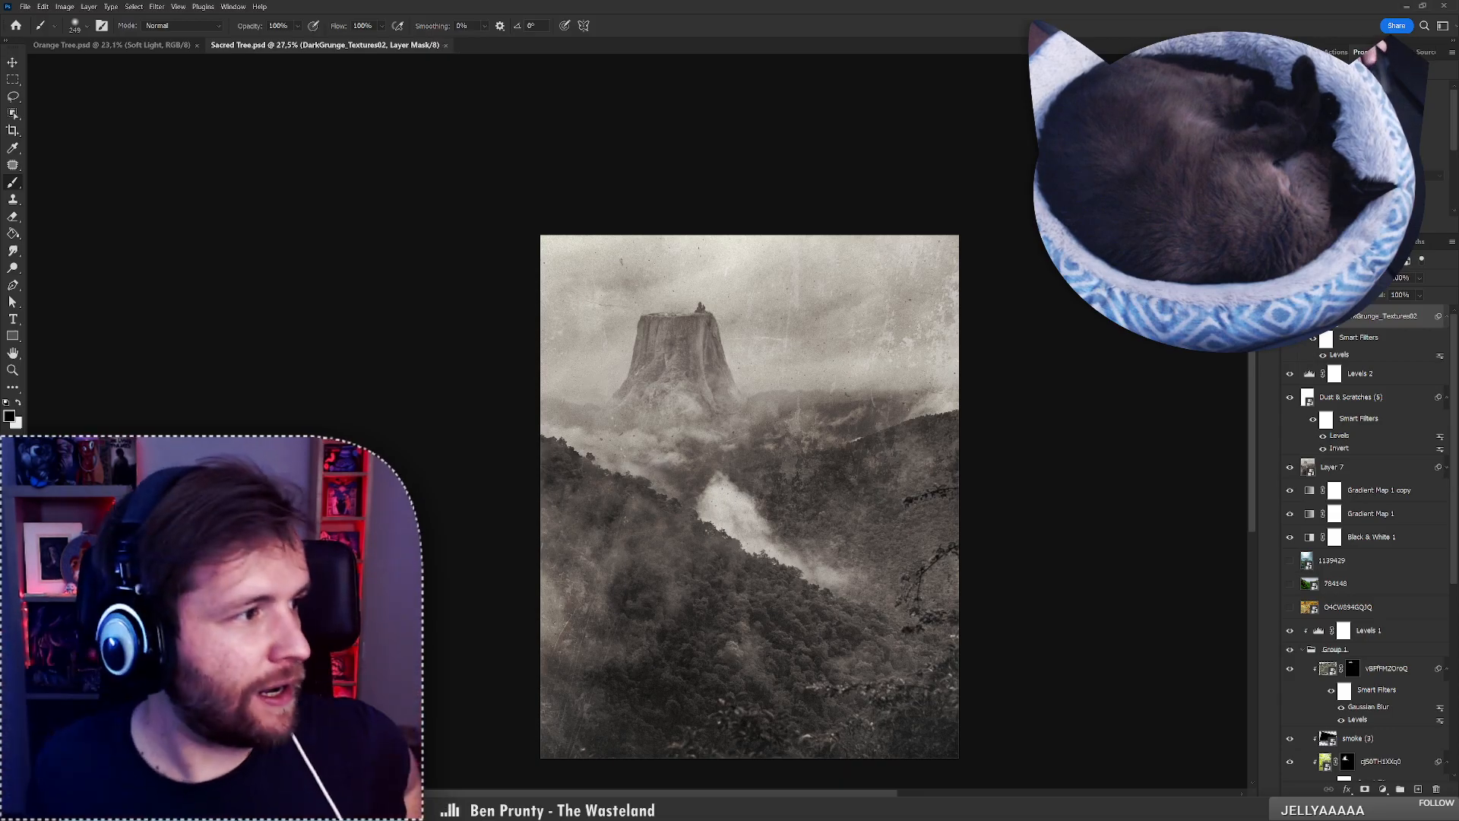
Switch to Orange Tree.psd and examine its finished look.
click(131, 47)
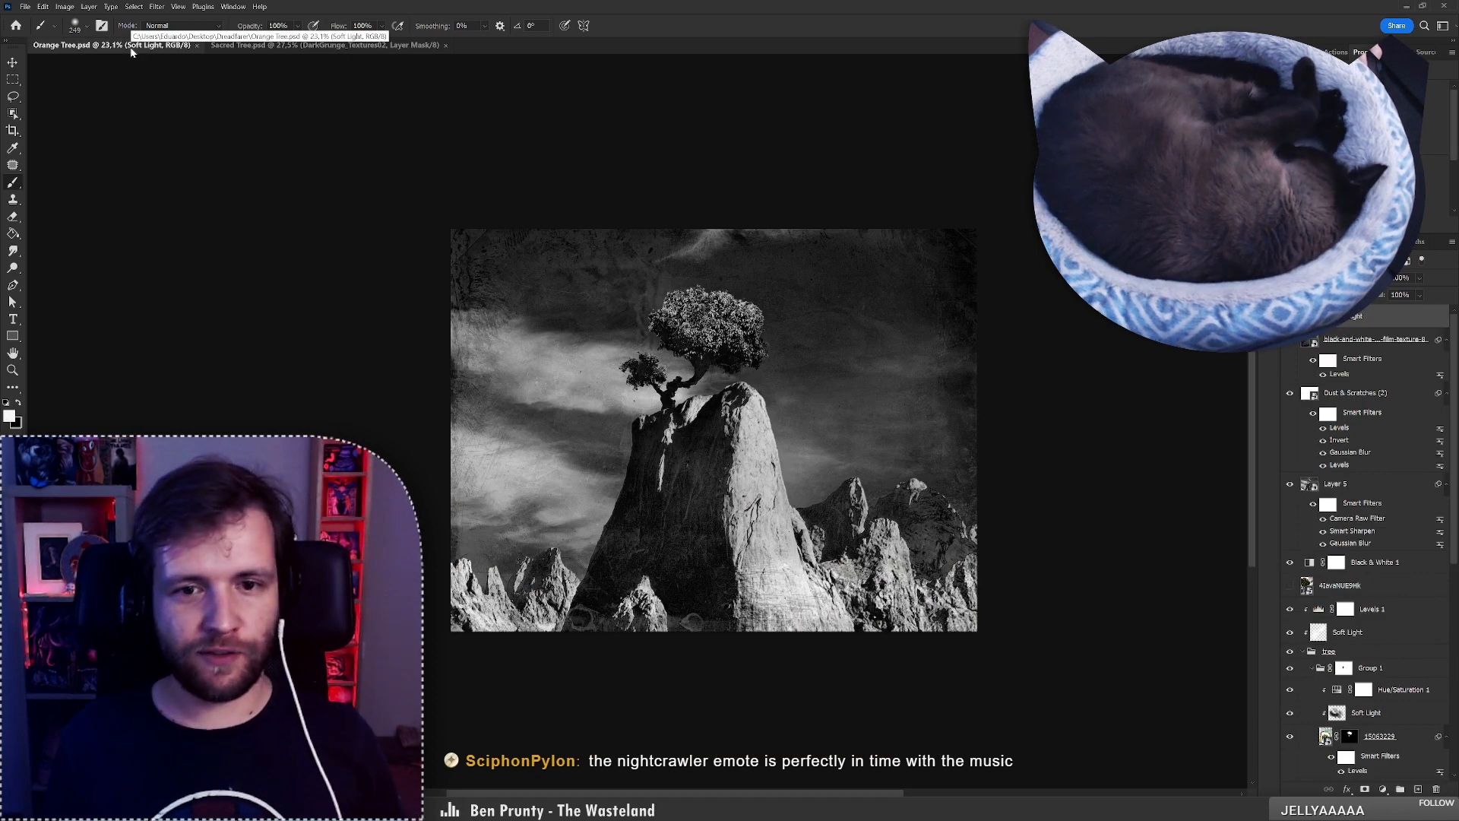
click(174, 46)
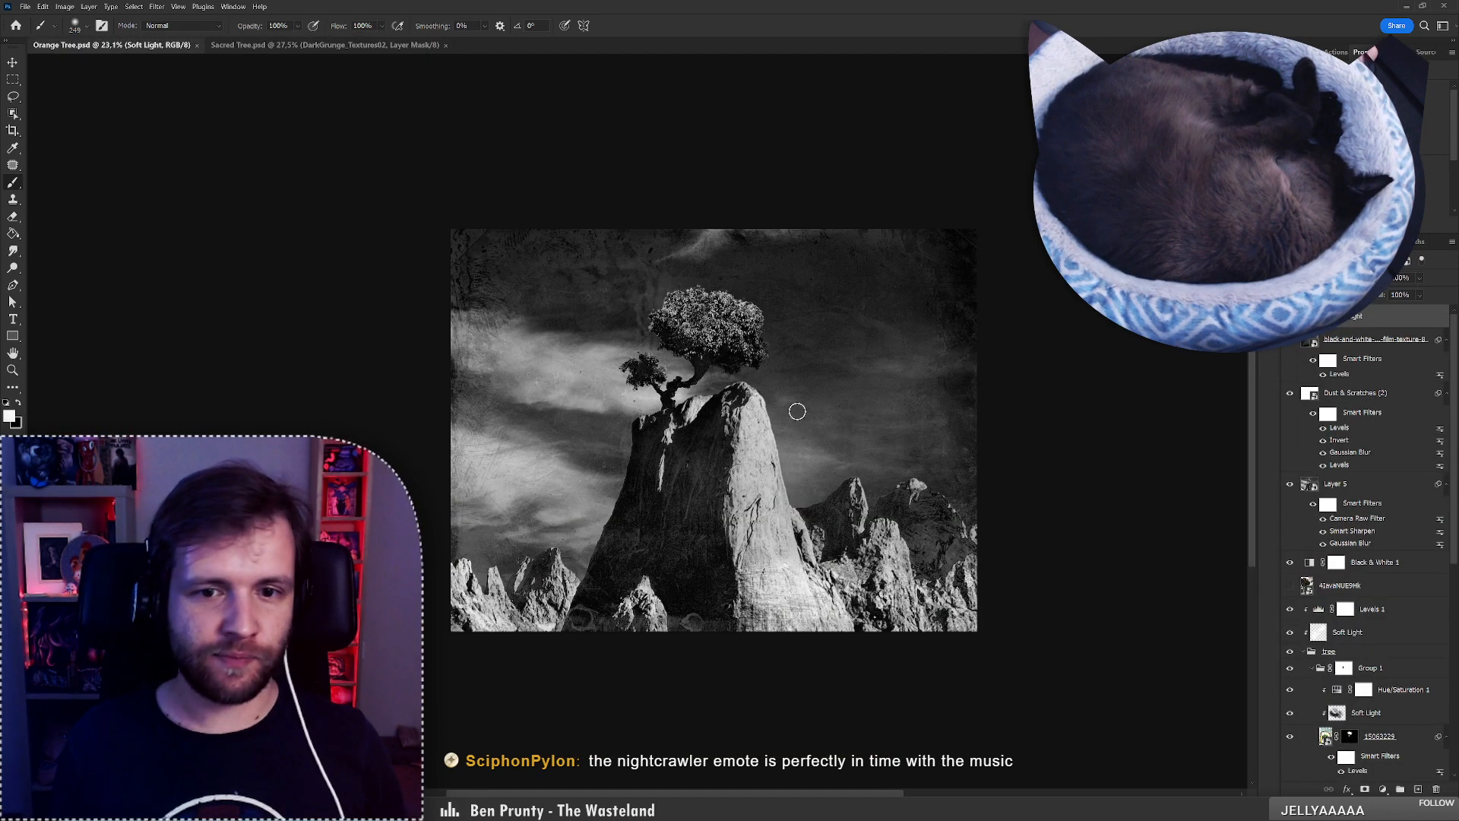